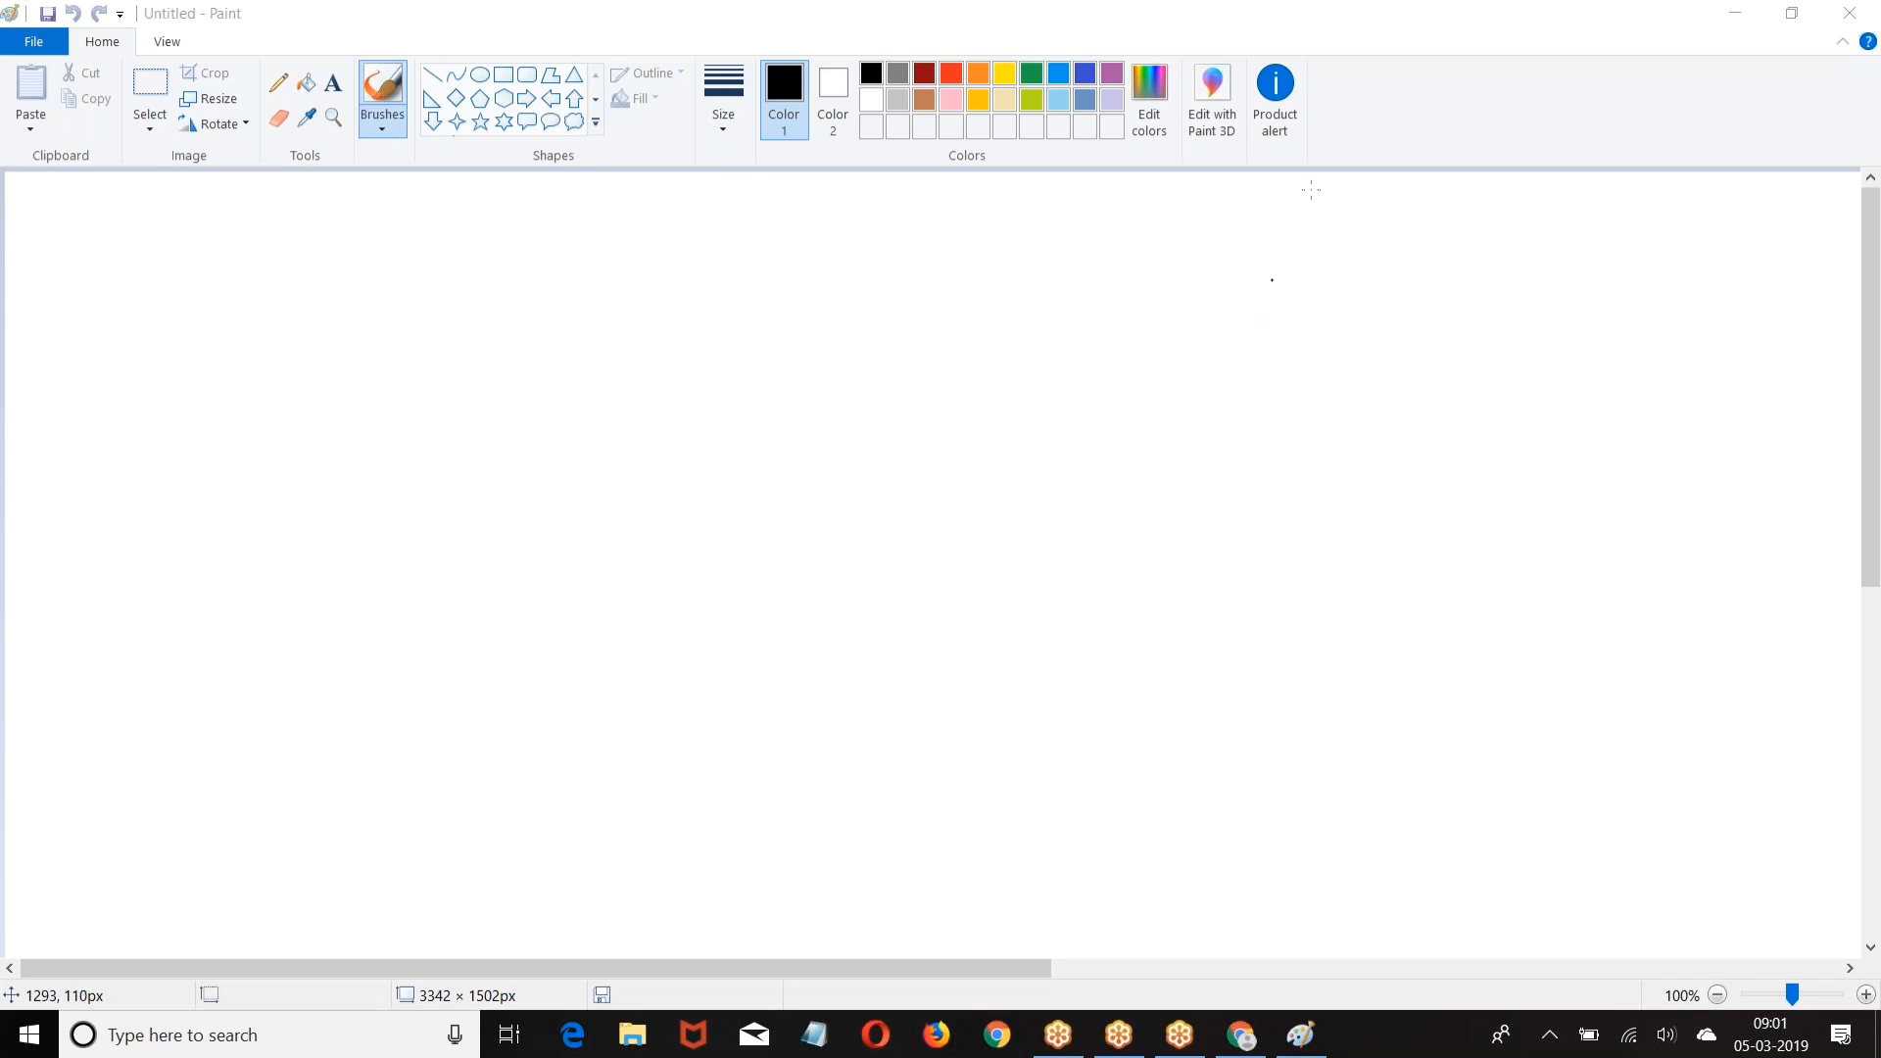
click(356, 186)
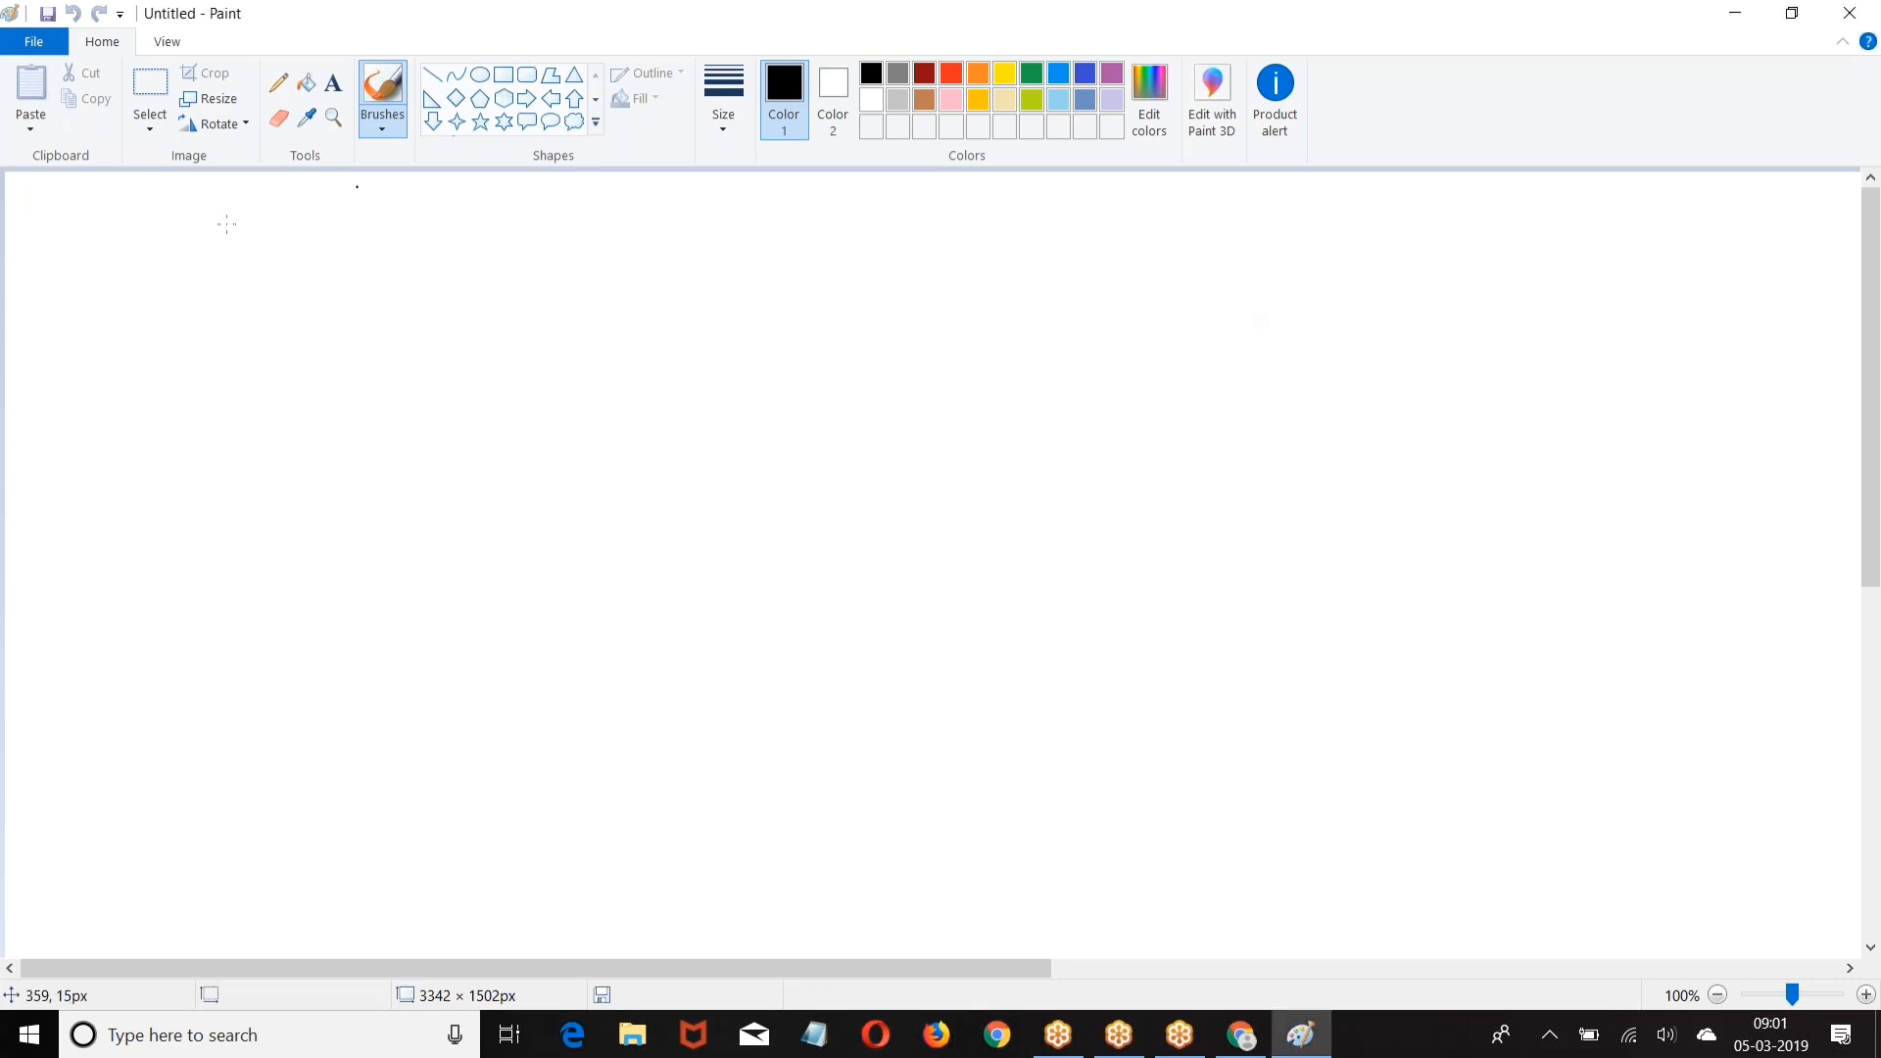
click(24, 191)
drag(22, 191, 447, 296)
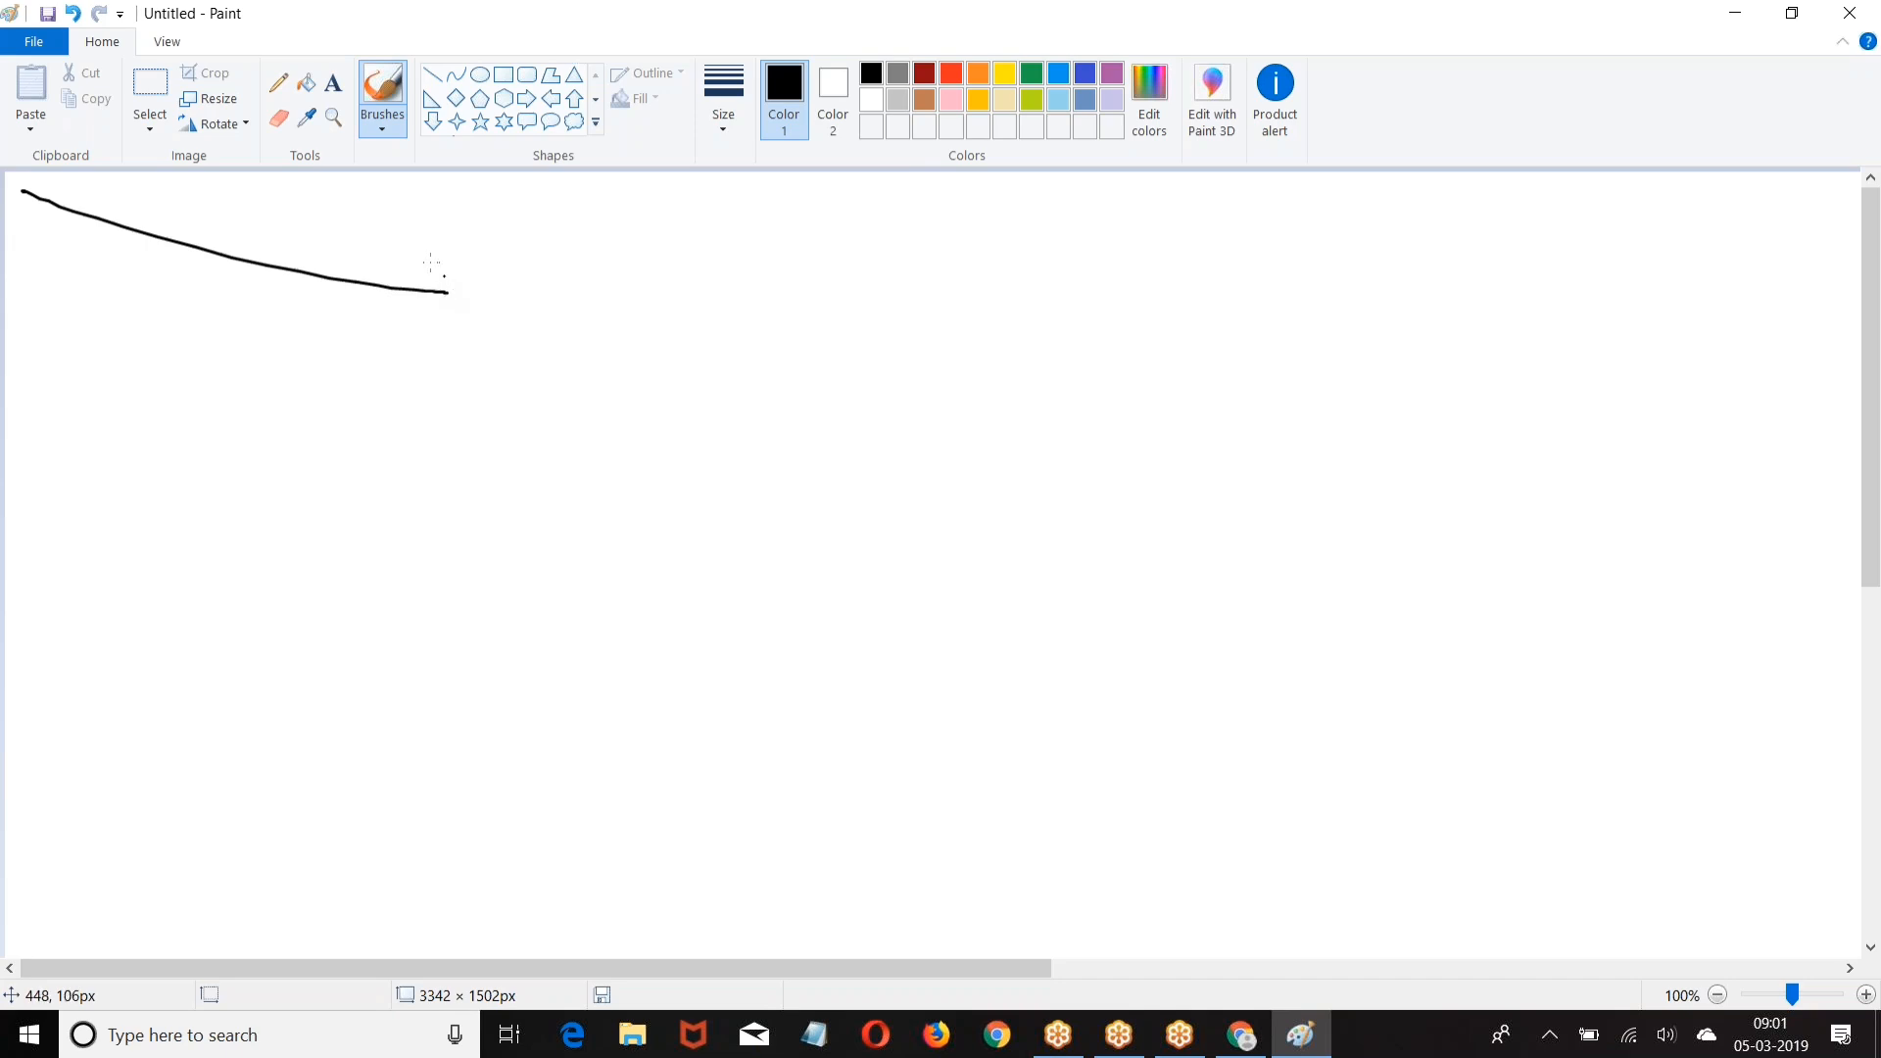
key(ctrl+z)
Step: Draw a large rectangle as the table frame near the canvas's upper-left corner, with a narrow full-width header box along its top edge
click(503, 75)
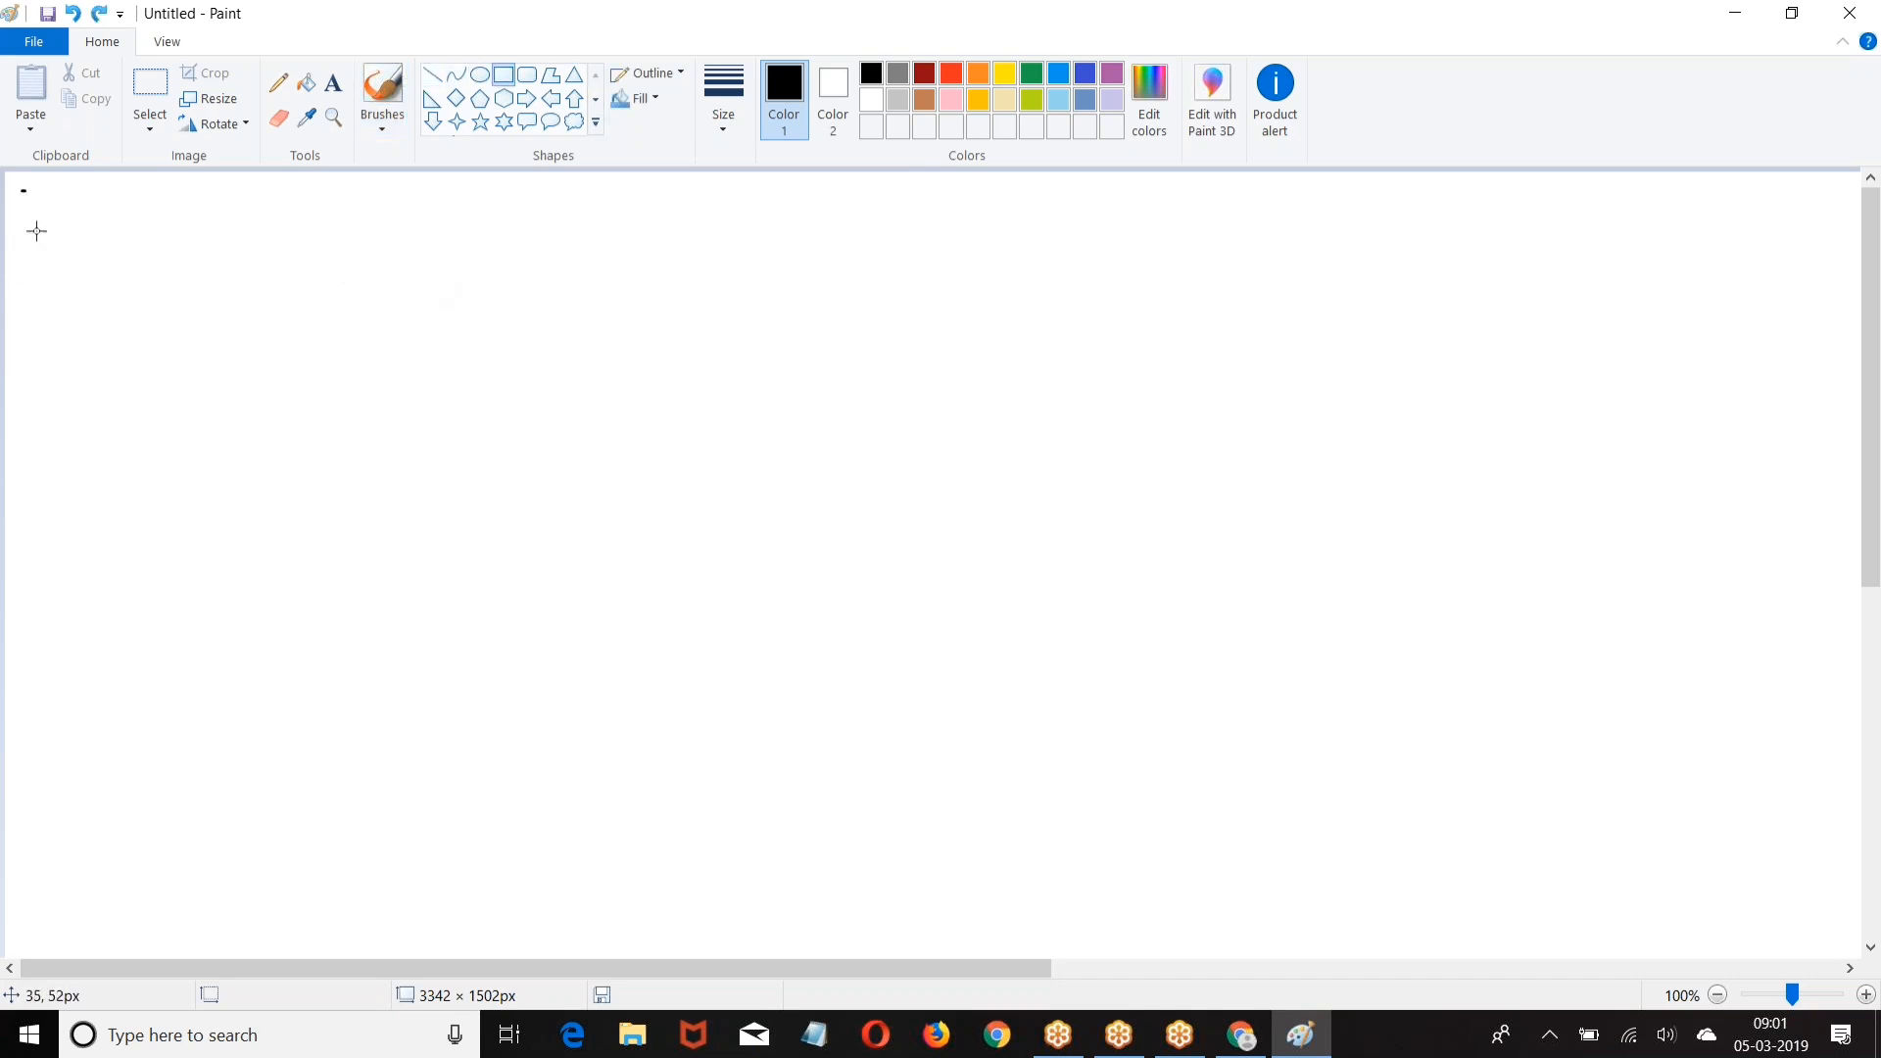
drag(21, 190, 696, 557)
click(788, 359)
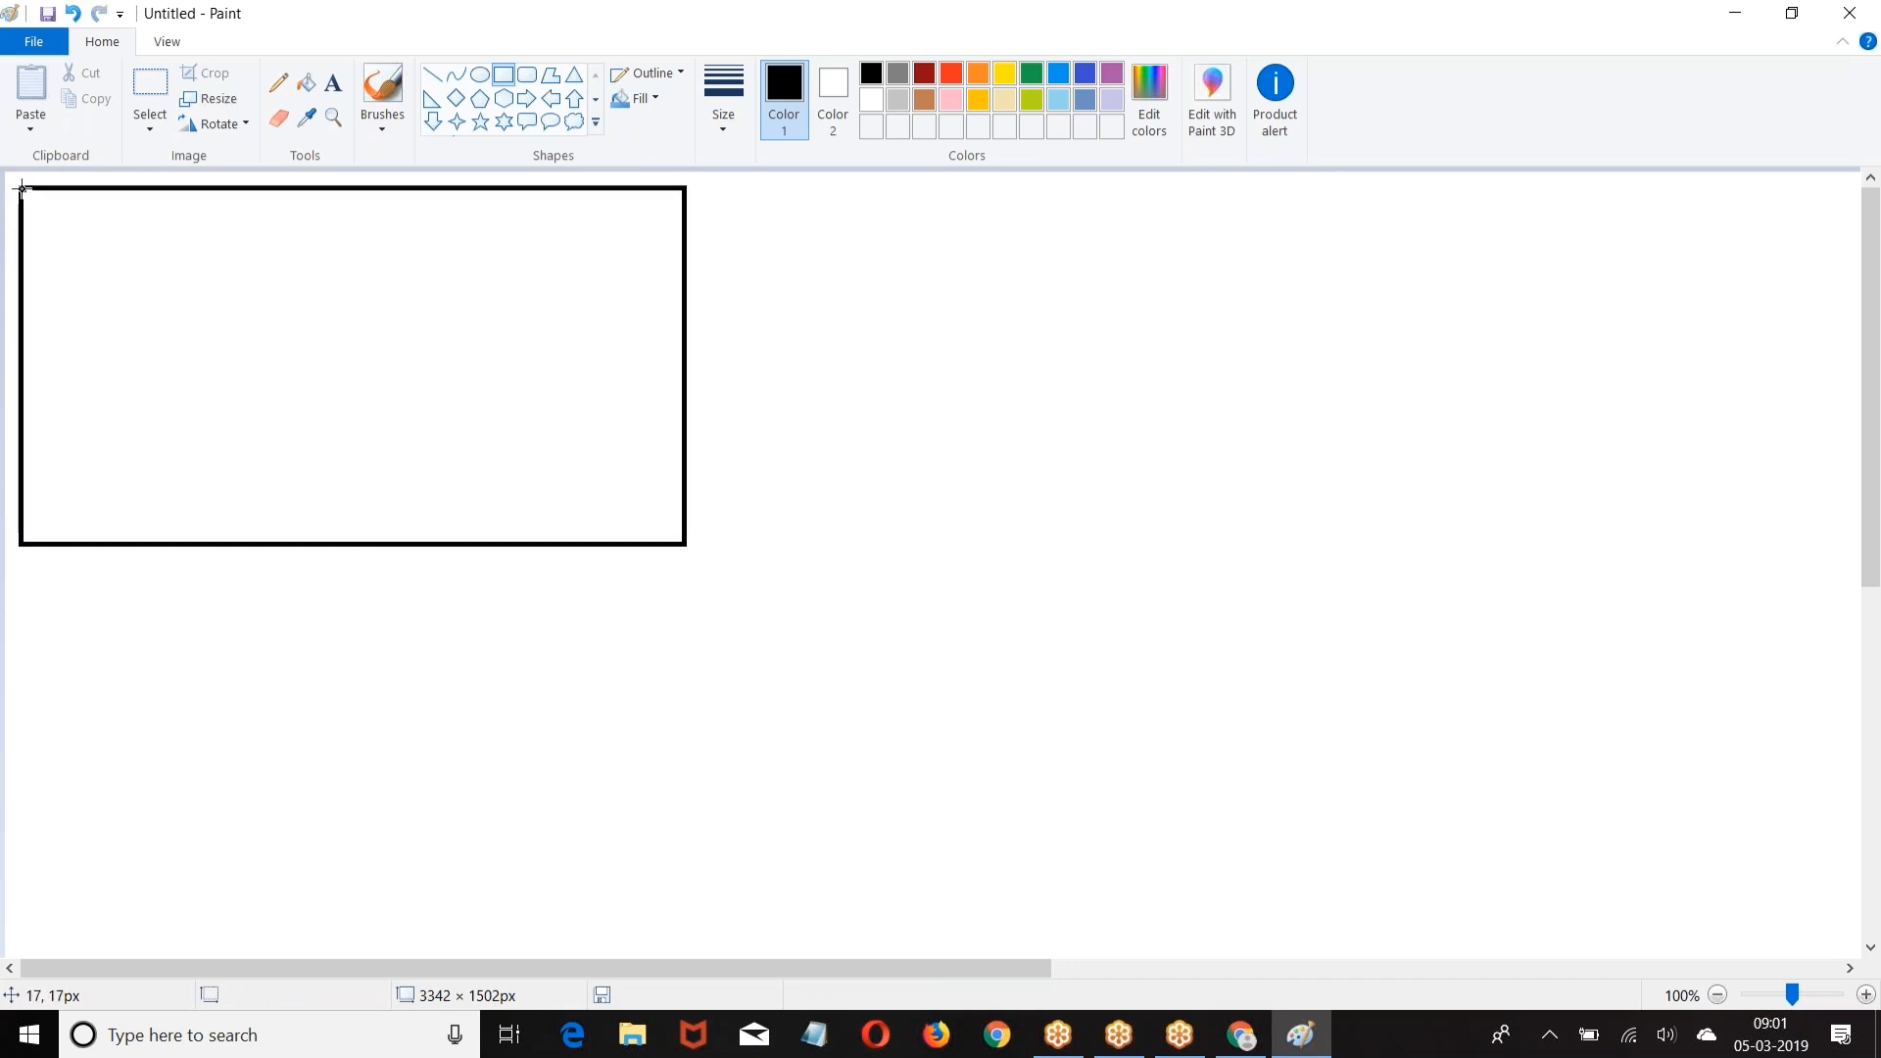
drag(22, 190, 684, 241)
click(806, 239)
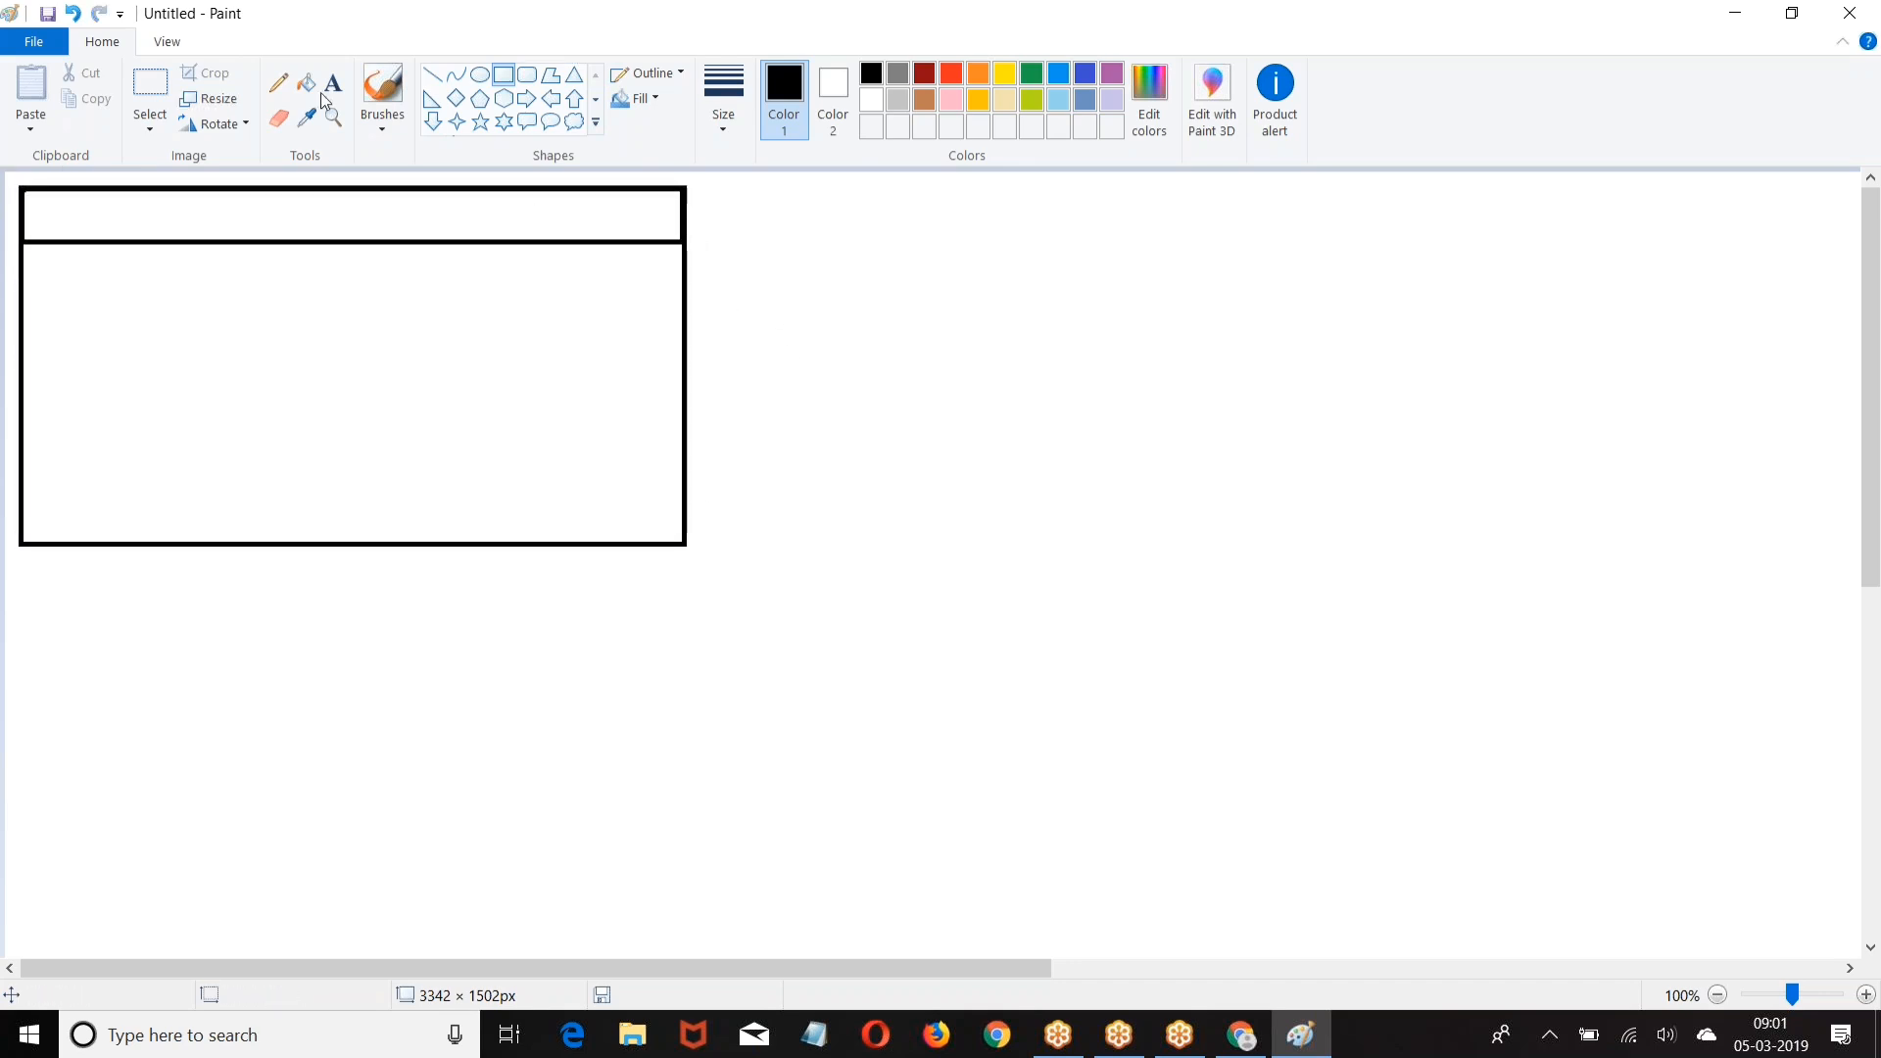
Step: Add the column headings Name, Course, City and Amount as spaced text in the table's header box
click(334, 83)
click(36, 192)
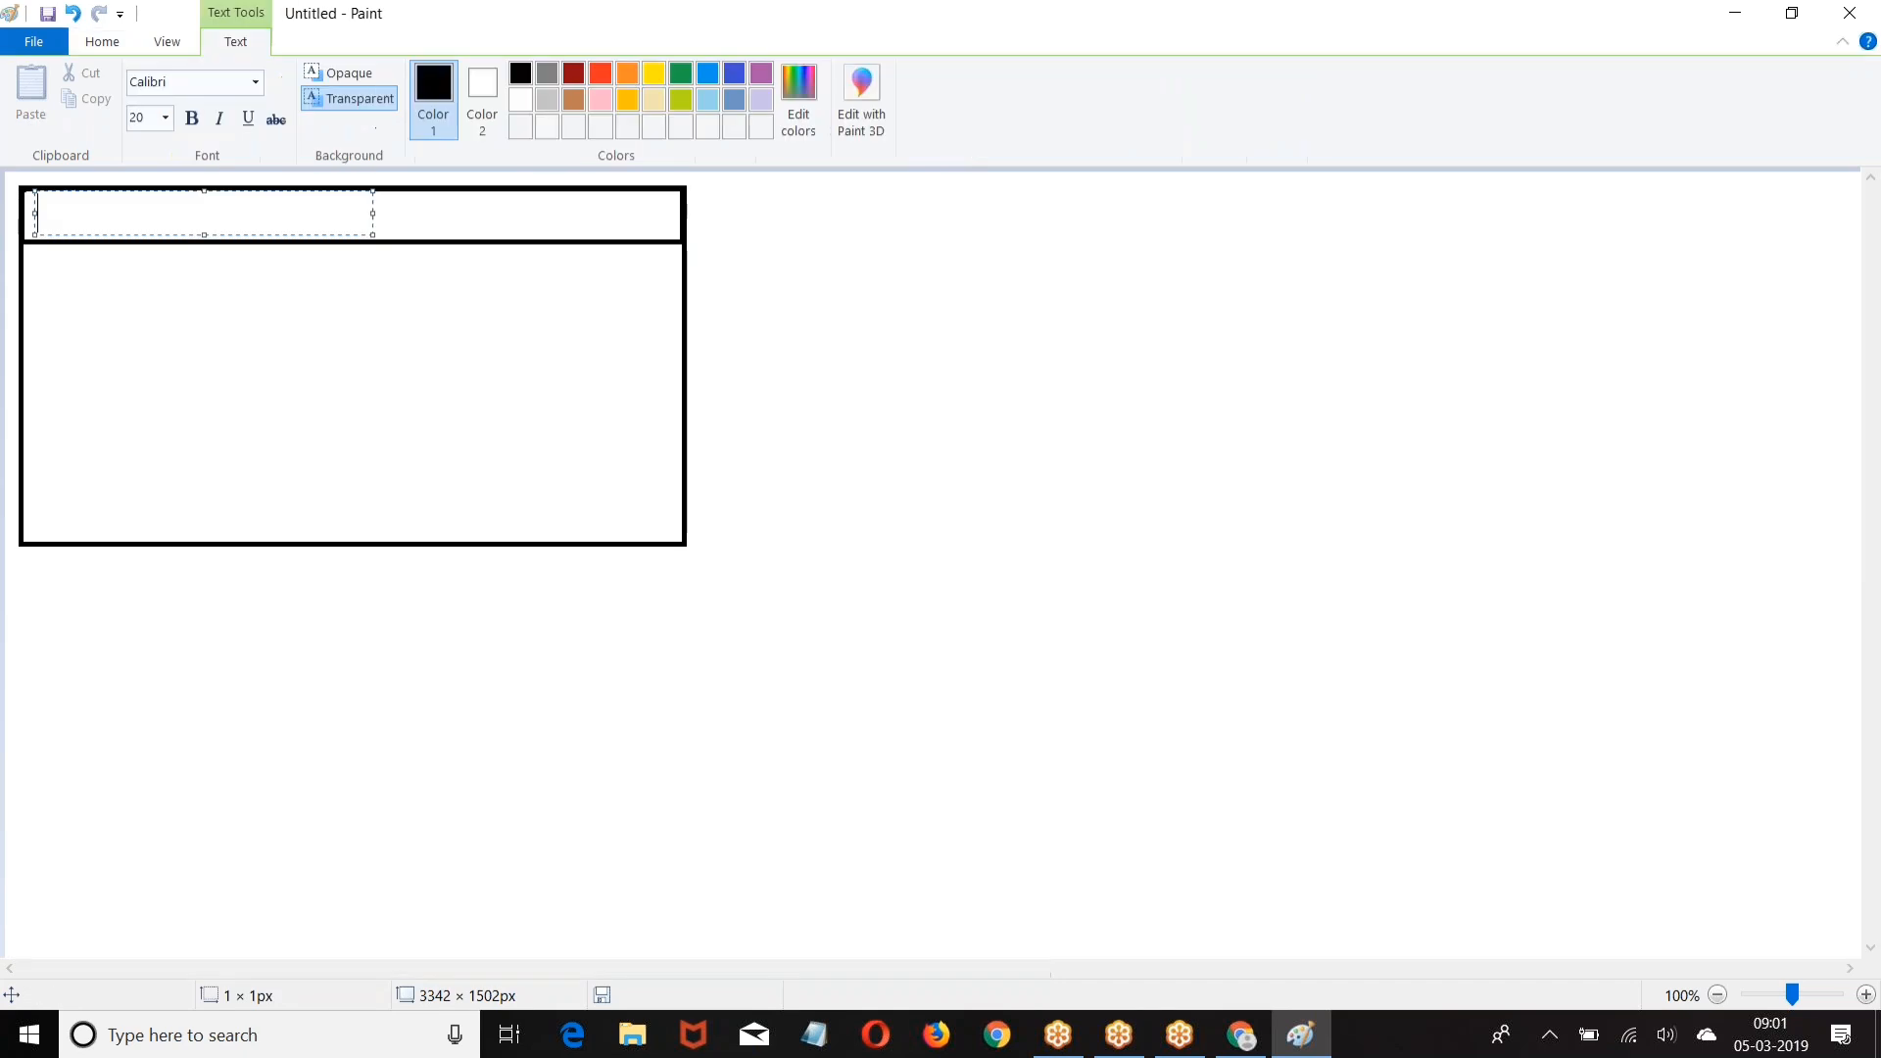
text(Name       Course)
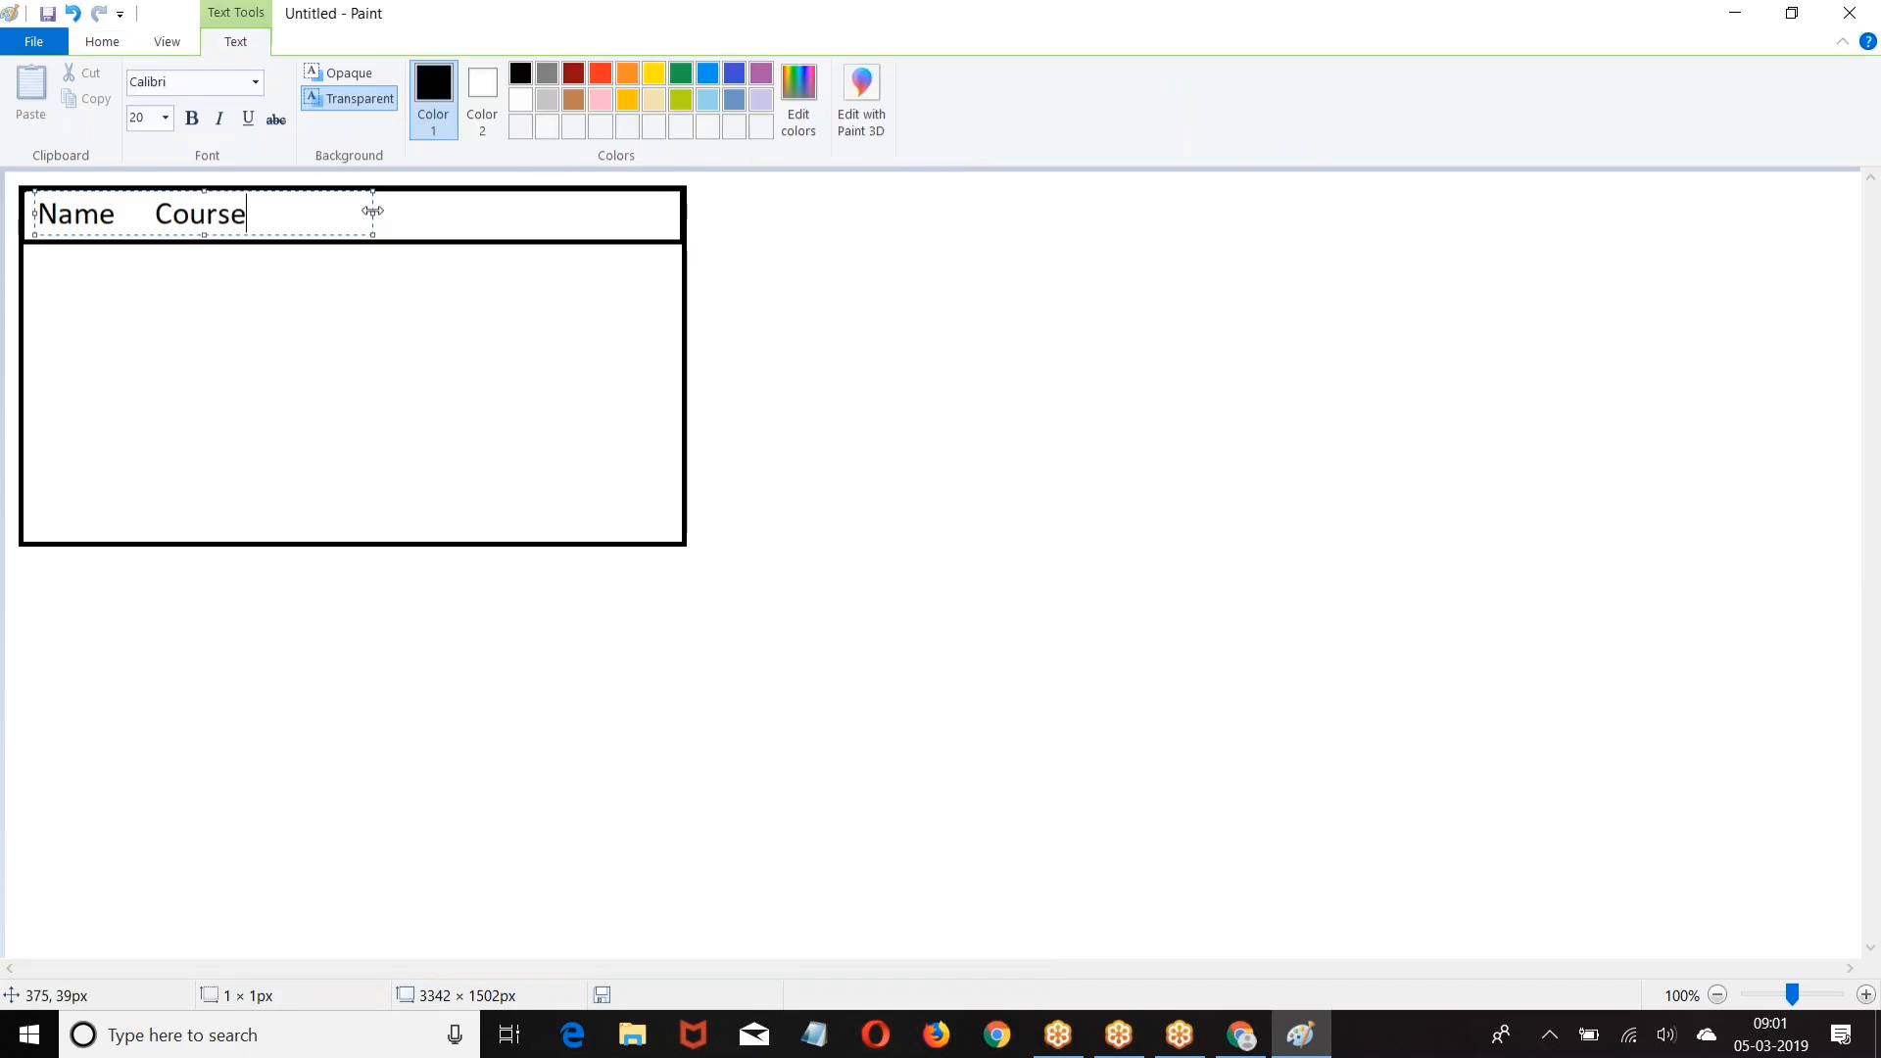
drag(373, 212, 735, 211)
text(Ci)
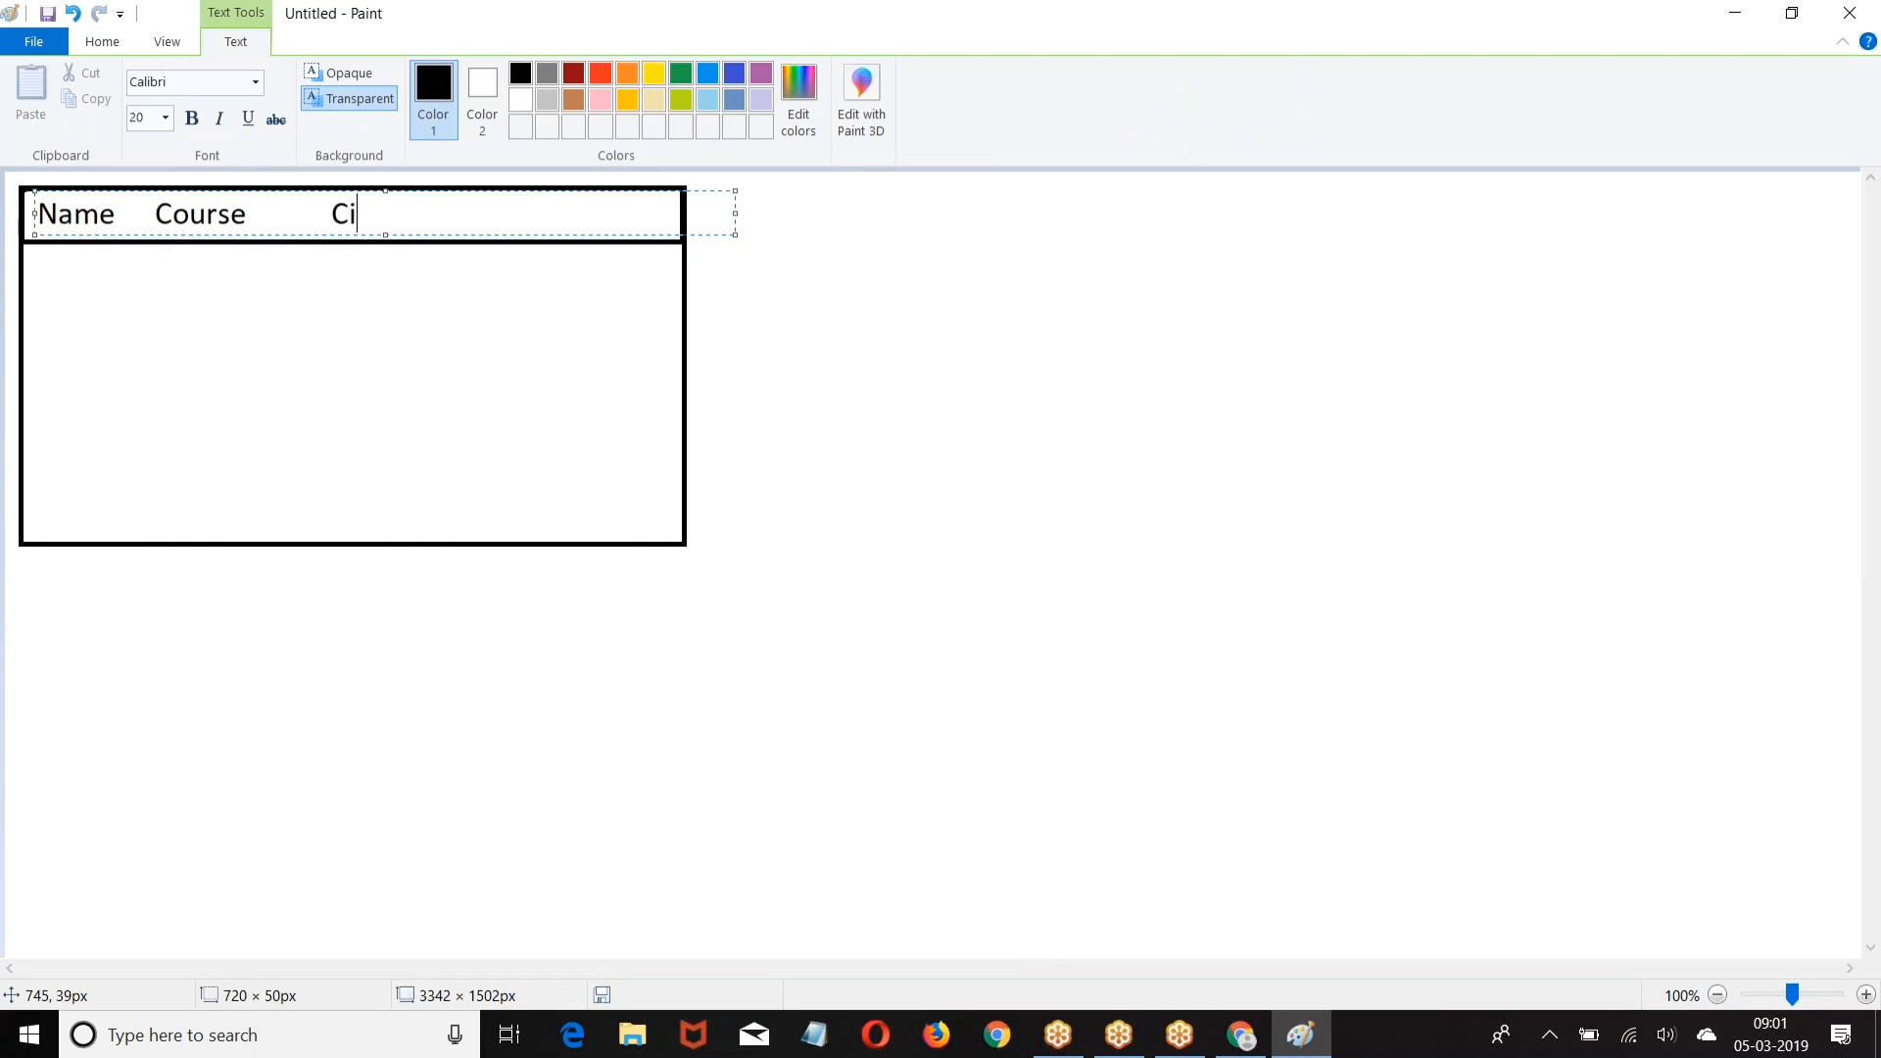
text(ty                     Amount)
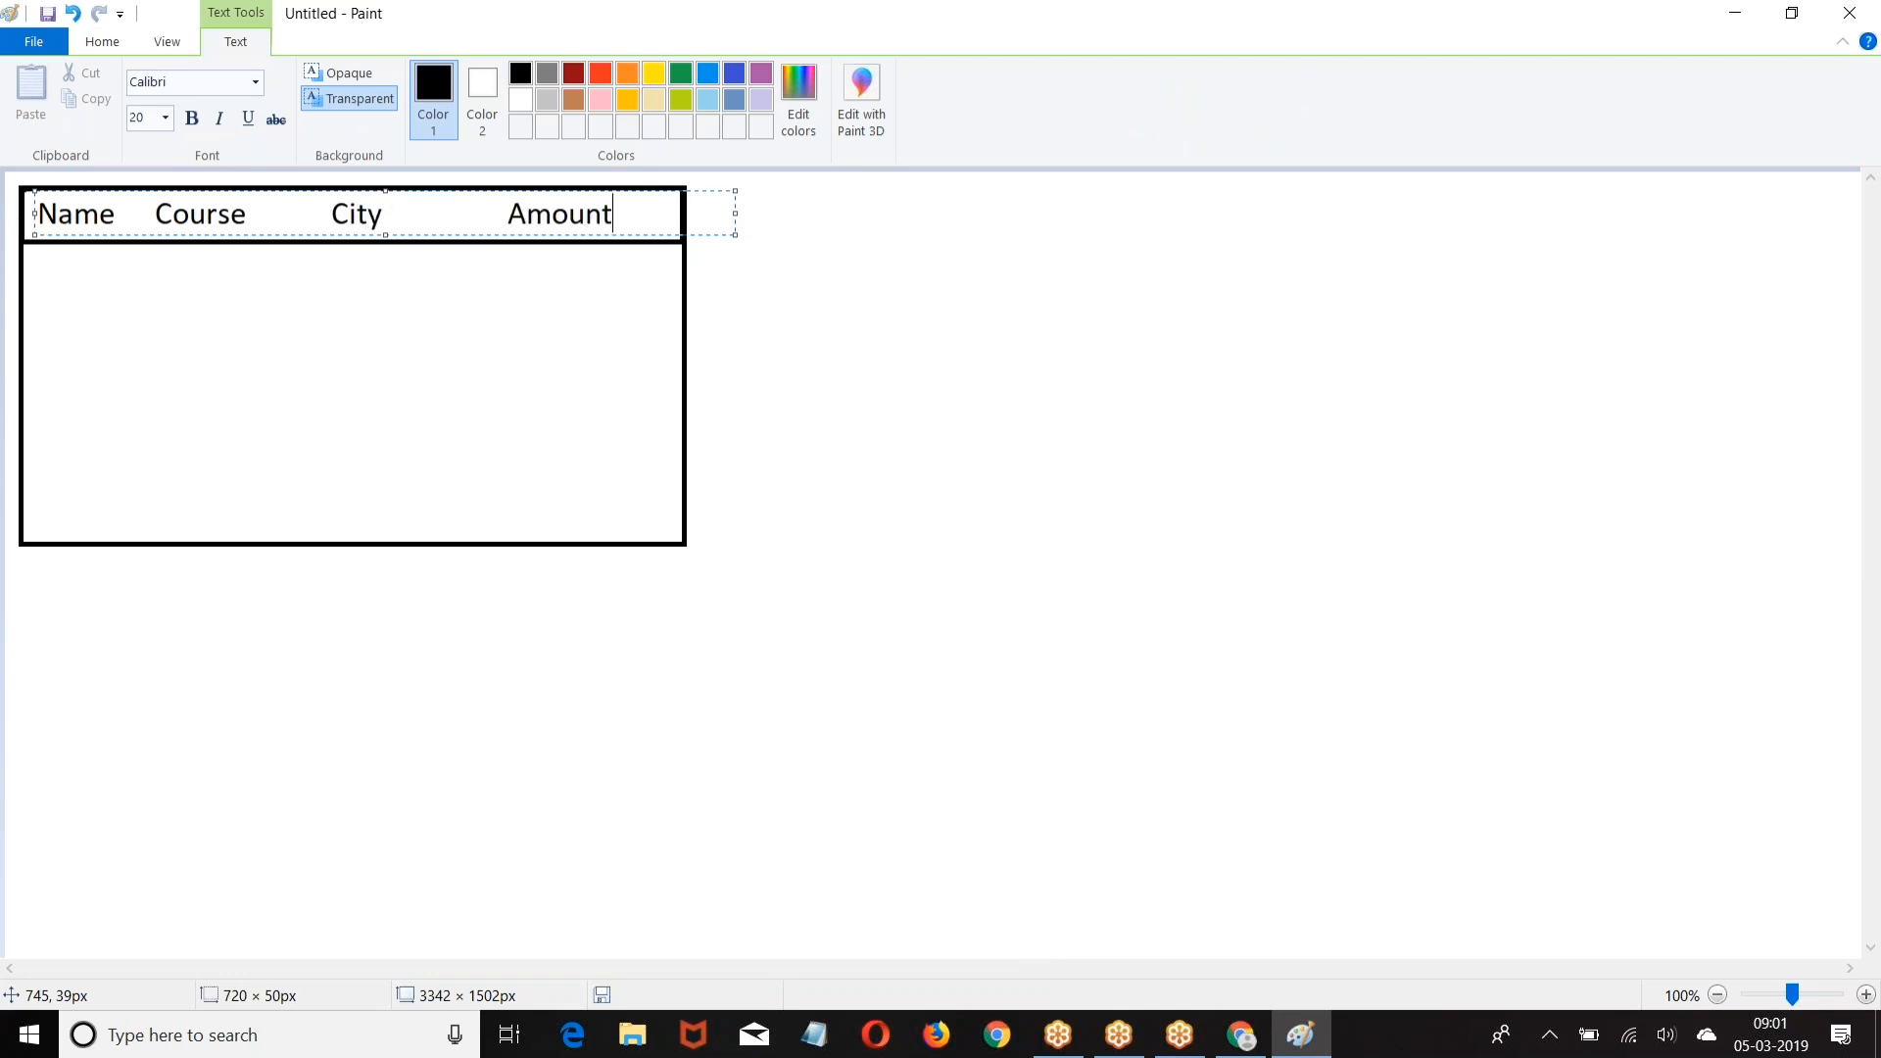
Step: Enter the first data row under the headings with a person's name, Java, Hyd and 1000
key(Return)
text(Sam          Java                  Hyd)
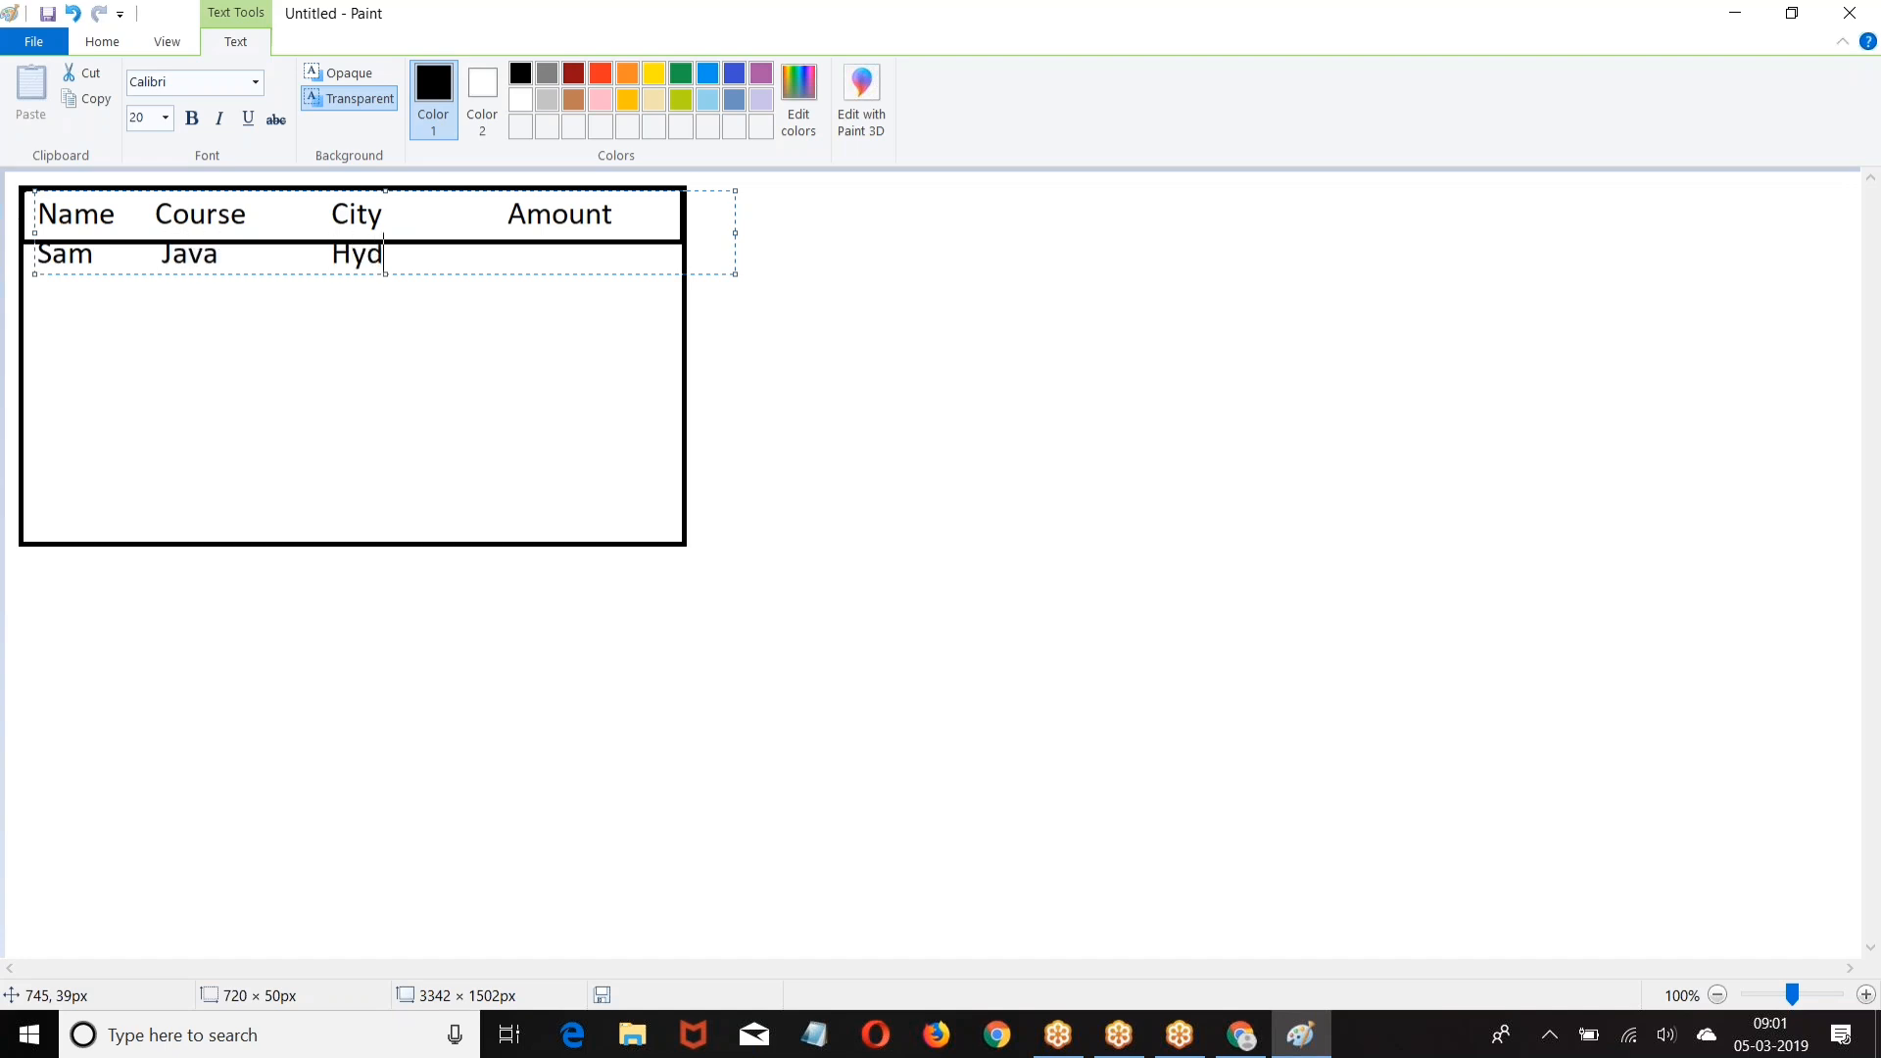
text(                    1000)
Step: Enter the second table row with a person's name, Java, Ban and 2000, aligned under the column headings
key(Return)
text(Ram)
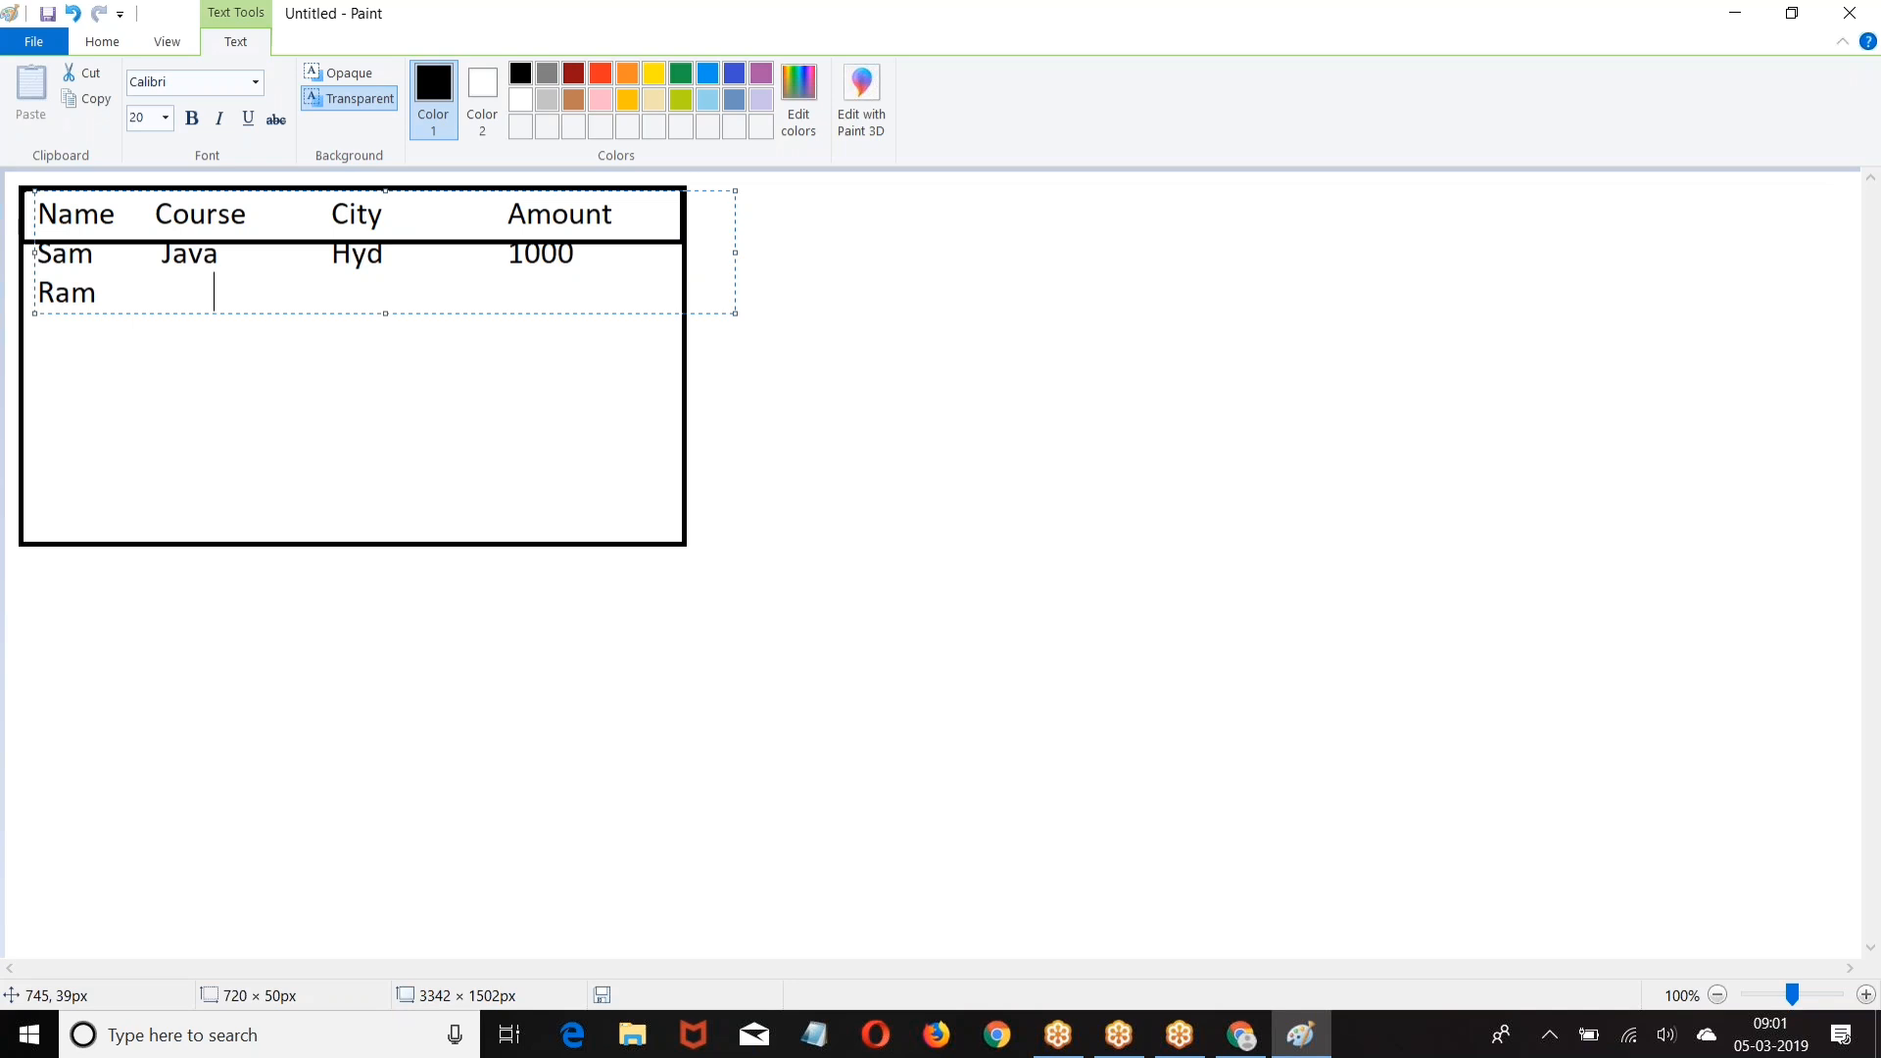
key(BackSpace)
key(BackSpace)
key(BackSpace)
key(BackSpace)
key(BackSpace)
key(BackSpace)
key(BackSpace)
key(BackSpace)
key(BackSpace)
key(BackSpace)
text(Java                   Ban                     2000)
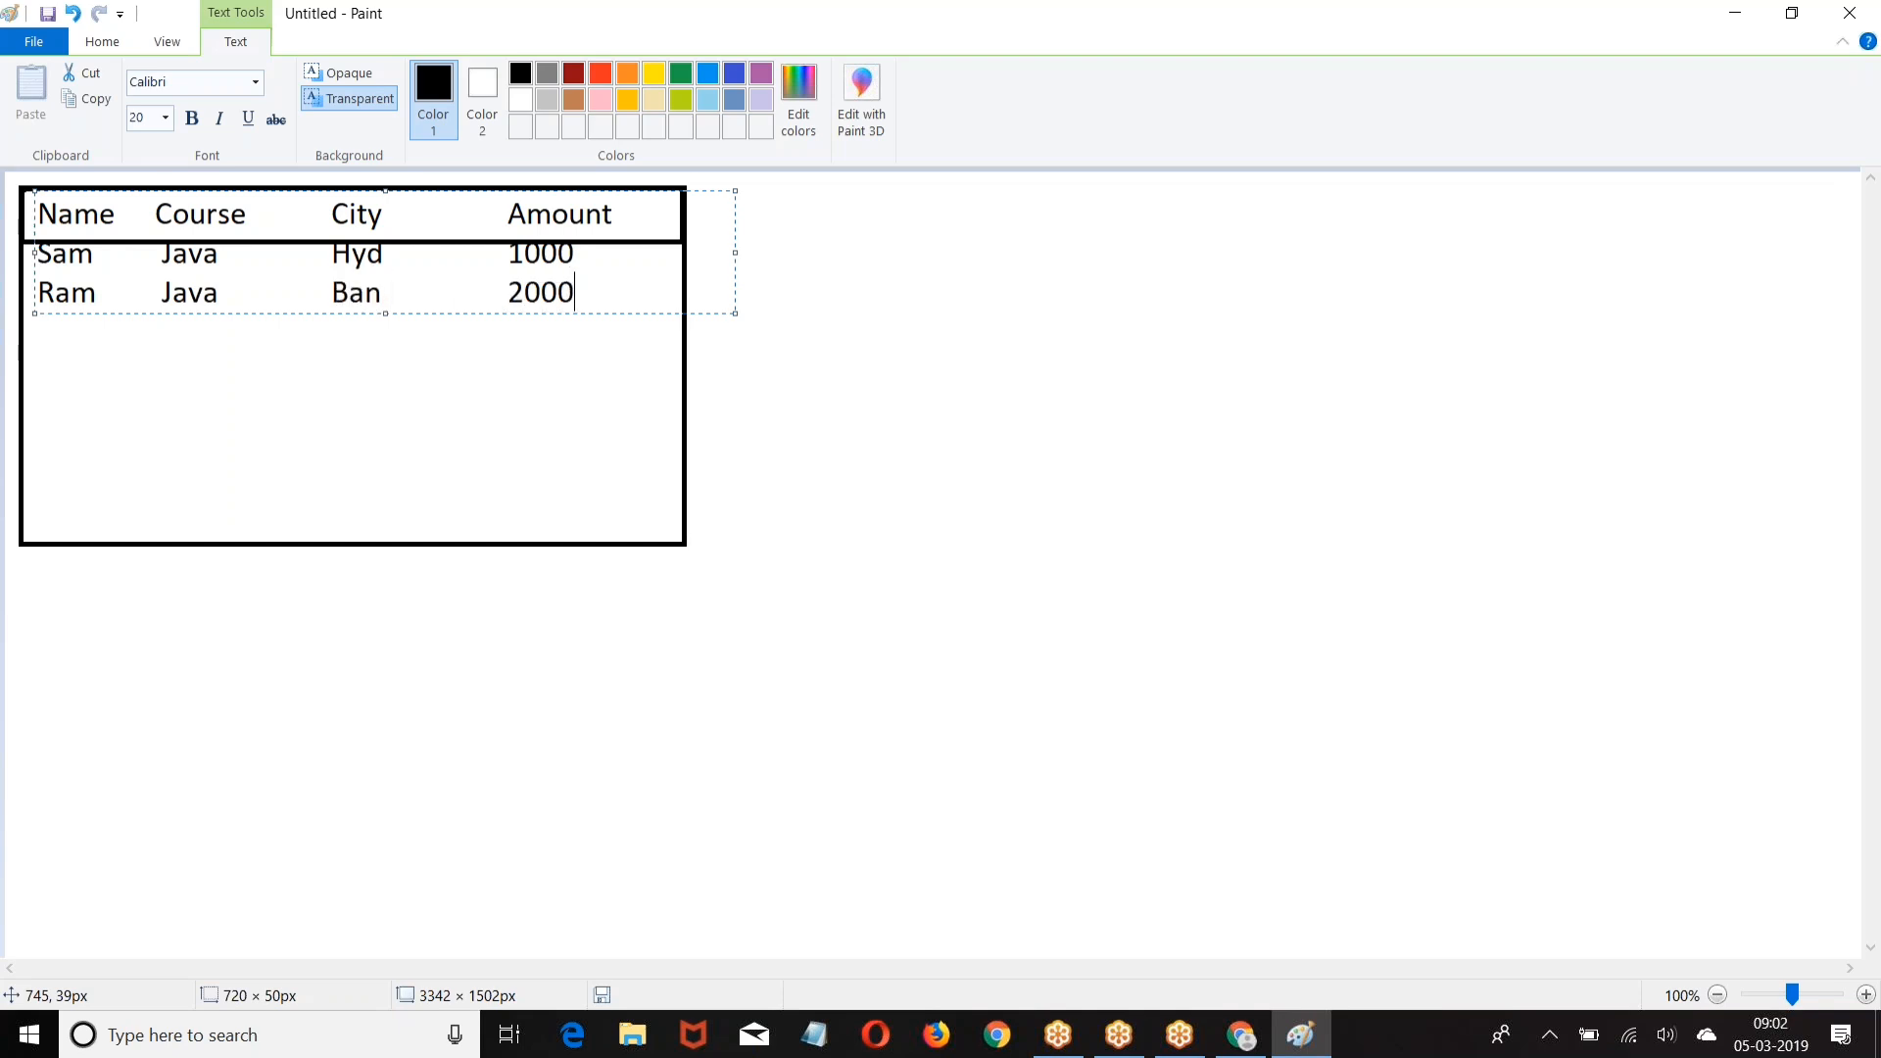
Step: Enter two SFDC rows with people's names, one with Hyd and 12000, the other with Ban and 9000
key(Return)
text(Kiran          SF)
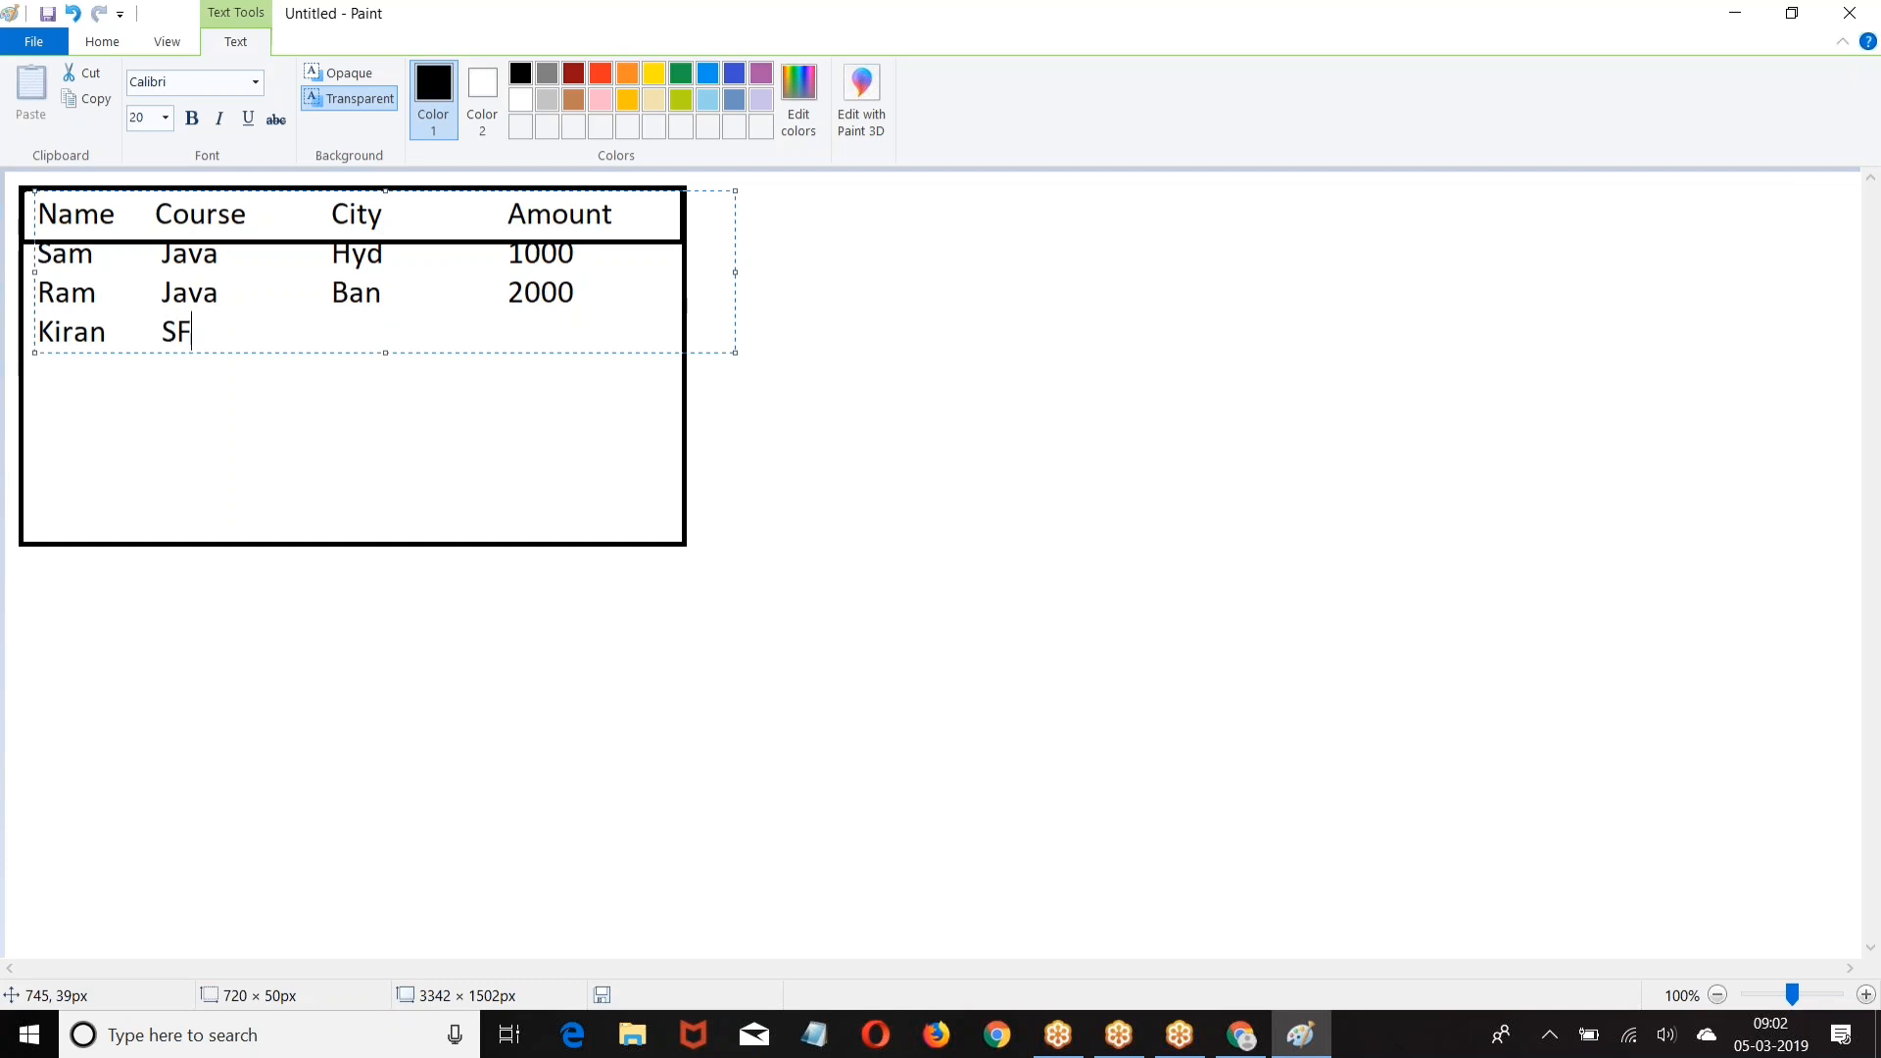
text(DC                 Hyd                     12000)
key(Return)
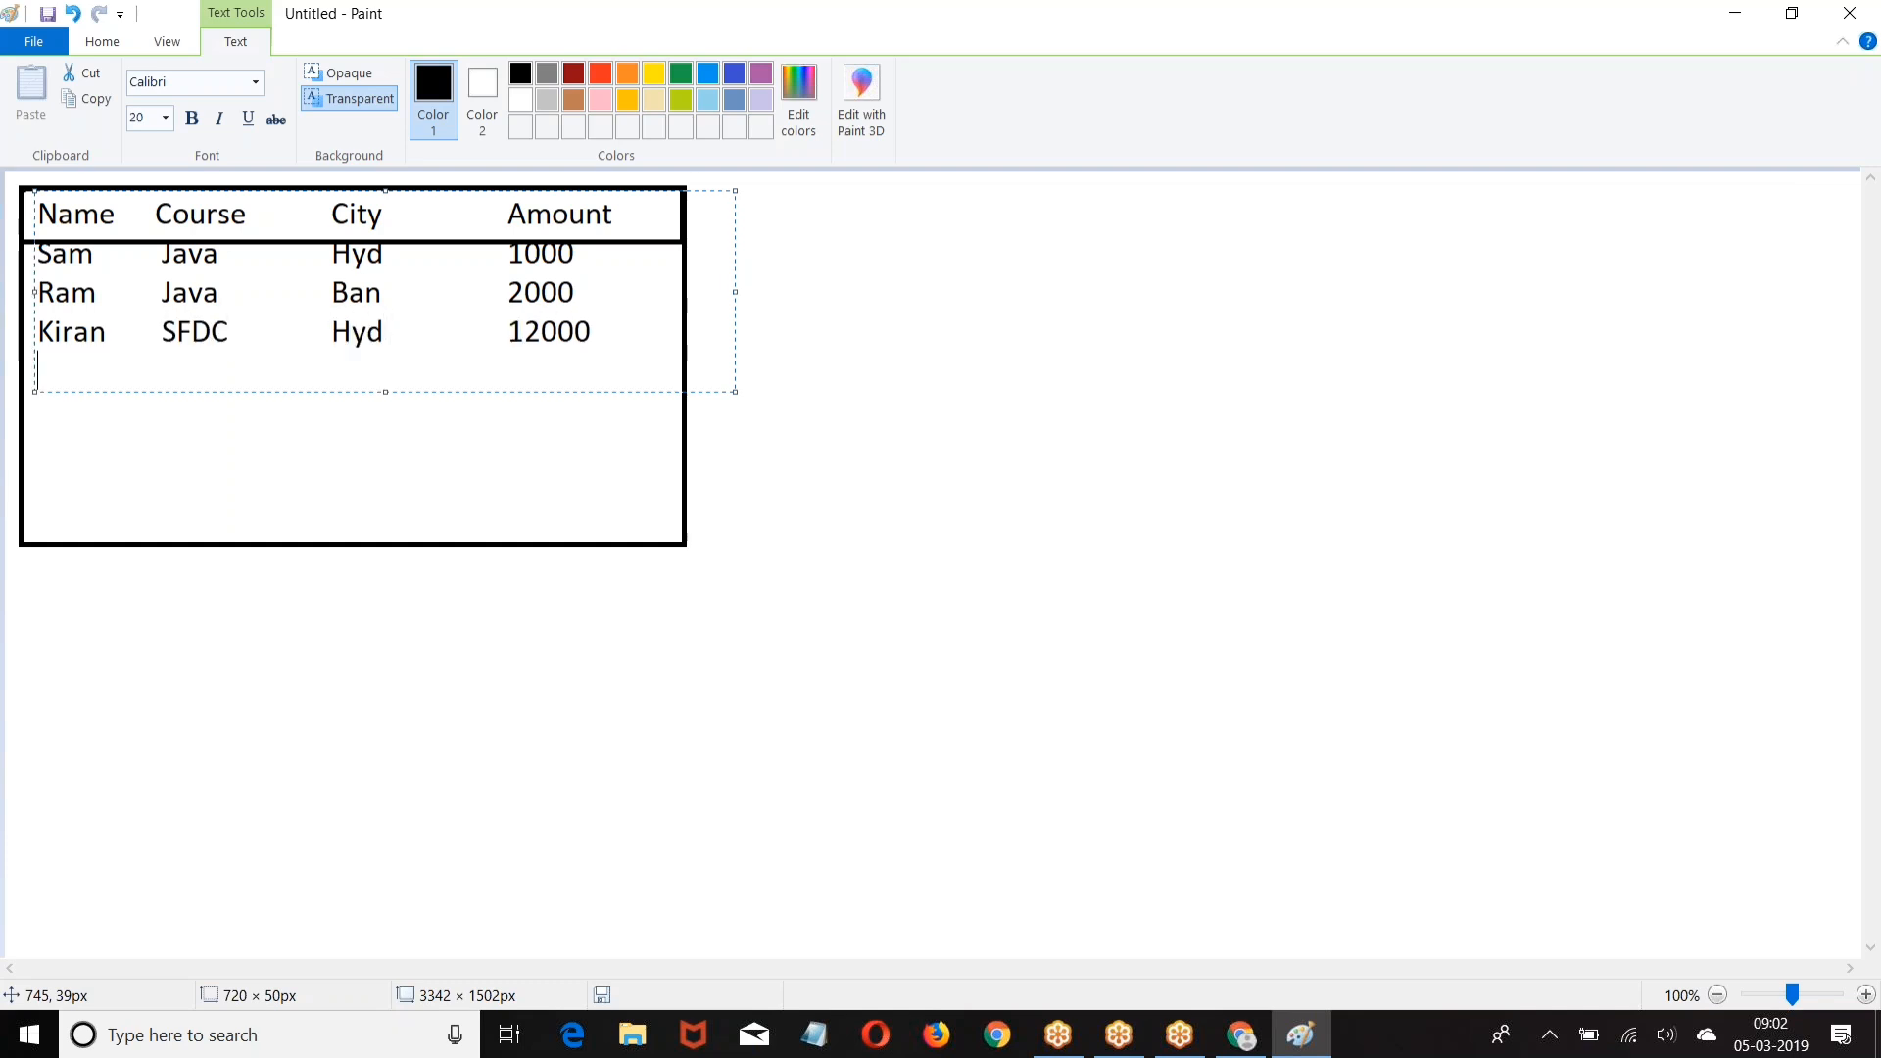
text(Prasad      SFDC                 )
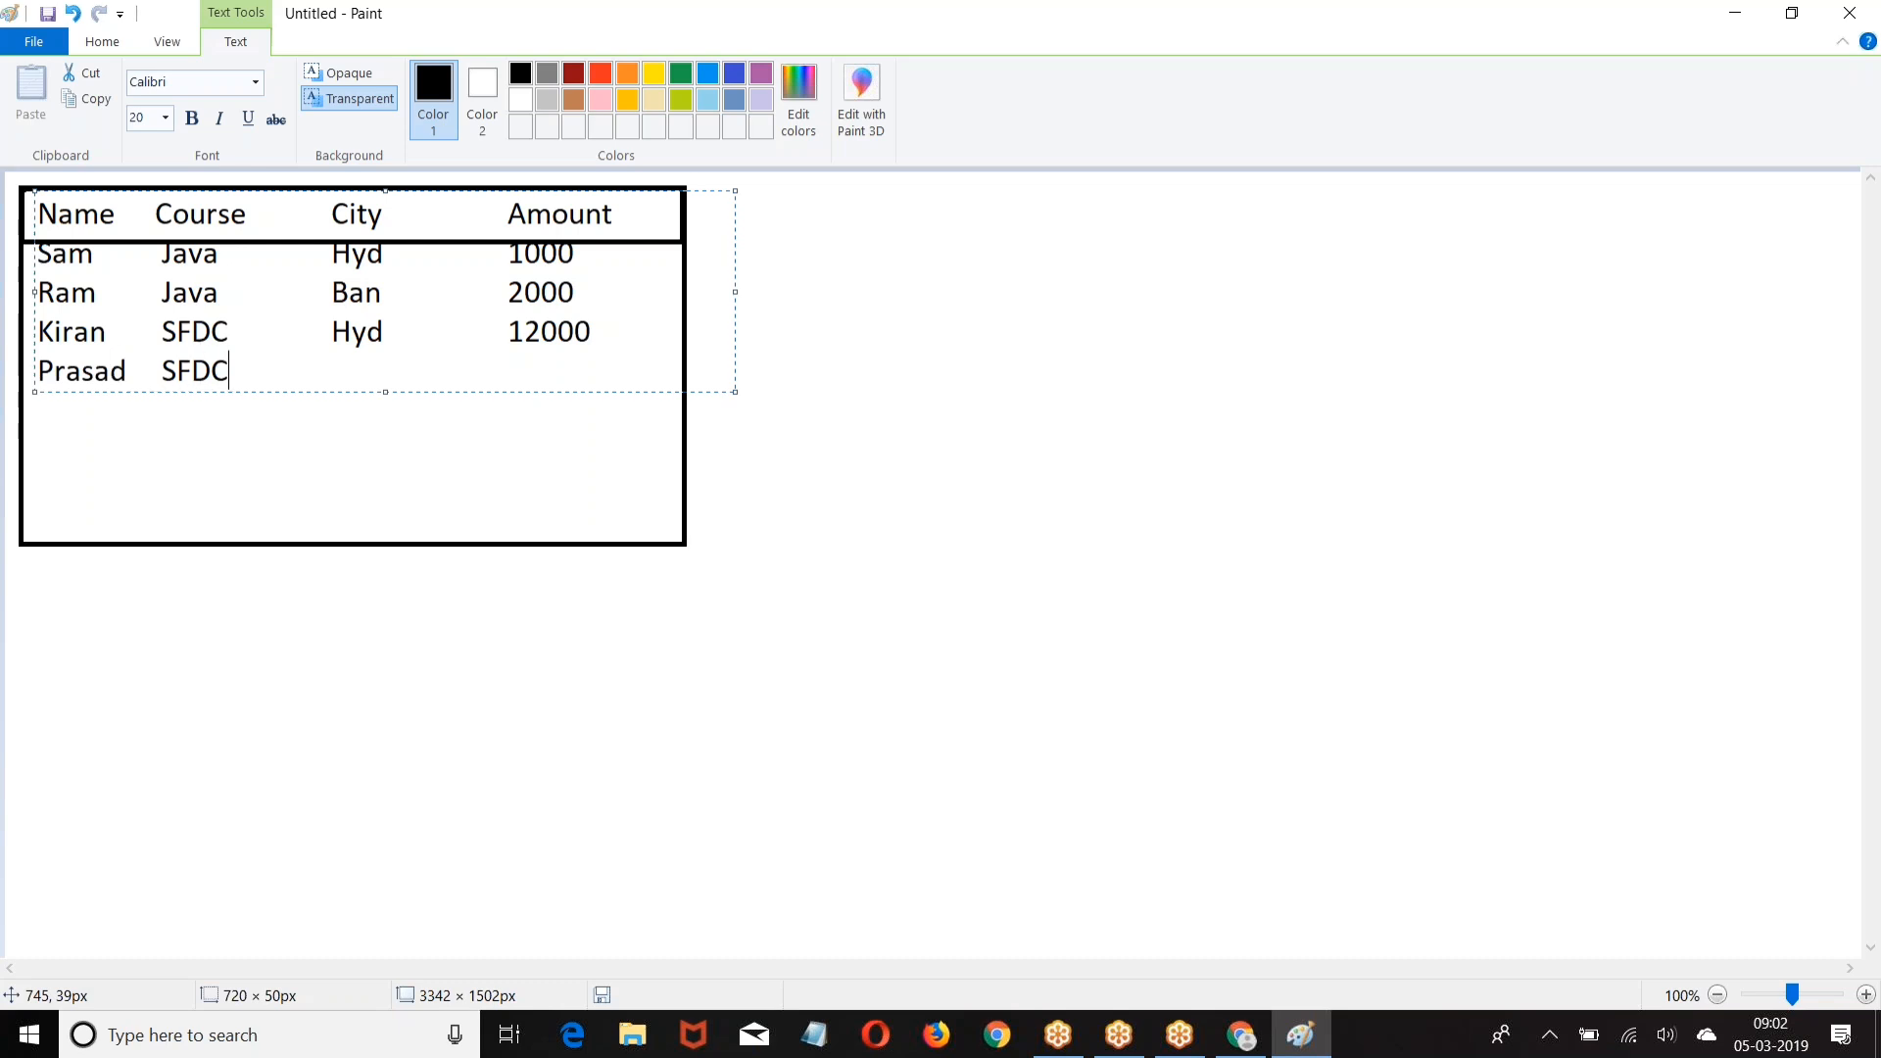
text(Ban                    9000)
Step: Enter the fifth table row with a person's name, SFDC, Ban and 10000
key(Return)
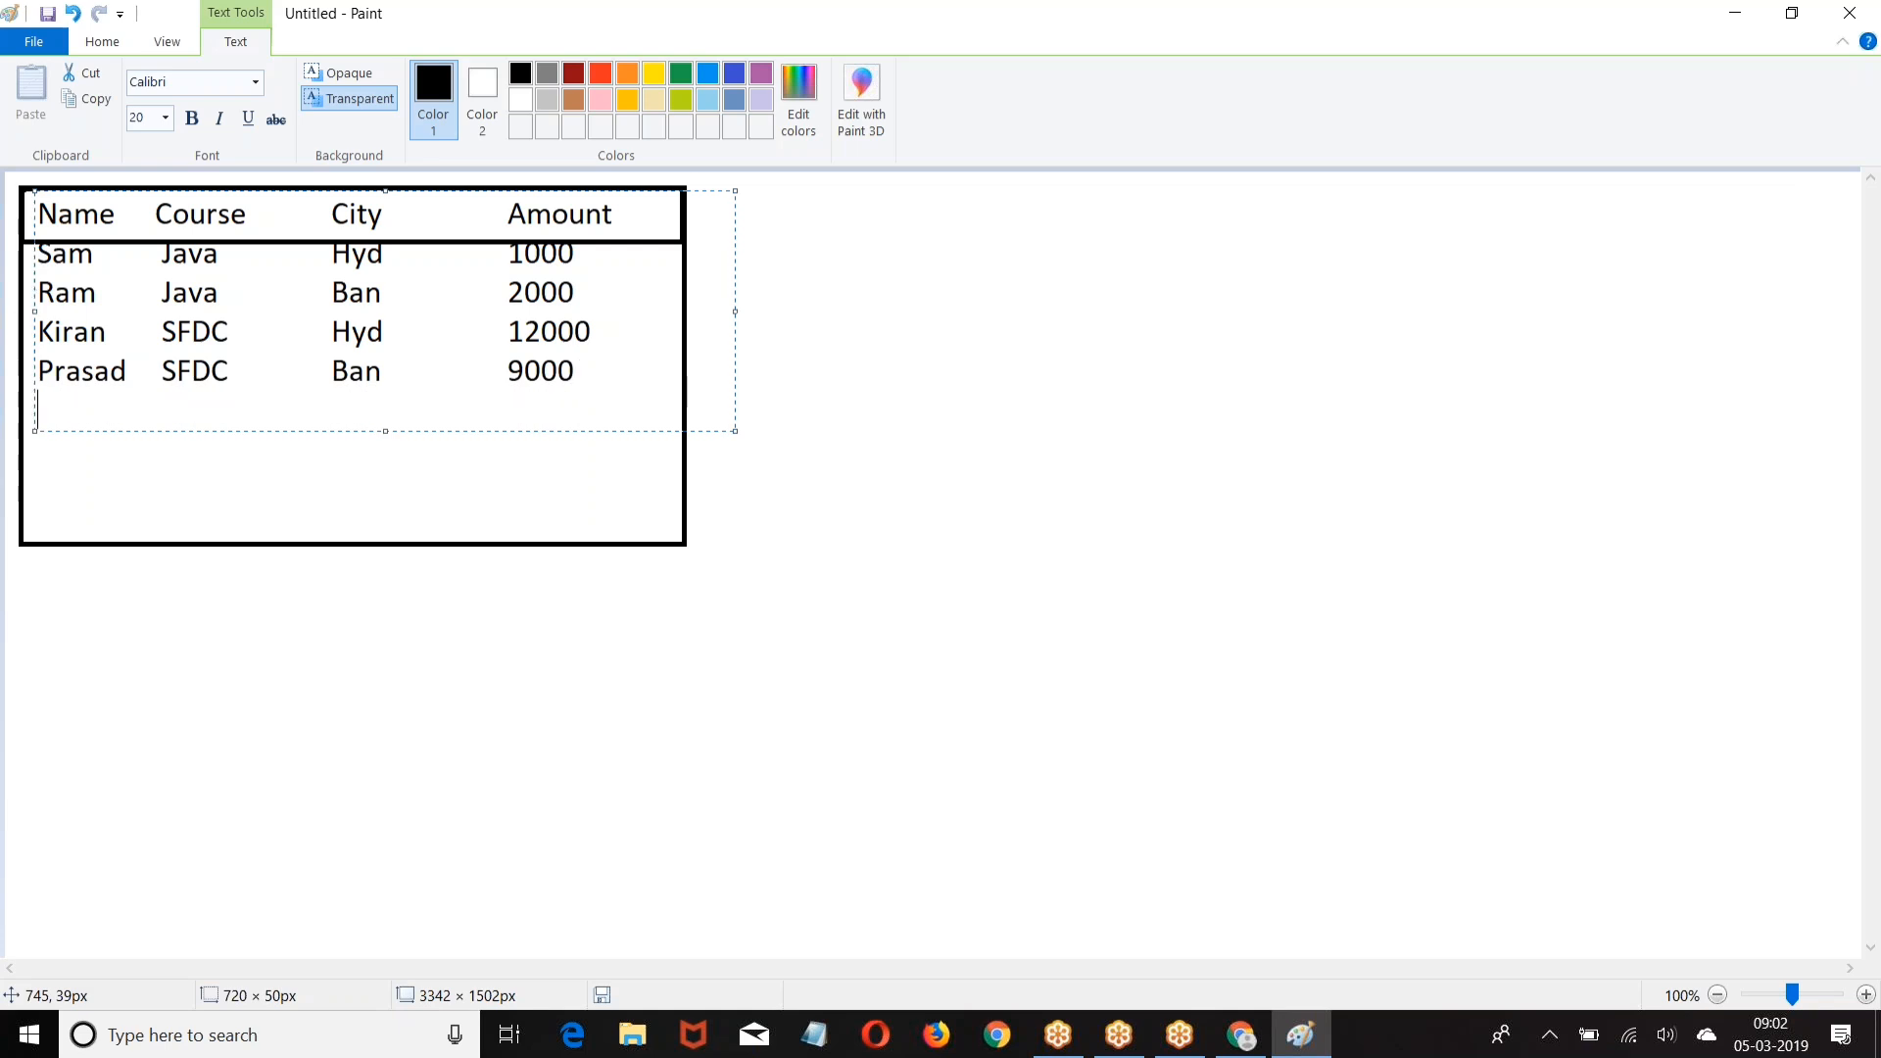
text(Ravi          SFDC)
key(BackSpace)
key(BackSpace)
key(BackSpace)
key(BackSpace)
text(SFDC                B)
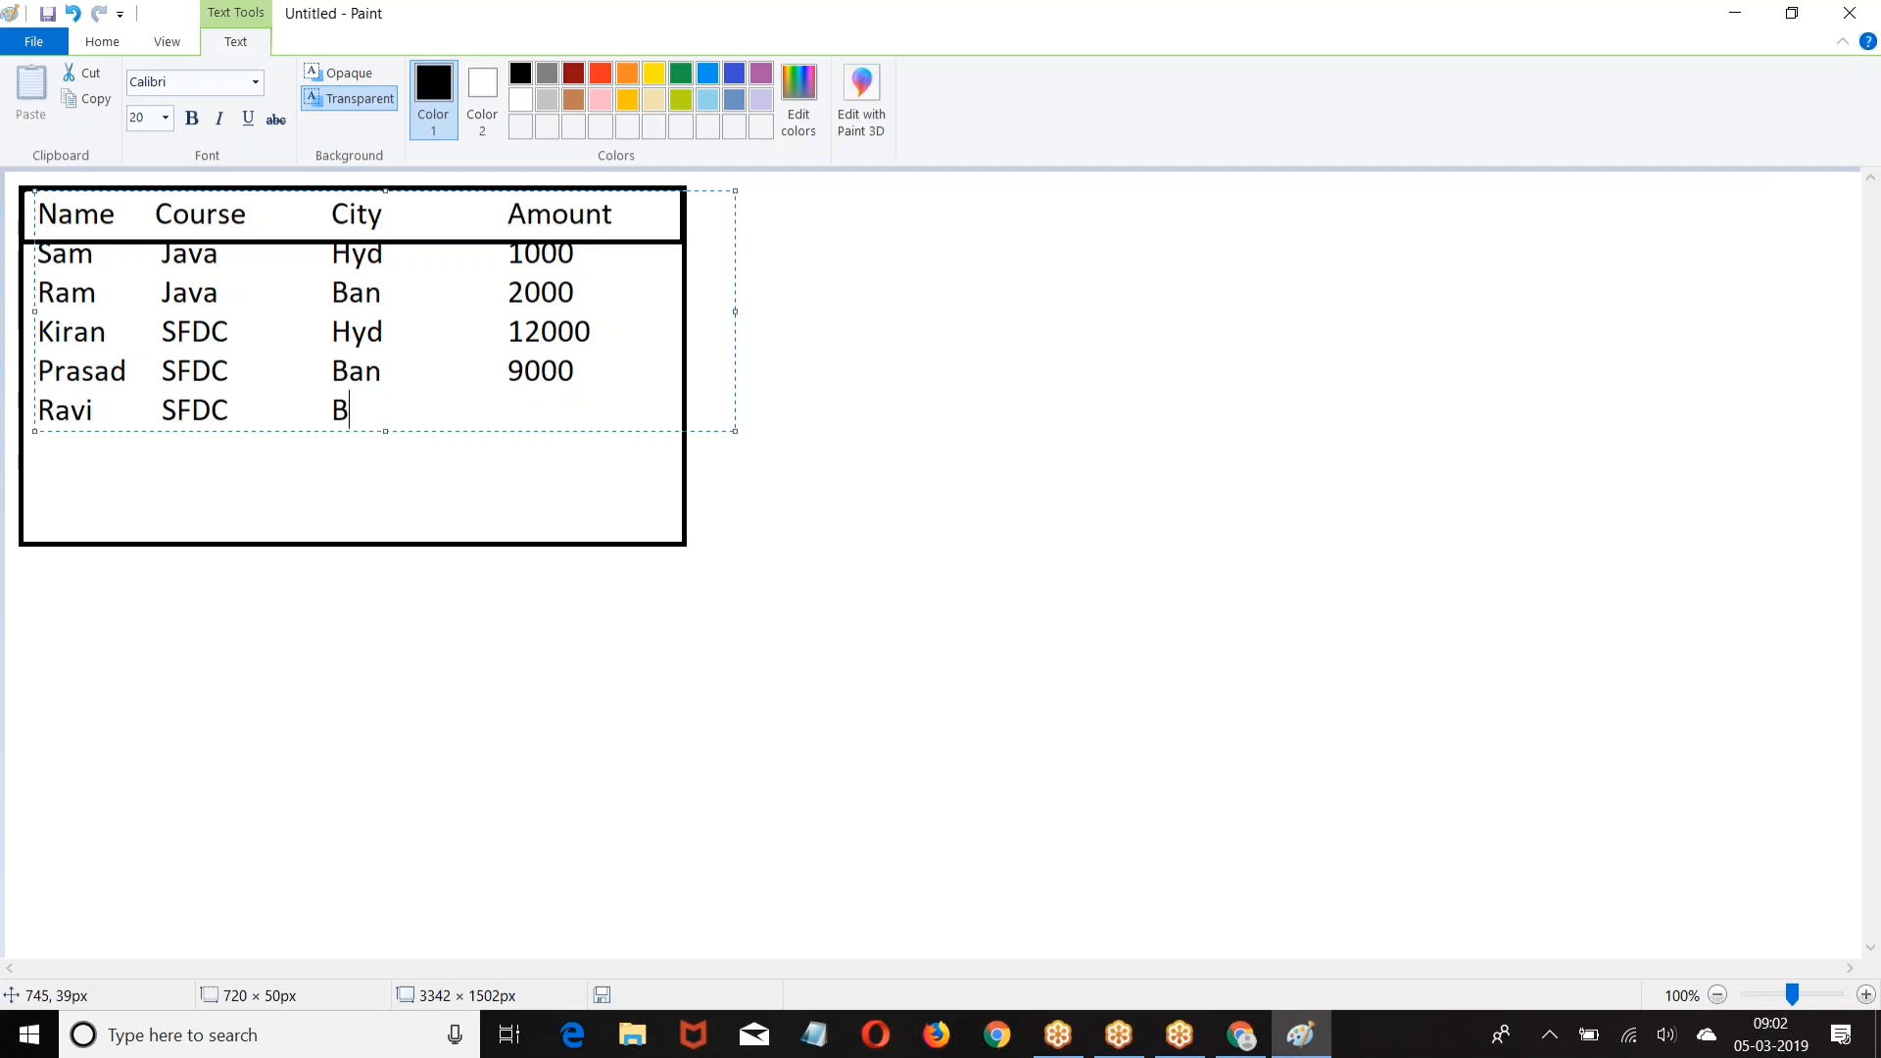
text(an                    10000)
Step: Enter the sixth table row with a person's name, Java, Hyd and 20000, and finish the text
key(Return)
text(Rajh)
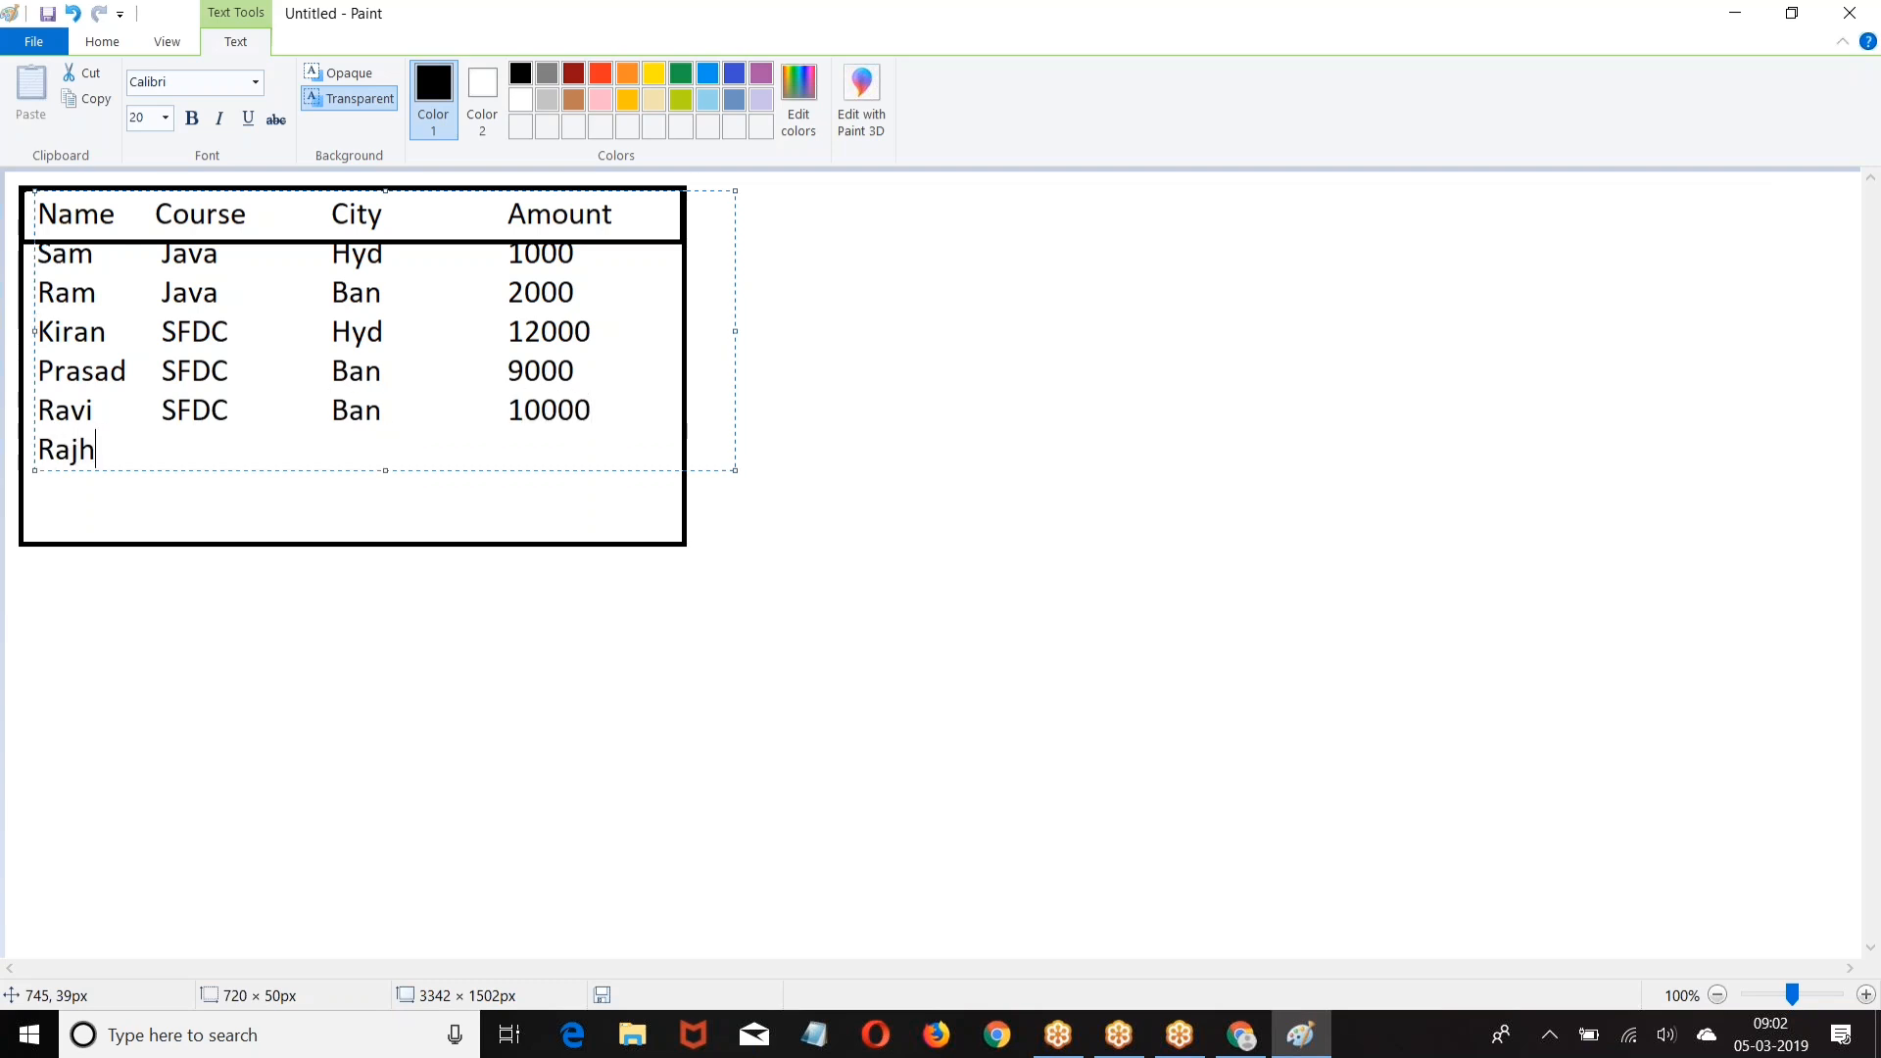
key(BackSpace)
text(u          Java                    Hyd                    )
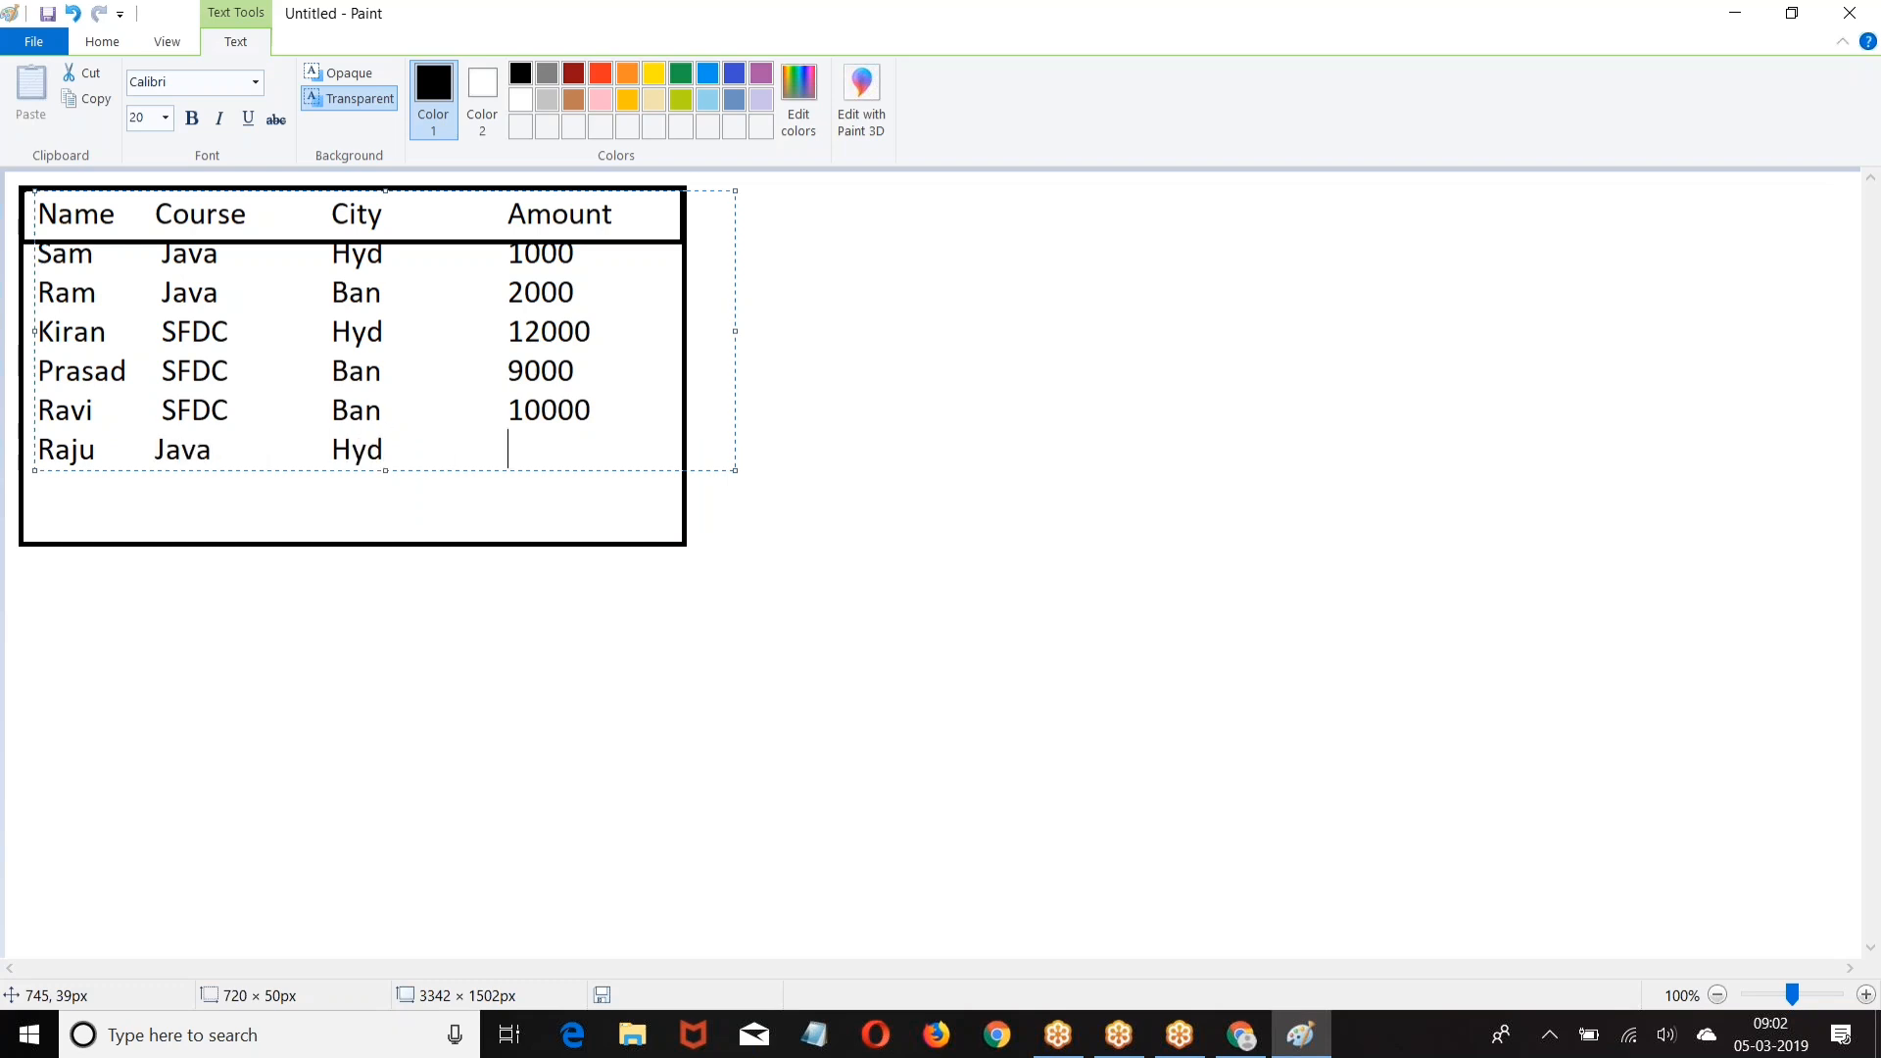
text(20000)
click(934, 321)
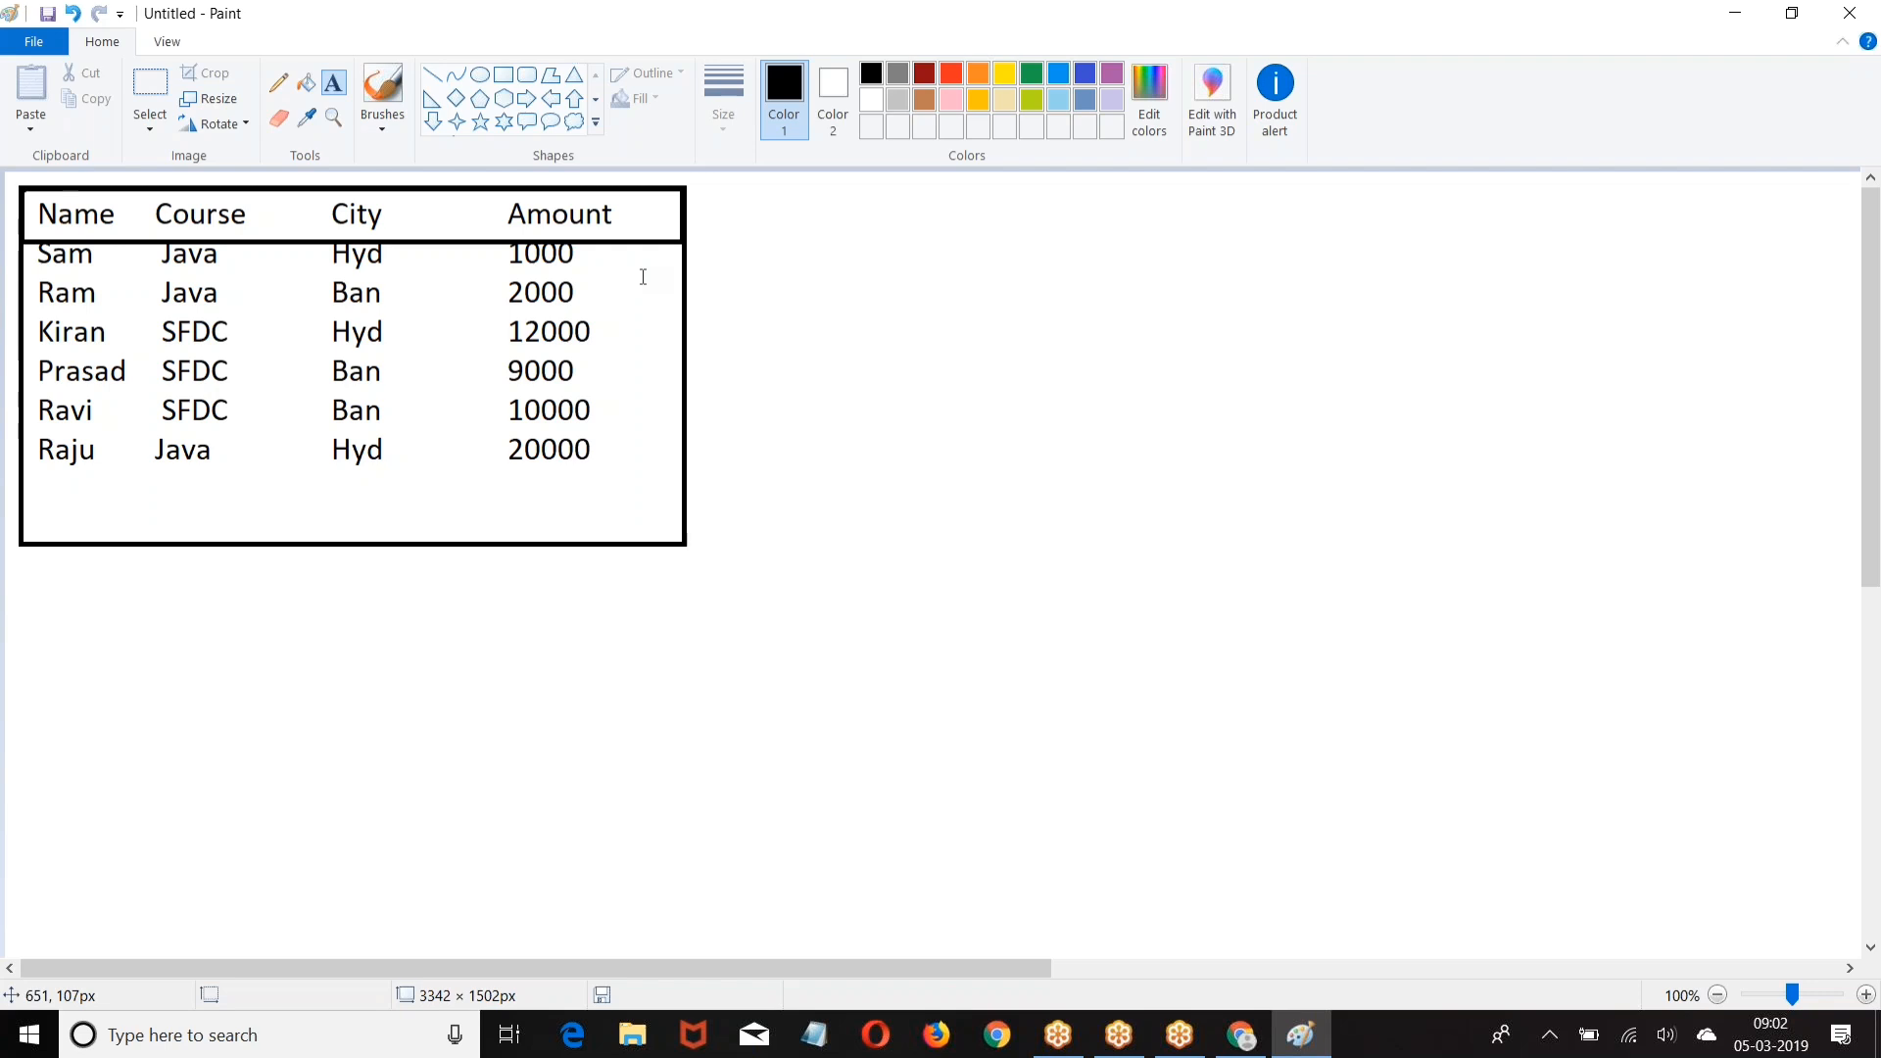
Step: Start a text list below the table with the first Java person's name, Hyd and 1000, separated by dashes
click(758, 210)
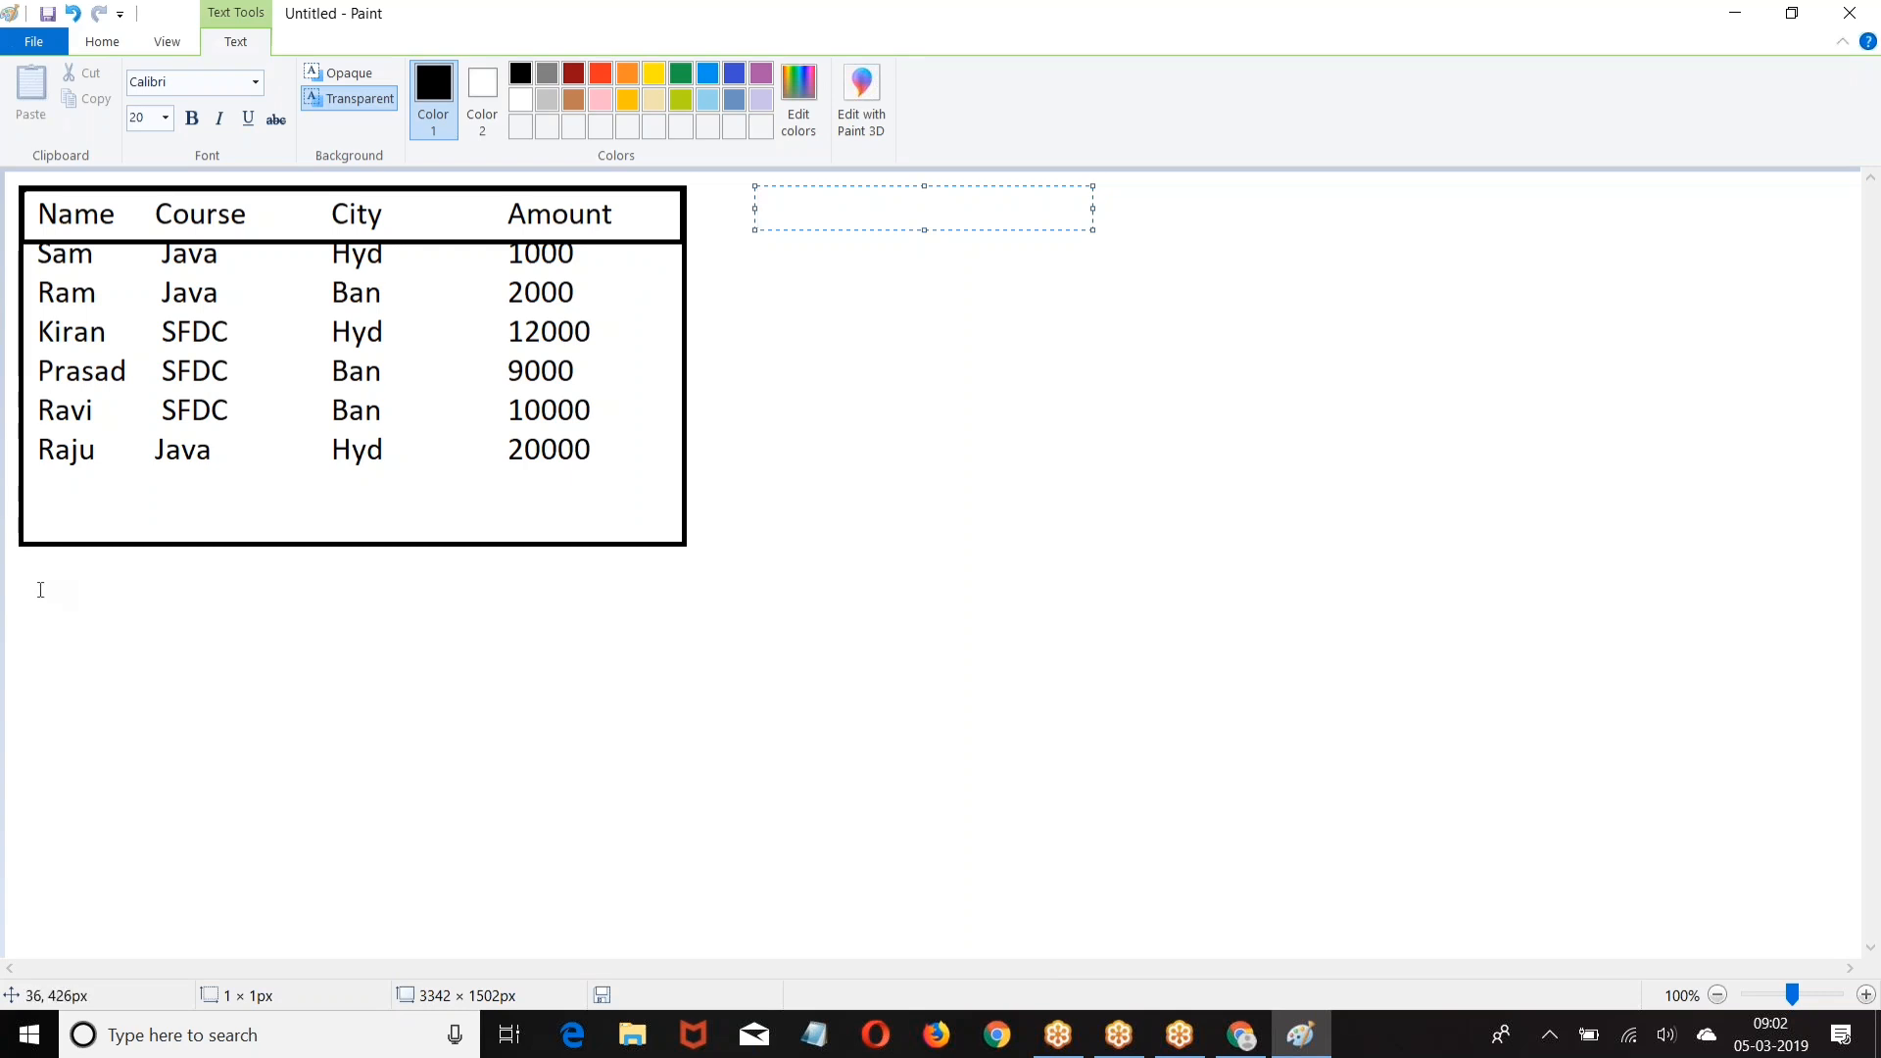
click(38, 588)
text(Sam----Hyd--10000)
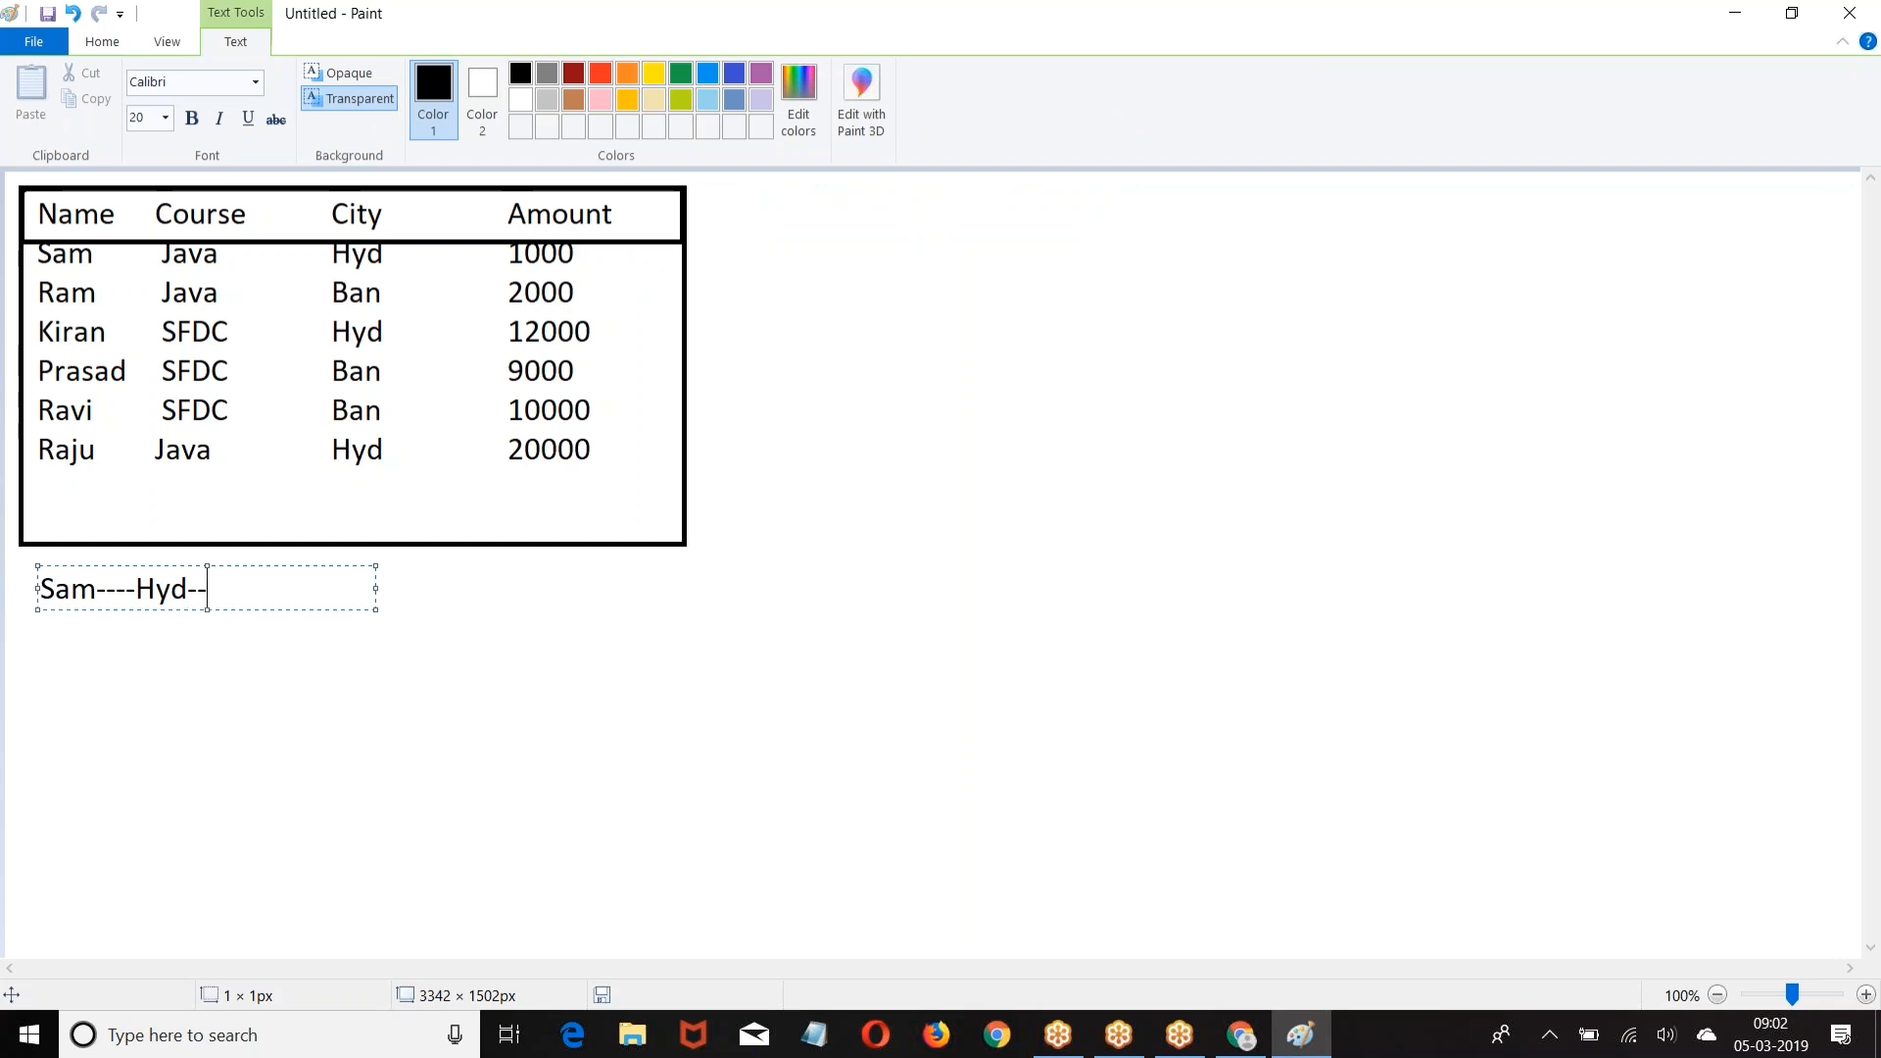
key(Return)
key(BackSpace)
key(BackSpace)
Step: Add the other two Java people to the list, their names followed by Ban and 2000, and Hyd and 20000, separated by dashes
key(Return)
text(Ram)
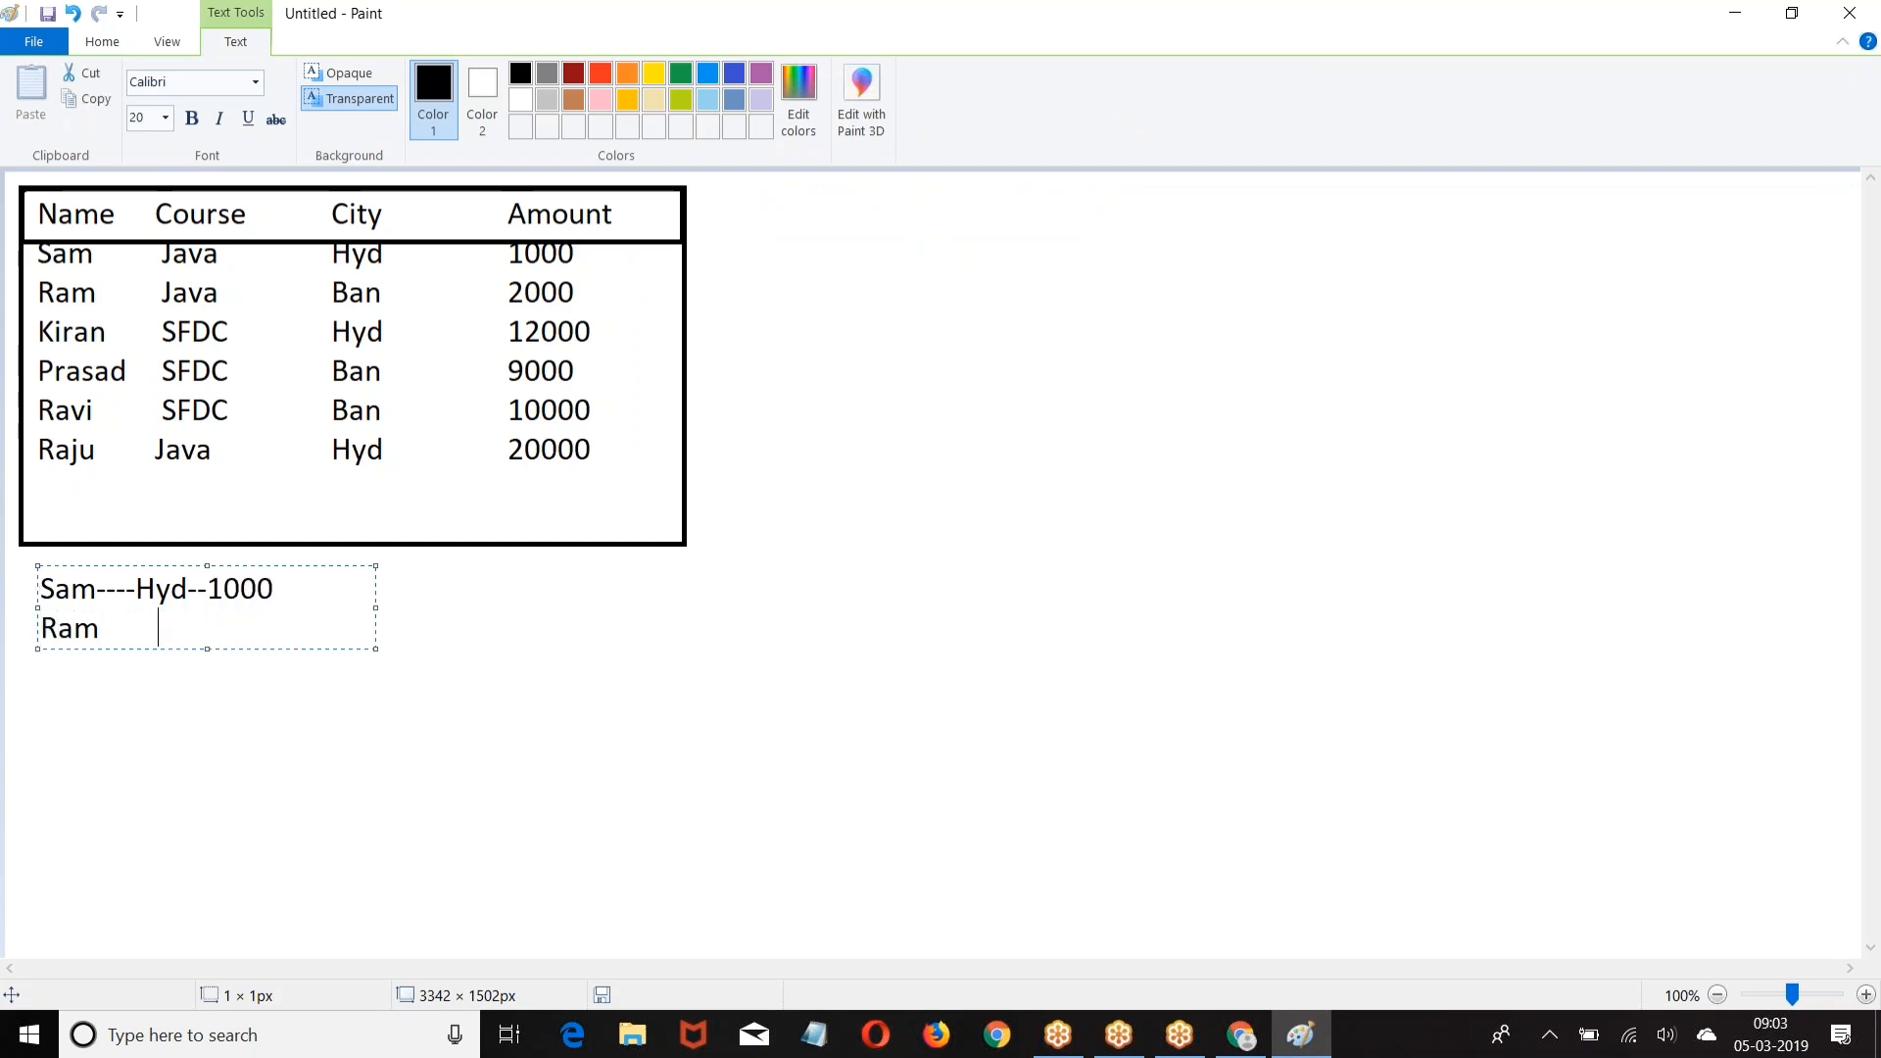
text(----Ban--)
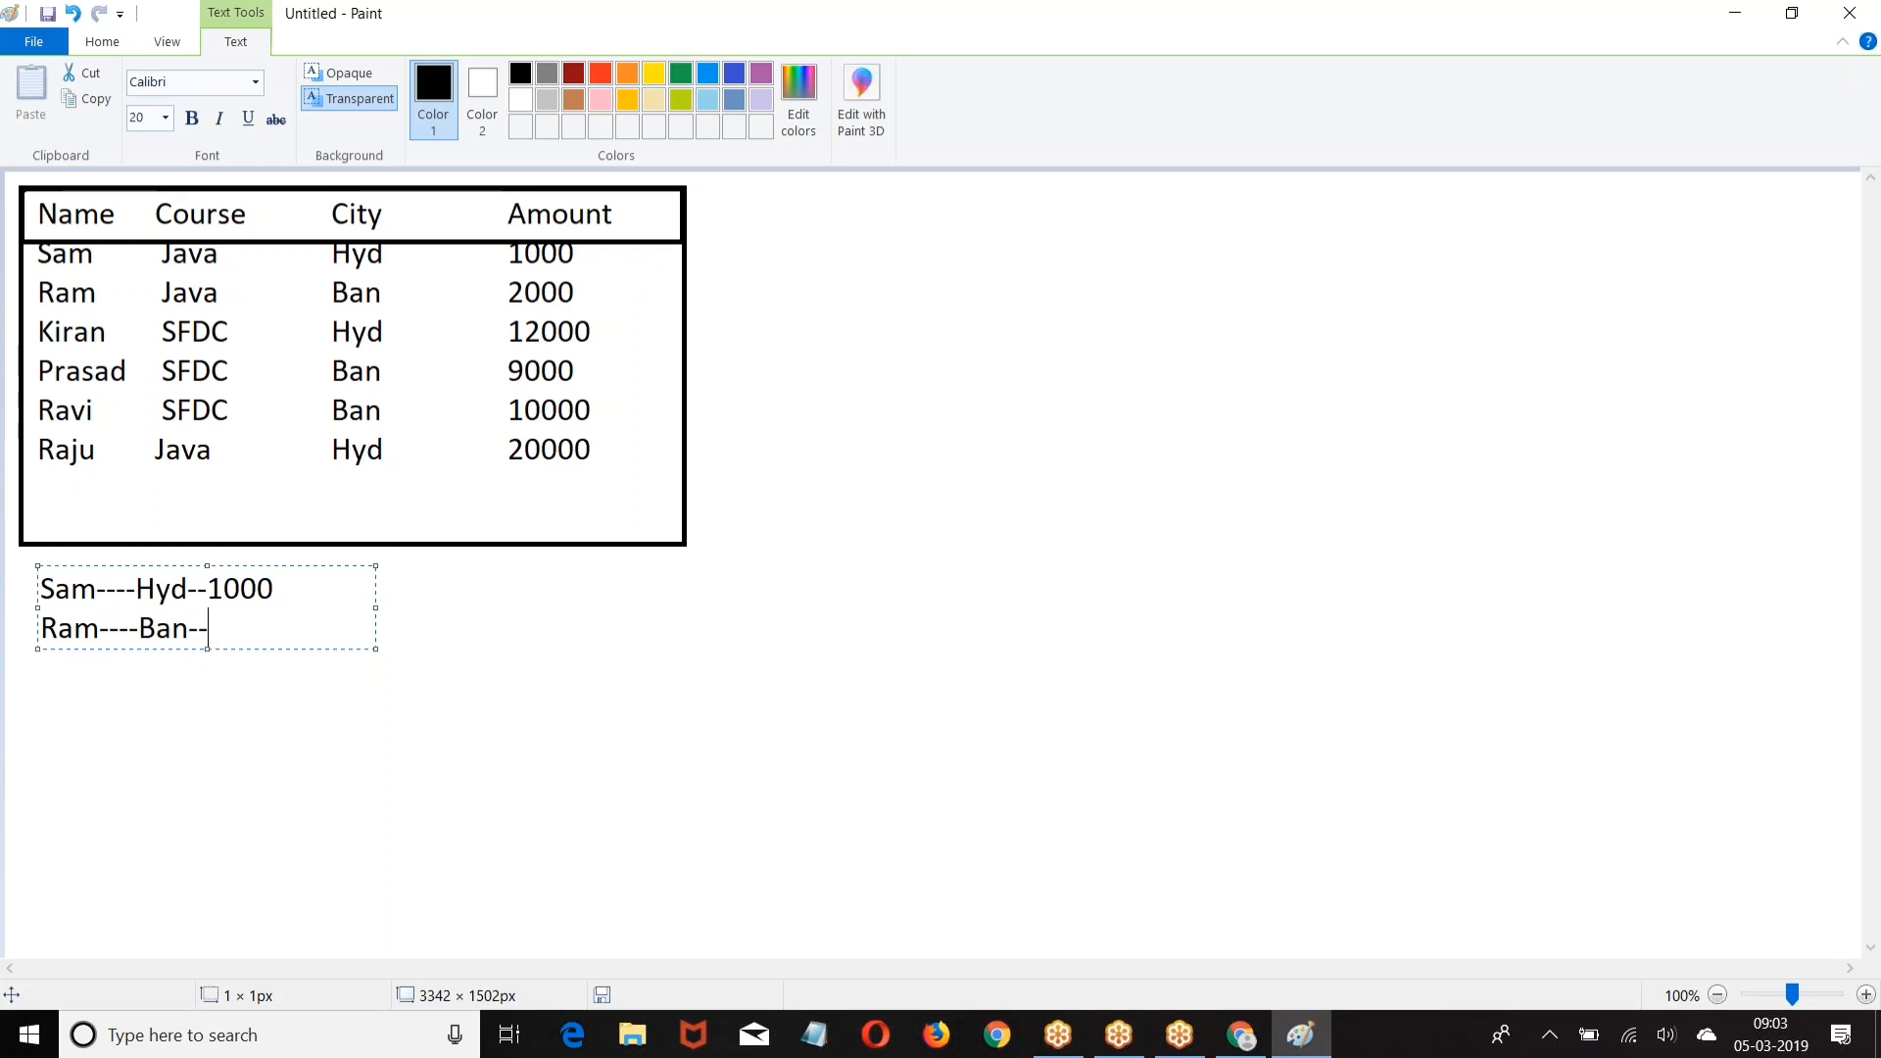
text(2000)
key(Return)
text(Raju)
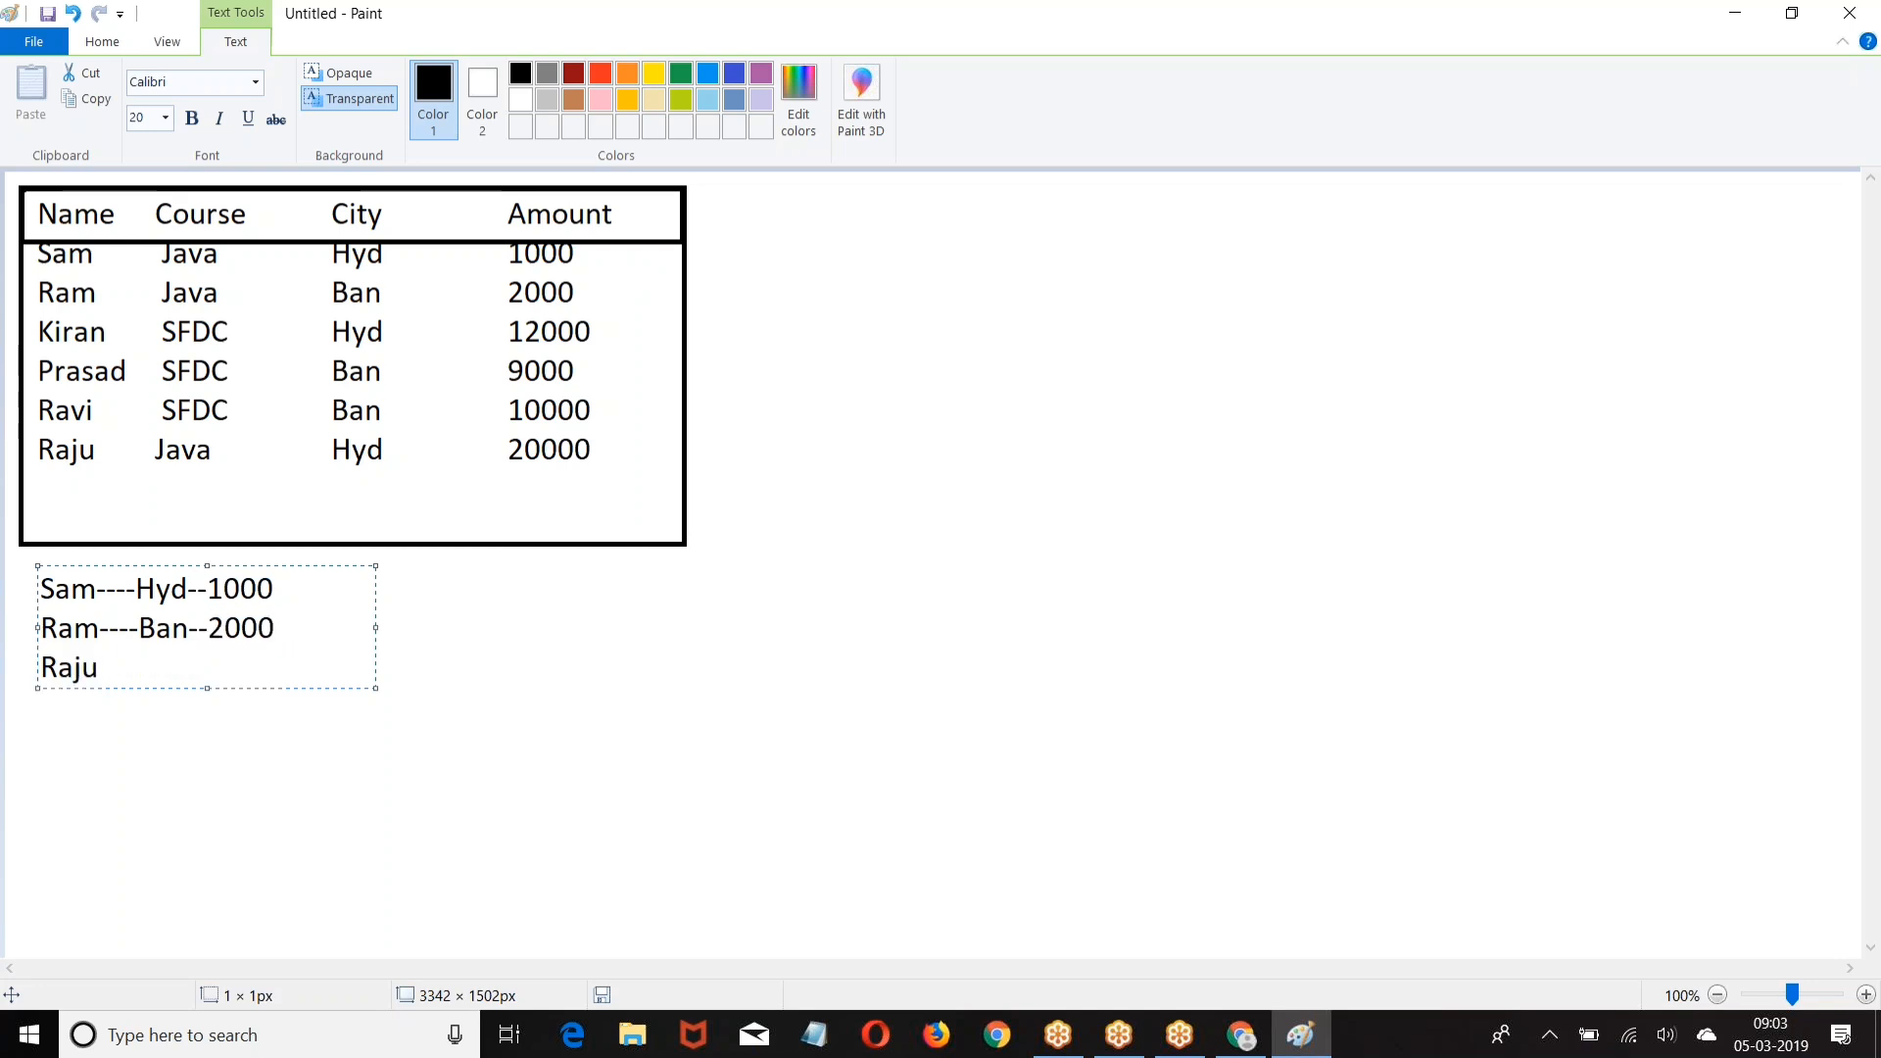
text(----Hyd--20000)
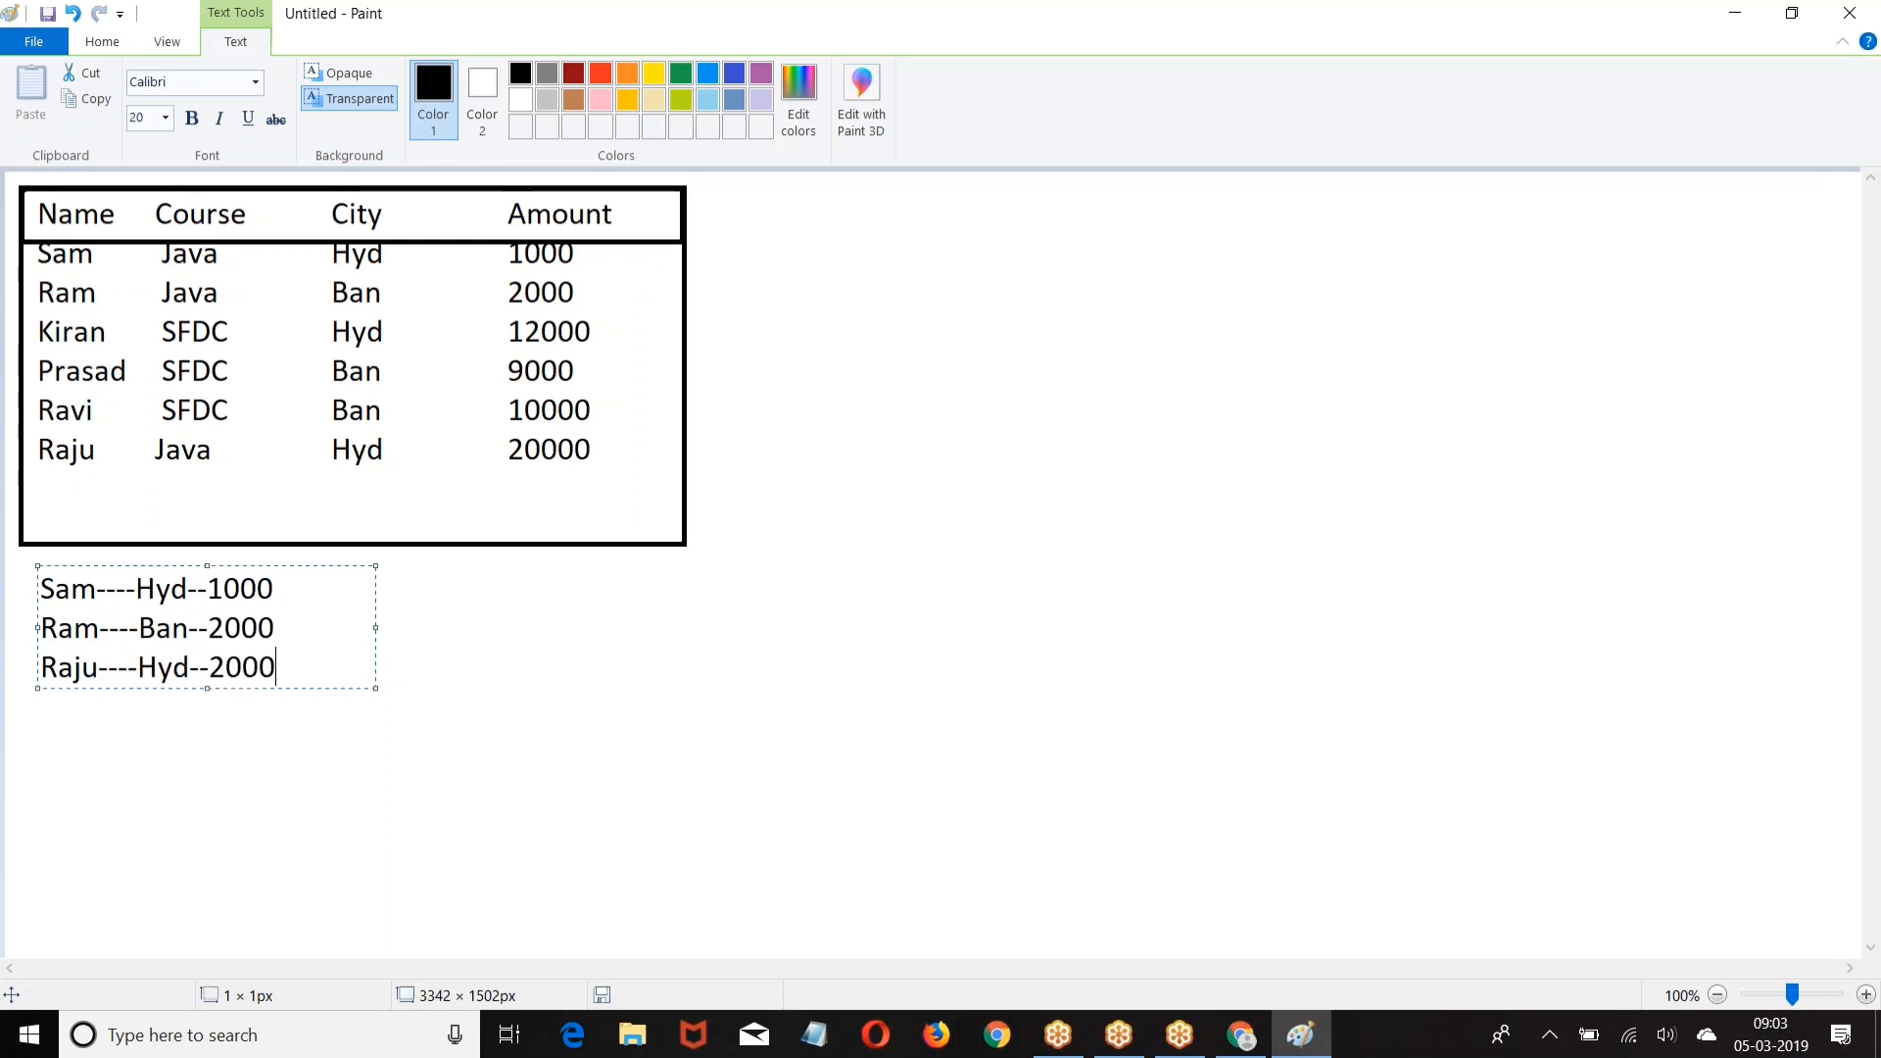
click(853, 593)
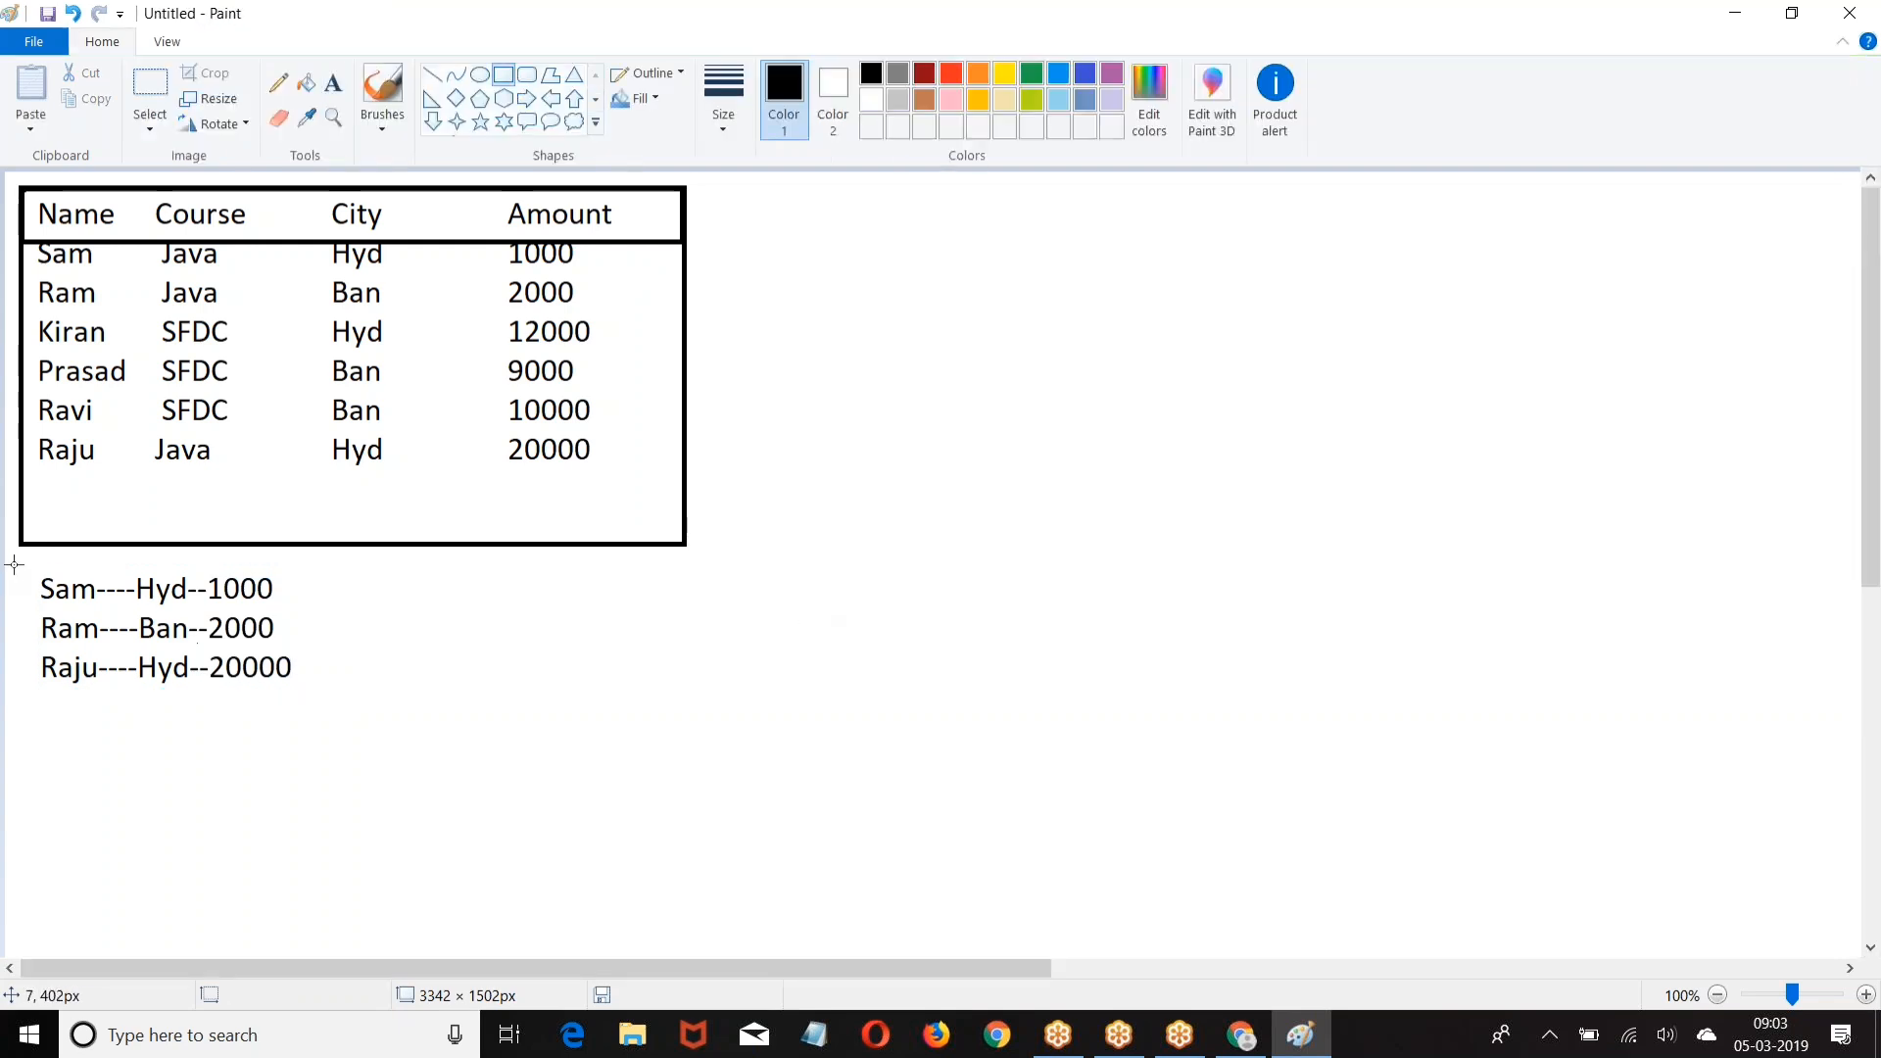
Step: Frame the three-line list with a rectangle and label it "Tabular" beside the frame
mouse_move(14, 561)
mouse_down()
mouse_move(358, 632)
mouse_move(365, 706)
mouse_up()
click(451, 635)
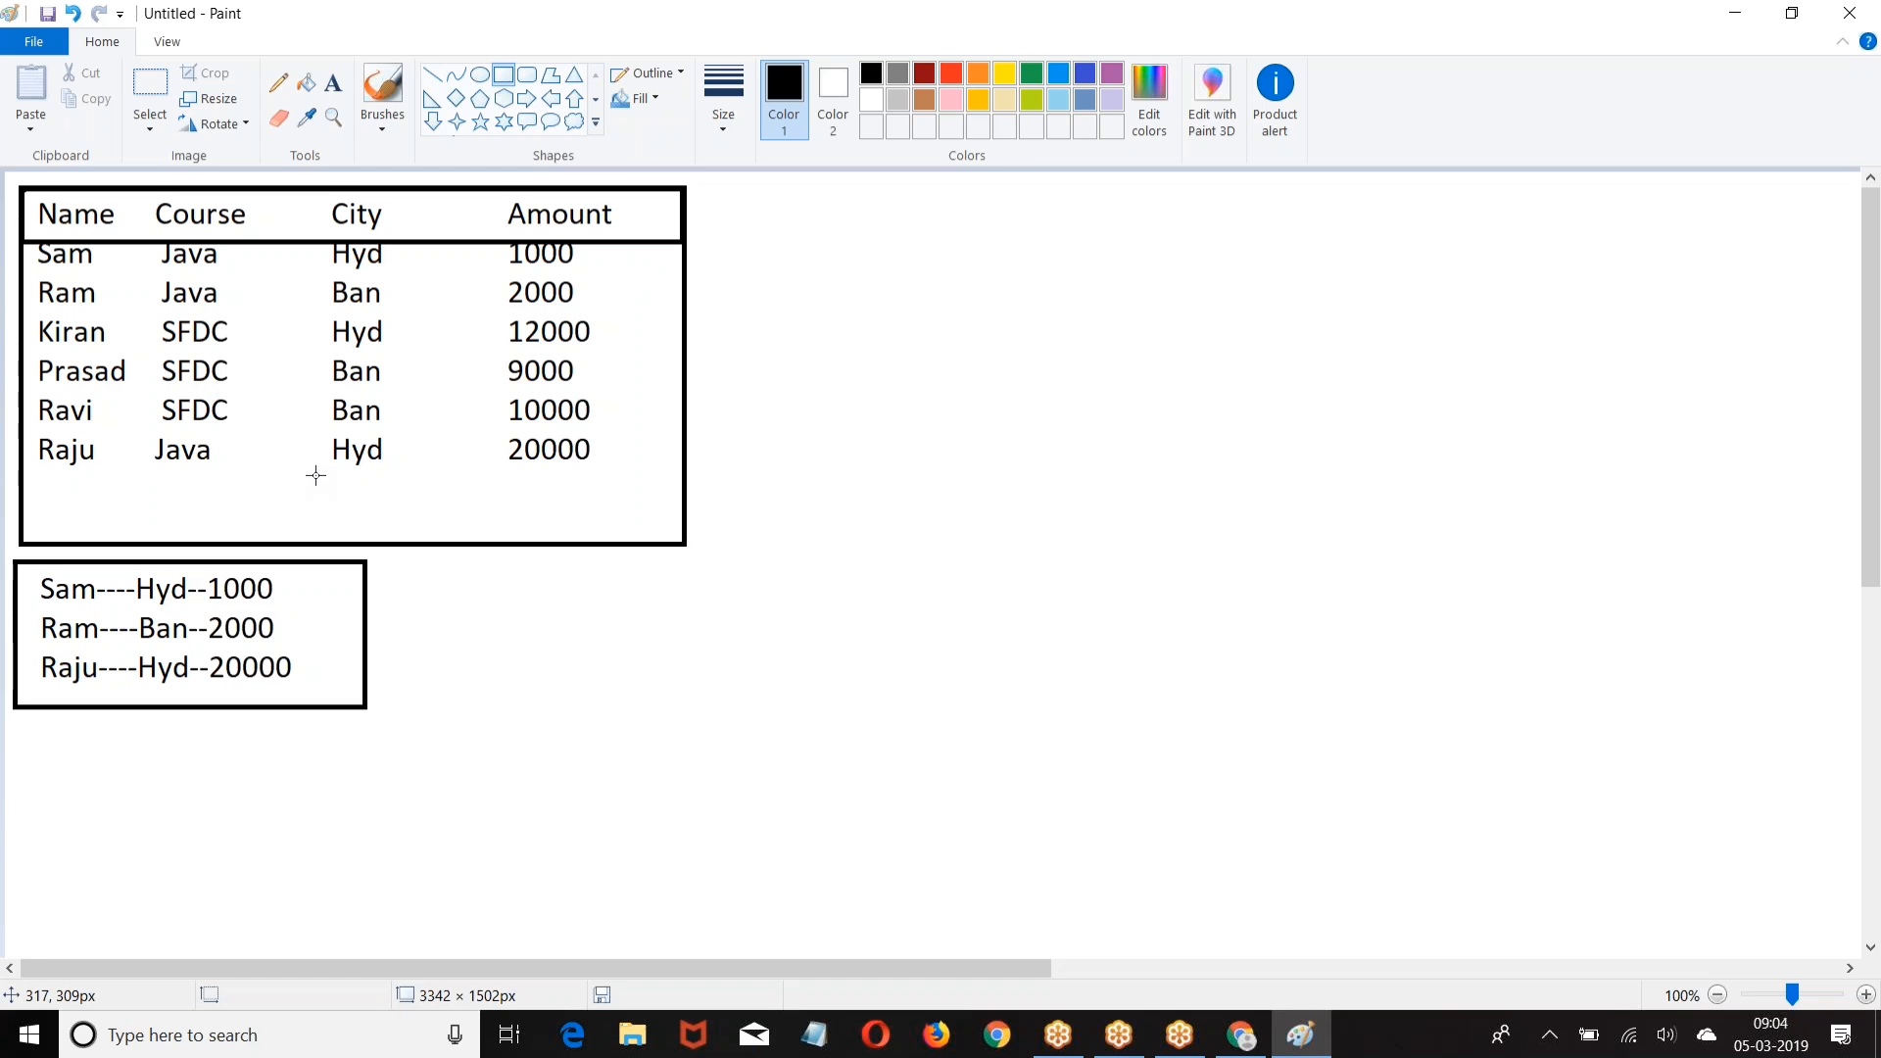
click(333, 83)
click(380, 630)
text(Ta)
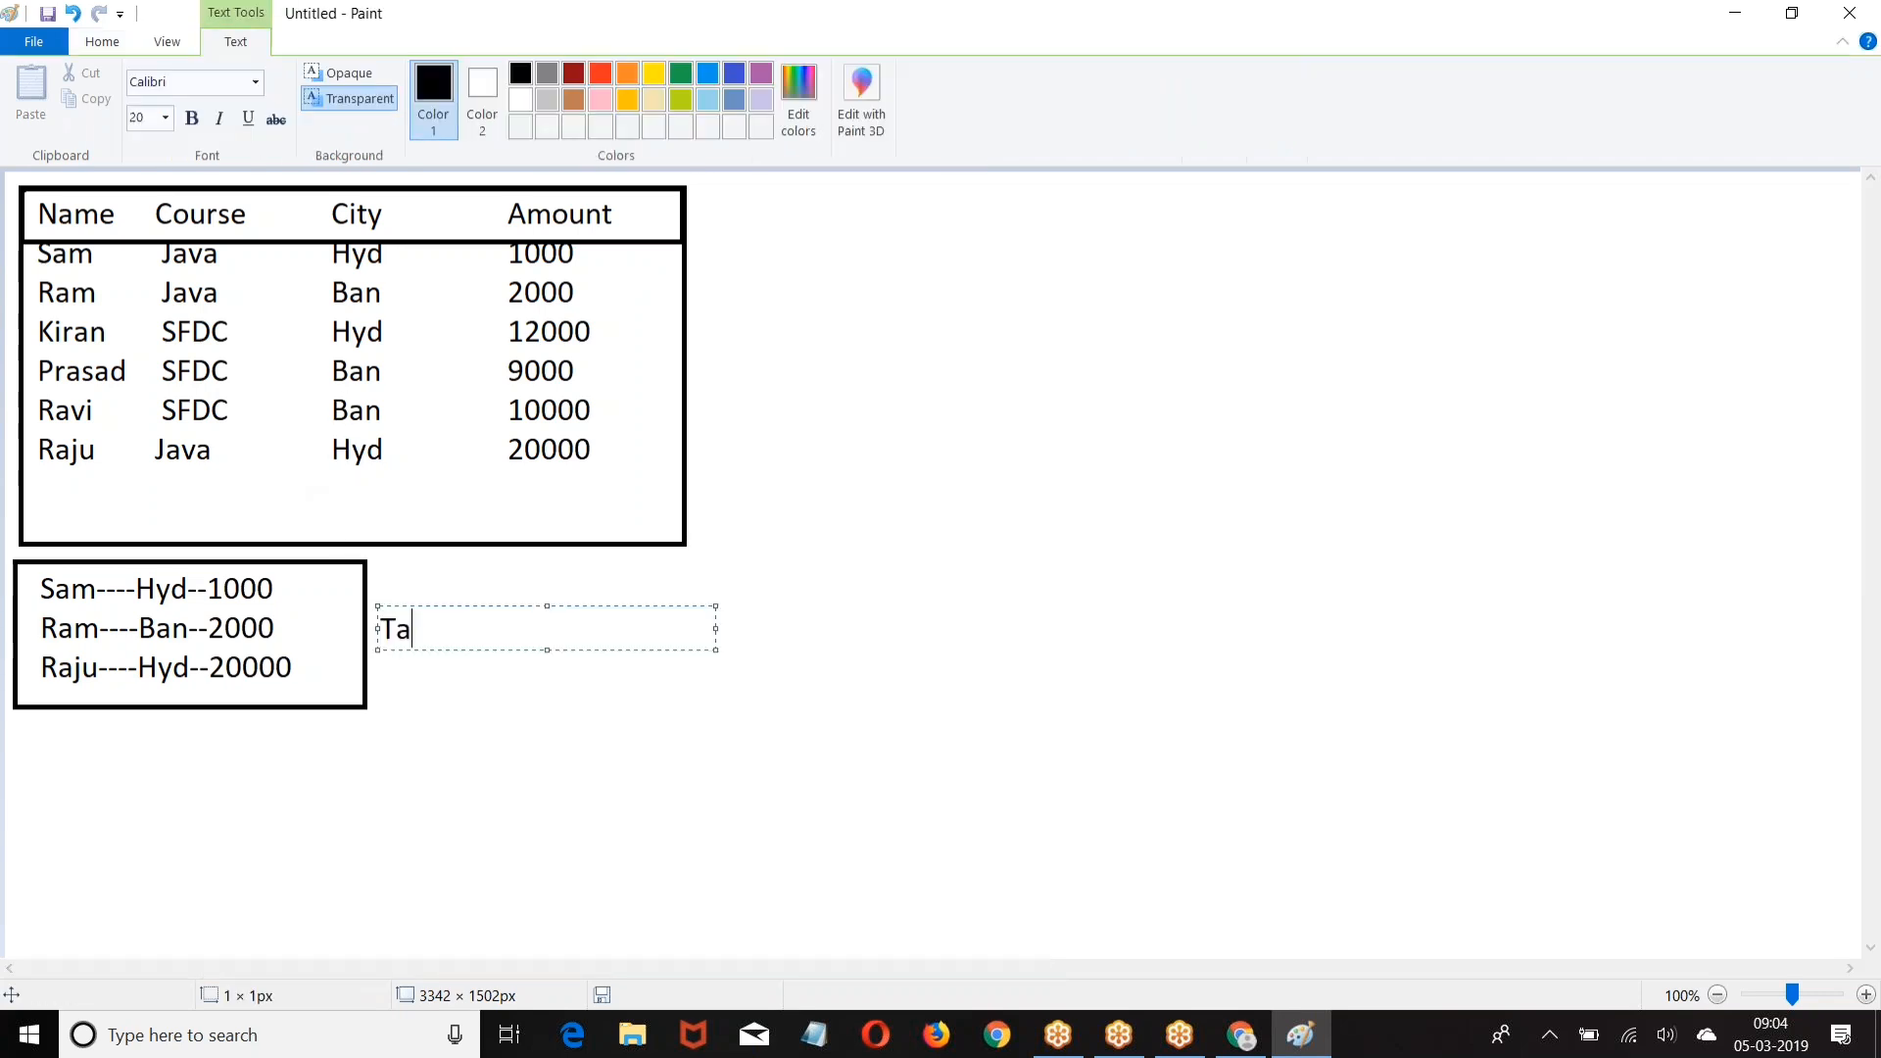
text(bular)
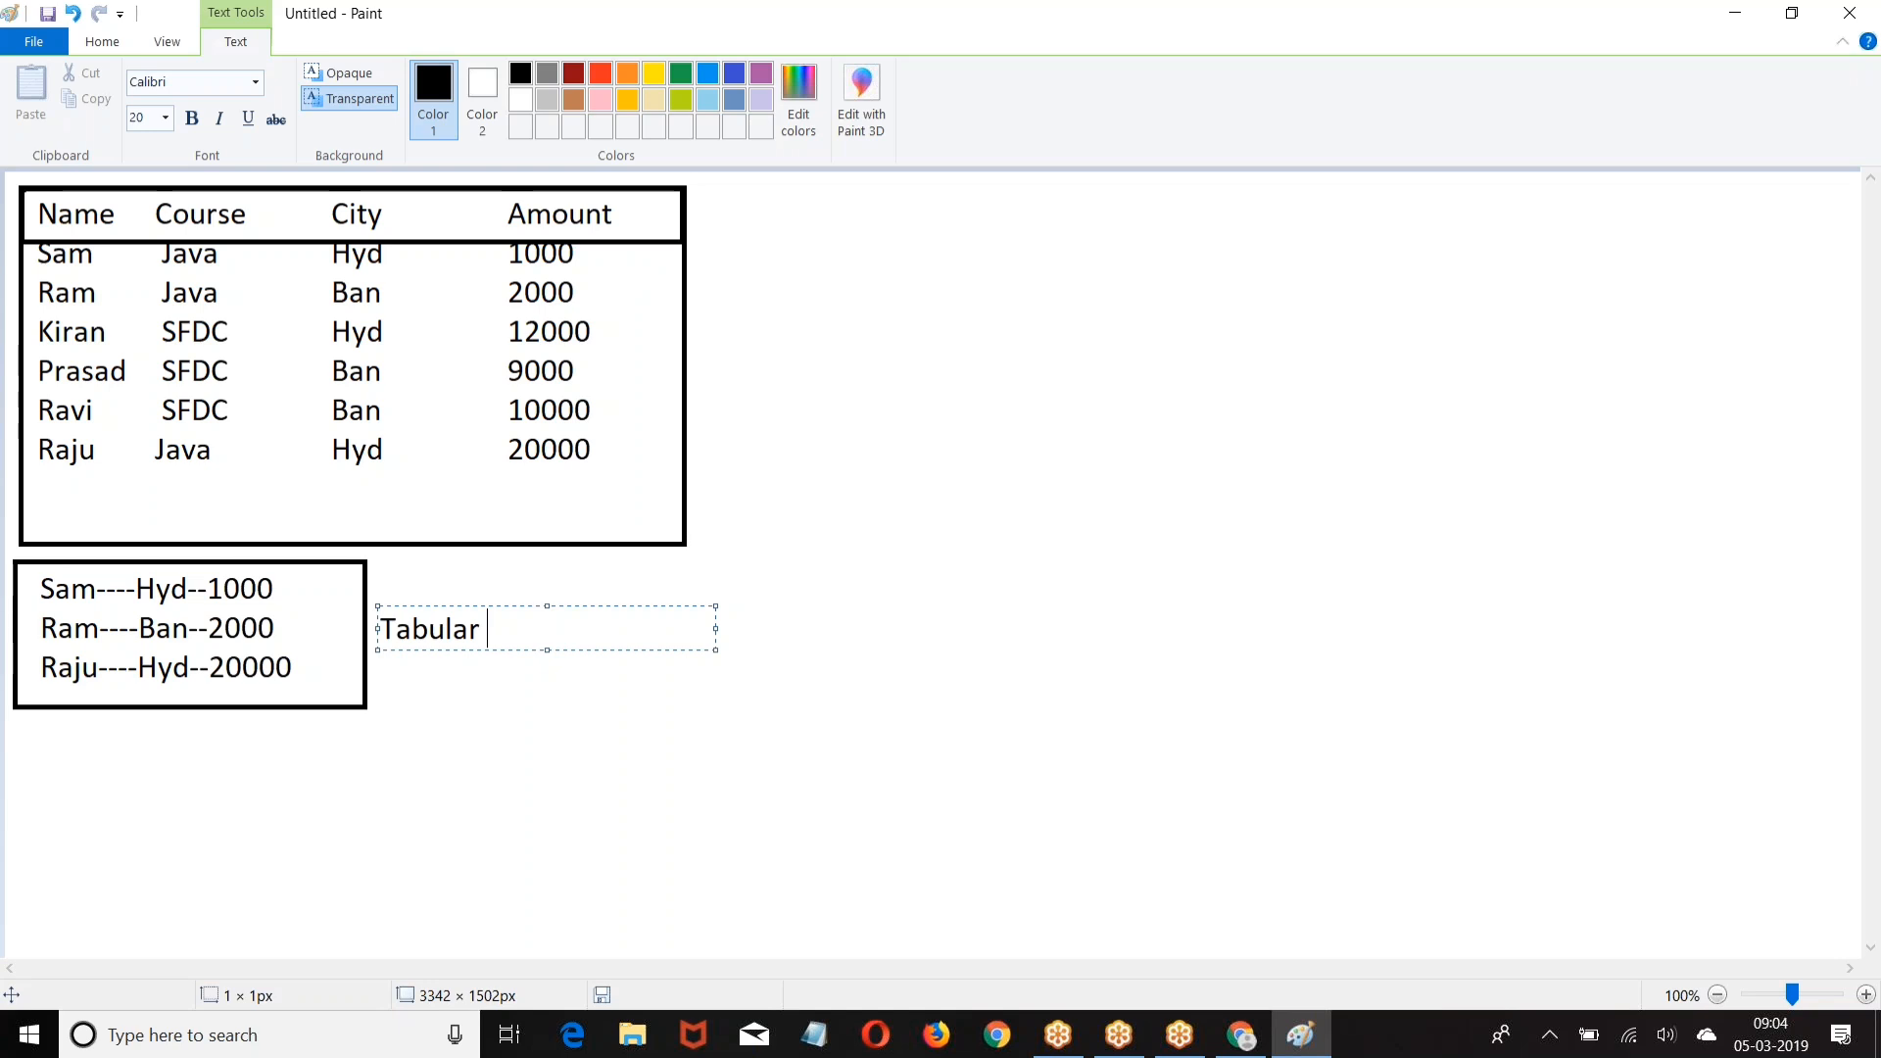
click(810, 408)
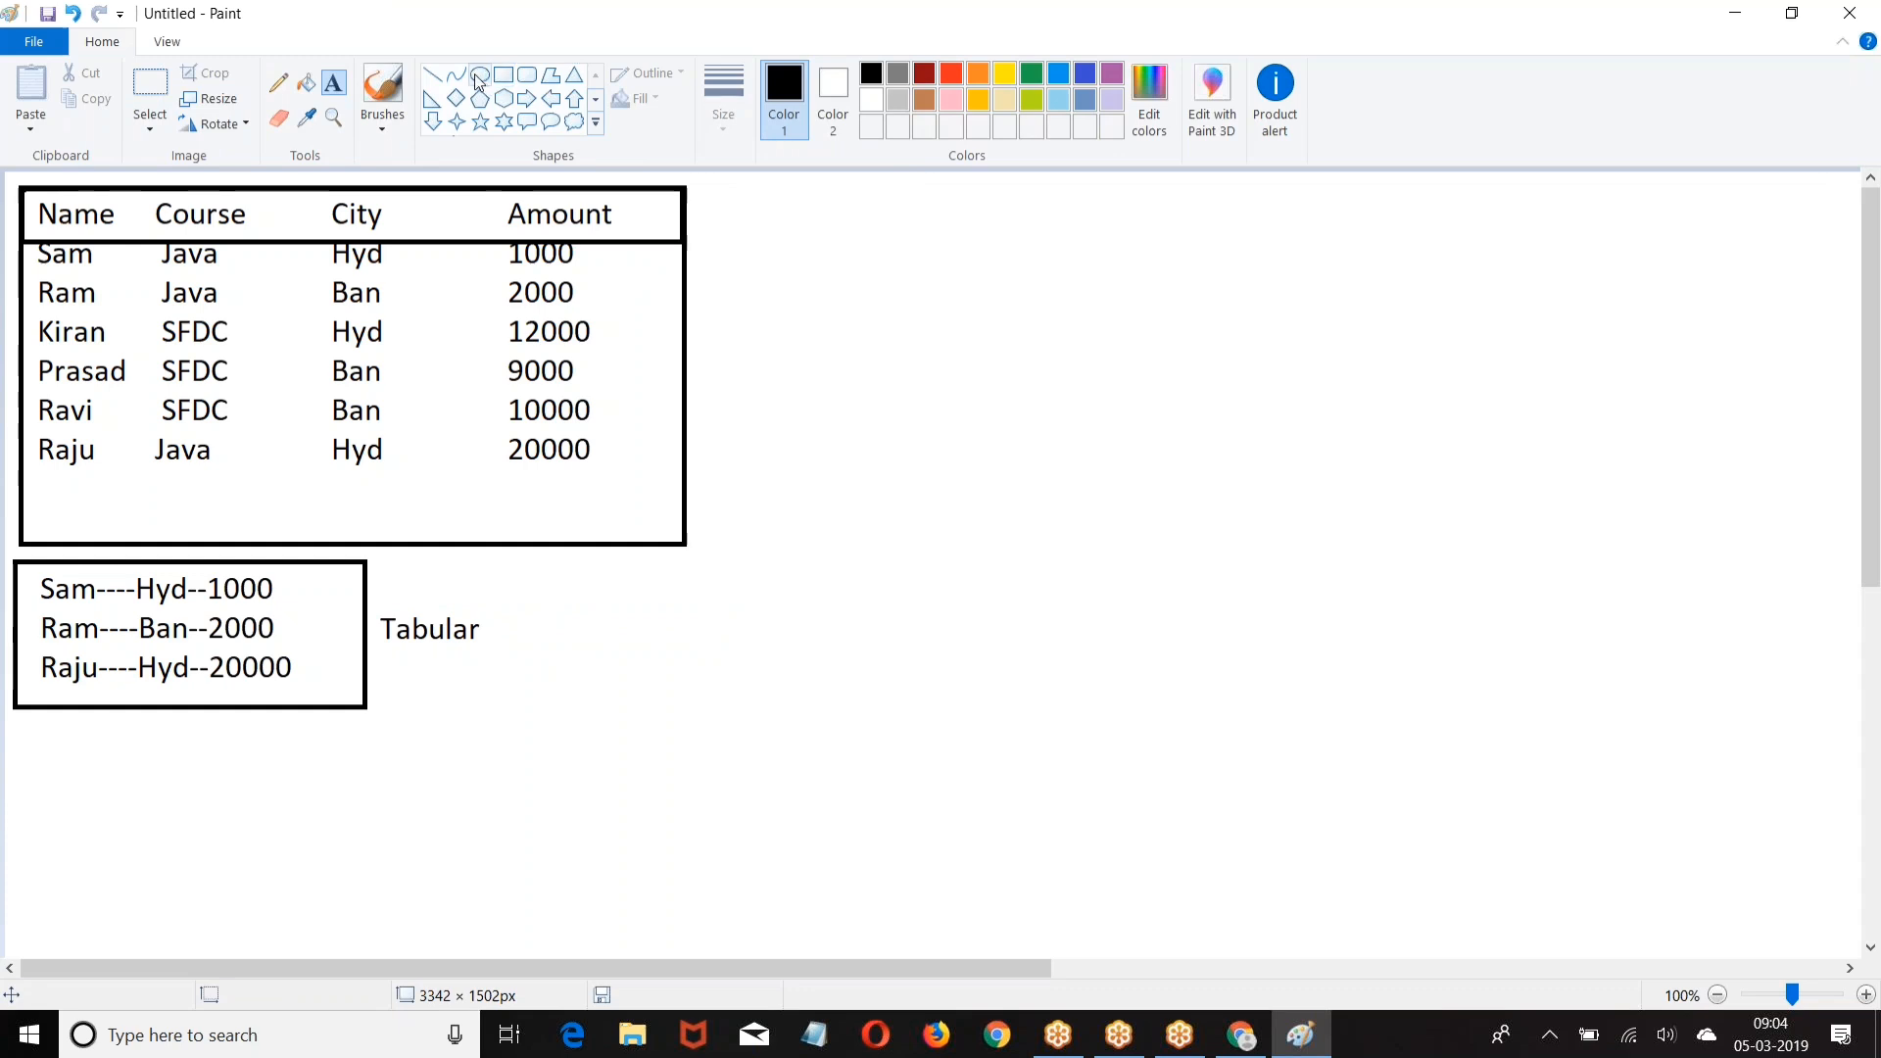
Step: Start a text block beside the source table with the column headings Name, Course and Amount, widening the text box to fit
click(499, 76)
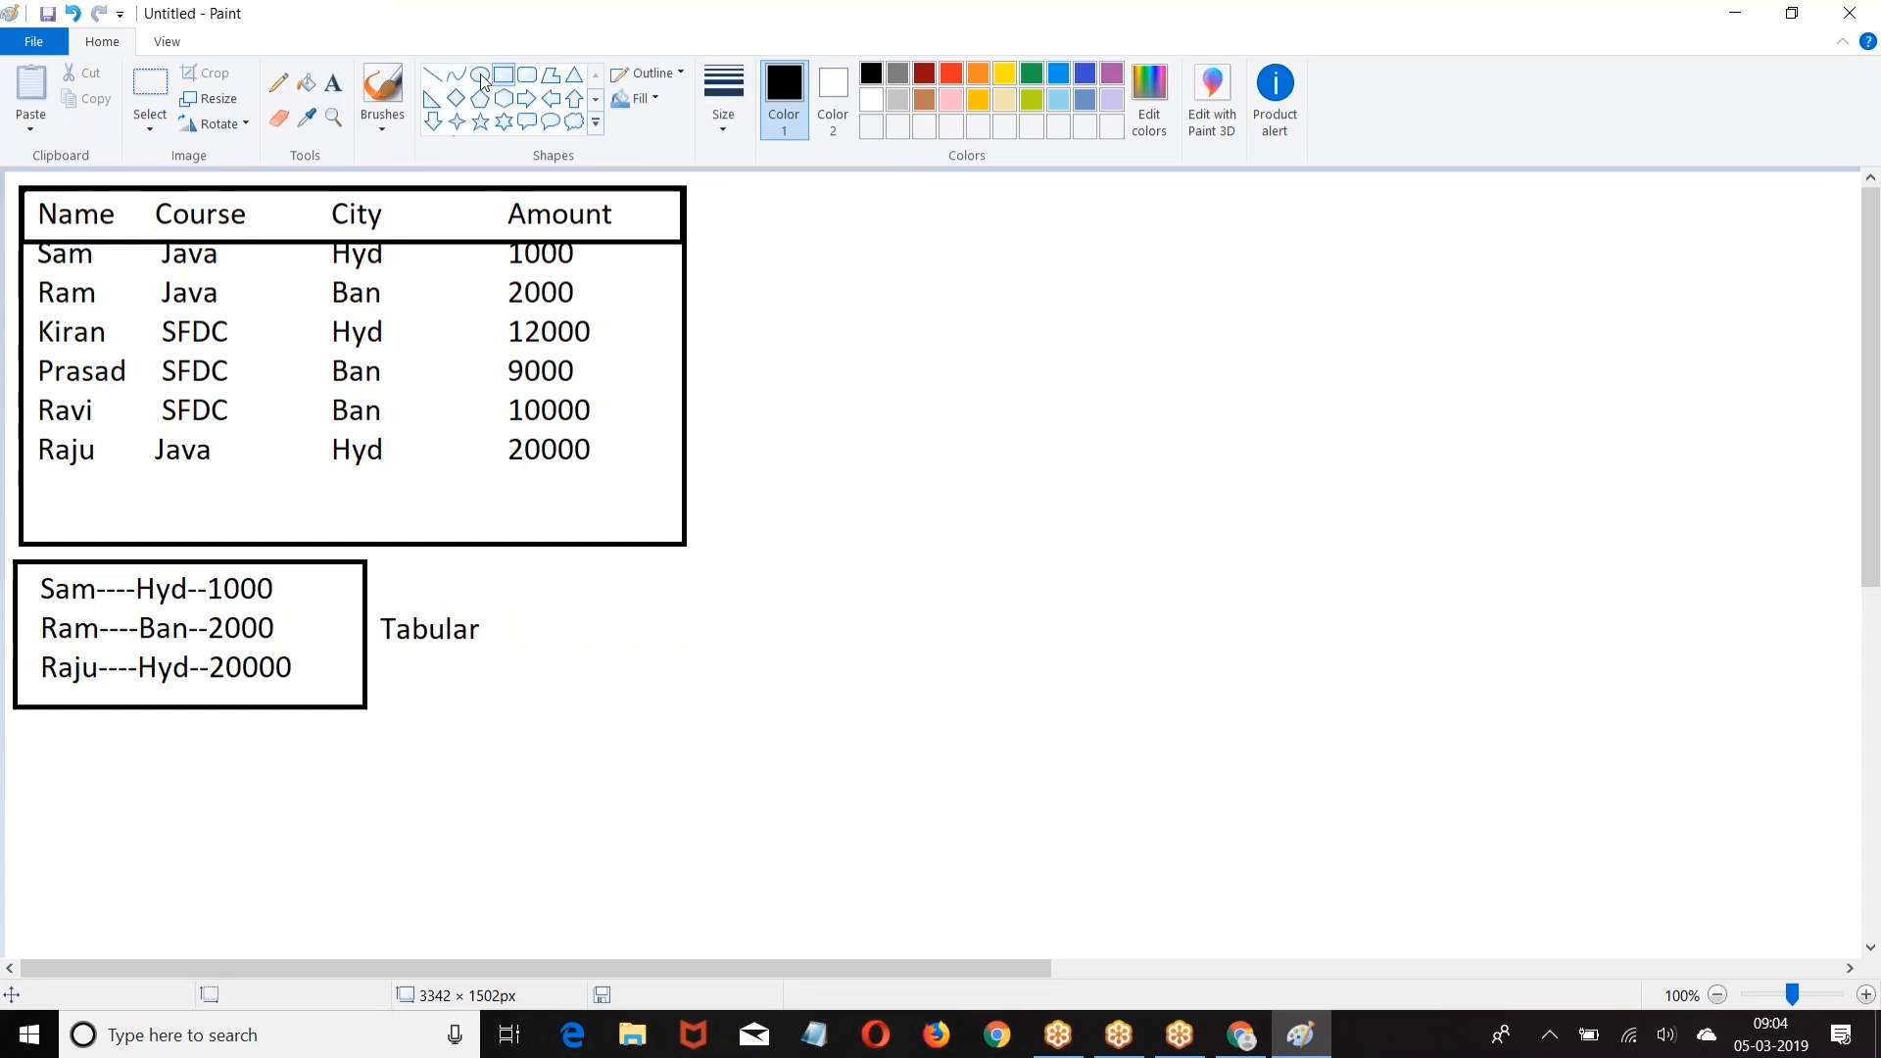
click(333, 82)
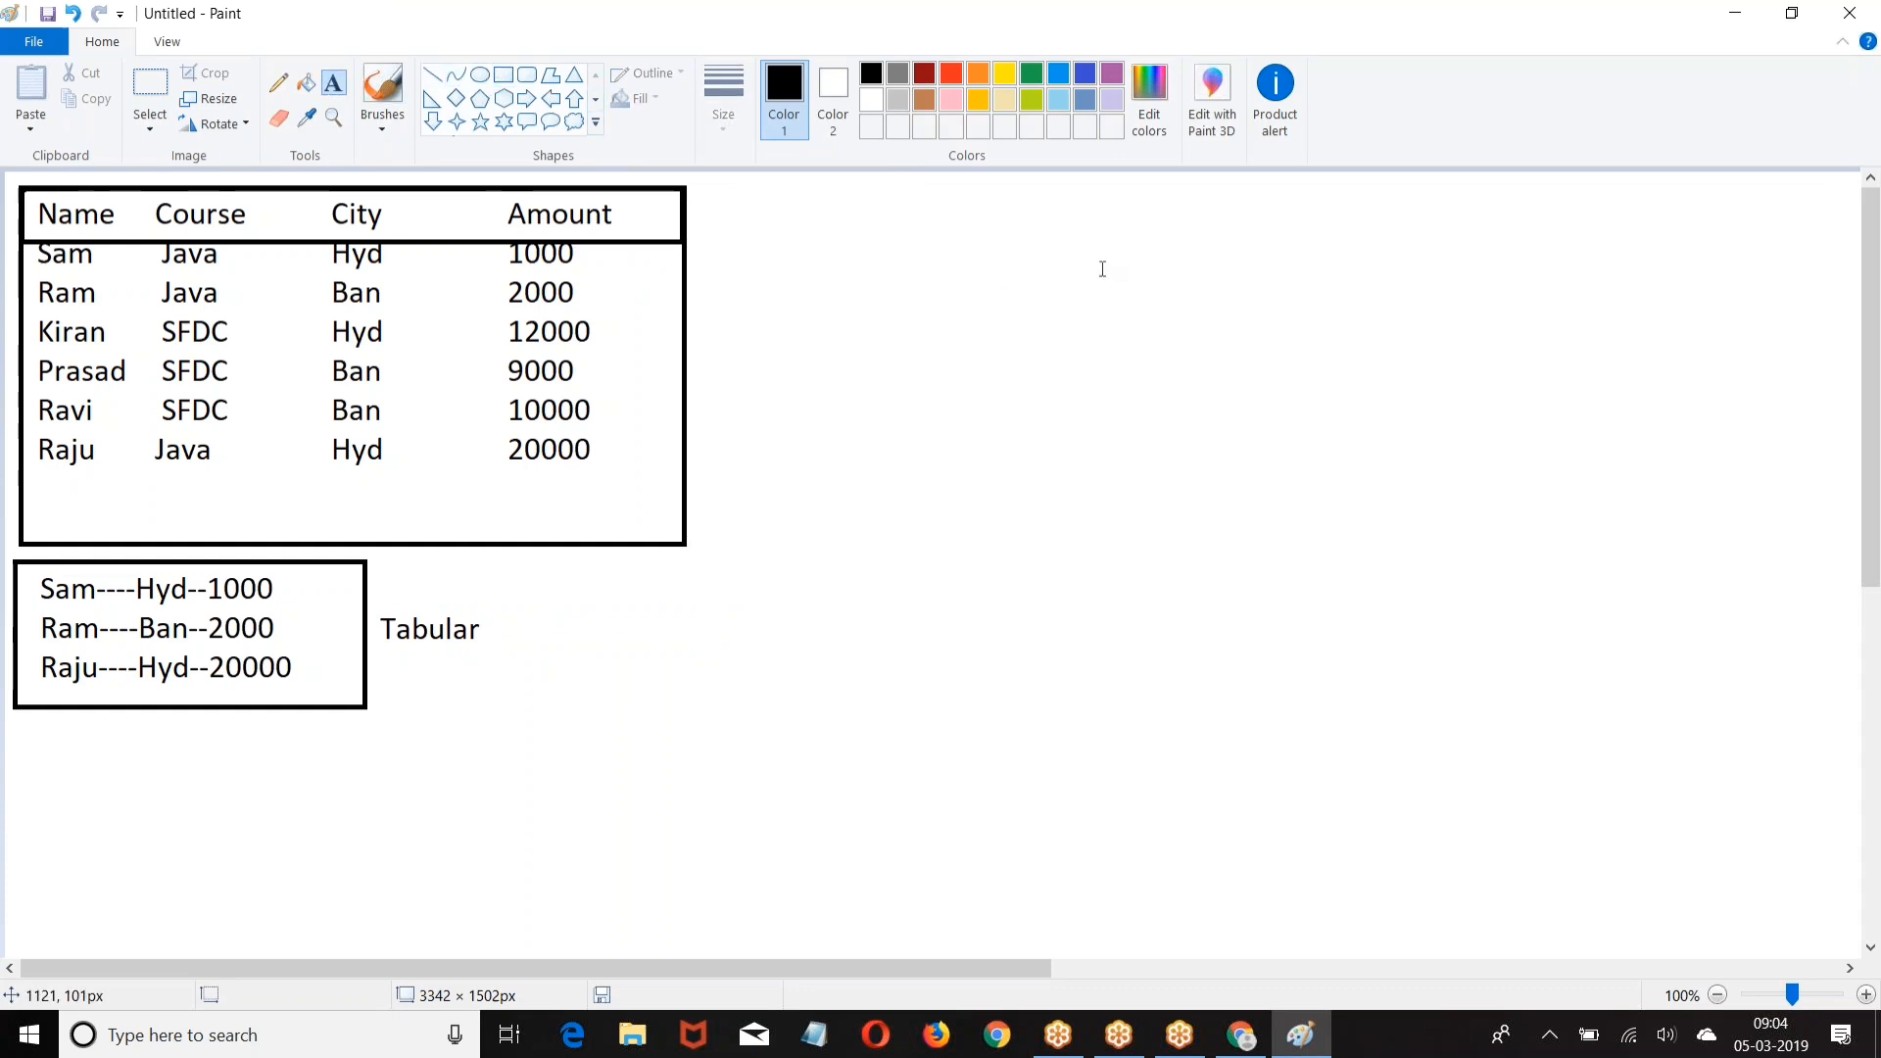
click(803, 244)
text(Name)
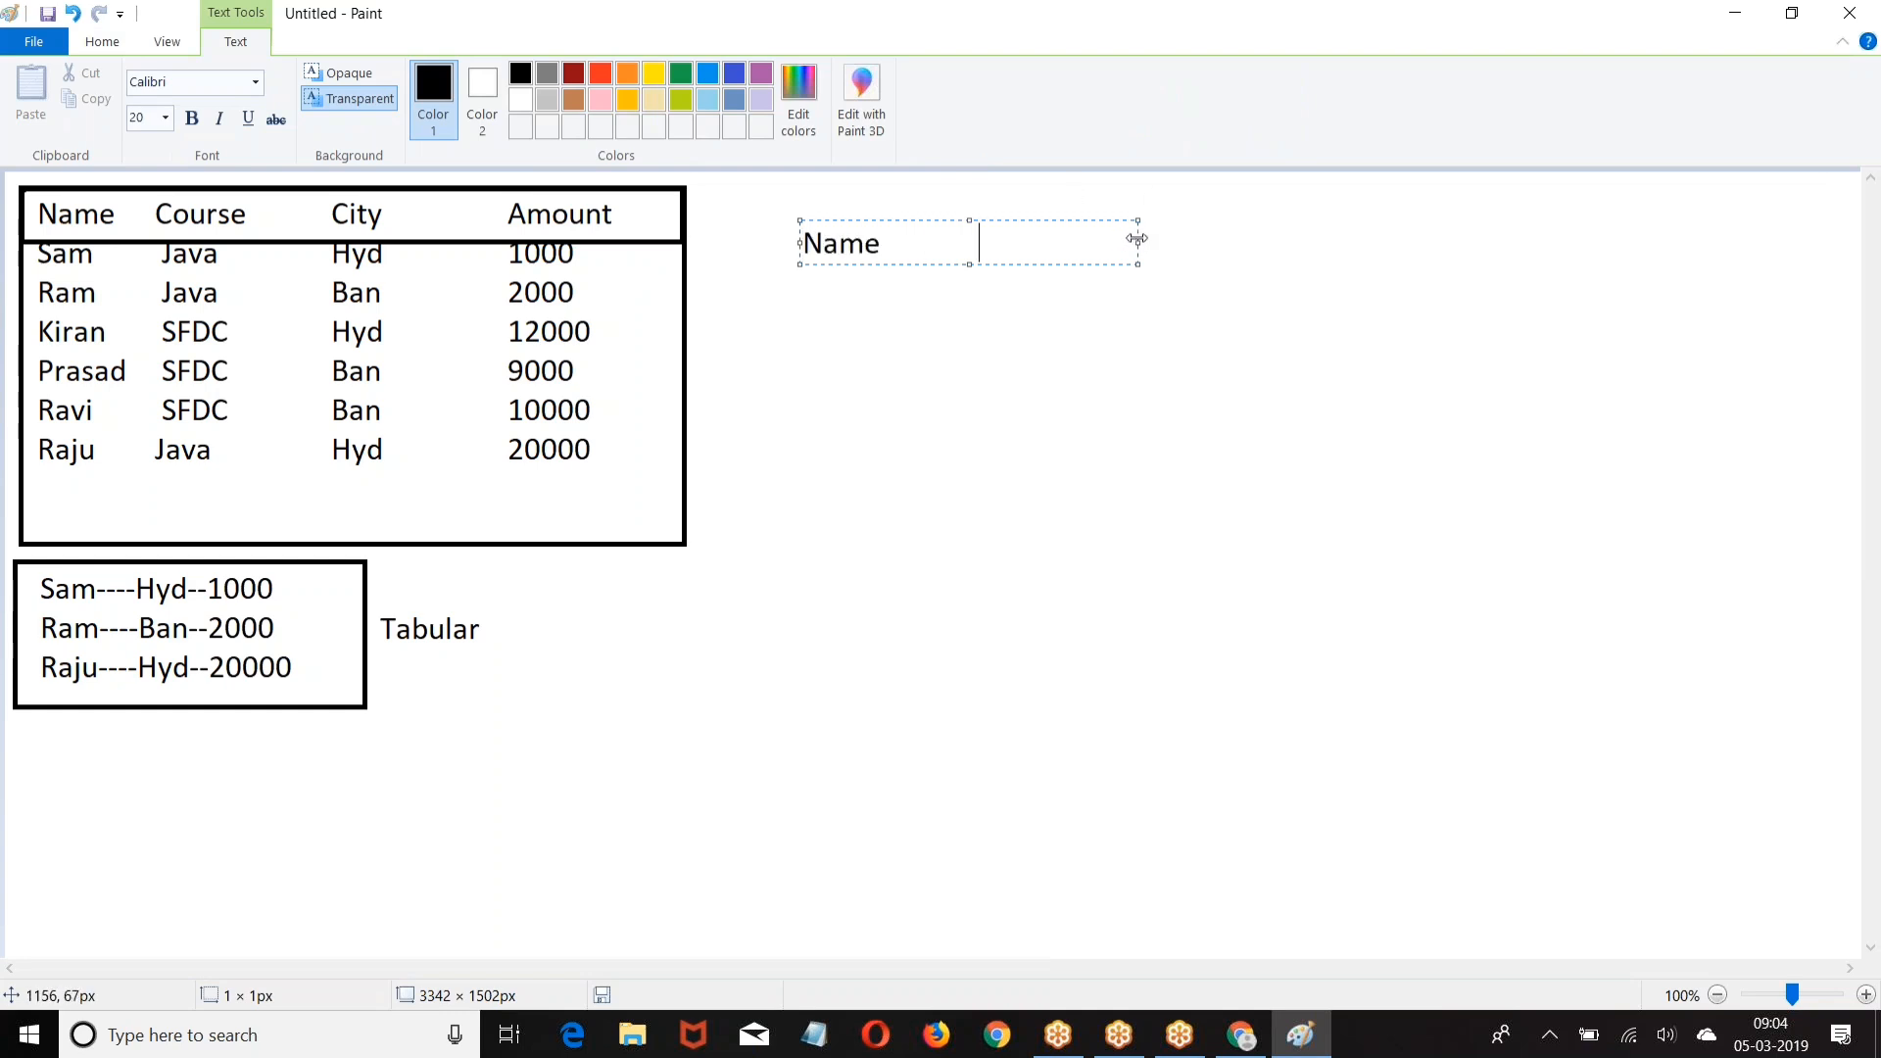
drag(1137, 243, 1502, 244)
text(Course                    )
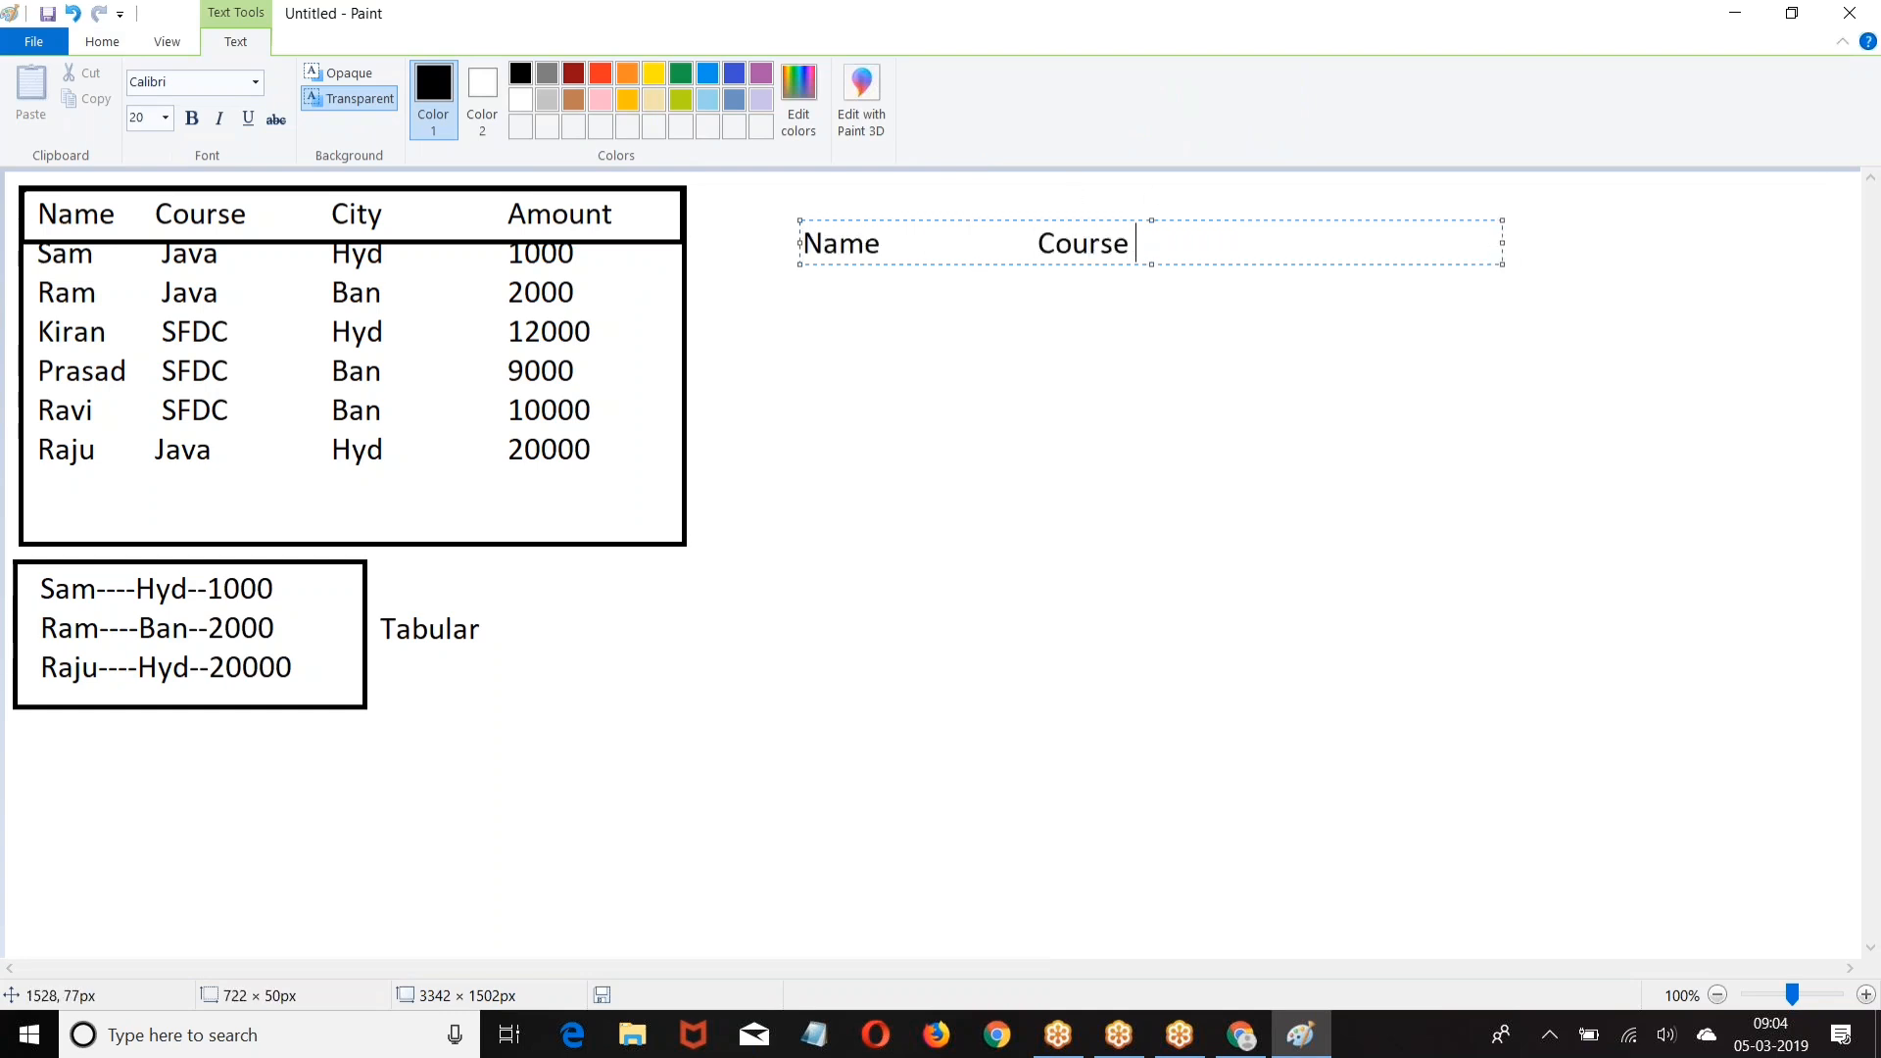
text(Amoun)
key(Return)
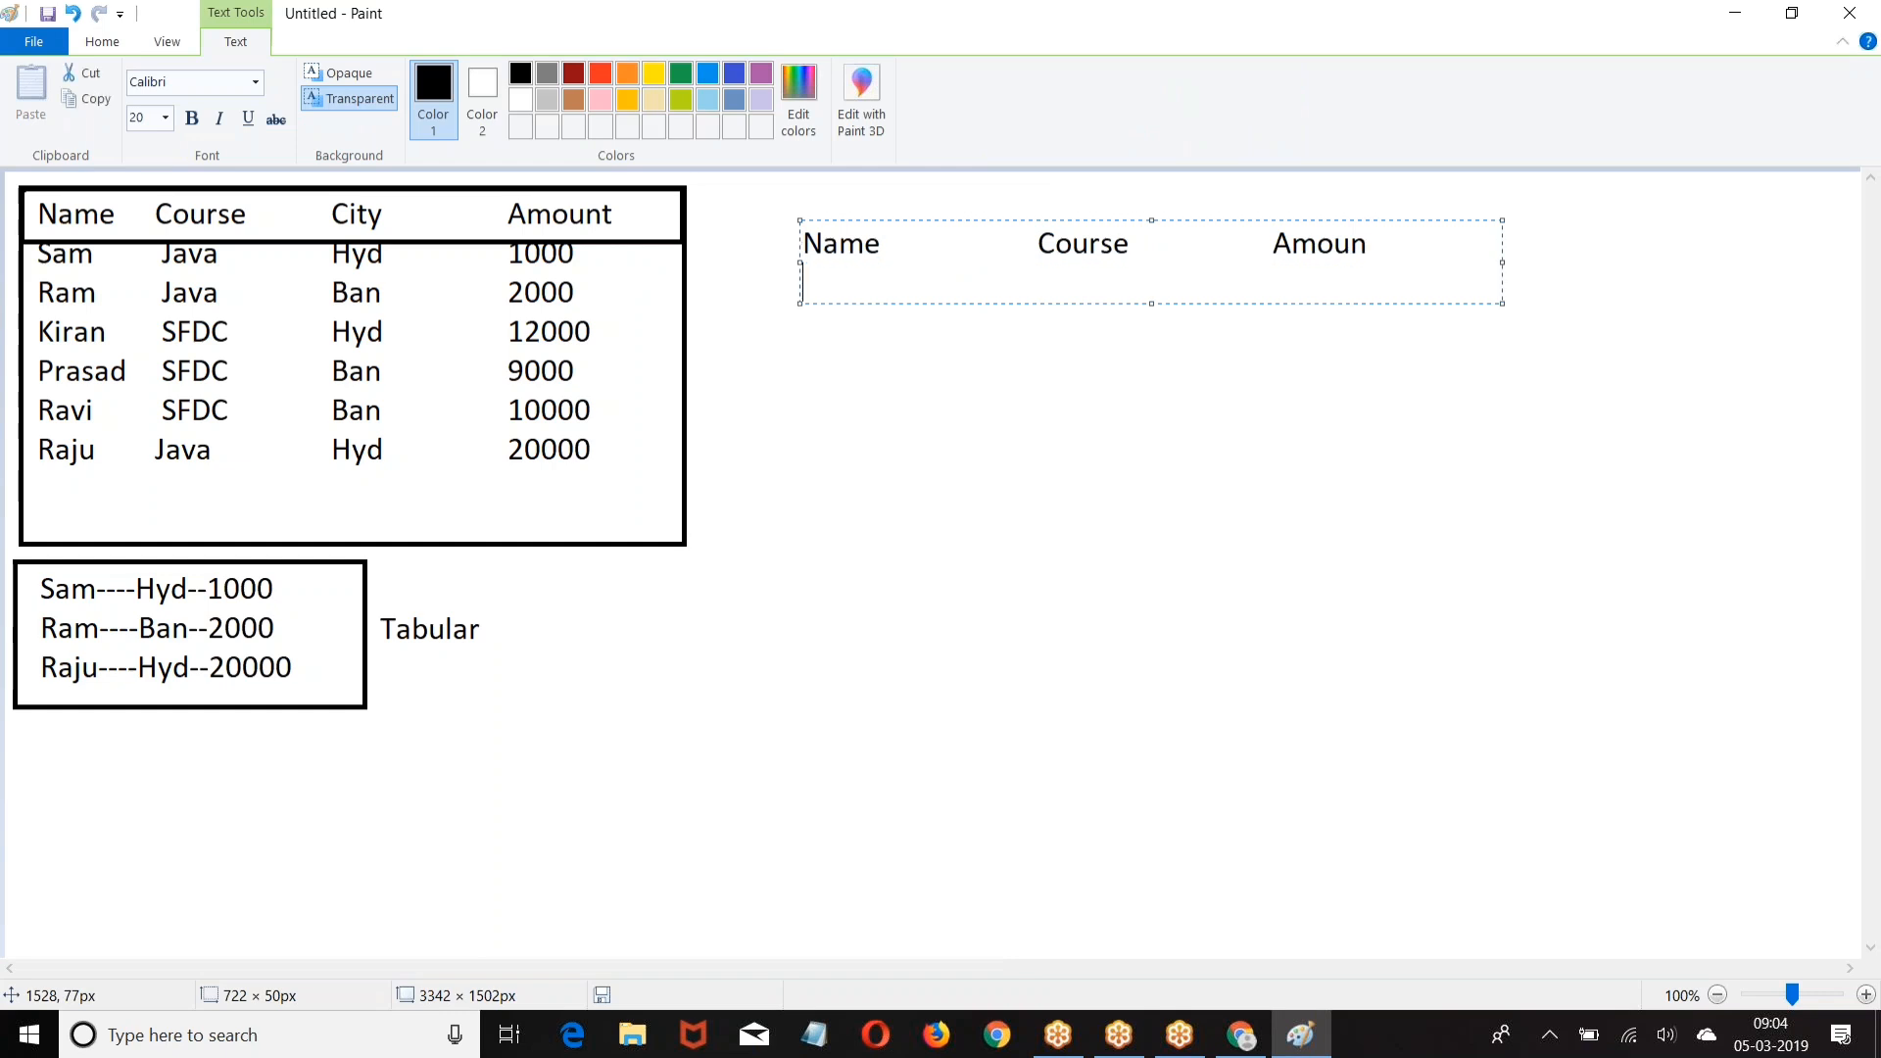
key(BackSpace)
text(t)
Step: Add the group heading "City : Hyd" on the line below the column headings
text(Cot)
key(BackSpace)
key(BackSpace)
text(ity : Hyd)
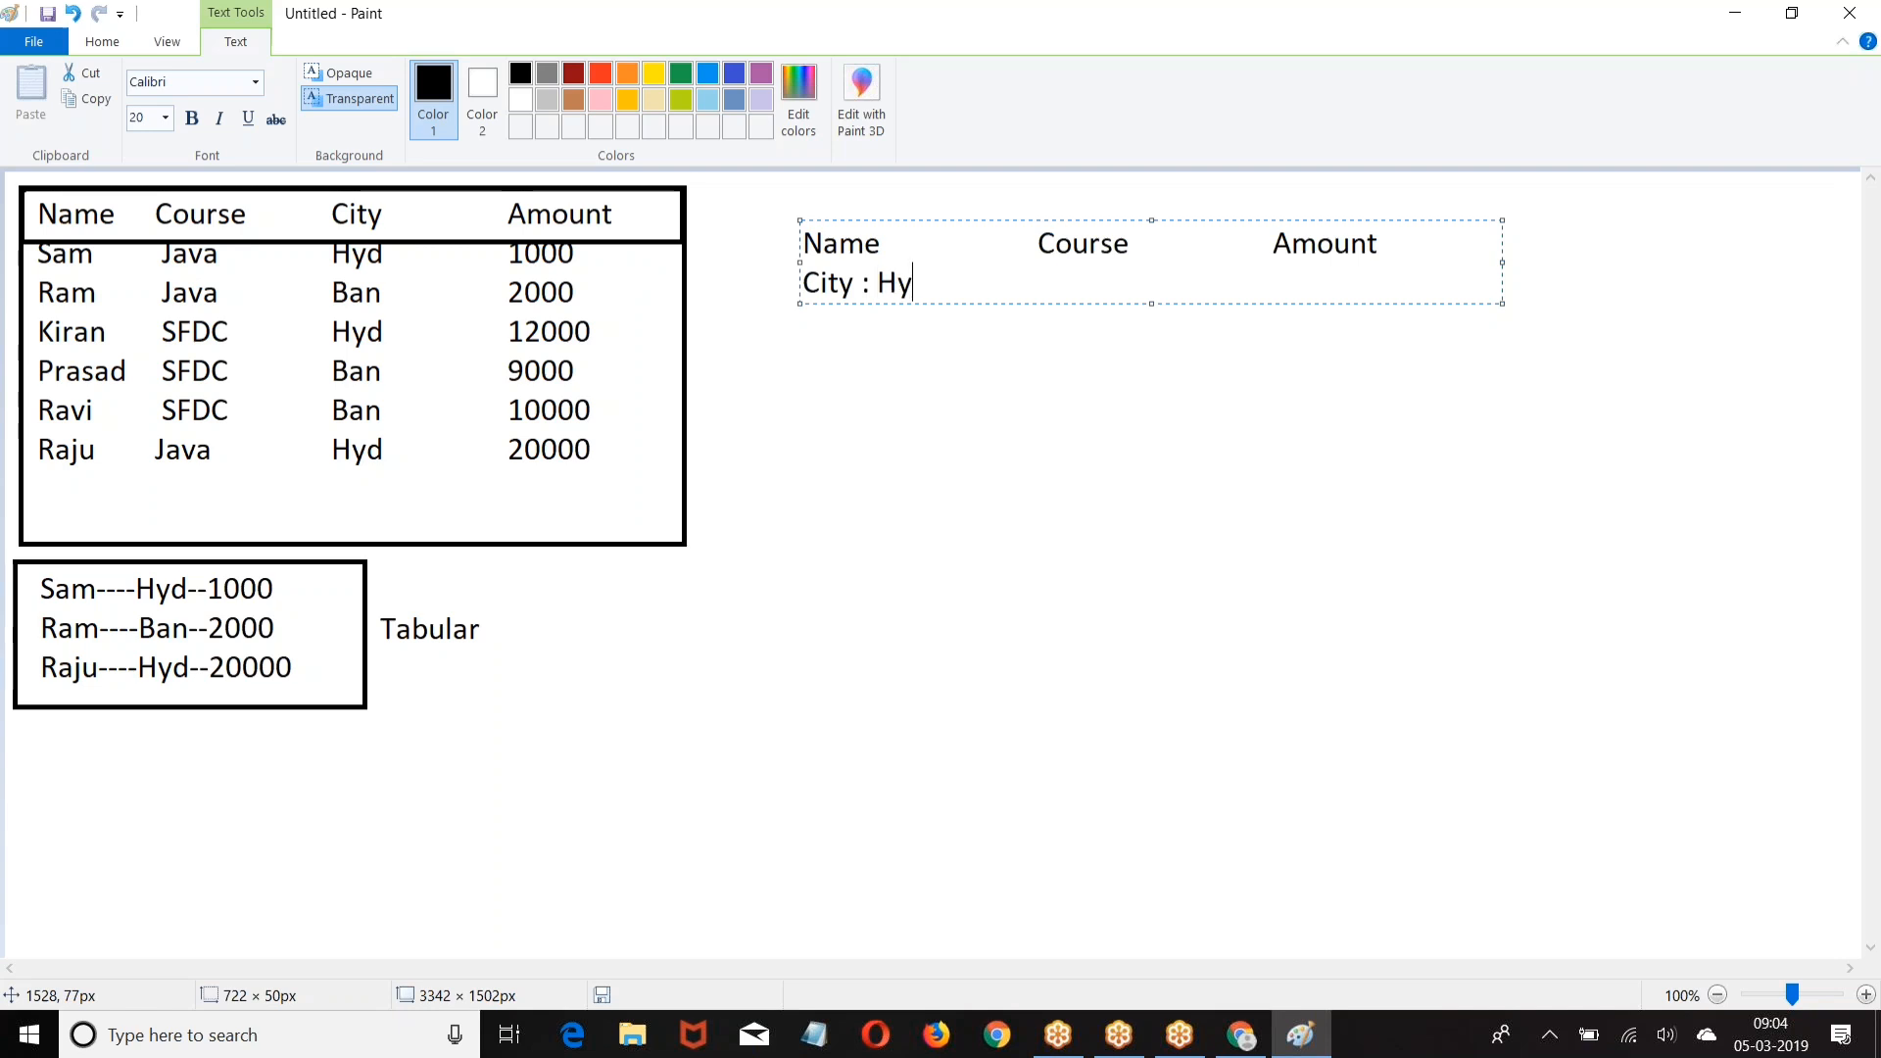
Step: Add the first Hyd person's row under the group heading, with their name, Java and 1000 aligned to the columns
key(Return)
text(Sam)
key(Tab)
key(Tab)
text(Java)
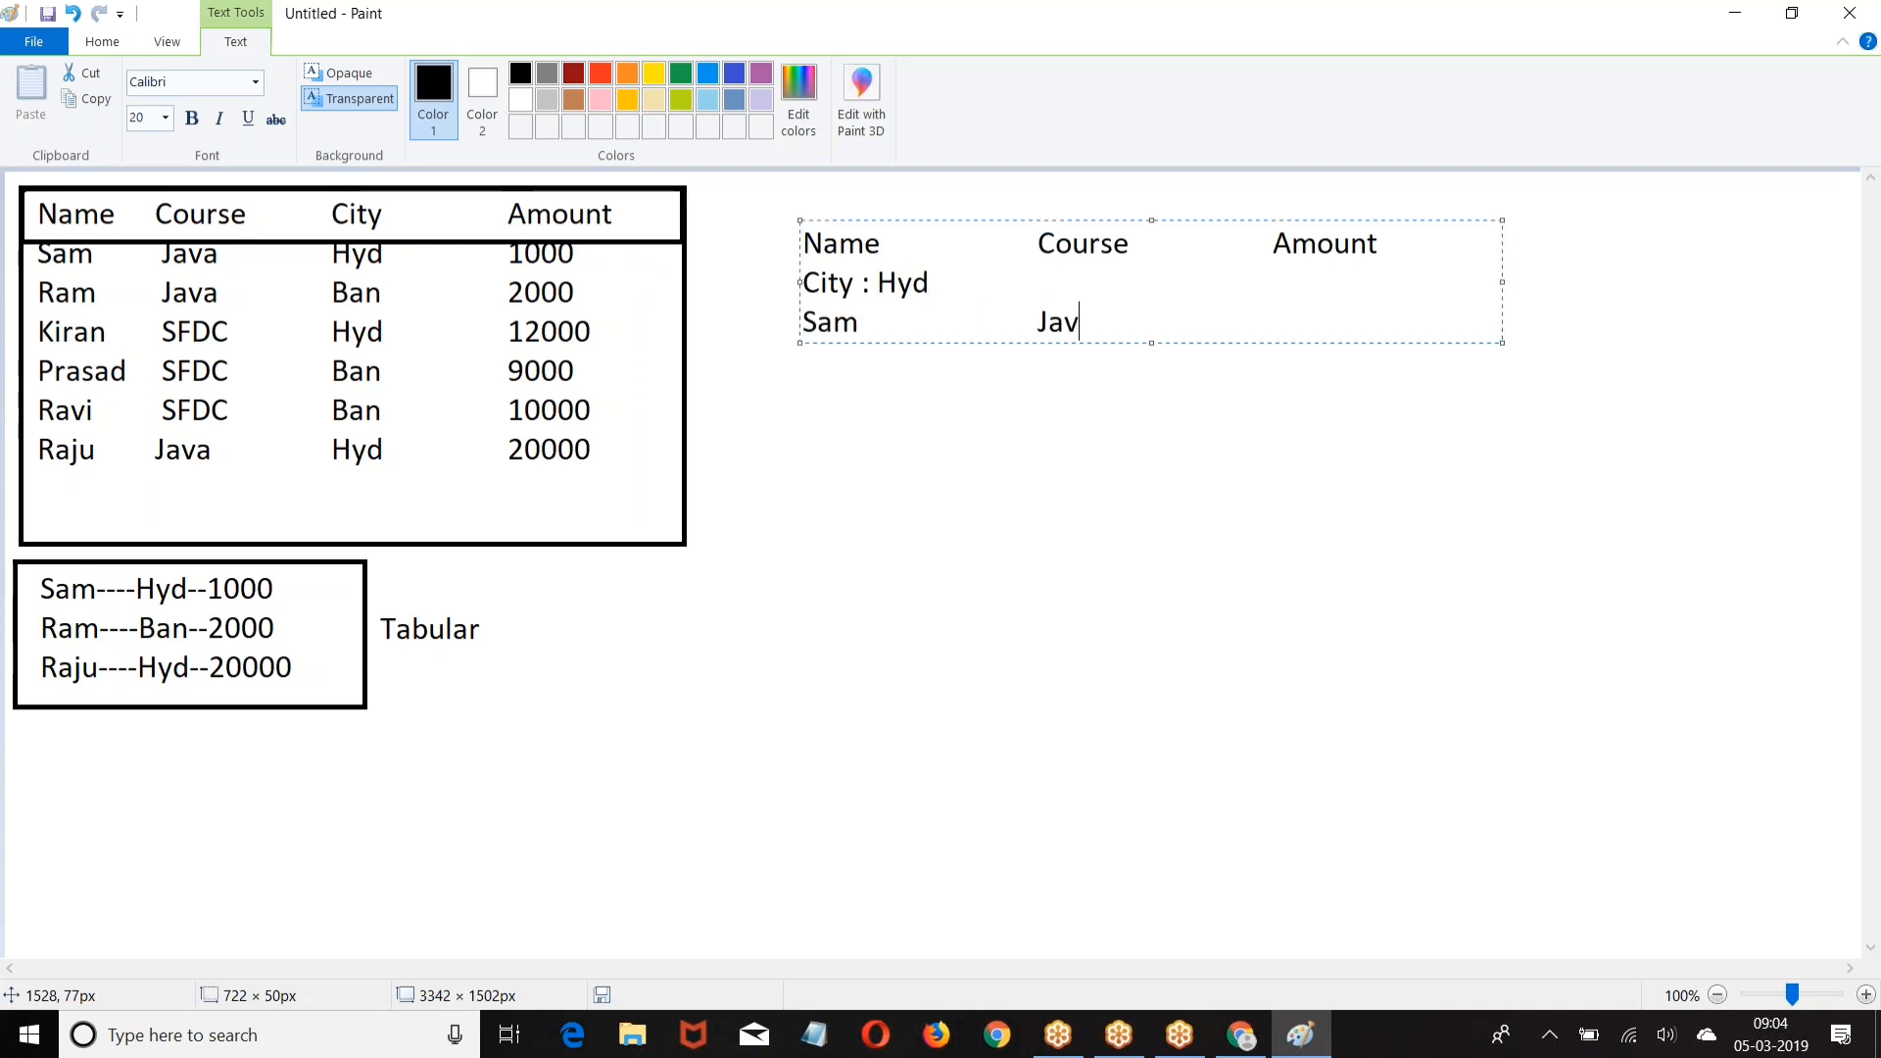
key(Tab)
key(Tab)
text(1000)
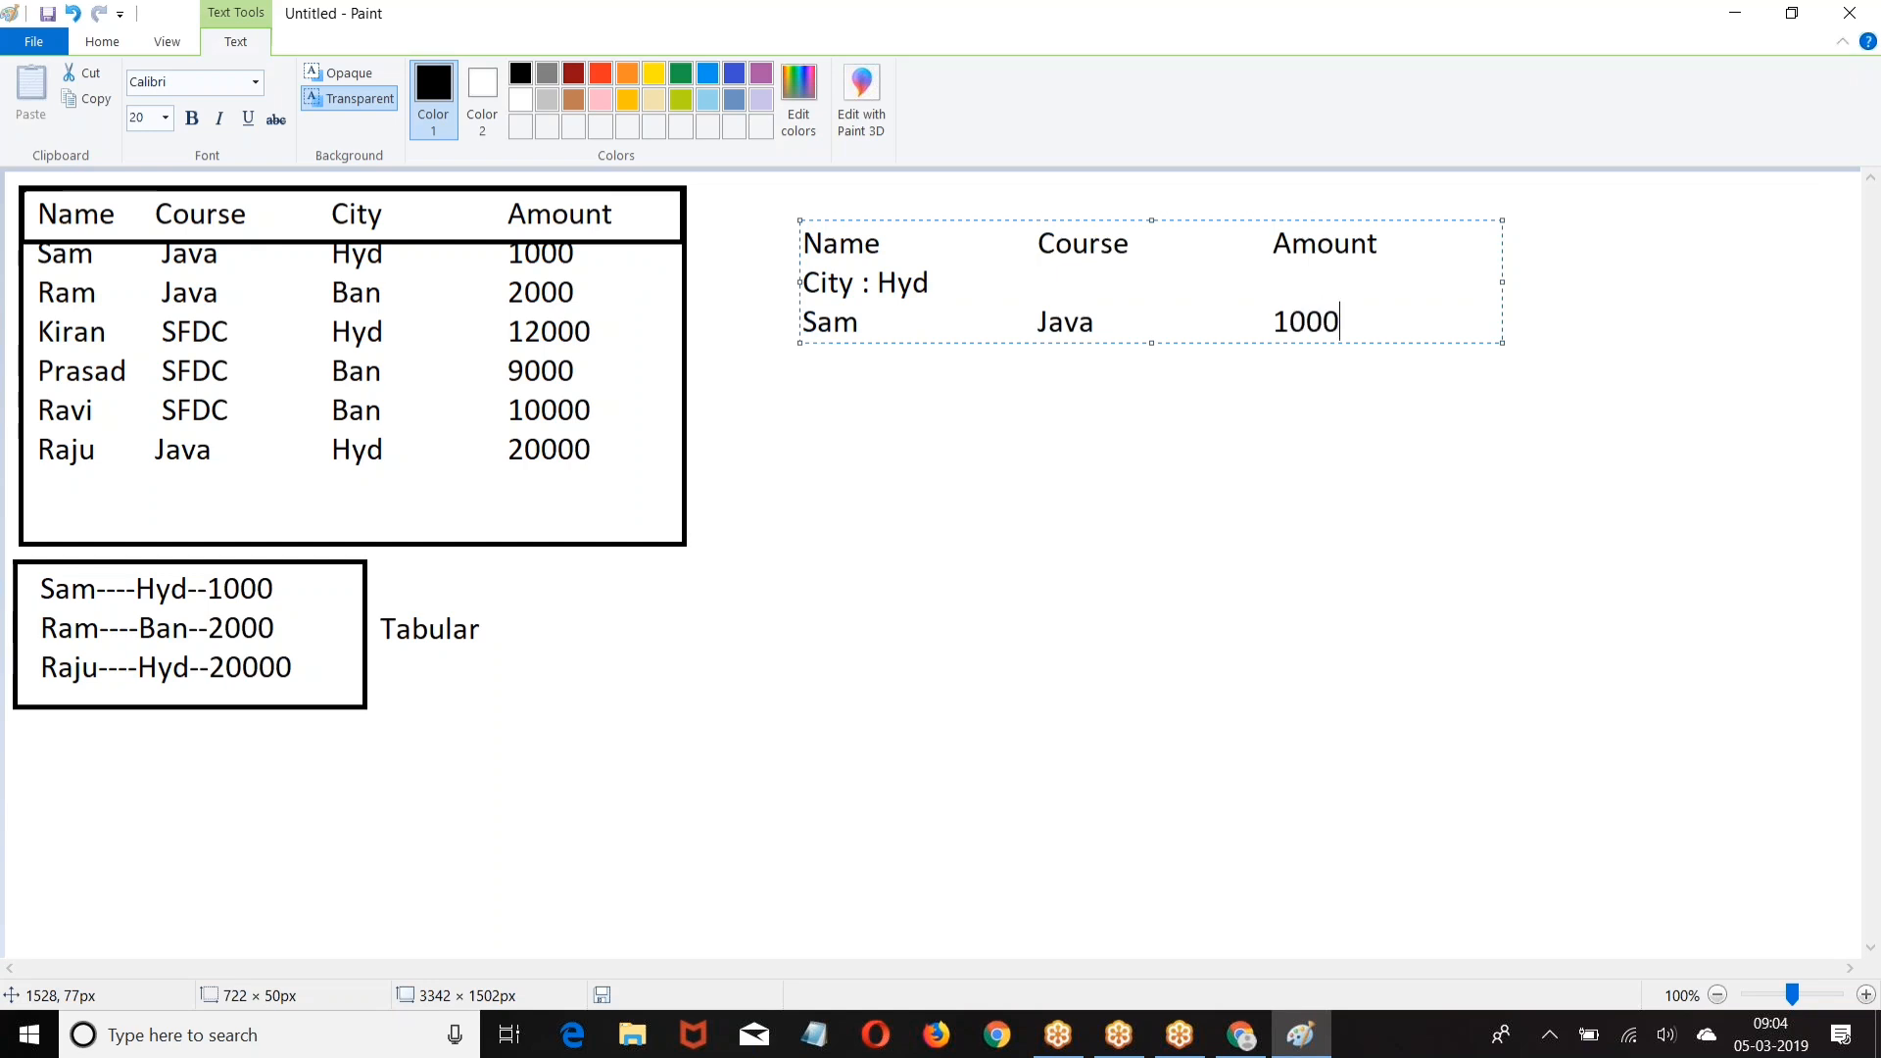
Step: Add the second Hyd person's row with their name, SFDC and 12000 aligned to the columns
key(Return)
text(Kiran)
key(Tab)
key(Tab)
text(SFDC)
key(Tab)
key(Tab)
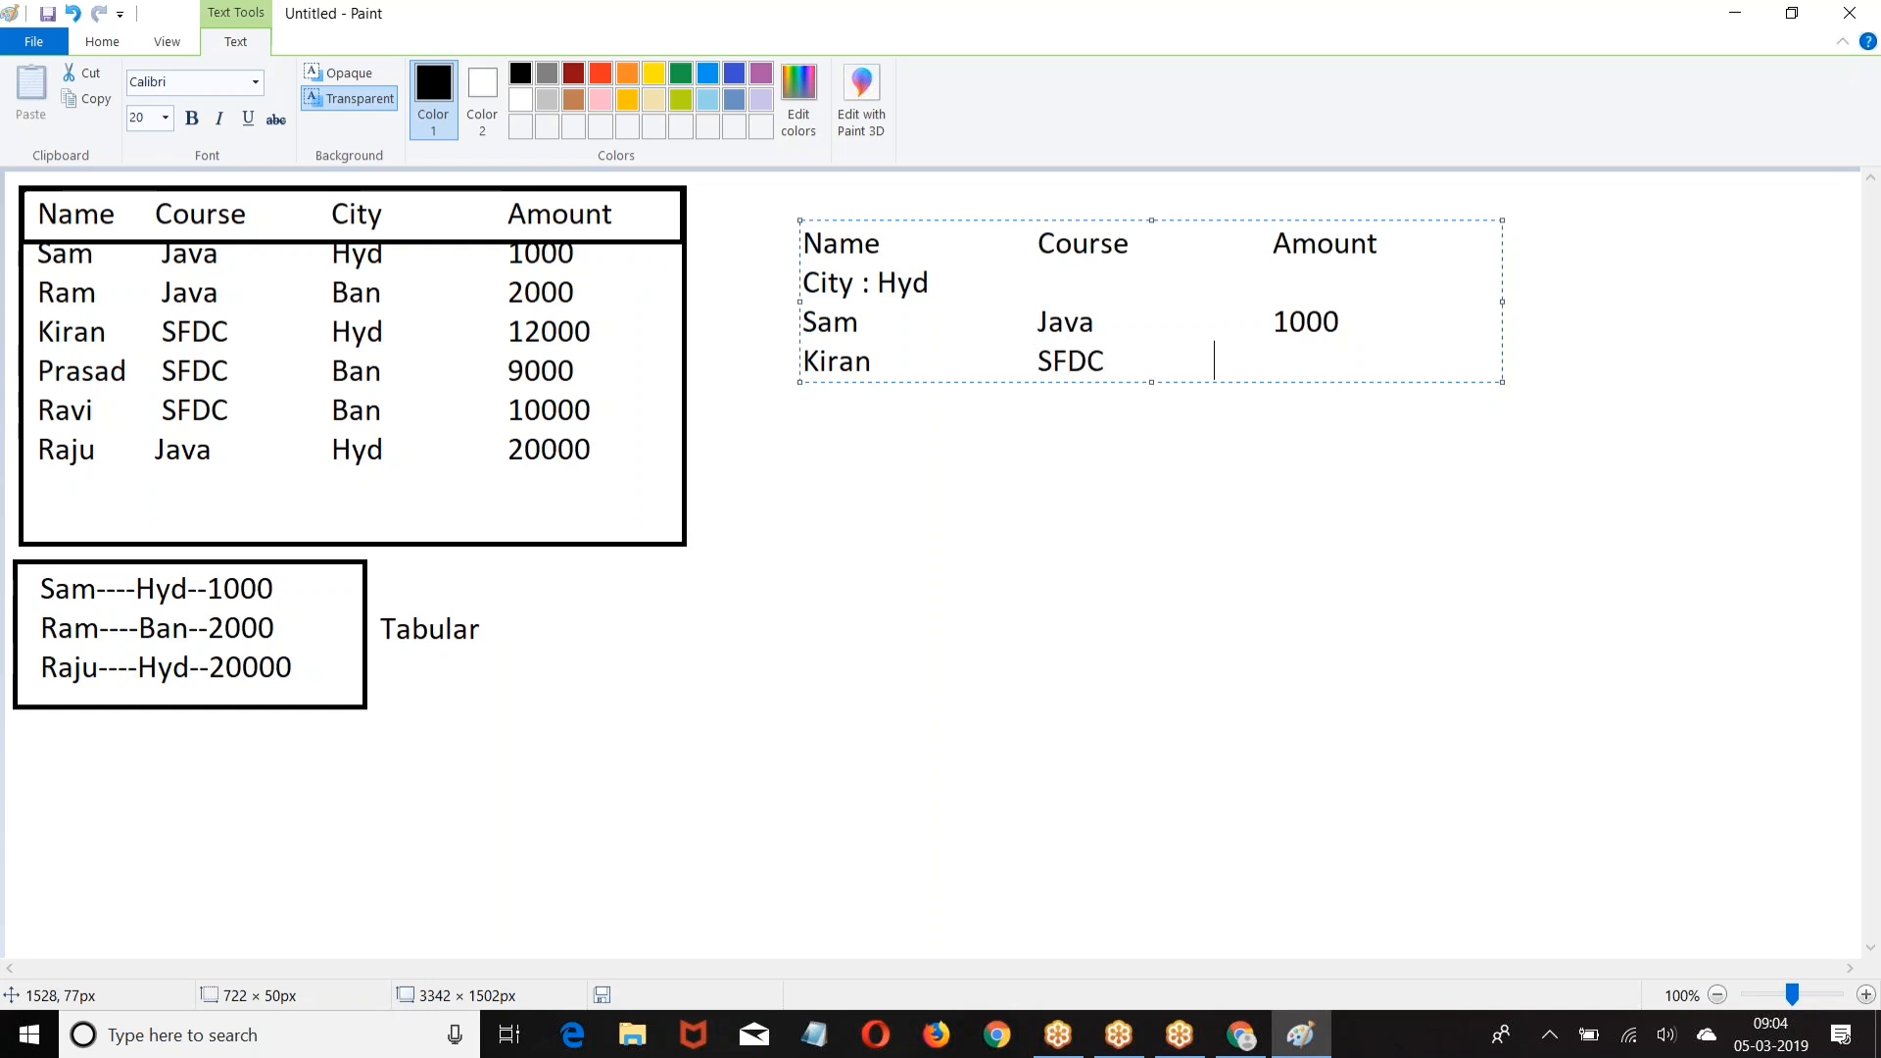
key(Tab)
text(12000)
Step: Add the third Hyd person's row with their name, Java and 20000 aligned to the columns
key(Return)
text(Raju)
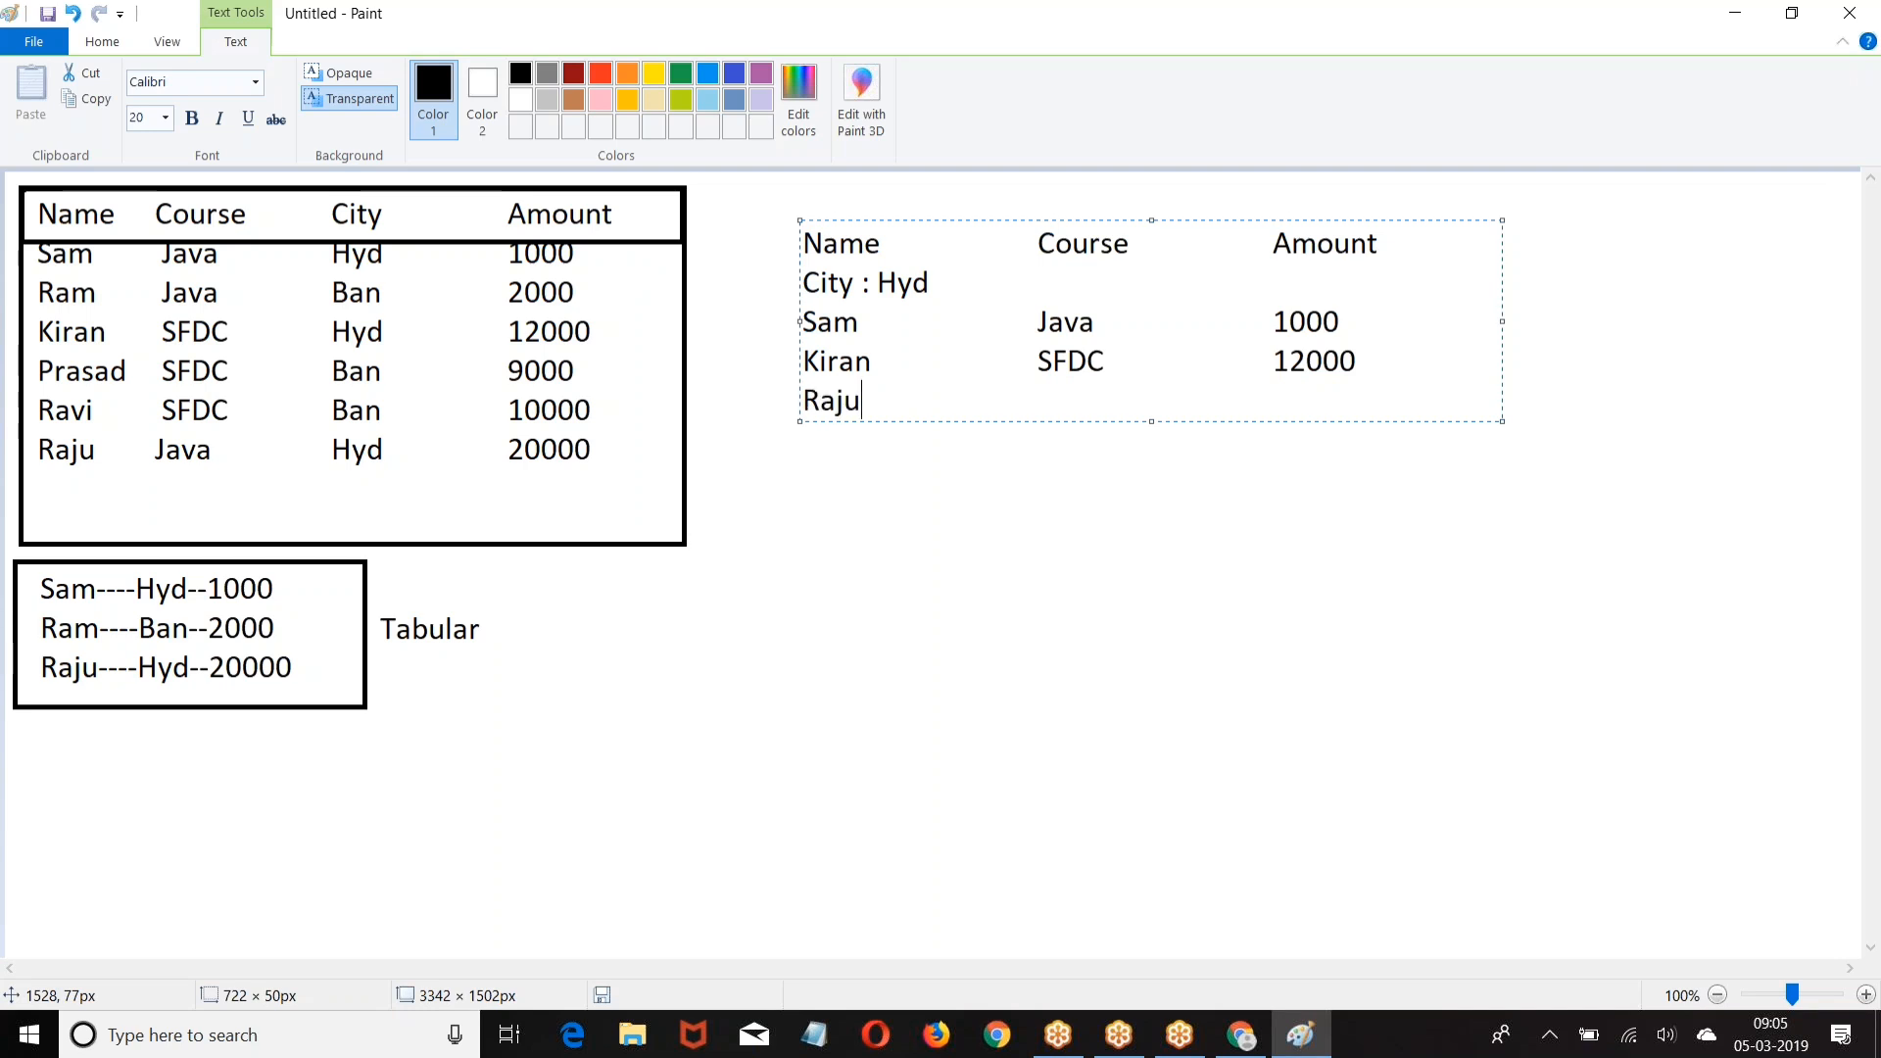
key(Tab)
key(Tab)
text(Java)
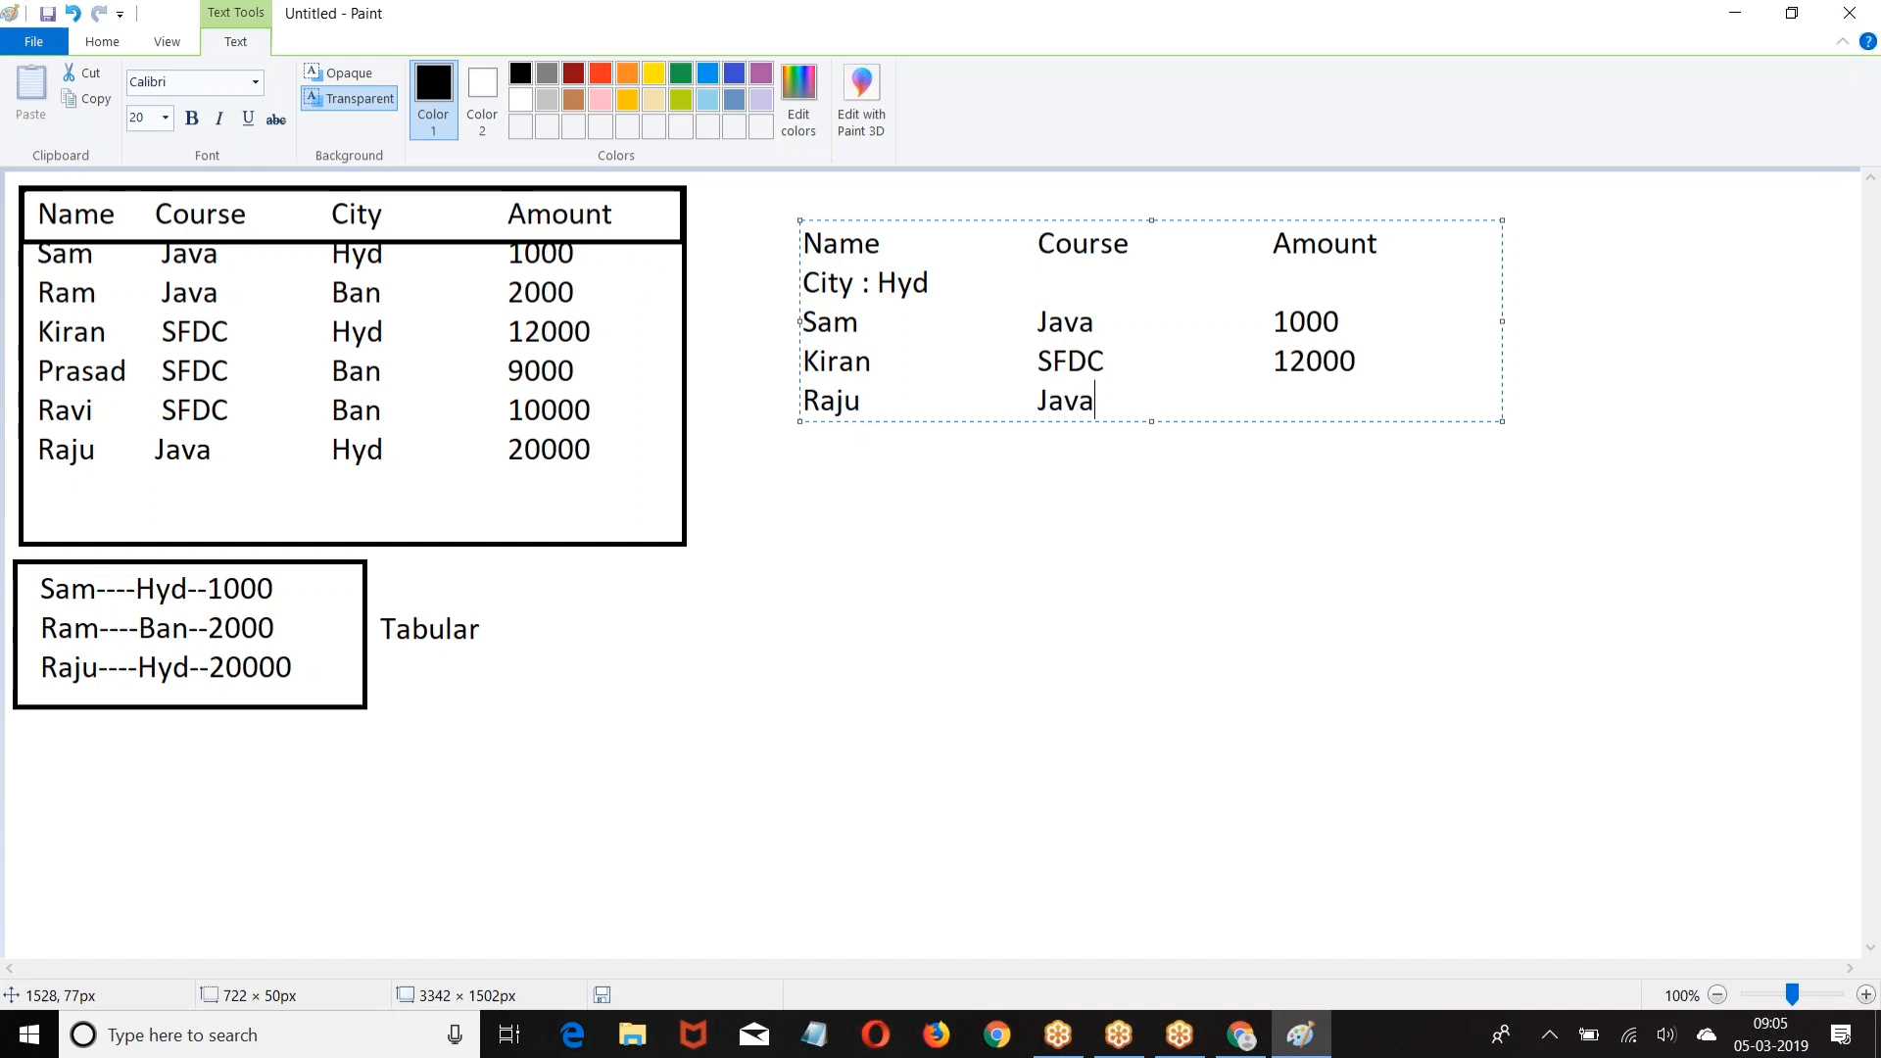
key(Tab)
key(Tab)
text(20000)
Step: Leave a blank line after the Hyd rows and add the group heading "City : Ban"
key(Return)
key(Return)
text(City : Ban)
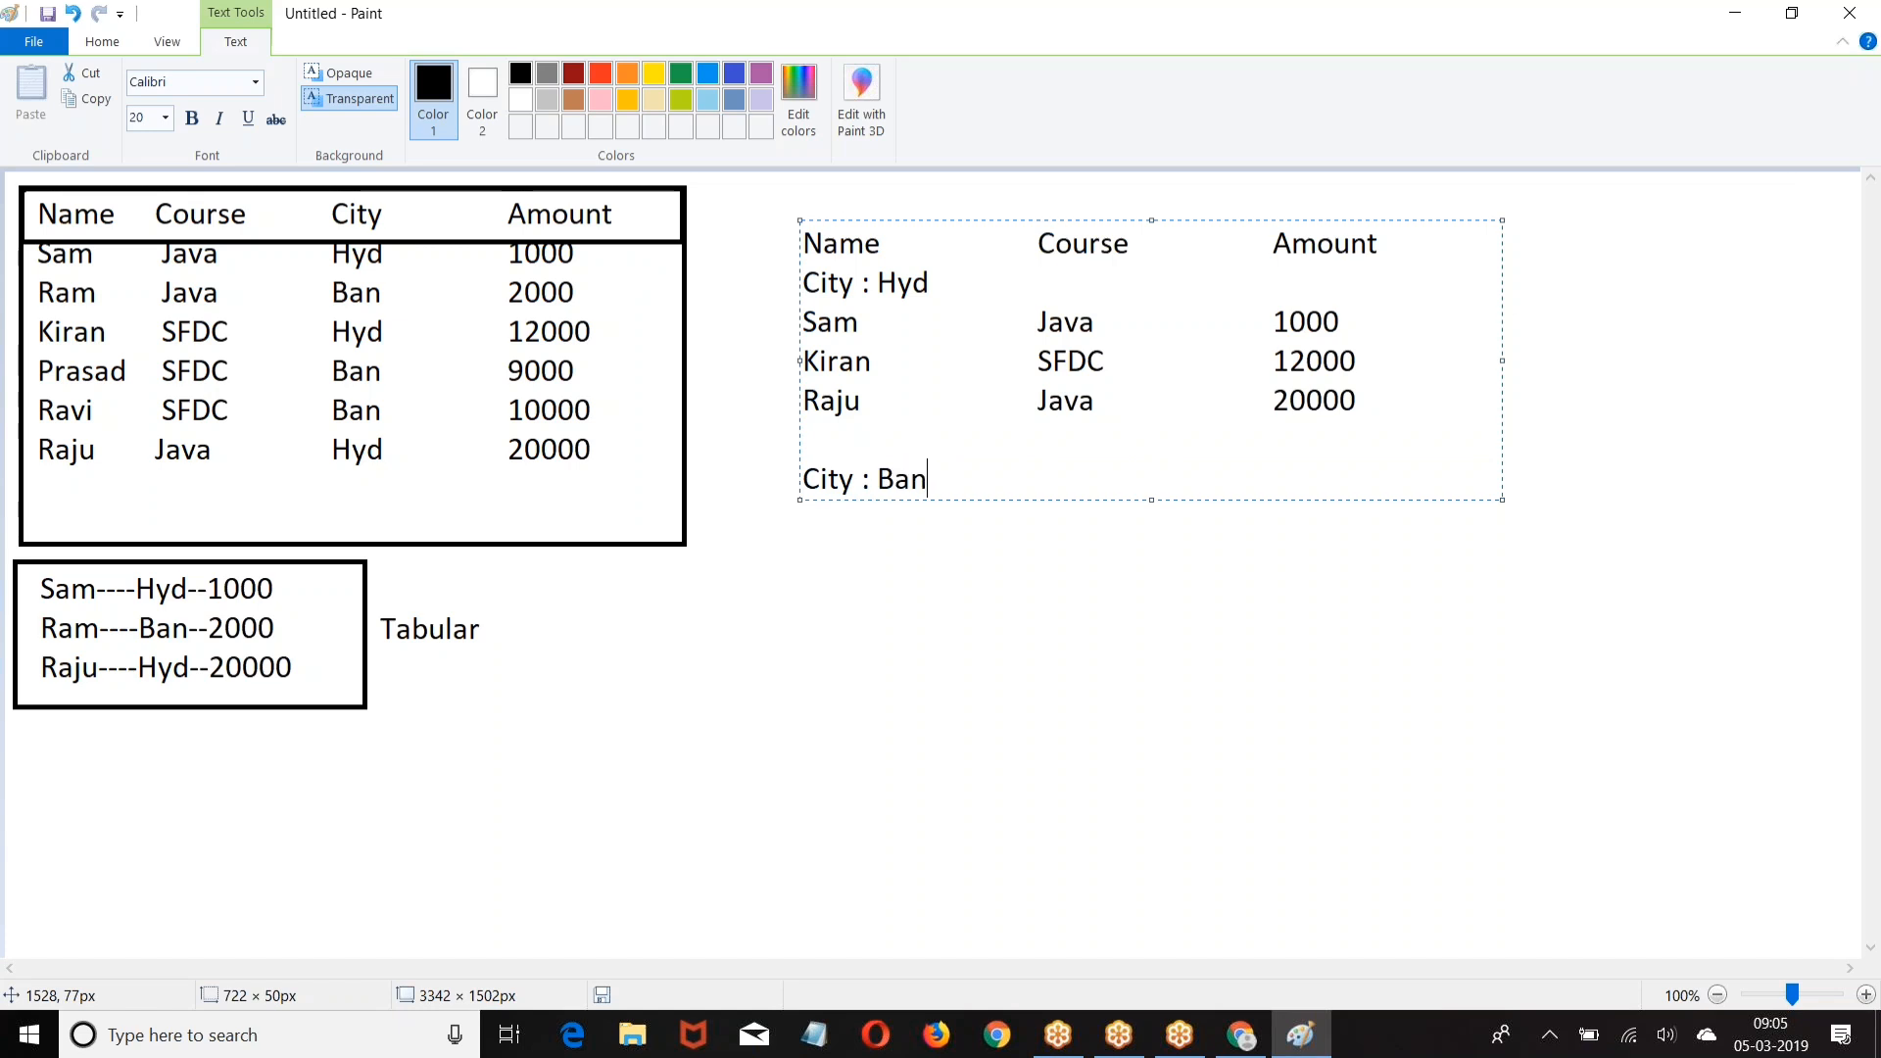
Step: Add the first Ban person's row with their name, Java and 2000 aligned to the columns
key(Return)
text(Rac)
key(BackSpace)
text(m)
key(Tab)
key(Tab)
text(Java)
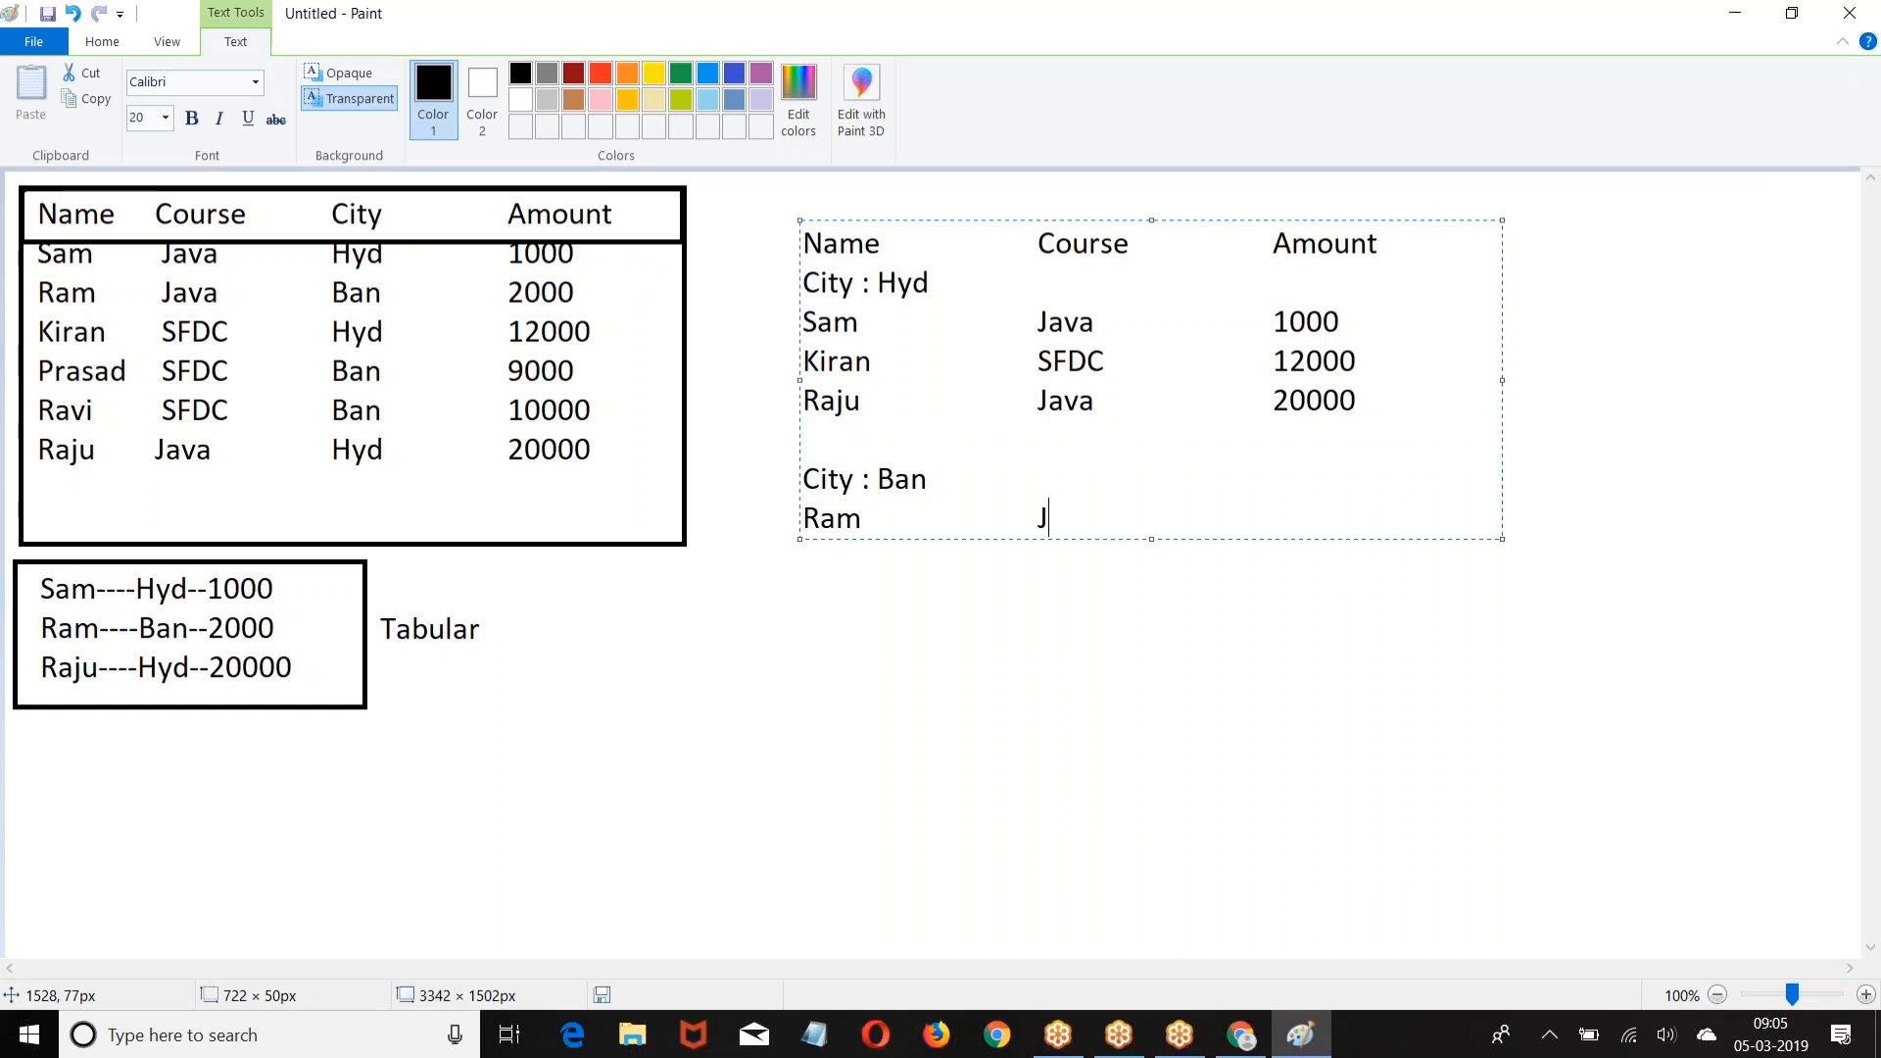
key(Tab)
key(Tab)
key(Tab)
text(2000)
Step: Add the second Ban person's row with their name, Ban and 9000 aligned to the columns
key(Return)
text(Prasad)
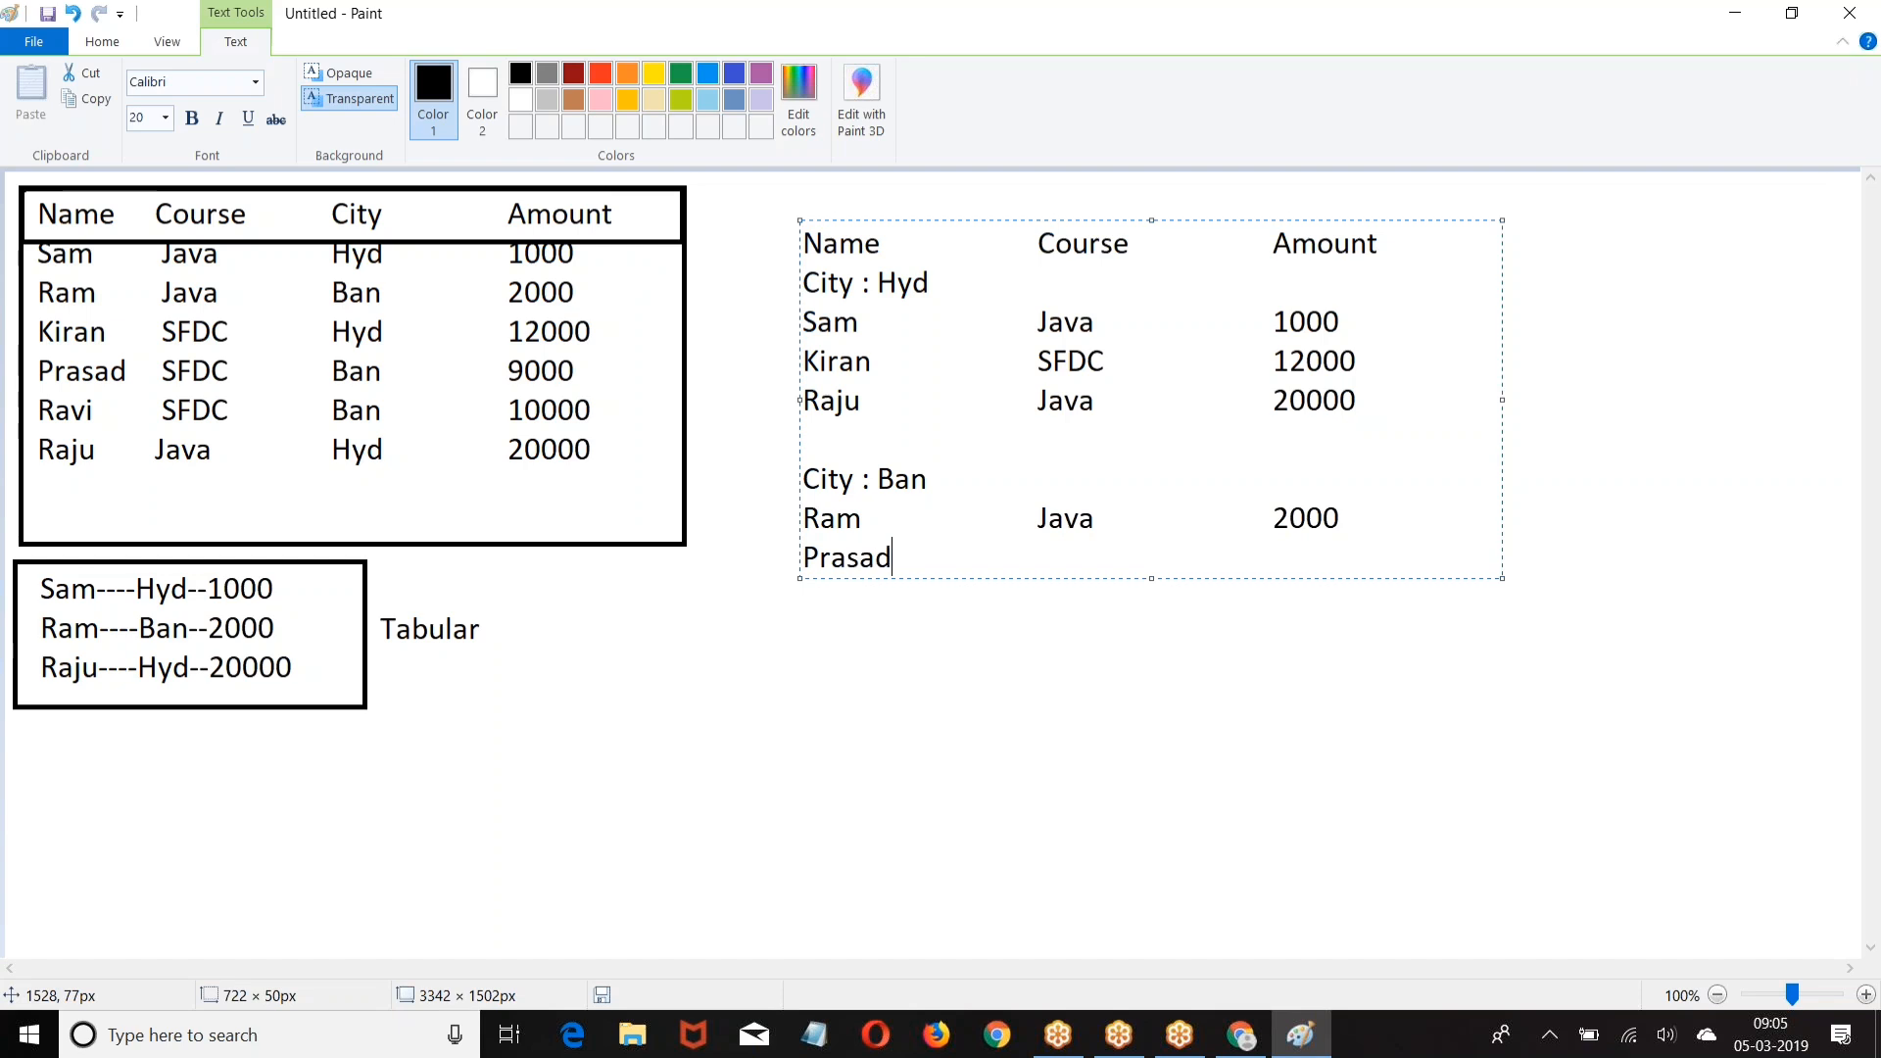
key(Tab)
text(Ban)
key(Tab)
key(Tab)
text(9000)
Step: Add the third Ban person's row with their name, Ban and 10000 aligned to the columns
key(Return)
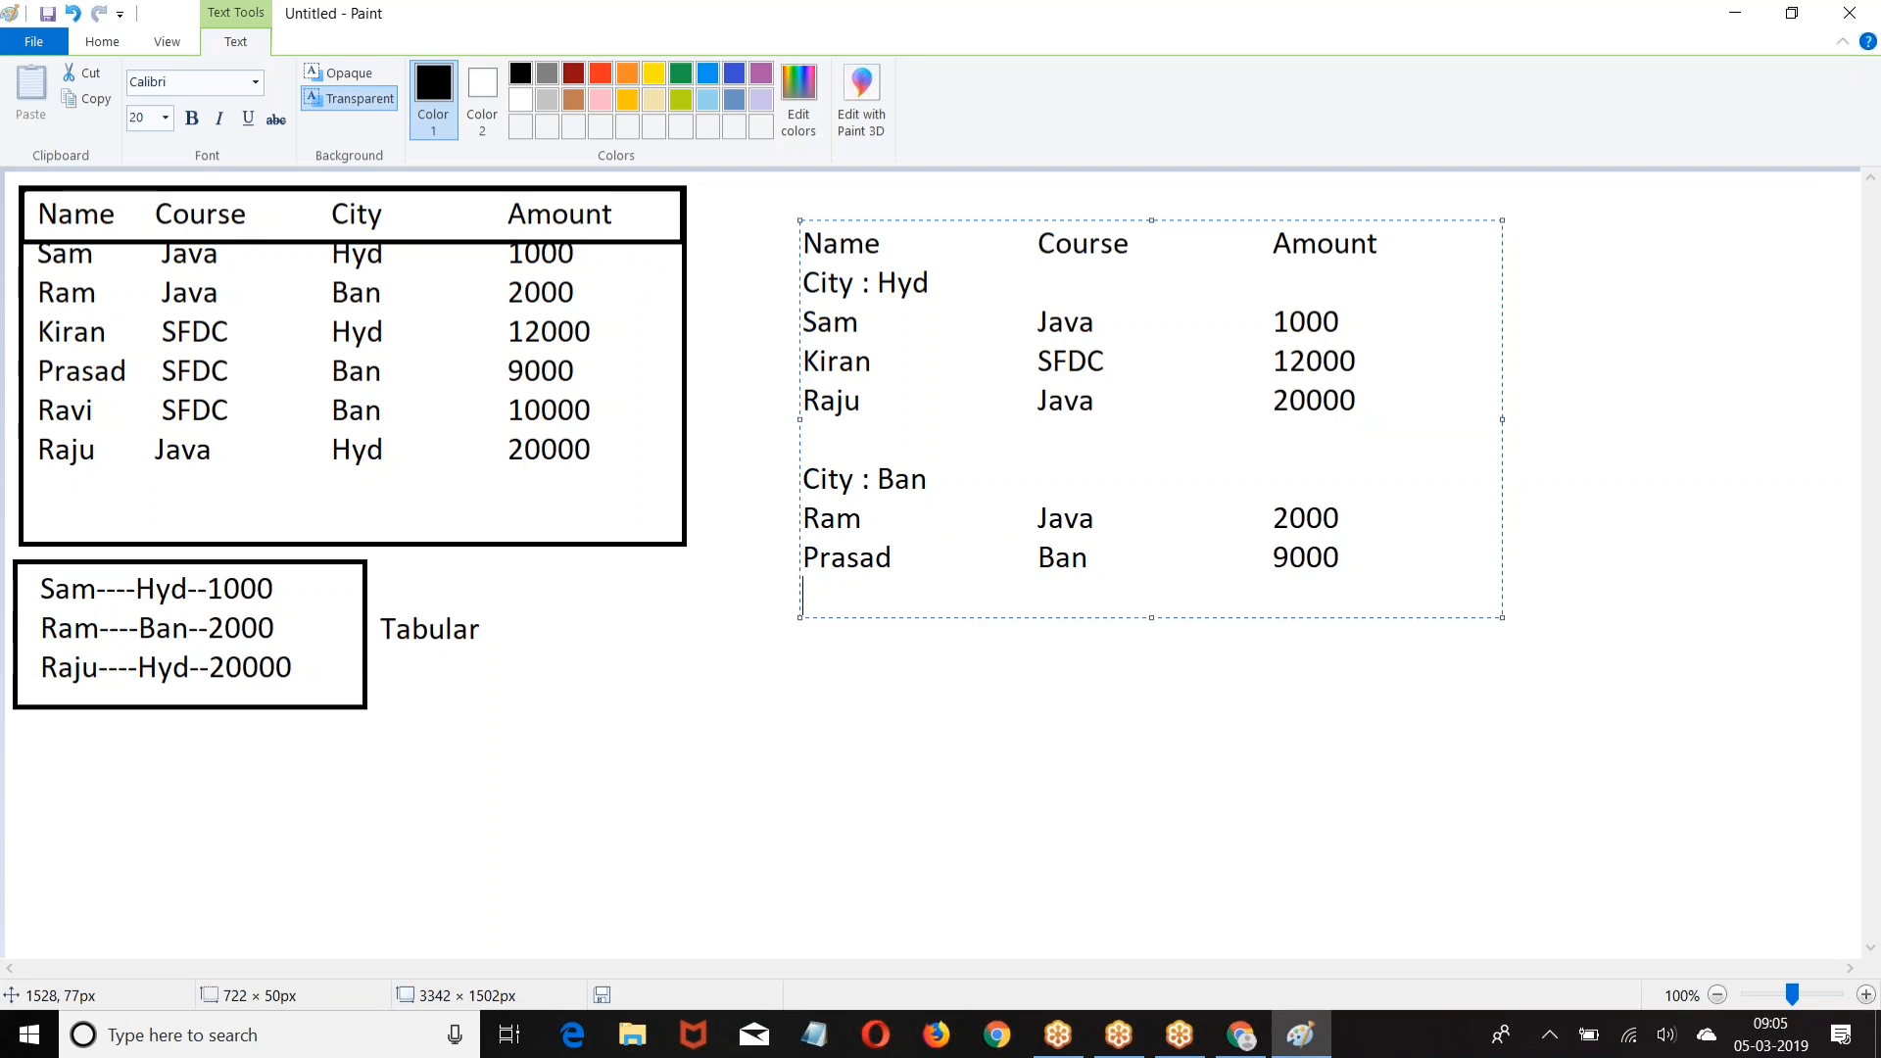
text(Ravi)
key(Tab)
key(Tab)
text(Ban)
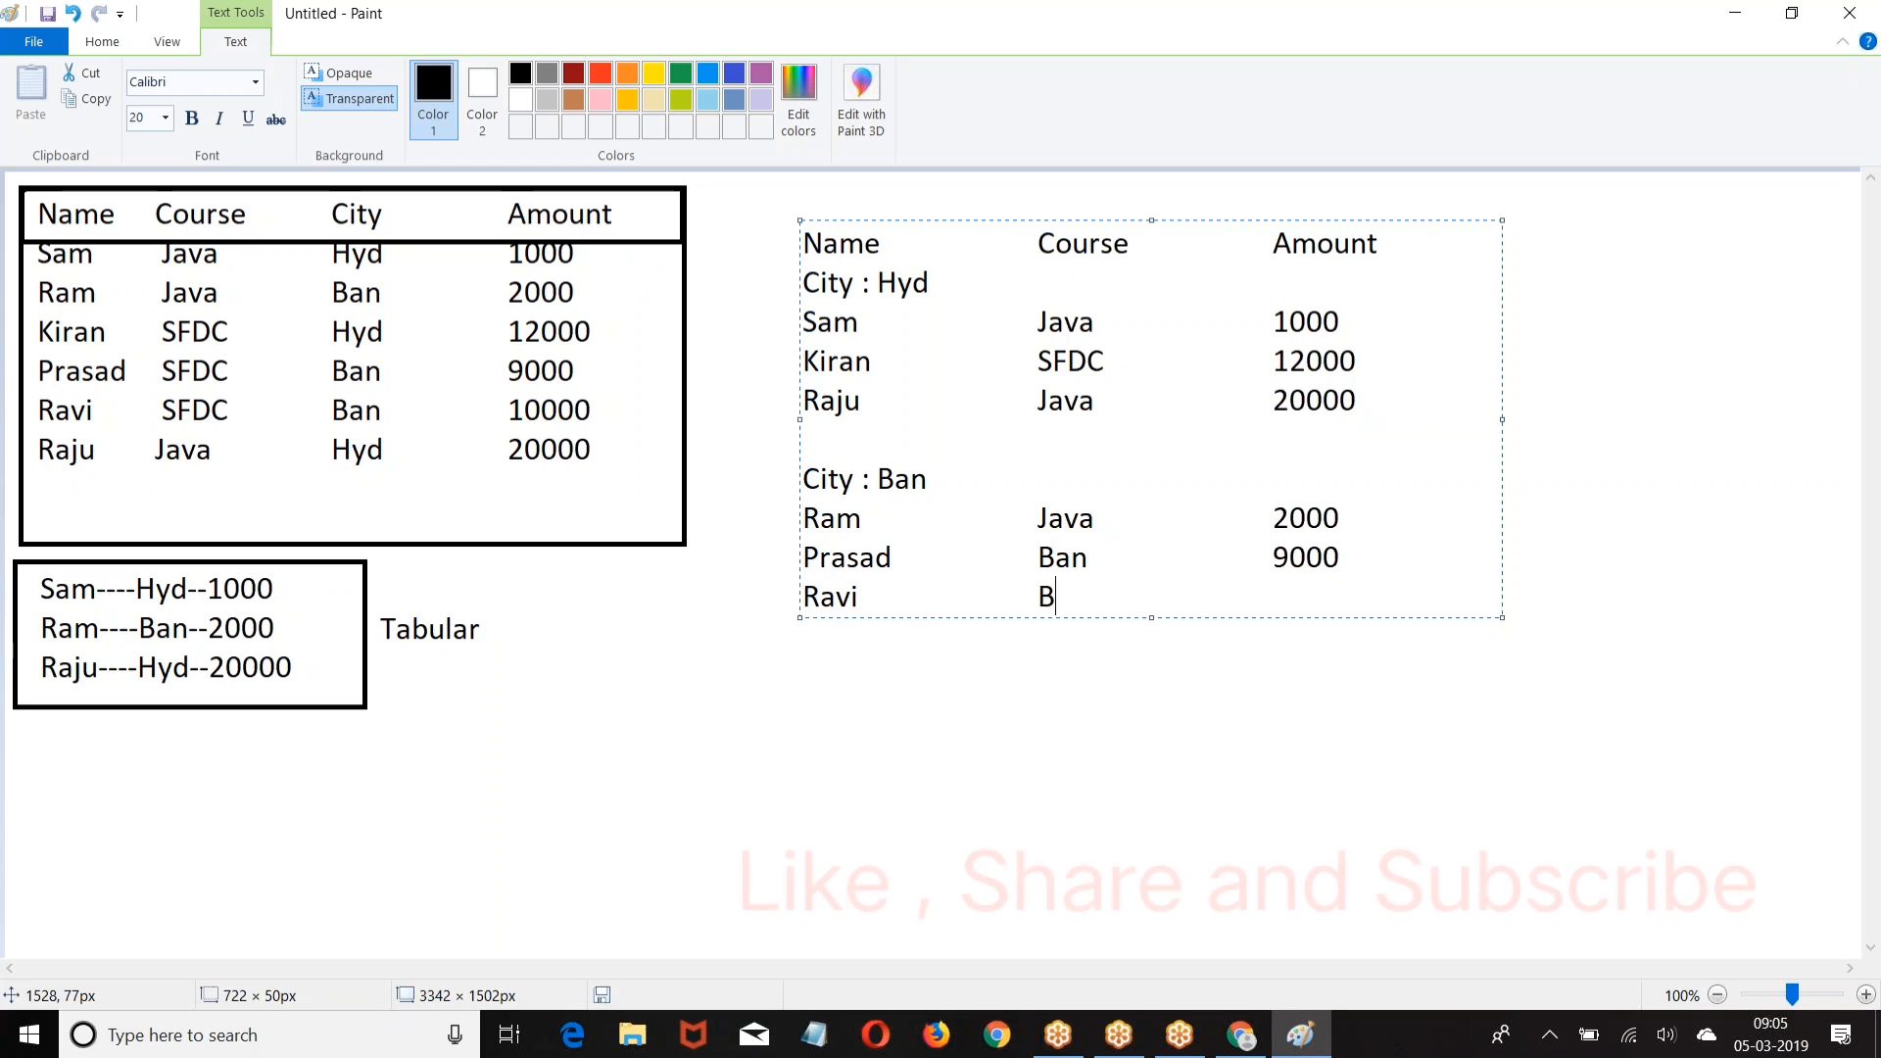
key(Tab)
key(Tab)
text(10000)
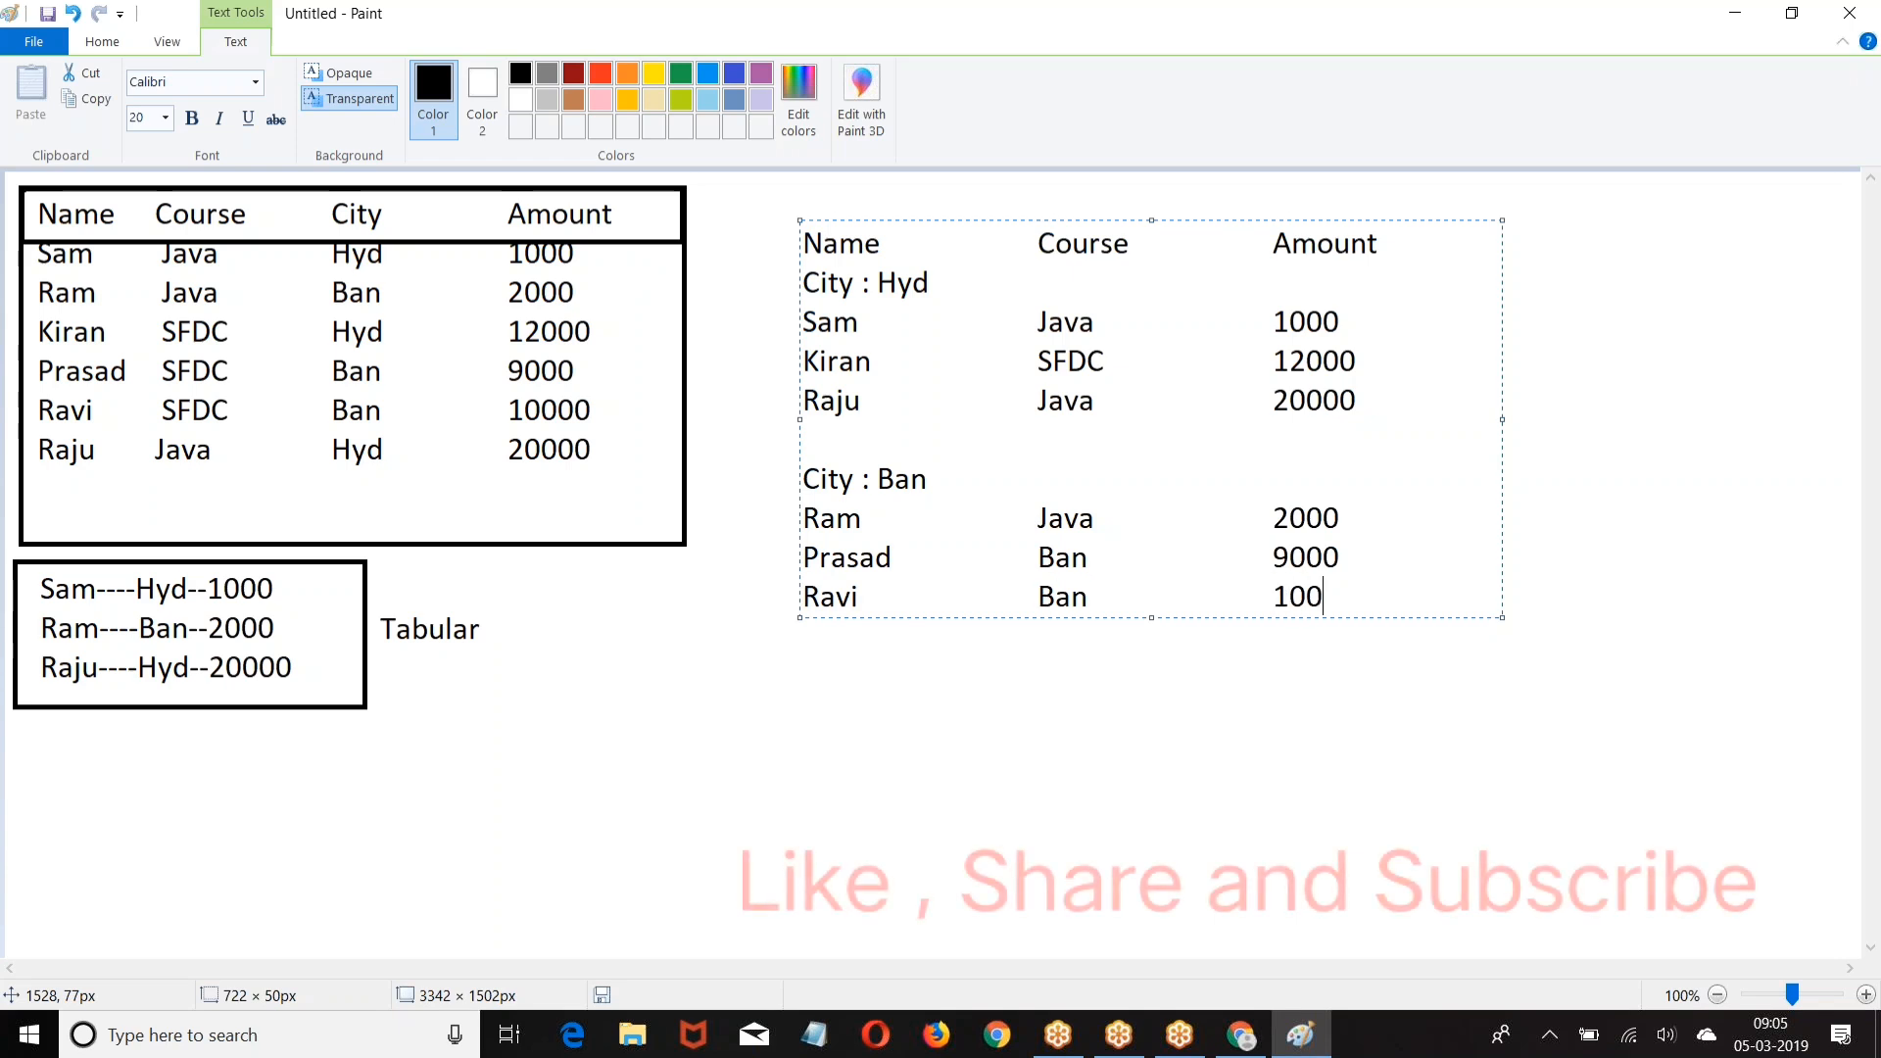
Step: Insert a blank line below the column headings and below each City heading, and finish the text block
click(1393, 245)
key(Return)
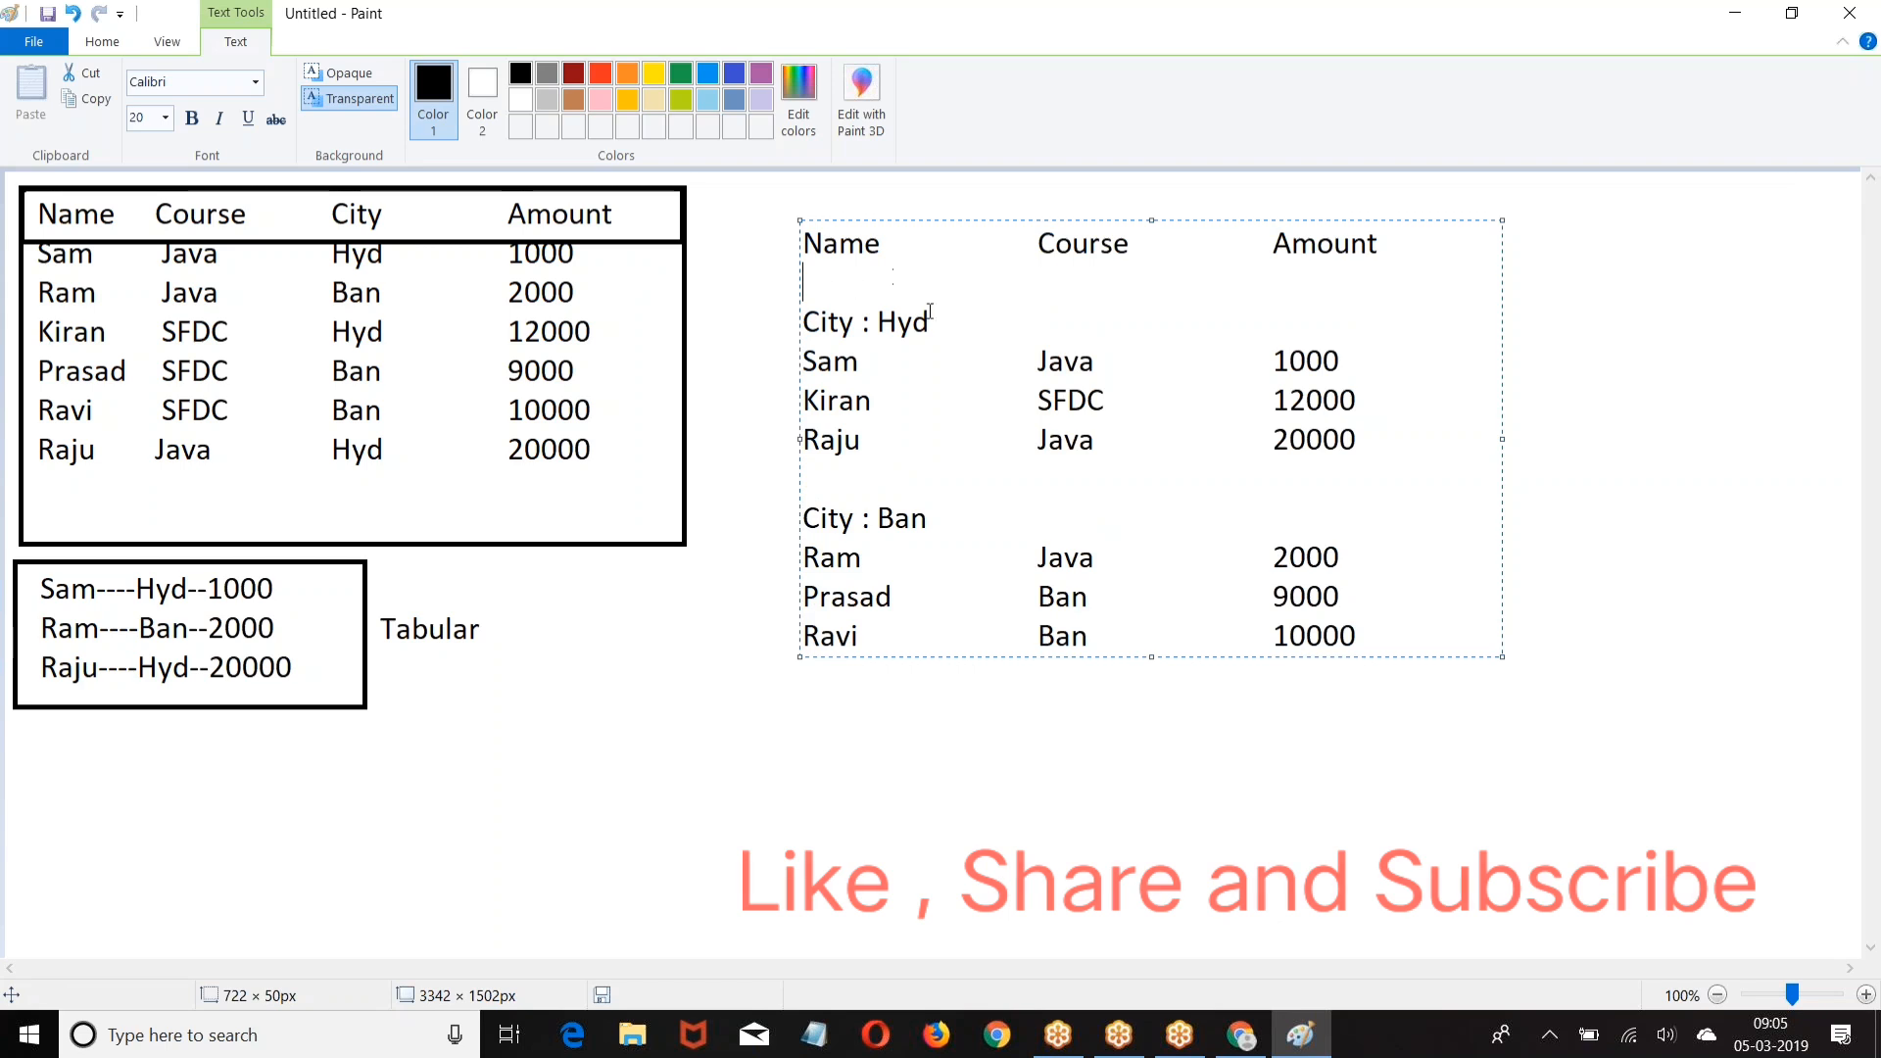
click(972, 324)
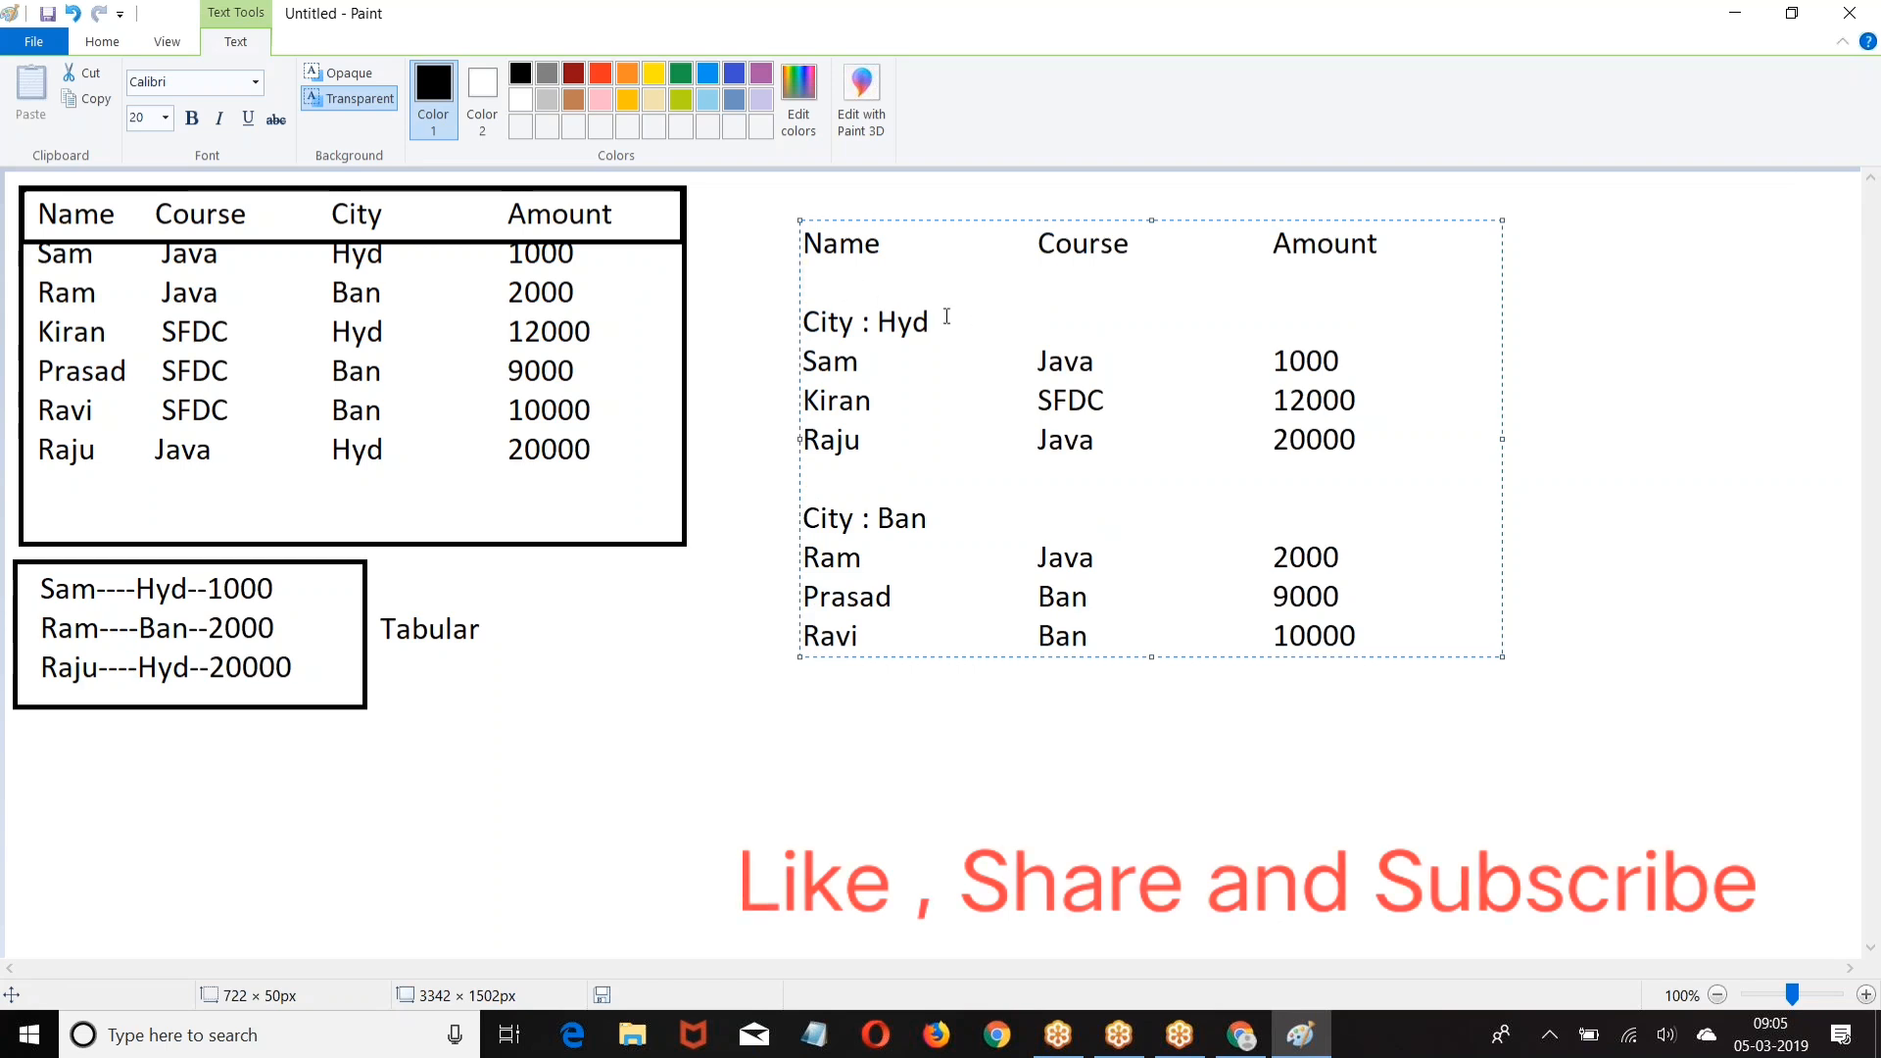
key(Return)
click(960, 557)
key(Return)
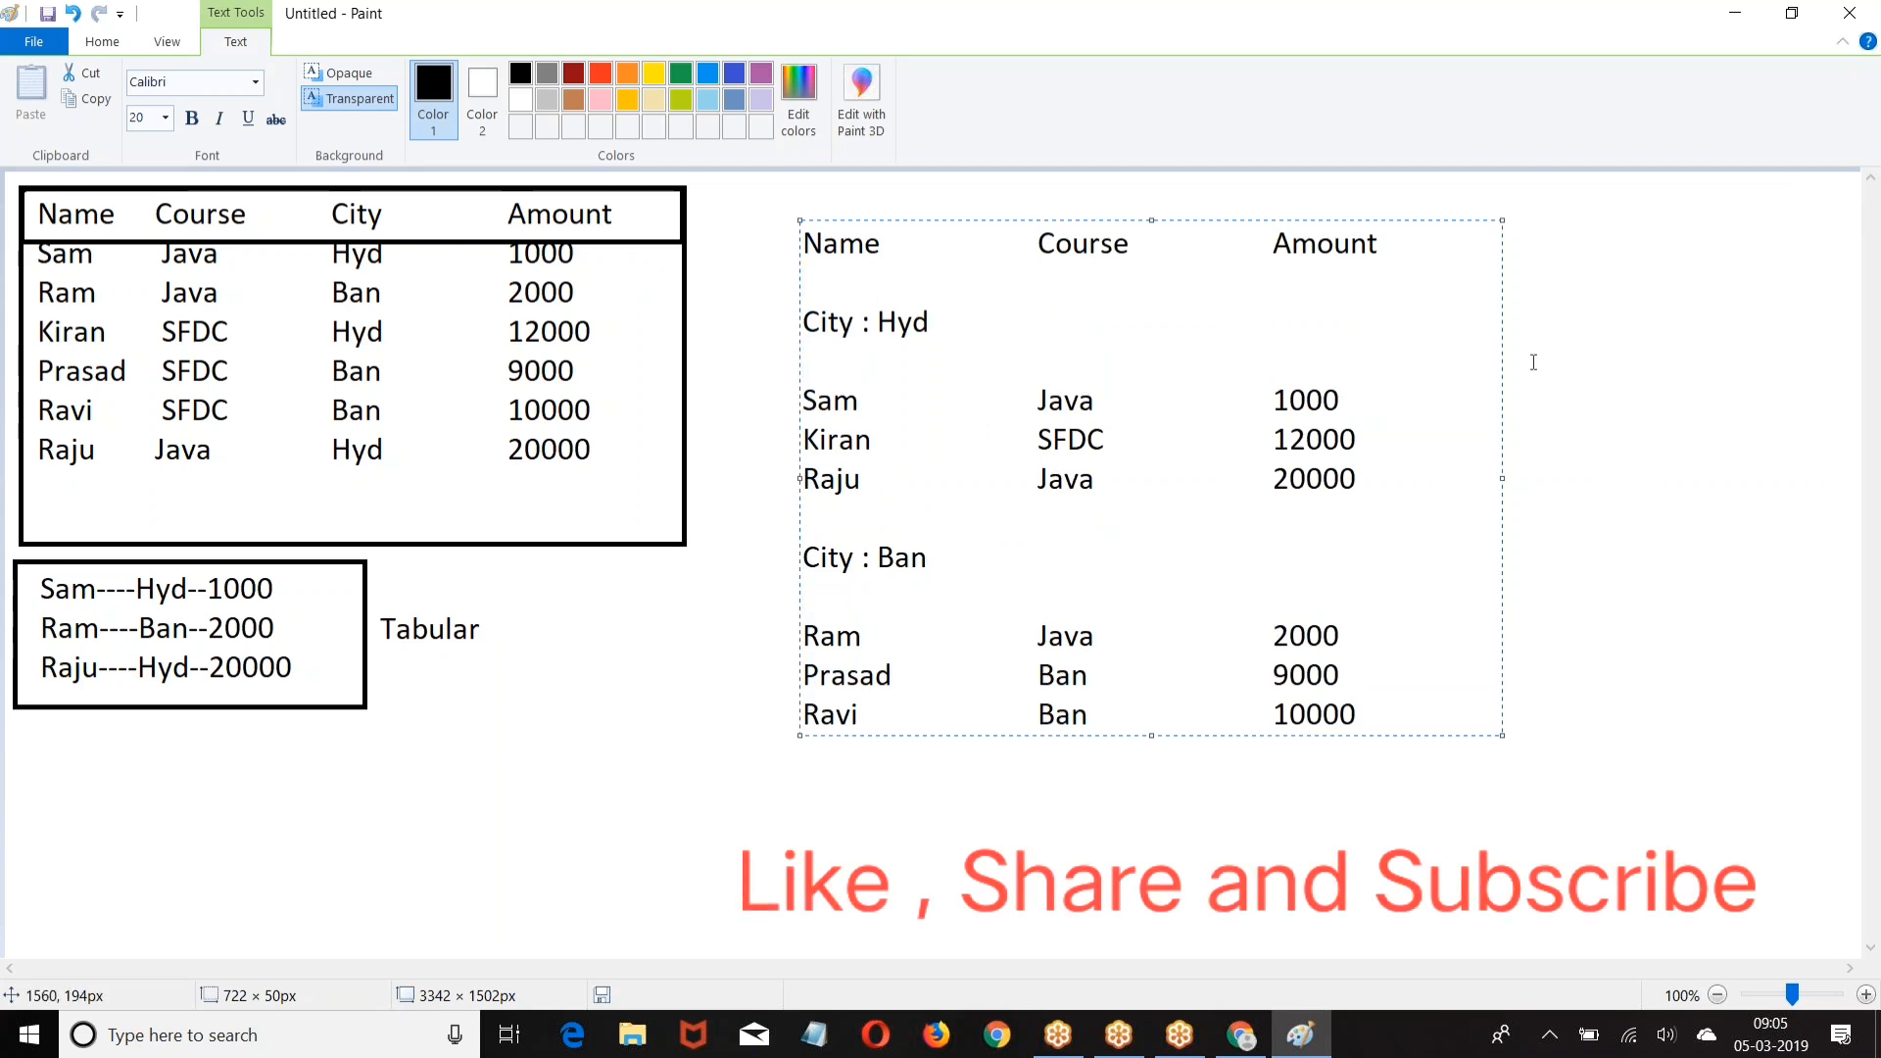
click(1768, 362)
Step: Frame each City heading with a rectangle about 650 by 55 px and draw a similar empty rectangle below the last row
click(504, 75)
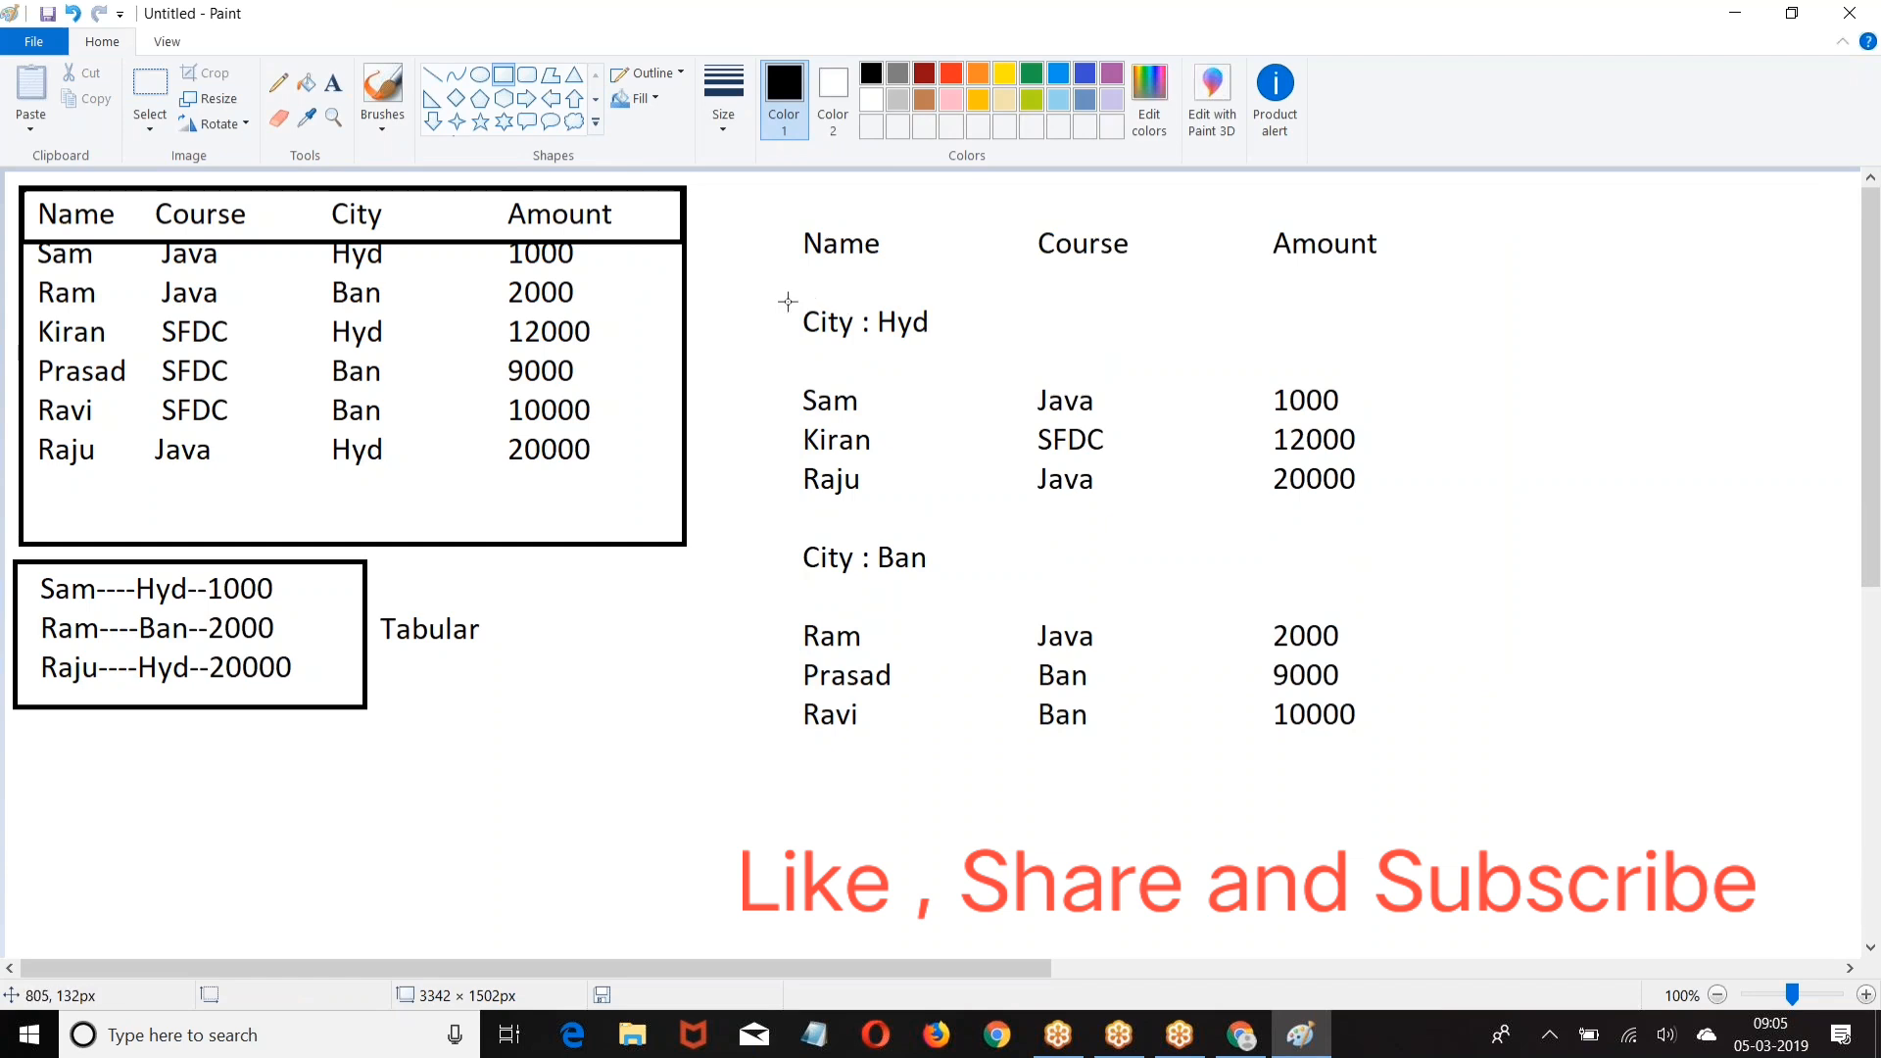
drag(787, 301, 1424, 355)
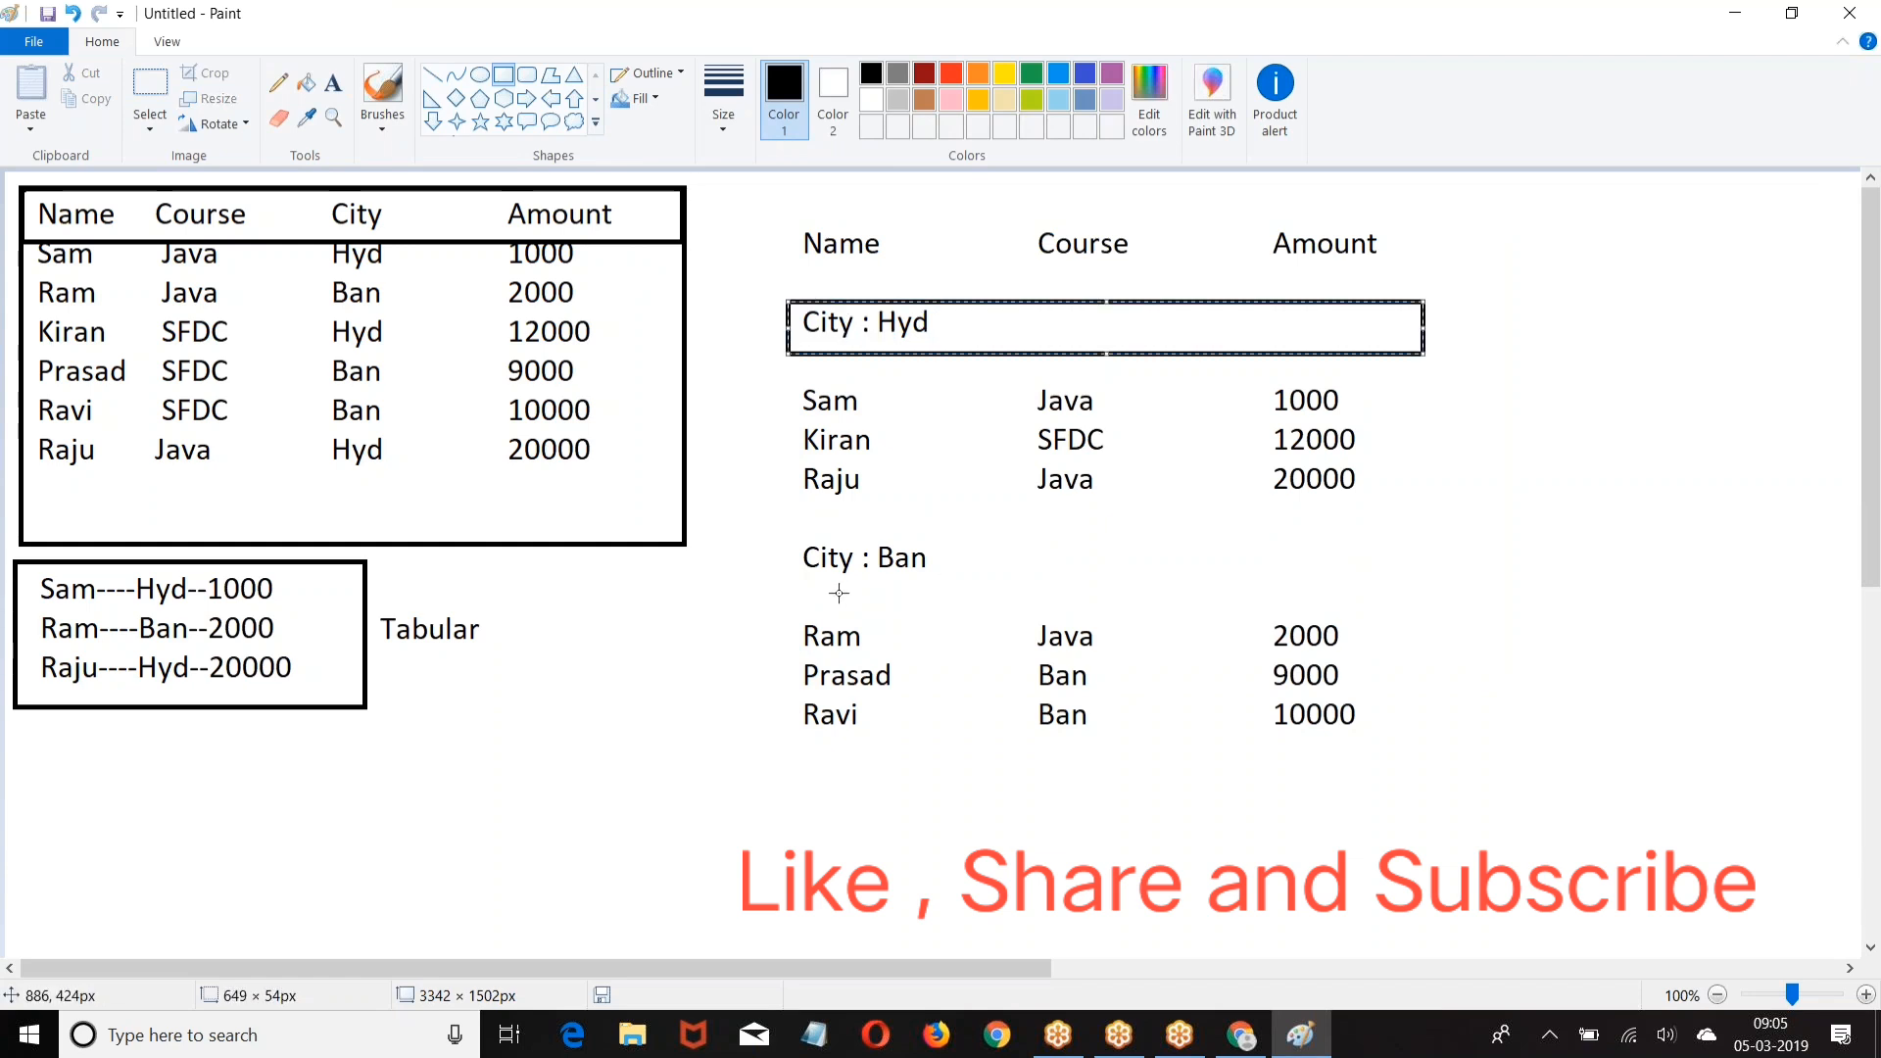
drag(781, 531, 1426, 586)
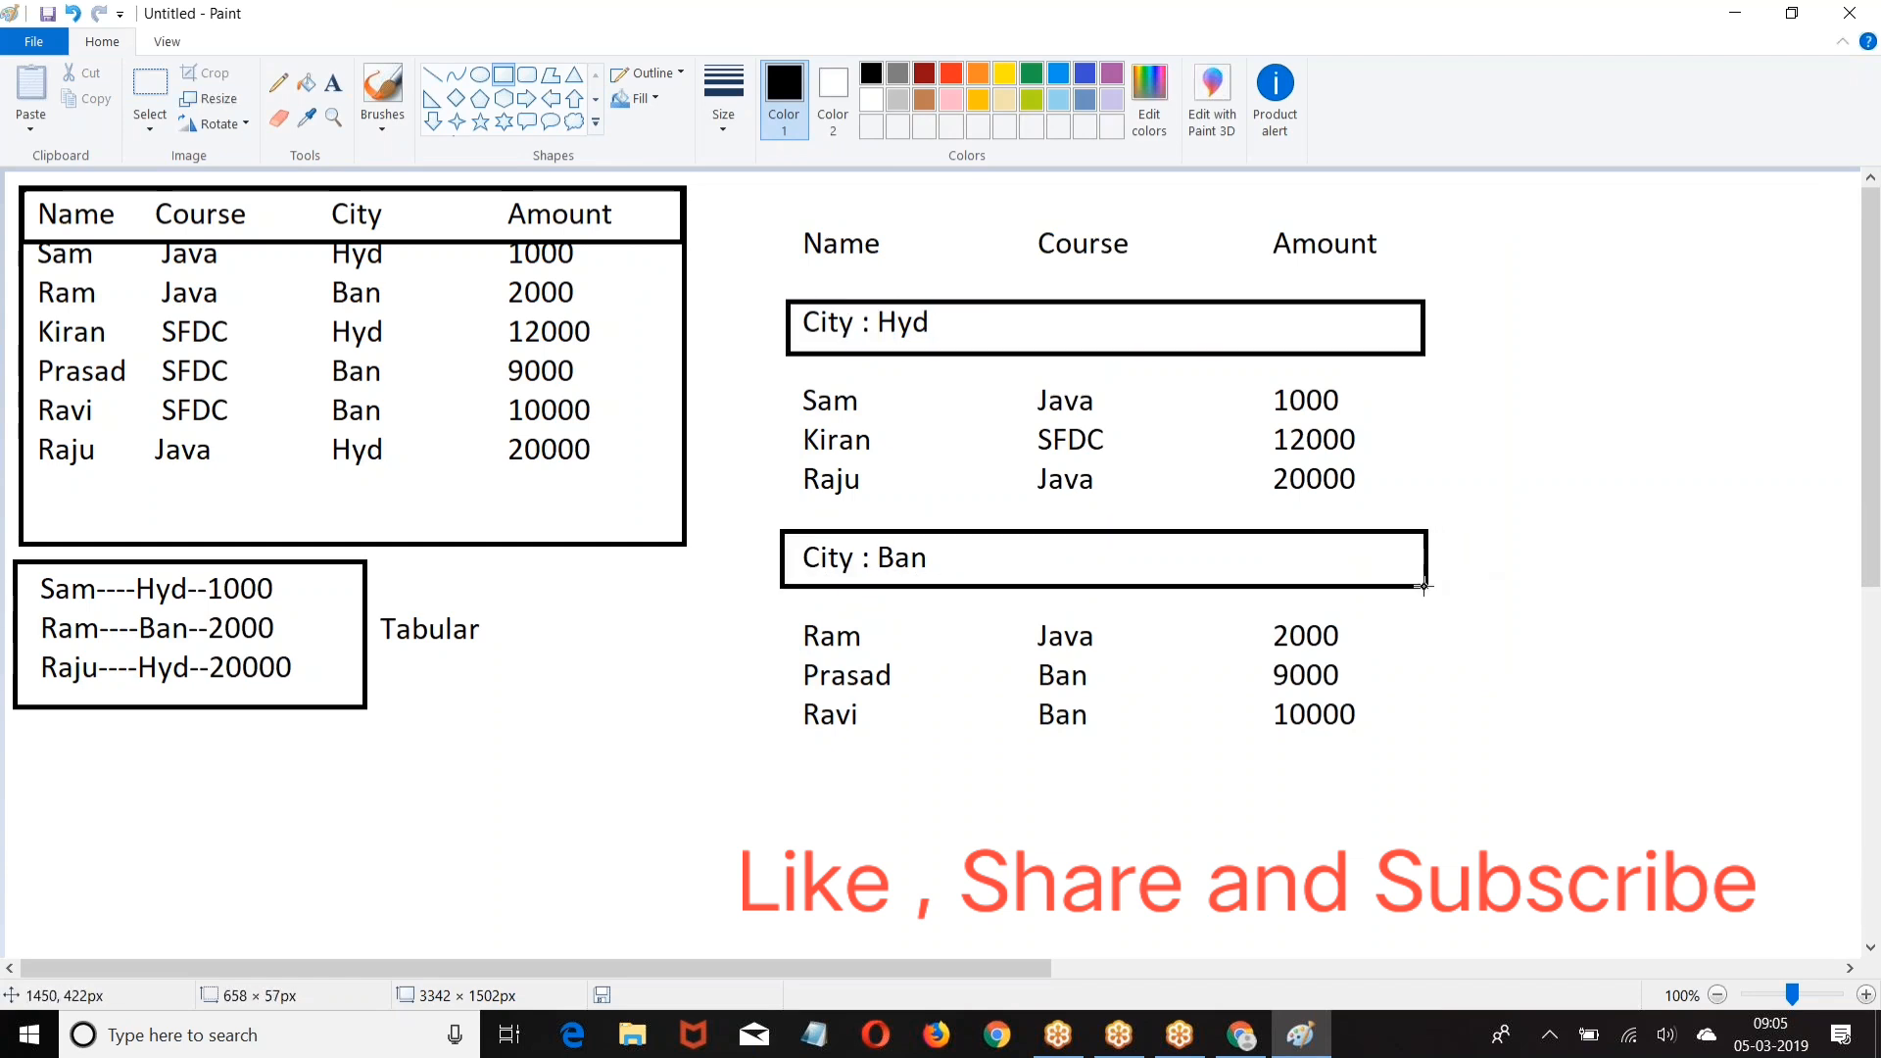
drag(787, 760, 1461, 821)
click(1589, 537)
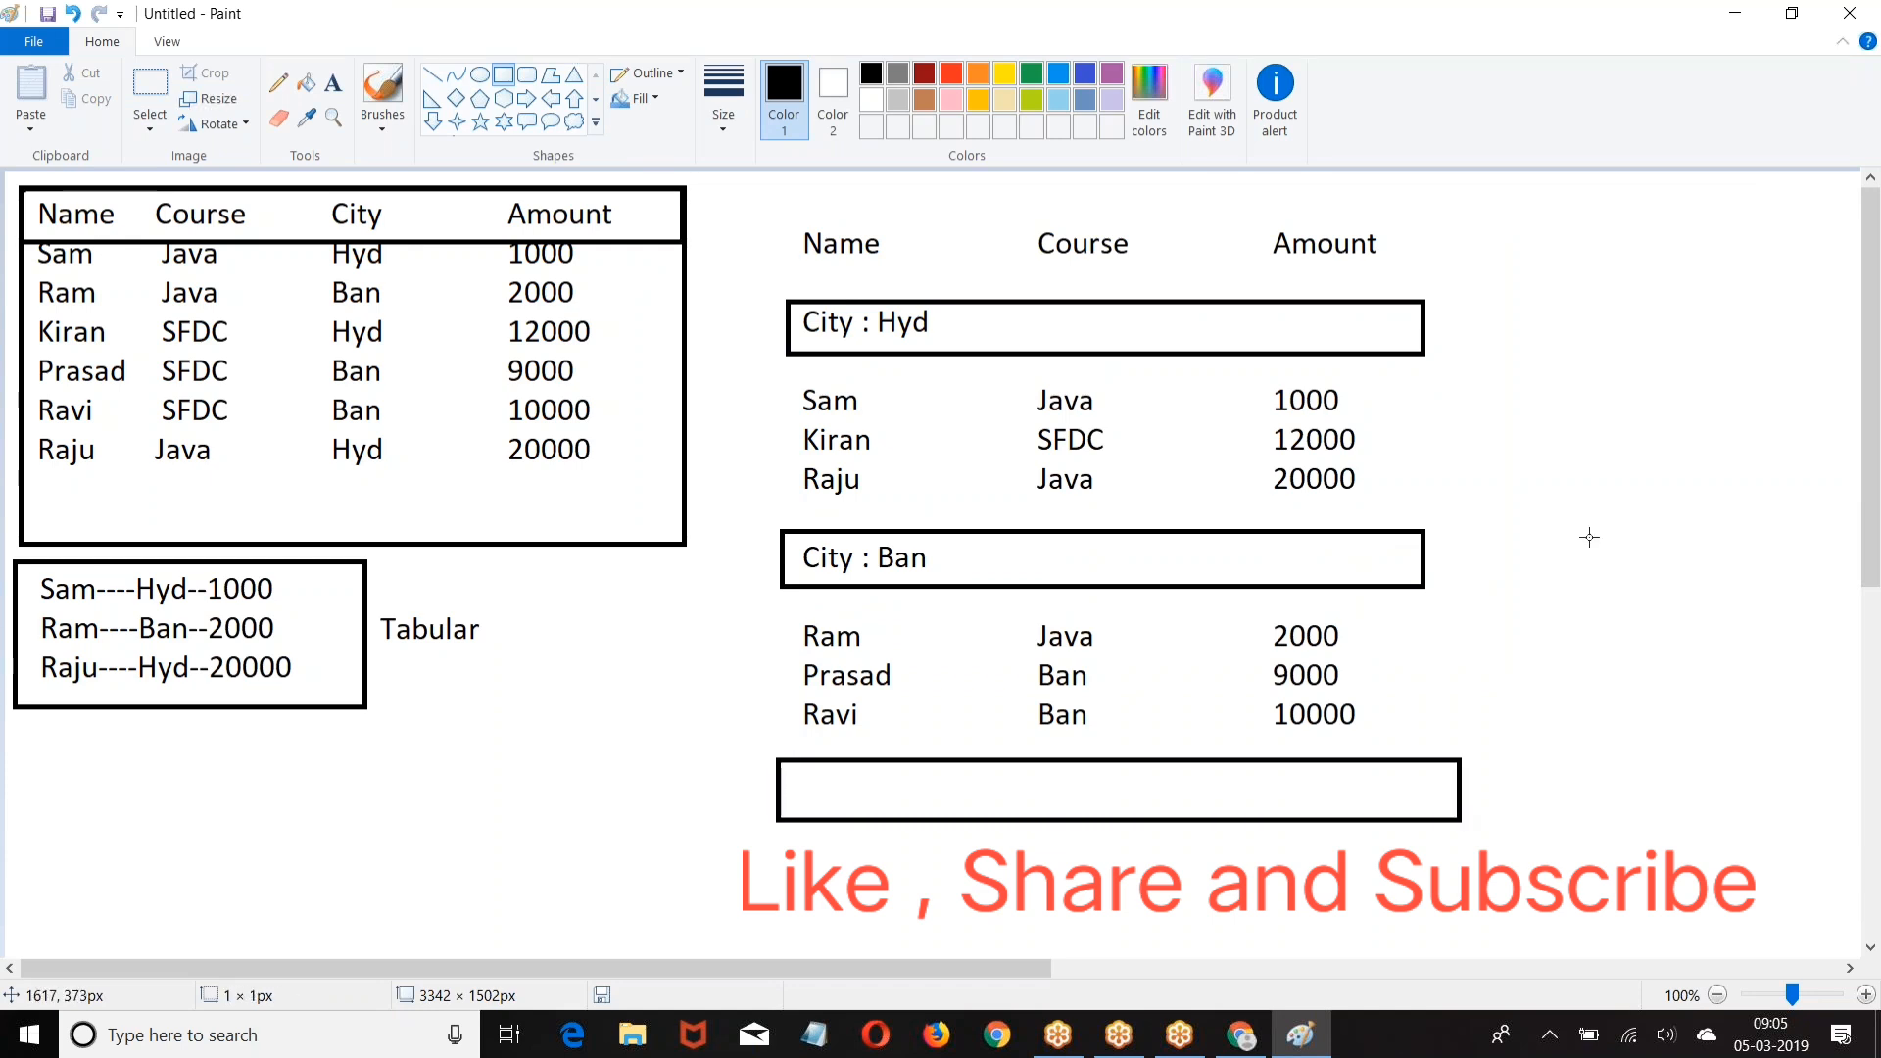
Step: Add the record count "(3)" beside the "City : Hyd" heading
click(333, 83)
click(941, 320)
text((3))
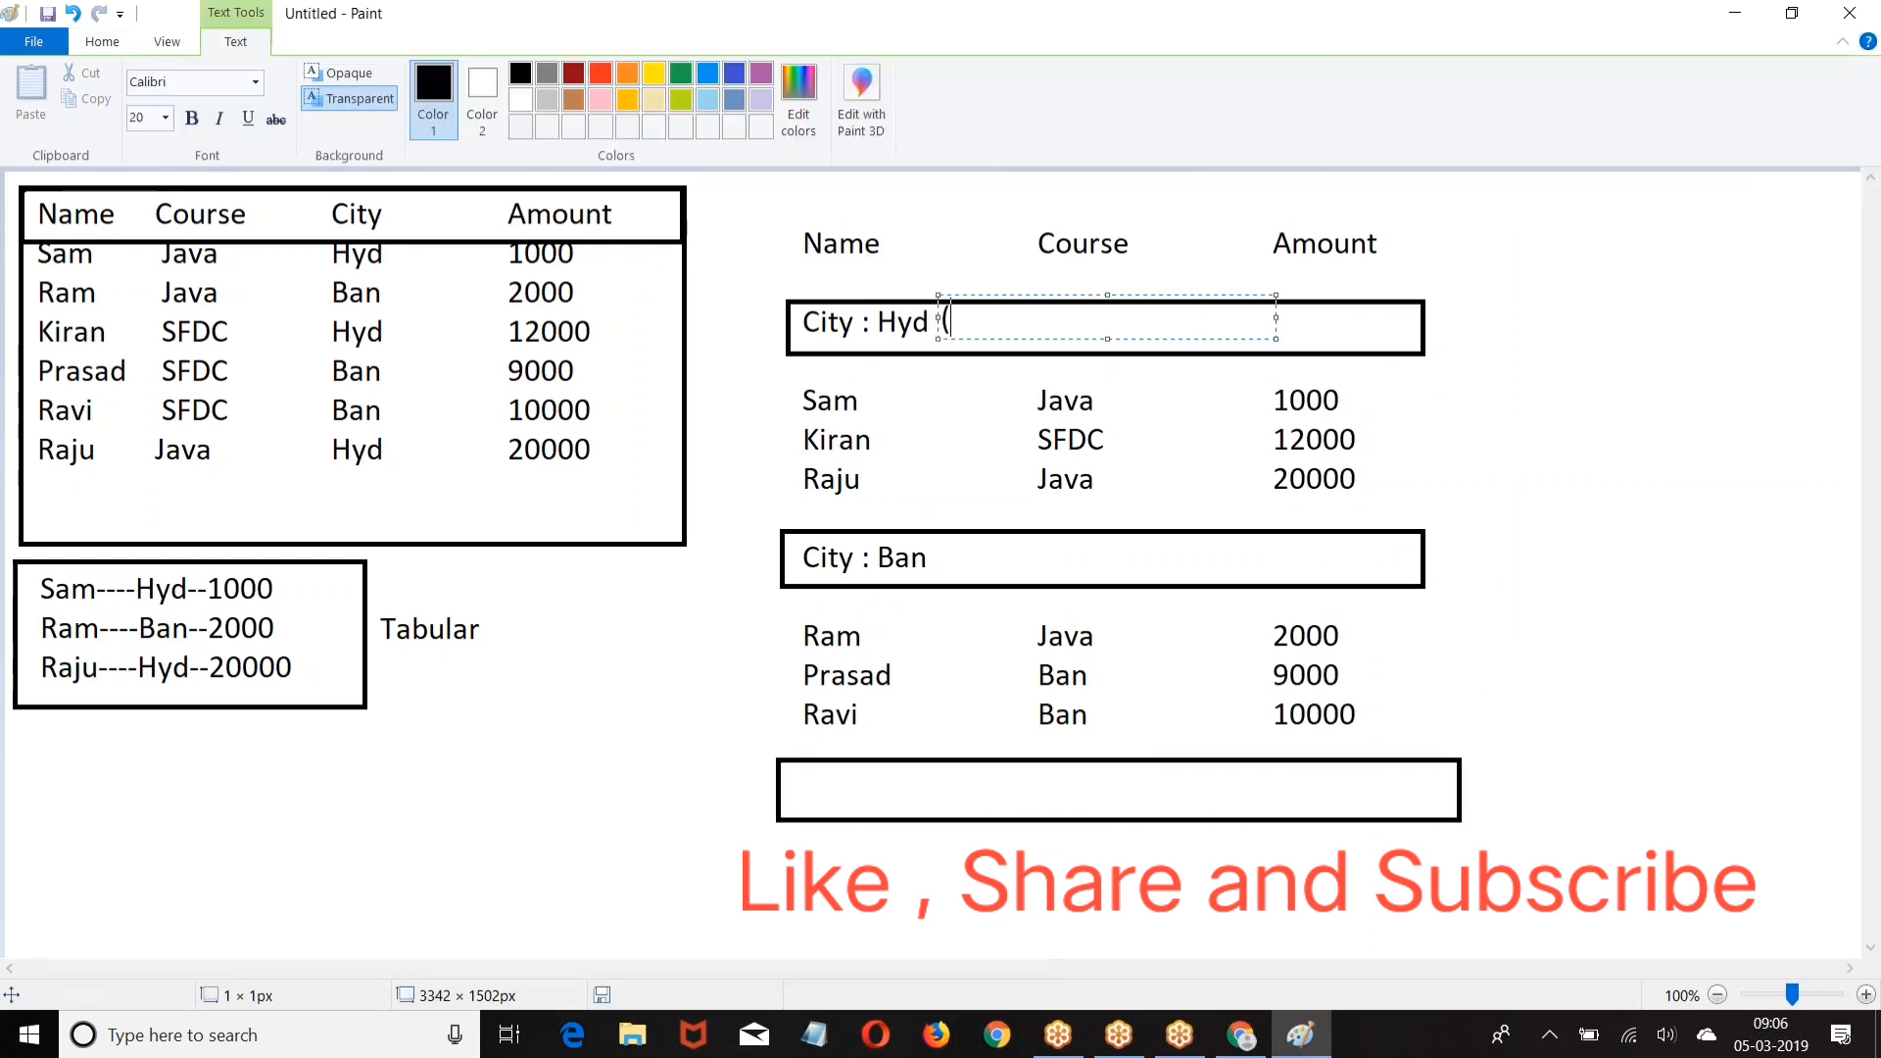
Step: Erase the two Ban entries from the Course column of the "City : Ban" group
click(939, 553)
click(102, 41)
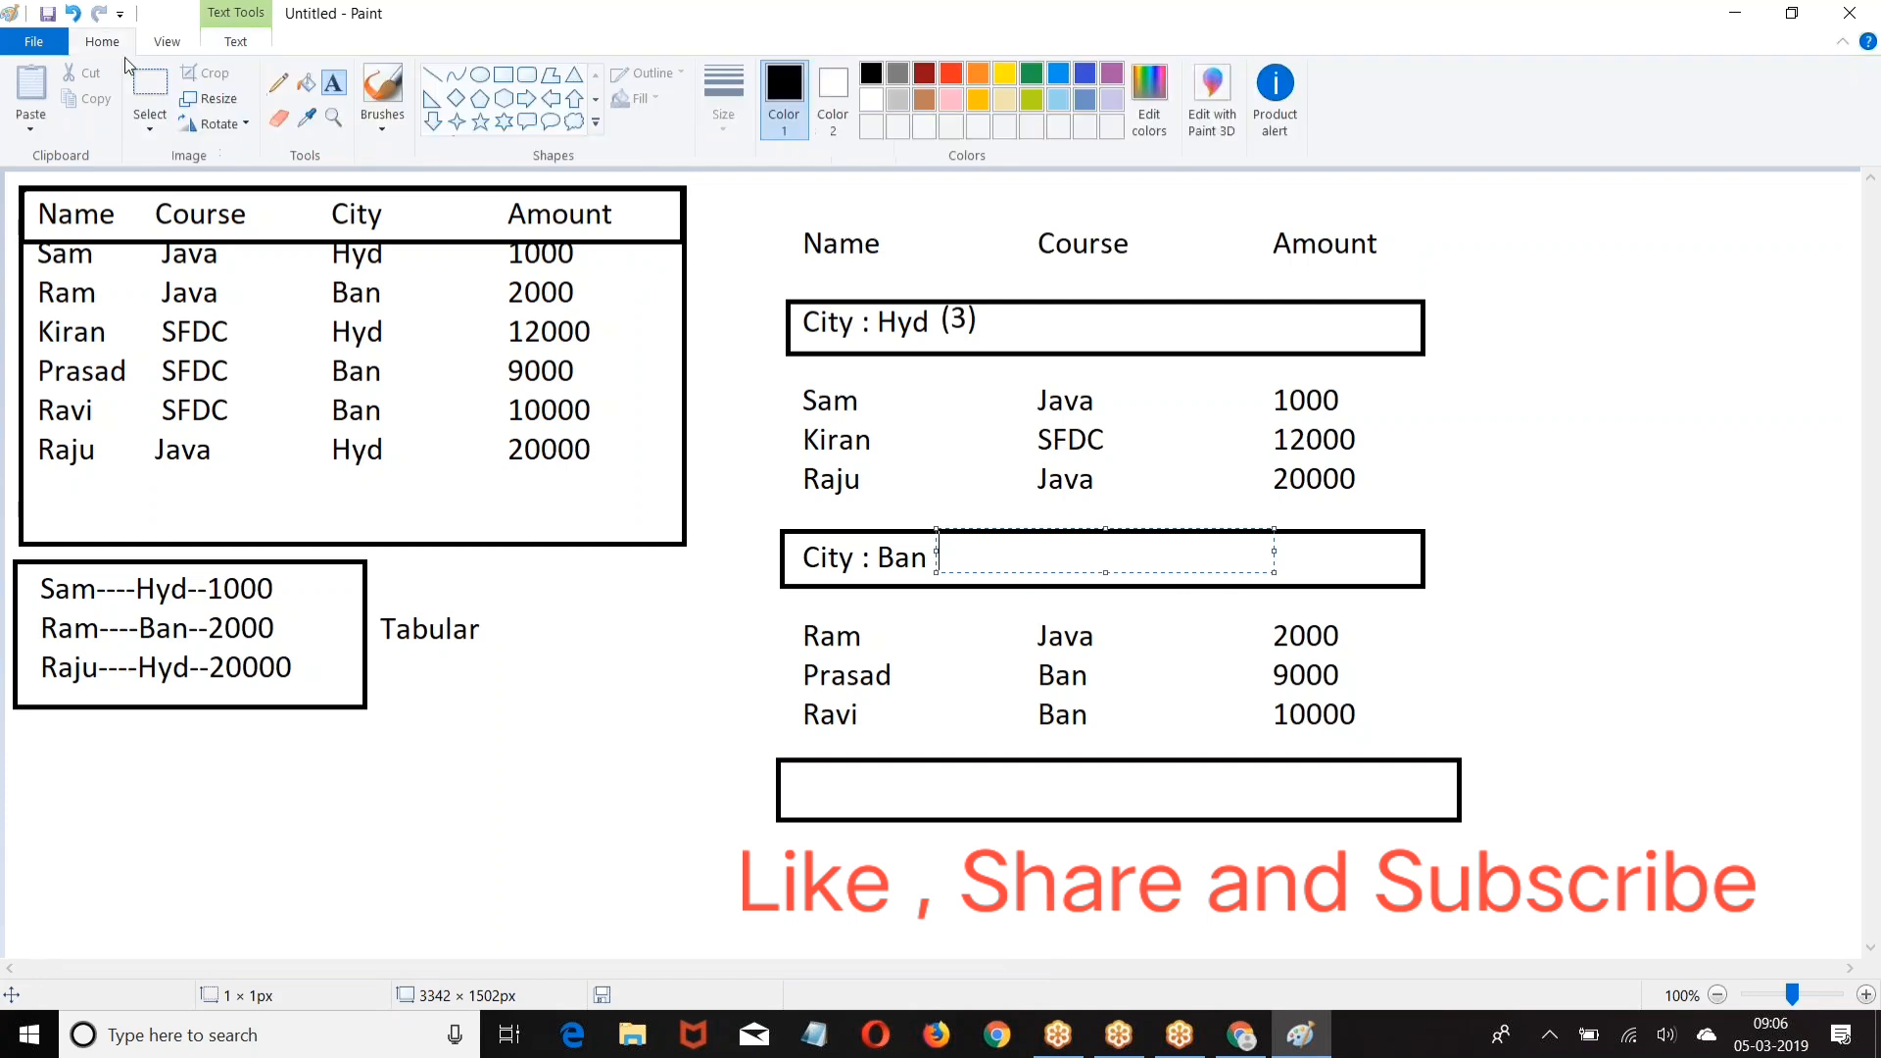
click(150, 88)
drag(1035, 659, 1093, 733)
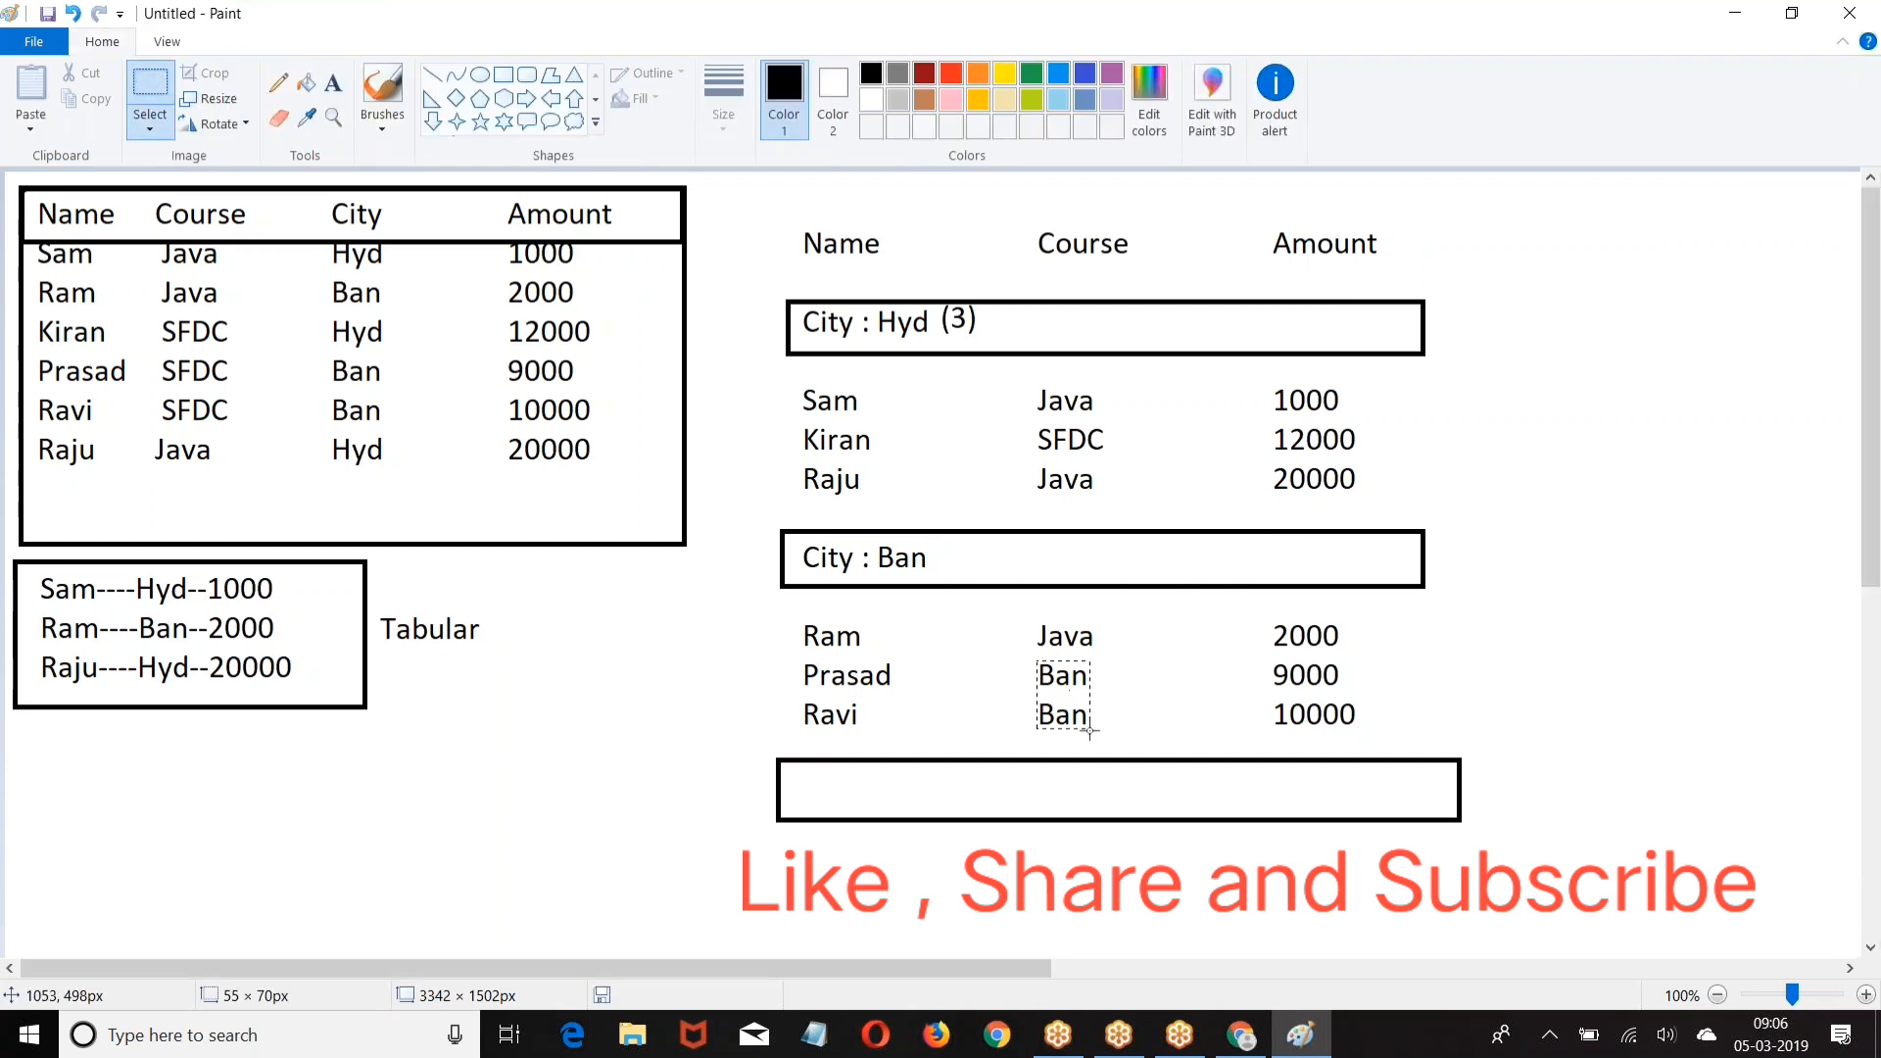
key(Delete)
Step: Write SFDC on two lines as the course for the second and third rows of the "City : Ban" group
click(333, 83)
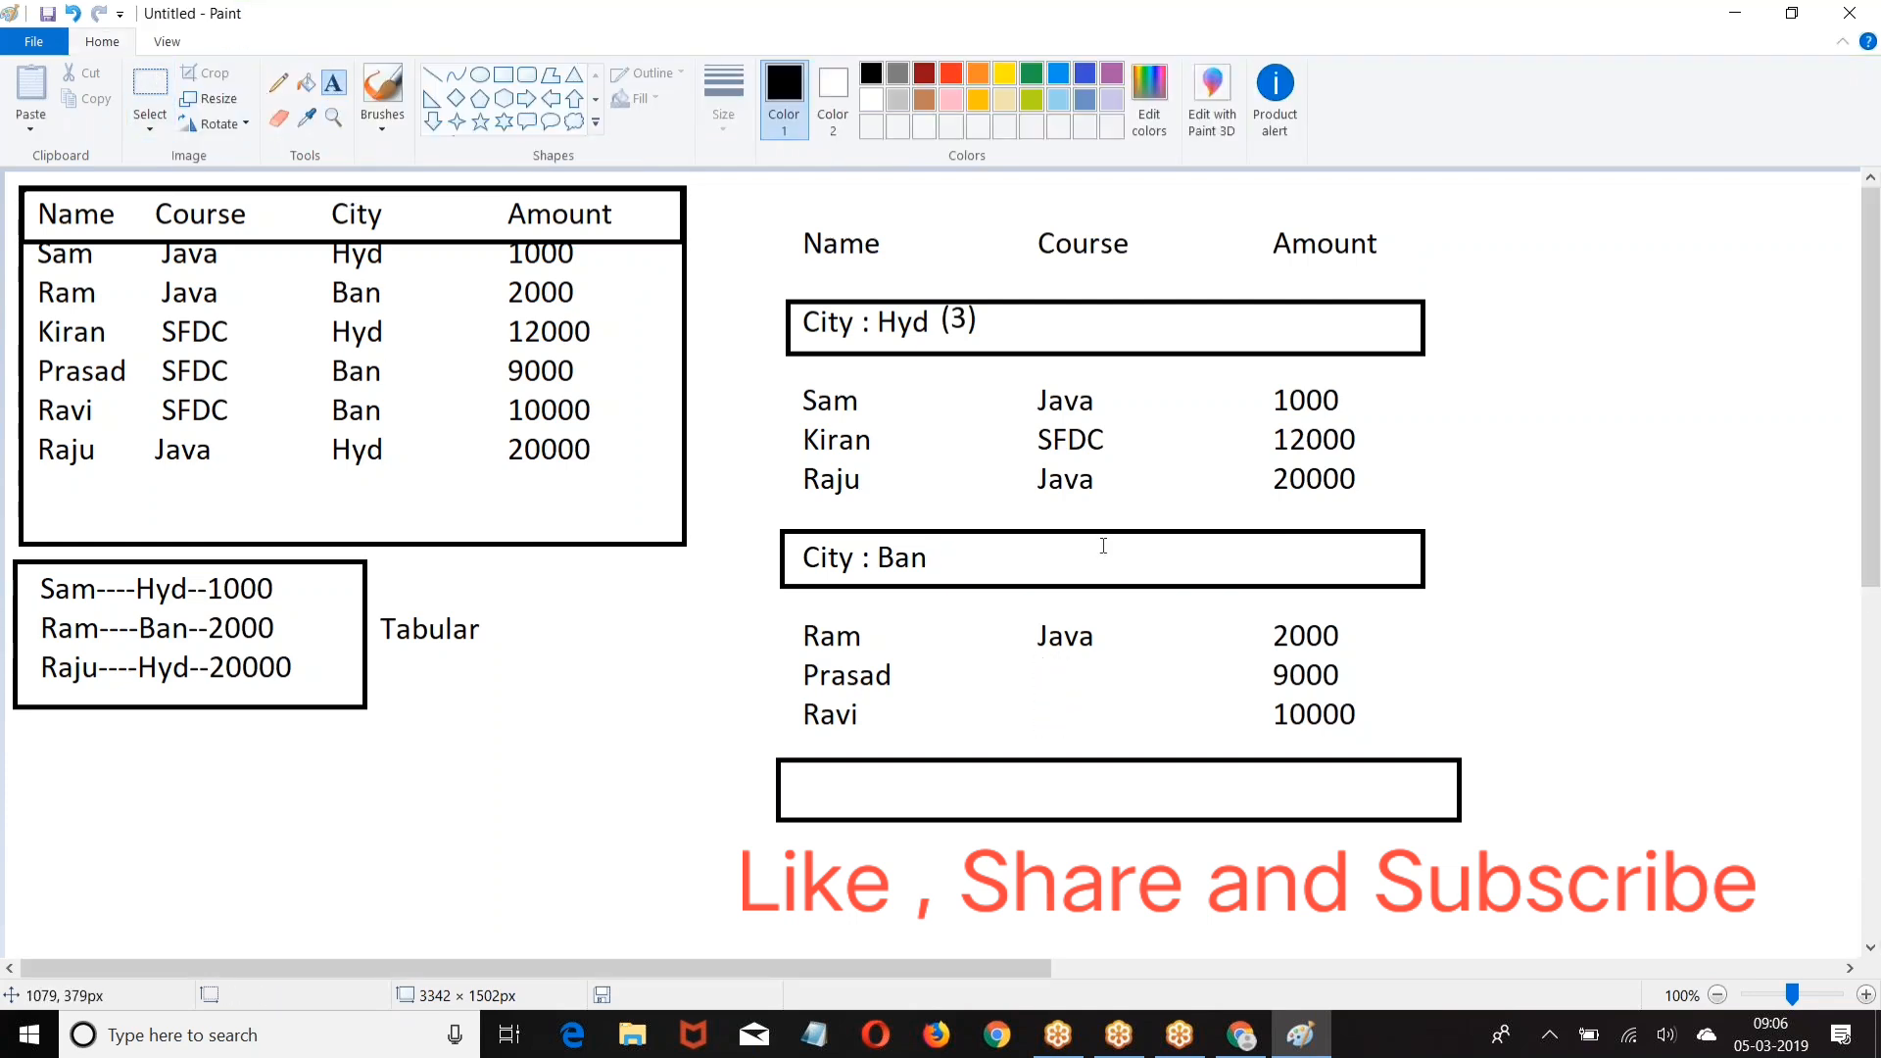
click(1039, 666)
text(S)
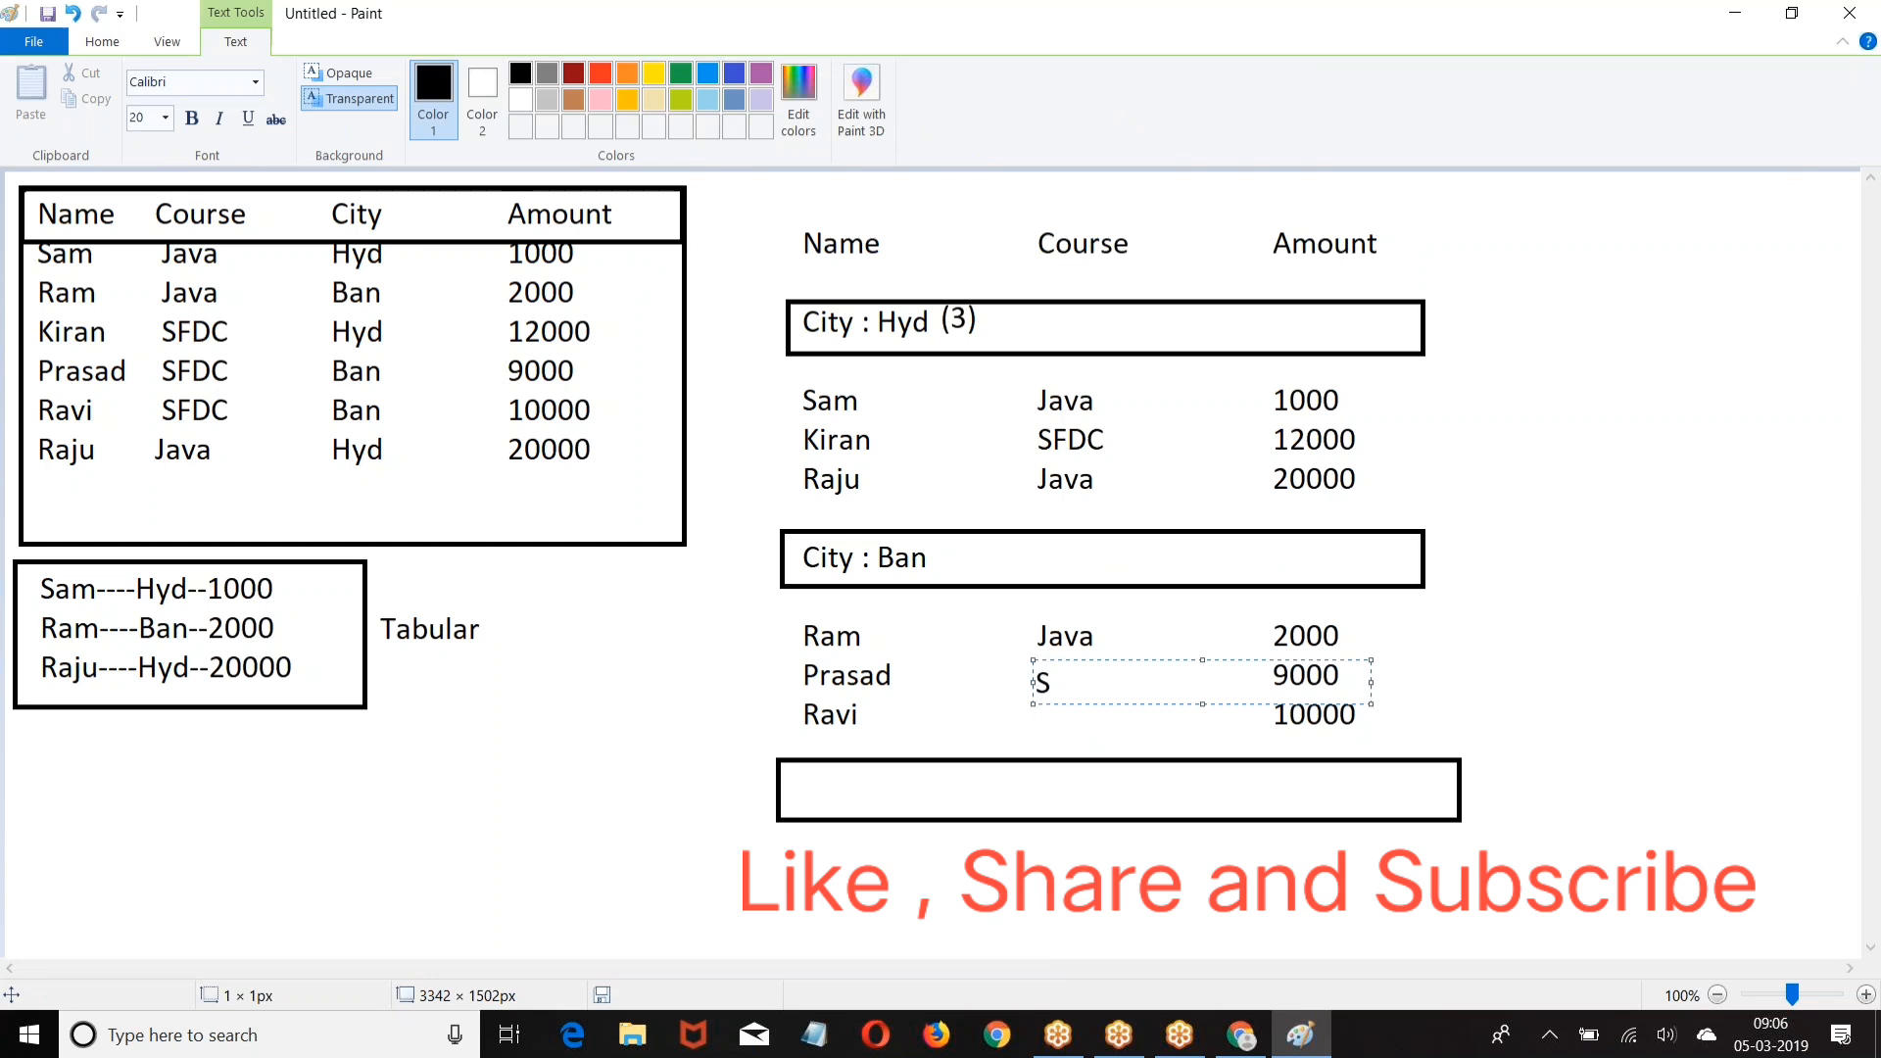
text(FDC)
key(Return)
text(SFC)
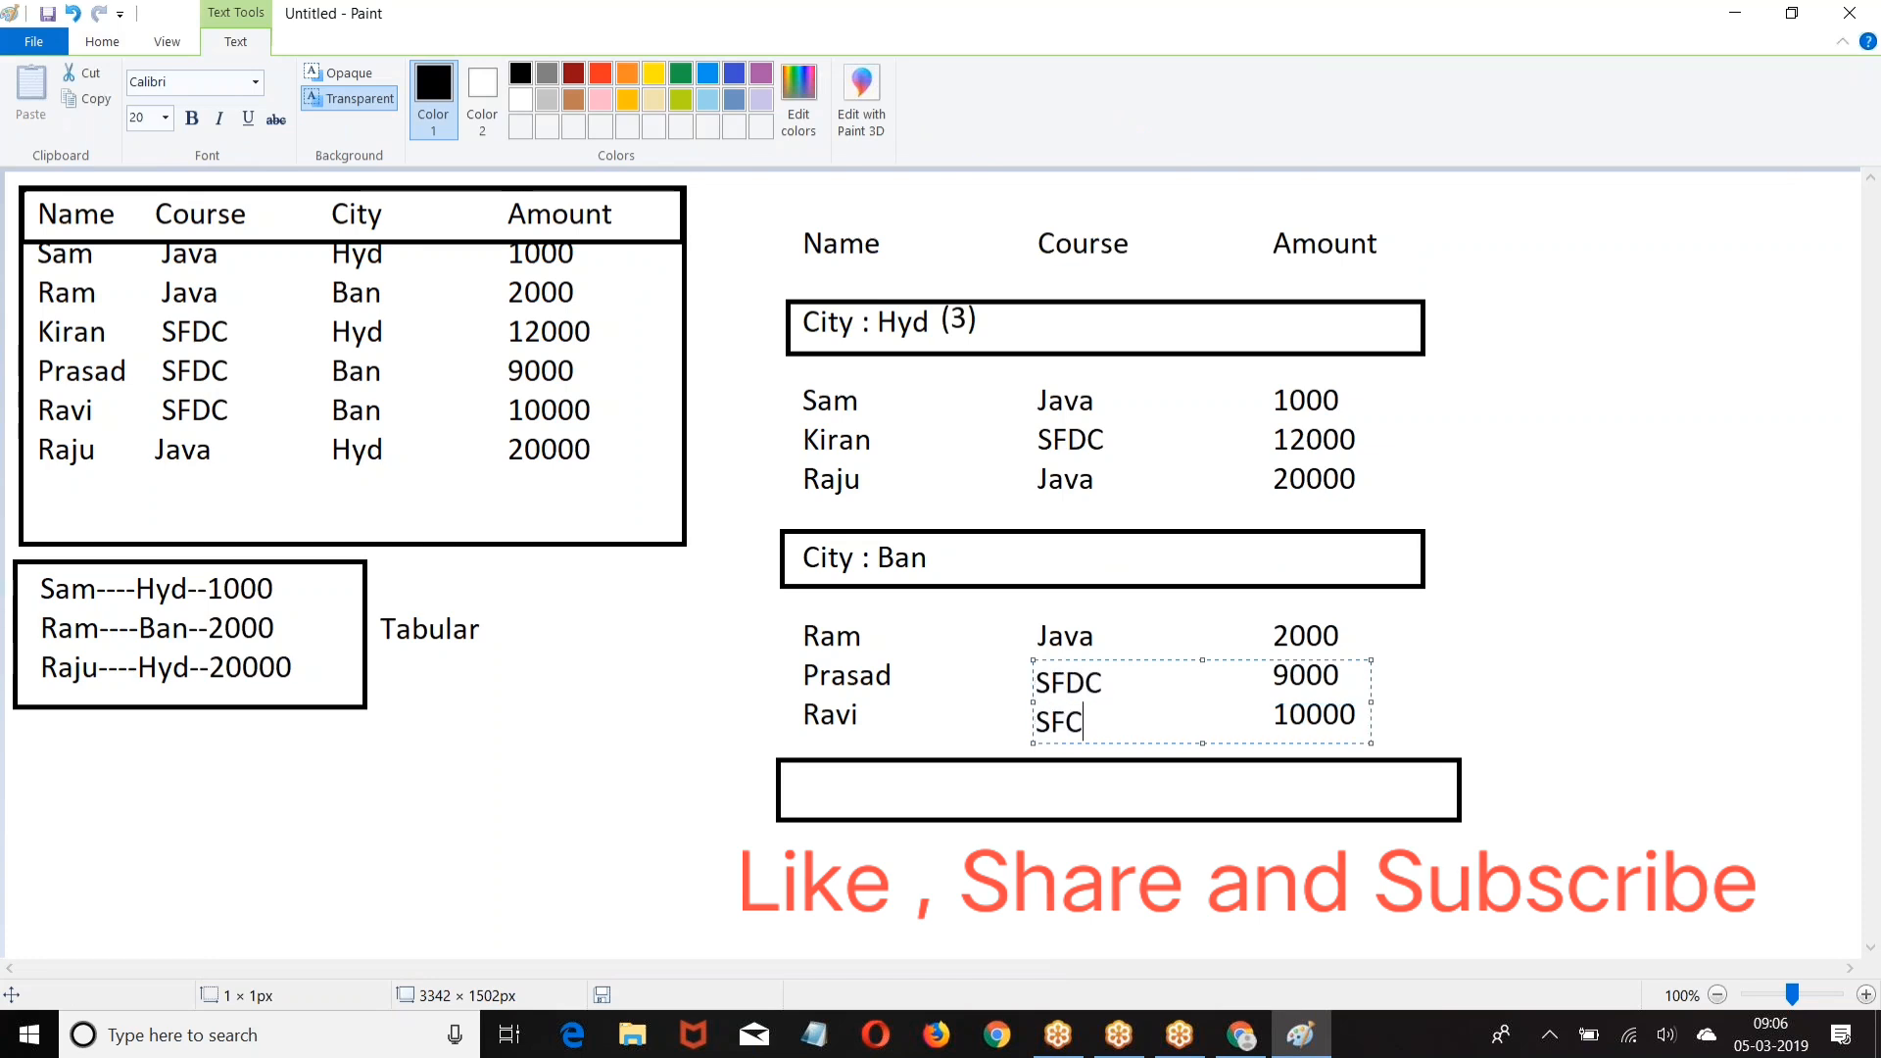
key(BackSpace)
text(DC)
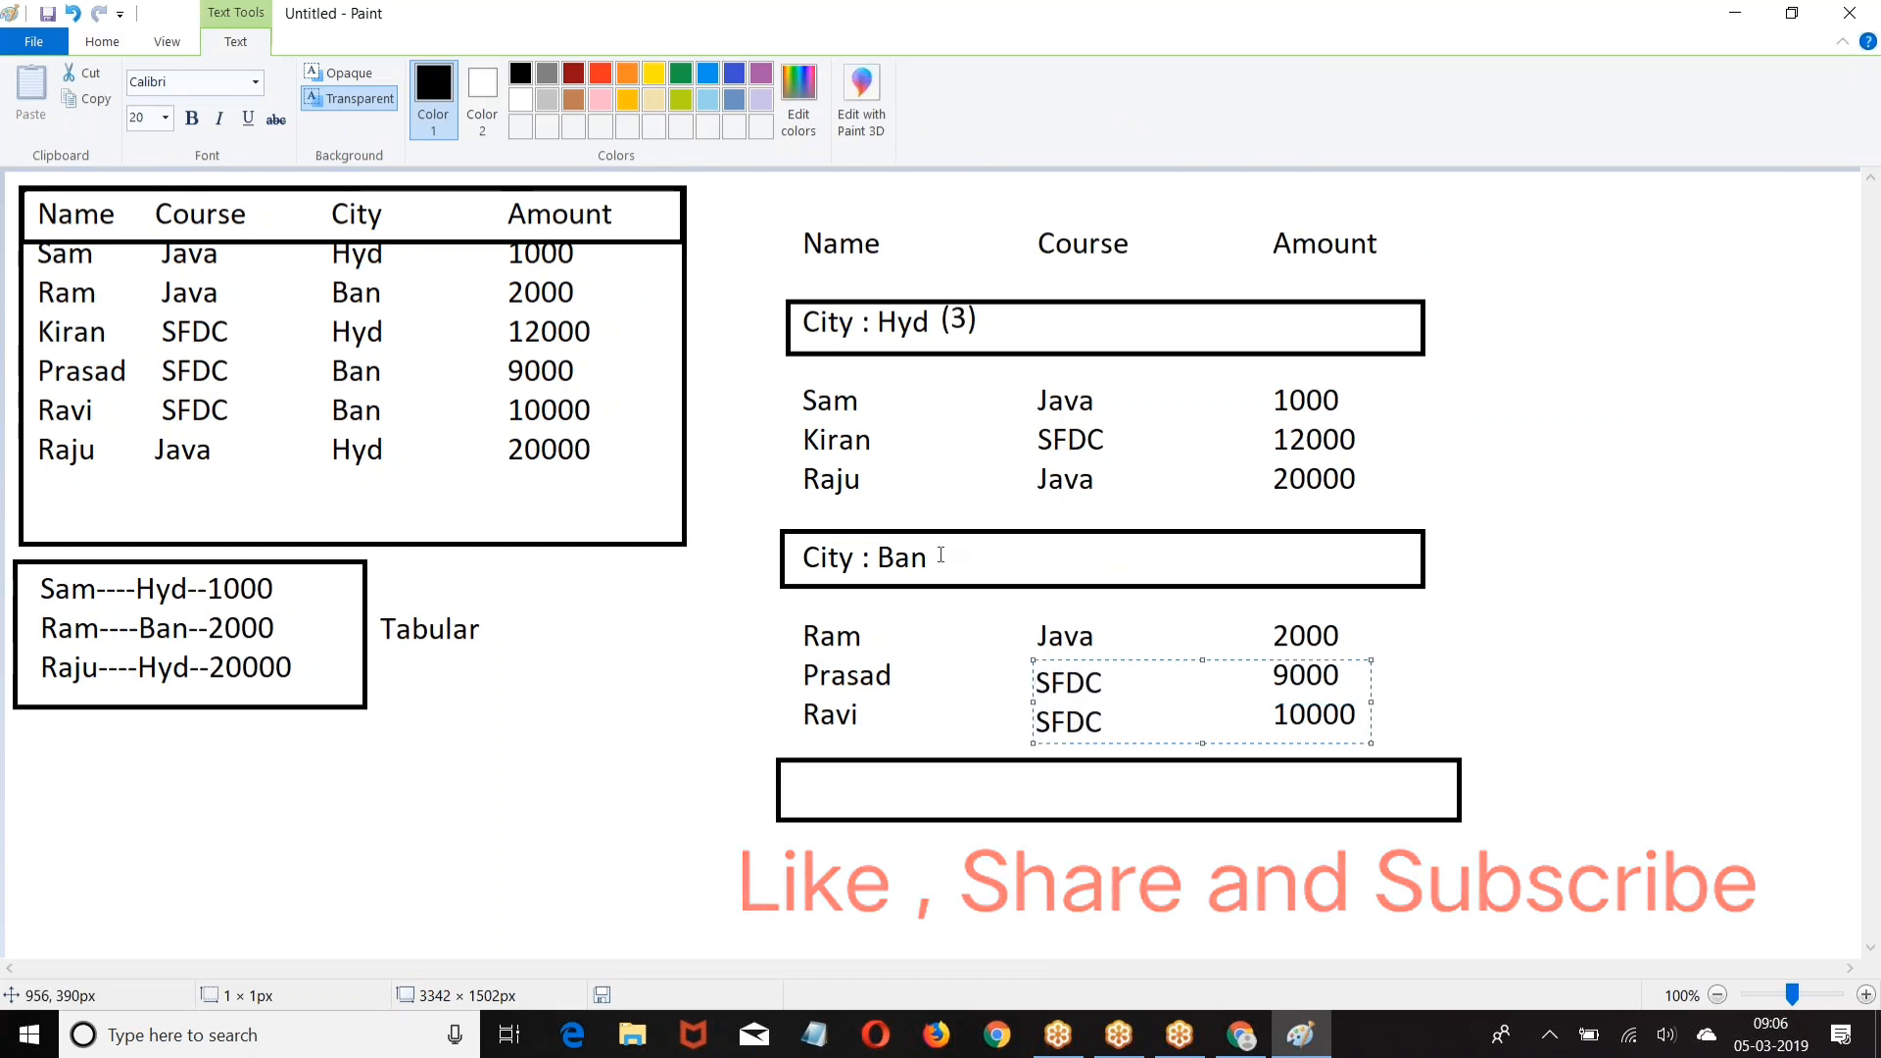
Step: Add the record count "(3)" beside the "City : Ban" heading
click(940, 555)
click(940, 557)
text((3))
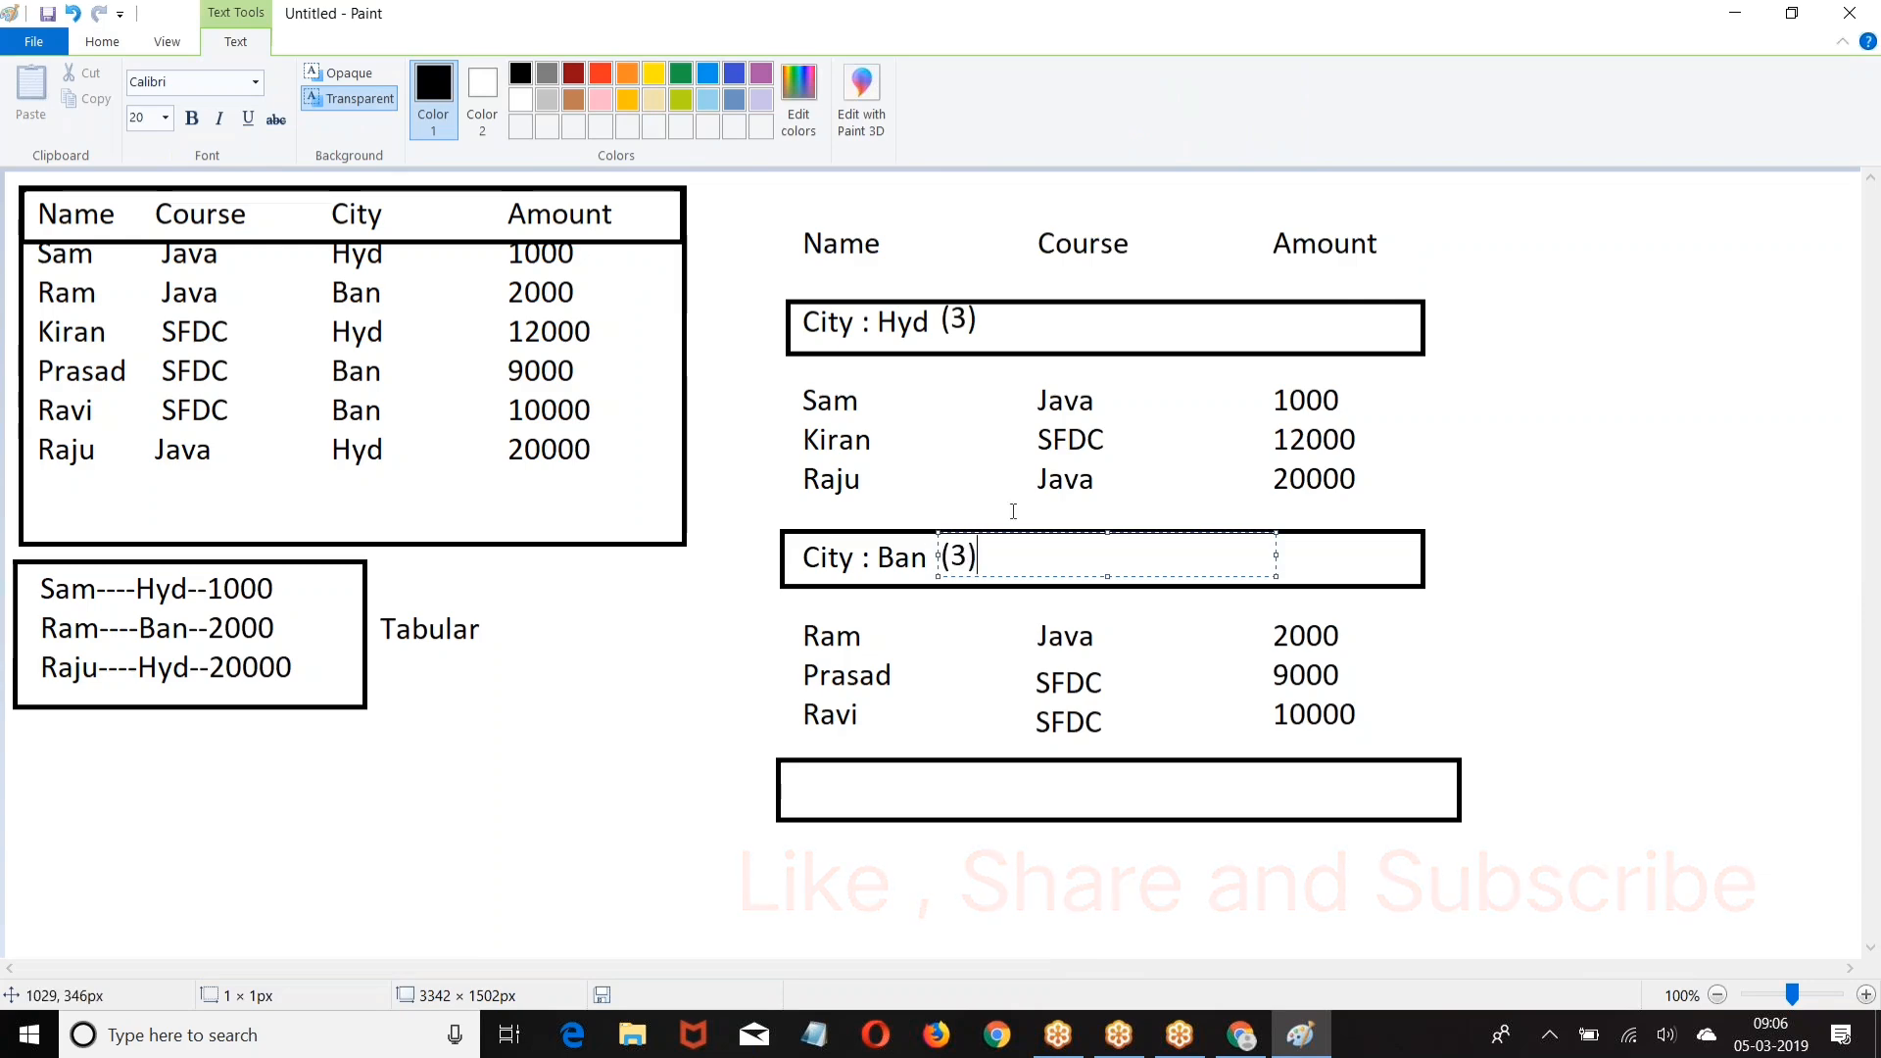
Step: Enter the group total 33000 under Amount inside the "City : Hyd" frame
click(1276, 317)
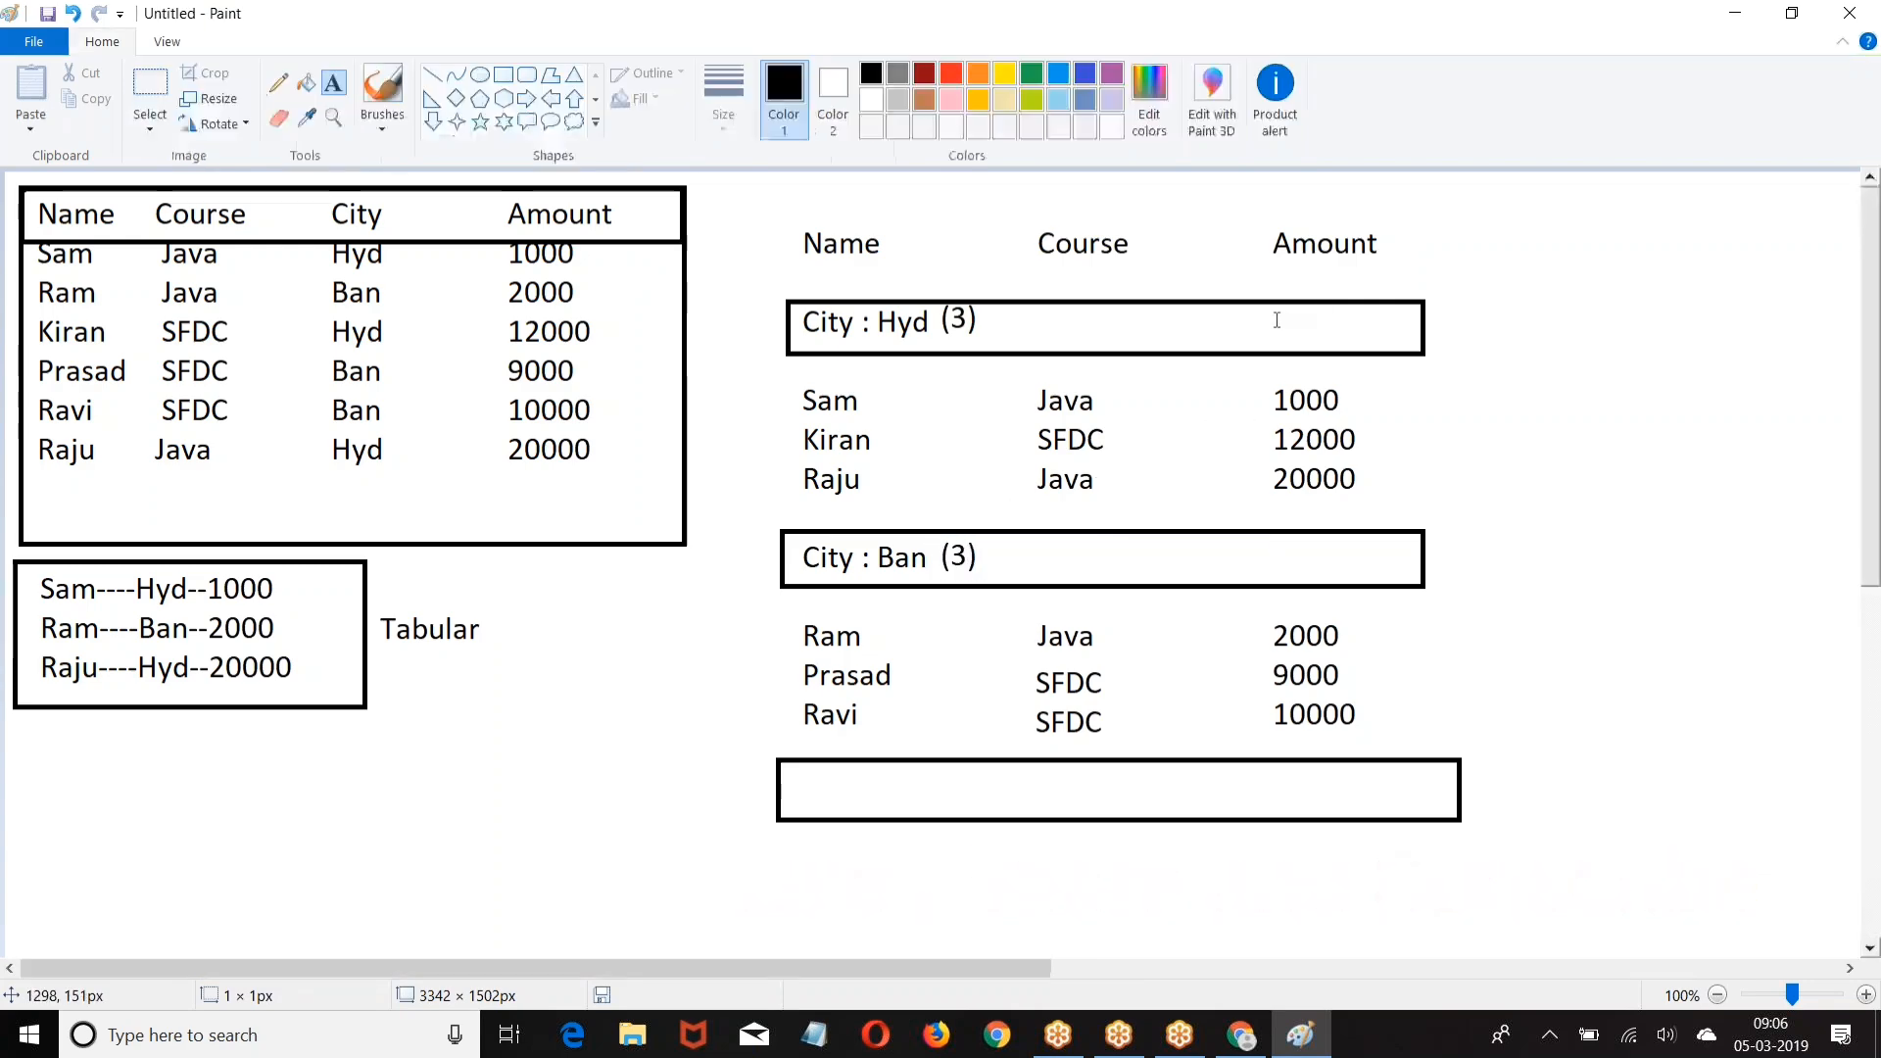
click(1275, 316)
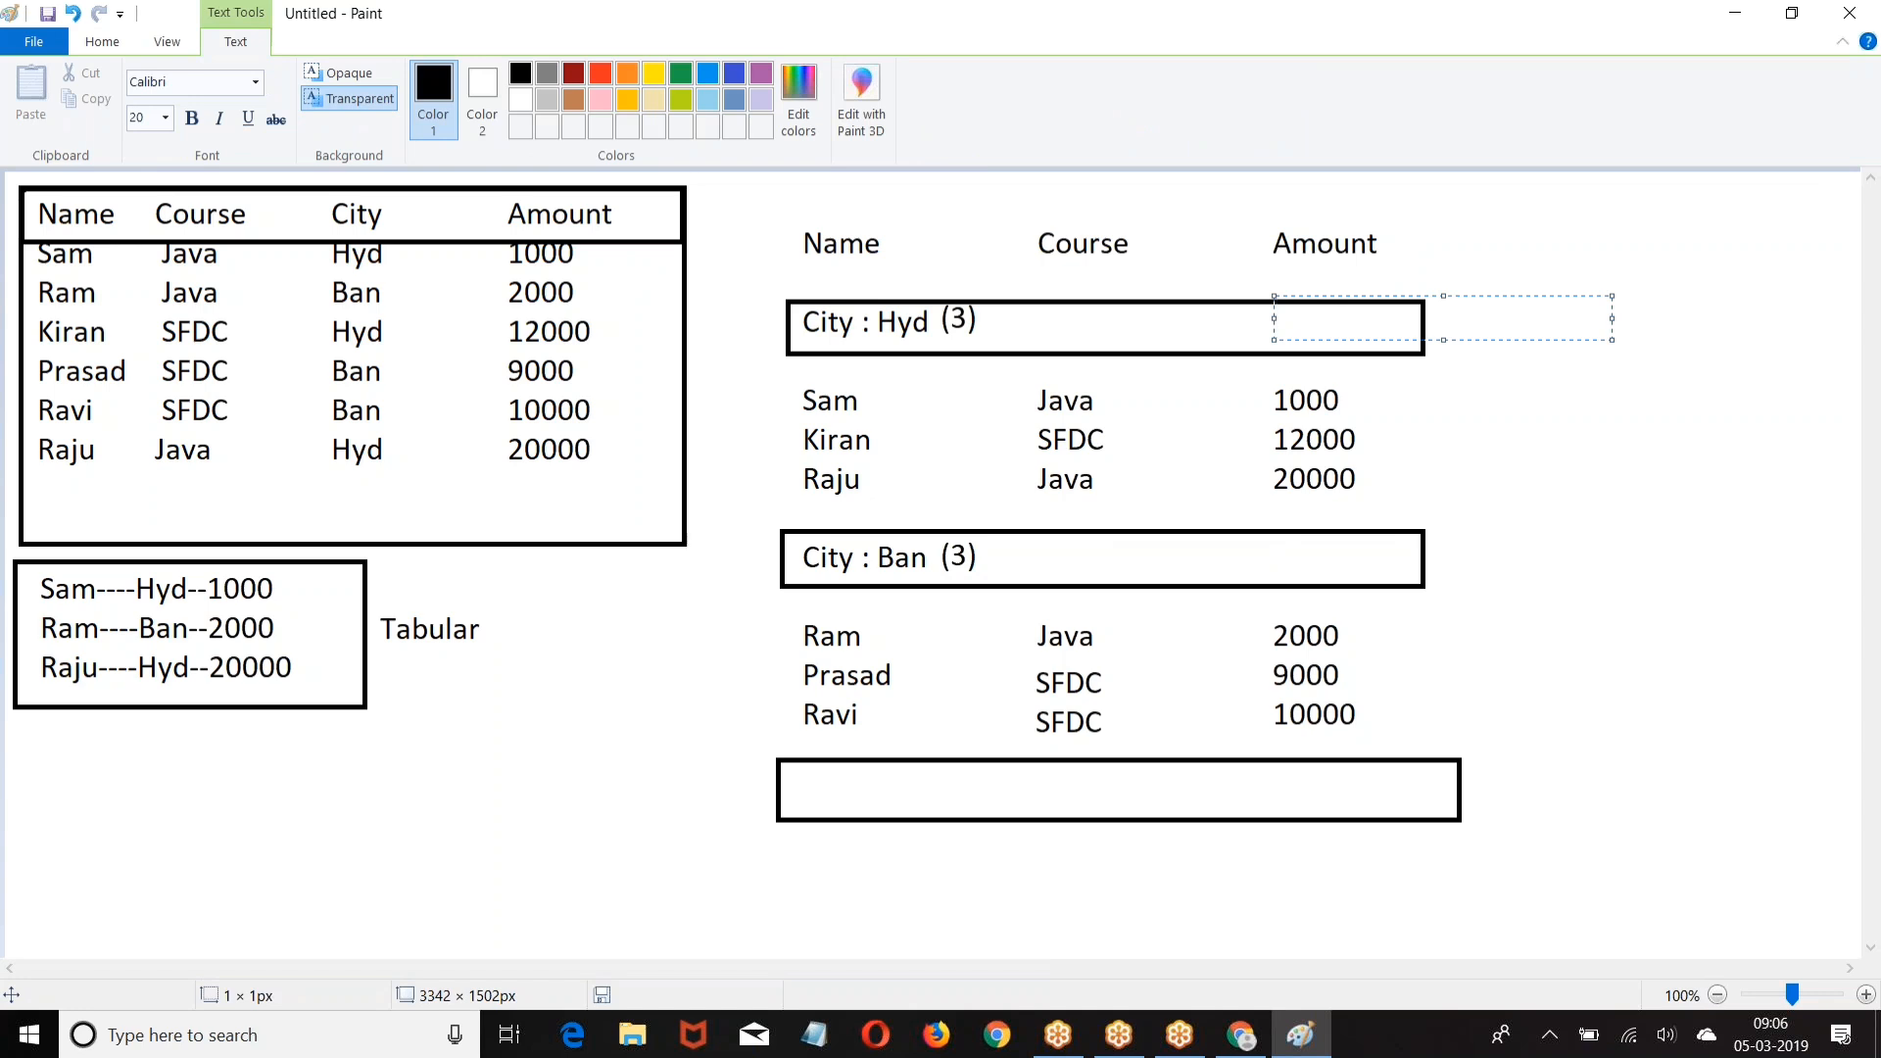
text(33000)
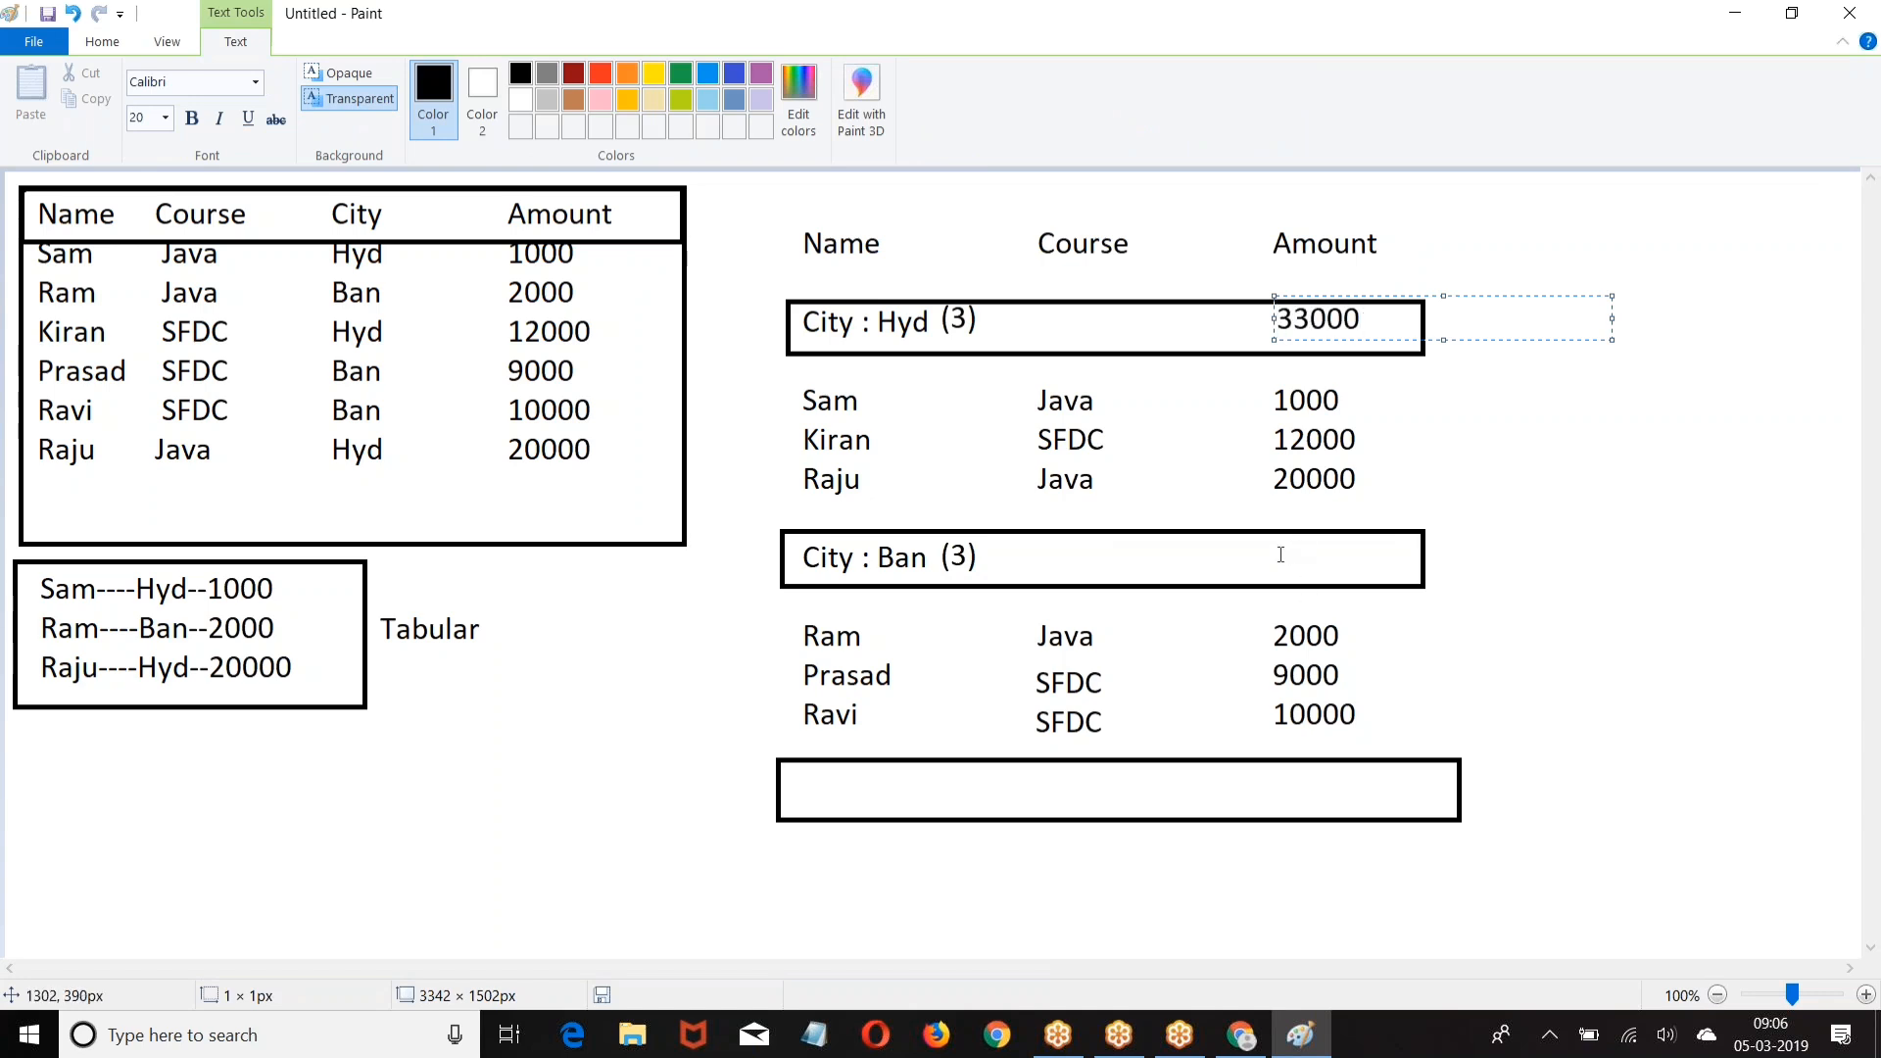
Step: Enter the group total 21000 in the "City : Ban" frame and the grand total 54000 in the bottom frame, under Amount
click(1278, 556)
click(1277, 560)
text(21000)
click(1277, 799)
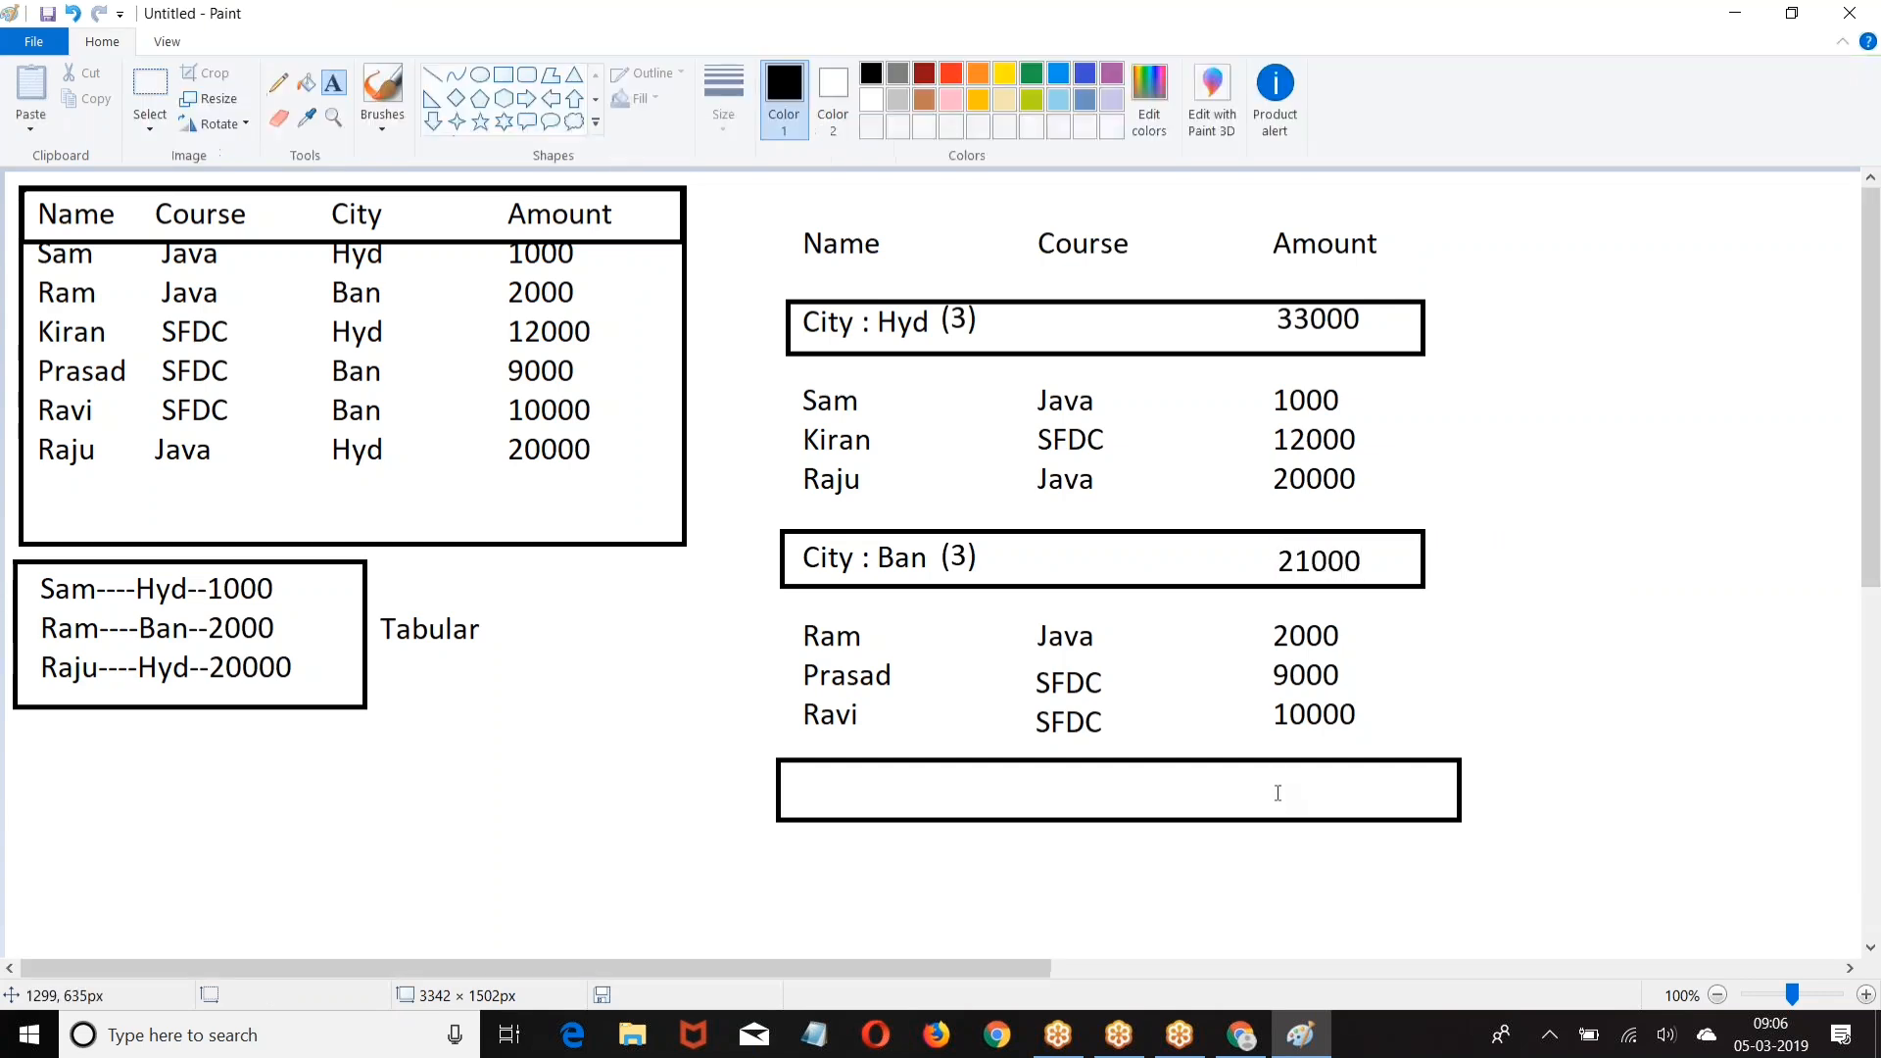
click(1271, 790)
text(54000)
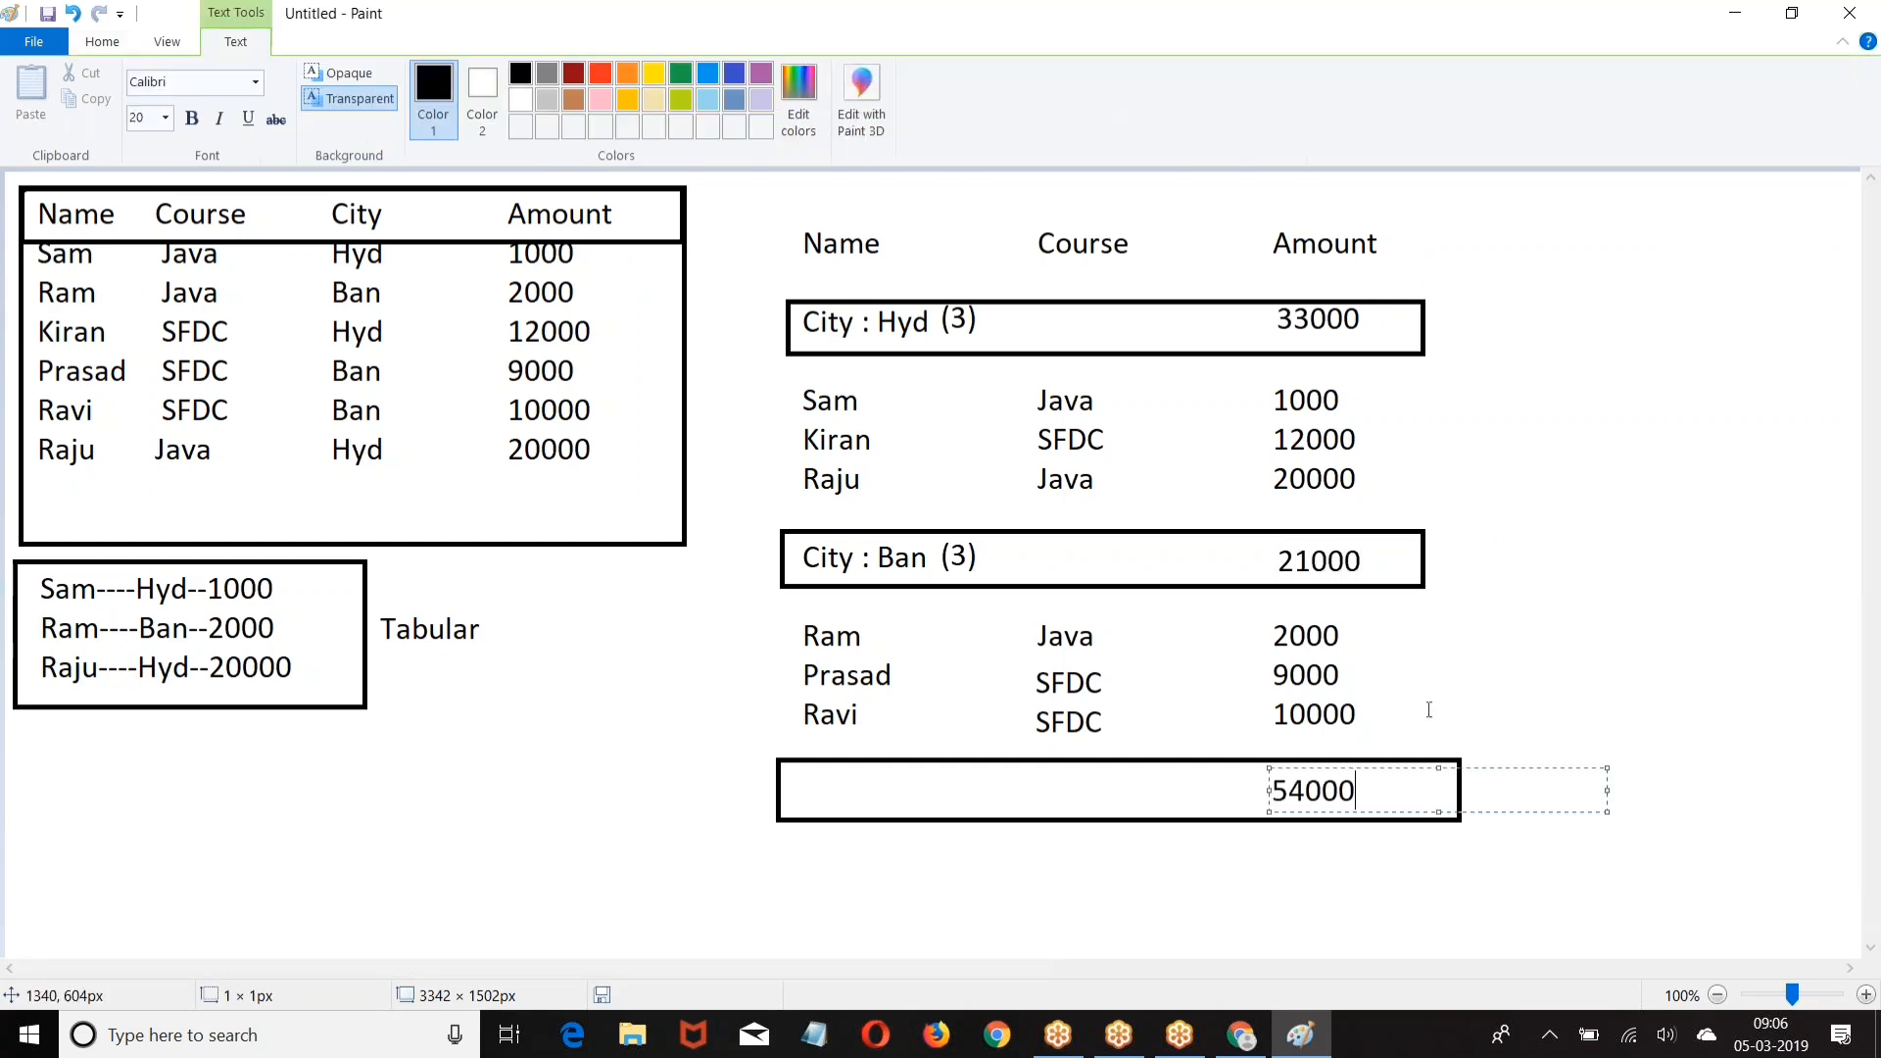
click(1469, 470)
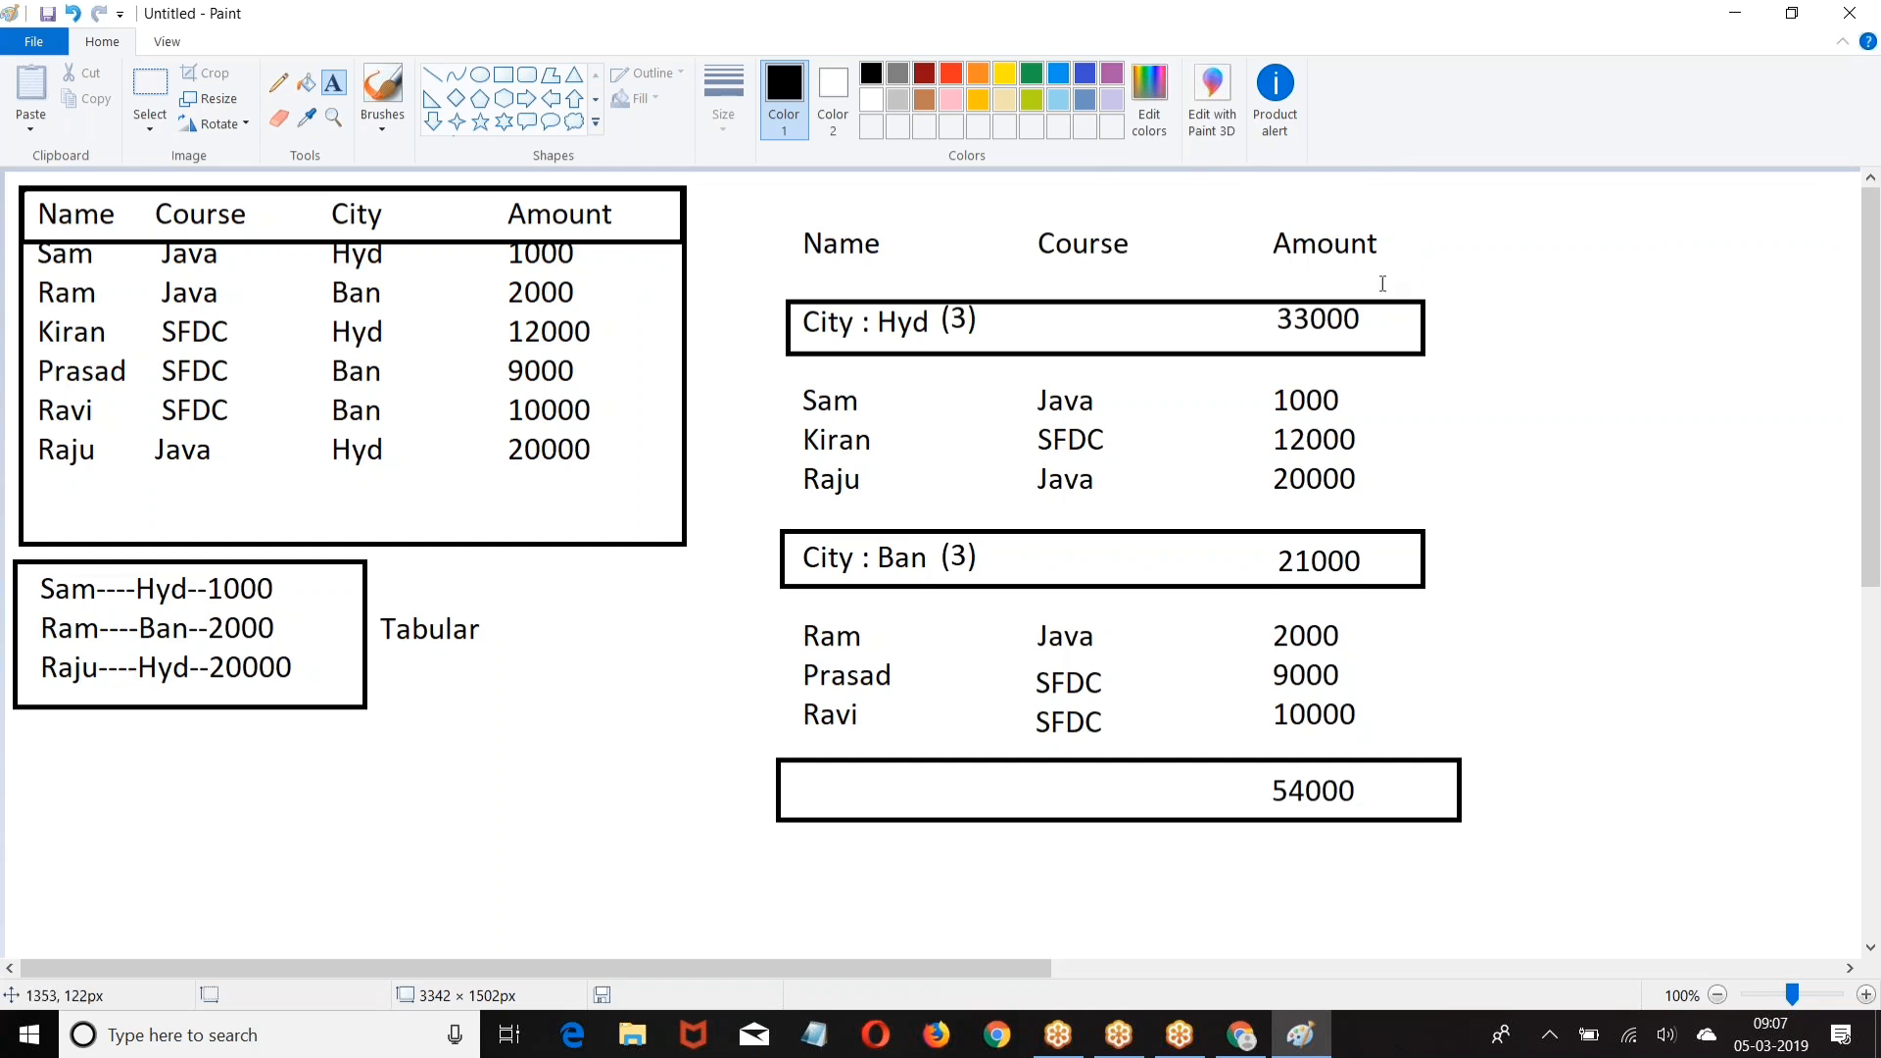
Step: Write the label "SummaryReport : 3" beside the Amount heading of the grouped report
click(1501, 240)
text(Summr)
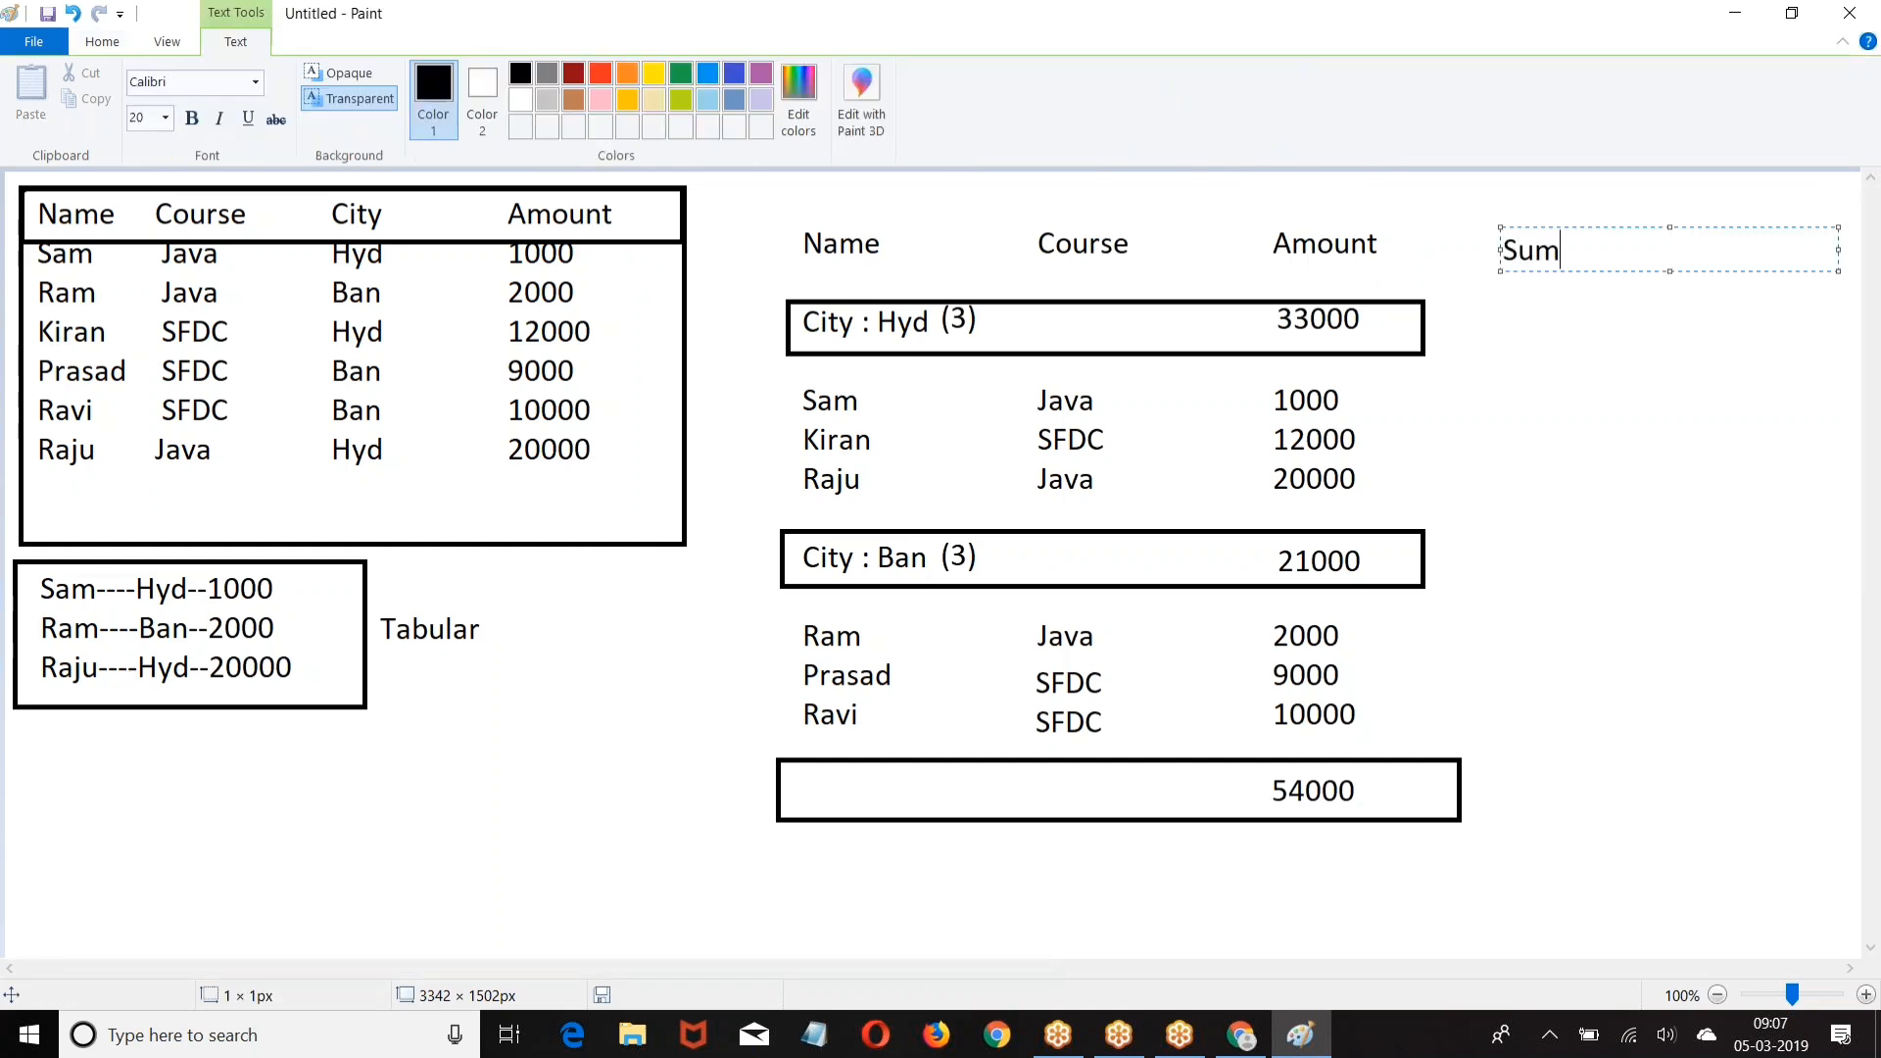
key(BackSpace)
text(ary R)
key(BackSpace)
key(BackSpace)
text(Repor)
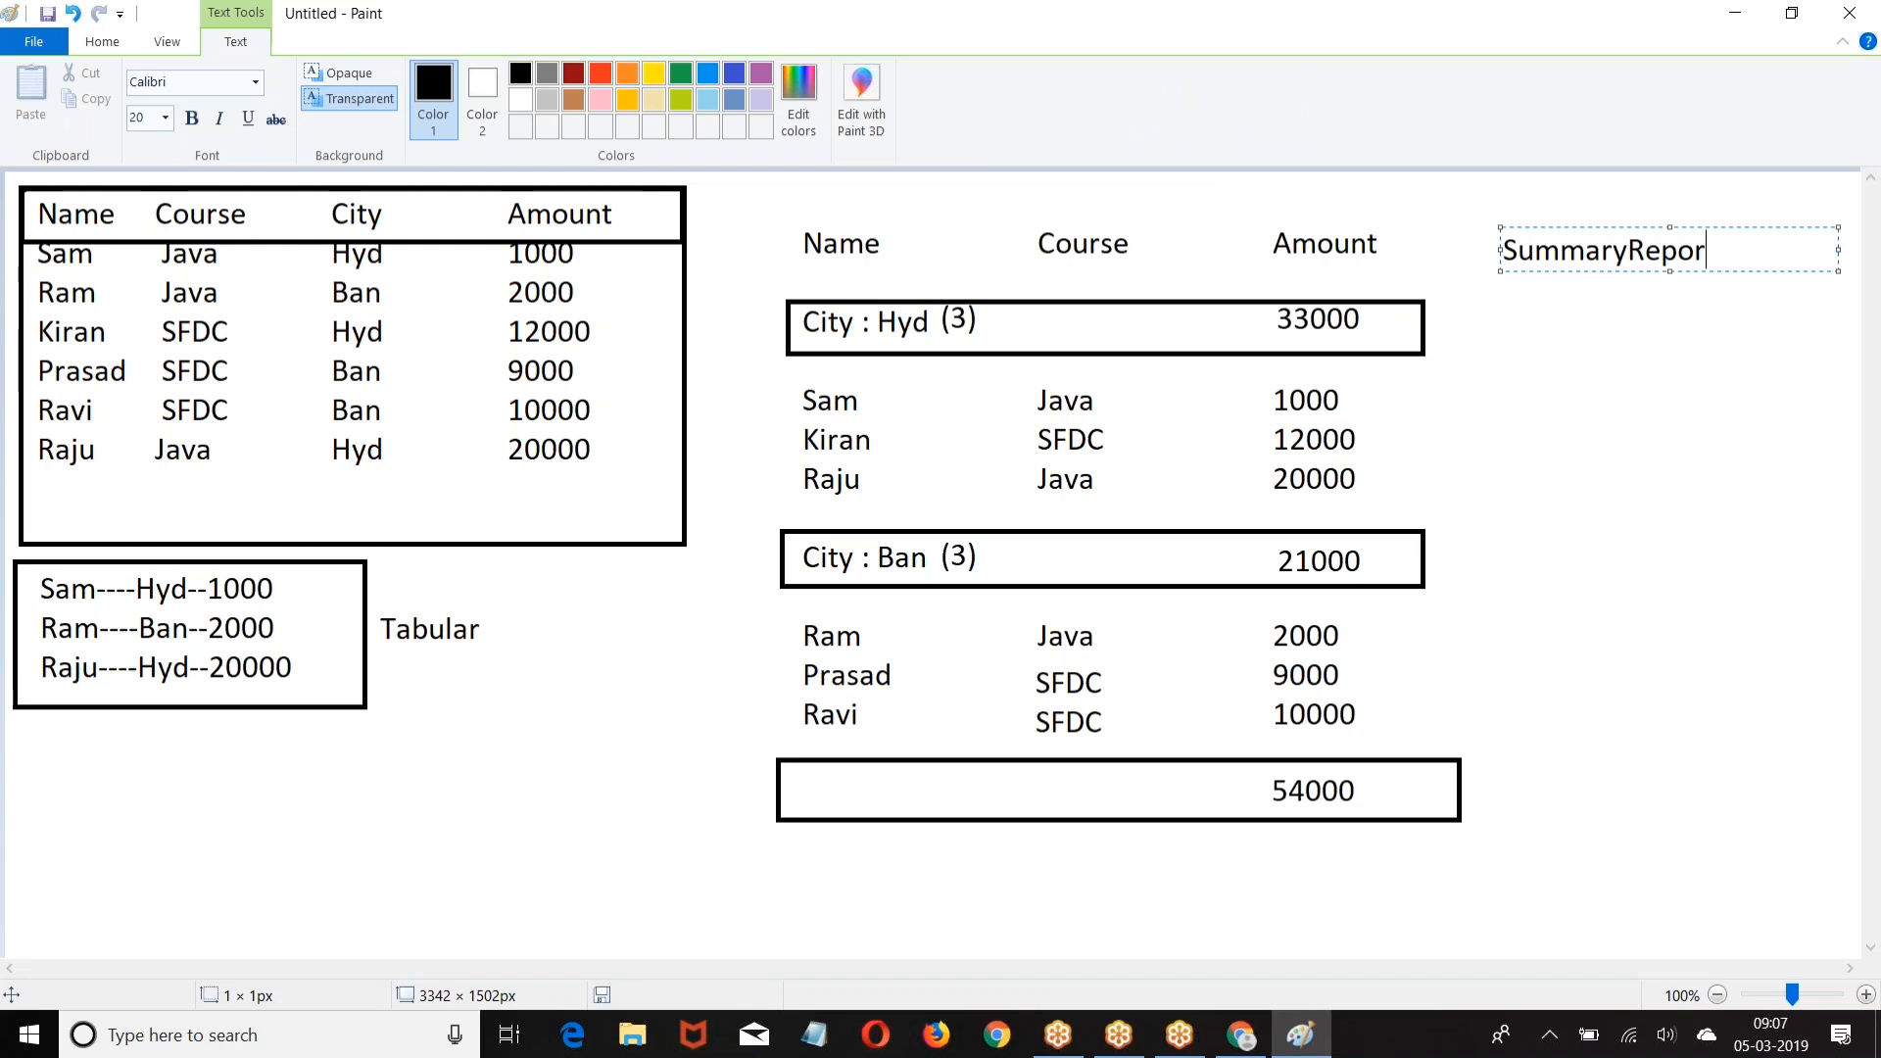
text(t : 3)
click(1600, 403)
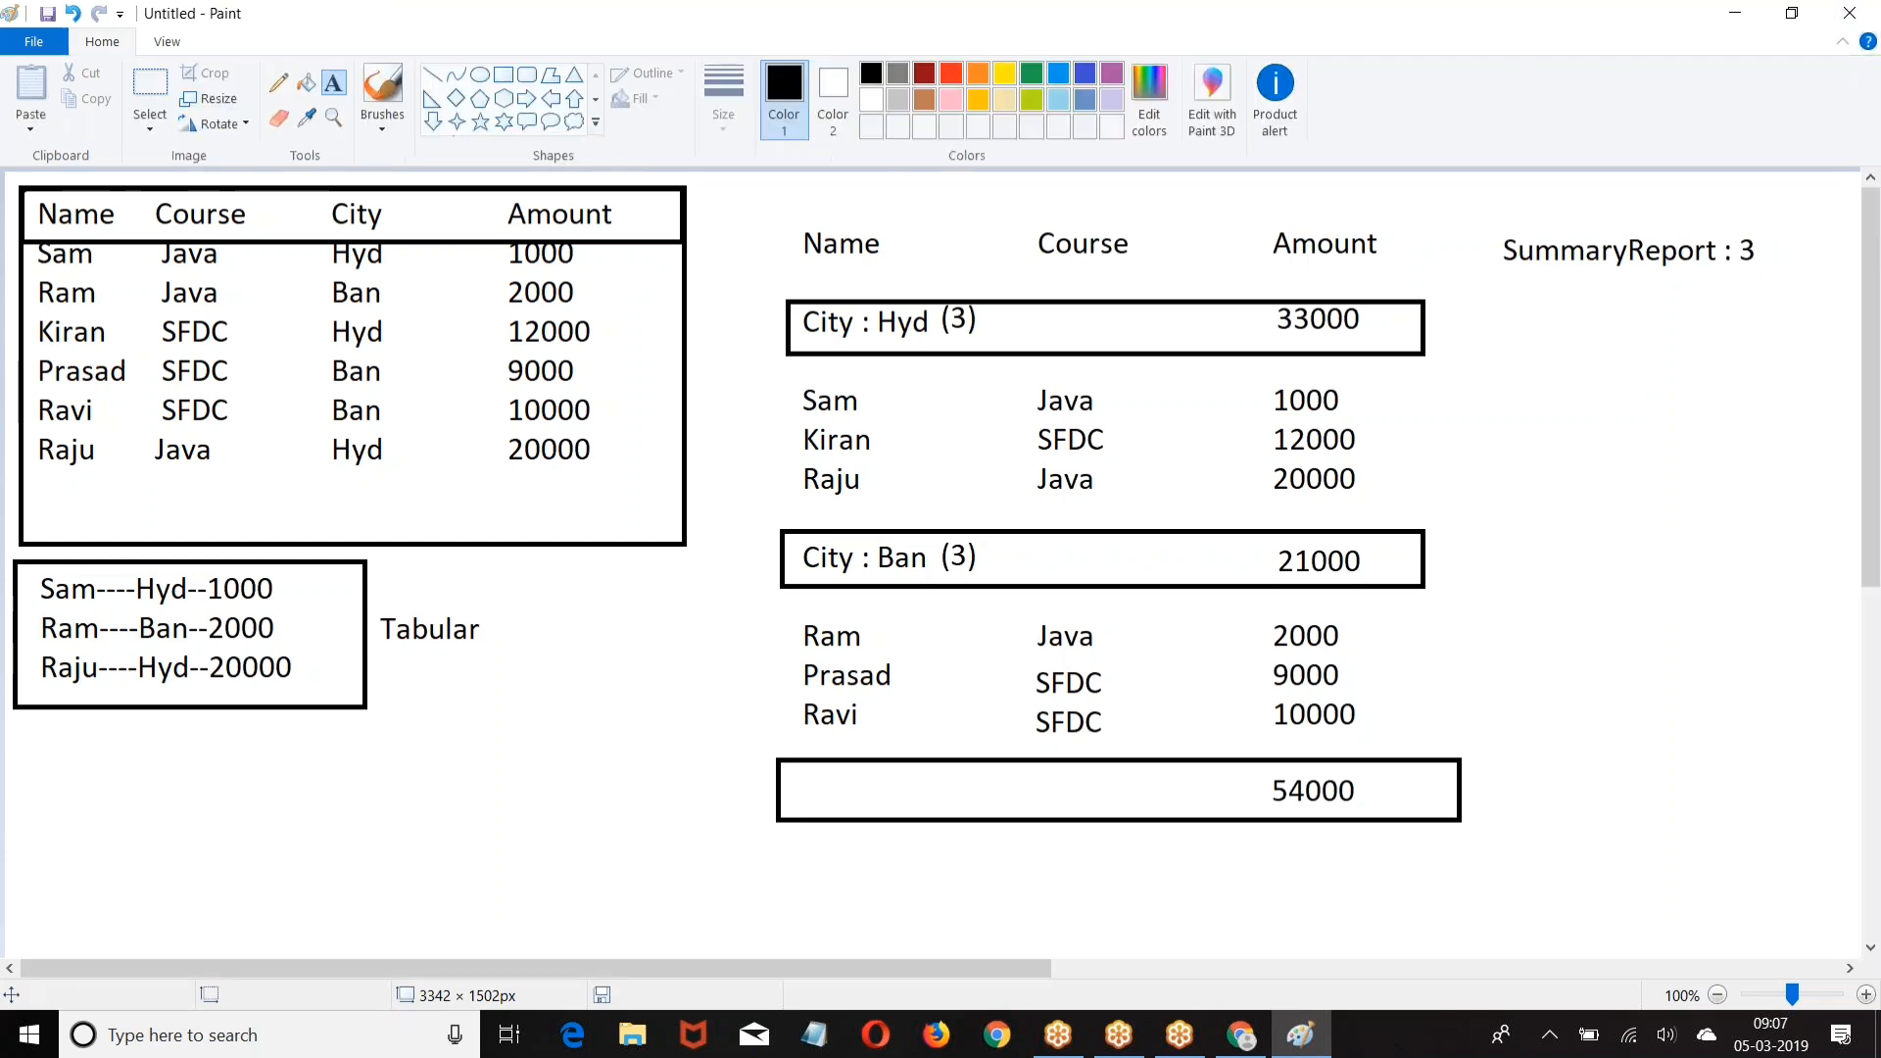
Step: Erase the whole grouped-by-city report together with its summary report label
click(137, 83)
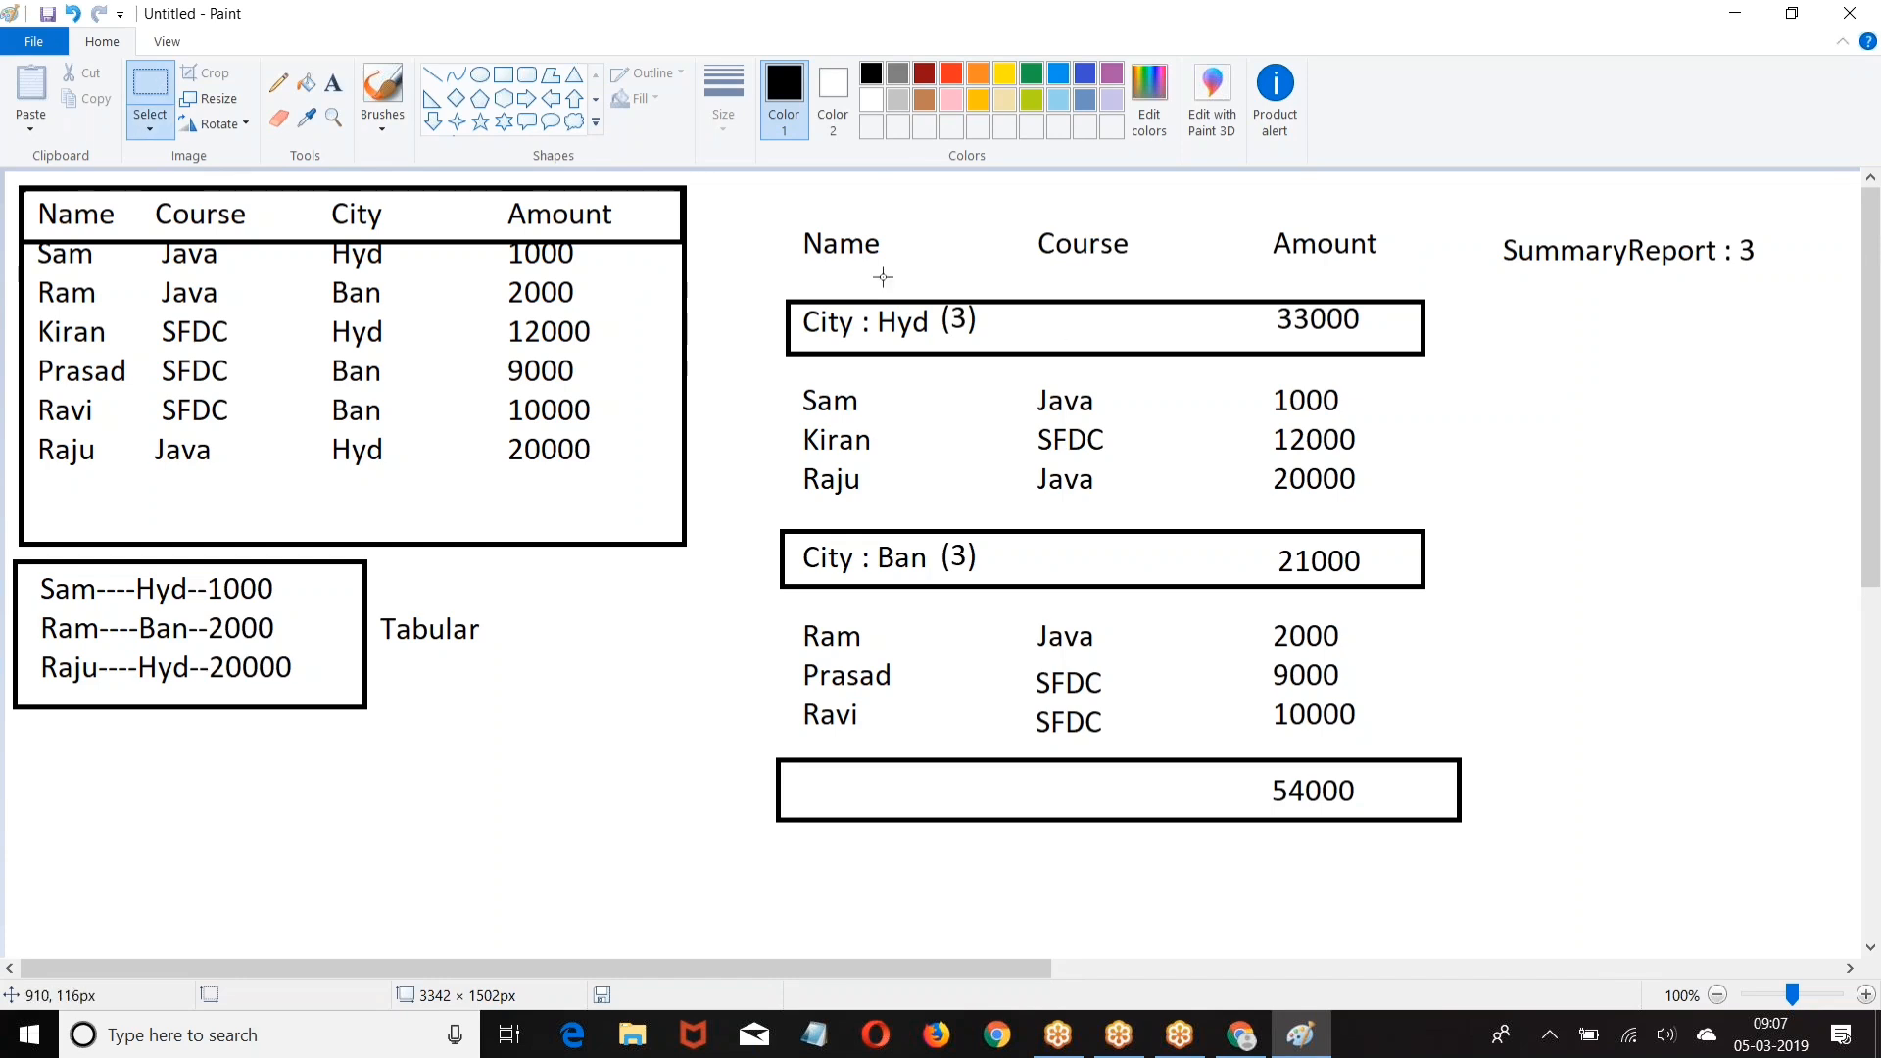
drag(748, 216, 1710, 860)
key(Delete)
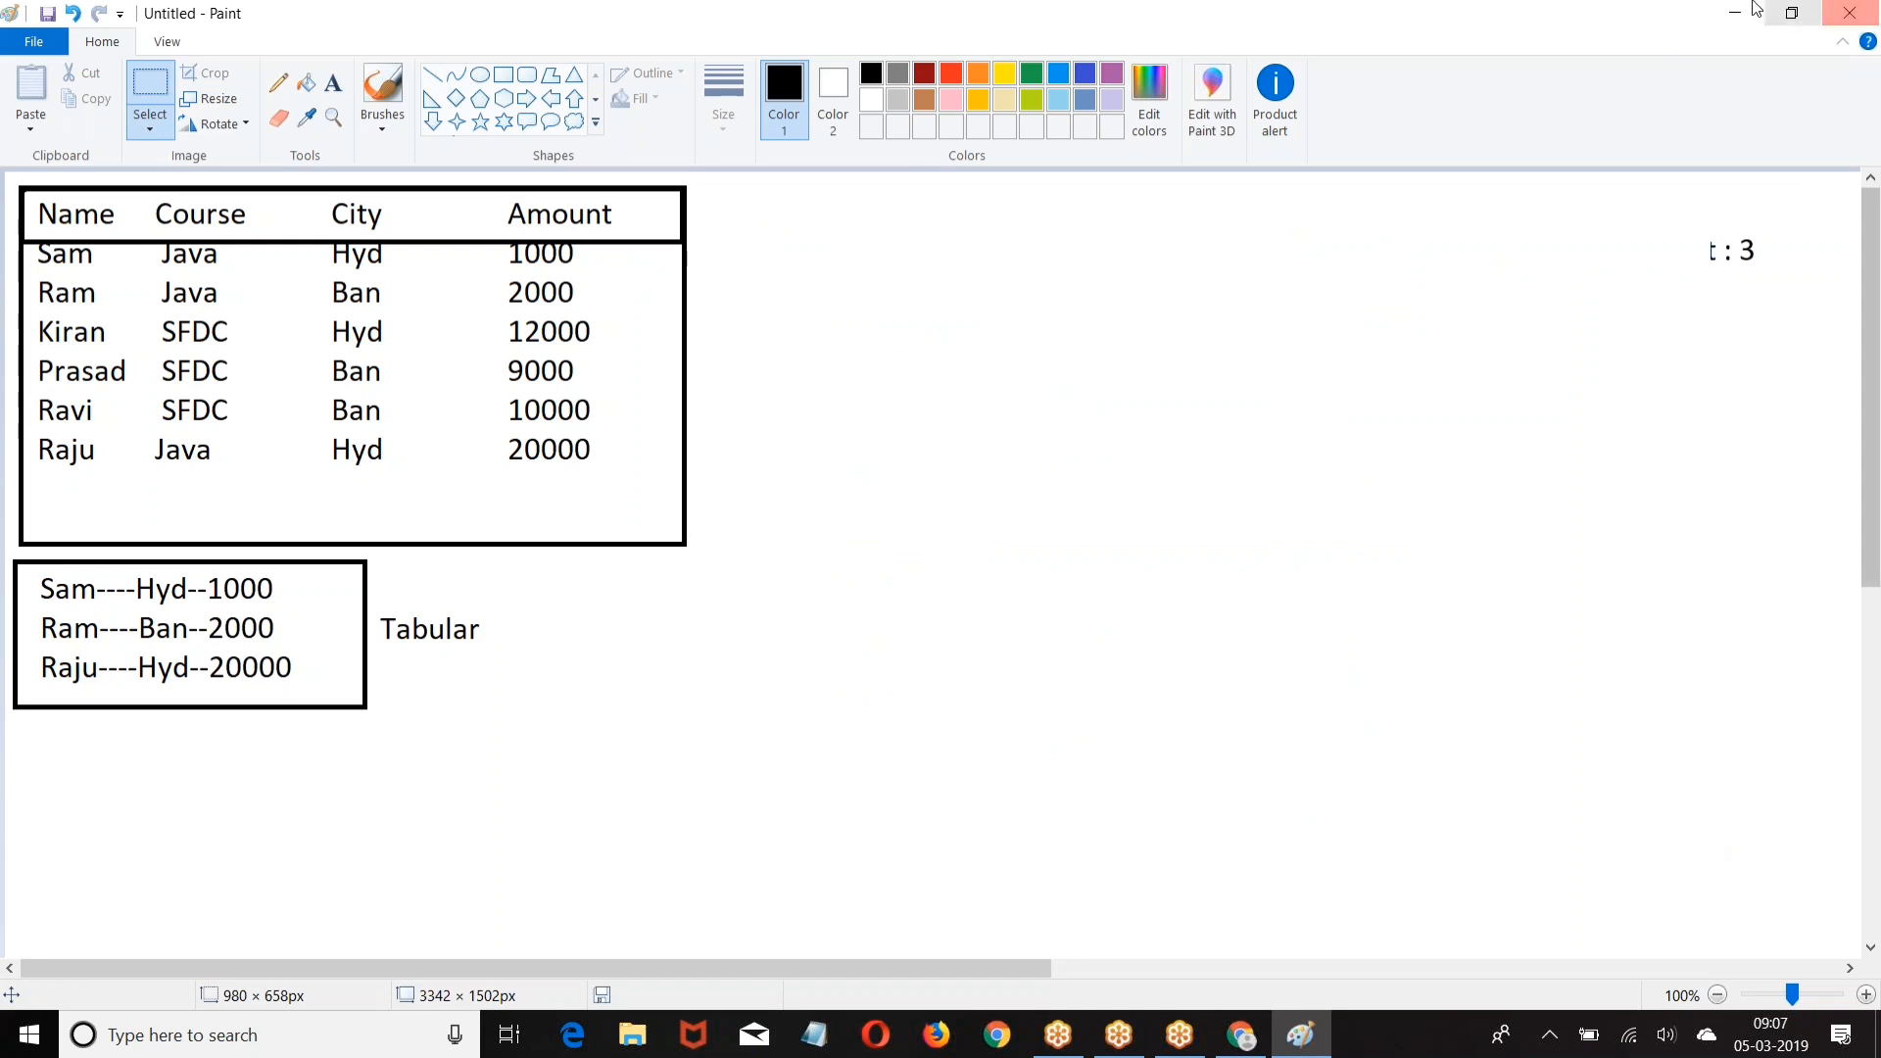
drag(1689, 200, 1789, 282)
key(Delete)
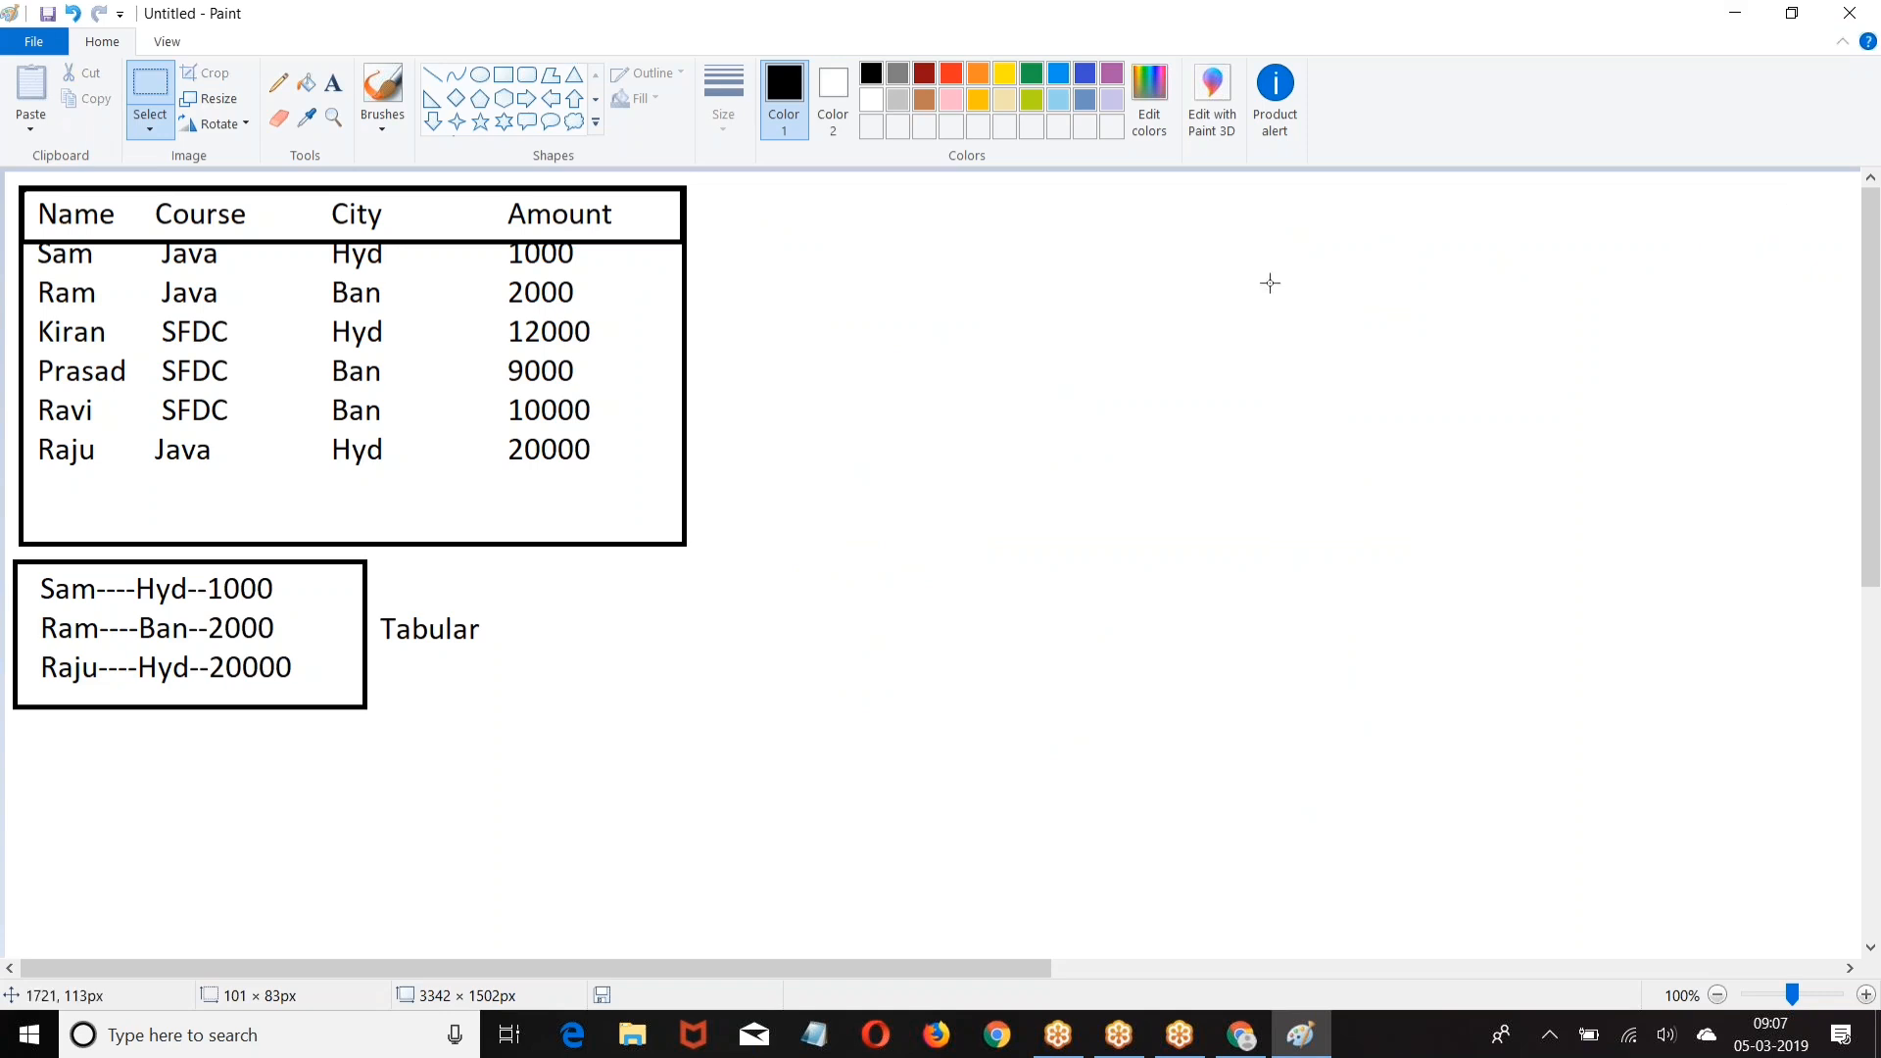
Step: Write a header row with Name, Java, Course and Amount in a wide text box beside the source table
click(331, 88)
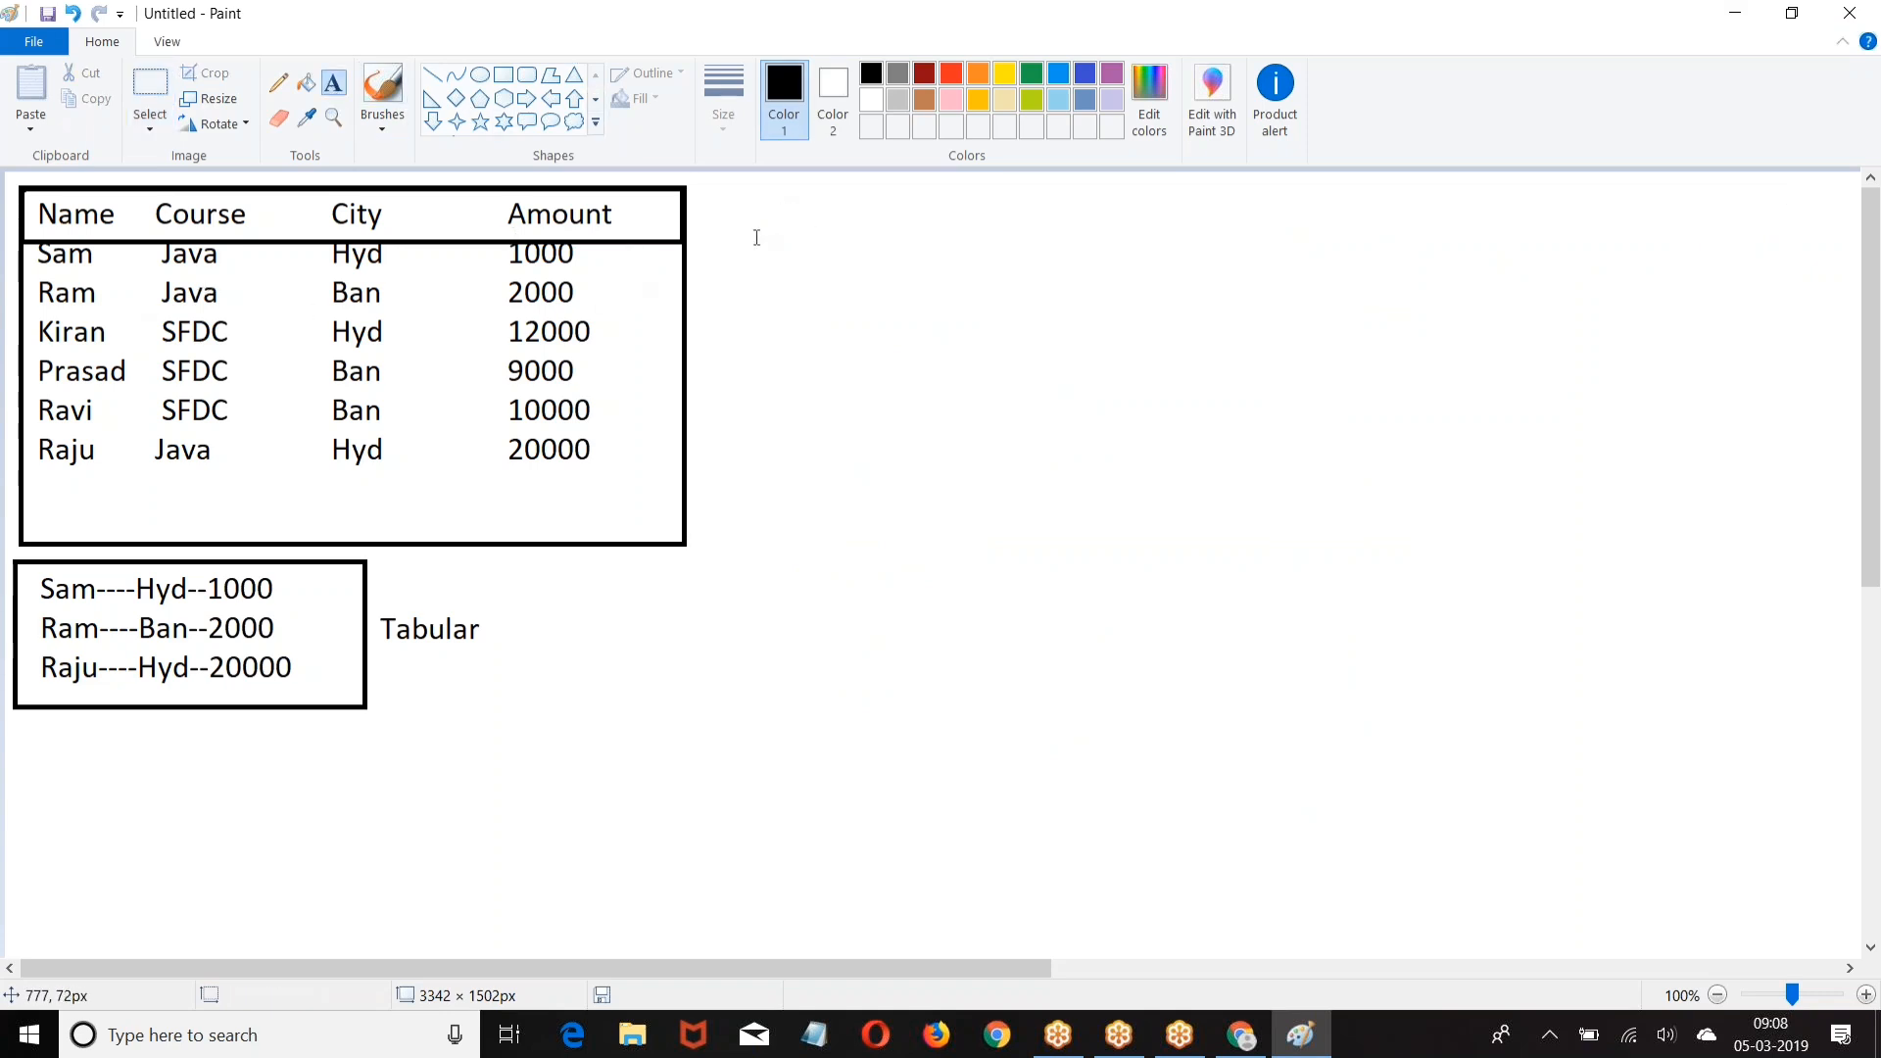
click(789, 206)
text(Name)
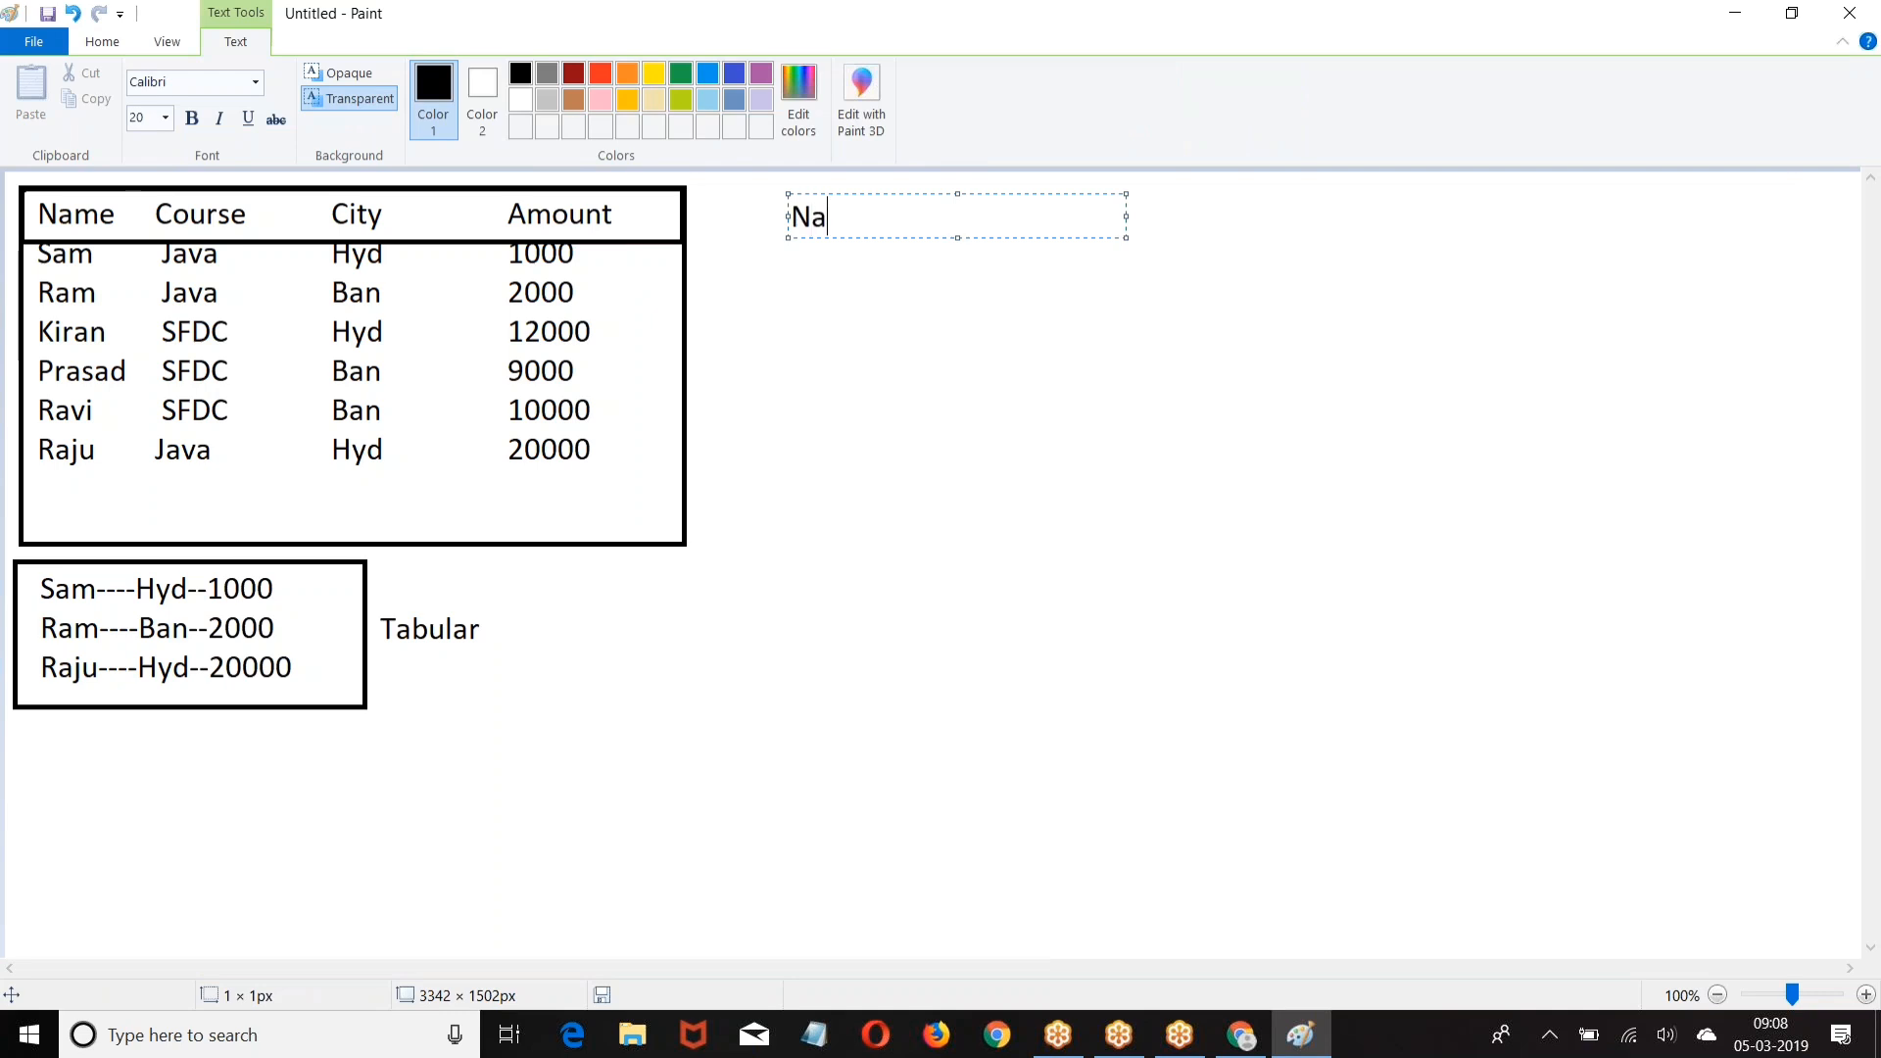
key(Tab)
drag(1127, 216, 1696, 226)
text(Java)
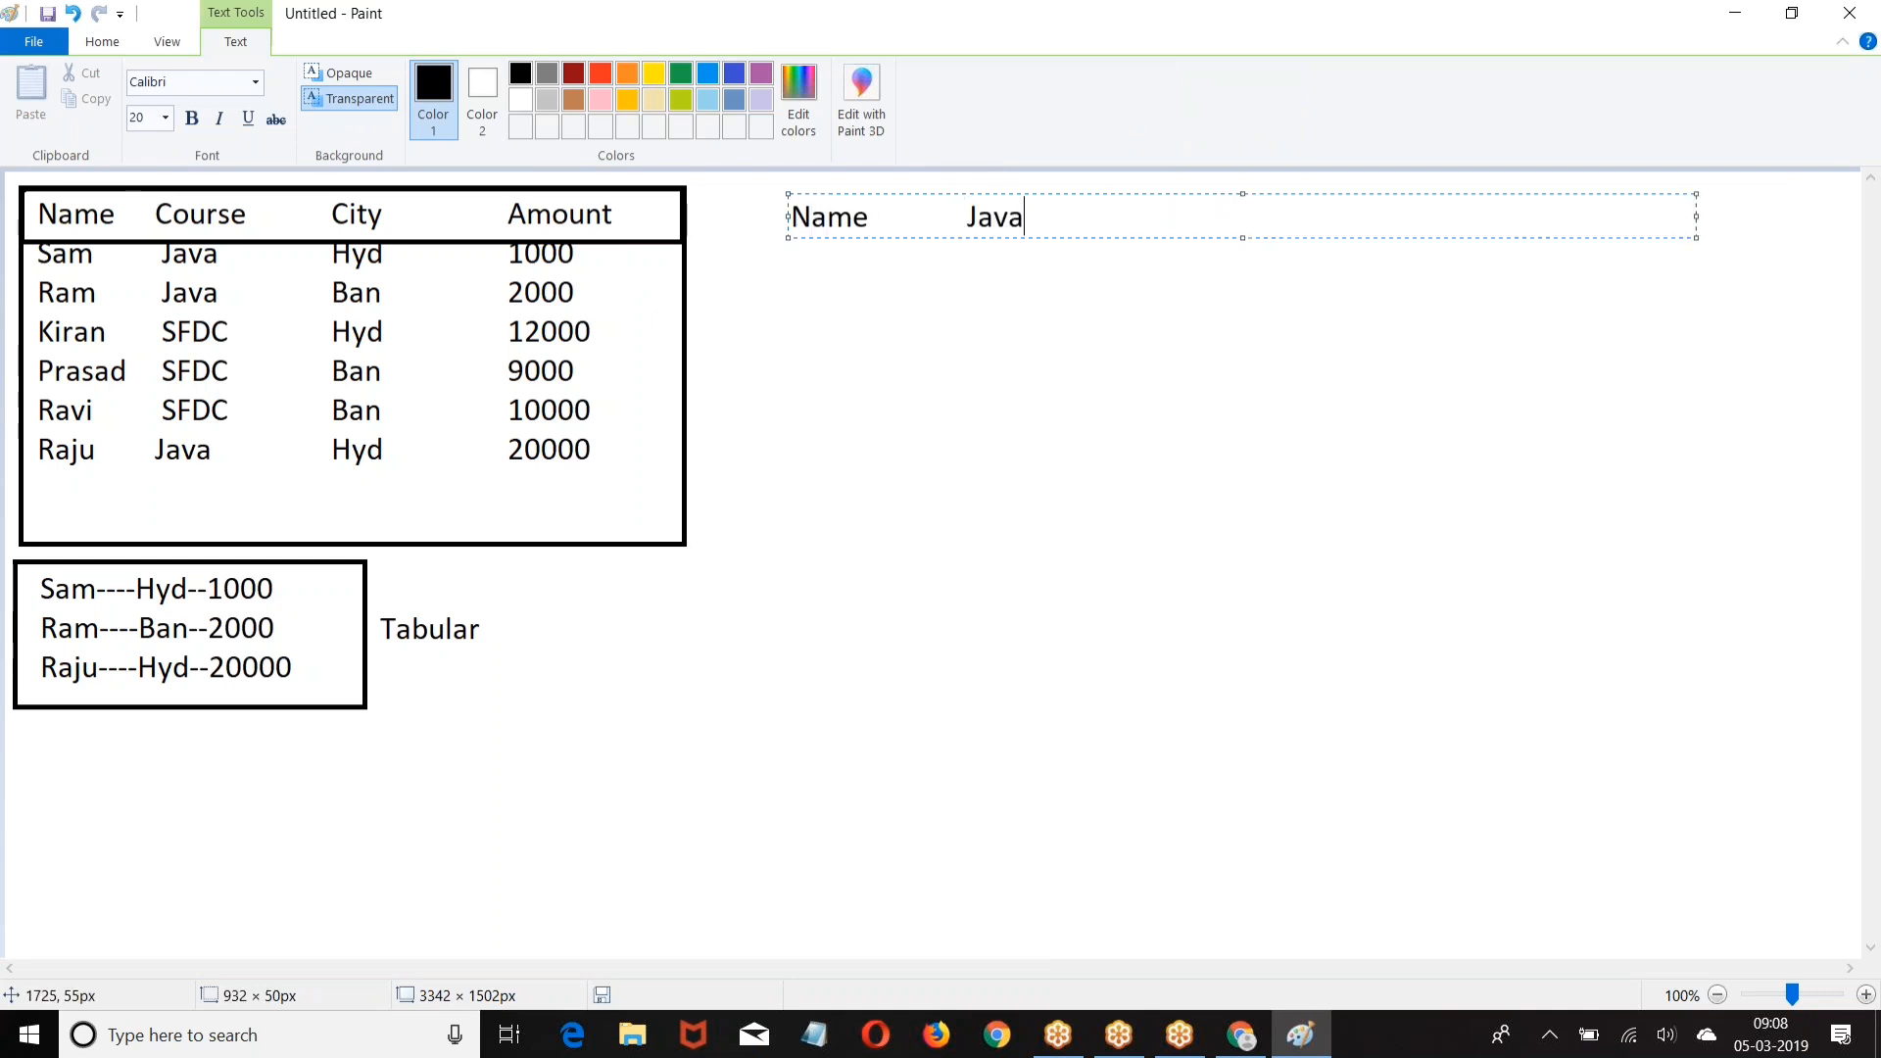
key(Tab)
key(Tab)
text(Course)
key(Tab)
text(A,p)
key(BackSpace)
key(BackSpace)
text(mount)
key(Return)
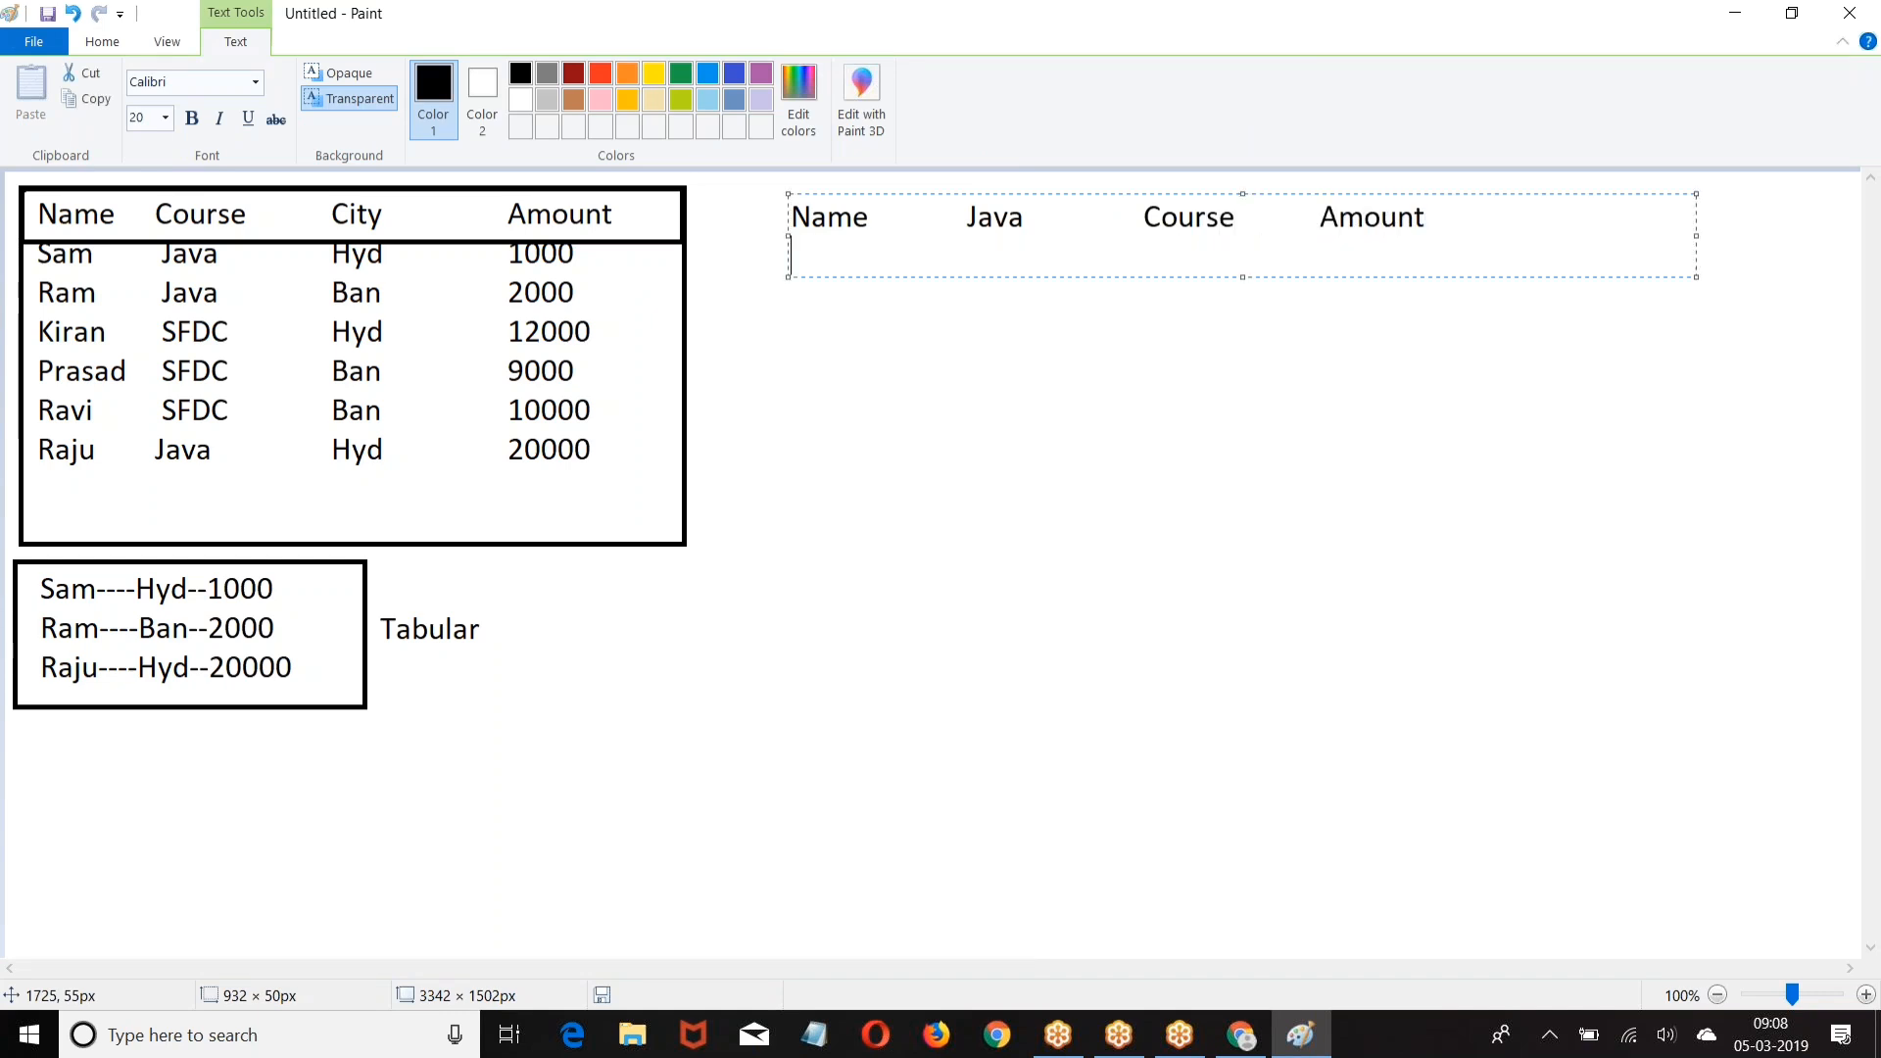
Step: Replace the Course heading in the new header row with SFDC
click(1239, 217)
key(BackSpace)
key(BackSpace)
key(BackSpace)
key(BackSpace)
key(BackSpace)
key(BackSpace)
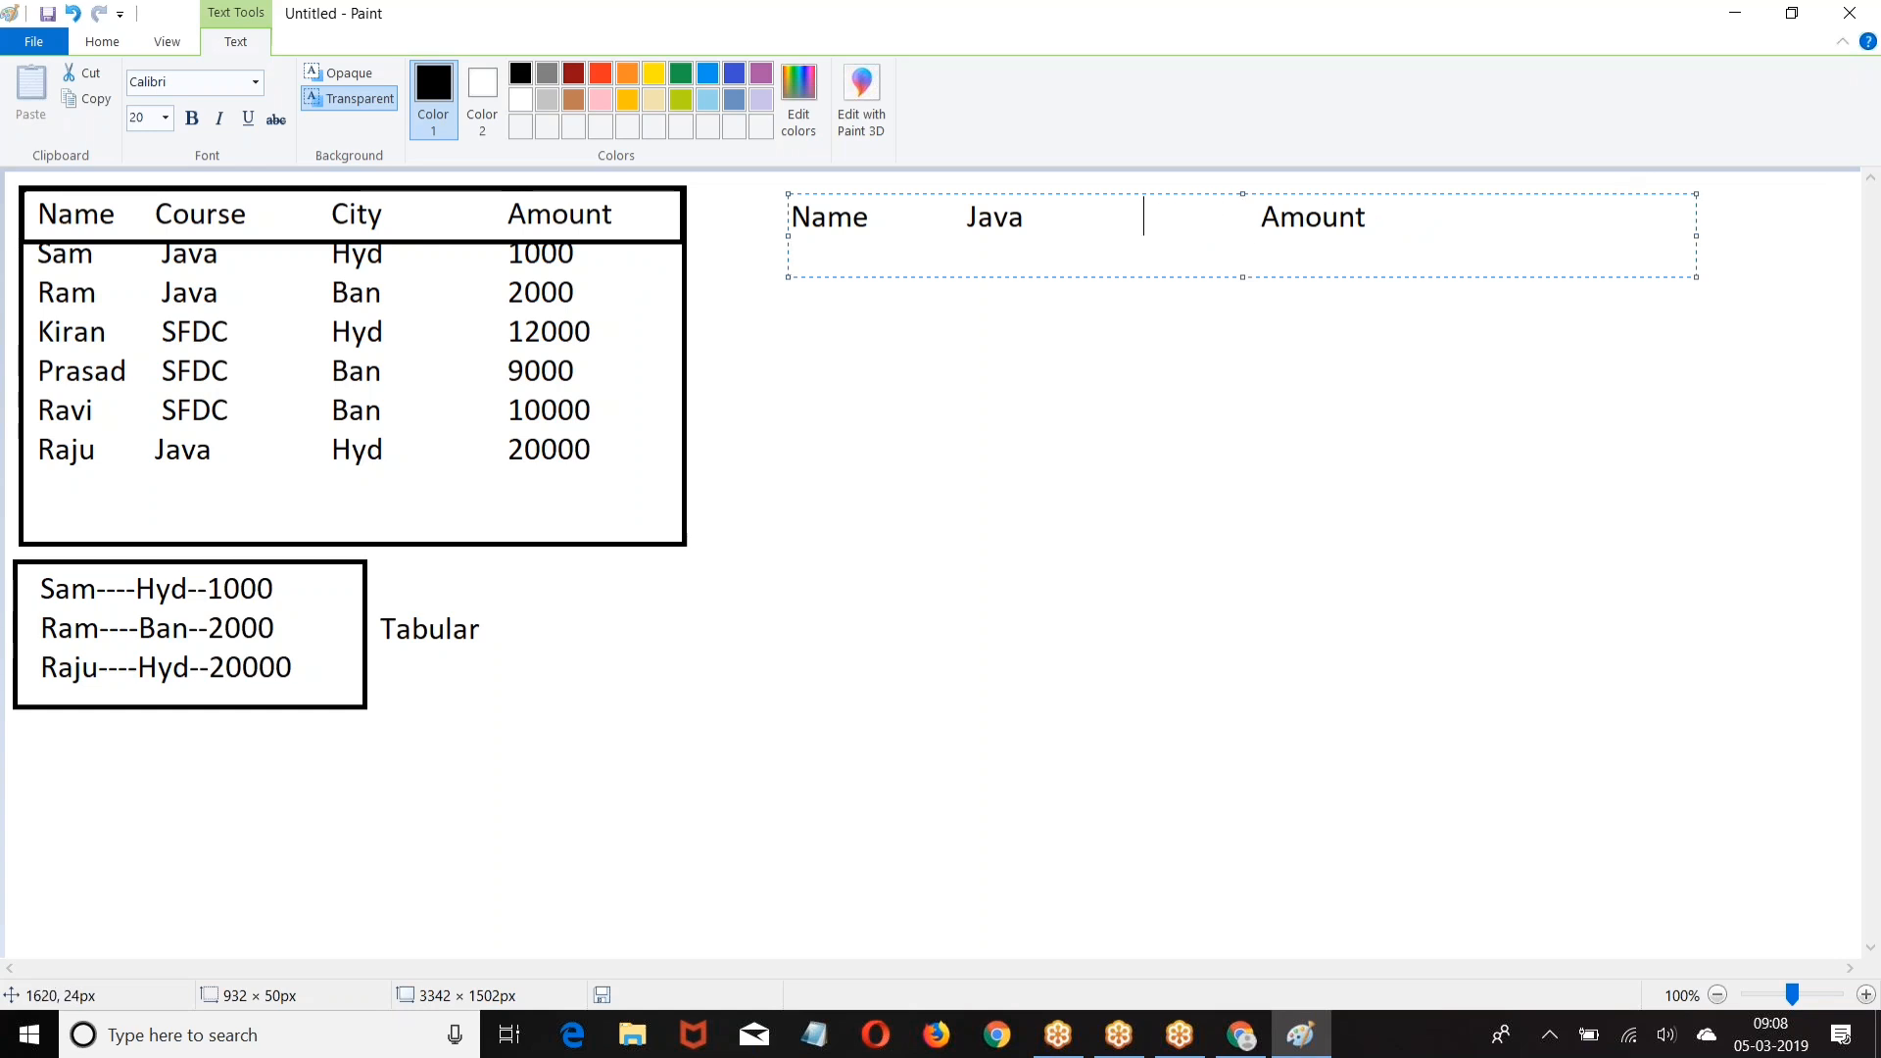
text(SFDC)
Step: Add the group heading "City : Hyd(3)" below the new header row
click(1444, 226)
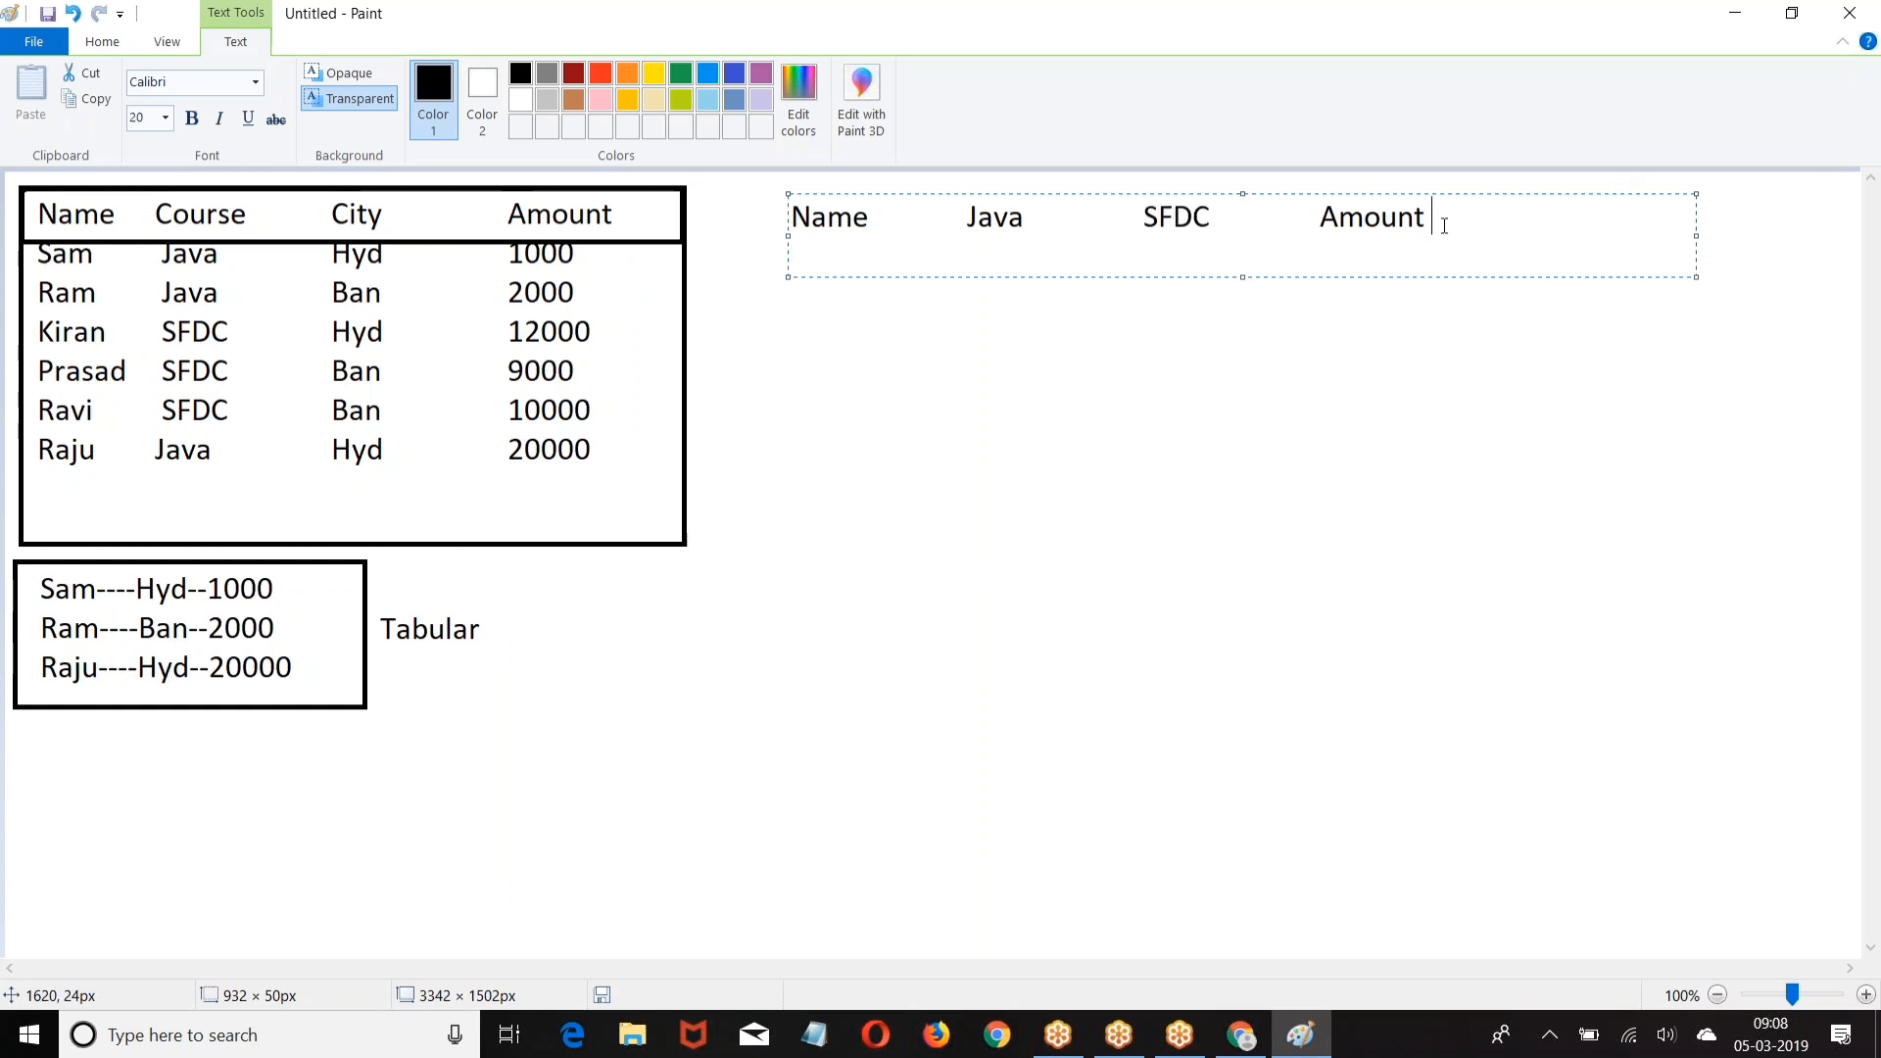
key(Return)
text(City : Hyd)
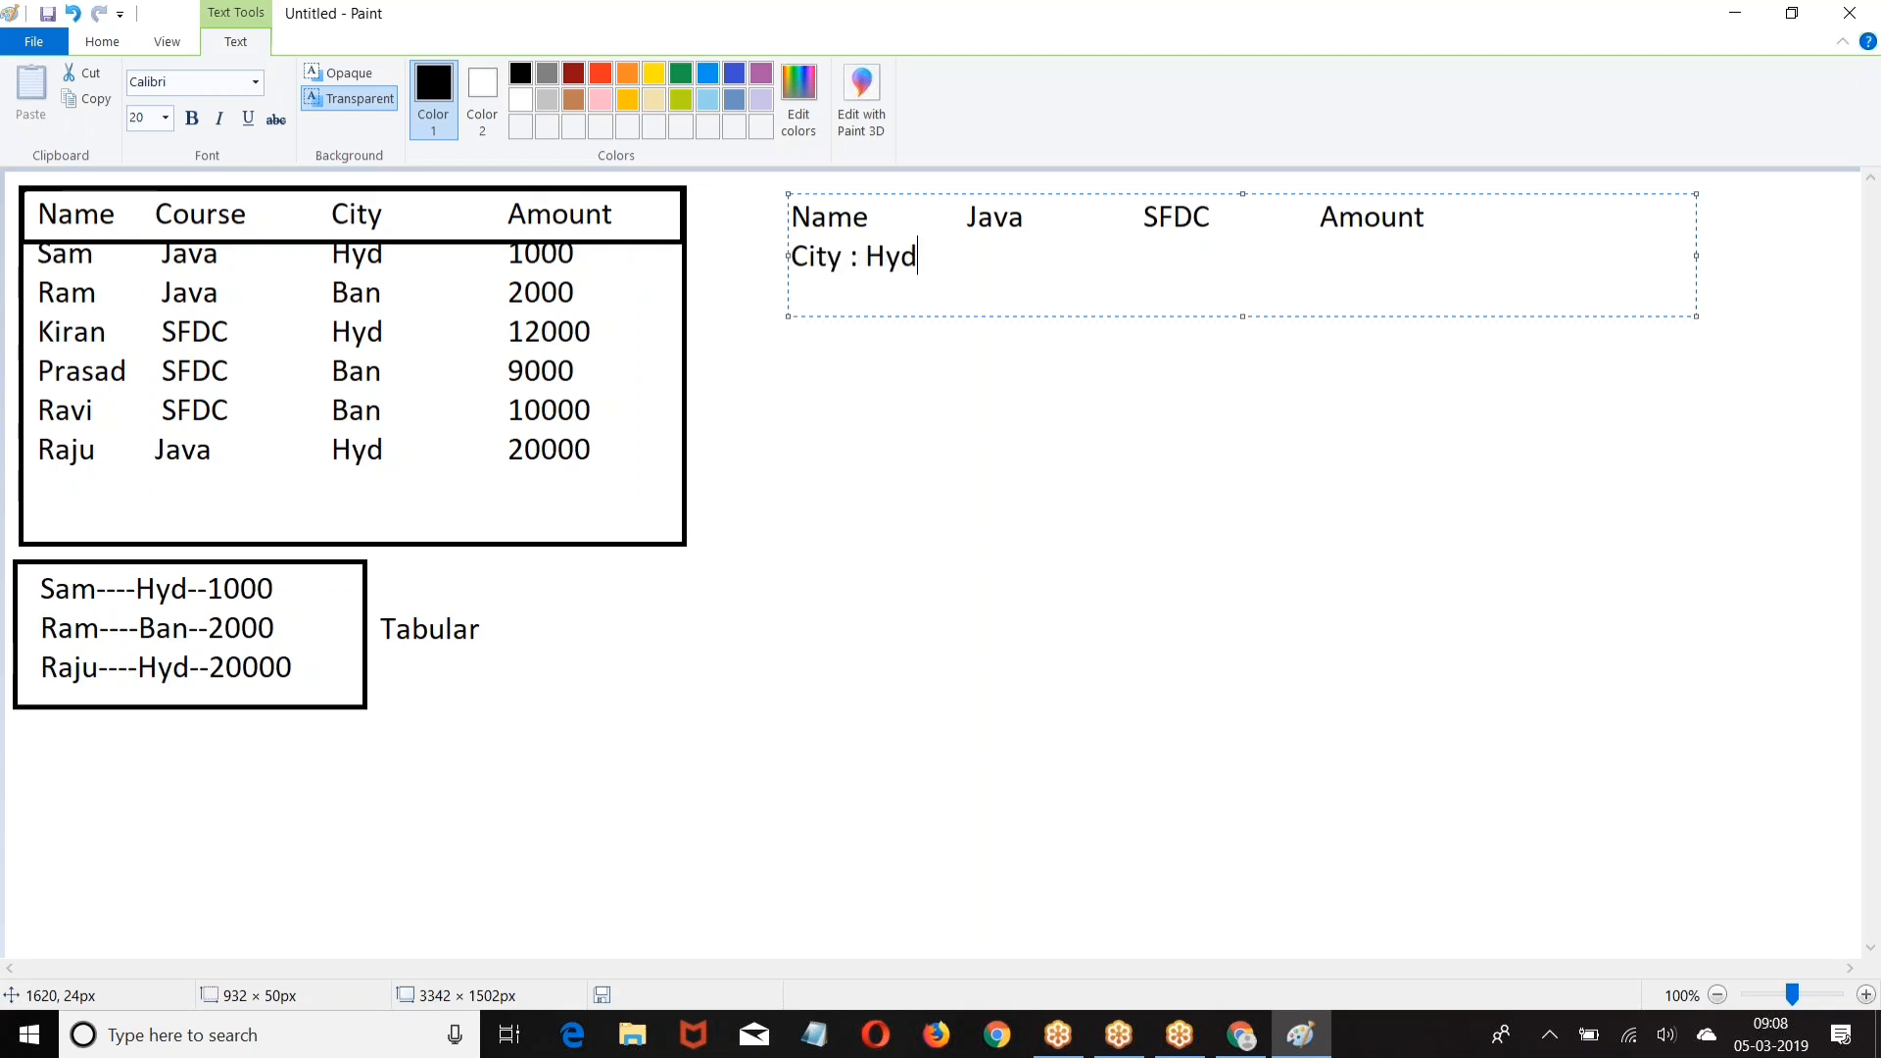
text((3))
key(Return)
Step: Fill the three Hyd rows with names, course marks and amounts: Java 1, 1000; SFDC 1, 12000; Java 1, 20000; a dash for the other course
text(Sam                              1                             -                            1000)
key(Return)
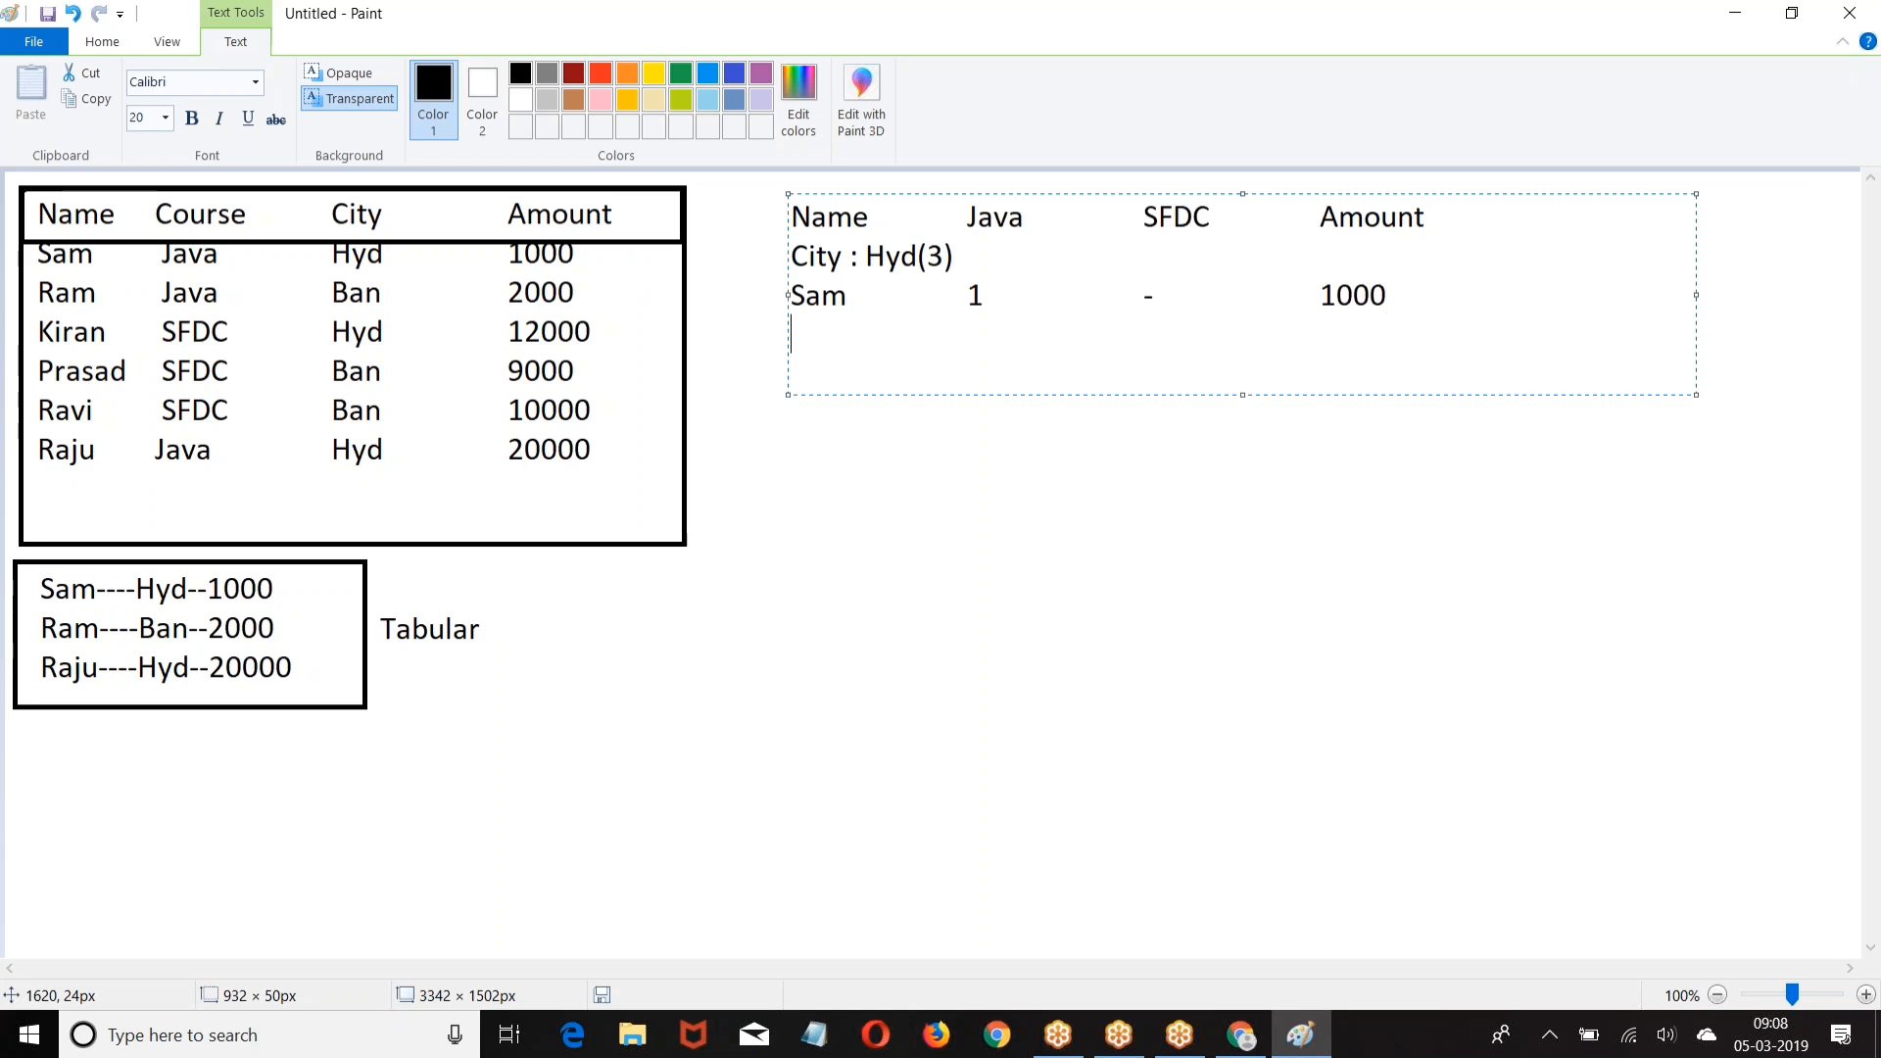
text(Kiran               )
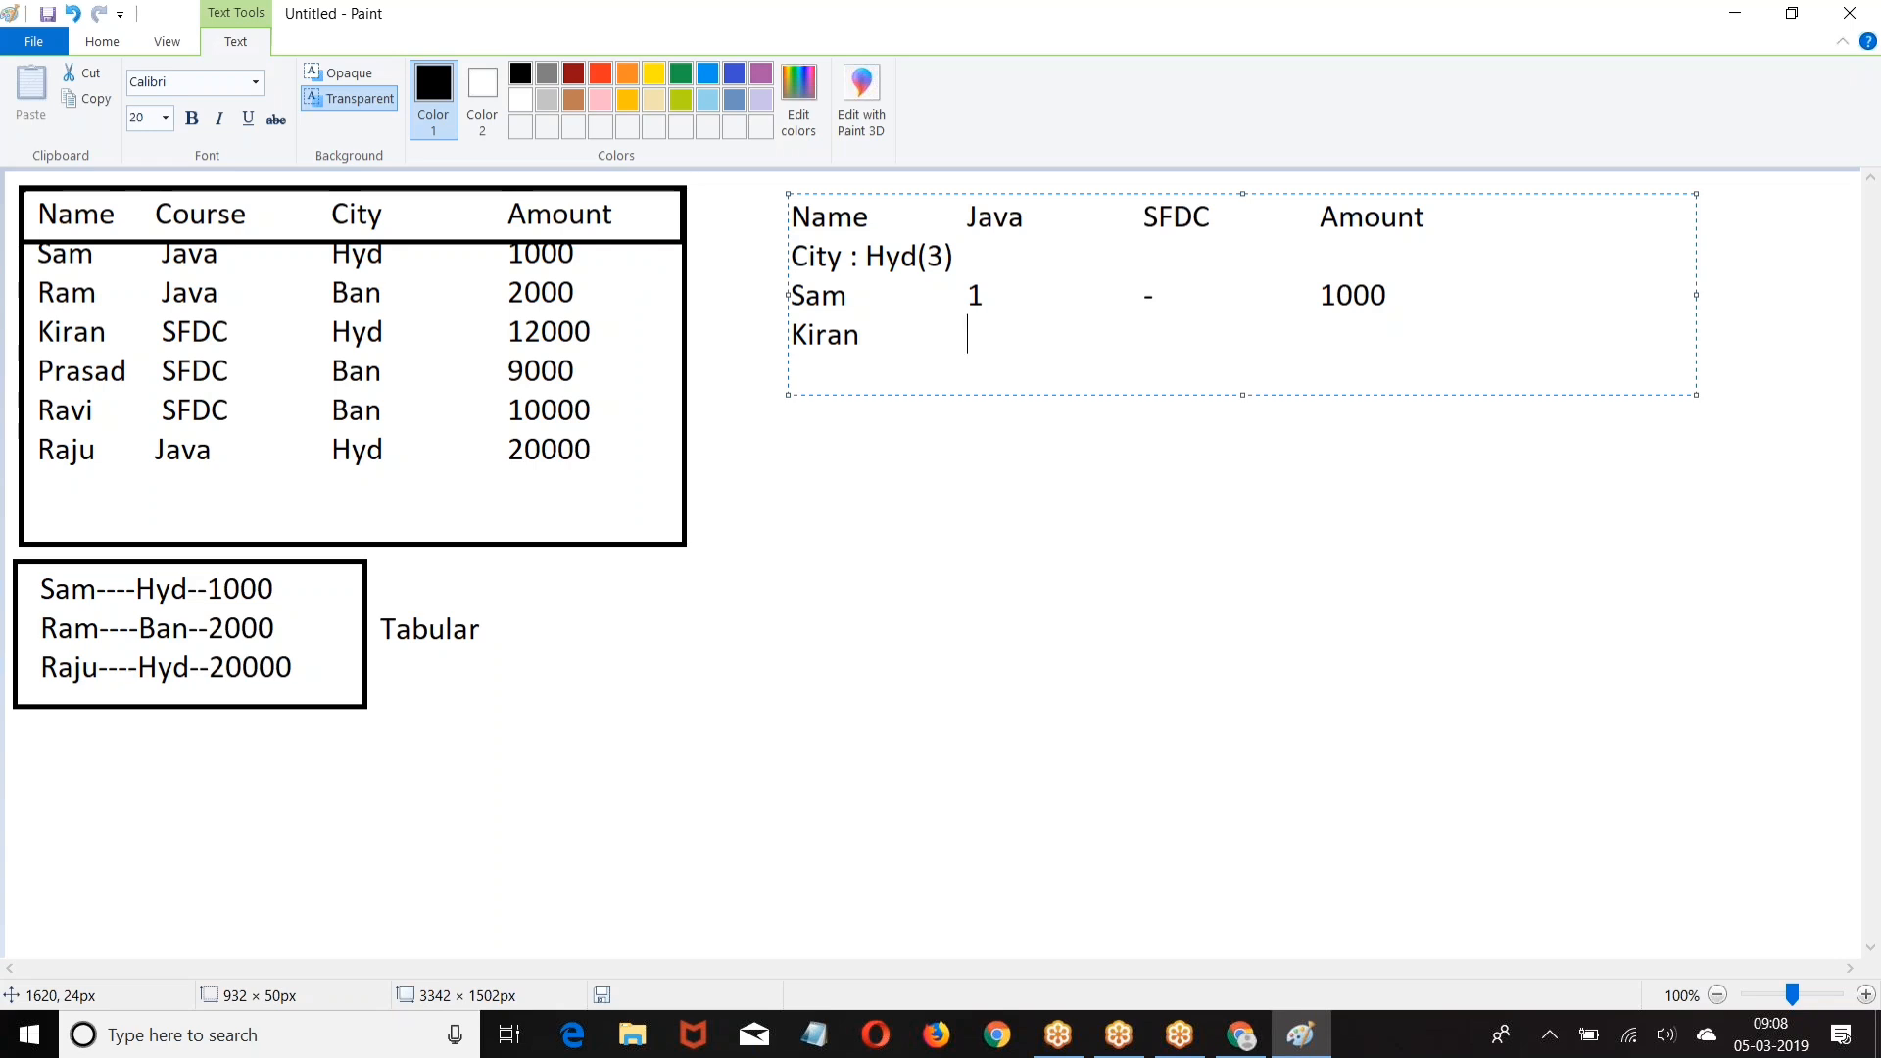
text(-                       1                      12000)
key(Return)
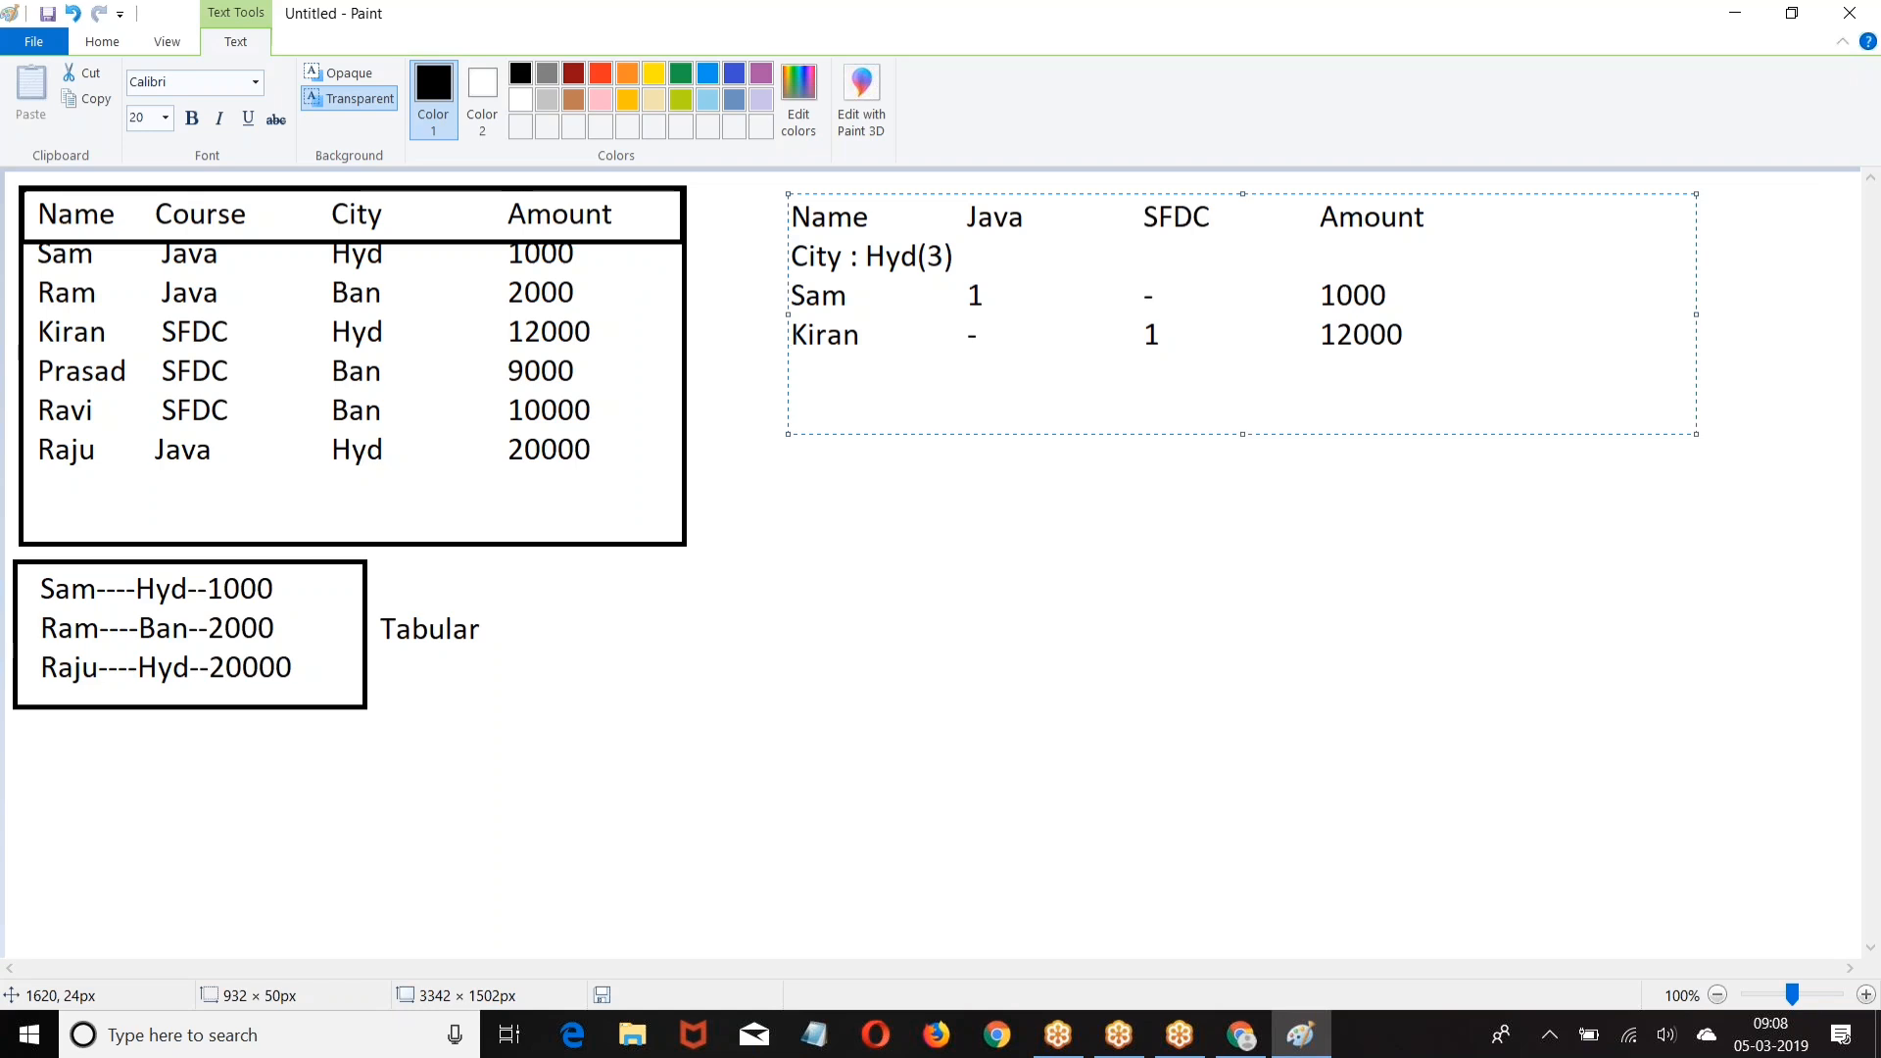
text(Raju        1                     -              )
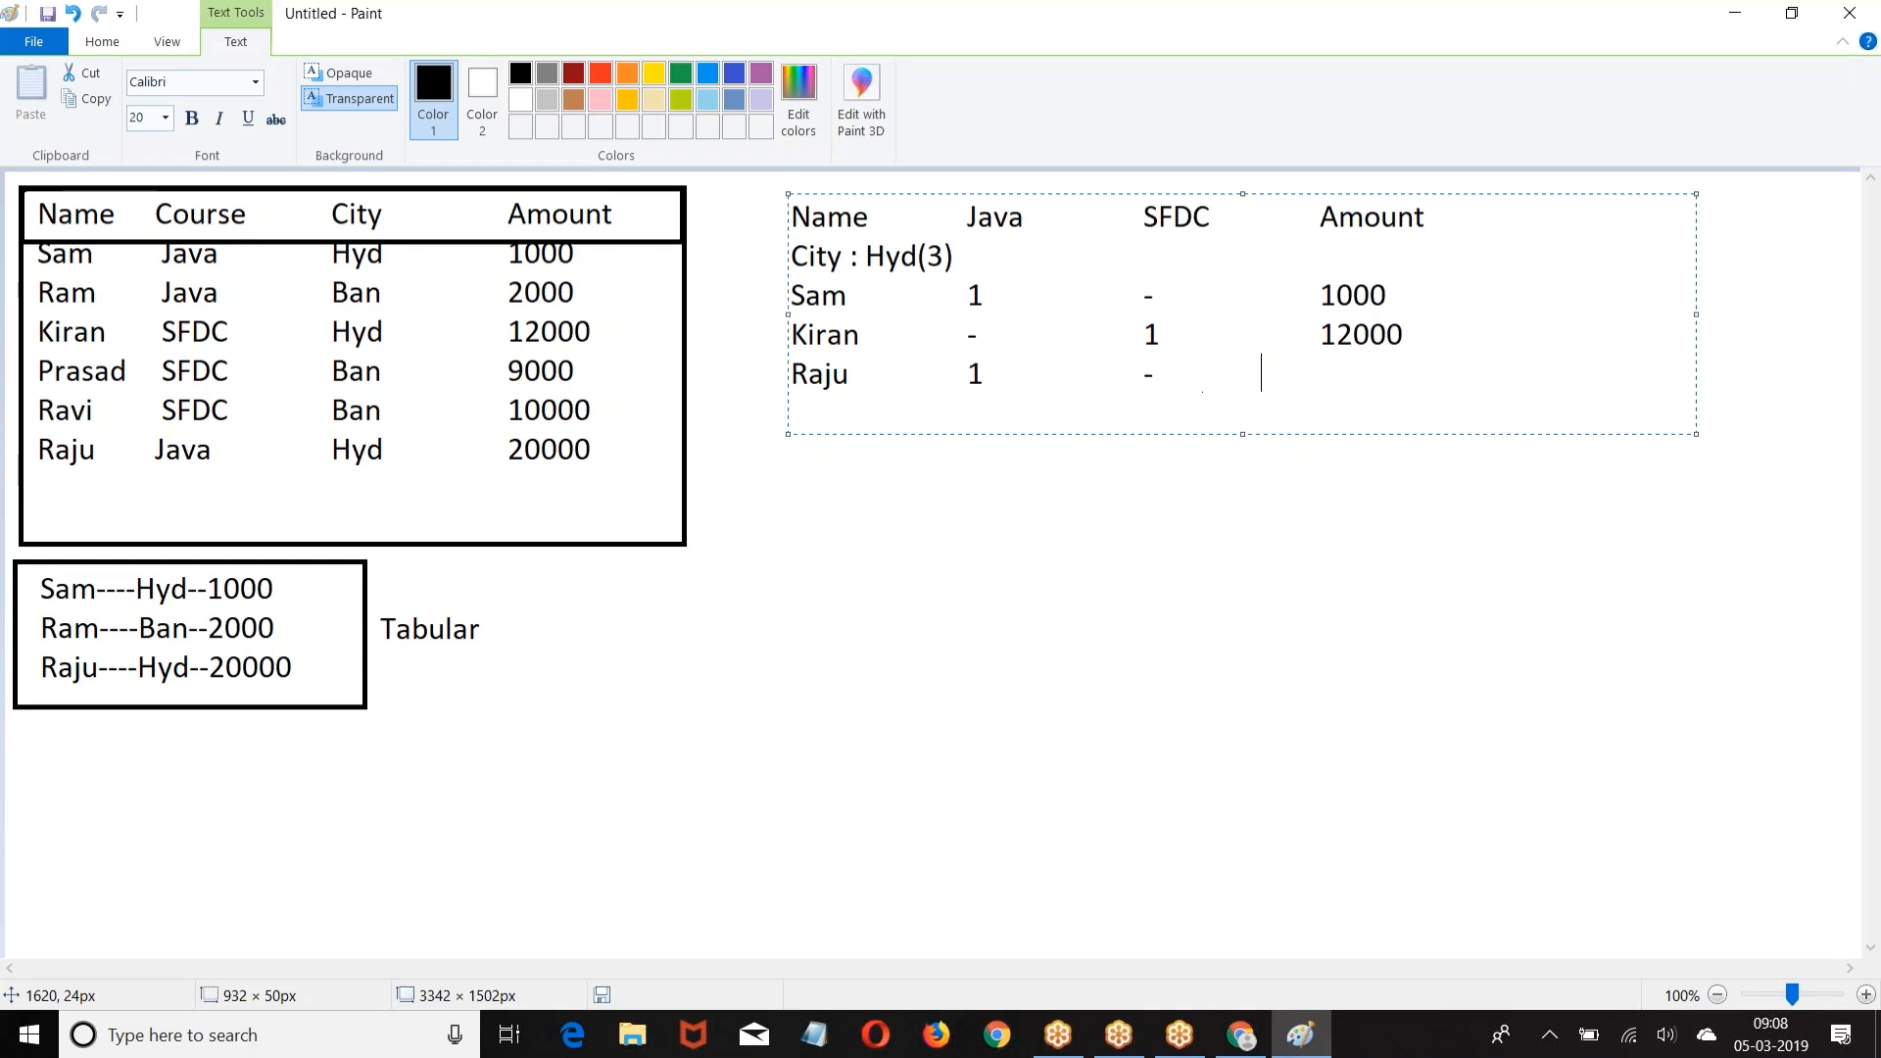
text(          20000)
key(Return)
Step: Add the group heading "City : Ban(3)" after a blank line below the Hyd rows
key(Return)
text(Cit)
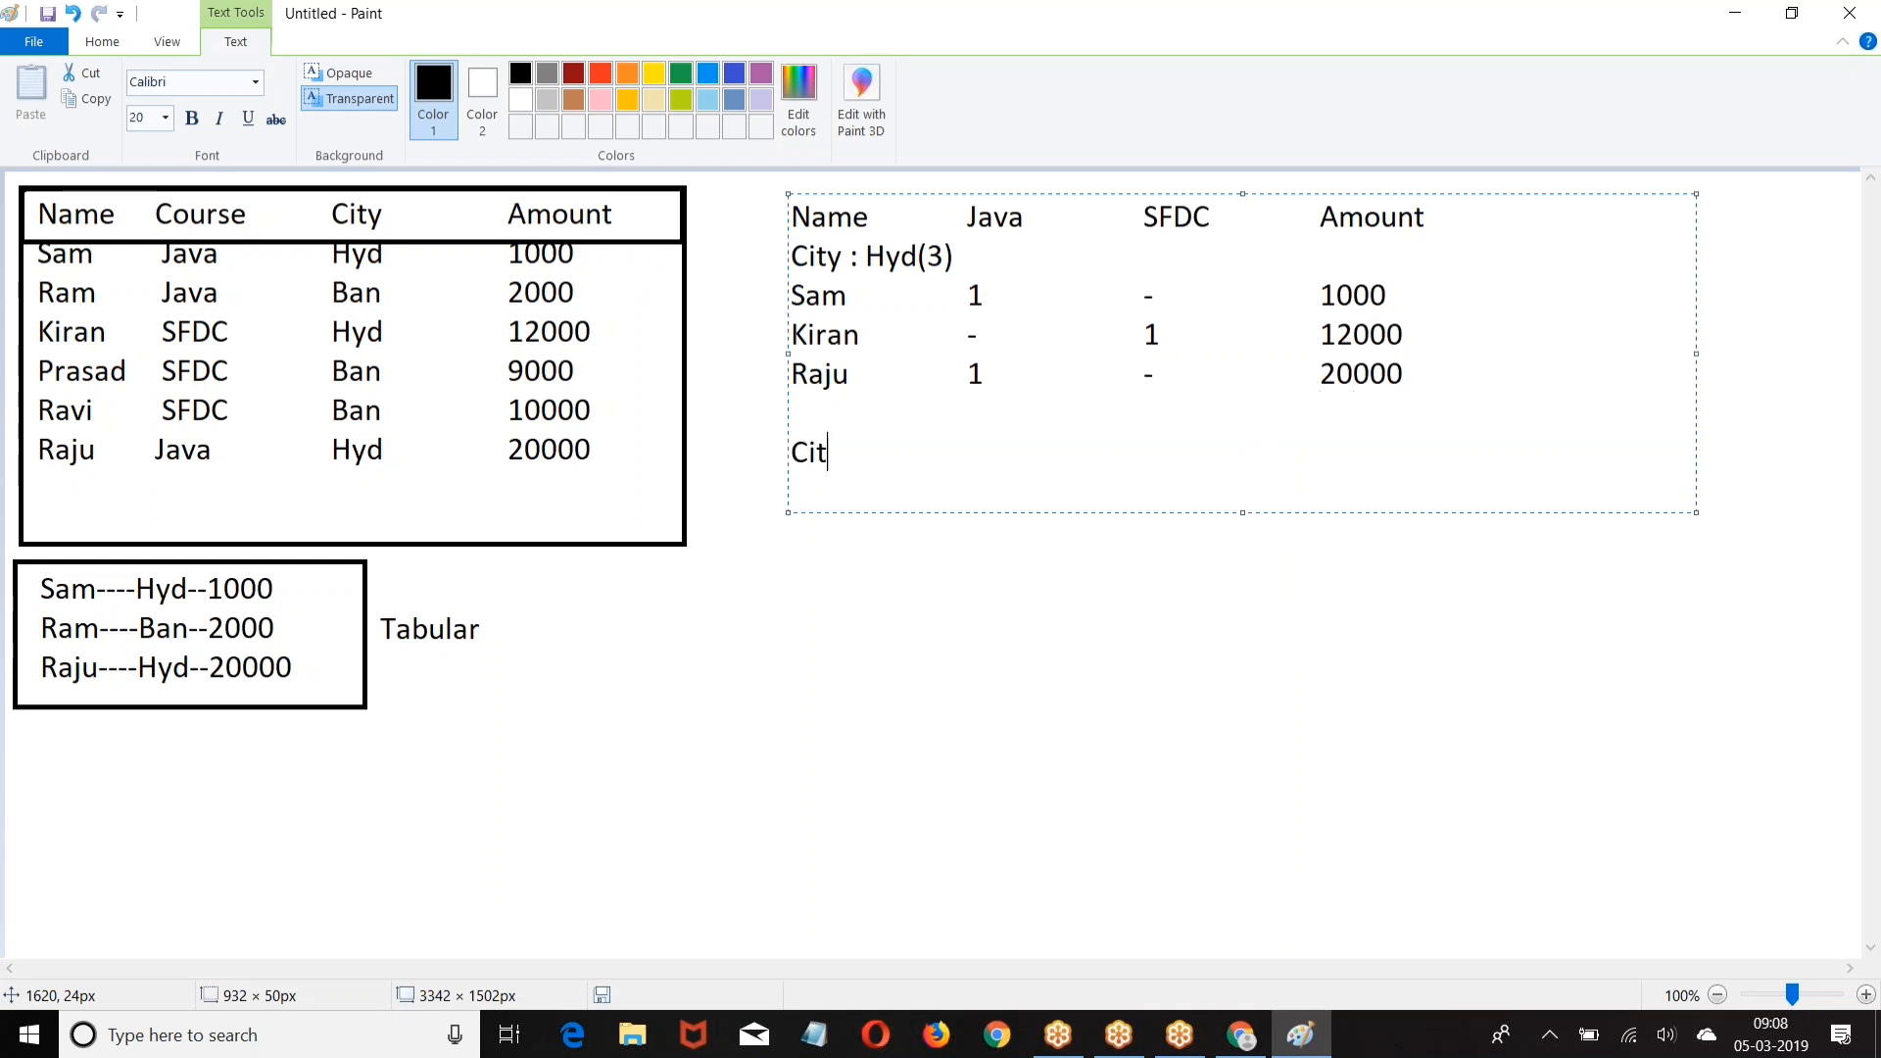
text(y : Ban(3))
key(Return)
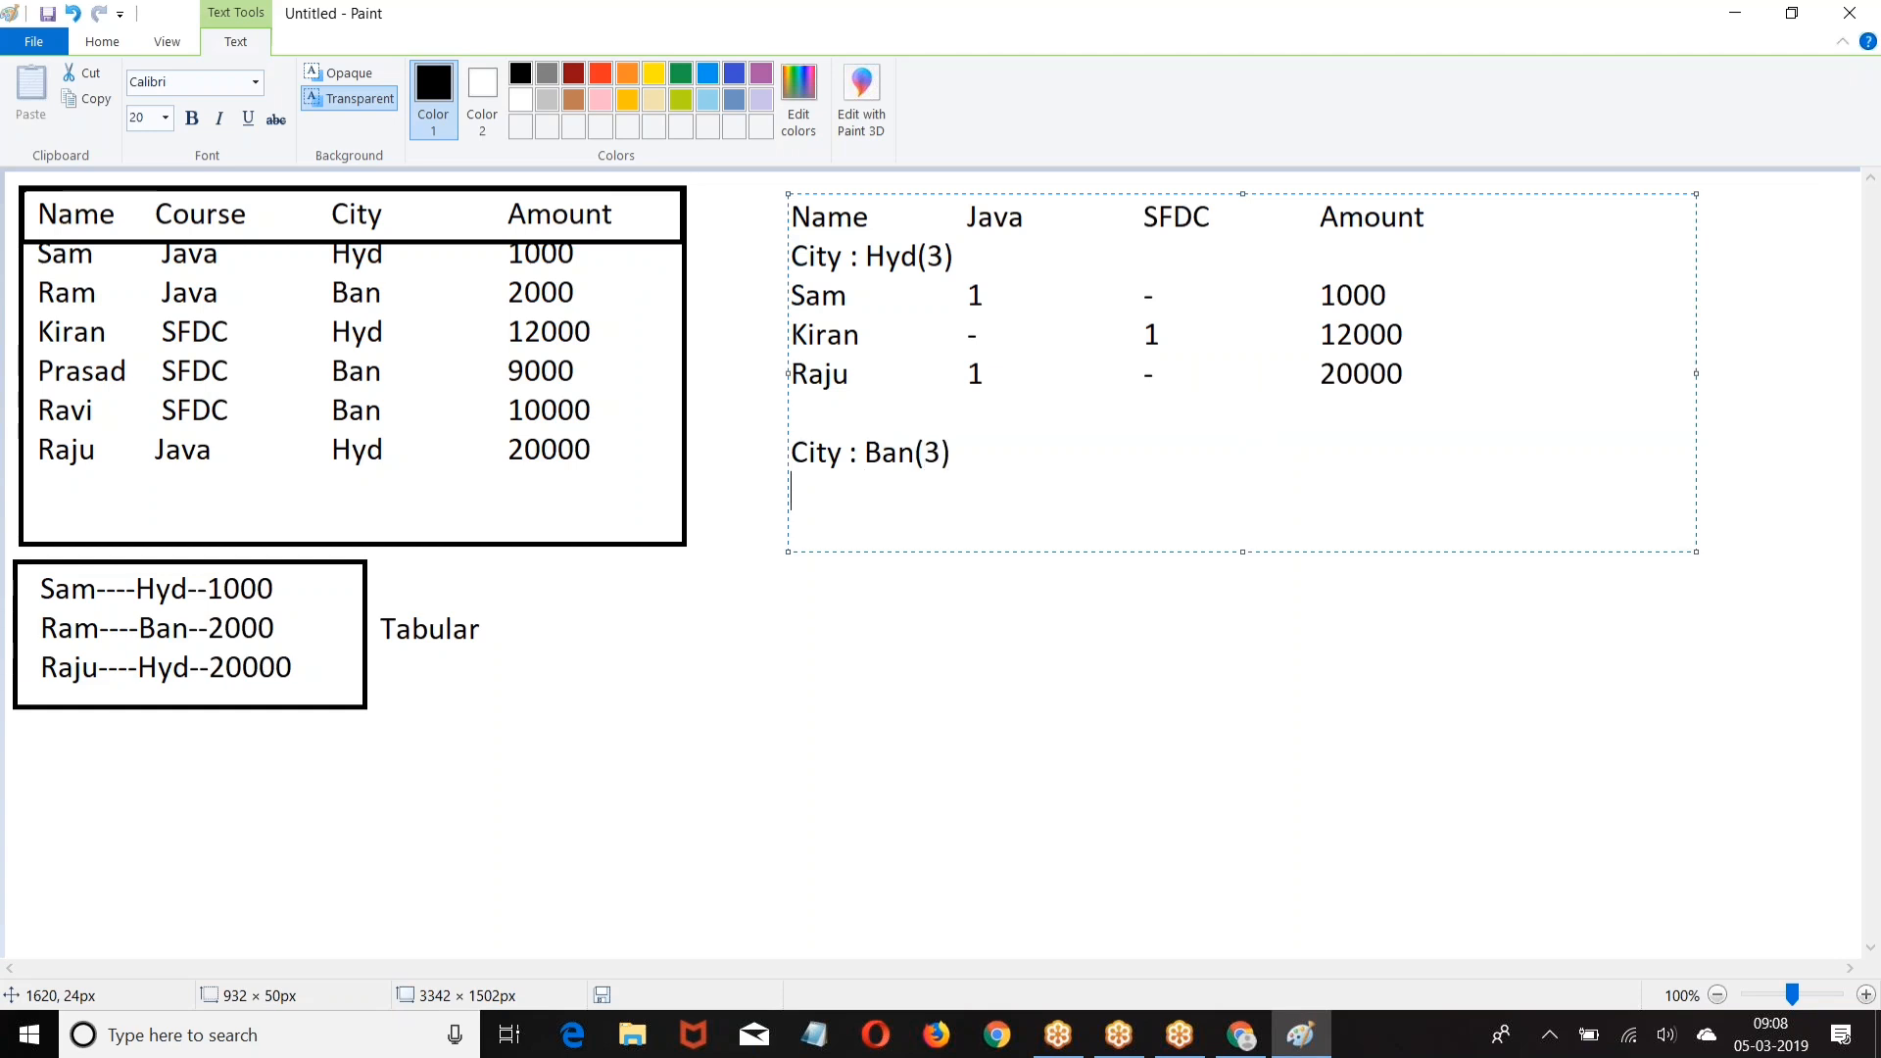
key(Return)
Step: Fill the first Ban row with the name, 1 under Java, a dash under SFDC and the amount 2000
text(Ram)
key(Tab)
text(-)
key(Tab)
key(Tab)
key(Tab)
text(1)
key(BackSpace)
key(BackSpace)
key(BackSpace)
key(BackSpace)
key(Tab)
text(1-)
key(Tab)
key(Tab)
key(BackSpace)
key(BackSpace)
key(BackSpace)
key(Tab)
key(Tab)
key(Tab)
text(-)
key(Tab)
key(Tab)
key(Tab)
key(Tab)
key(BackSpace)
text(2000)
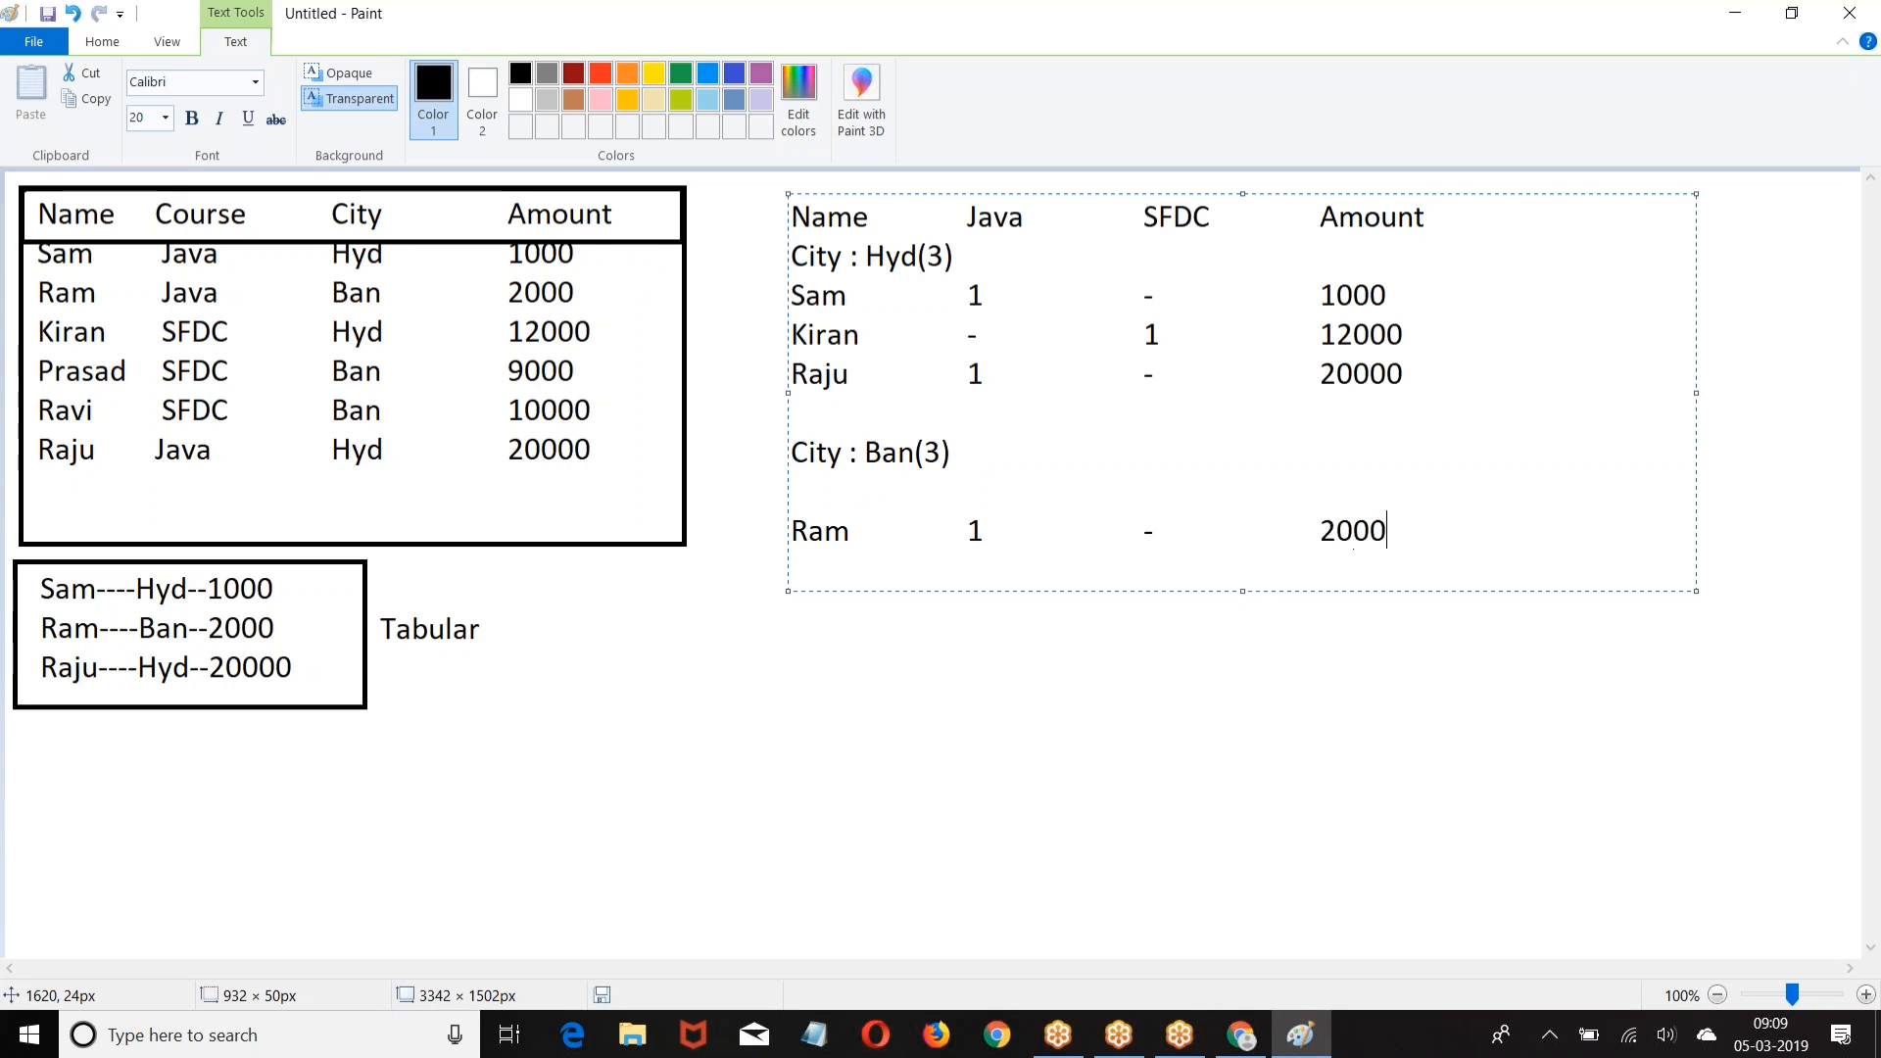
Step: Fill the second Ban row with the name, a dash under Java, 1 under SFDC and the amount 9000
key(Return)
text(Prasad)
key(Tab)
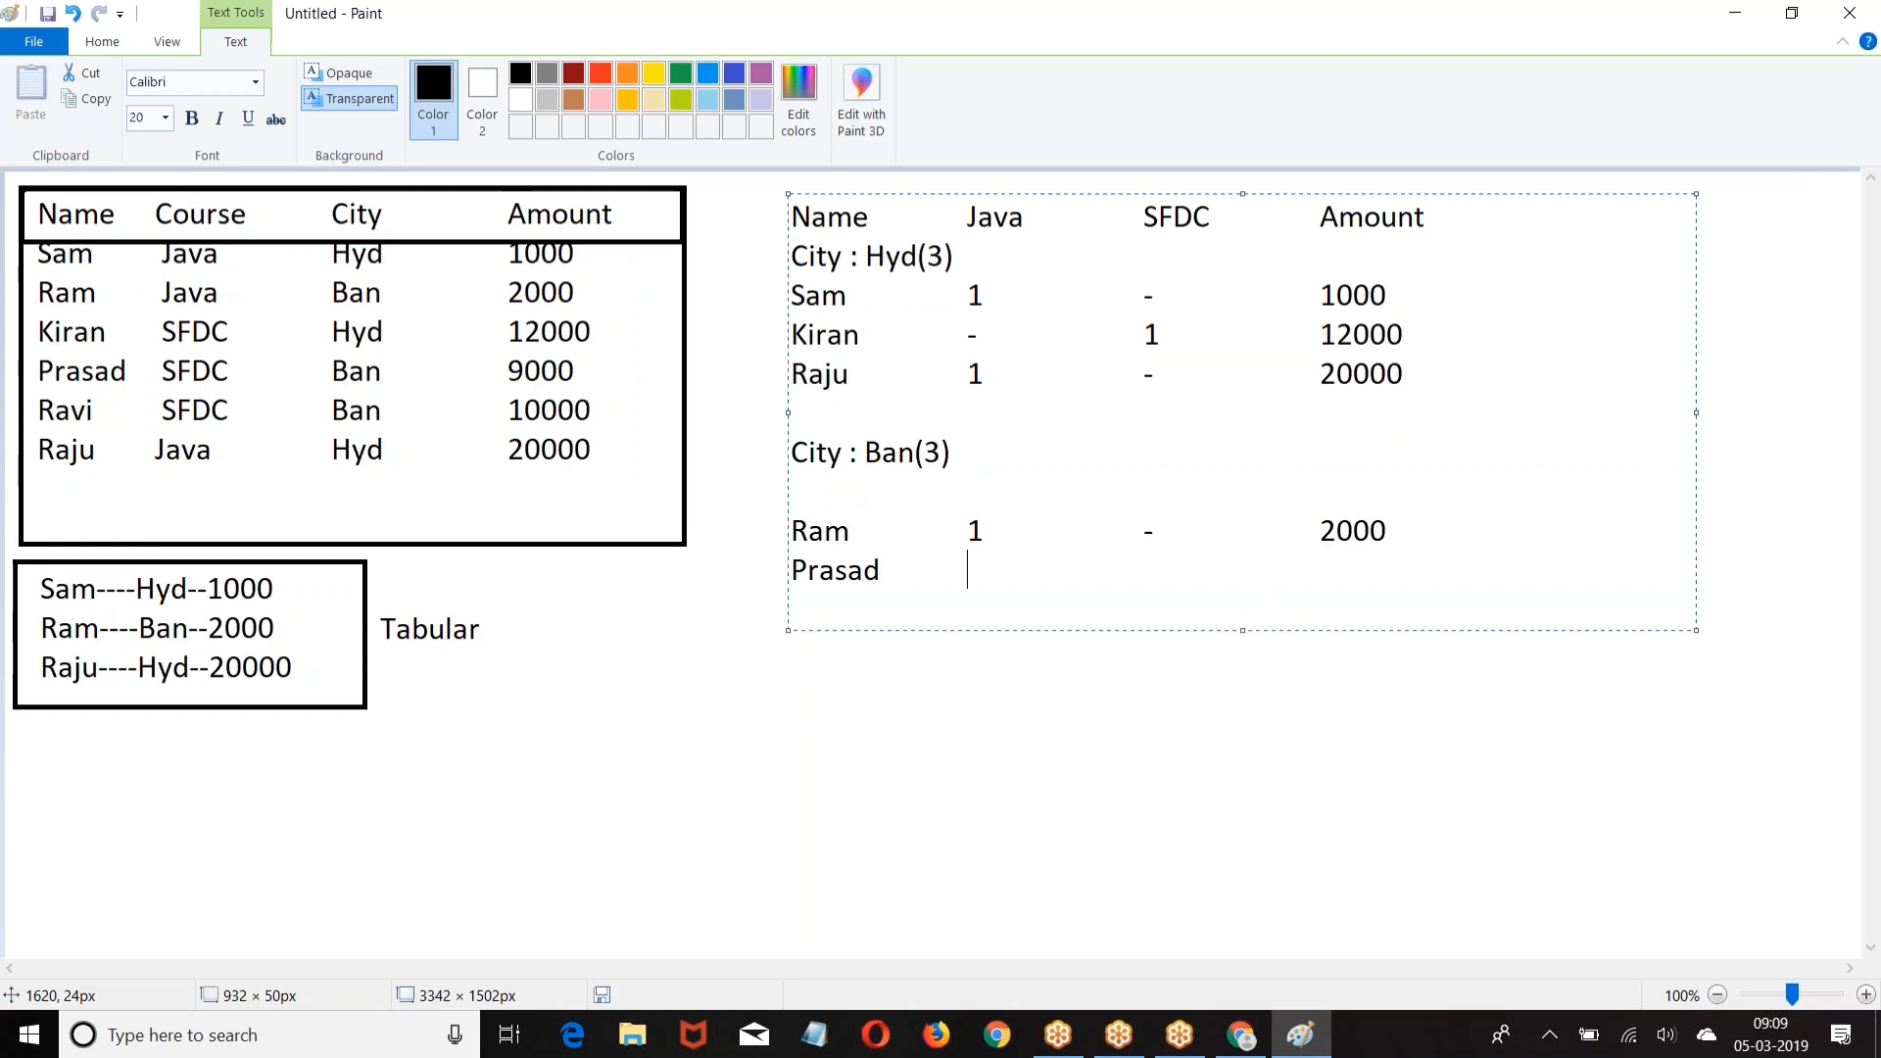
text(-)
key(Tab)
key(Tab)
key(Tab)
text(1)
key(Tab)
key(Tab)
text(1)
key(BackSpace)
text(9000\)
key(Return)
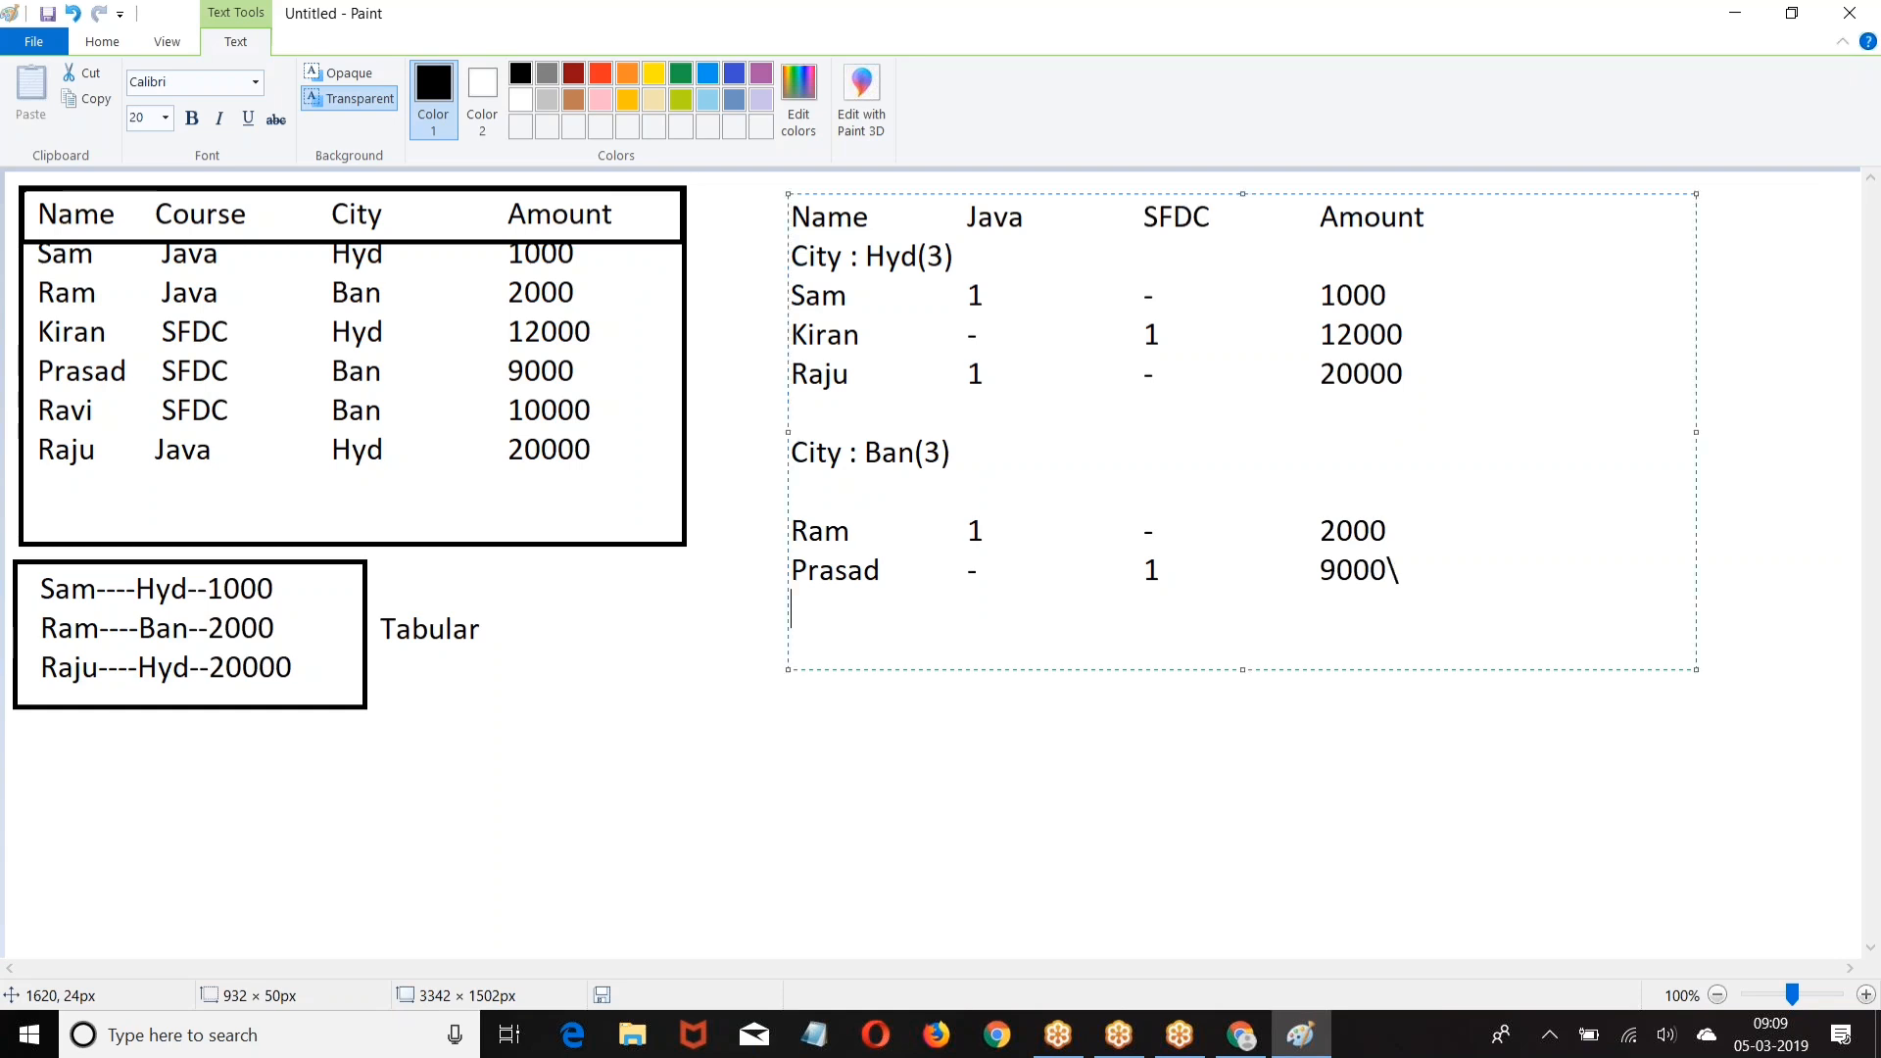
Step: Fill the third Ban row with the name, a dash under Java, 1 under SFDC and the amount 10000
text(Ravi)
key(Tab)
text(-        1)
key(Tab)
key(Tab)
key(Tab)
text(10000)
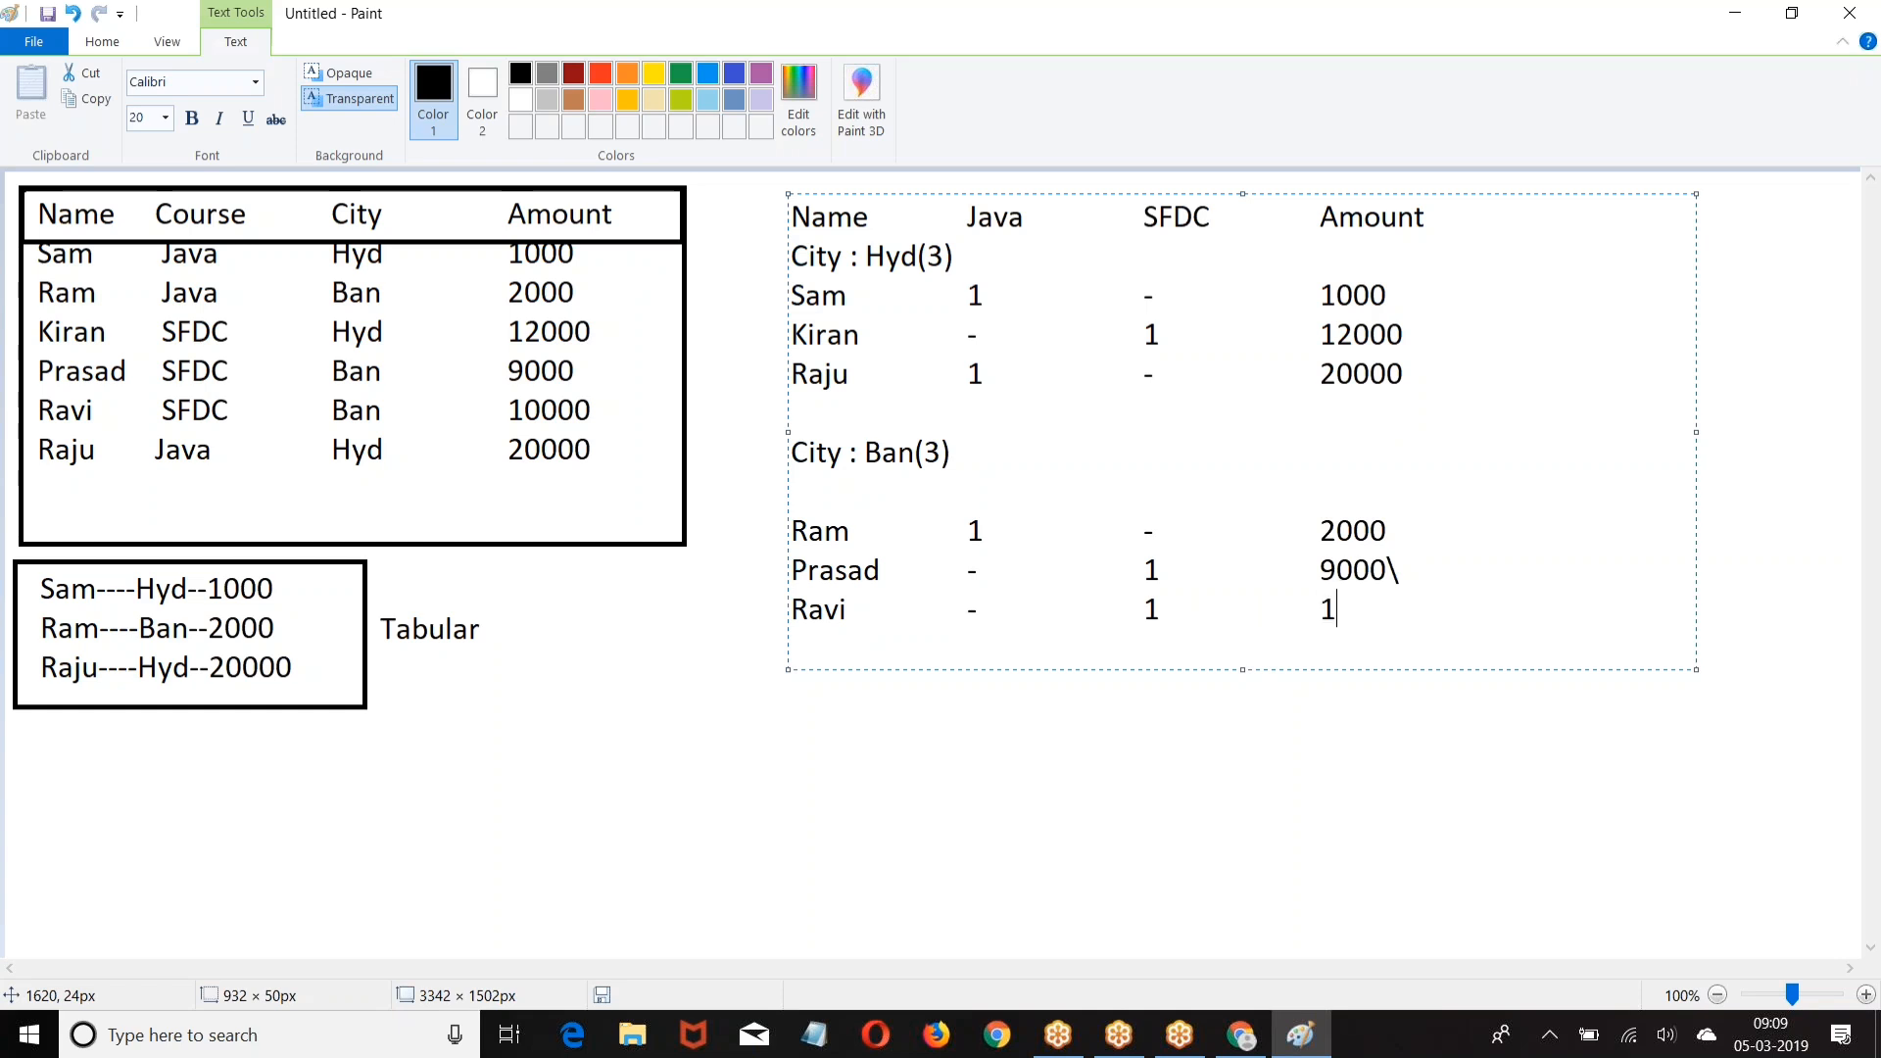
Step: Remove the stray backslash after 9000 and add a full-width dashed line below the last Ban row
click(1410, 573)
key(BackSpace)
key(Return)
text(-------------------------)
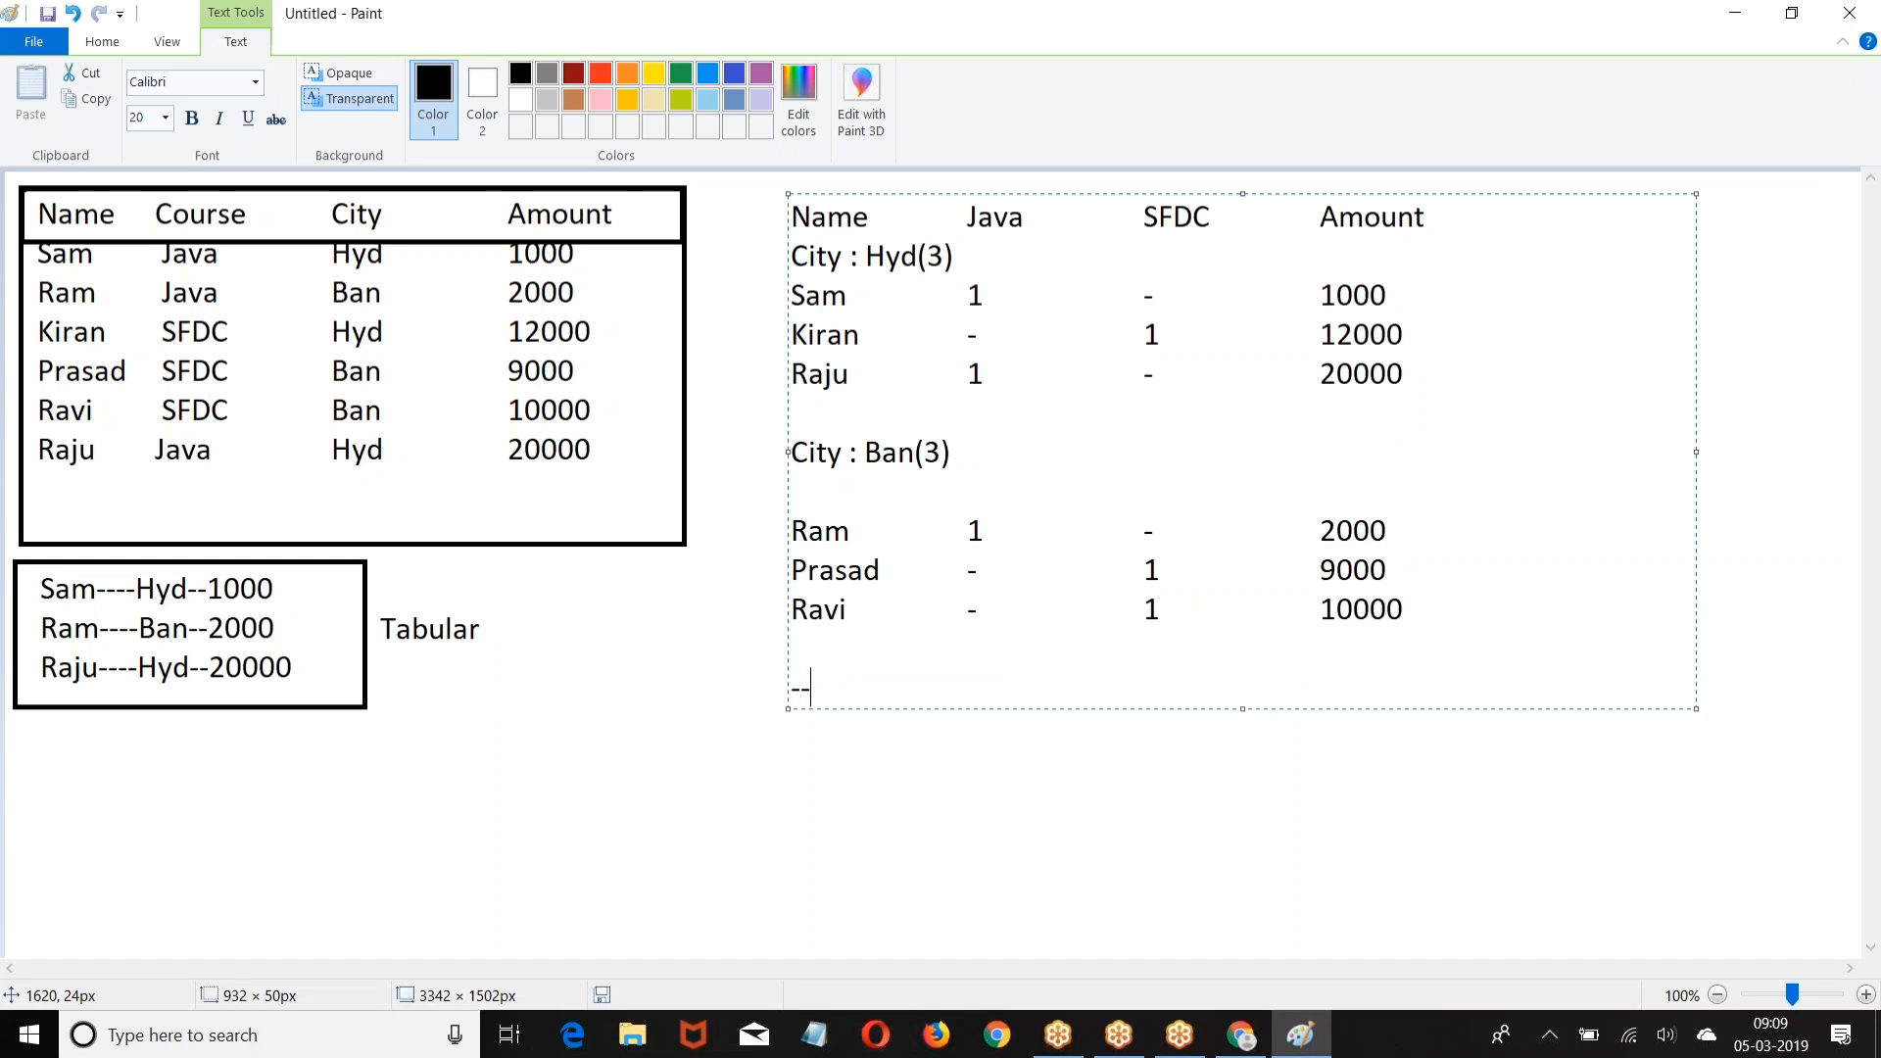
text(--------------------------------------------------------------------)
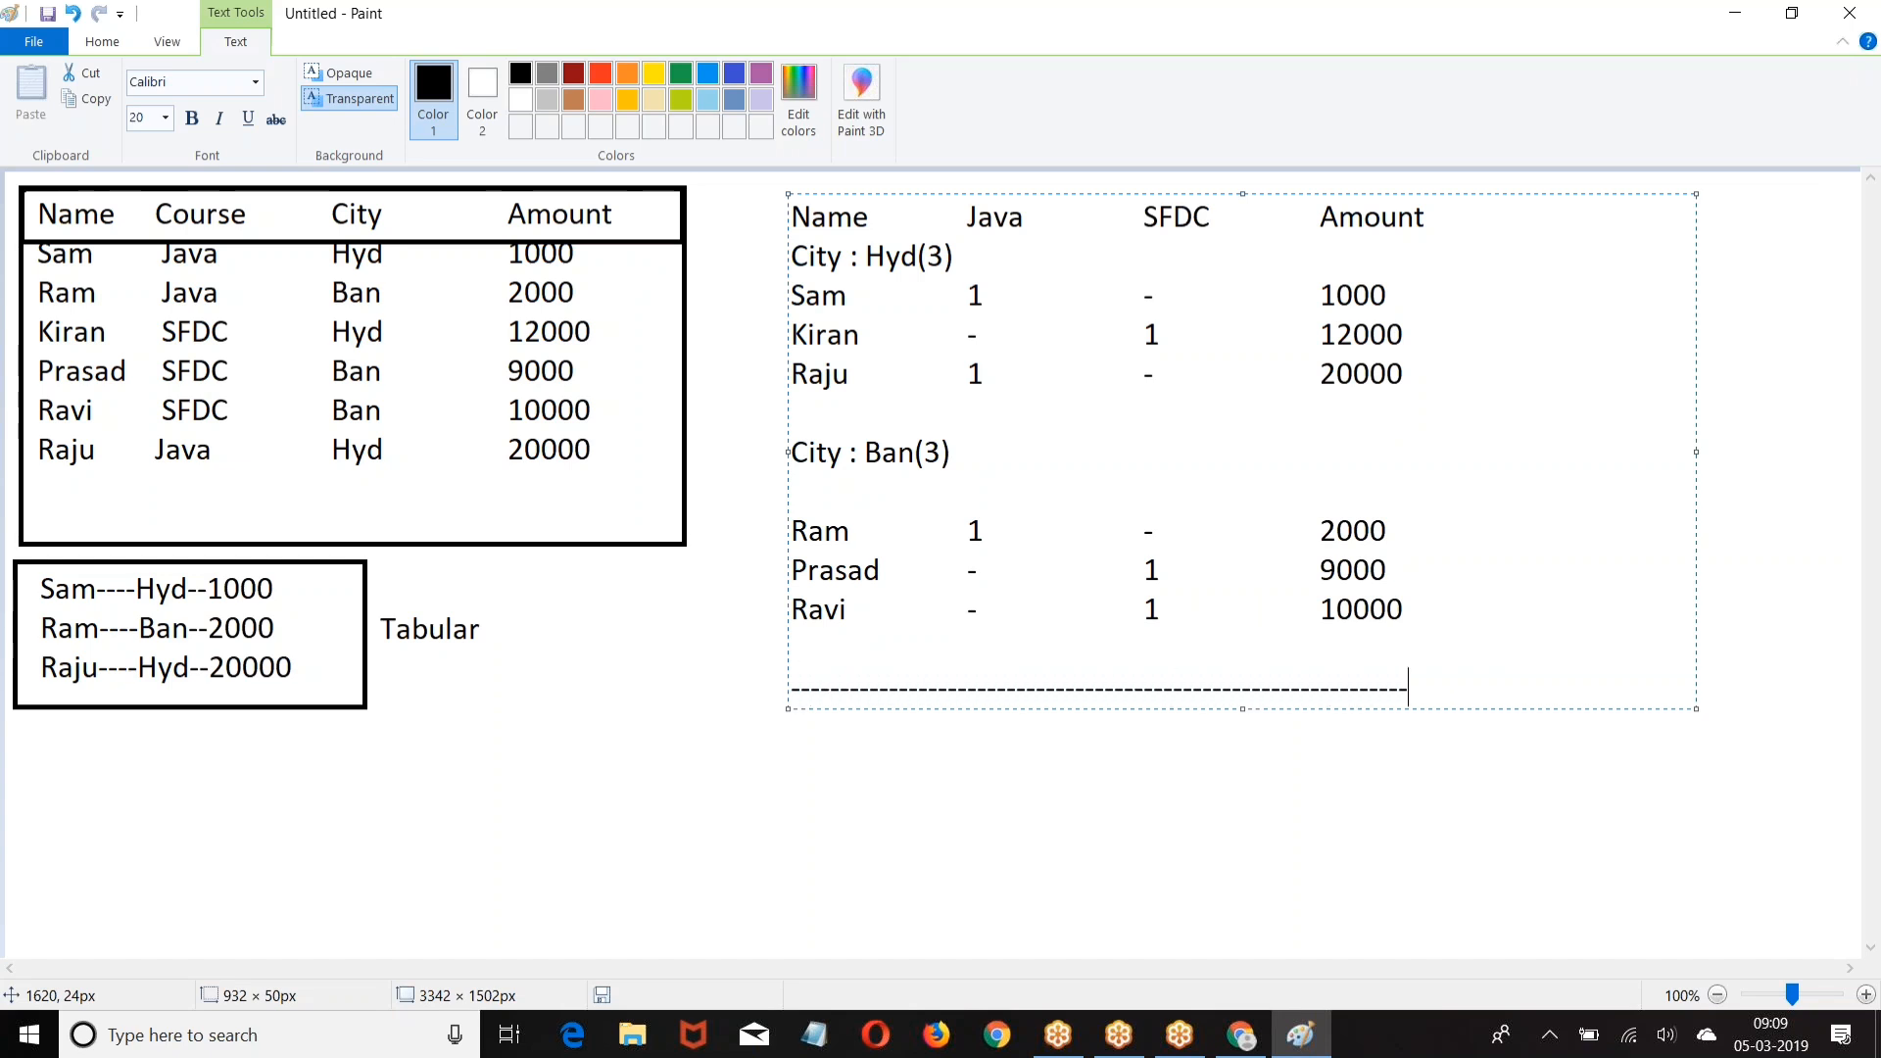
Step: Add full-width dashed lines under the column header row and under the "City : Hyd(3)" heading
click(1460, 214)
key(Return)
text(----)
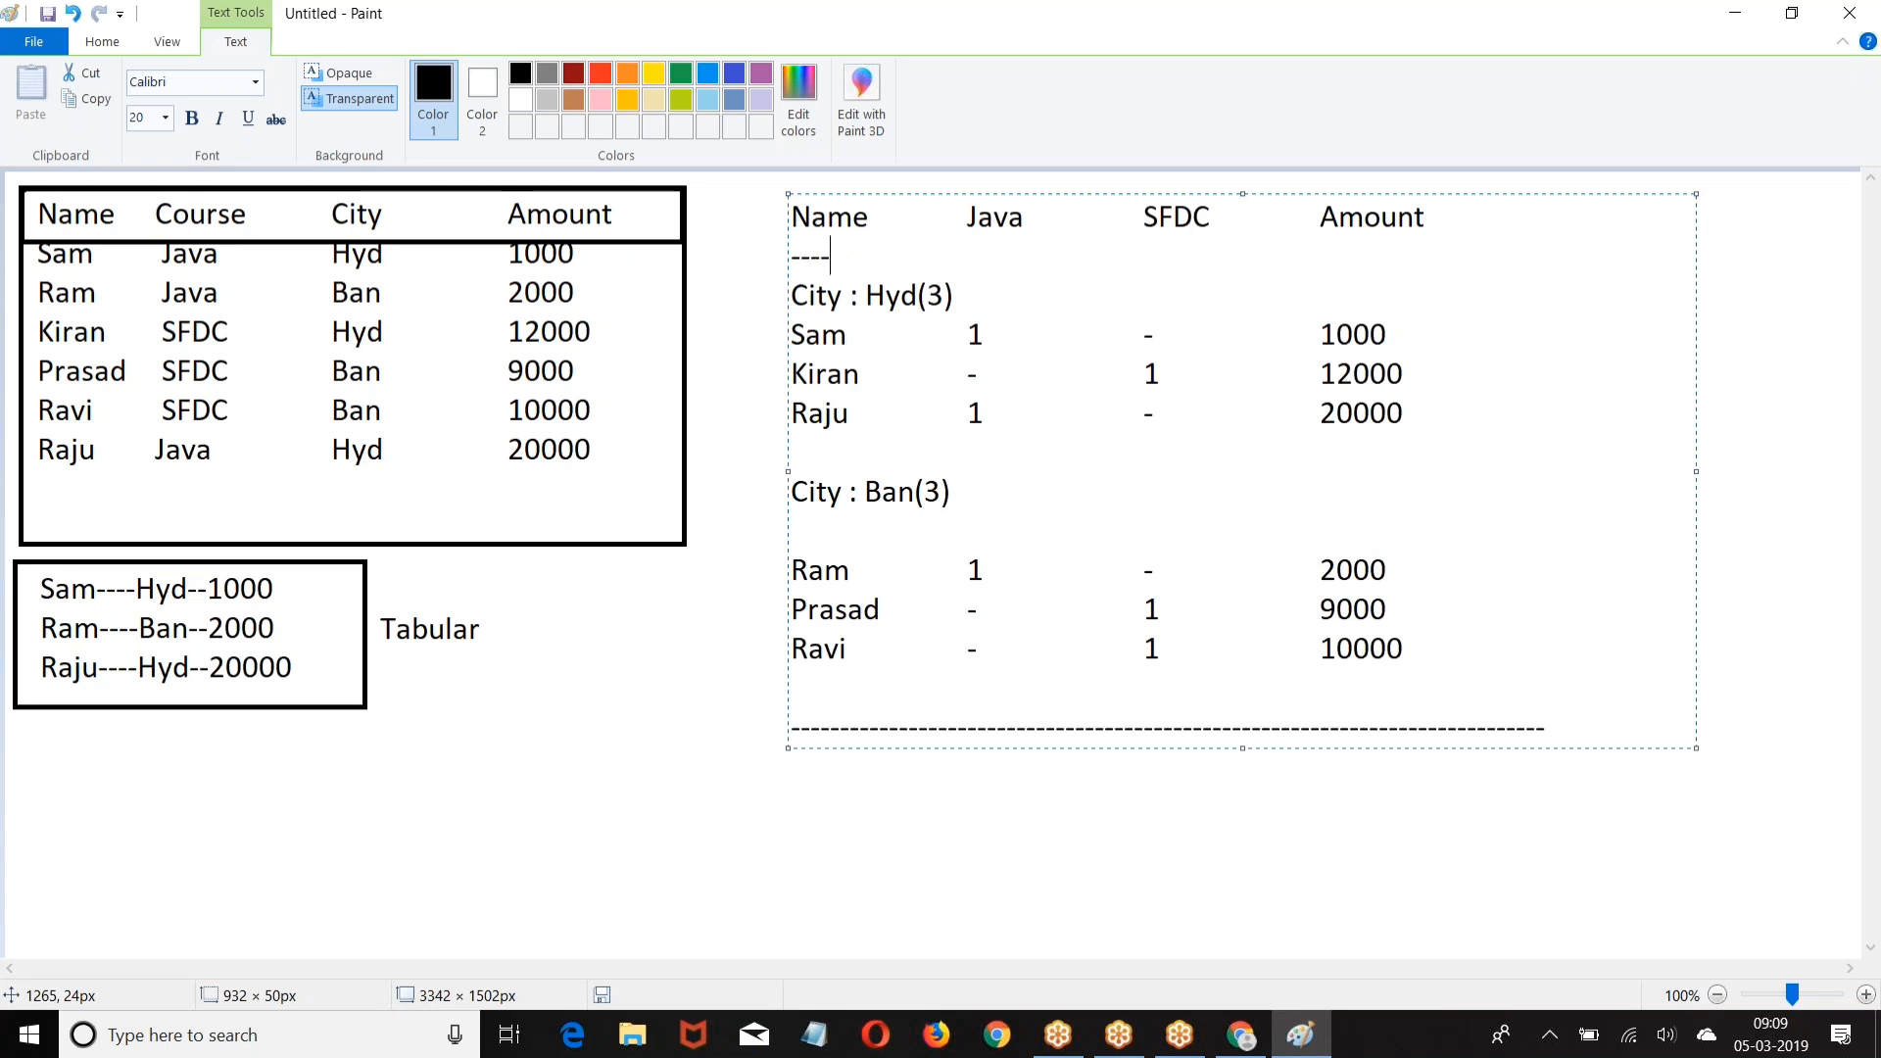
text(---------------------------------------------------------------------------------------)
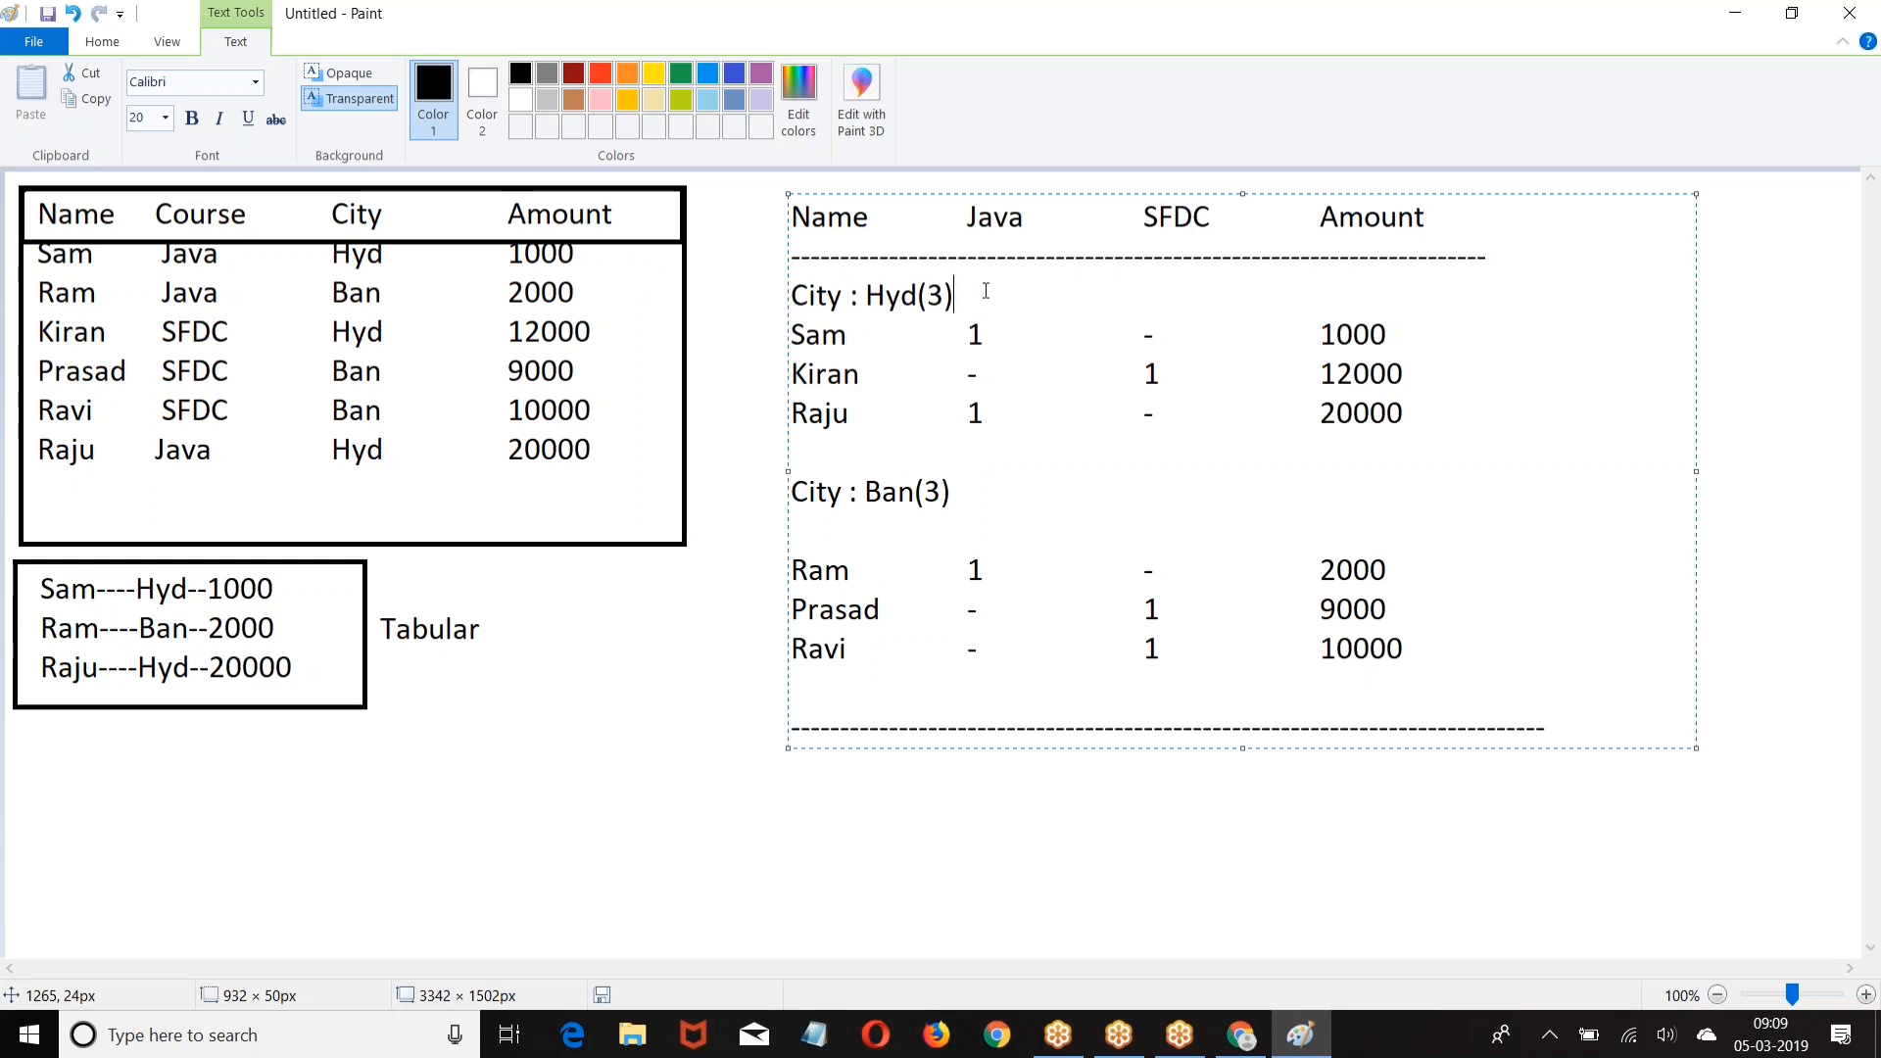
key(Return)
text(-------------------------------)
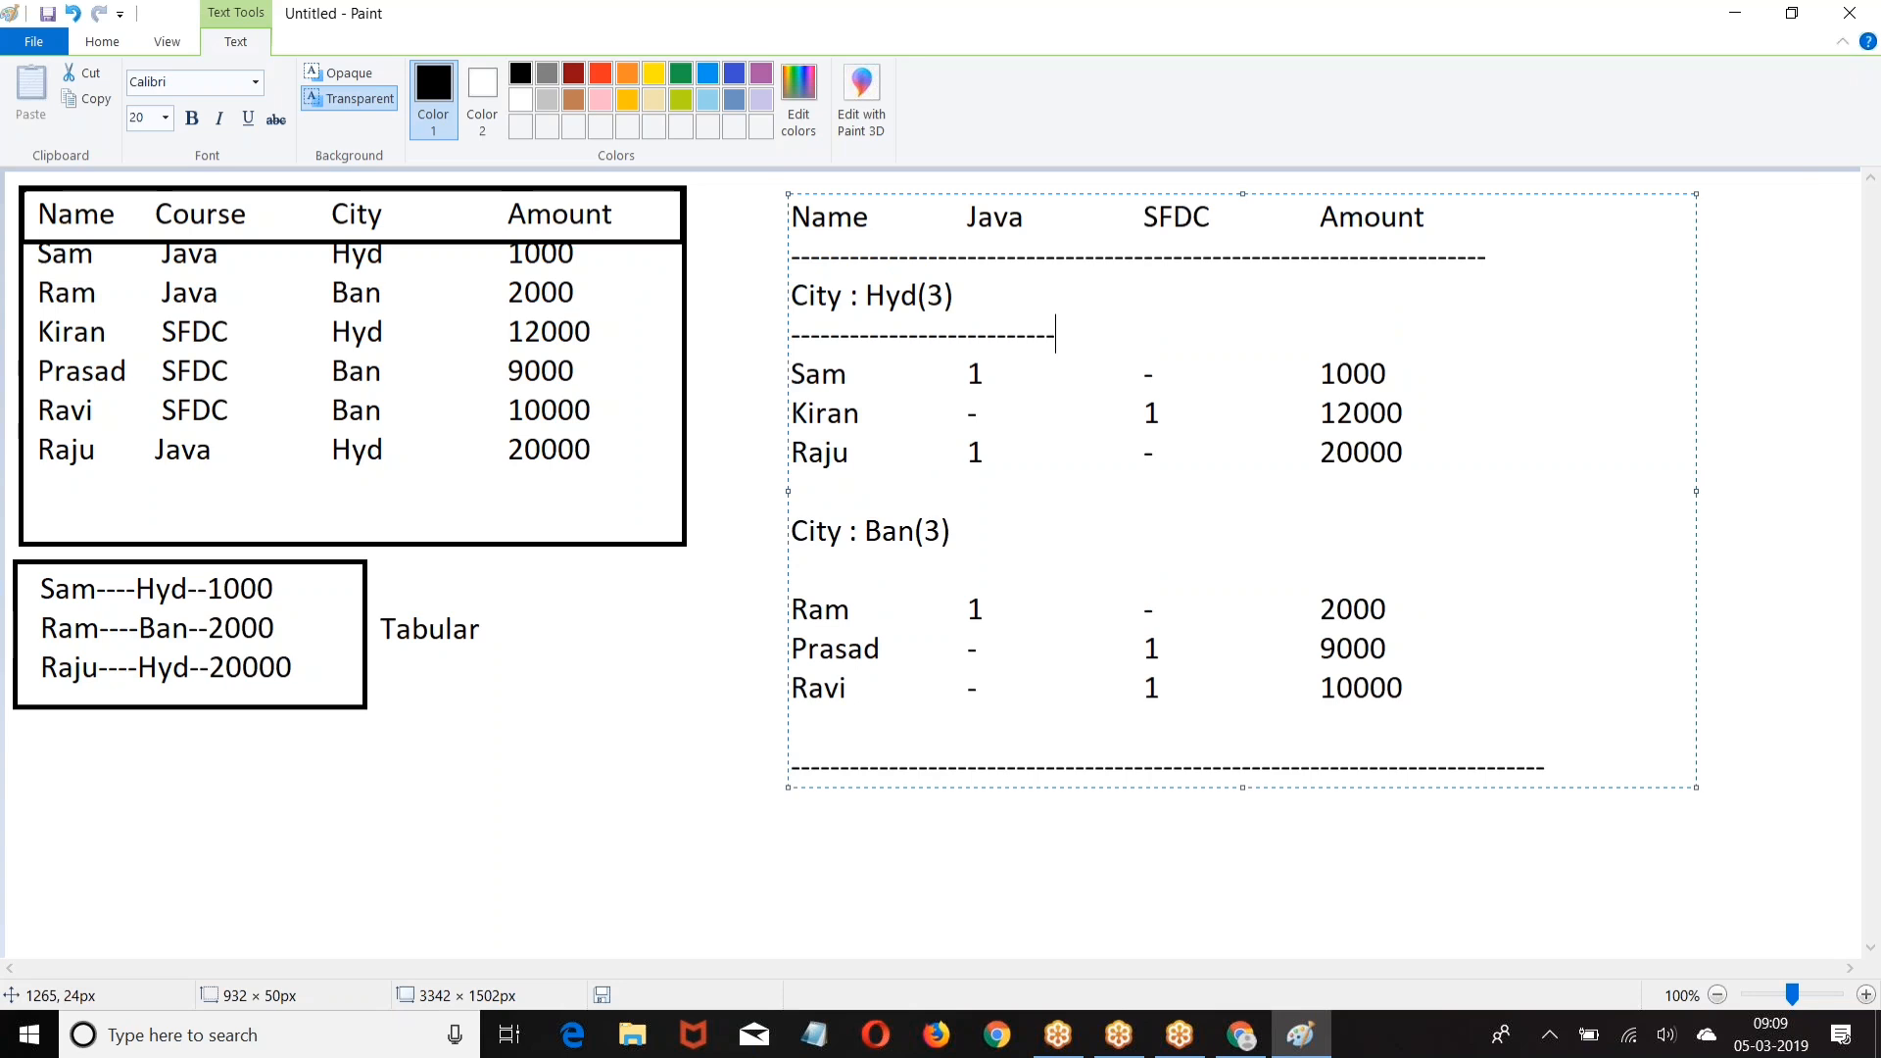
text(-----------------------------------------------------)
Step: Shift the Java, SFDC and Amount columns further from the names in the header and all six data rows
click(968, 217)
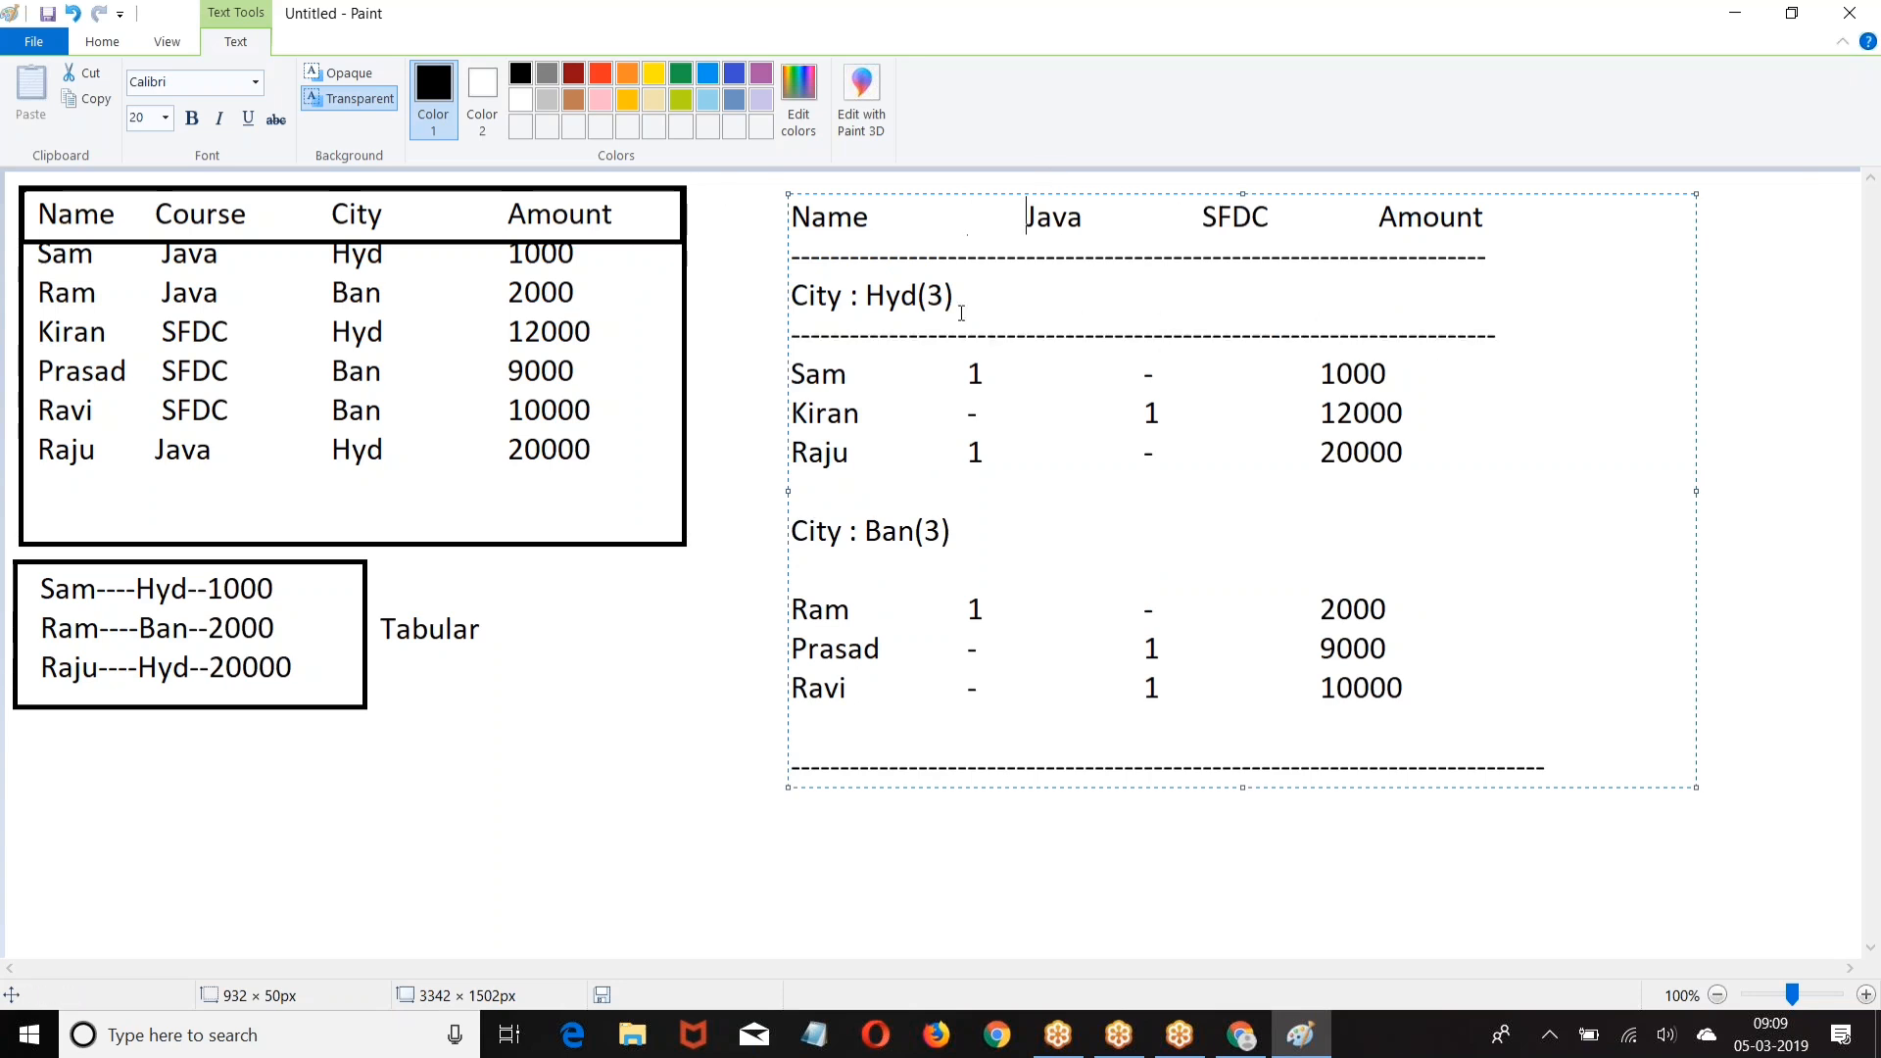
click(969, 412)
click(969, 452)
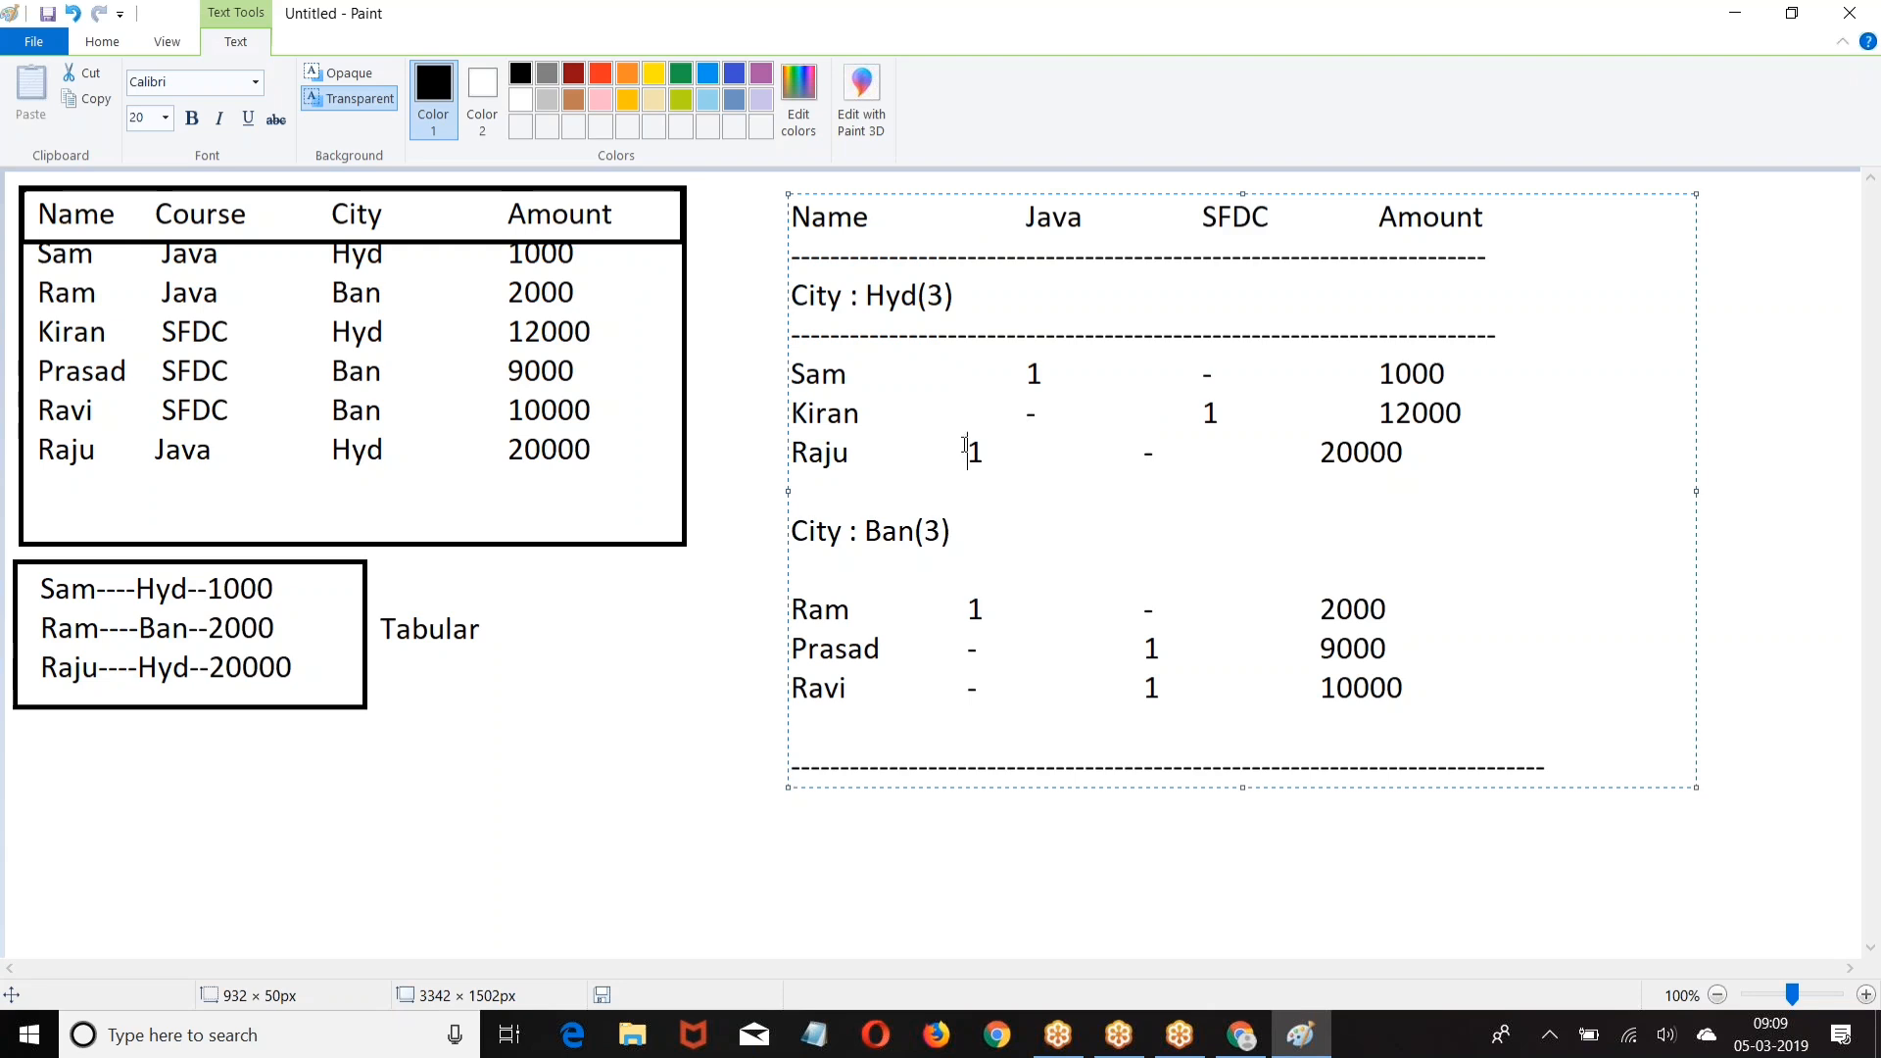
click(968, 609)
click(968, 649)
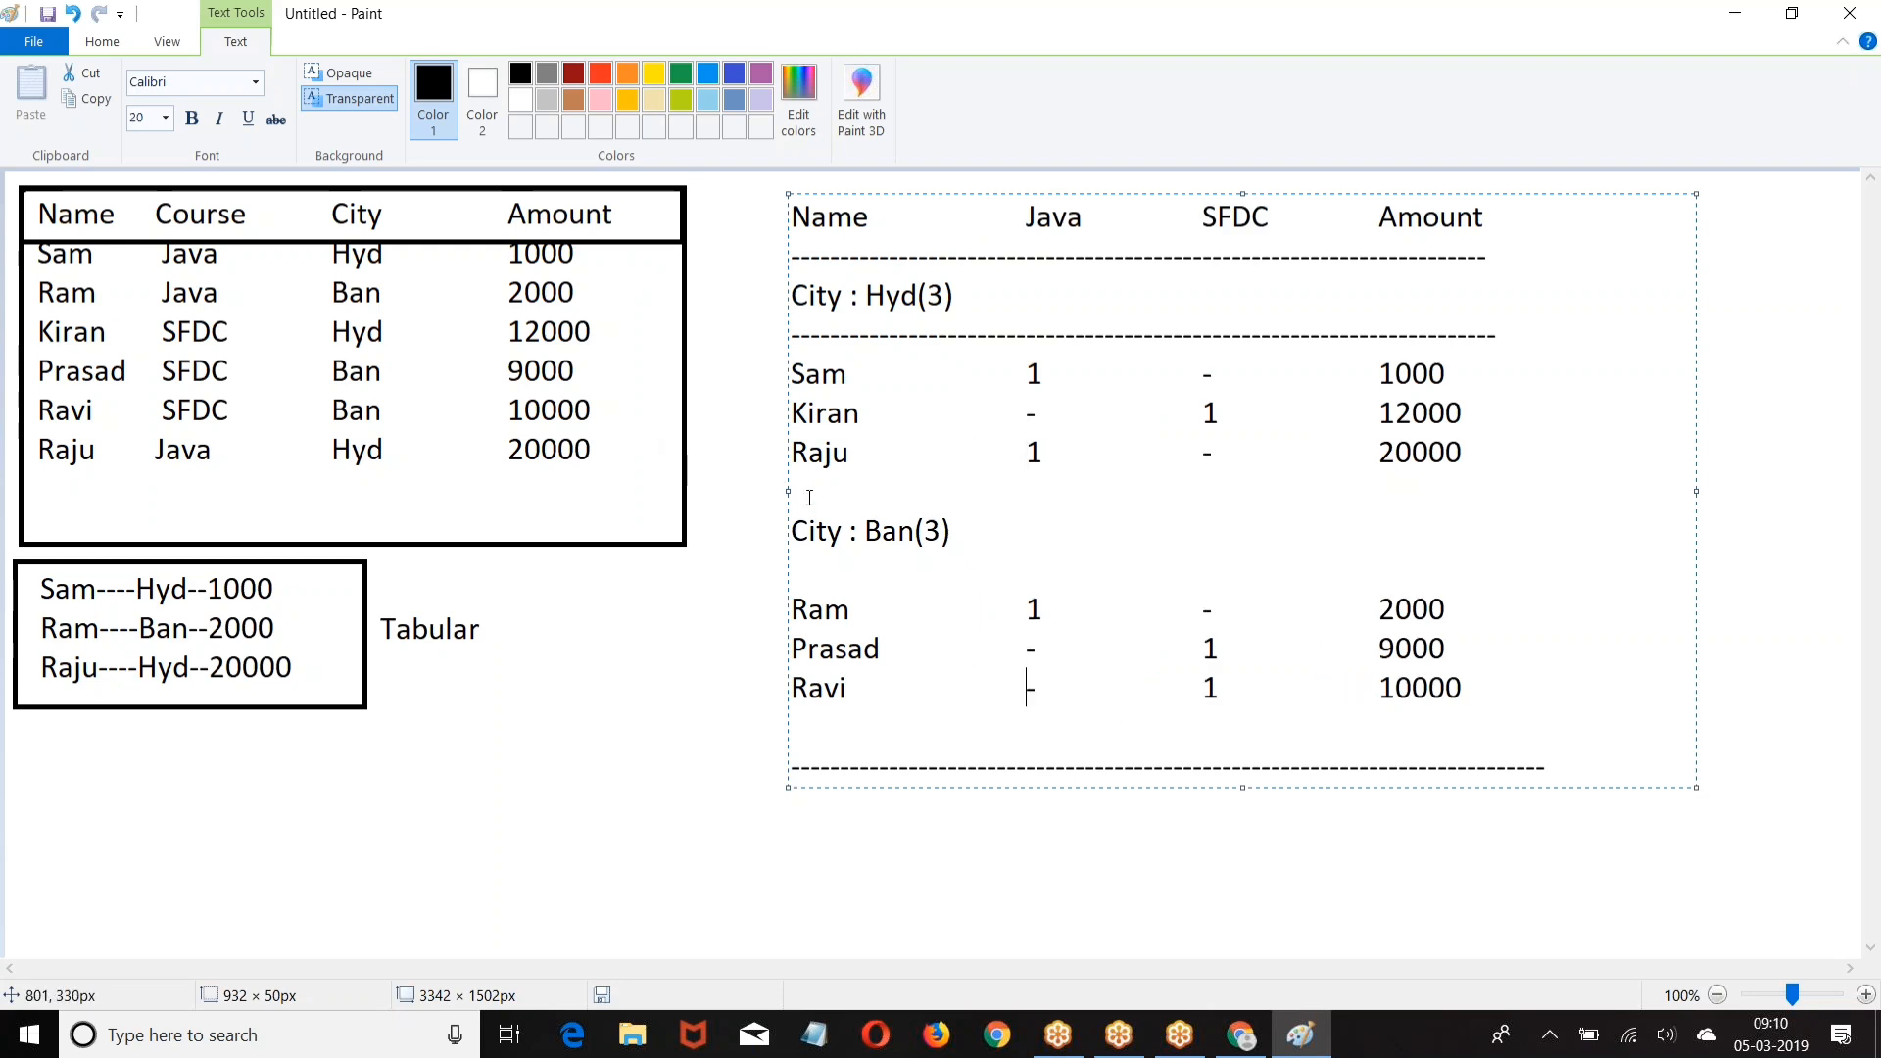
Step: Add a full-width dashed line between the last Hyd row and the "City : Ban(3)" heading
text(---------------------------------------------------------------------------------------)
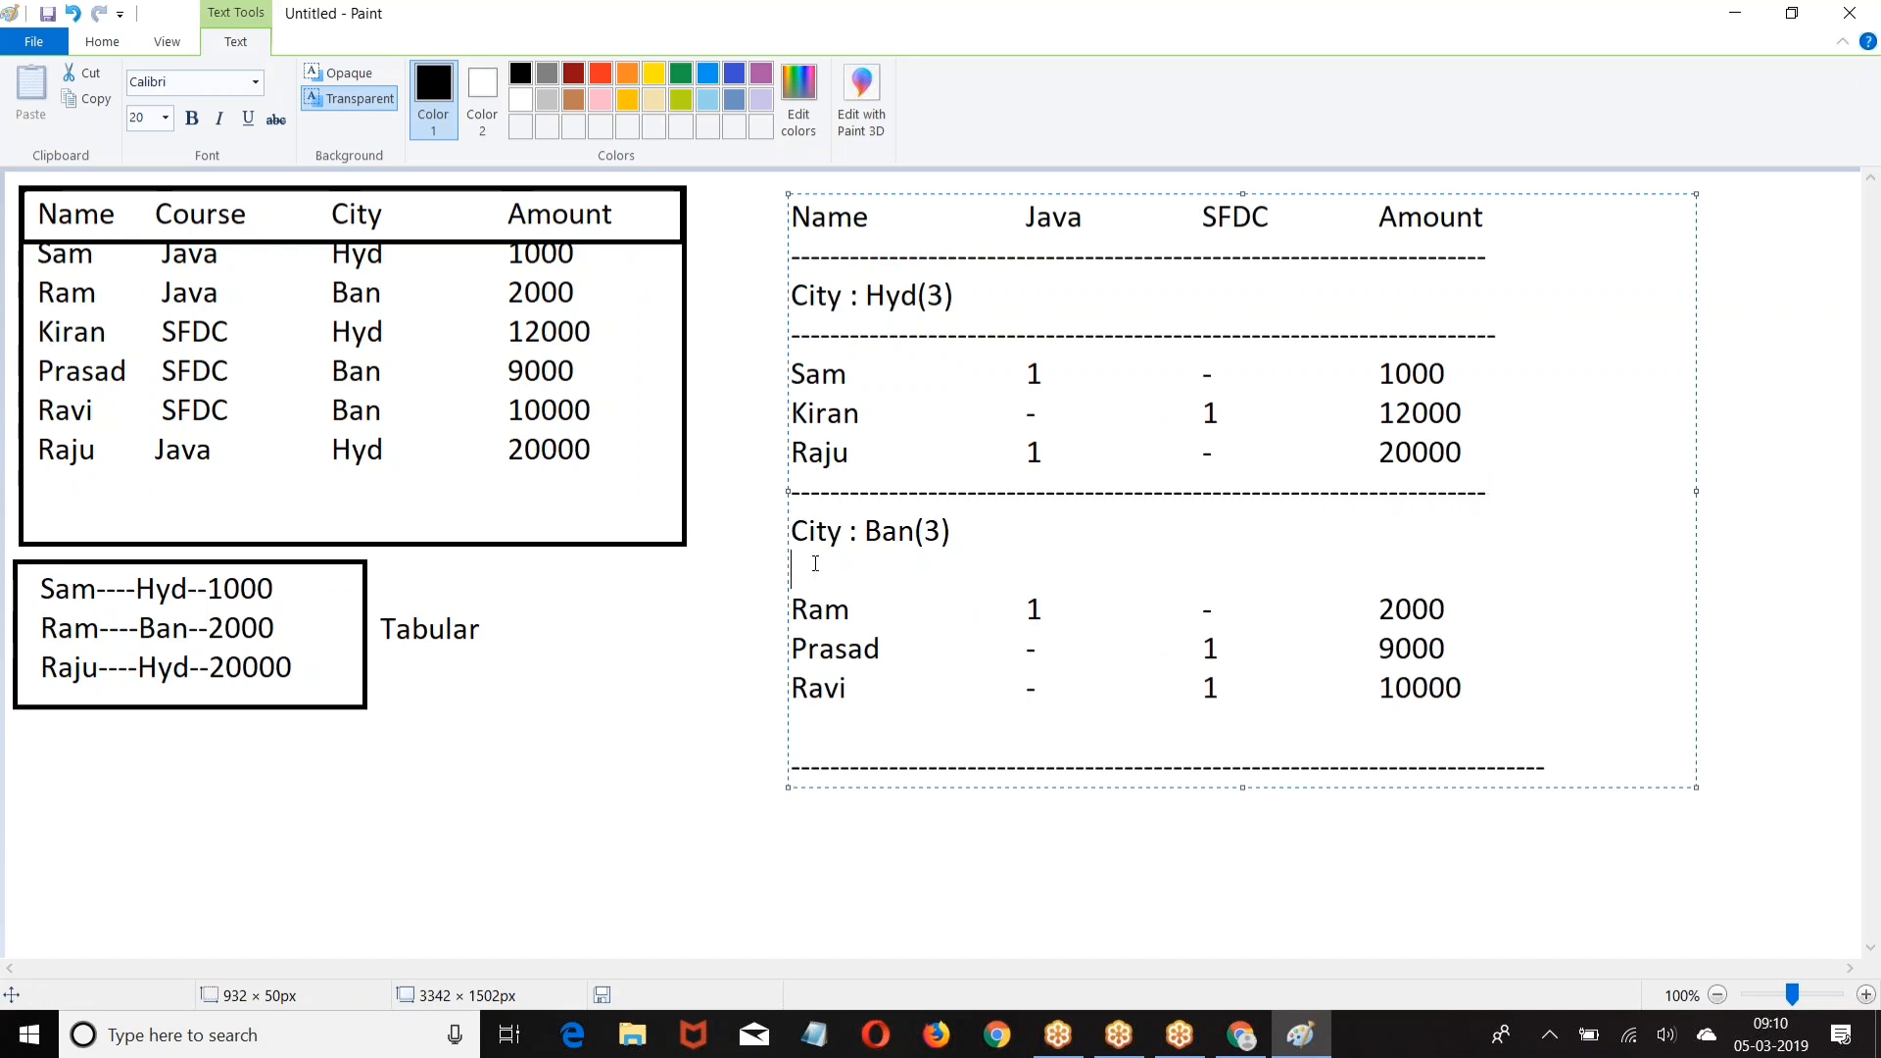
Step: Add a full-width dashed line under the "City : Ban(3)" heading and another below the closing line, leaving an empty row between them
text(------------------------------------------------)
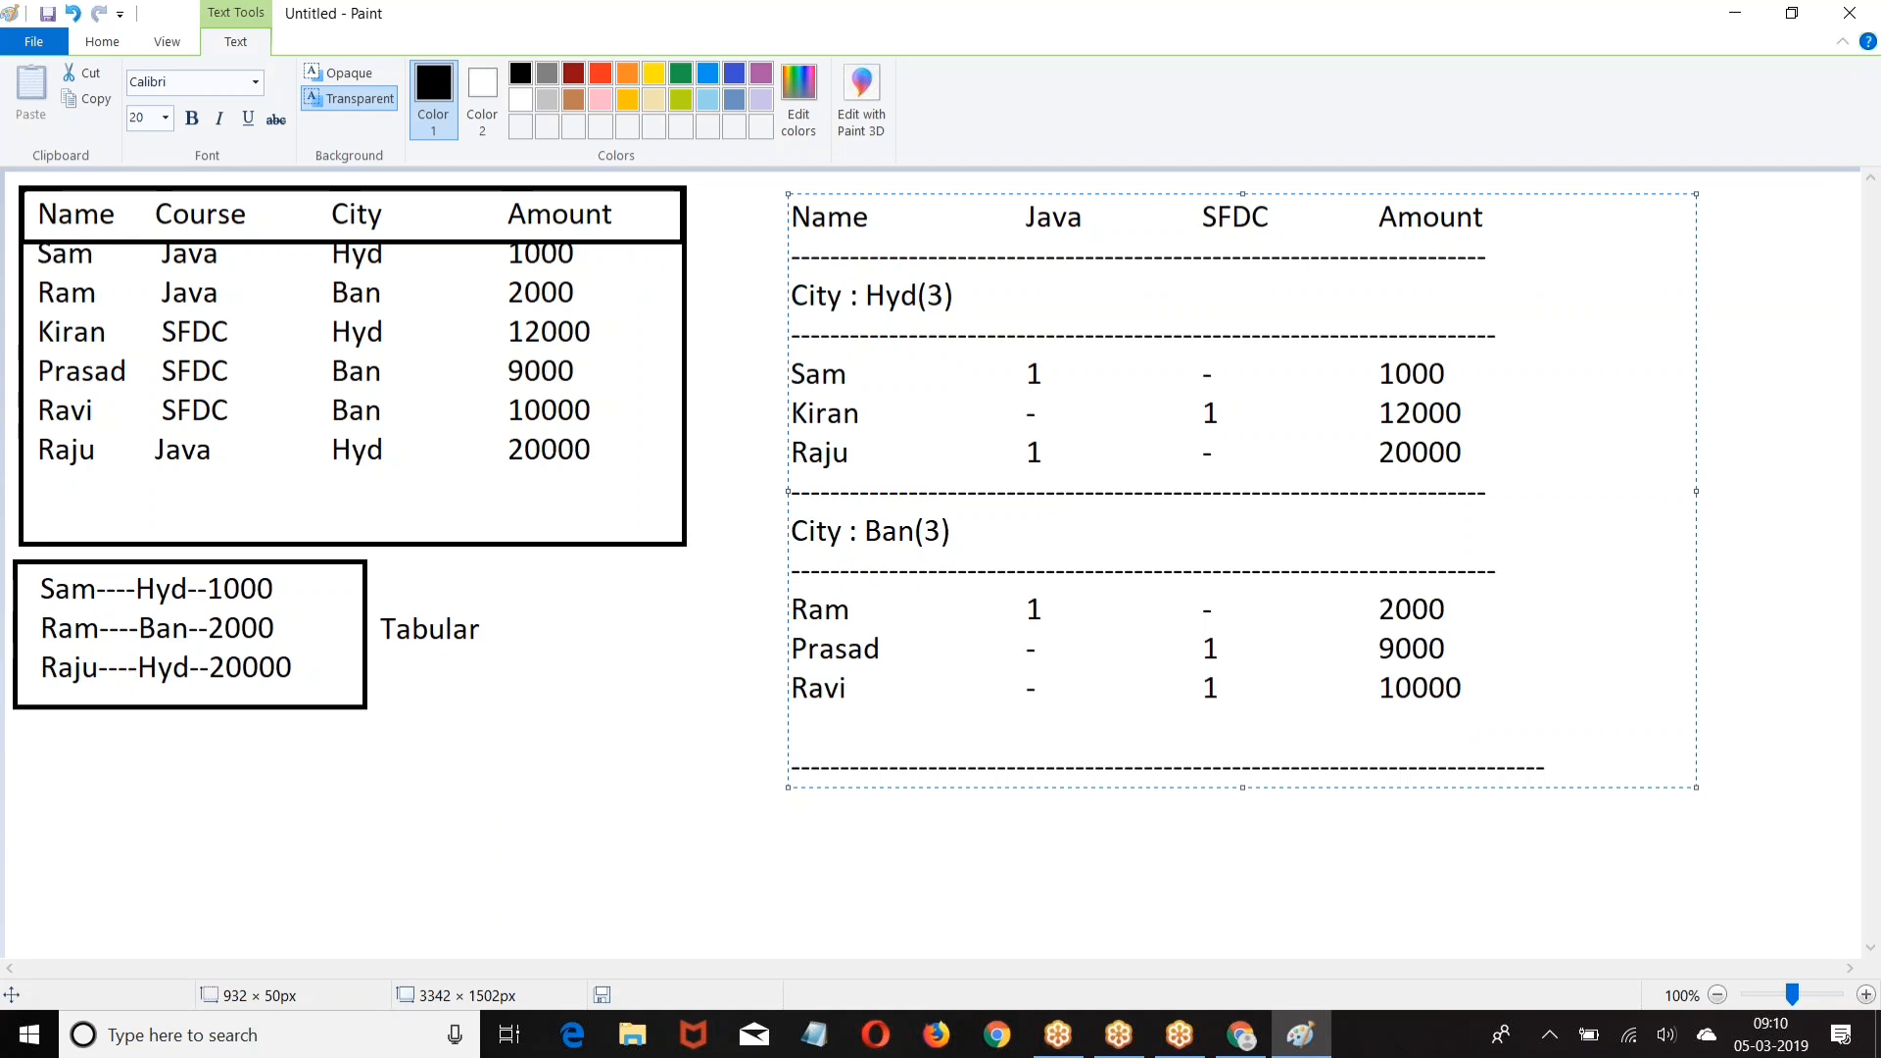
click(1546, 768)
key(BackSpace)
key(BackSpace)
key(BackSpace)
key(Return)
text(------)
key(BackSpace)
key(BackSpace)
key(BackSpace)
key(BackSpace)
key(BackSpace)
key(BackSpace)
key(Return)
text(--------------------------------------------------------------------------)
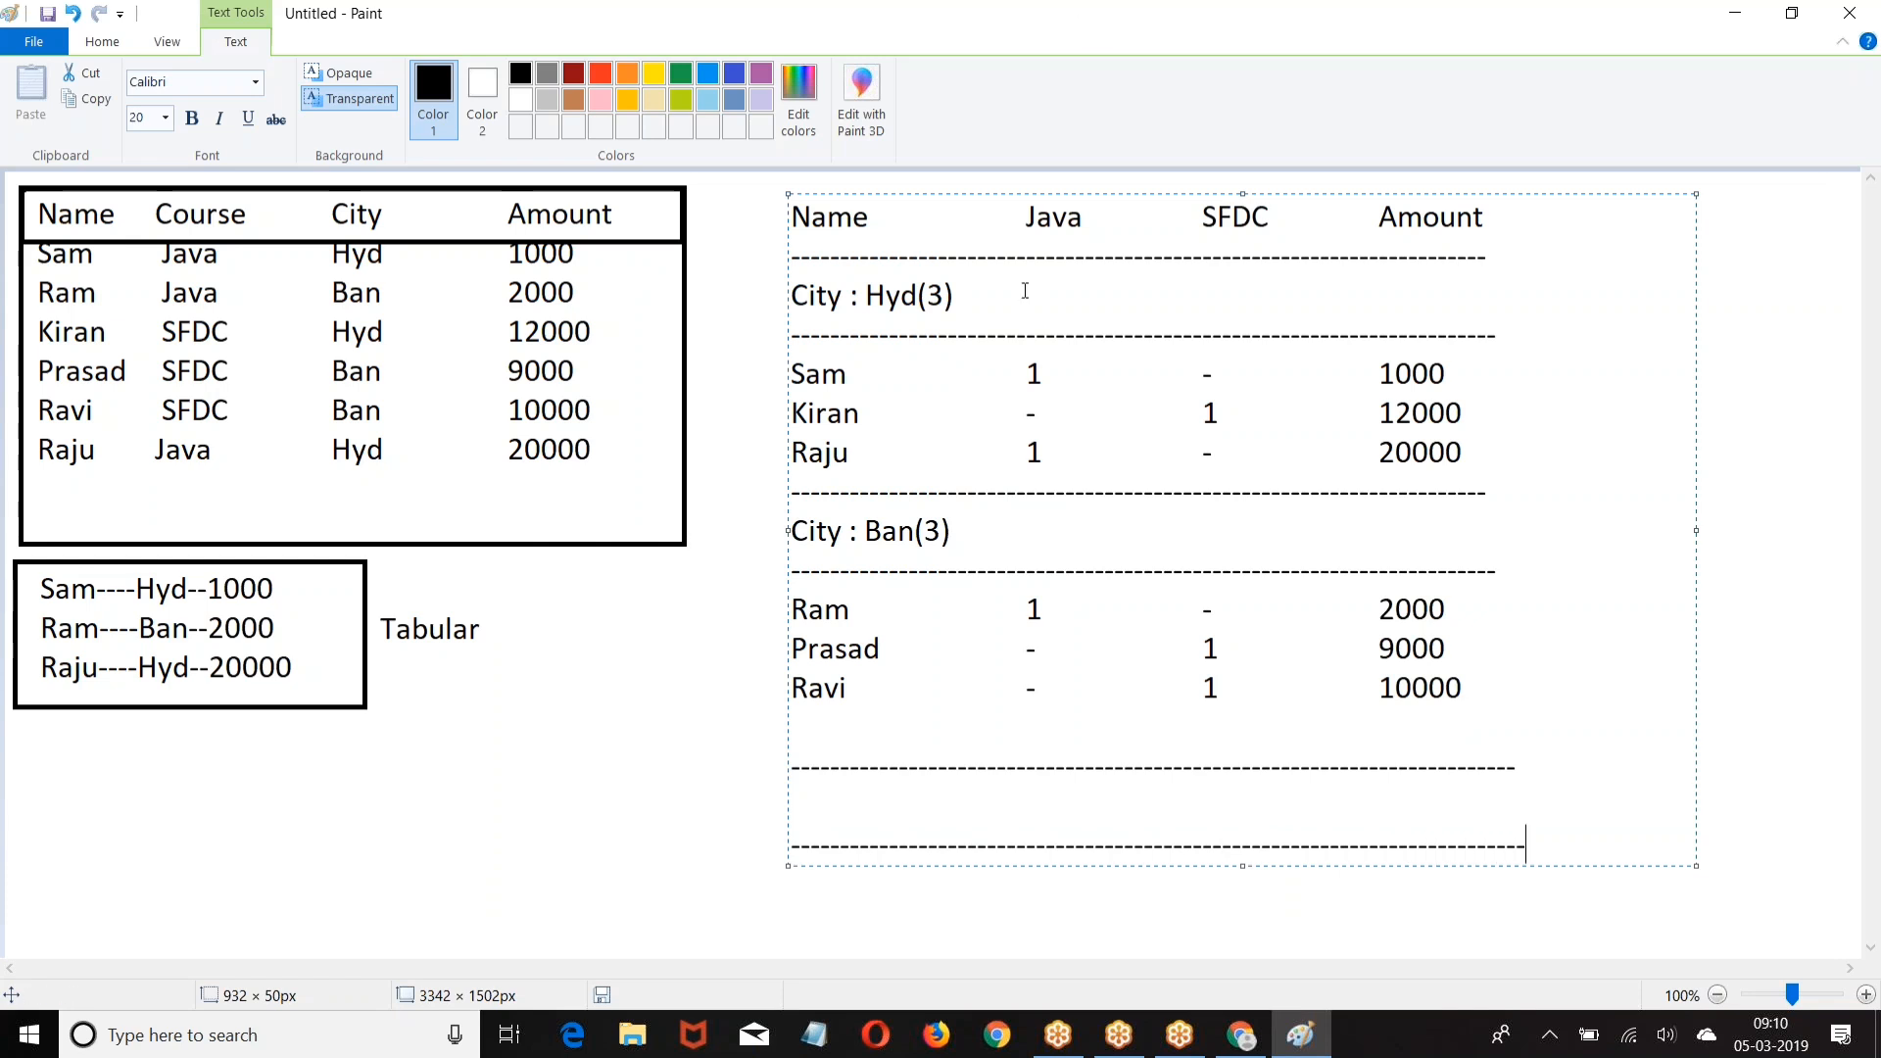
Step: Fill in the "City : Hyd(3)" row with 2 under Java, 1 under SFDC and 33000 under Amount
click(979, 286)
text(2)
key(Tab)
key(Tab)
key(Tab)
text(1)
key(Tab)
key(Tab)
text(33000)
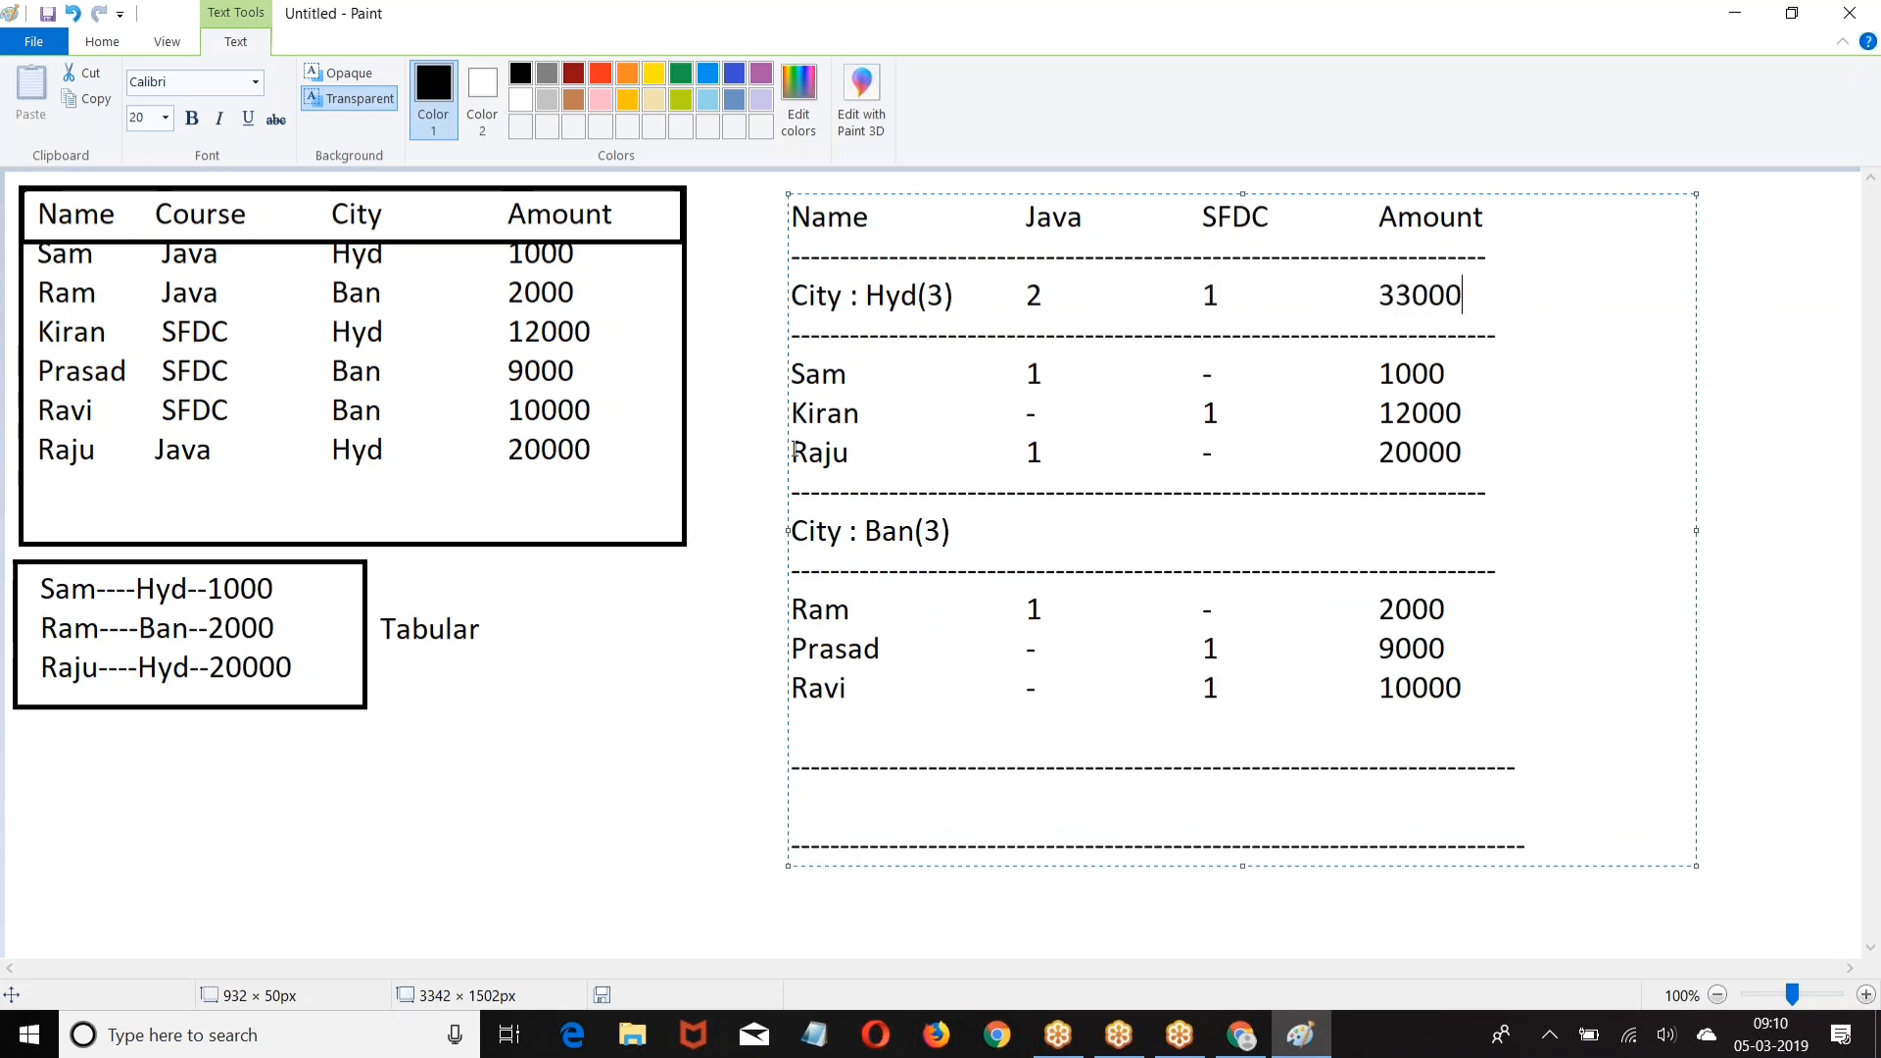
Step: Fill in the "City : Ban(3)" row with 1 under Java, 2 under SFDC and 21000 under Amount
click(955, 530)
key(Tab)
text(1)
key(Tab)
key(Tab)
text(2)
key(Tab)
key(Tab)
text(11)
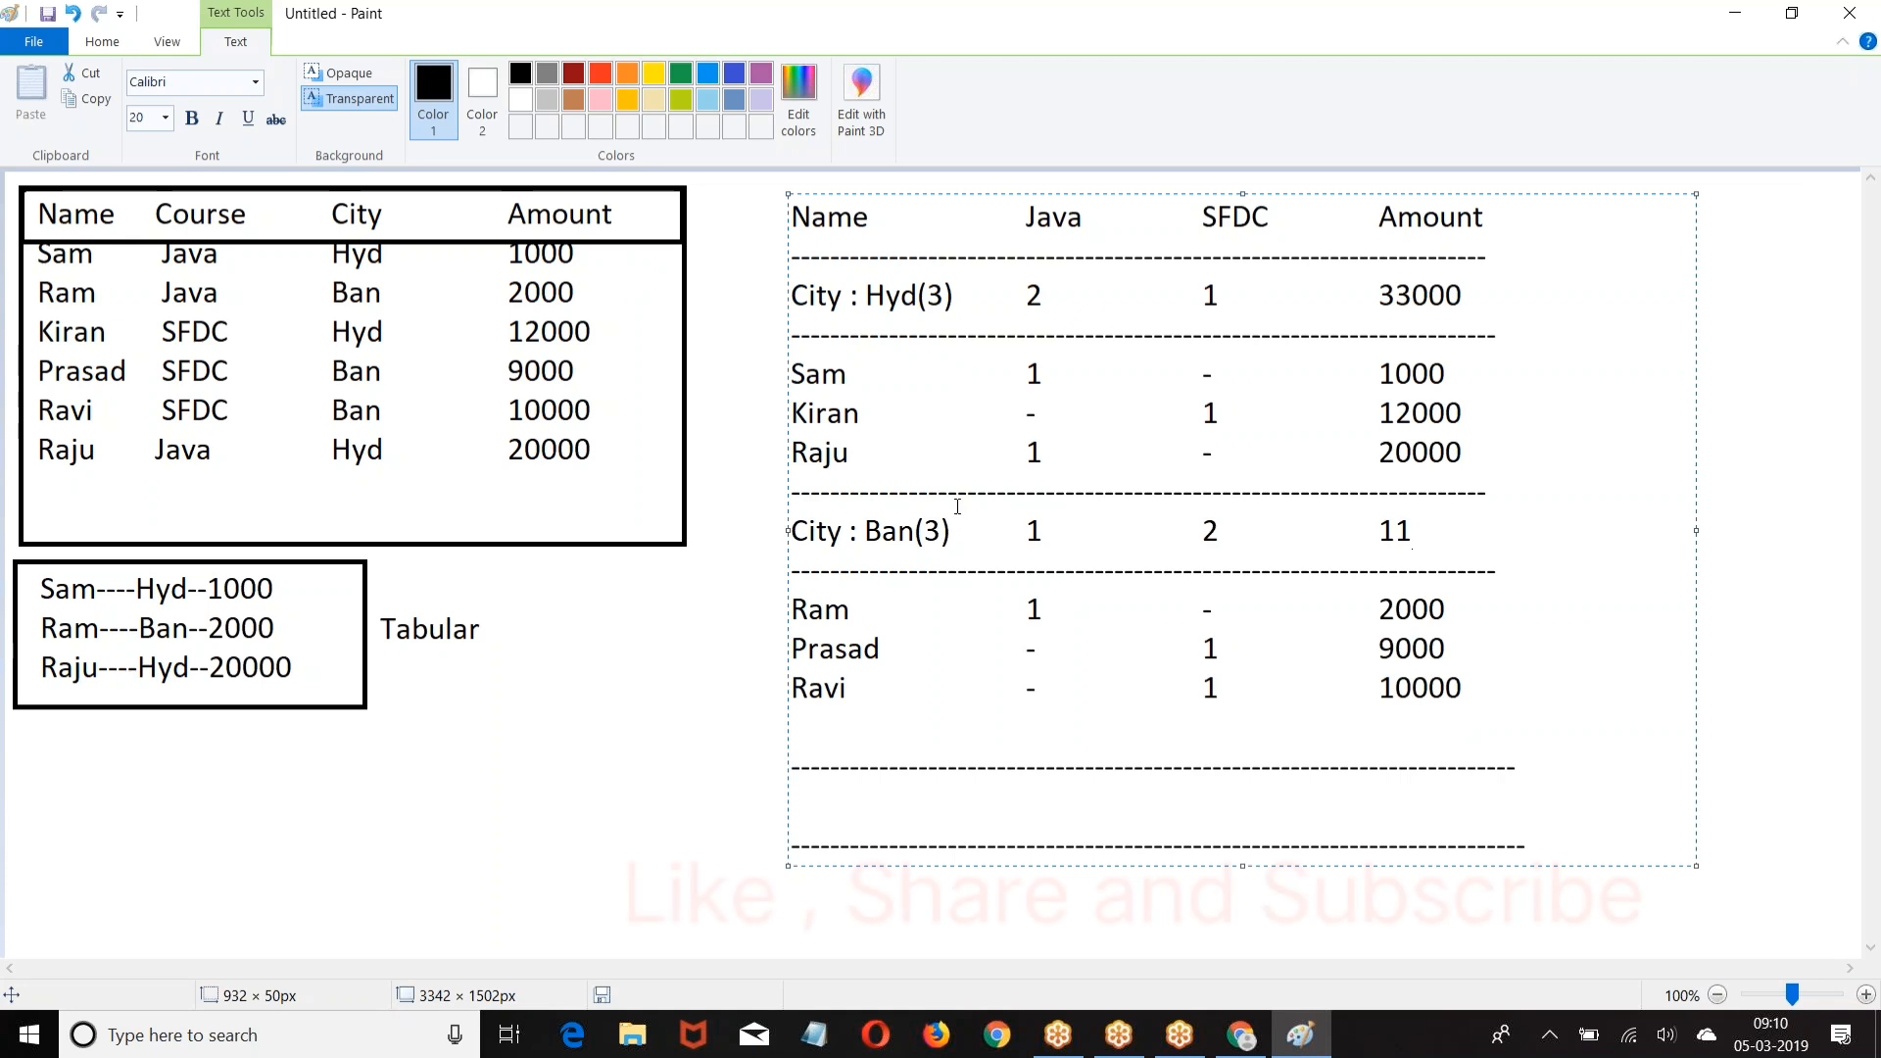
key(BackSpace)
key(BackSpace)
text(21000)
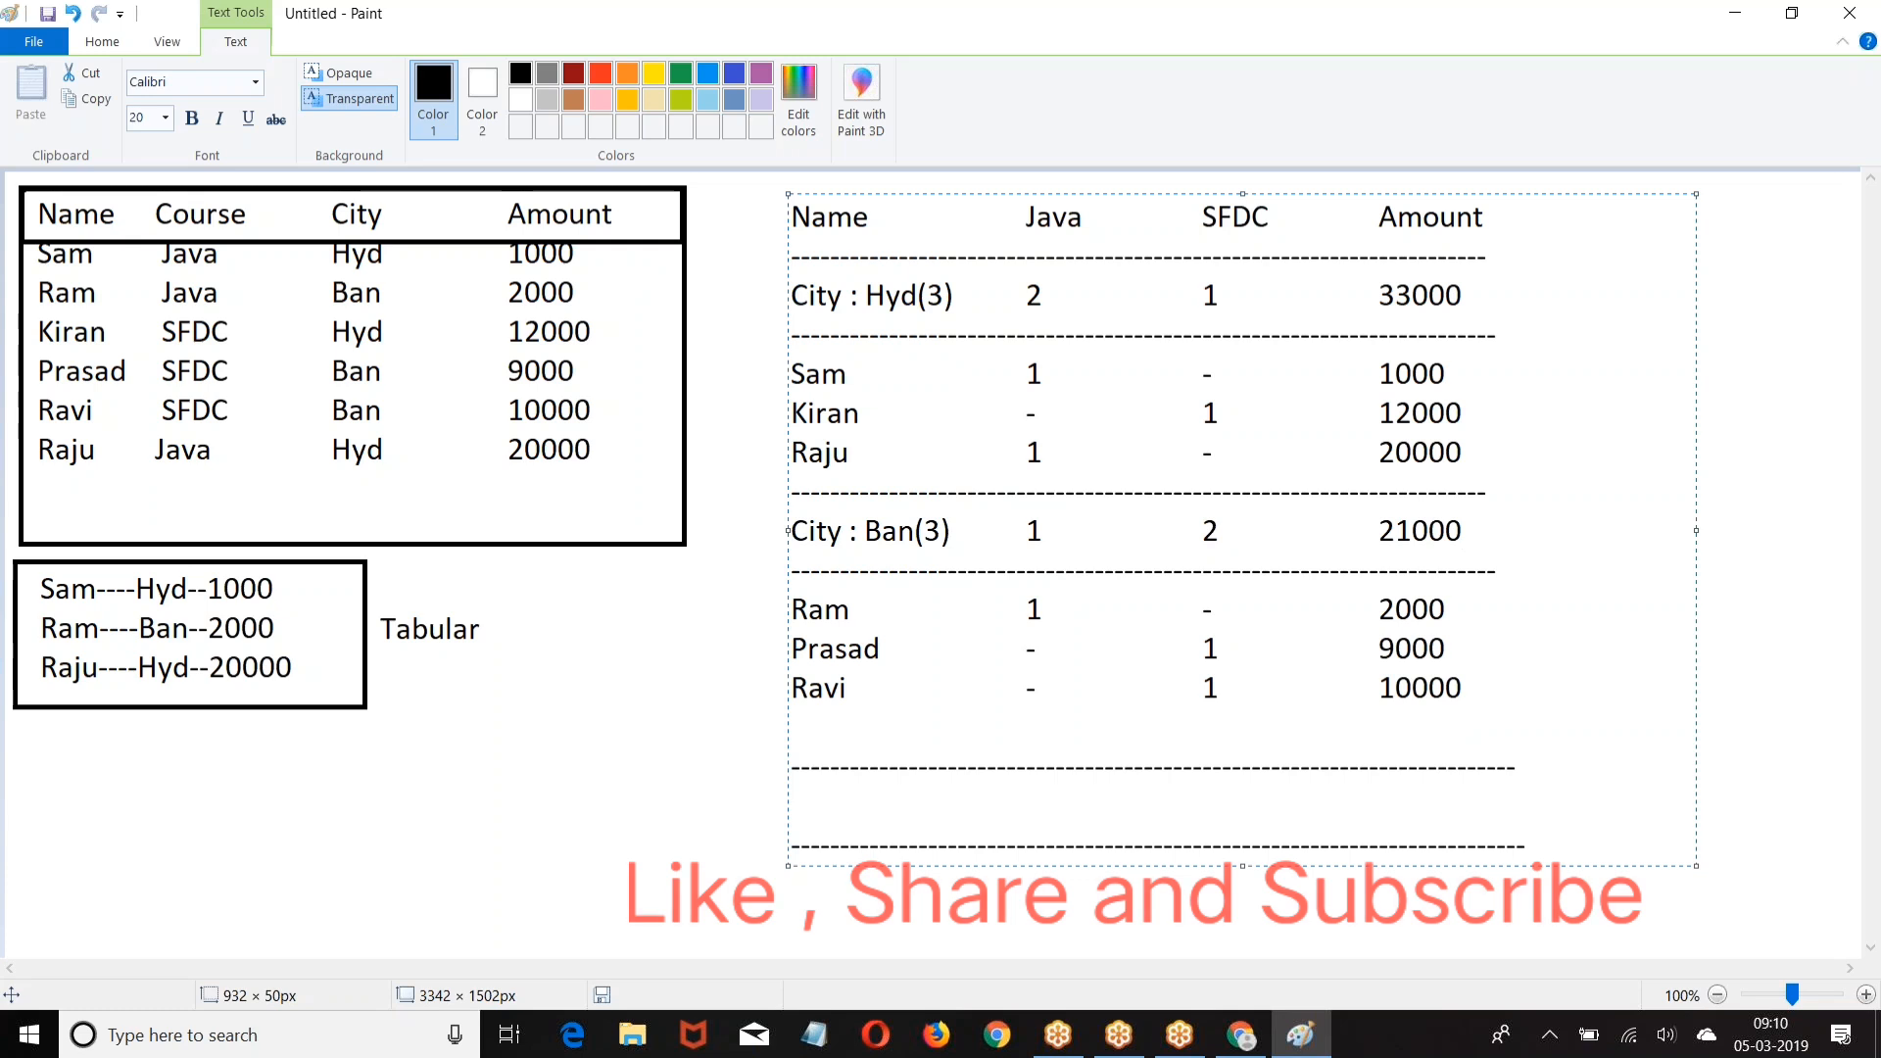
Step: Enter the grand totals between the two closing dashed lines: 3 for Java, 3 for SFDC and 54000 for Amount
text(                            3                         )
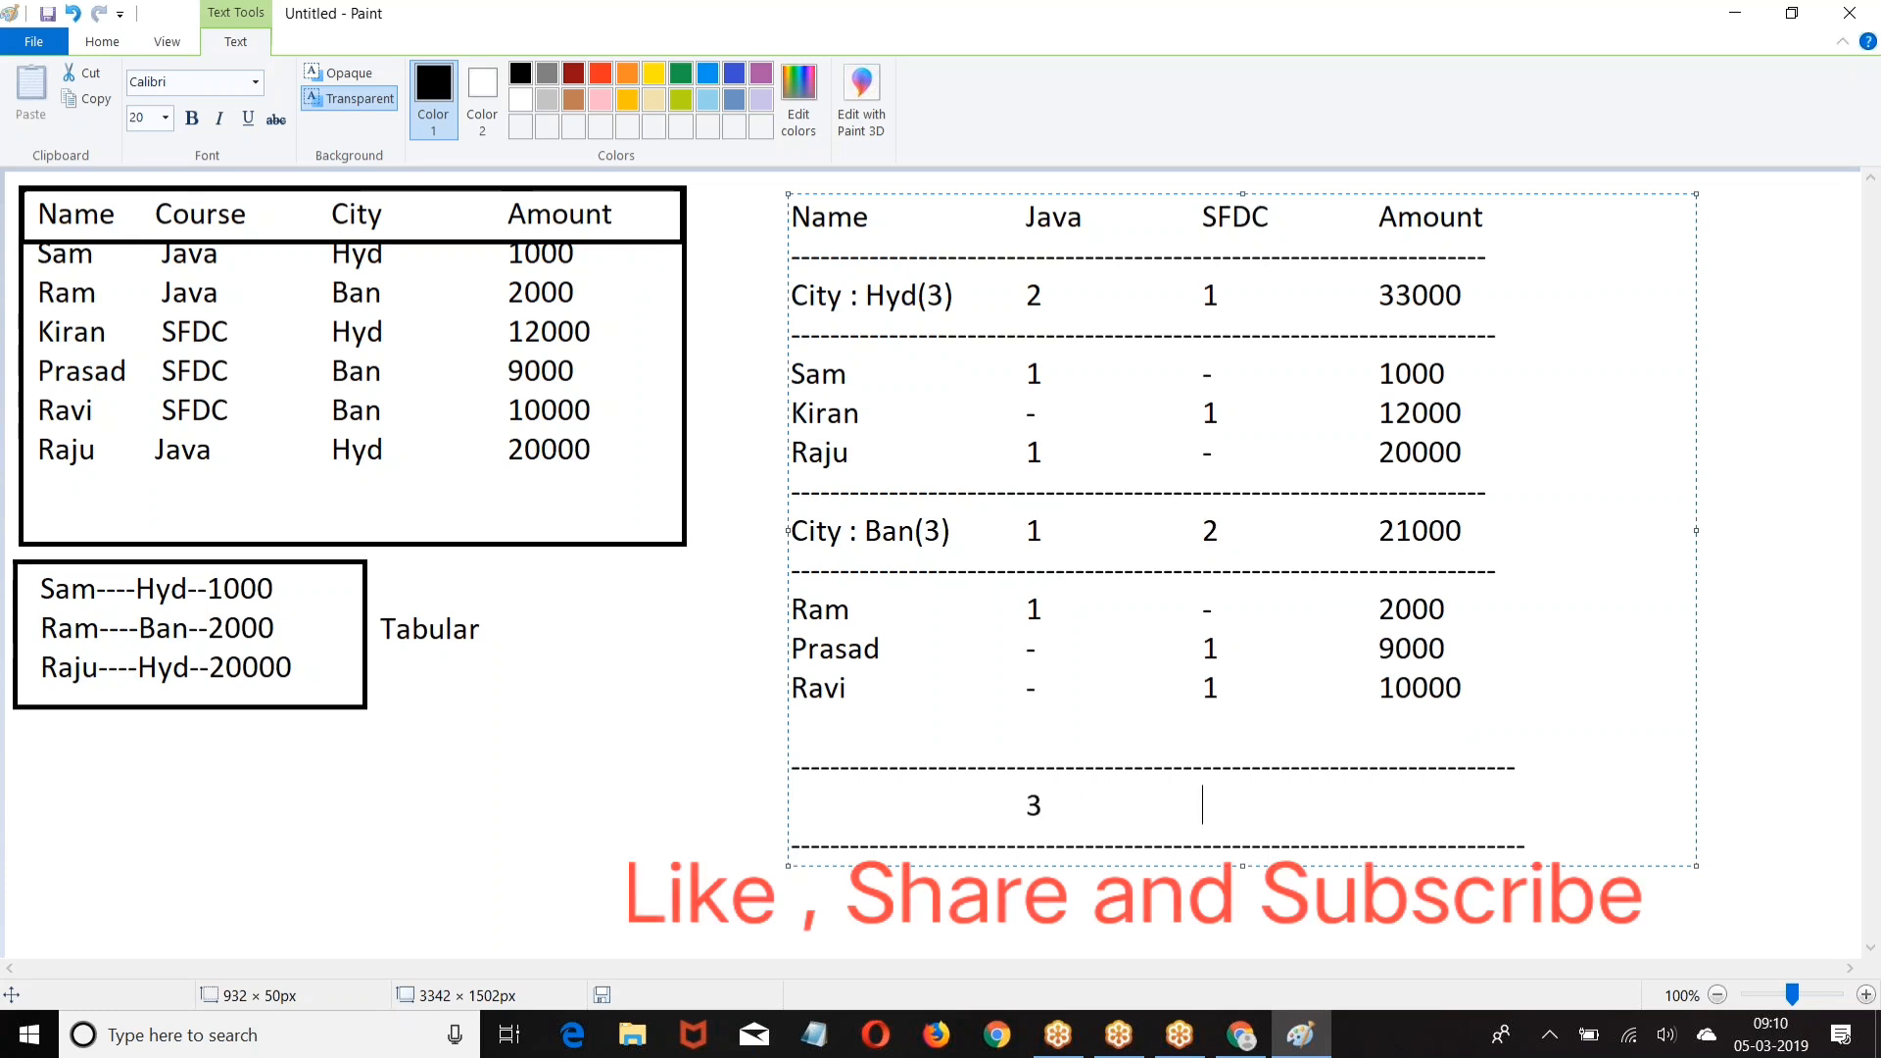
text(3                         54)
key(BackSpace)
text(4000)
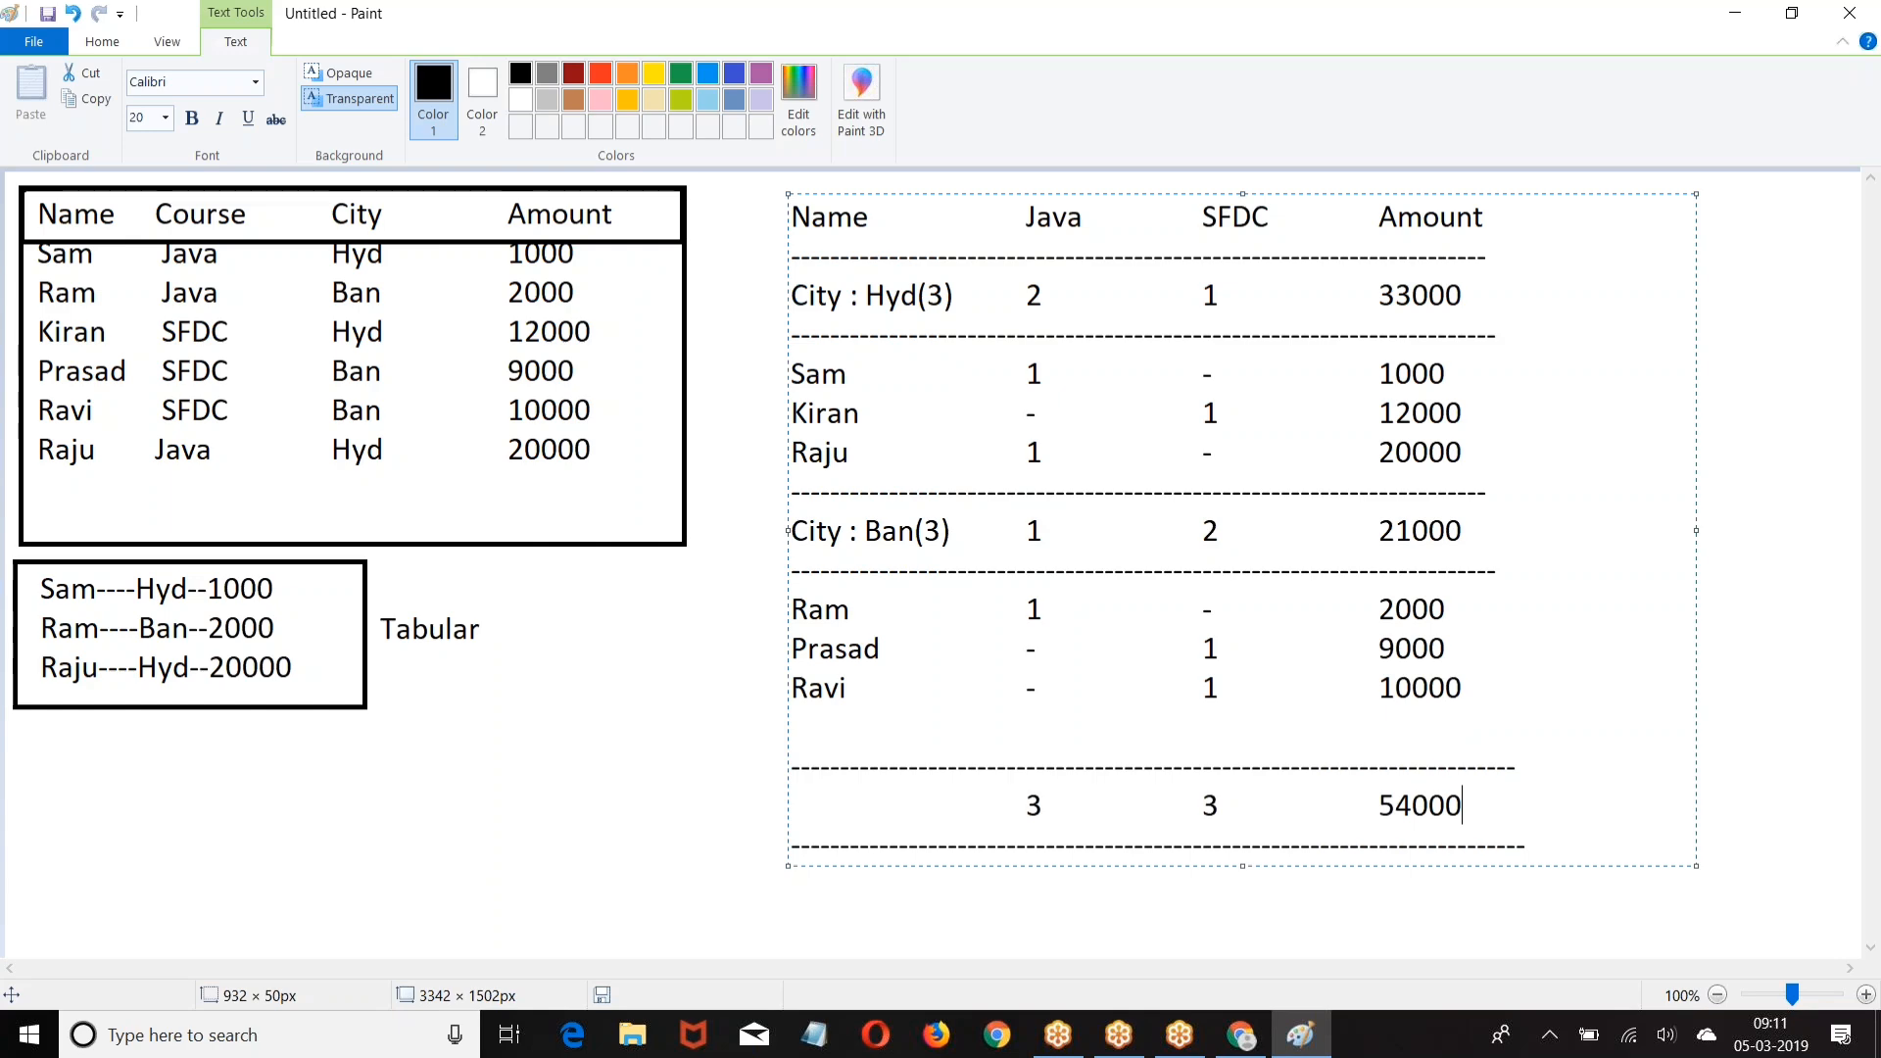
Step: Select the whole matrix report beside the course table and delete it
click(33, 41)
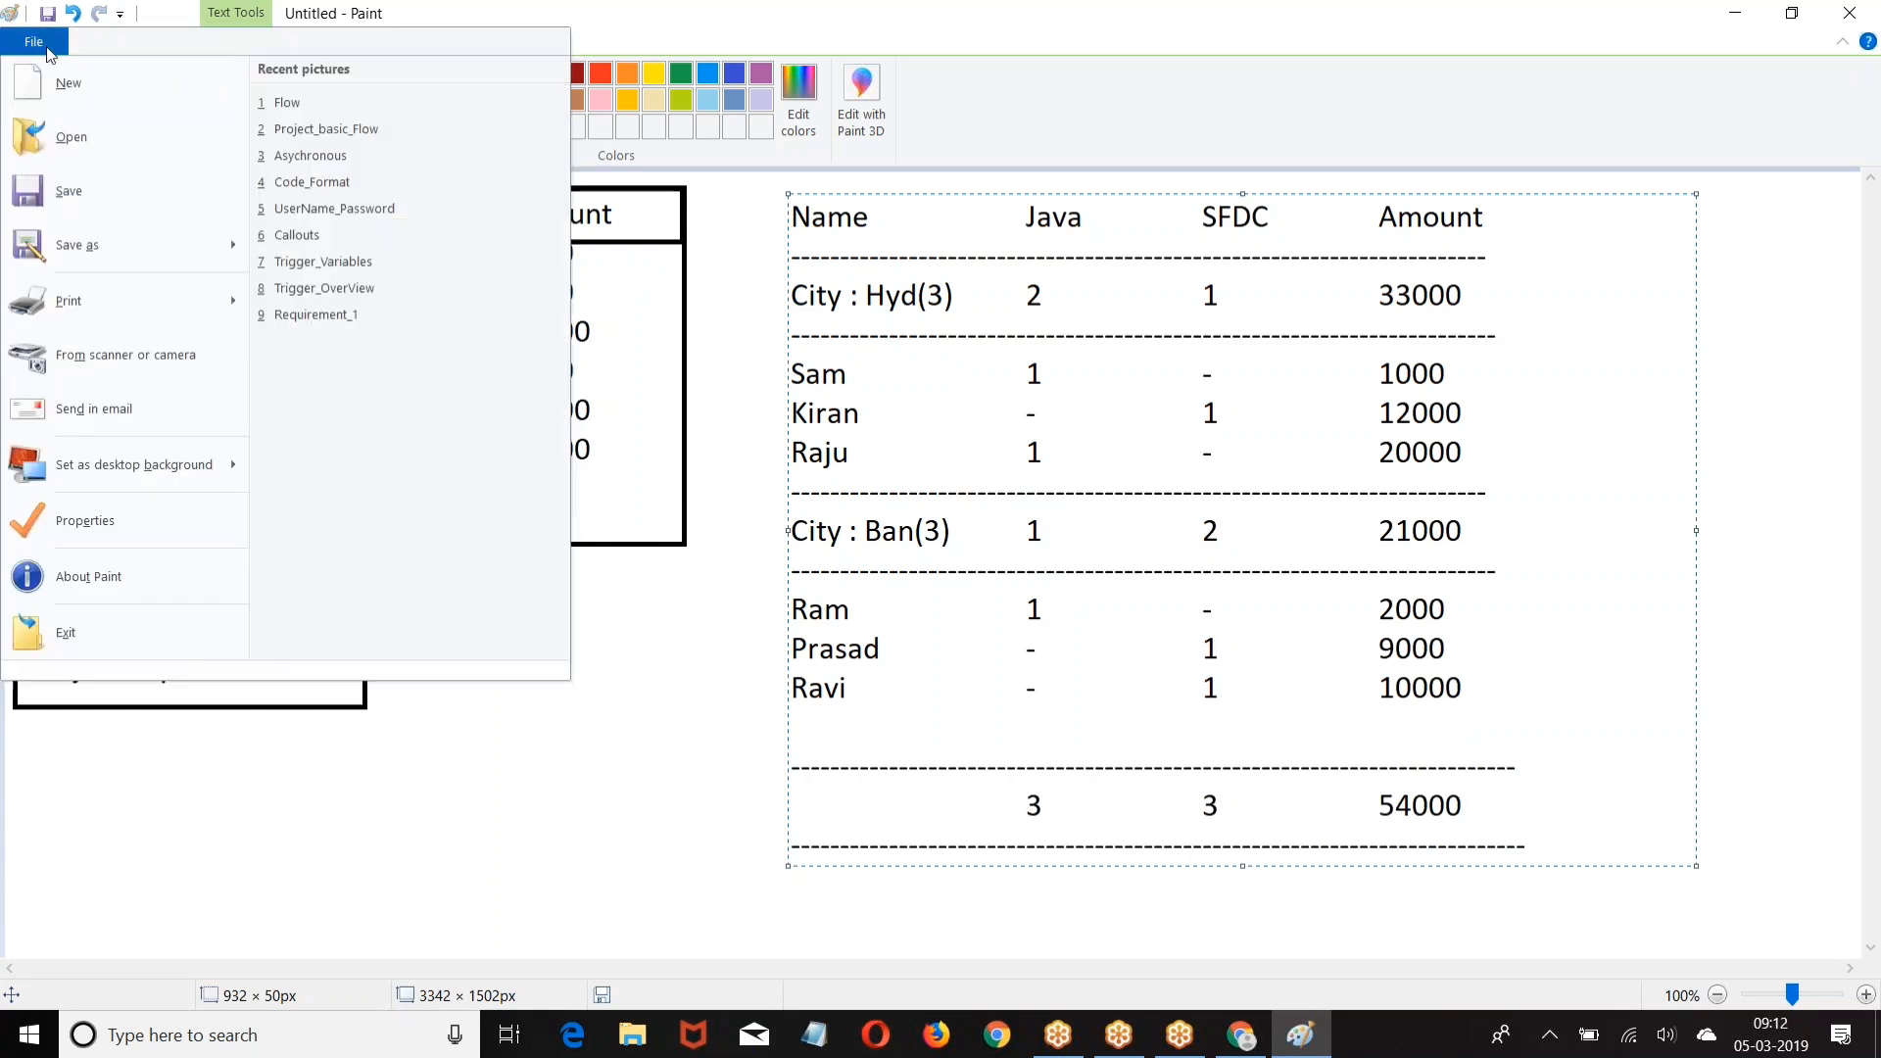
click(34, 42)
click(102, 41)
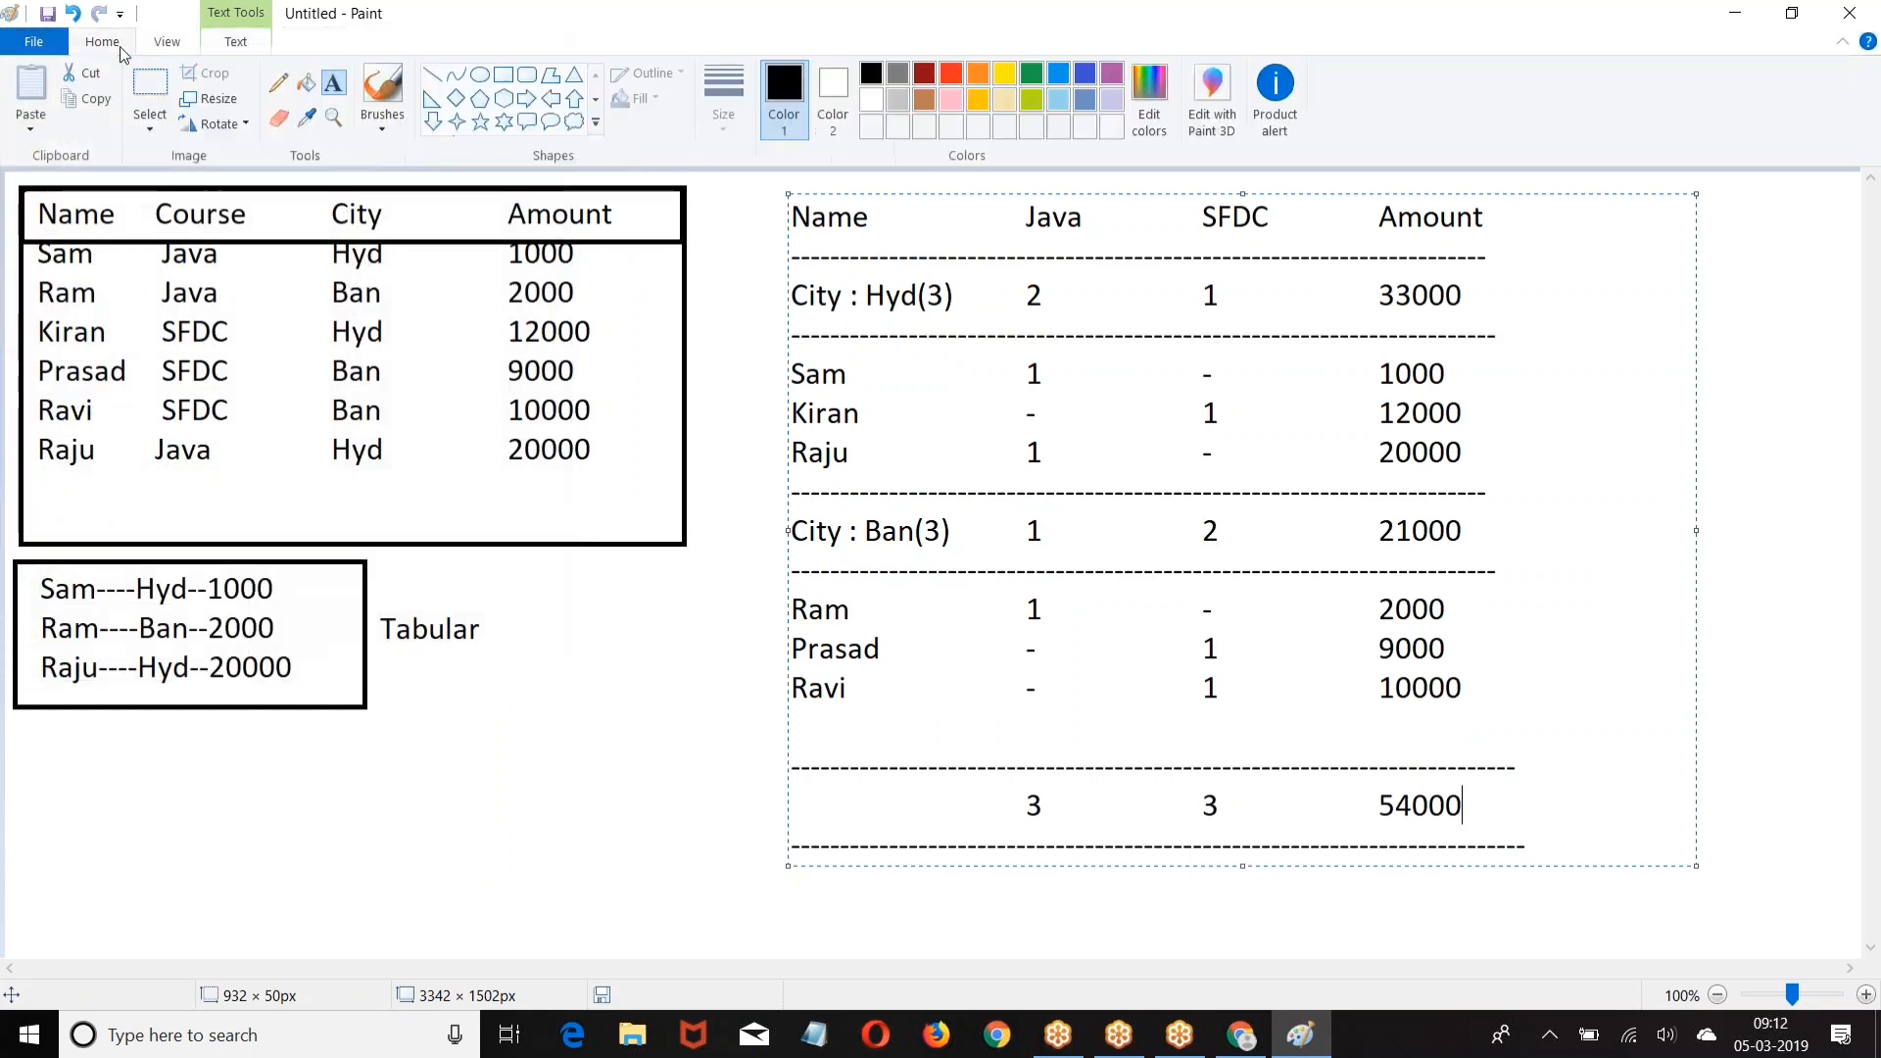
click(150, 86)
drag(763, 172, 1592, 874)
key(Delete)
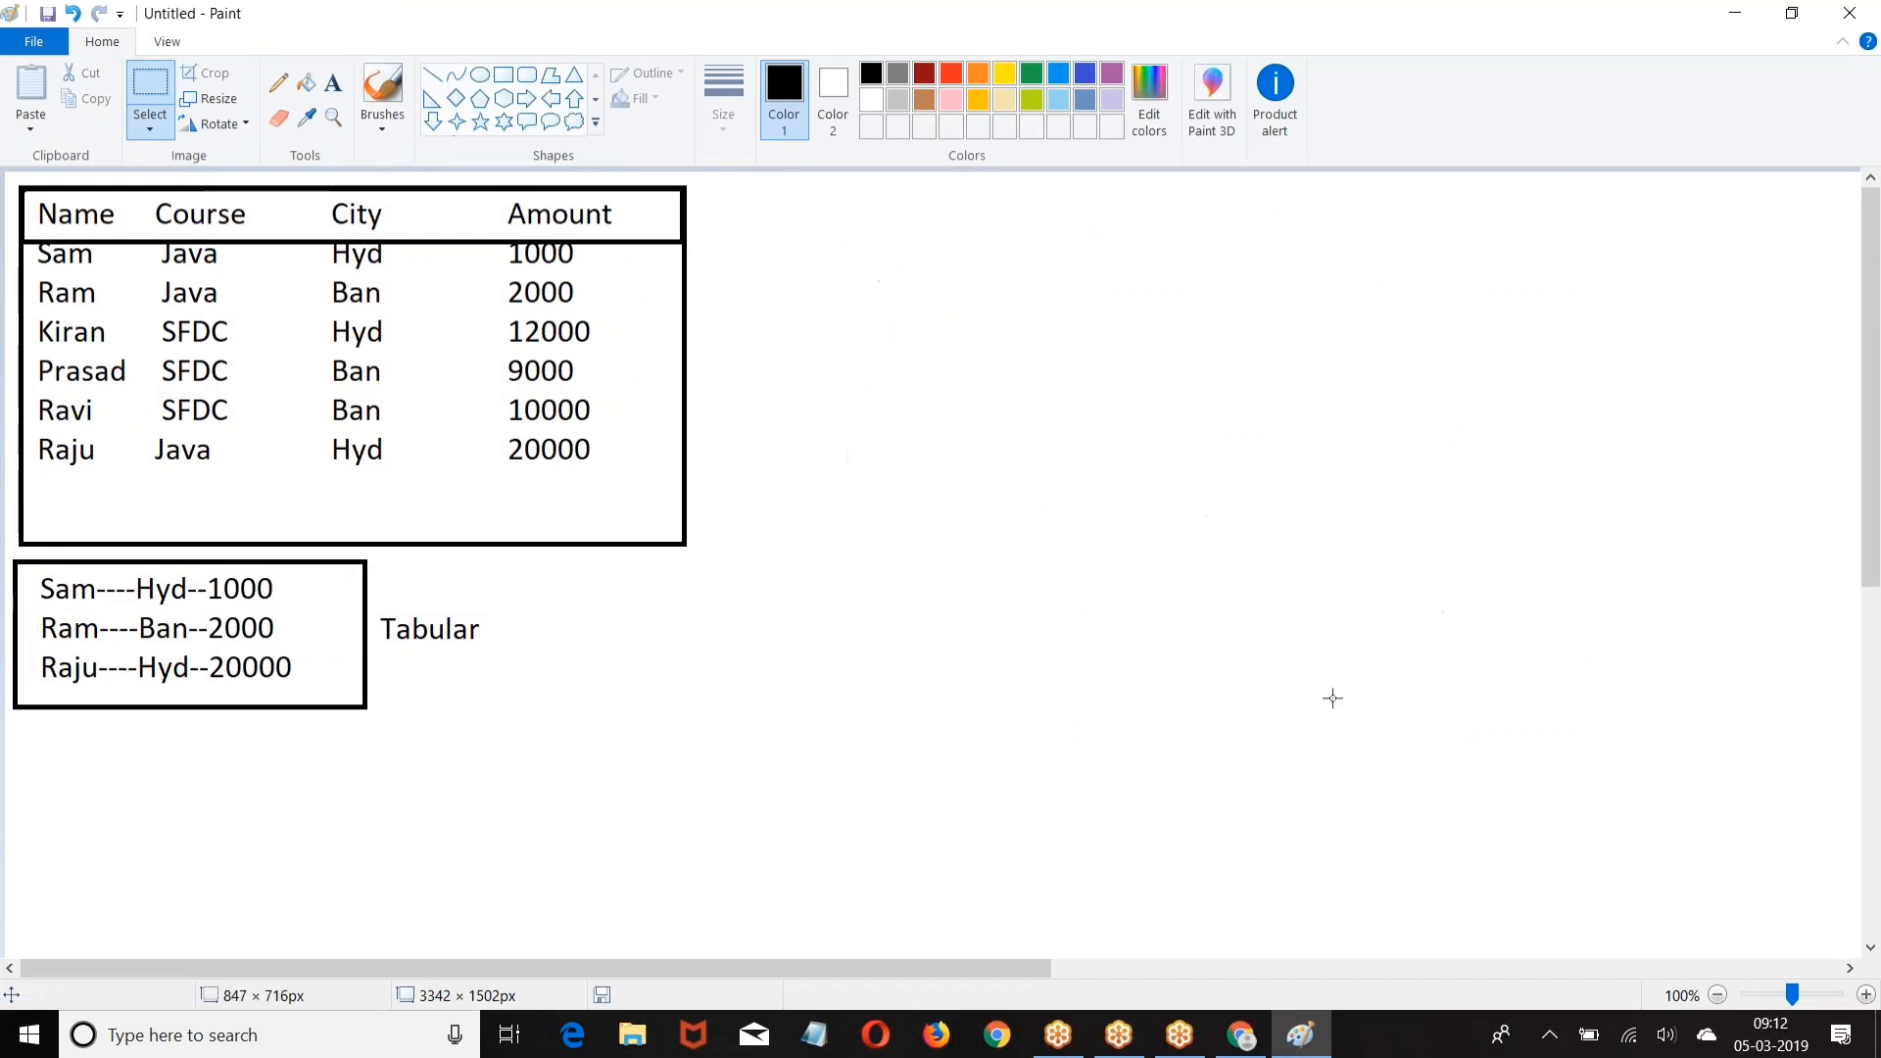
Step: Draw two separate black rectangles beside the course table, each with a header strip, the first strip about 321 × 56 px
click(503, 74)
mouse_move(729, 211)
mouse_down()
mouse_move(814, 226)
mouse_move(1041, 503)
mouse_up()
mouse_move(1195, 210)
mouse_down()
mouse_move(1242, 229)
mouse_move(1548, 508)
mouse_up()
click(1138, 585)
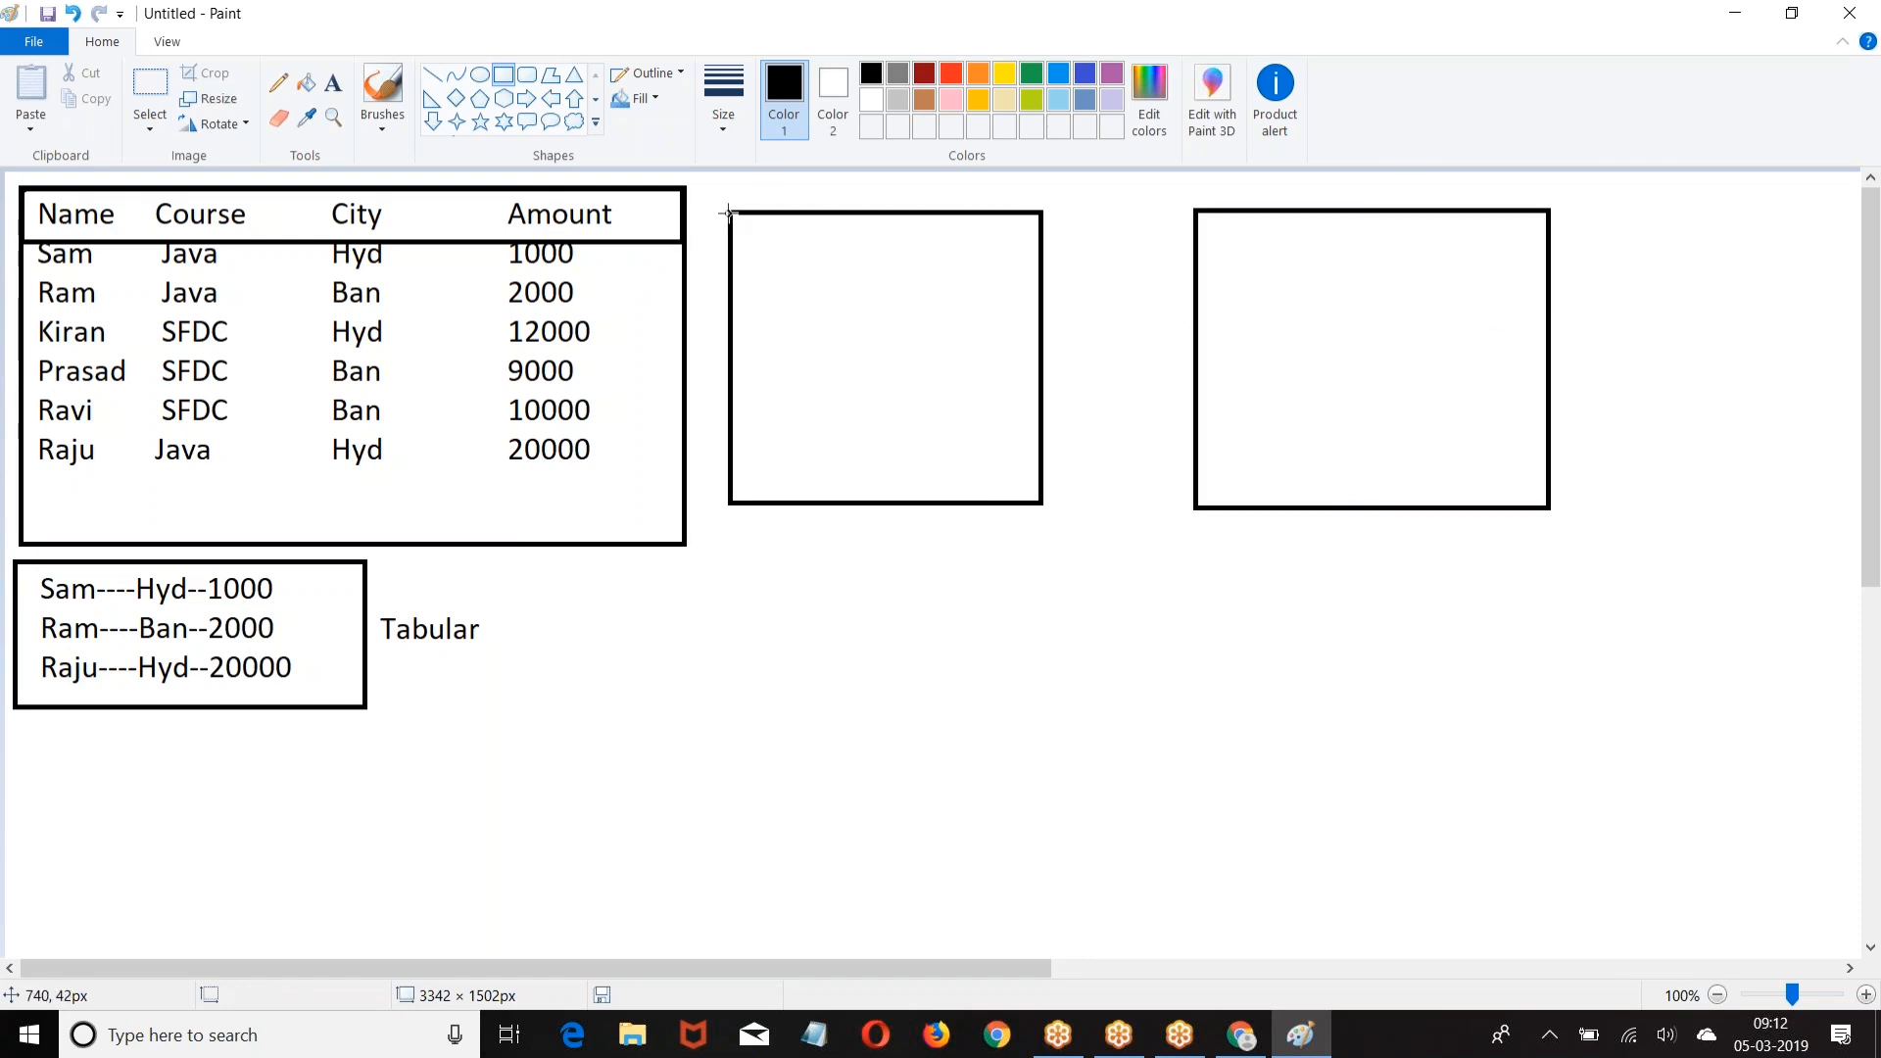
drag(730, 211, 1042, 267)
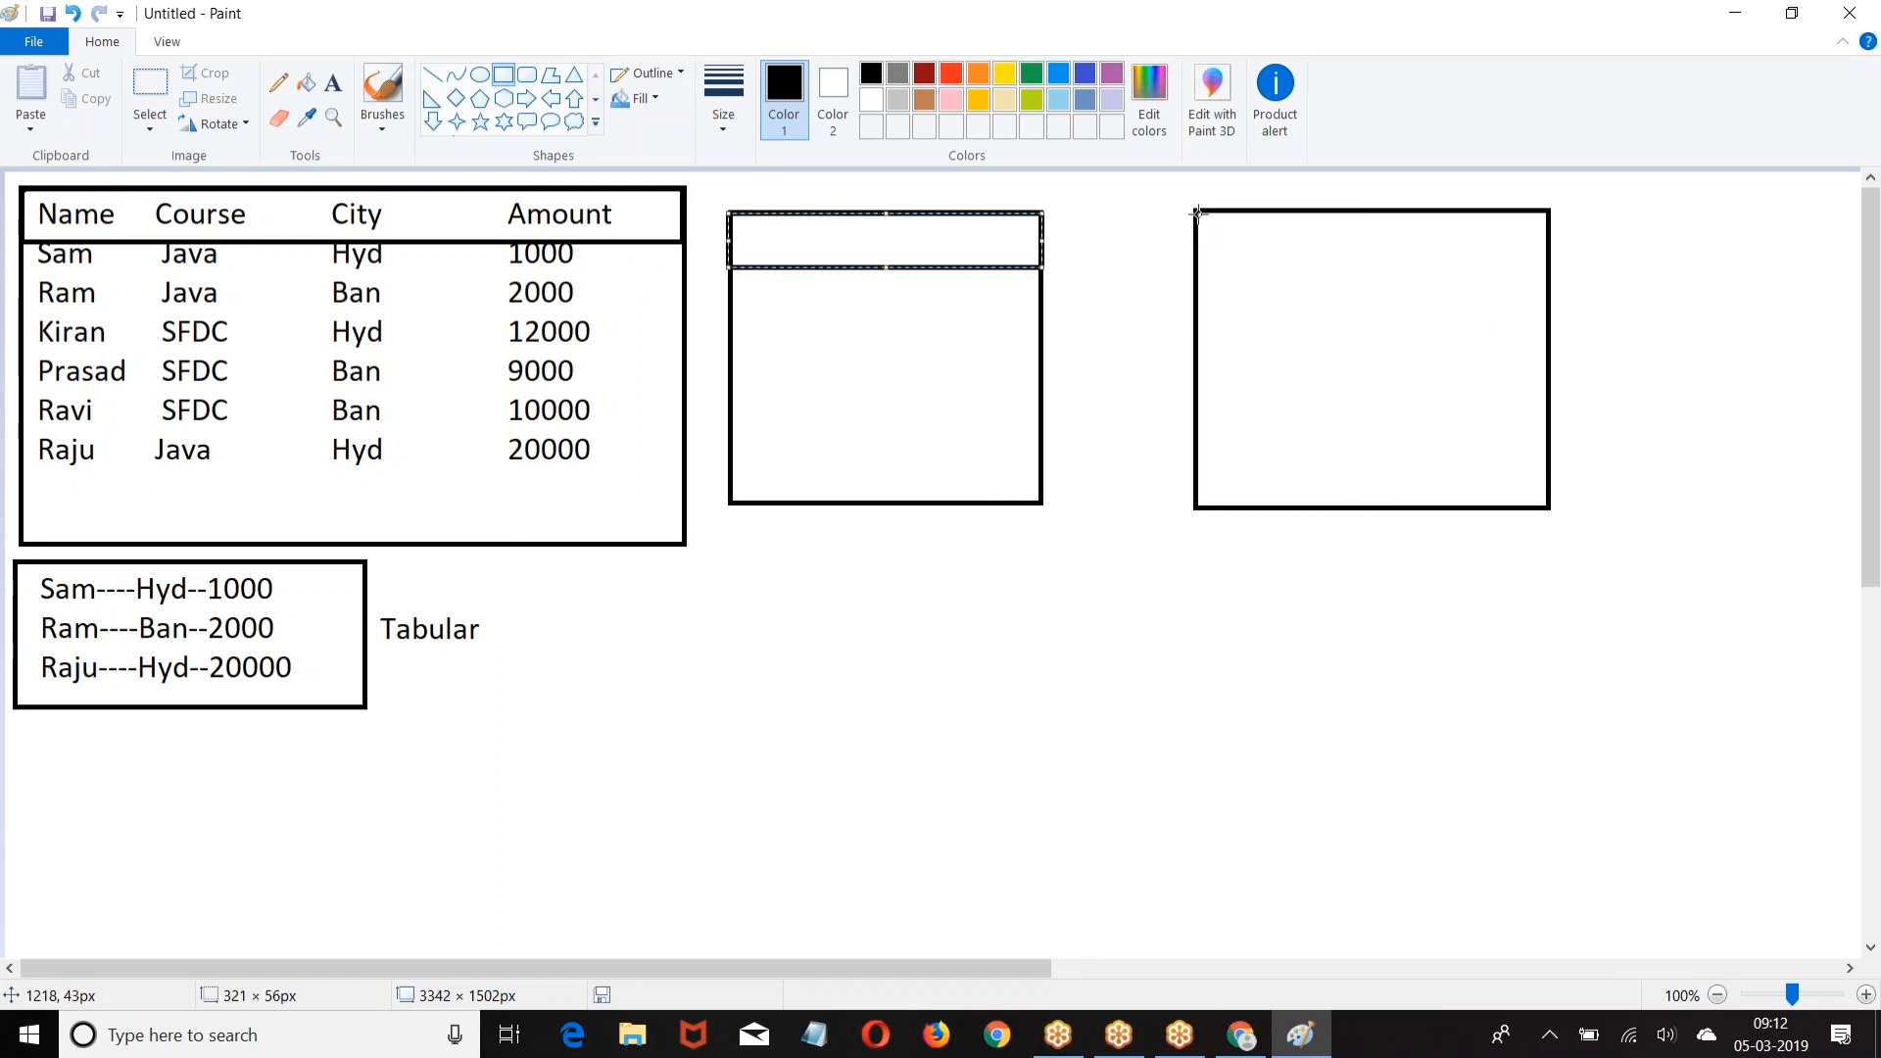
drag(1197, 212, 1549, 270)
click(1113, 483)
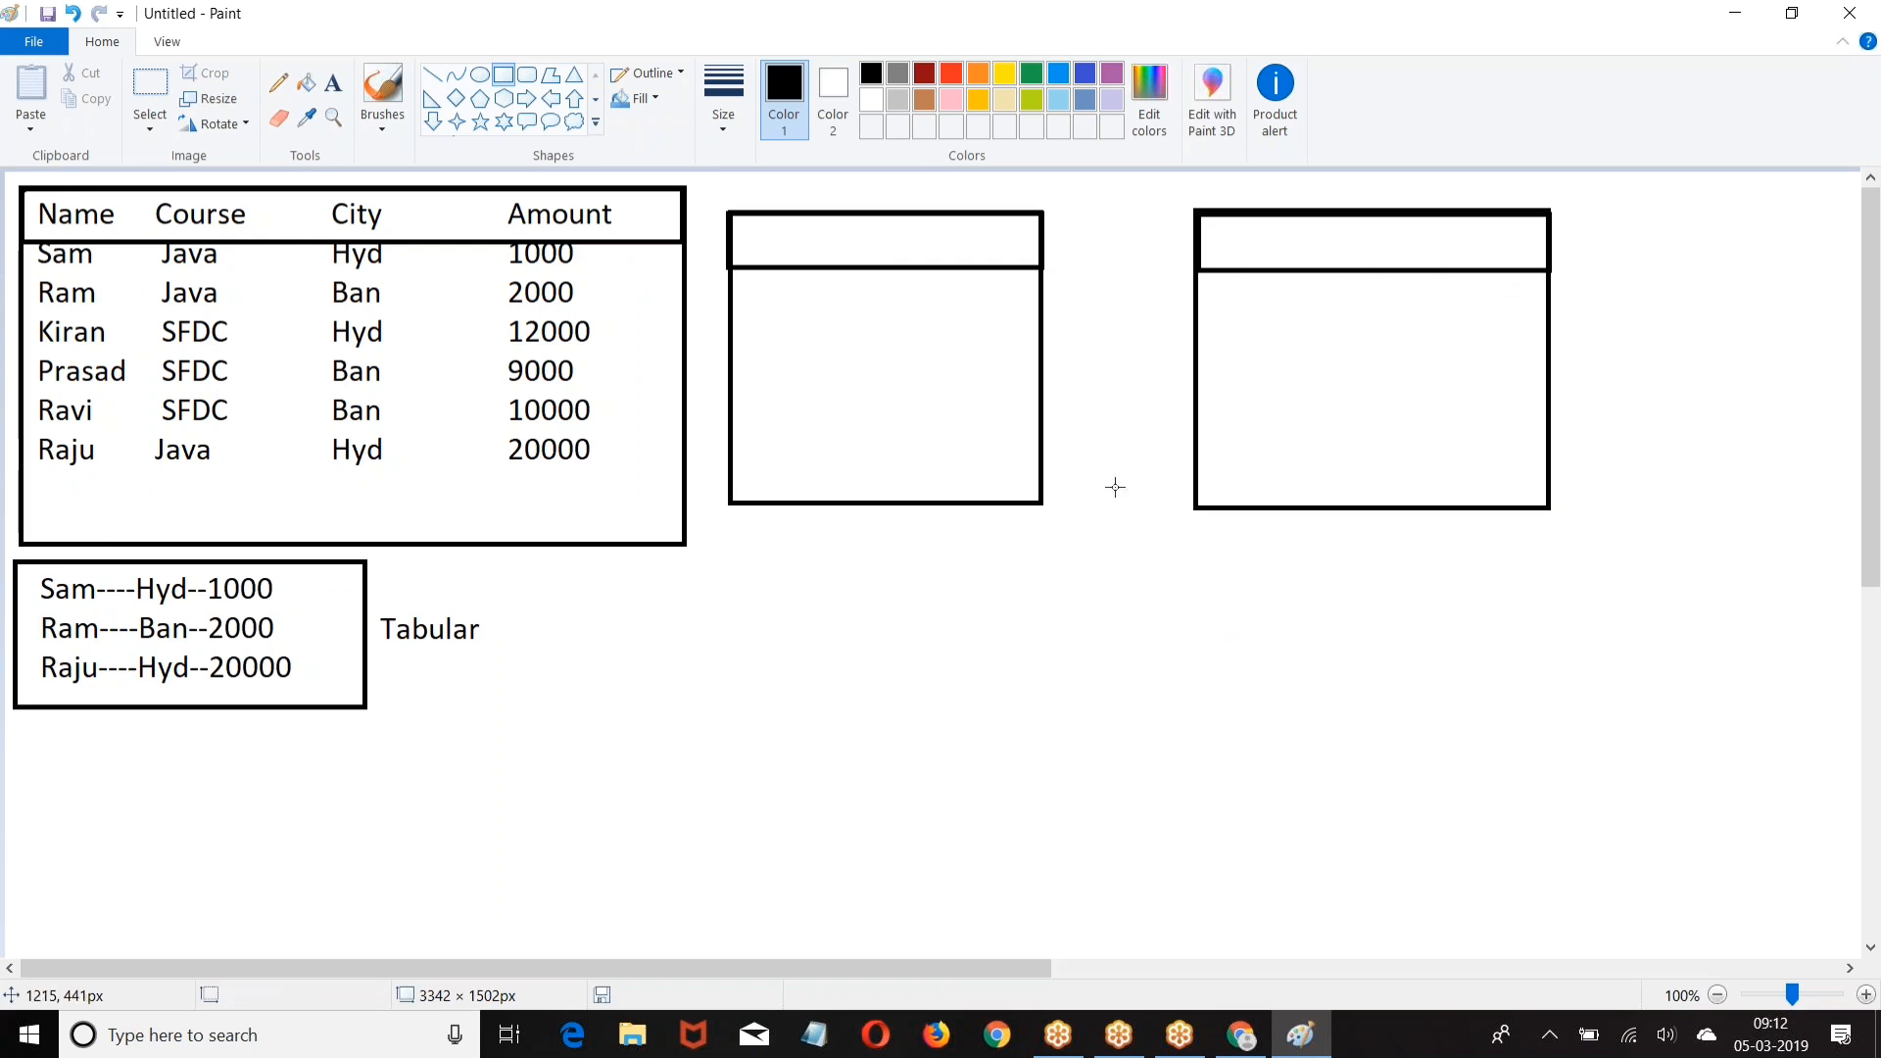
Step: Move the second rectangle and its header strip closer to the first one
click(150, 93)
drag(1189, 201, 1364, 392)
click(1503, 235)
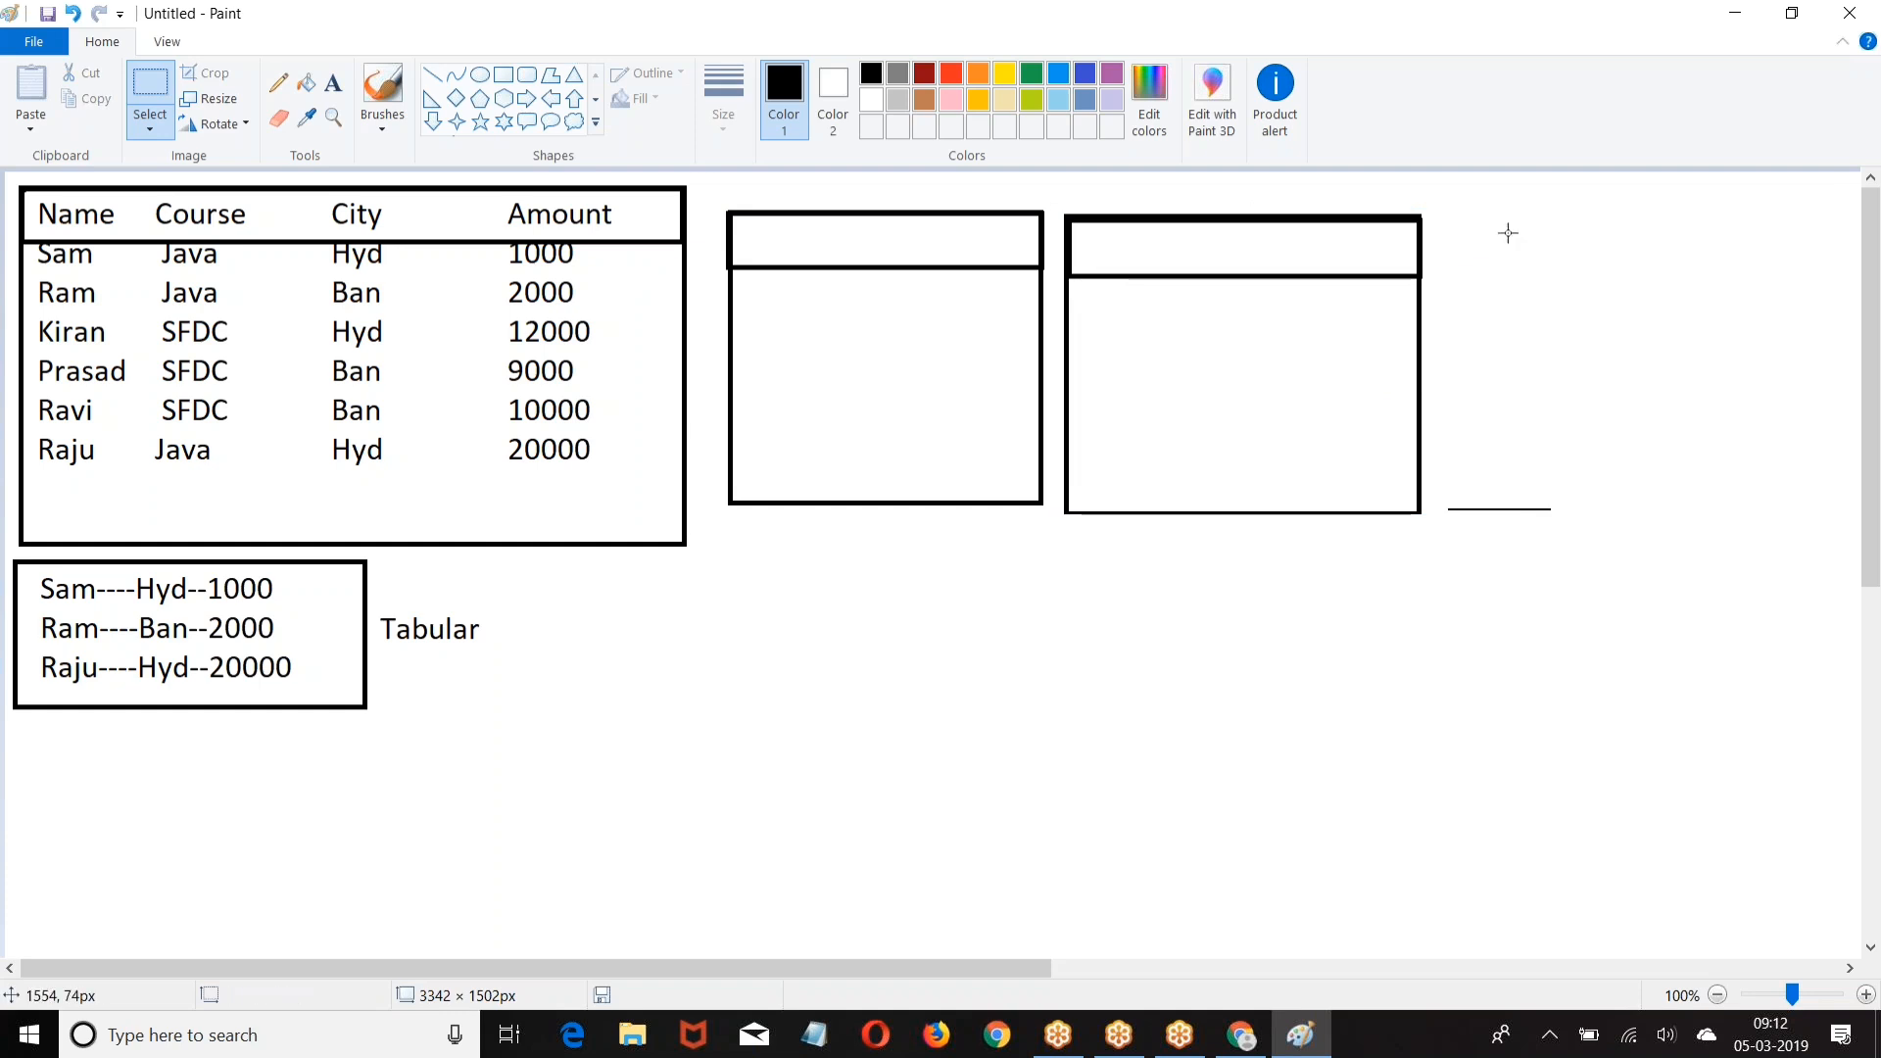
Step: Draw a third black rectangle with a header strip beside the second one
click(503, 77)
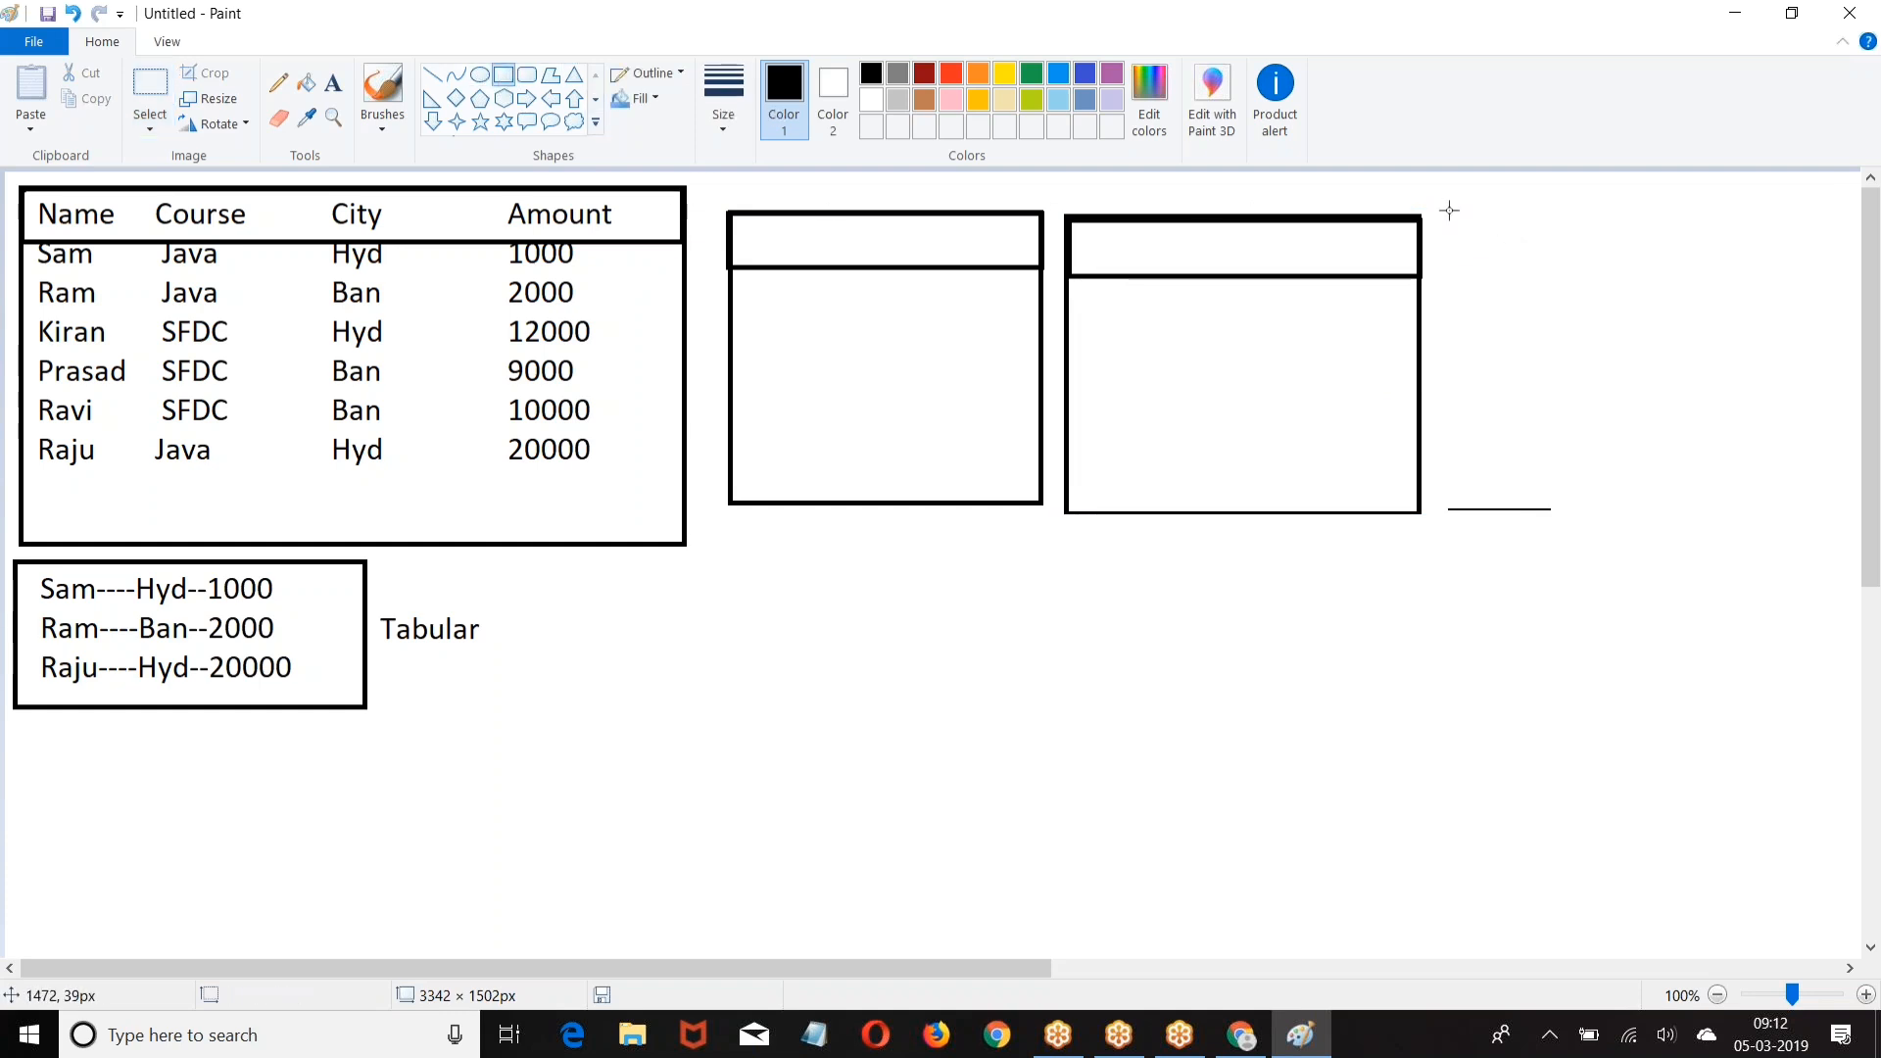
drag(1471, 214, 1766, 505)
drag(1475, 214, 1765, 282)
click(1521, 599)
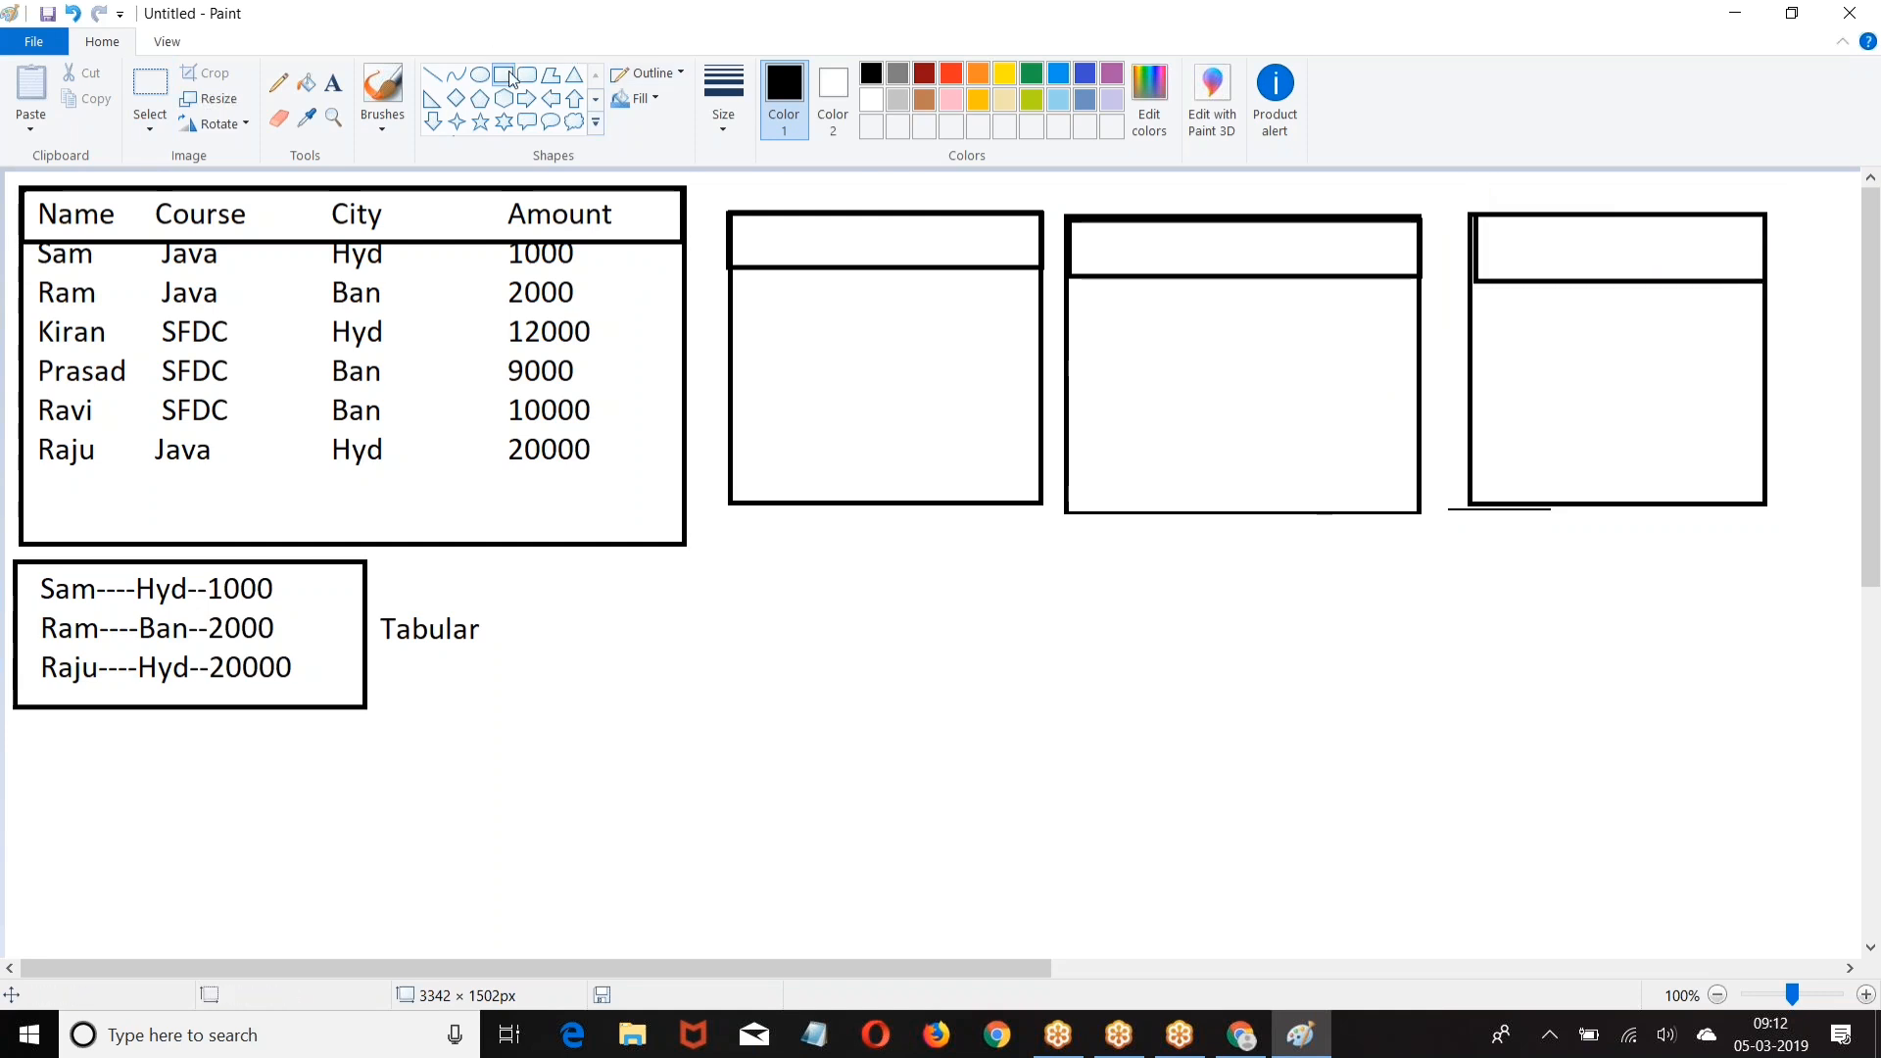
Step: Draw a green rectangle about 1057 × 60 px across the header strips of all three boxes
drag(728, 209, 1763, 269)
click(1038, 74)
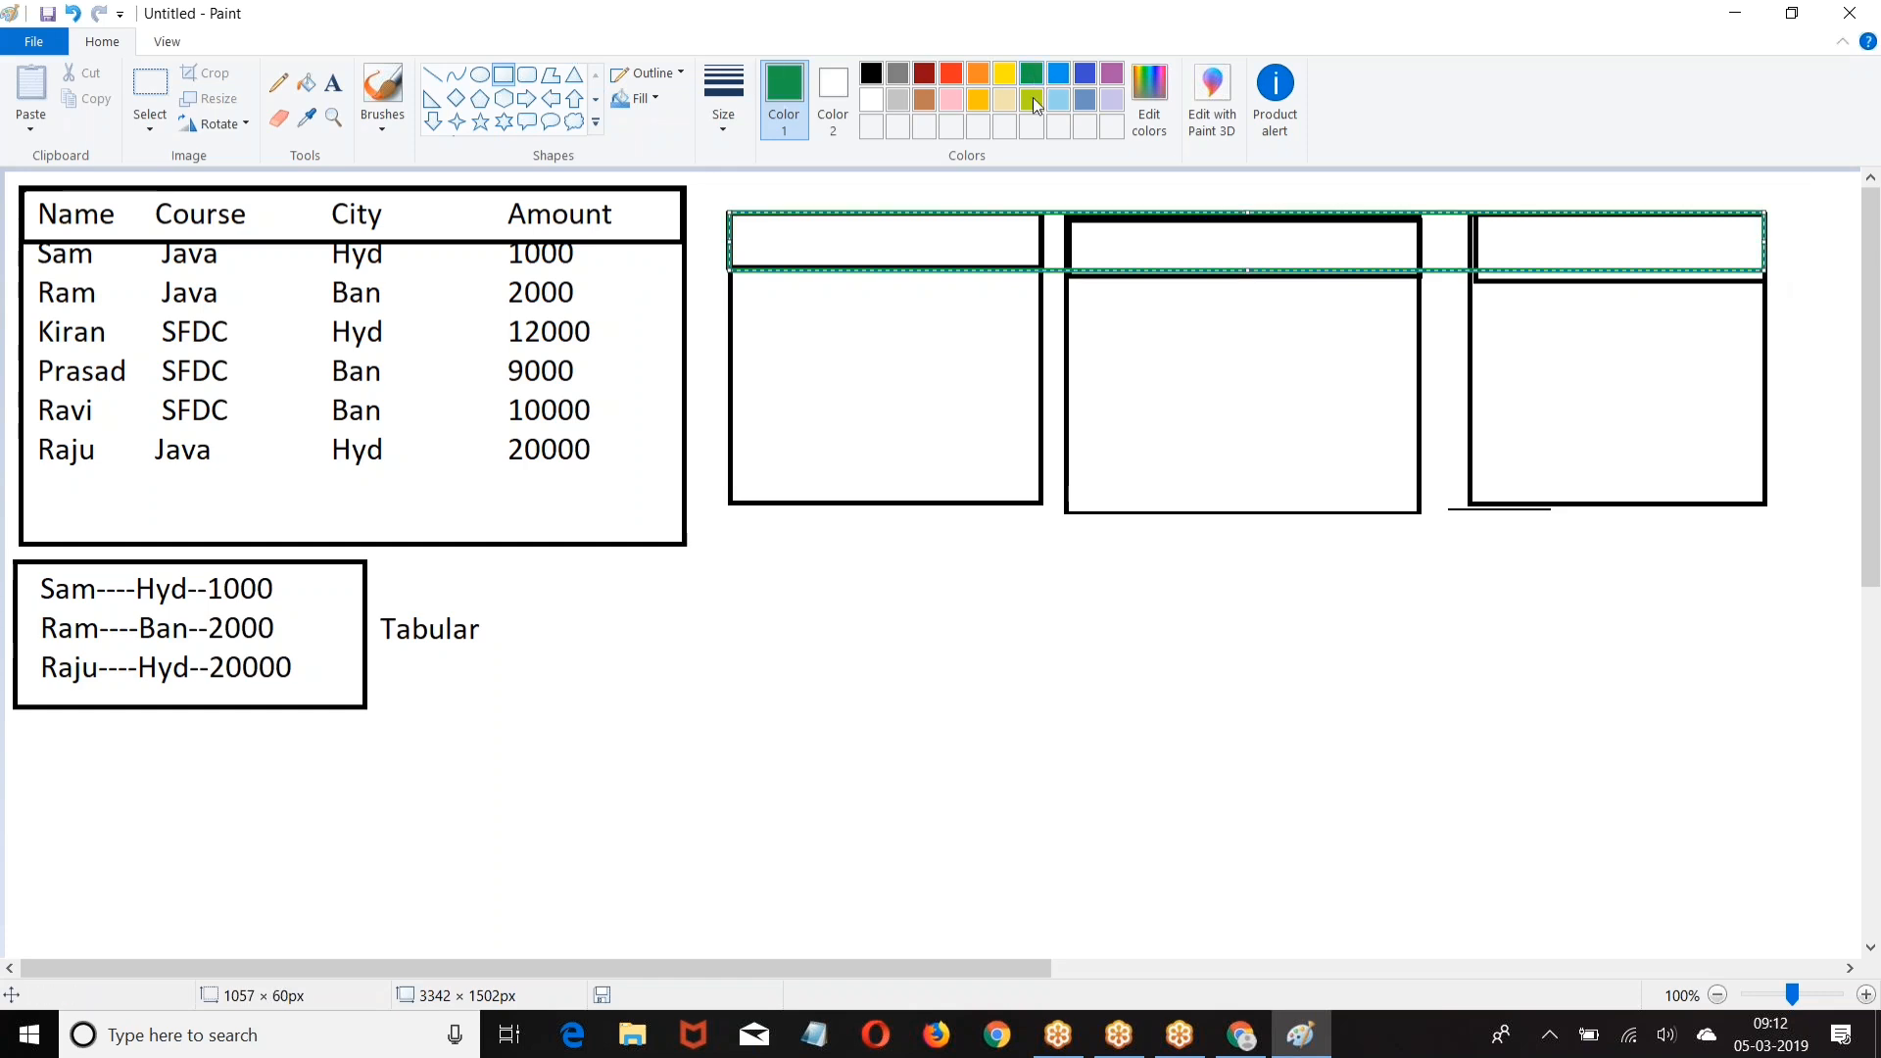
click(1032, 560)
Step: Write the column headings "Name" and "Course" in black in the first box's header strip
click(871, 73)
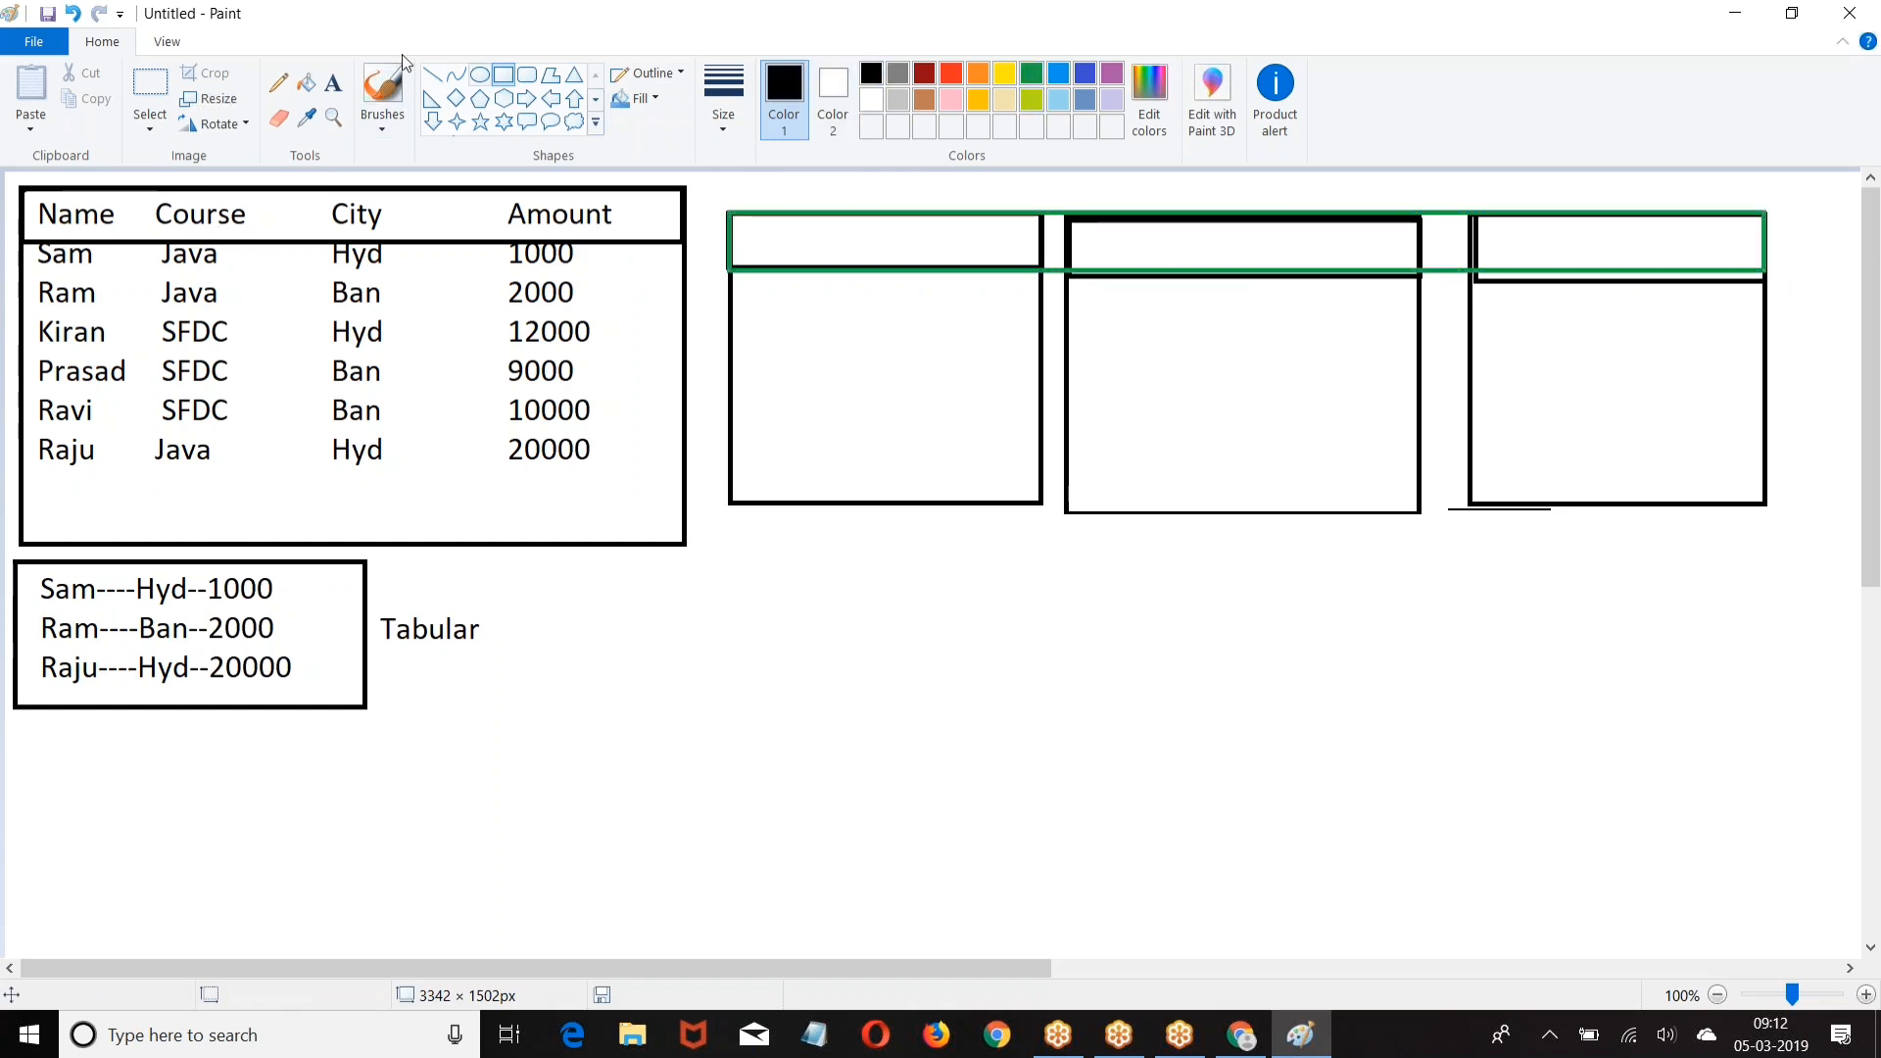
click(333, 82)
click(749, 219)
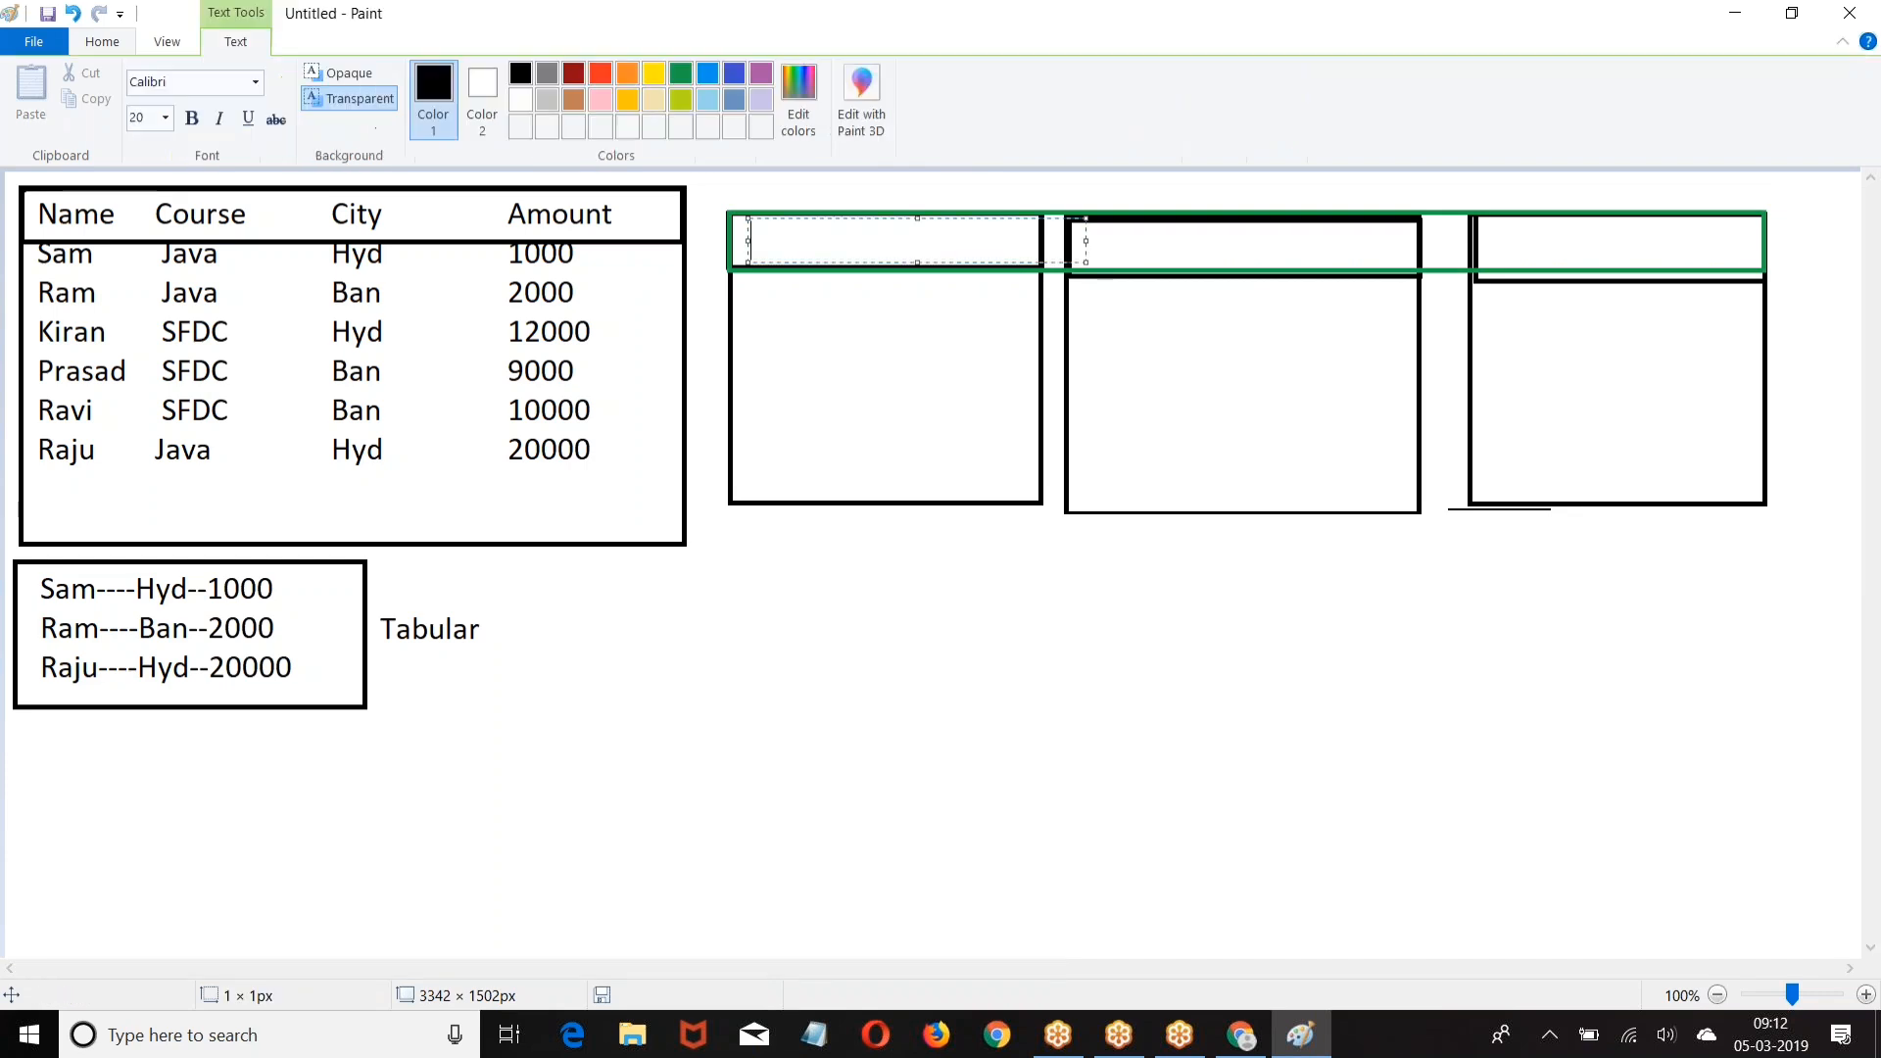
text(Name      Cour)
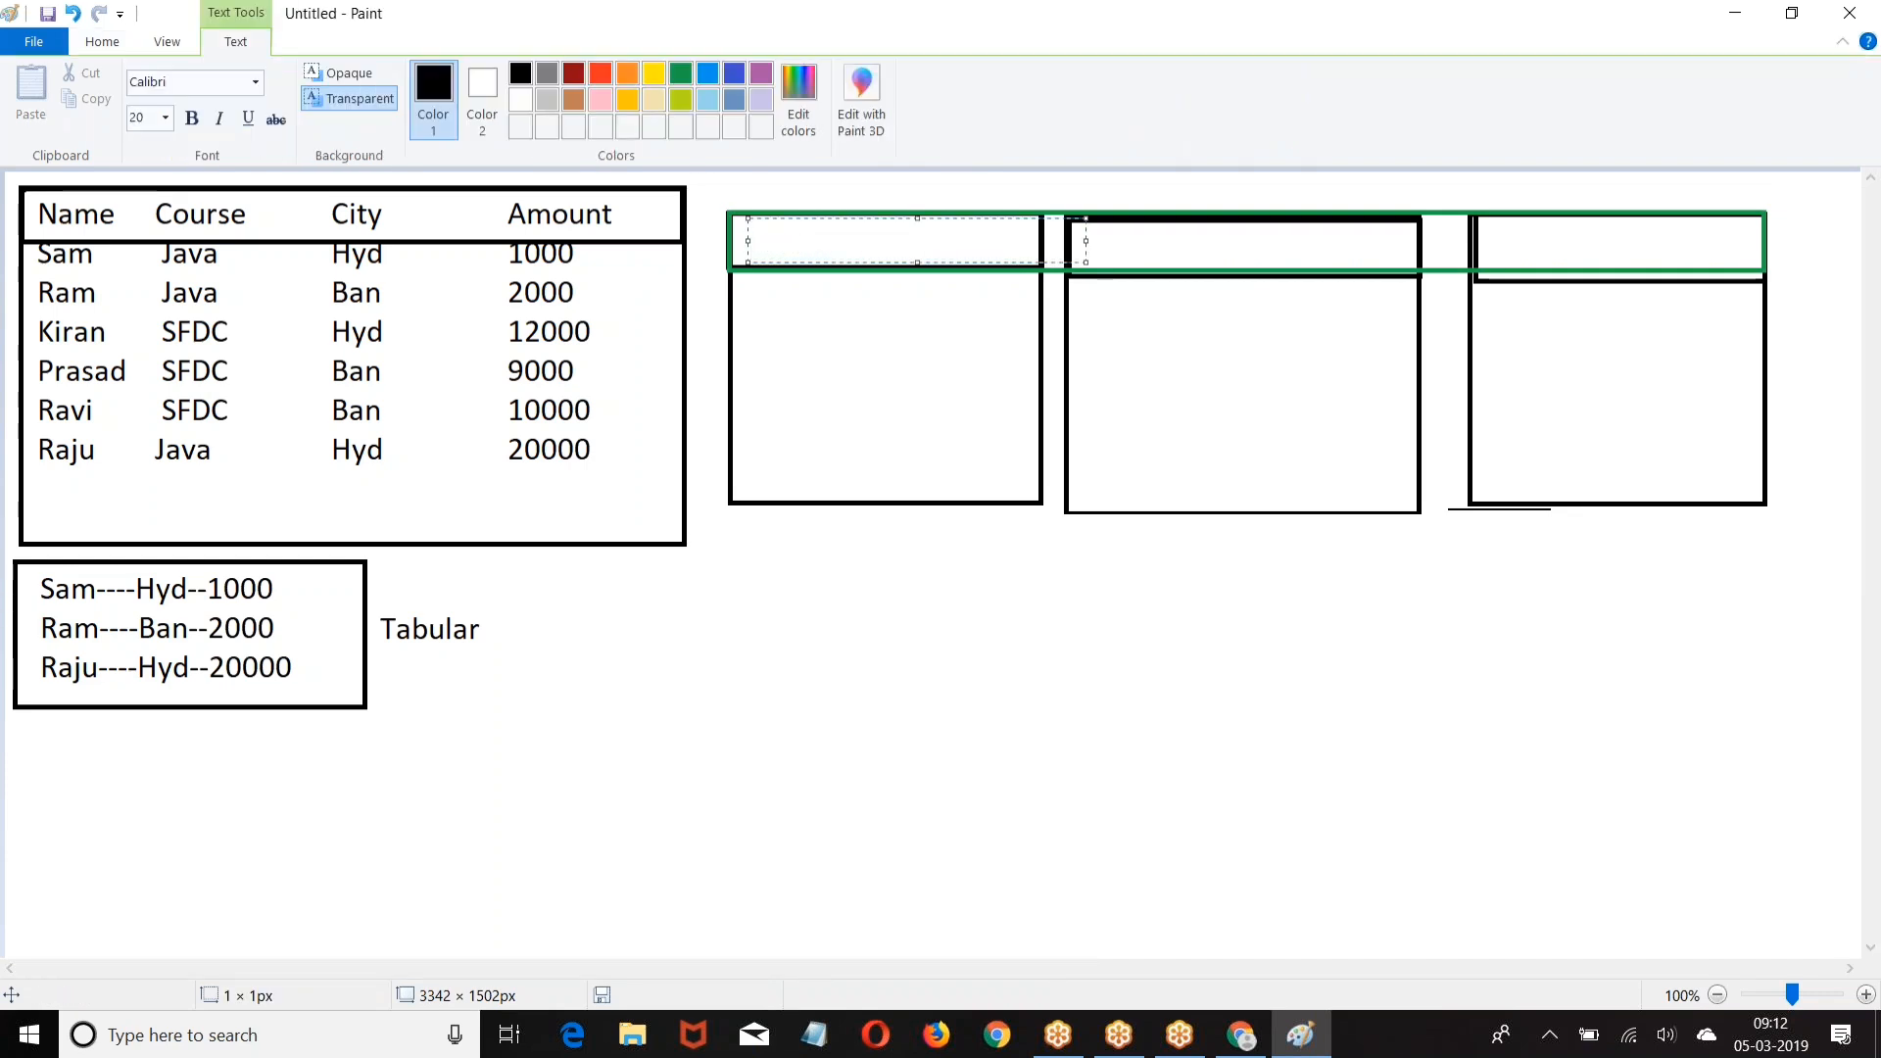
text(se)
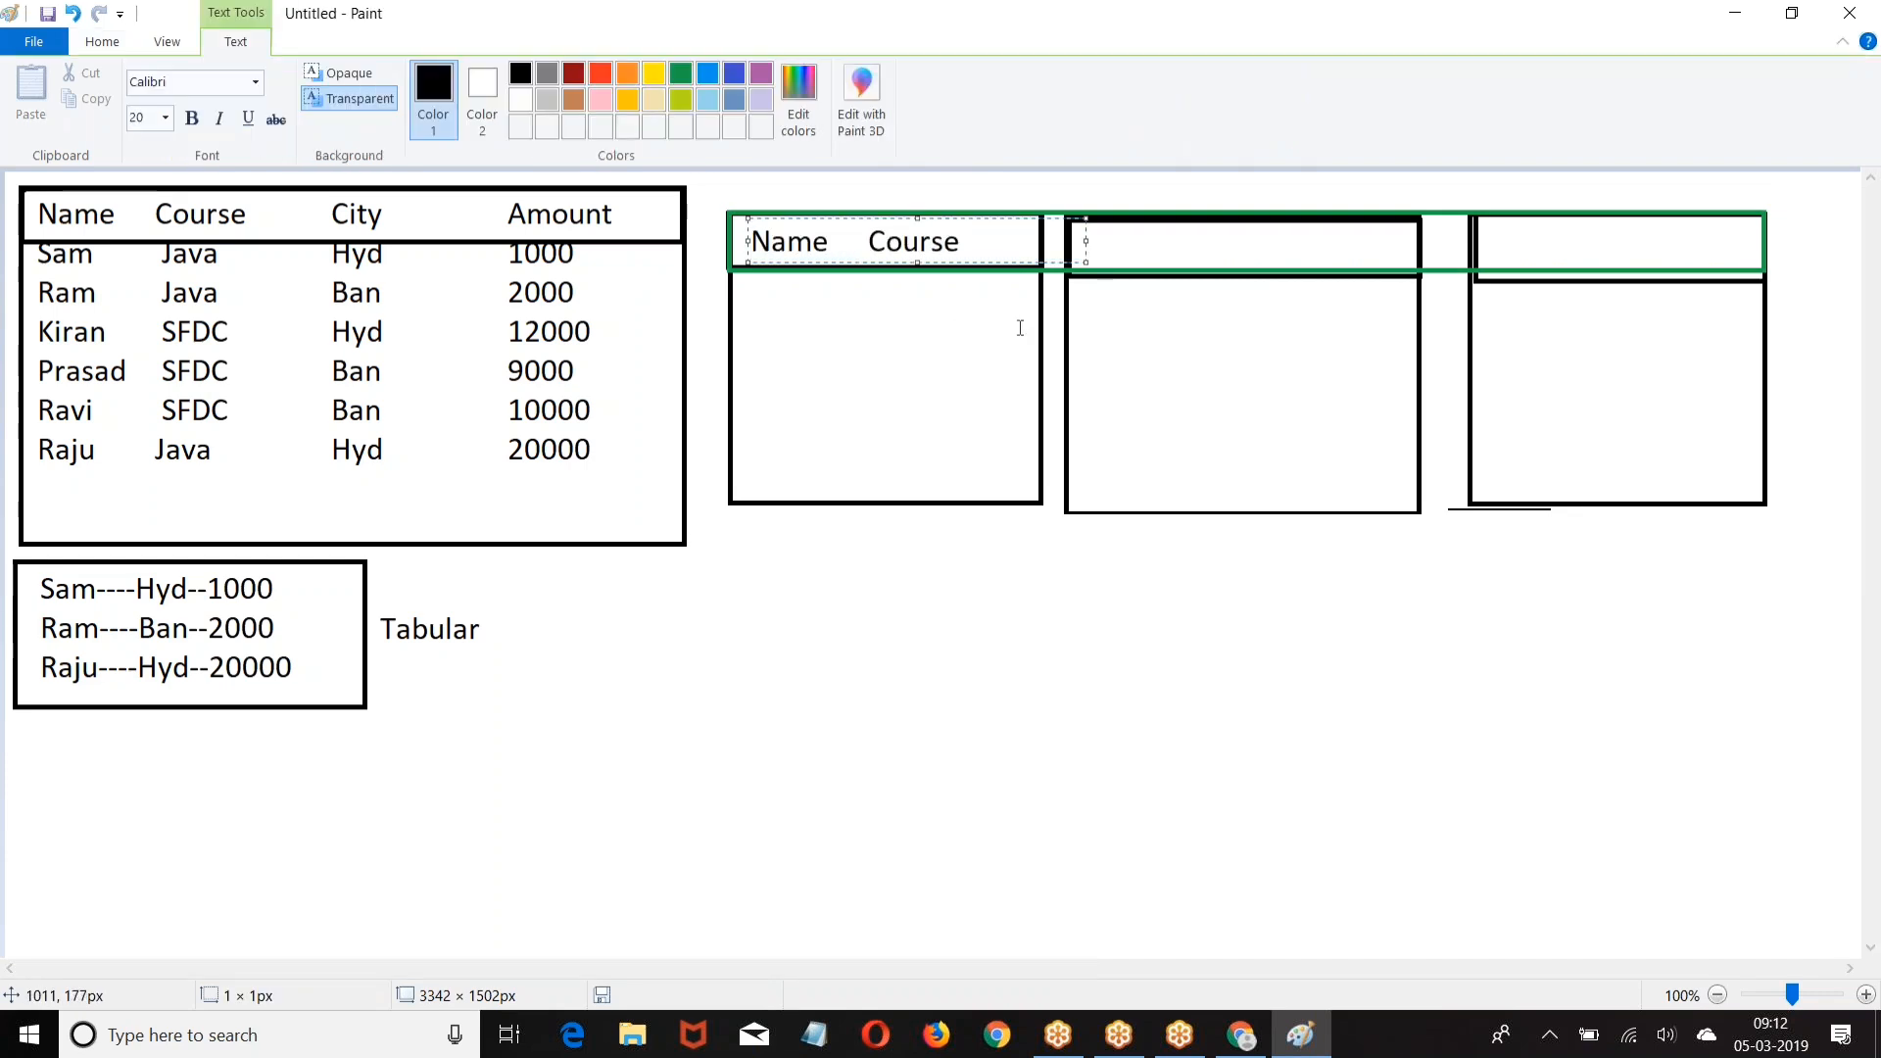
Step: Write the headings "Name" and "City" in the second box's header strip and "Name" and "Amount" in the third's
click(1083, 239)
click(1084, 227)
text(Name              )
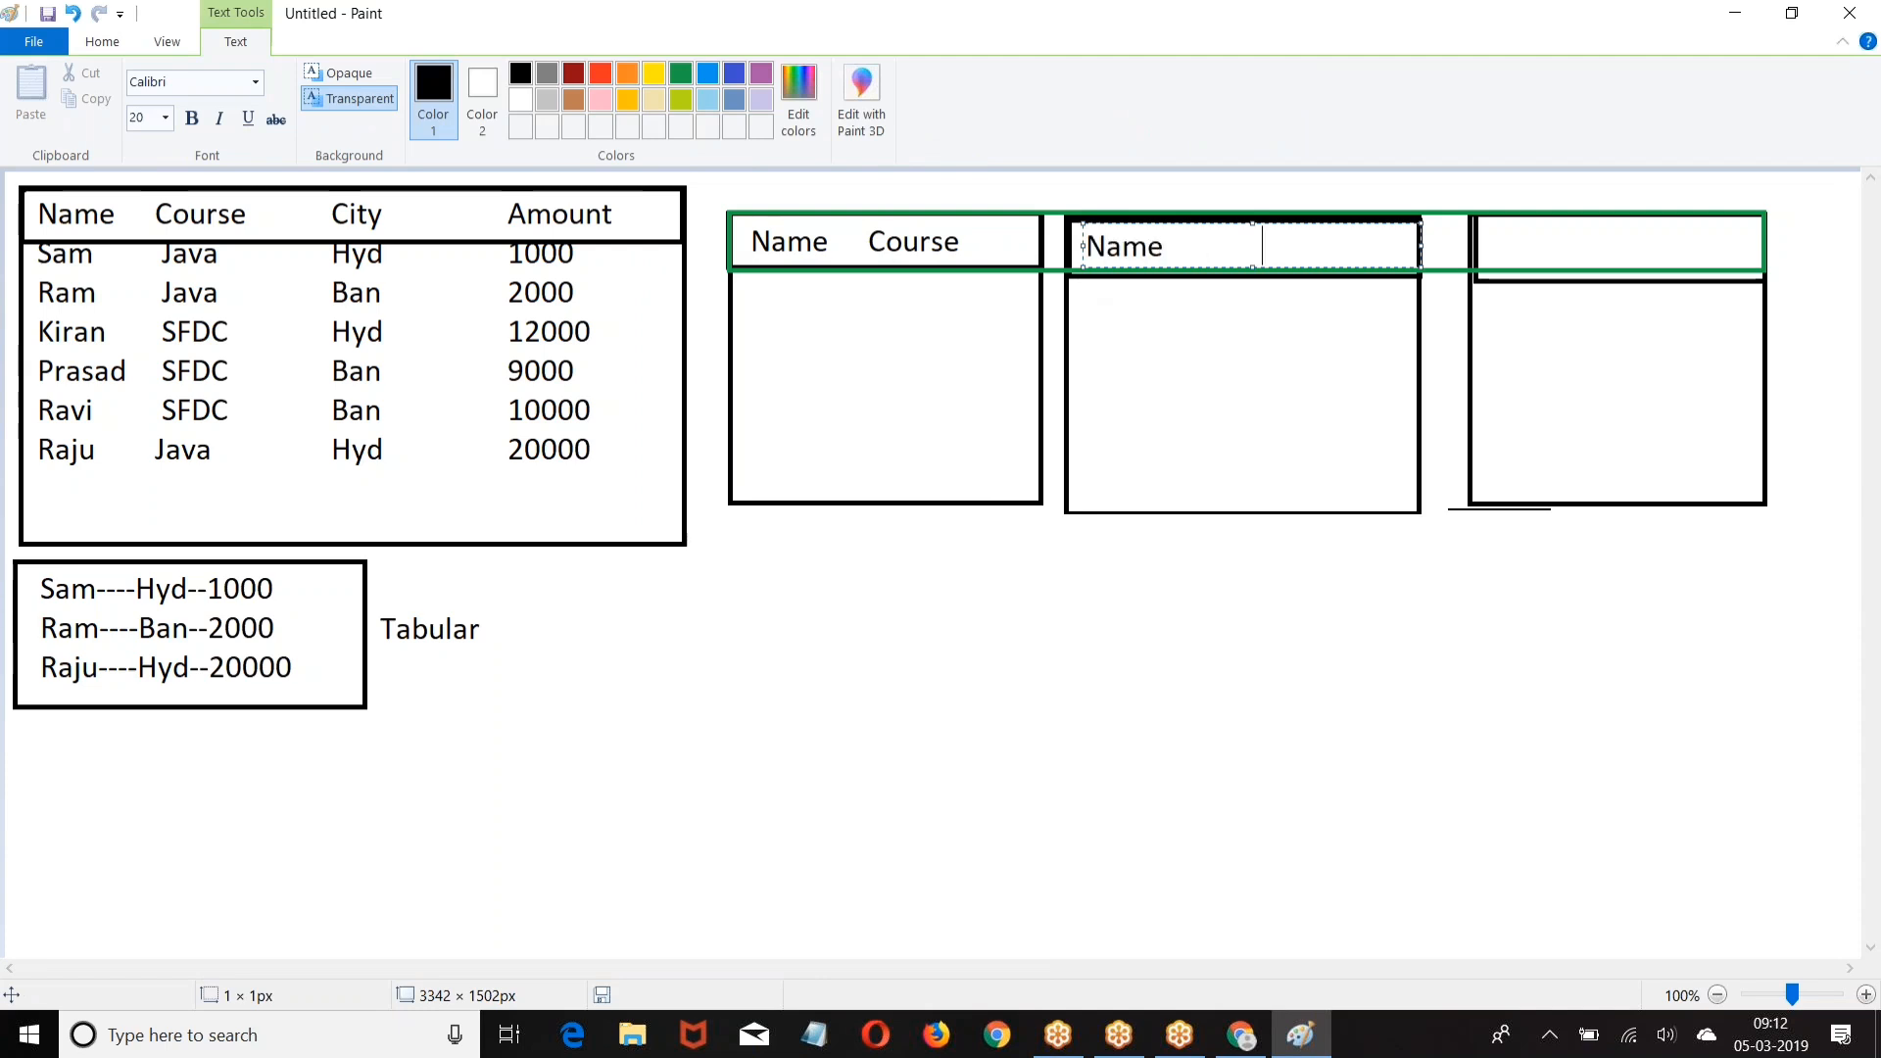
text(City)
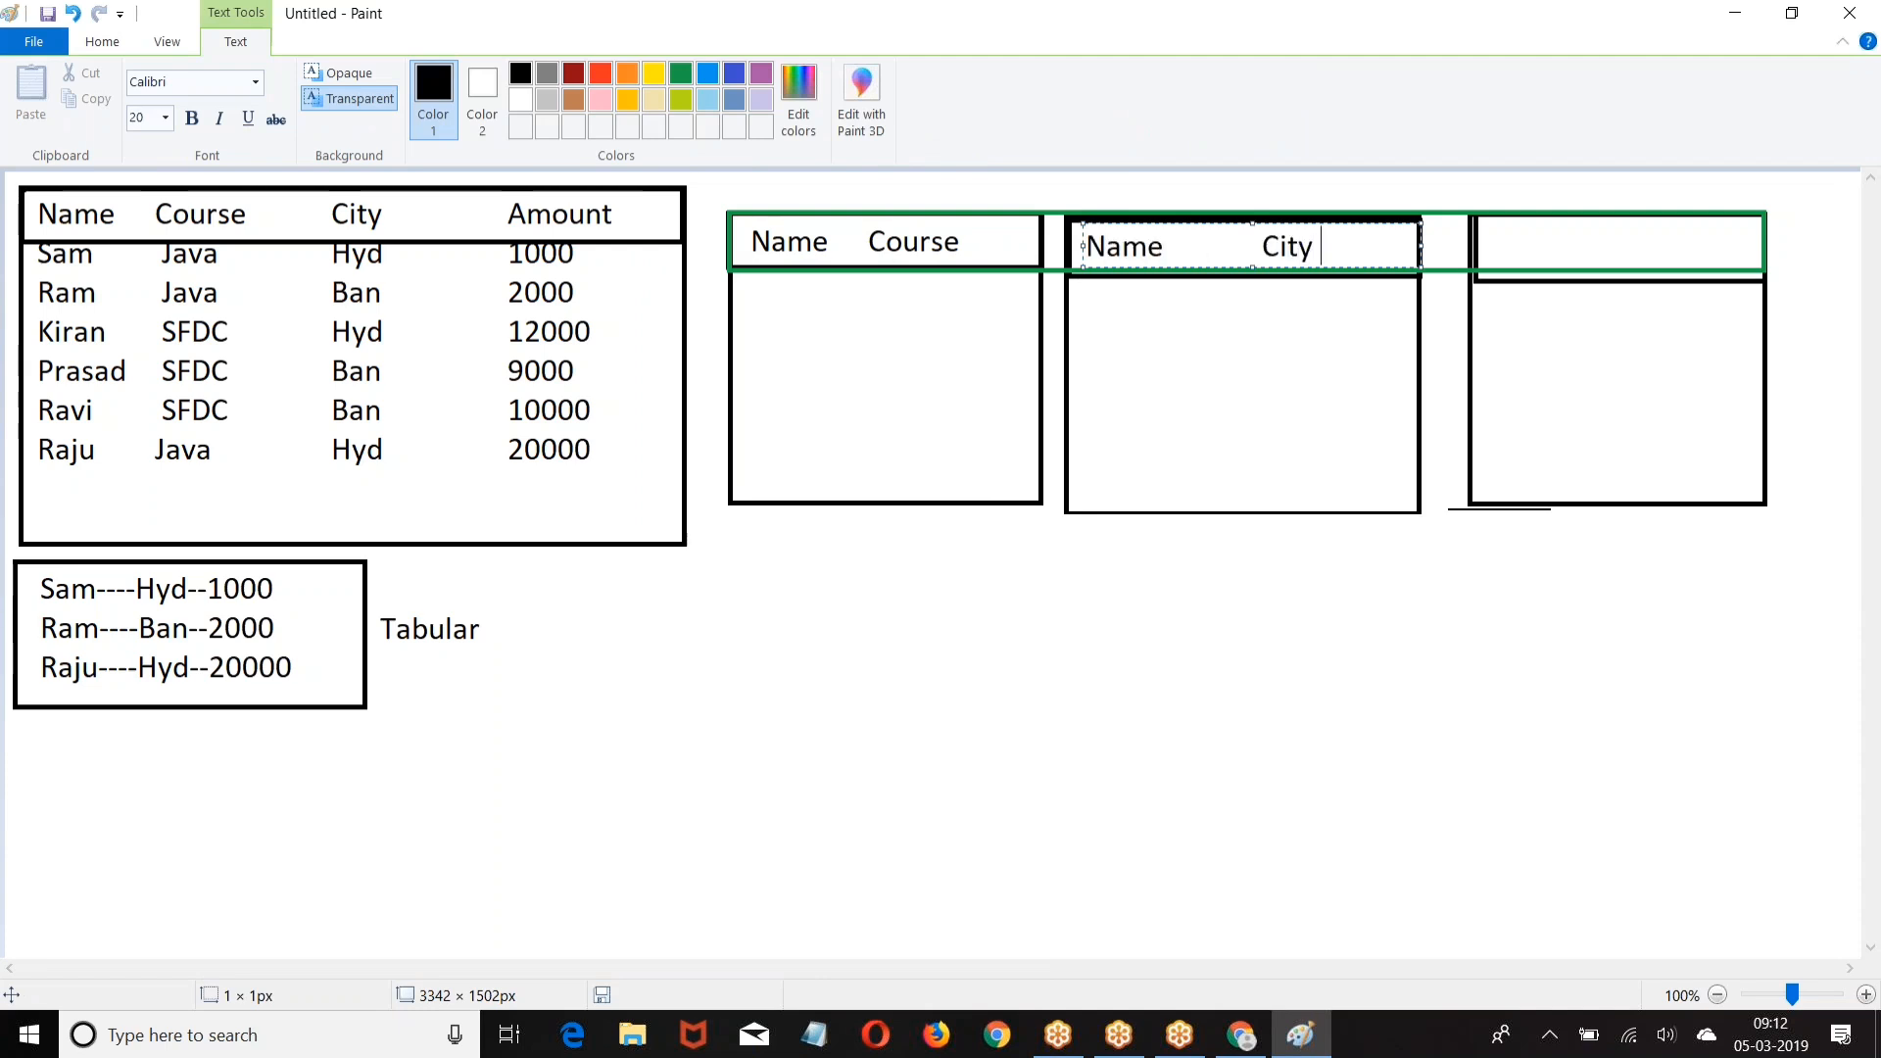
click(1492, 235)
click(1492, 235)
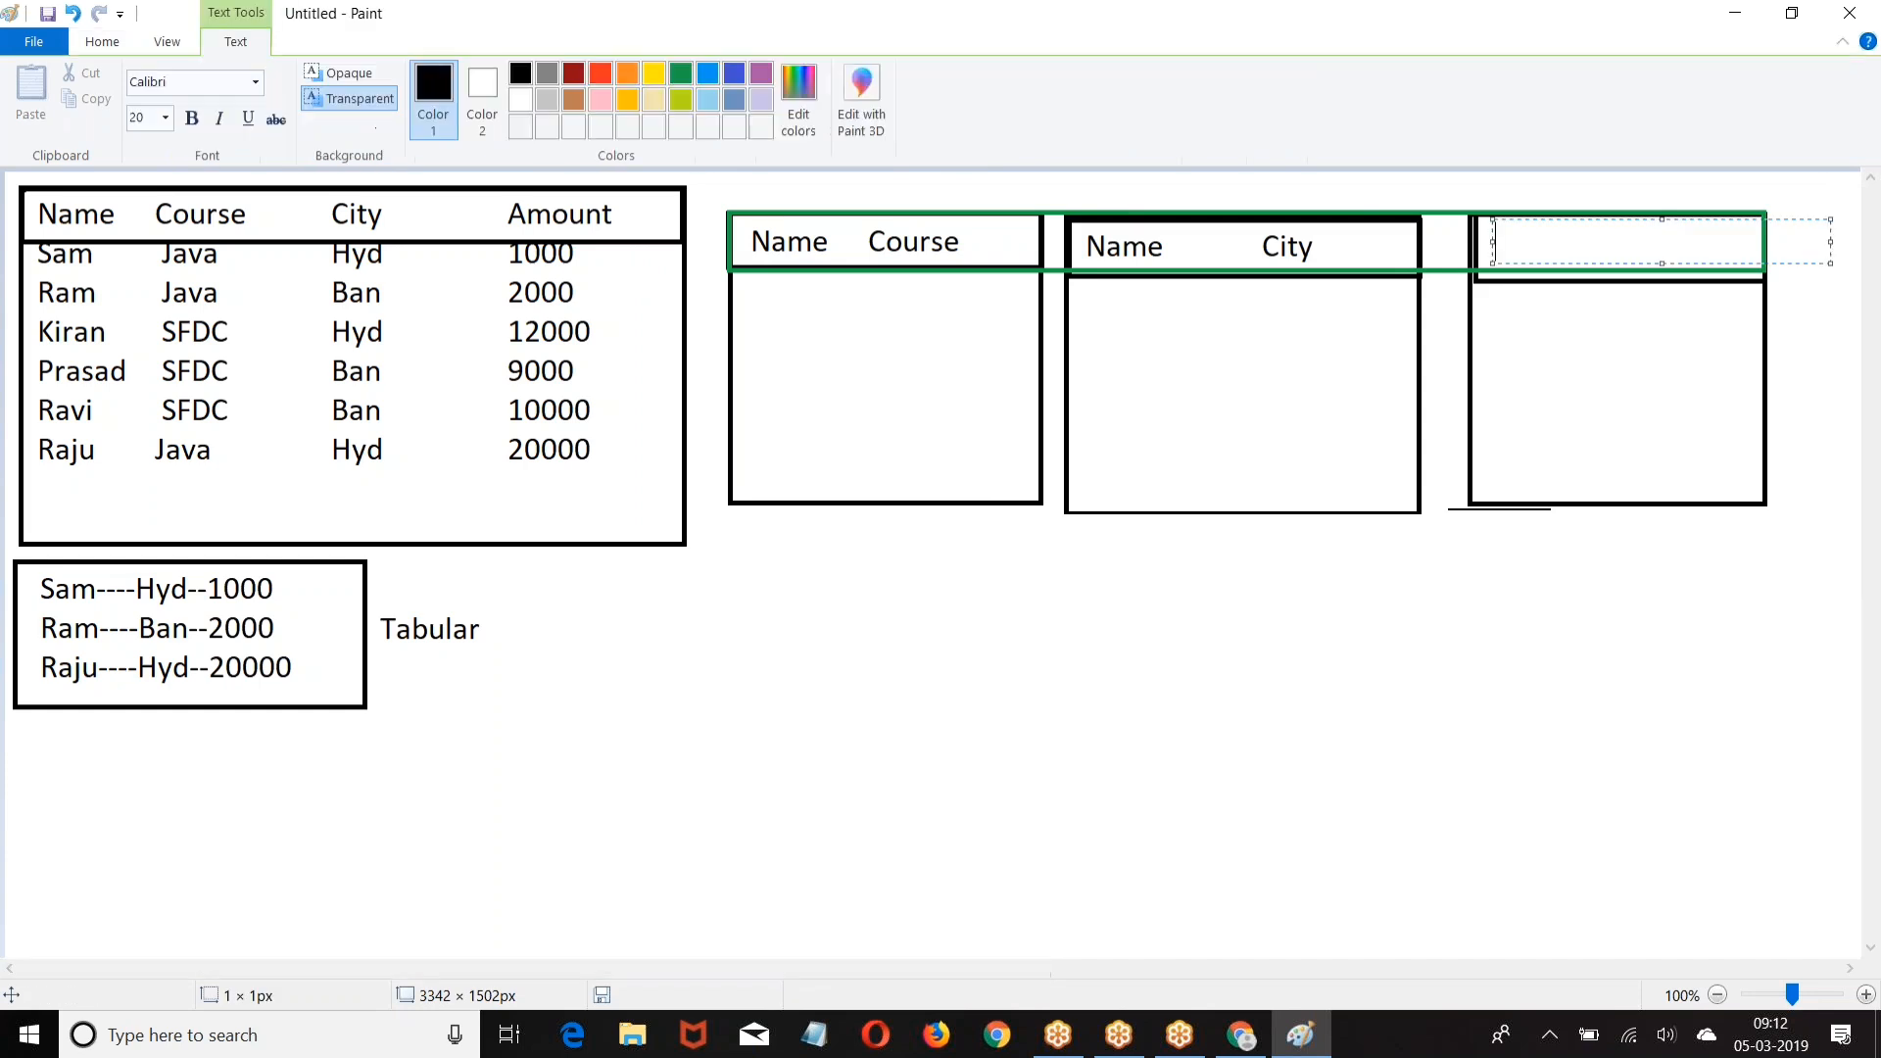
text(Name              Am)
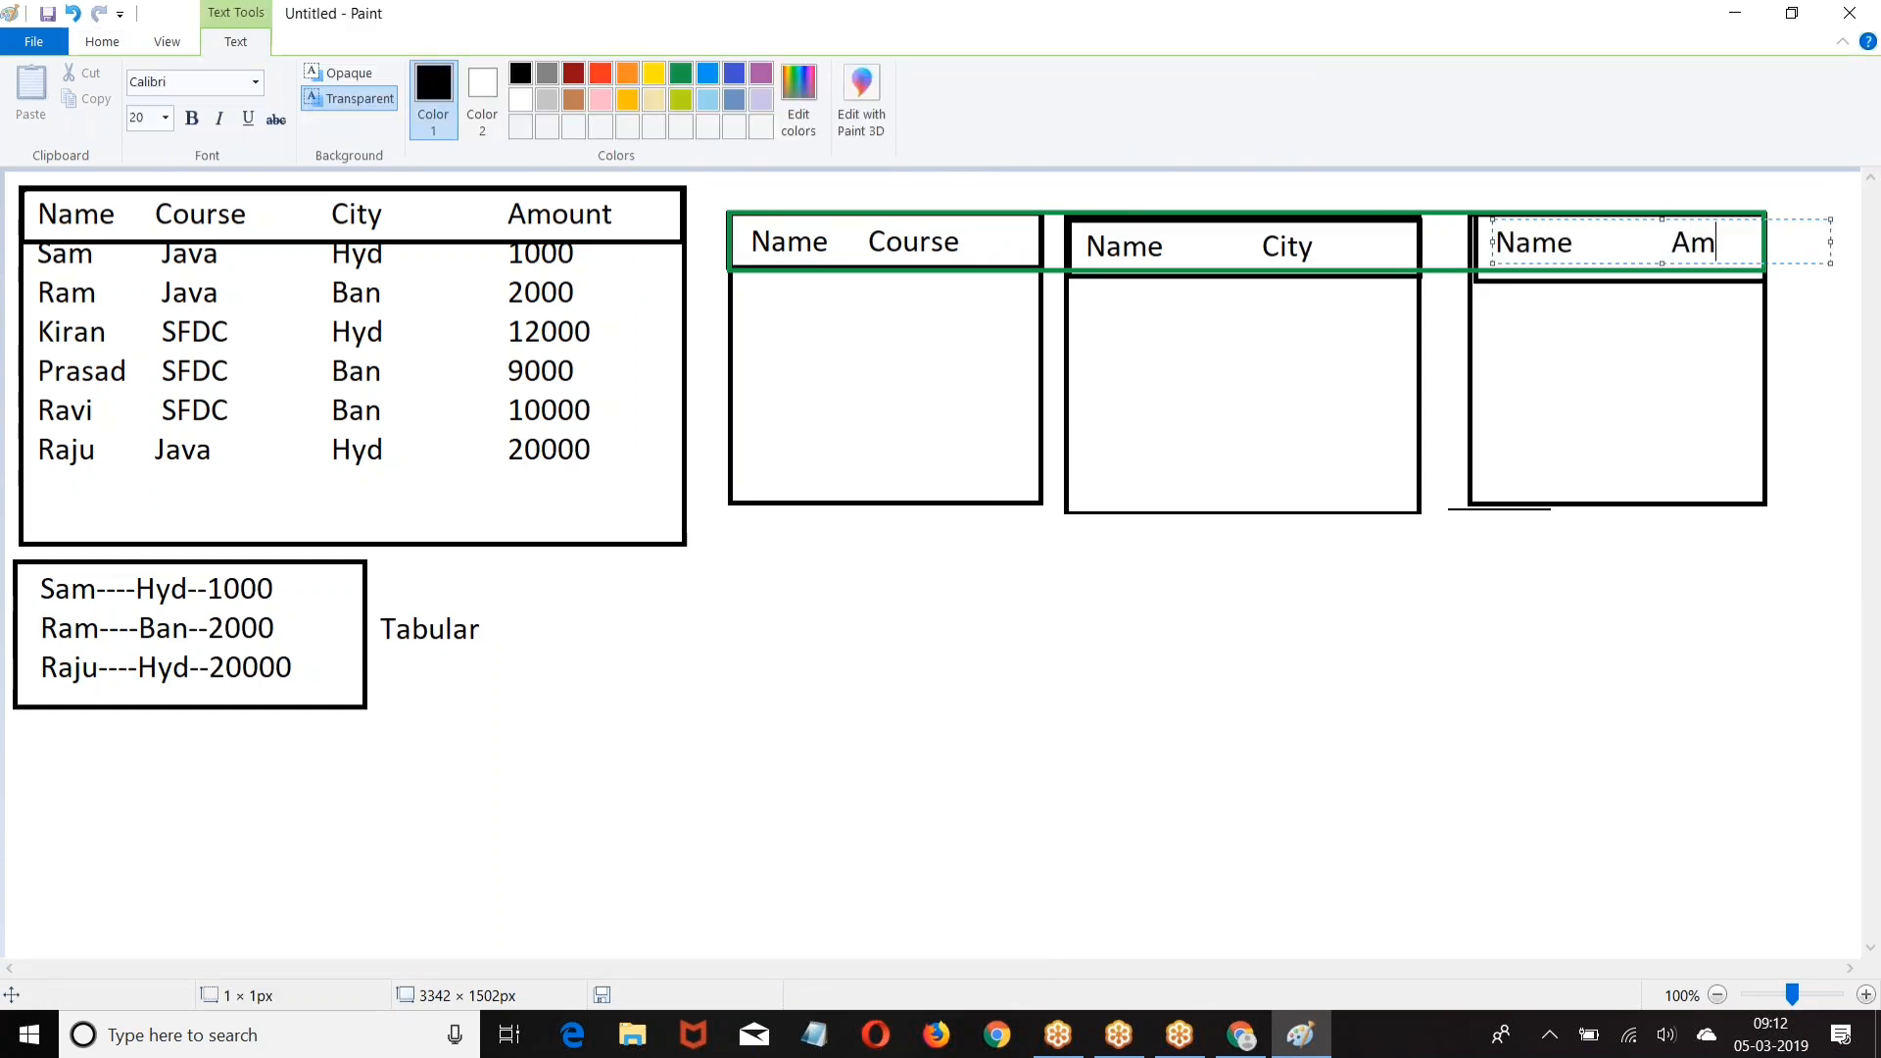
text(ount)
Step: Enter the first student's name with Java in the first box and widen the text area across all three boxes
click(751, 298)
click(750, 298)
text(Sam          )
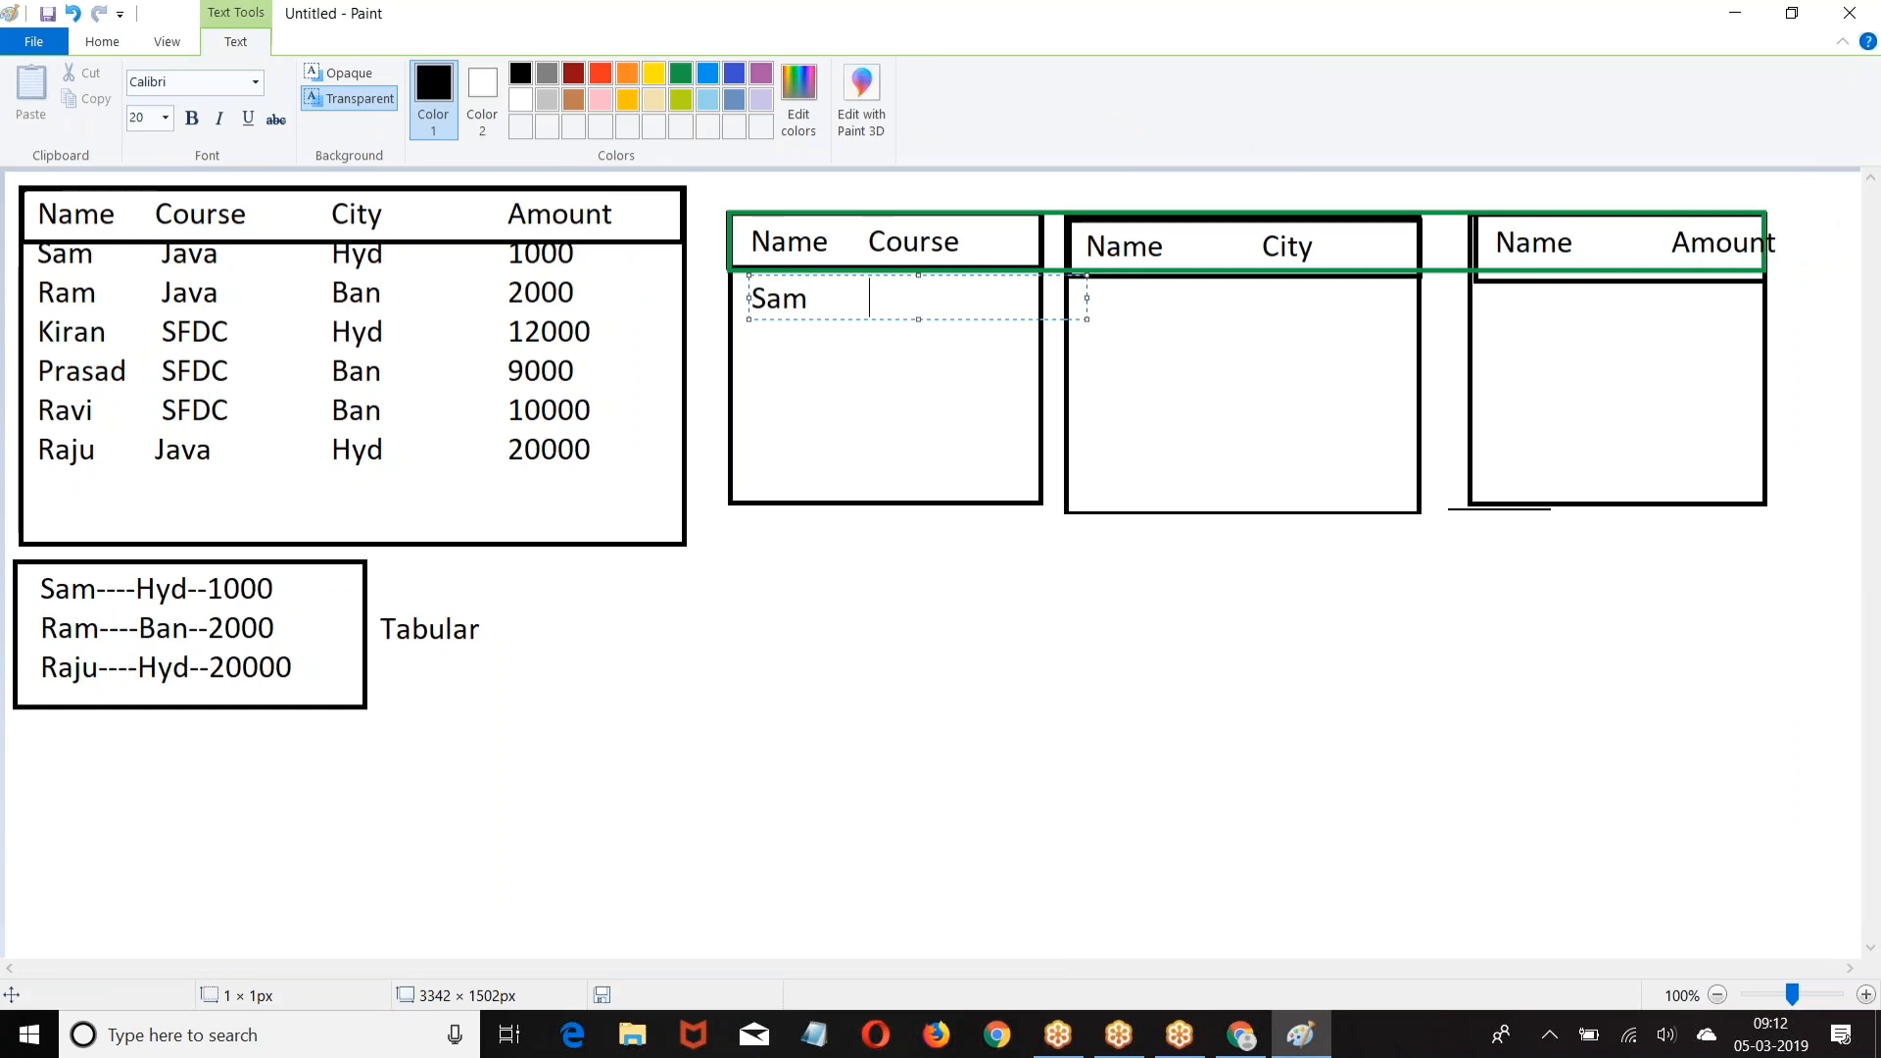
text(Java)
drag(1085, 297, 1795, 298)
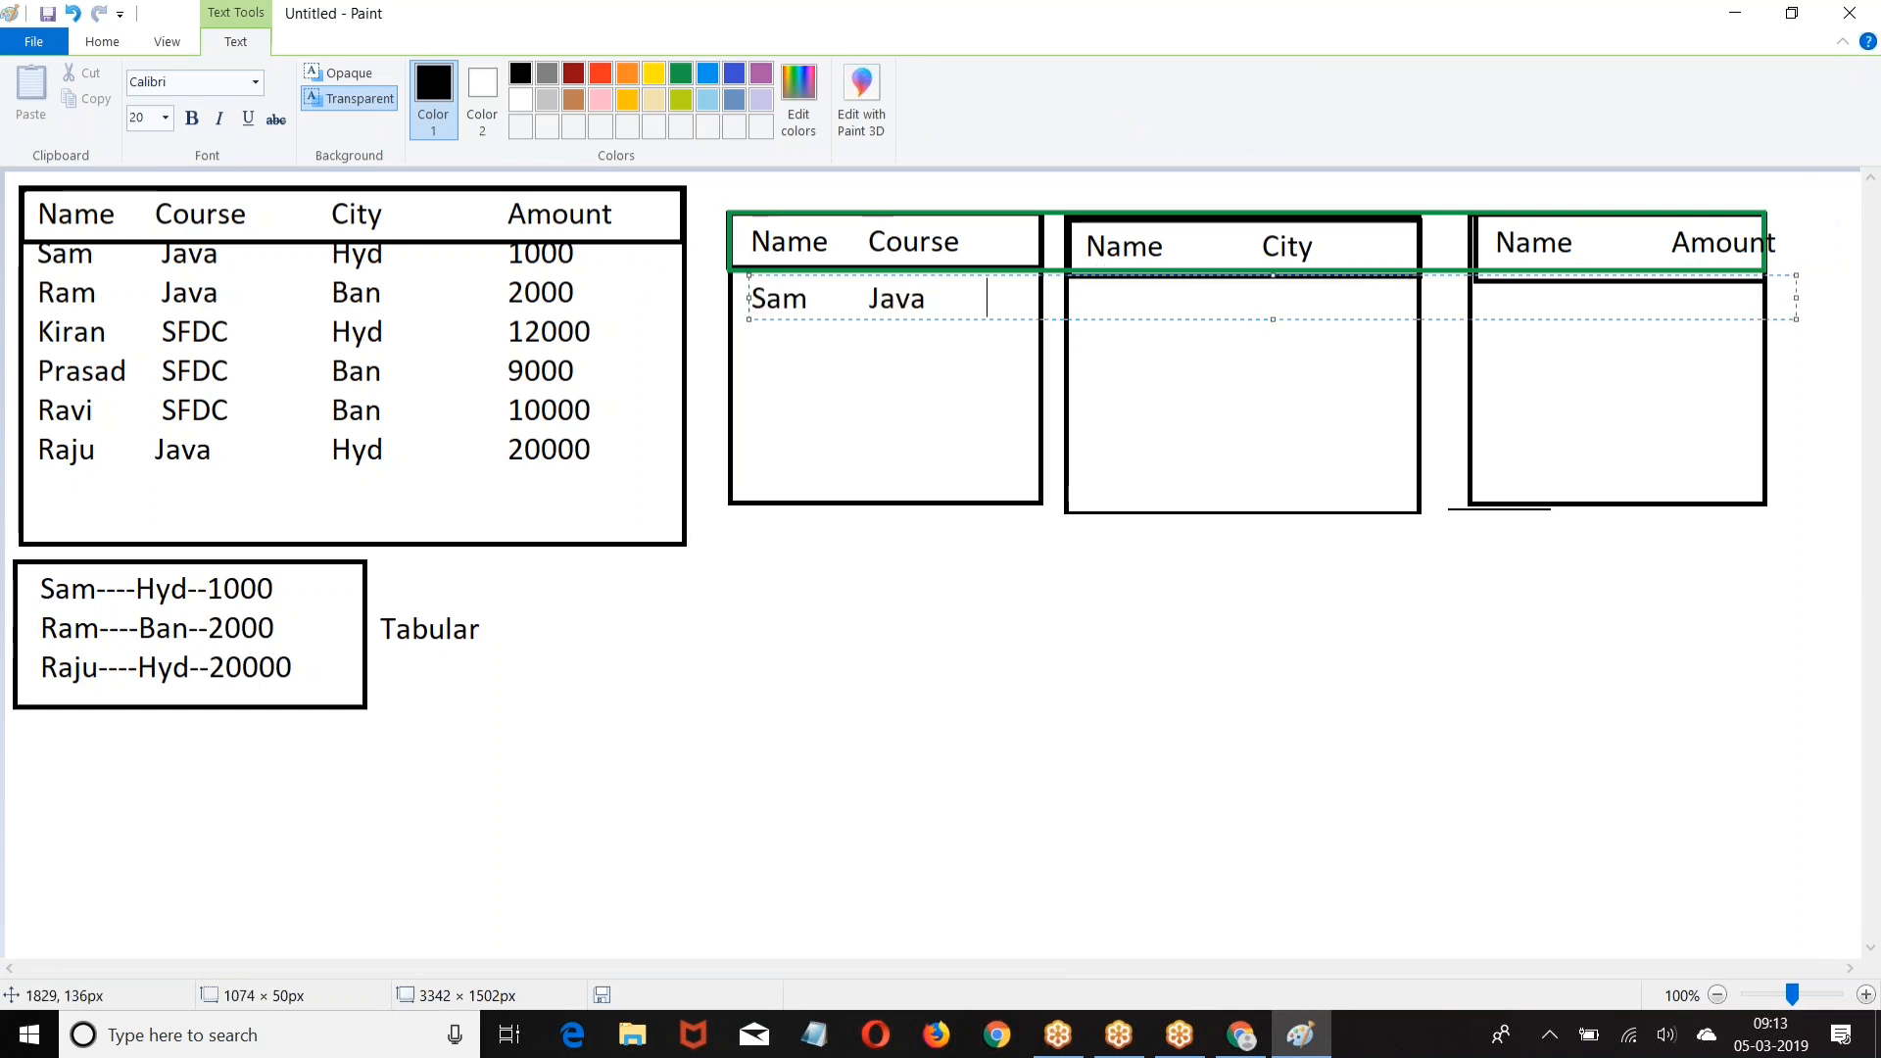
Step: Enter the first student's name with Hyd on the same line in the second box
key(Tab)
key(Tab)
key(BackSpace)
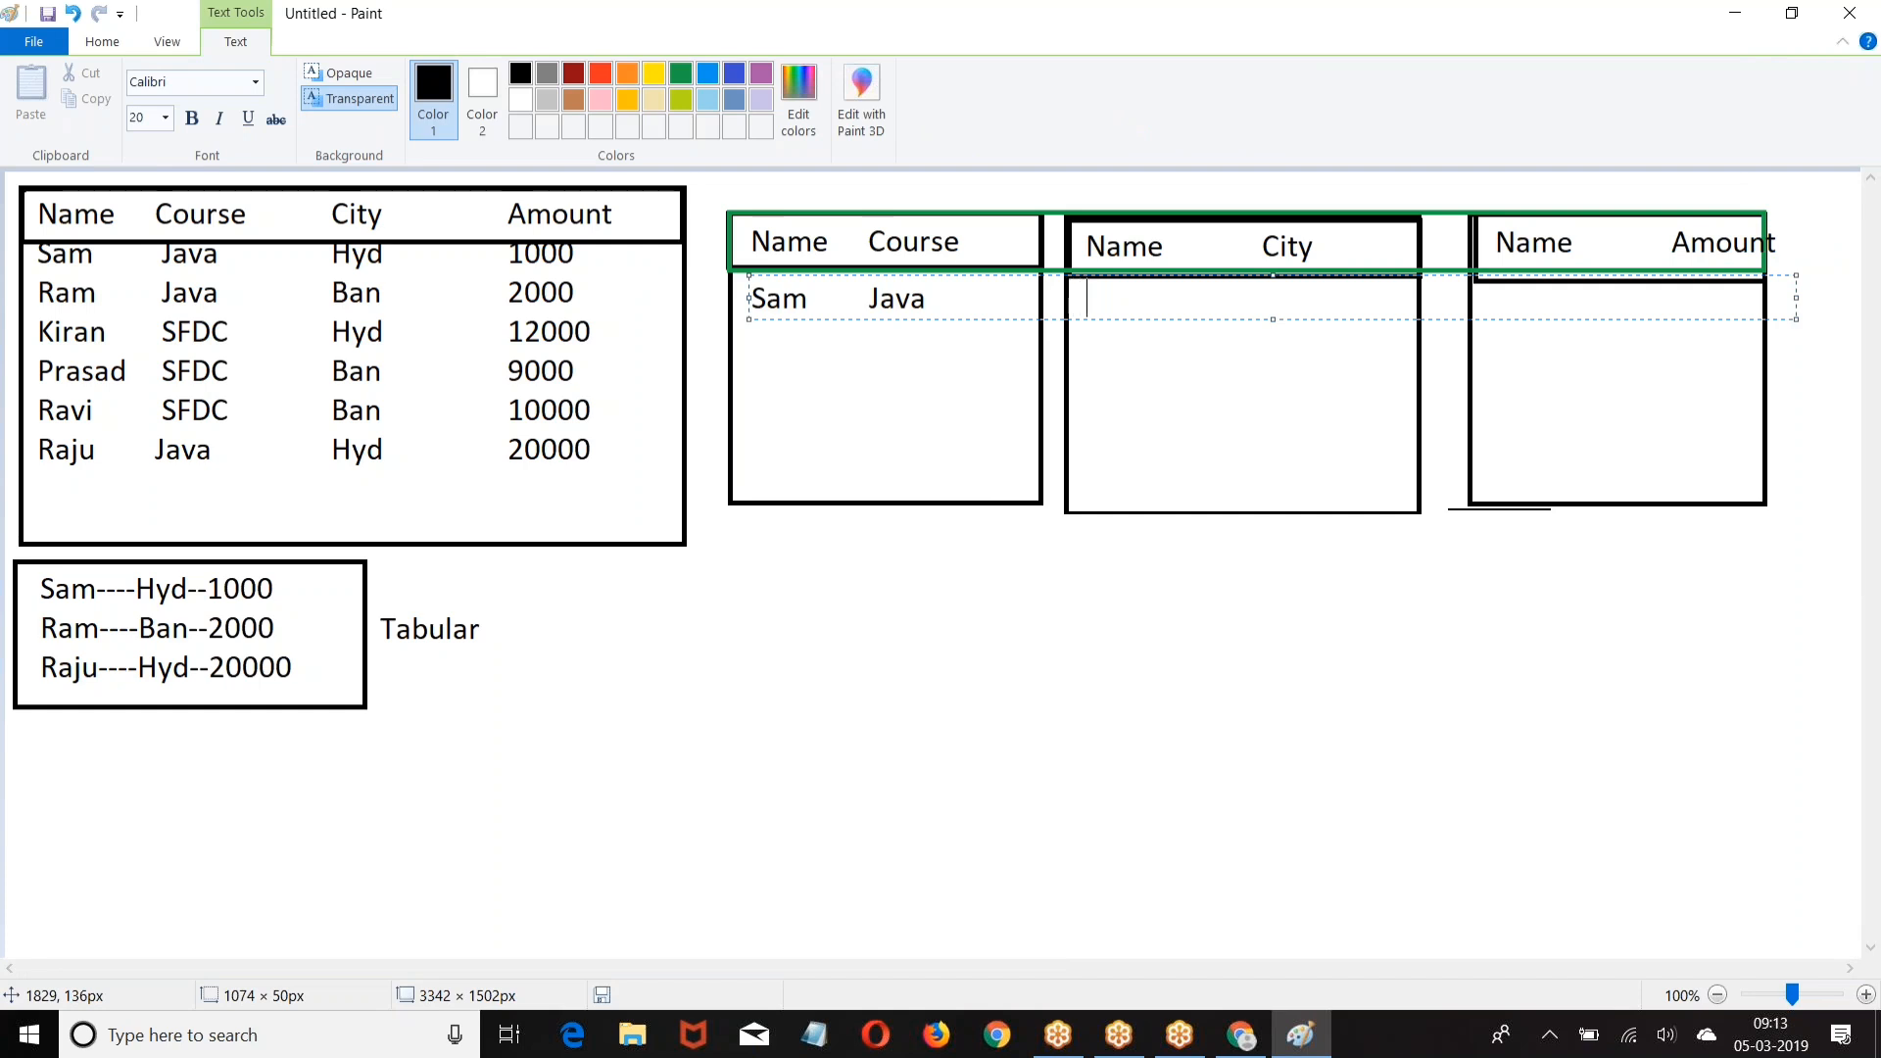
text(Sam)
key(Tab)
key(Tab)
key(Tab)
key(BackSpace)
text(Hyd)
Step: Enter the first student's name with 1000 in the third box and start a new row
key(Tab)
key(Tab)
key(BackSpace)
text(S)
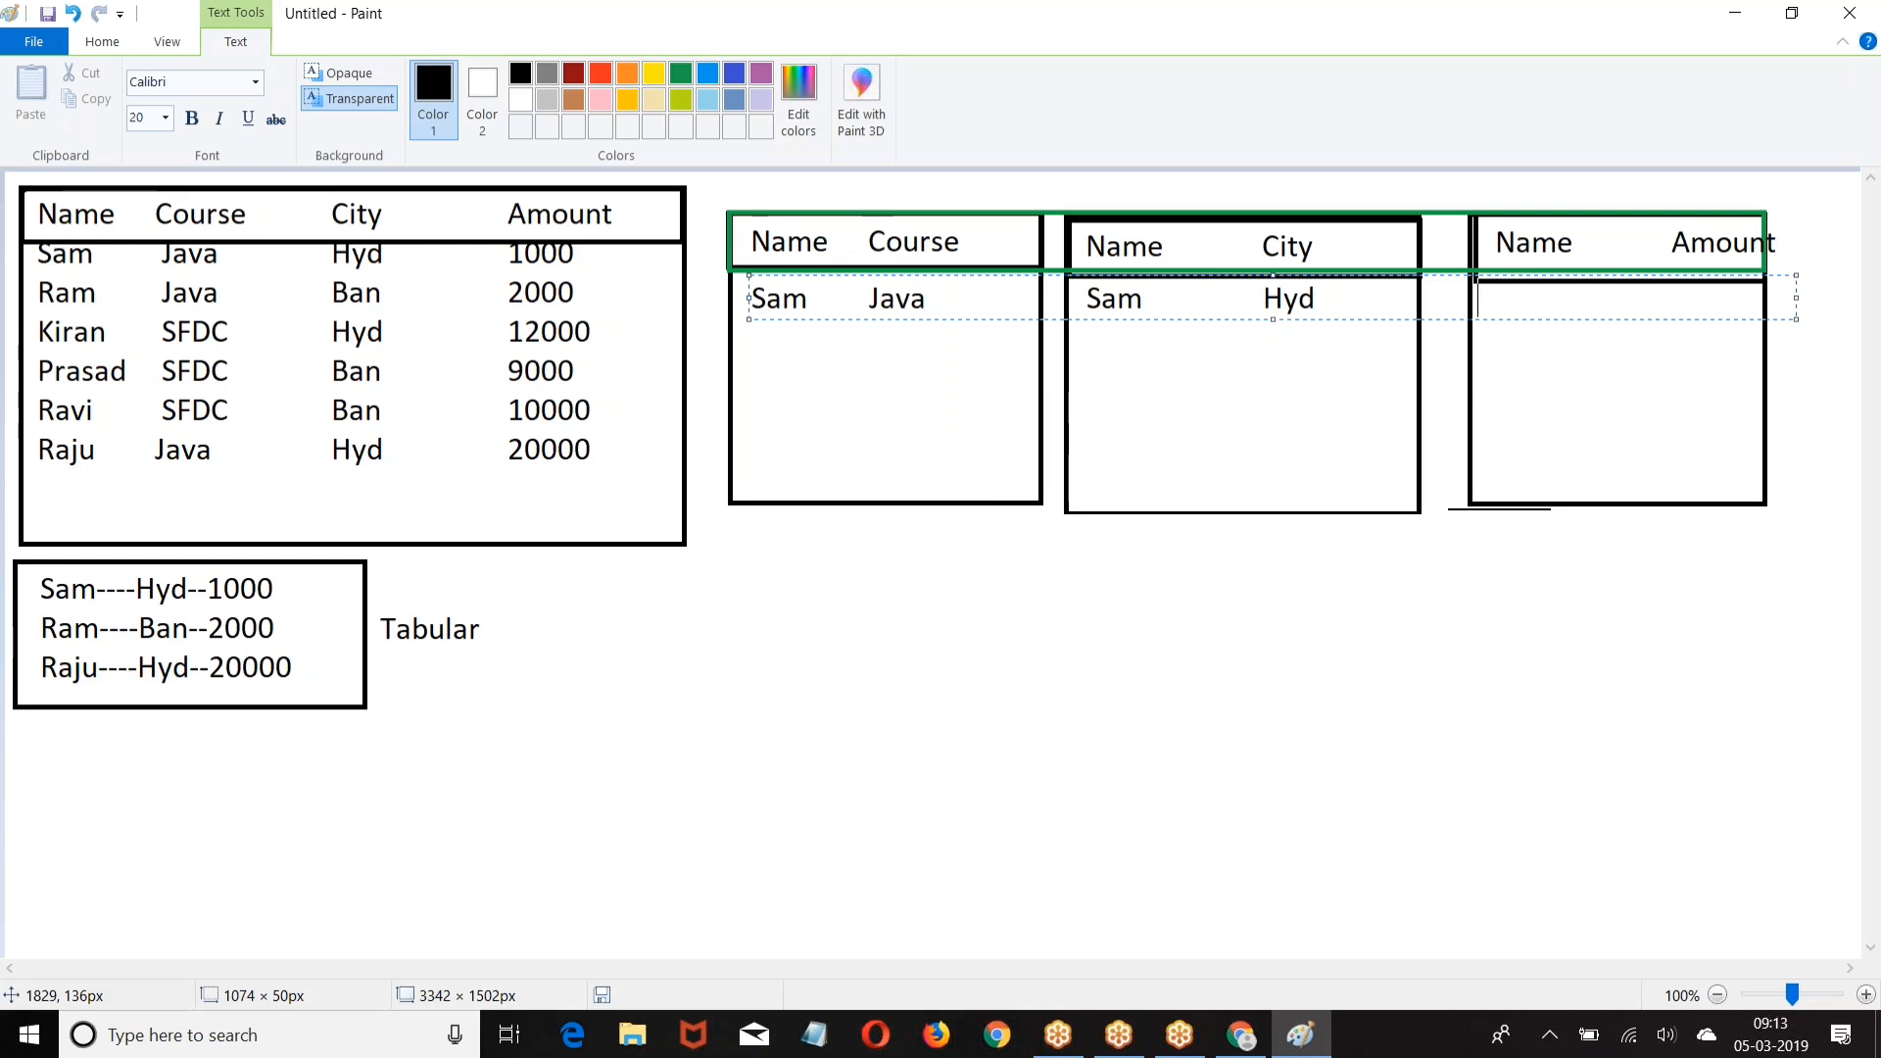
text(a)
key(Tab)
text(m)
key(Tab)
text(1000)
key(Return)
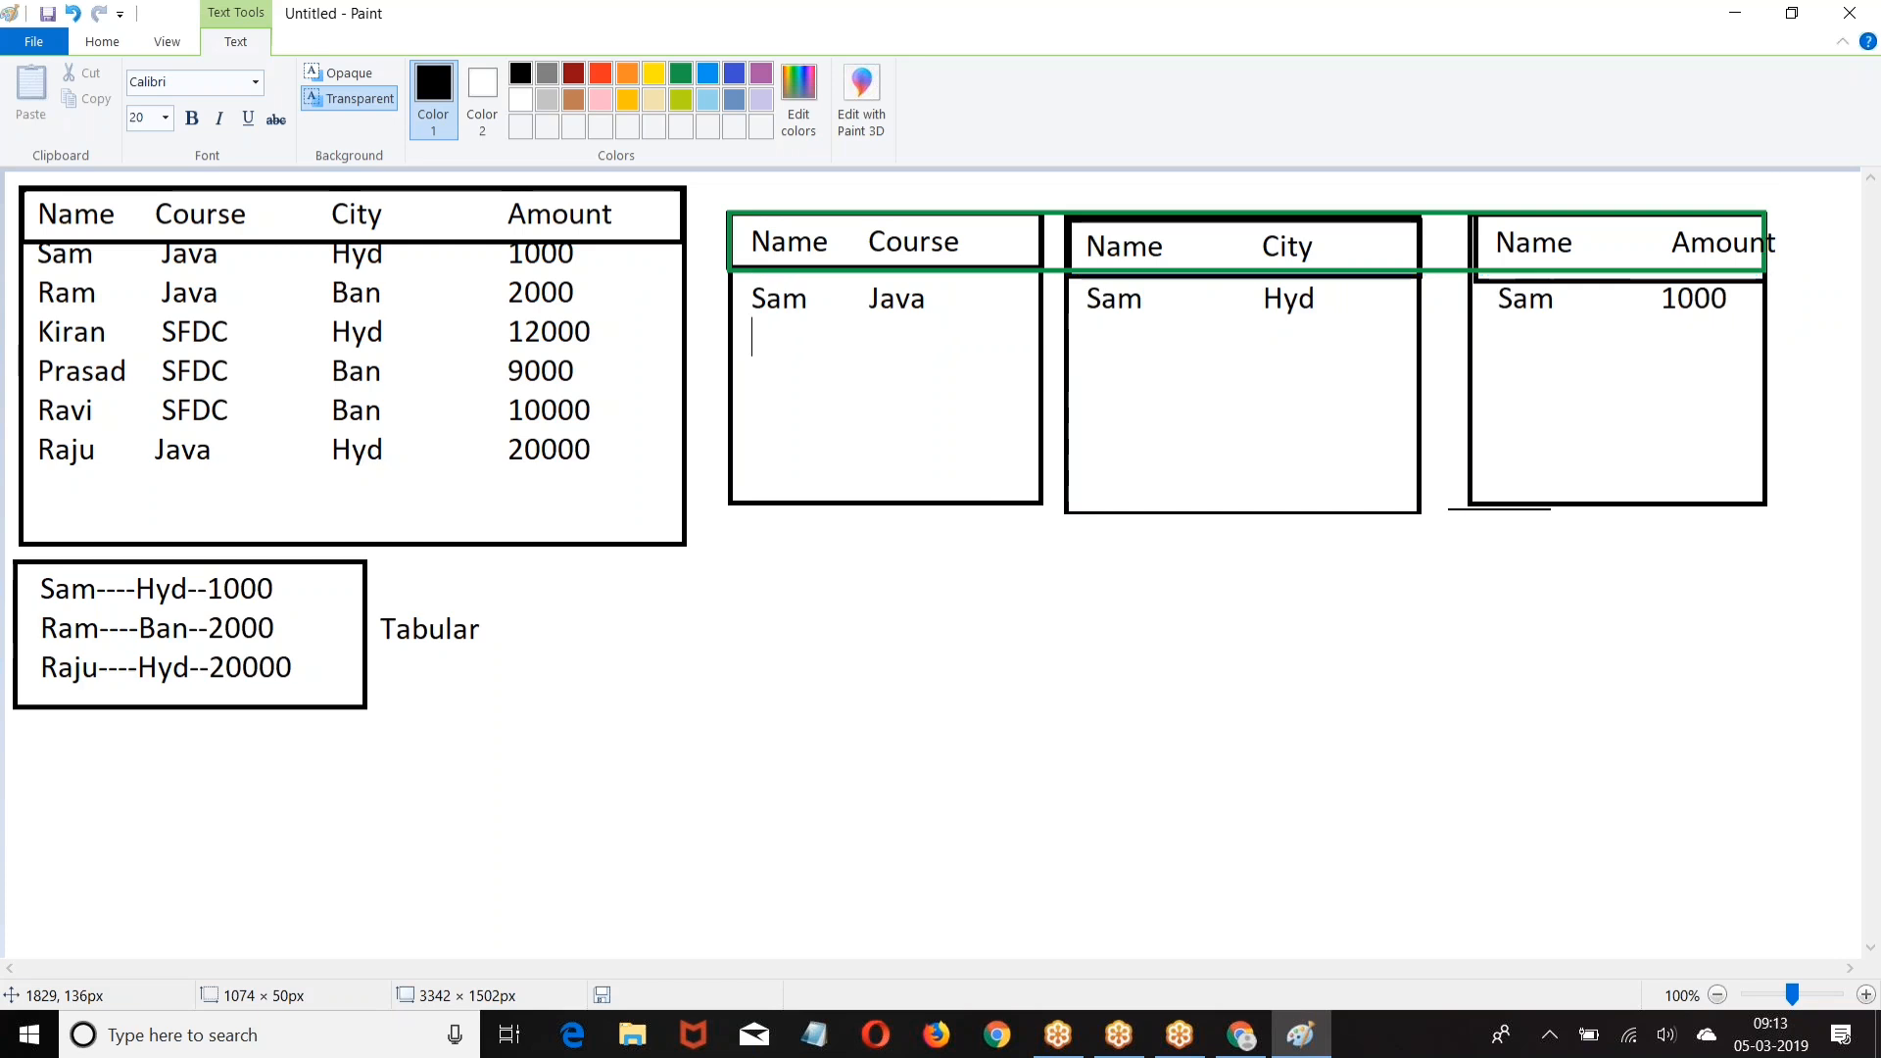
Step: Enter the second student's name with java in the second row of the first box
text(Ram)
key(Tab)
key(Tab)
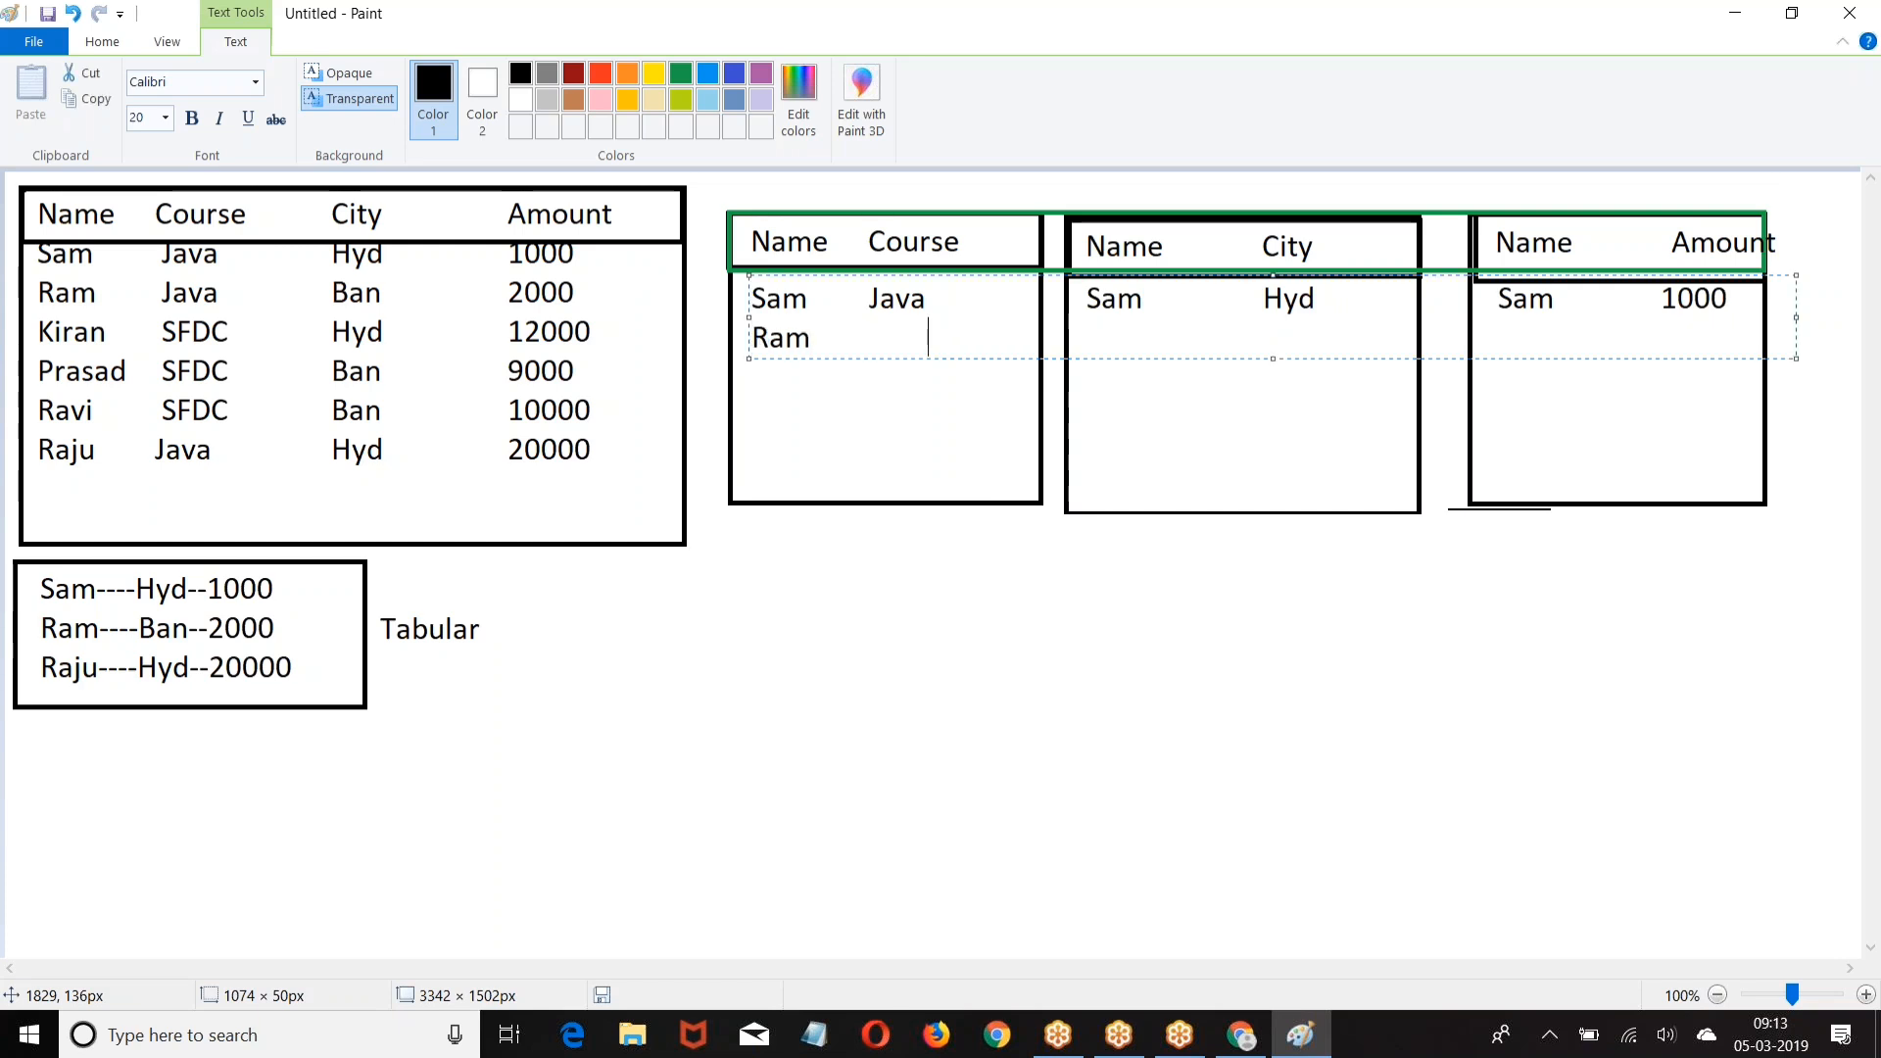
key(BackSpace)
text(java)
Step: Enter the second student's name with Ban in the second row of the second box
key(Tab)
key(Tab)
key(Tab)
key(BackSpace)
text(Ram)
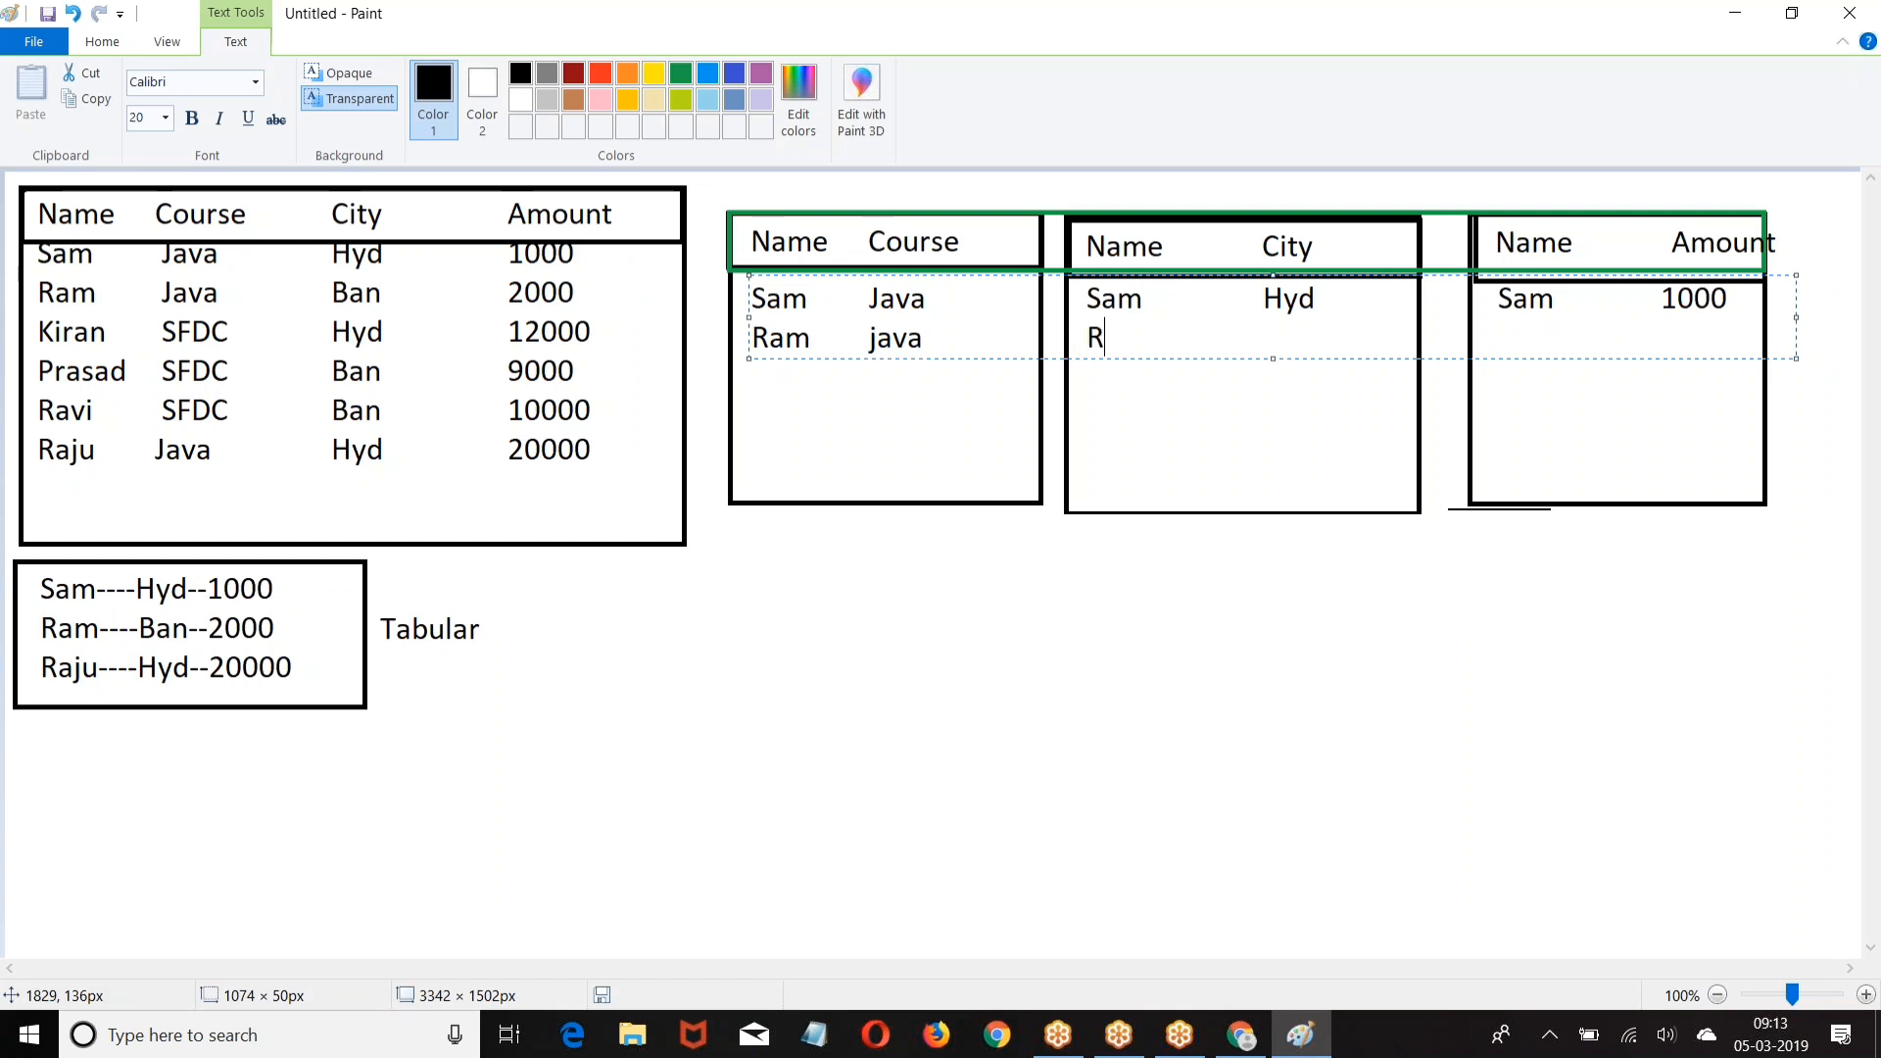
key(Tab)
key(Tab)
key(BackSpace)
text(Ban)
Step: Enter the second student's name with 2000 in the second row of the third box
key(Tab)
key(Tab)
key(Tab)
key(Tab)
key(BackSpace)
text(S)
key(BackSpace)
text(Ram)
key(Tab)
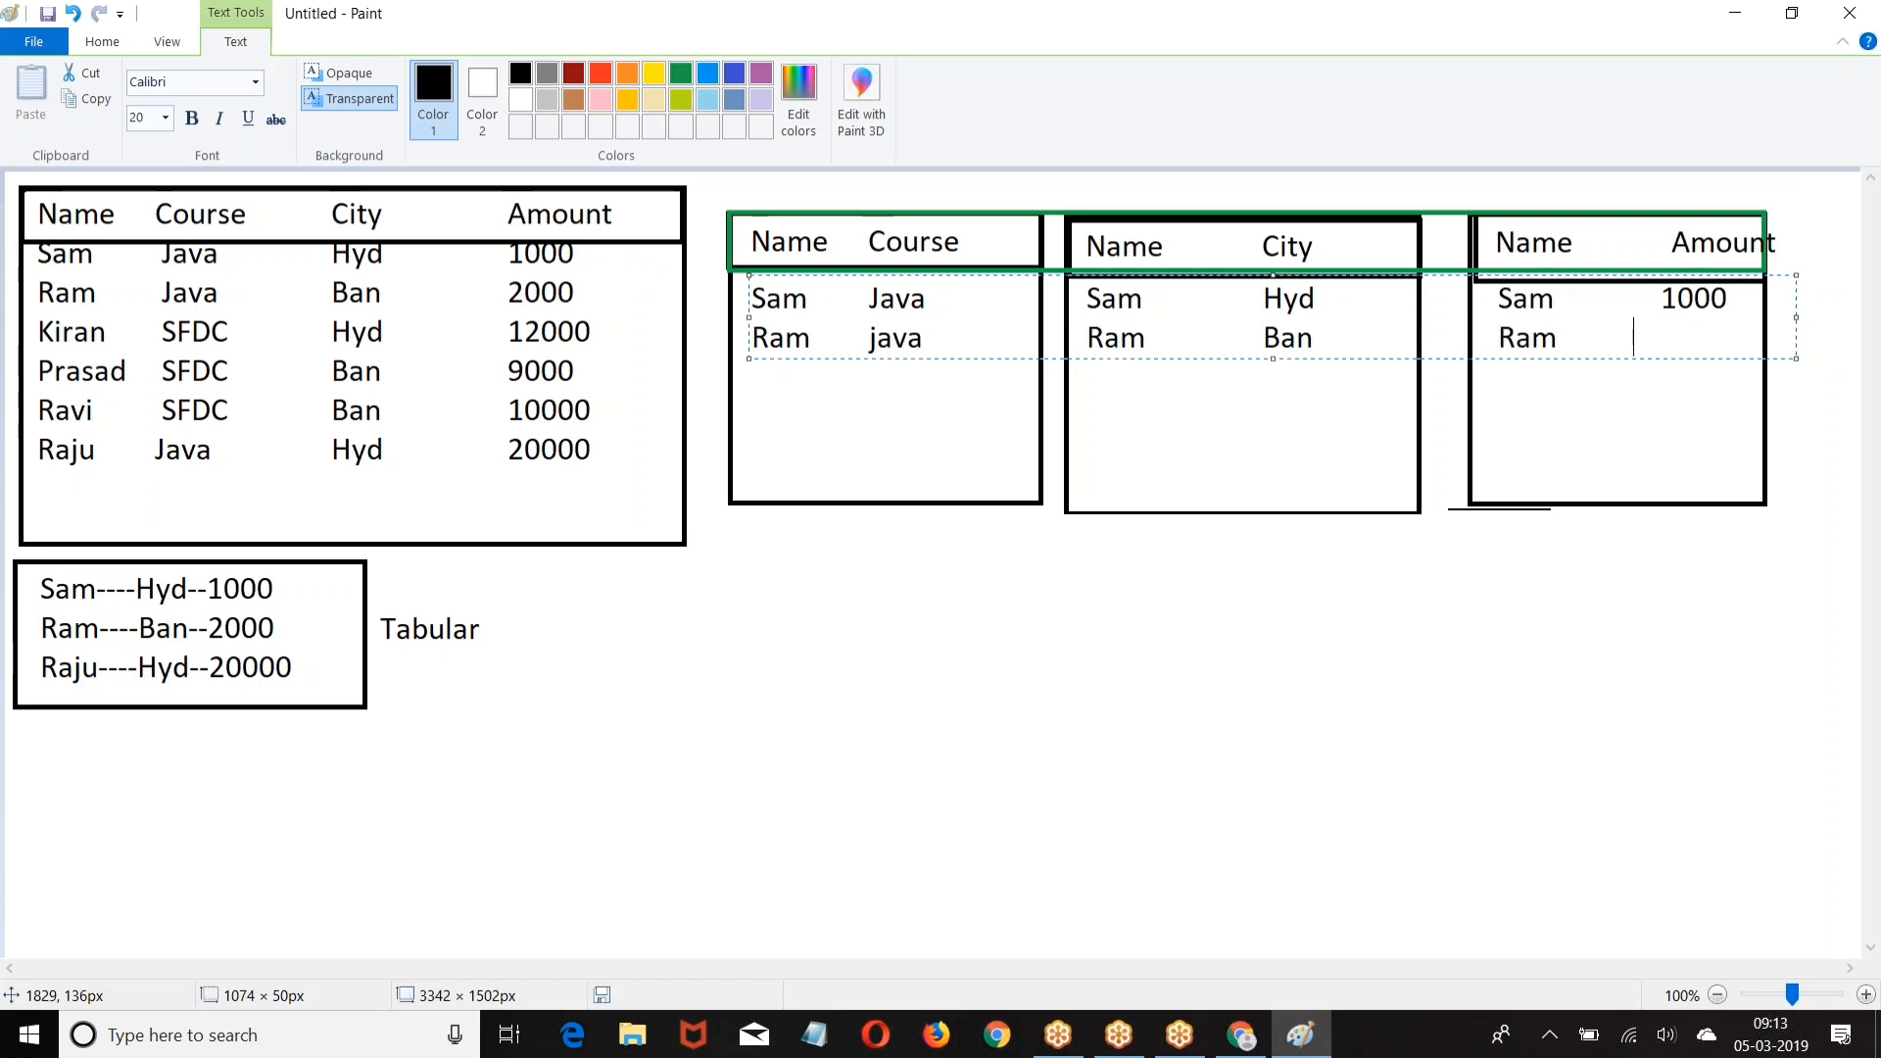
text(2000)
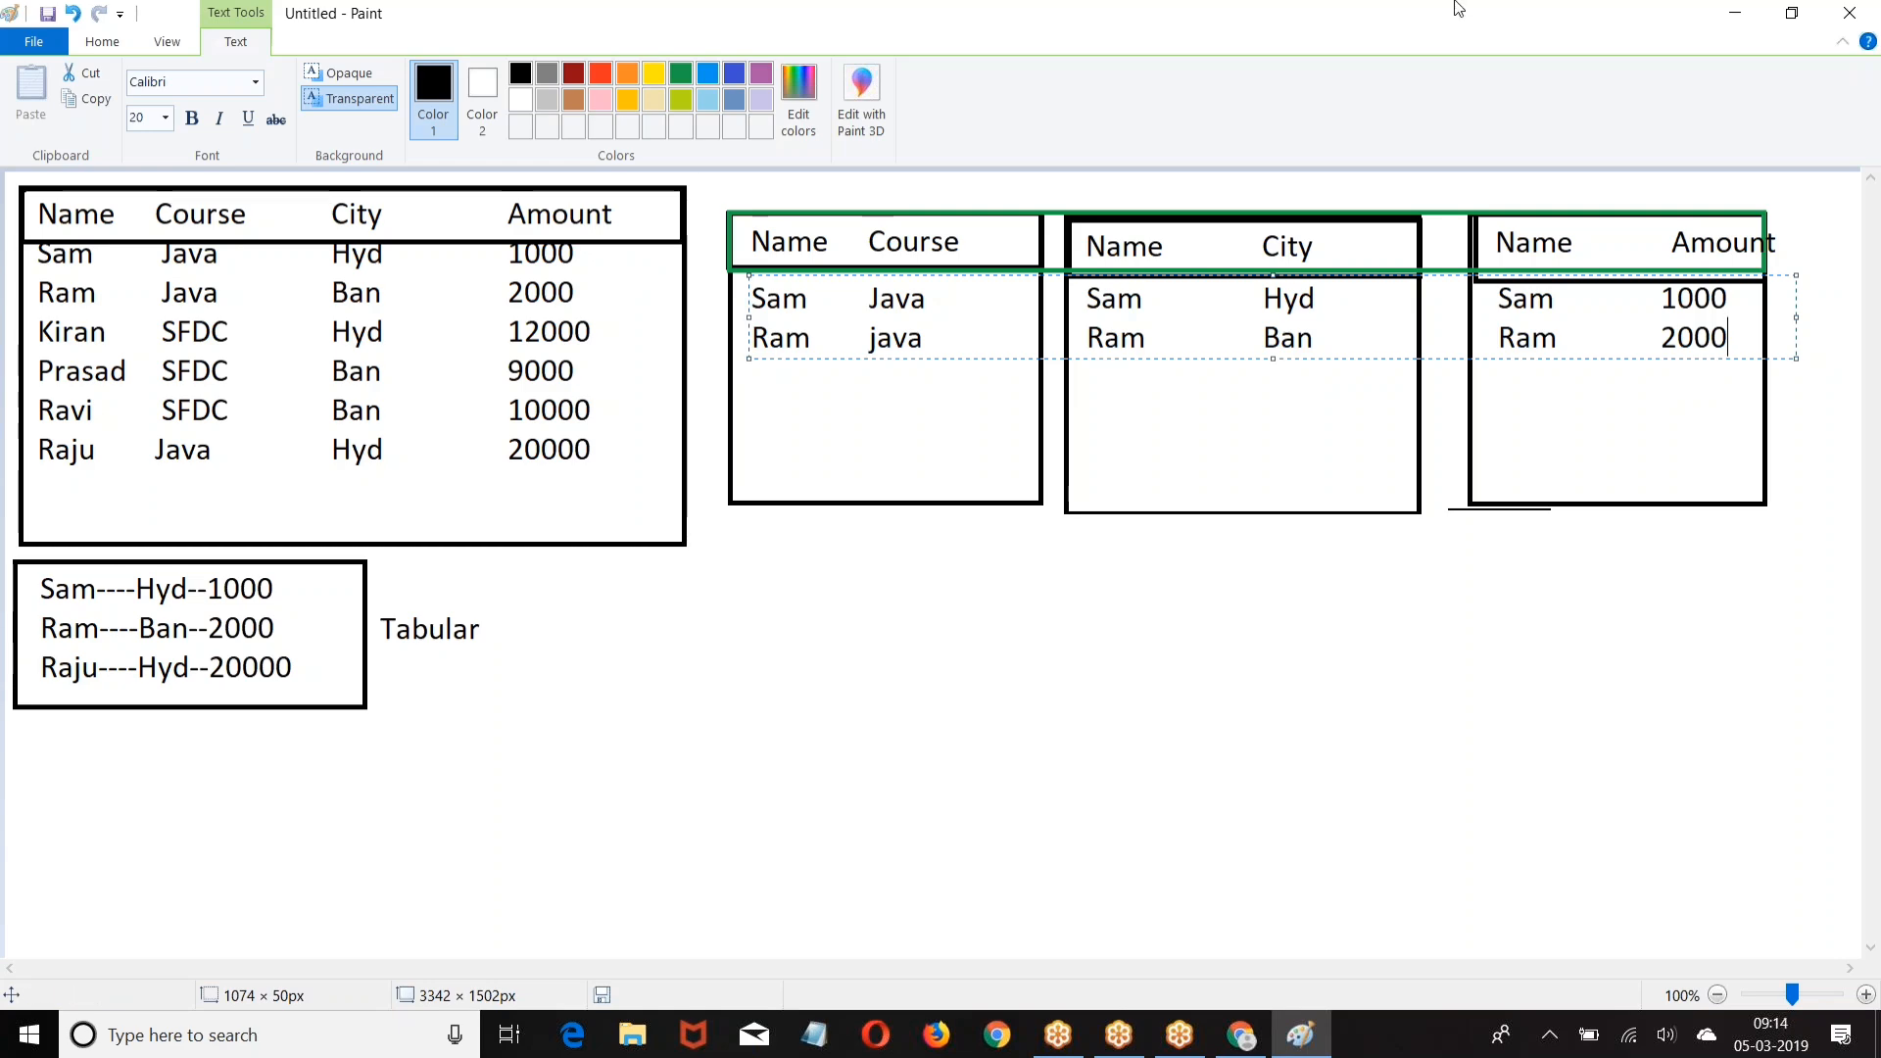
Step: Start a new blank drawing and discard the changes to the report layout sketch
click(36, 43)
click(59, 81)
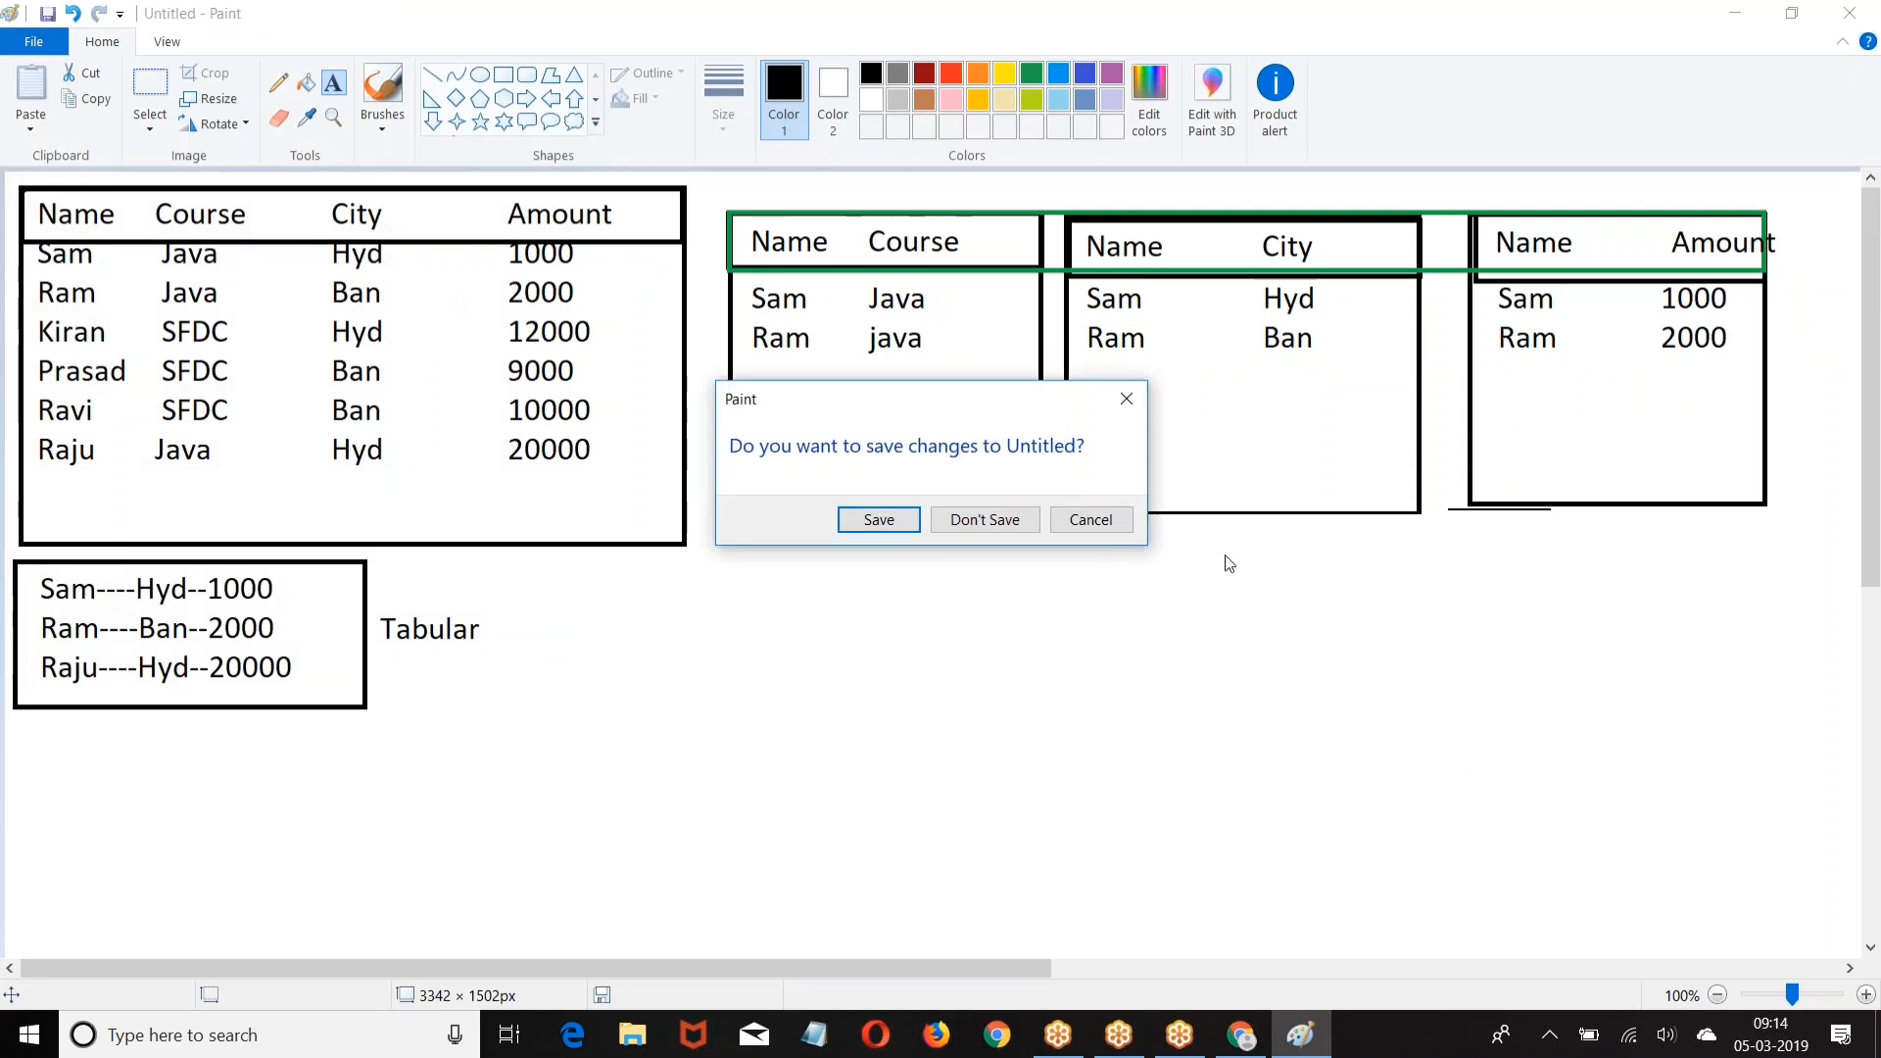
click(985, 519)
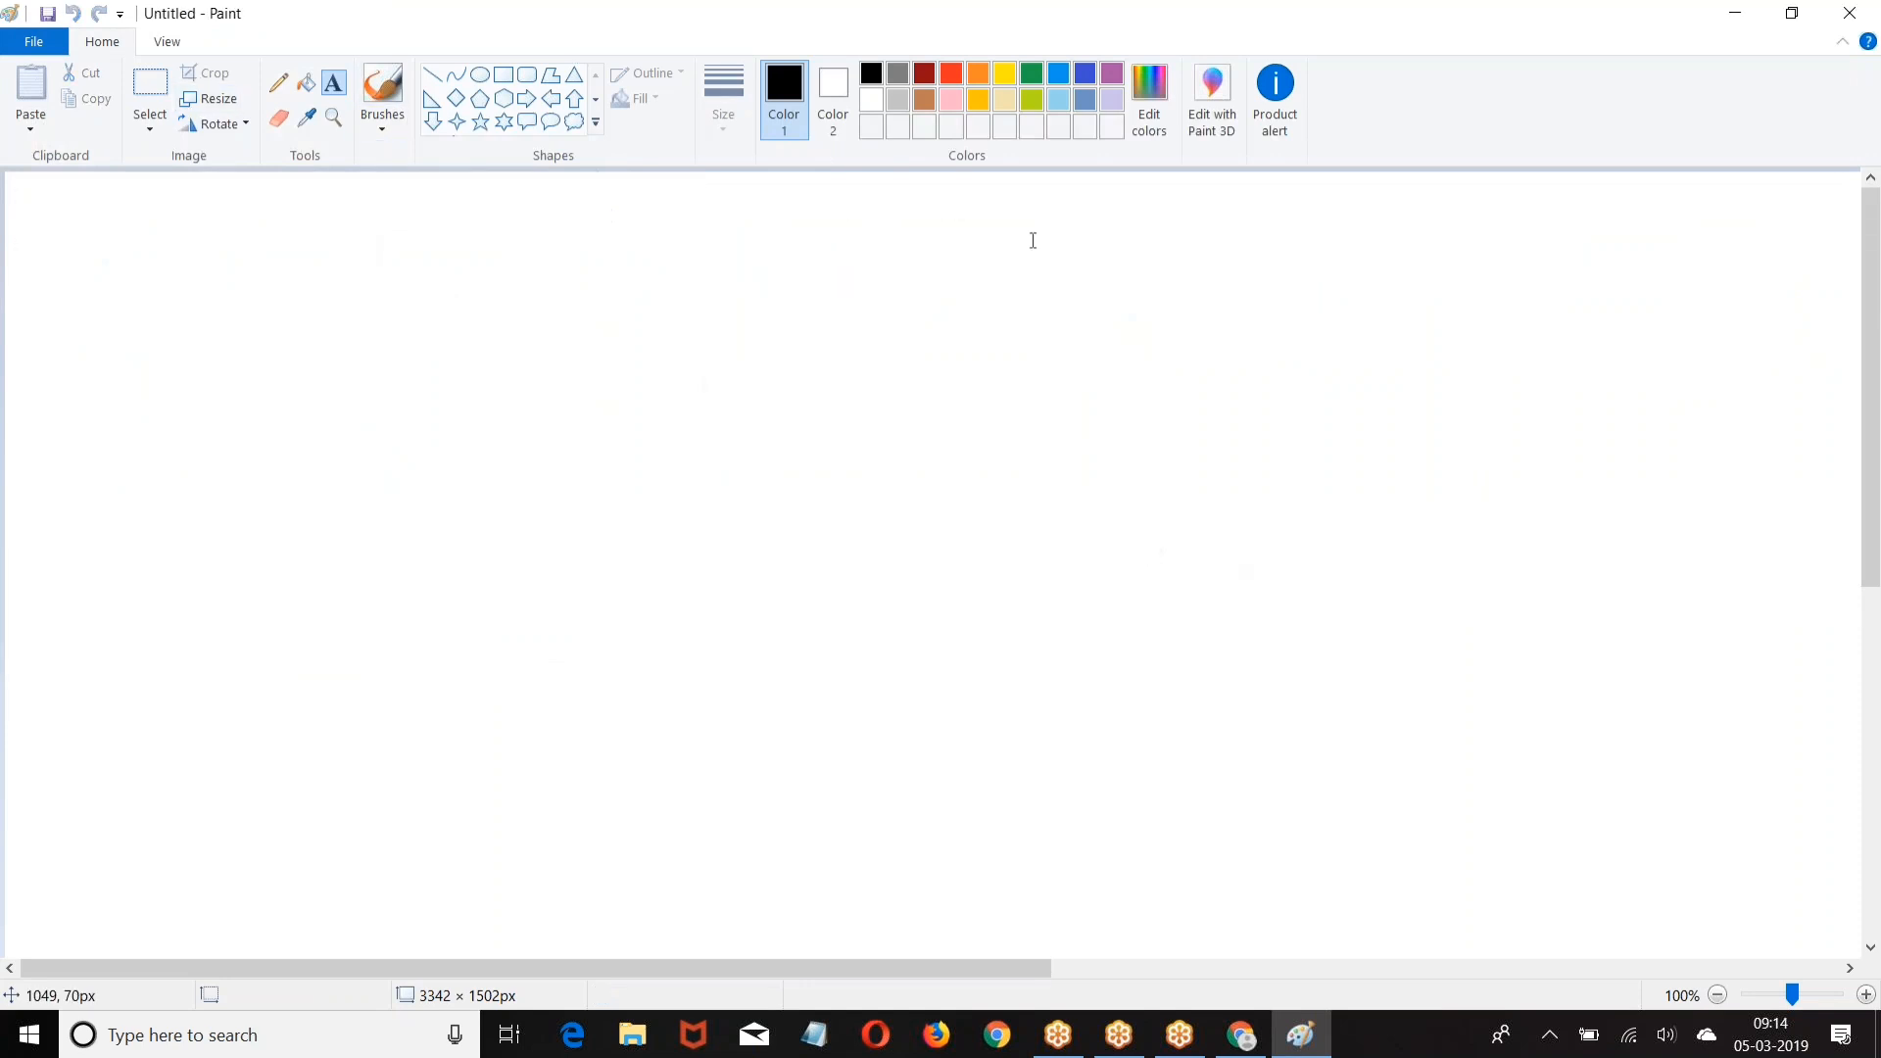
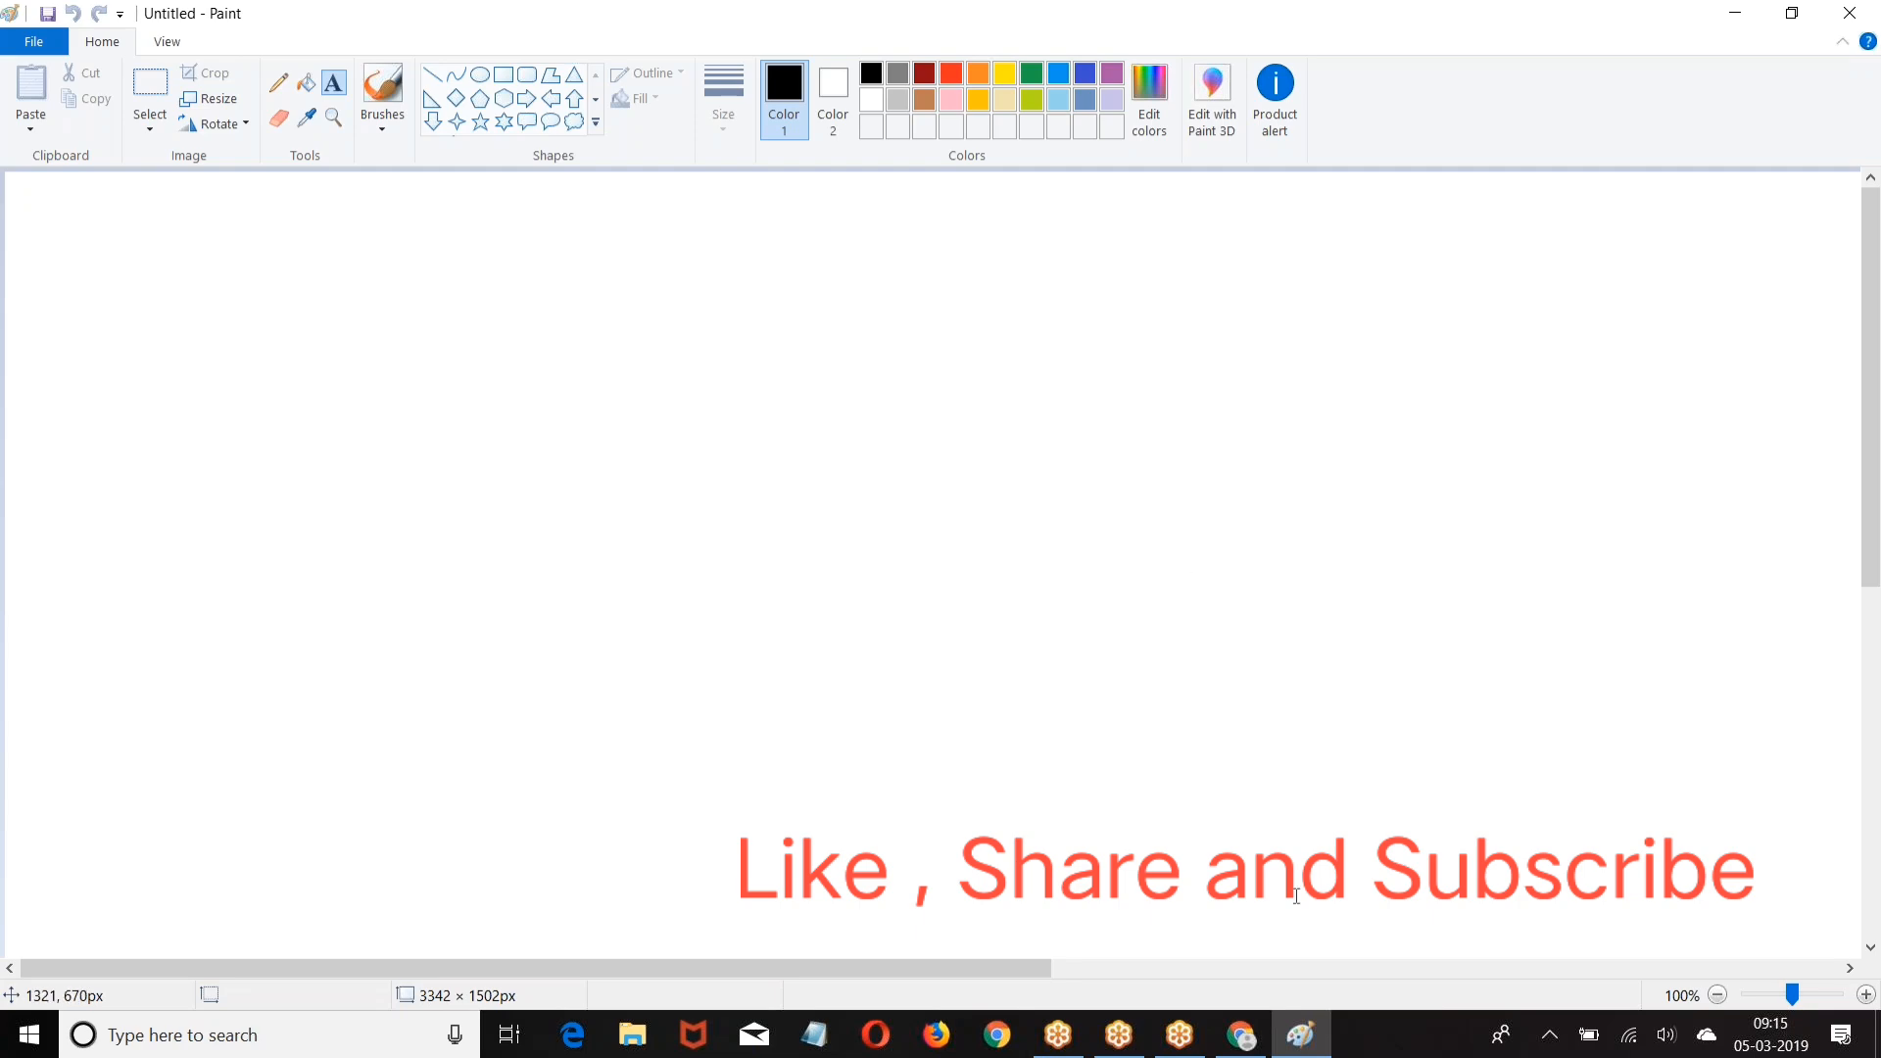
Step: Switch to Salesforce in Chrome and open the Build section of the Setup home page
click(1240, 1036)
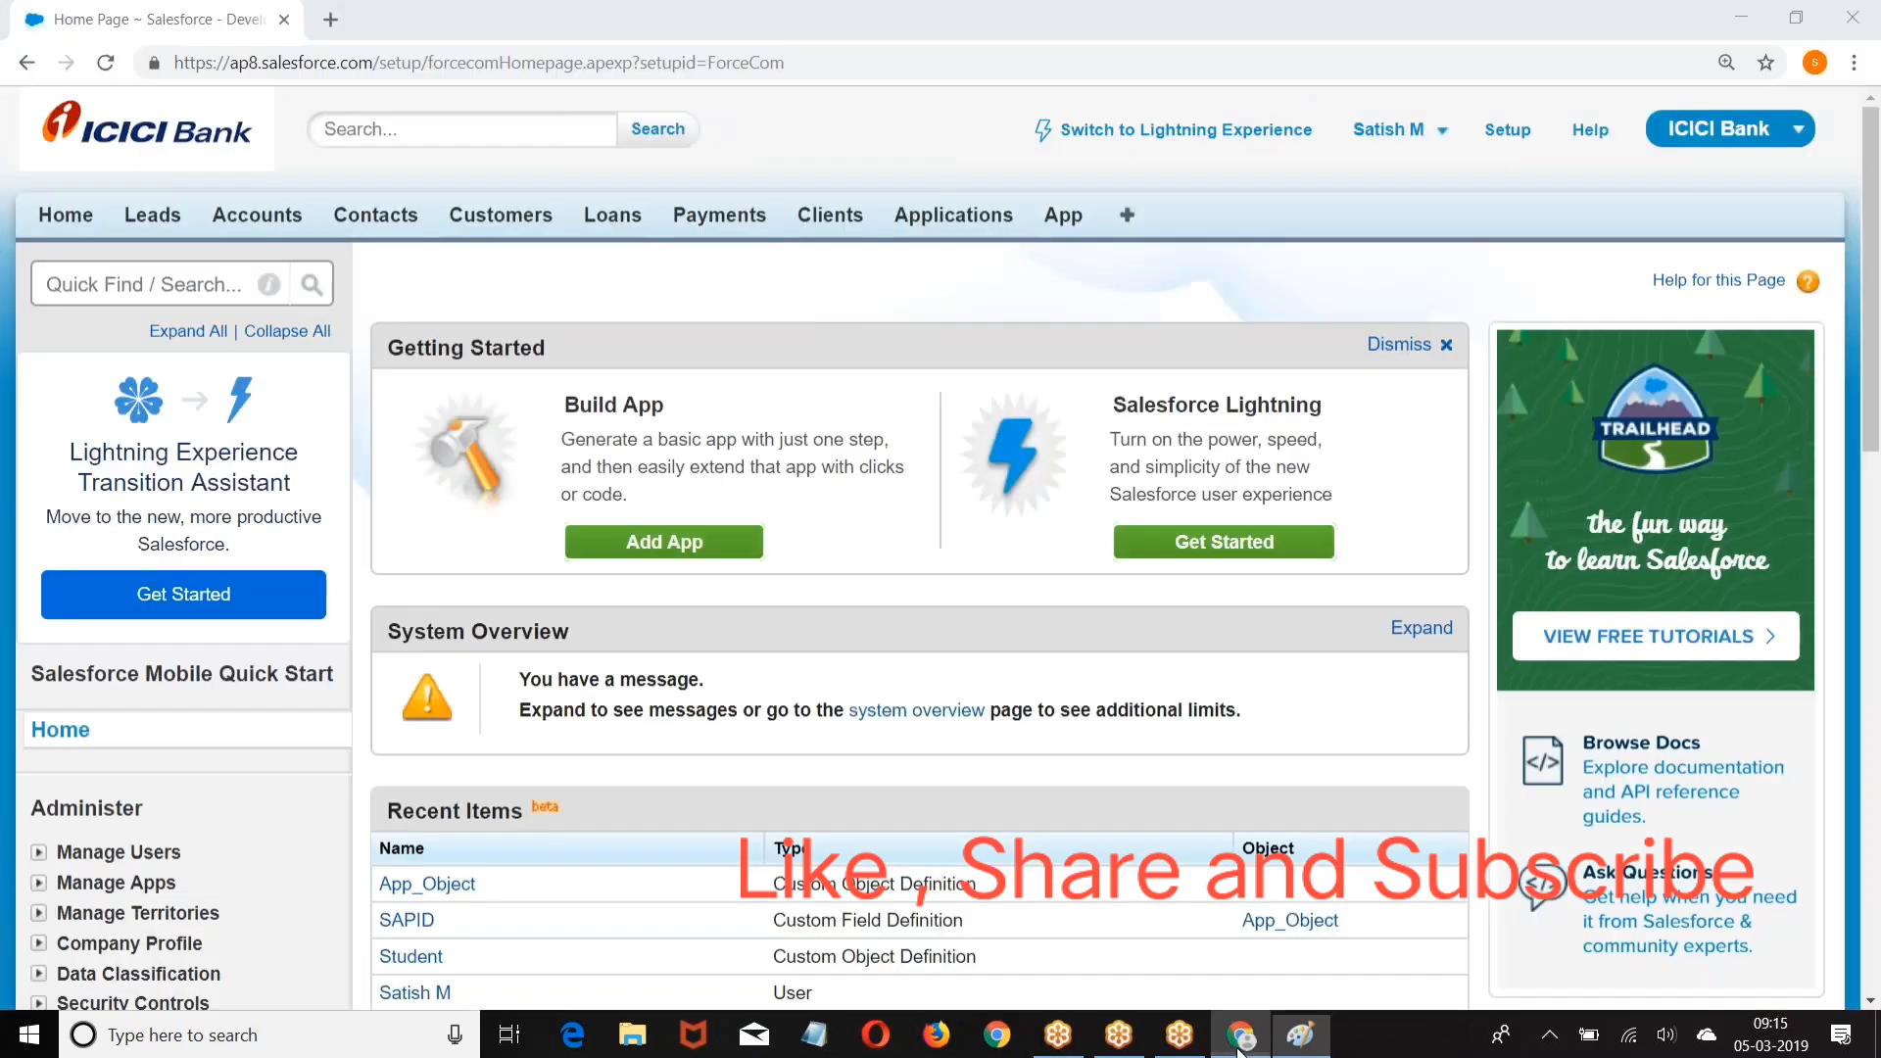
click(1507, 130)
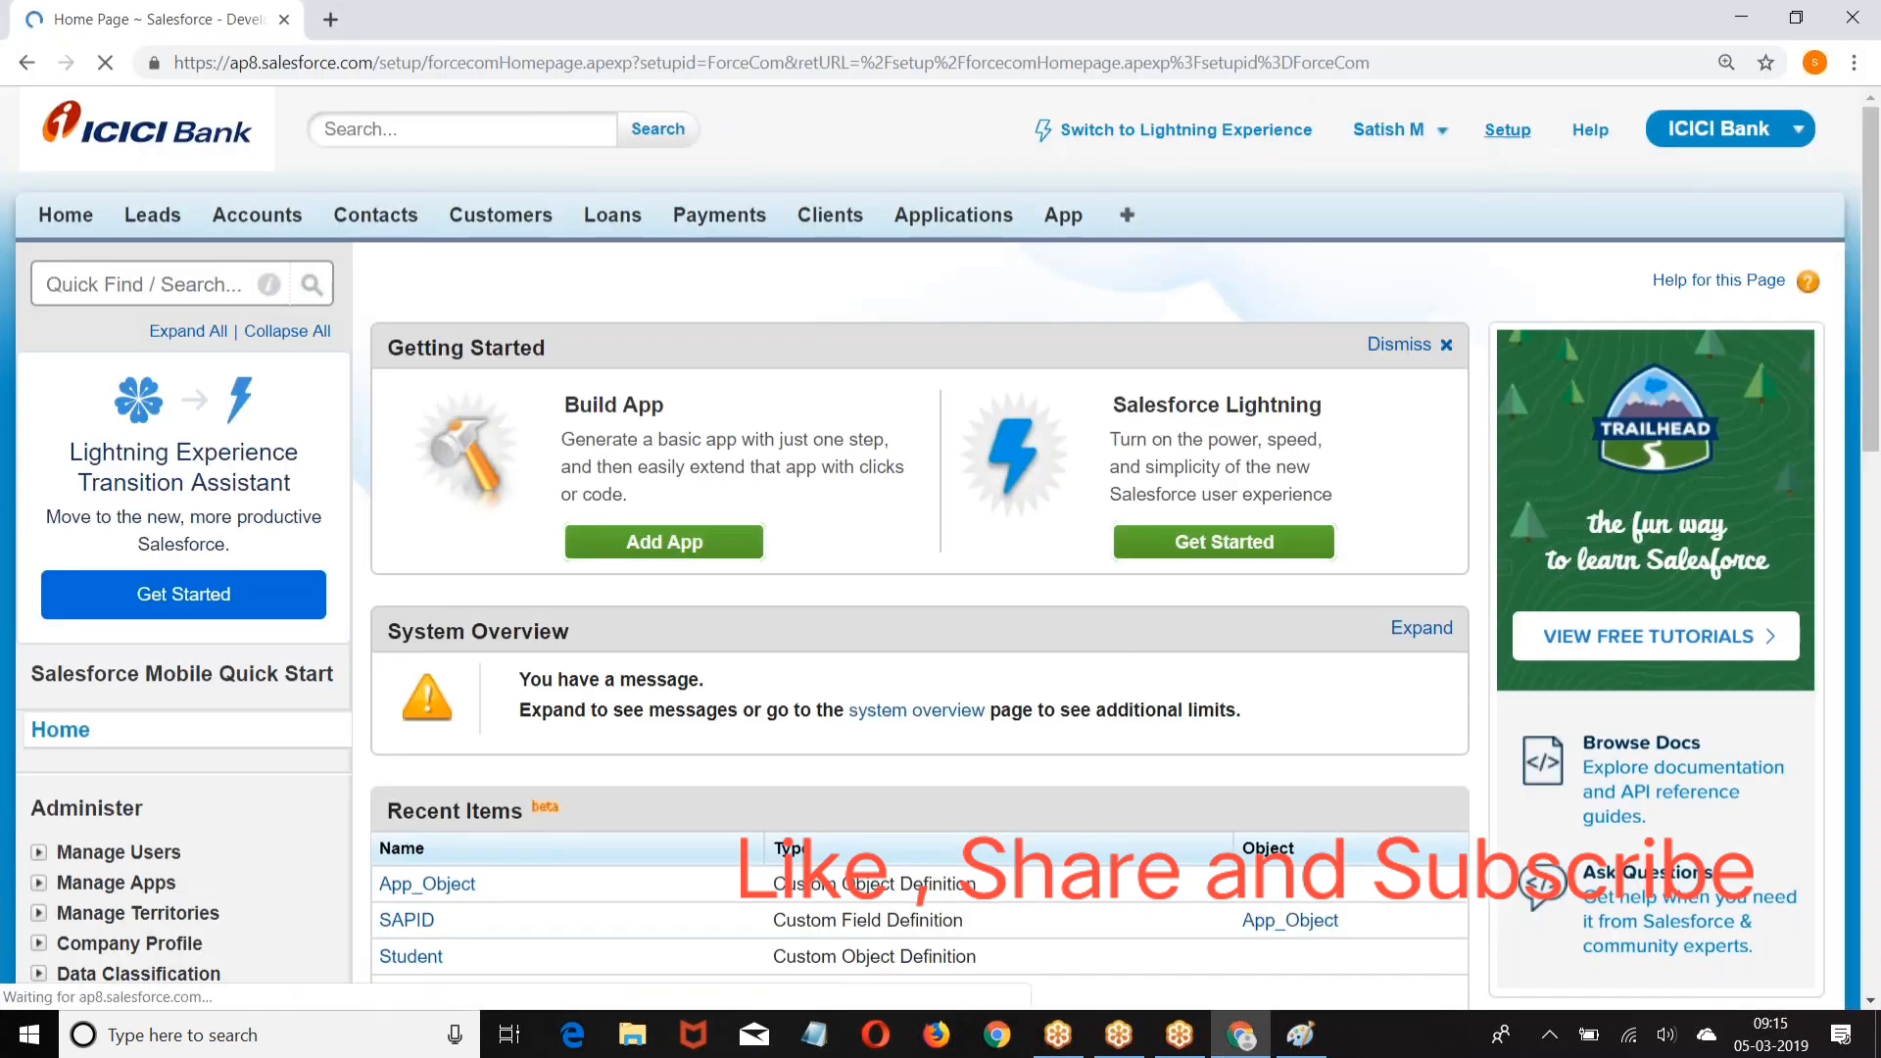
scroll(257, 223, down, 5)
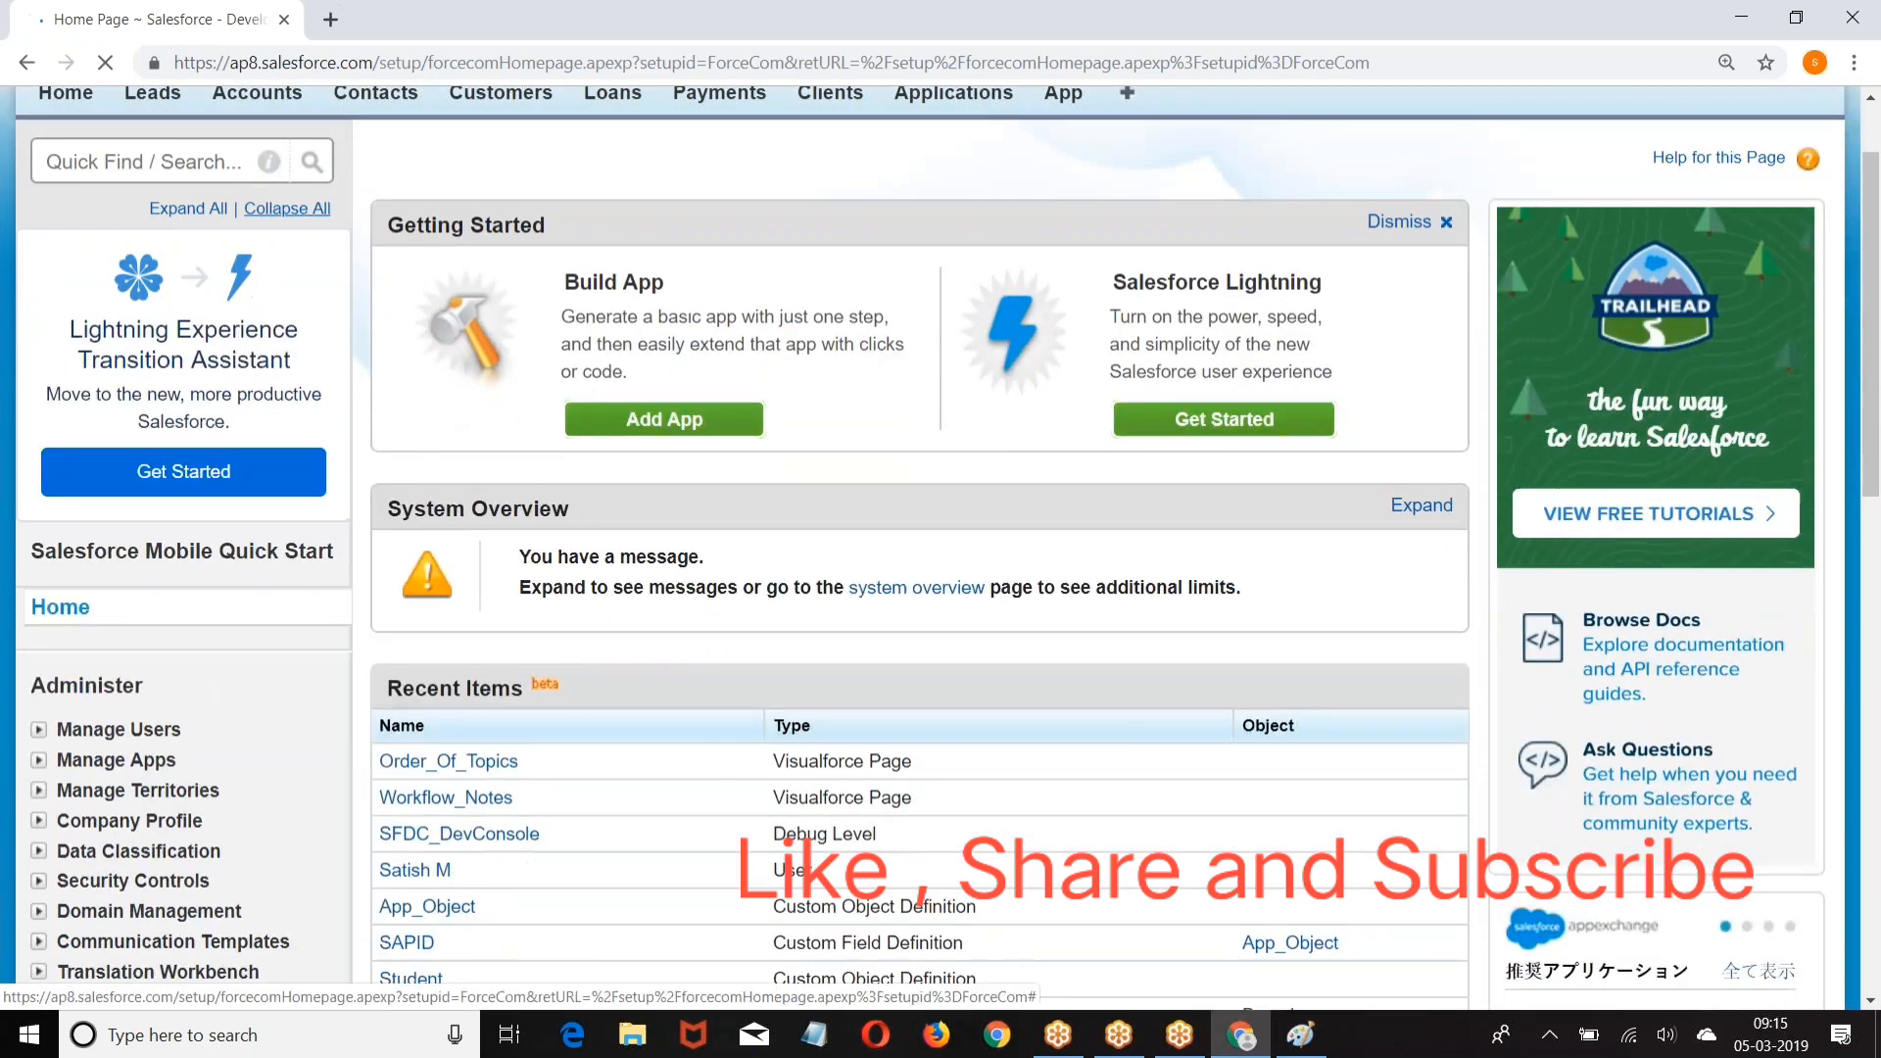
scroll(921, 548, down, 5)
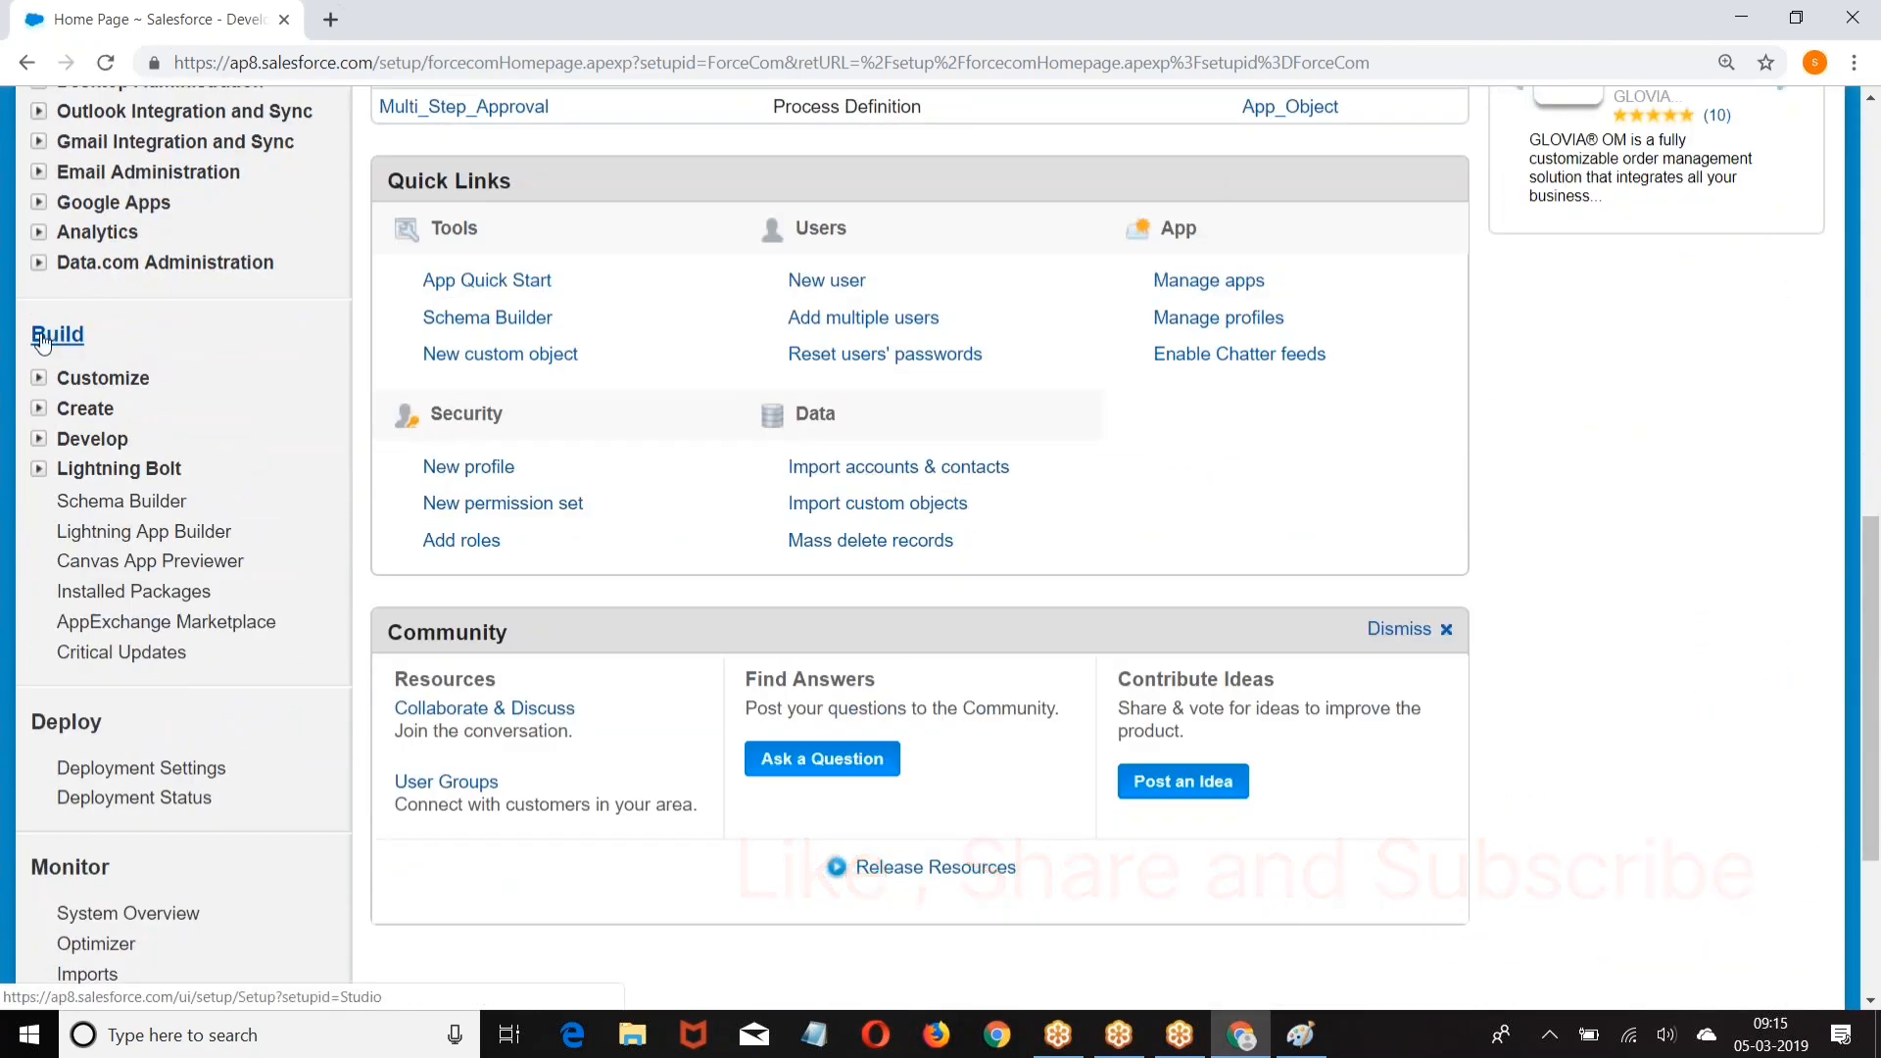
click(38, 378)
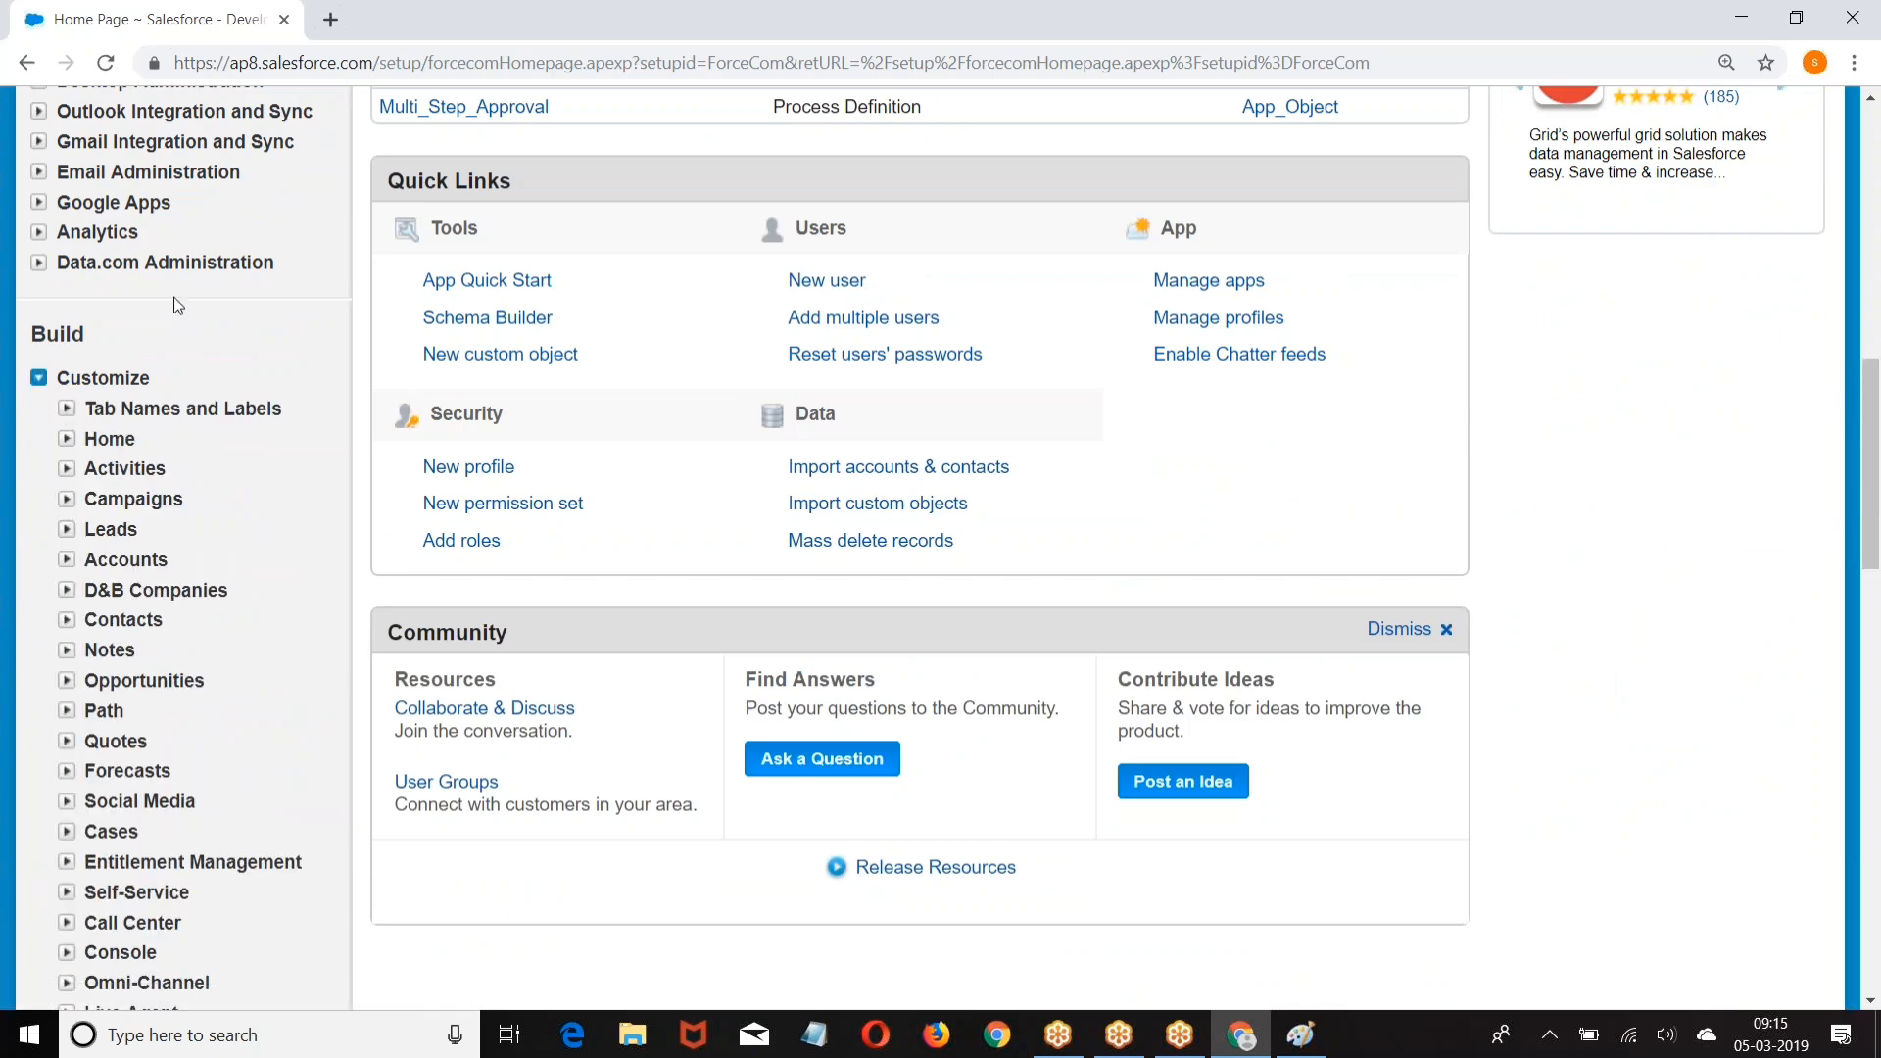
scroll(174, 297, down, 1)
click(40, 257)
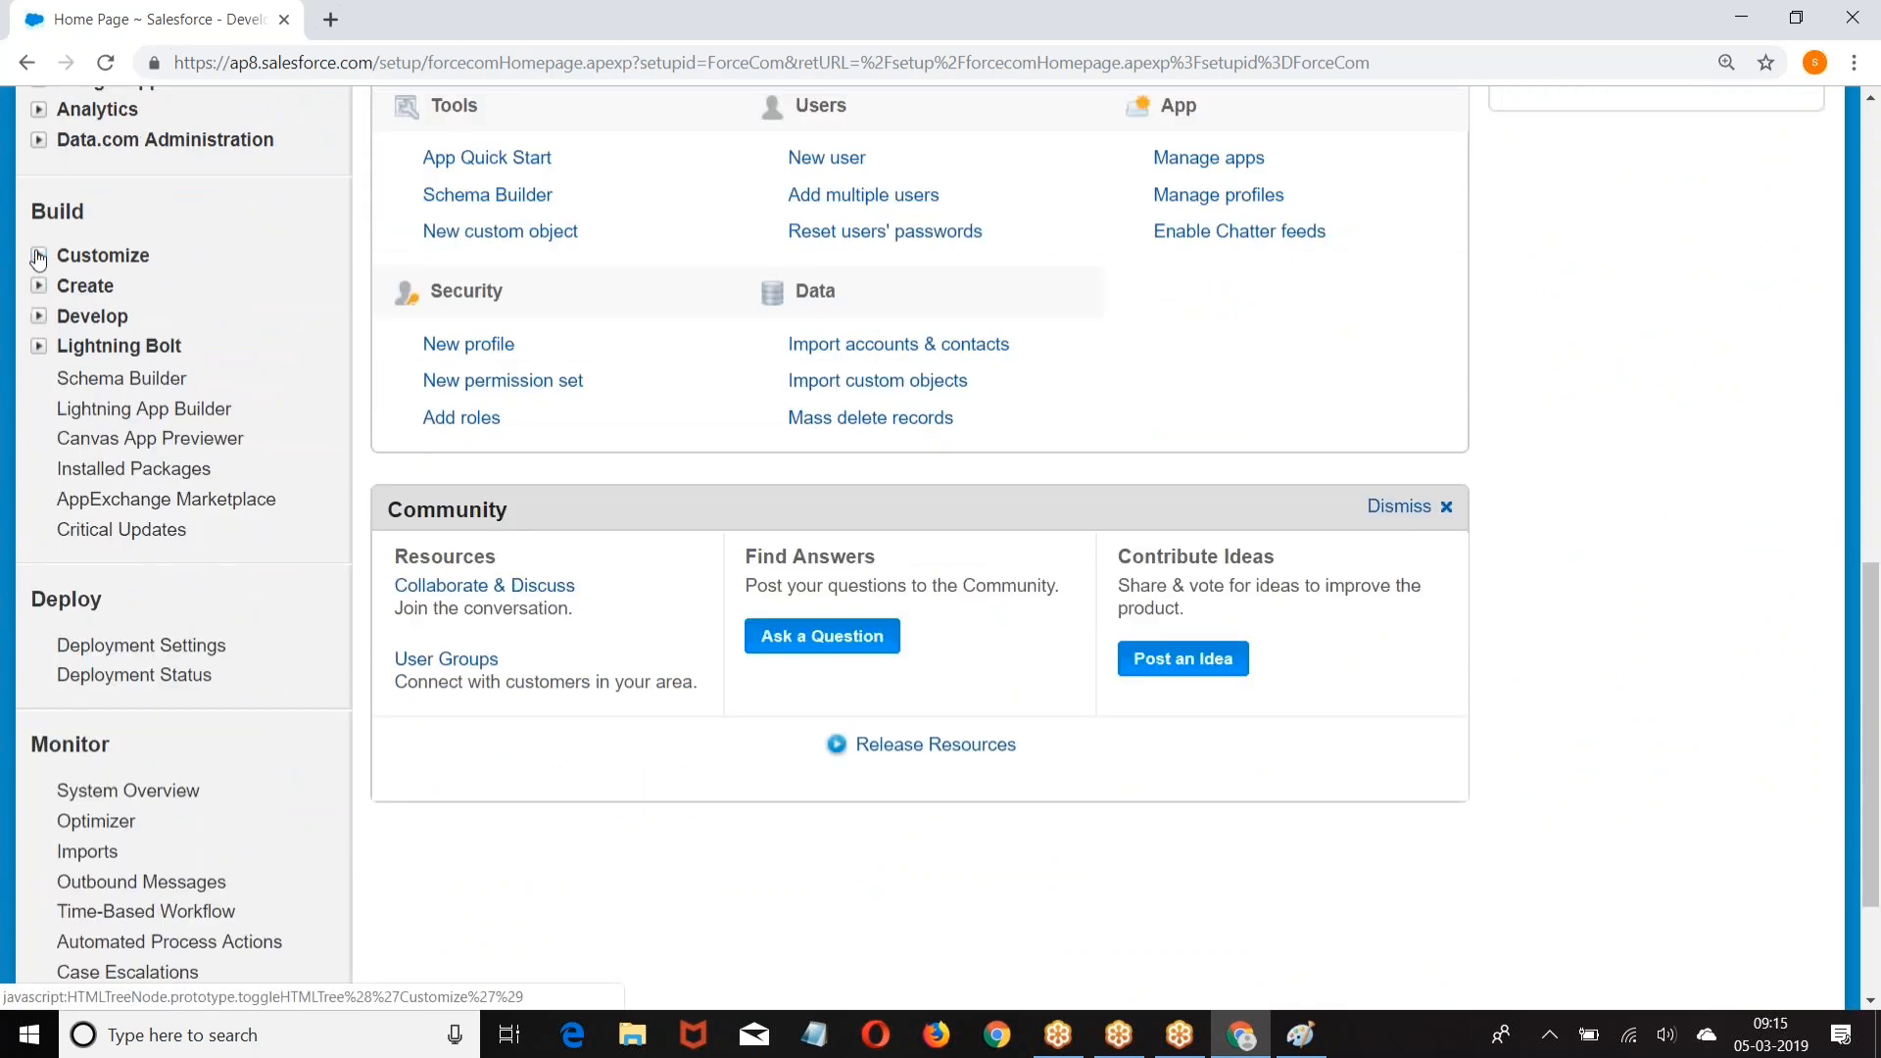
Step: Open the list of all custom report types under Create, continuing past the introduction page
click(41, 290)
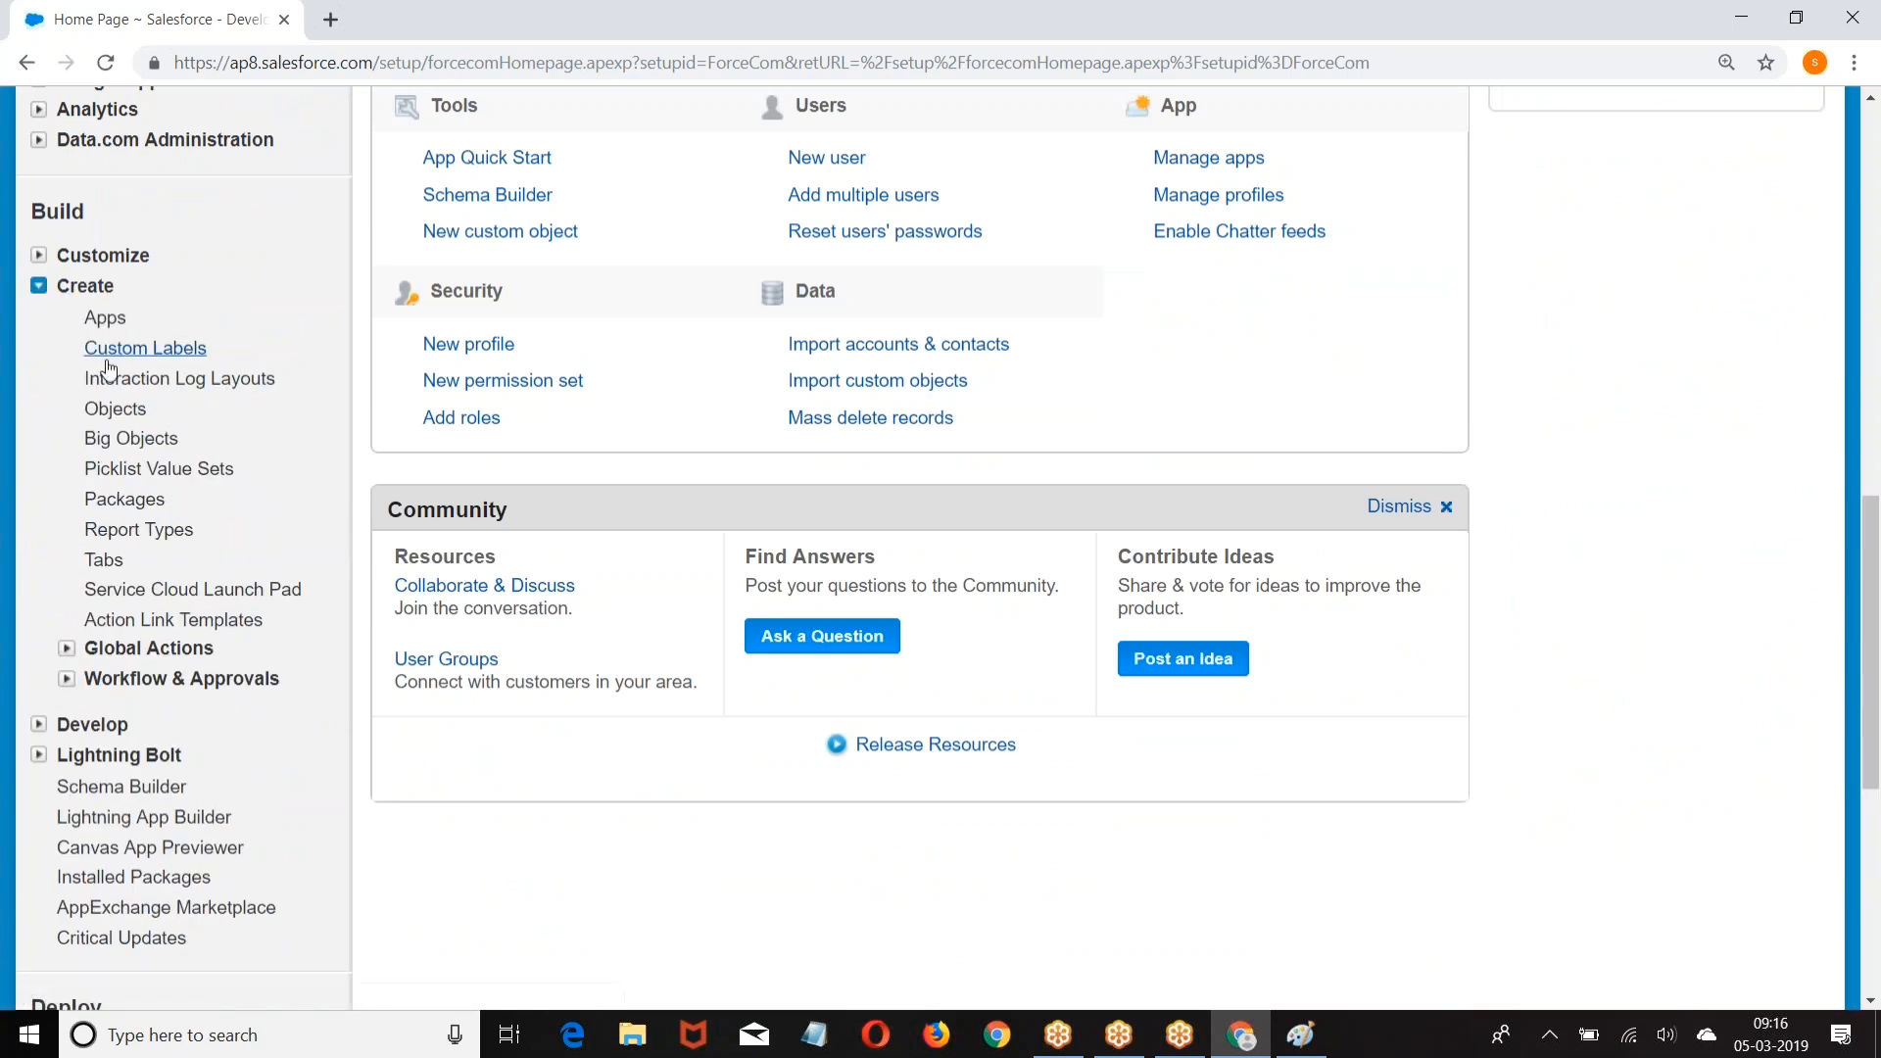
click(127, 534)
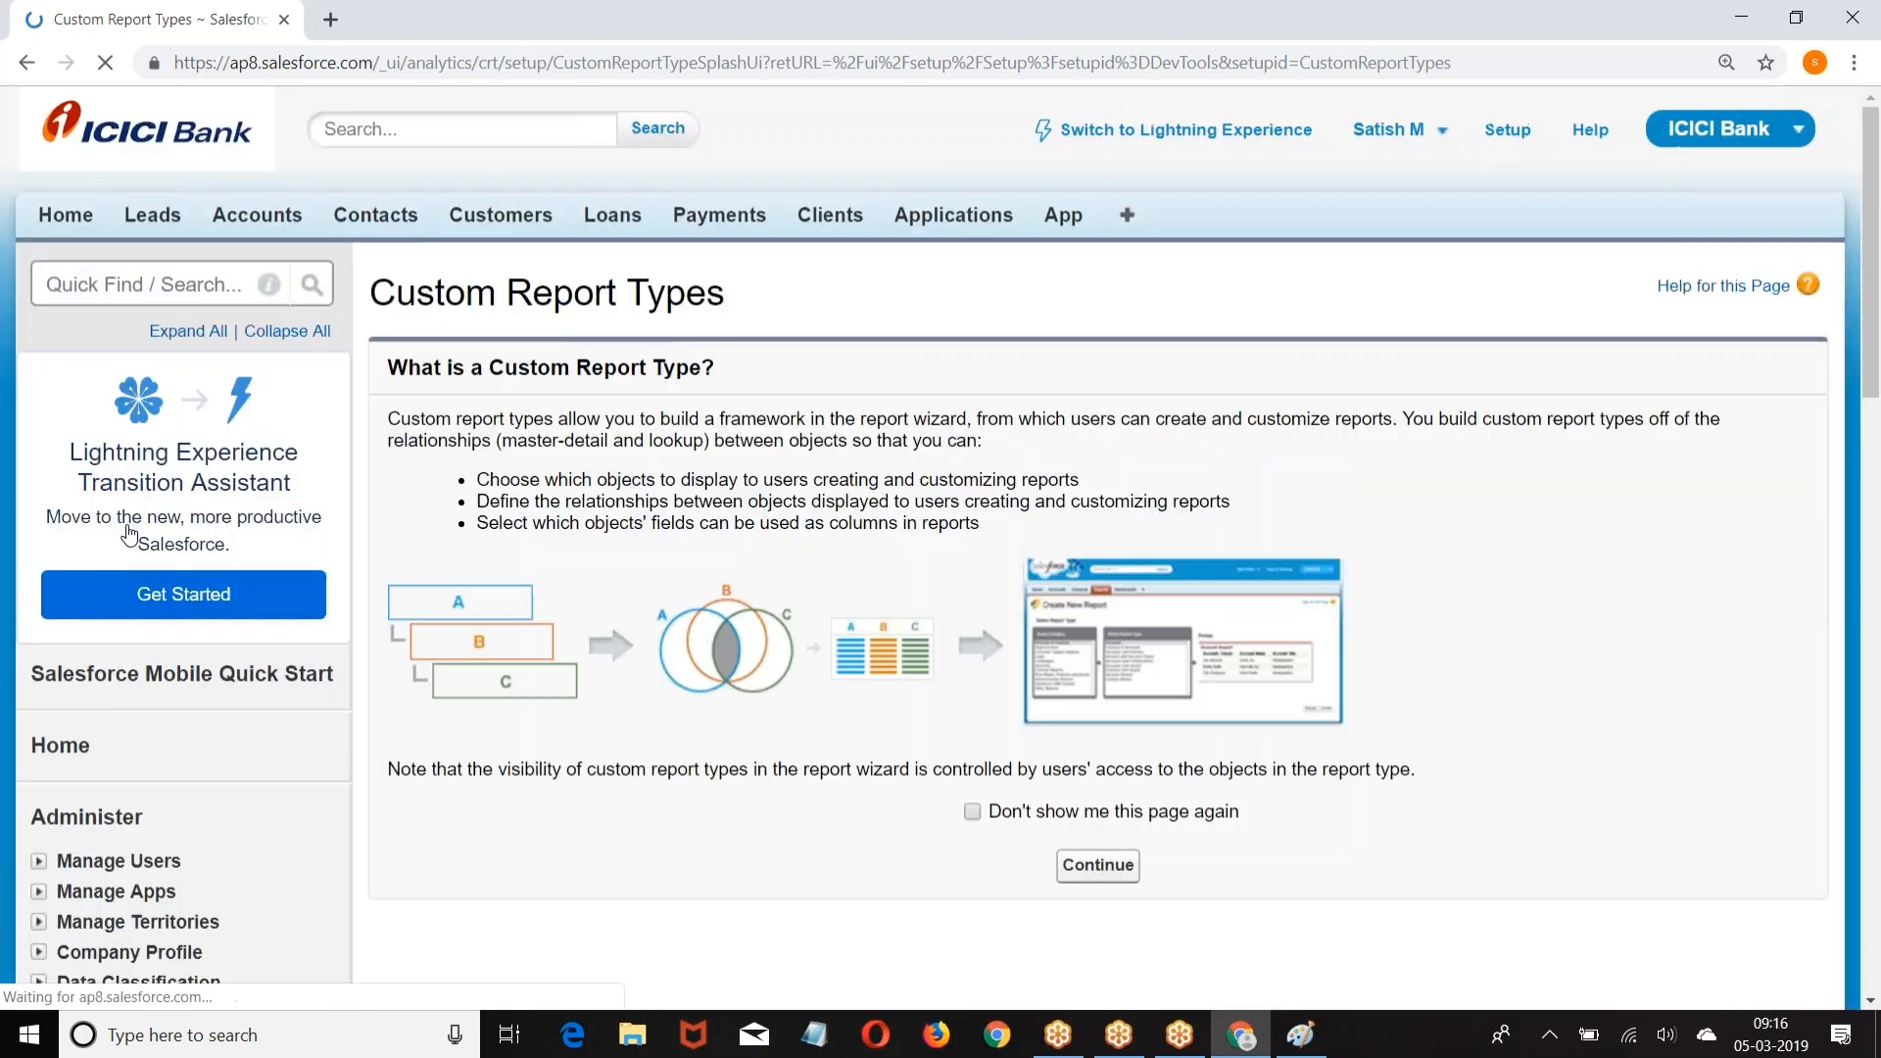
scroll(130, 538, down, 2)
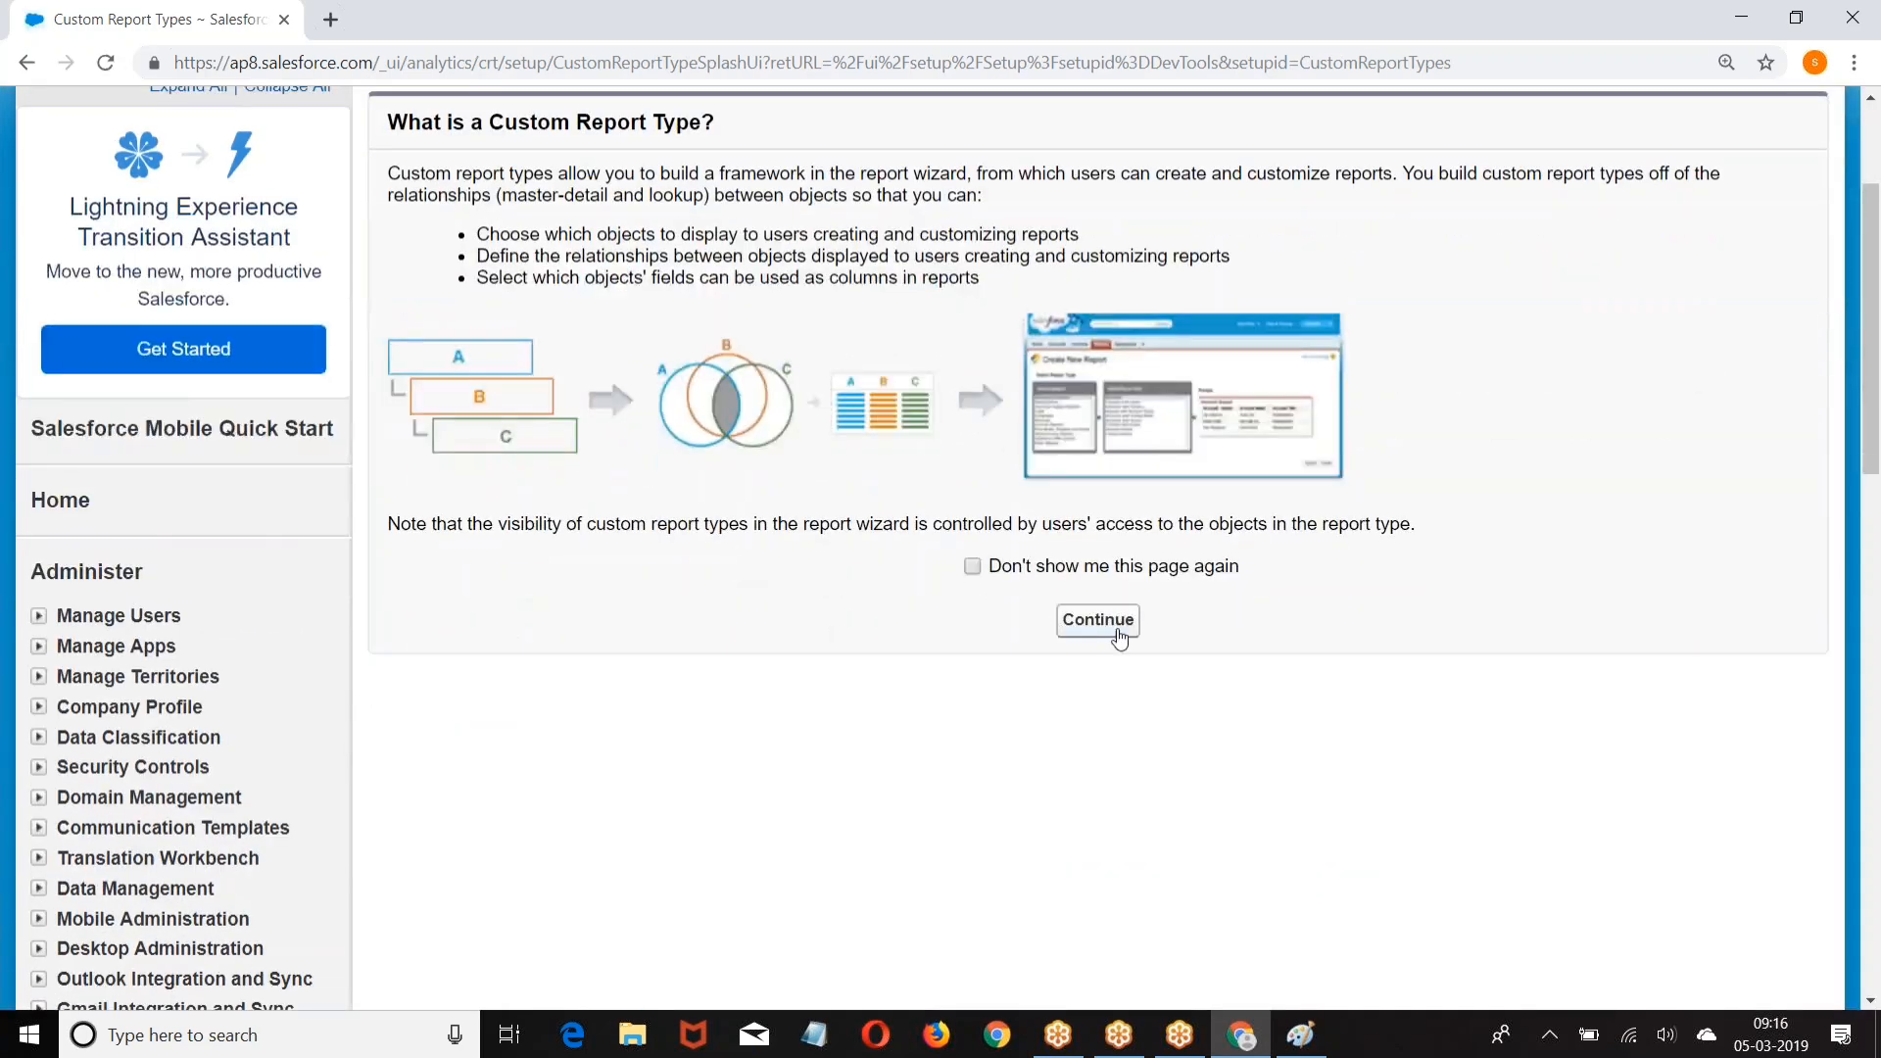
click(1098, 620)
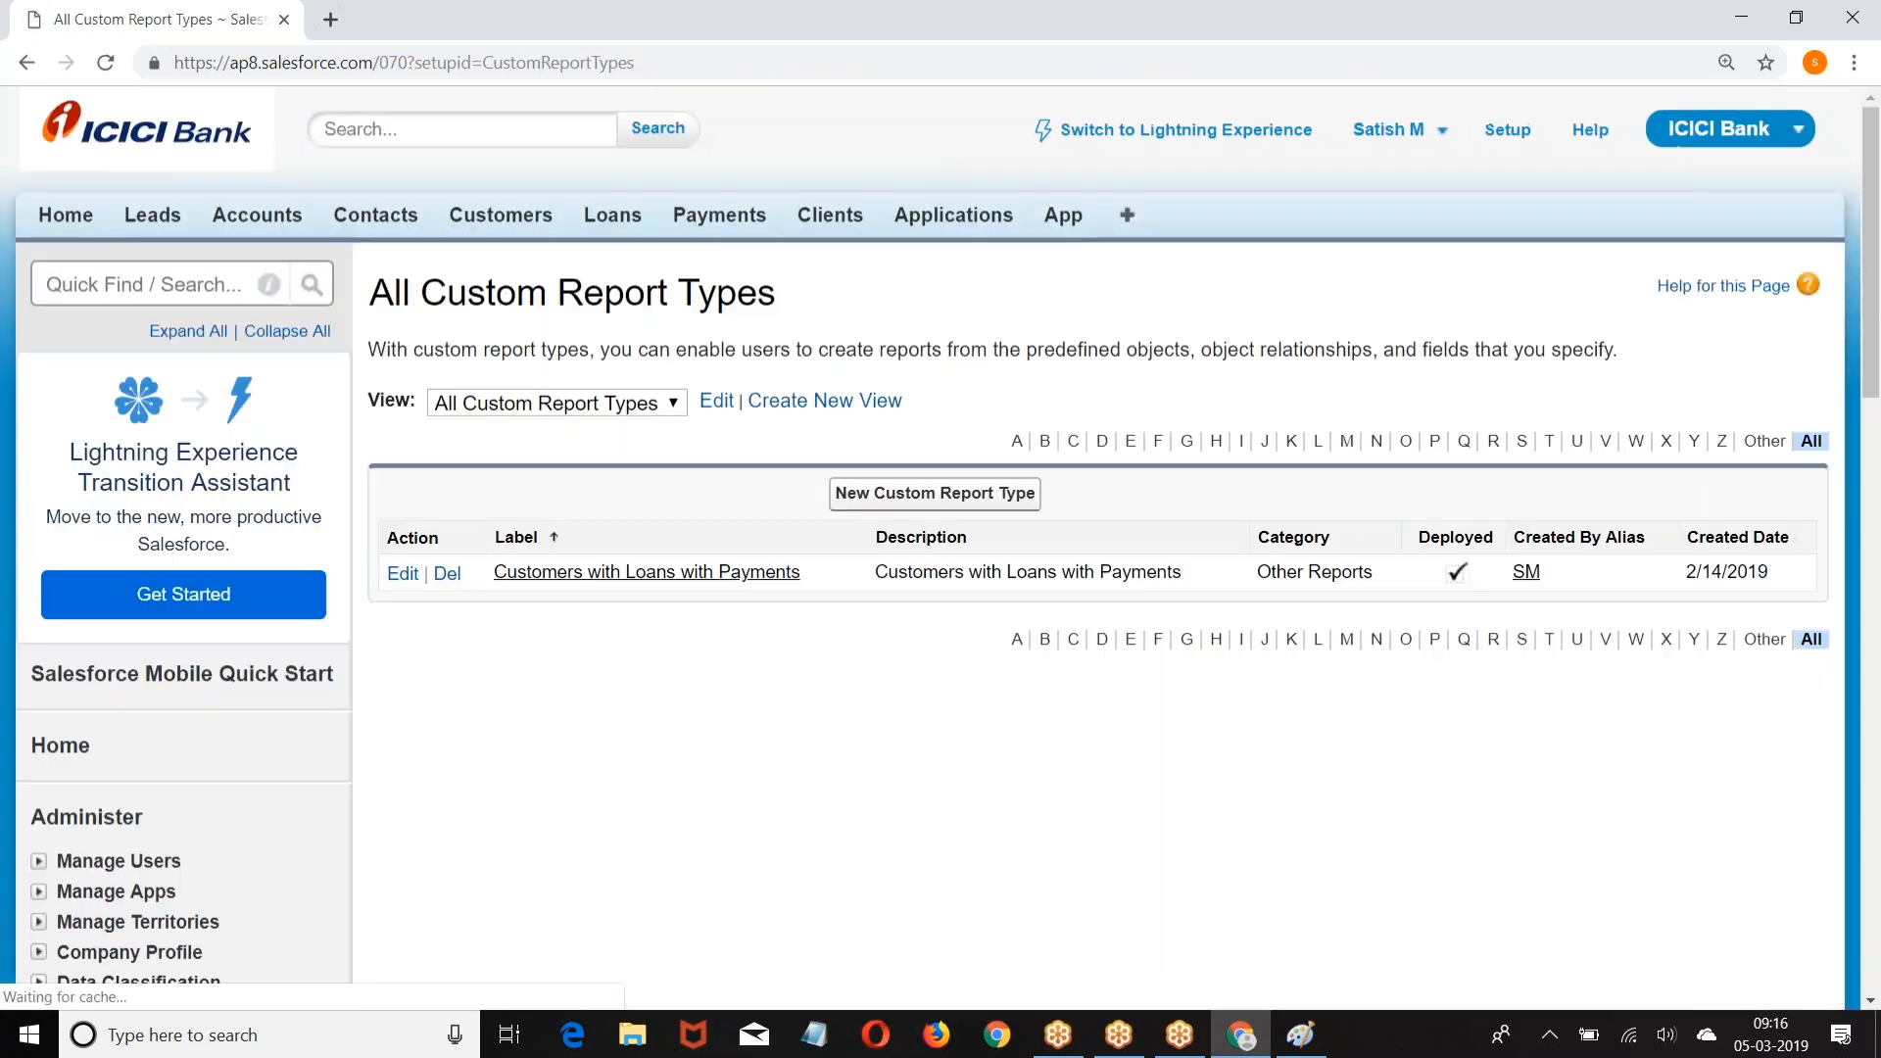
Step: Return to the Setup home page and reopen the custom report types list, opting out of seeing the introduction page again
click(1513, 141)
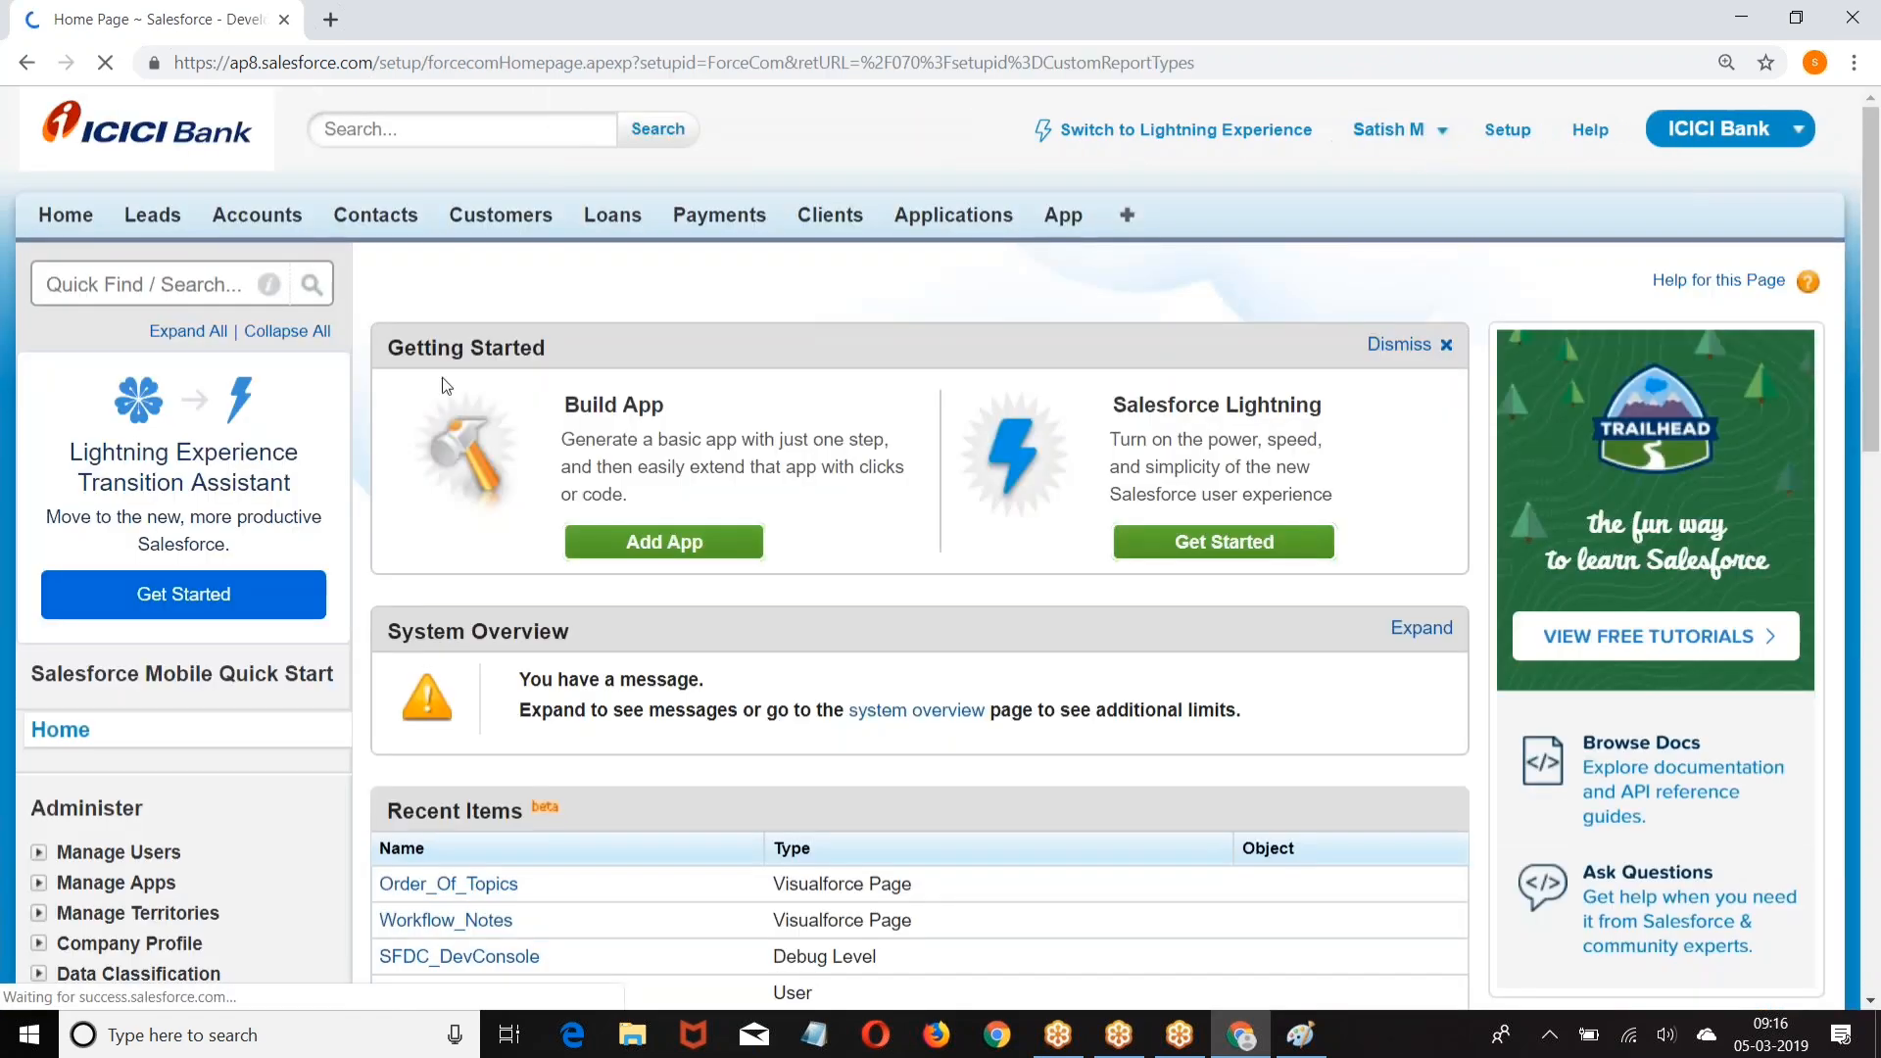
scroll(108, 392, down, 5)
scroll(110, 397, down, 5)
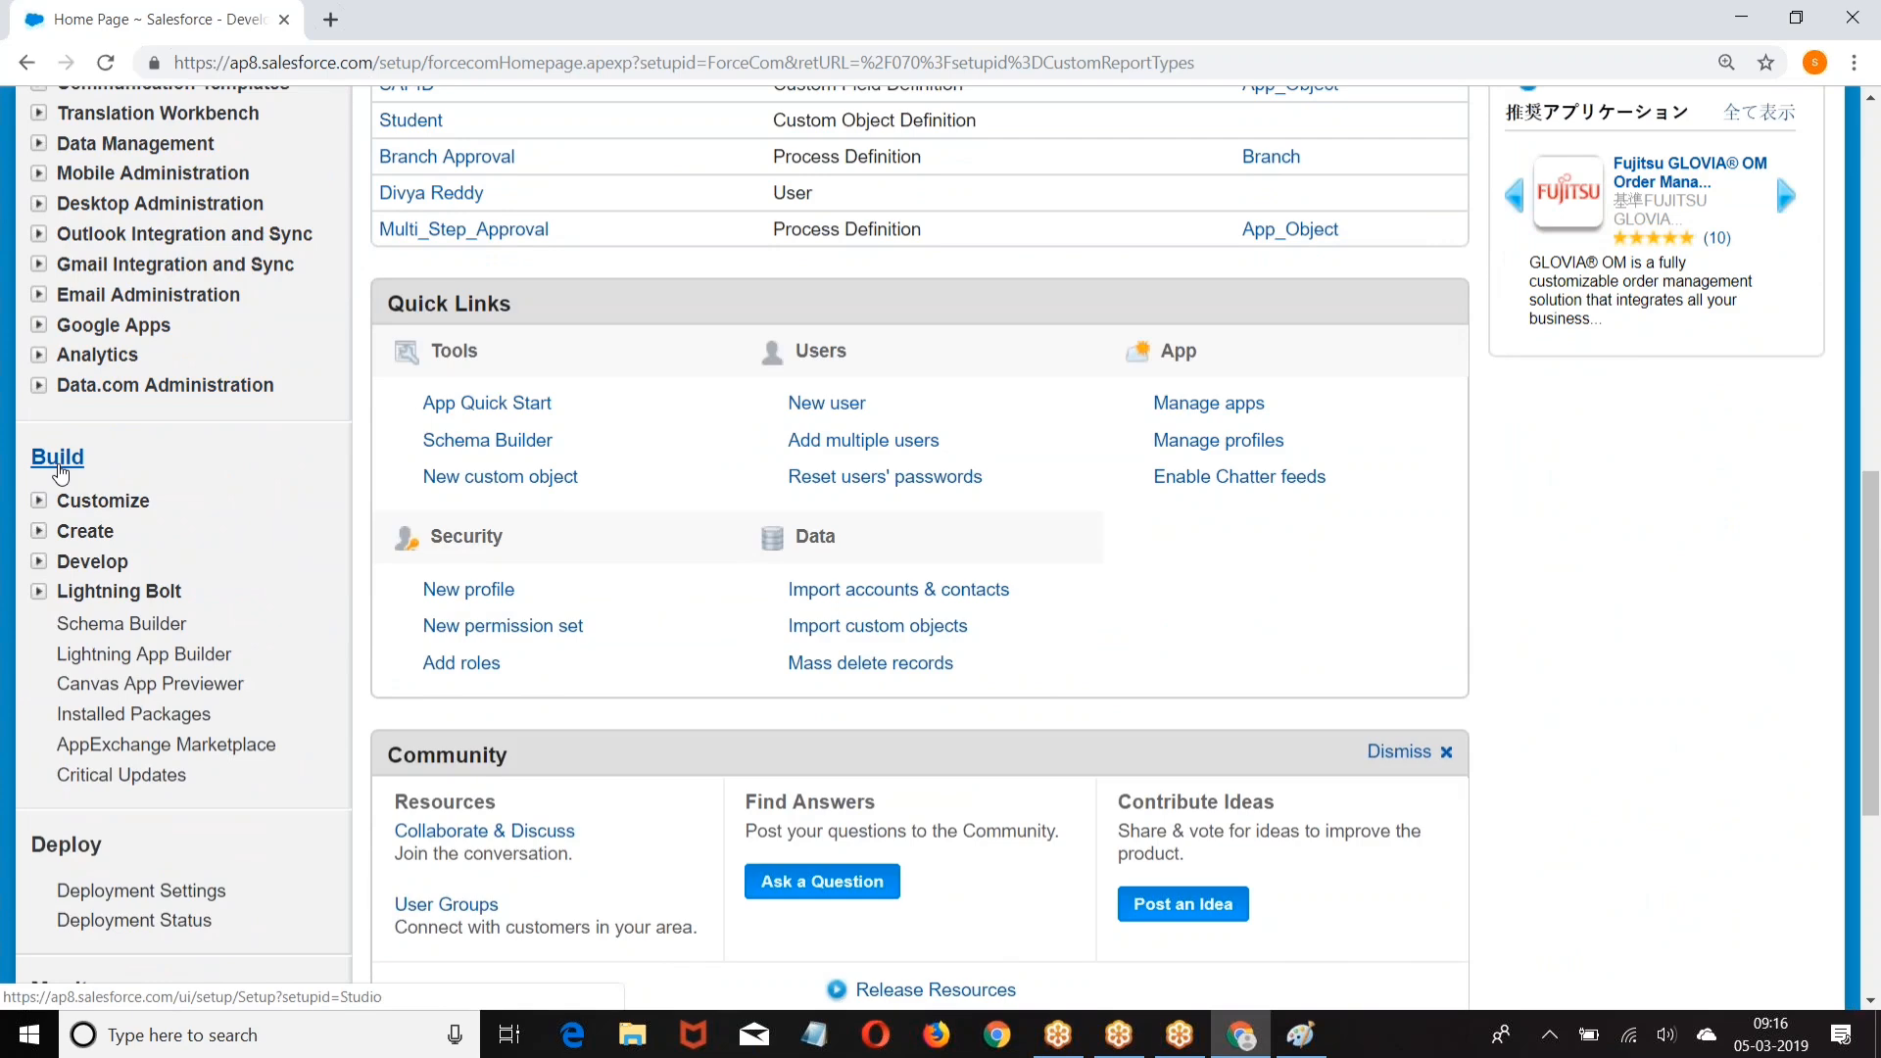
scroll(61, 475, down, 3)
click(39, 286)
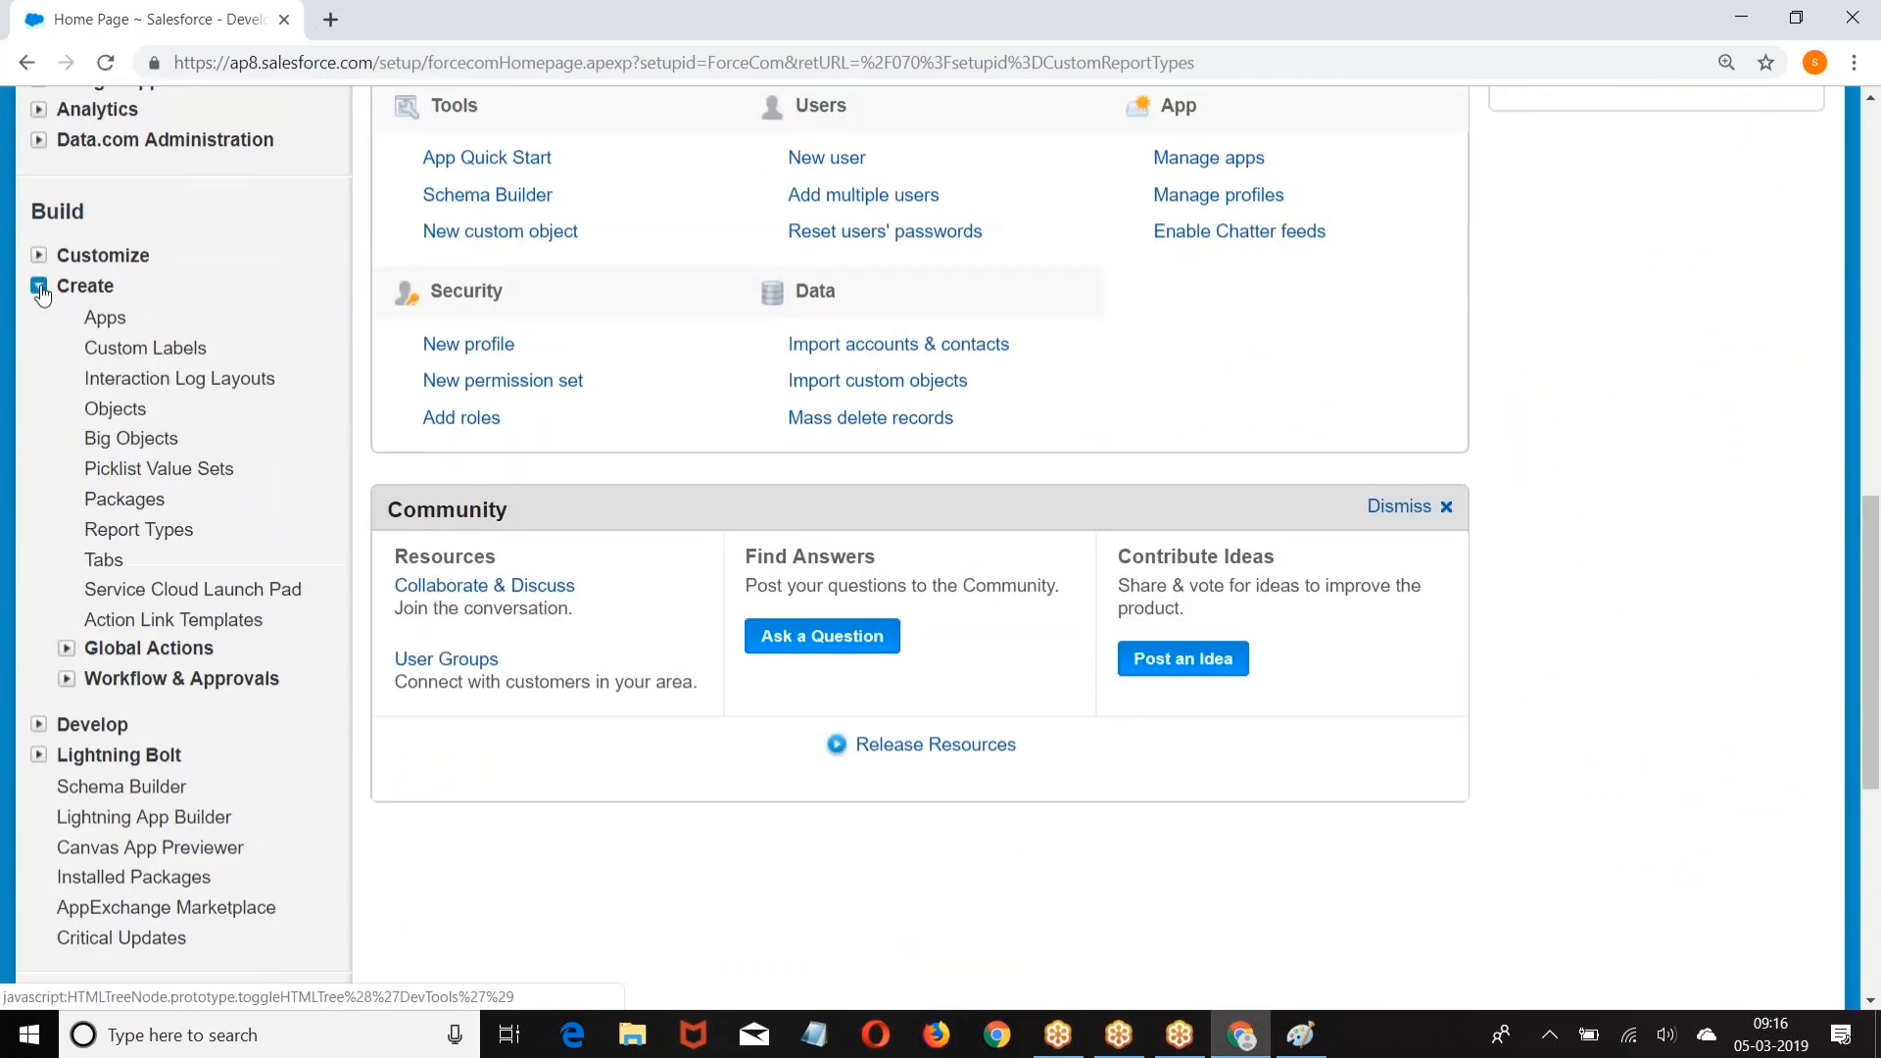
scroll(72, 374, down, 1)
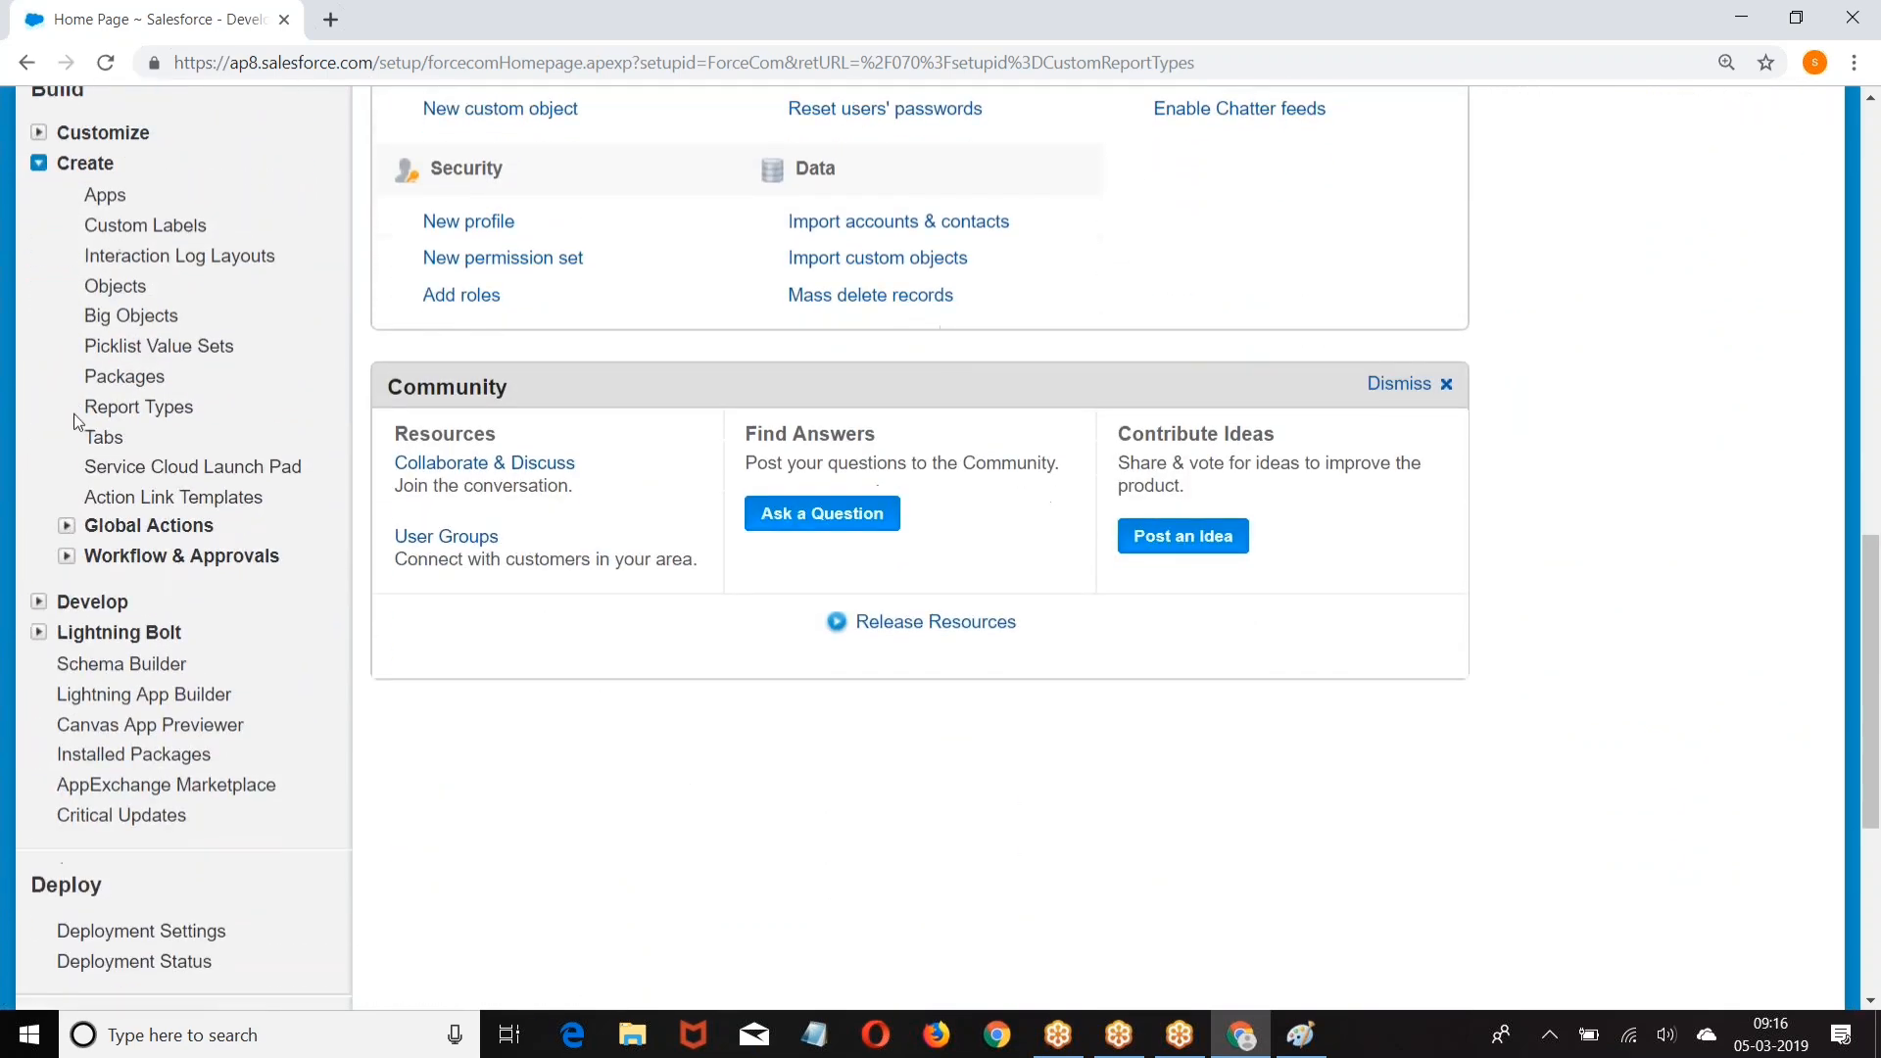
click(128, 409)
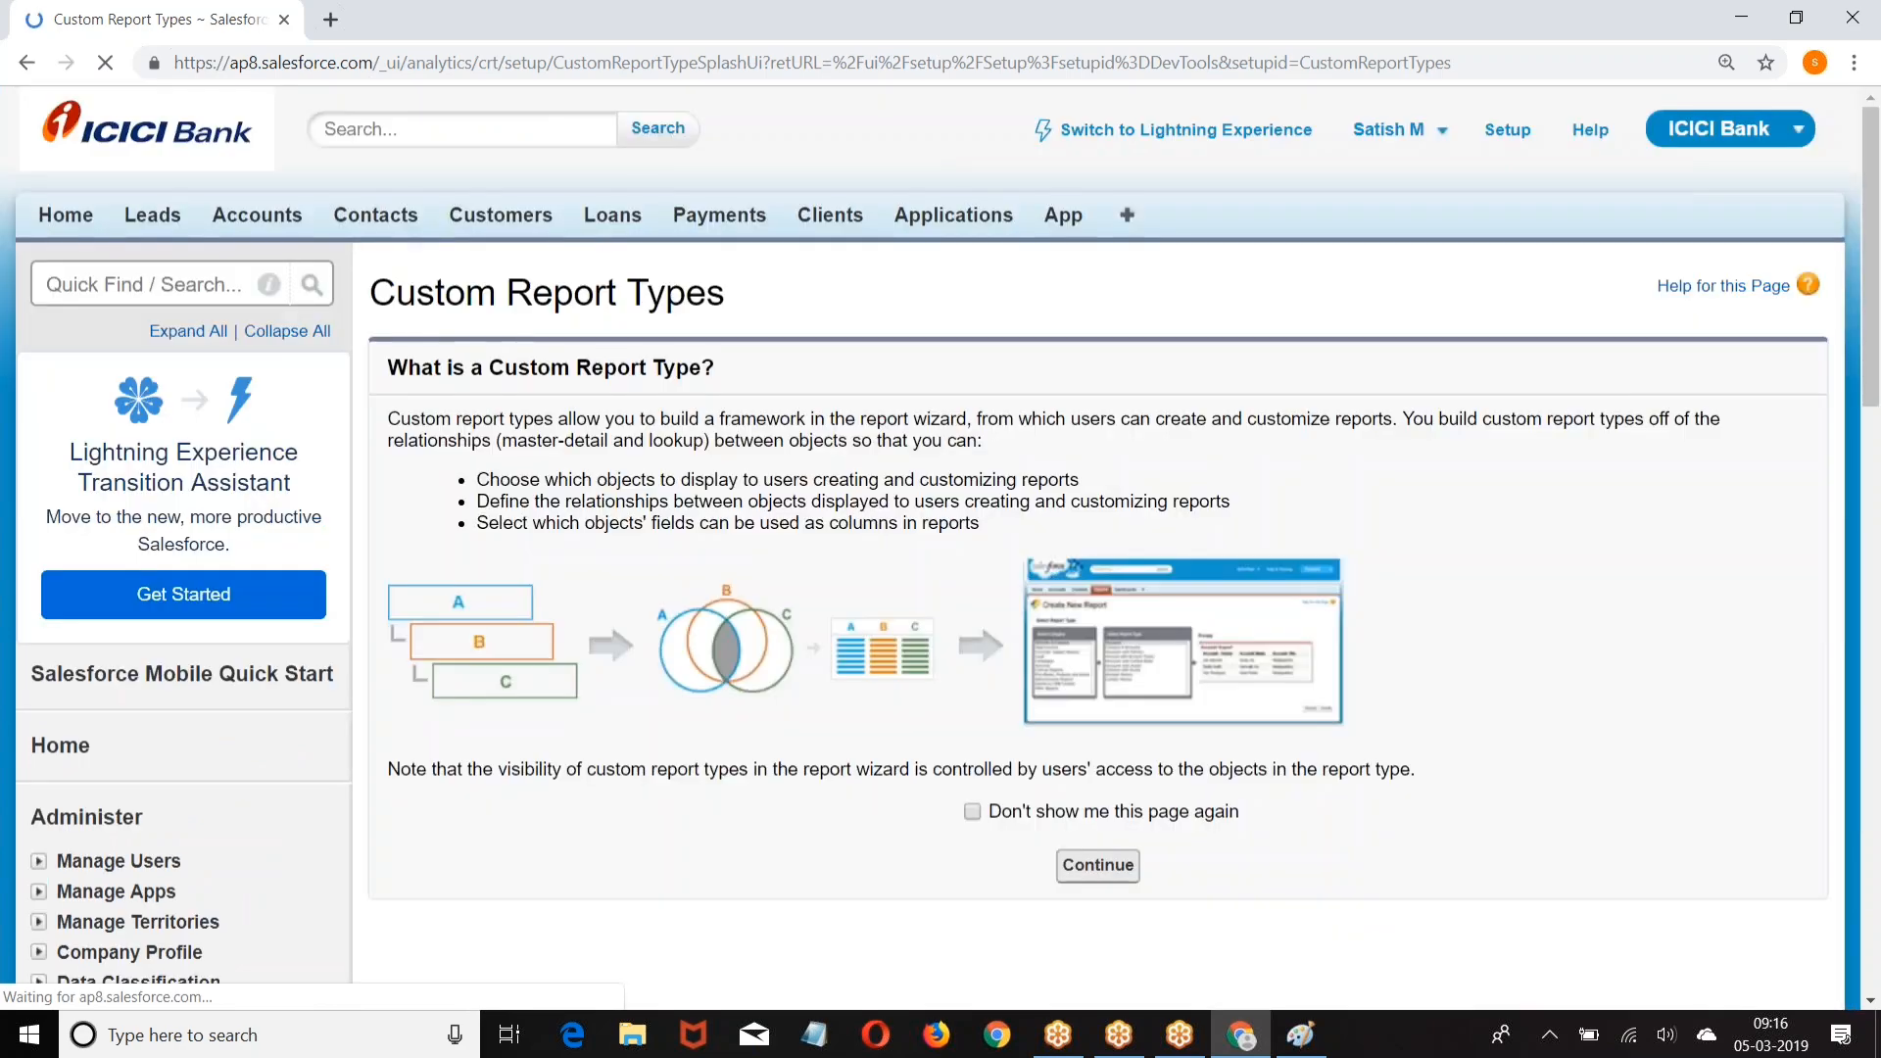
scroll(701, 474, down, 3)
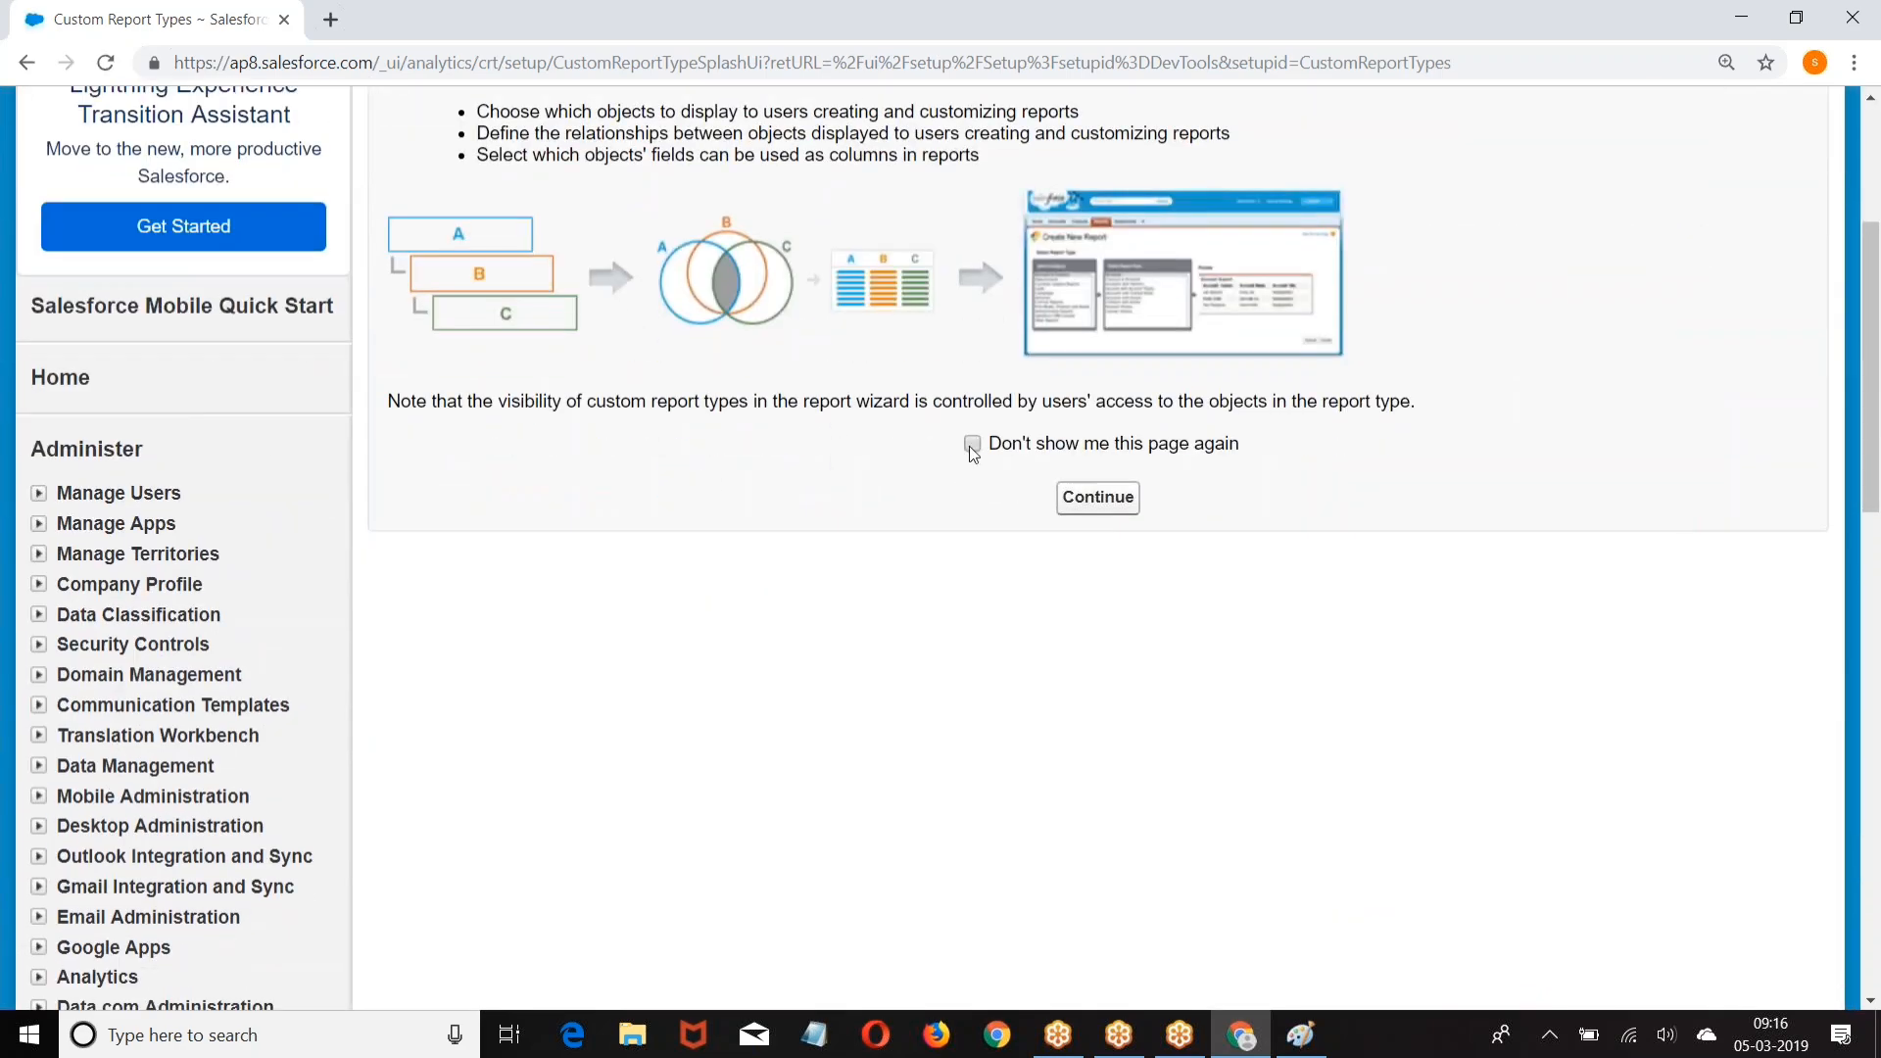
click(972, 446)
click(1097, 497)
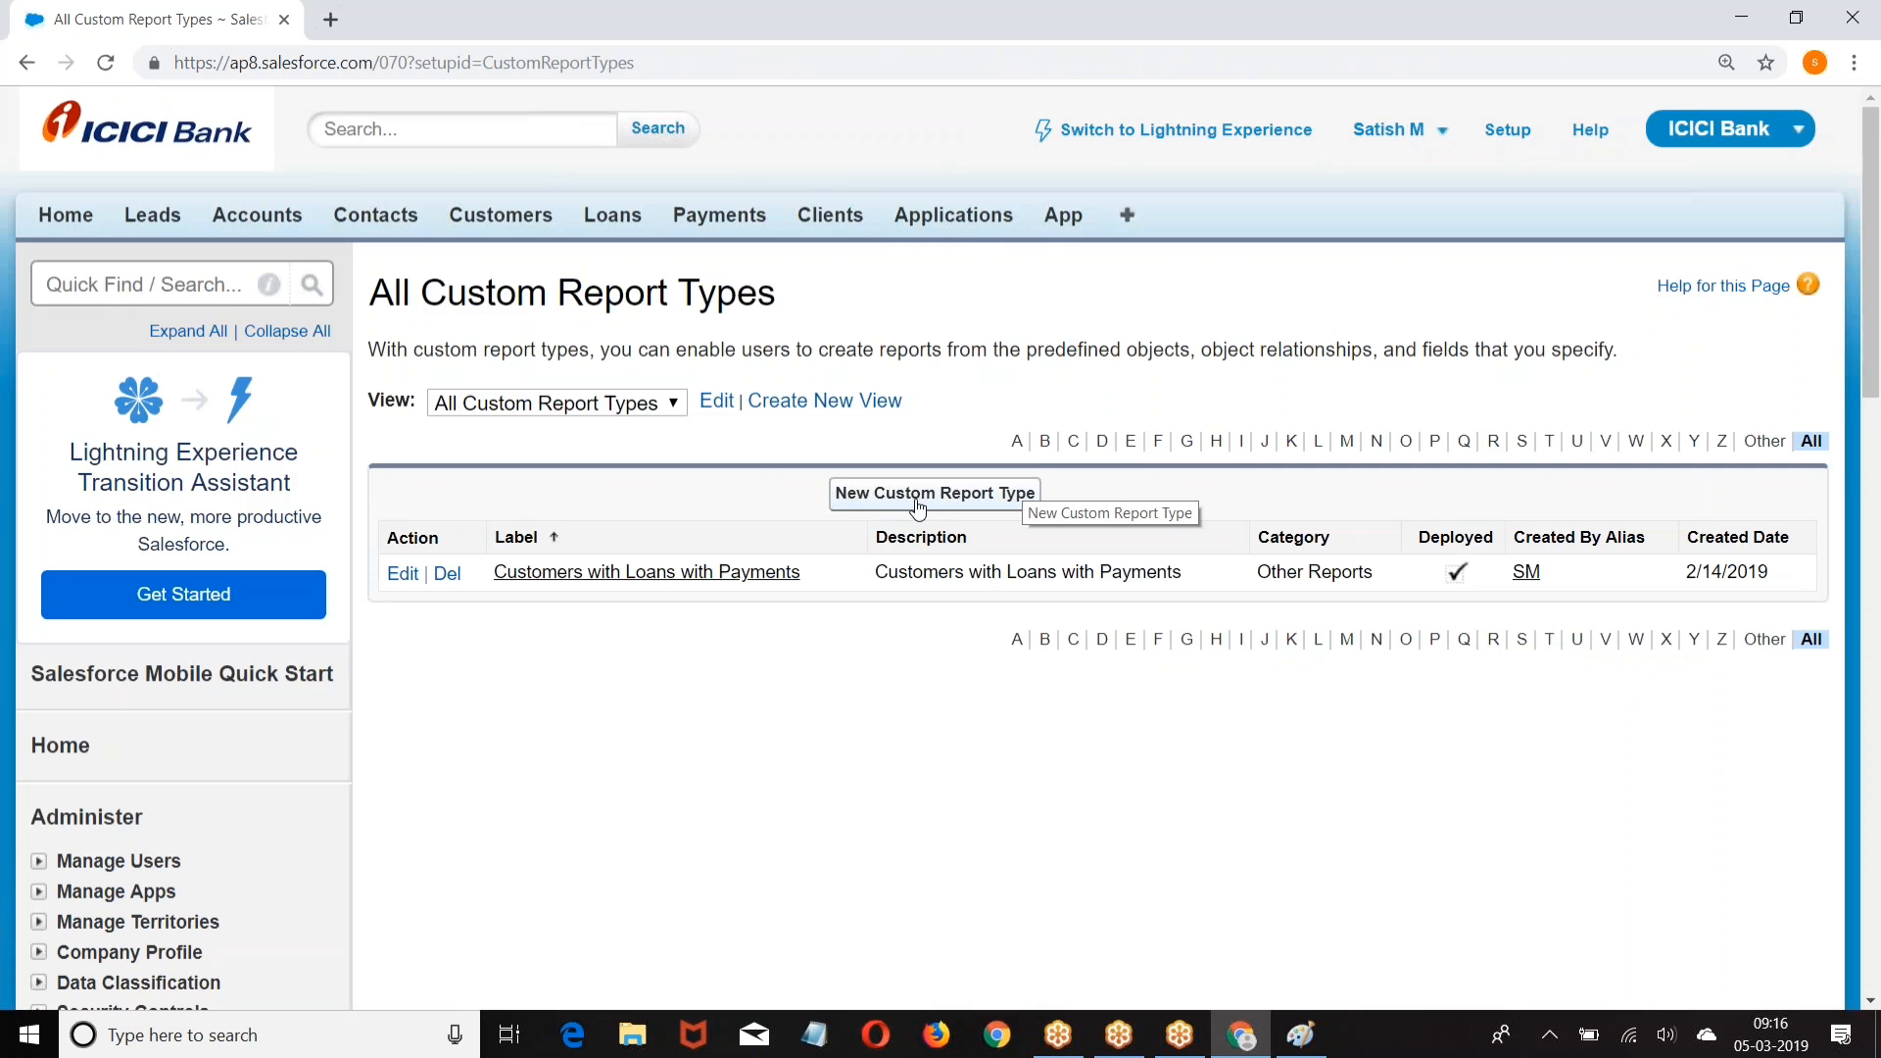
Step: Start a new custom report type with Customers as the primary object
click(918, 494)
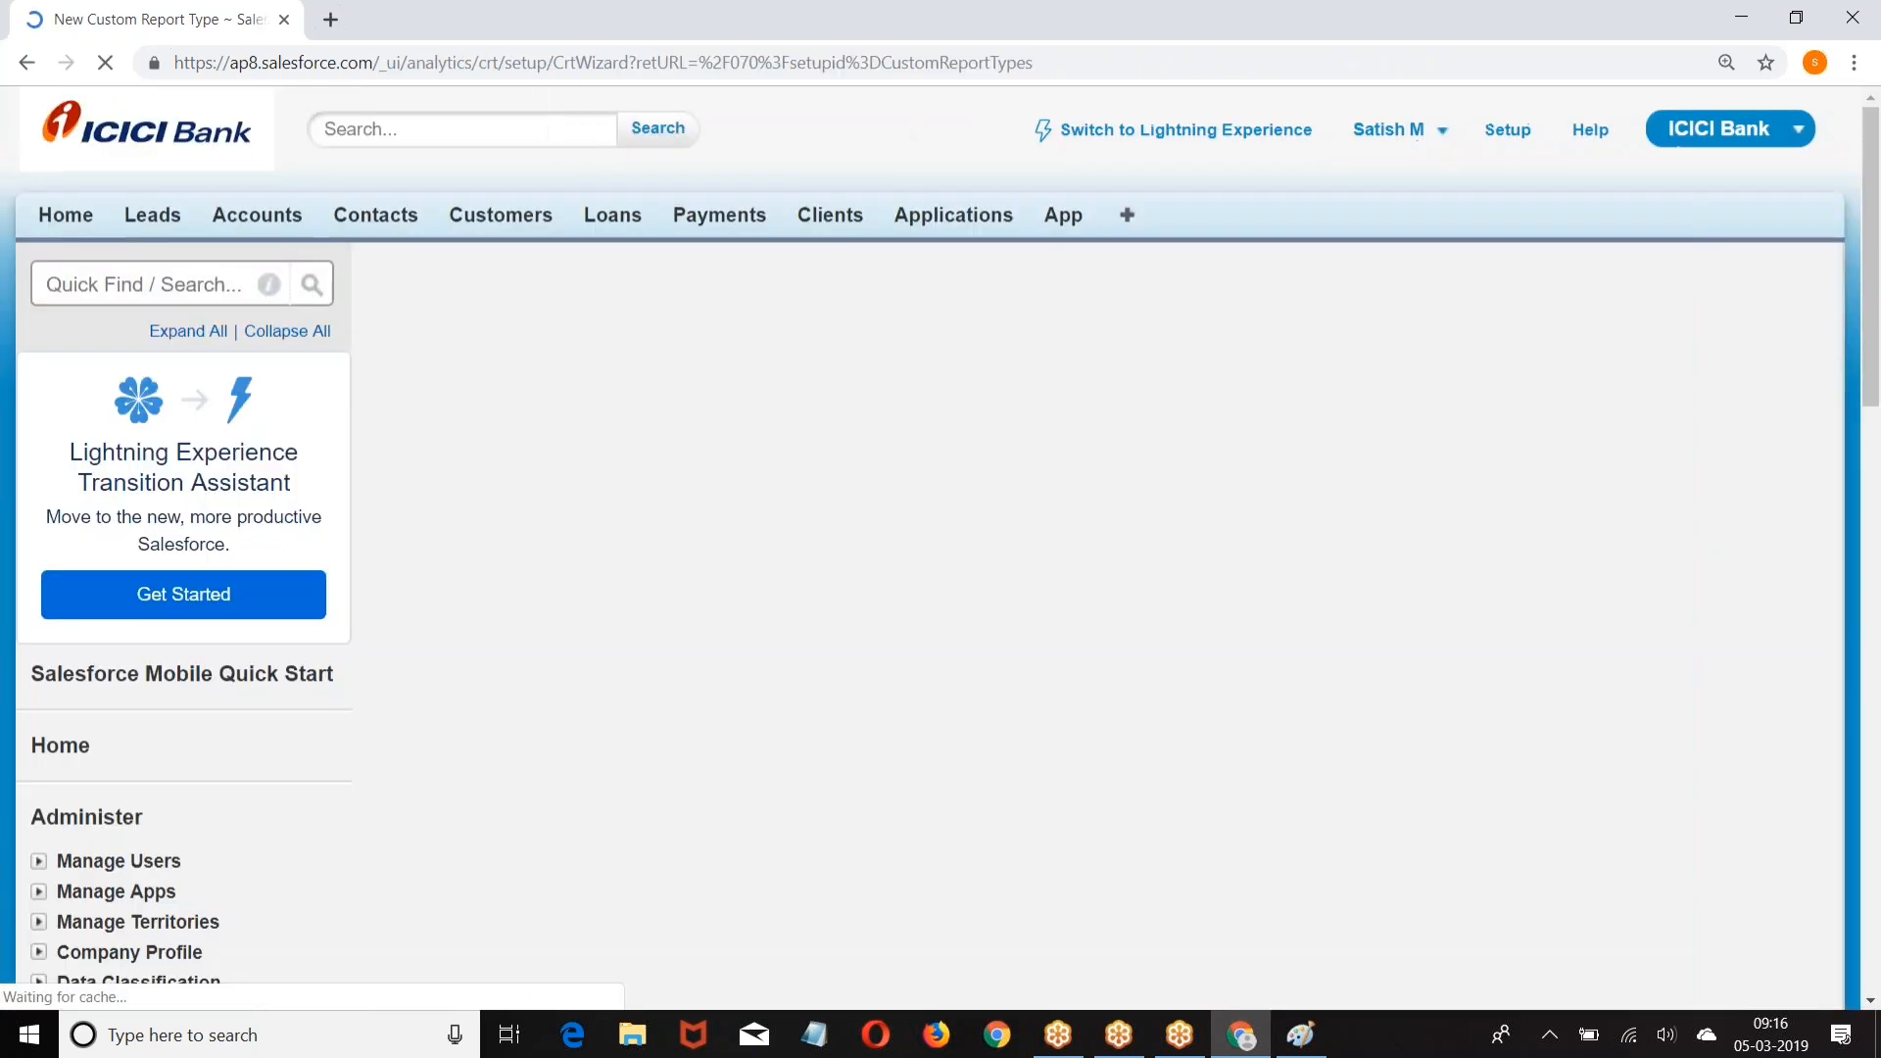
scroll(623, 309, down, 3)
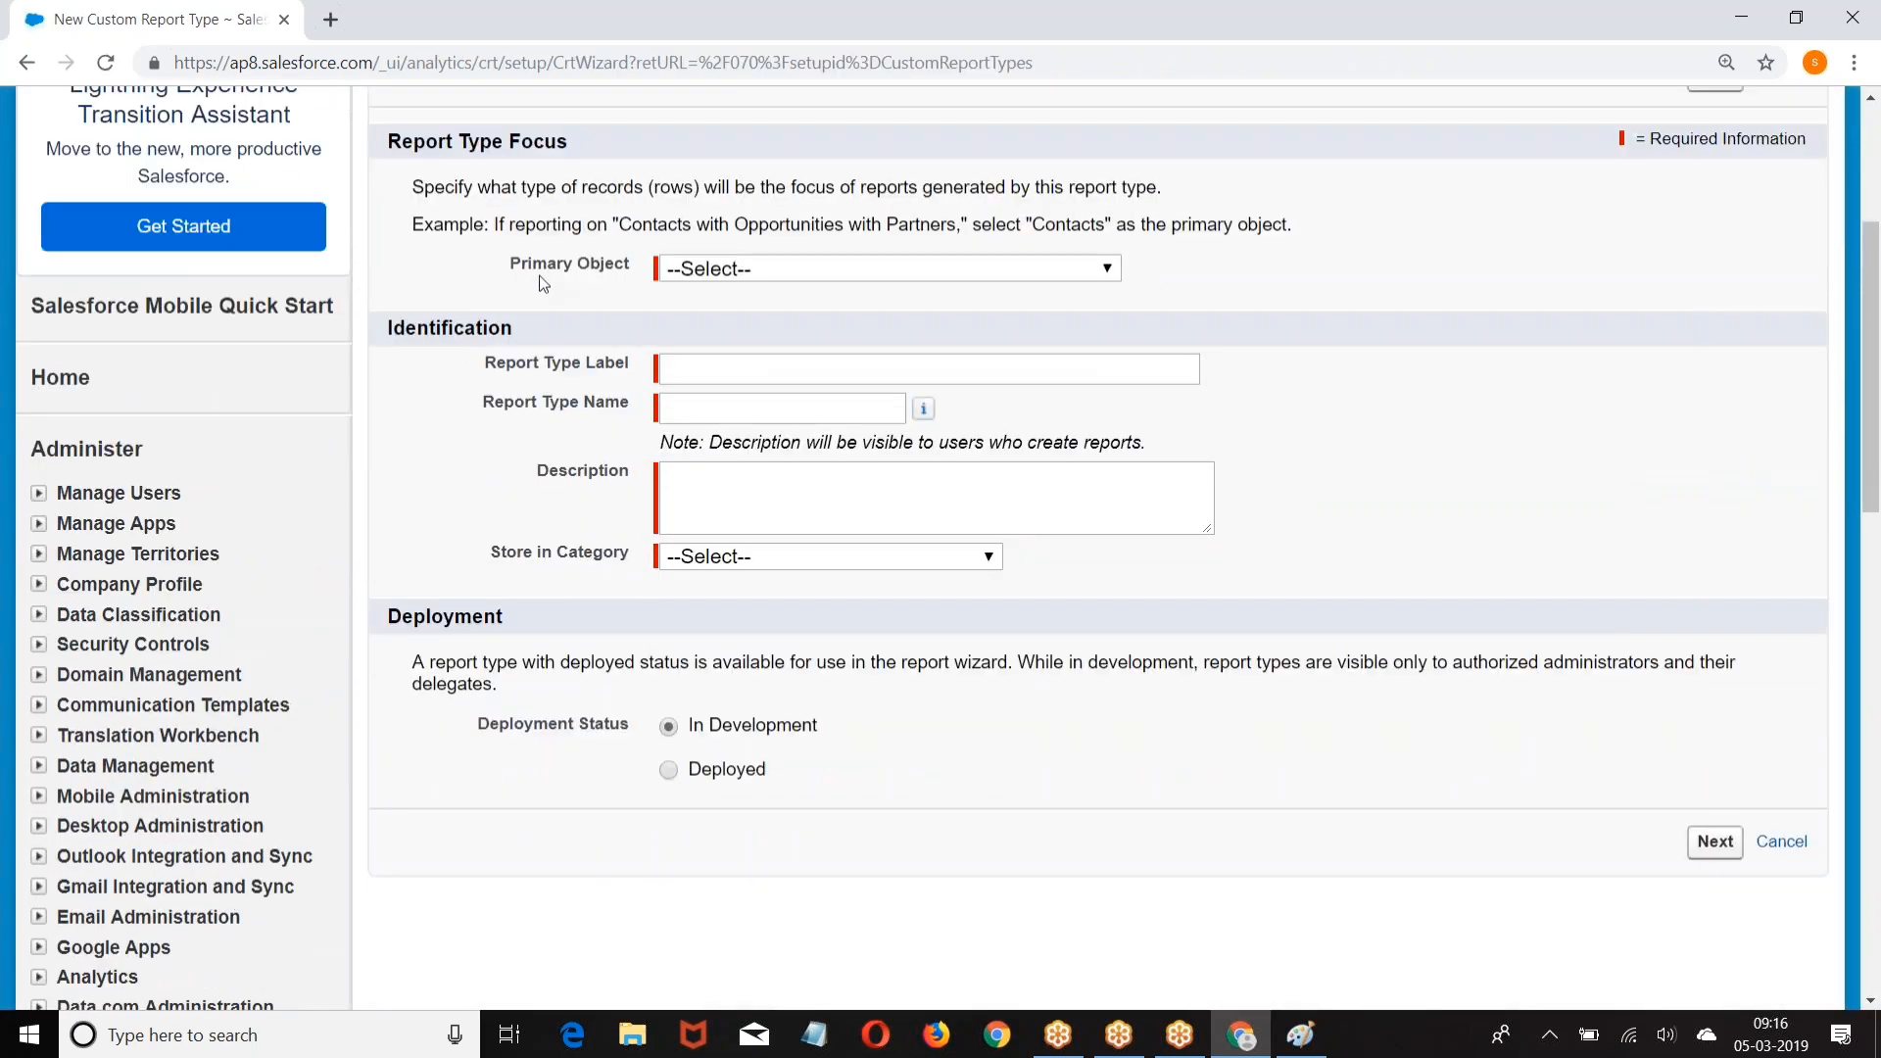
click(799, 275)
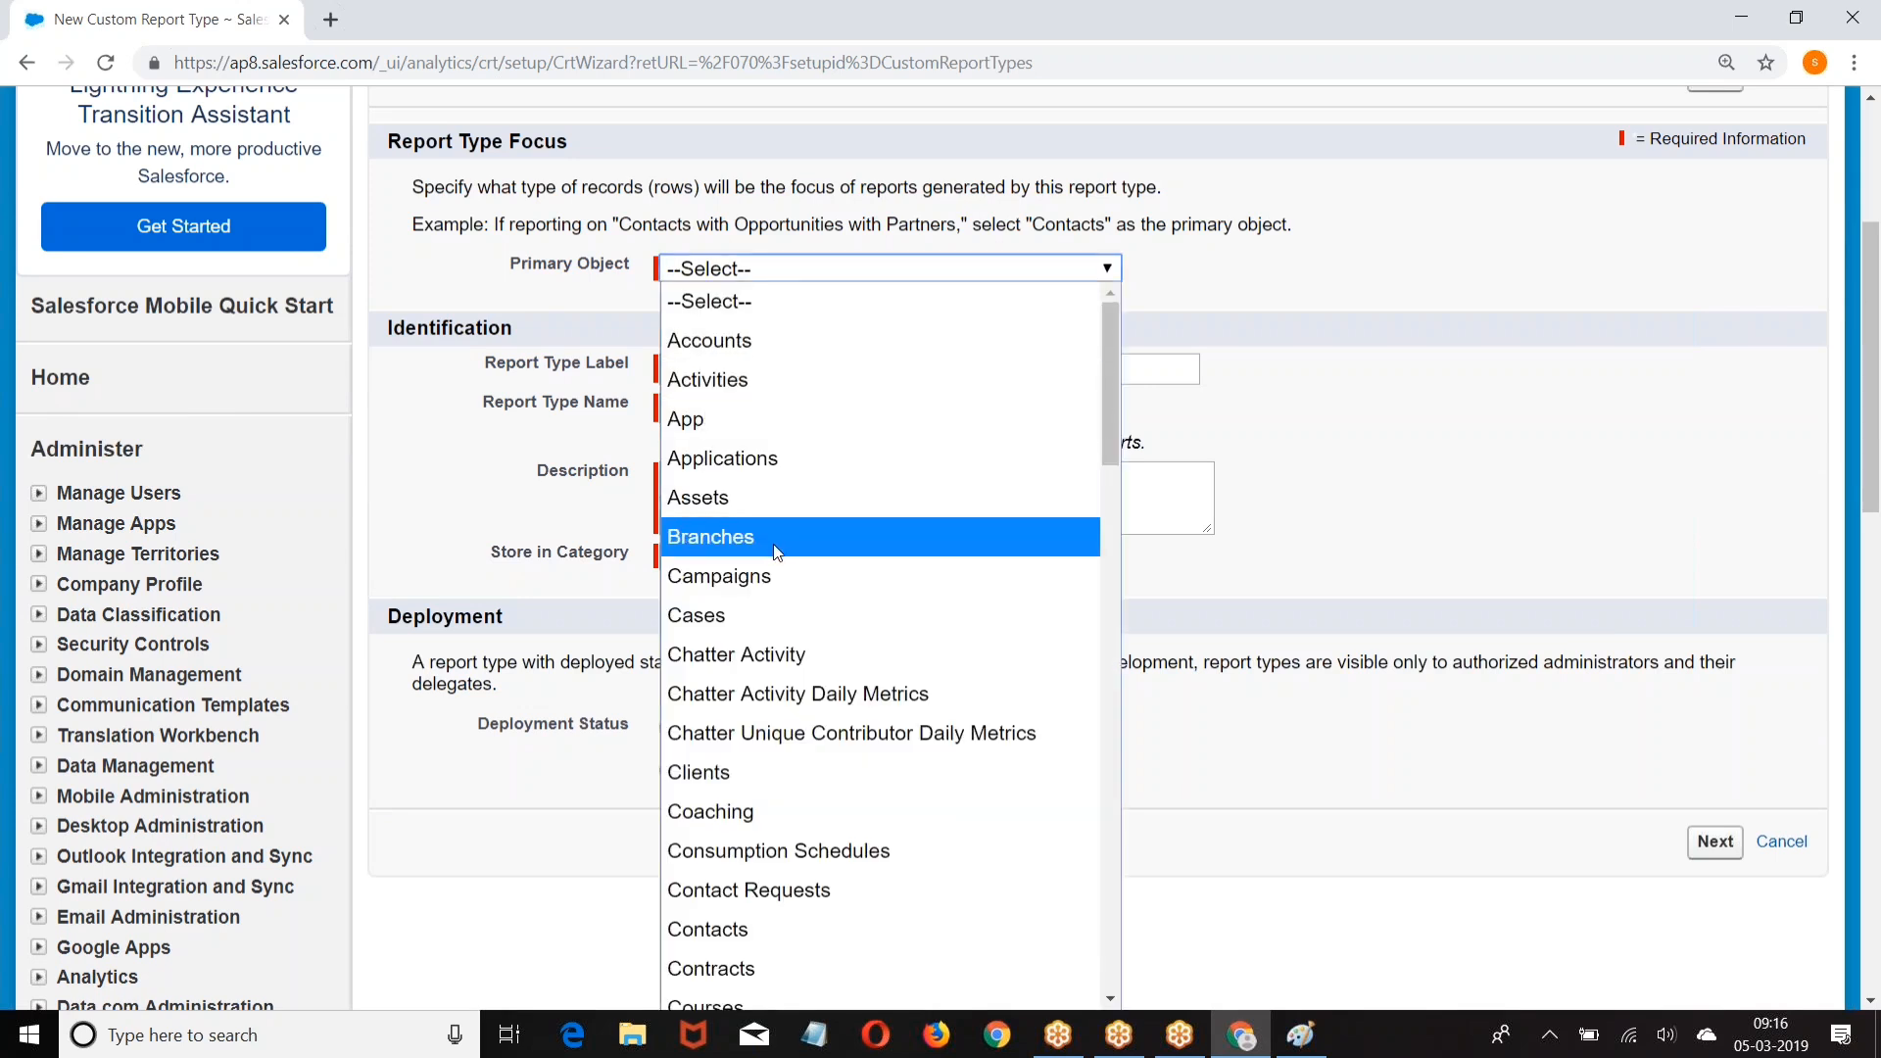
scroll(777, 551, down, 5)
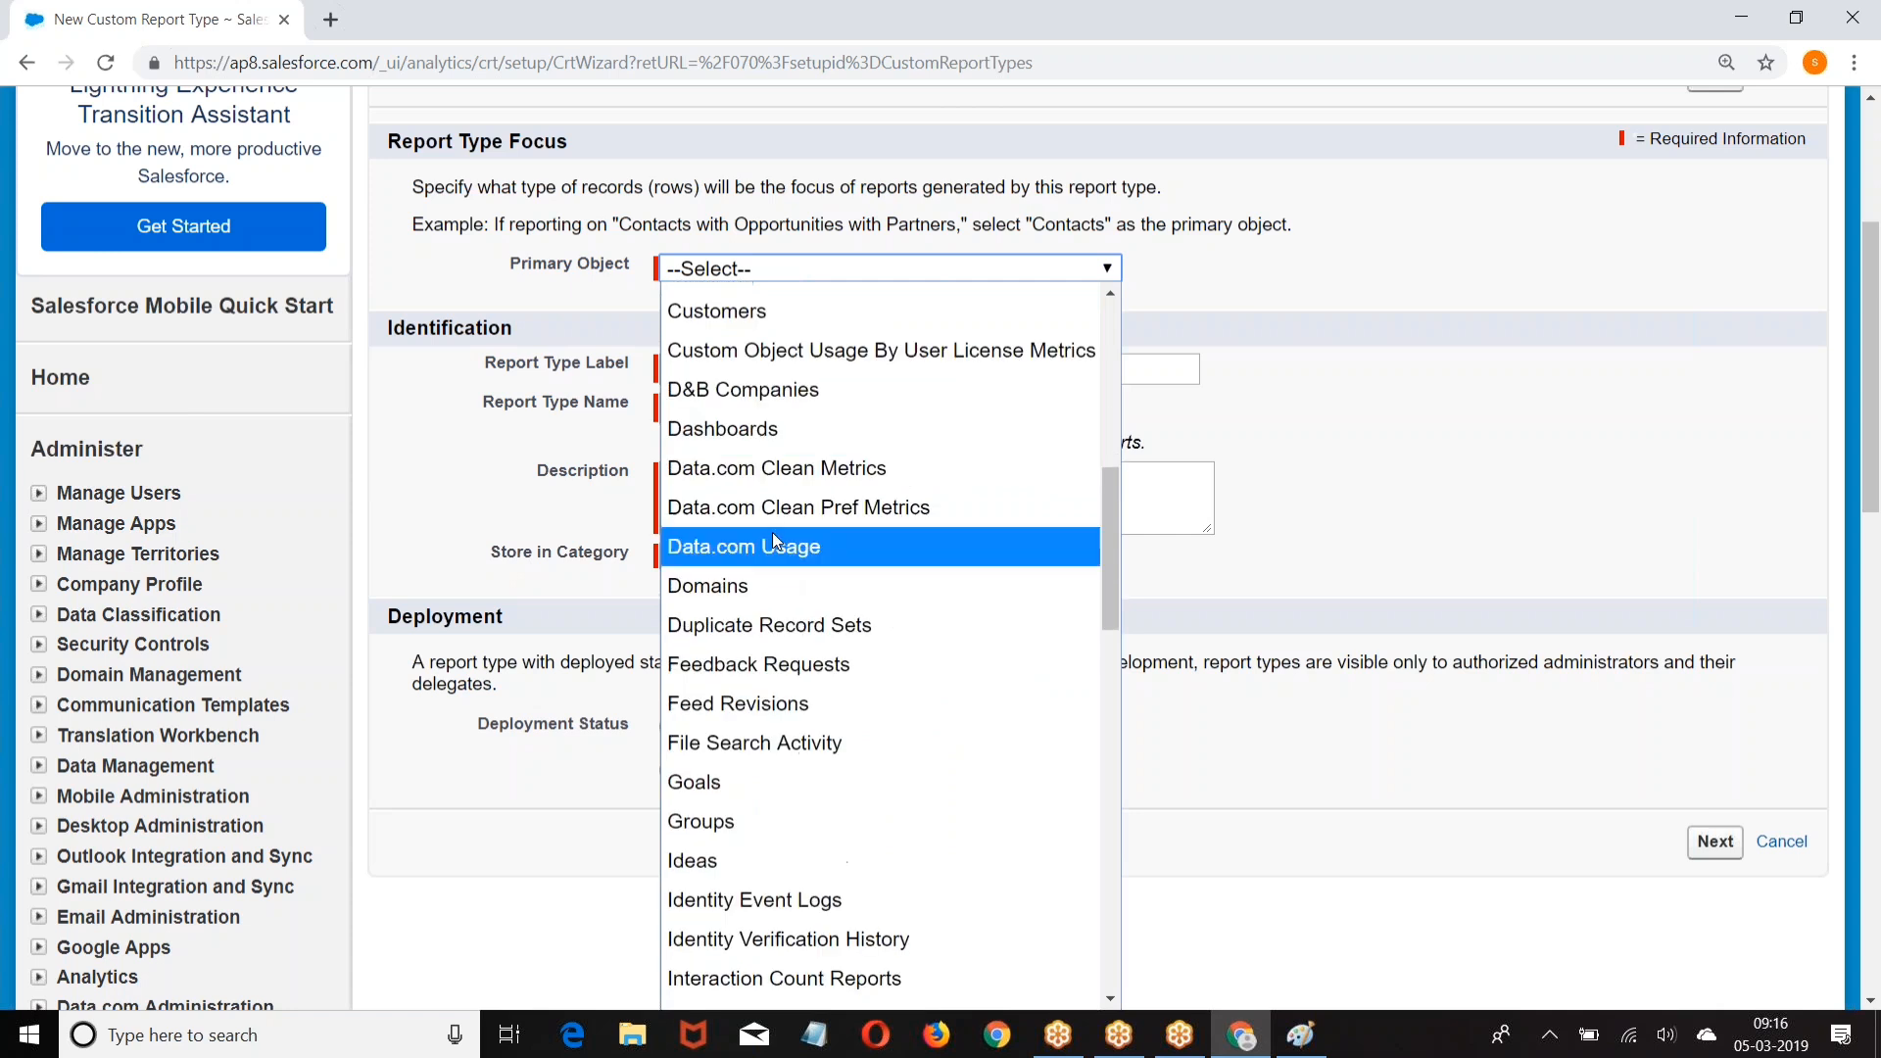
click(744, 555)
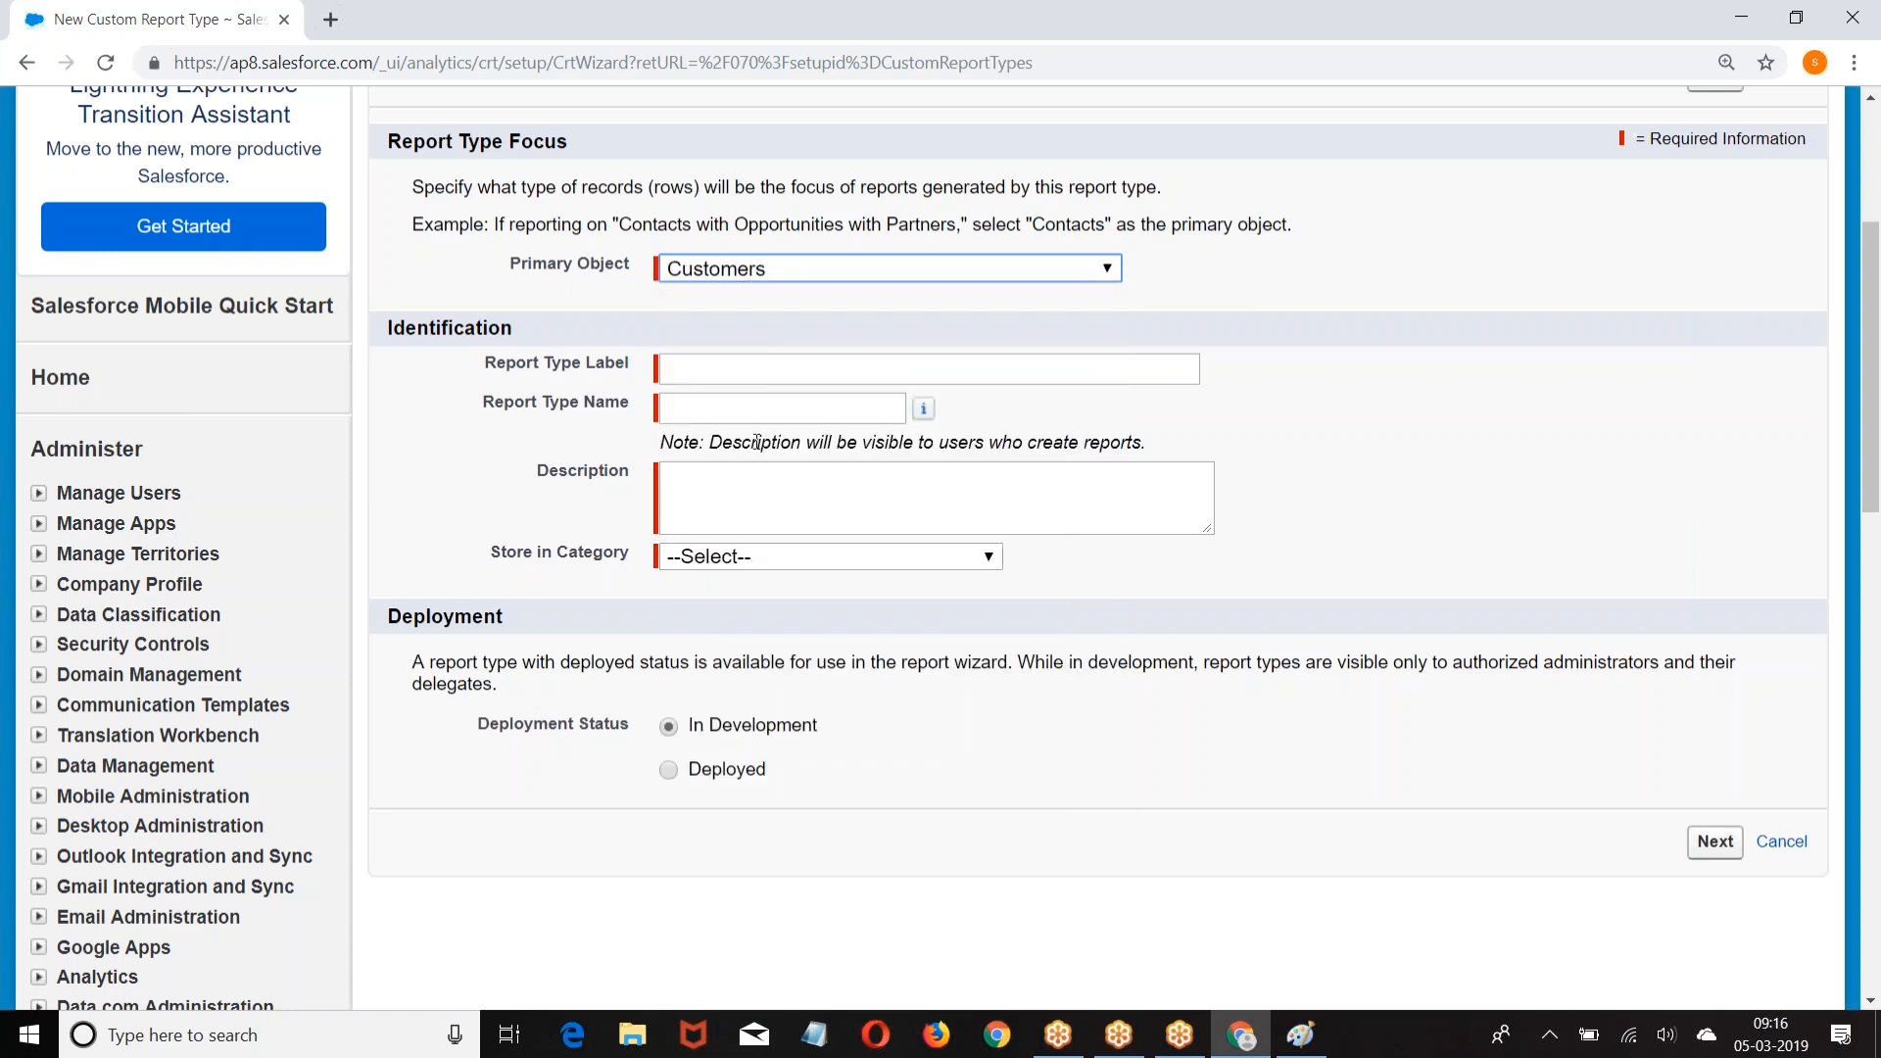
Step: Label the report type Customer_Payments and use the same text as its name
click(667, 369)
text(Customr)
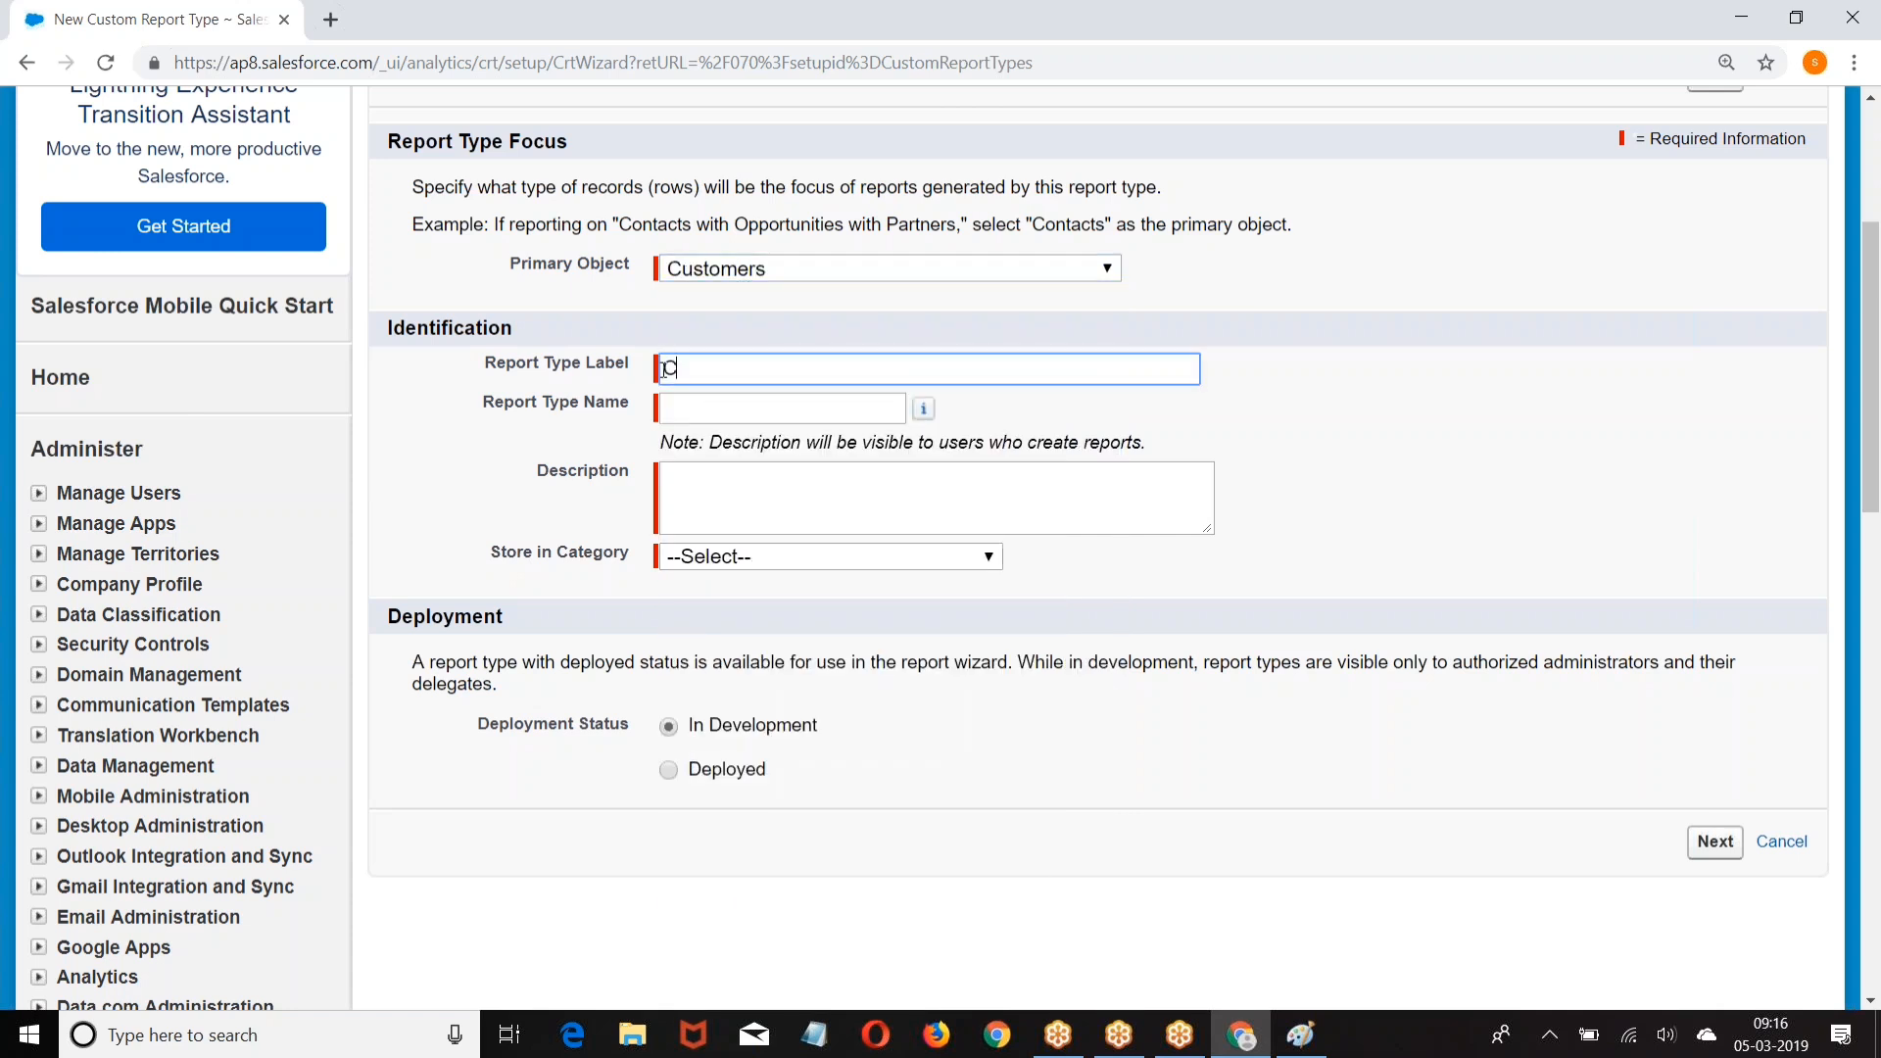
key(BackSpace)
text(er_Paymebt)
key(BackSpace)
key(BackSpace)
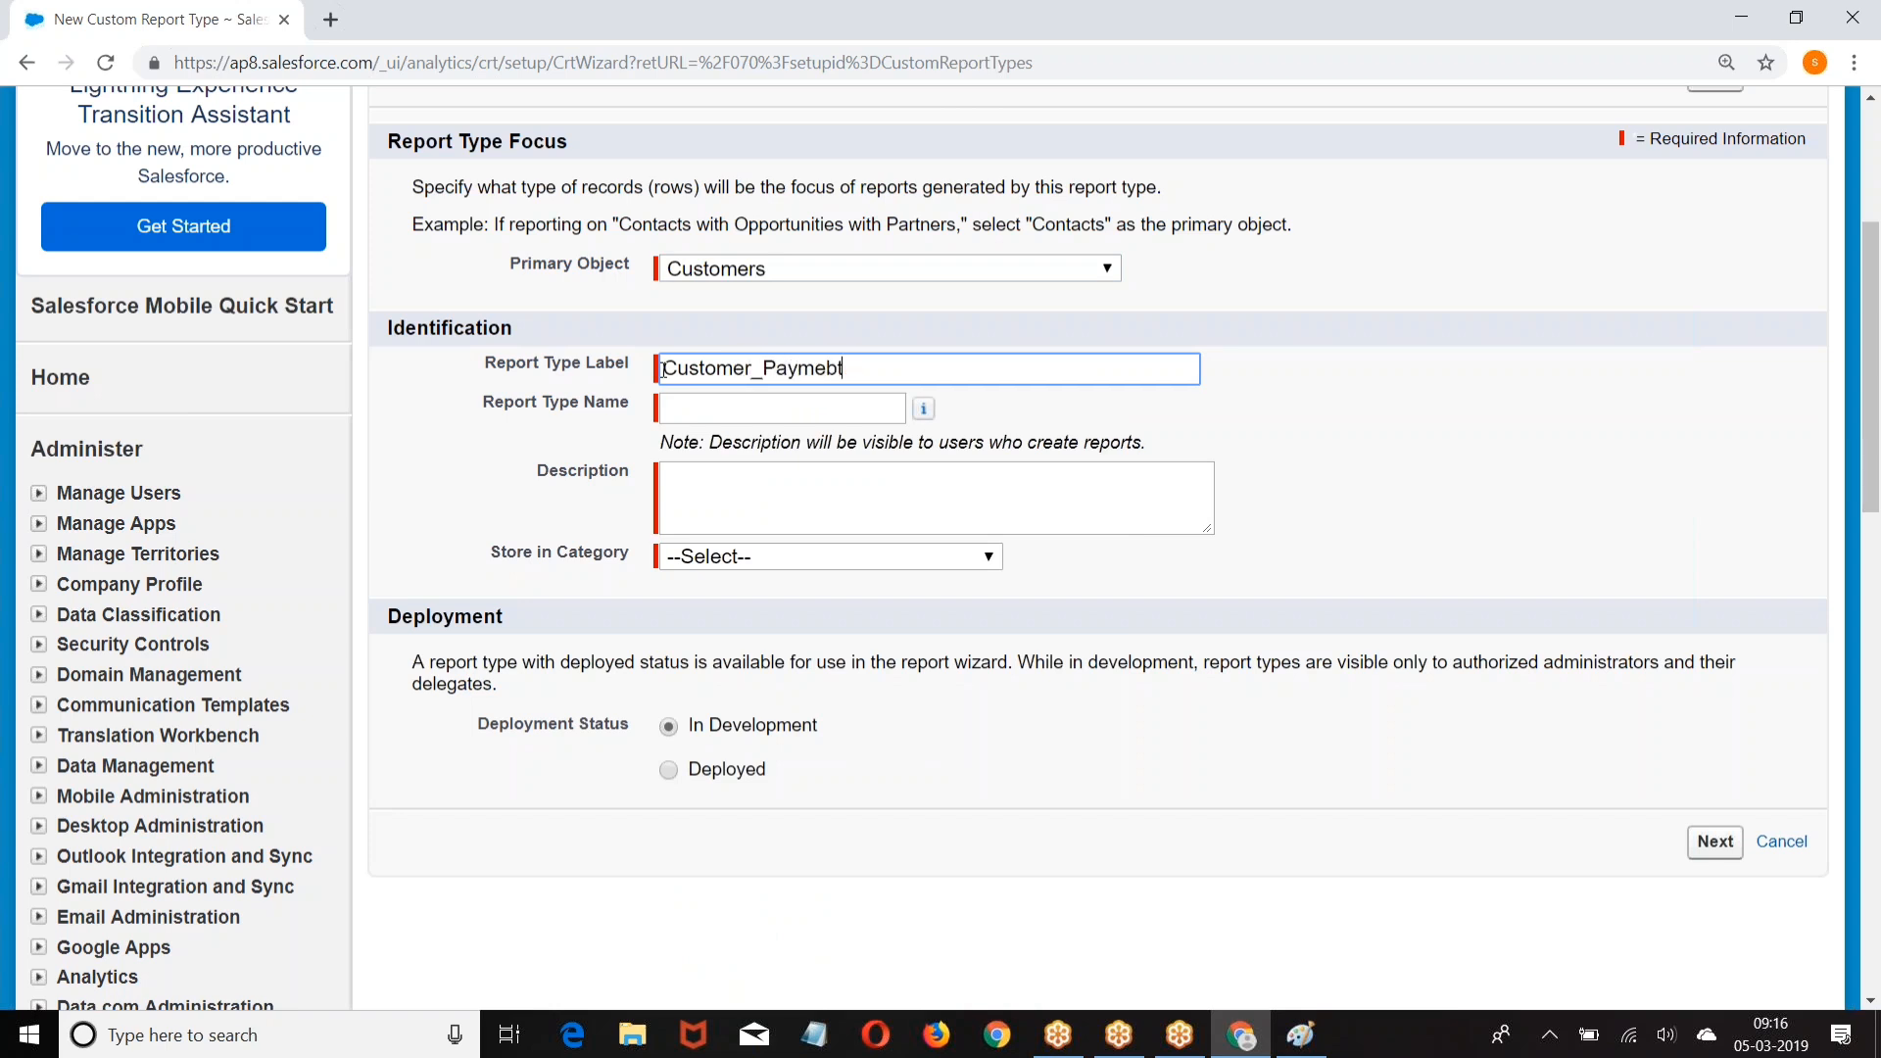
text(nts)
click(677, 388)
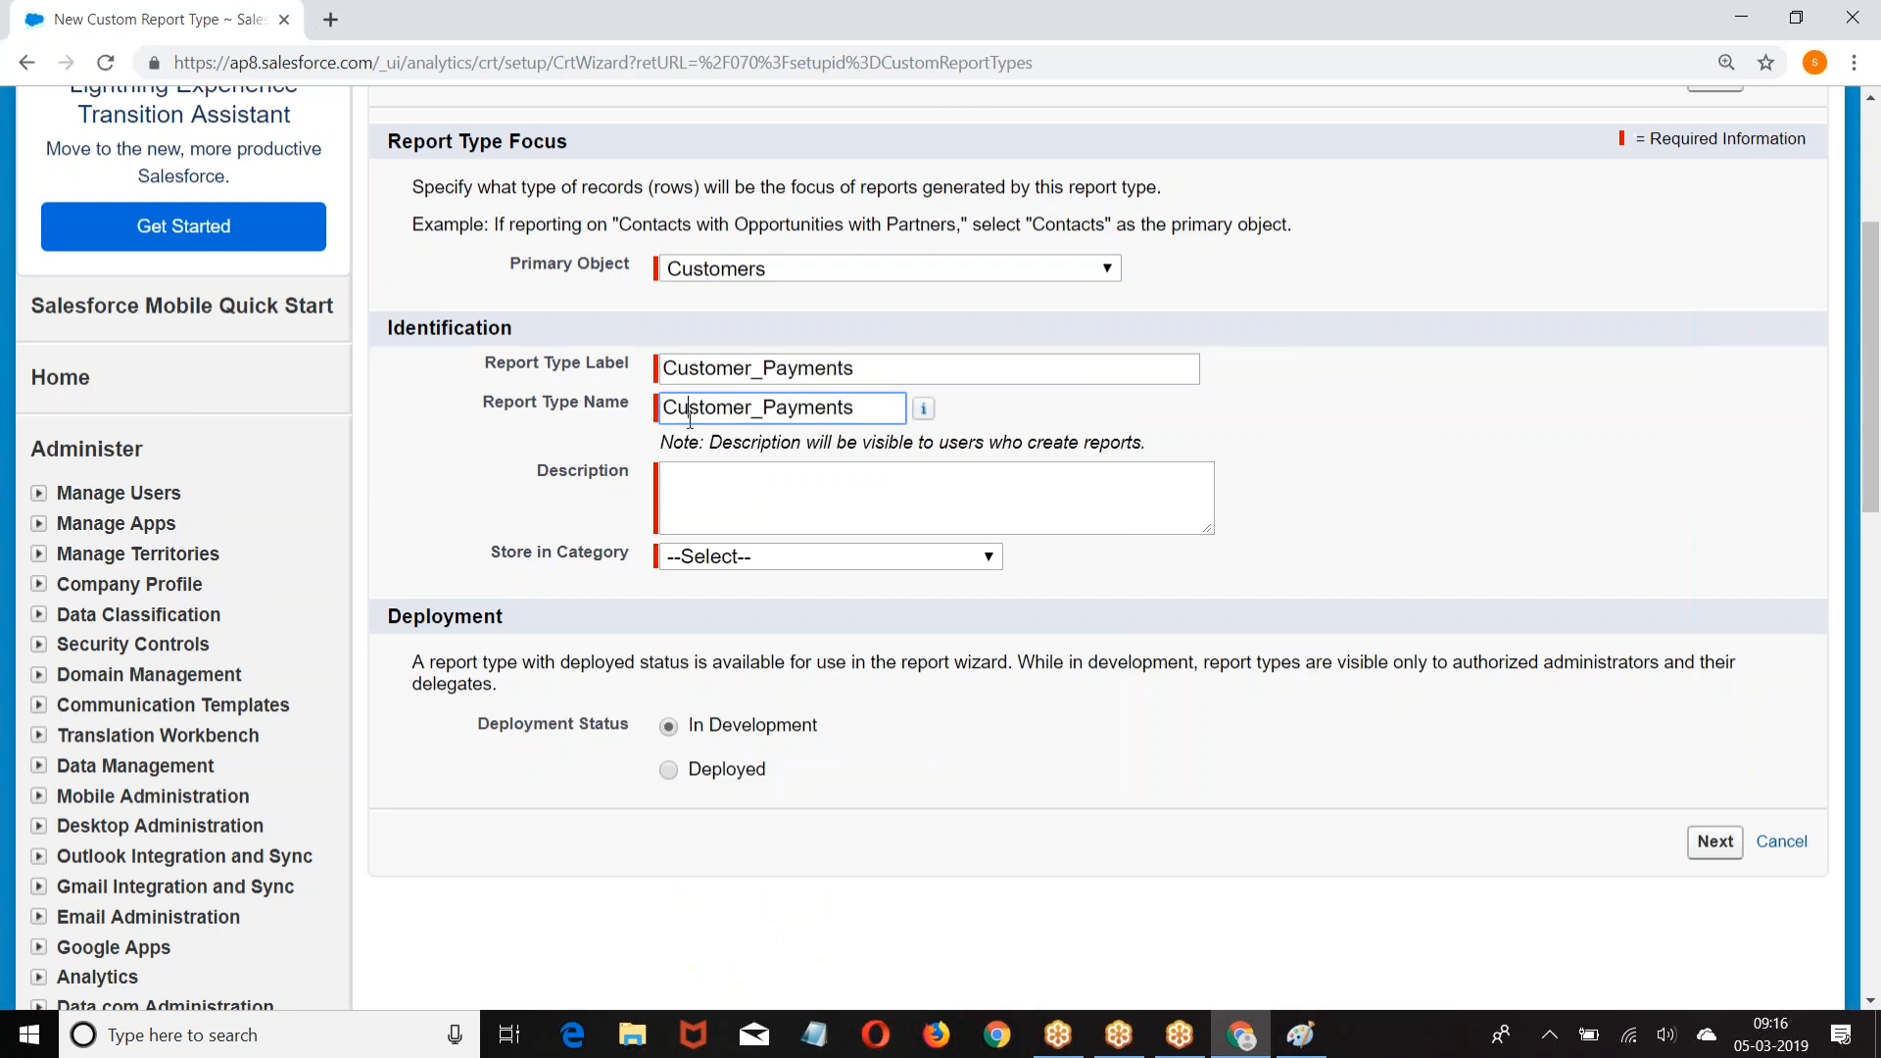
Step: Enter the description "Customer and payments" and store the report type in the Other Reports category
scroll(771, 376, down, 1)
click(771, 376)
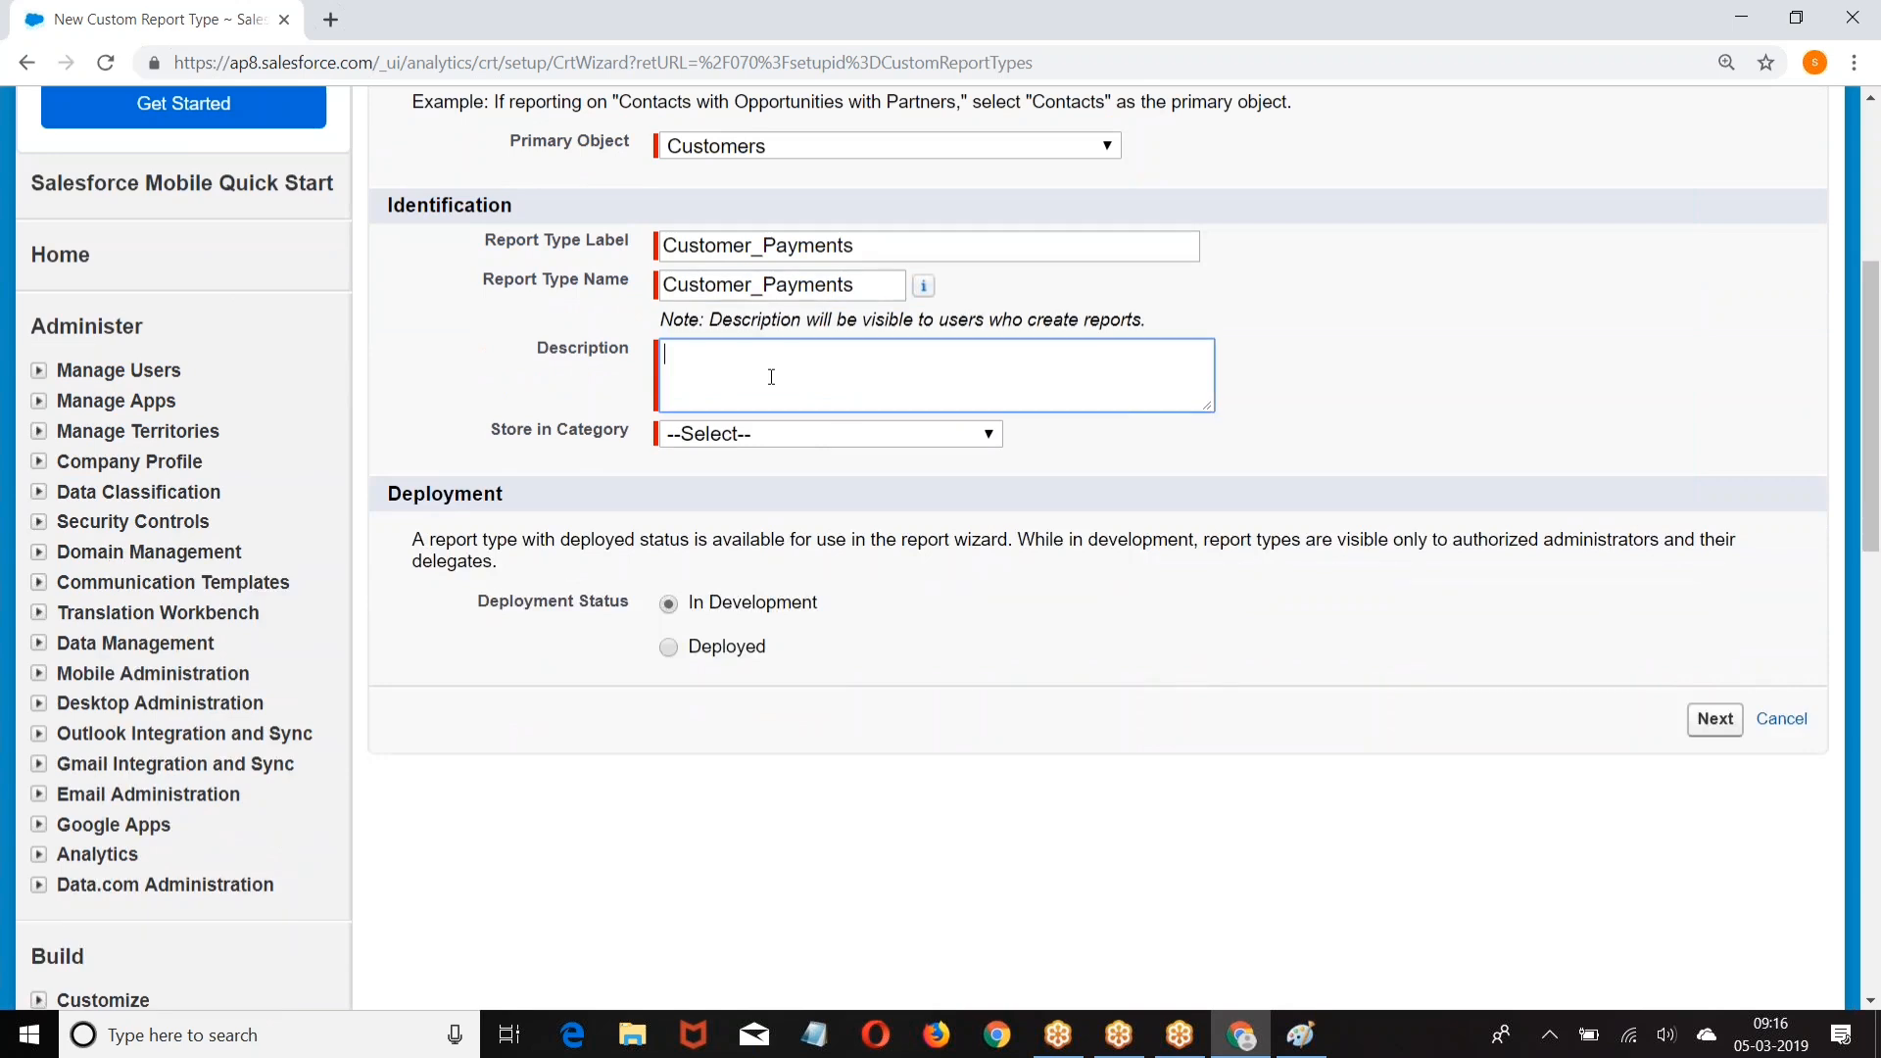
text(Customer and payments)
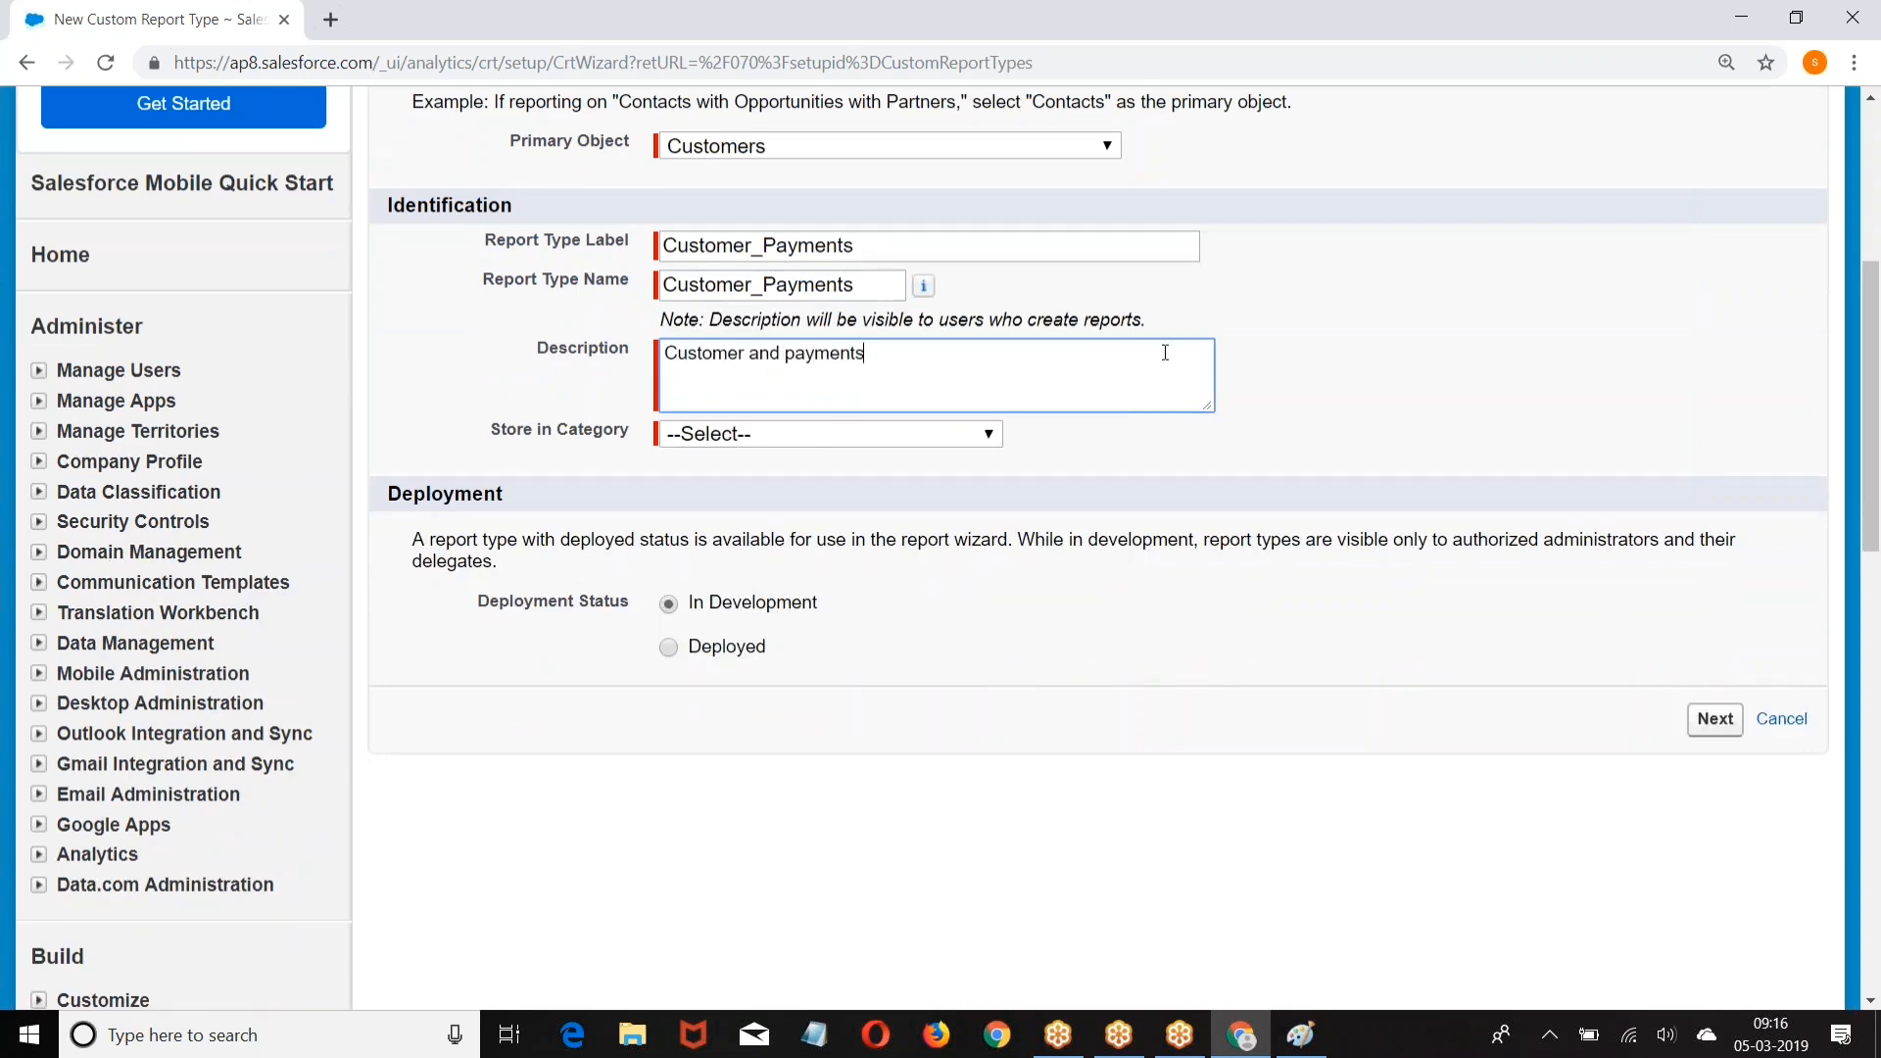
click(897, 429)
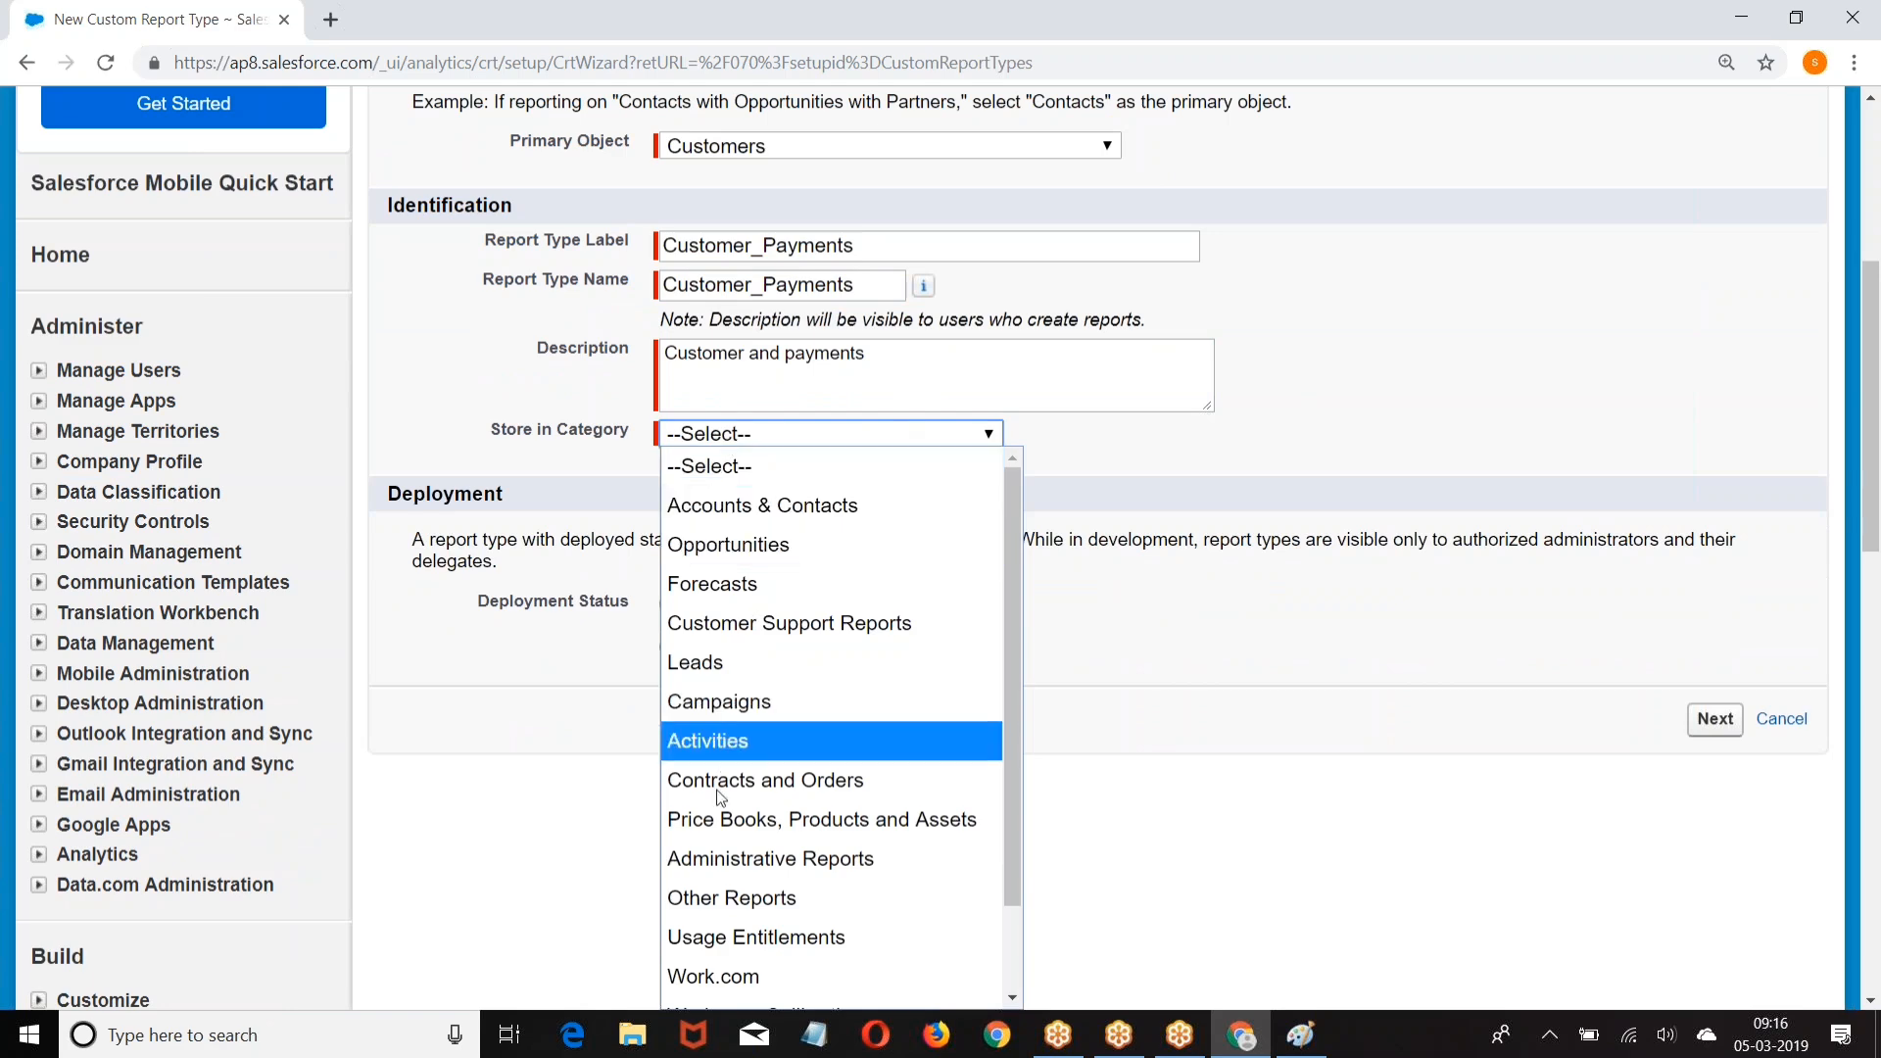
click(721, 899)
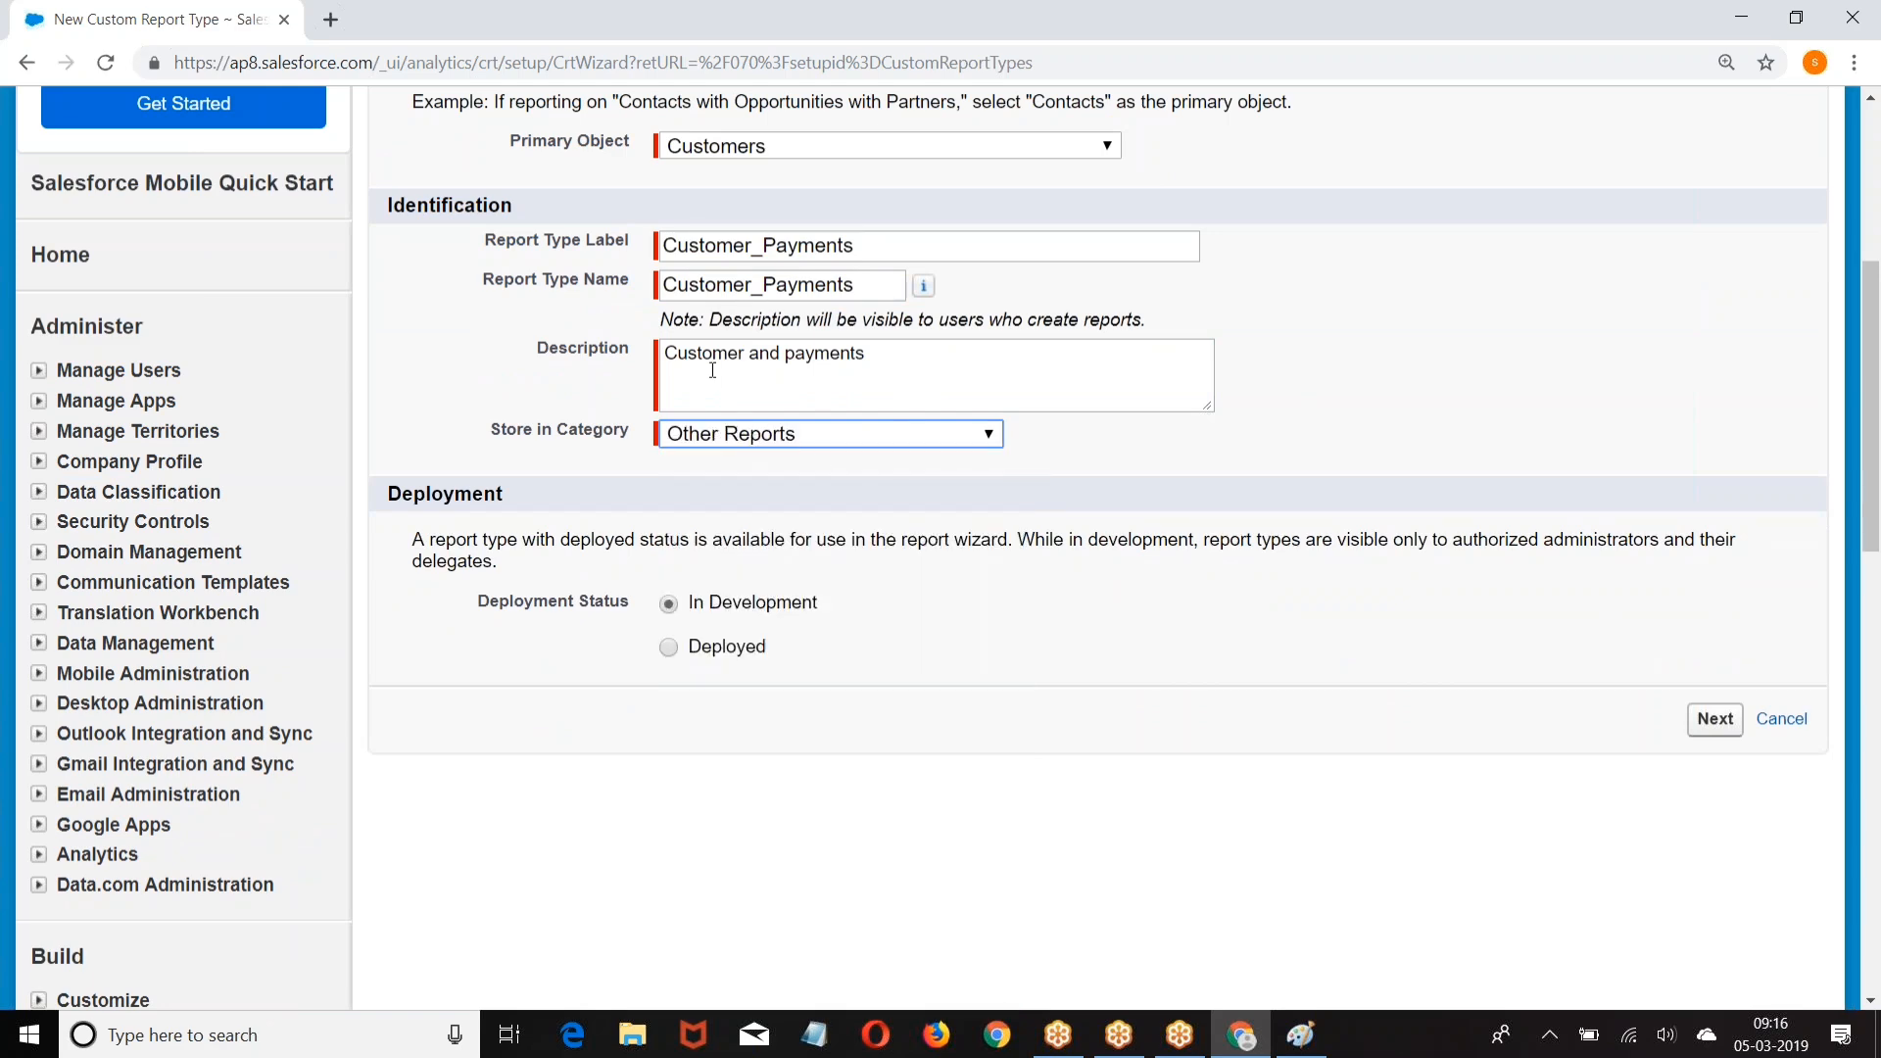
Step: Set the report type's deployment status to Deployed and proceed to defining the report records set
scroll(713, 370, down, 1)
click(668, 524)
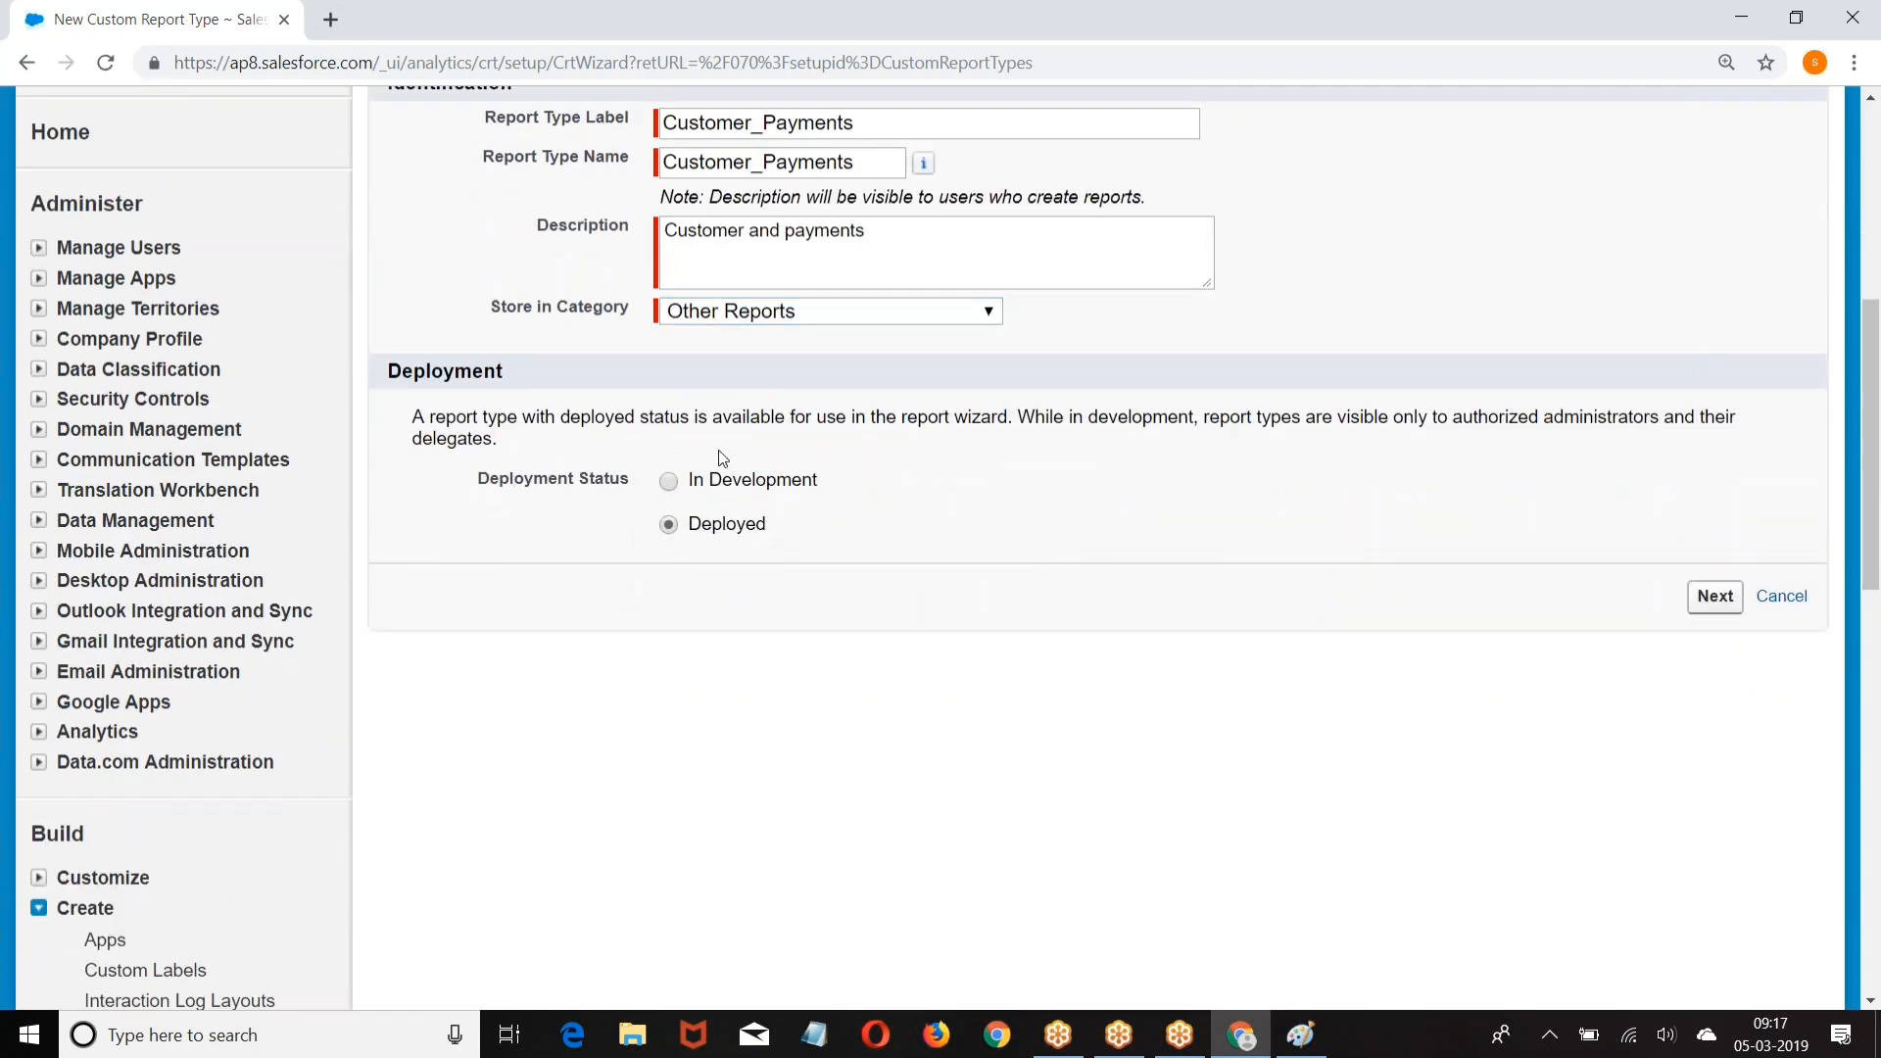
click(1730, 604)
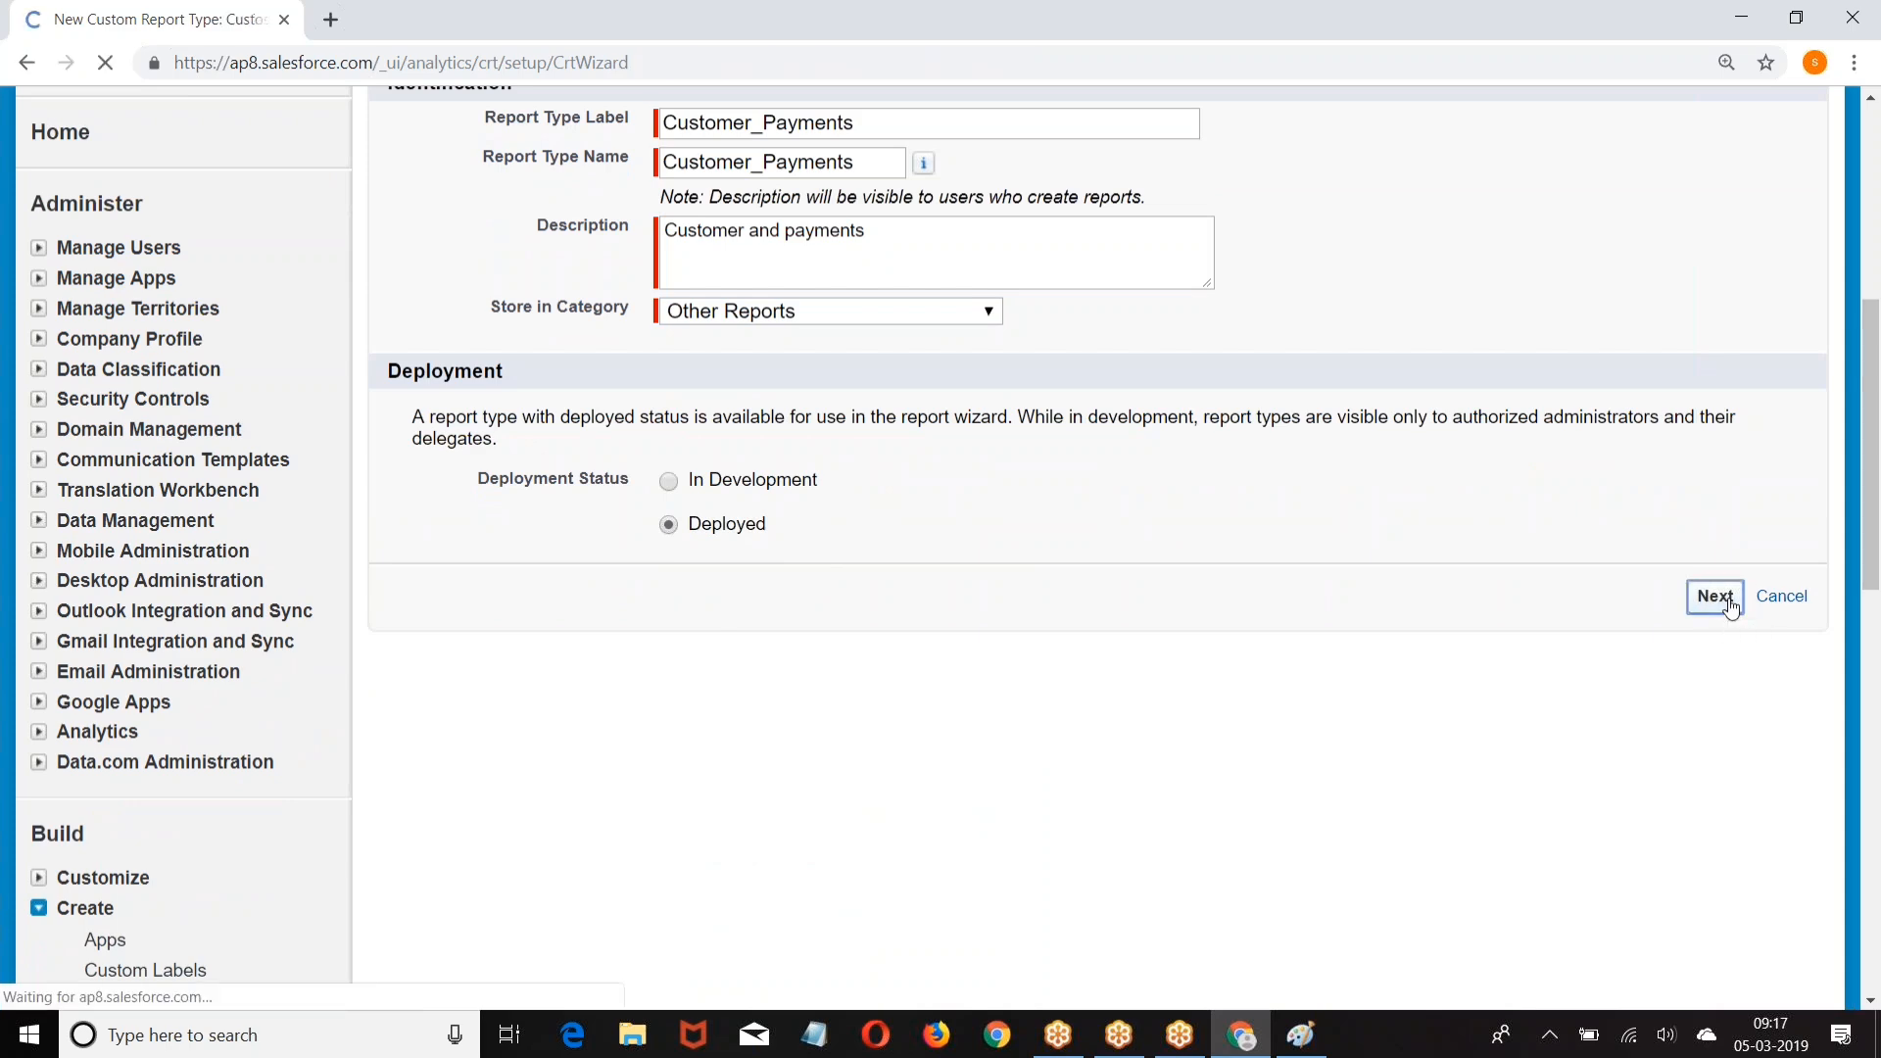
scroll(1018, 440, down, 2)
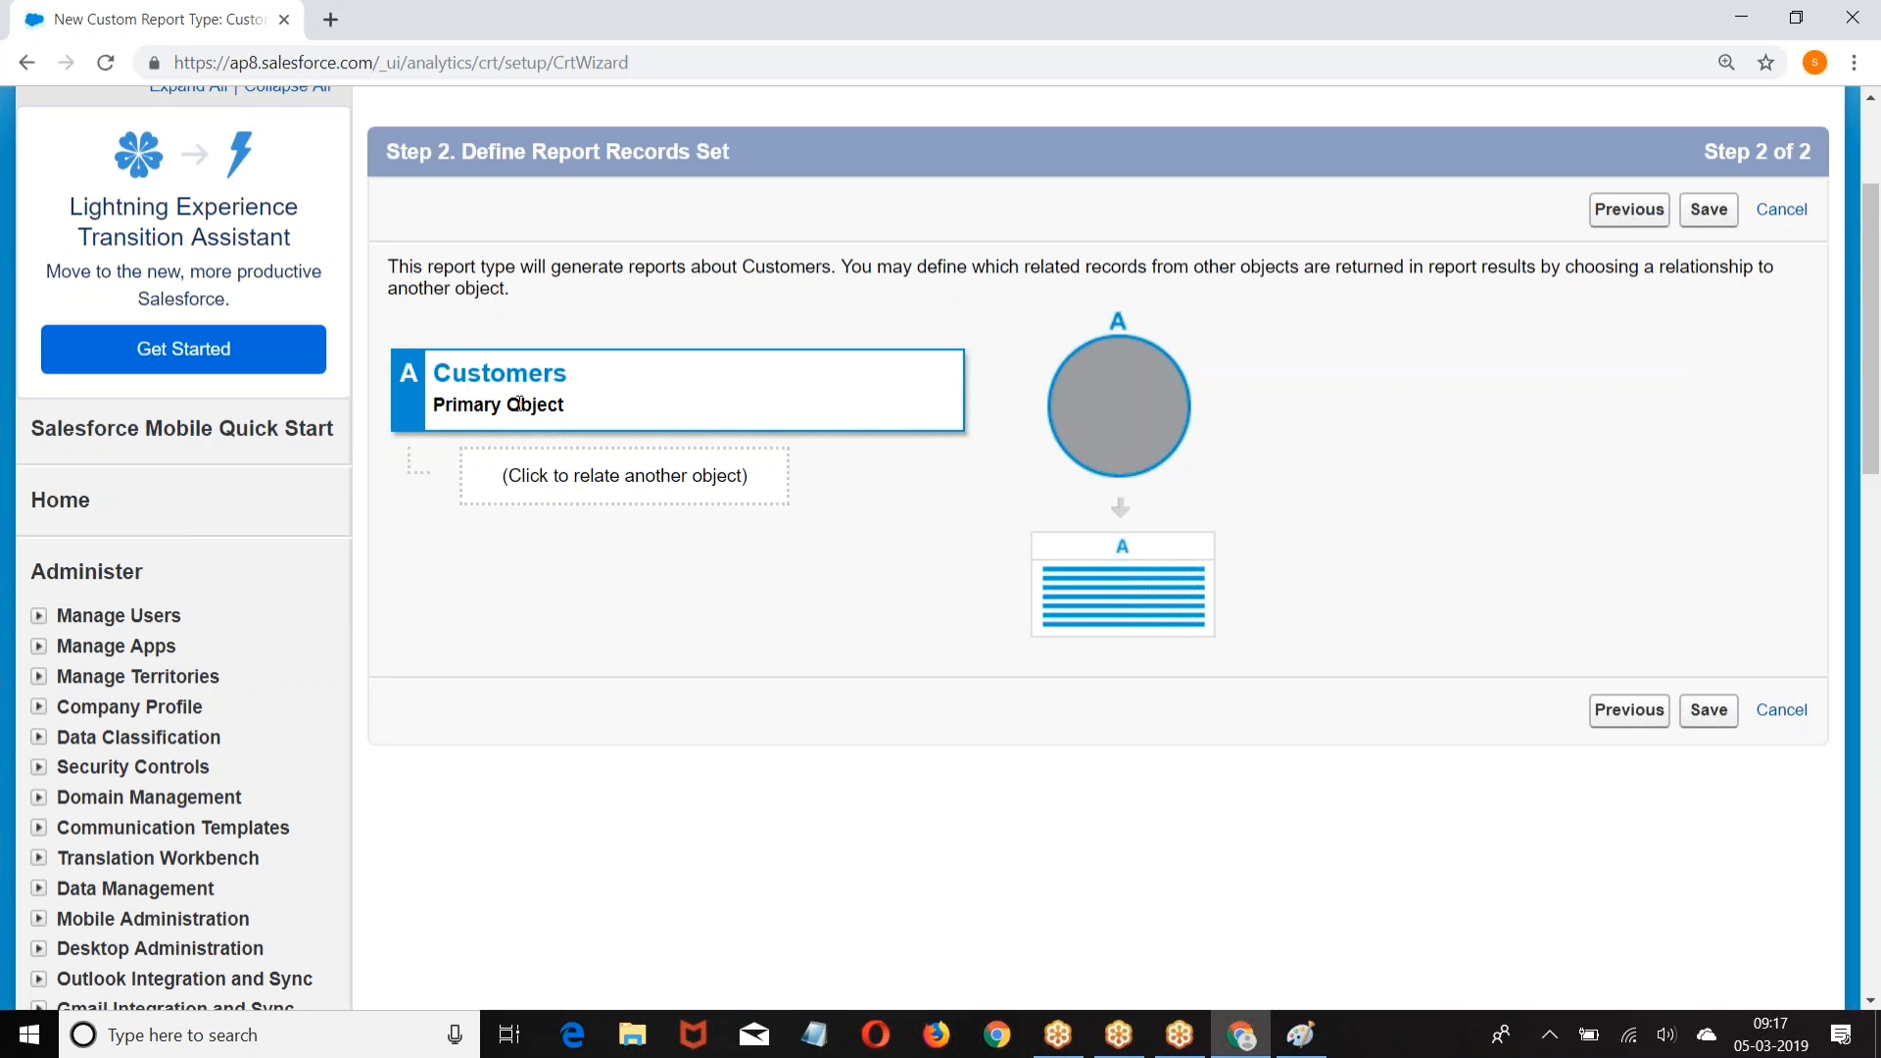
click(591, 482)
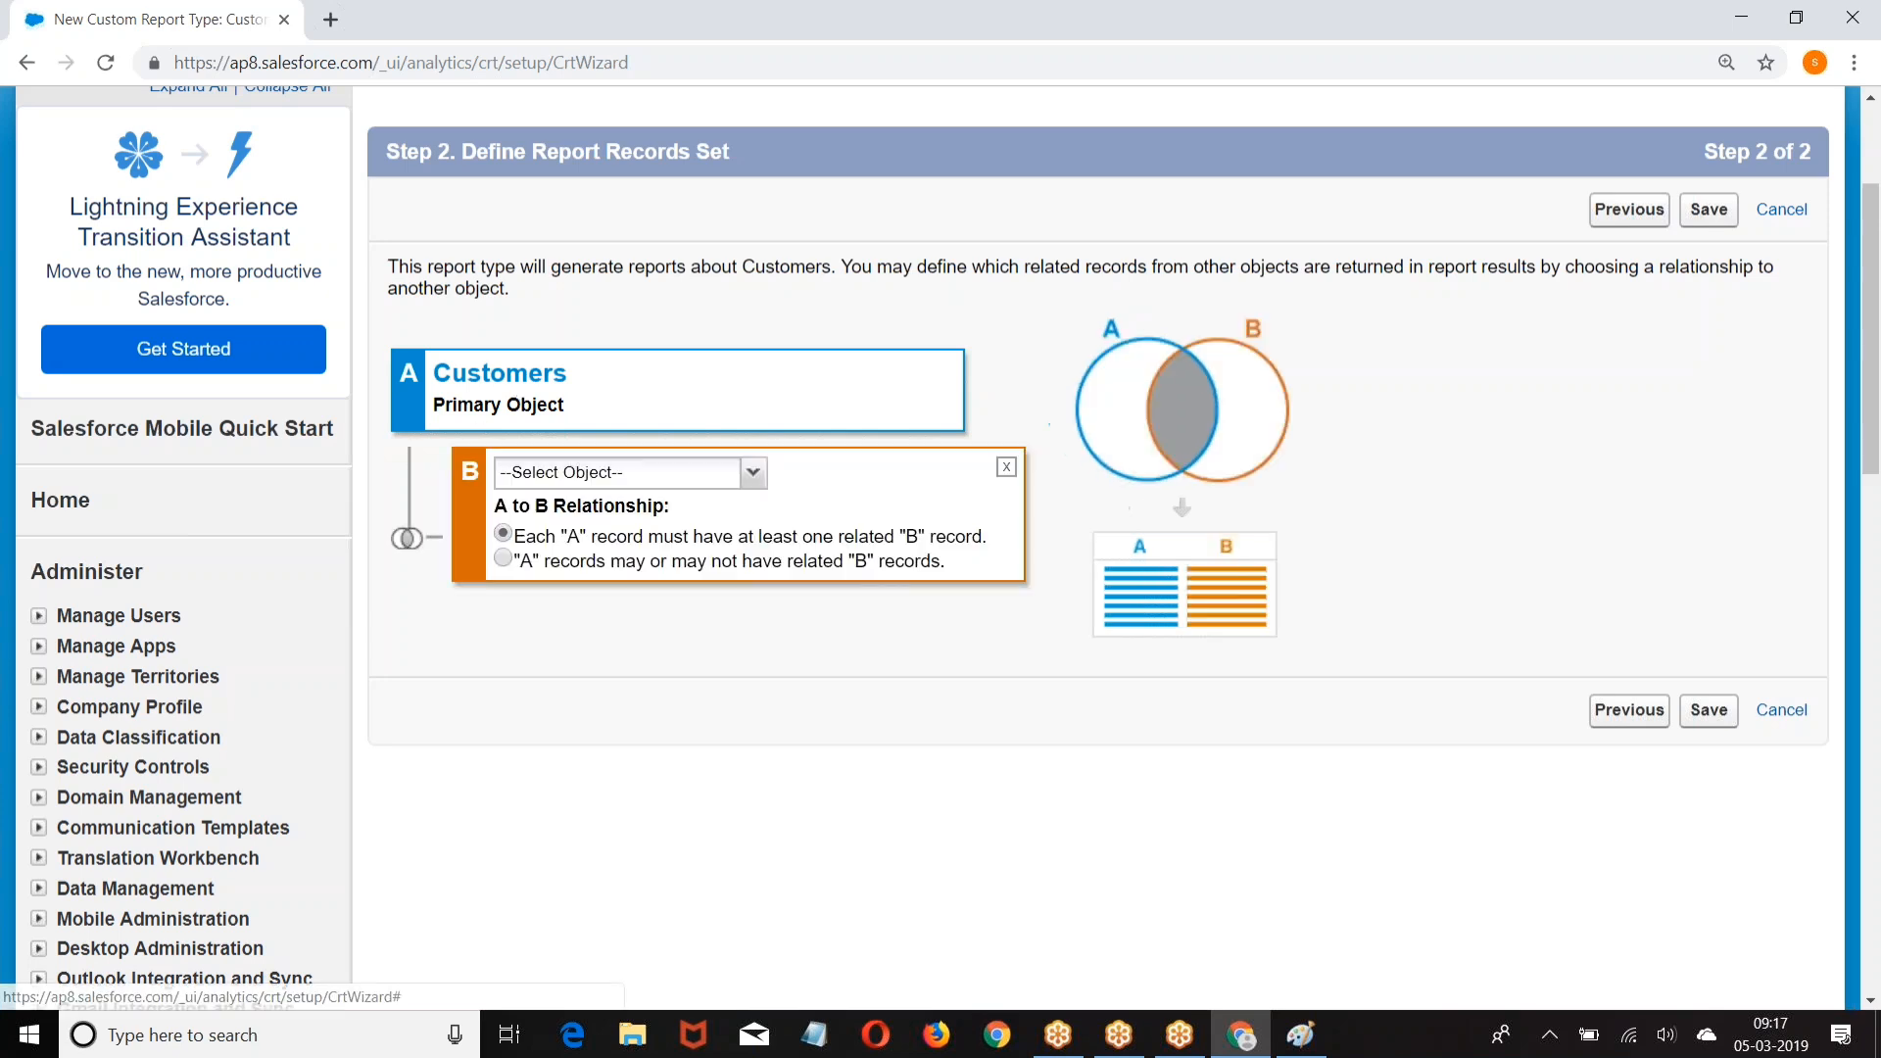
click(755, 476)
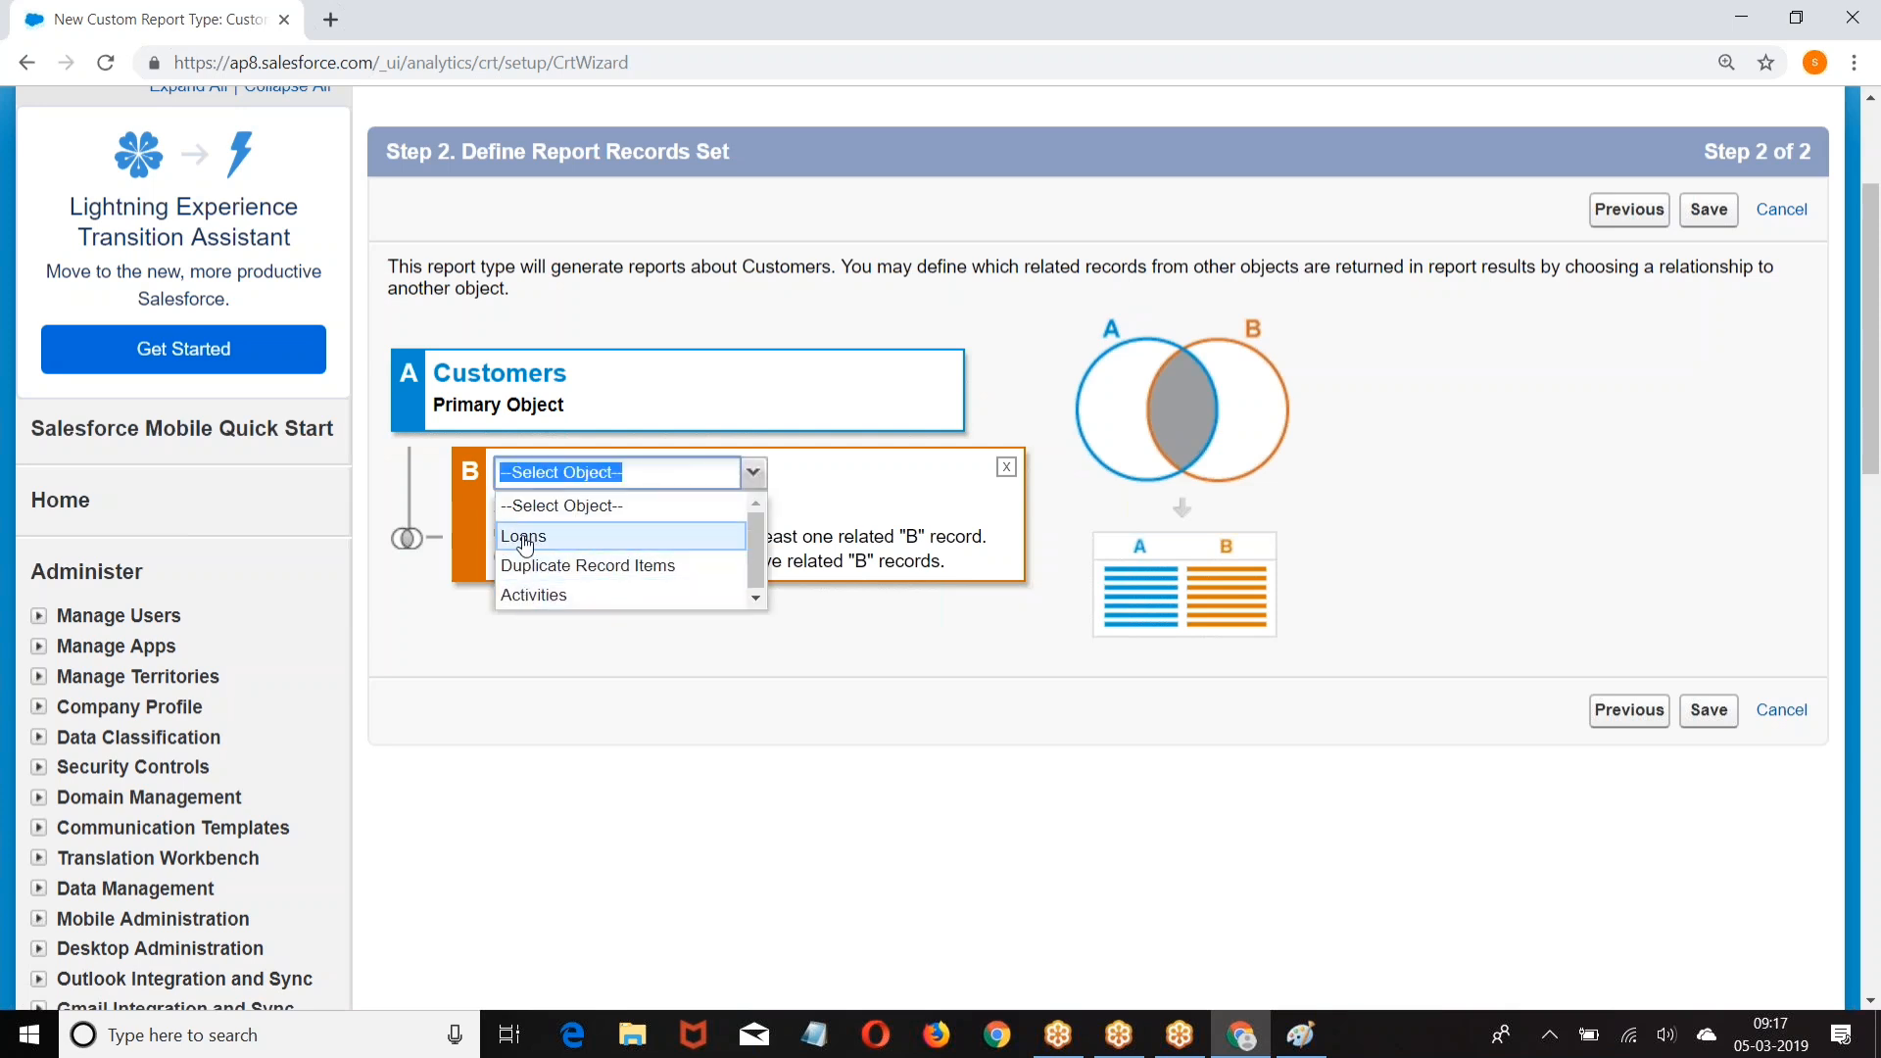
drag(524, 545, 527, 670)
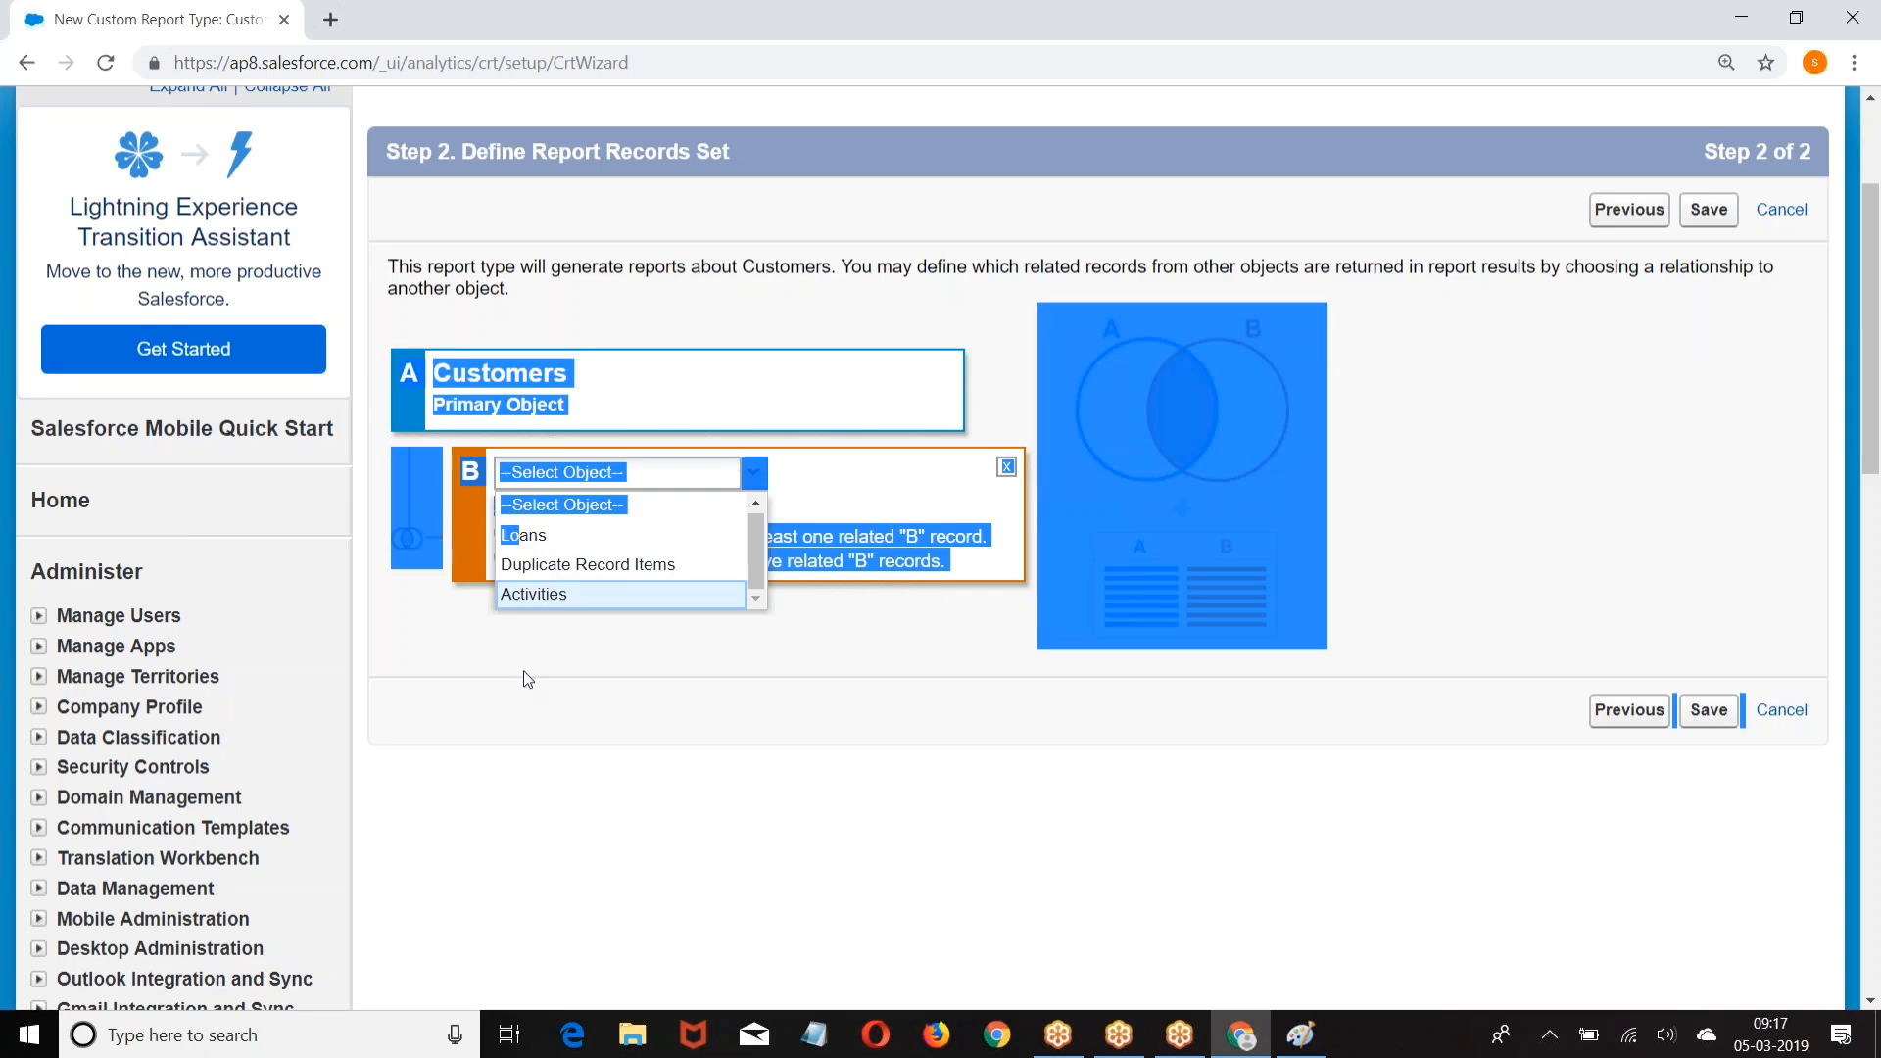
click(526, 670)
Step: Return to the report type's identification details and change the report type label to Customer_Loan
click(1627, 711)
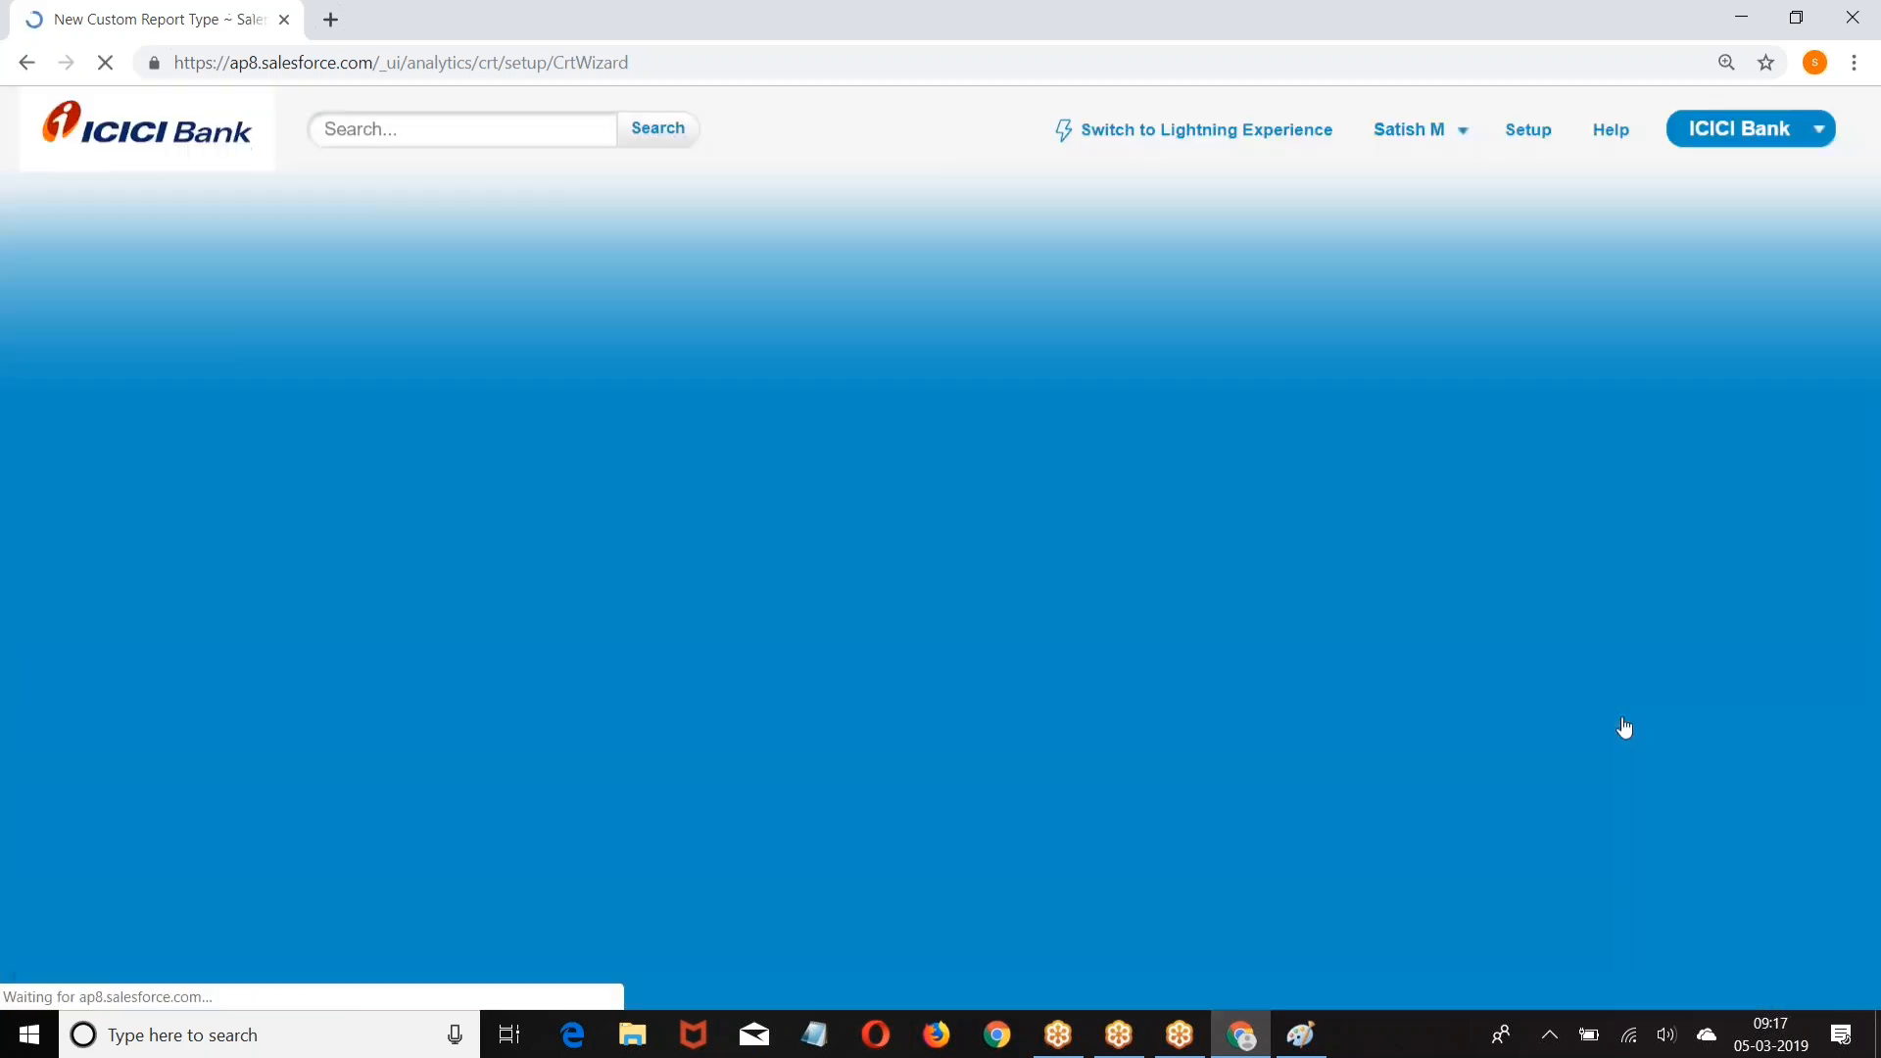
scroll(1063, 674, down, 4)
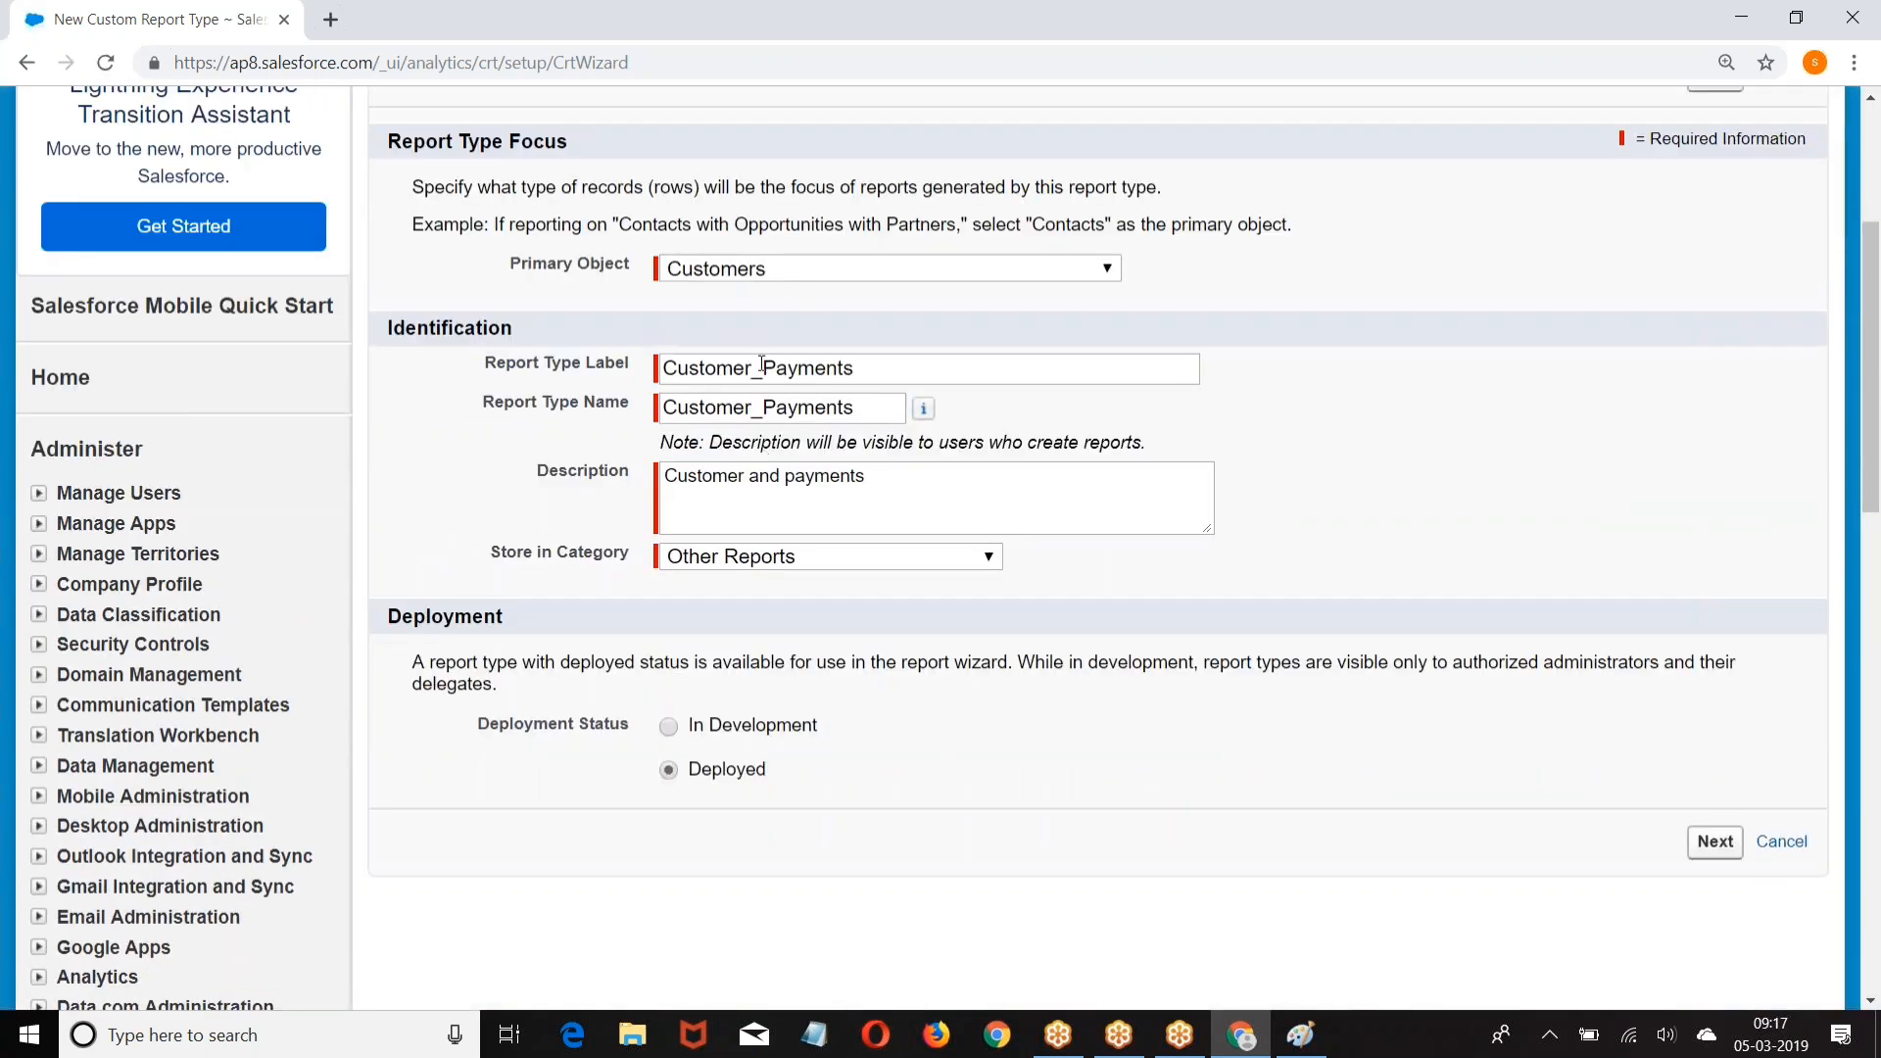
drag(762, 364, 921, 367)
key(BackSpace)
text(Loan)
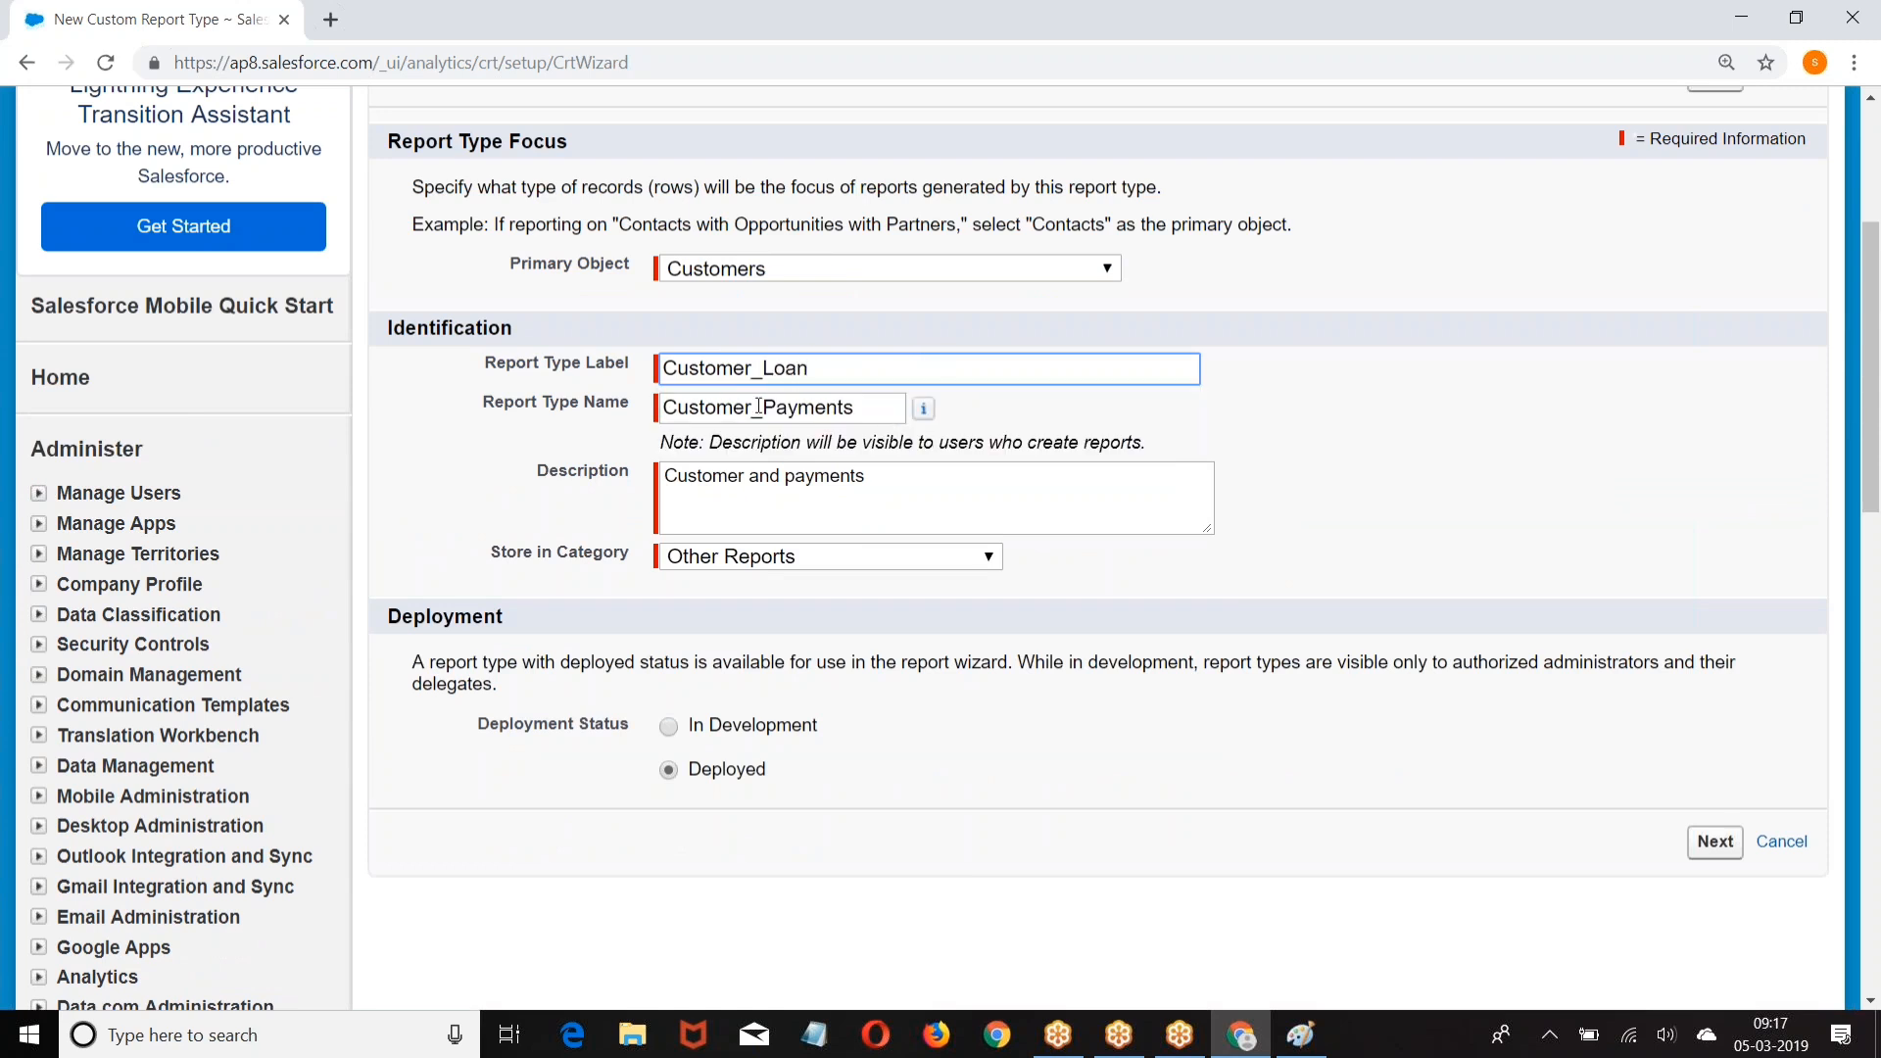
Step: Change the report type name to Customer_Loans and proceed to defining the report records set
drag(758, 405, 840, 406)
key(BackSpace)
key(Delete)
key(Delete)
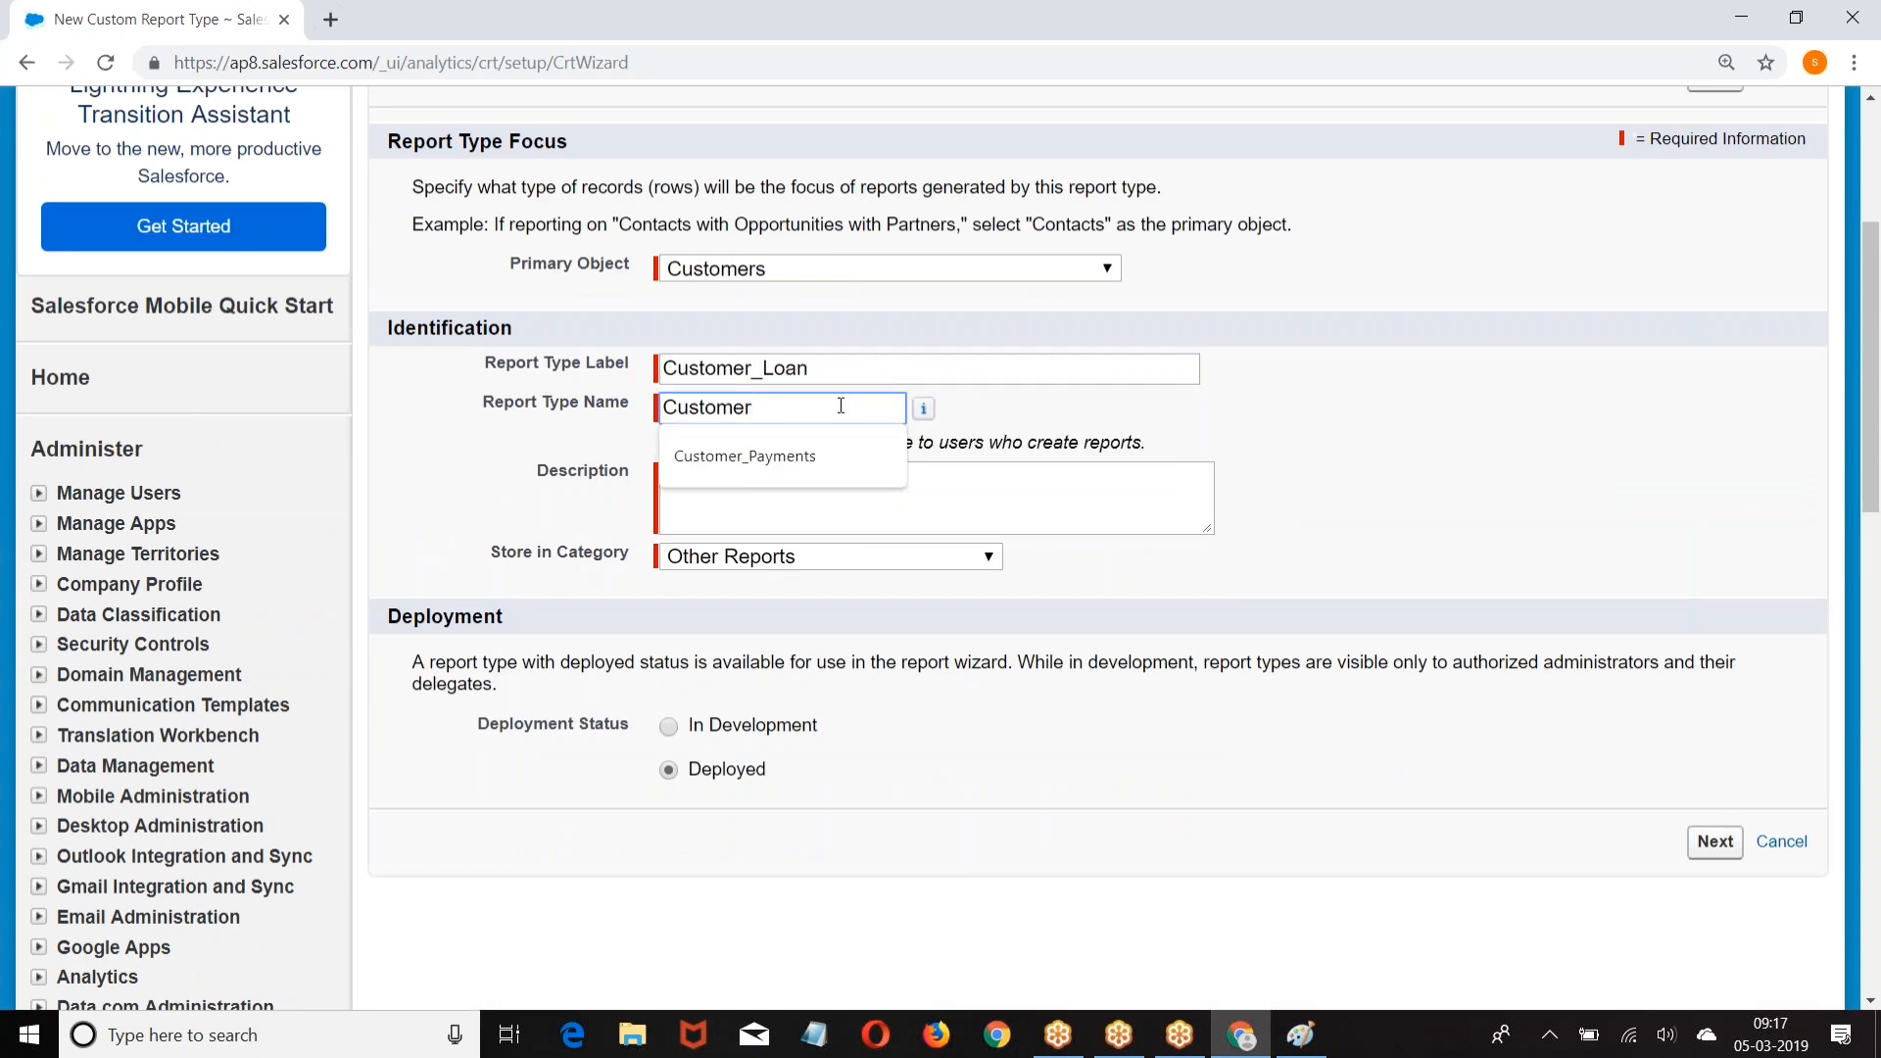
text(_Loans)
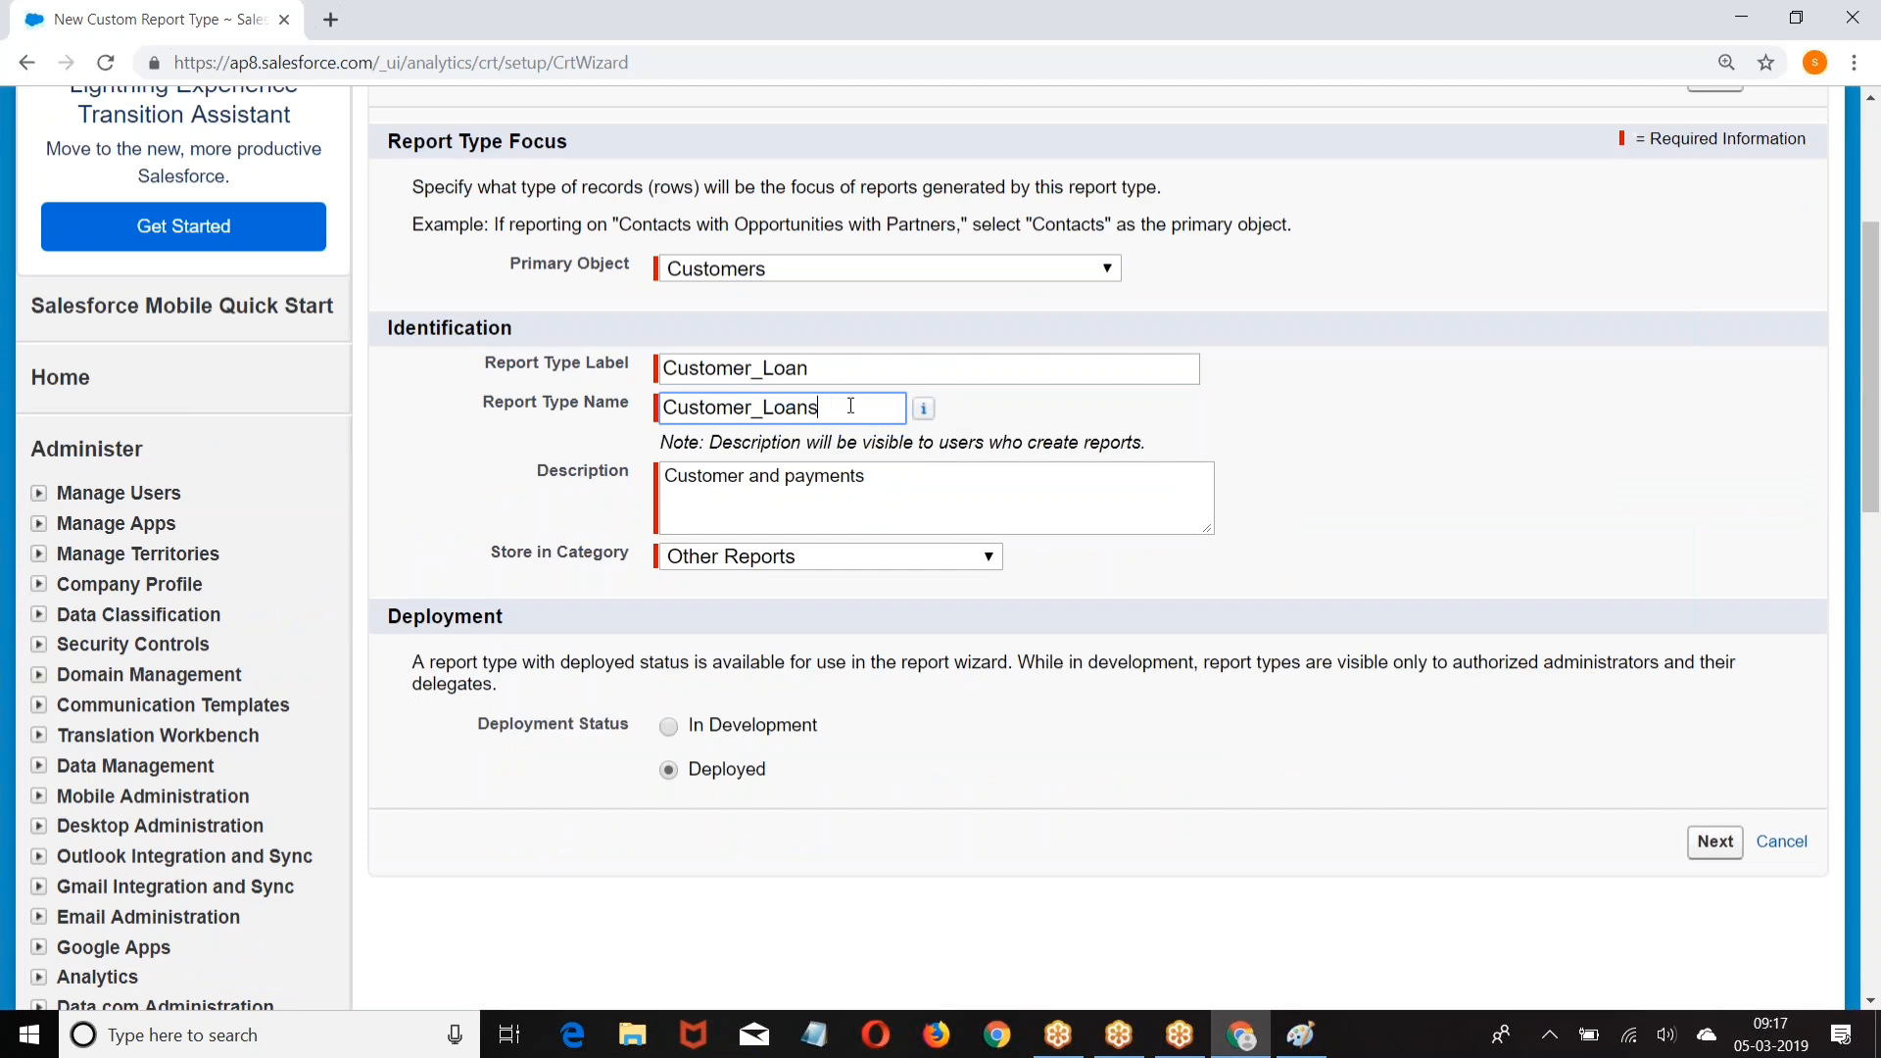
click(1715, 841)
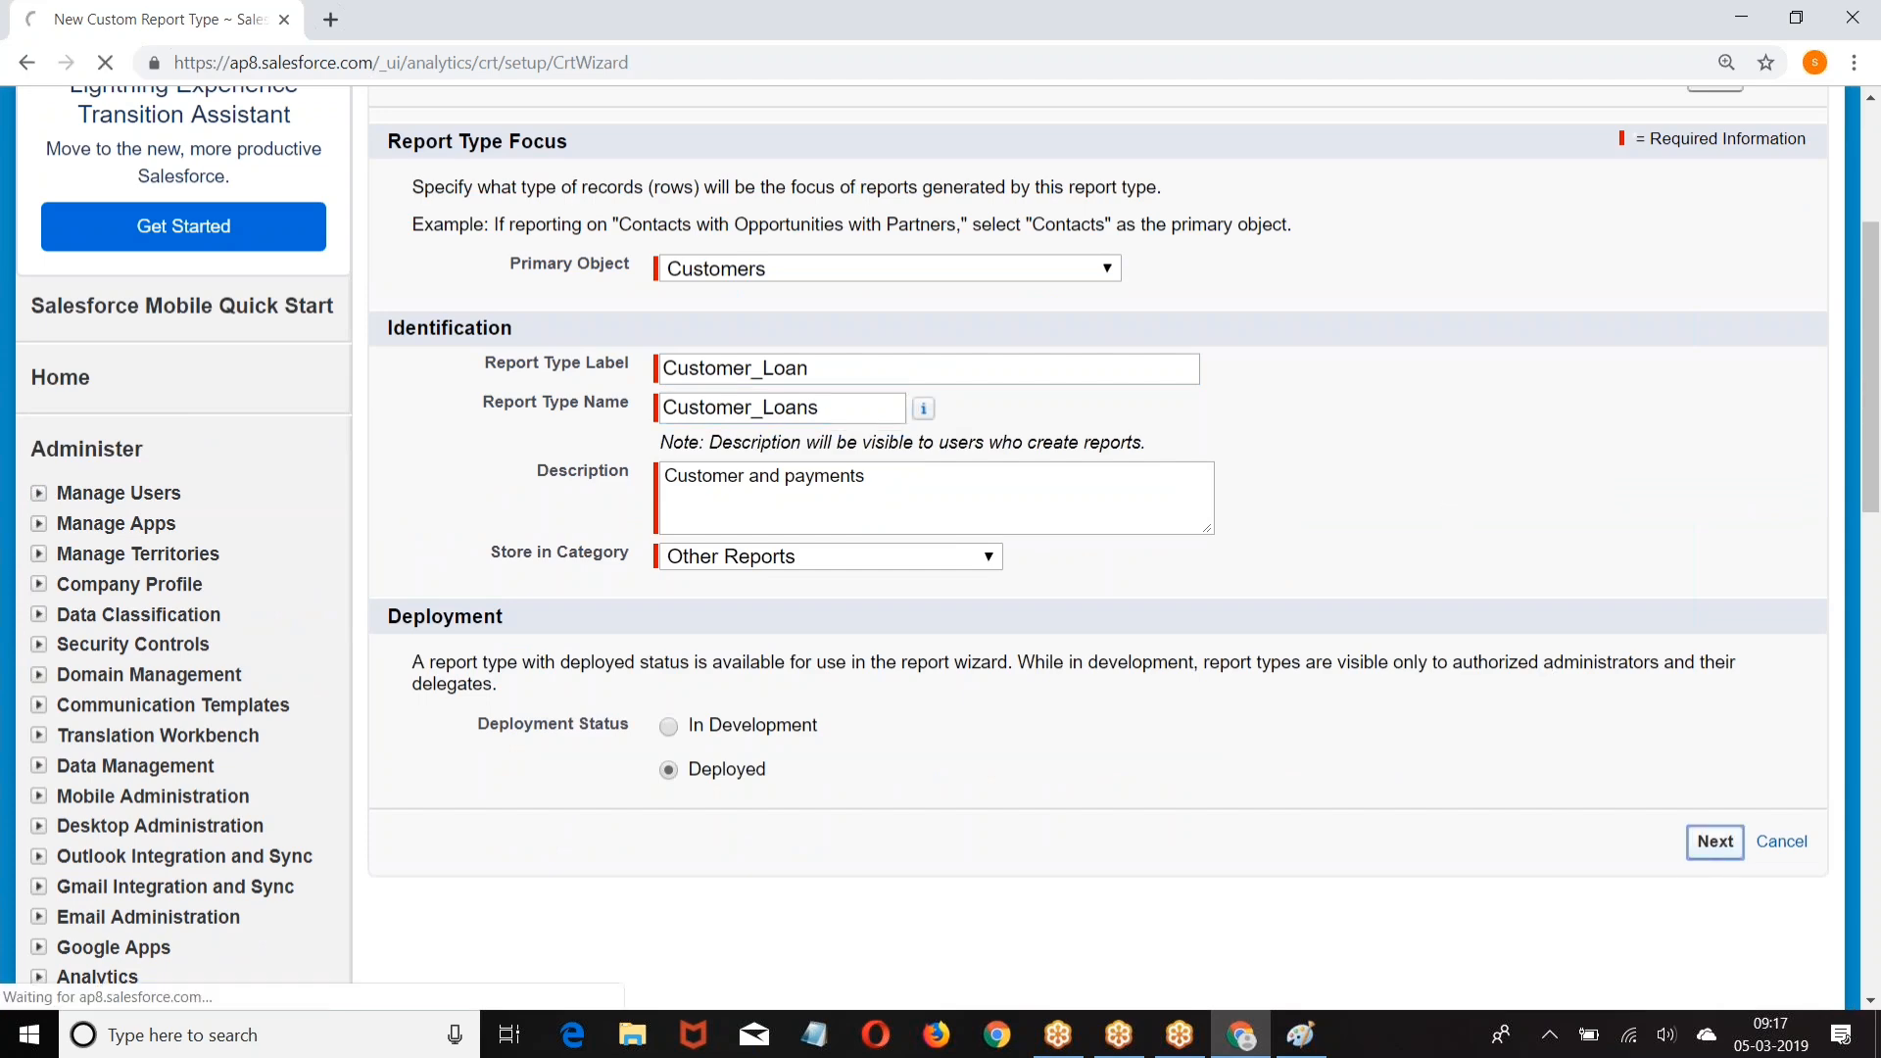
Step: Relate Loans to Customers as object B, with A records that may or may not have related B records
scroll(710, 500, down, 3)
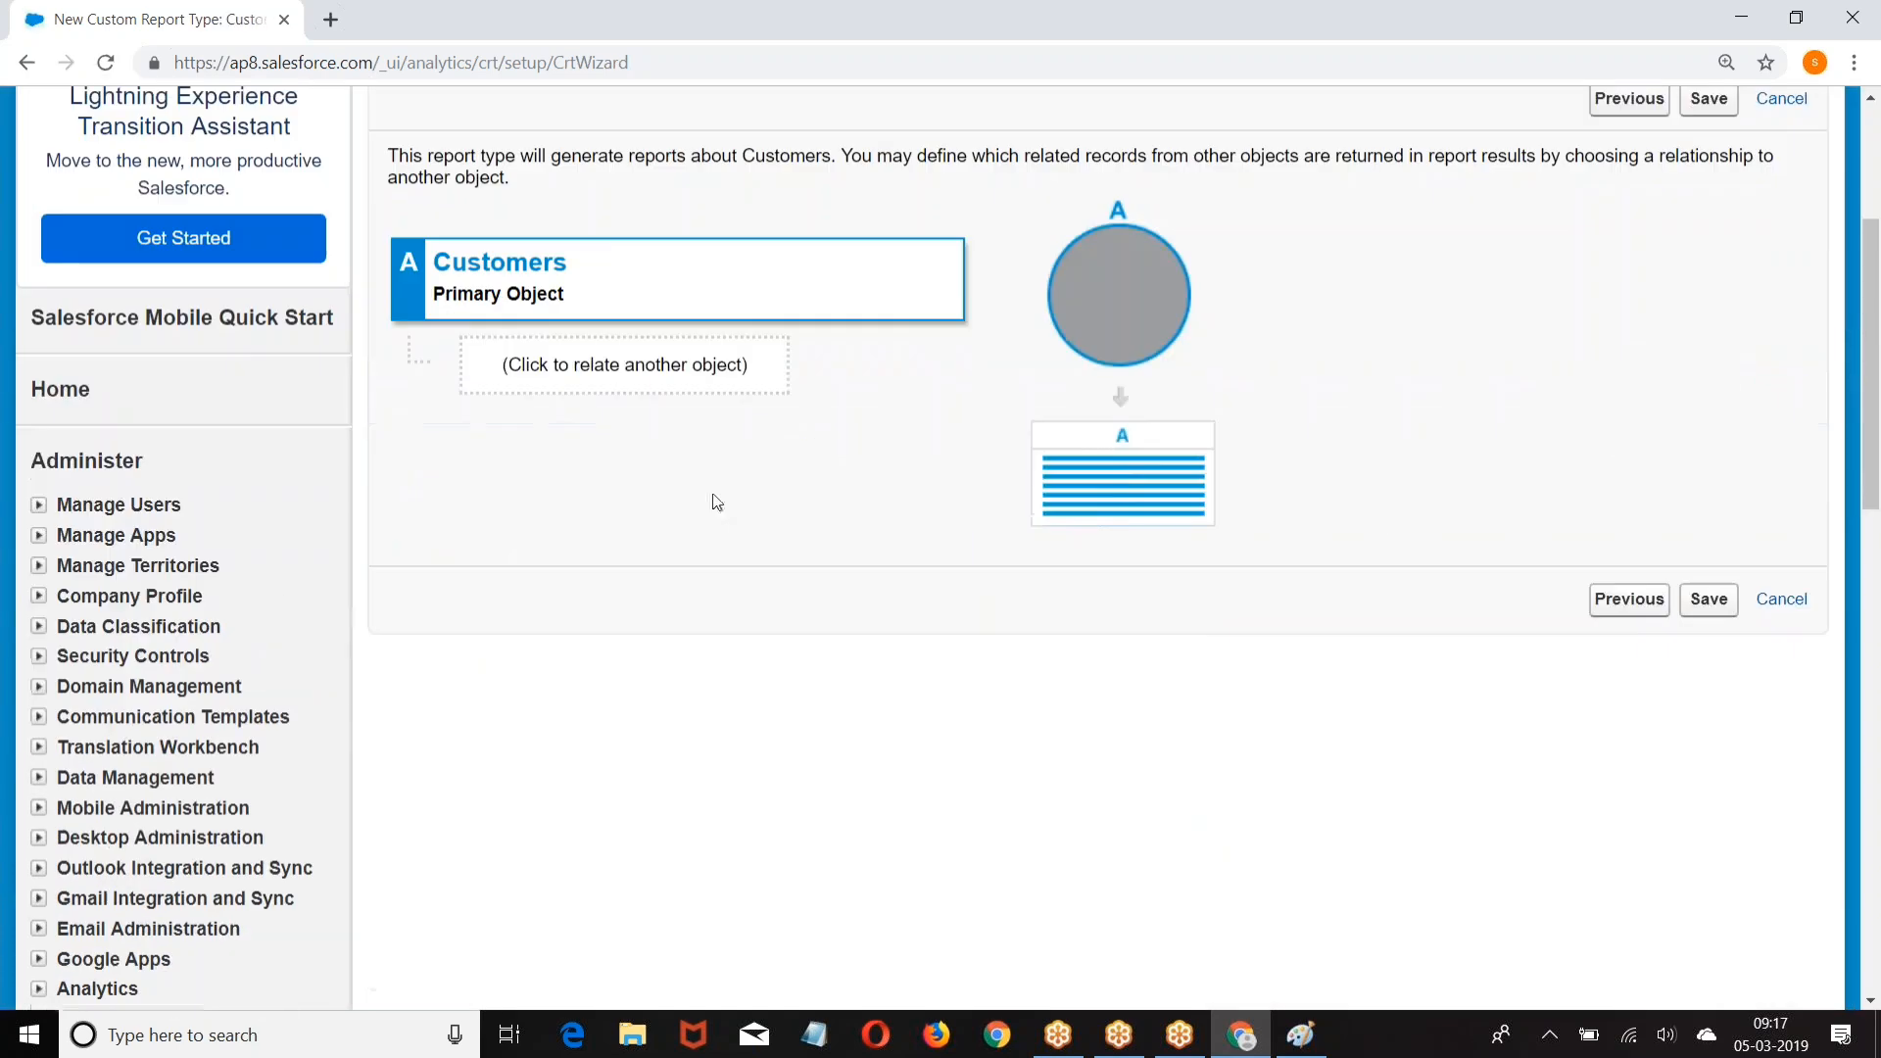
click(617, 378)
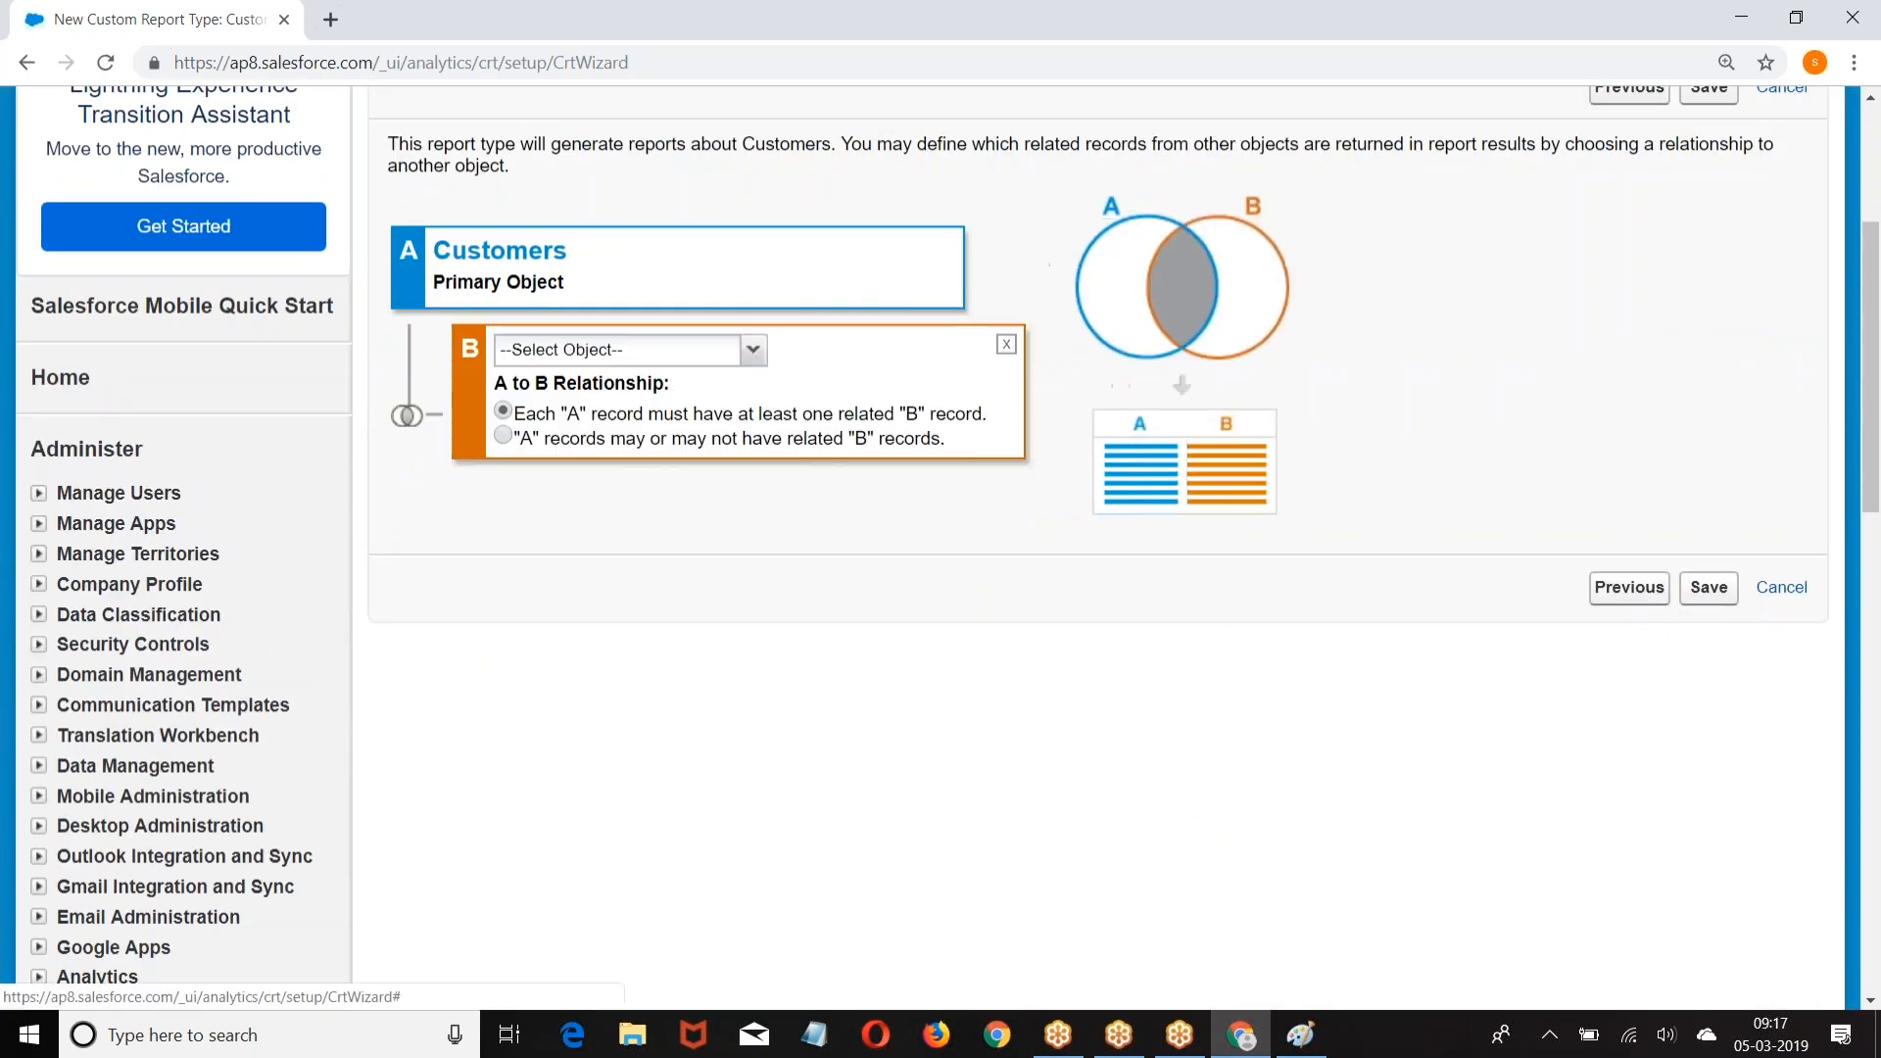
click(753, 350)
click(542, 414)
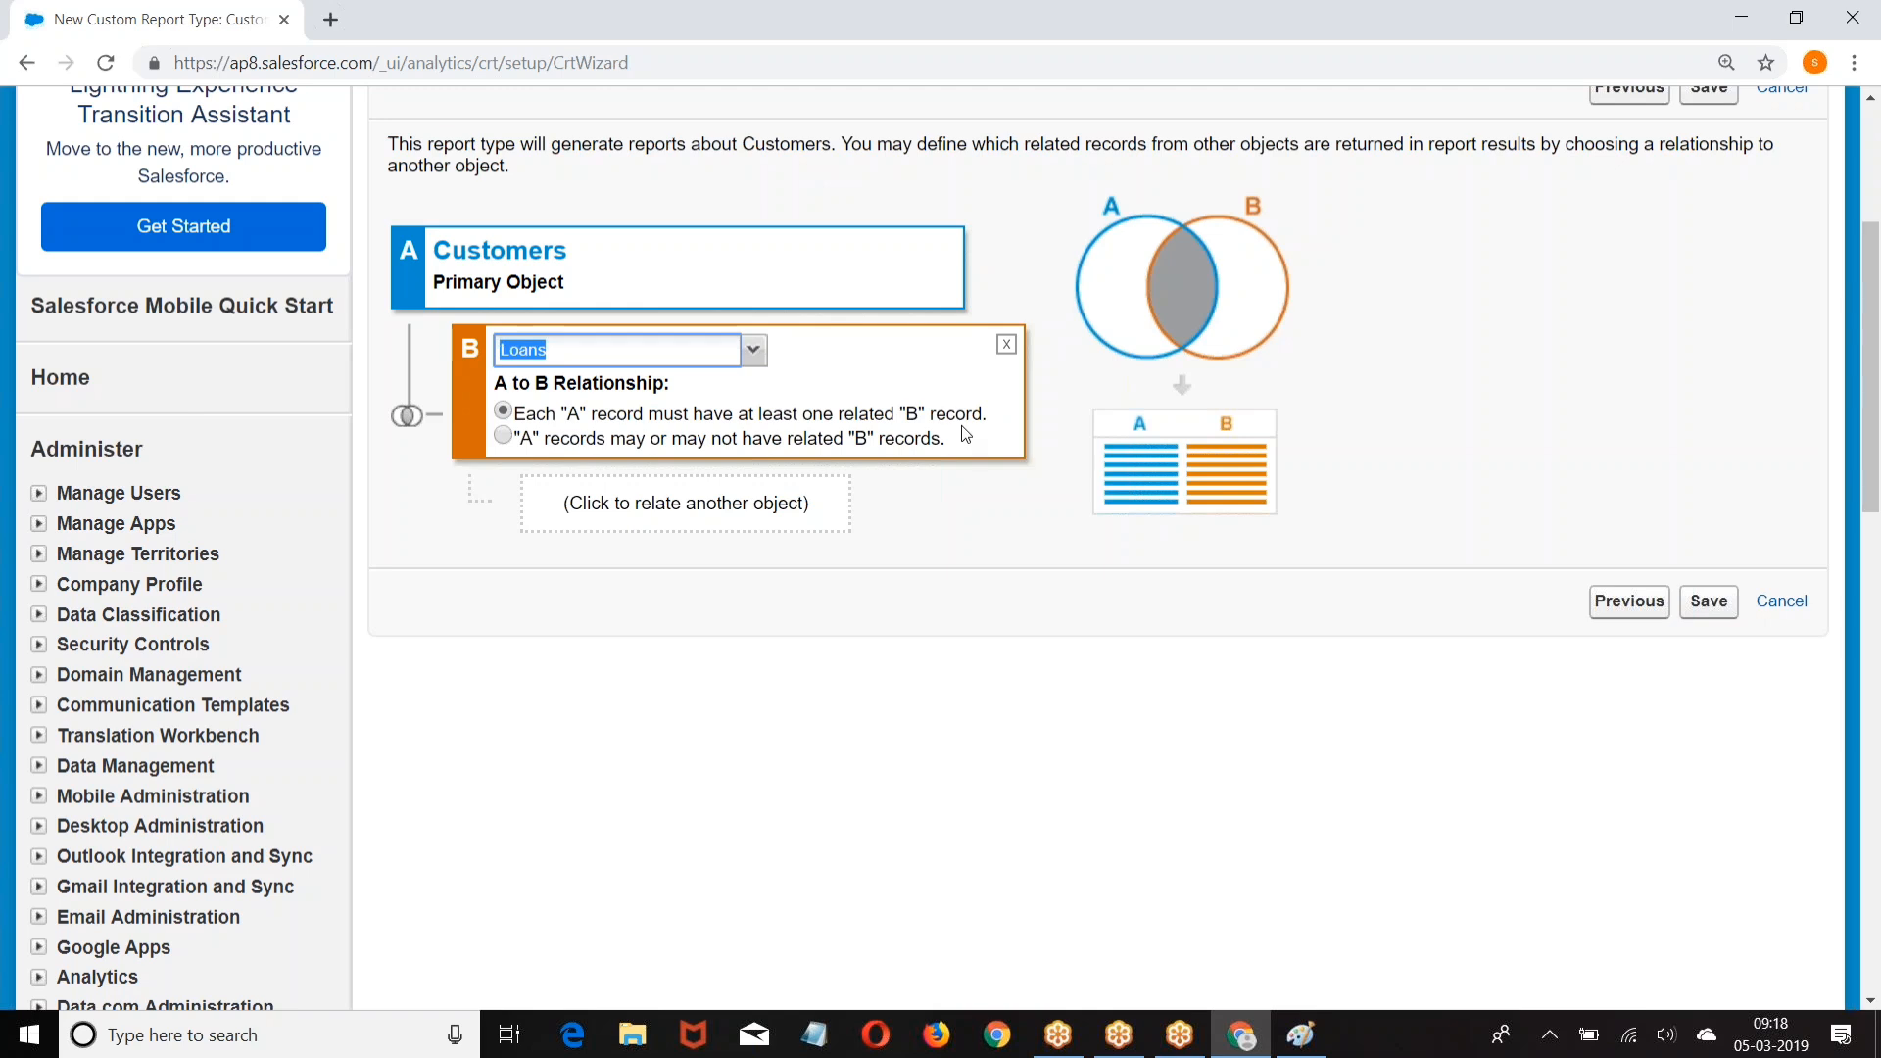
click(503, 437)
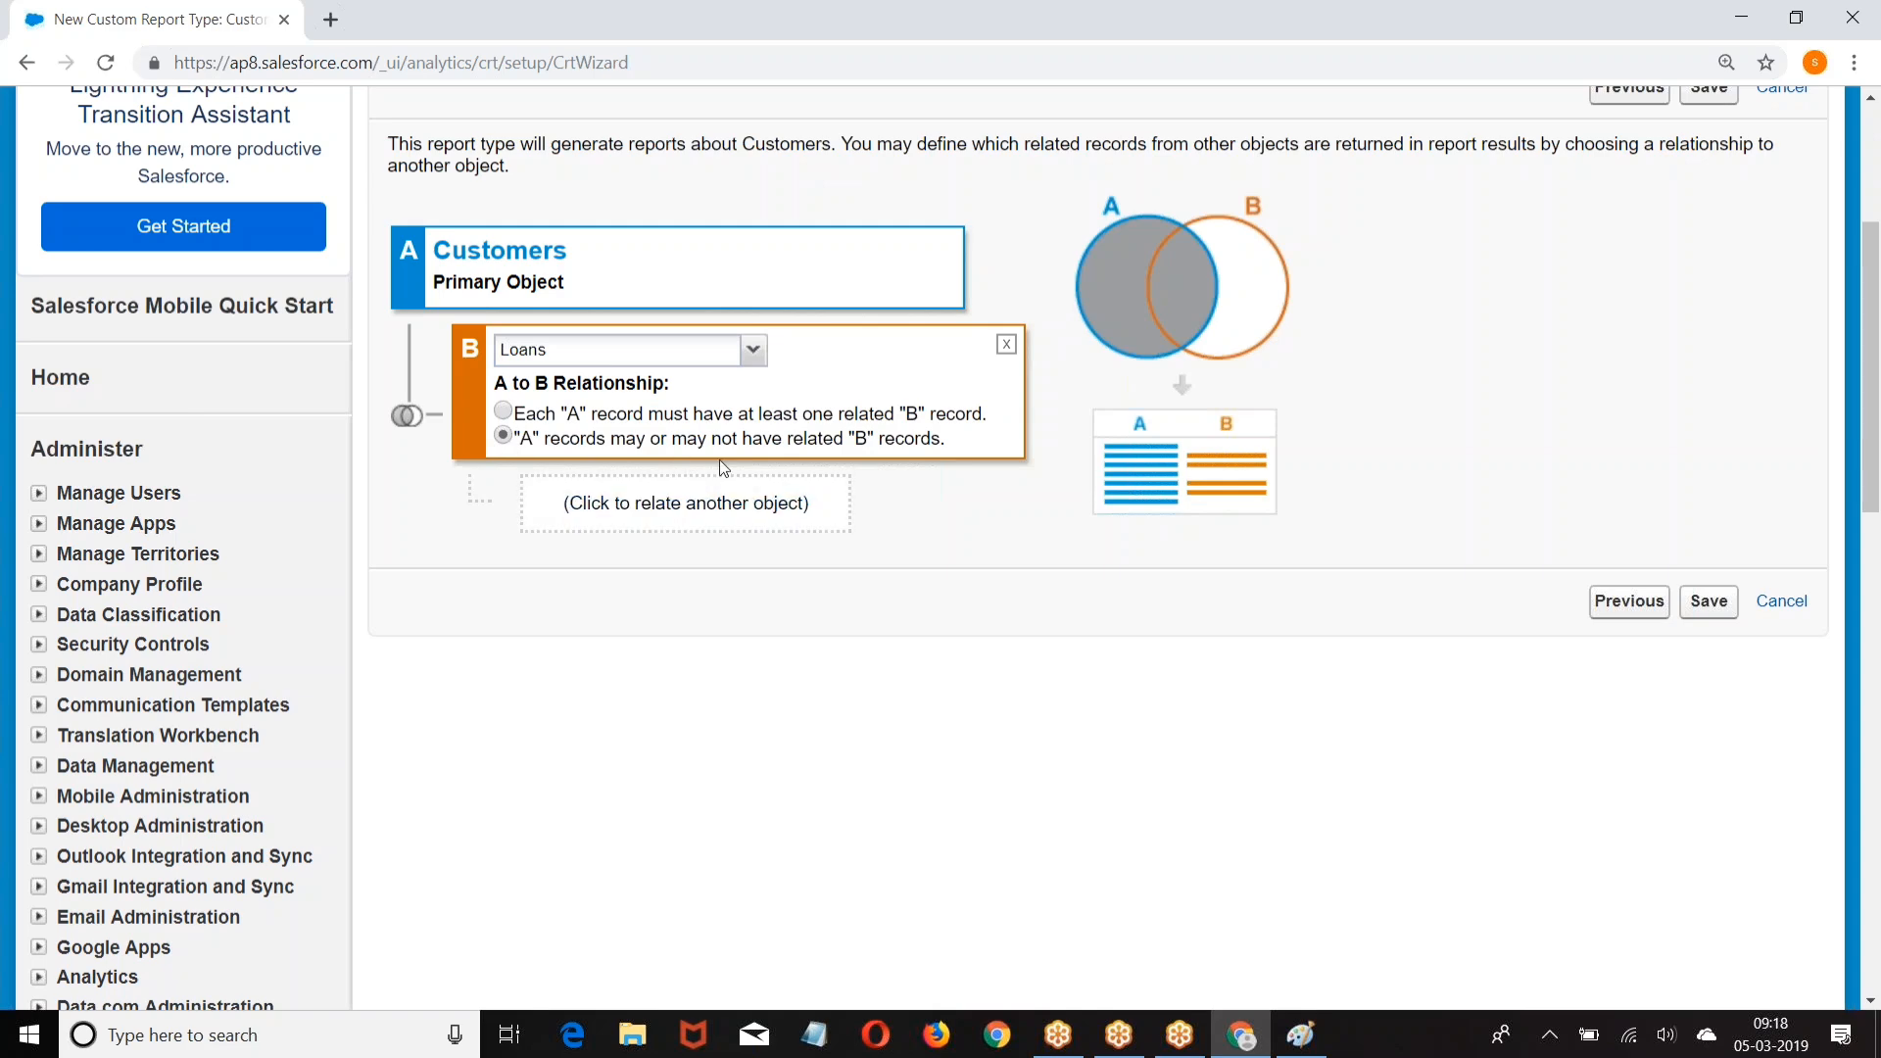
Step: Try relating Payments to Loans as object C, check which objects are offered for D, and remove both relations
click(651, 509)
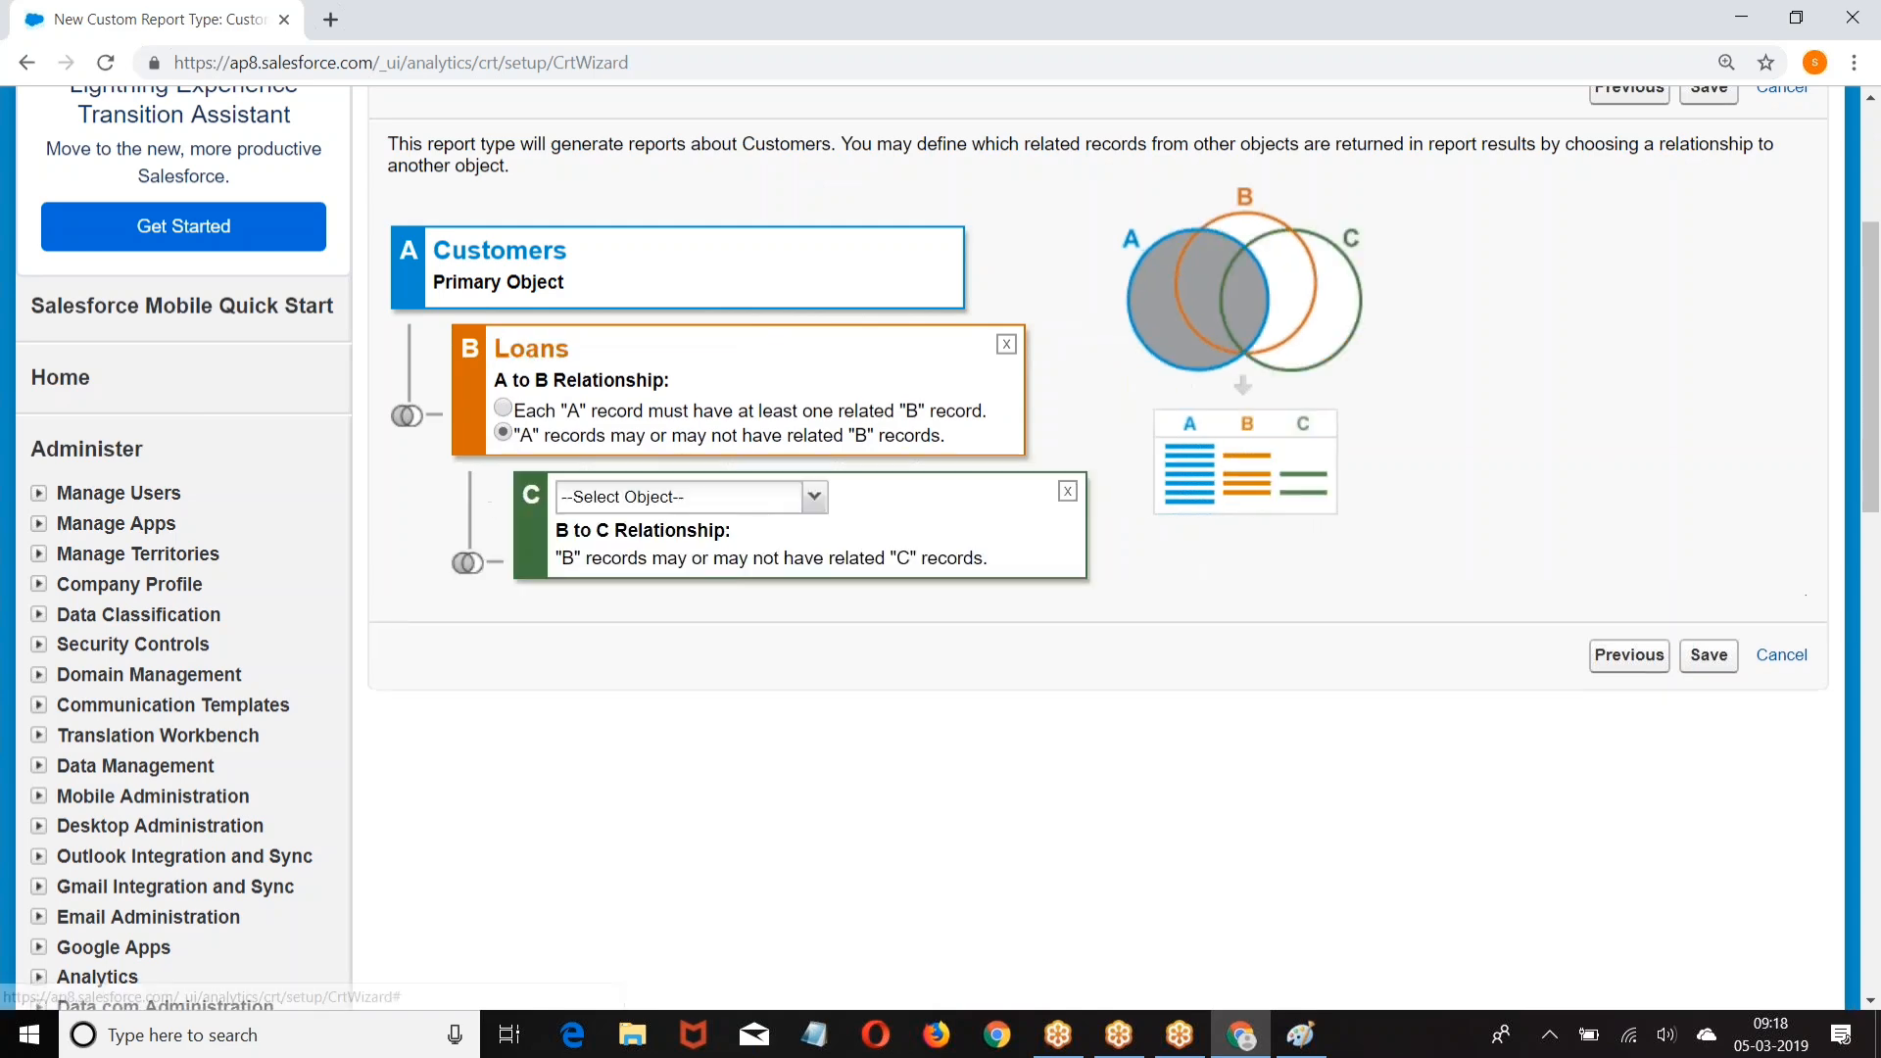
click(814, 496)
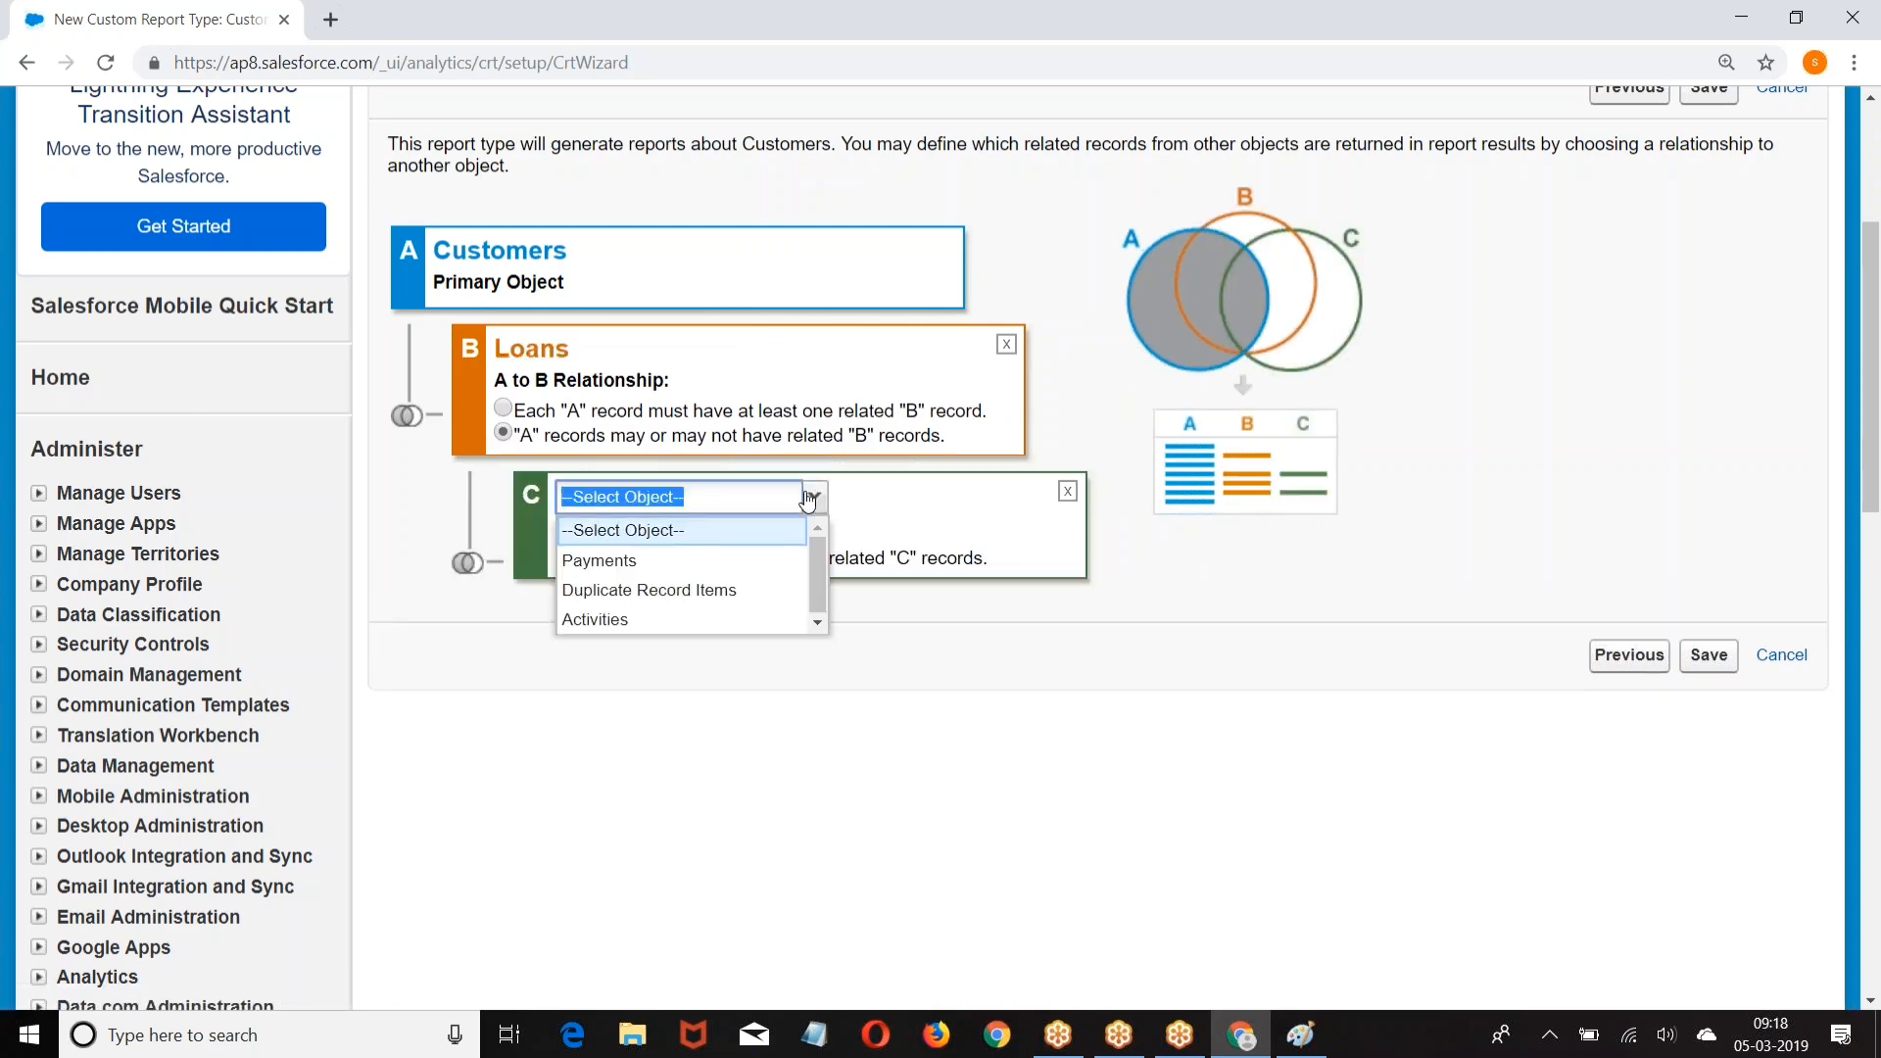
click(602, 562)
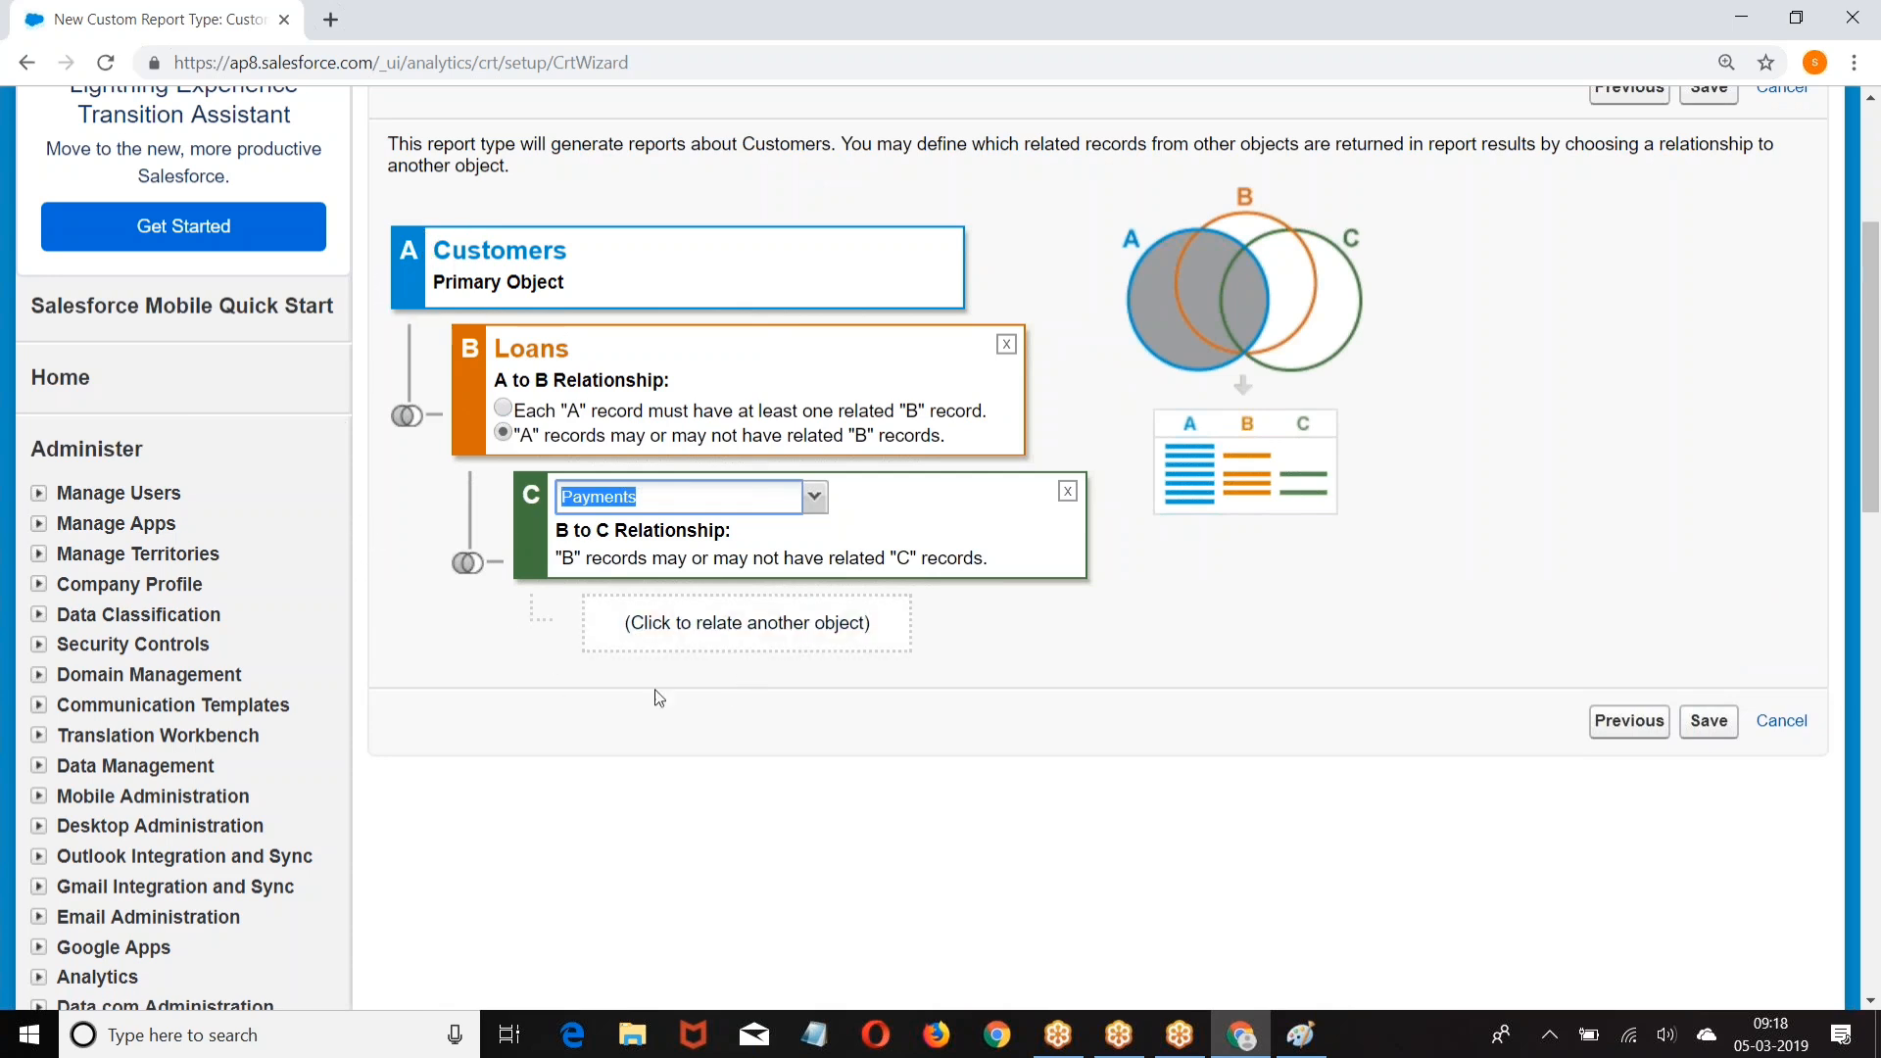
click(754, 627)
click(876, 618)
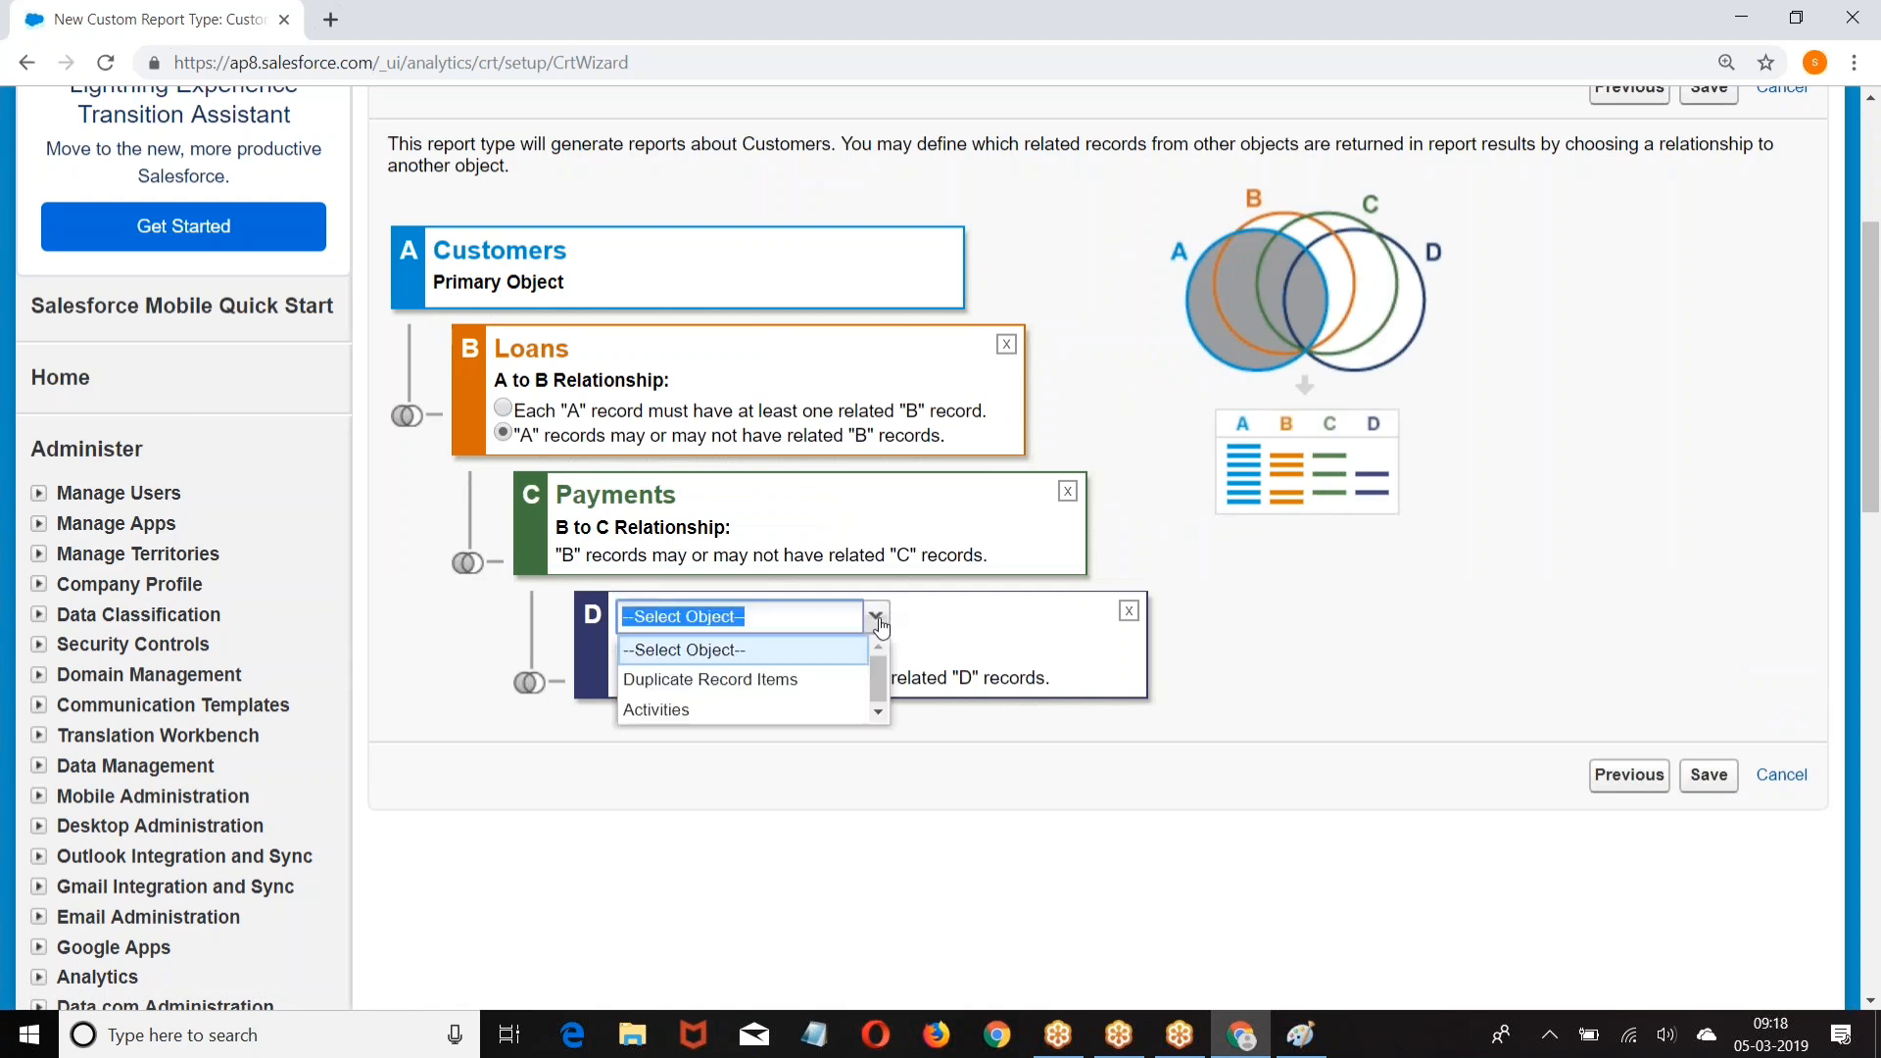
click(1128, 611)
click(1067, 491)
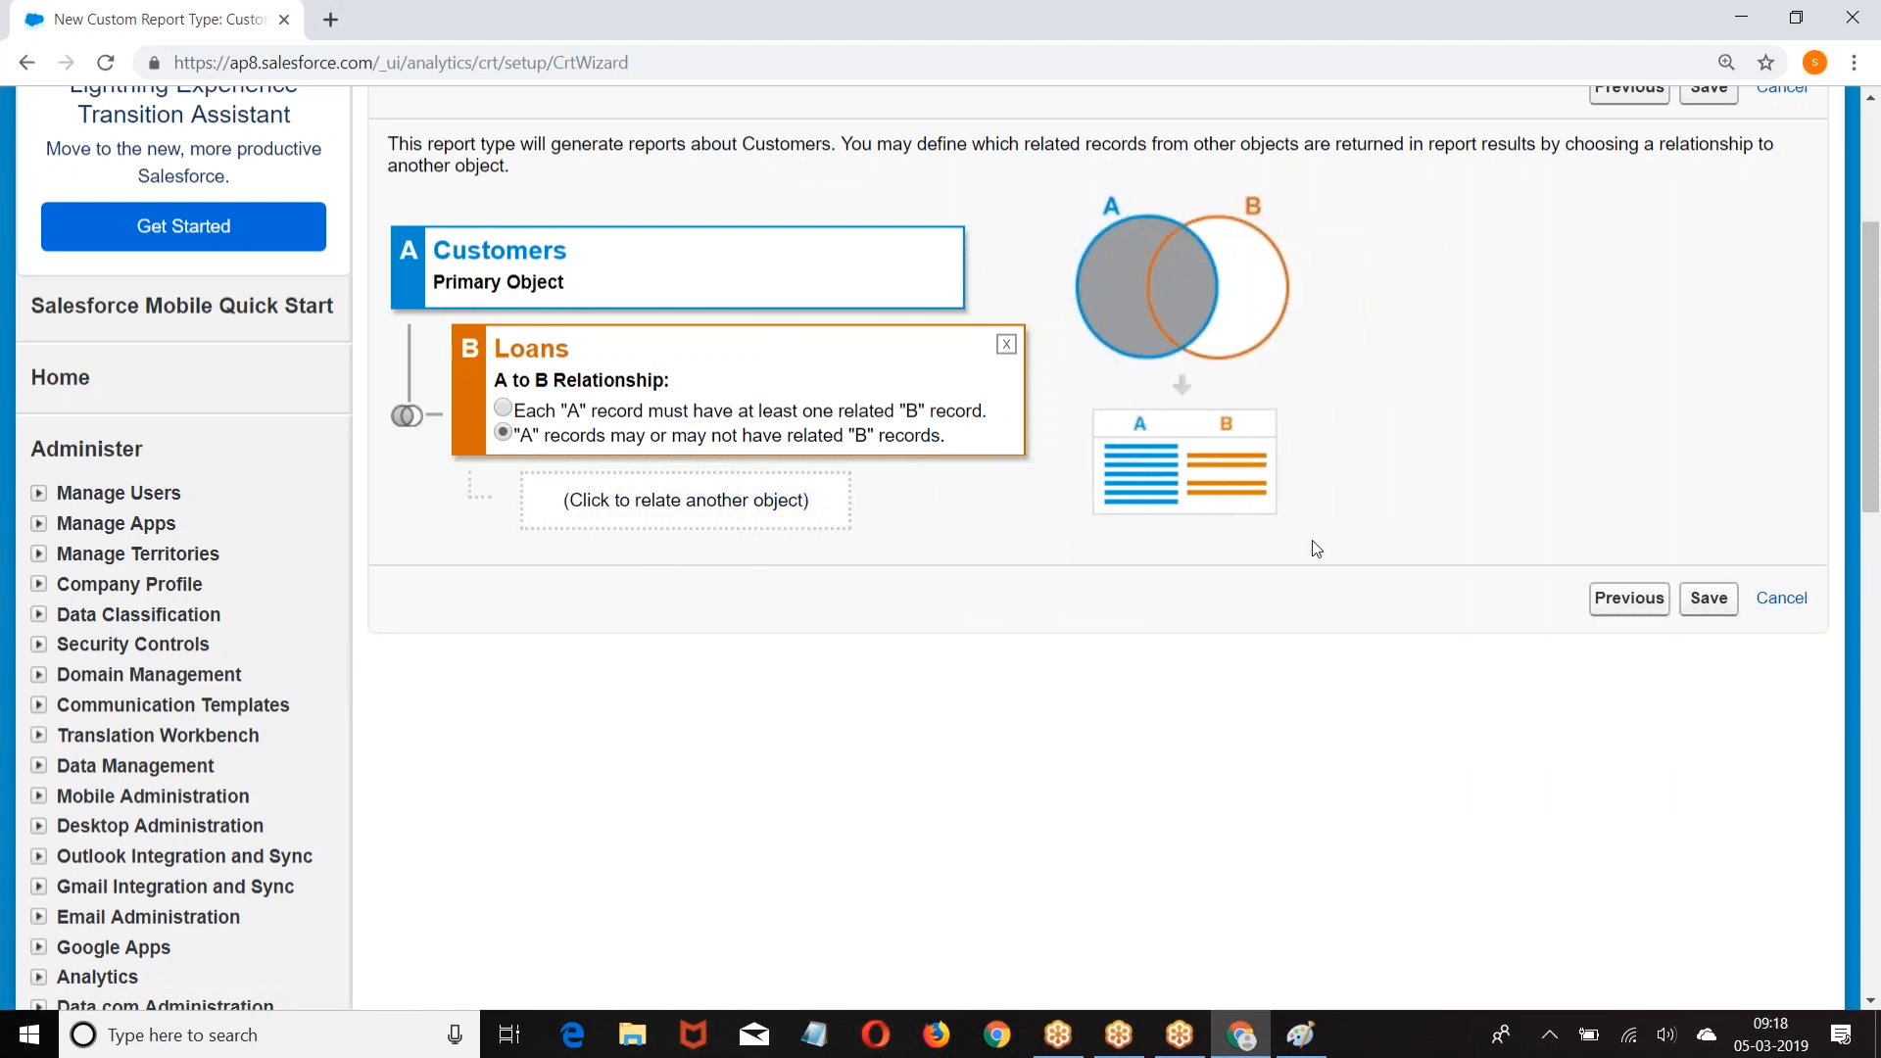
Step: Save the custom report type and open the layout of its fields available for reports for editing
click(1709, 598)
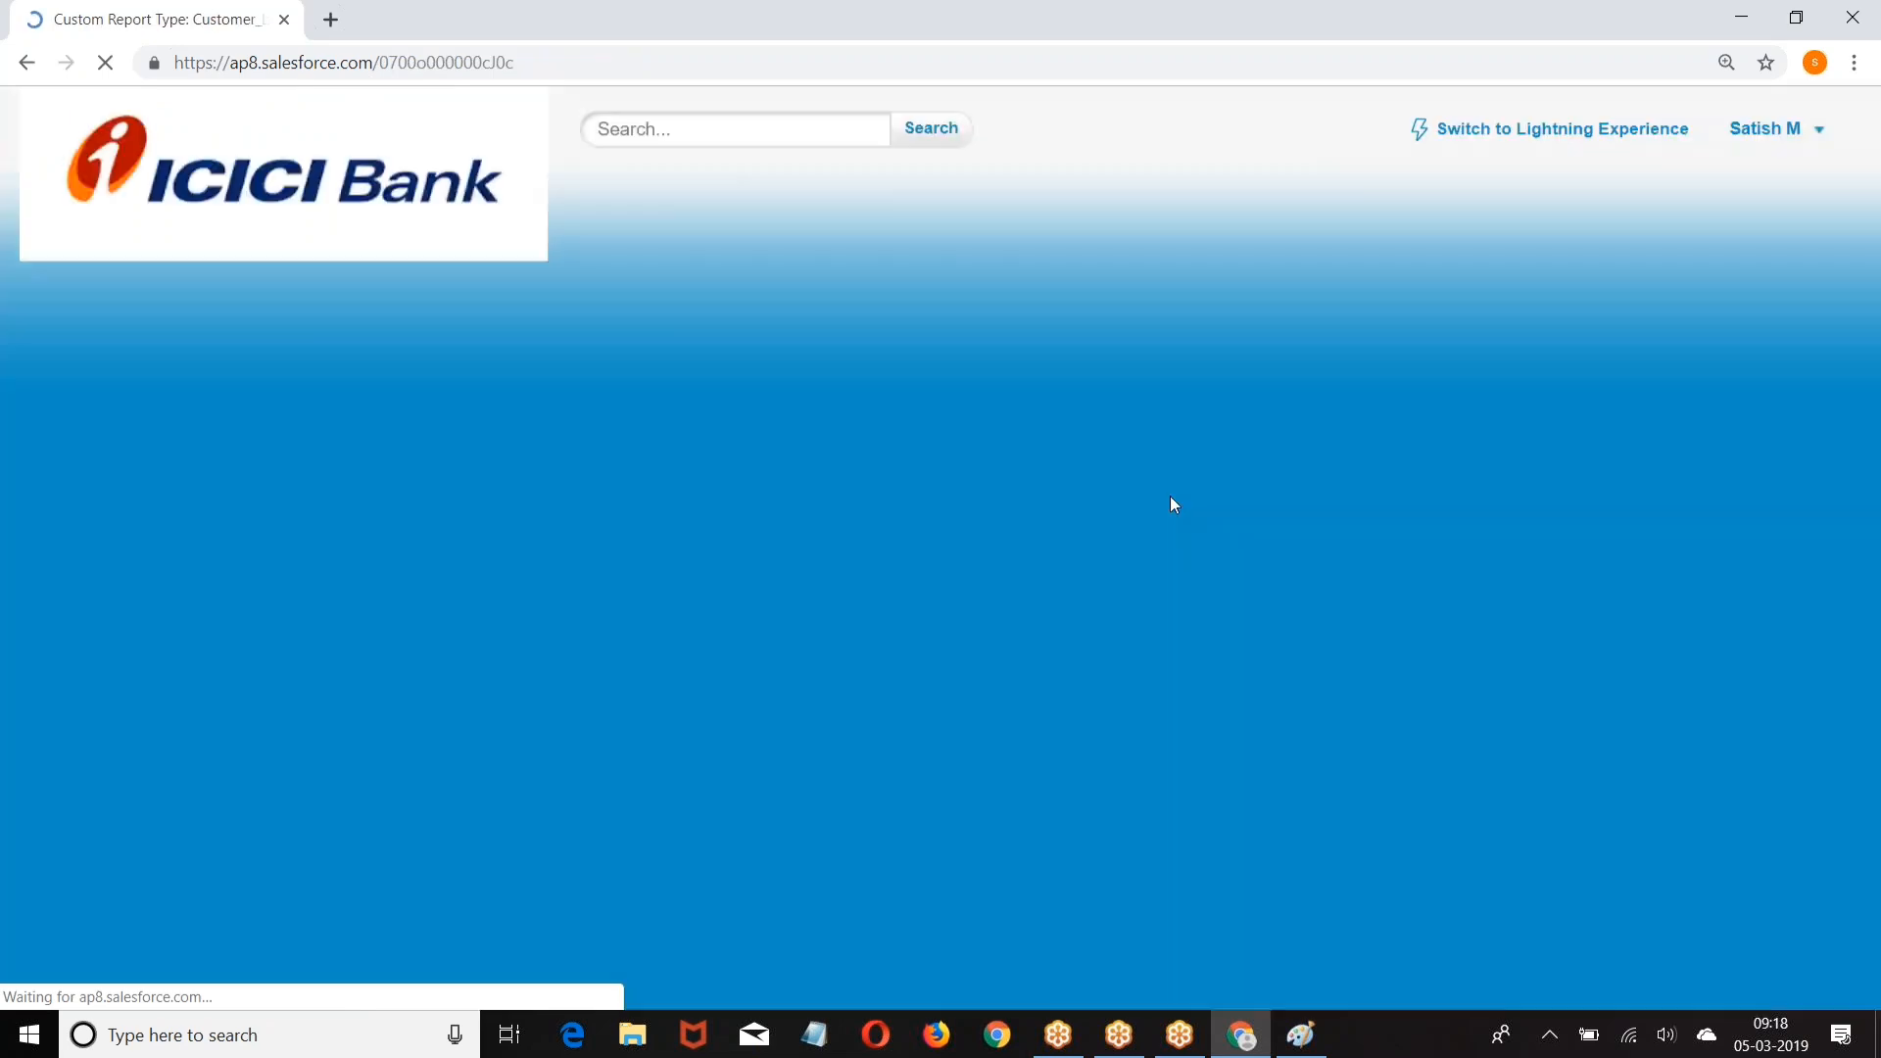
scroll(538, 367, down, 3)
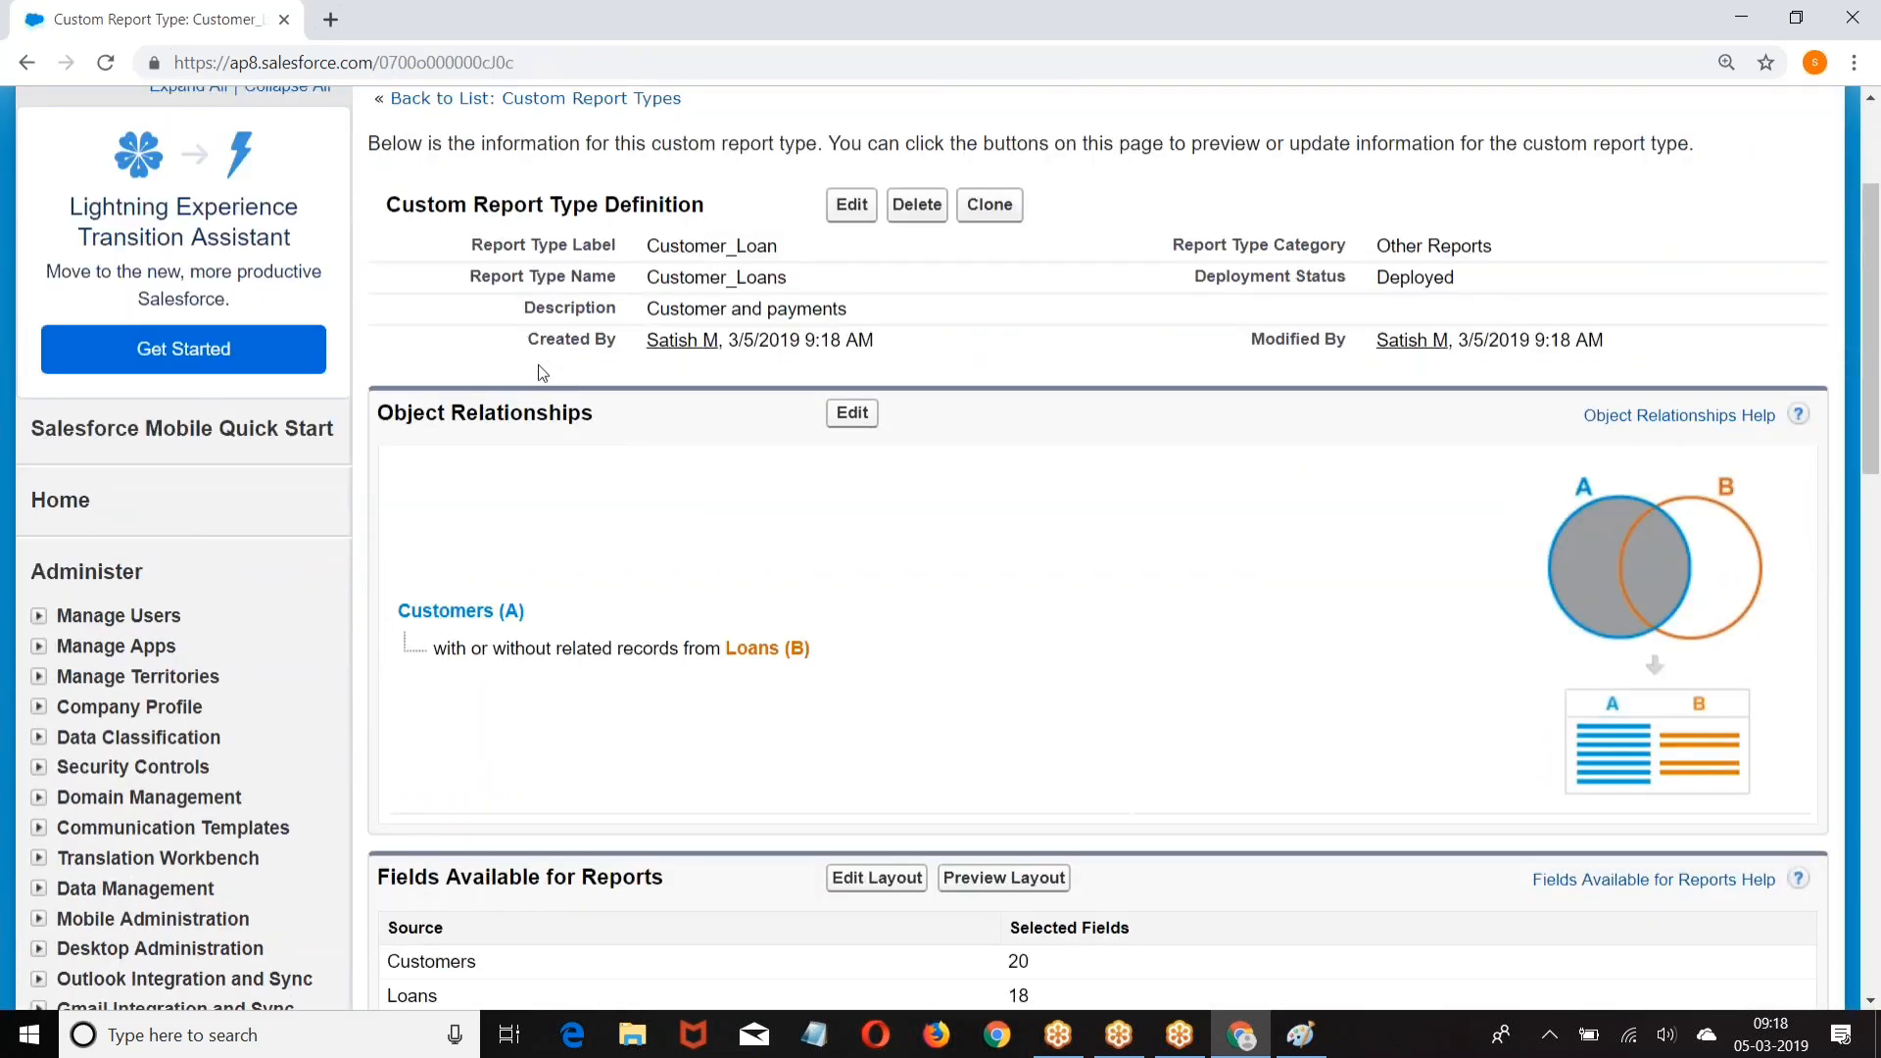
scroll(538, 372, down, 5)
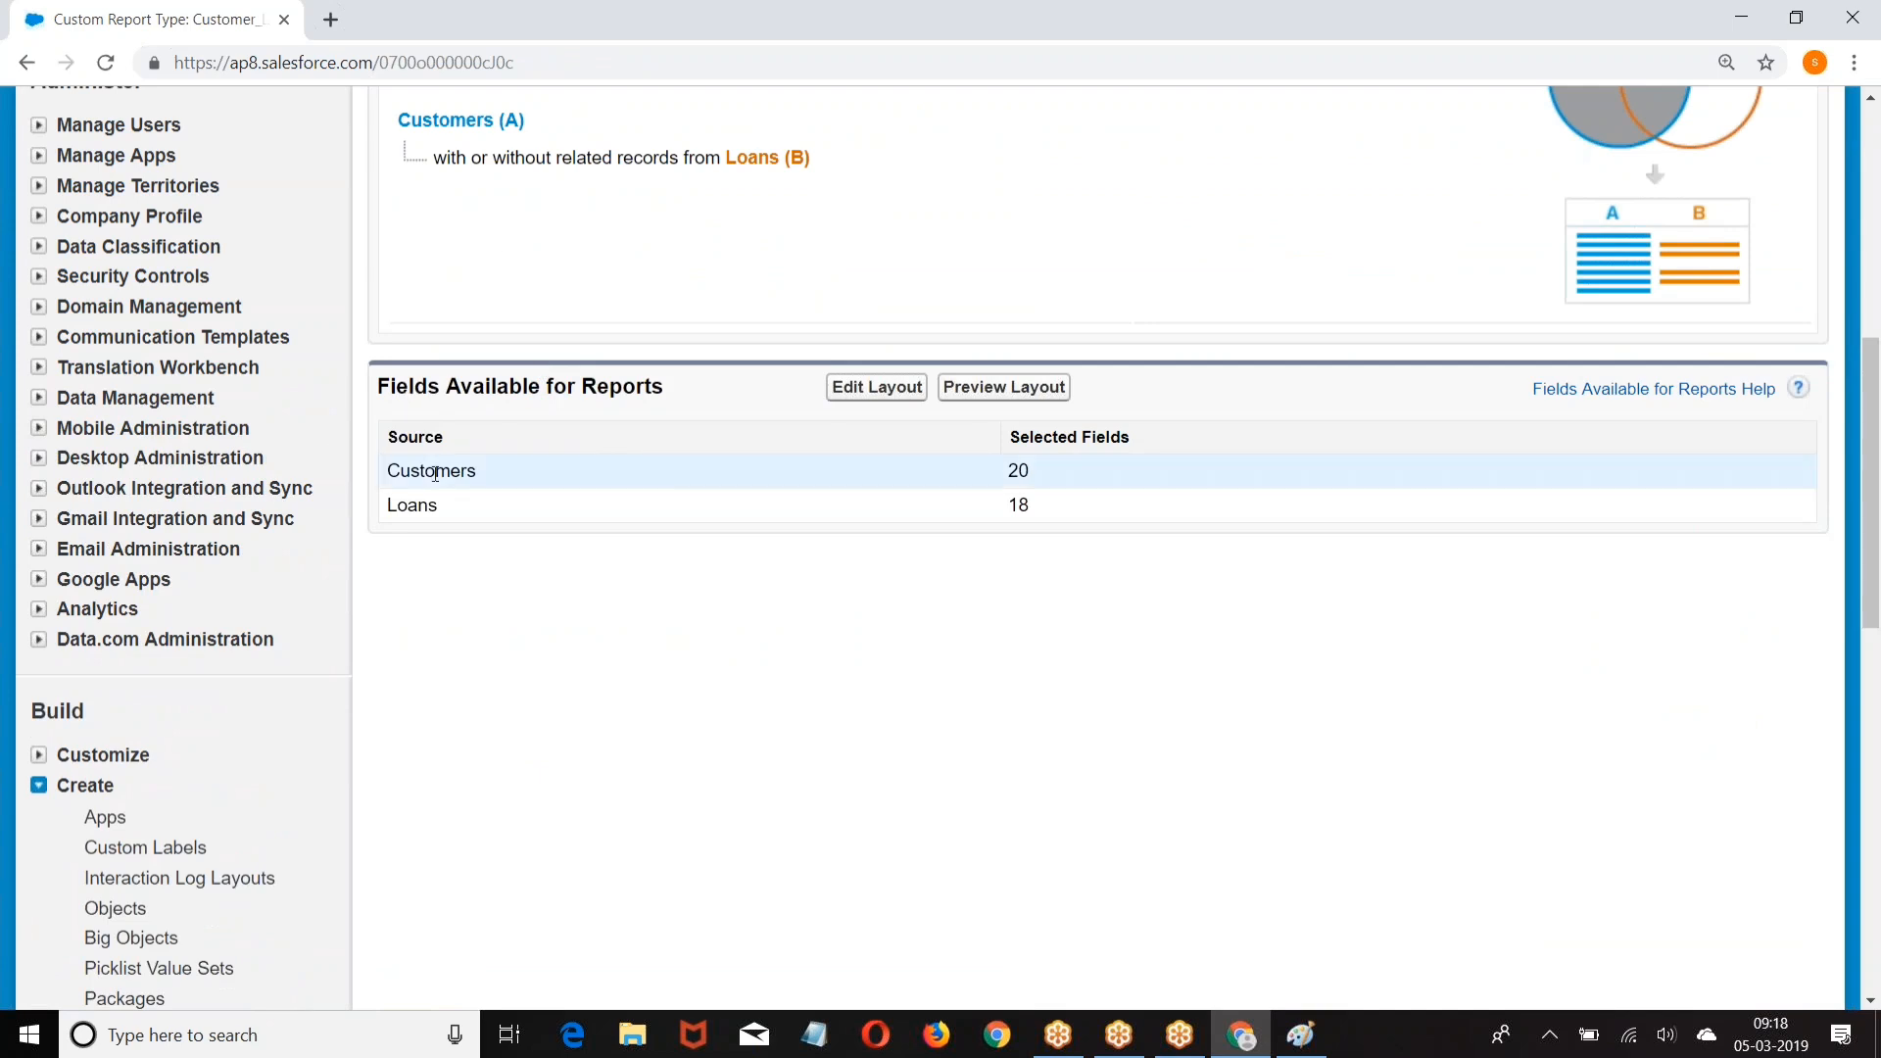
drag(390, 472, 1067, 476)
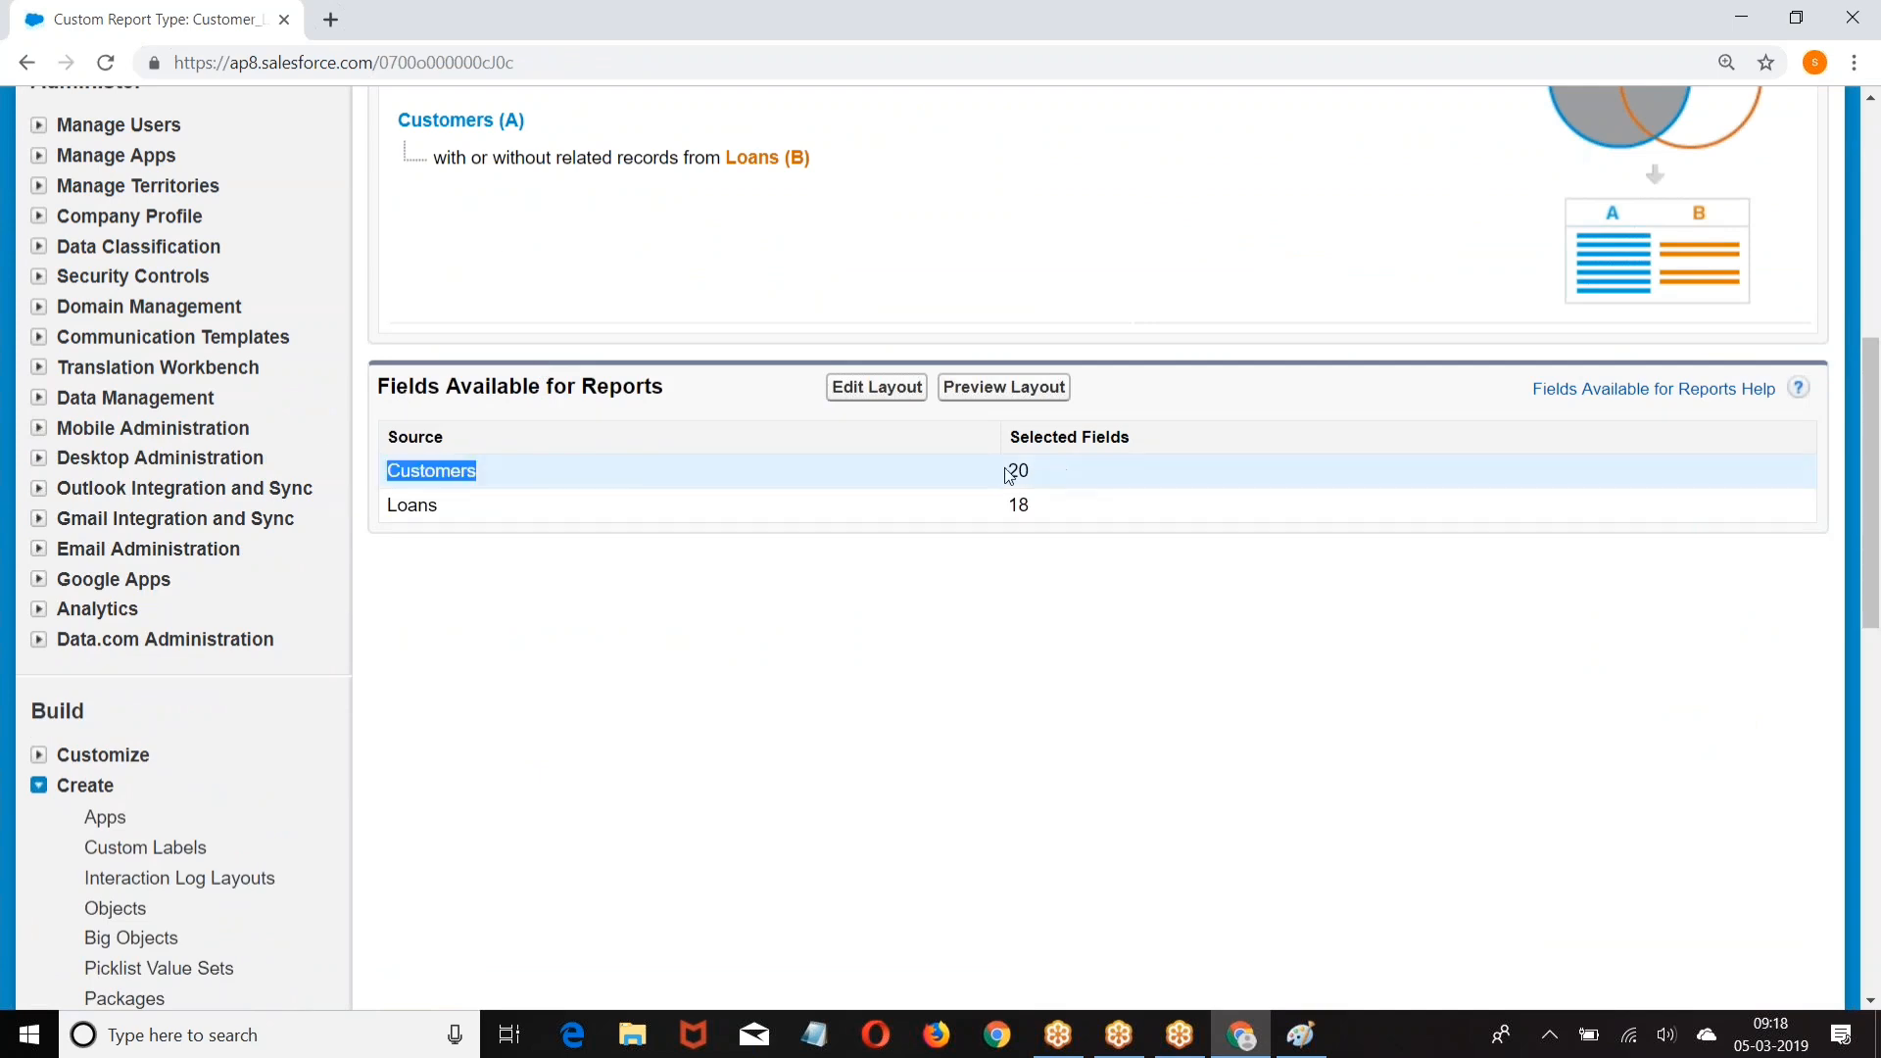
drag(389, 506, 848, 392)
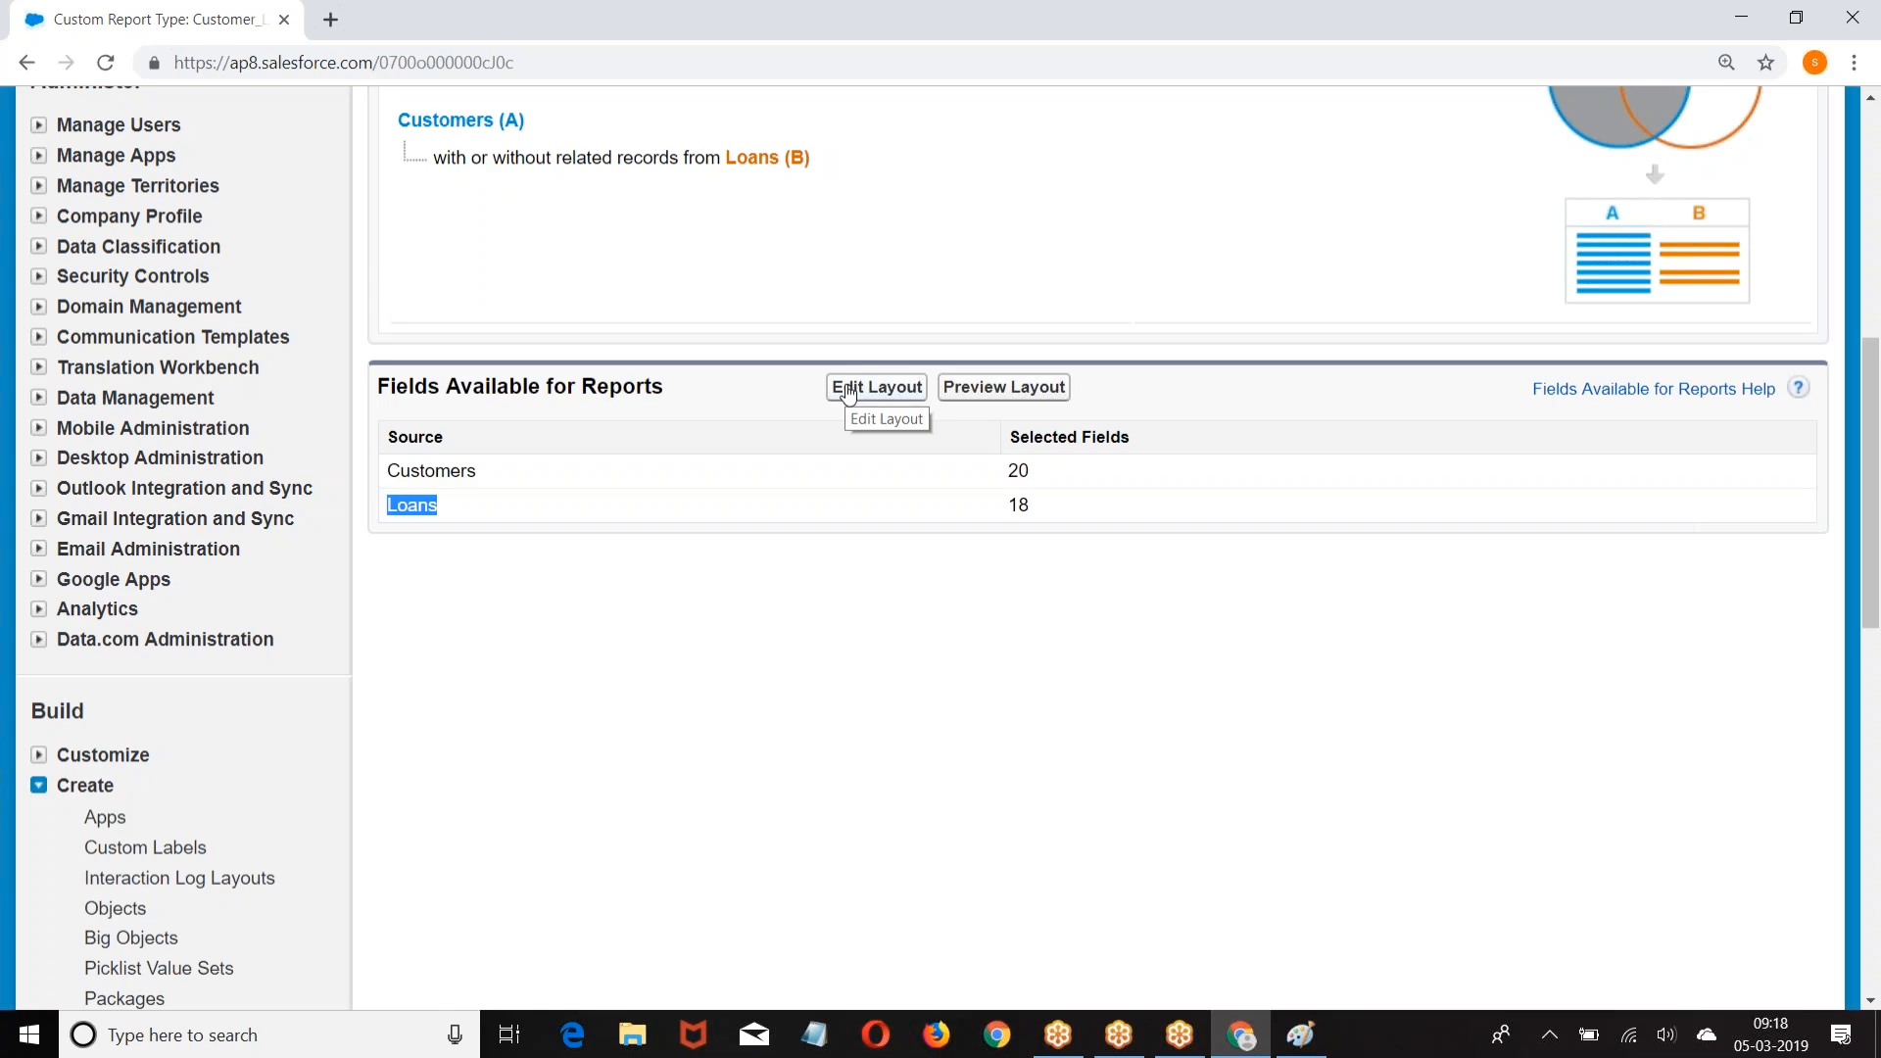
click(848, 390)
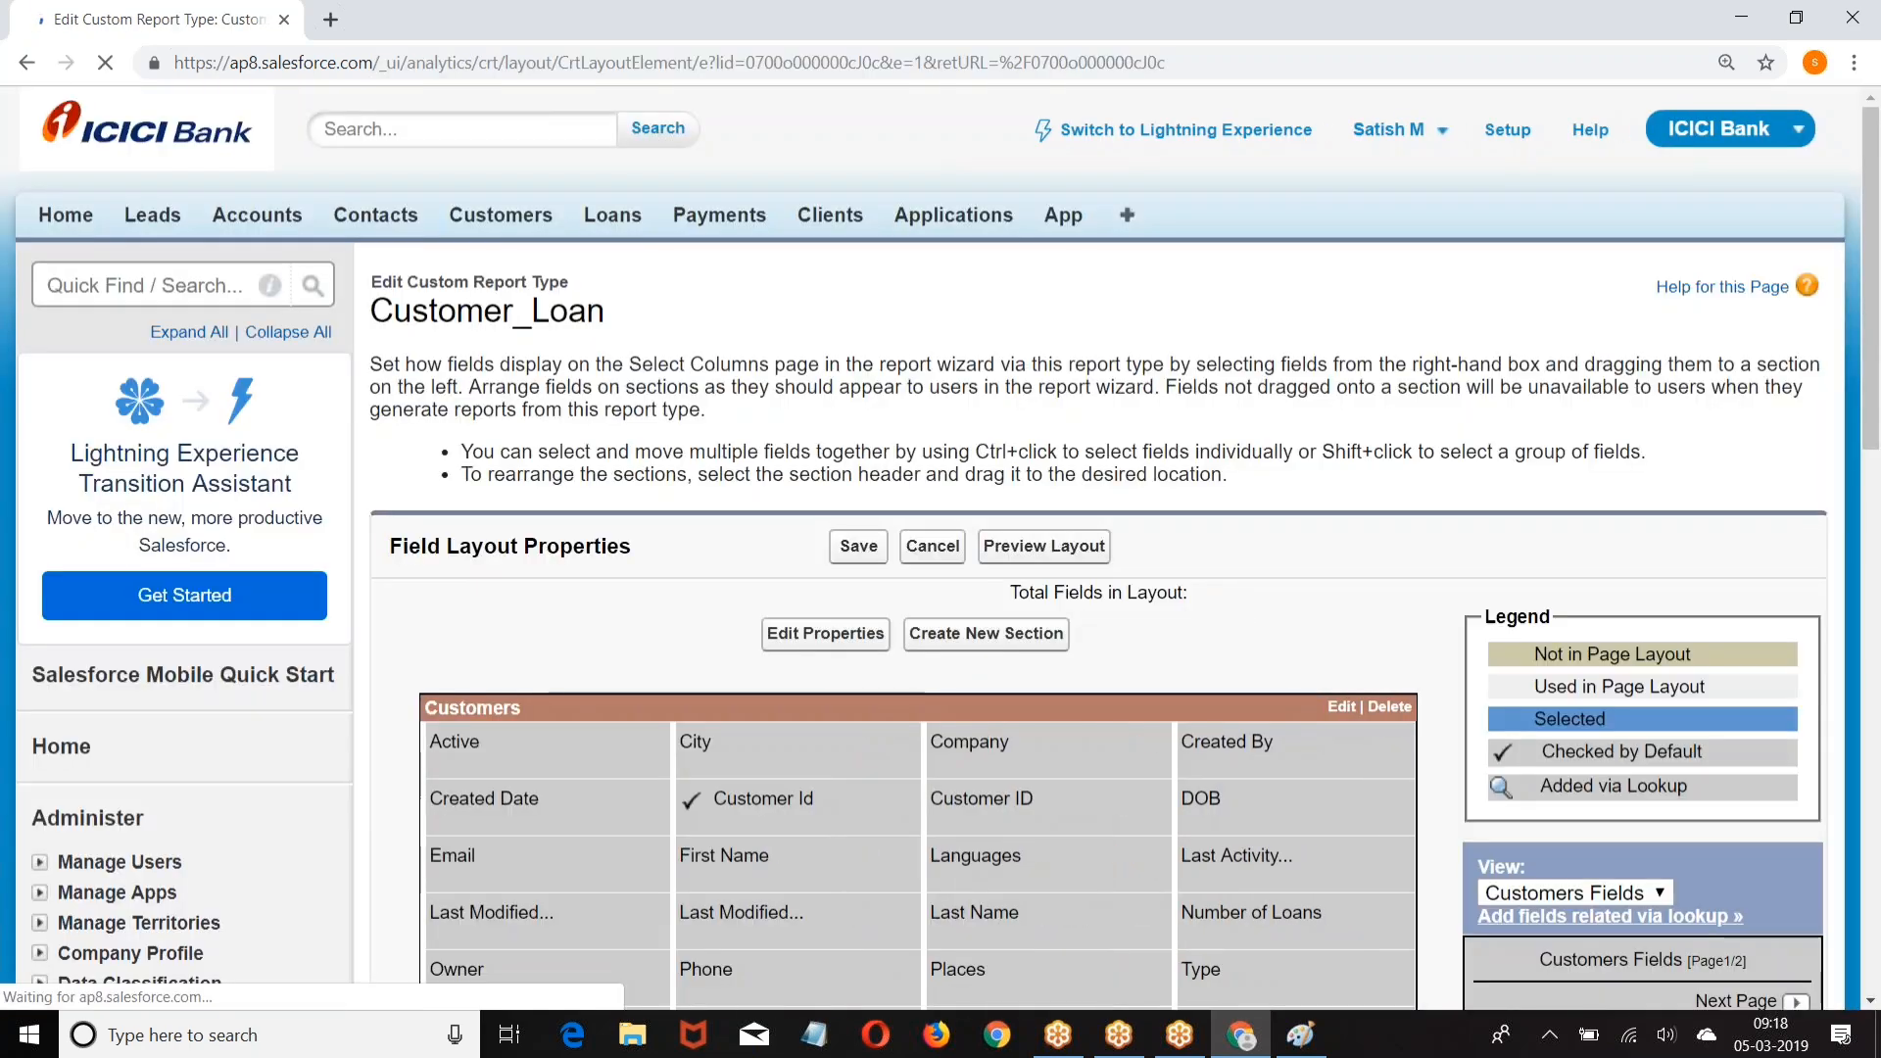
Step: Remove the DOB field from the Customers section of the field layout
scroll(835, 384, down, 2)
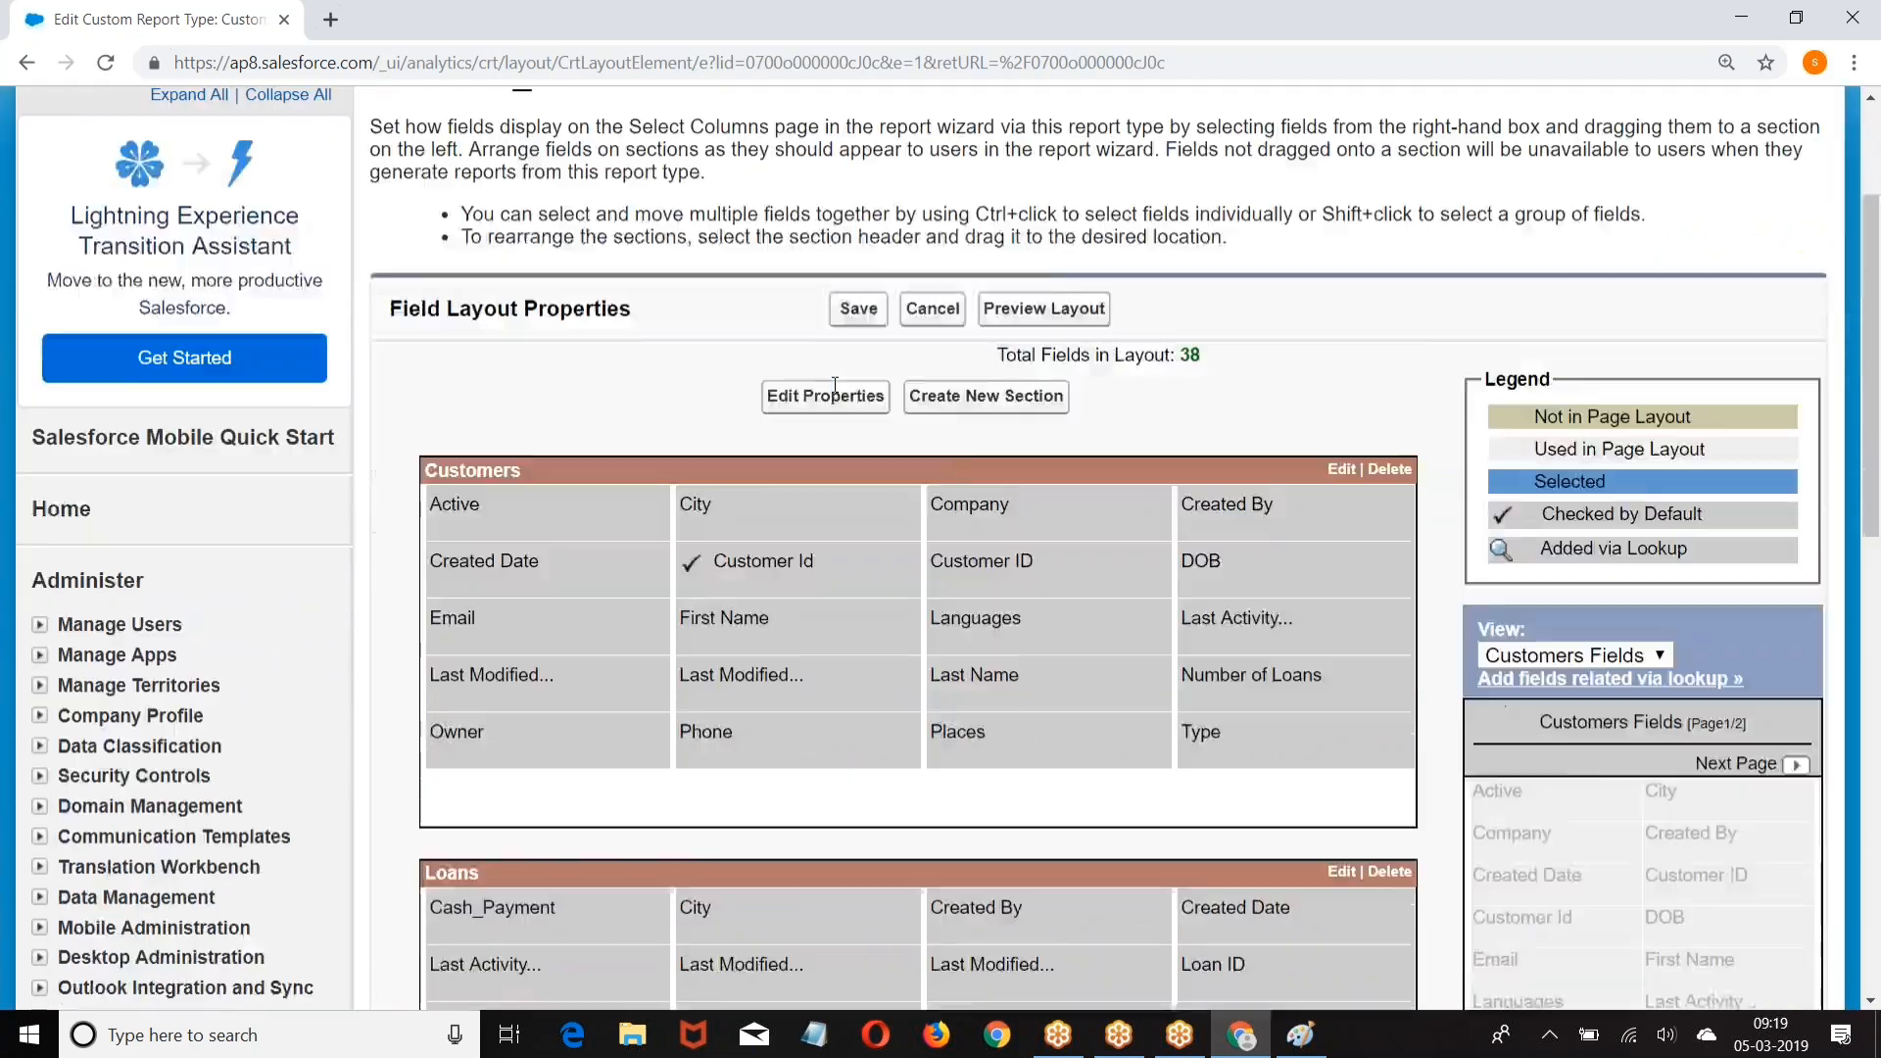
scroll(835, 384, down, 4)
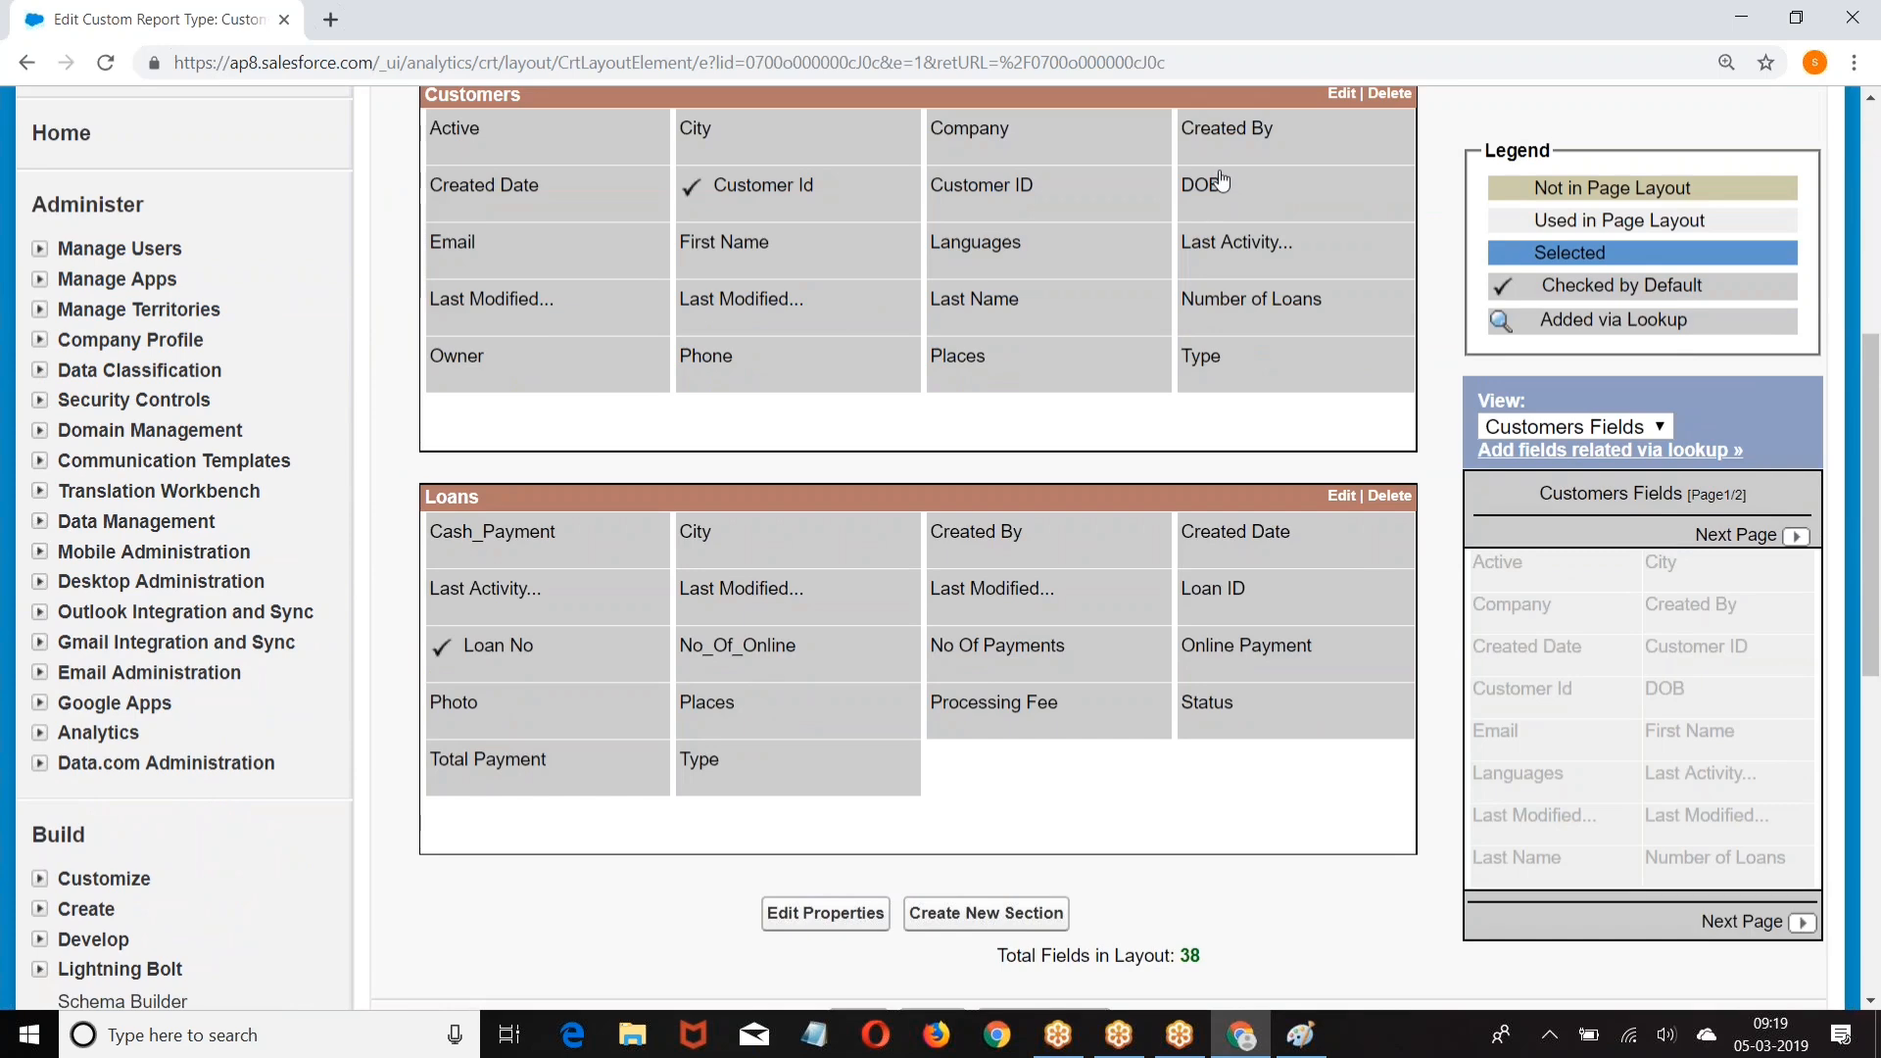
drag(1220, 181, 1527, 609)
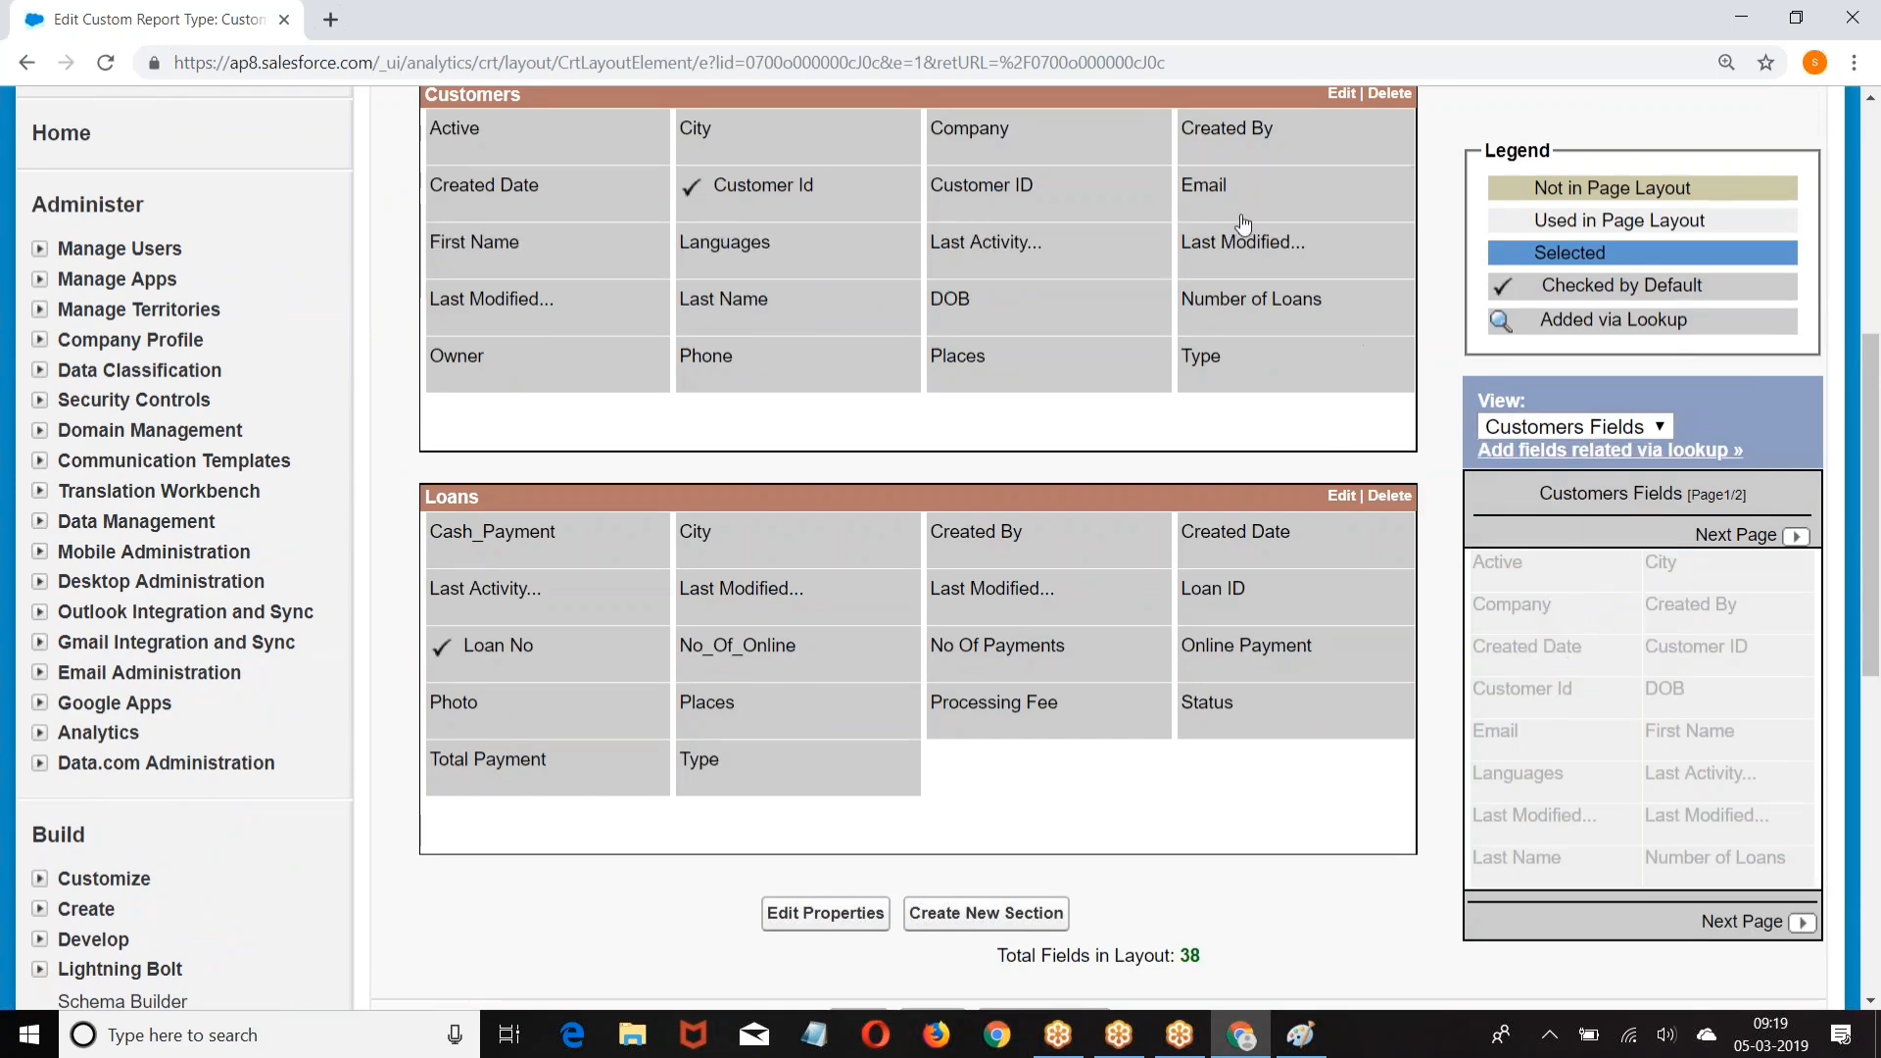
drag(948, 318, 1526, 840)
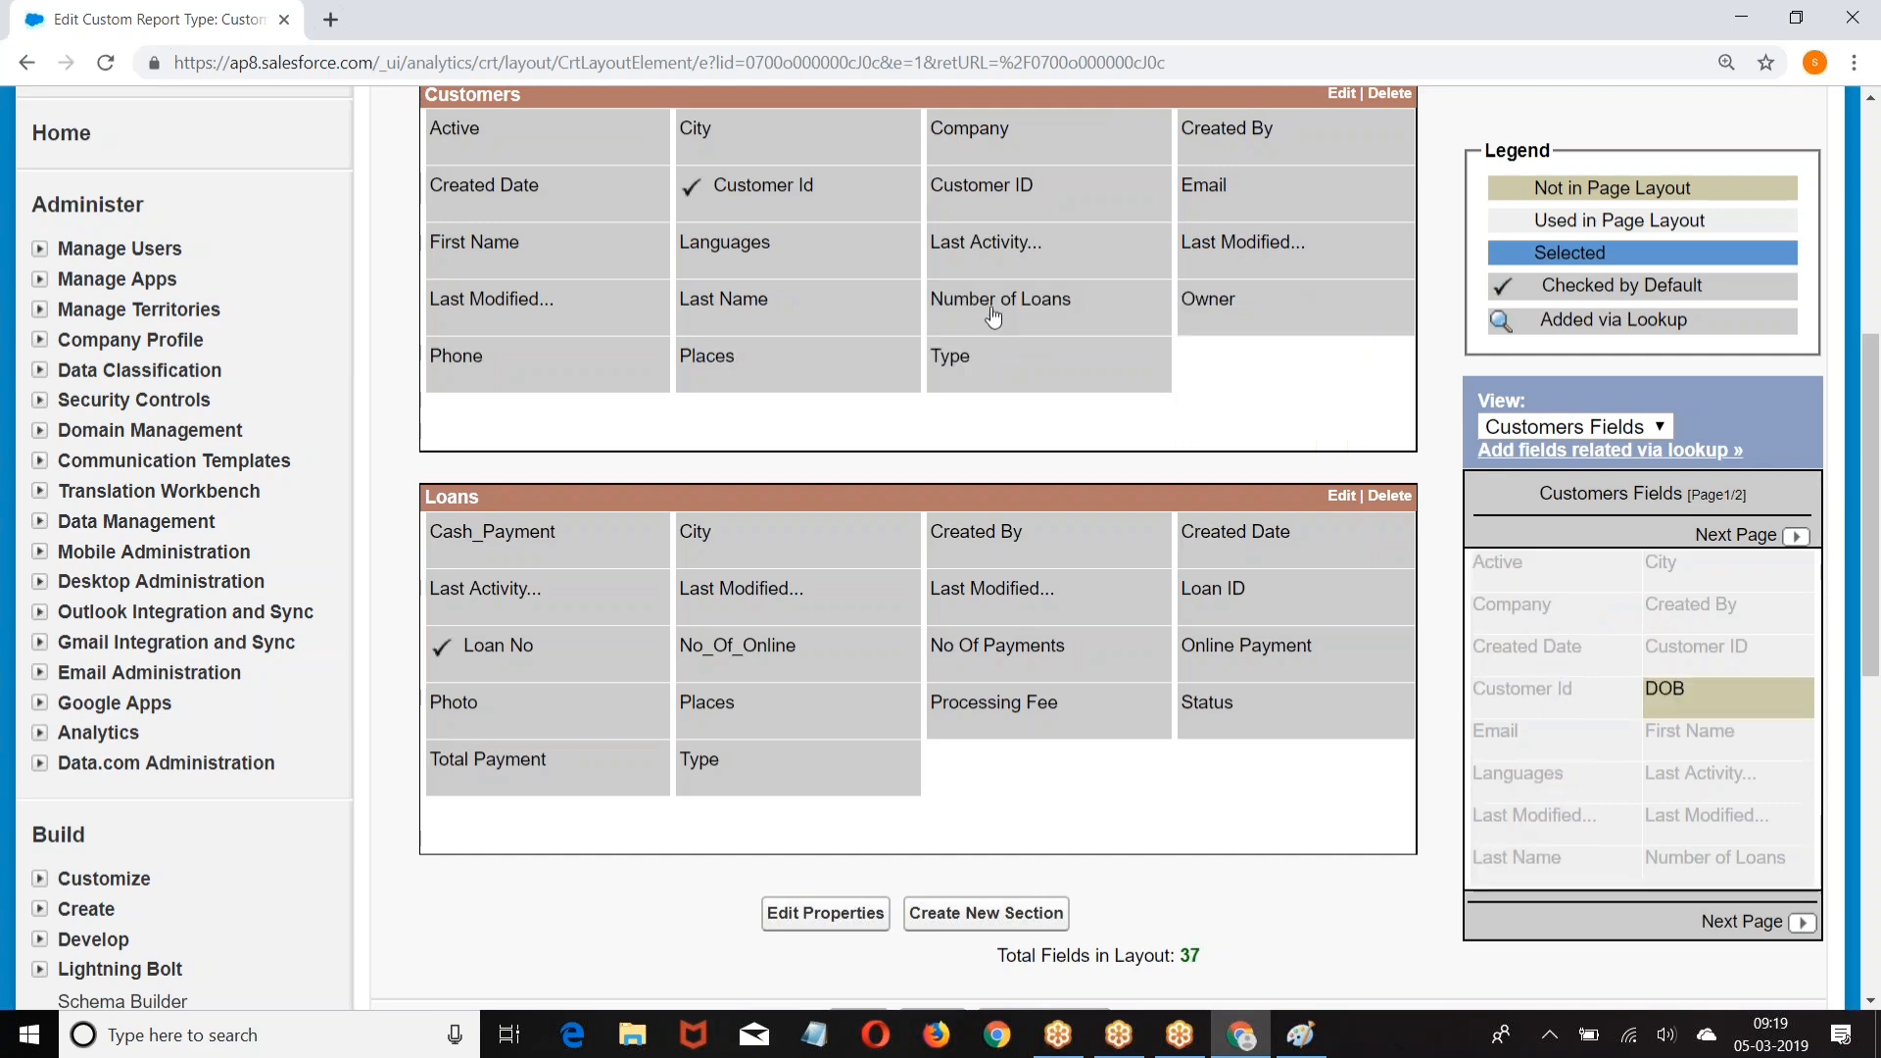
Step: Remove Number of Loans, Last Activity and both Last Modified fields from the Customers section
drag(992, 316, 1480, 722)
drag(479, 306, 1524, 840)
drag(982, 250, 1481, 737)
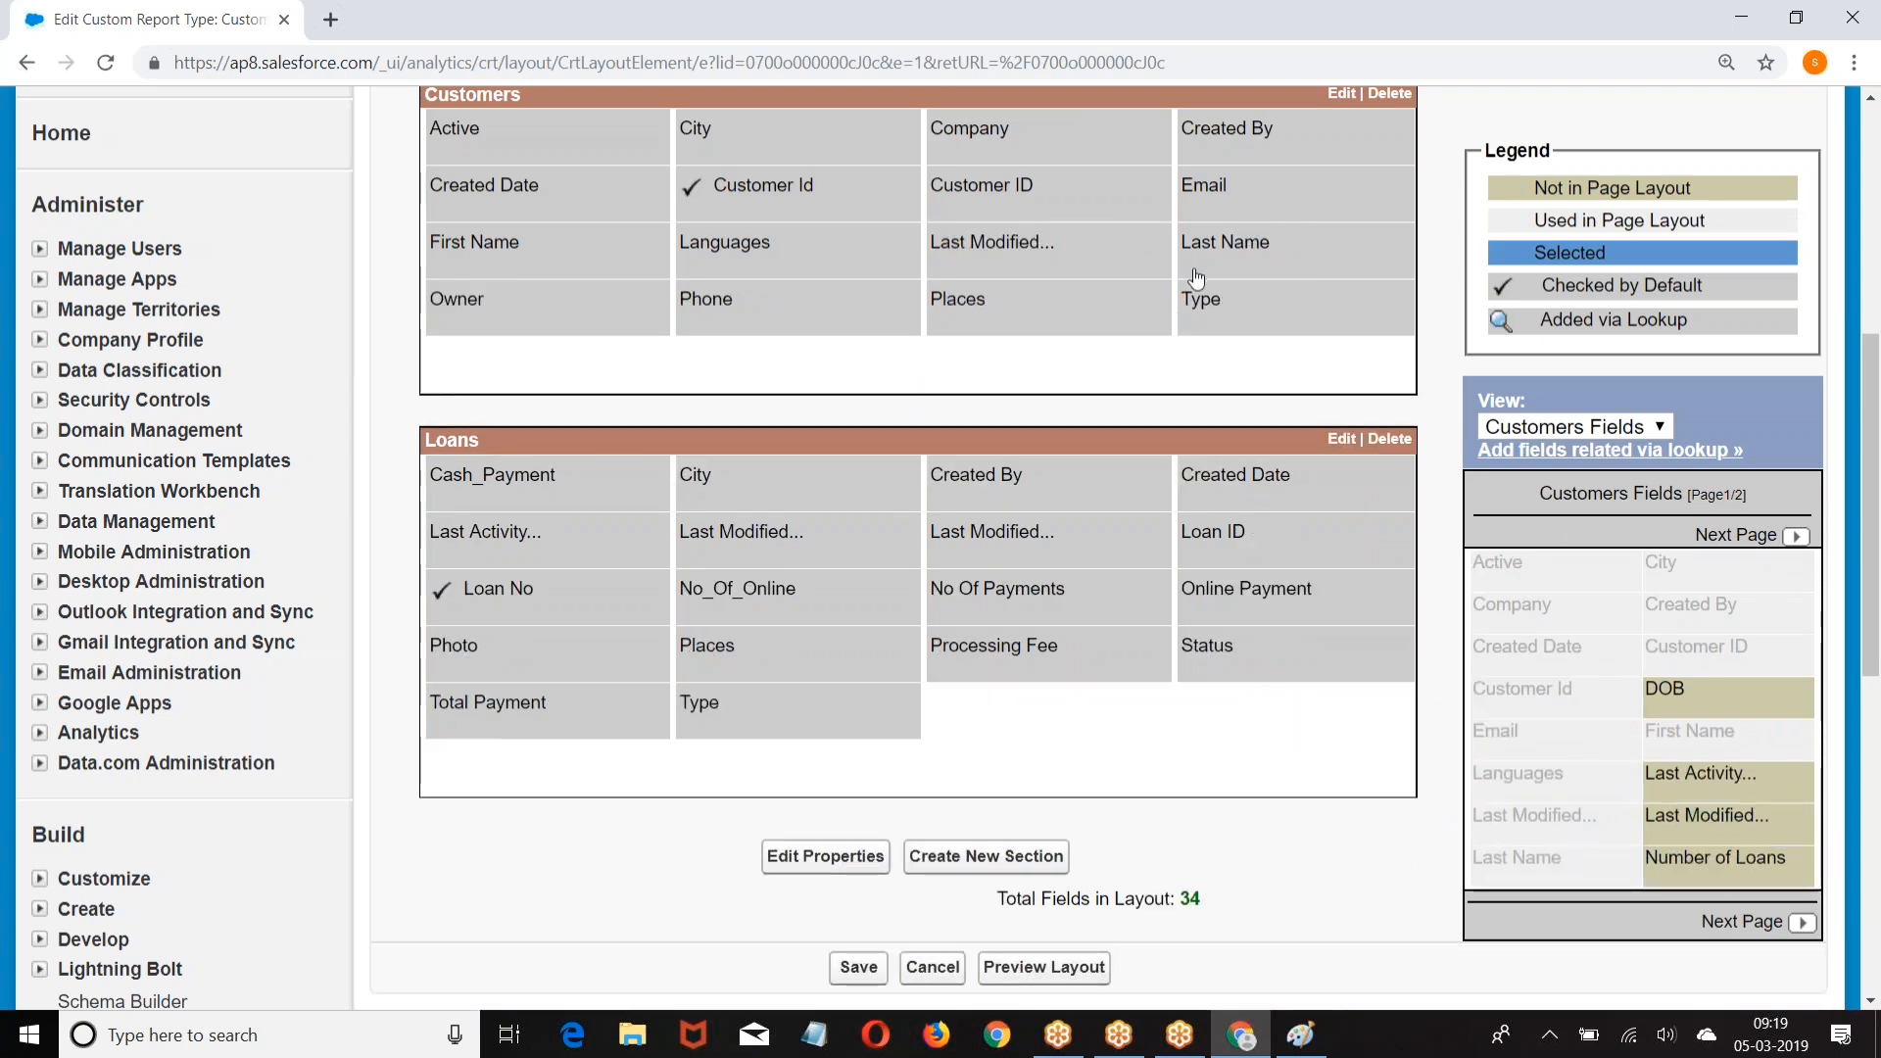
drag(1020, 245, 1628, 713)
Step: Remove Customer ID and Created By from the Customers section, and move Created Date in front of Places
drag(968, 191, 1495, 839)
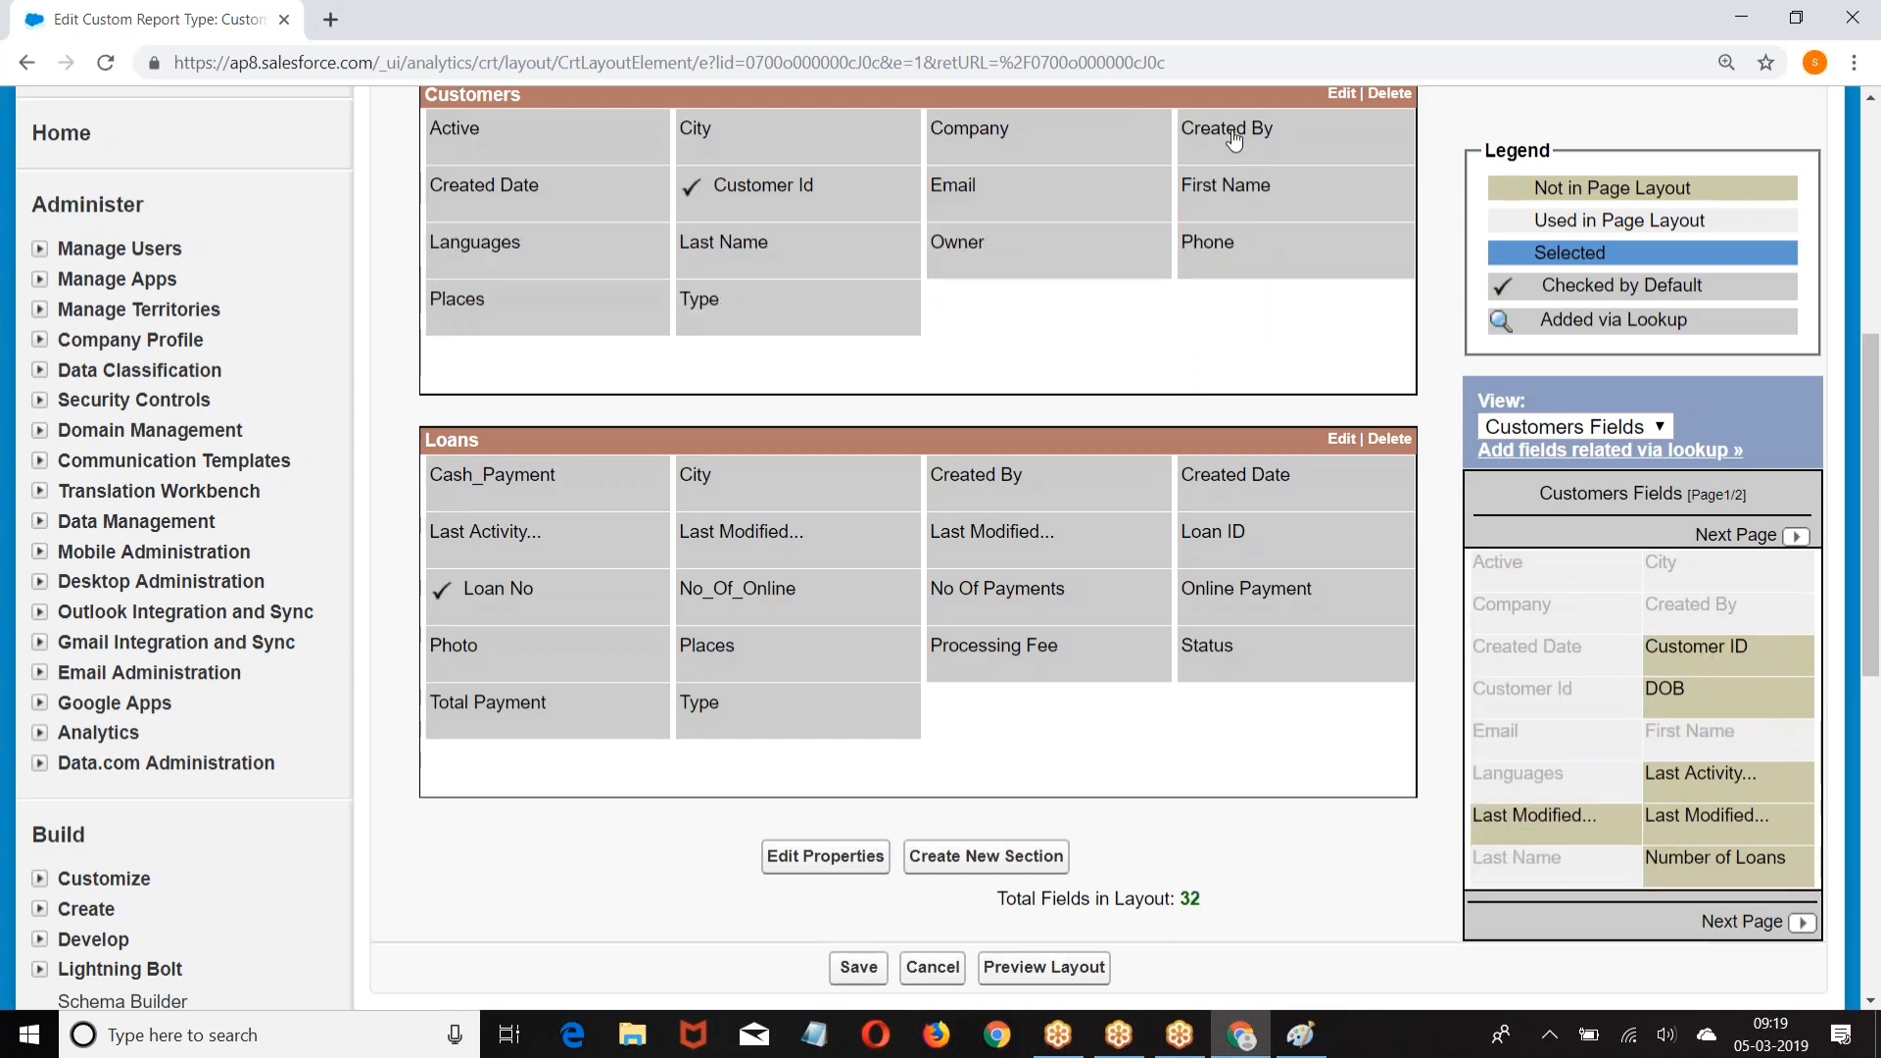
drag(1233, 140, 1525, 862)
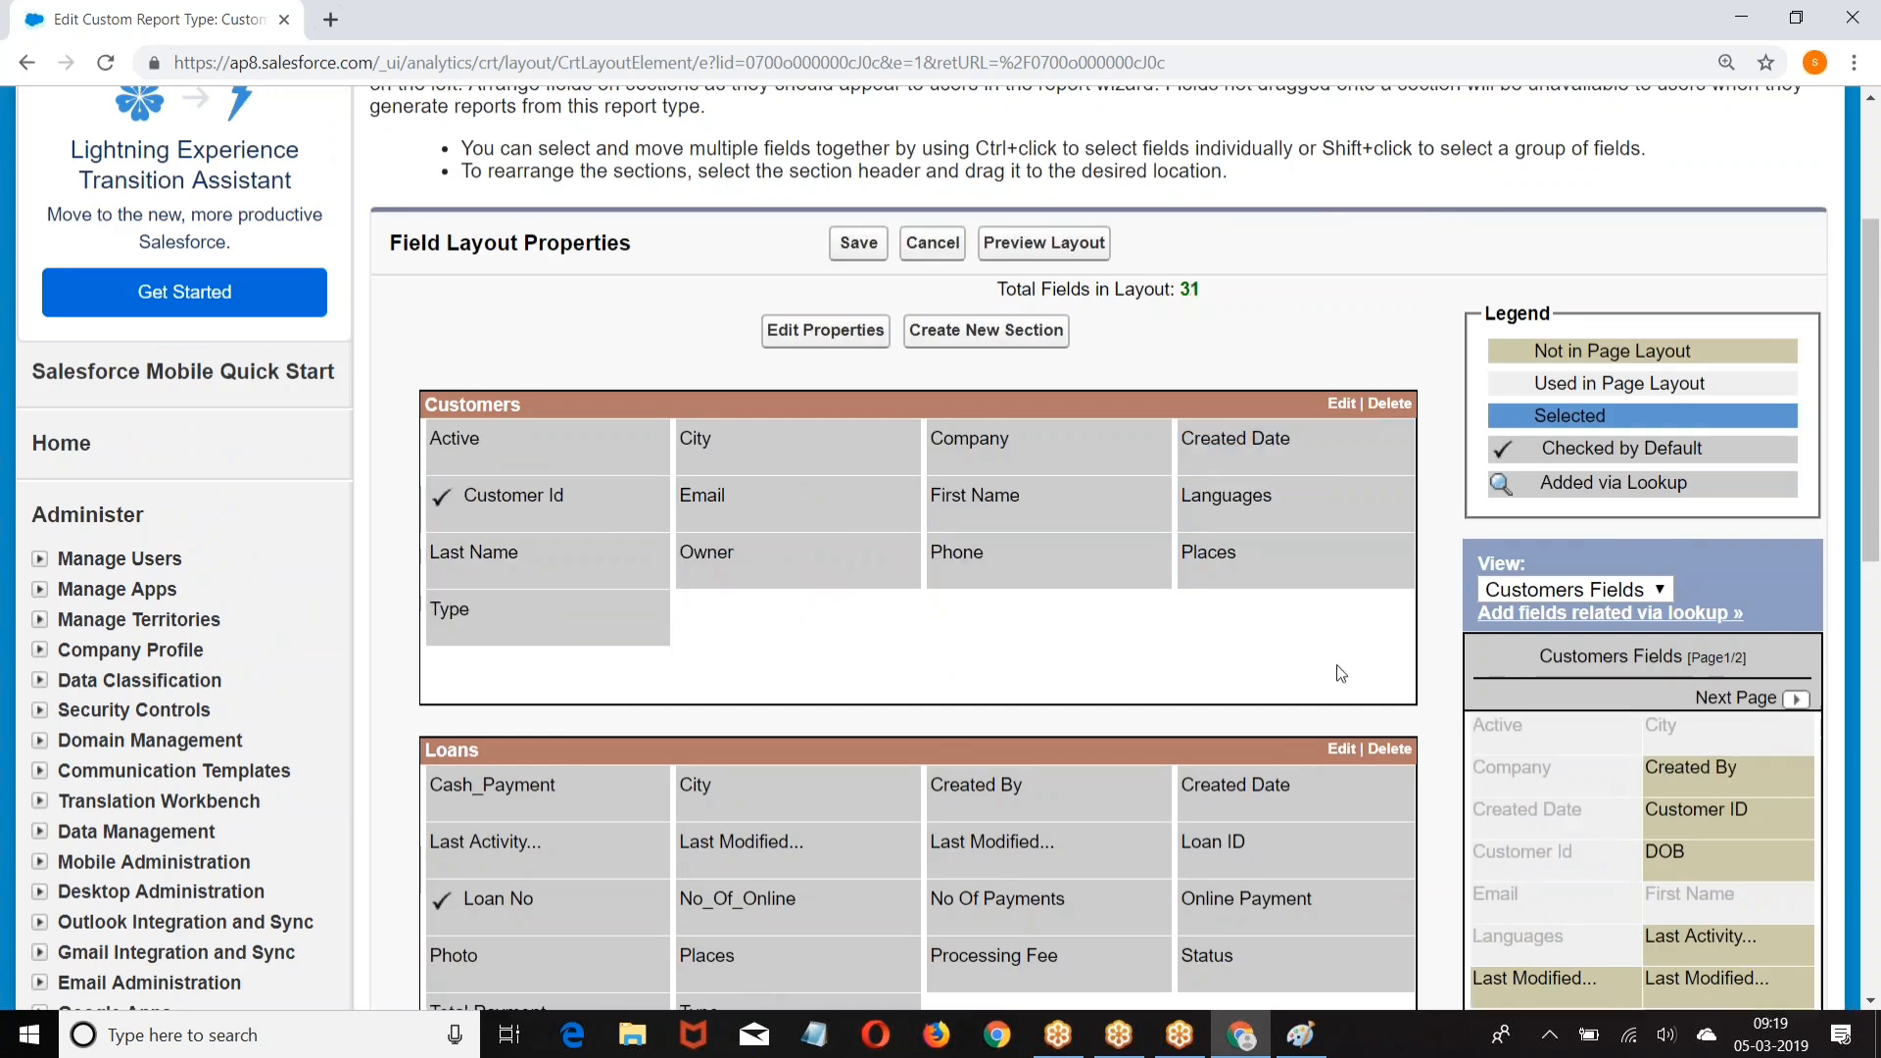
scroll(1293, 642, down, 3)
drag(1230, 200, 1518, 707)
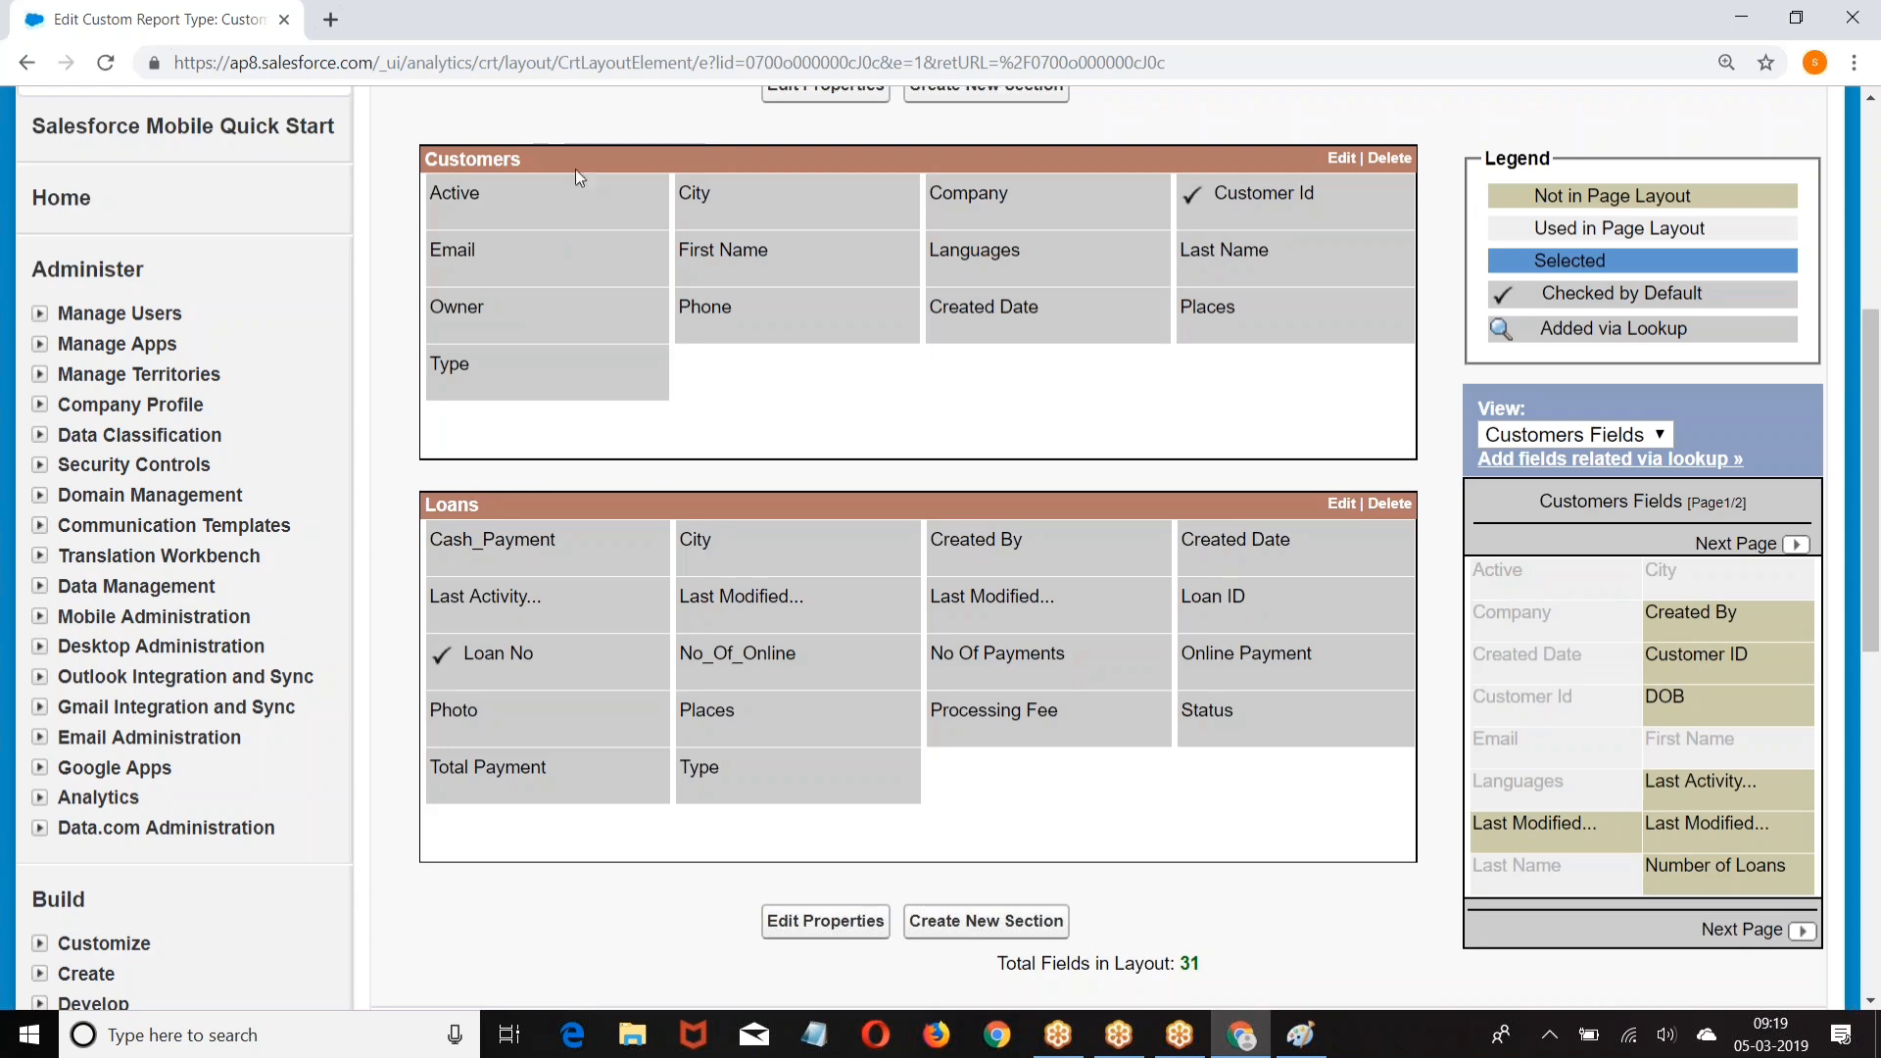
Step: Remove the Active, Company and Owner fields from the Customers section
drag(457, 194, 1455, 639)
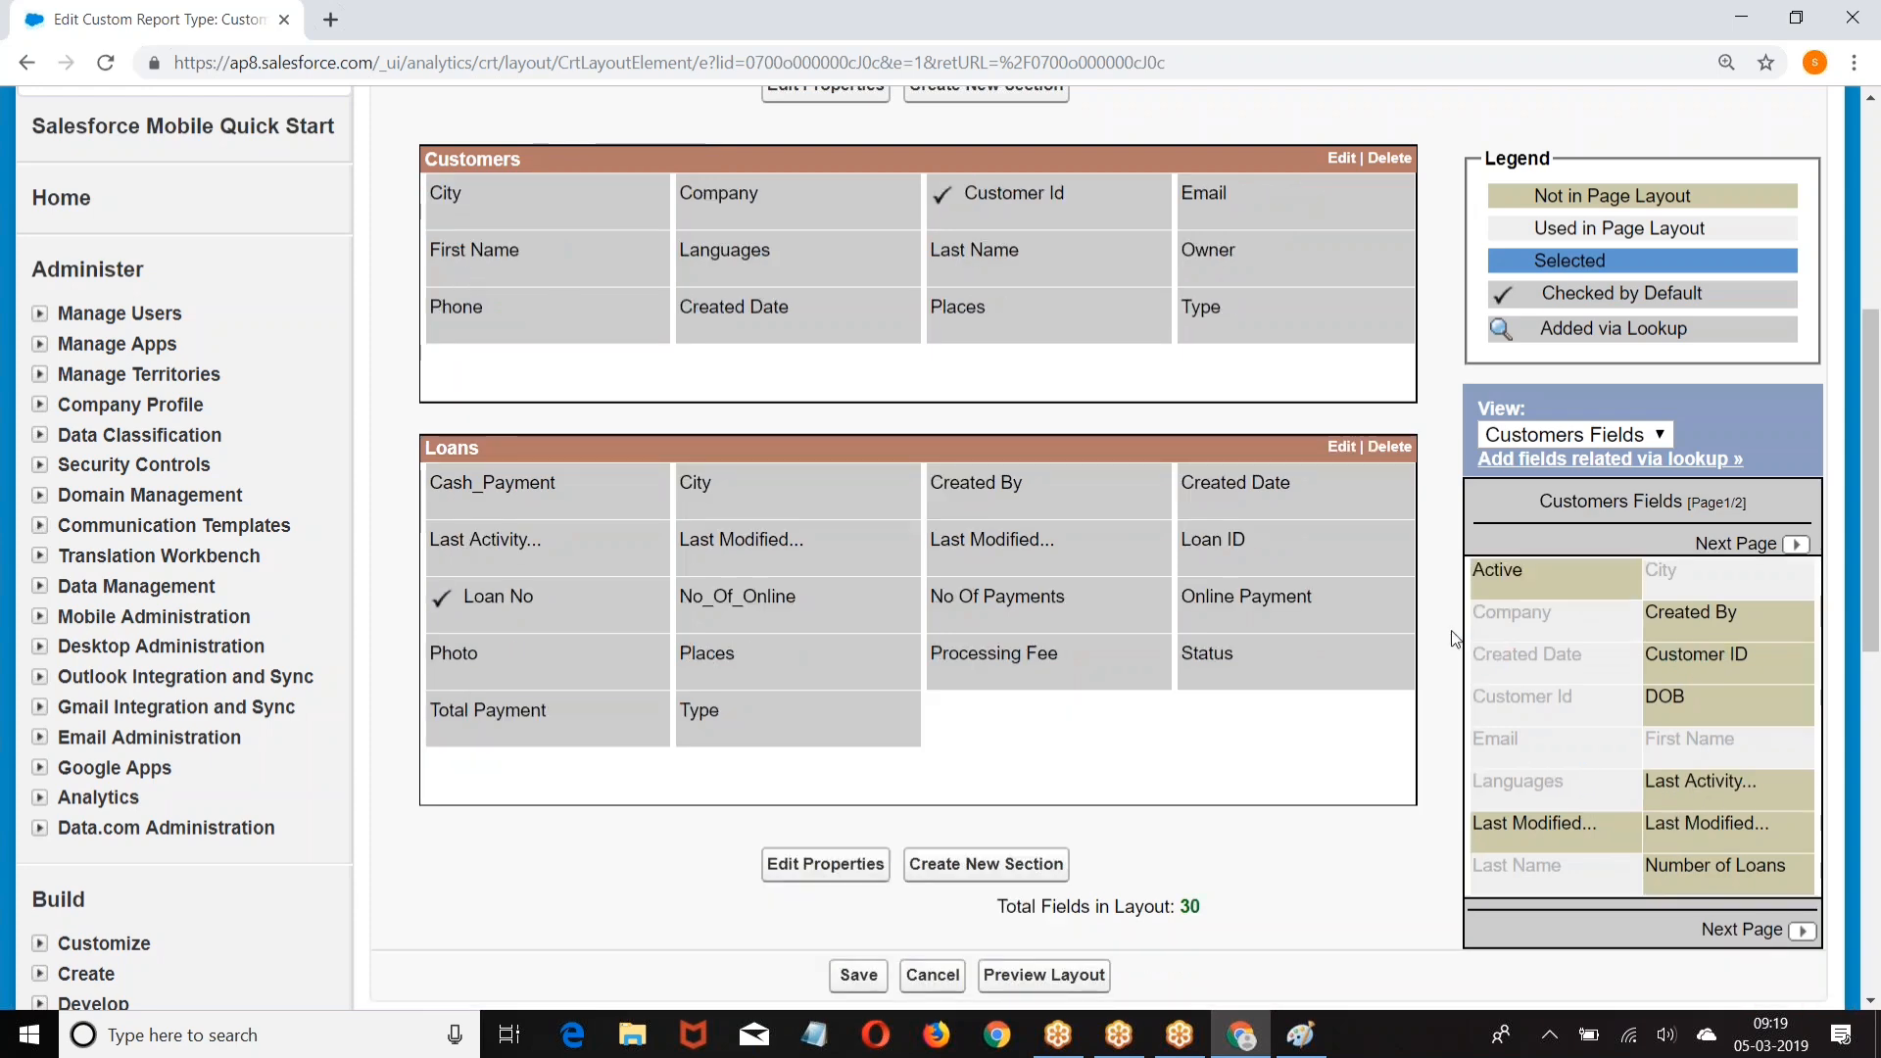
drag(748, 202, 1500, 704)
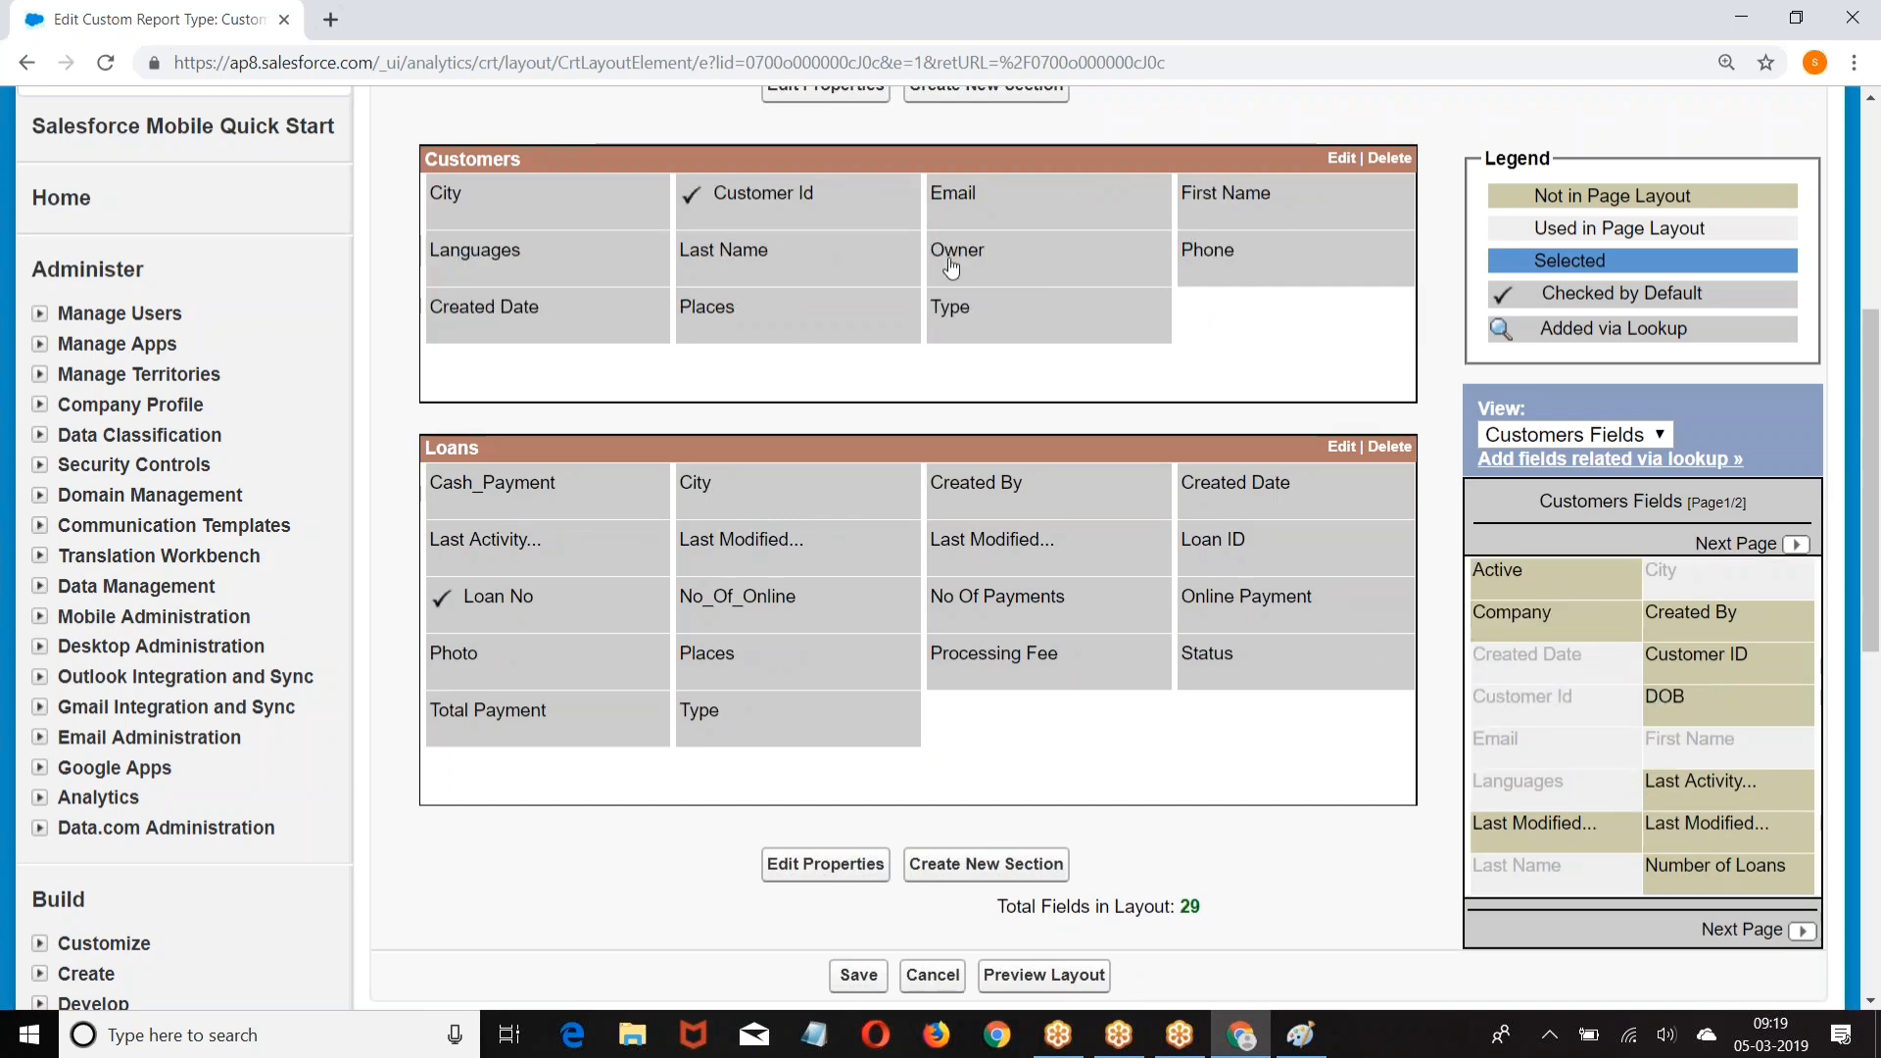
drag(951, 267, 1556, 597)
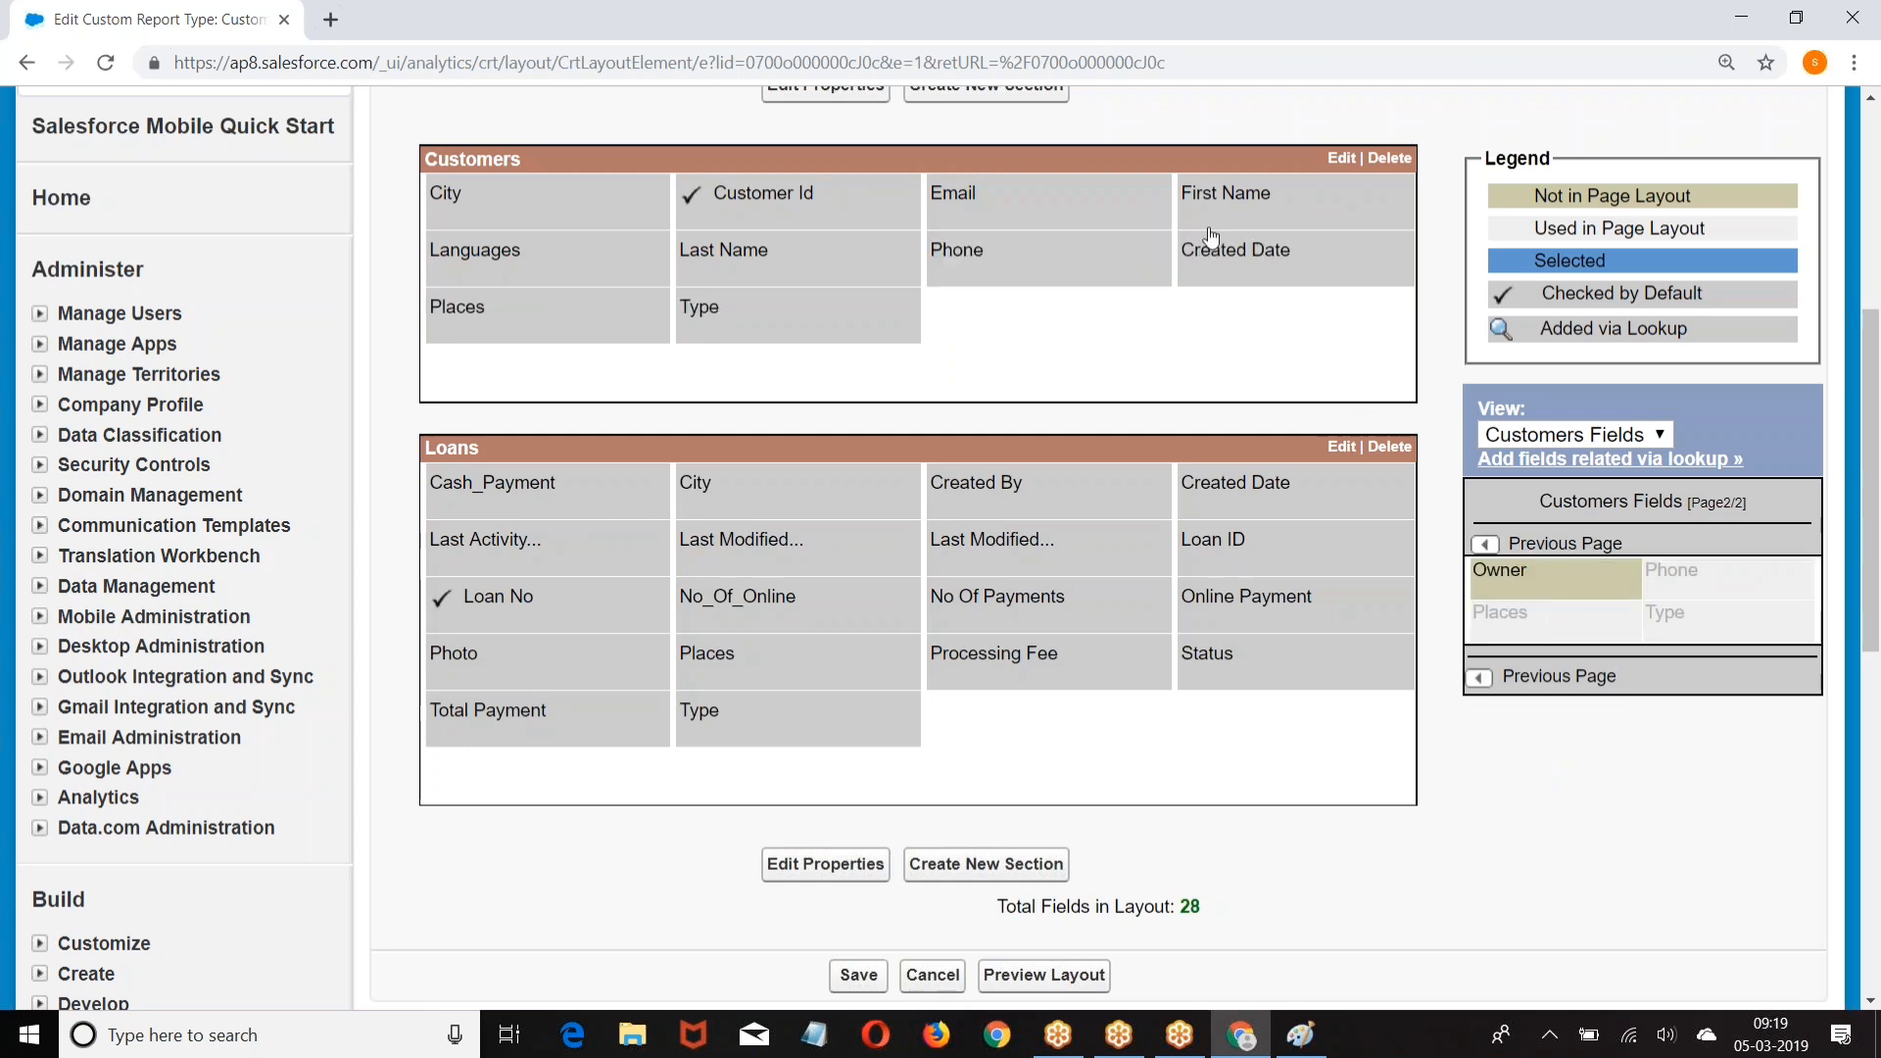
Step: Remove the Created Date, Languages and Email fields from the Customers section of the field layout
drag(1212, 238, 1644, 605)
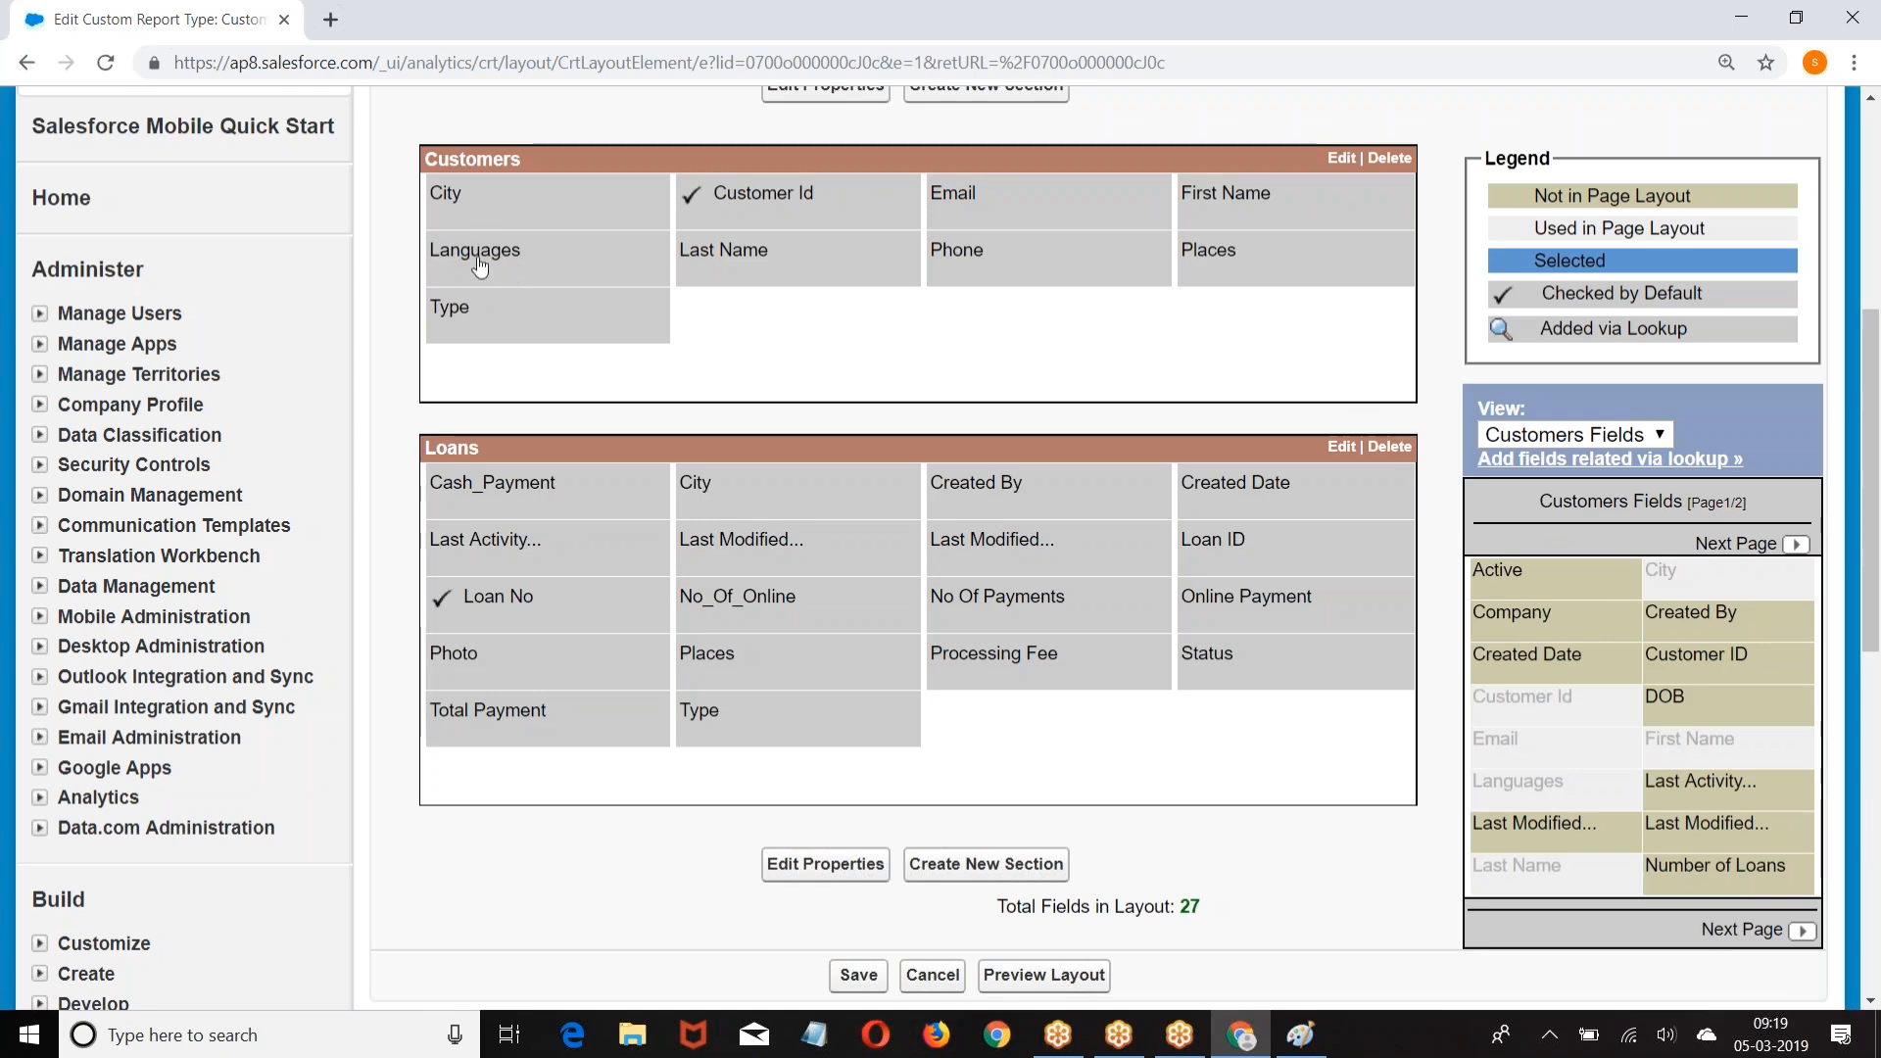
drag(474, 258, 1569, 767)
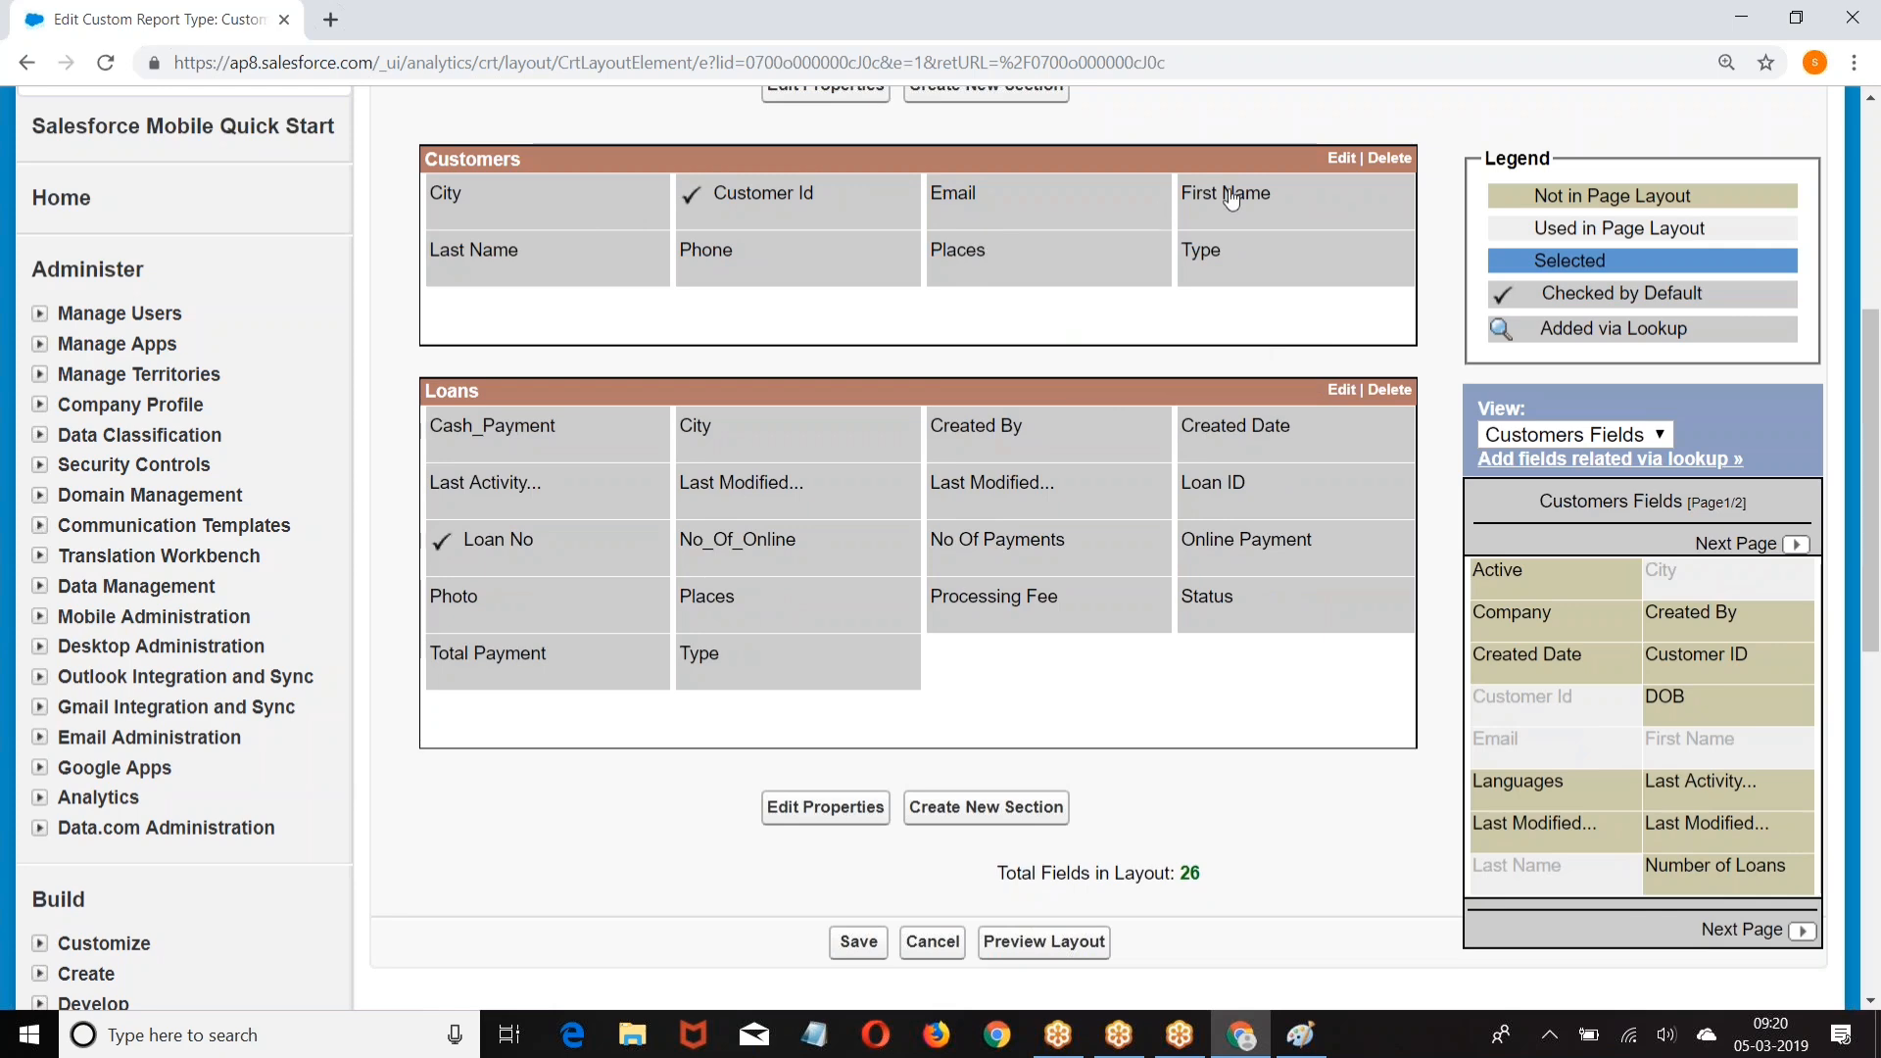
drag(989, 206, 1474, 764)
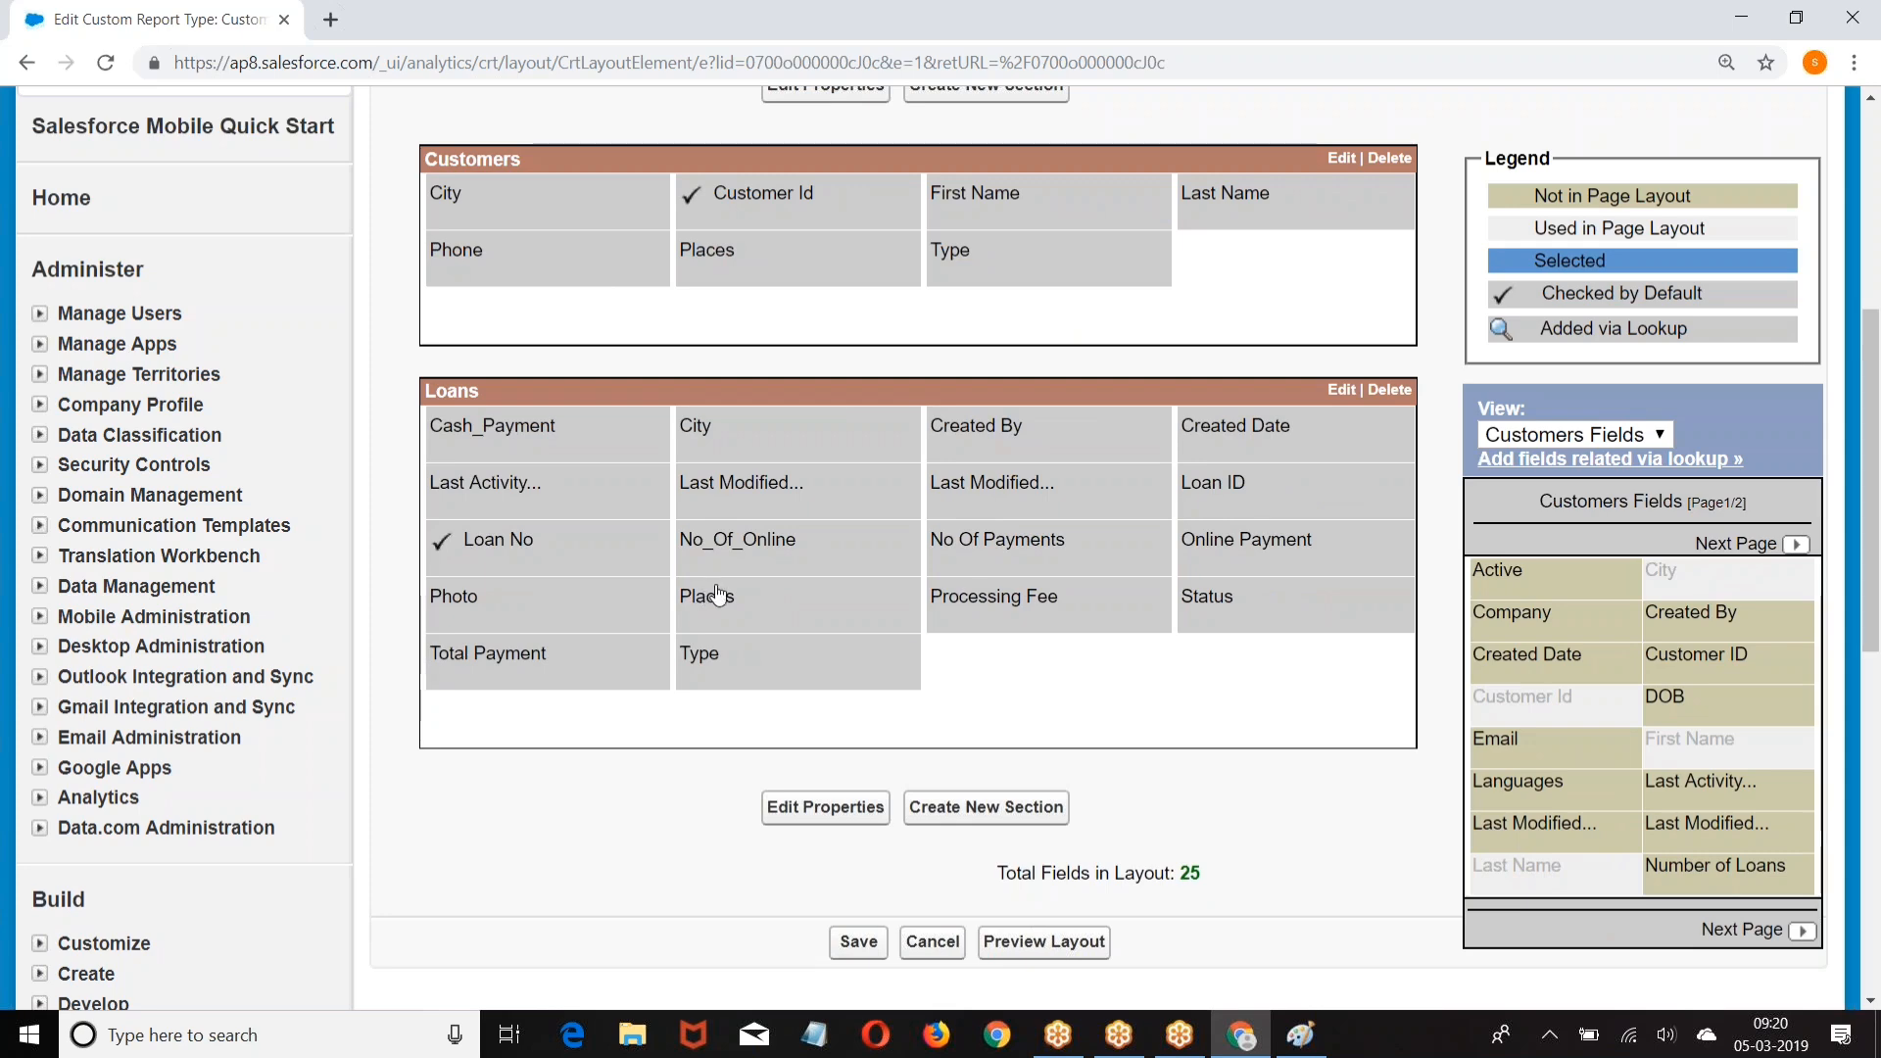
Step: Remove the Places, Processing Fee, Total Payment and Status fields from the Loans section of the field layout
drag(718, 594, 1669, 621)
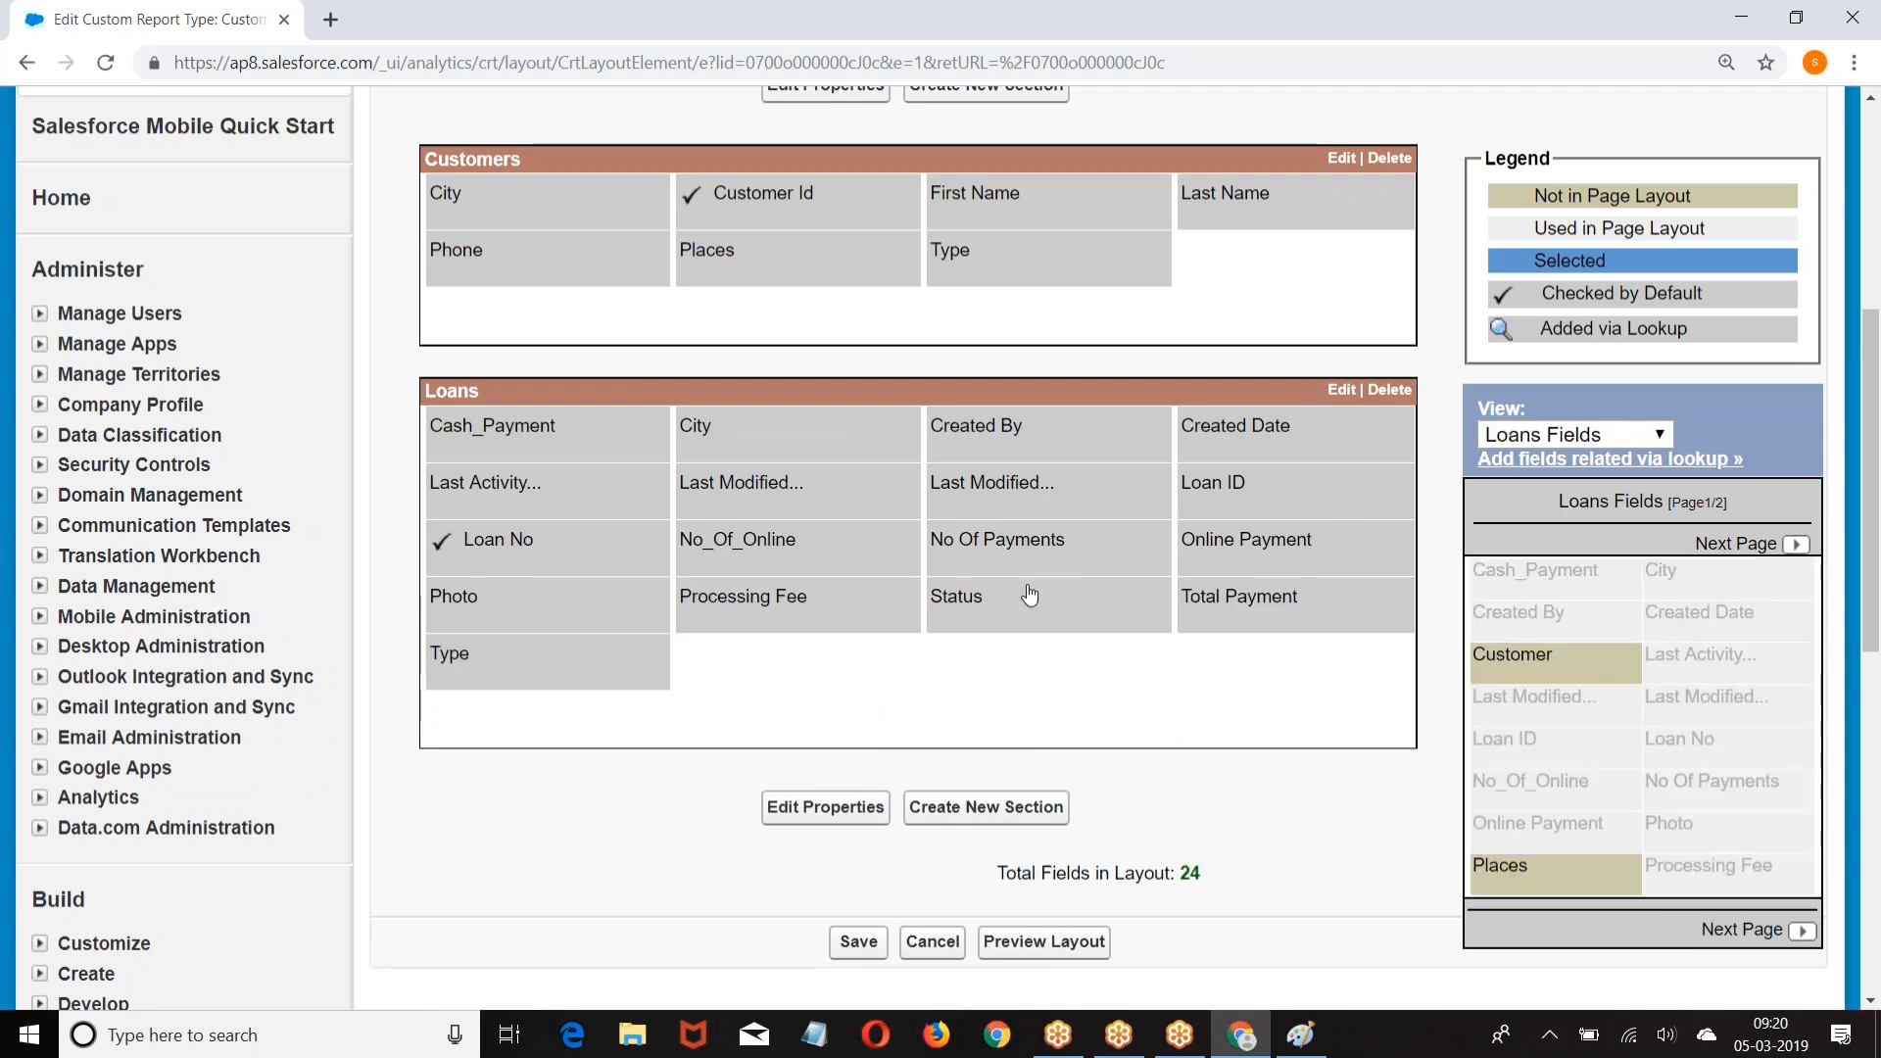
drag(683, 619, 1513, 663)
drag(999, 612, 1601, 821)
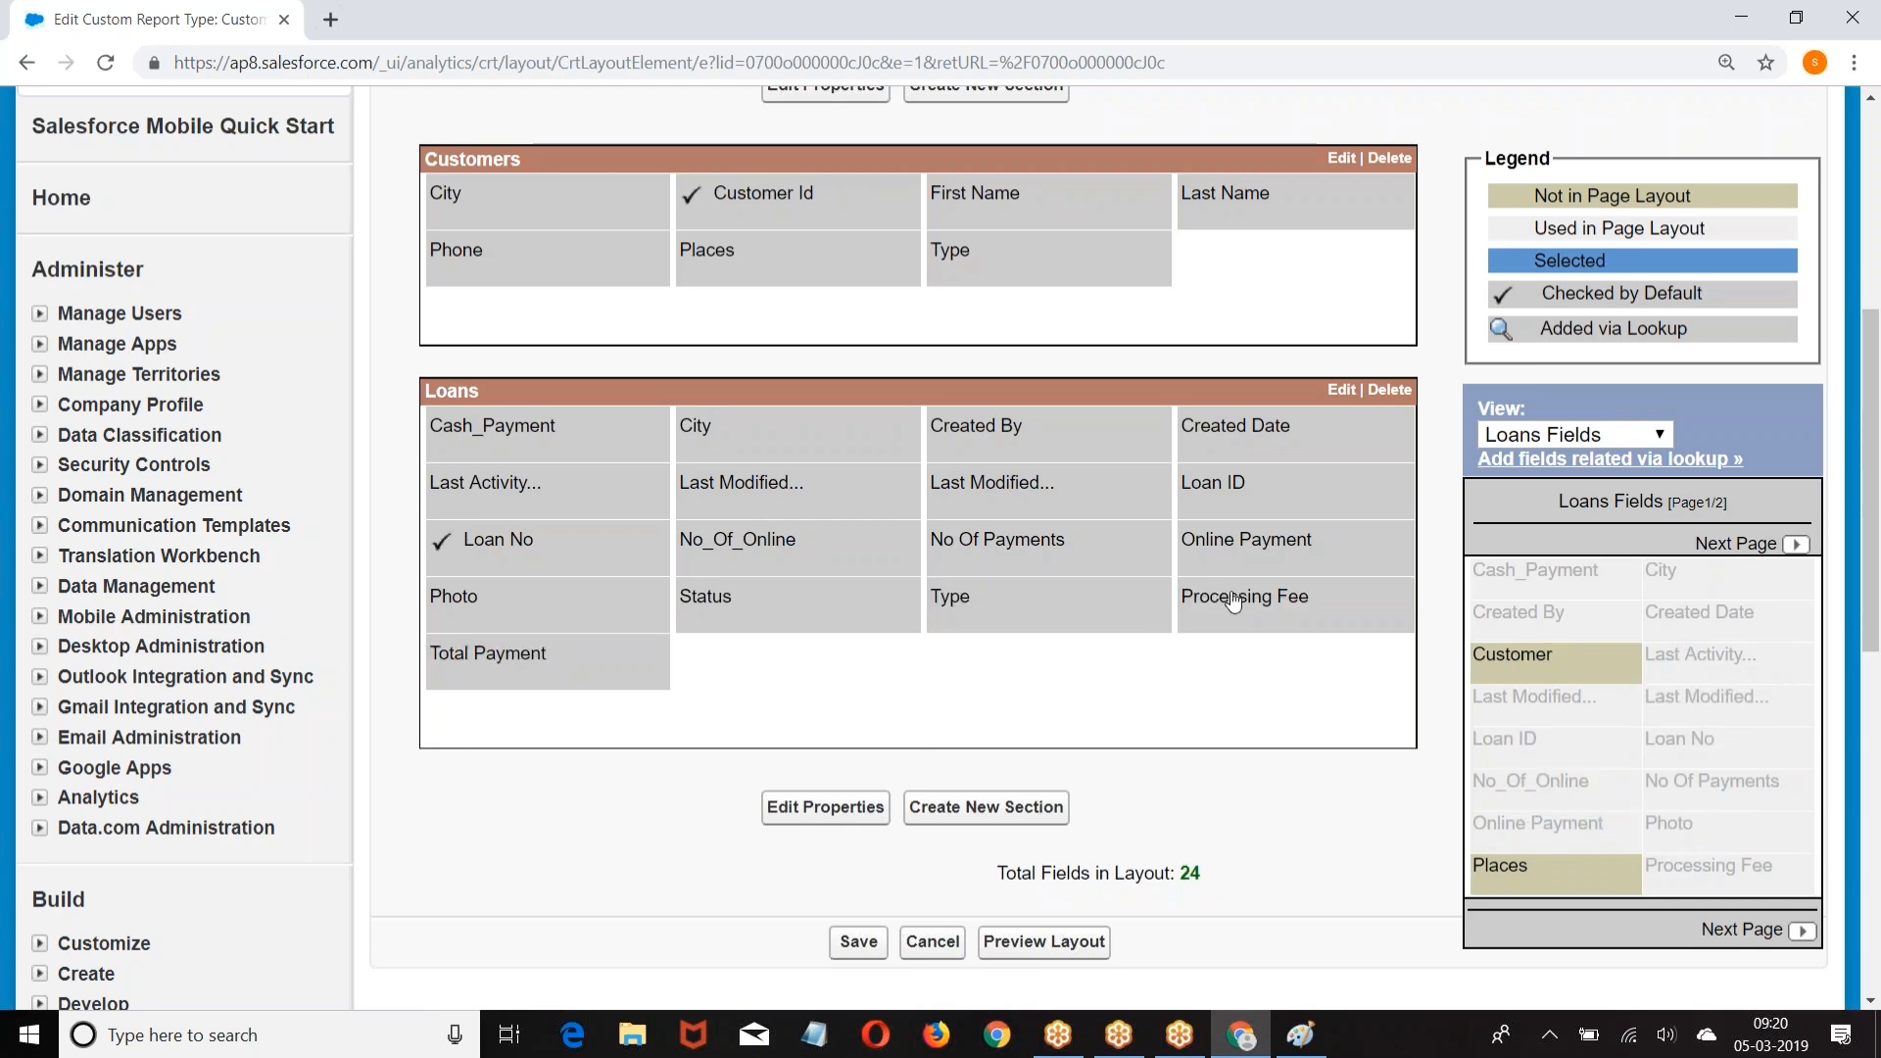
drag(1232, 602, 1515, 591)
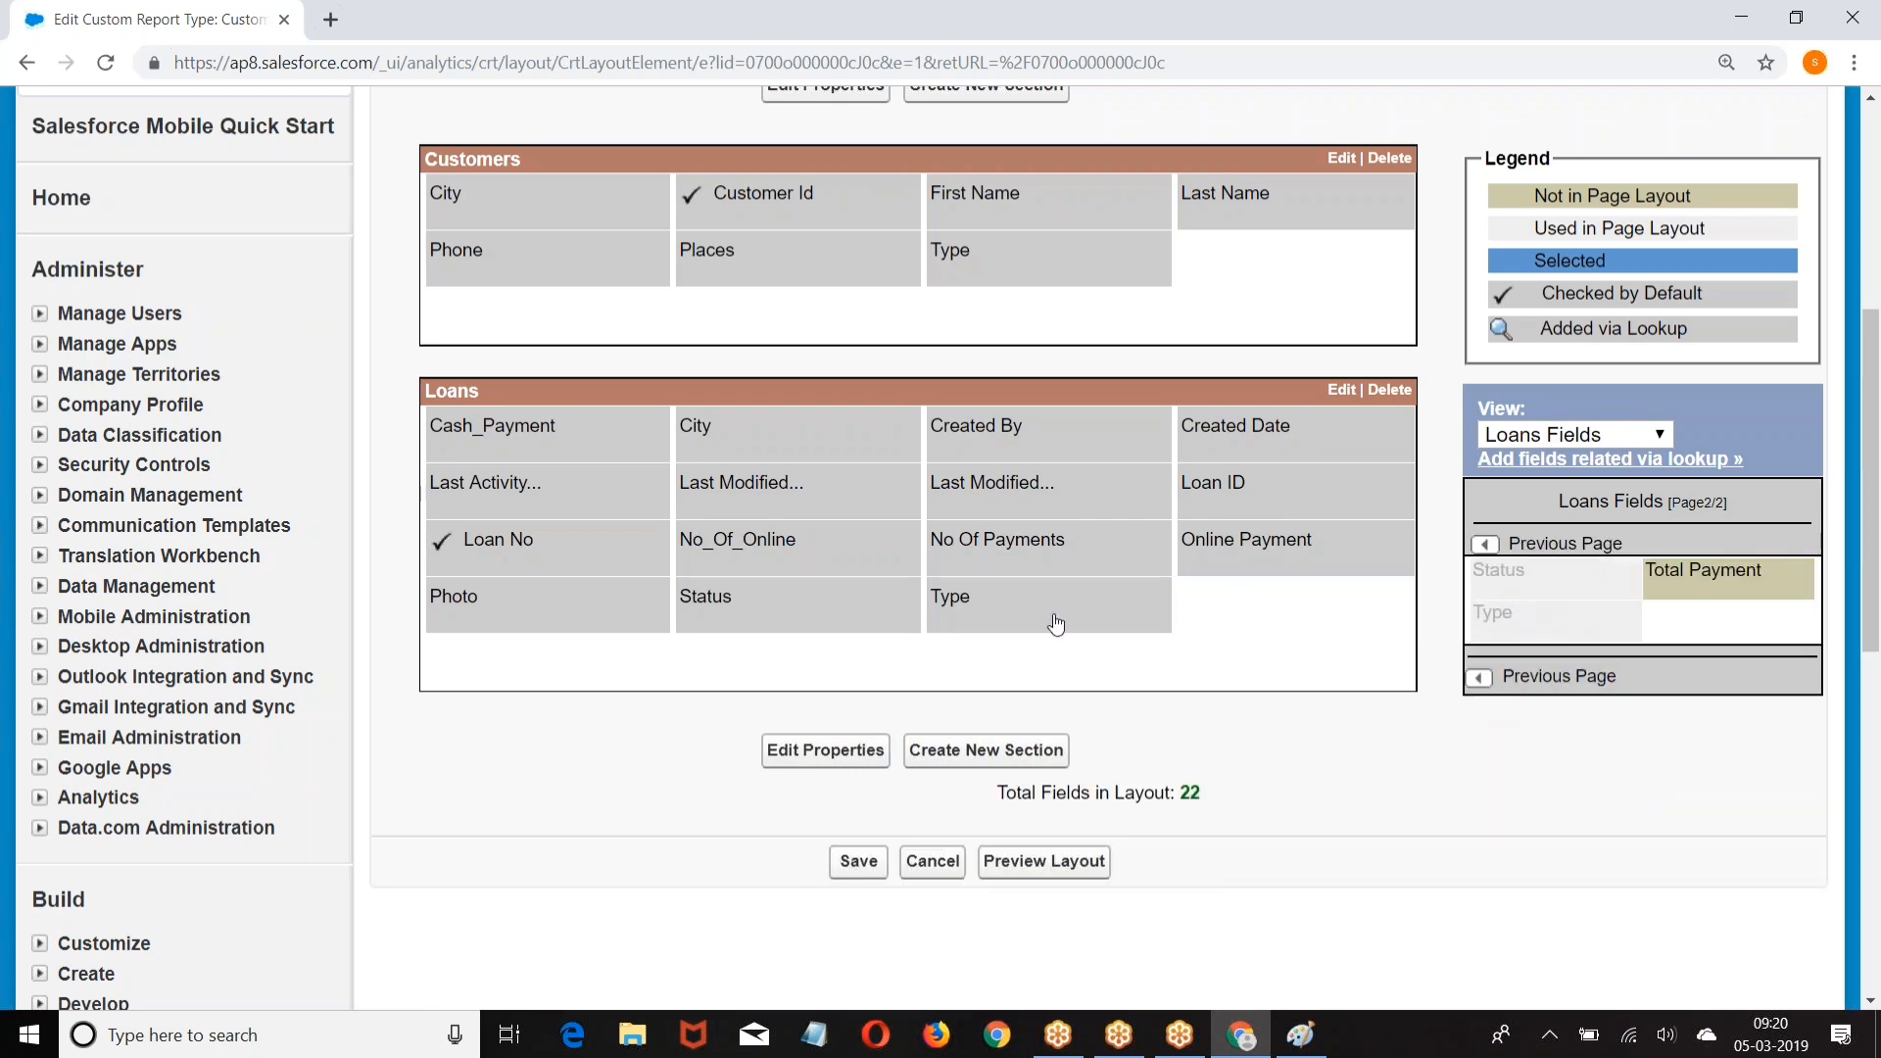
drag(768, 593, 1710, 588)
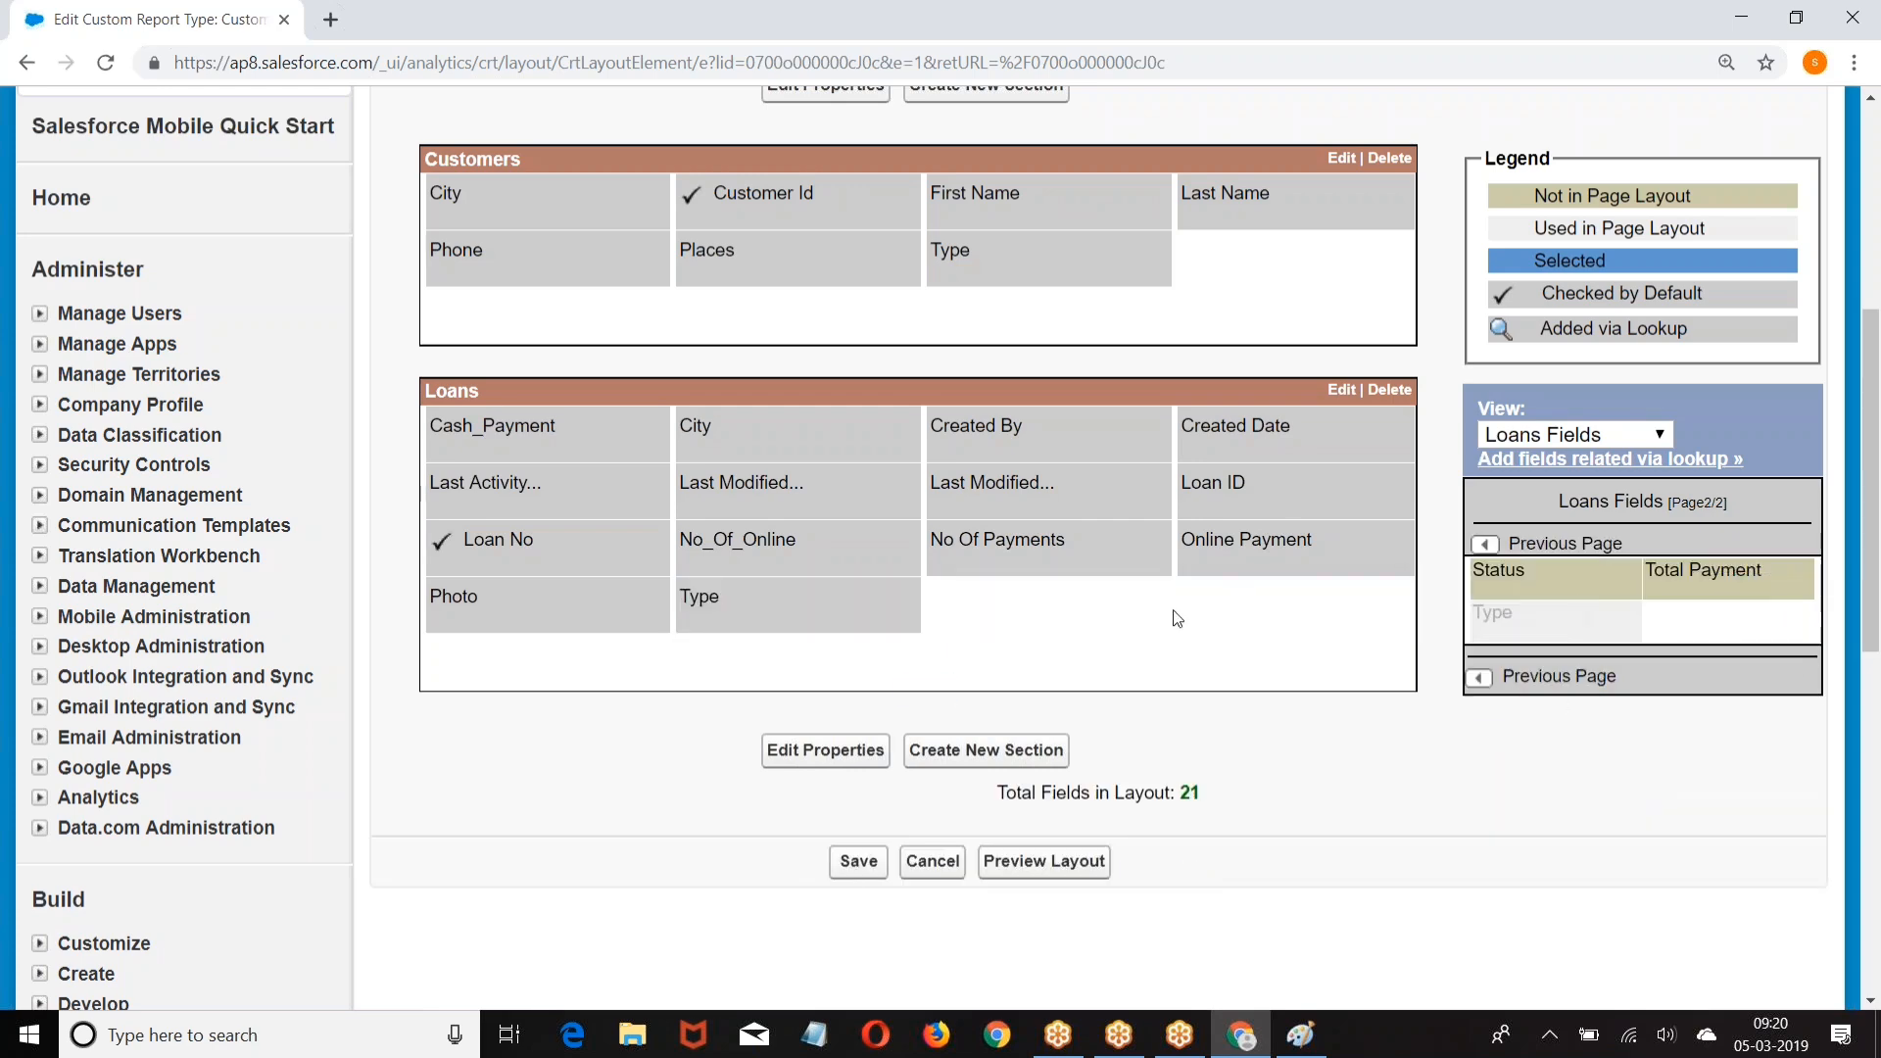
Step: Remove No_Of_Online, Online Payment, Photo and No Of Payments from the Loans section
drag(770, 541, 769, 541)
drag(1487, 638, 1648, 615)
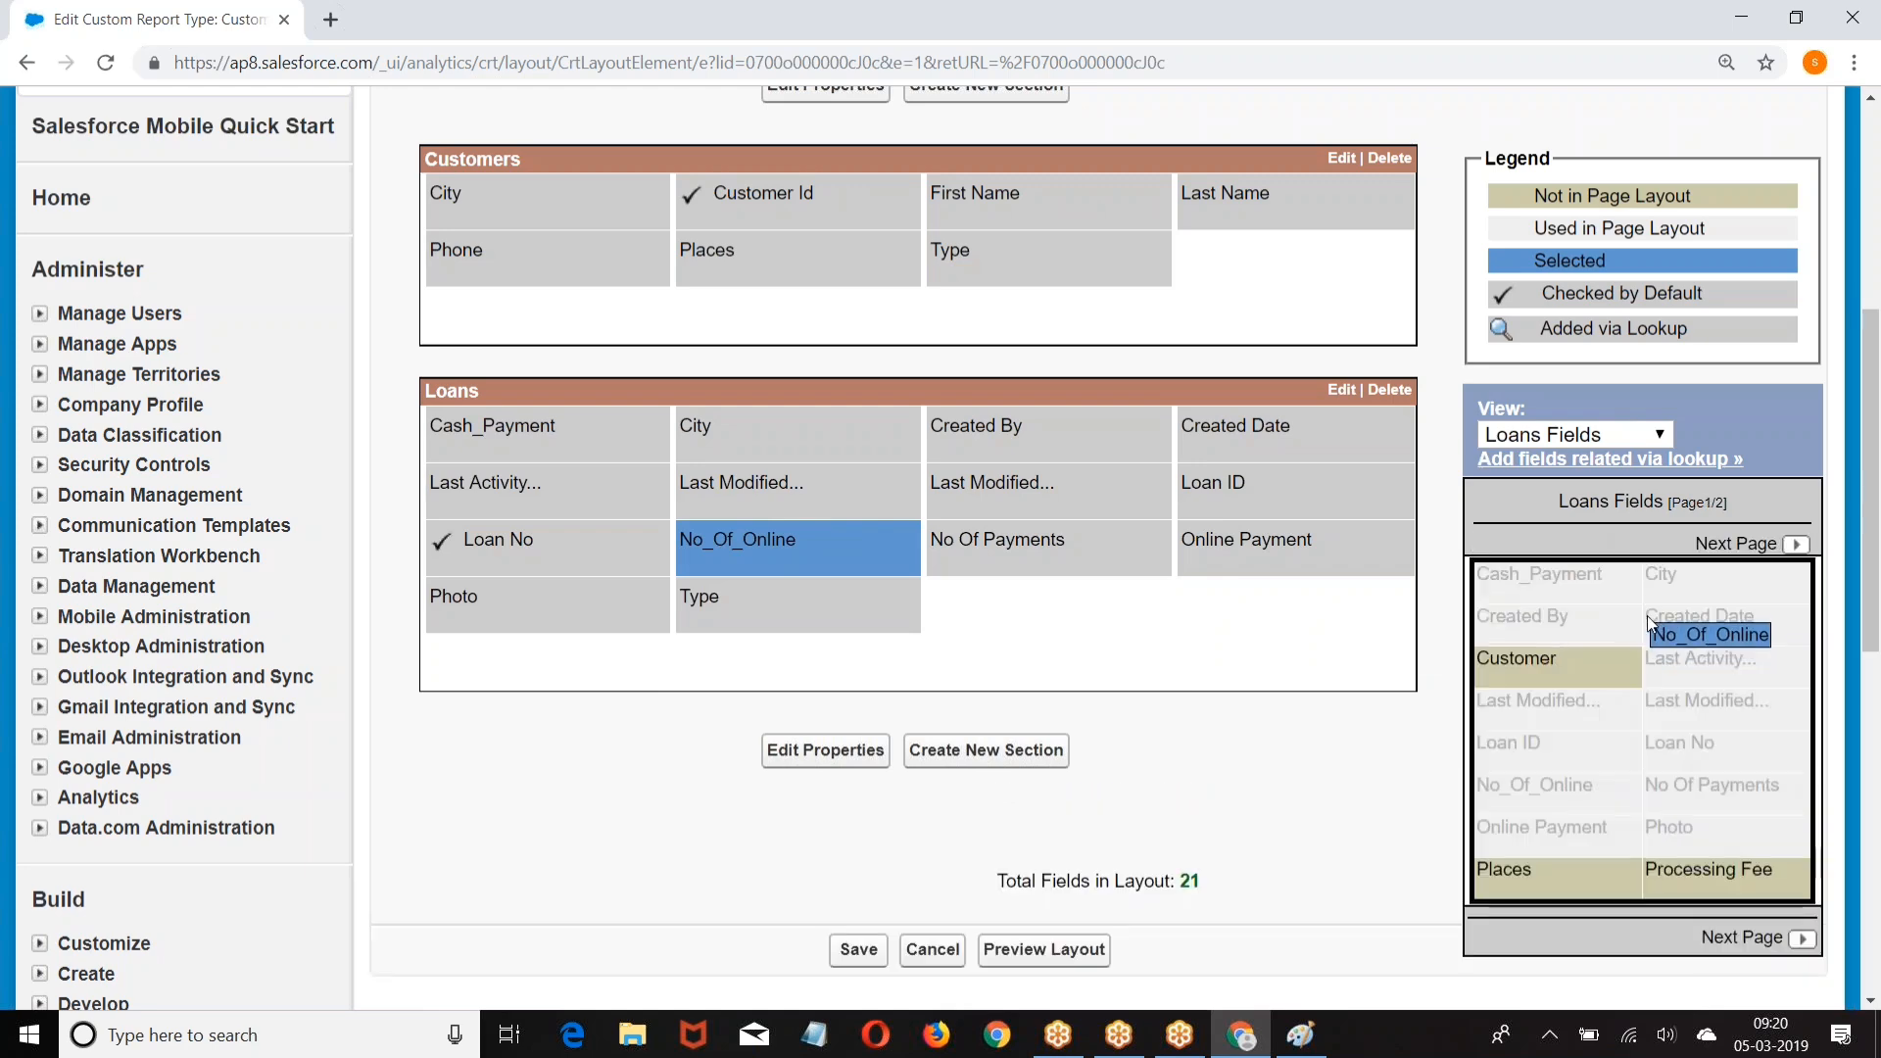
drag(942, 562, 1640, 629)
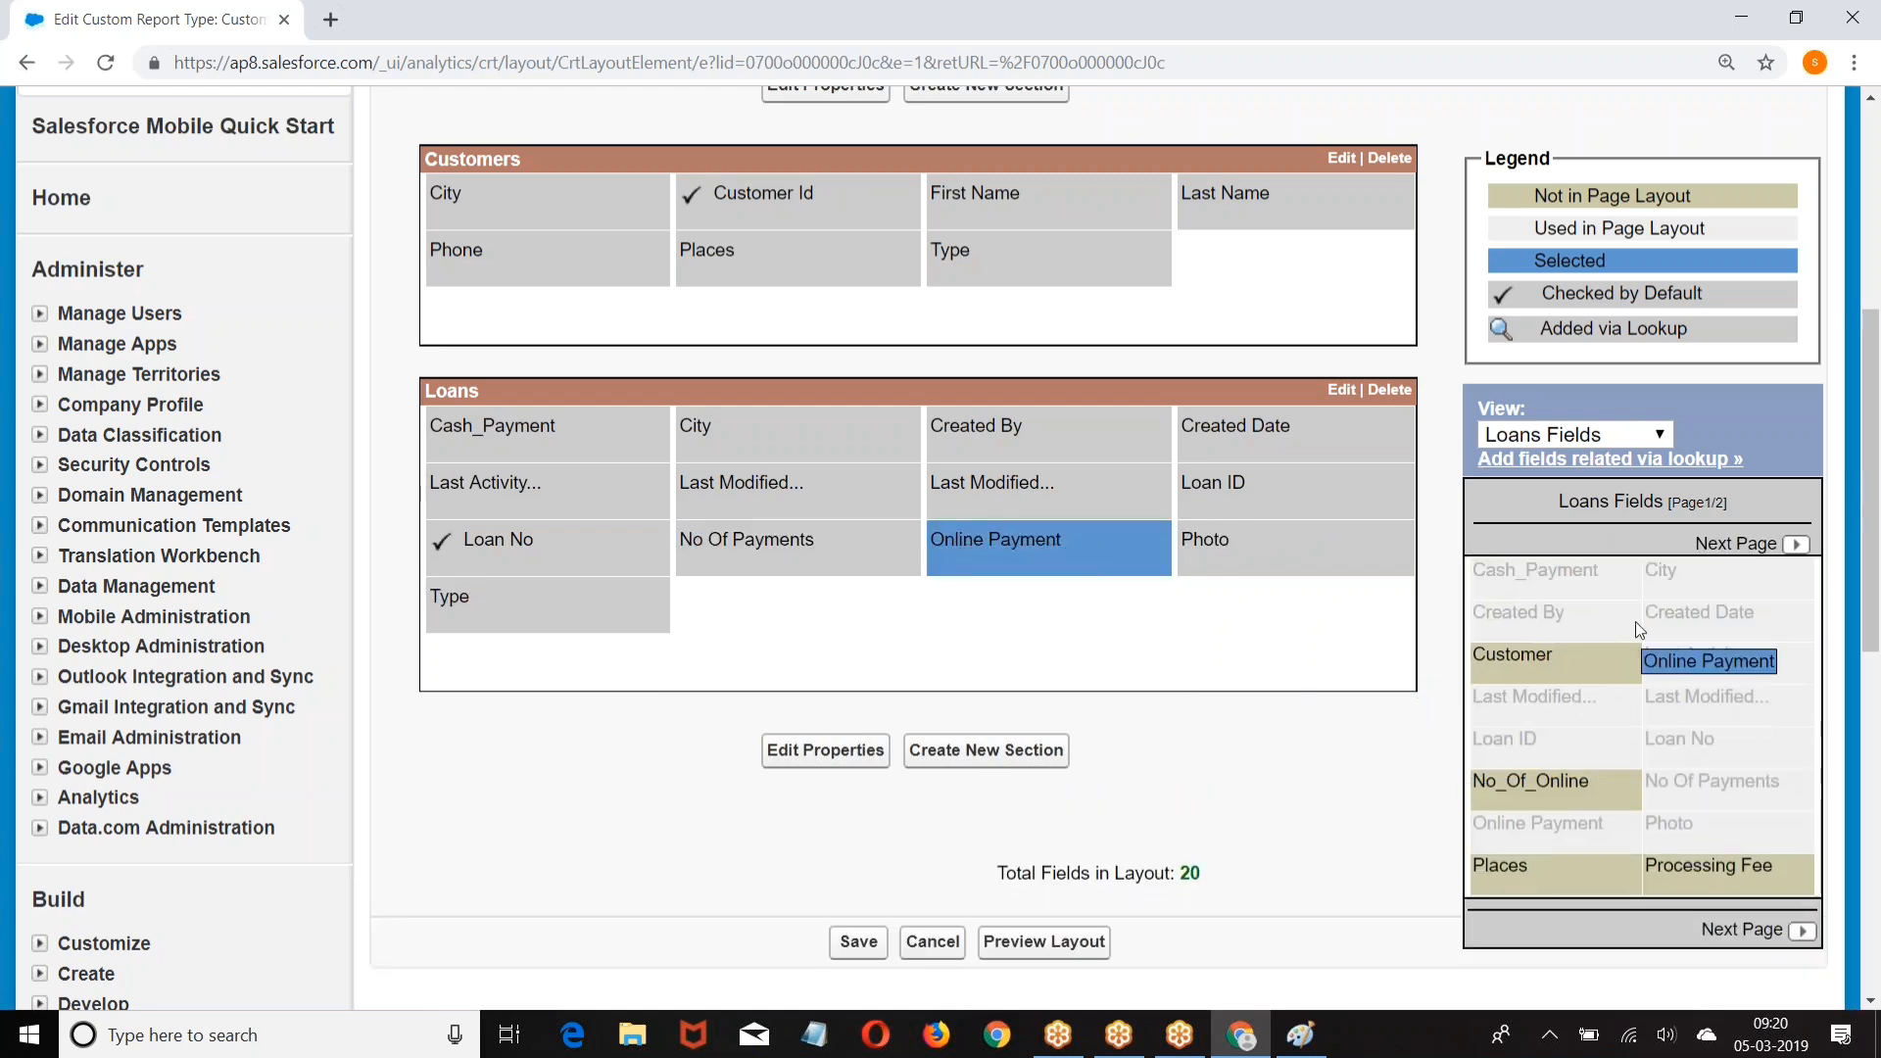
drag(1512, 609, 1618, 737)
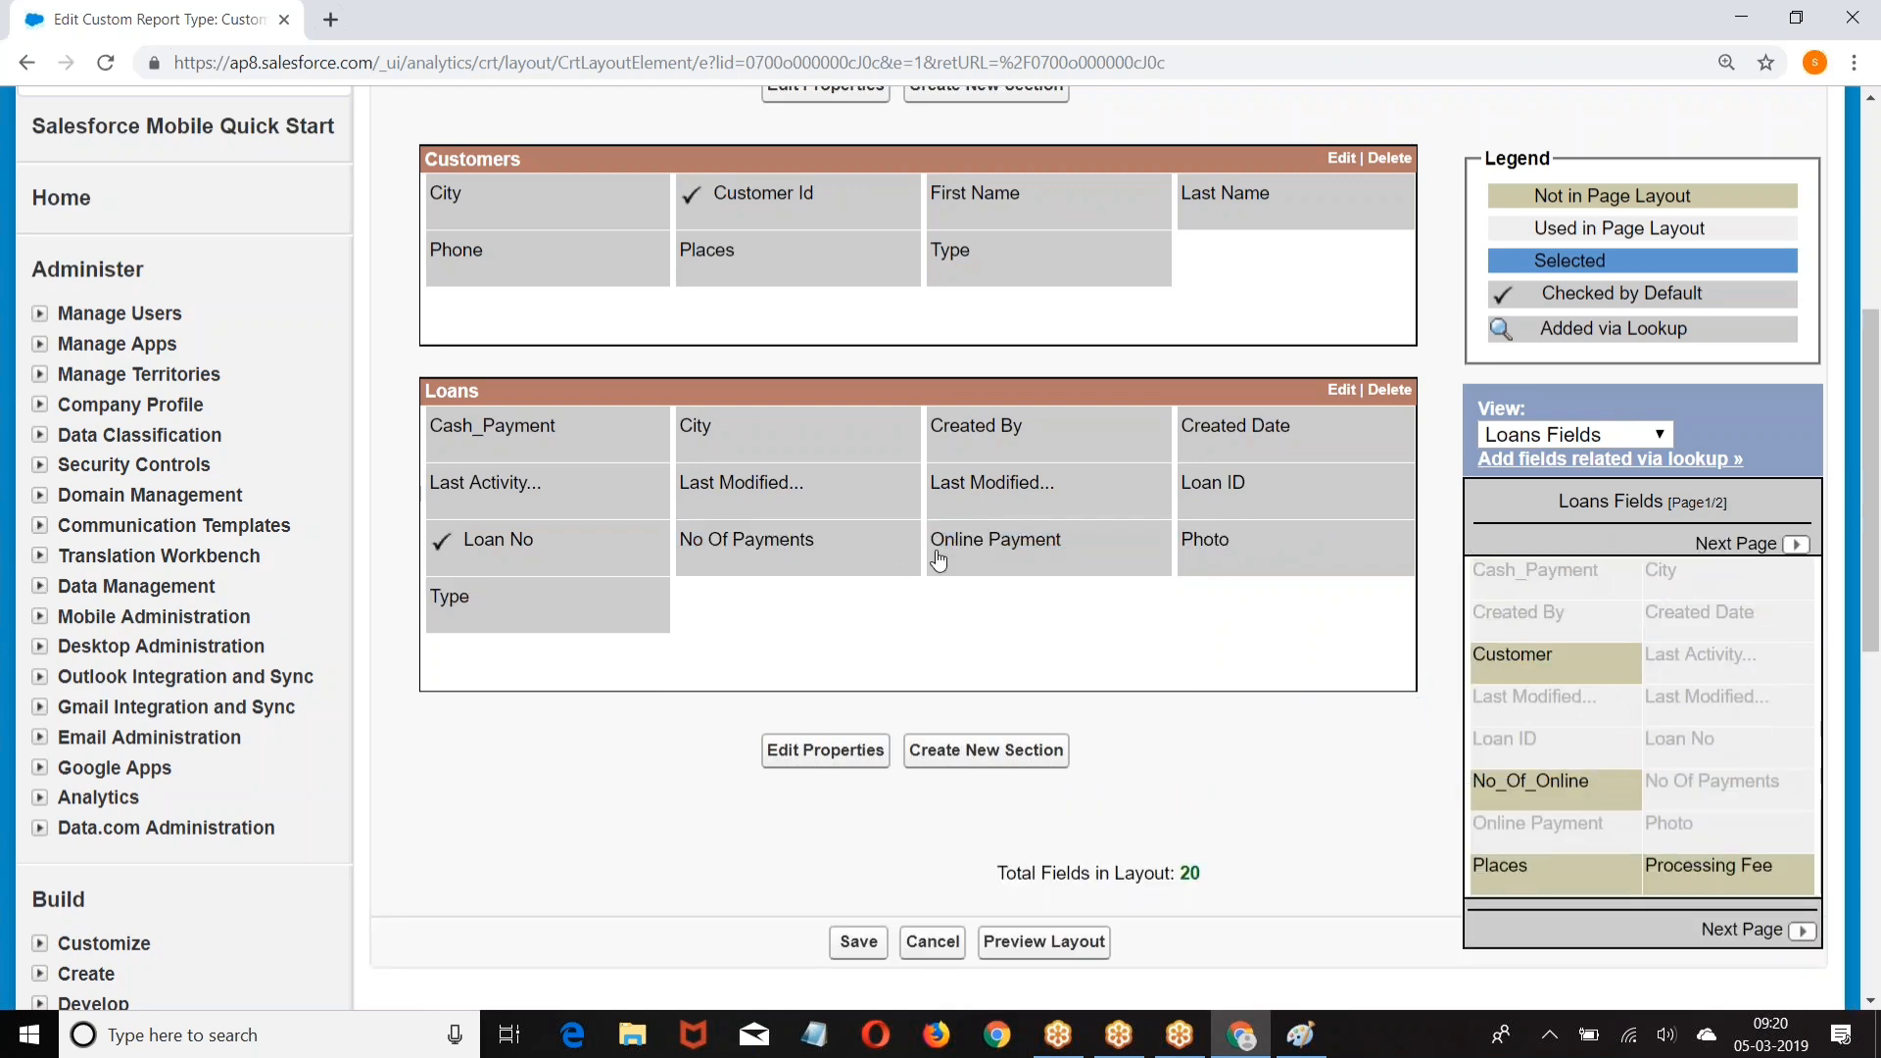
drag(938, 559, 1527, 607)
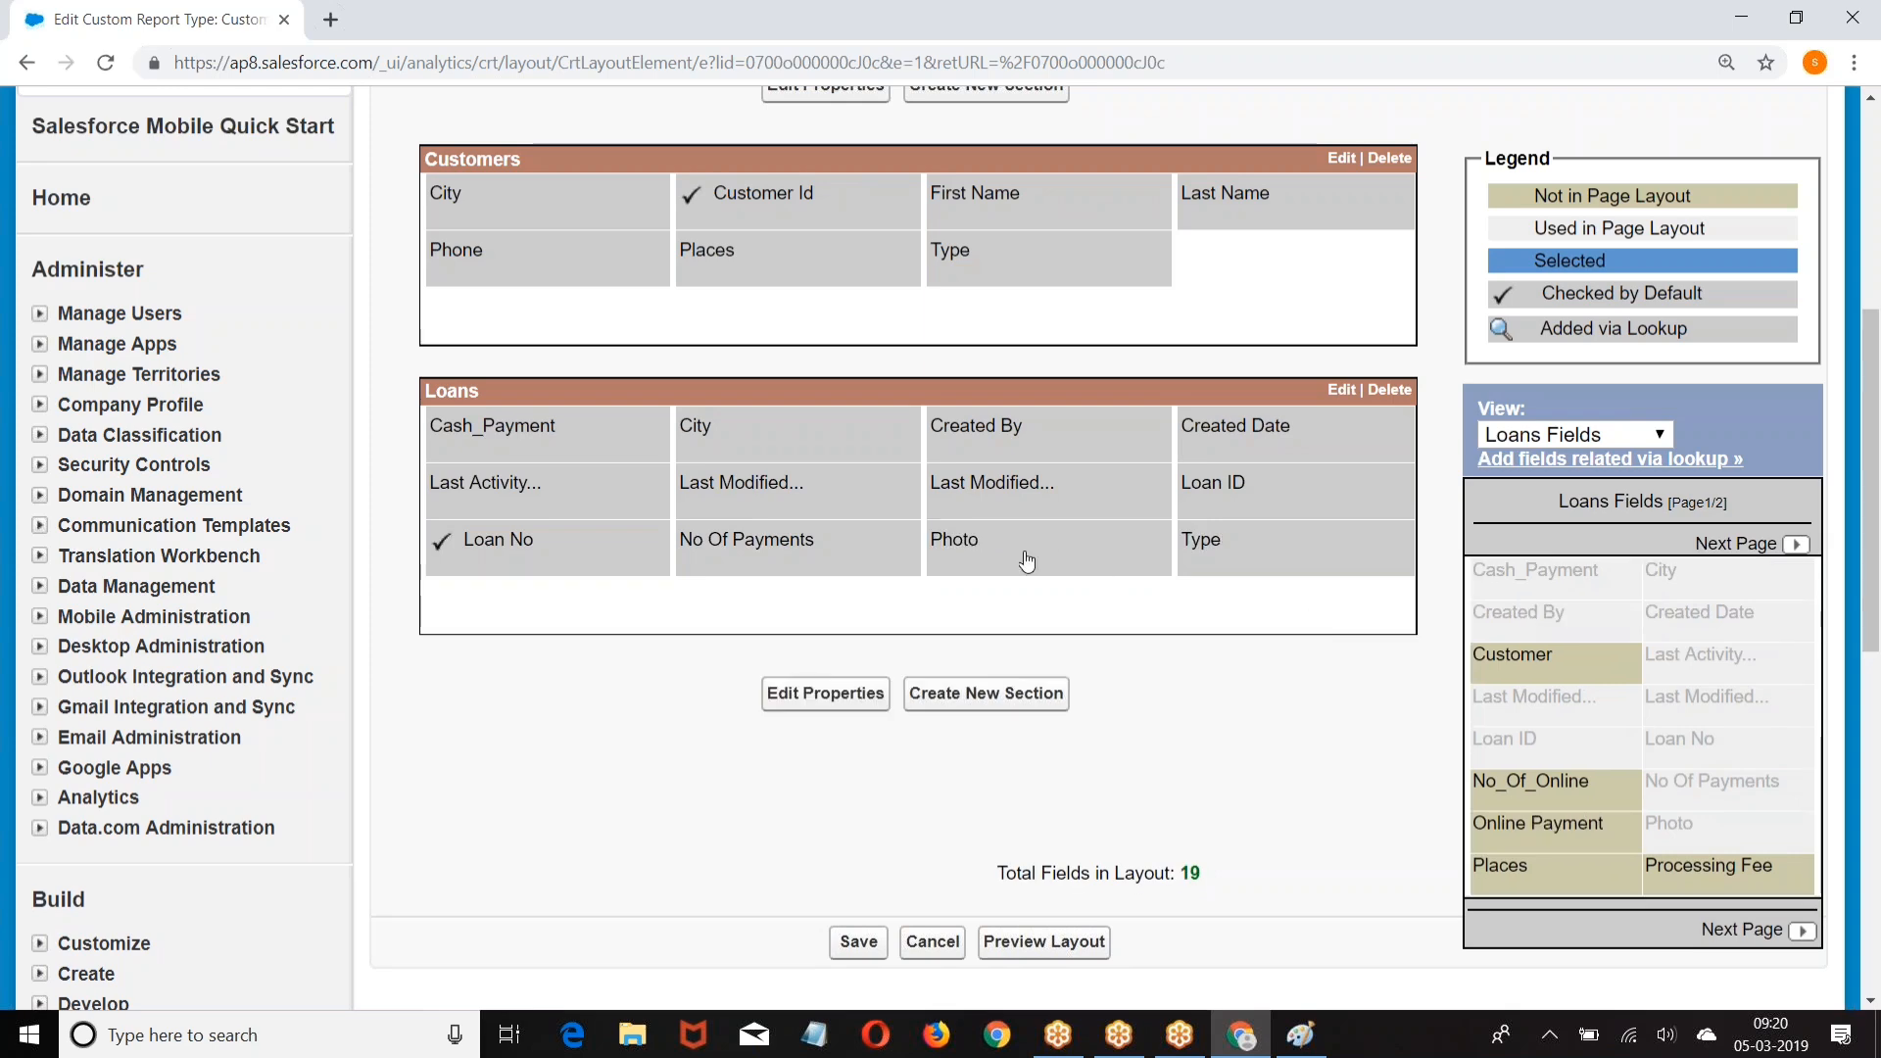
drag(971, 542, 1602, 615)
drag(799, 565, 1626, 674)
Step: Remove Created By, Created Date, Last Activity and both Last Modified fields from the Loans section
drag(1018, 489, 1583, 501)
drag(976, 423, 1543, 873)
scroll(902, 508, down, 2)
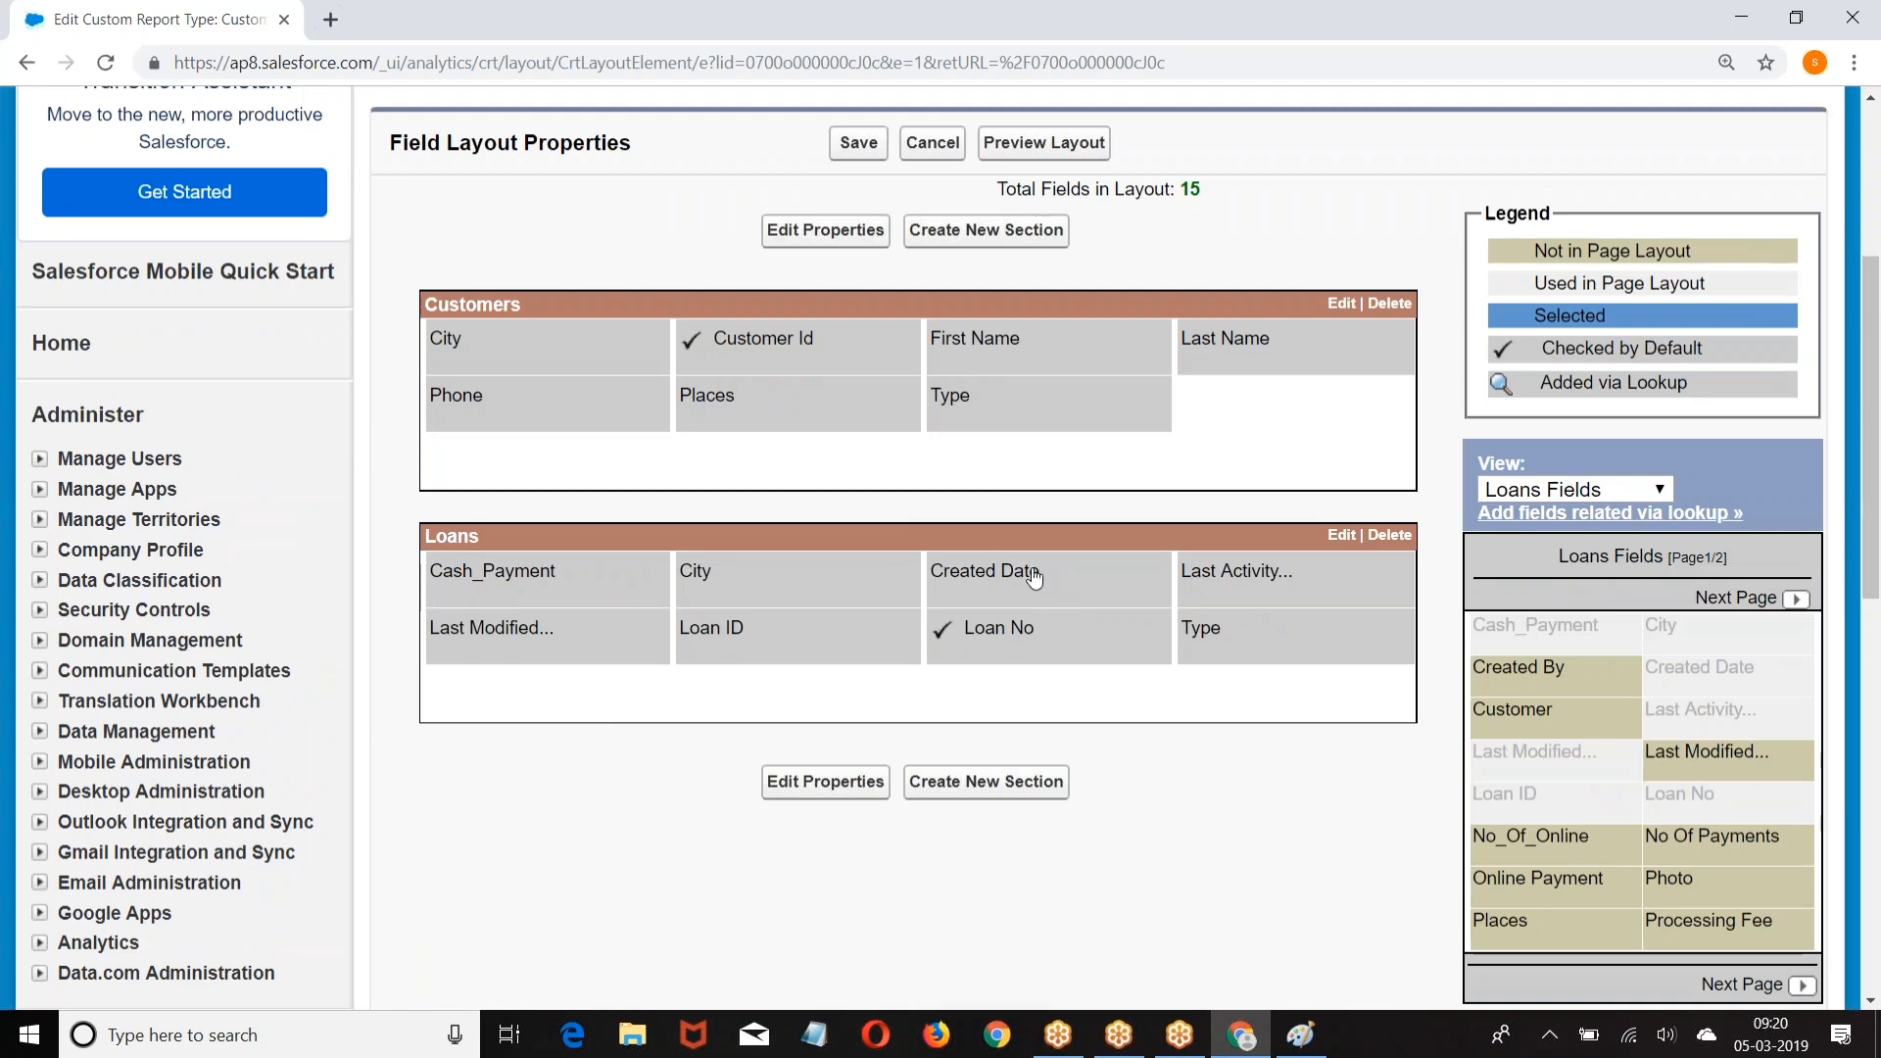
drag(1033, 578, 1507, 673)
drag(976, 582, 1567, 750)
drag(976, 574, 1530, 692)
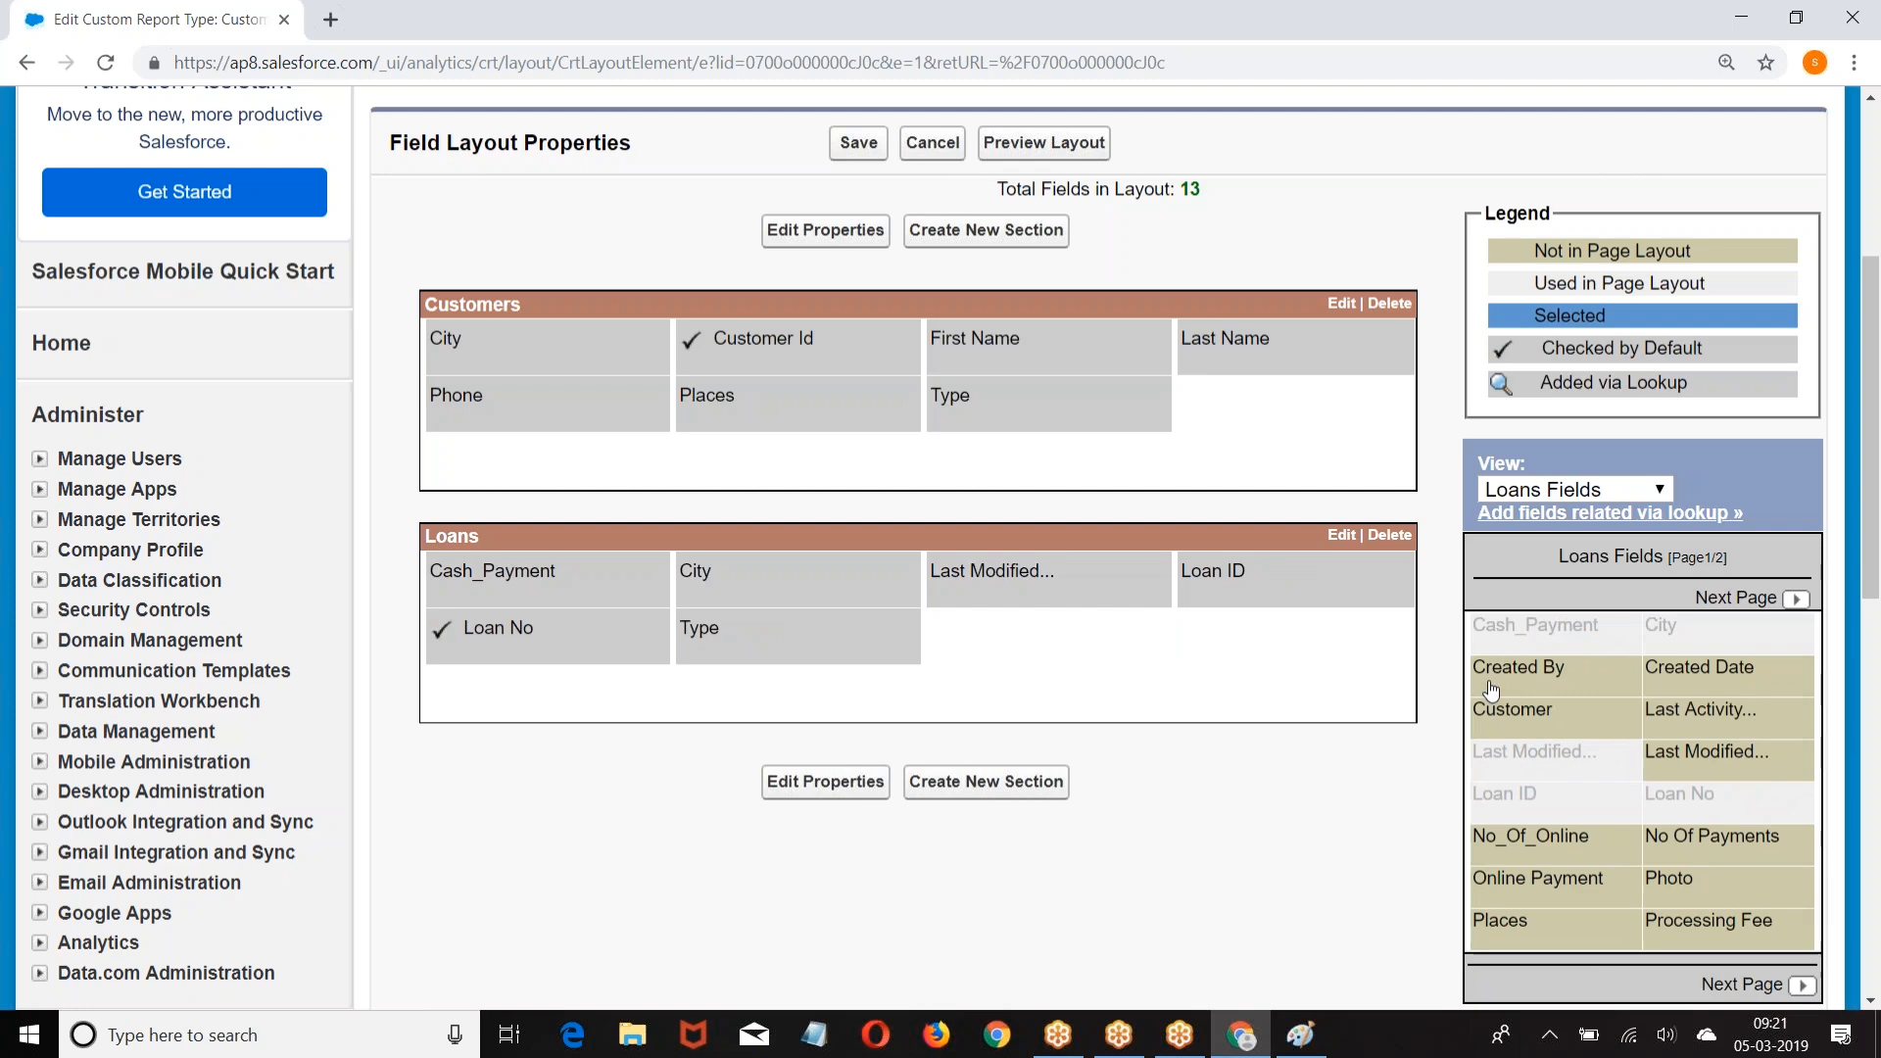
drag(952, 578, 1604, 736)
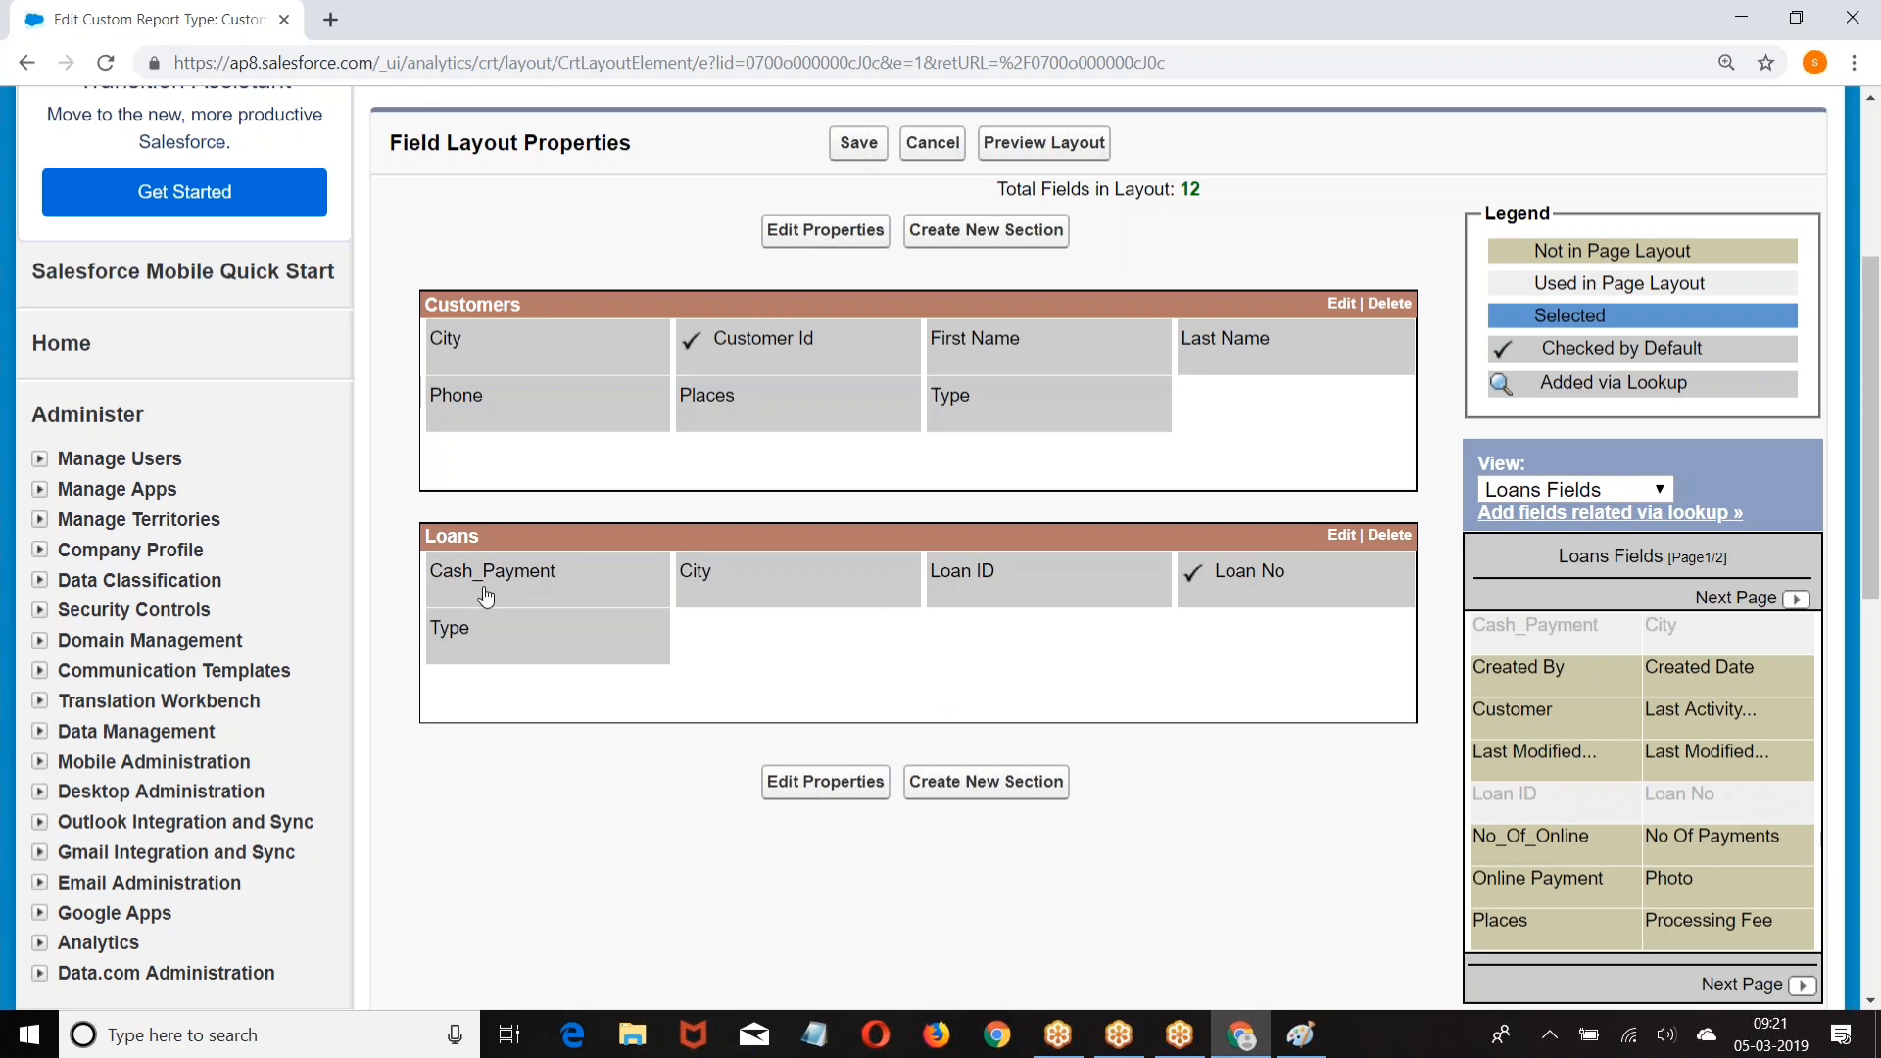
Step: Remove Cash_Payment and Loan ID from the Loans section
drag(489, 586, 1531, 746)
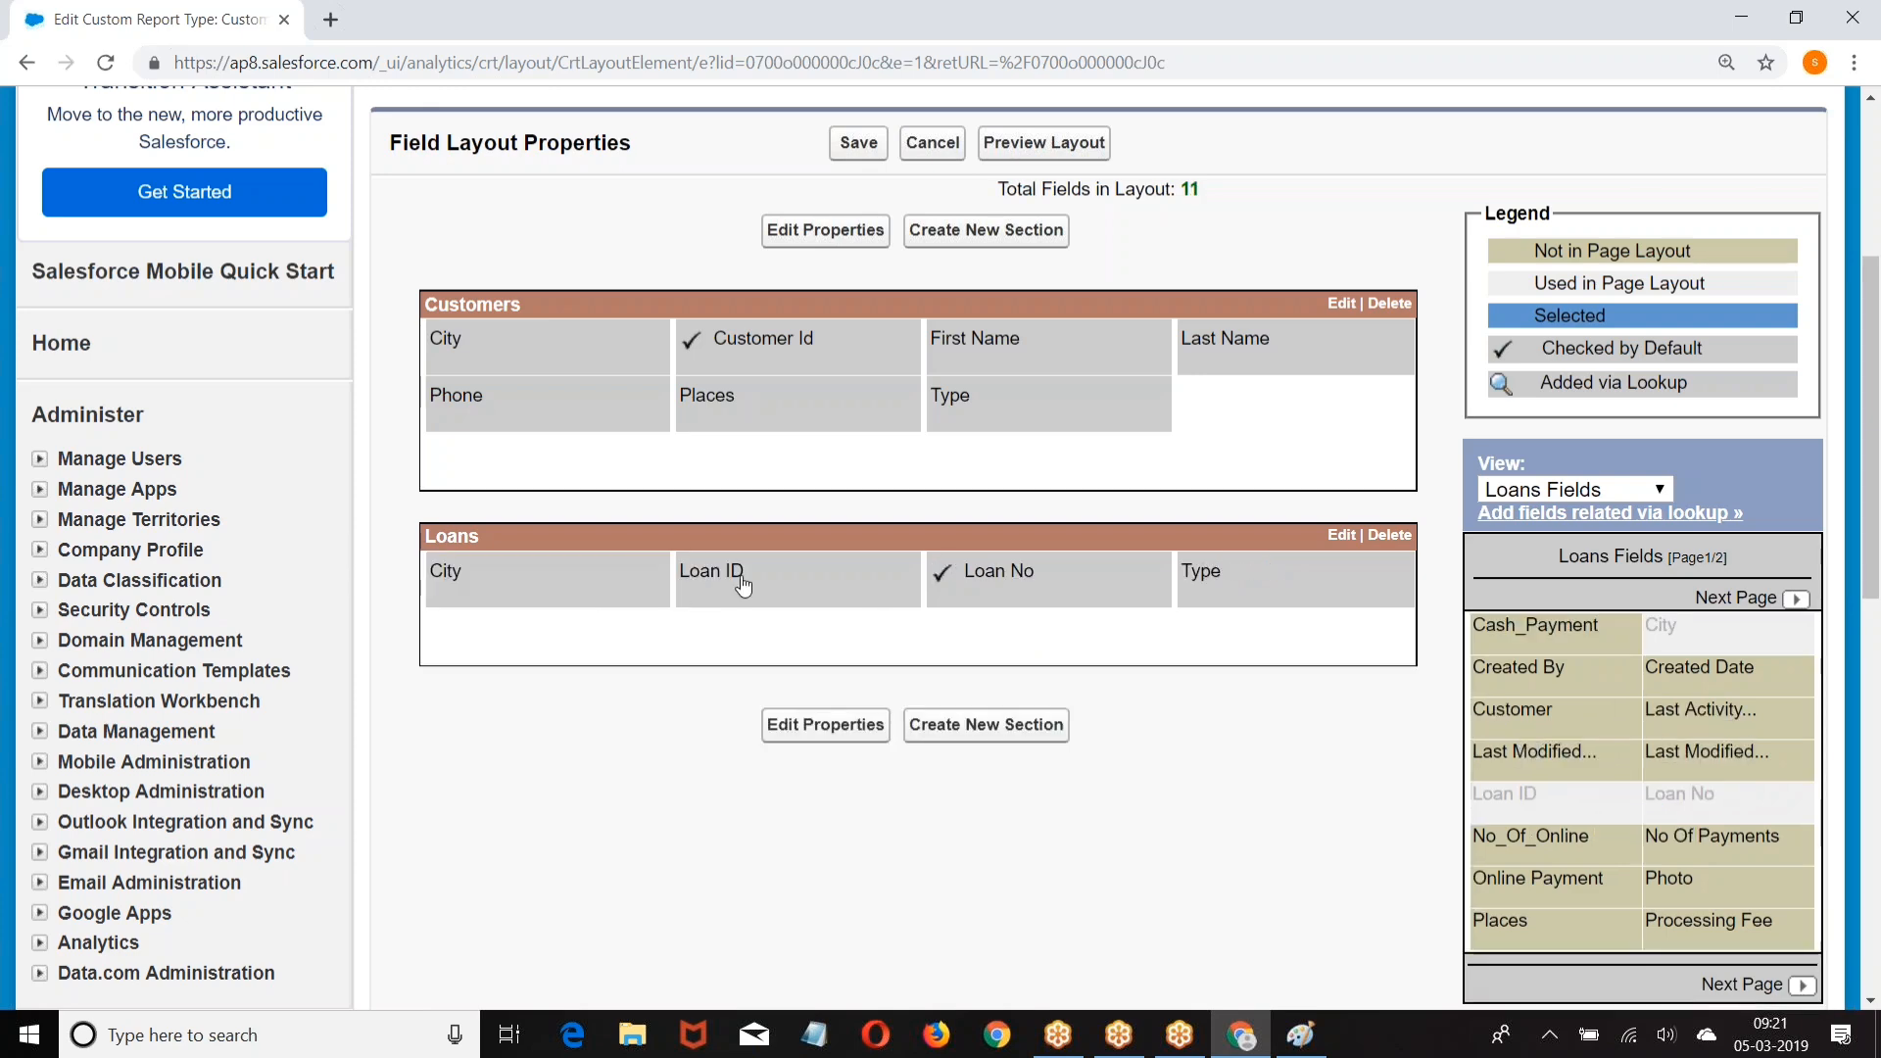
click(743, 585)
drag(903, 797, 1527, 713)
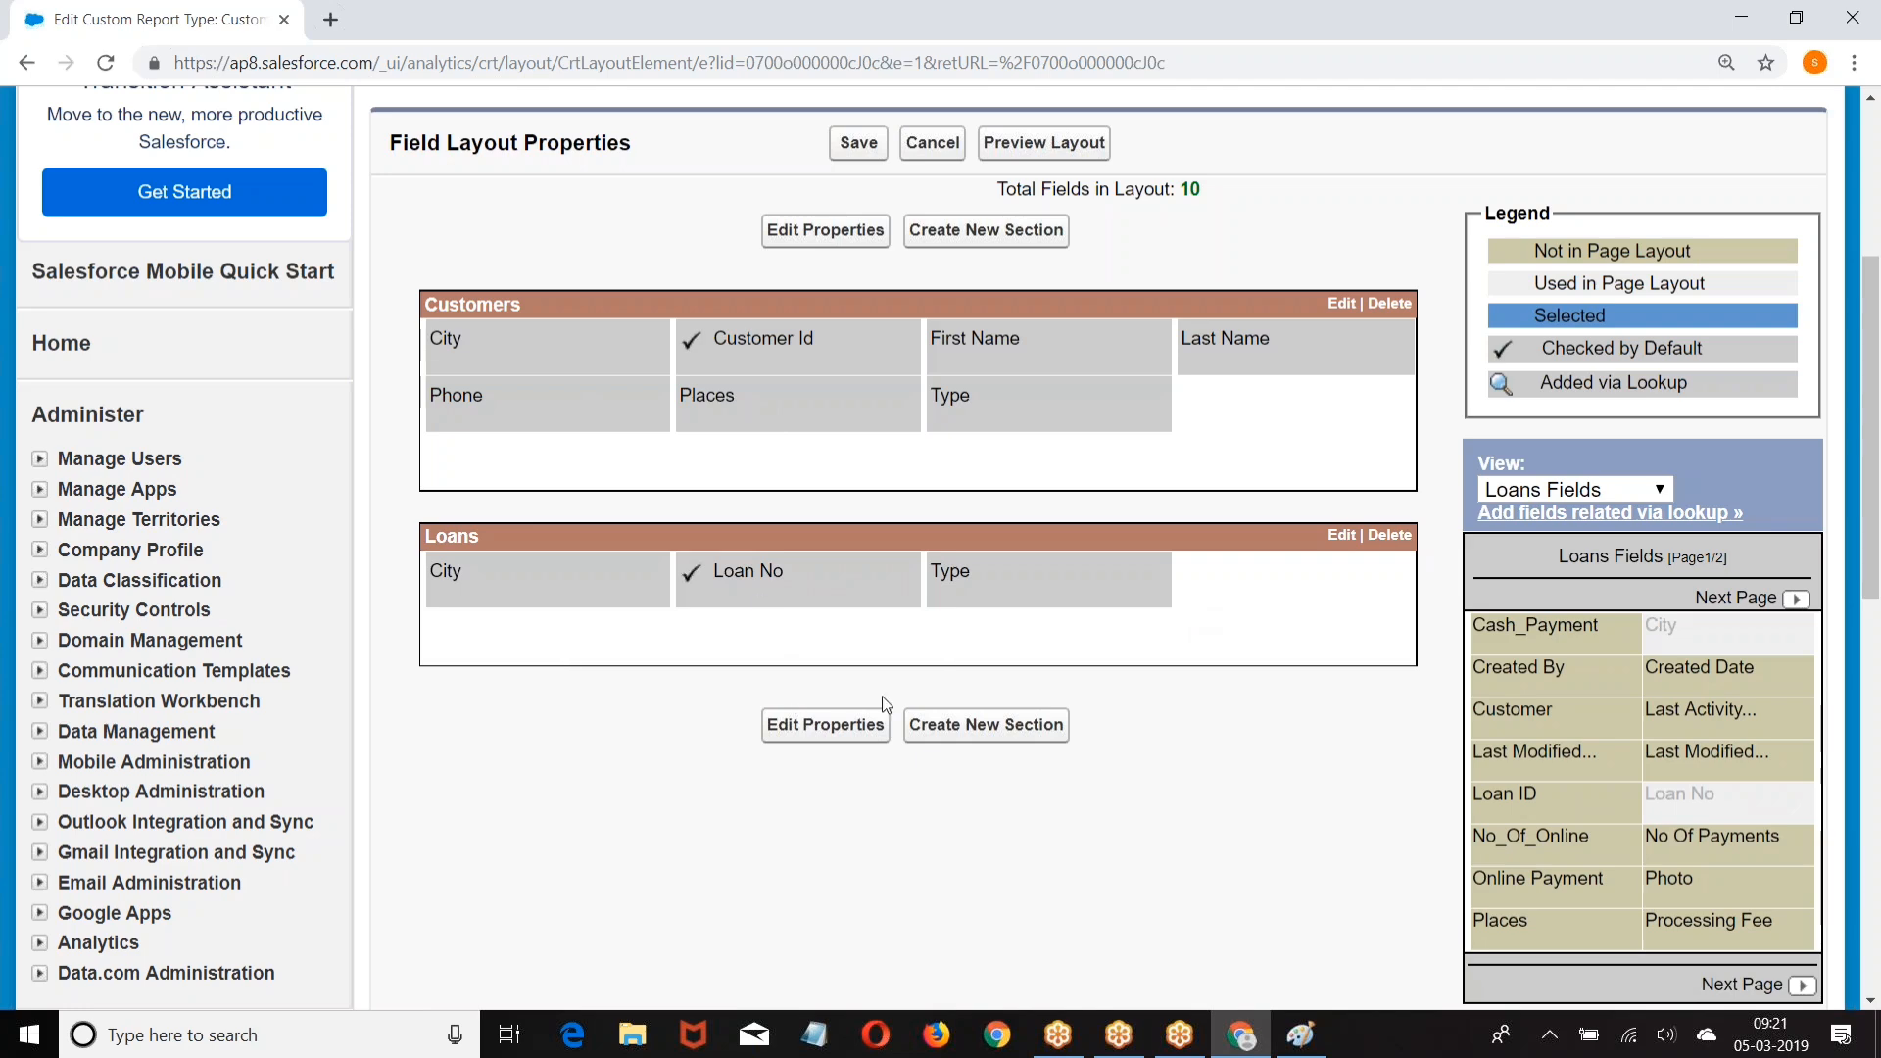
Step: Switch to the Sales app, go to its Reports page and decline the guided tour offer
scroll(1030, 486, up, 4)
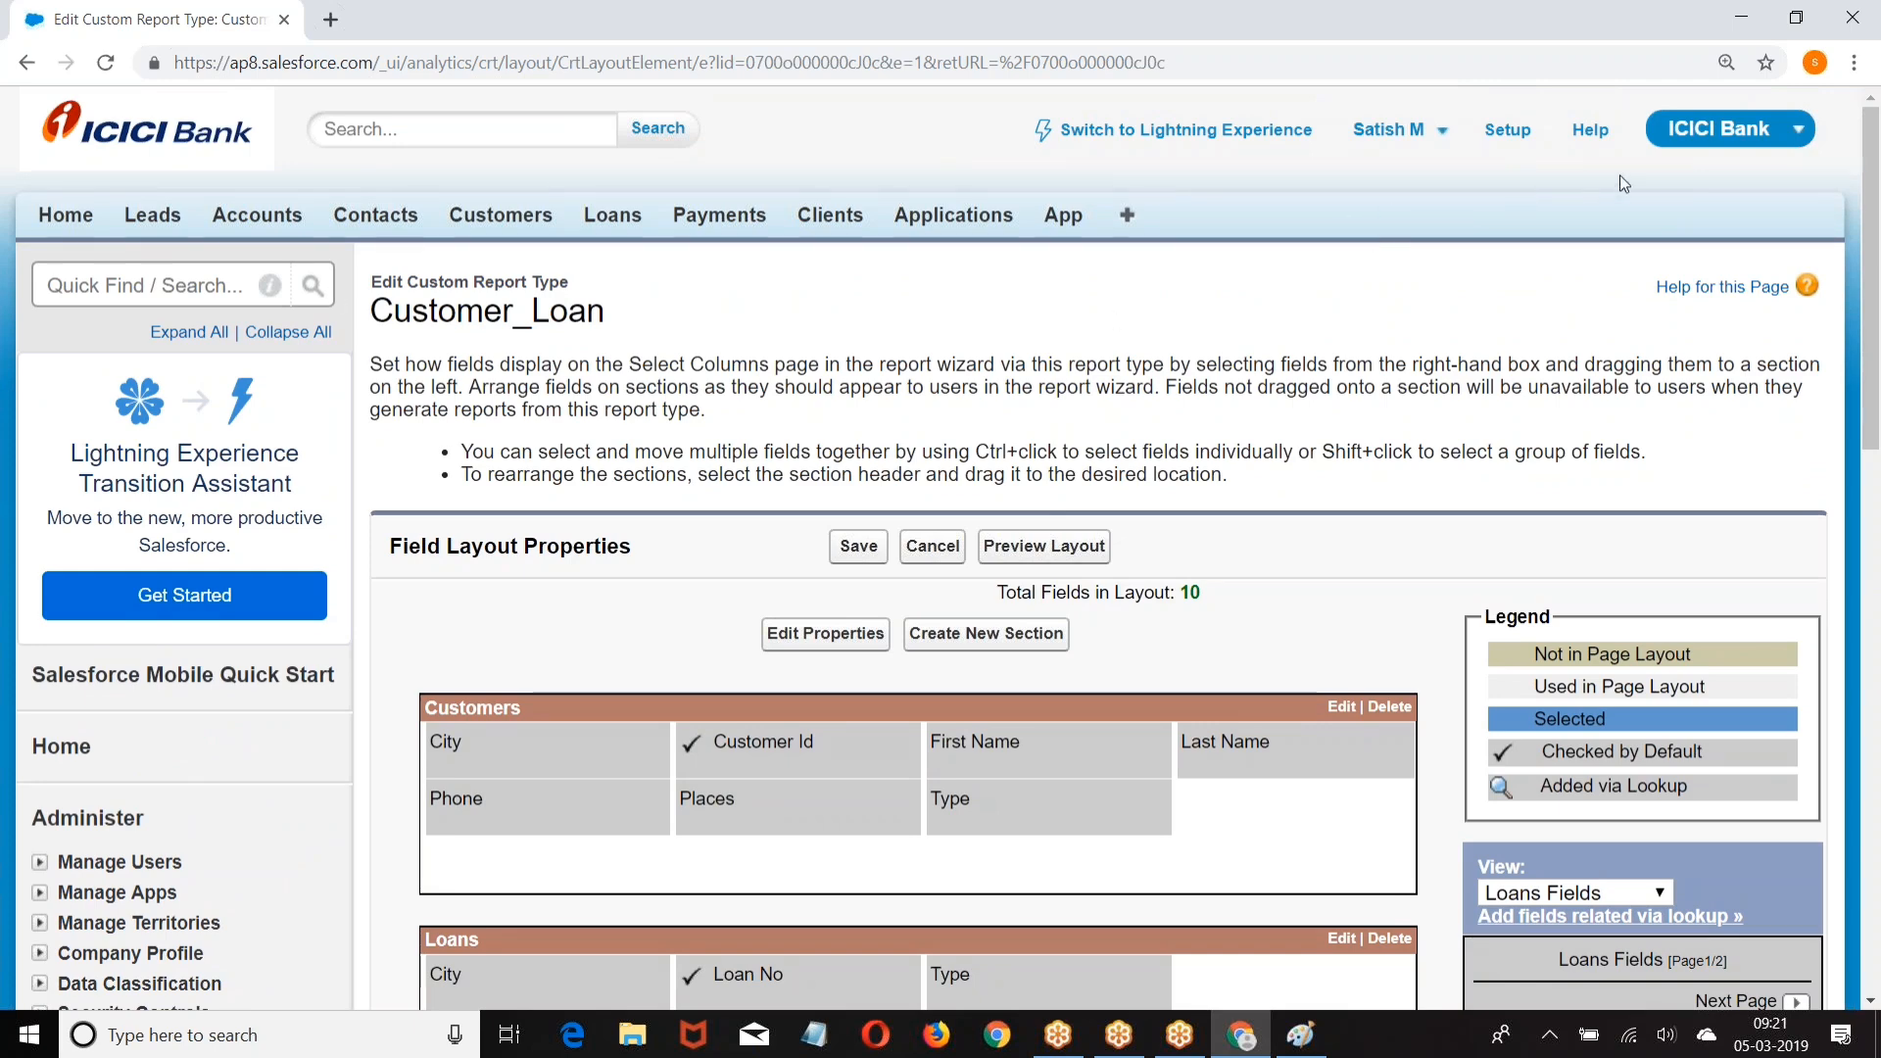
click(1683, 143)
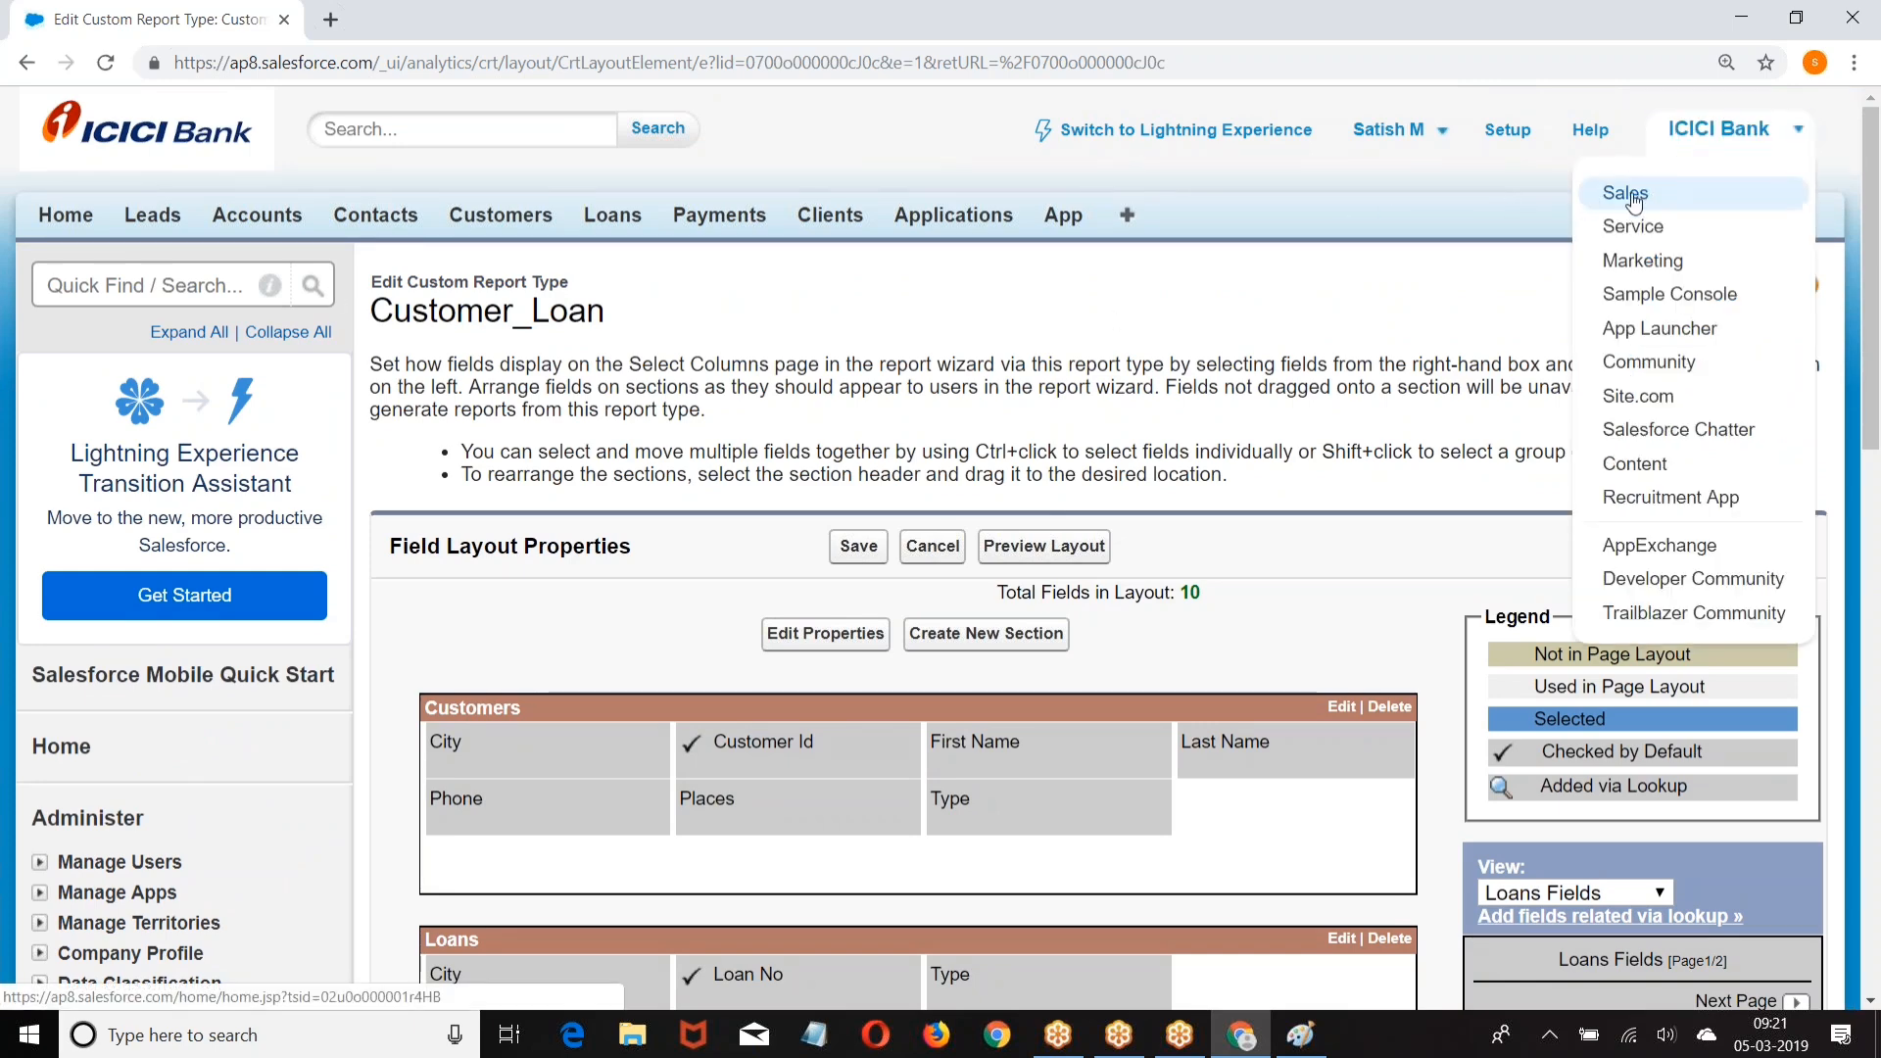
click(1602, 201)
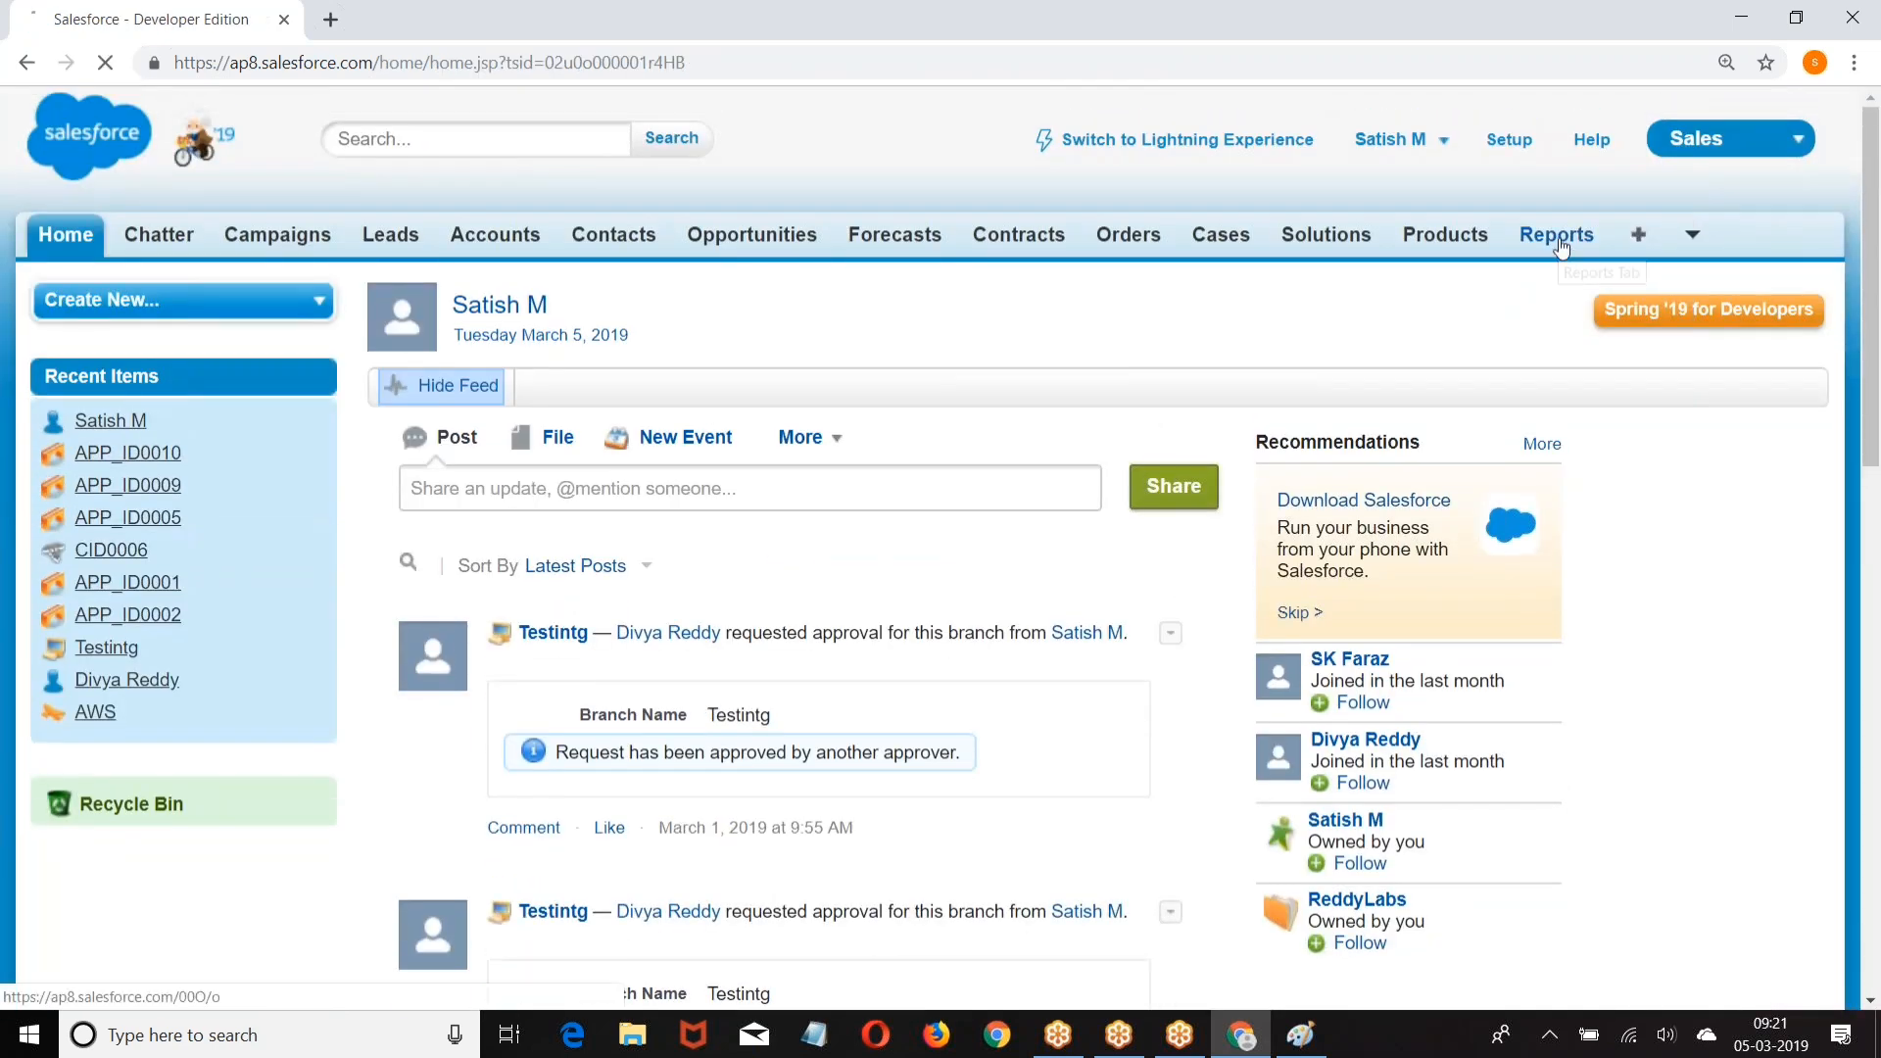
click(1558, 237)
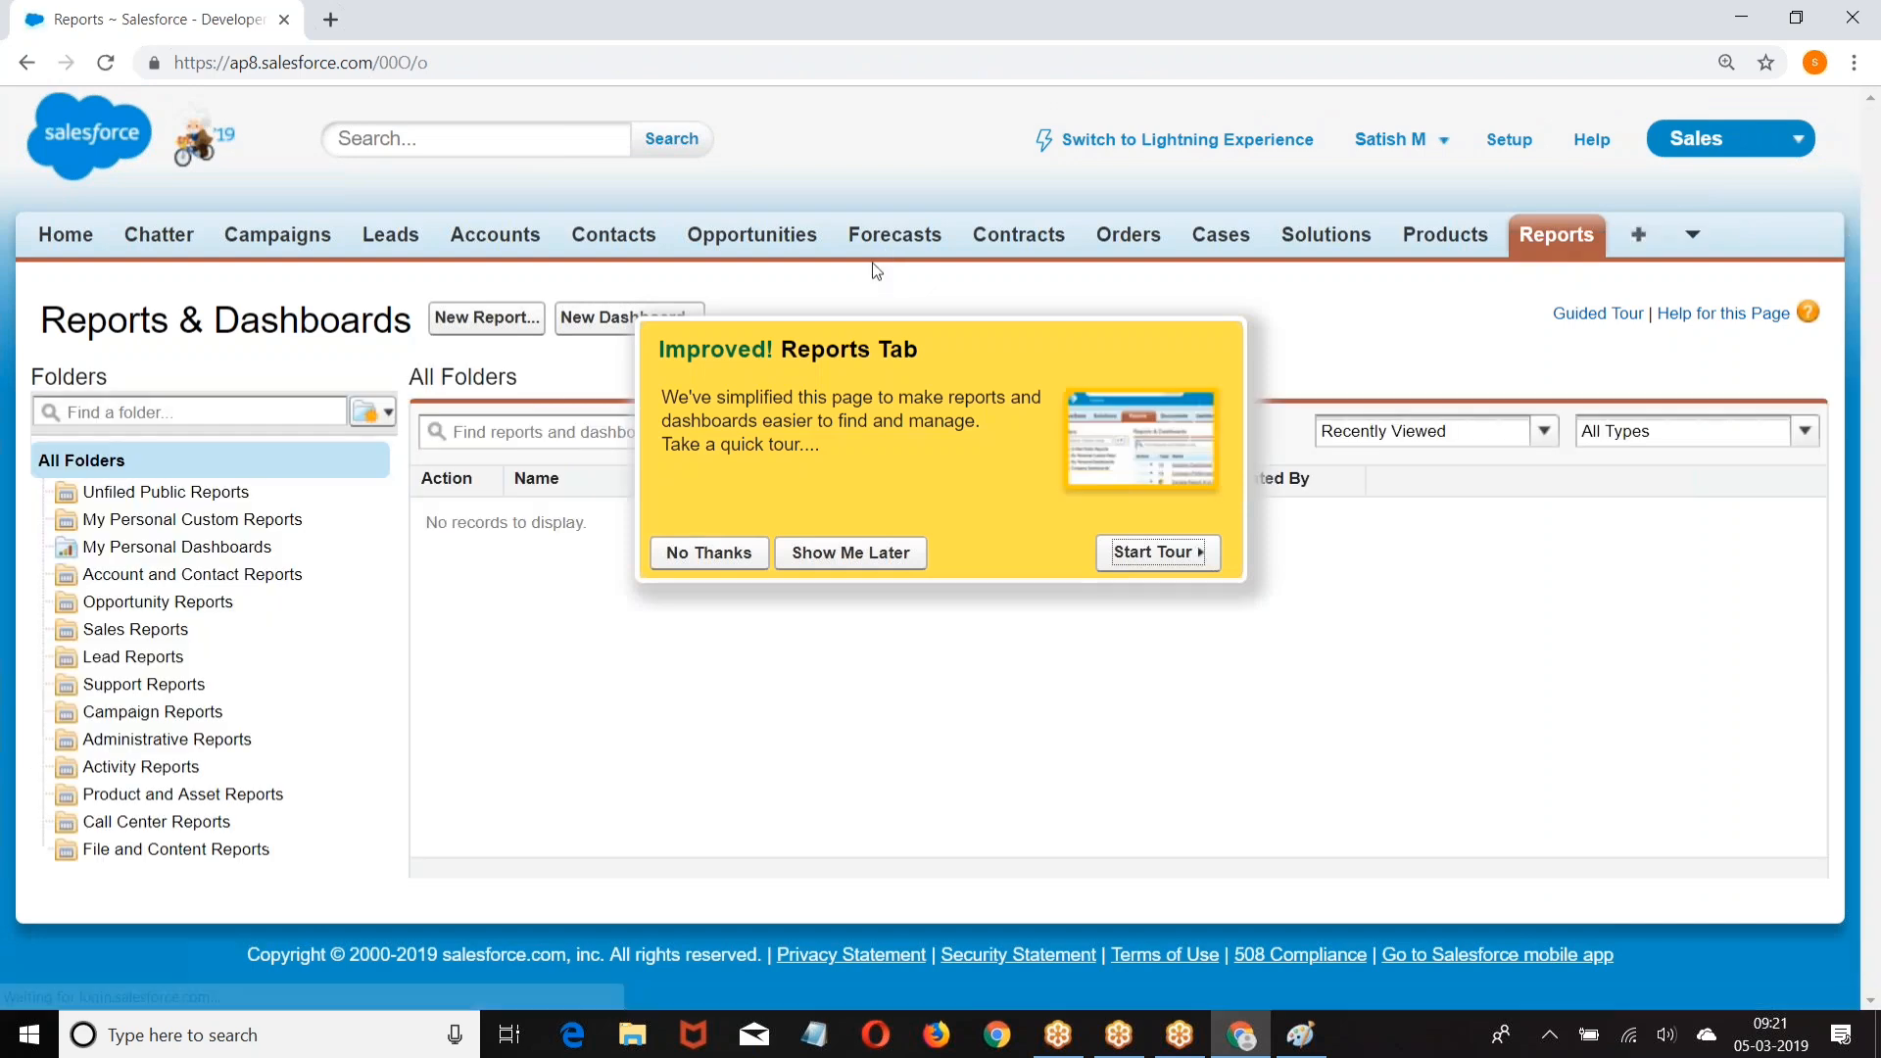
click(656, 555)
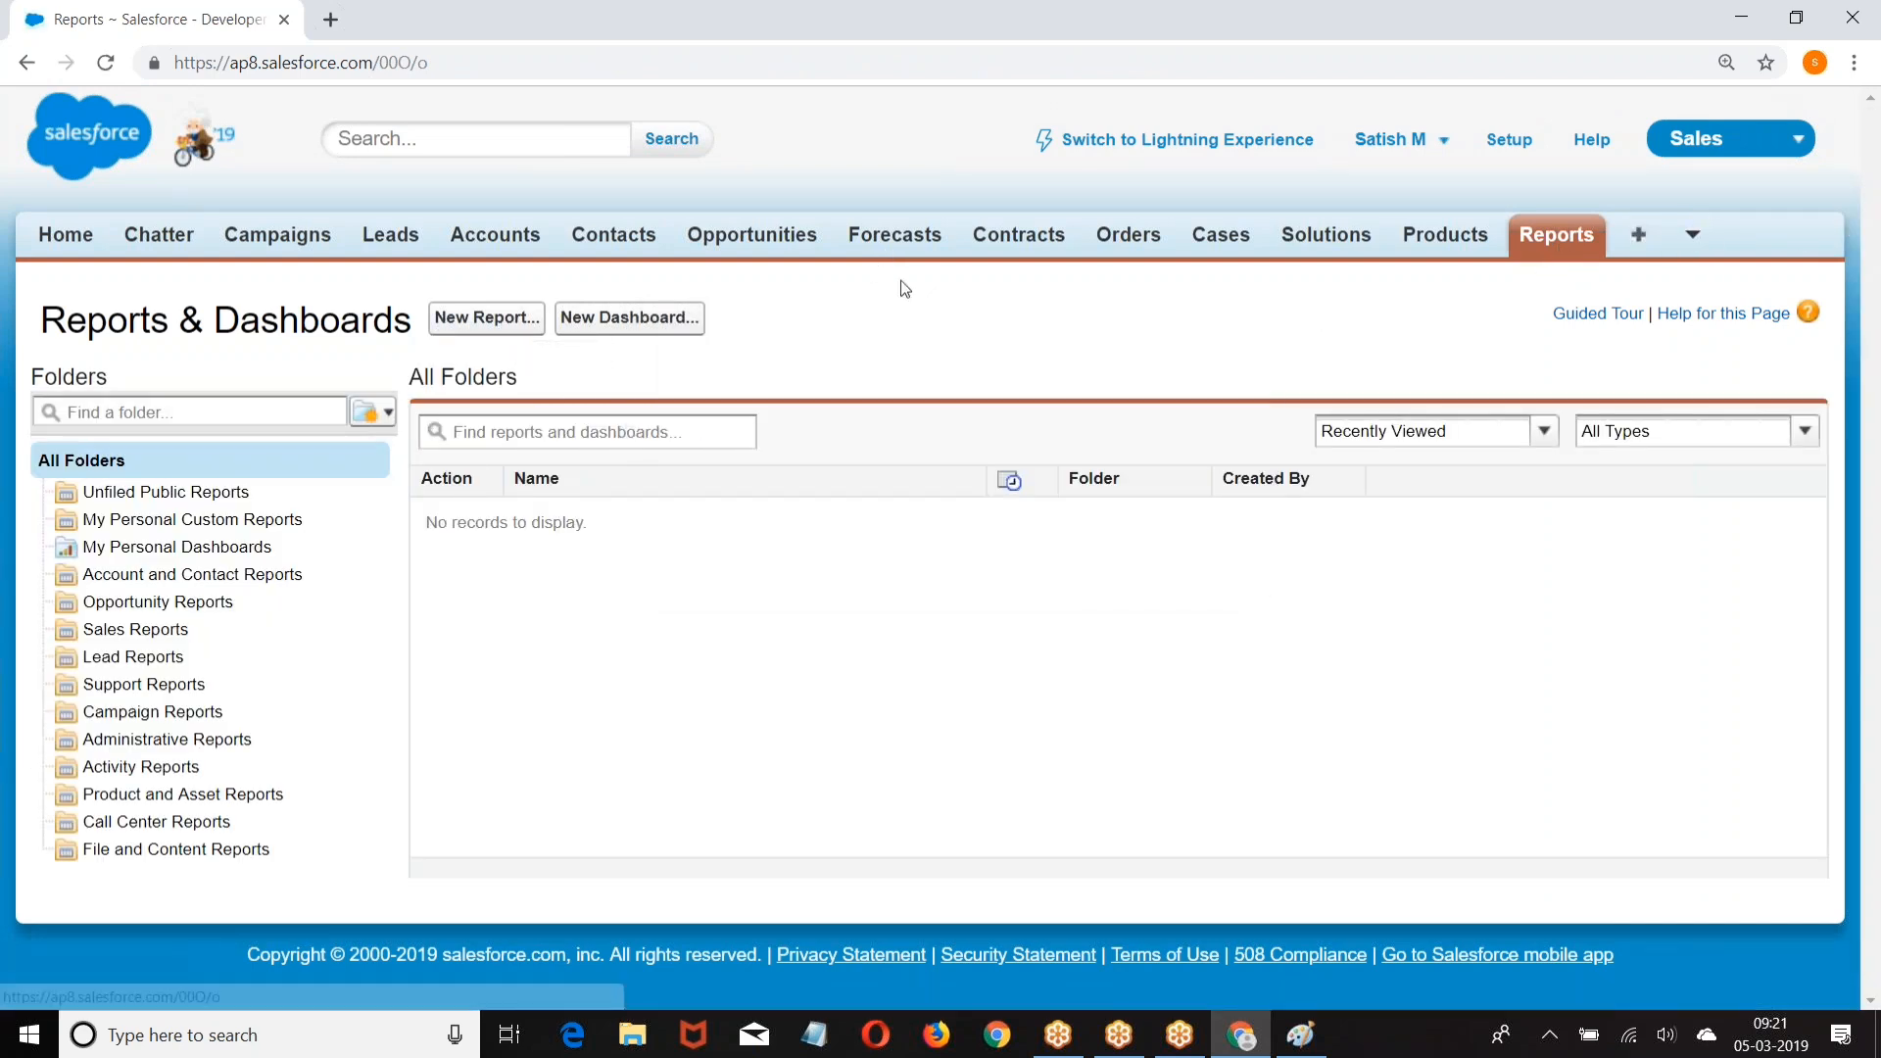
Step: Start a new report and examine the report types under Accounts & Contacts and Other Reports
click(497, 318)
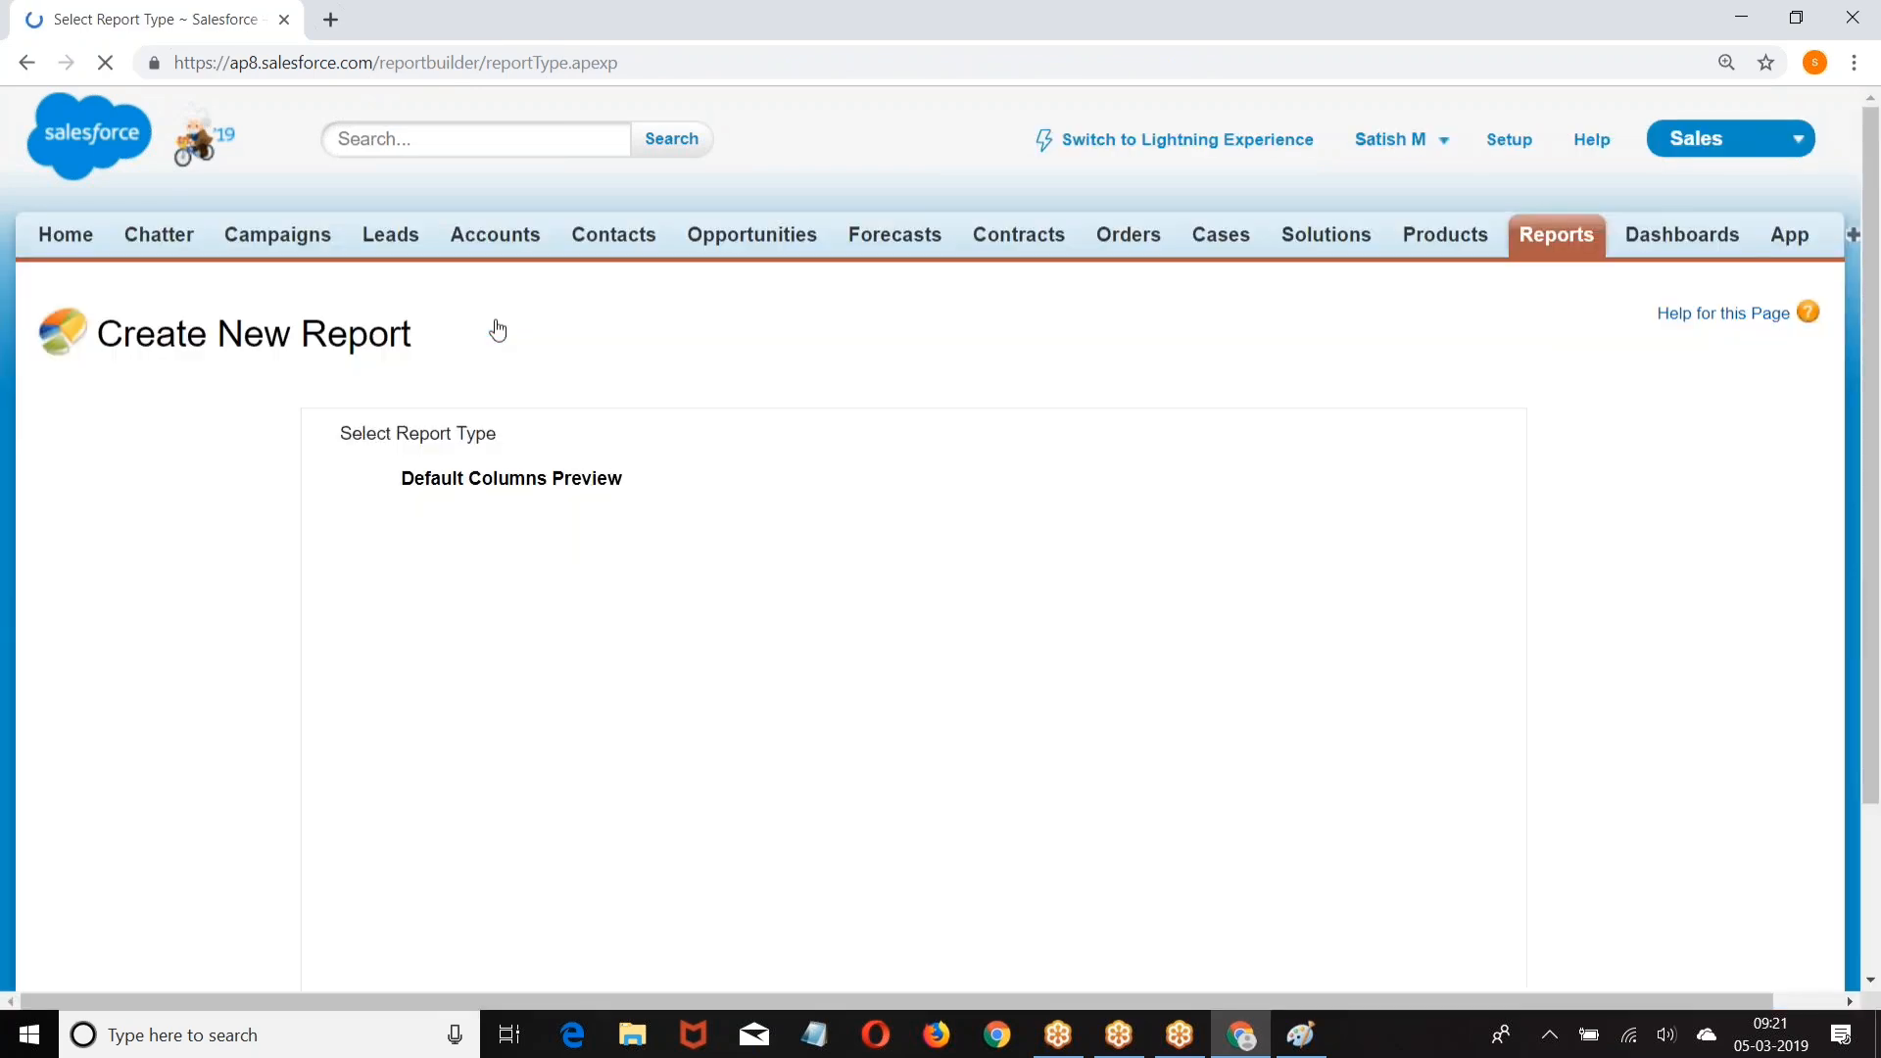
scroll(635, 358, down, 3)
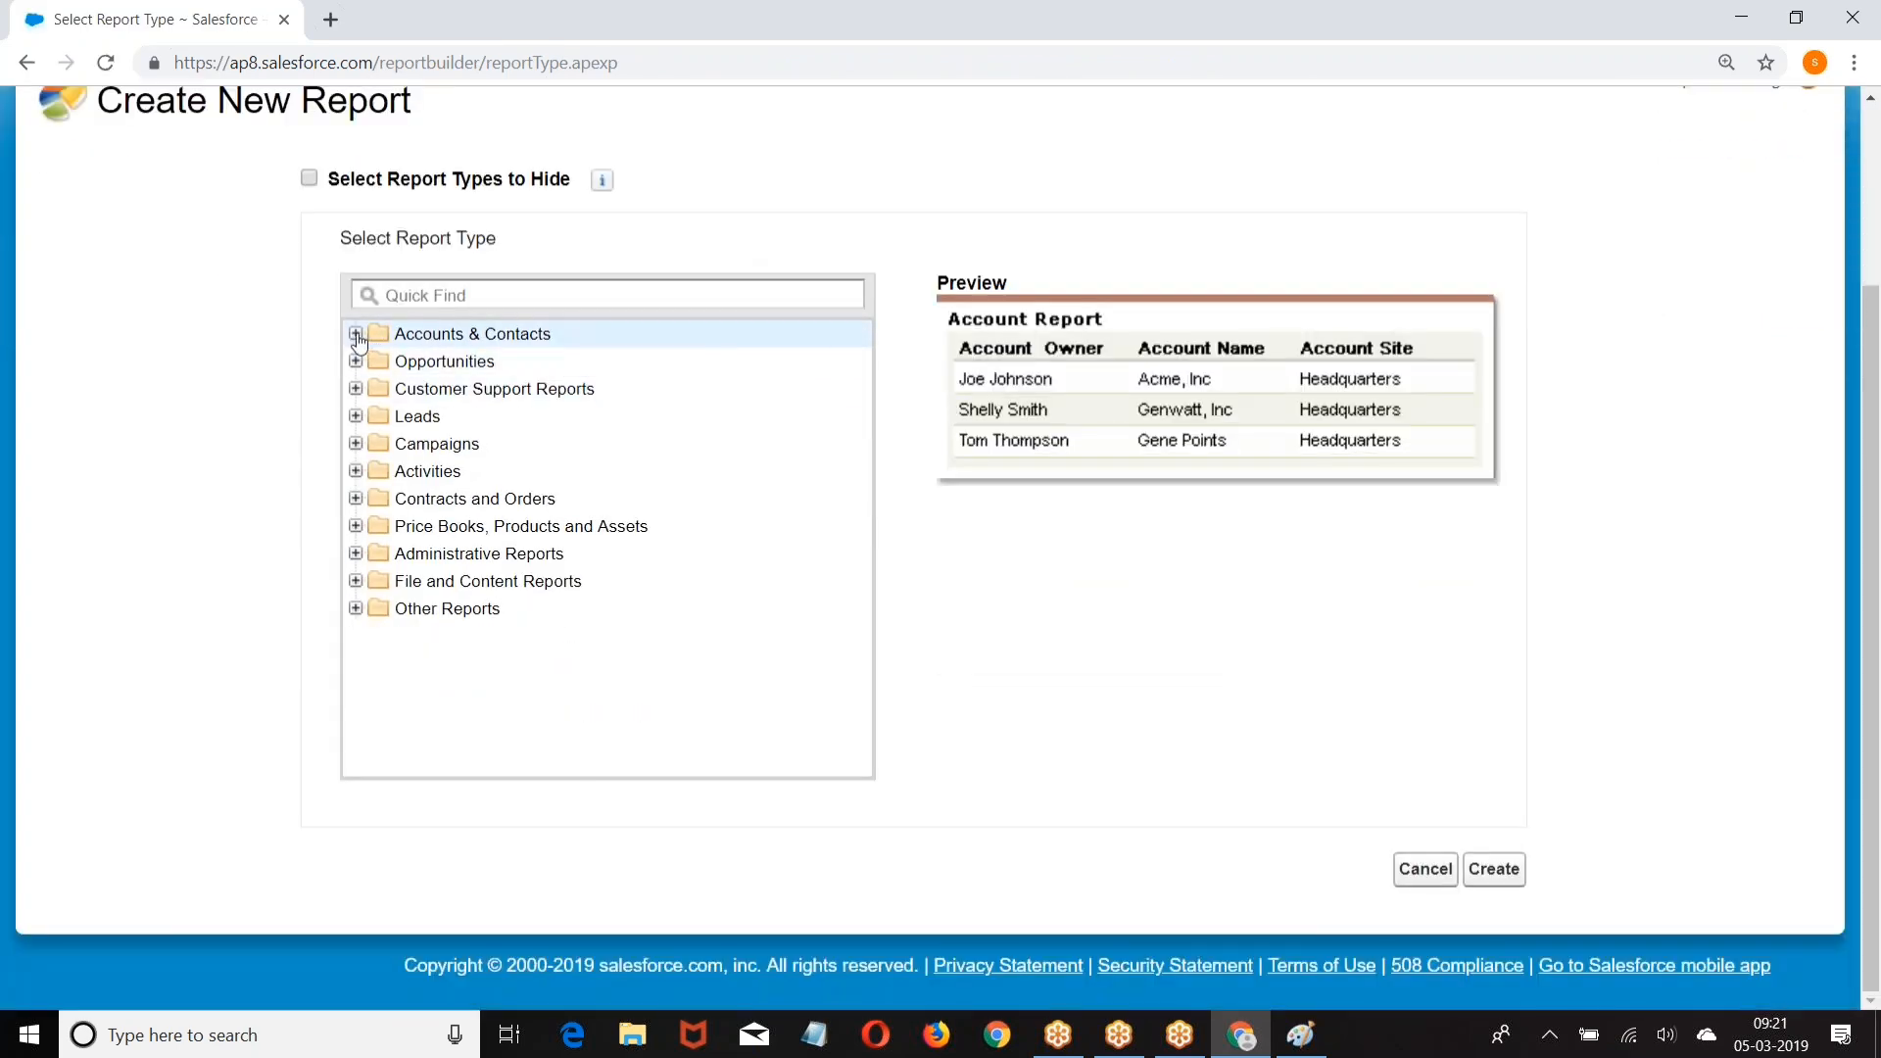
click(465, 334)
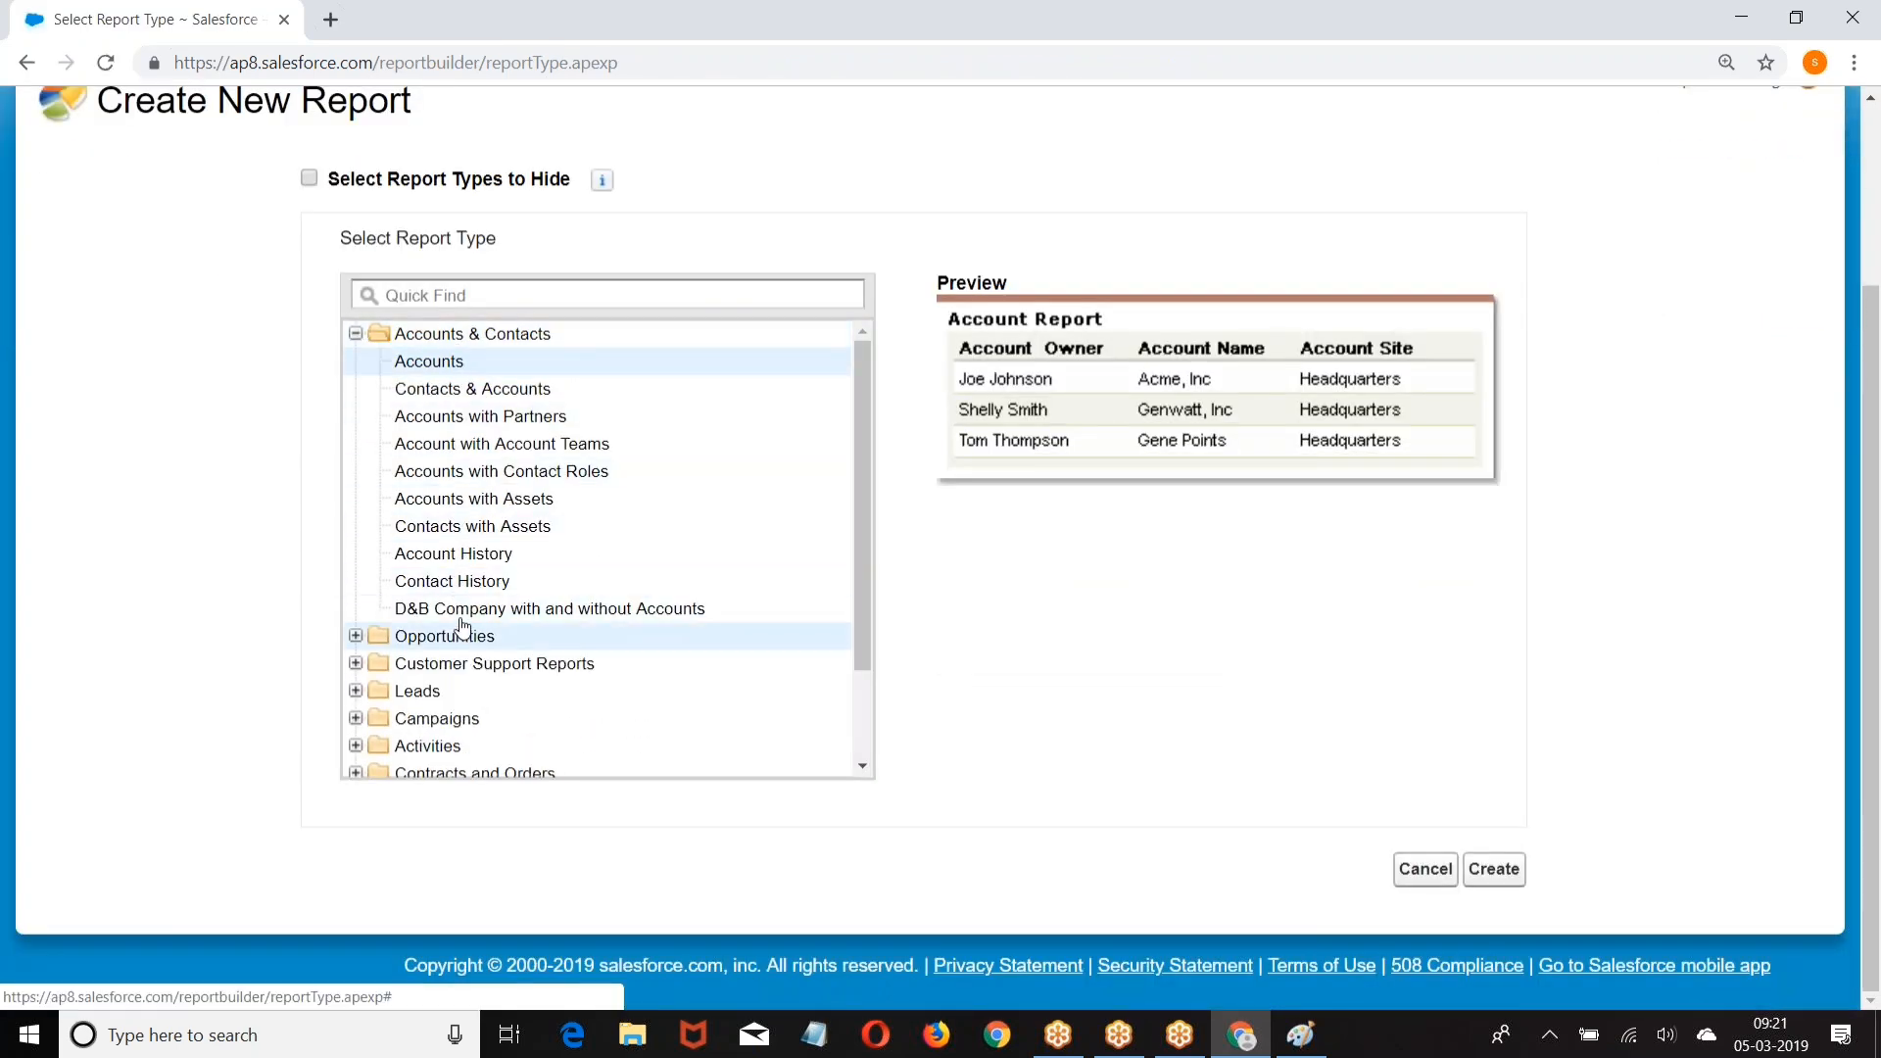
click(356, 334)
click(356, 609)
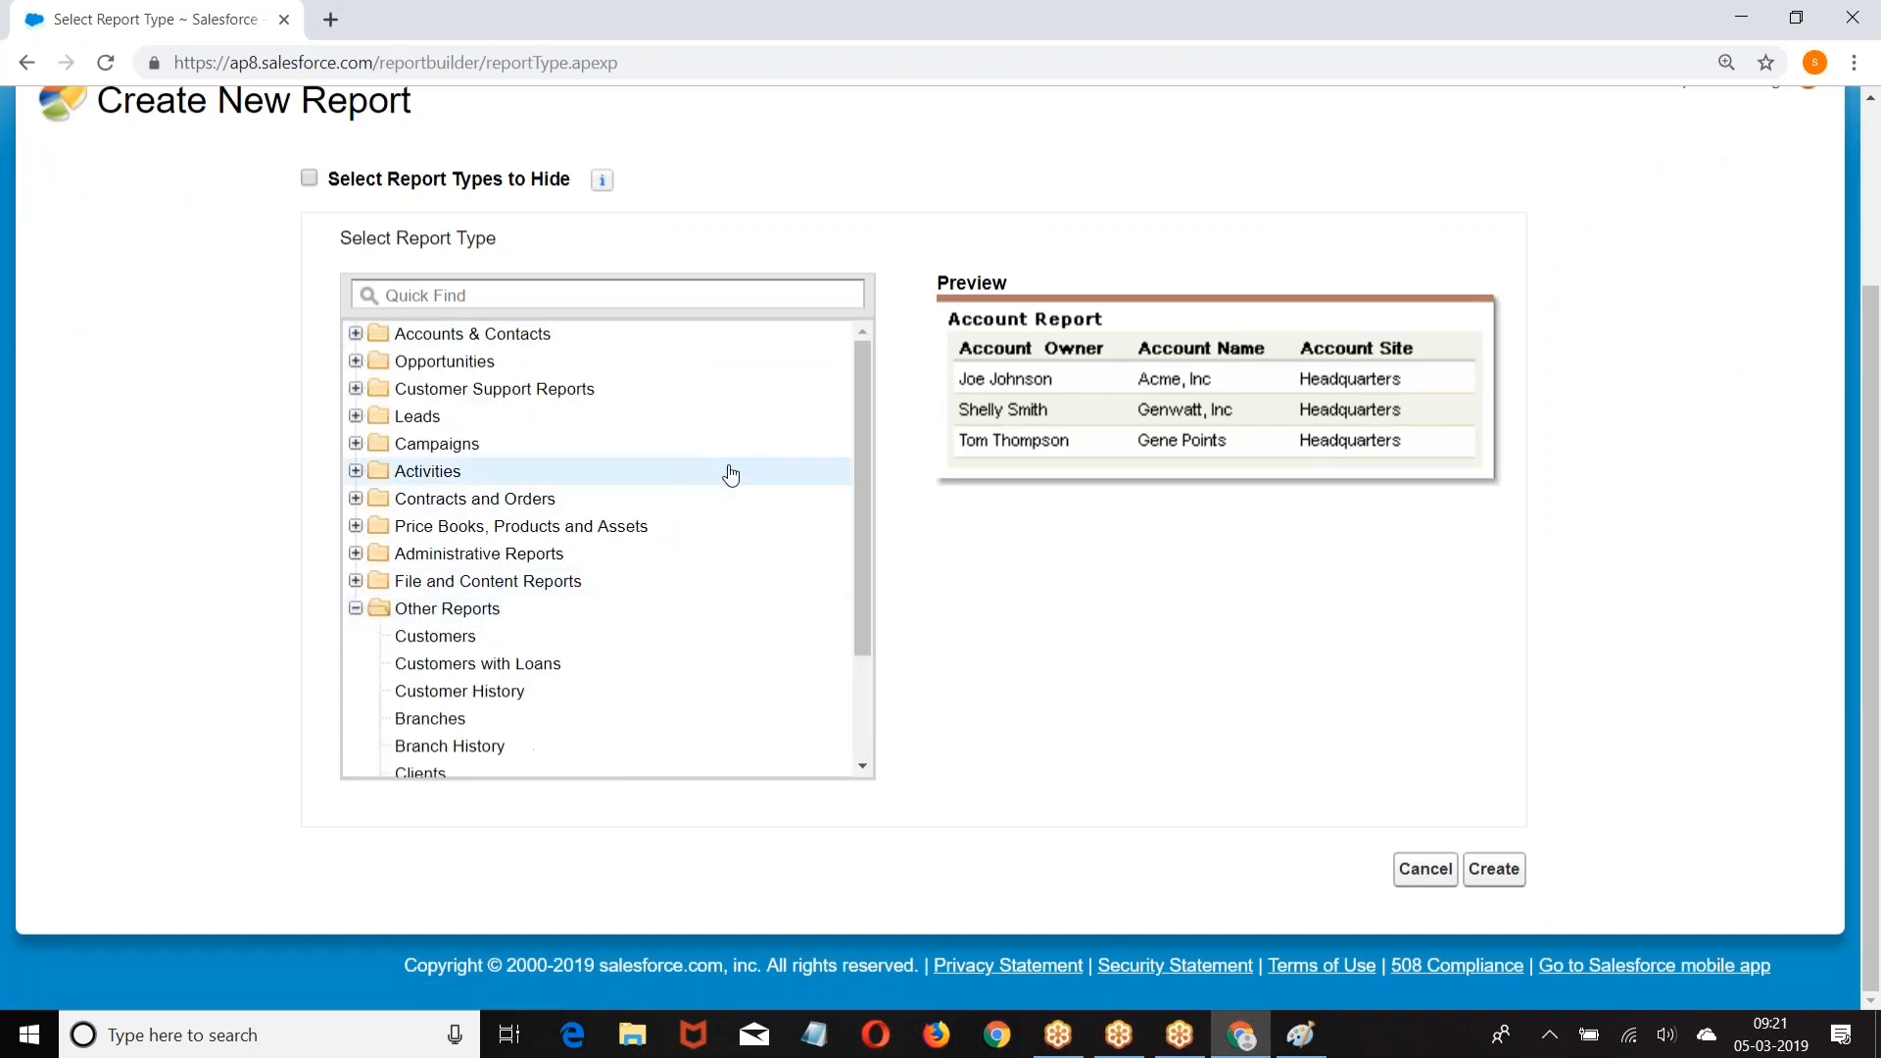
scroll(799, 554, down, 2)
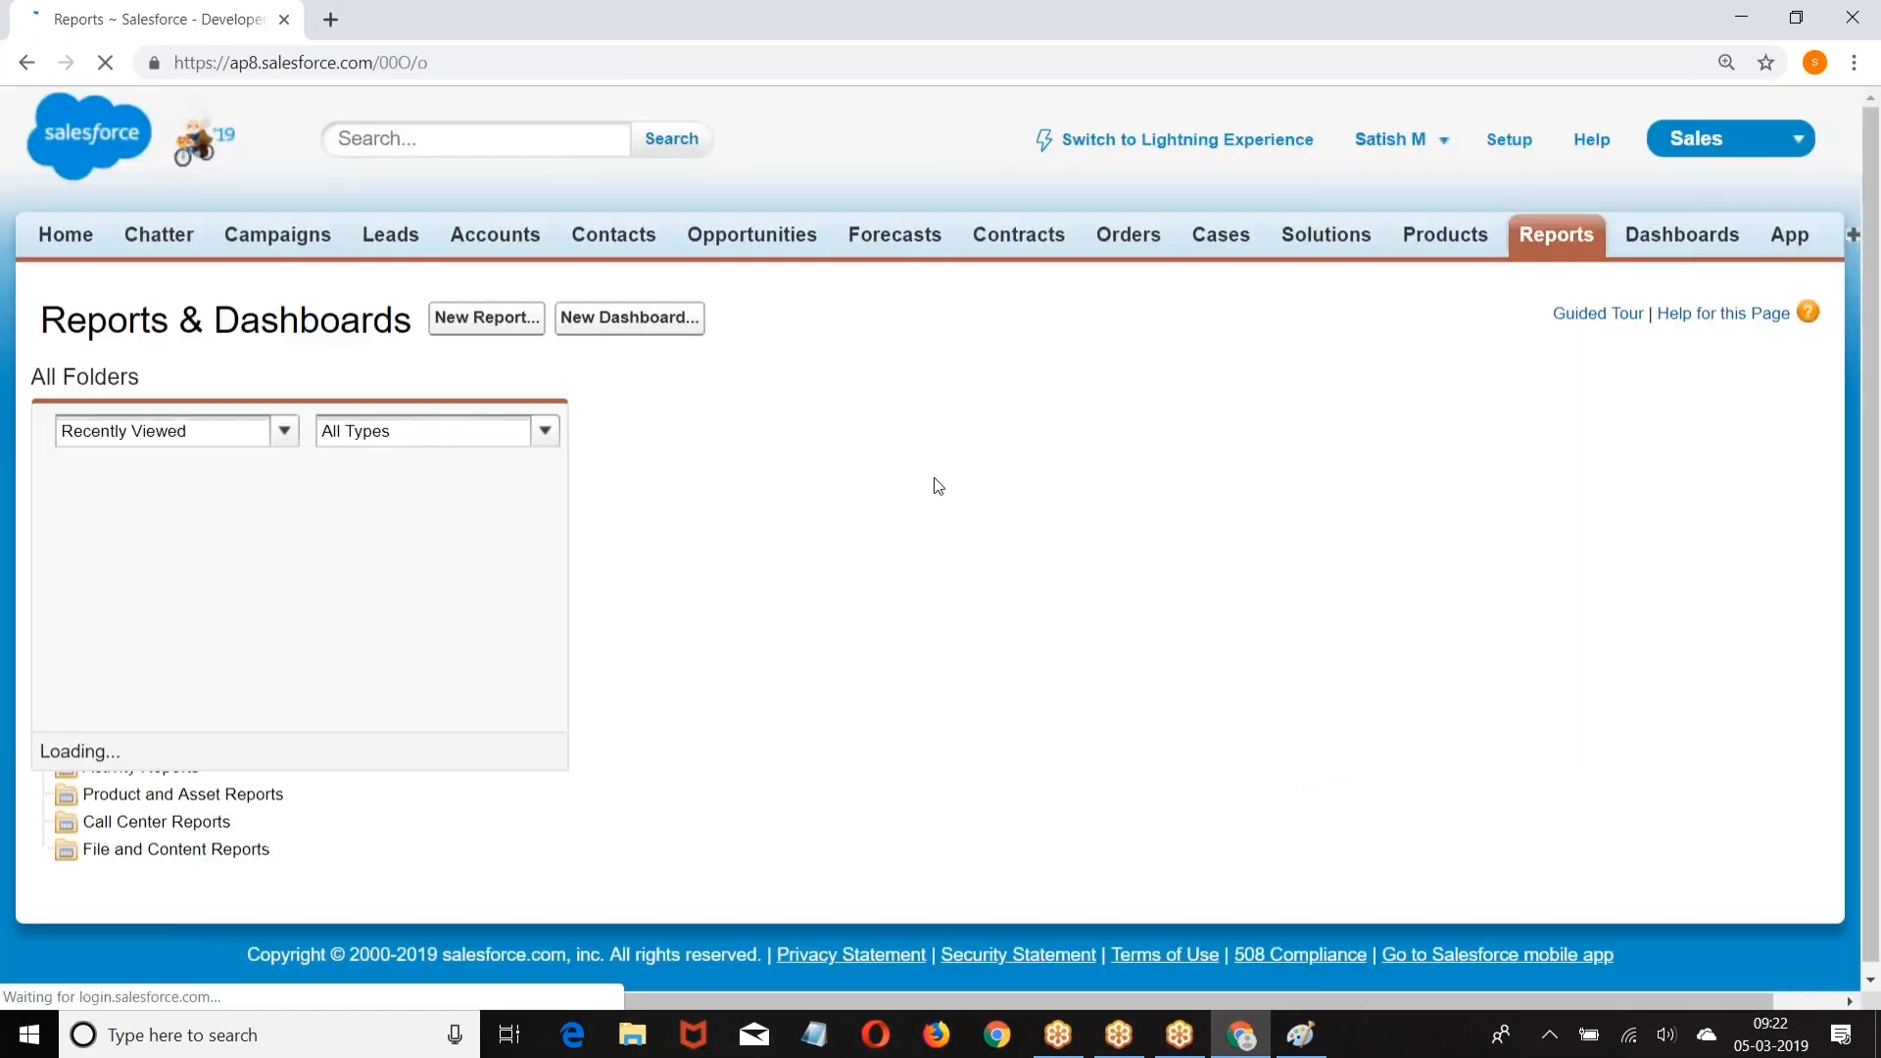
Step: Go to the list of custom objects in Setup
click(1509, 142)
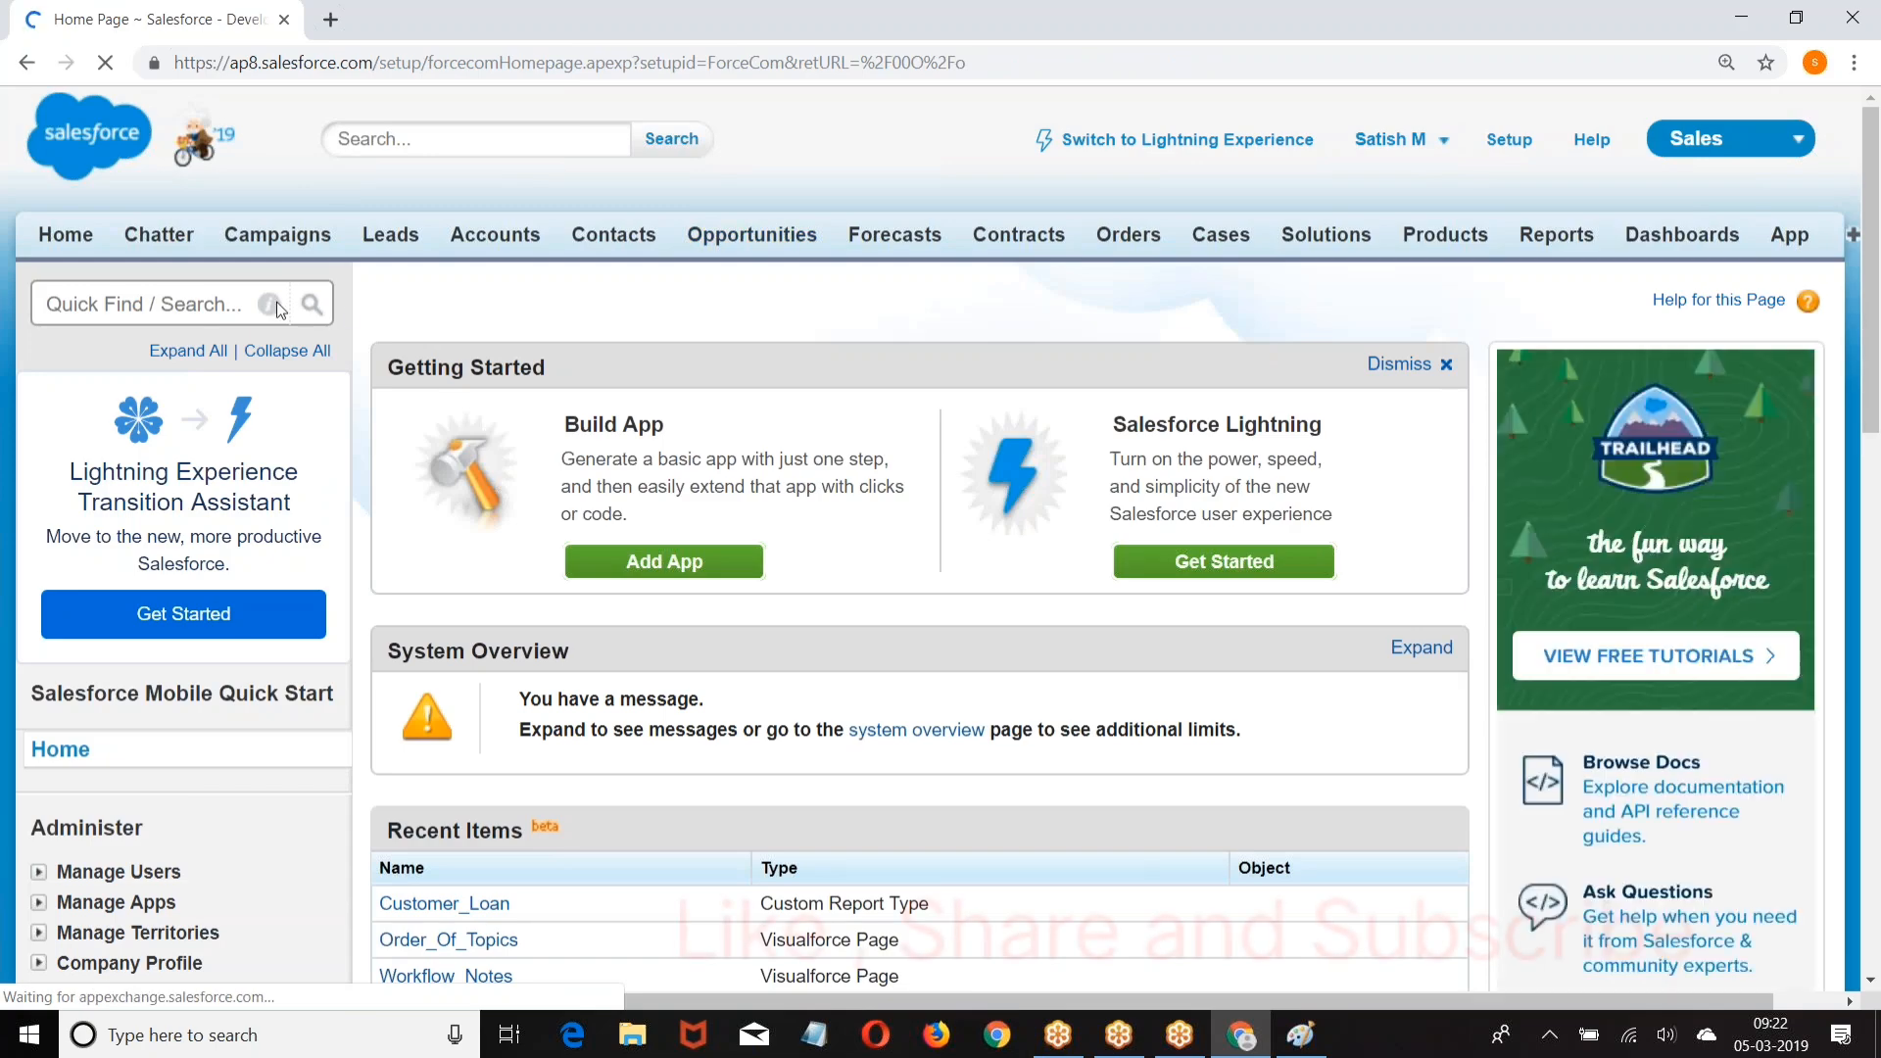
scroll(276, 302, down, 4)
scroll(263, 344, down, 8)
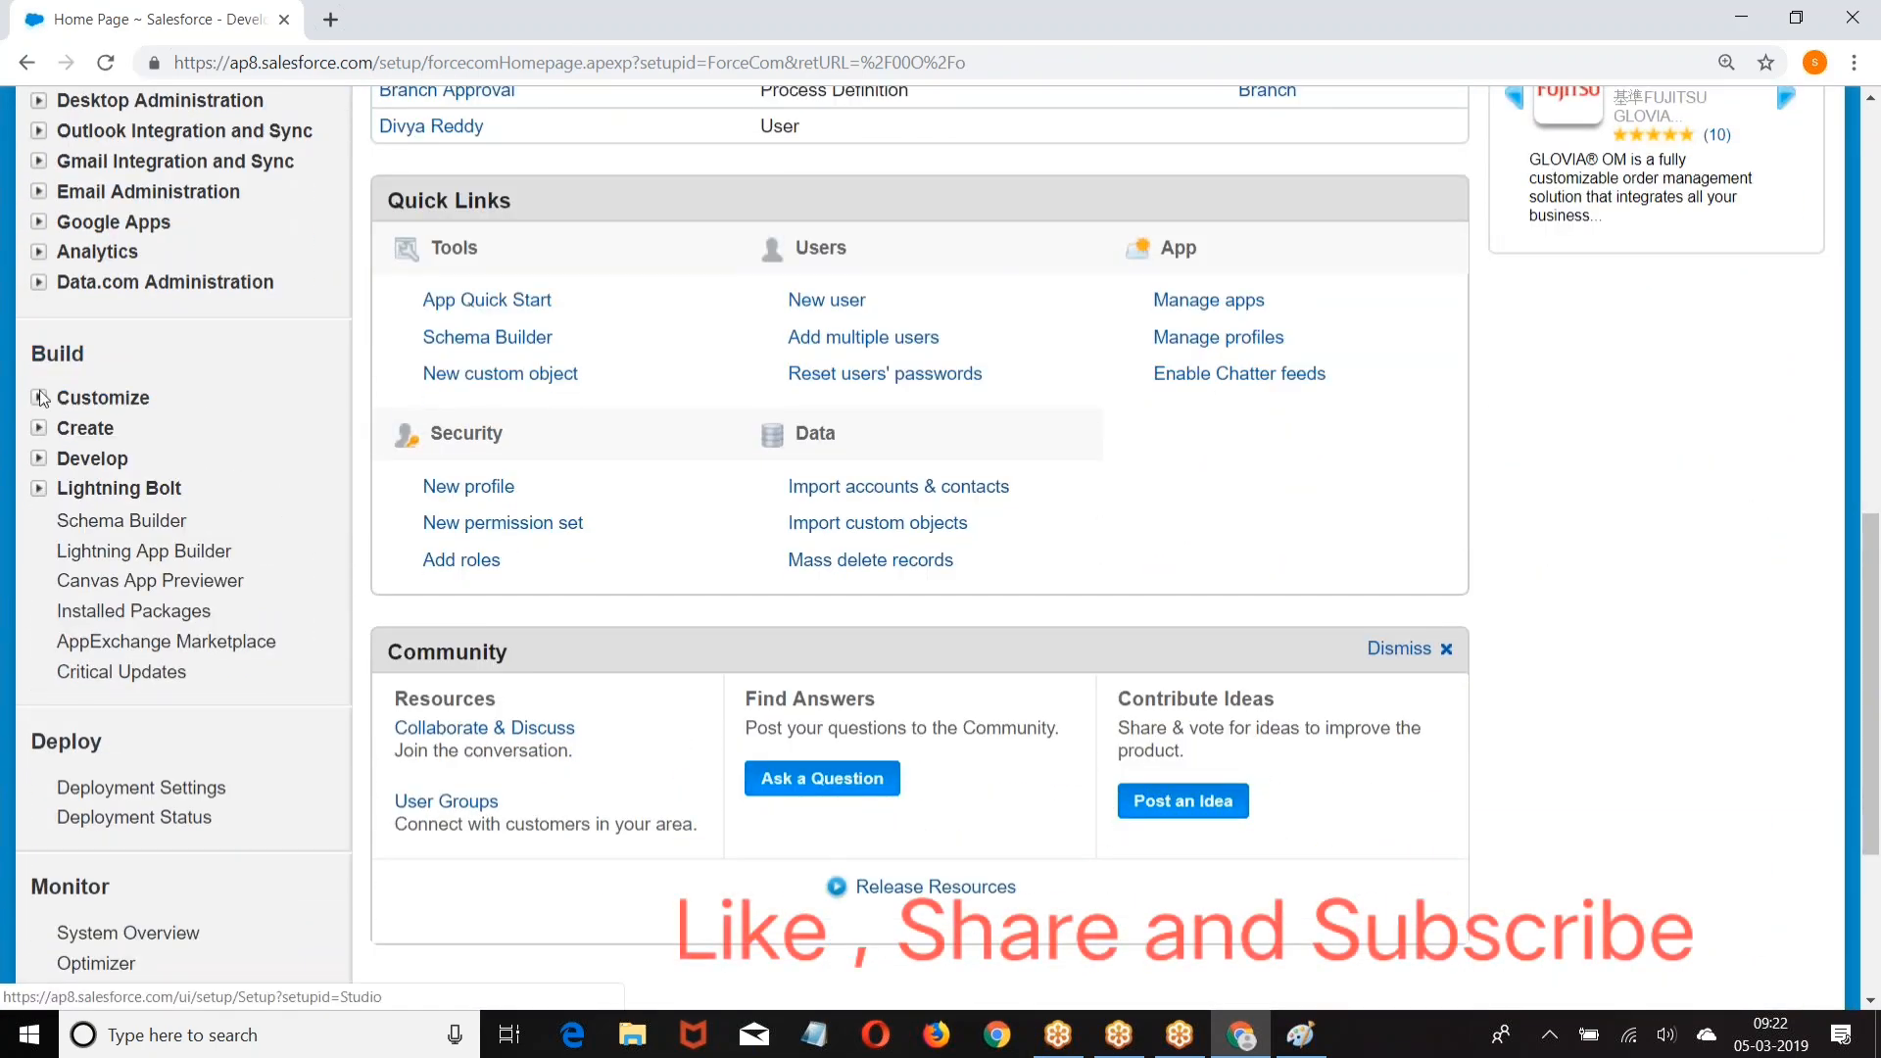
click(38, 429)
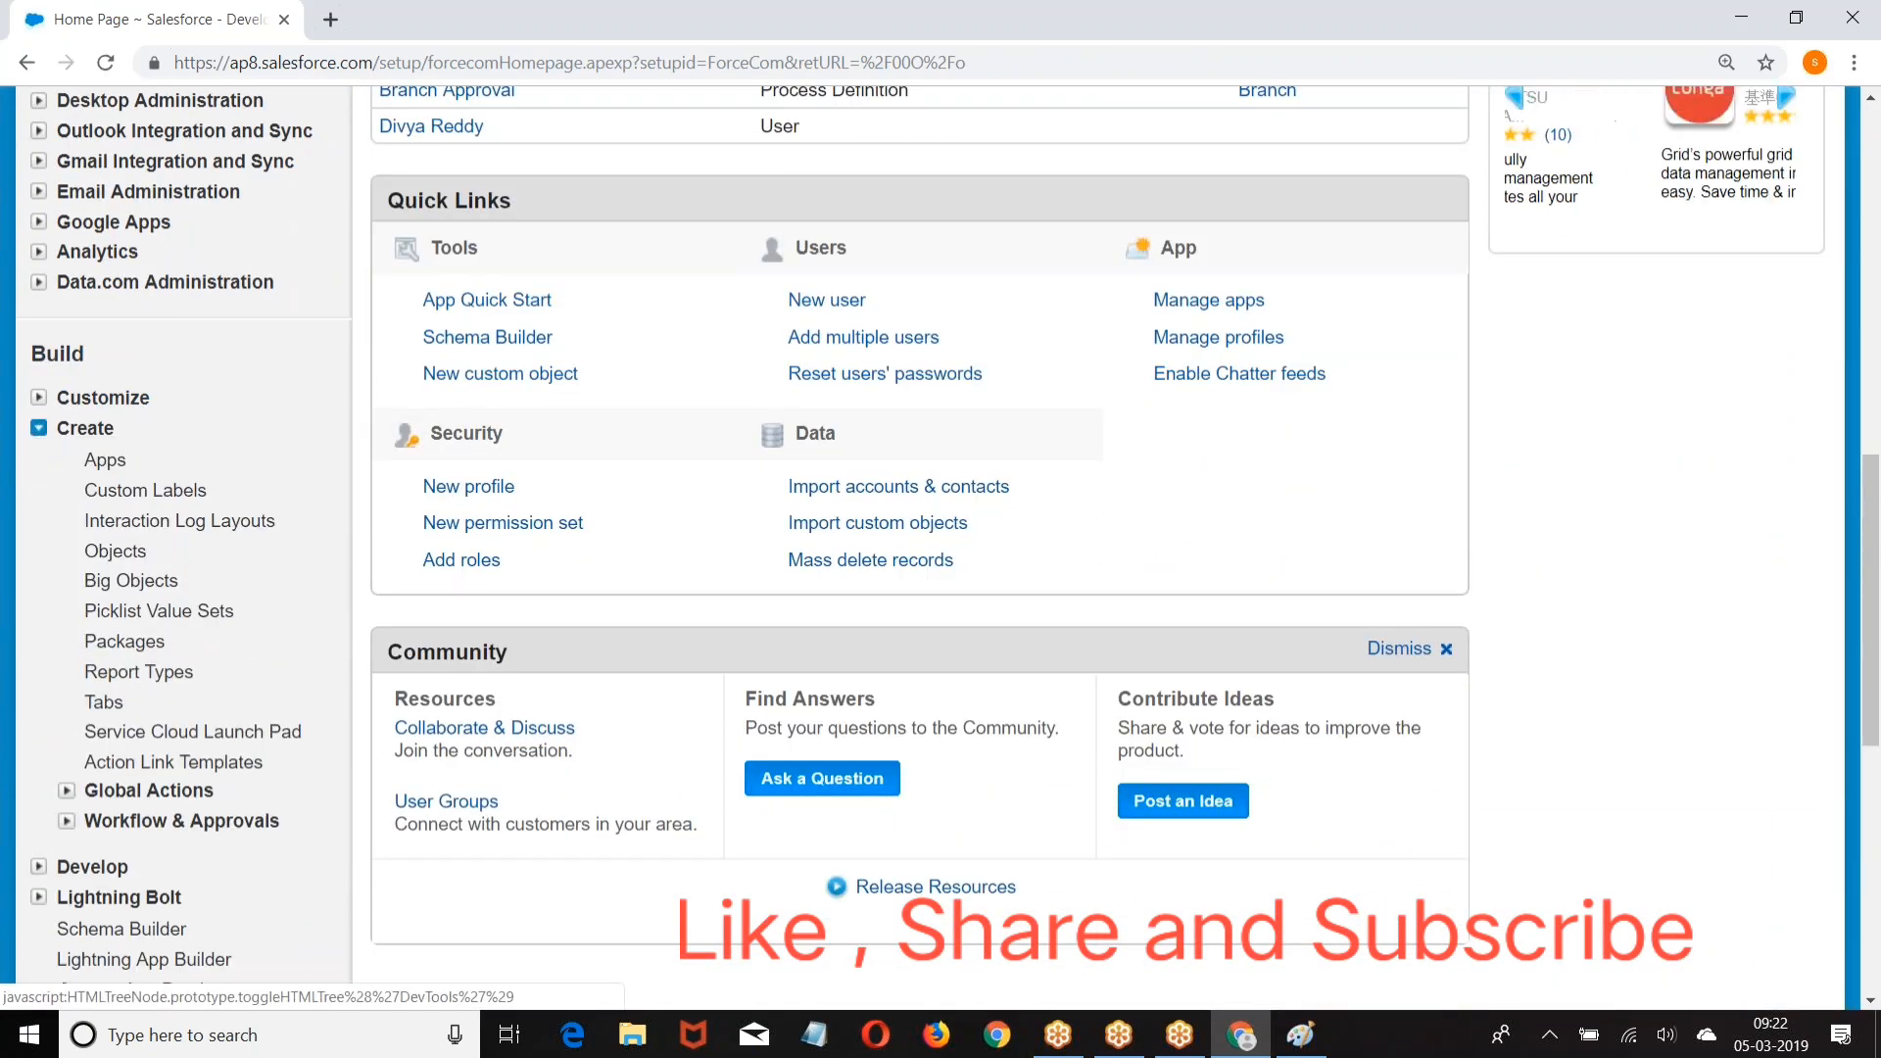
click(118, 554)
scroll(117, 559, down, 1)
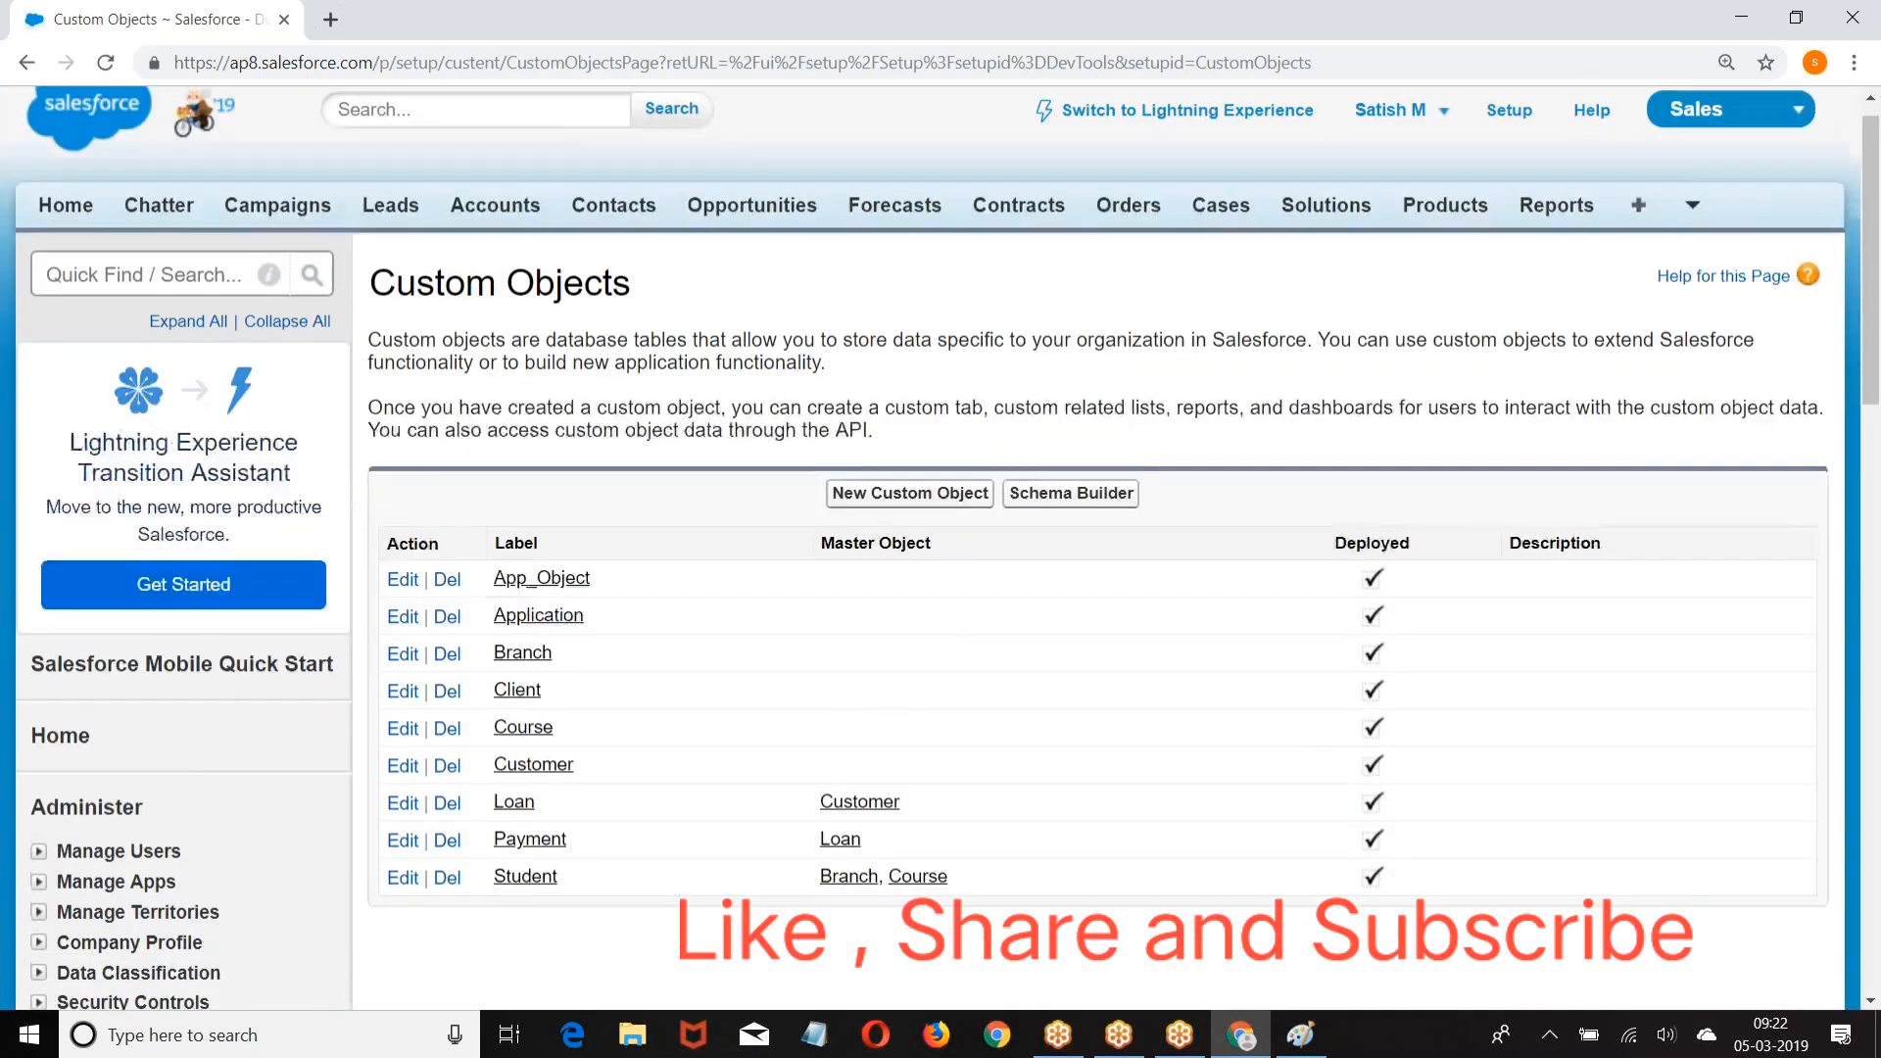
scroll(651, 386, down, 2)
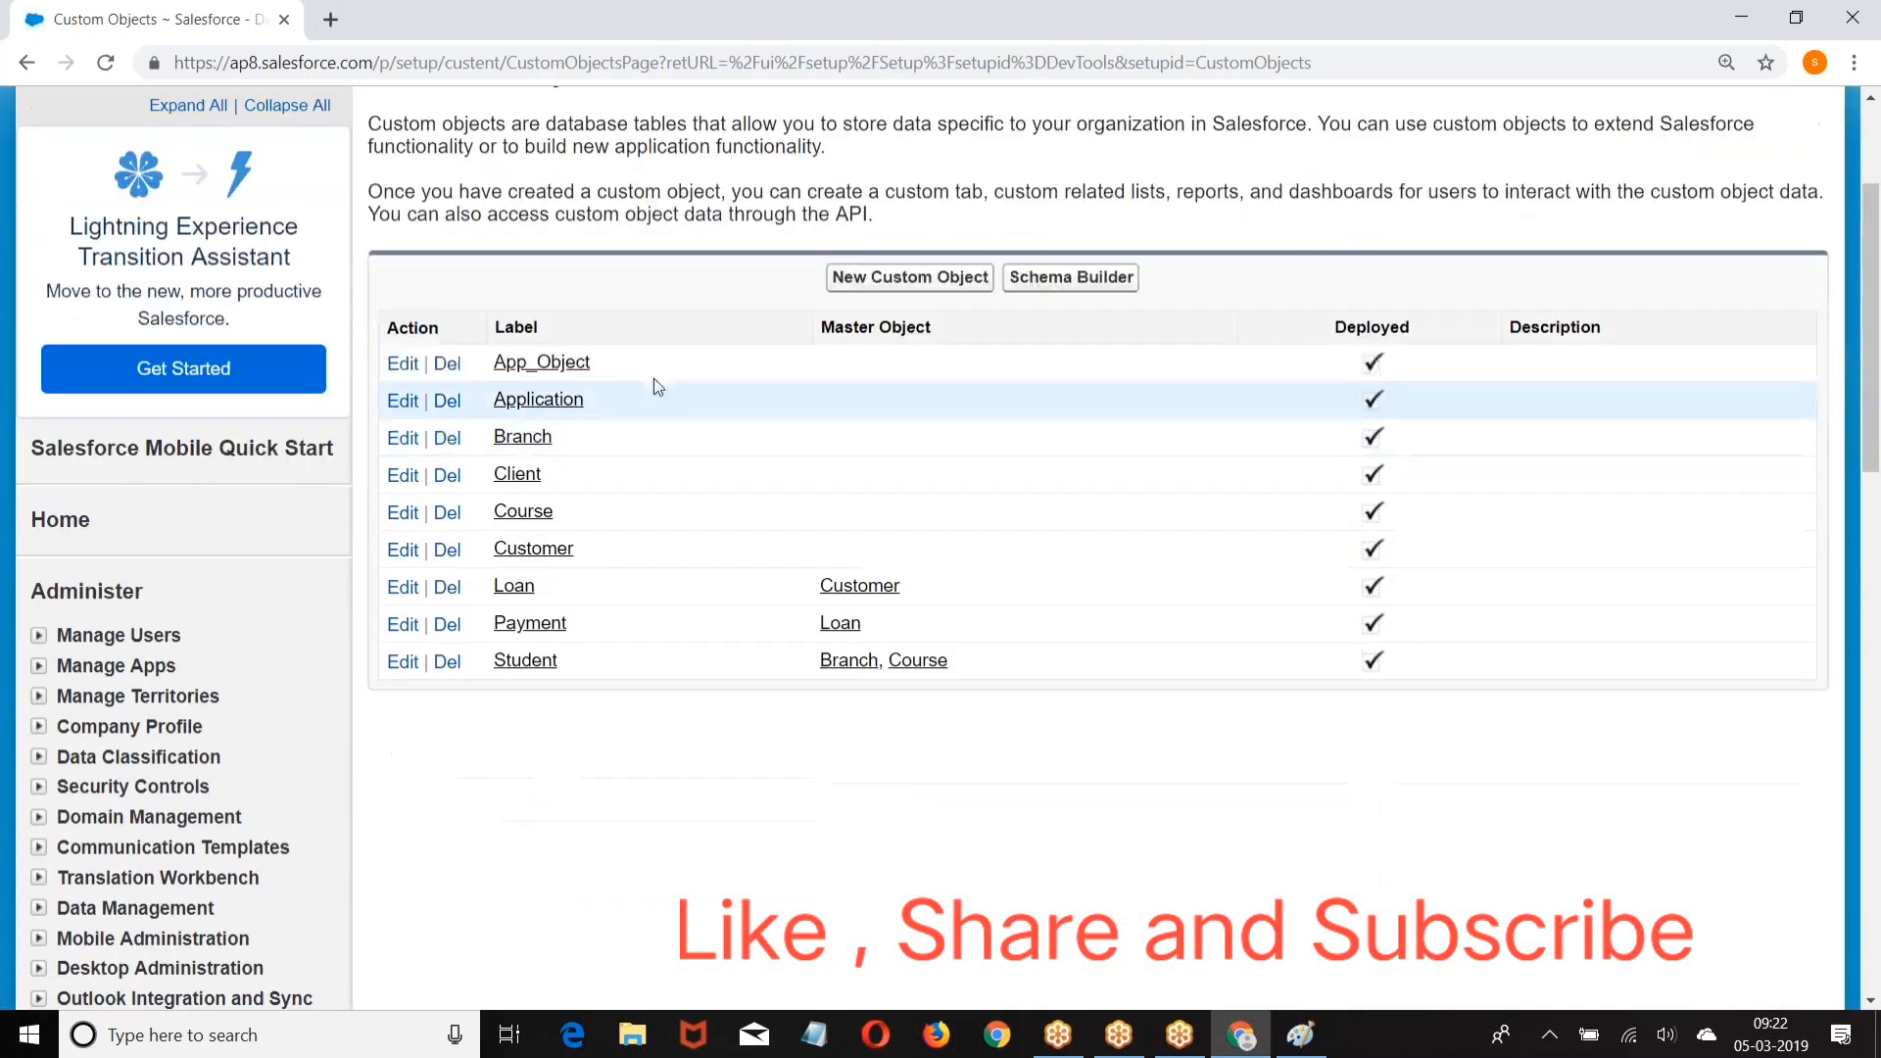
Step: Disable Allow Reports for the Application custom object and save its definition
click(403, 403)
scroll(616, 386, down, 5)
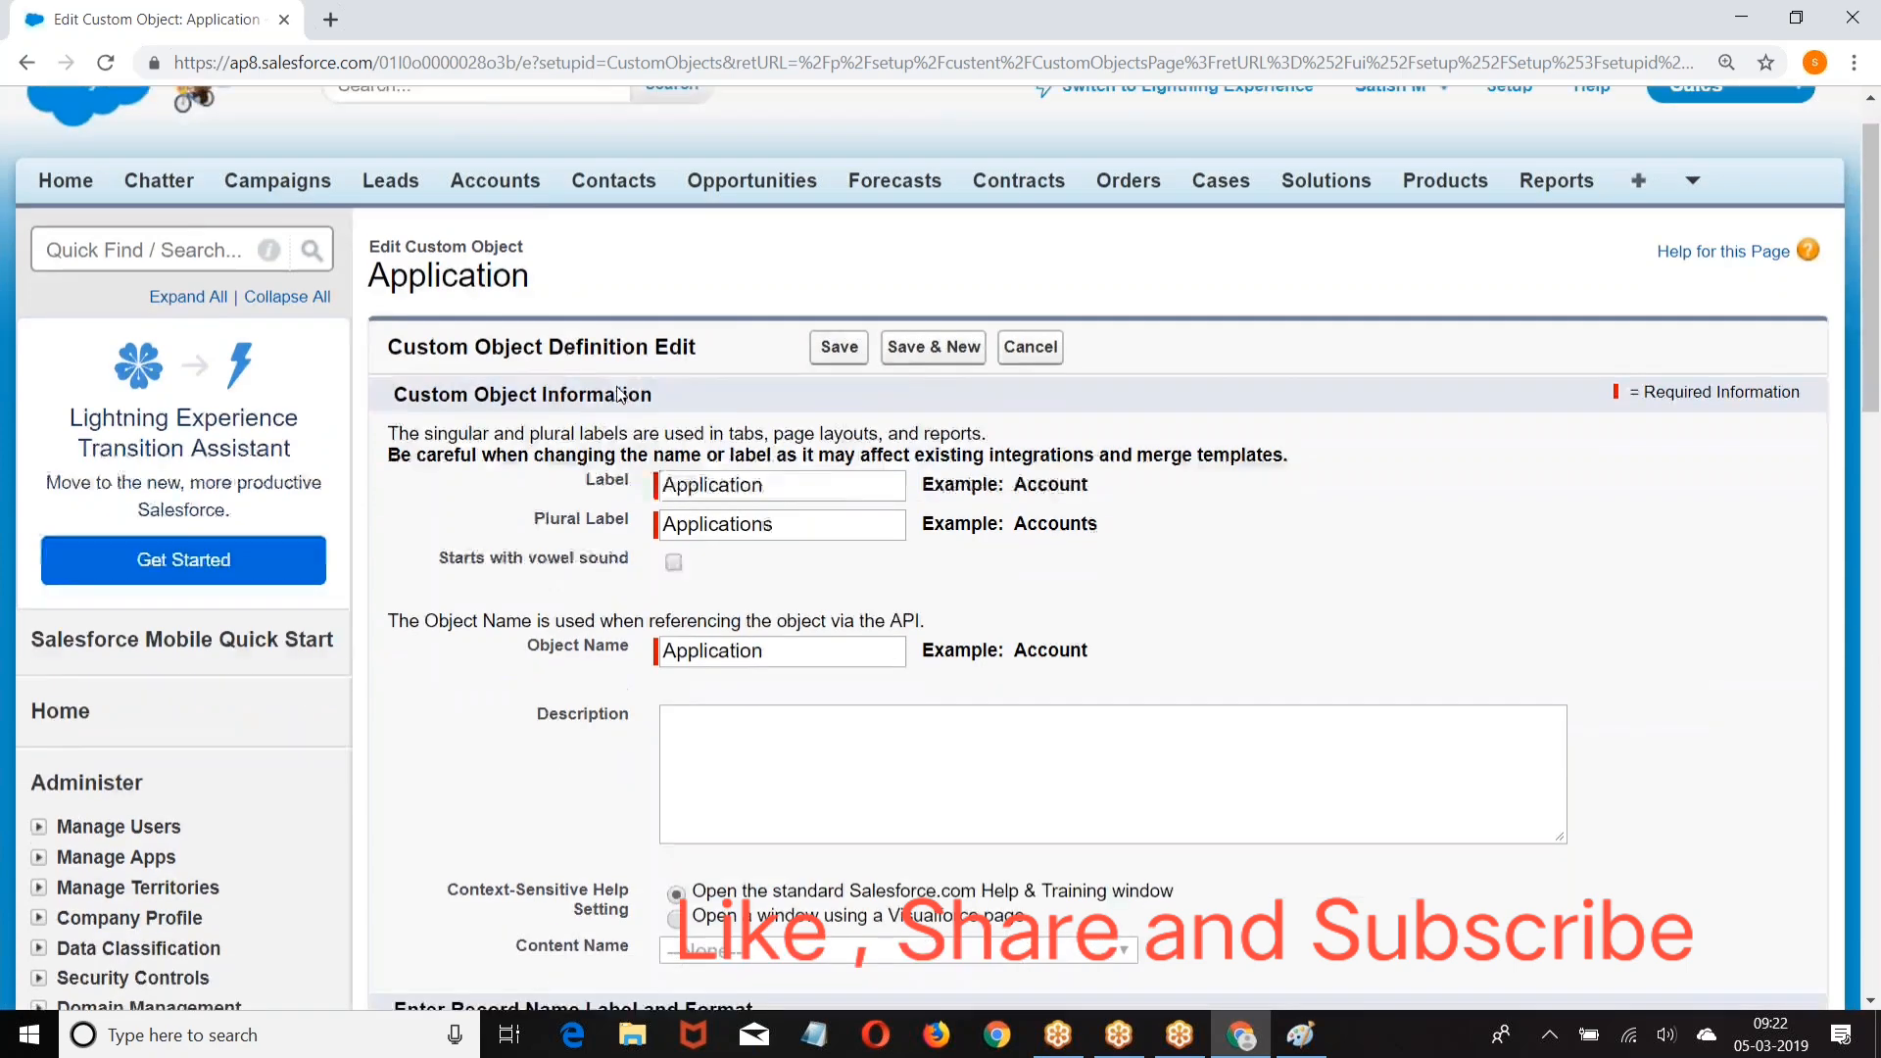
scroll(617, 392, down, 3)
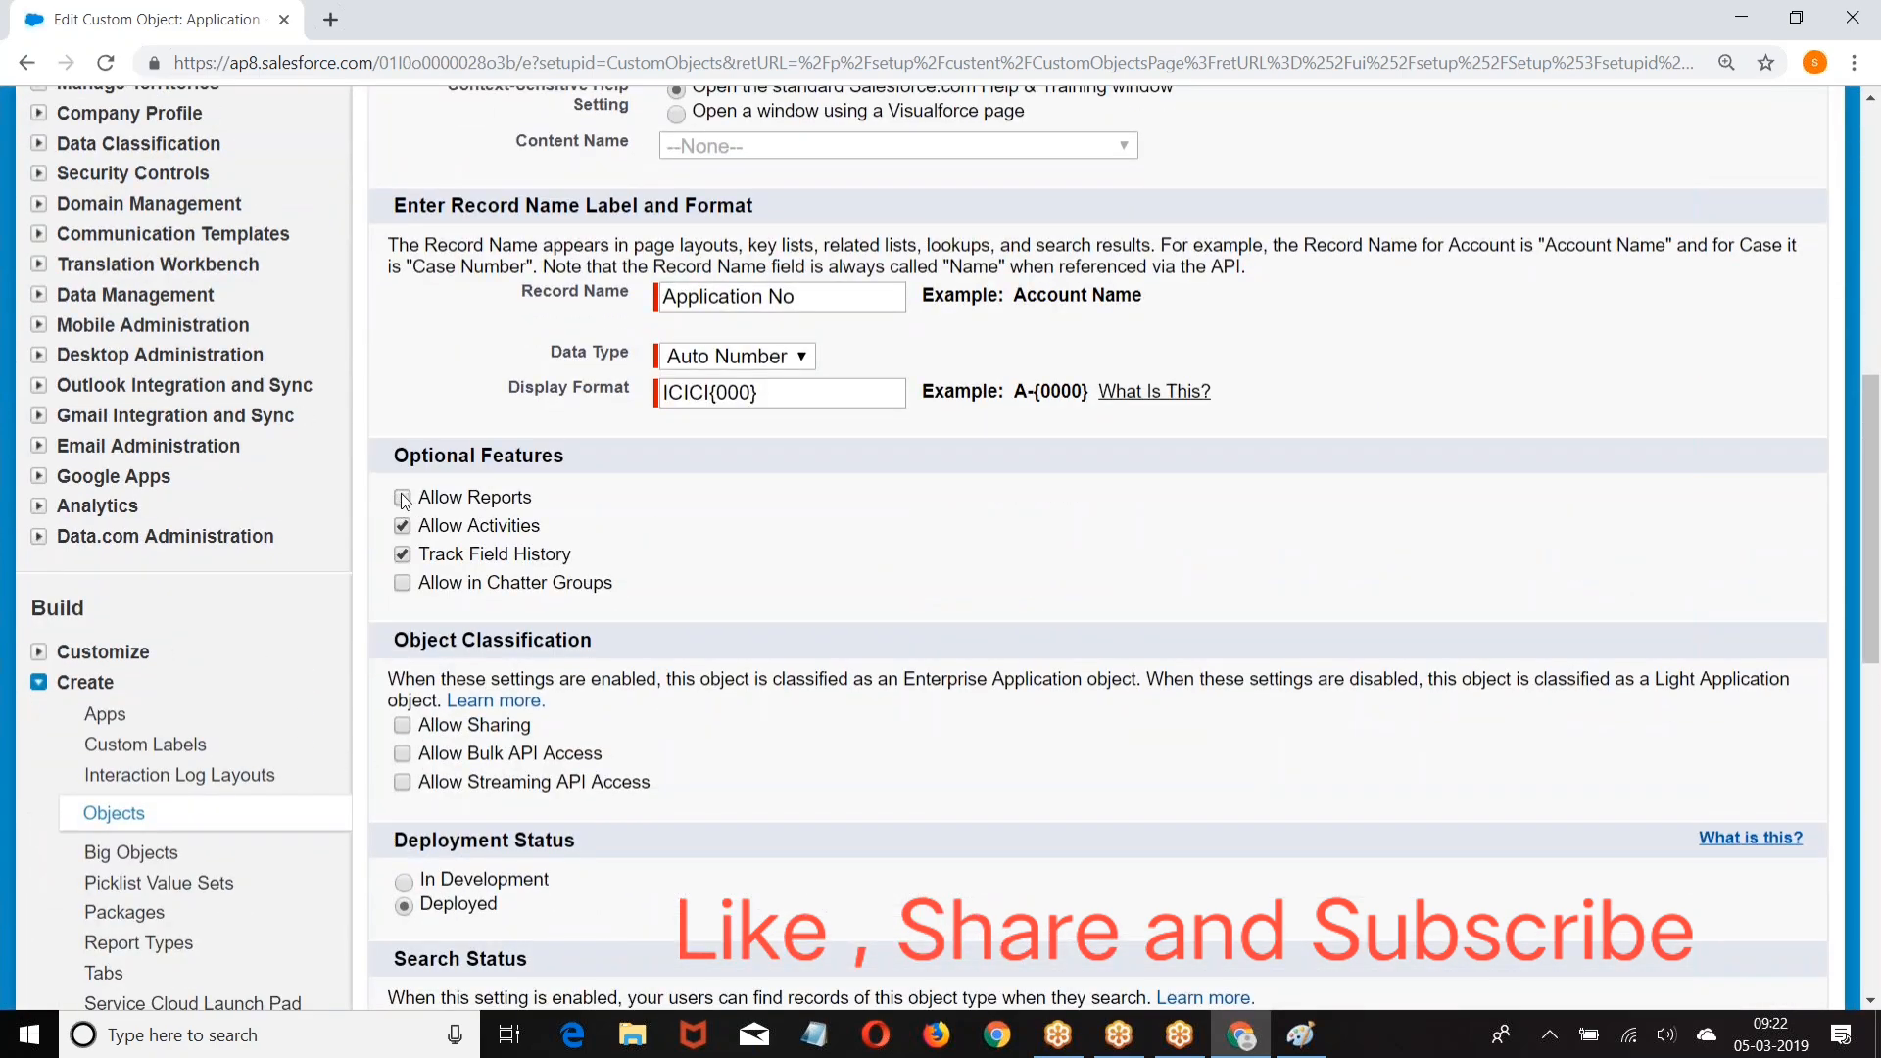
scroll(1118, 532, down, 4)
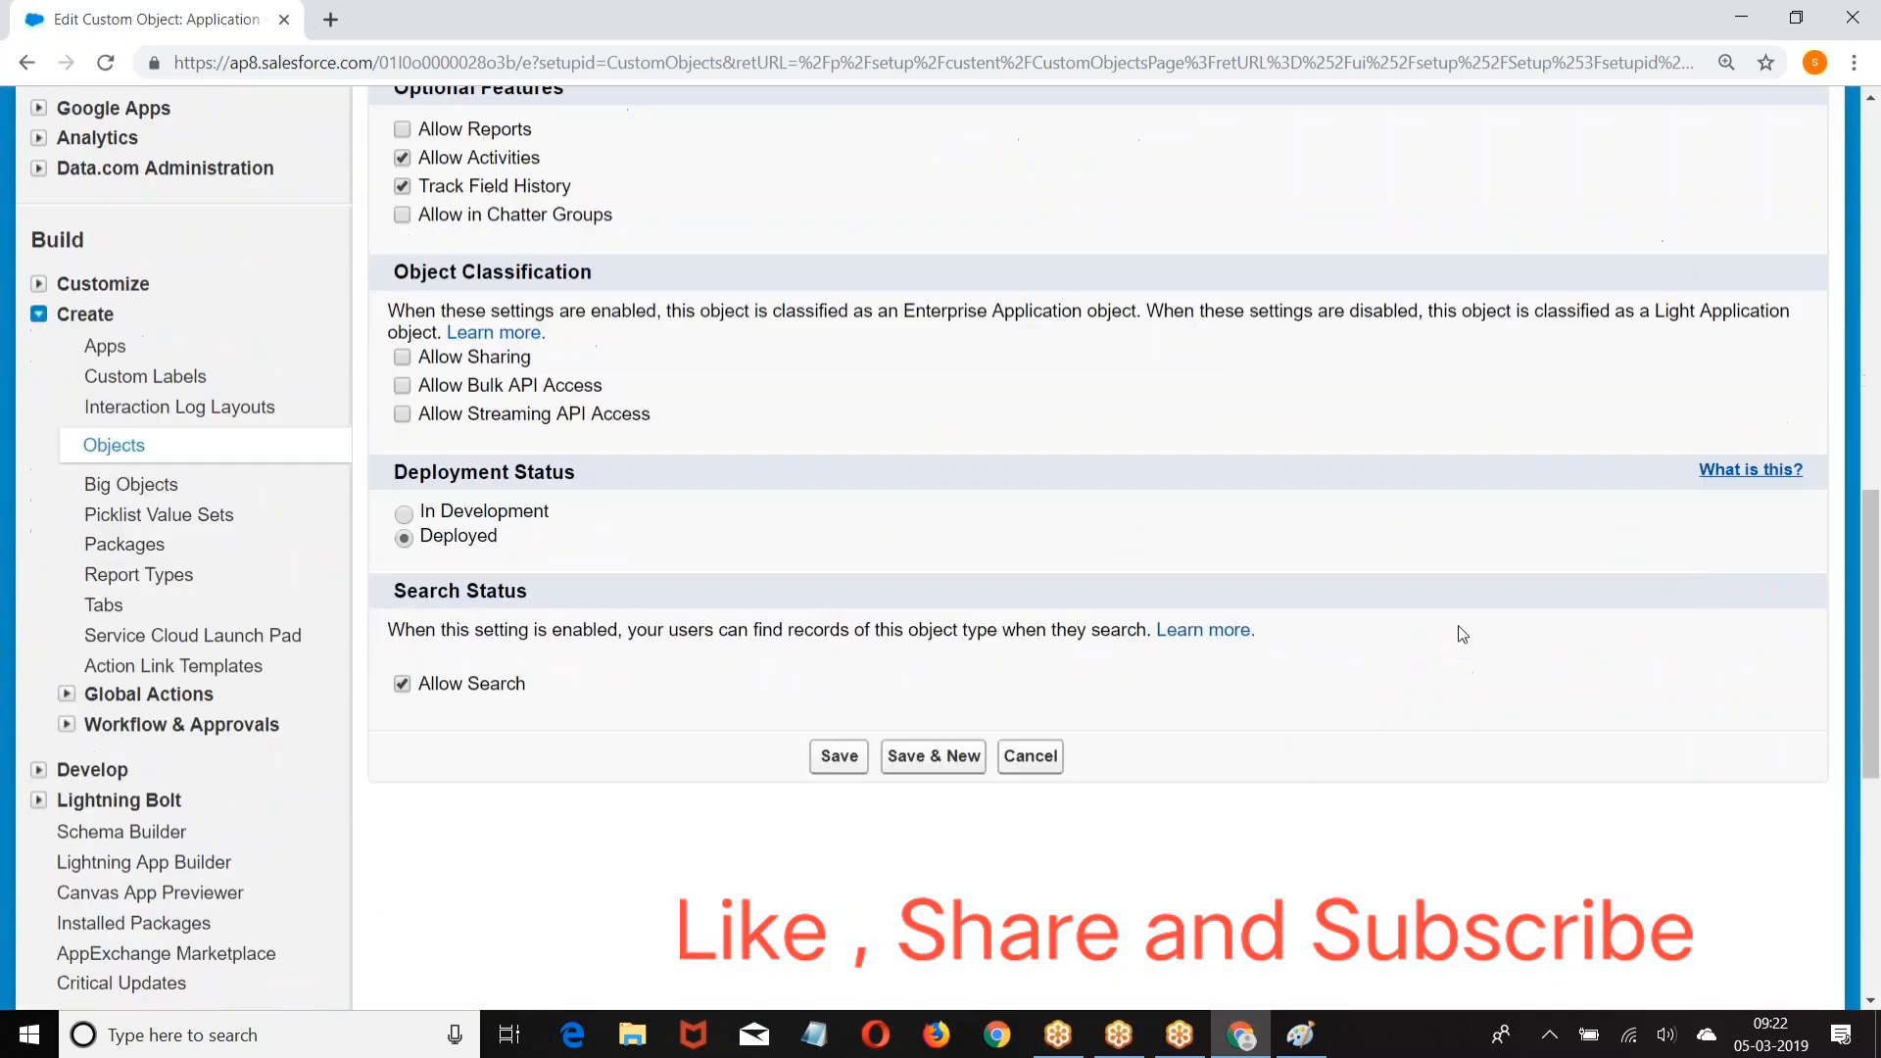
click(828, 758)
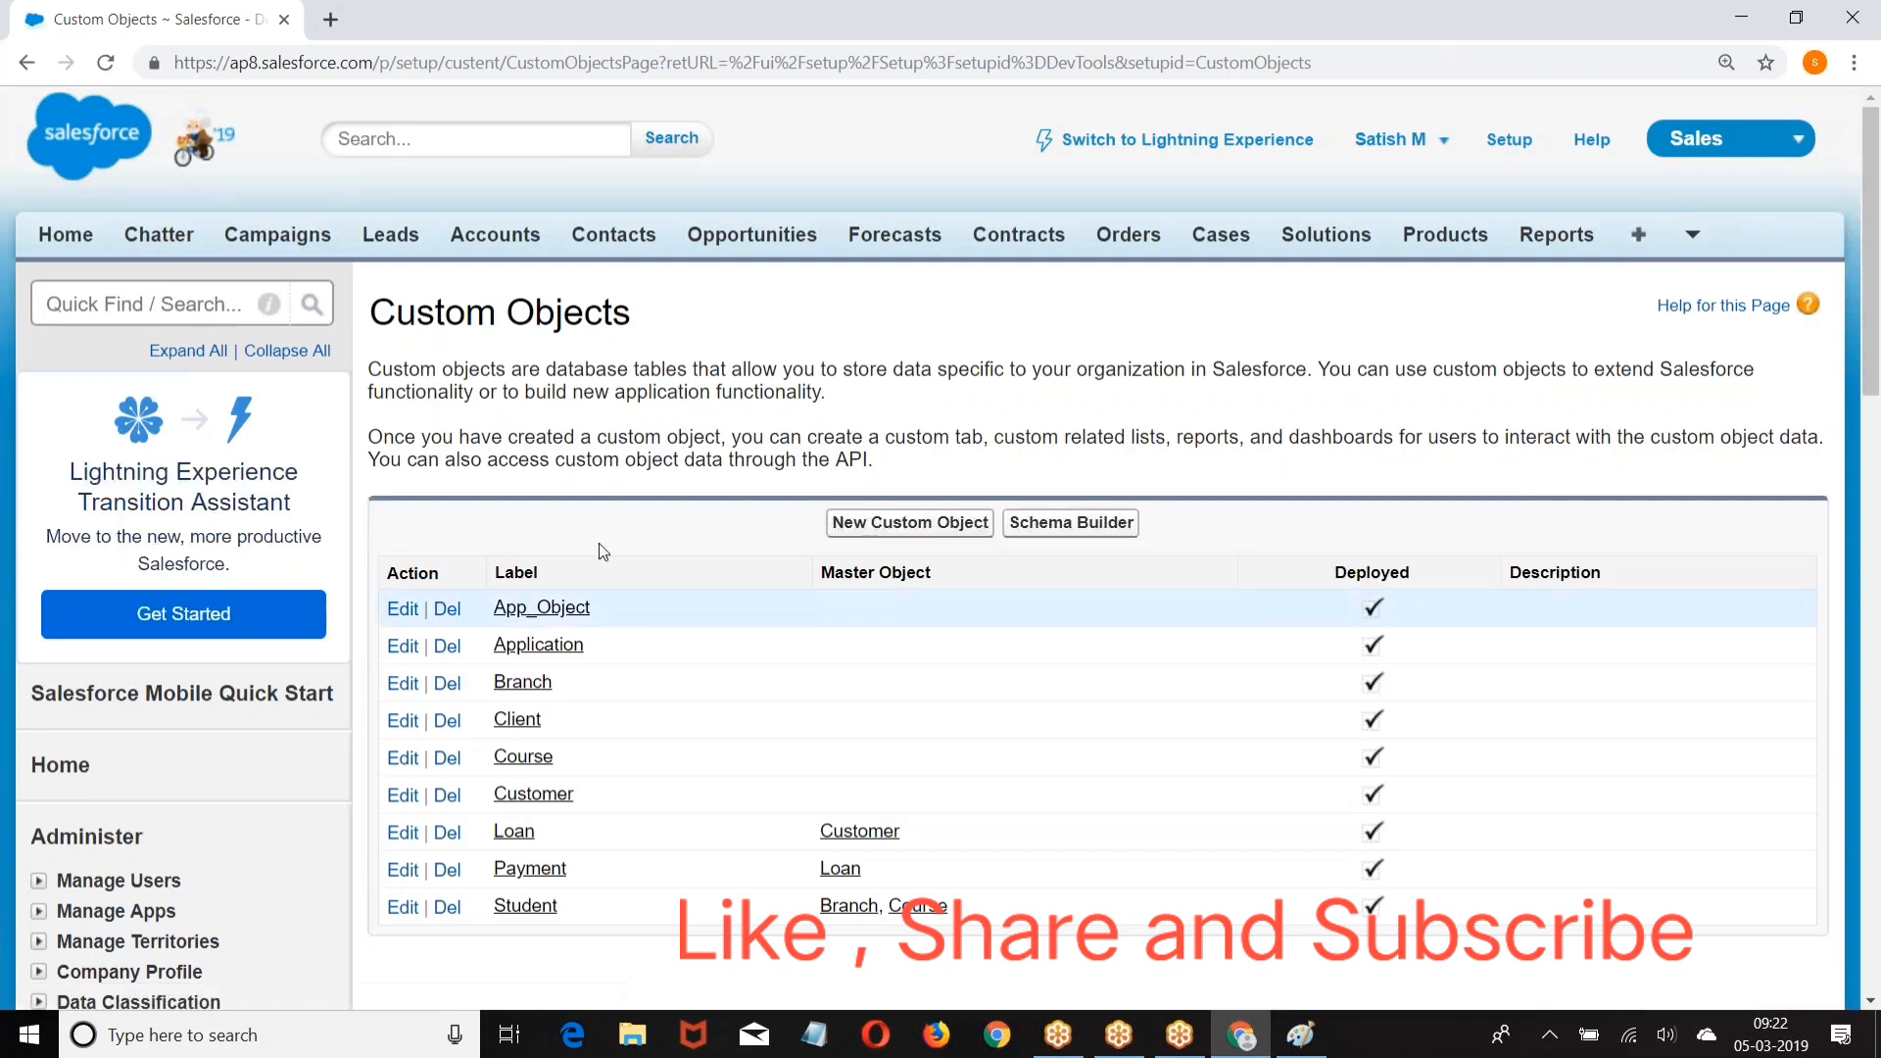
Step: Disable Allow Reports for the Branch custom object and save its definition
scroll(603, 552, down, 3)
click(403, 438)
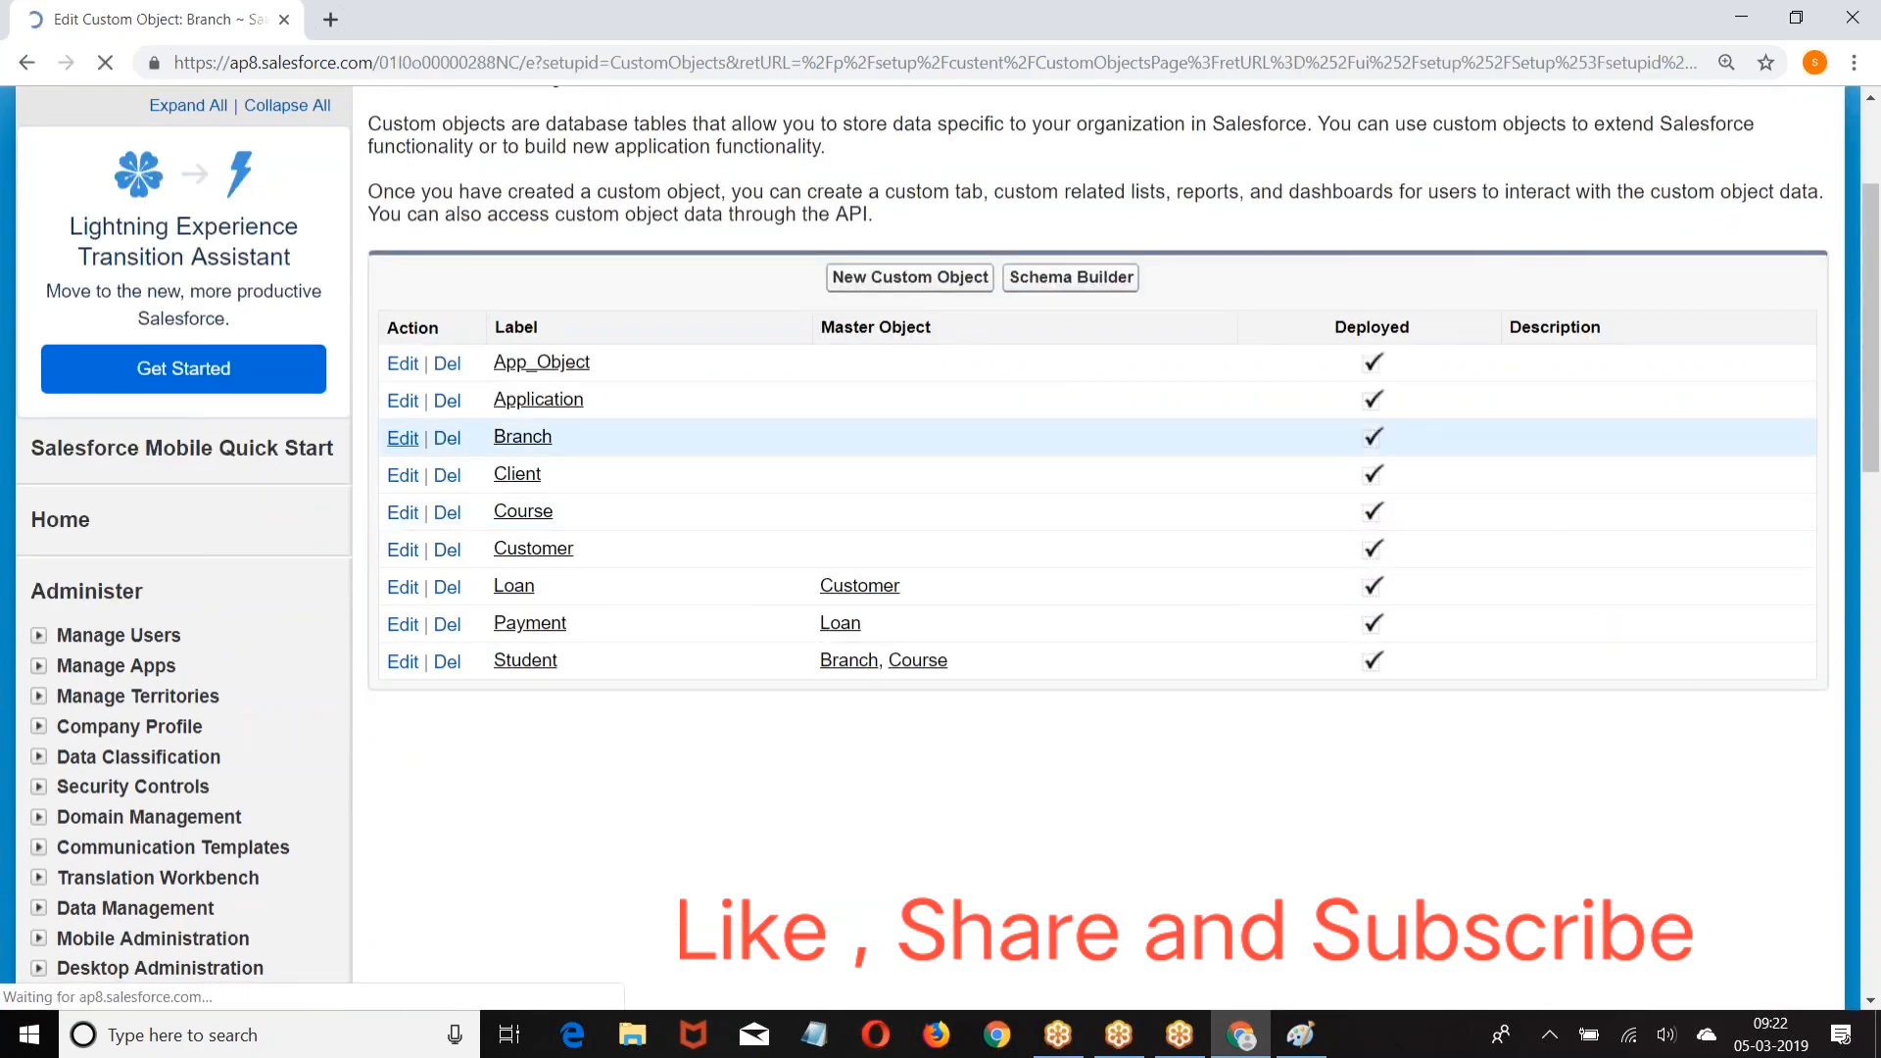
scroll(614, 427, down, 9)
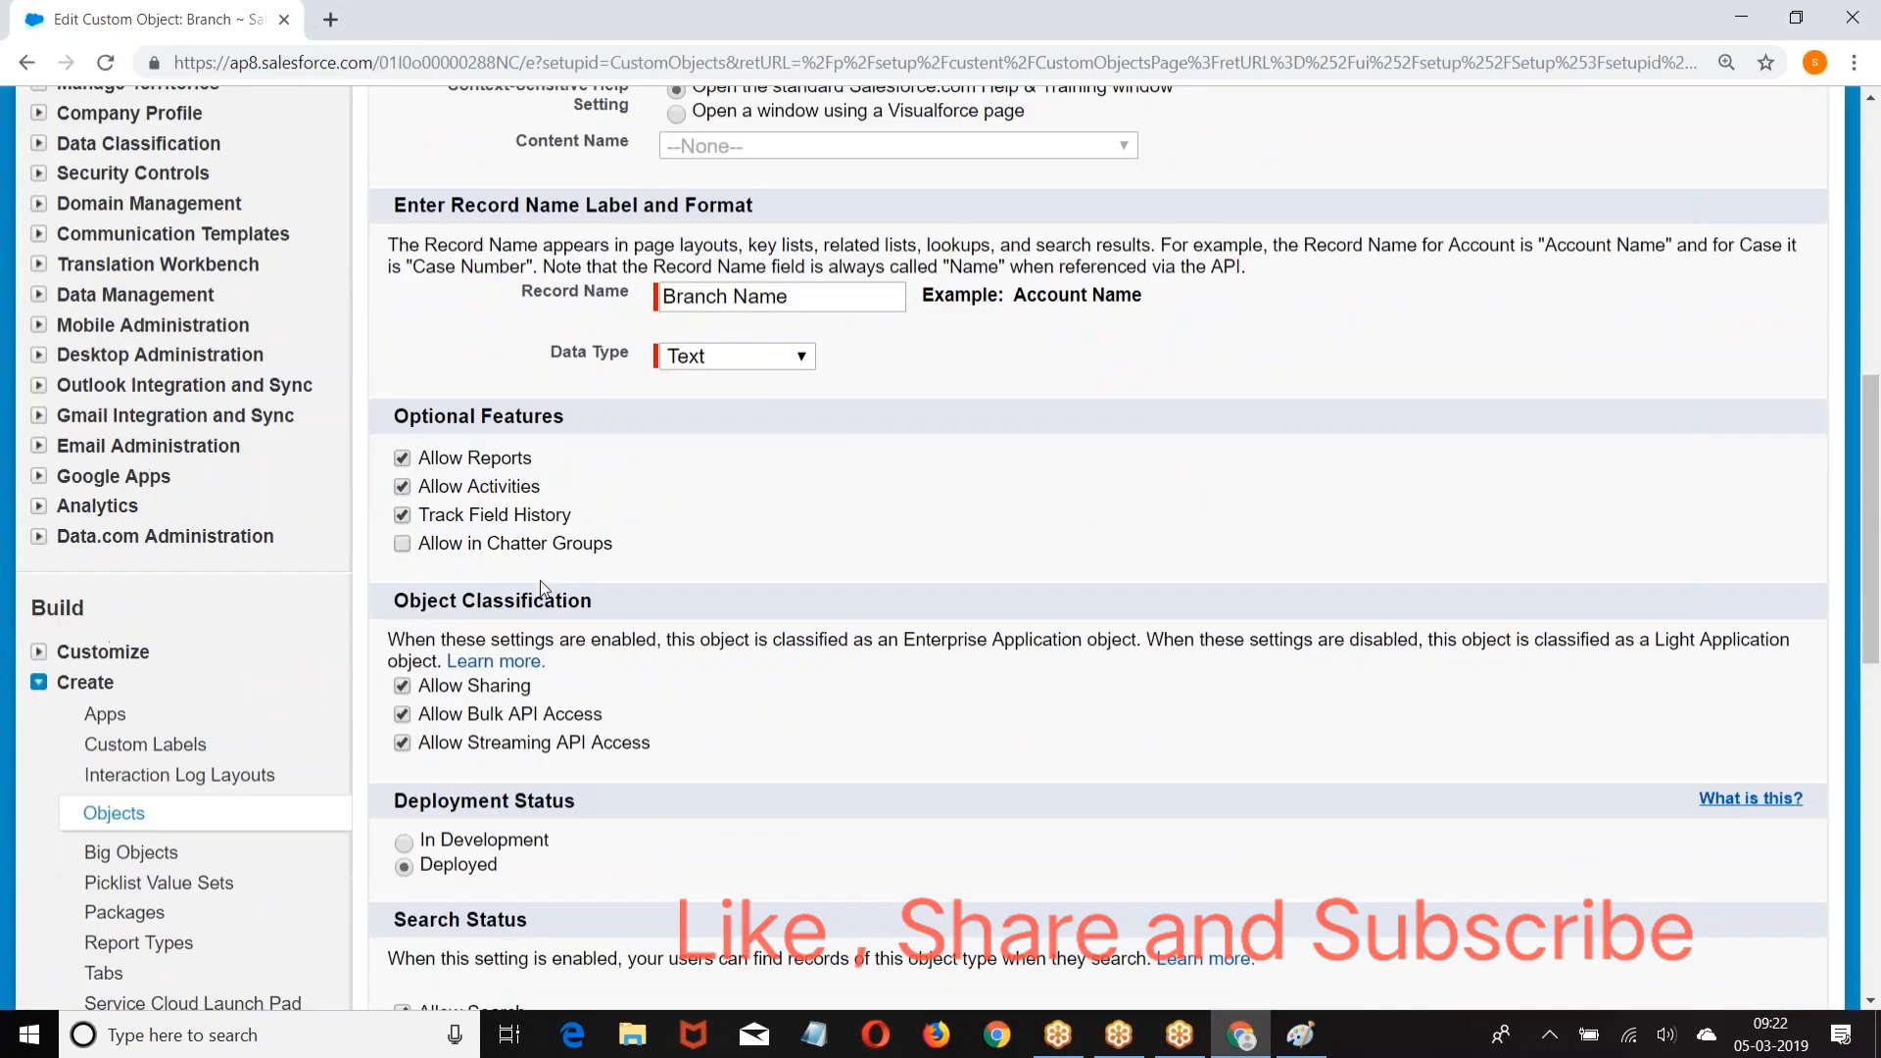
scroll(540, 588, down, 4)
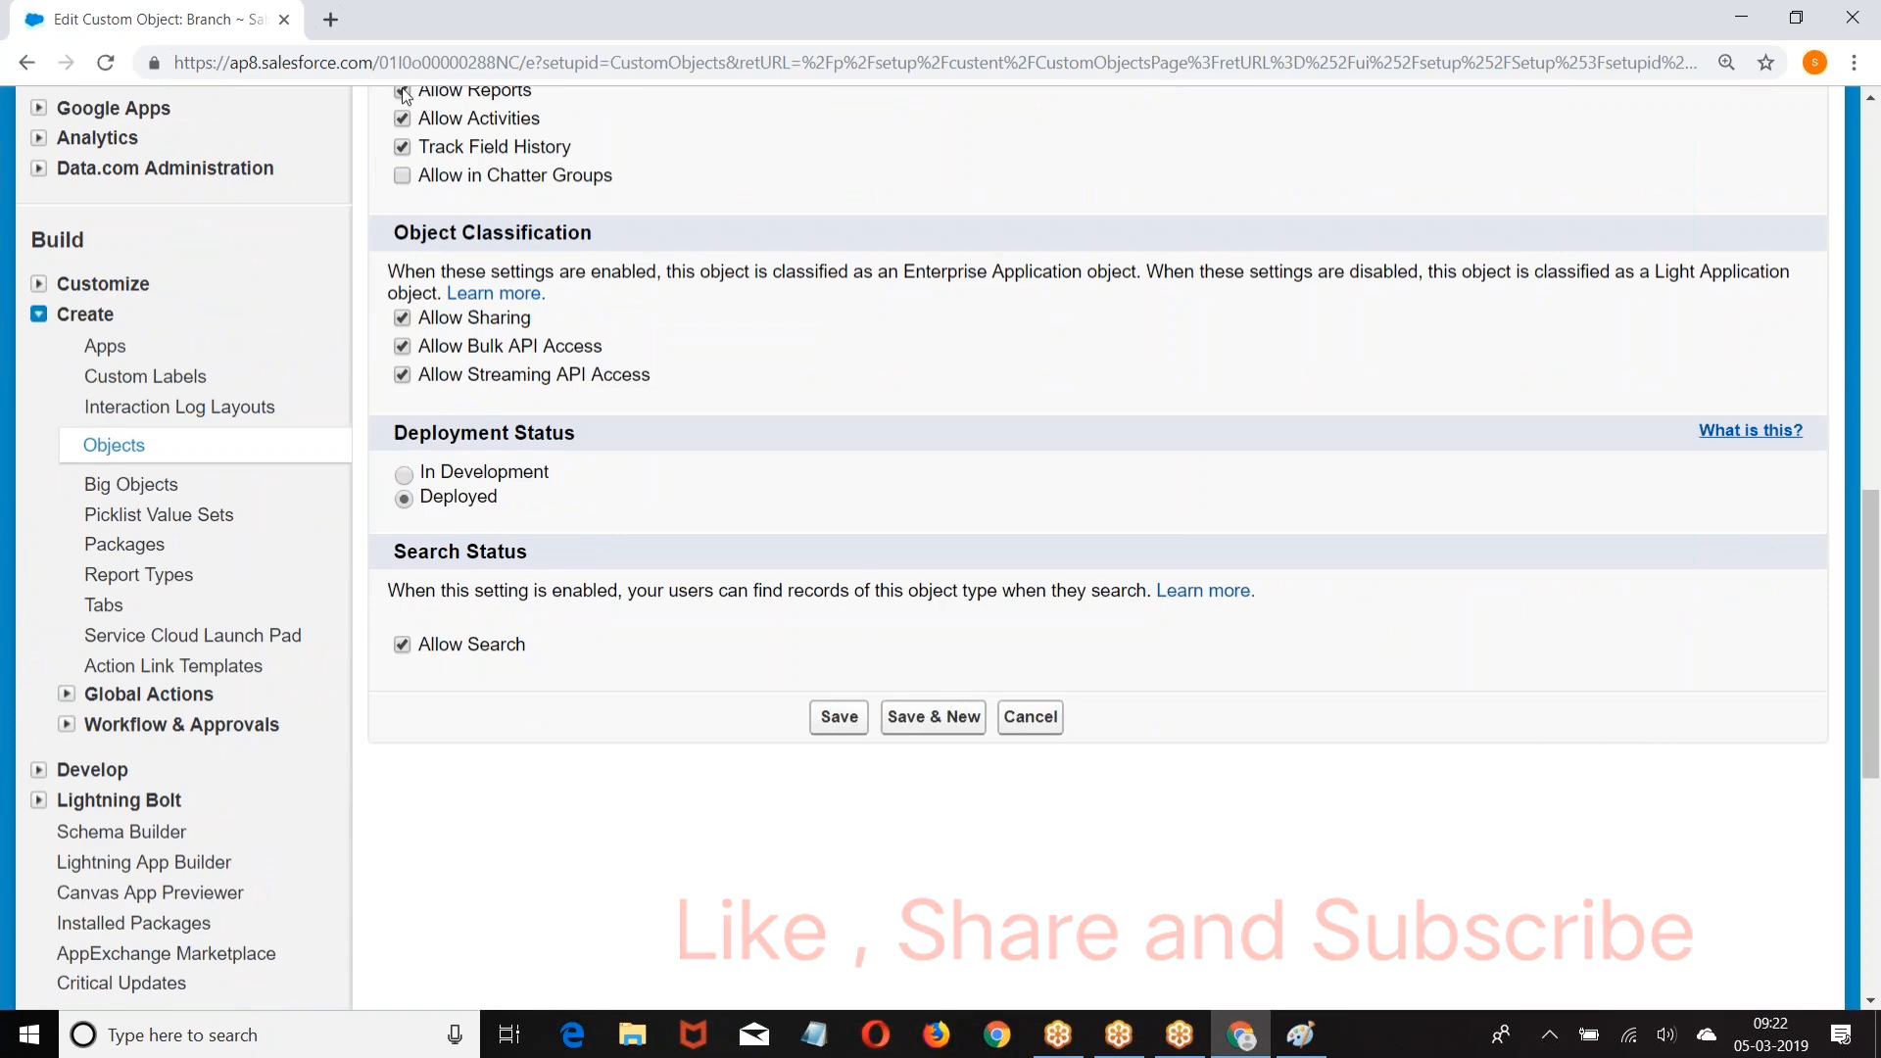
click(838, 716)
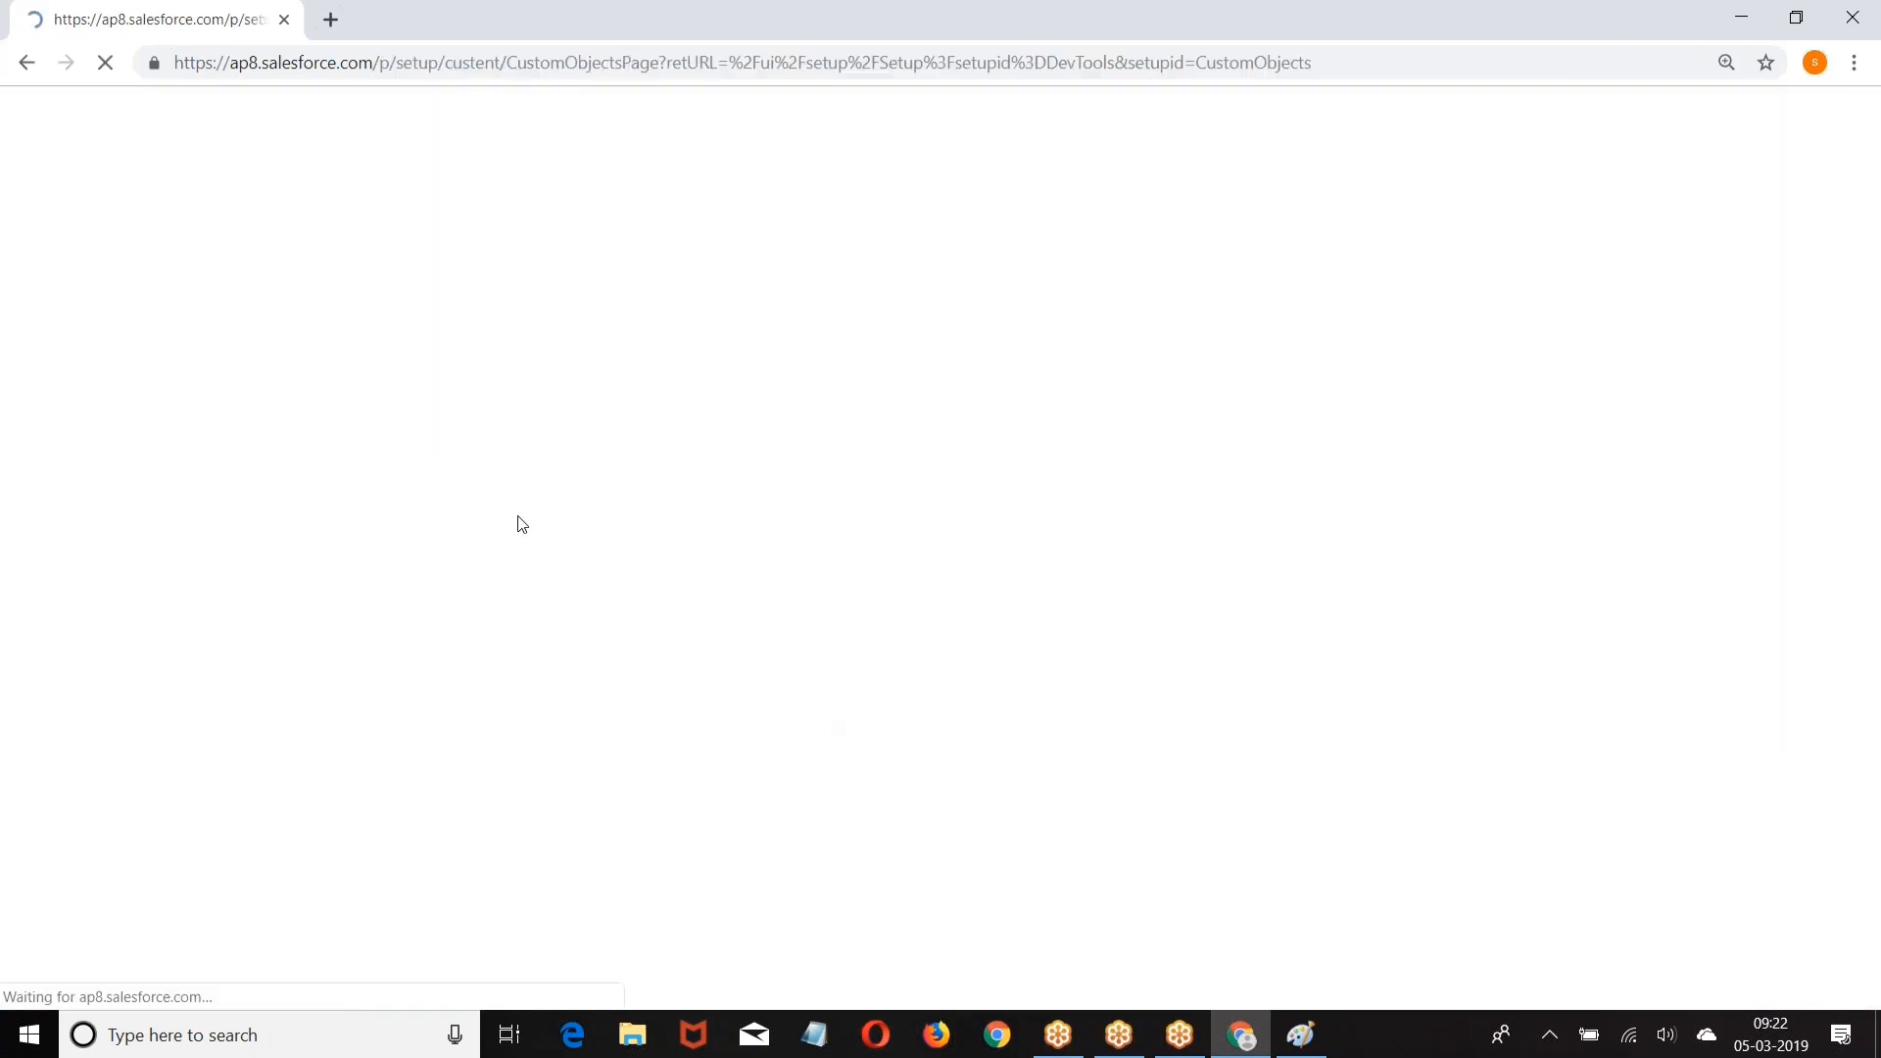
Step: Disable Allow Reports for the Customer custom object and save its definition
scroll(492, 490, down, 4)
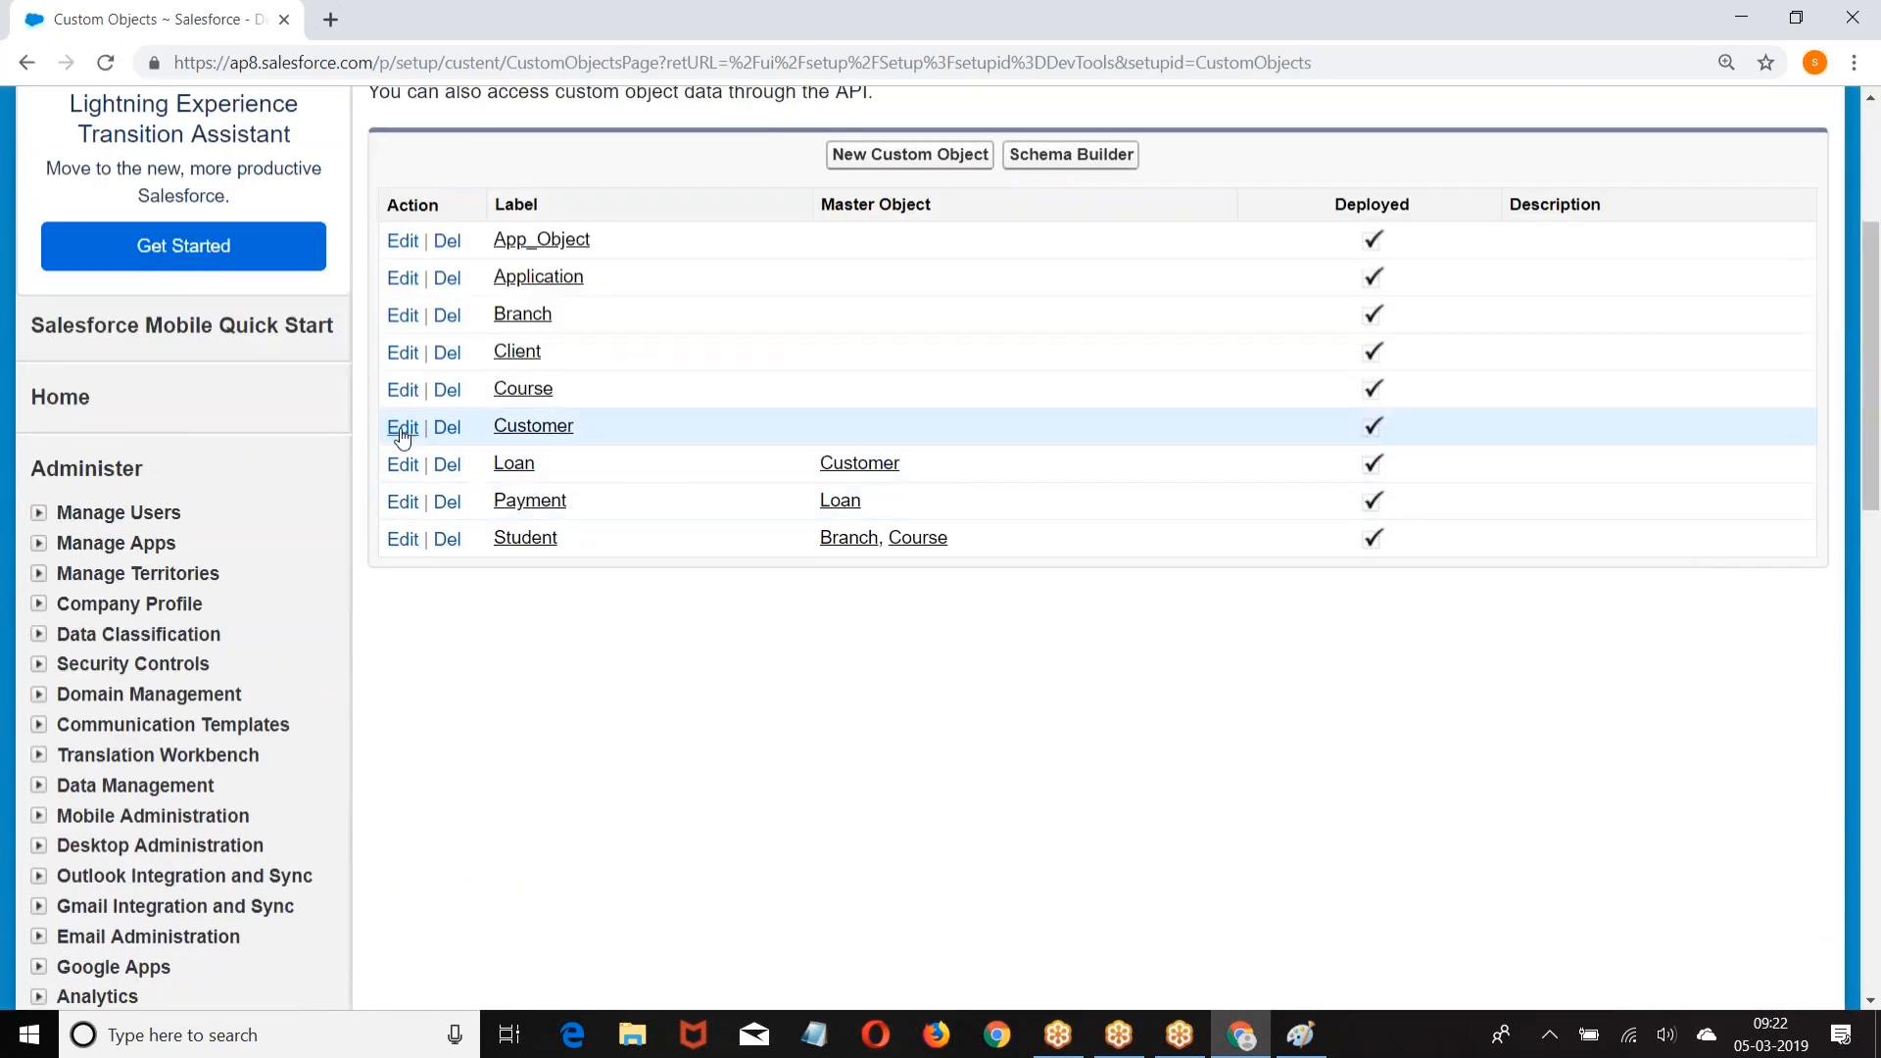
click(401, 432)
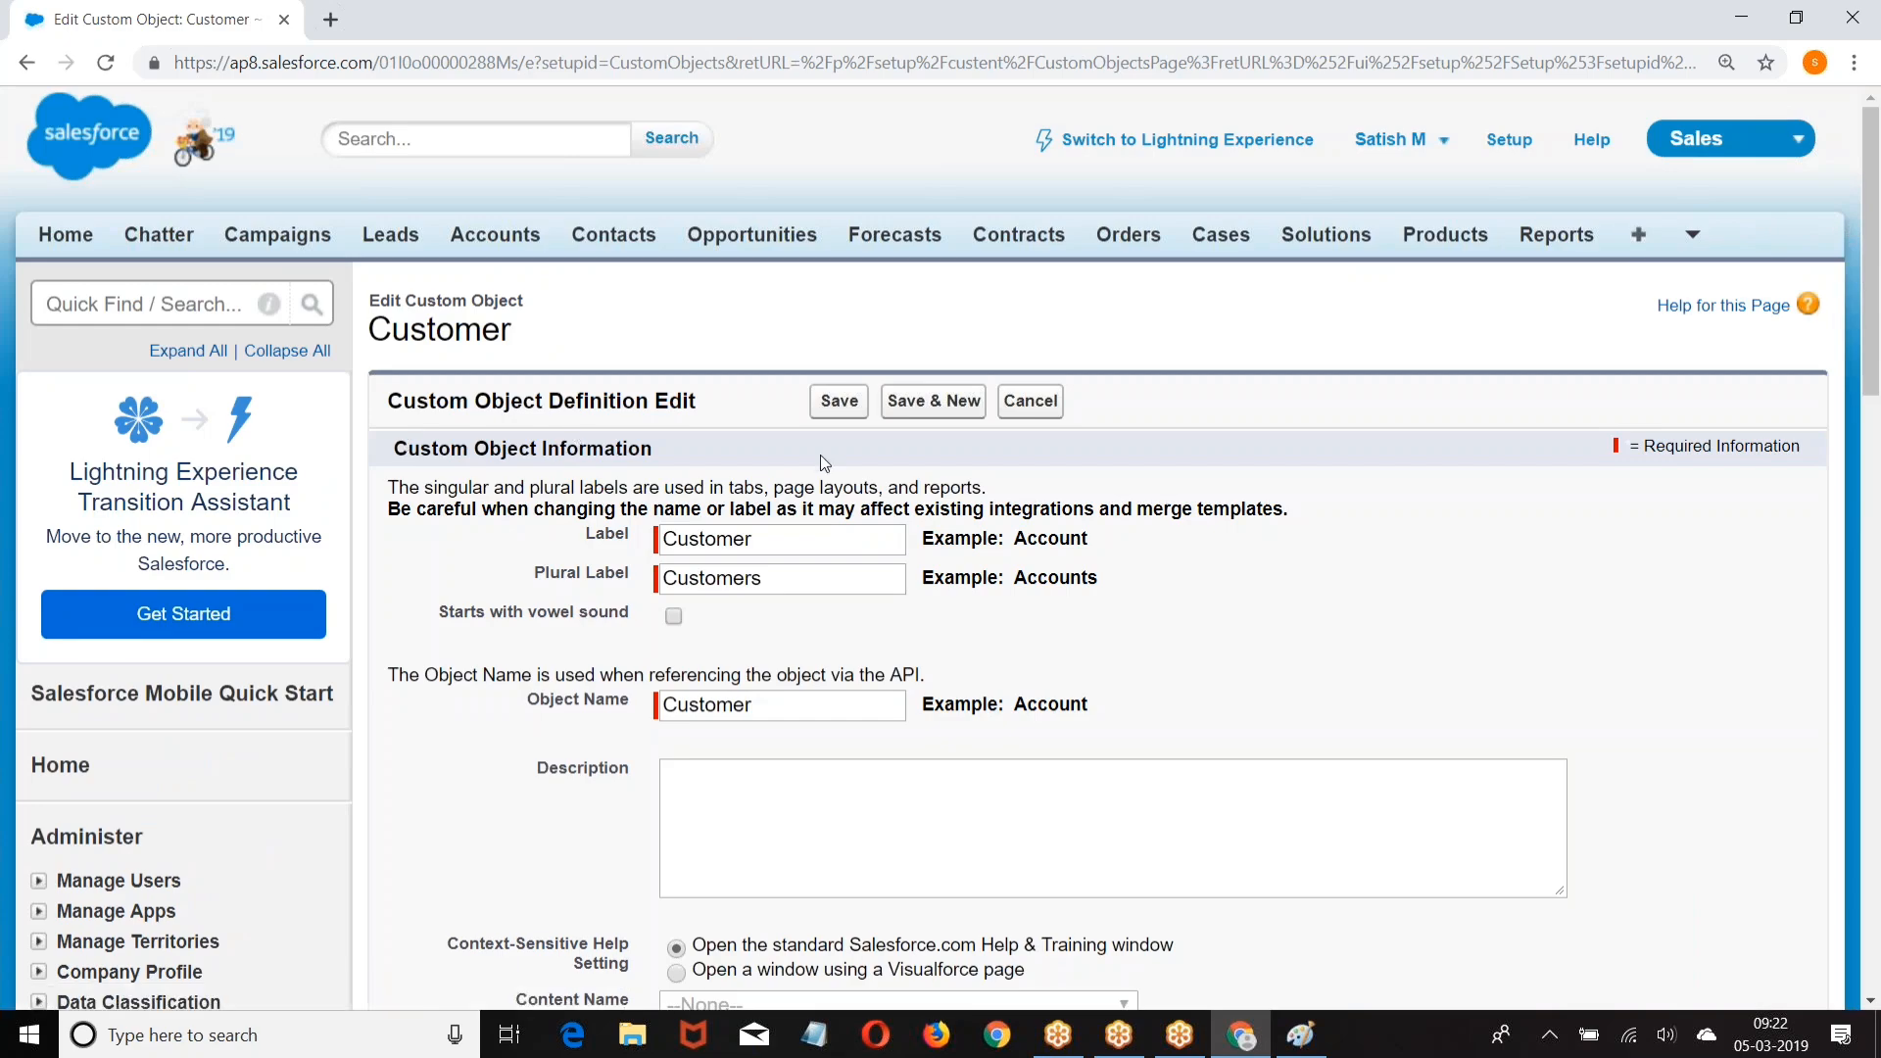
scroll(820, 454, down, 6)
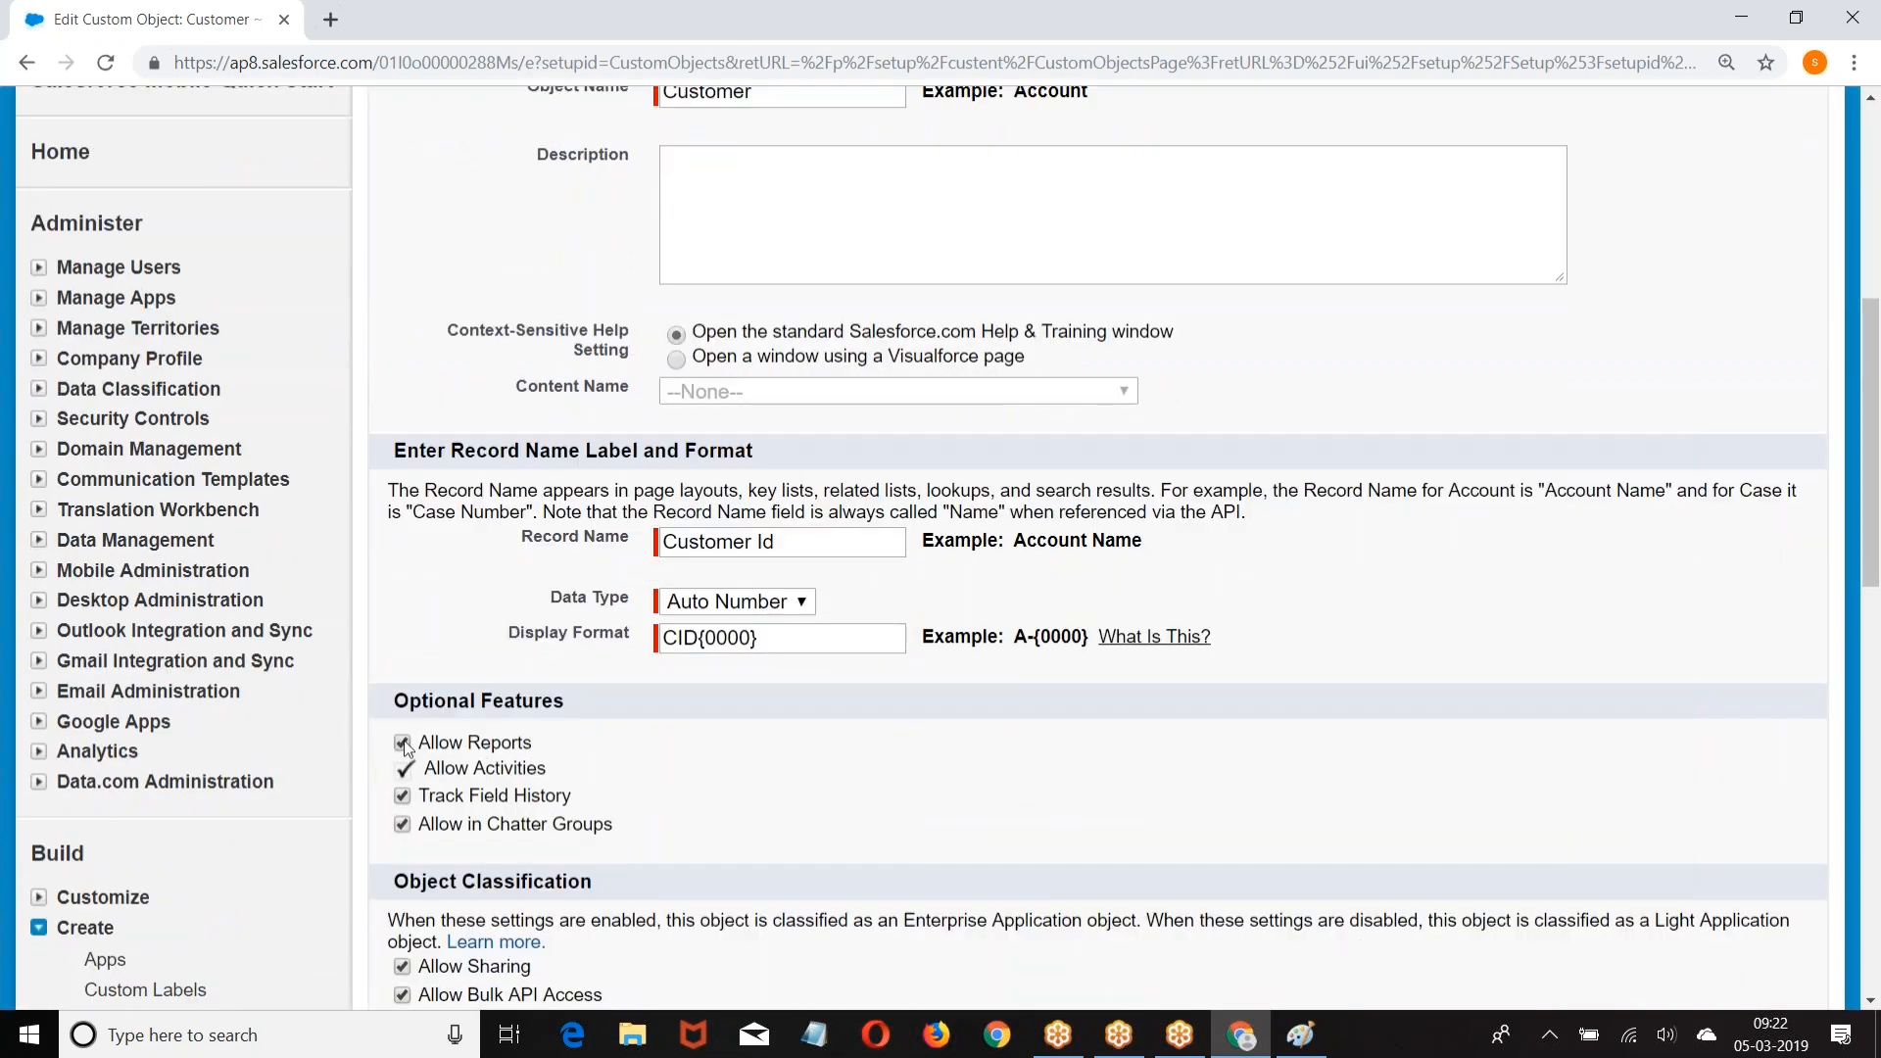
scroll(685, 612, up, 4)
click(840, 157)
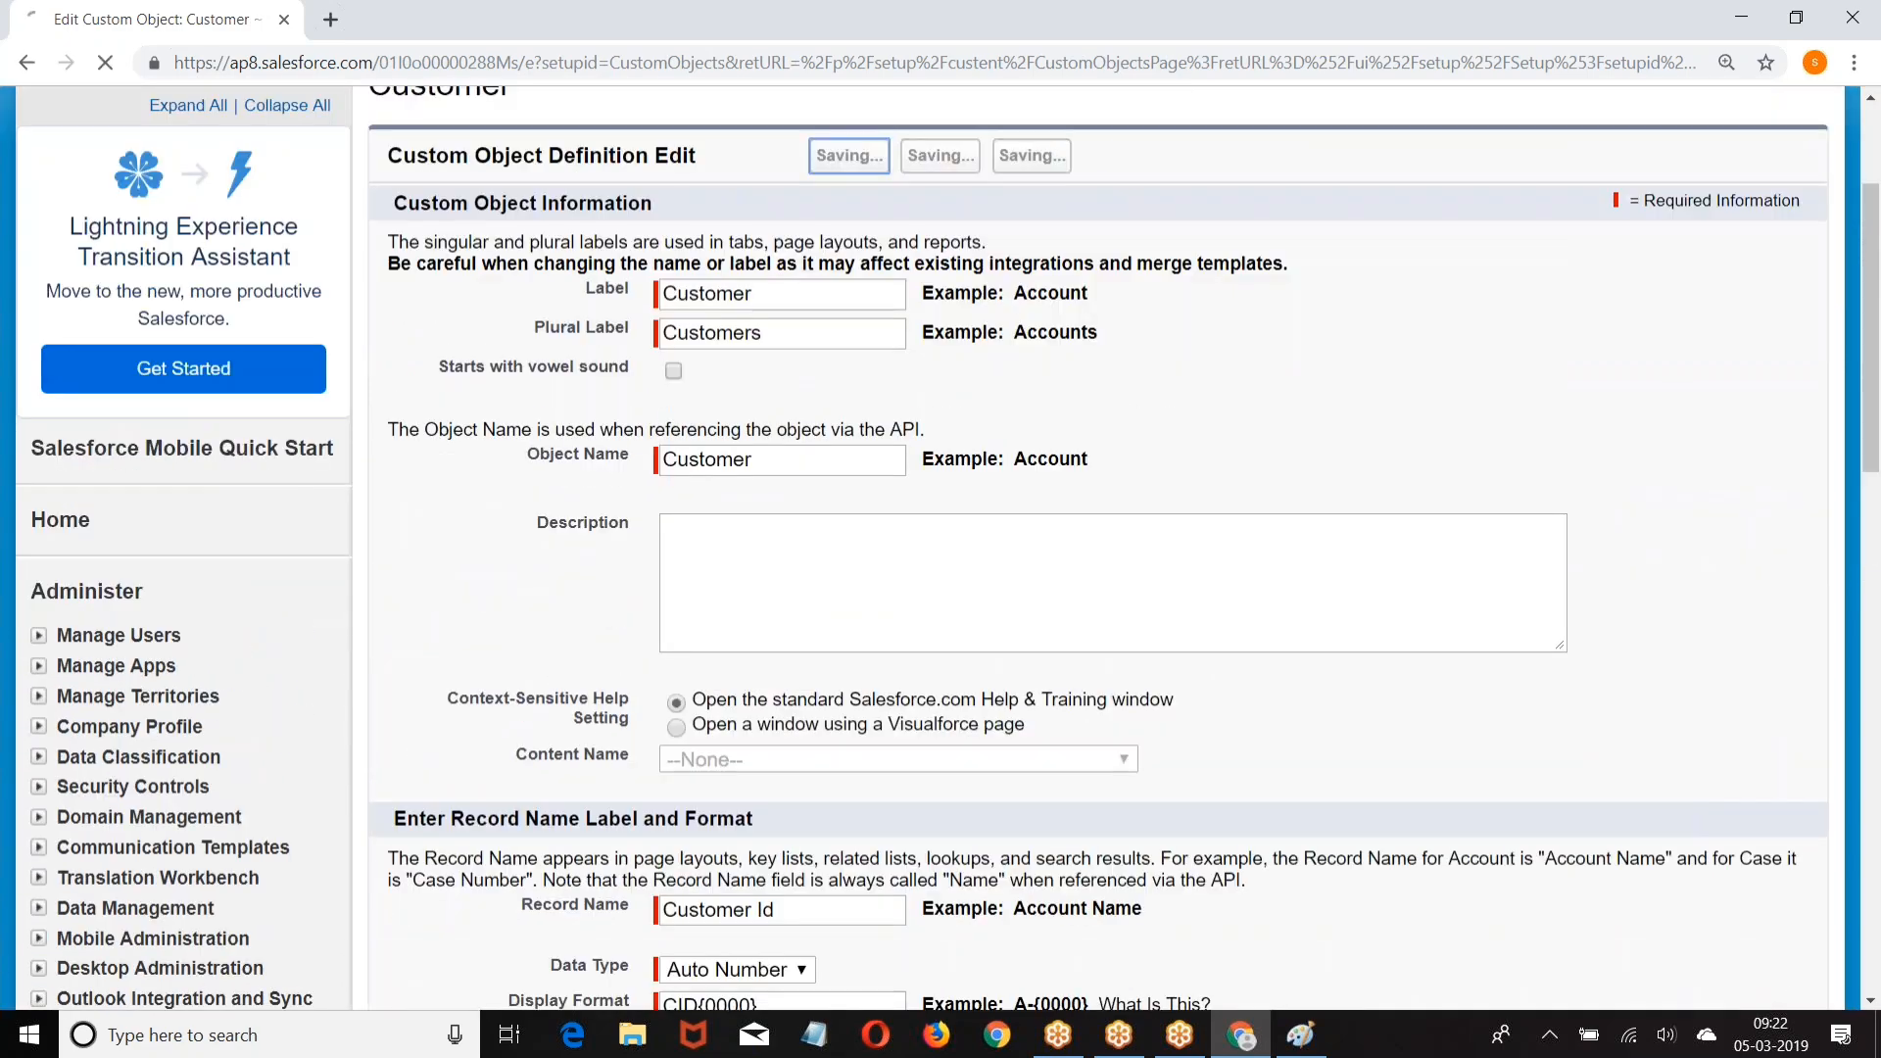
Step: Disable Allow Reports for the Course custom object and save its definition
scroll(610, 392, down, 1)
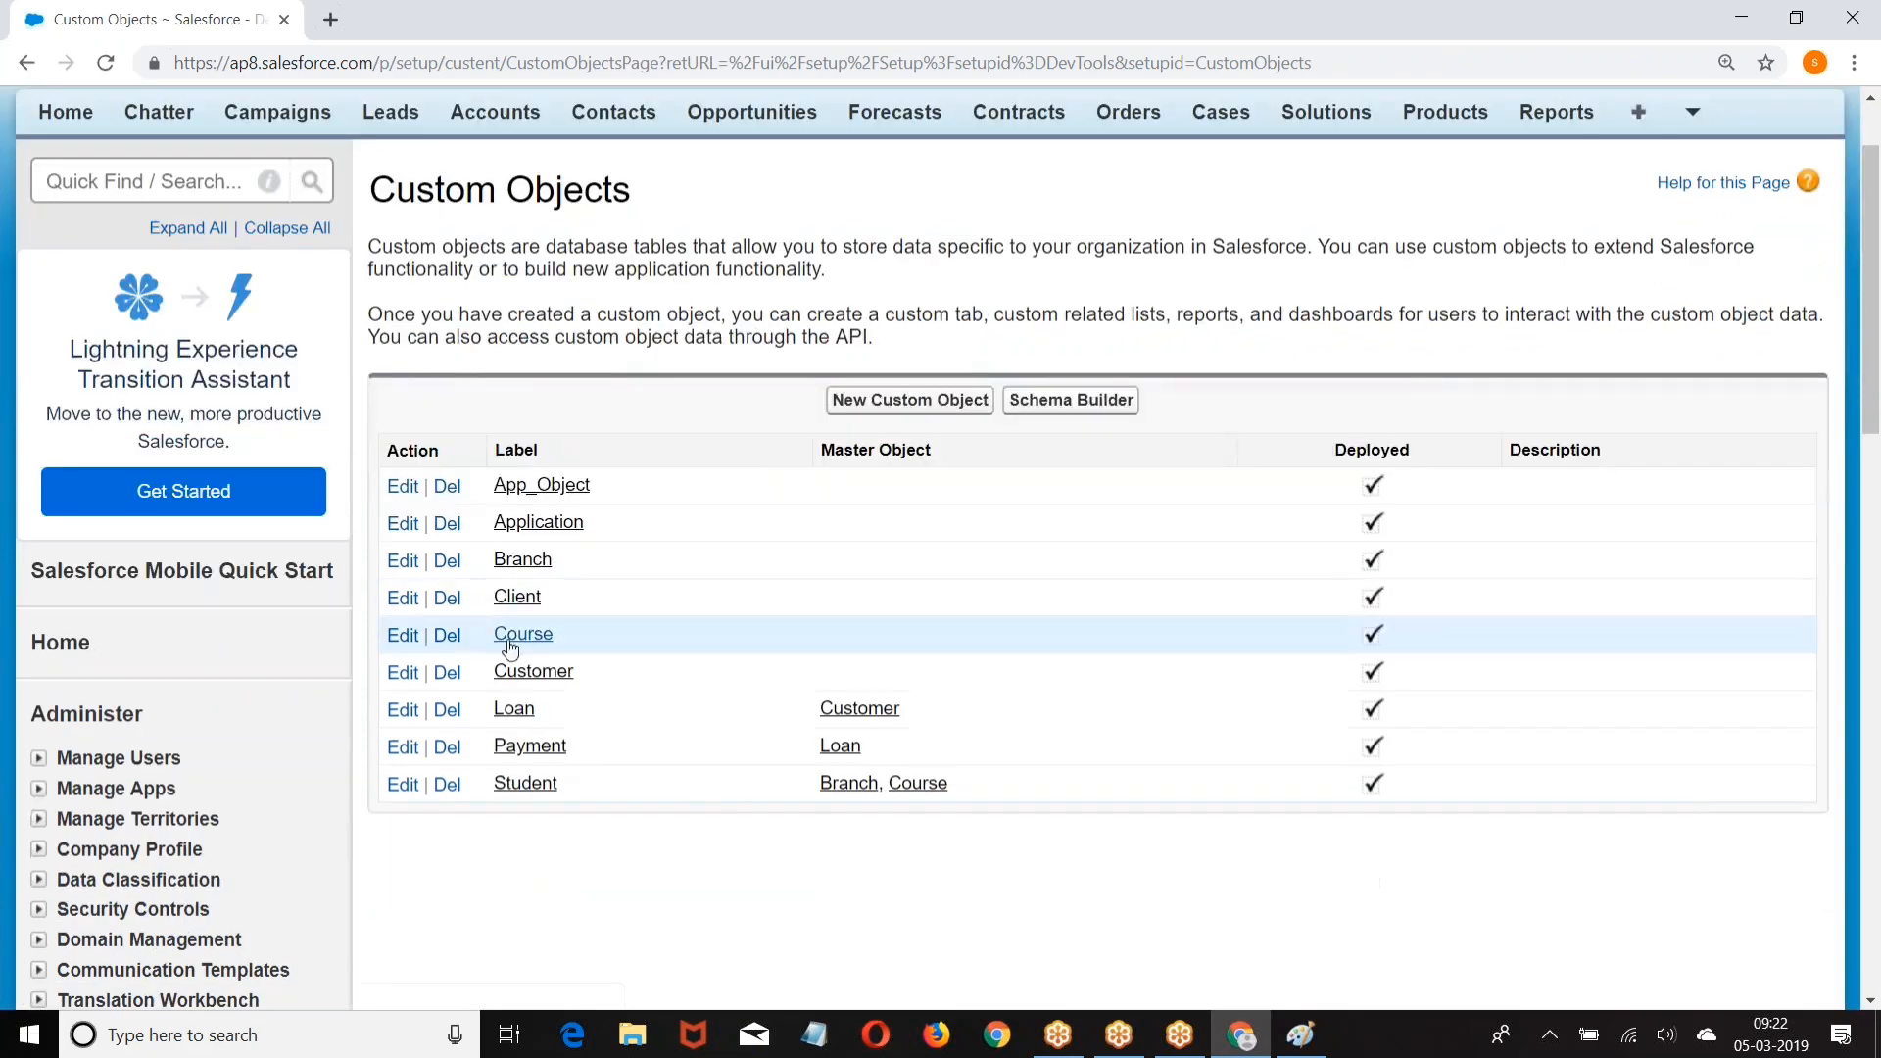
click(416, 633)
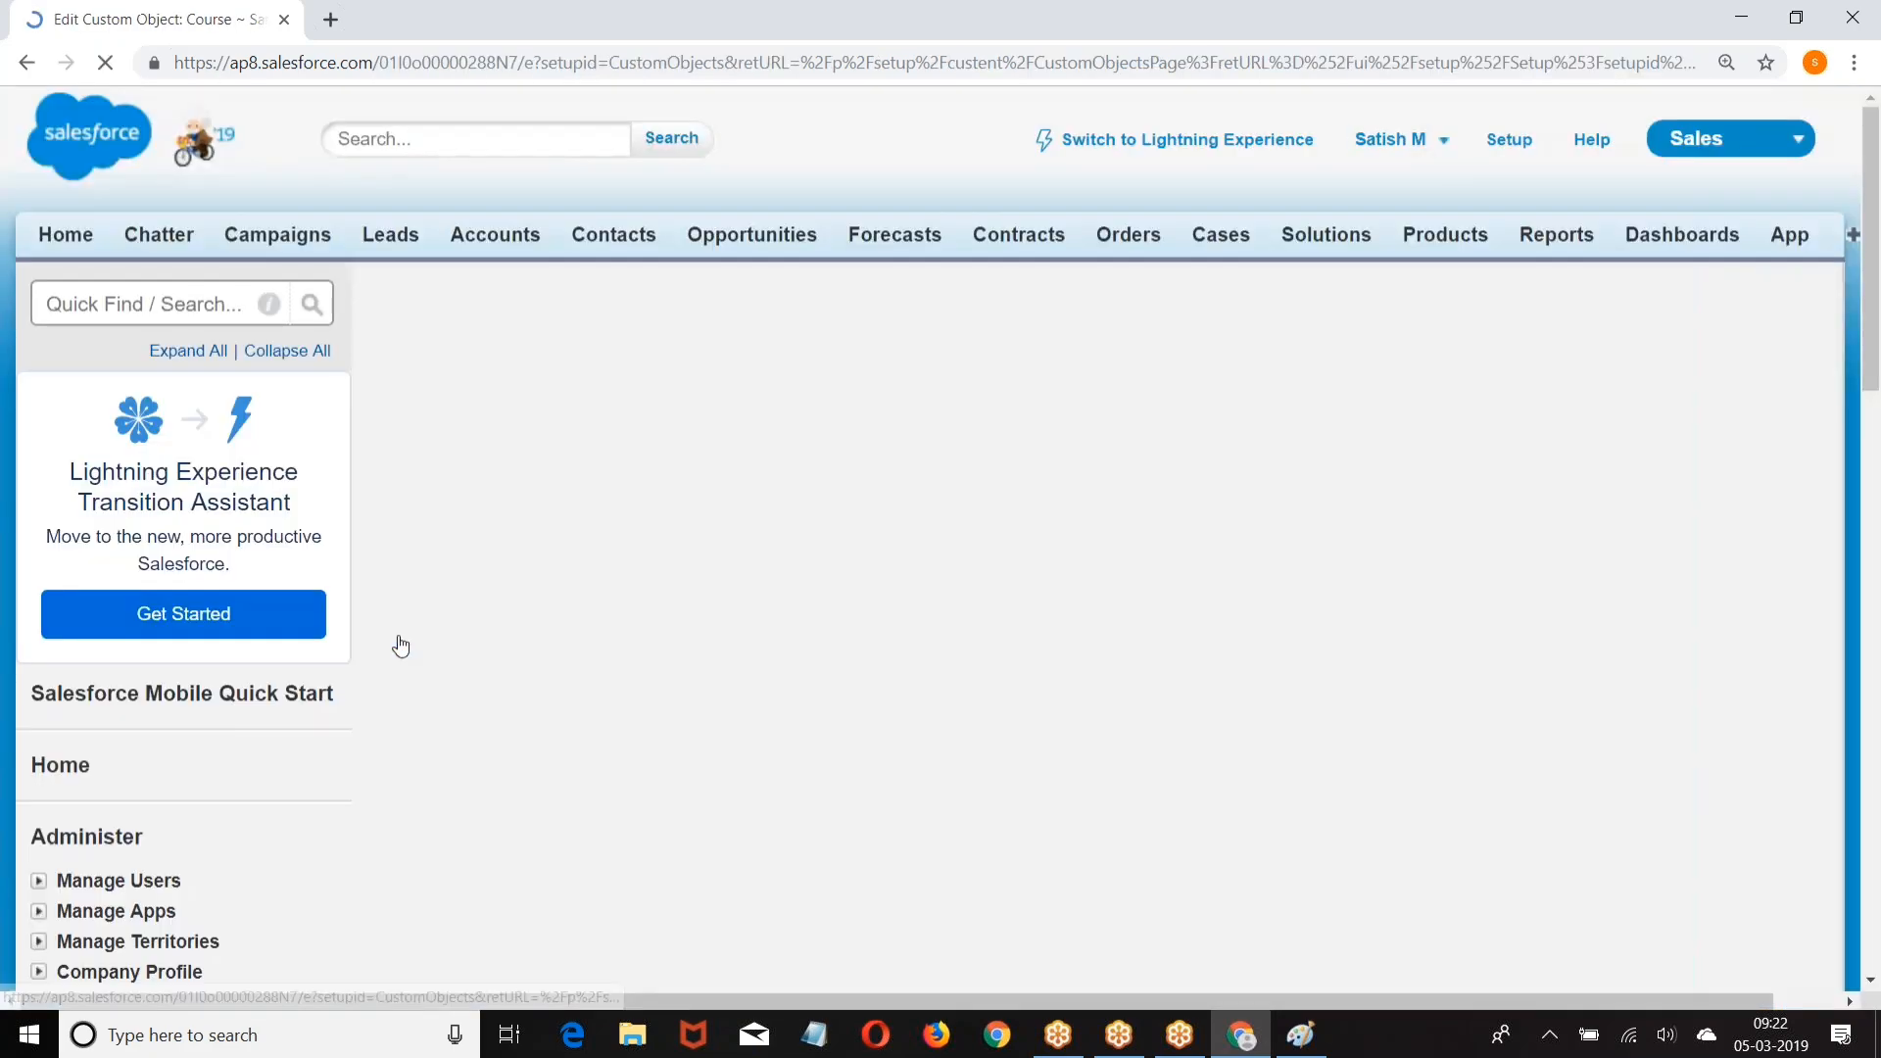
scroll(585, 470, down, 5)
scroll(594, 480, up, 6)
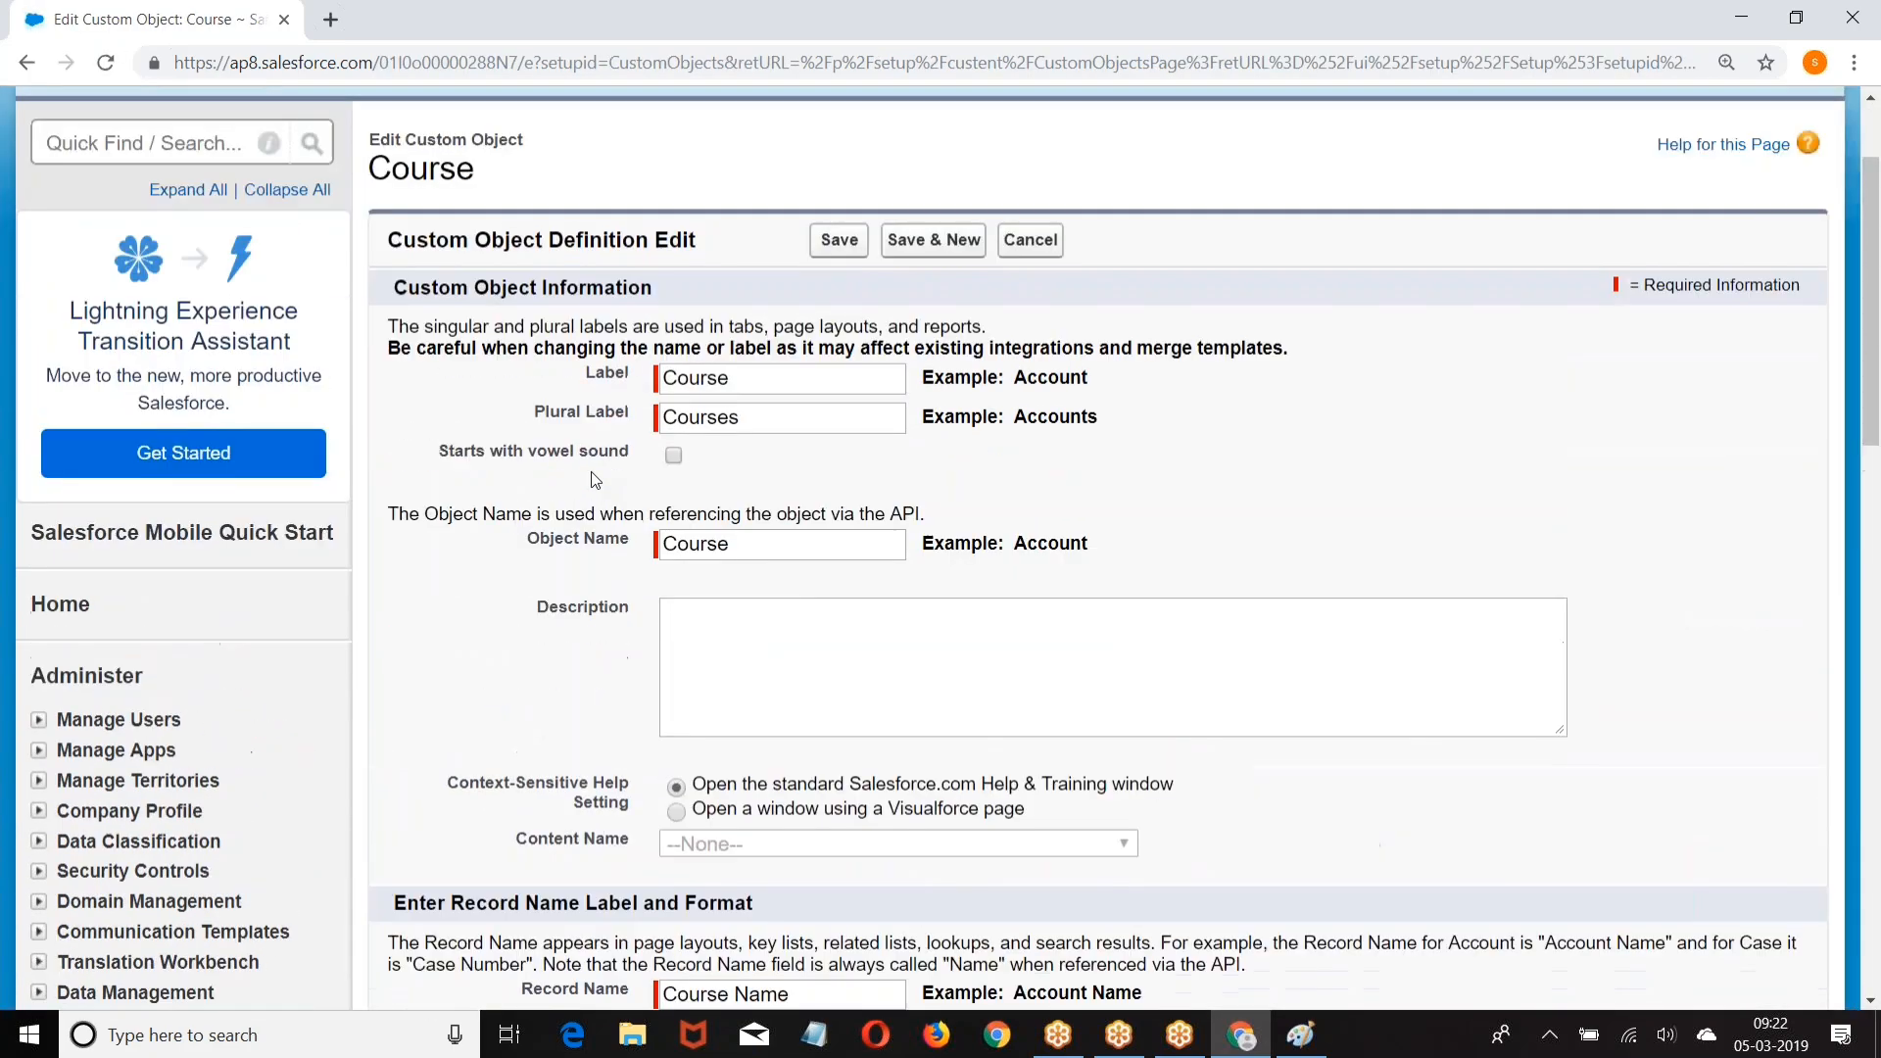
click(836, 279)
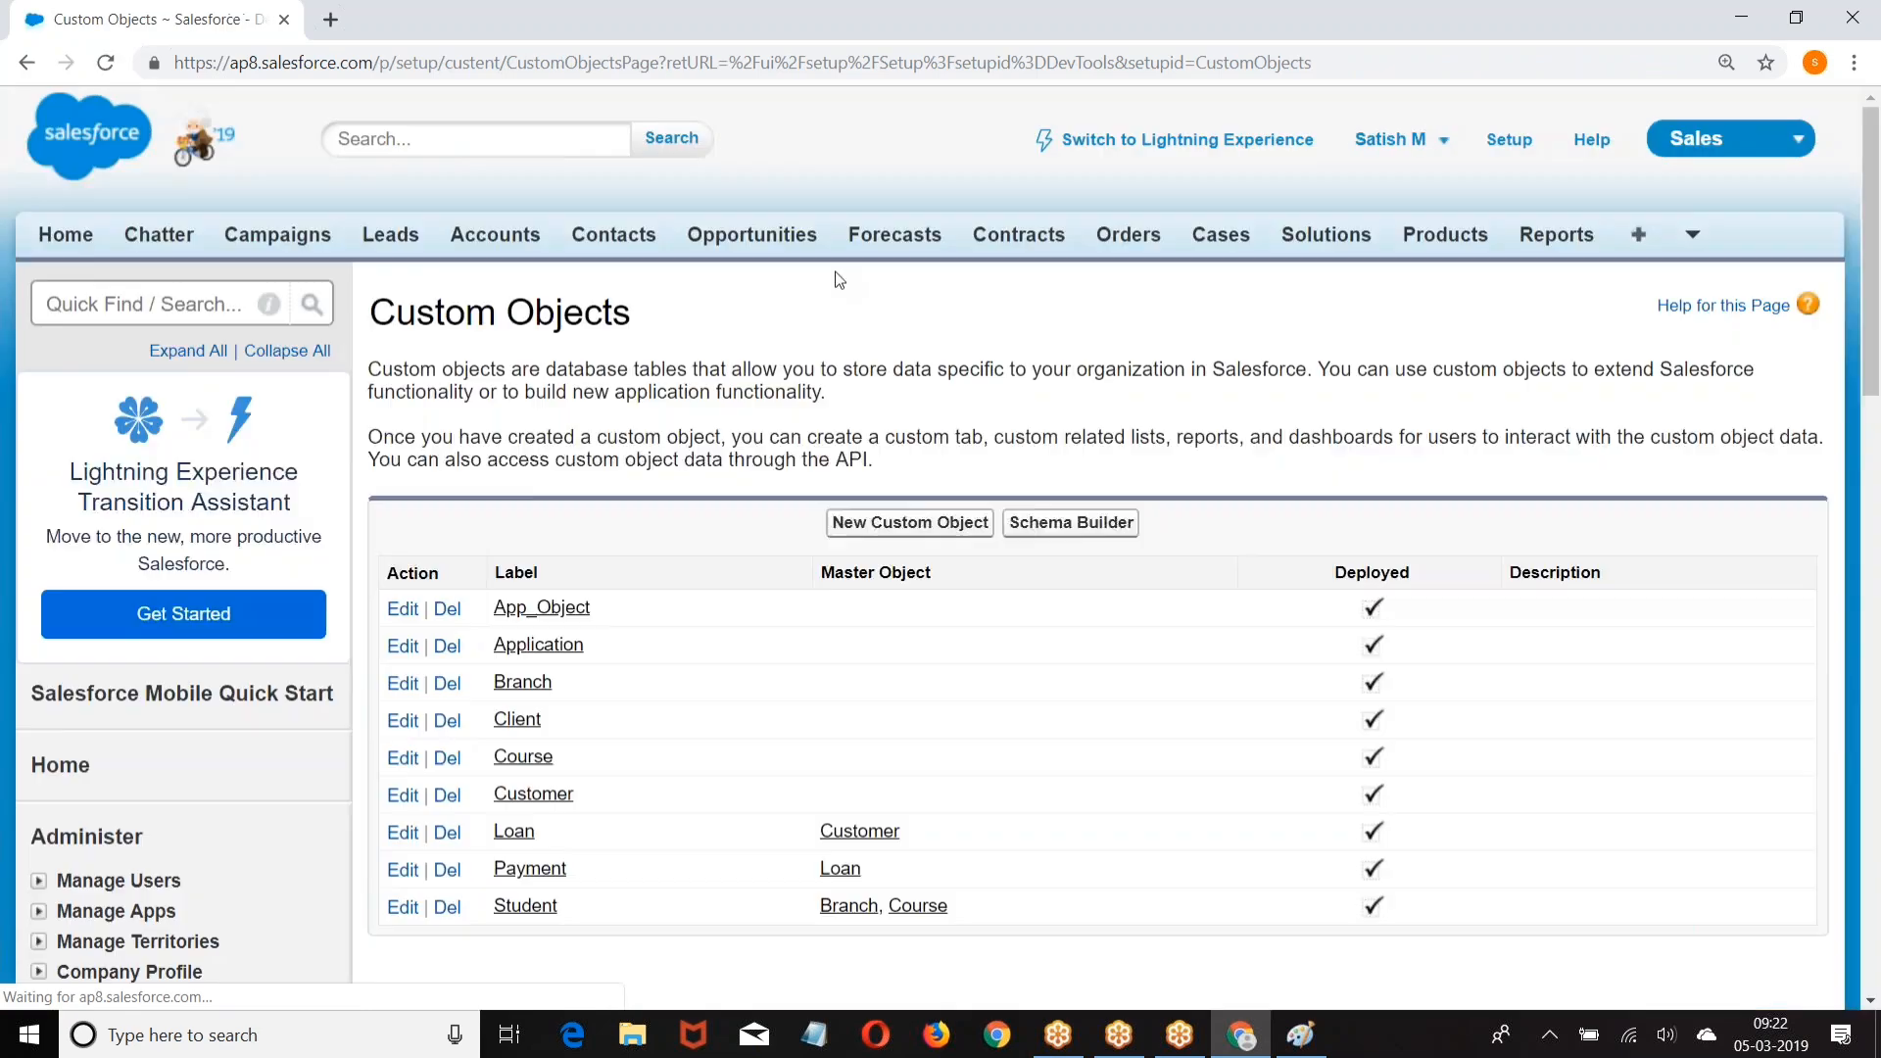
Step: Disable Allow Reports for the Loan custom object and save its definition
scroll(621, 503, down, 3)
click(403, 587)
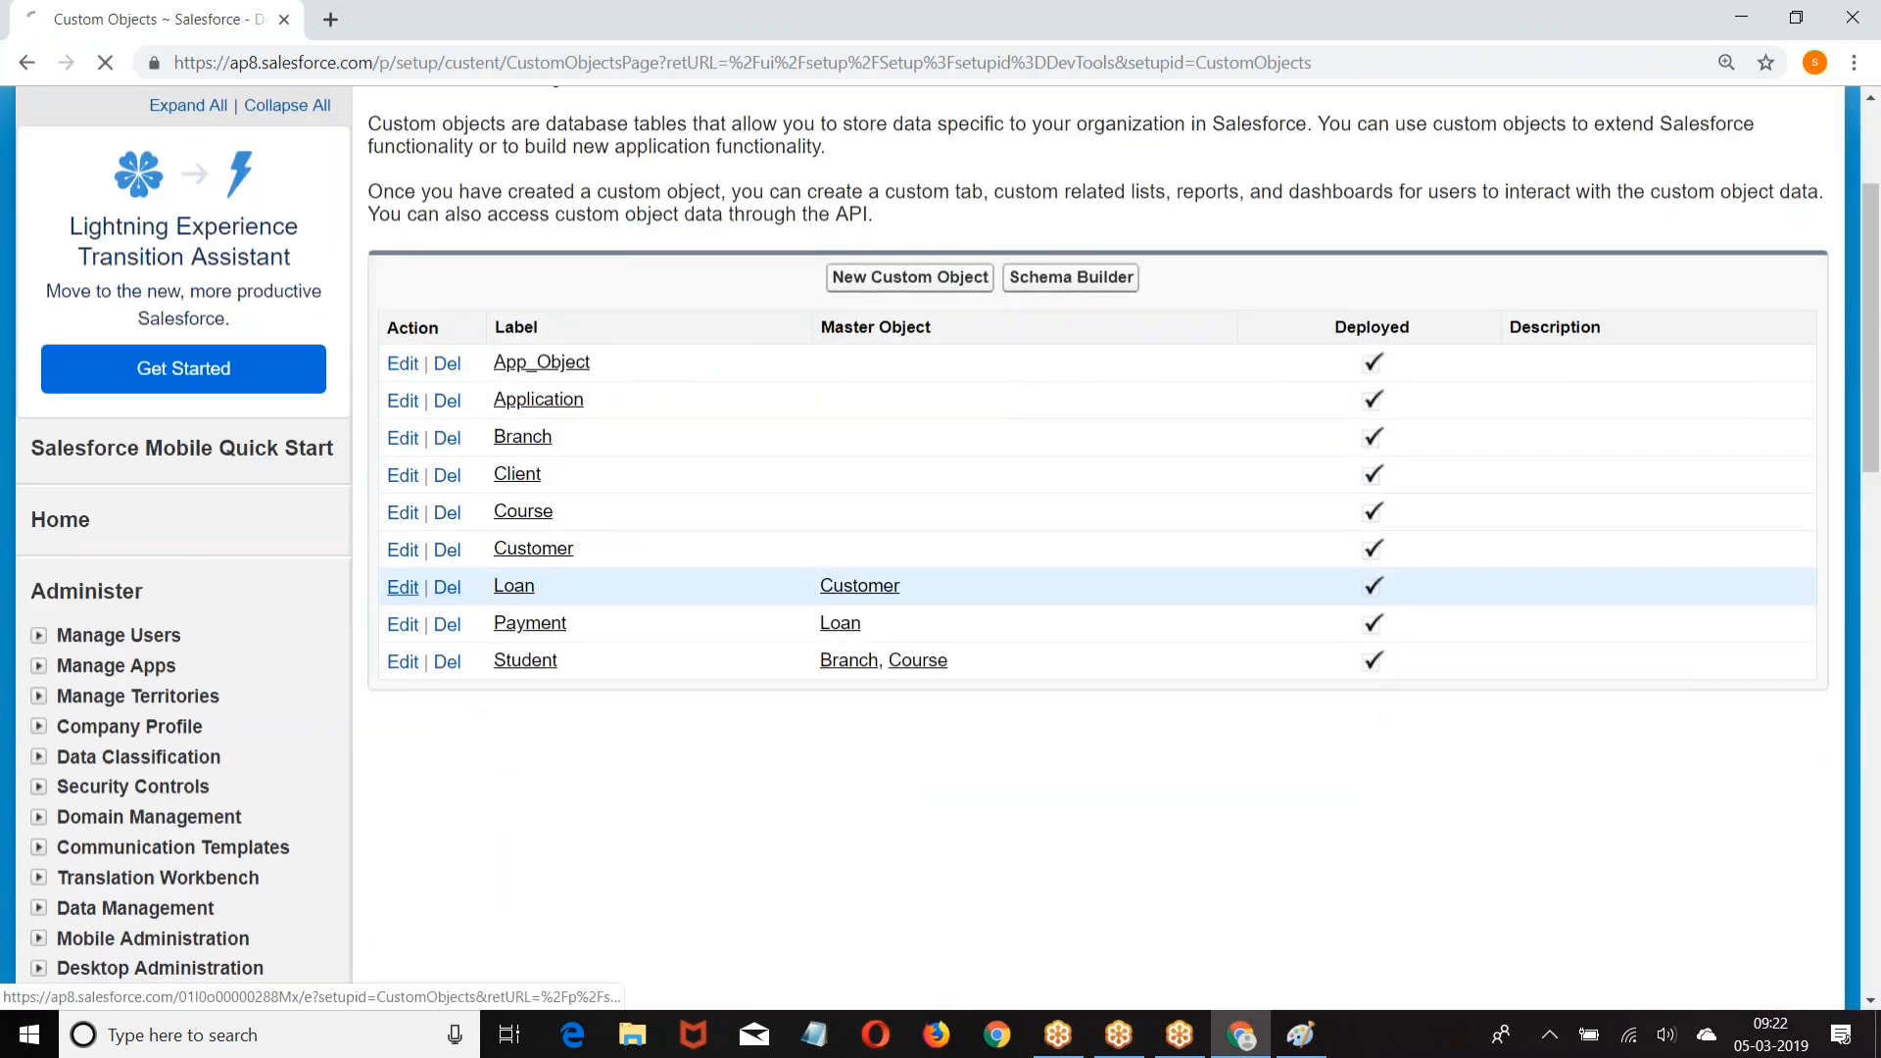
scroll(550, 555, down, 5)
scroll(555, 555, down, 3)
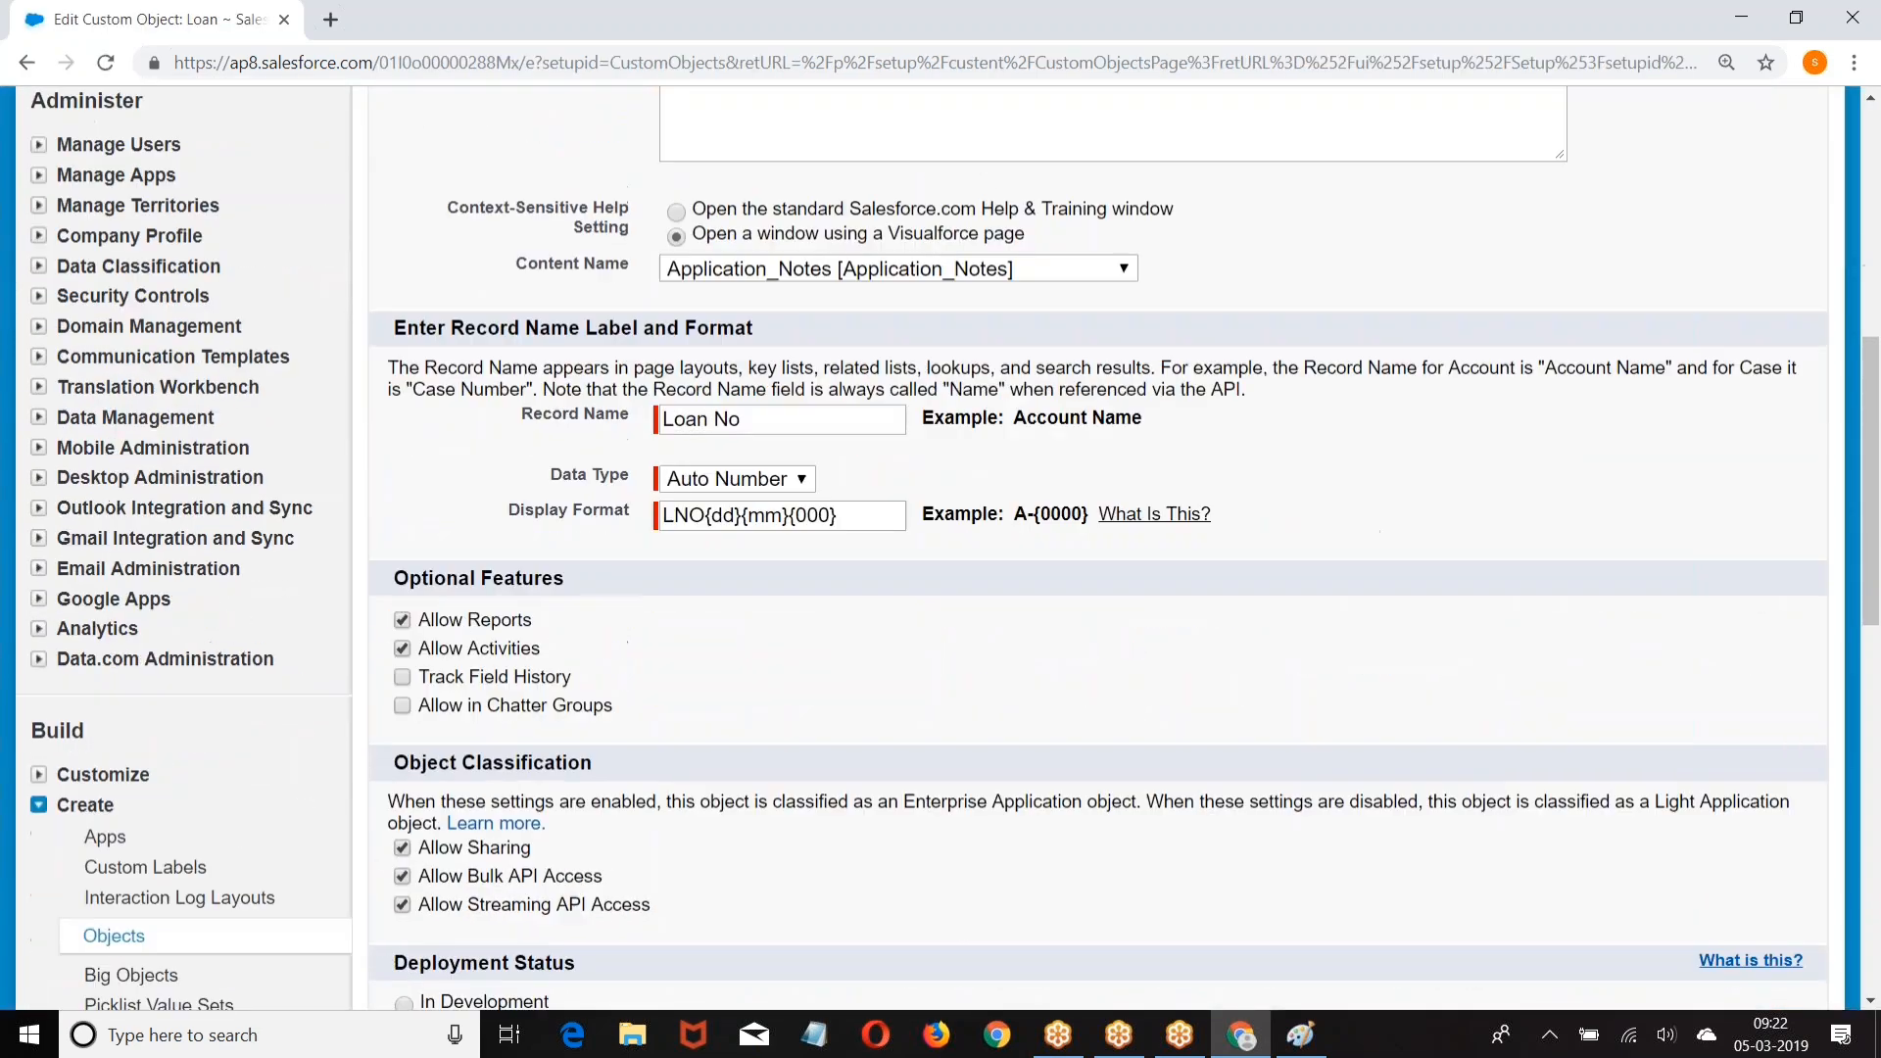
scroll(809, 599, down, 10)
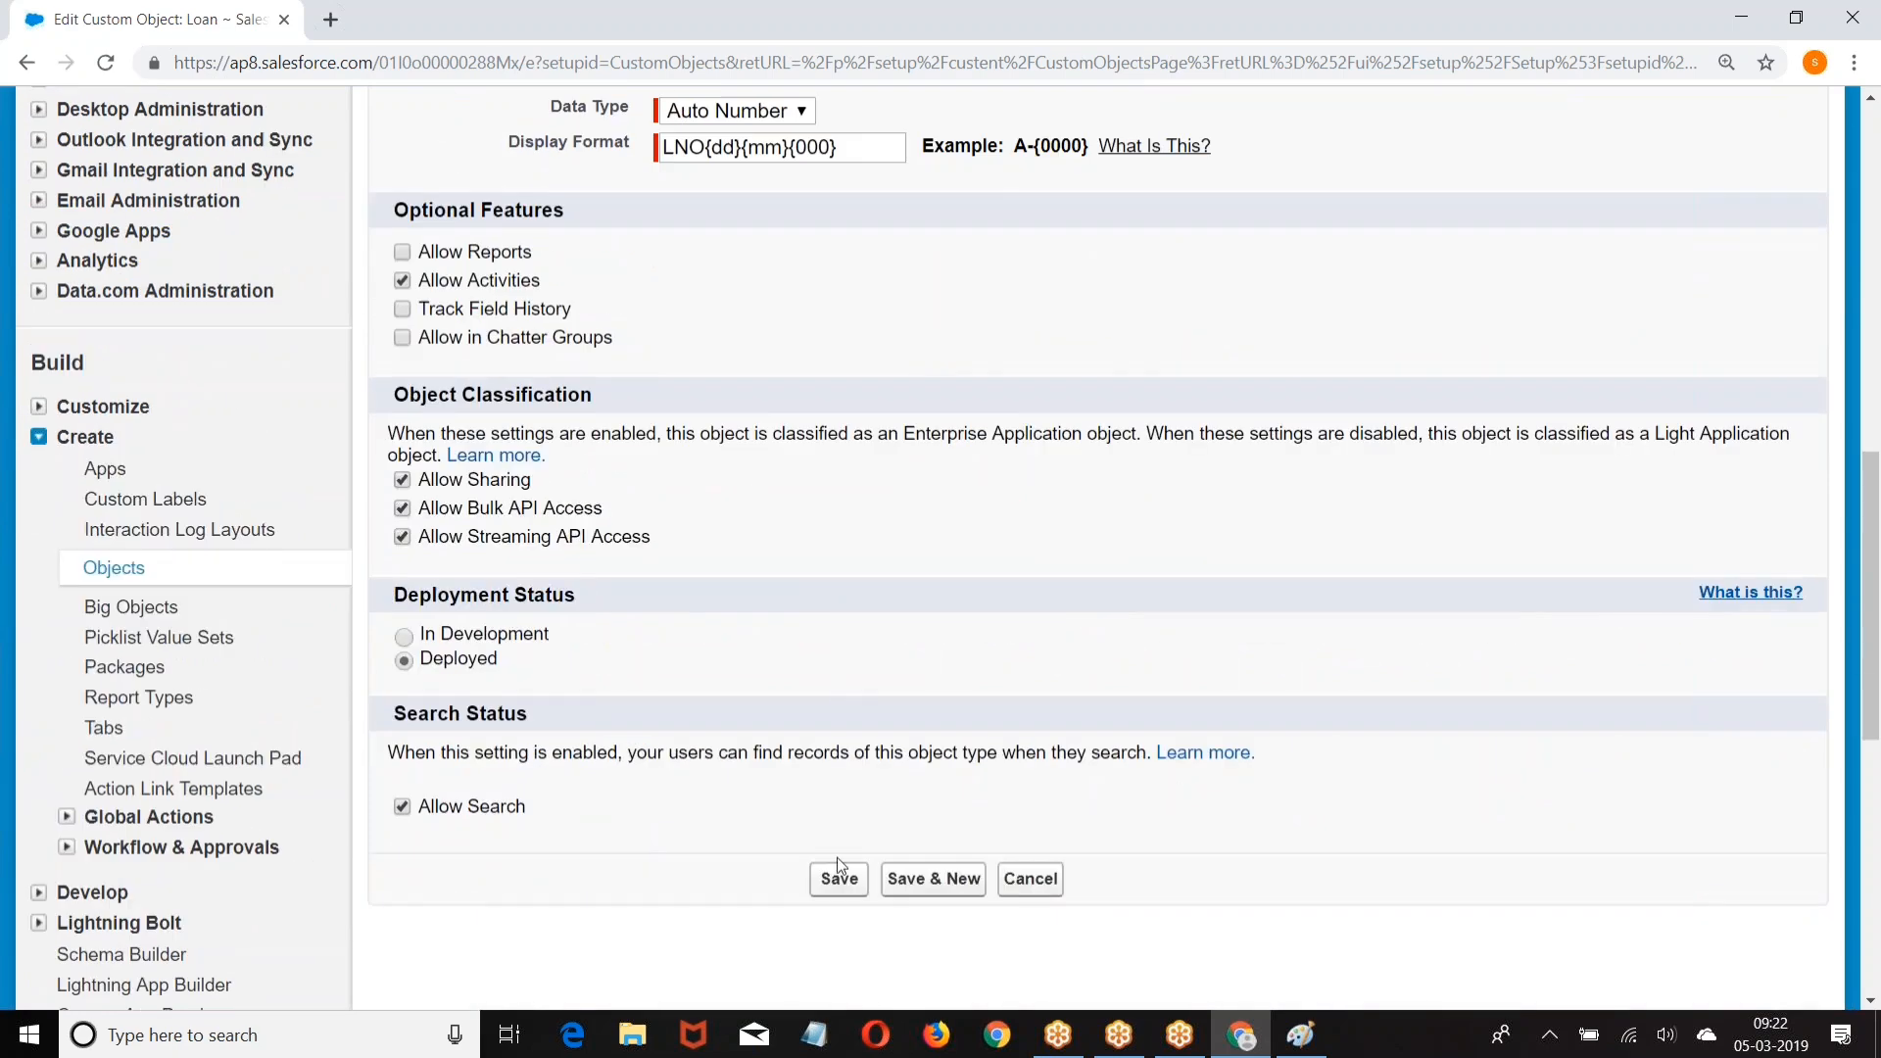
click(837, 877)
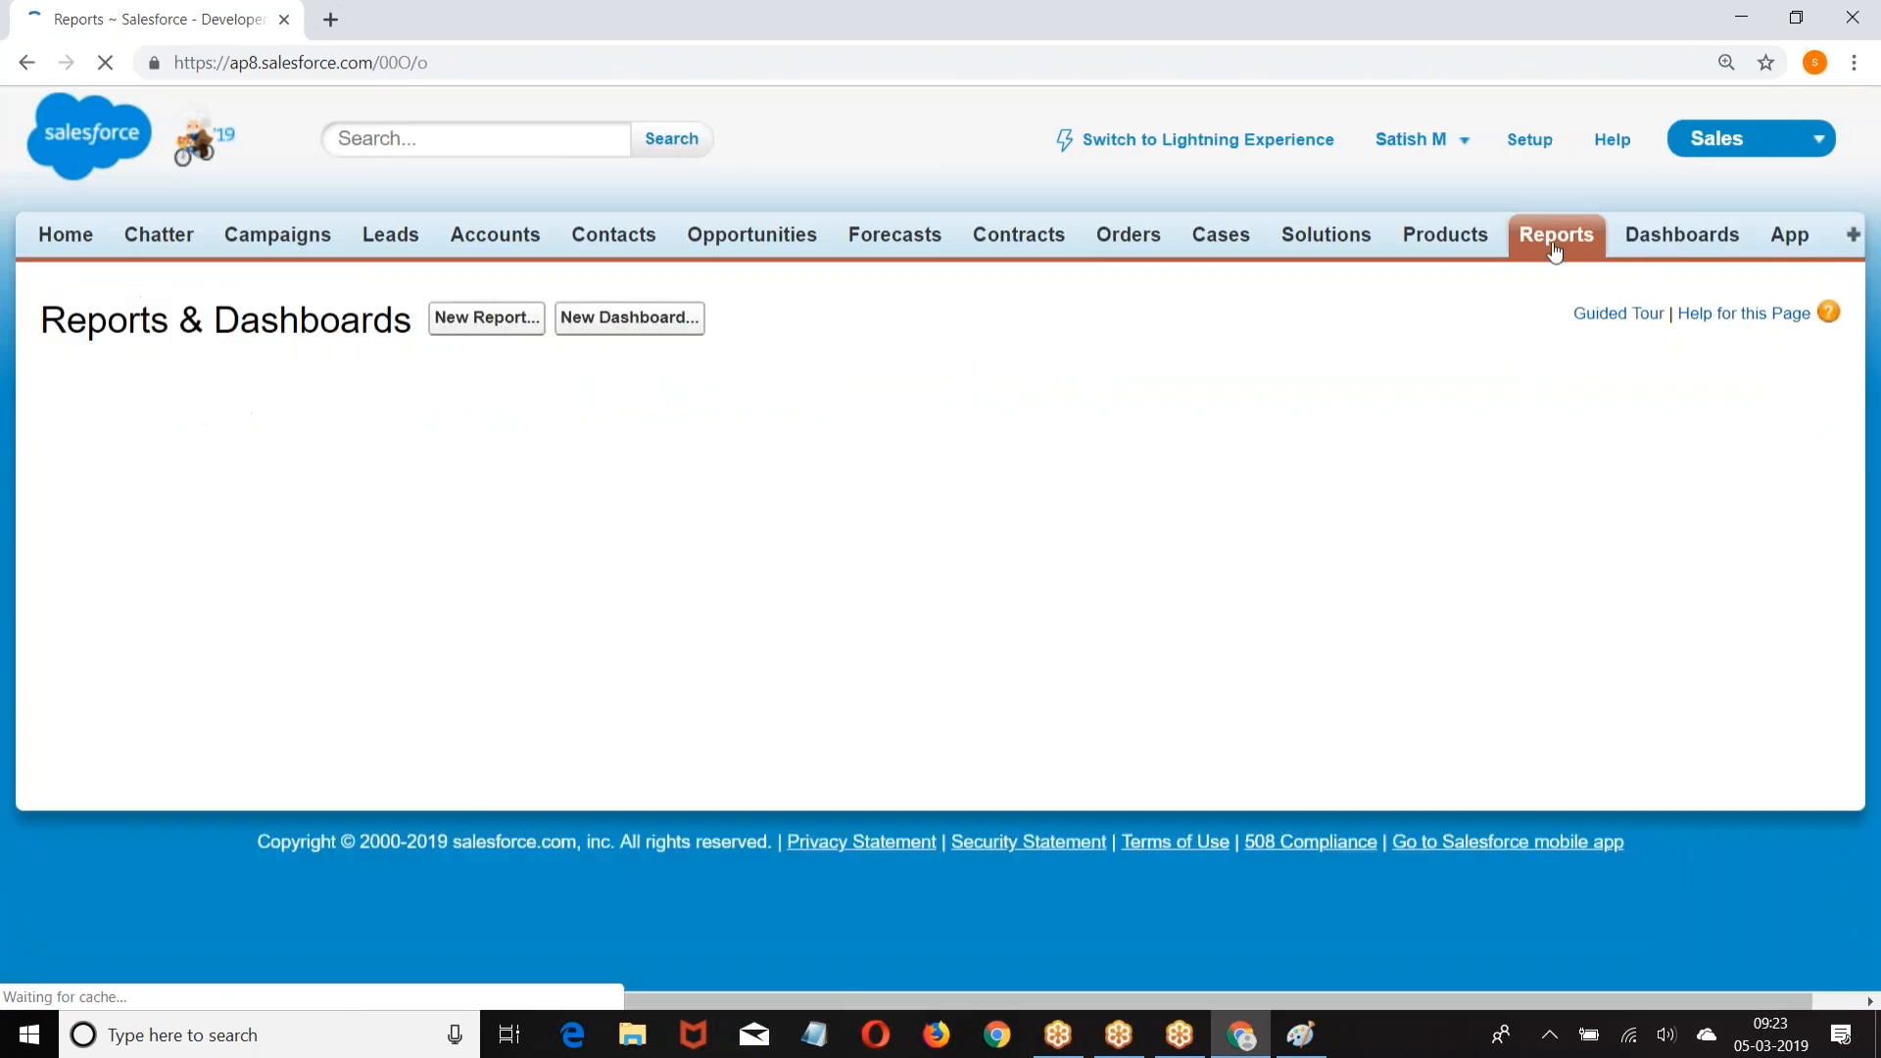
Step: Start a new report from the Reports page and examine the report types under Other Reports
click(472, 323)
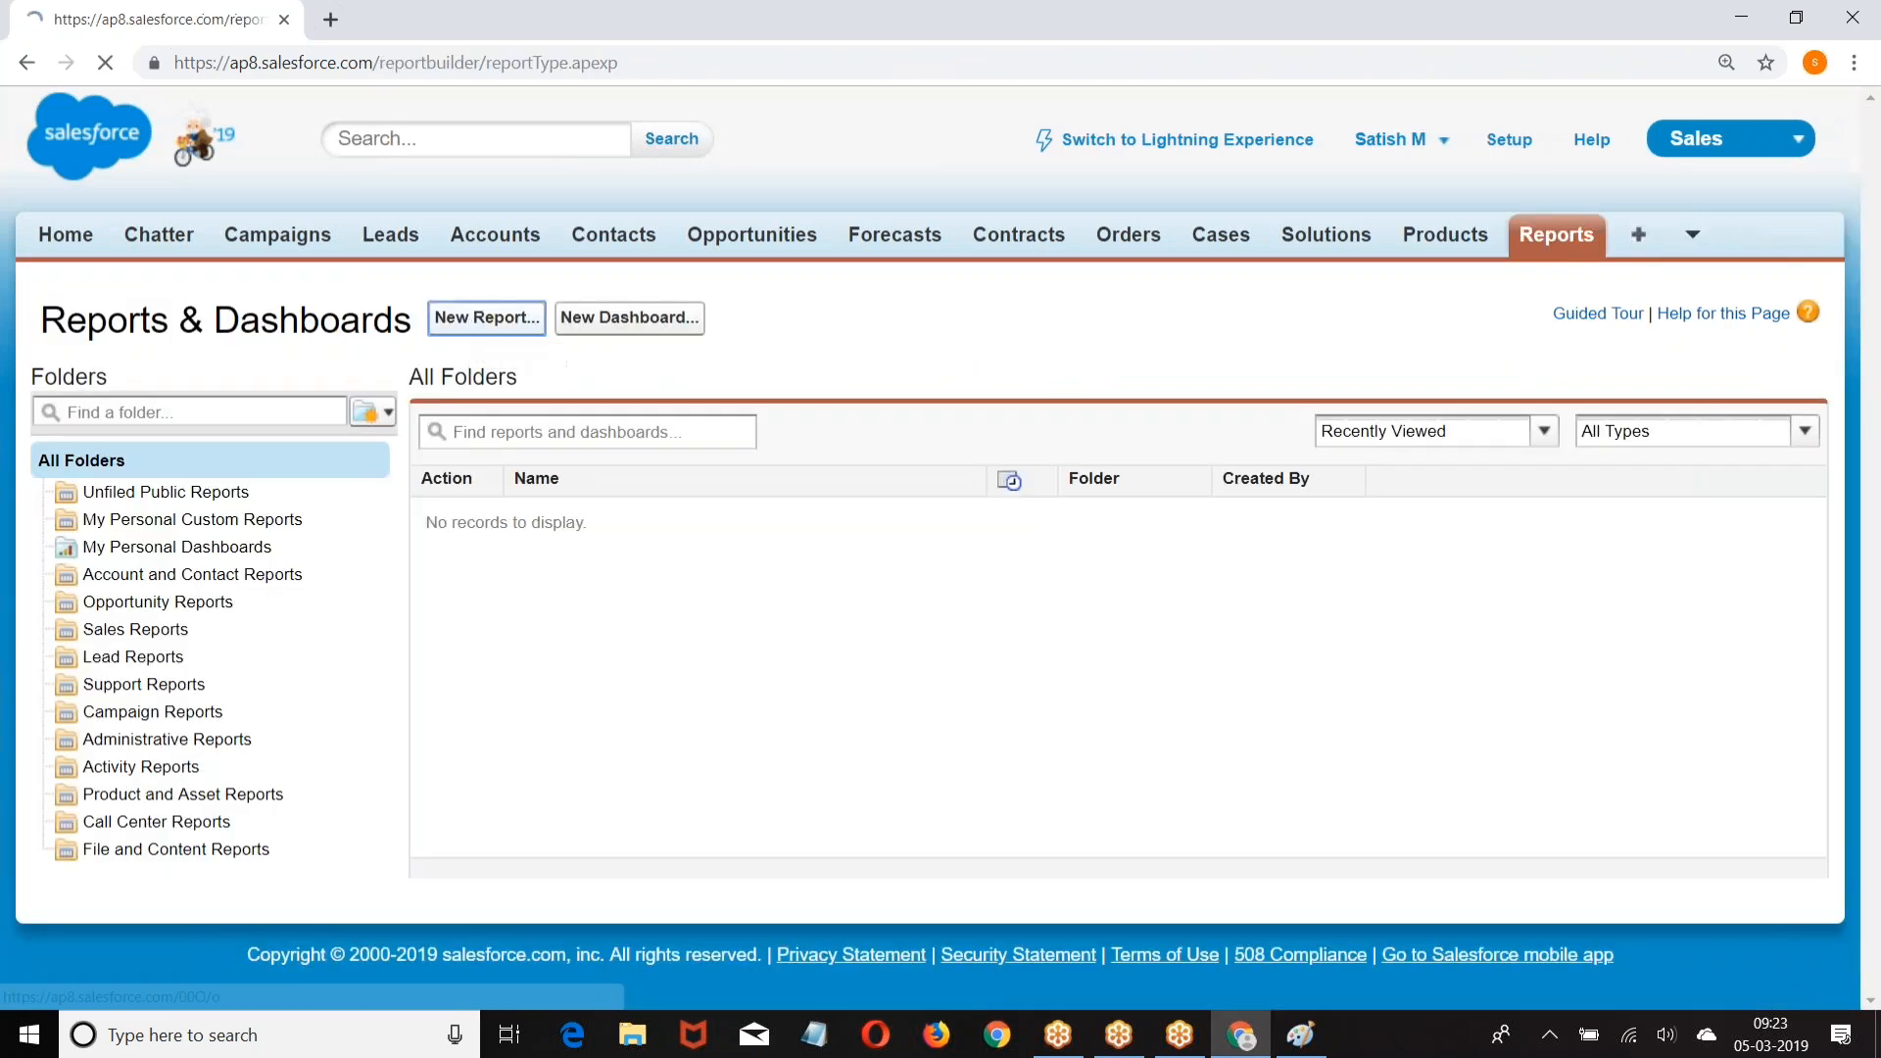
scroll(646, 456, down, 3)
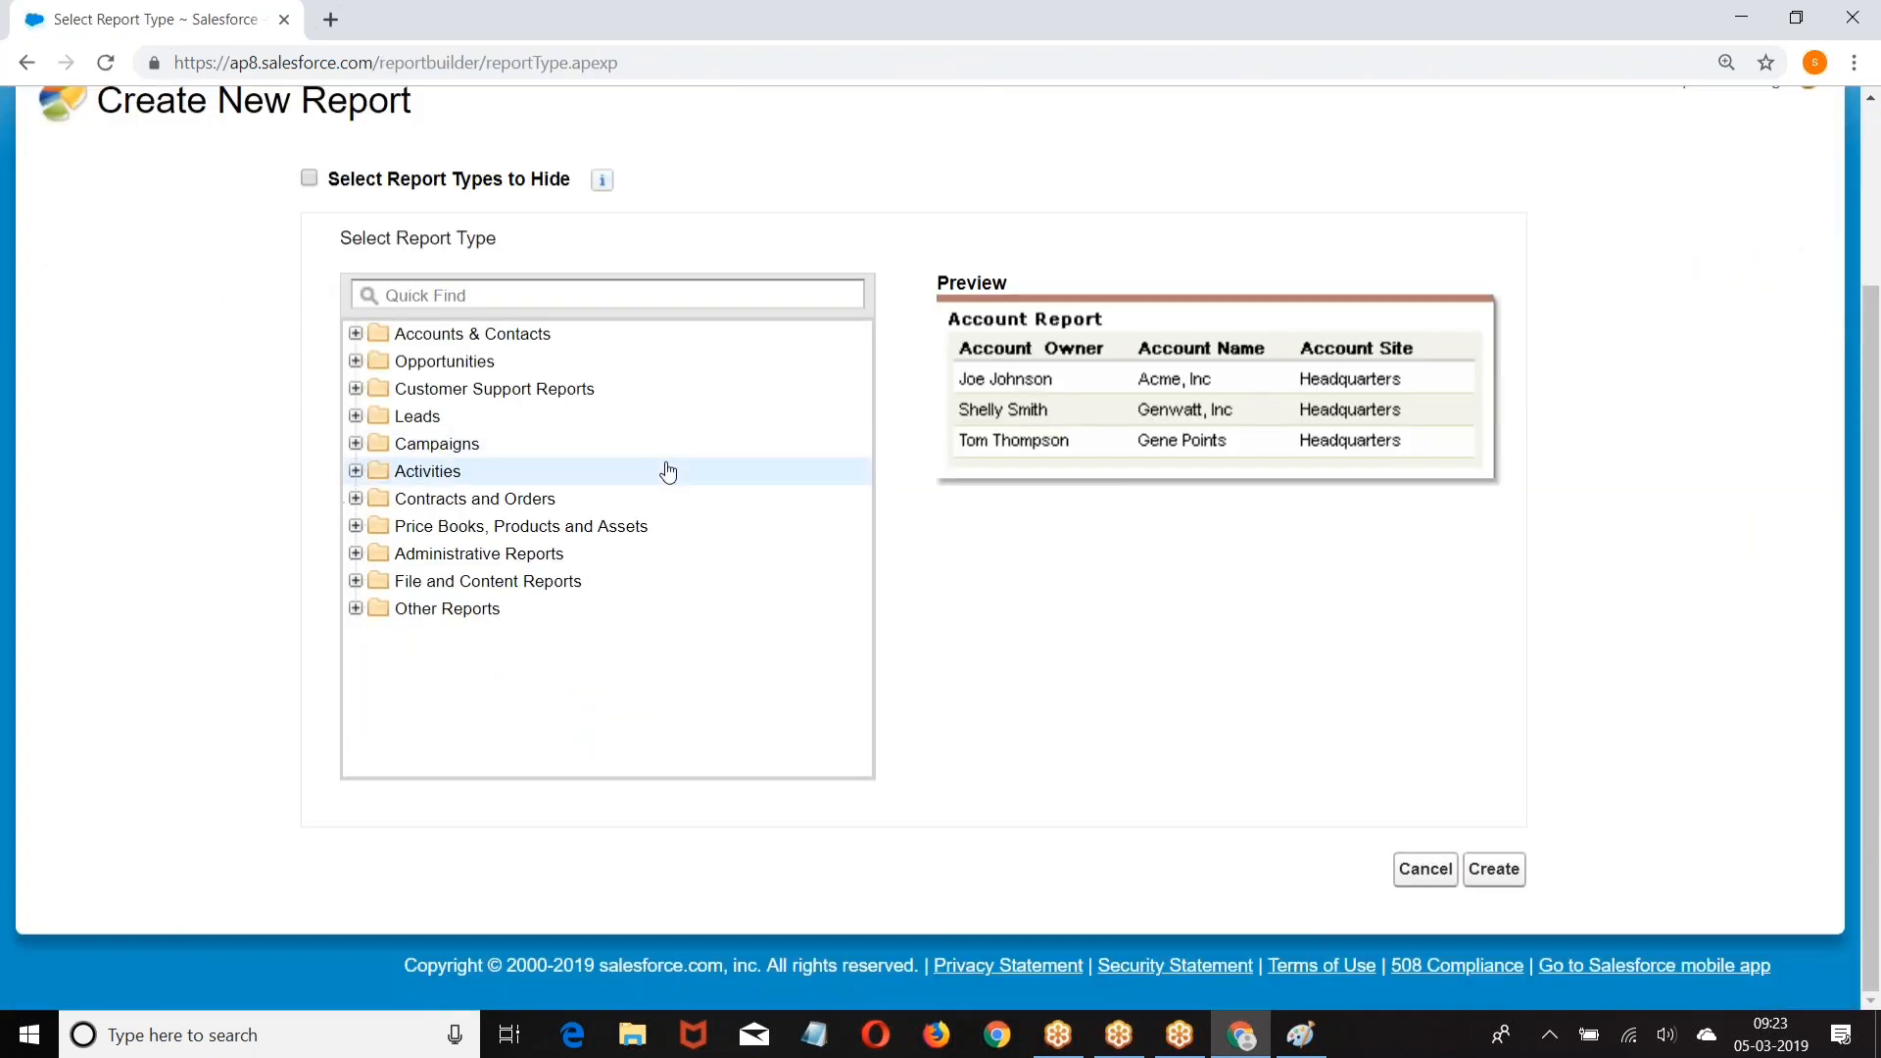
click(356, 608)
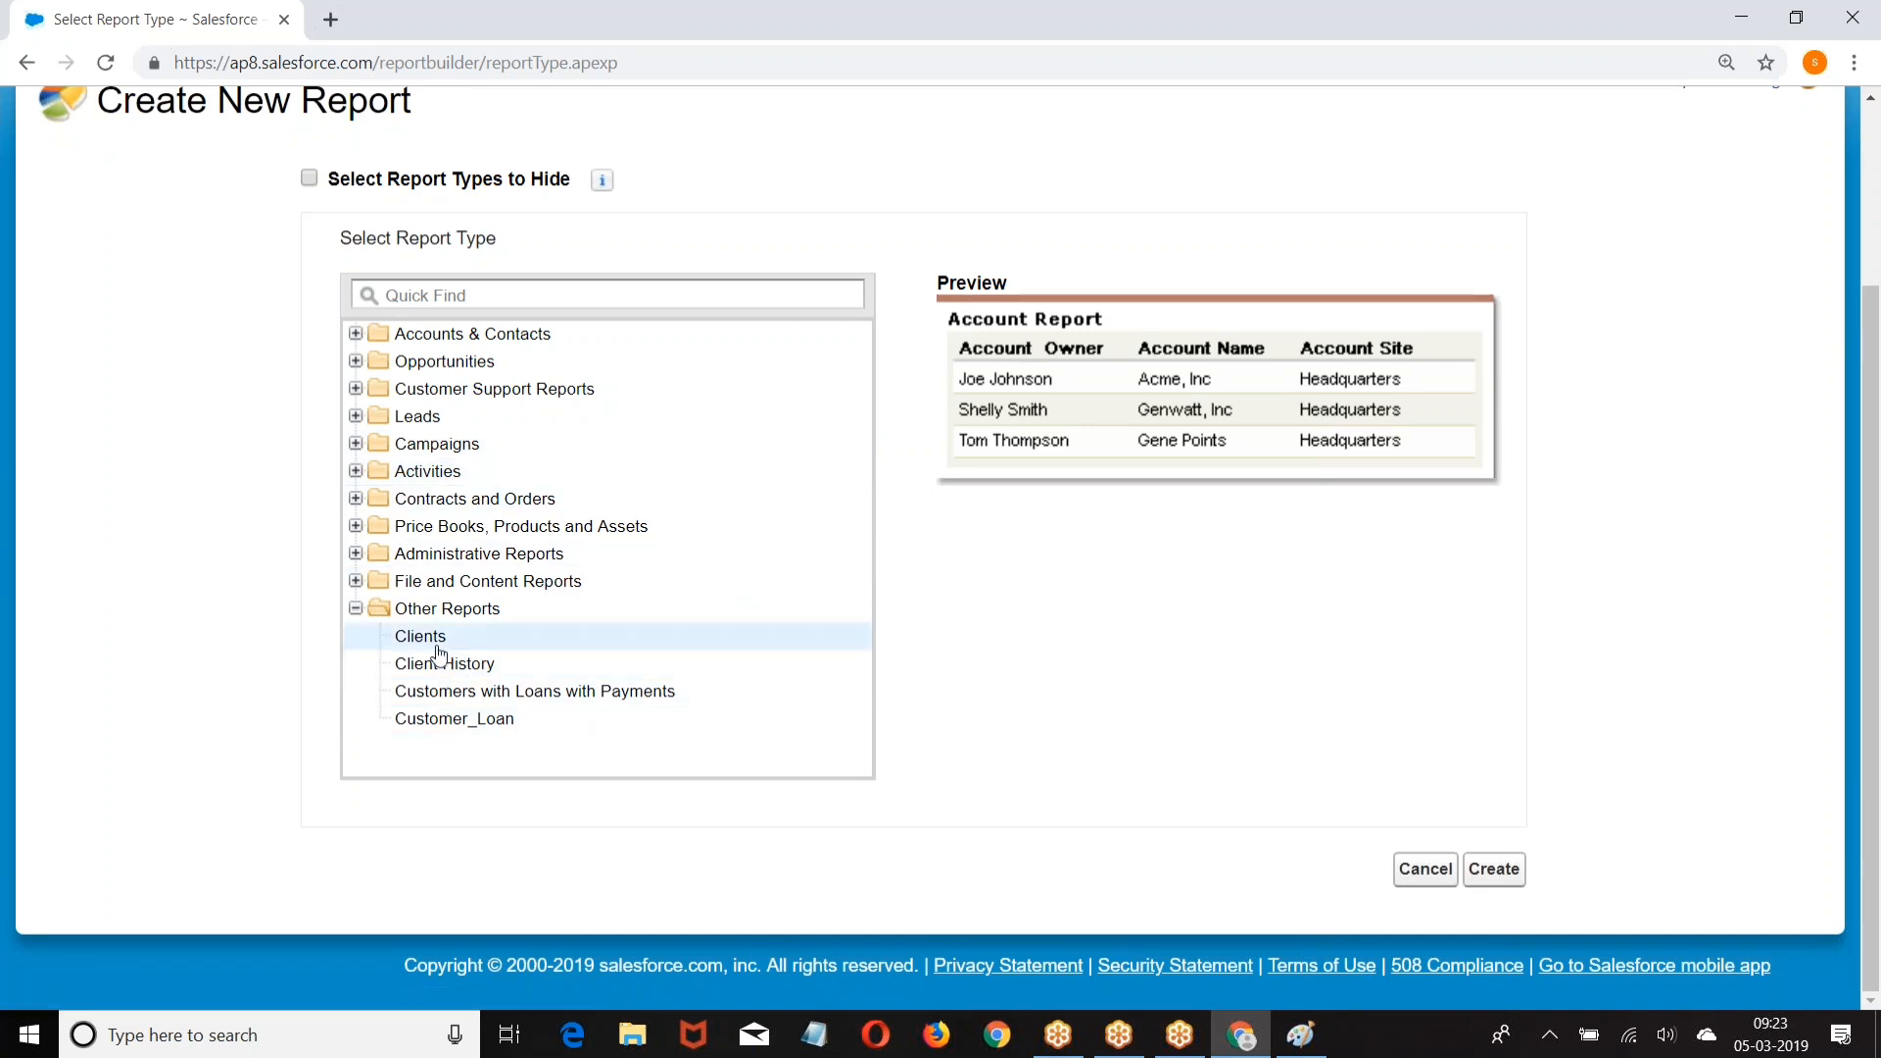
Step: Open Setup in a new browser tab and switch to it, keeping the report type selection page open
scroll(627, 529, up, 3)
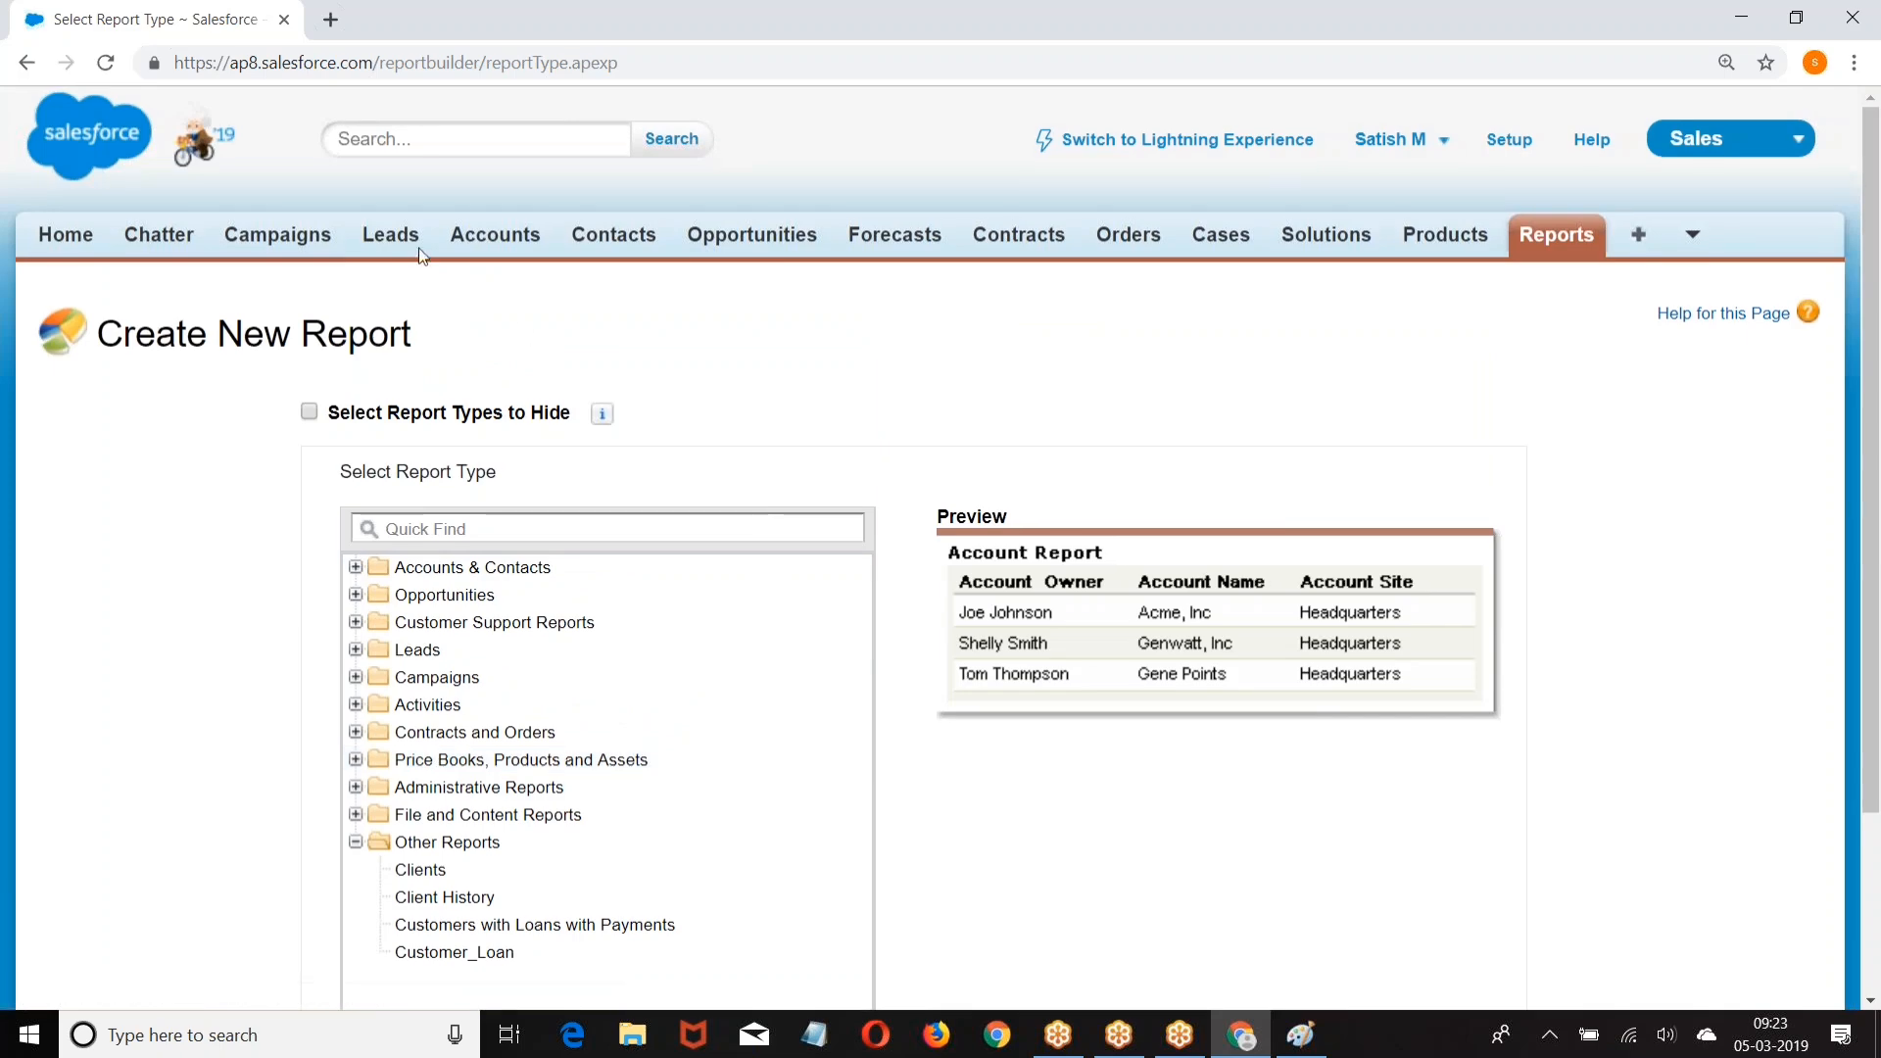
right_click(1496, 139)
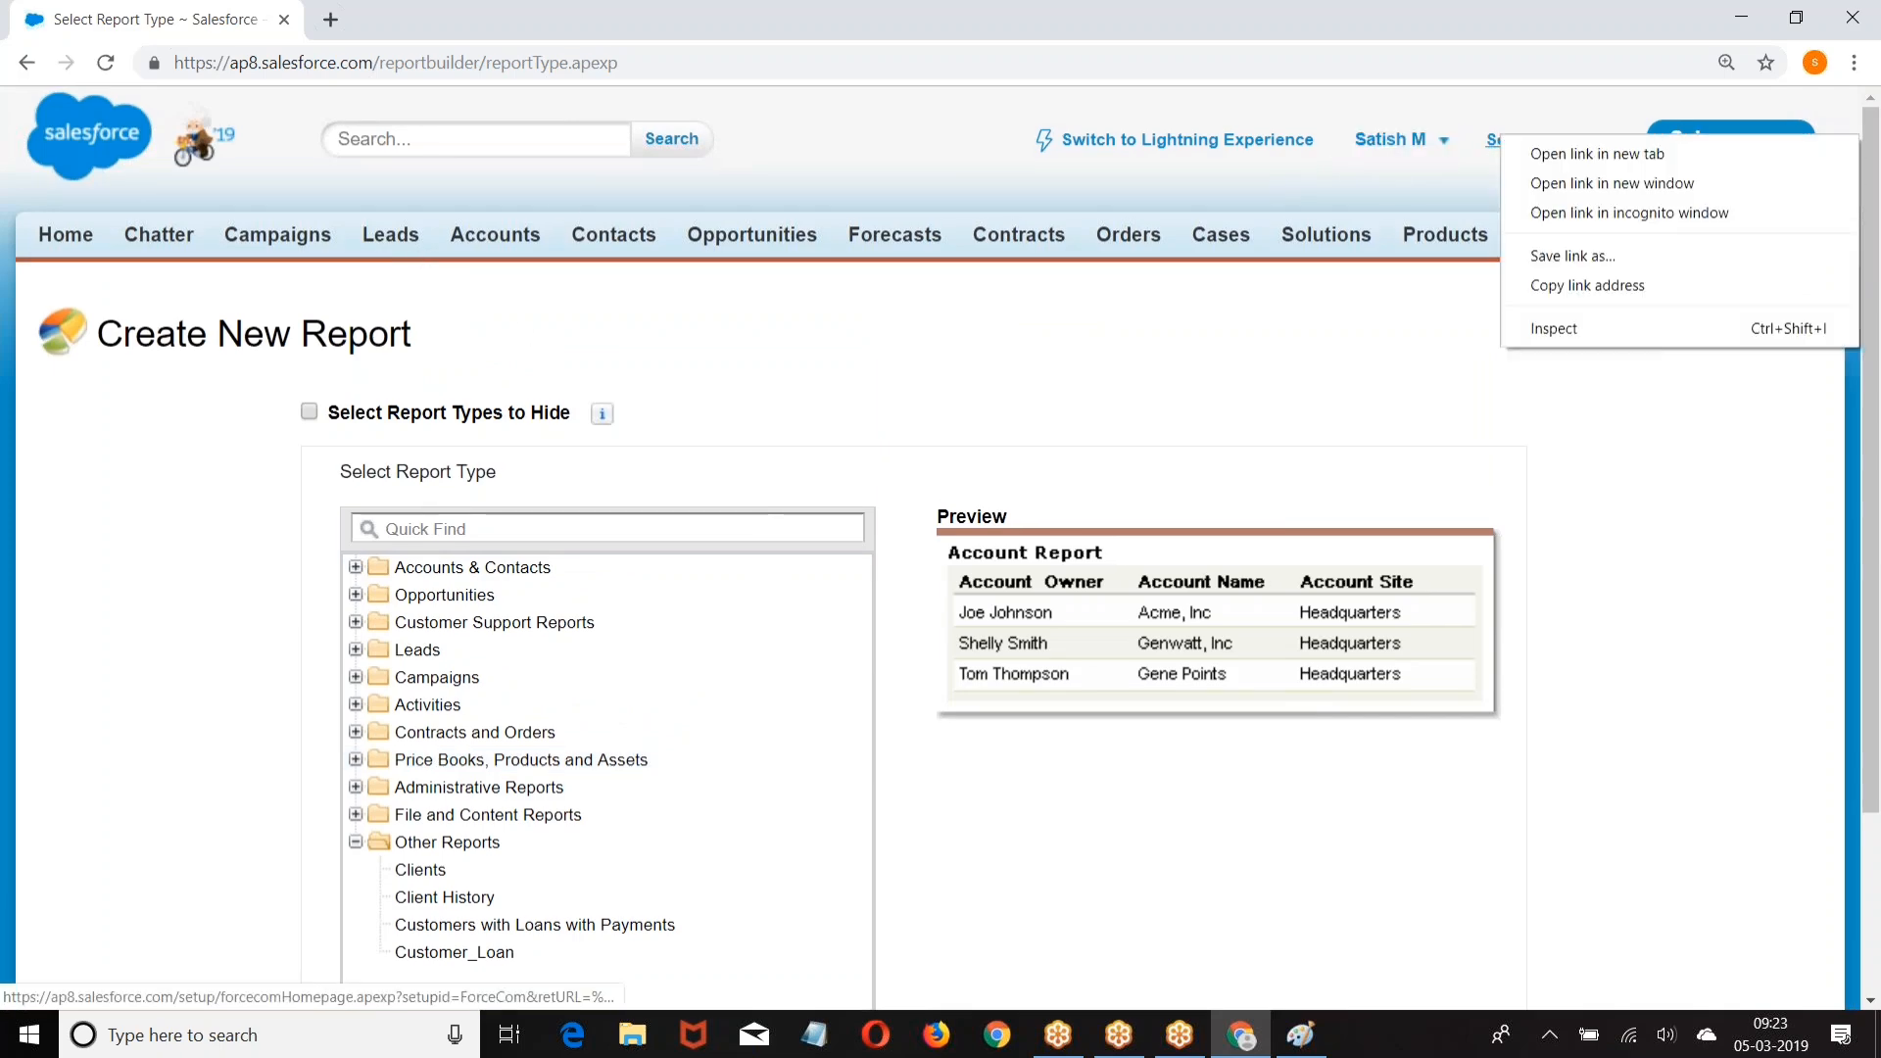
click(1551, 157)
click(429, 9)
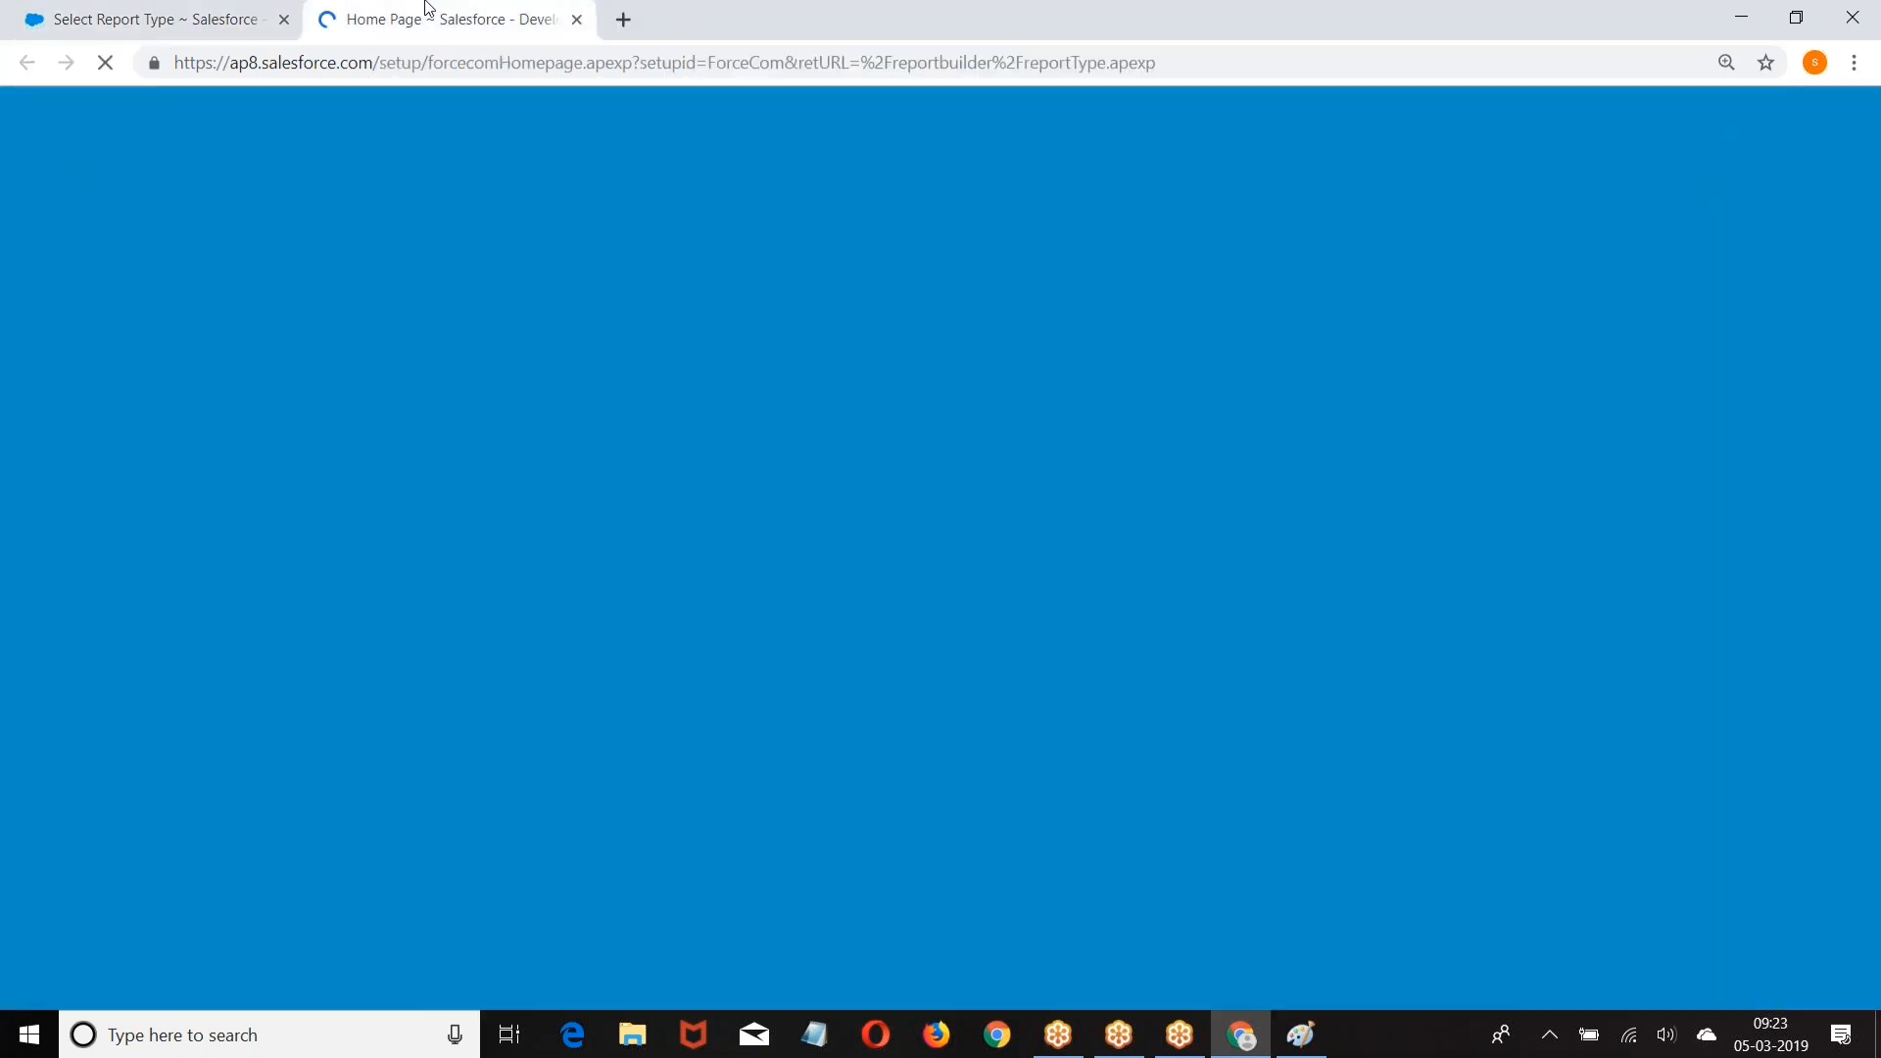
Step: Open the list of custom objects from Setup in another browser tab and switch to it
scroll(437, 126, down, 4)
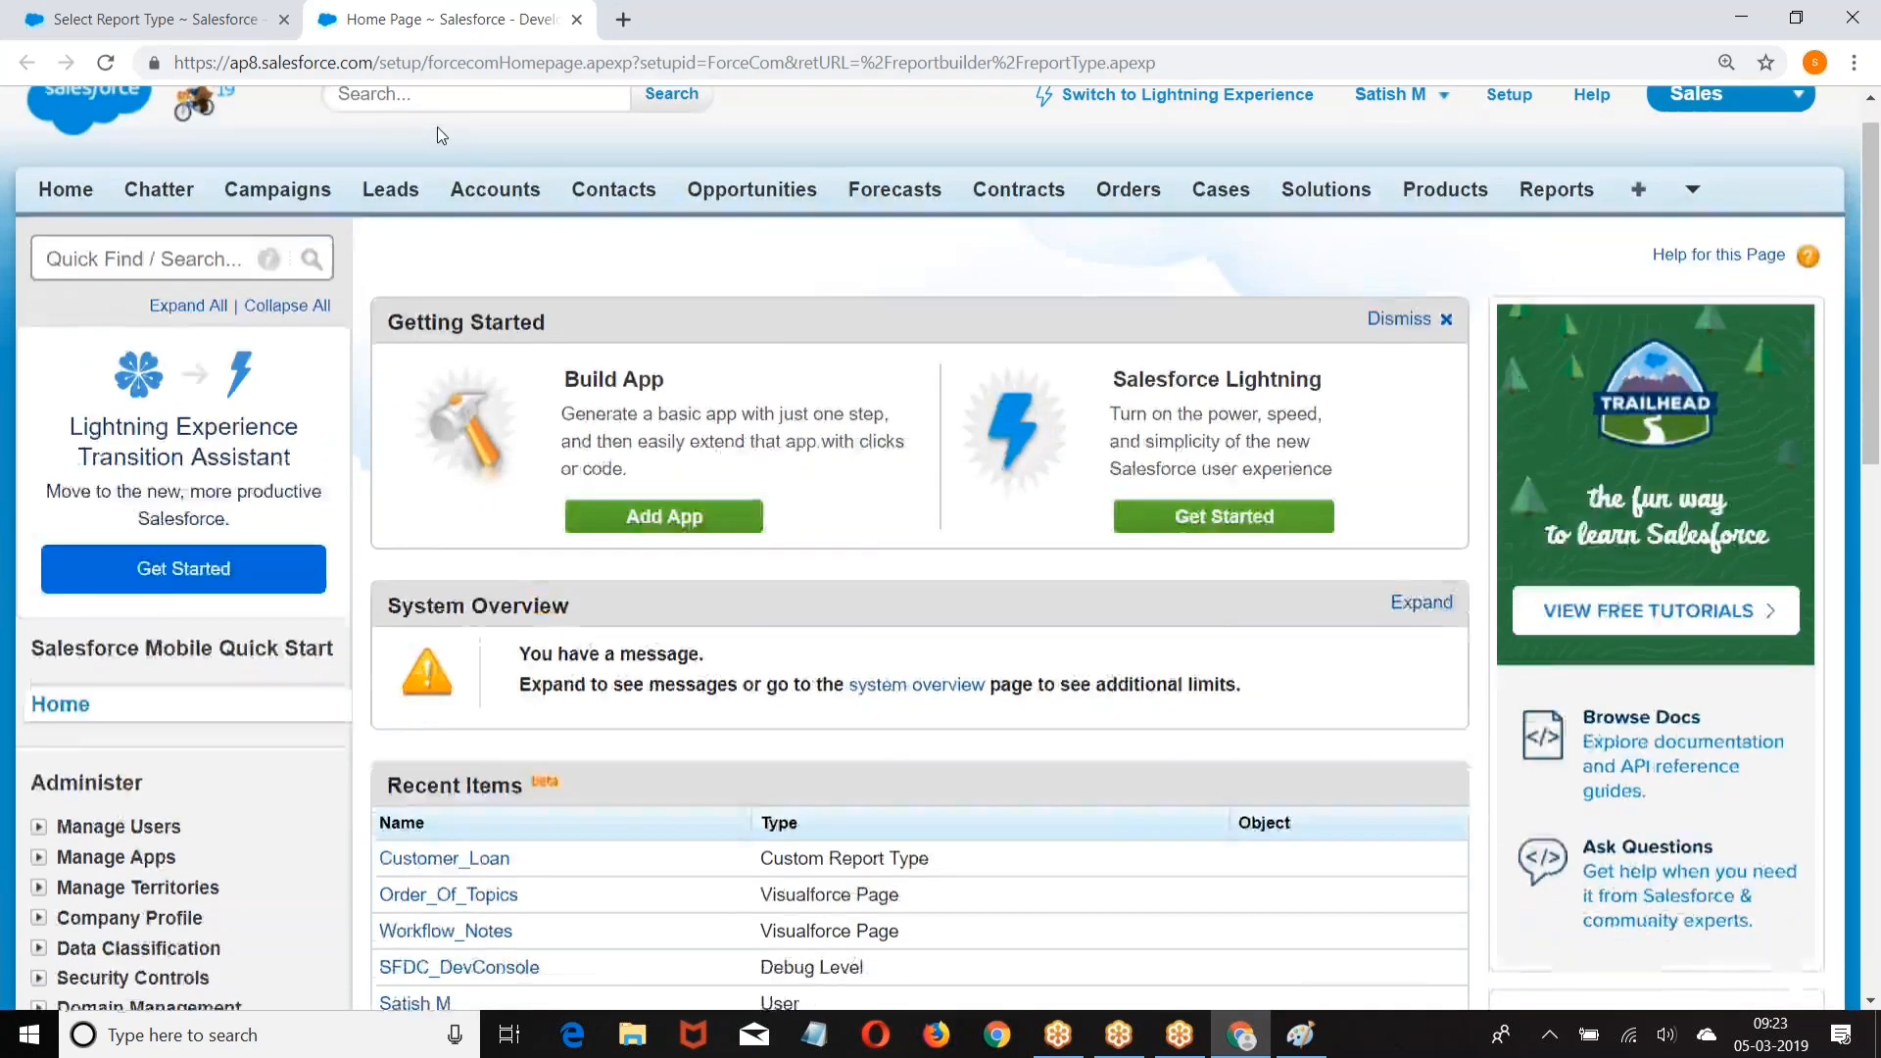
scroll(436, 126, down, 8)
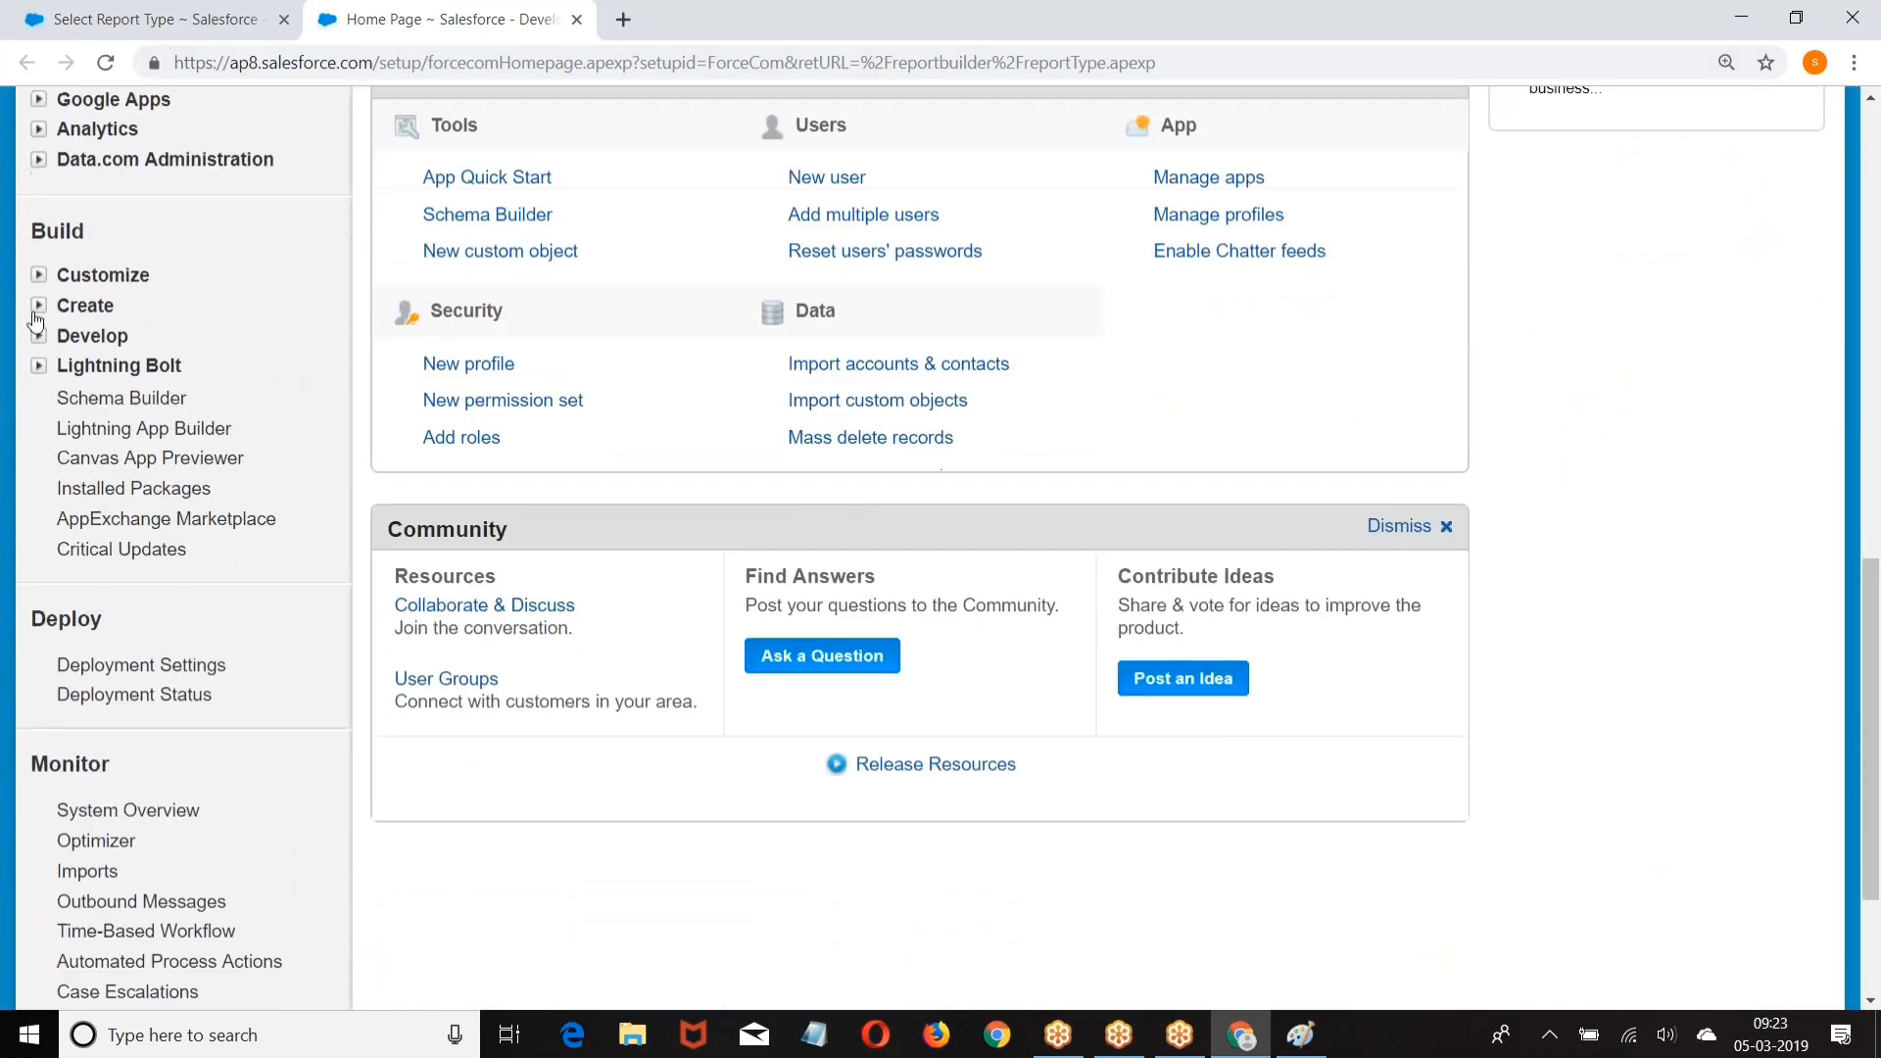
click(37, 308)
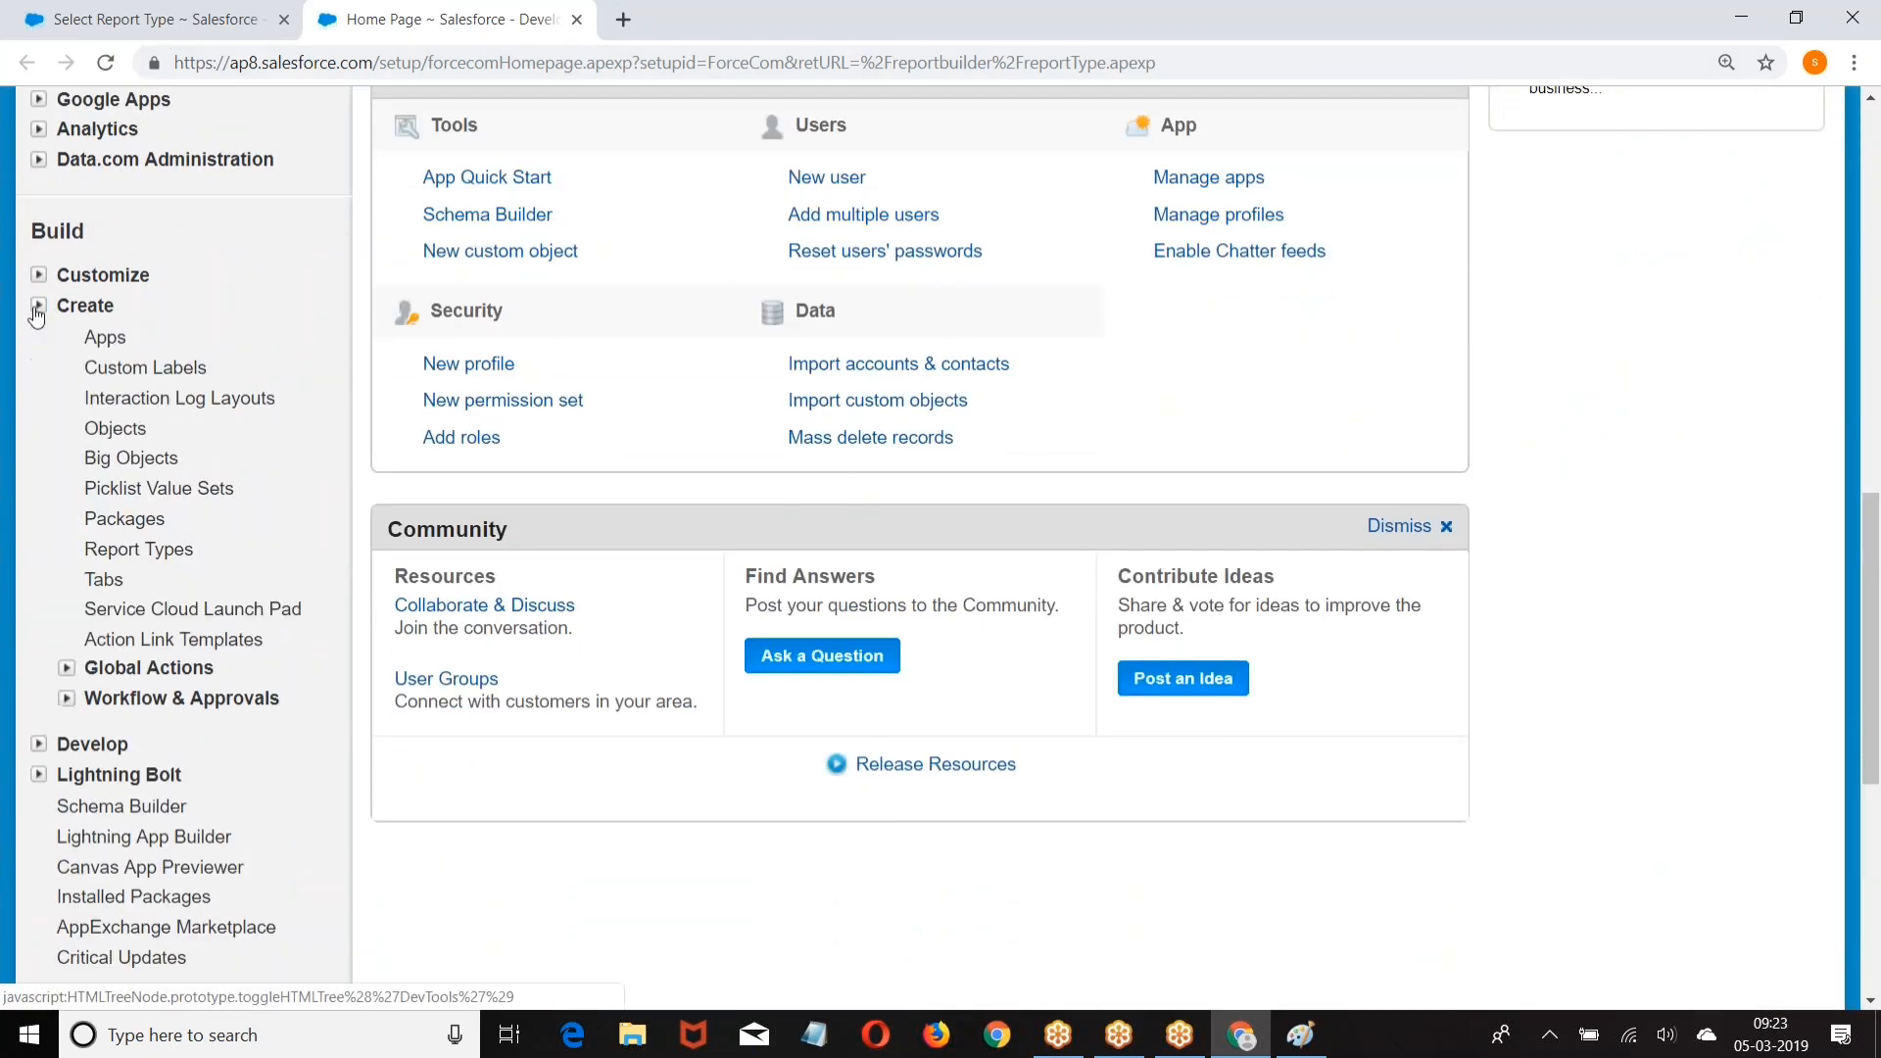
right_click(119, 434)
click(197, 438)
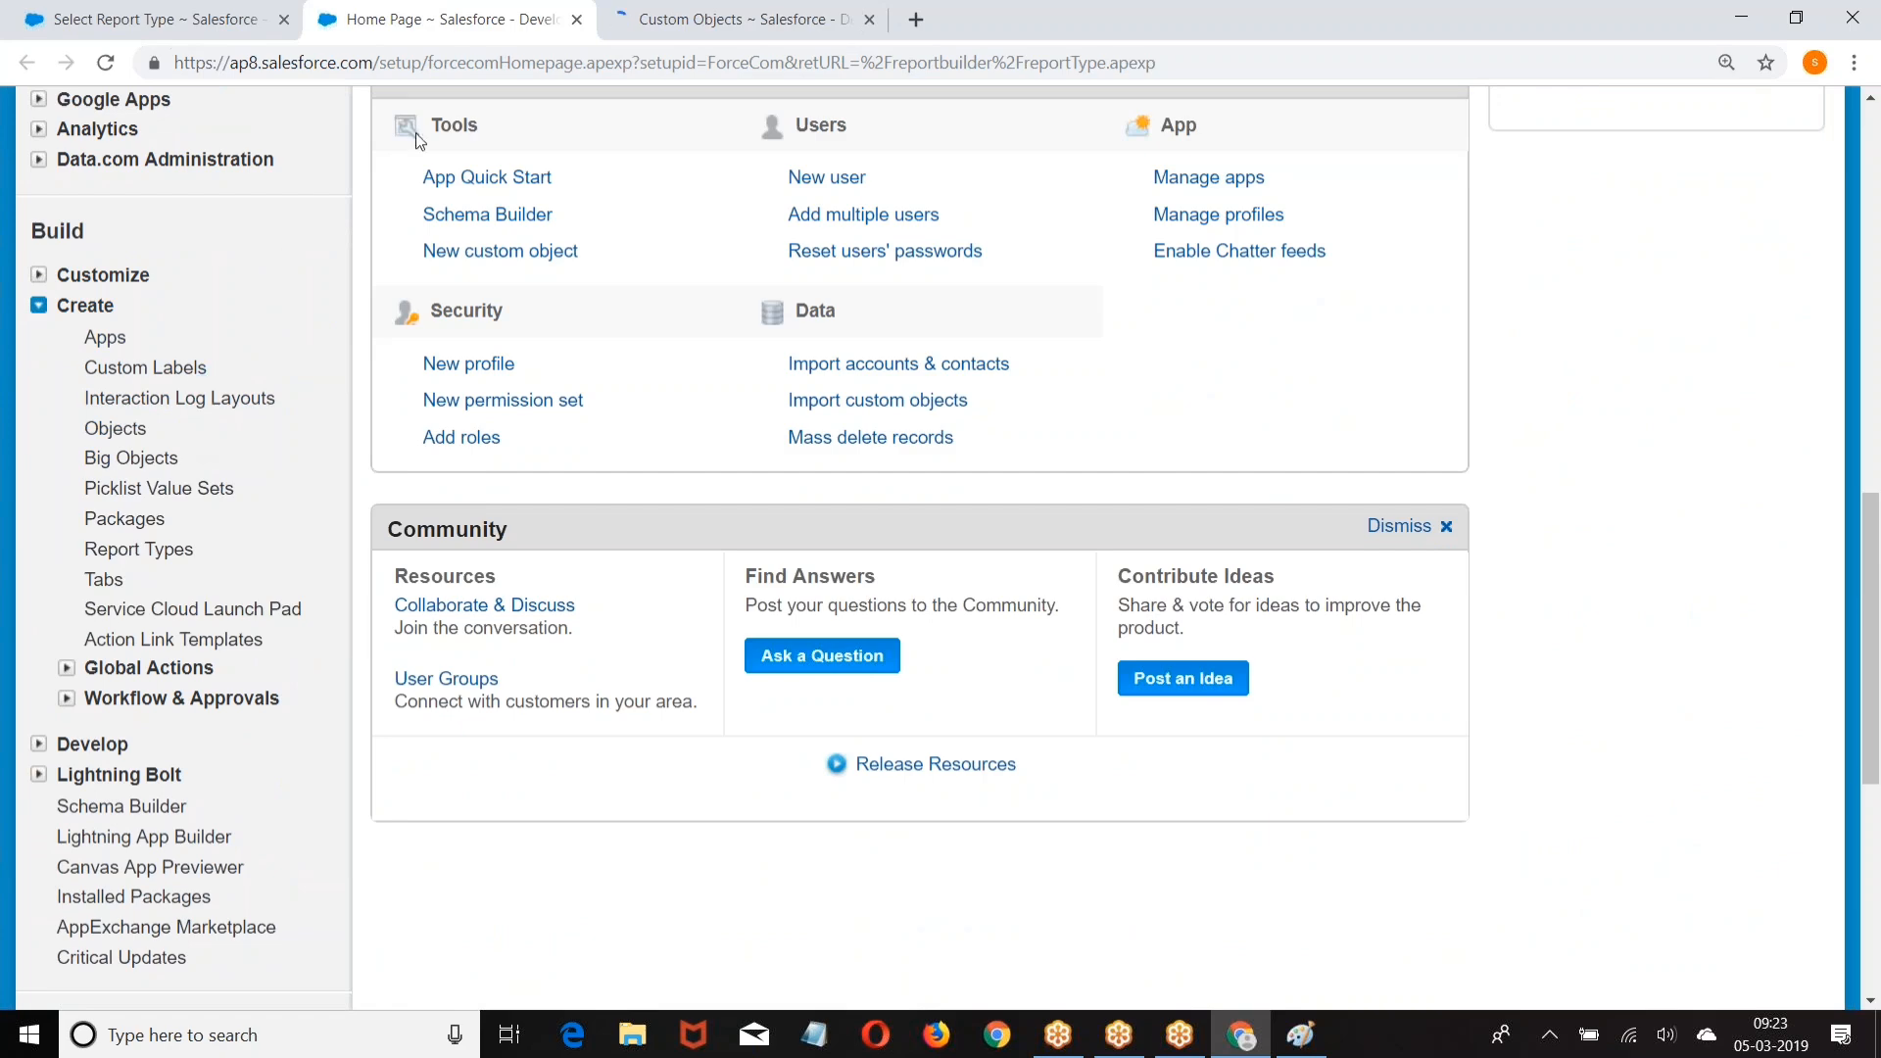
click(684, 18)
Step: Disable Allow Reports for the Client custom object and save its definition
scroll(397, 470, down, 4)
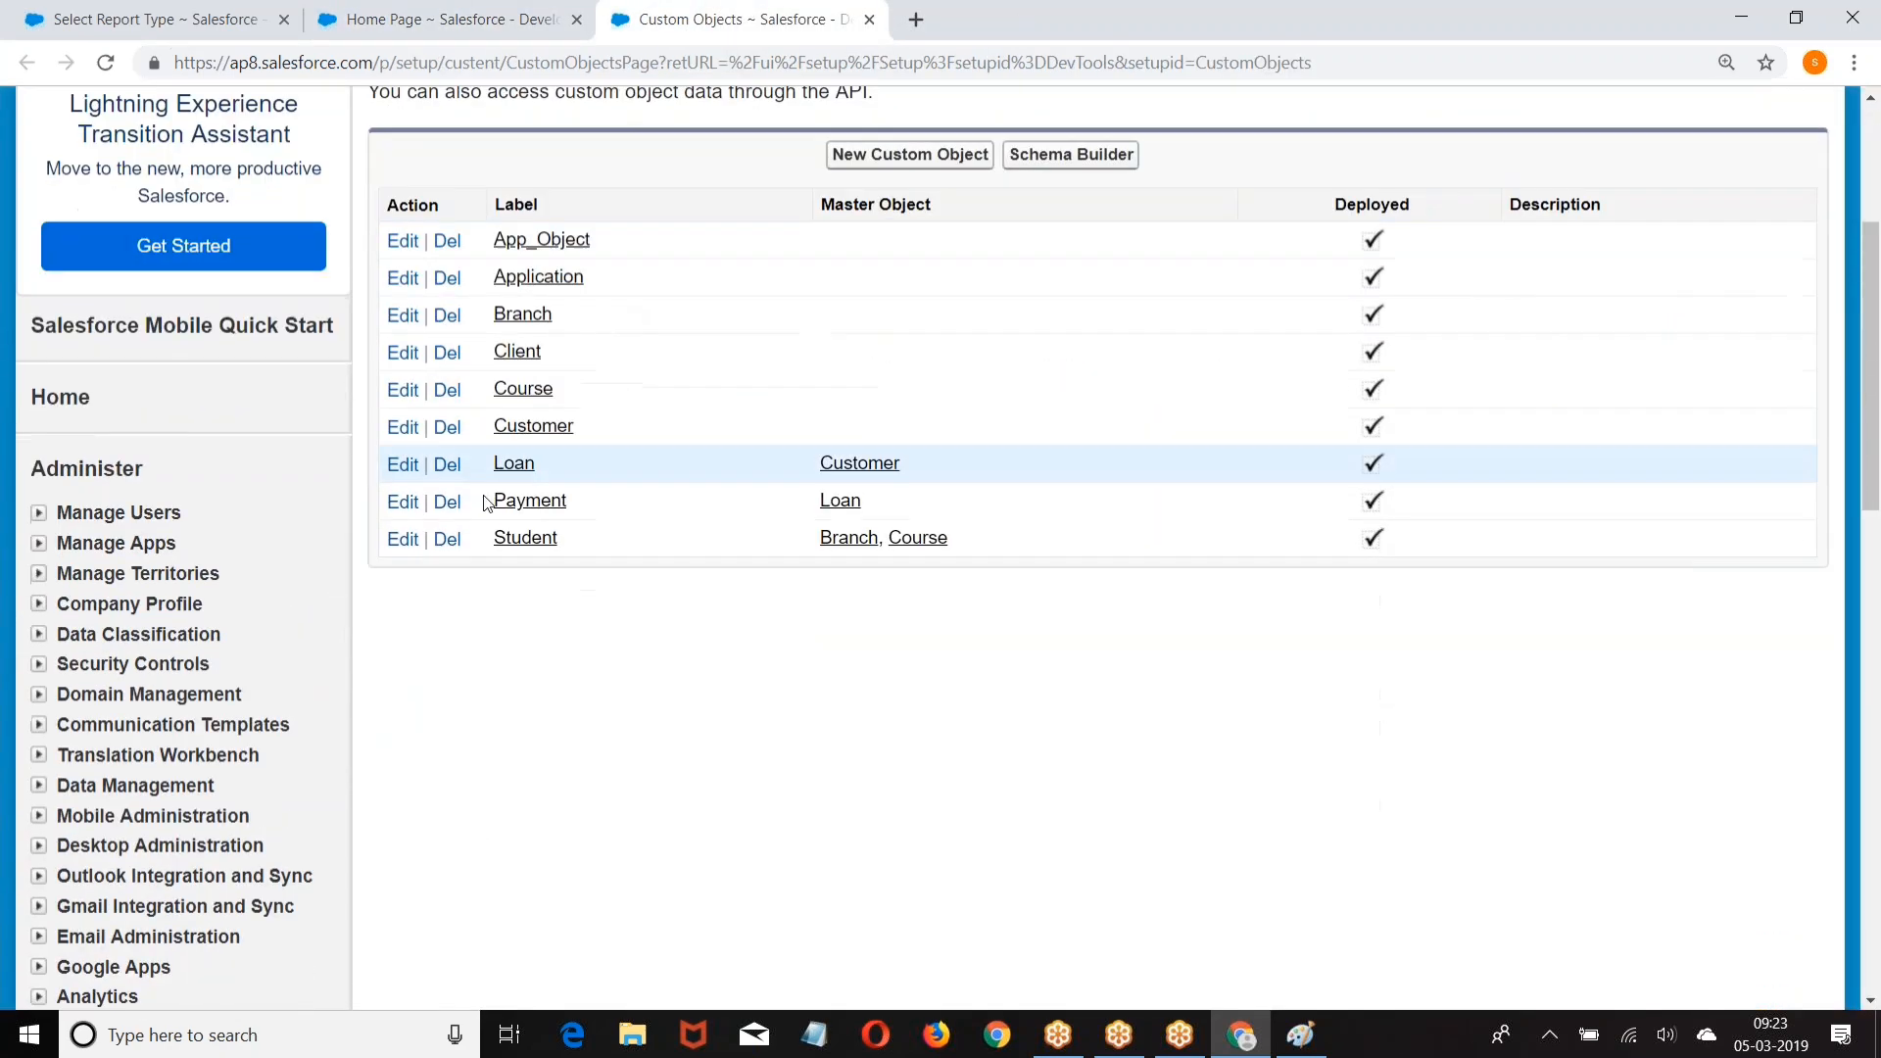
click(401, 353)
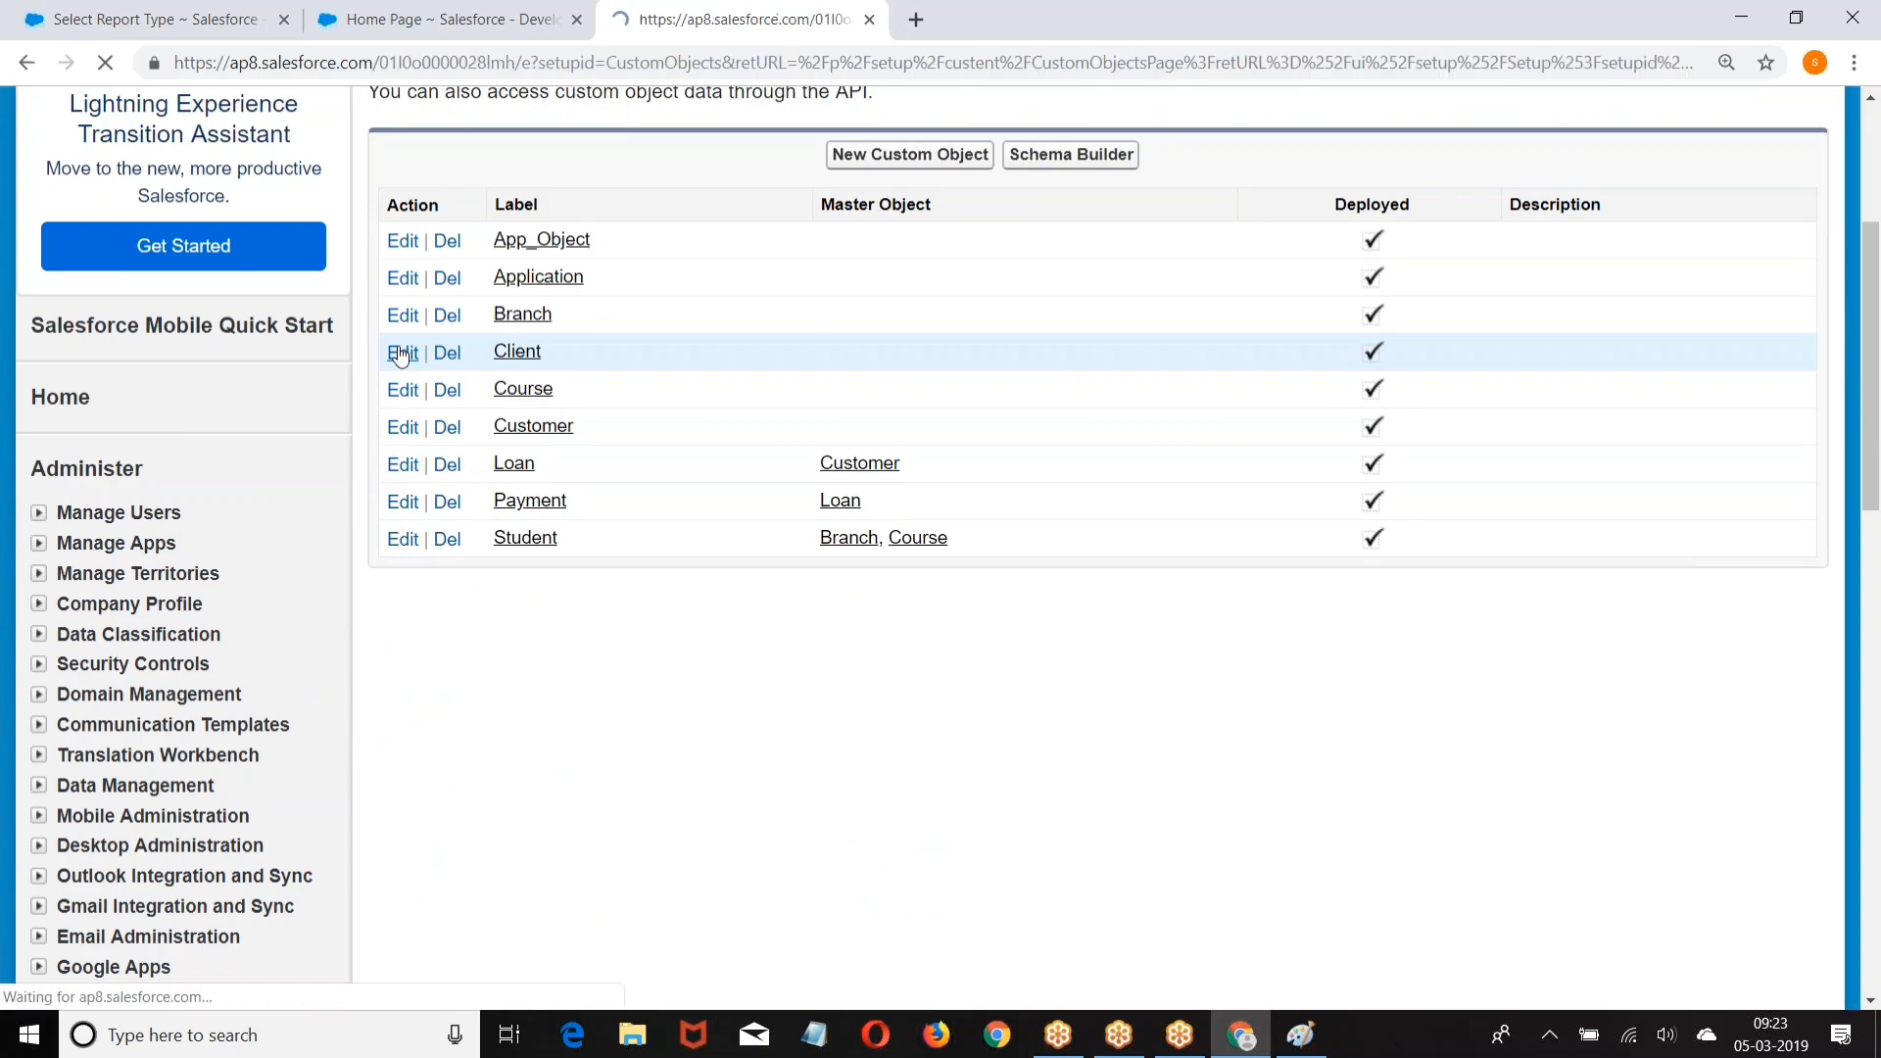
scroll(400, 354, down, 7)
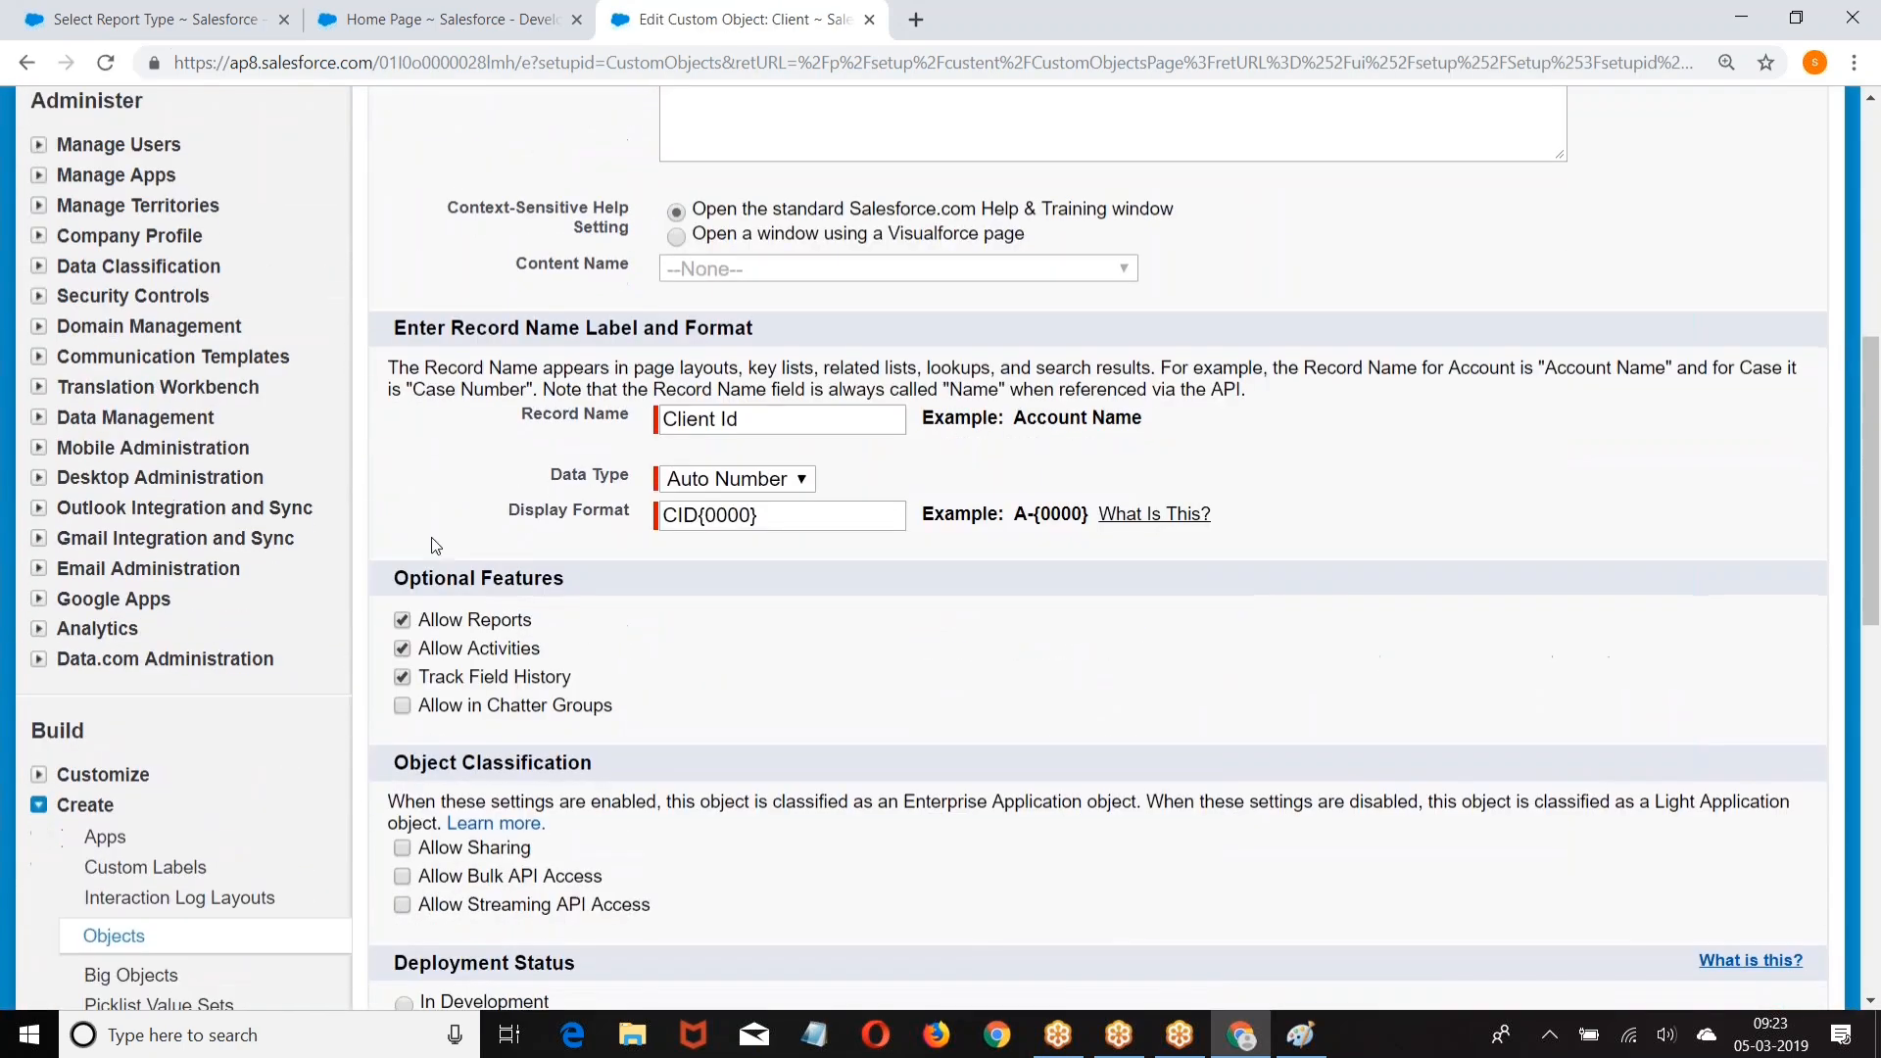
scroll(840, 446, up, 8)
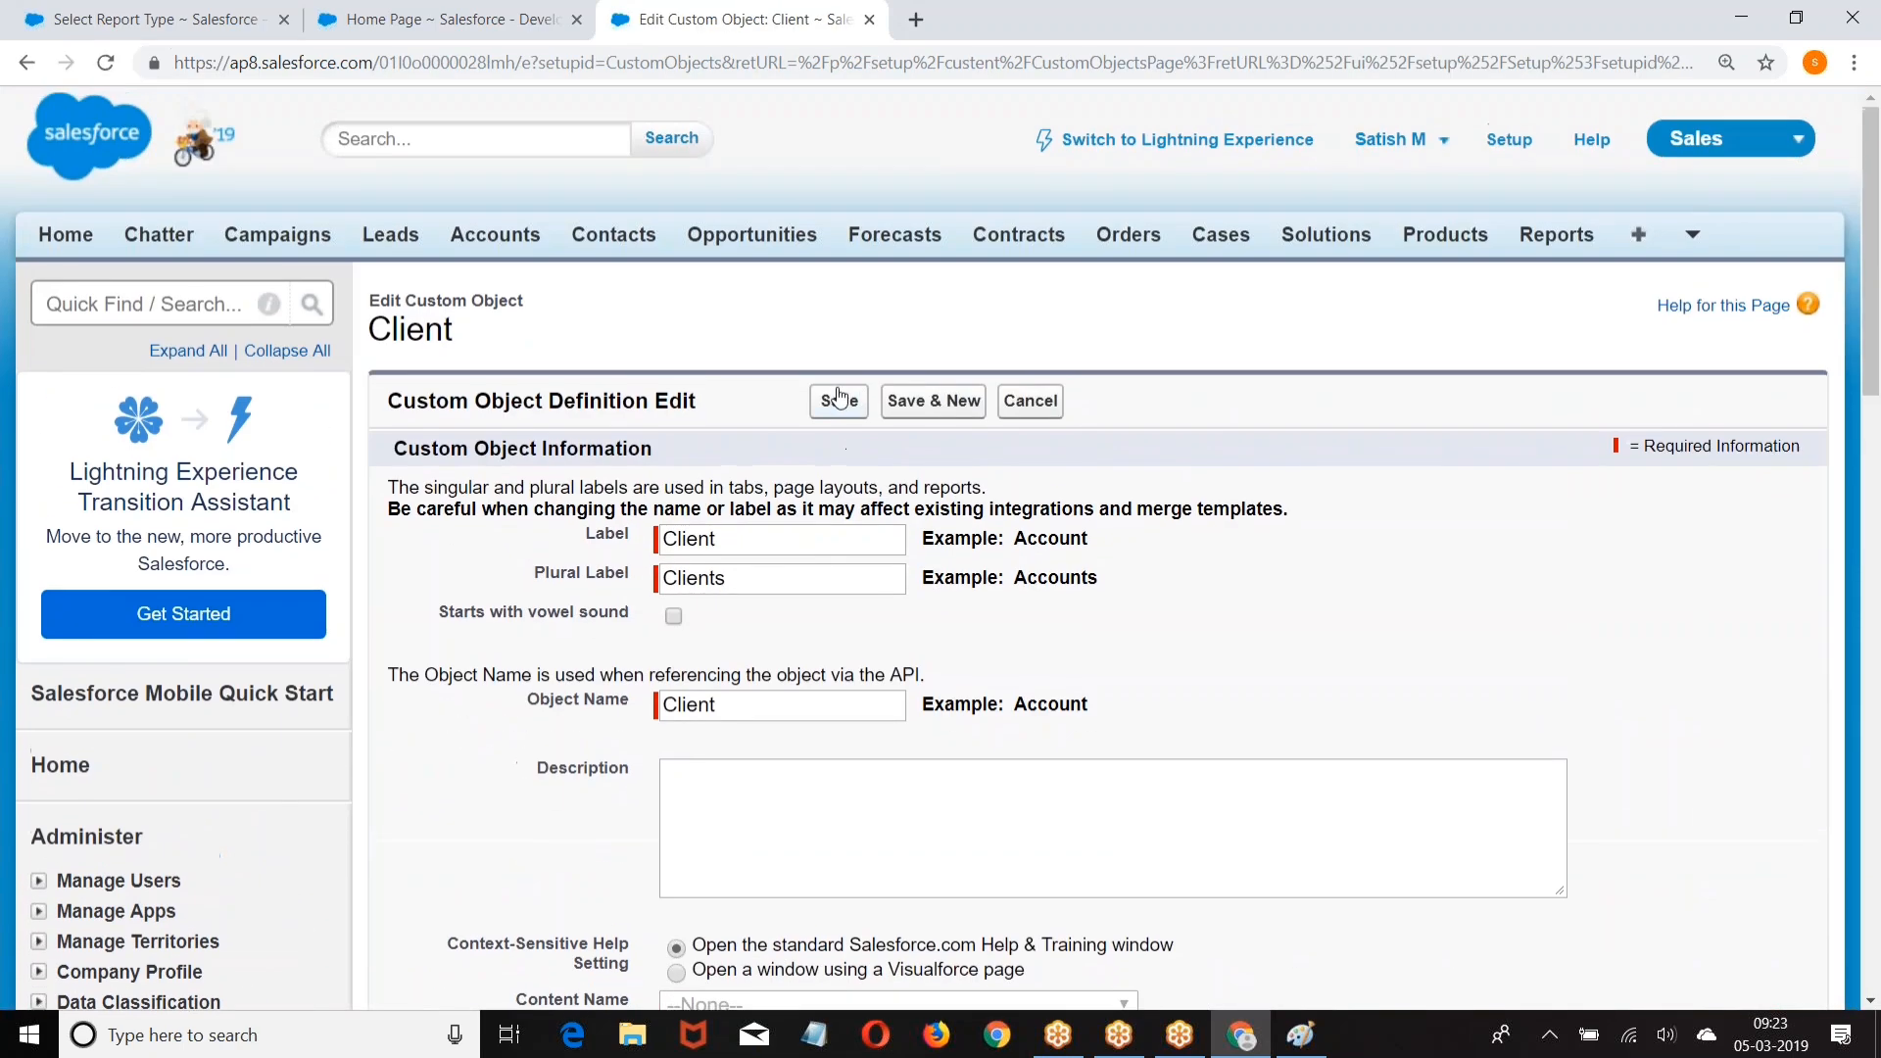
click(840, 401)
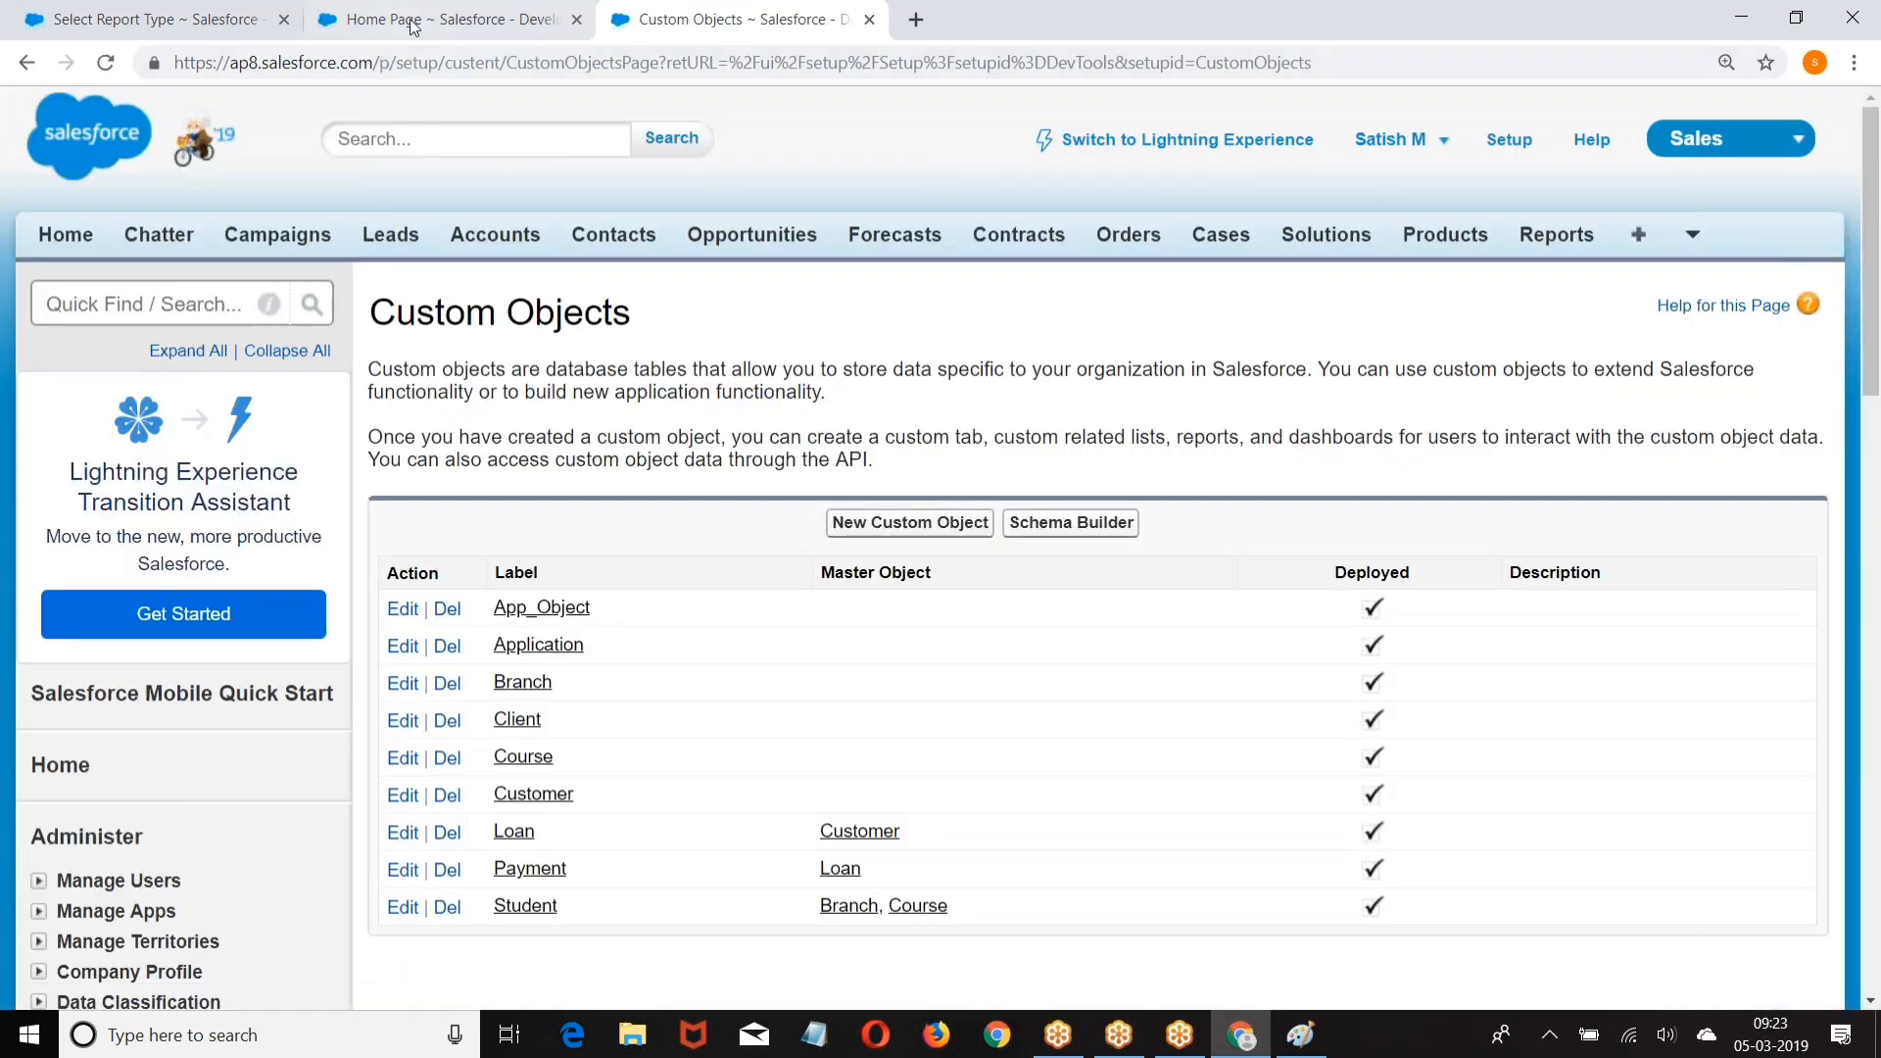
Step: Switch back to the Setup home browser tab and start a new report from the Reports page
click(414, 27)
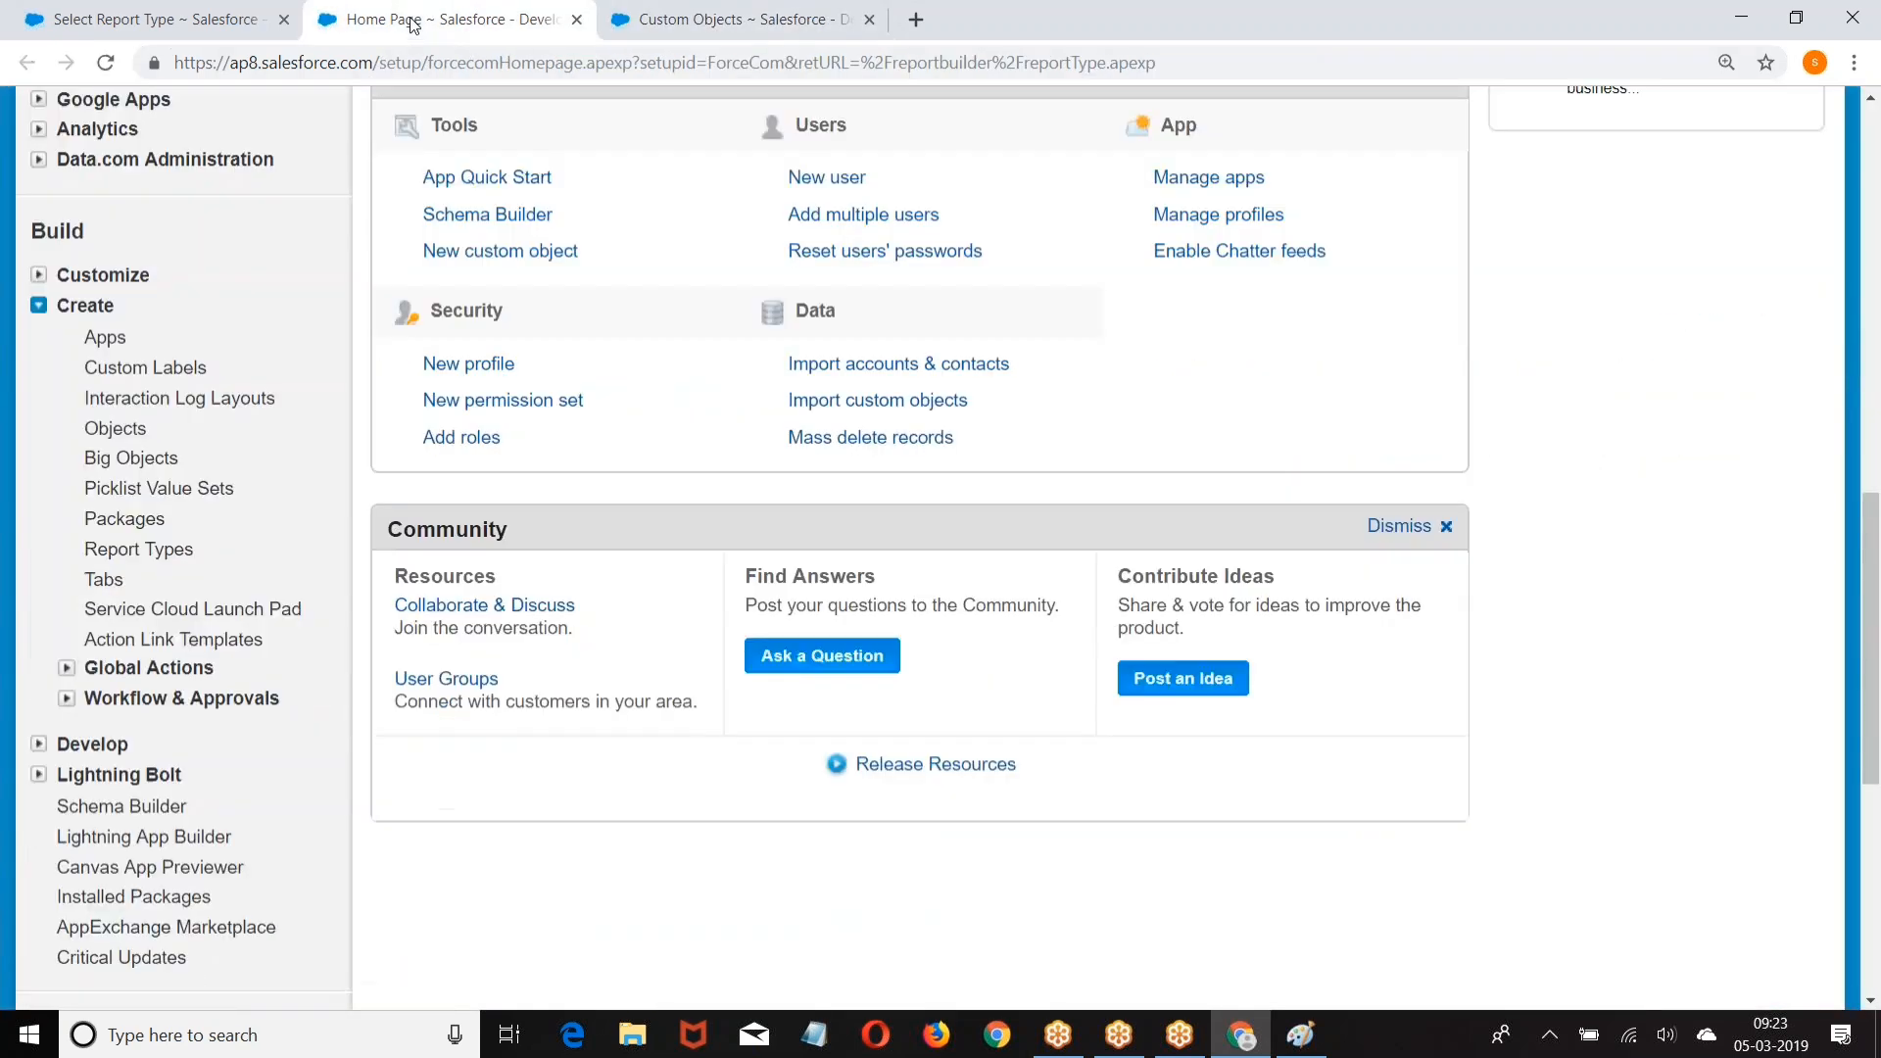
scroll(712, 149, up, 10)
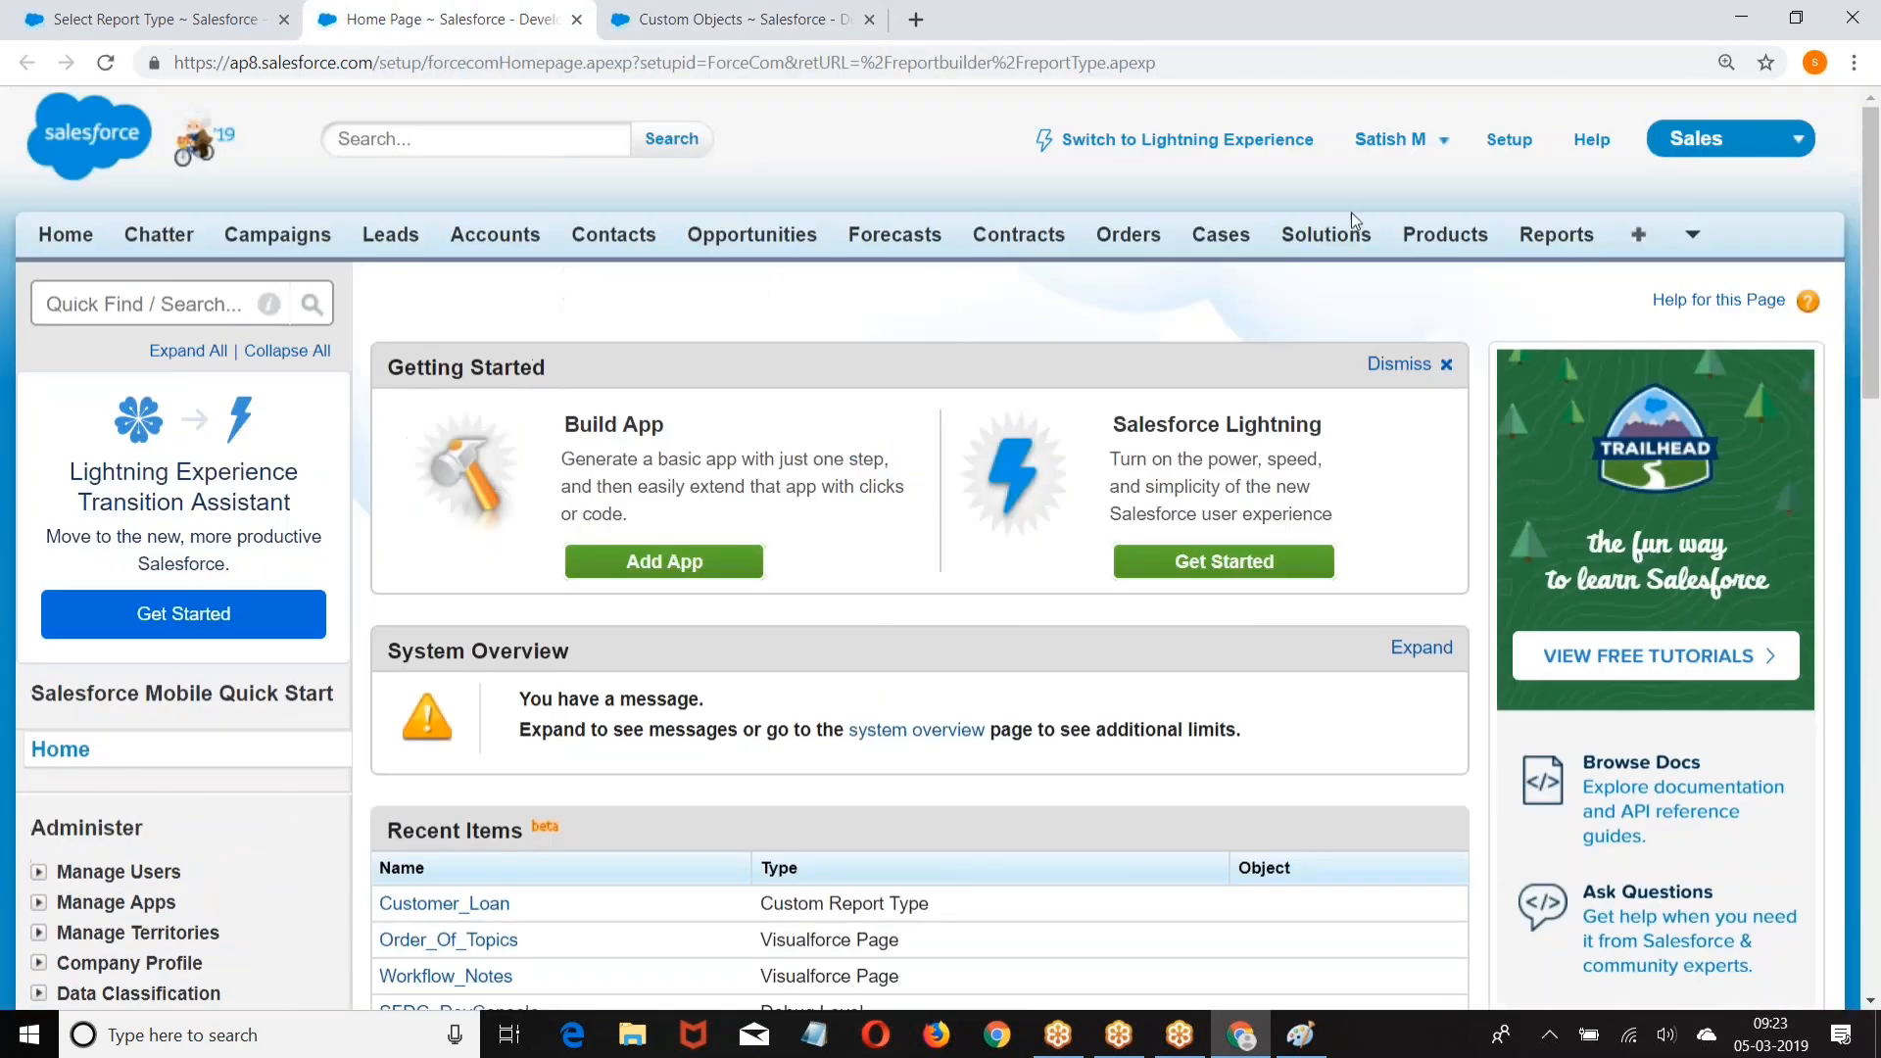
click(1579, 243)
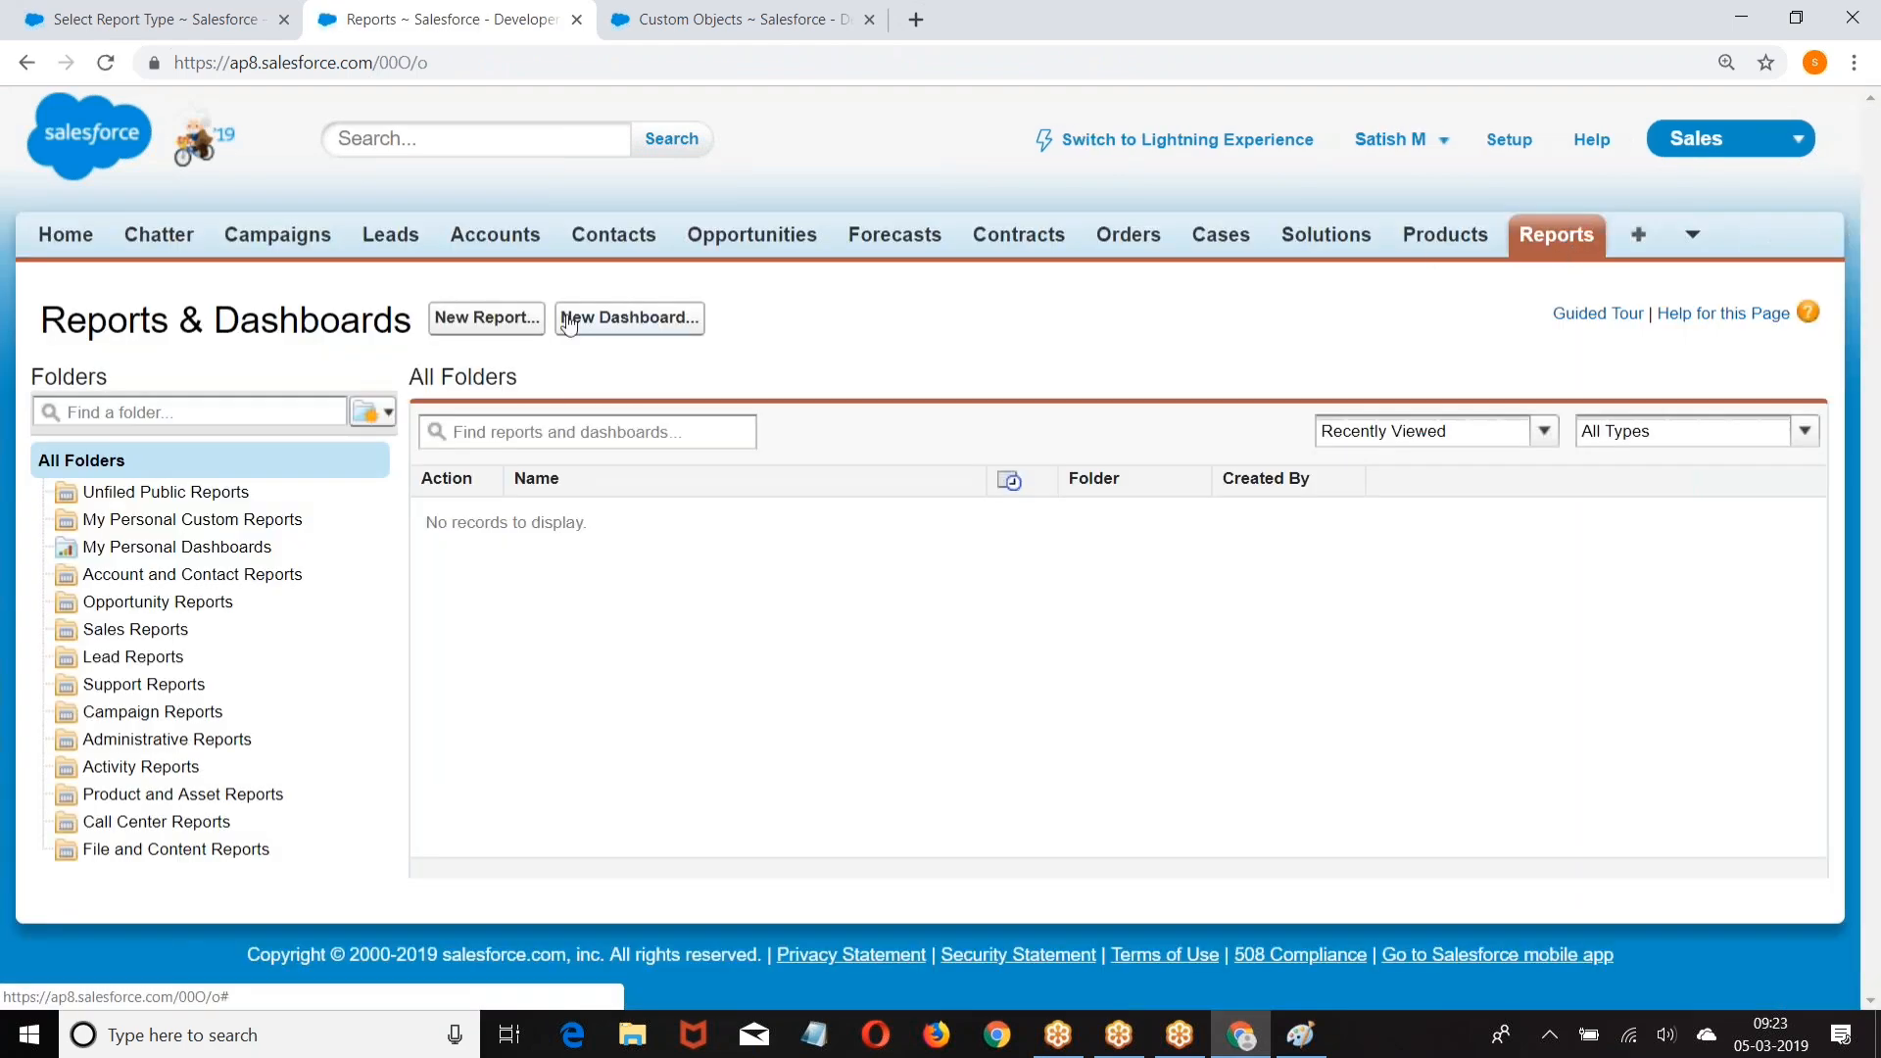
click(481, 321)
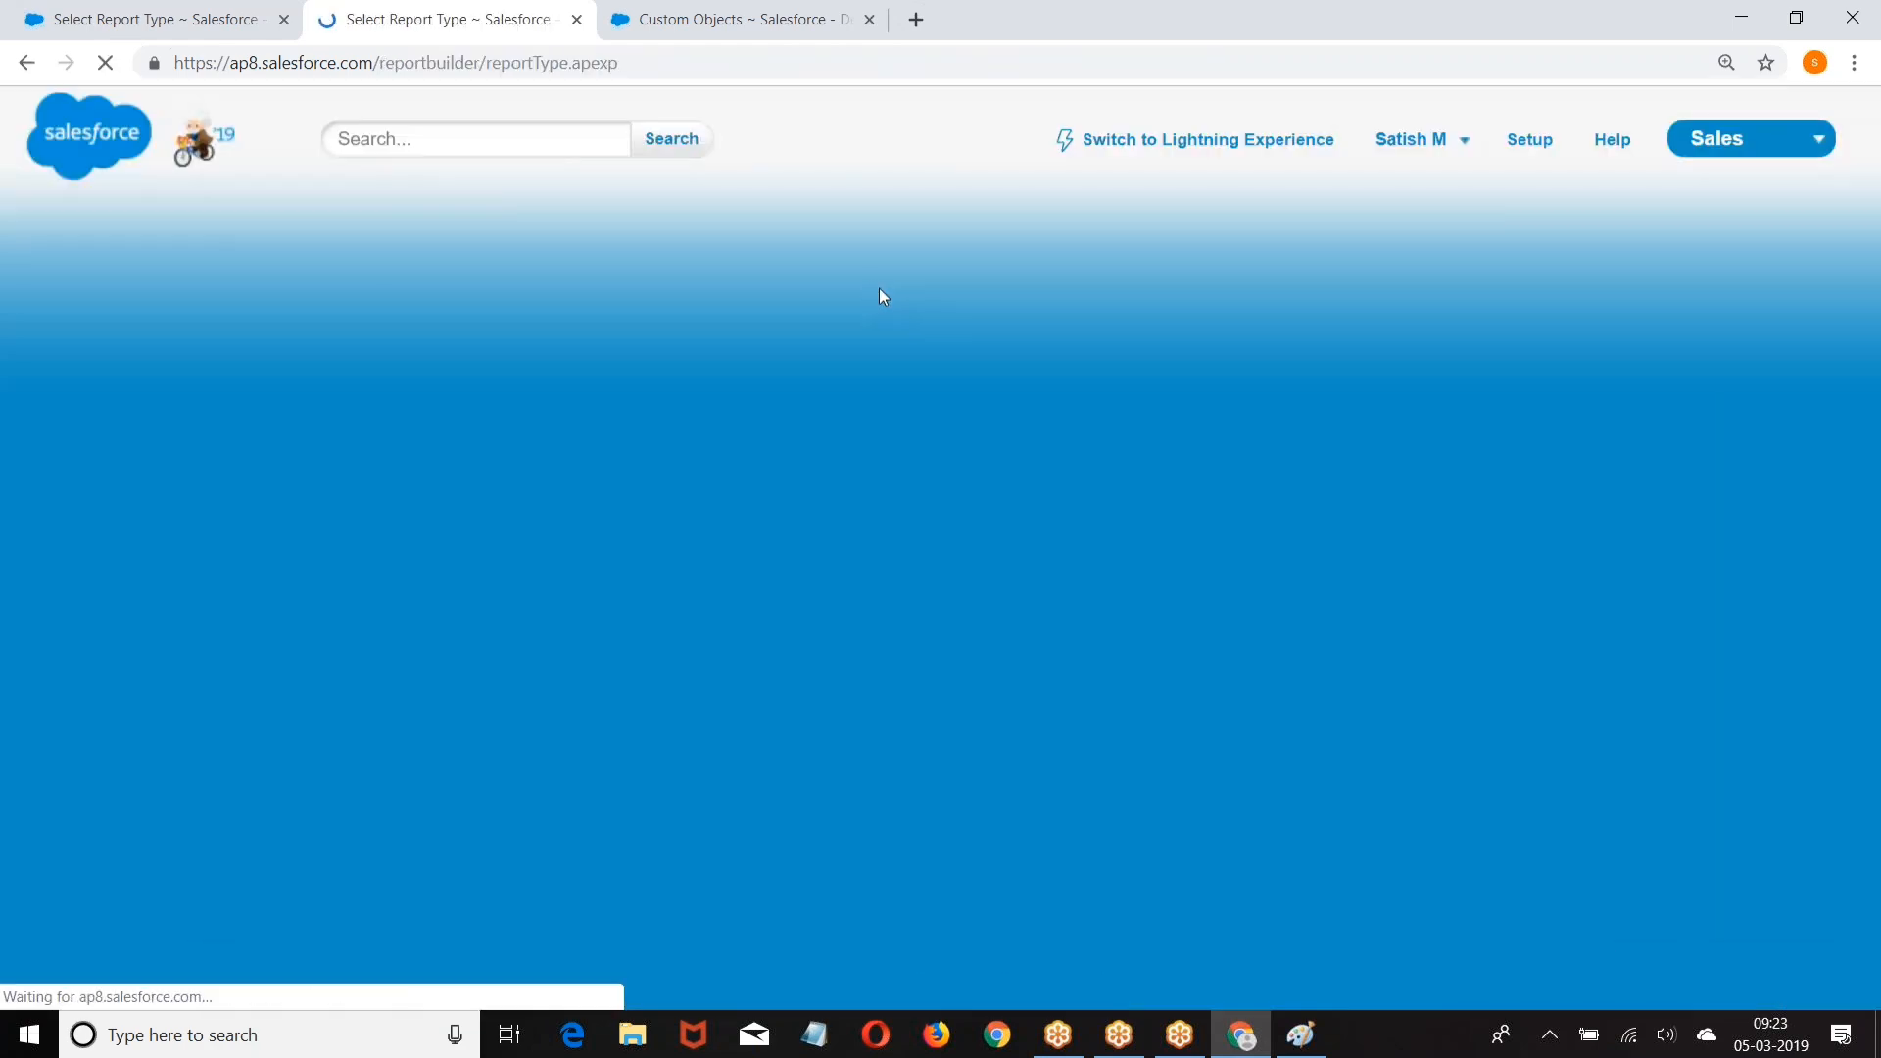
Step: Create a report from the Customer_Loan type under Other Reports, decline the tour, and review the available fields
scroll(777, 399, down, 3)
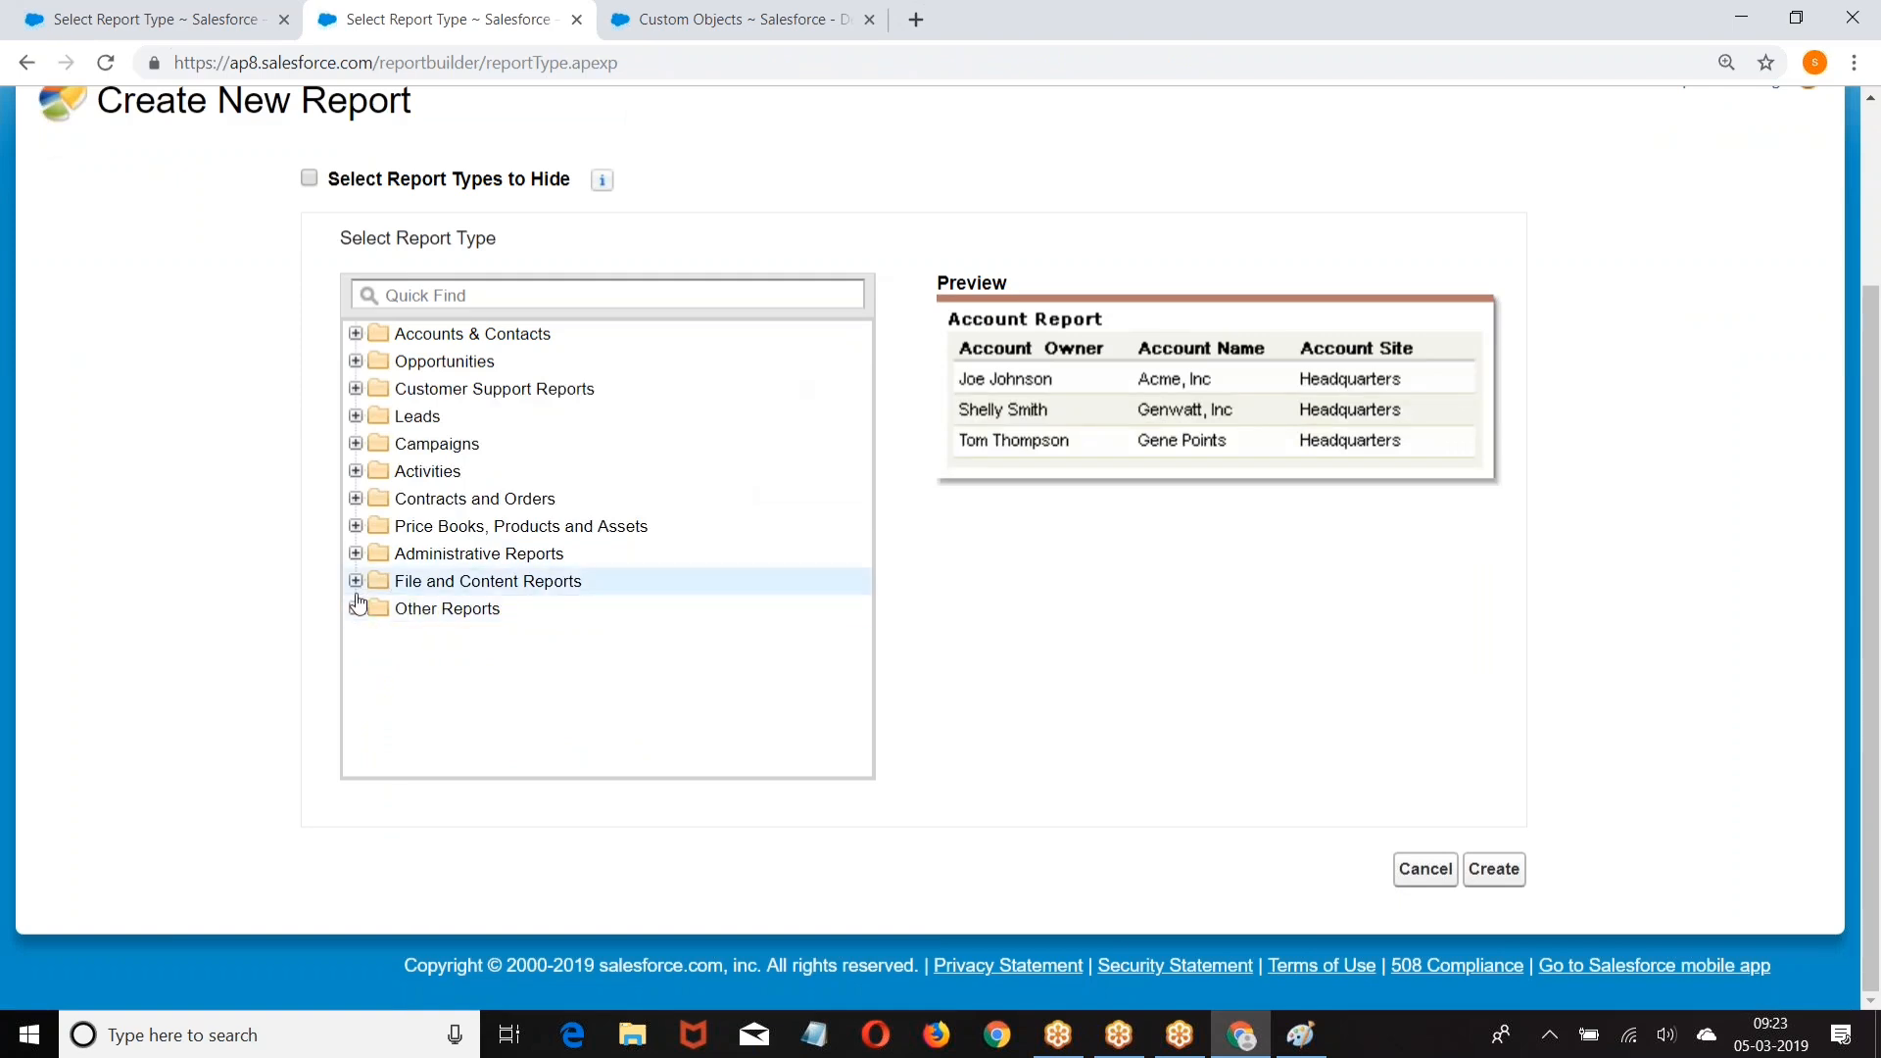
click(355, 609)
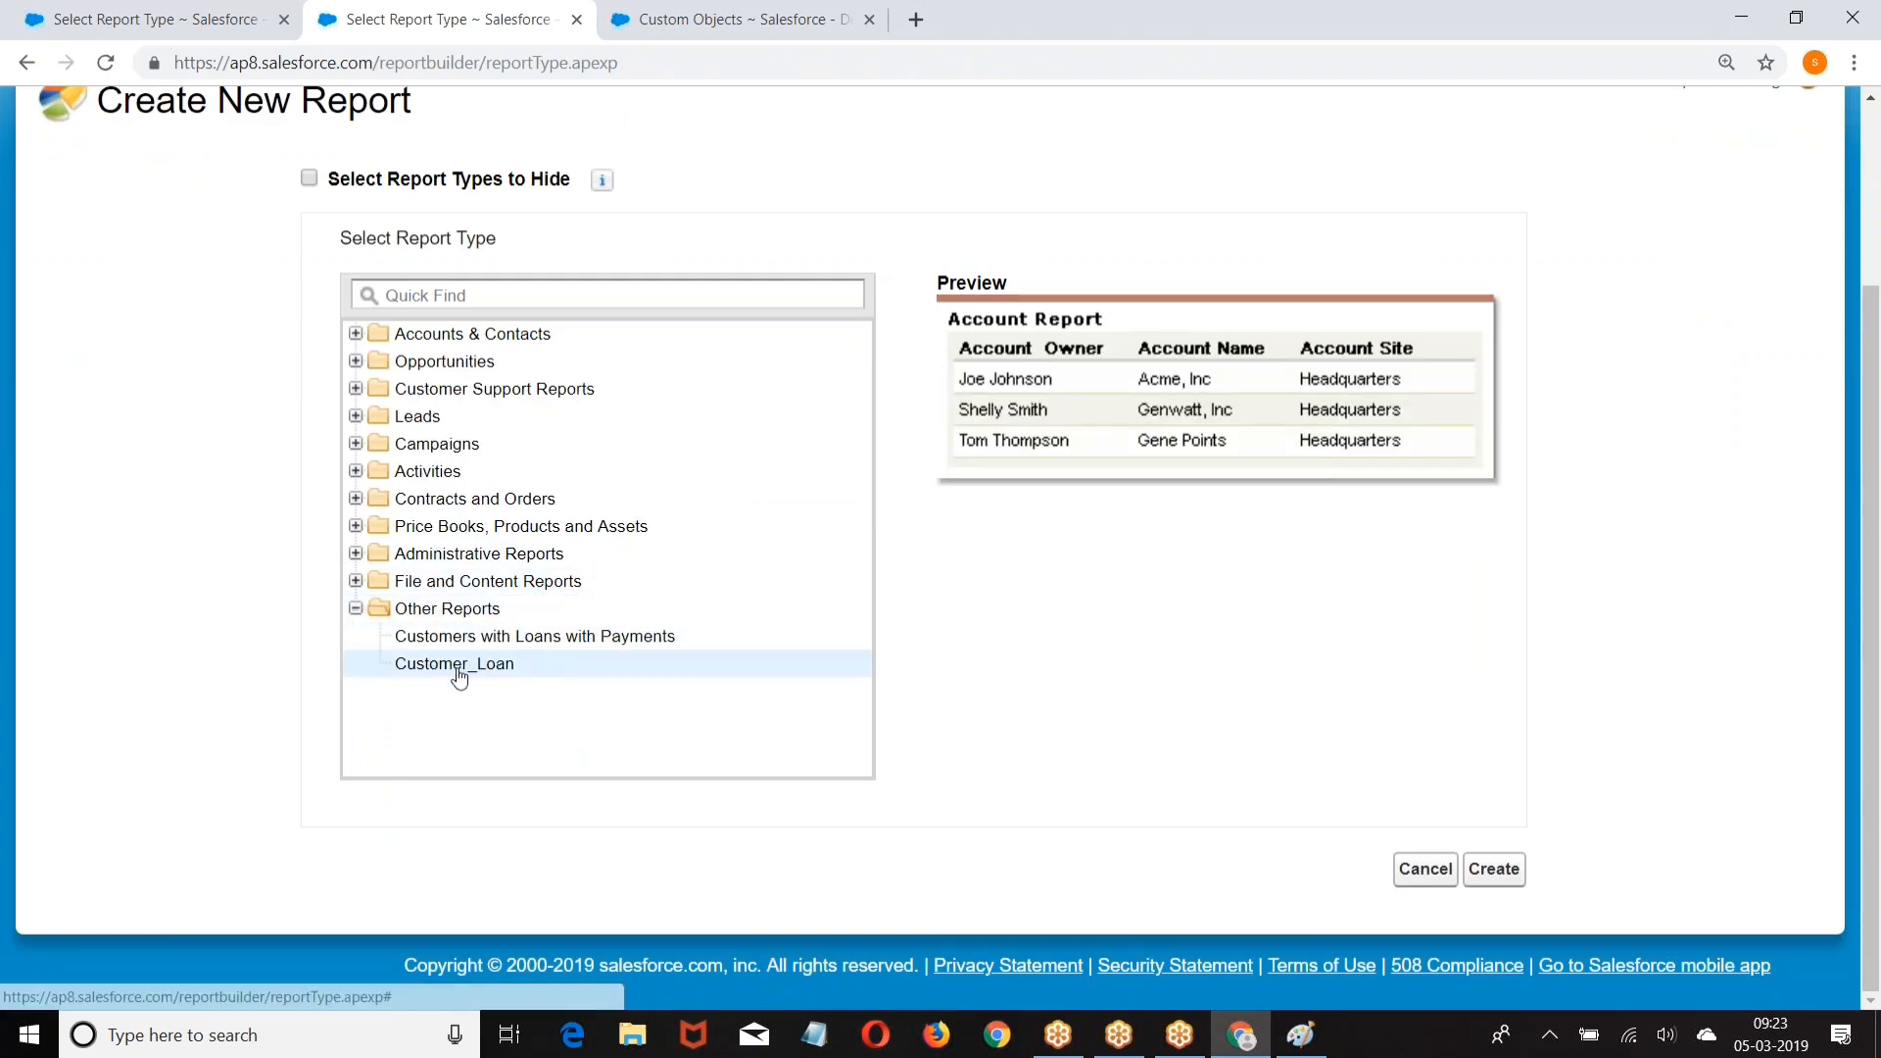
click(458, 674)
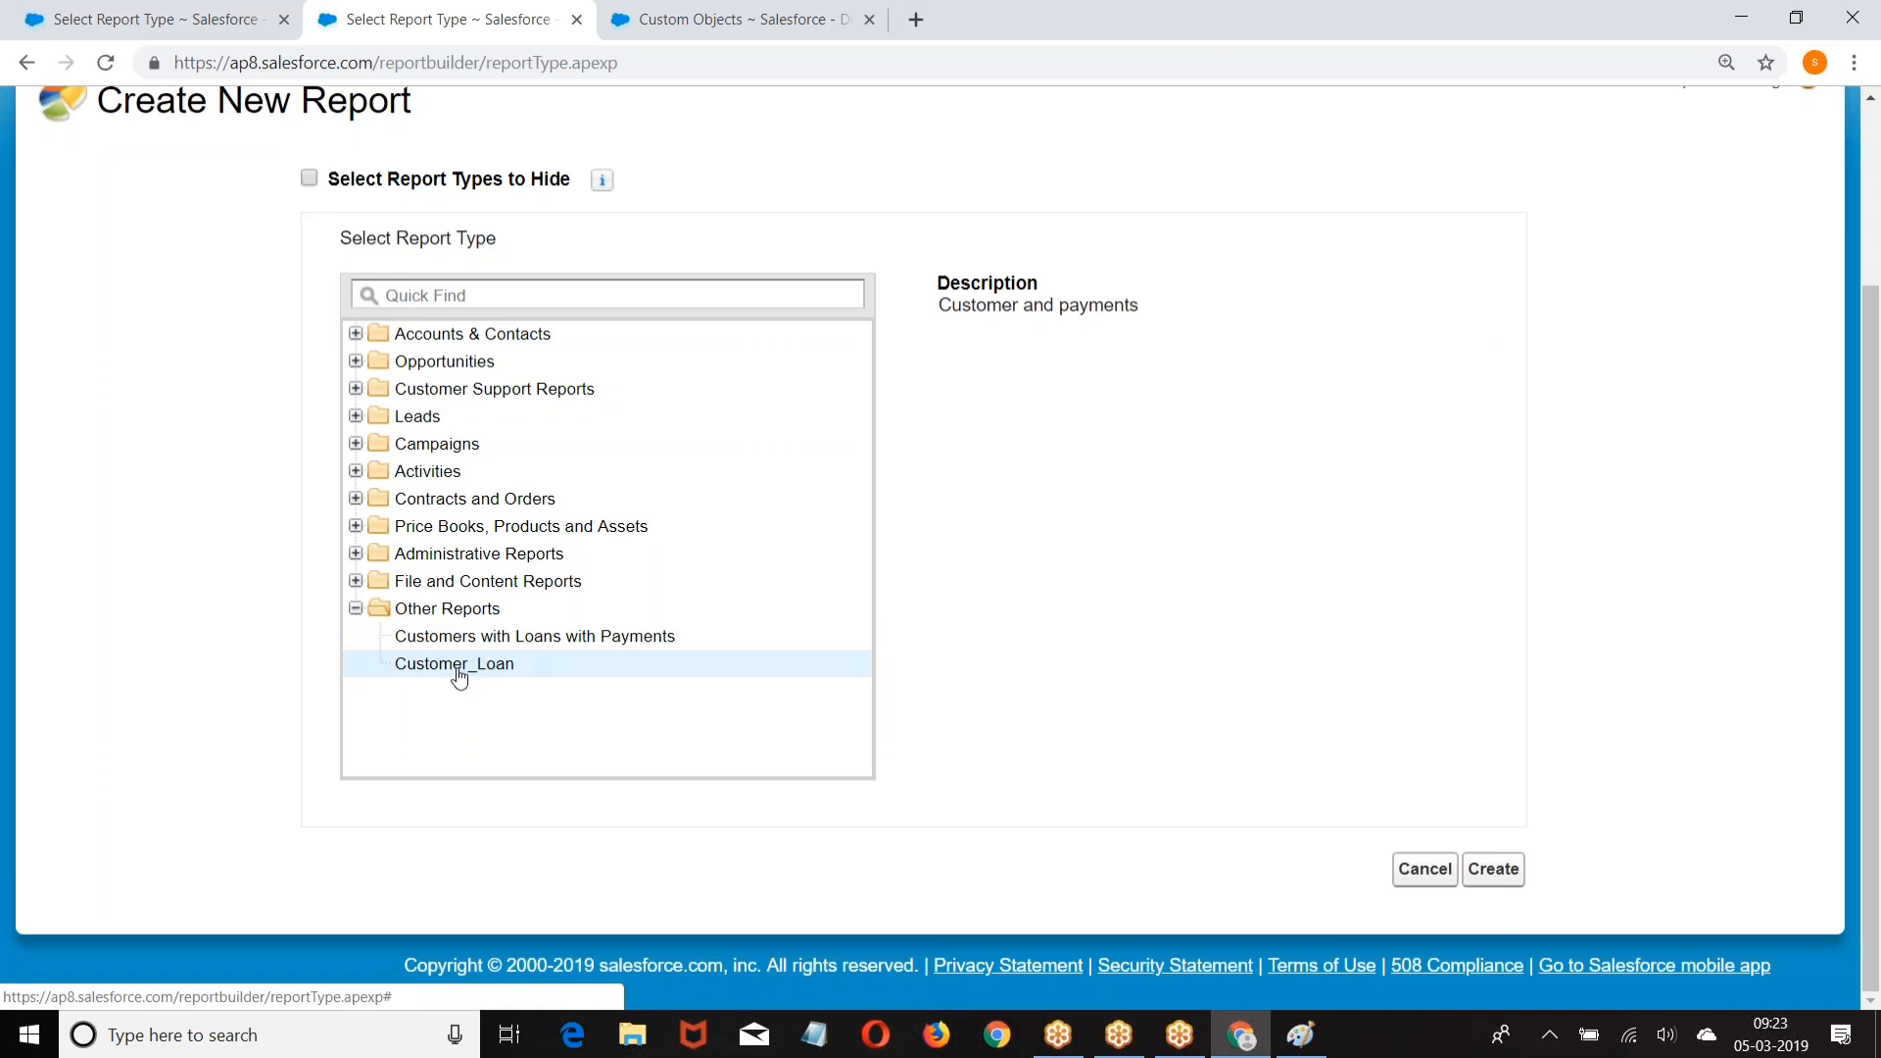
click(1493, 870)
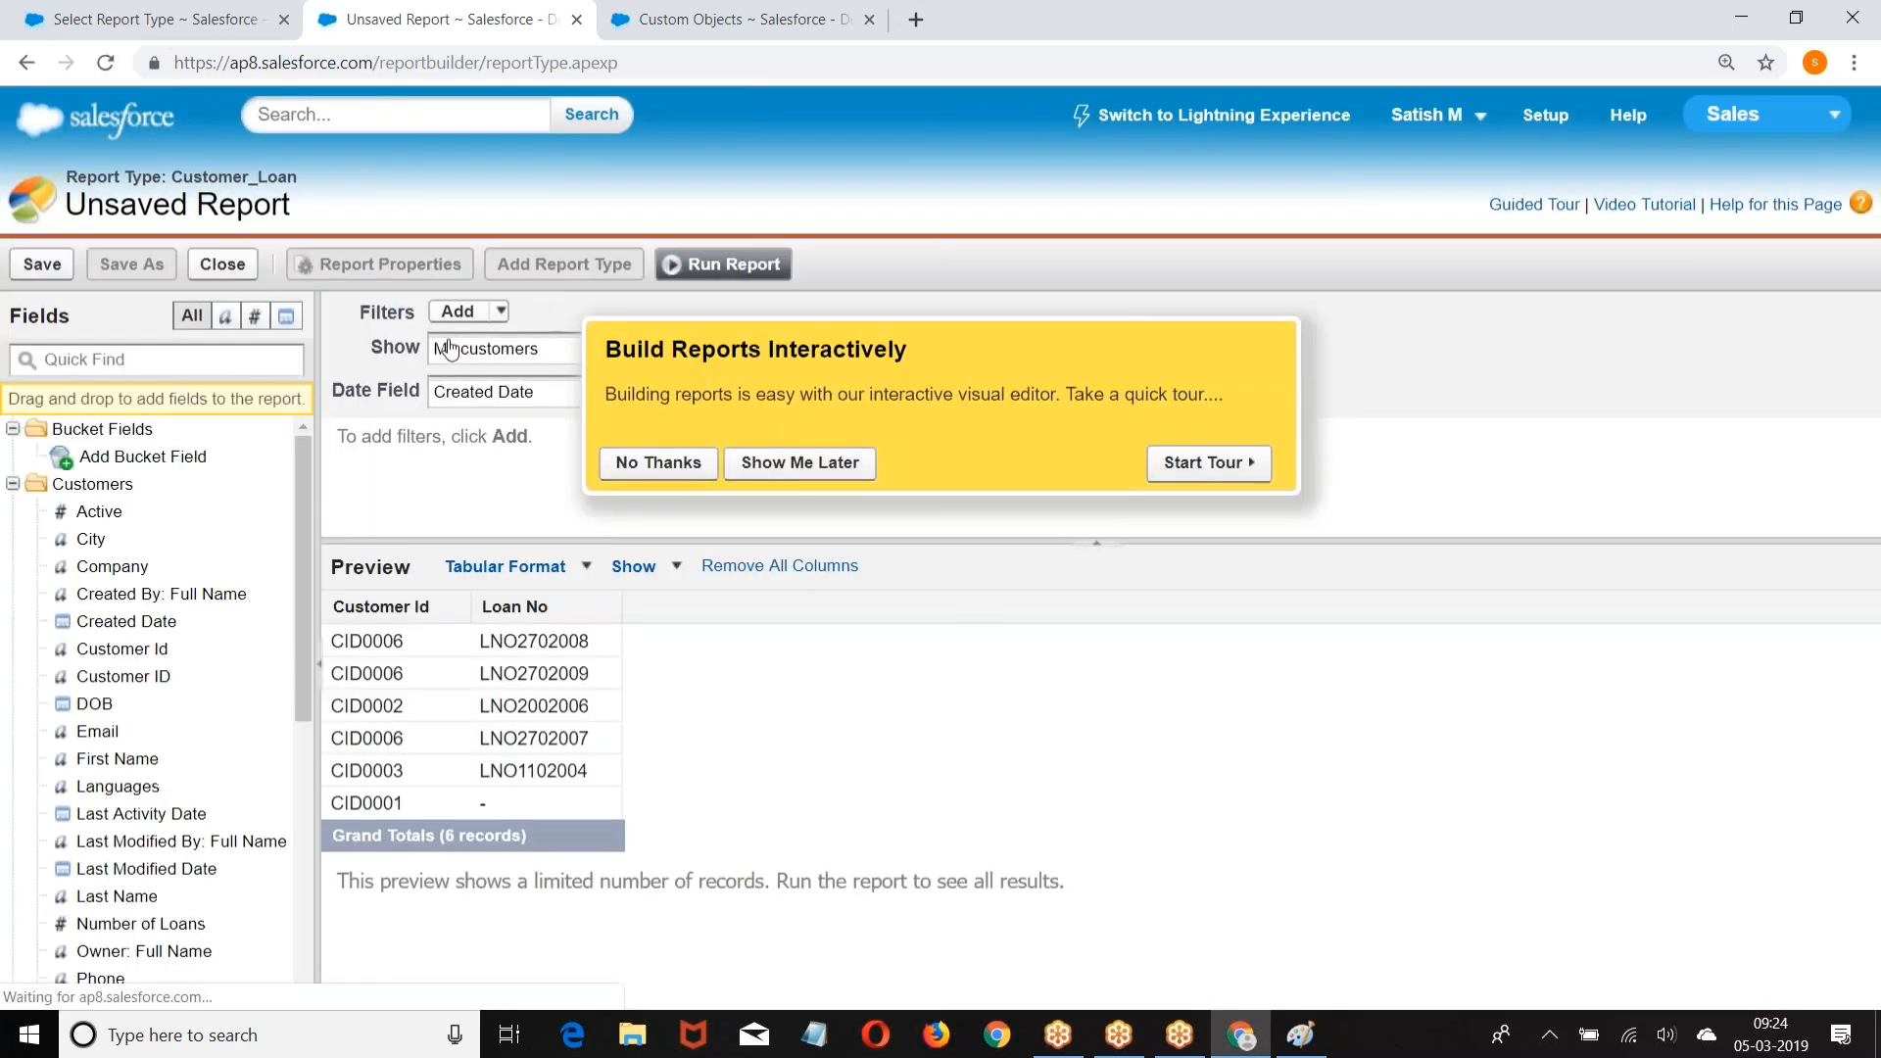
click(659, 462)
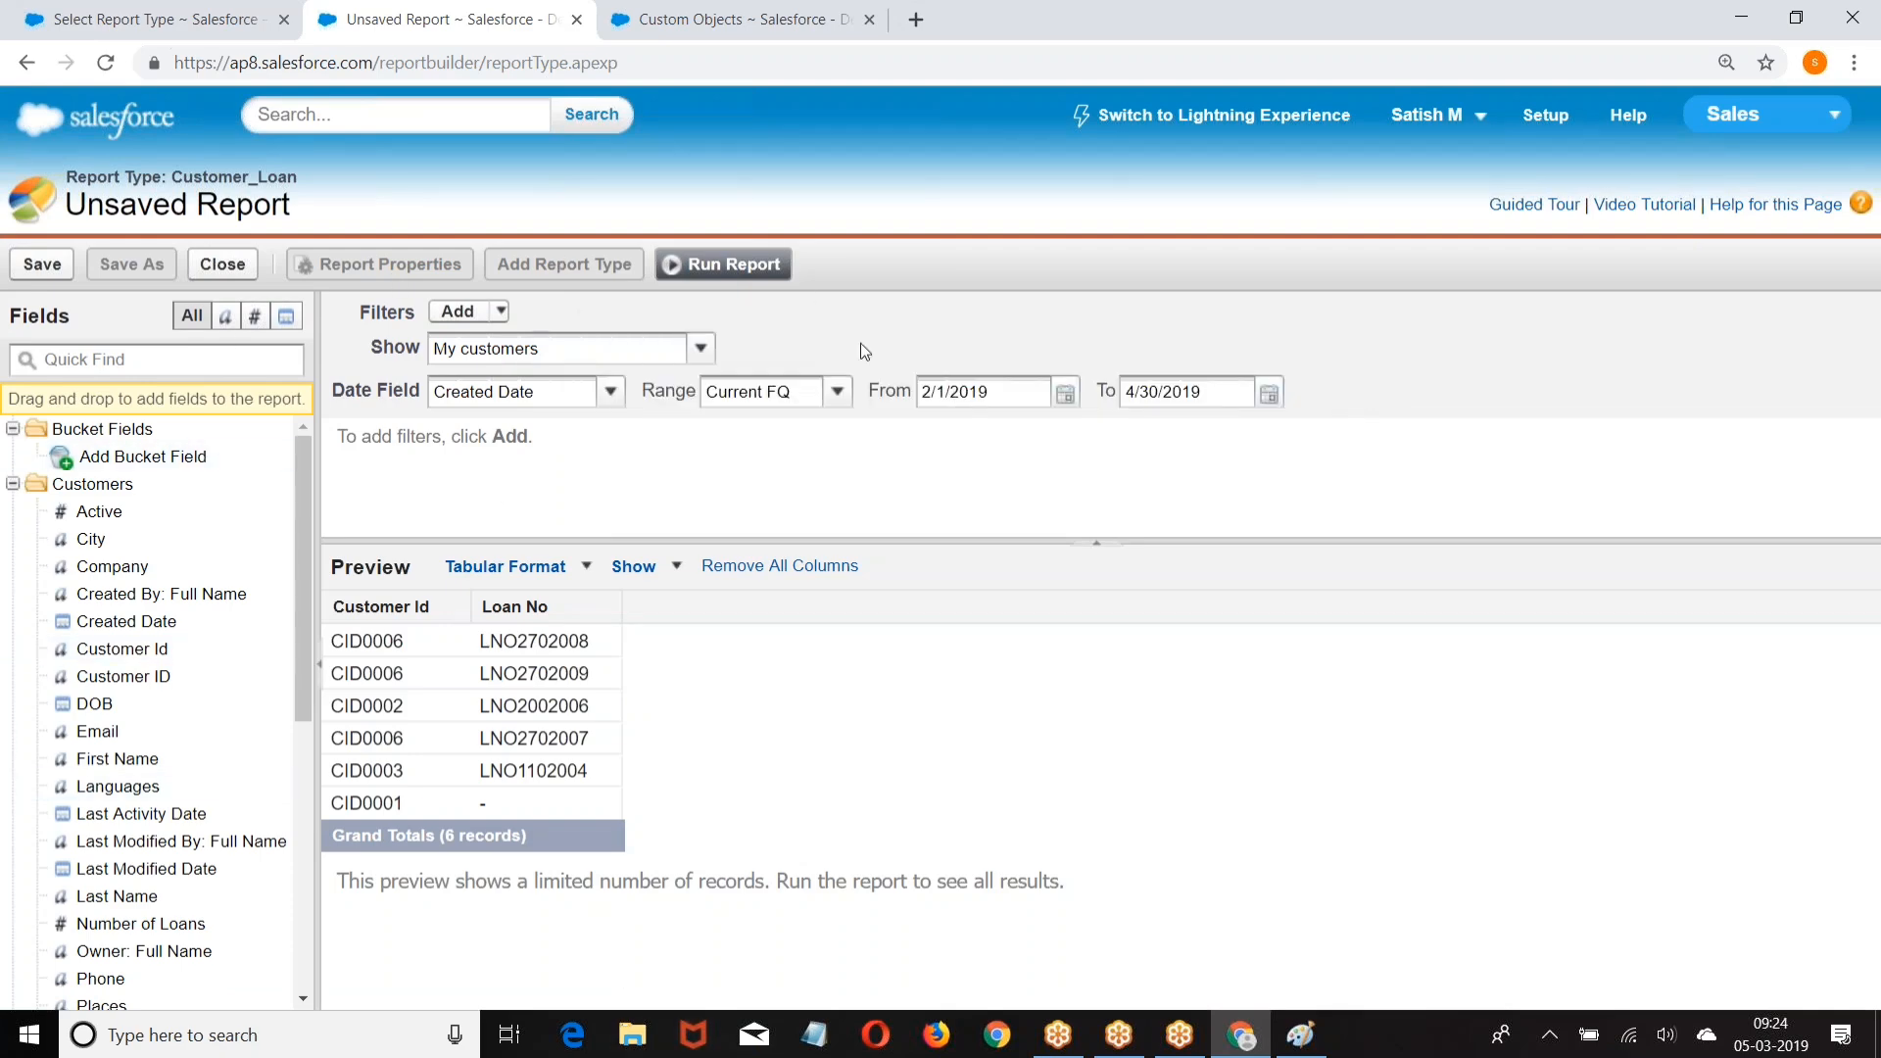
drag(303, 515, 319, 719)
scroll(323, 702, up, 6)
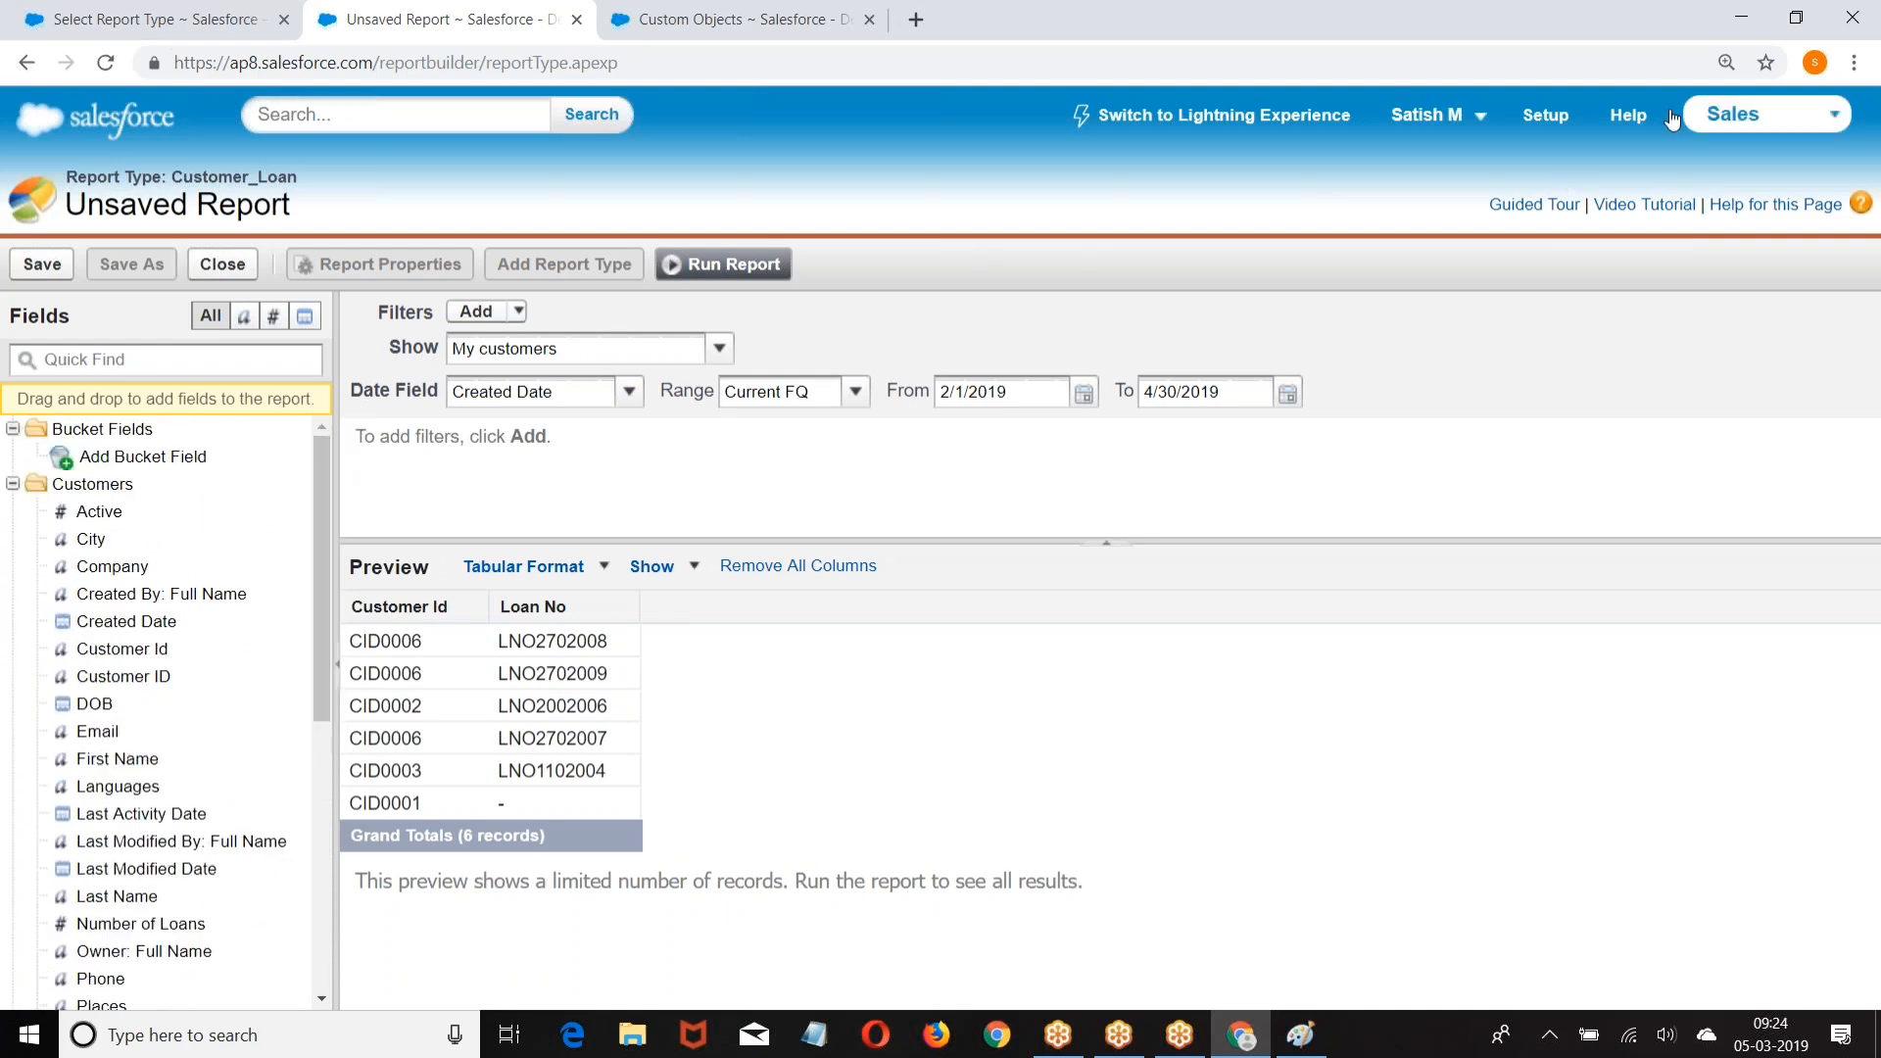
Step: Return to Setup and open the Customer_Loan custom report type from the list of report types
click(1555, 122)
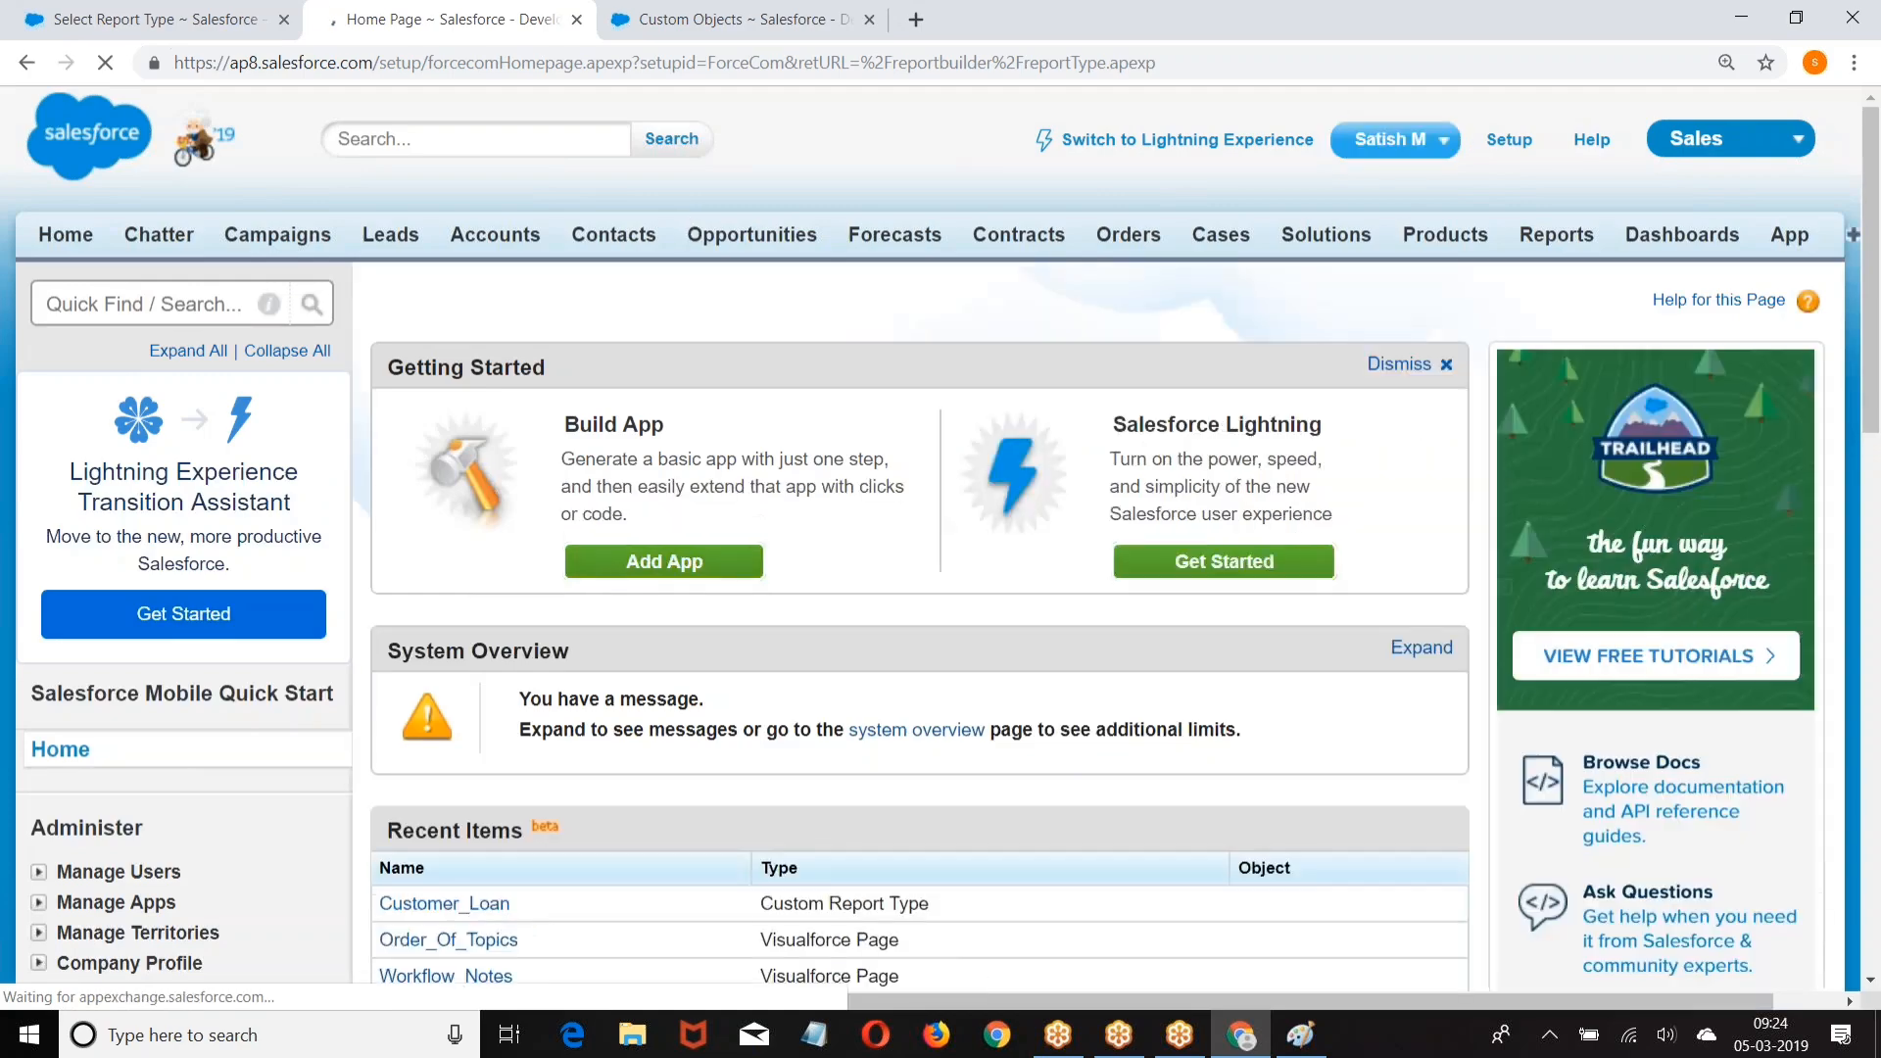
scroll(478, 288, down, 10)
scroll(478, 288, down, 3)
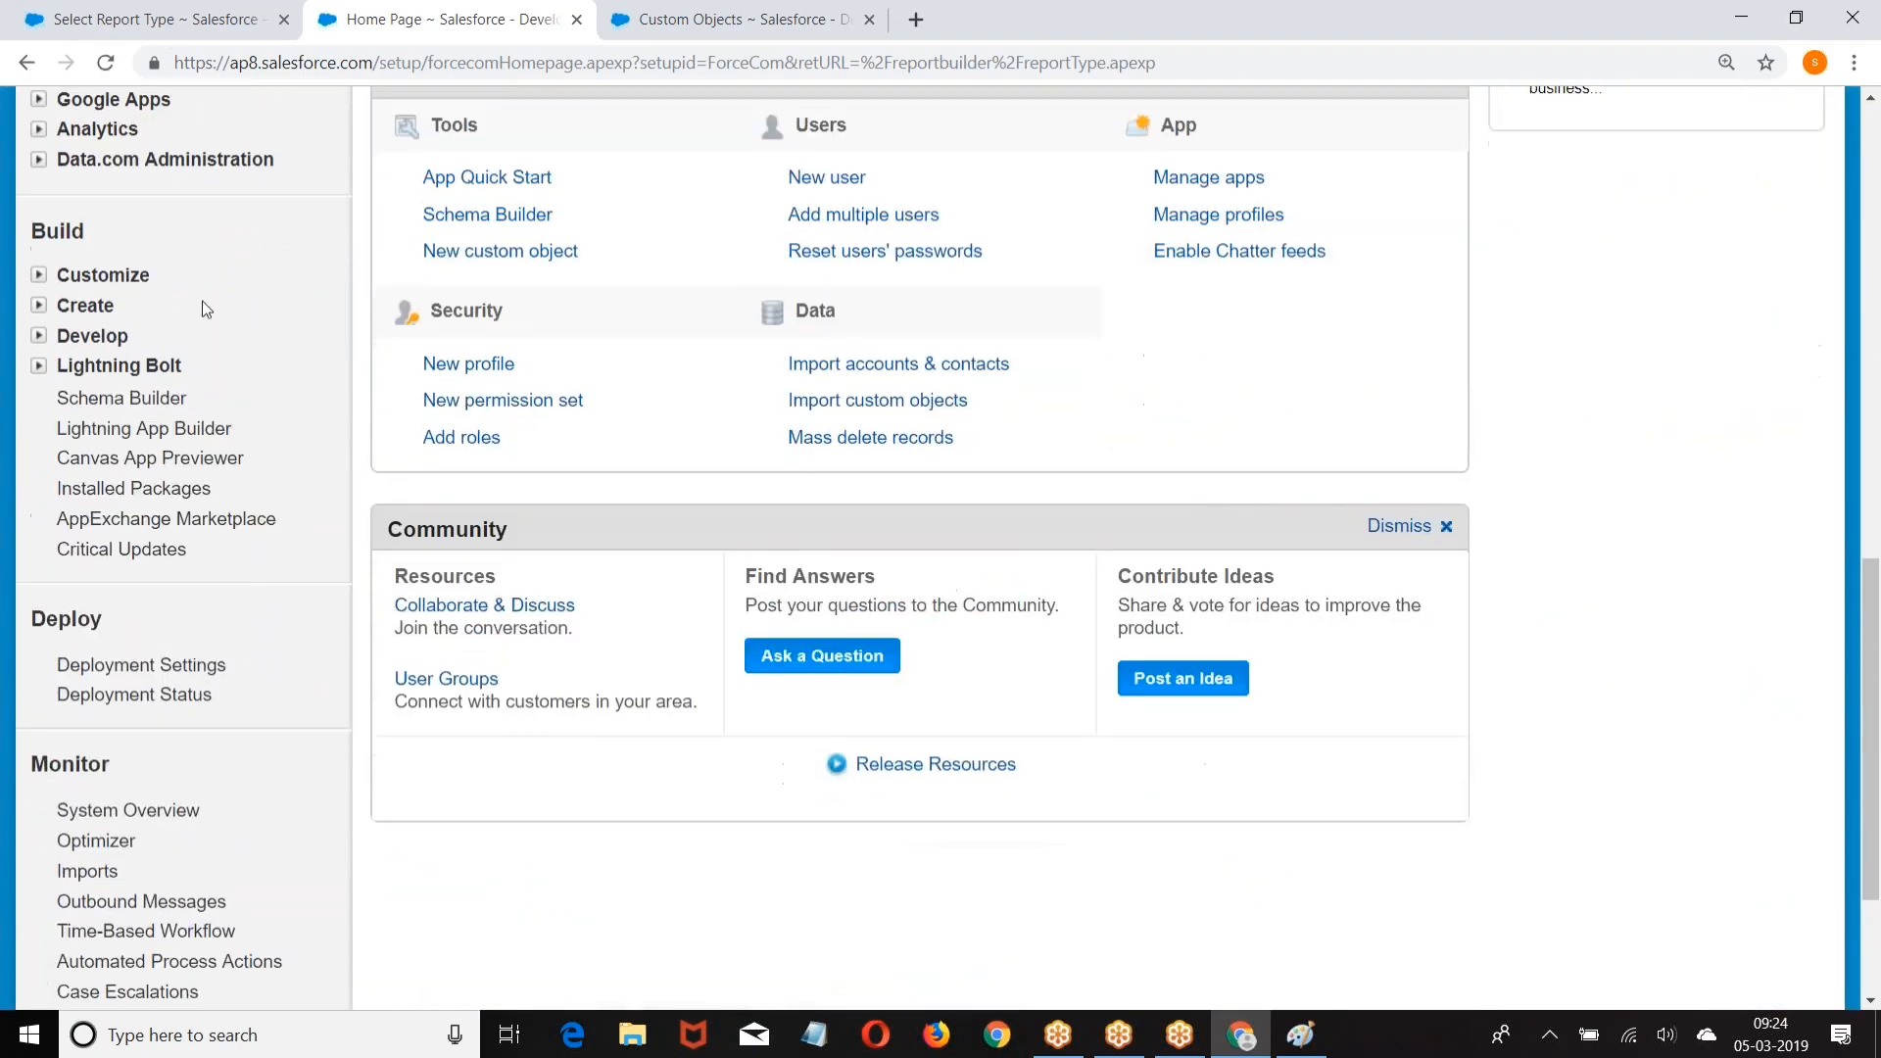
click(40, 304)
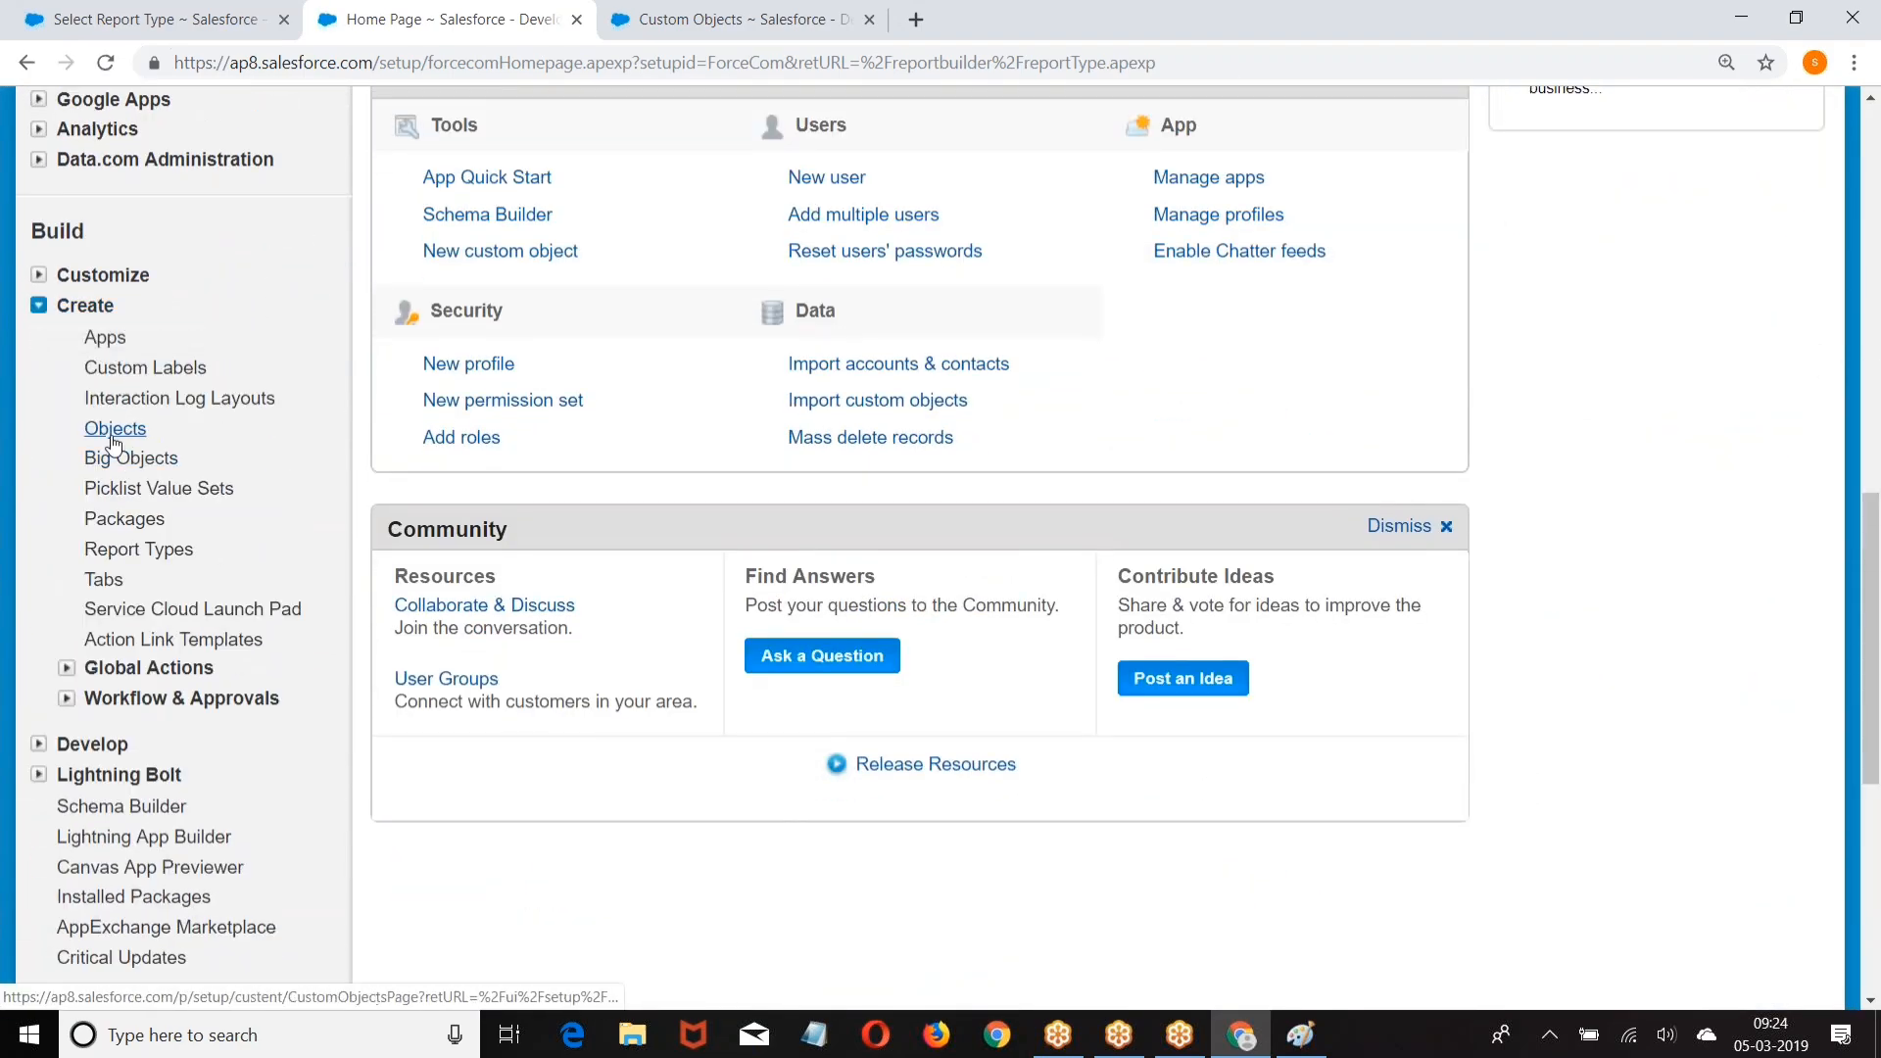
click(118, 551)
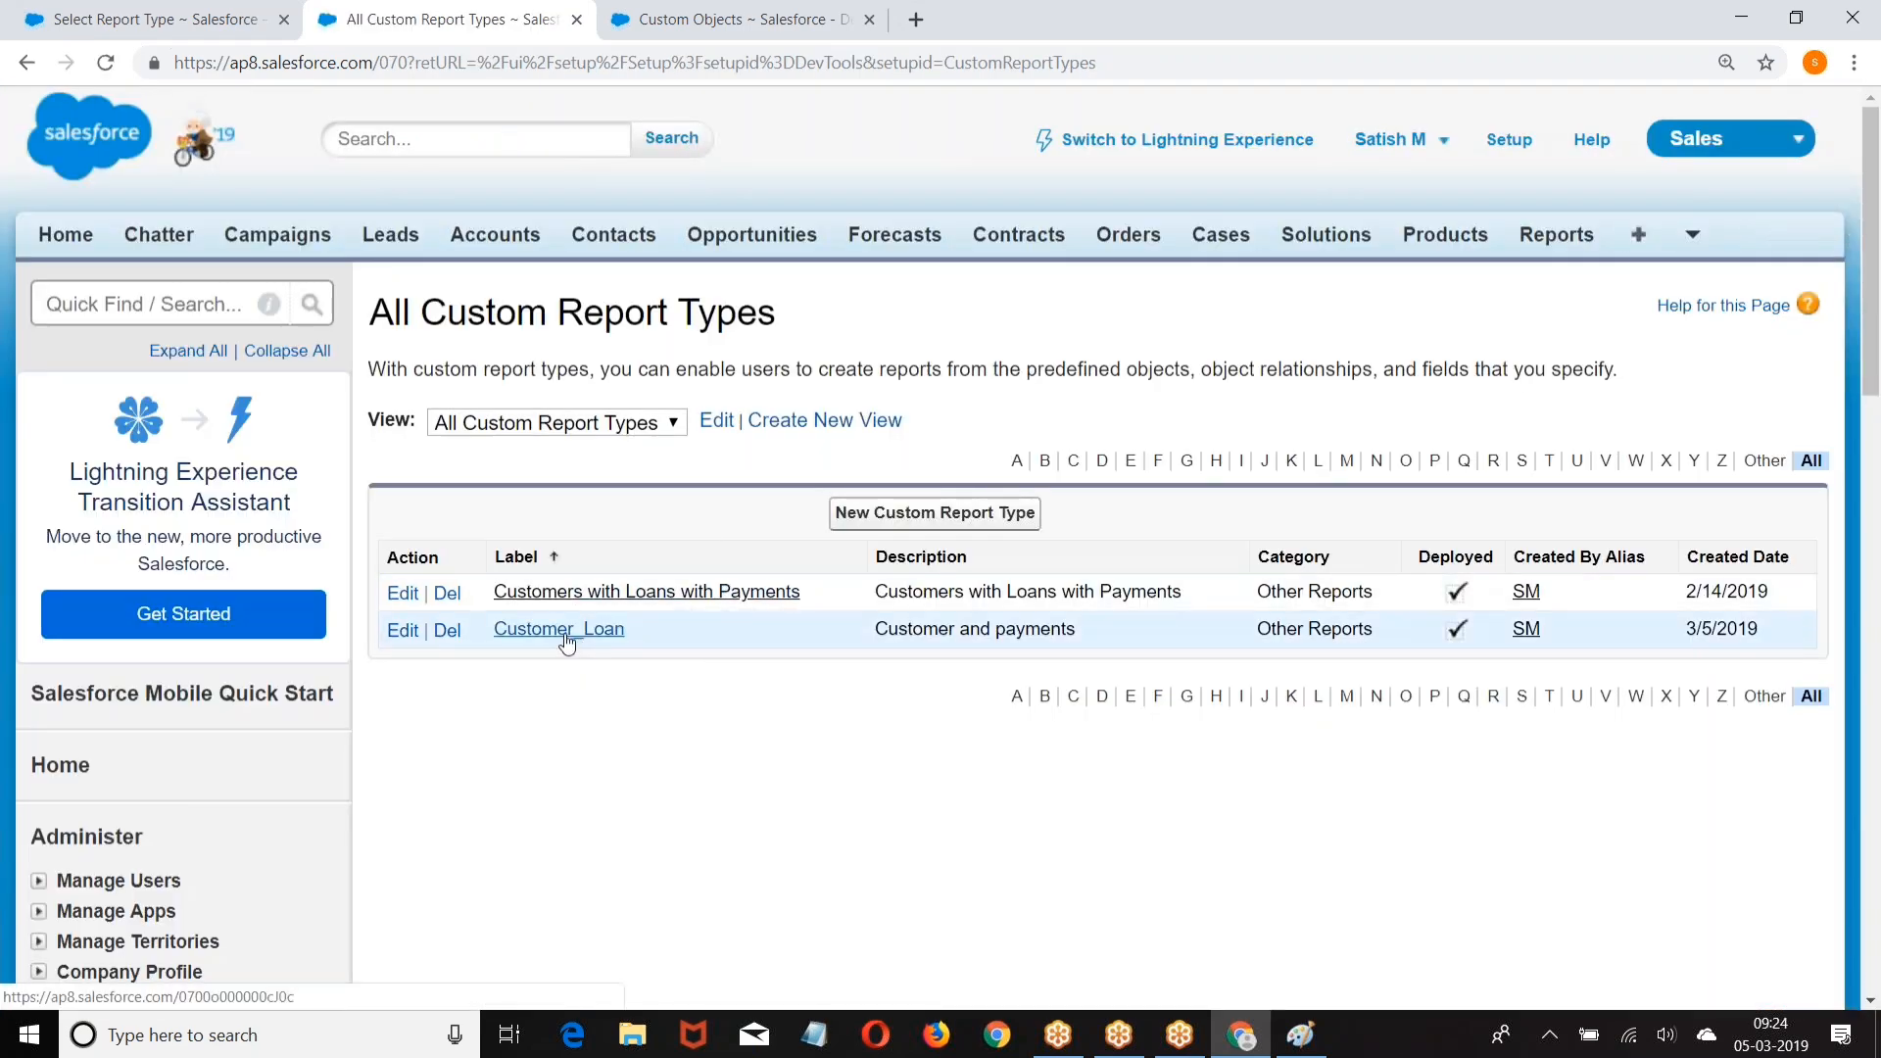
click(560, 630)
Step: Open the Customer_Loan report type's field layout for editing and review its Customers and Loans sections
scroll(832, 505, down, 4)
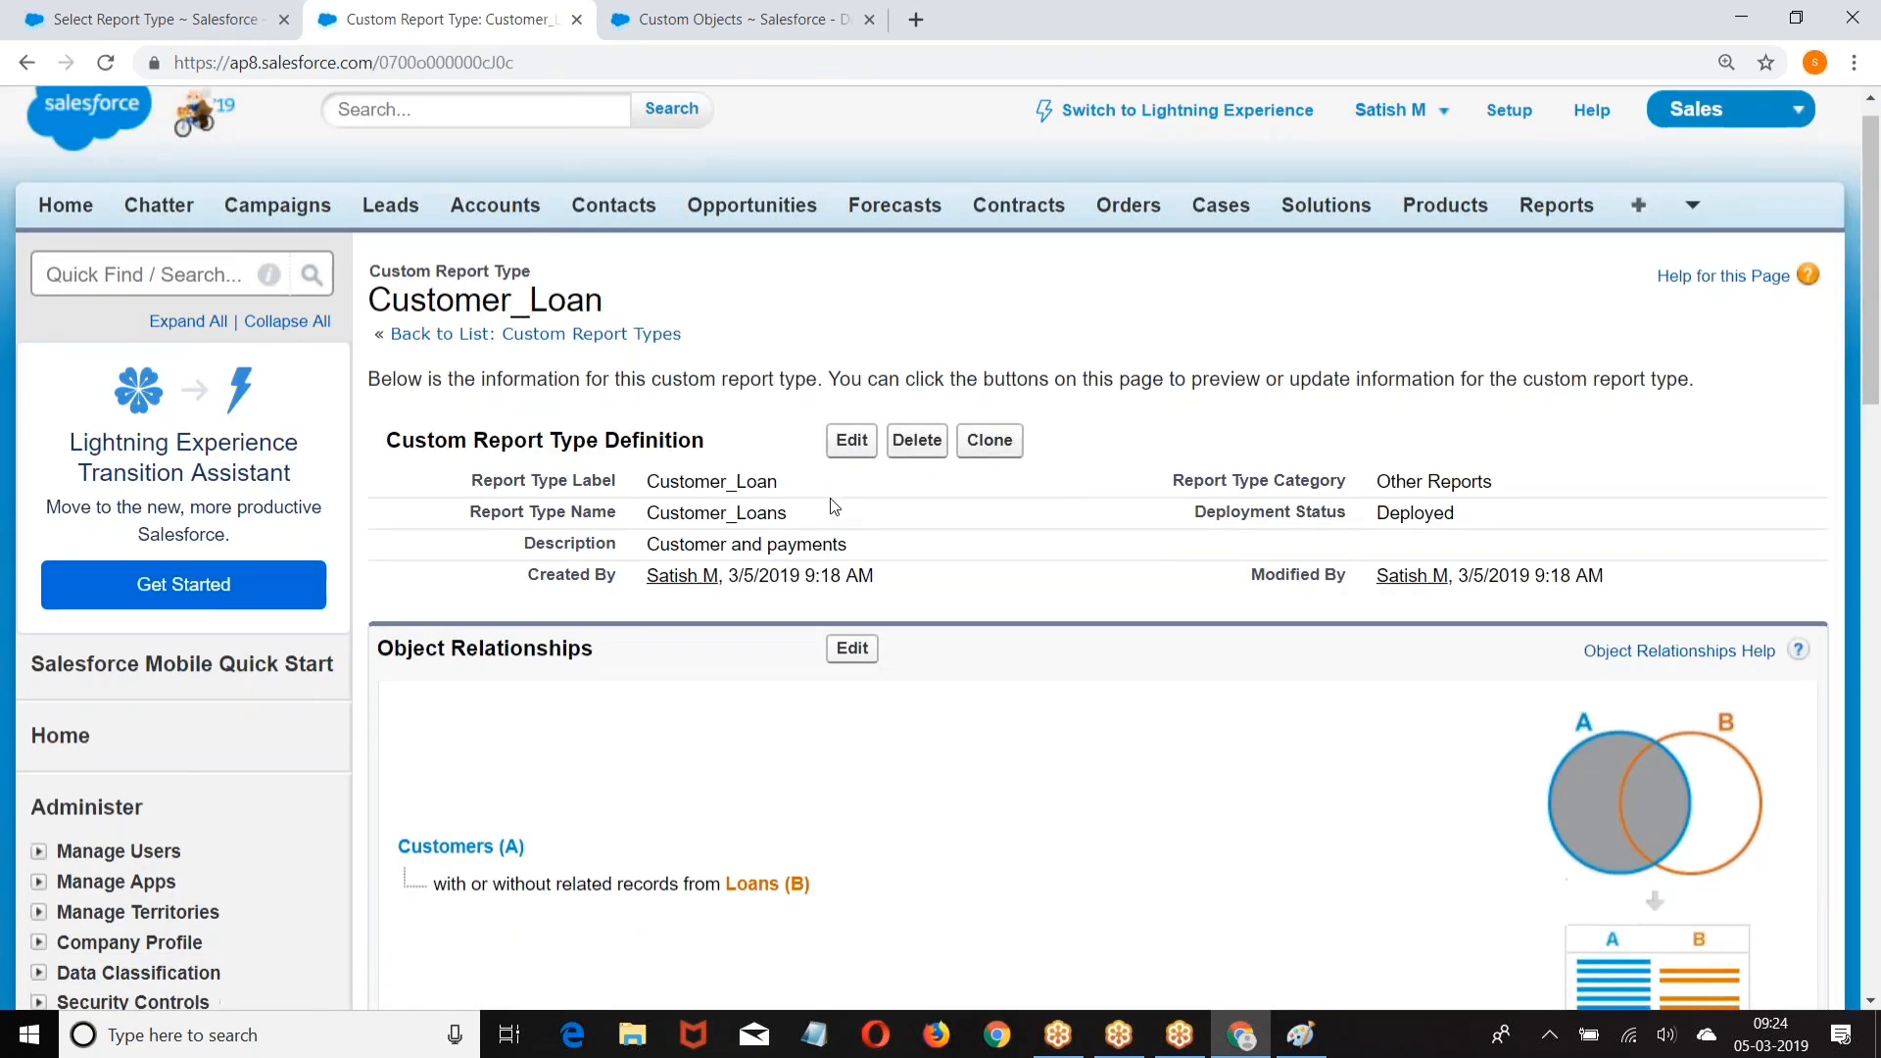
scroll(831, 506, down, 2)
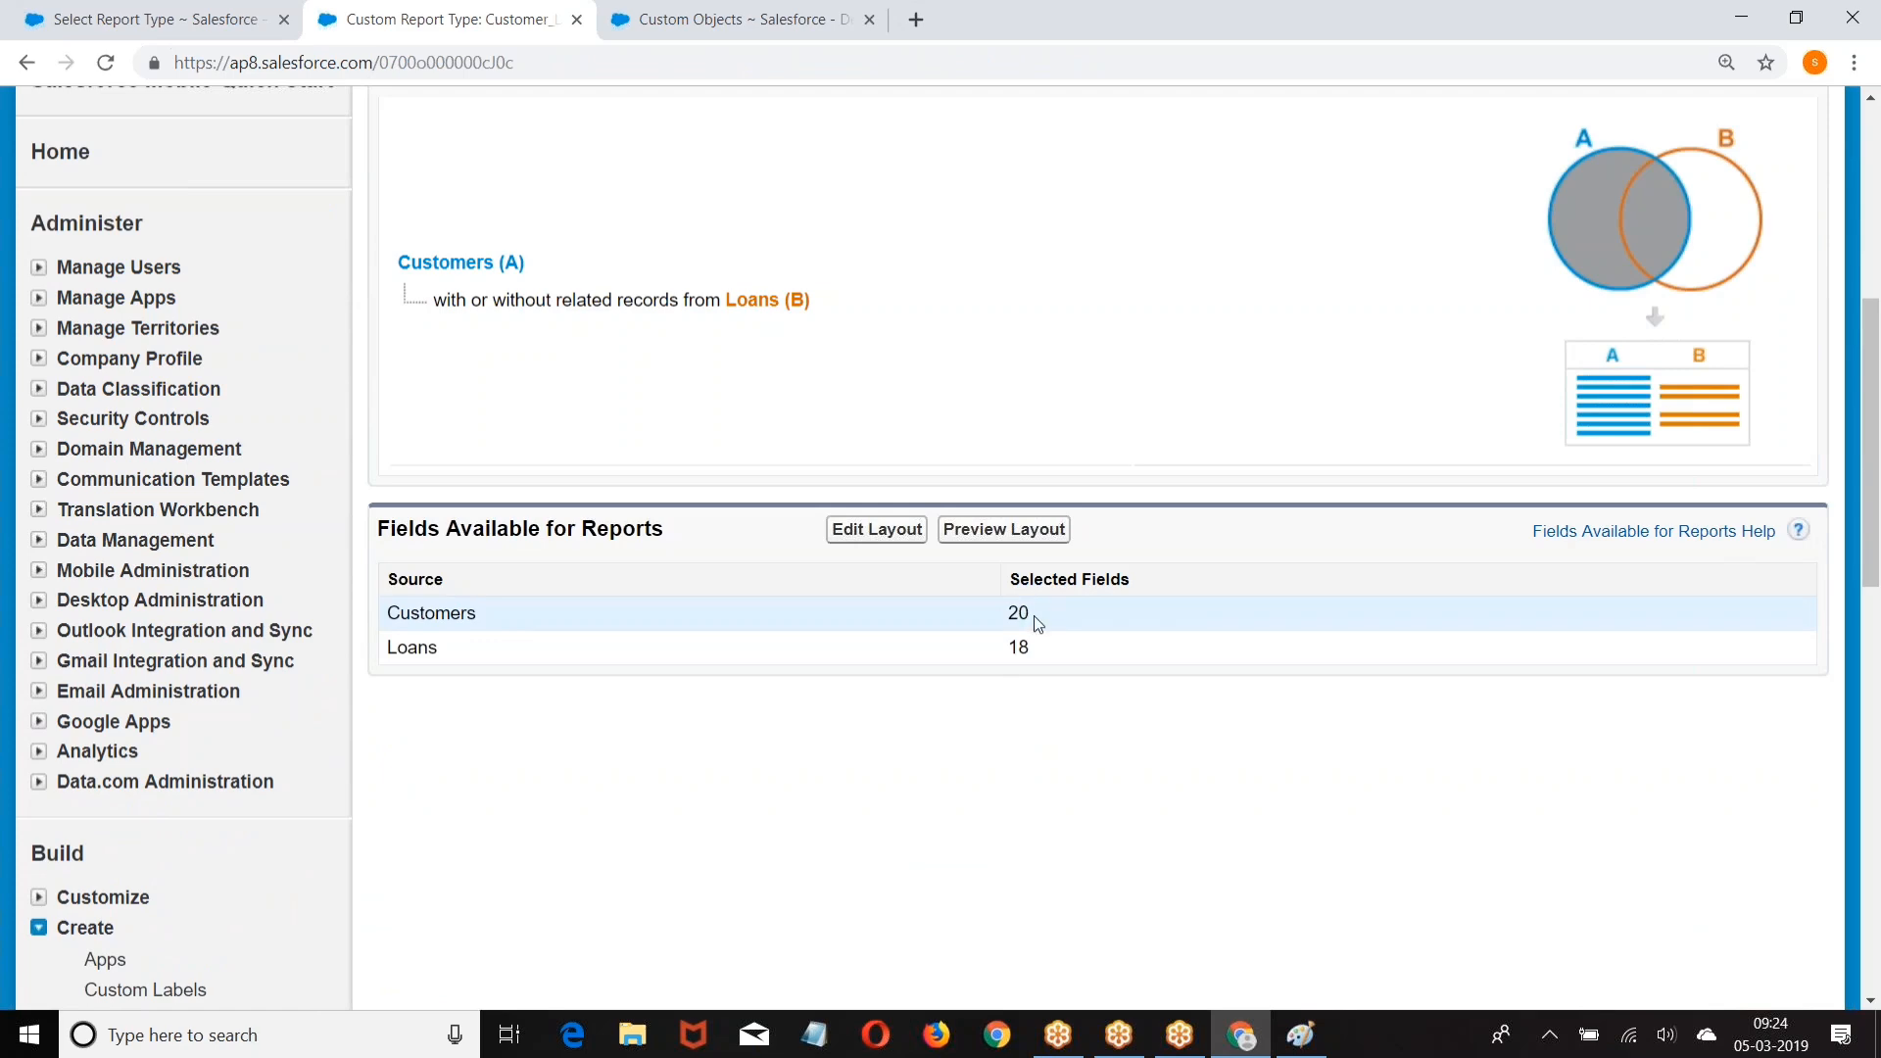
click(875, 533)
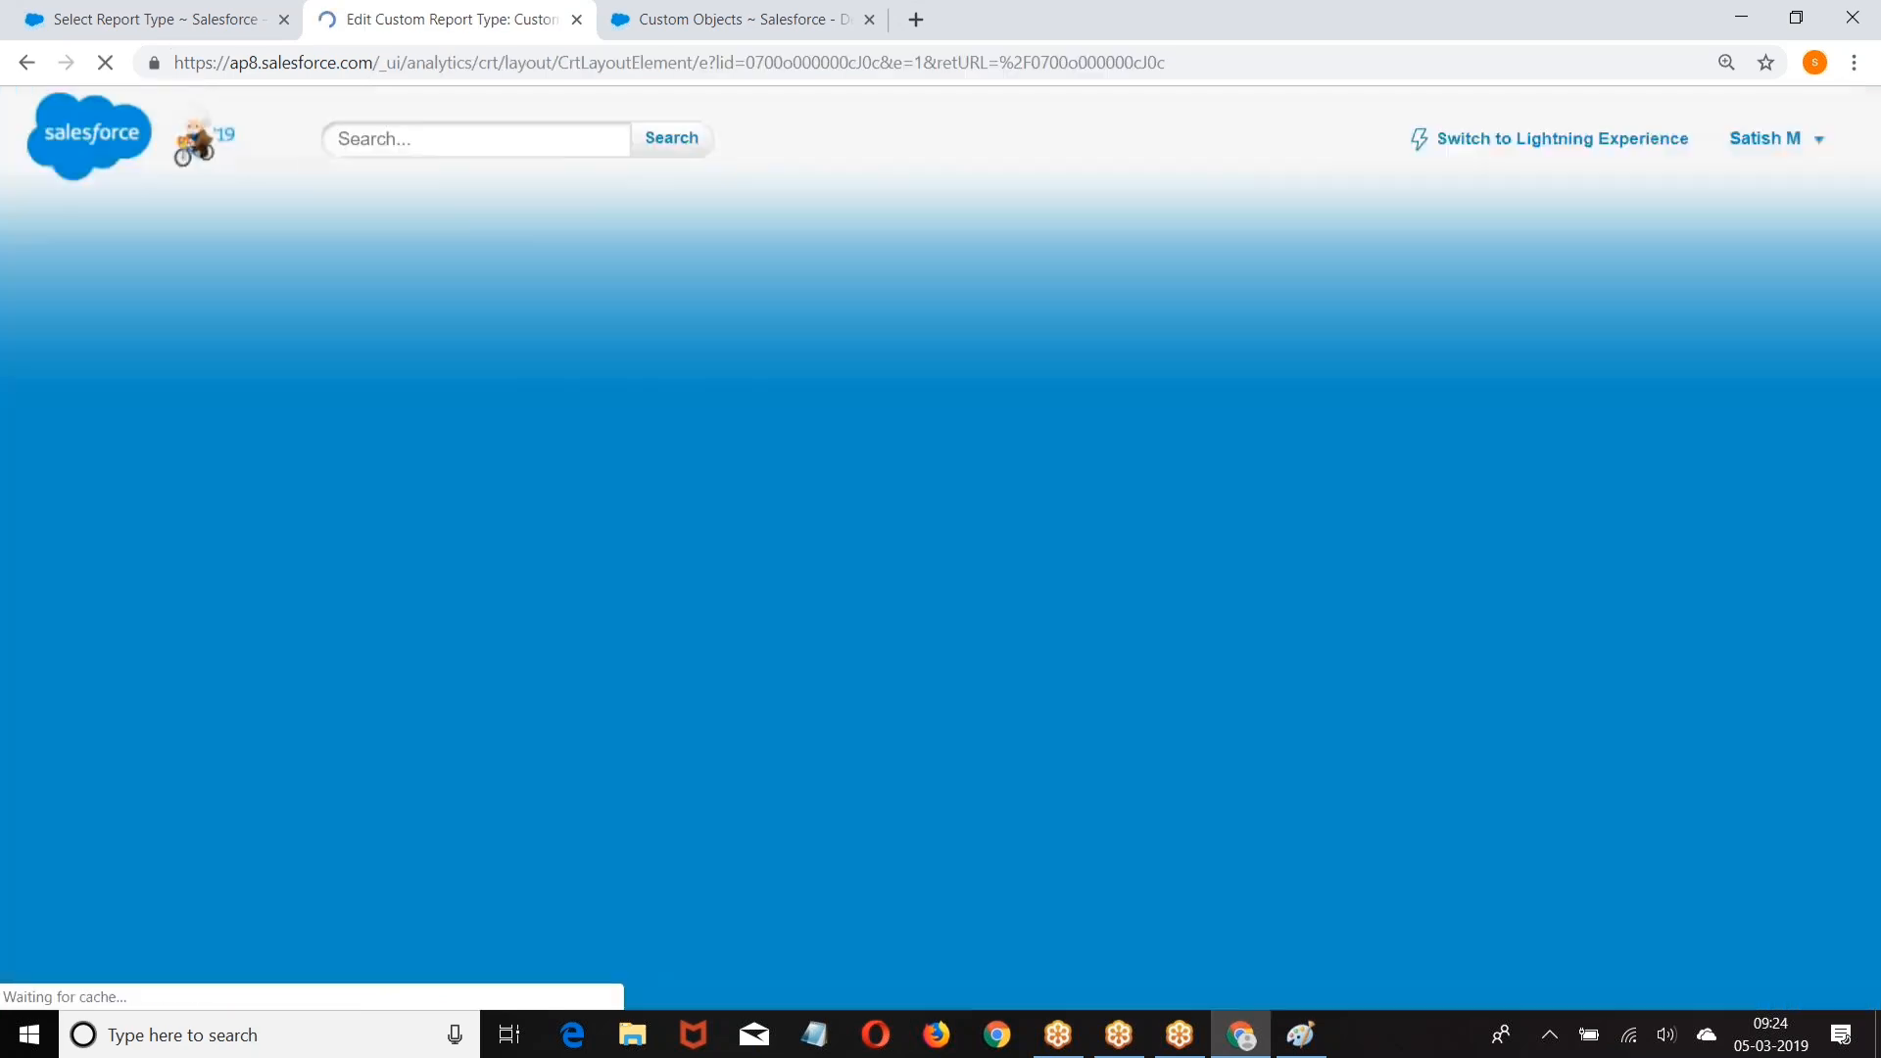
scroll(836, 533, down, 2)
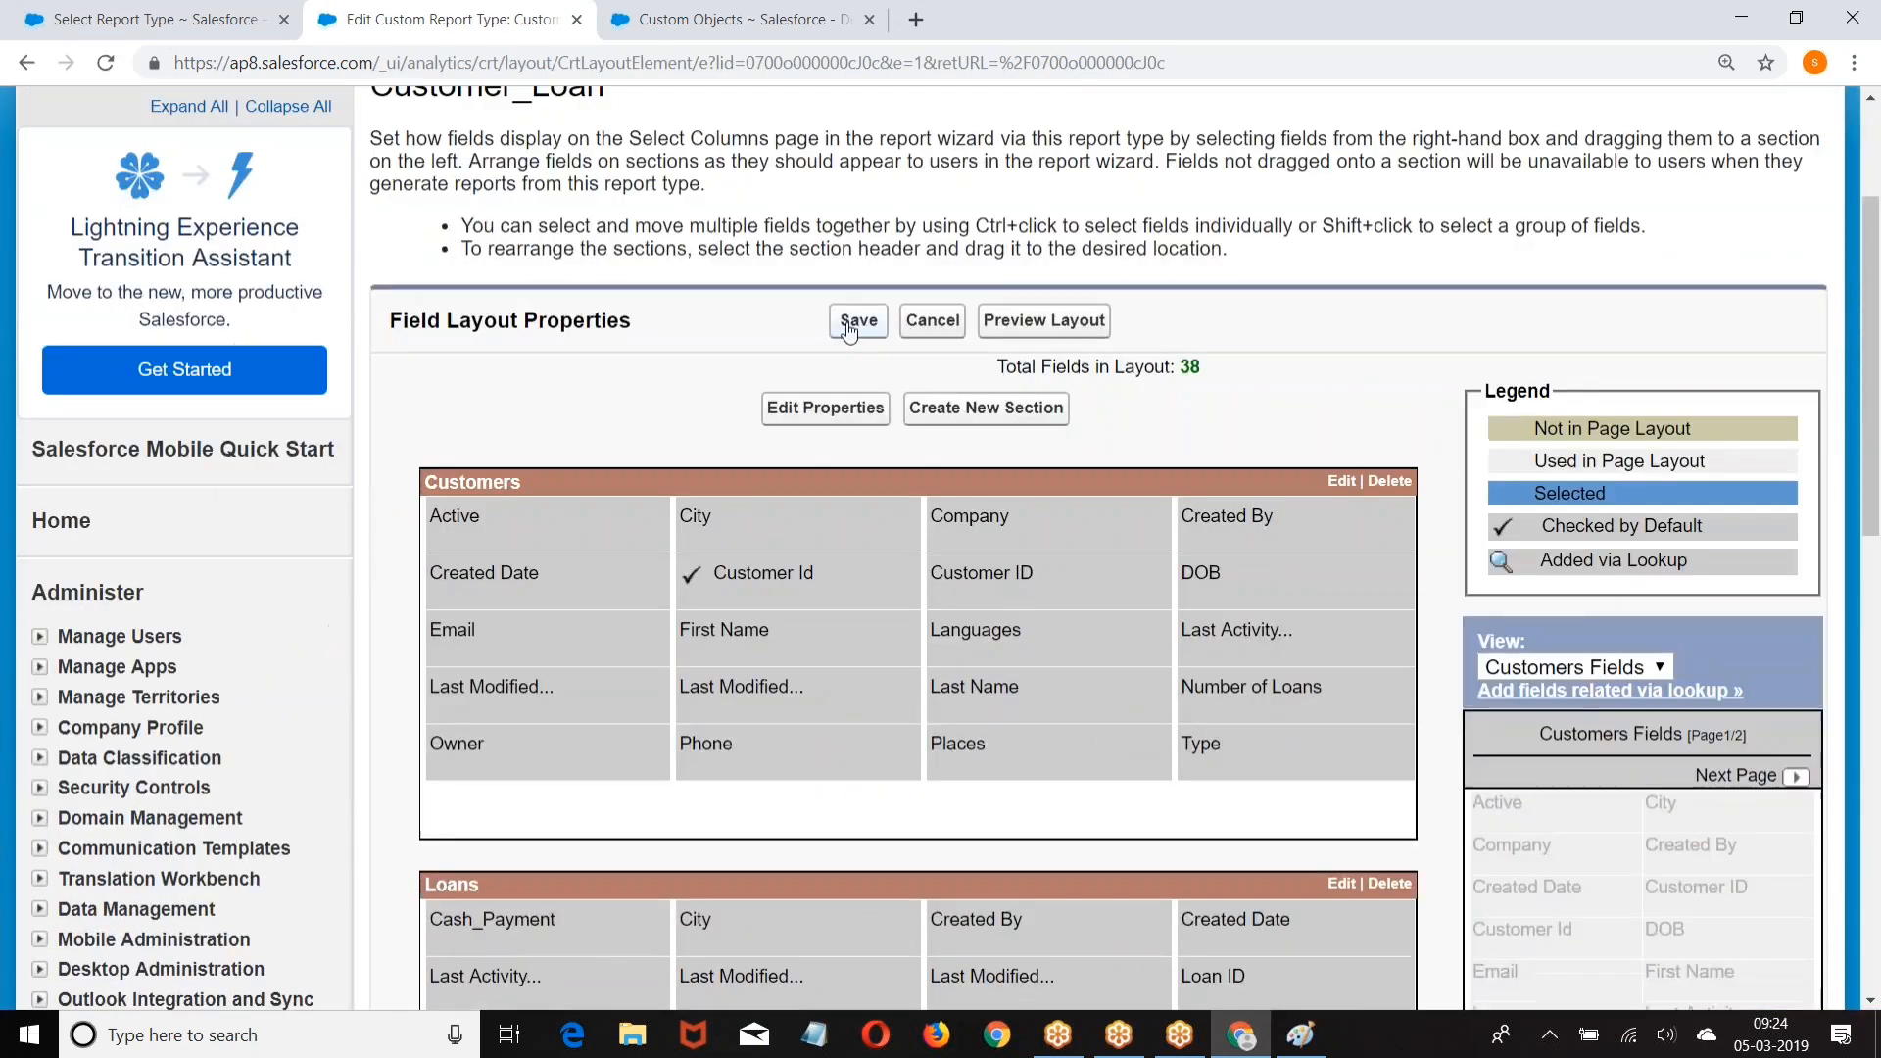
scroll(654, 368, down, 3)
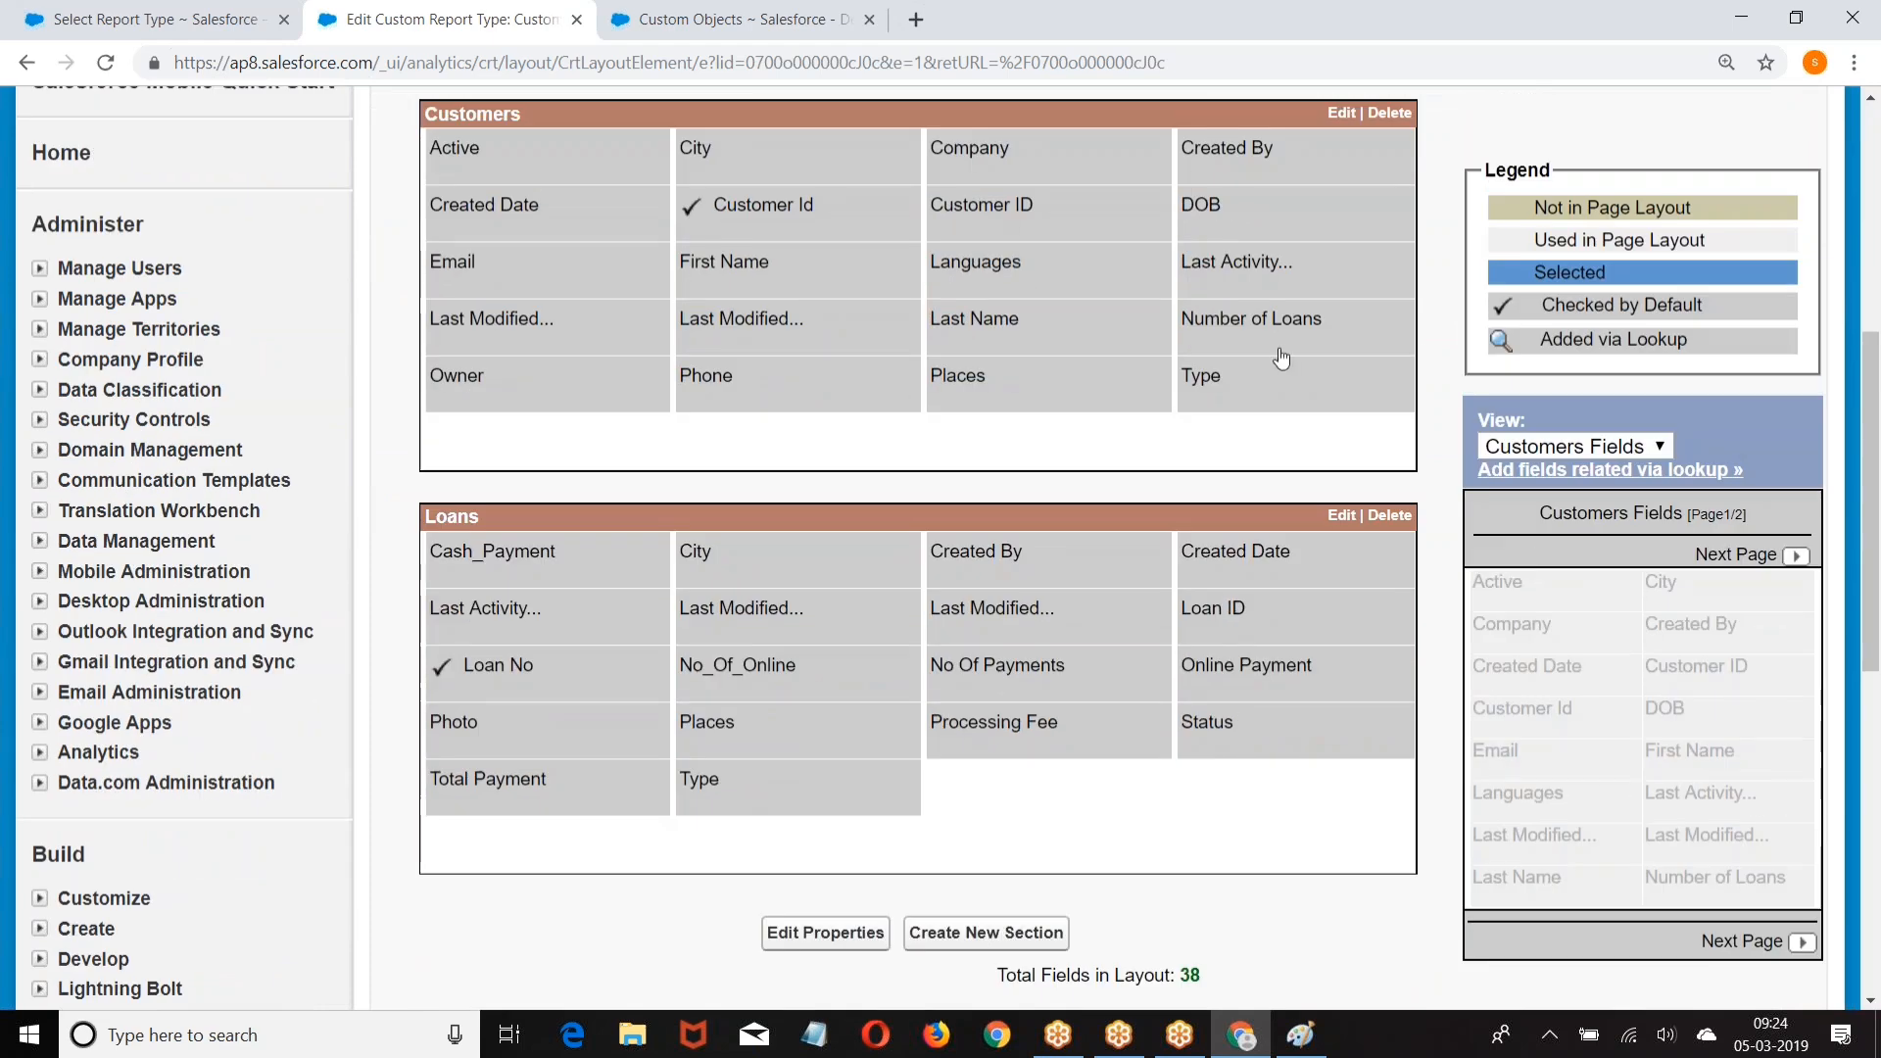
Step: Try to remove the Phone and Last Name fields from the Customers section of the layout
click(767, 378)
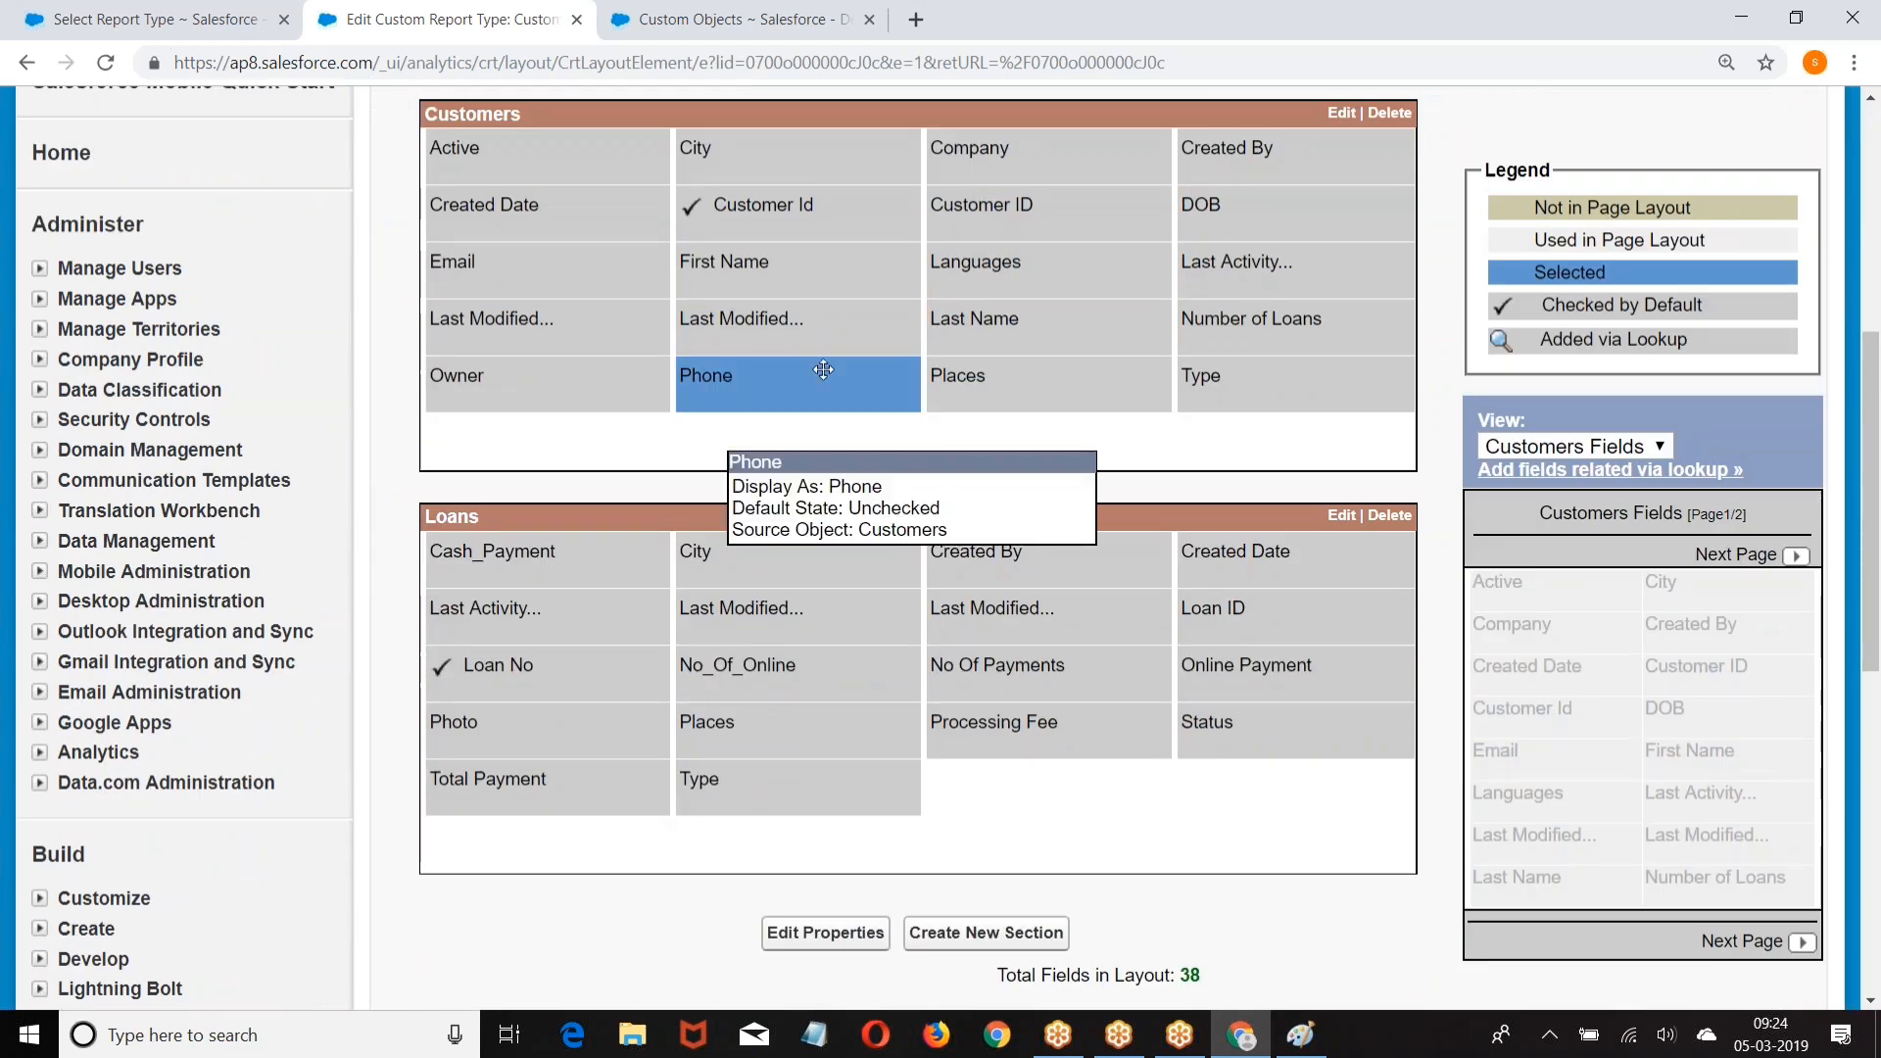
ctrl+click(984, 319)
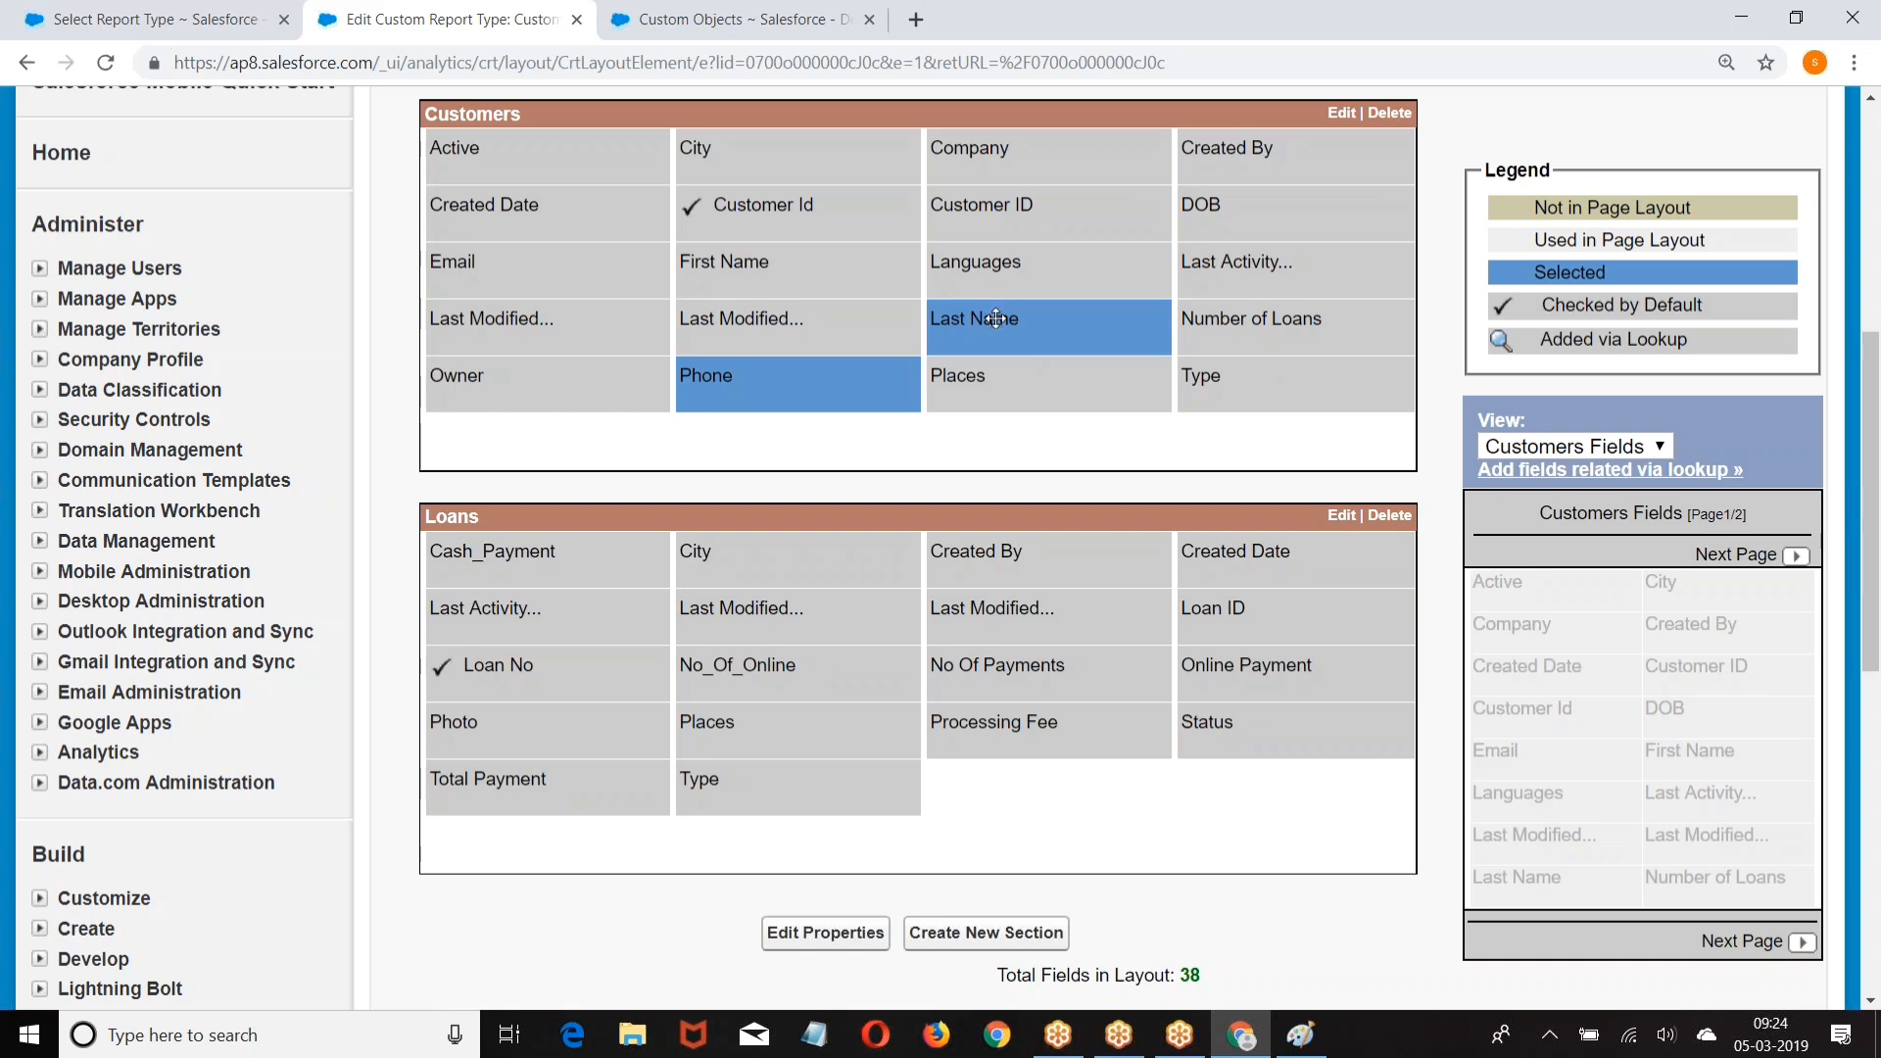
drag(995, 319, 1611, 666)
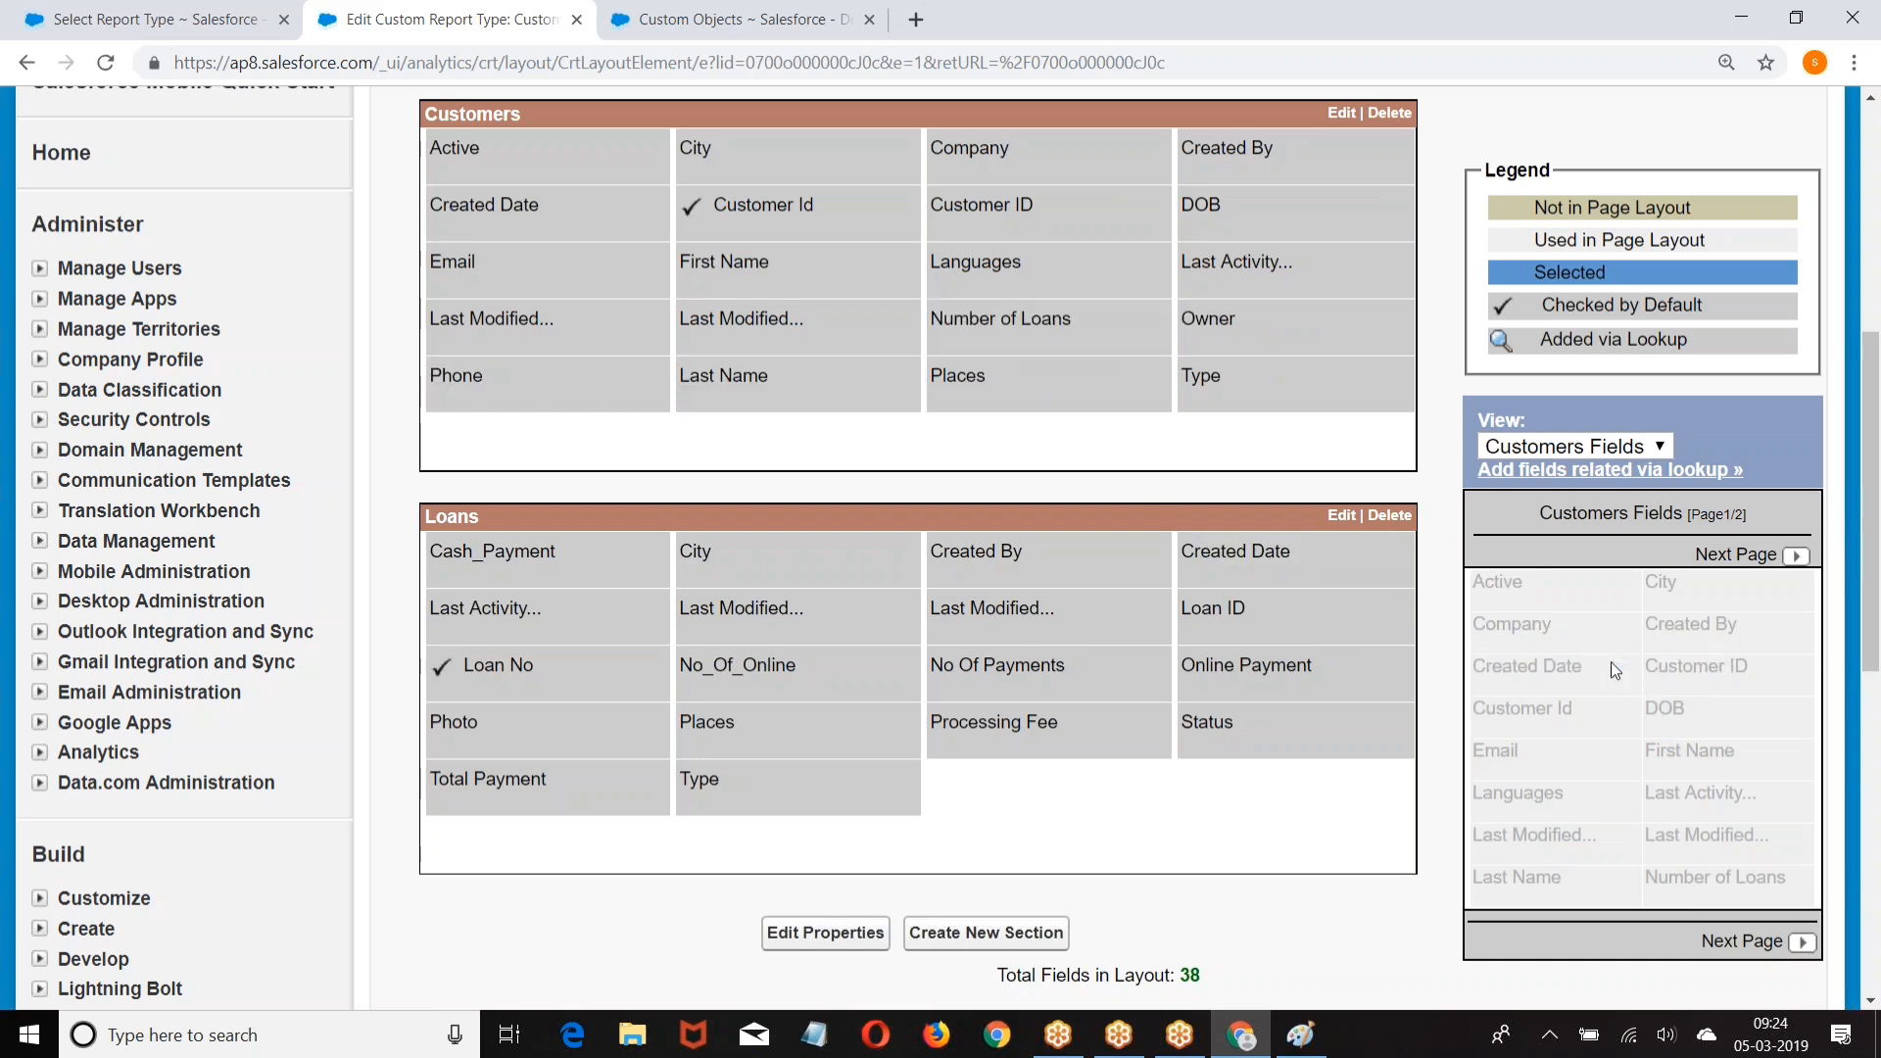
Step: Remove Active, Company, Created By, Created Date, Customer ID, DOB, Email, Languages, Last Activity, both Last Modified fields, Number of Loans and Places from the Customers section
click(796, 314)
ctrl+click(1019, 268)
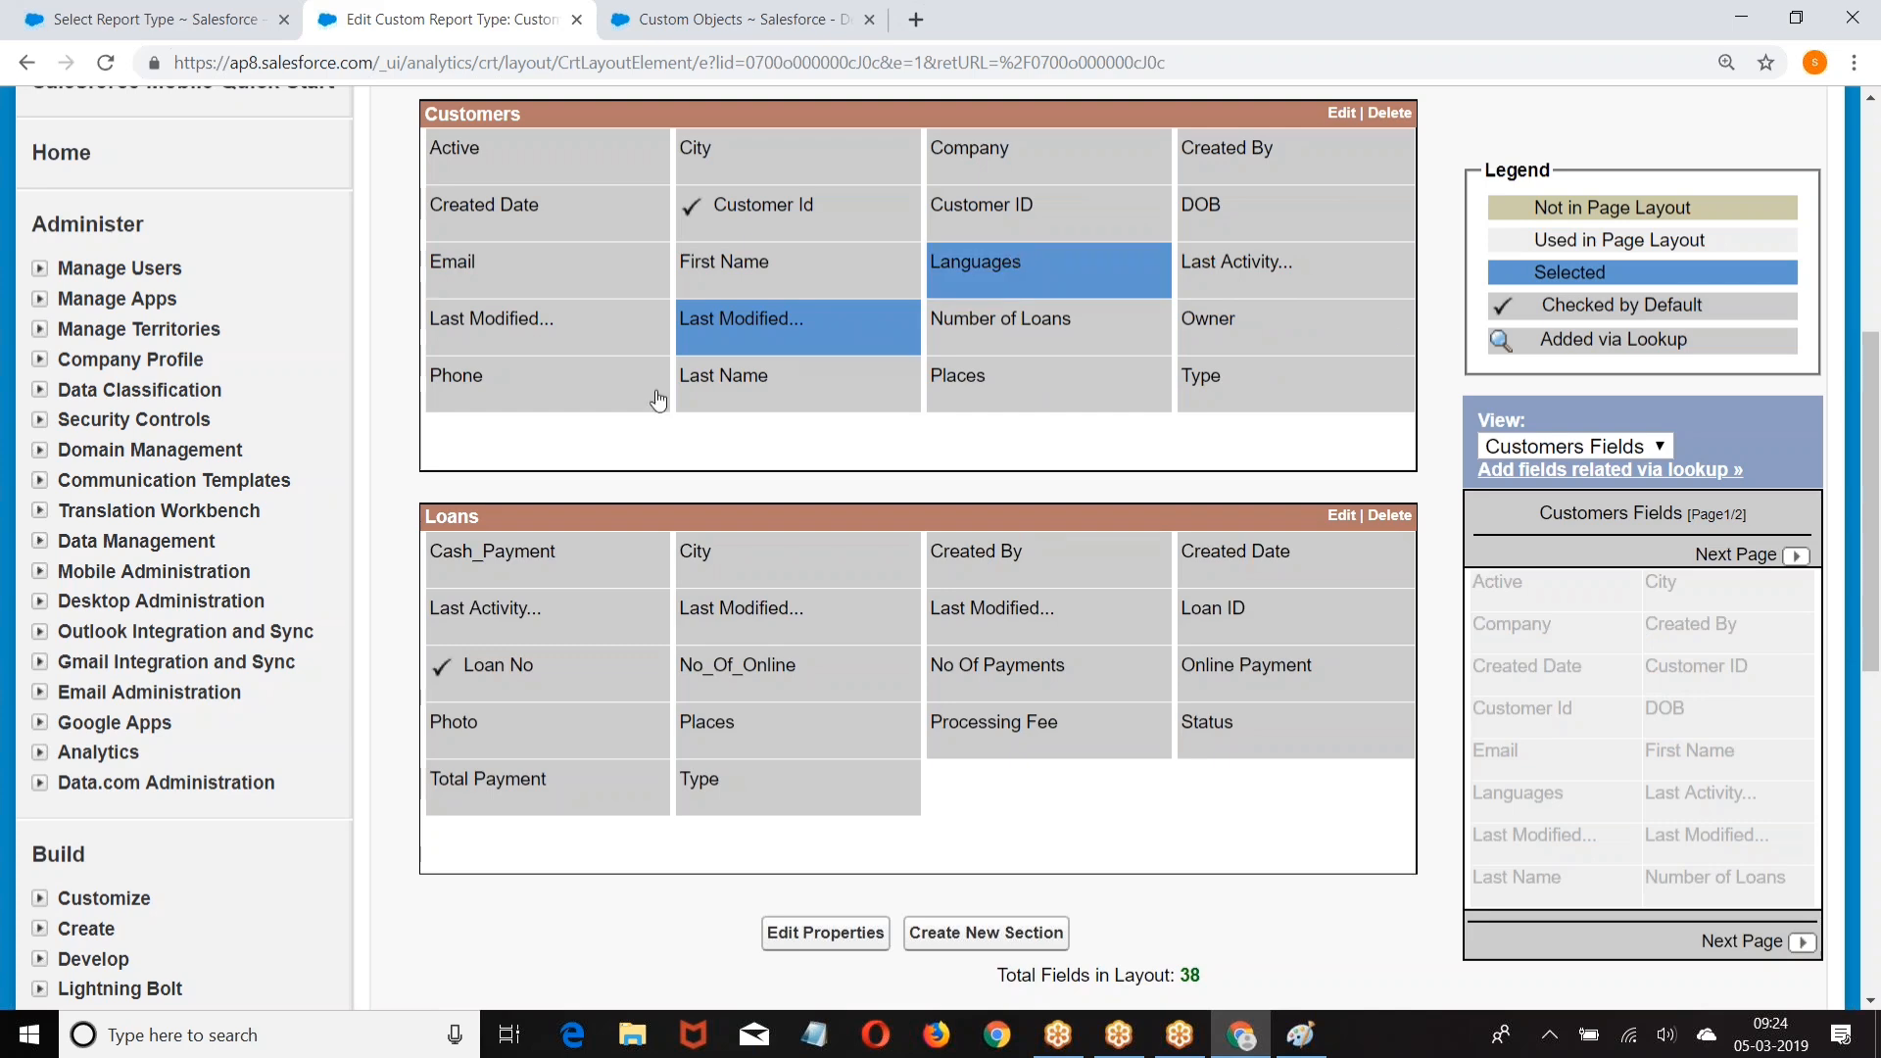
ctrl+click(1295, 267)
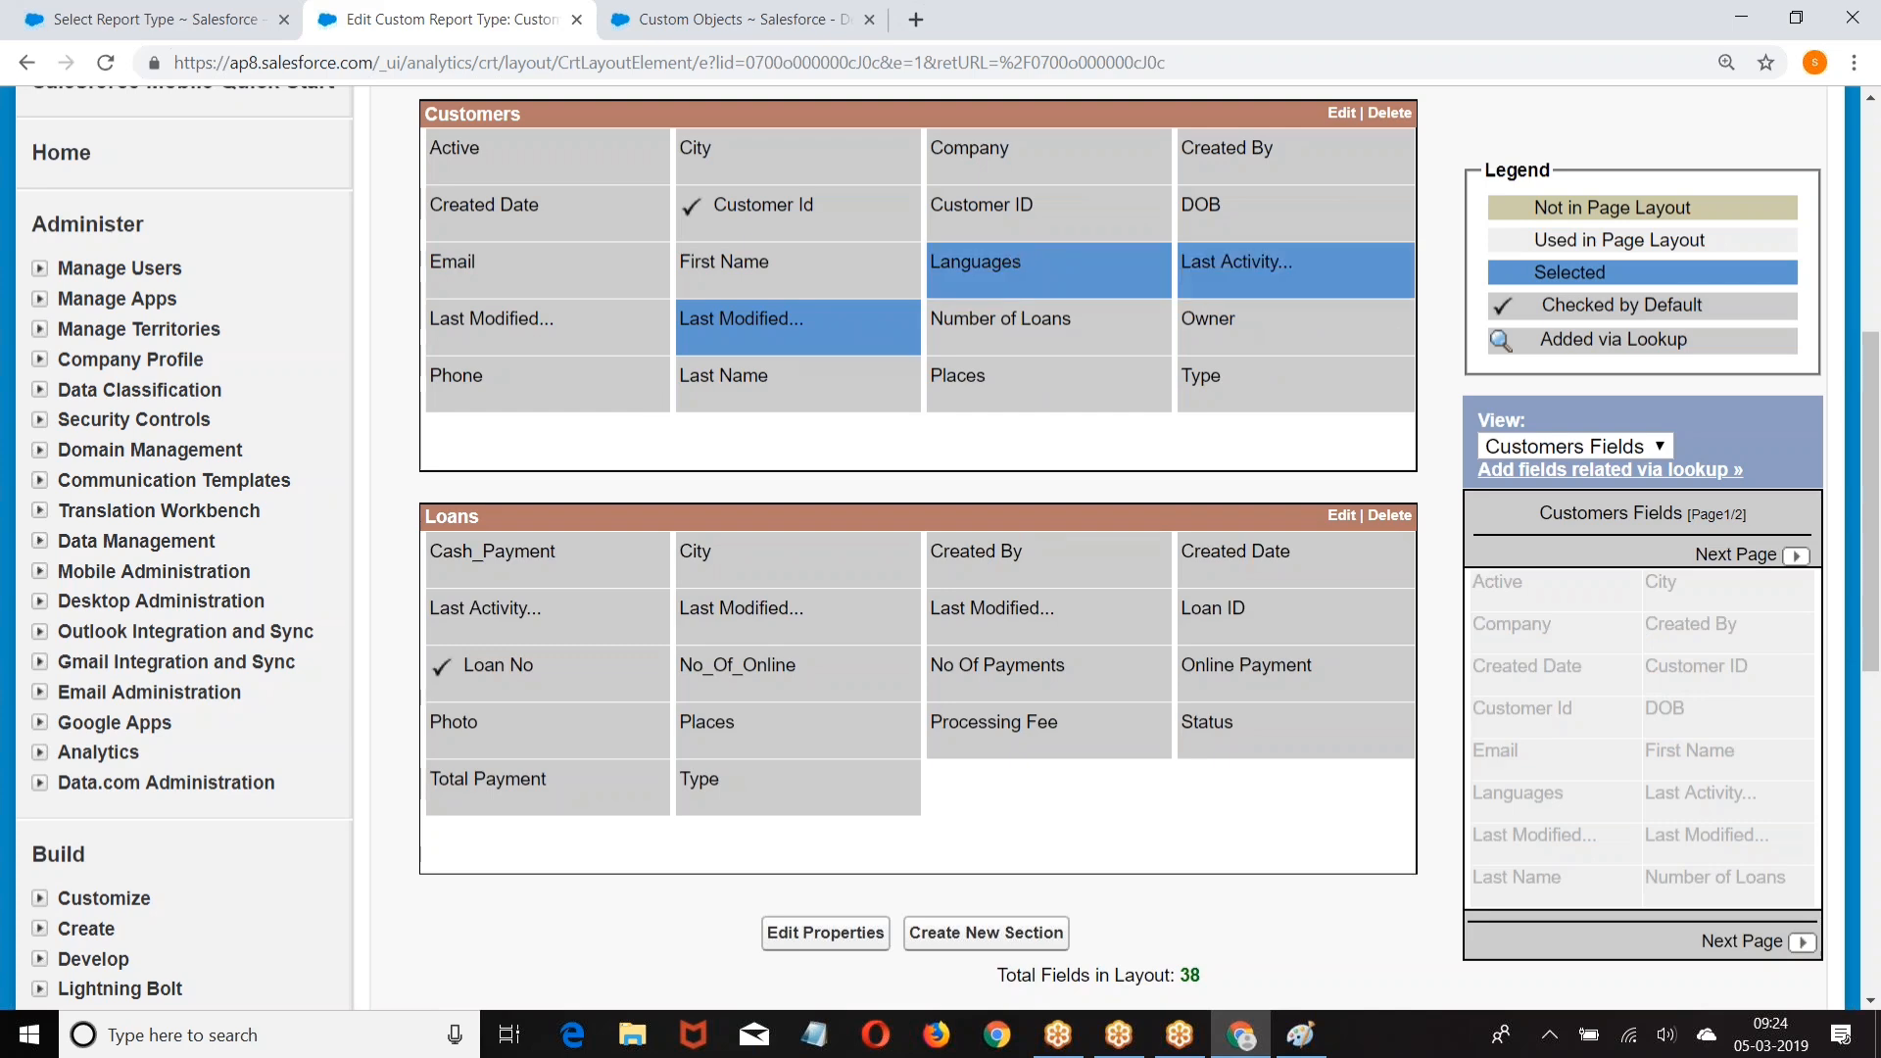
ctrl+click(1232, 142)
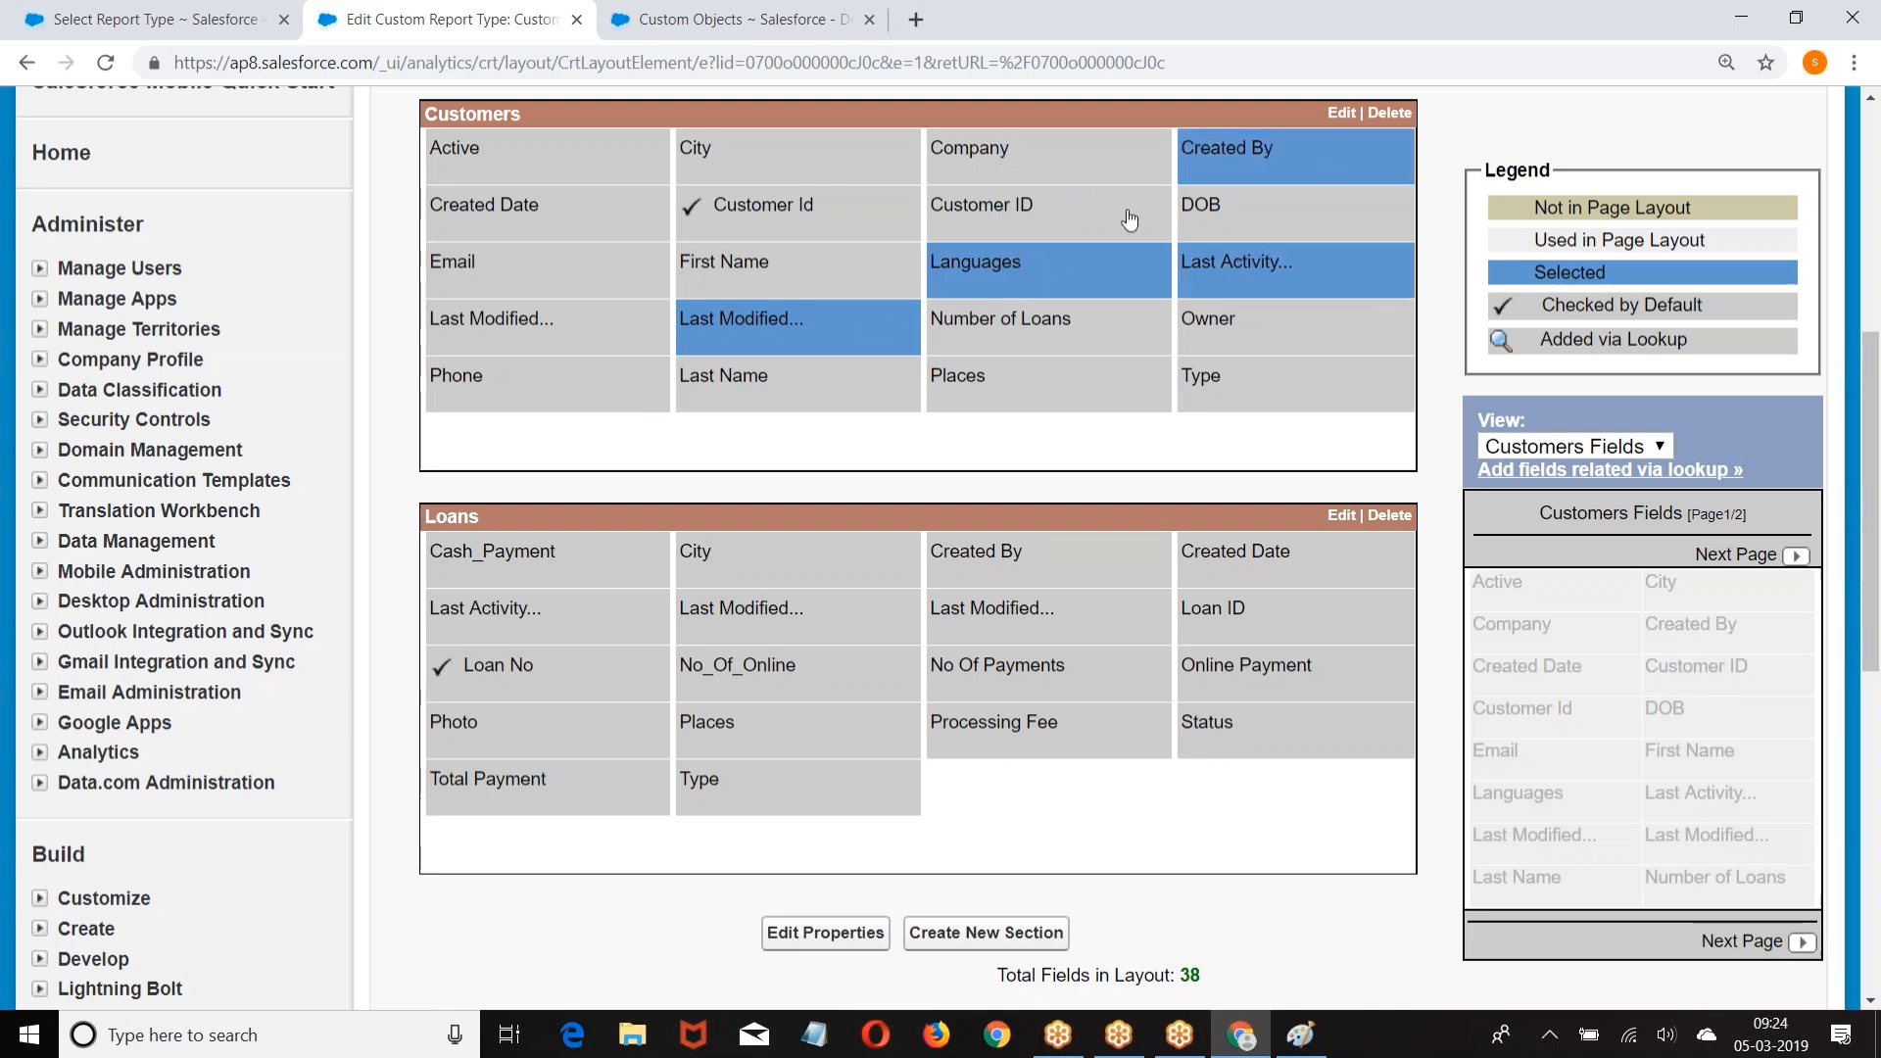
ctrl+click(1056, 211)
ctrl+click(1252, 209)
ctrl+click(490, 314)
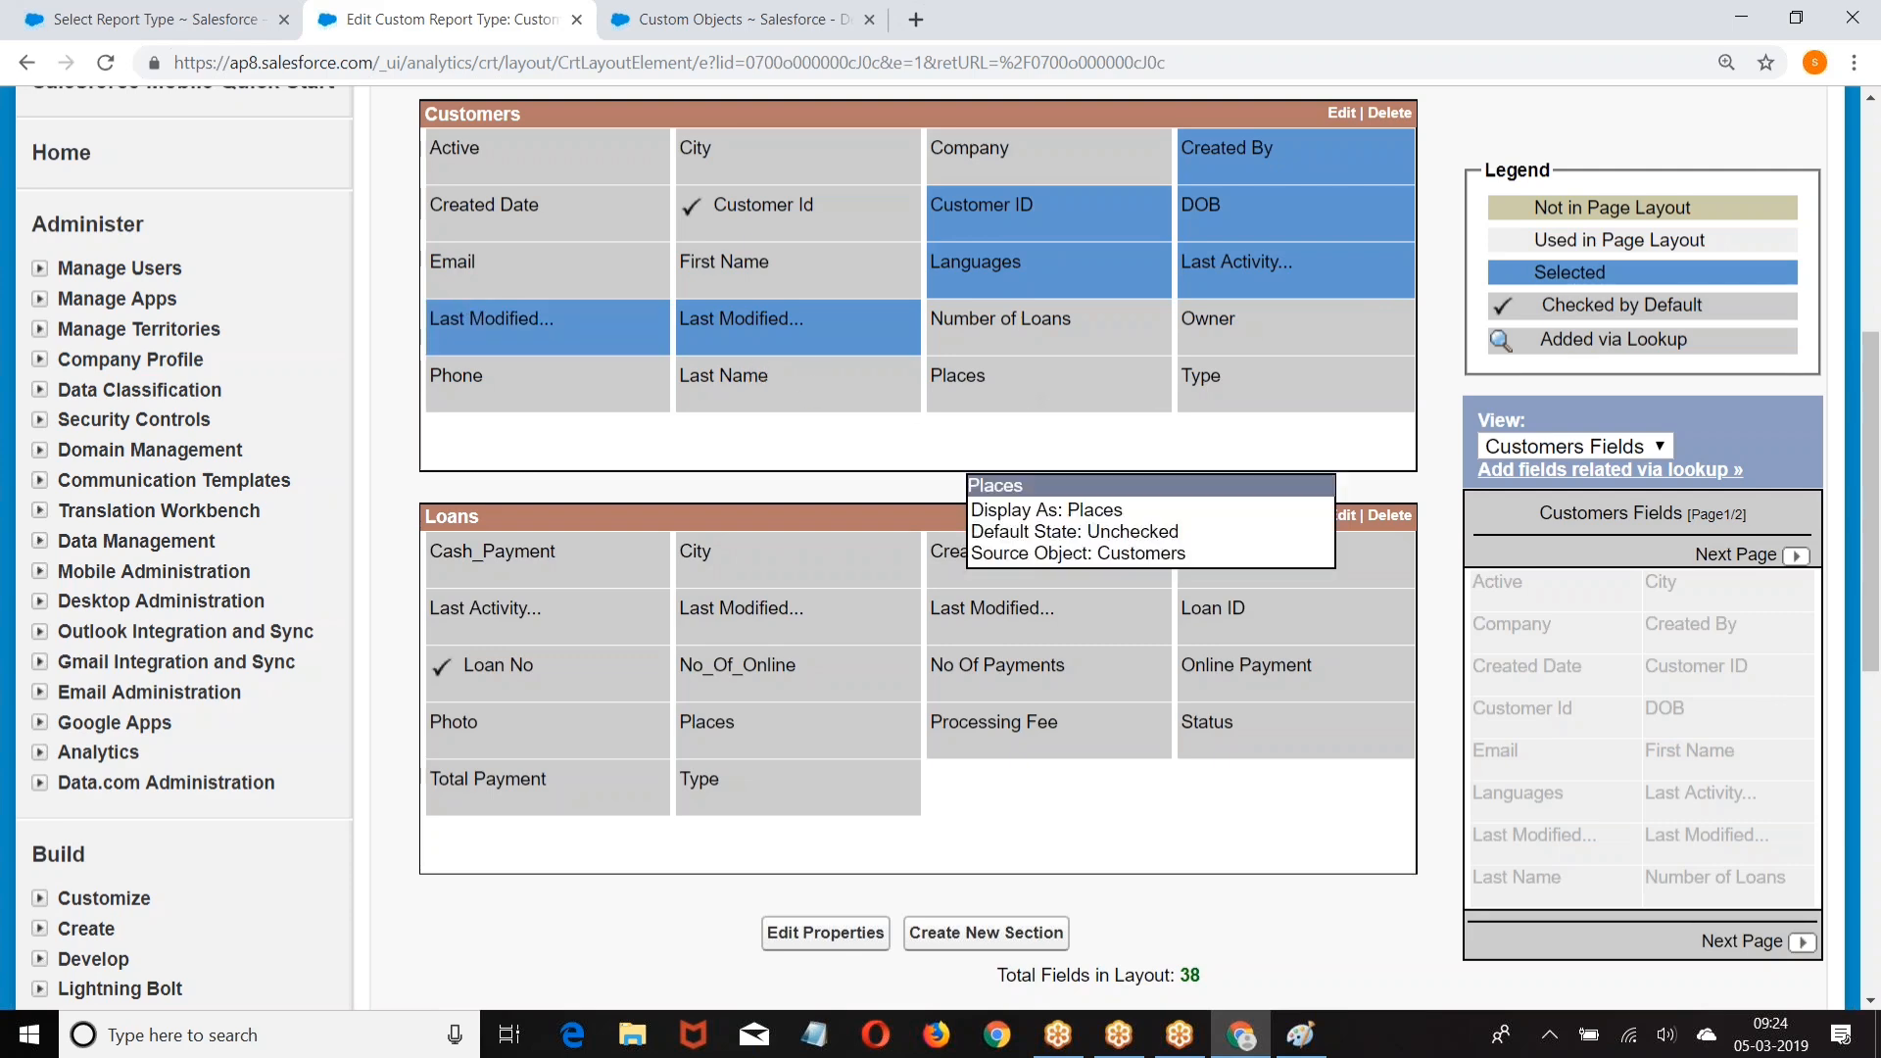
ctrl+click(1028, 390)
ctrl+click(498, 212)
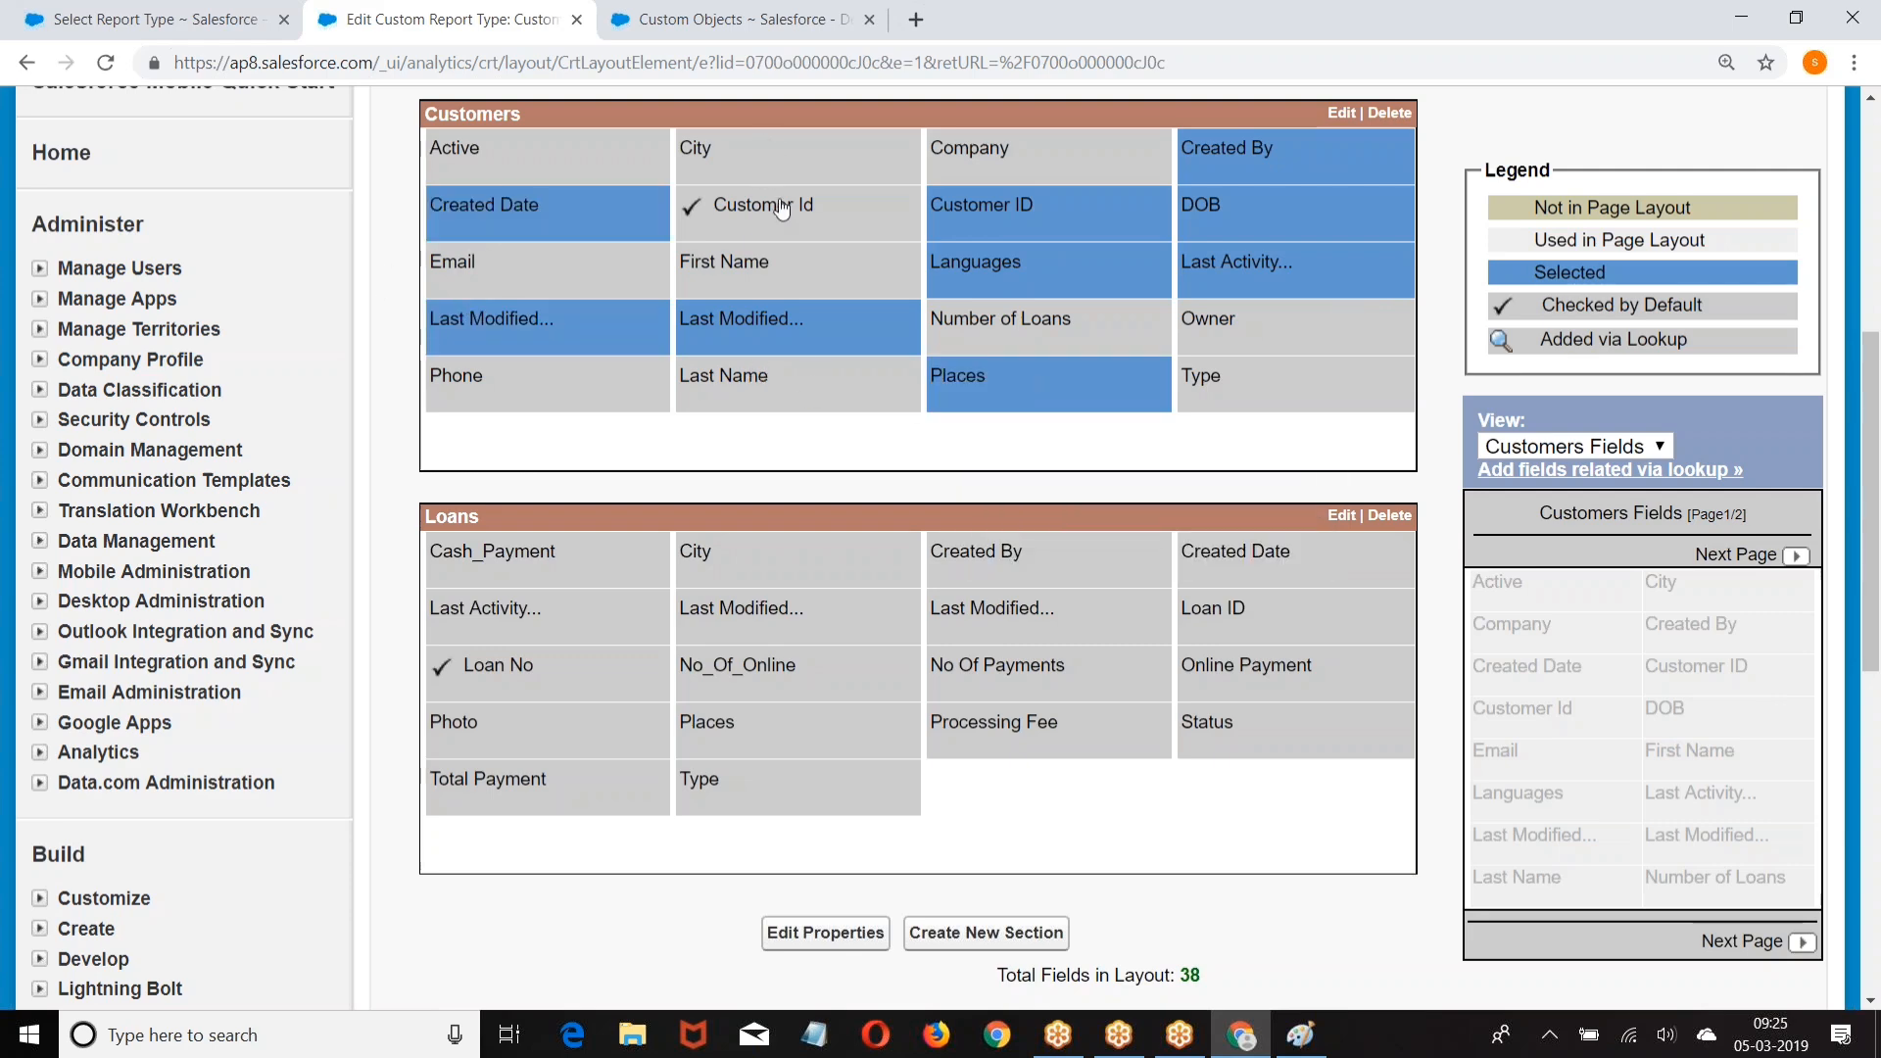
ctrl+click(1013, 152)
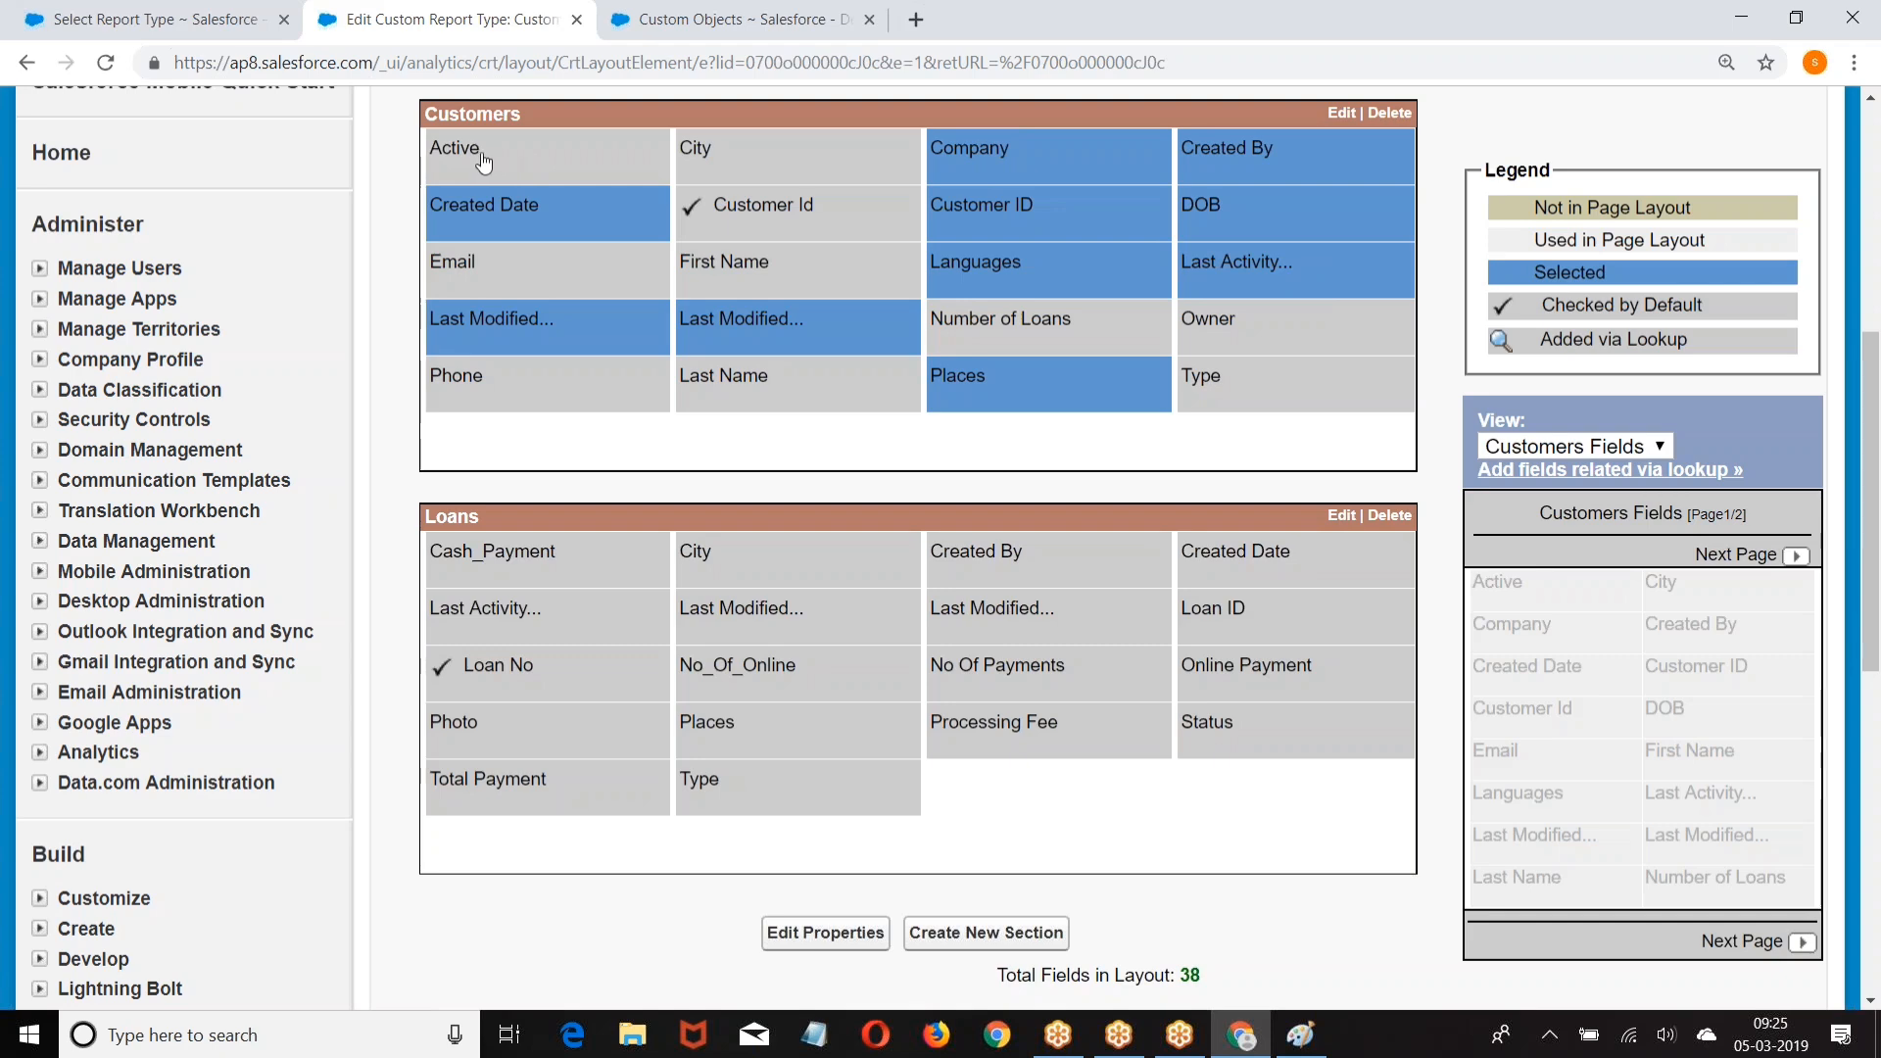
ctrl+click(482, 159)
ctrl+click(1012, 323)
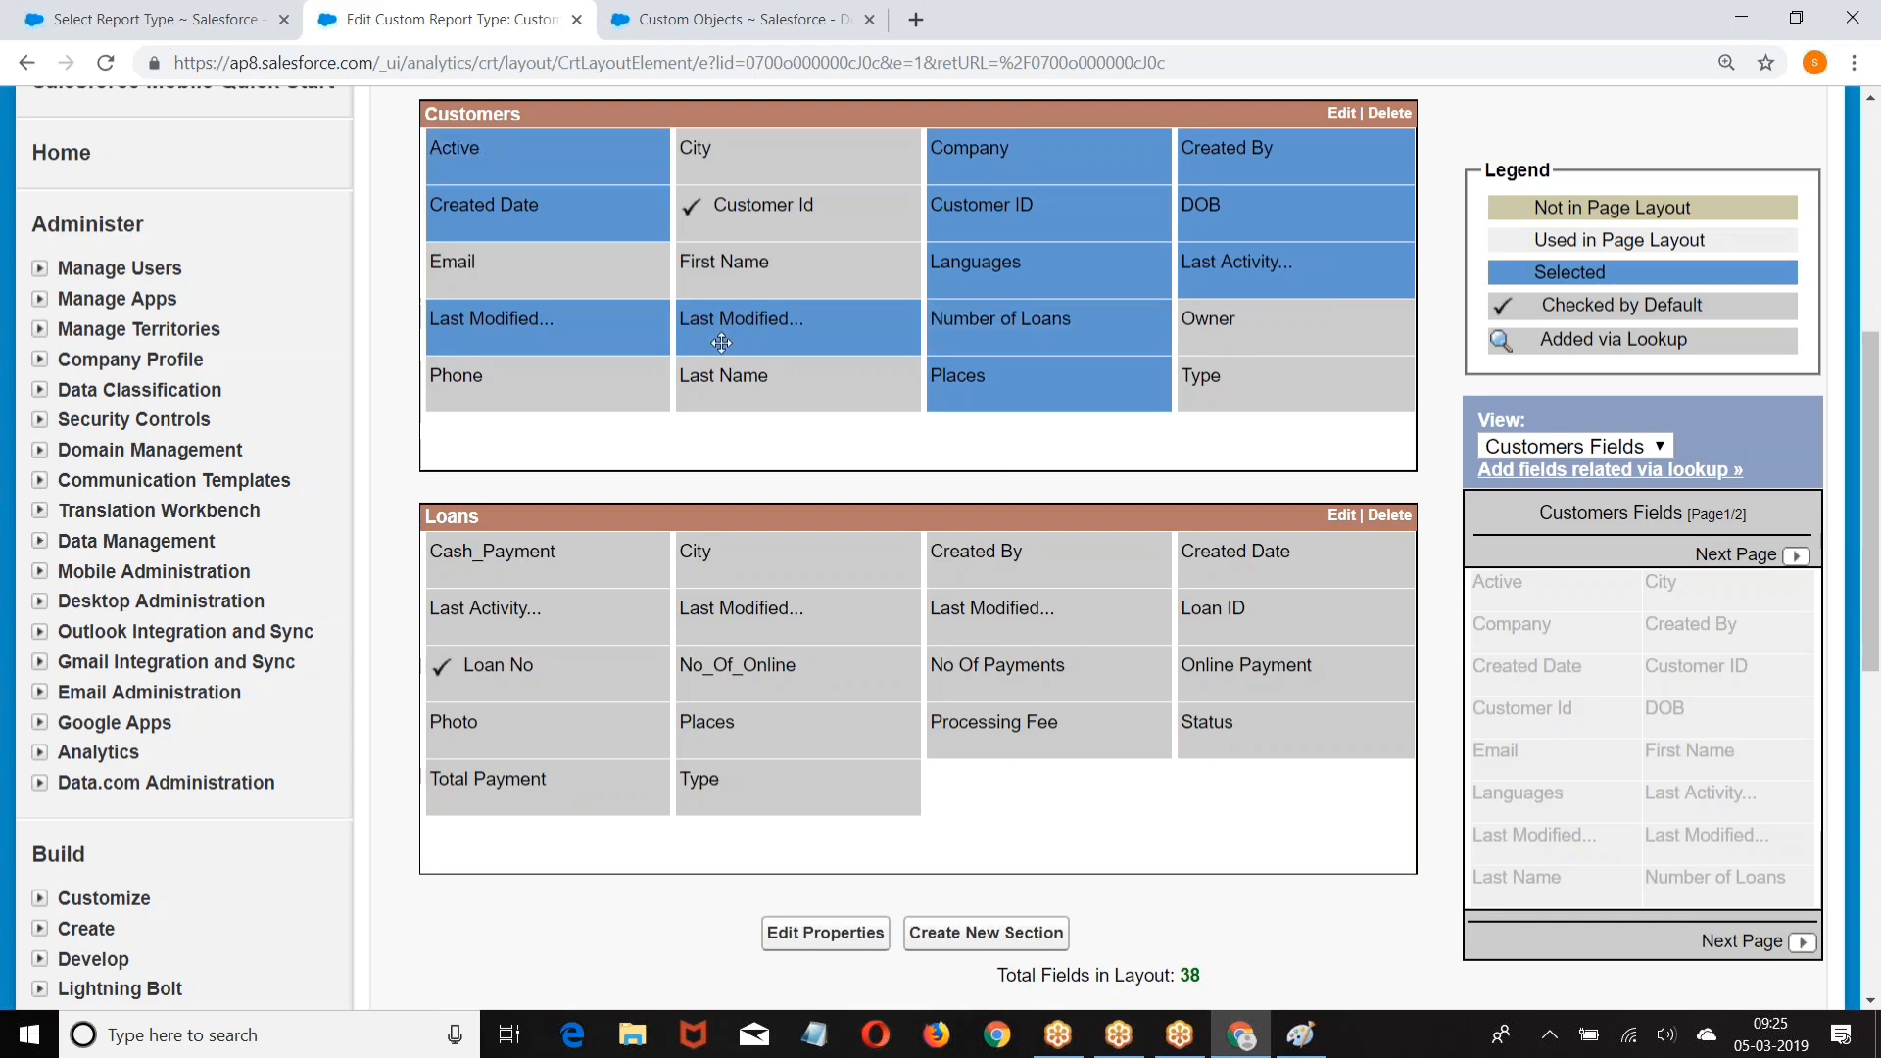
ctrl+click(594, 270)
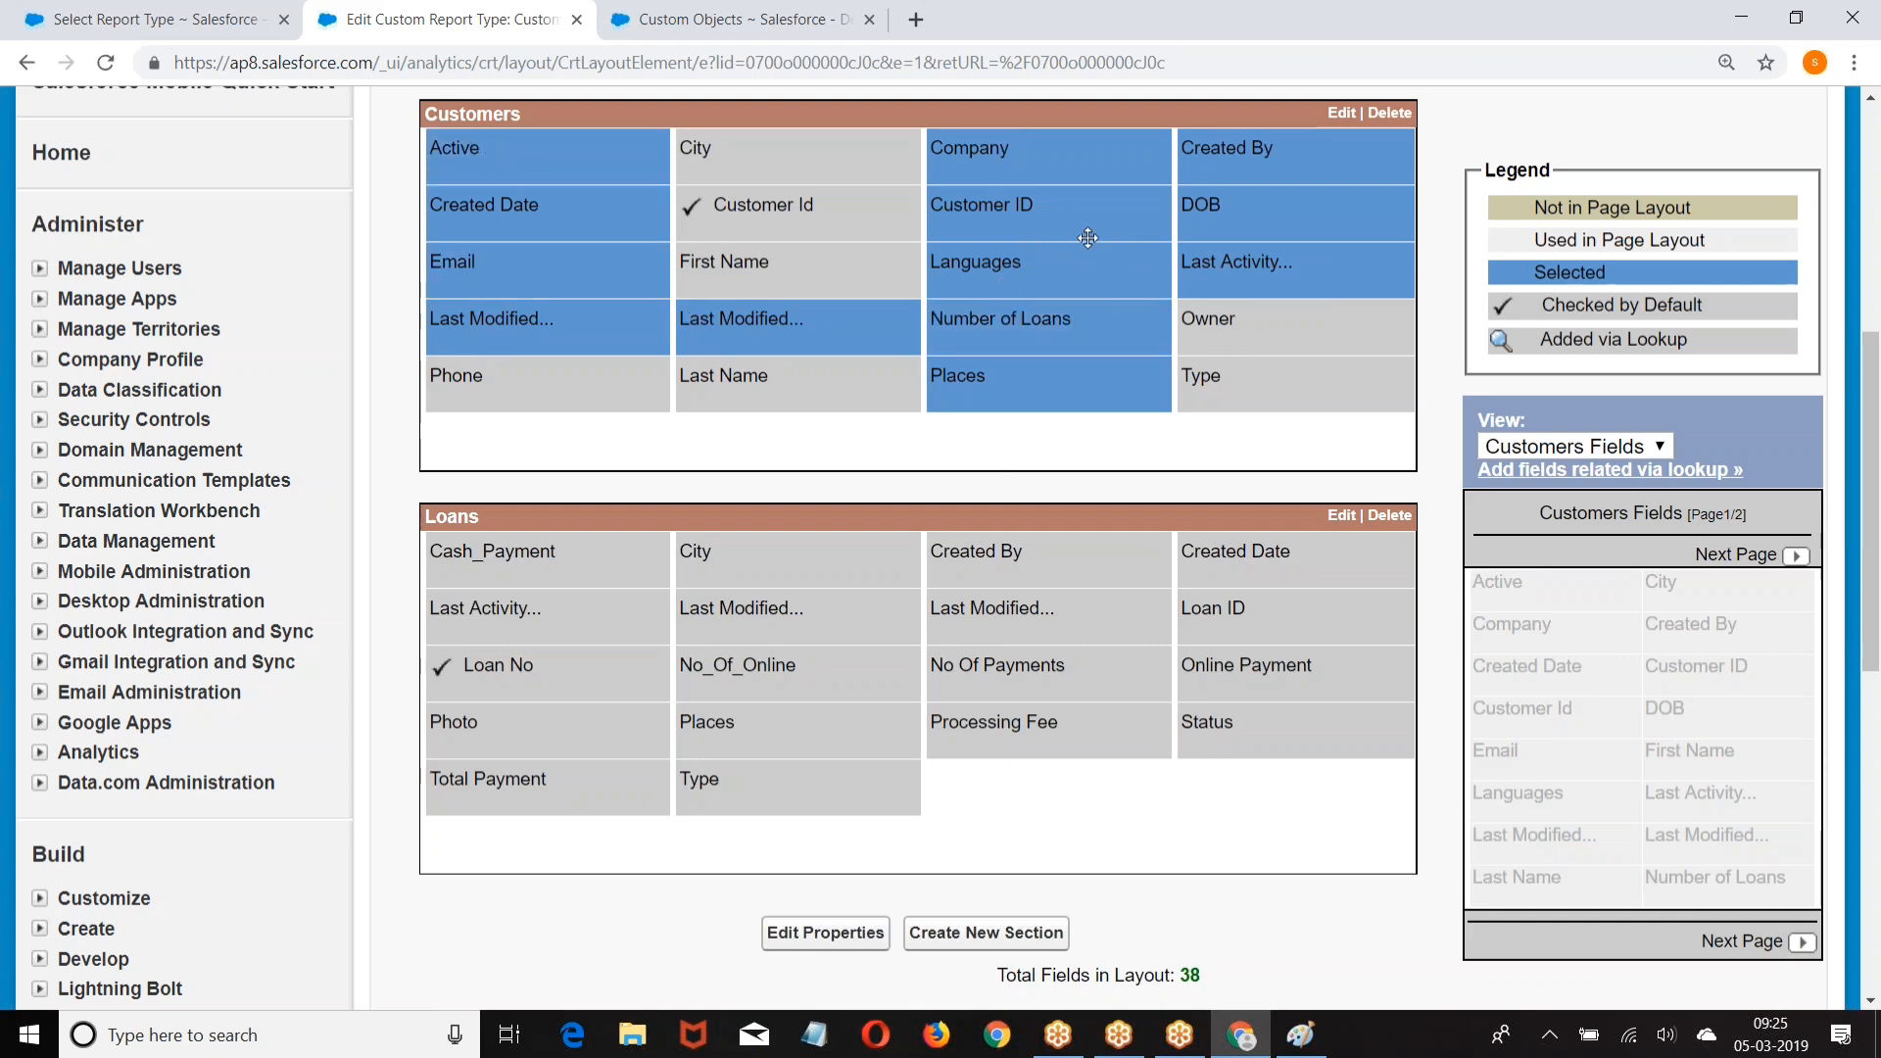
drag(1046, 229, 1578, 676)
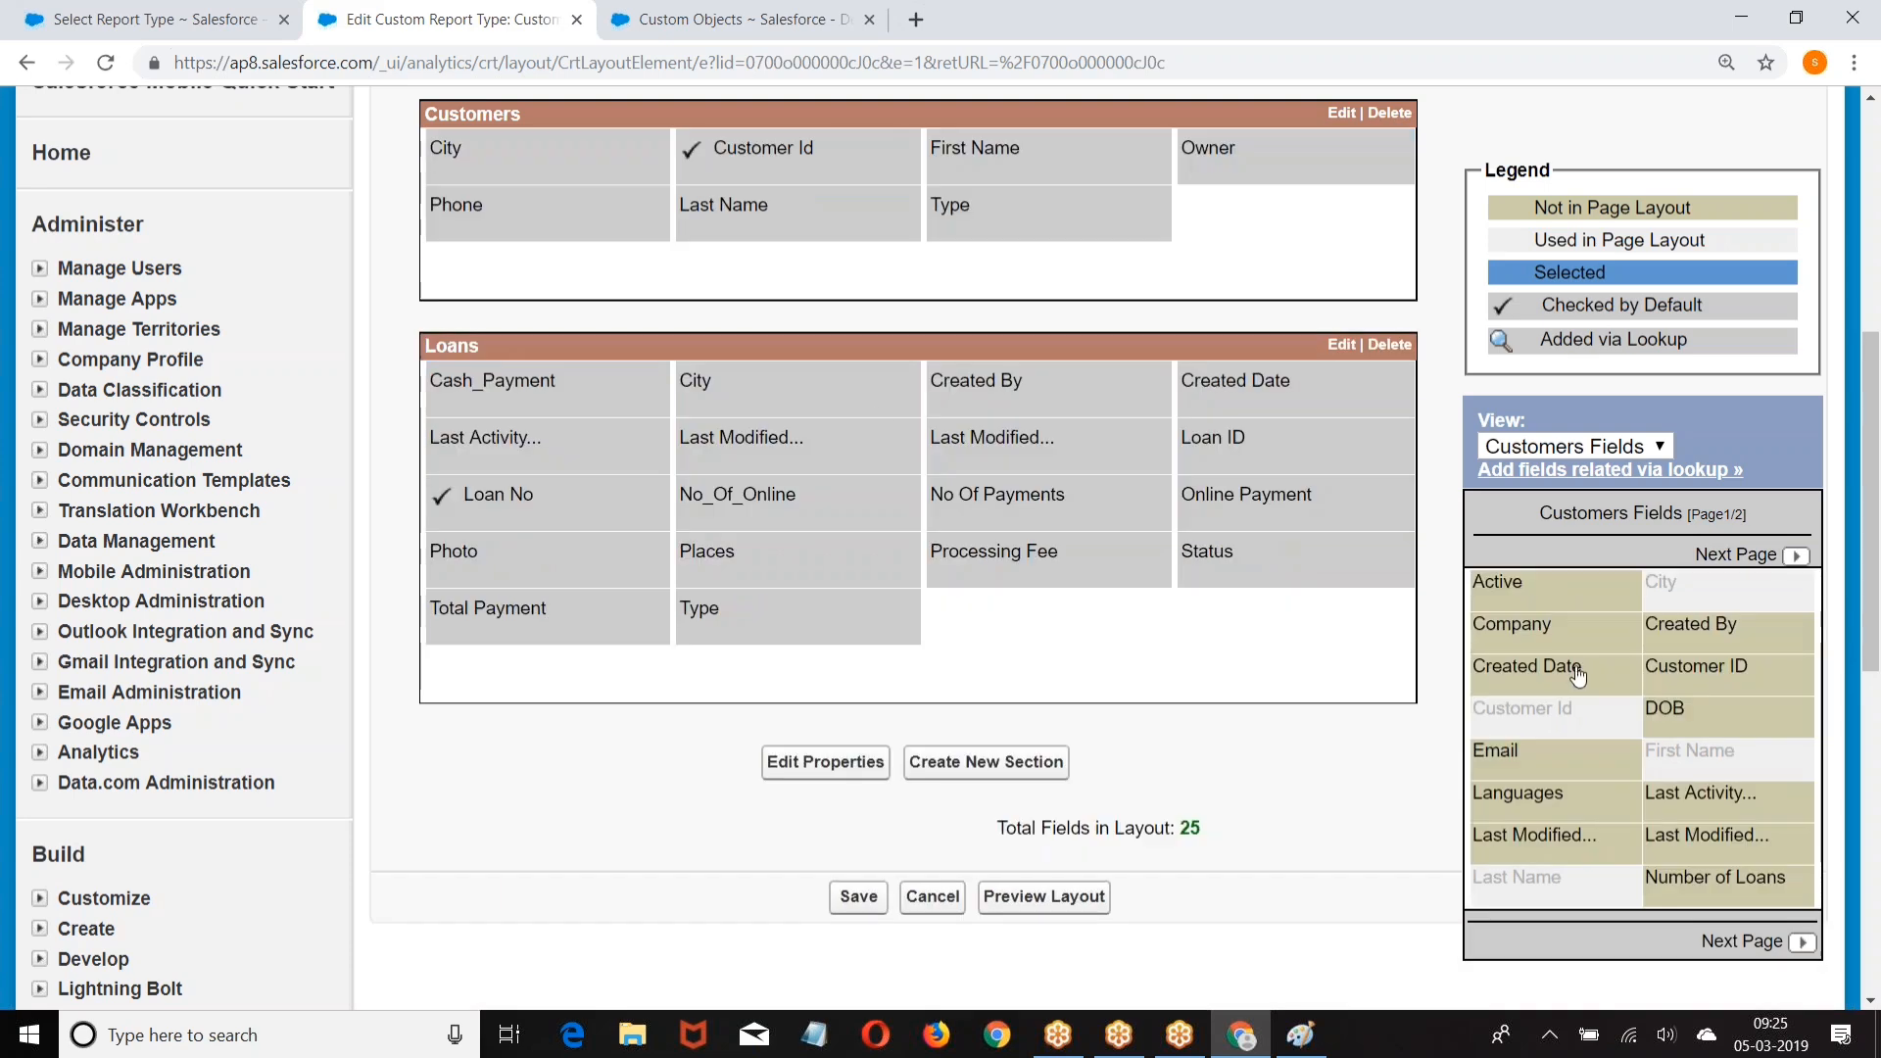
Step: Try to remove every field except Loan No, Status and Type from the Loans section of the layout
click(569, 392)
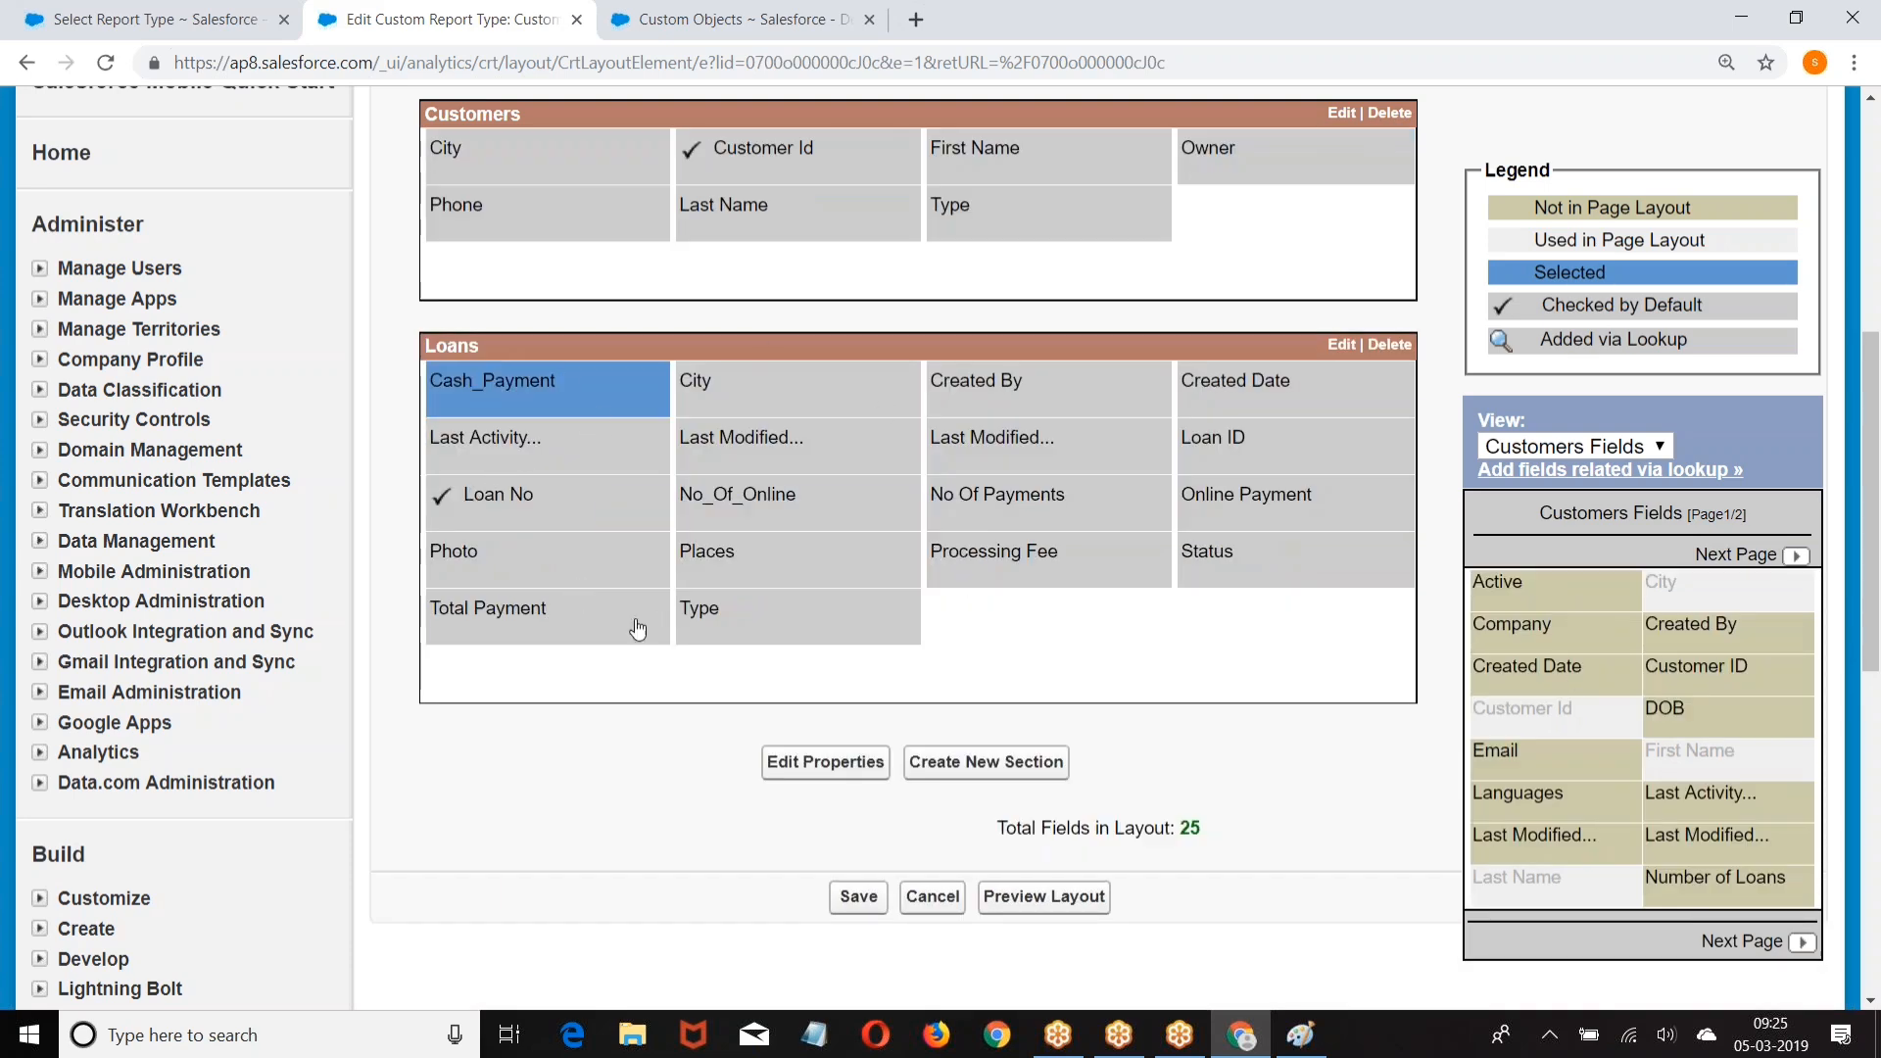
ctrl+click(502, 617)
ctrl+click(753, 494)
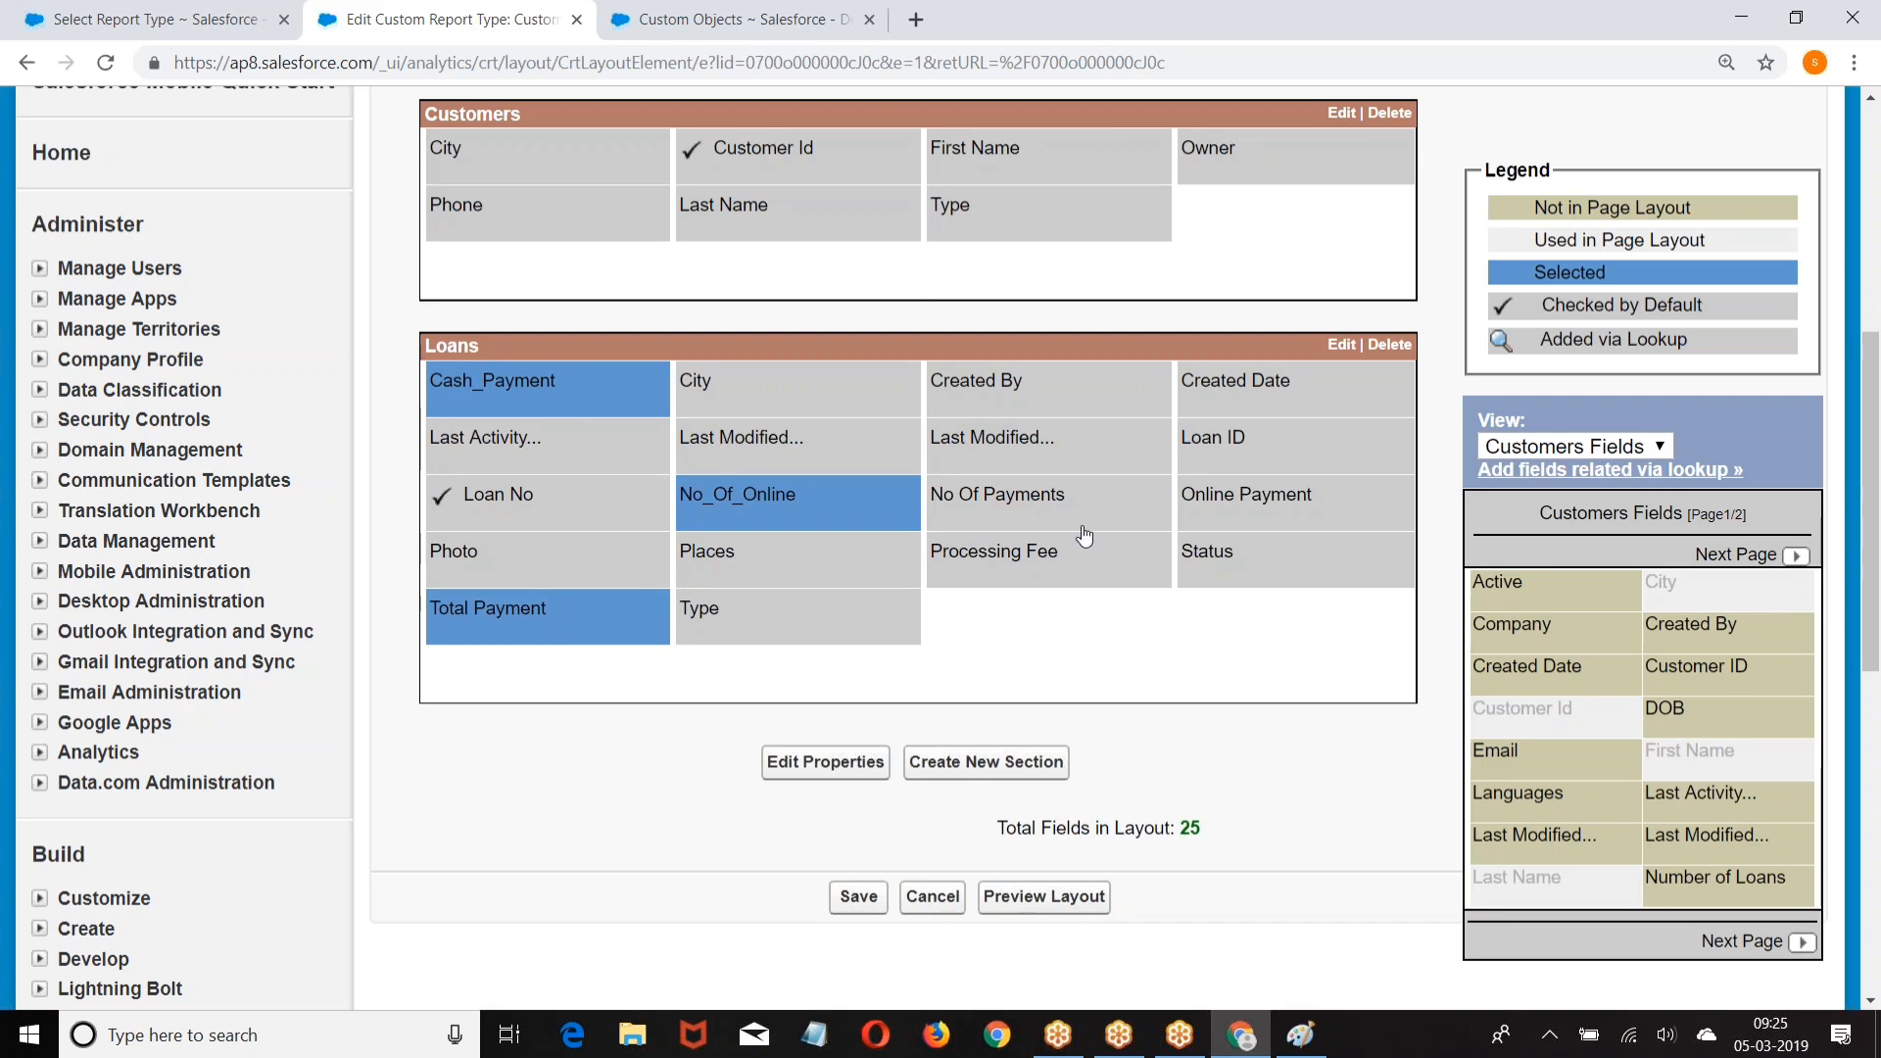
ctrl+click(1024, 498)
ctrl+click(1032, 431)
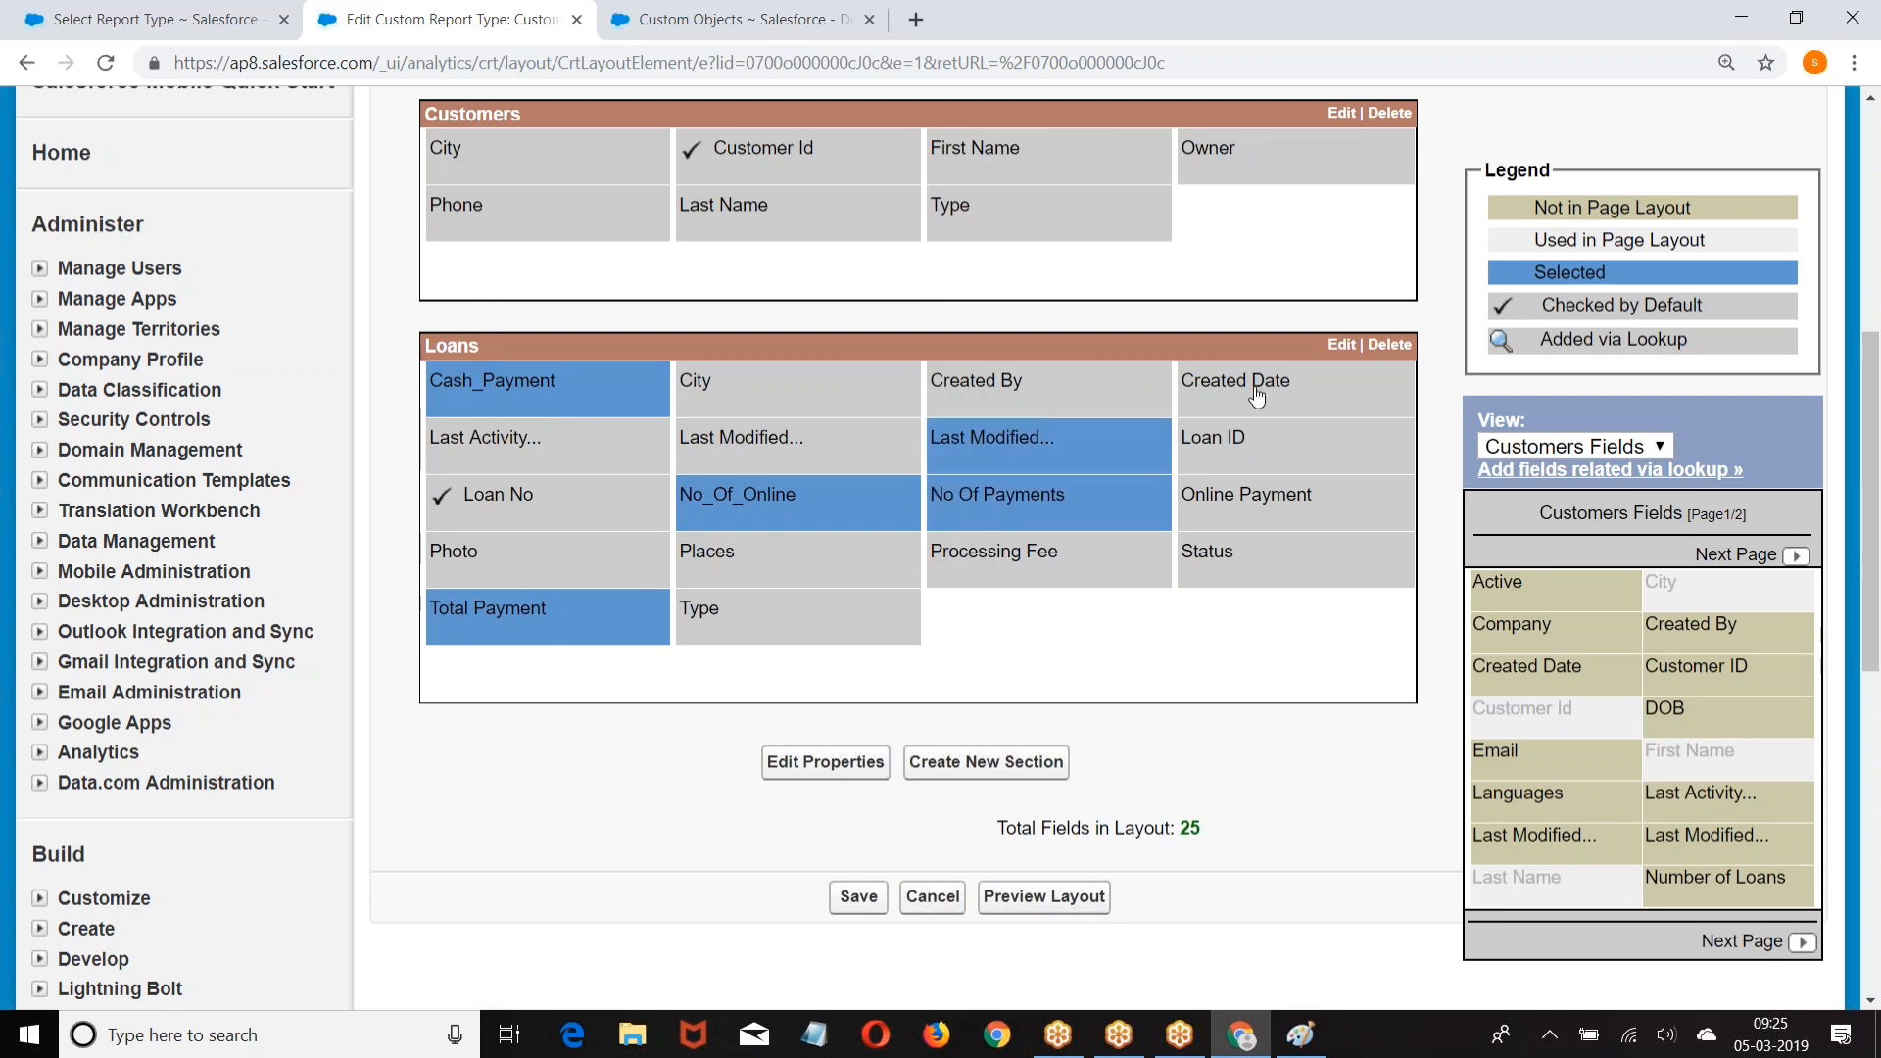
ctrl+click(1241, 439)
ctrl+click(1017, 398)
ctrl+click(755, 457)
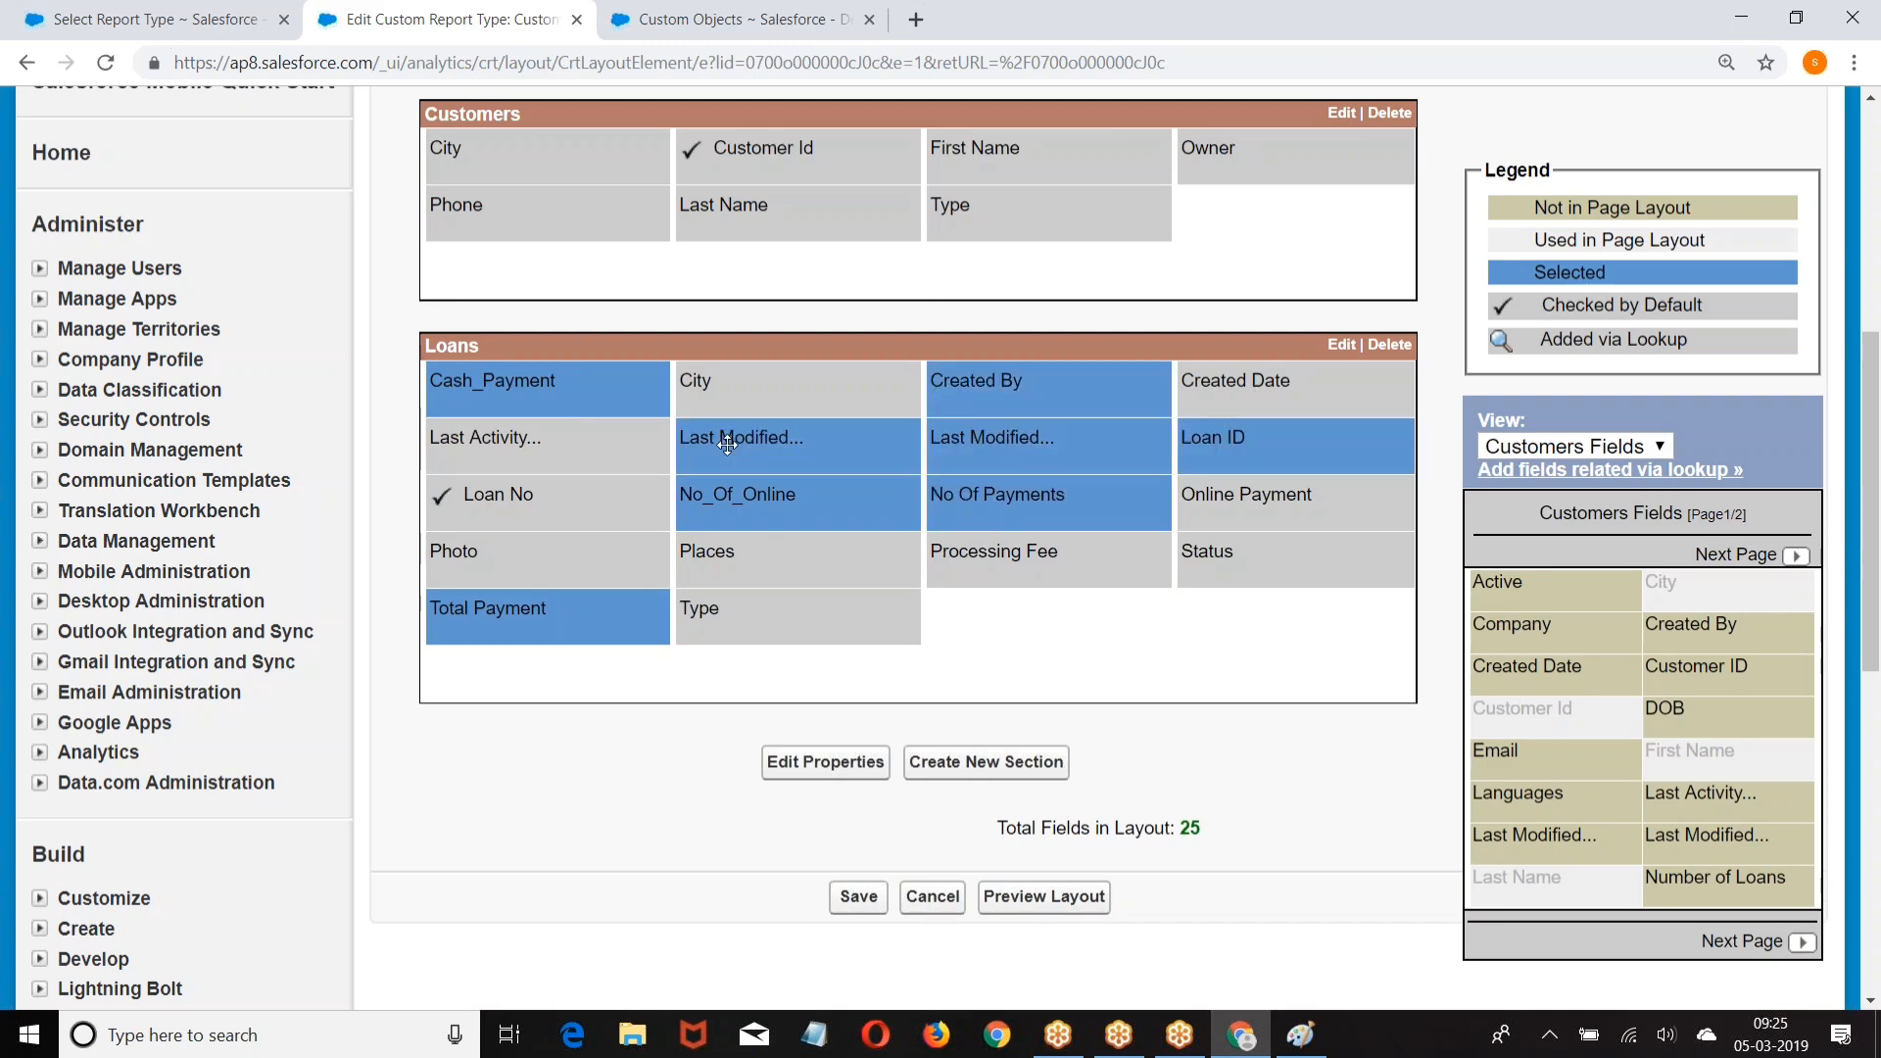
ctrl+click(743, 404)
ctrl+click(534, 452)
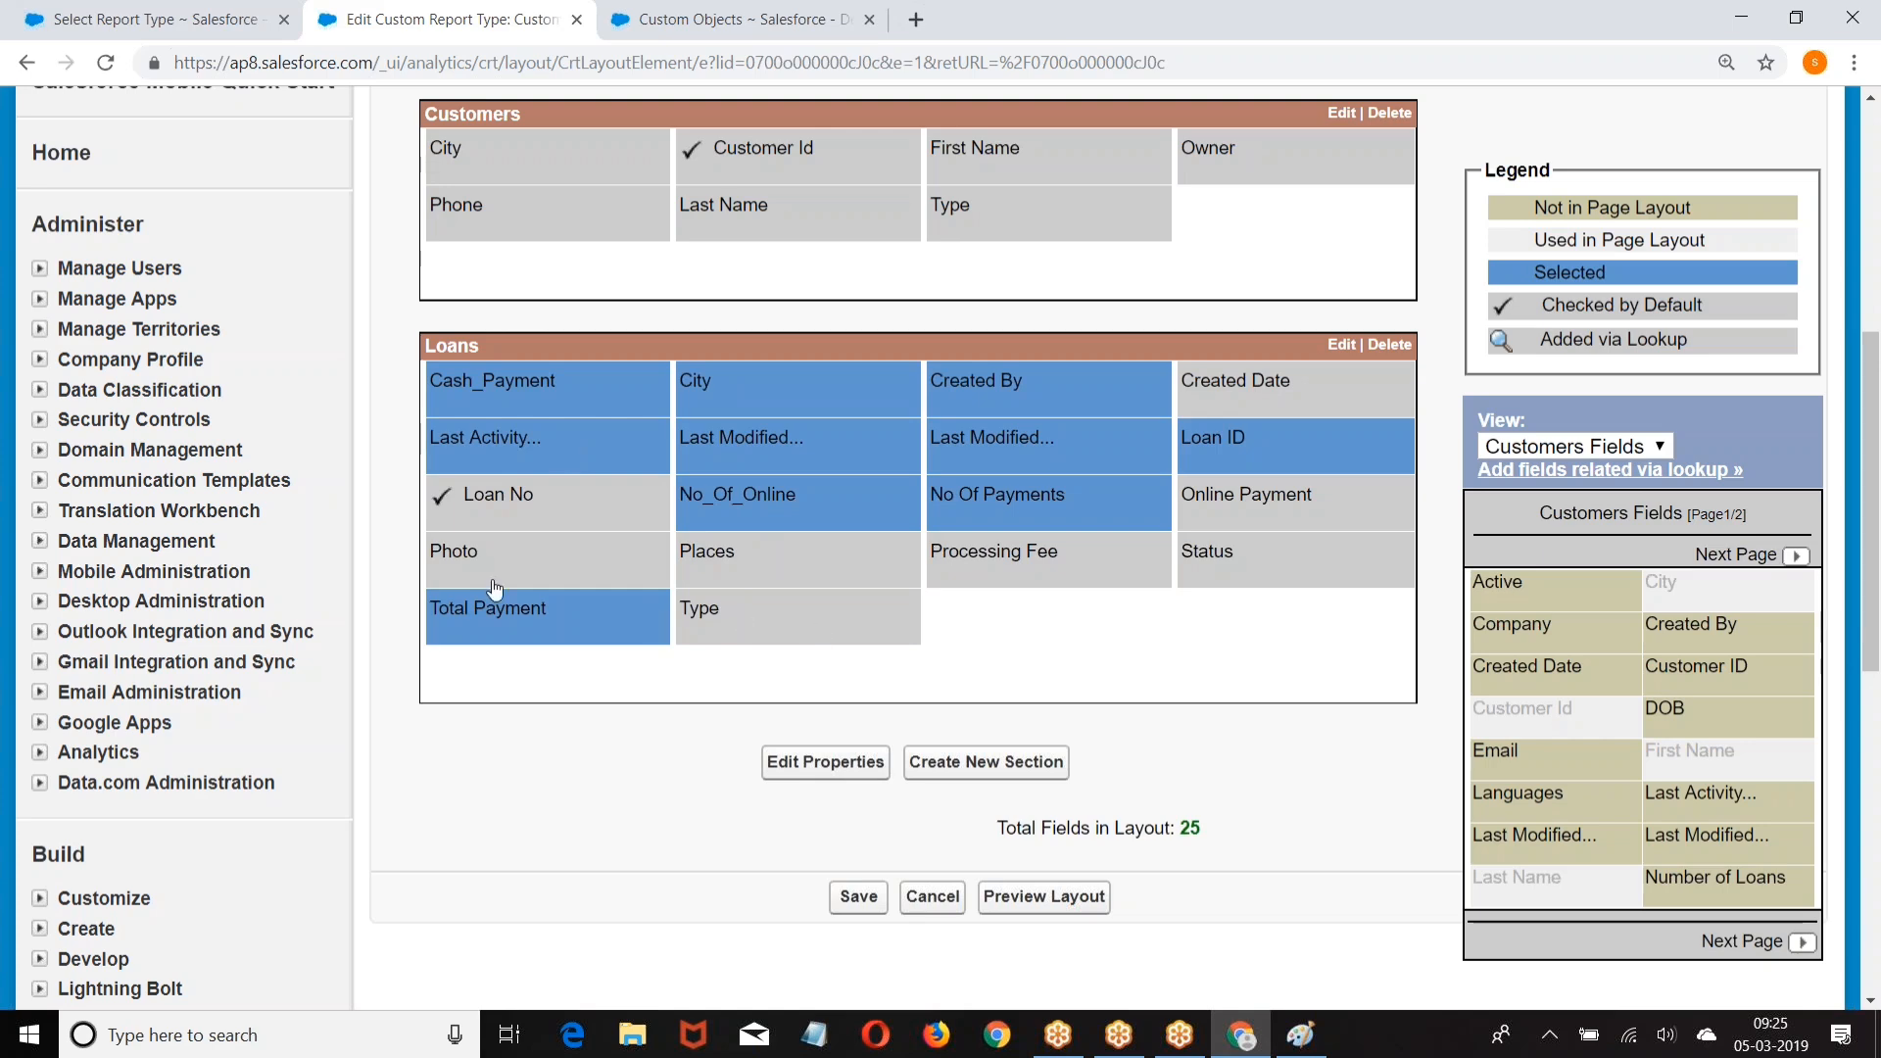
ctrl+click(465, 556)
ctrl+click(764, 556)
ctrl+click(1058, 547)
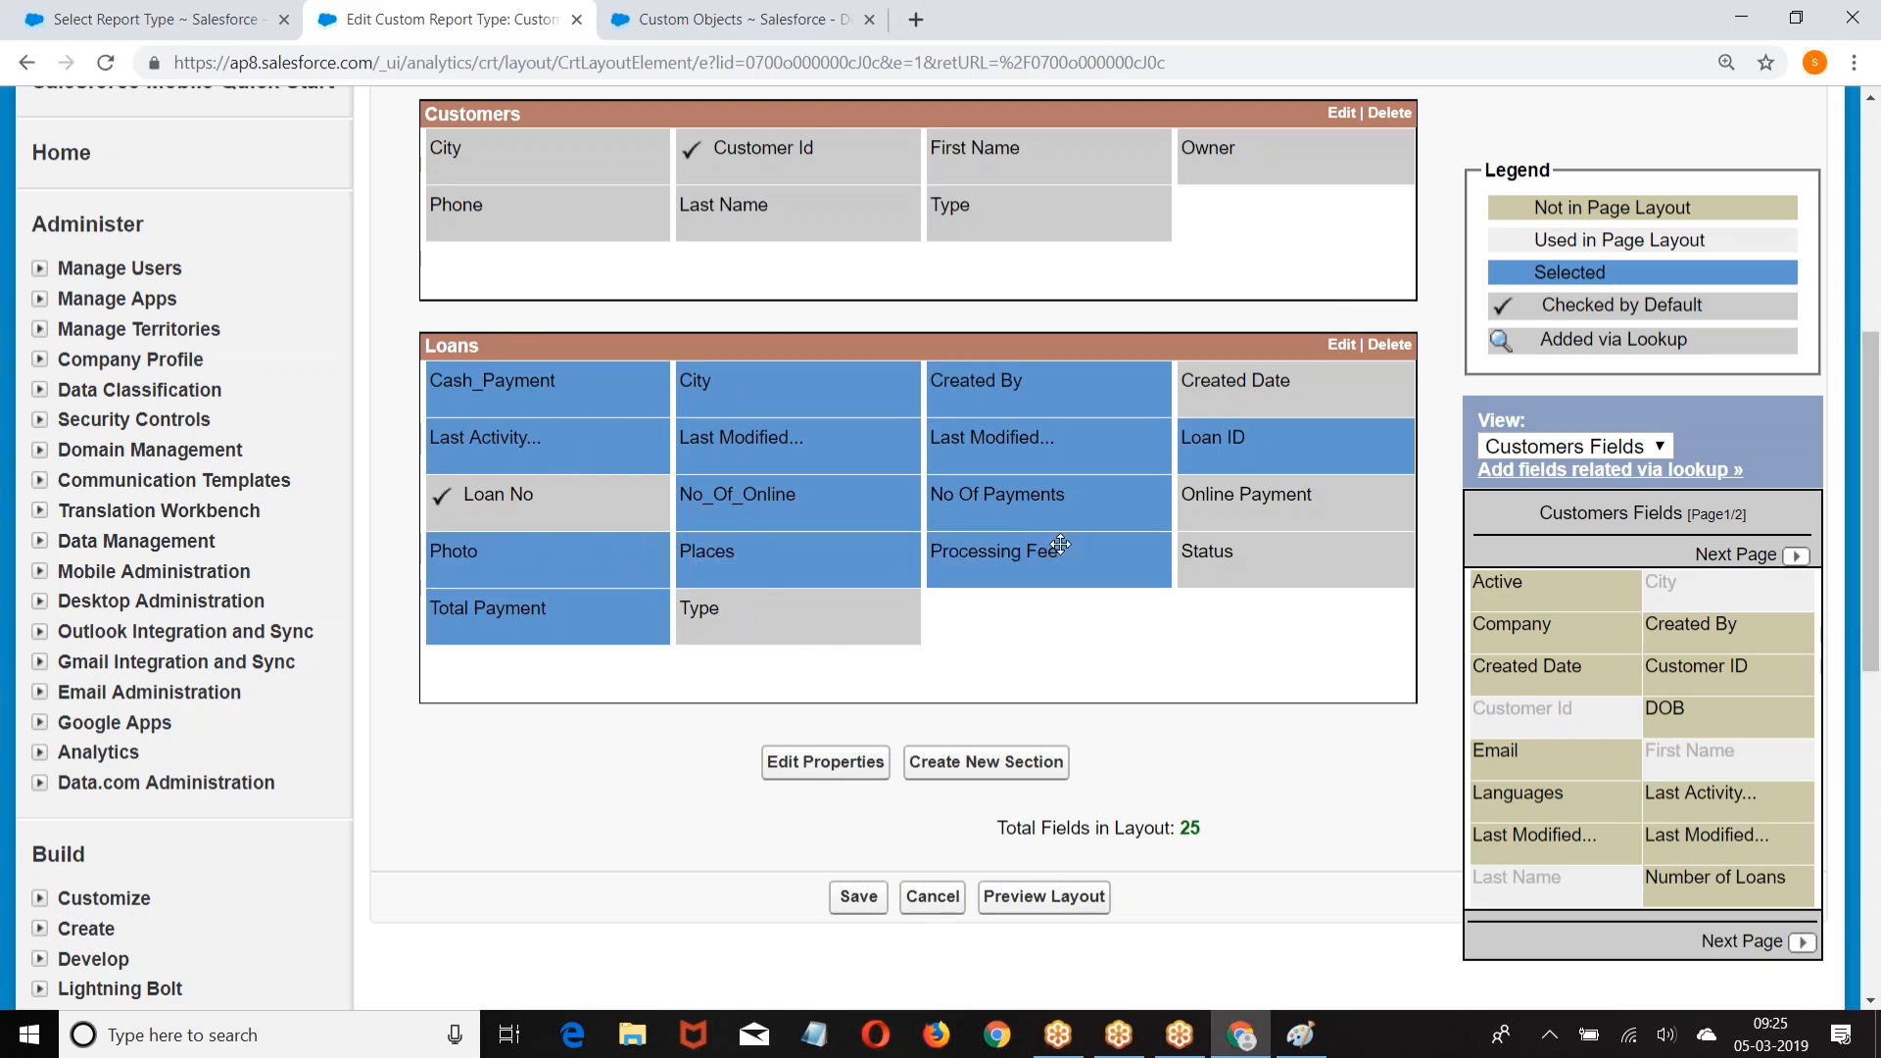
ctrl+click(1260, 381)
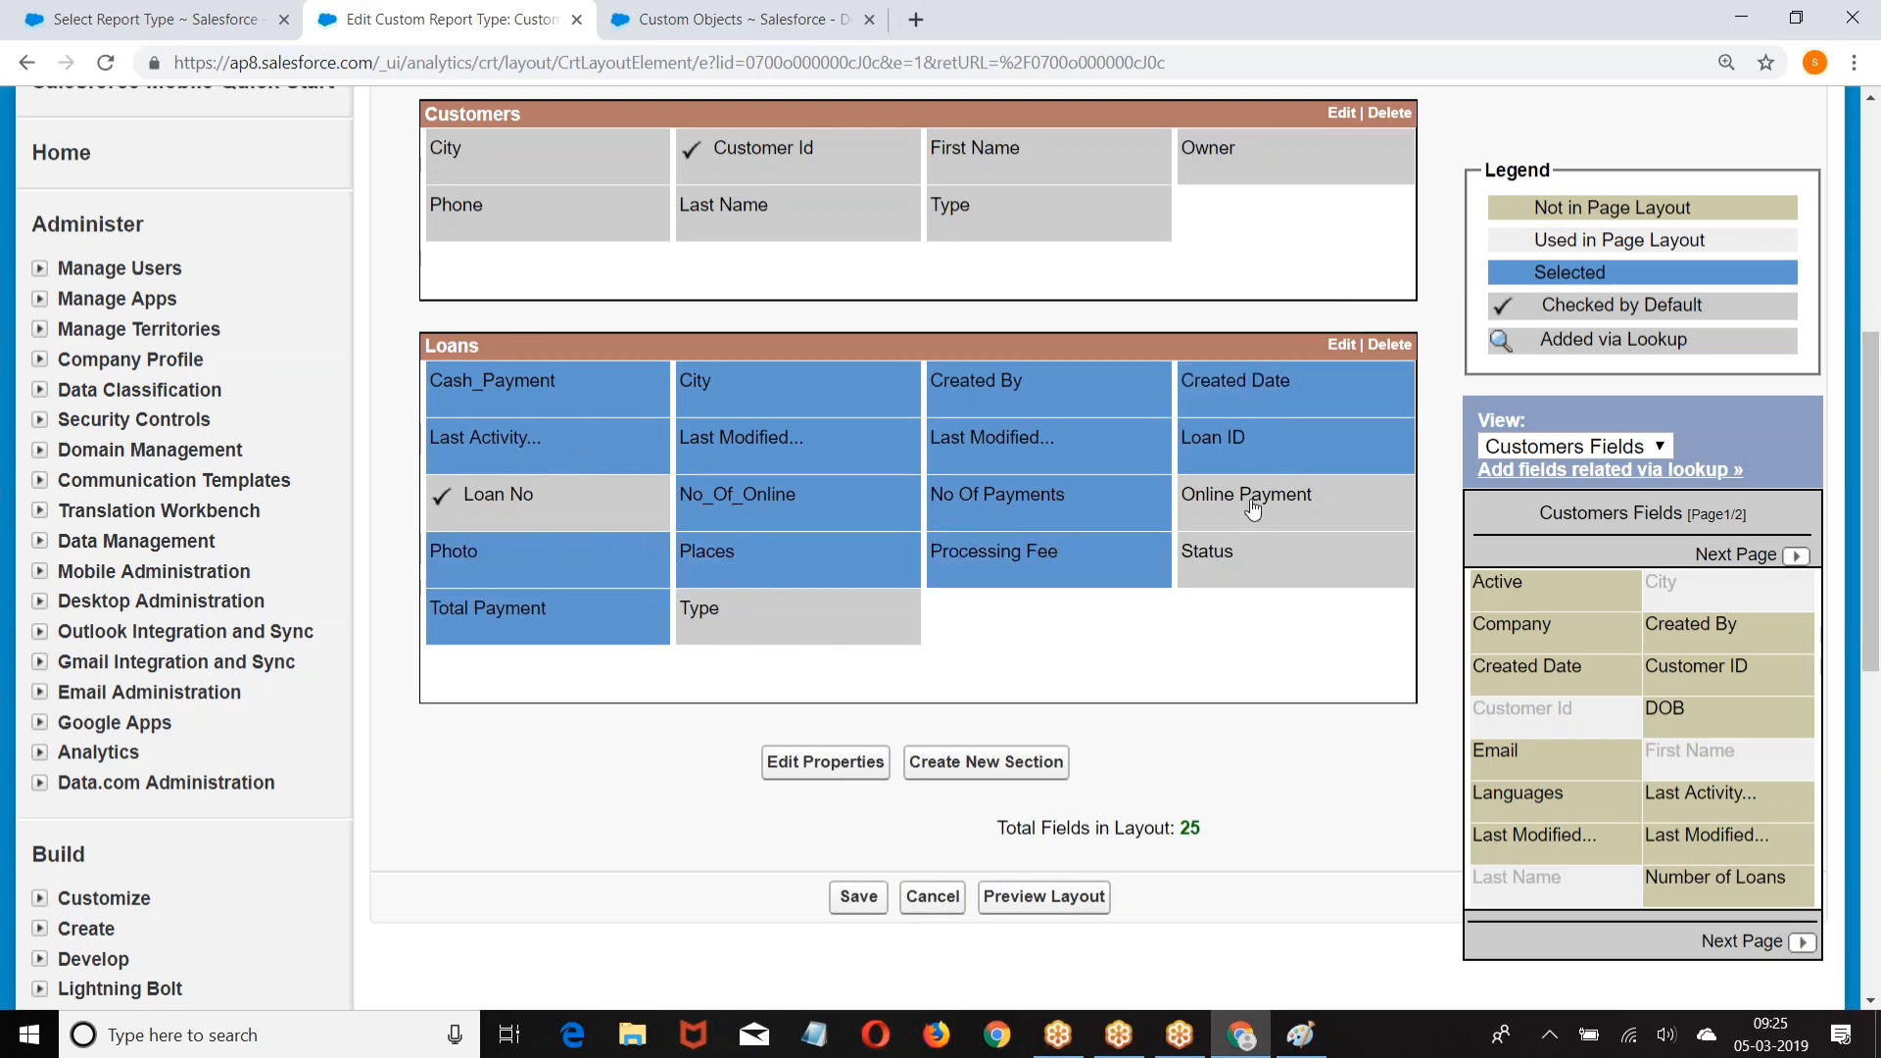
ctrl+click(1252, 507)
drag(929, 452, 1685, 750)
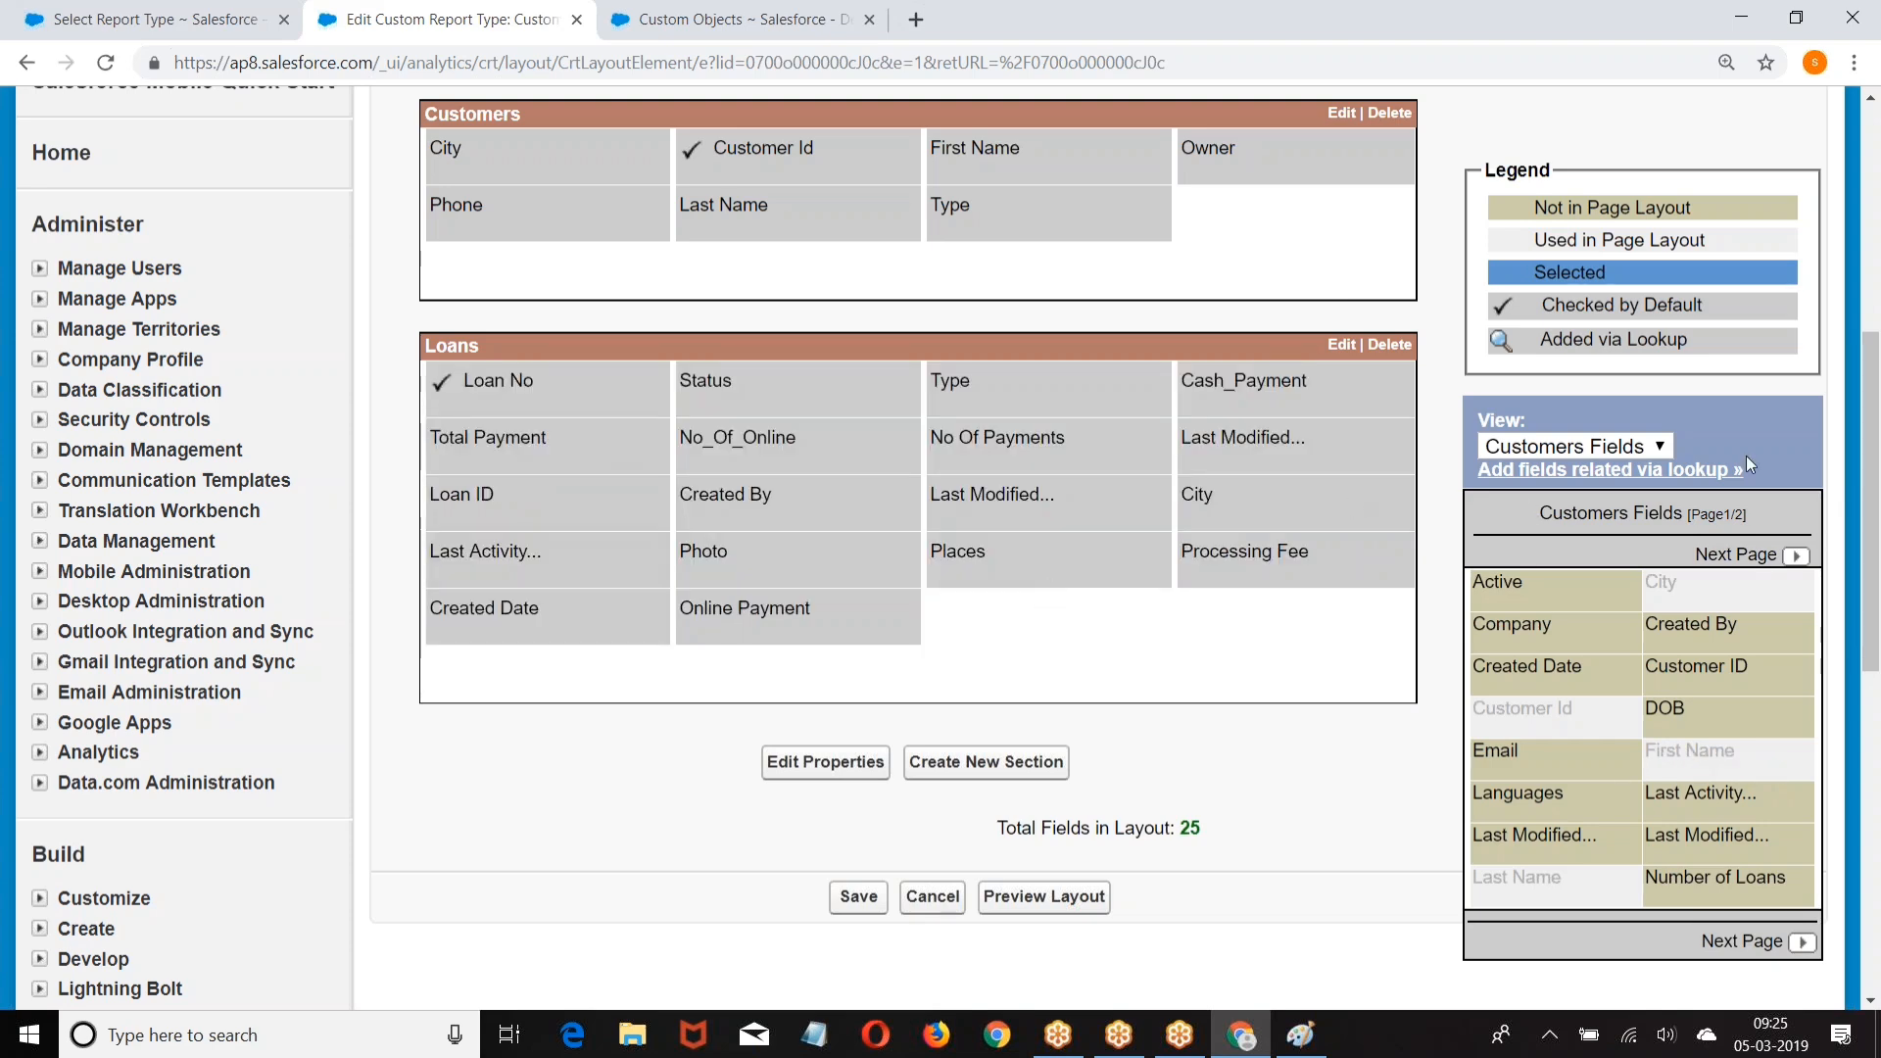
Step: Switch the list of available fields from Customers Fields to Loans Fields
click(1665, 444)
click(1519, 517)
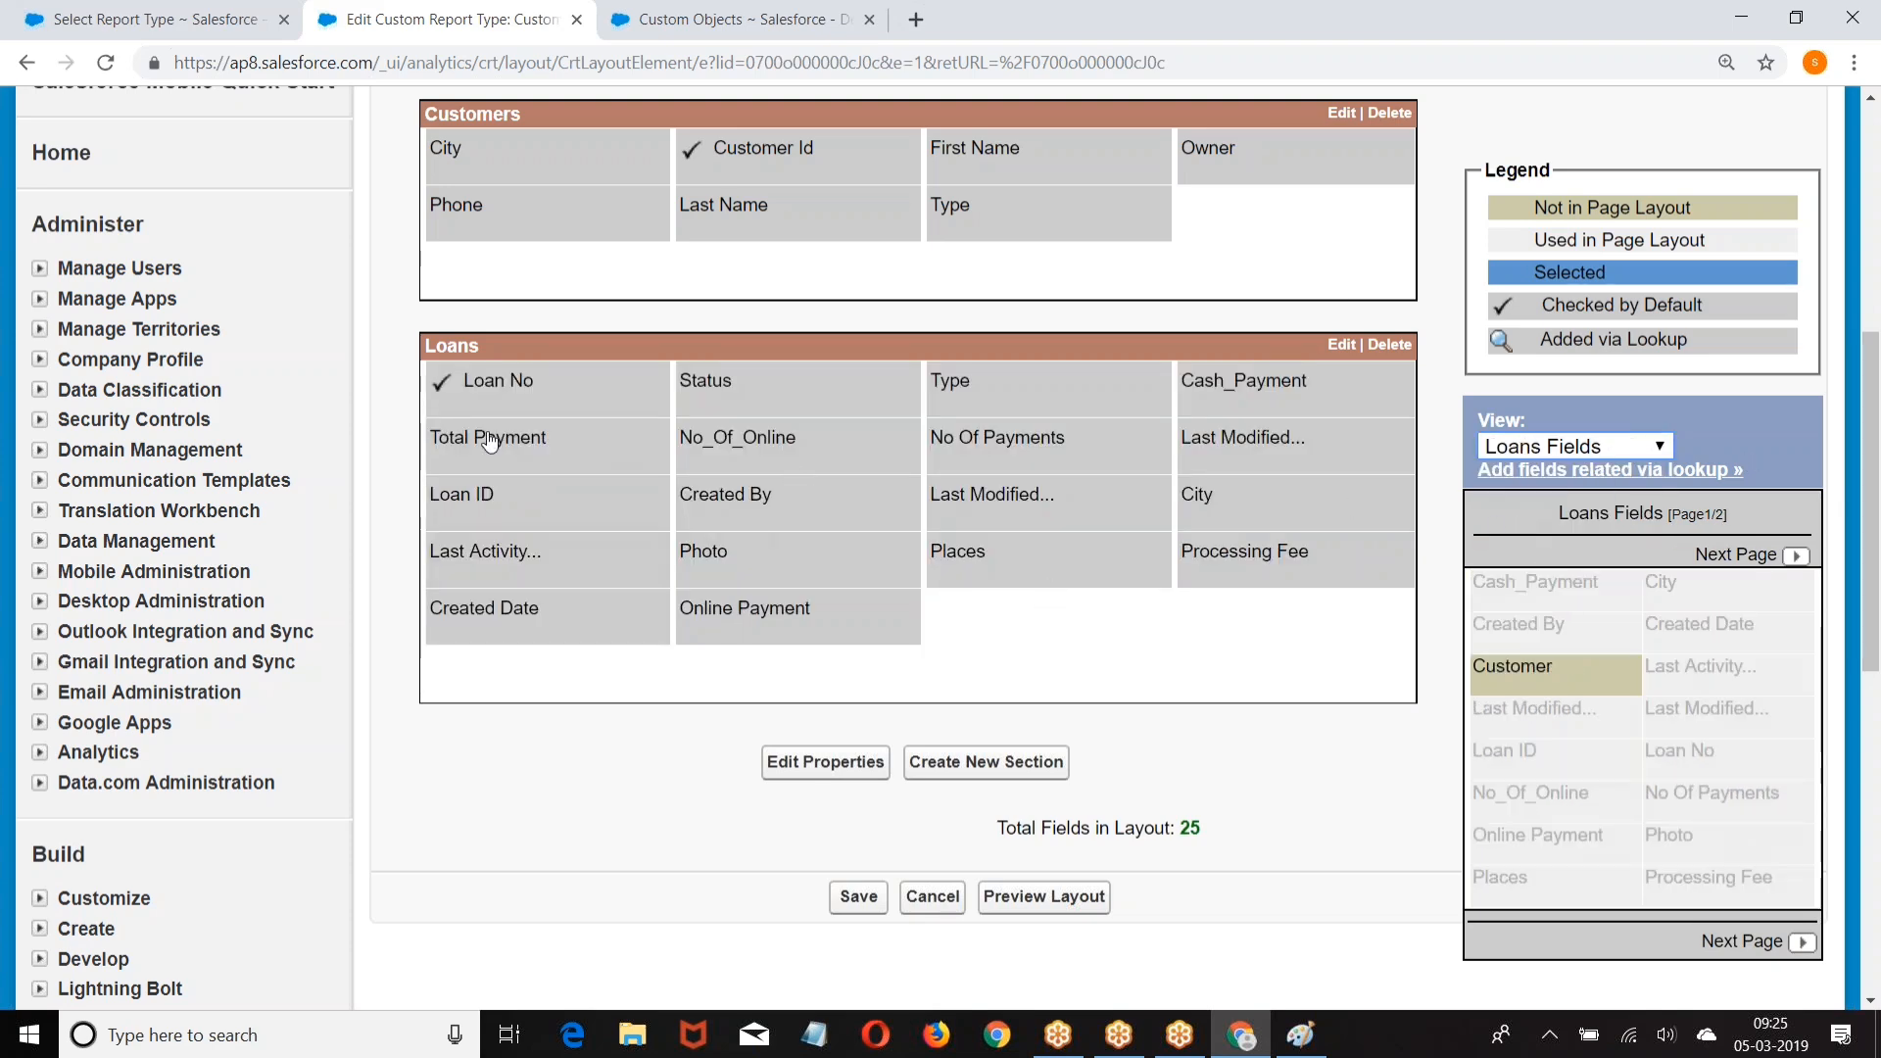
click(456, 436)
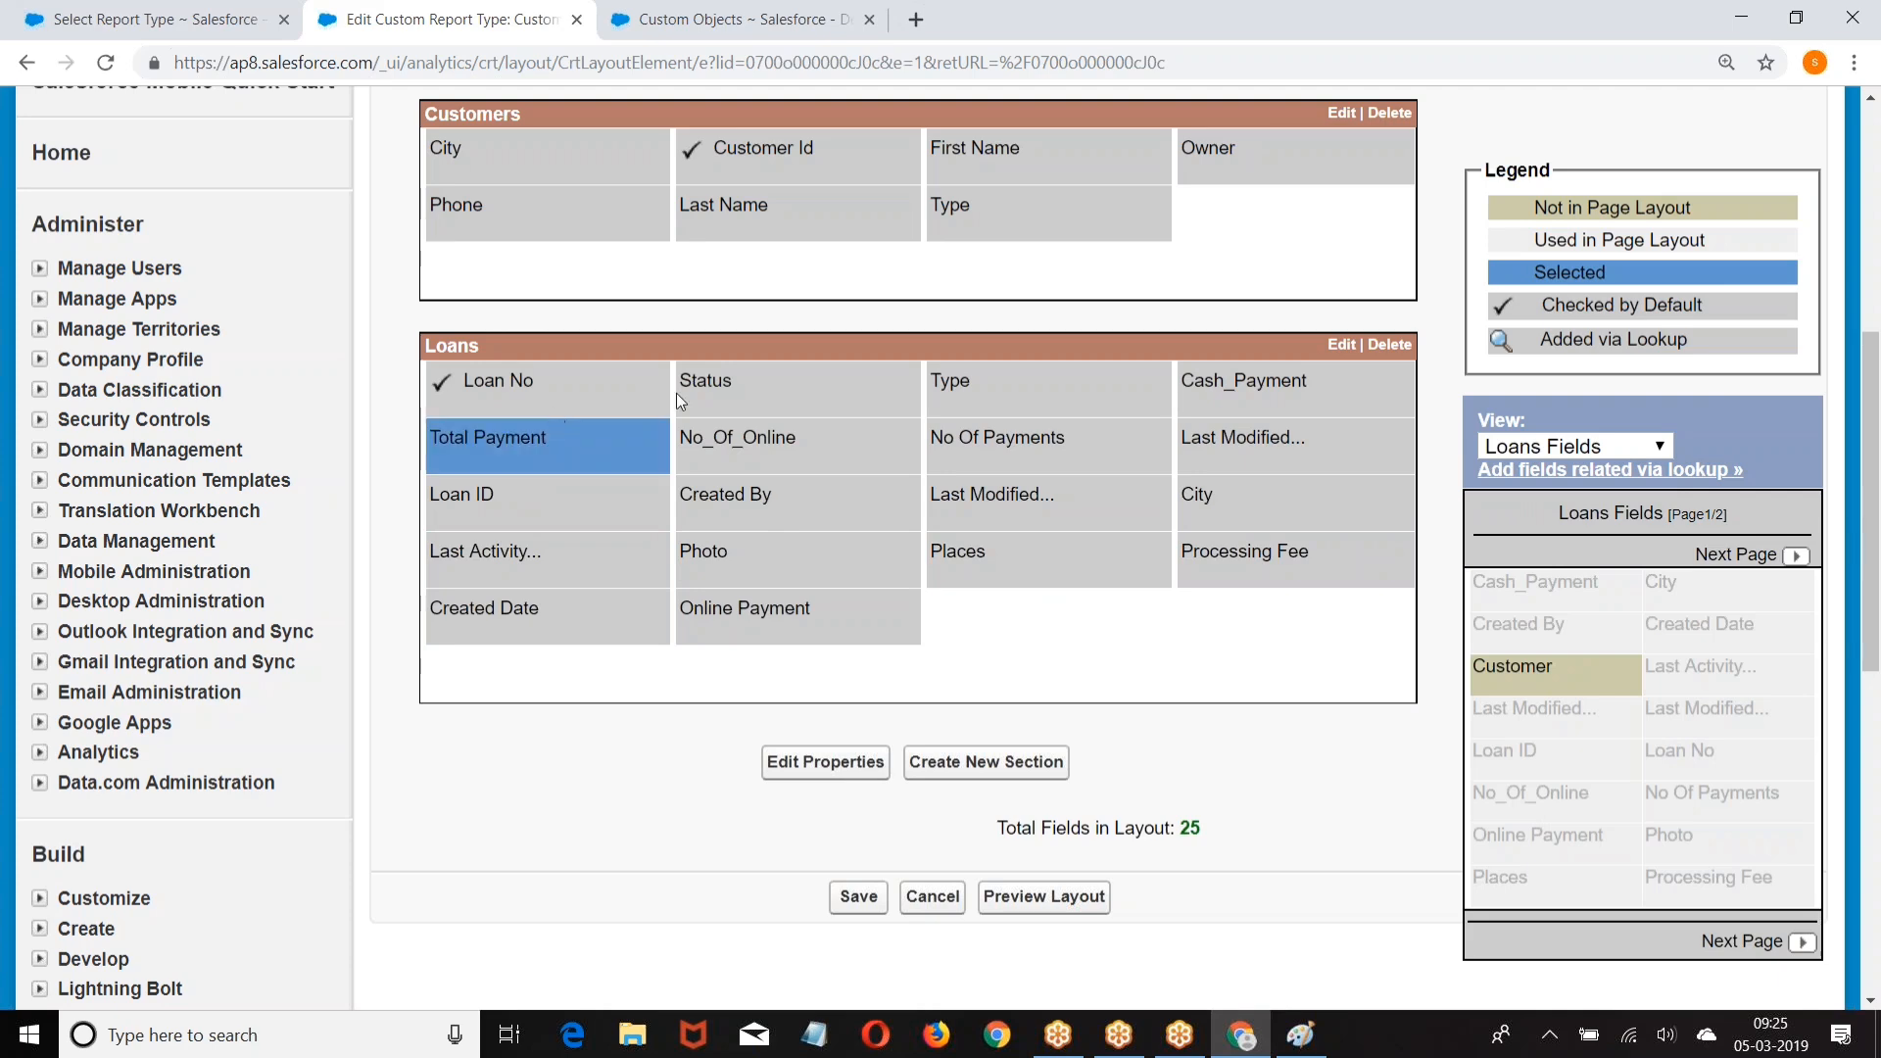
ctrl+click(765, 439)
ctrl+click(748, 498)
ctrl+click(543, 517)
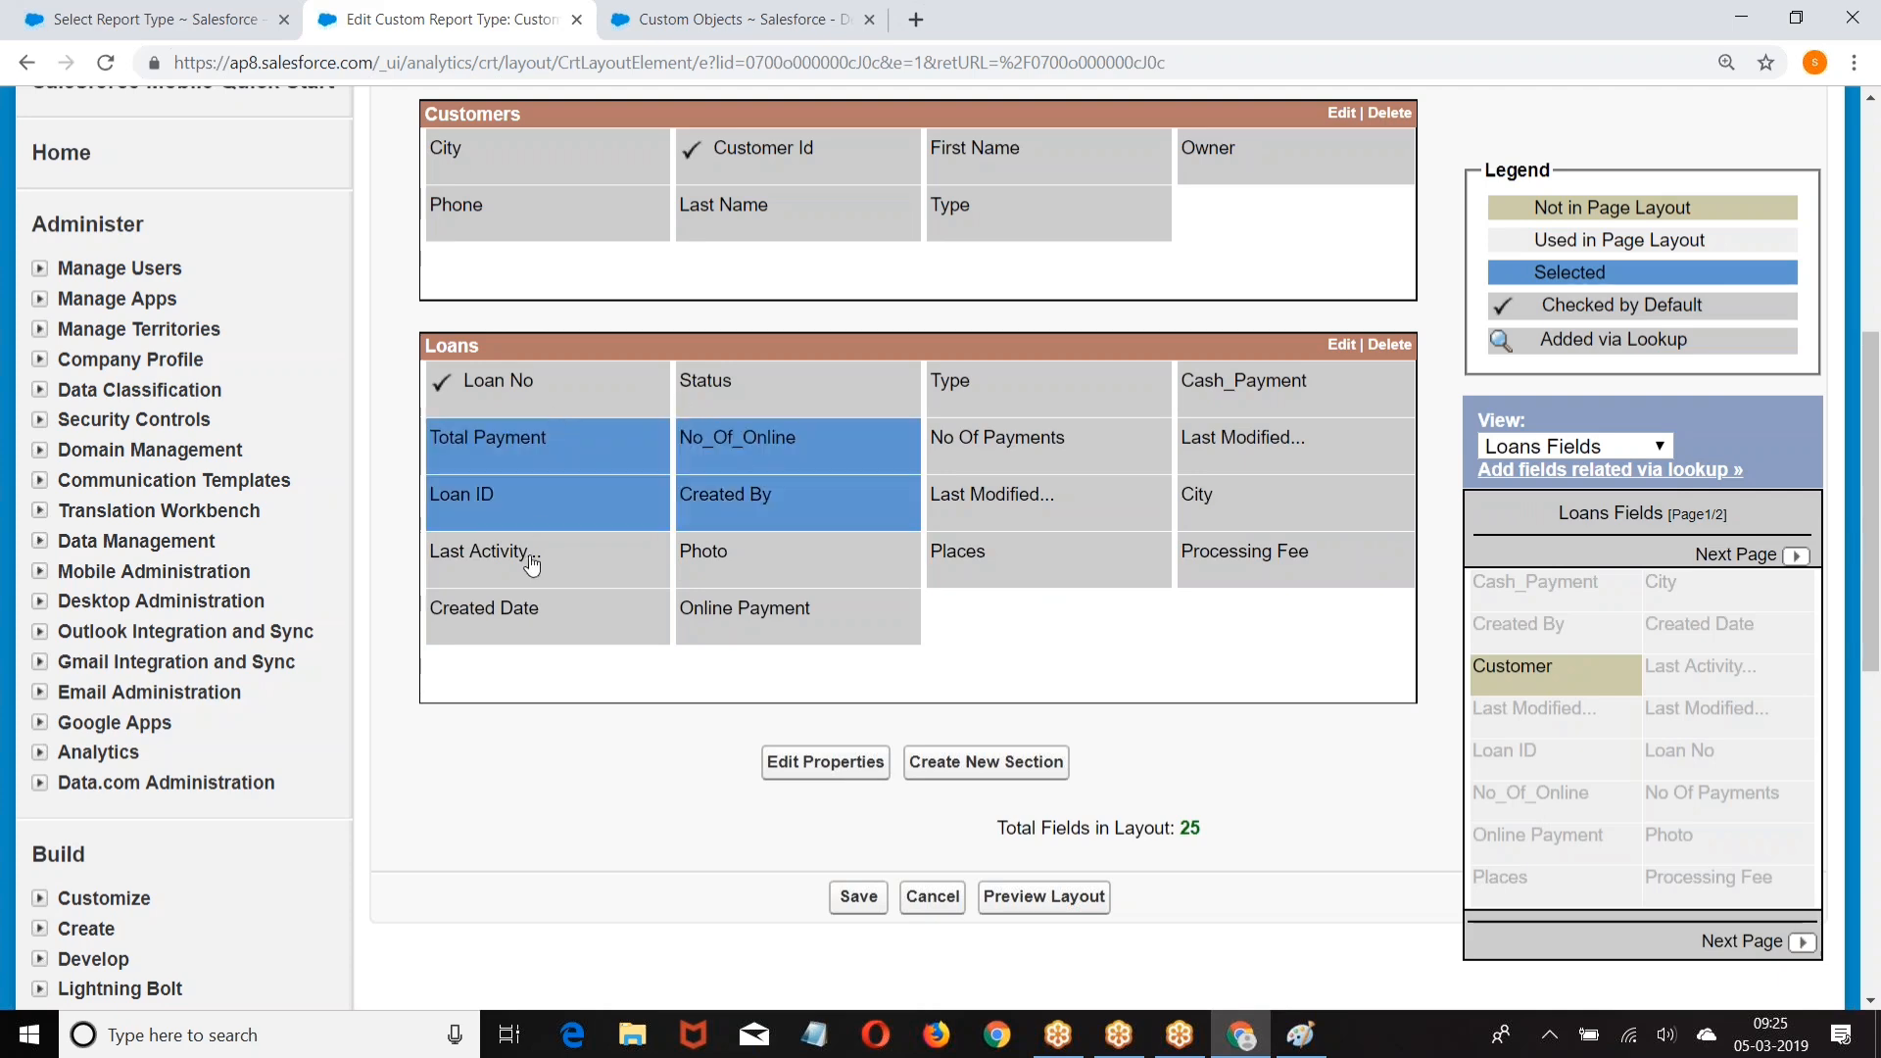
click(531, 562)
ctrl+click(701, 561)
ctrl+click(548, 612)
Step: Remove every field except Loan No, Type and City from the Loans section, and save the Customer_Loan field layout
click(771, 637)
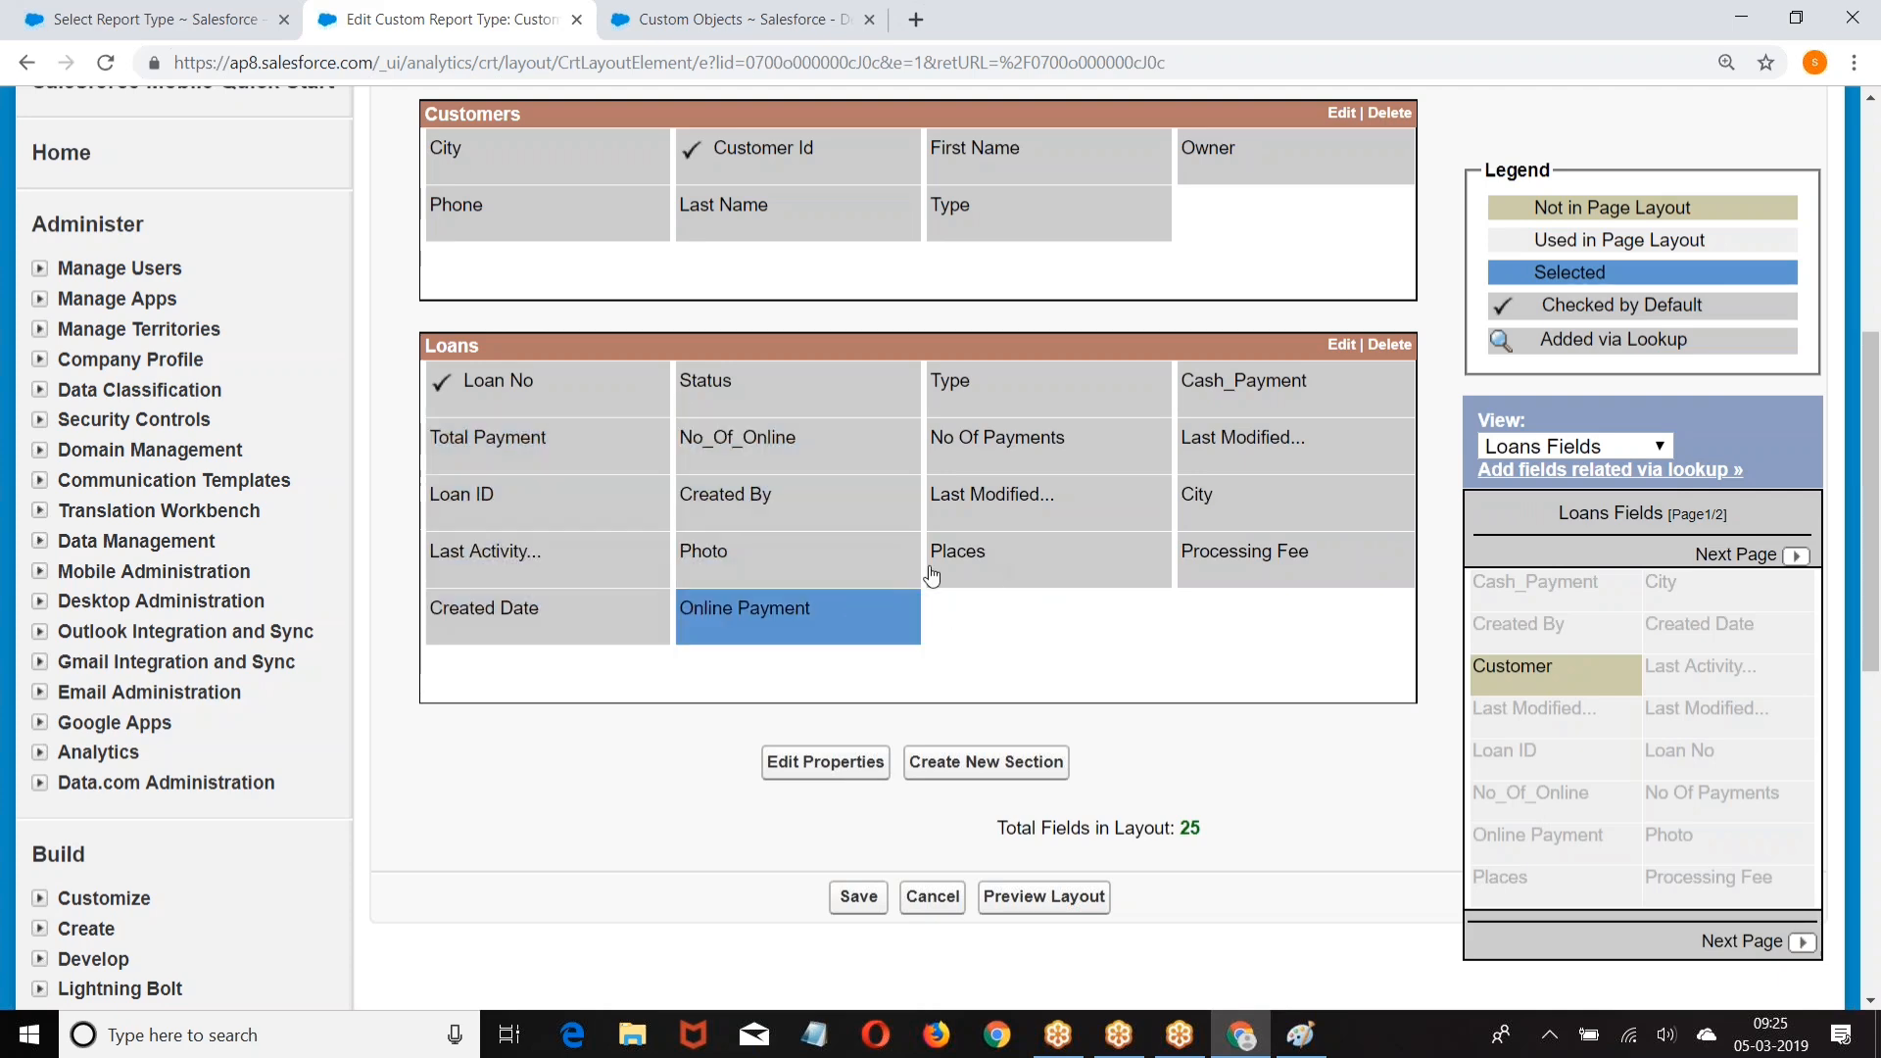
ctrl+click(585, 605)
ctrl+click(547, 562)
ctrl+click(619, 484)
ctrl+click(741, 462)
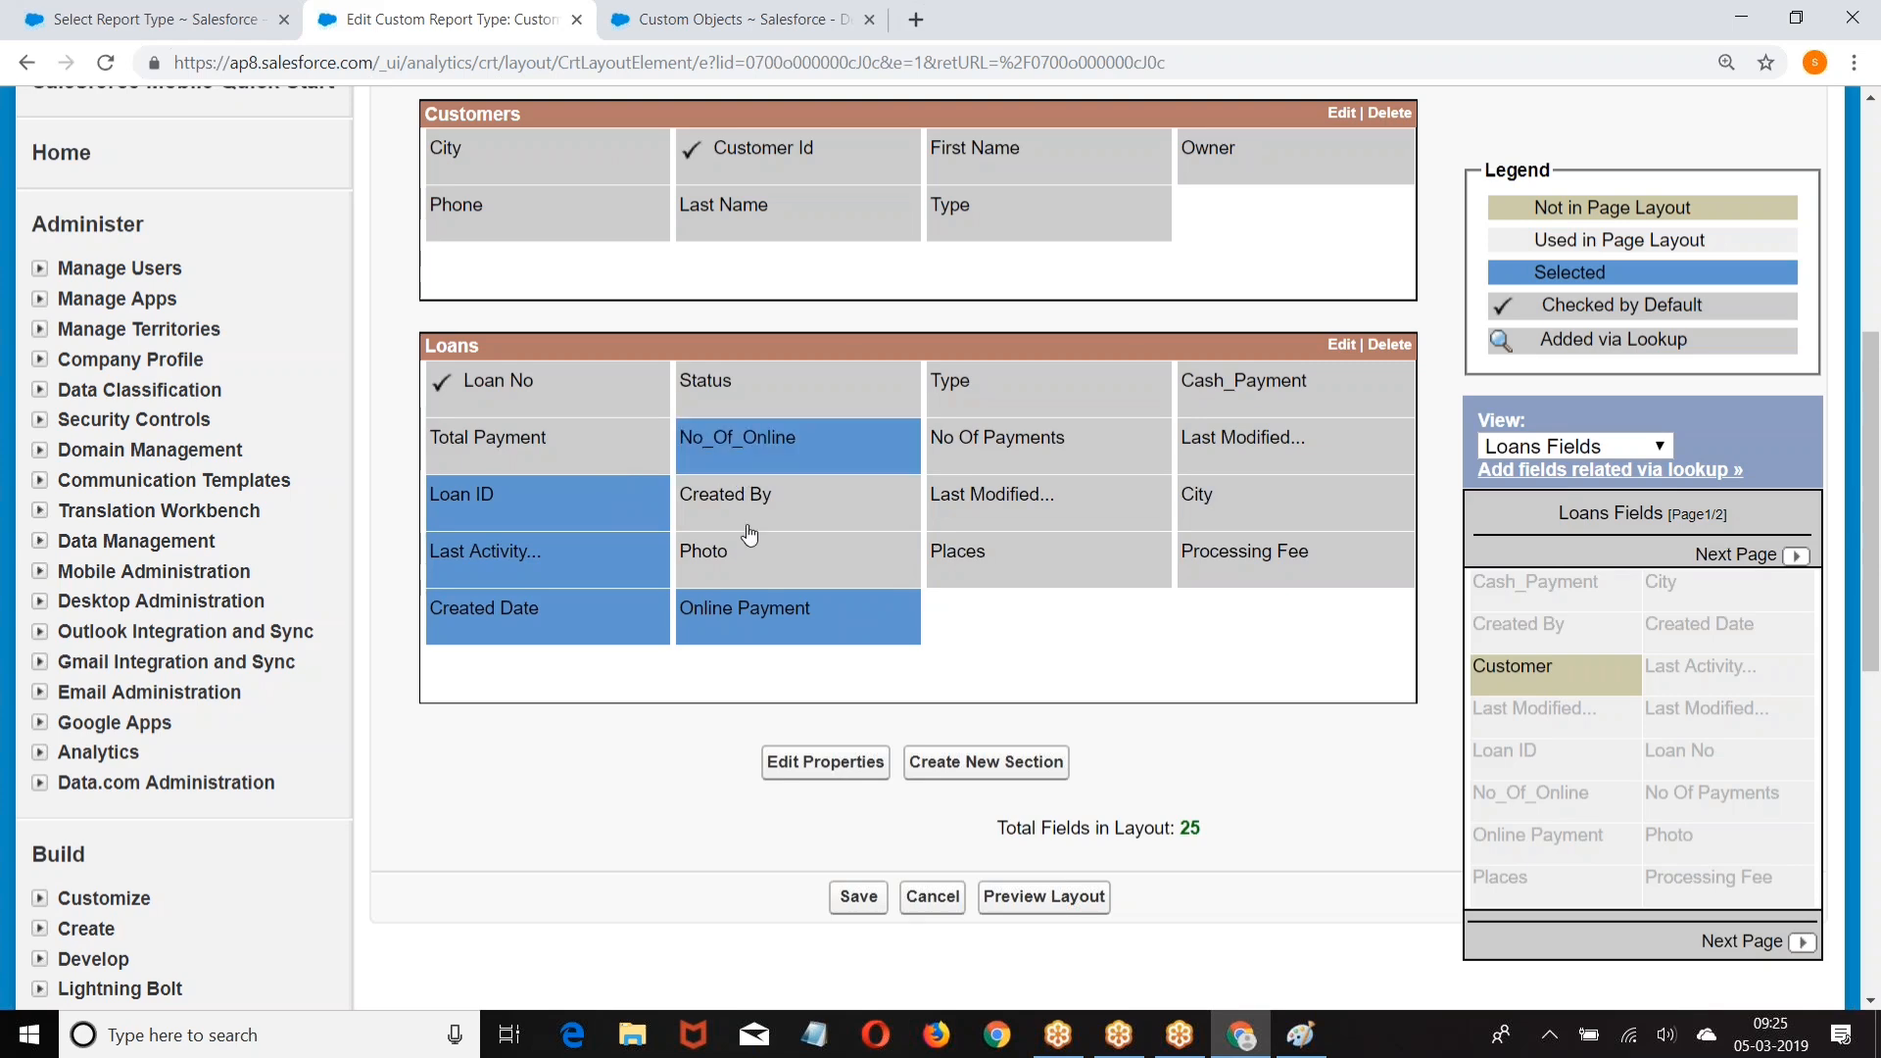
ctrl+click(751, 519)
ctrl+click(766, 566)
ctrl+click(710, 397)
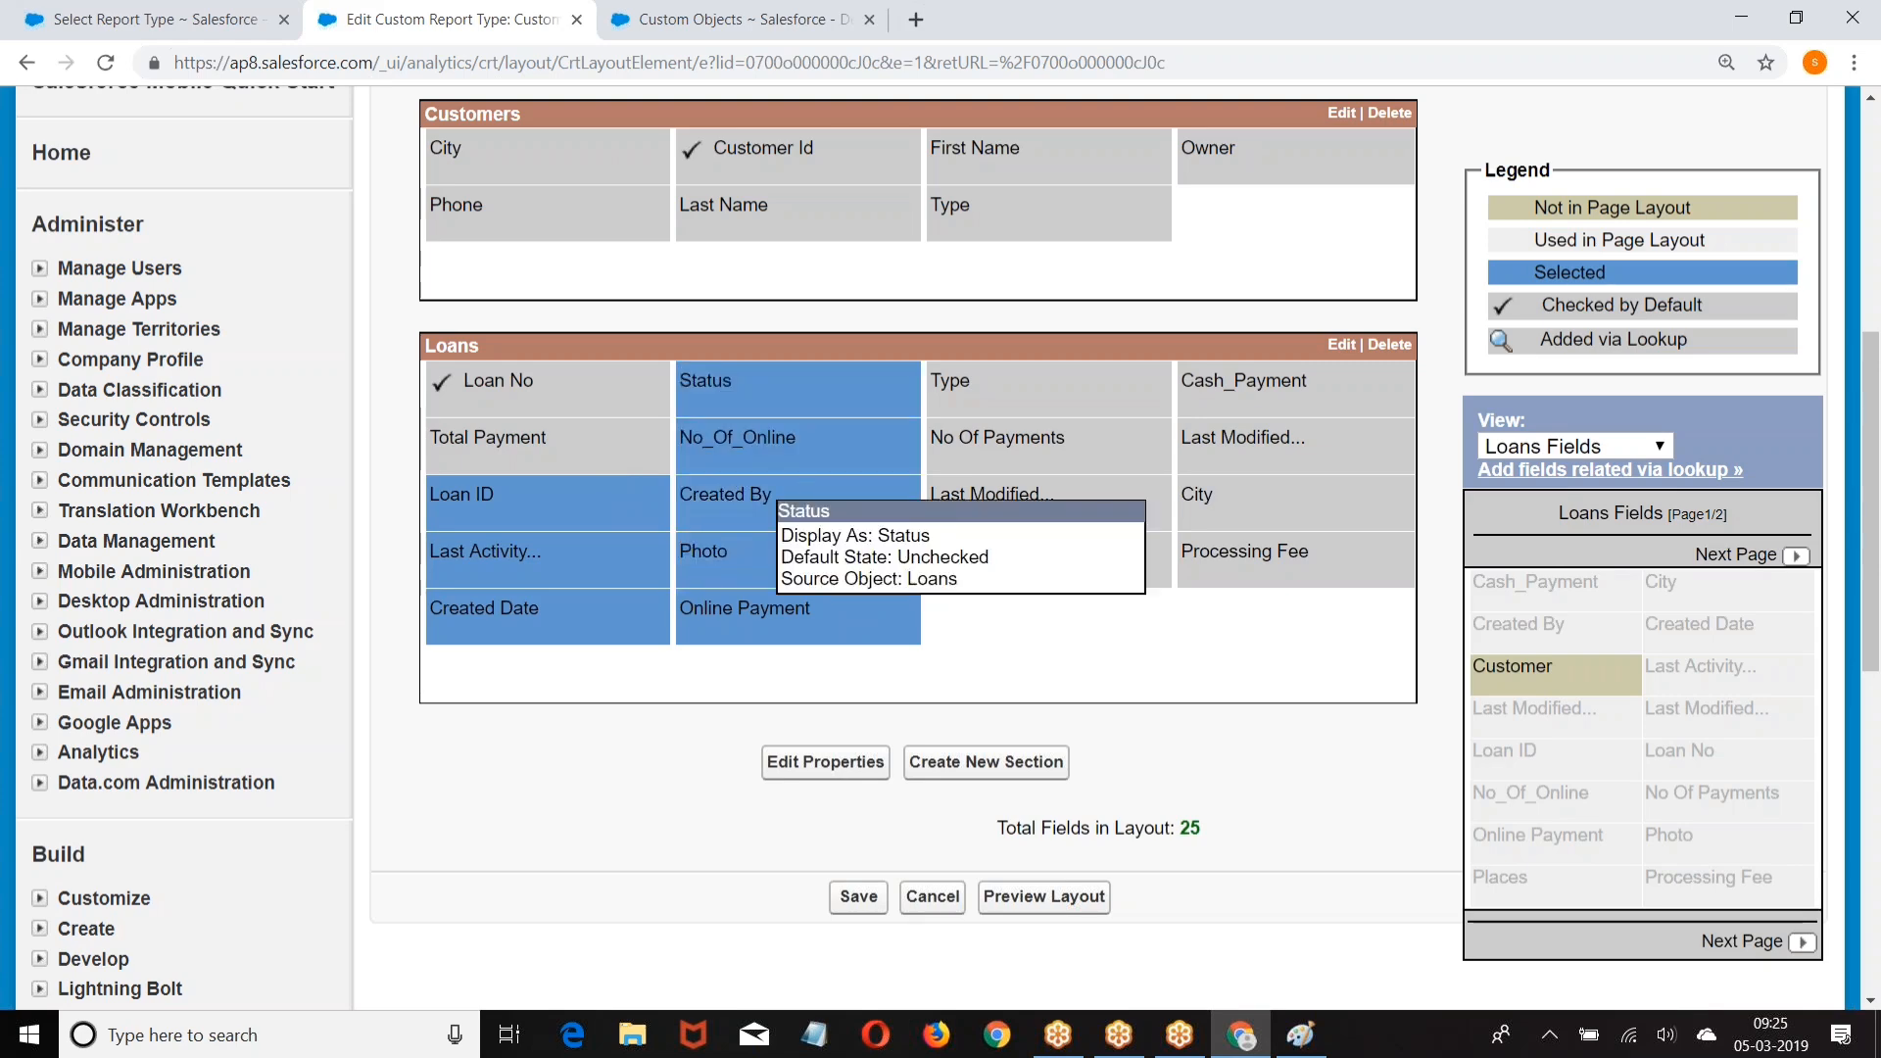
ctrl+click(1014, 447)
ctrl+click(1018, 495)
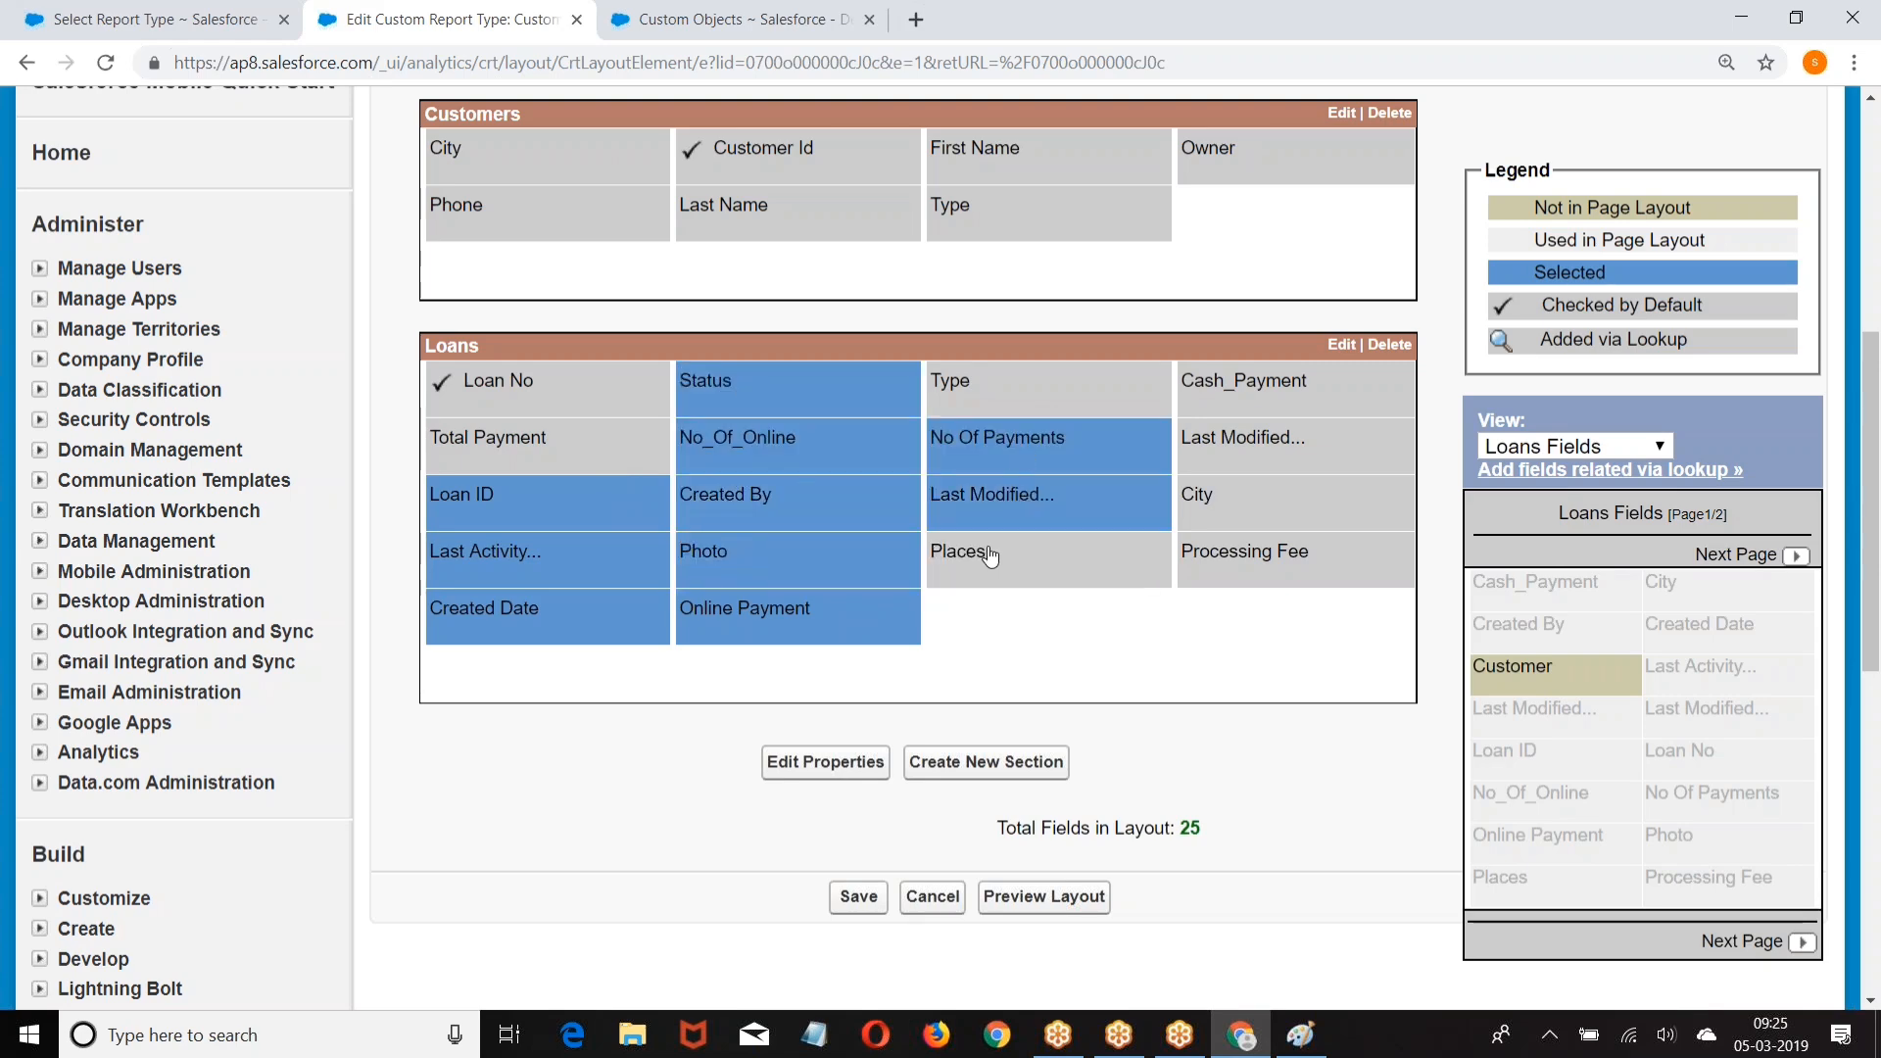
ctrl+click(990, 557)
ctrl+click(1245, 534)
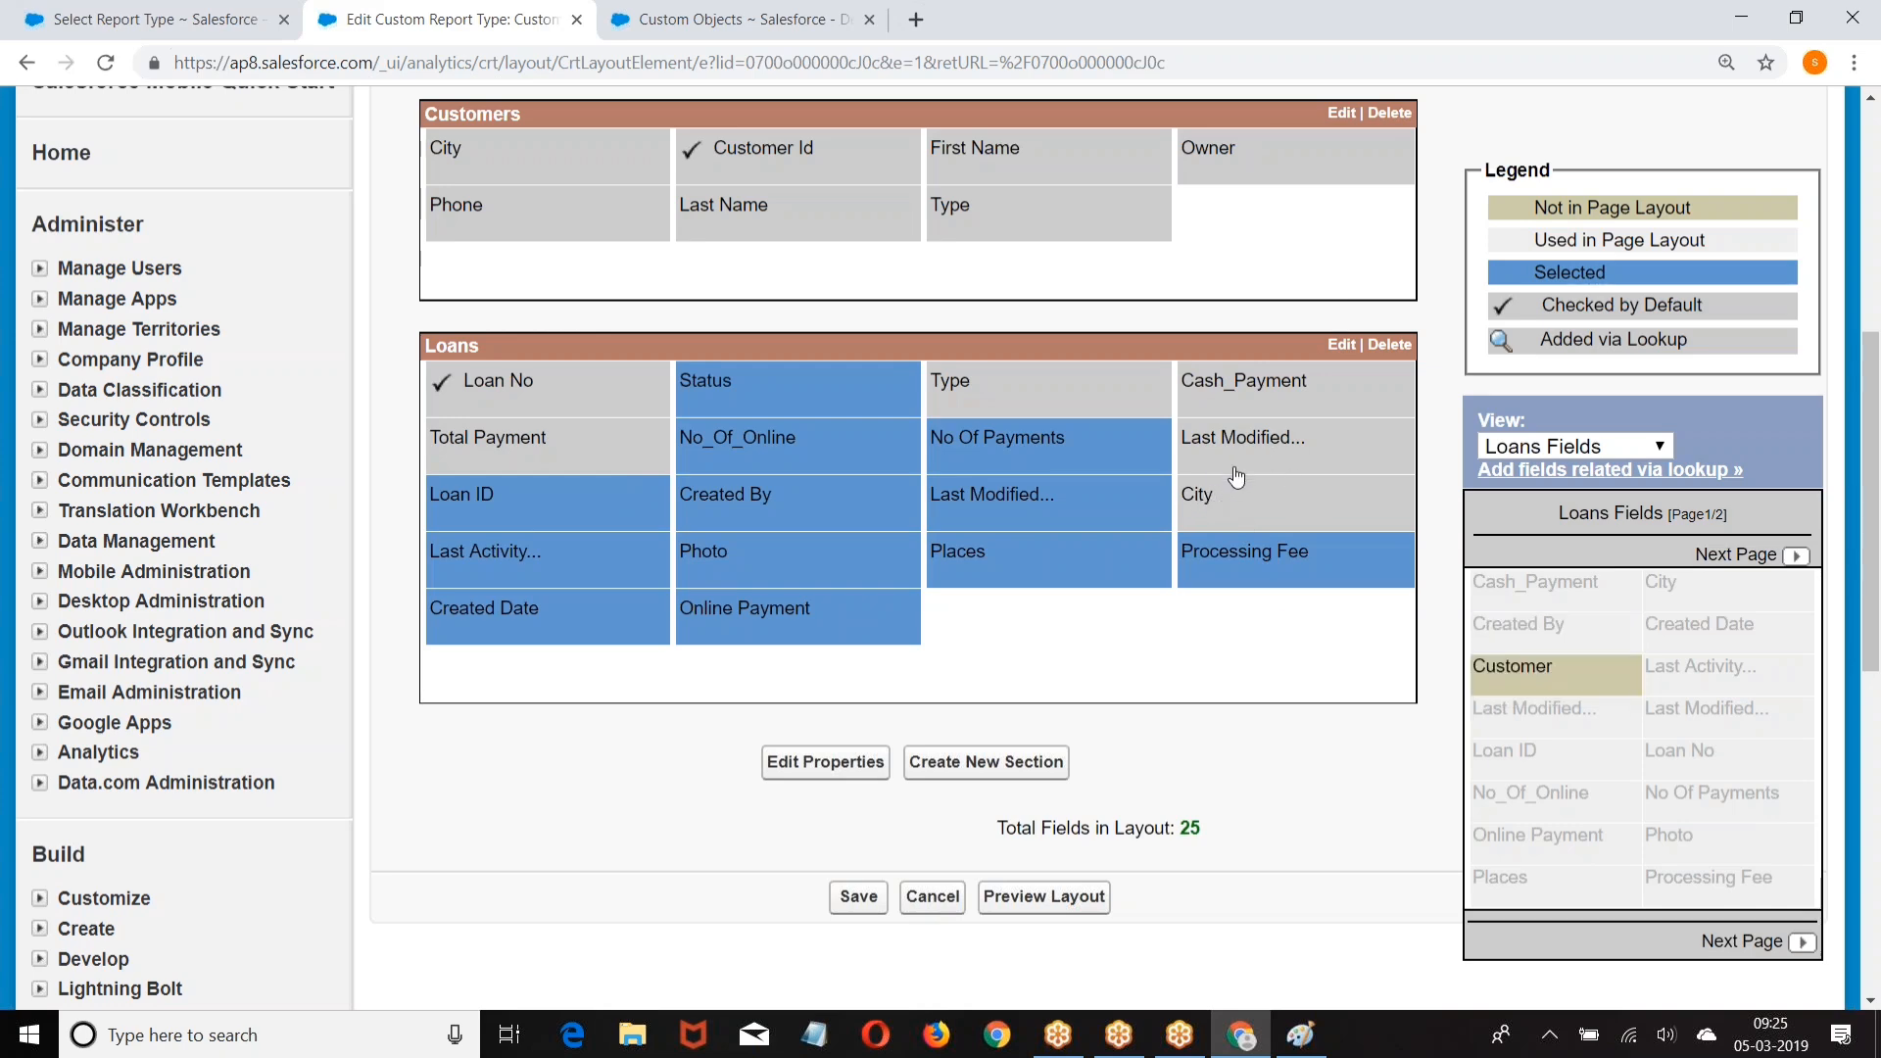
ctrl+click(1272, 446)
ctrl+click(1263, 379)
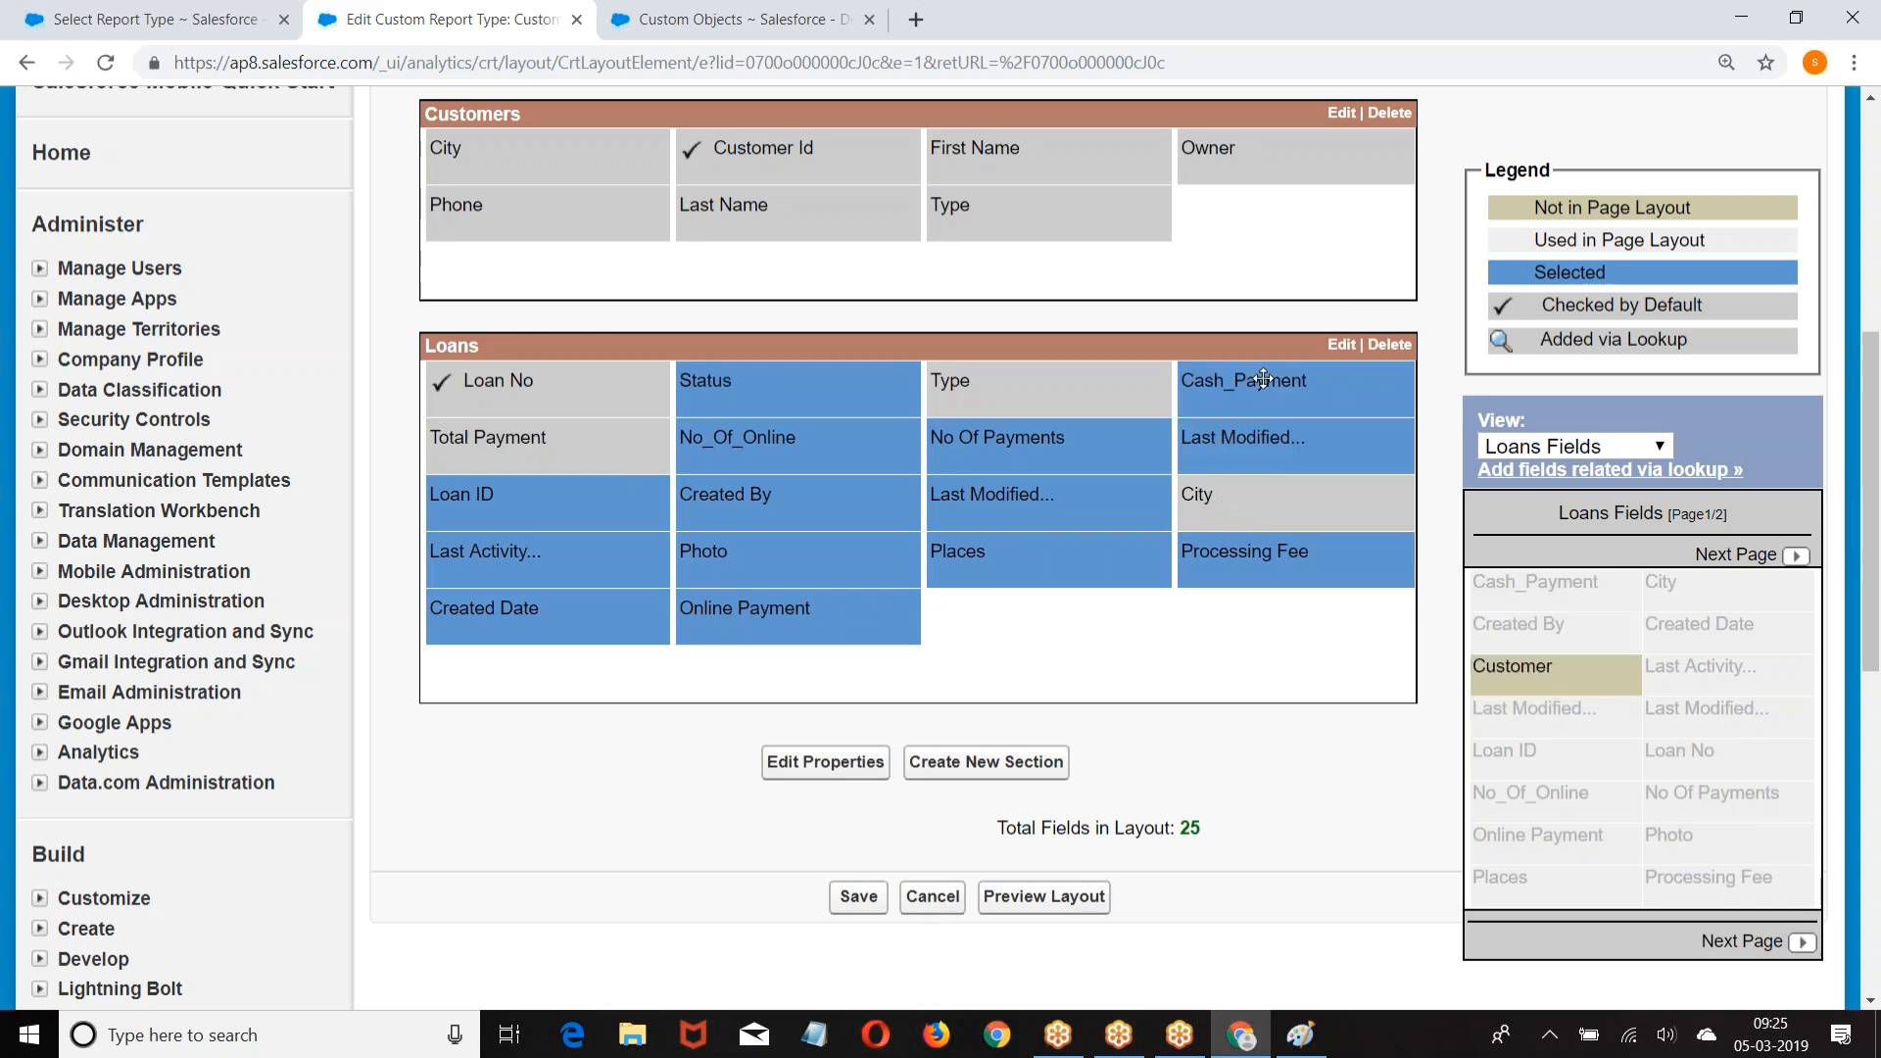
ctrl+click(544, 446)
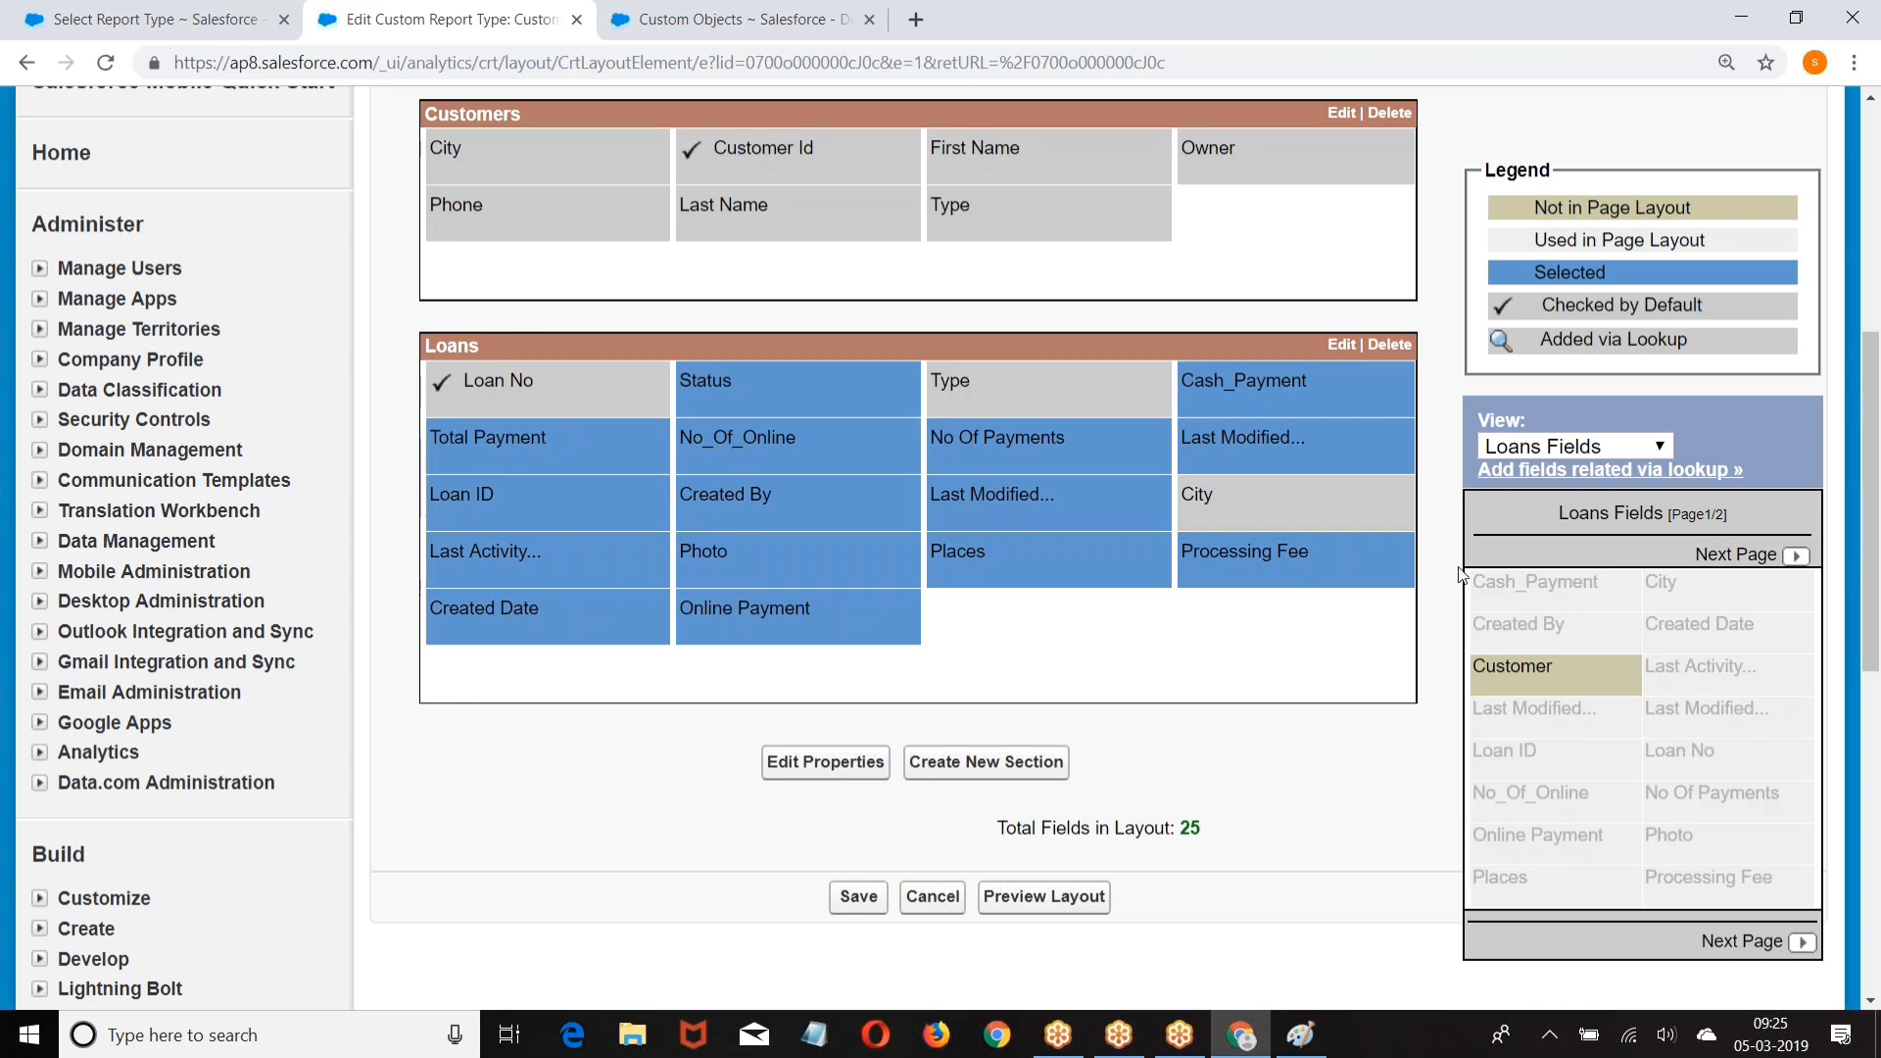
drag(822, 485, 1601, 693)
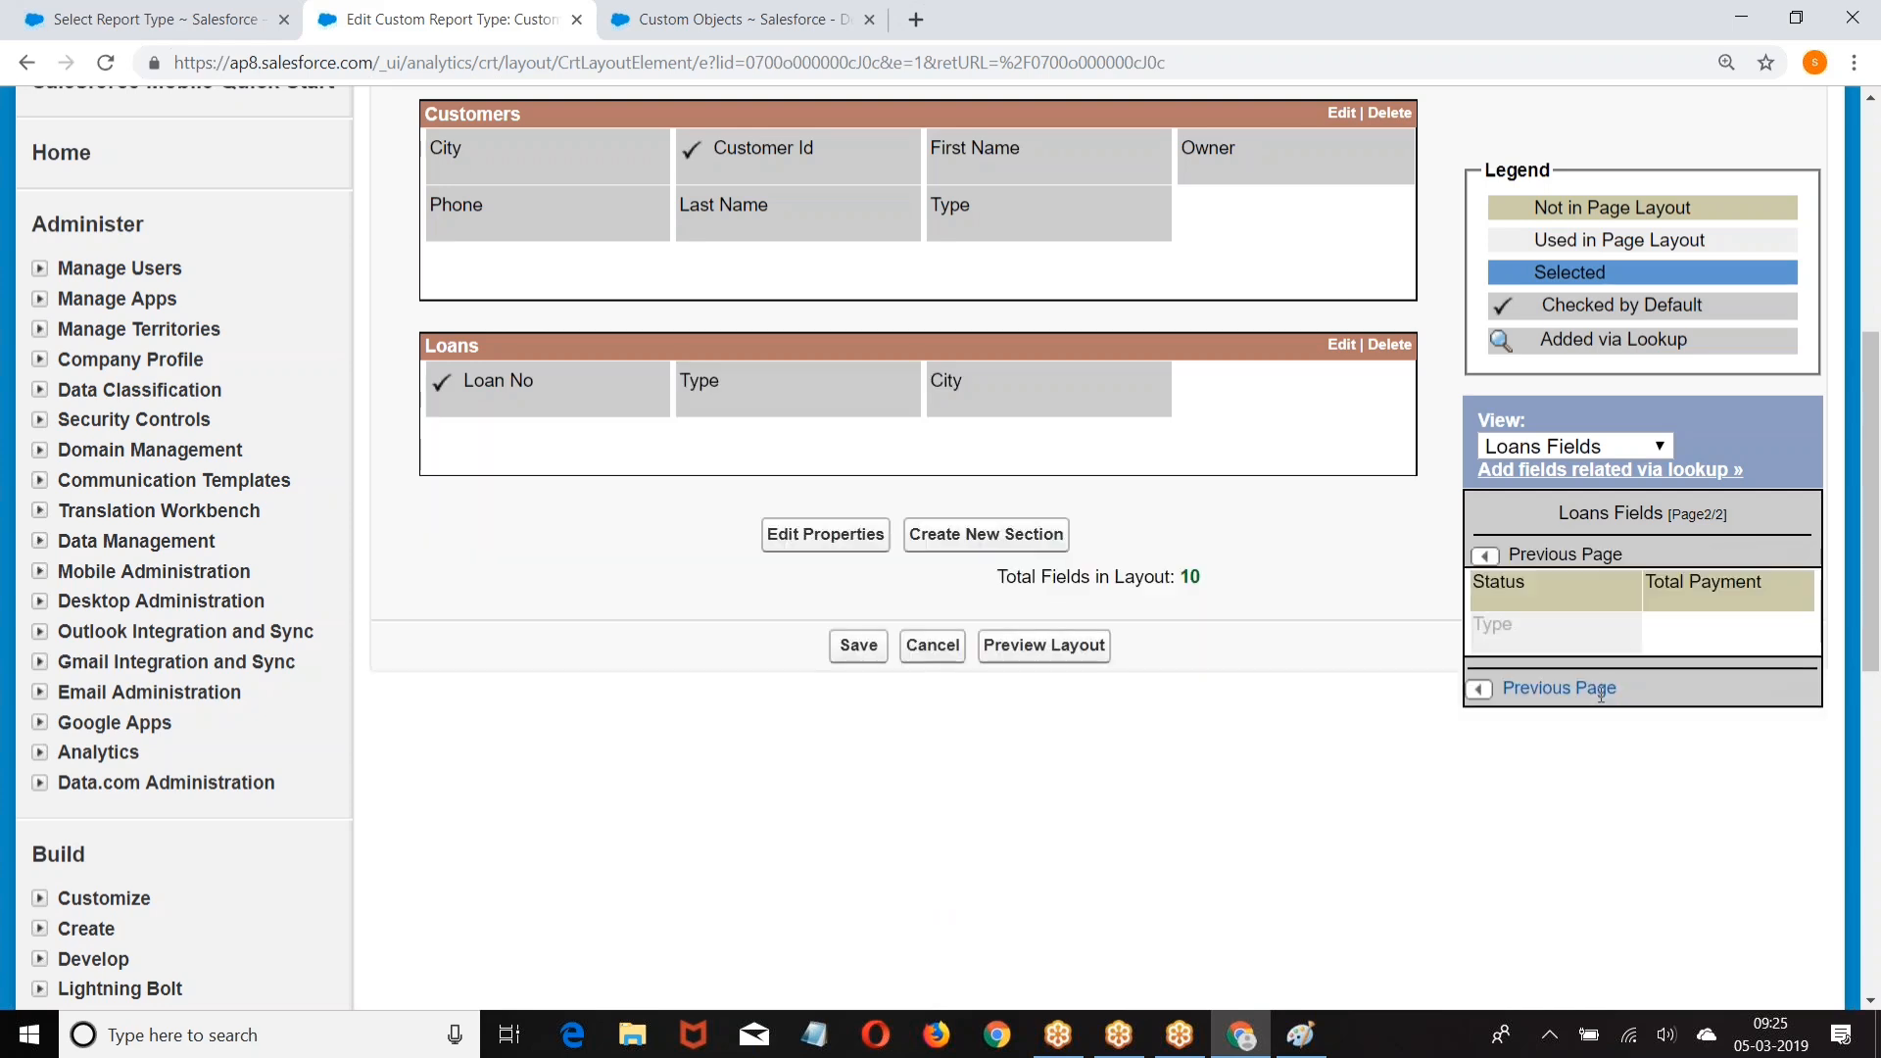
scroll(1258, 591, up, 4)
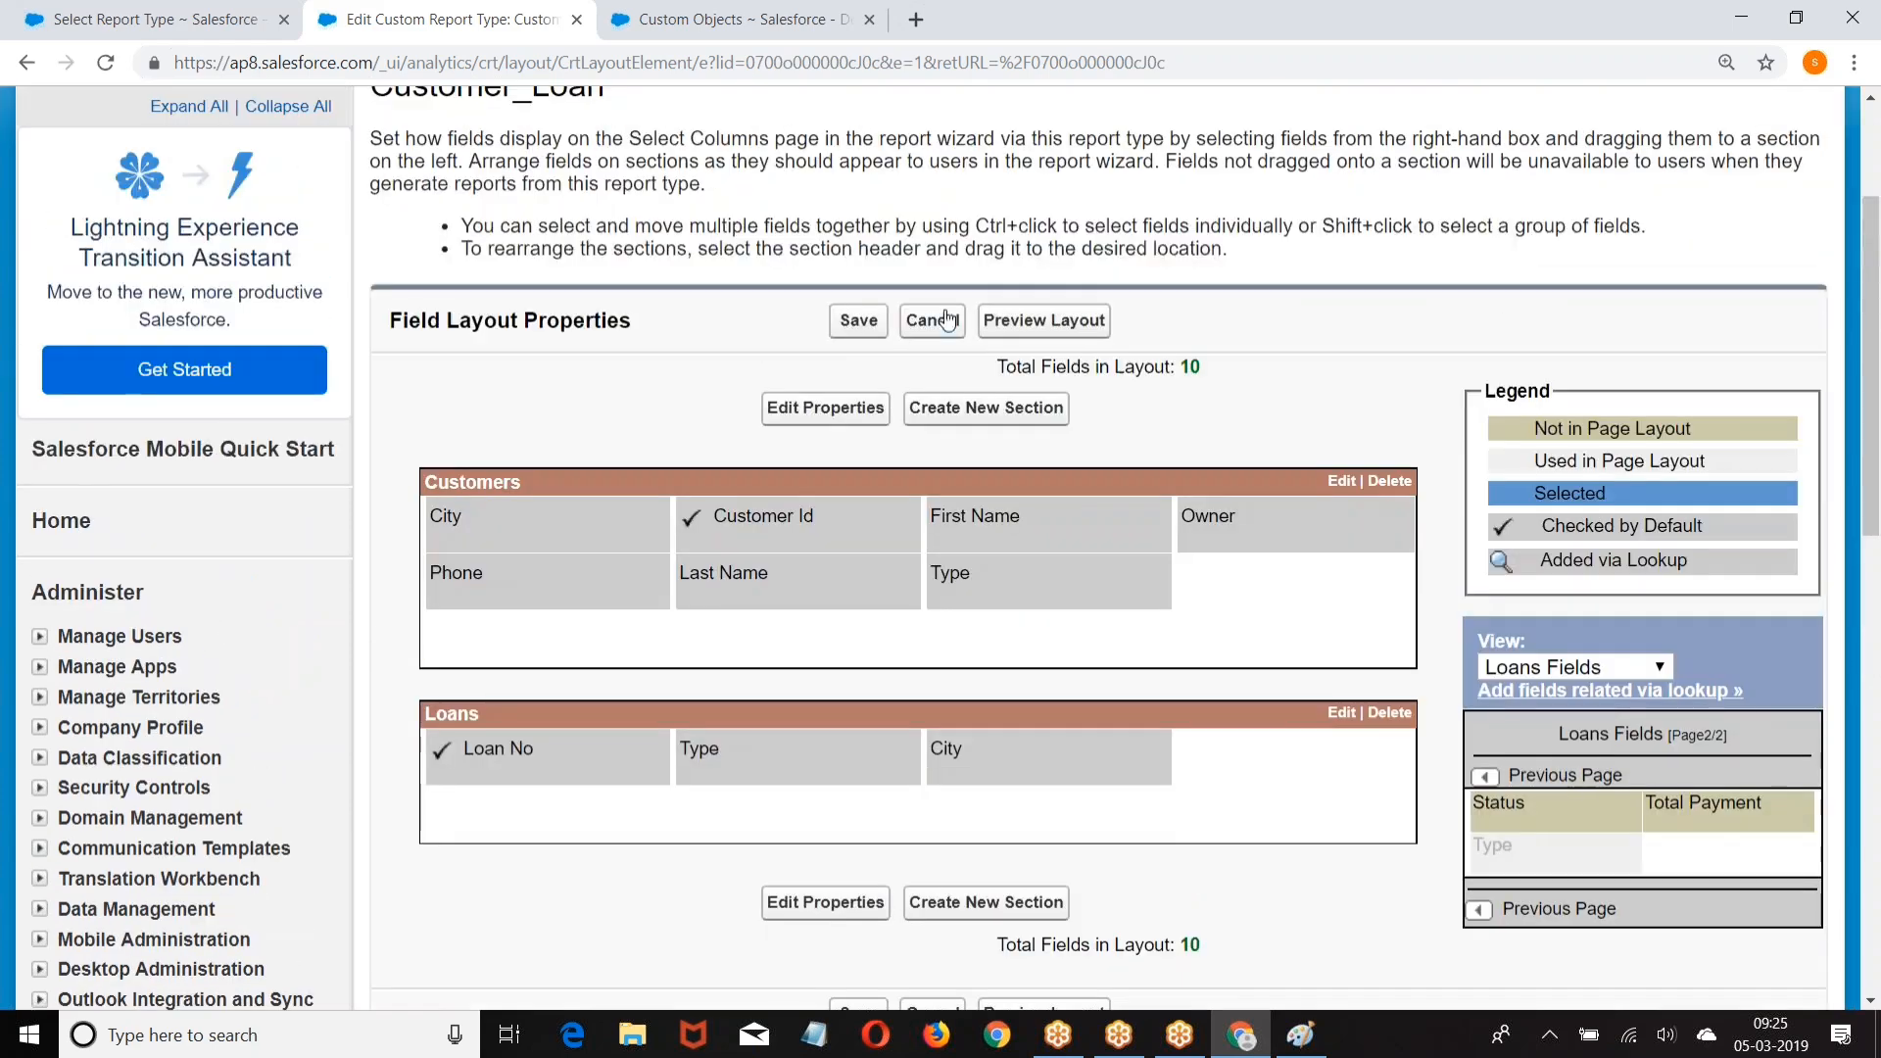
click(852, 329)
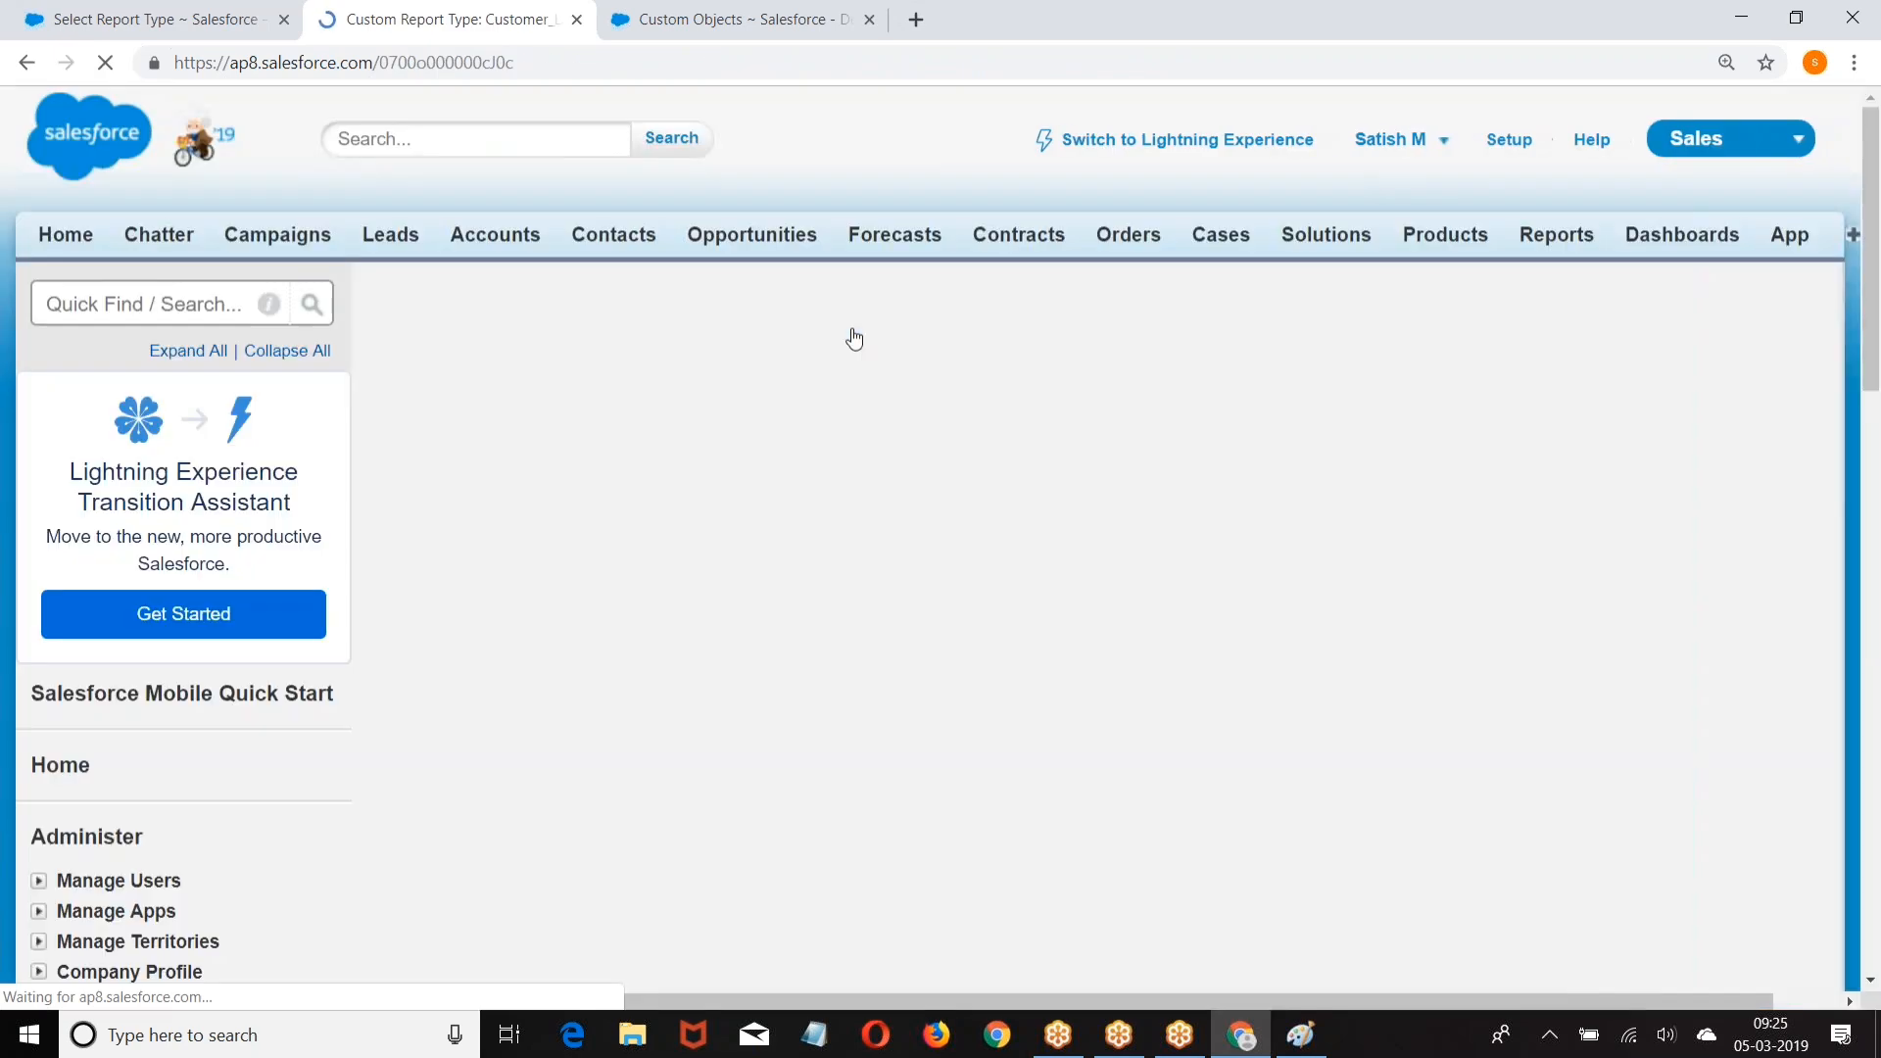
Step: Reload the Create New Report page and create a report from the Customer_Loan type under Other Reports
click(128, 17)
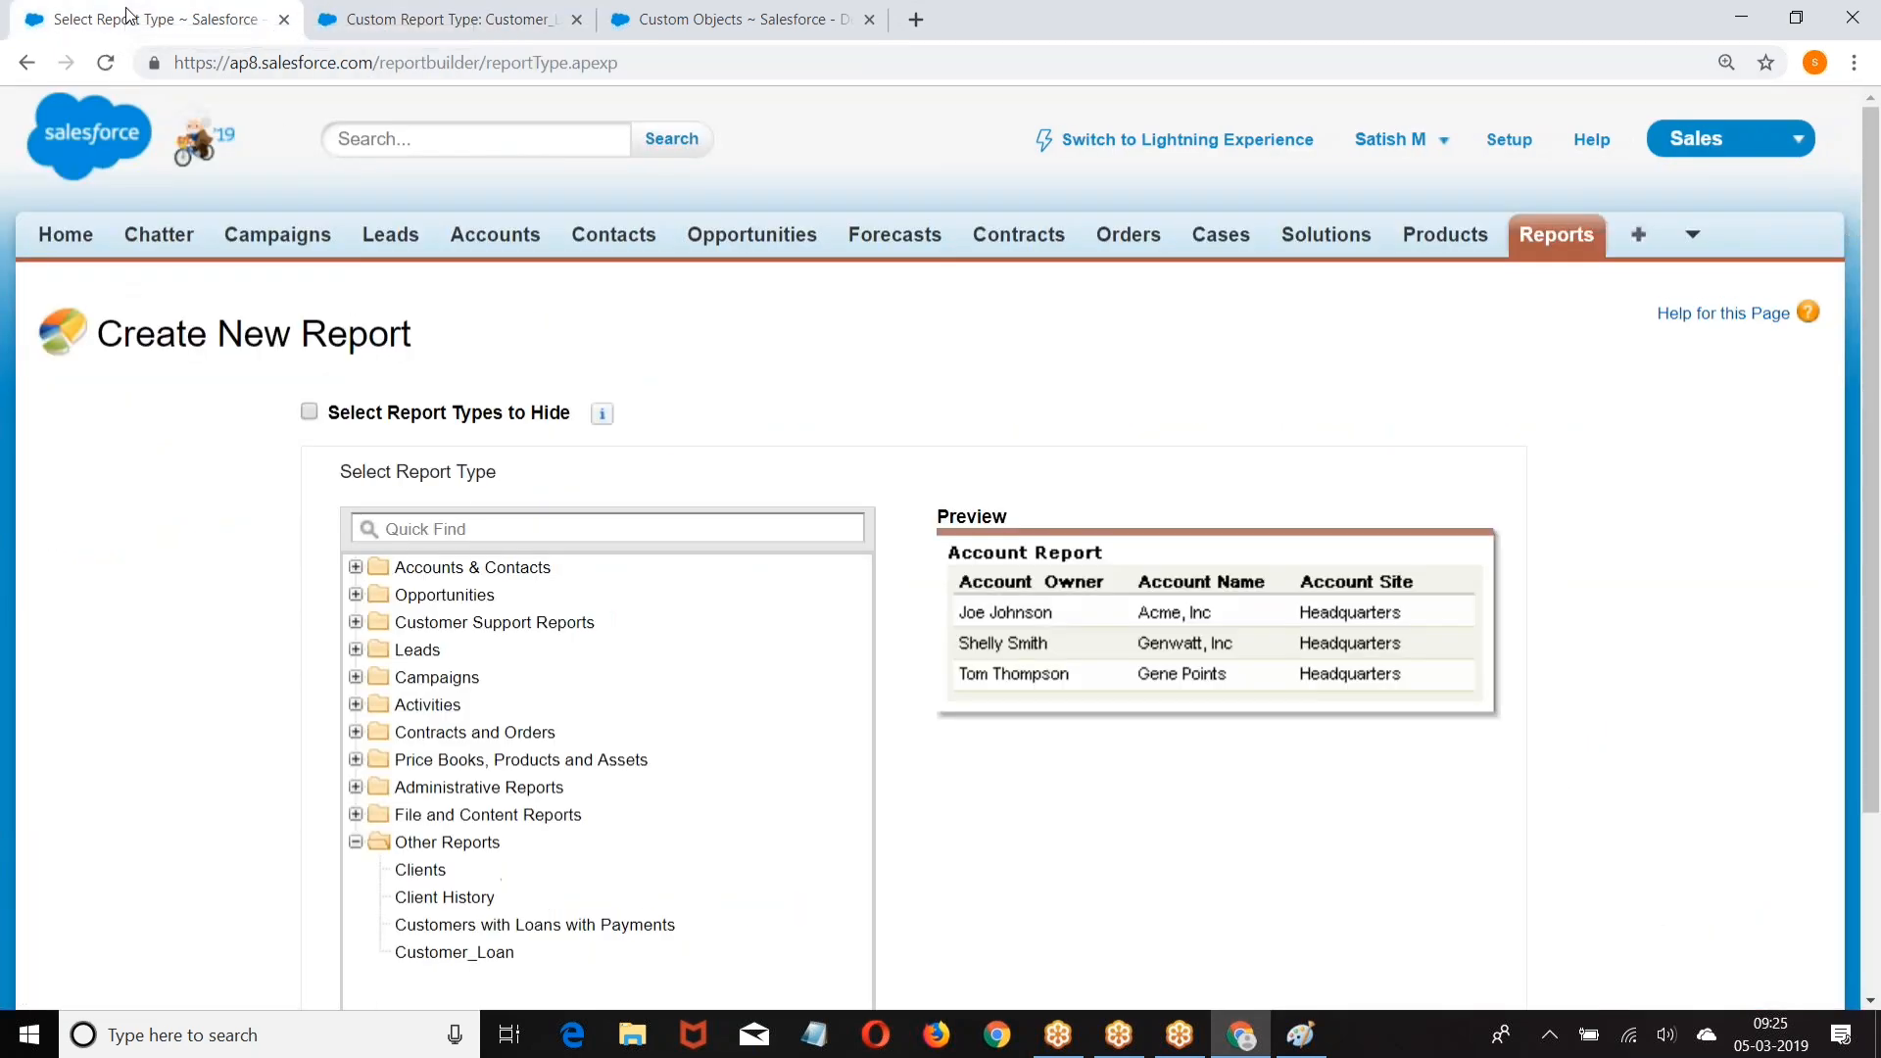
click(643, 64)
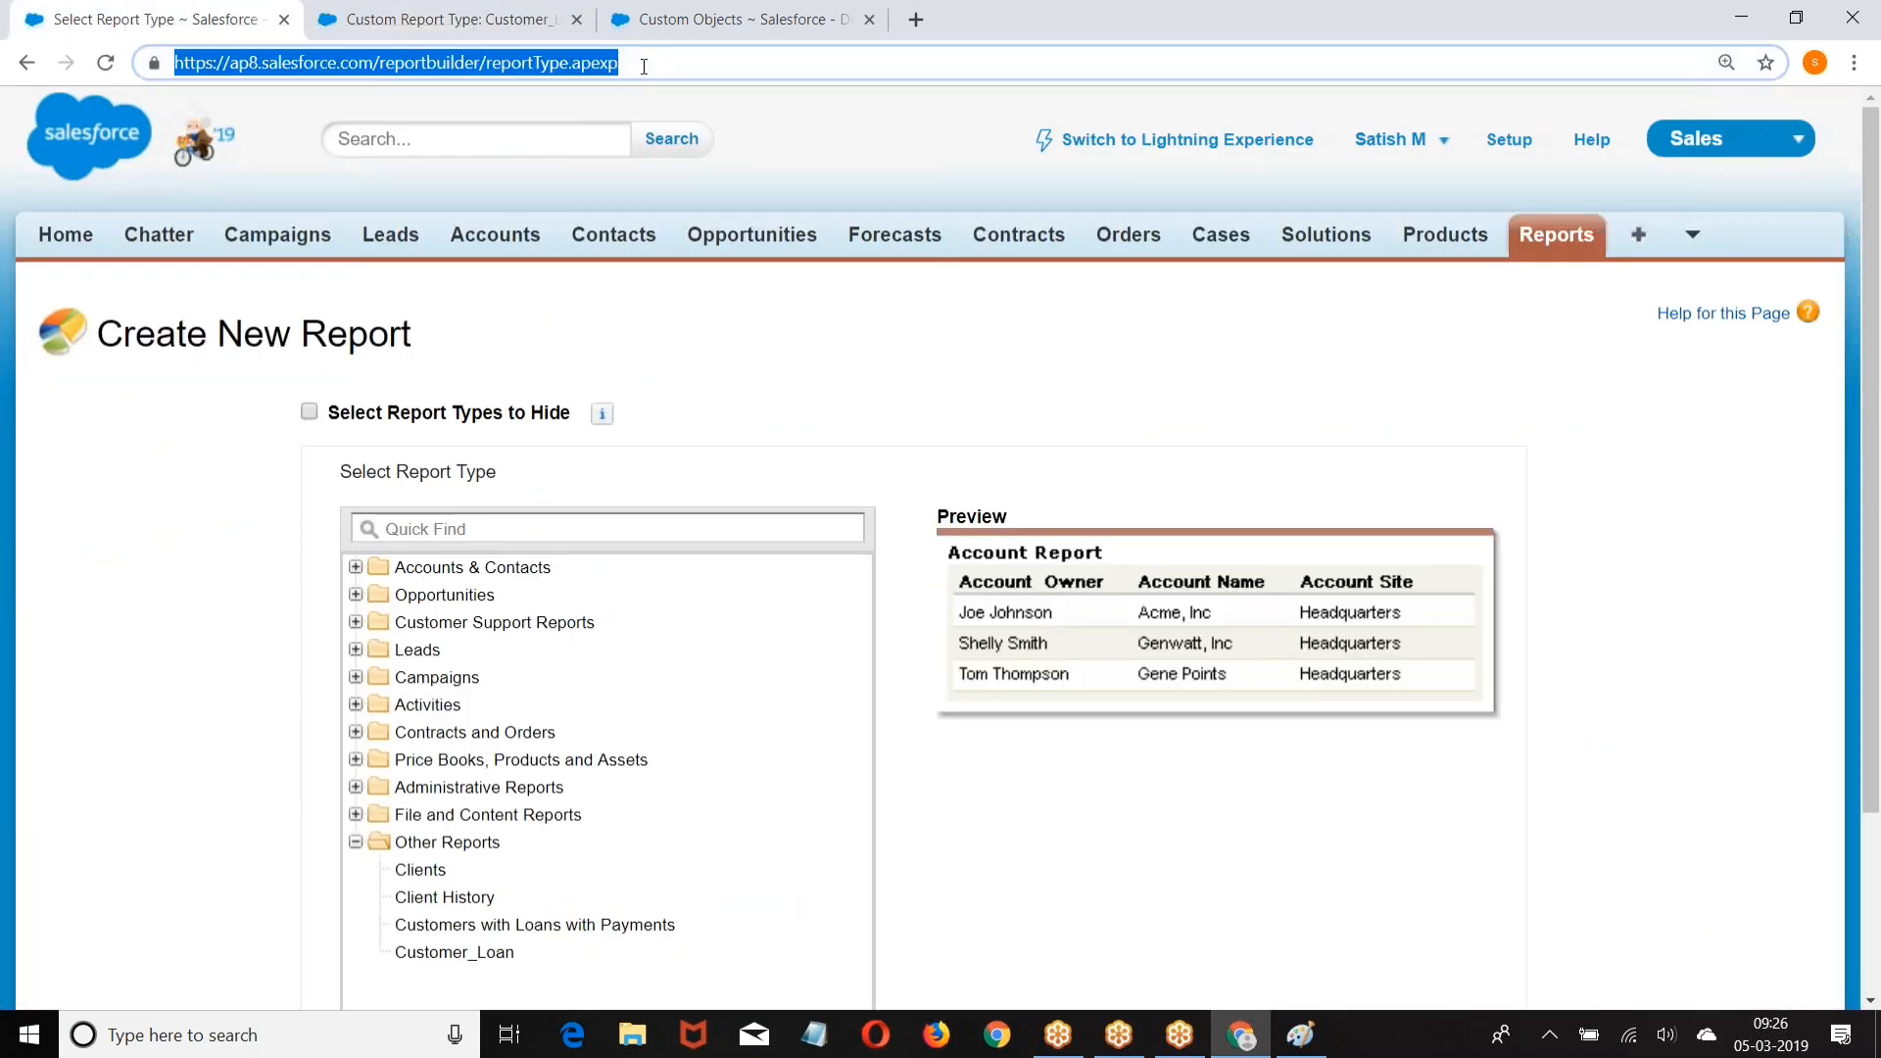
key(Return)
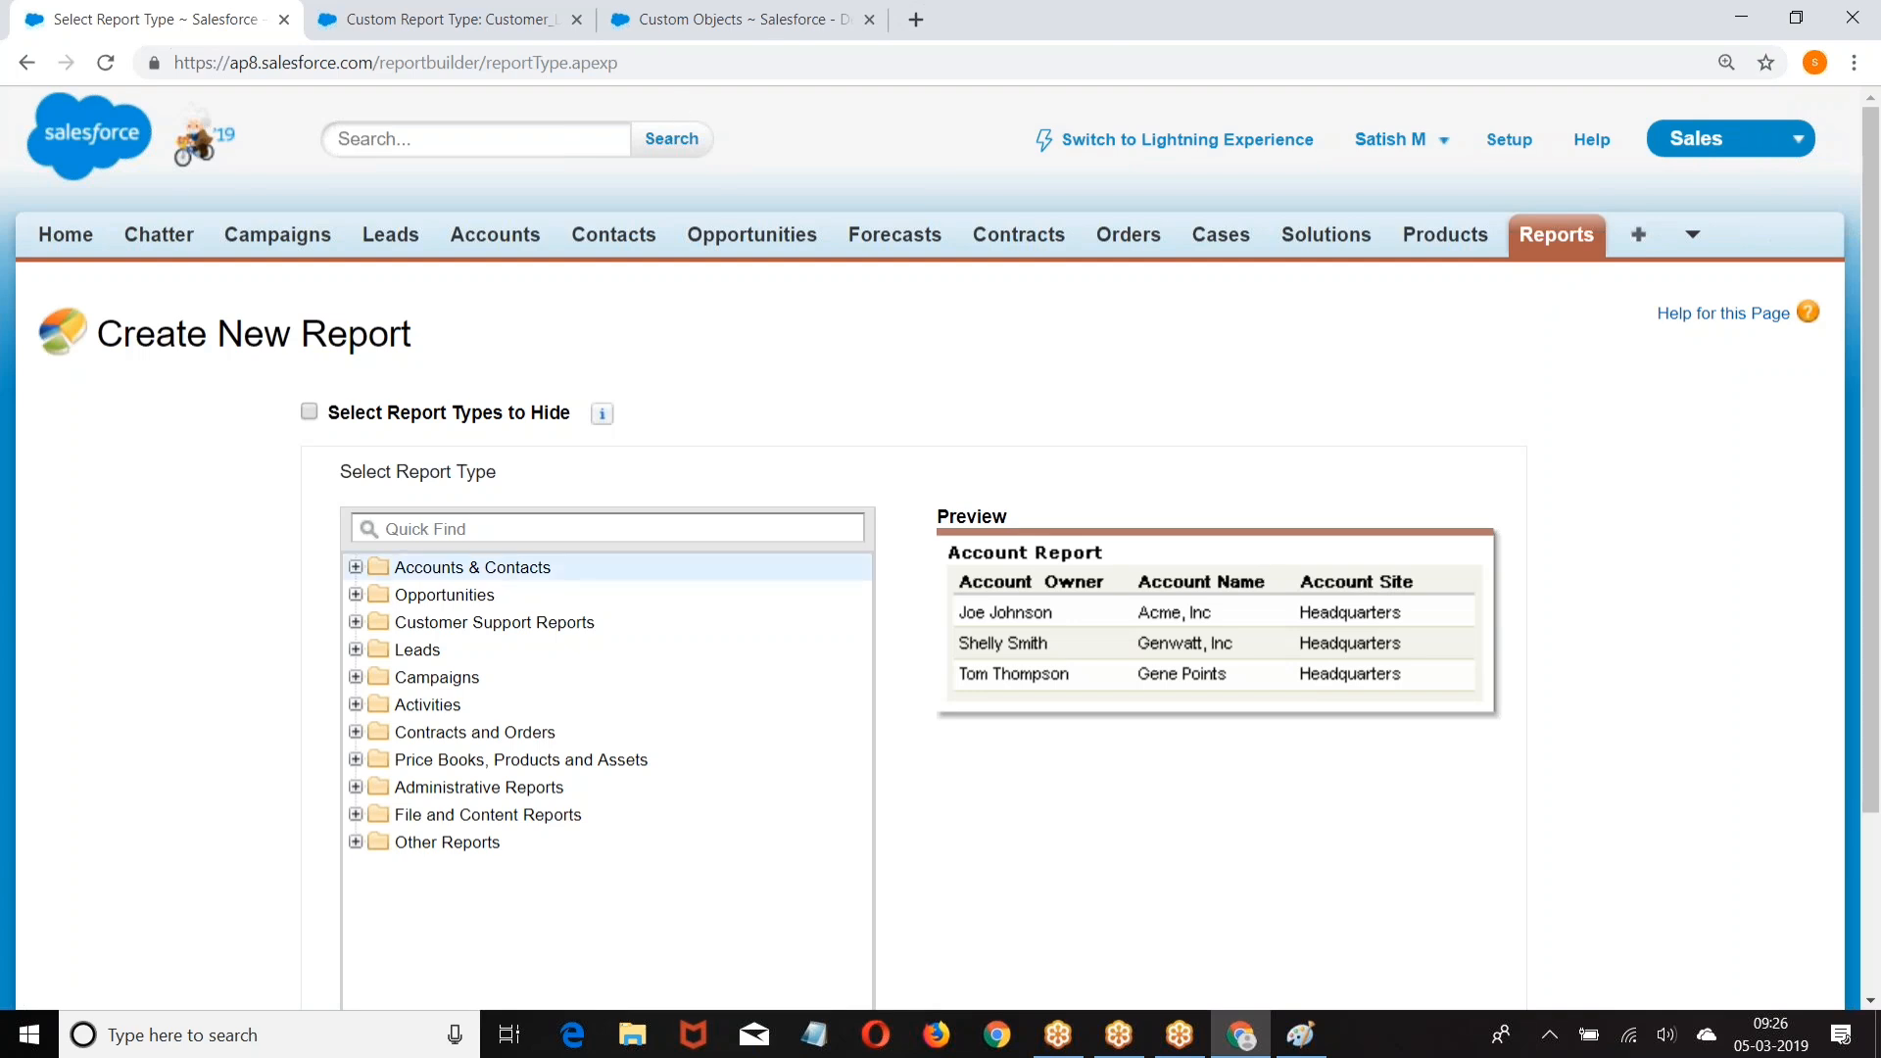
click(356, 841)
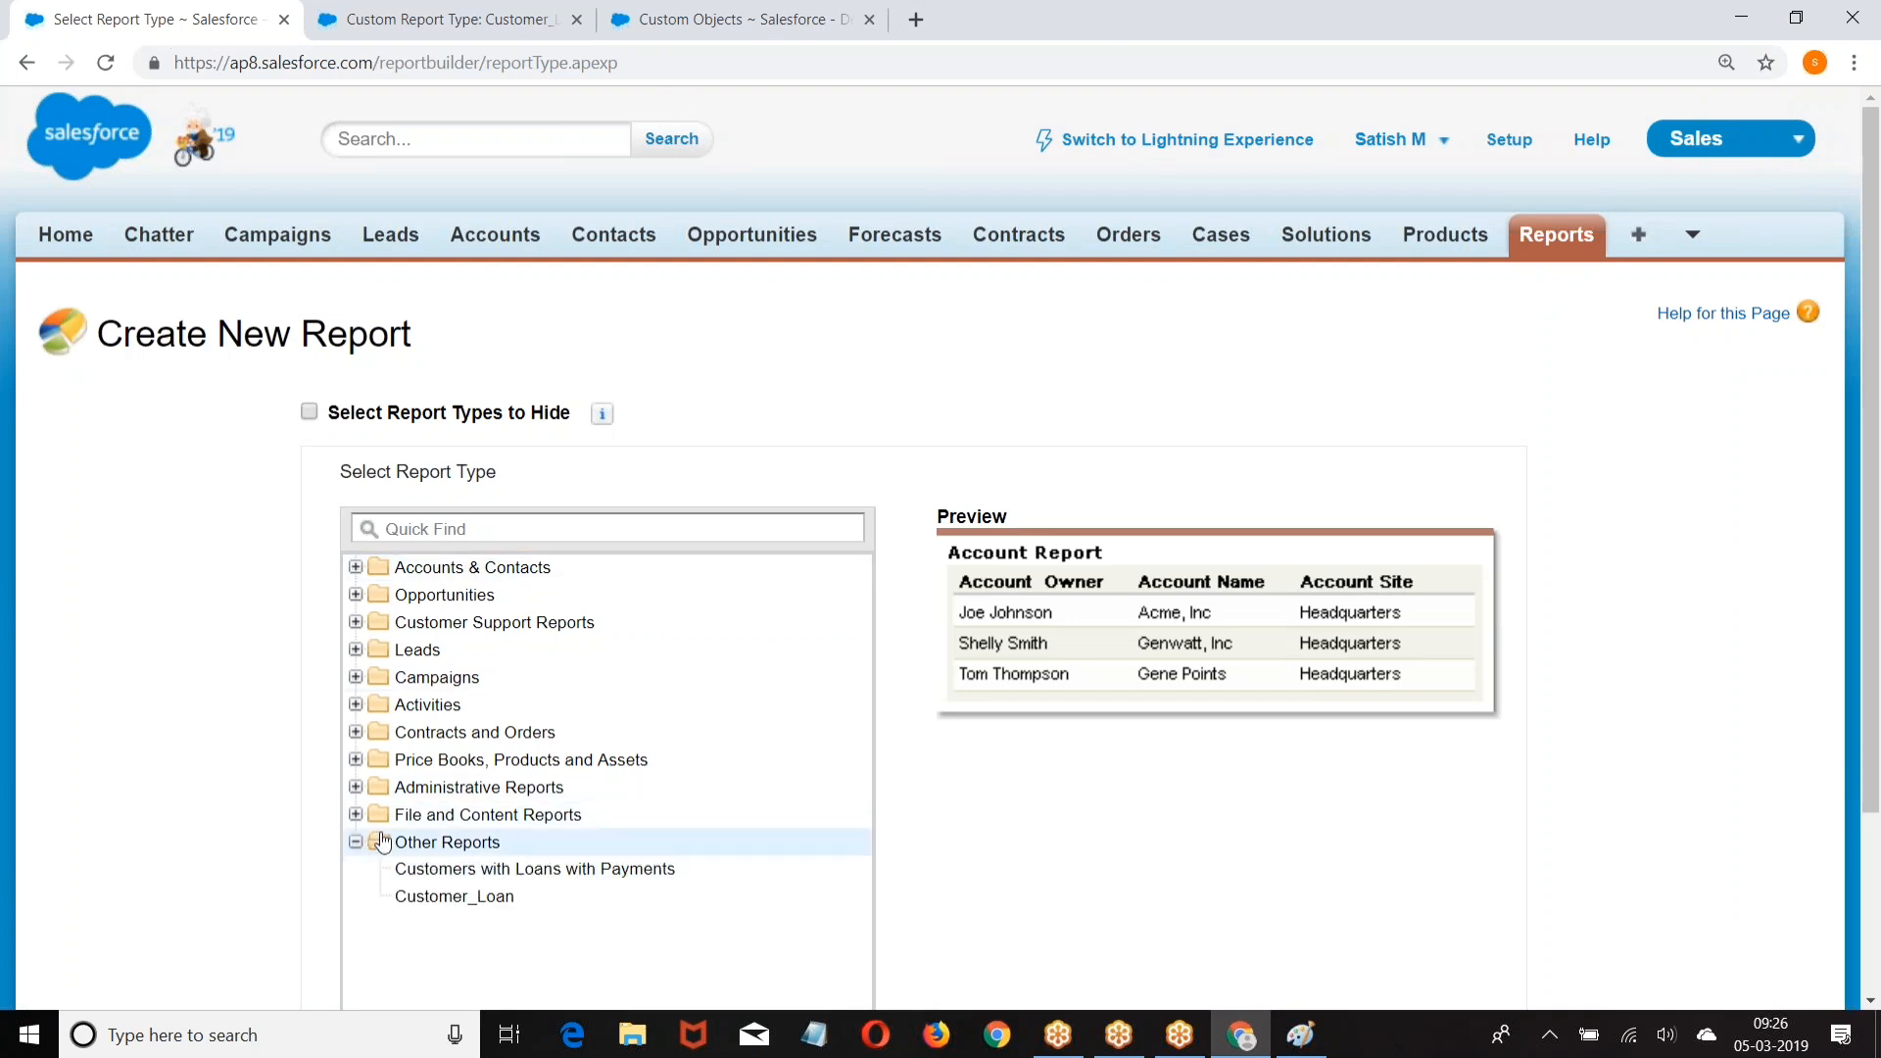
click(452, 897)
scroll(1226, 497, down, 3)
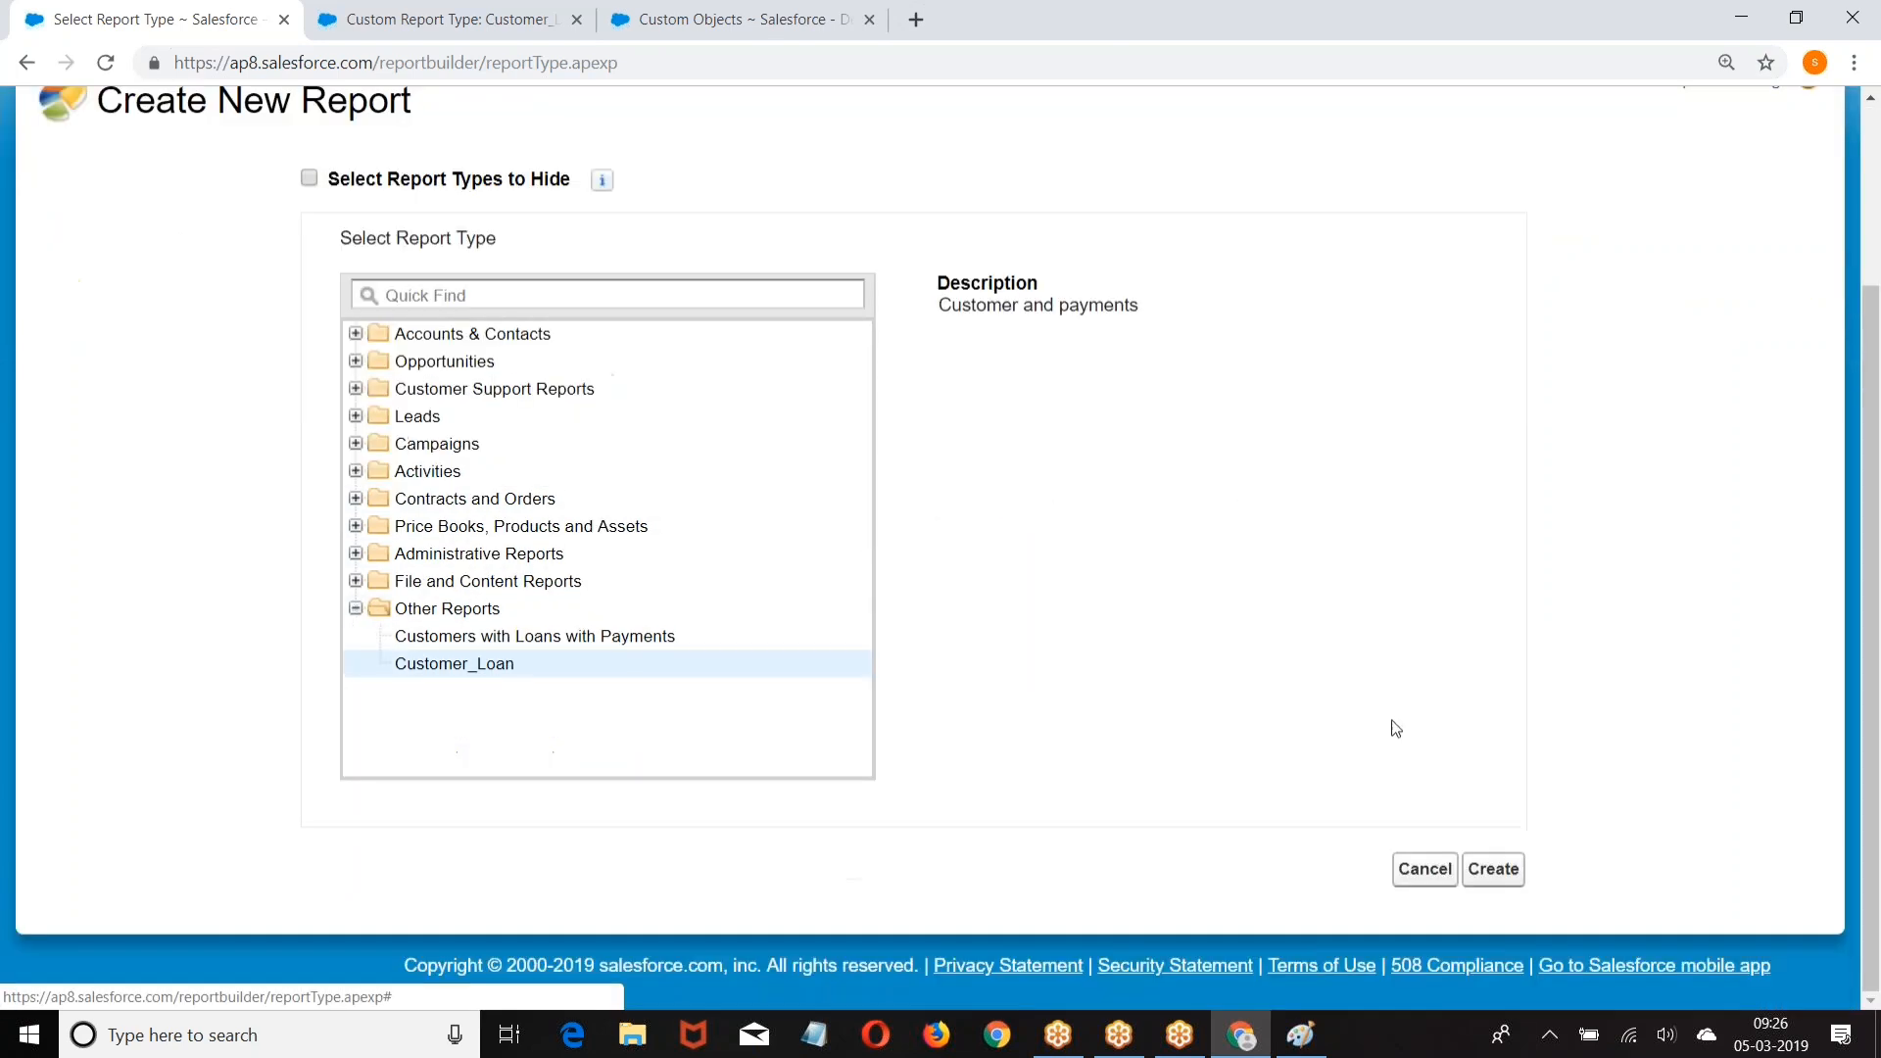
click(1491, 869)
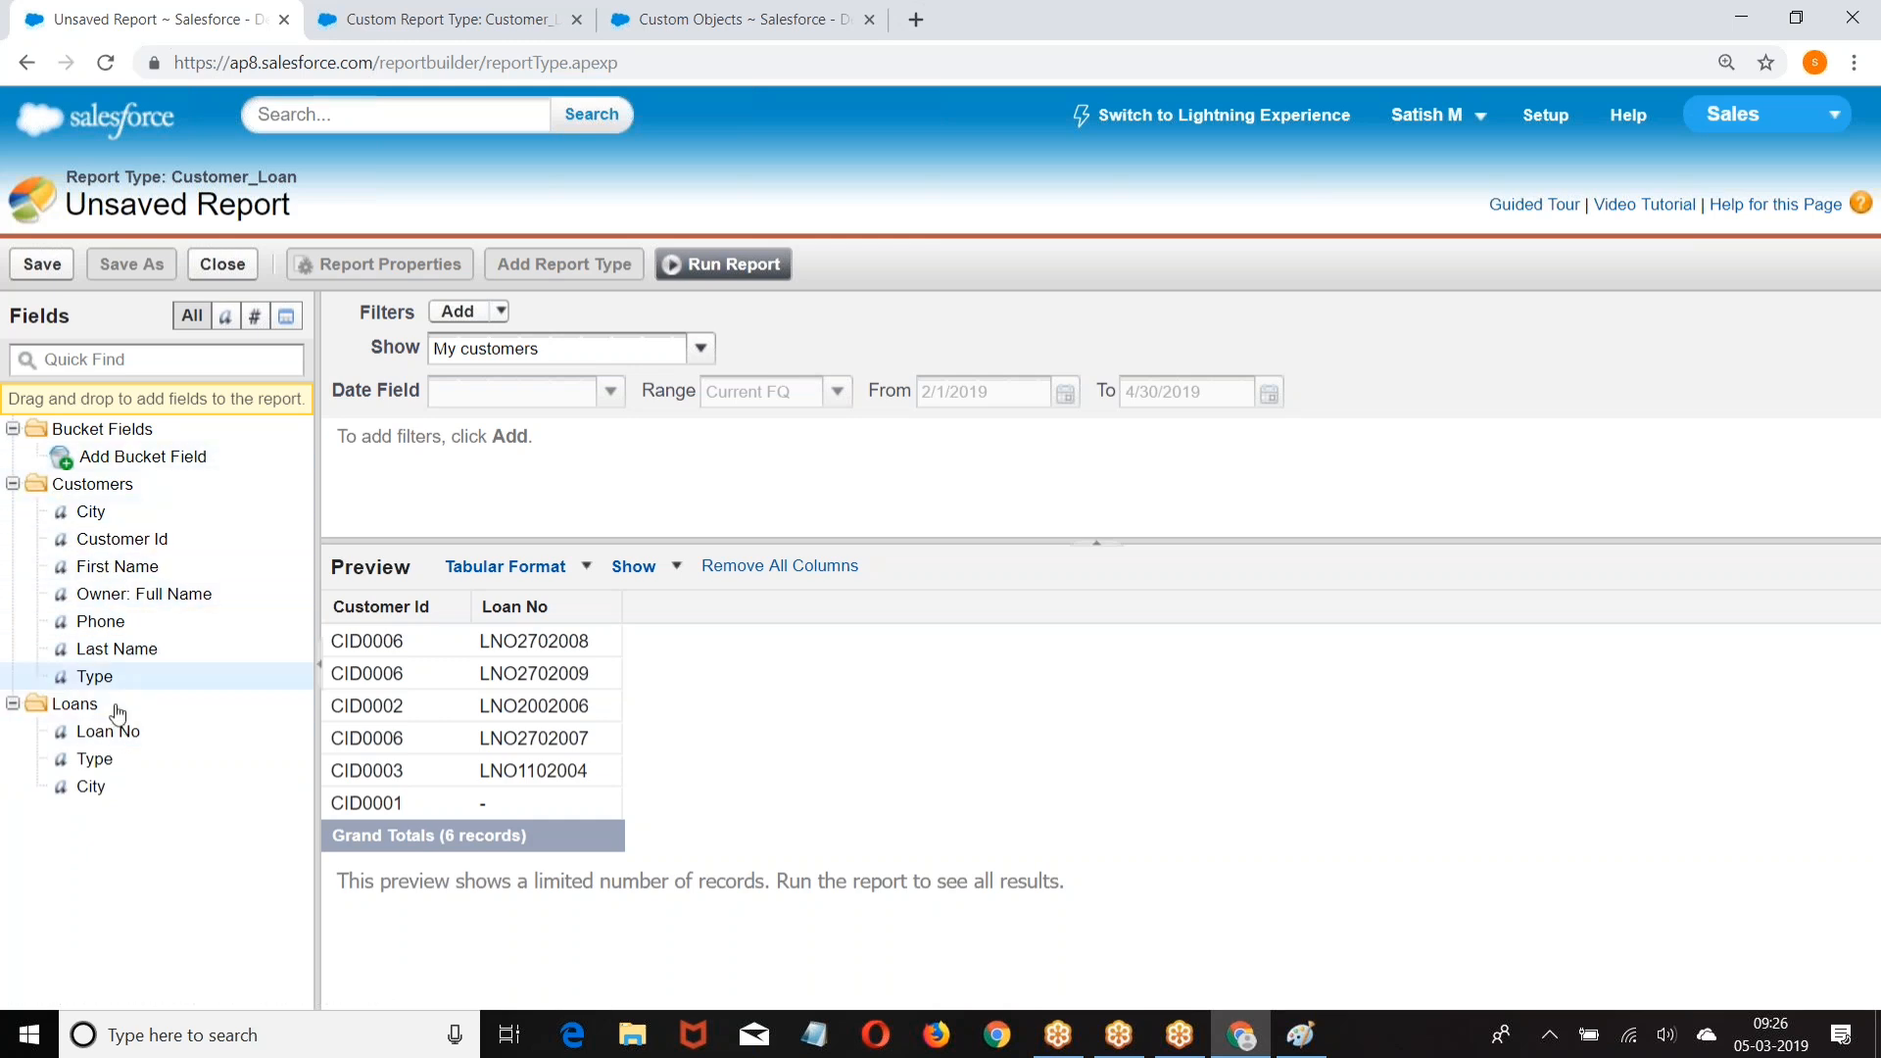
Step: Add the customer First Name and Last Name columns to the report, and replace Loan No with the Loans Type and City columns
drag(105, 574, 431, 621)
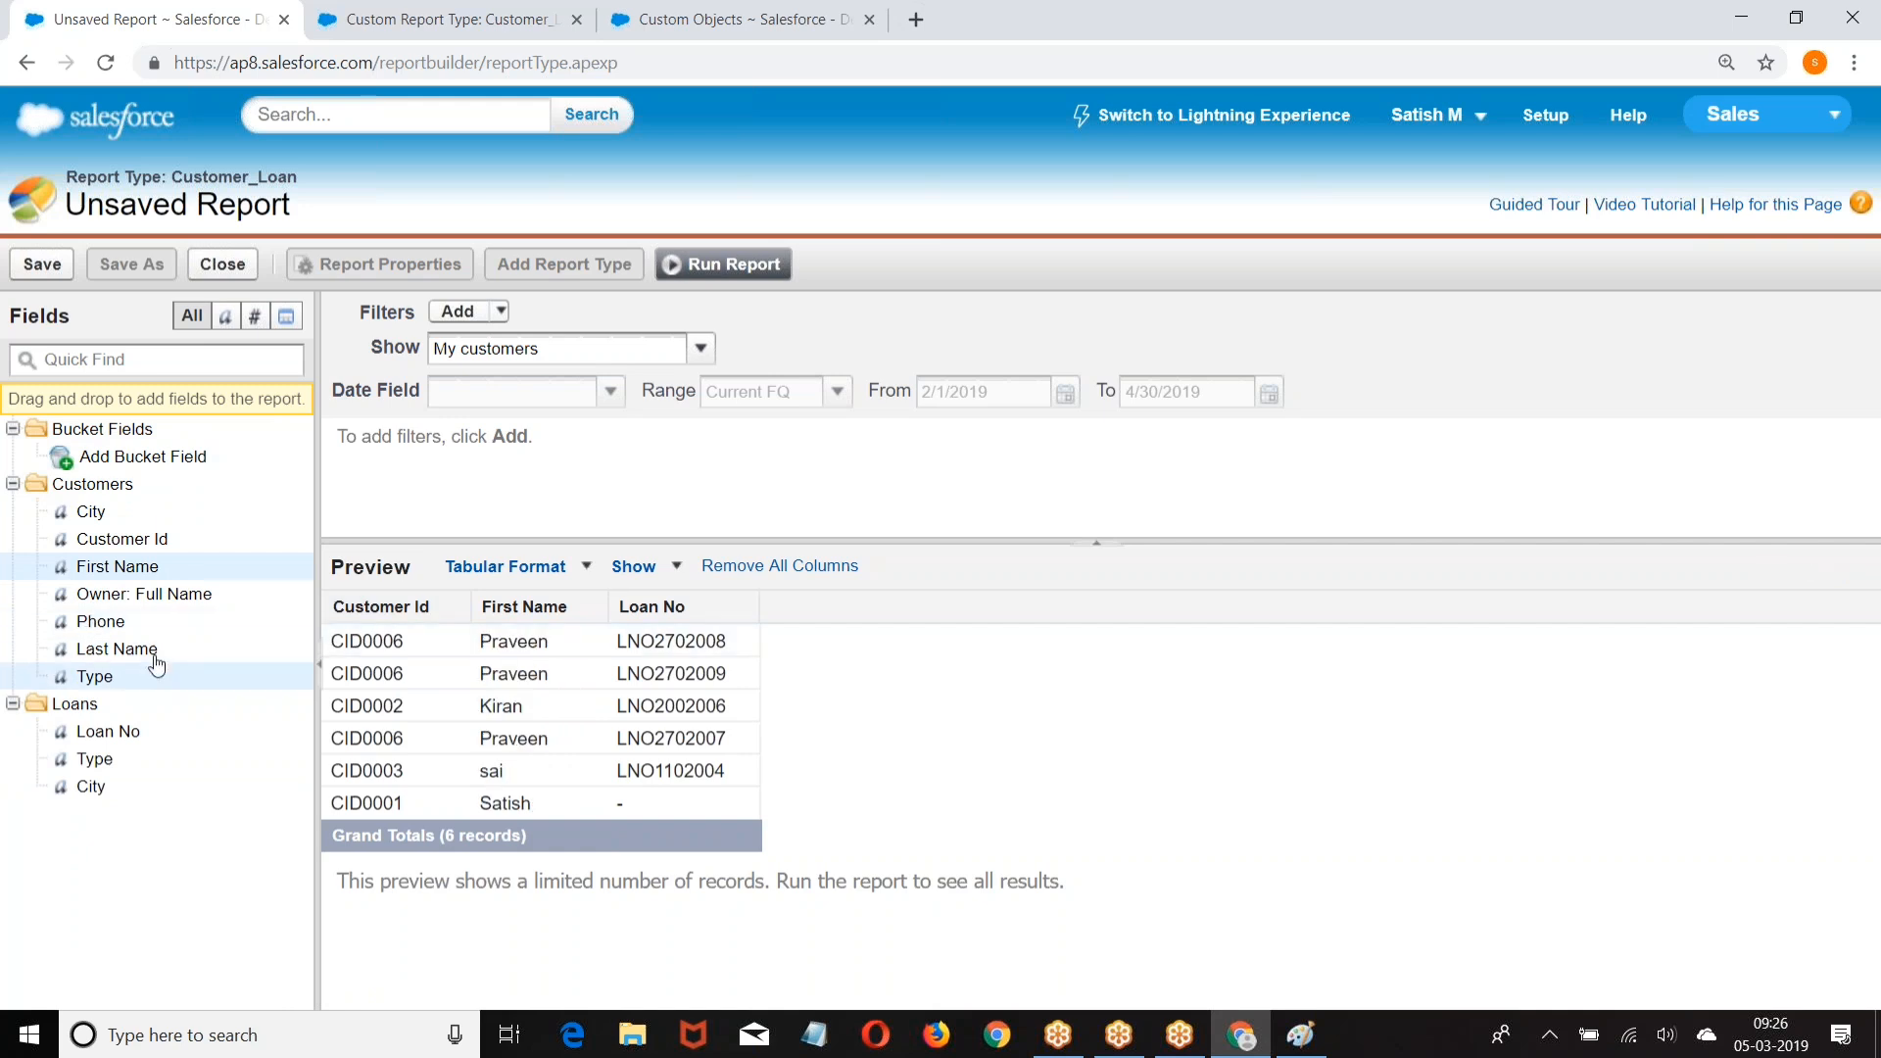
drag(118, 650, 480, 668)
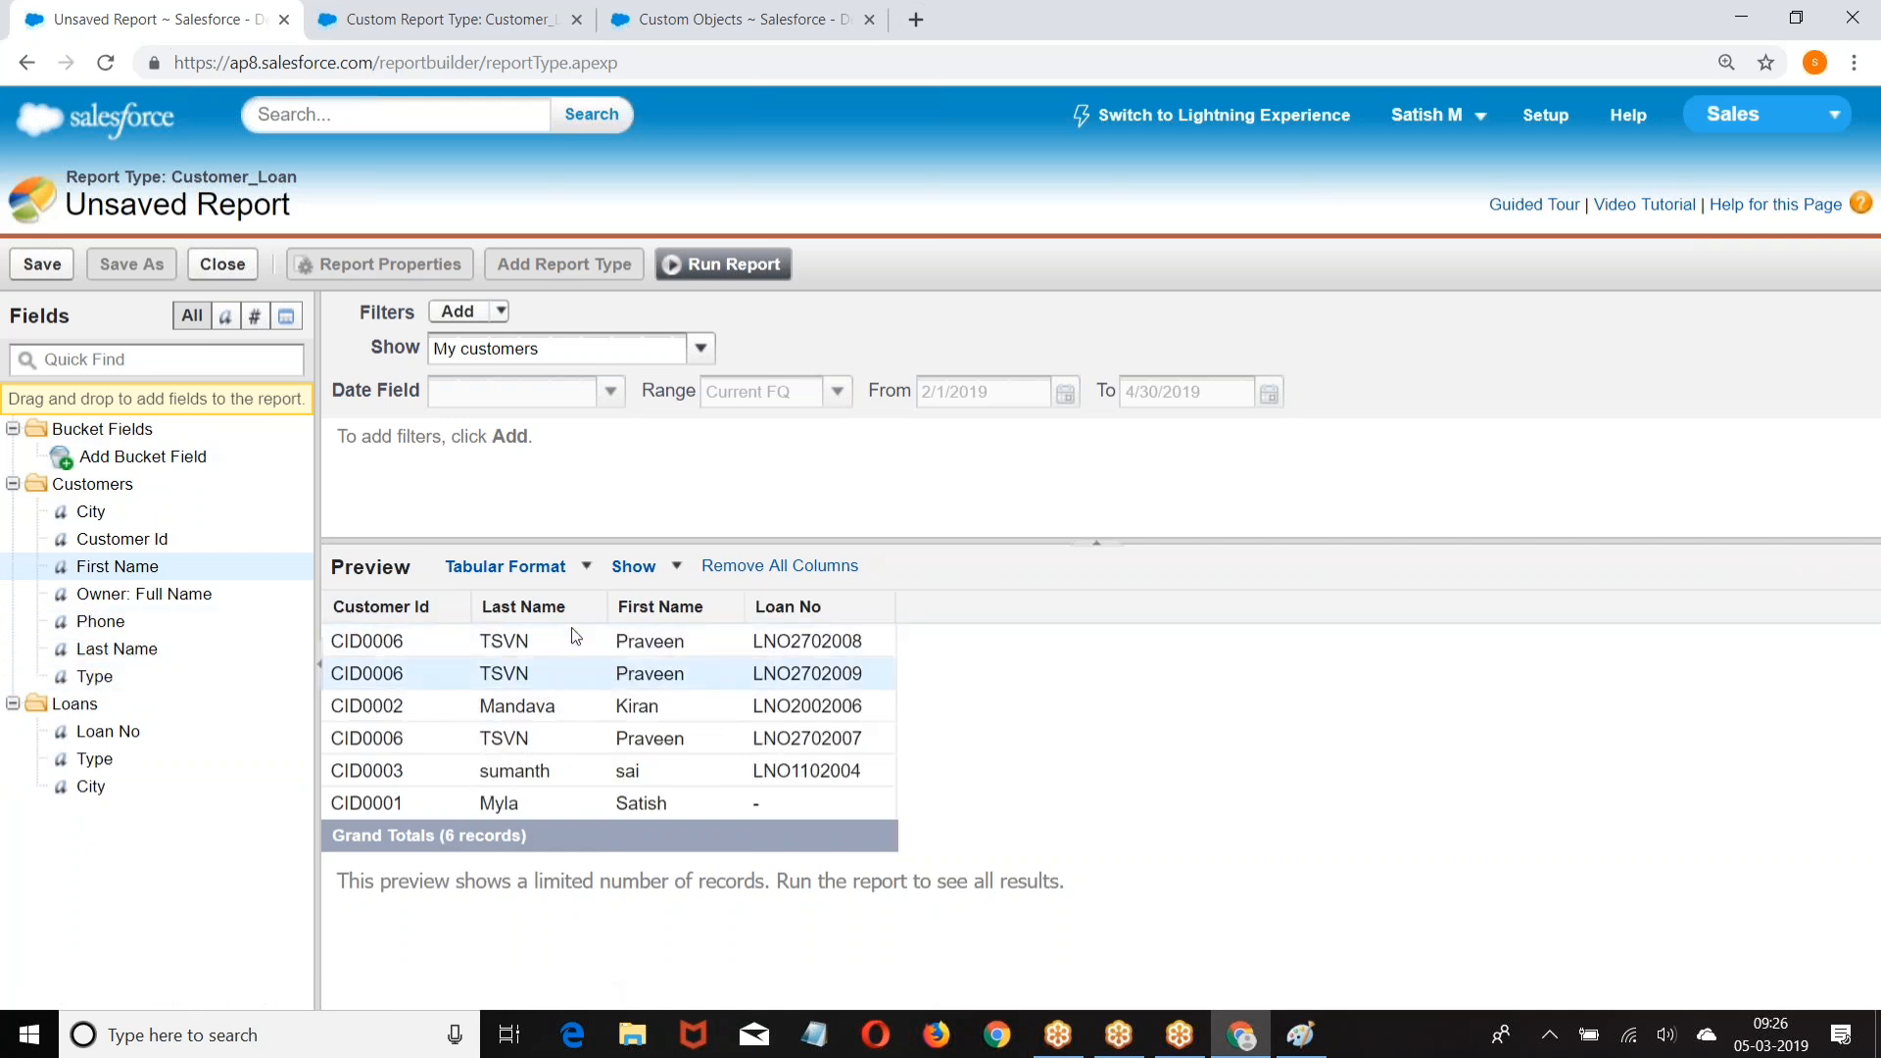
drag(833, 606, 725, 615)
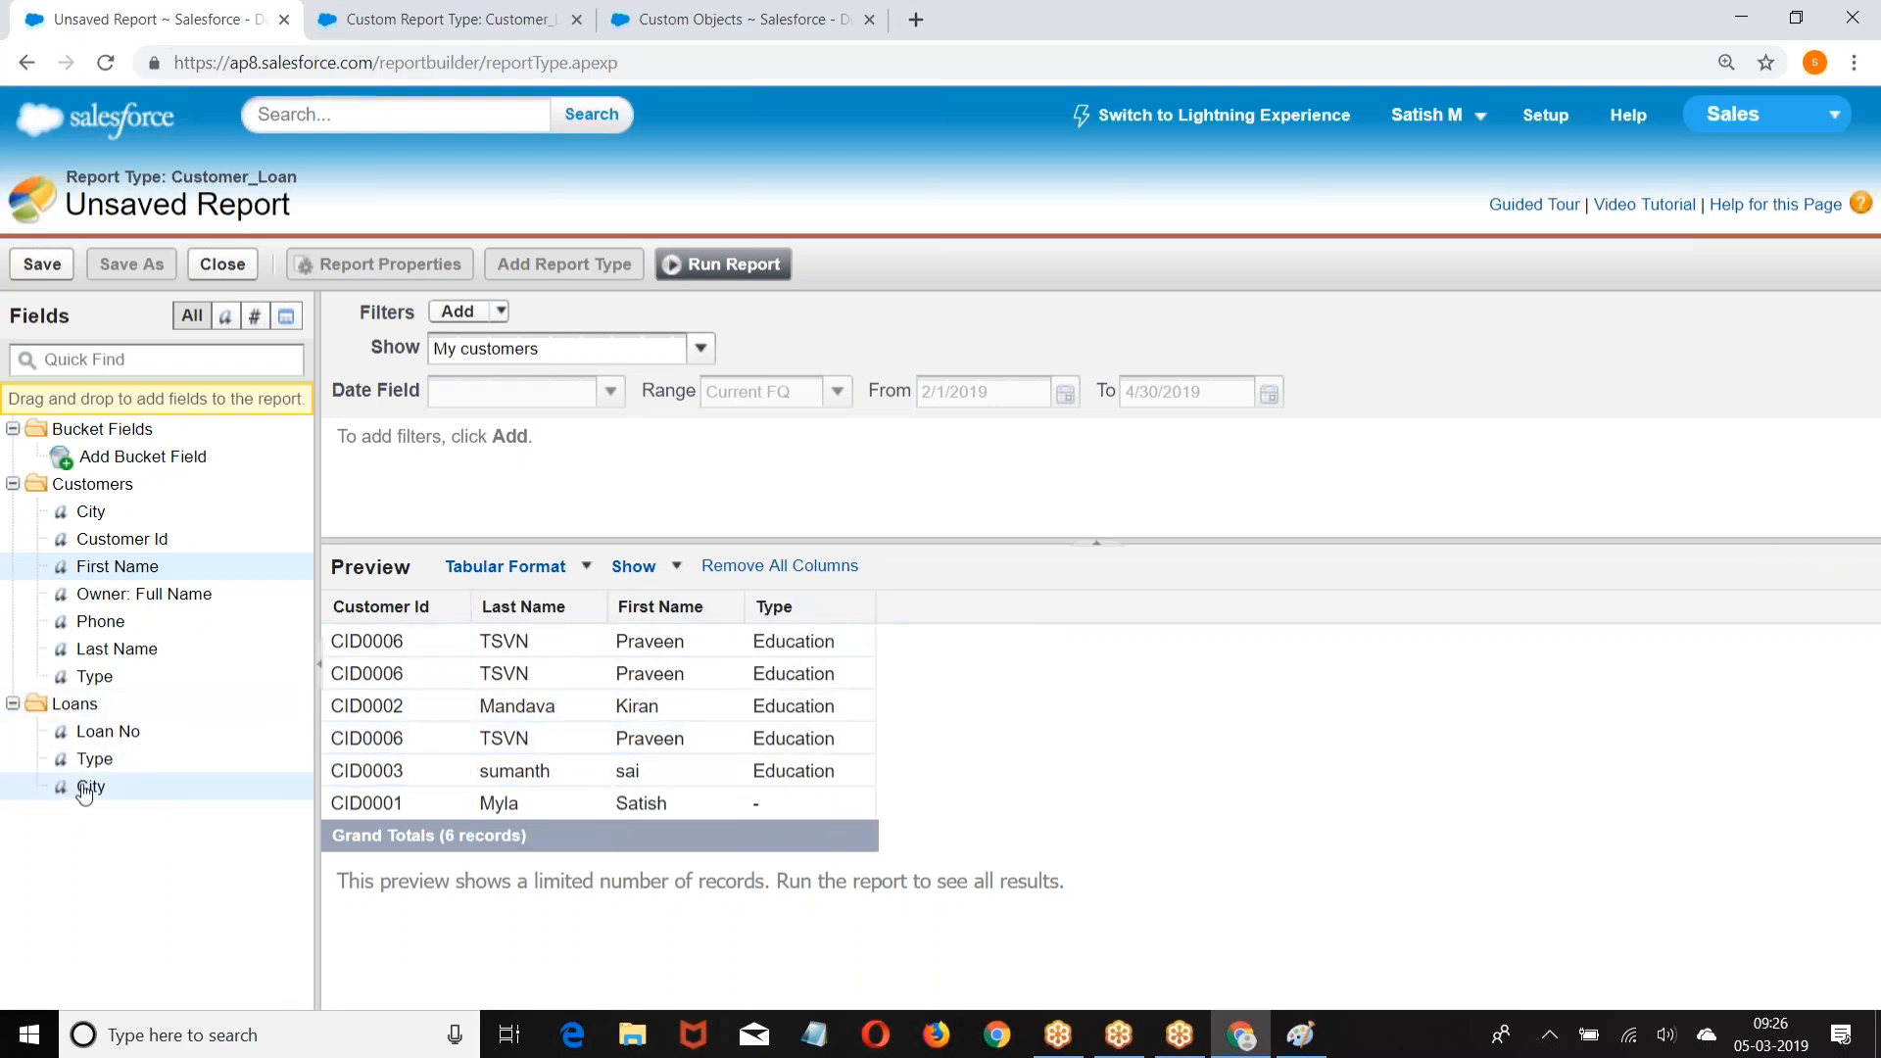
drag(84, 795, 864, 629)
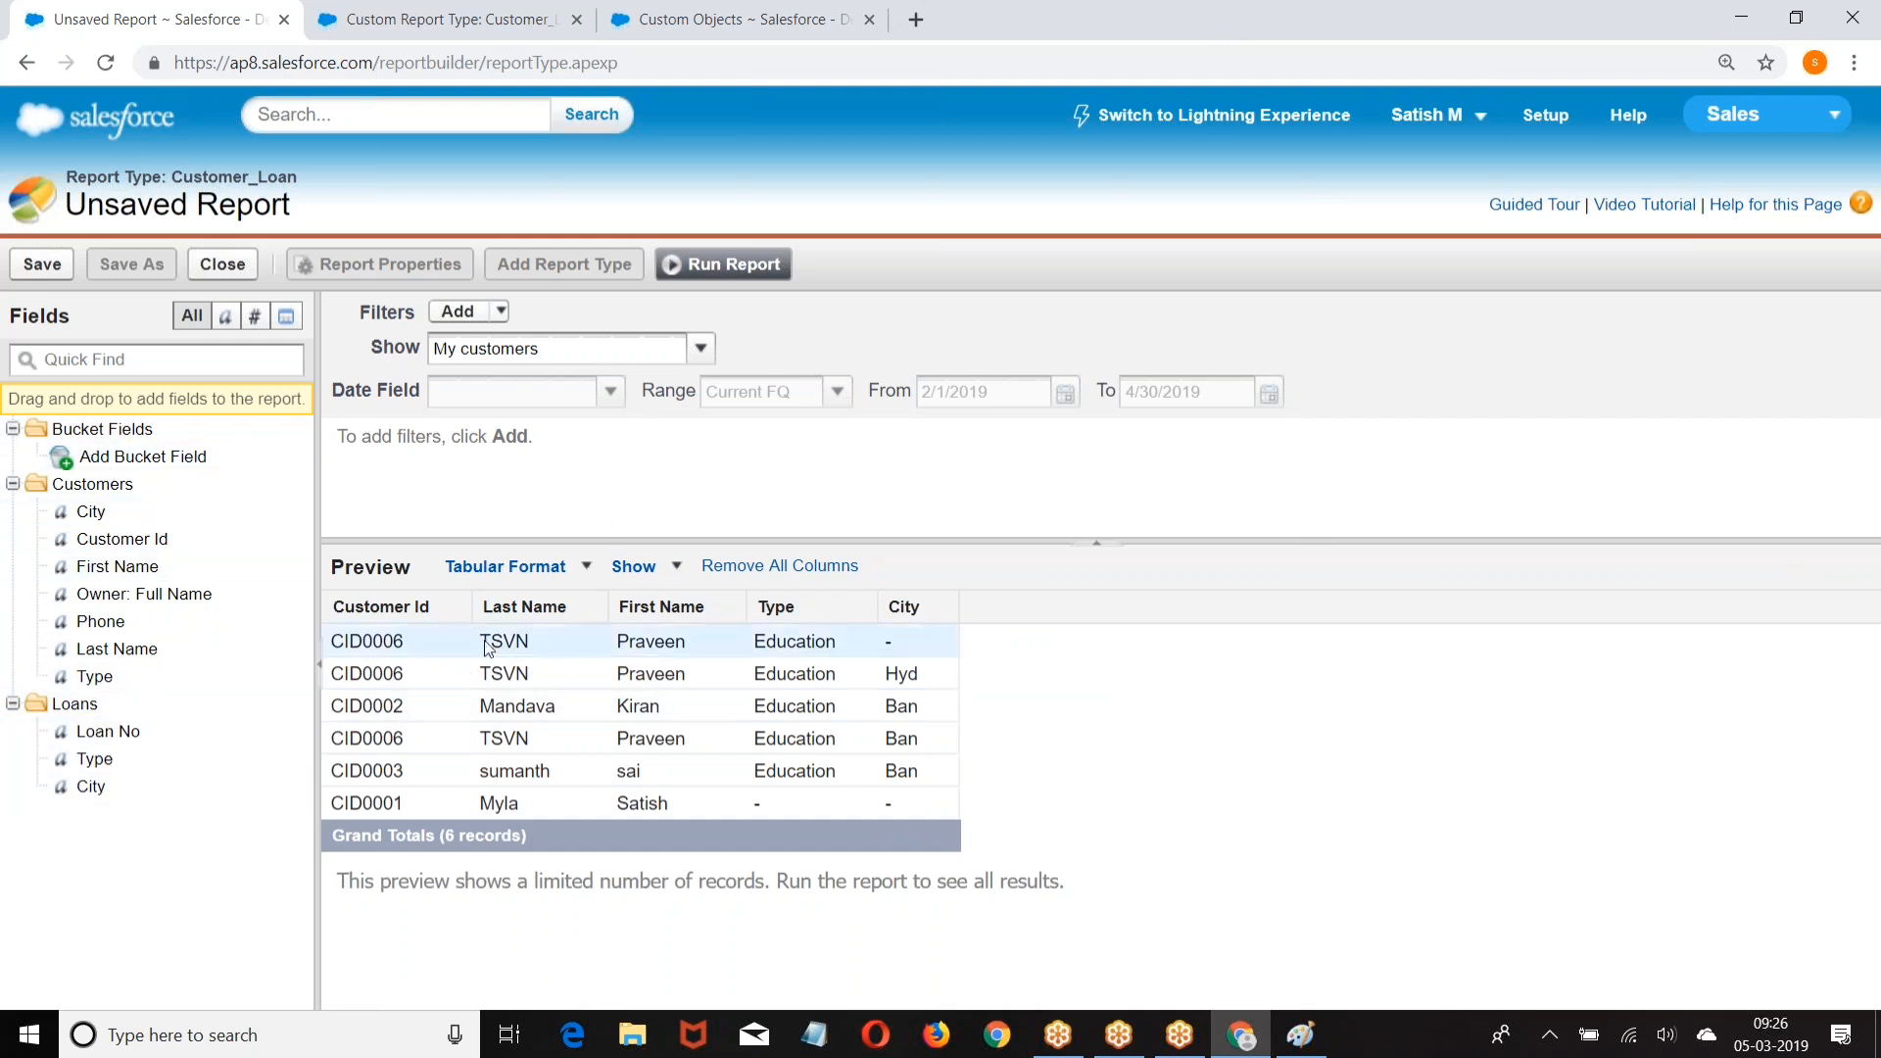
Step: Look at the report's format and show options, and close the report without saving it
click(586, 568)
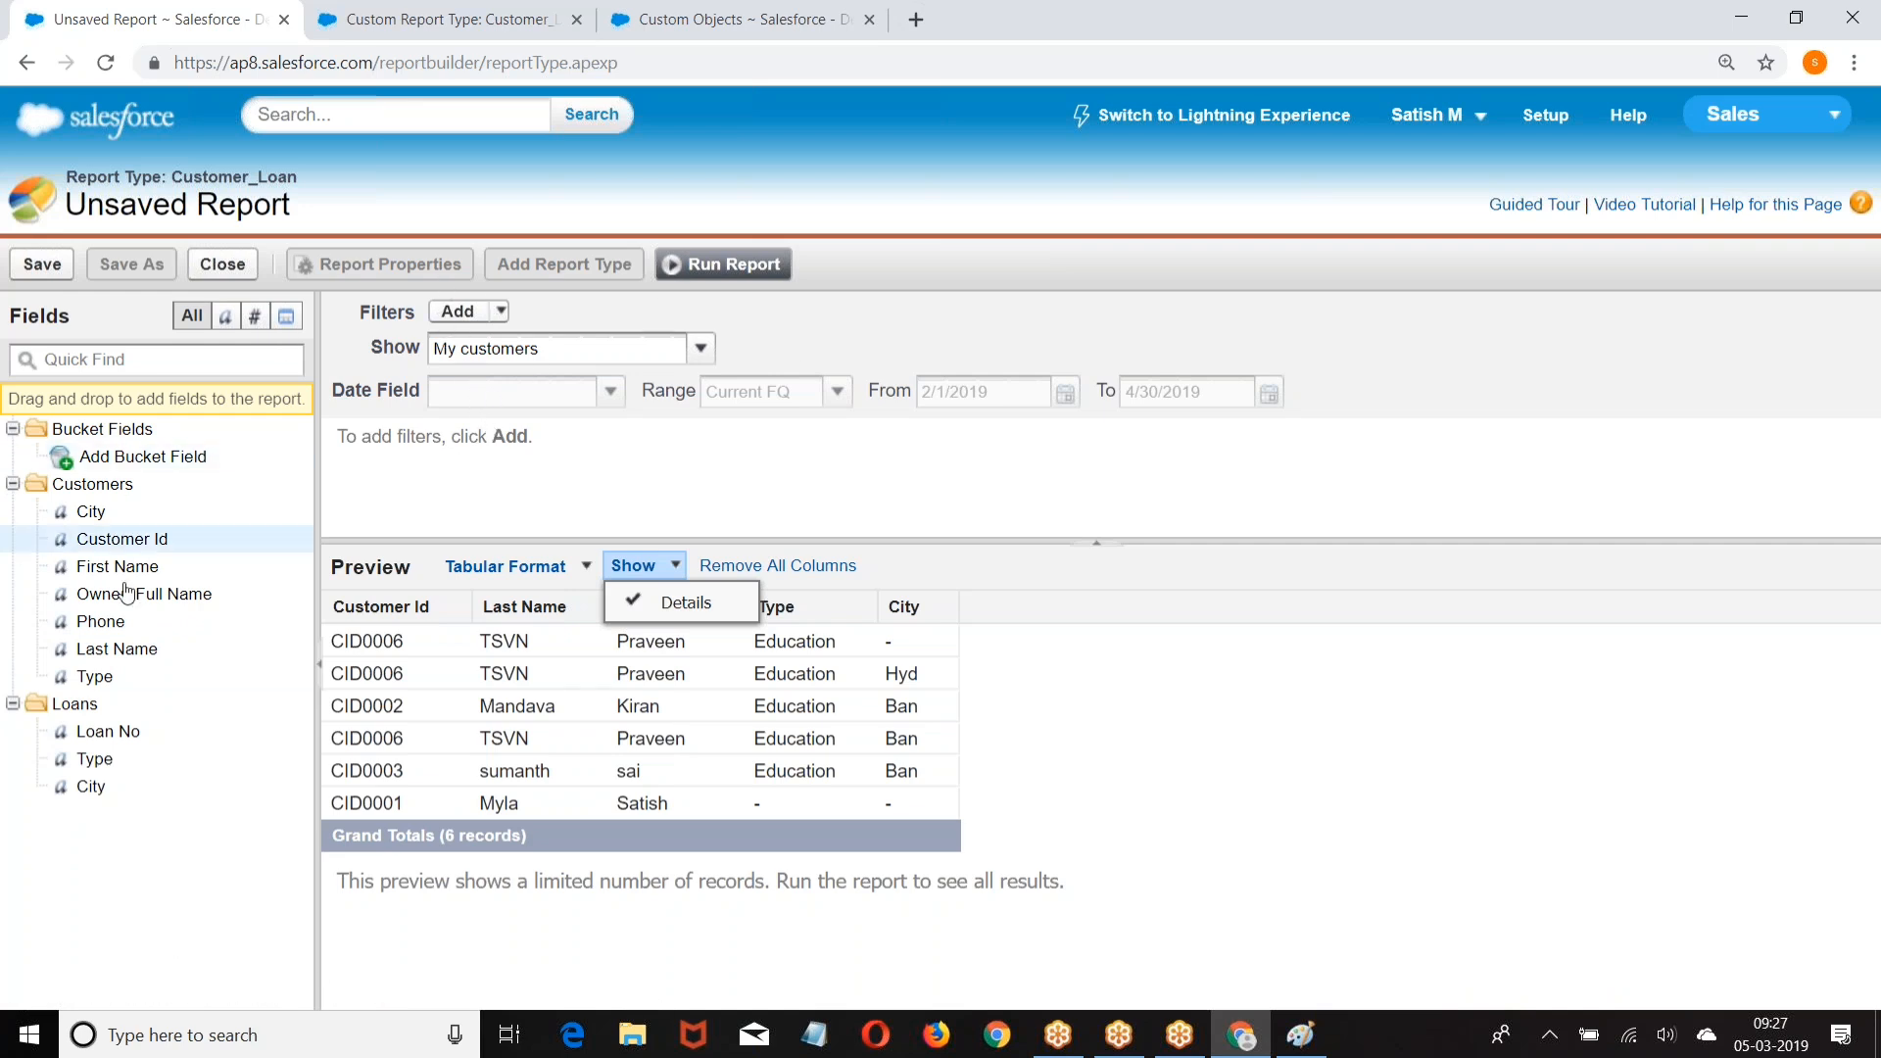
click(460, 566)
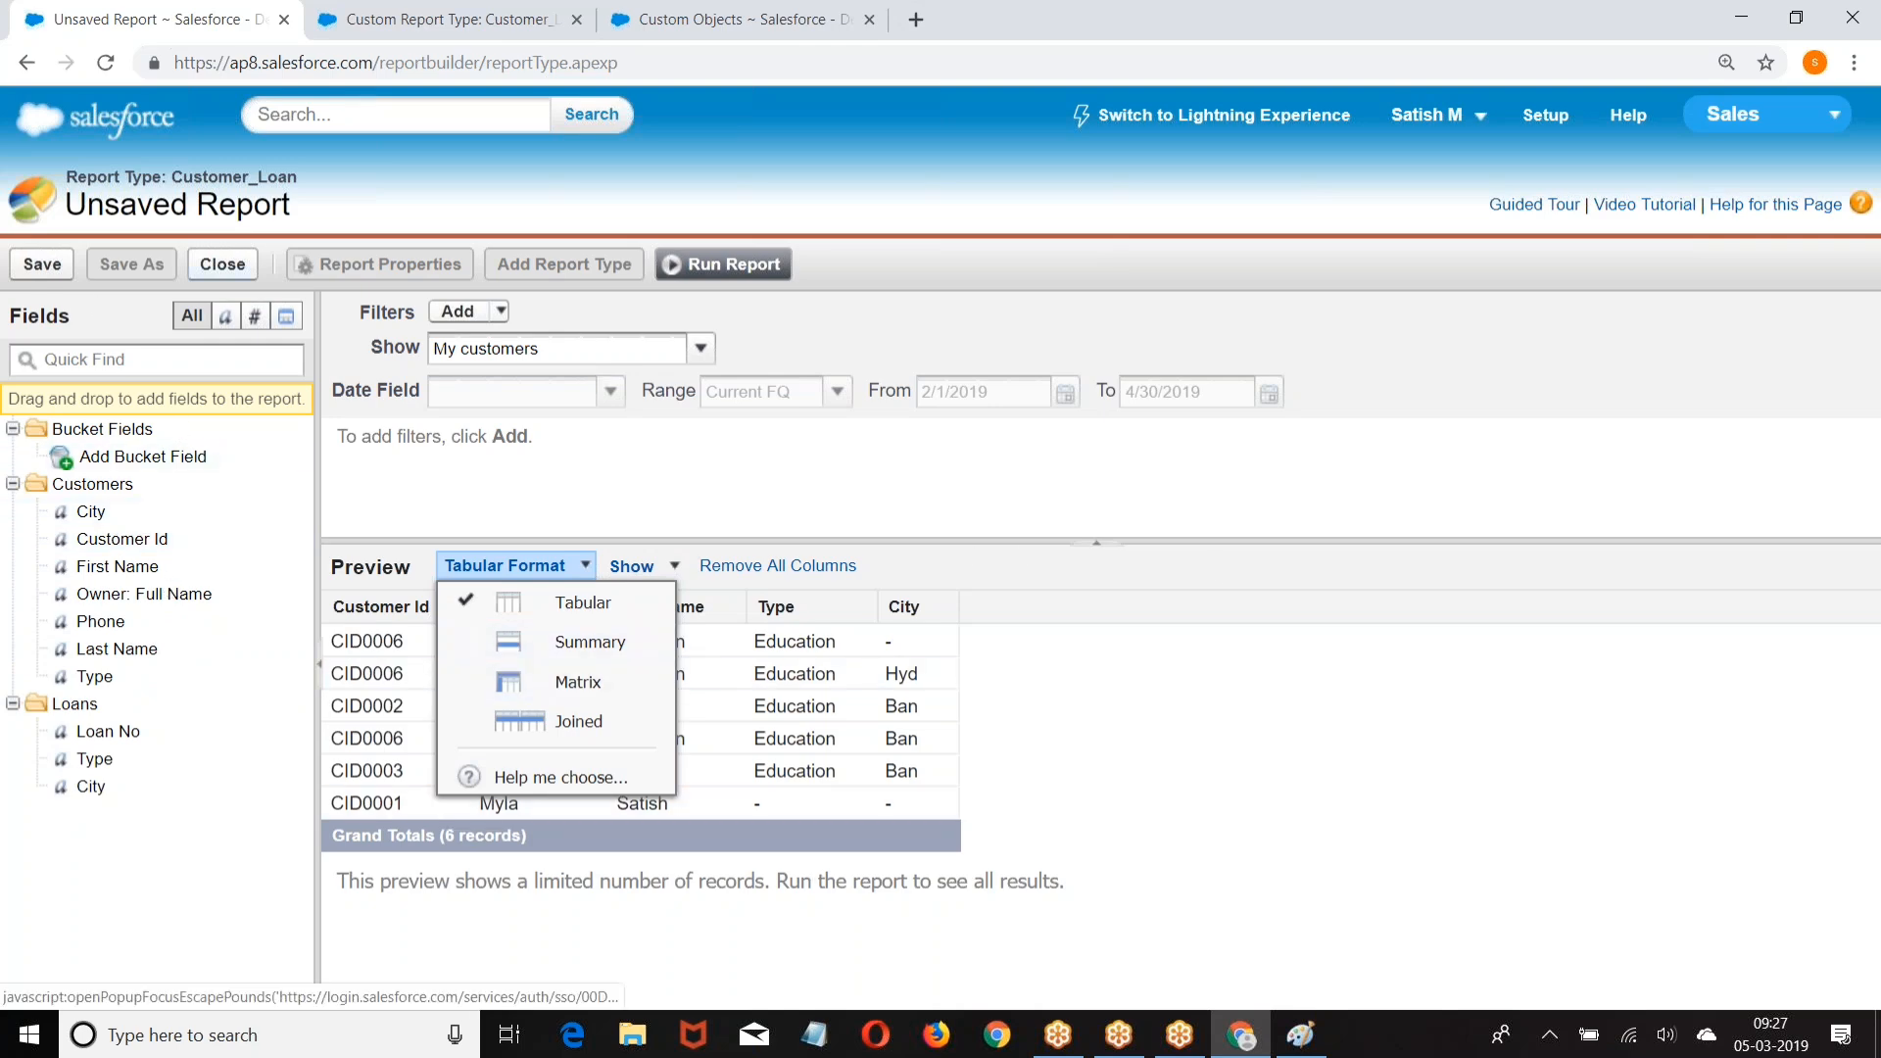
click(222, 264)
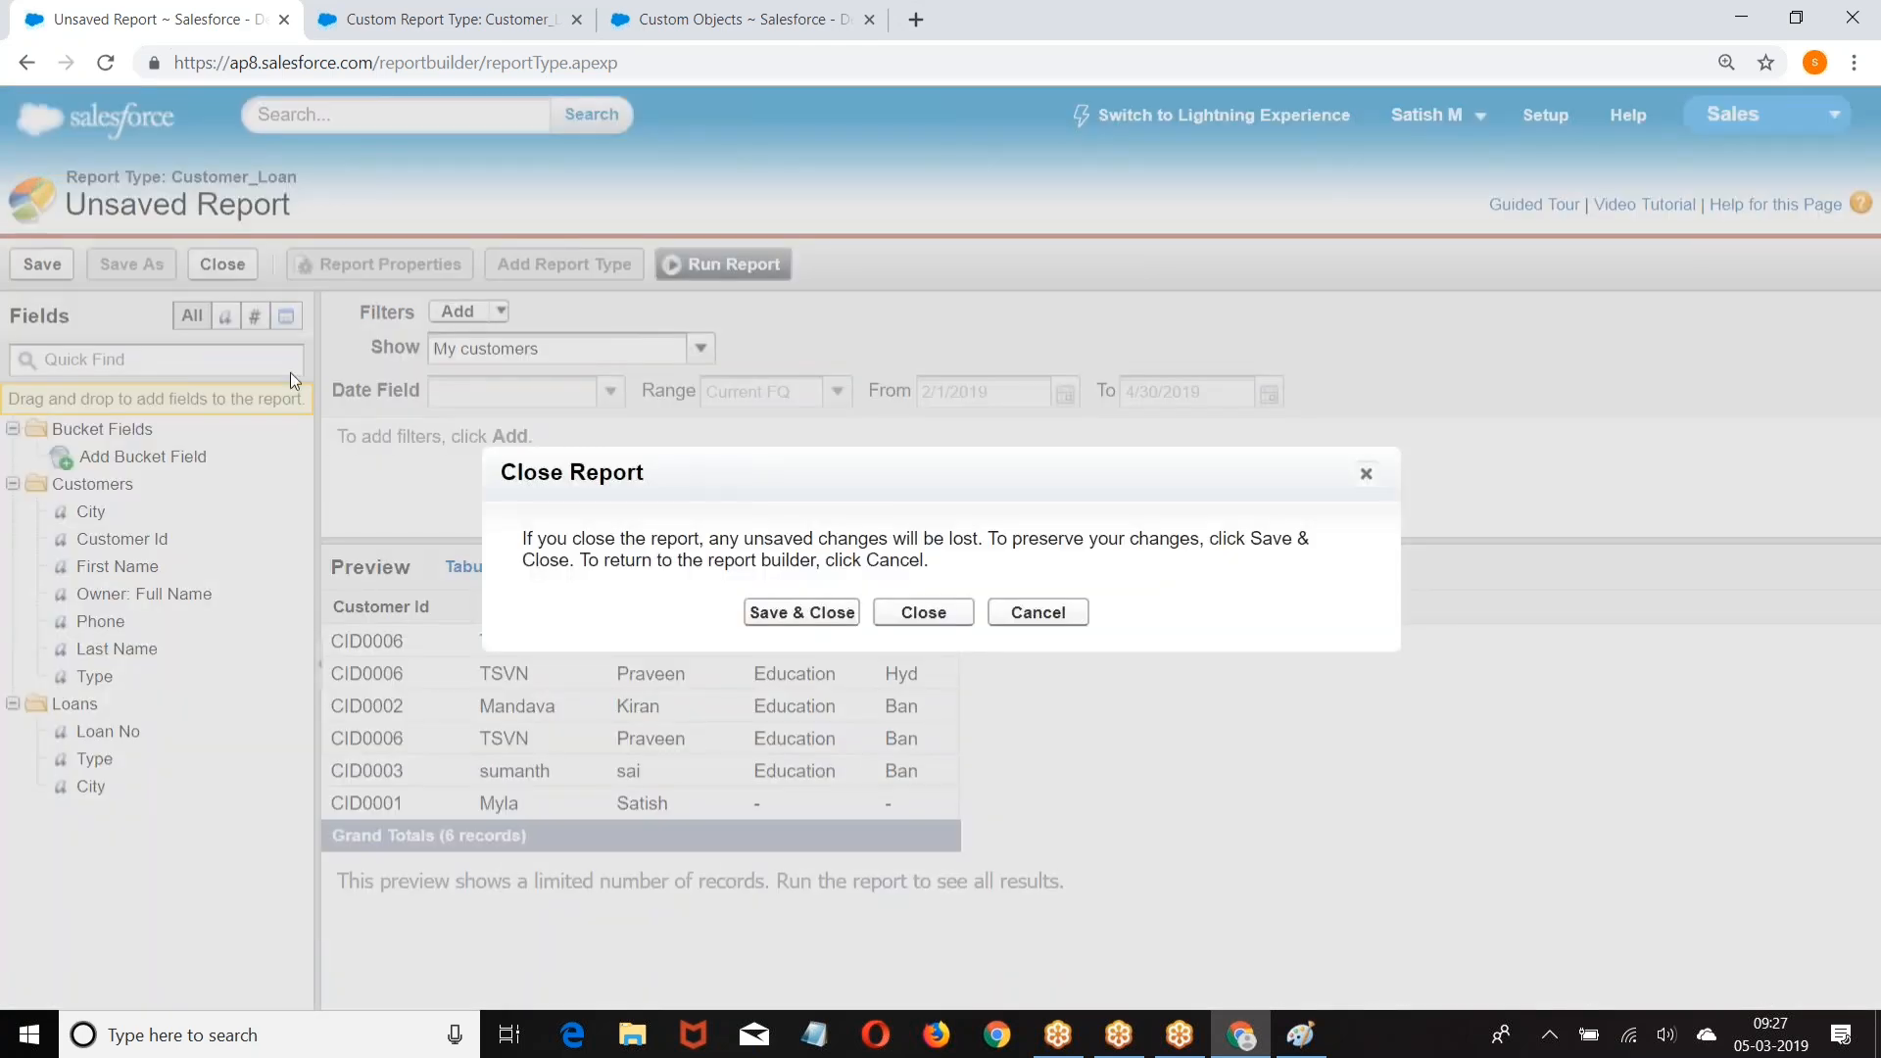
click(916, 611)
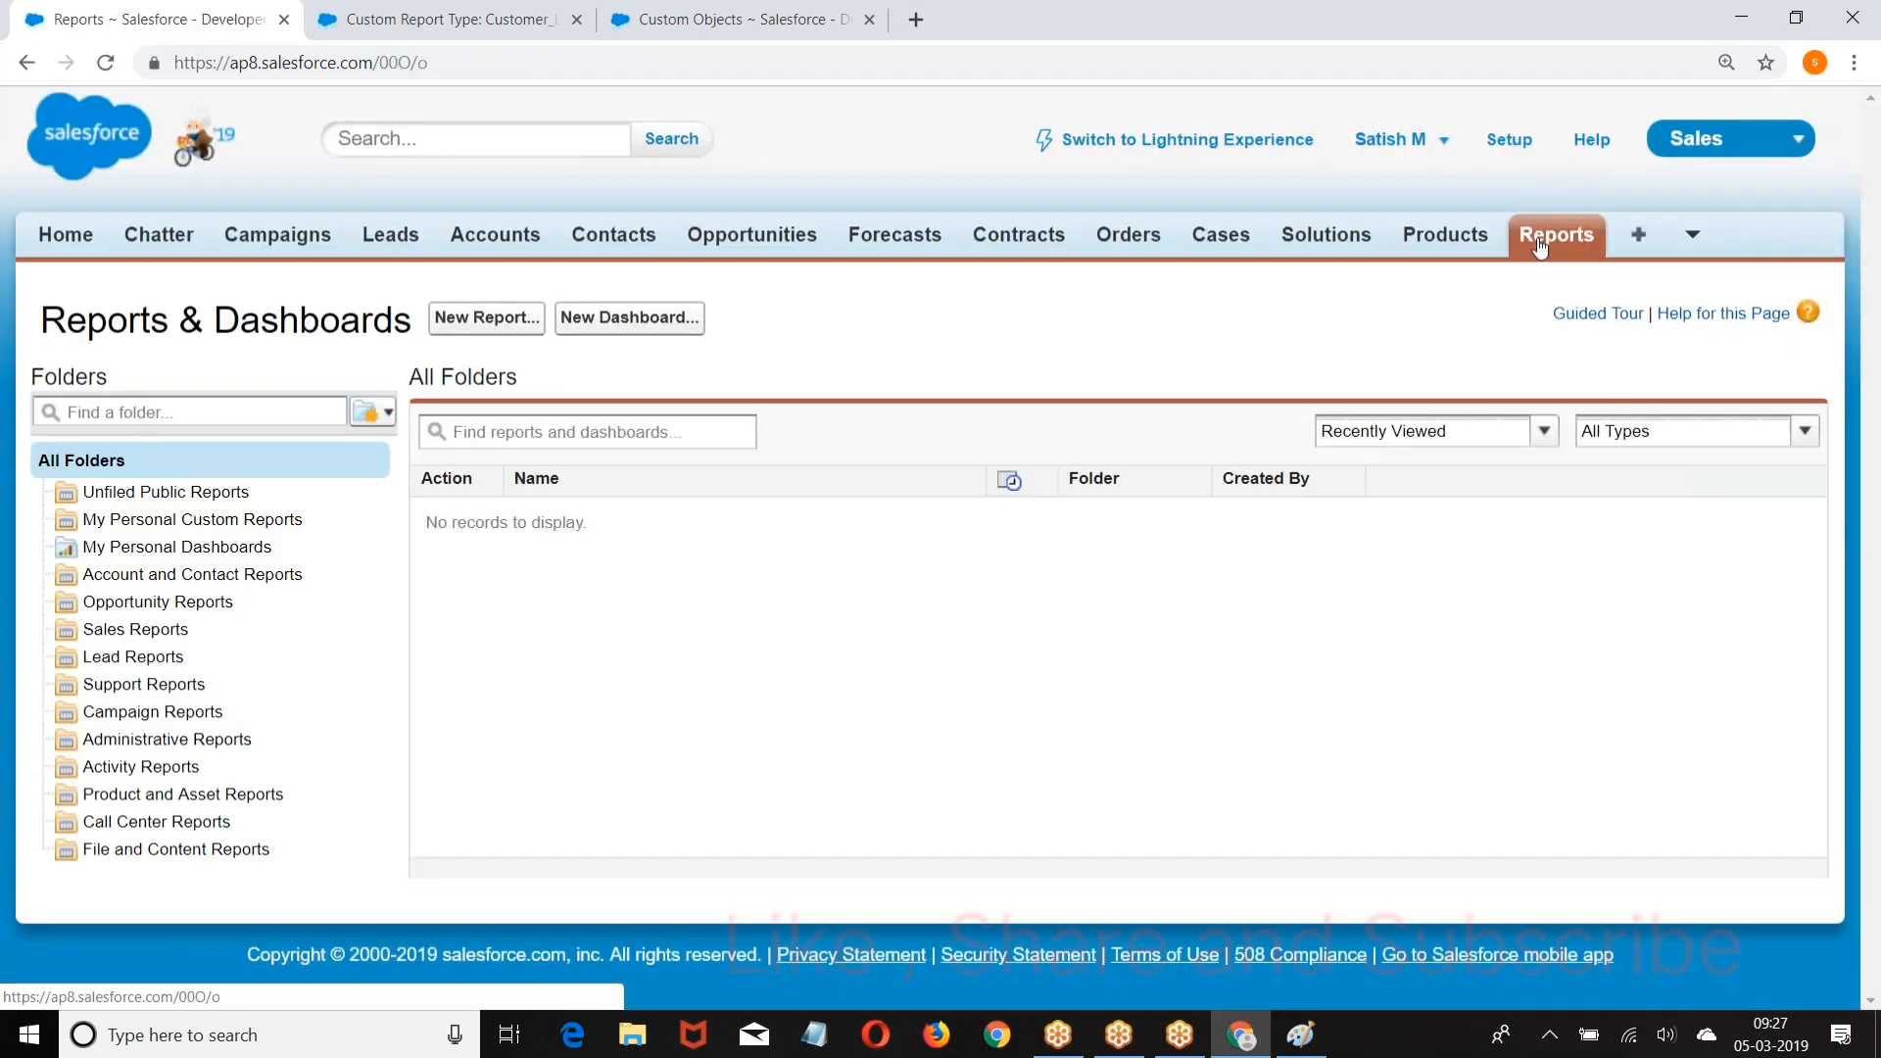
Step: Start a new report and create it from the Opportunities report type in the Opportunities category
click(1540, 245)
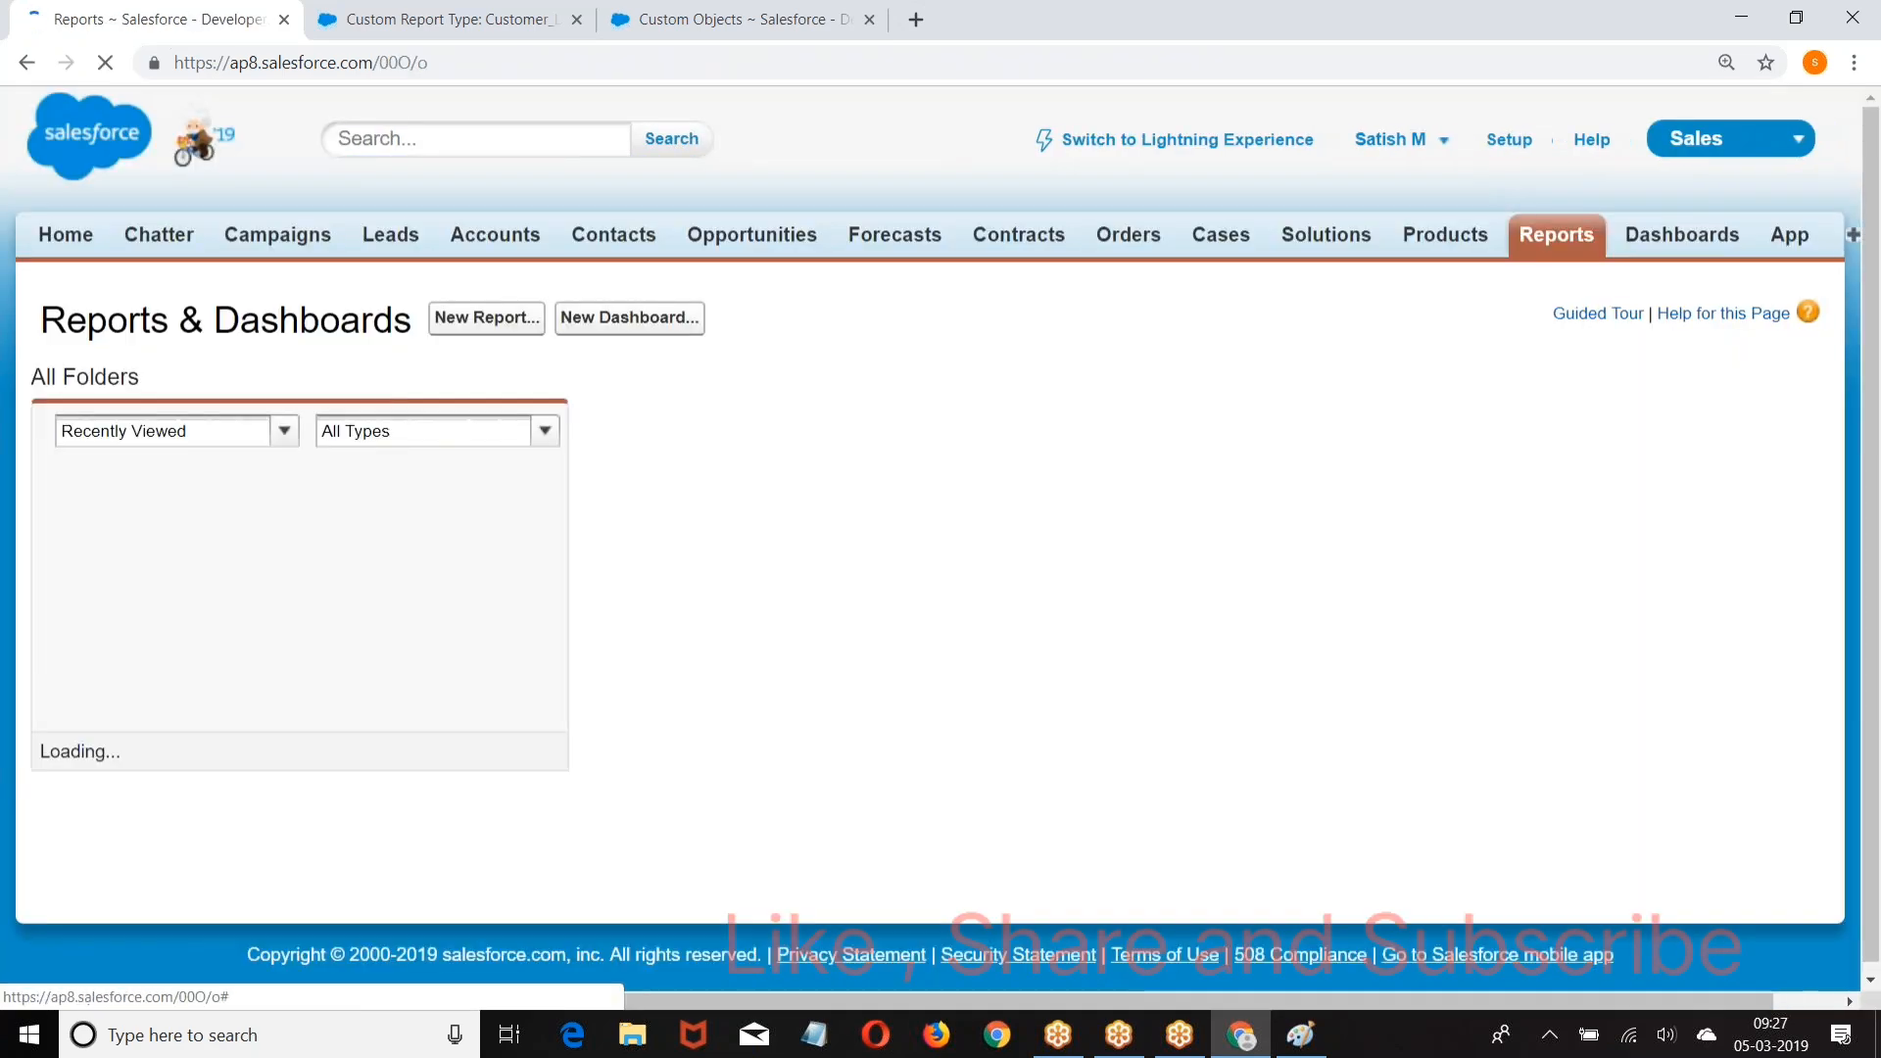
click(478, 318)
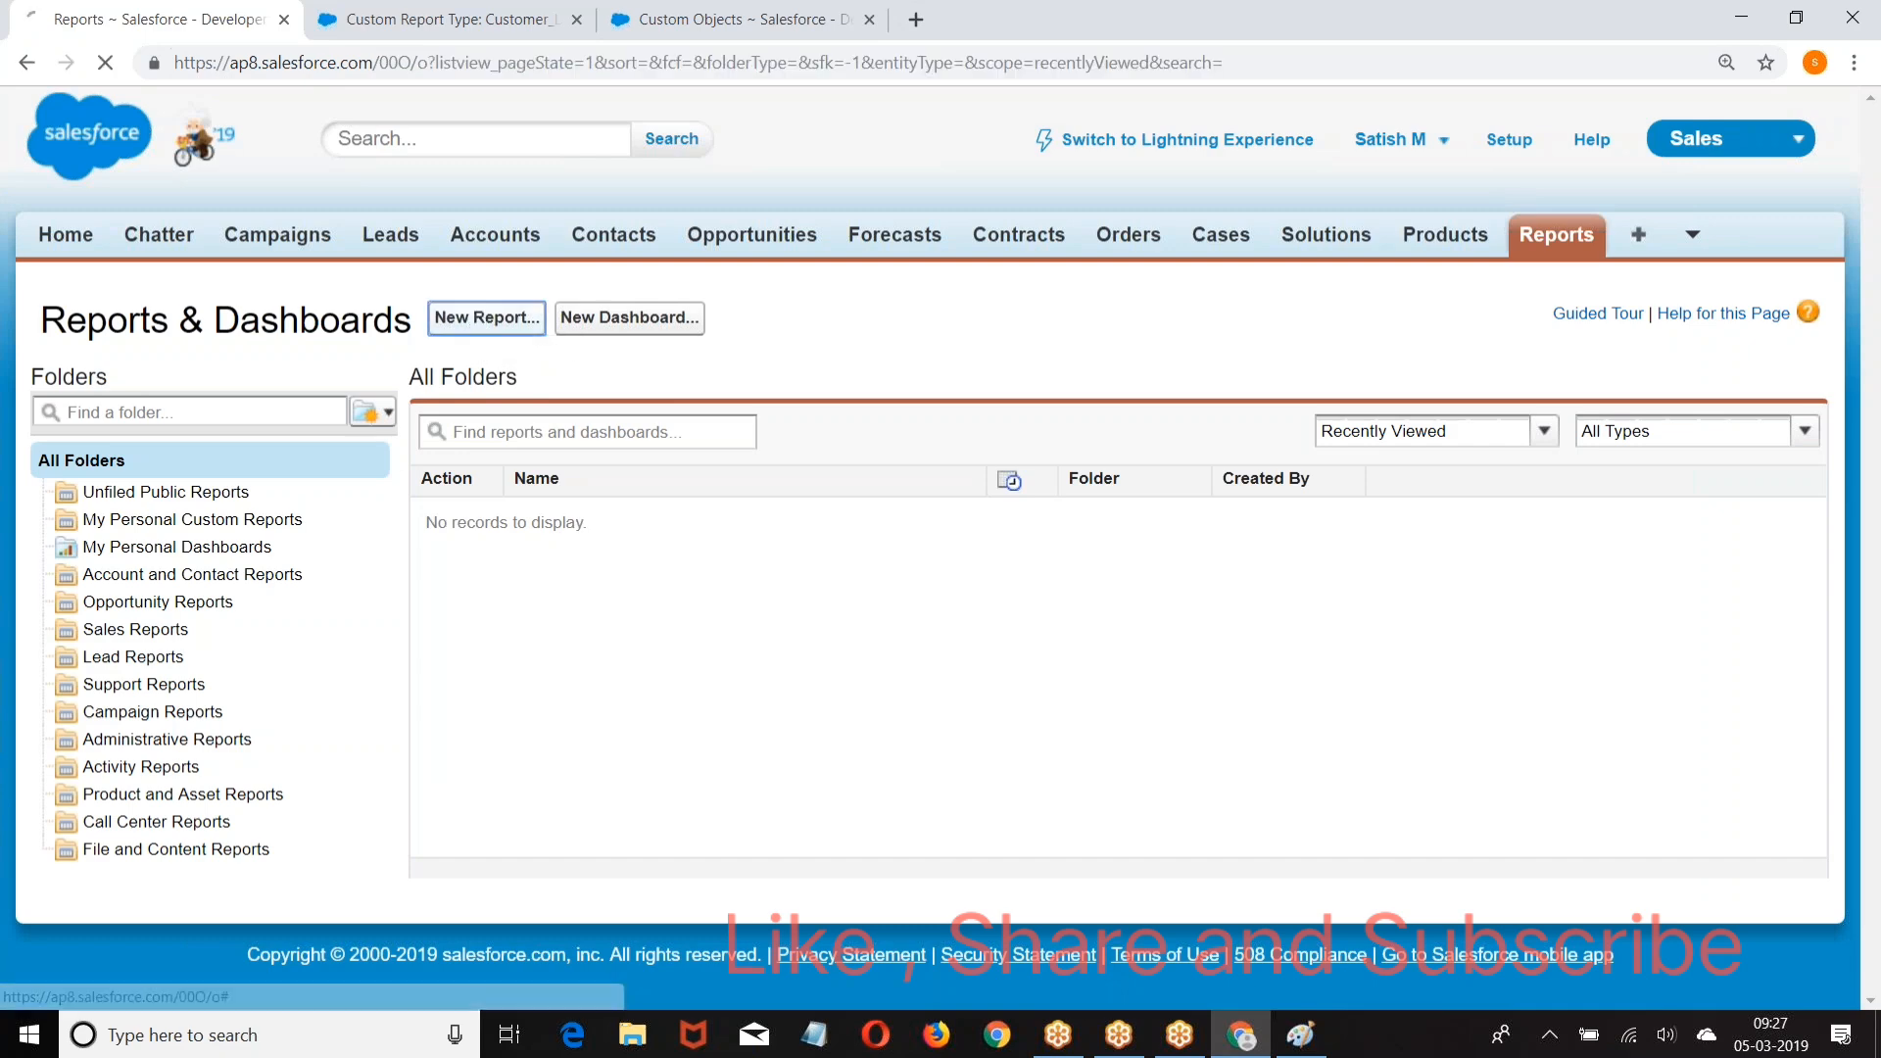
scroll(354, 345, down, 3)
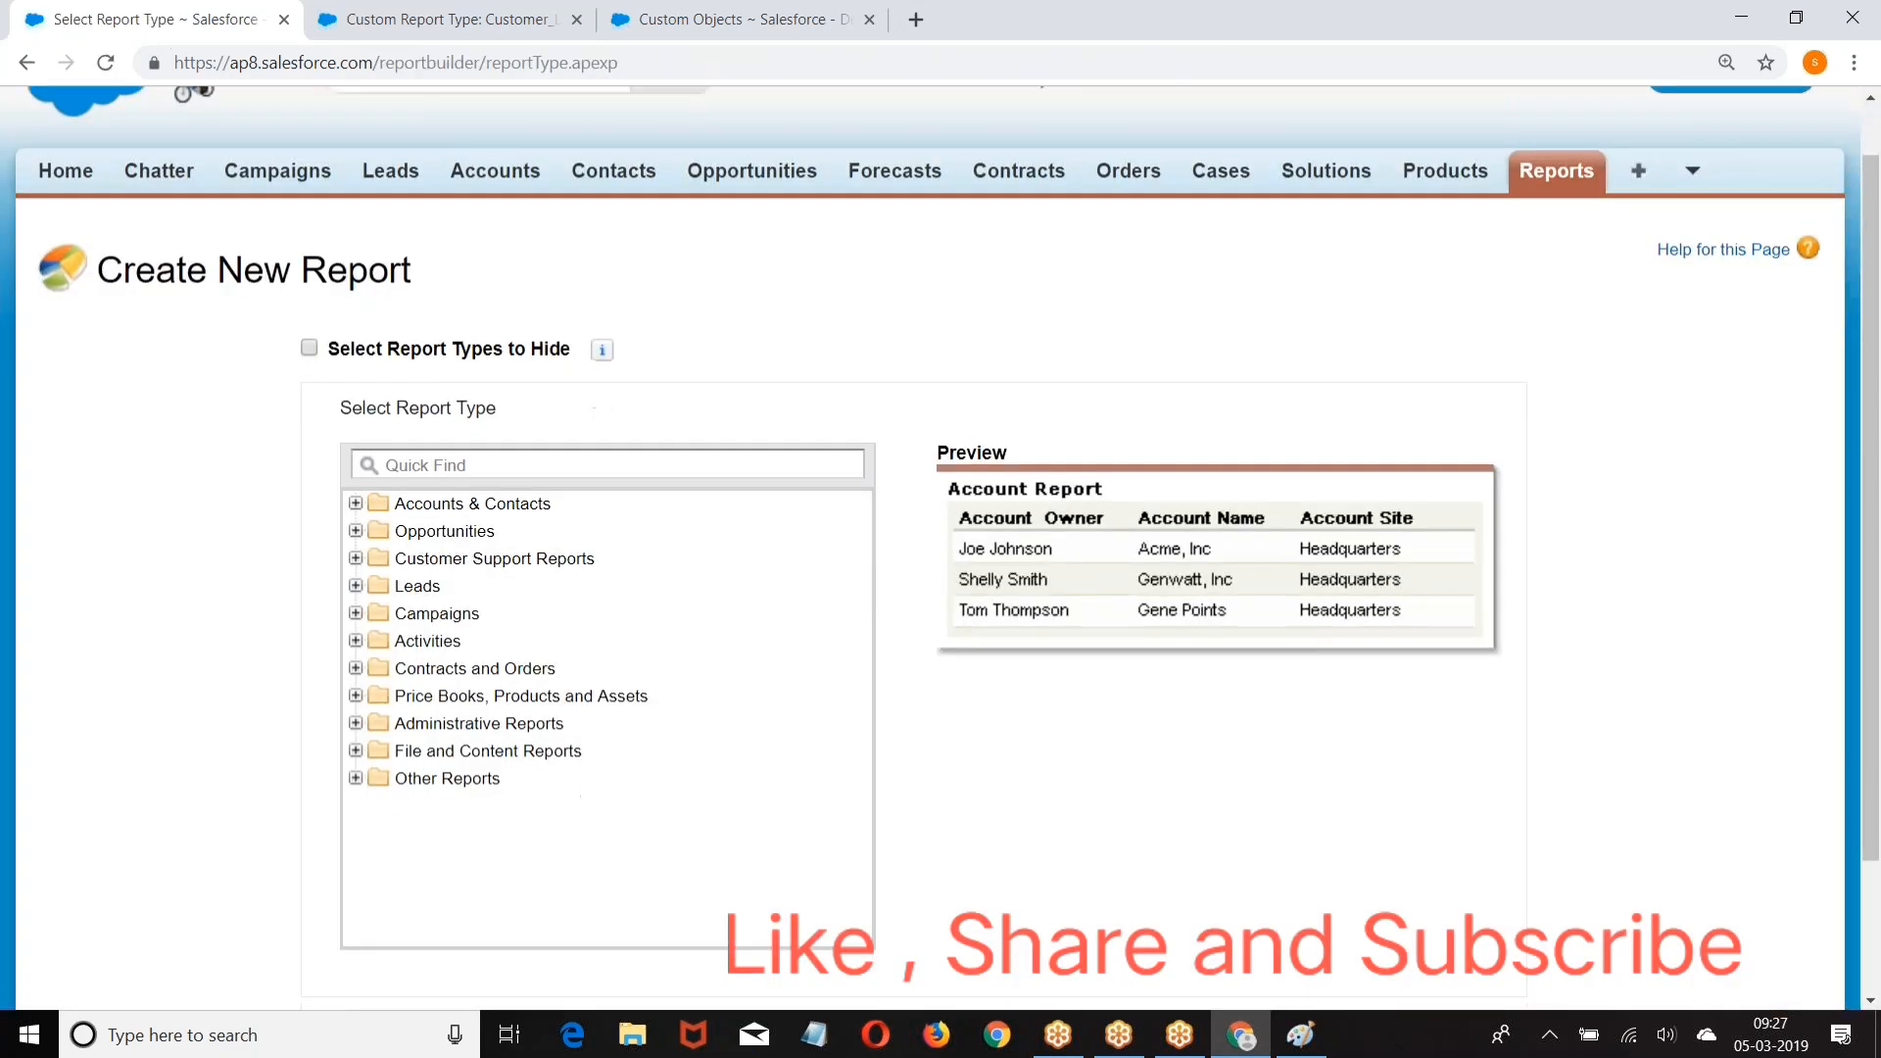
click(356, 334)
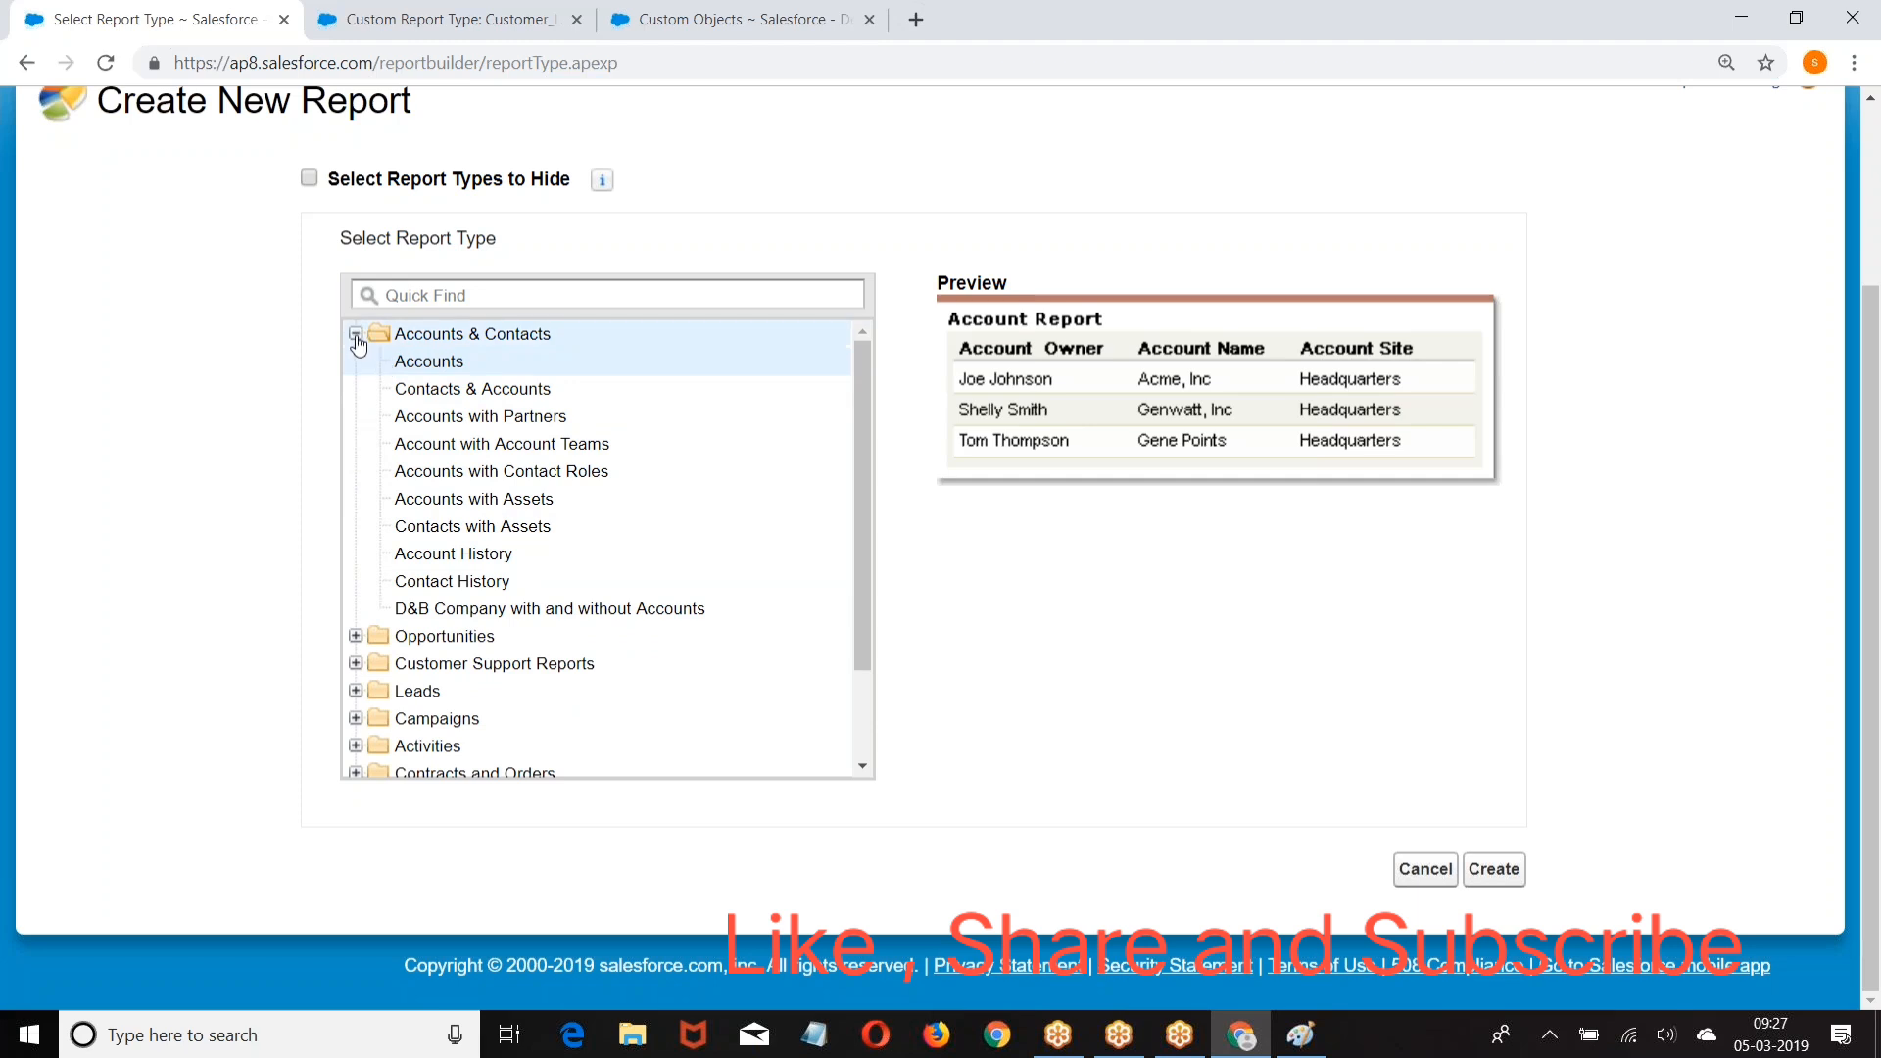
click(356, 334)
click(356, 361)
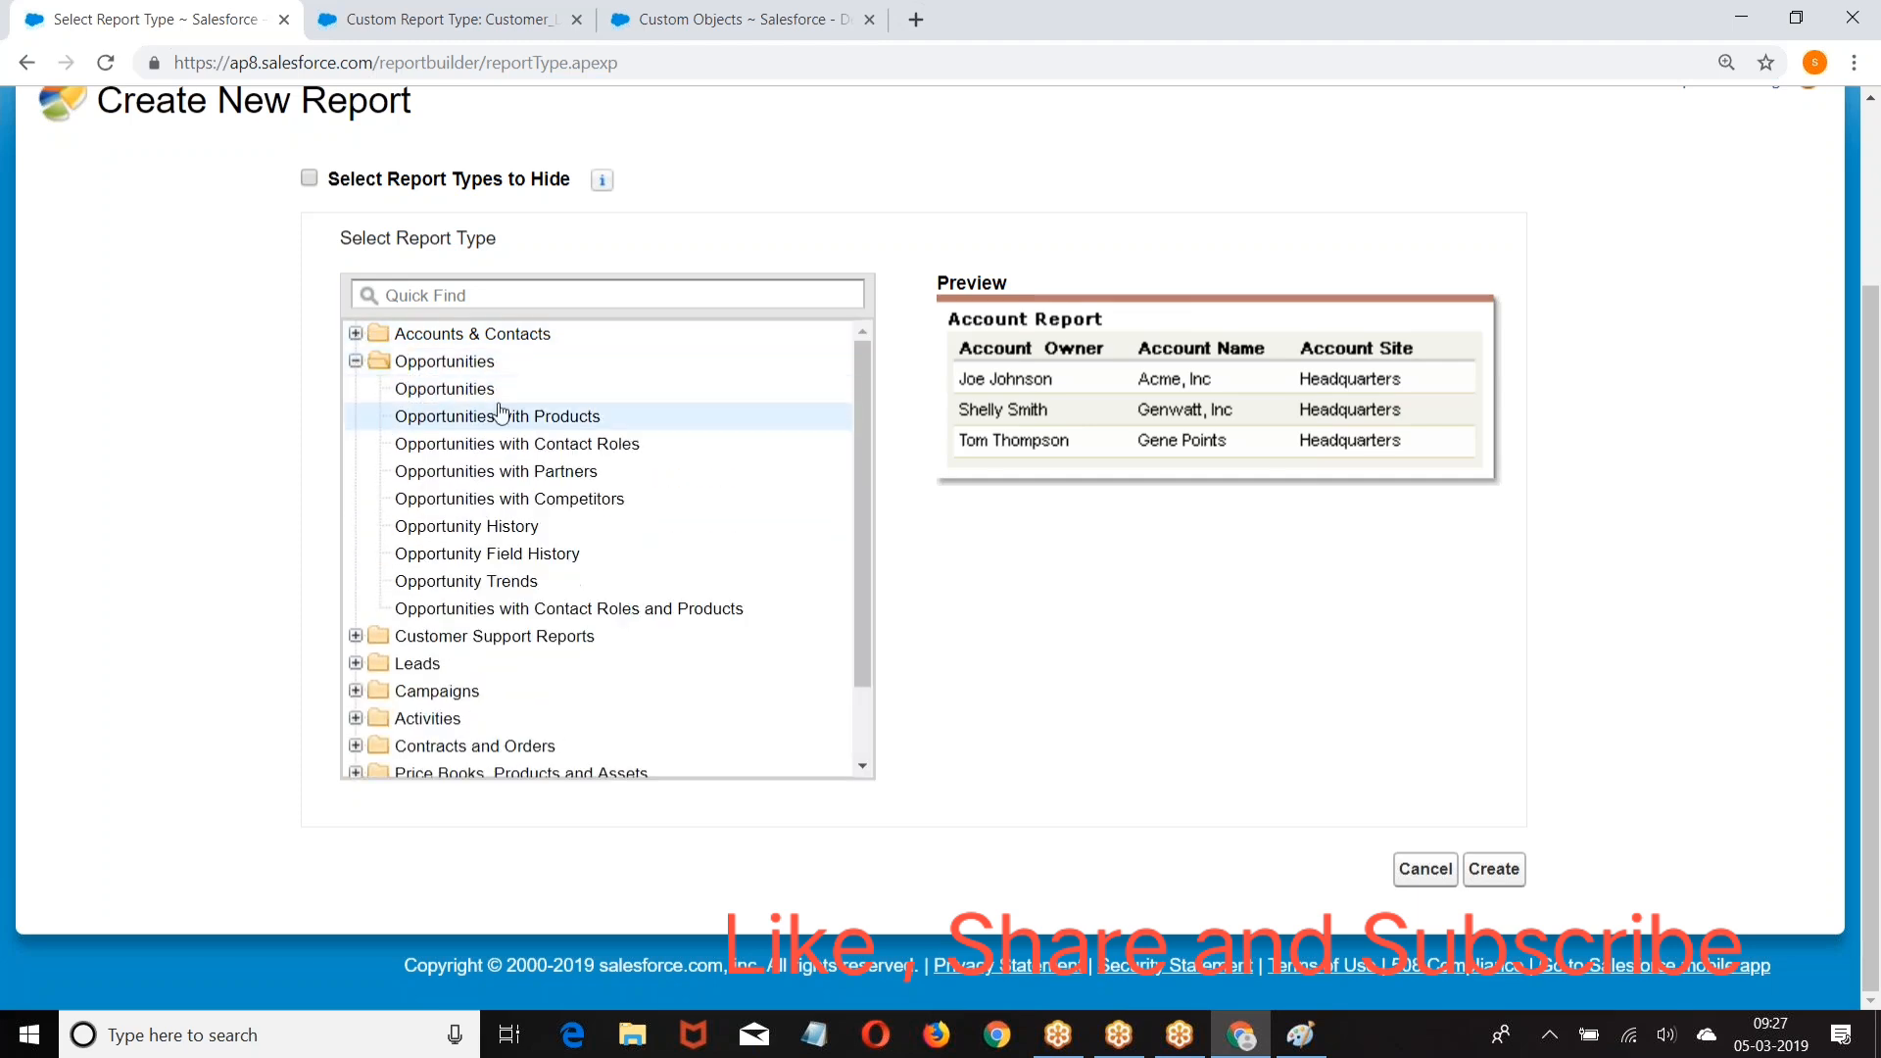
click(433, 391)
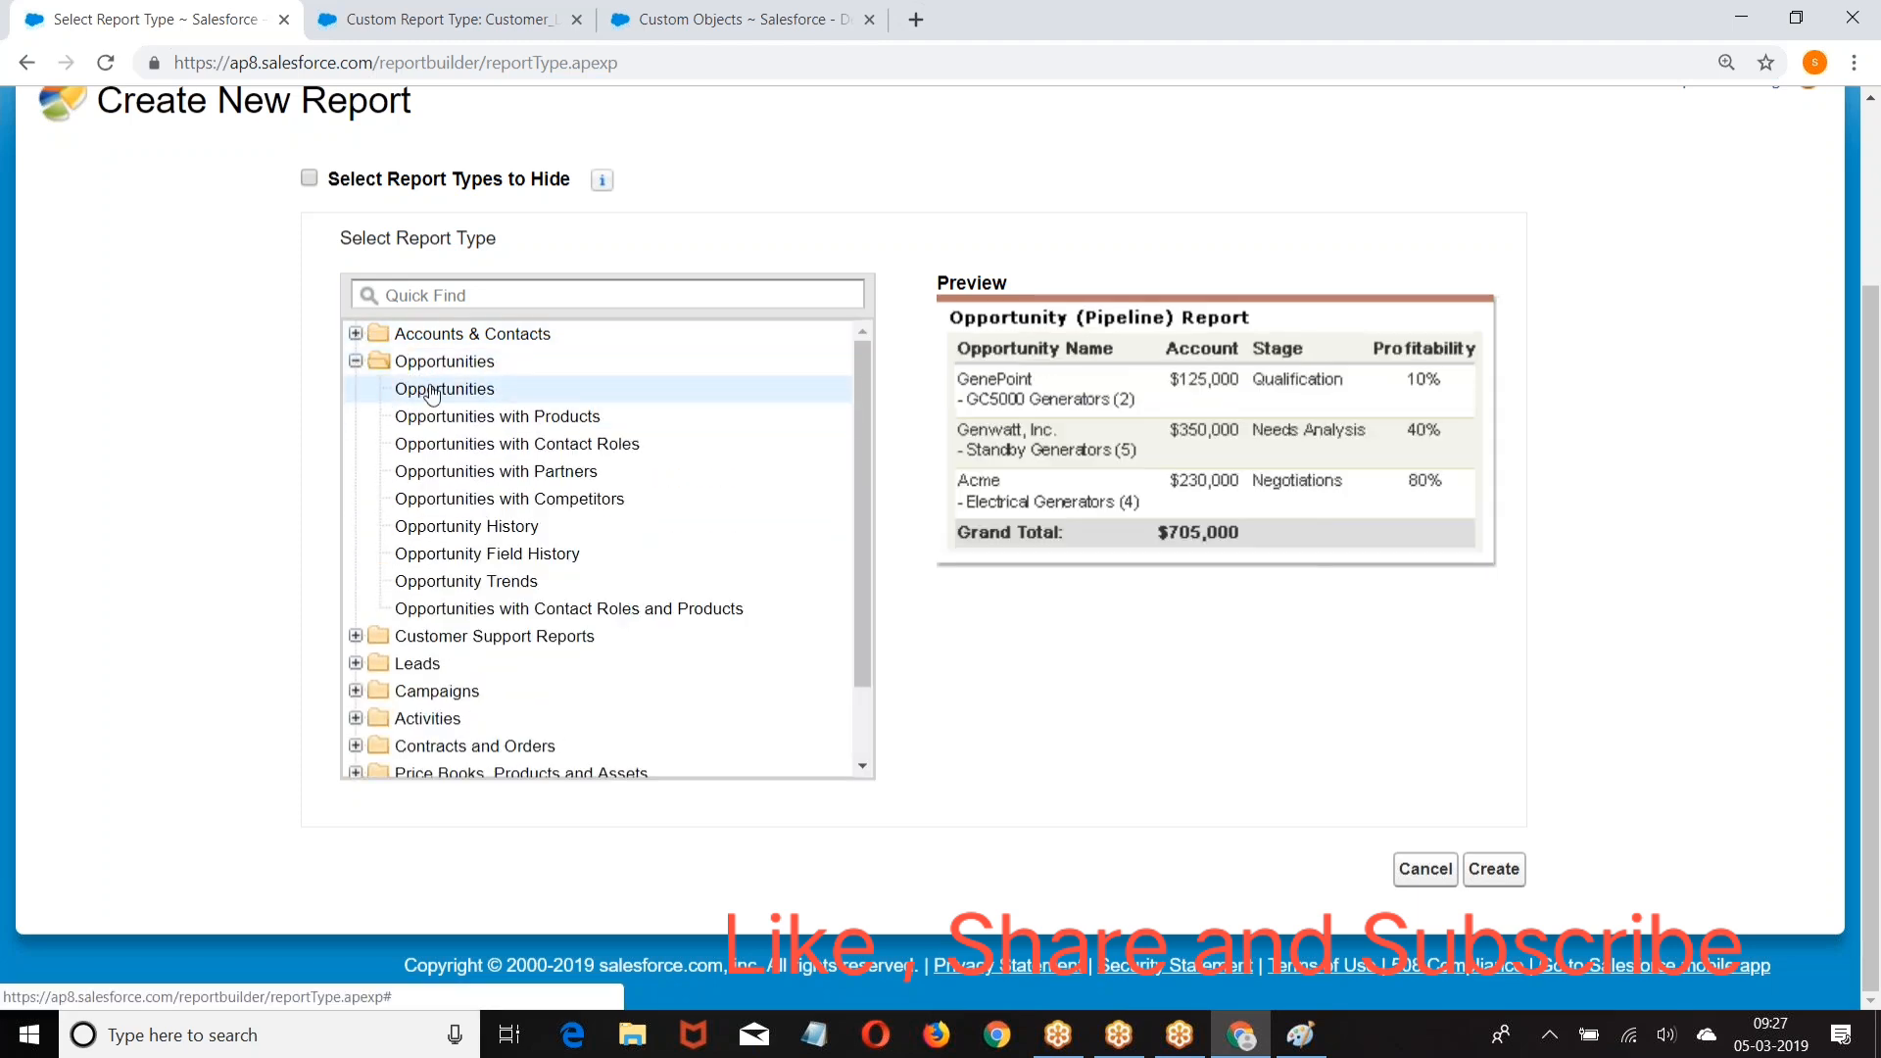
click(1506, 870)
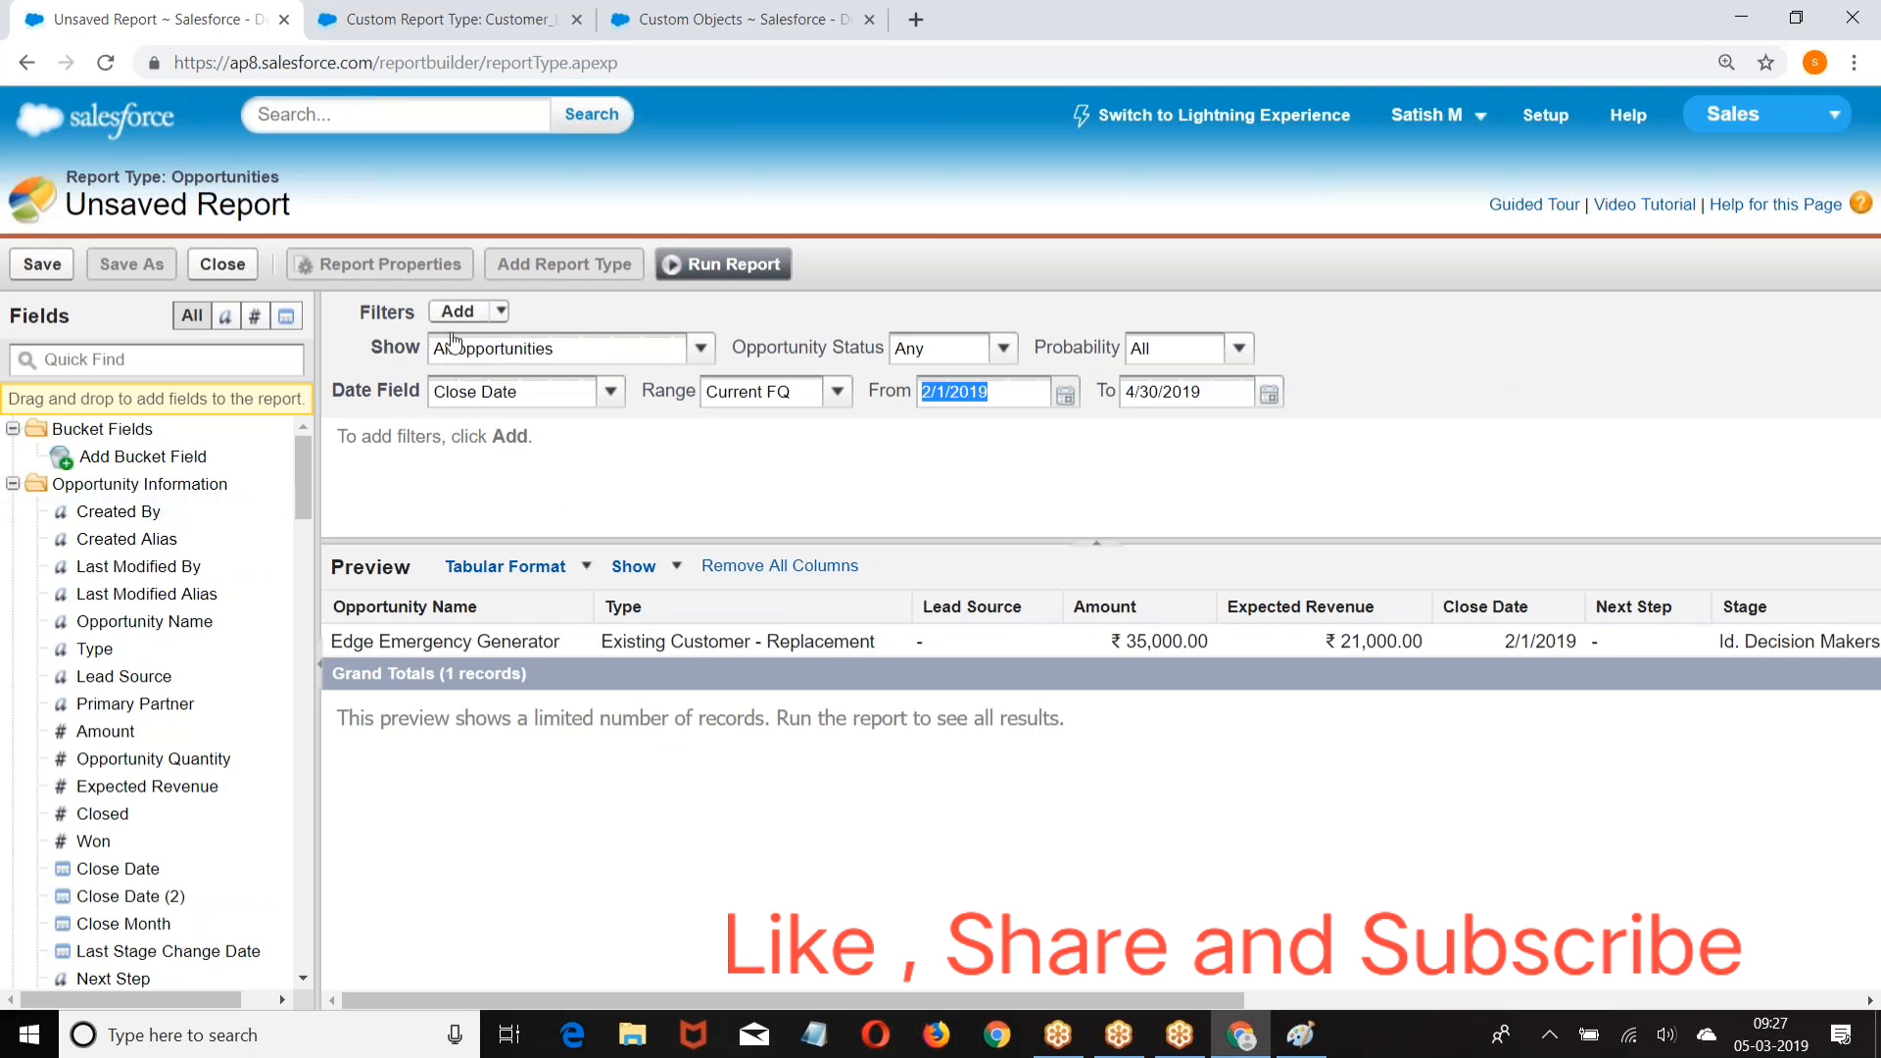
Step: Add a field filter to the report and choose the opportunity Stage as its field
click(502, 313)
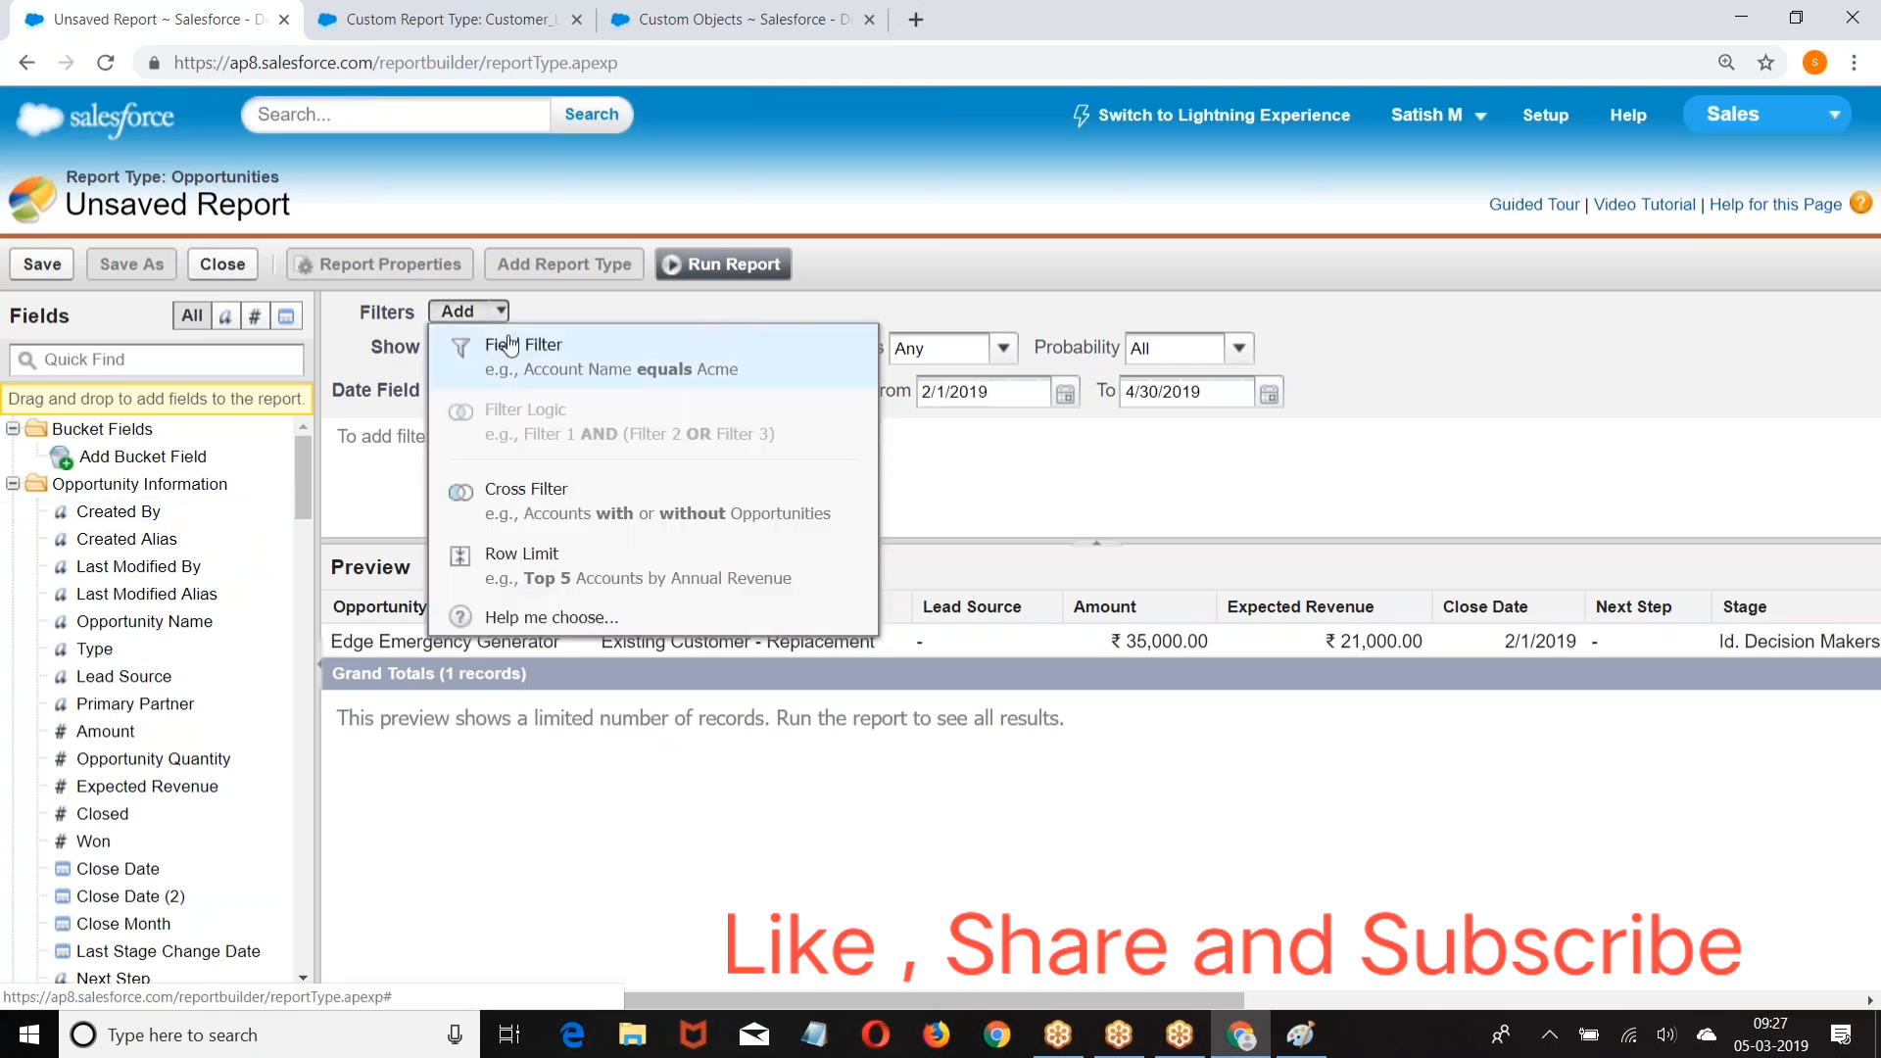
click(510, 344)
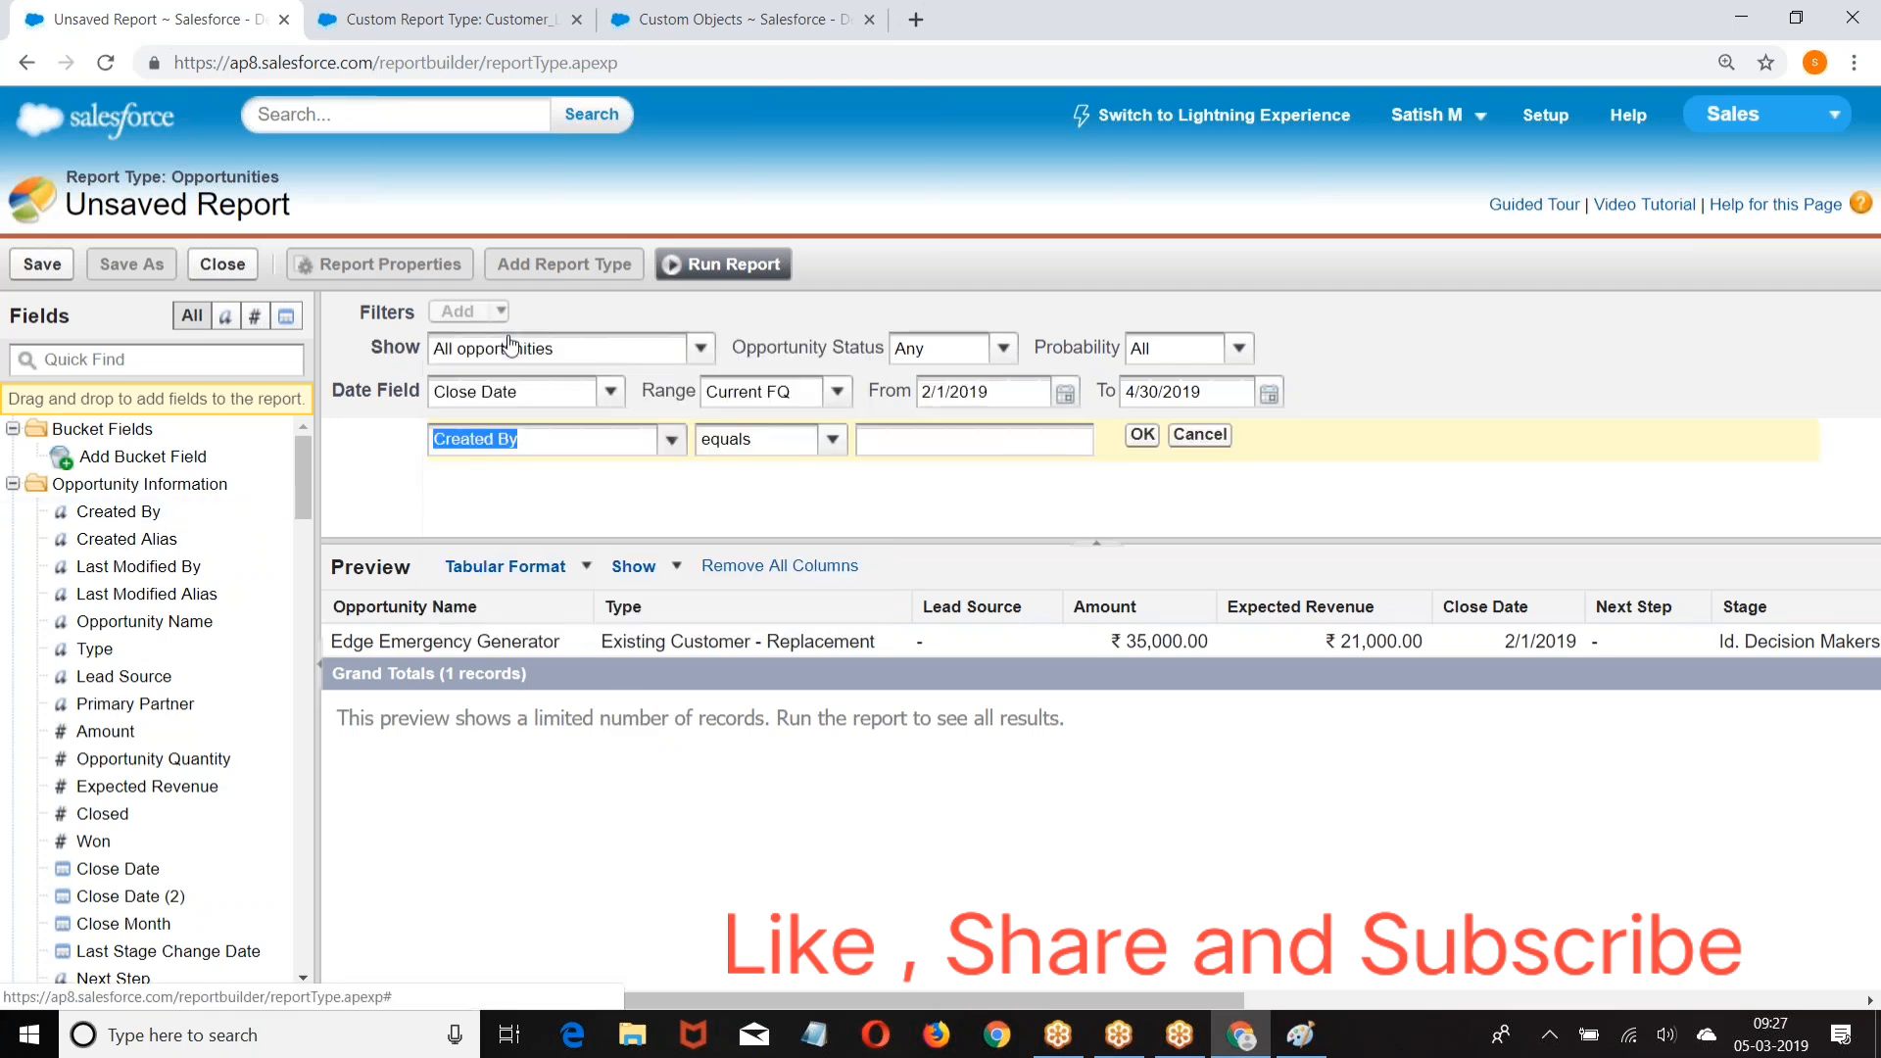
click(673, 440)
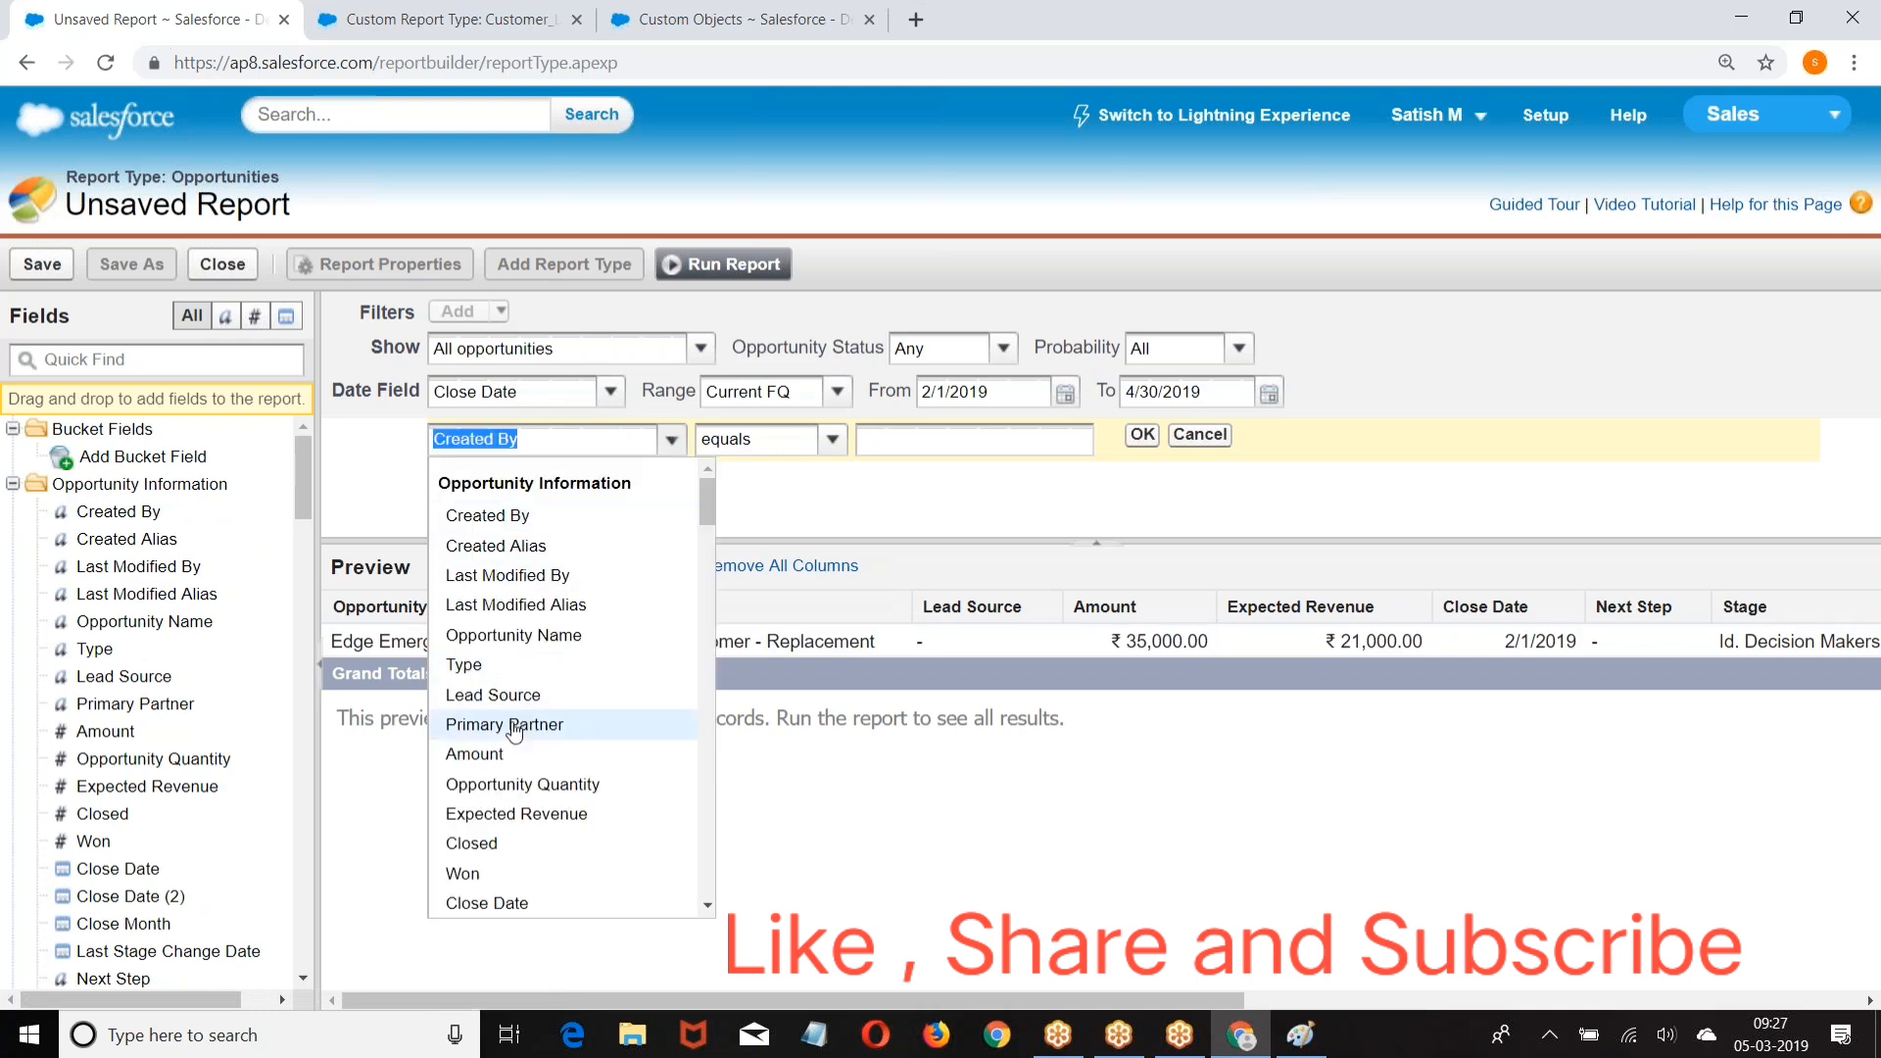
scroll(499, 692, down, 5)
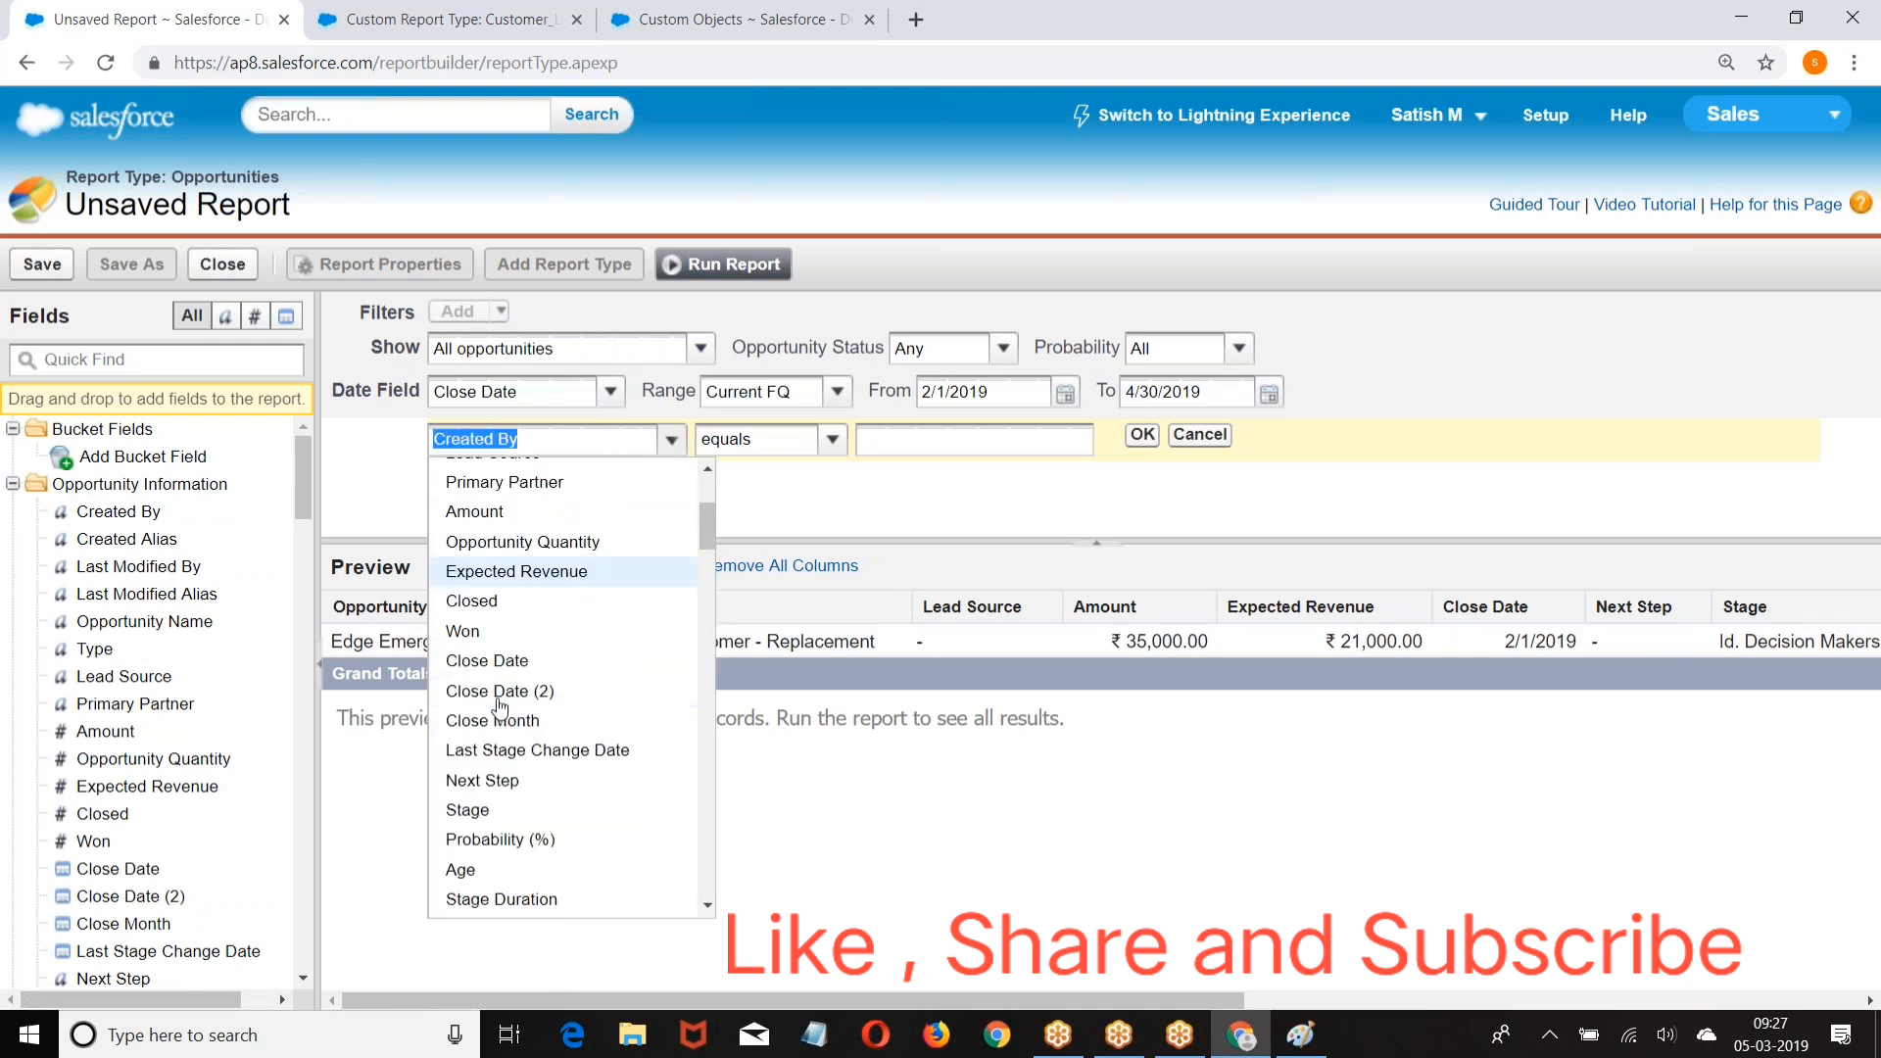
scroll(499, 712, down, 1)
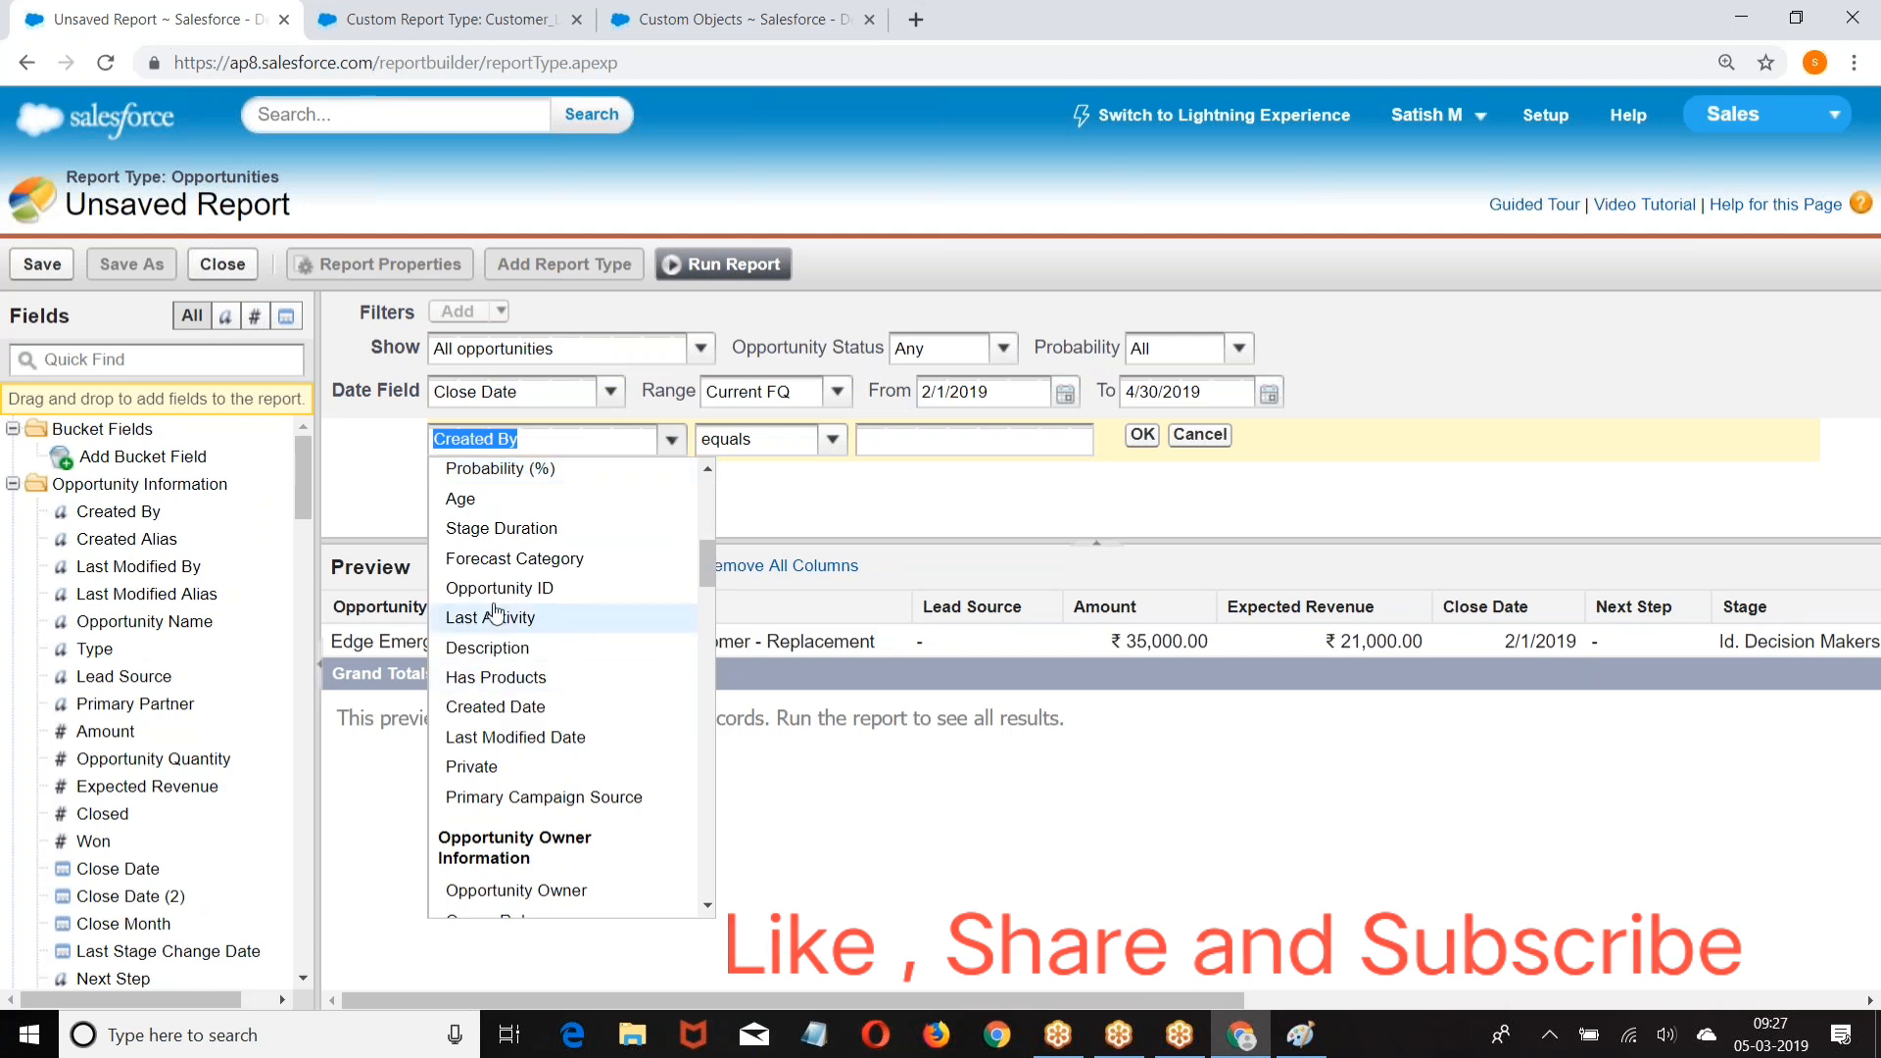
scroll(568, 676, up, 4)
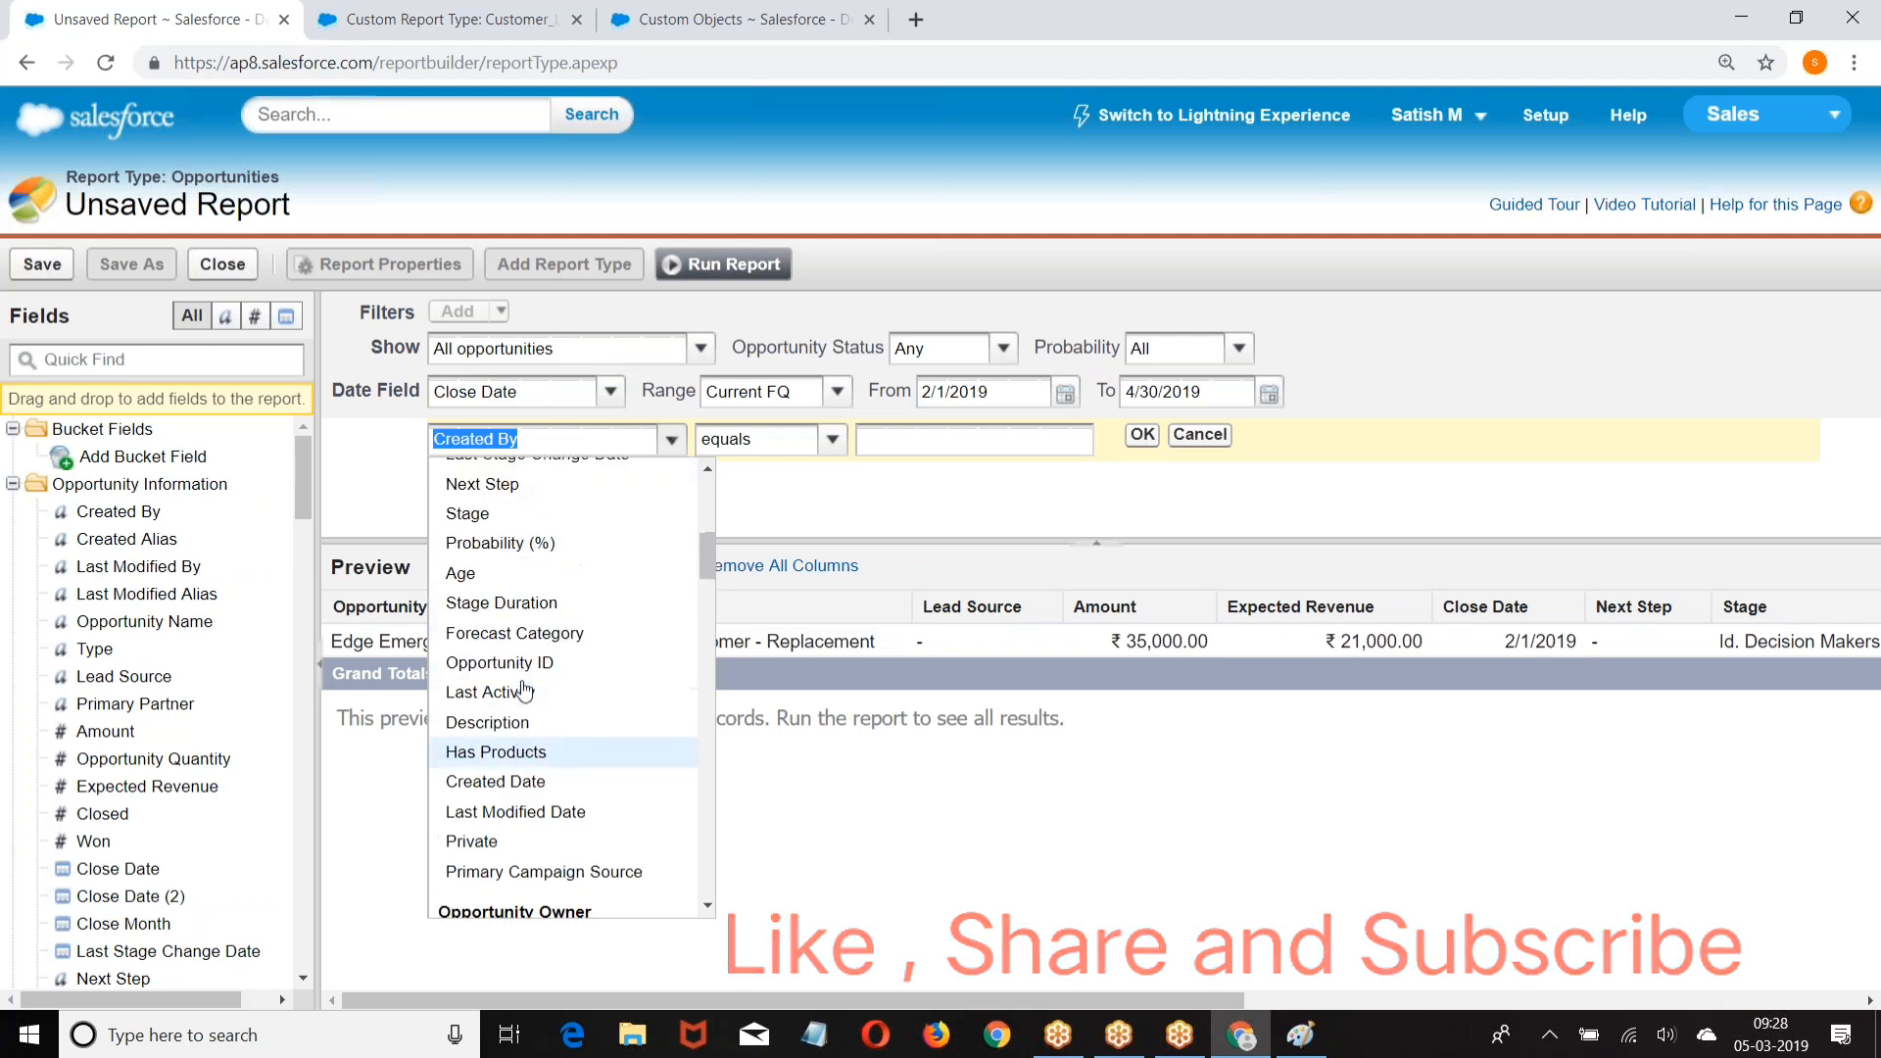
scroll(519, 686, up, 5)
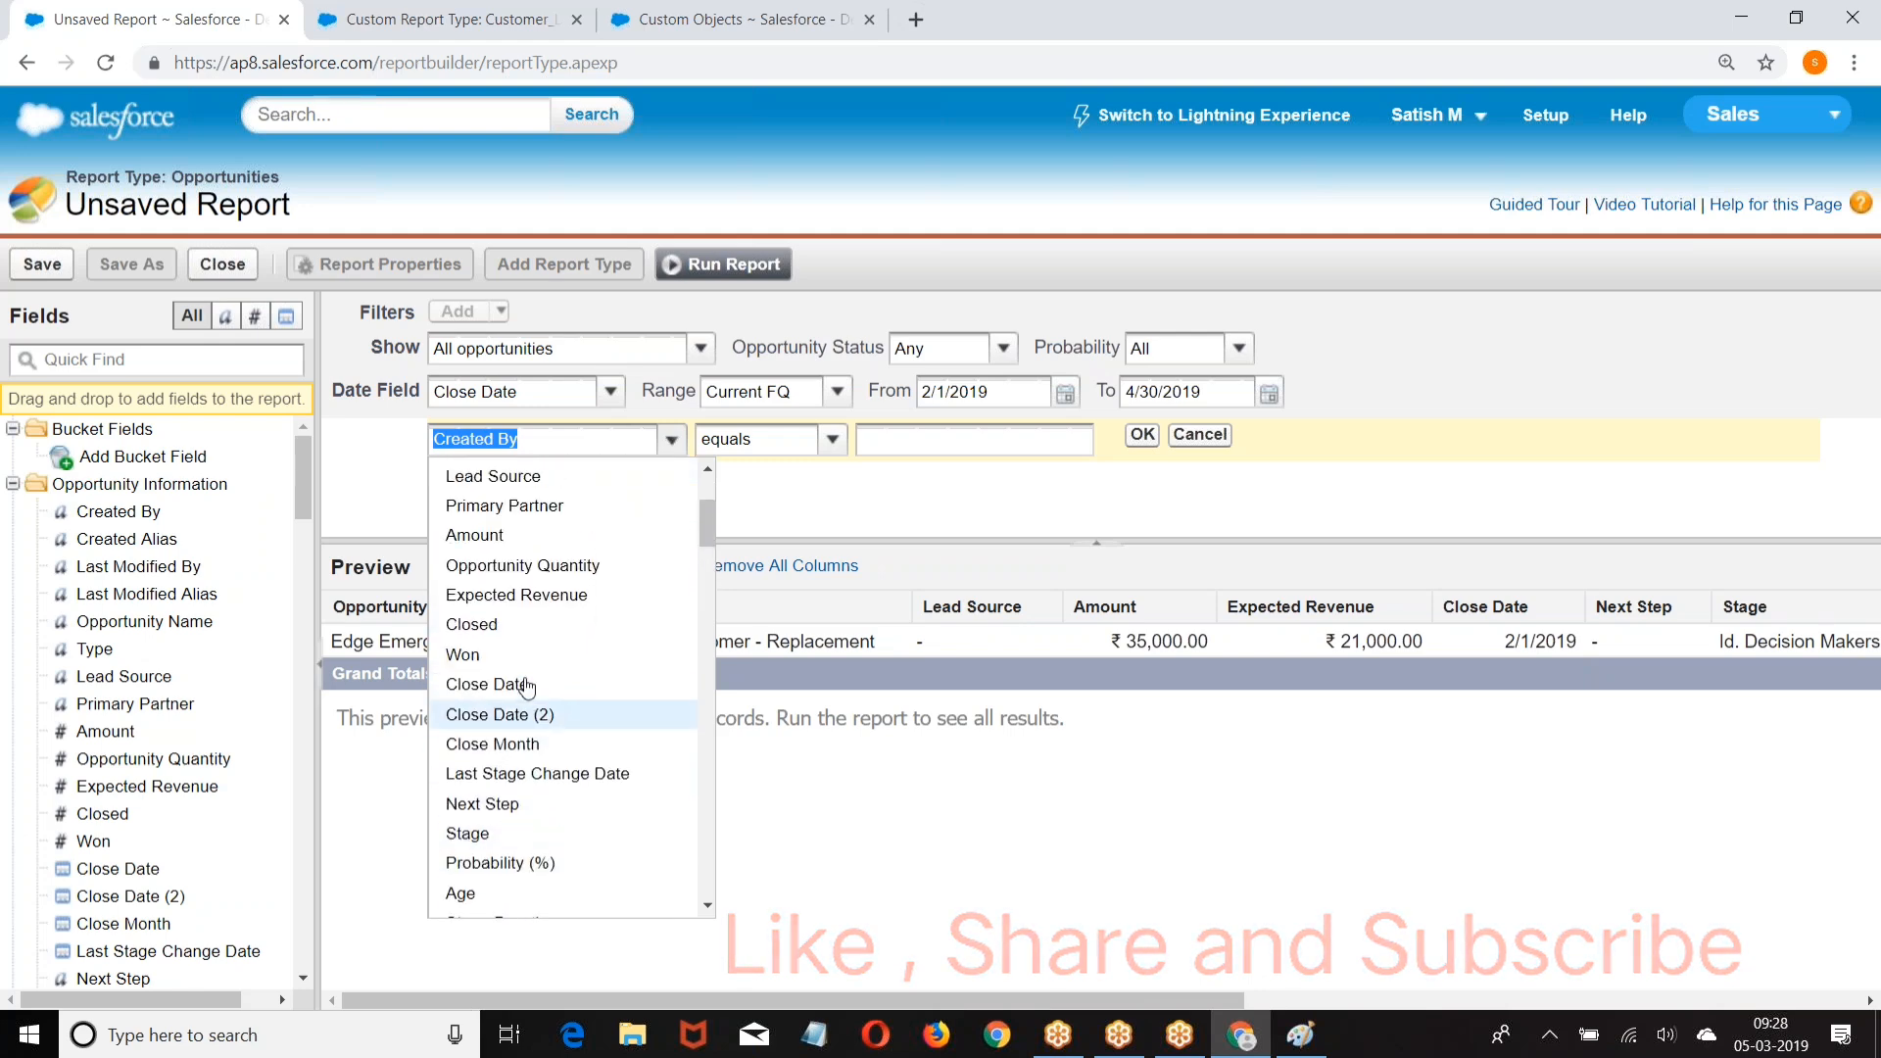
scroll(519, 676, up, 1)
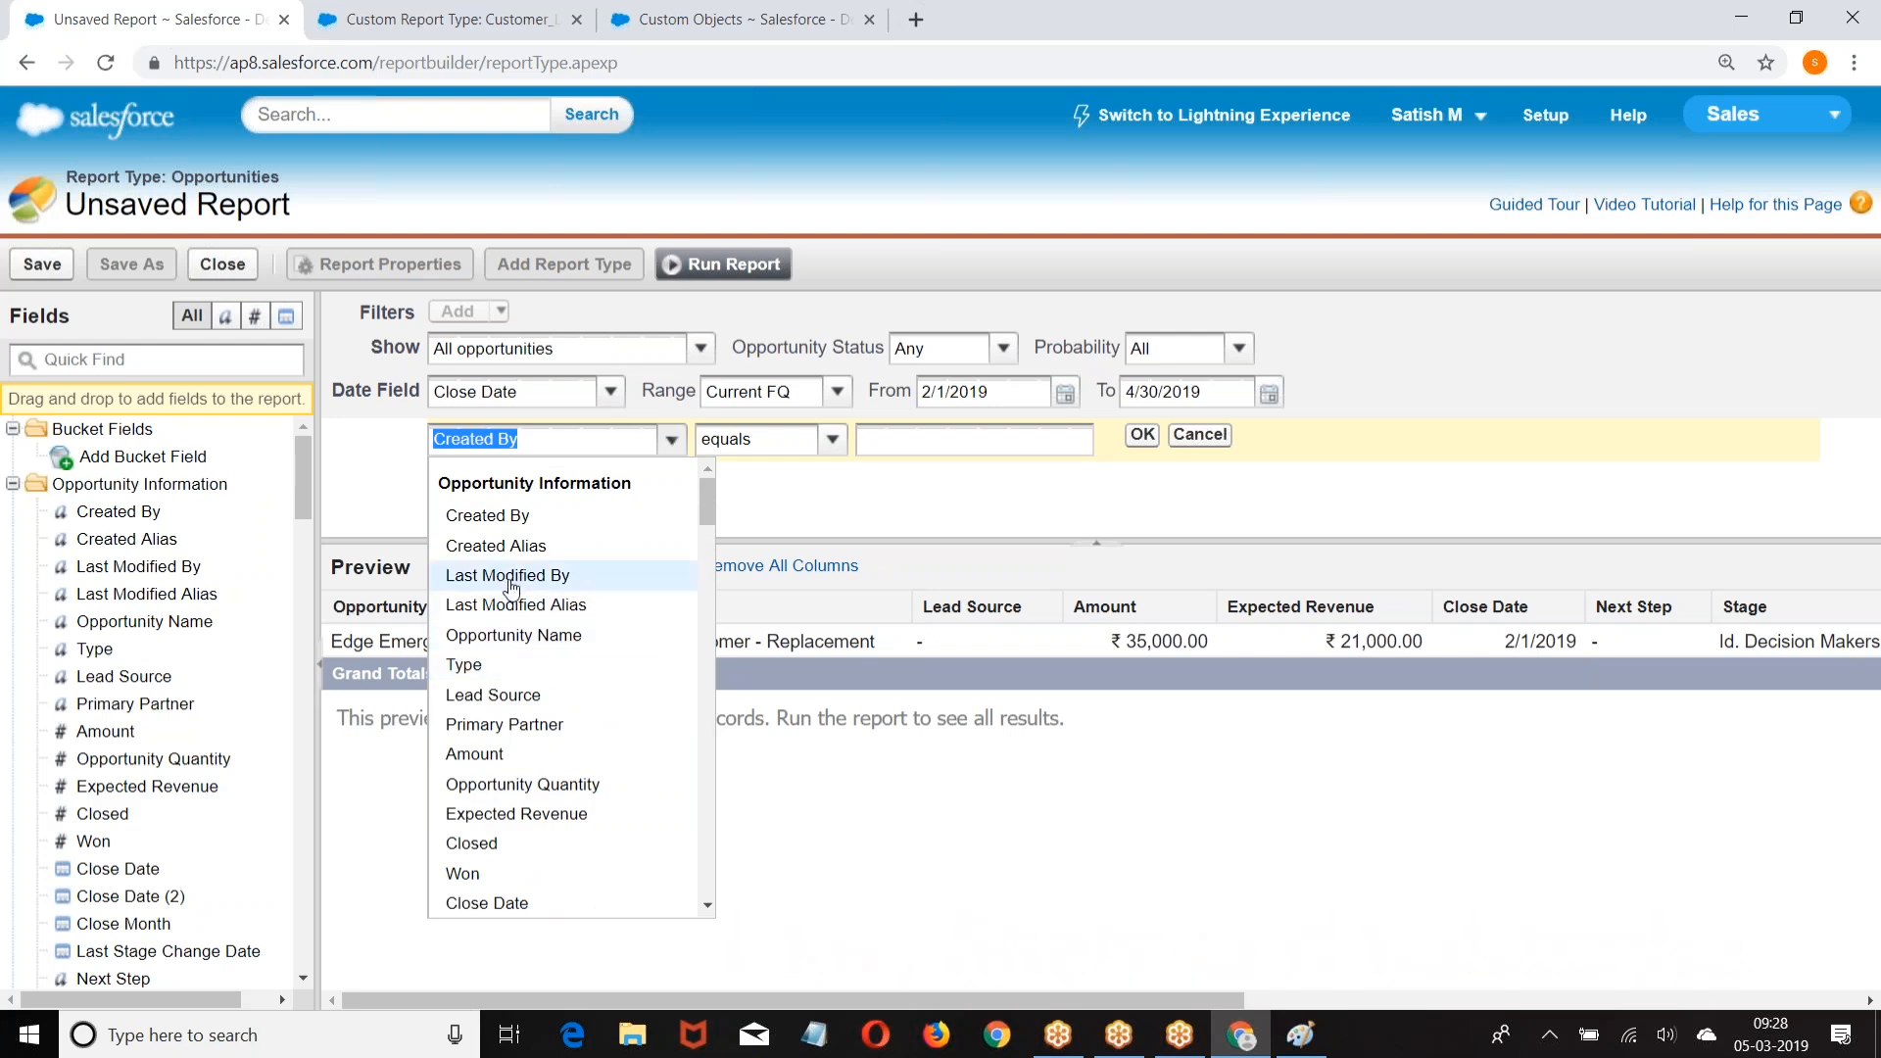
scroll(504, 490, down, 4)
scroll(512, 598, down, 3)
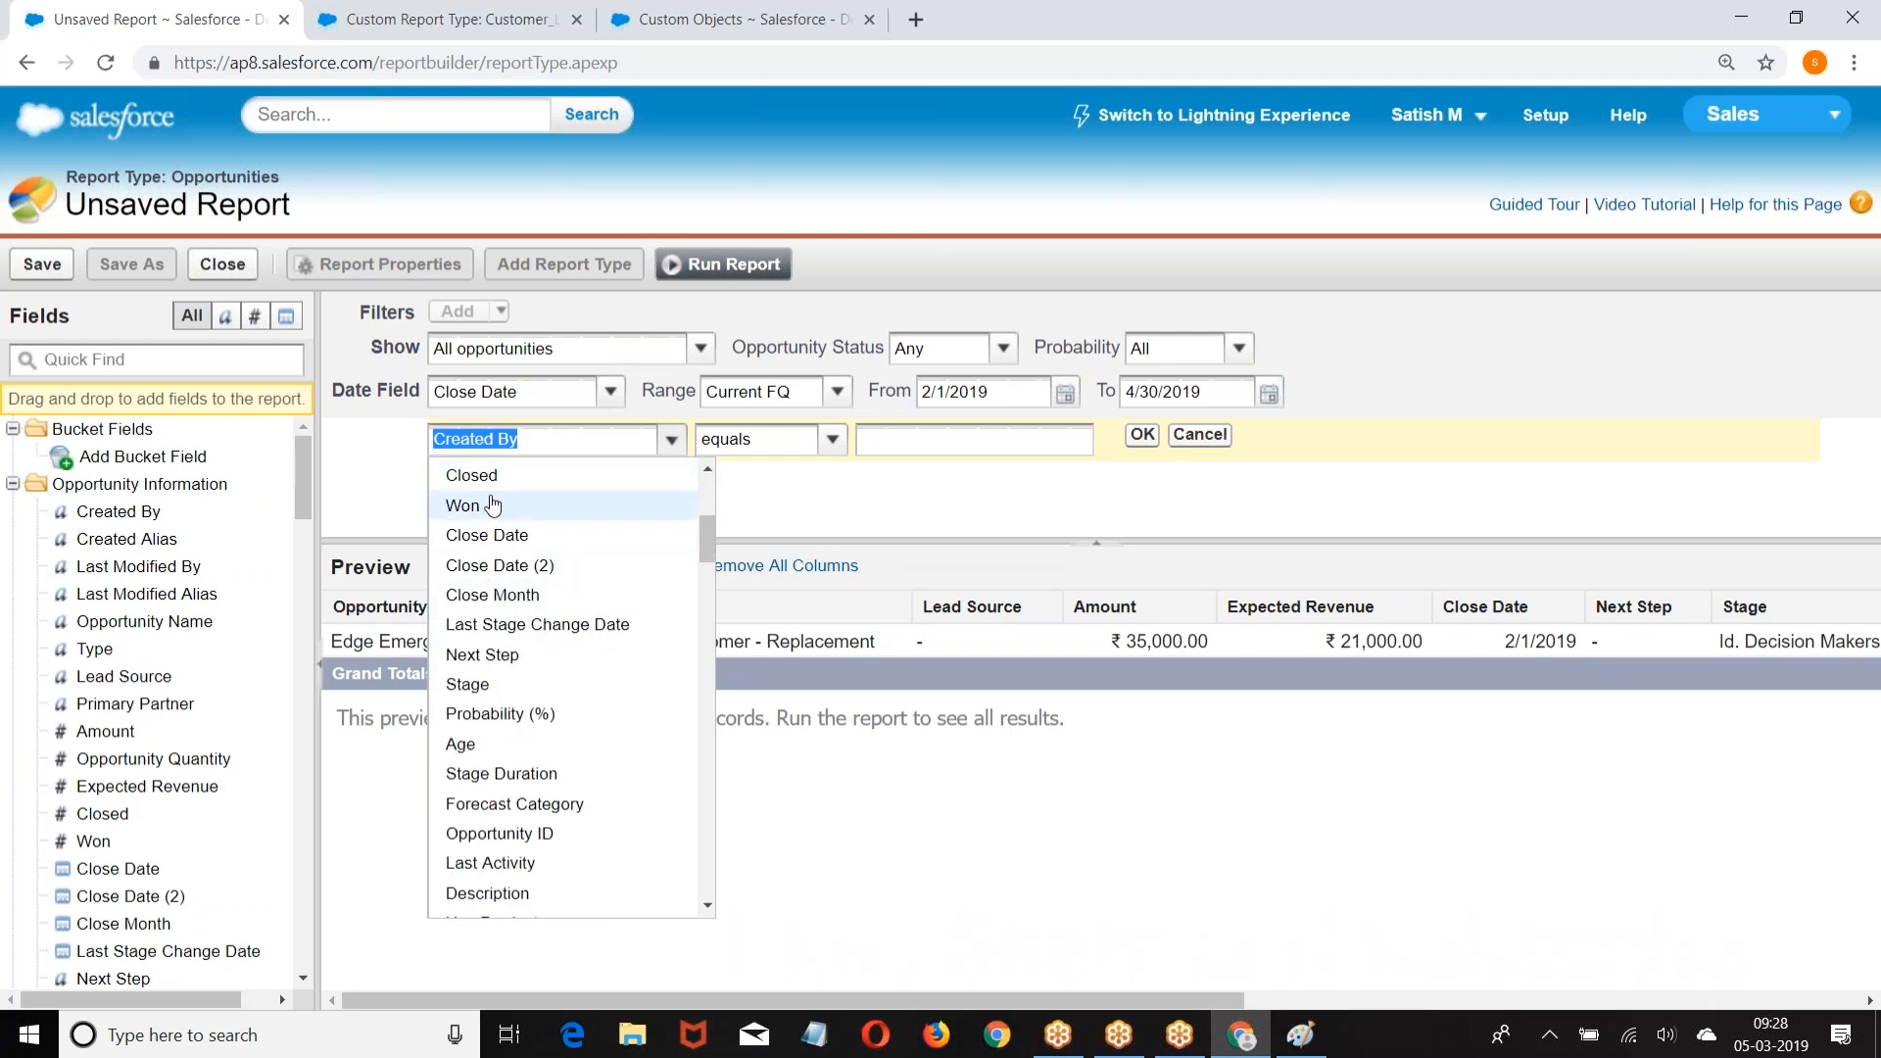
scroll(490, 537, down, 2)
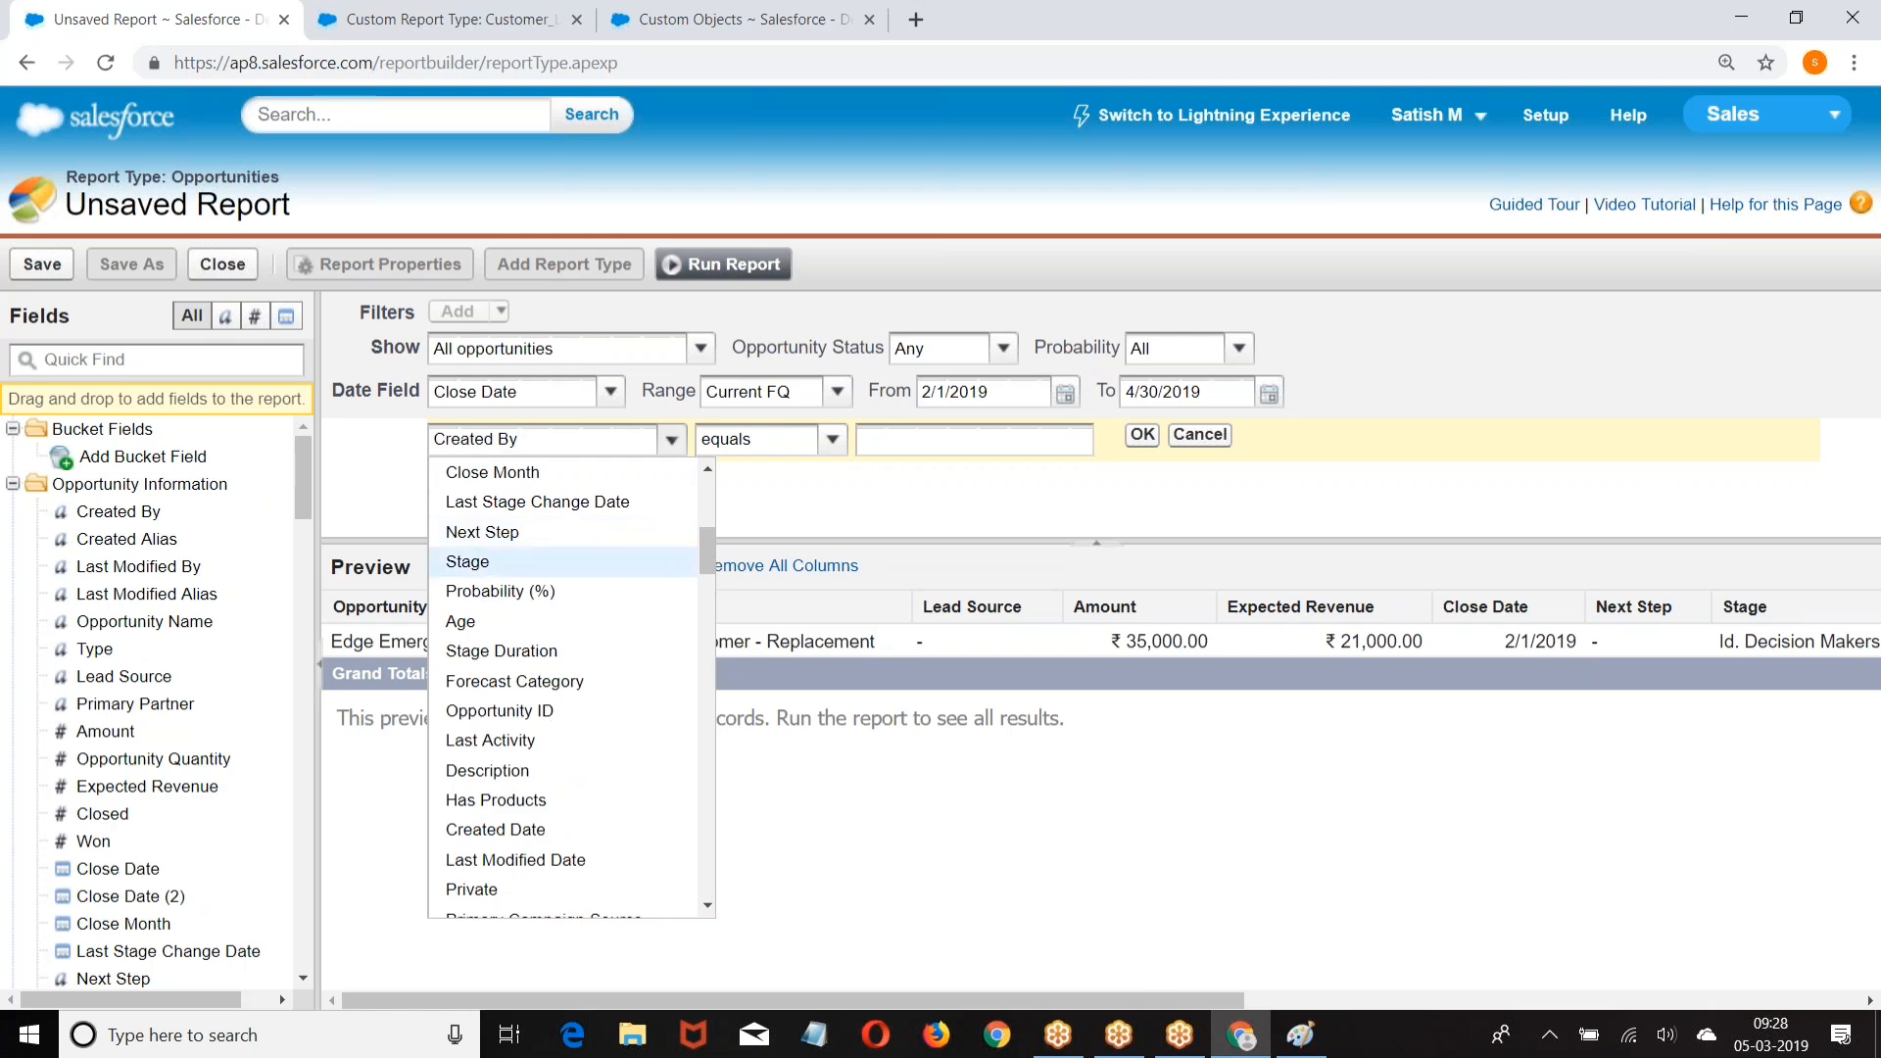
click(495, 560)
Step: Set the Stage filter to not equal to Closed Won and Closed Lost, and apply it
click(833, 441)
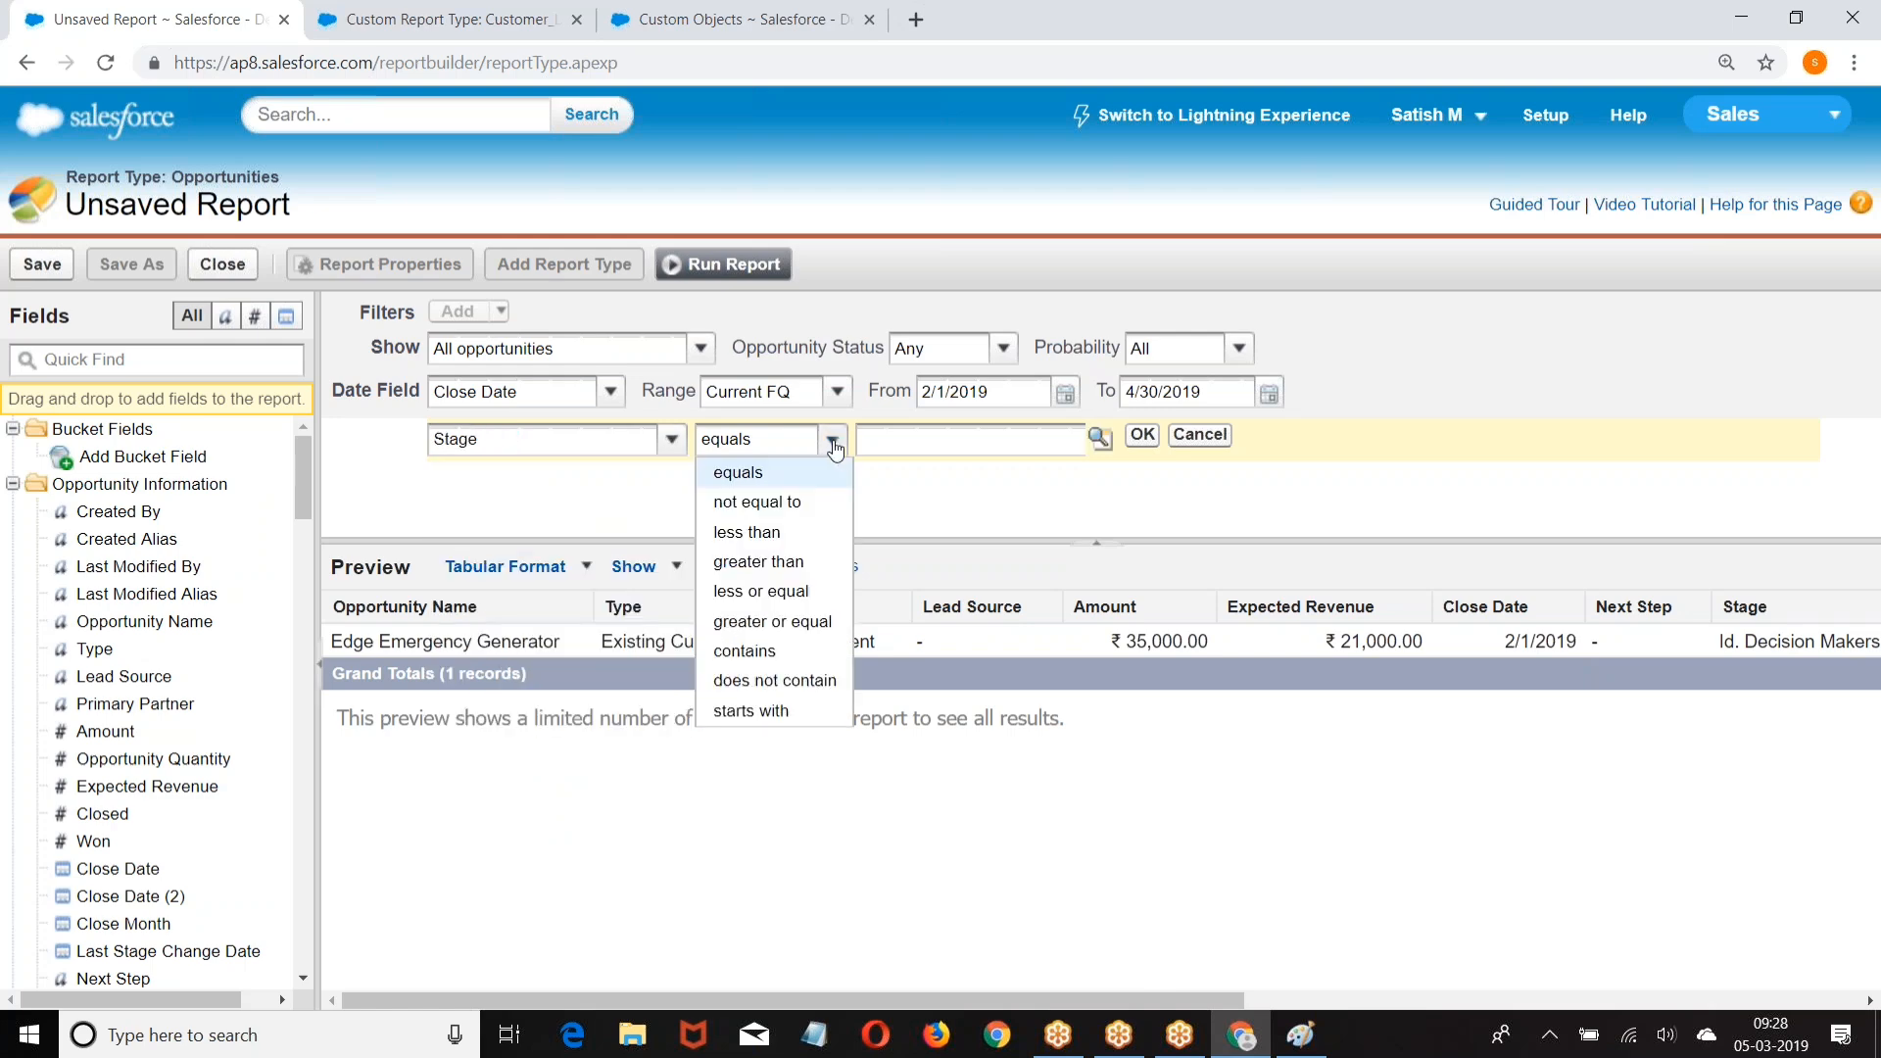
click(723, 501)
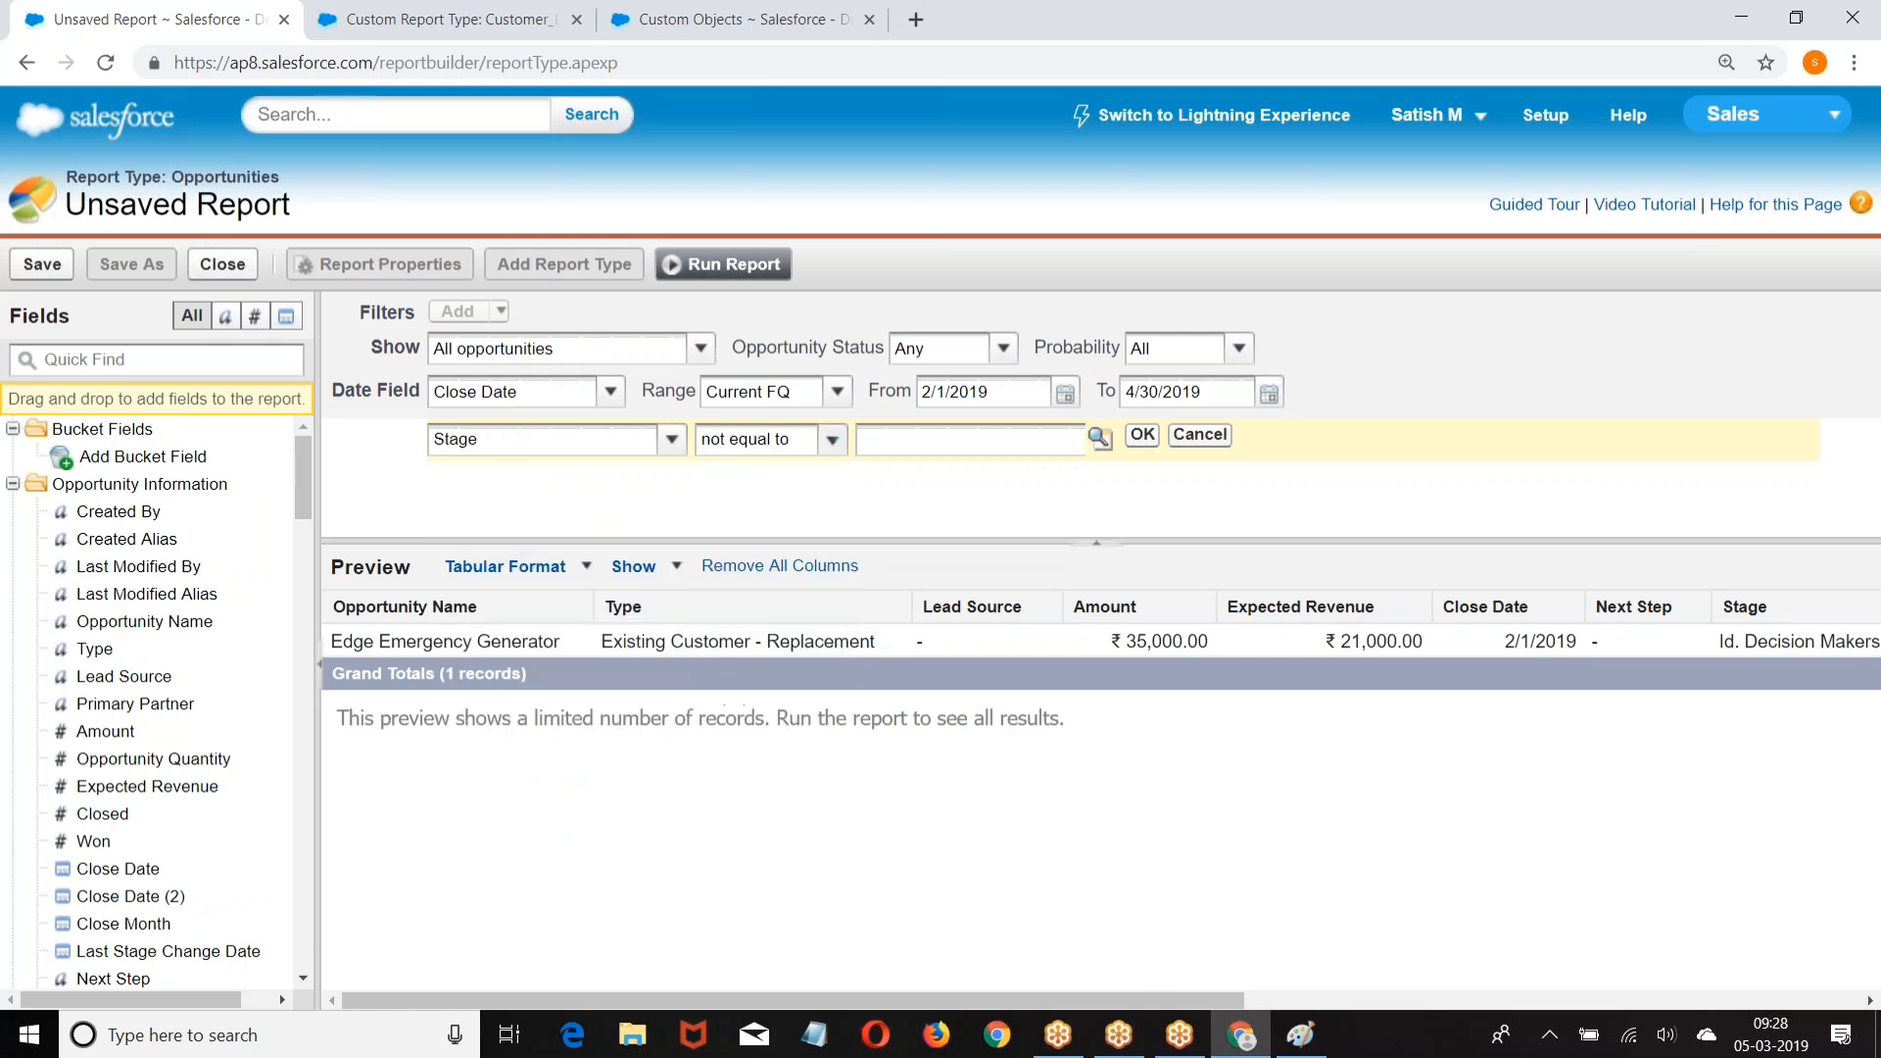
click(1097, 438)
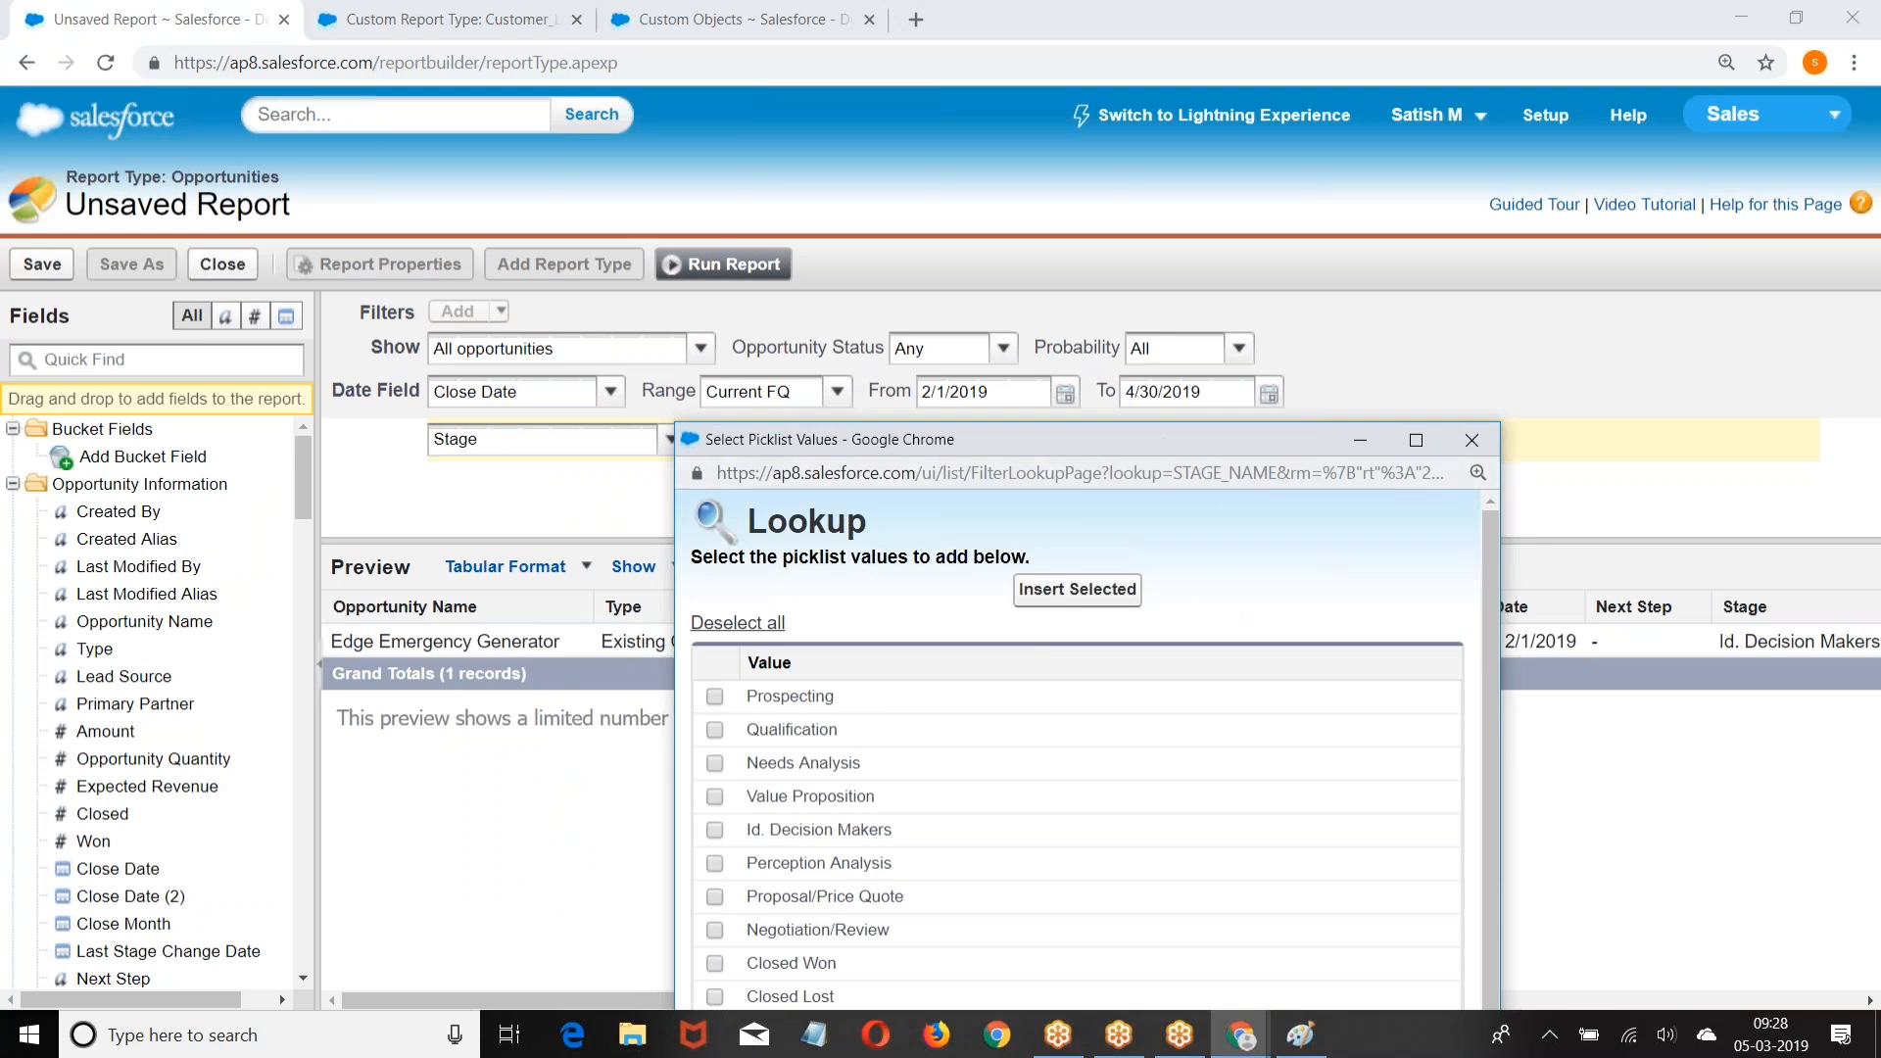
drag(1158, 440, 1101, 173)
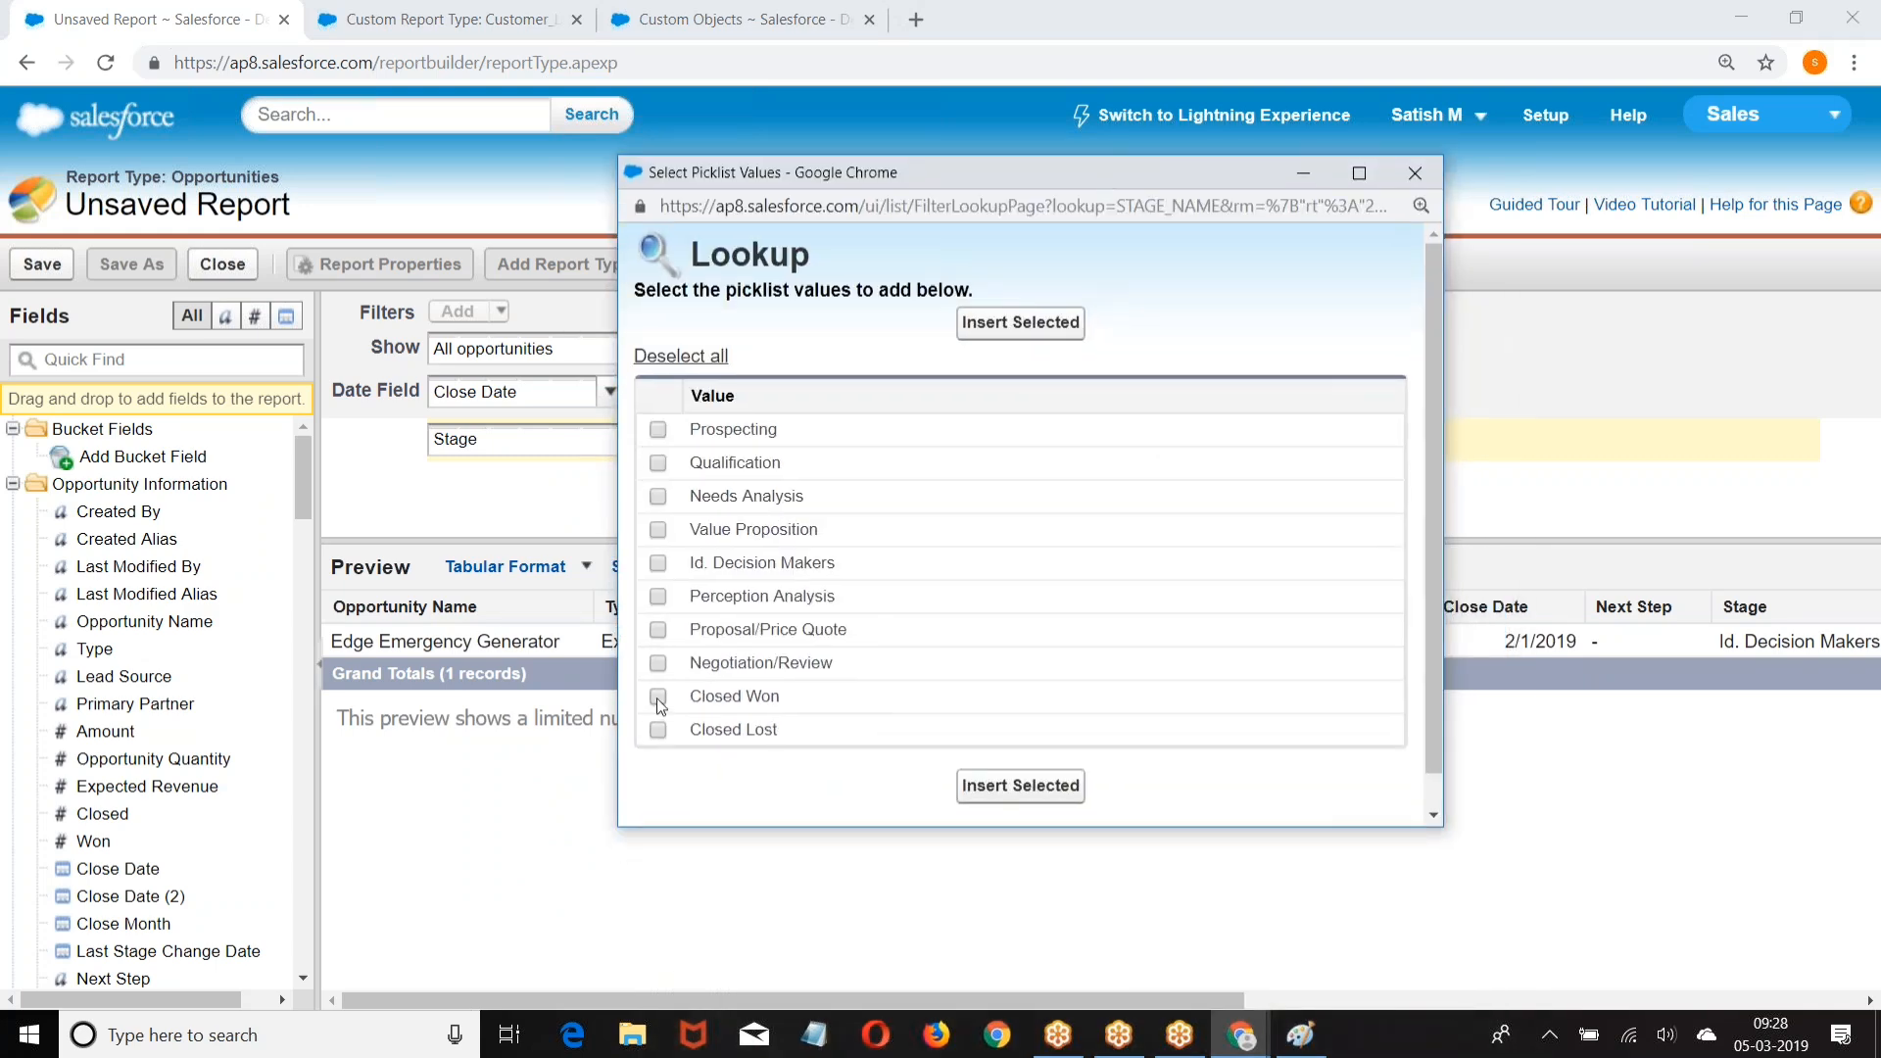
click(659, 730)
click(1033, 786)
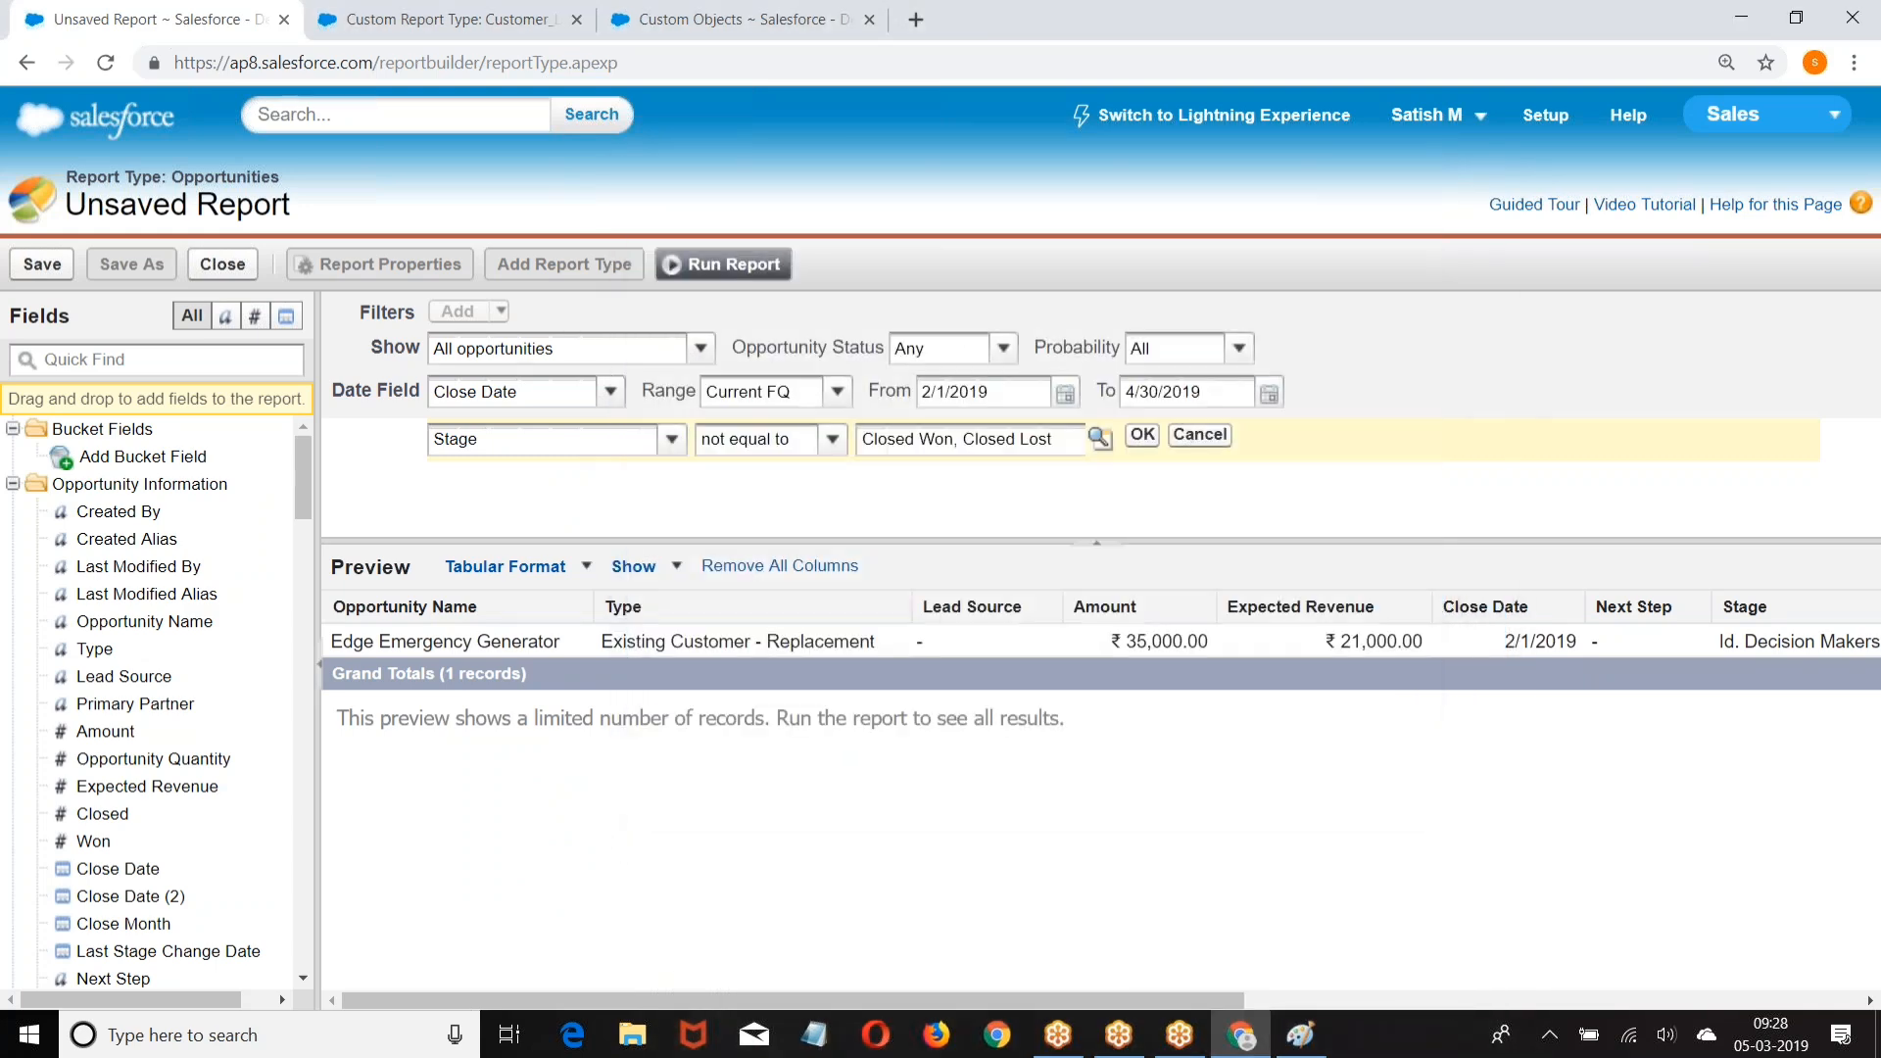
click(1142, 437)
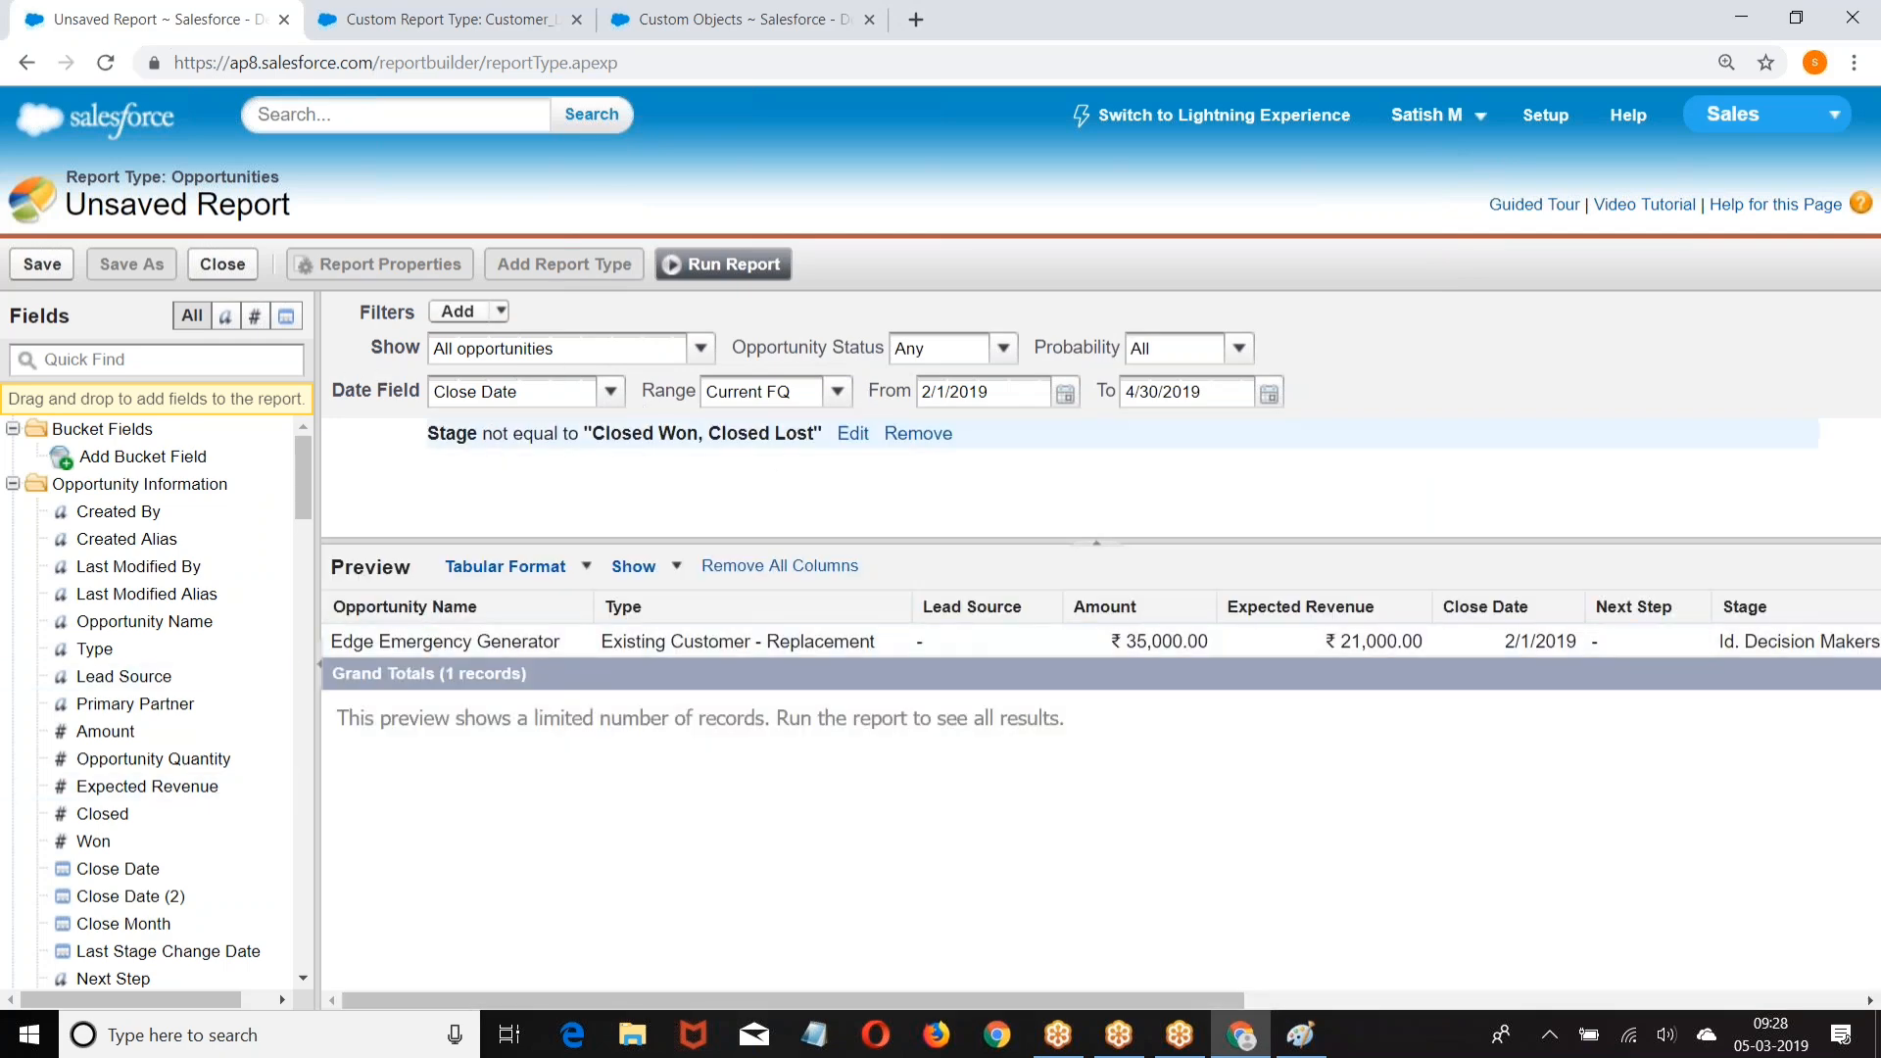
Step: Set the report's date field to Created Date with the range All Time
click(1098, 545)
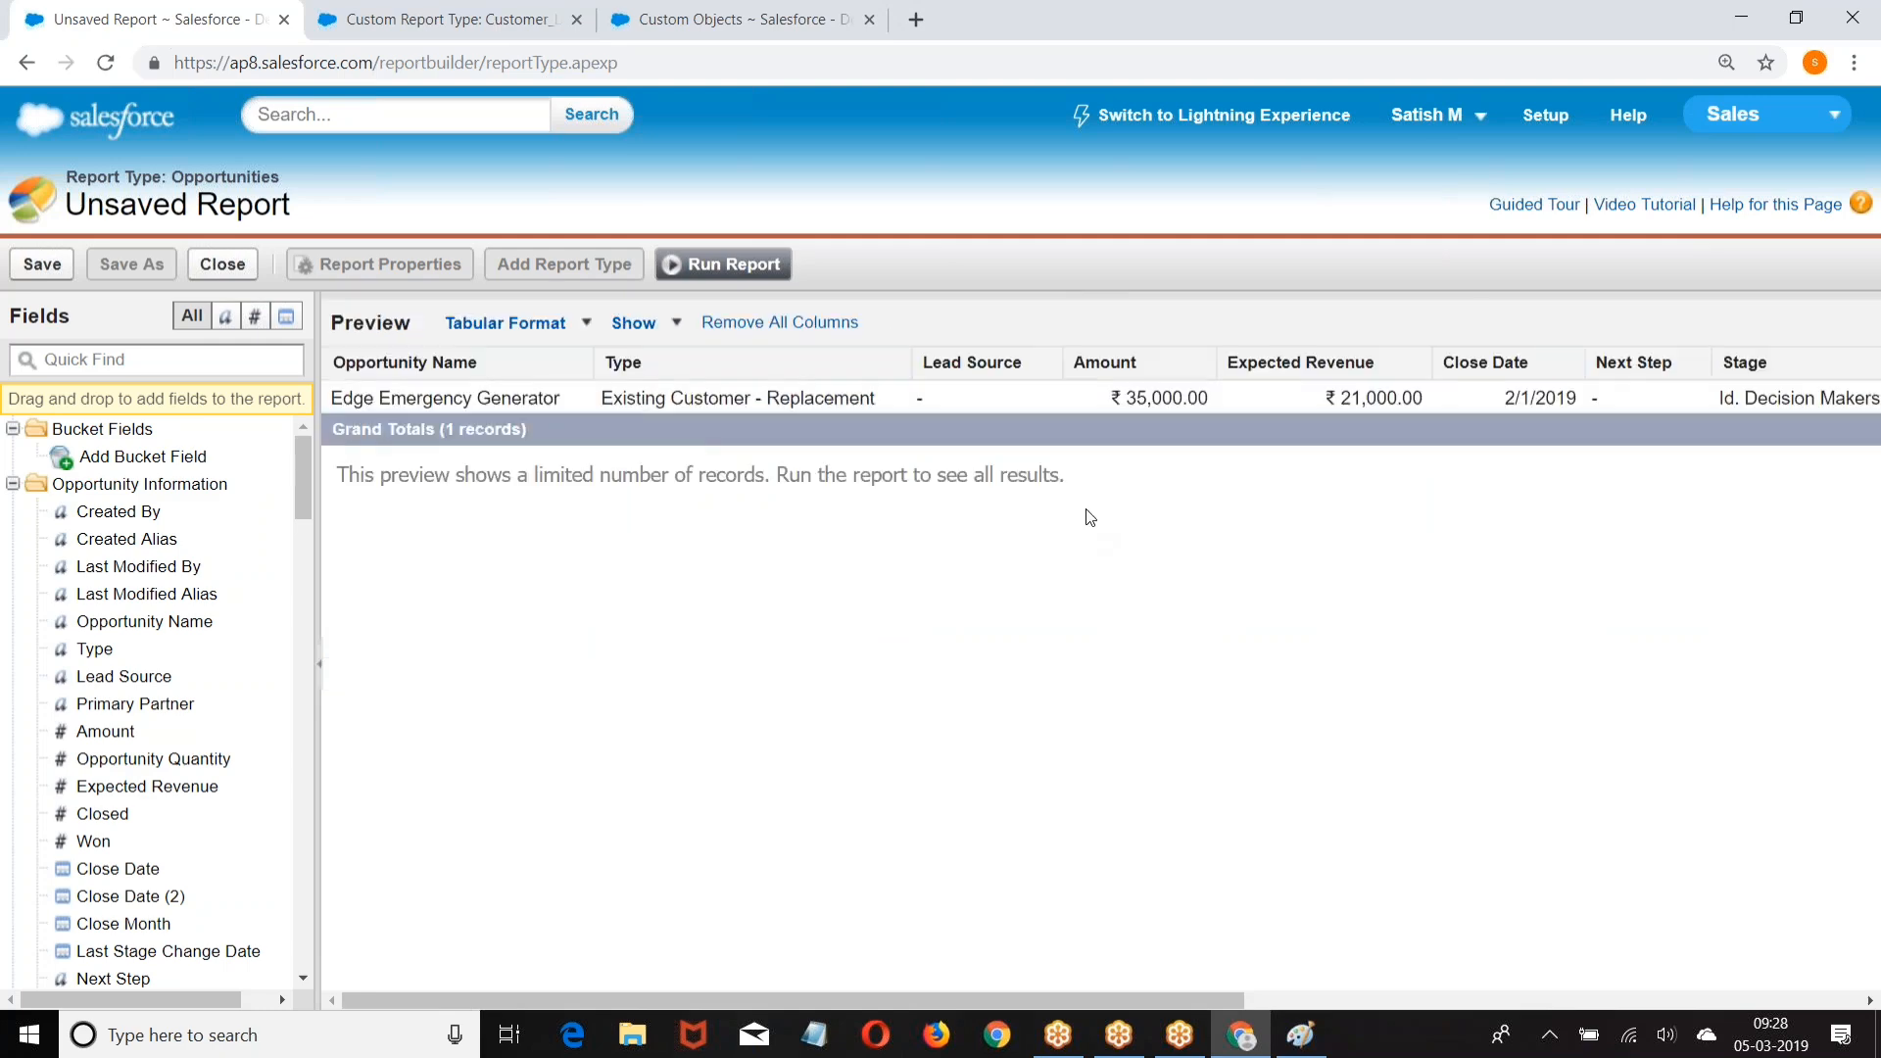
click(1098, 297)
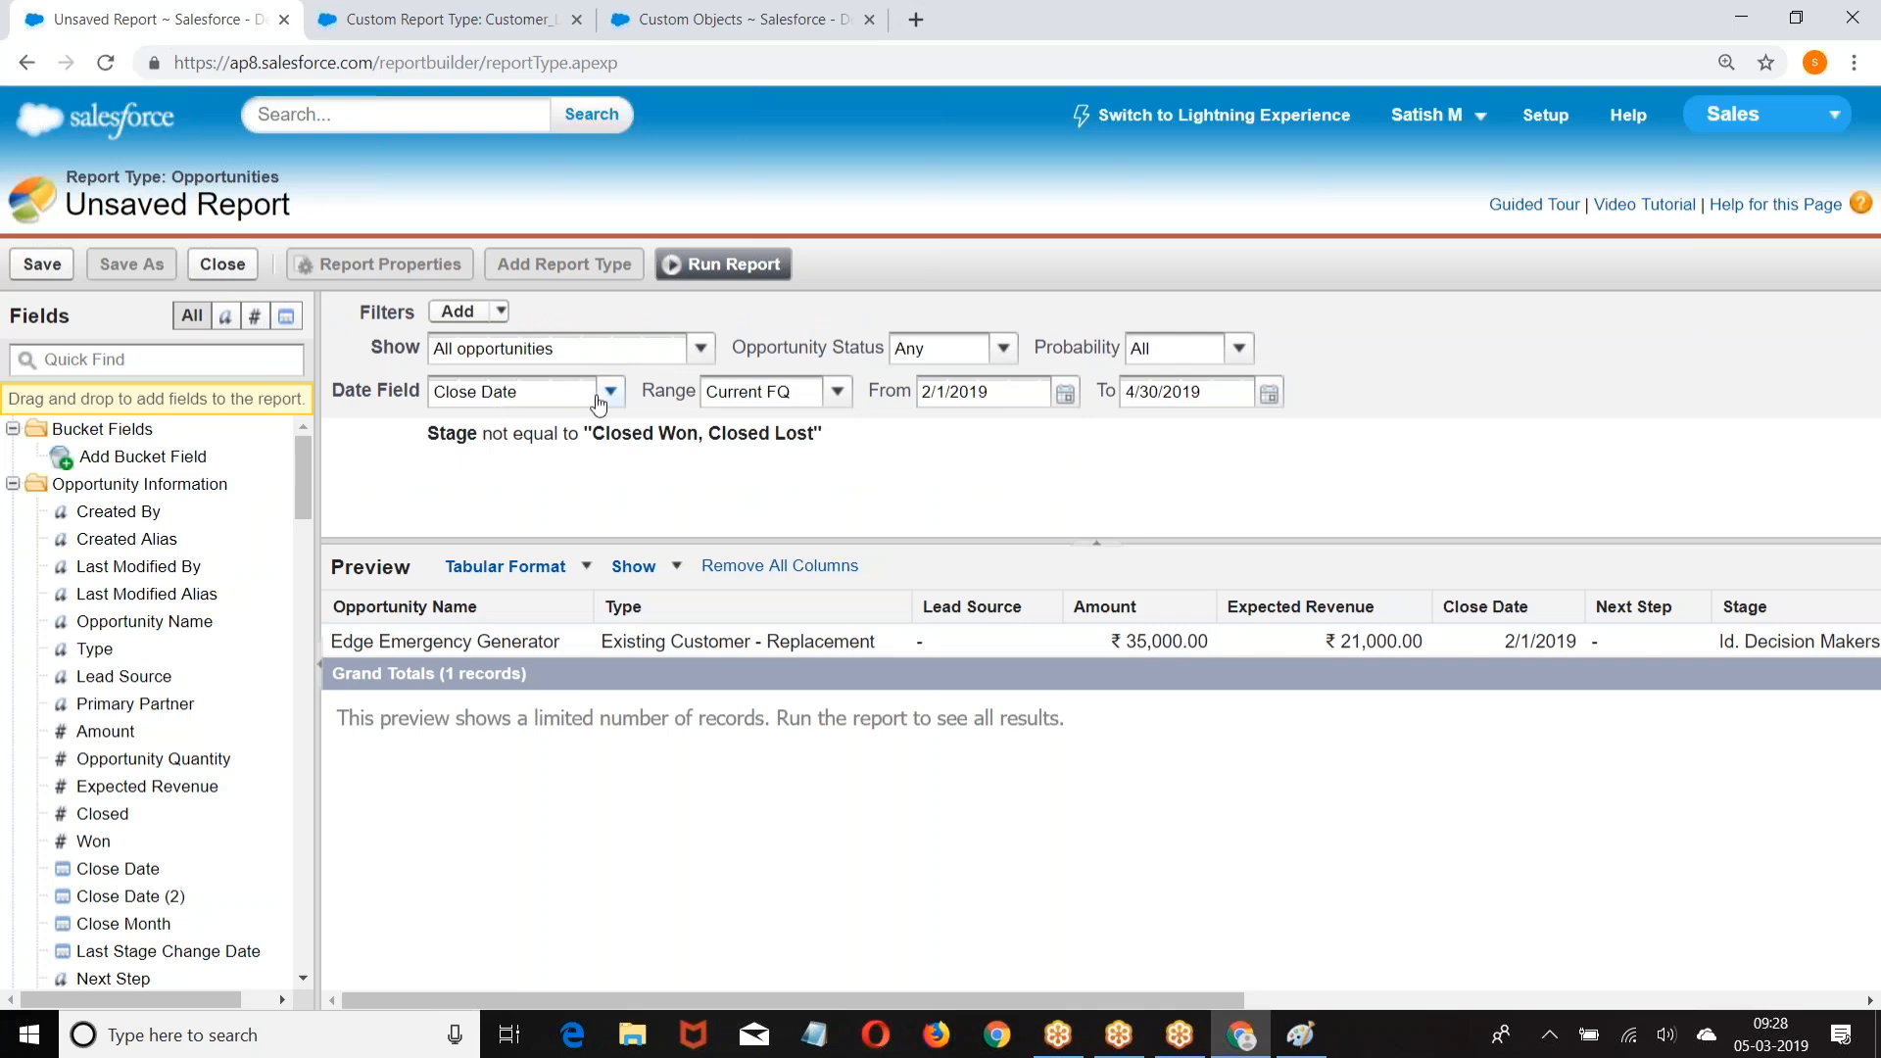
click(608, 393)
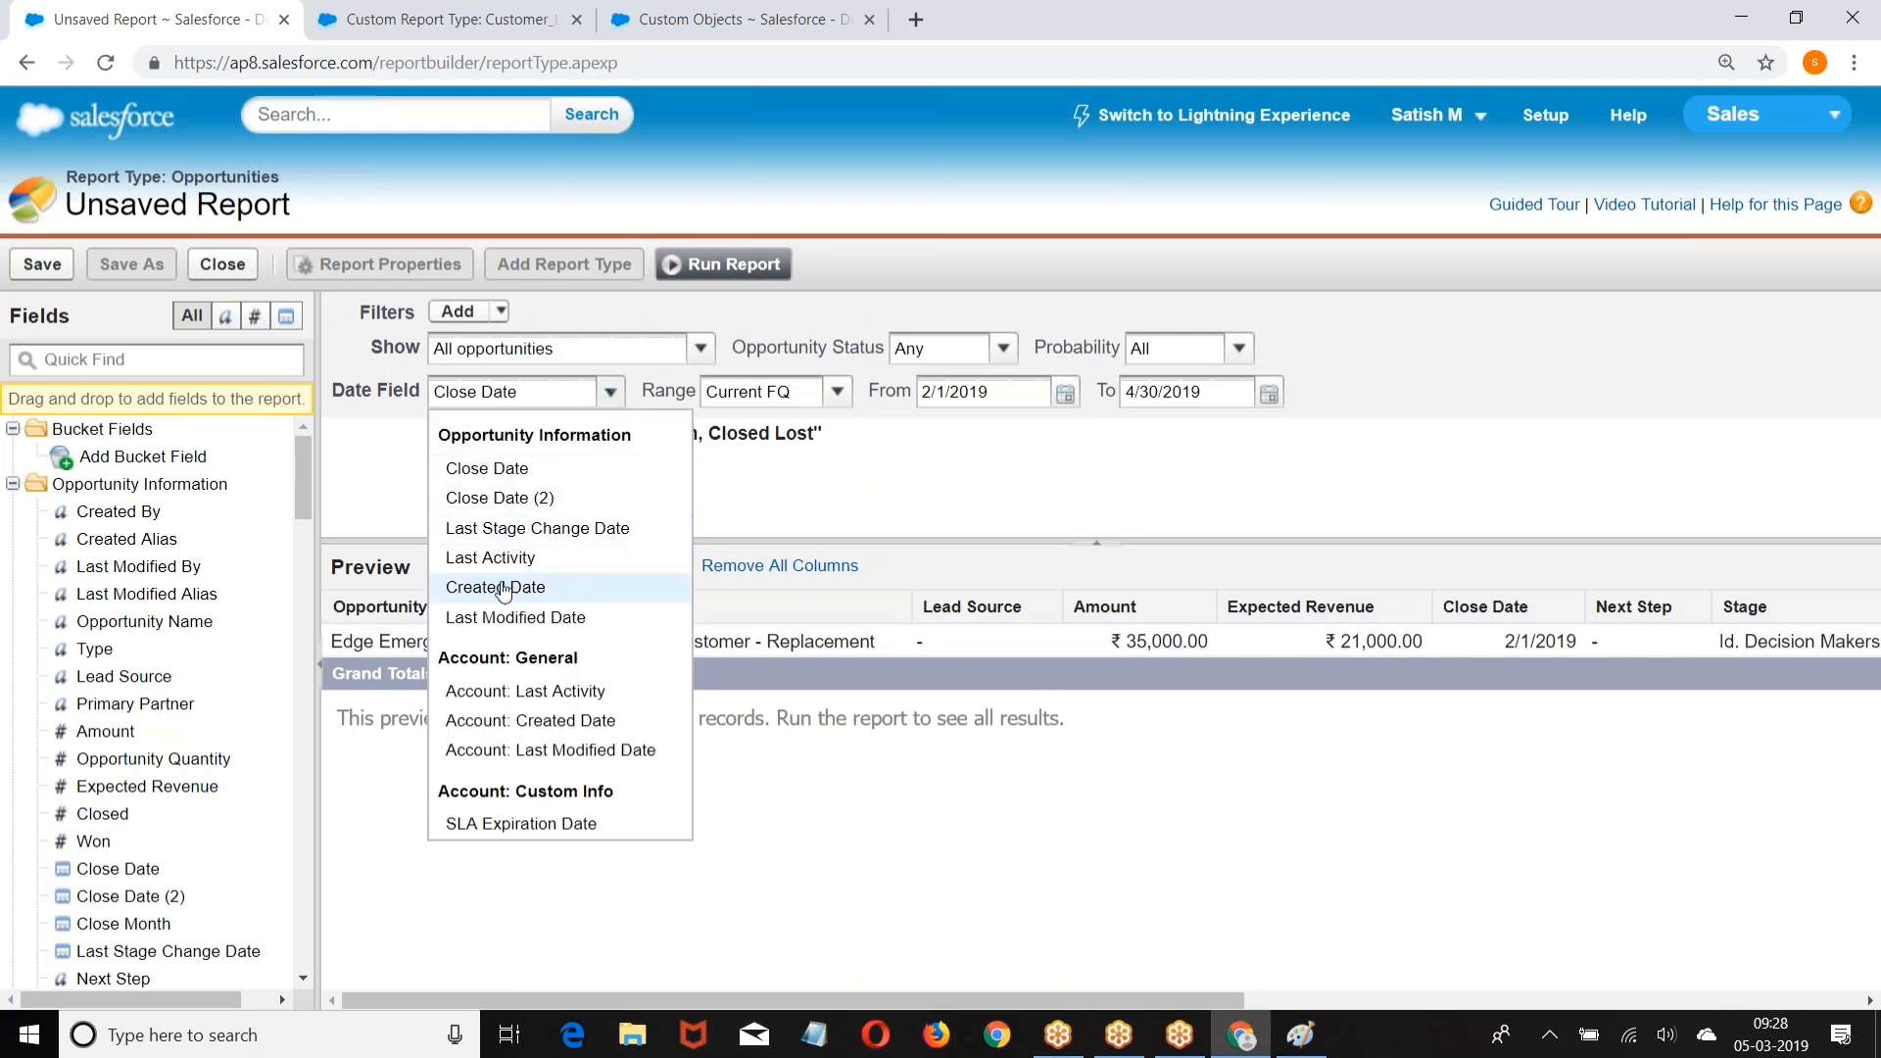
click(504, 588)
click(837, 392)
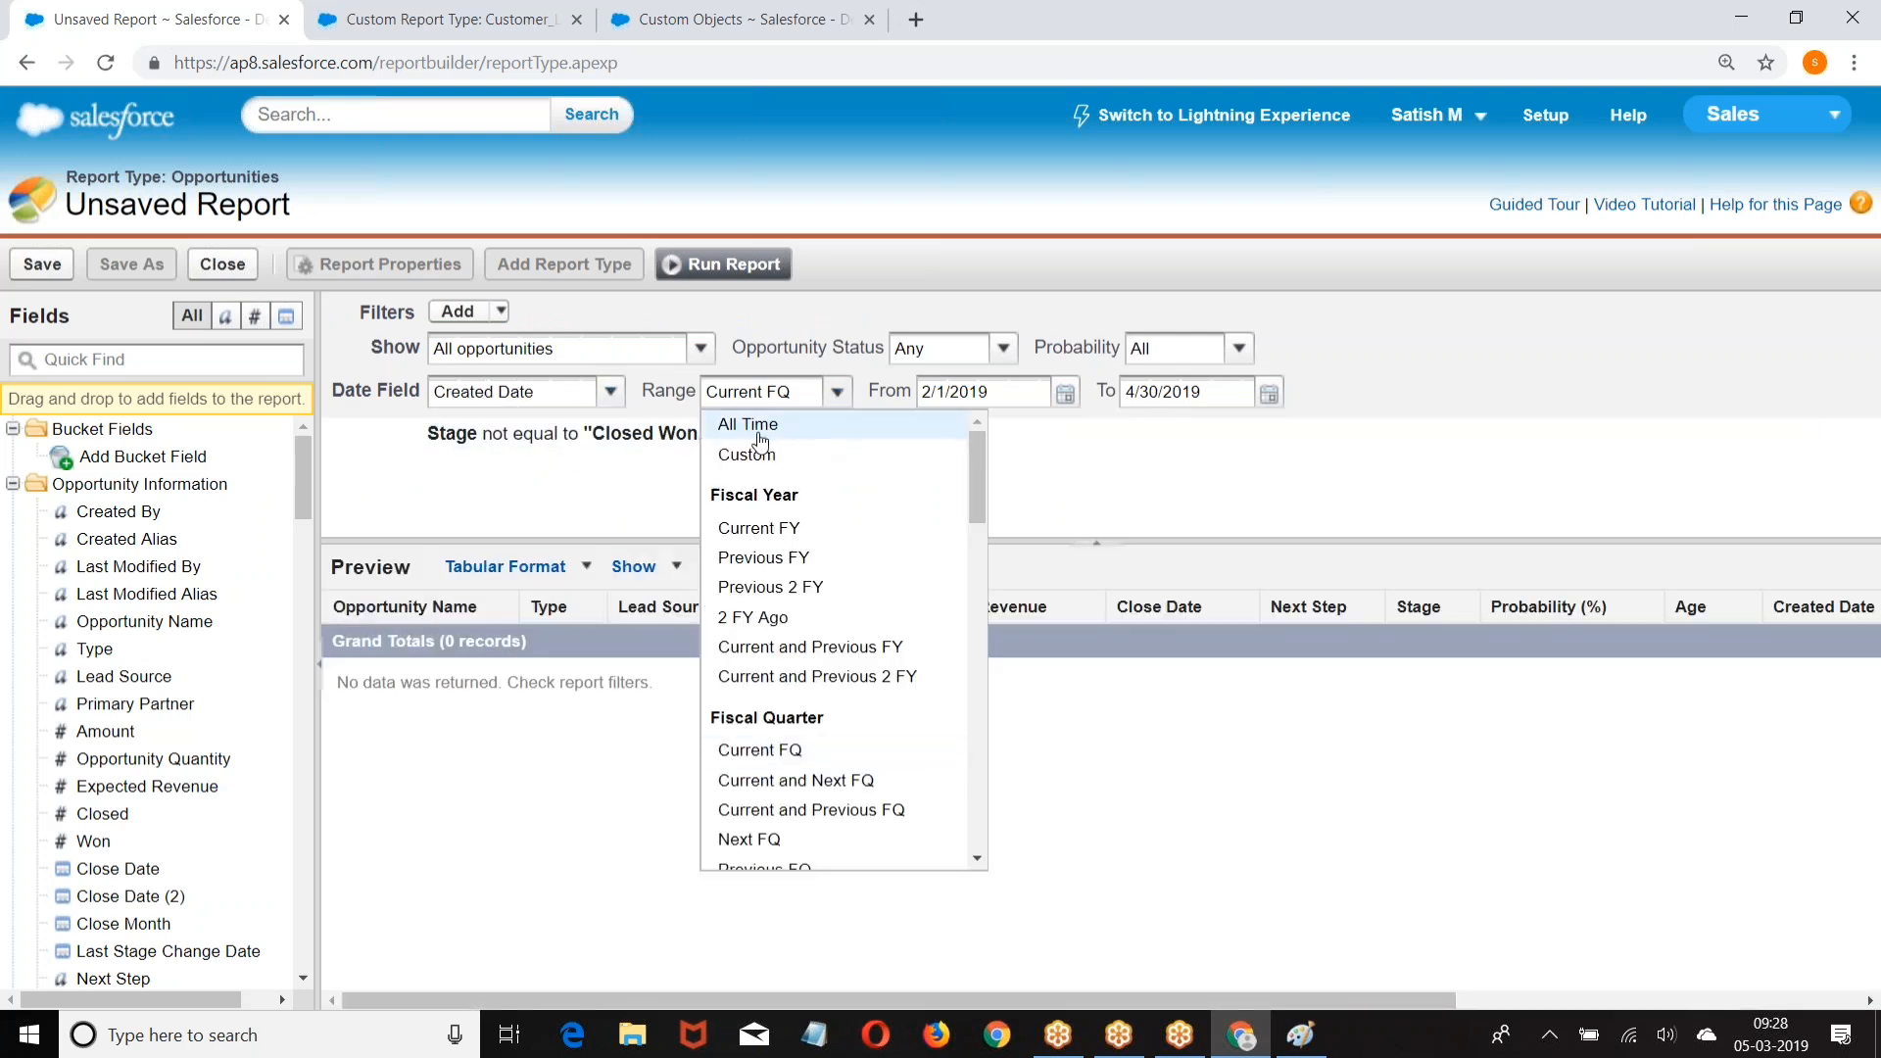
click(759, 436)
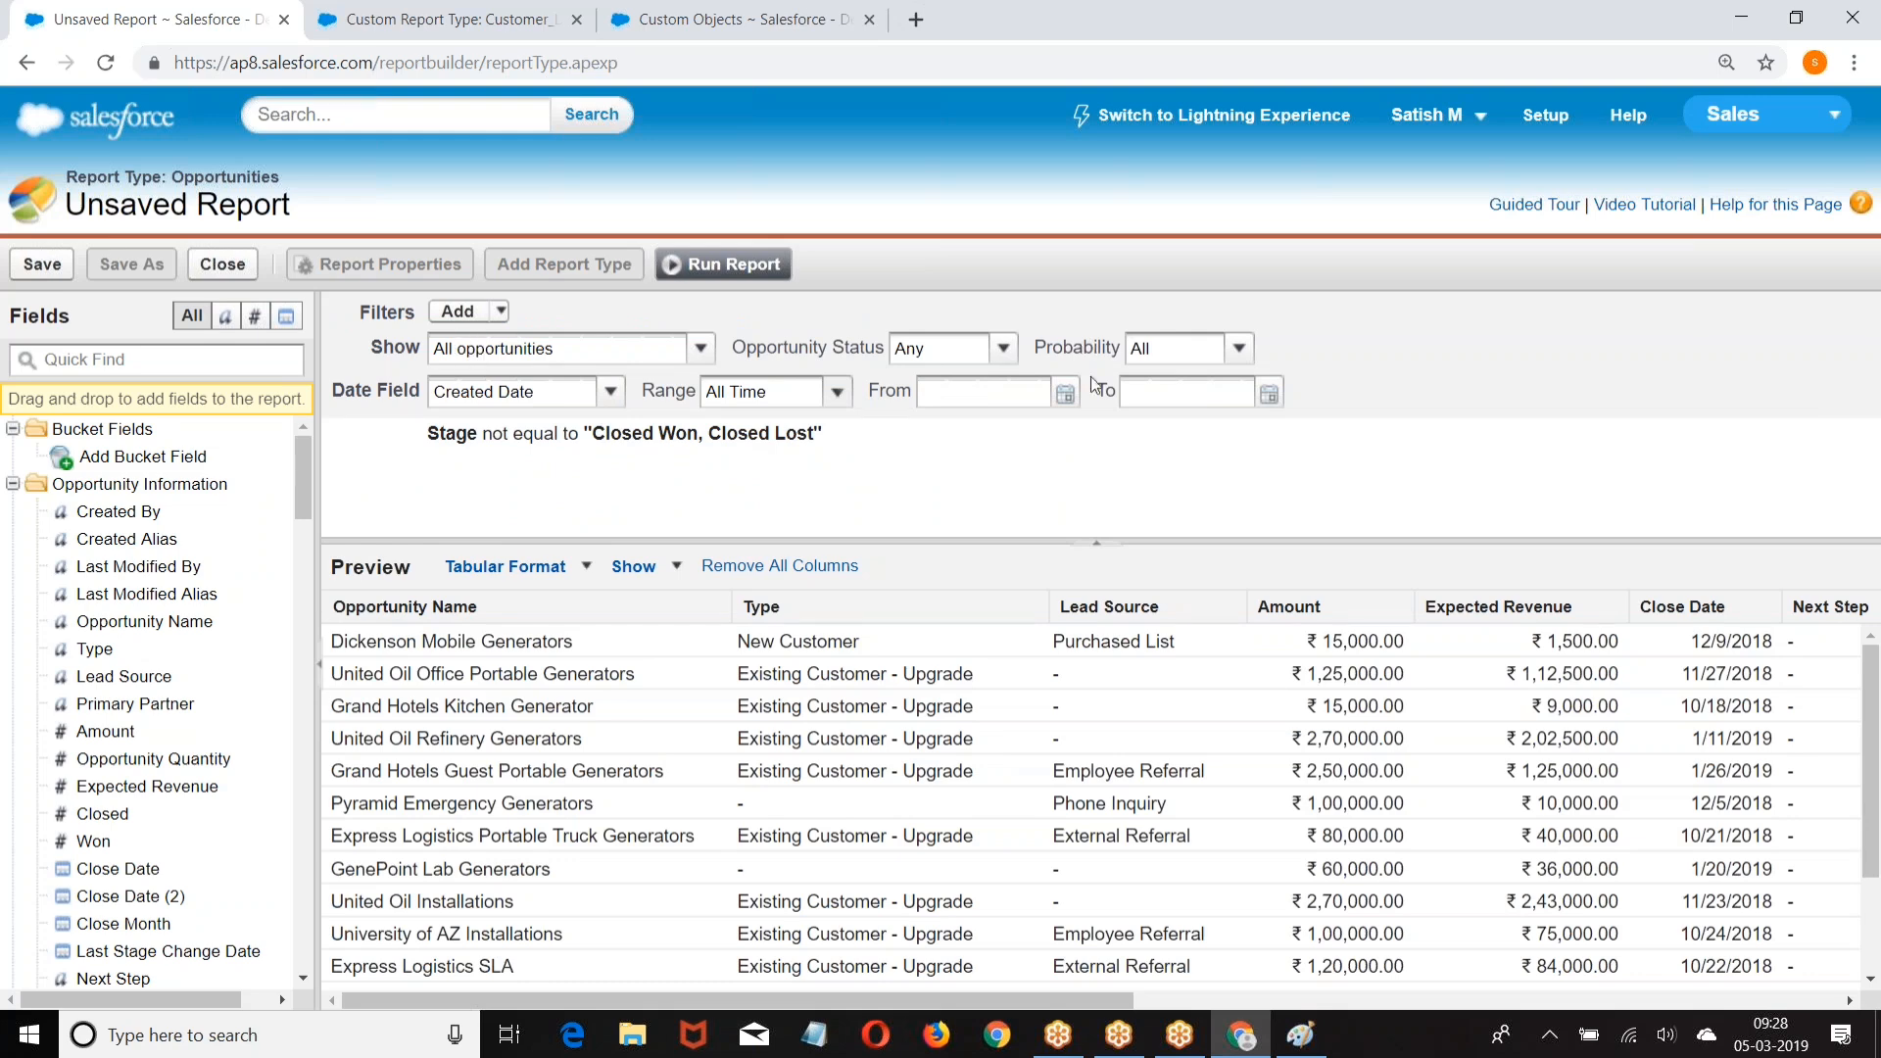
Step: Collapse the filter area and remove the Expected Revenue, Close Date, Next Step, Probability (%) and Age columns from the report
click(1100, 541)
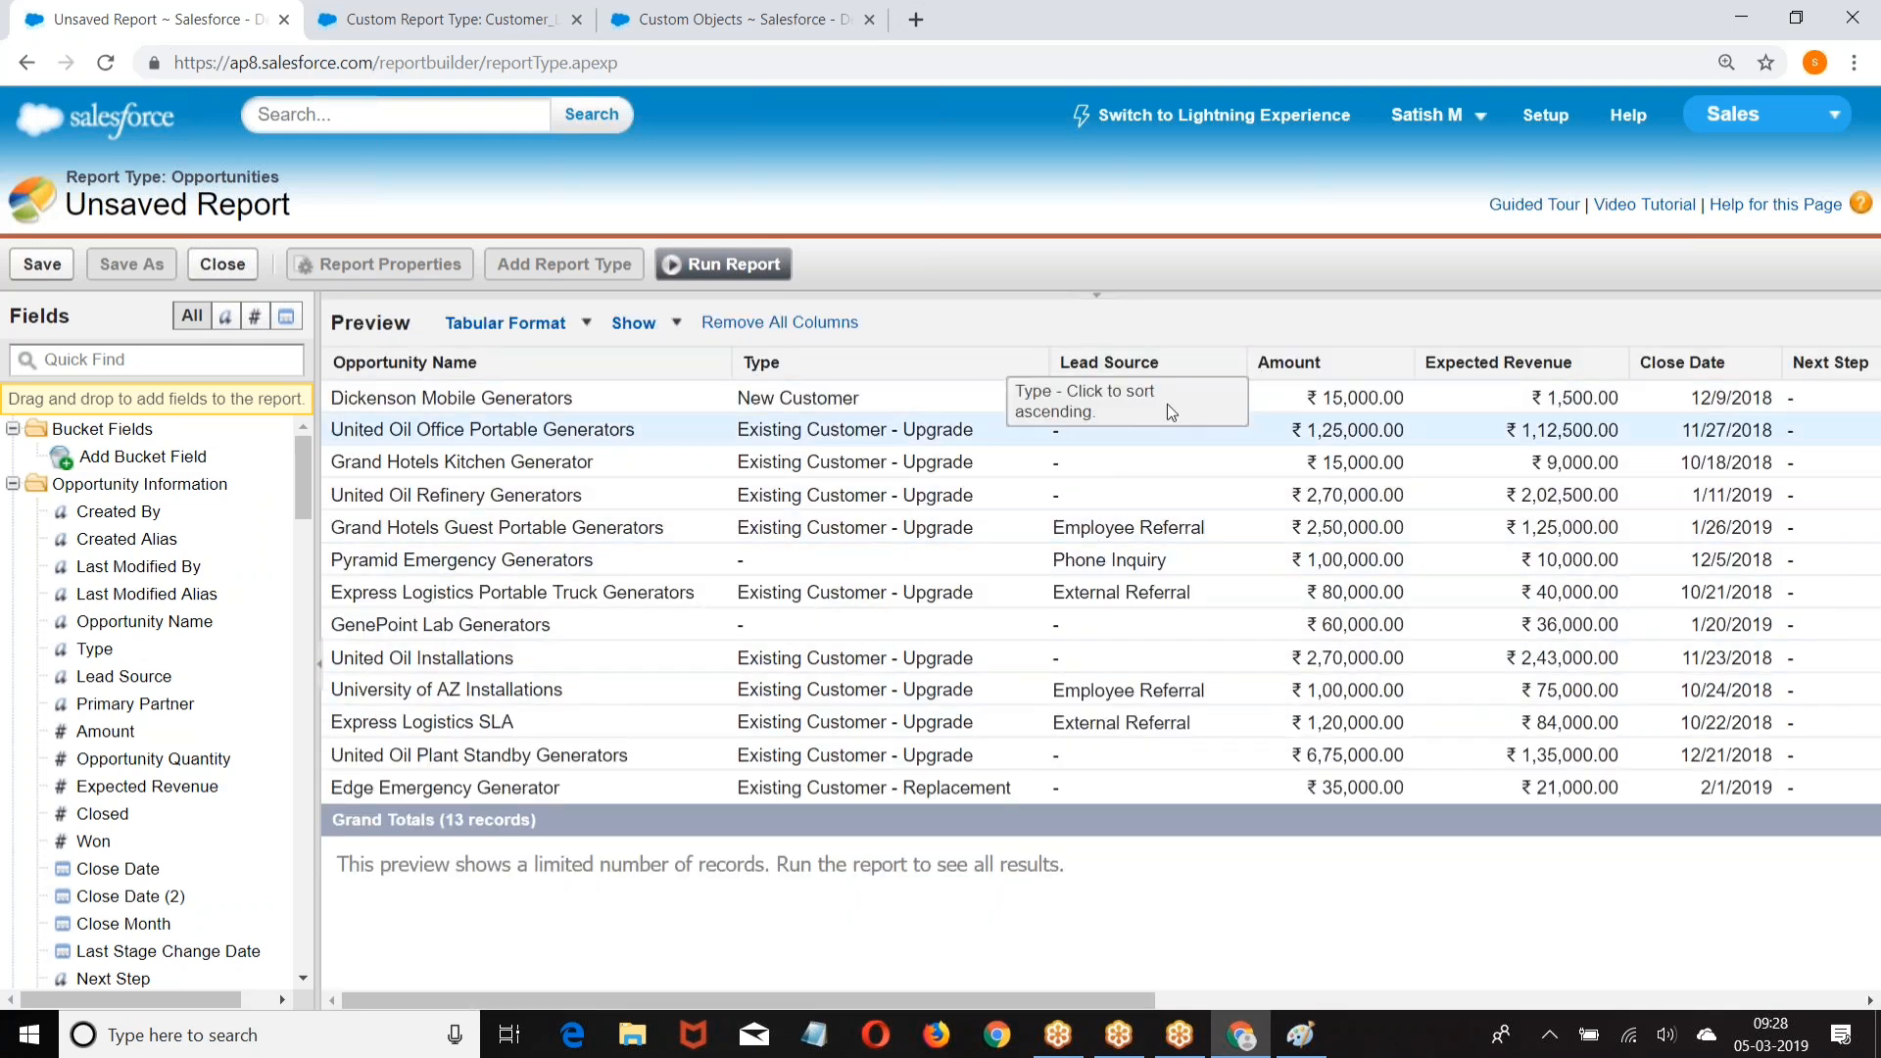
drag(1509, 364, 245, 608)
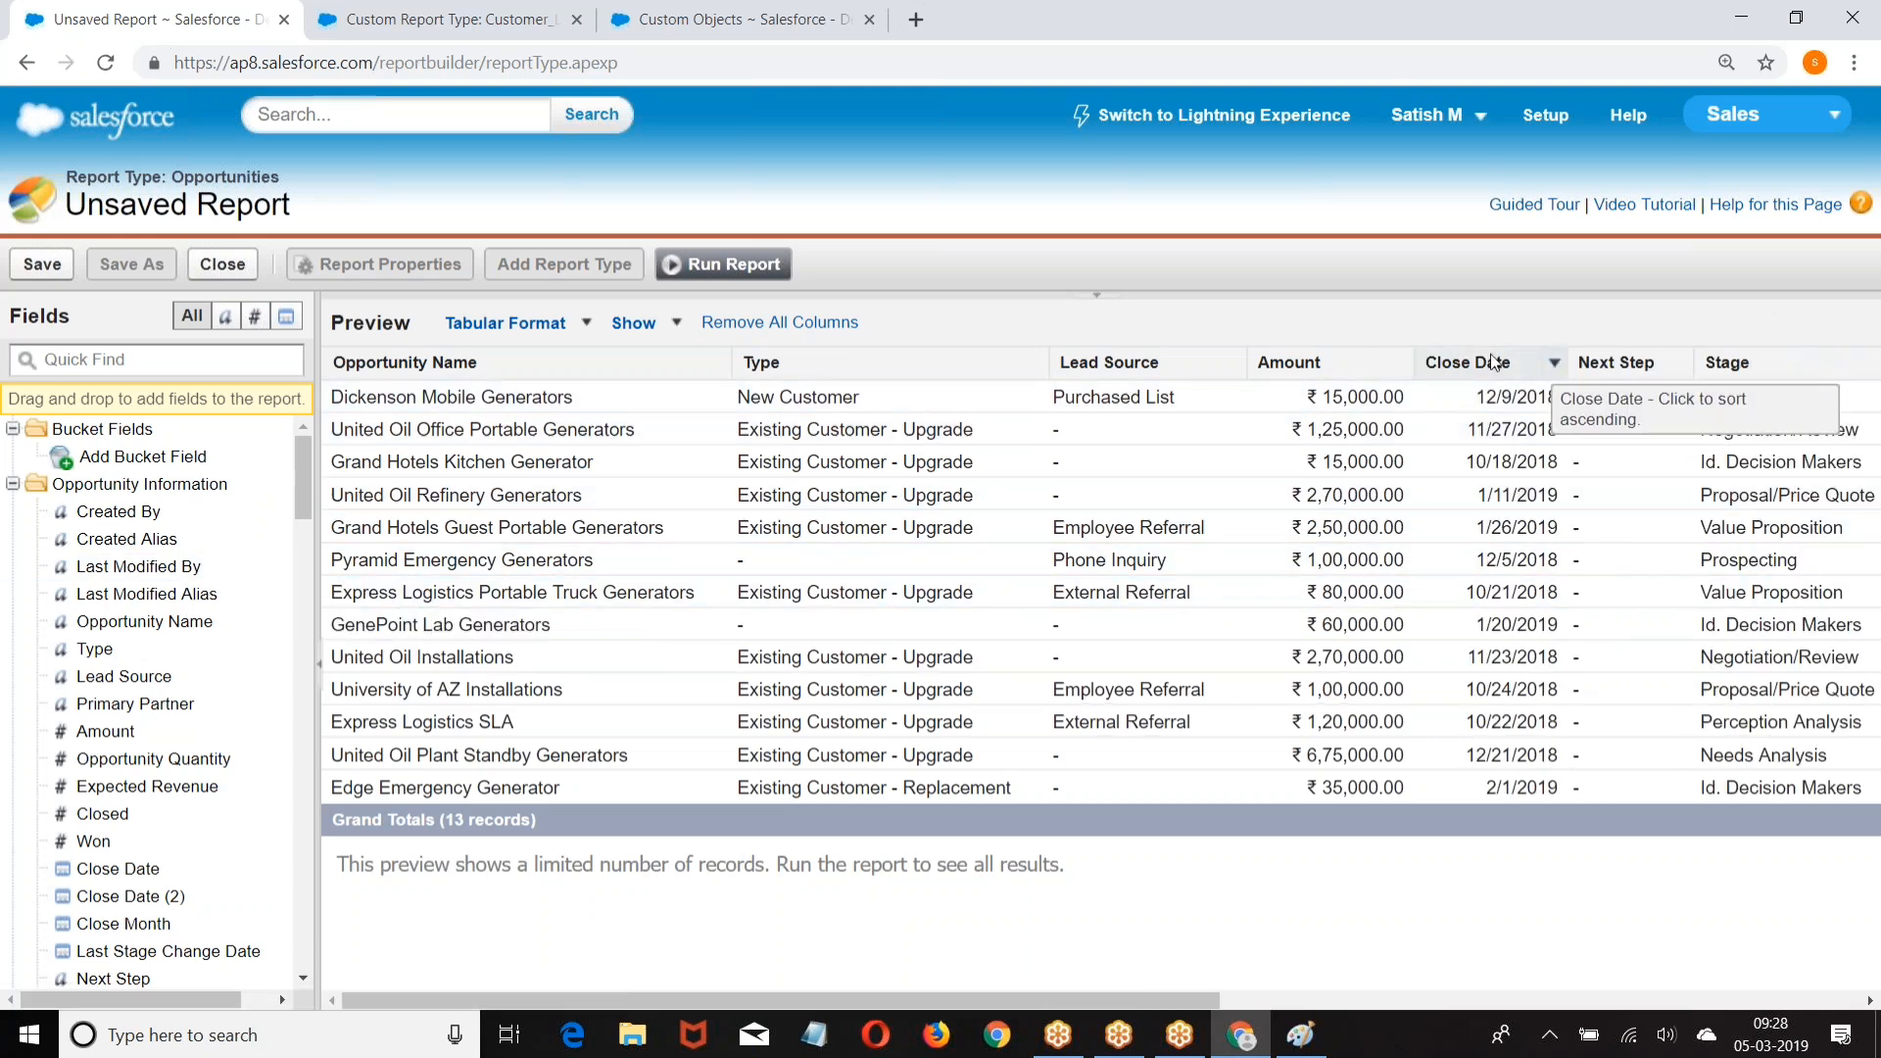
drag(1494, 363, 98, 617)
drag(1496, 370, 177, 549)
drag(1695, 364, 59, 637)
drag(1684, 365, 5, 652)
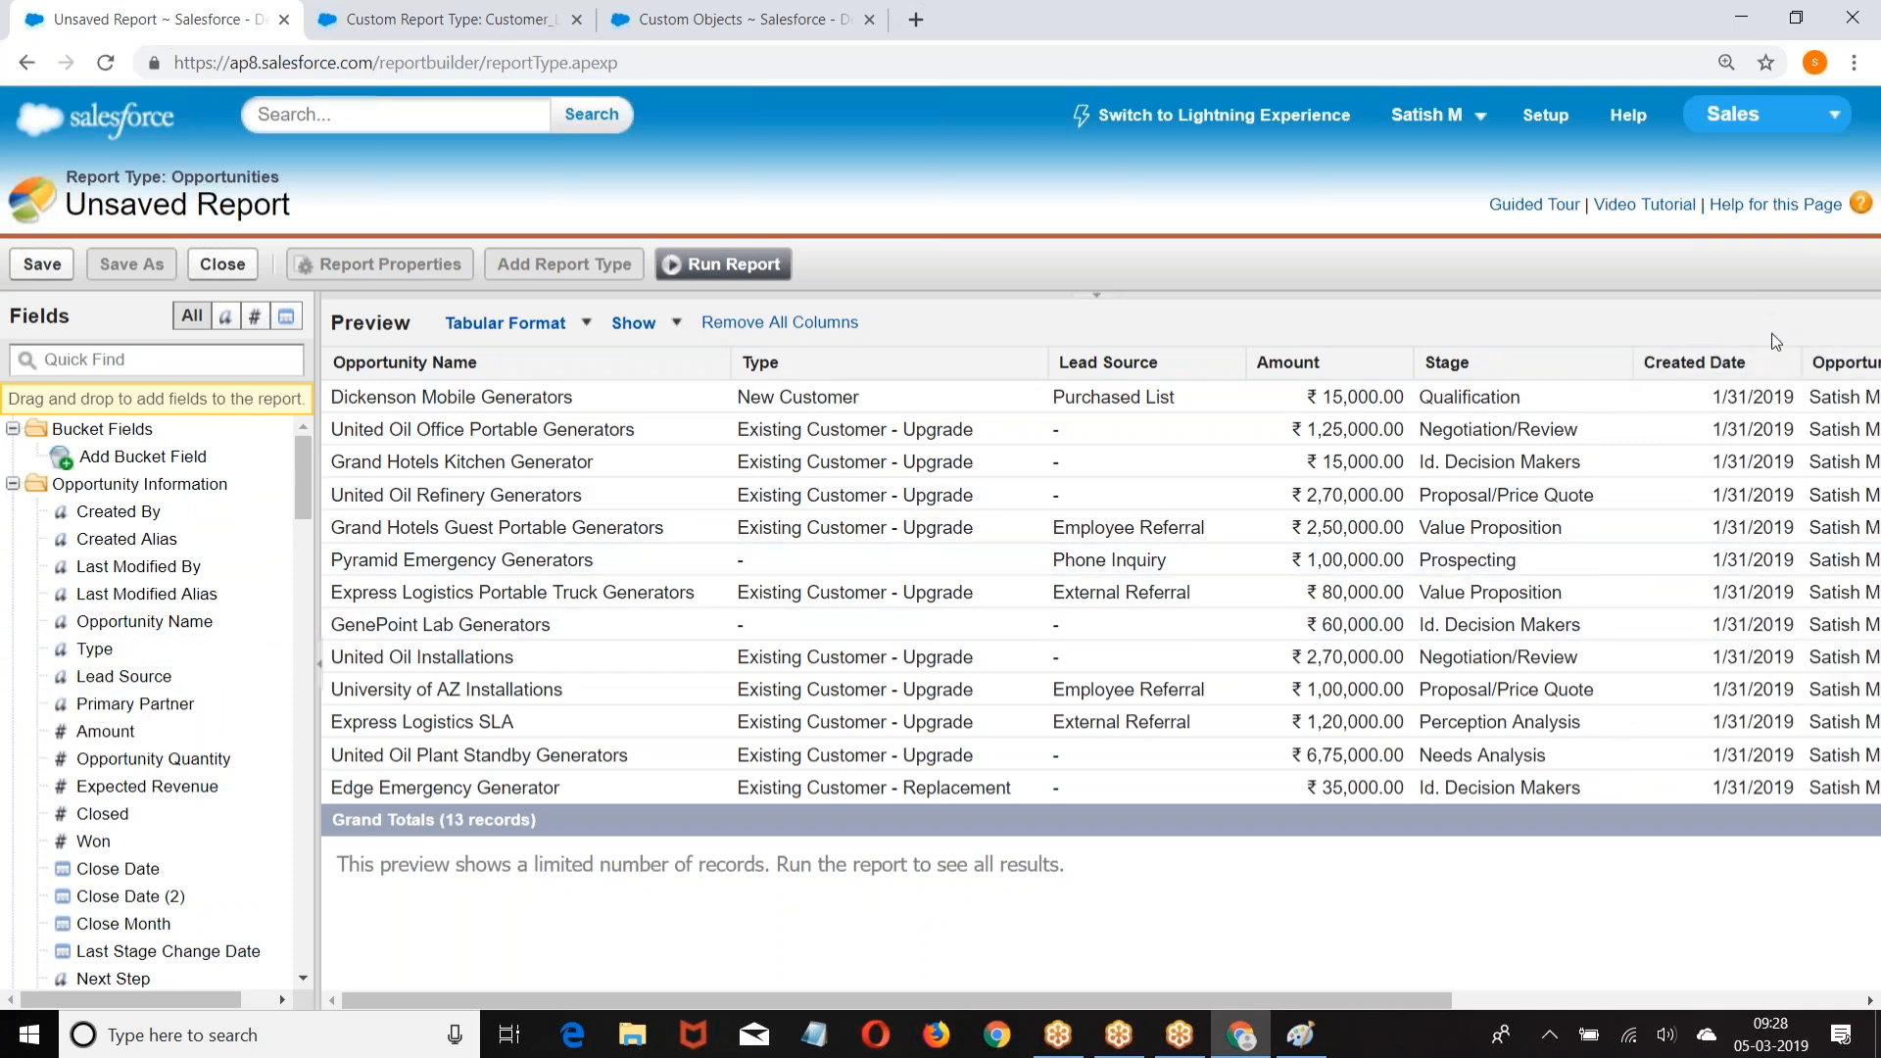
Step: Remove the Created Date, Opportunity Owner, Owner Role and Account Name columns from the report
drag(1721, 366, 8, 679)
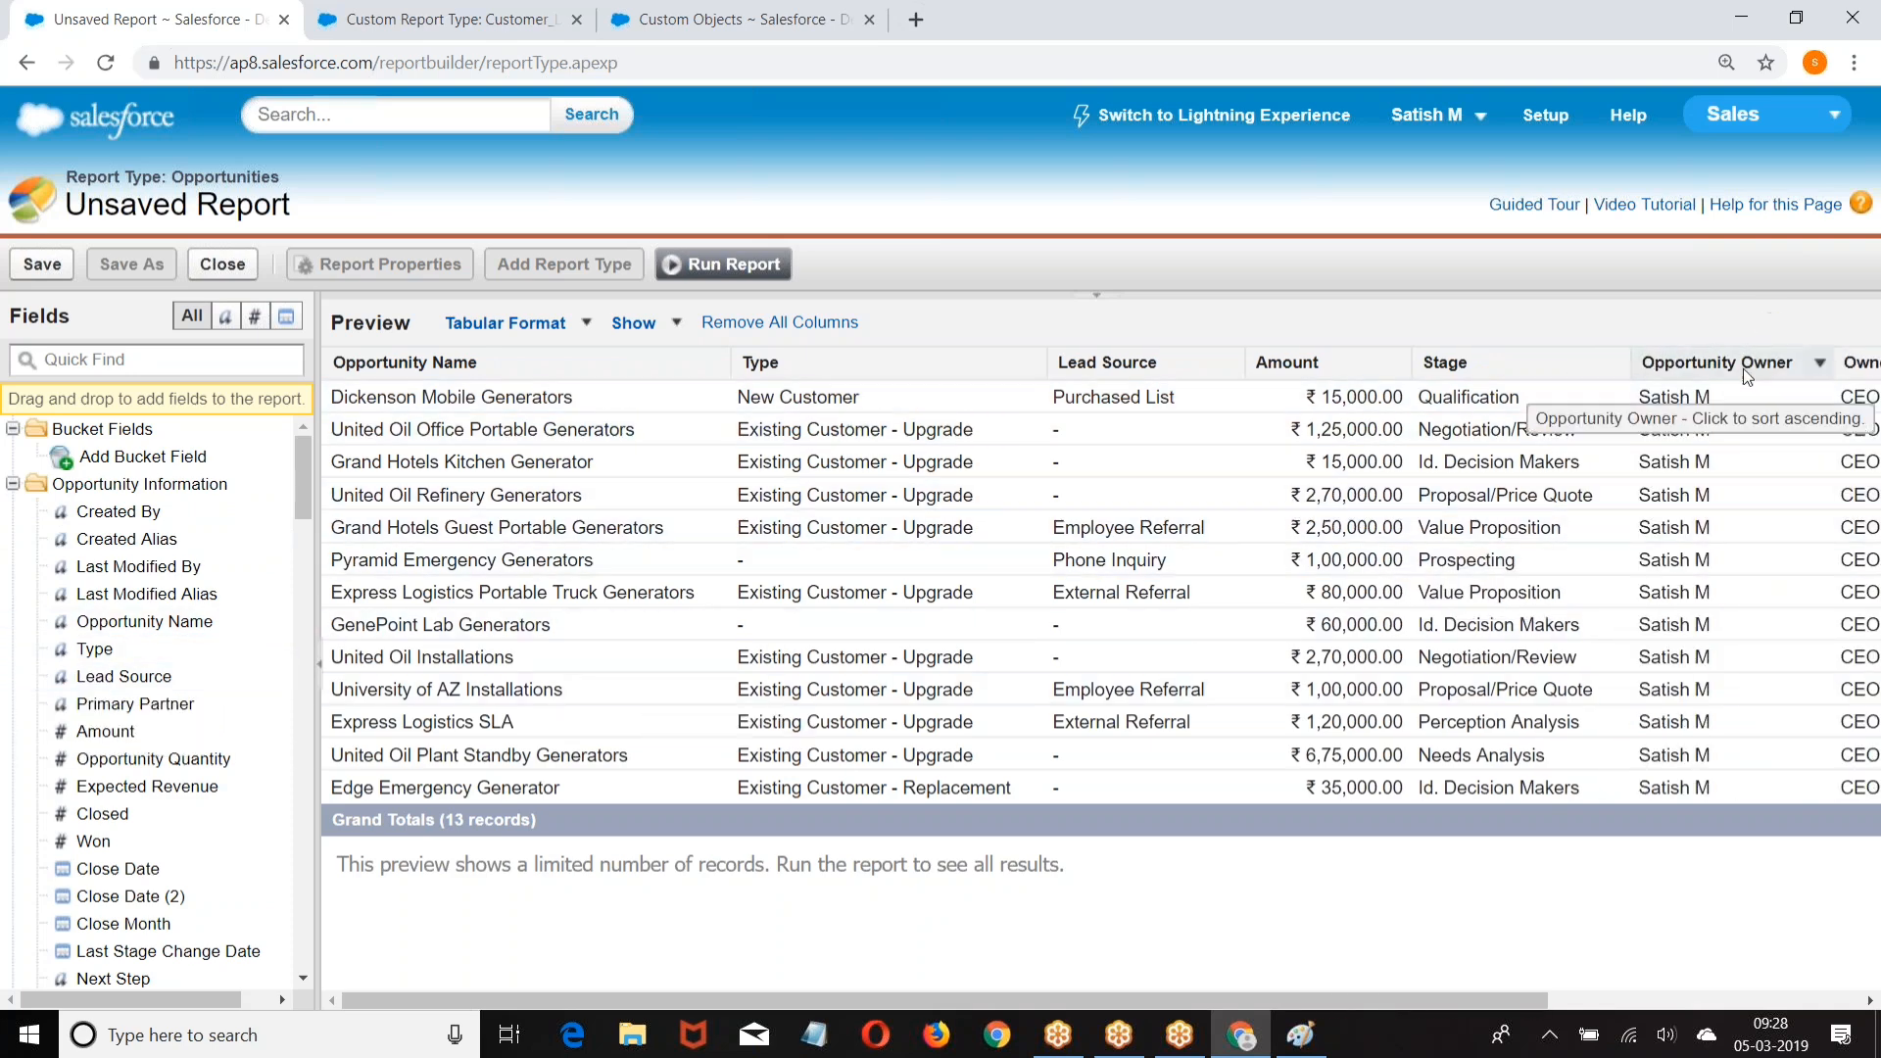
drag(1742, 368, 10, 690)
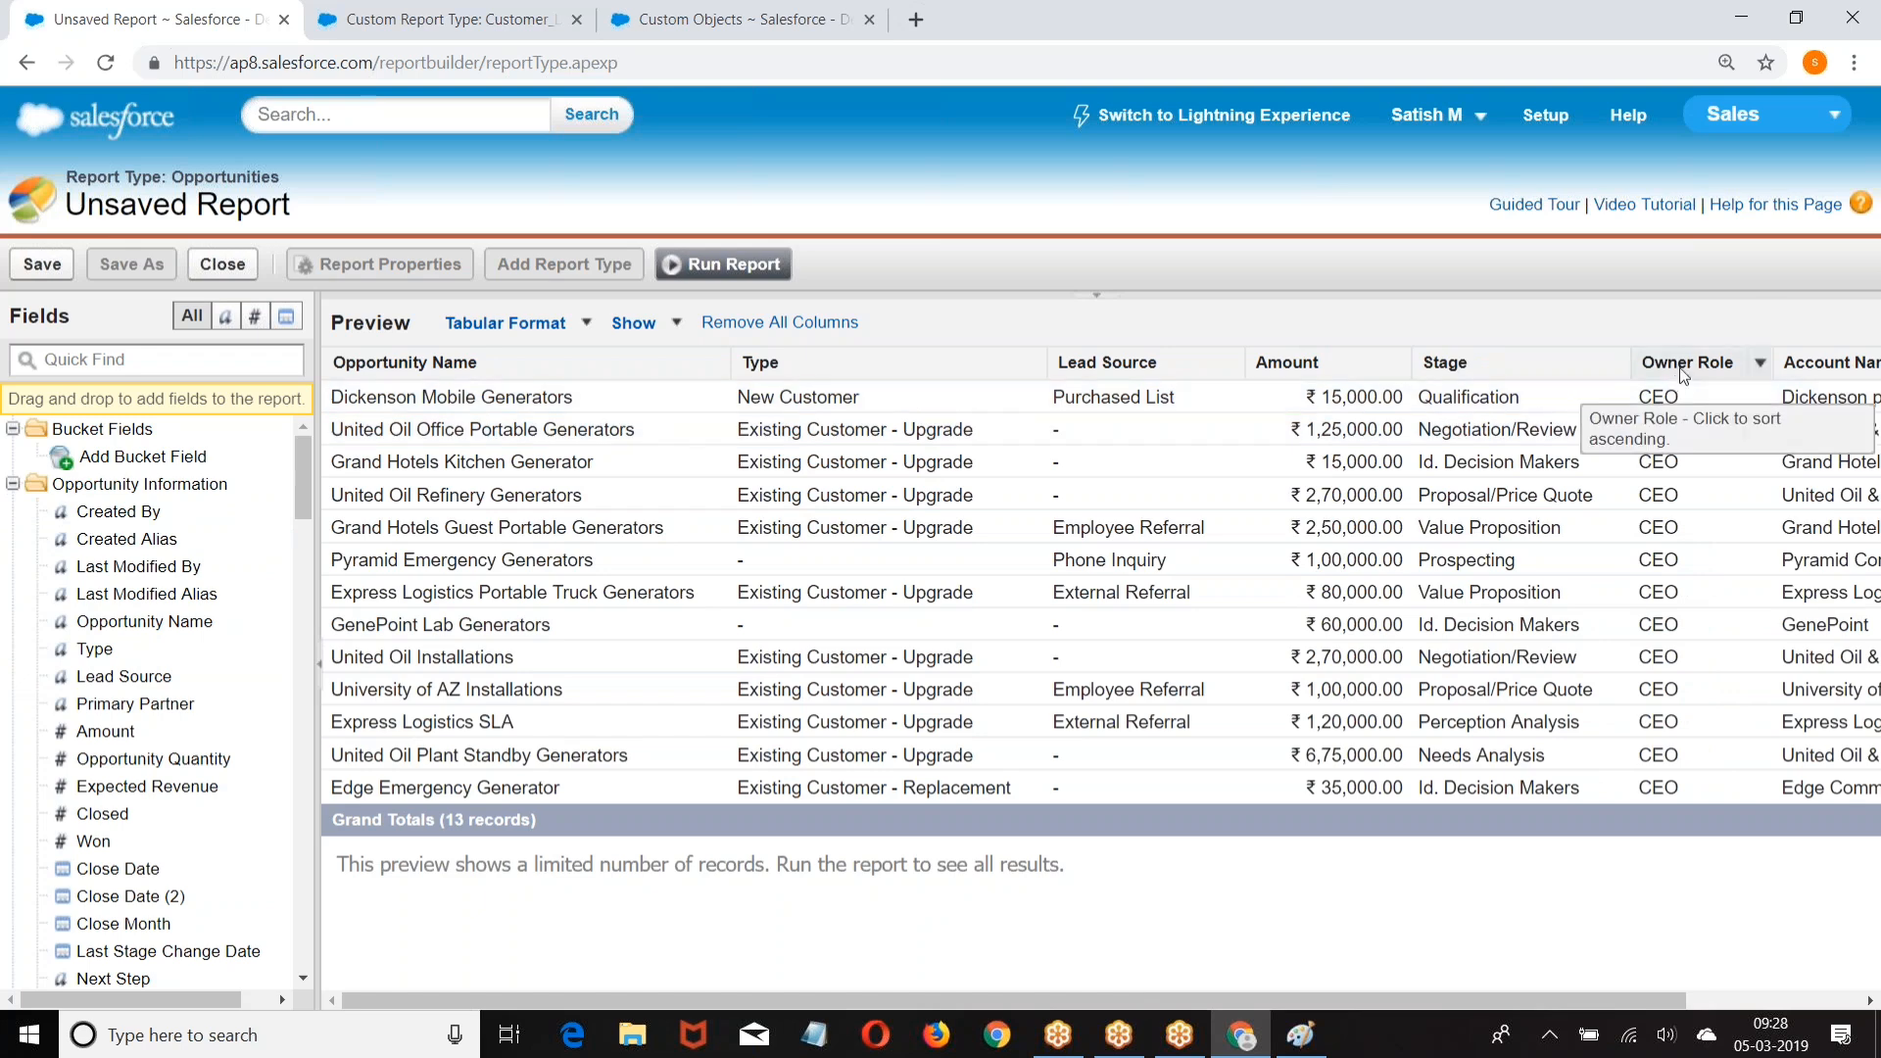
drag(1685, 367, 5, 703)
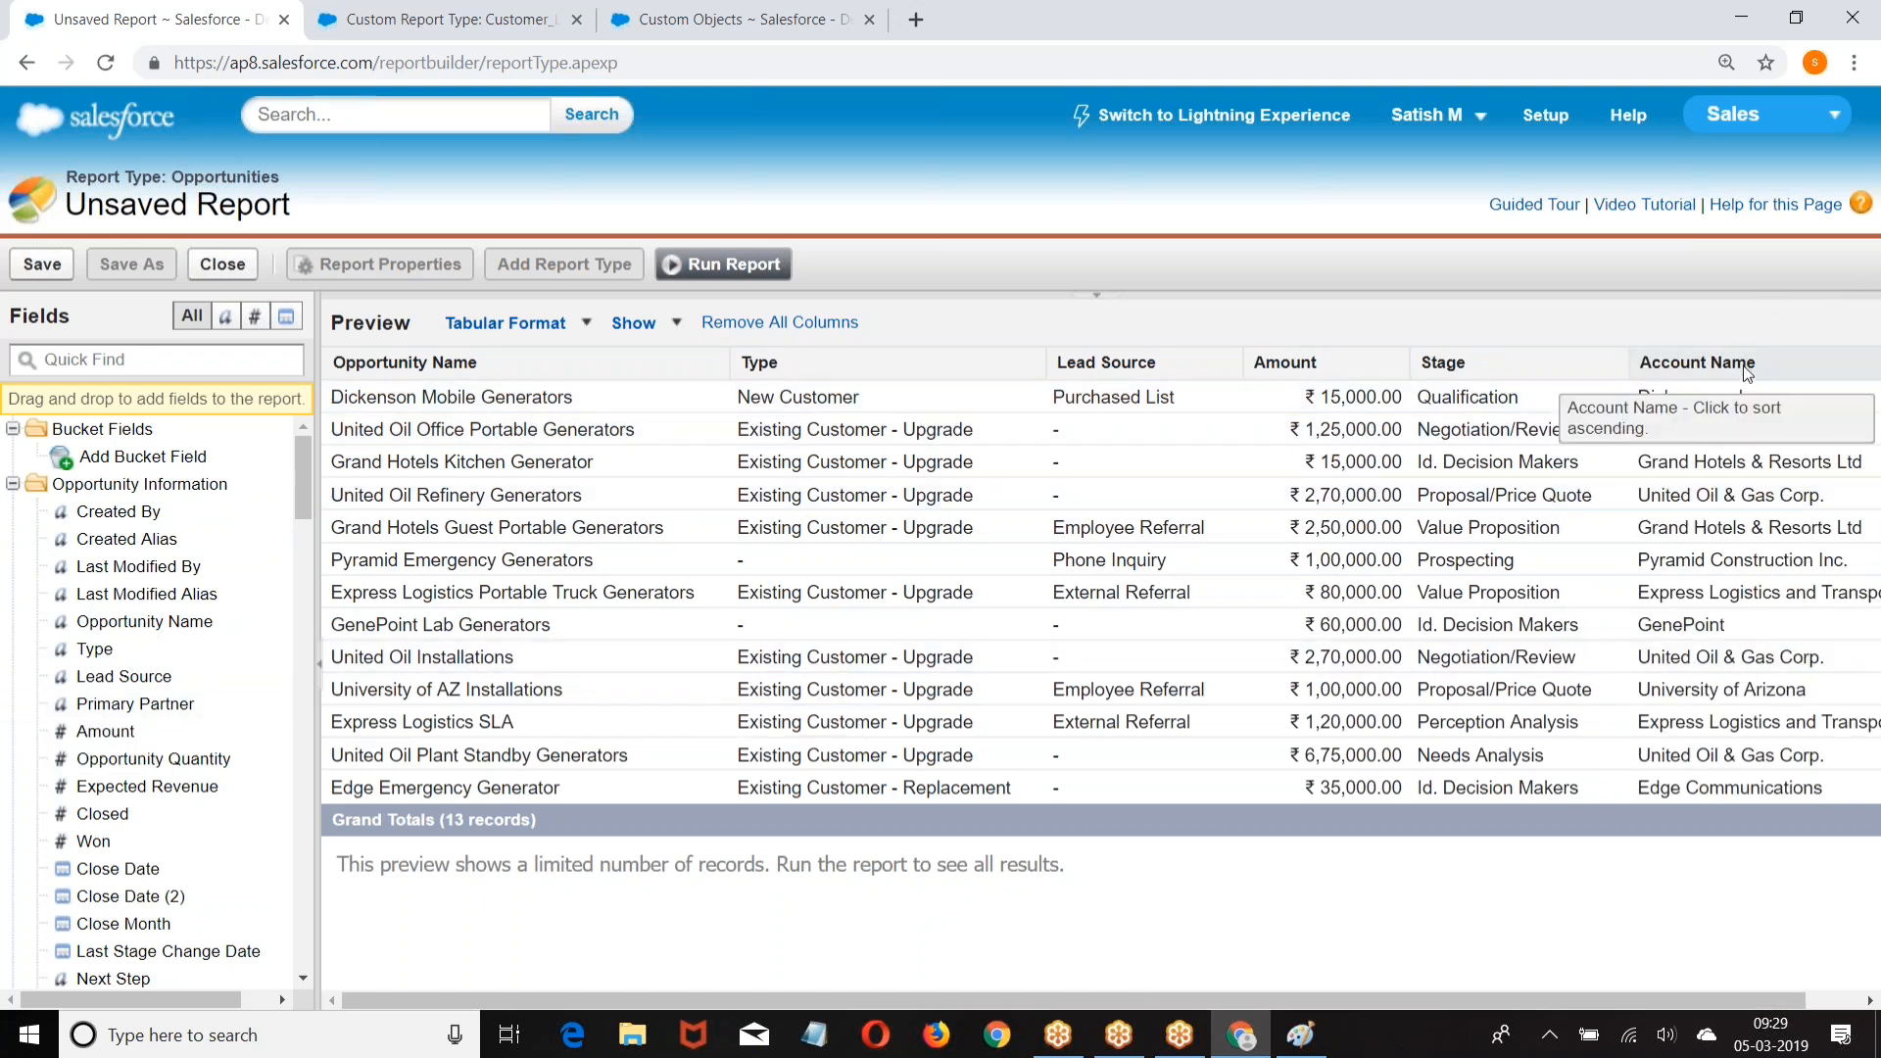
drag(1743, 369, 49, 600)
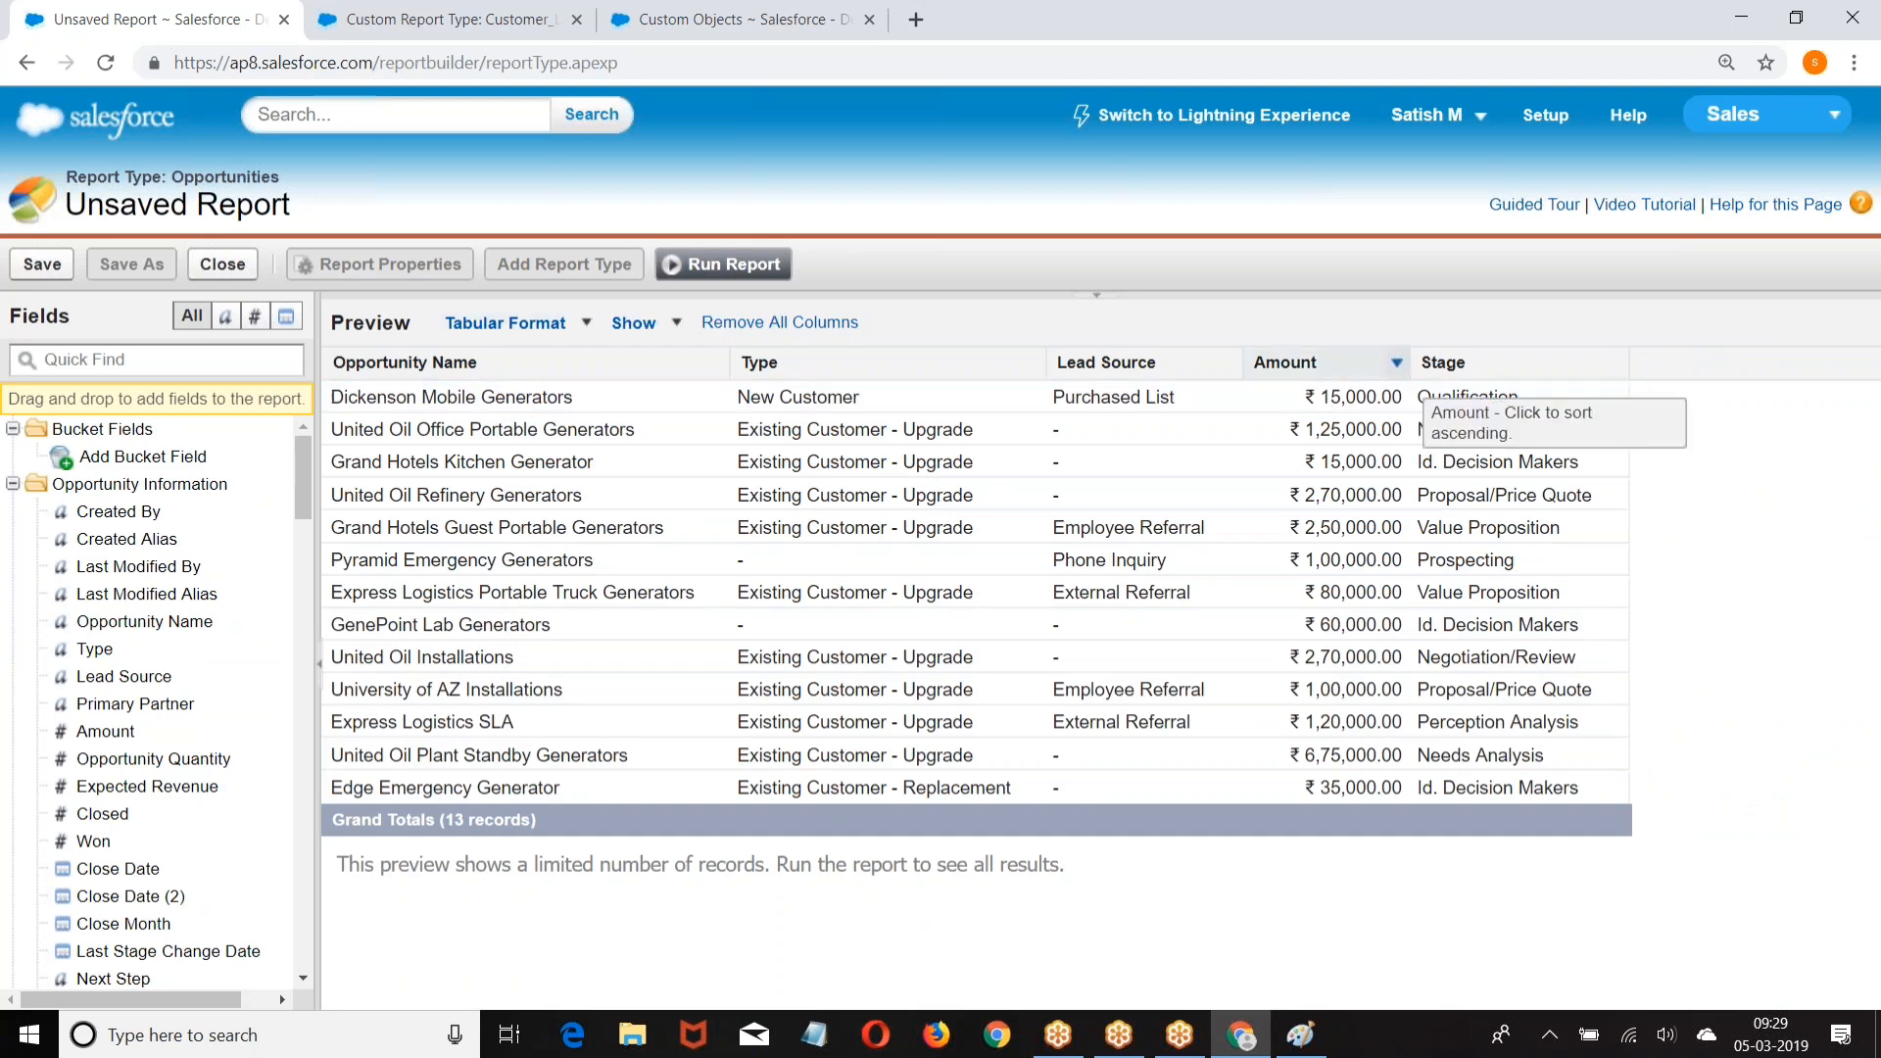
Step: Place the Stage column before the Amount column and summarize Amount by Sum
drag(1487, 363, 1330, 367)
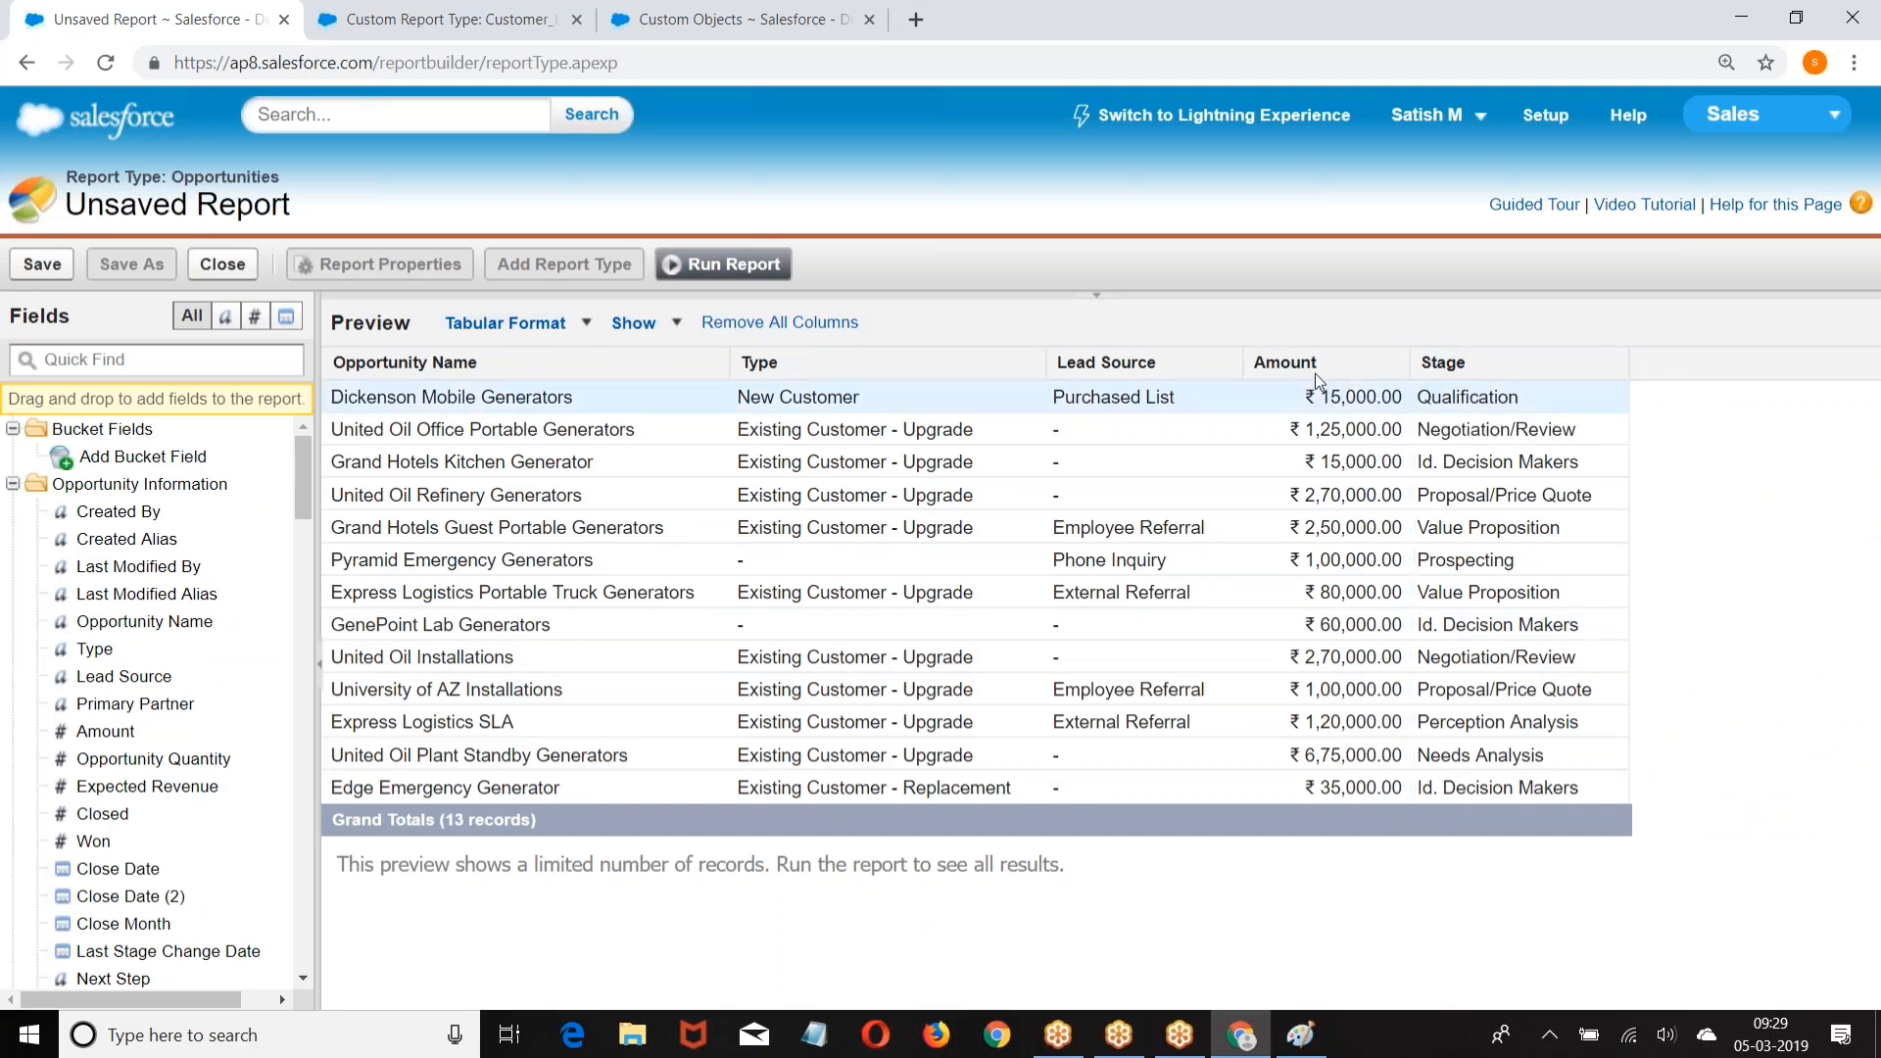
drag(1450, 364, 1238, 380)
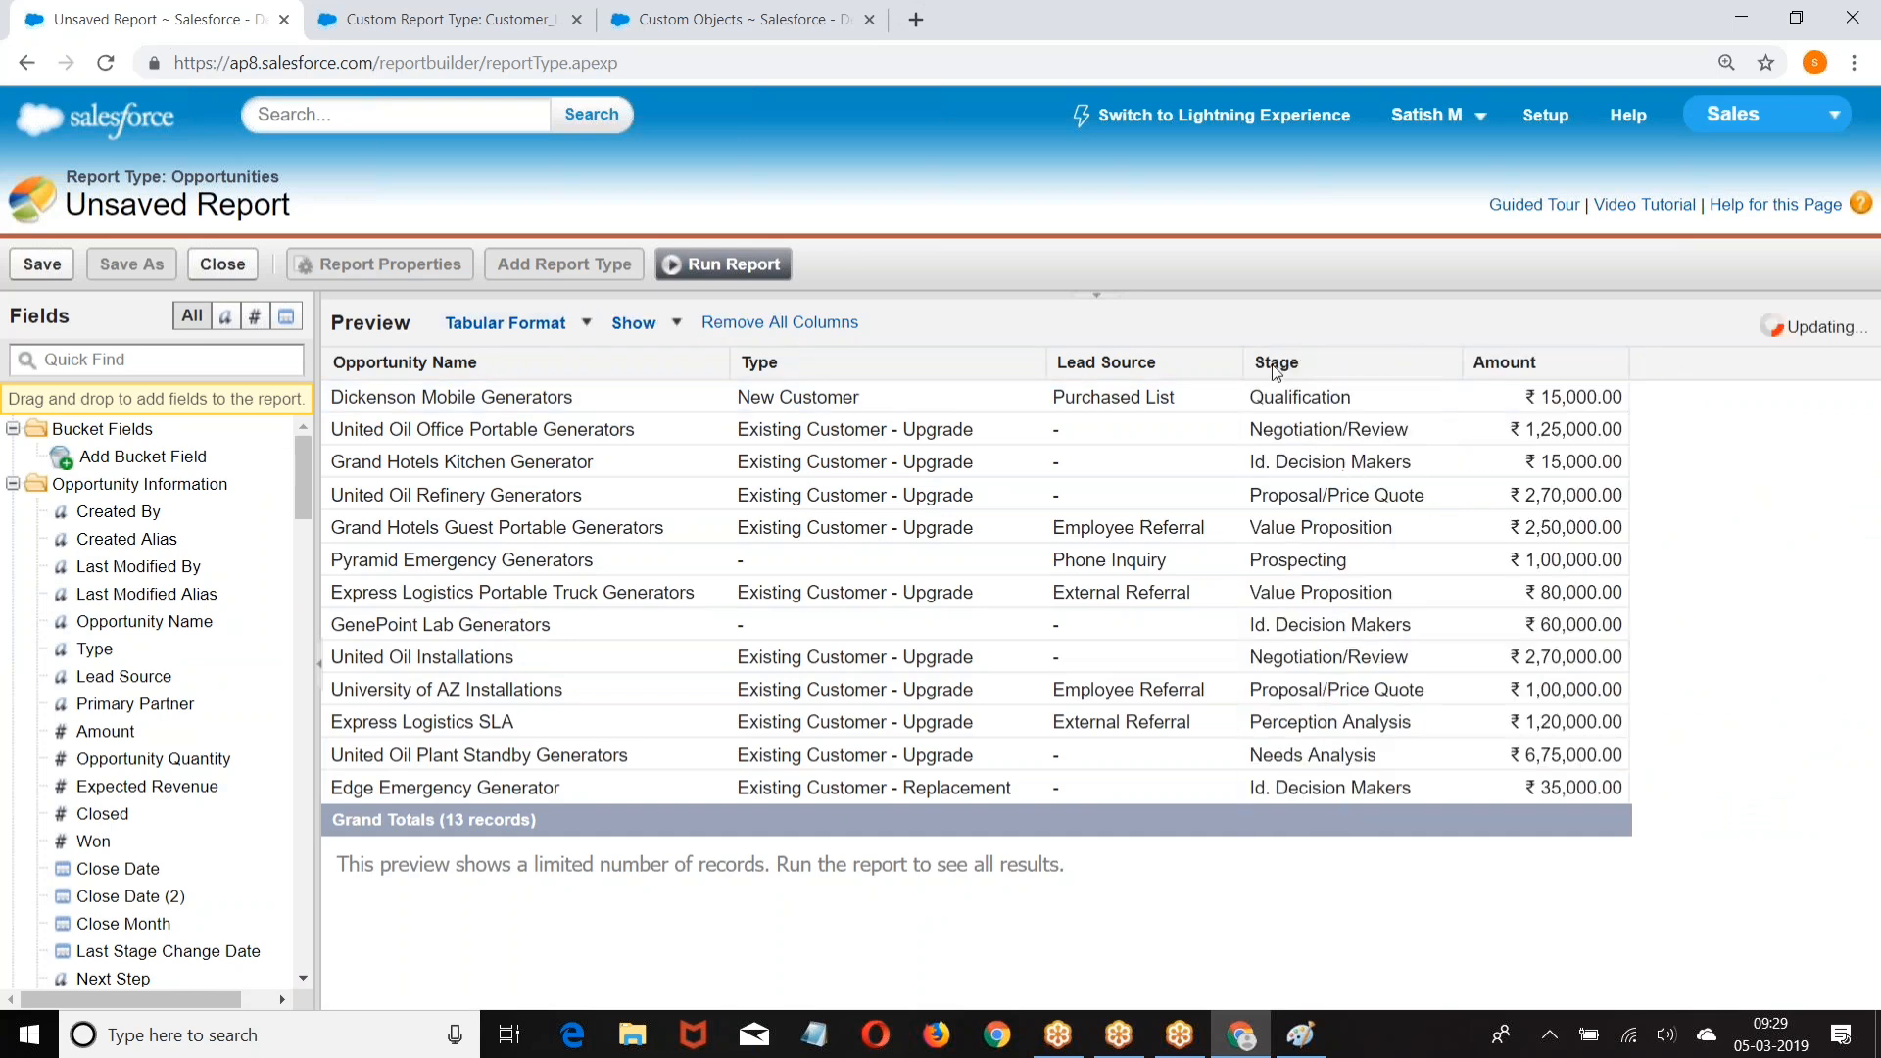
click(1617, 365)
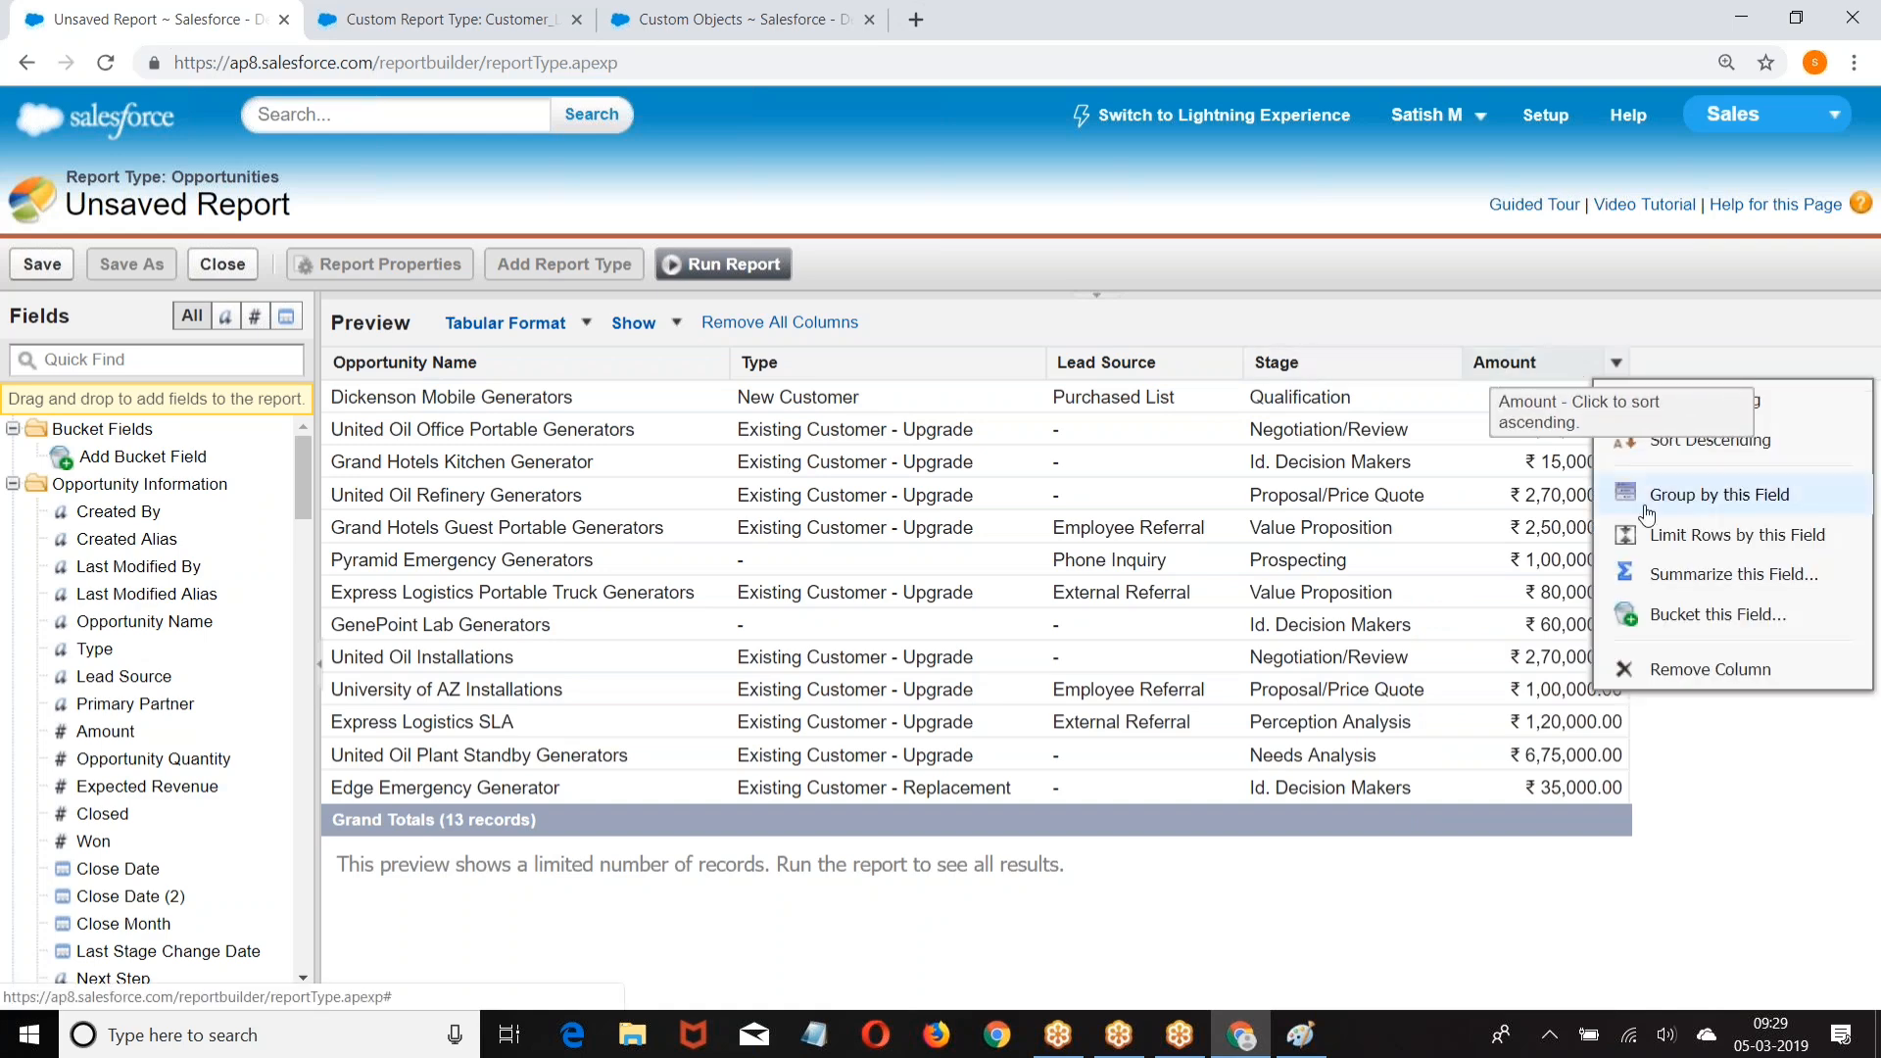
click(1688, 576)
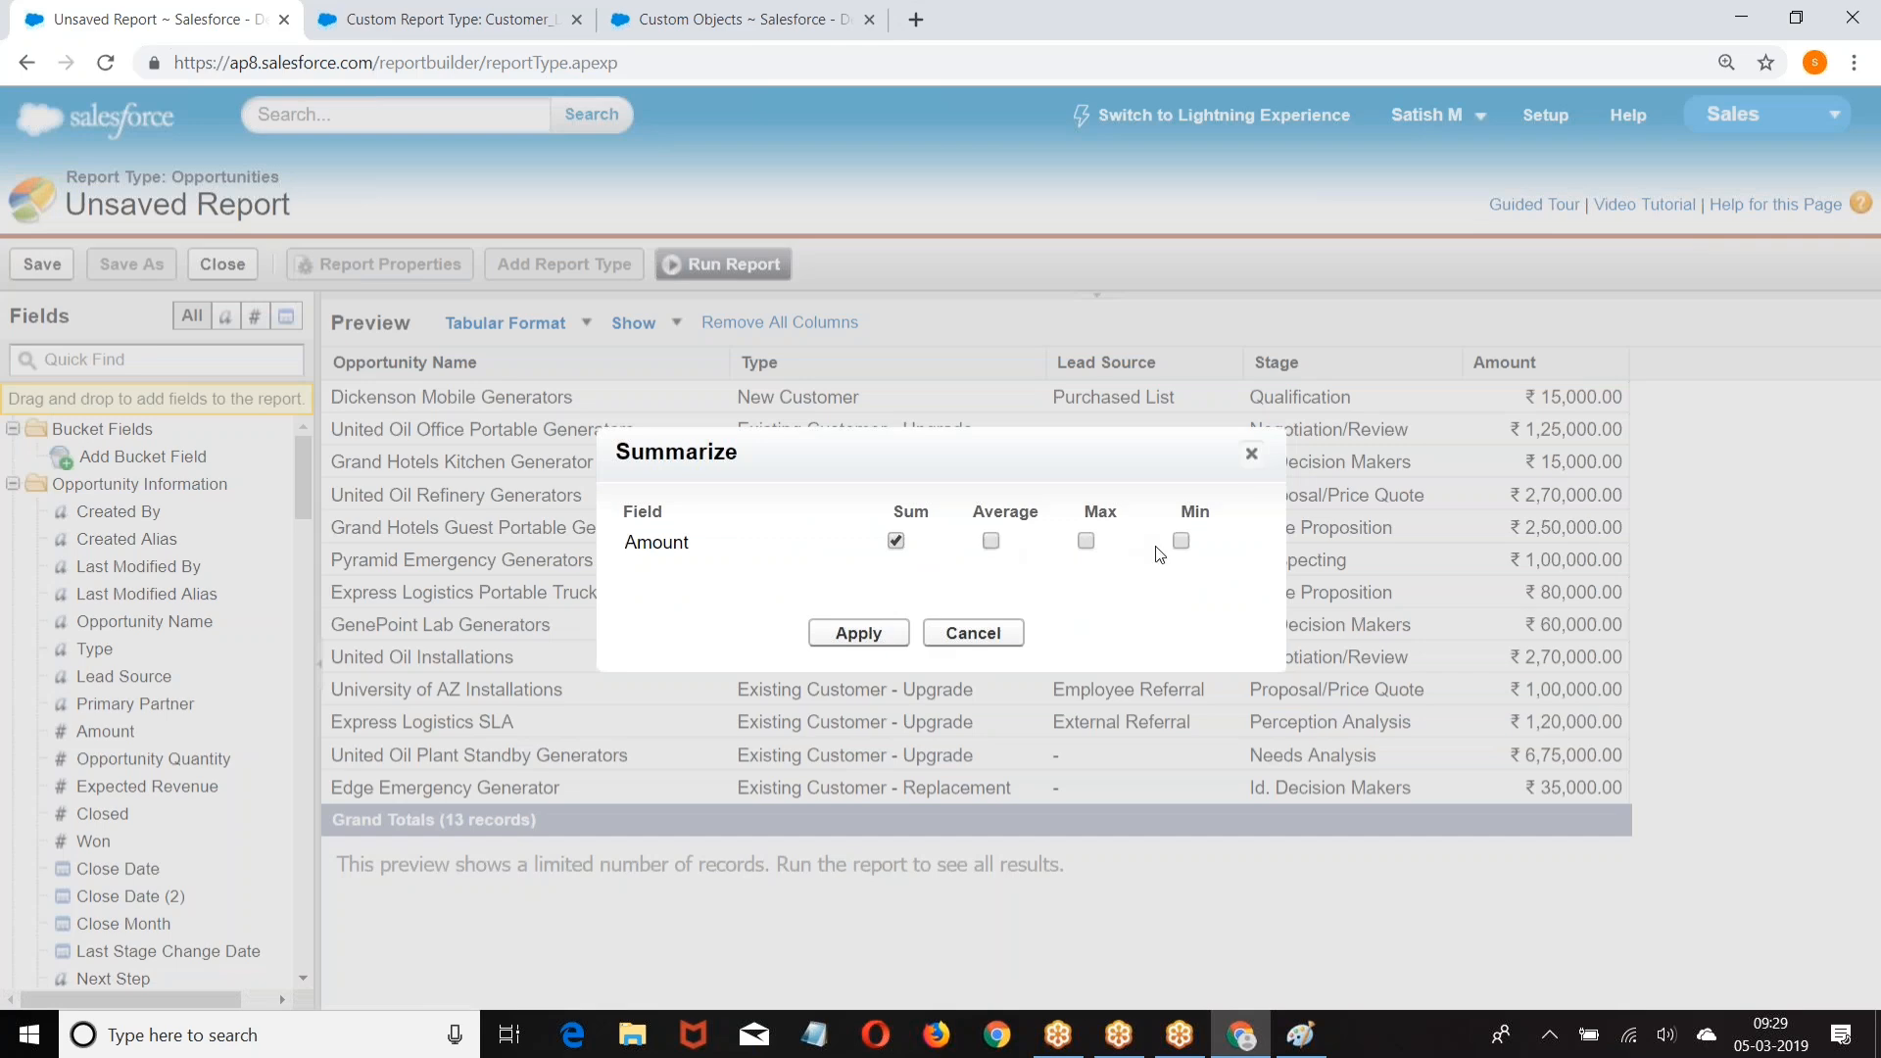
click(830, 632)
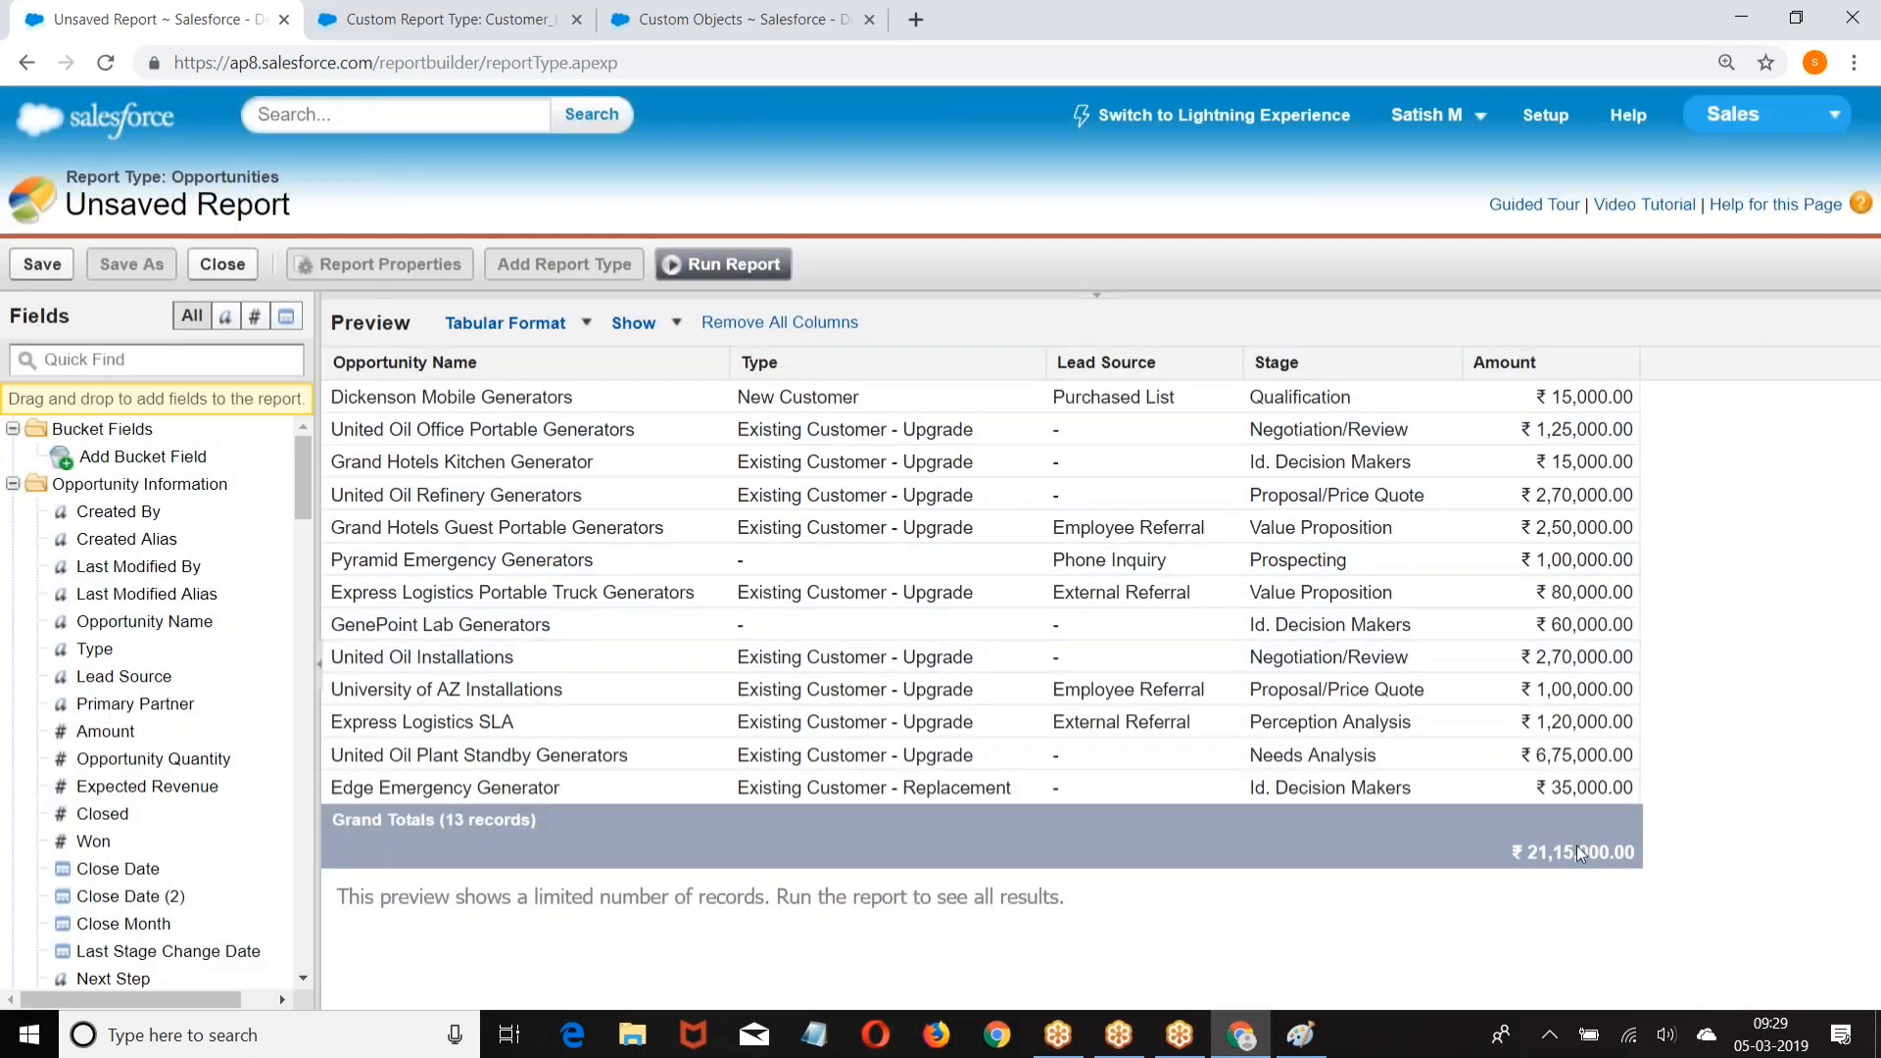
Step: Sort the report by Opportunity Name in ascending order, and change the sort to descending
click(716, 365)
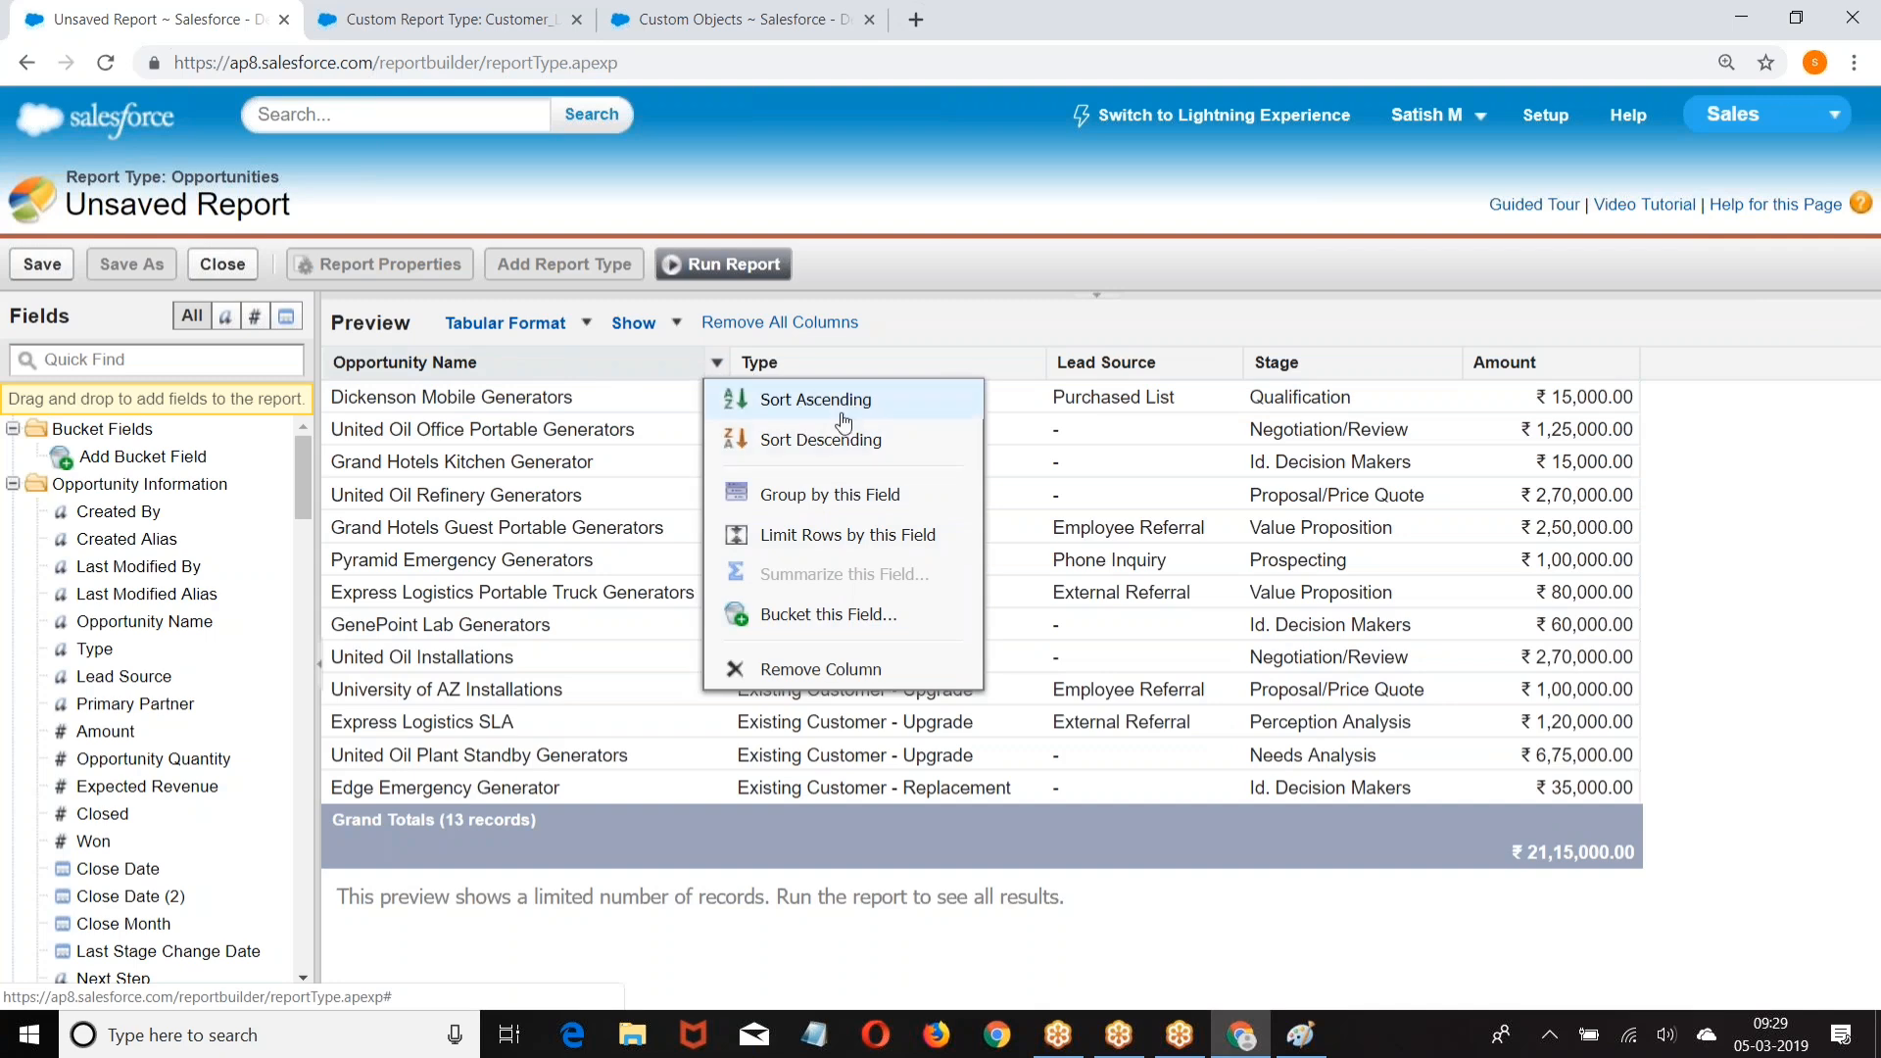
click(801, 401)
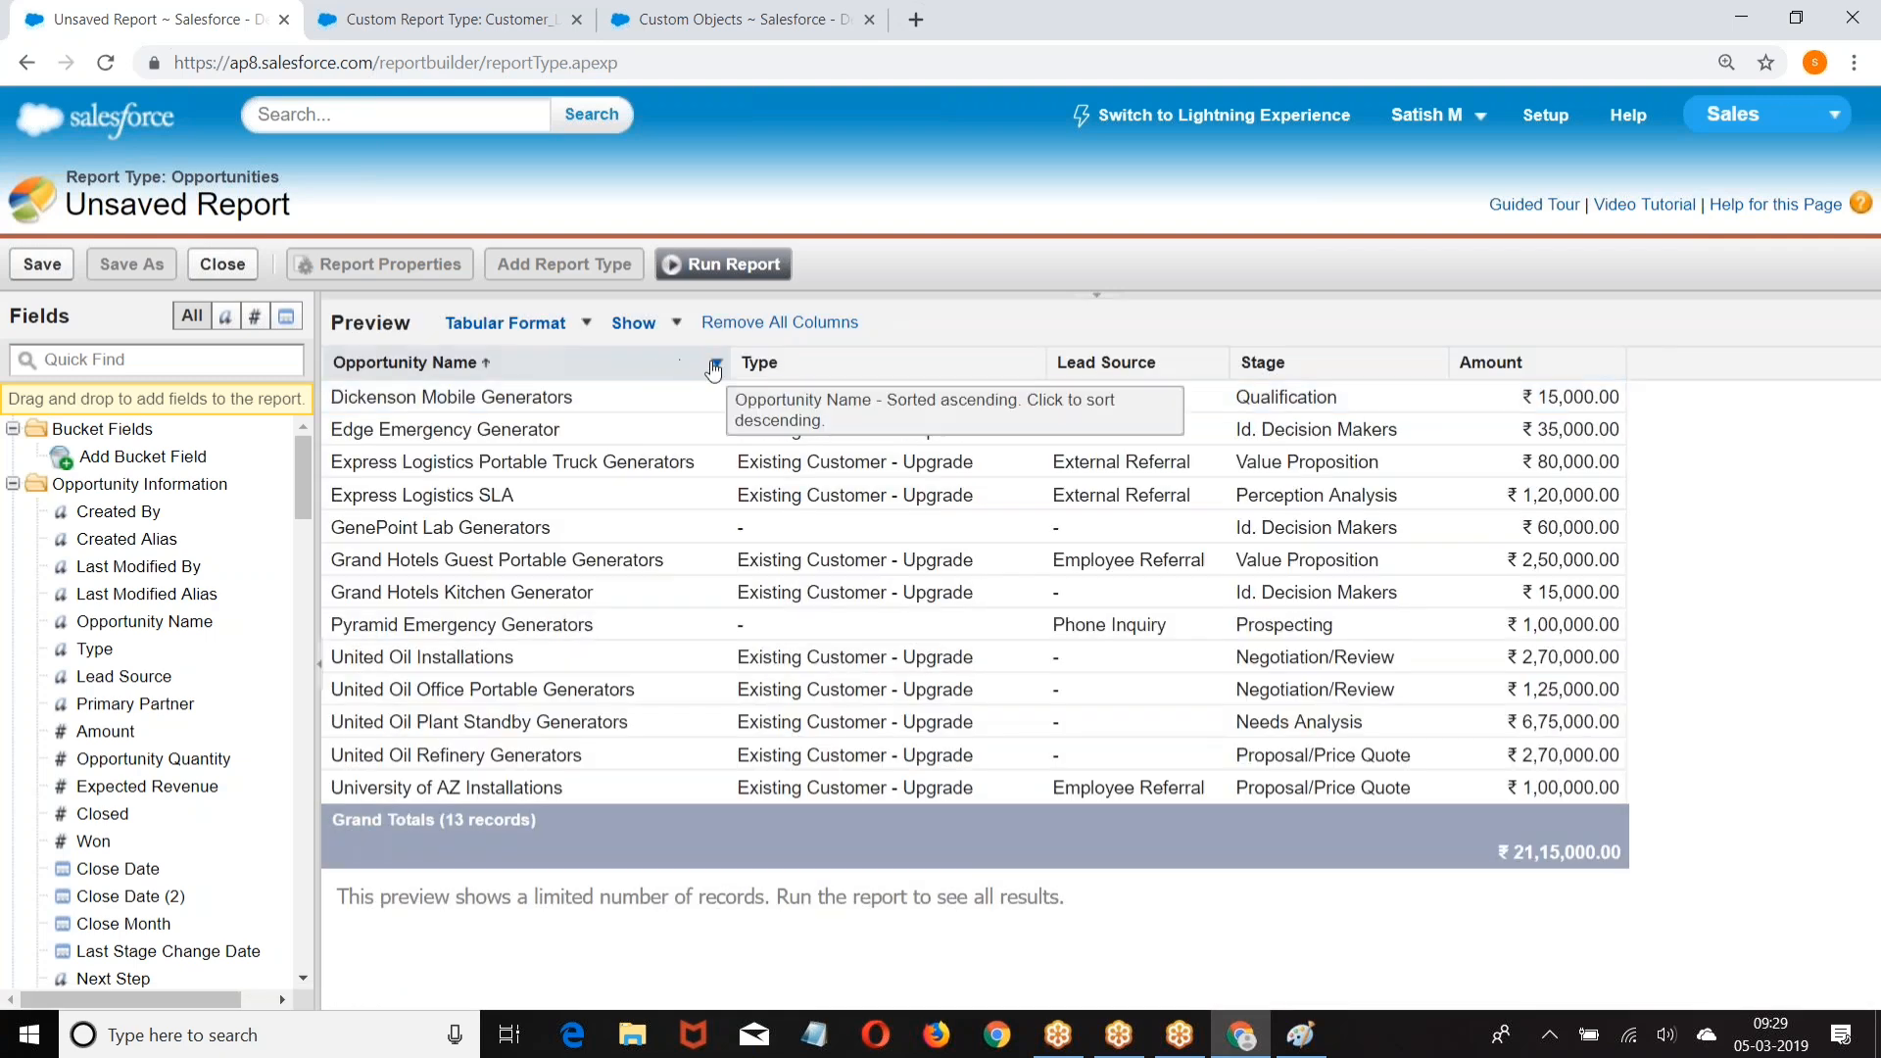
click(716, 363)
click(803, 329)
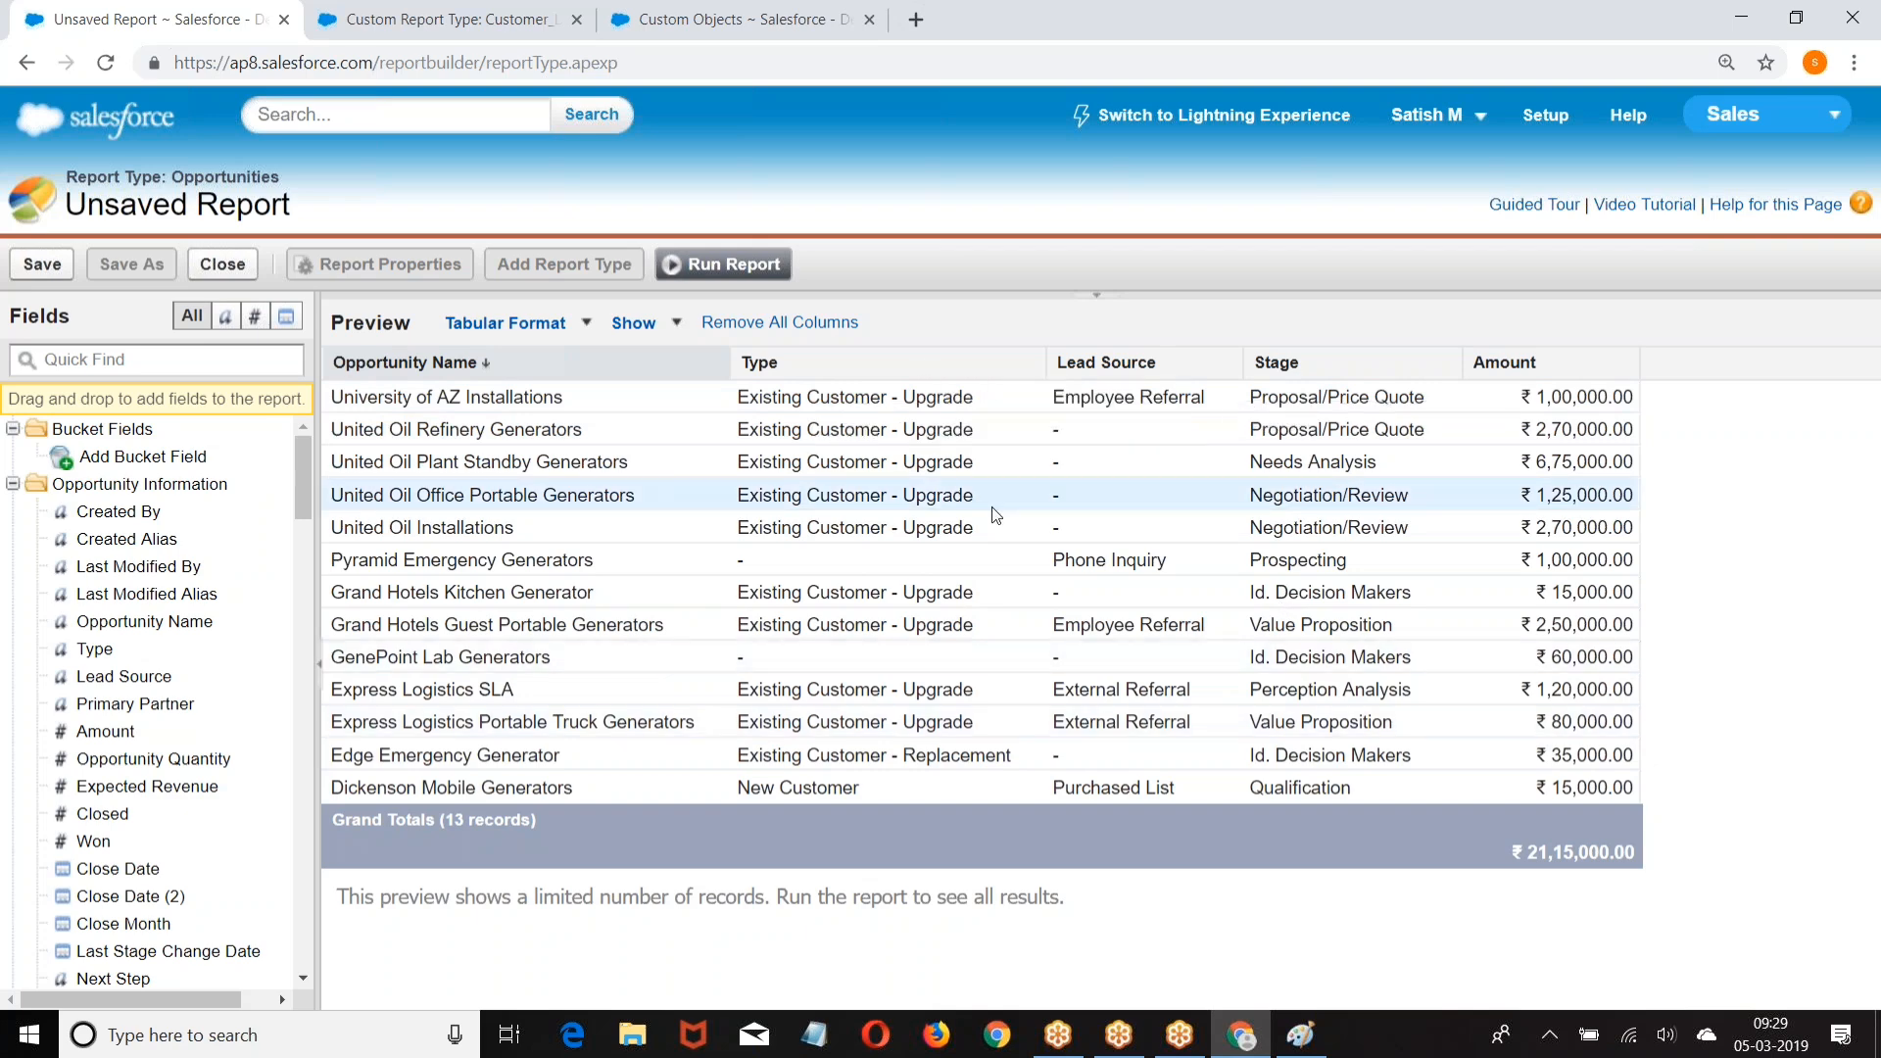
key(ctrl+plus)
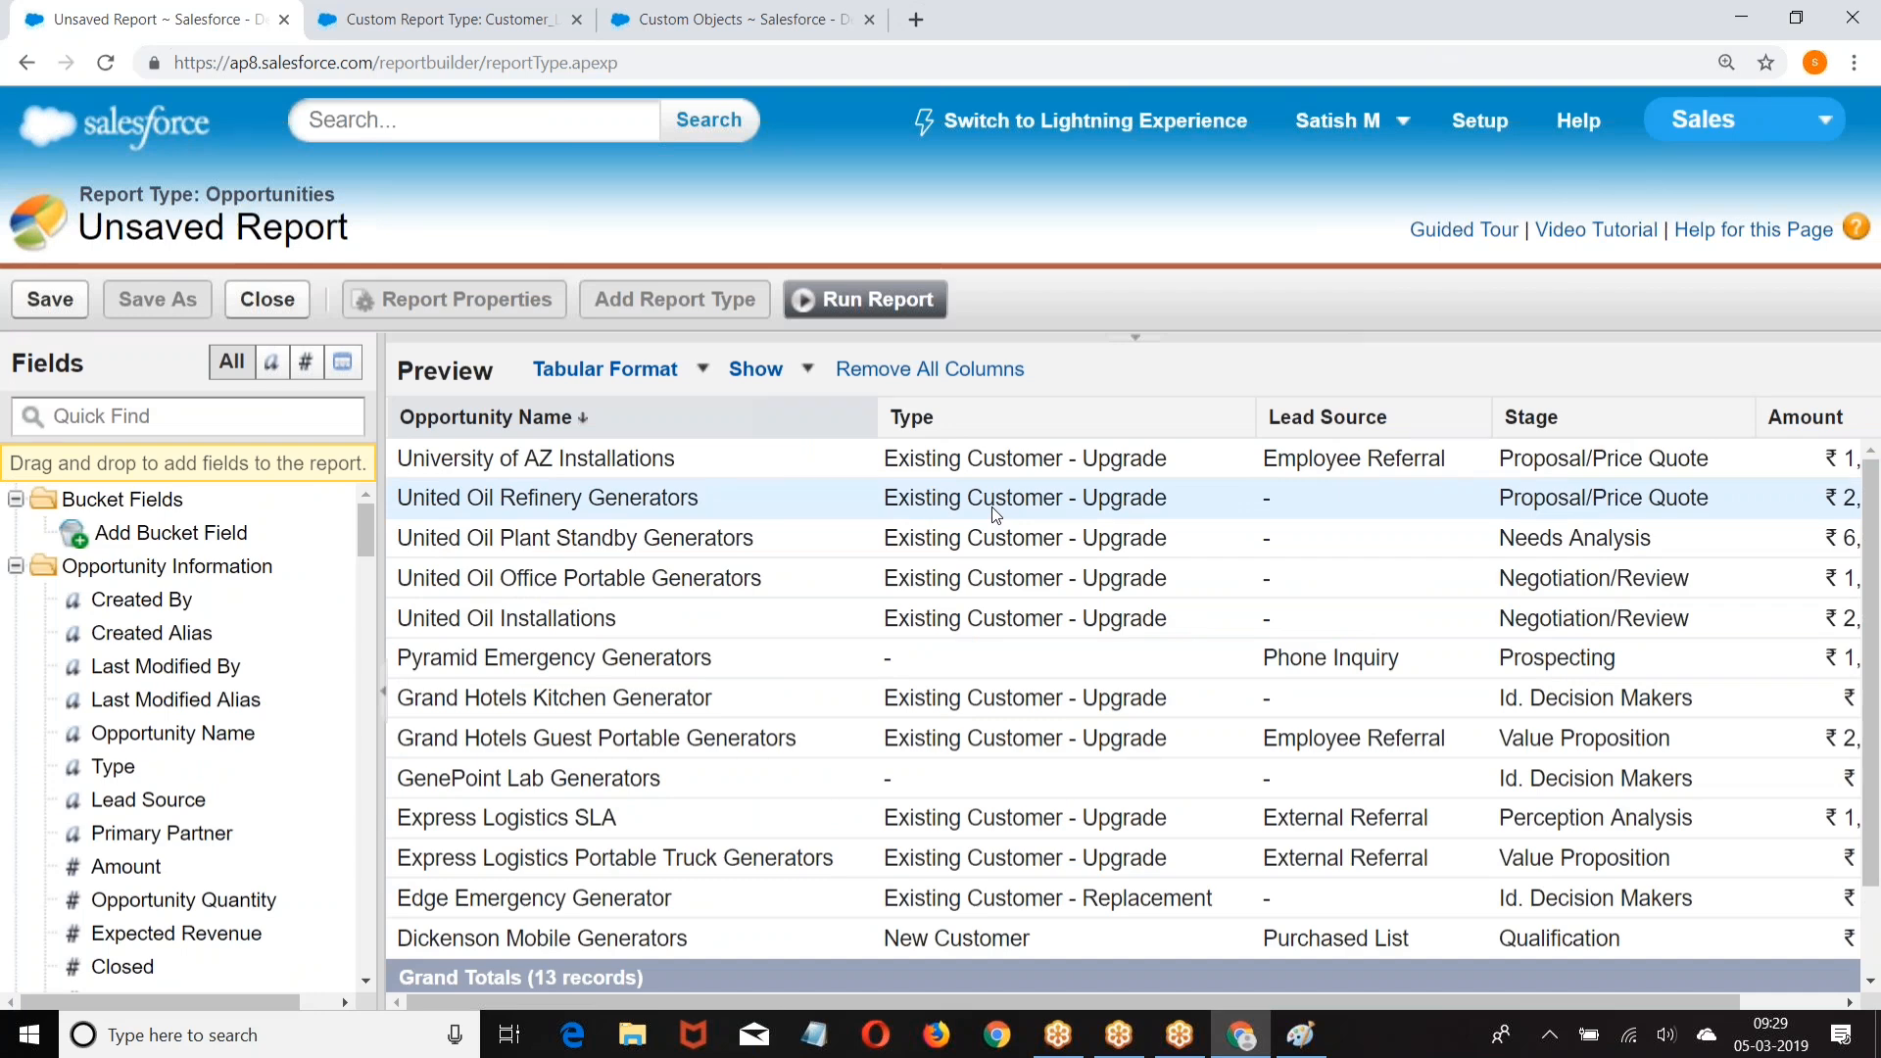
key(ctrl+minus)
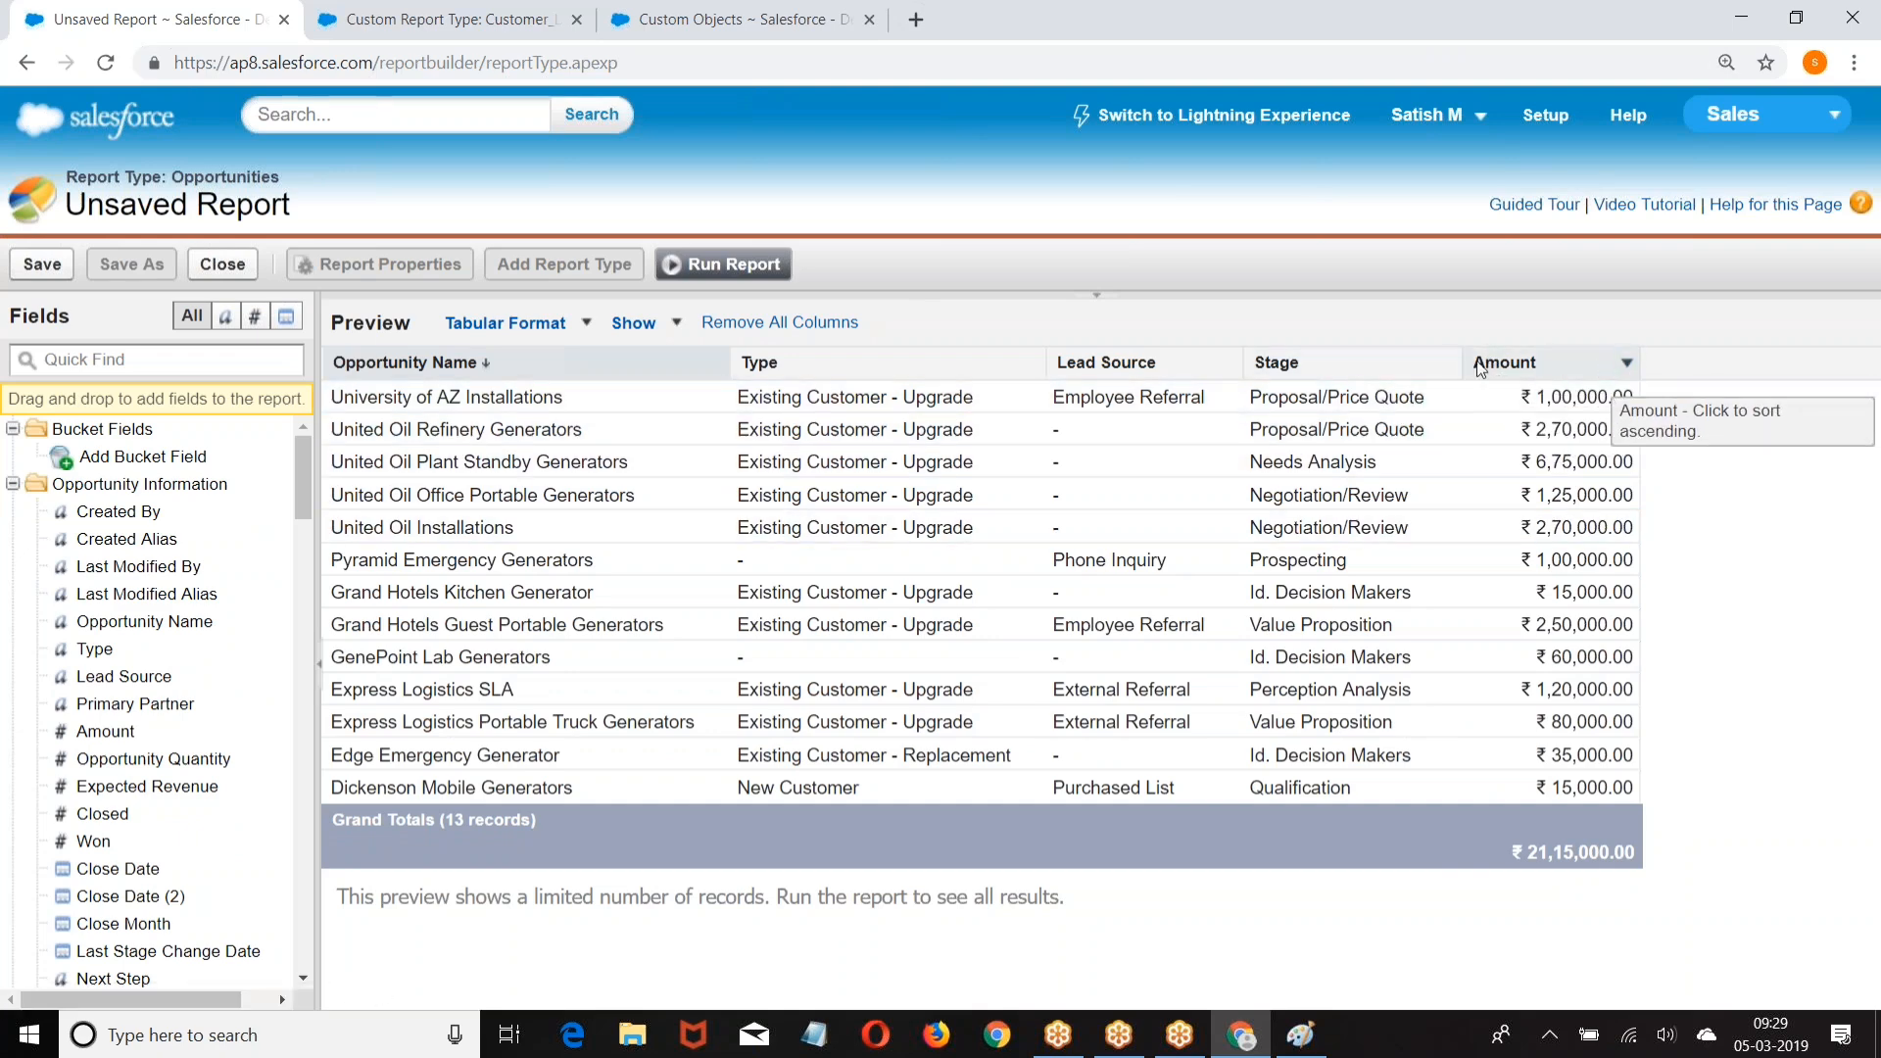
Step: Create a bucket field from the Amount column and name it Grade
click(1627, 366)
click(1724, 771)
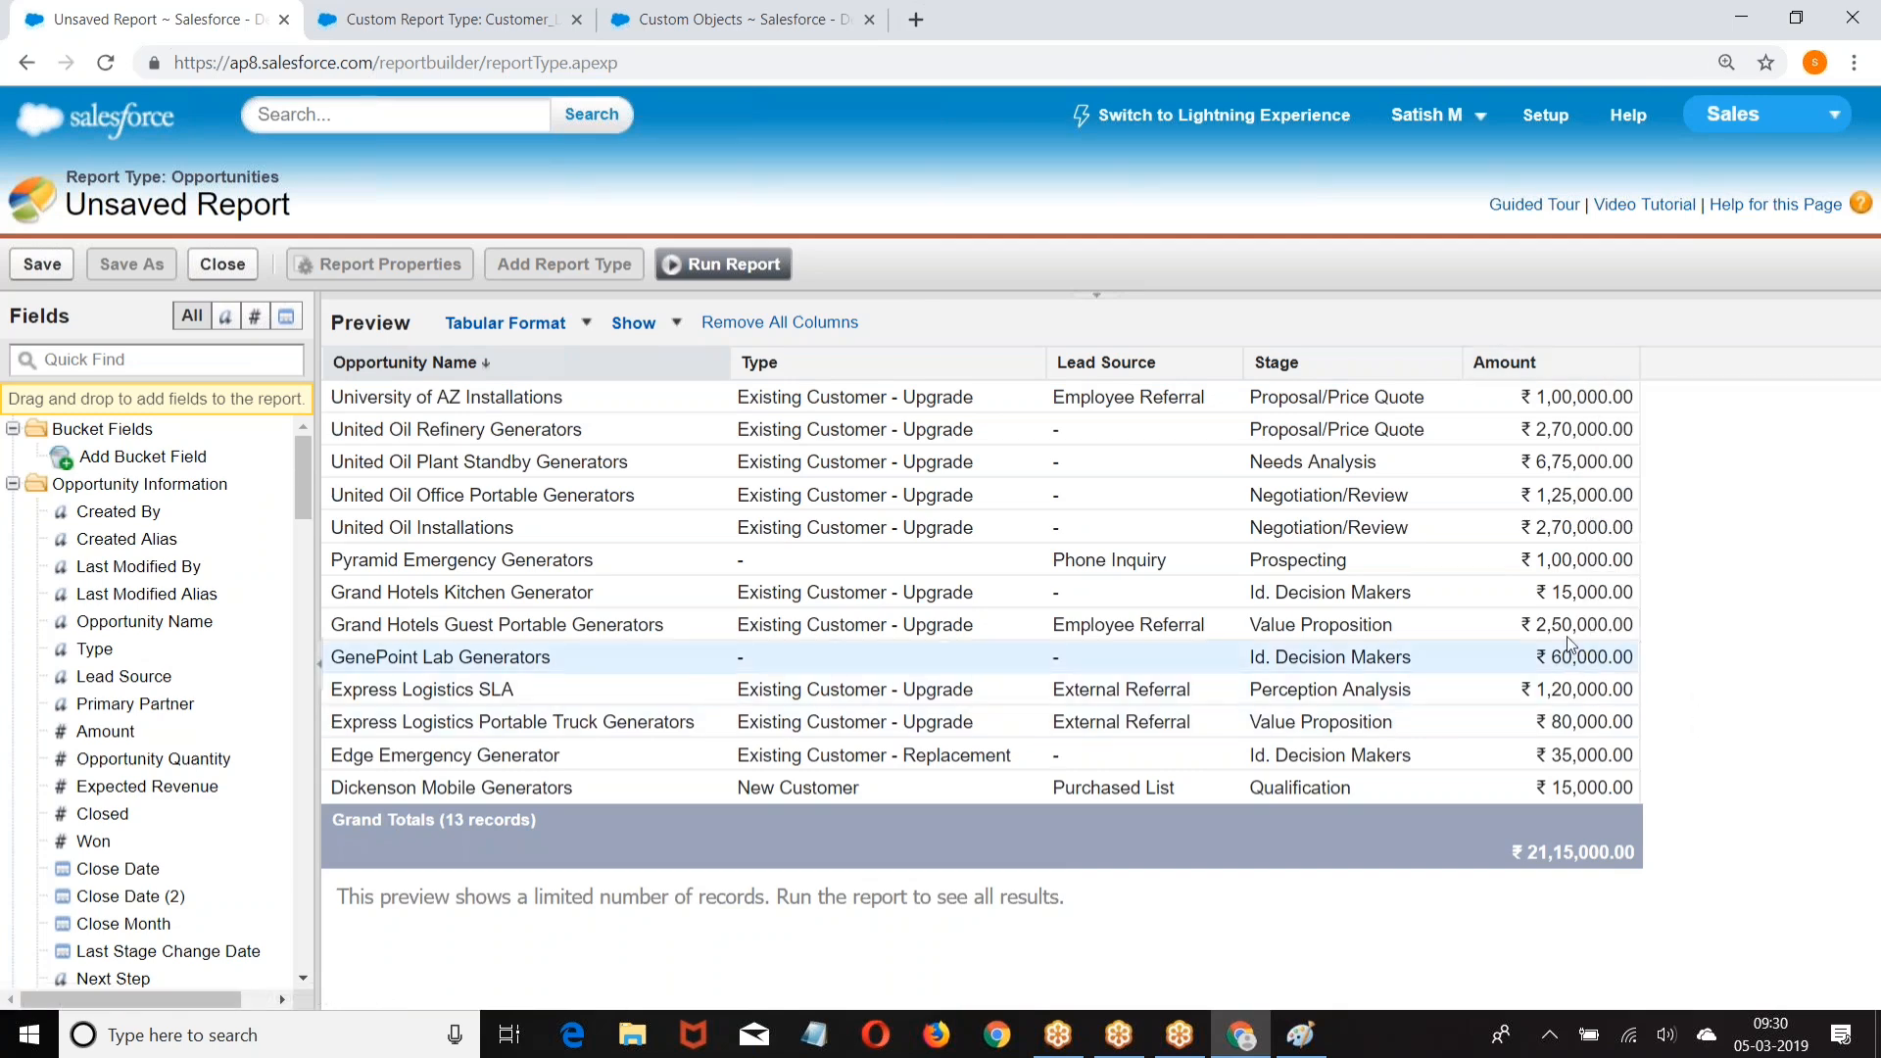
click(1627, 365)
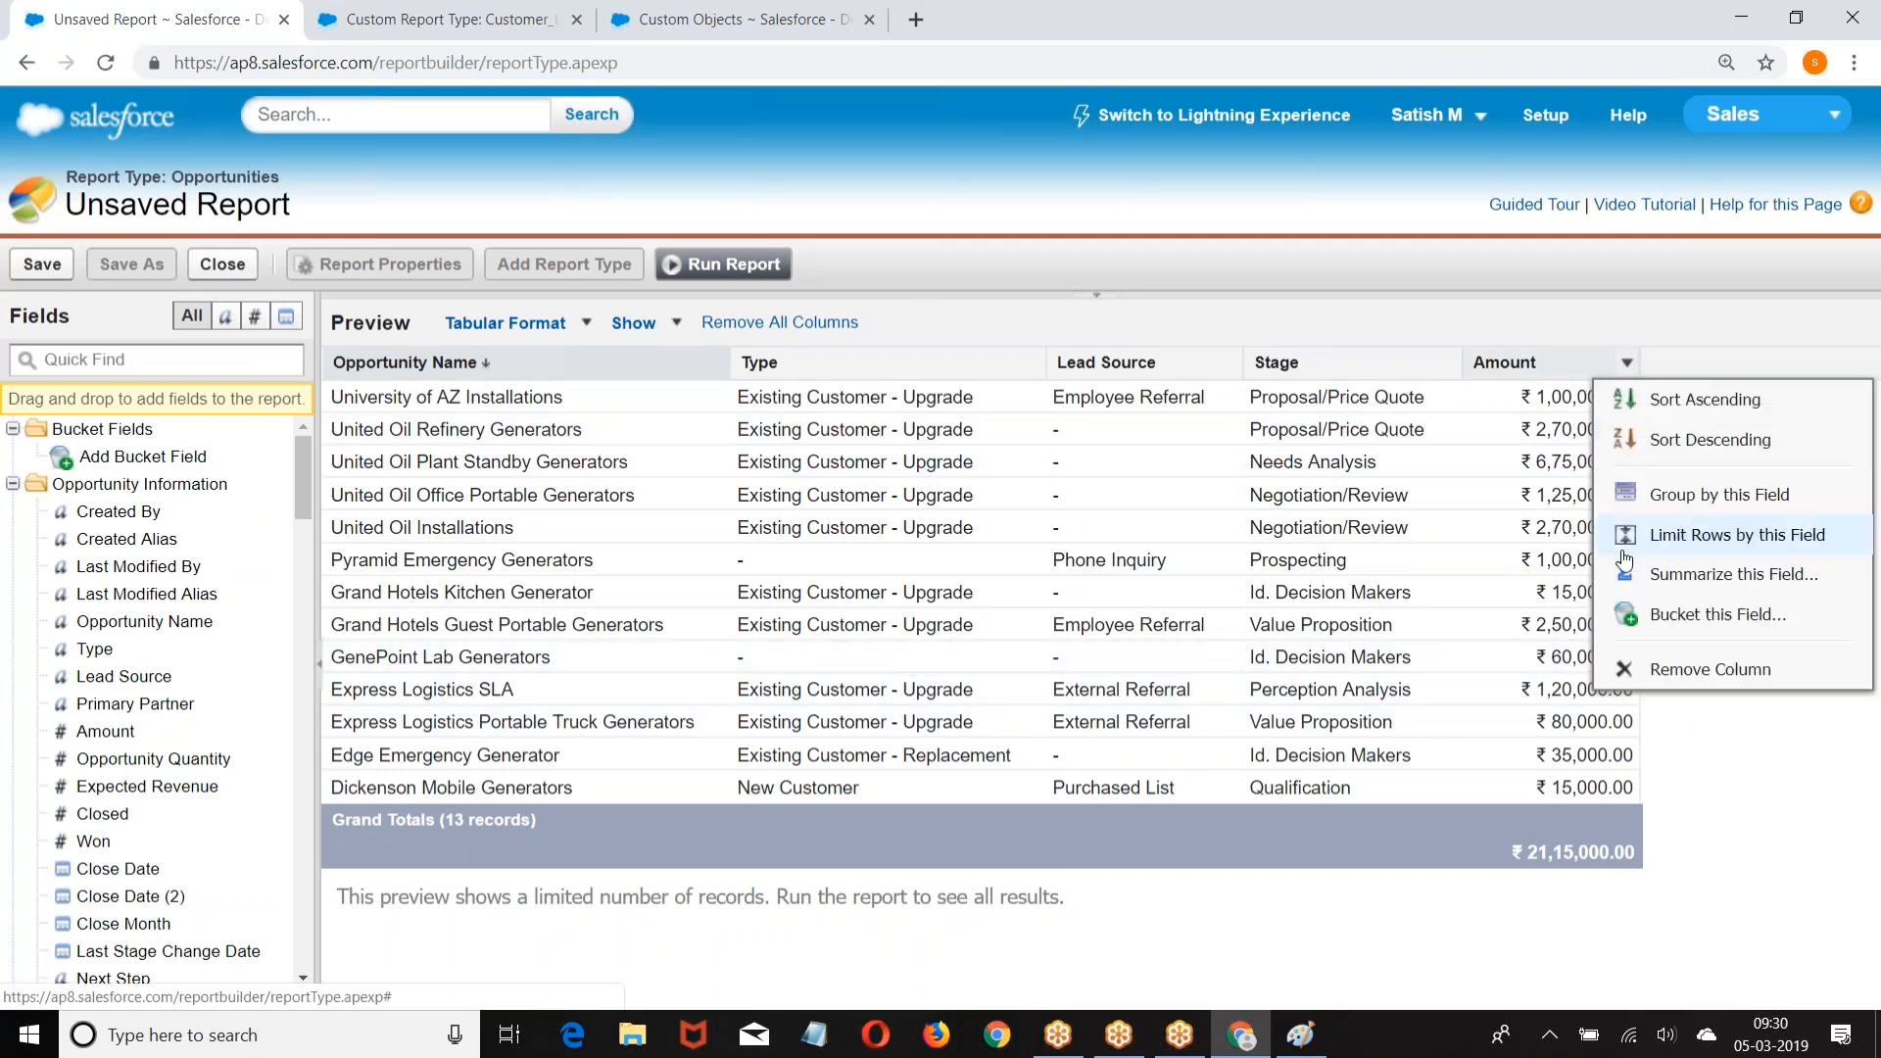
click(1717, 615)
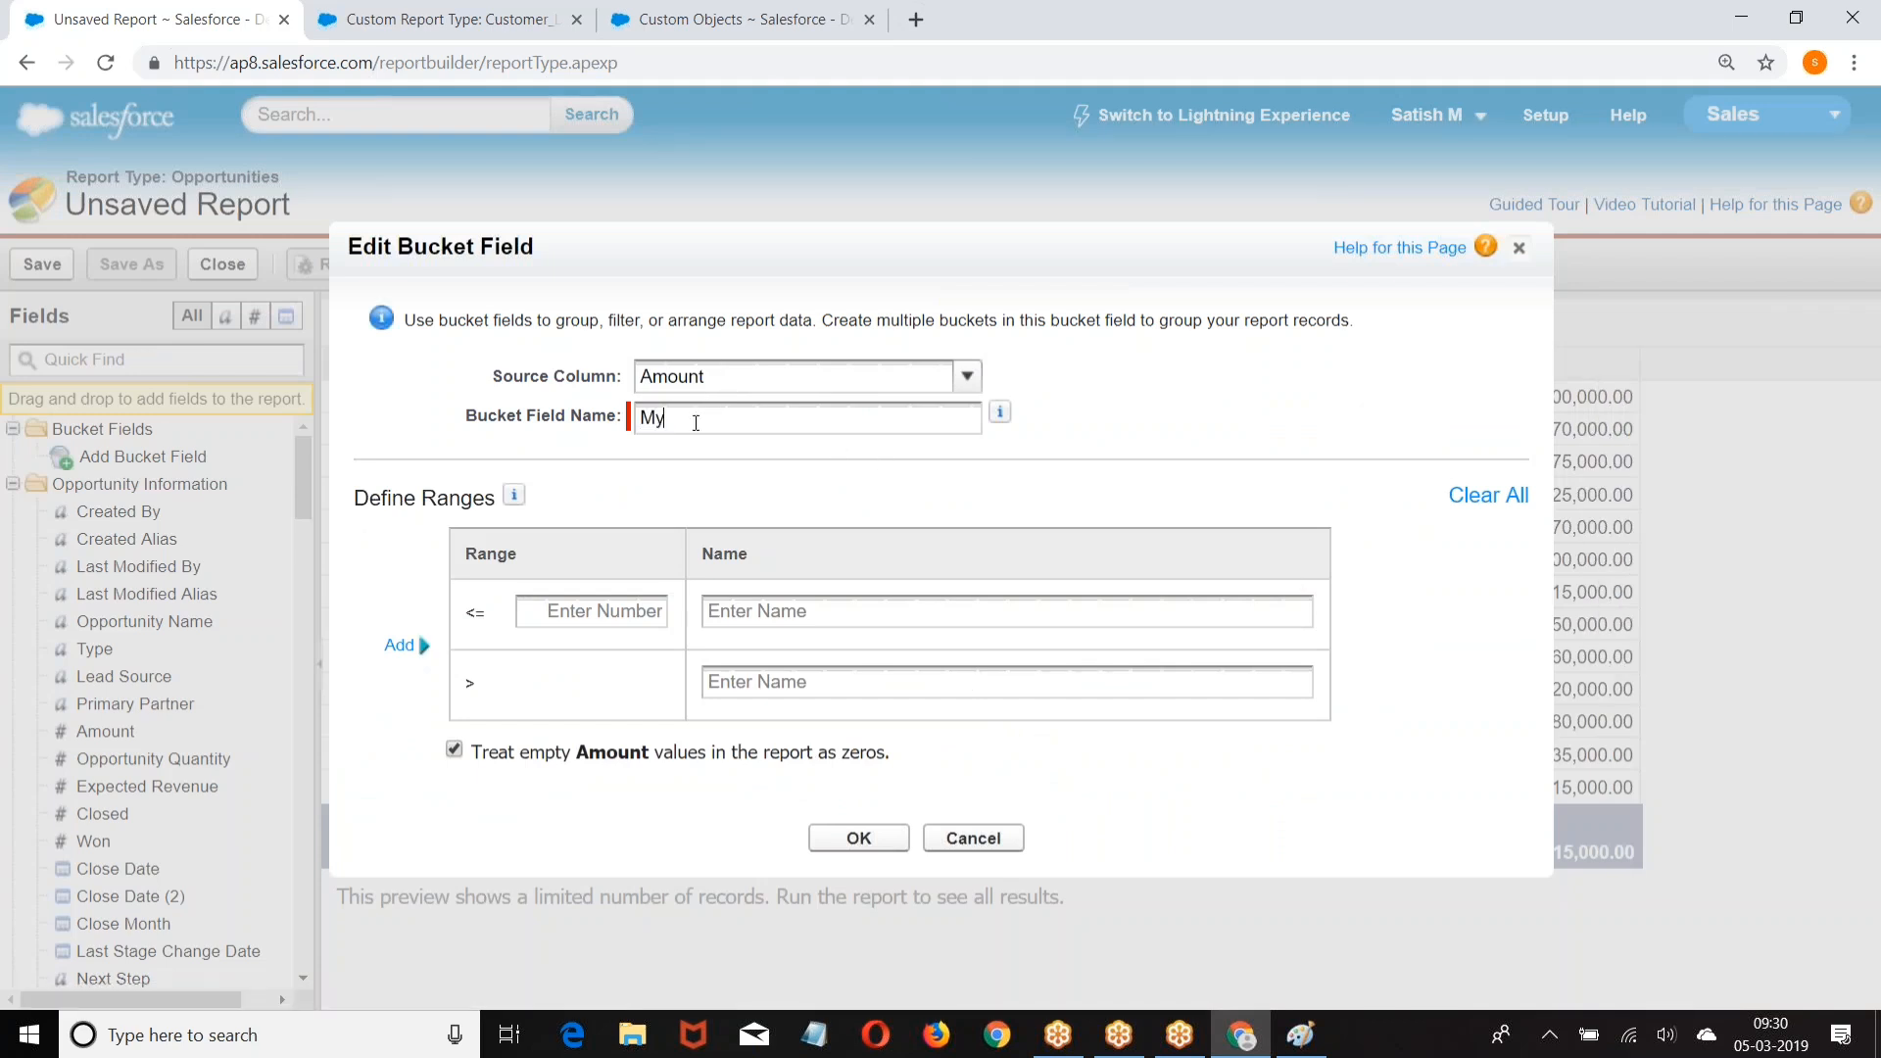
key(BackSpace)
key(BackSpace)
text(Grade)
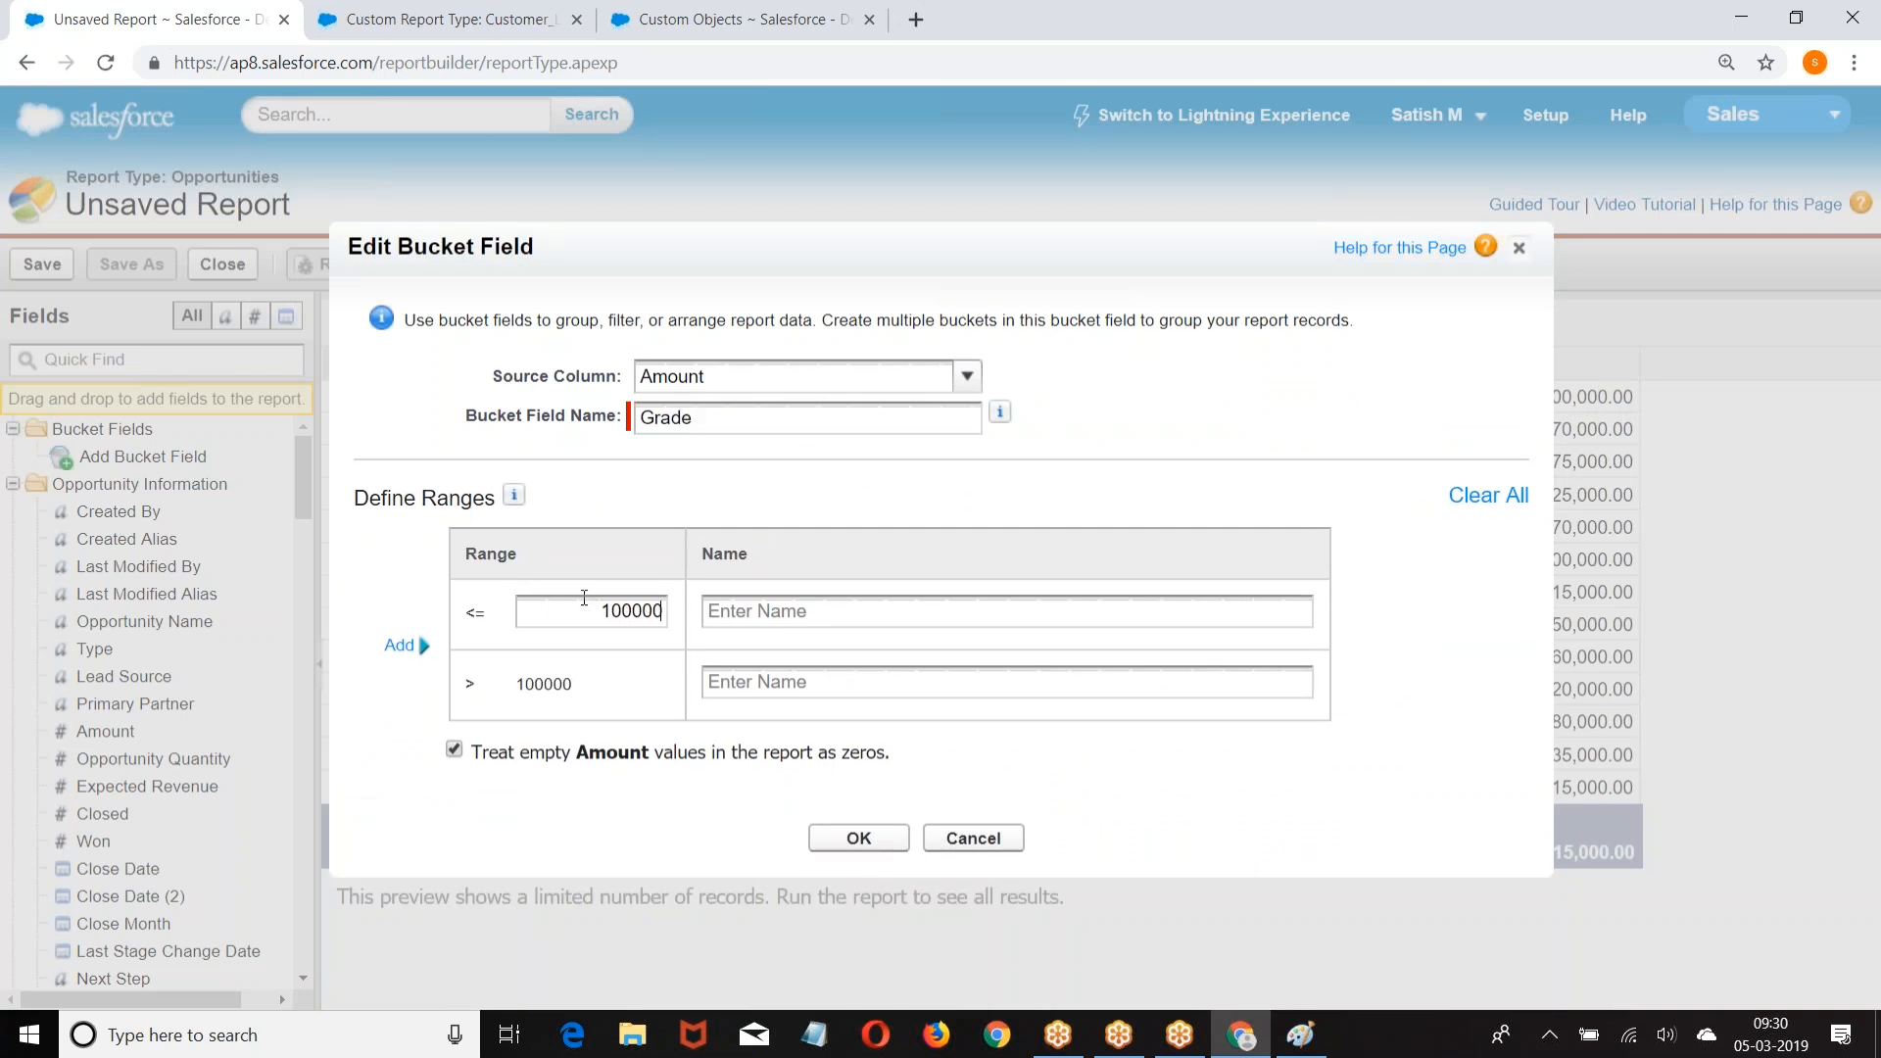
Step: Name the range up to 100,000 Grade C and add a range up to 200,000 named Grade B
click(400, 647)
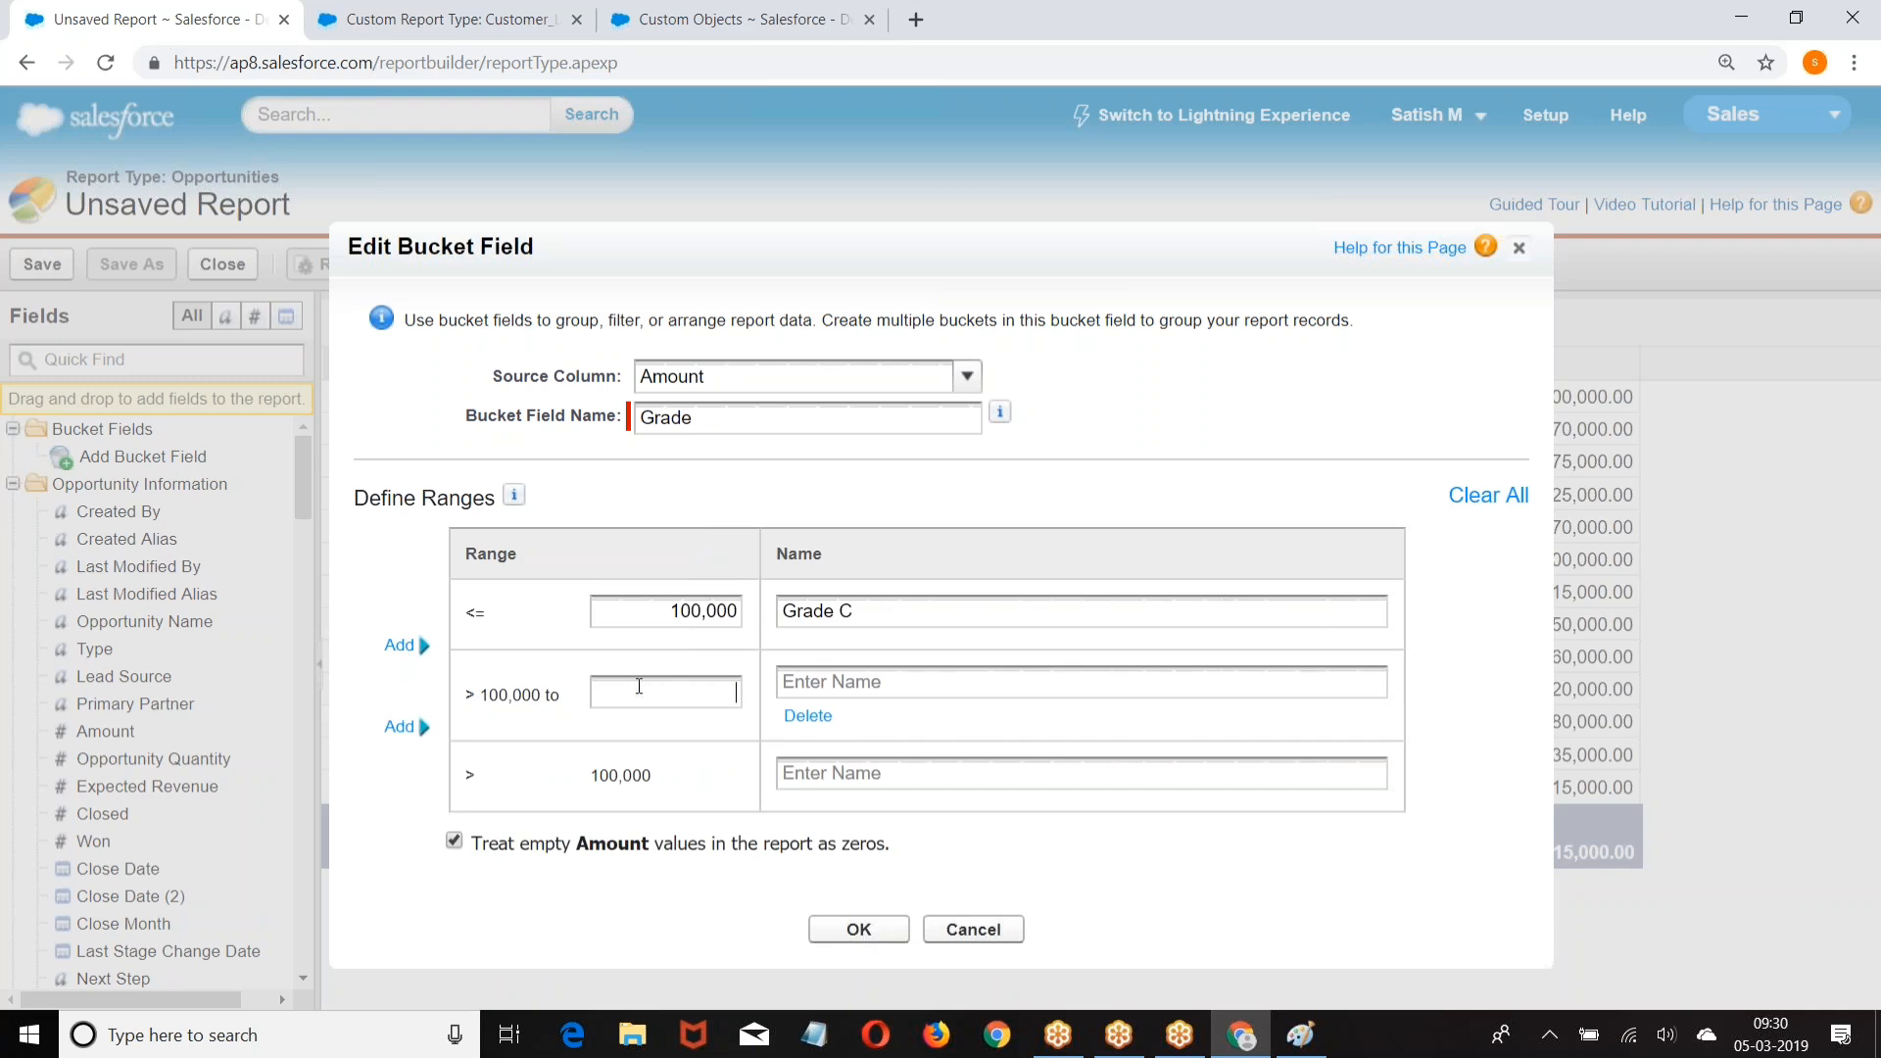
text(2-00000)
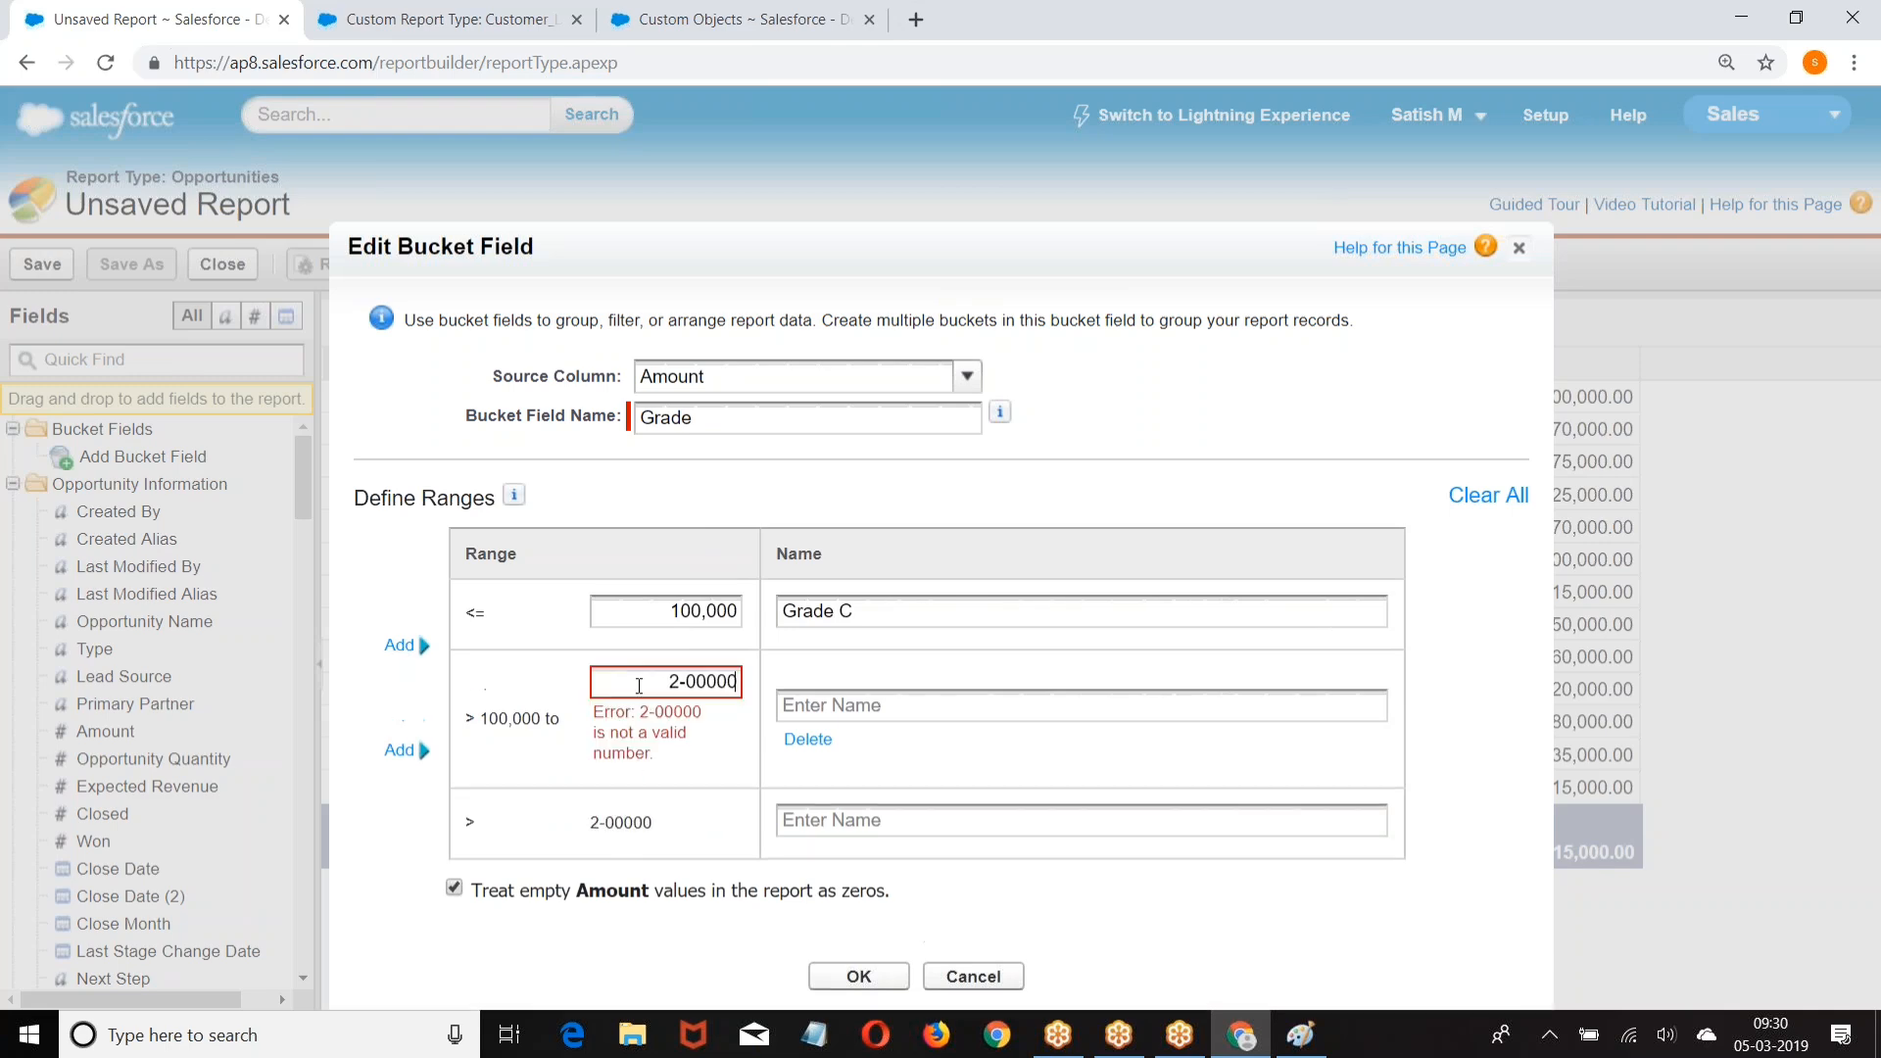
key(BackSpace)
text(0)
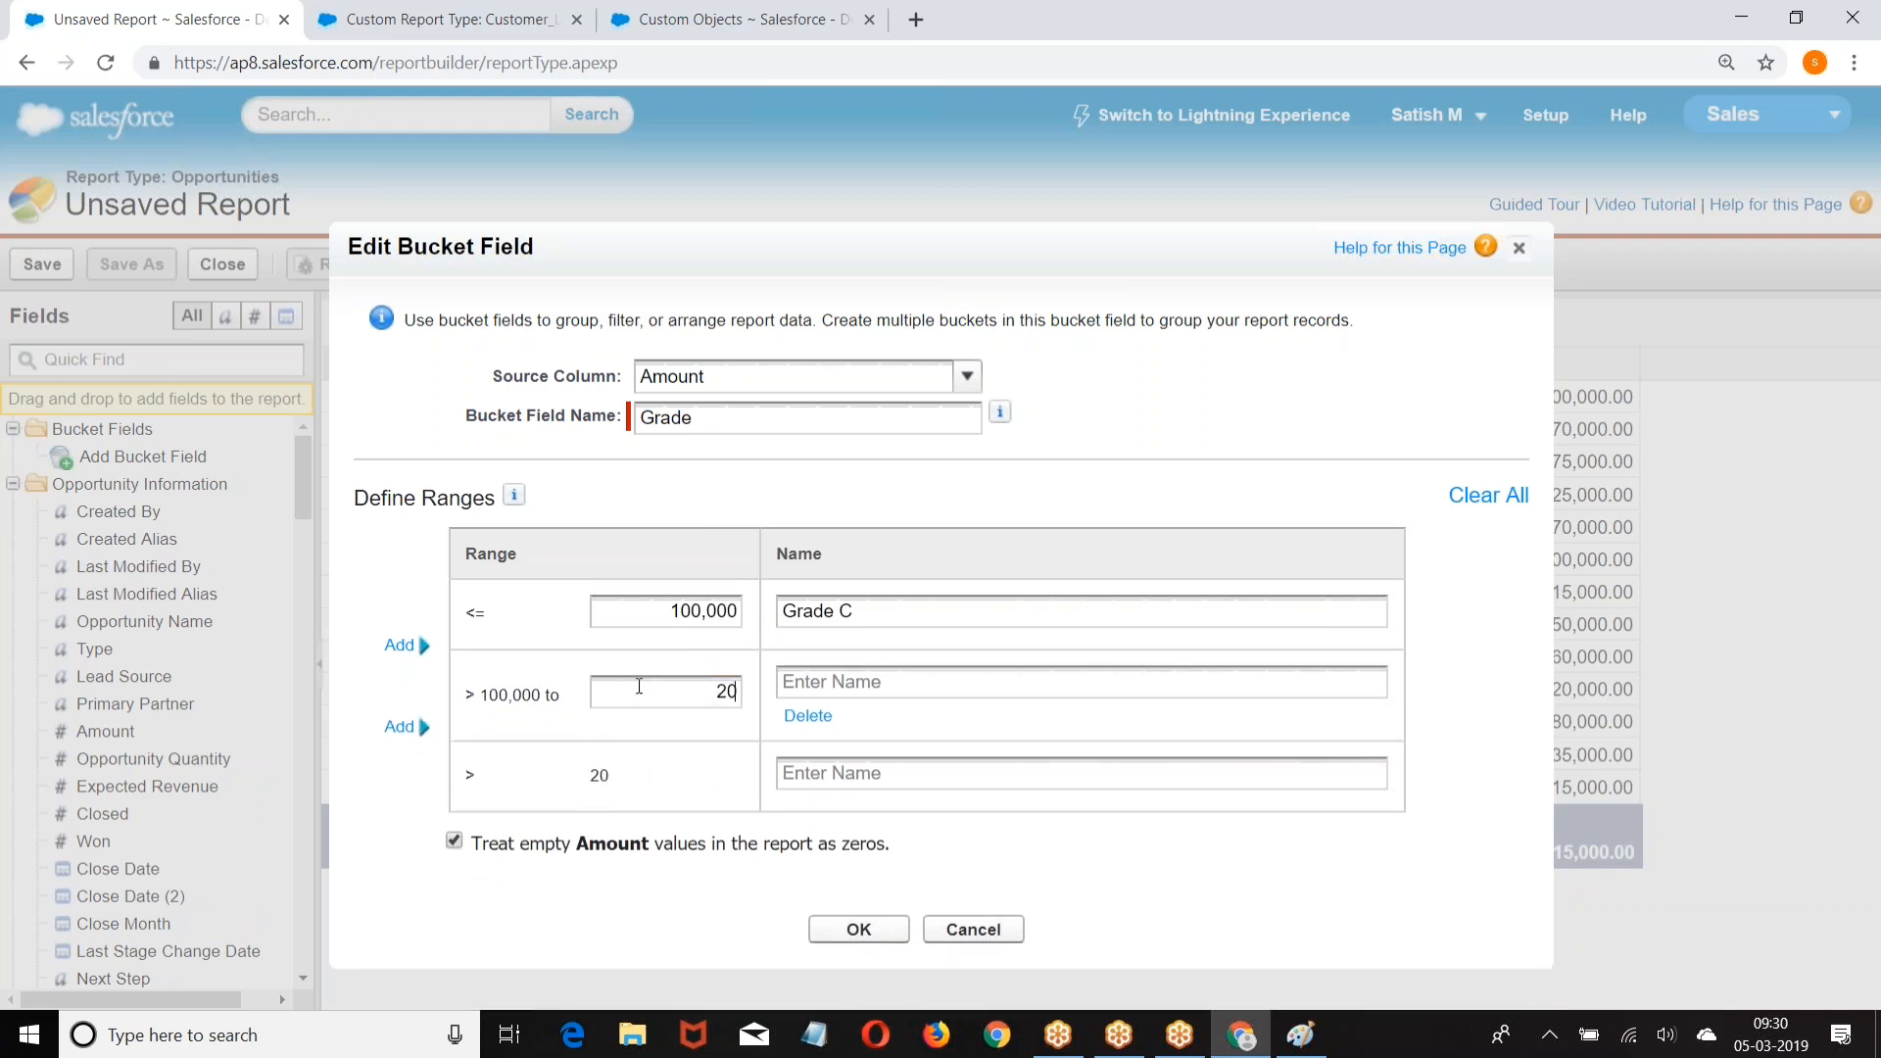
key(Tab)
click(837, 678)
text(Gr)
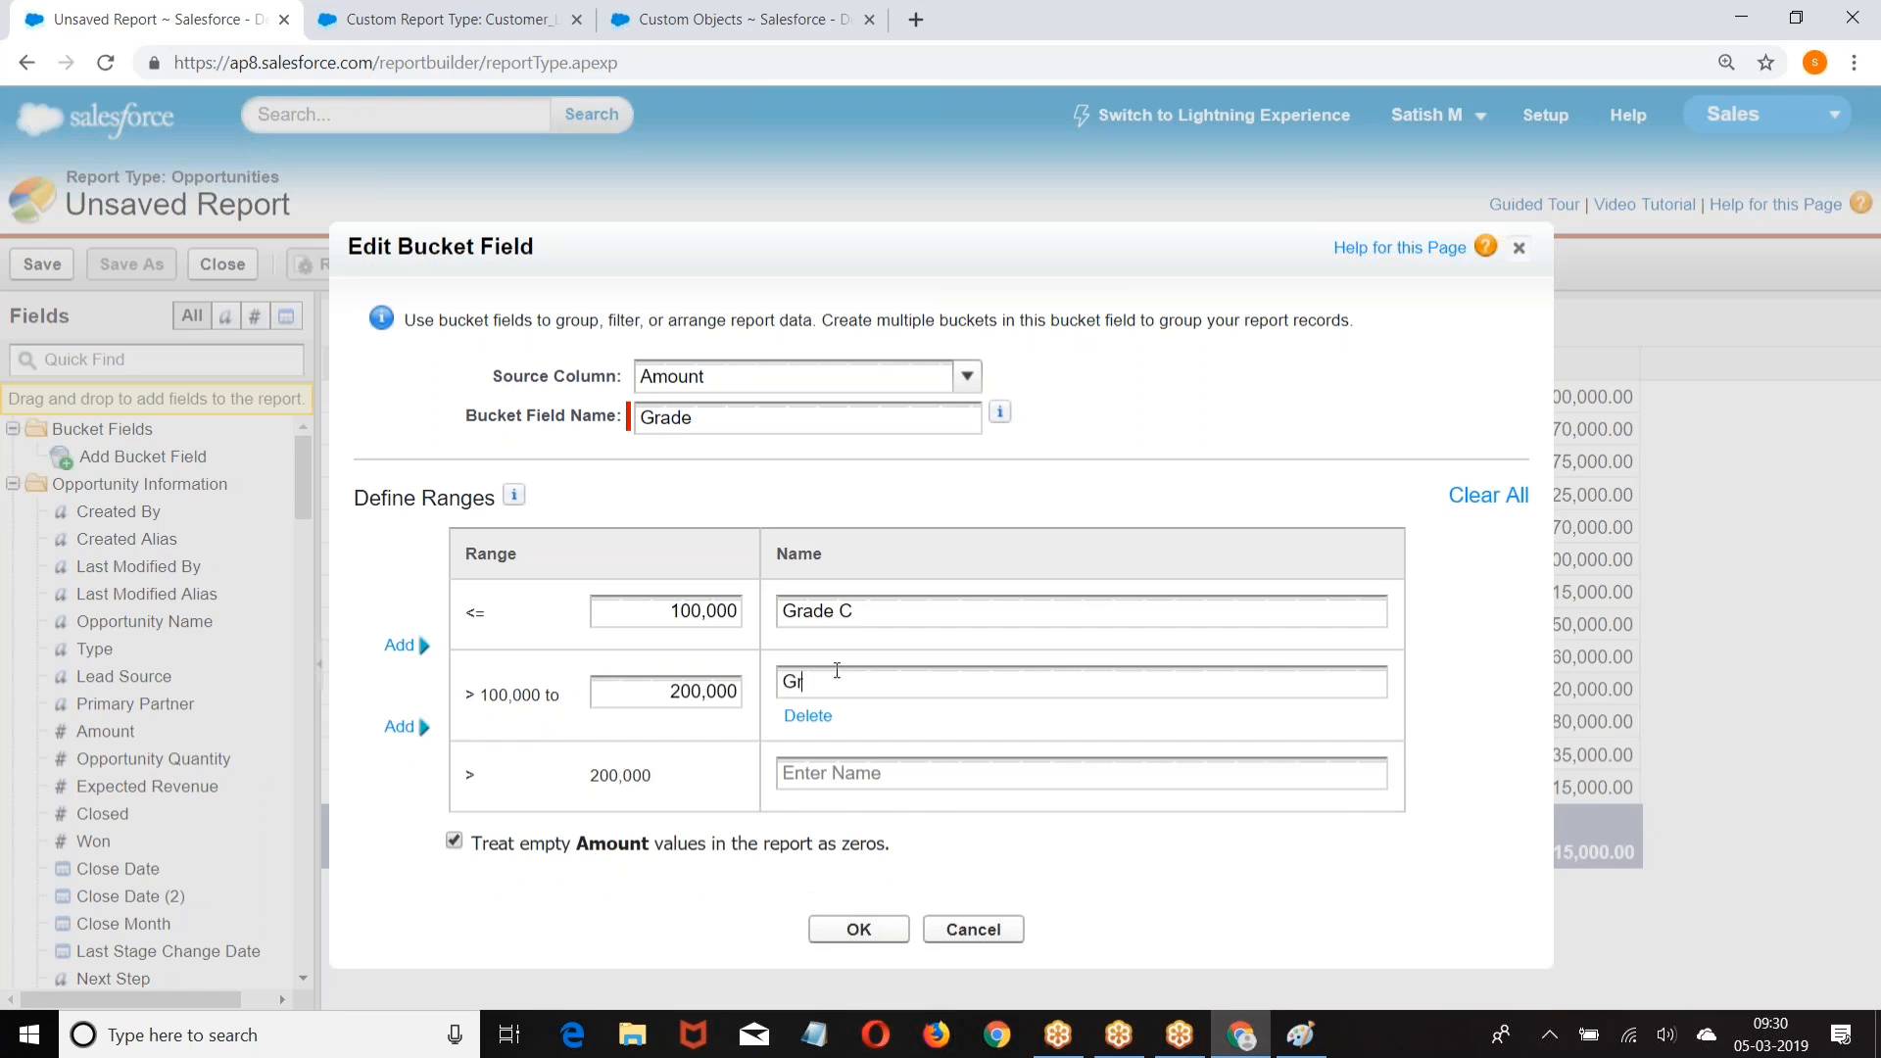
text(ade B)
Step: Name the range above 200,000 Grade A and apply the Grade bucket field to the report
click(830, 773)
text(G)
click(845, 929)
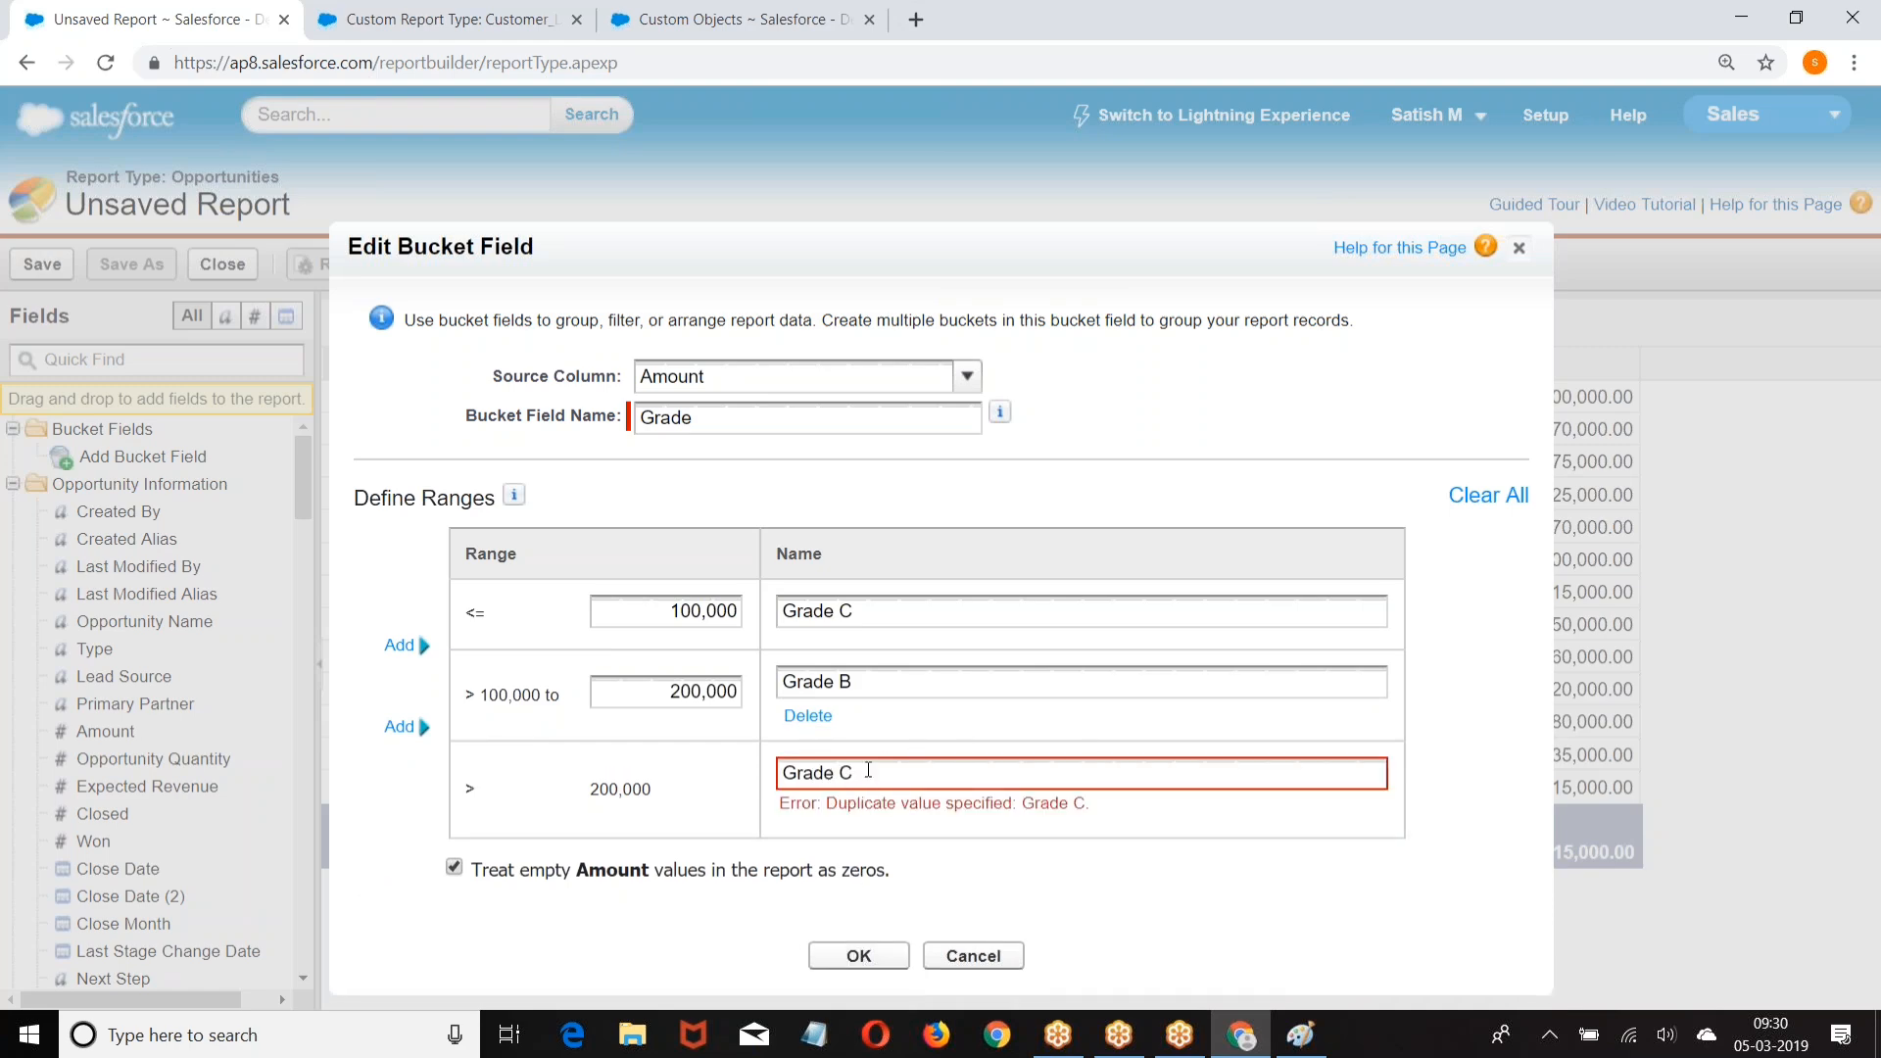
text(A)
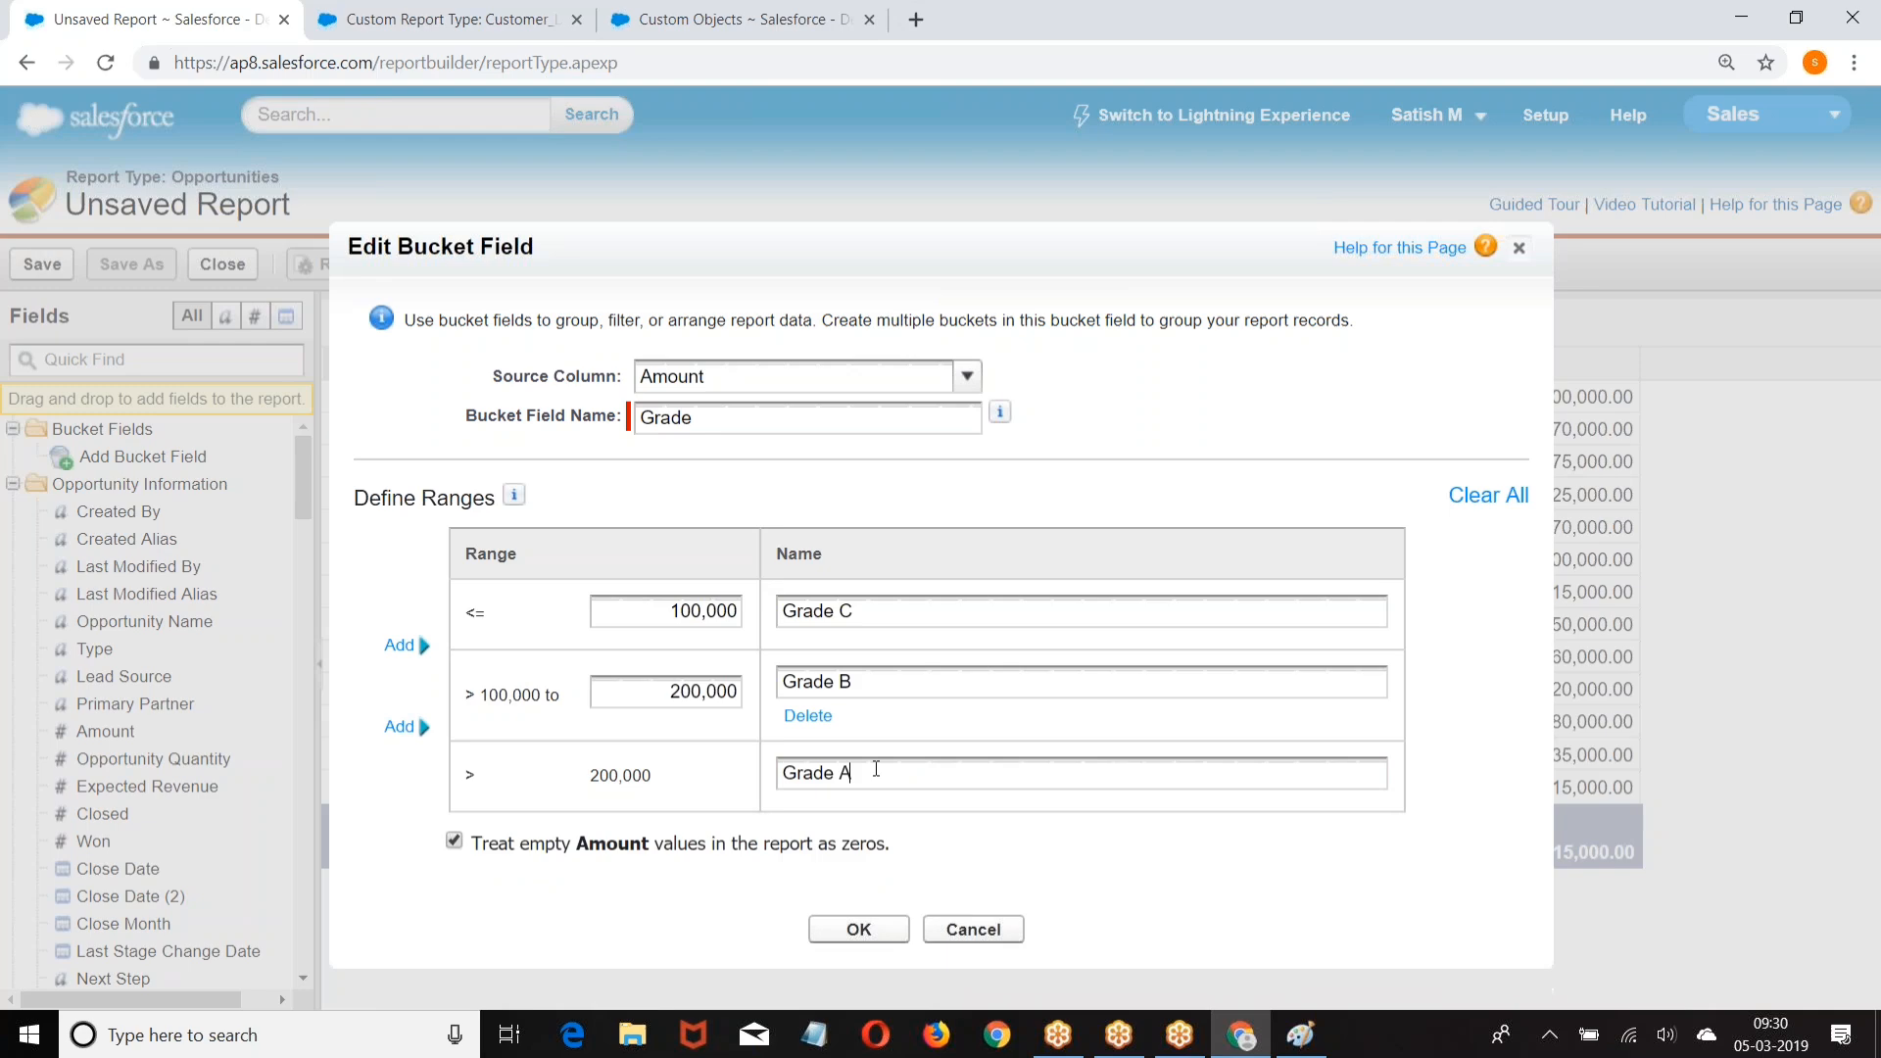
click(856, 917)
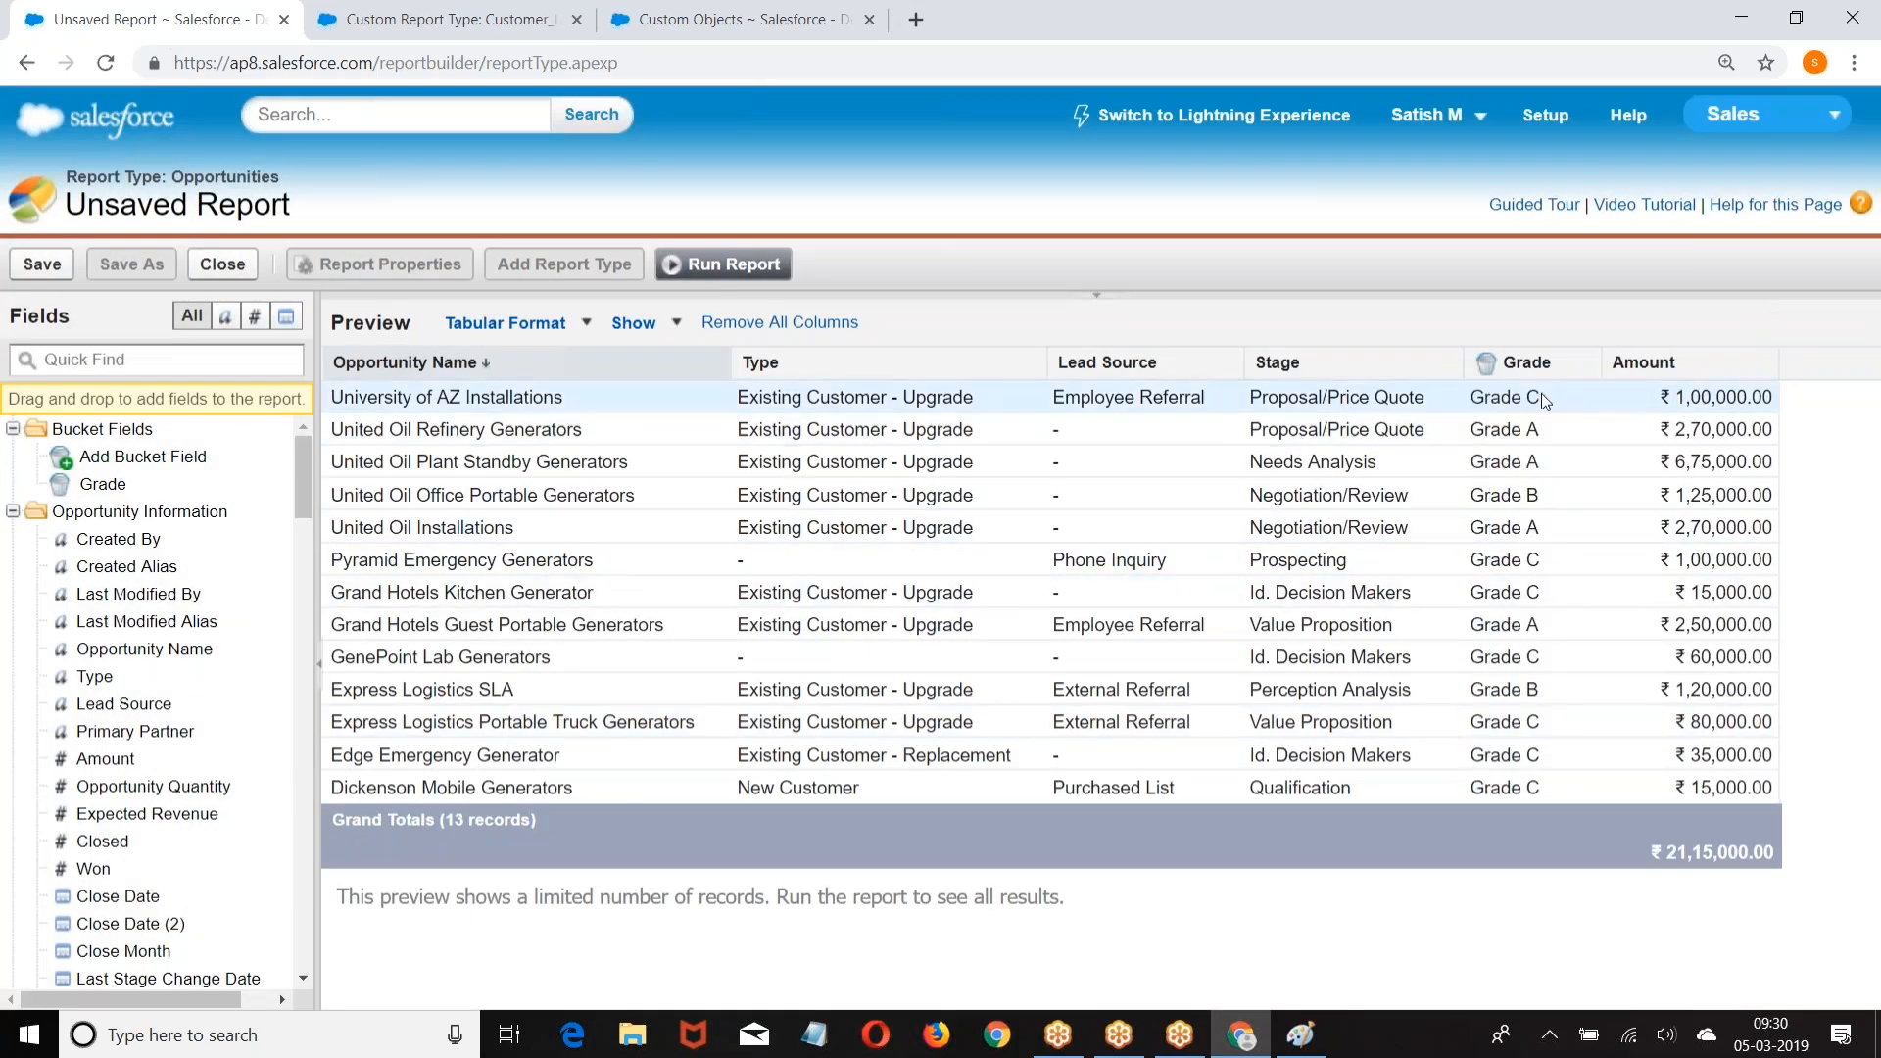
Step: Move the Amount column ahead of the Grade column and run the report
drag(1703, 362, 1480, 383)
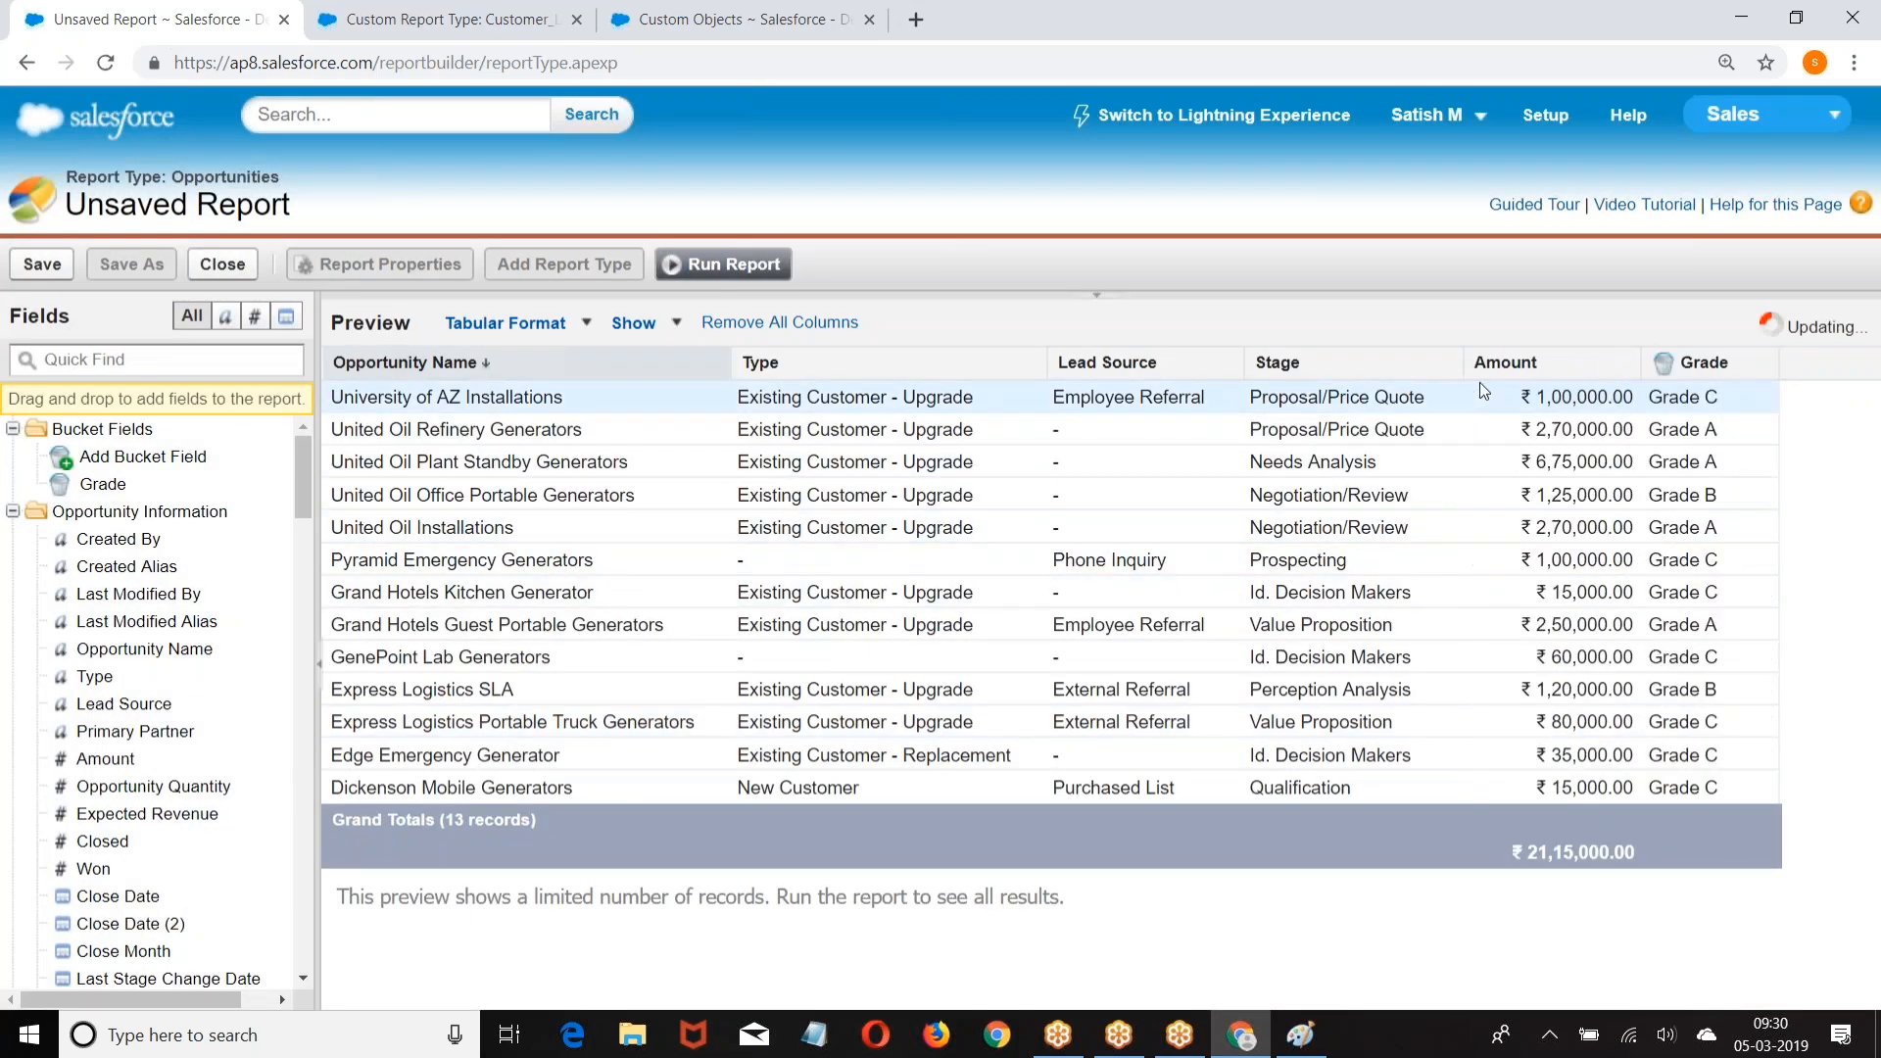
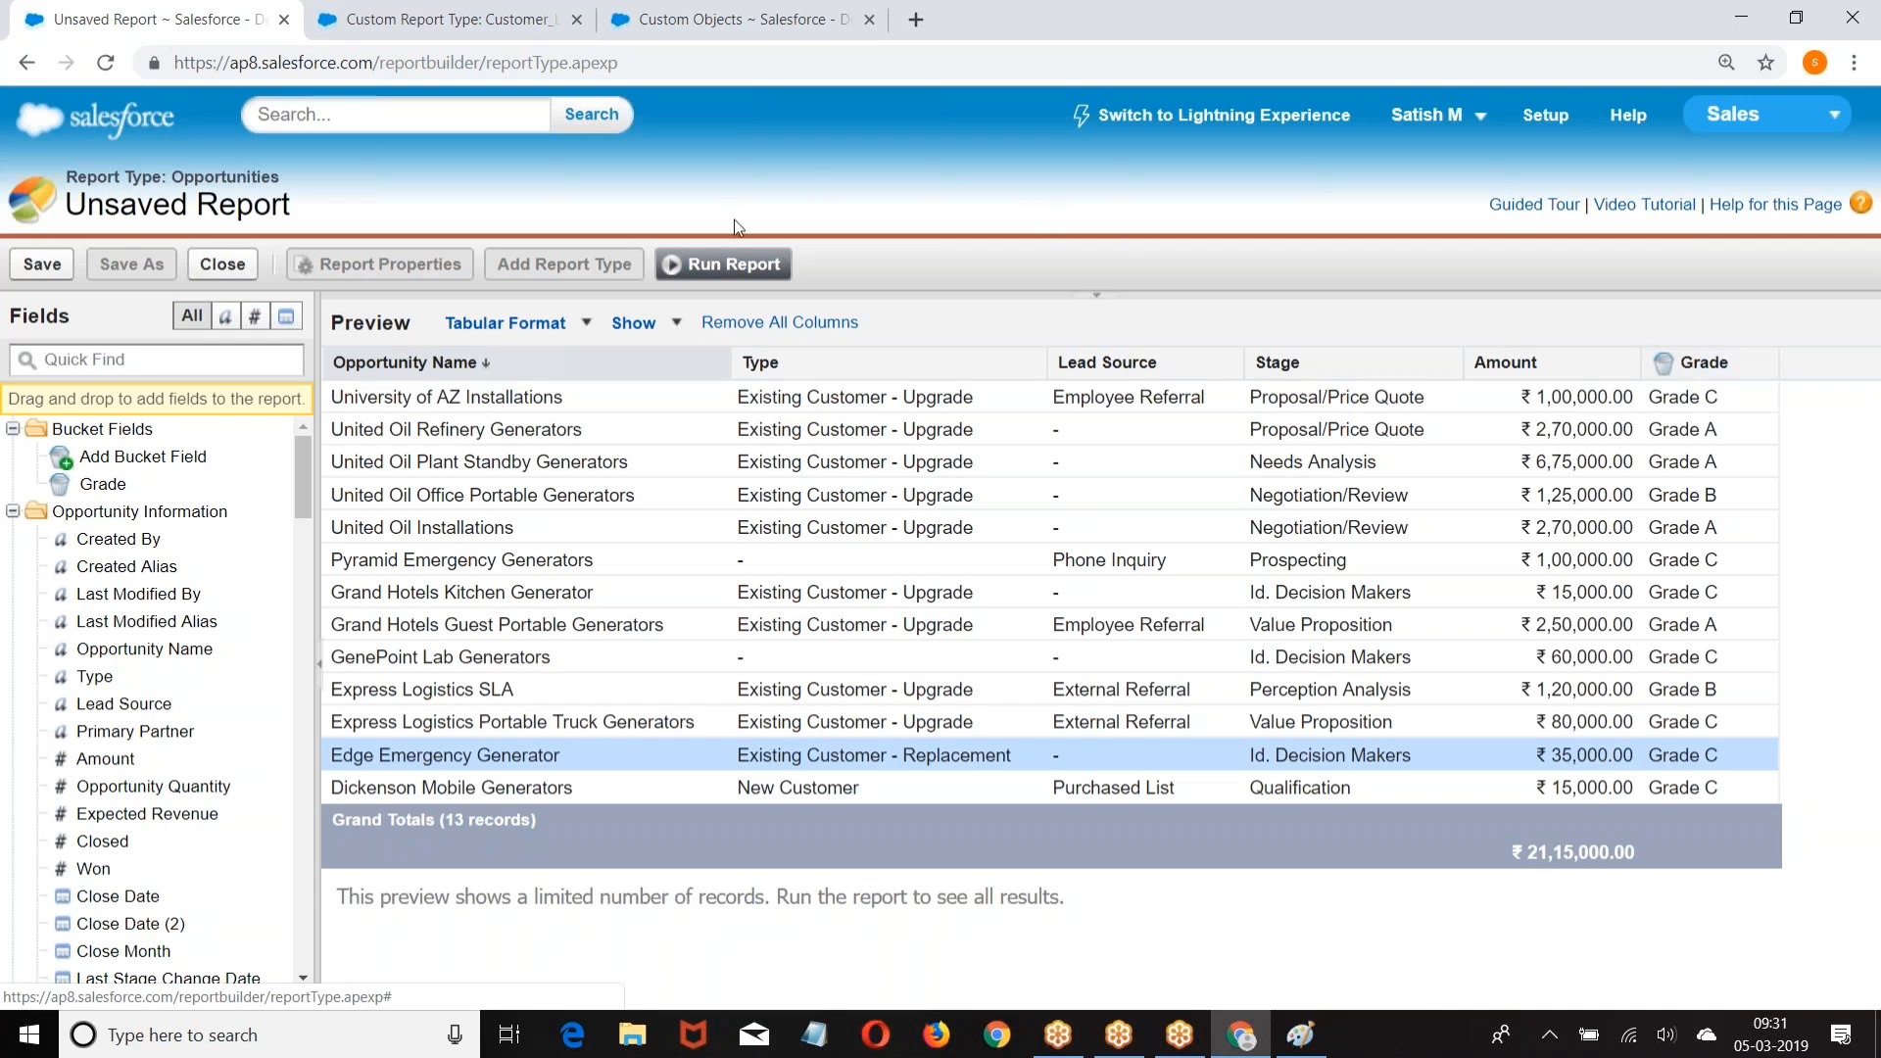
click(714, 273)
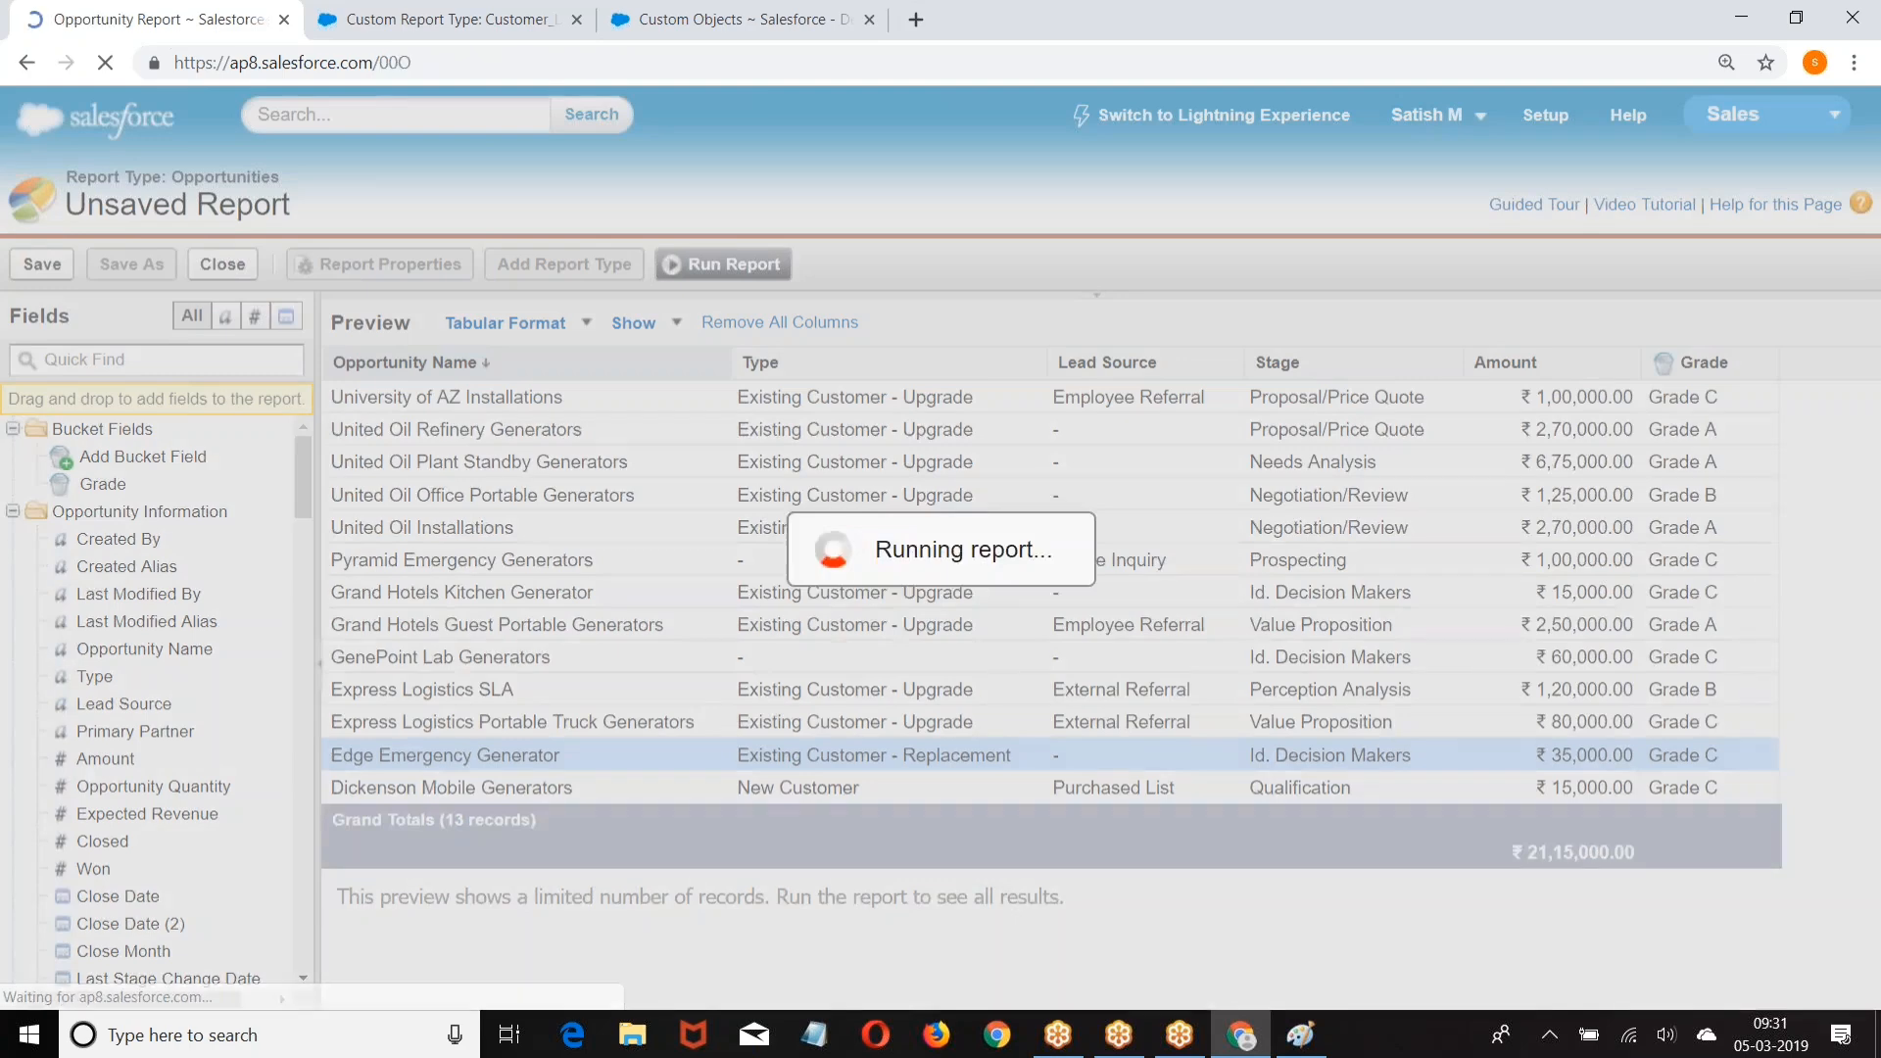
scroll(726, 323, down, 6)
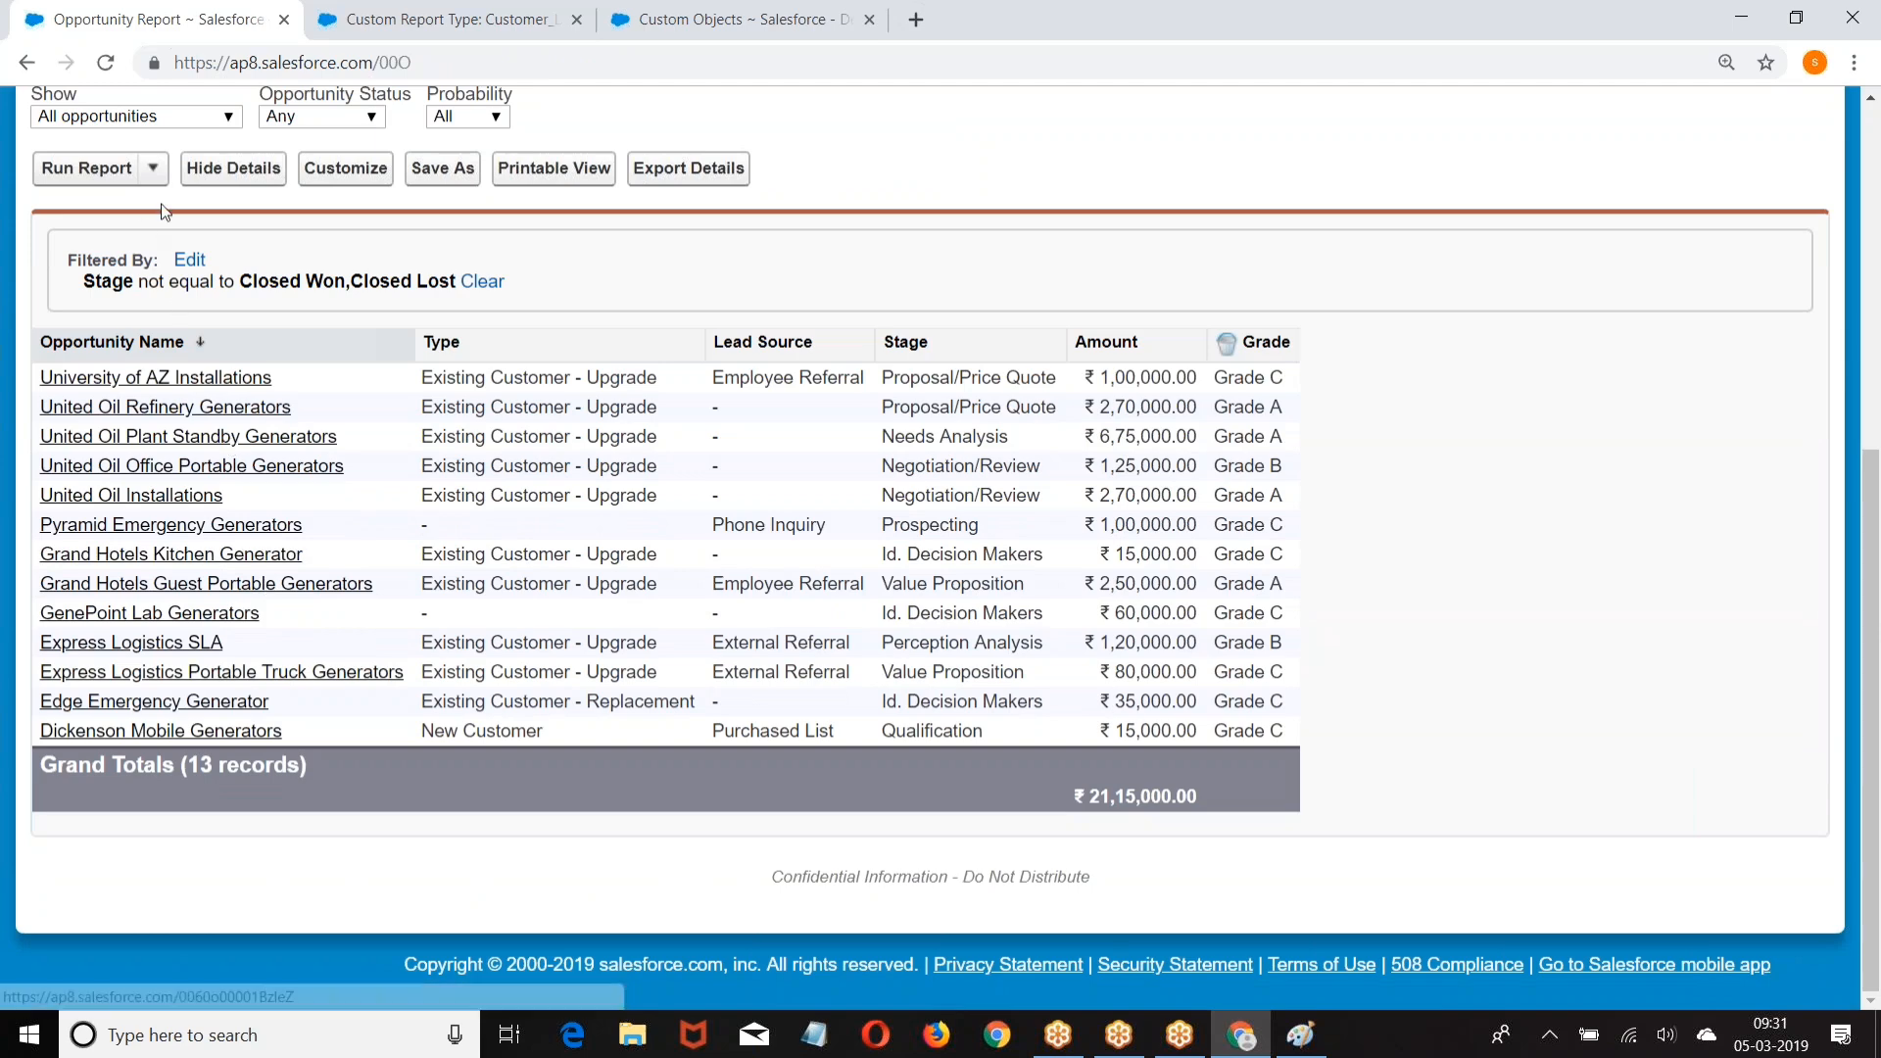
scroll(474, 353, up, 1)
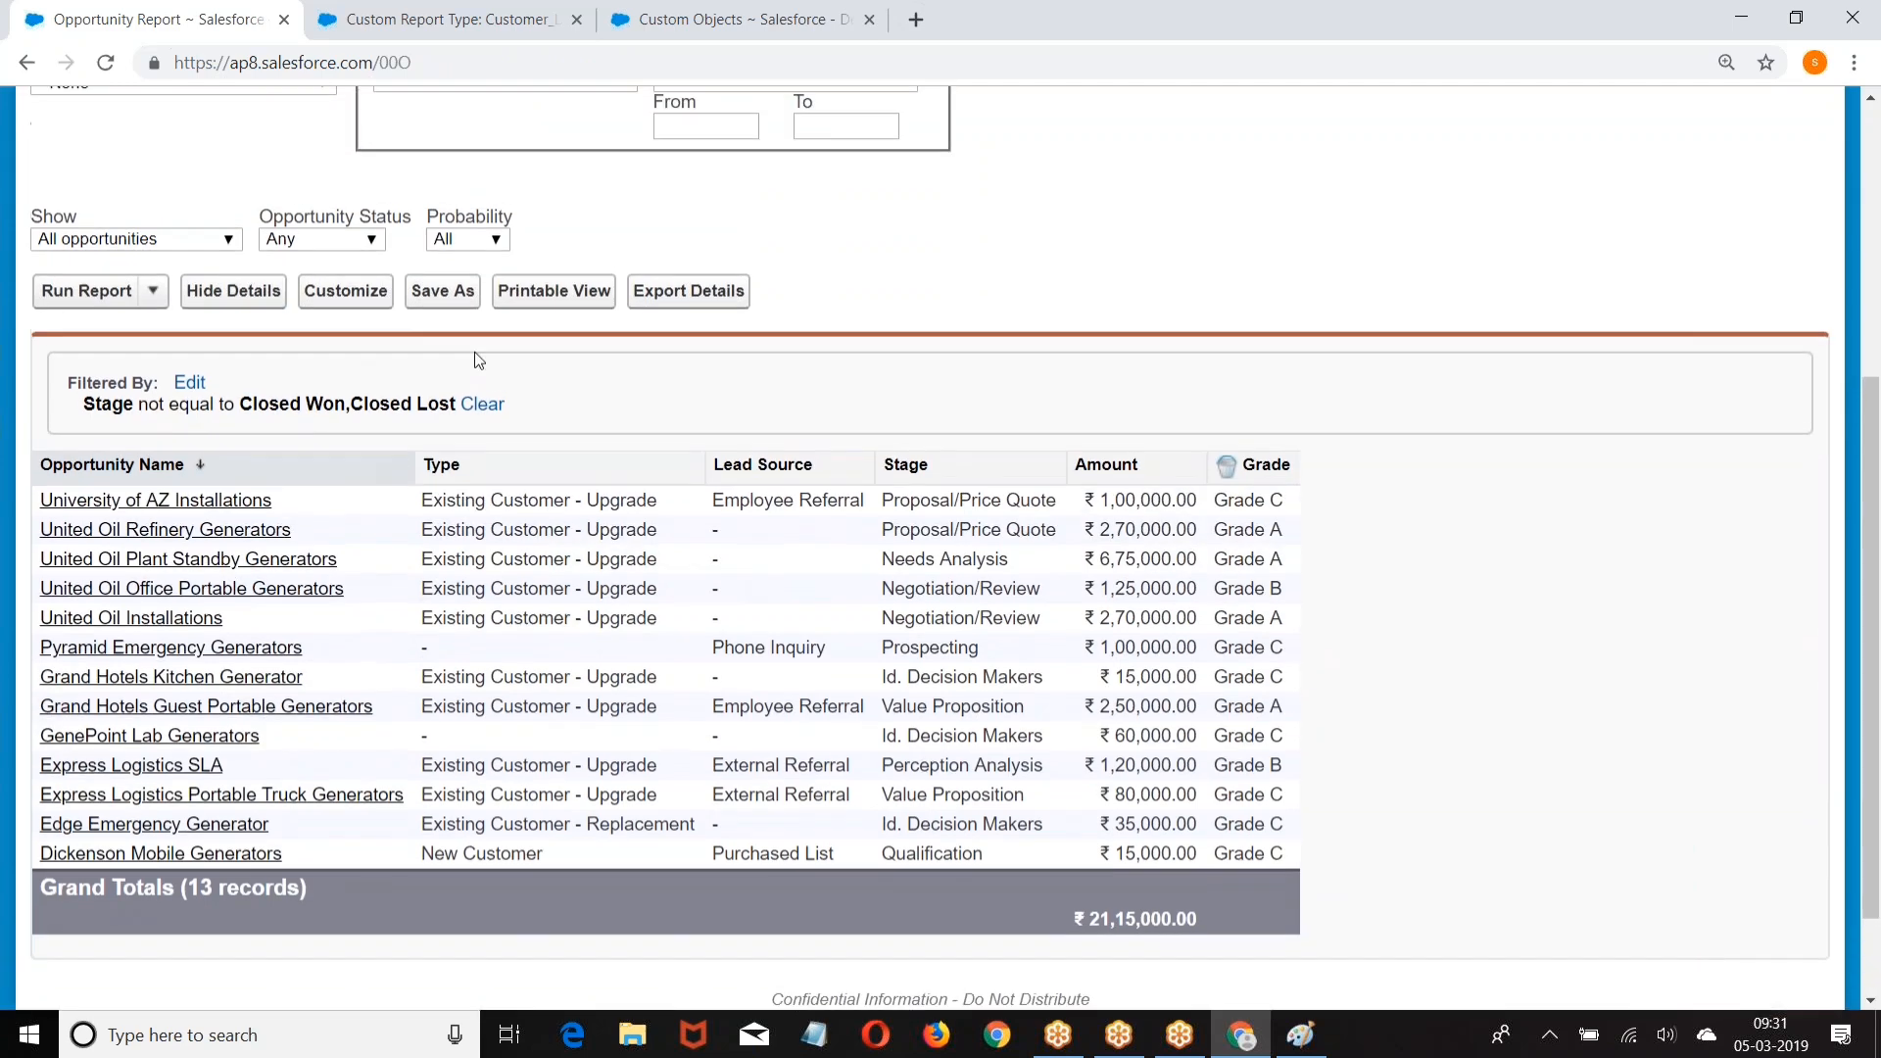
Step: Save the report as Opty_Tabular, with the matching unique name, in the Unfiled Public Reports folder
click(432, 292)
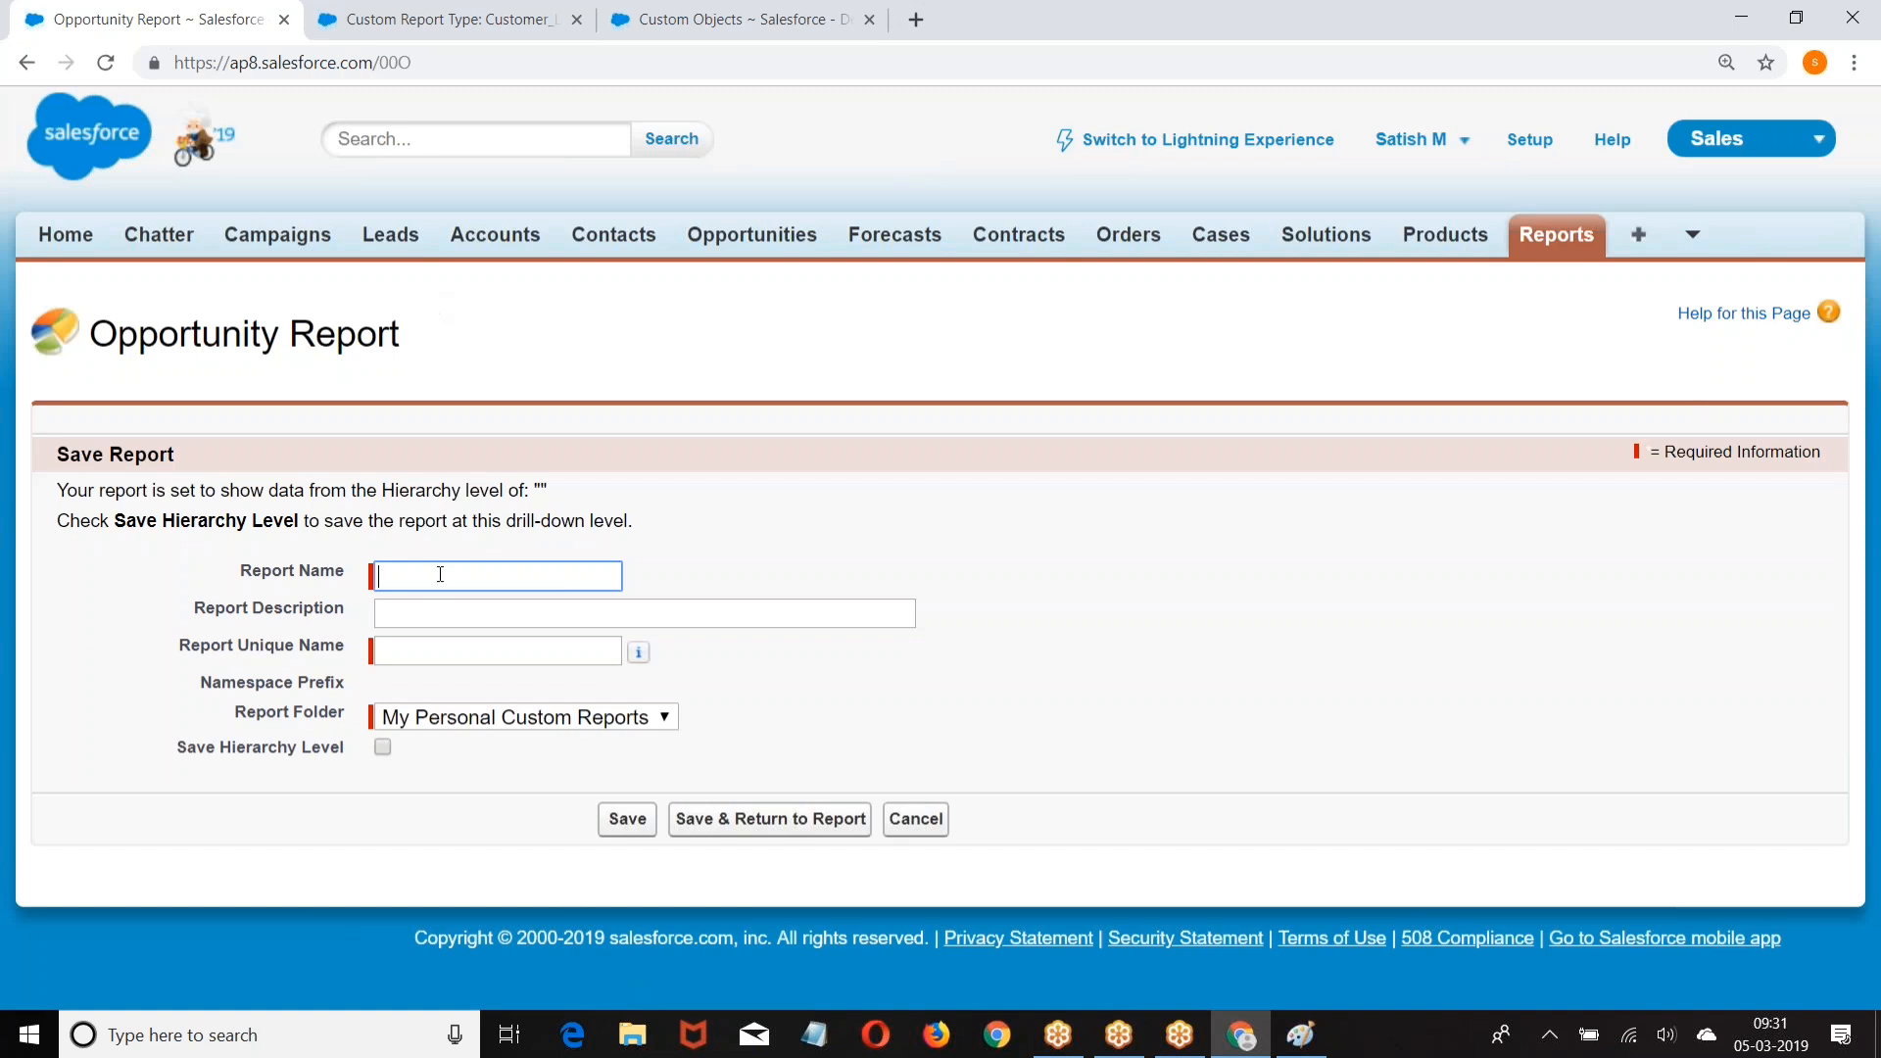
text(Opty_Tabular)
click(588, 651)
click(579, 720)
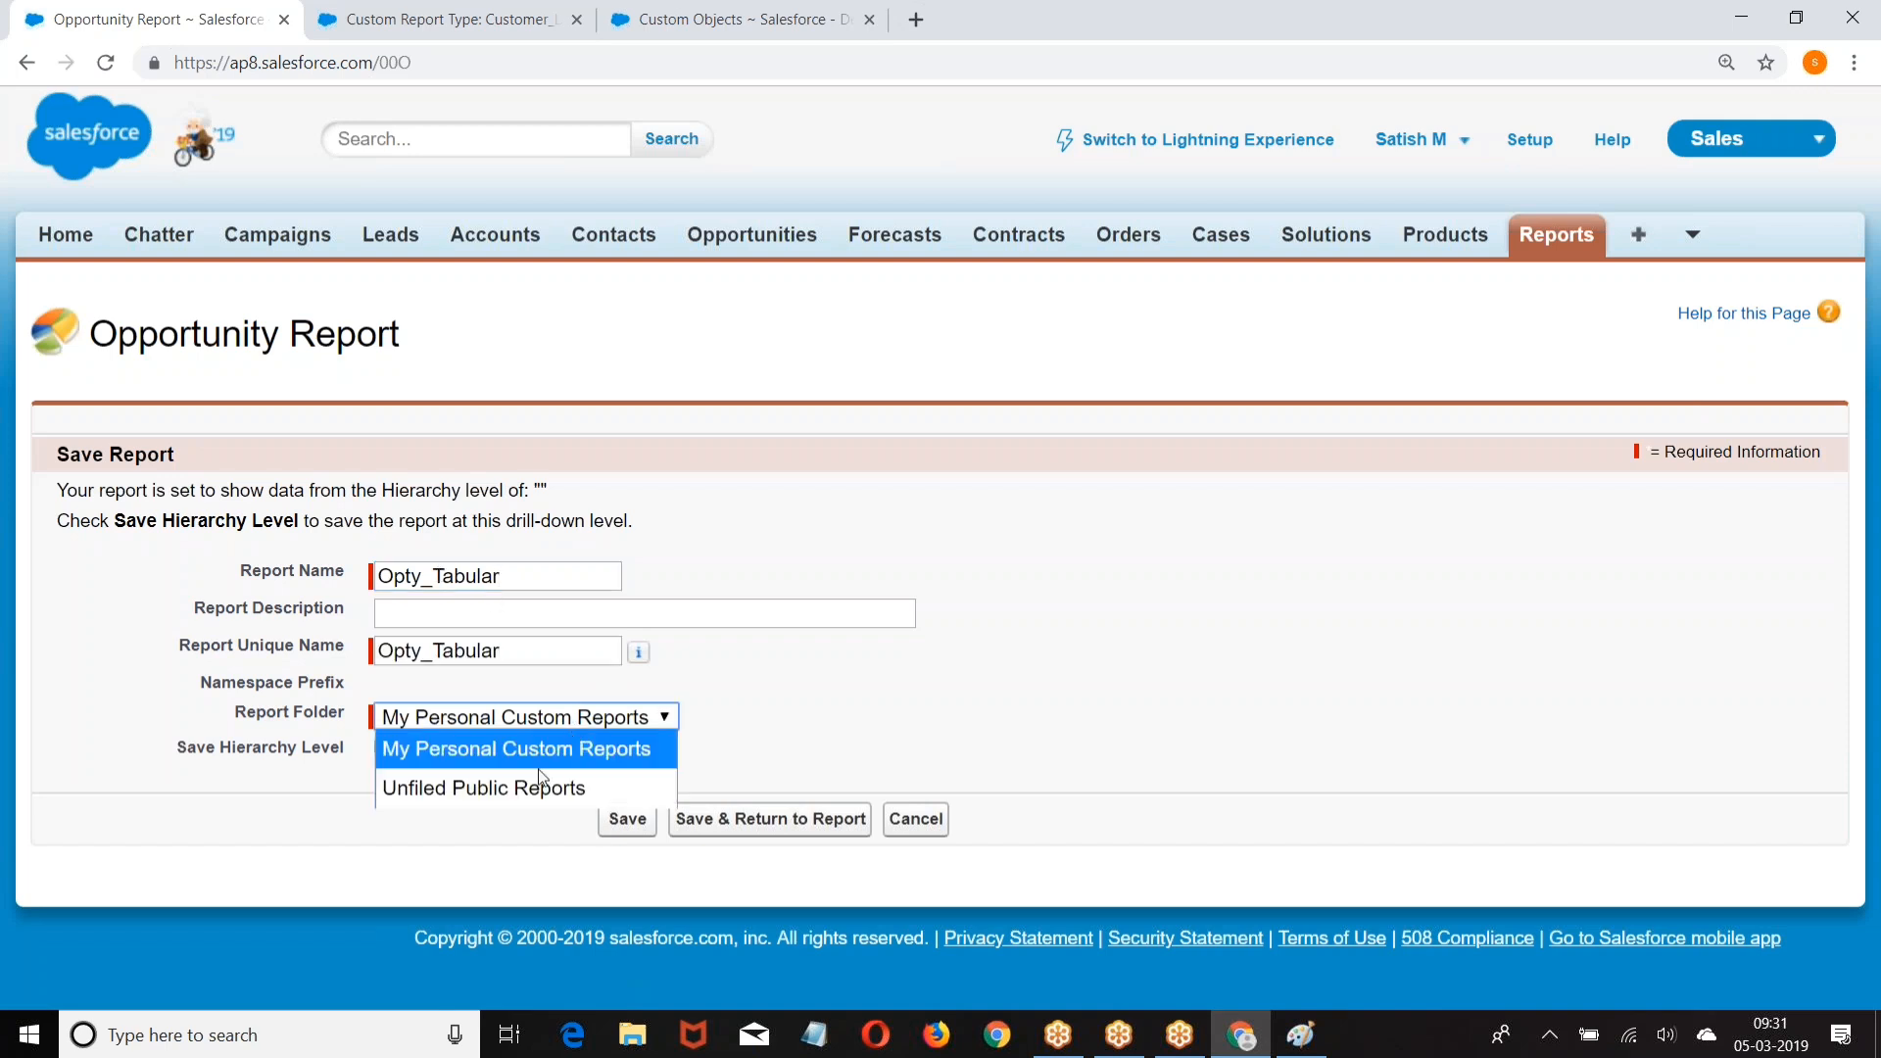
click(462, 788)
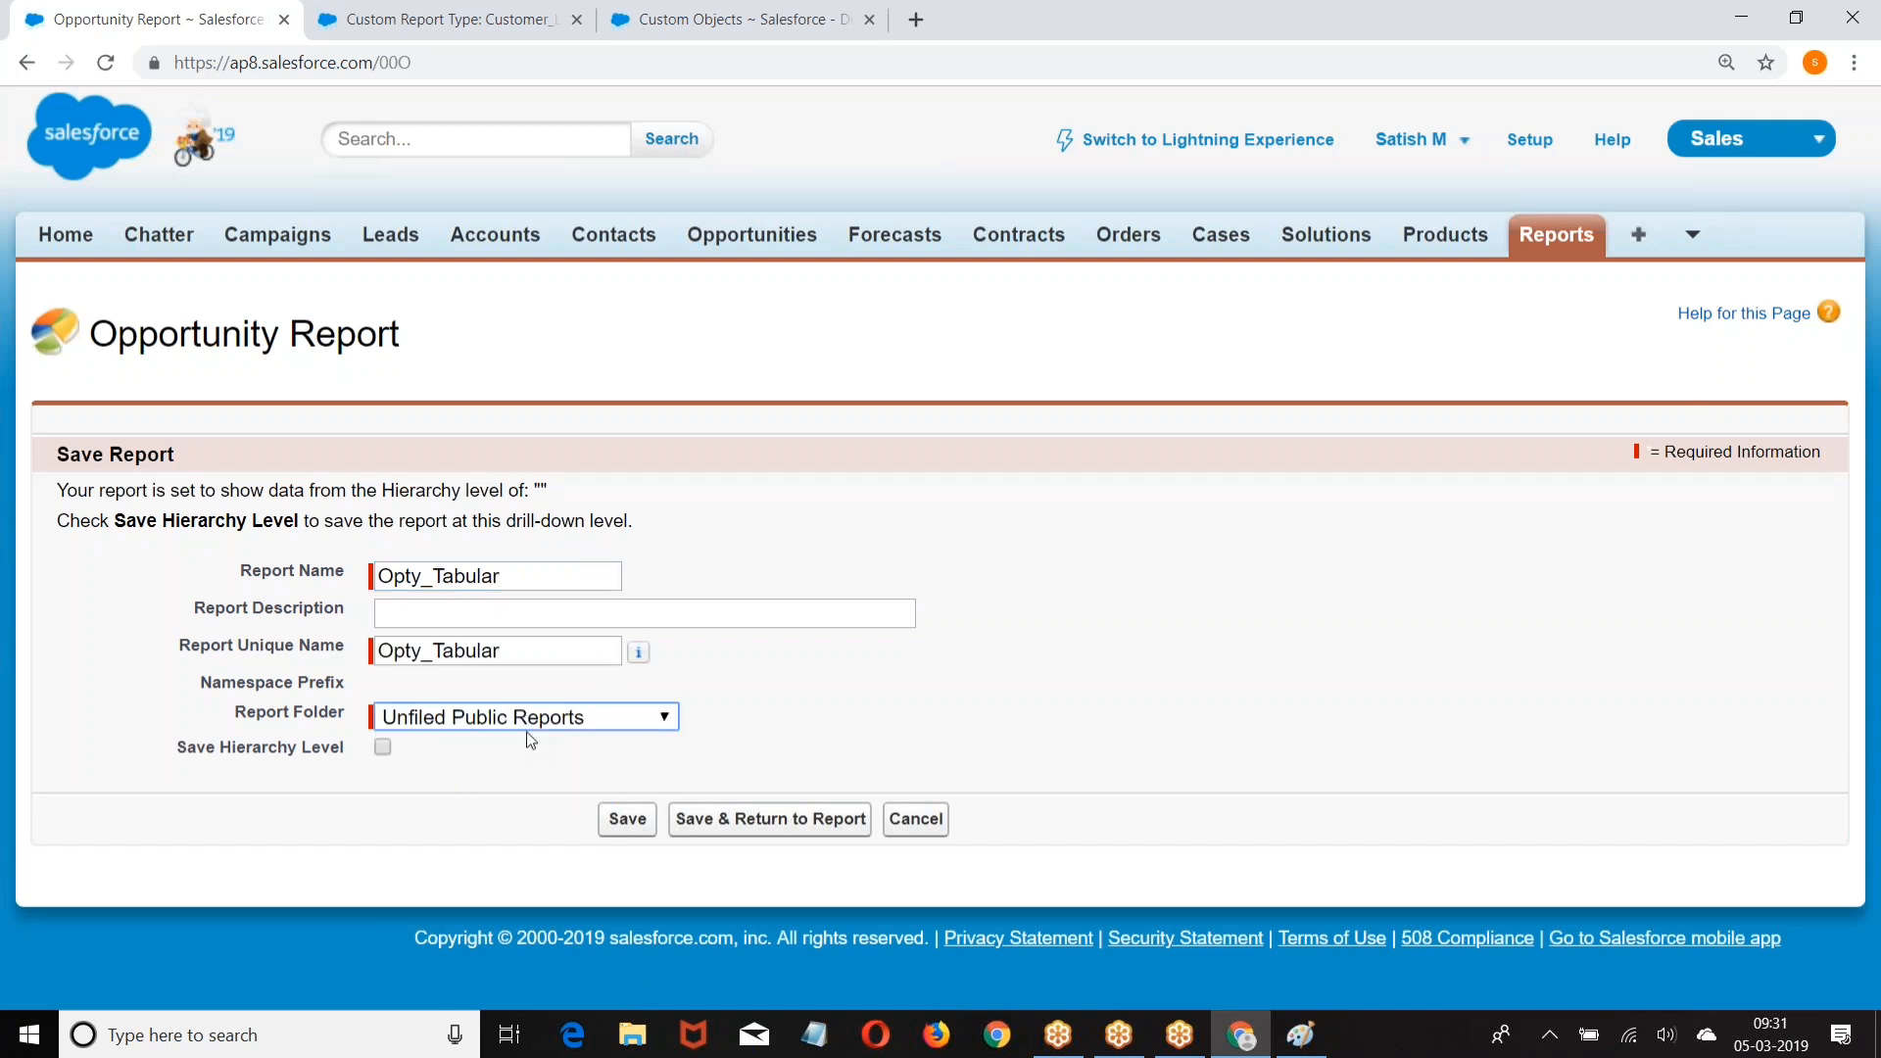
drag(239, 720, 351, 714)
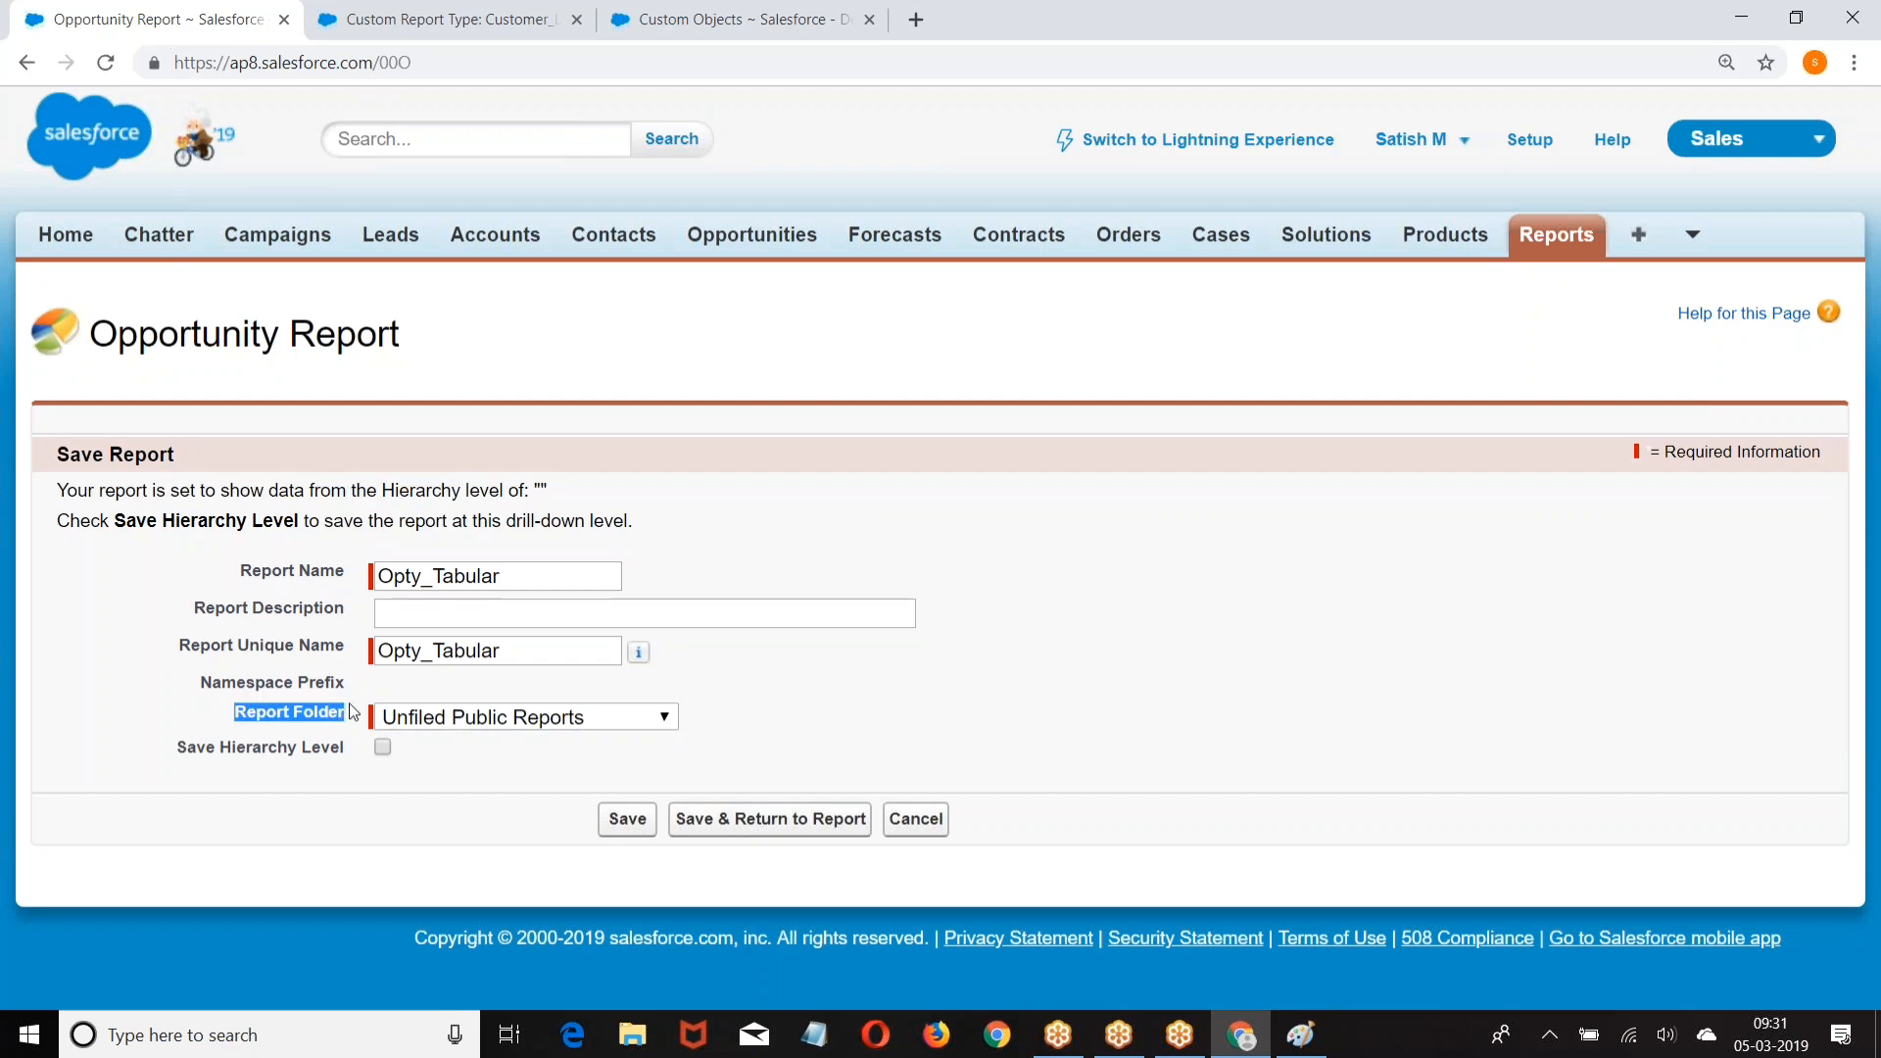
click(632, 806)
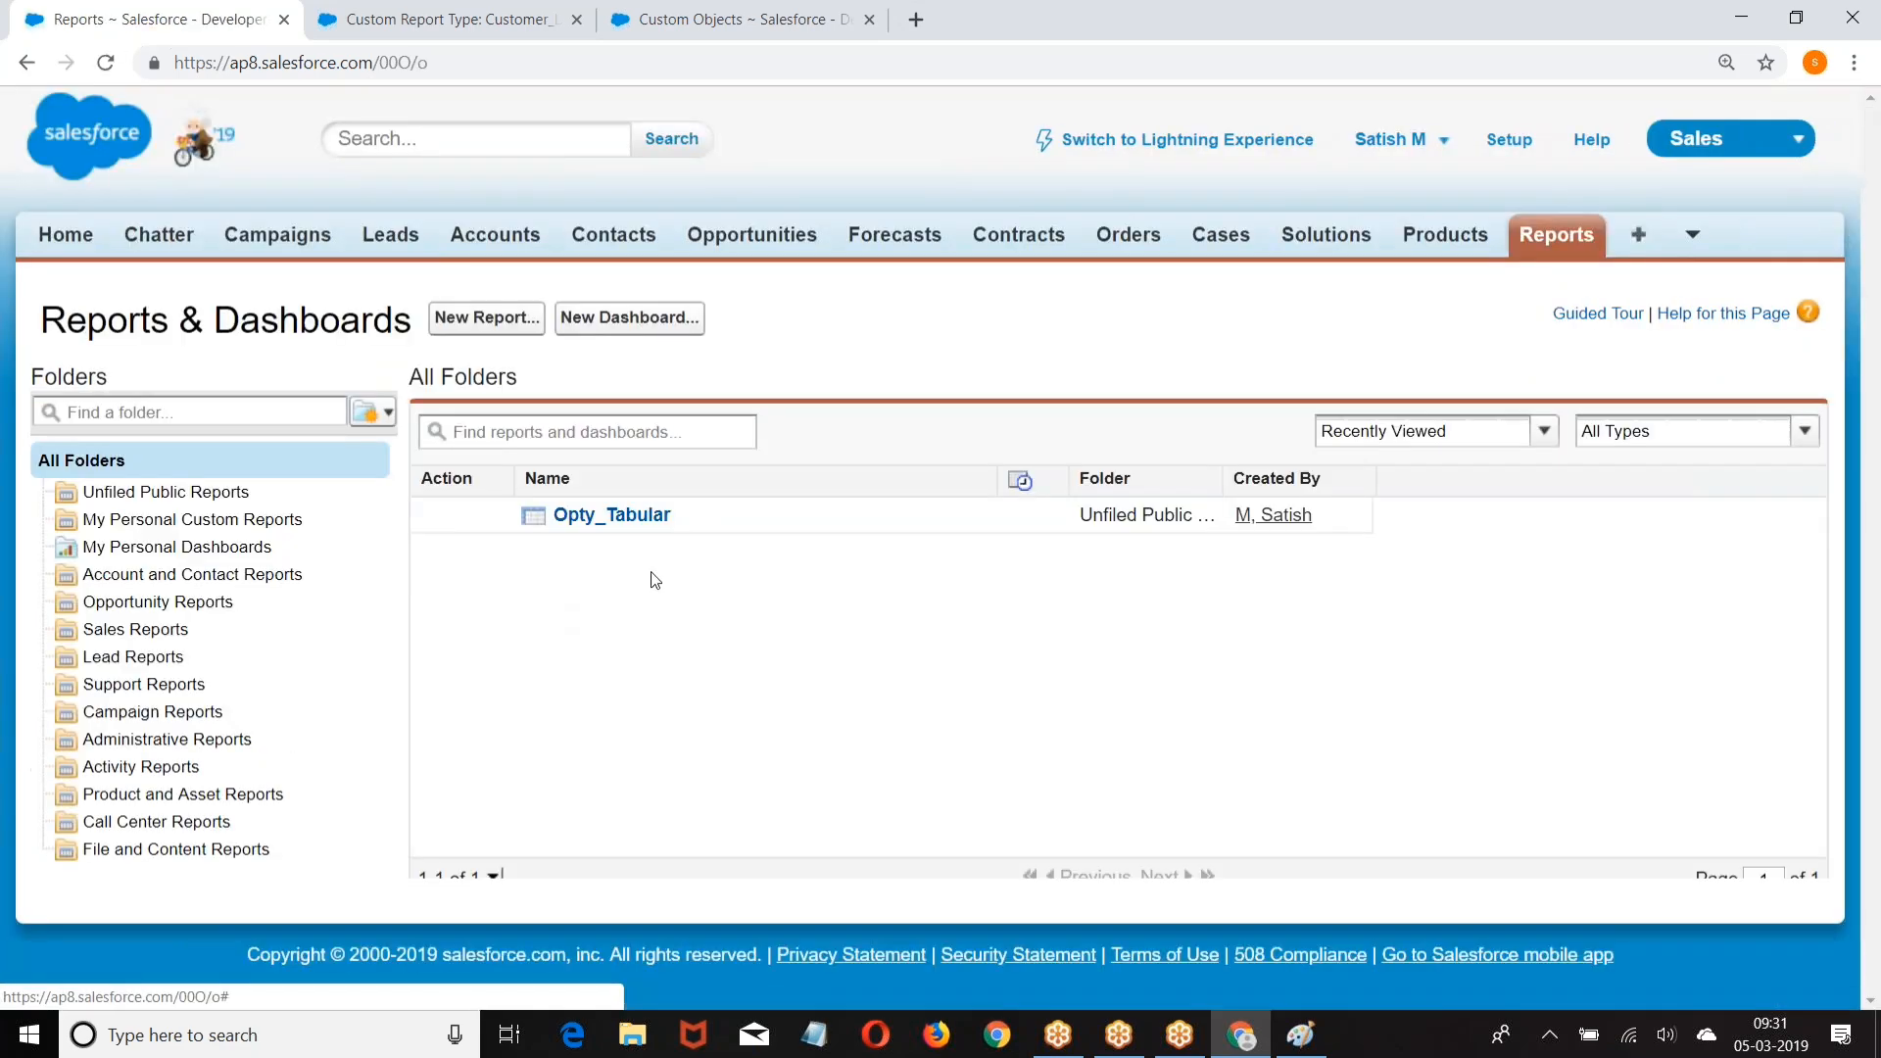
Step: Open the saved Opty_Tabular report and dismiss the Lightning Experience offer to review its rows
click(600, 521)
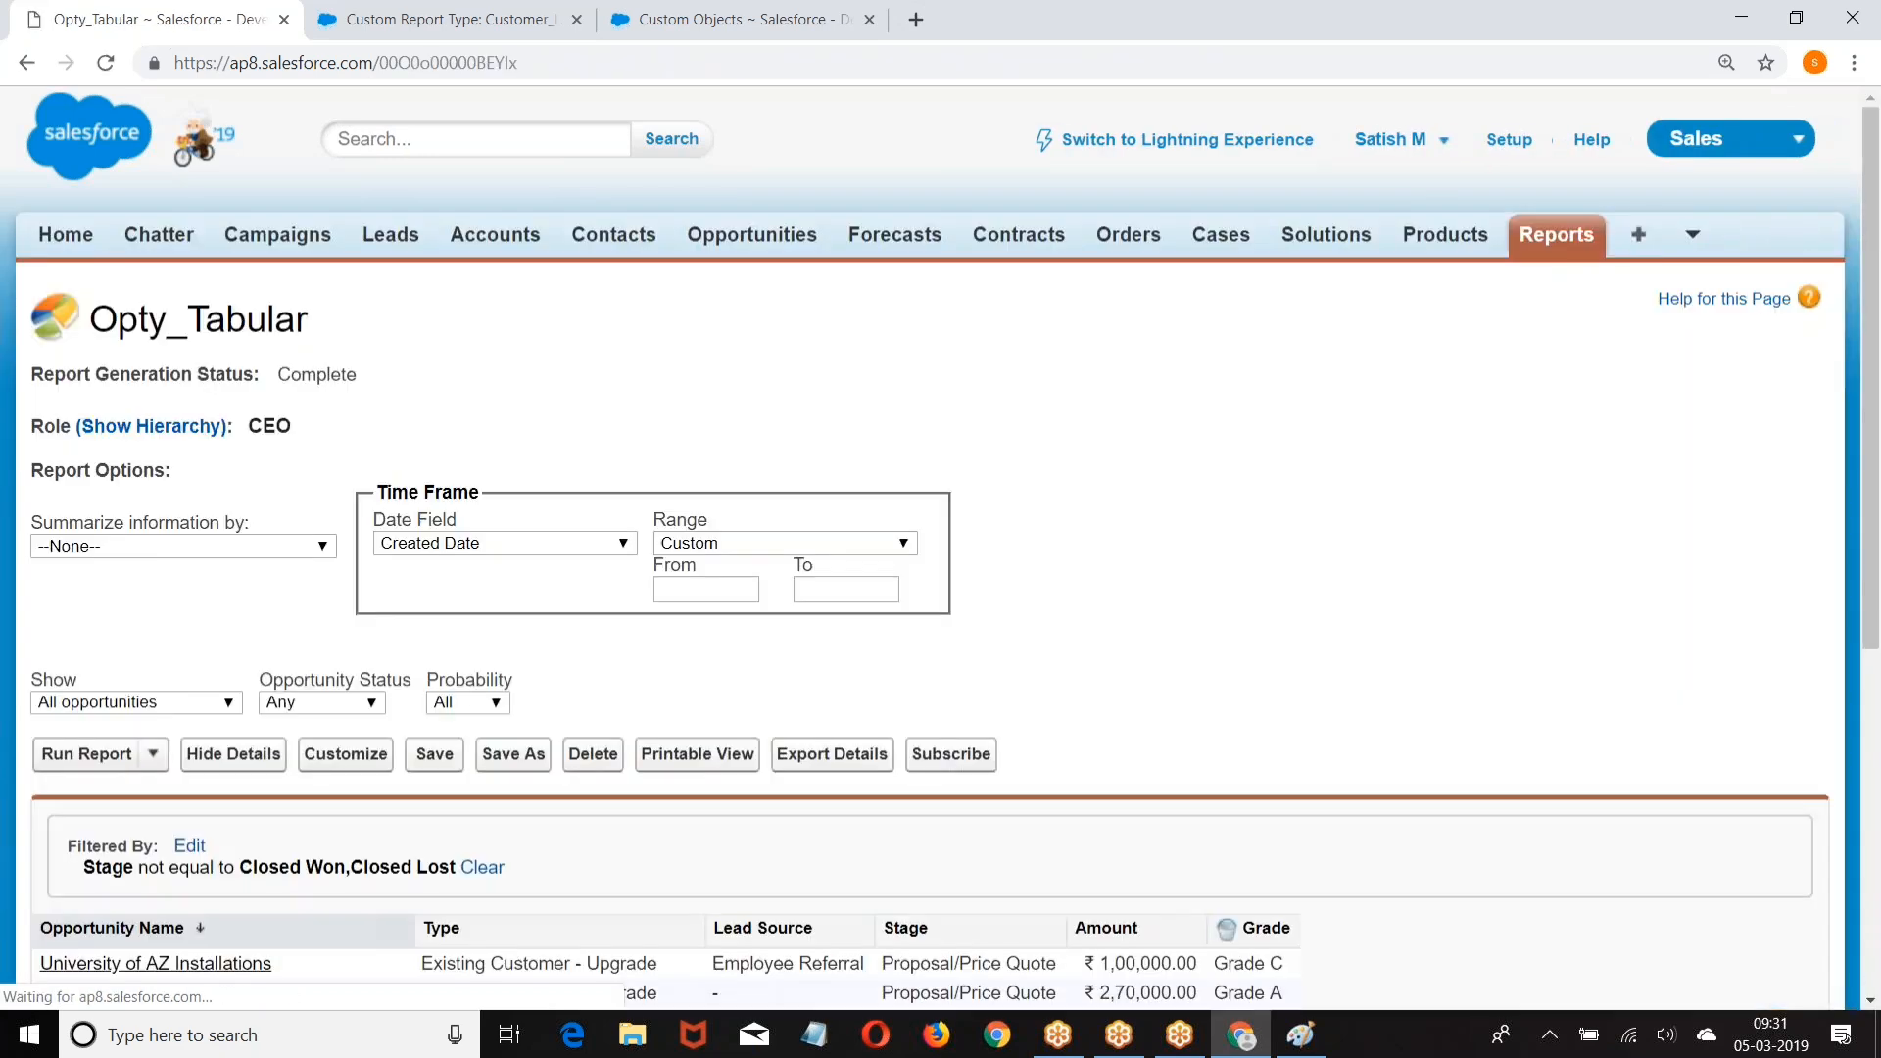
scroll(1039, 427, down, 5)
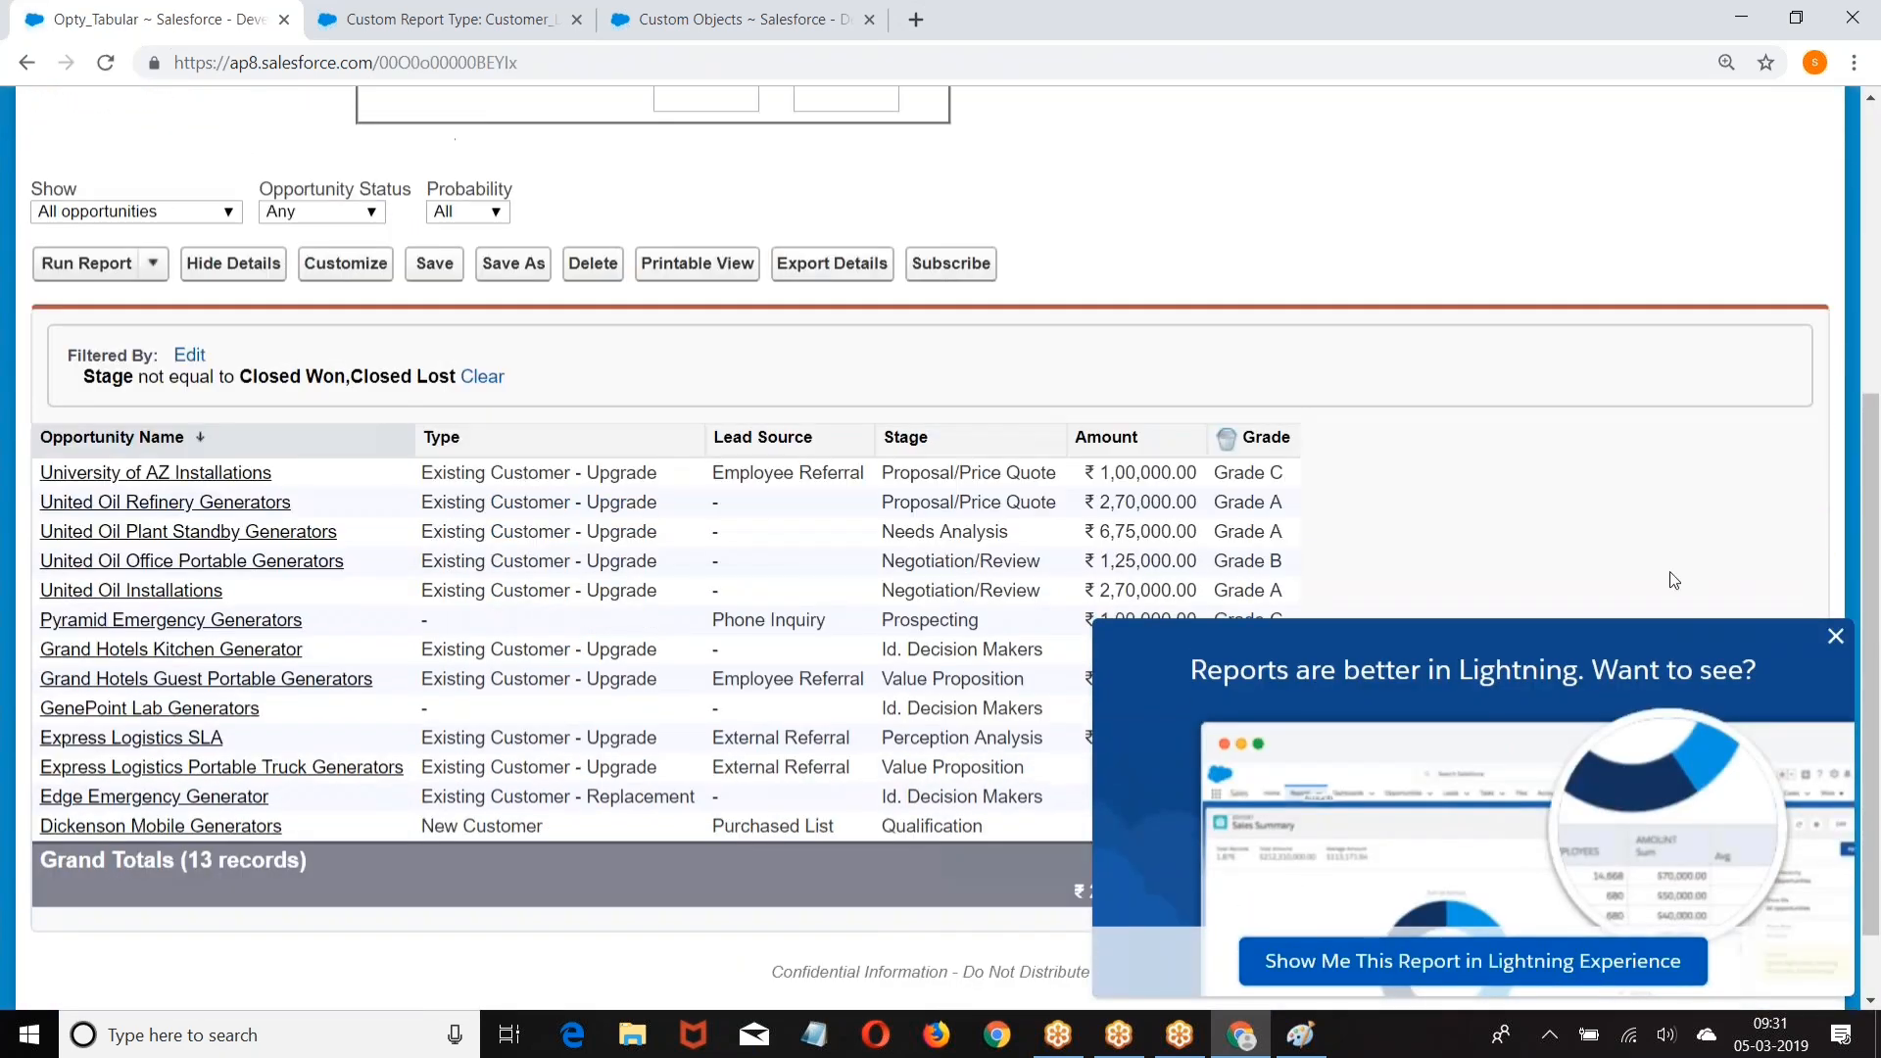
click(1835, 636)
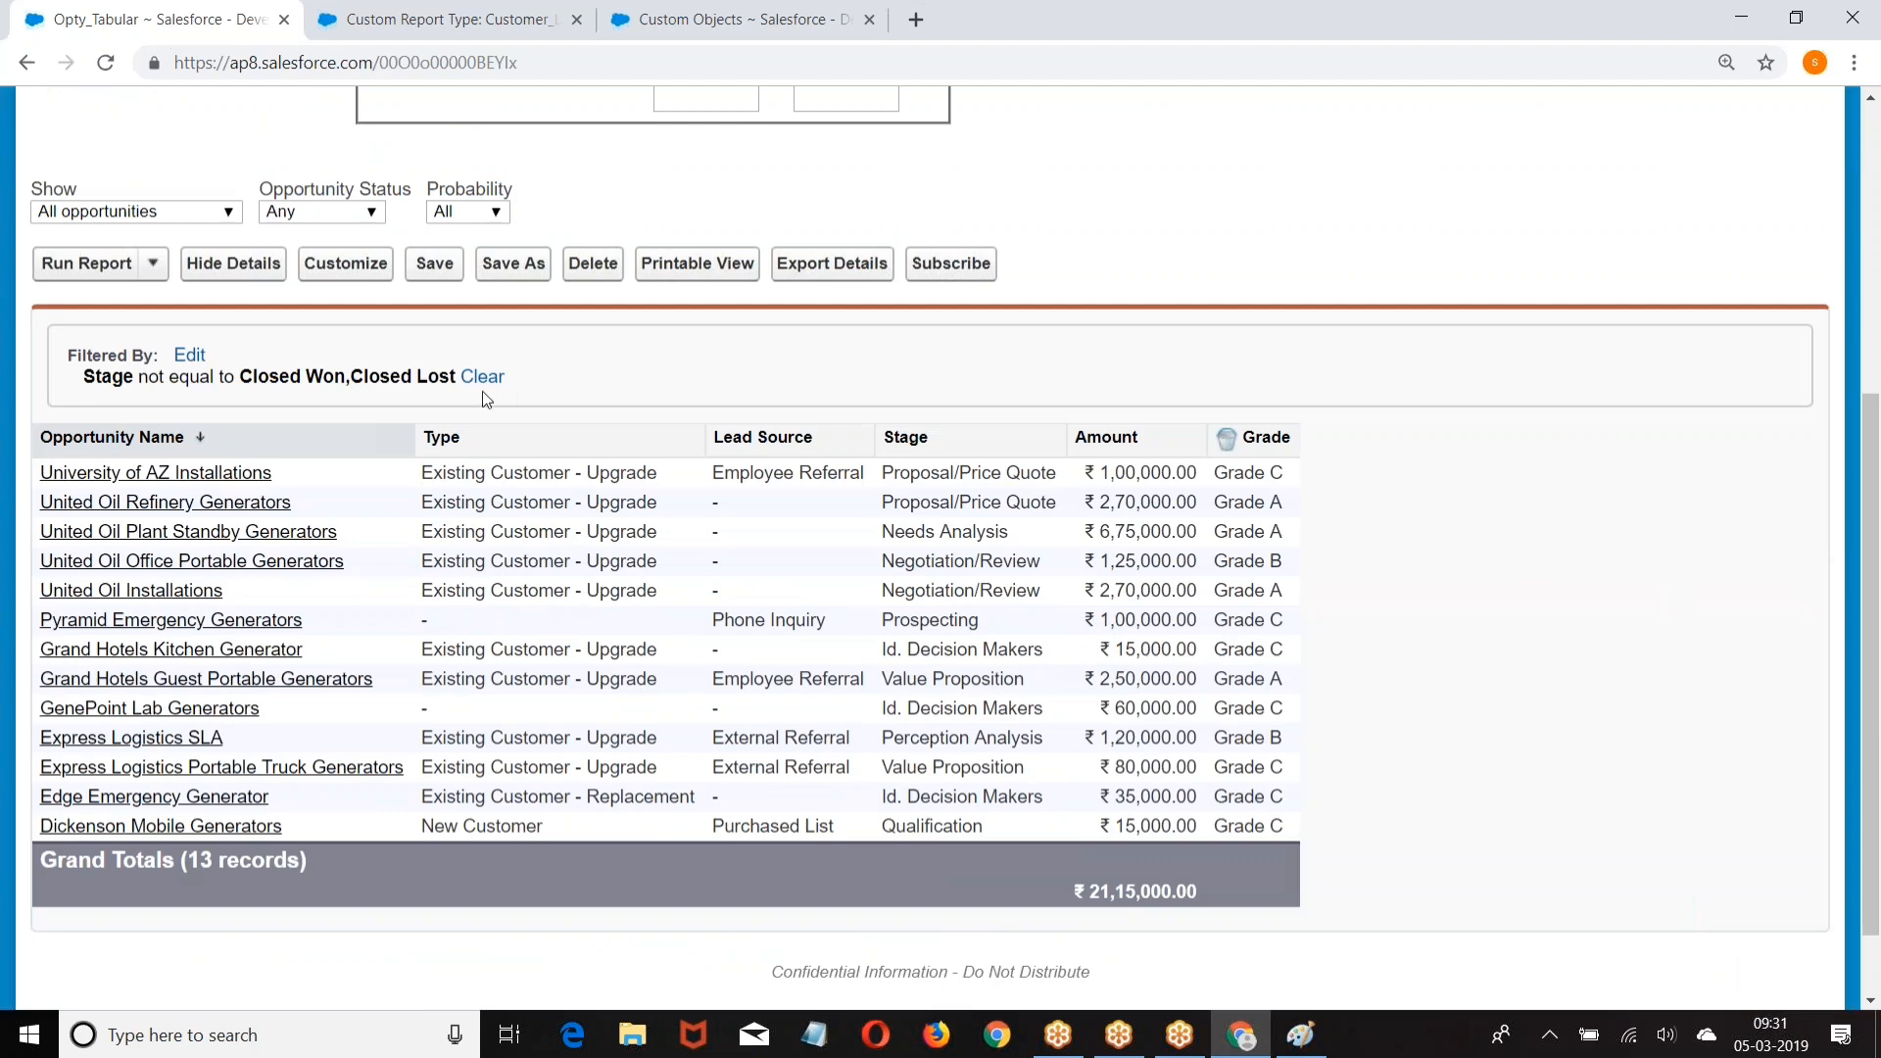
scroll(444, 357, up, 3)
scroll(444, 357, down, 1)
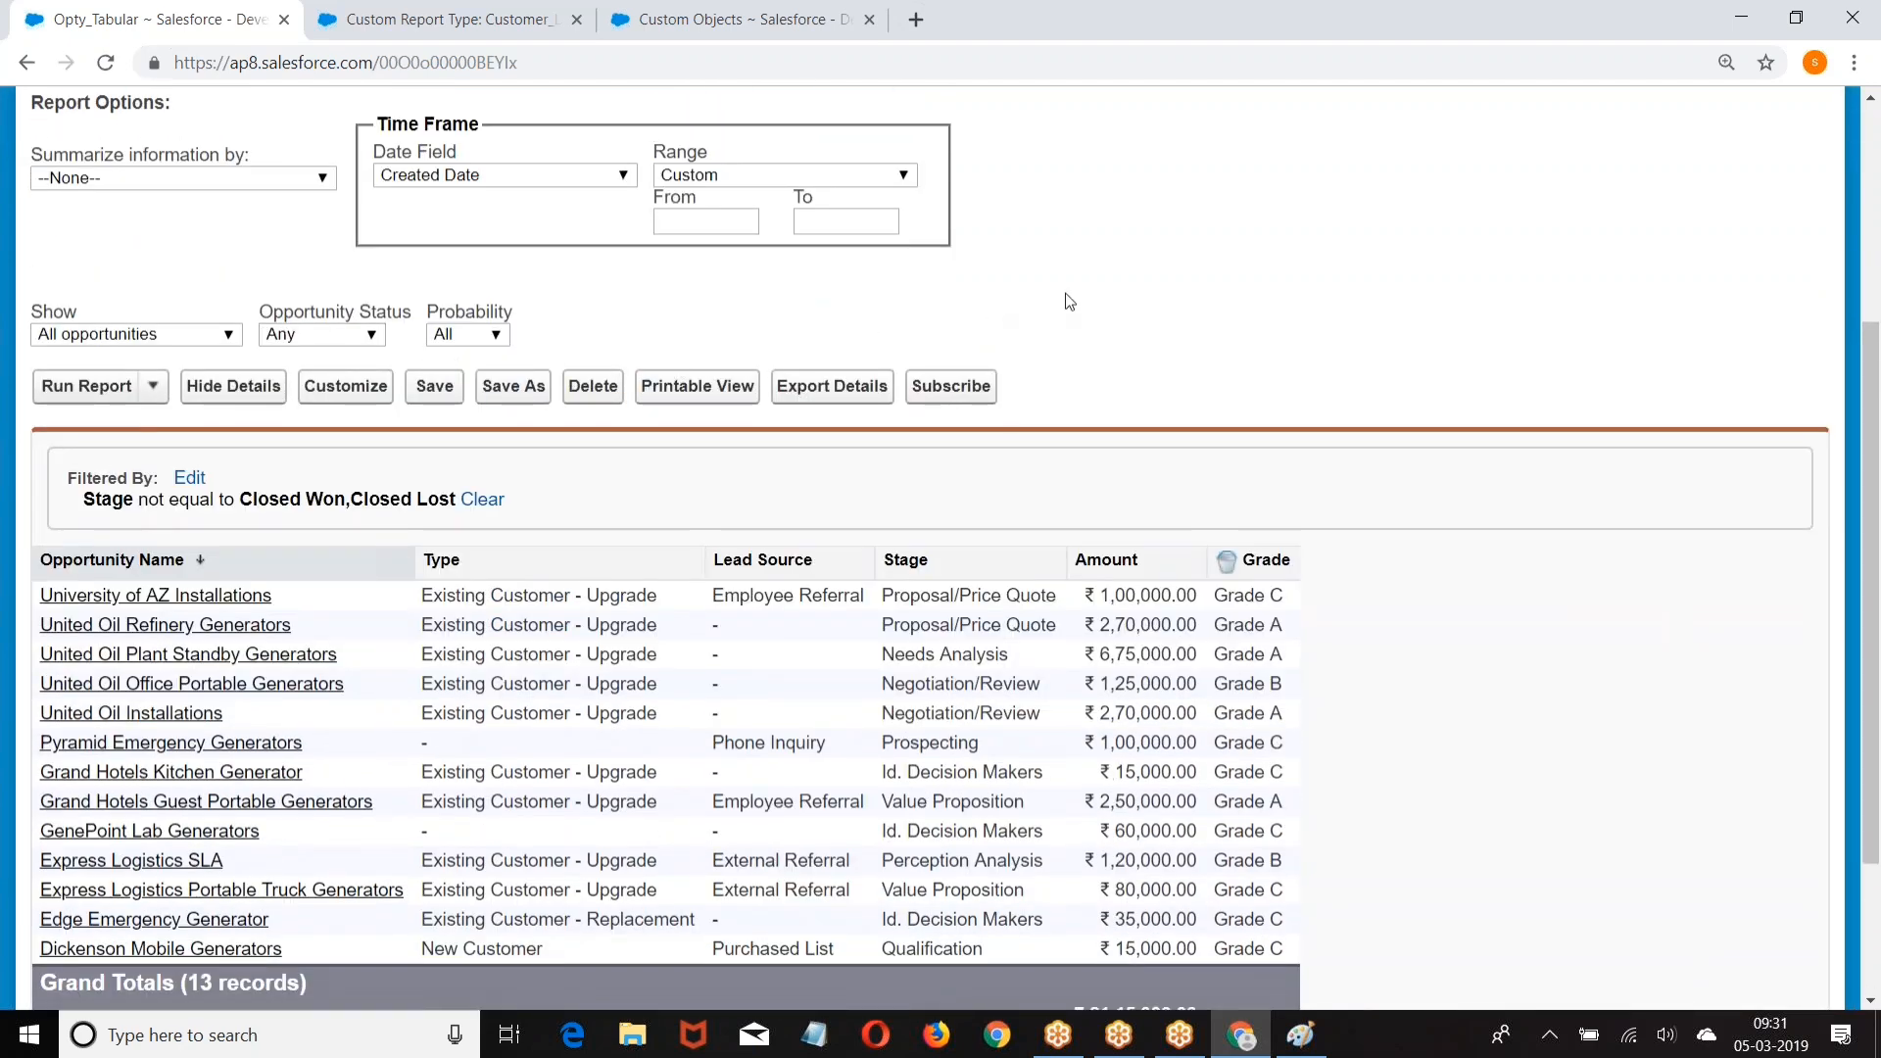
scroll(1065, 300, down, 1)
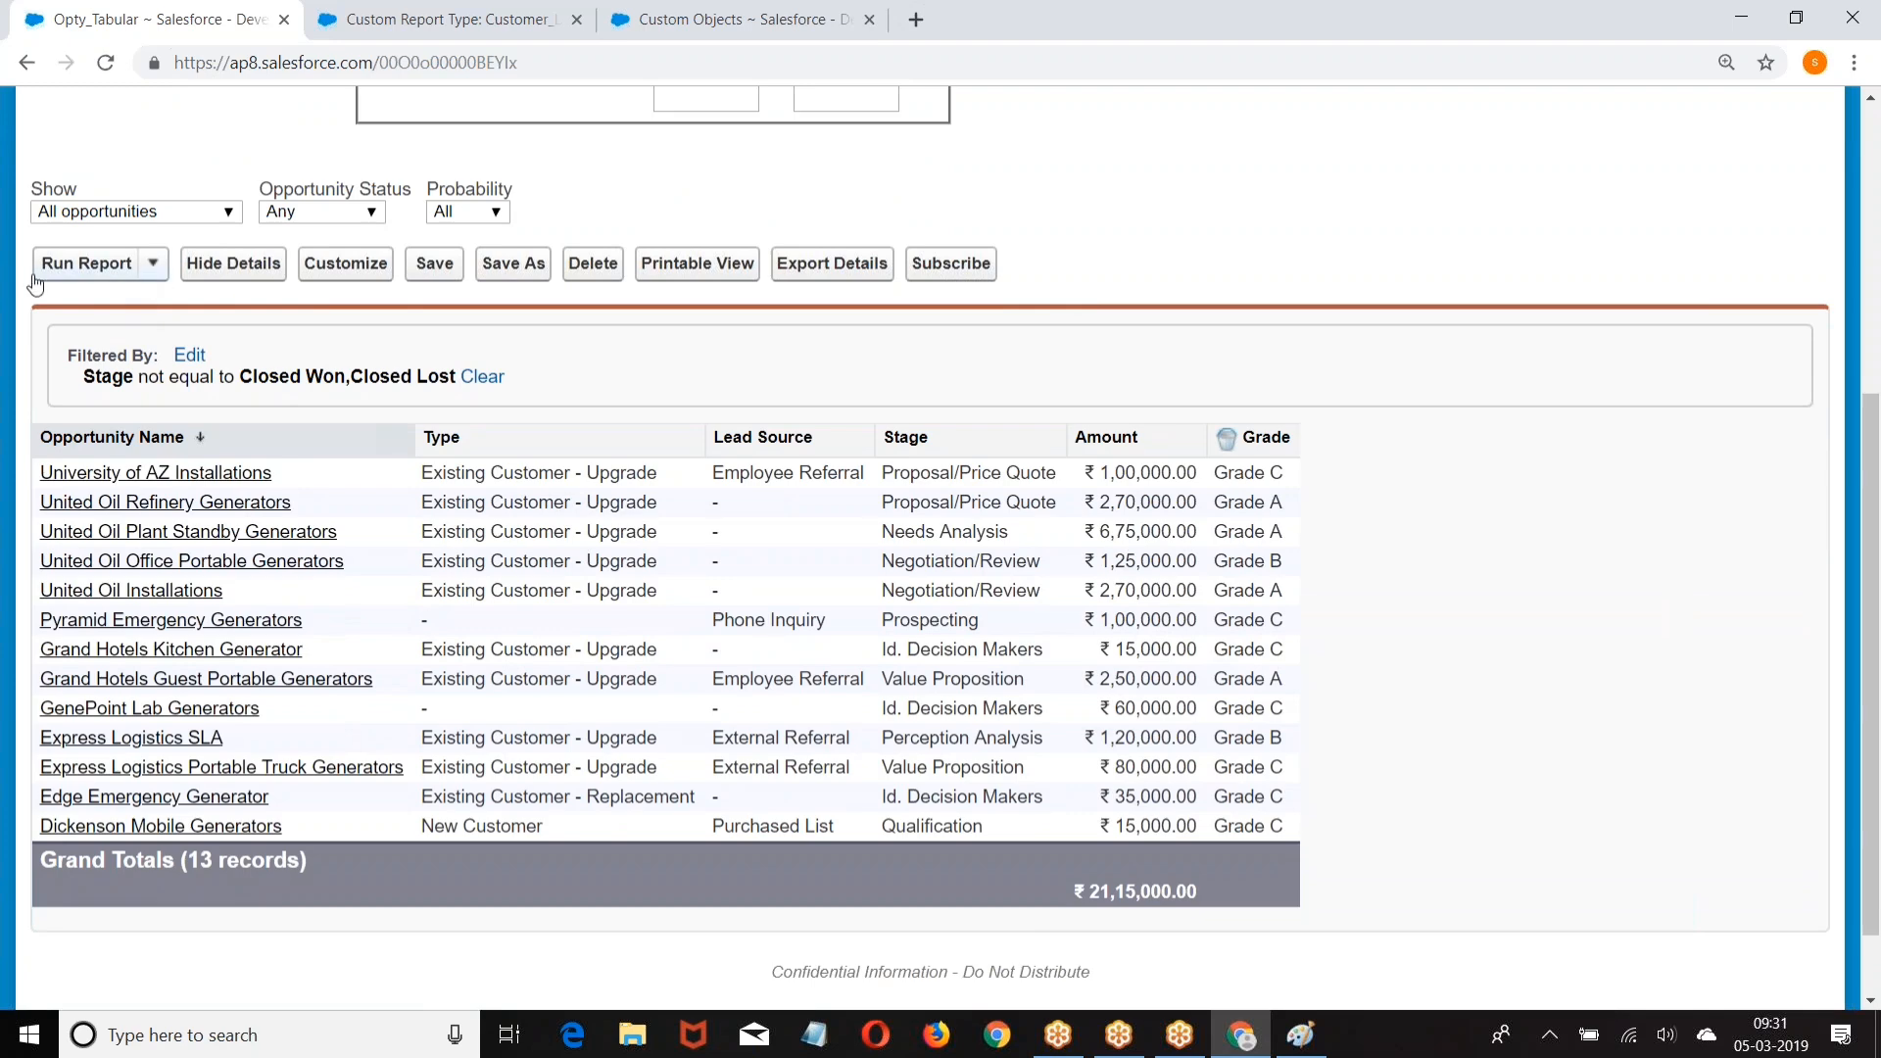
Step: Open the Opty_Tabular report for customization and group its records by the Grade bucket field
click(331, 269)
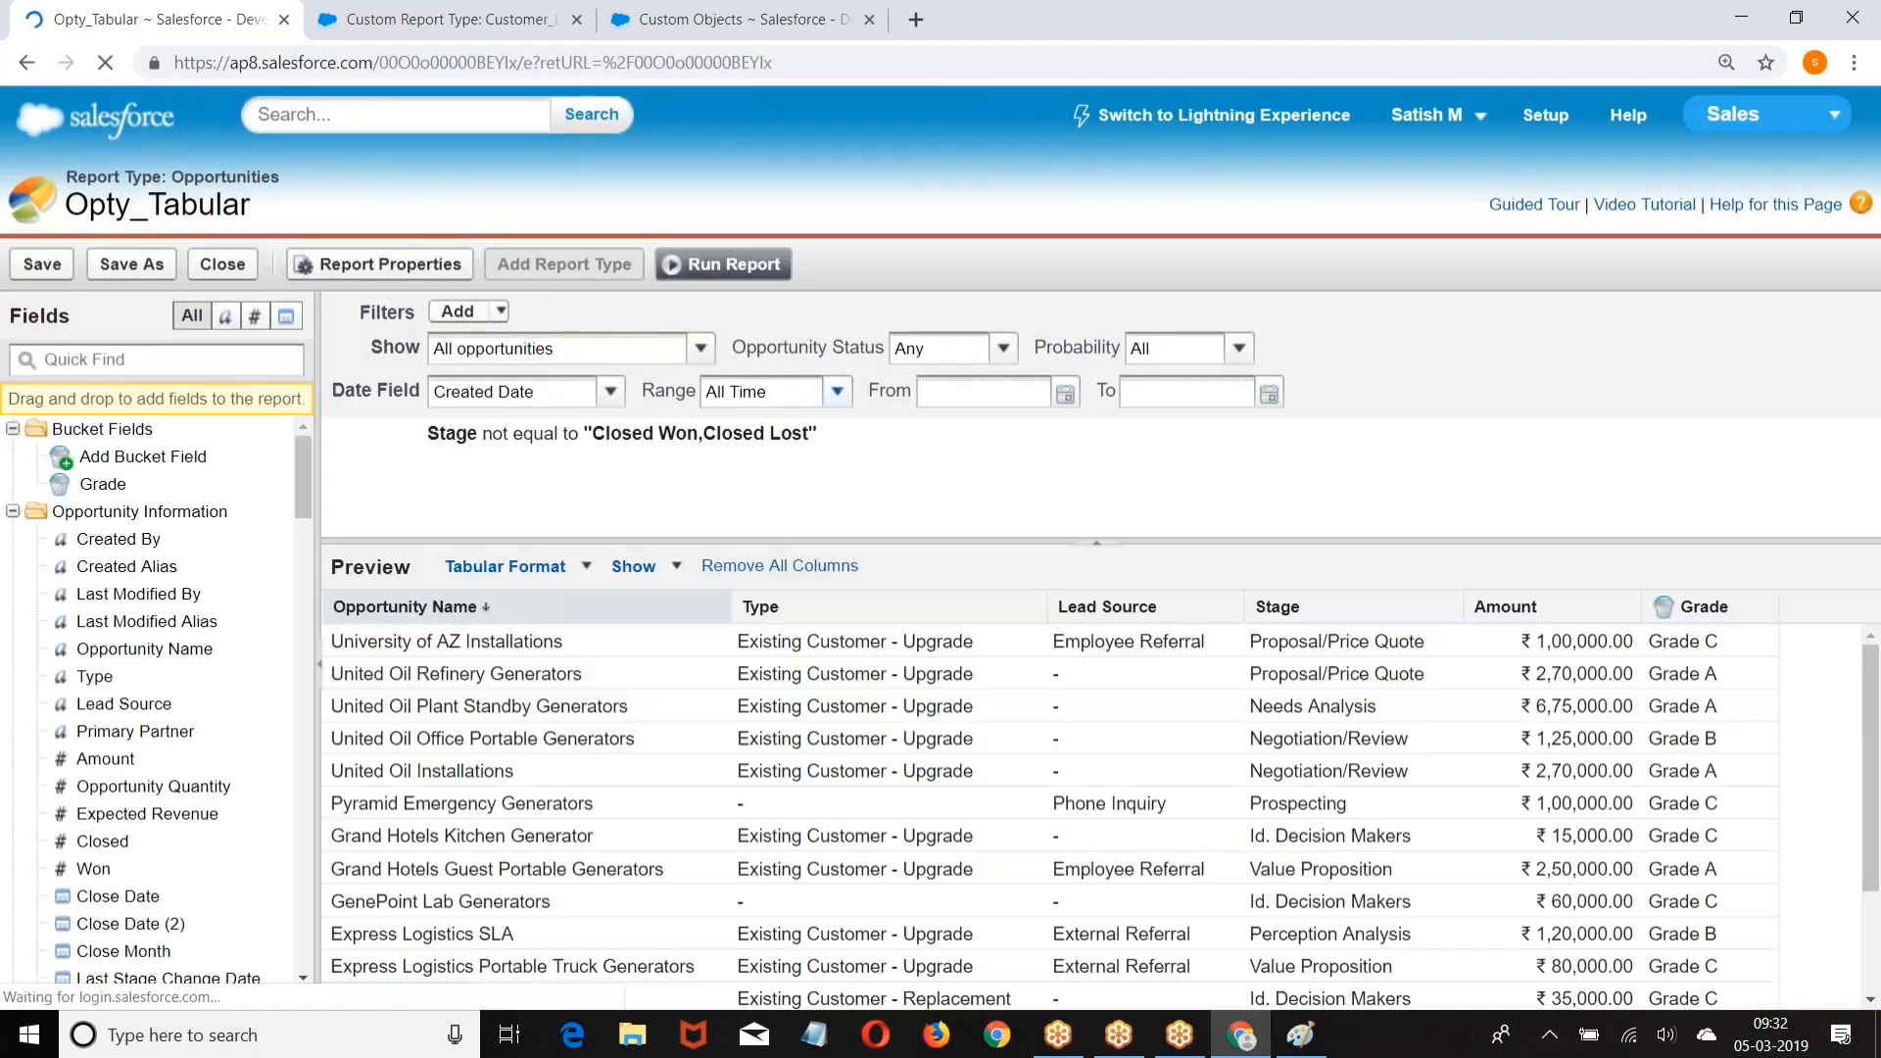
click(1097, 543)
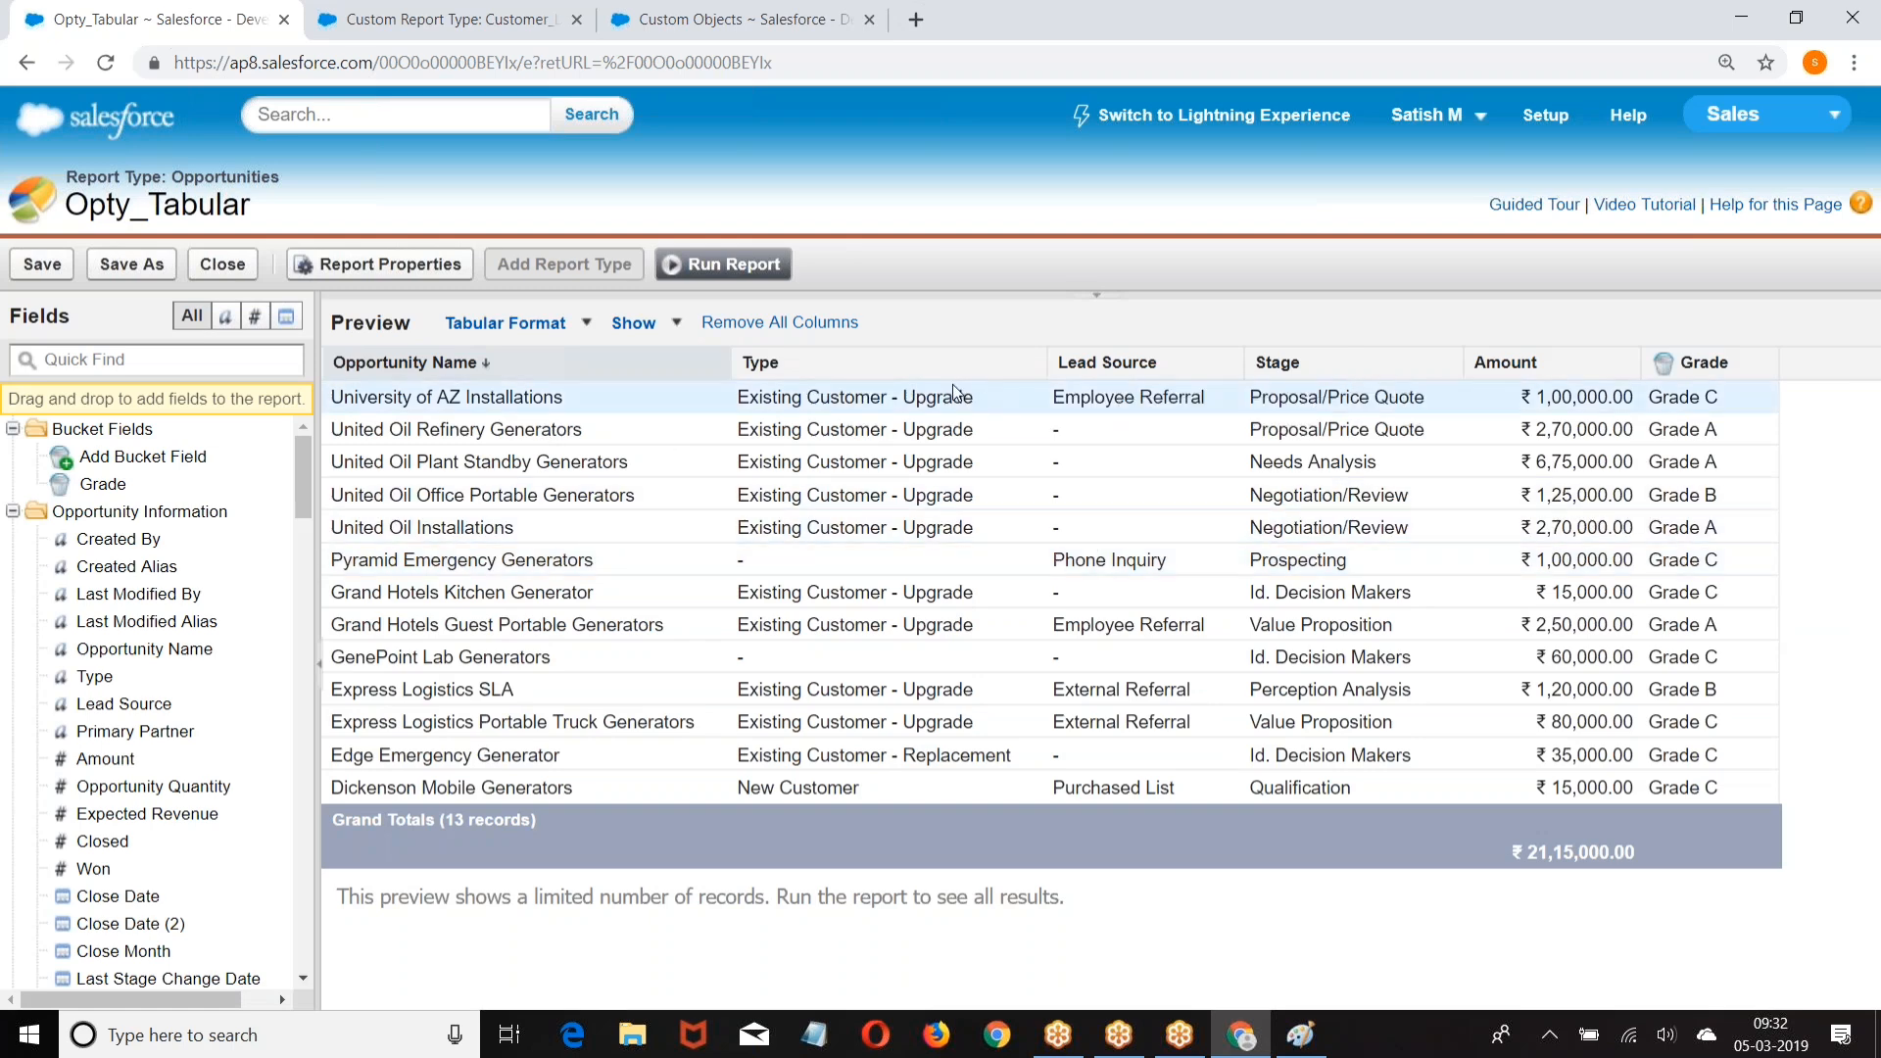
click(1766, 363)
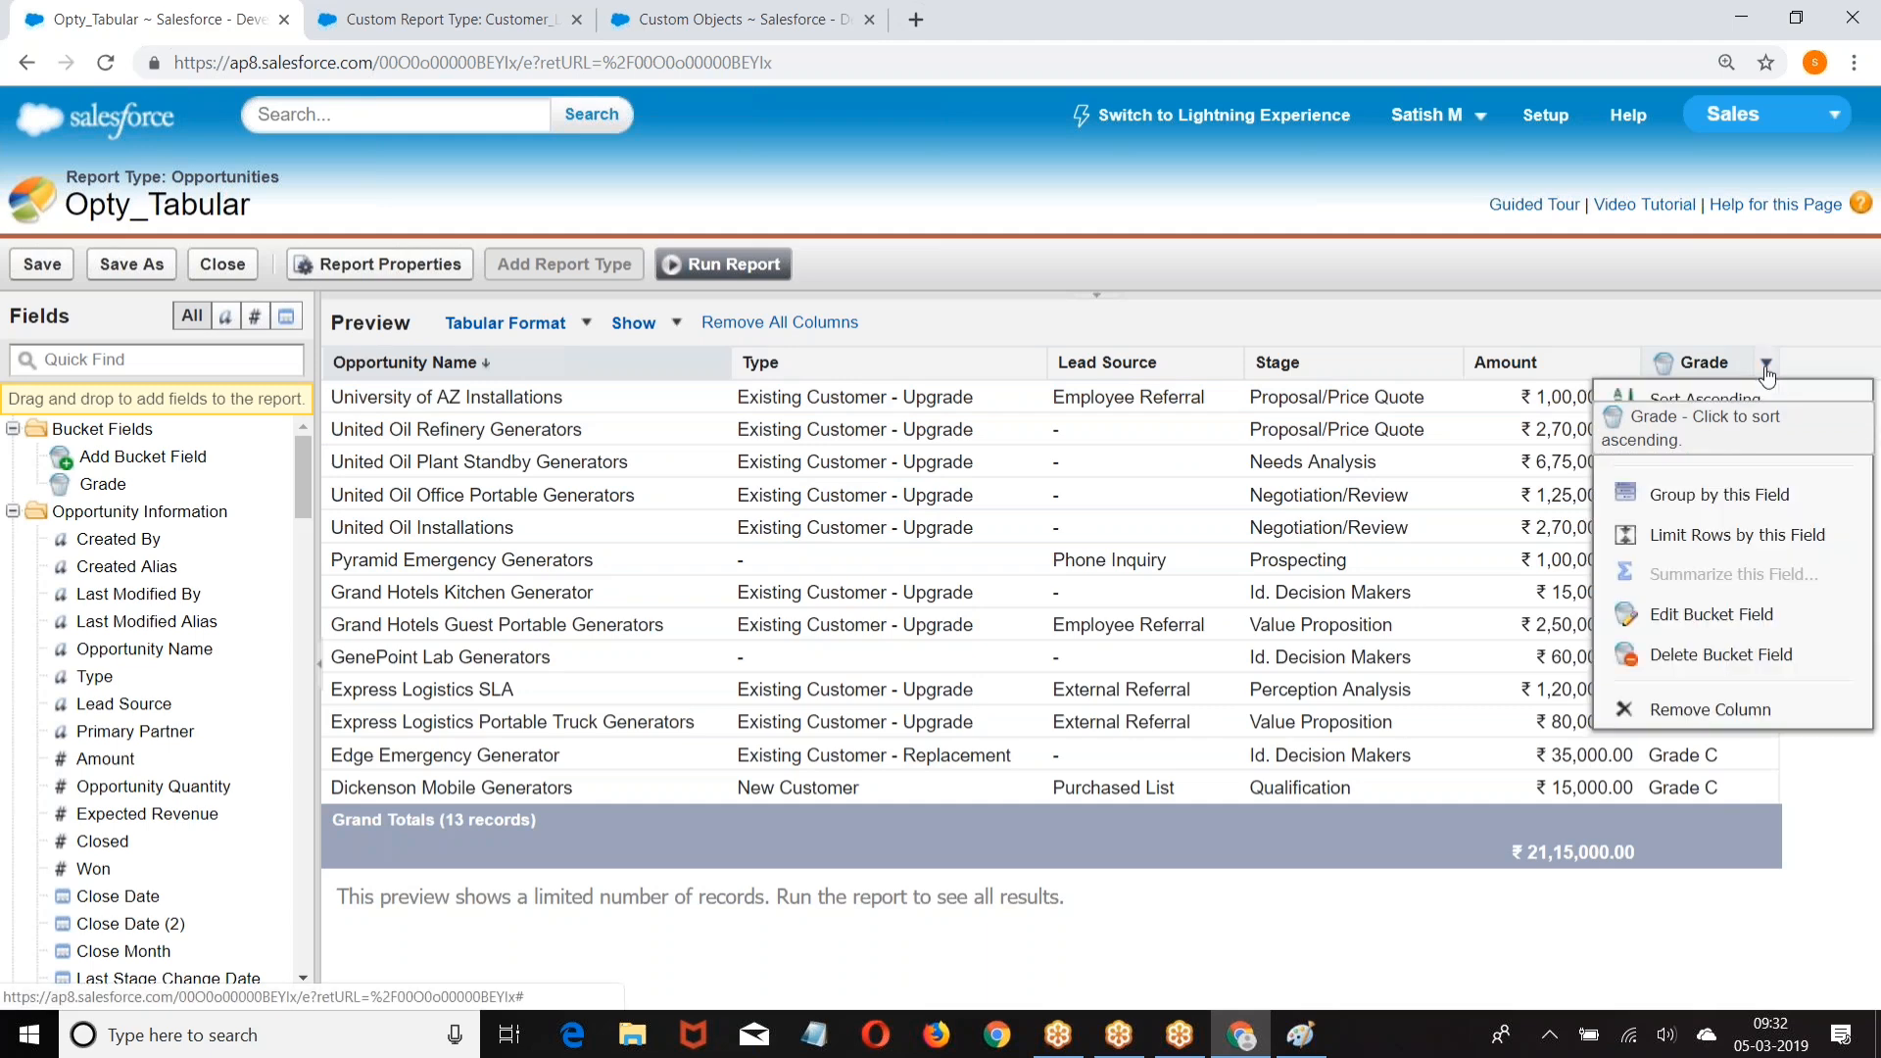
click(1690, 498)
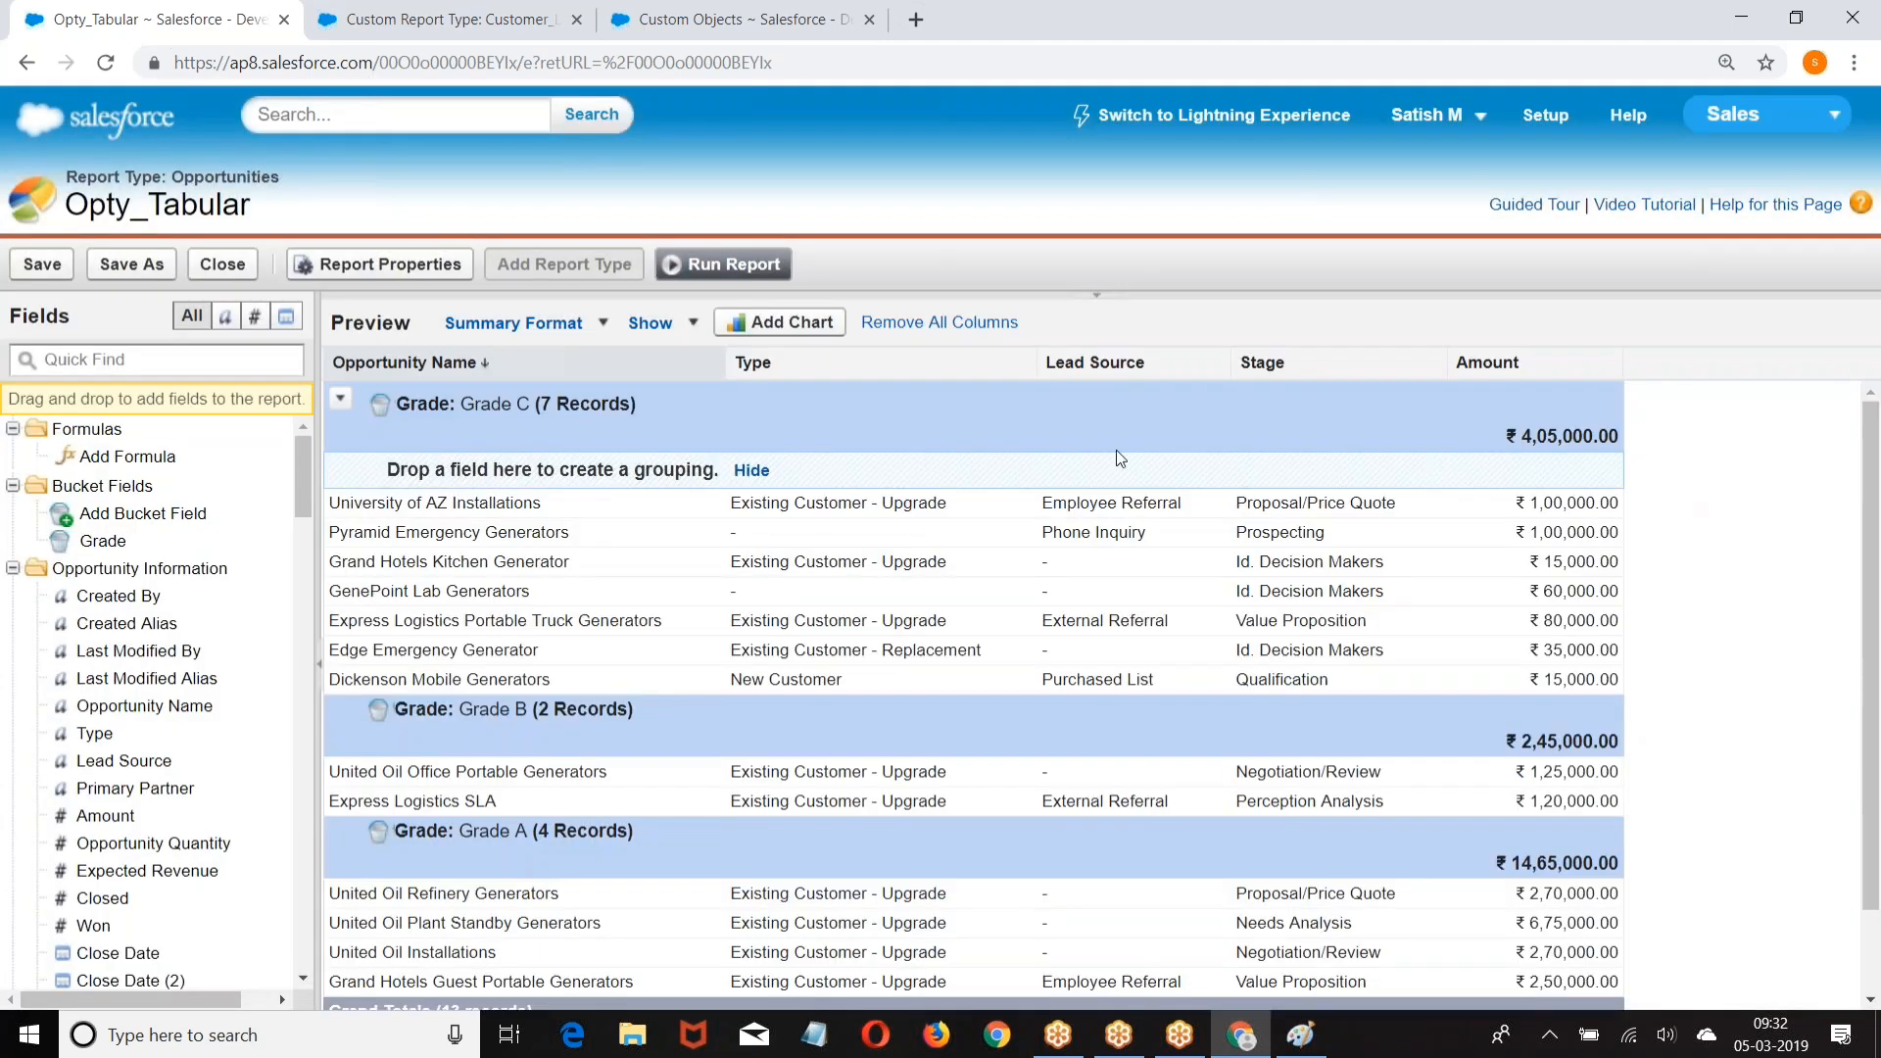
scroll(1115, 449, down, 1)
scroll(1094, 466, up, 1)
scroll(630, 402, down, 1)
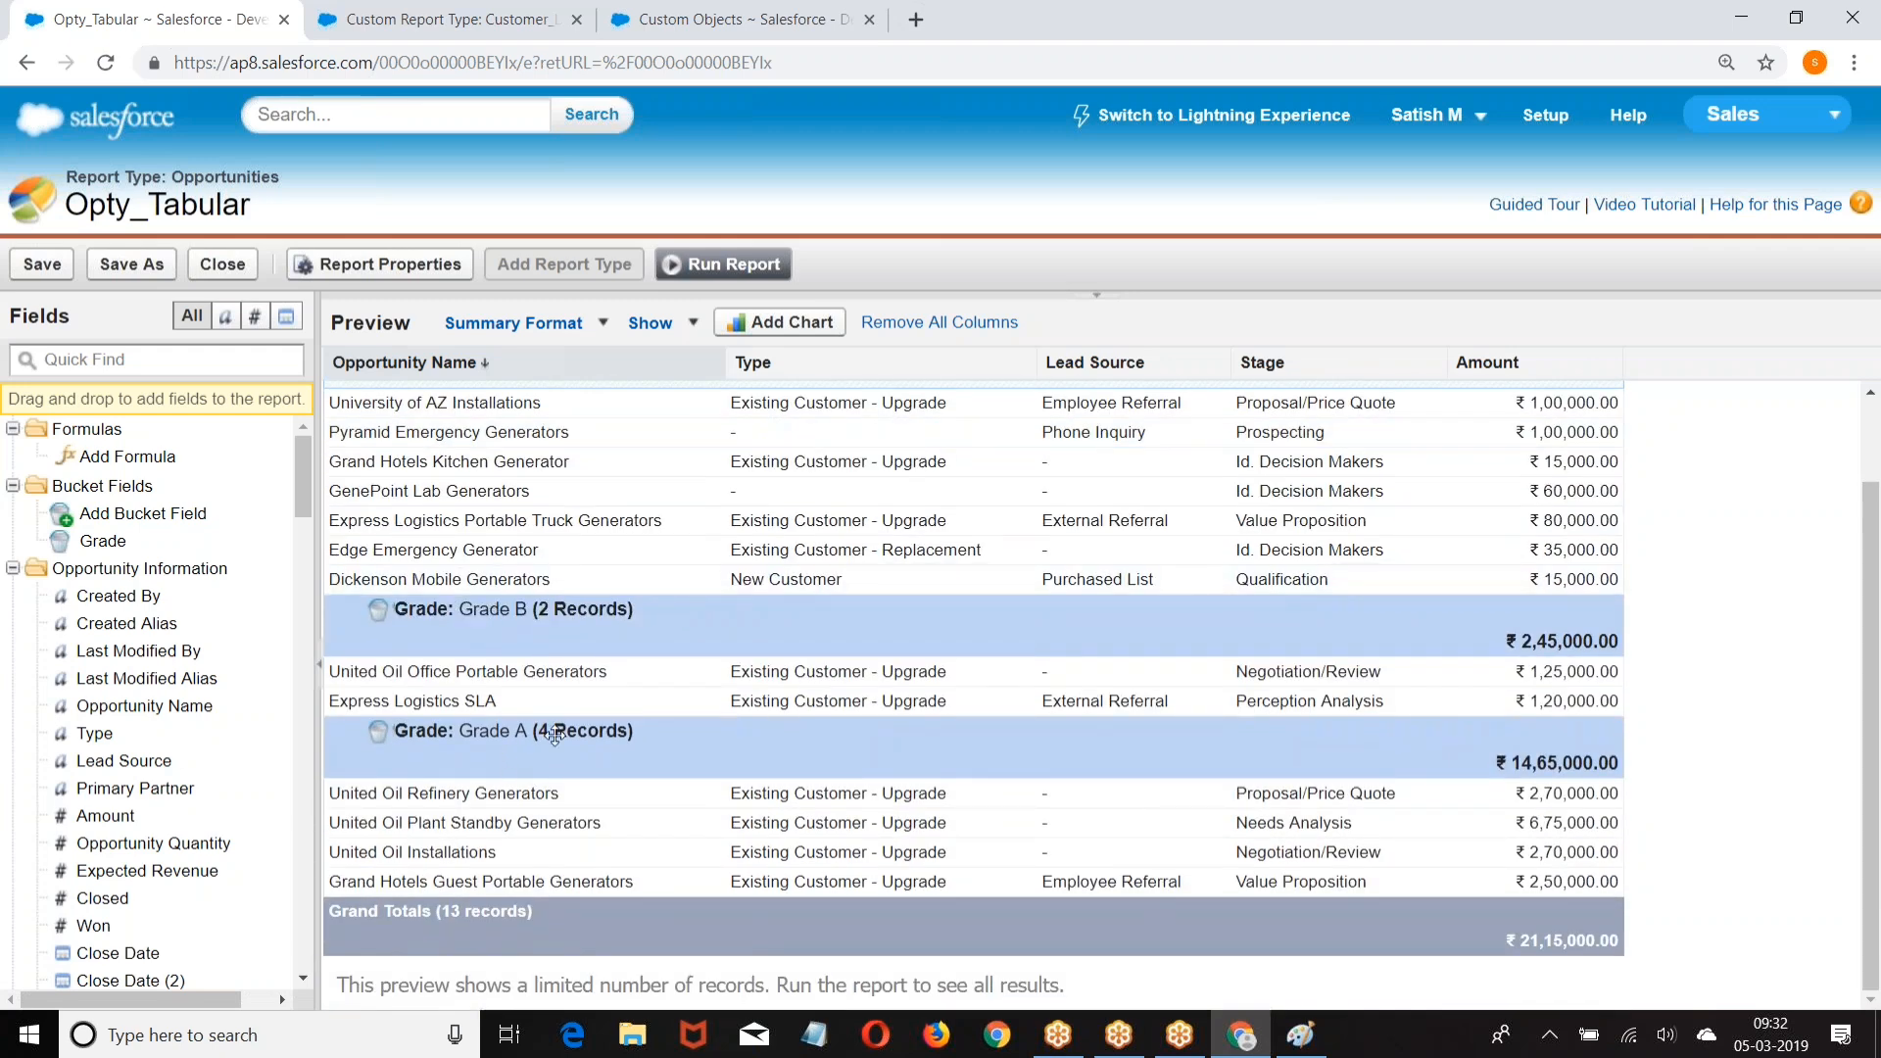
scroll(691, 723, up, 1)
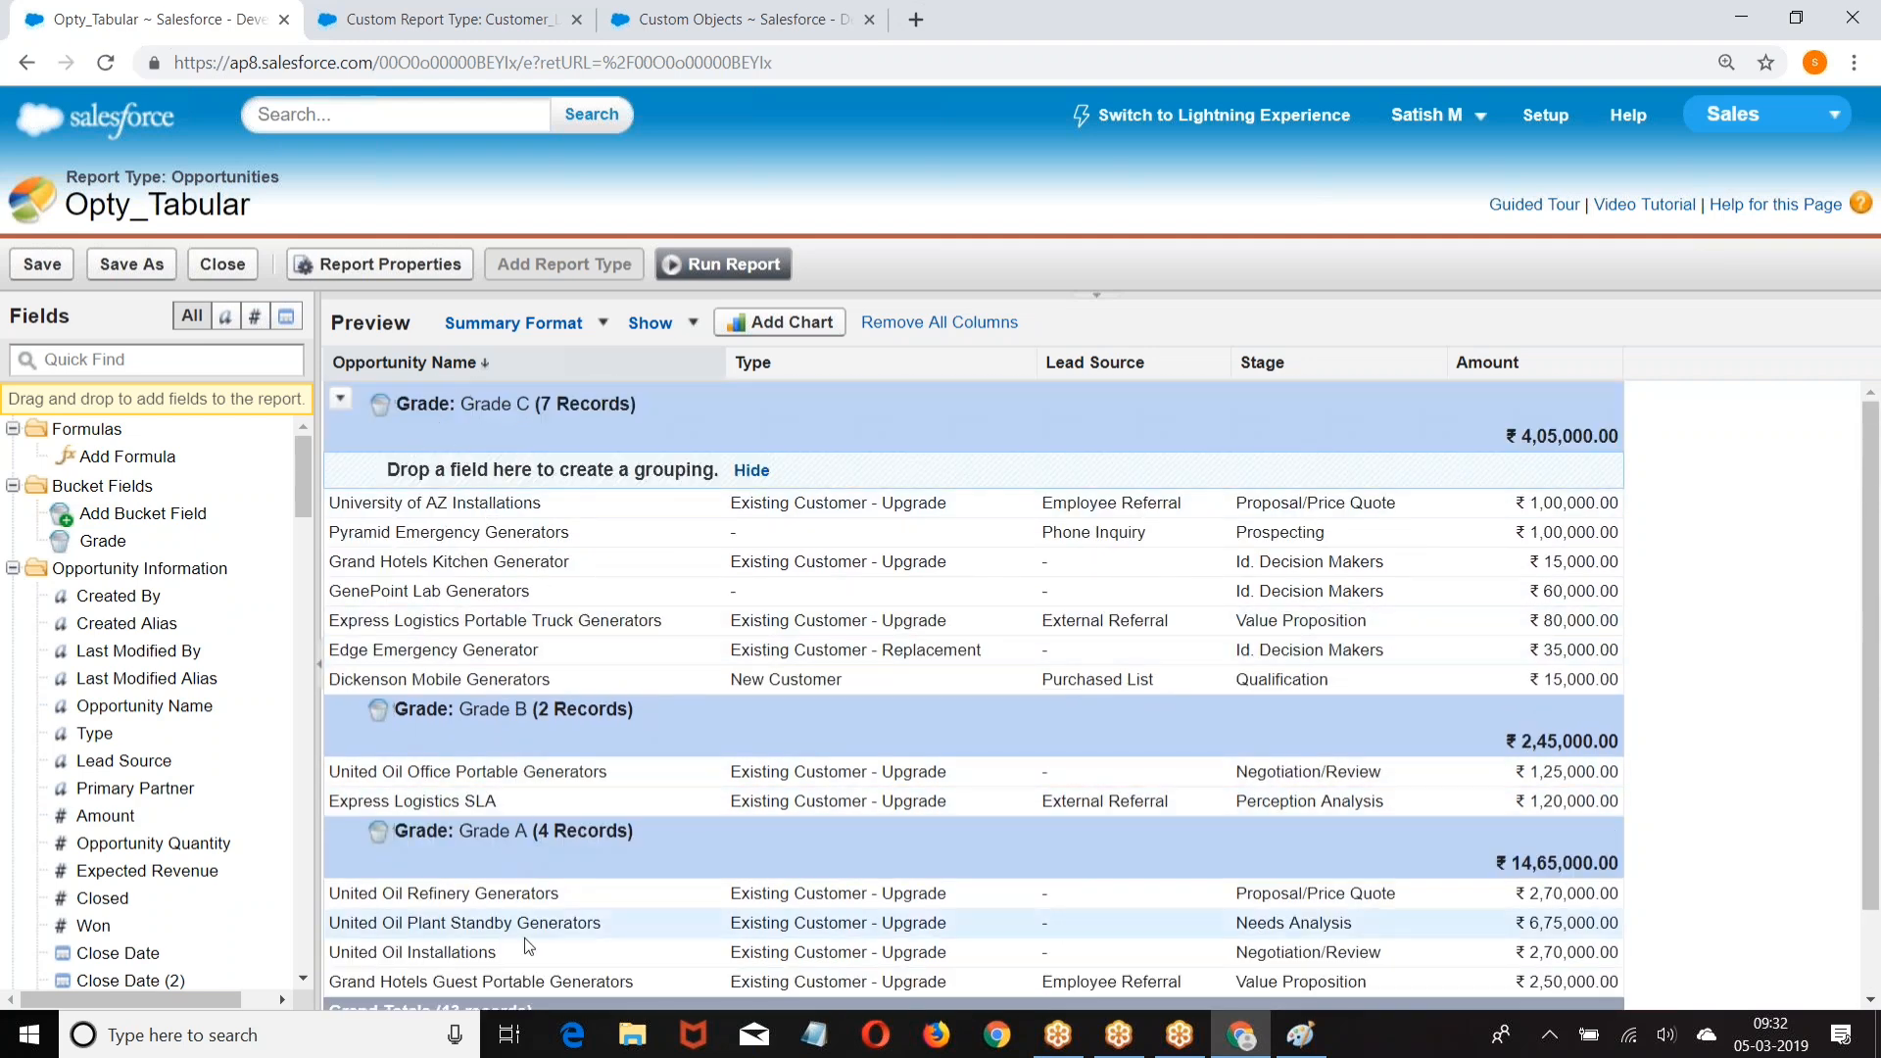
Step: Run the grouped report, save it as a new report Opty_Summary in Unfiled Public Reports, and return to it
click(725, 264)
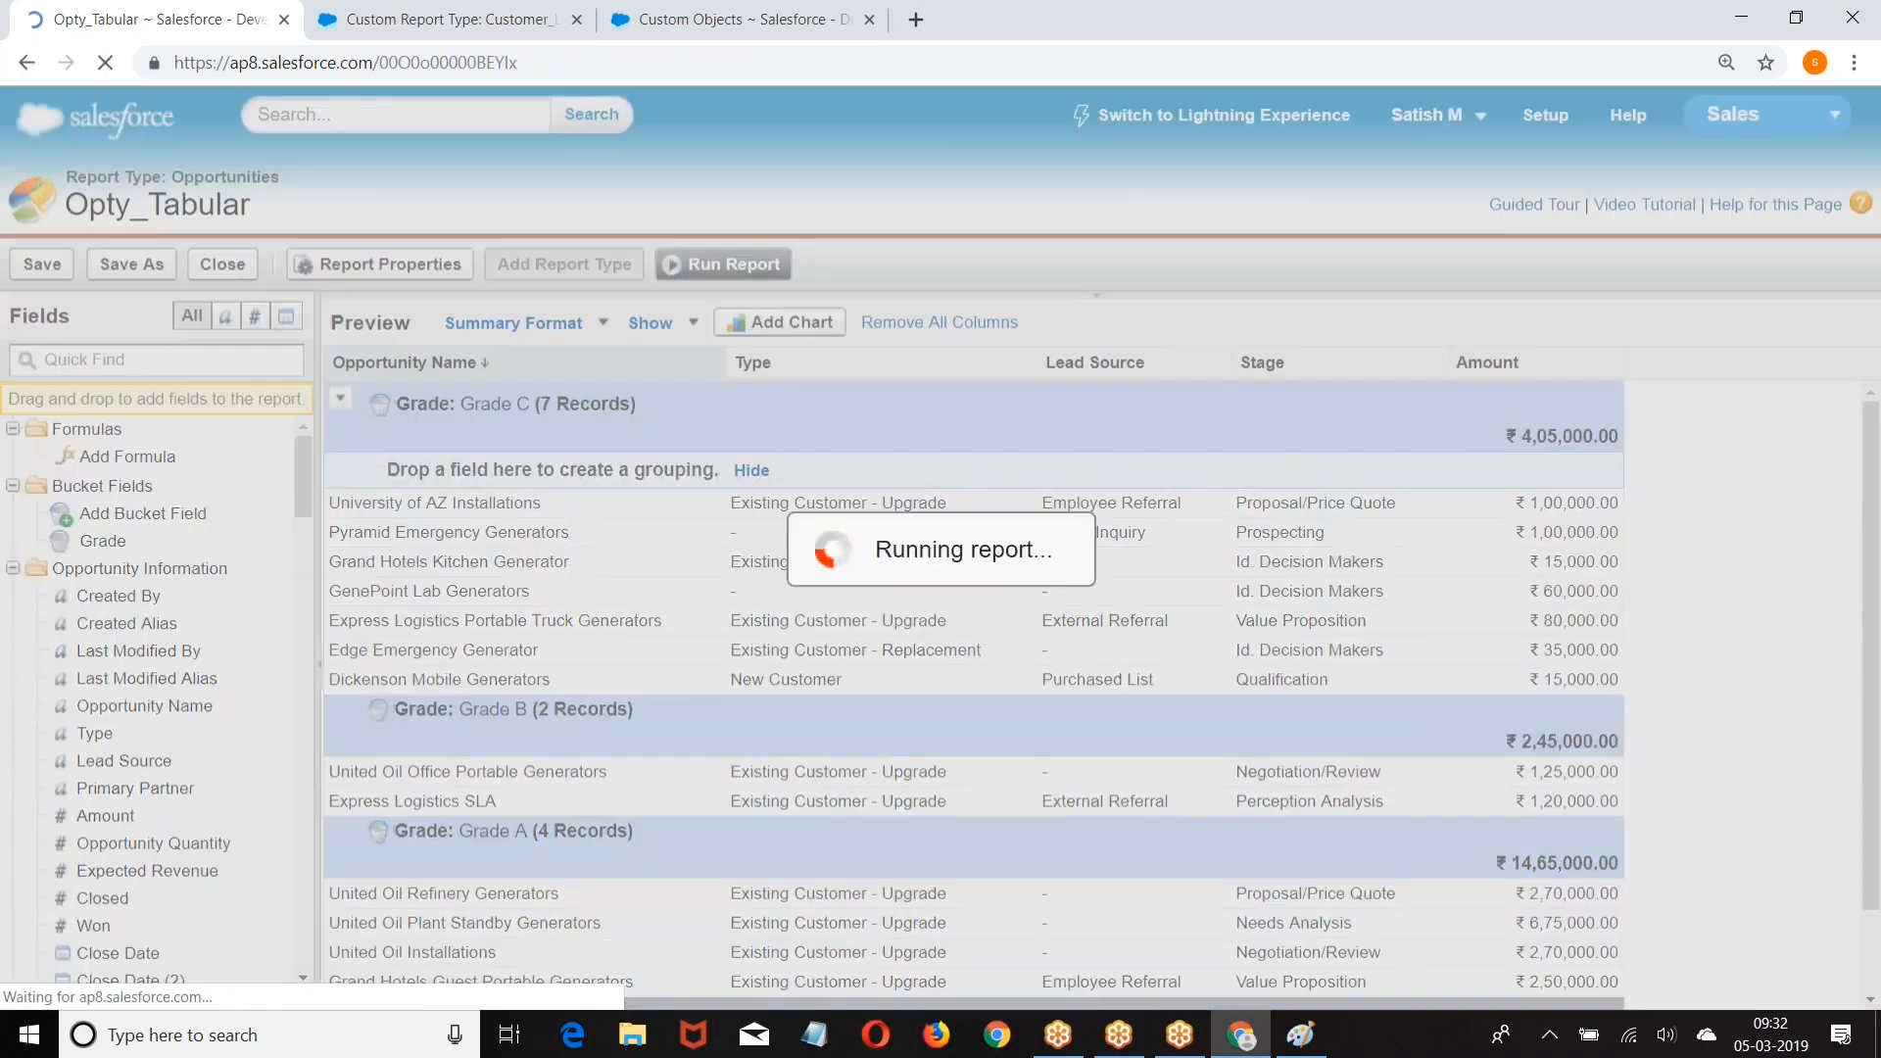
scroll(525, 555, down, 1)
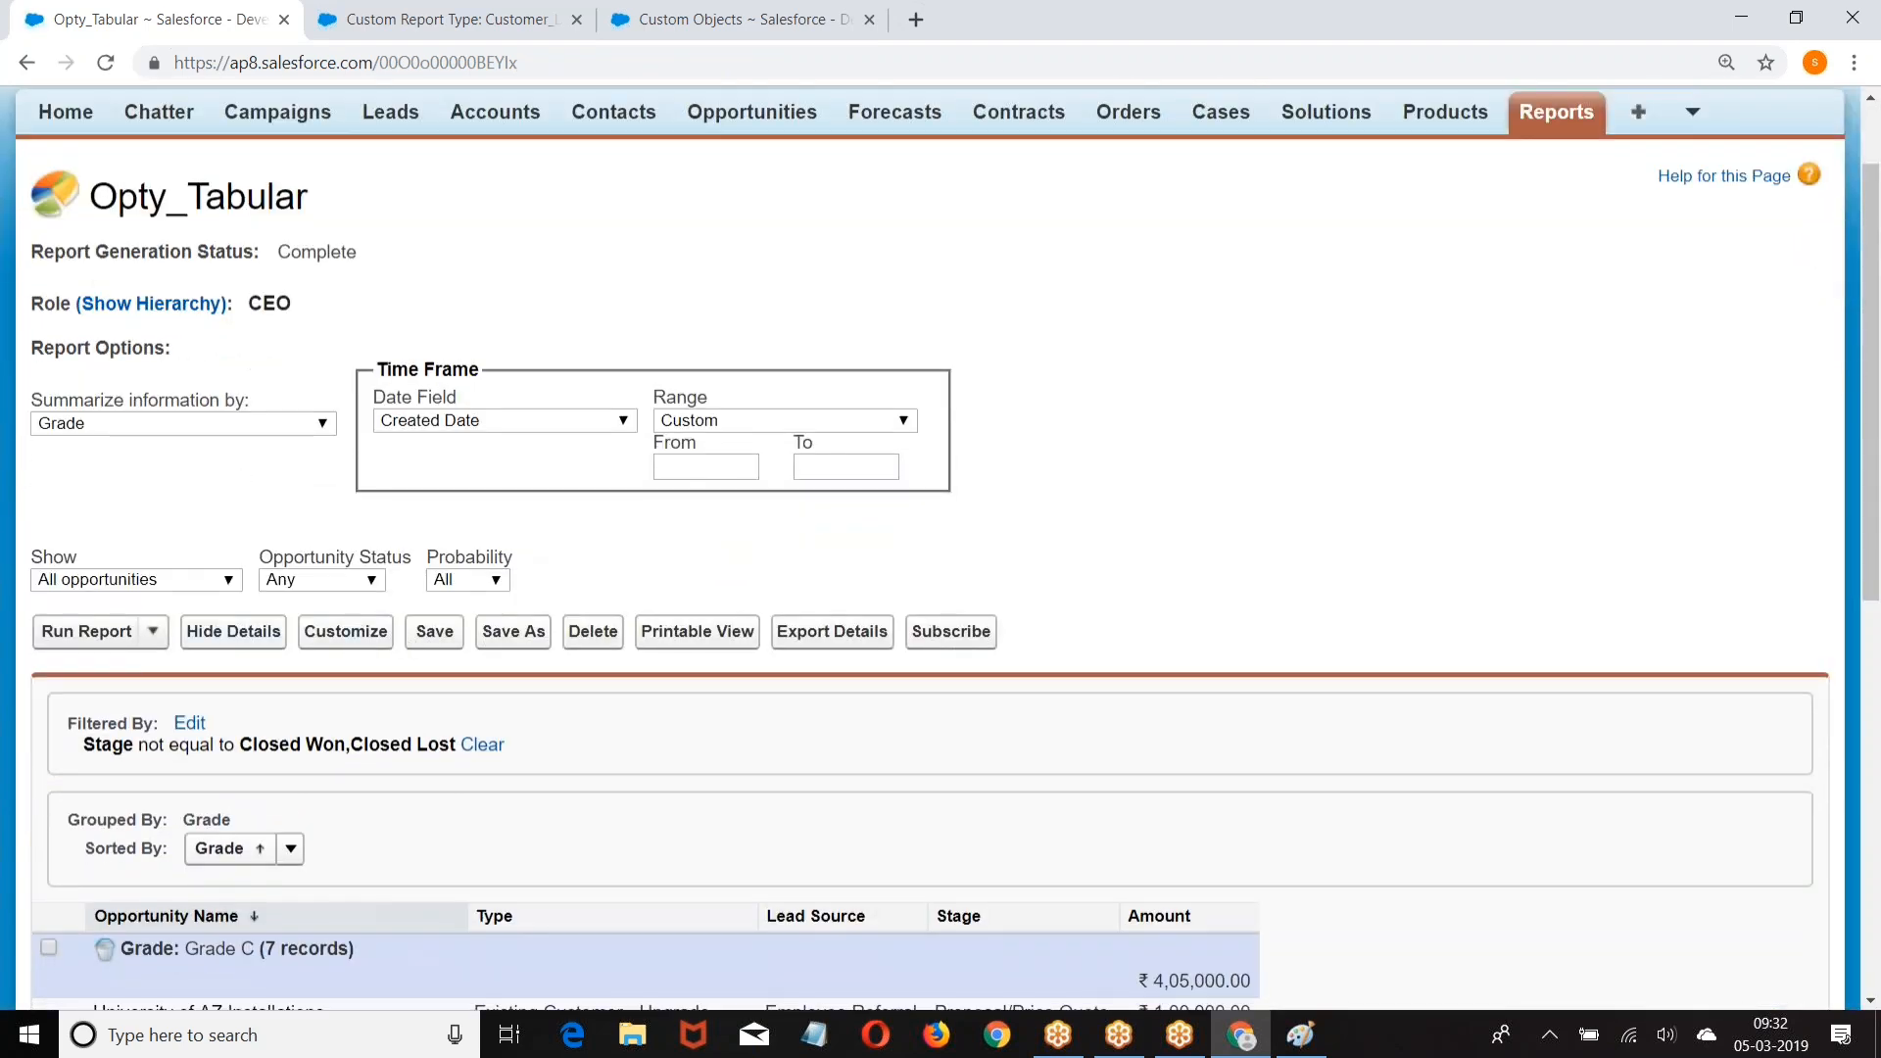
click(502, 632)
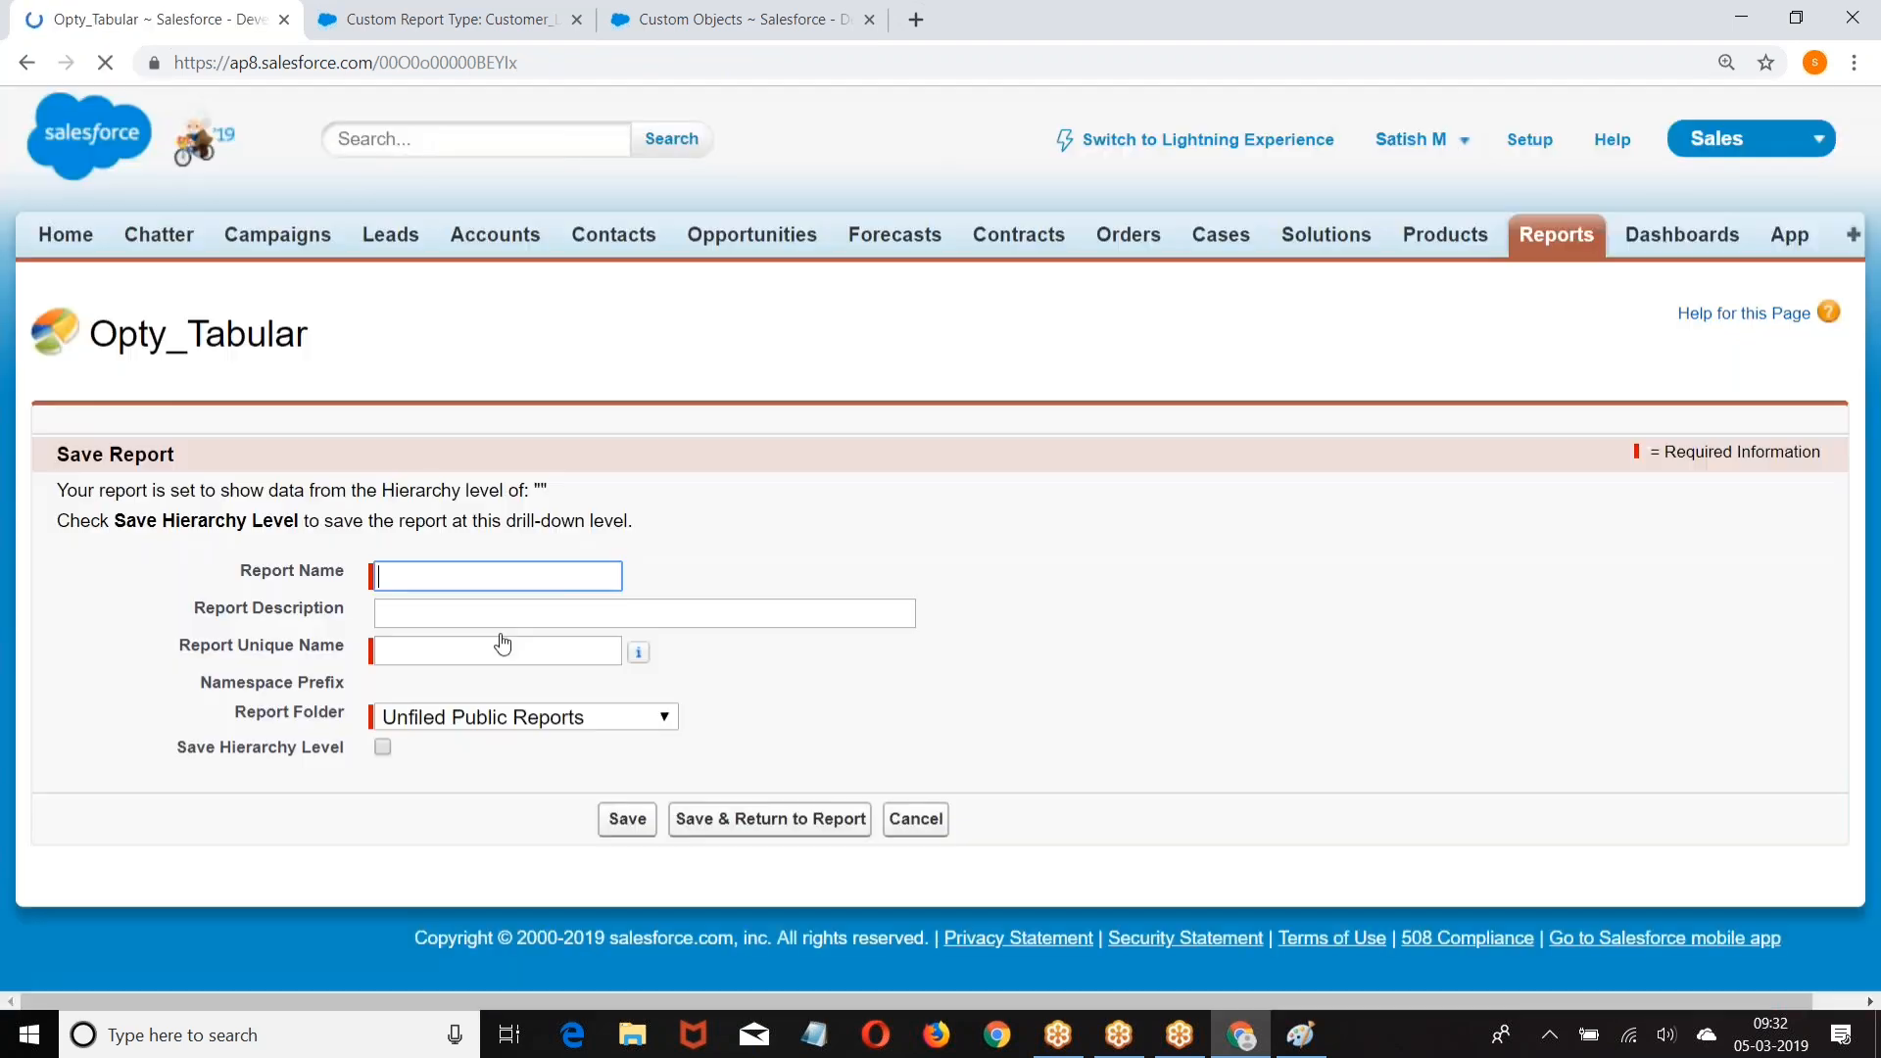
text(p)
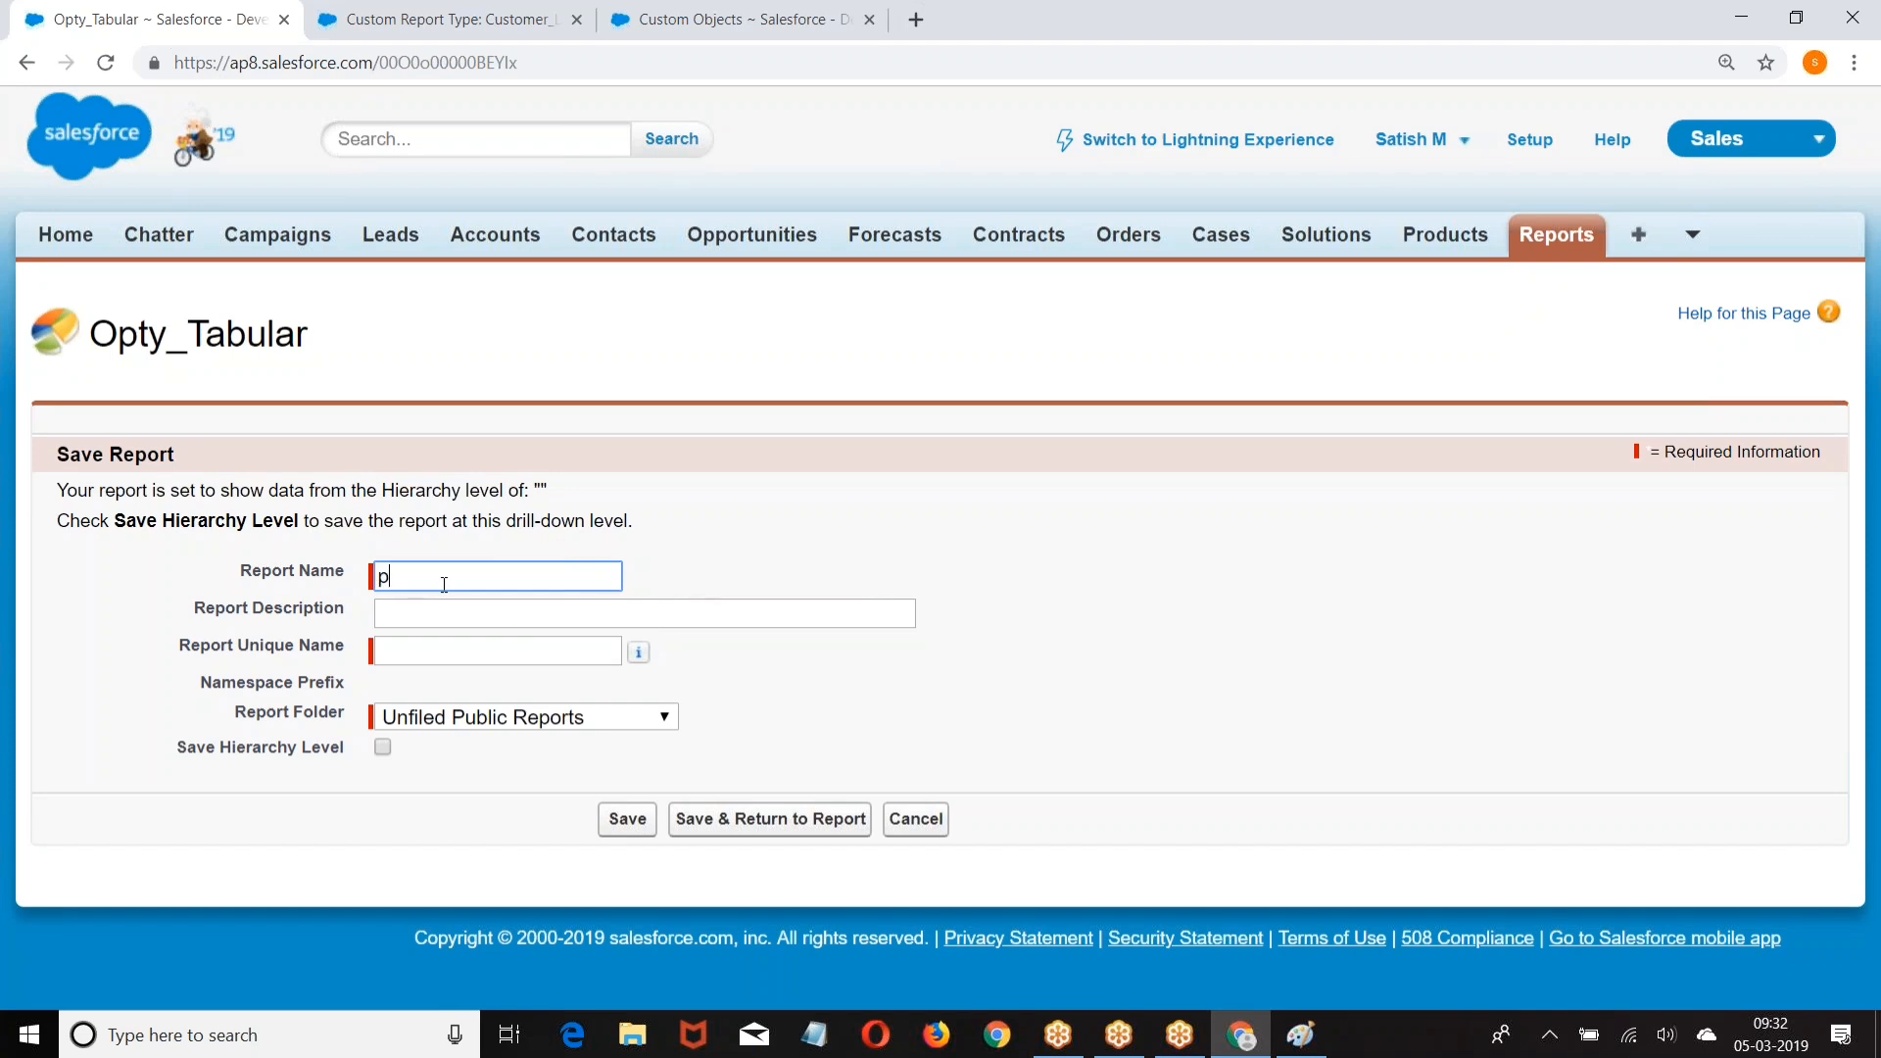
key(BackSpace)
text(Opty_Summary)
click(408, 651)
click(622, 717)
click(627, 784)
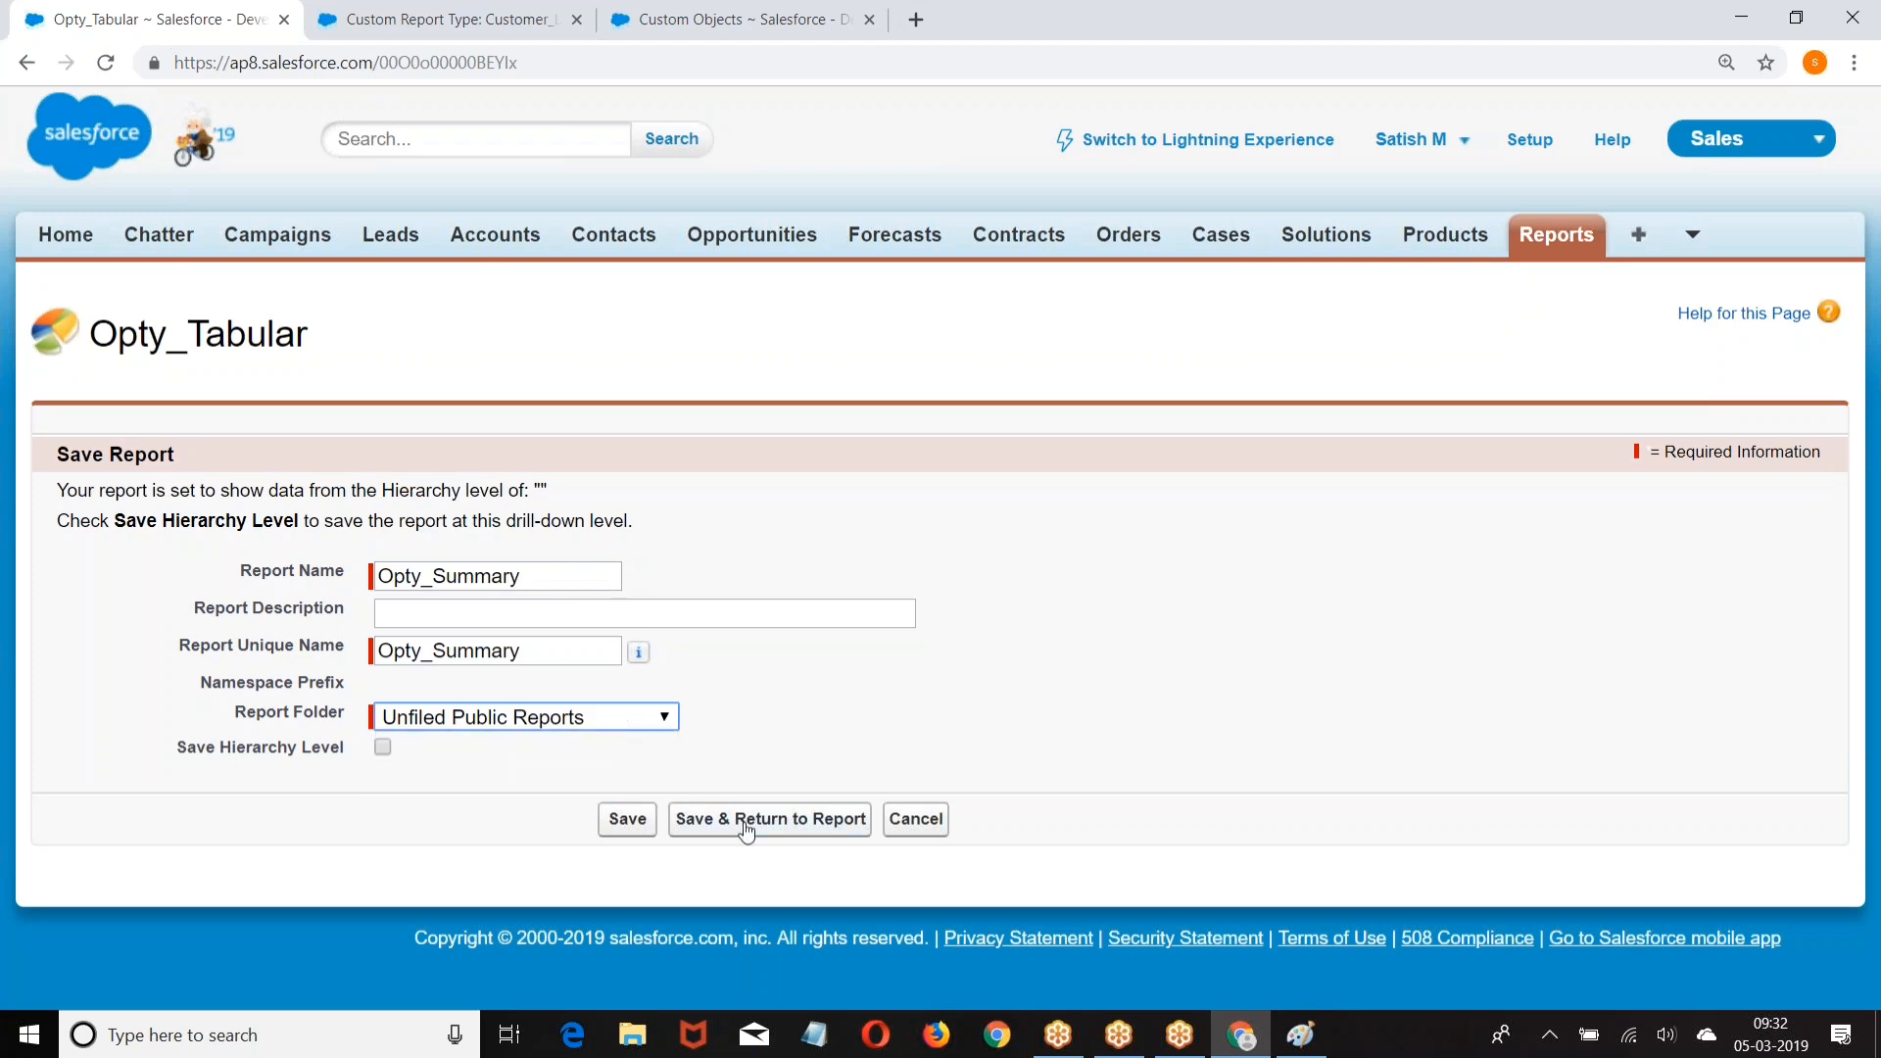
click(746, 823)
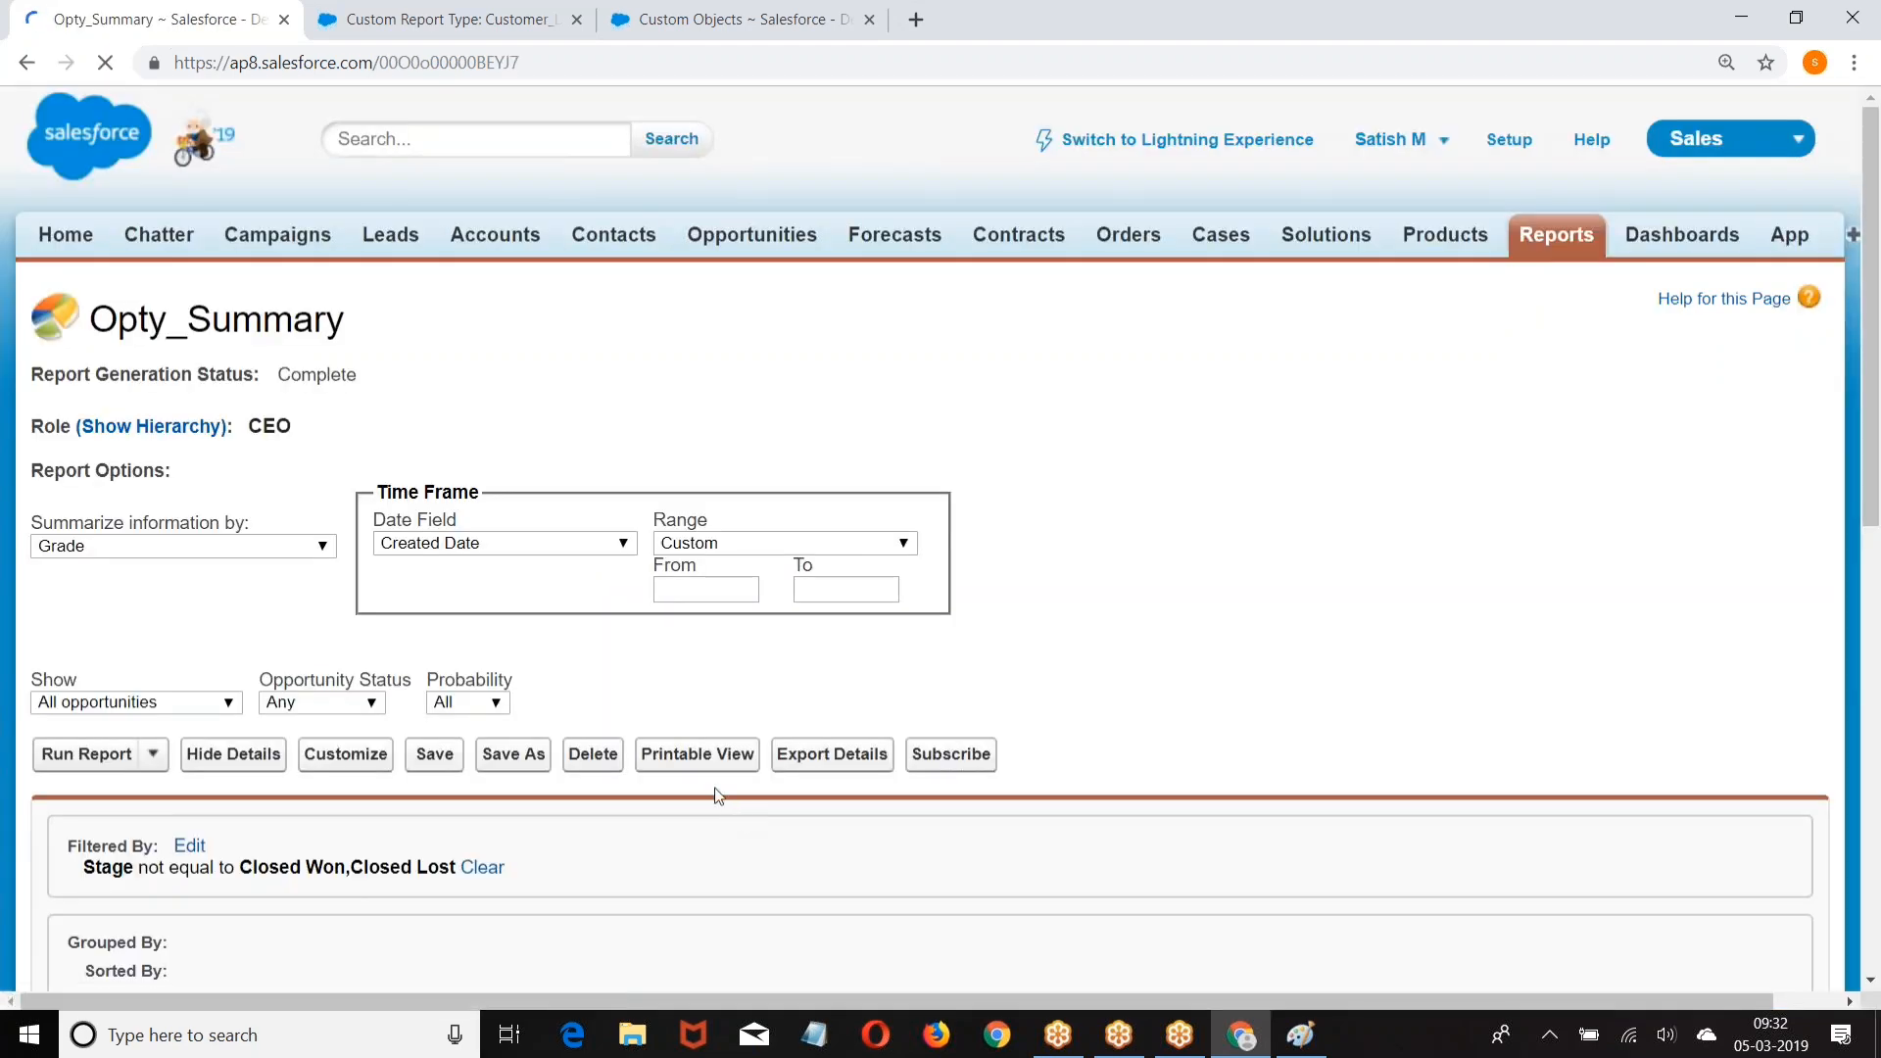
scroll(659, 664, down, 3)
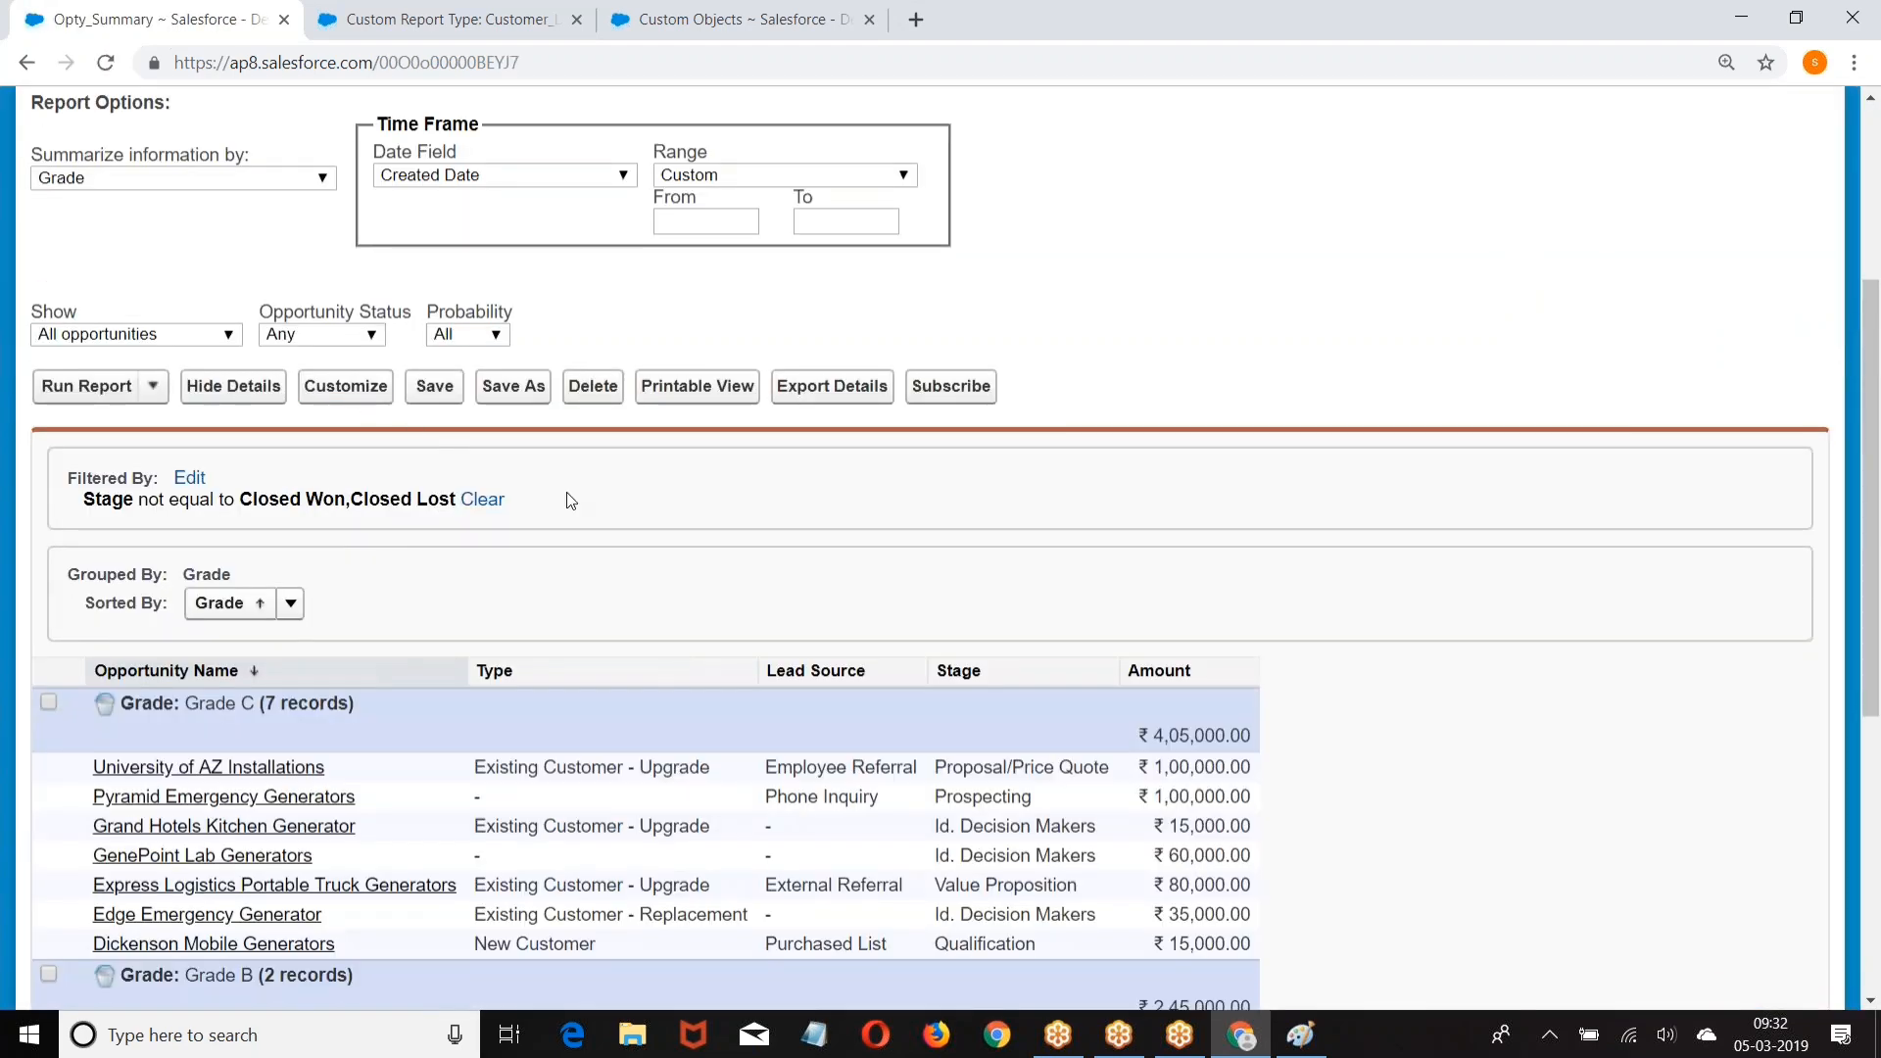
Step: Open the Opty_Summary report for customization and collapse the filters area above the preview
scroll(570, 501, down, 3)
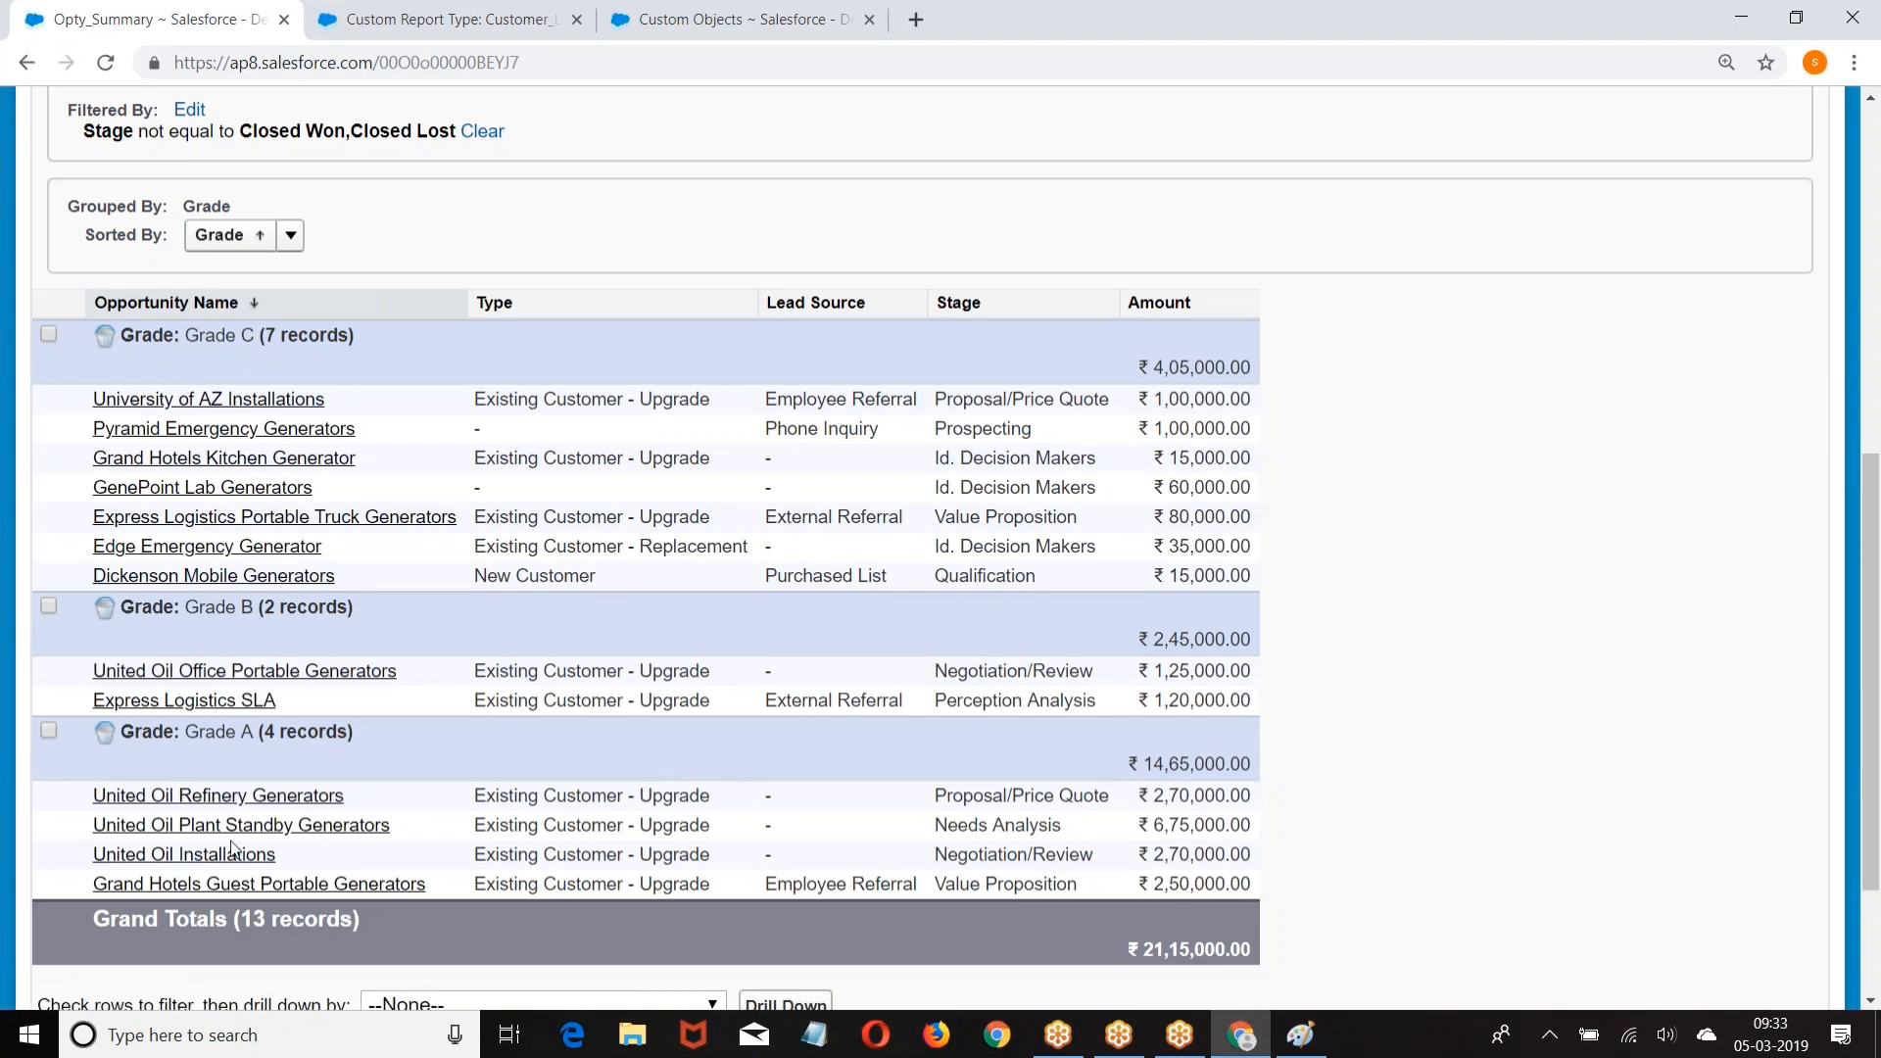
scroll(536, 436, up, 3)
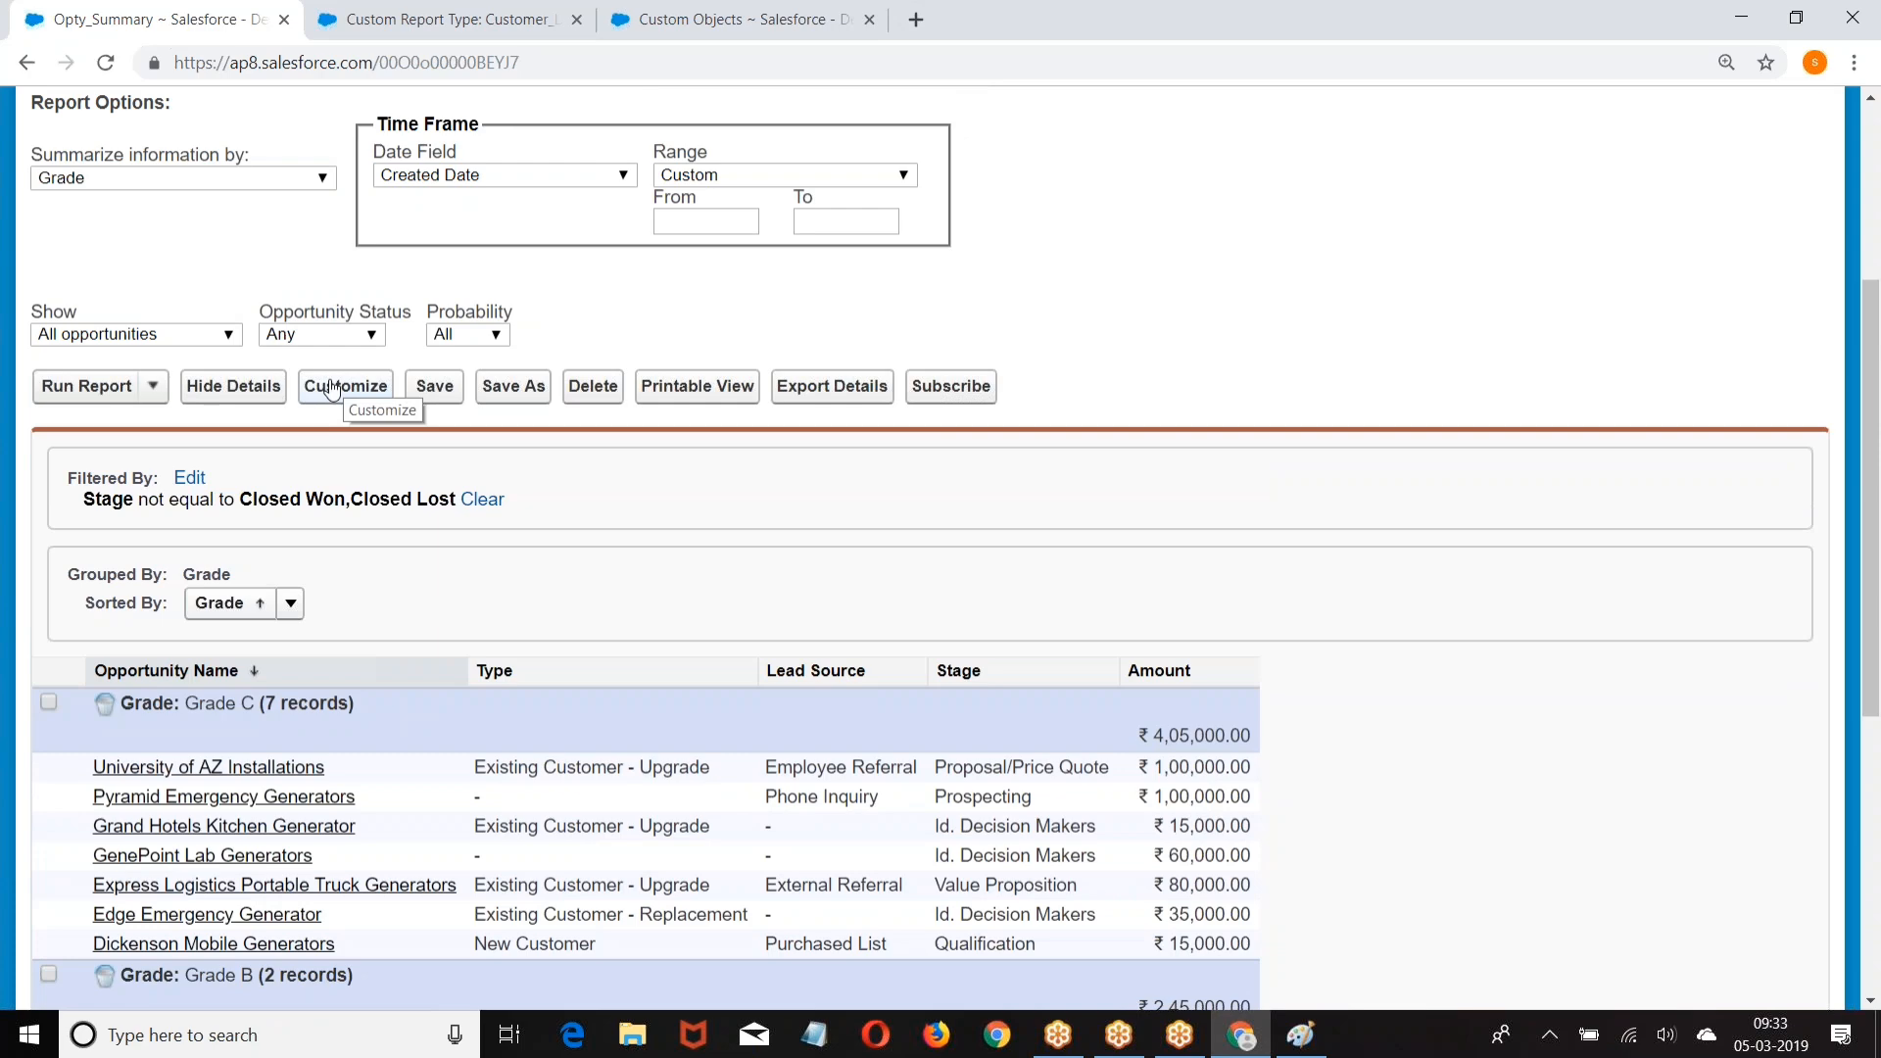
click(332, 389)
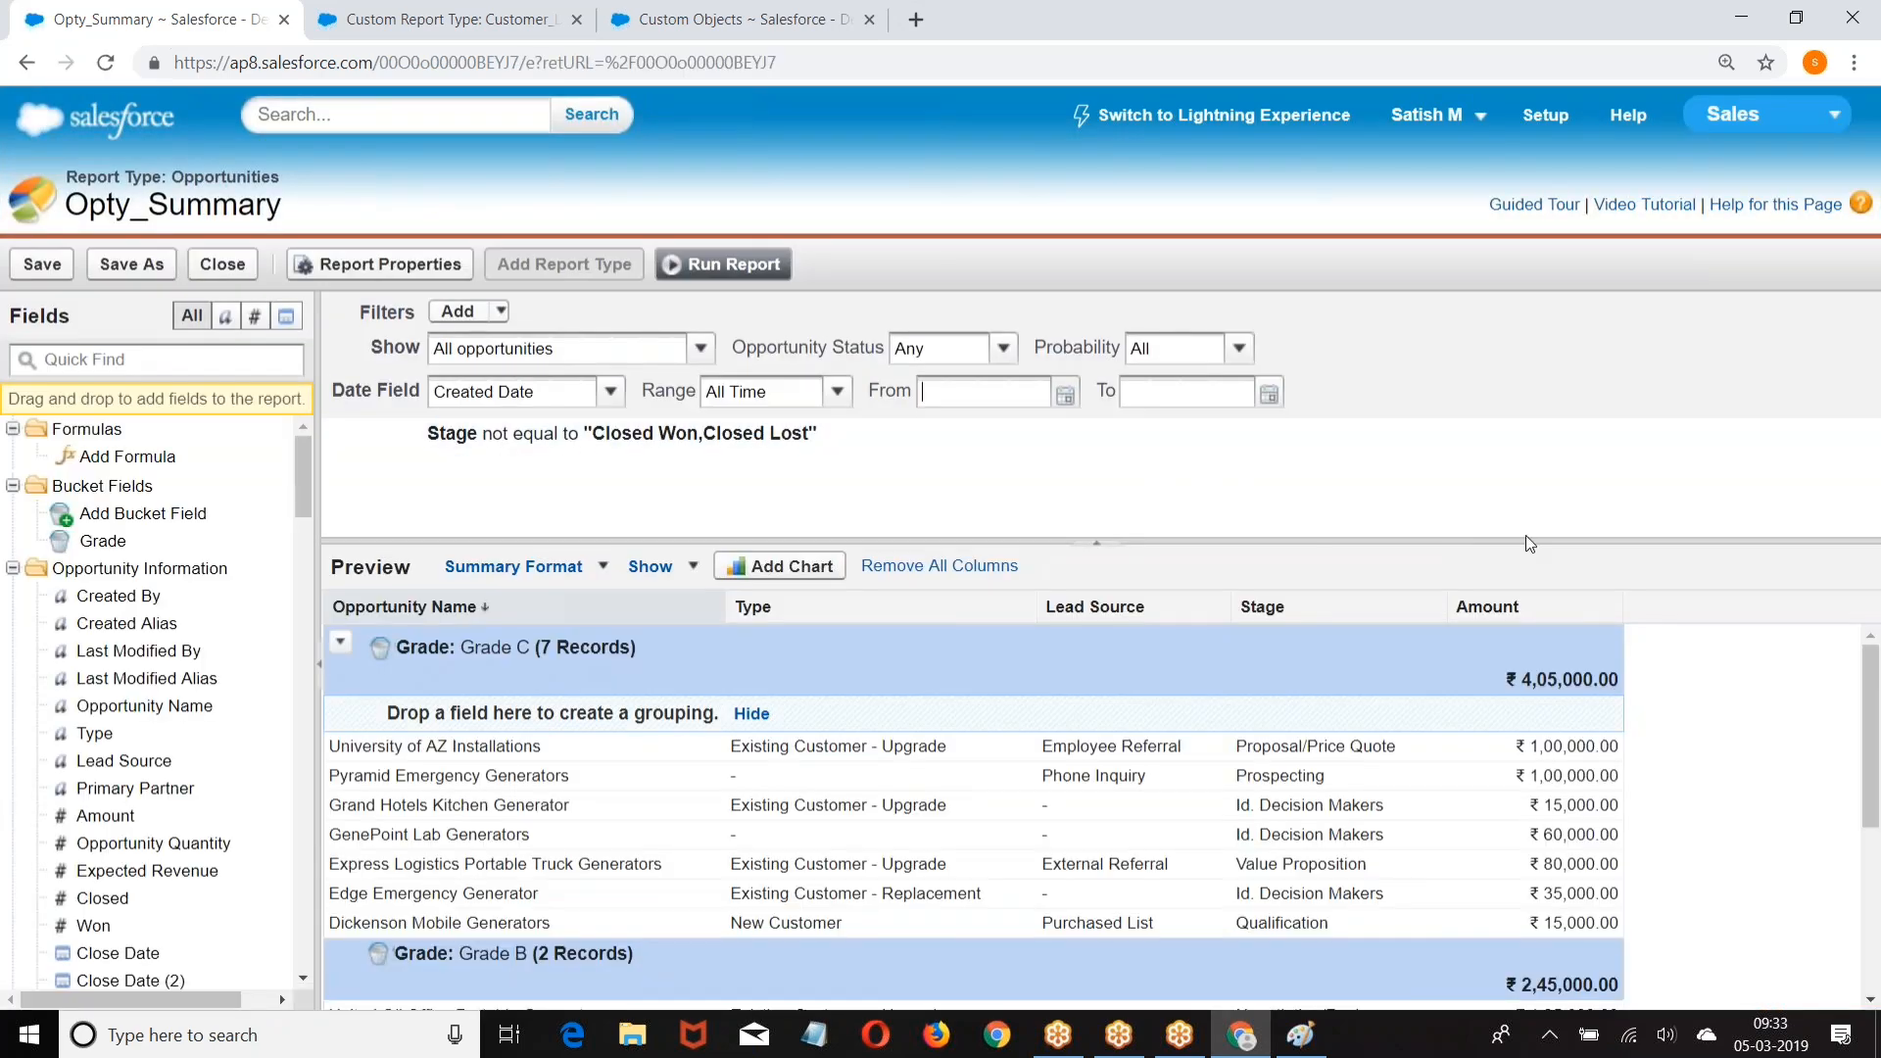
click(1096, 542)
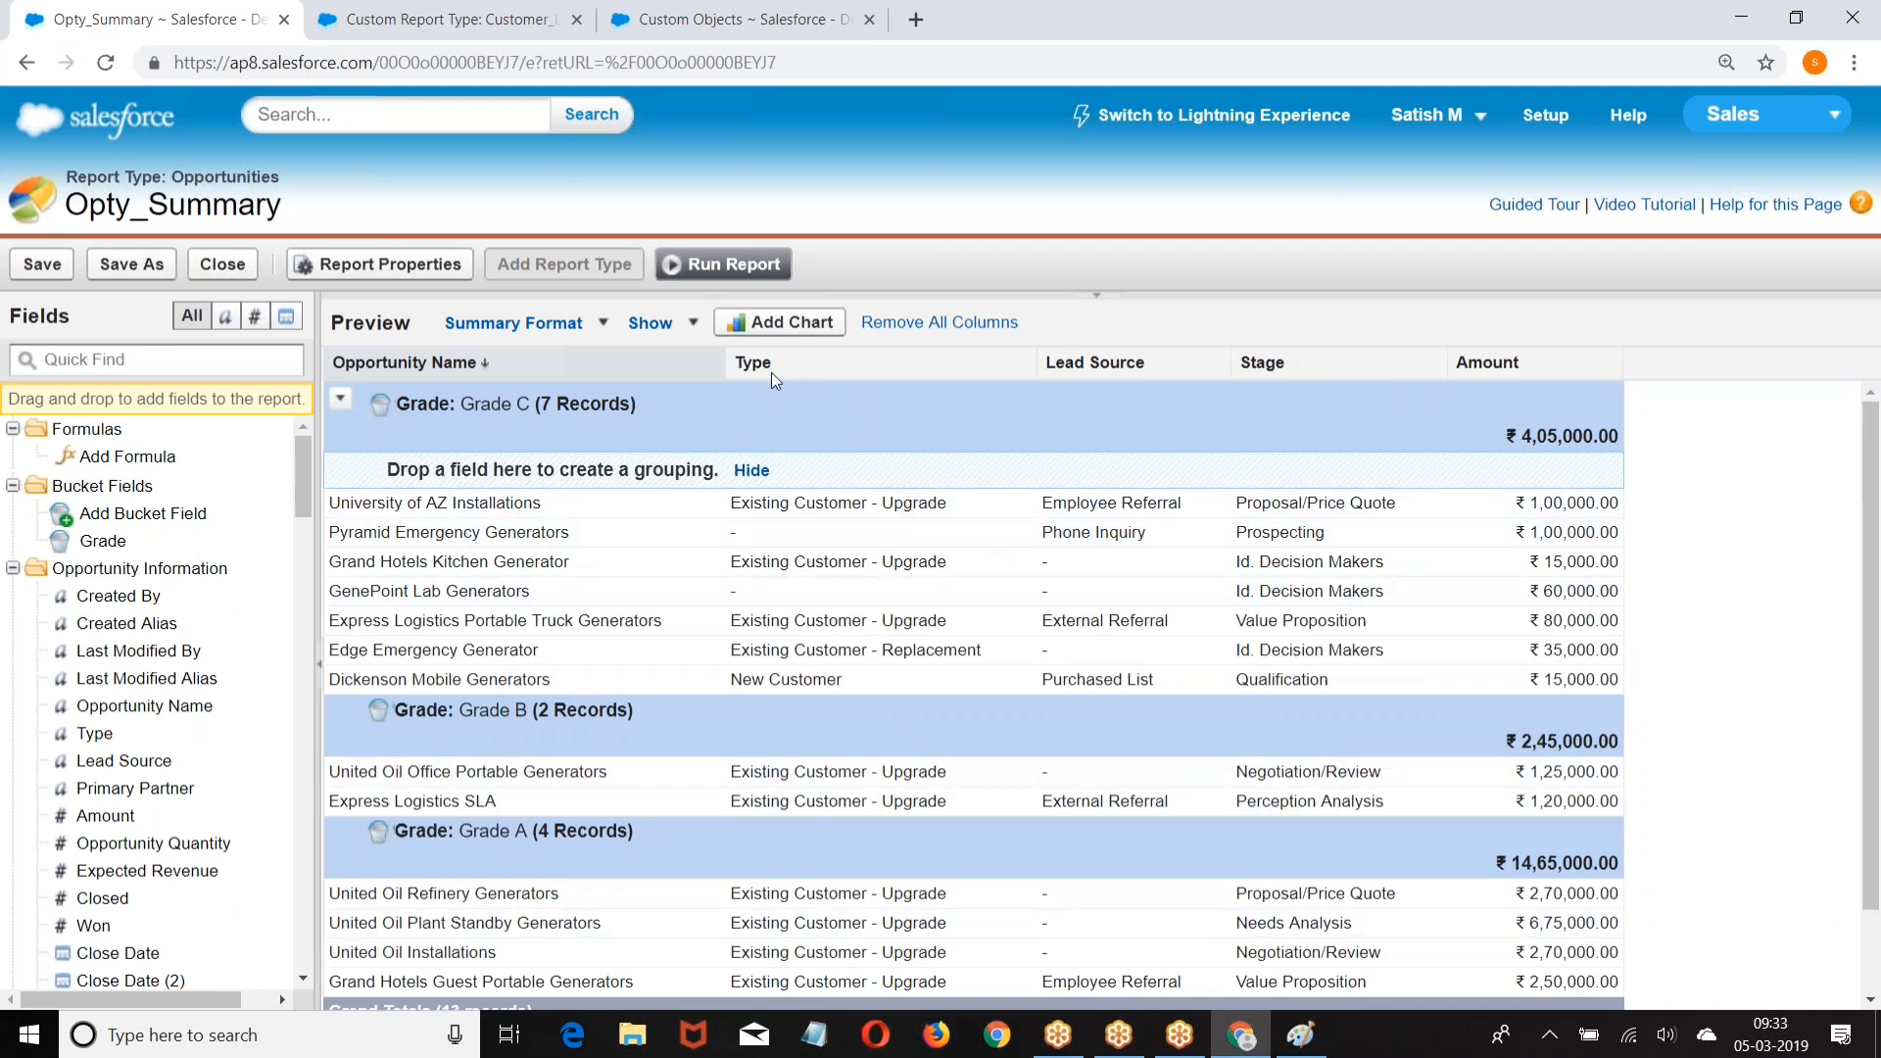
Step: Add conditional highlighting on Sum of Amount with breakpoints 300000 and 1000000, keeping the red, yellow and green colours, and check the group subtotals
click(652, 322)
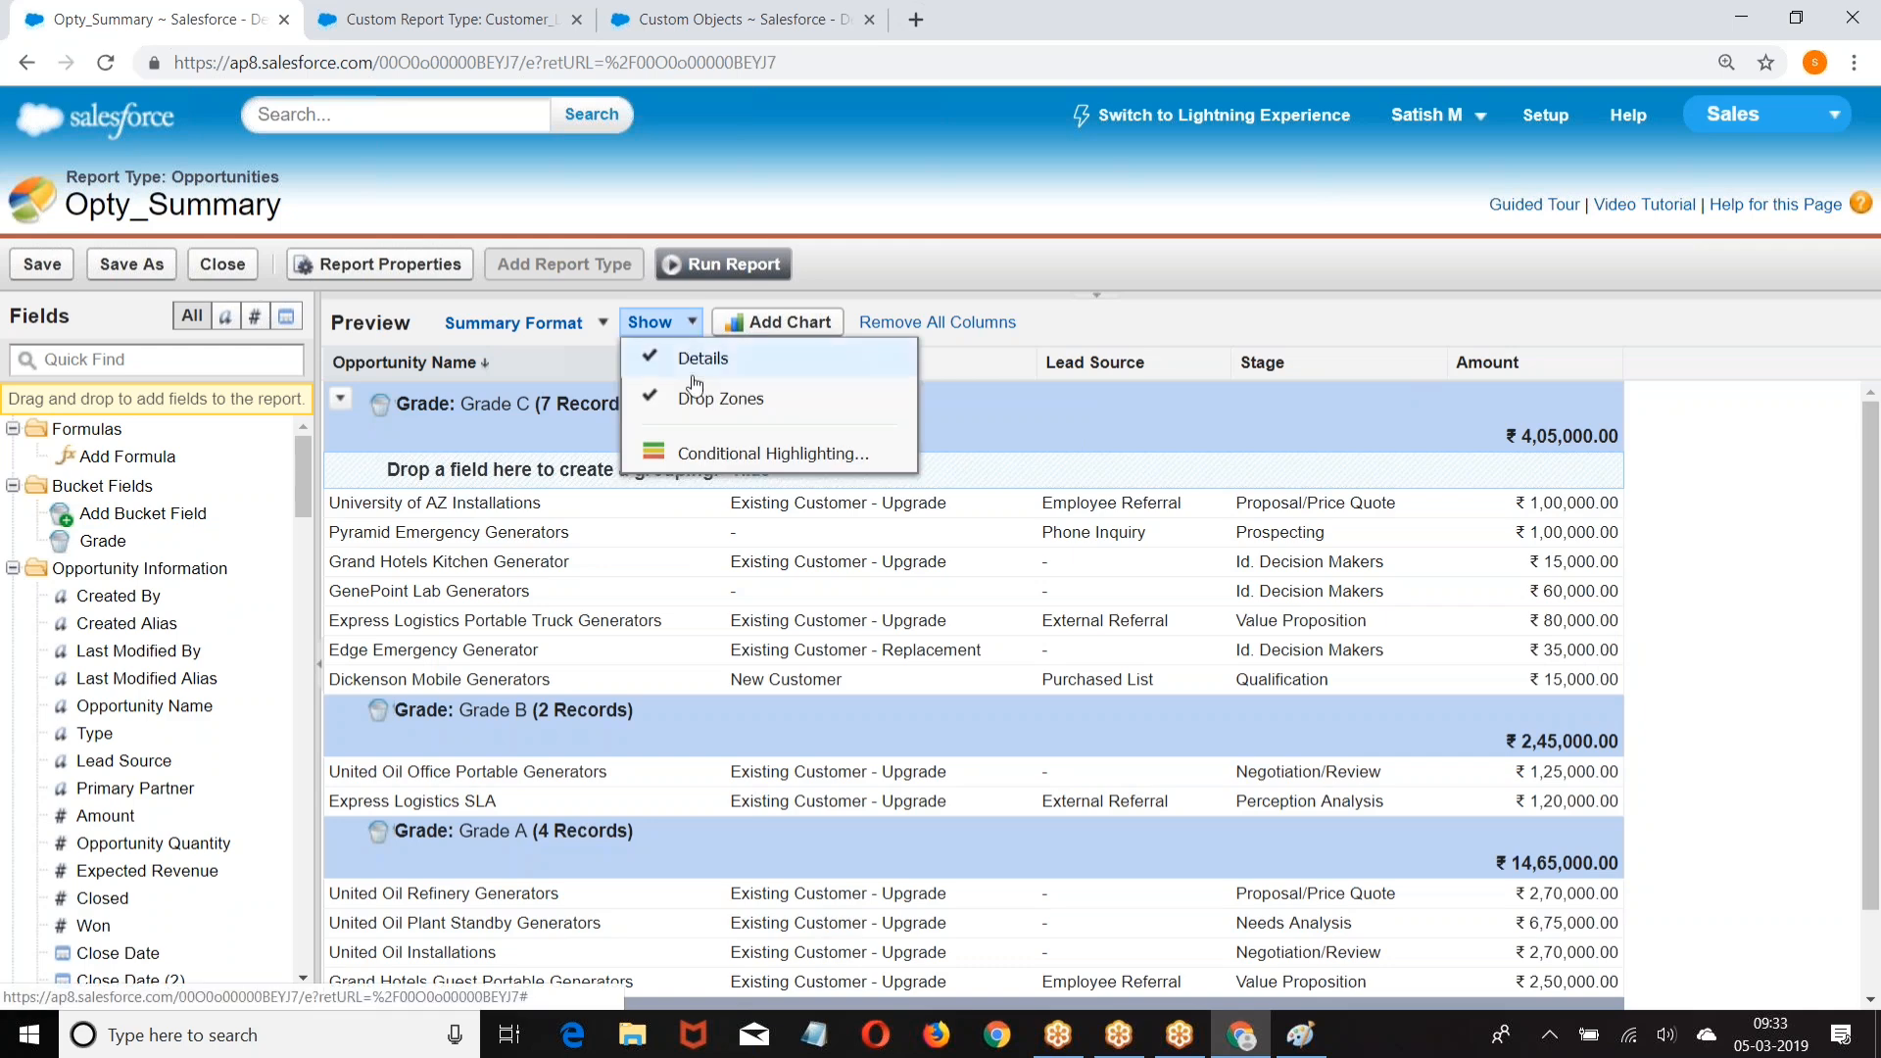
click(730, 455)
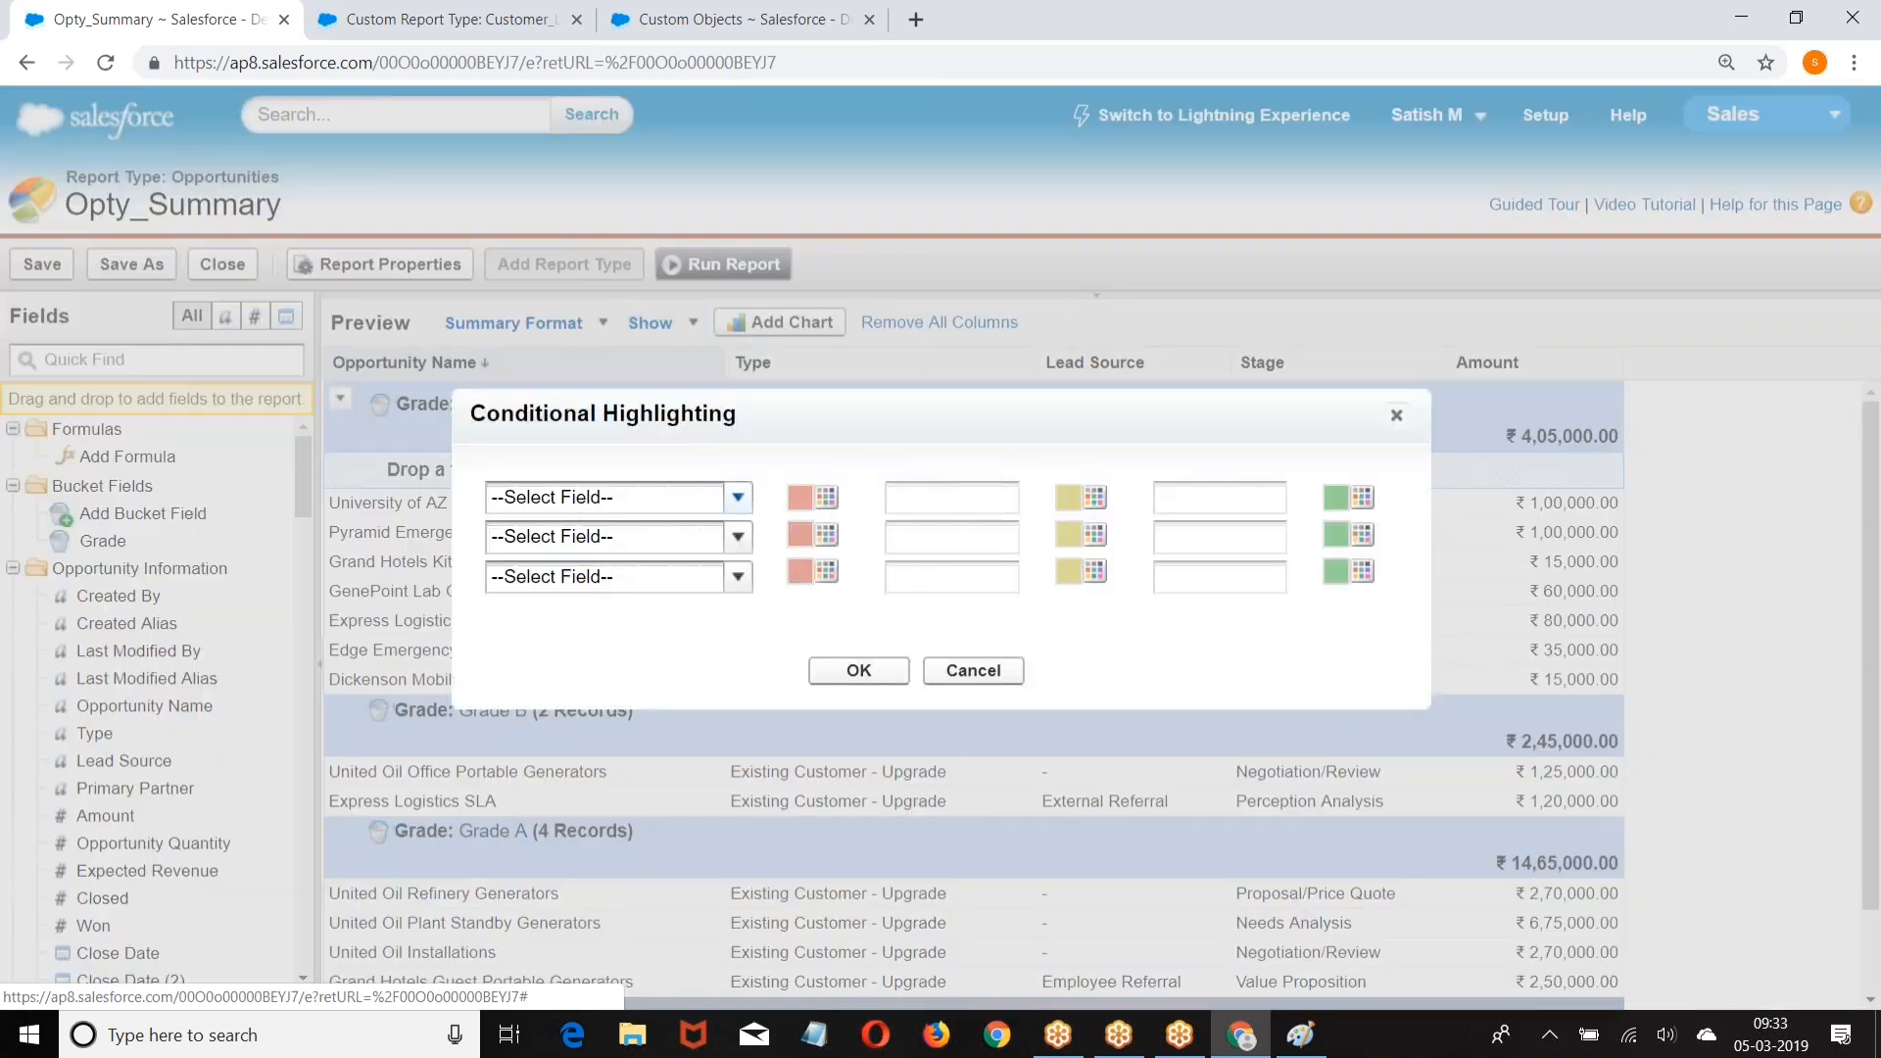
click(625, 502)
click(617, 564)
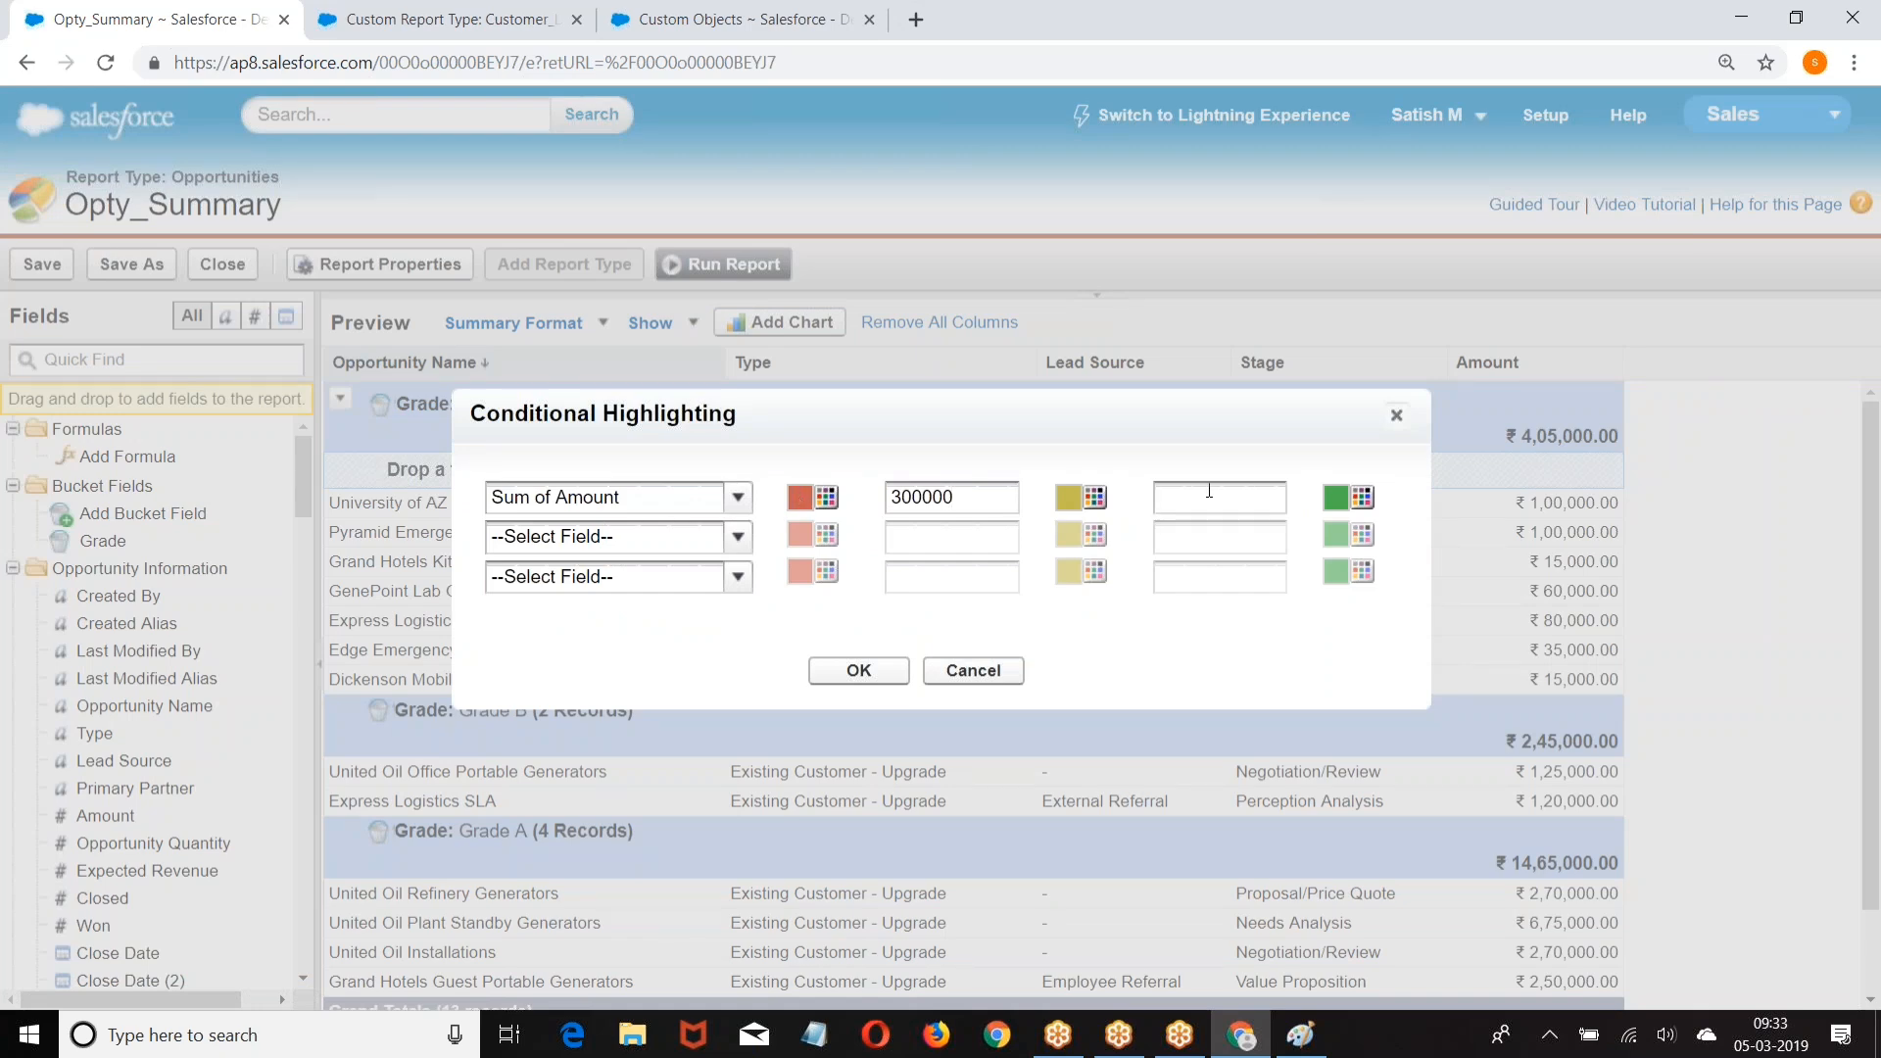
text(000000)
click(862, 672)
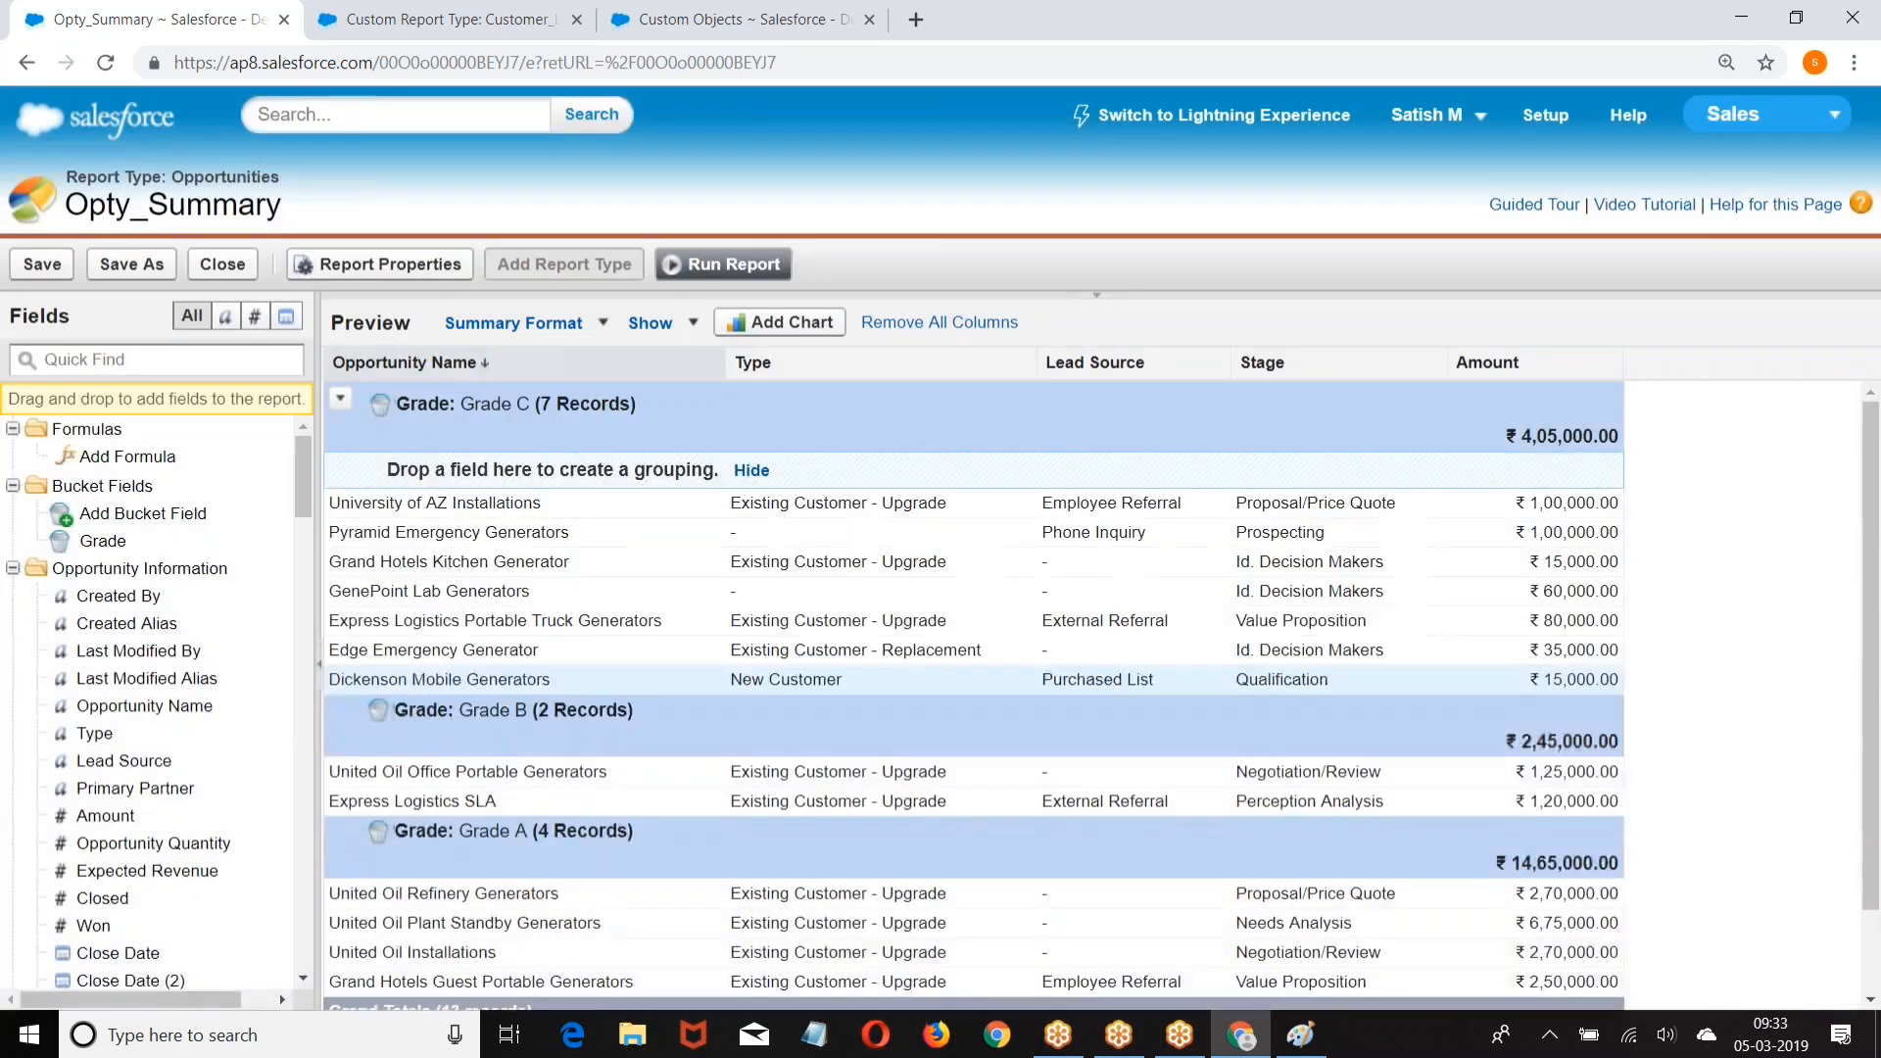
scroll(1626, 561, down, 2)
scroll(1598, 559, up, 2)
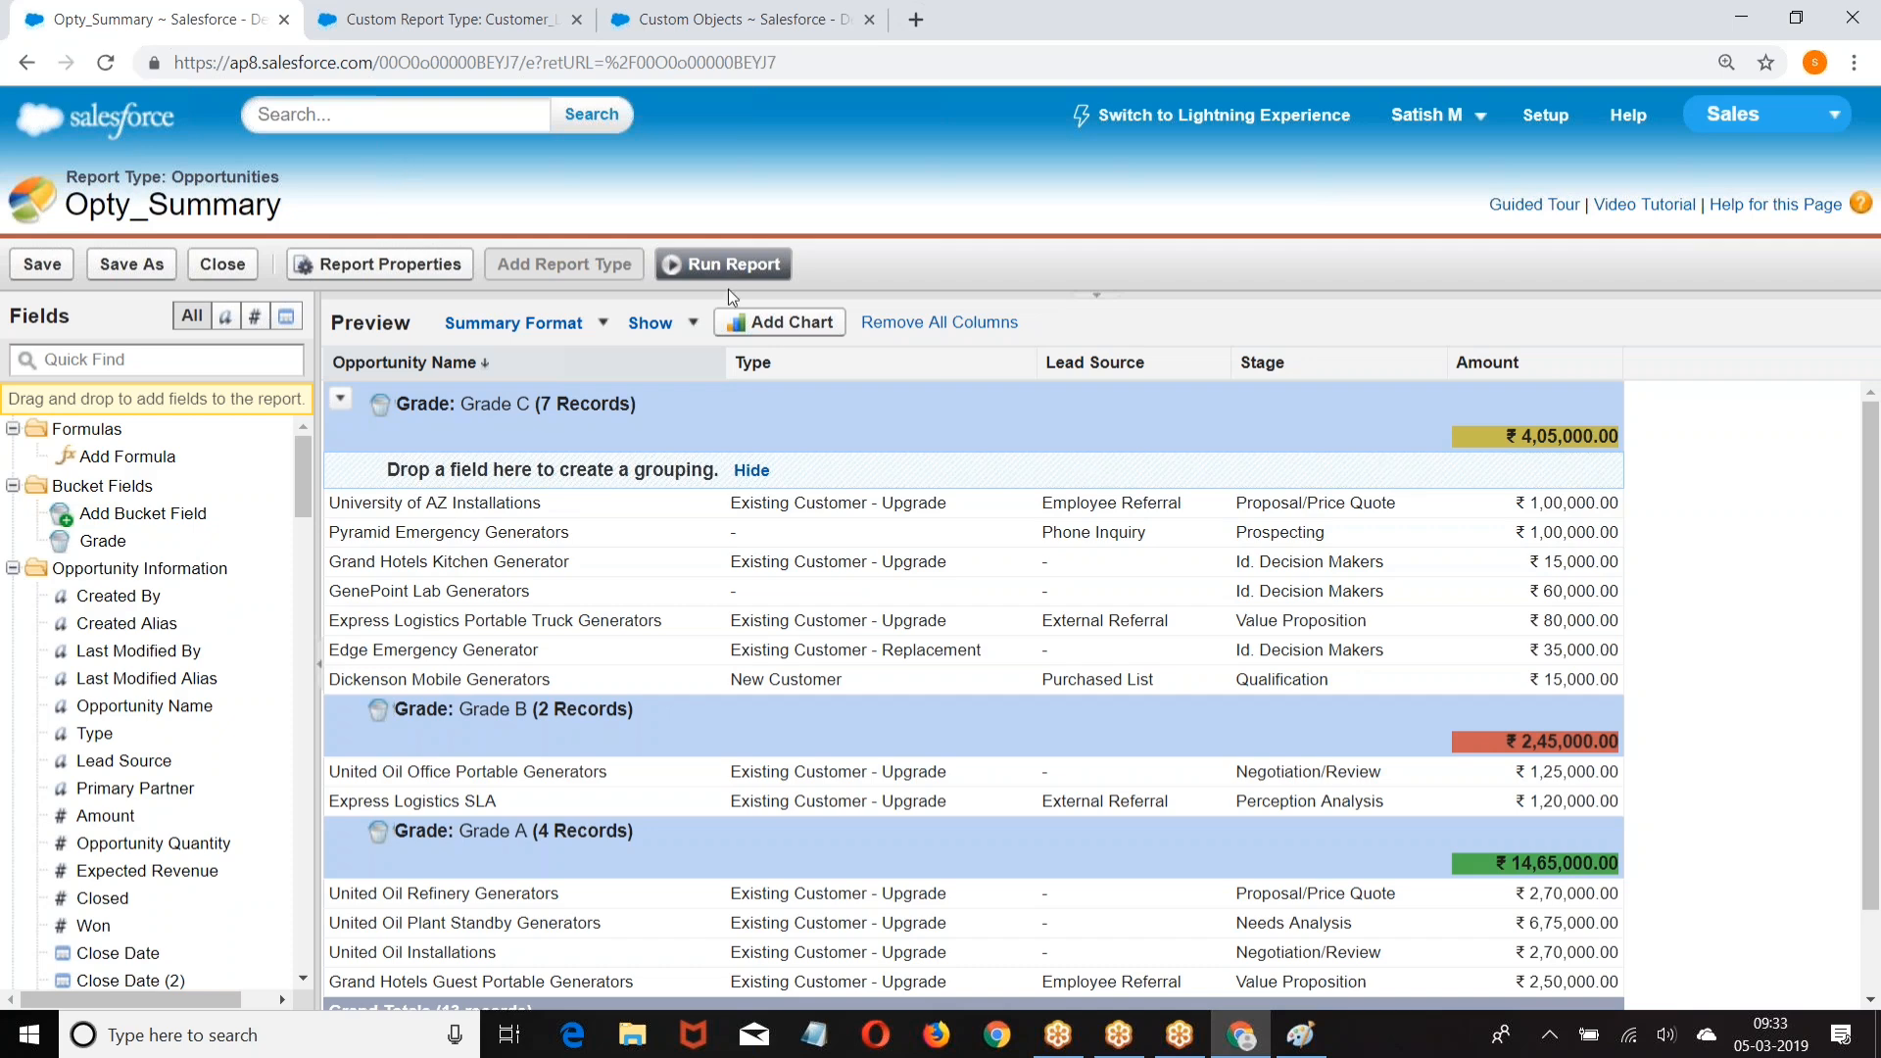
Step: Remove the conditional highlighting rule from Sum of Amount by resetting its field to --Select Field--
click(651, 322)
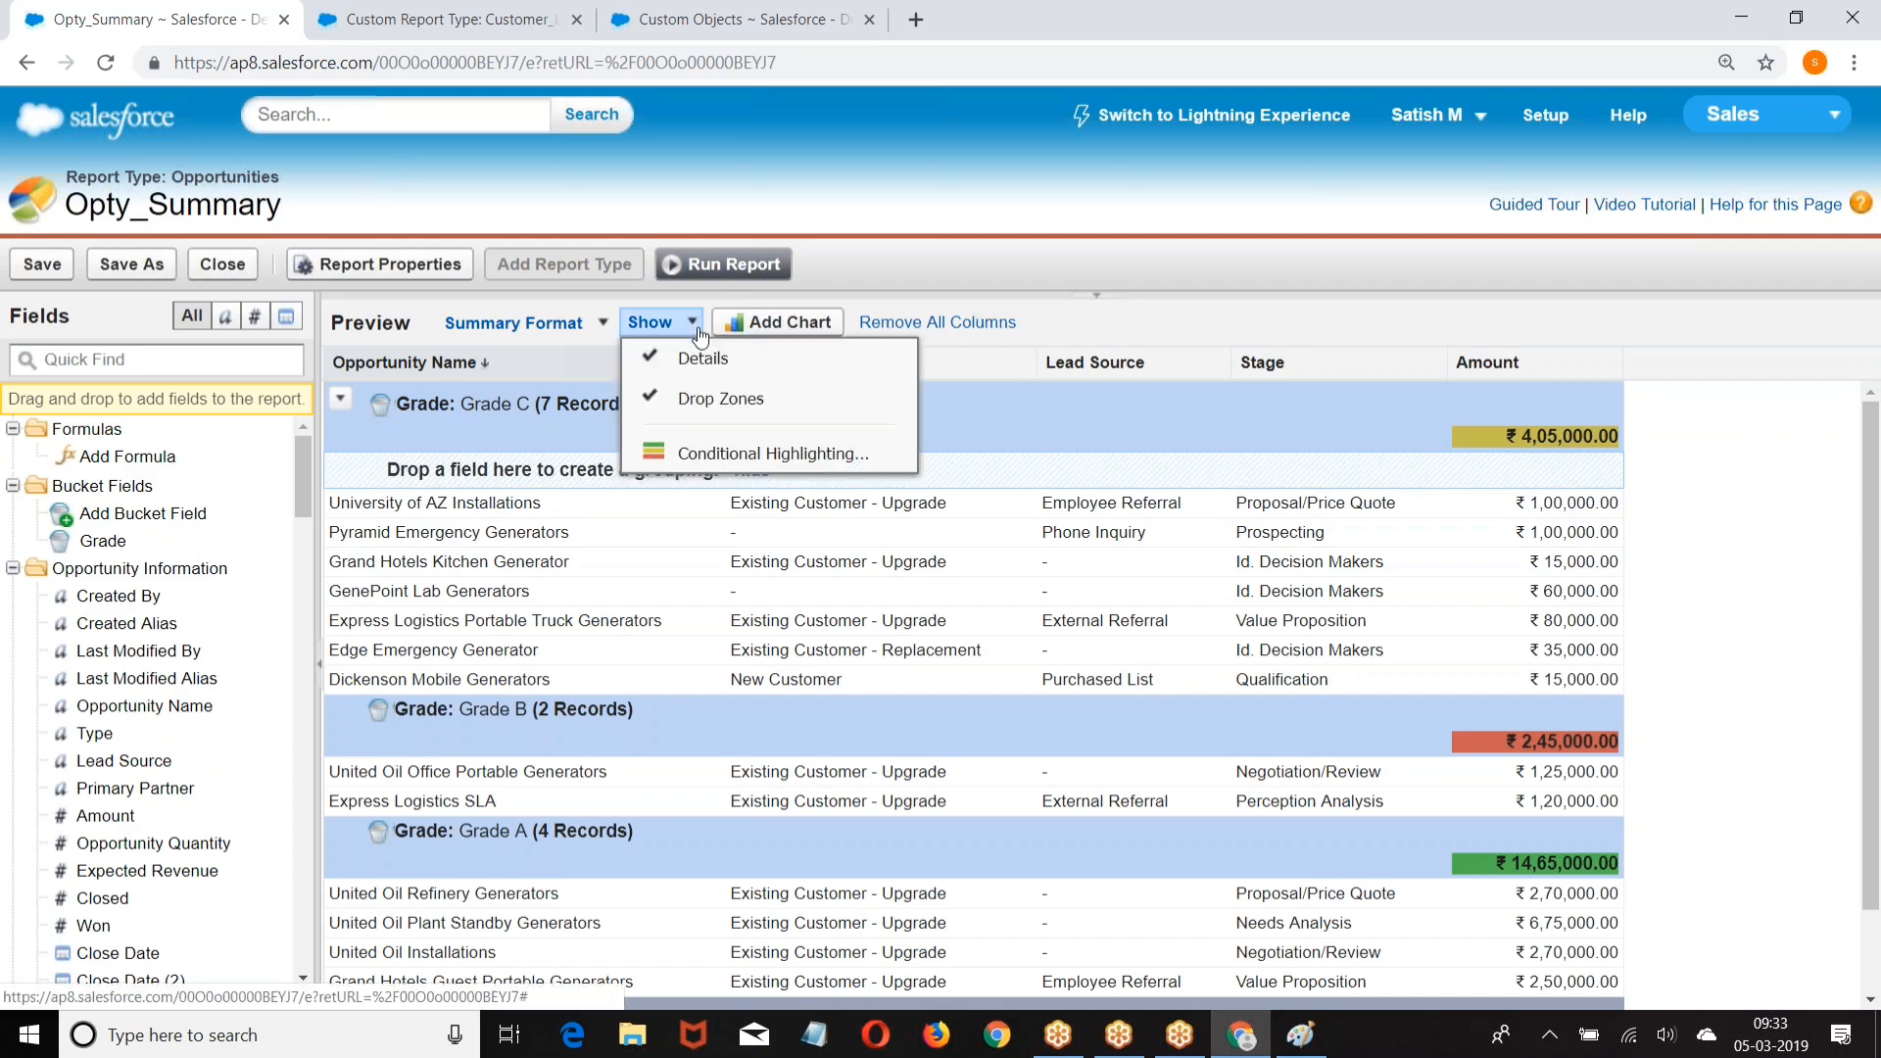
click(681, 454)
click(737, 498)
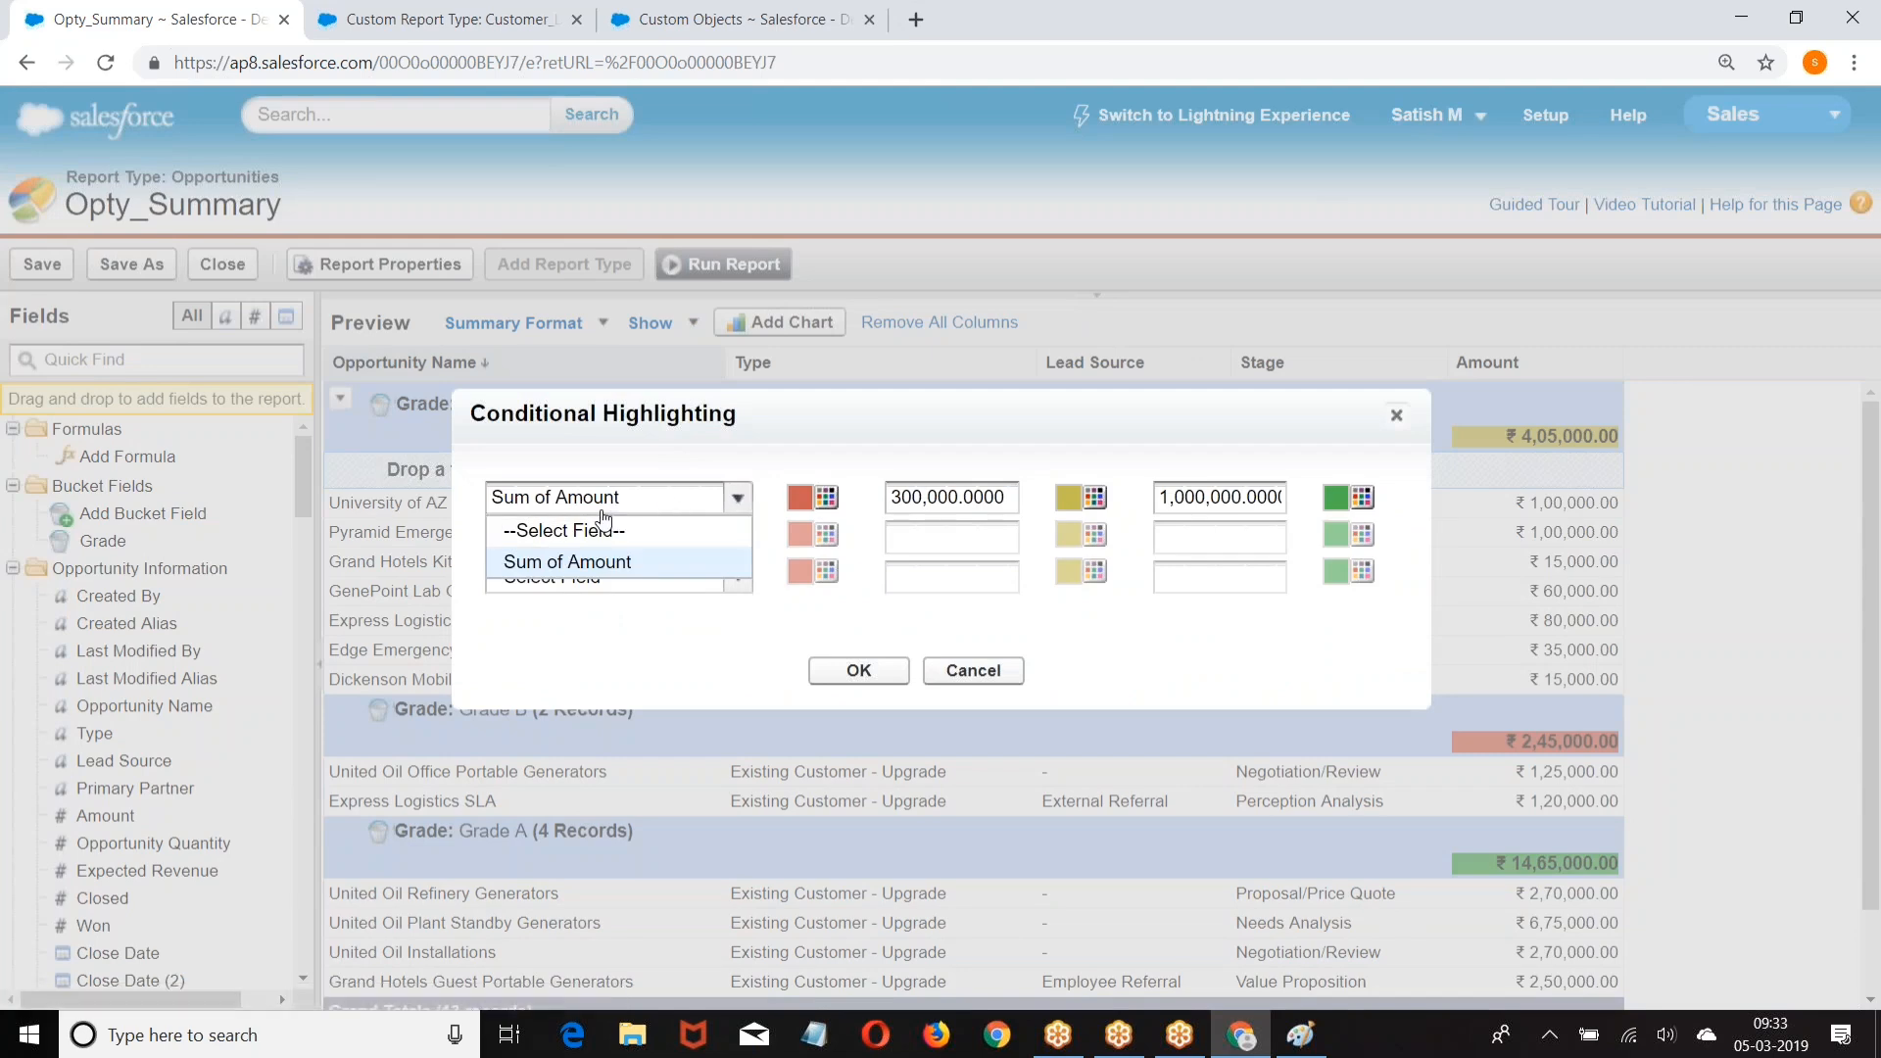
click(627, 526)
click(860, 670)
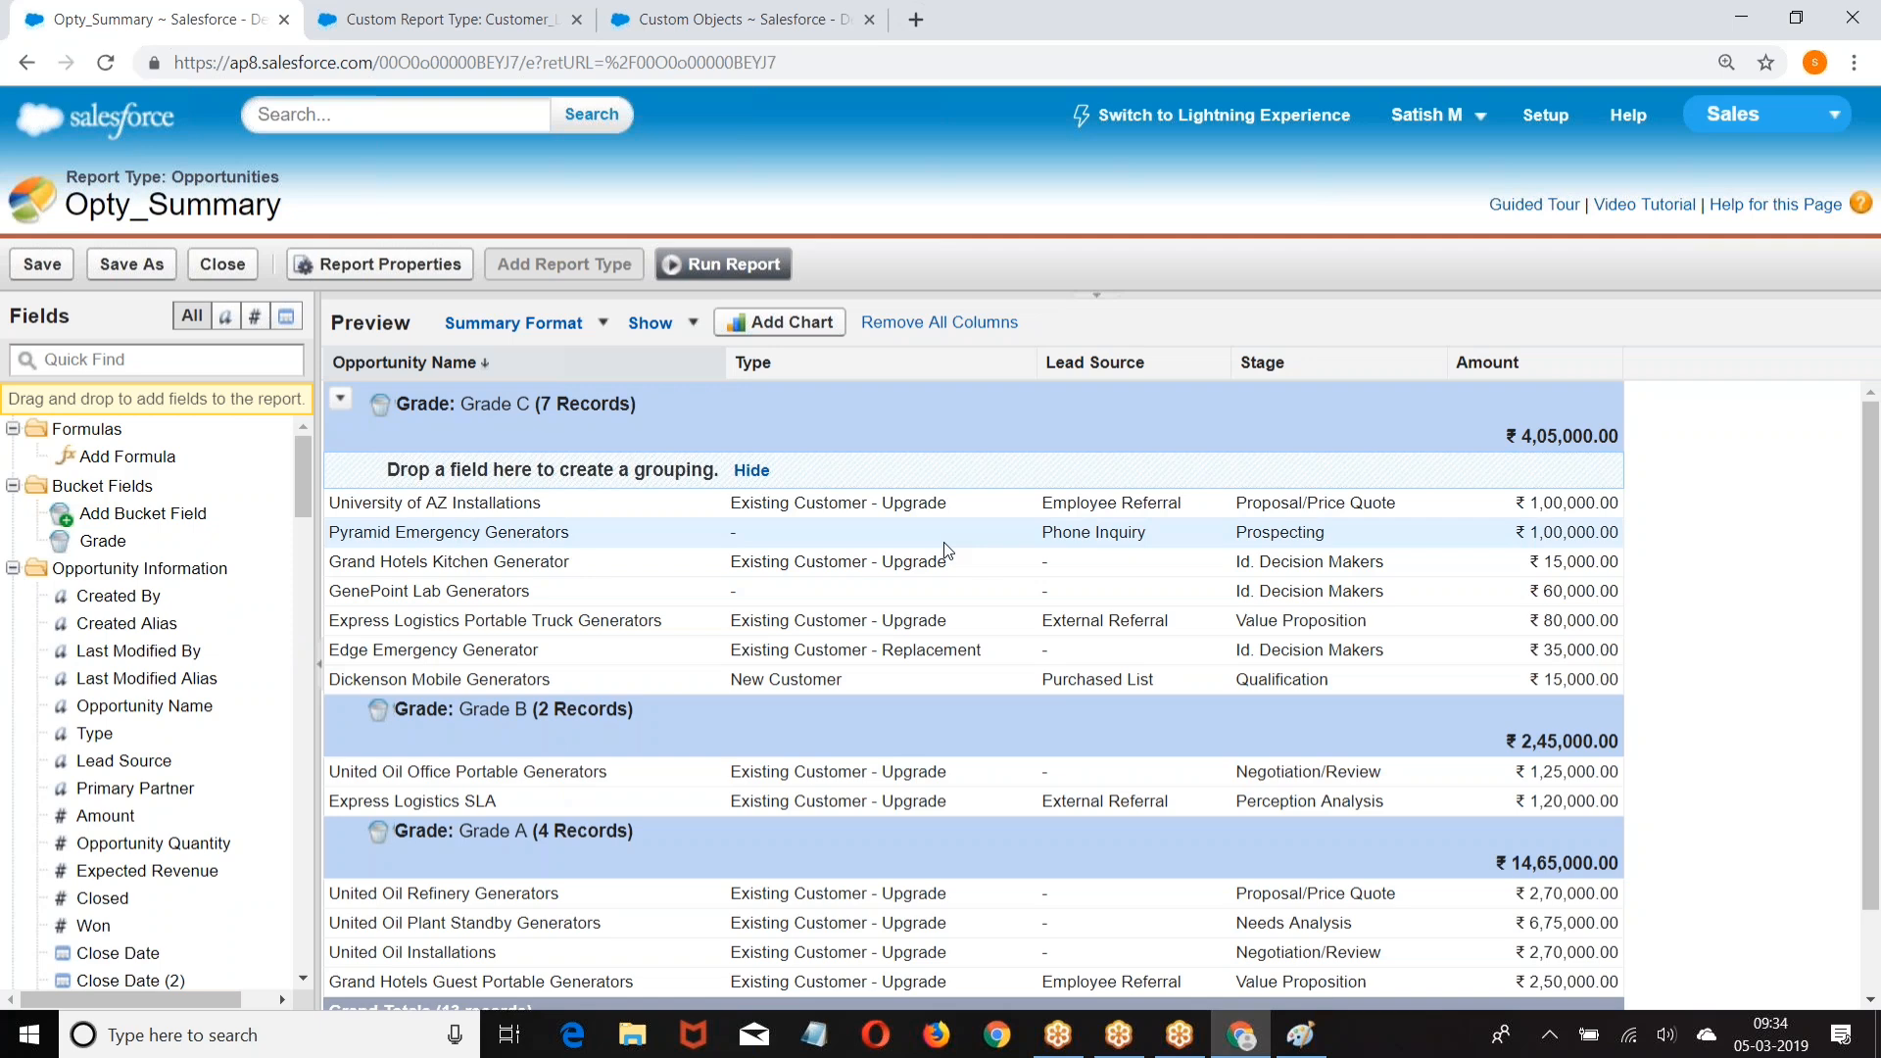
Step: Switch the report from summary to matrix format and add Lead Source as the column grouping
scroll(1295, 619, down, 1)
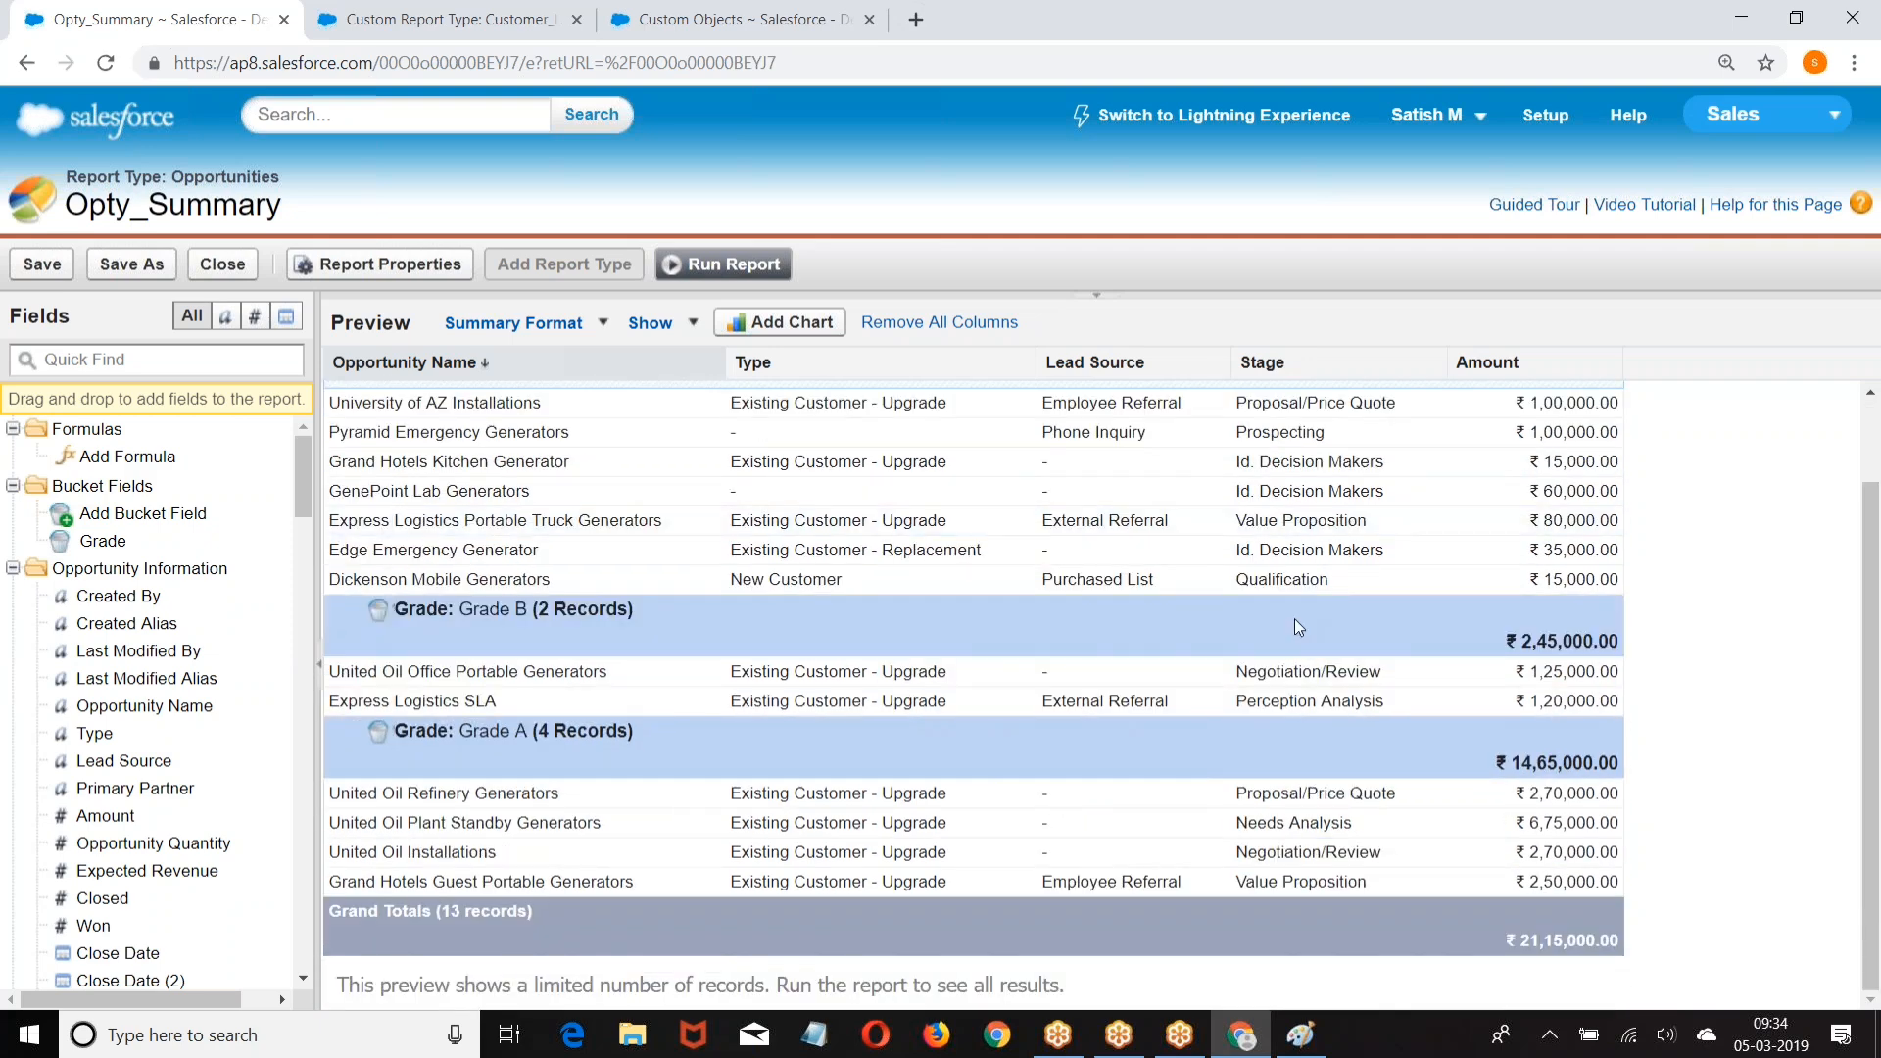
scroll(1296, 620, up, 1)
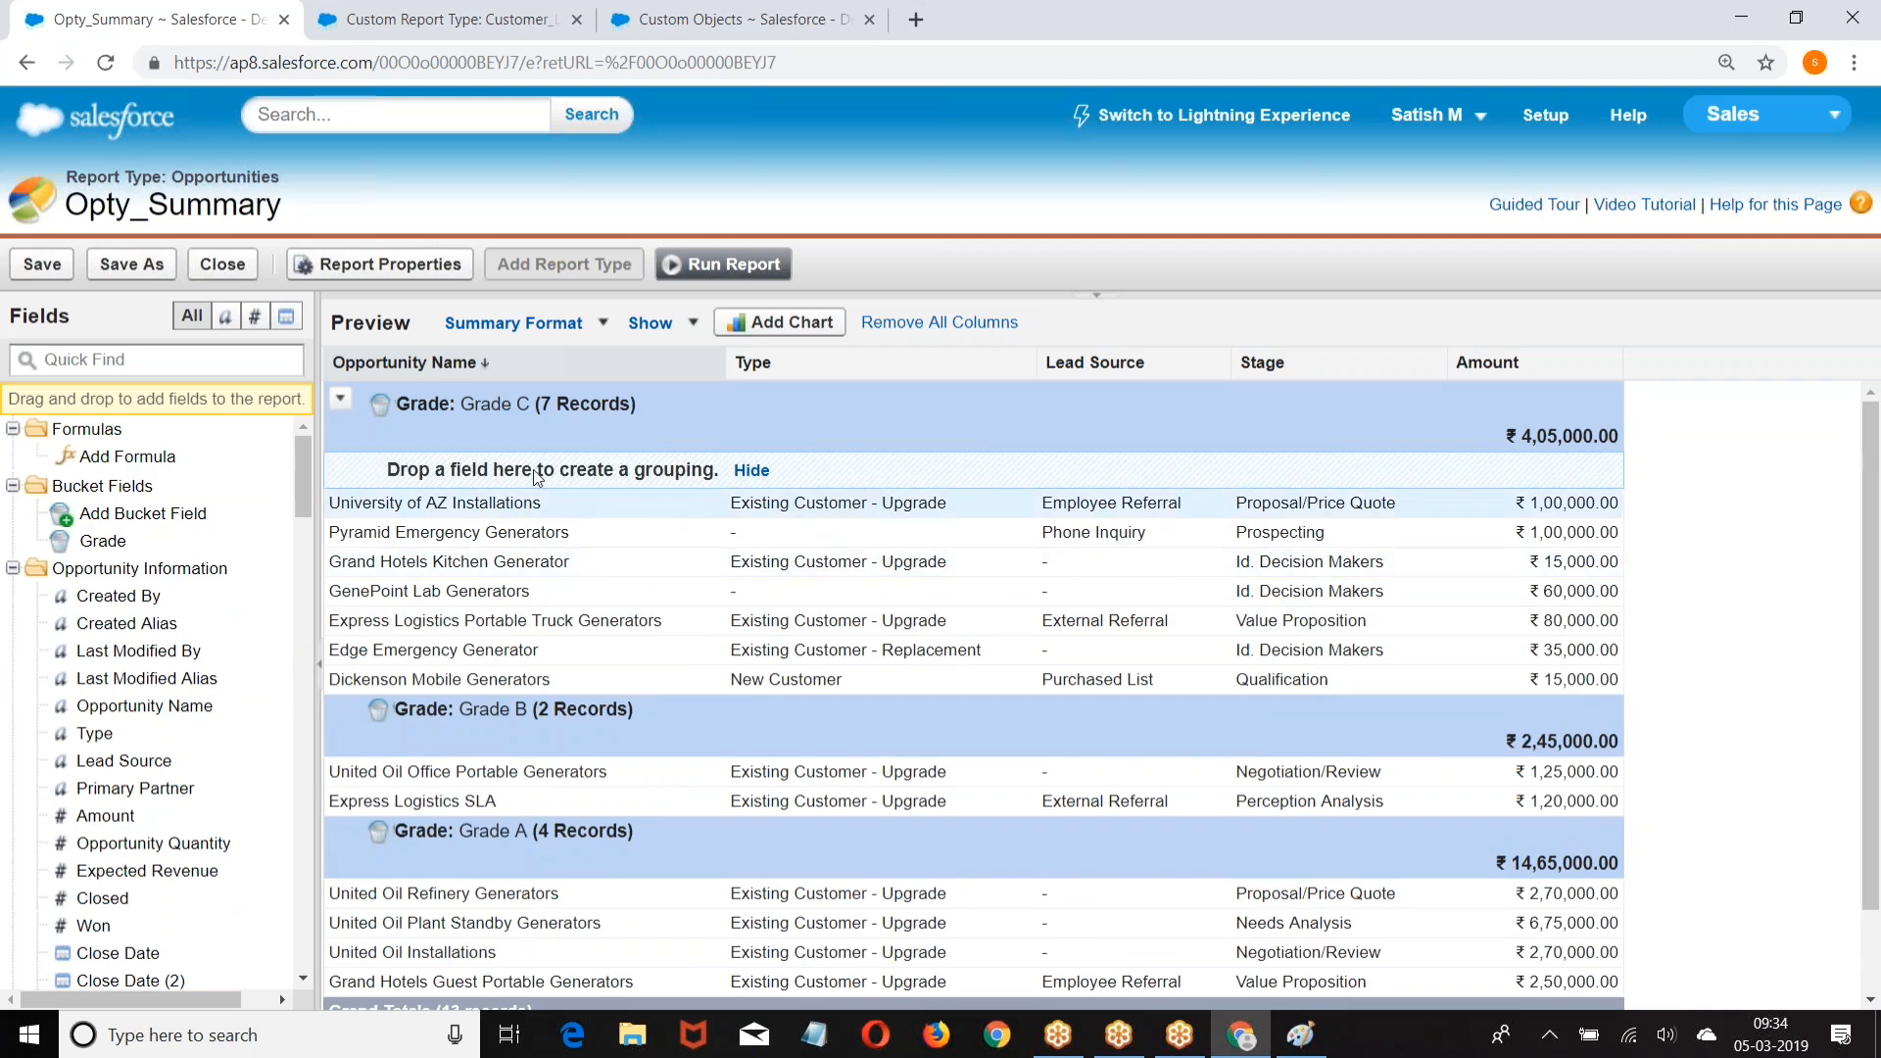
click(566, 335)
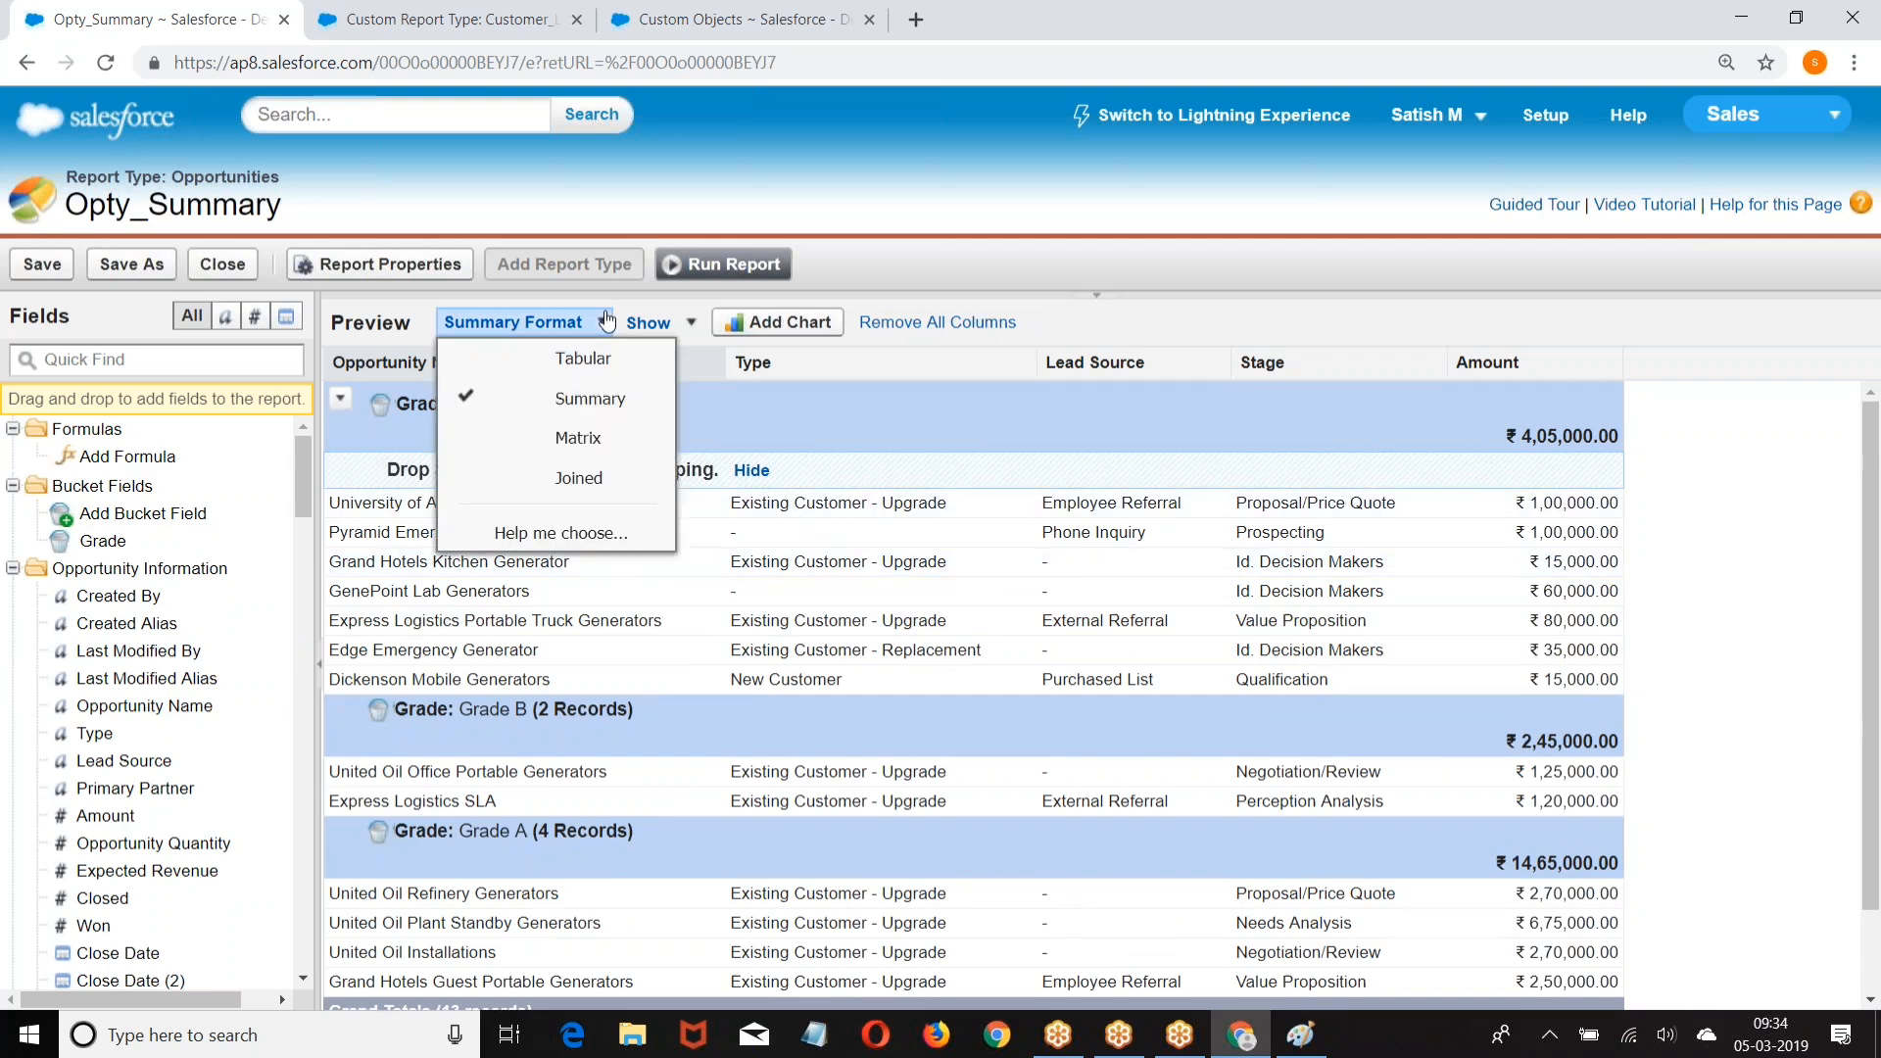
click(552, 445)
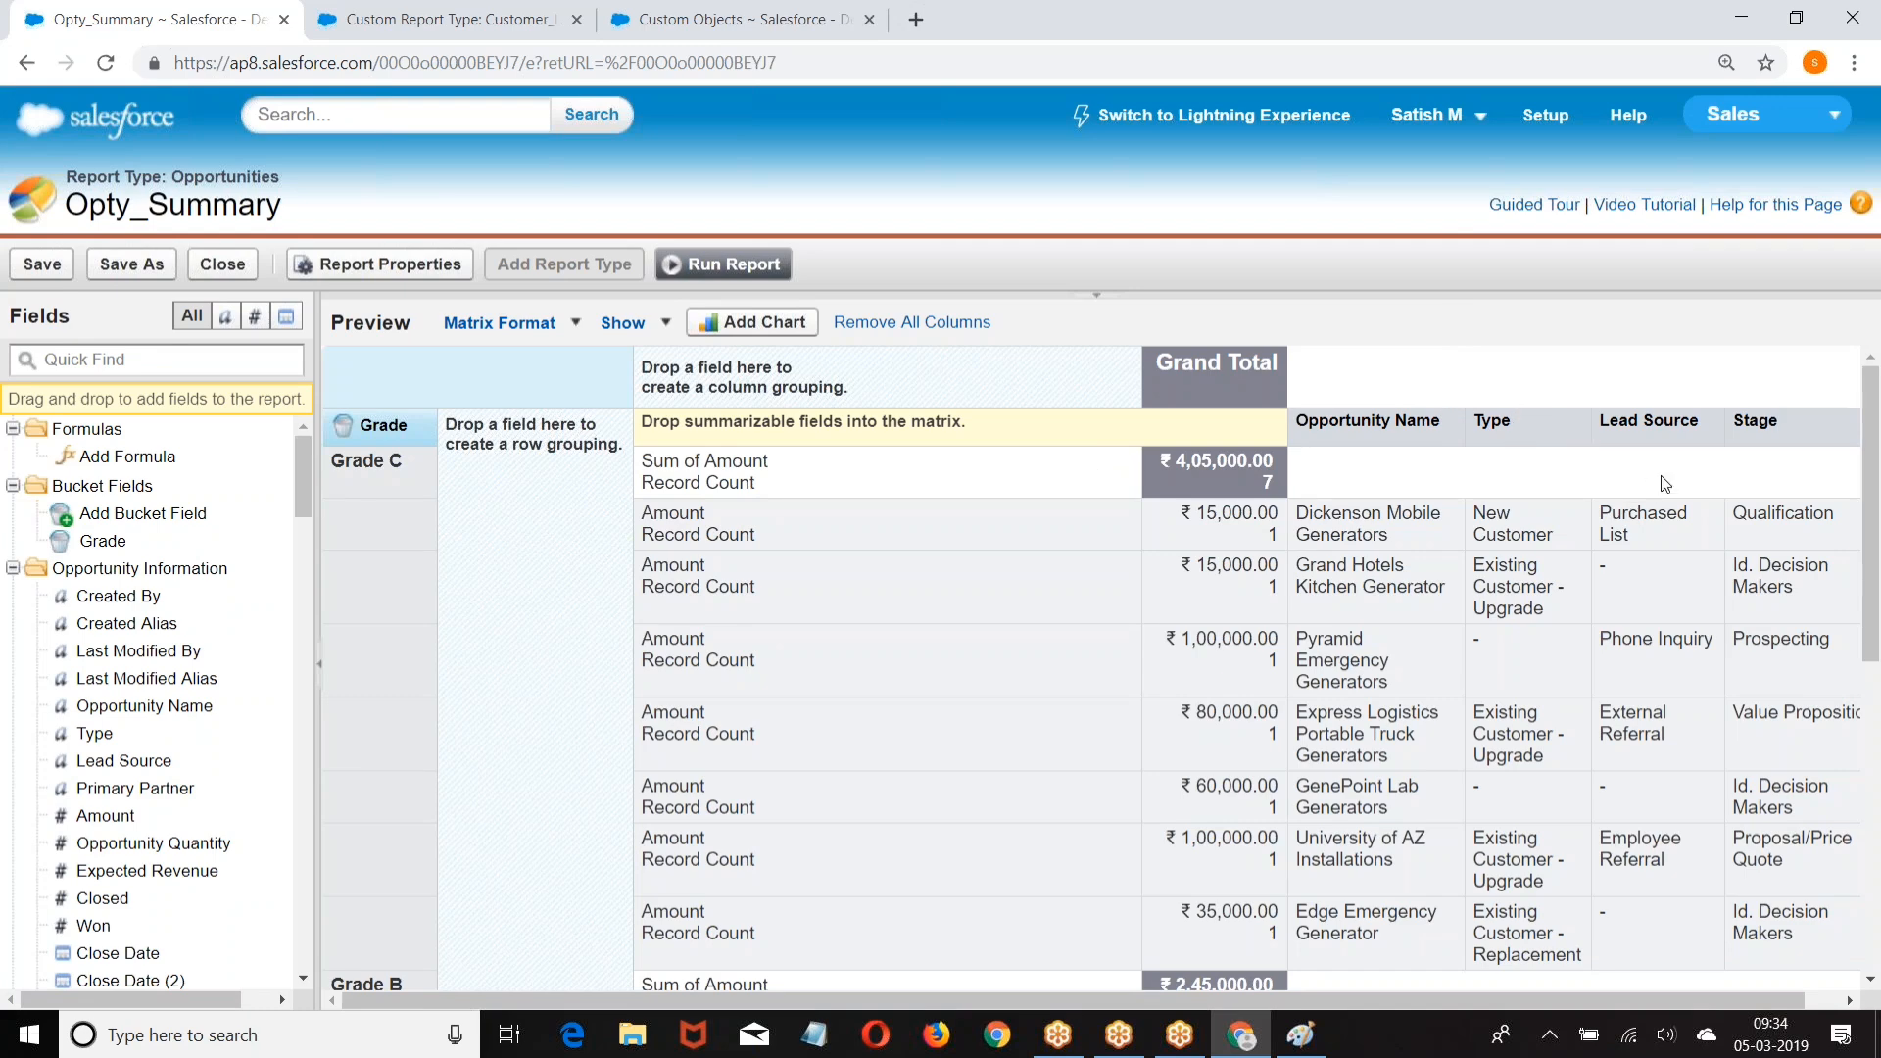
drag(1655, 431, 679, 366)
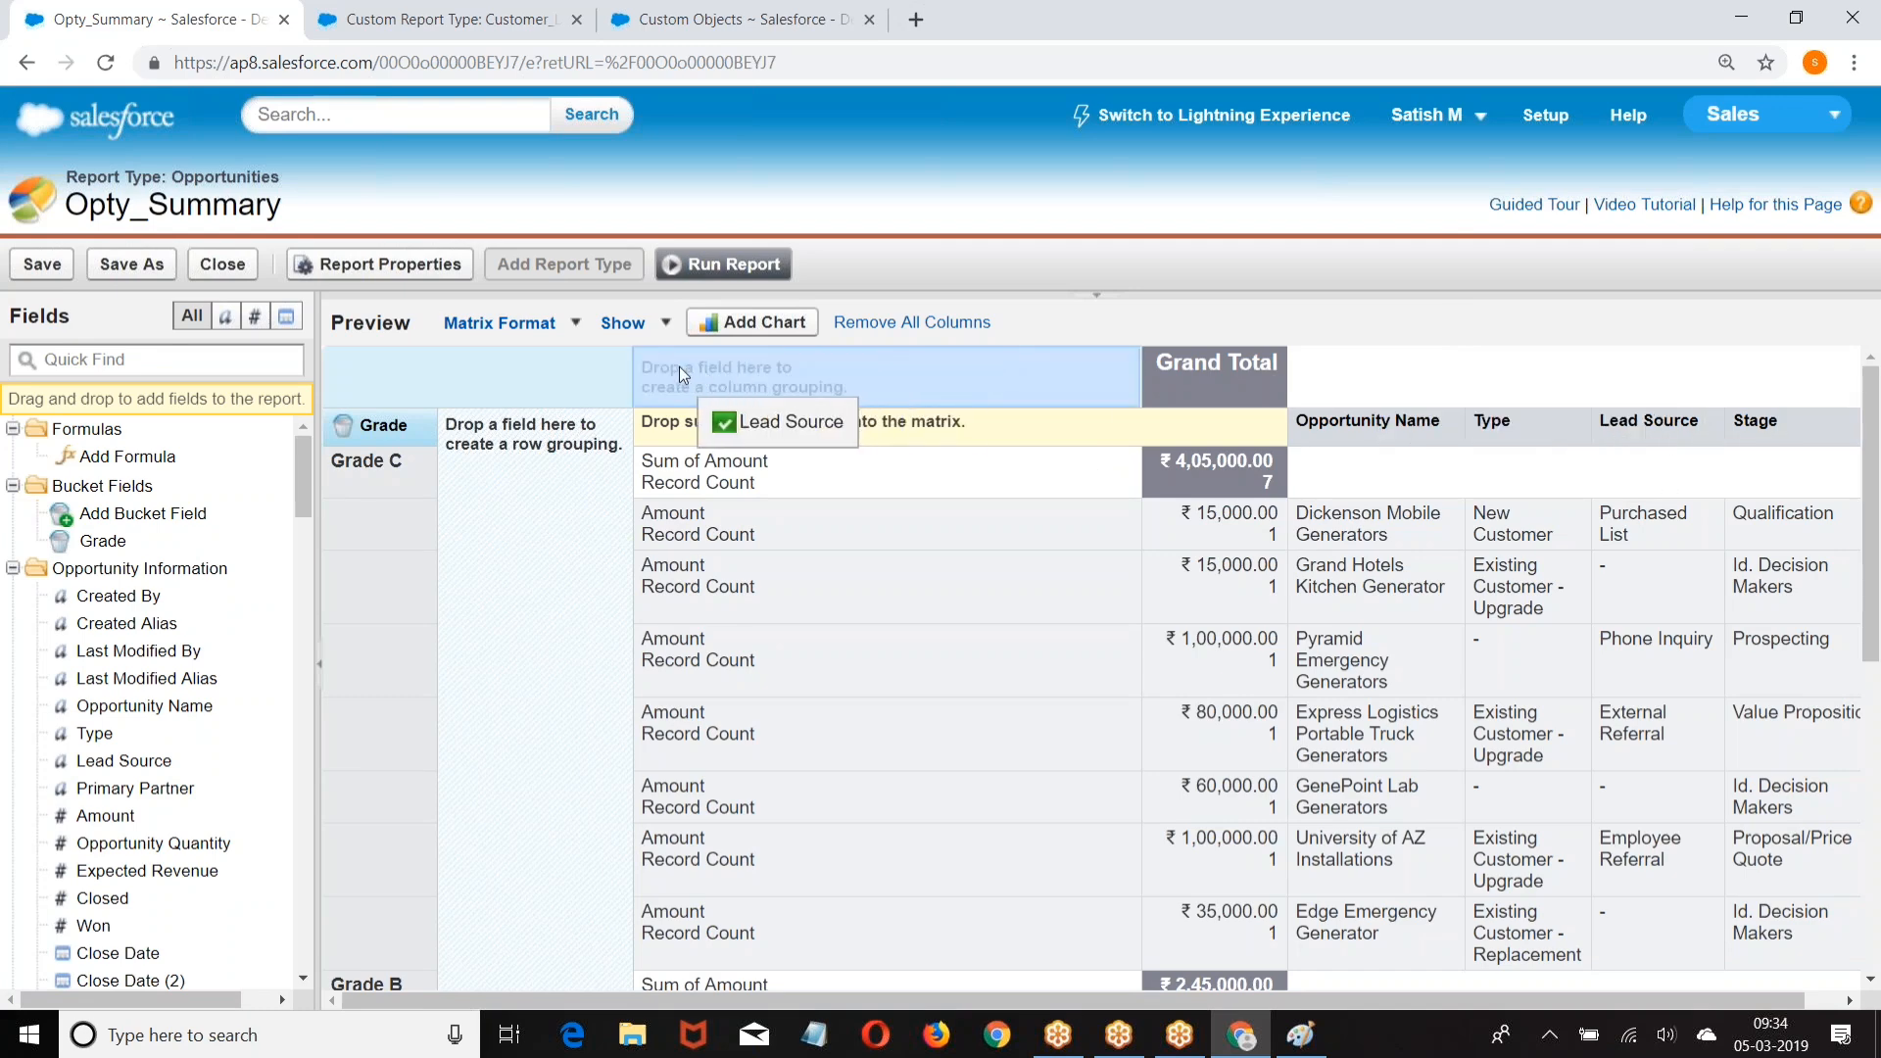
drag(679, 366, 768, 366)
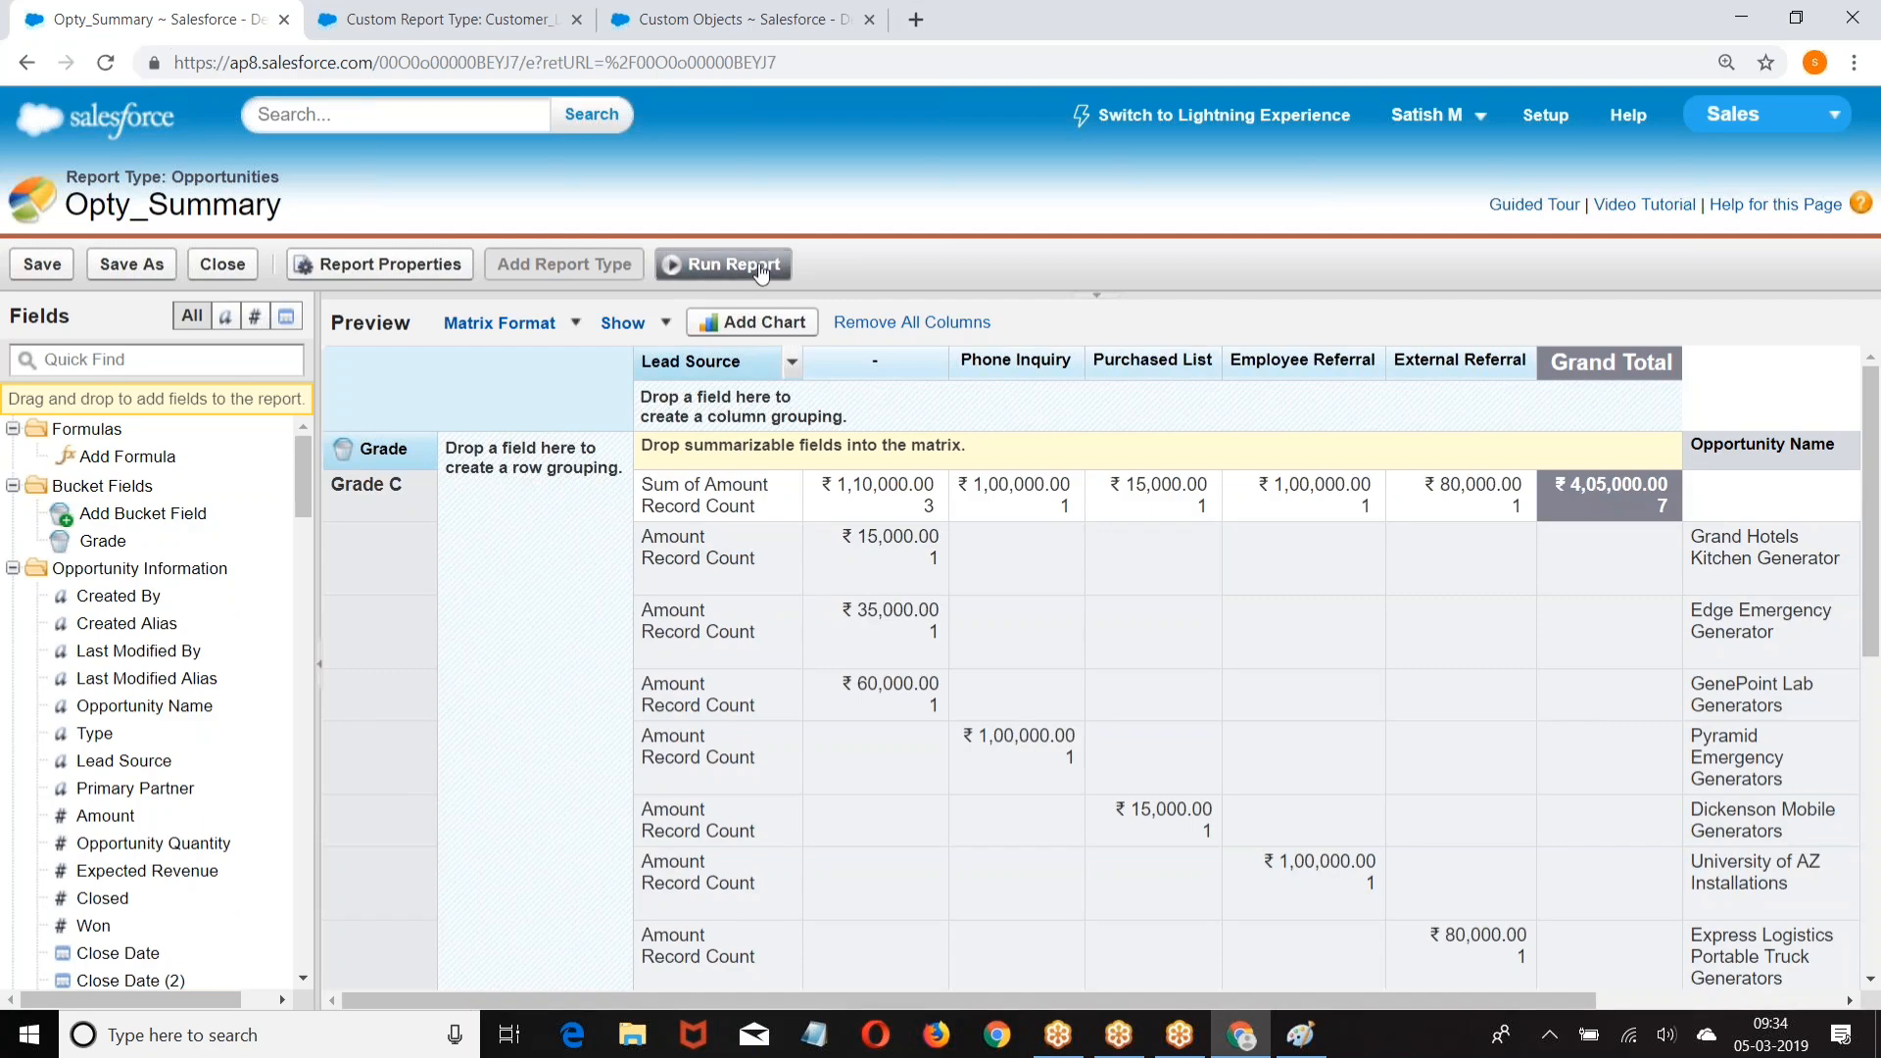
Step: Run the matrix report and hide its details so only the Grade by Lead Source totals are shown
click(757, 265)
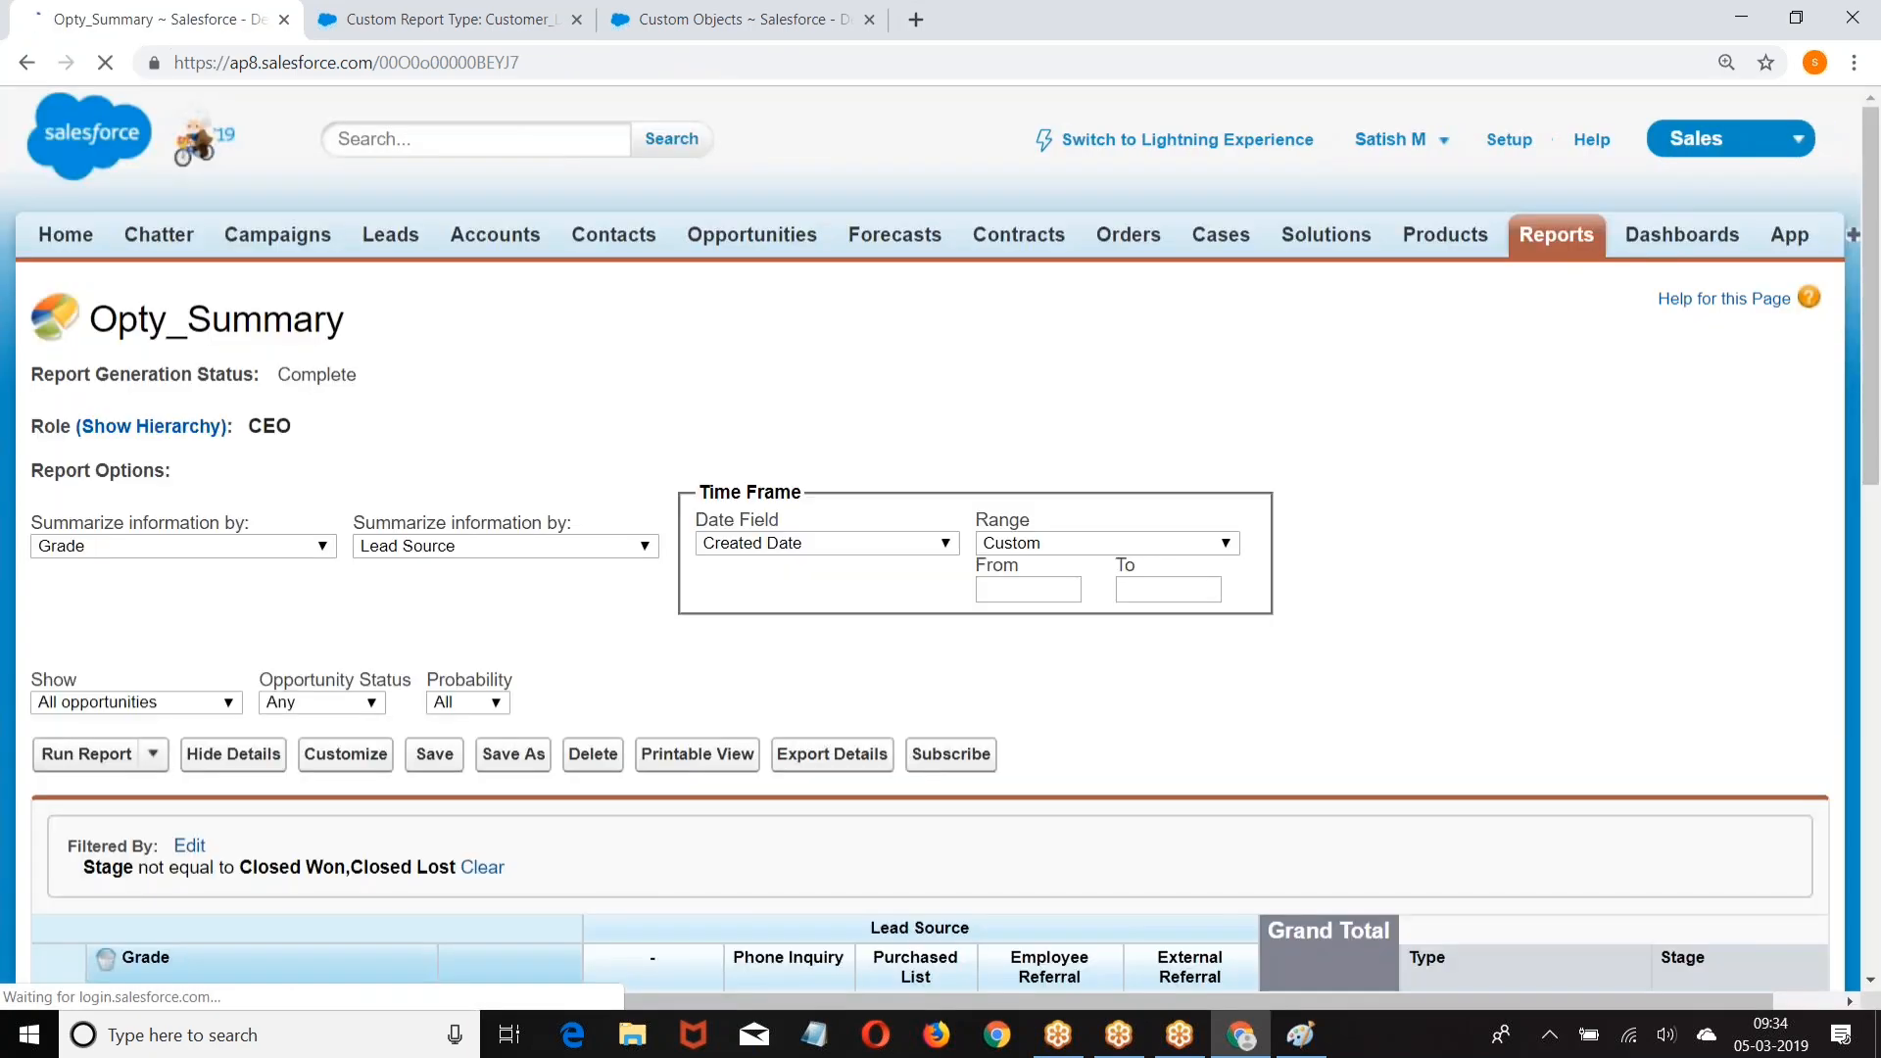
scroll(763, 324, down, 2)
scroll(750, 383, down, 5)
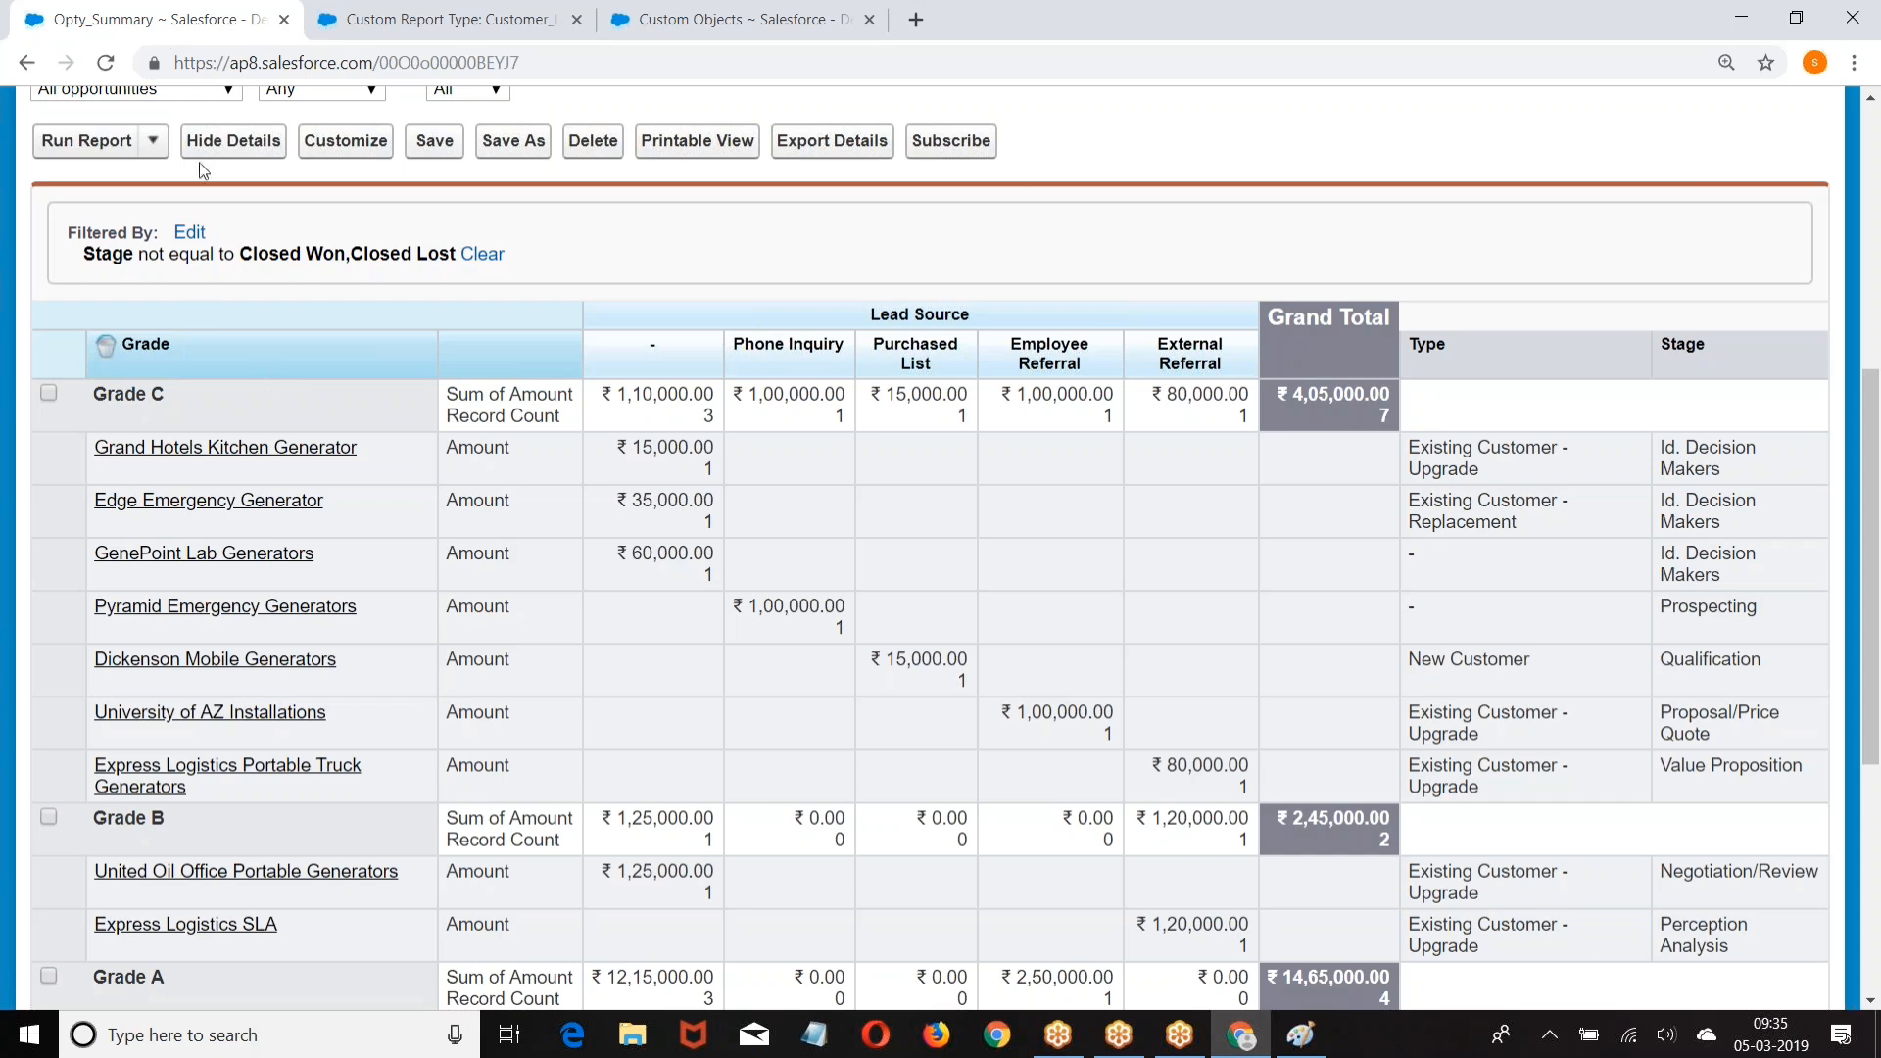
click(233, 140)
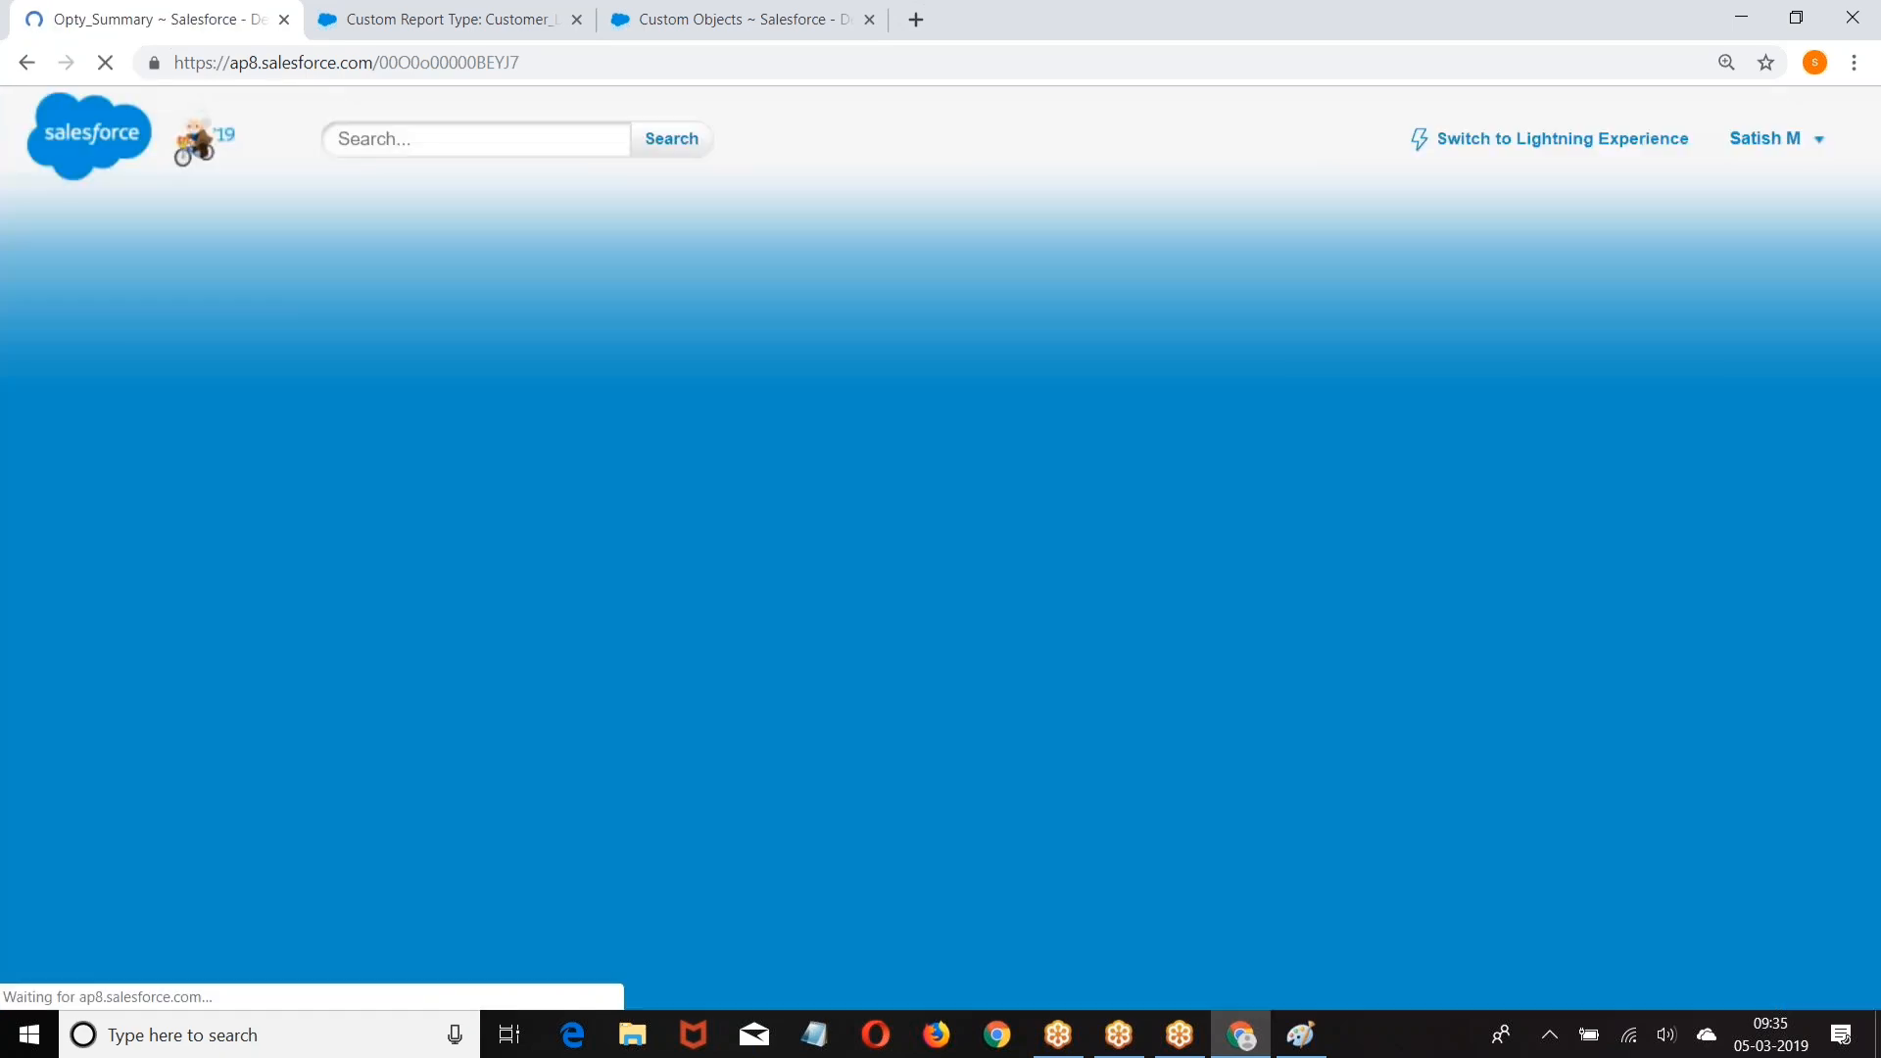
scroll(508, 560, down, 4)
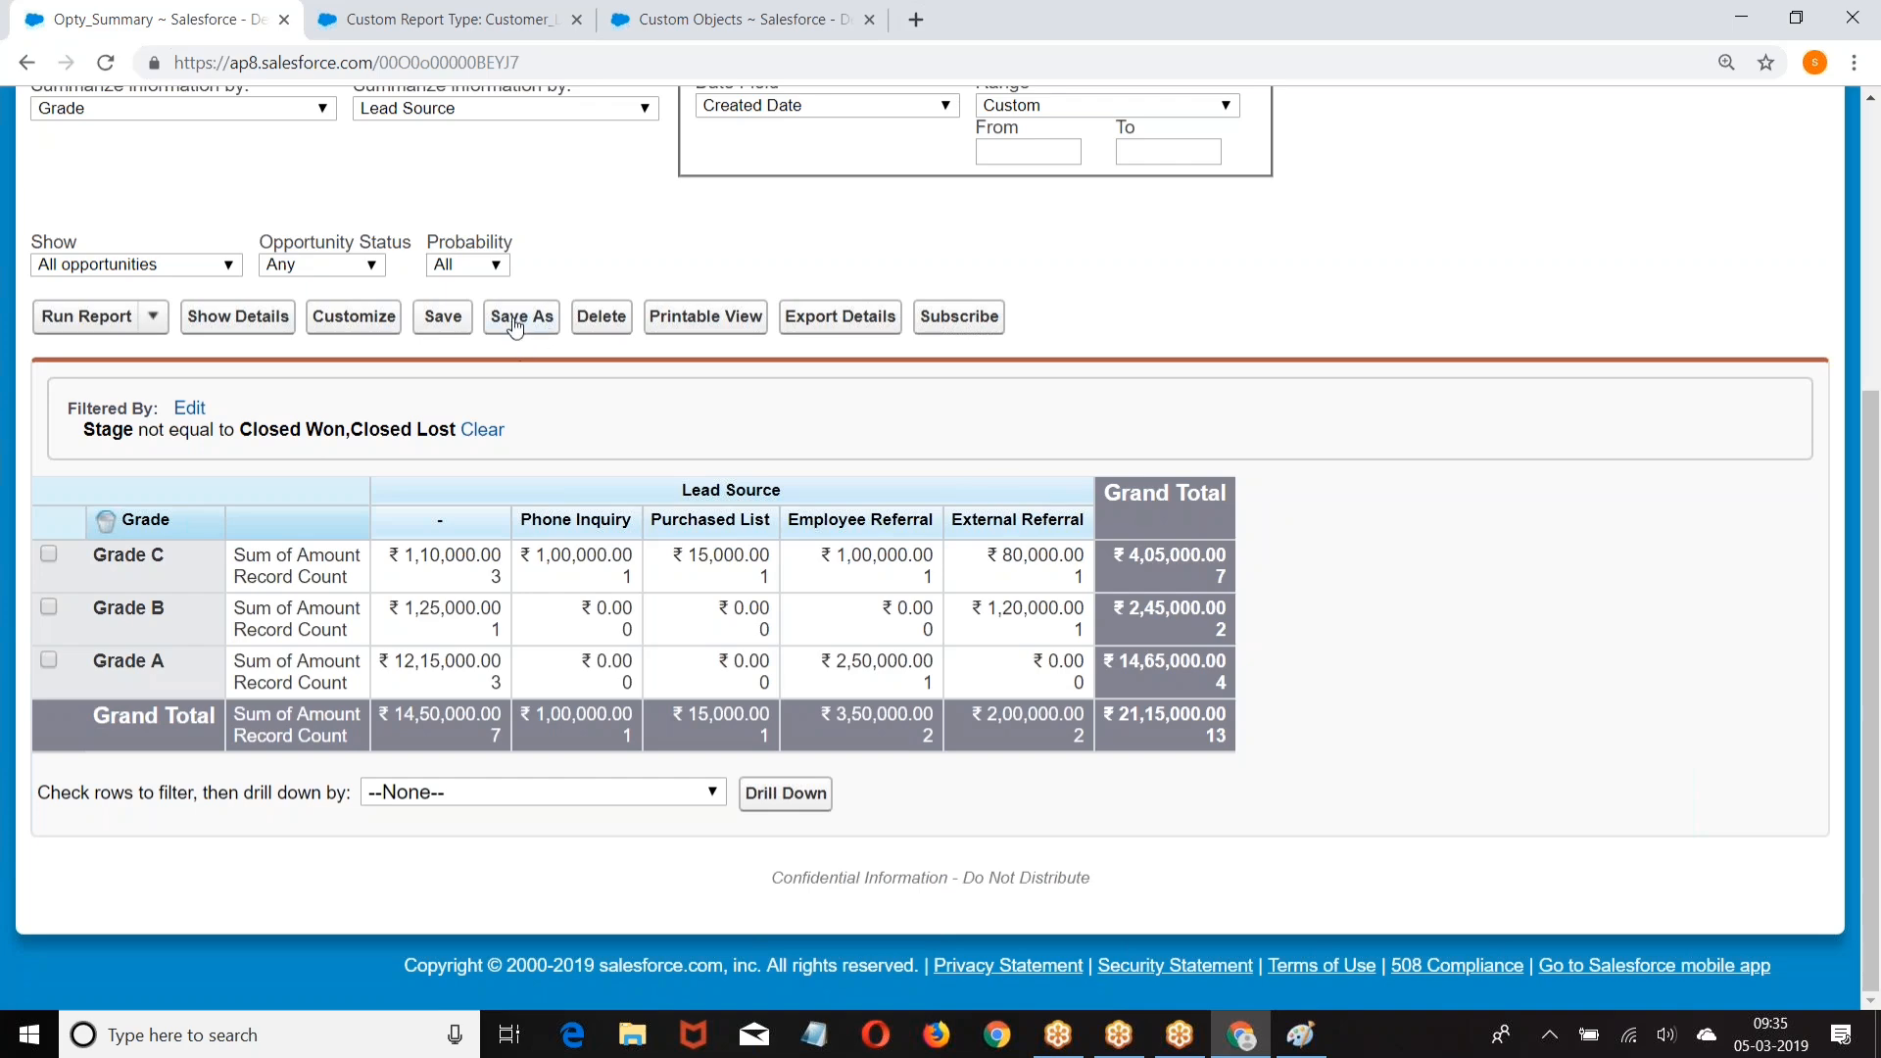
Step: Save the matrix report as a new report named Opty_Martrix in the Unfiled Public Reports folder
click(515, 326)
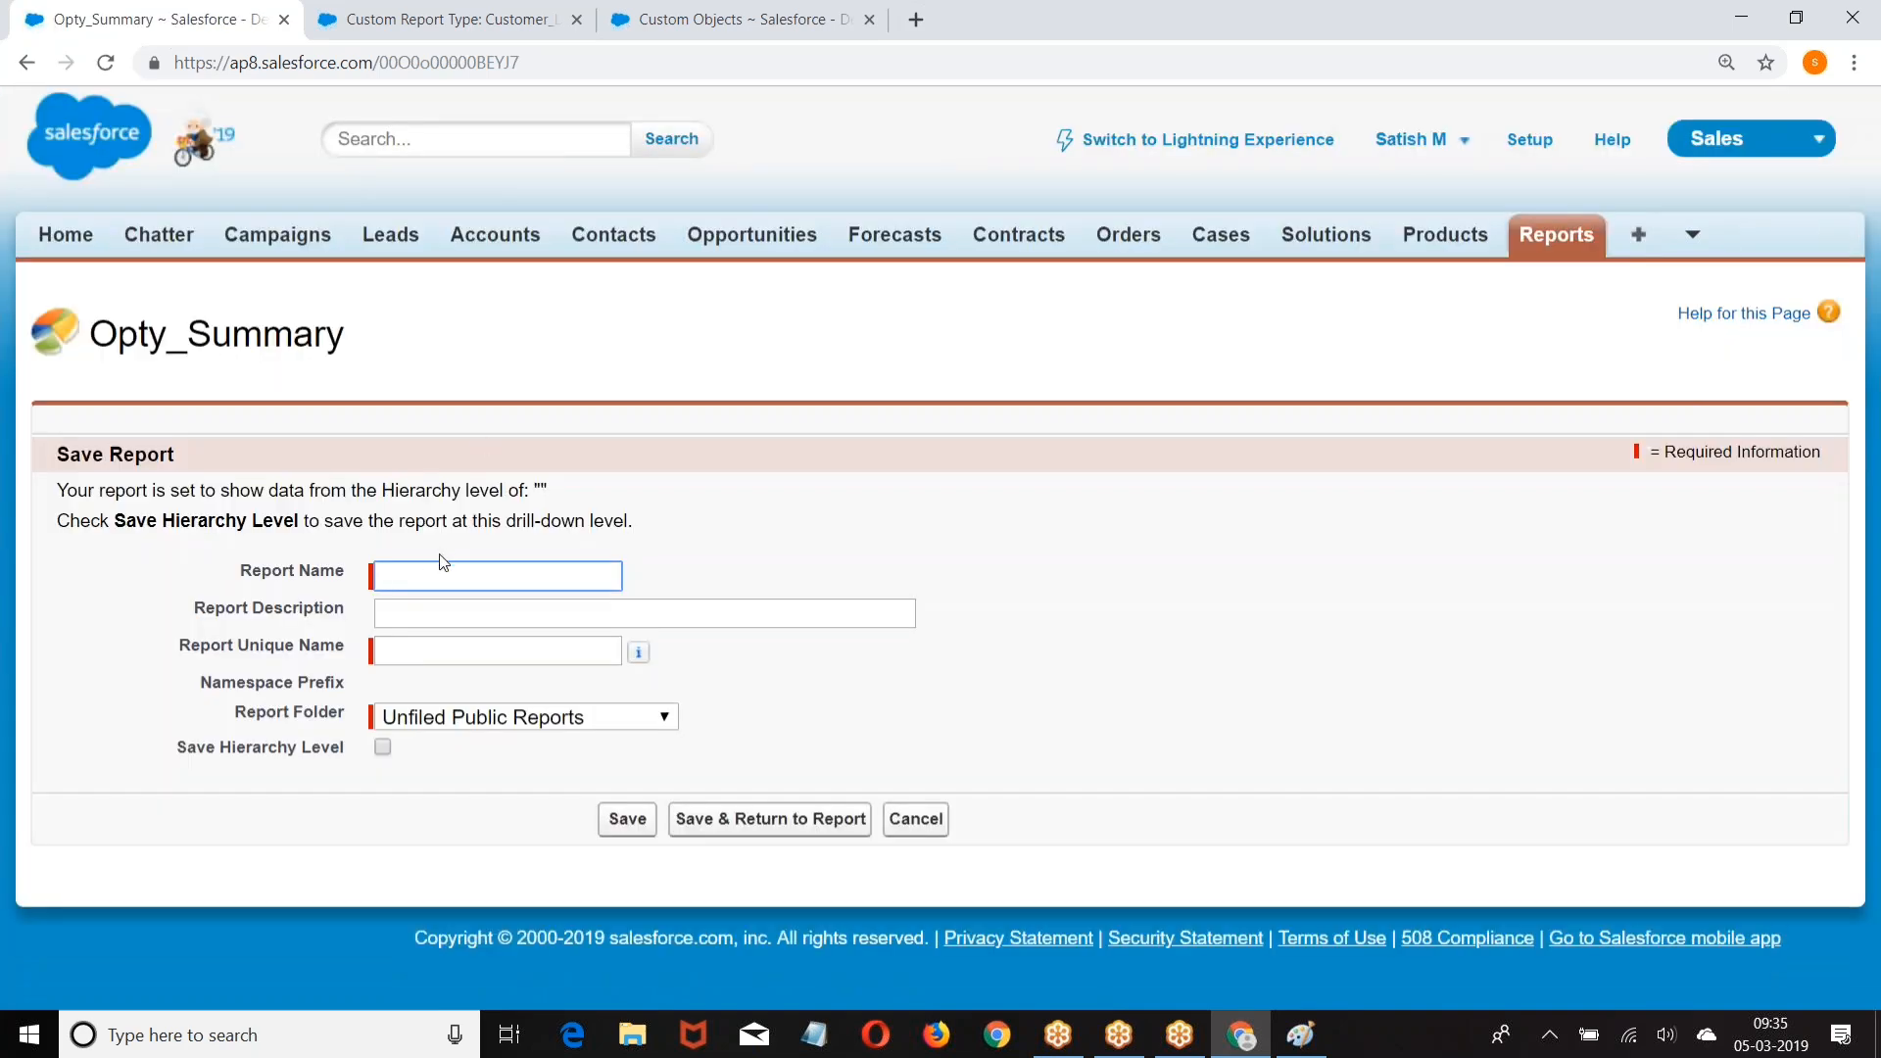
click(426, 576)
text(OPty)
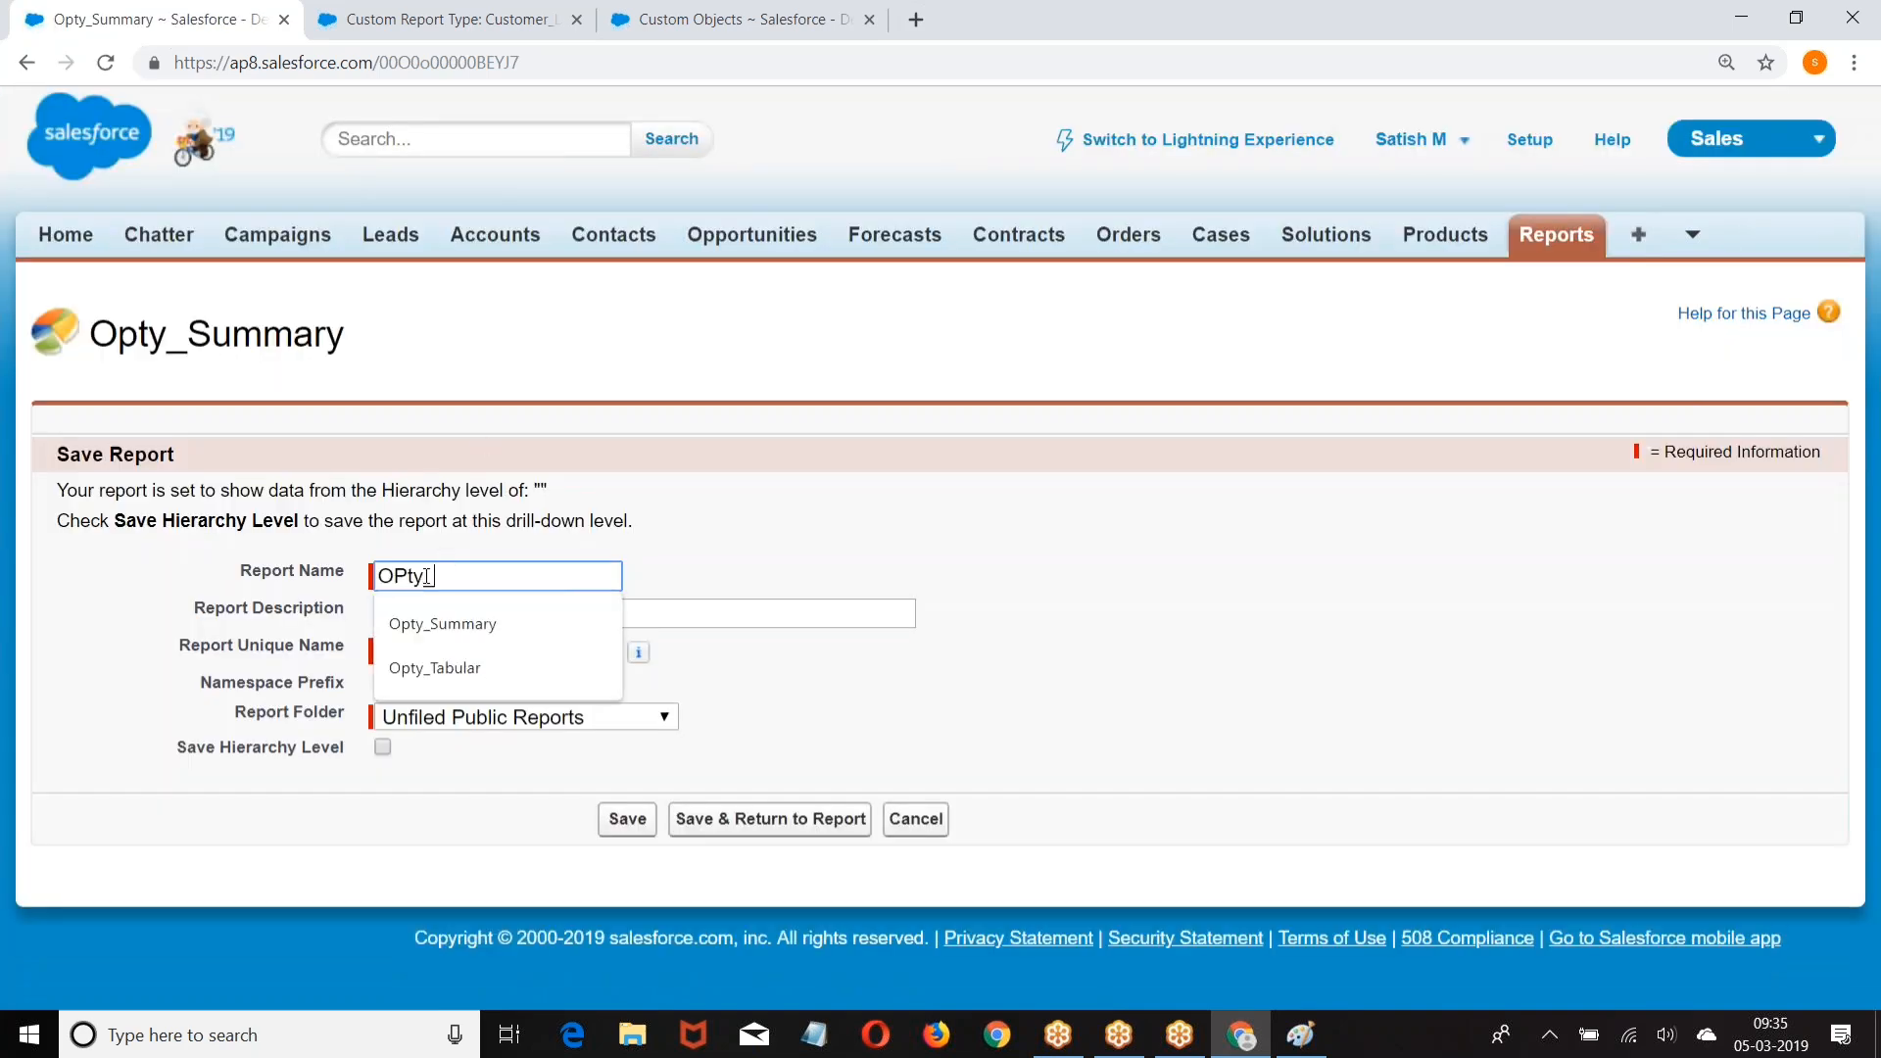
text(pty_Martrix)
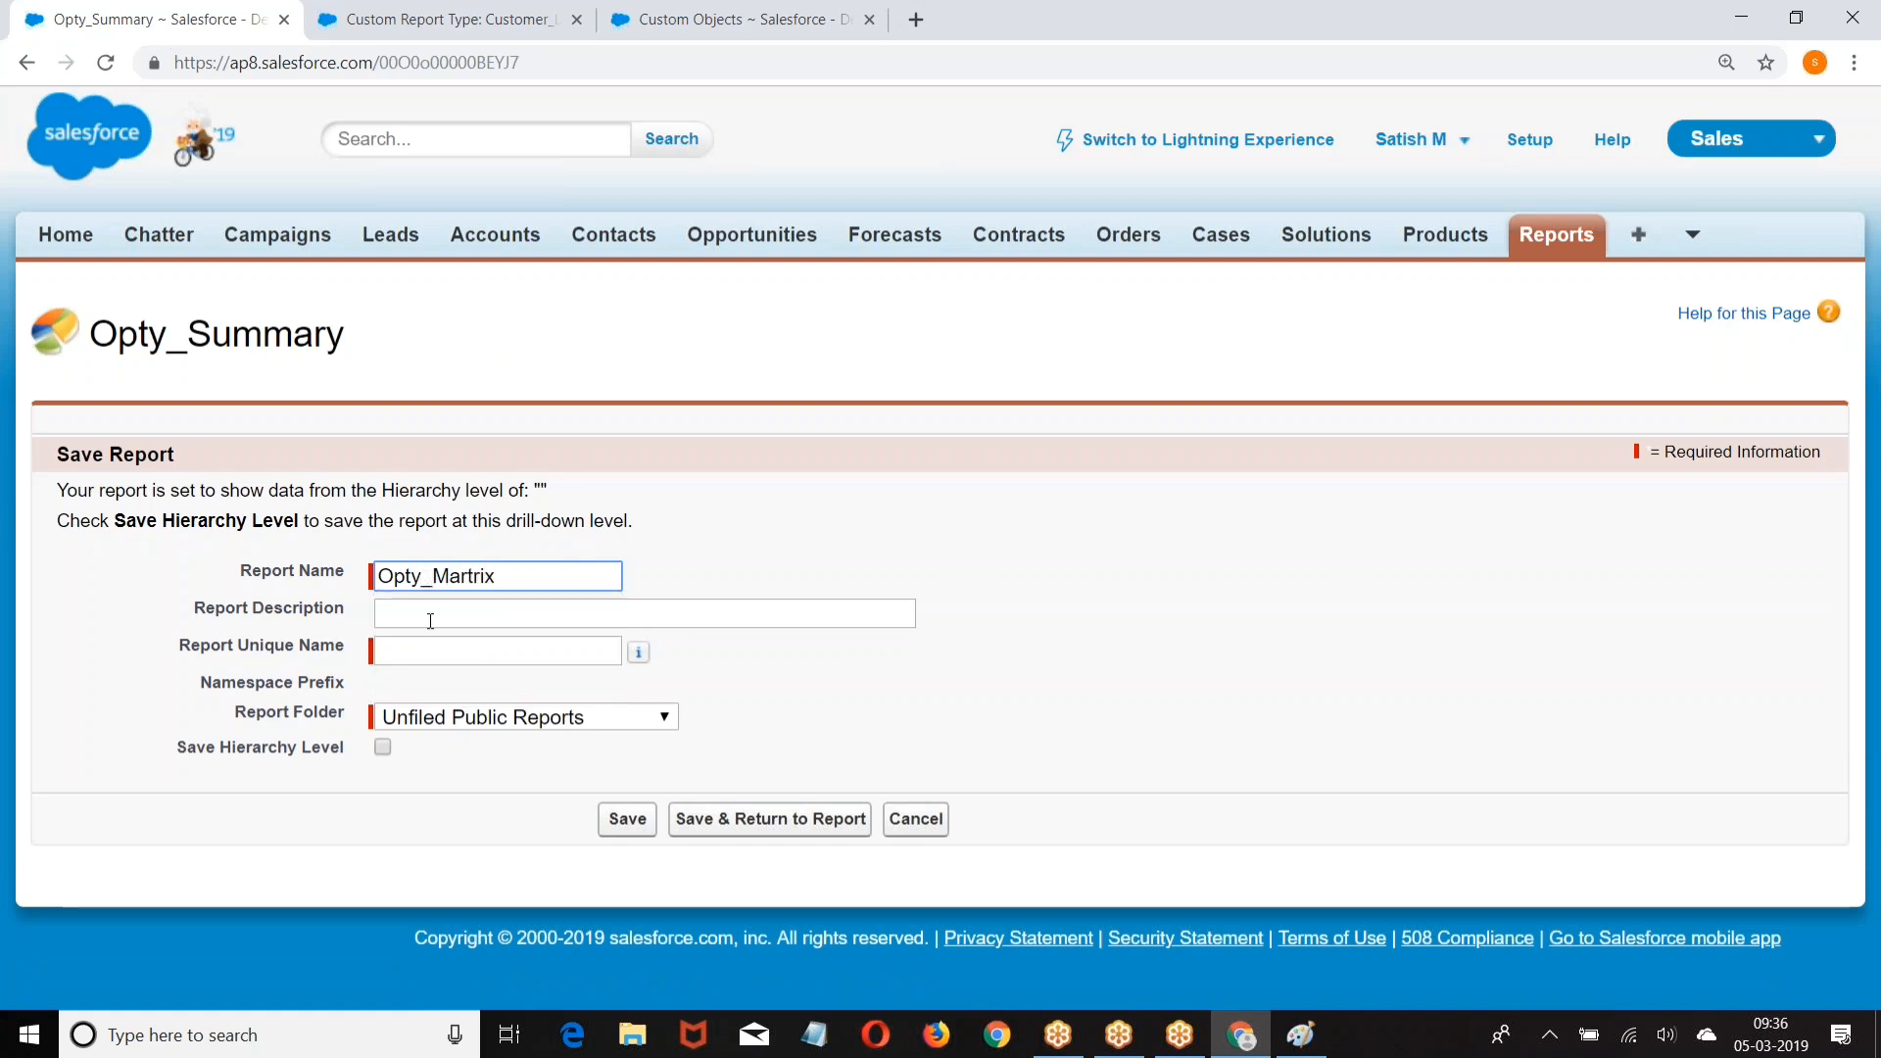
click(402, 649)
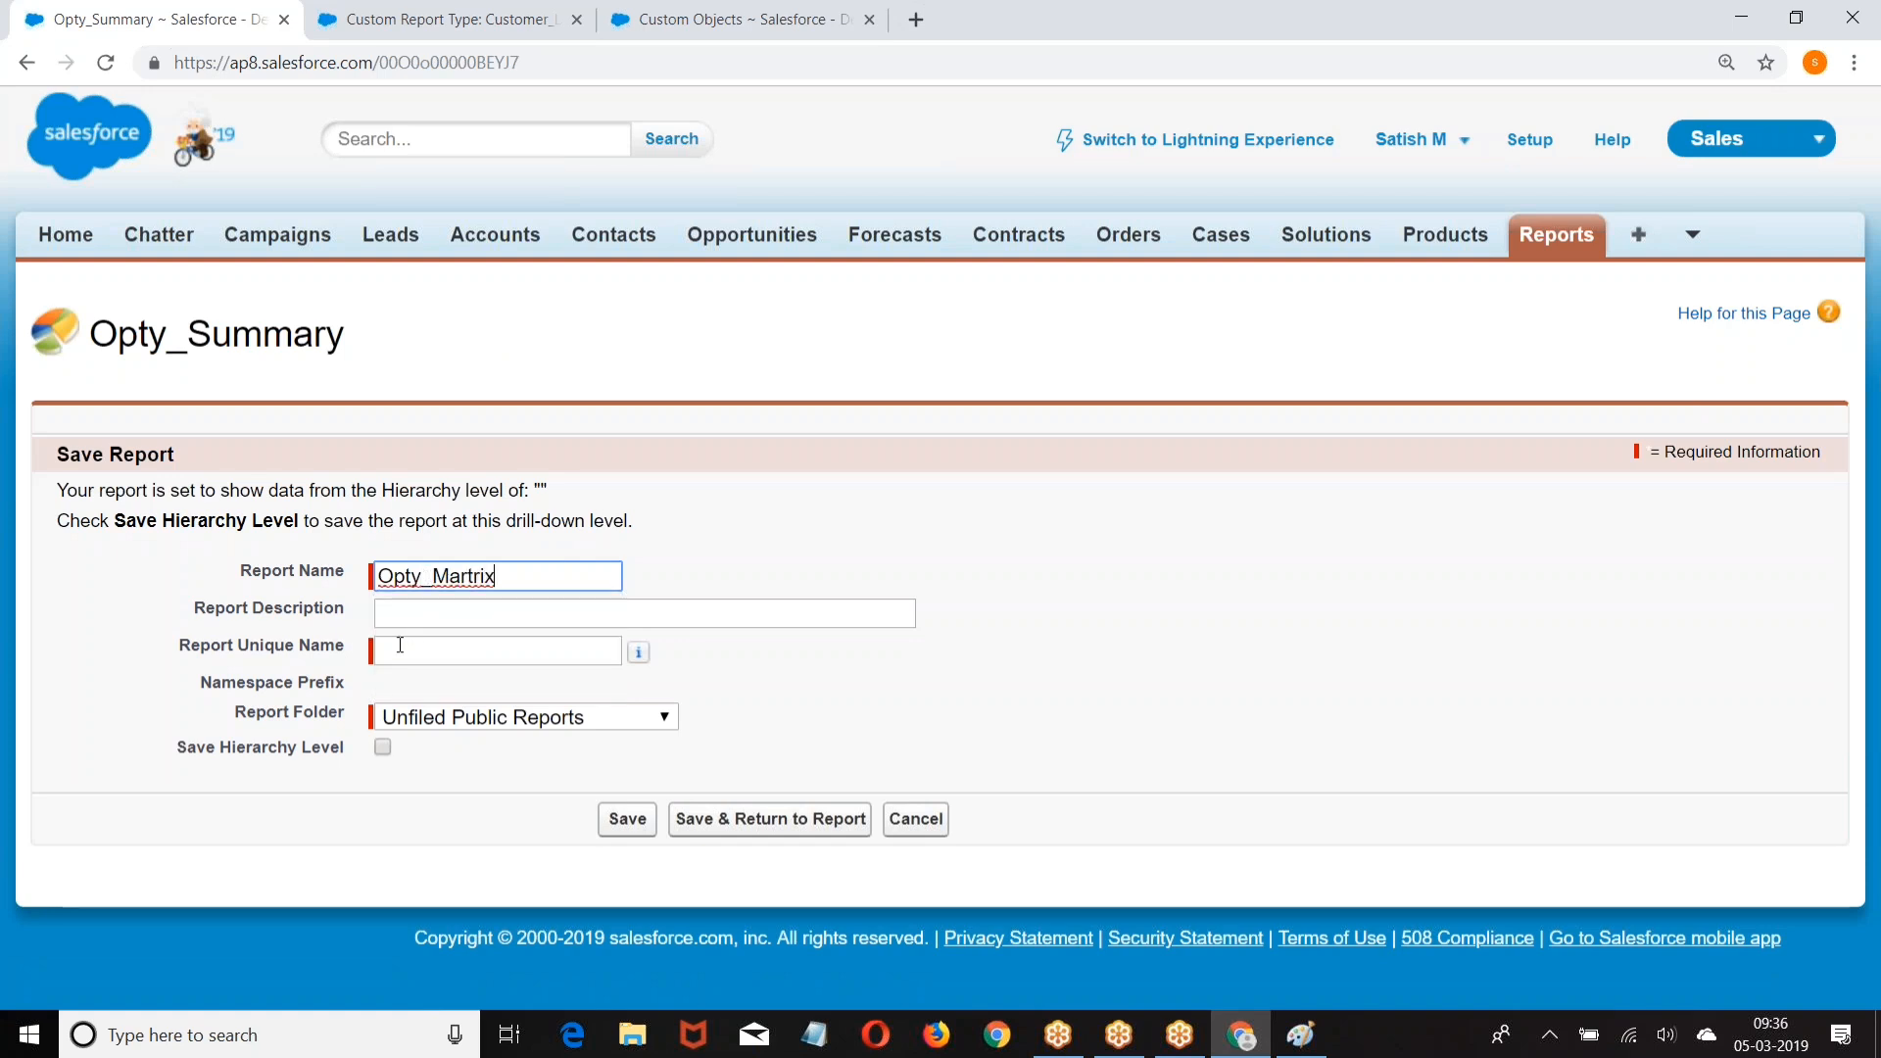
click(627, 820)
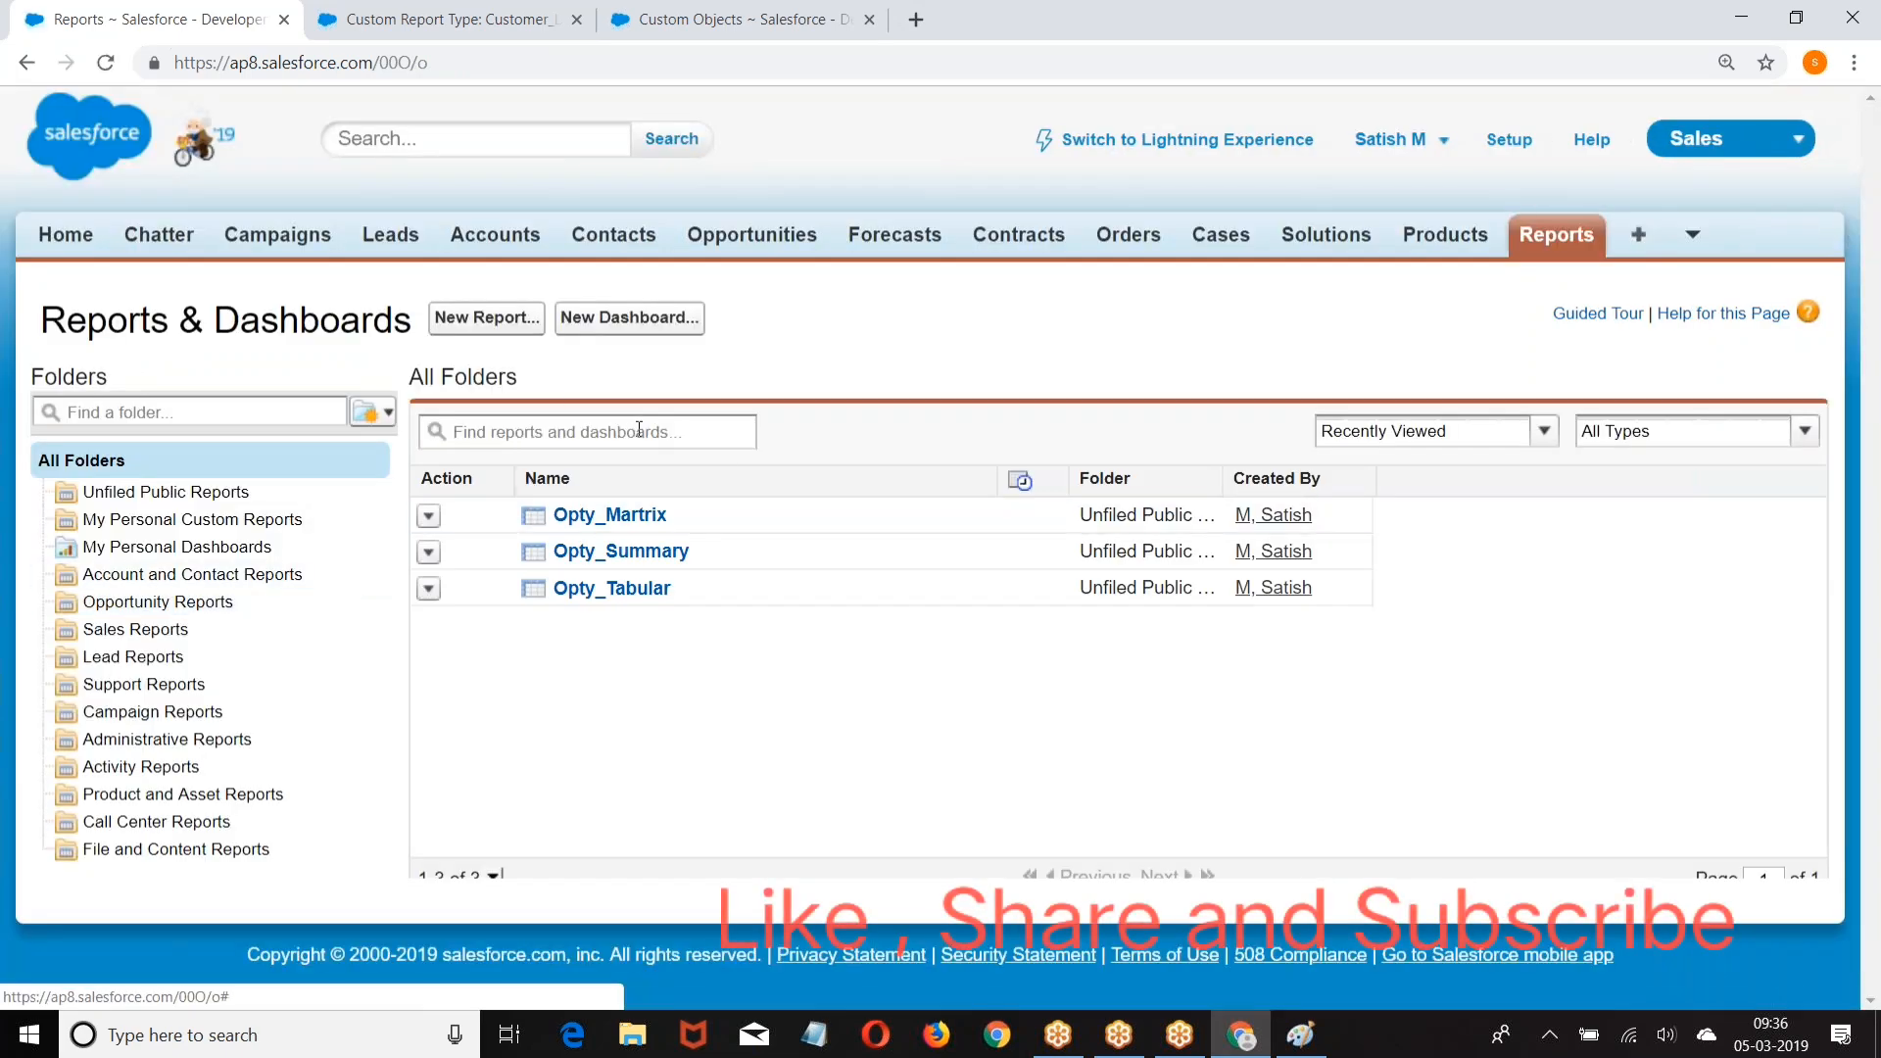
Step: Open the saved Opty_Martrix report, show its details and review the opportunity rows under each grade
click(627, 516)
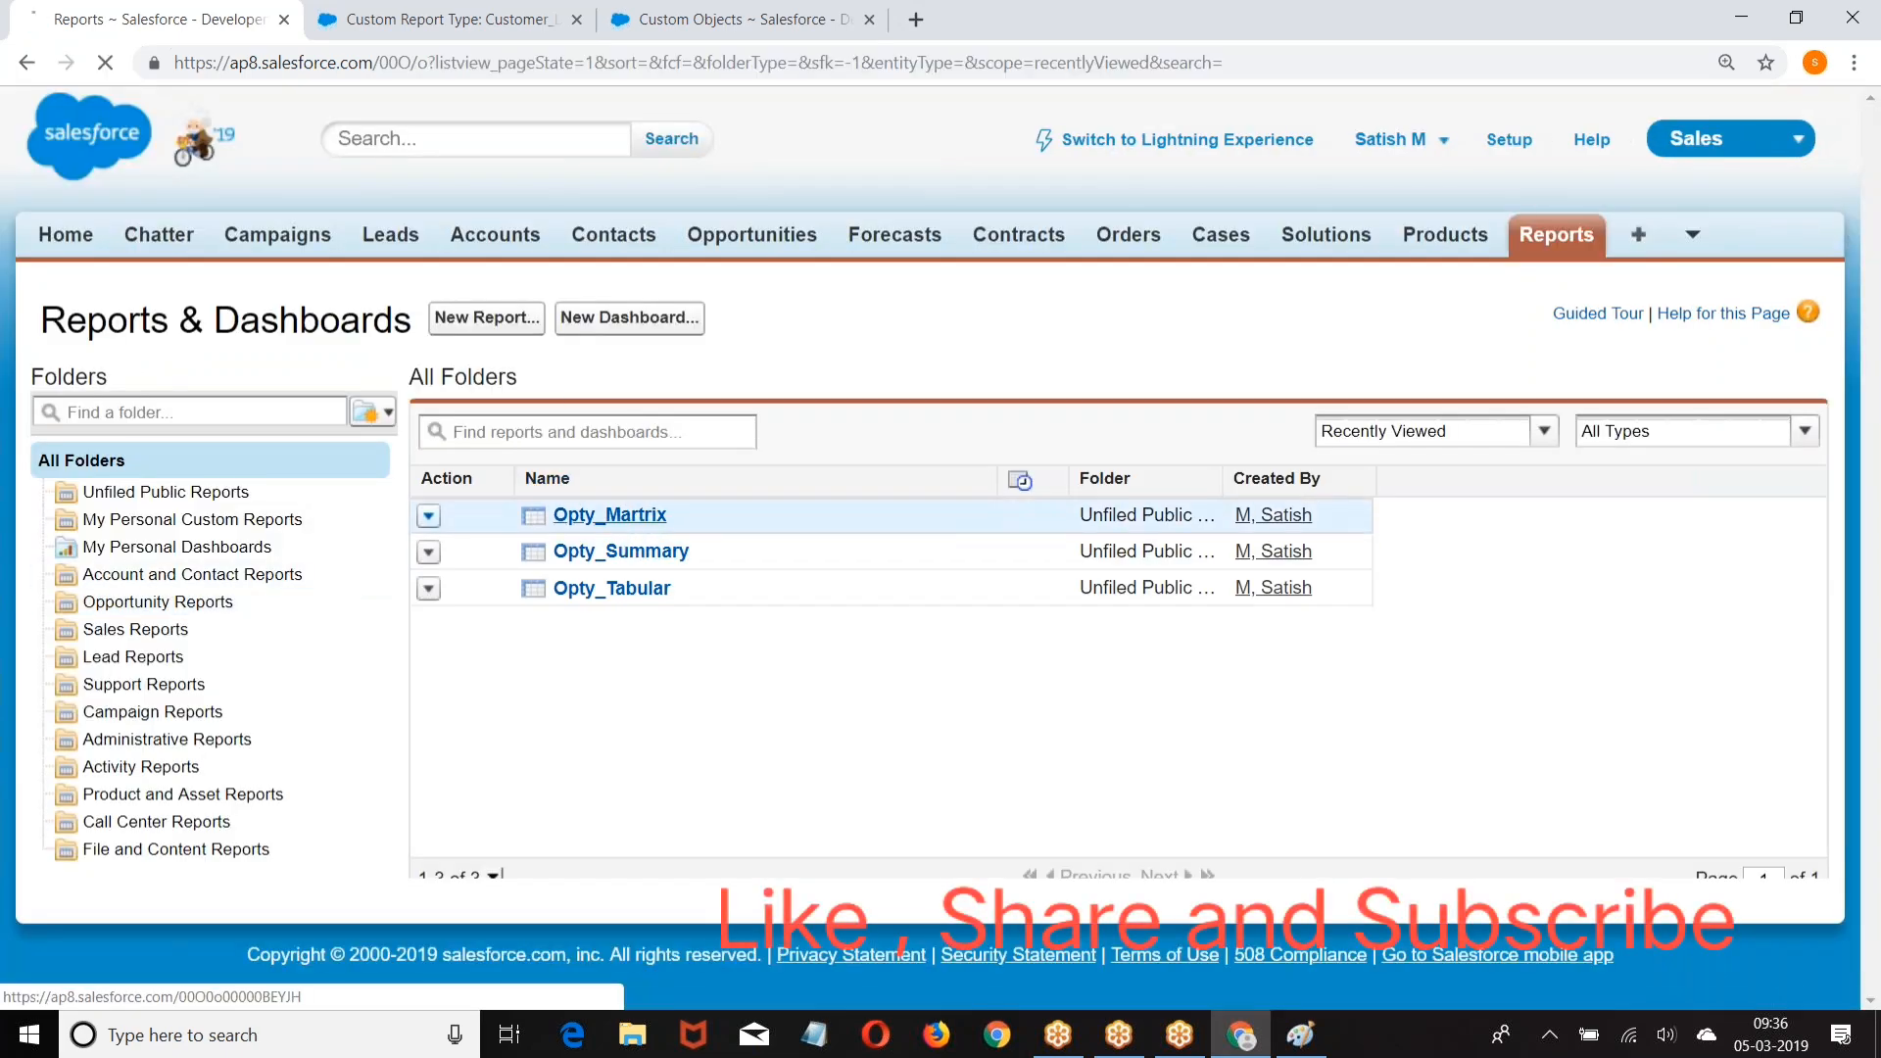
scroll(615, 421, down, 3)
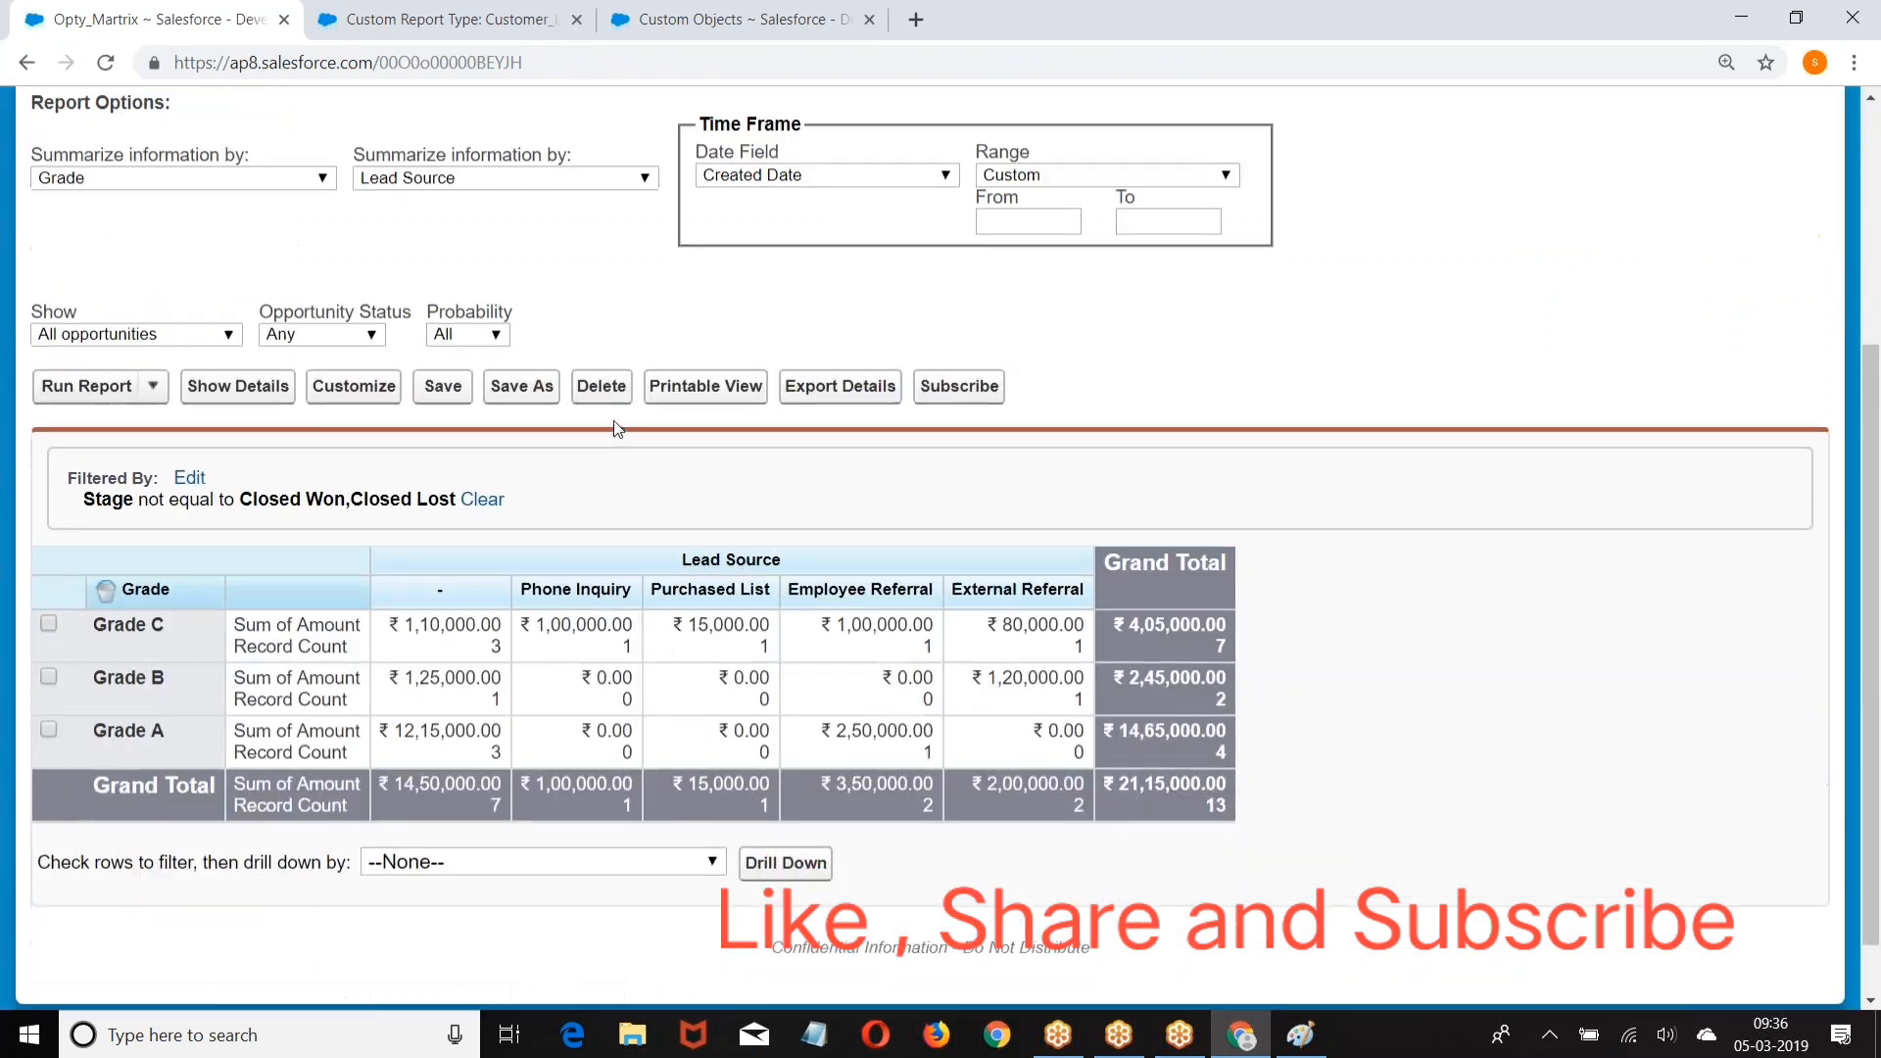
click(227, 387)
scroll(516, 529, down, 5)
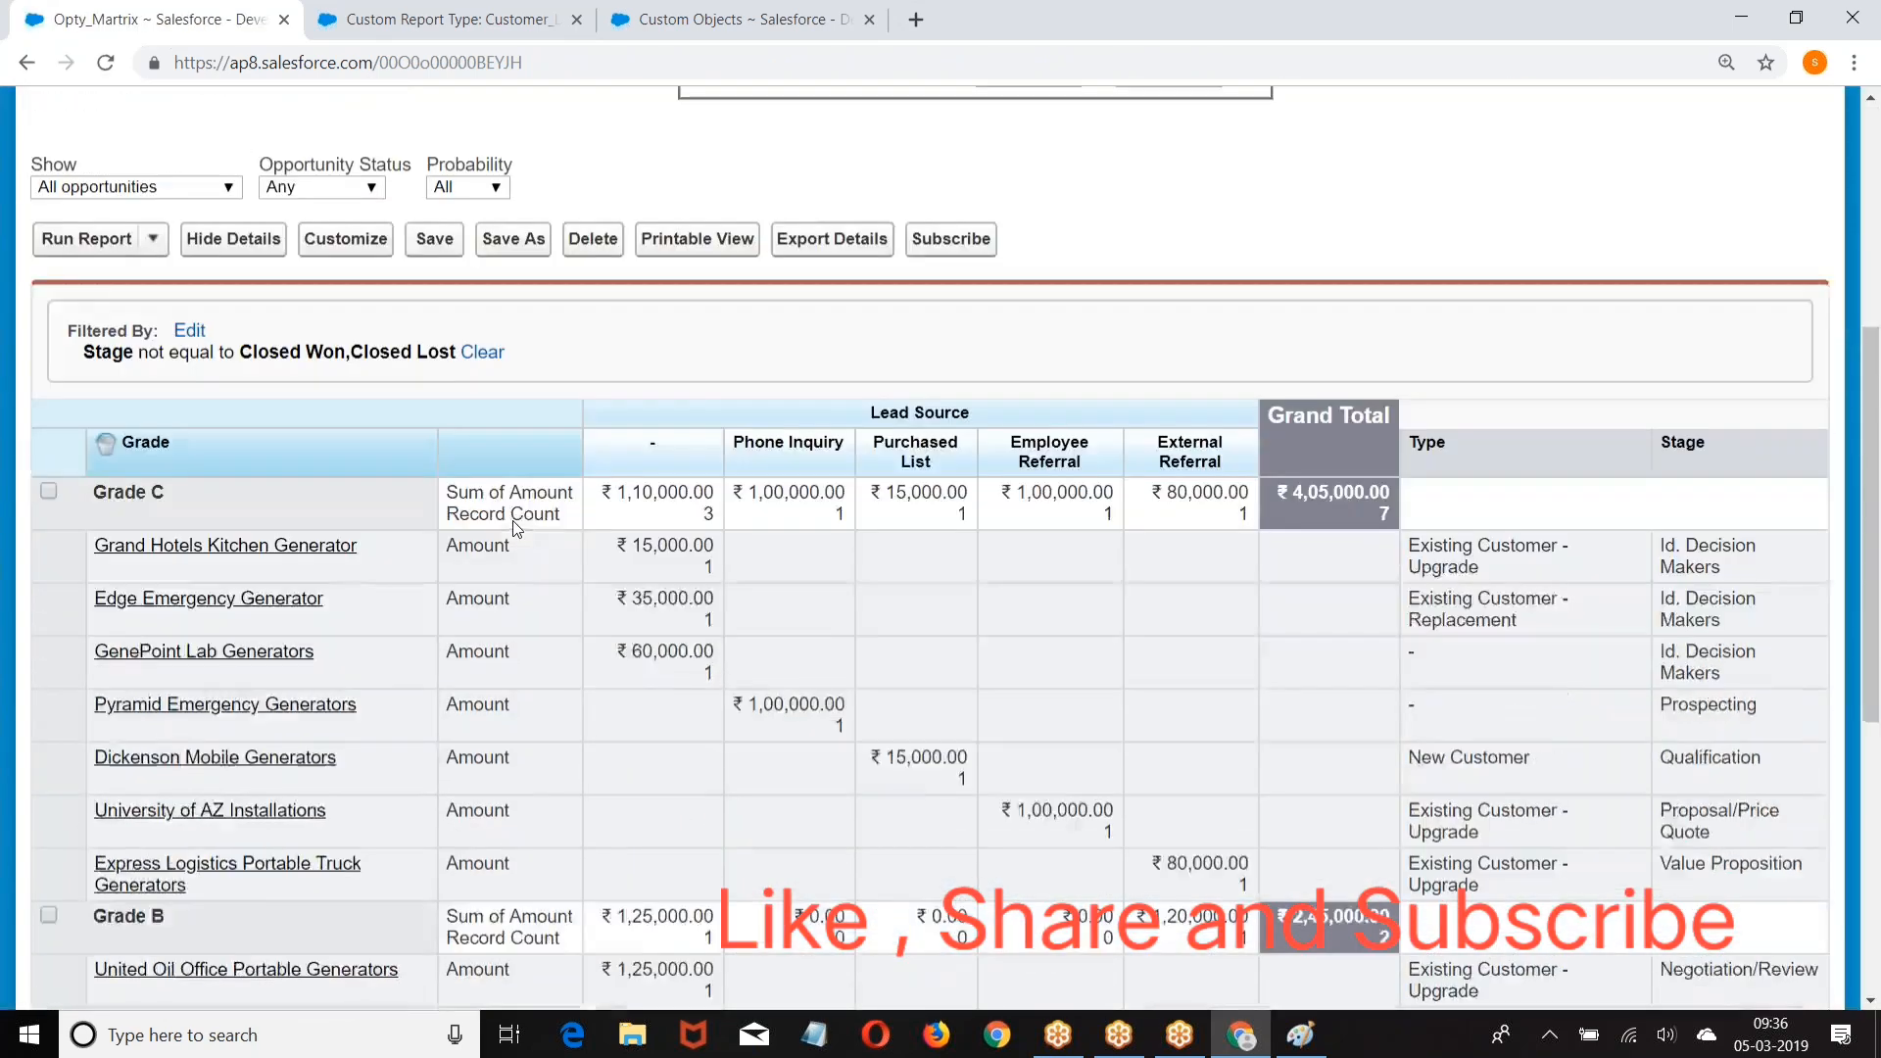
scroll(517, 529, down, 3)
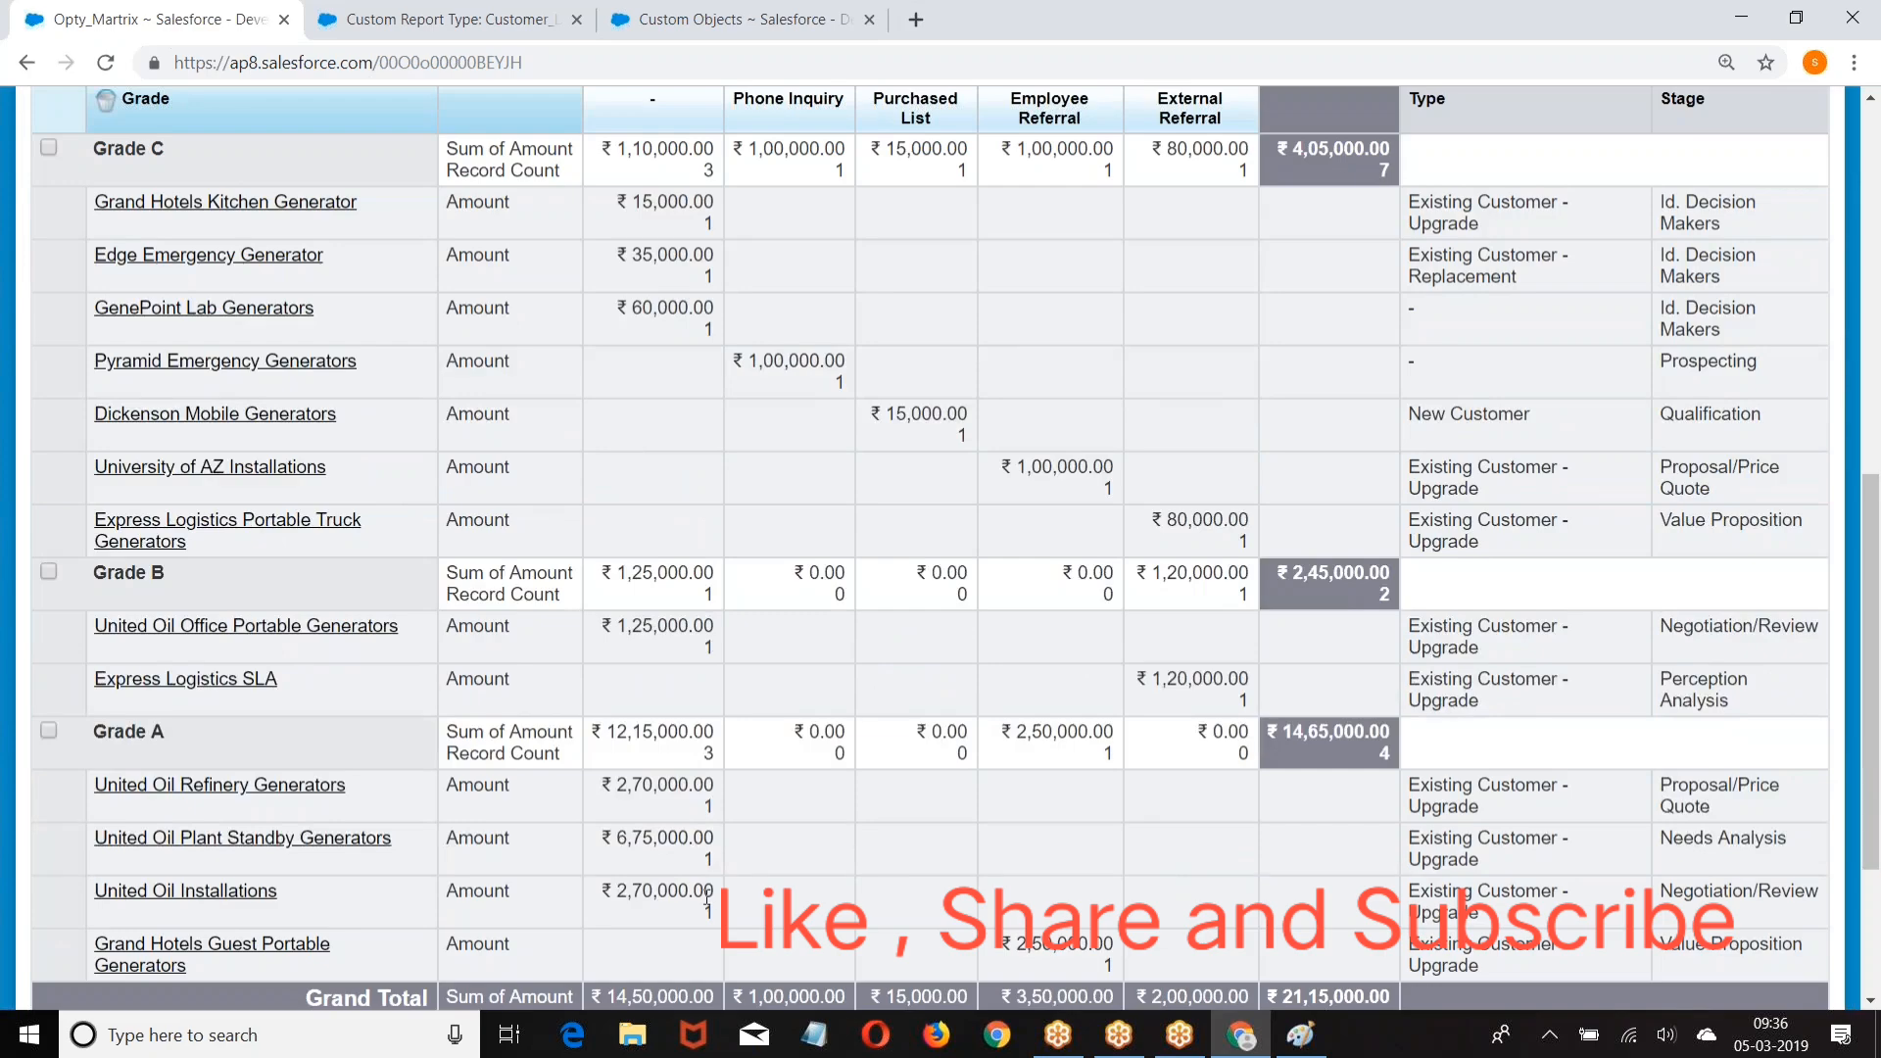
scroll(708, 896, down, 3)
scroll(551, 649, up, 7)
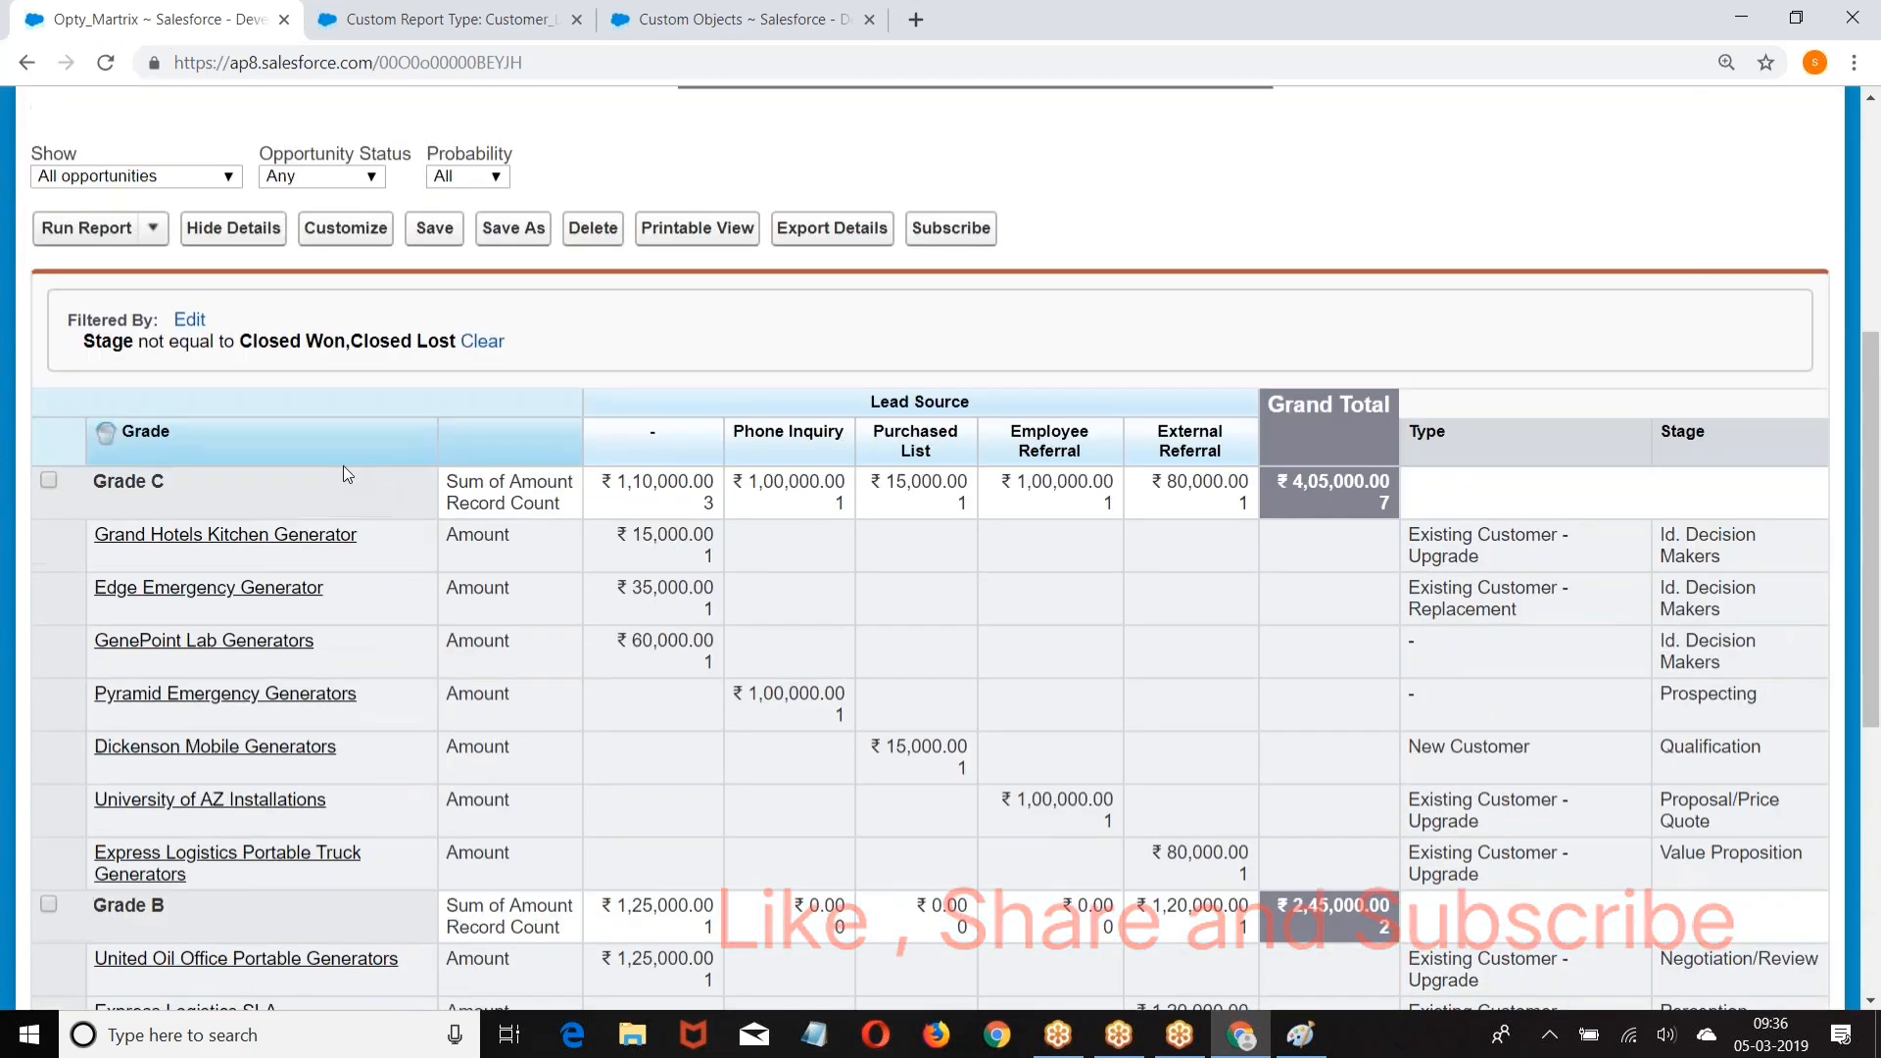
scroll(343, 467, up, 1)
Step: Hide the details of Opty_Martrix to review the matrix totals, and show the details again
click(233, 350)
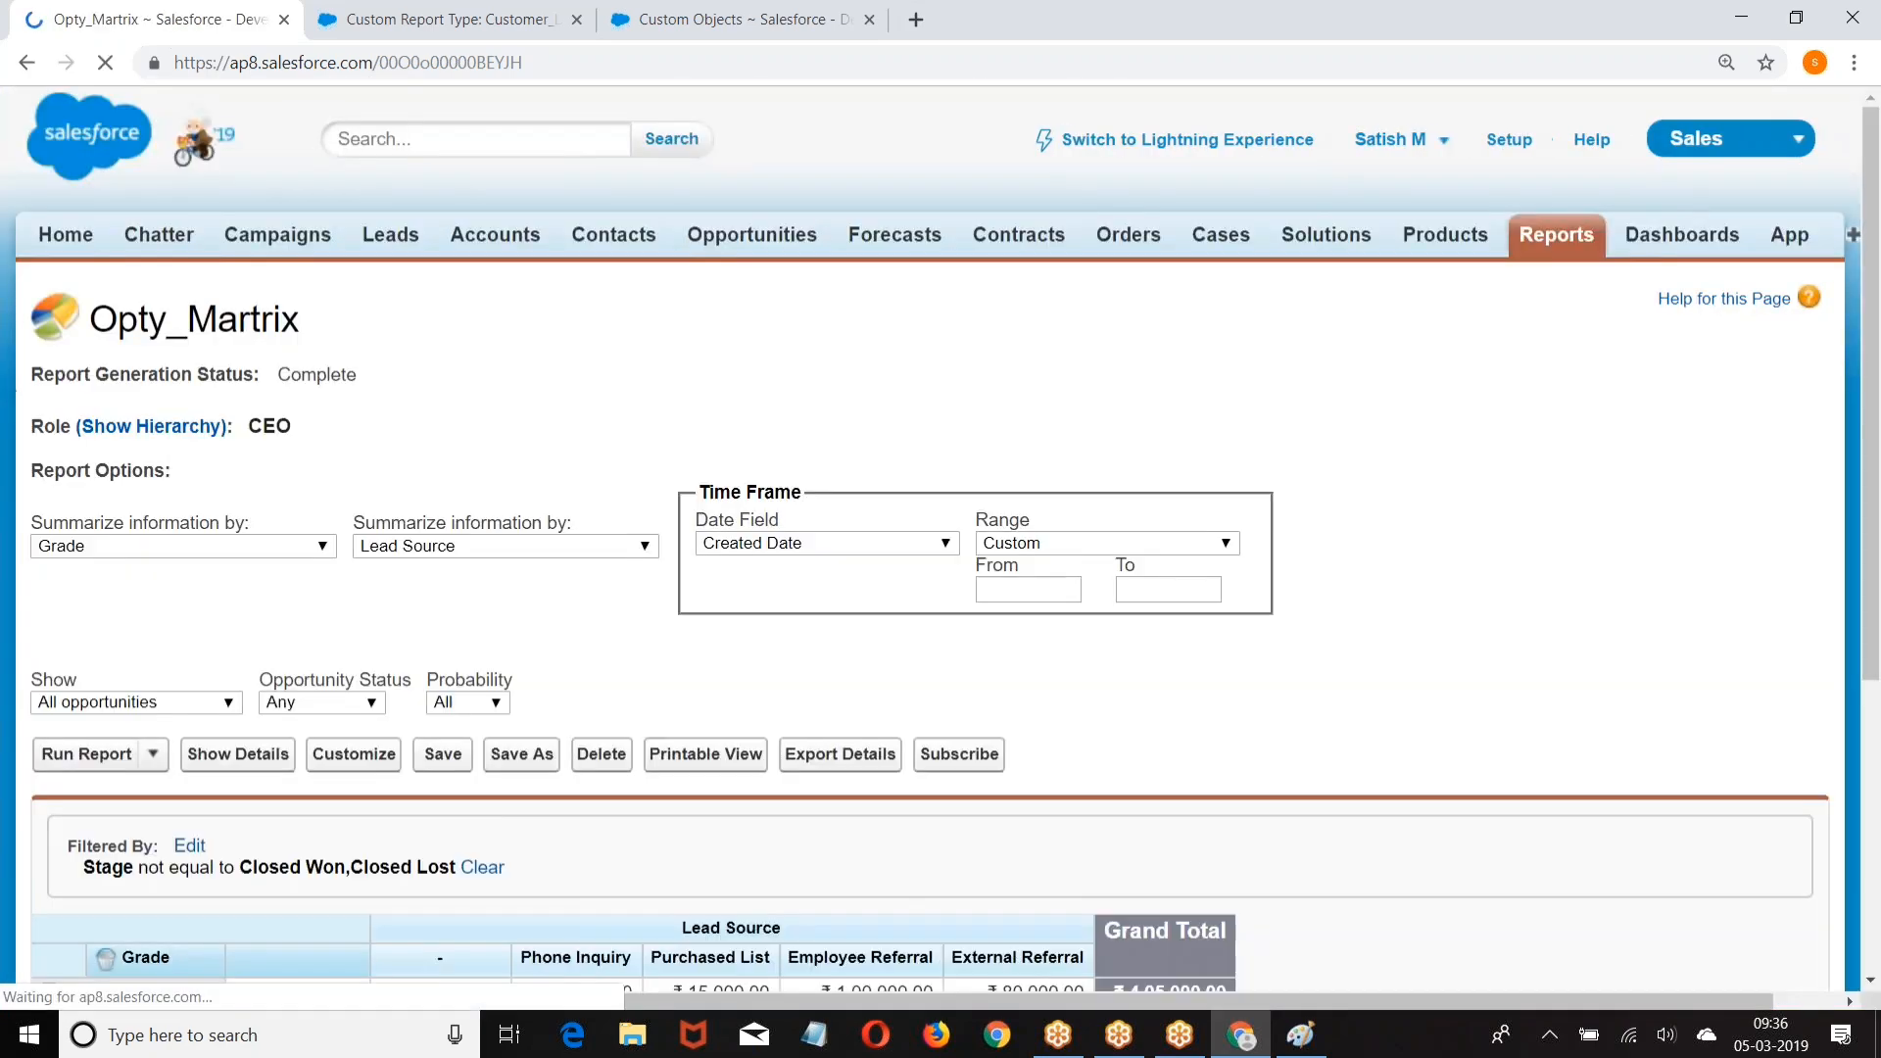
scroll(414, 520, down, 4)
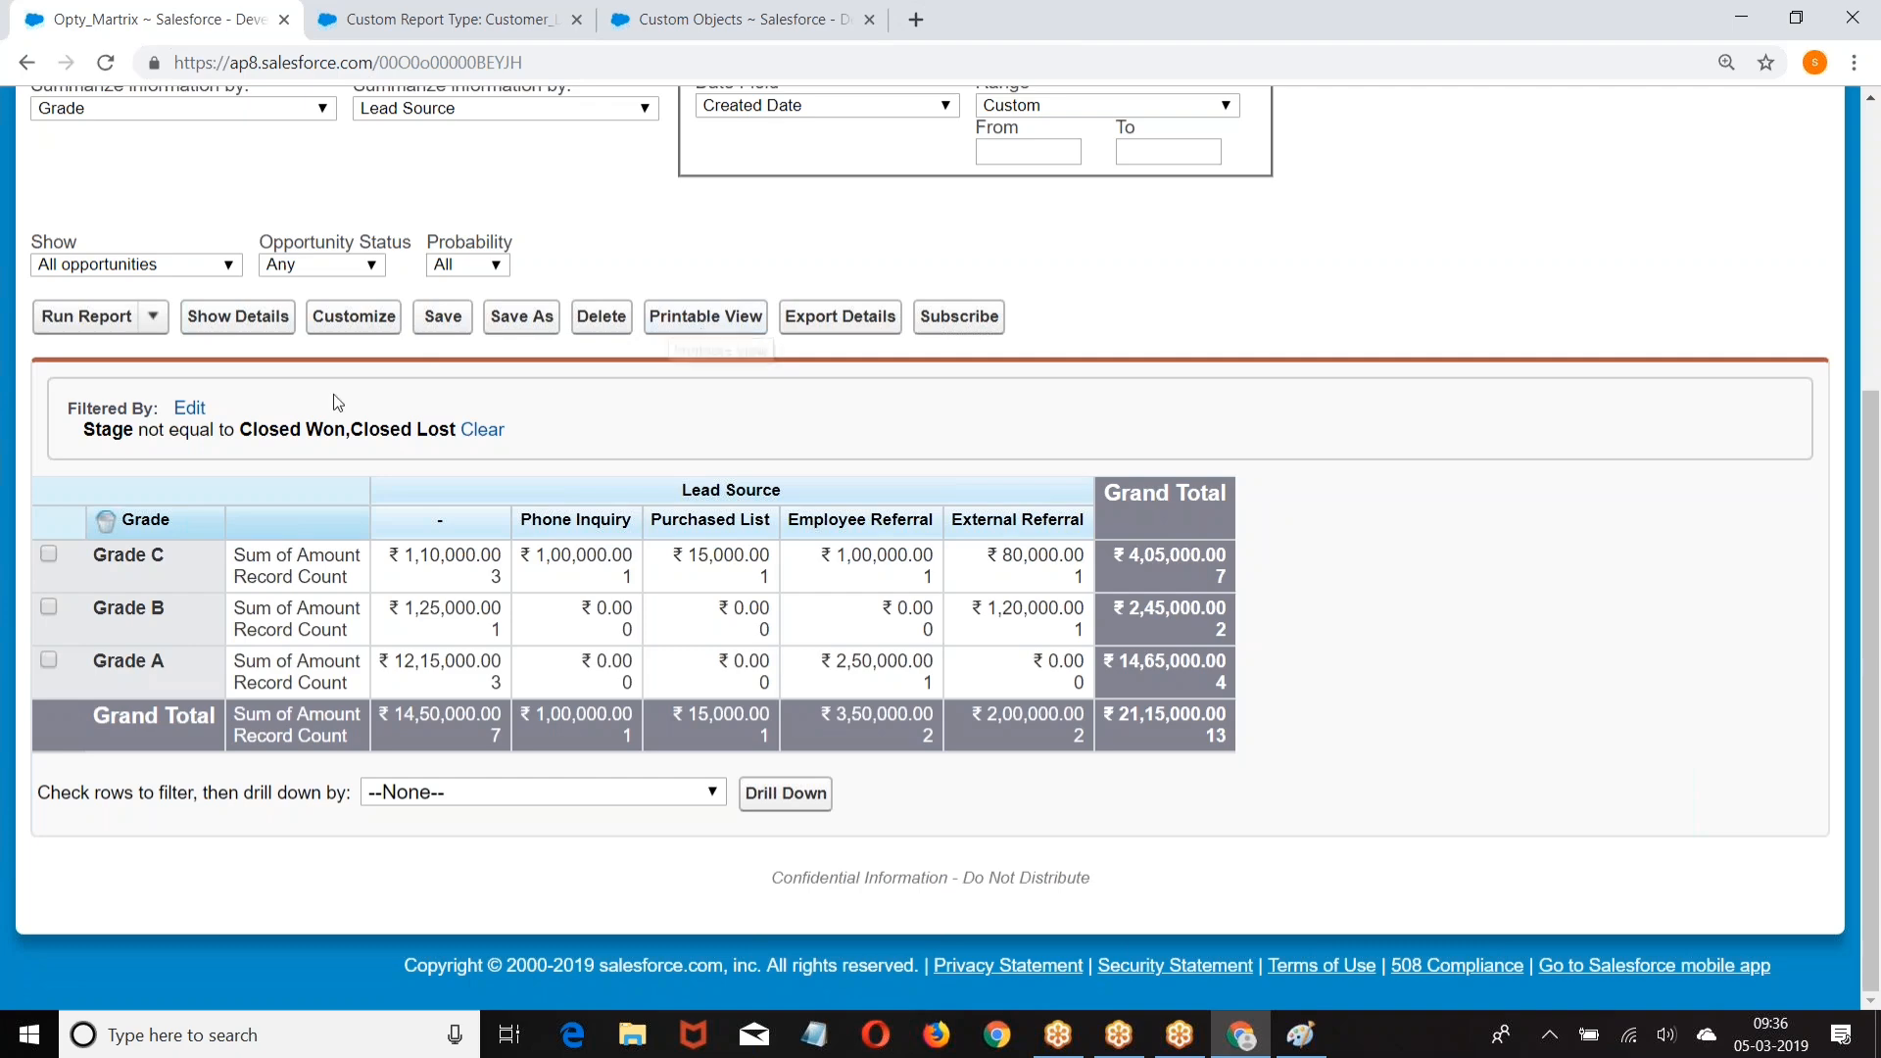
click(232, 326)
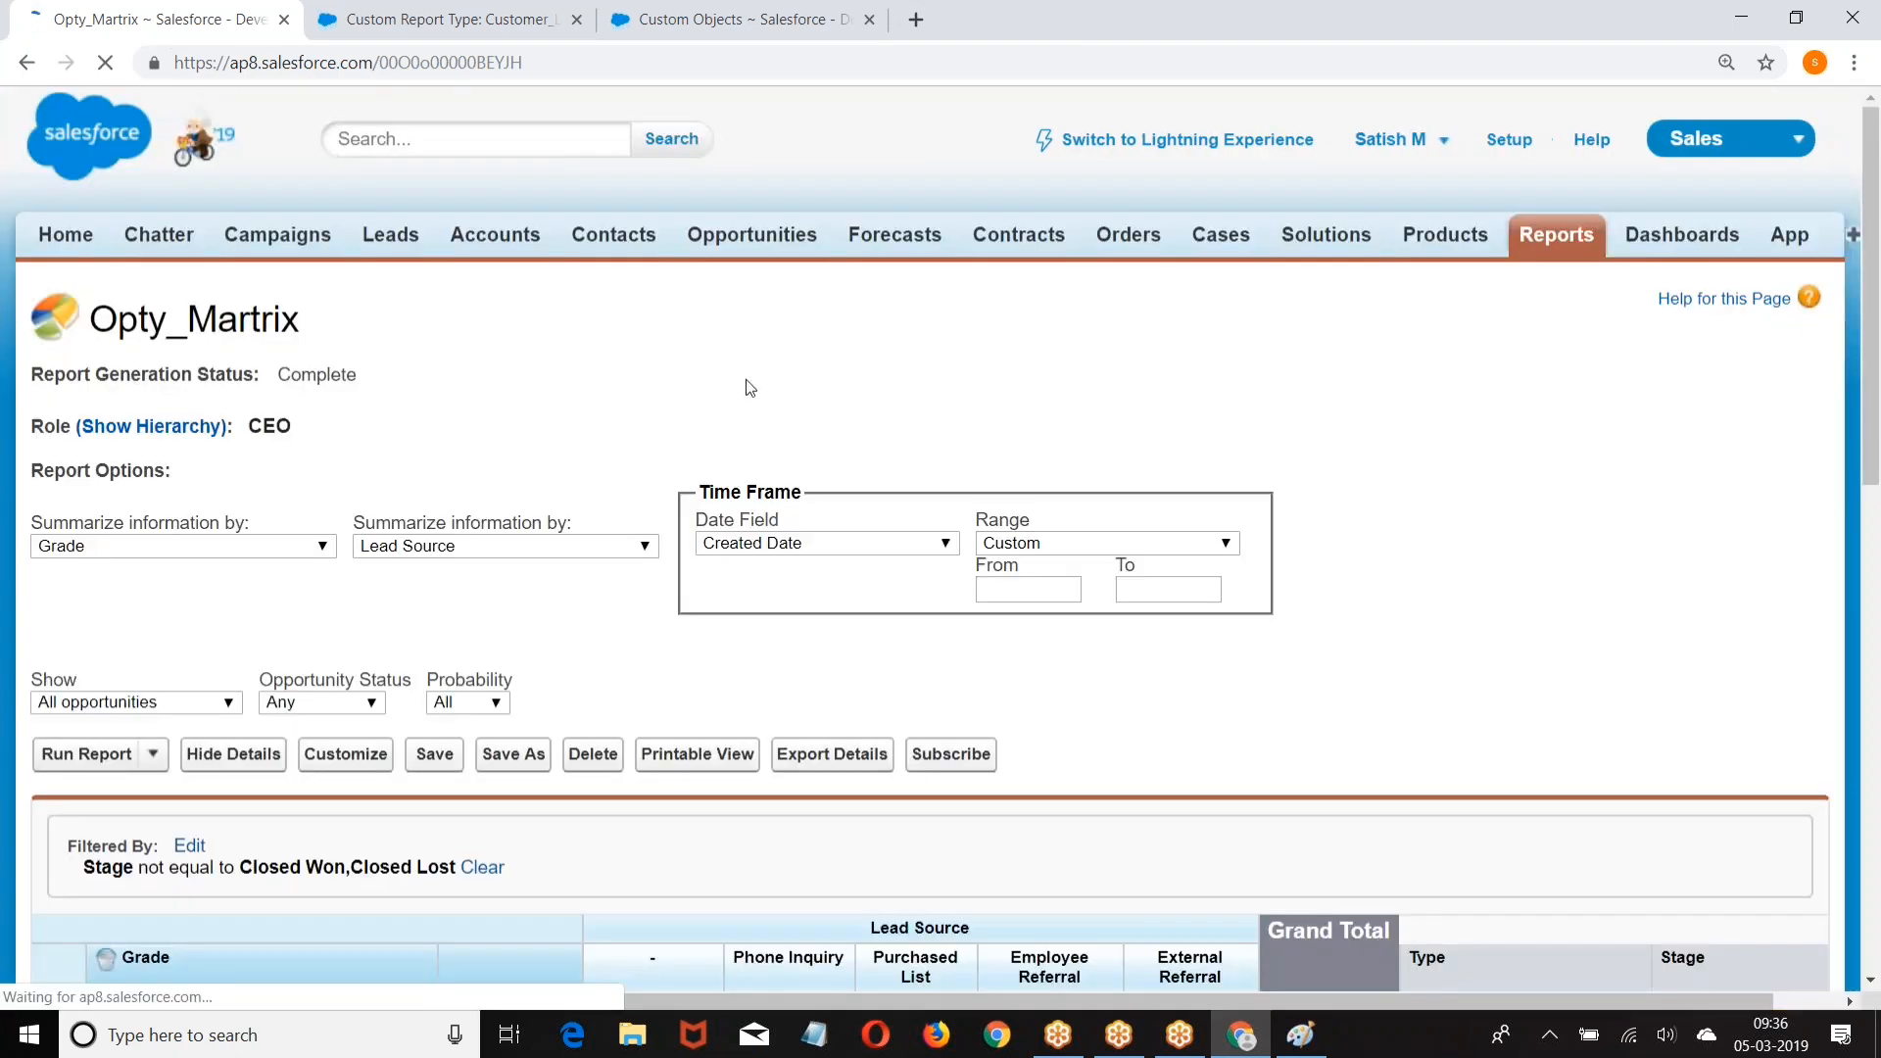
Step: Generate the printable view of the Opty_Martrix report as a downloaded spreadsheet and compare it with the on-screen matrix rows
scroll(686, 490, down, 3)
click(673, 392)
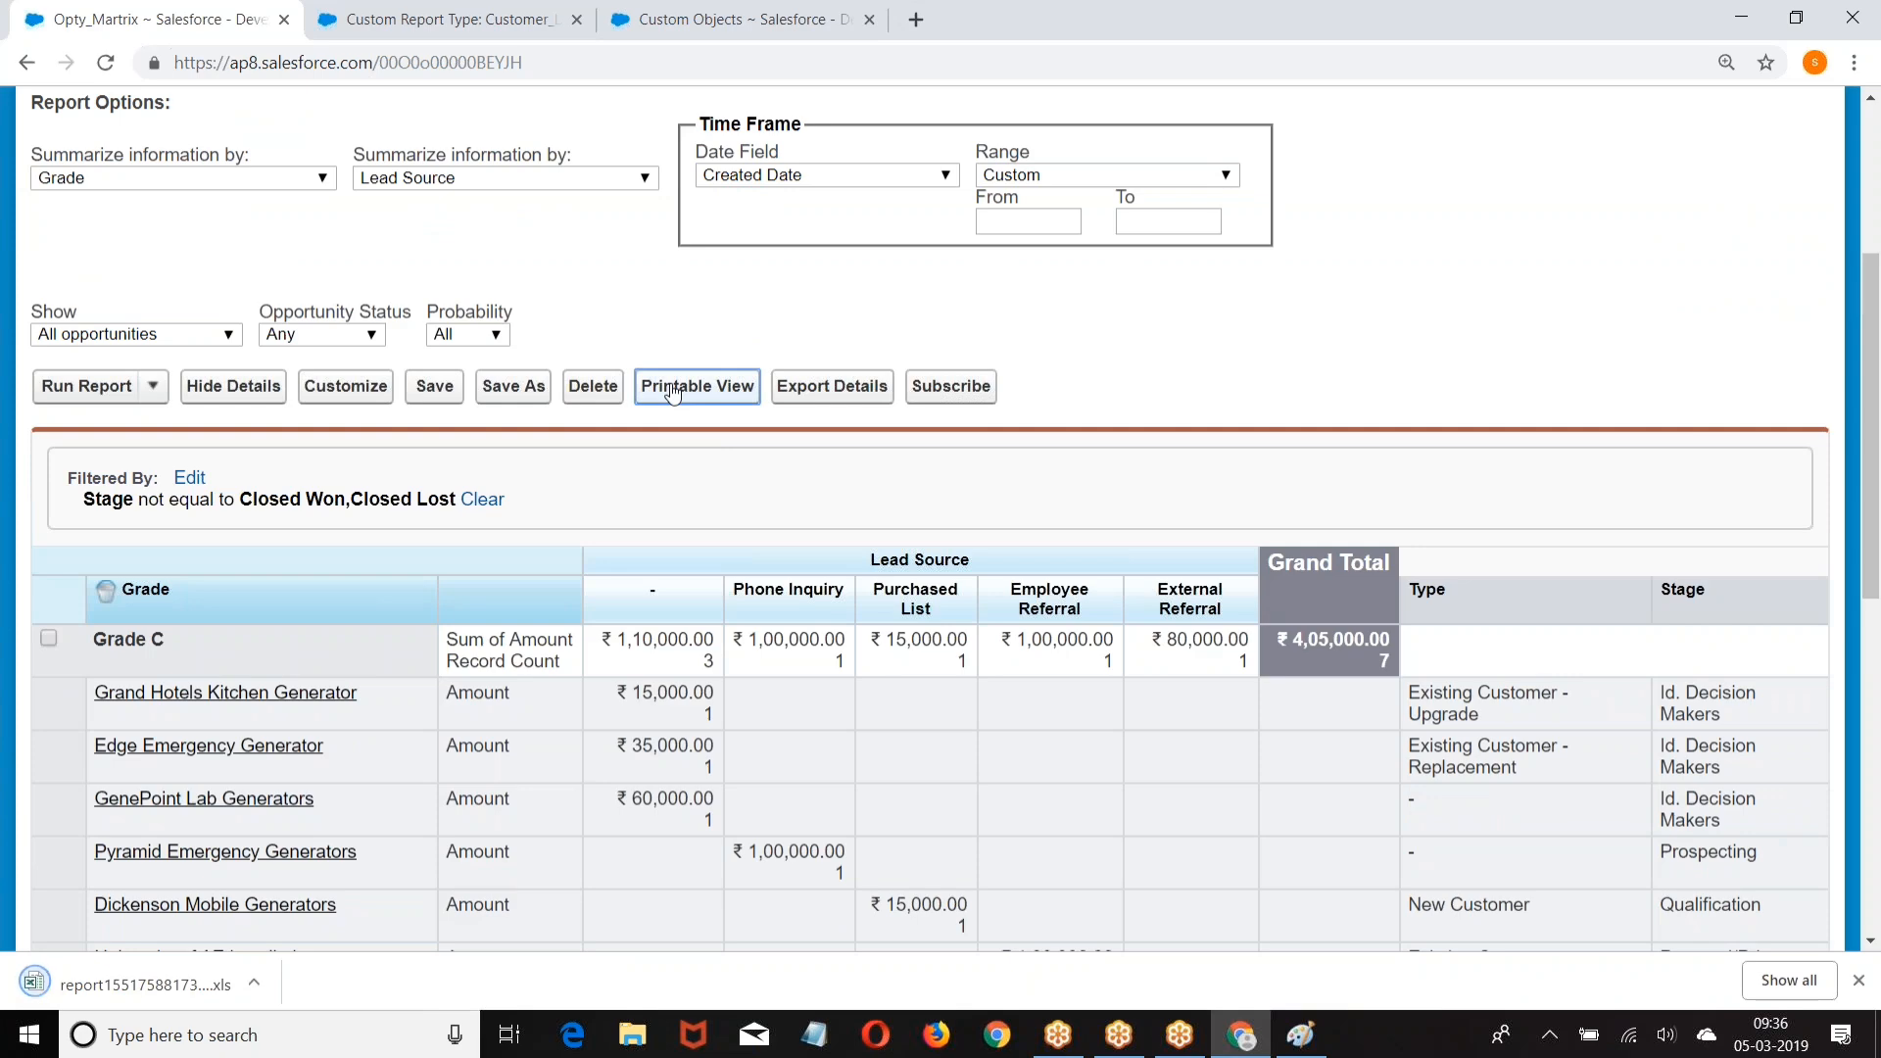
scroll(652, 390, down, 7)
scroll(638, 388, down, 1)
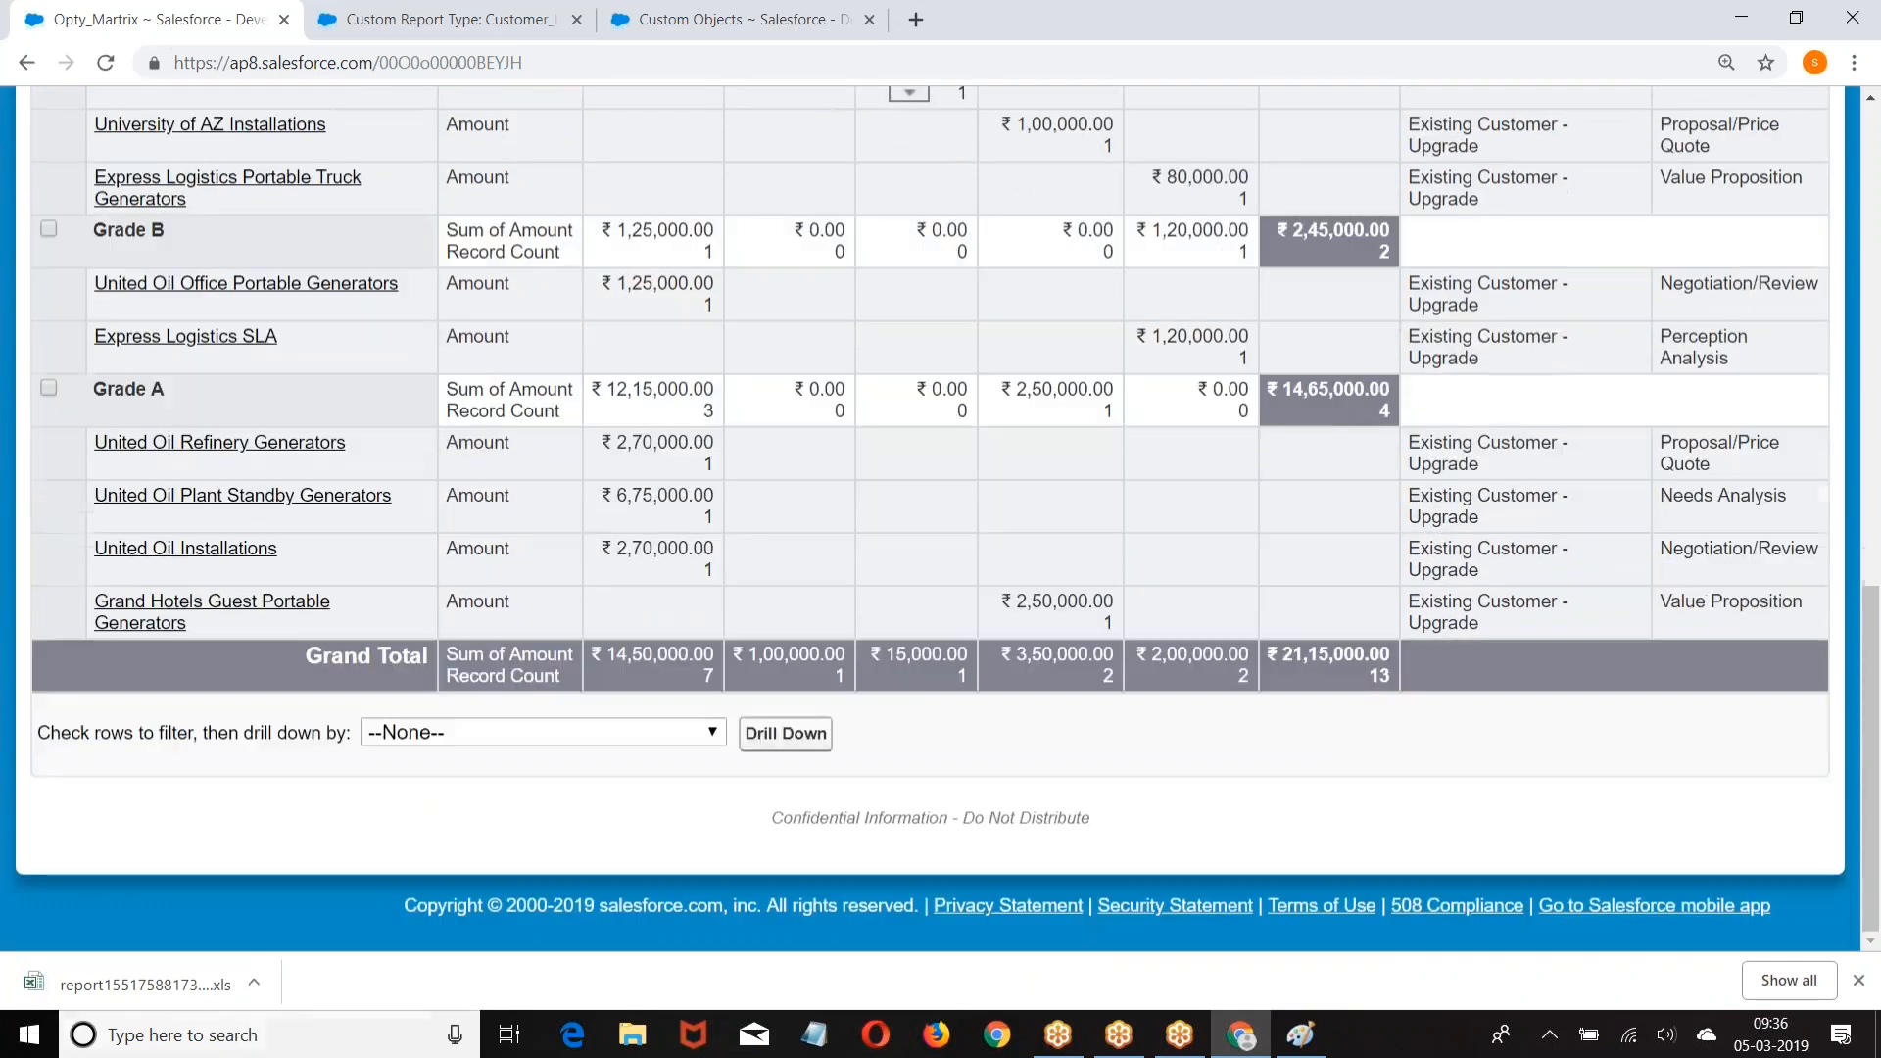
Step: Open the downloaded report spreadsheet in Excel despite the format warning, review its matrix down to the grand total and close it
click(253, 984)
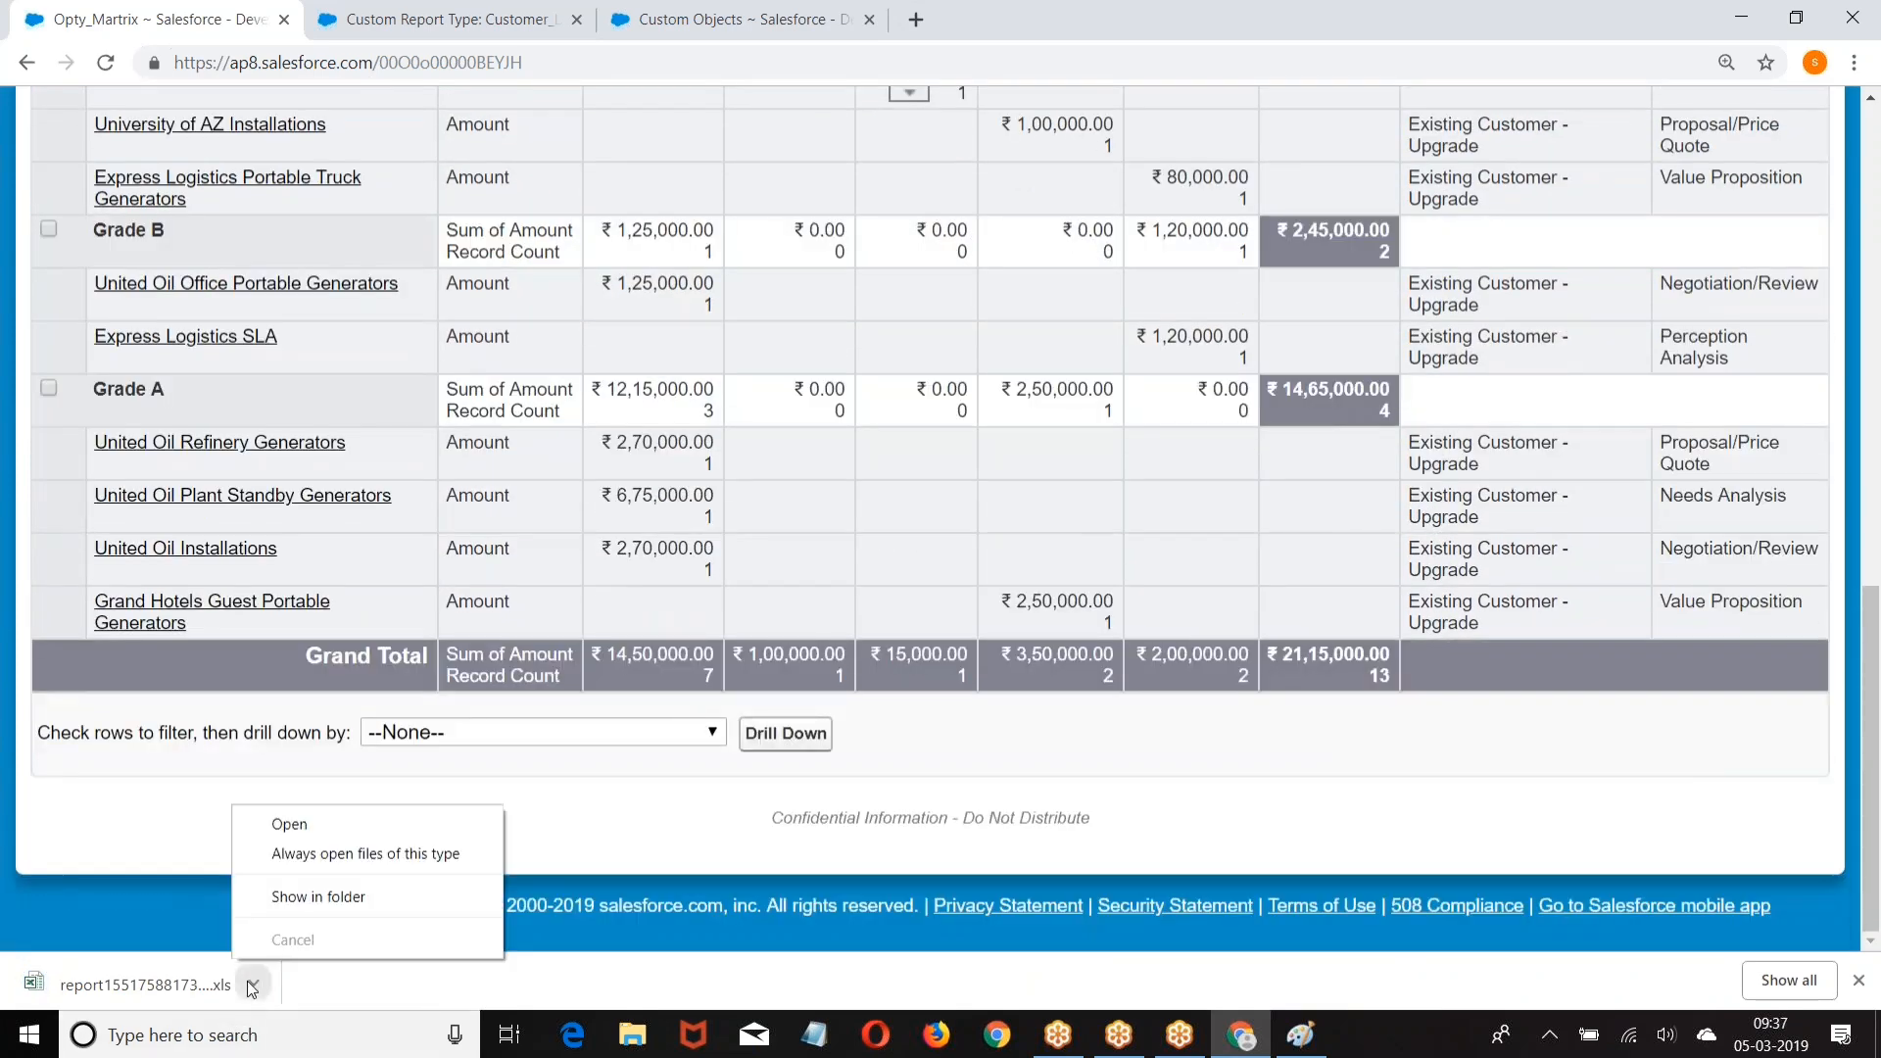
click(322, 825)
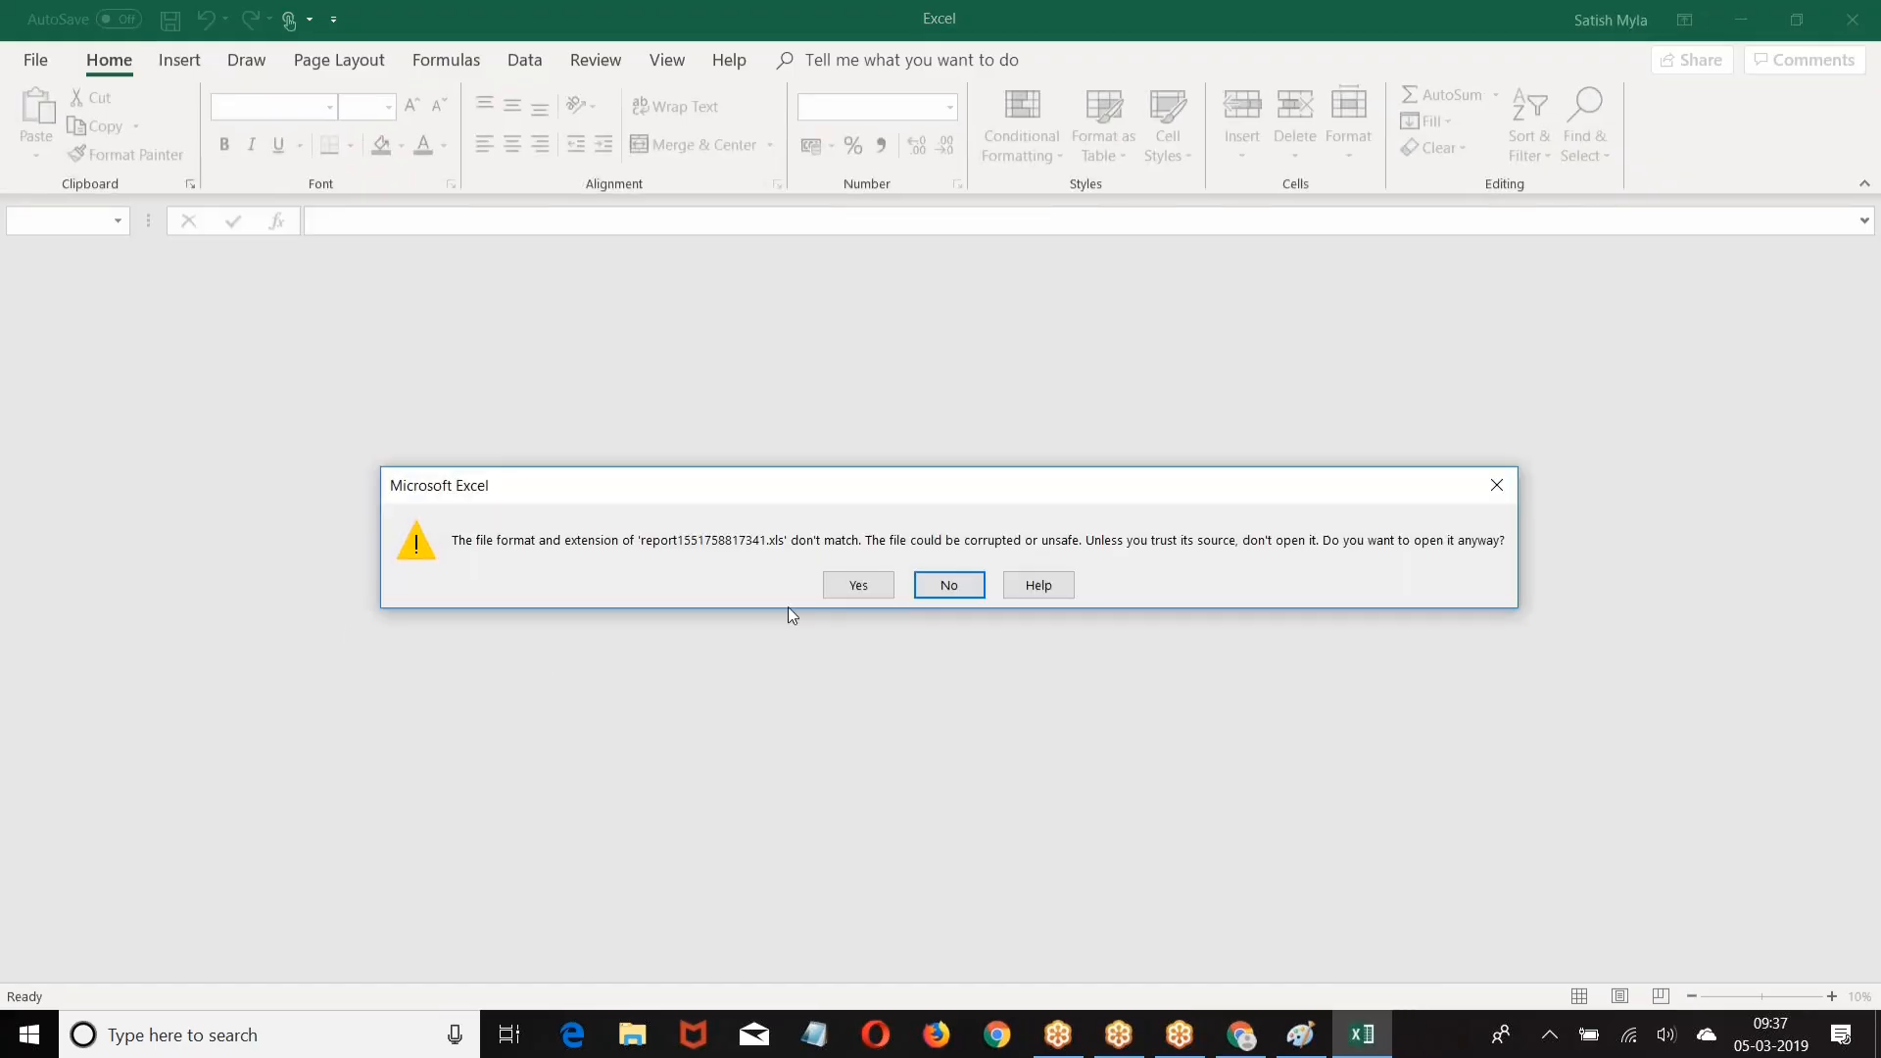
click(853, 586)
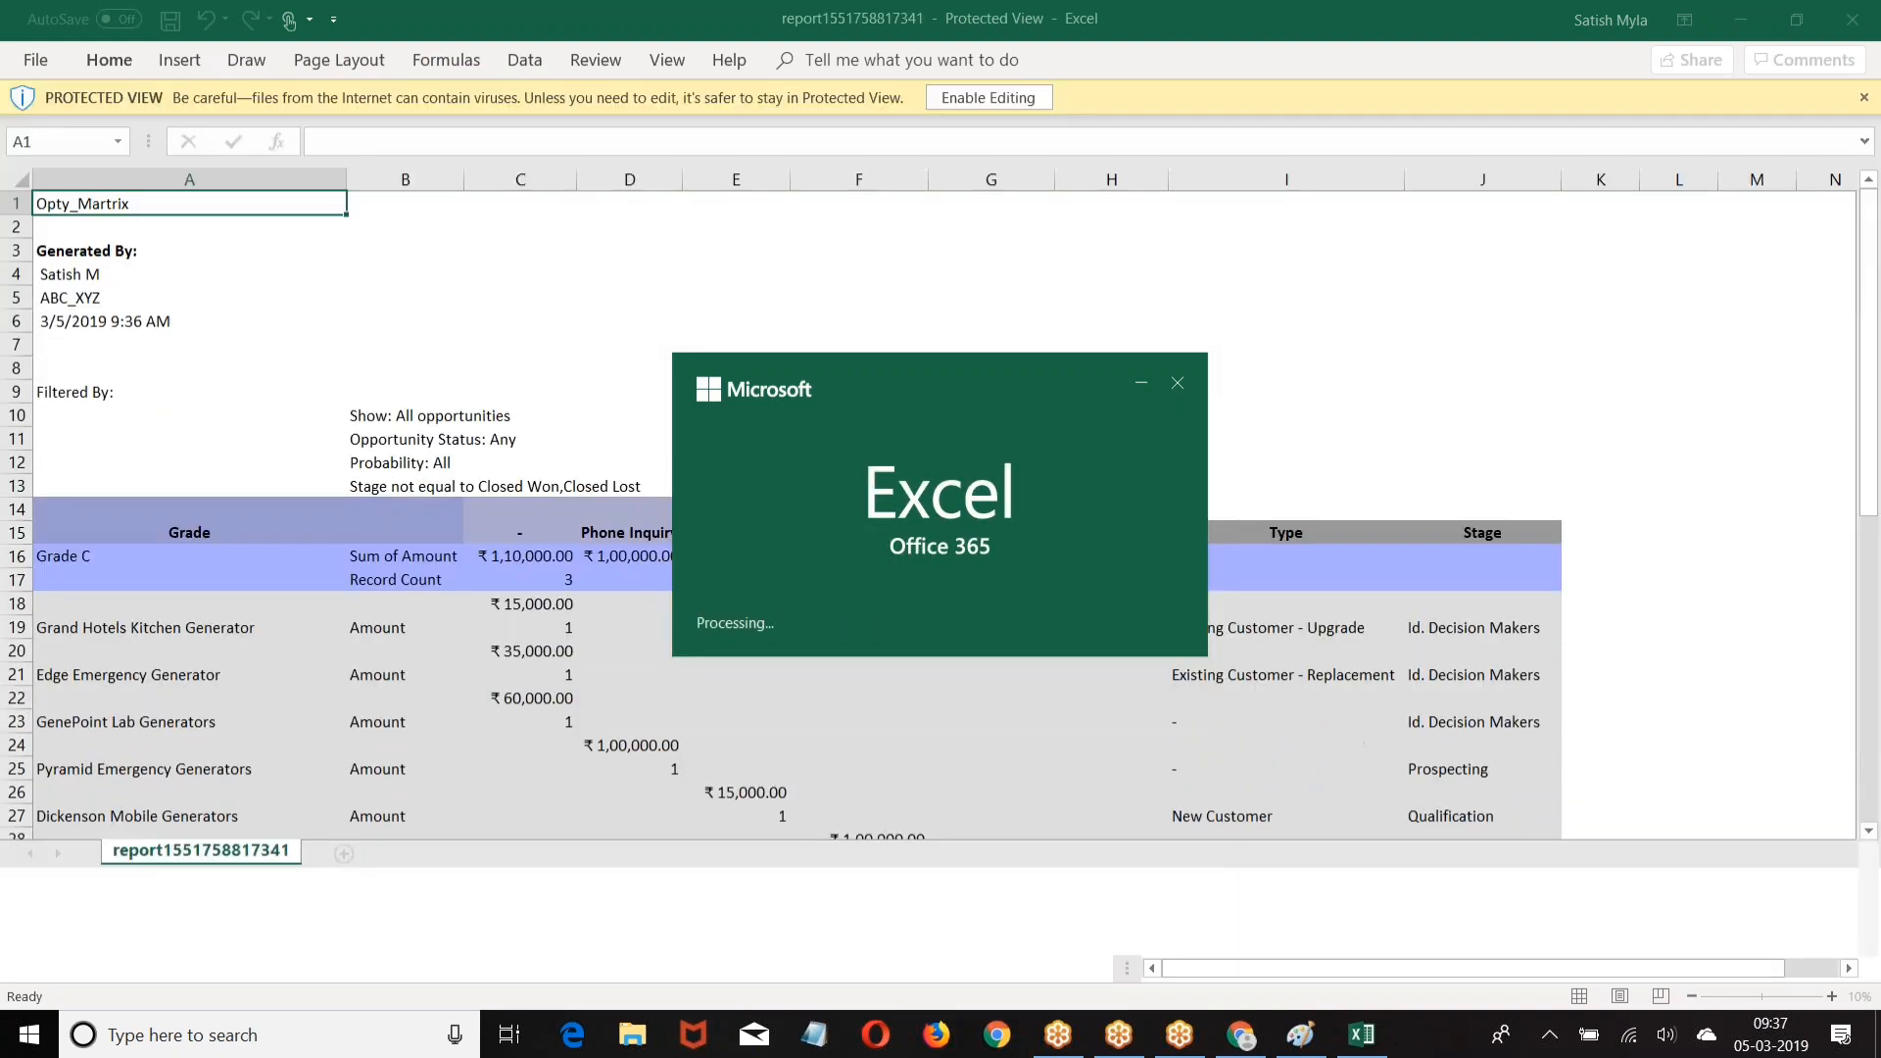
scroll(741, 495, down, 2)
scroll(742, 514, down, 10)
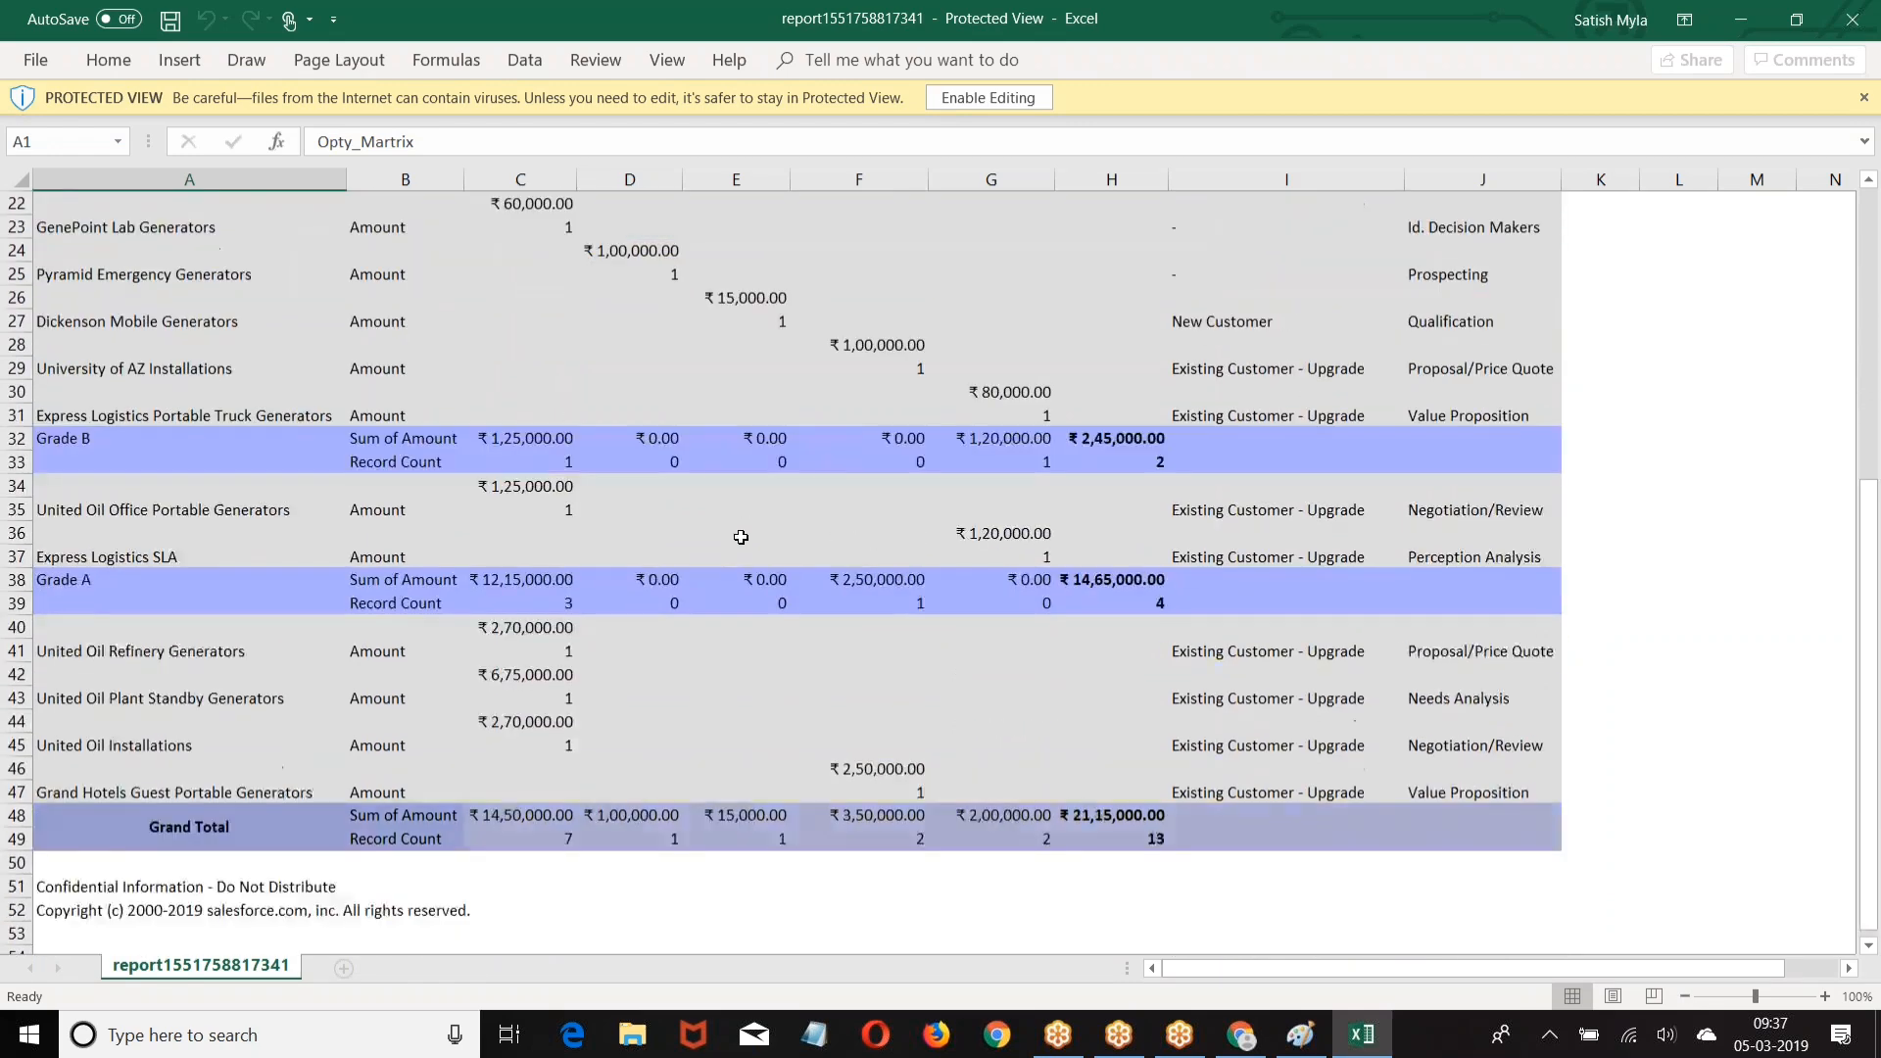
scroll(741, 536, up, 12)
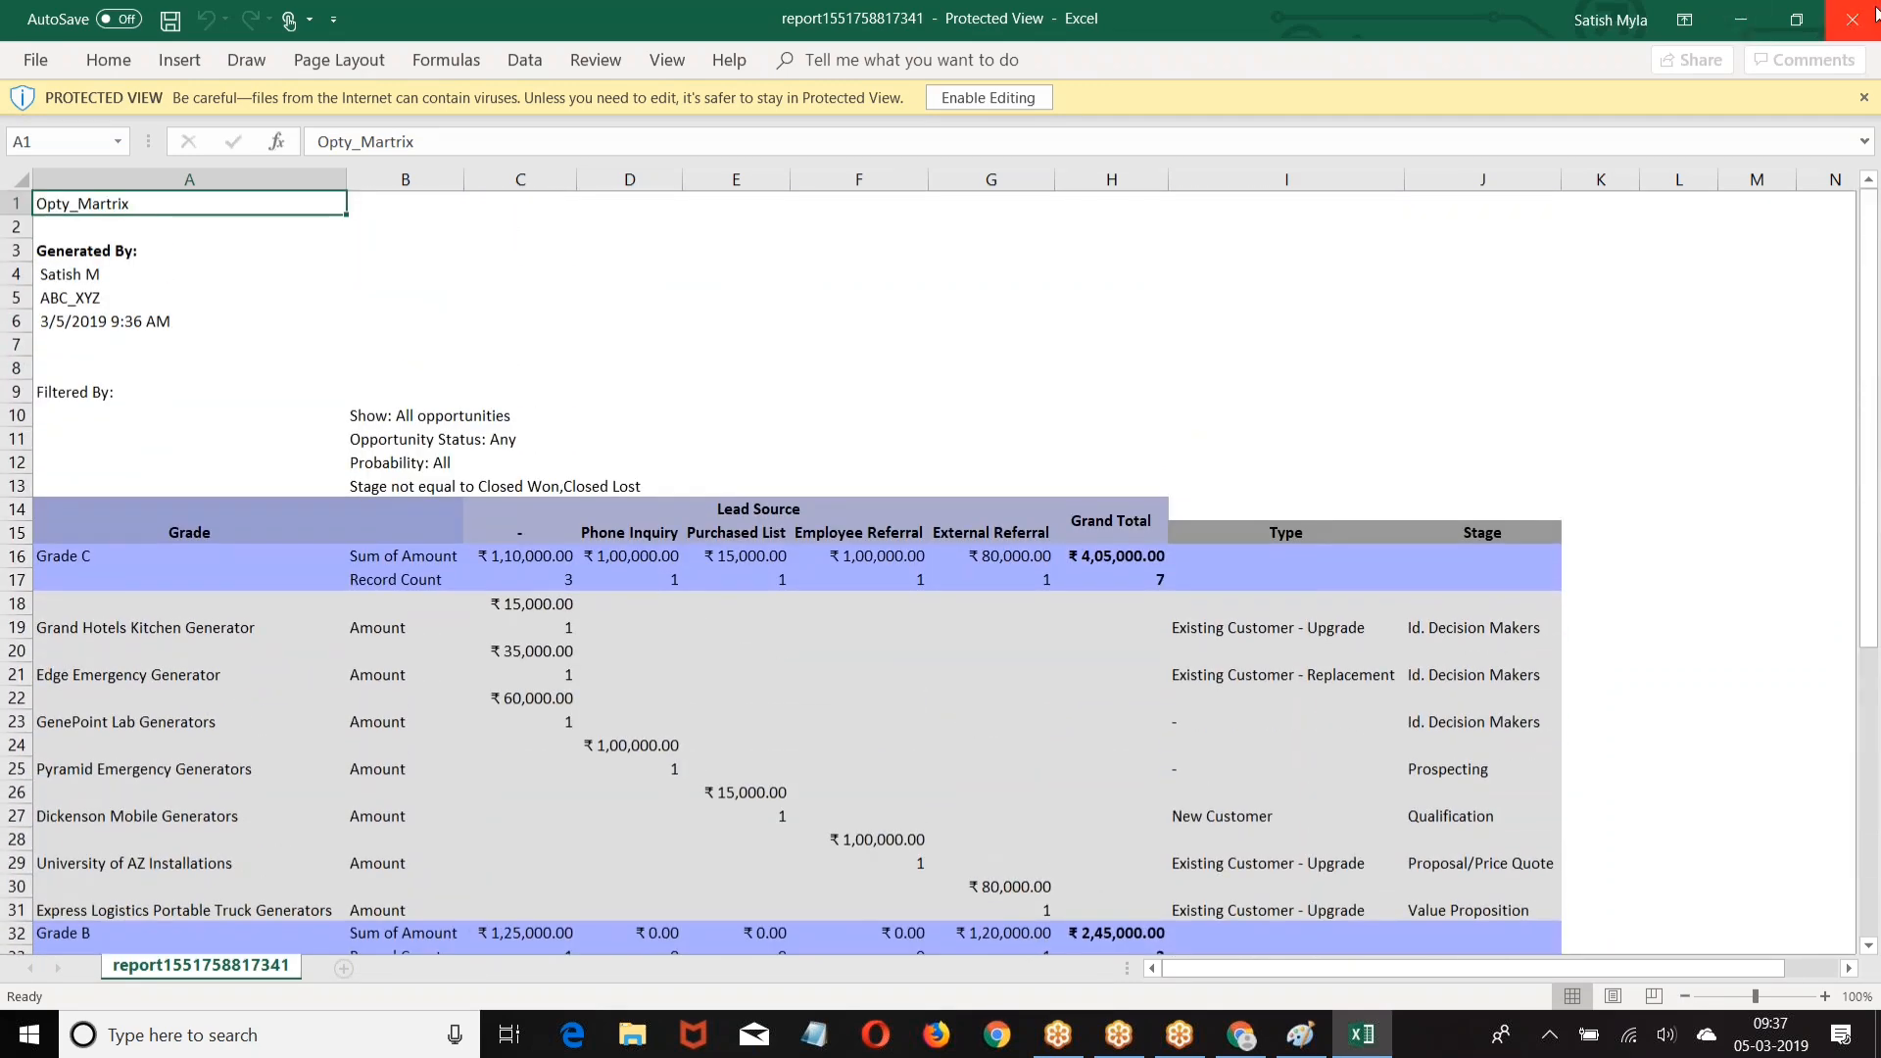
click(1876, 13)
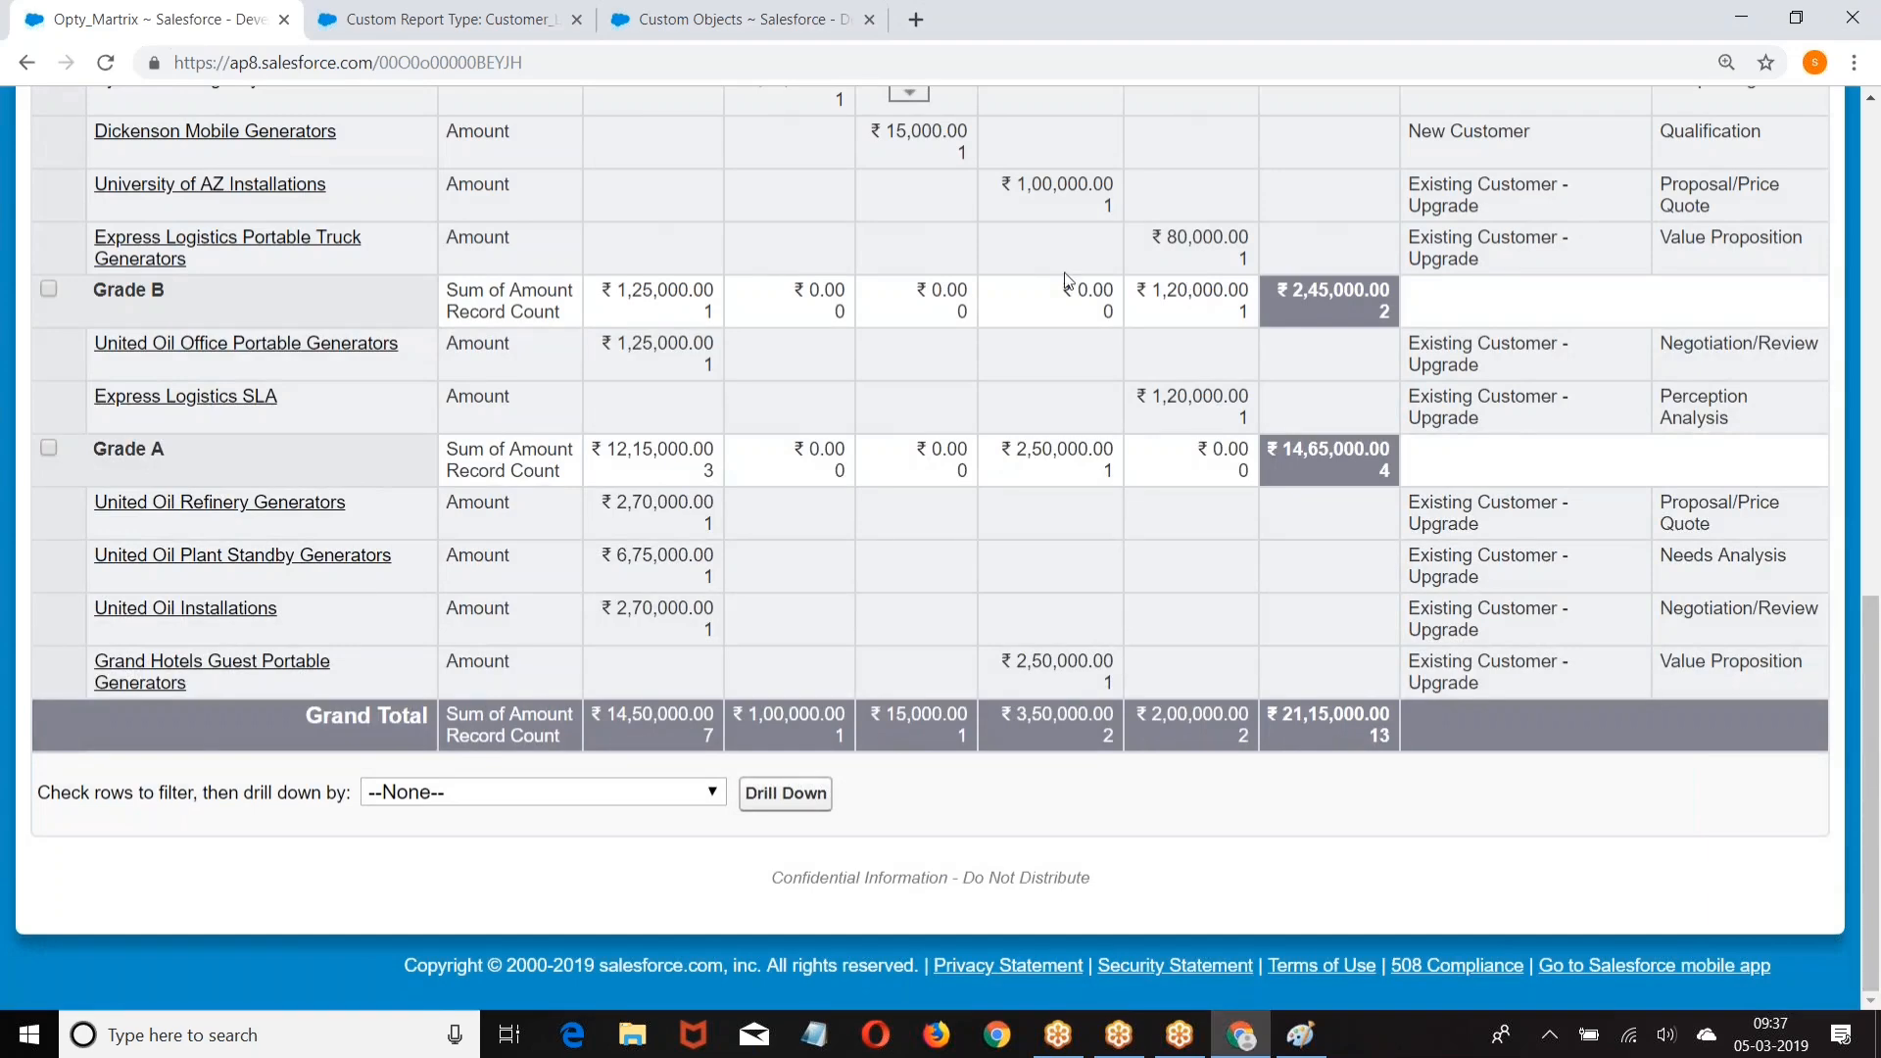
Step: Open the scheduling page for future runs of the Opty_Martrix report
scroll(811, 374, up, 10)
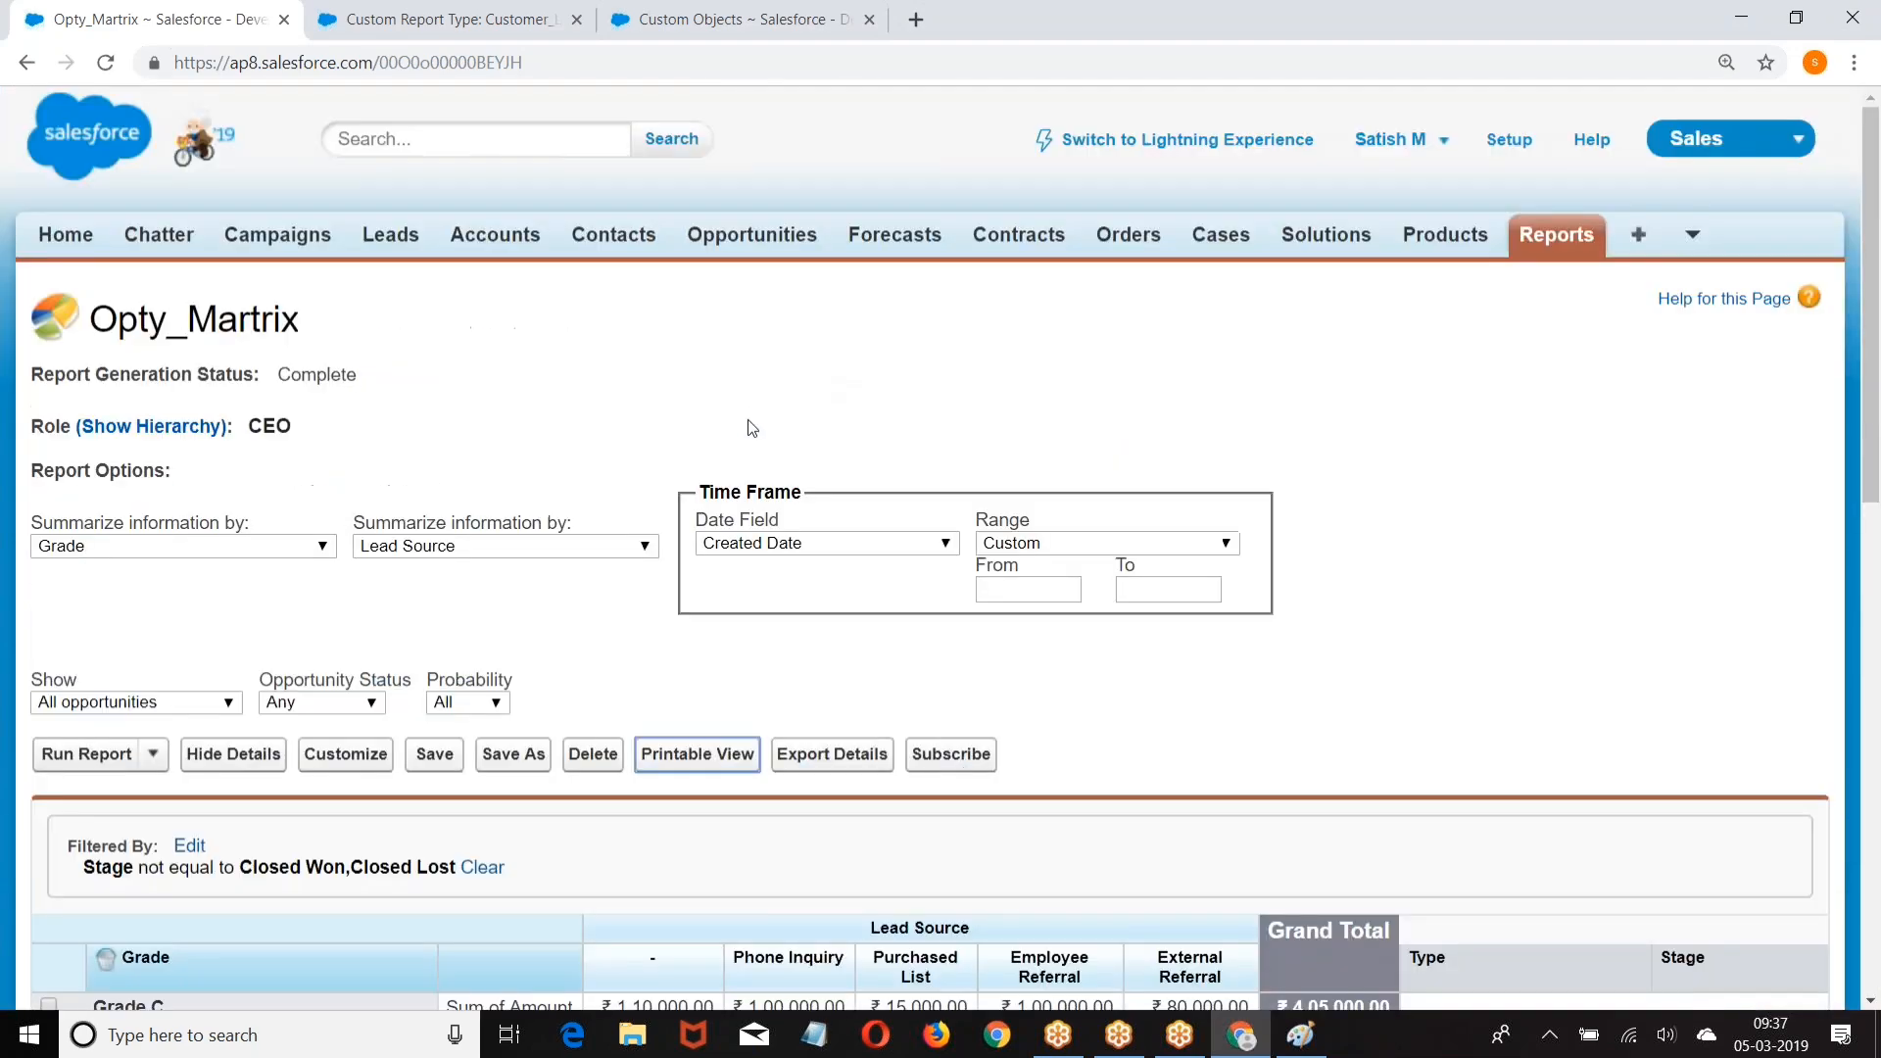
scroll(752, 428, down, 4)
scroll(813, 386, down, 3)
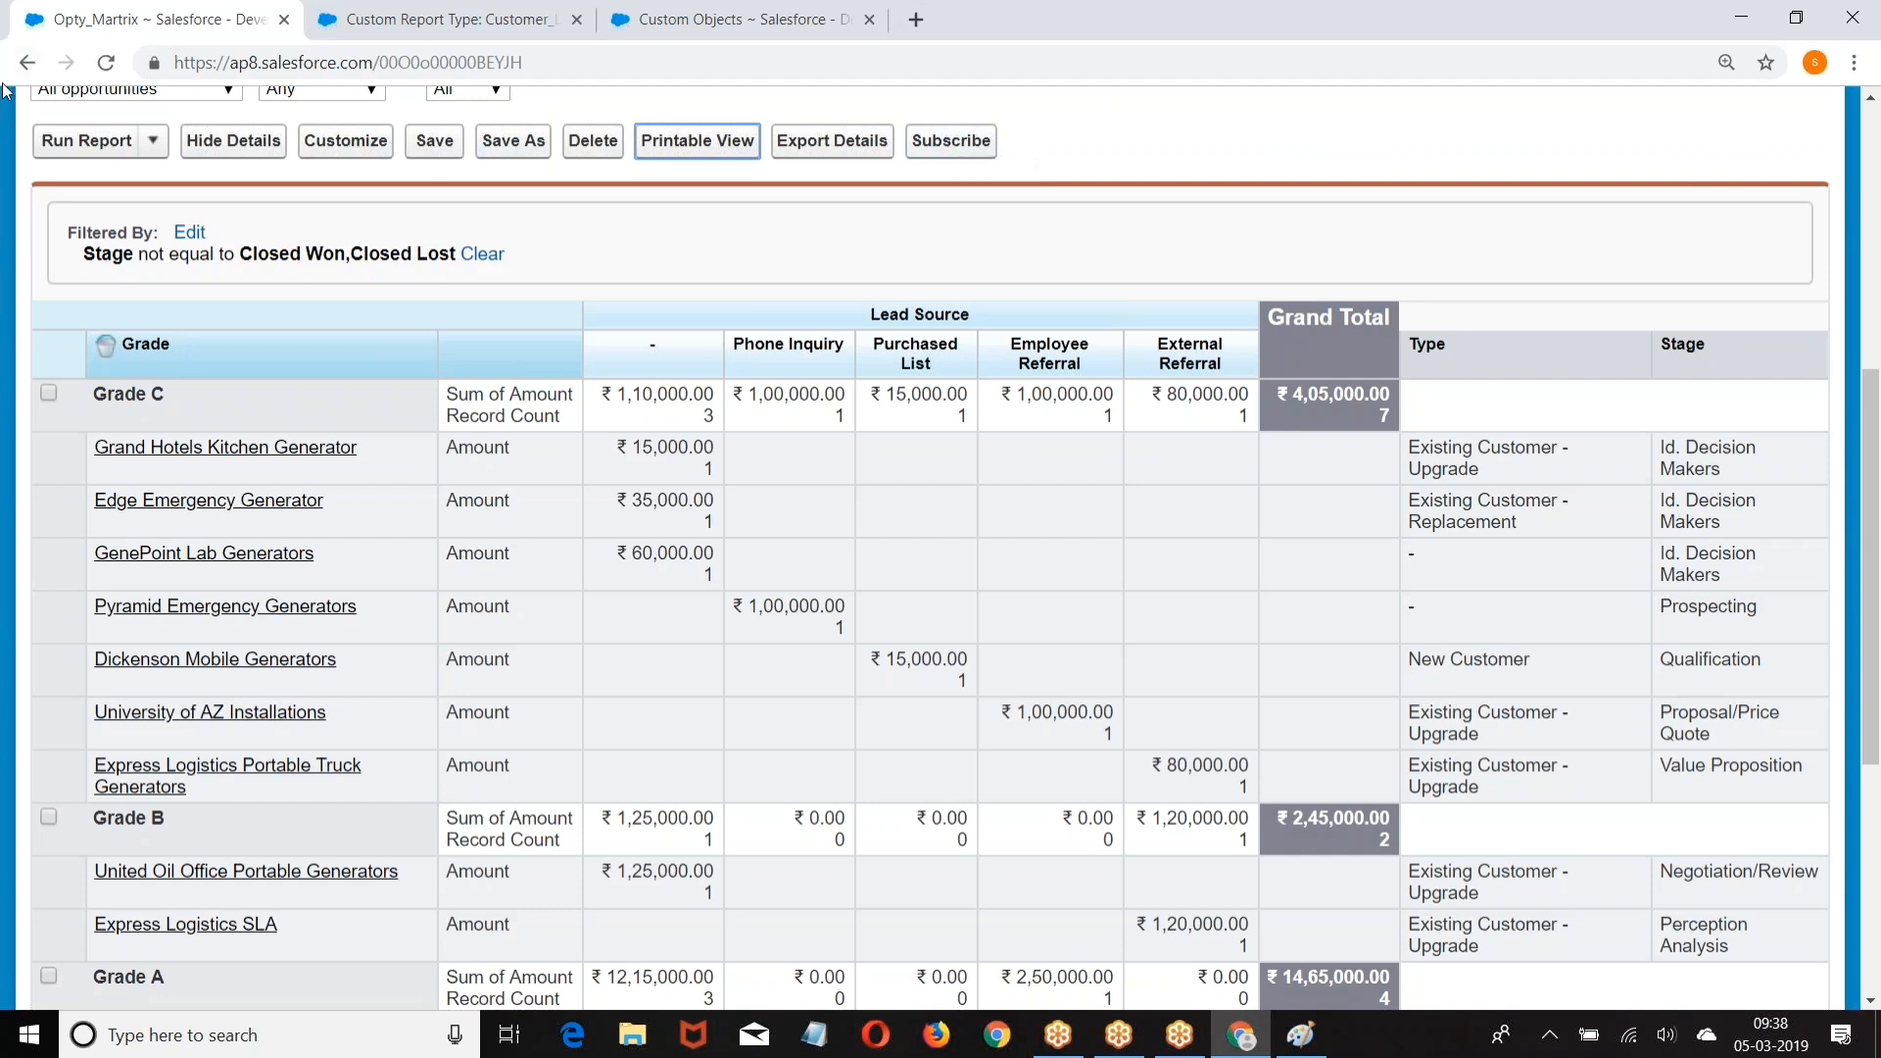
click(154, 142)
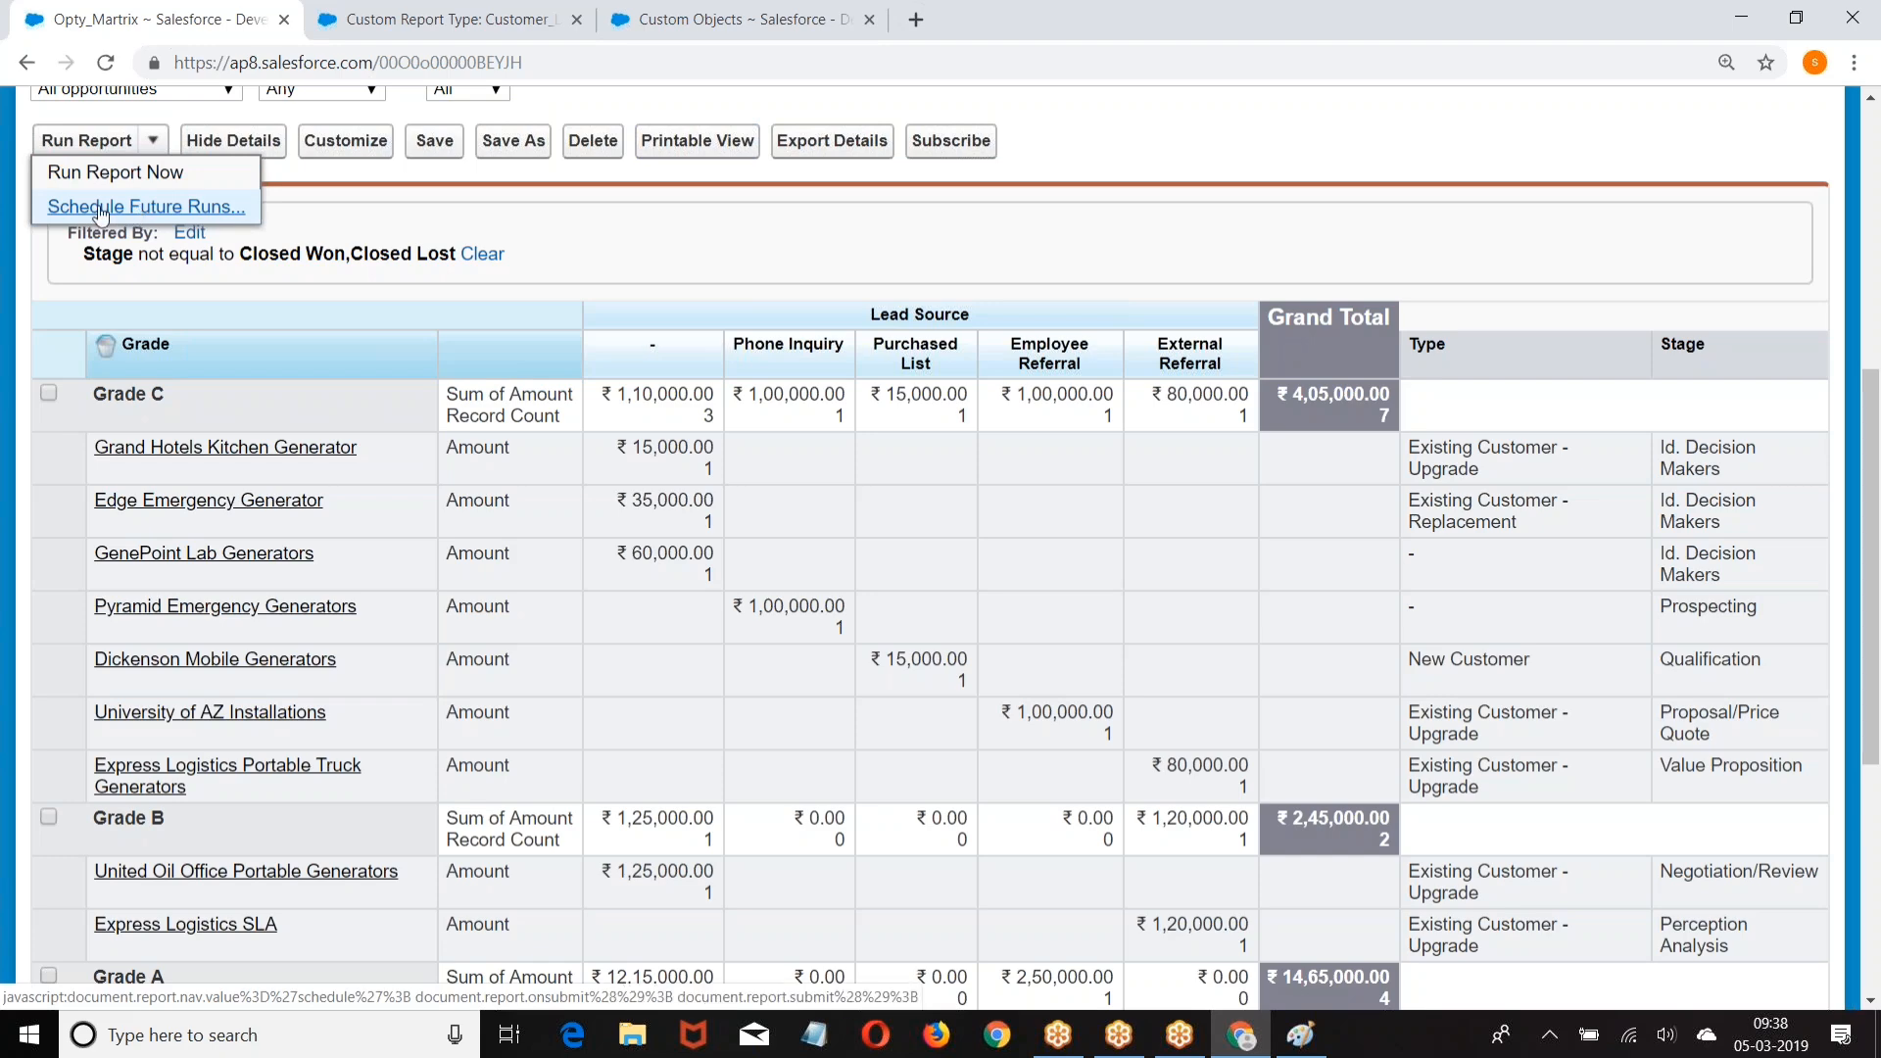
click(101, 208)
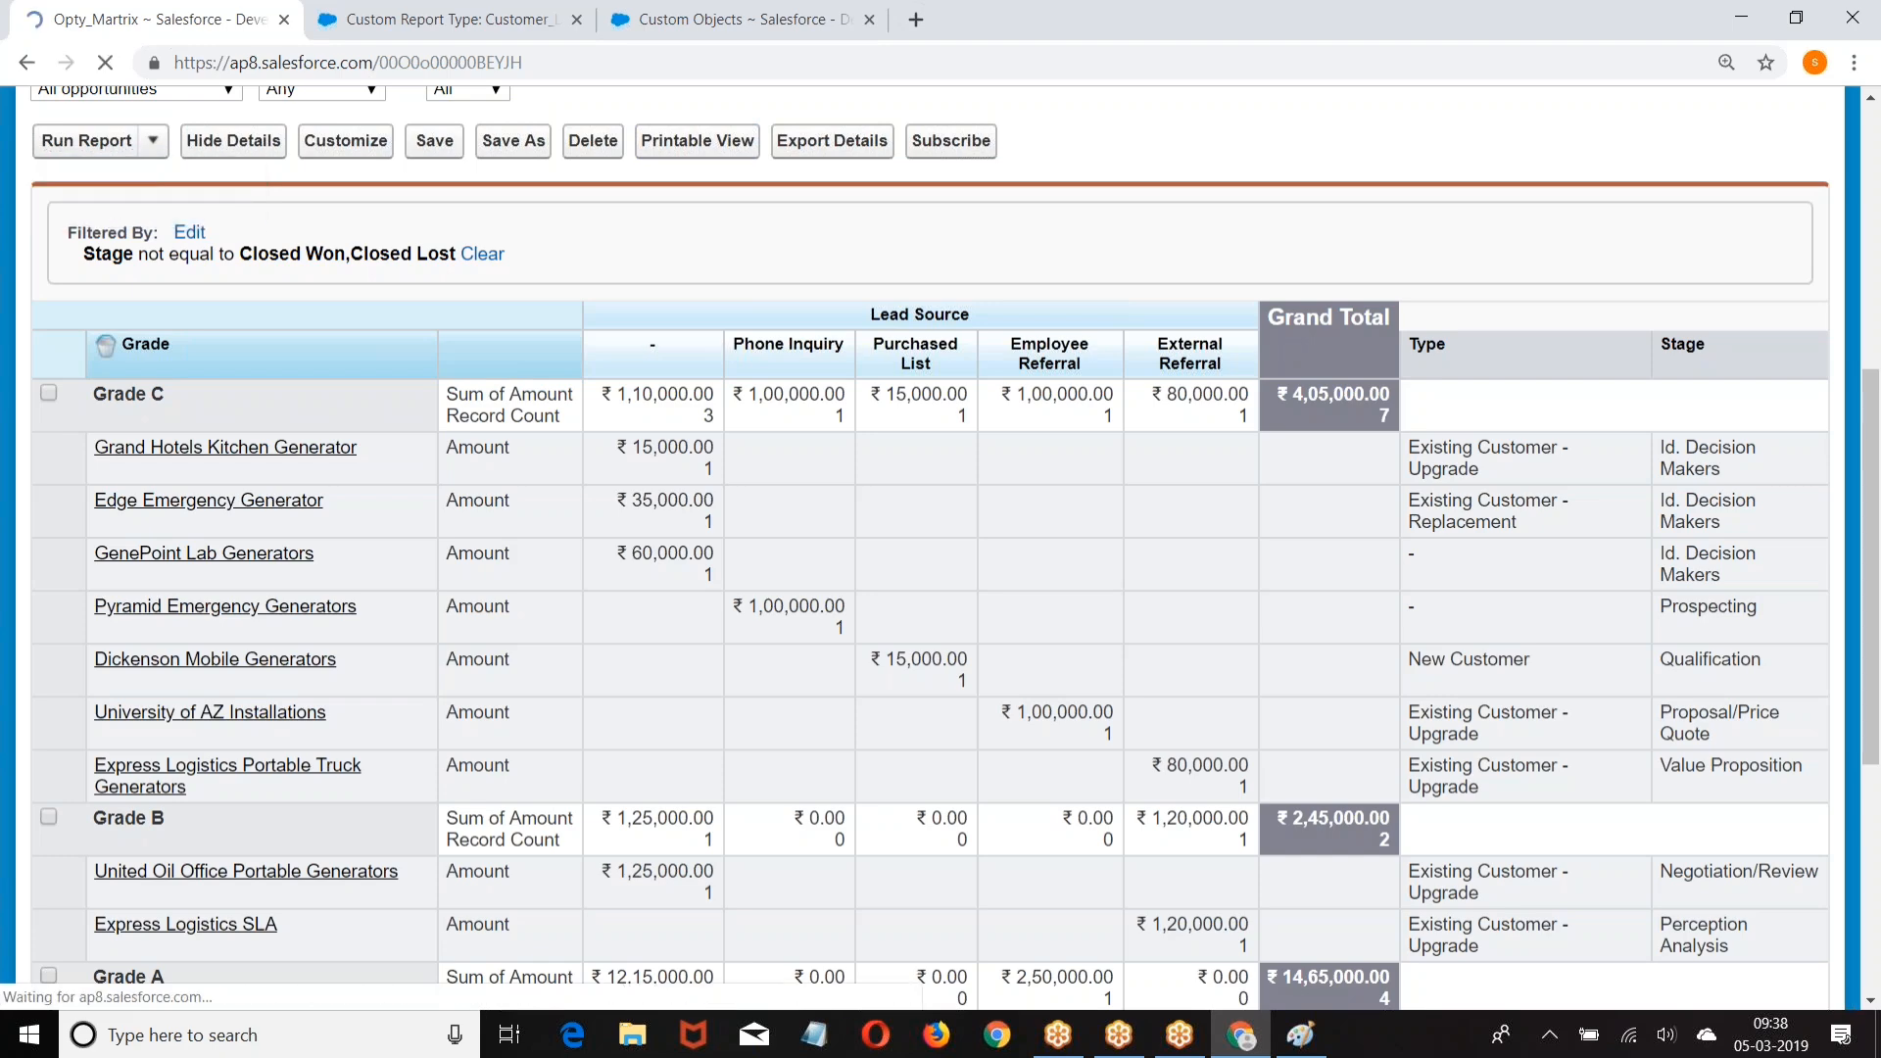
scroll(556, 510, down, 3)
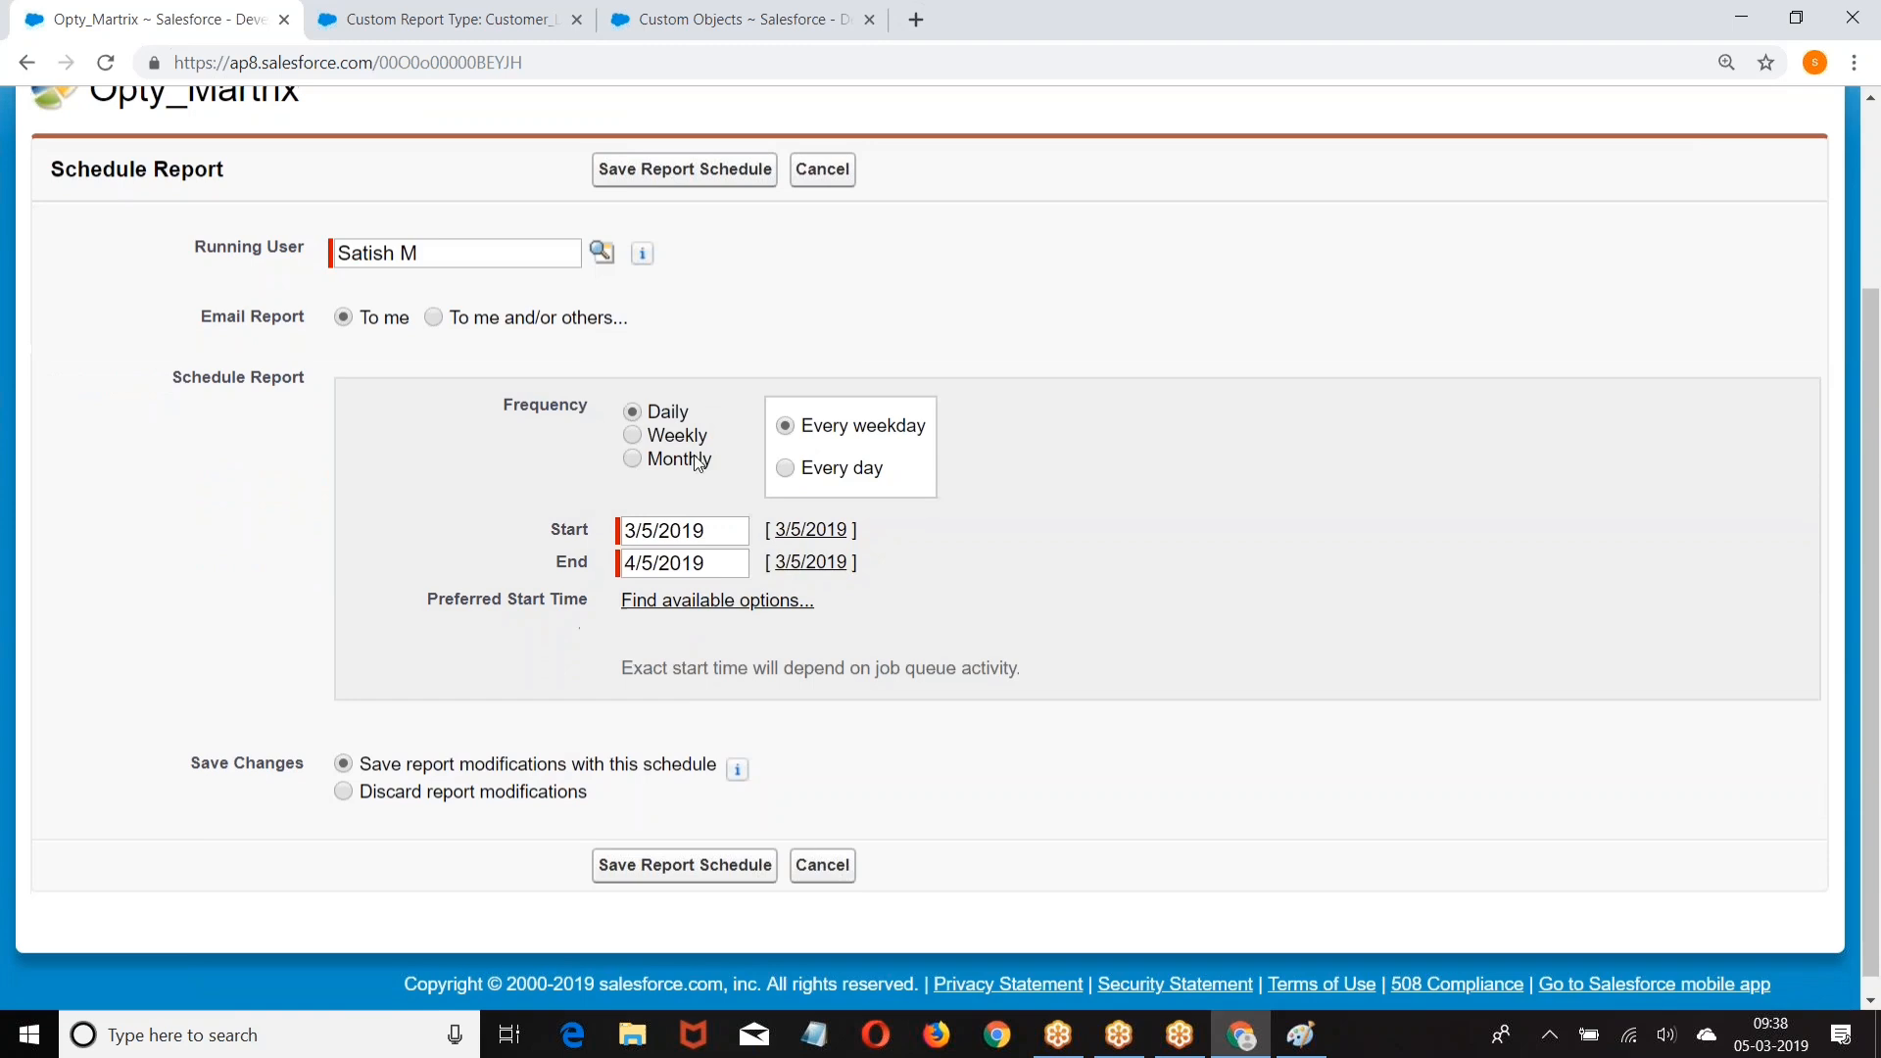
Step: Try out a weekly Saturday schedule with a 2:00 PM preferred start time for the report, and cancel it without saving
click(632, 435)
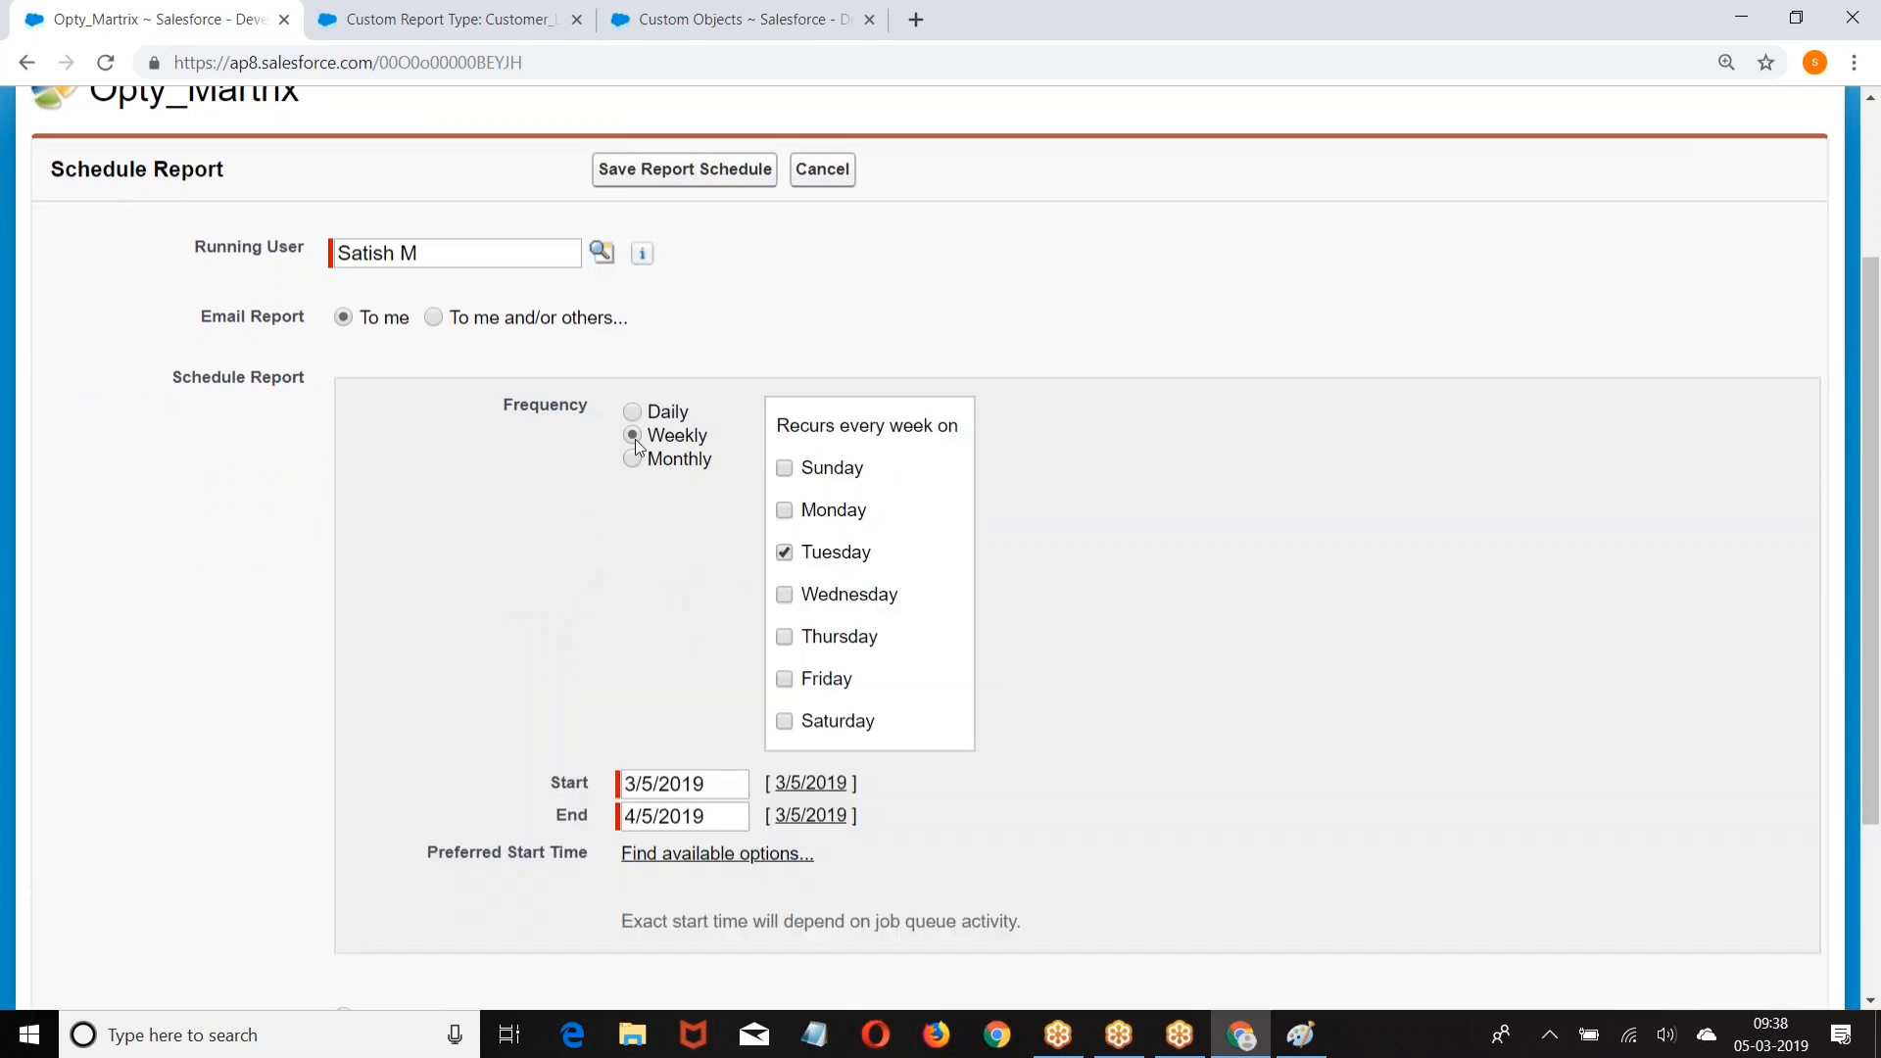
click(784, 722)
click(784, 552)
click(707, 854)
click(705, 856)
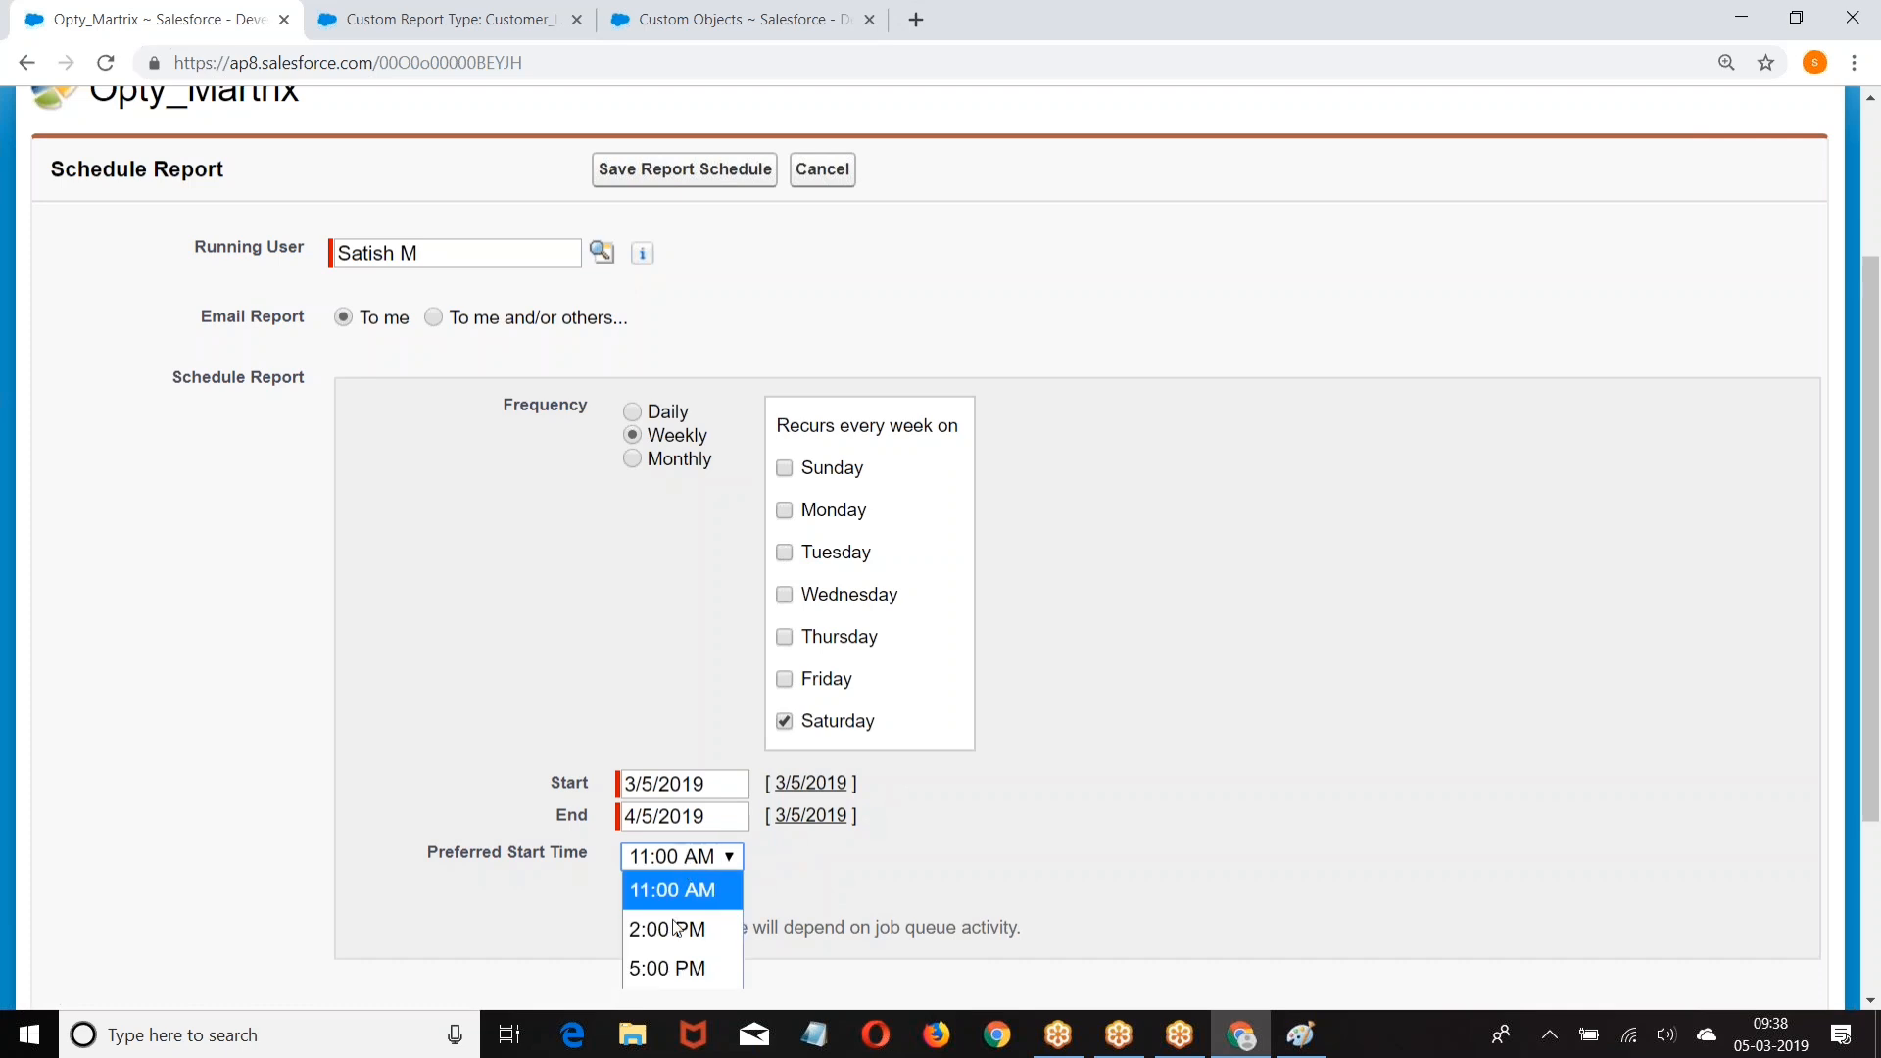
click(675, 925)
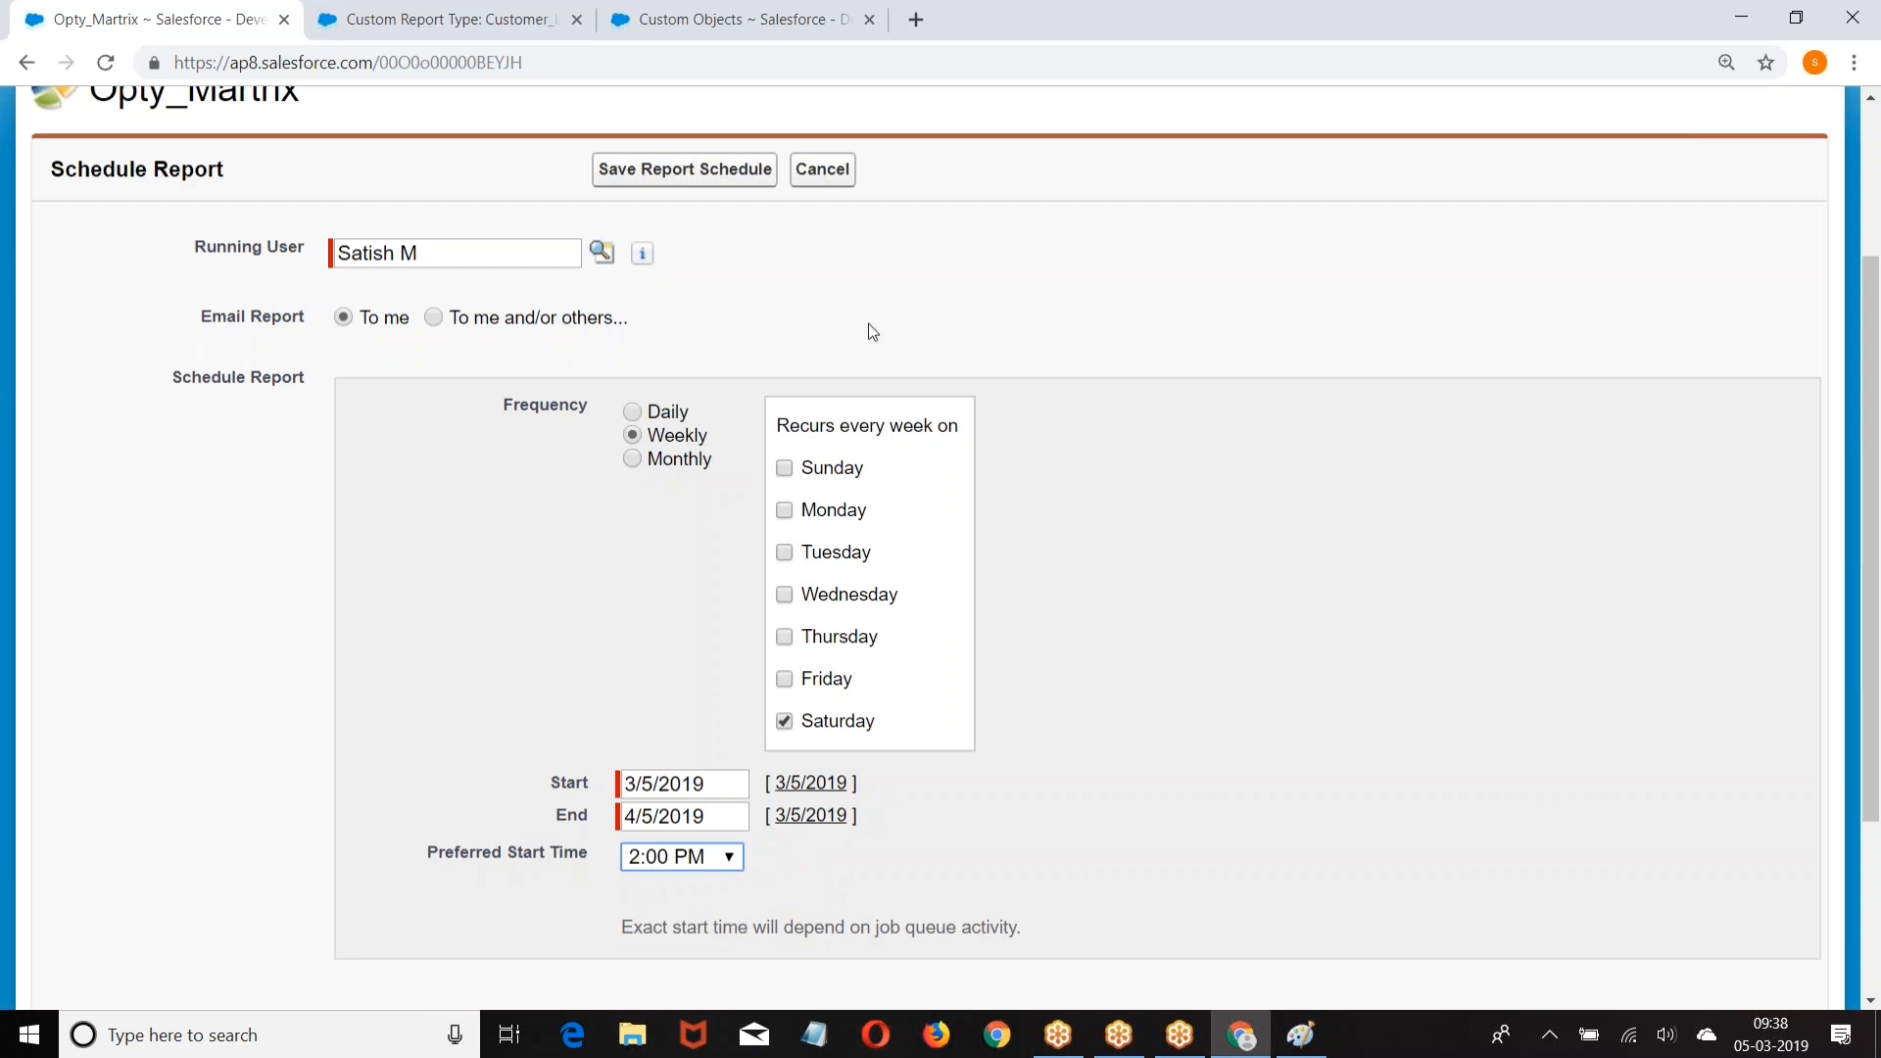
click(823, 170)
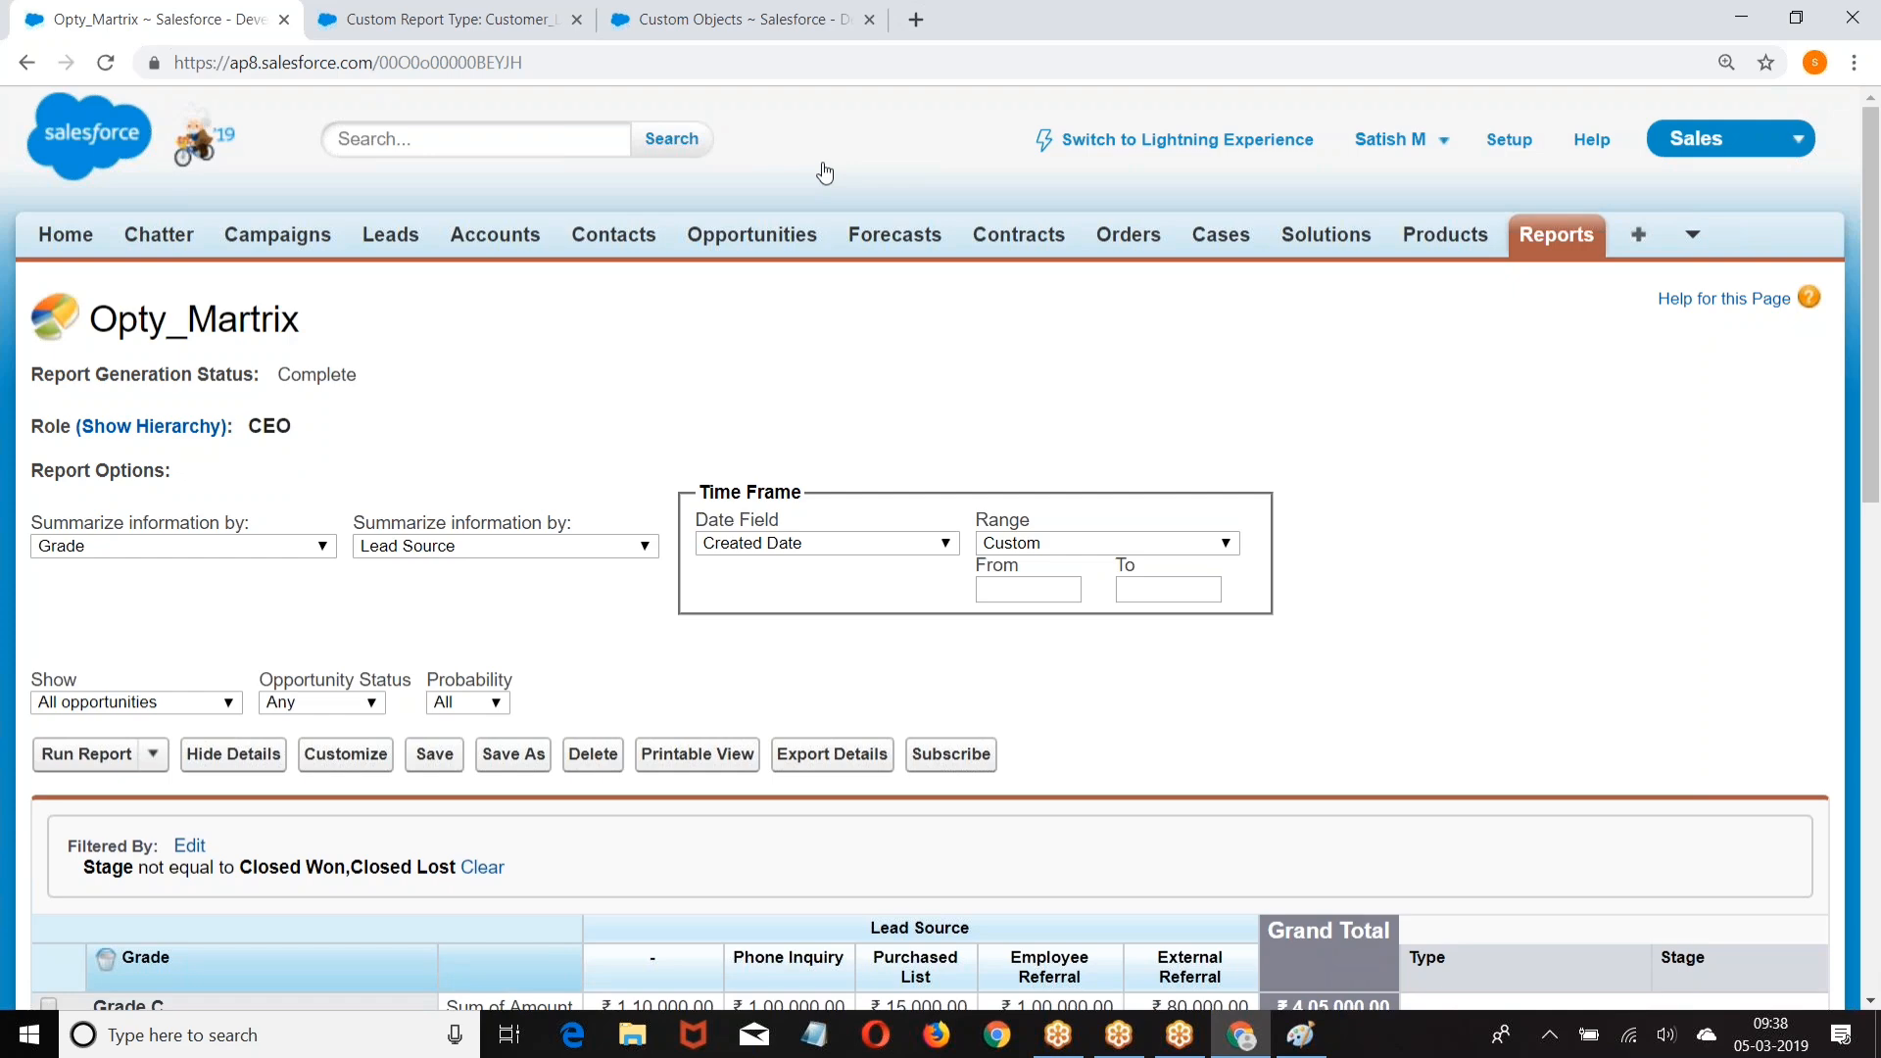
Step: Switch to the student user's Salesforce session in Opera, change from the ICICI Bank app to another app and look over its home page
scroll(825, 172, down, 6)
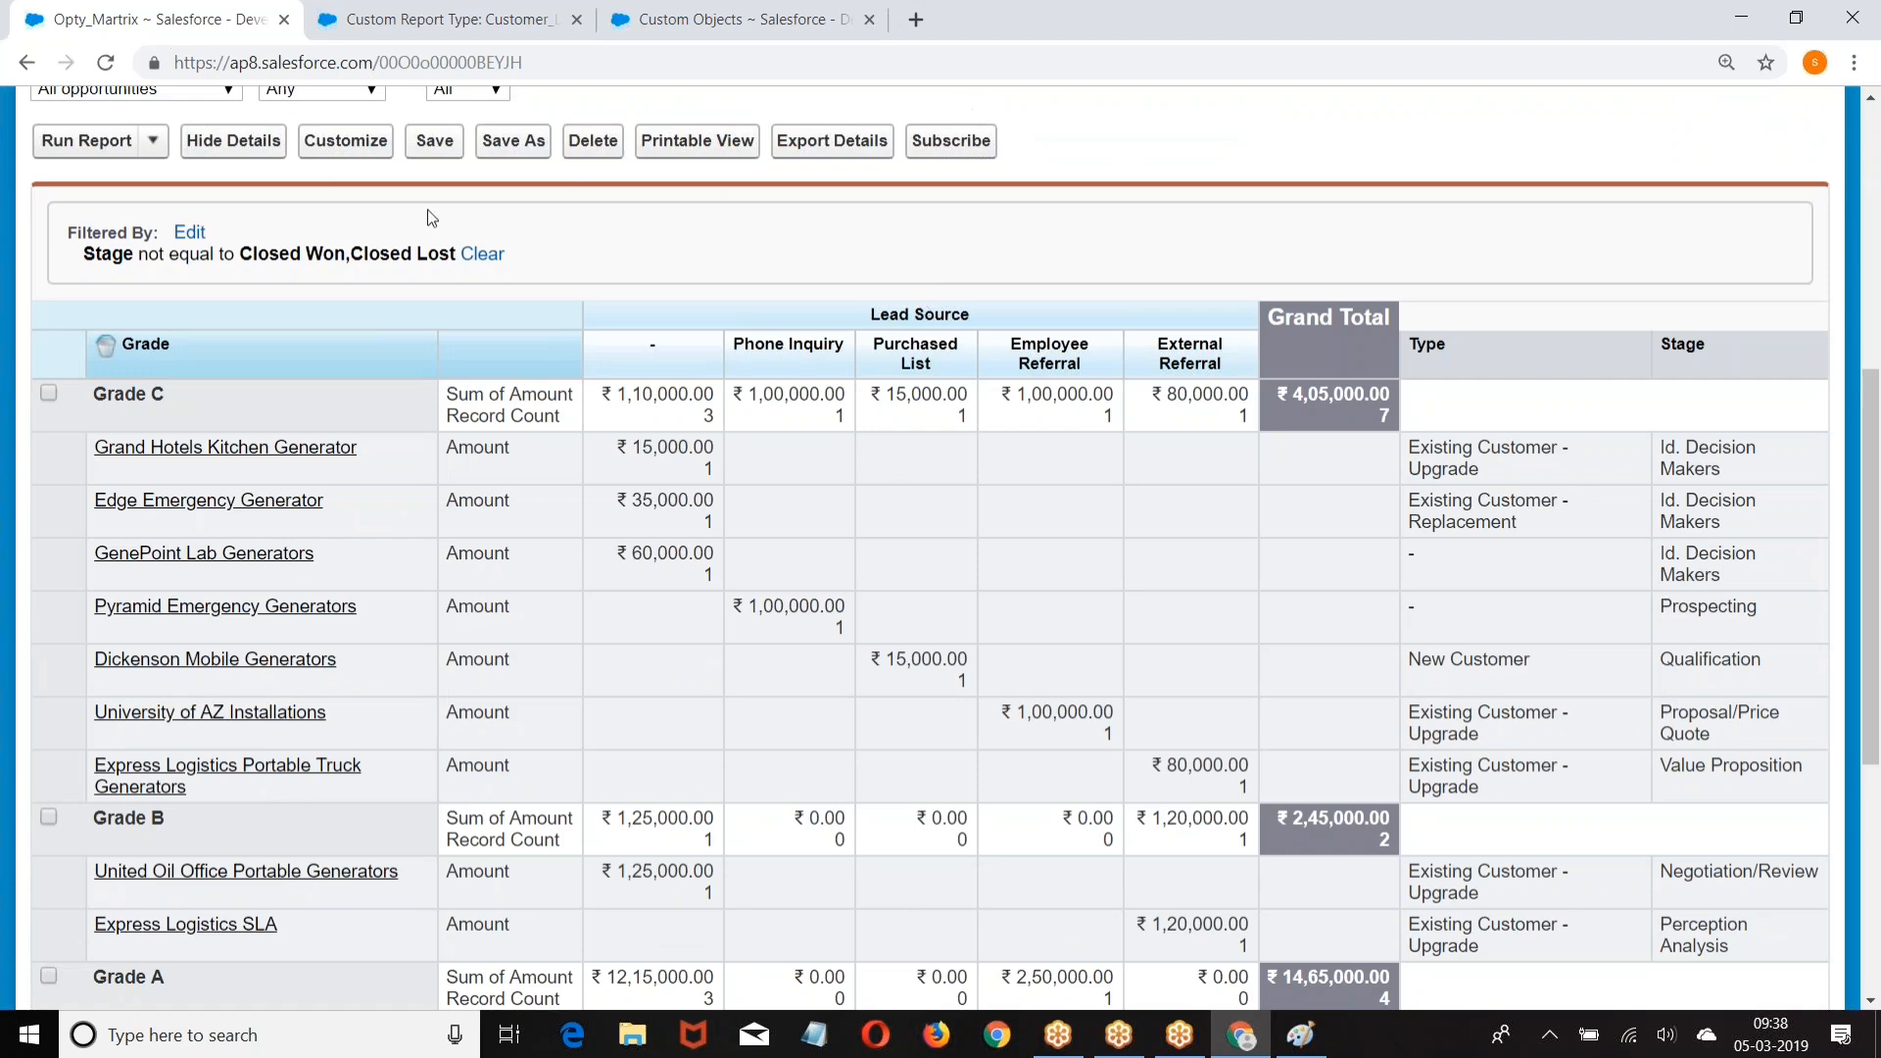
scroll(525, 415, down, 2)
scroll(525, 415, down, 1)
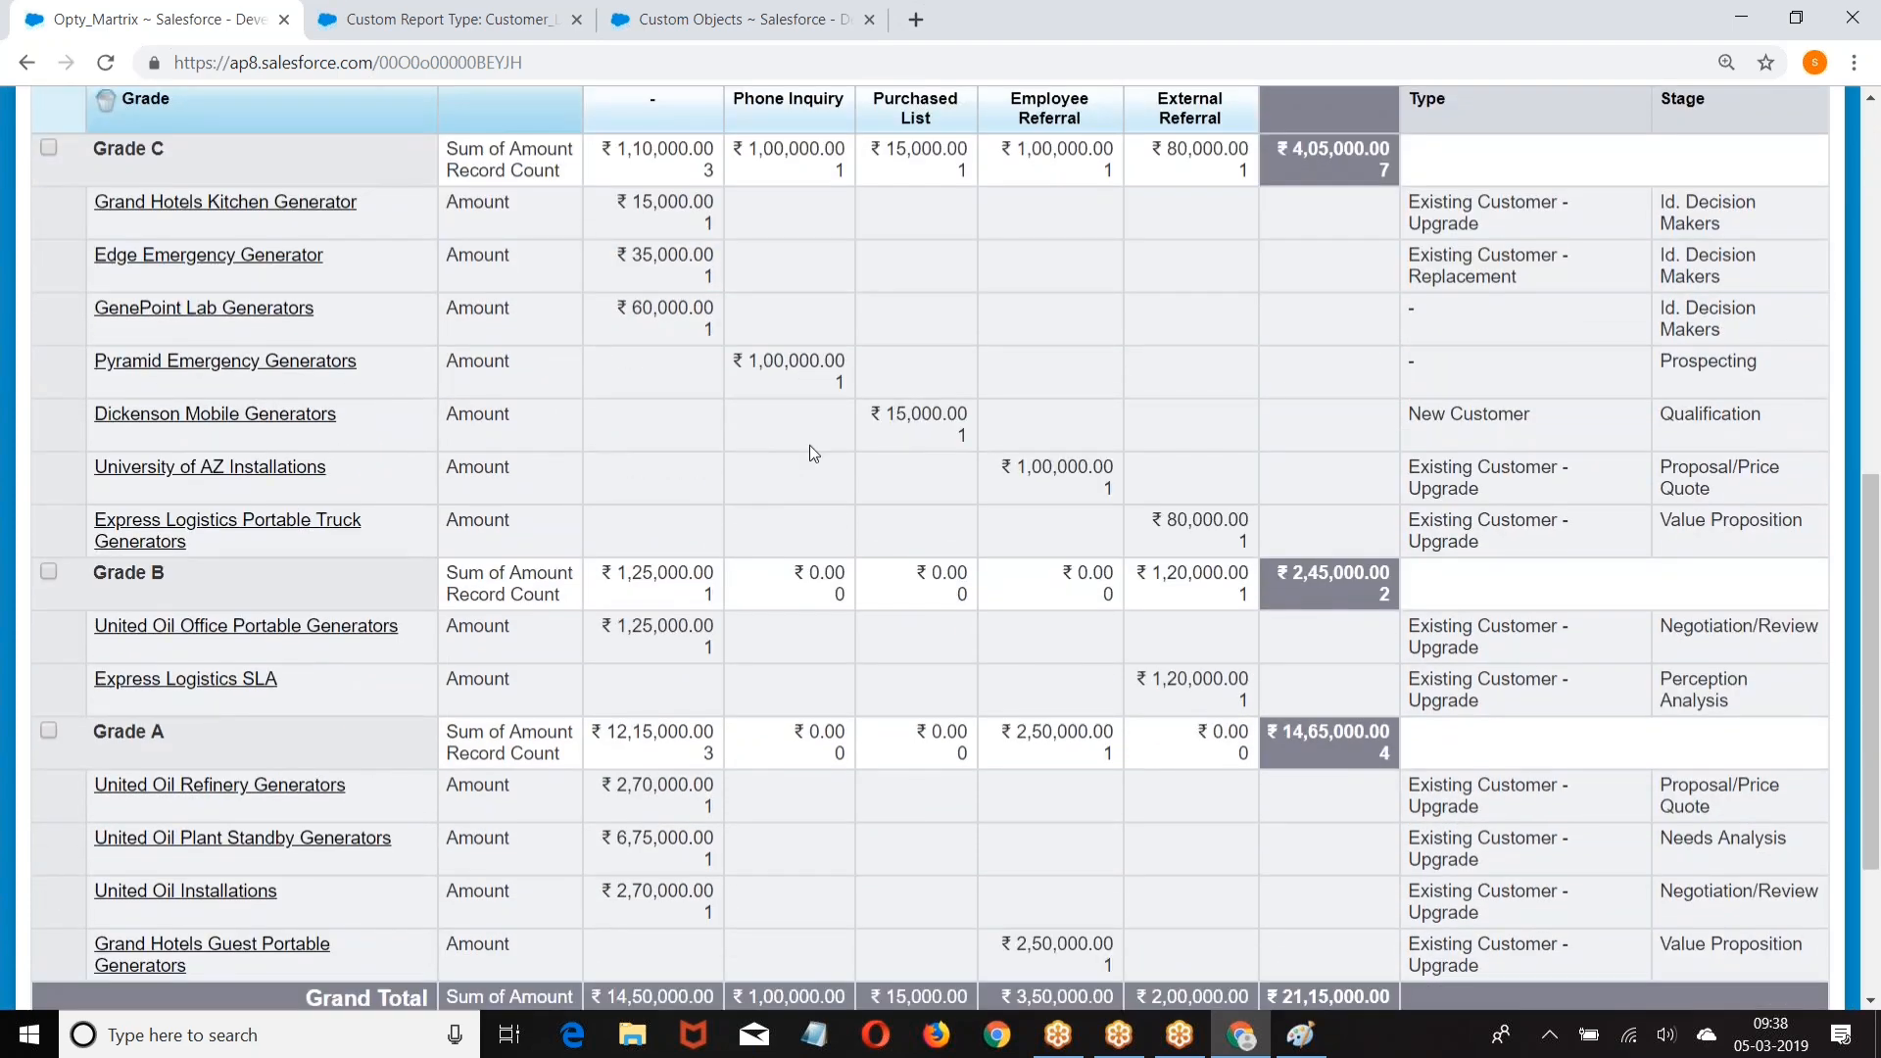
click(875, 1037)
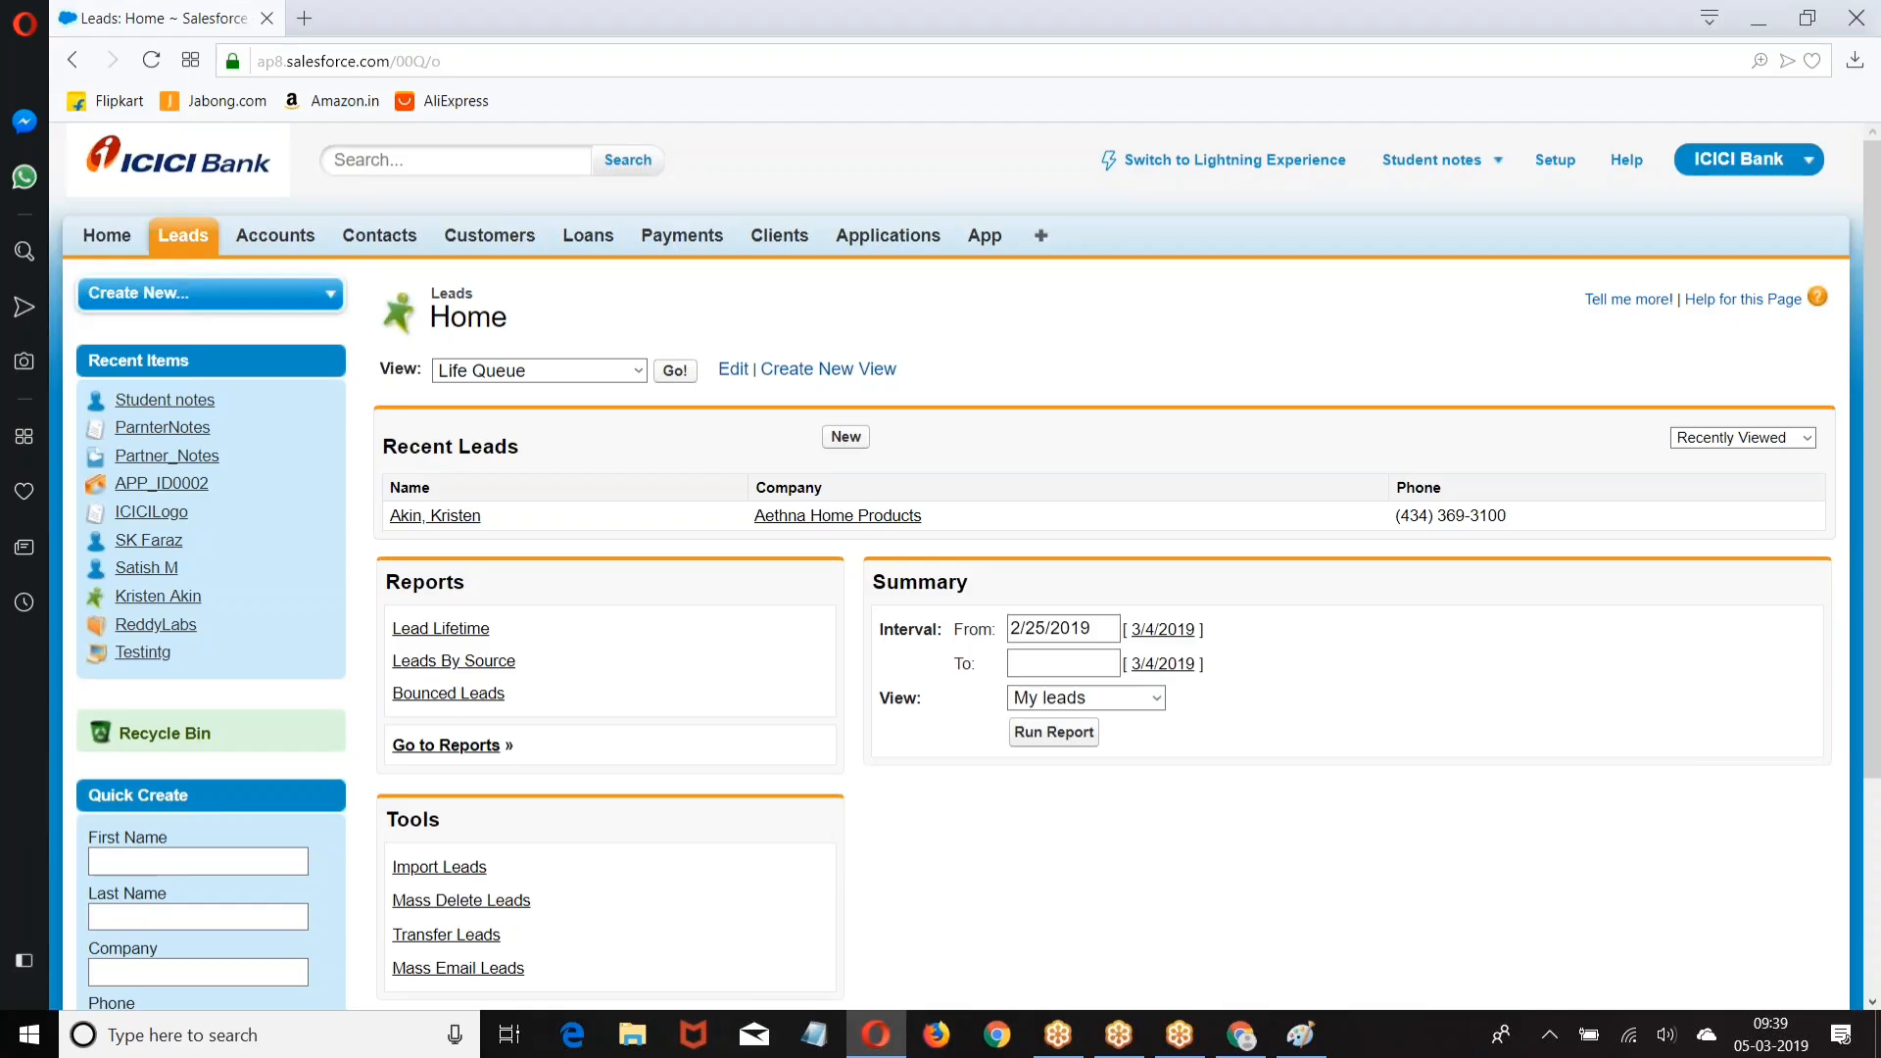
scroll(487, 594, down, 1)
scroll(487, 594, up, 1)
click(1729, 166)
click(1658, 217)
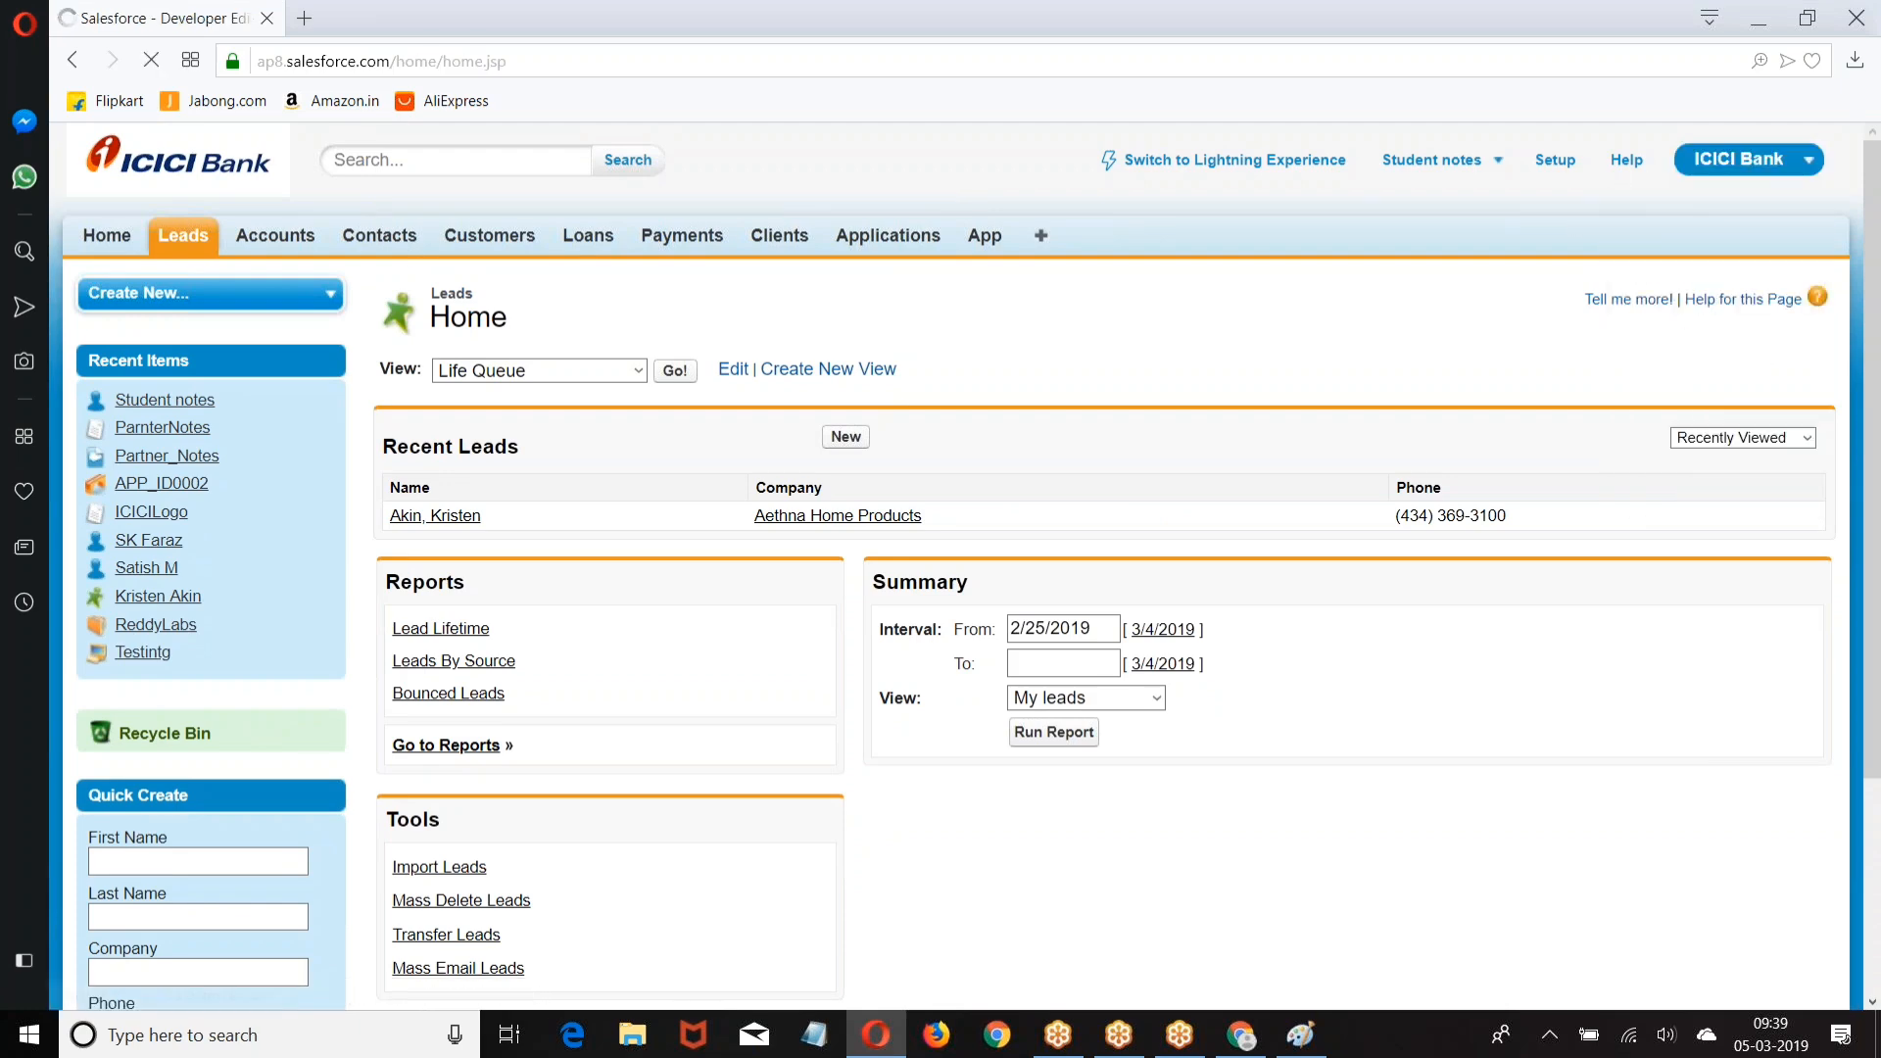
scroll(1058, 483, down, 2)
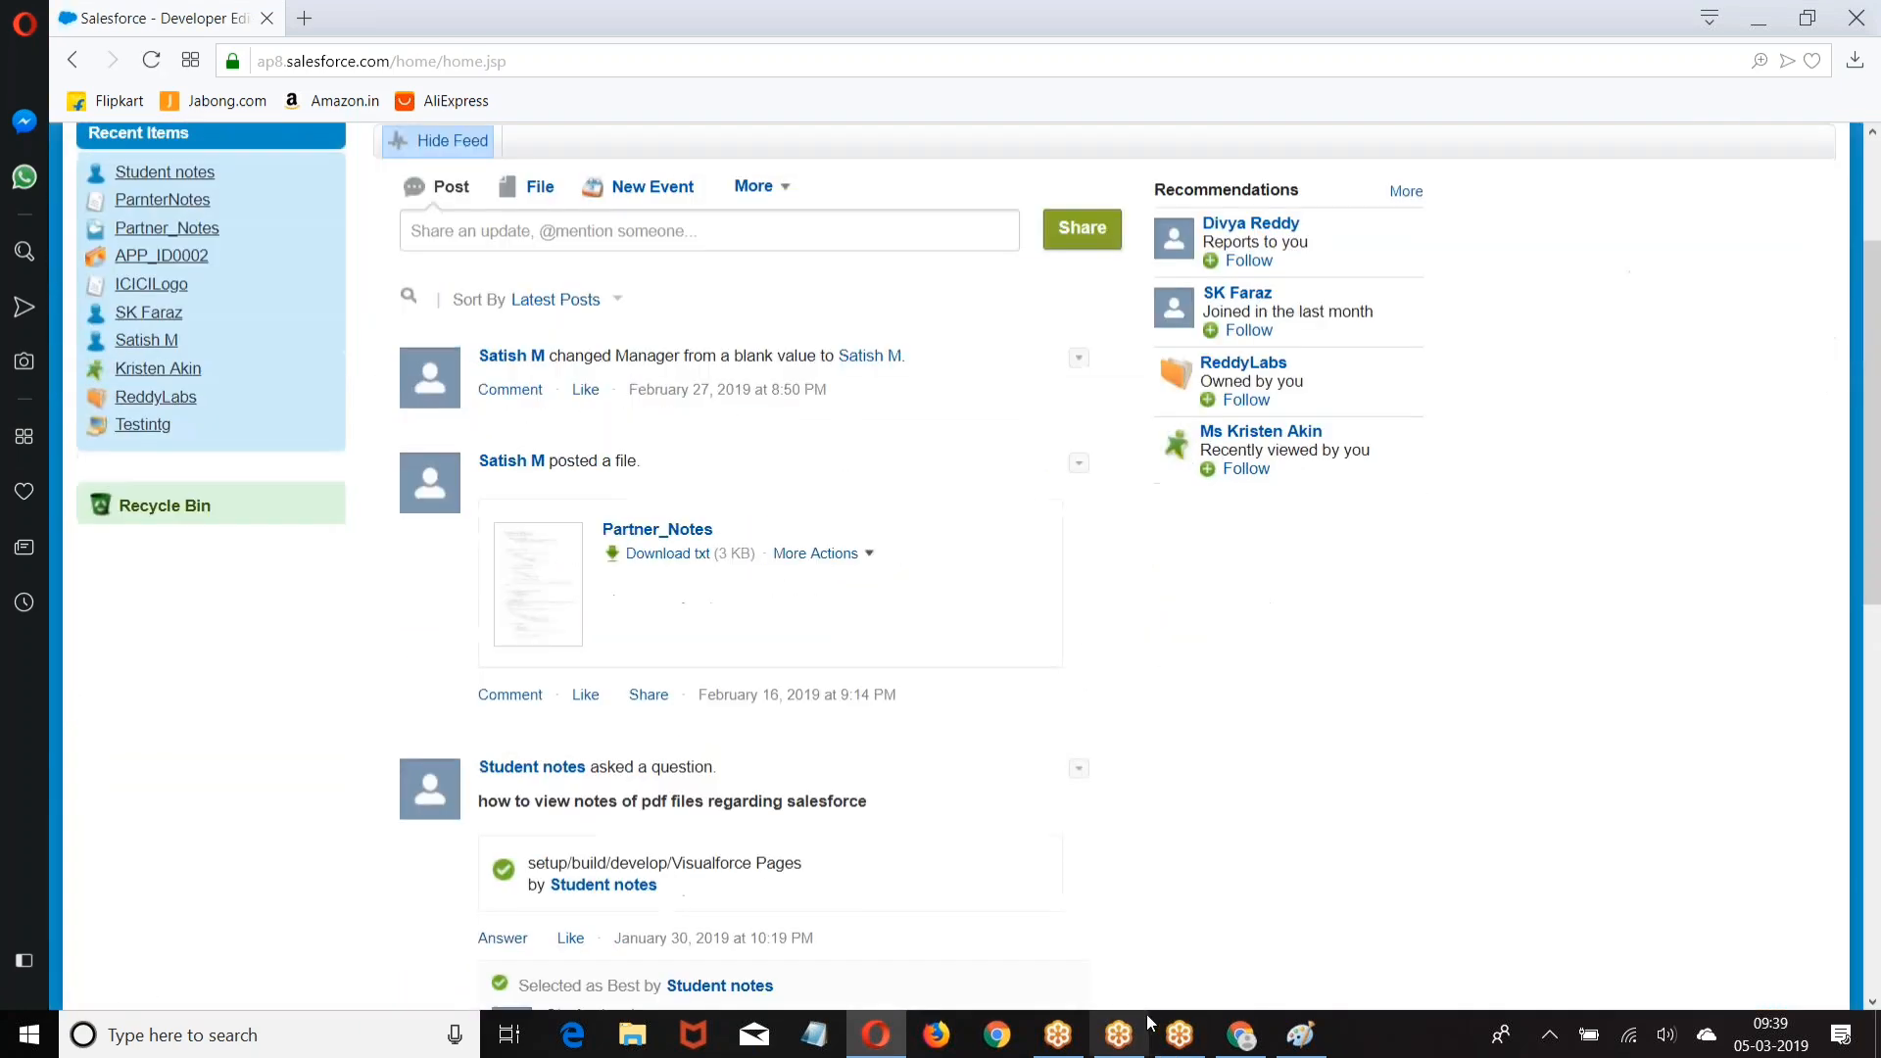
Step: Return to the administrator session in Chrome and open Setup from the Customer_Loan report type page
click(1243, 1037)
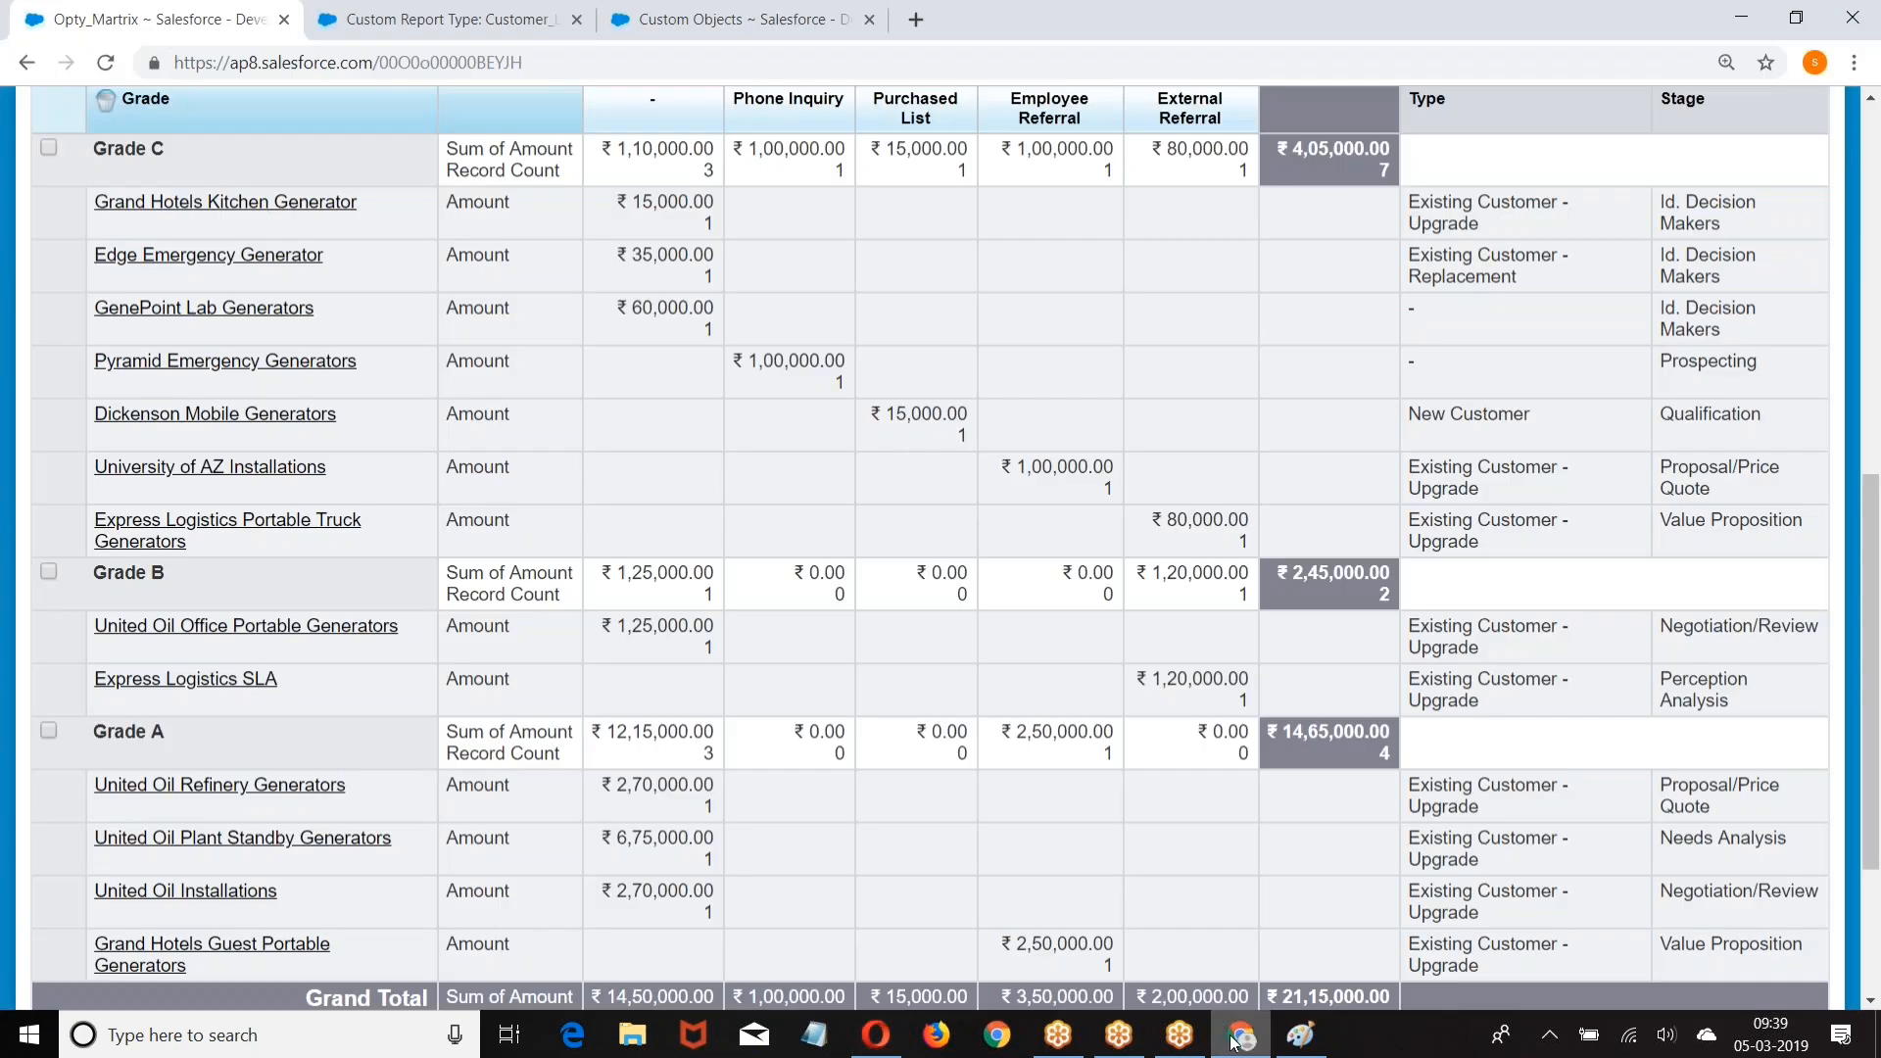
scroll(596, 568, up, 5)
click(398, 12)
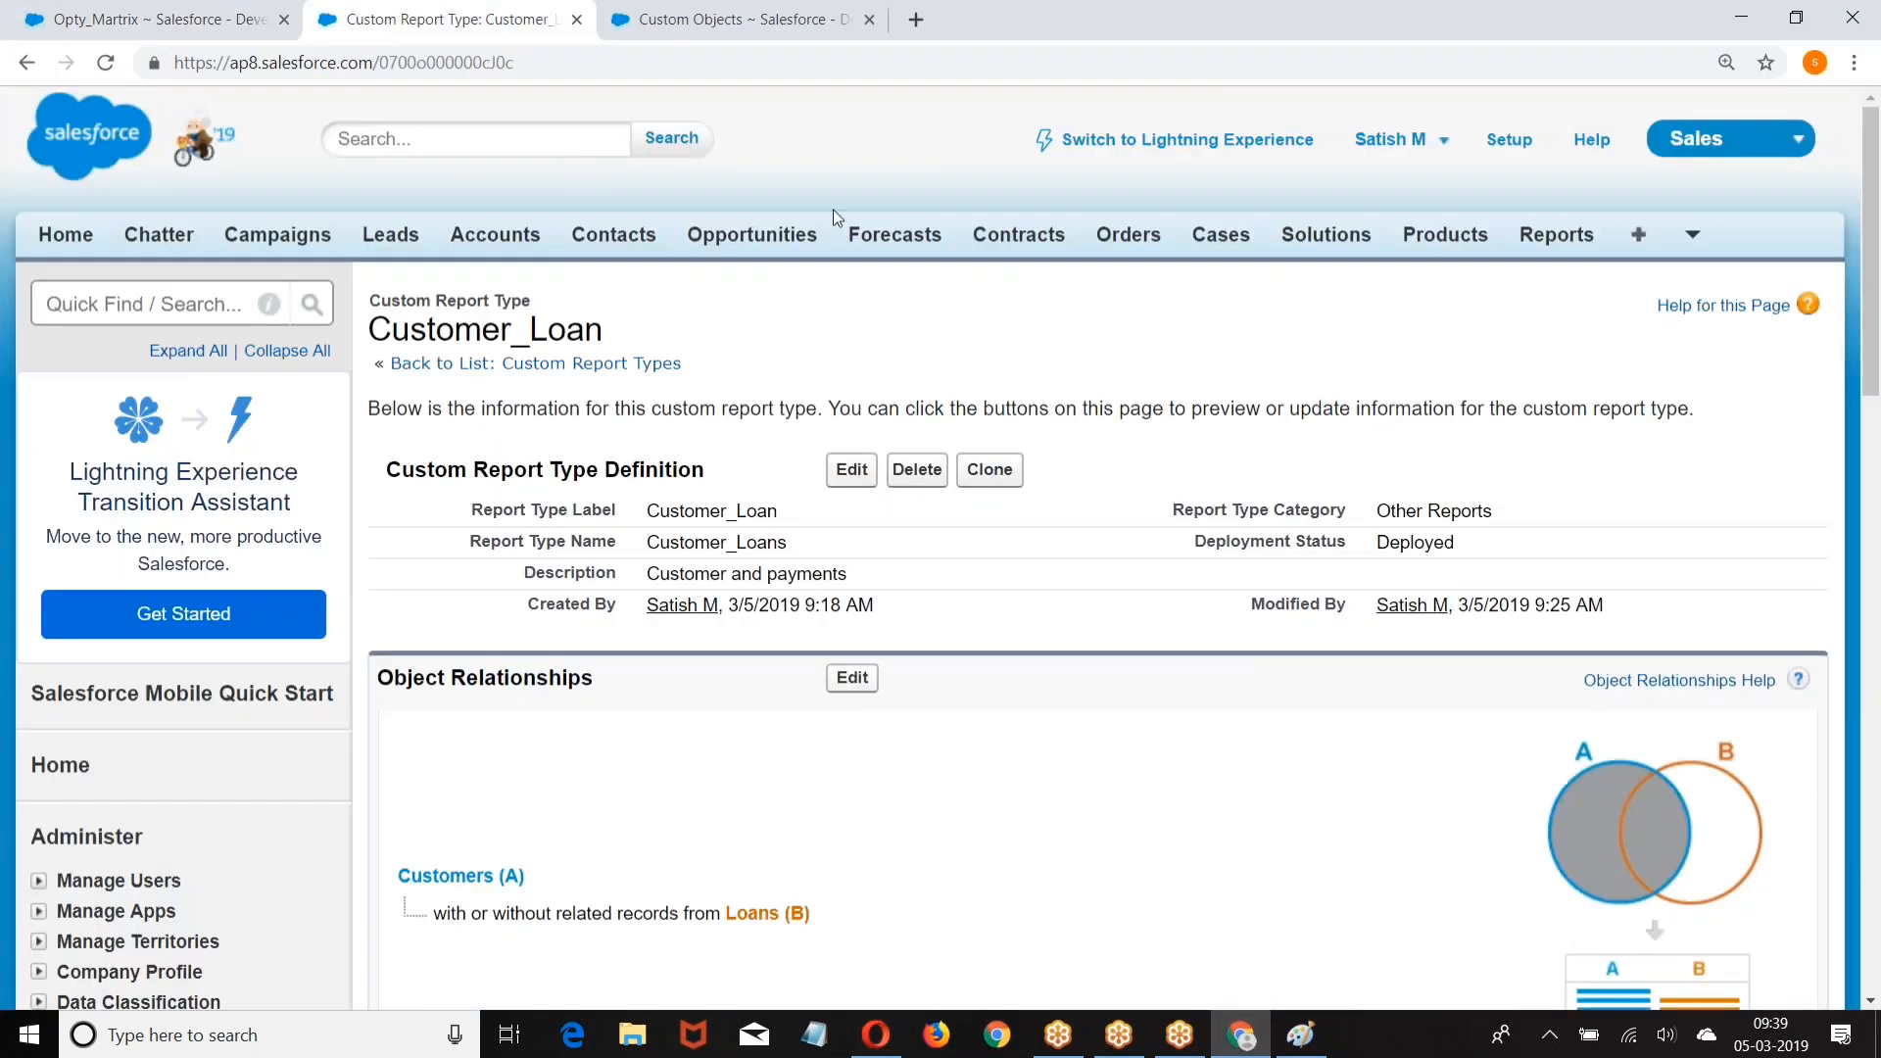
click(1510, 140)
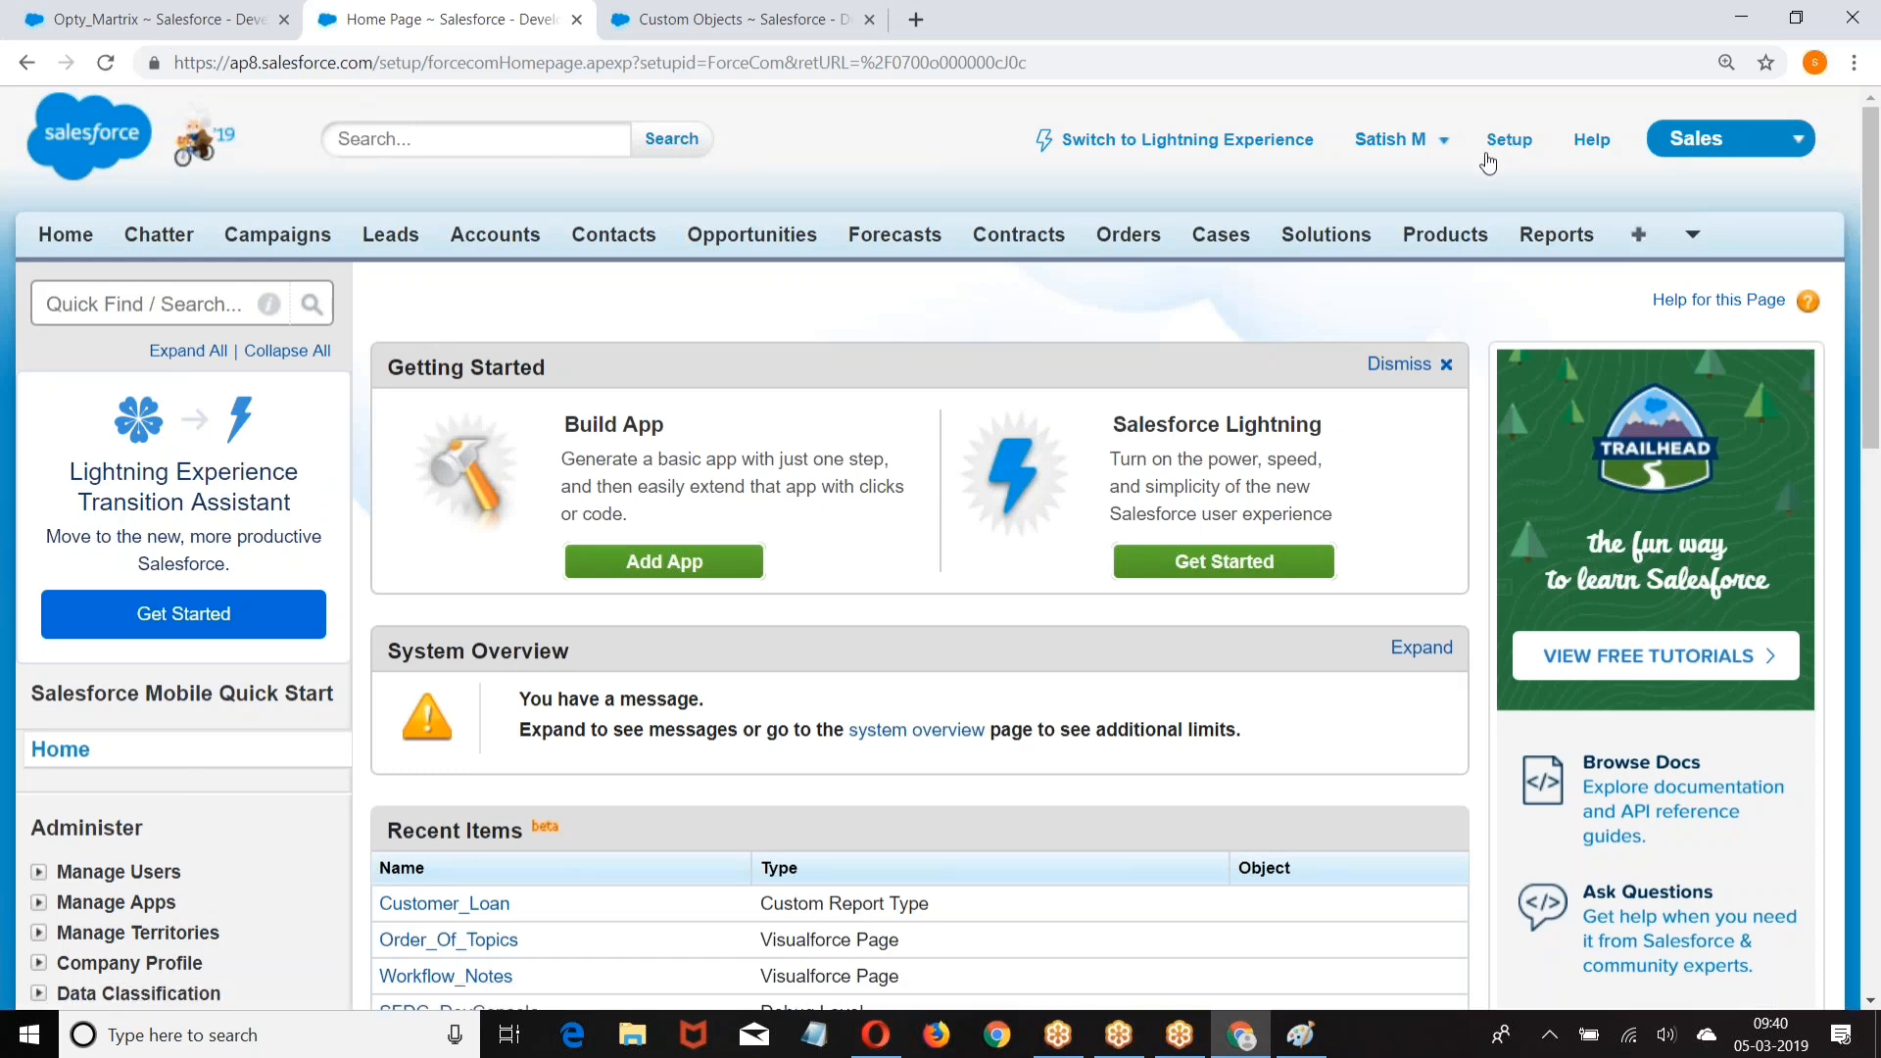
Step: Open the Users list under Manage Users in a new browser tab and locate the student user
scroll(207, 367, down, 4)
scroll(206, 367, down, 2)
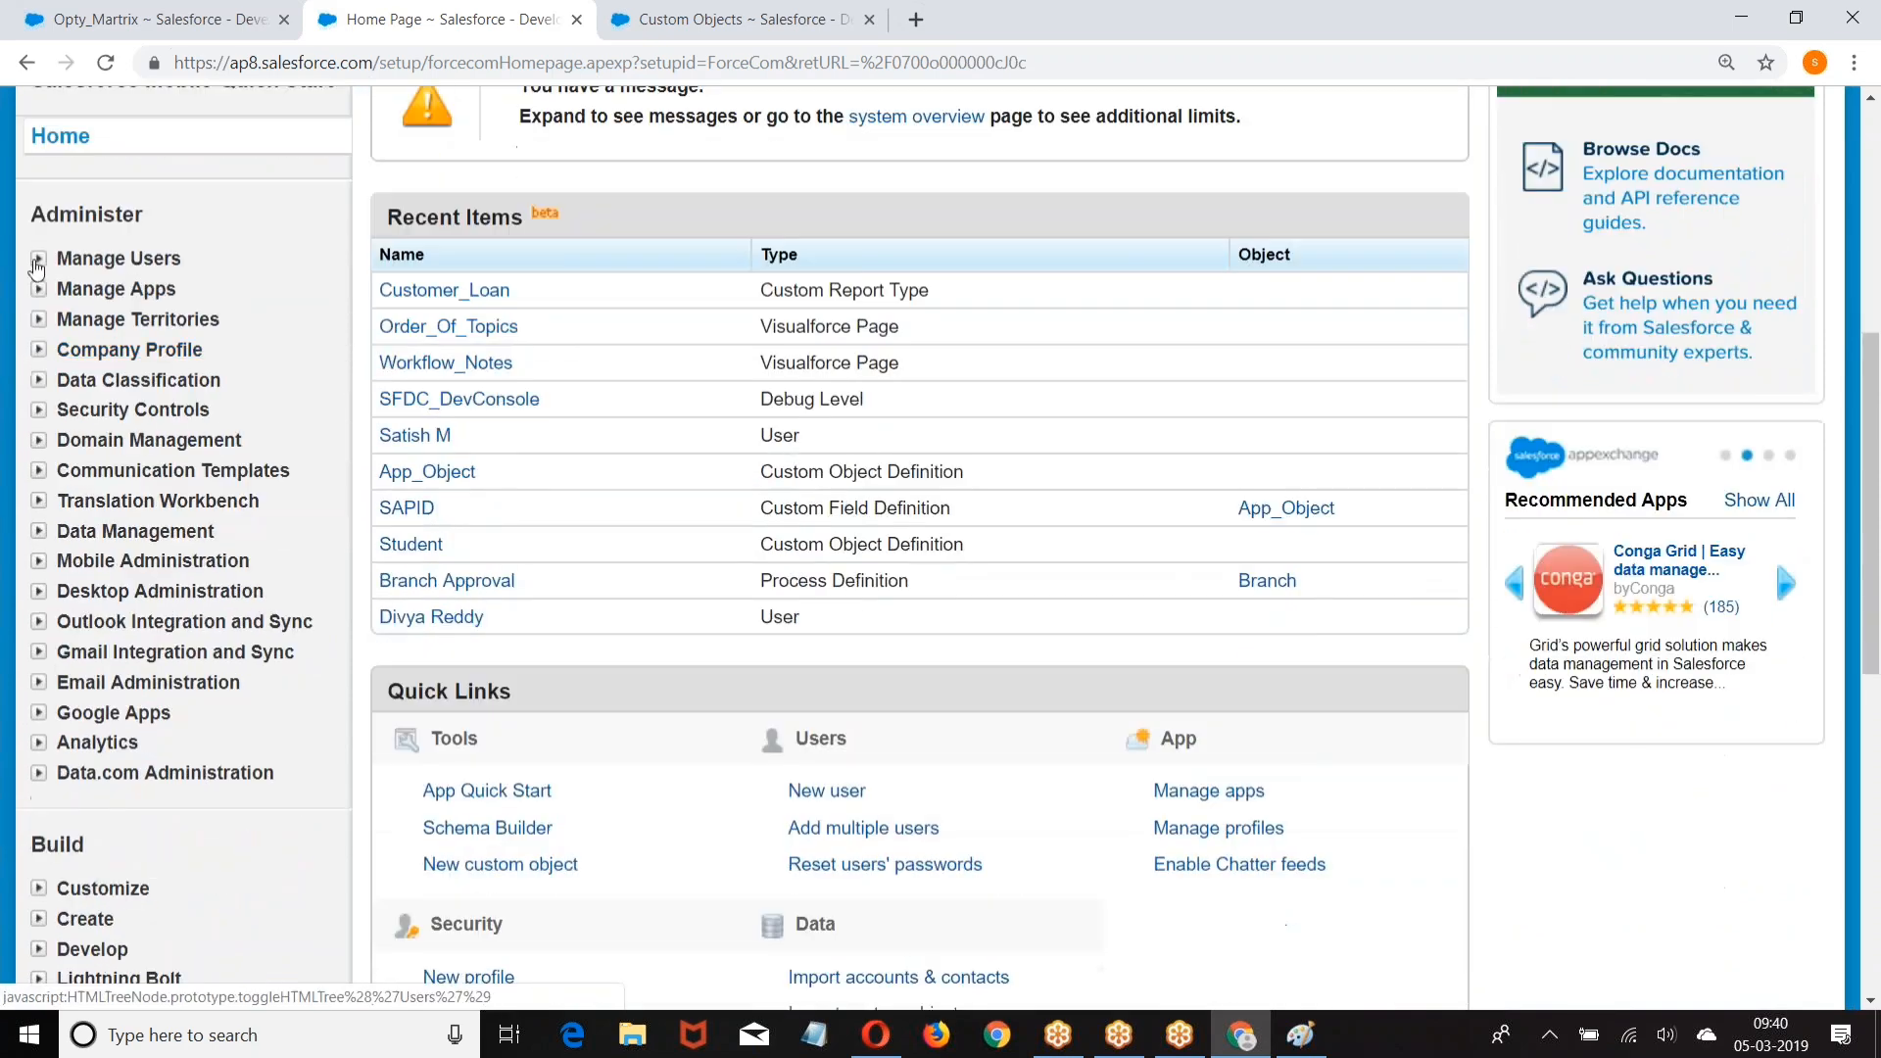
click(39, 259)
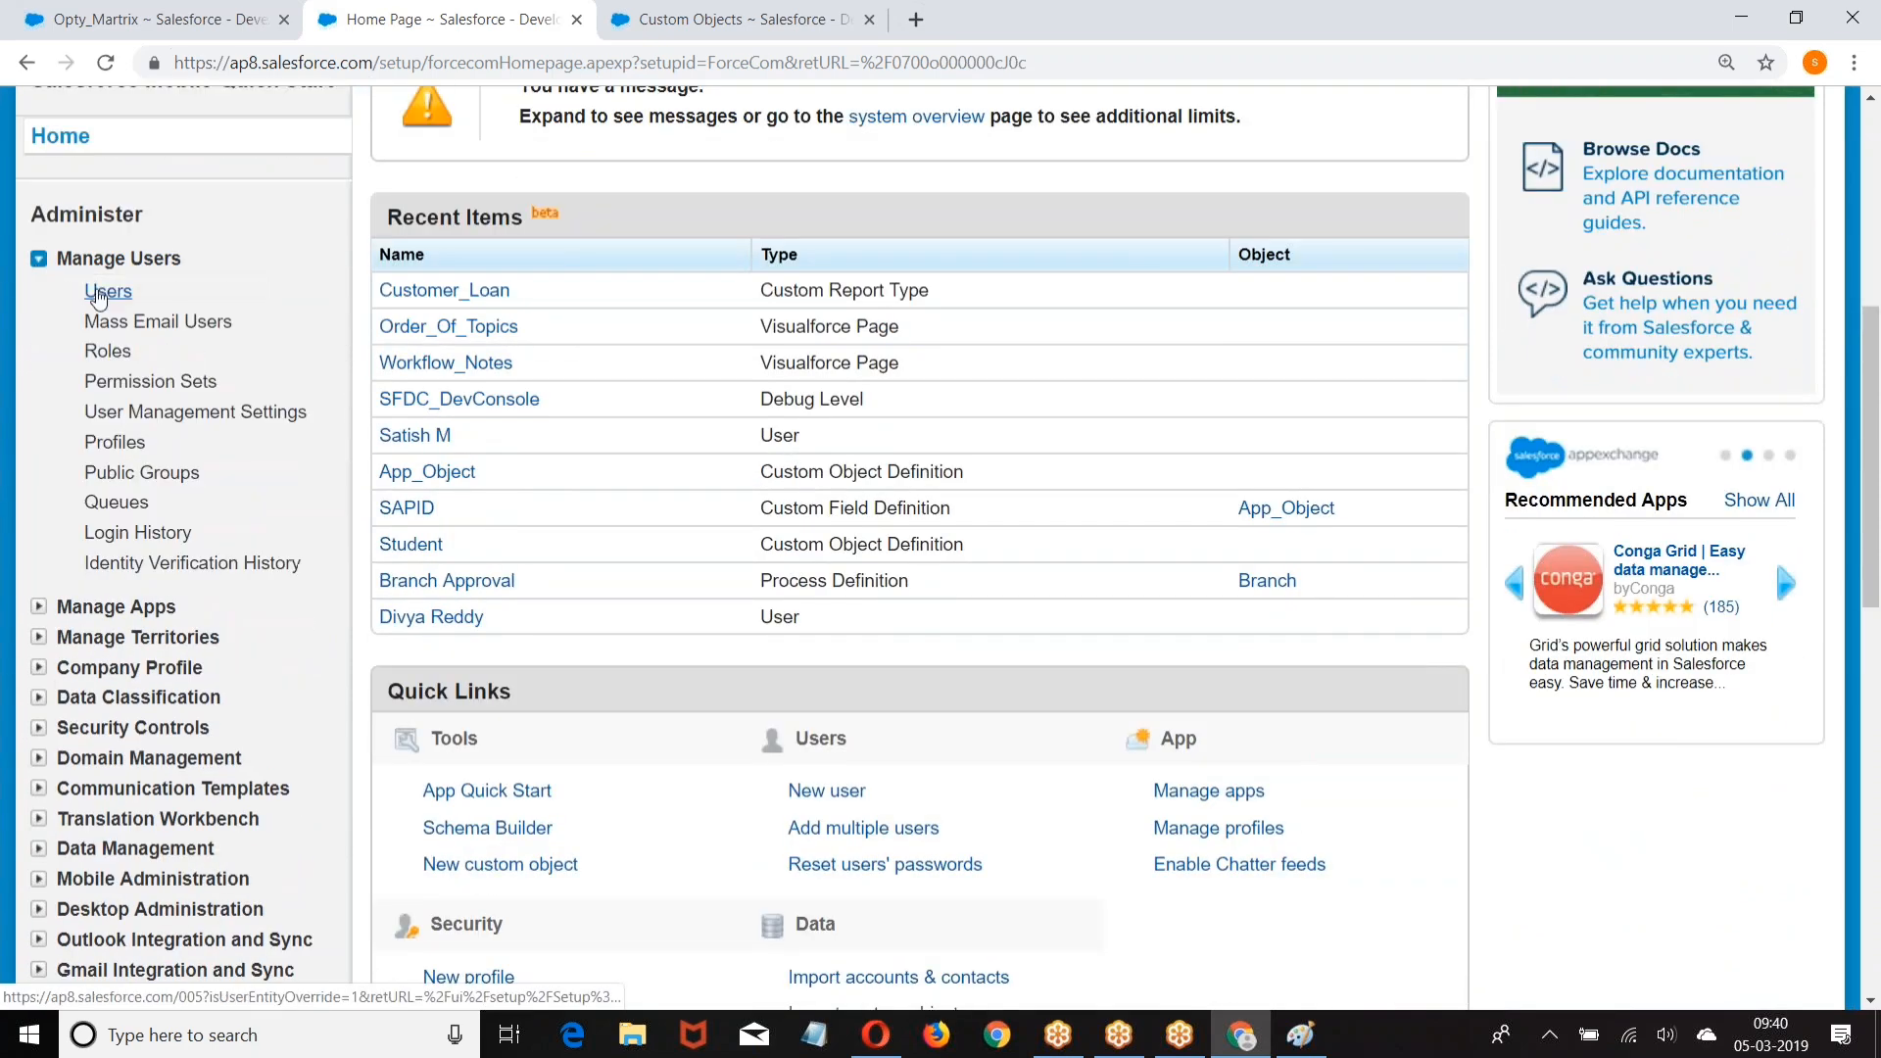
right_click(98, 291)
click(181, 303)
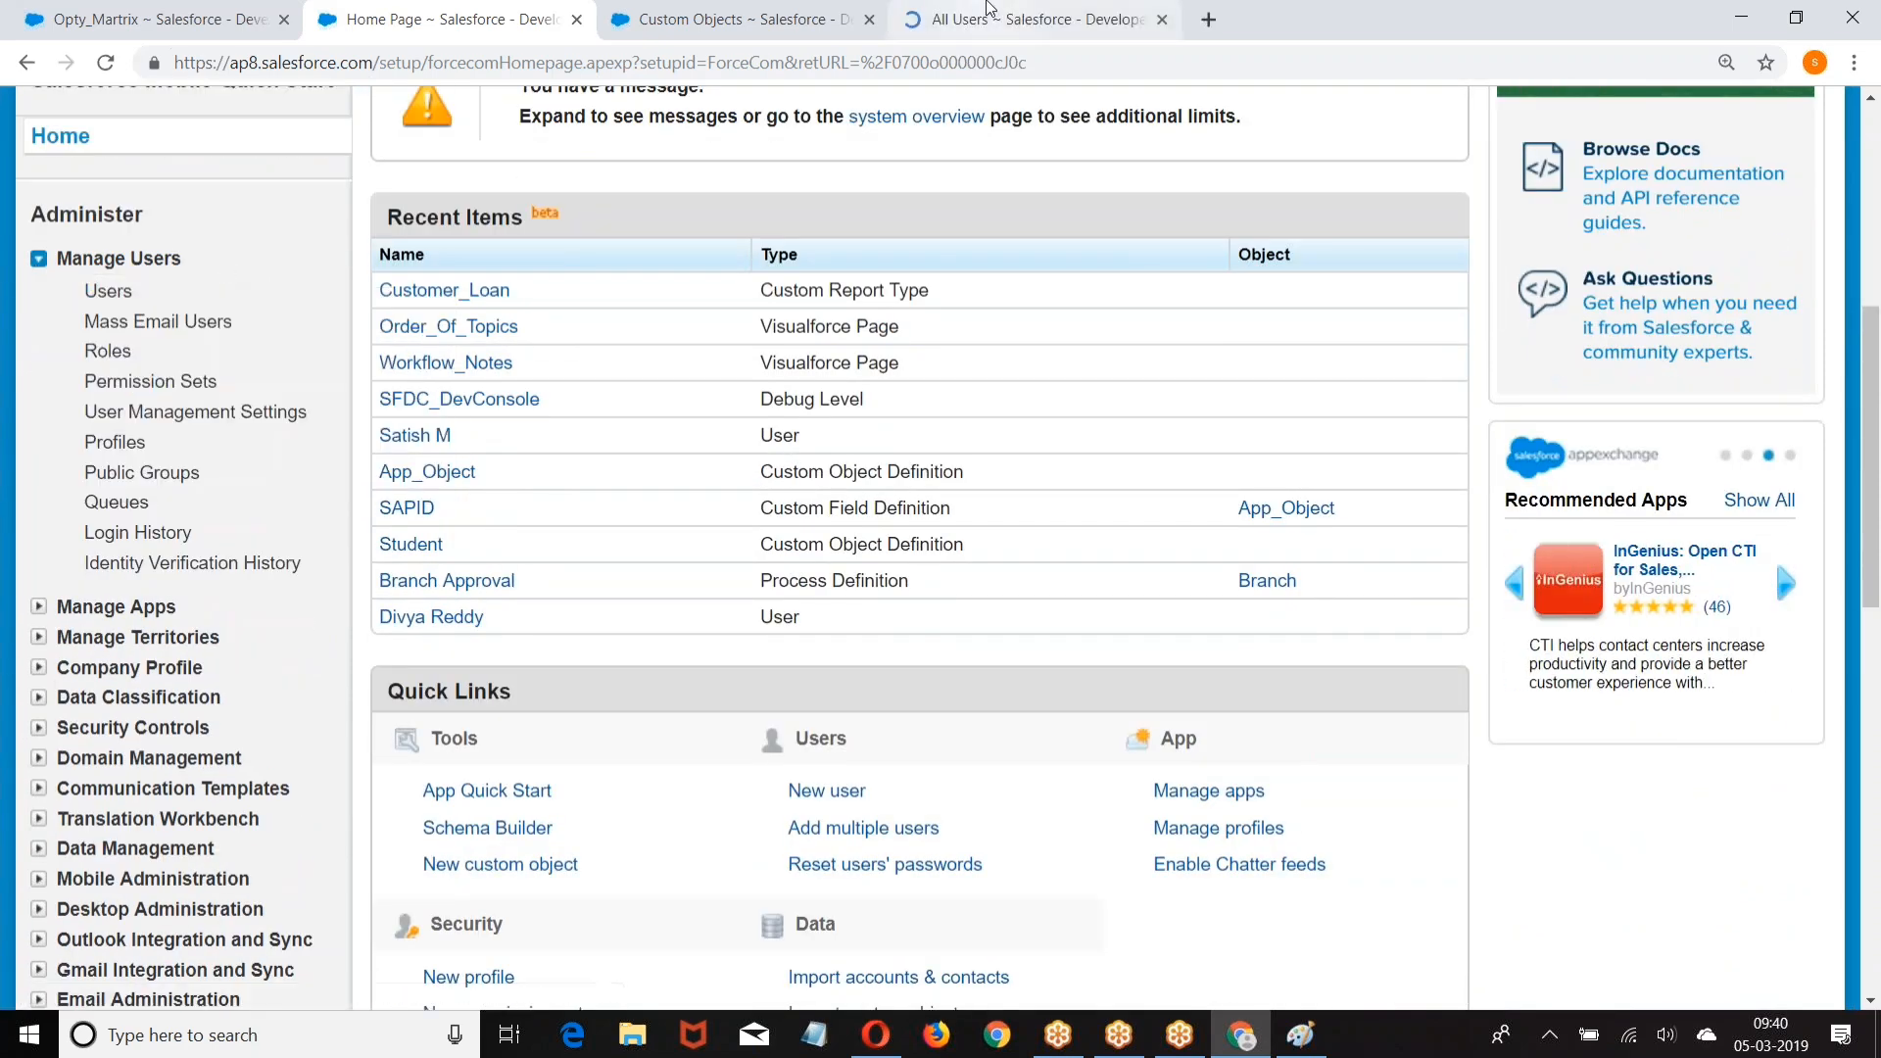
click(989, 14)
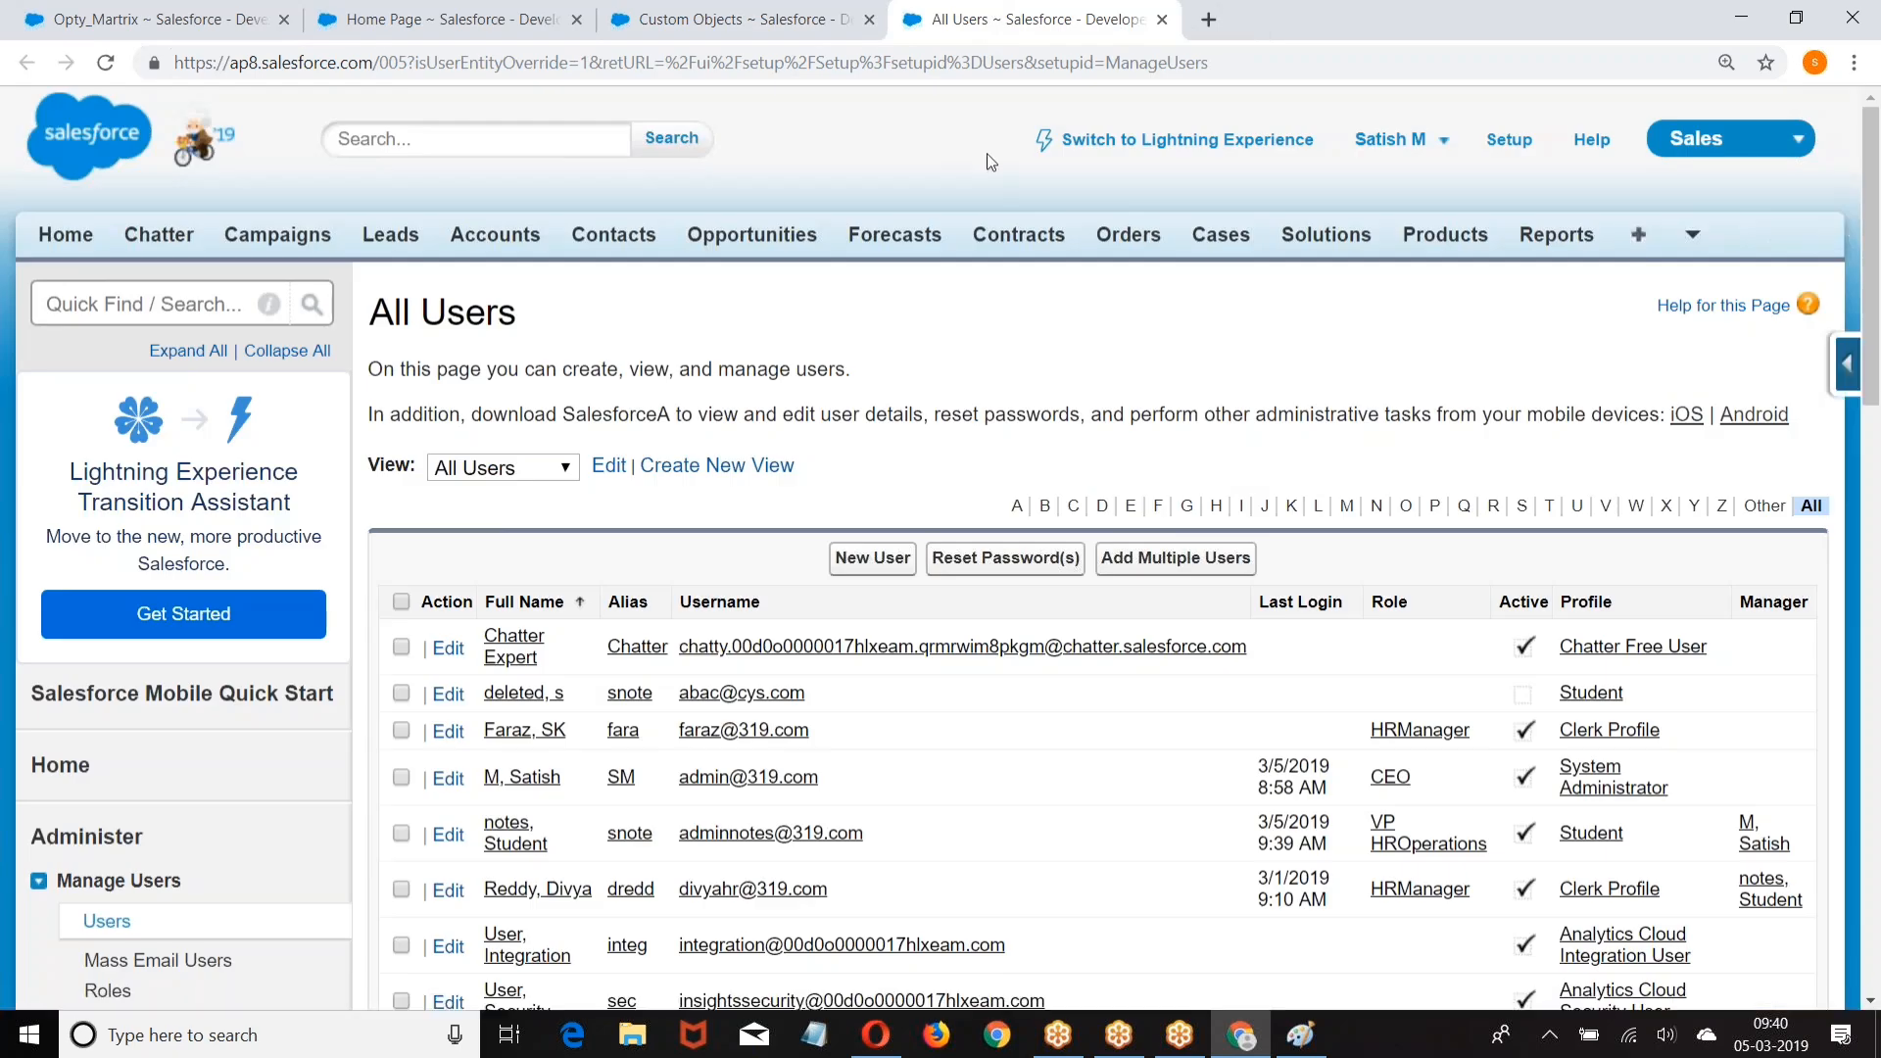
scroll(940, 490, down, 2)
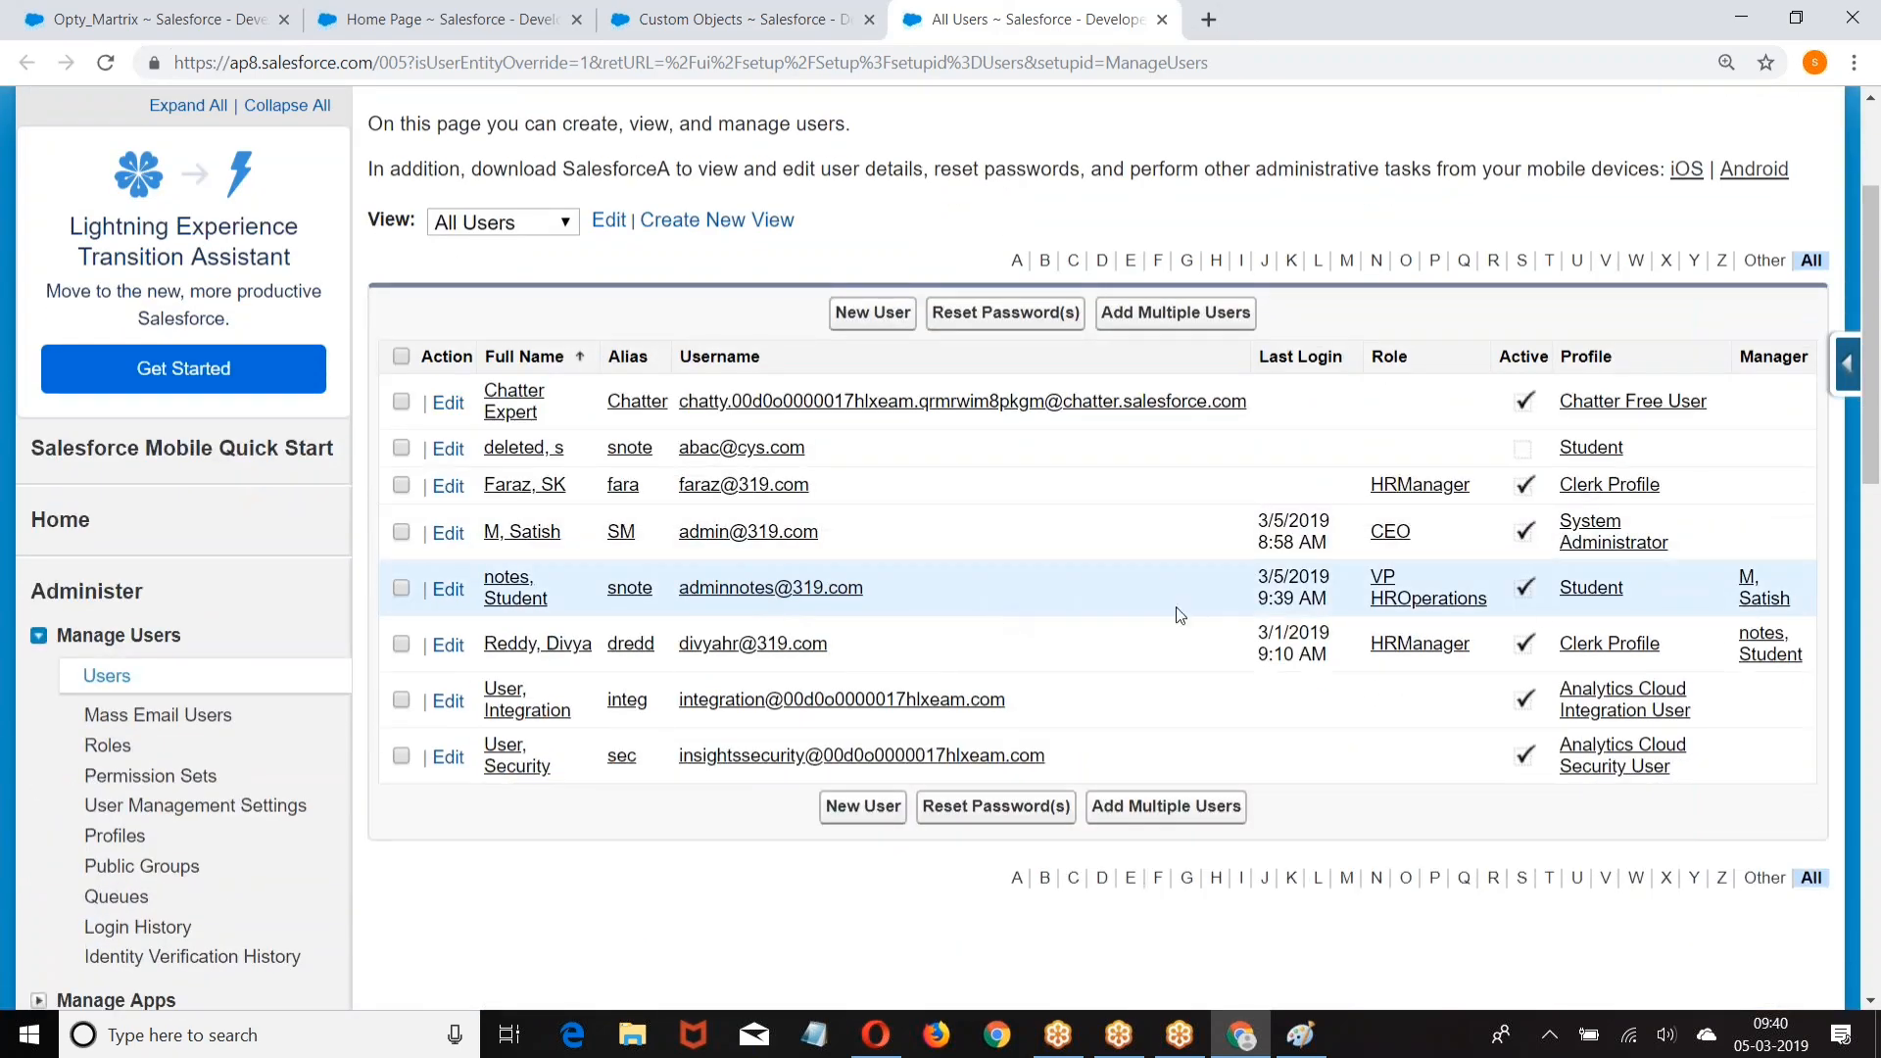
Step: Open the student user's Student profile for editing and go to its standard object permissions
click(1591, 588)
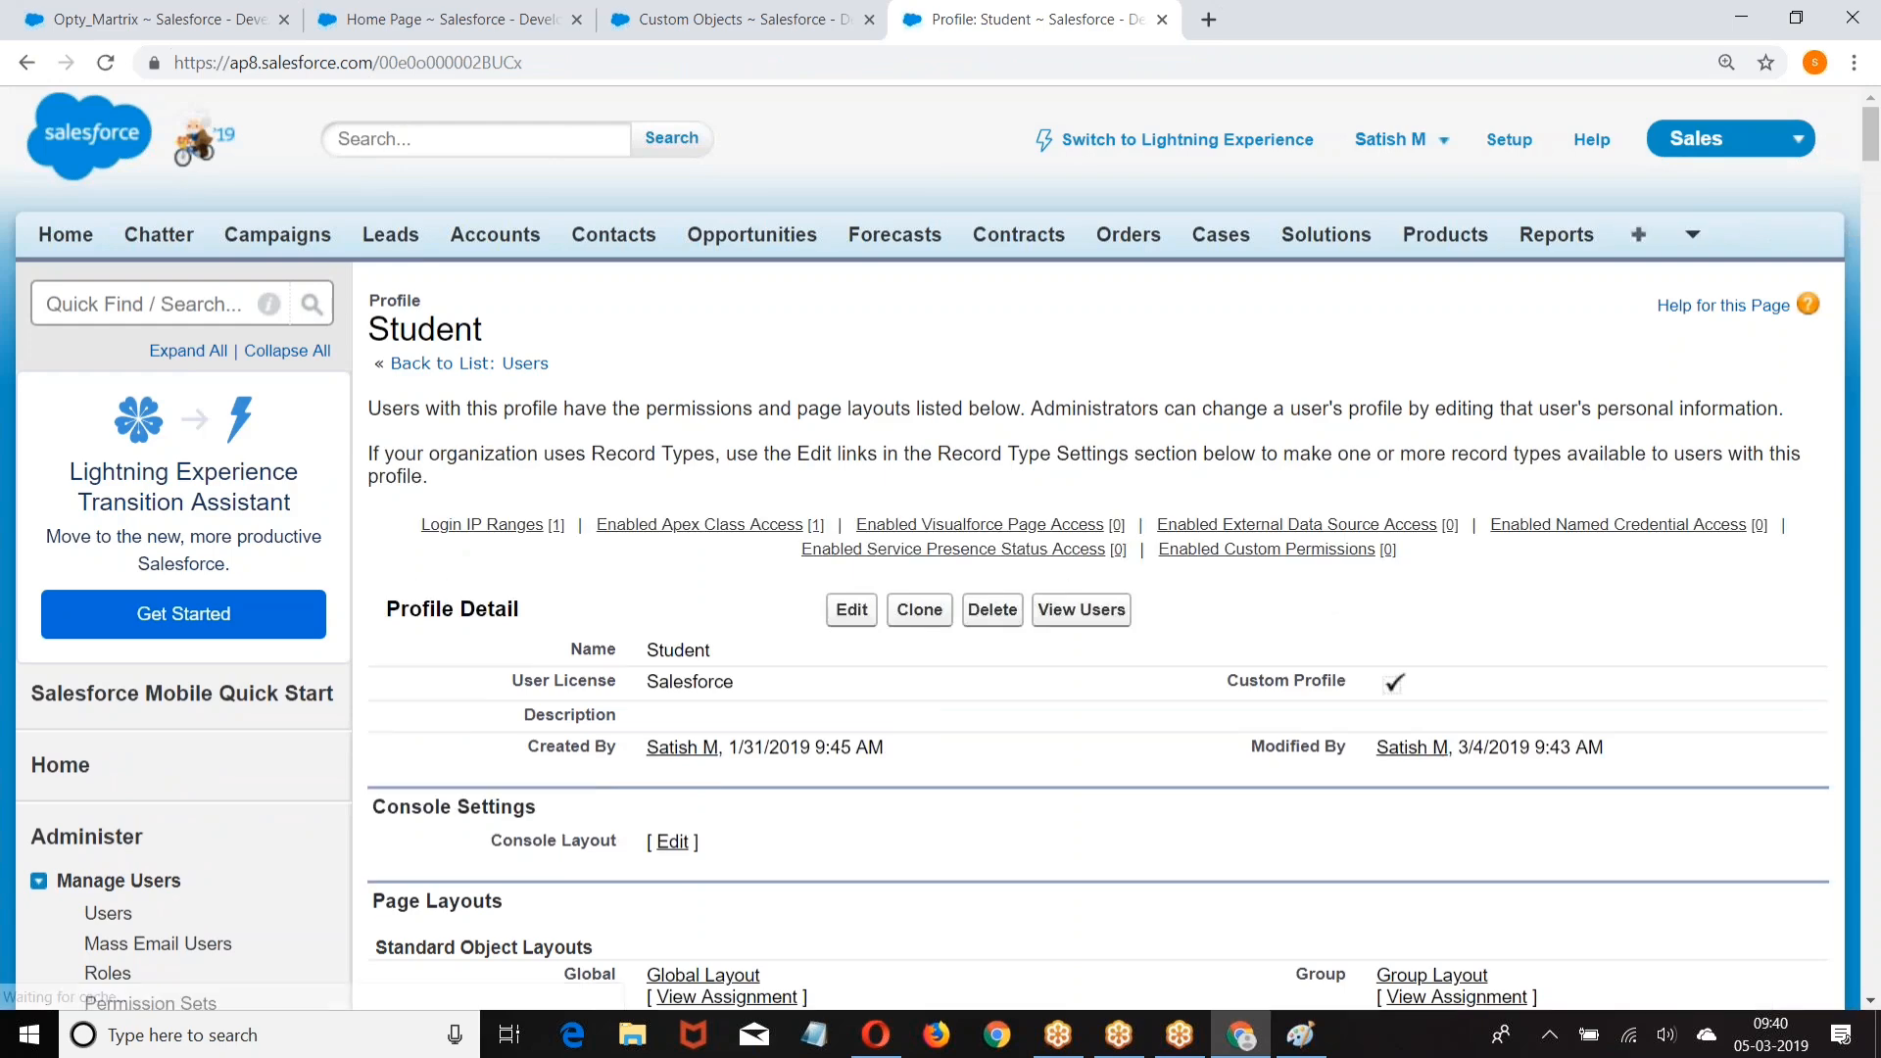
click(843, 611)
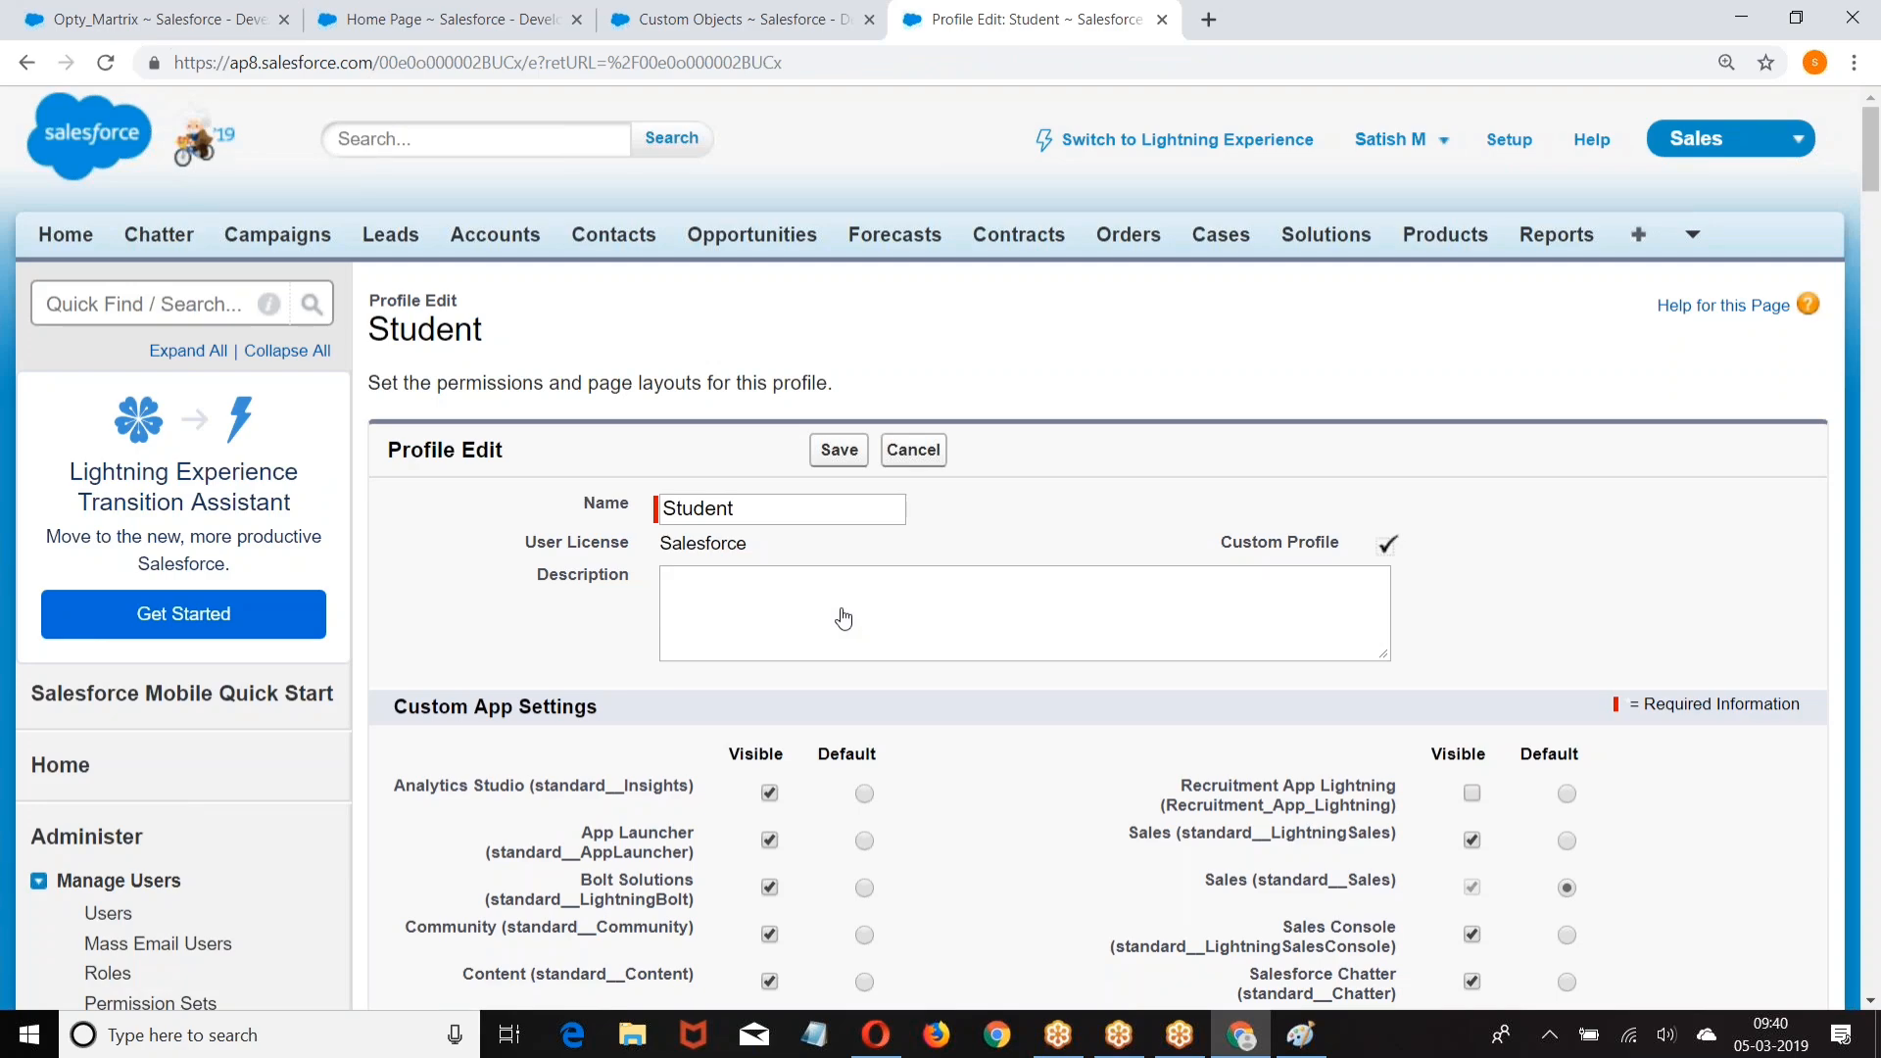
scroll(842, 617, down, 15)
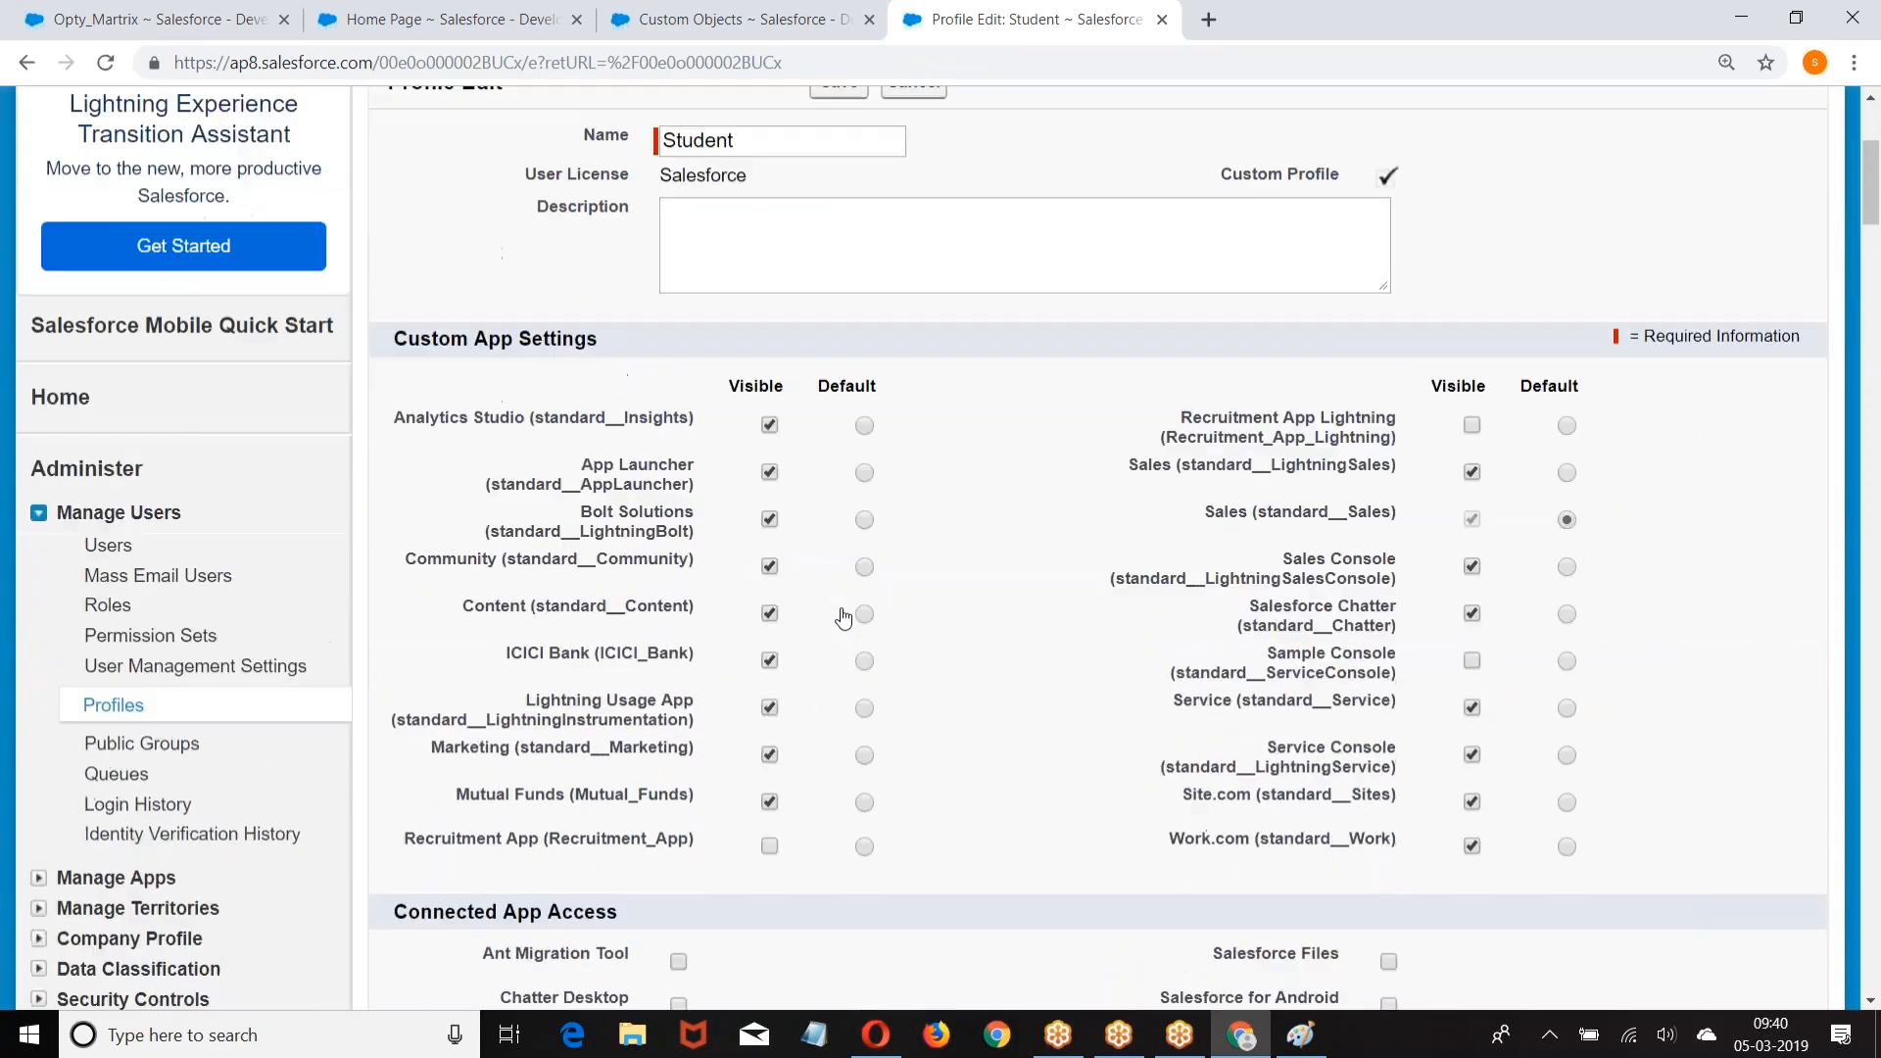
scroll(843, 617, down, 20)
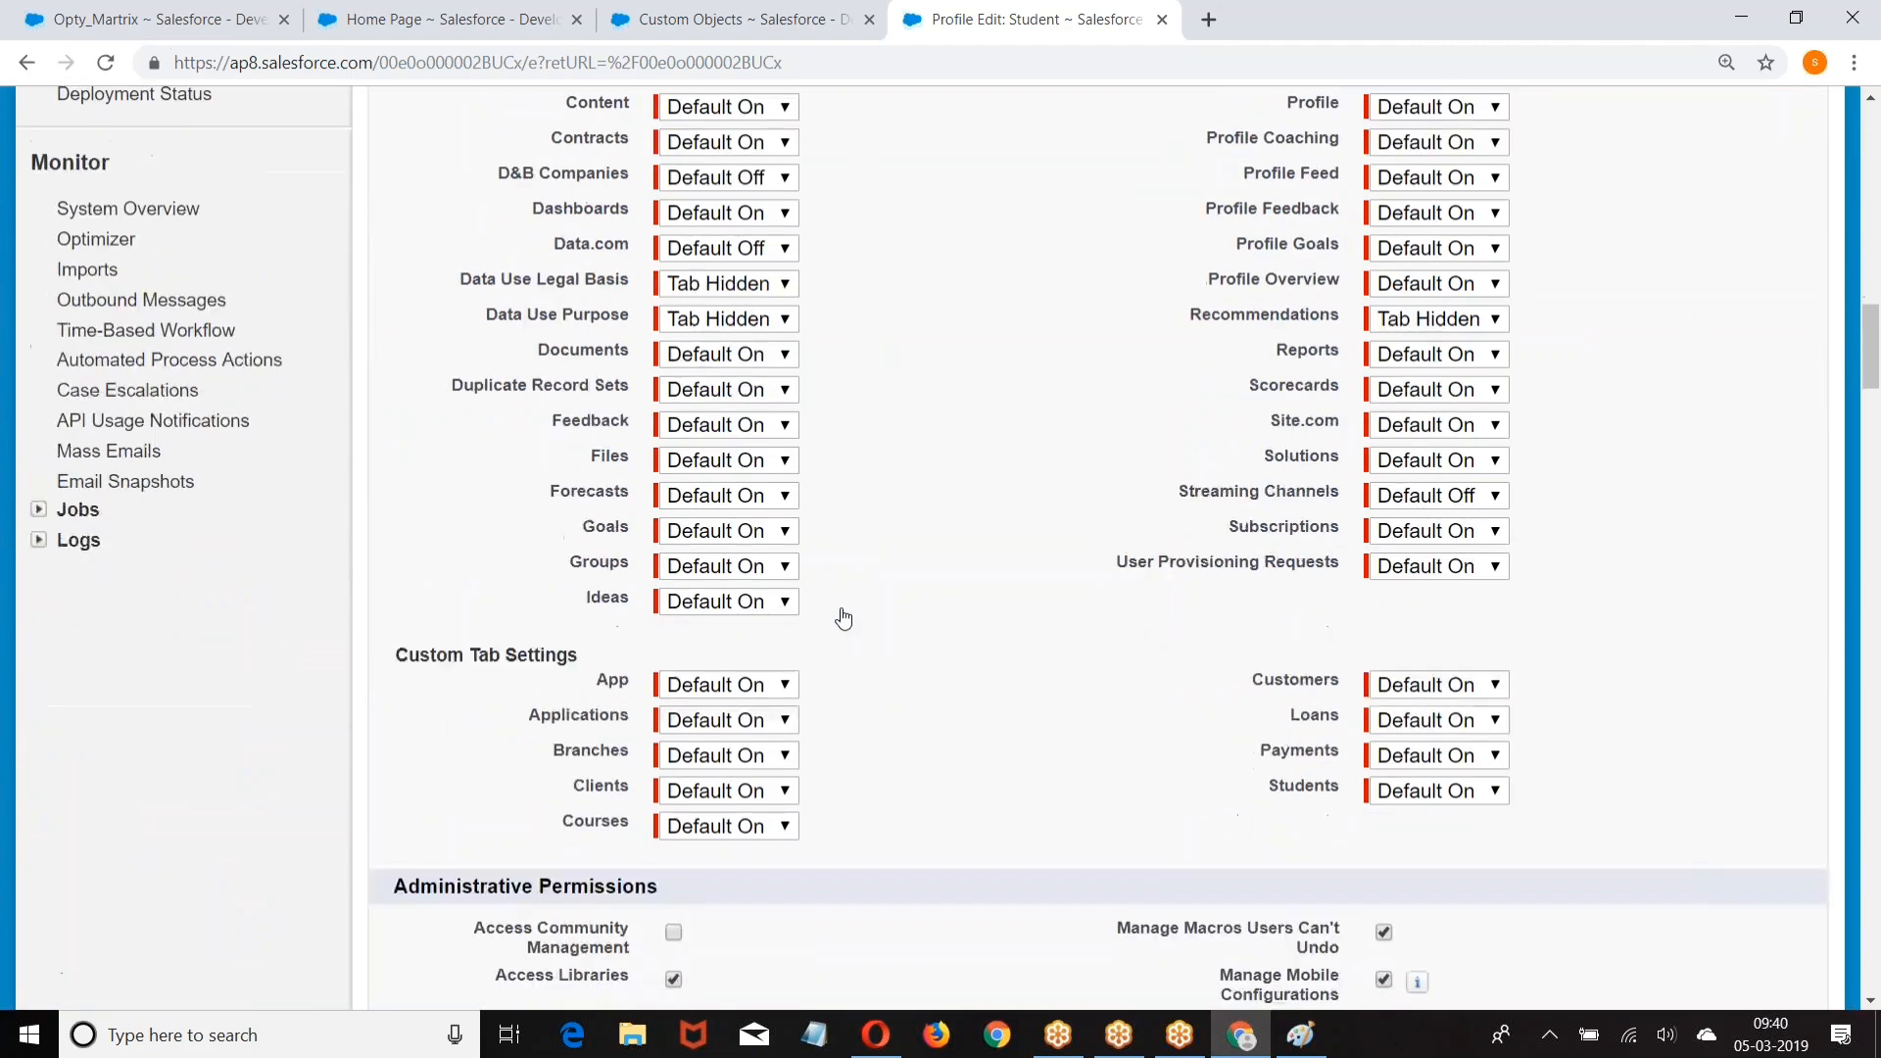
scroll(843, 617, down, 20)
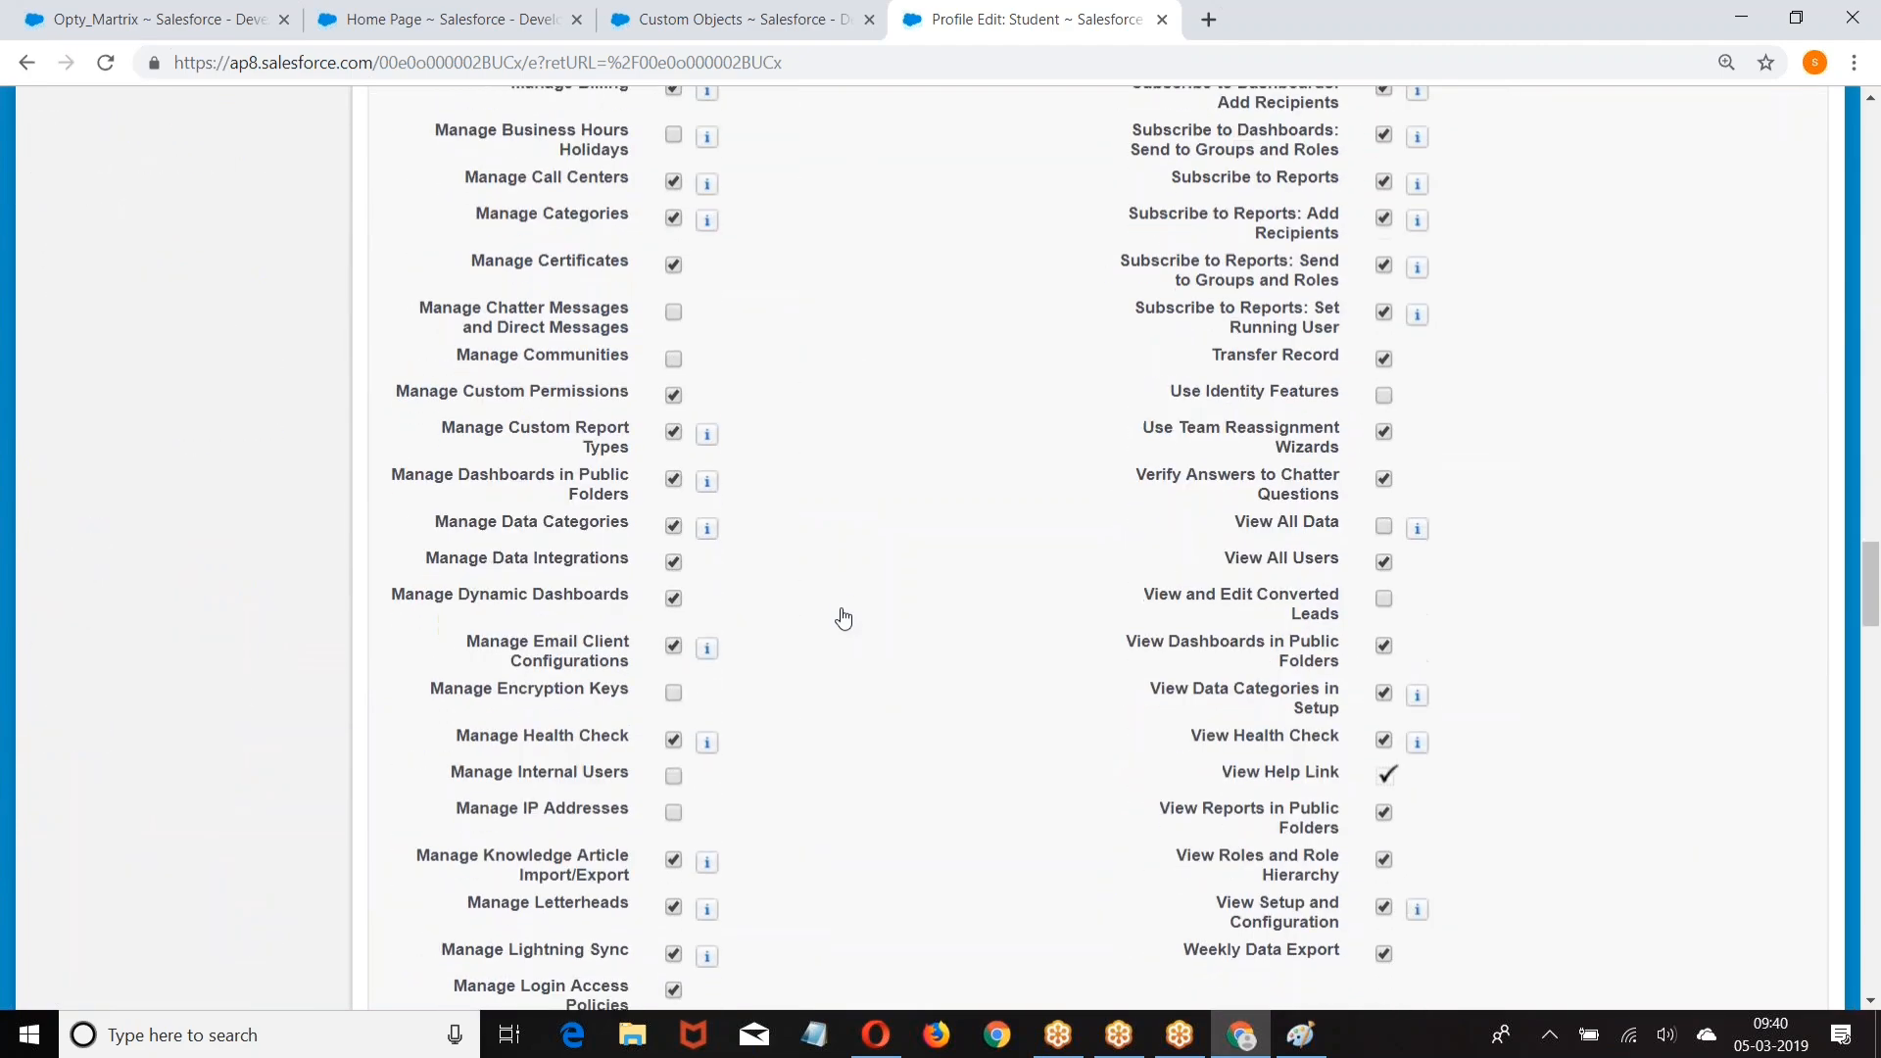
scroll(843, 617, down, 4)
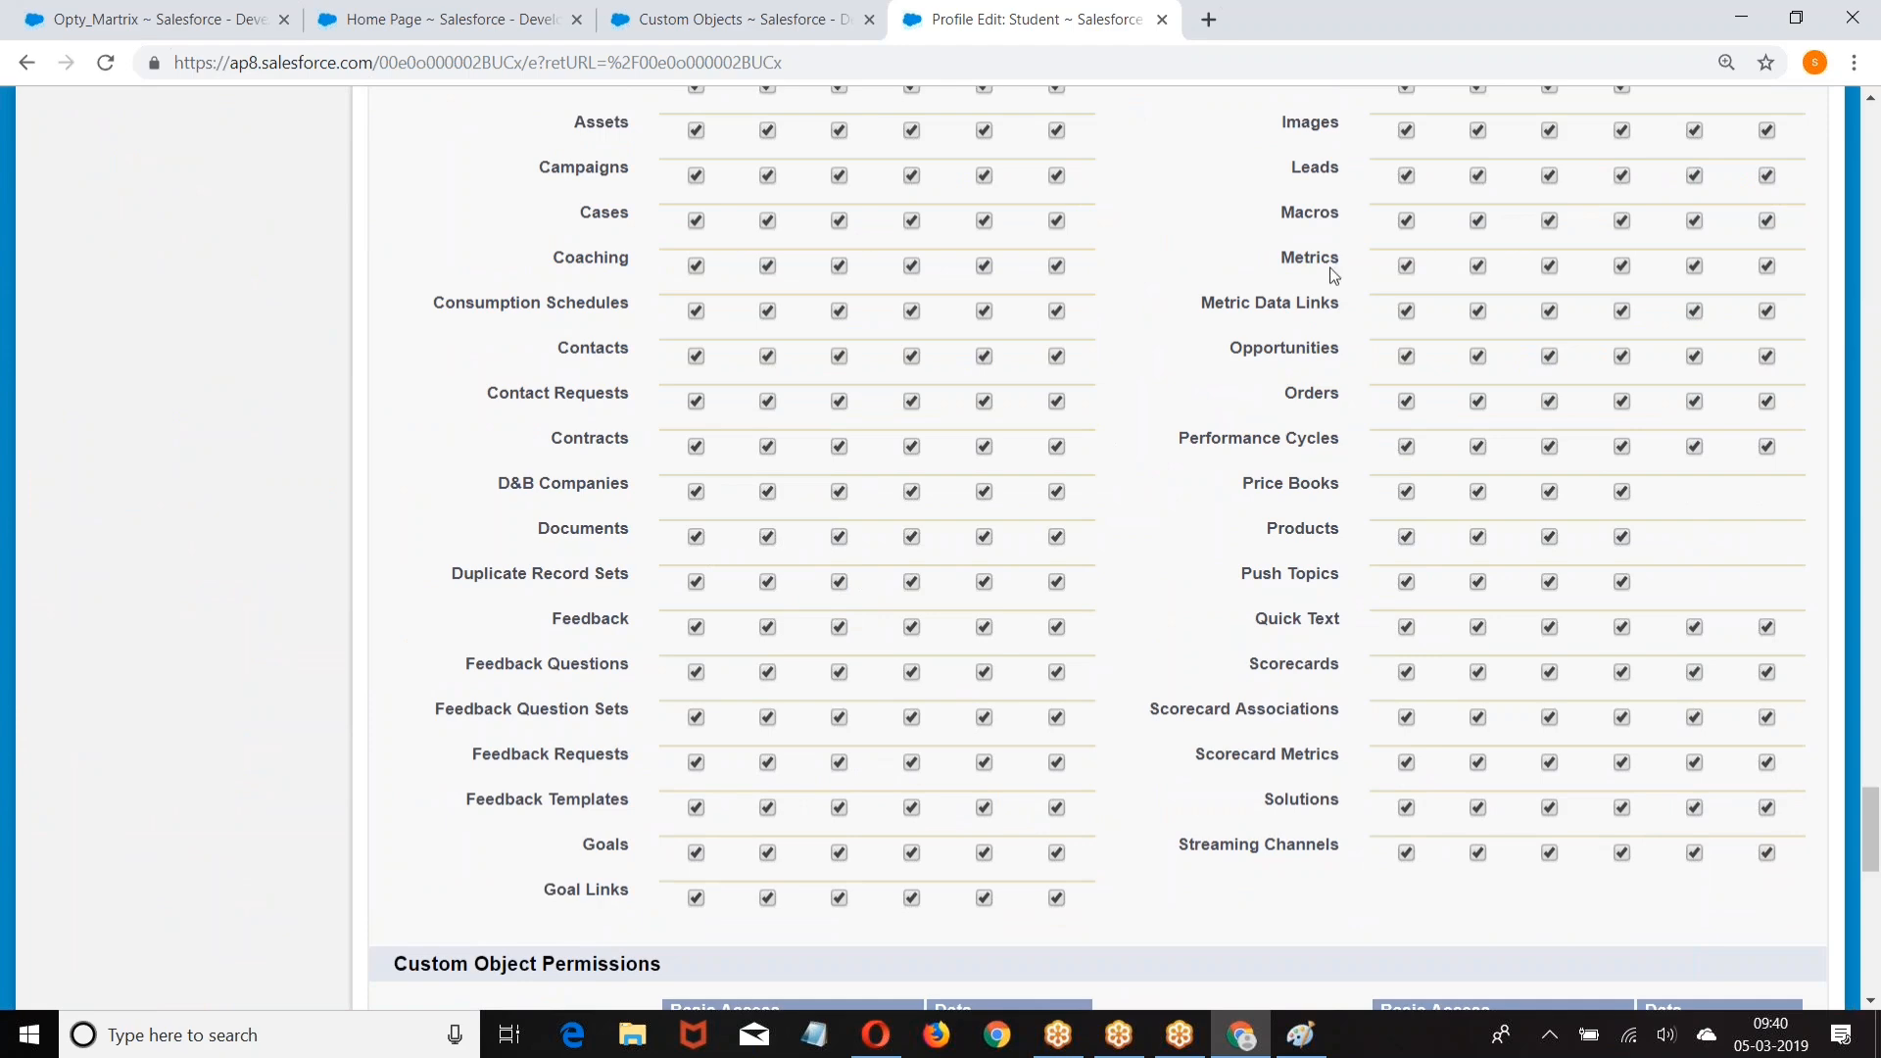
Step: Remove the View All and Modify All permissions on Opportunities from the Student profile and save it
scroll(1331, 271, up, 1)
scroll(1325, 278, down, 2)
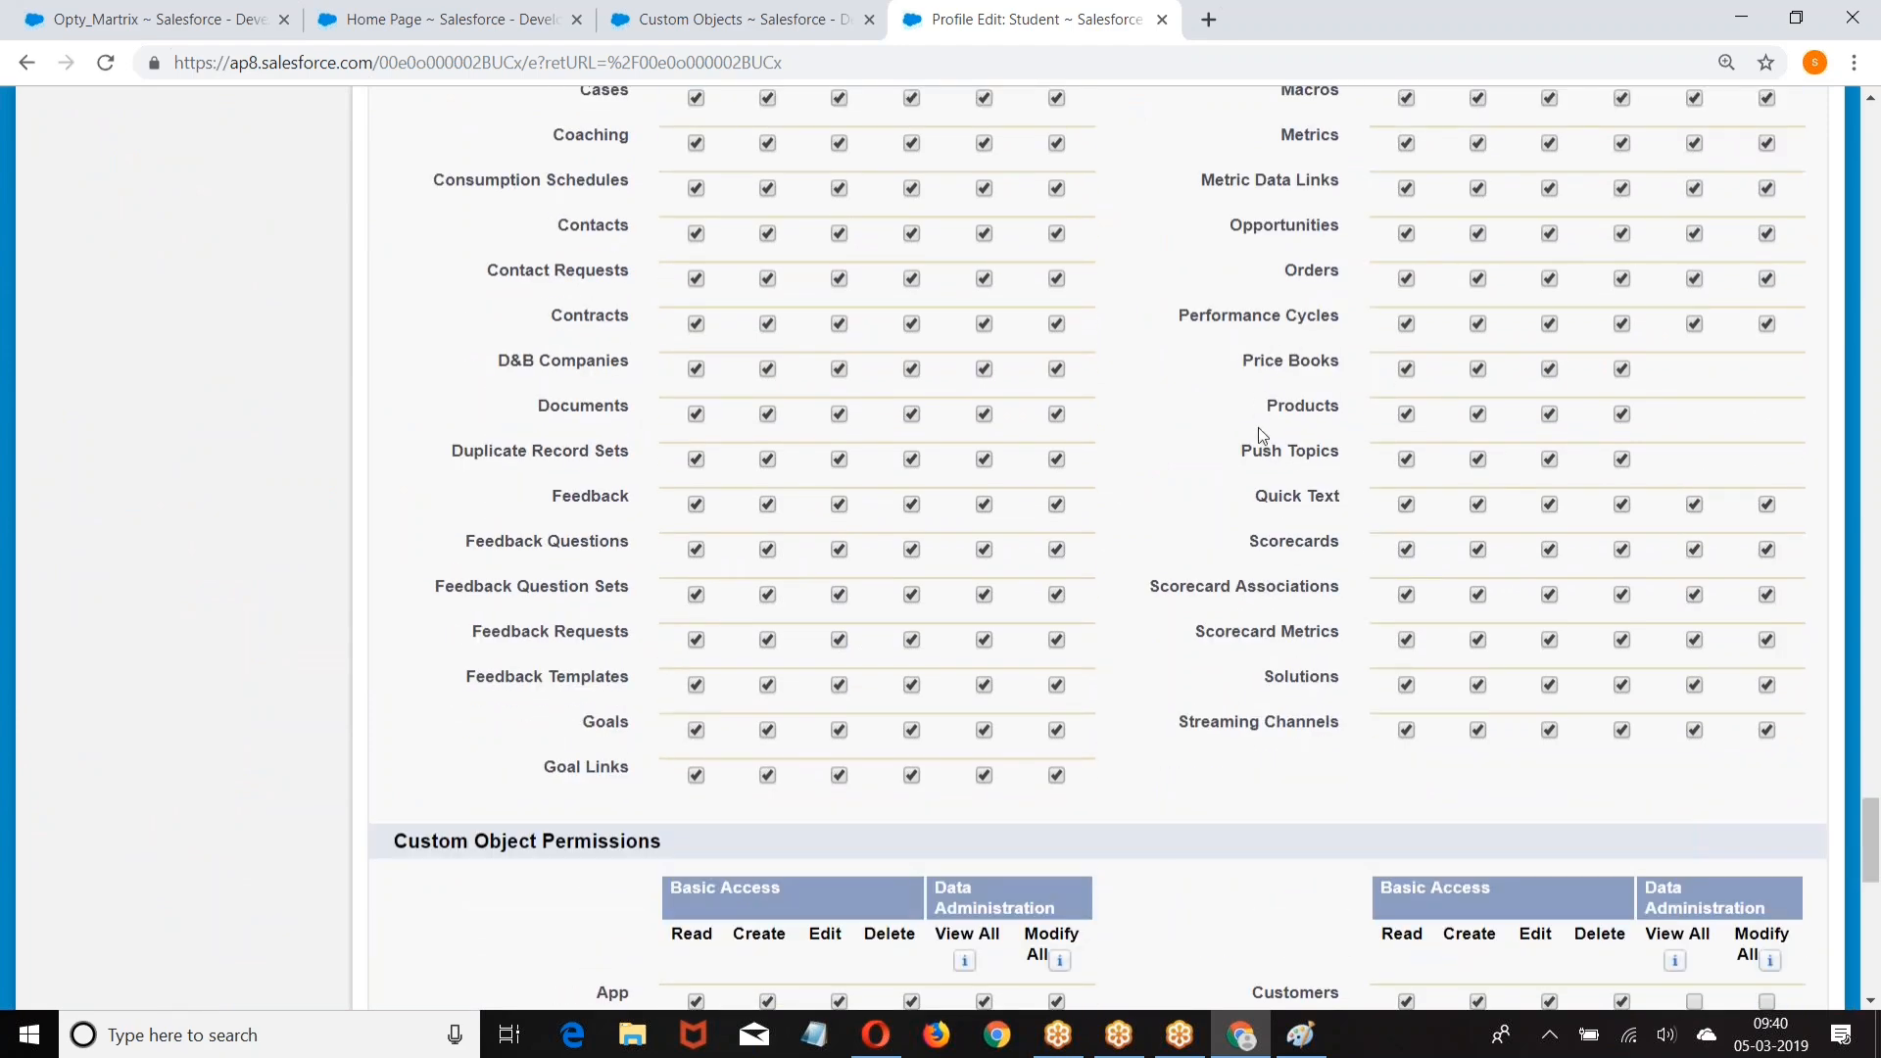
scroll(1260, 431, up, 2)
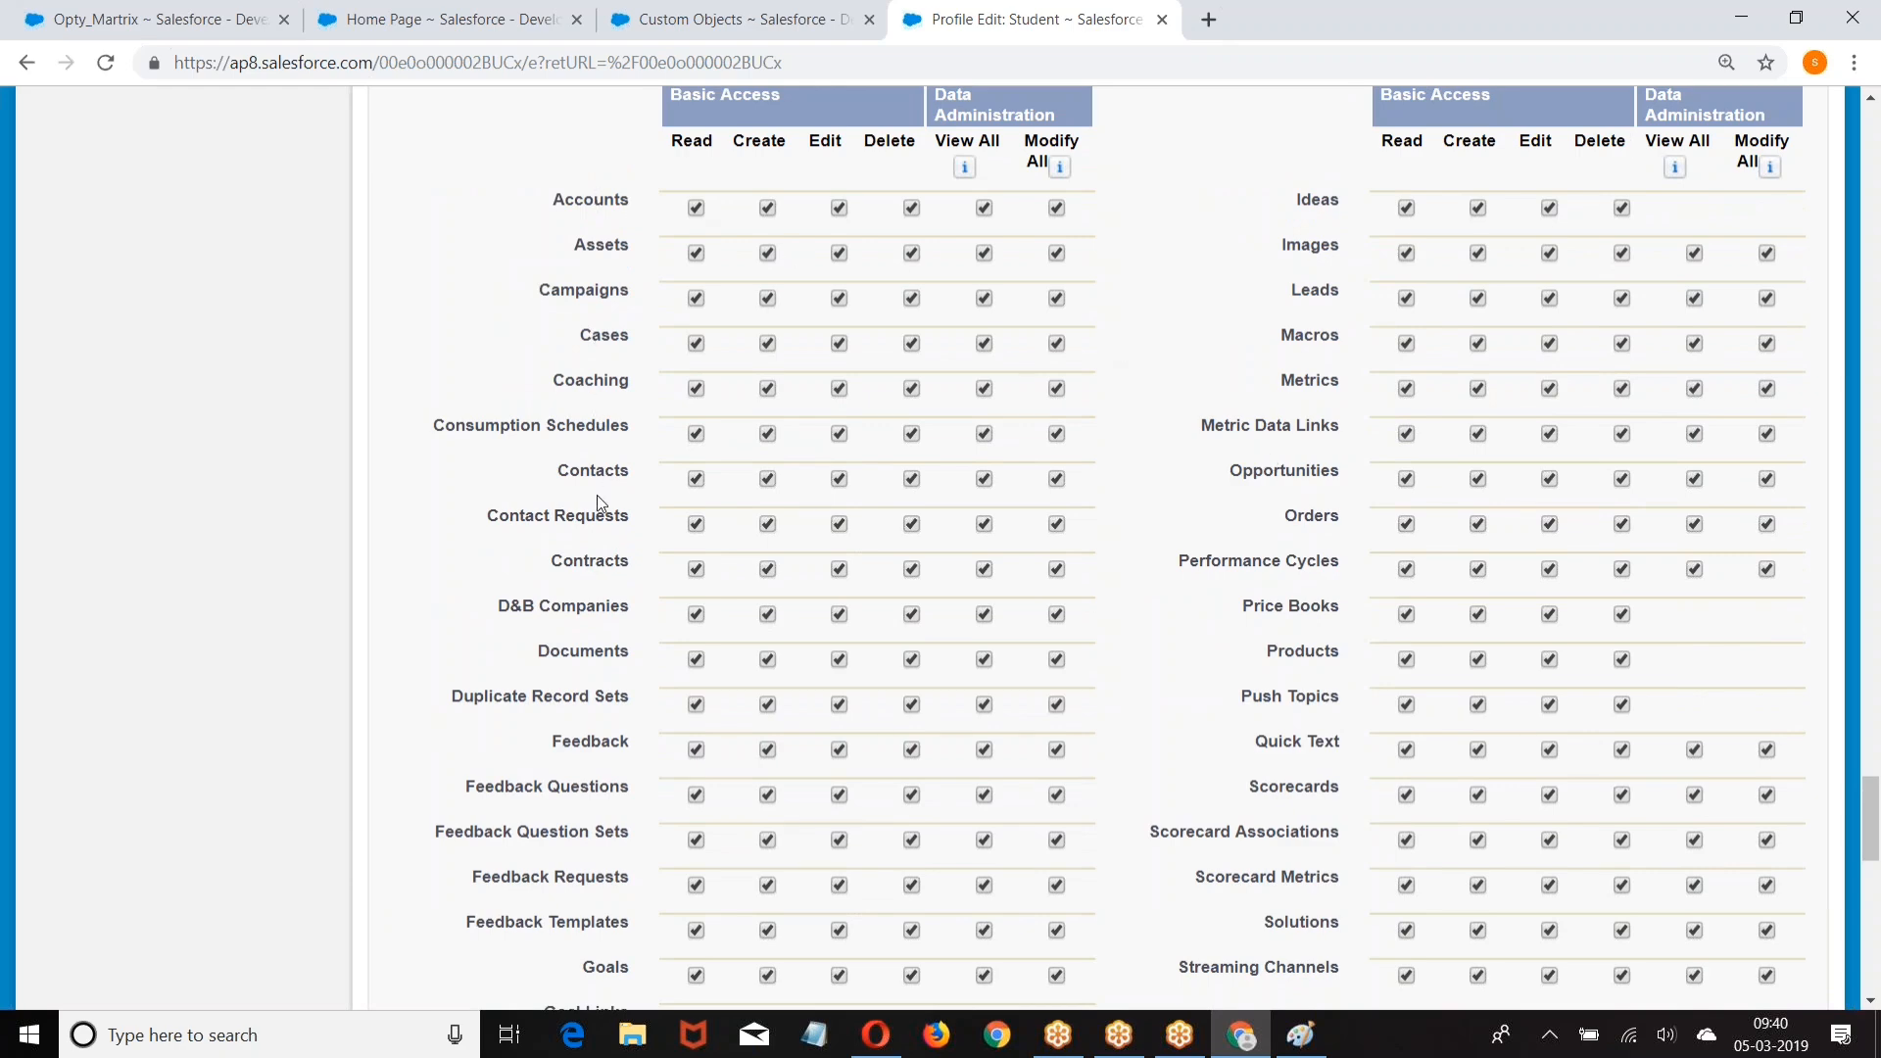
scroll(601, 503, down, 1)
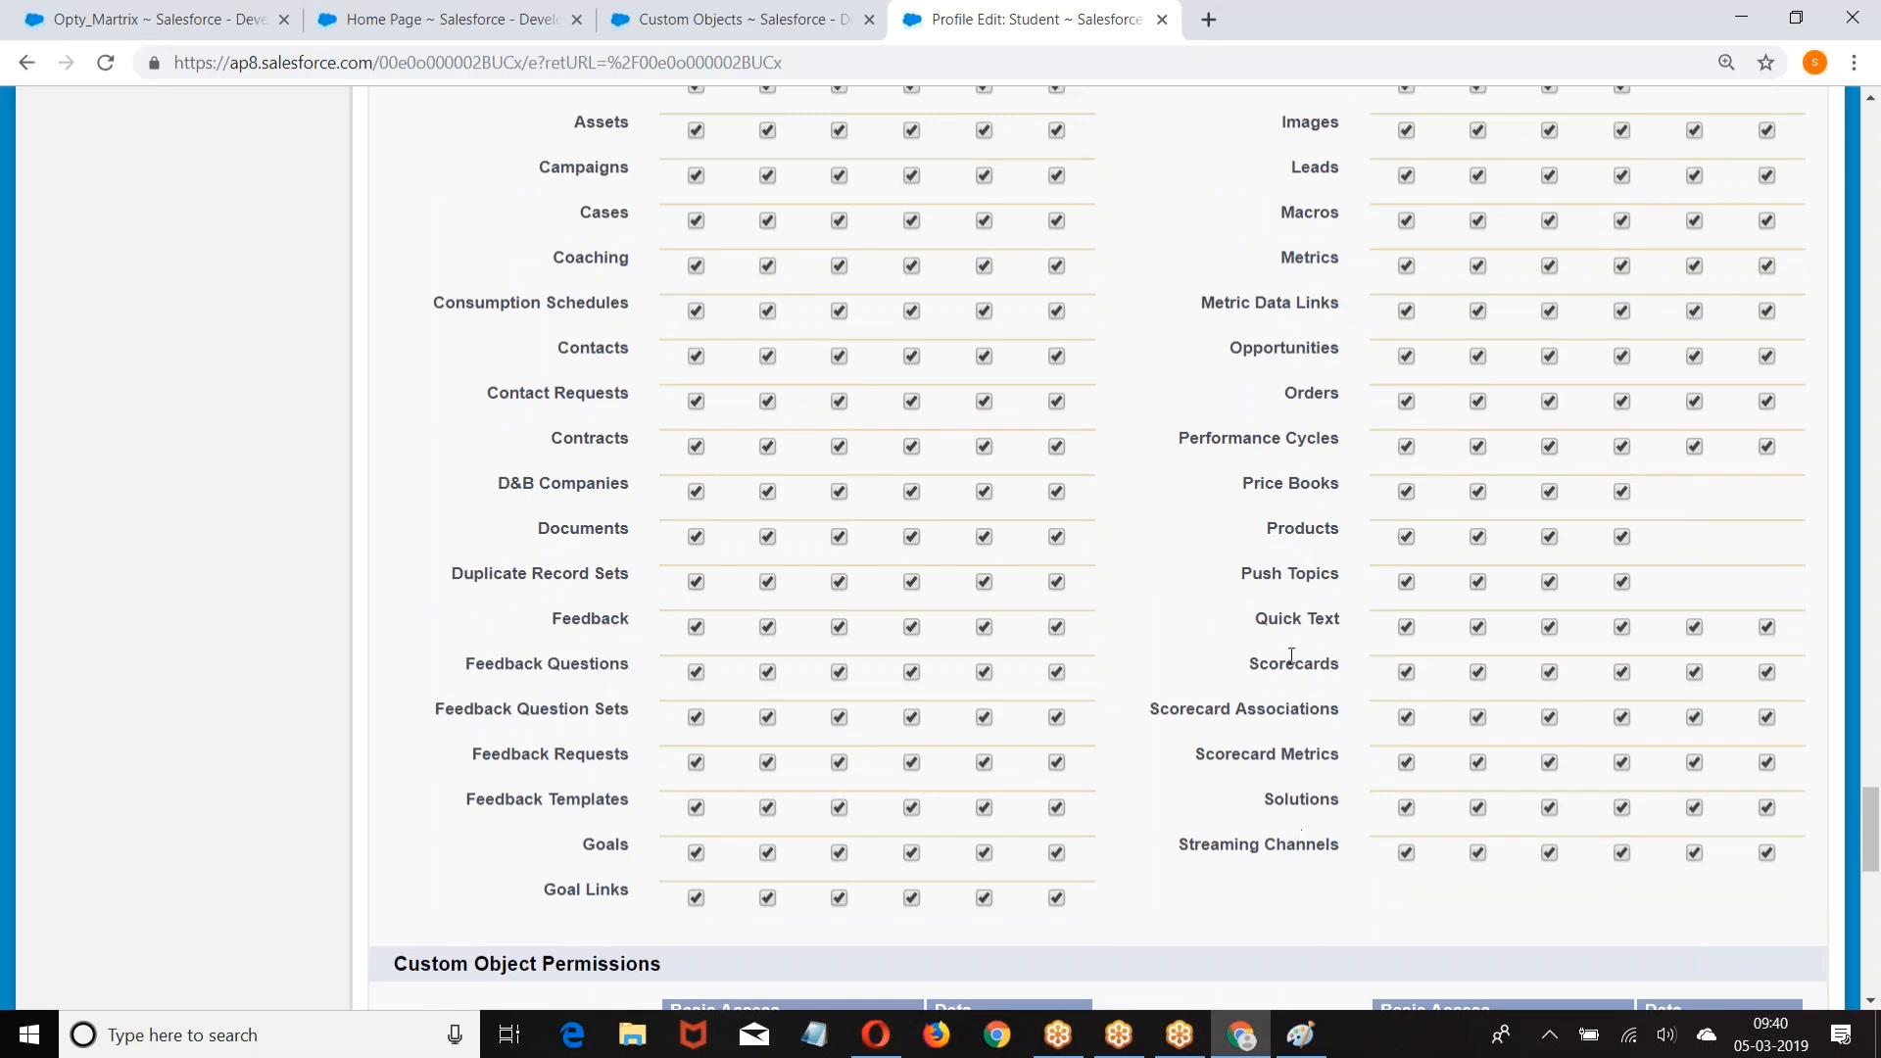
scroll(1291, 655, up, 2)
scroll(1304, 453, down, 1)
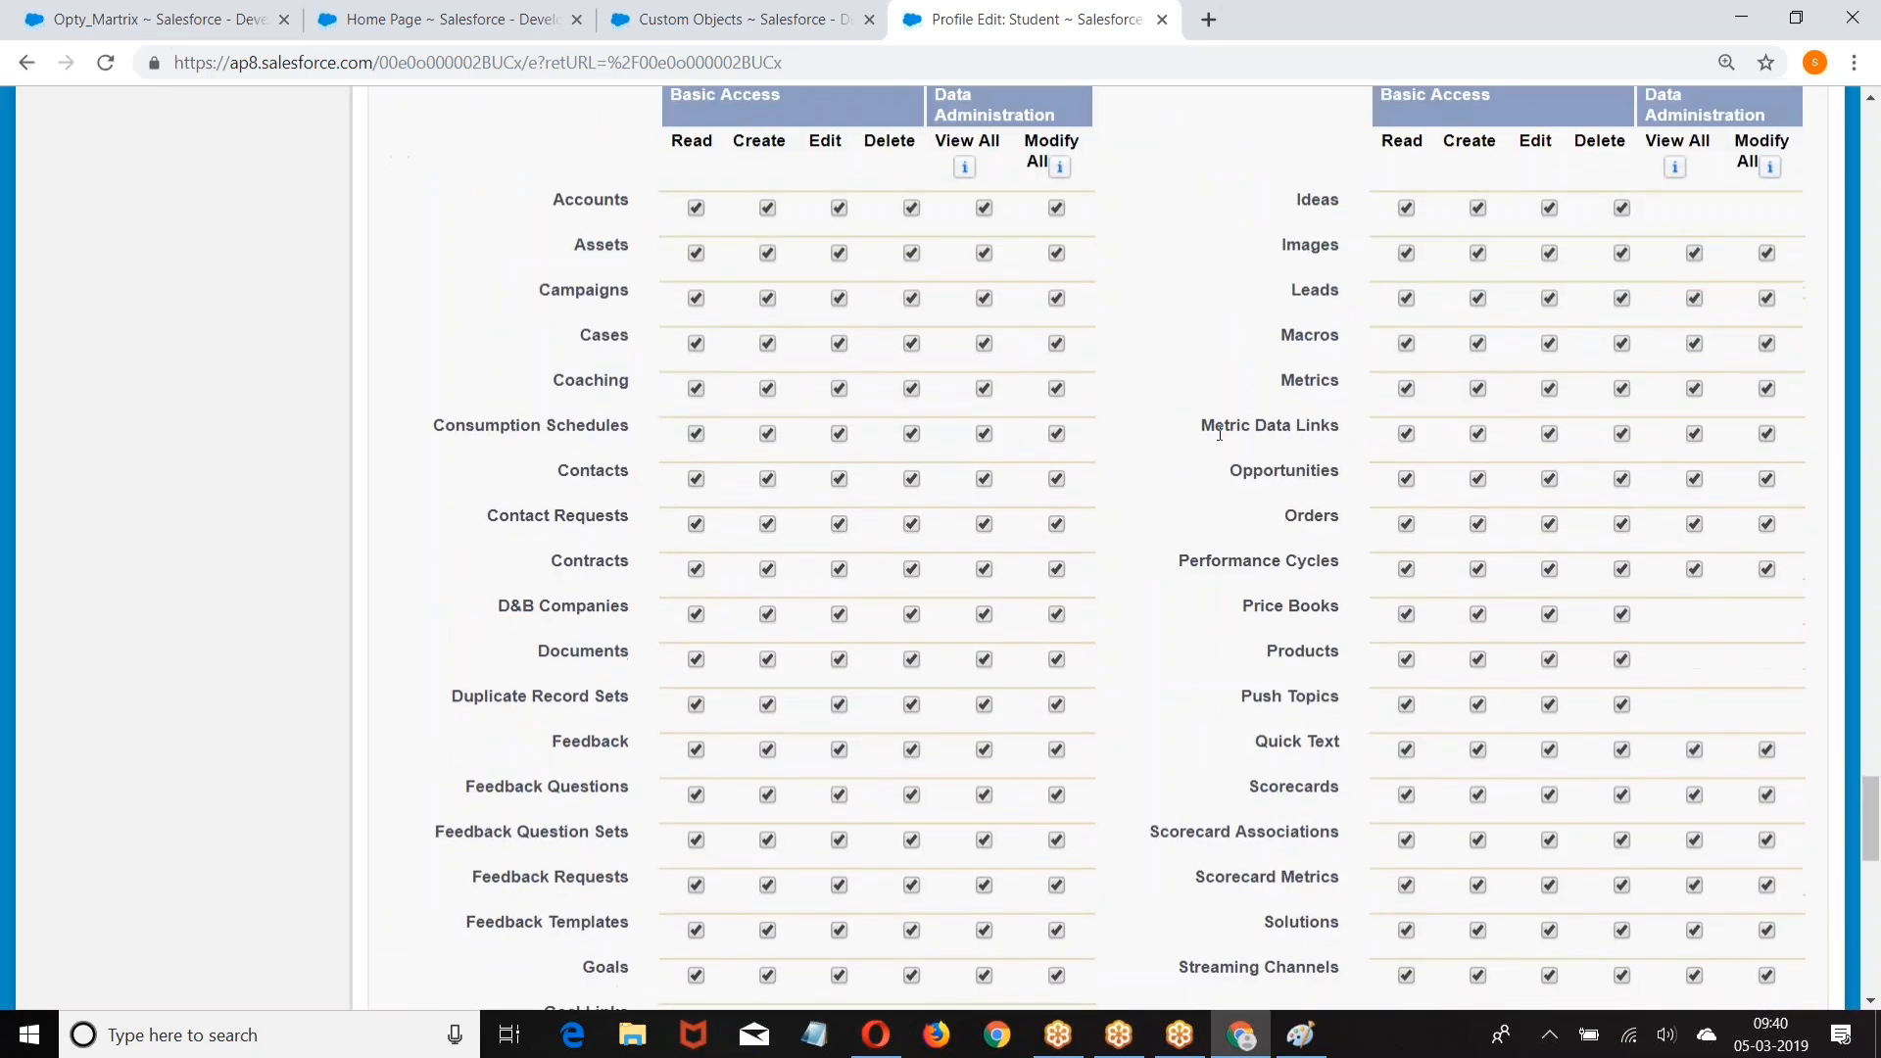
scroll(980, 397, down, 1)
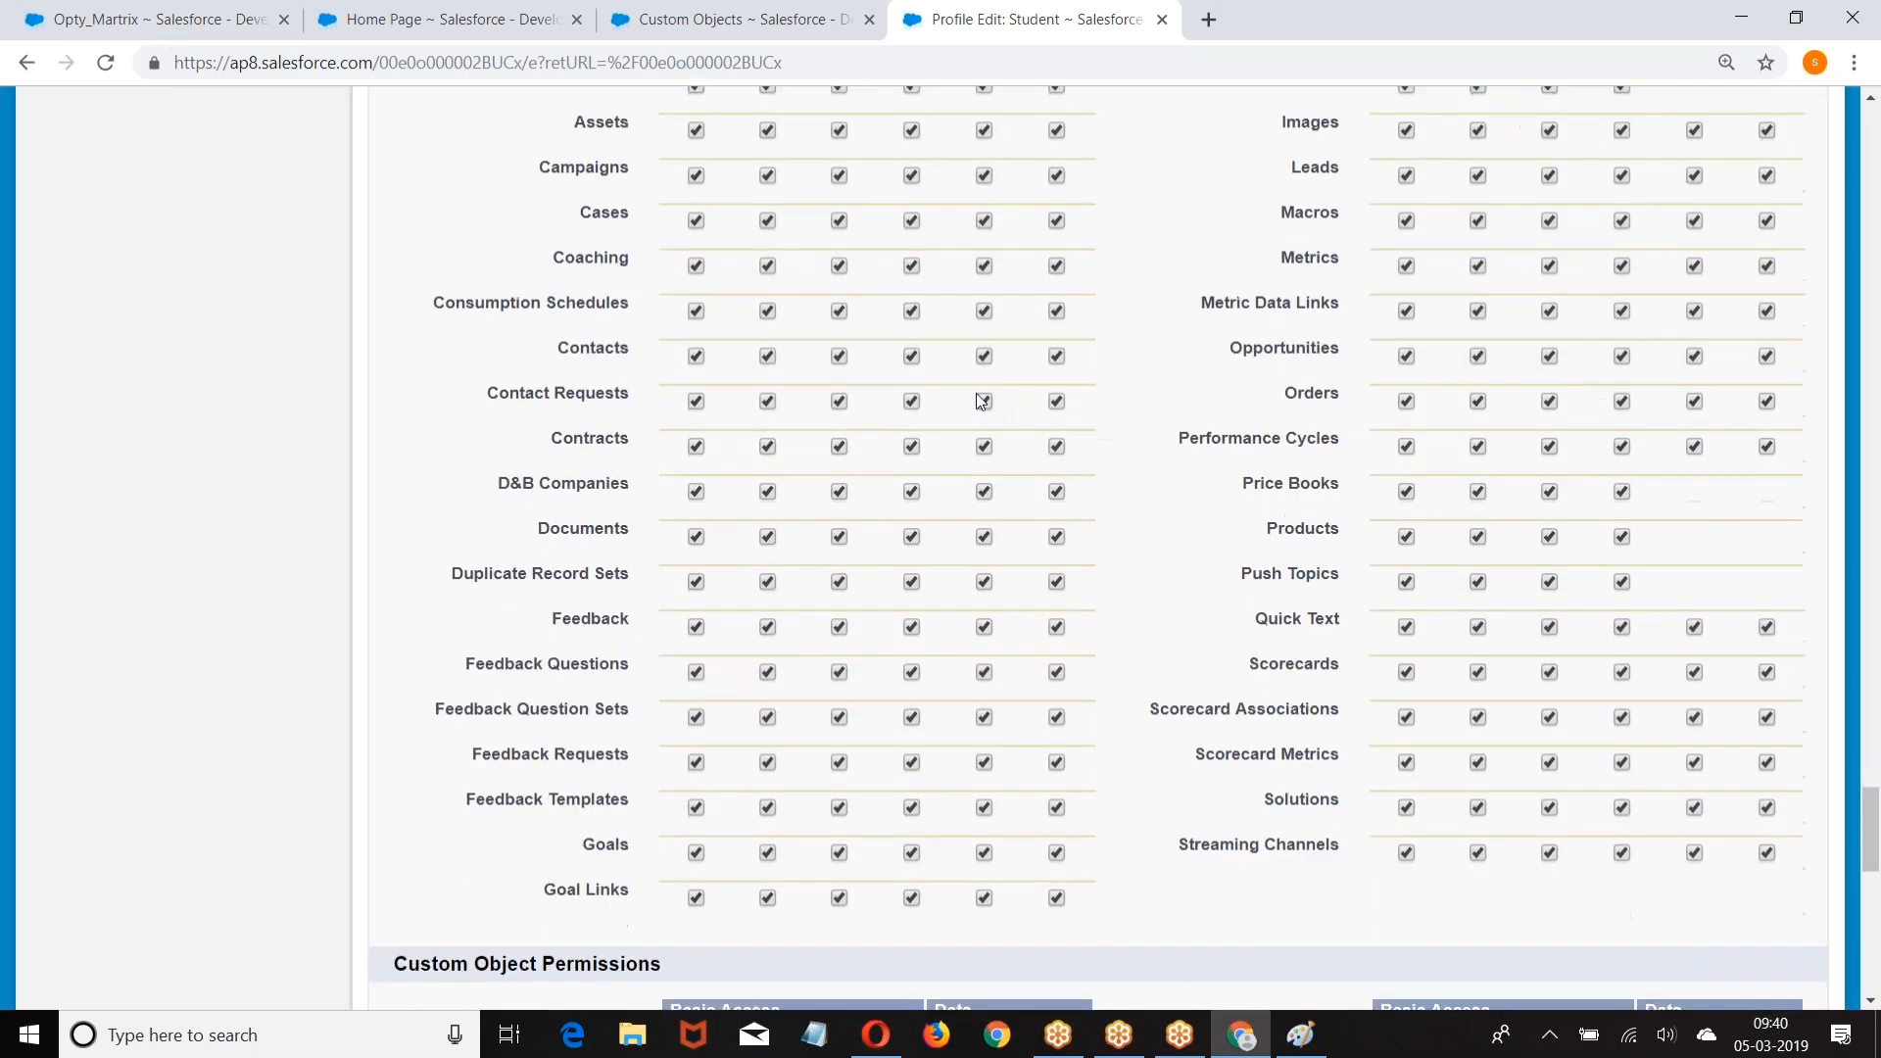
scroll(980, 400, up, 1)
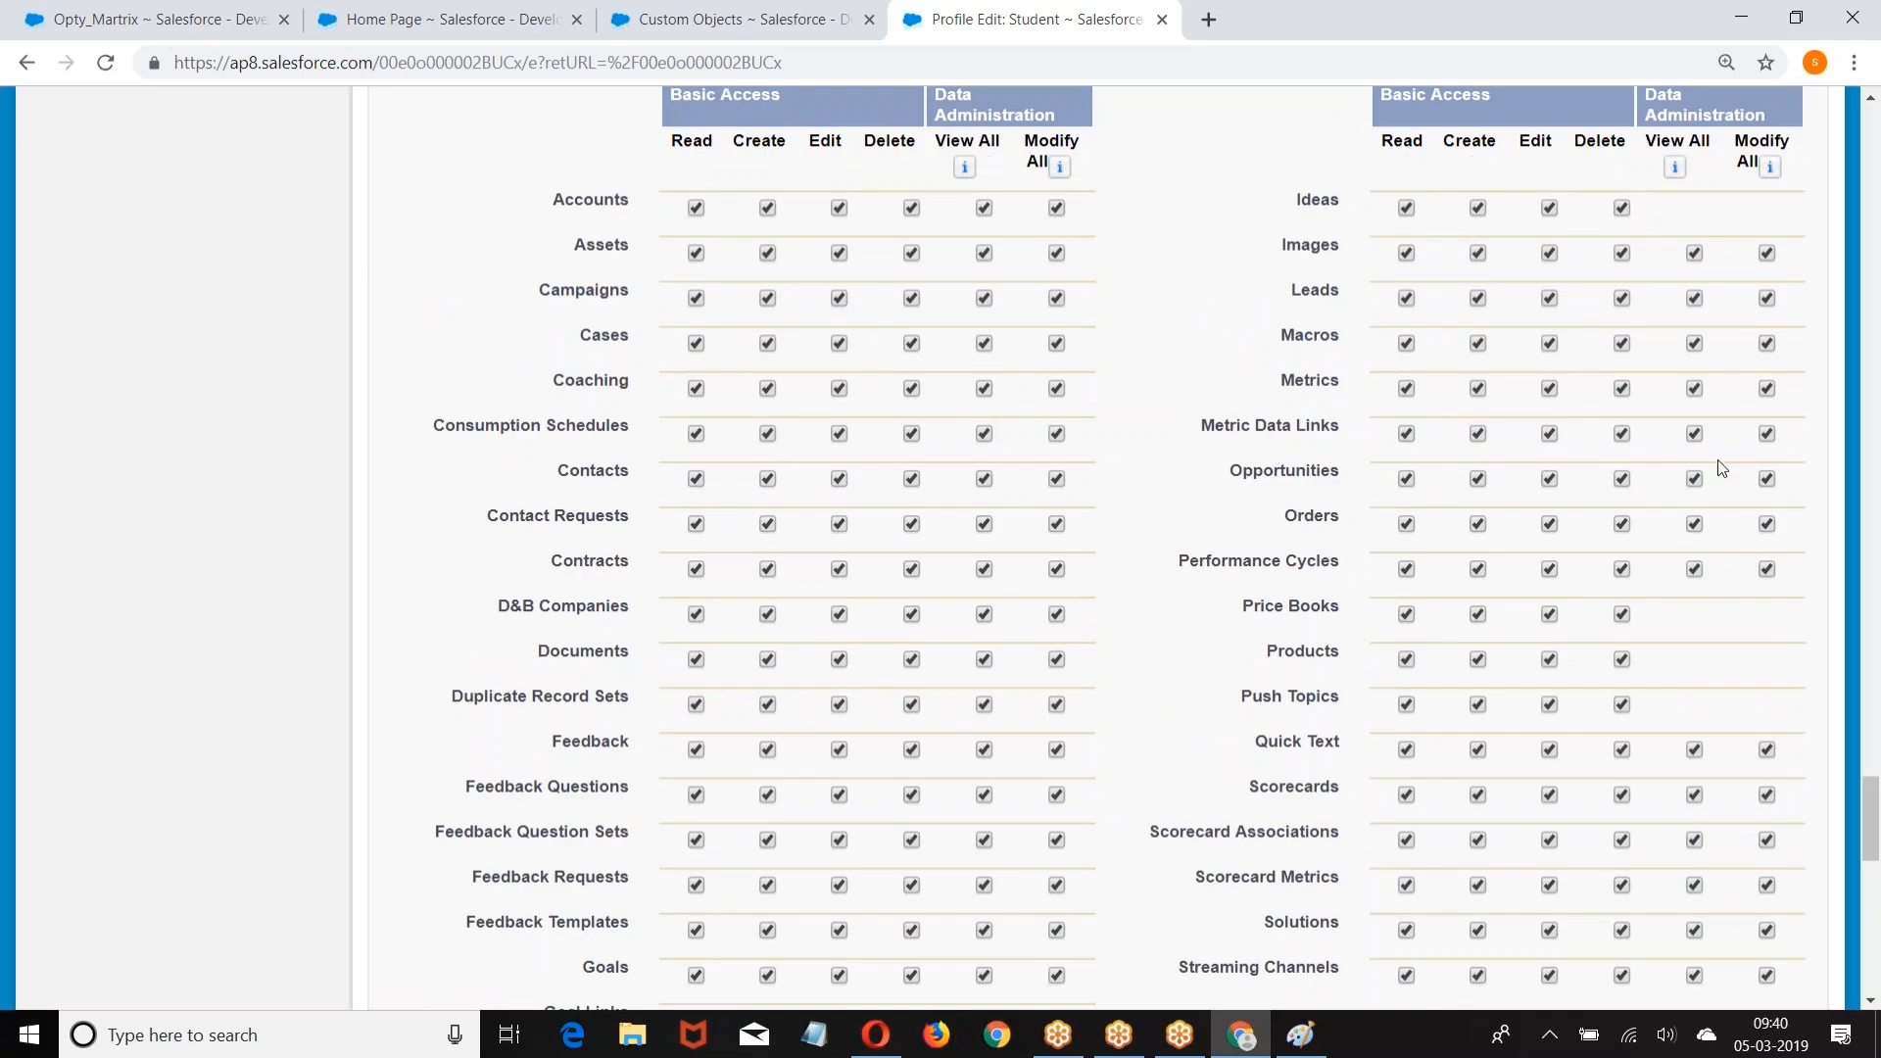
click(1694, 480)
click(1766, 480)
scroll(1220, 522, up, 4)
scroll(996, 429, up, 20)
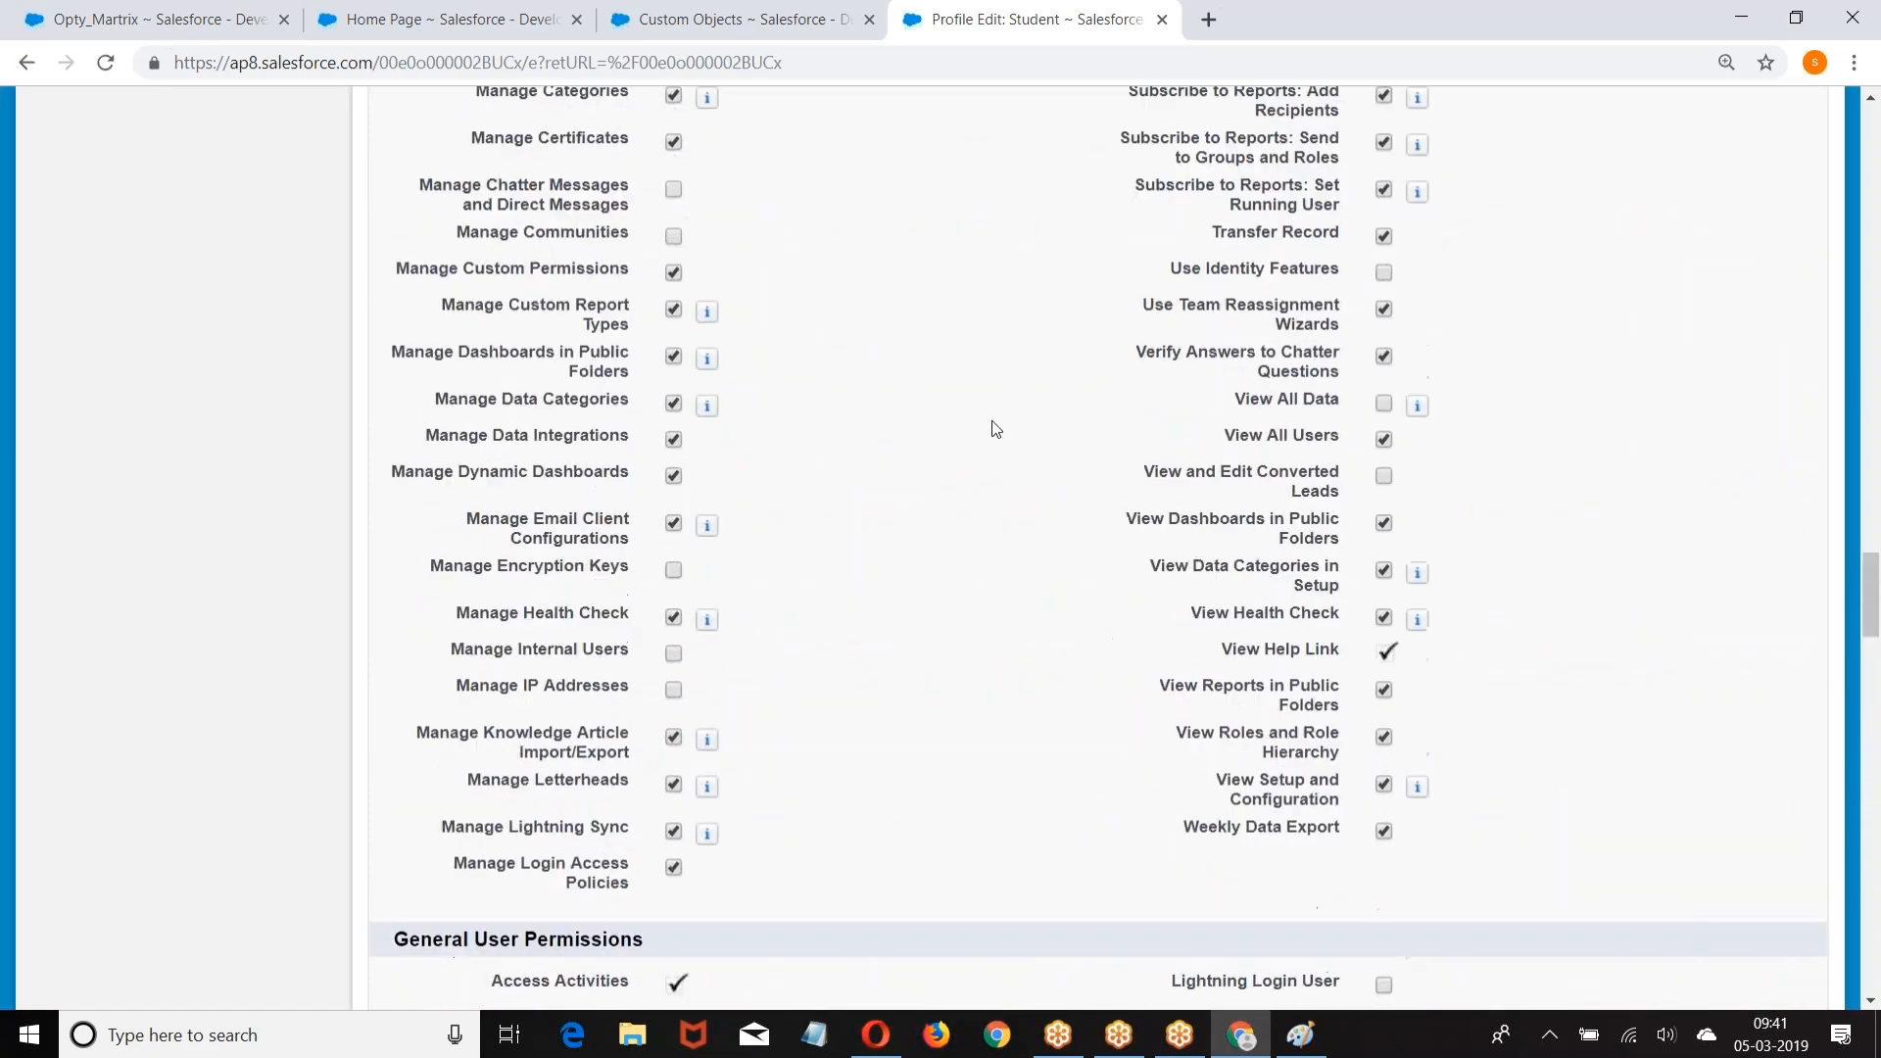
scroll(995, 429, up, 15)
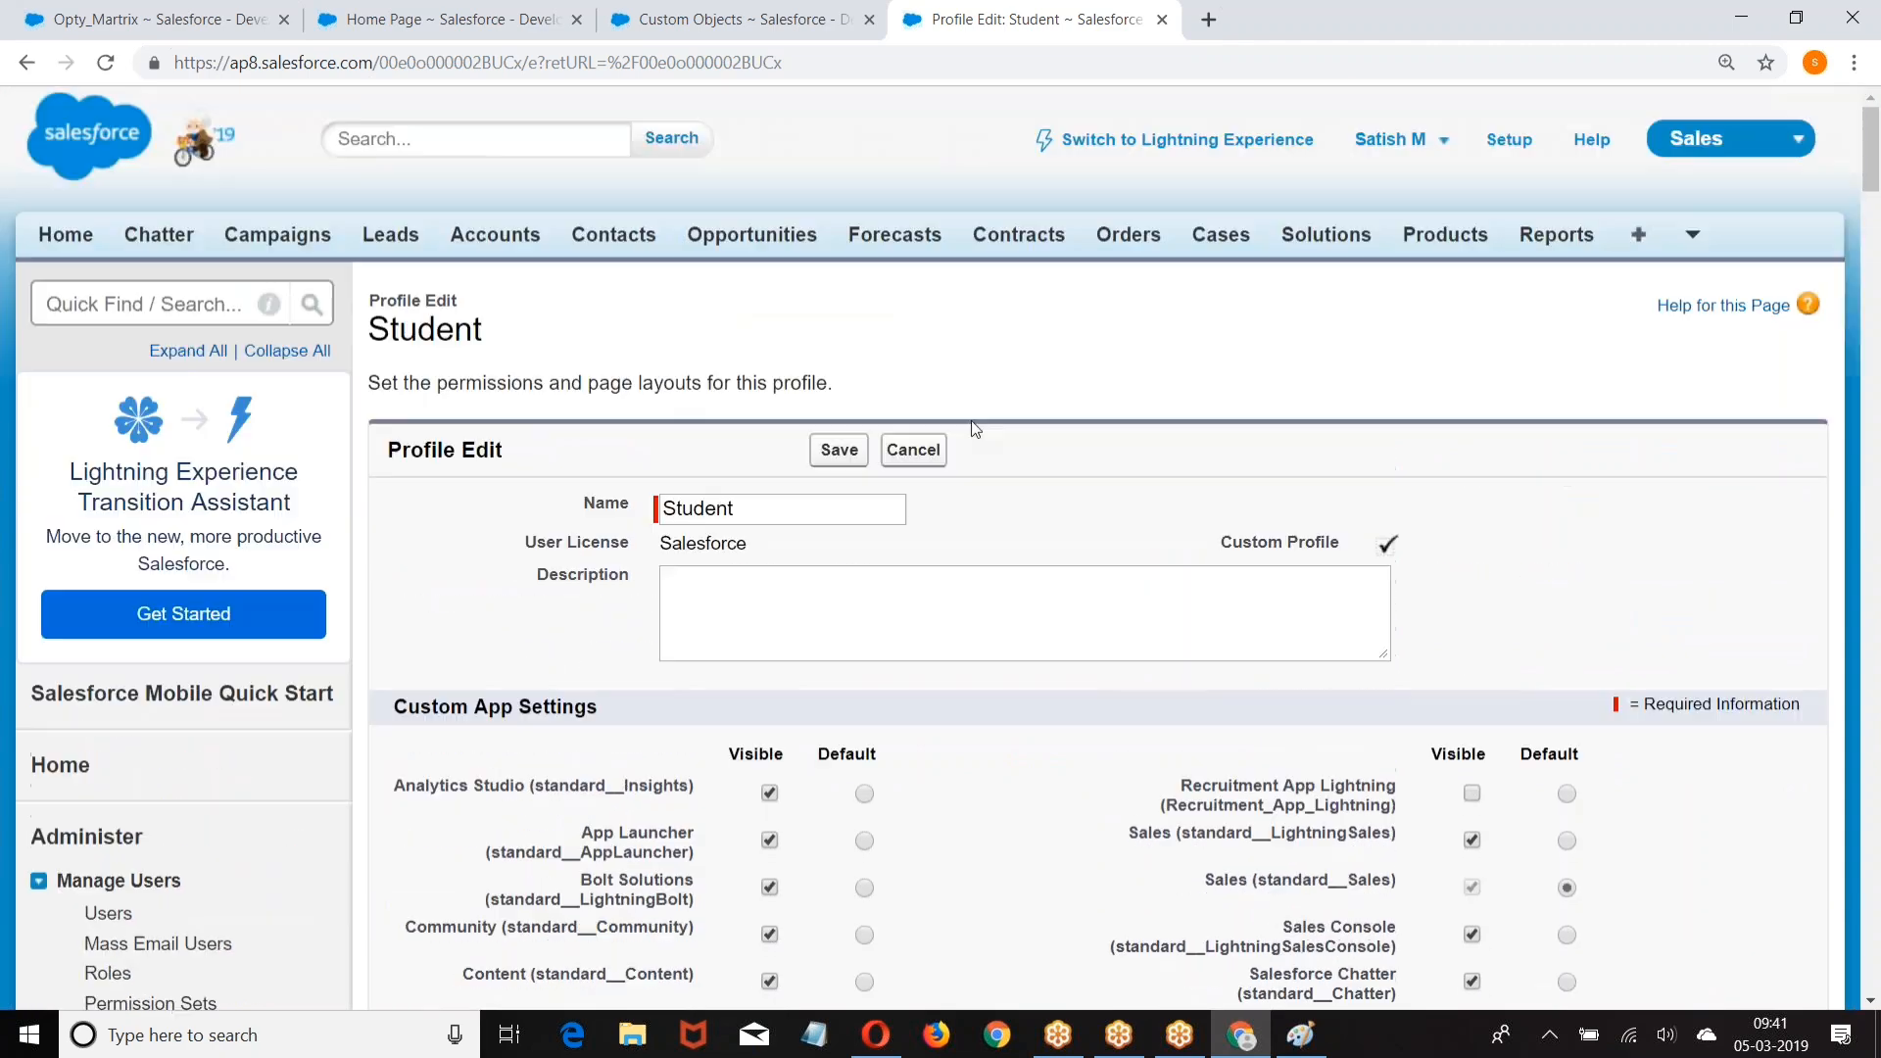
click(844, 450)
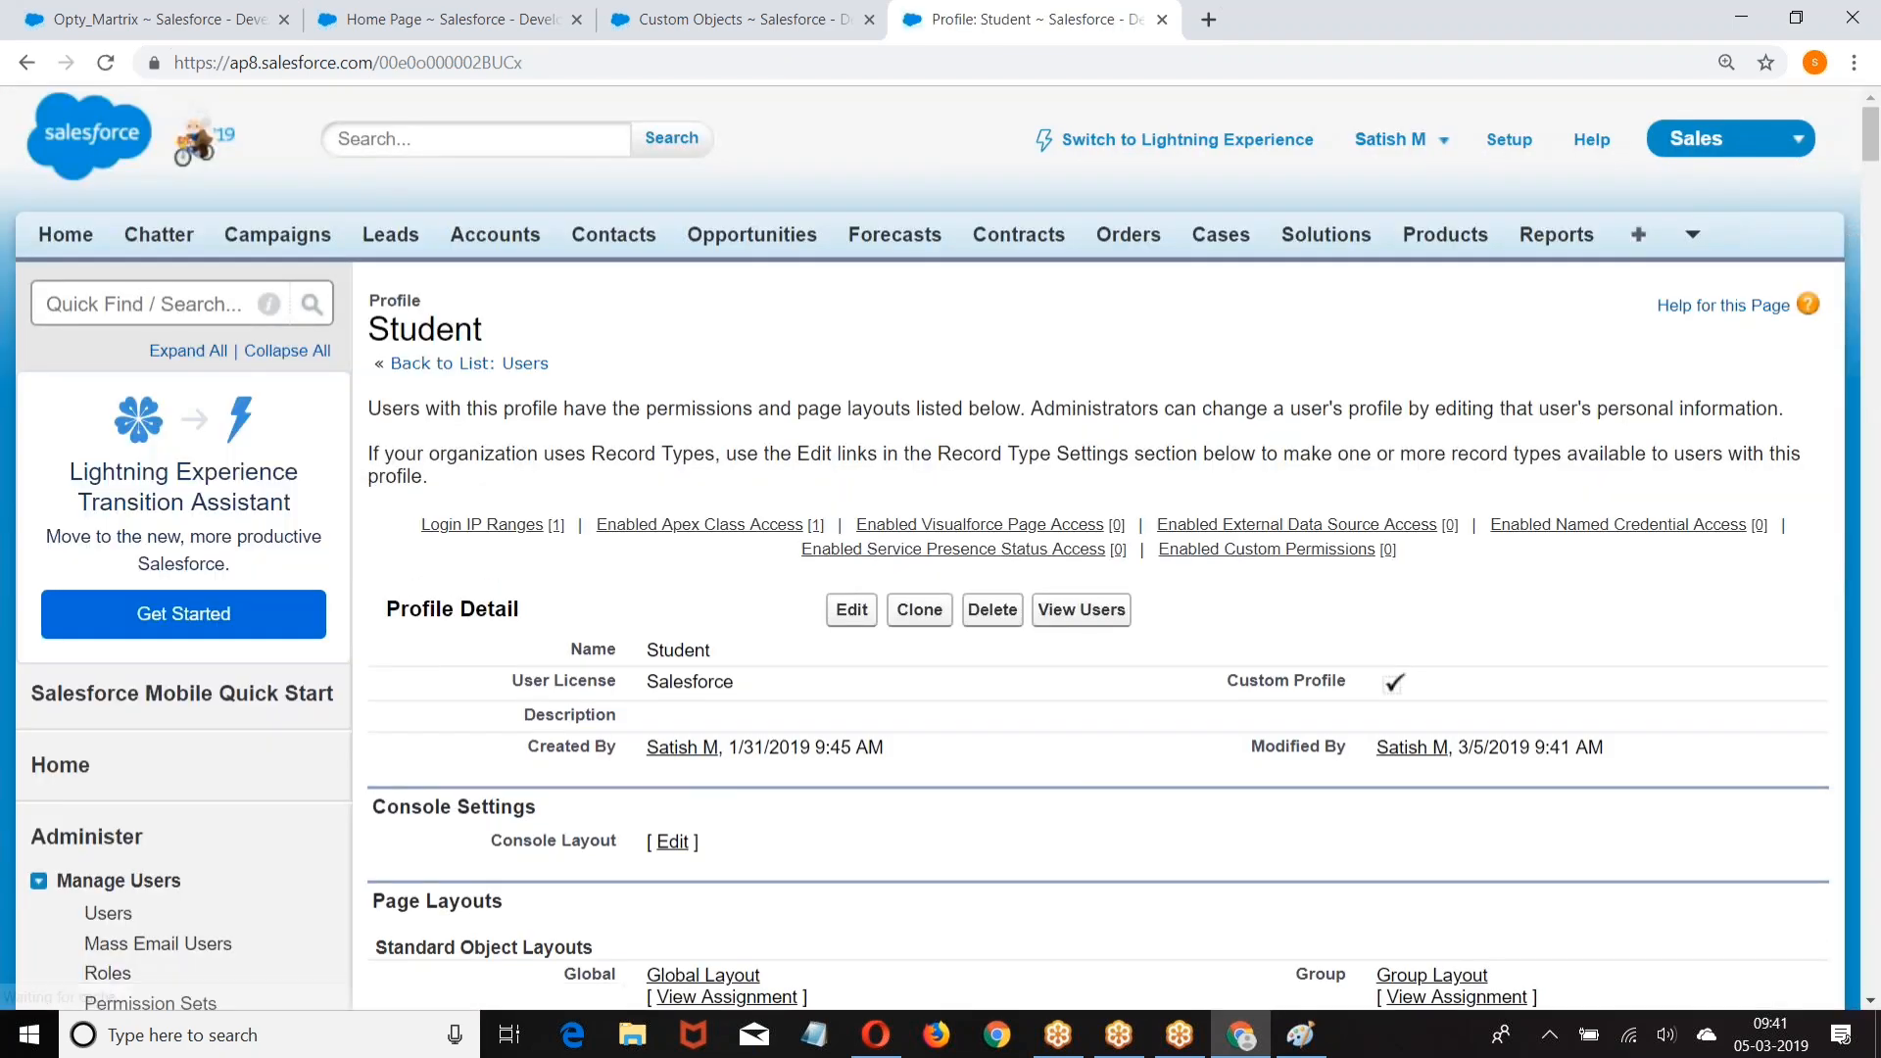
Step: Open Sharing Settings under Security Controls and start editing the organization-wide defaults
scroll(285, 380, down, 3)
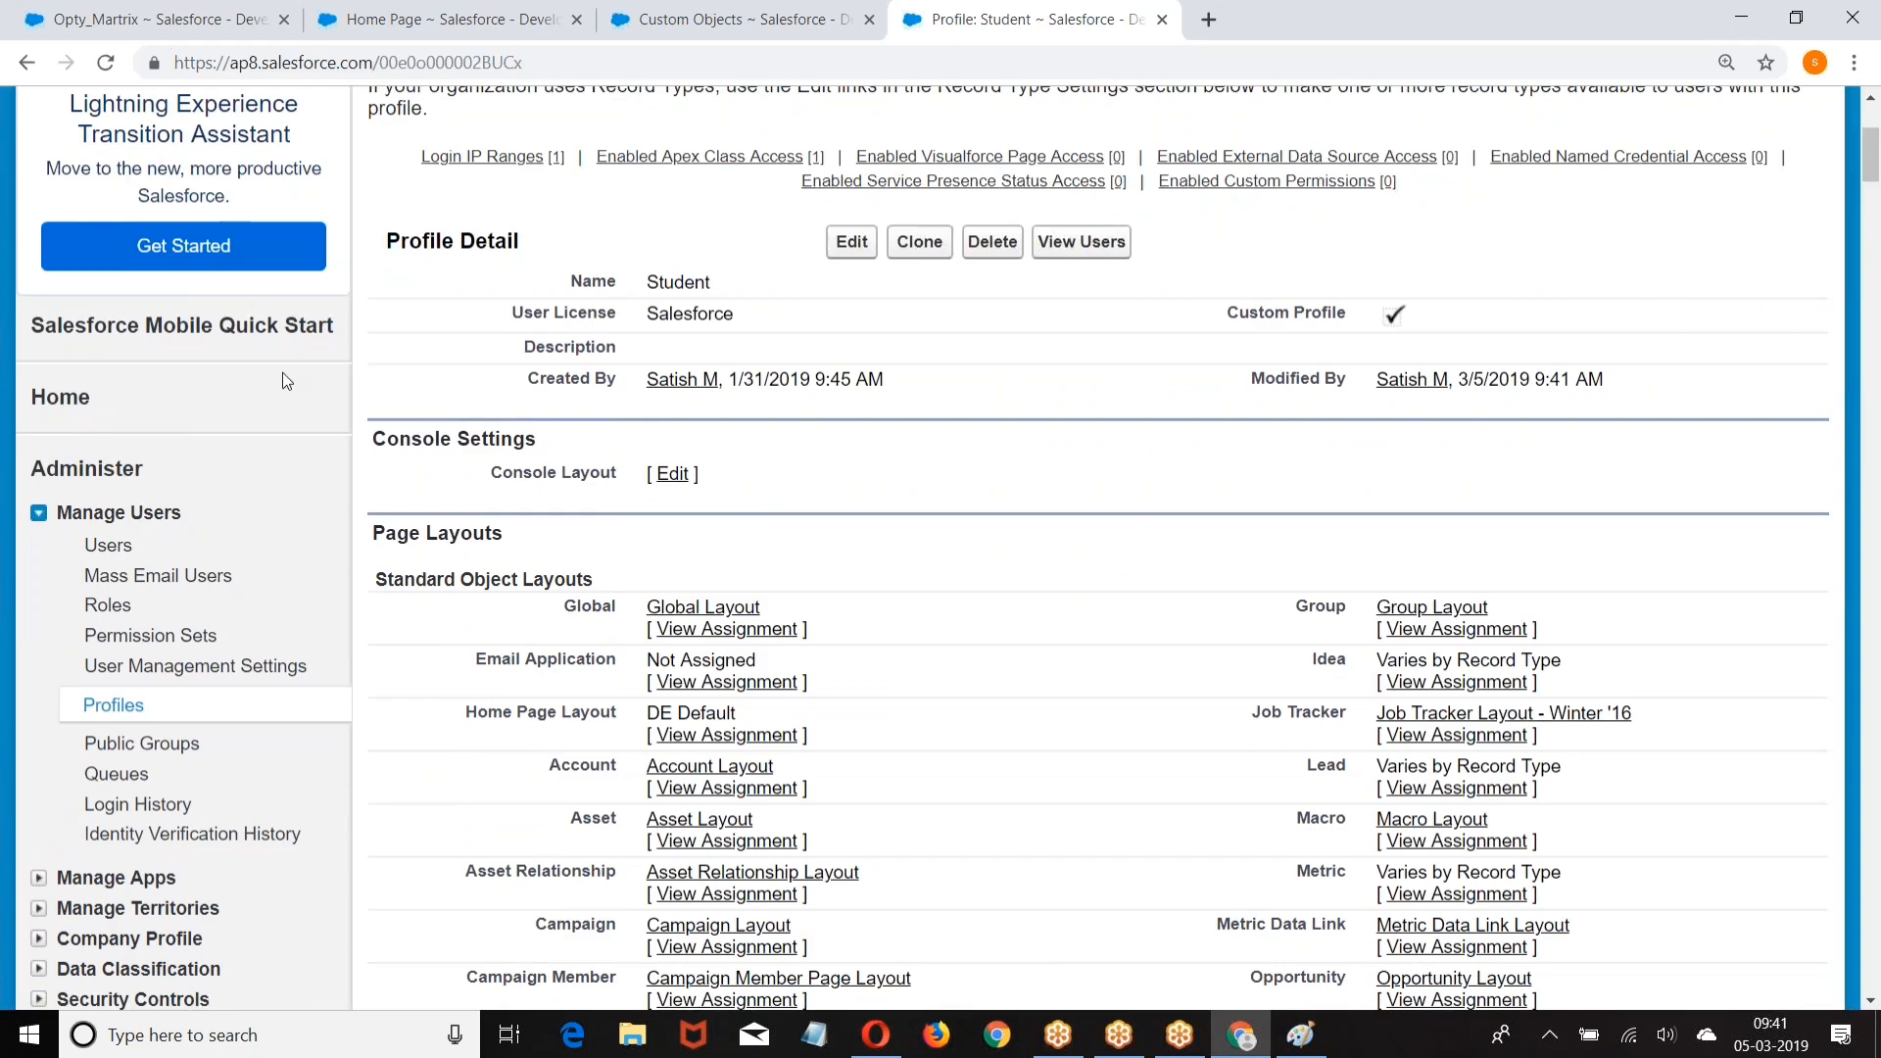
scroll(278, 381, down, 4)
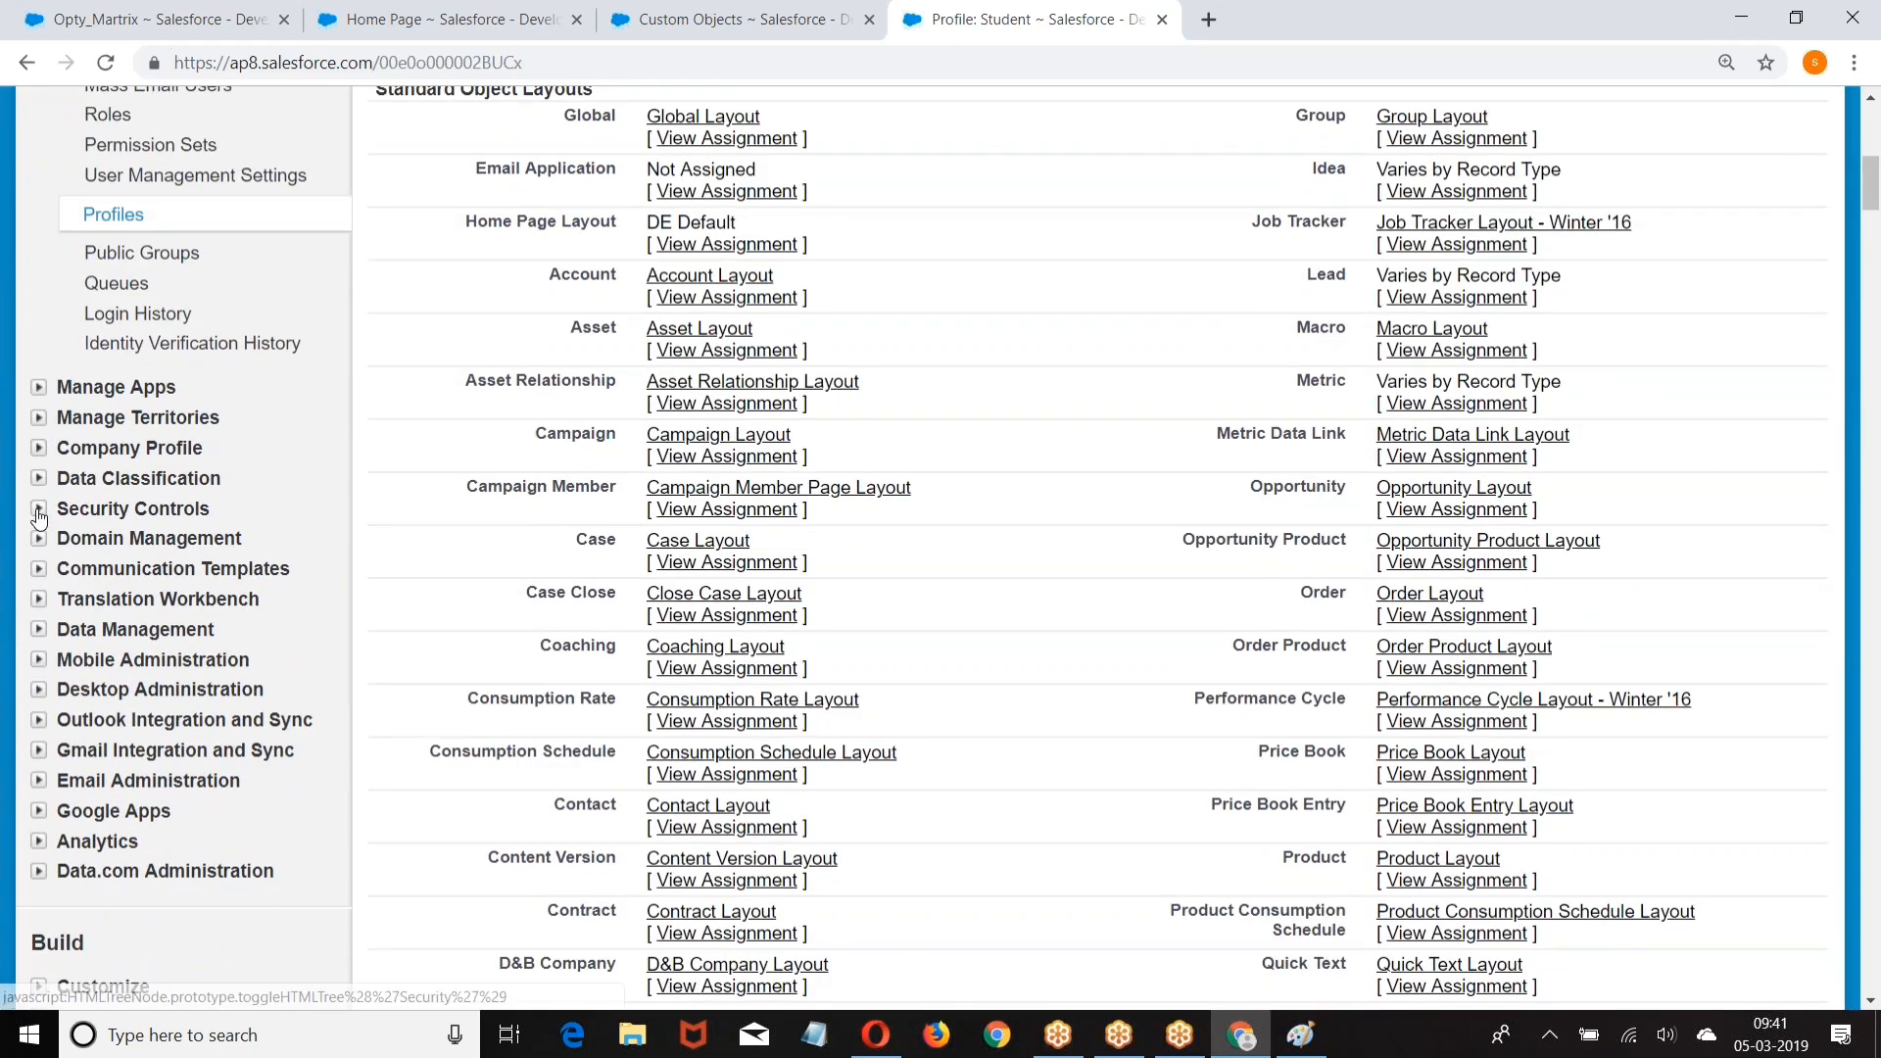
click(39, 510)
scroll(249, 400, down, 2)
click(146, 329)
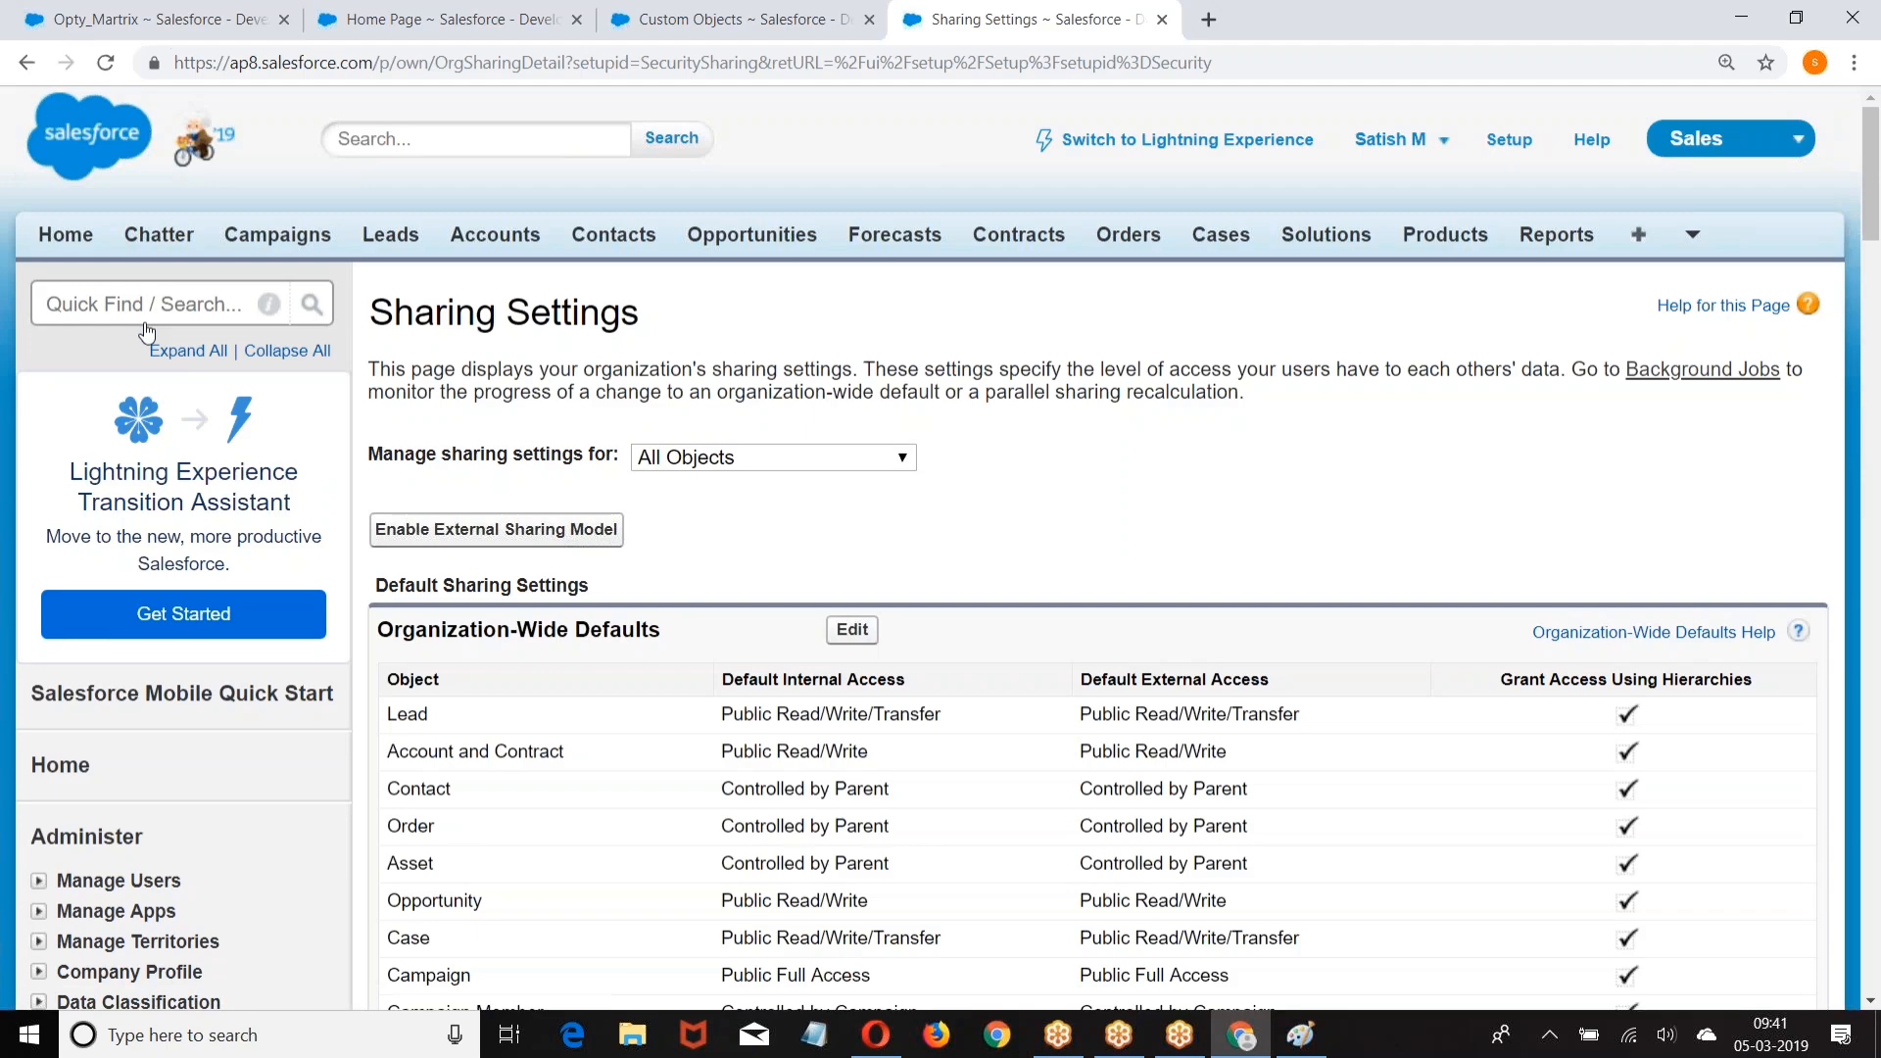
scroll(147, 333, down, 2)
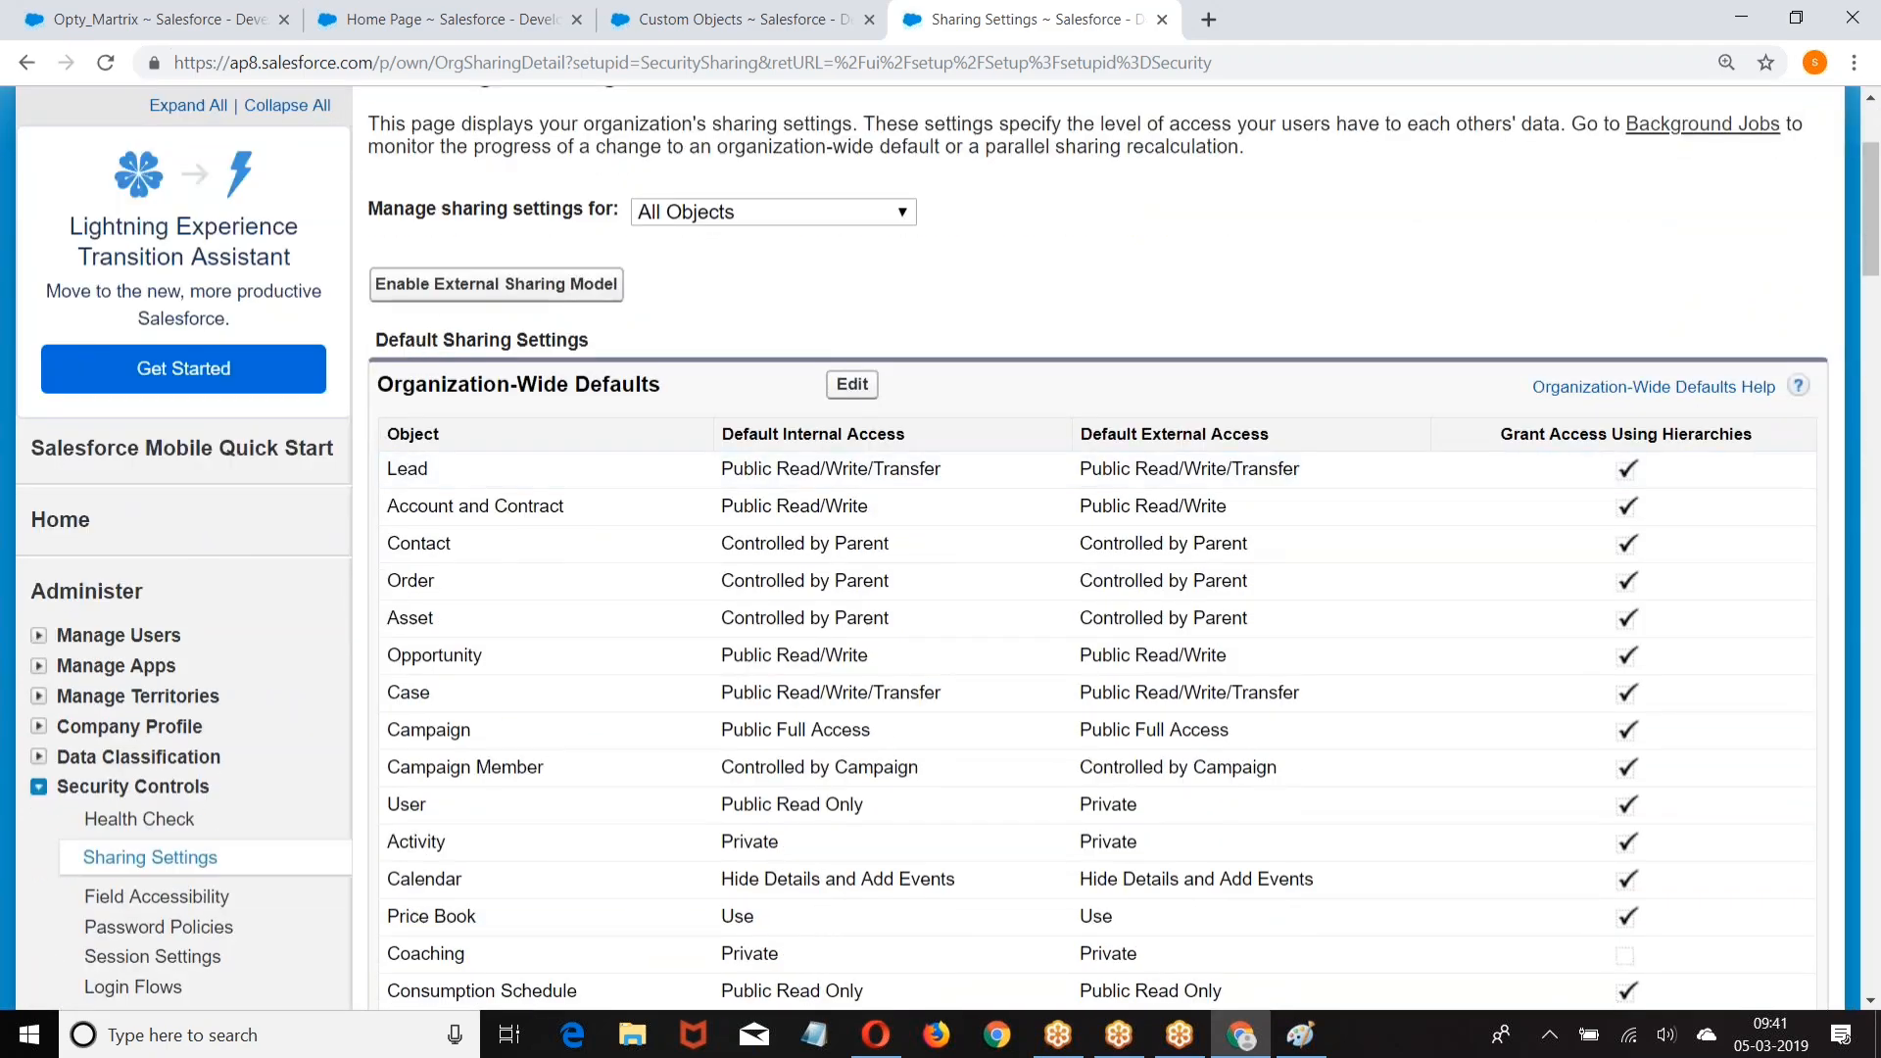
click(851, 383)
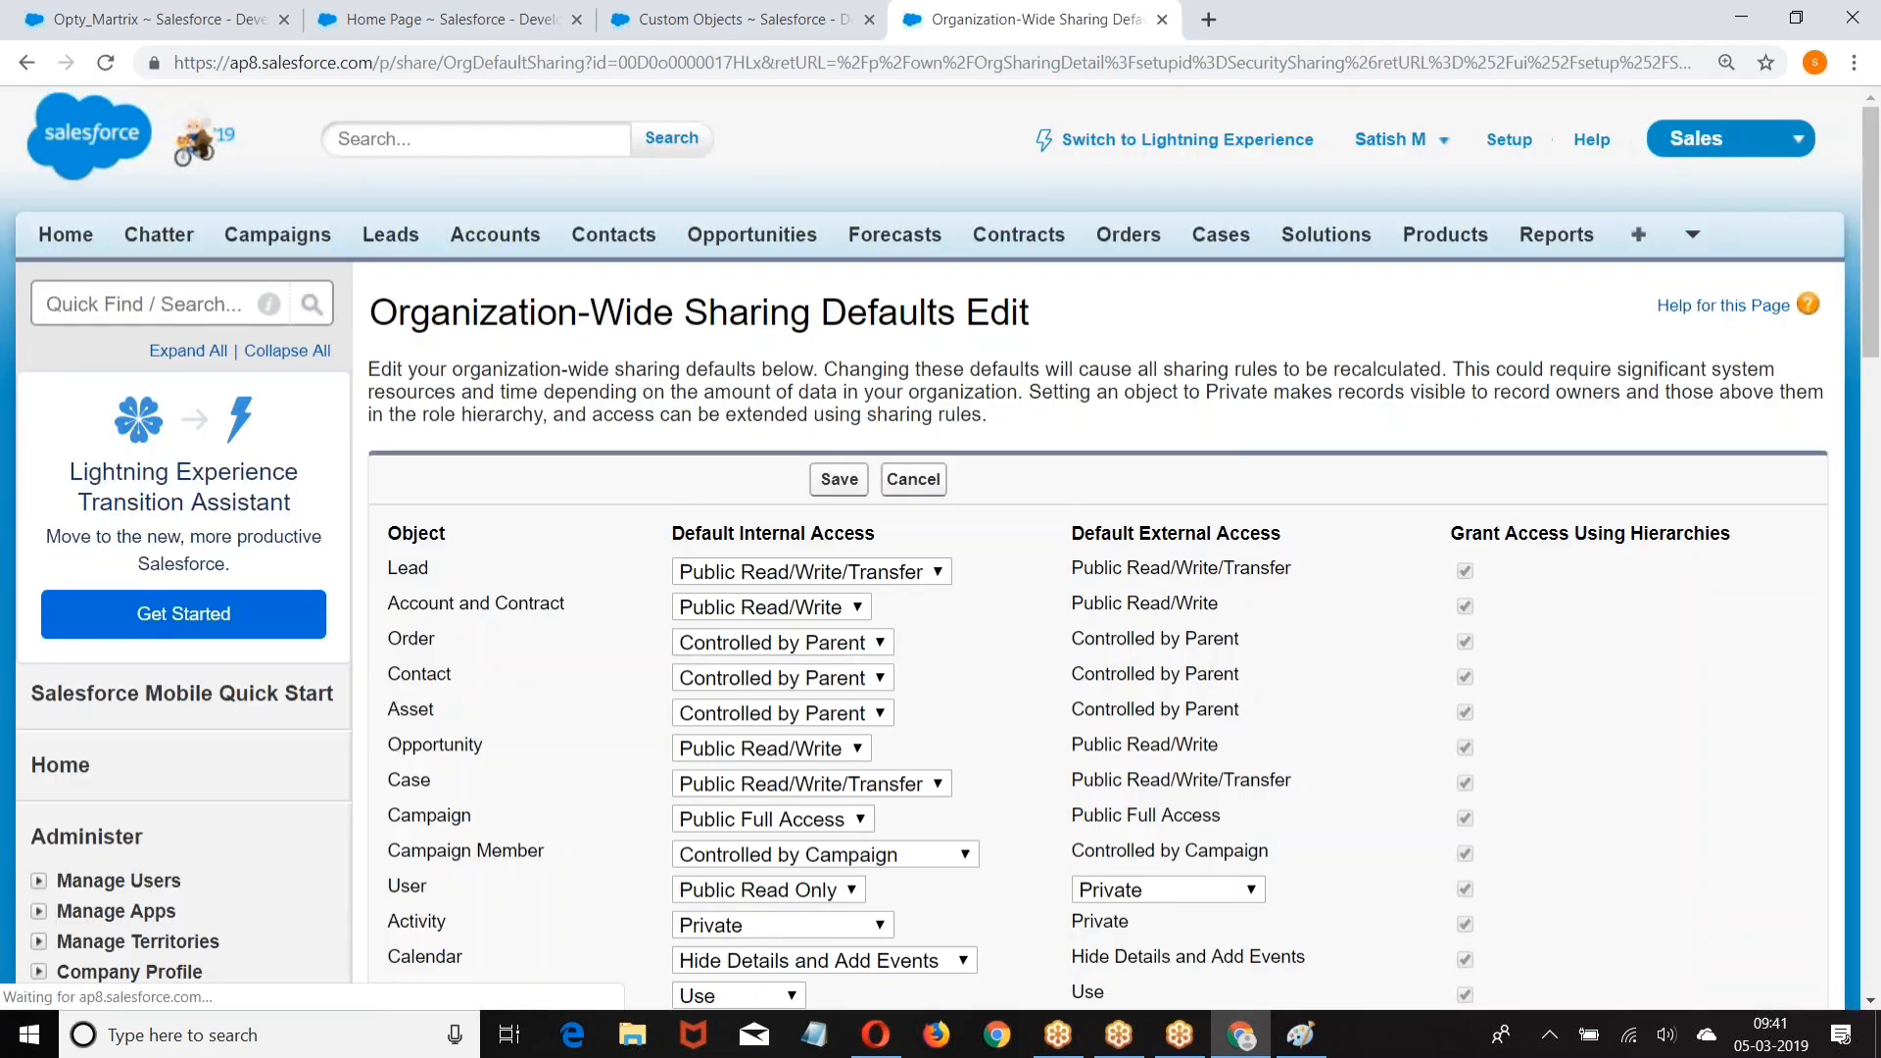
Step: Set the default internal access for Opportunity to Private, save, and accept the recalculation of sharing rules
scroll(578, 349, down, 4)
scroll(578, 357, down, 3)
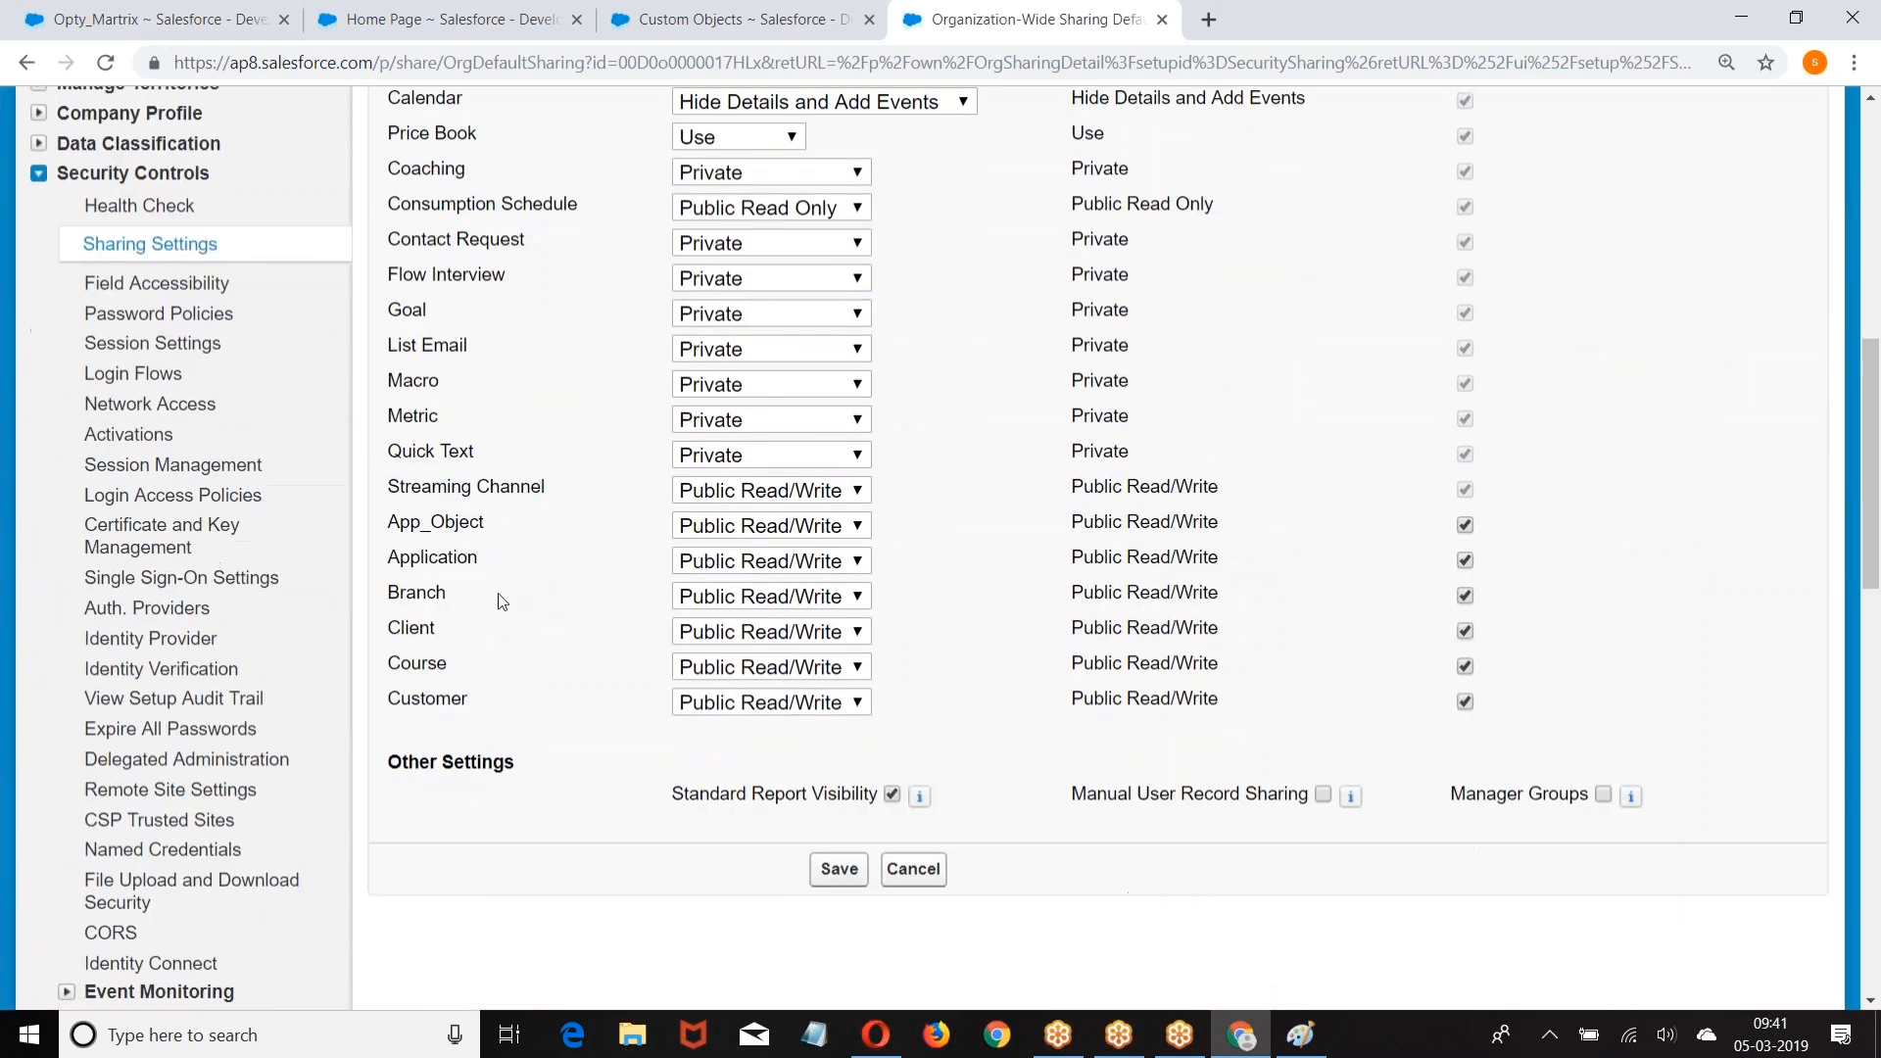
scroll(459, 586, up, 4)
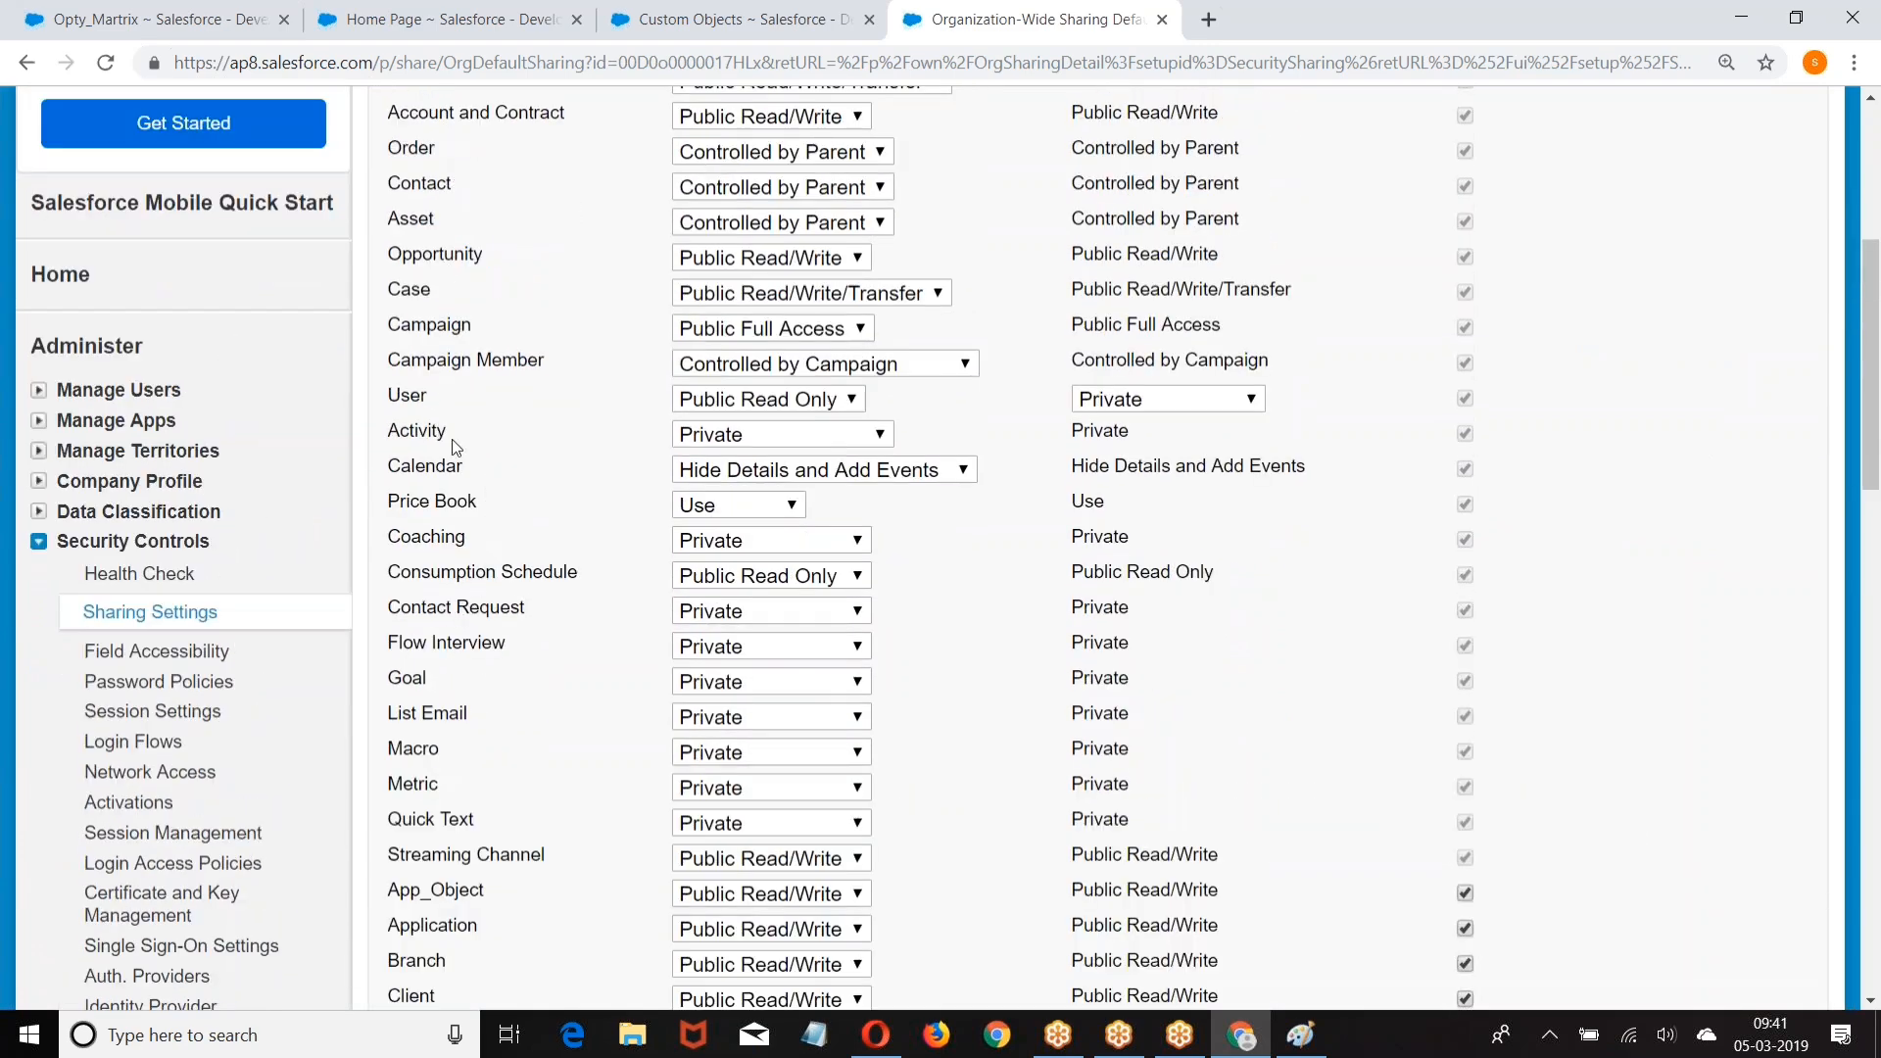
scroll(454, 538, down, 1)
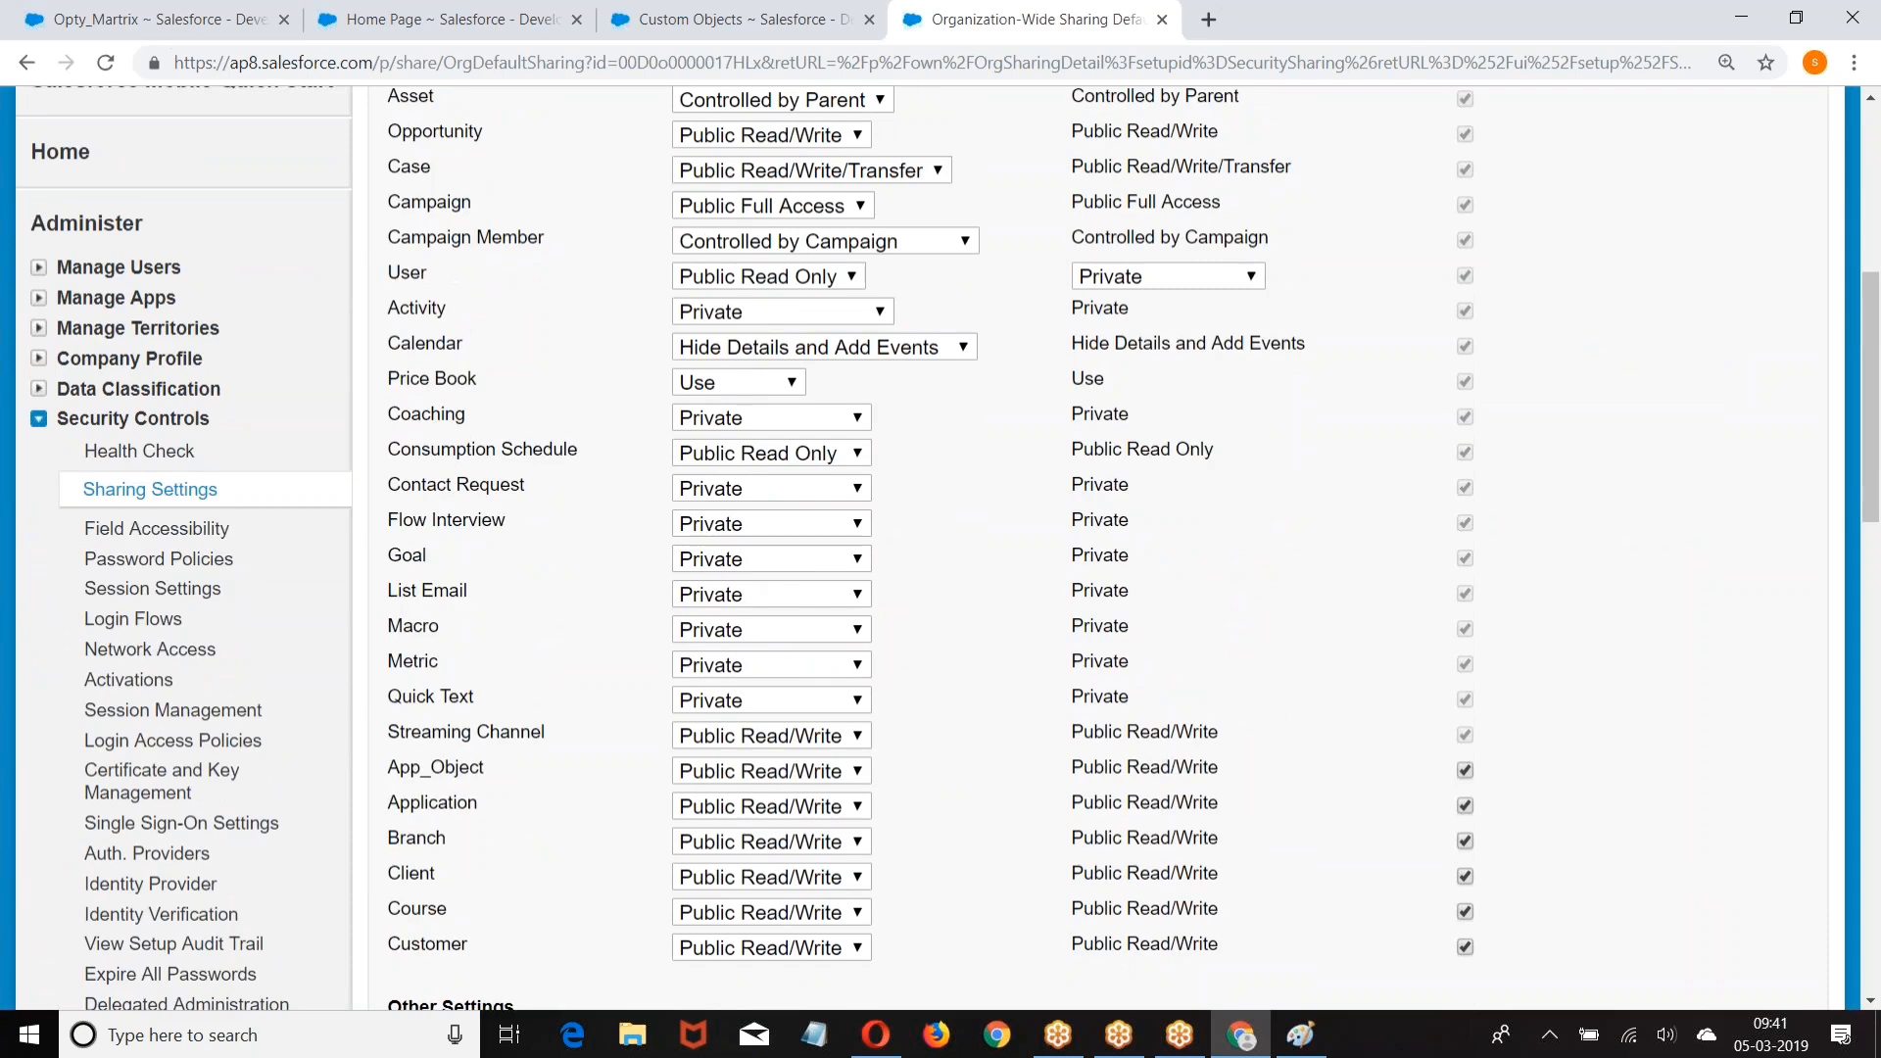
scroll(459, 265, up, 2)
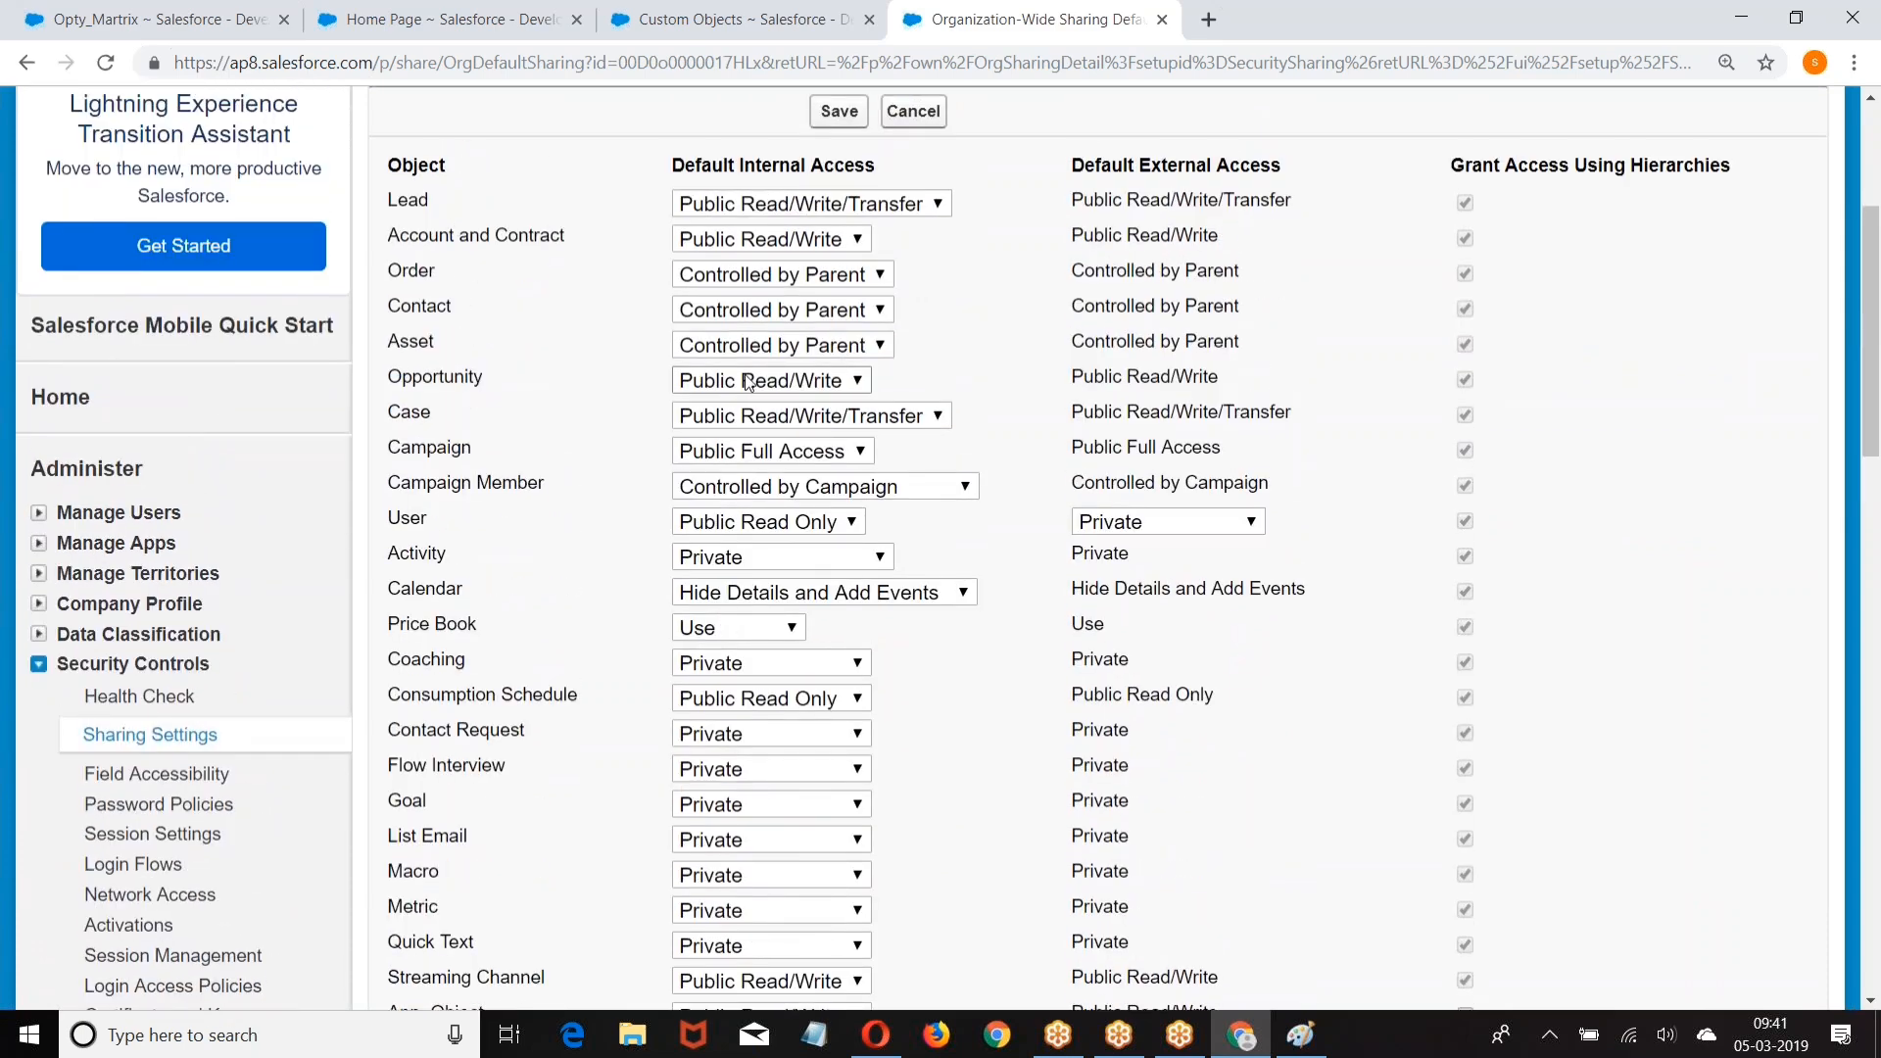
click(747, 382)
click(726, 403)
click(832, 111)
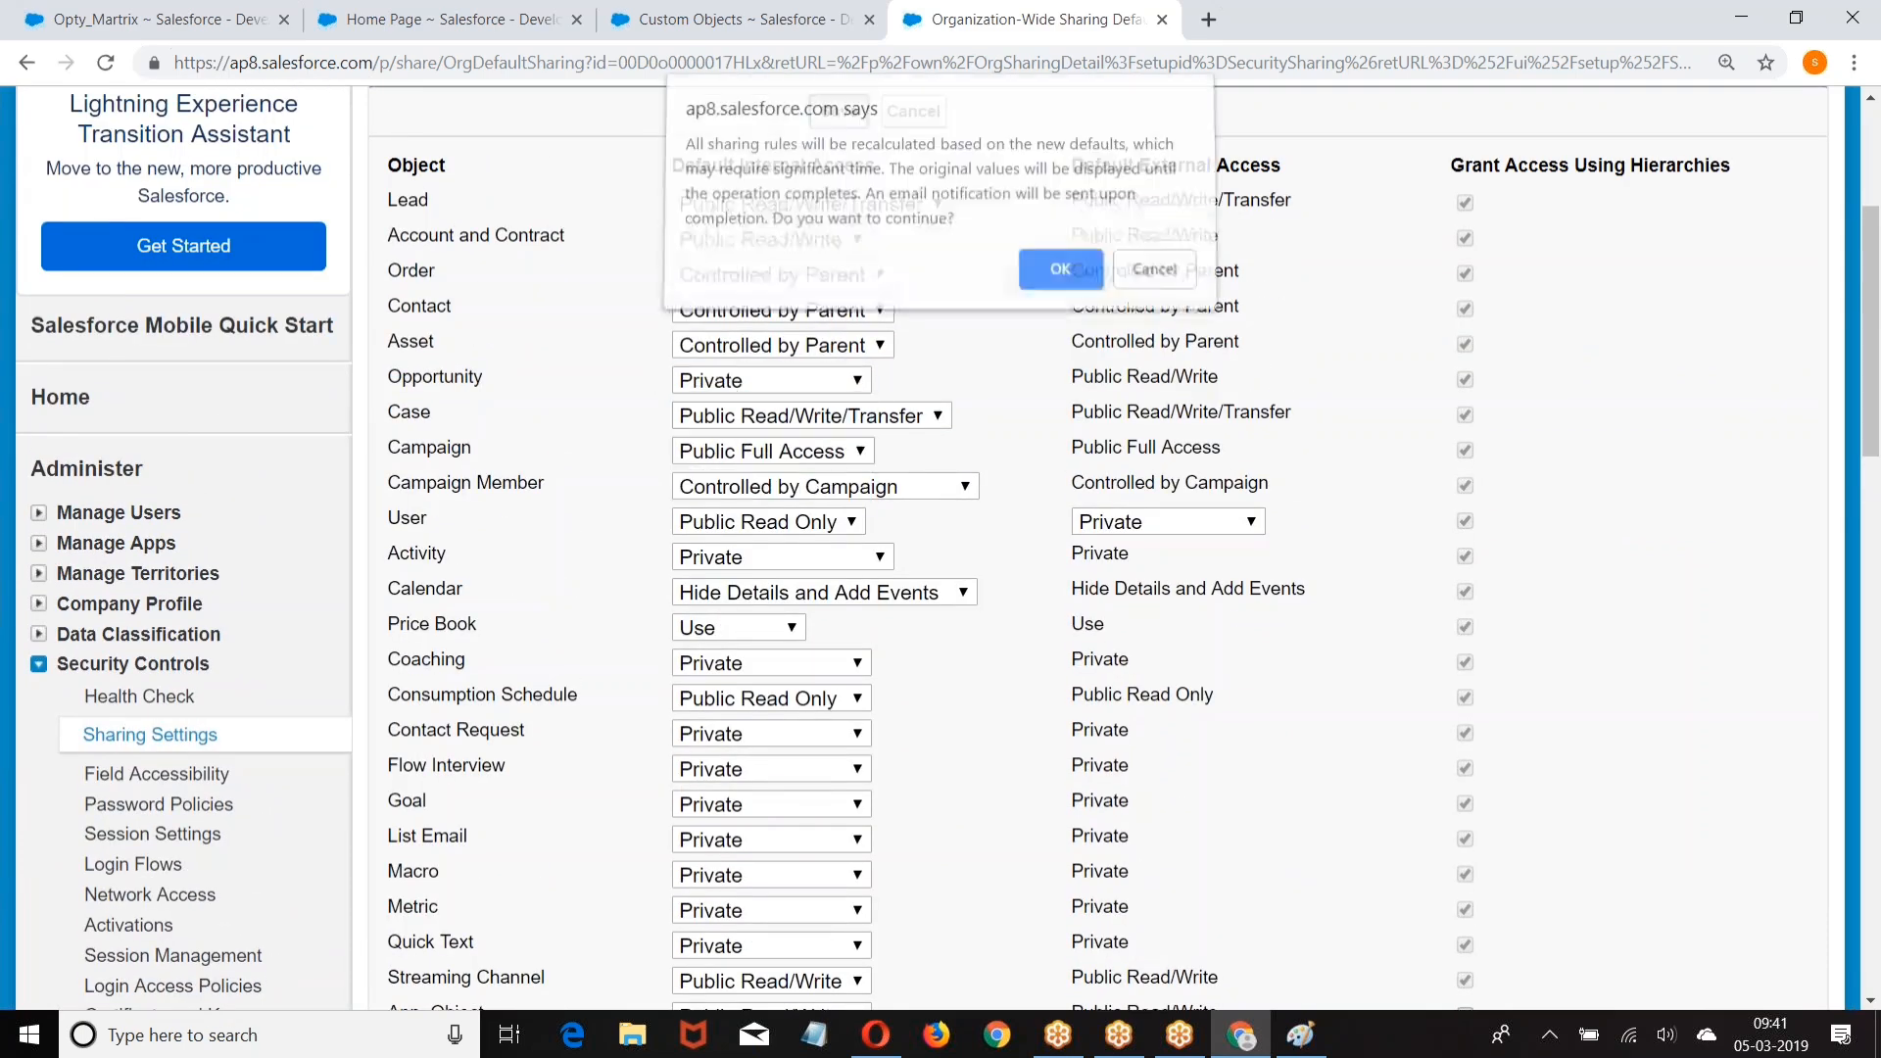
click(1047, 282)
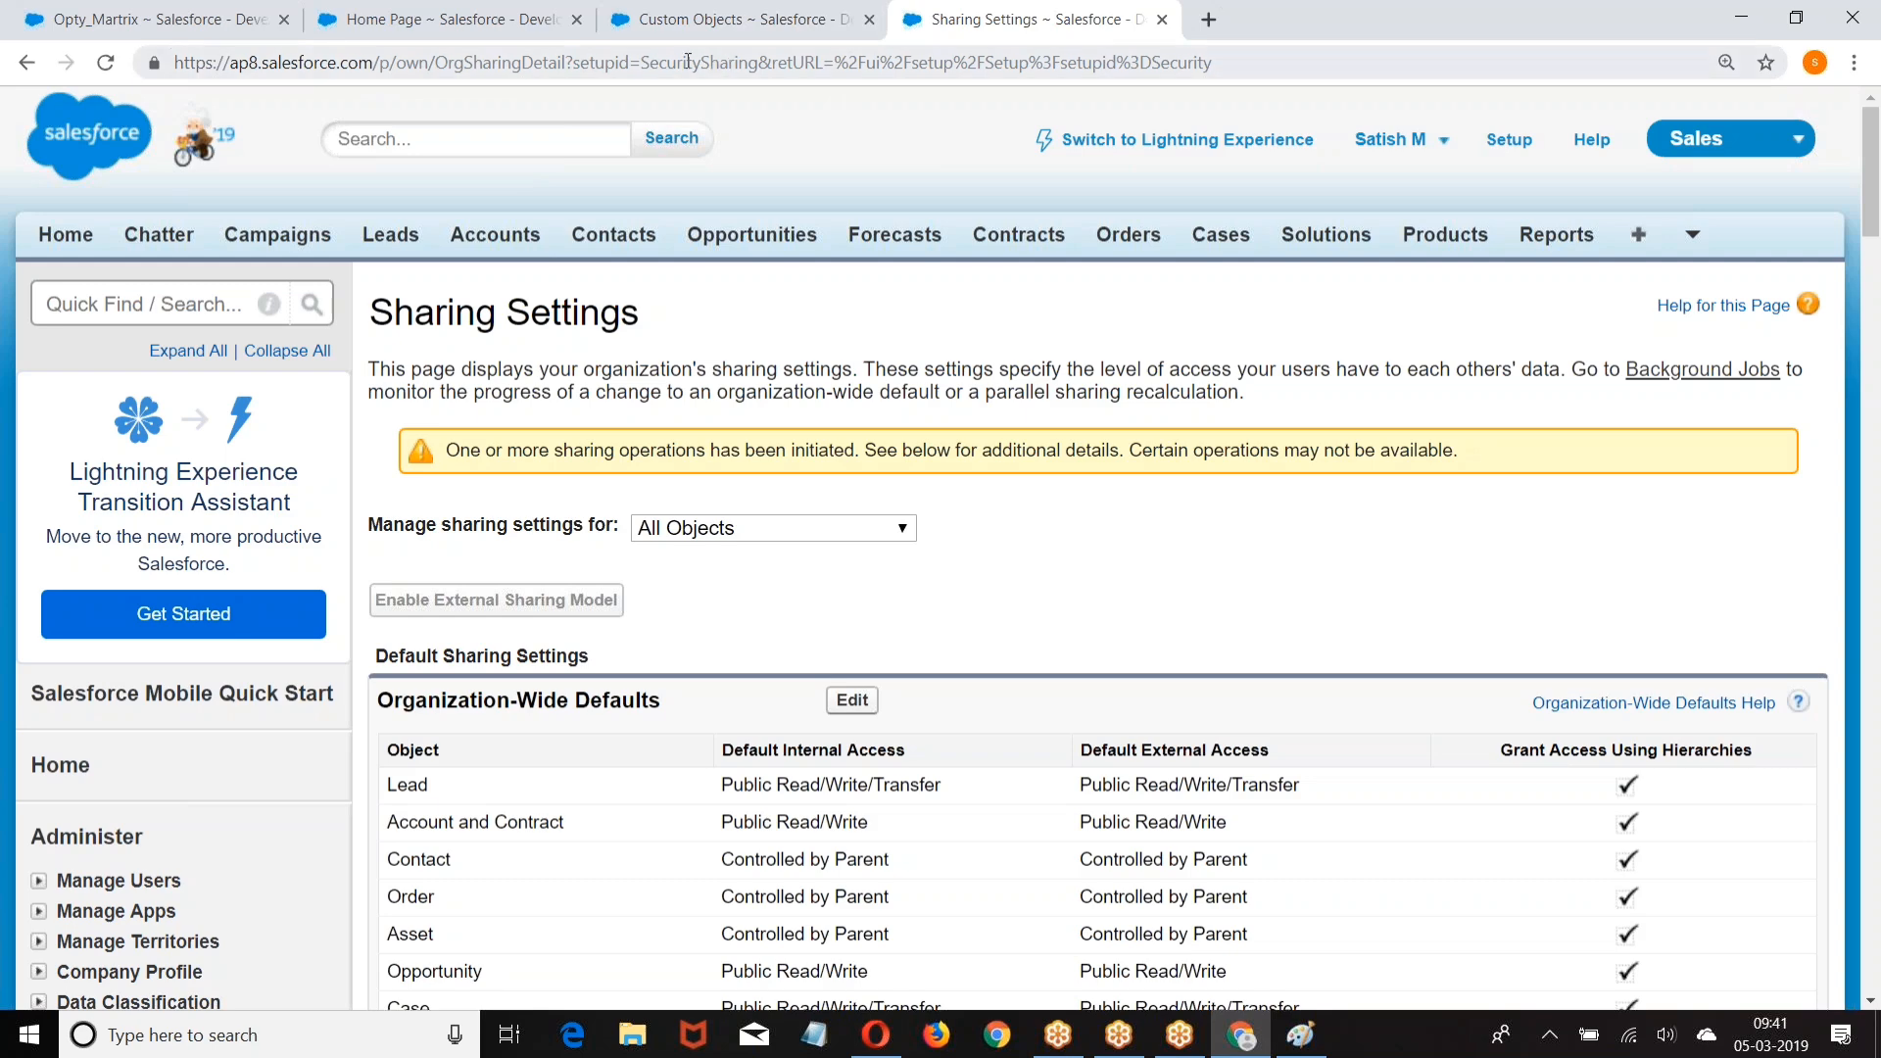
Step: Check the student user's home page in Opera, then return to the administrator's Sharing Settings page in Chrome
click(876, 1035)
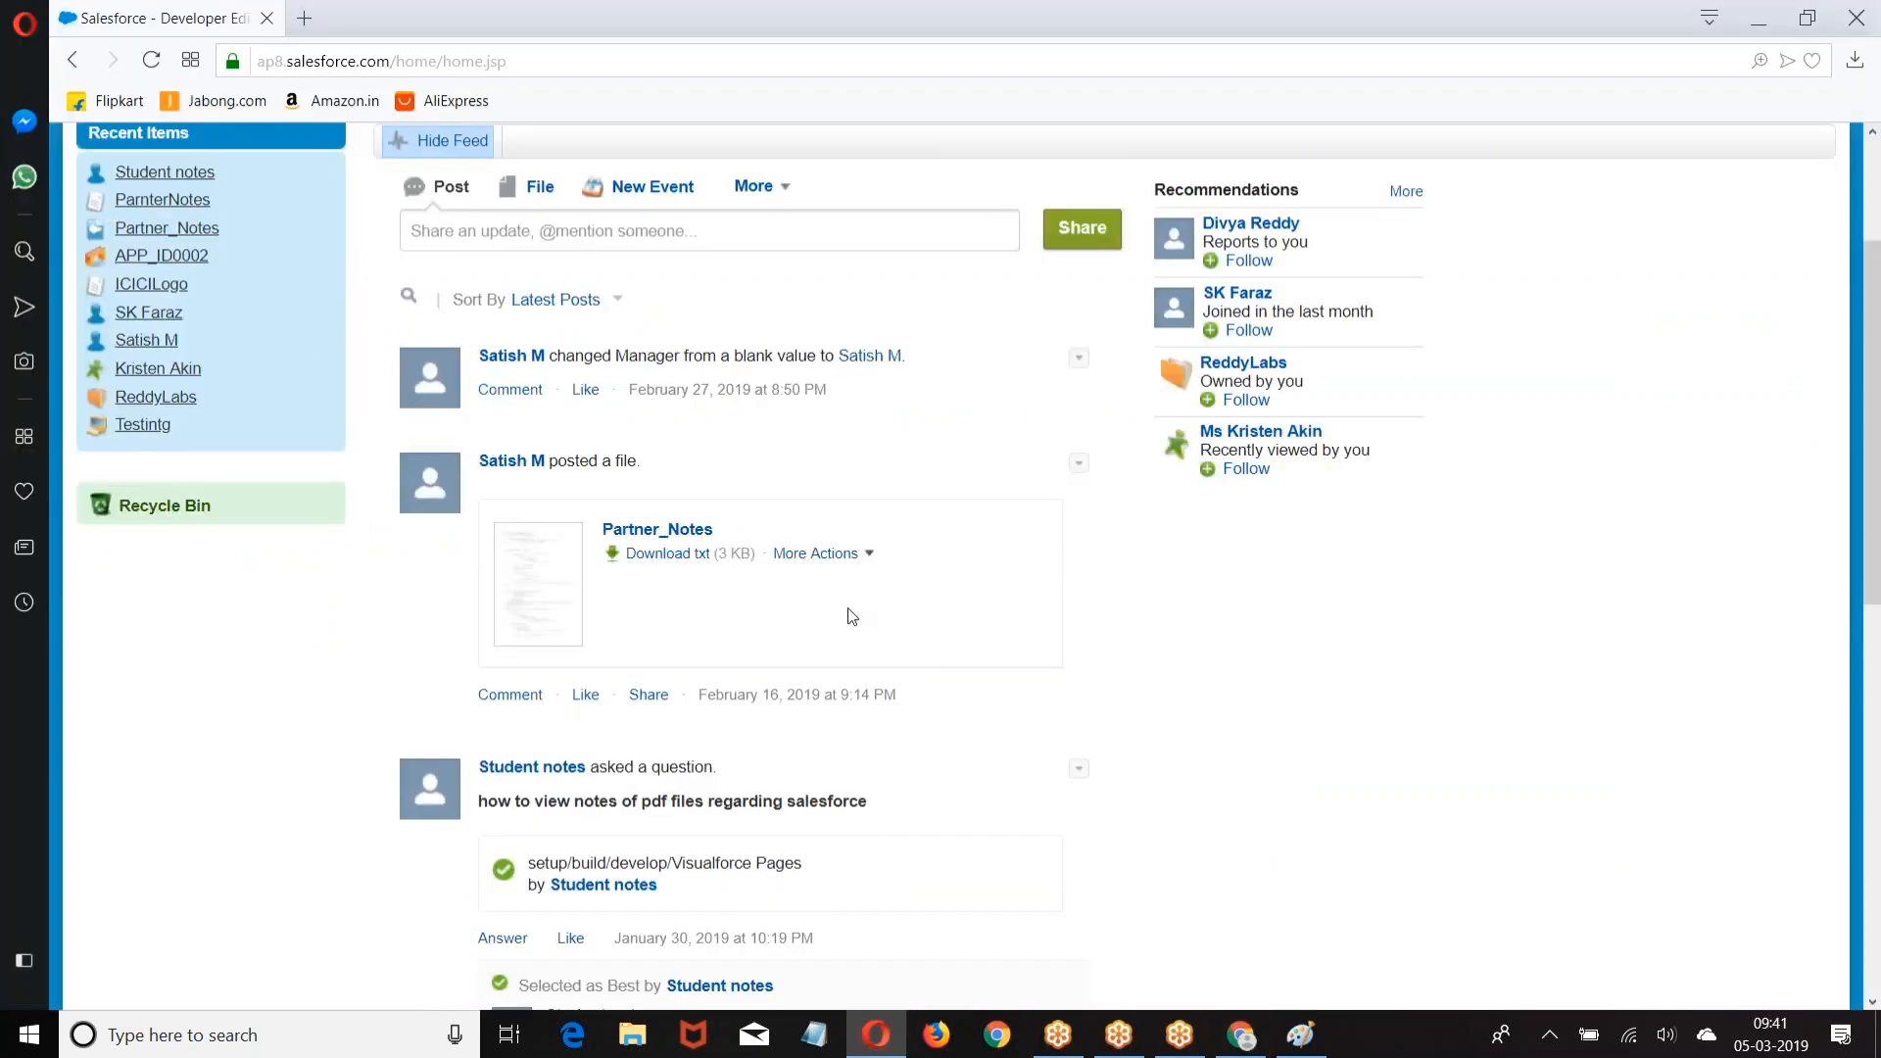
scroll(851, 615, up, 3)
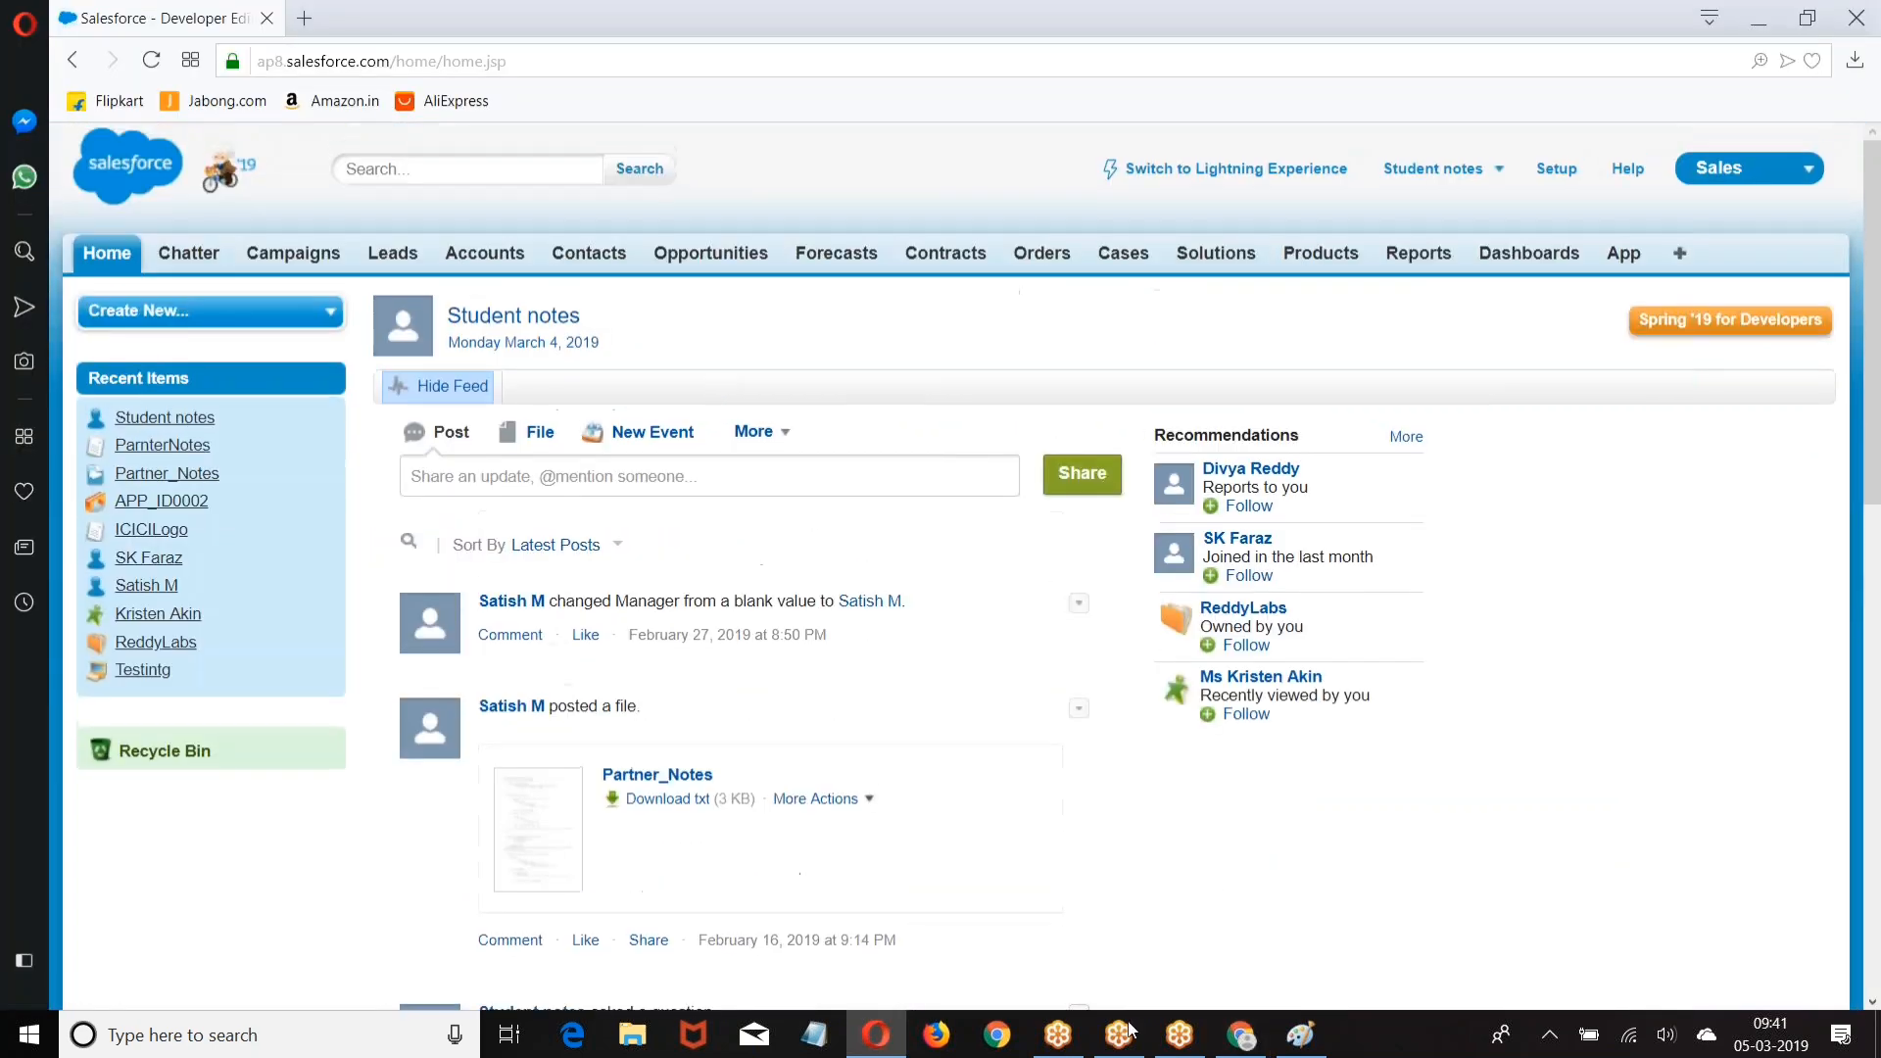
click(1245, 1040)
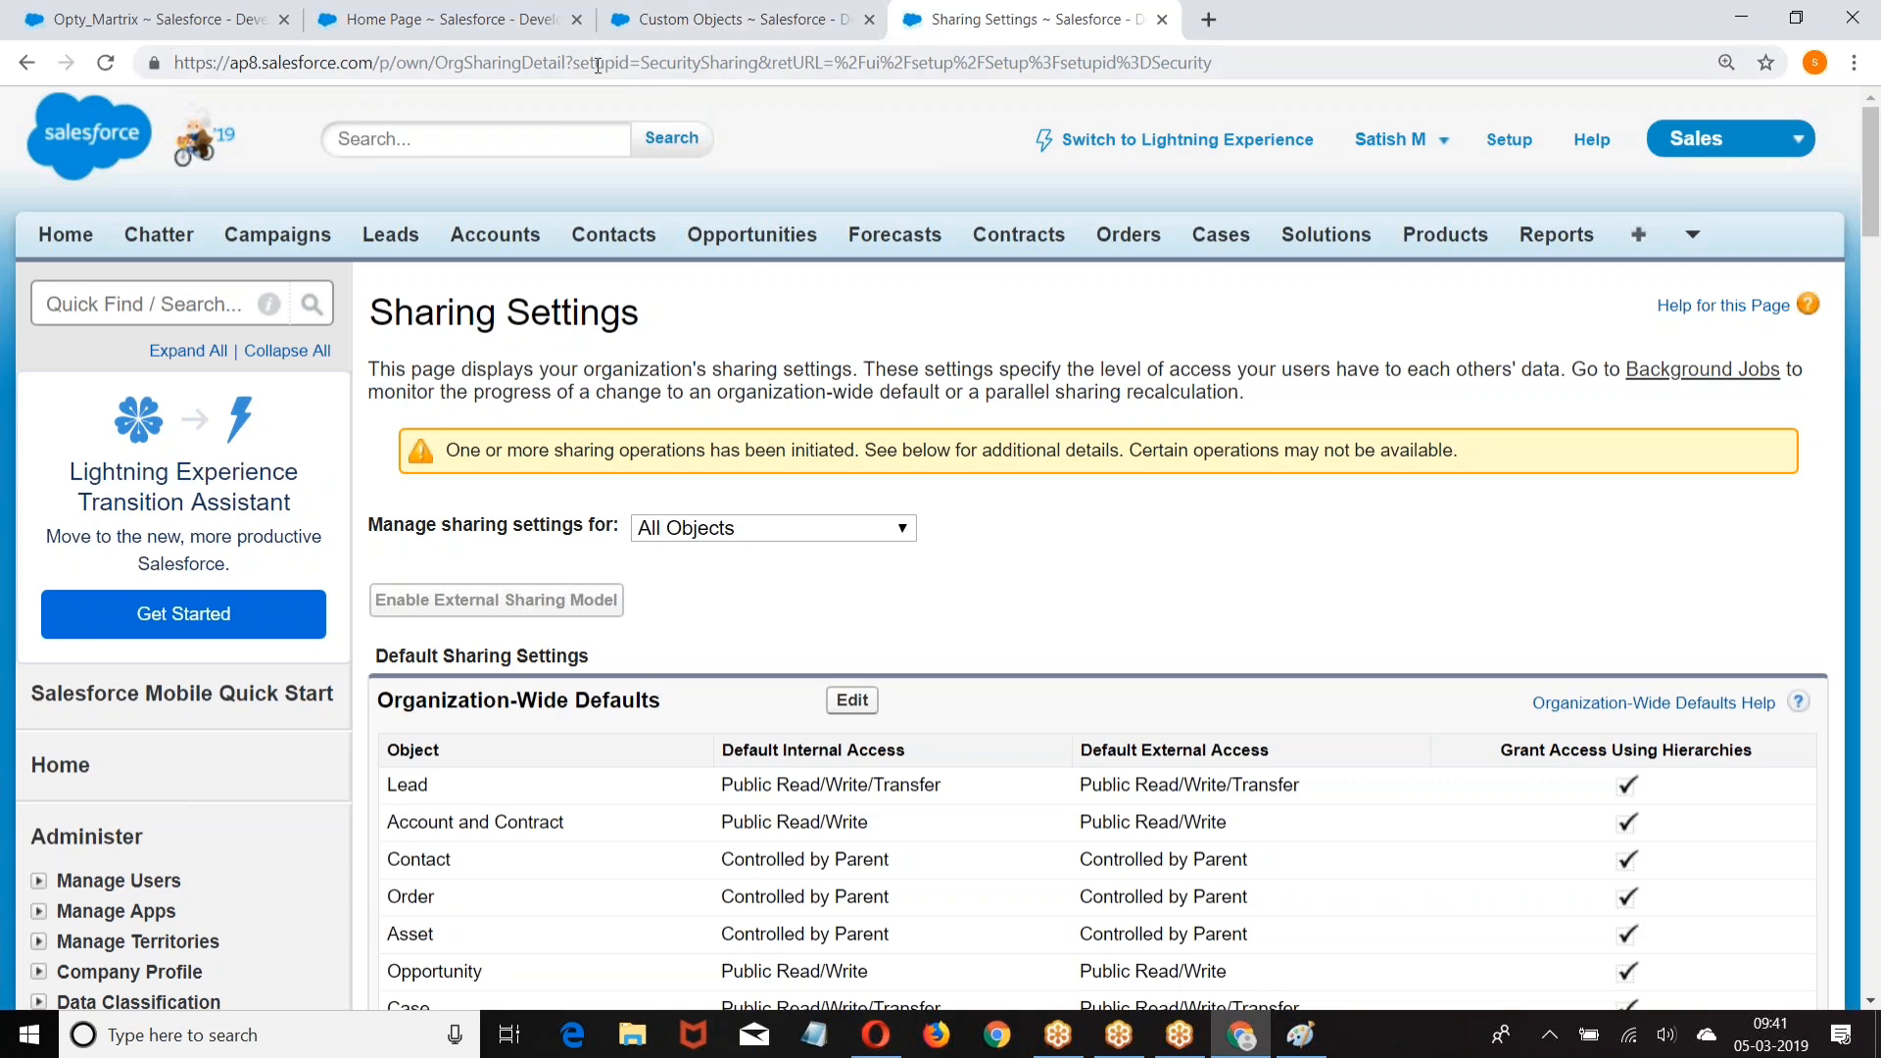
Step: Review the opportunities and amounts grouped by Grade and Lead Source in the Opty_Martrix report
click(147, 20)
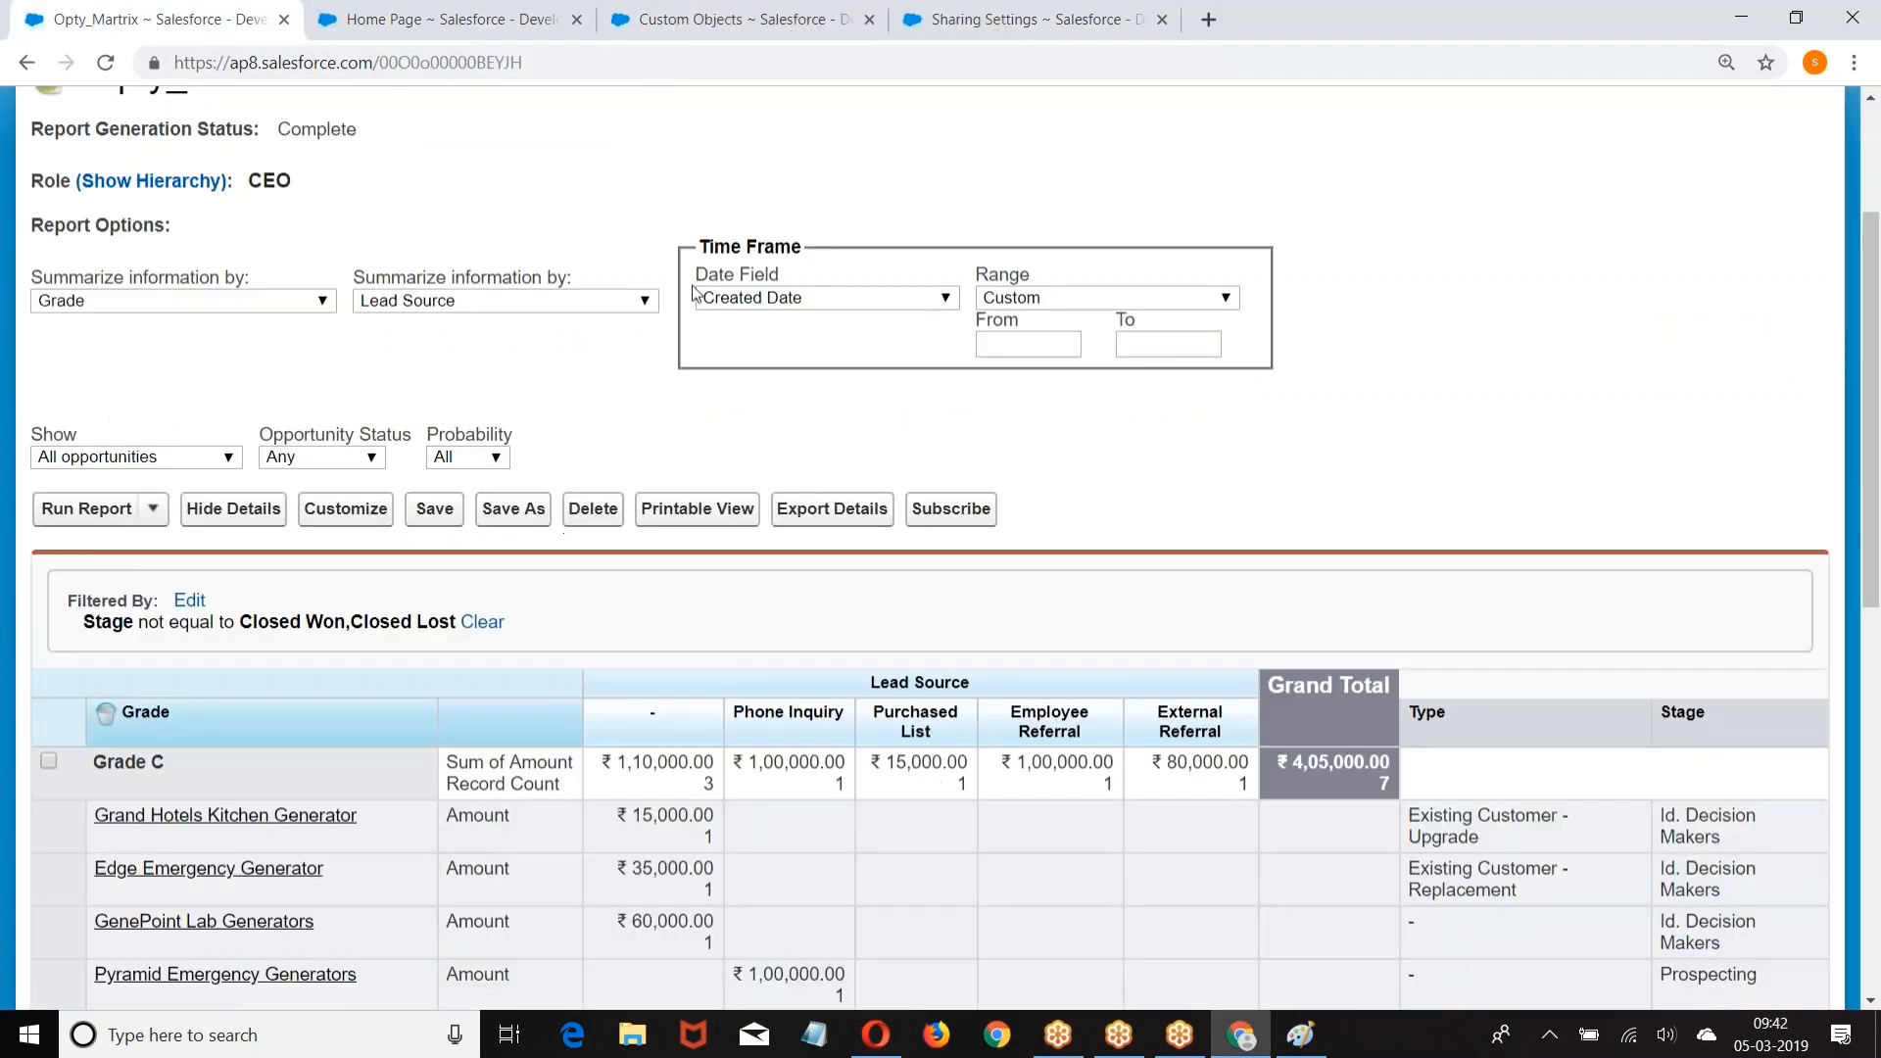
scroll(692, 294, down, 4)
scroll(668, 378, down, 4)
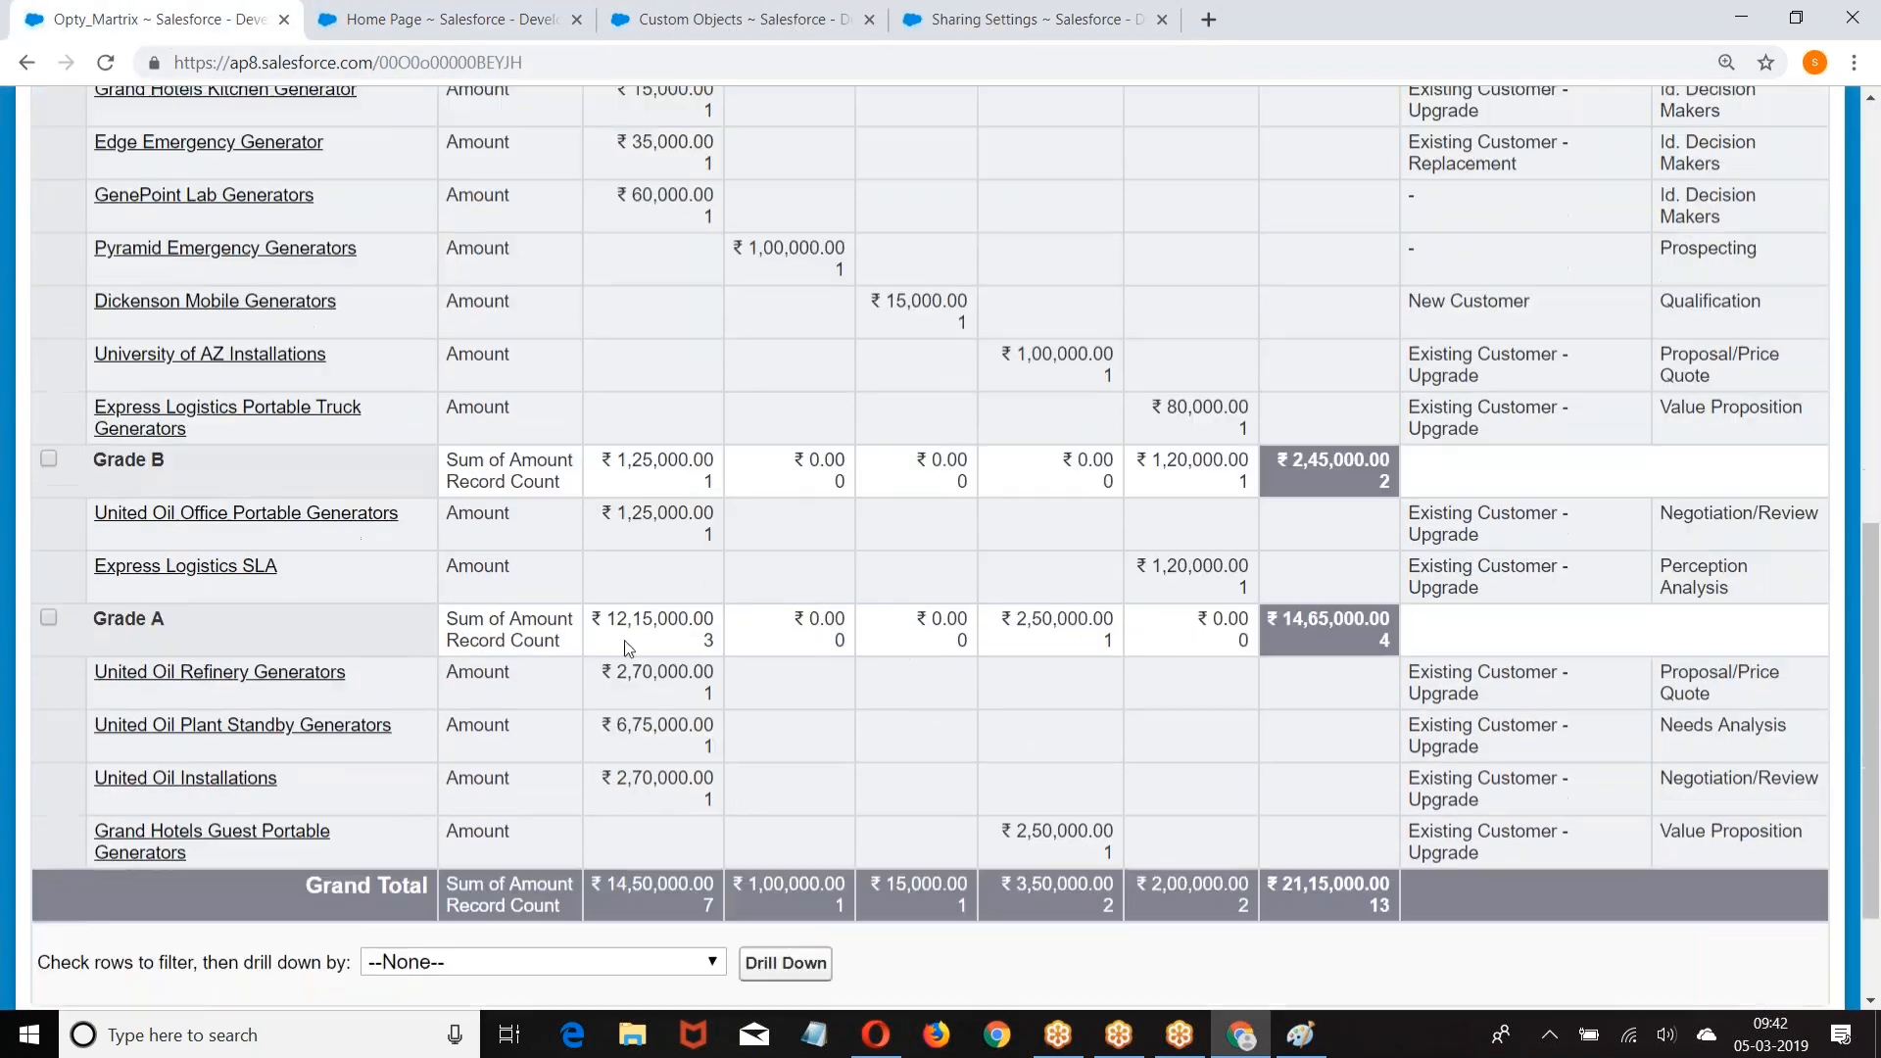
scroll(531, 576, up, 4)
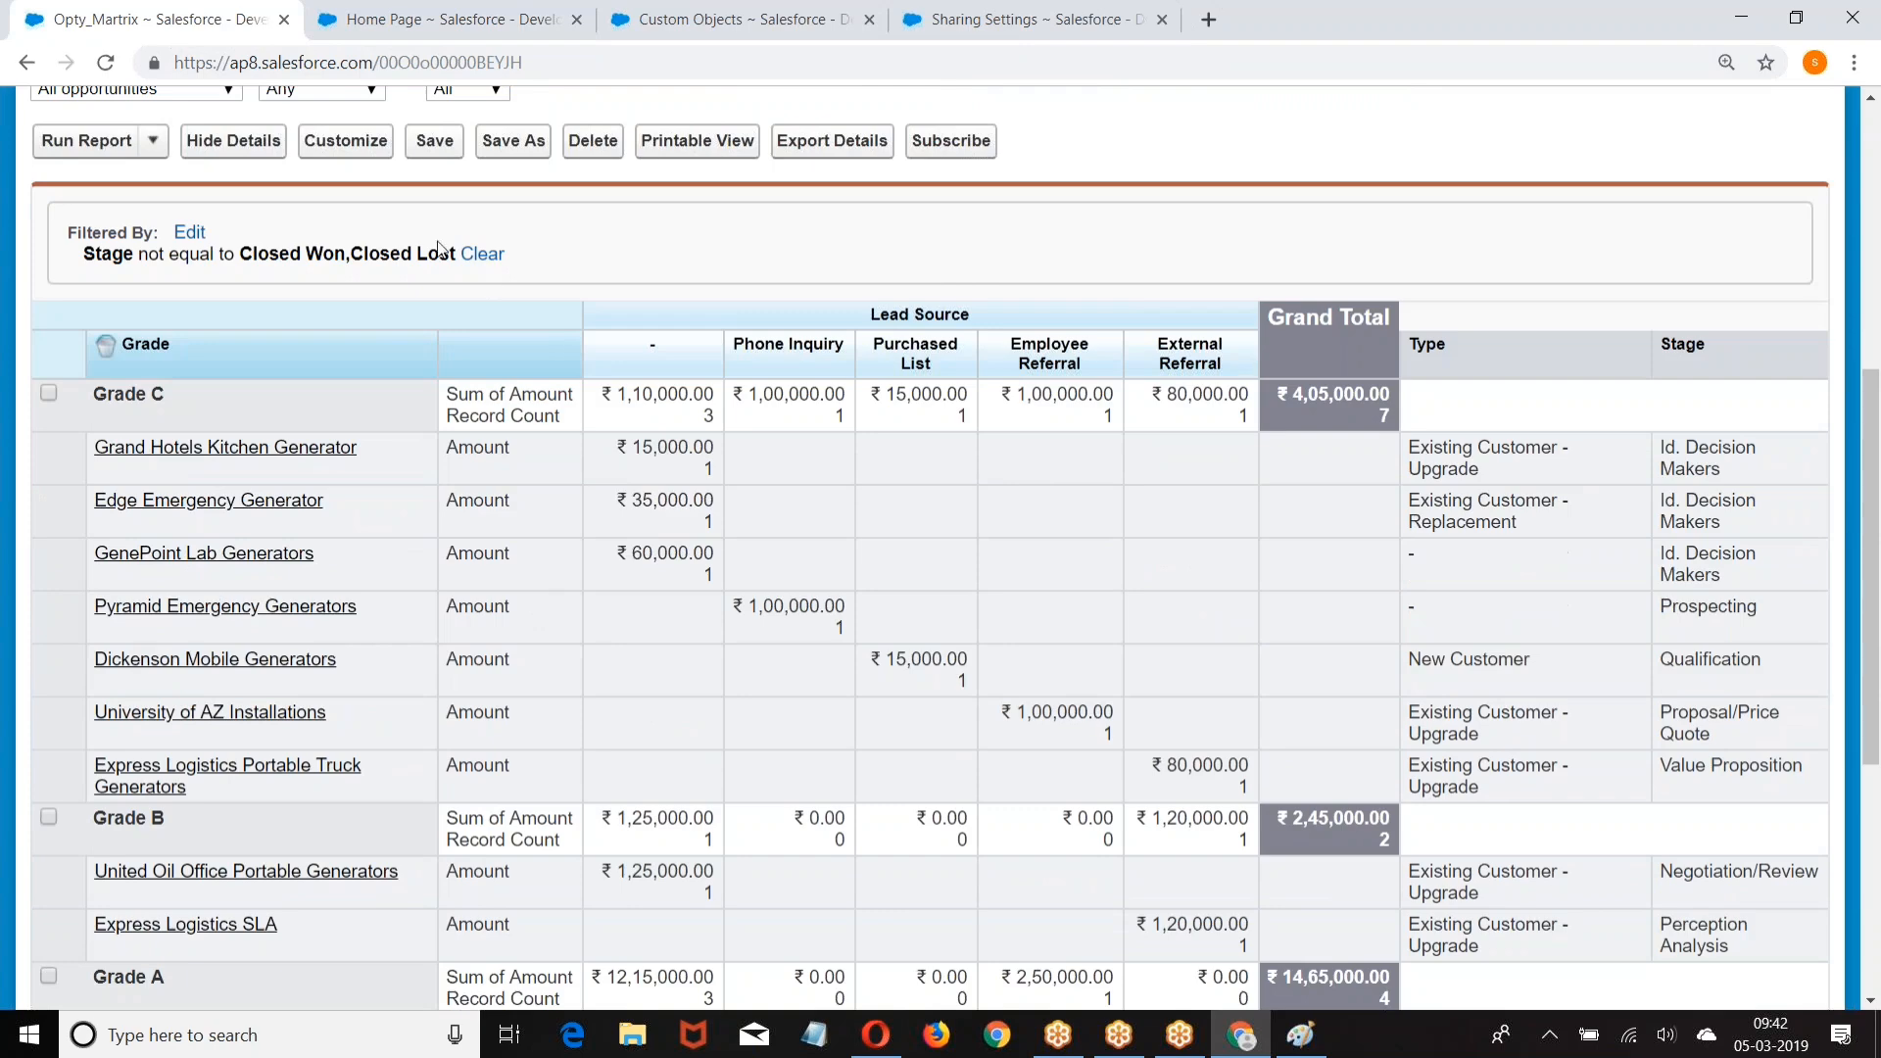
scroll(544, 415, up, 4)
scroll(603, 692, down, 2)
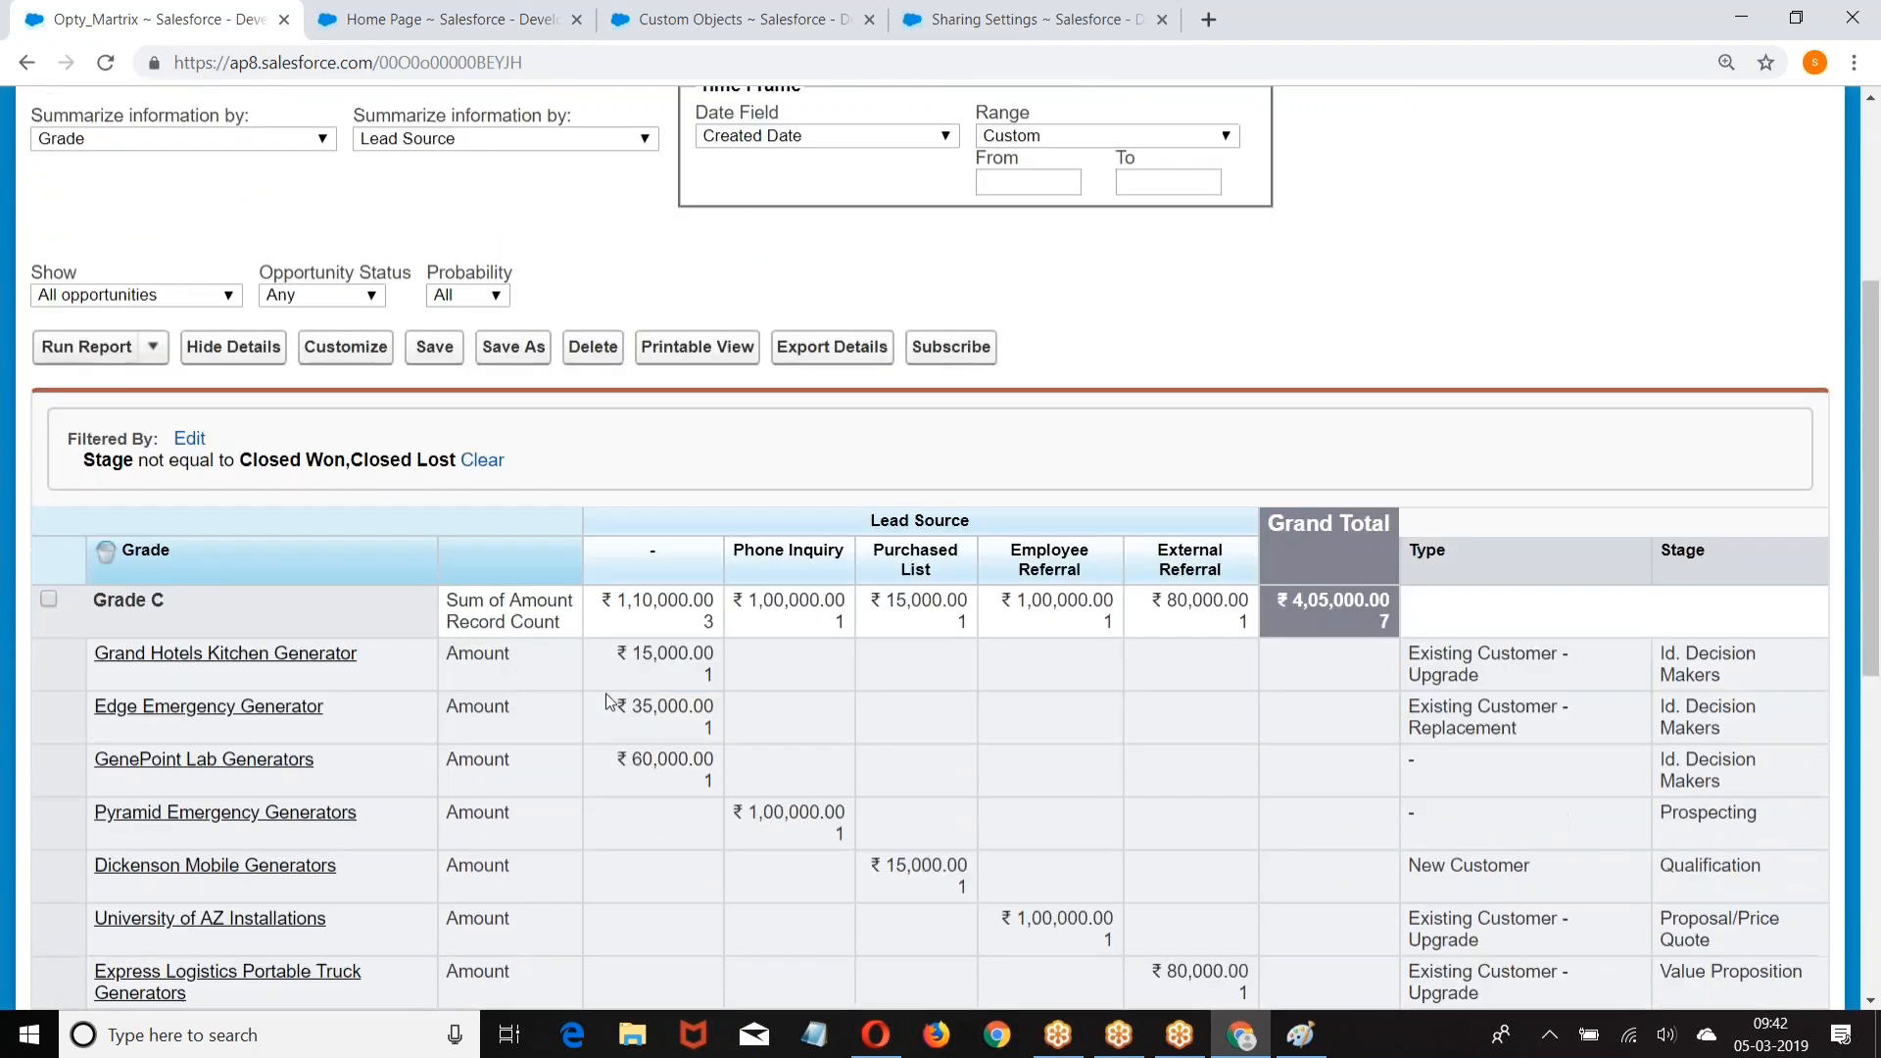
scroll(606, 700, down, 1)
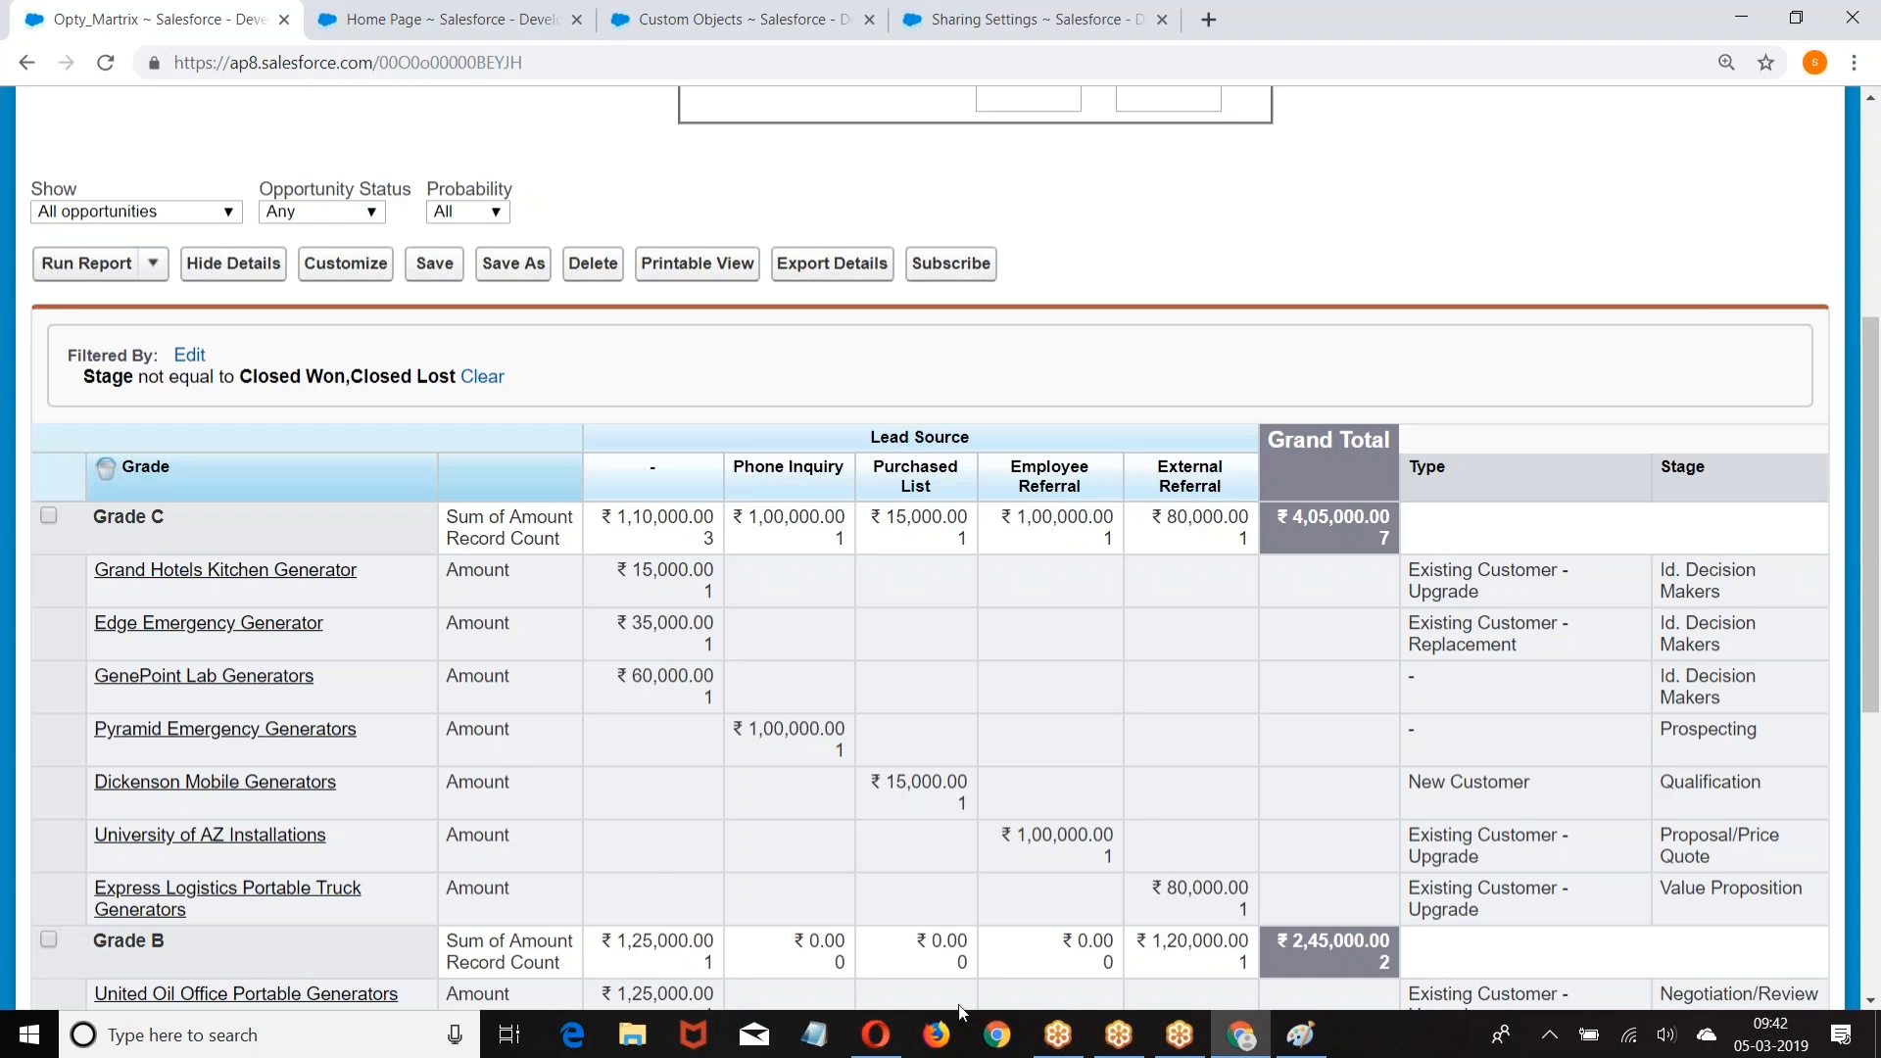
Step: Switch to the student user's session in Opera and view the Opty_Martrix report from Unfiled Public Reports
click(876, 1035)
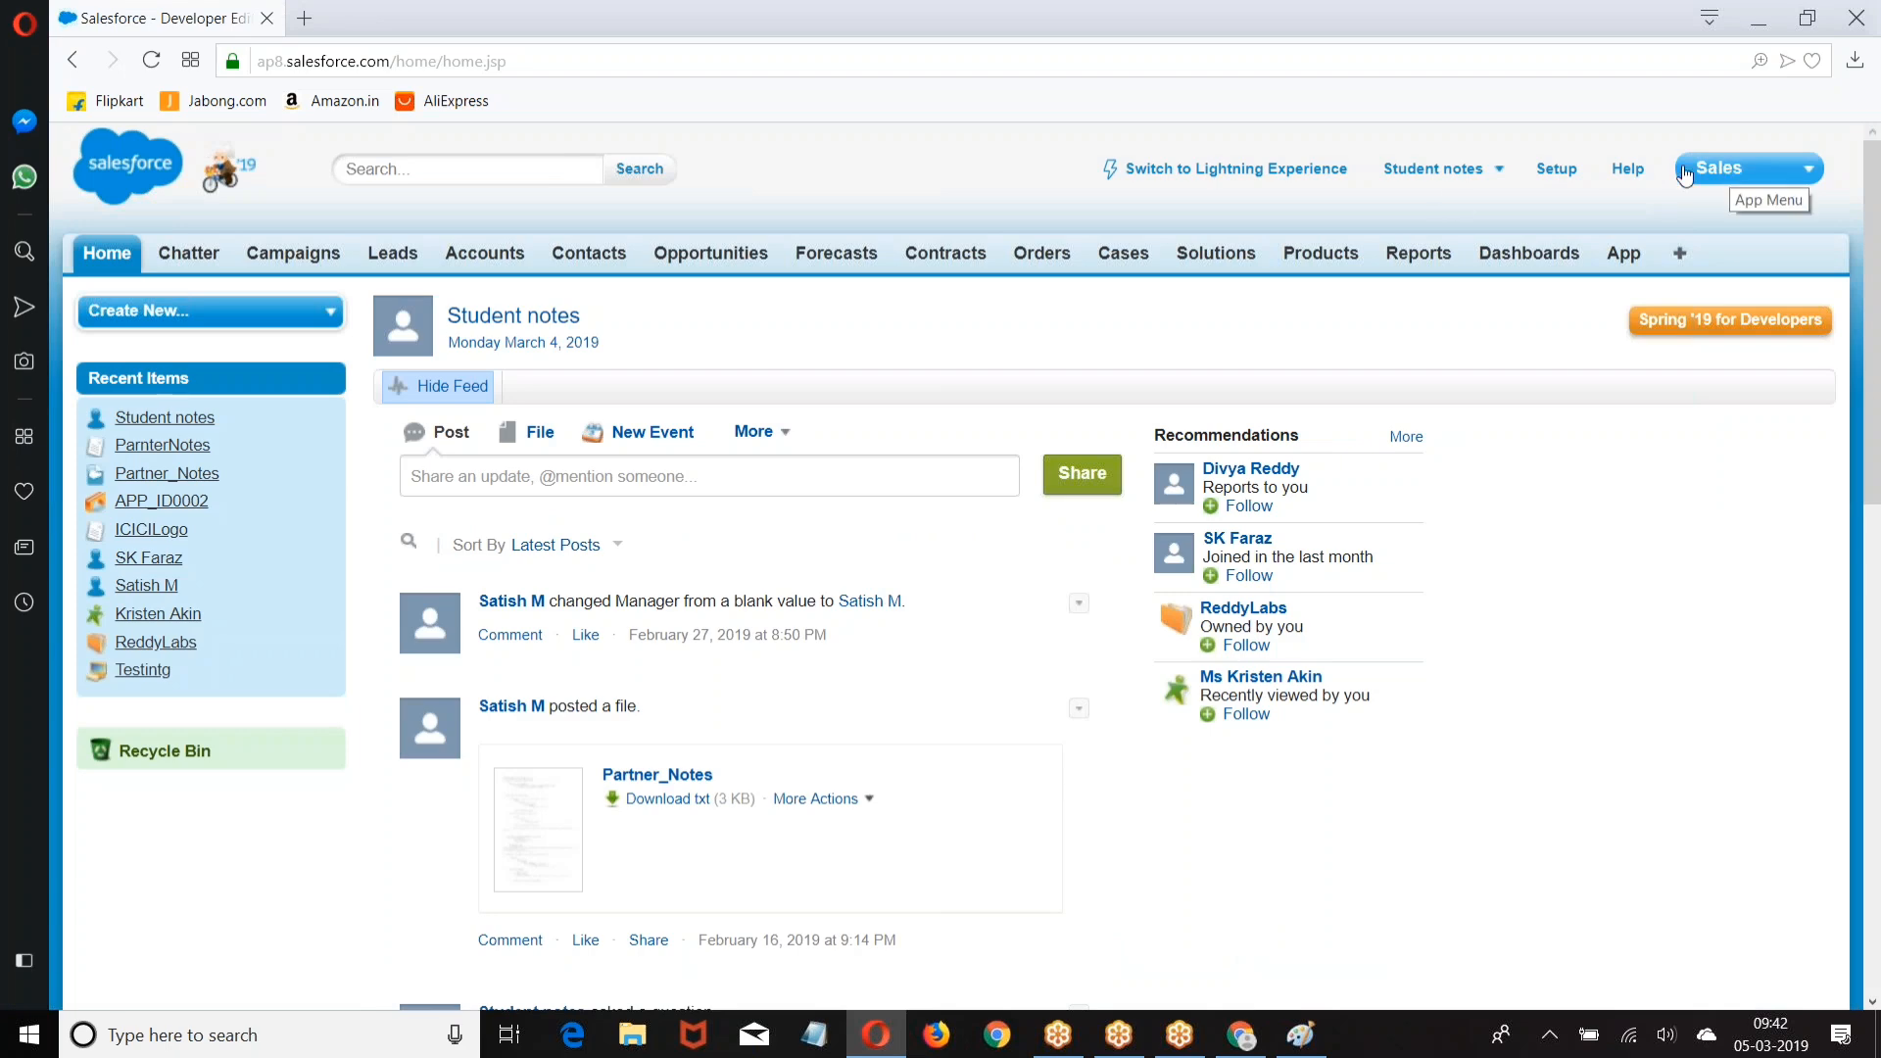
click(1677, 257)
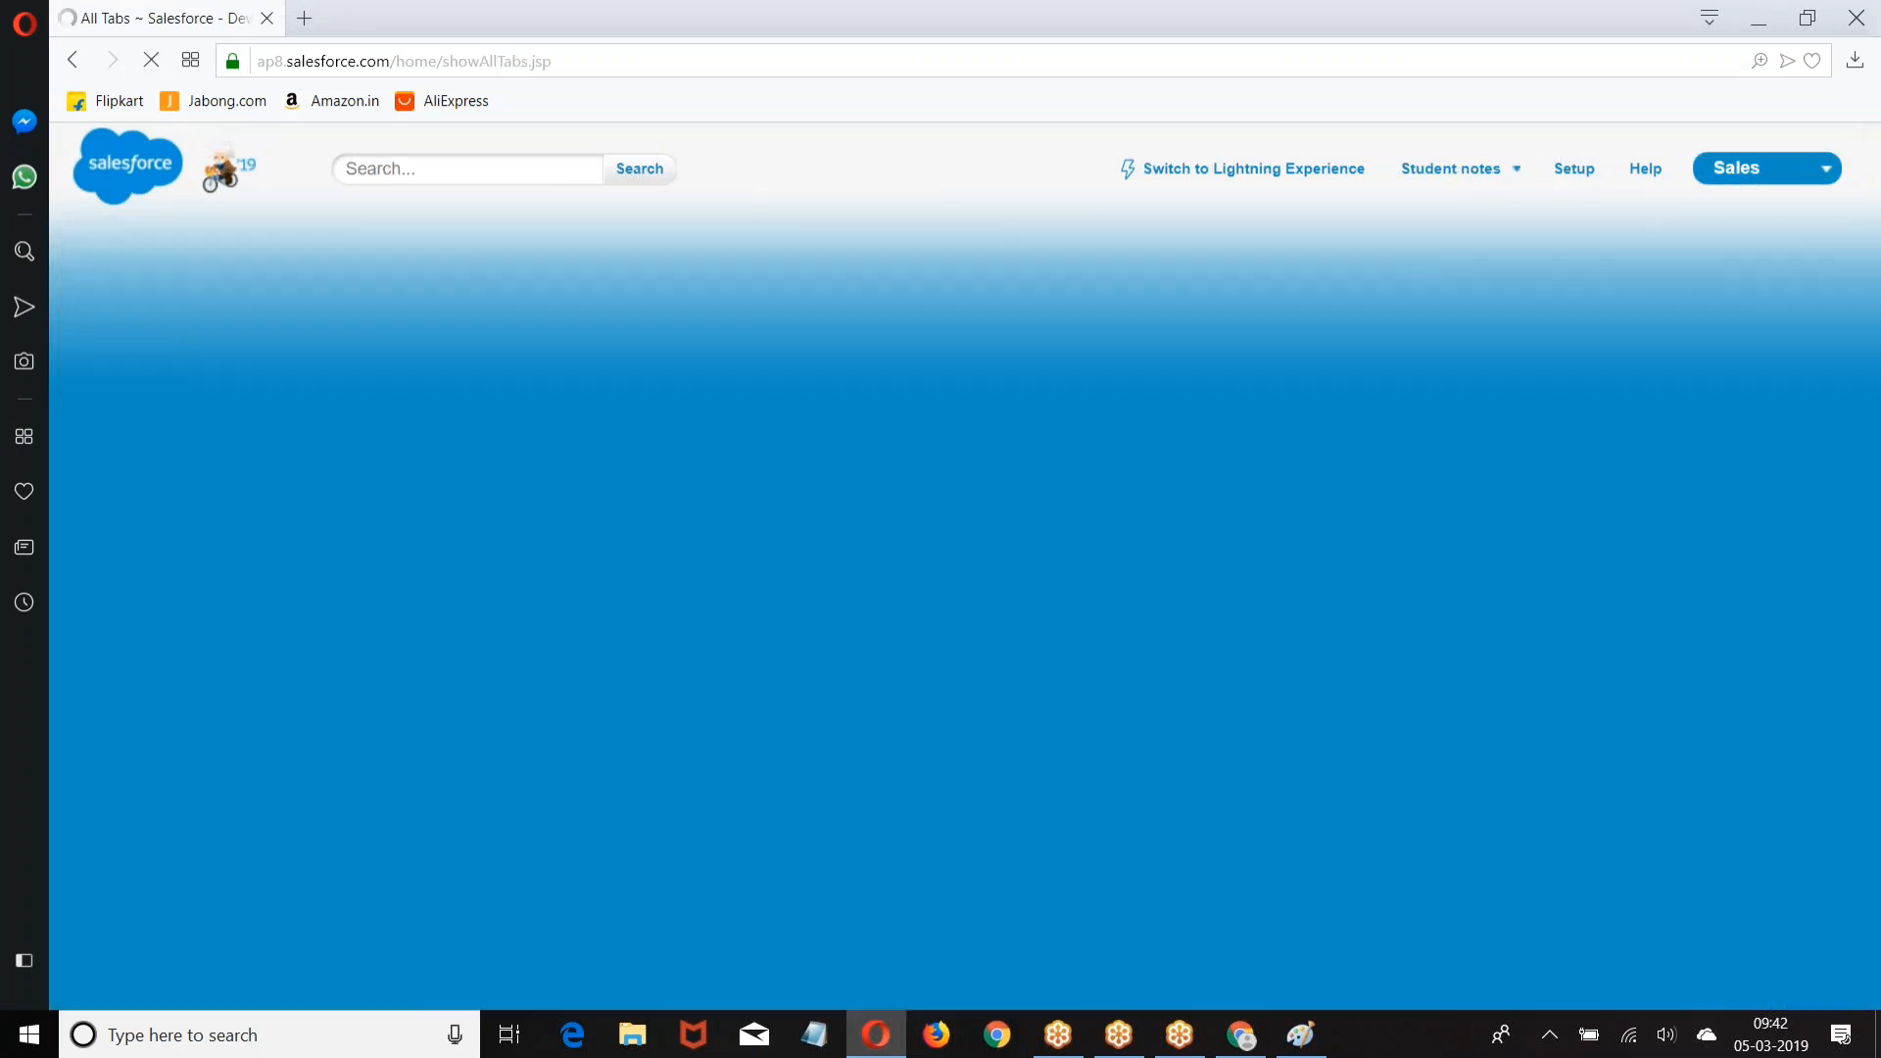
click(1430, 260)
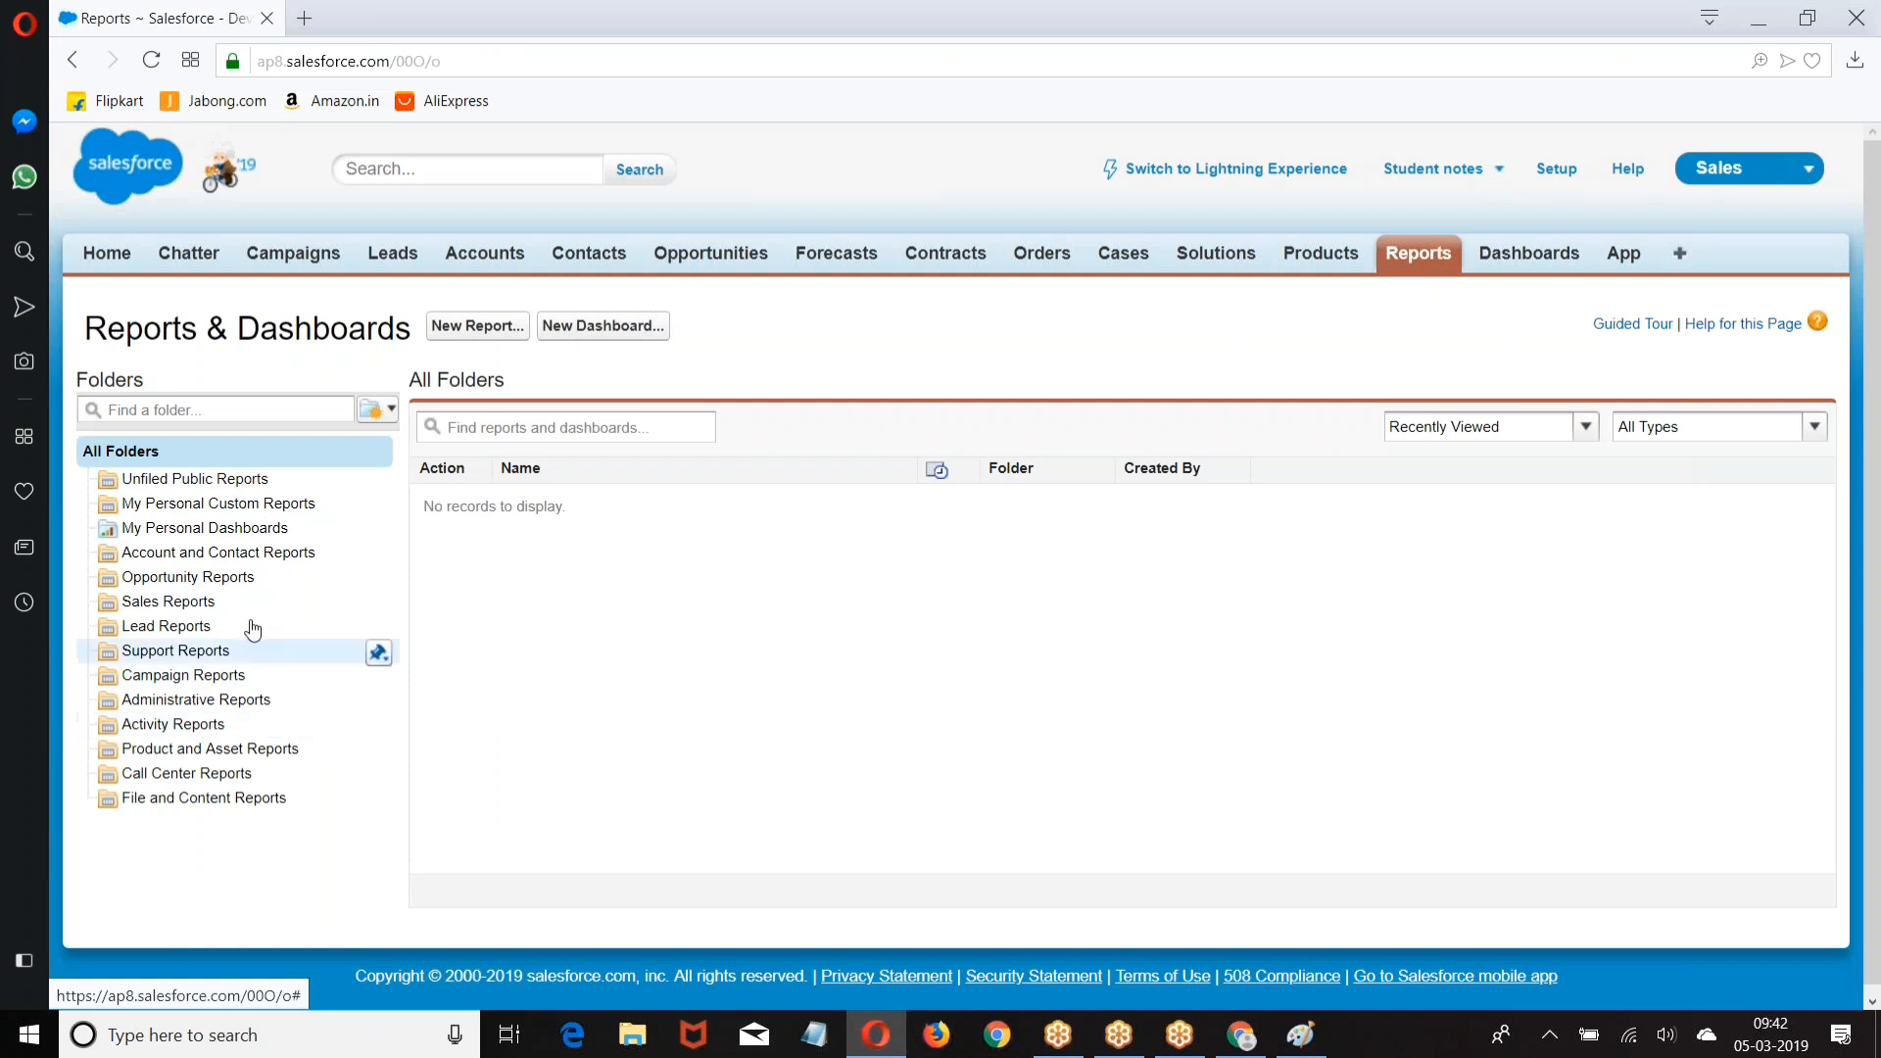
click(224, 480)
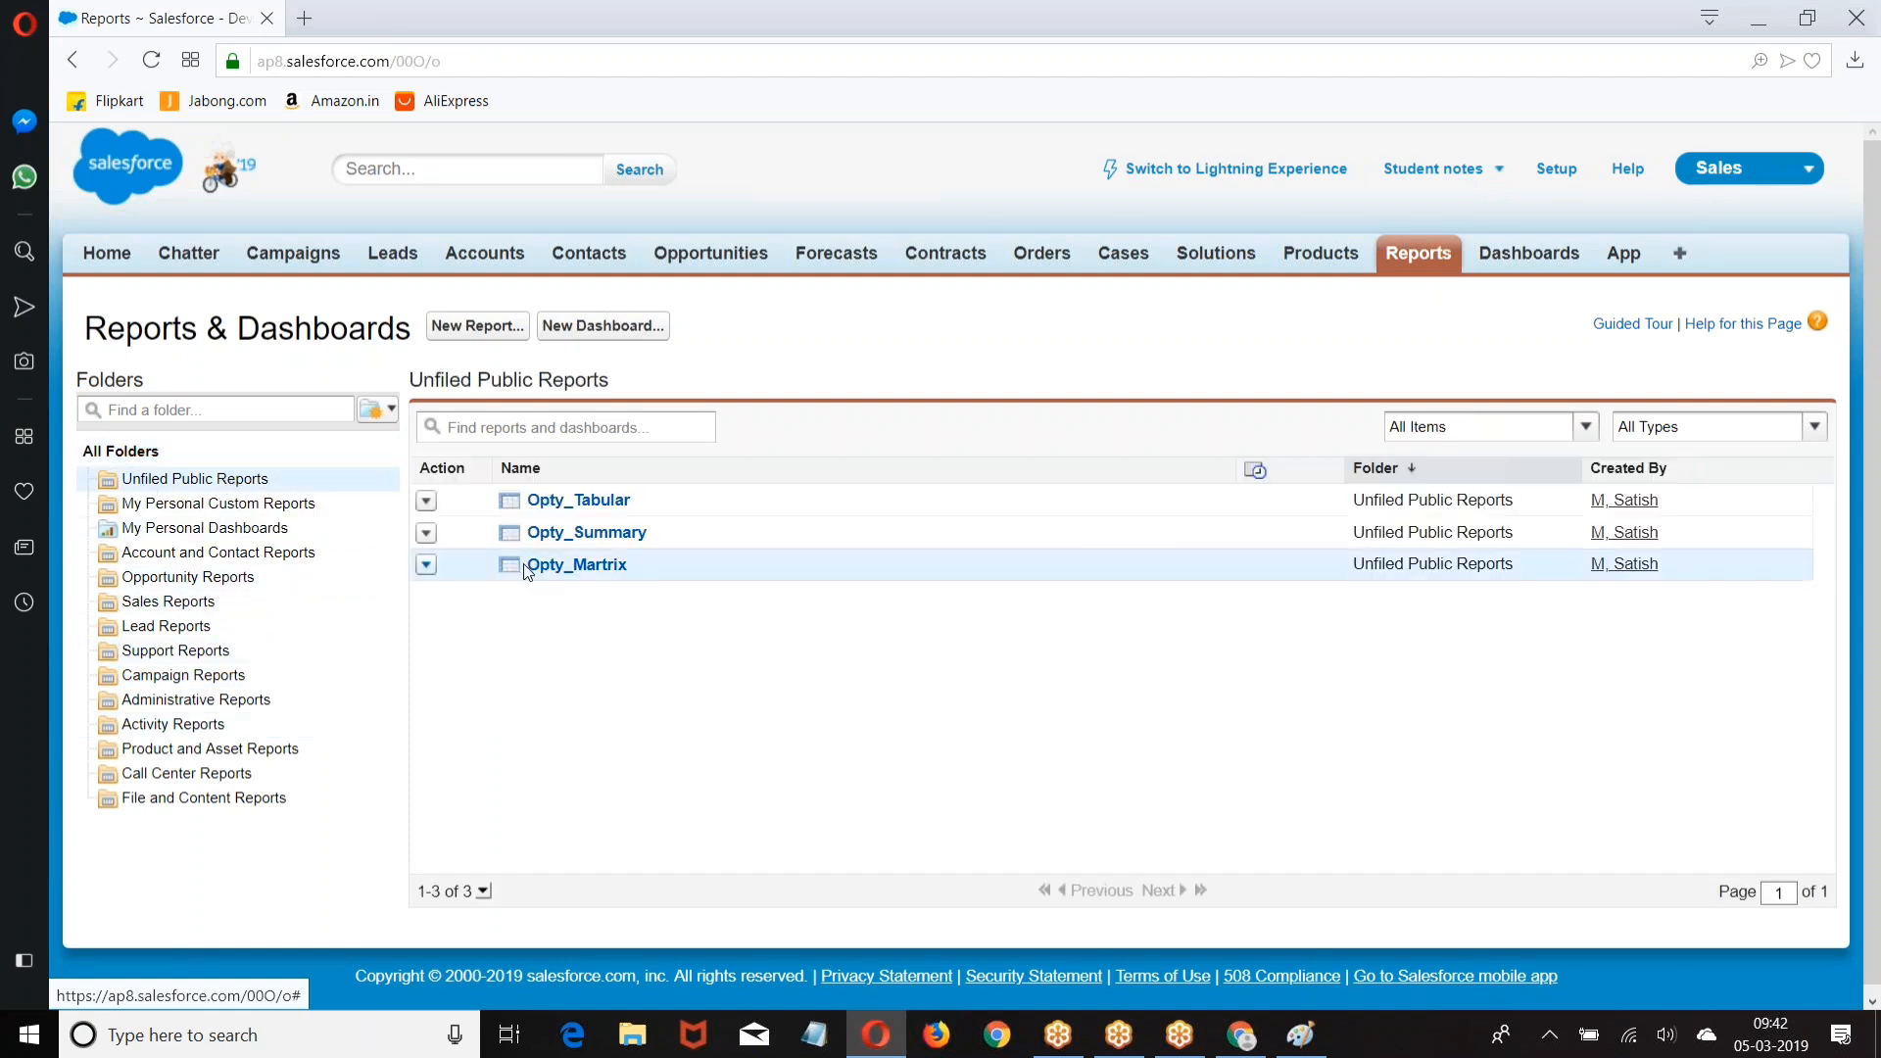
click(589, 566)
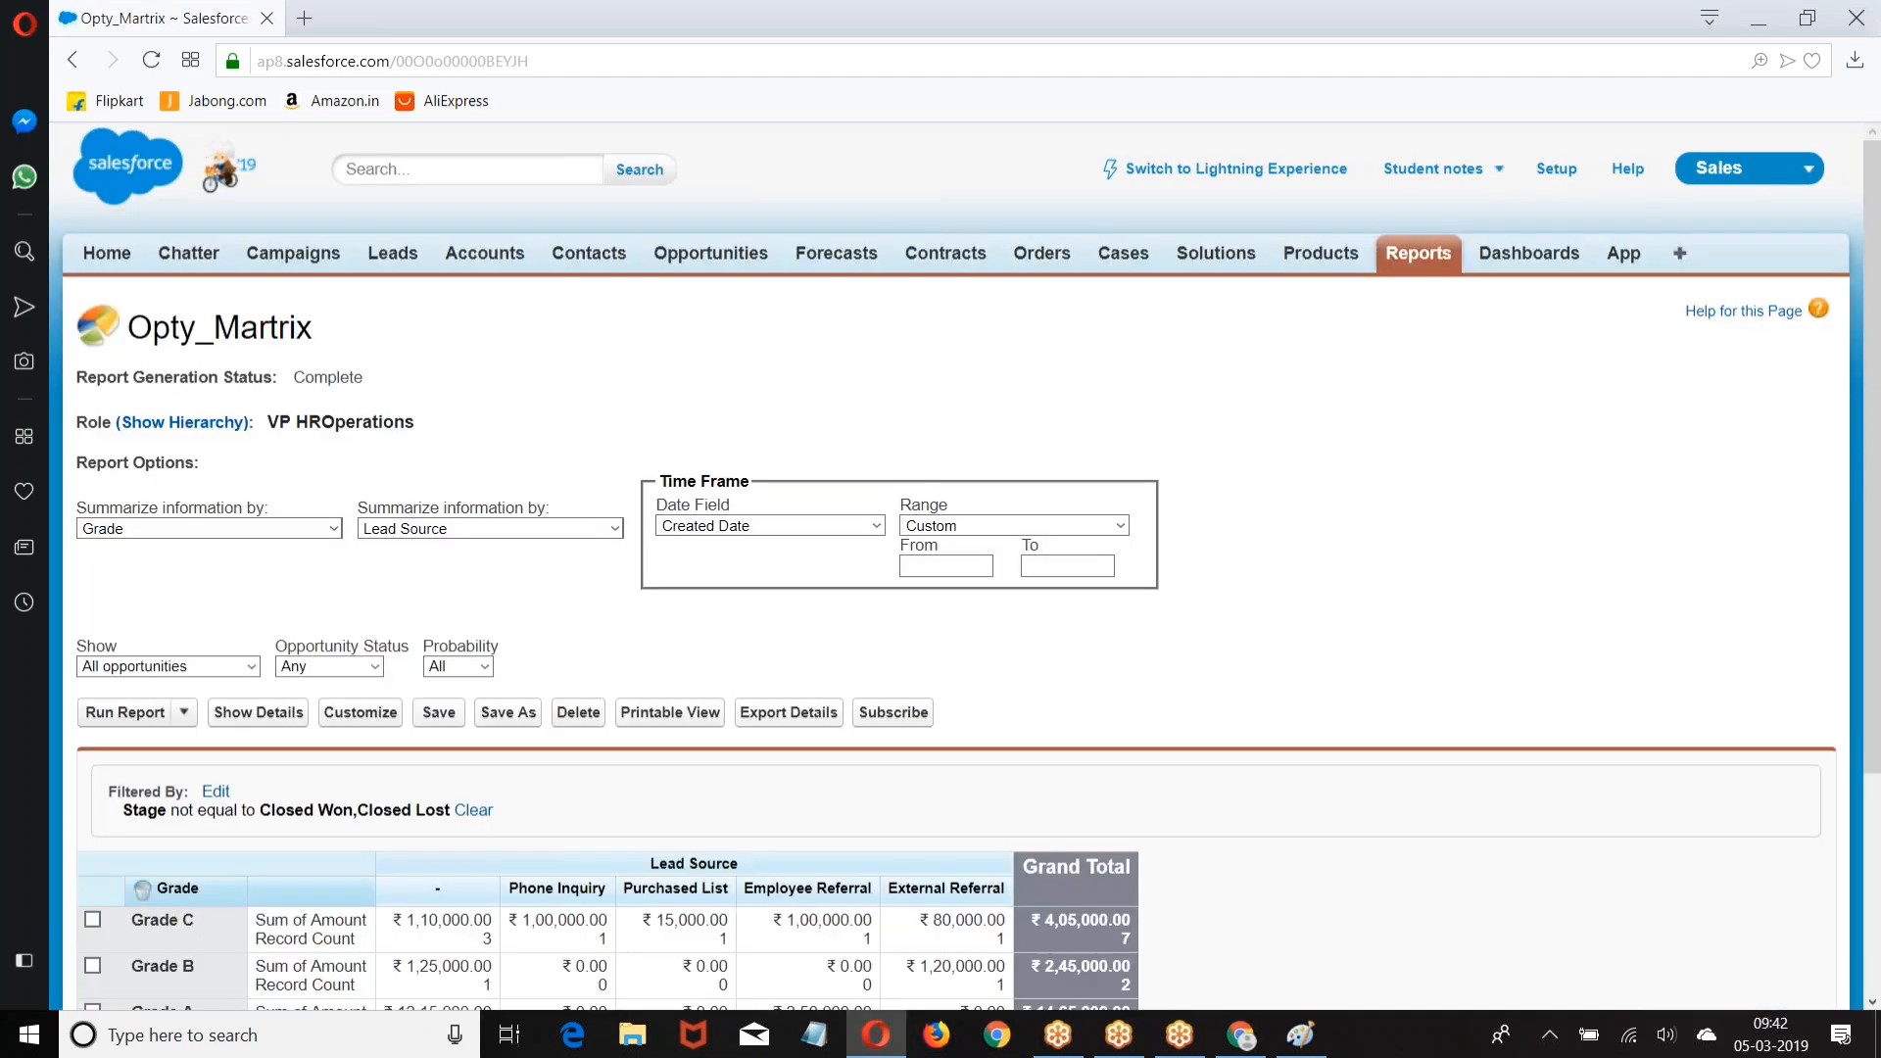
scroll(705, 396, down, 3)
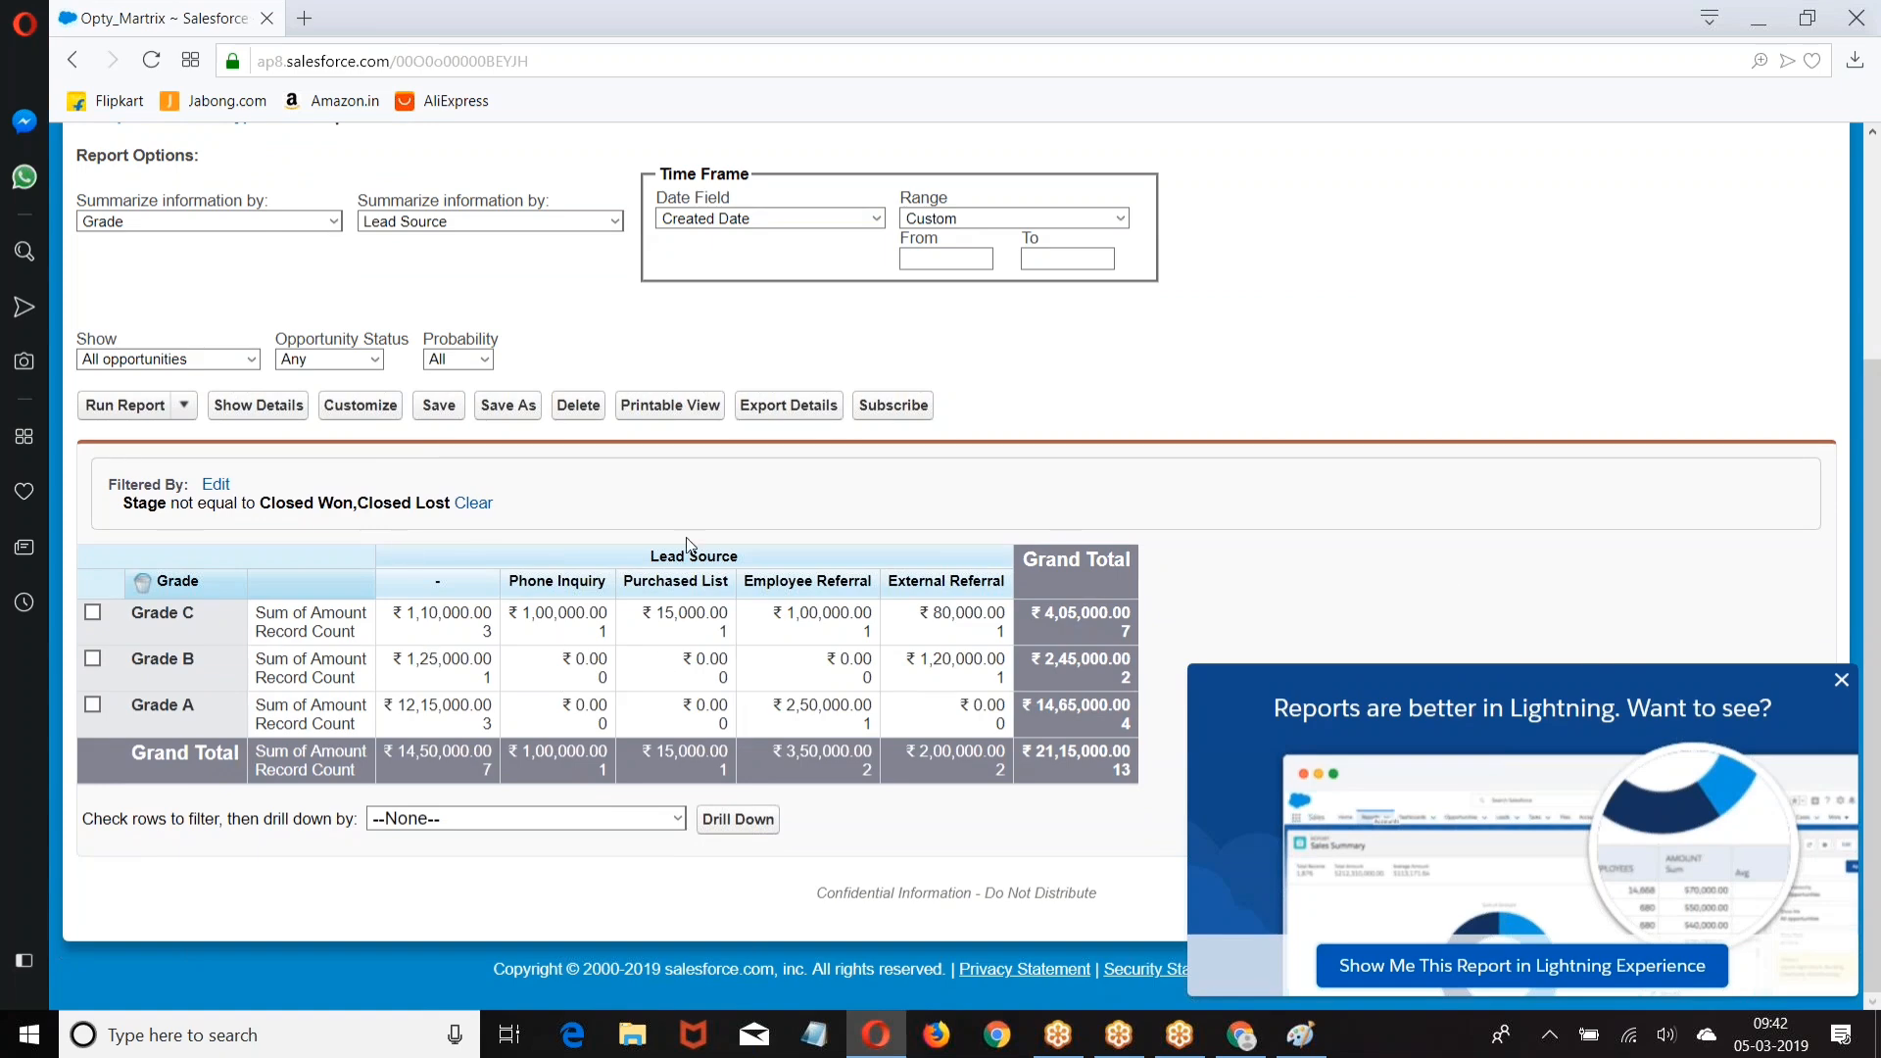
Step: Return to the administrator's Sharing Settings page in Chrome and reload it to check the Opportunity default access
click(1250, 1052)
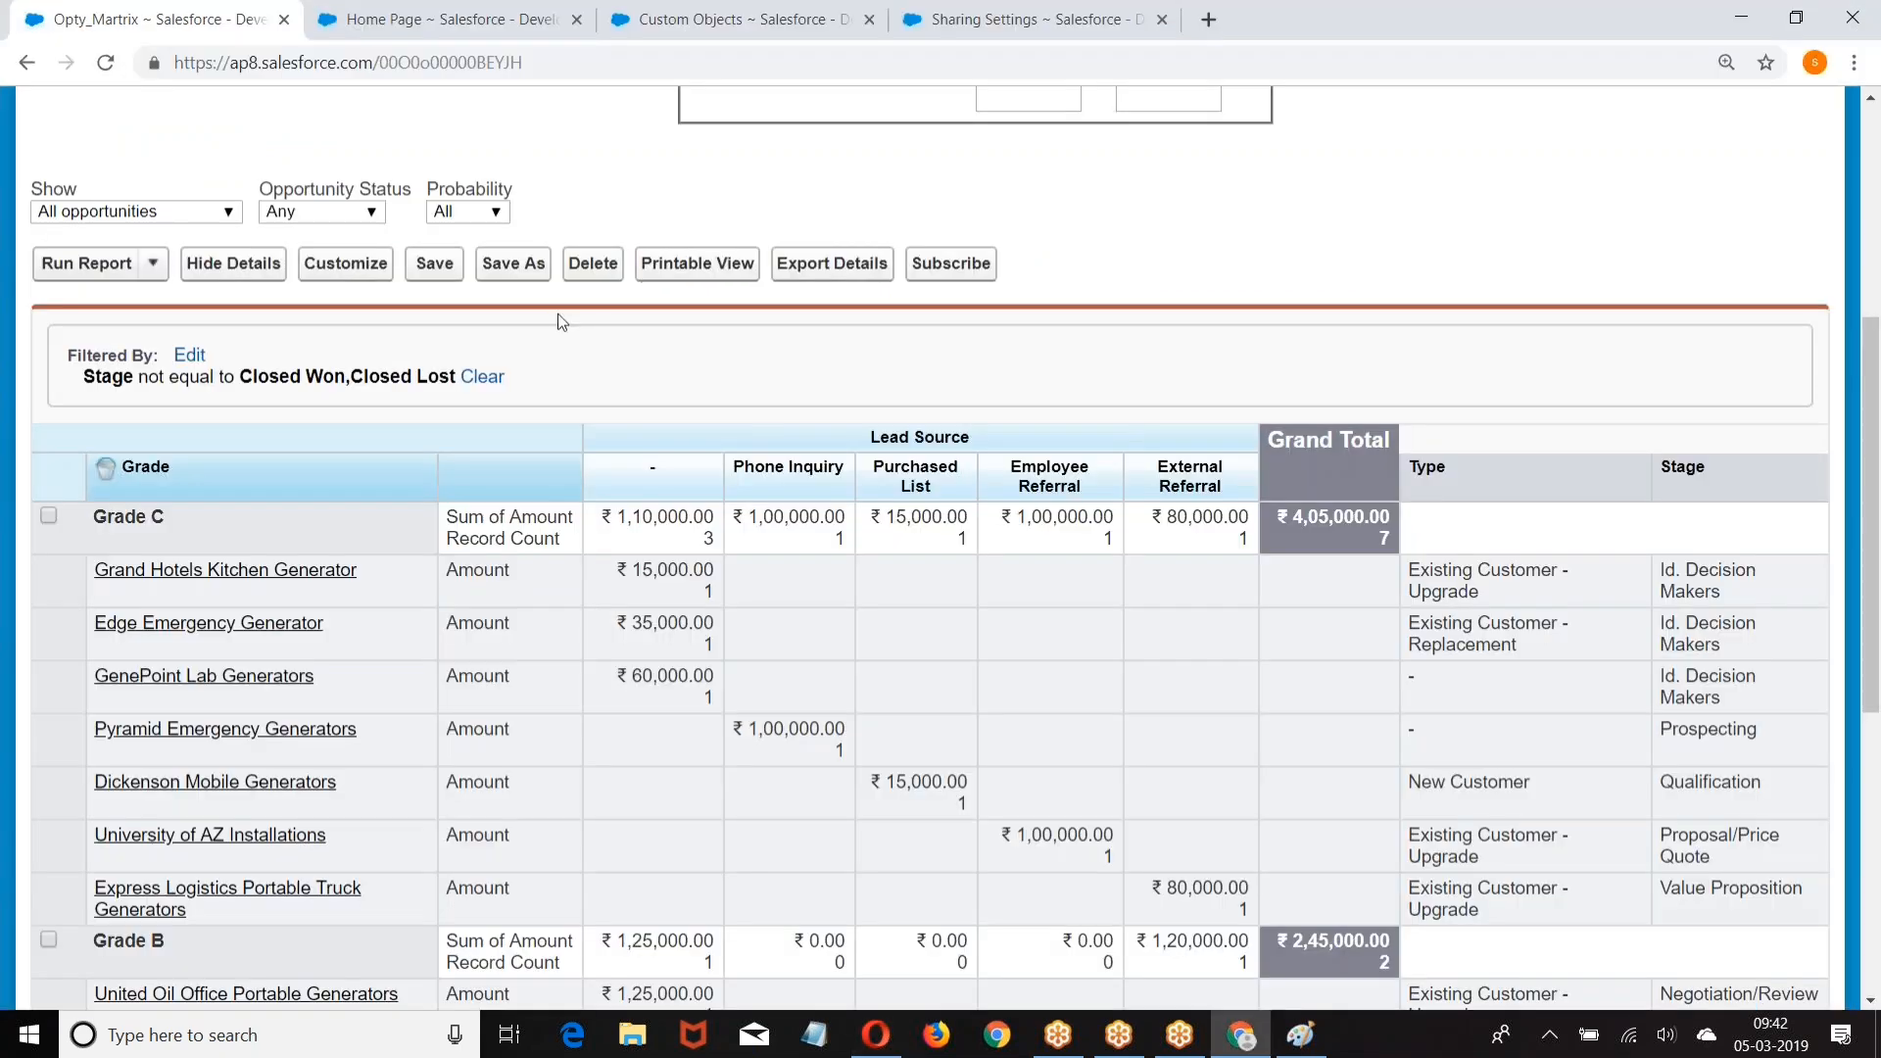
click(945, 24)
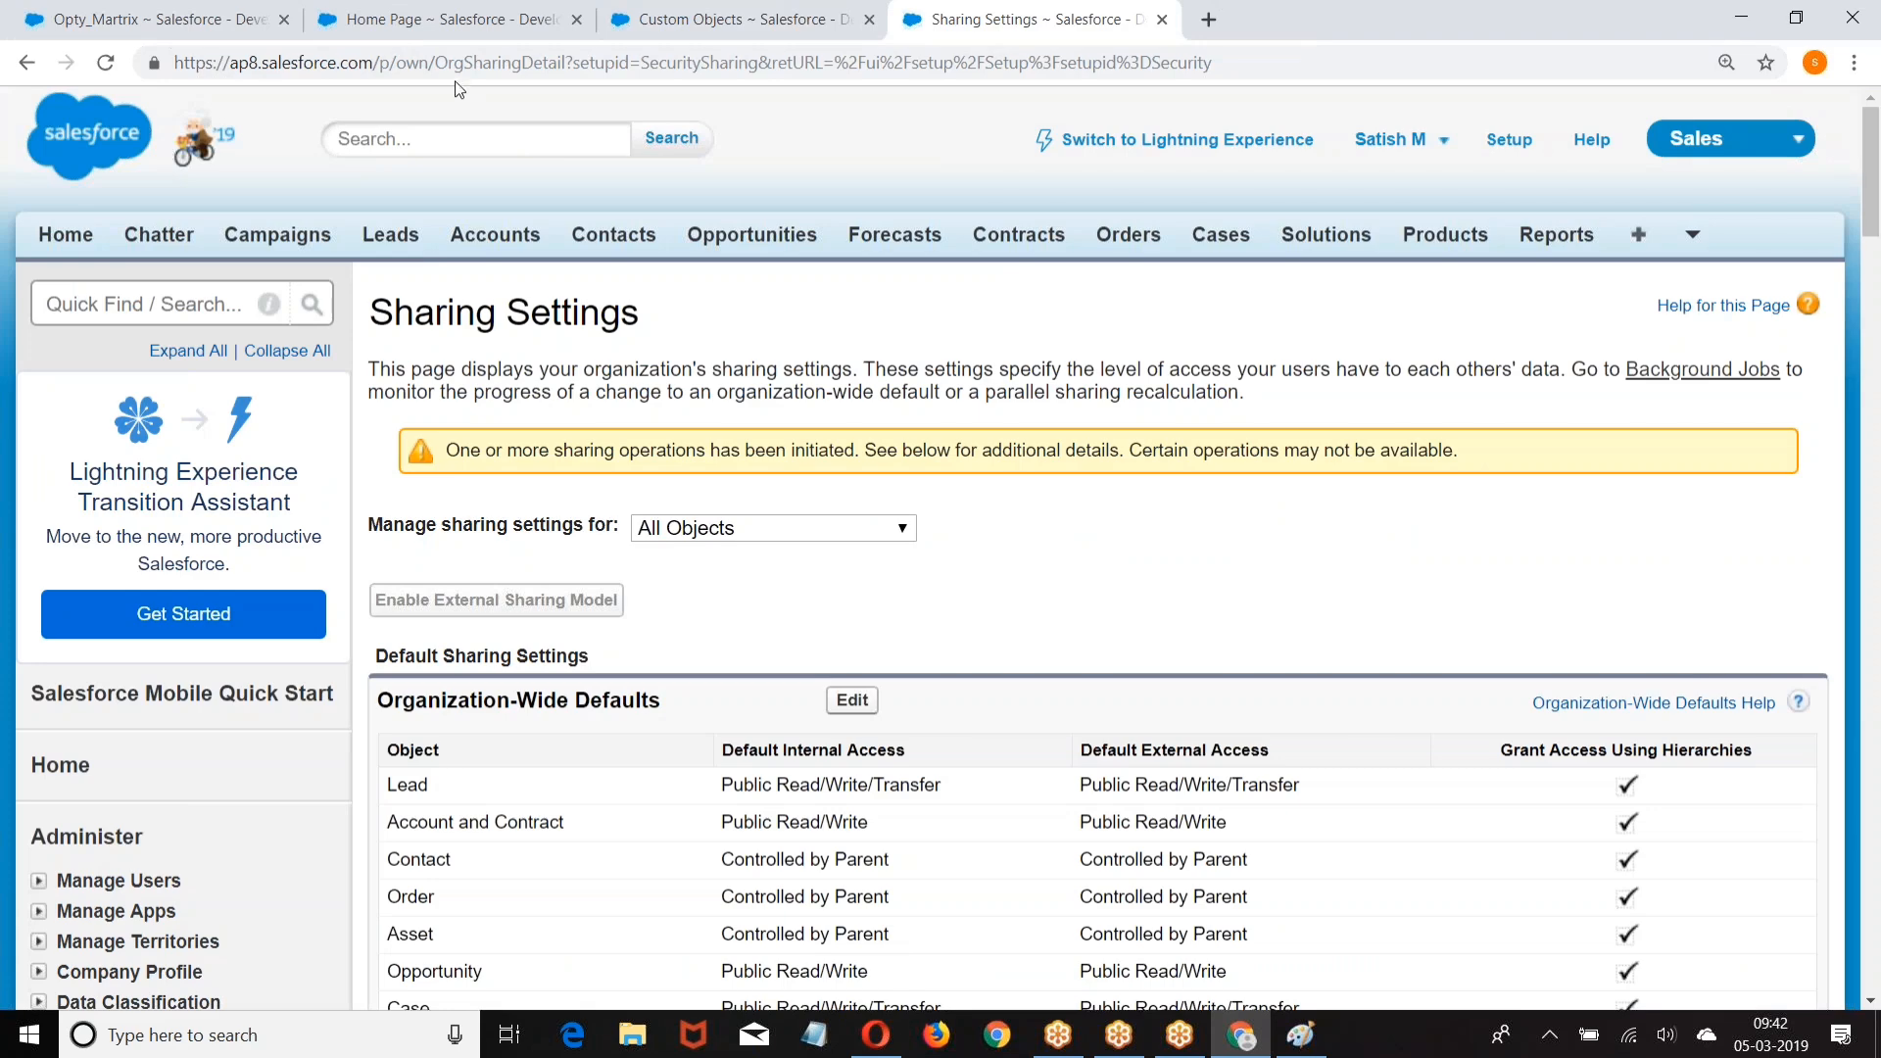
click(461, 63)
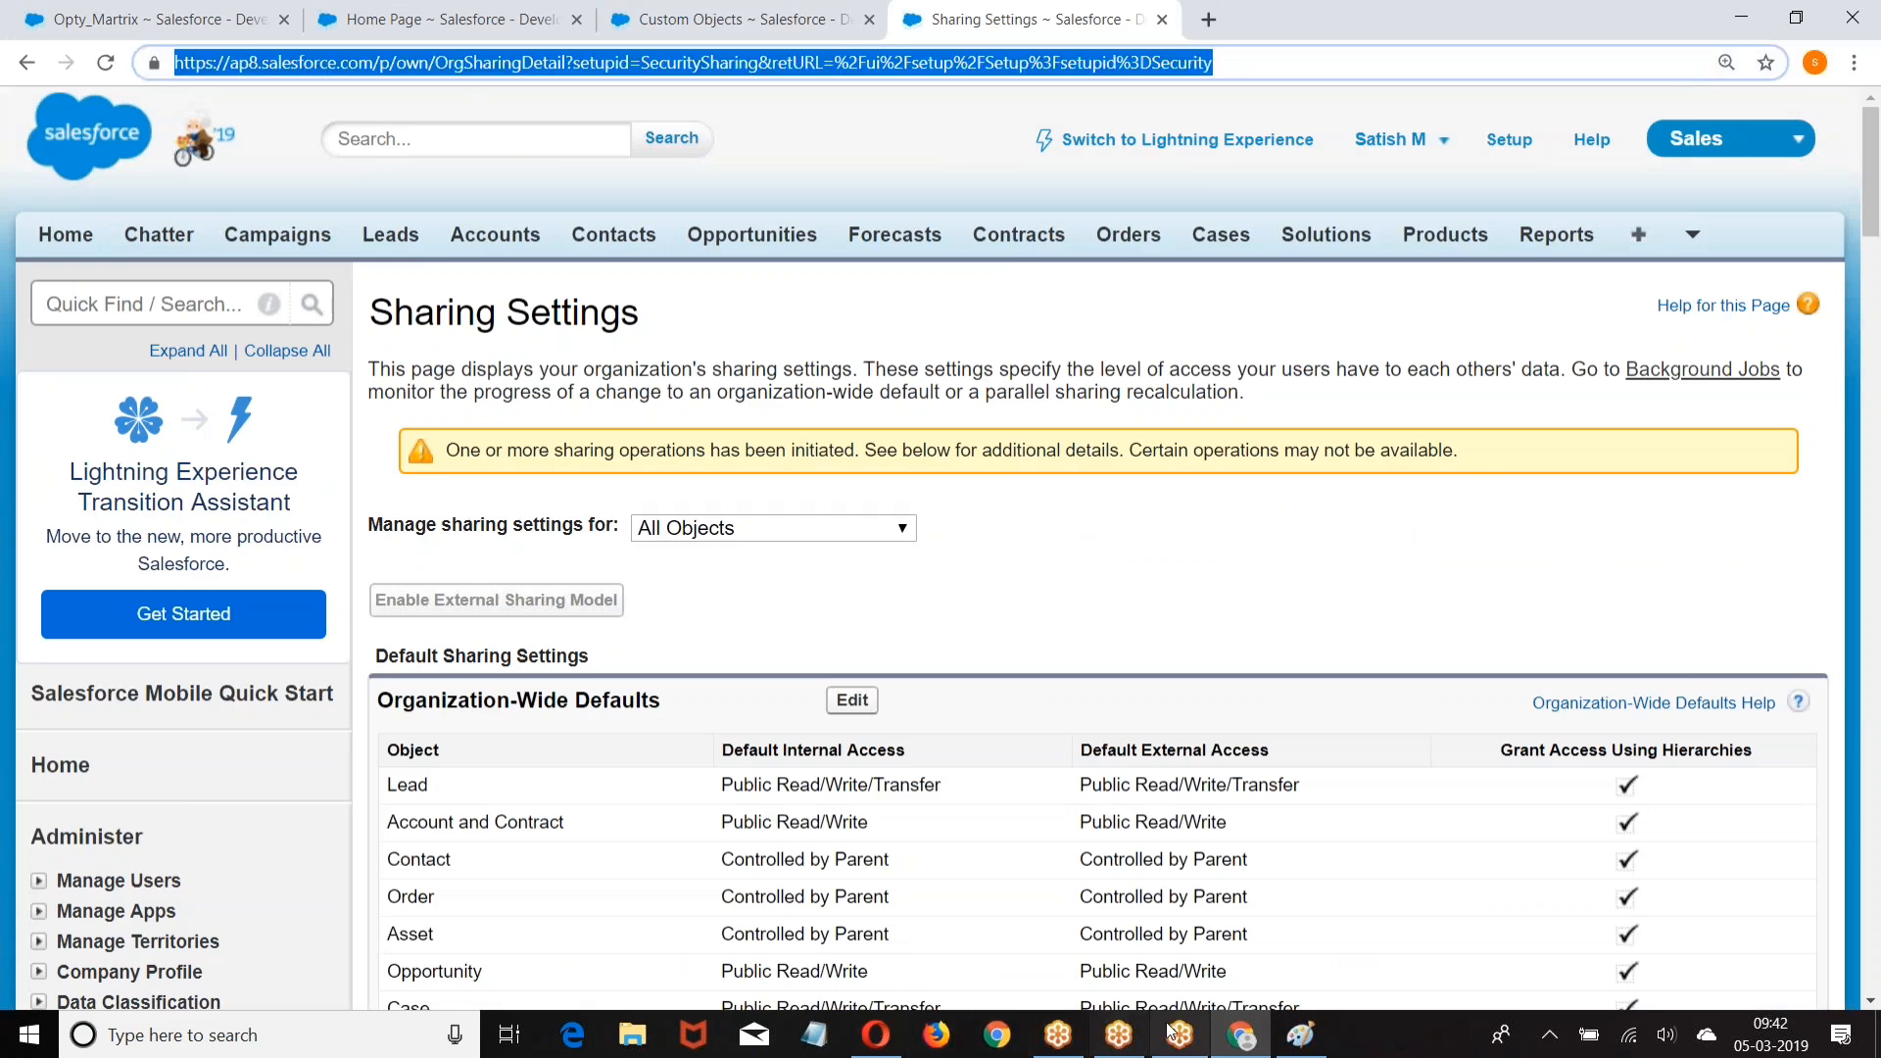
click(876, 1035)
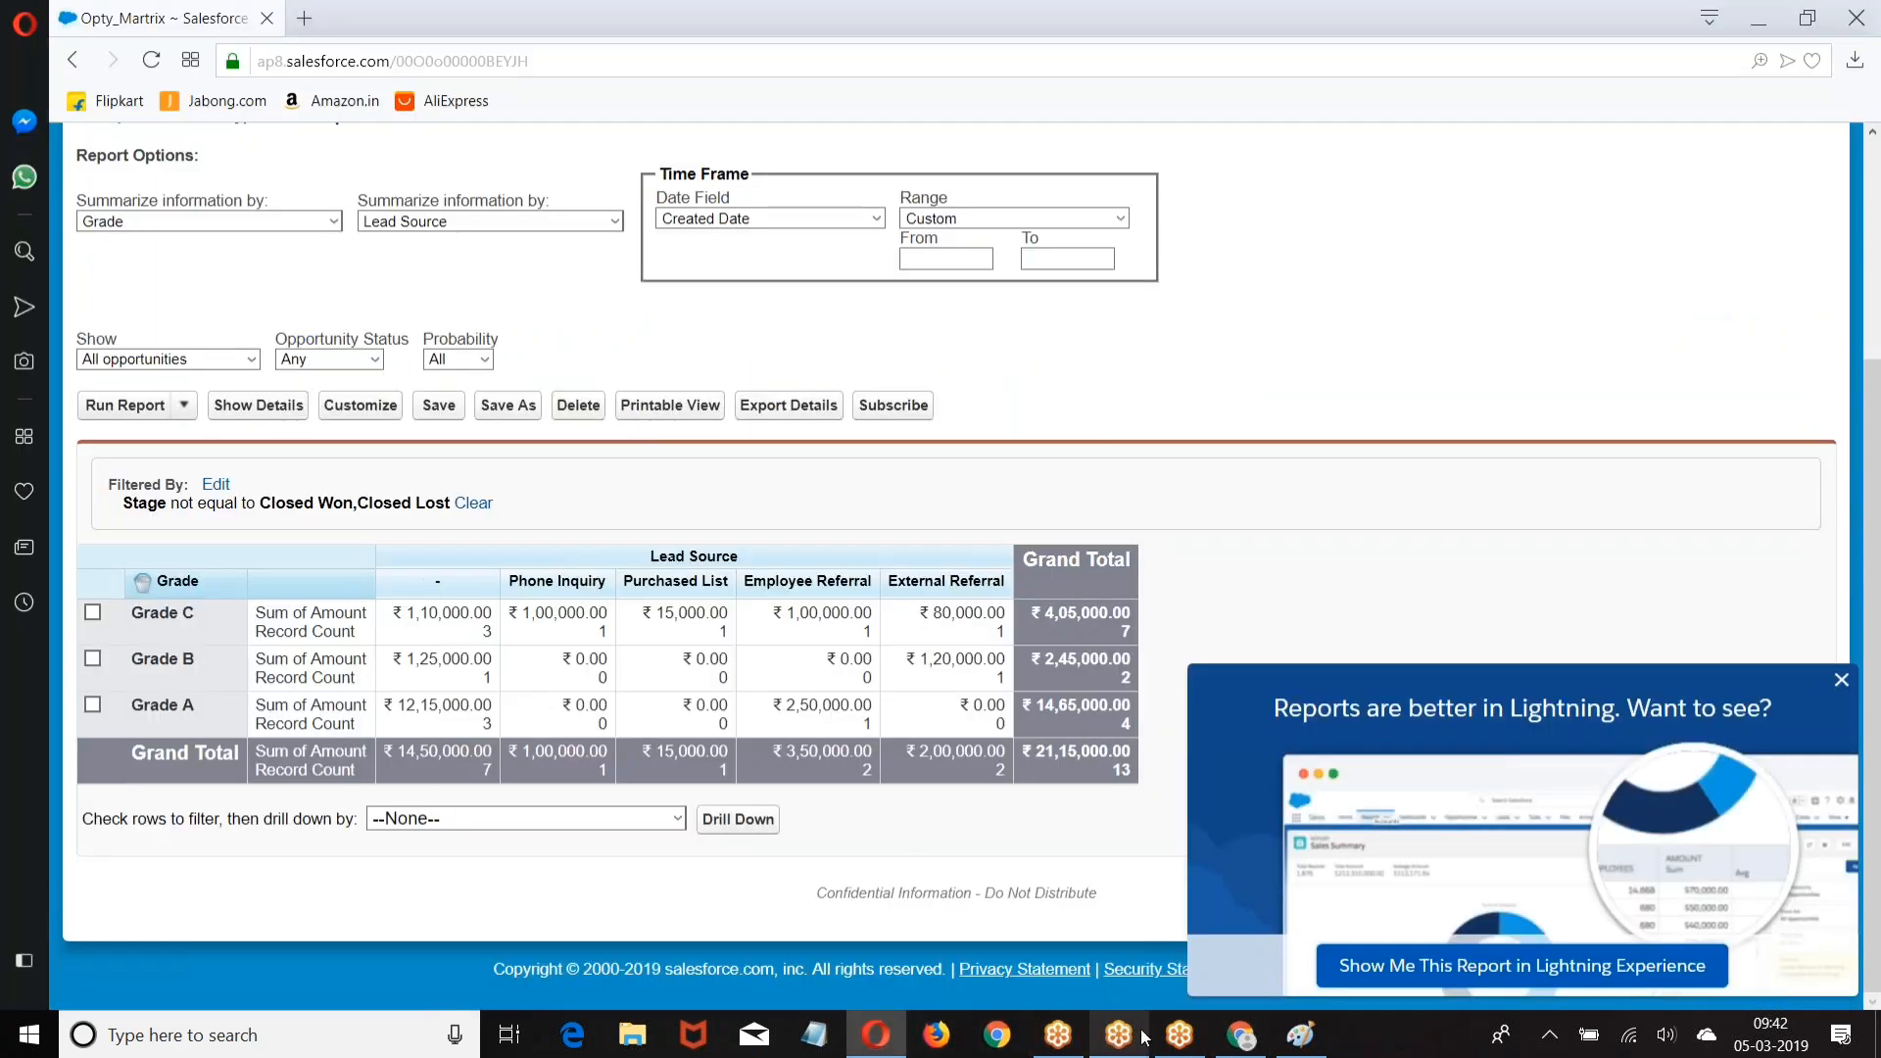
click(1241, 1035)
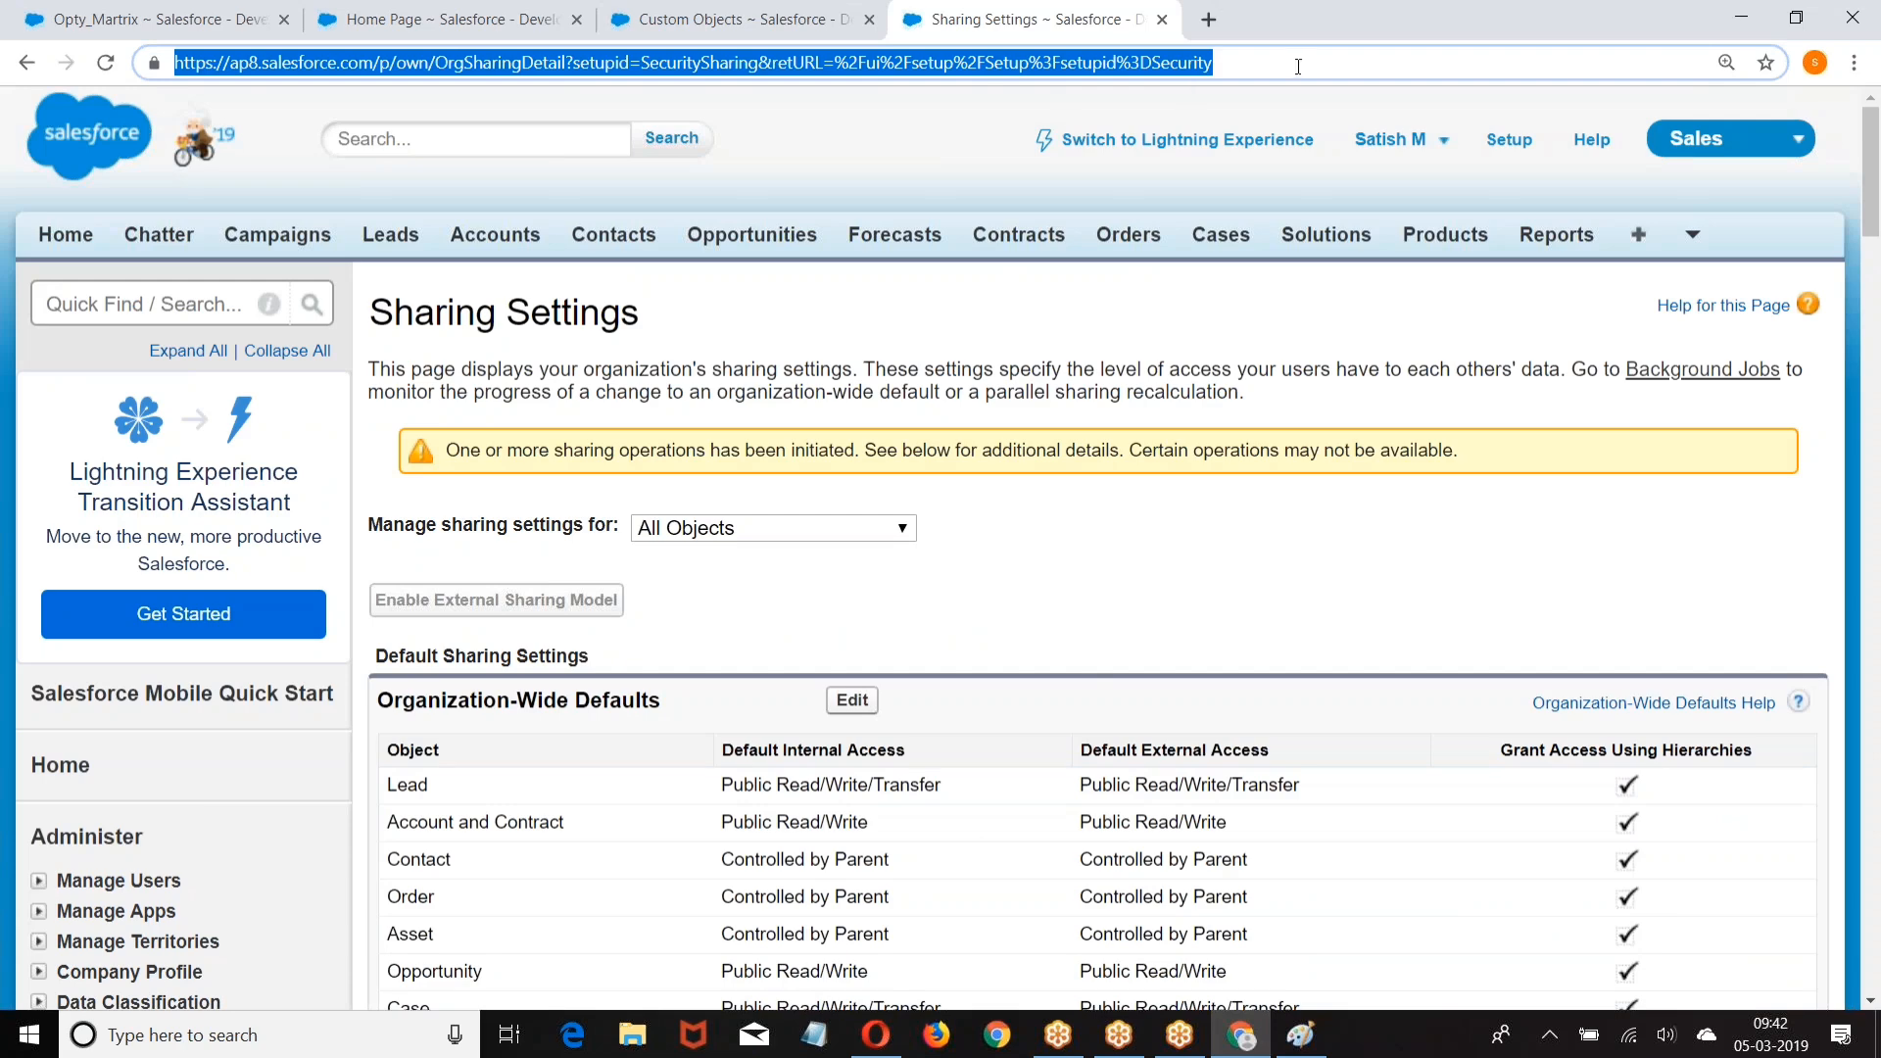
key(Return)
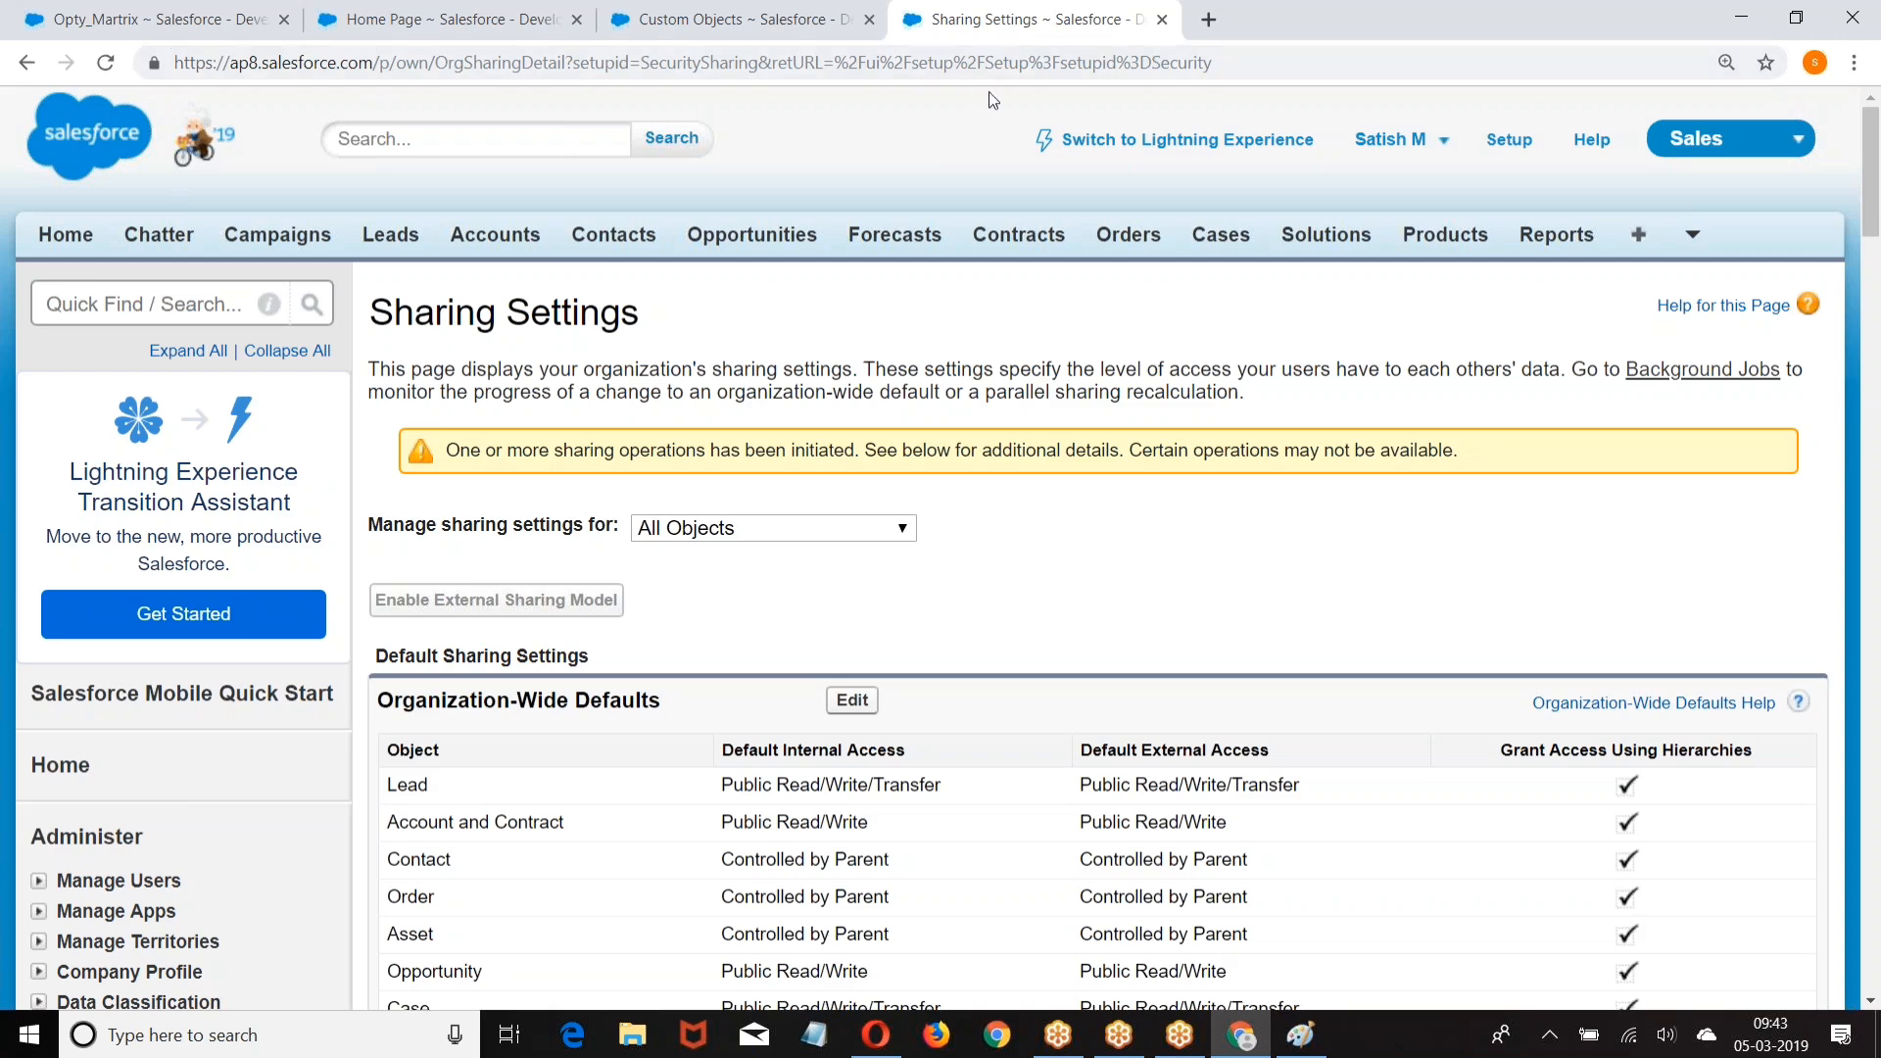
click(1074, 63)
key(Return)
click(1307, 63)
key(Return)
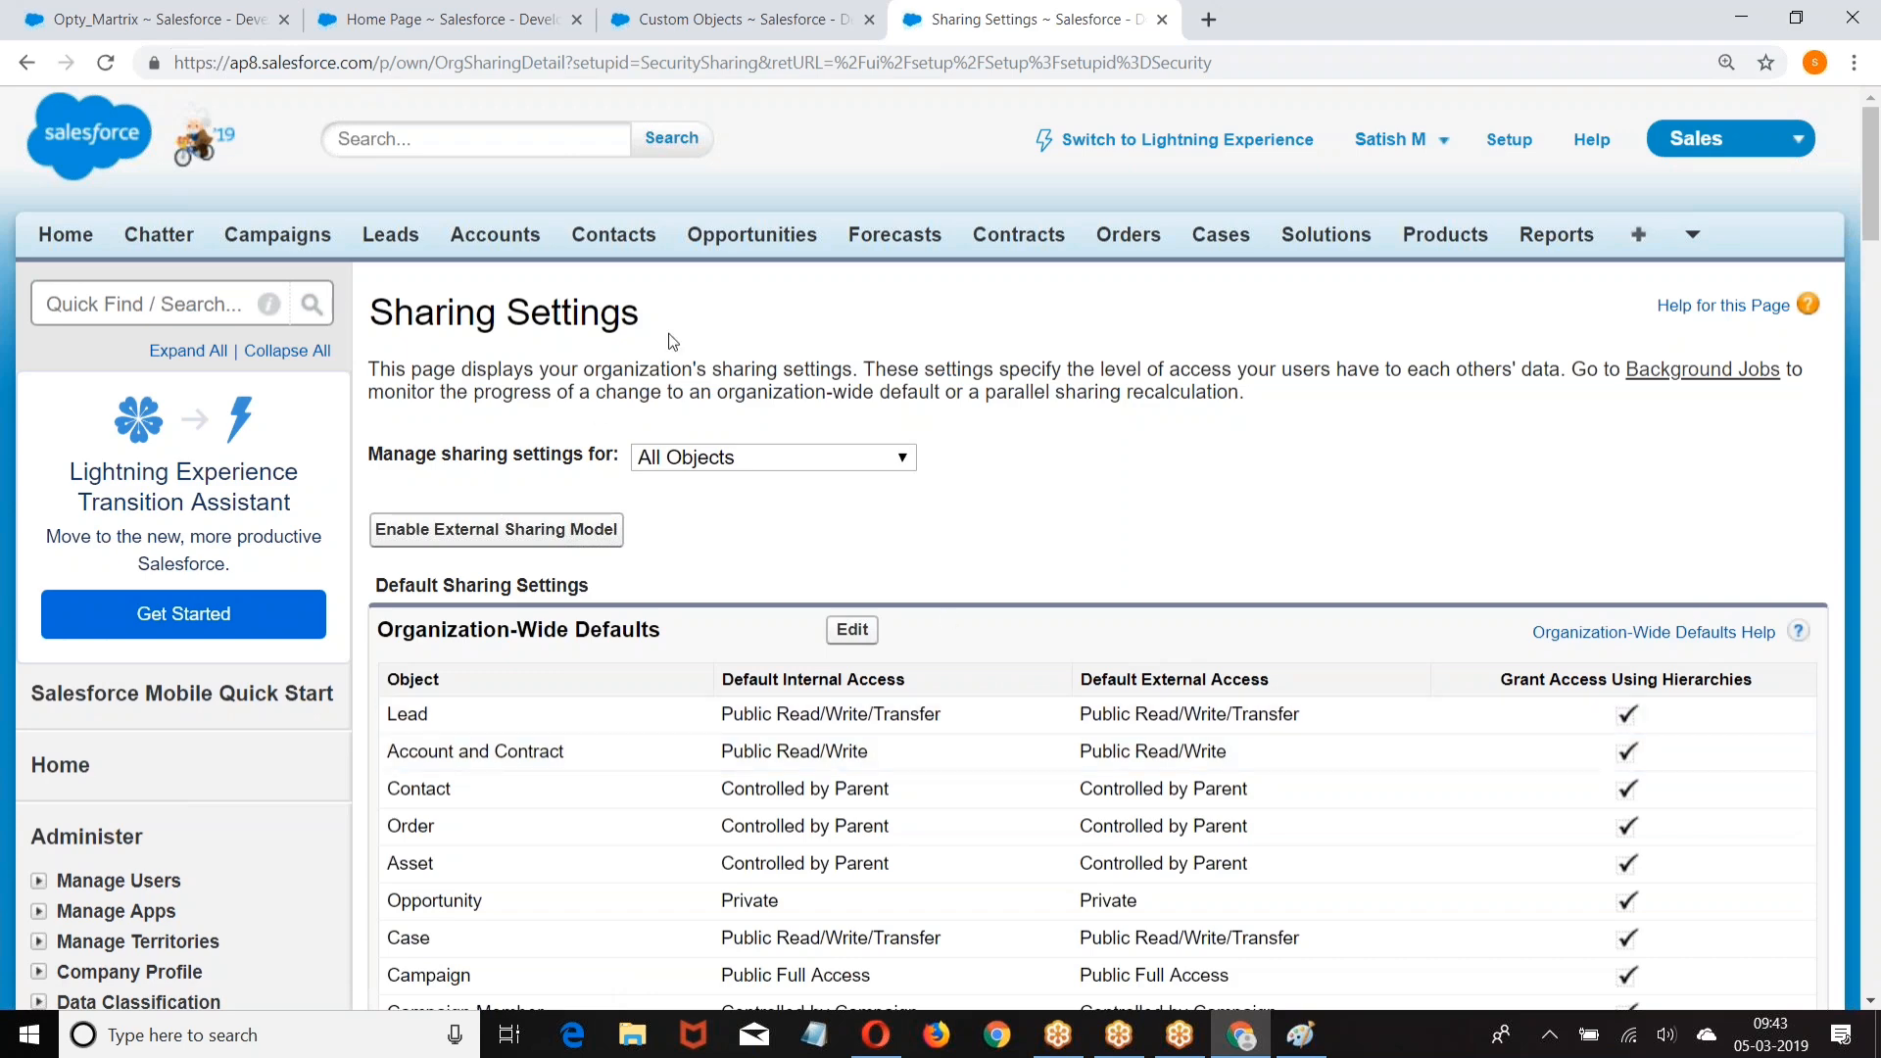
Step: Reload the Opty_Martrix report in the student user's Opera session and check its record count
click(876, 1035)
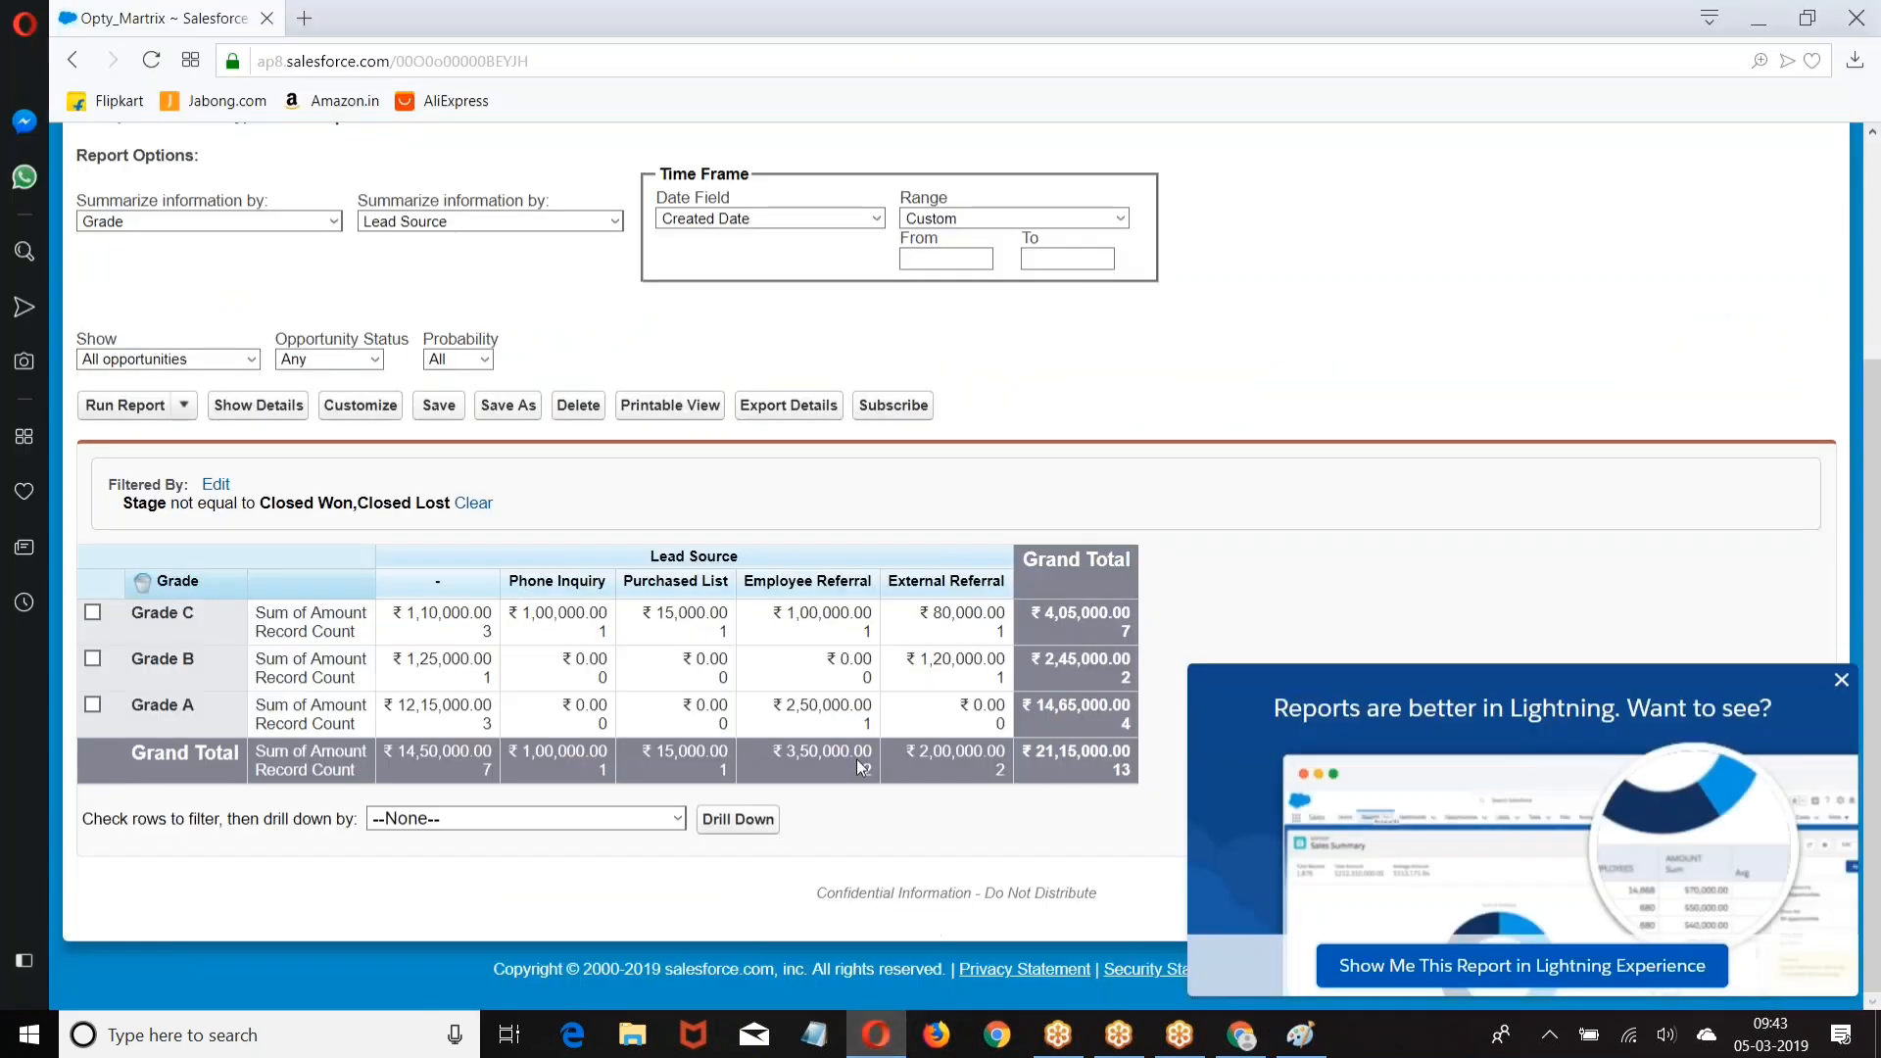
click(620, 59)
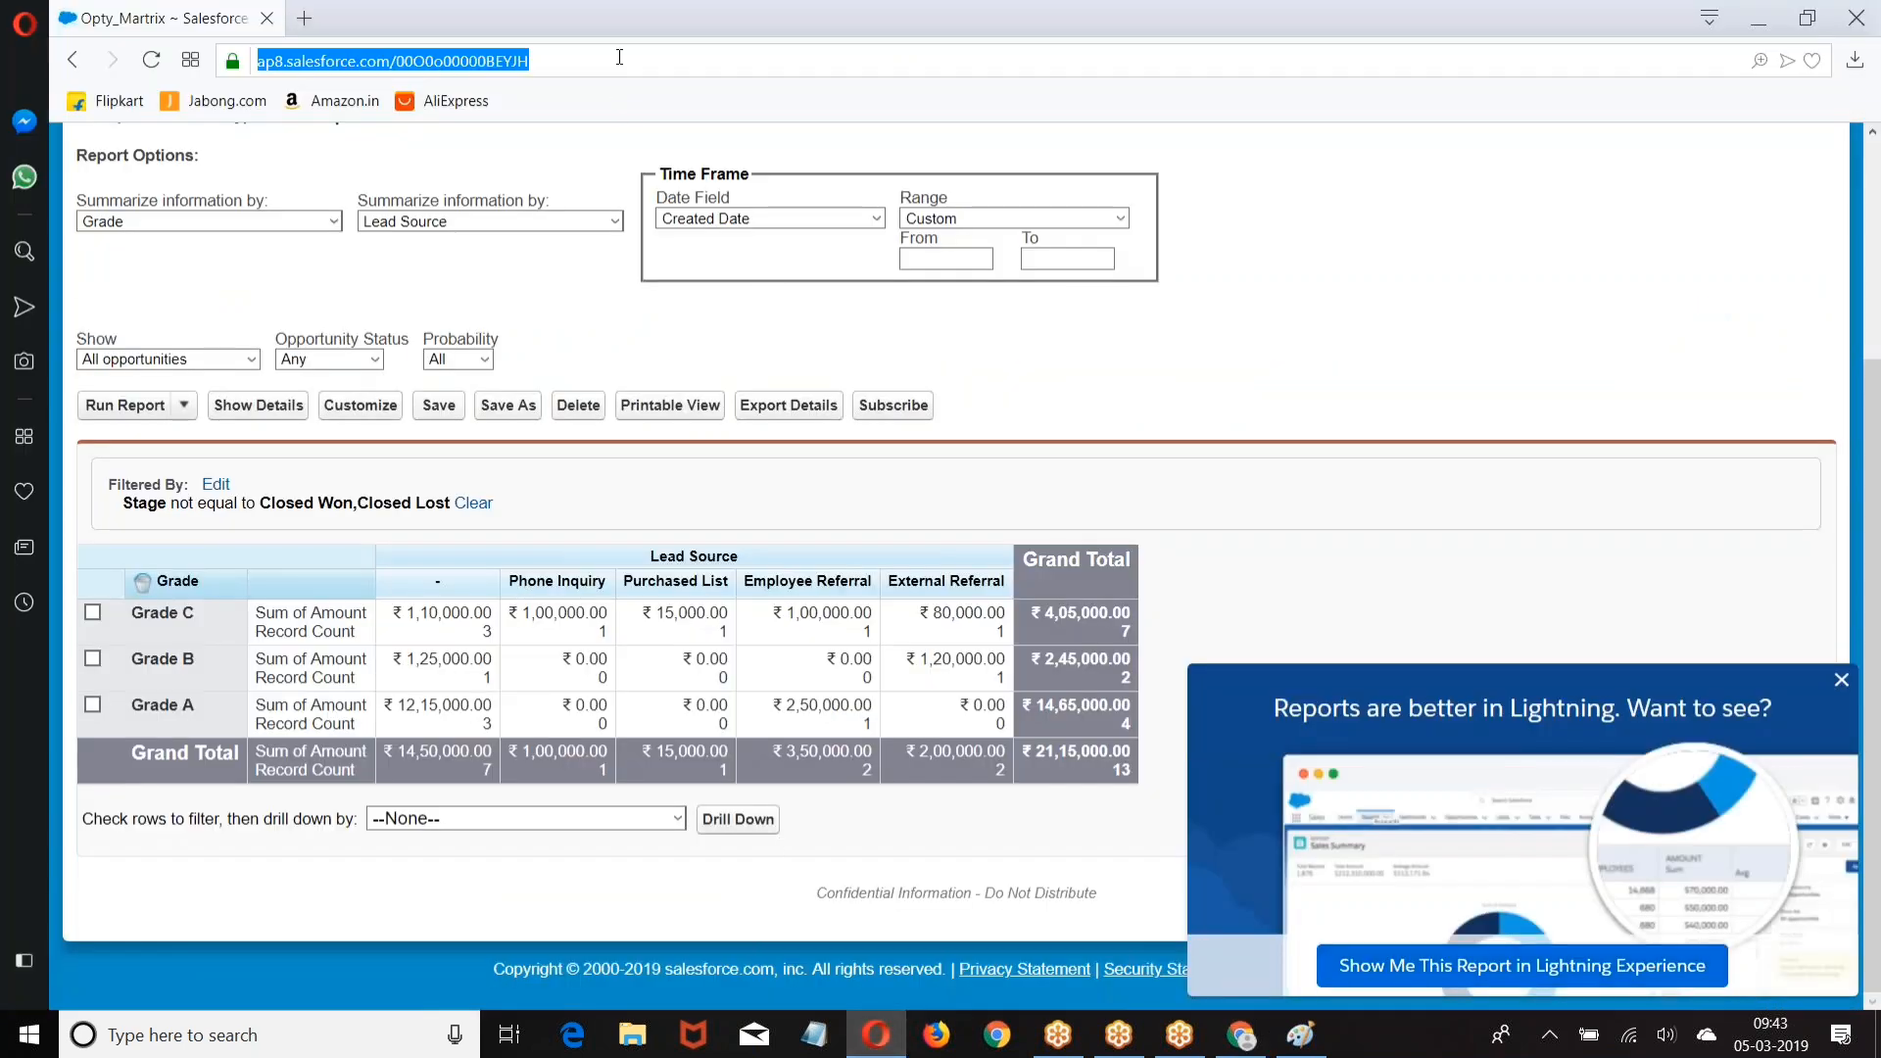
key(Return)
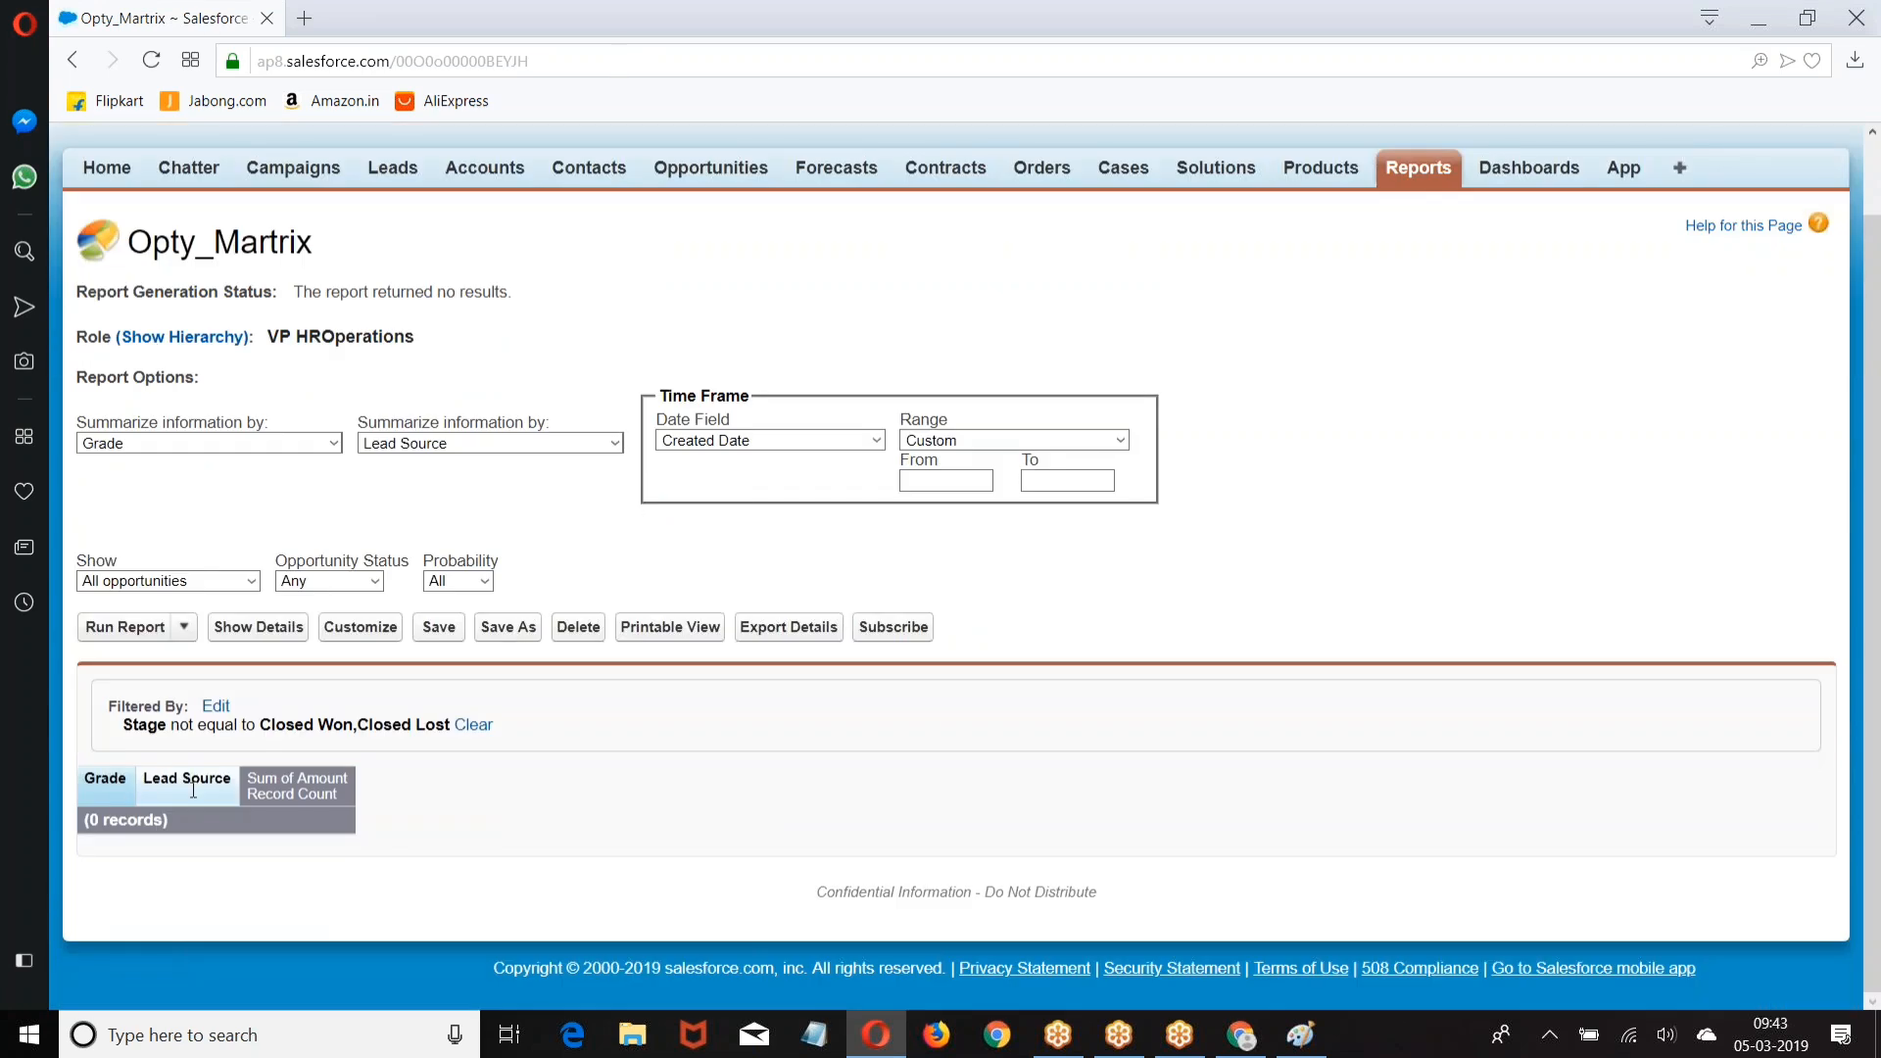
drag(80, 819, 256, 819)
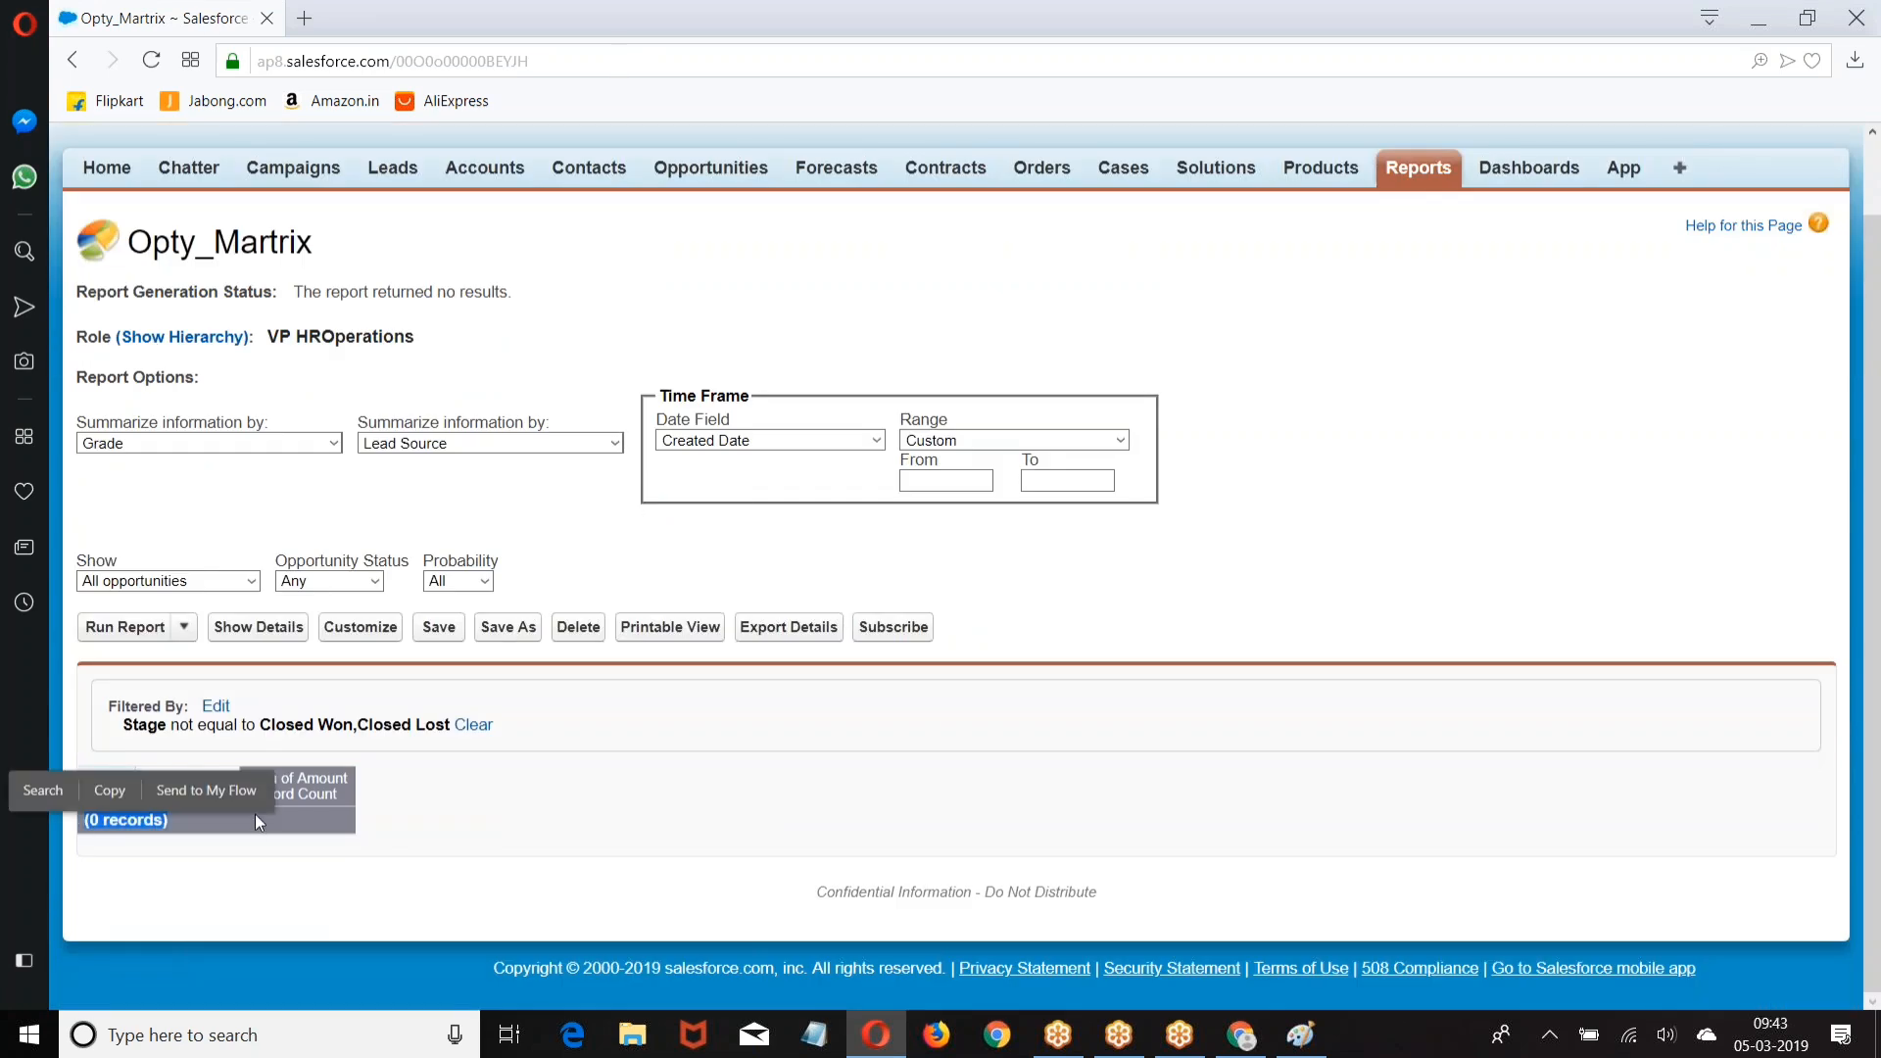
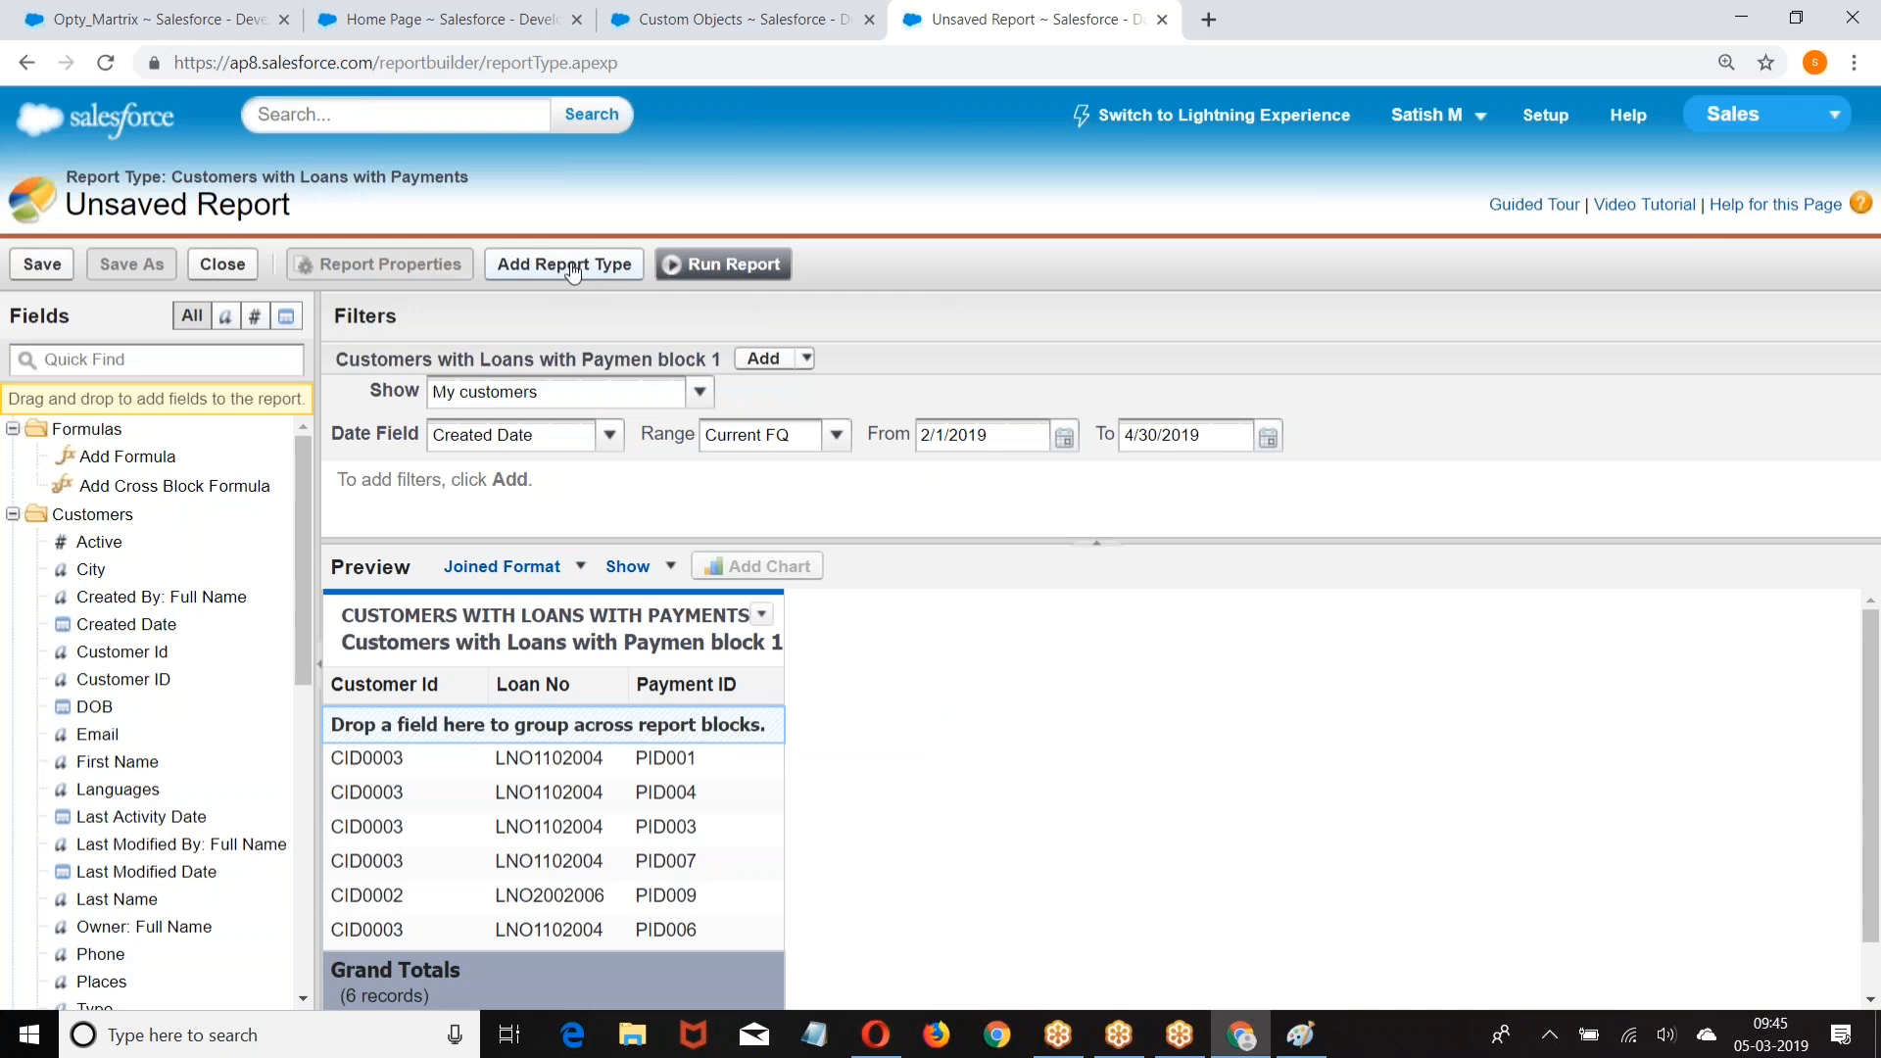
Step: Add Customer_Loan from Other Reports as an additional report type in the joined report
click(528, 267)
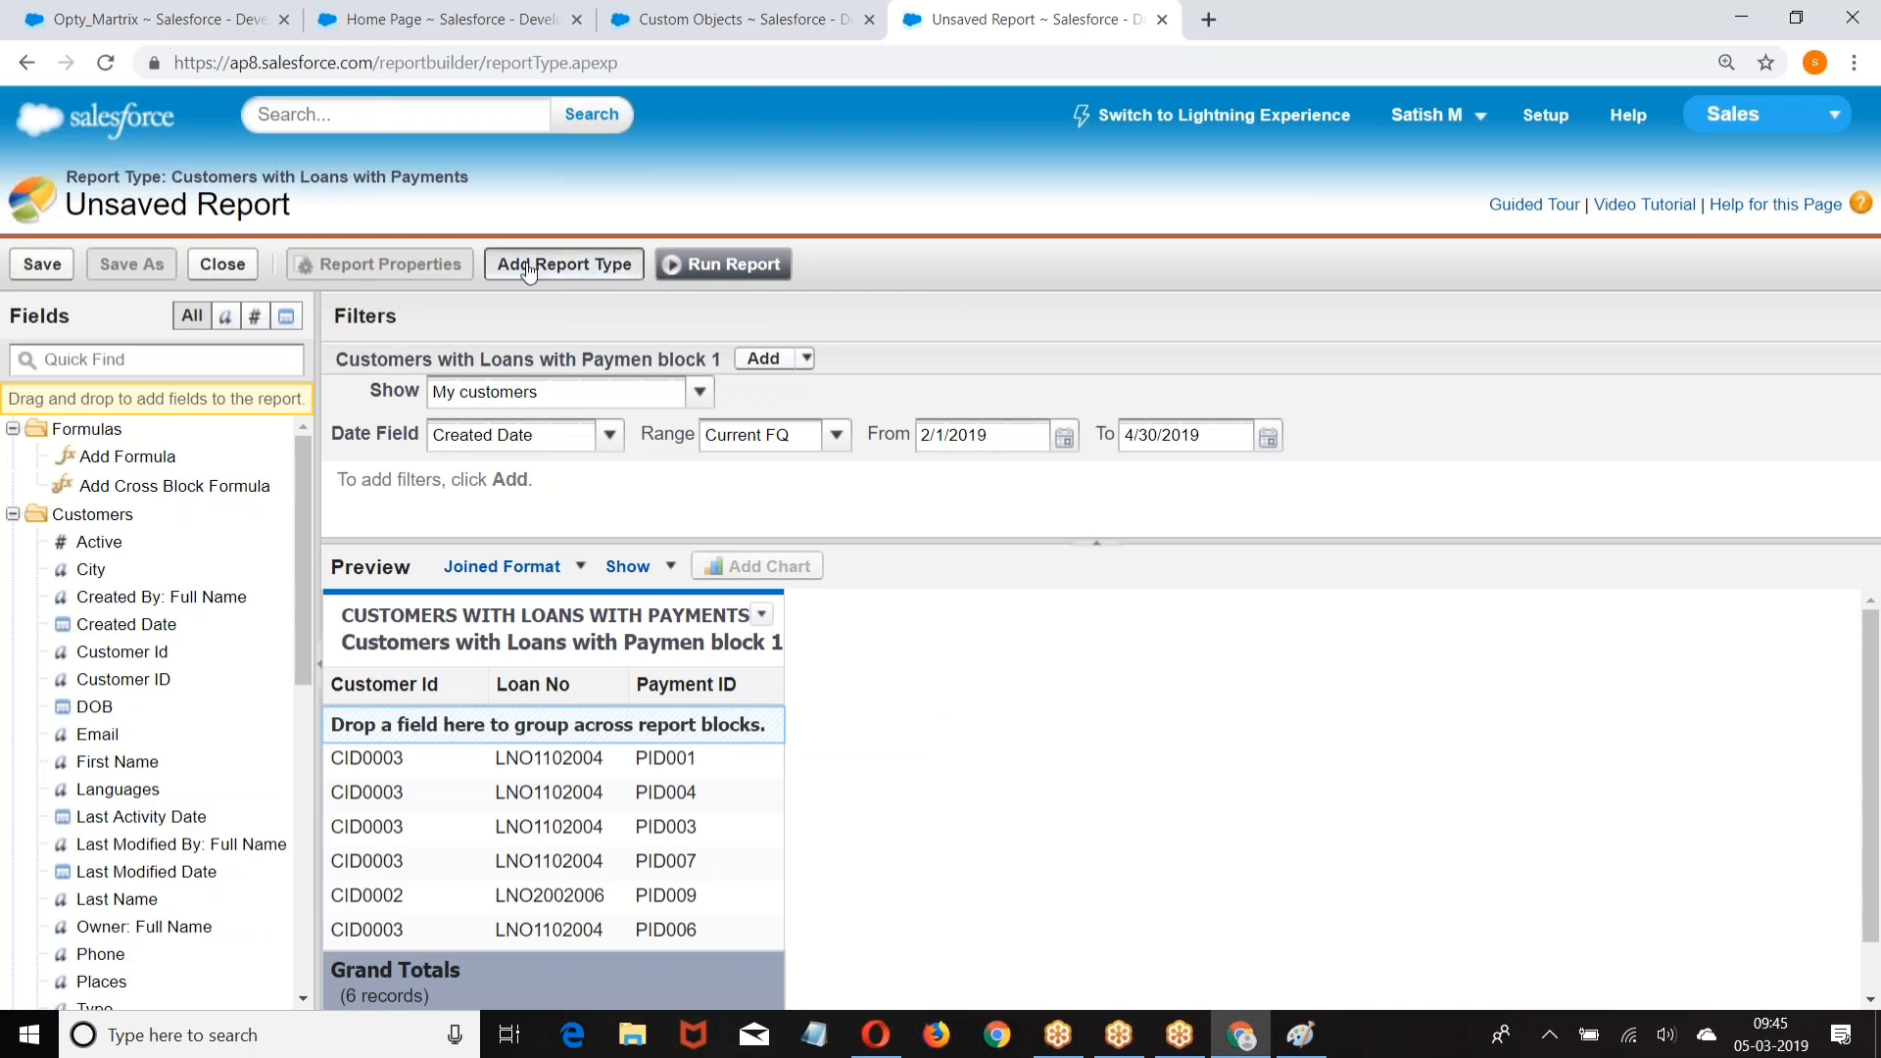
click(261, 610)
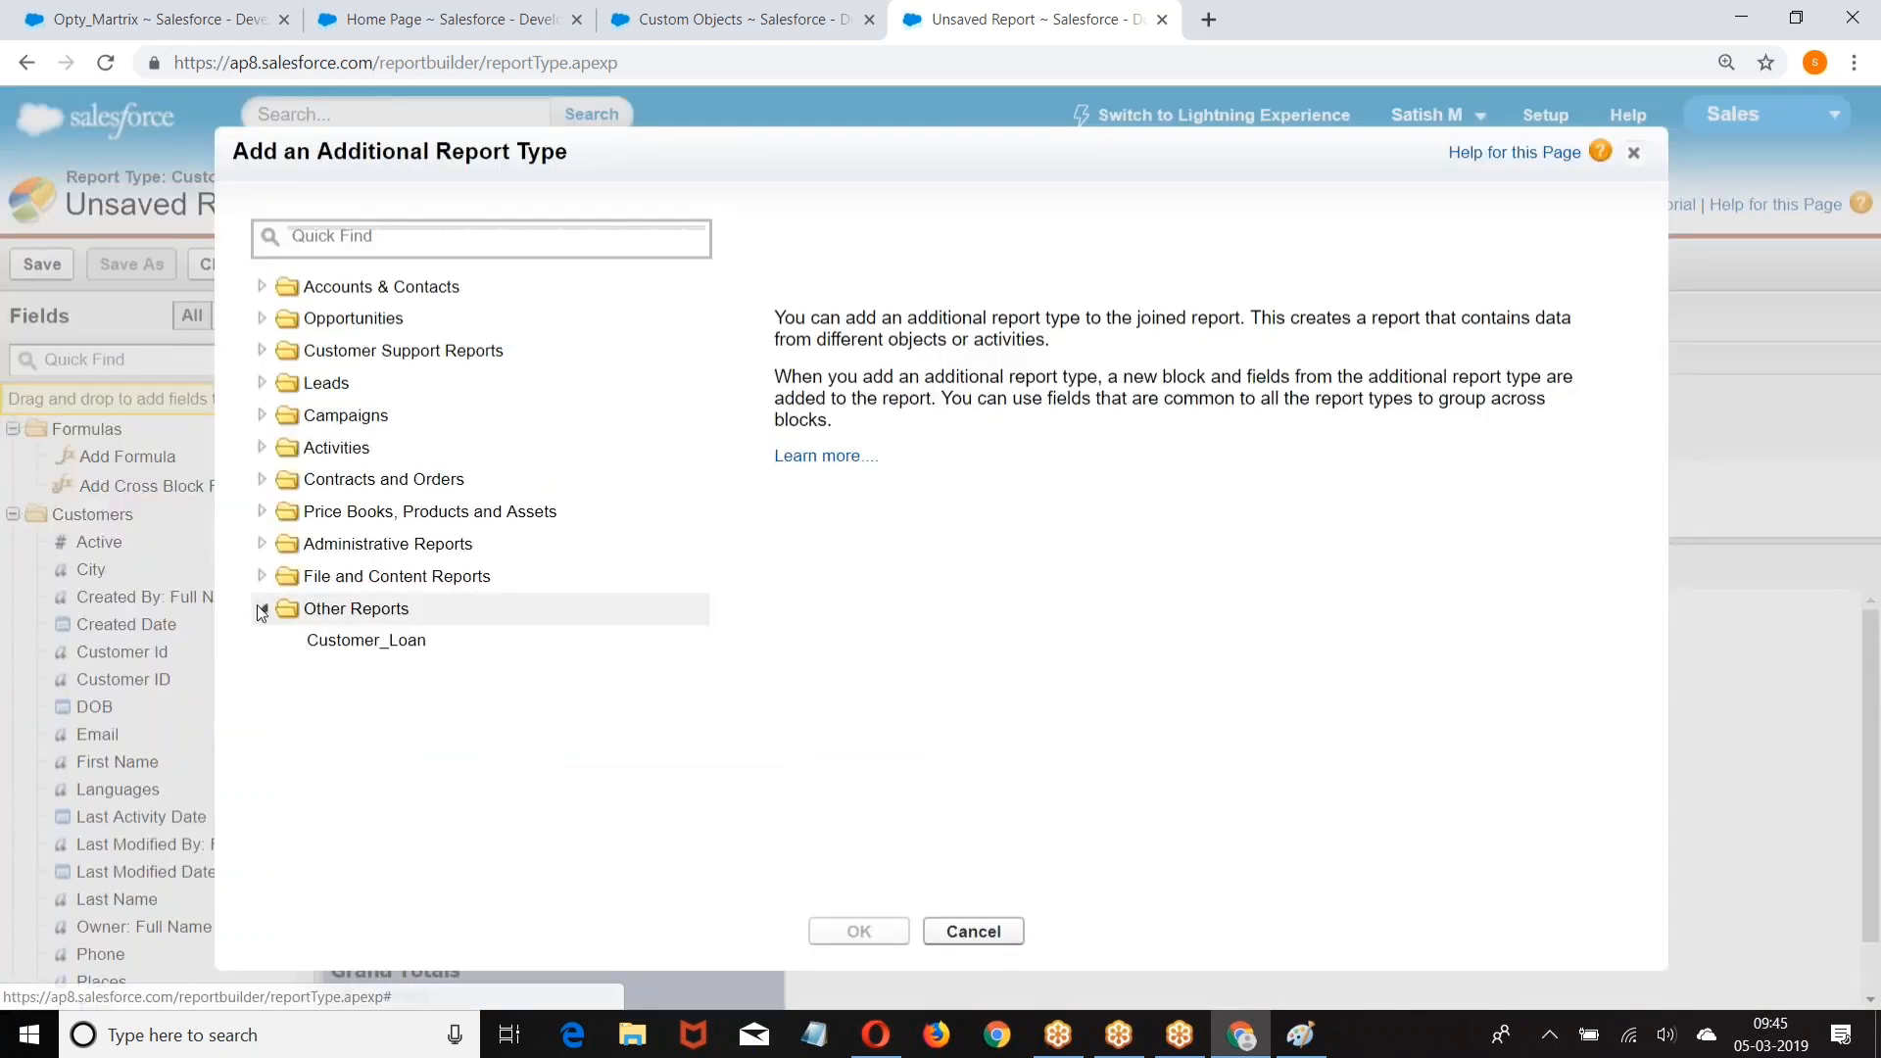
click(378, 642)
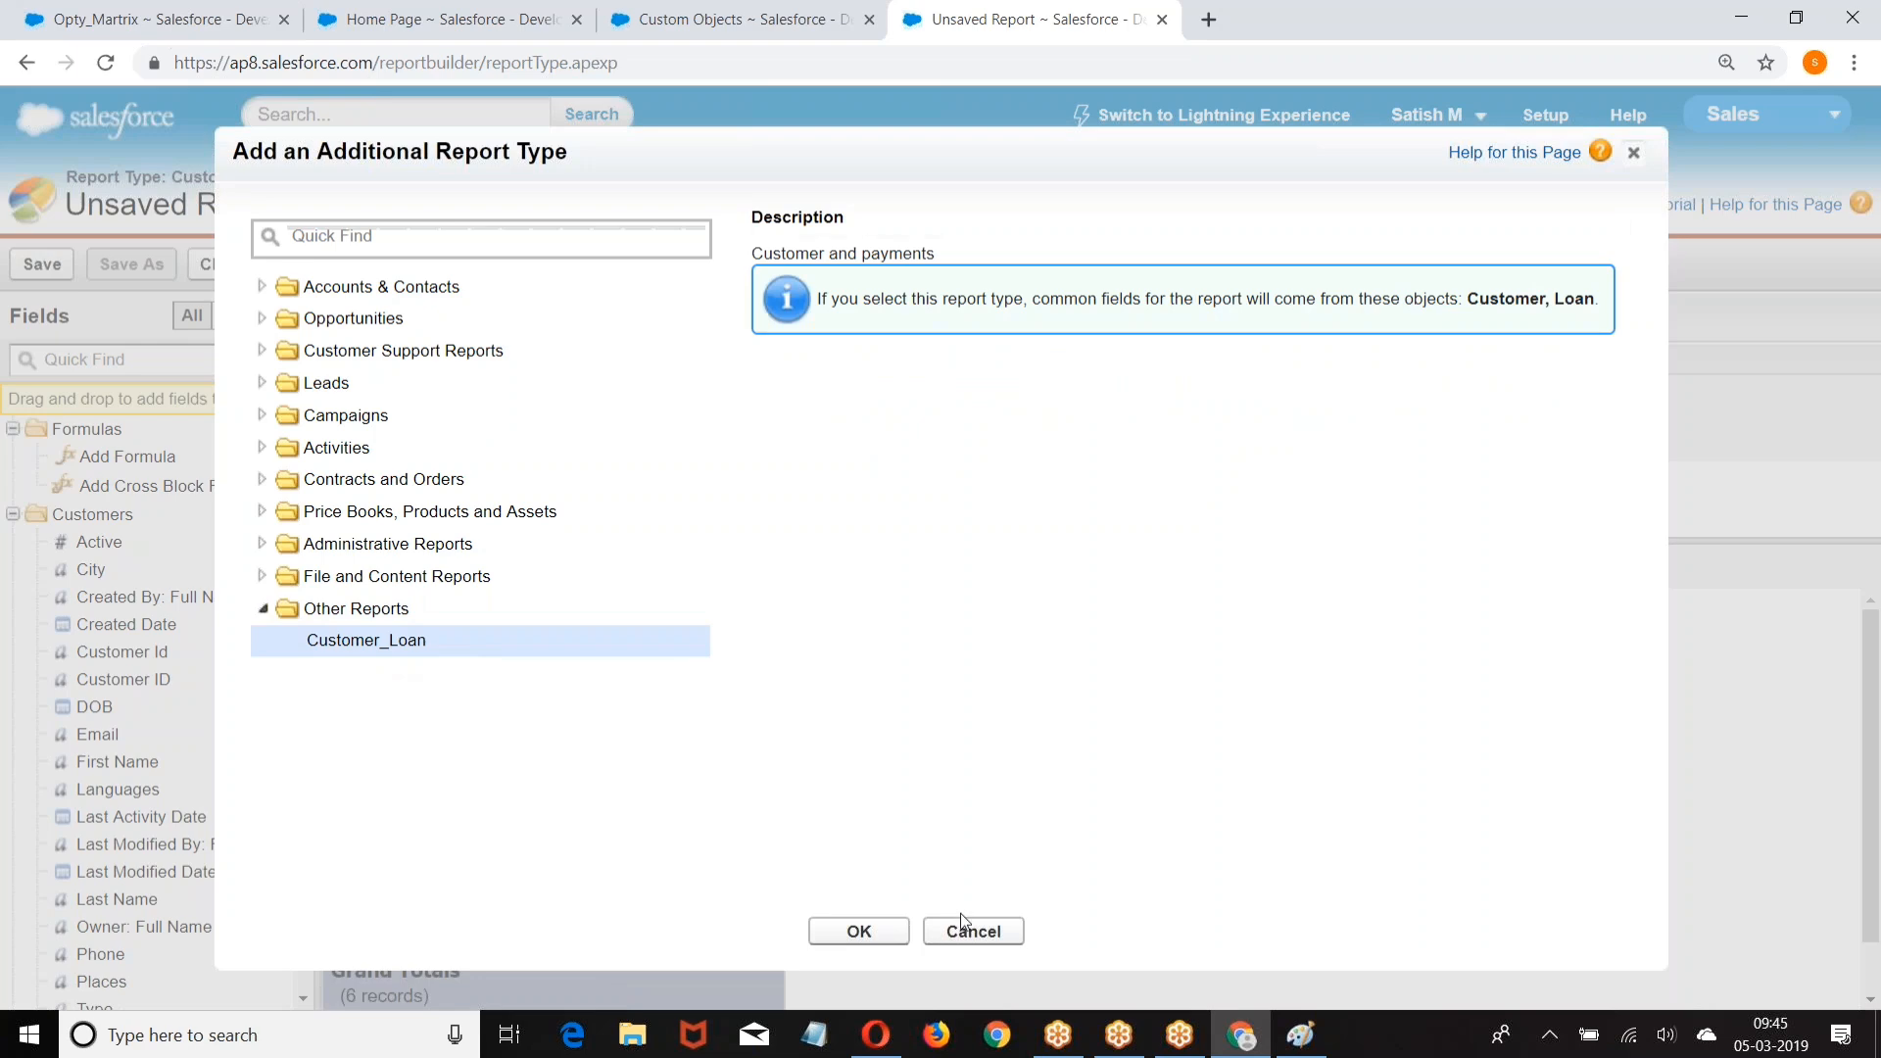
click(868, 932)
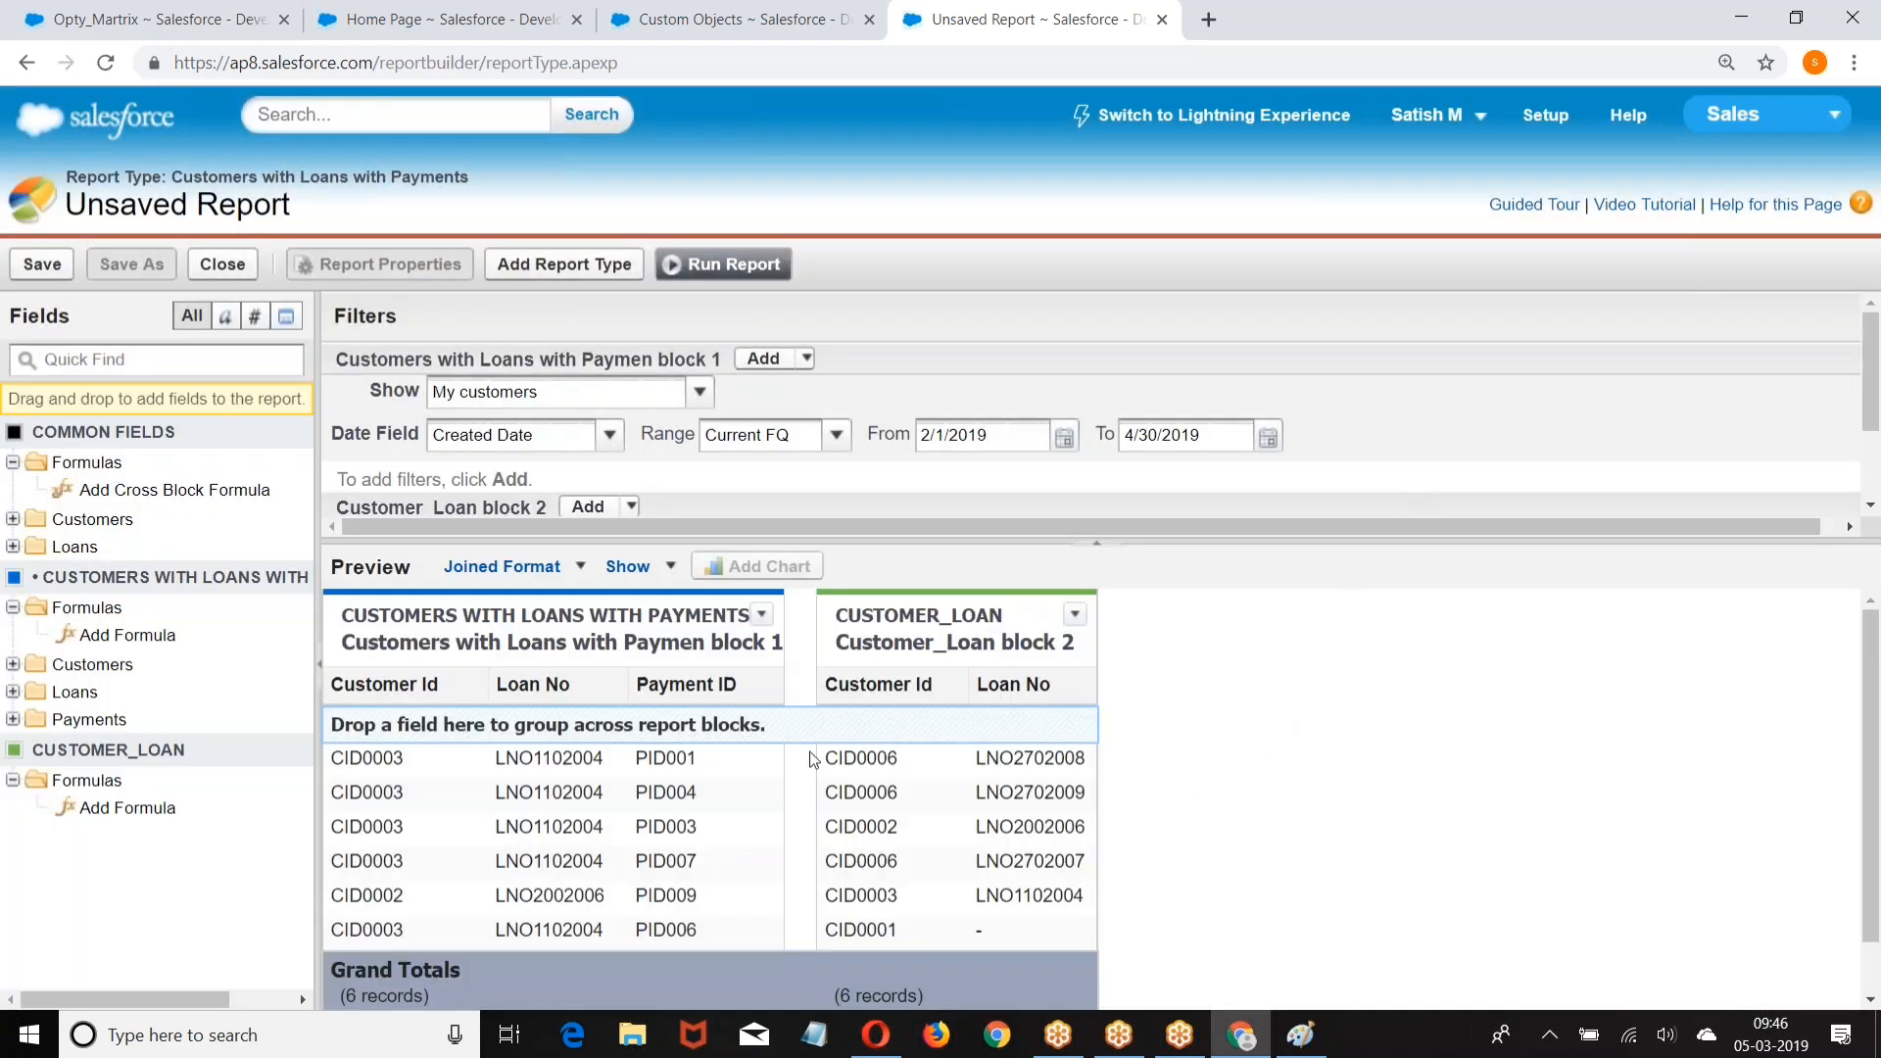
Step: Remove the Loan No column from the Customer_Loan block and try to add the Loans fields Places and Processing Fee
drag(1014, 685, 123, 692)
click(14, 692)
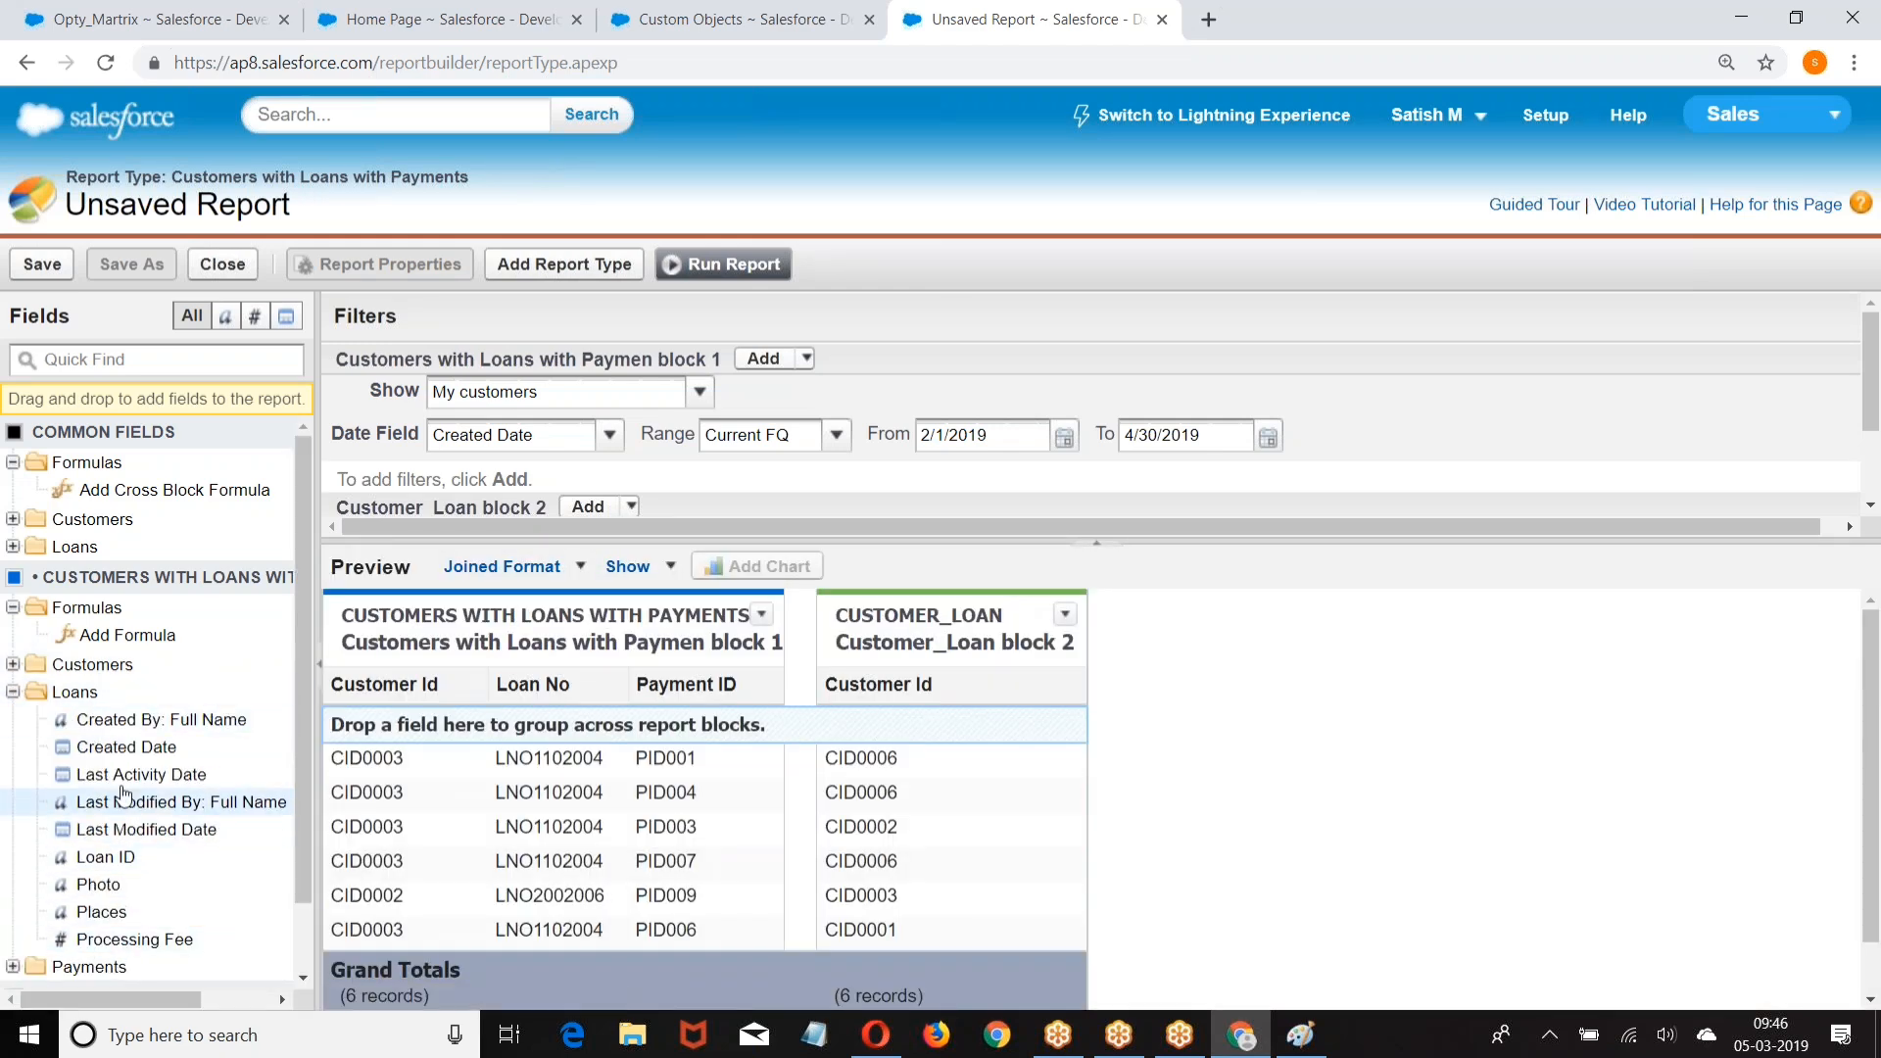
scroll(200, 842, down, 1)
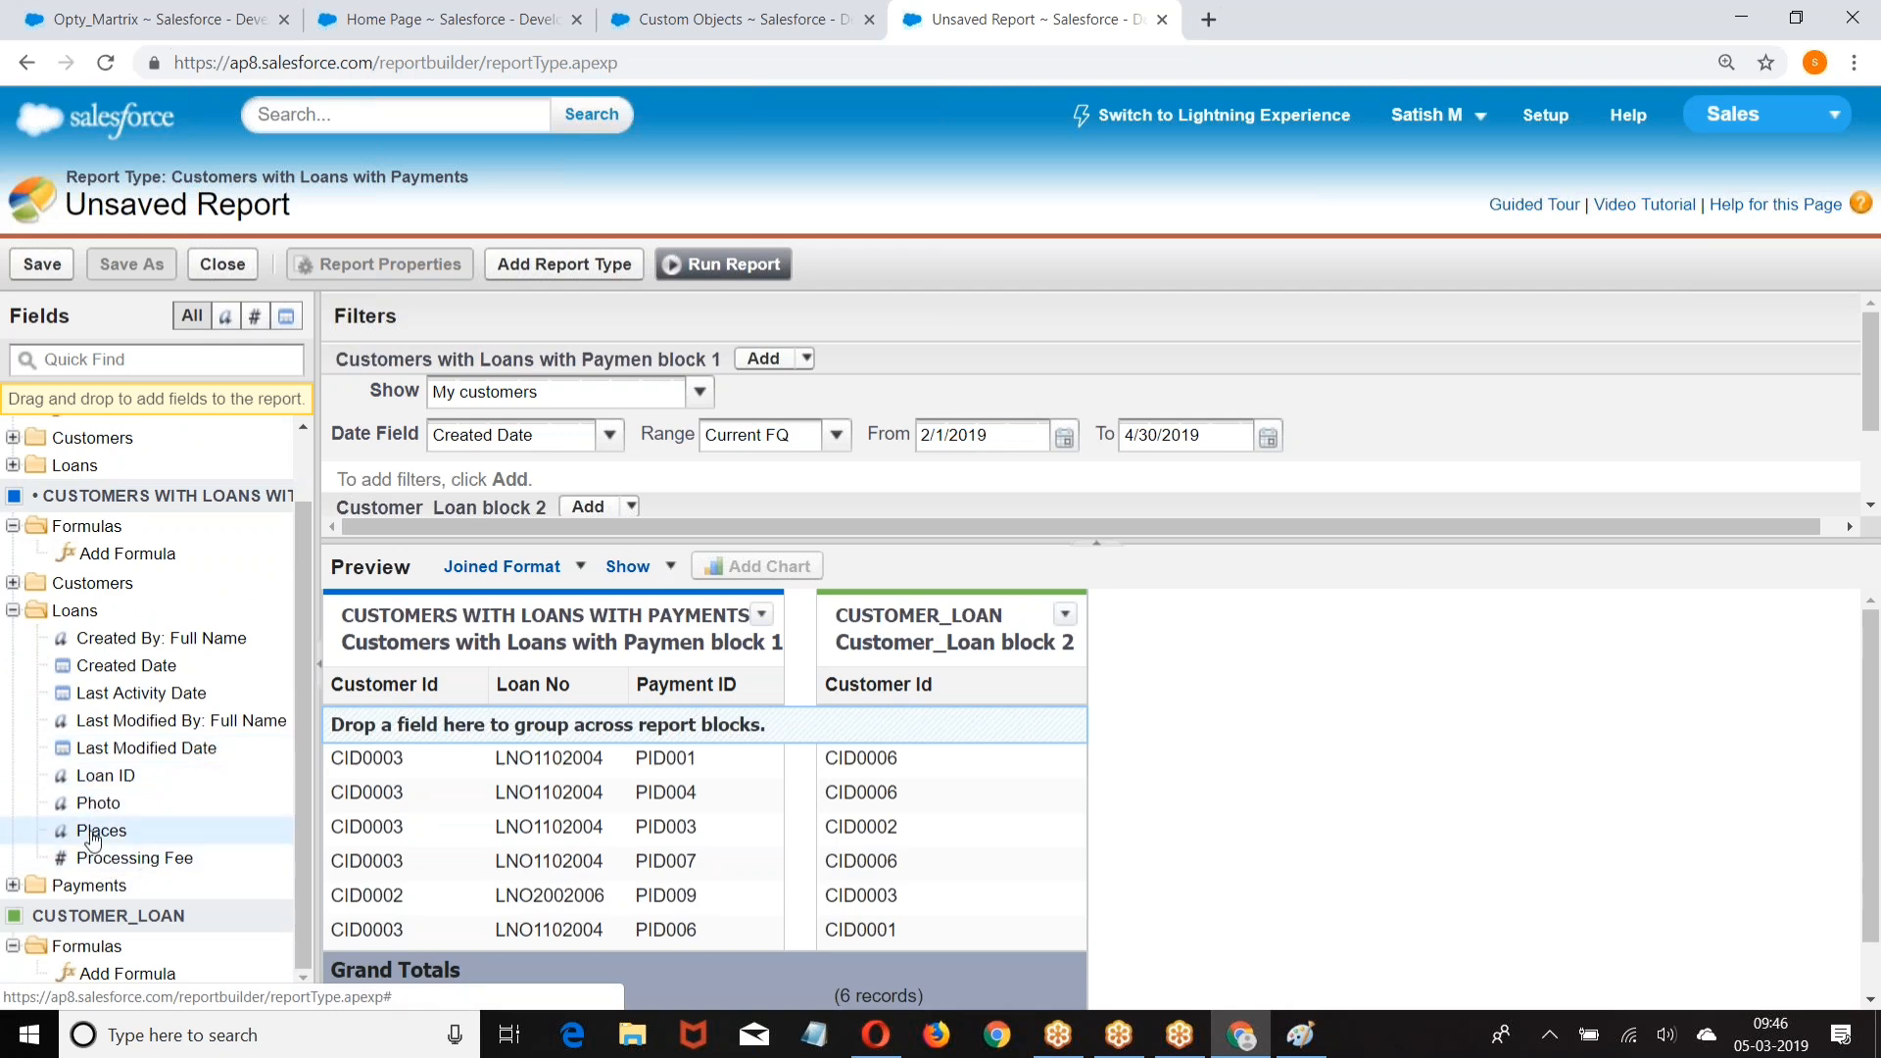
drag(94, 831, 975, 735)
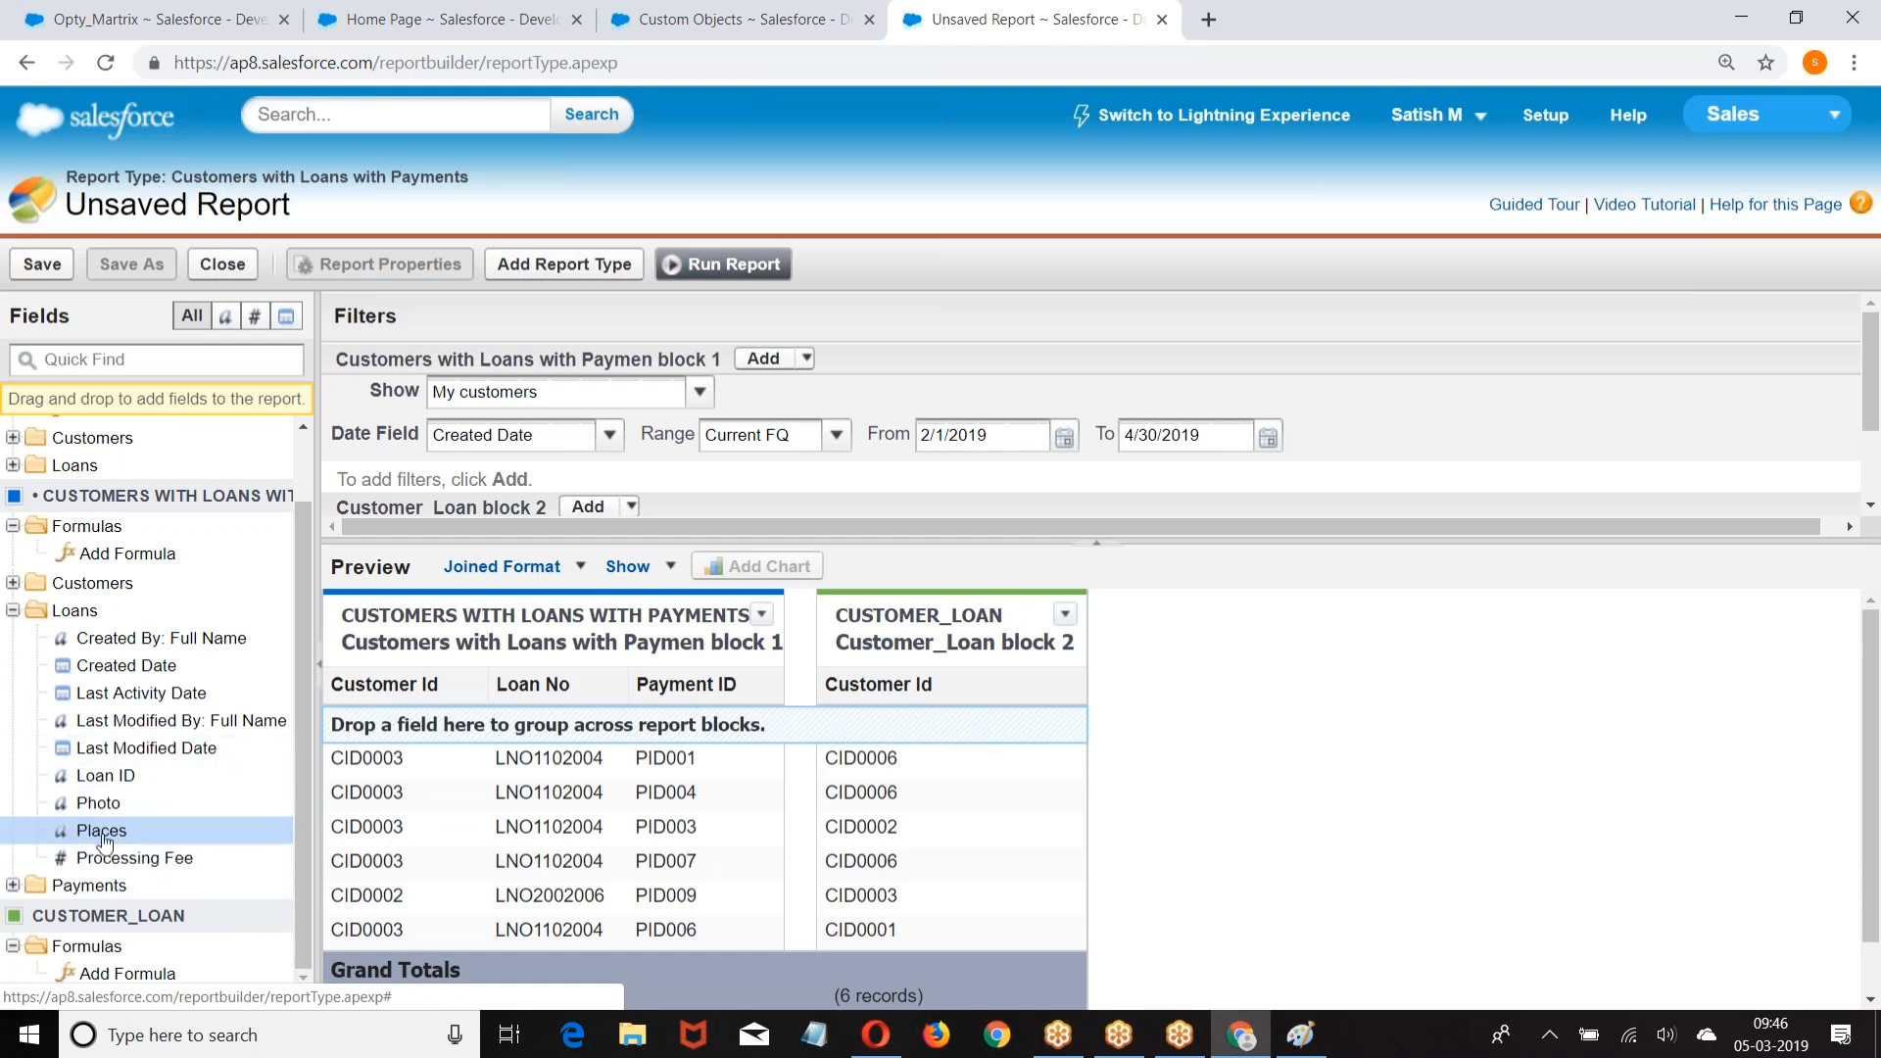
drag(96, 833, 979, 742)
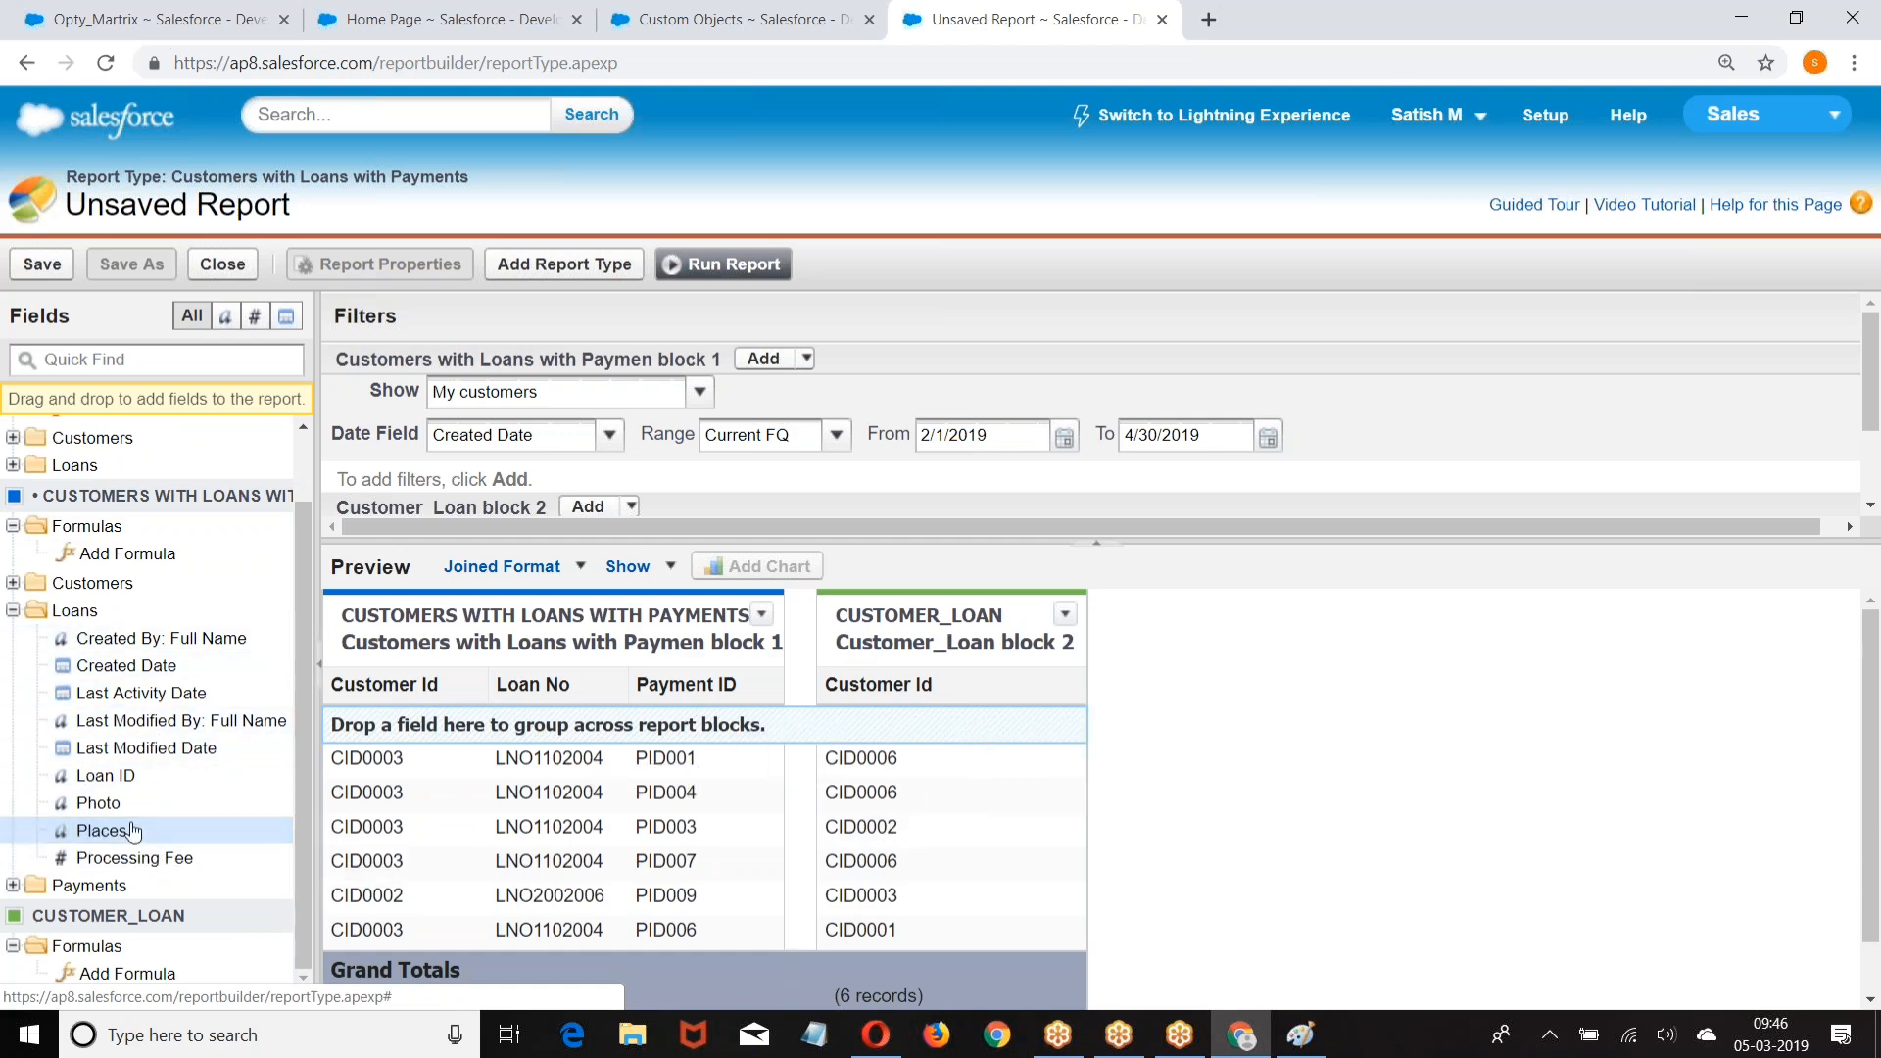
drag(106, 858, 953, 738)
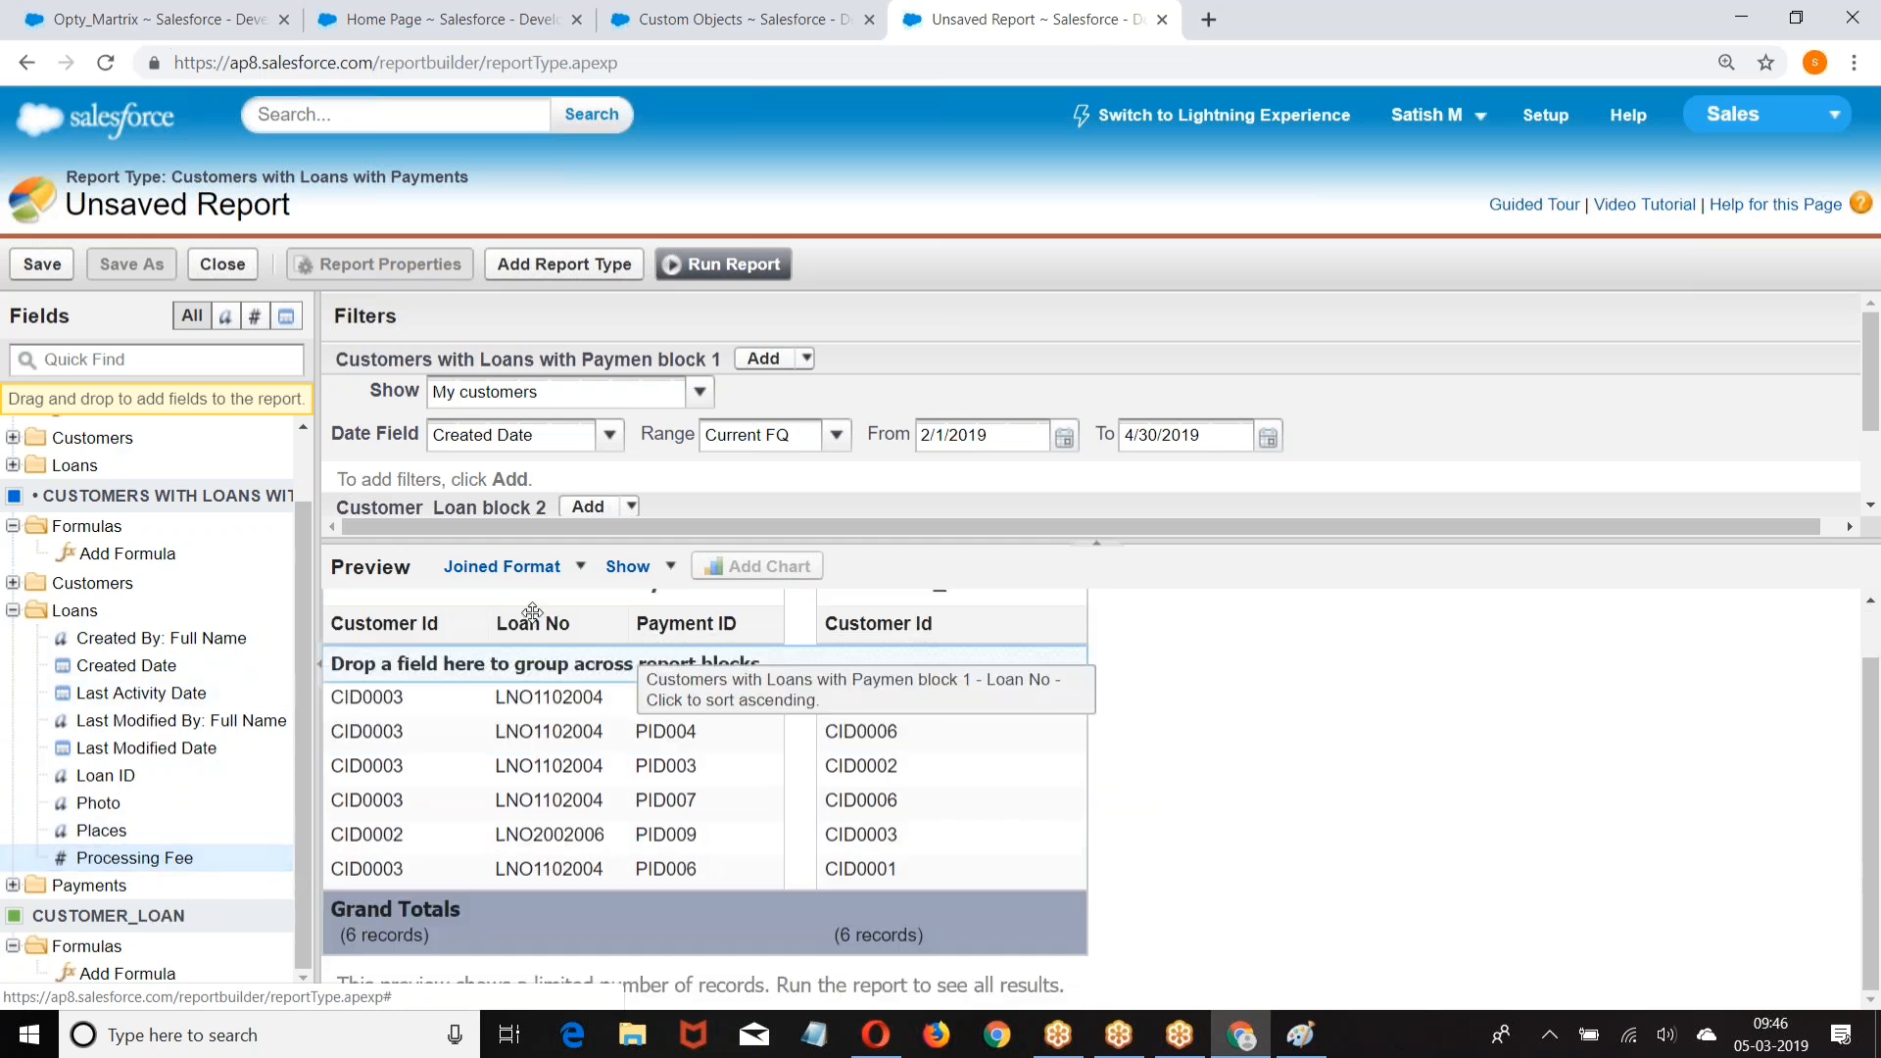
Step: Remove the Payment ID column from the Customers with Loans with Payments block and try to add the customer field Active
drag(720, 689, 59, 725)
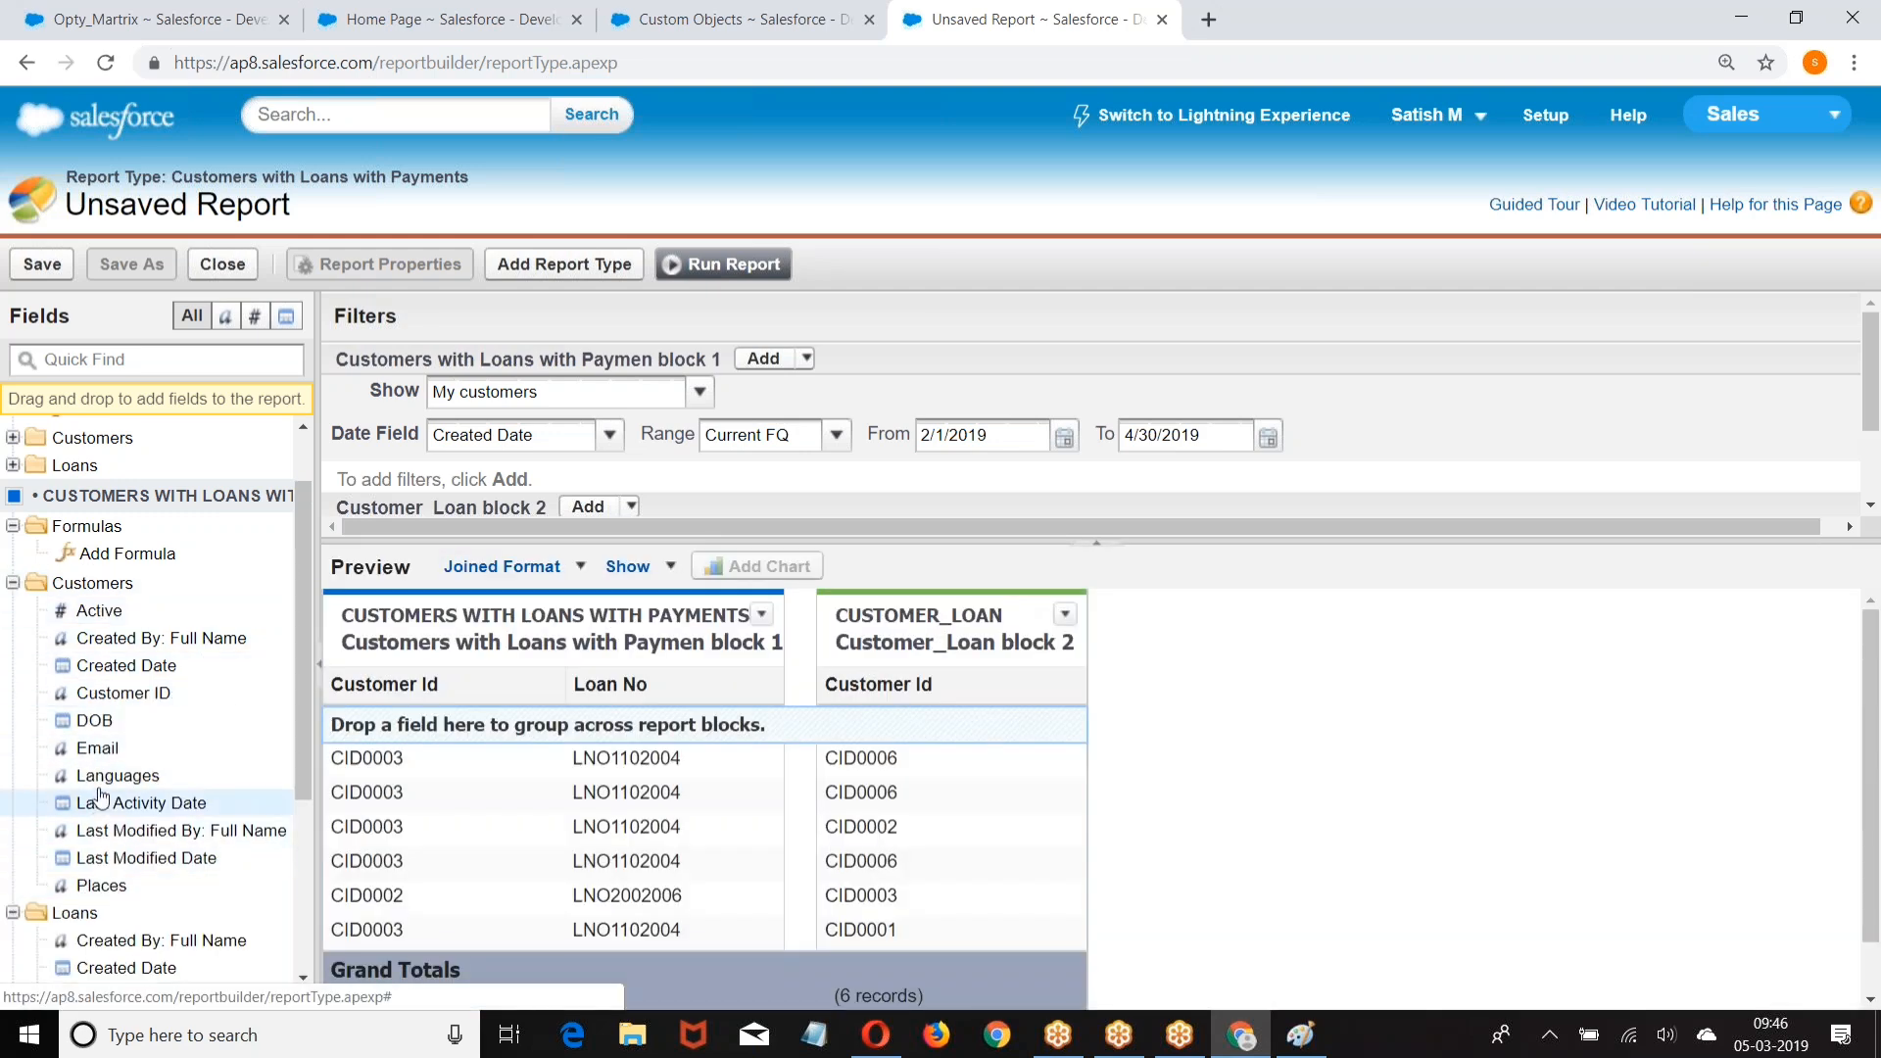
drag(95, 609, 93, 667)
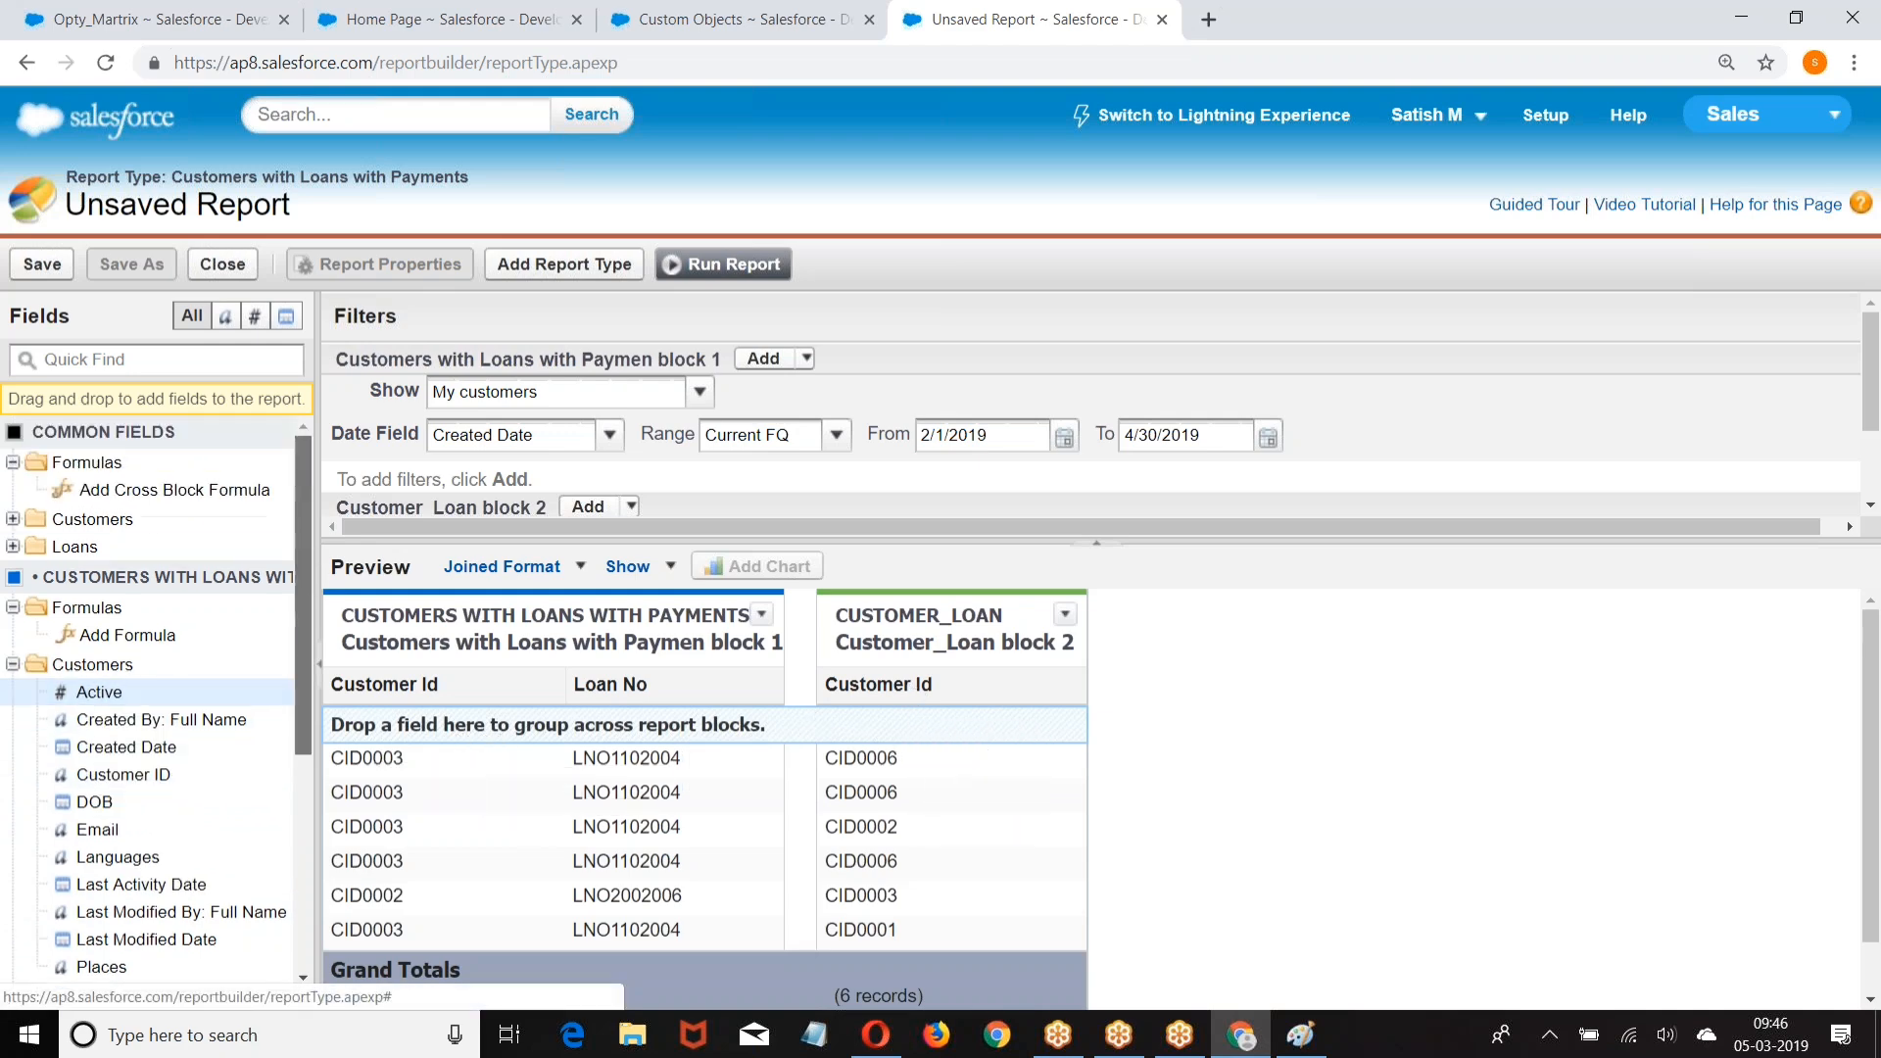
Step: Group across both report blocks by the common customer field City, and remove that grouping
click(13, 519)
drag(90, 545, 714, 737)
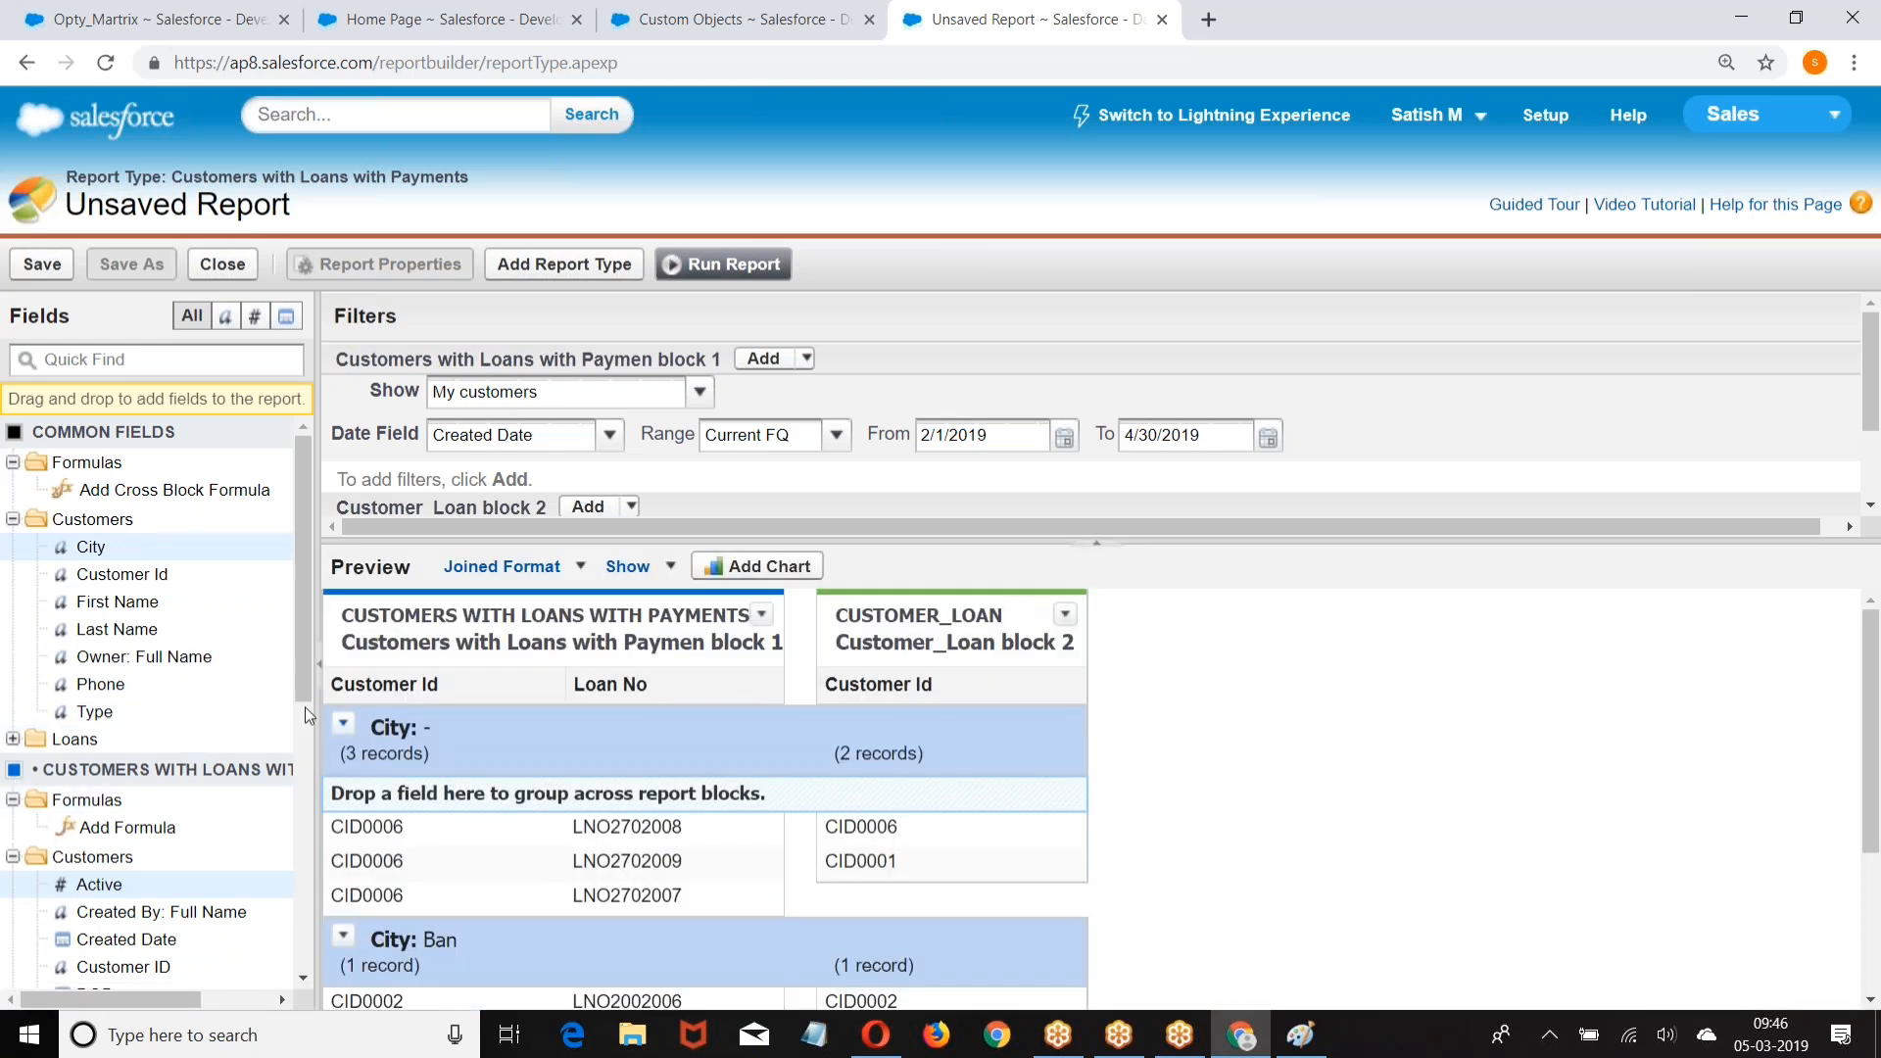
click(343, 723)
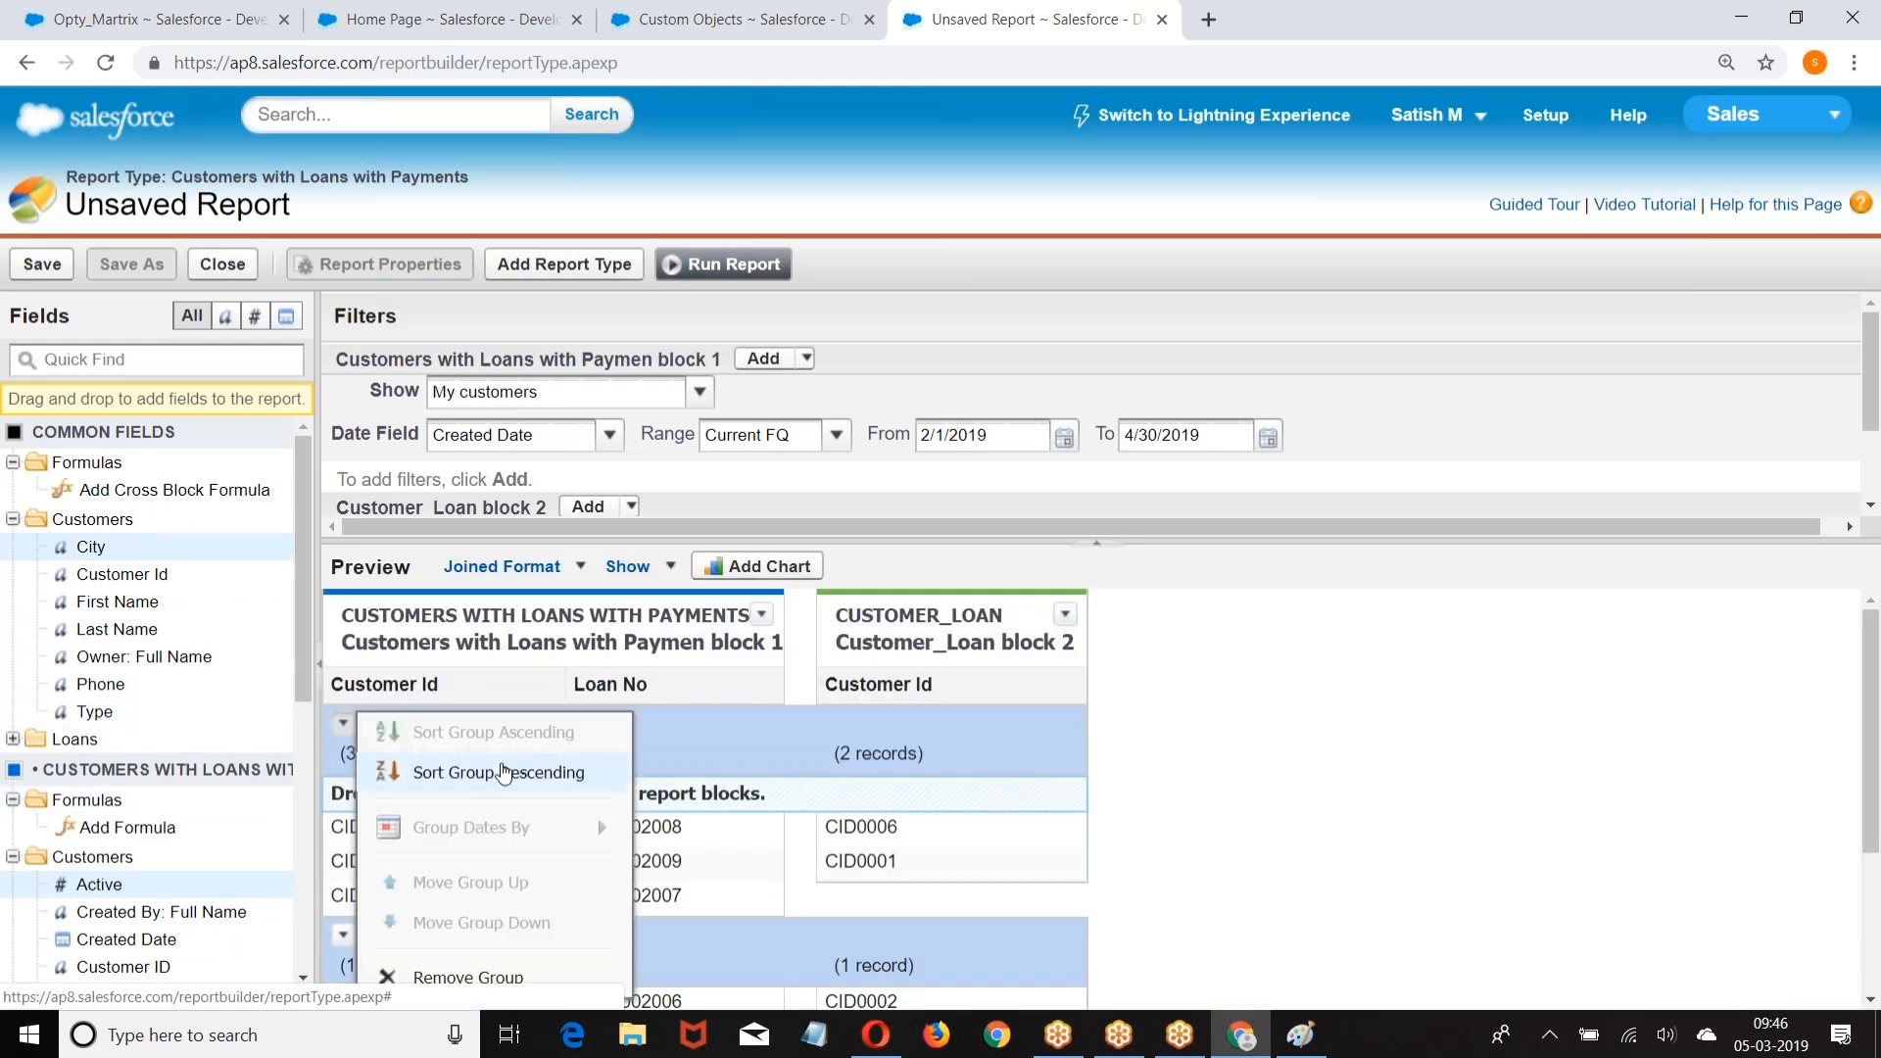
click(456, 978)
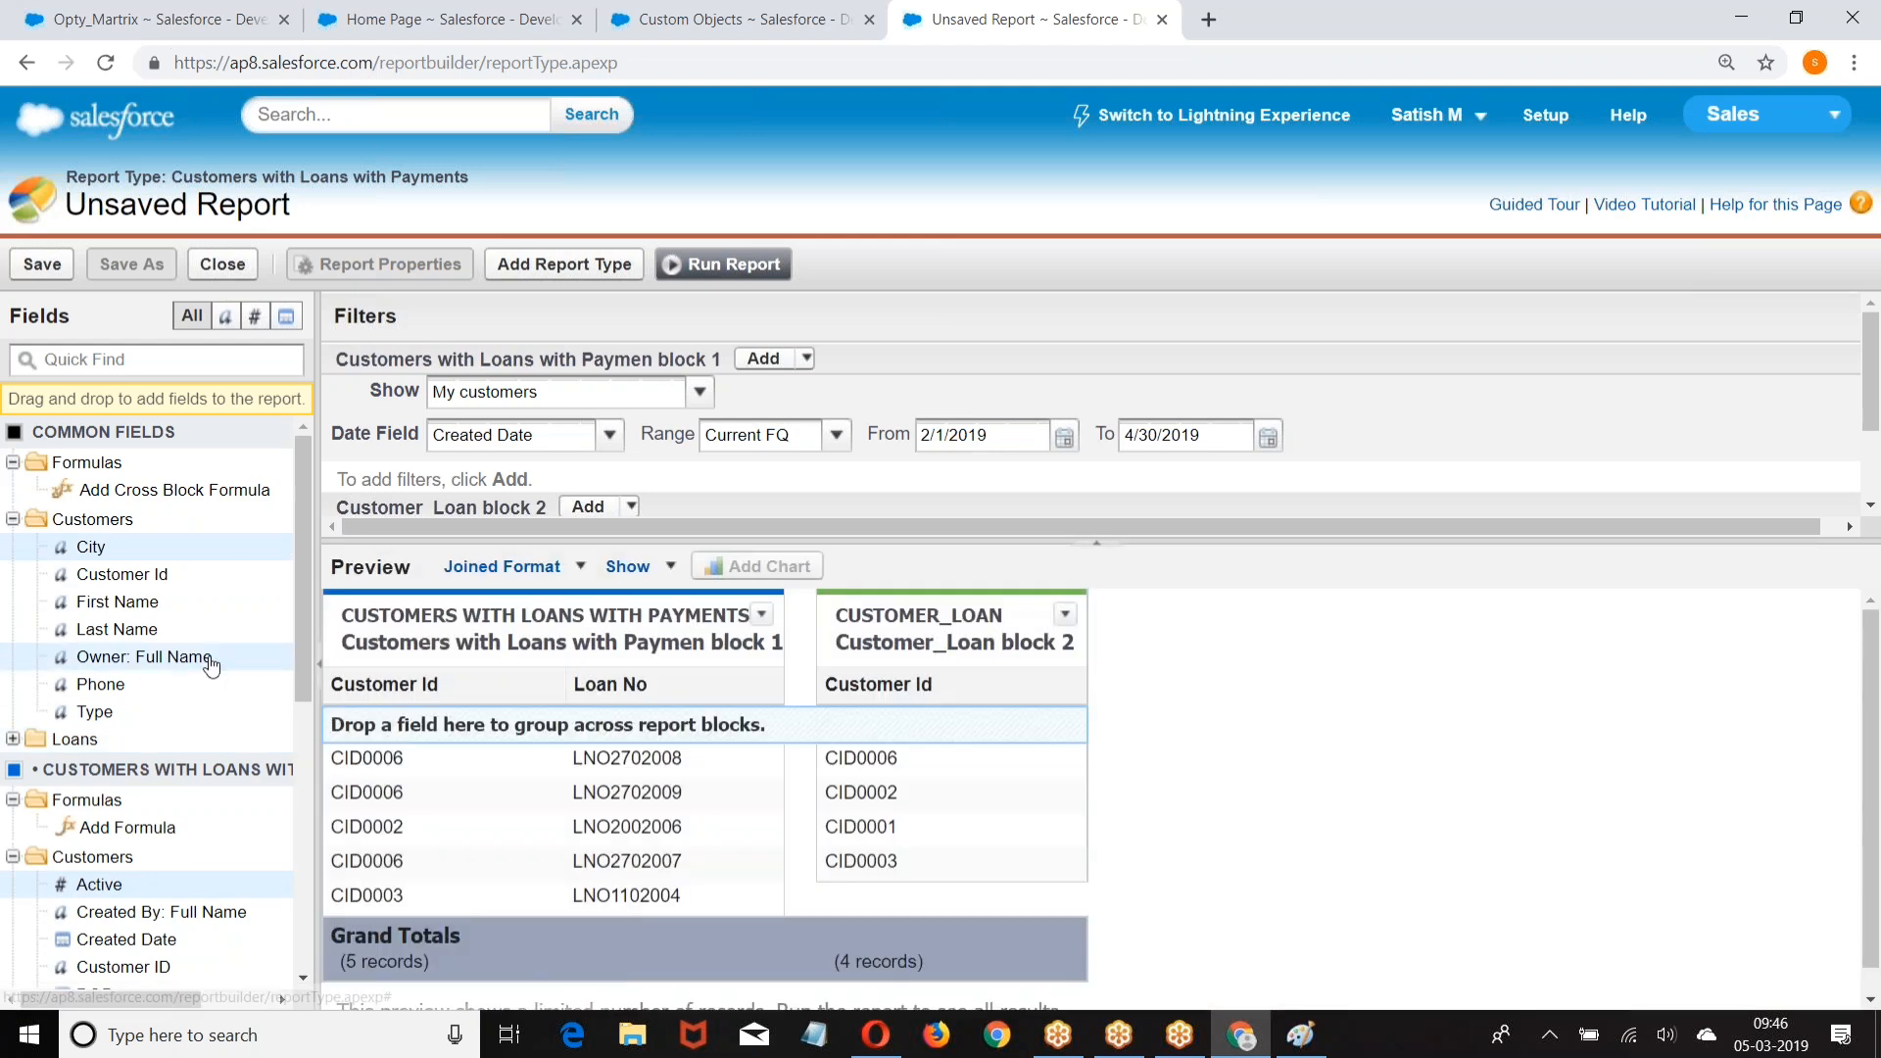
Step: Add the common customer field Type as a column in the Customers with Loans with Payments block and browse the Loans fields
drag(96, 718, 739, 723)
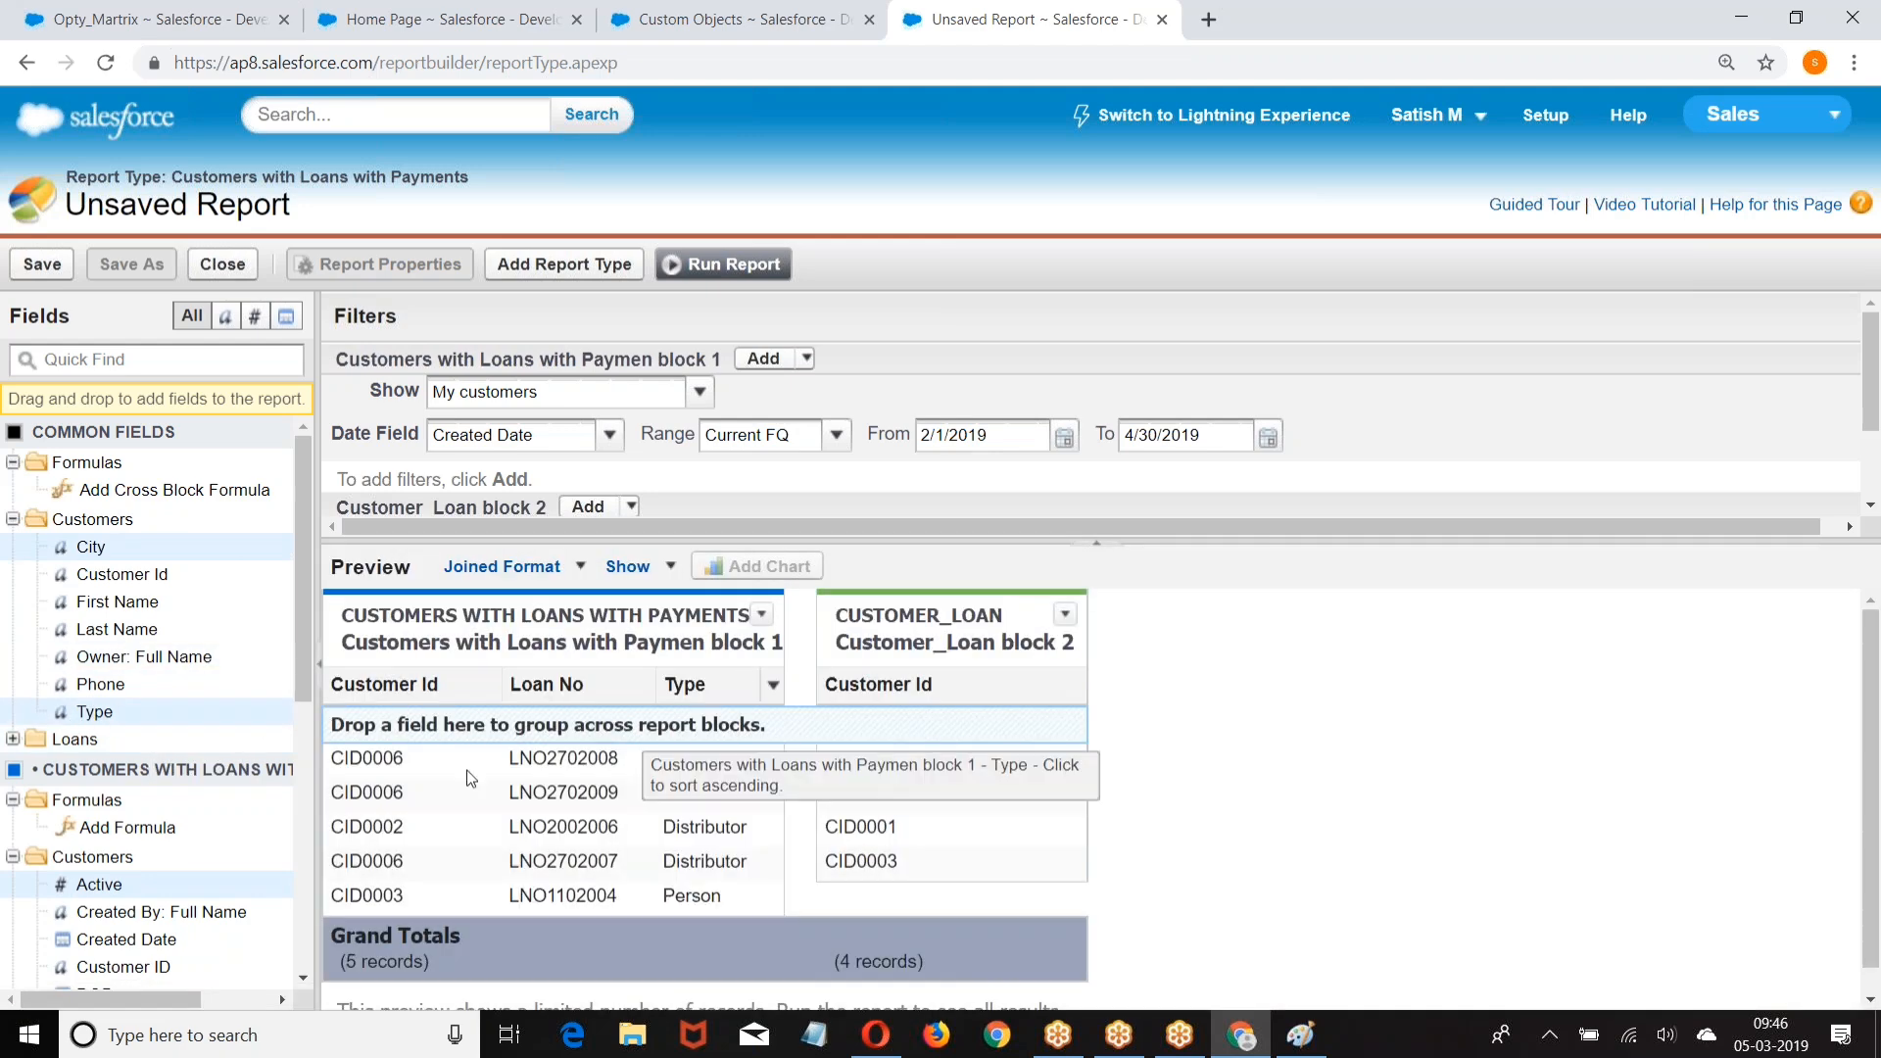
click(12, 739)
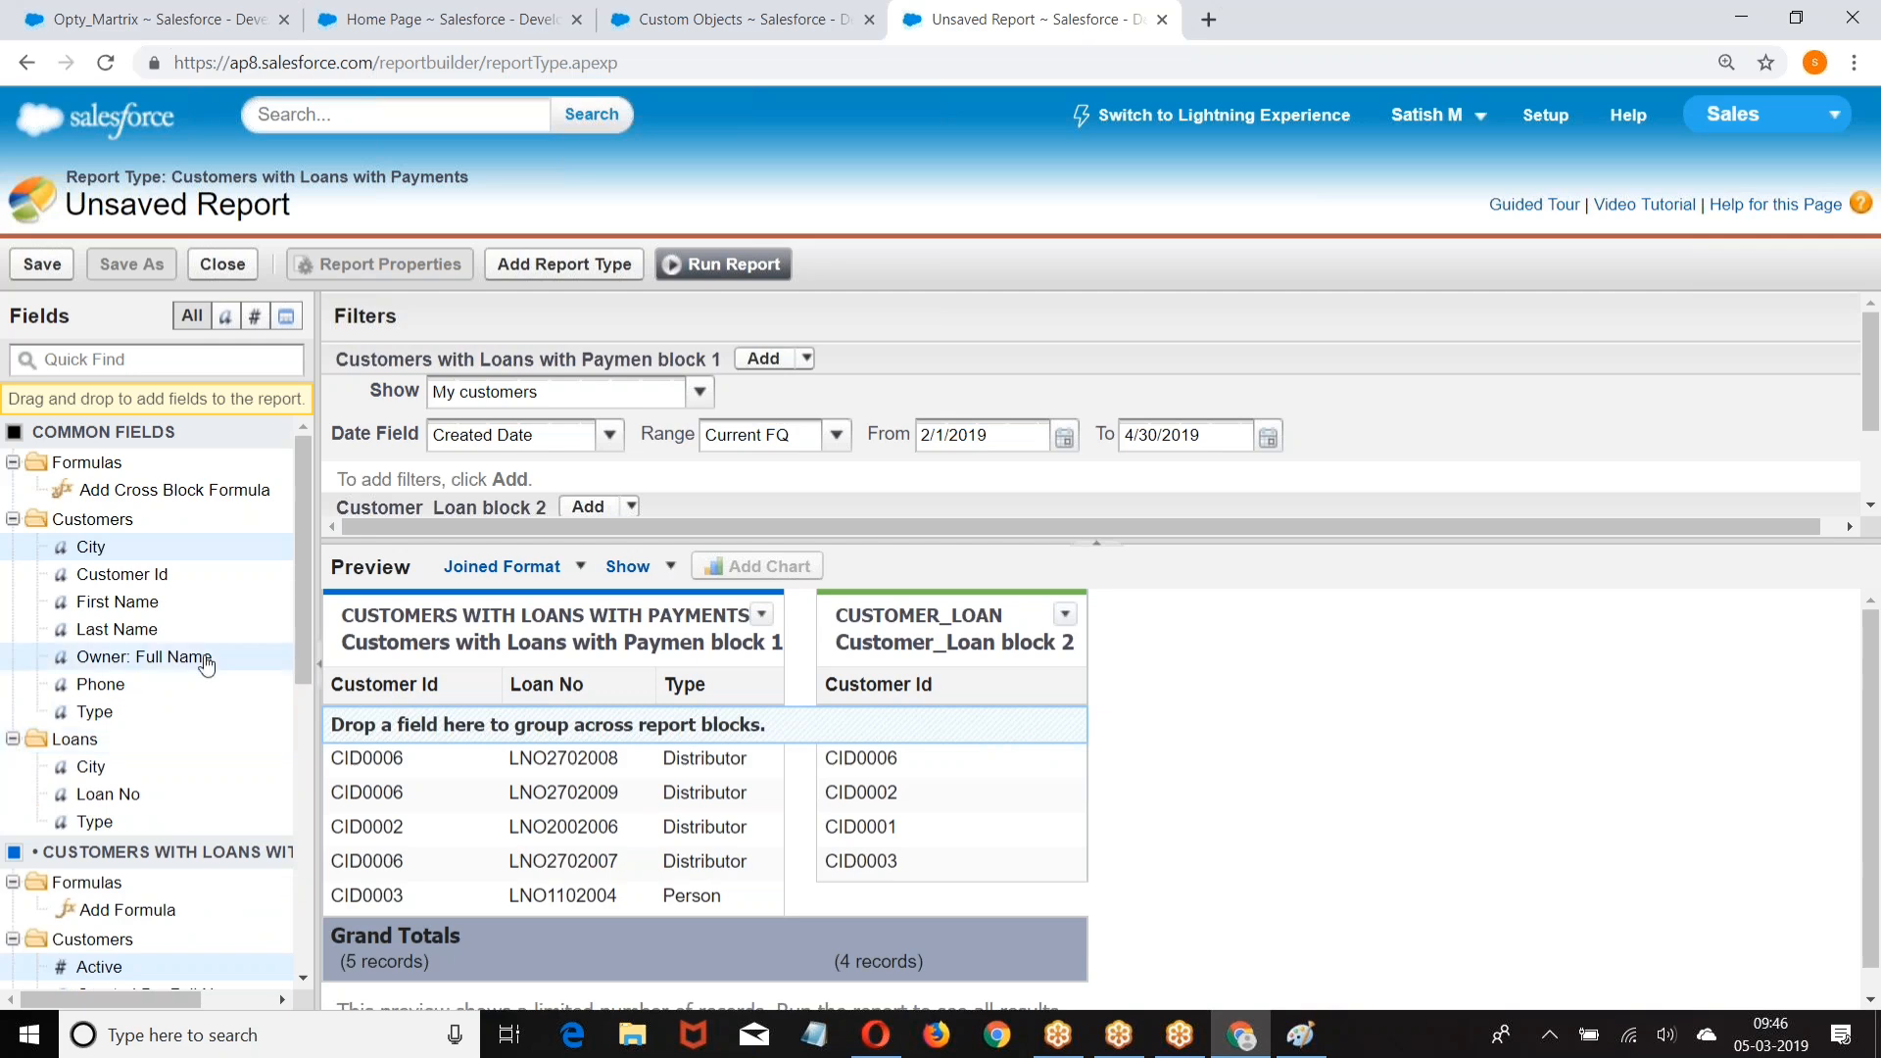
drag(306, 597, 302, 872)
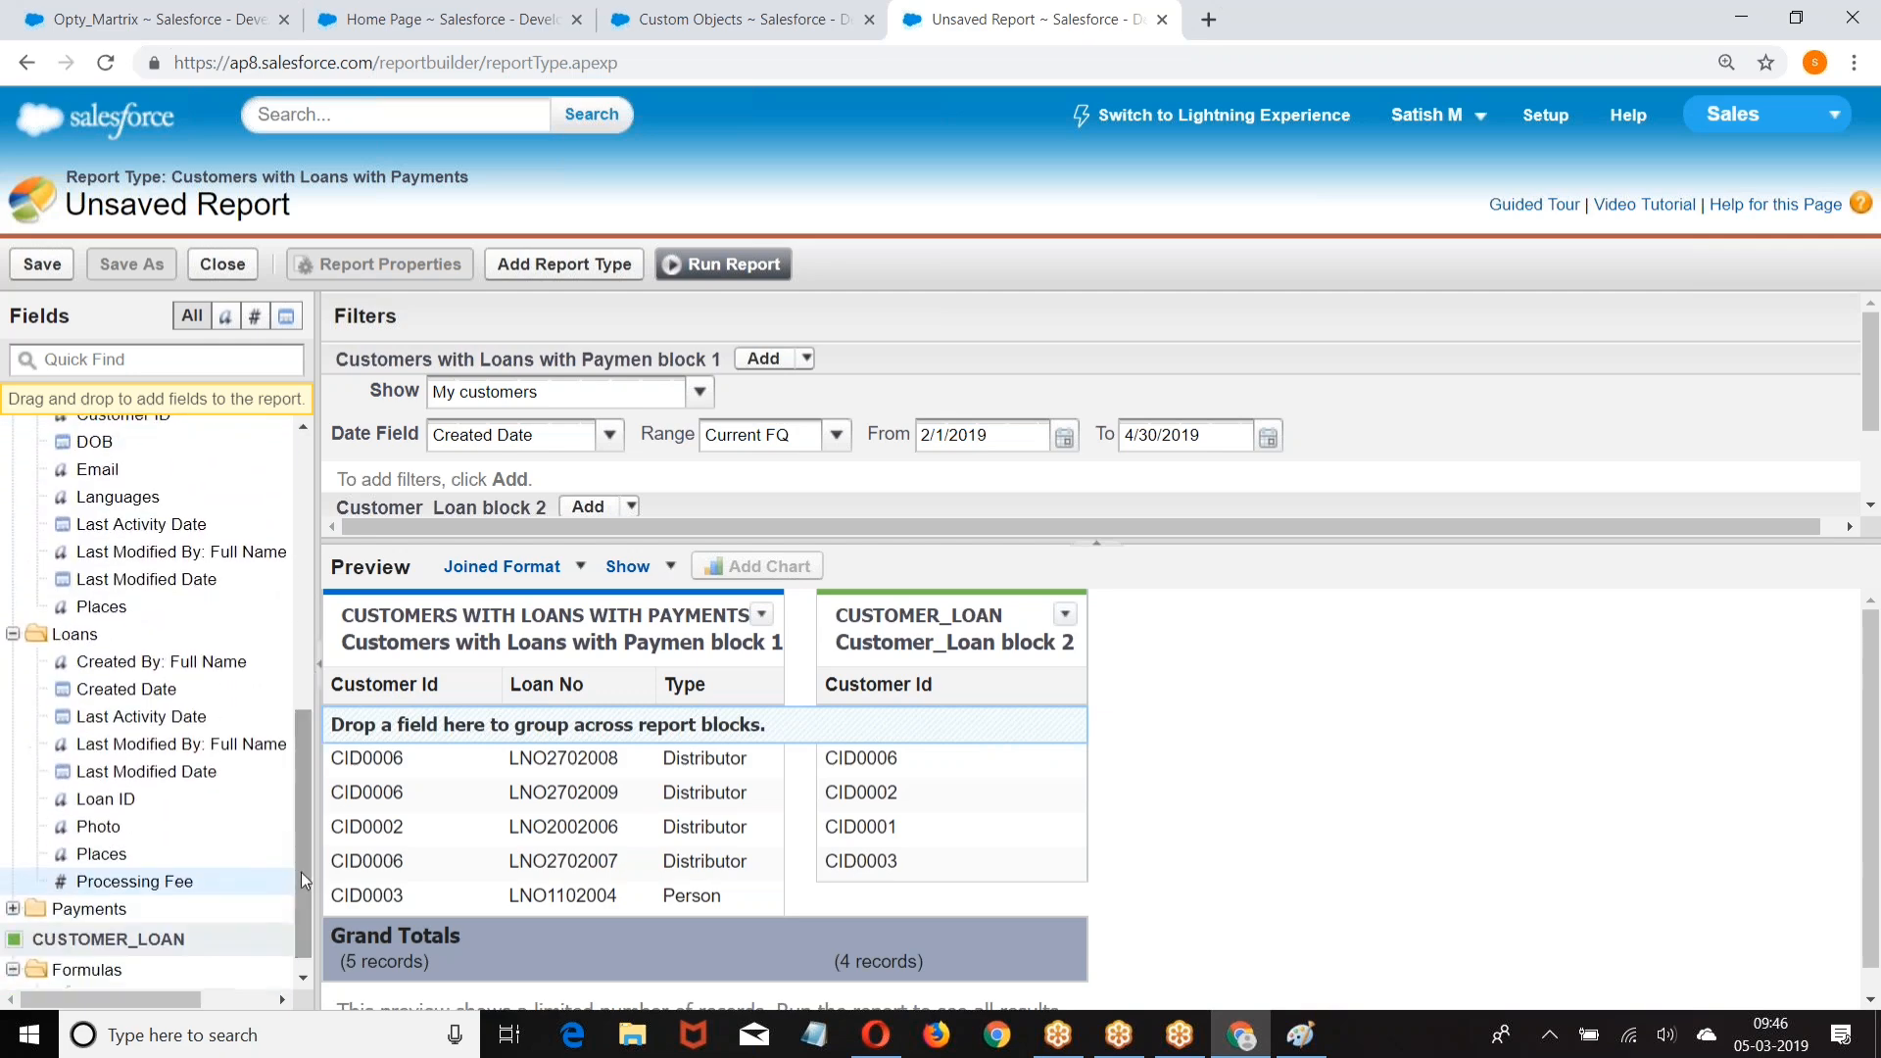
Step: Add the Payments field Places as a column in the Customers with Loans with Payments block
click(97, 853)
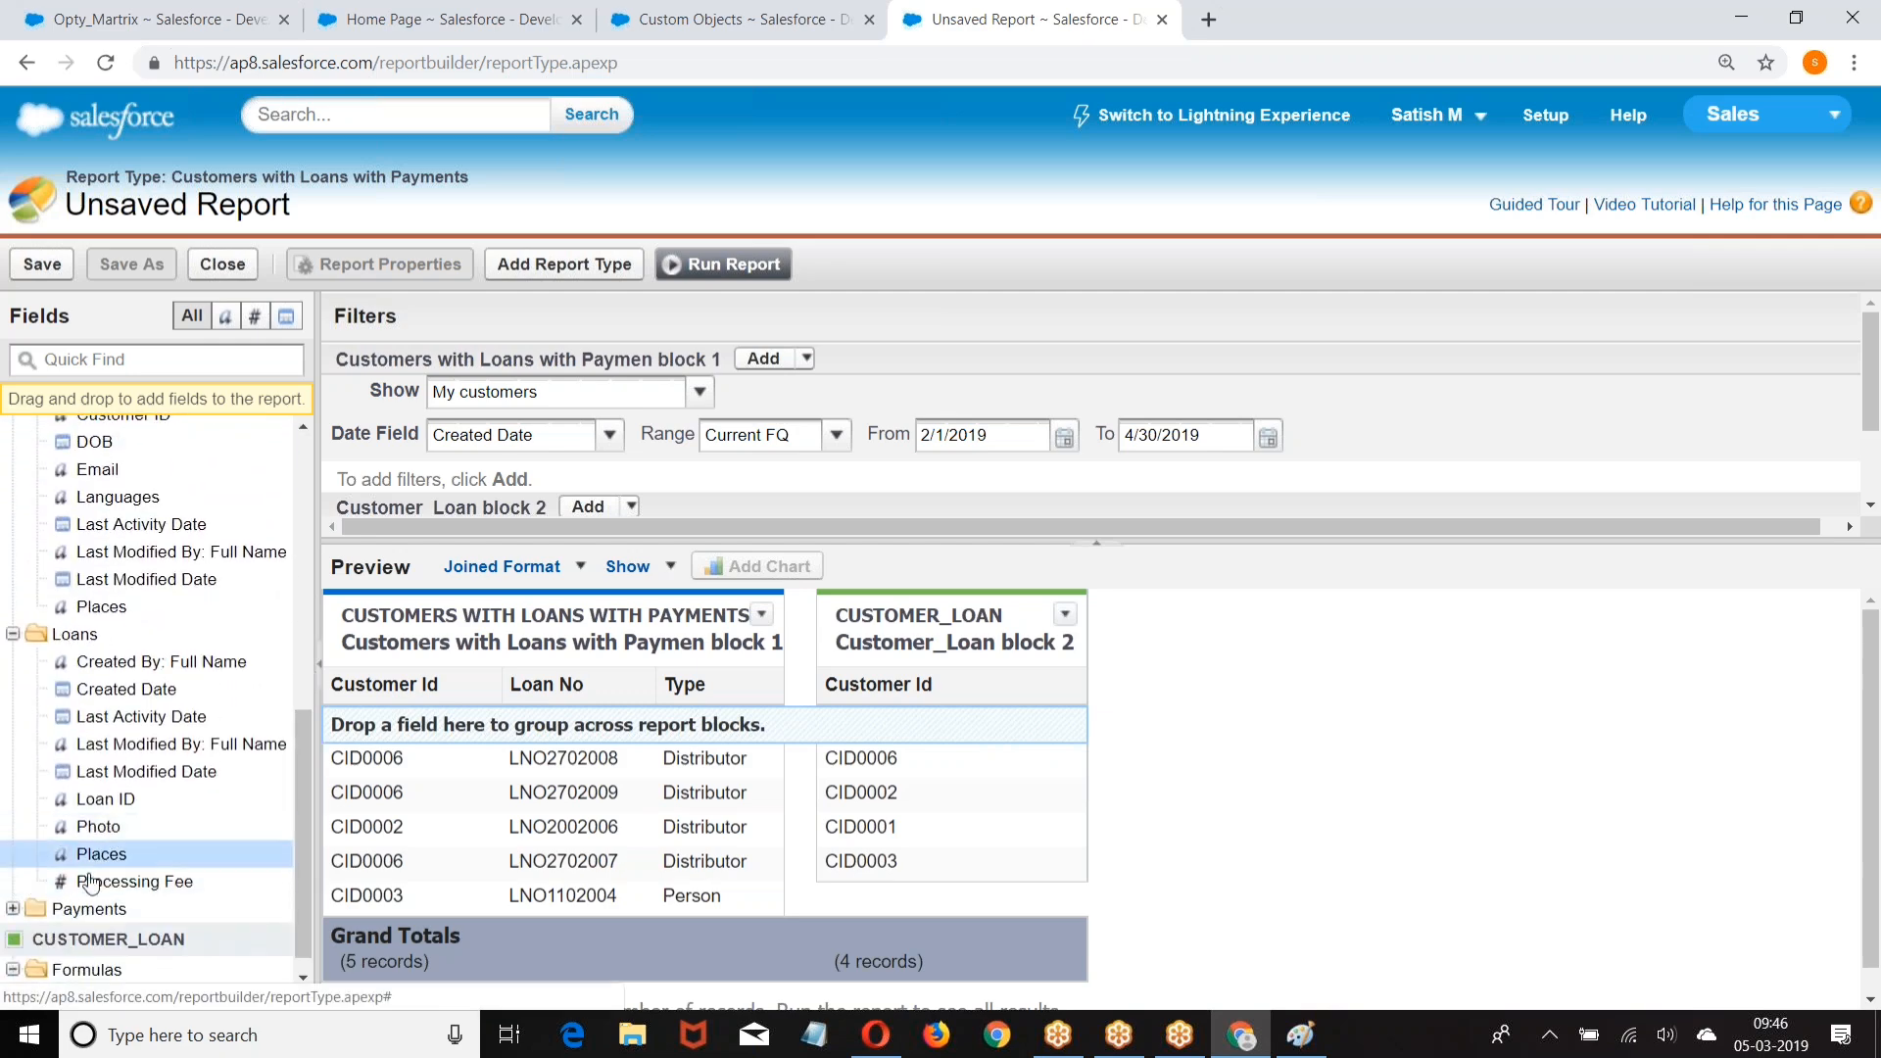
click(12, 910)
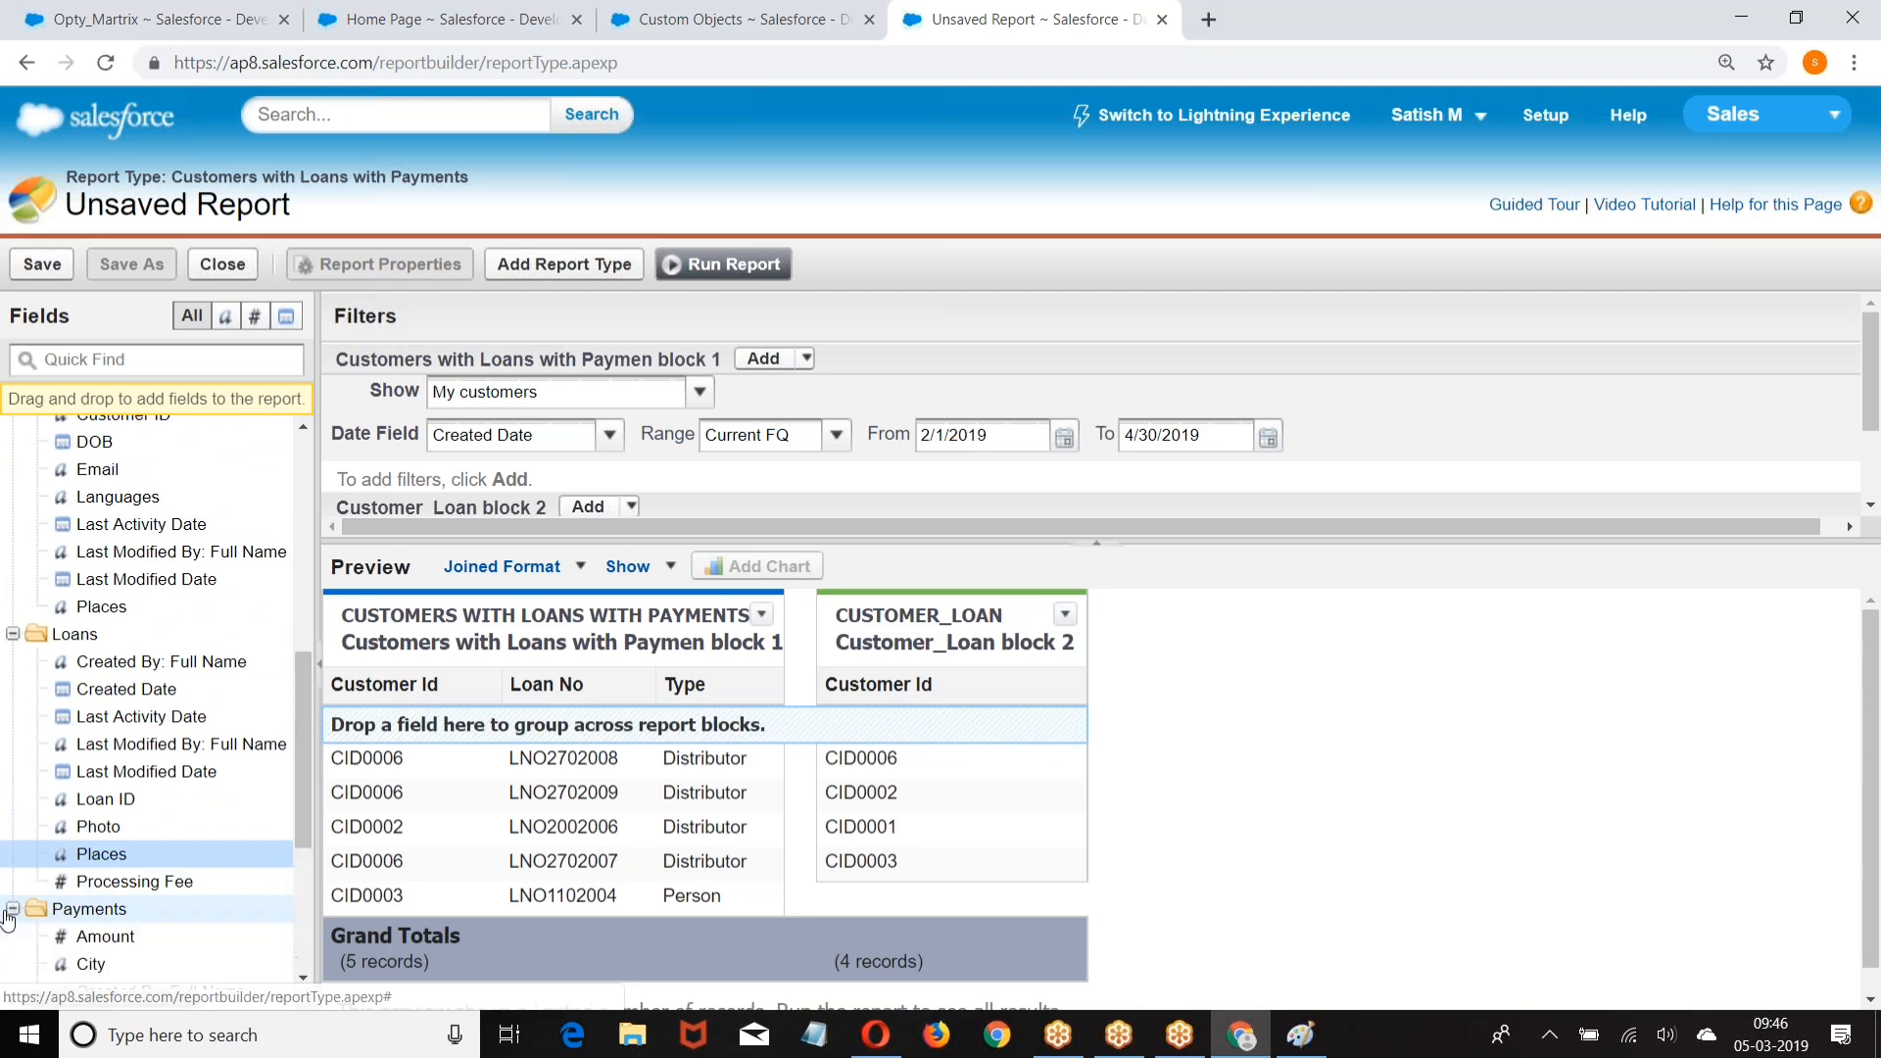
drag(309, 755, 299, 897)
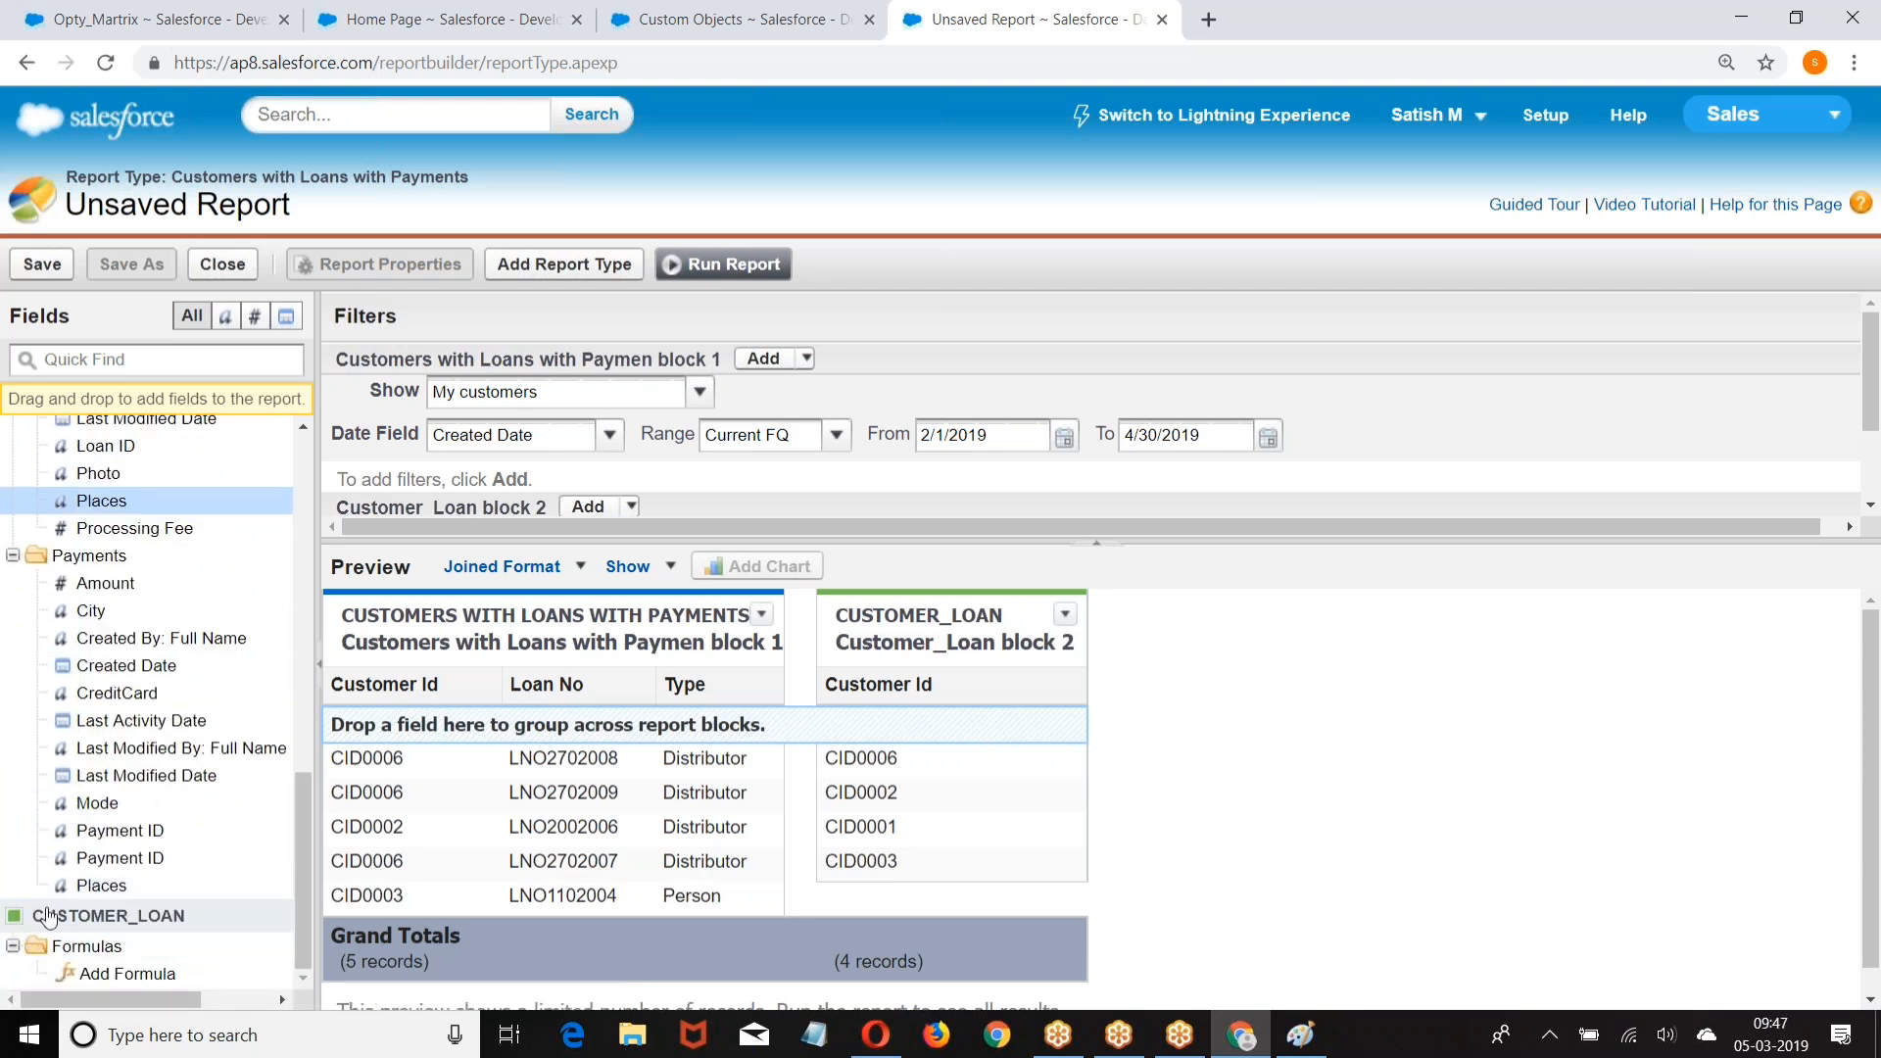
drag(95, 886, 708, 683)
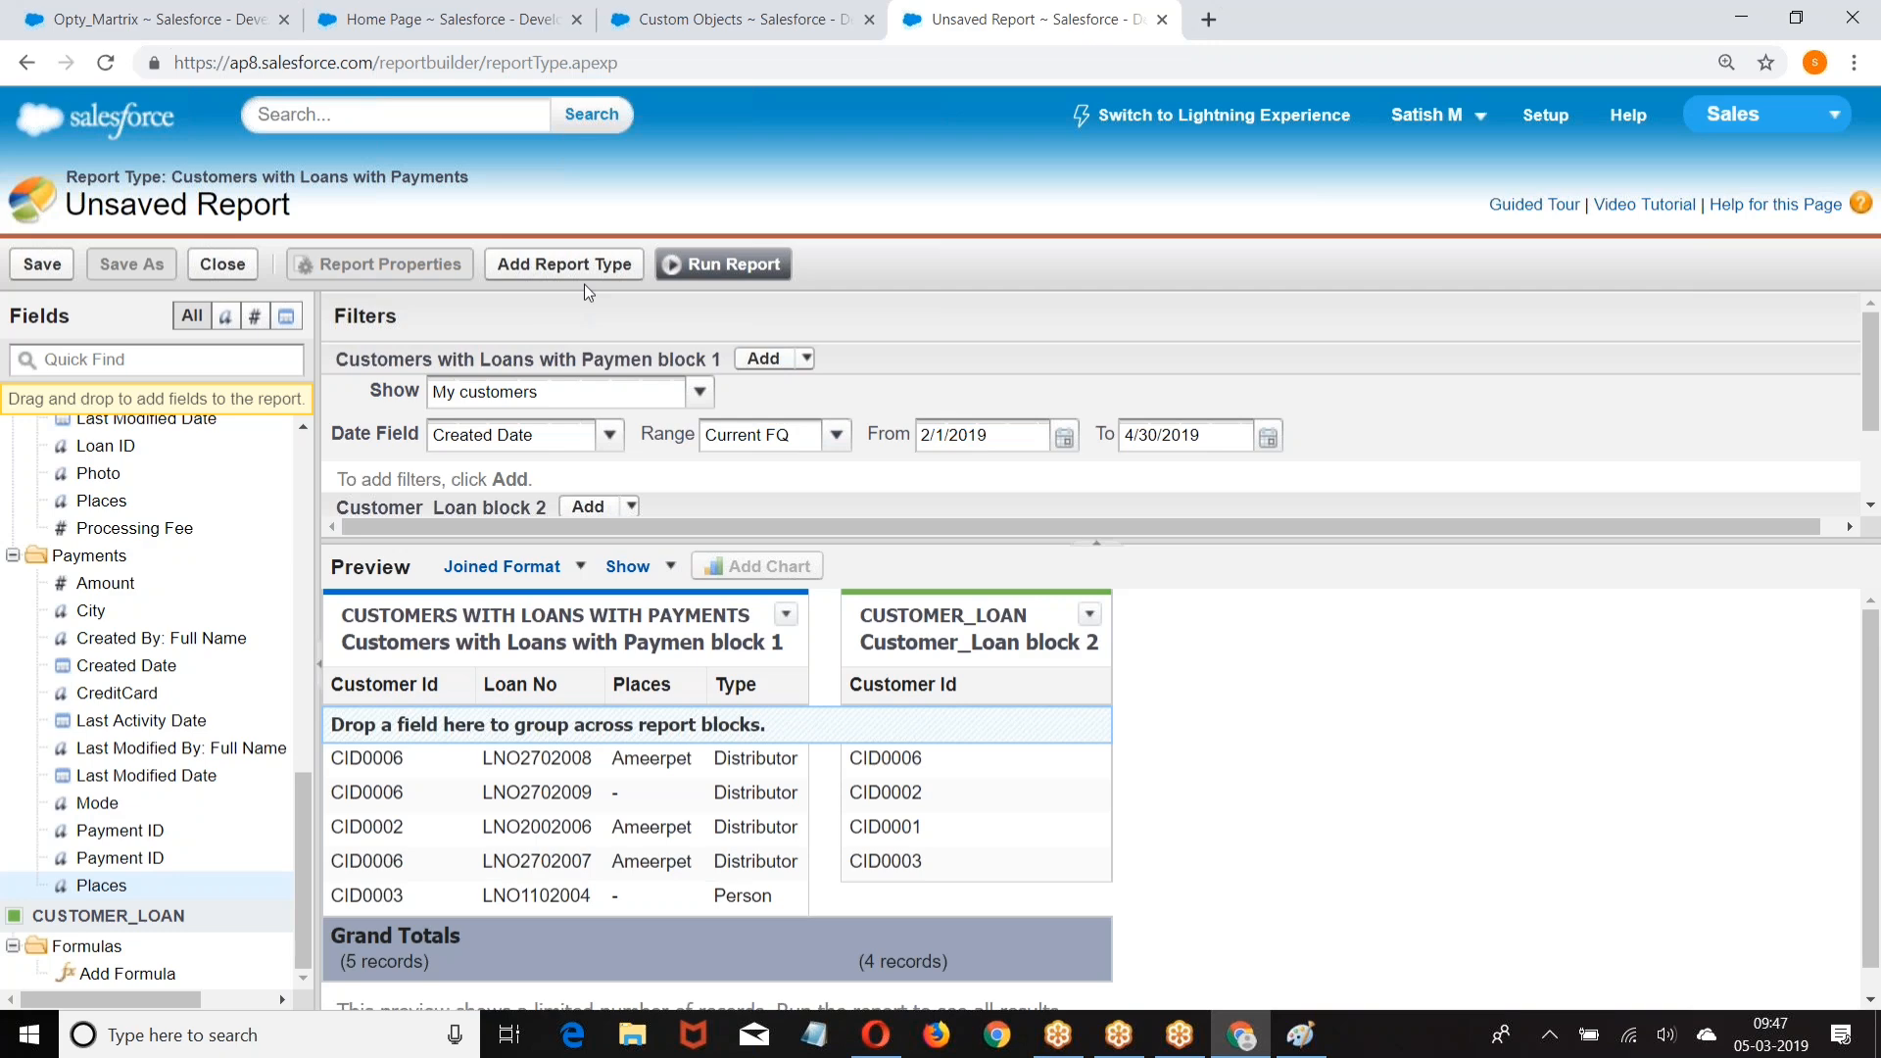
click(1534, 119)
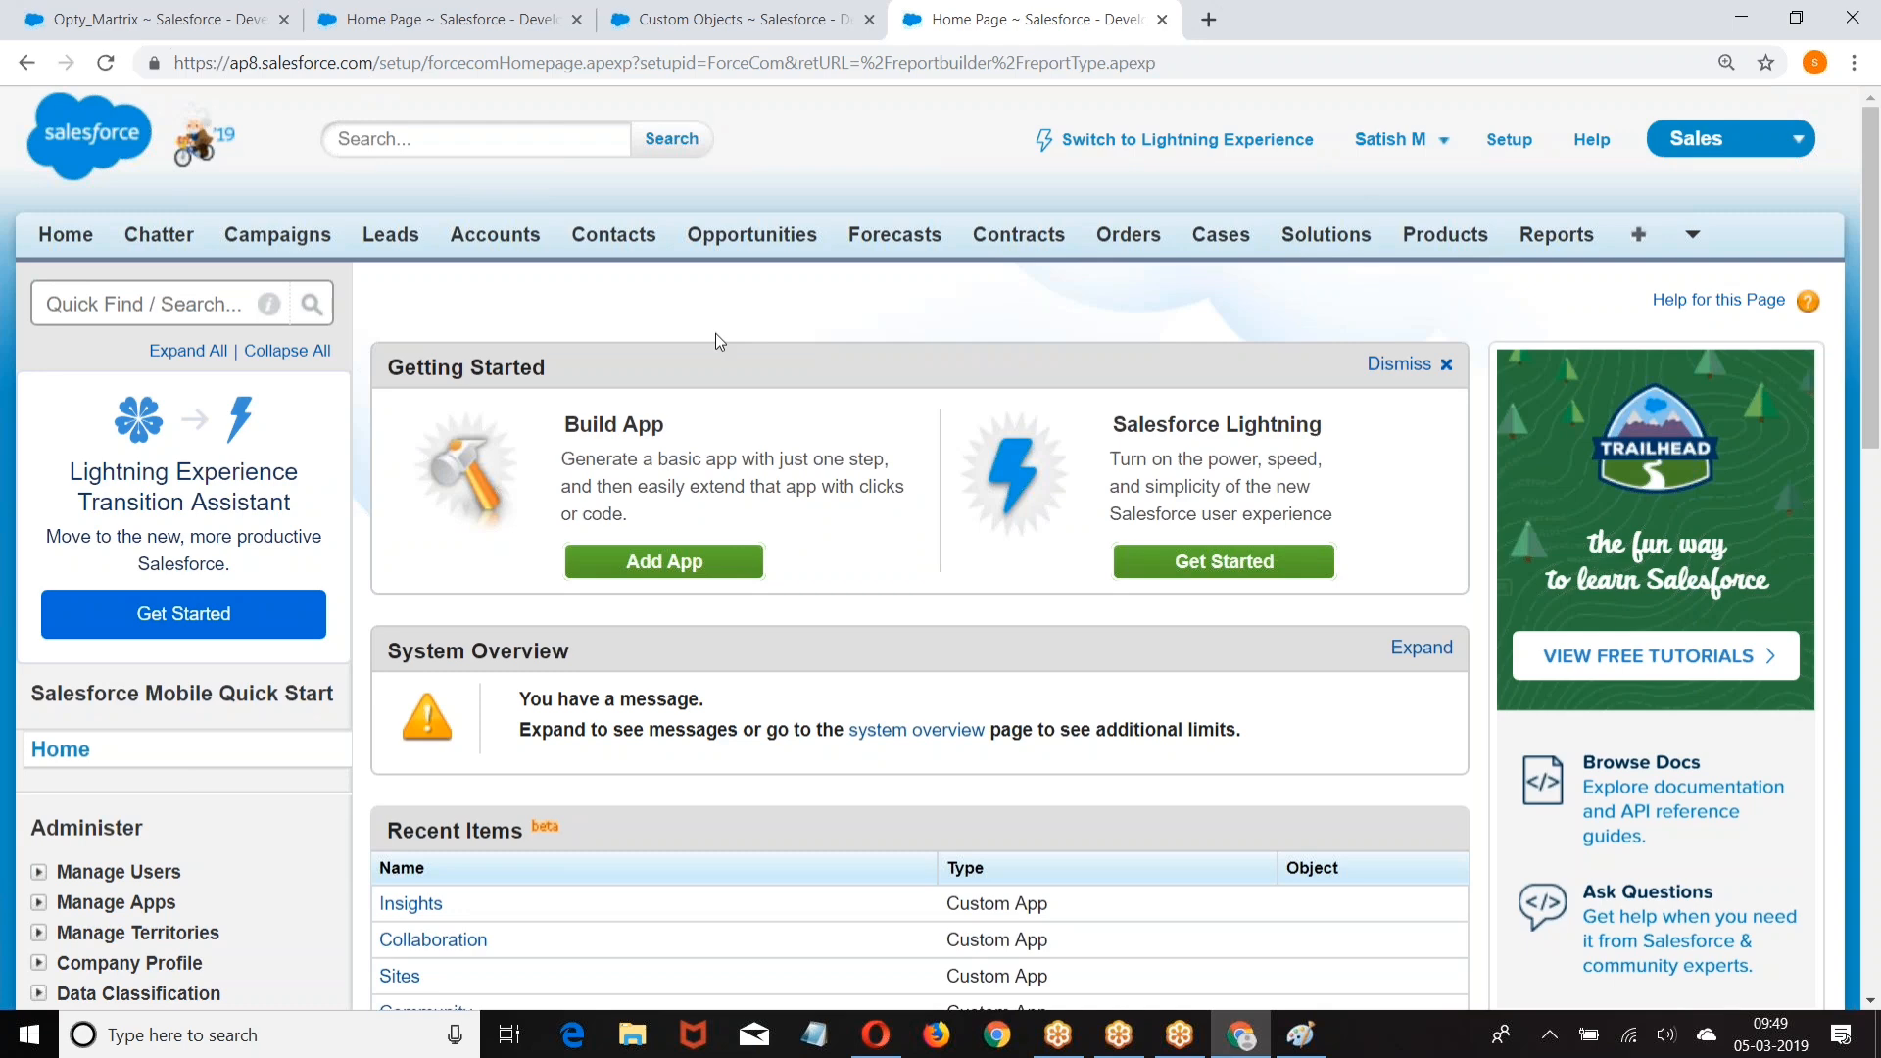
scroll(713, 368, down, 2)
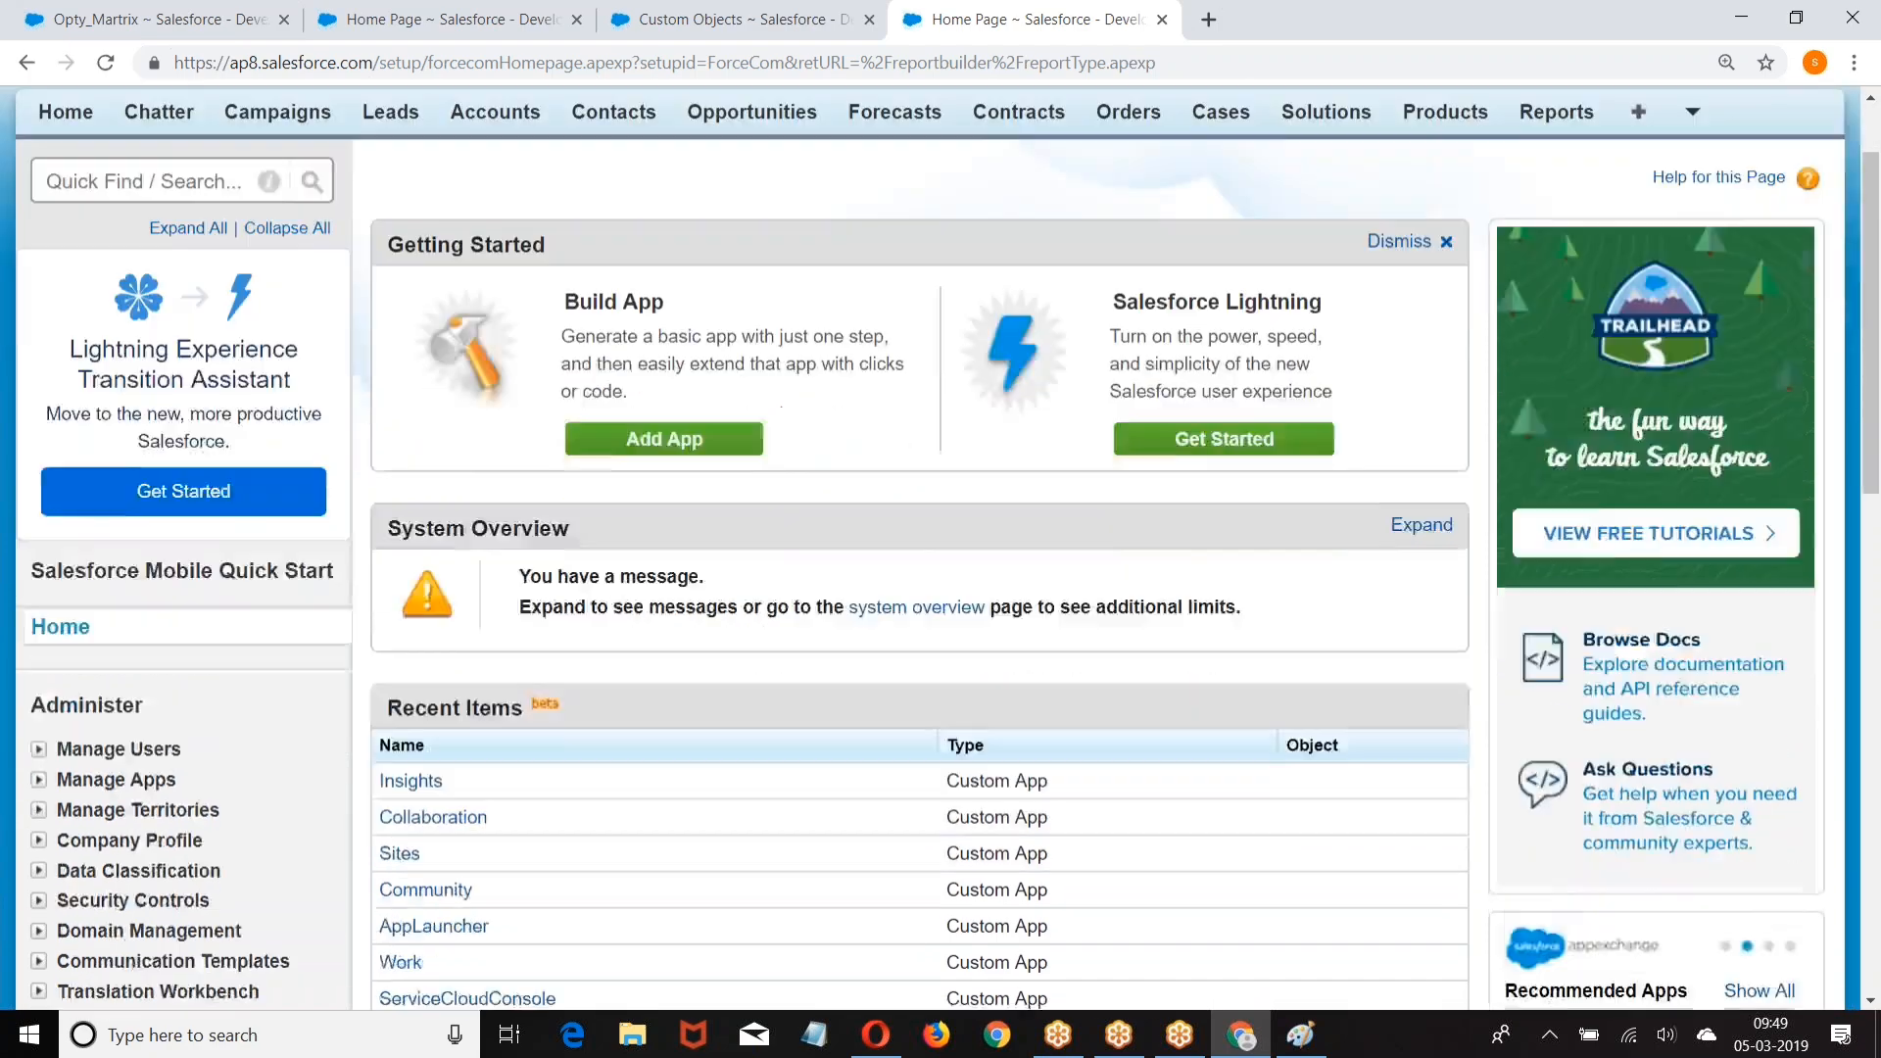
scroll(714, 466, down, 6)
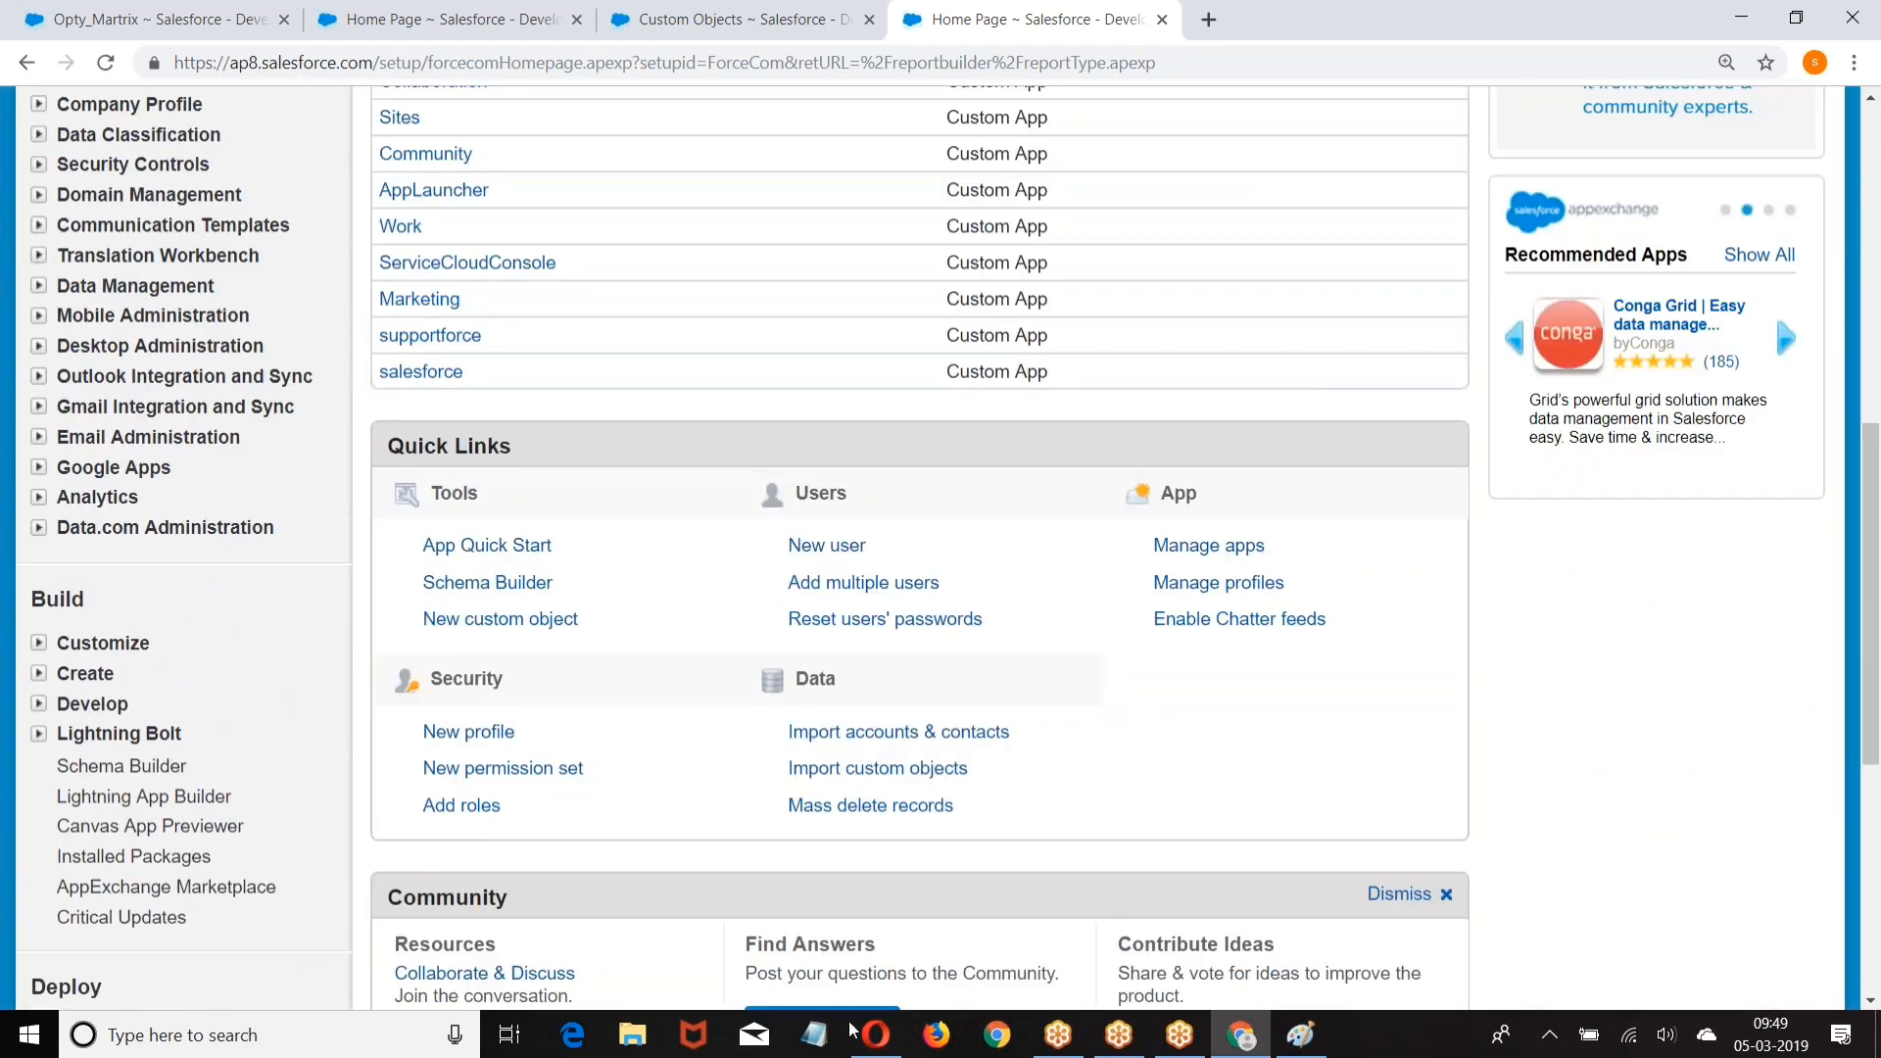
click(875, 1034)
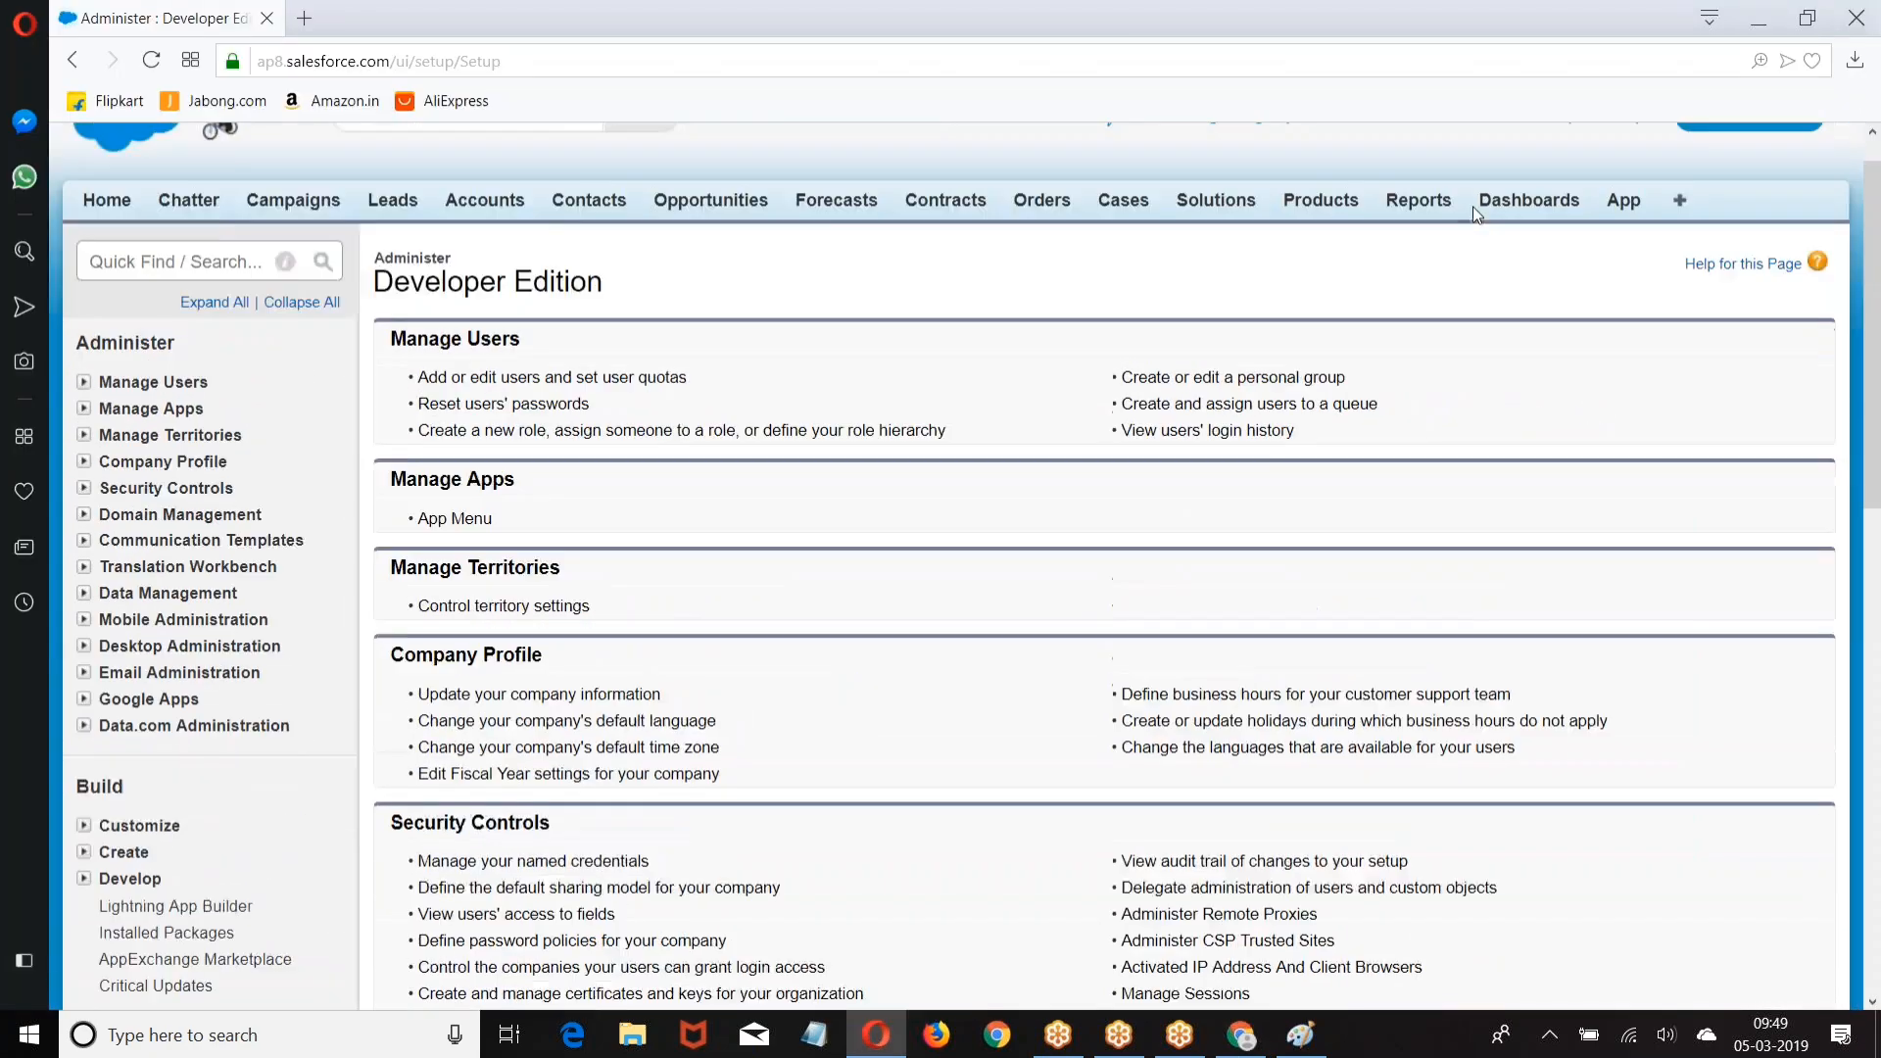
scroll(1472, 206, up, 1)
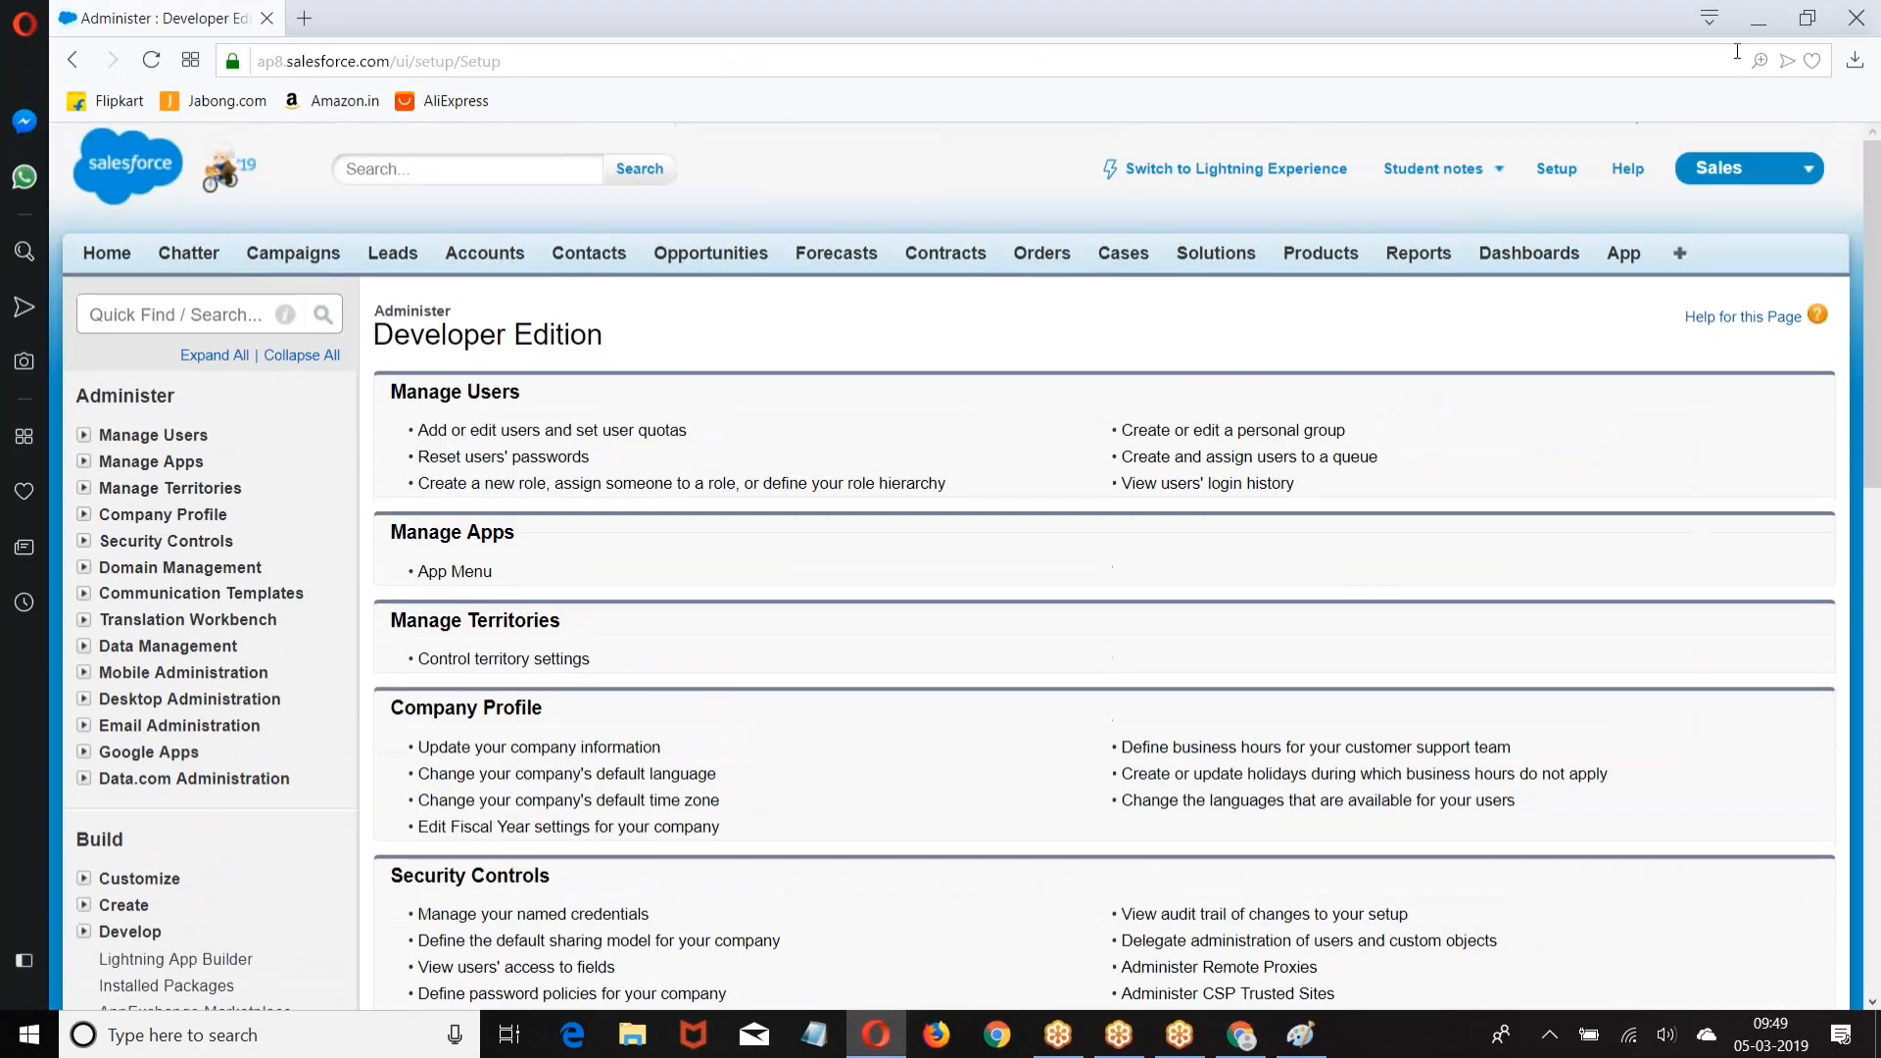
click(1240, 1035)
scroll(979, 548, up, 7)
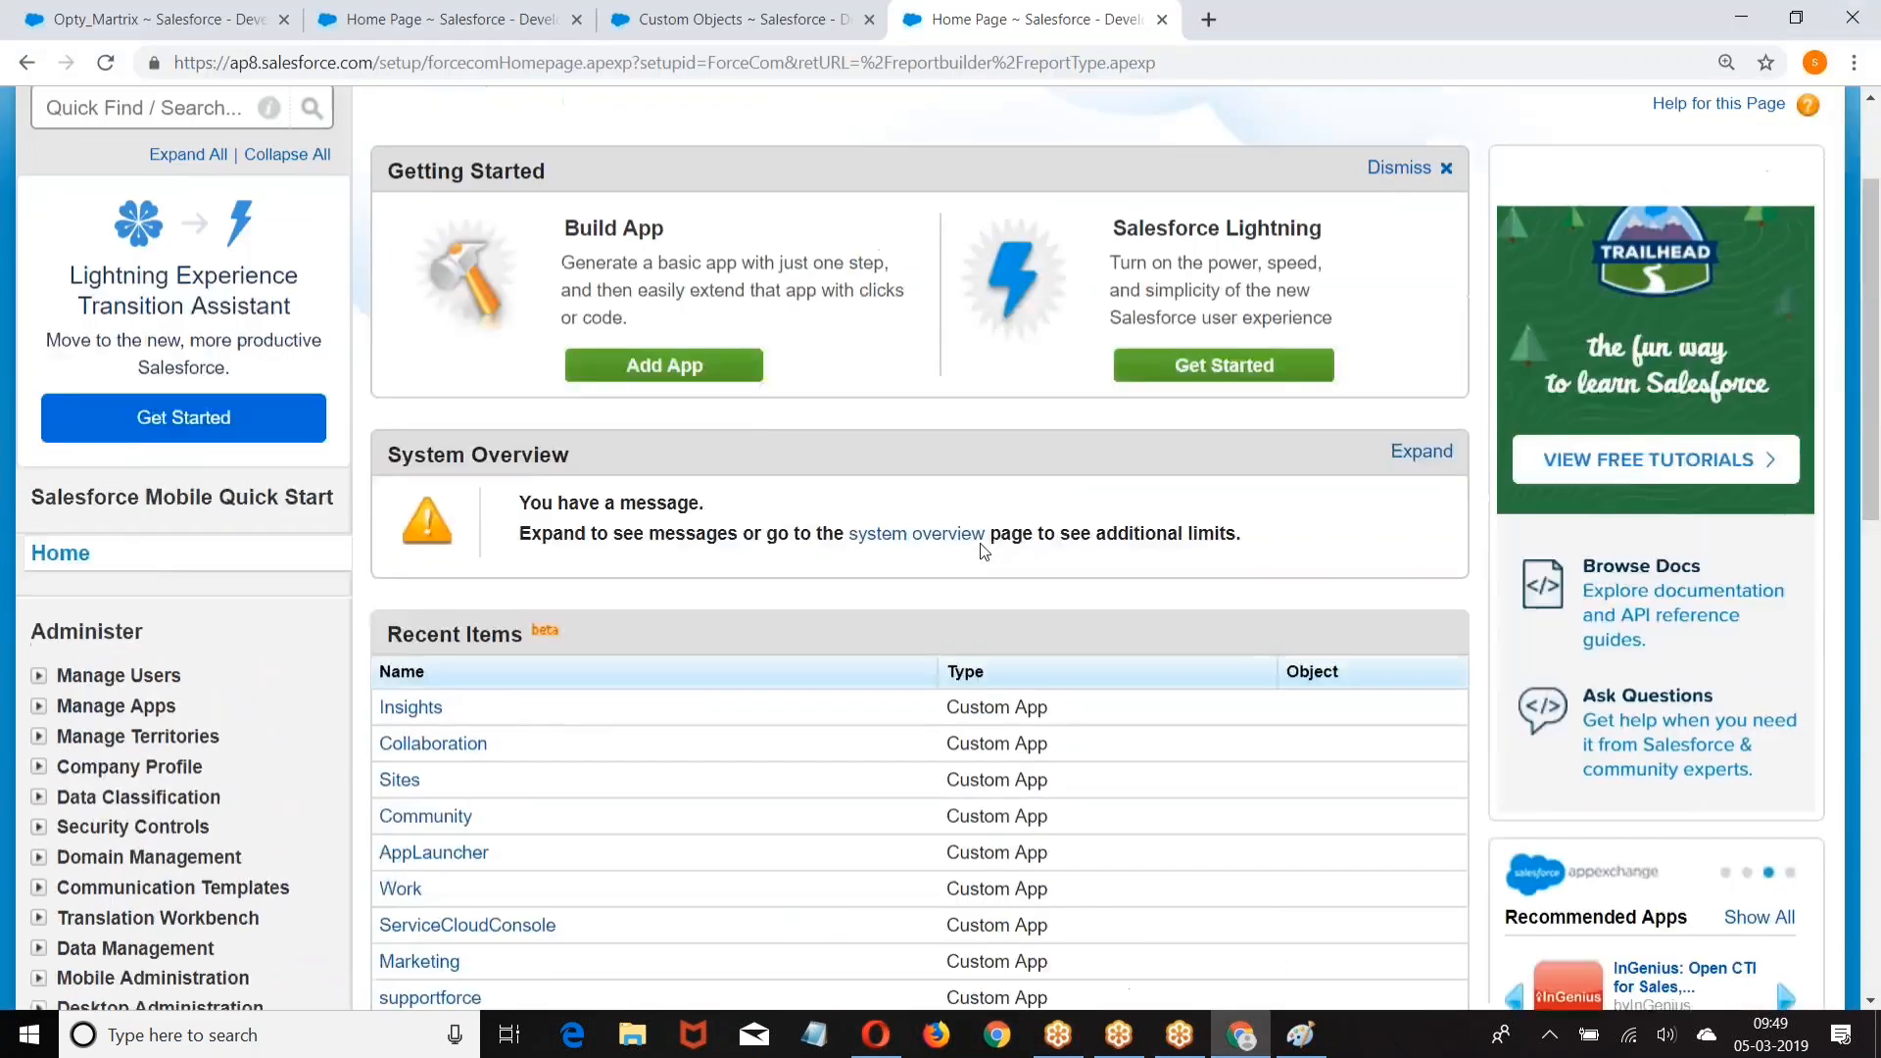
scroll(983, 551, up, 2)
Step: Go to the reports list and view the folders My Personal Custom Reports and Unfiled Public Reports
click(1566, 236)
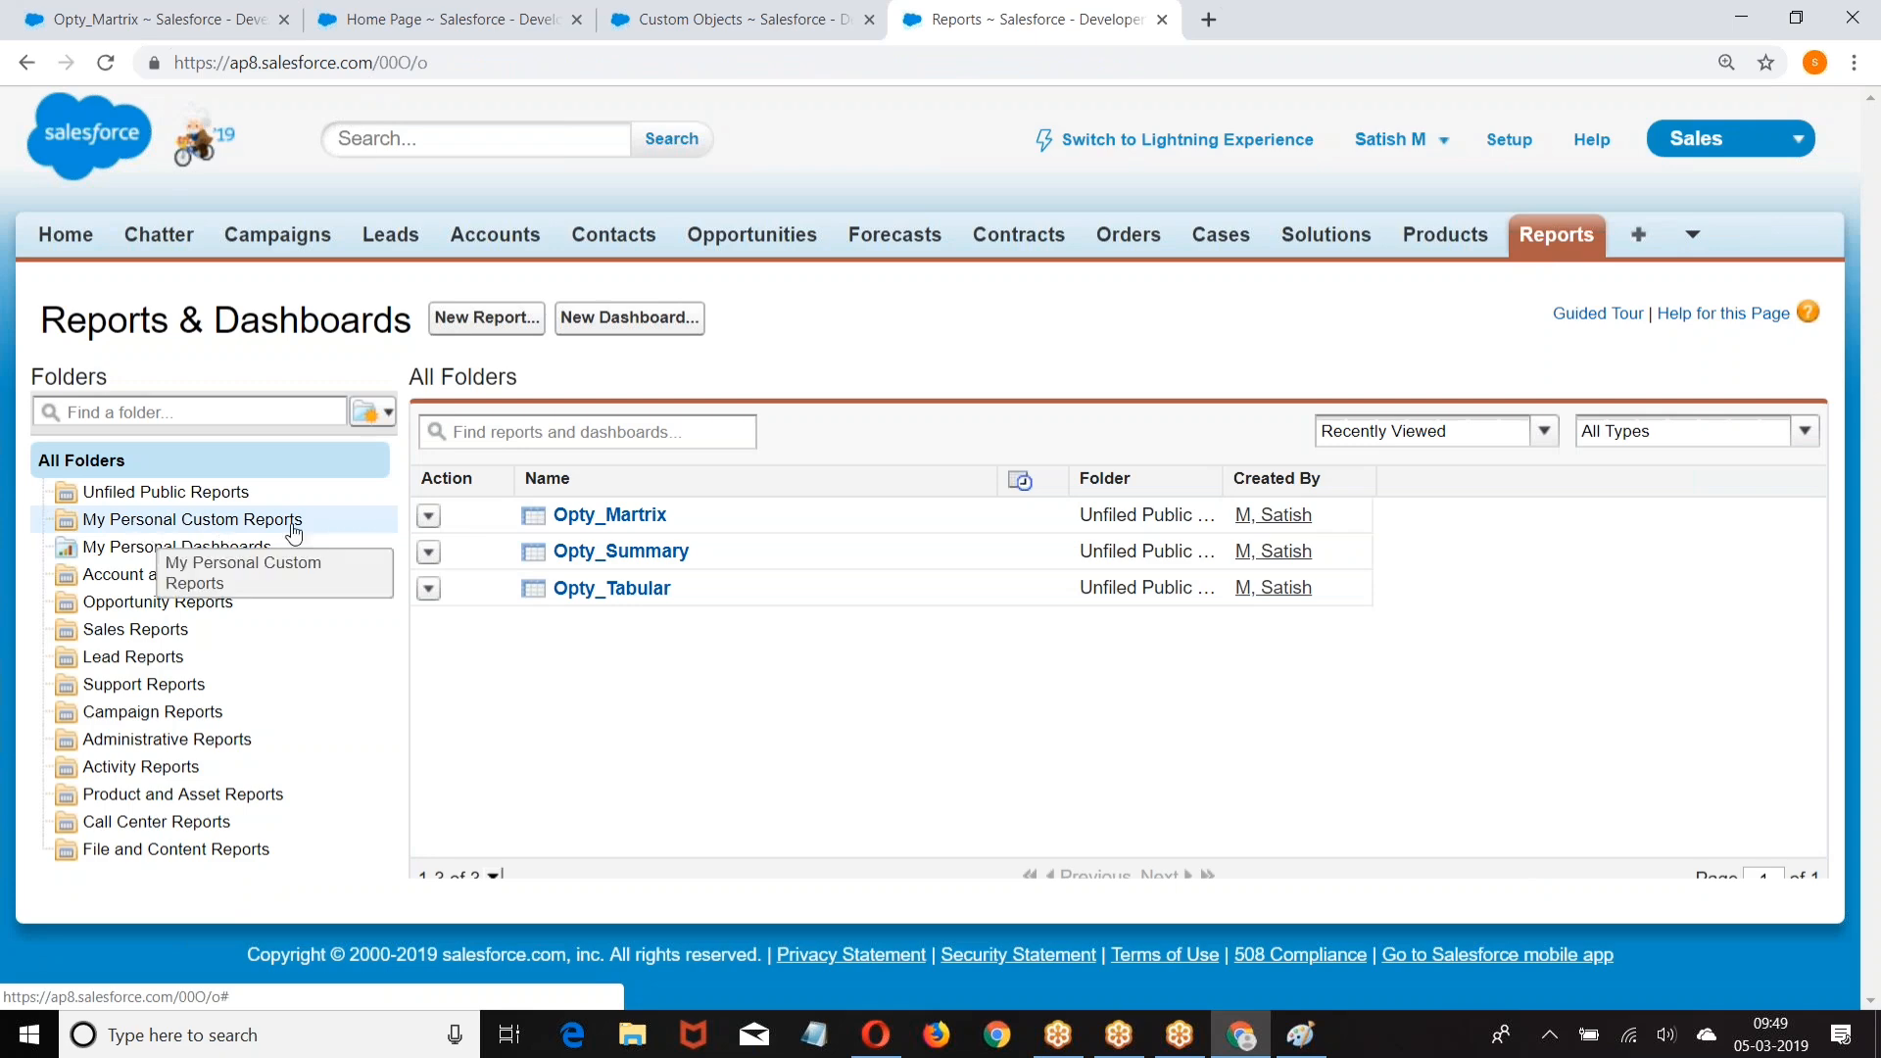
click(175, 525)
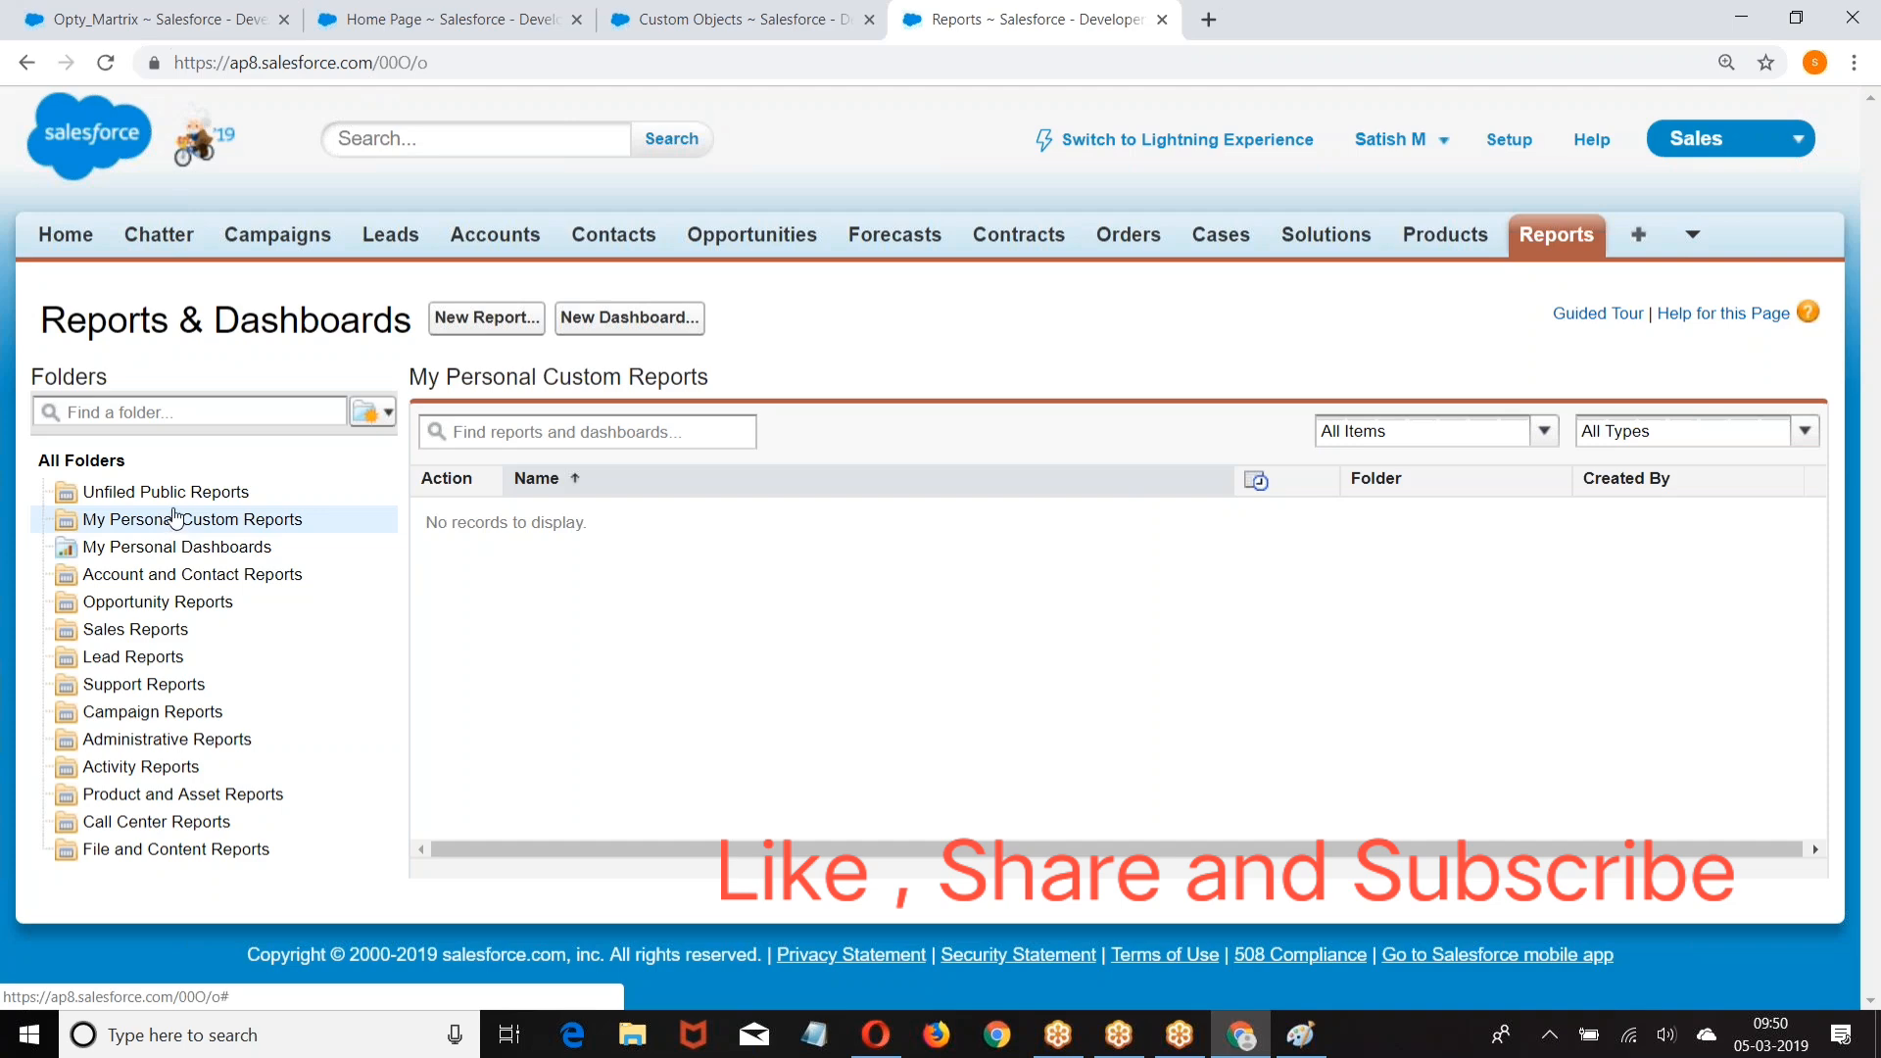
click(184, 493)
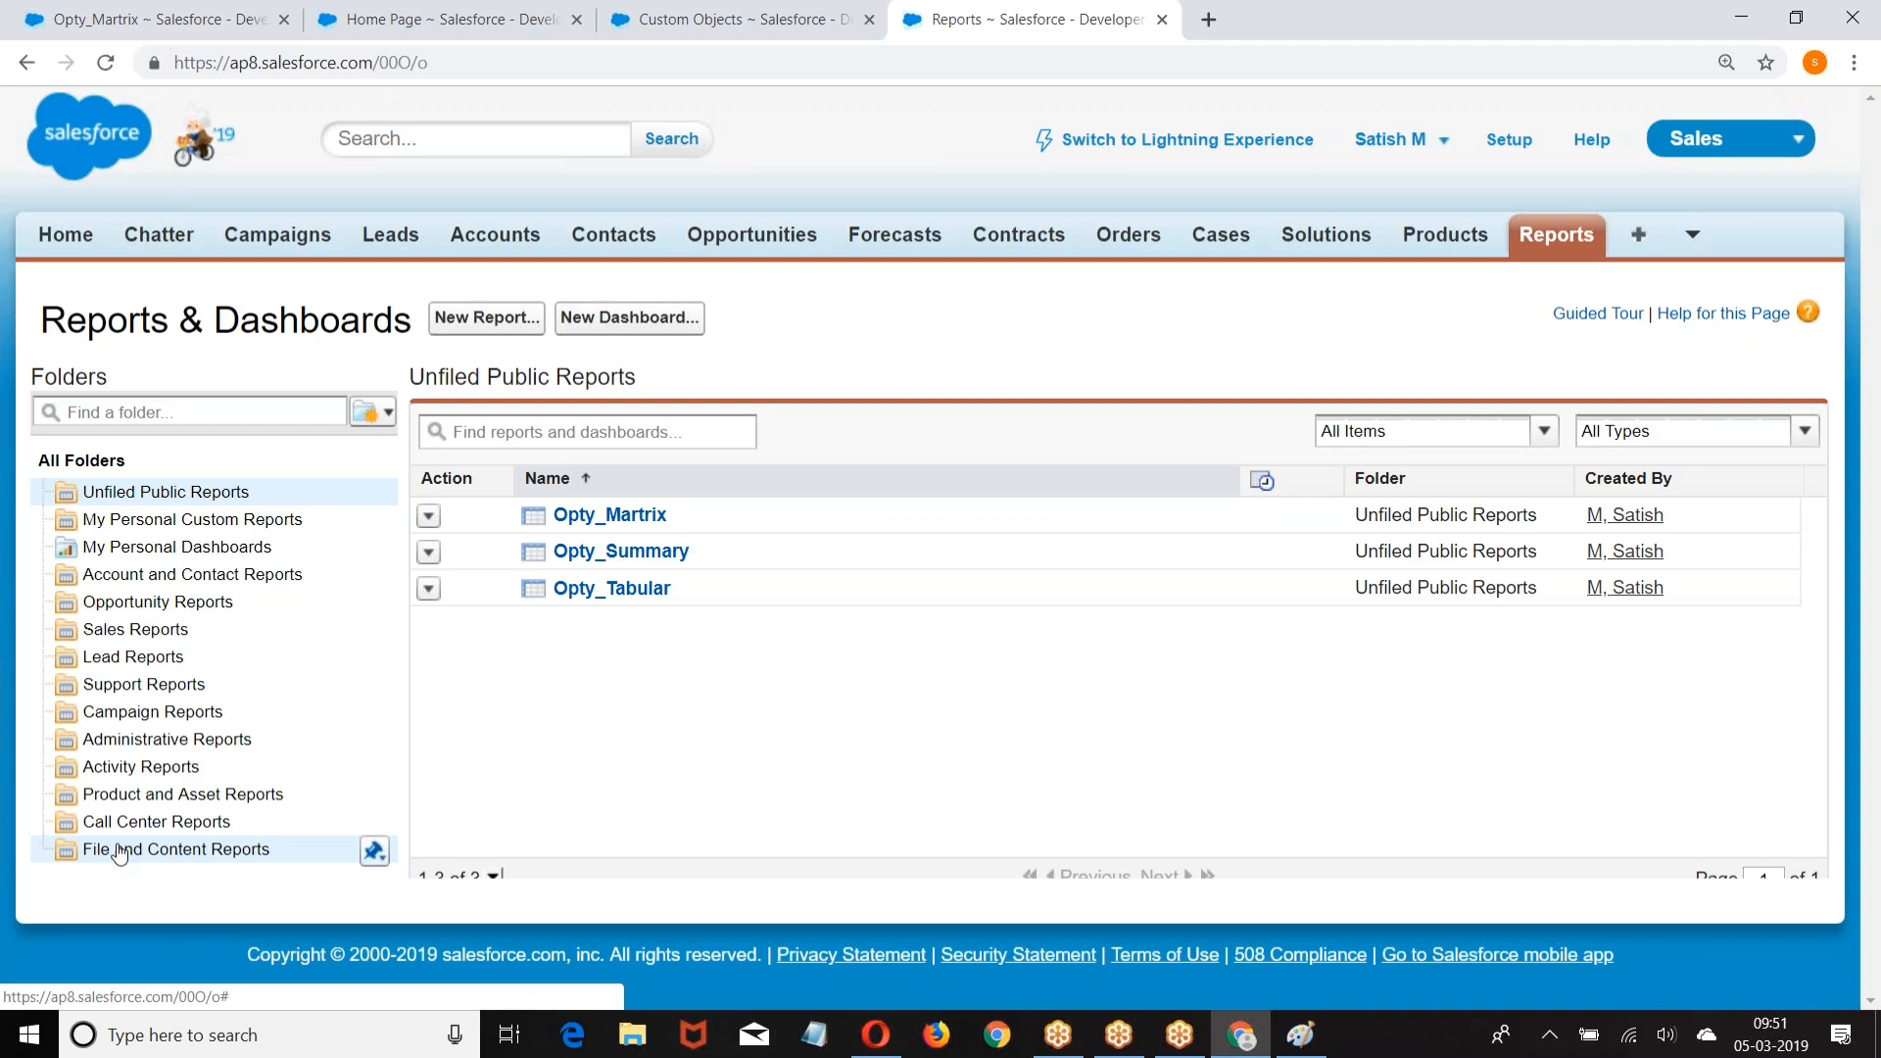
Step: Create a new report folder with the label and unique name Capital
click(390, 413)
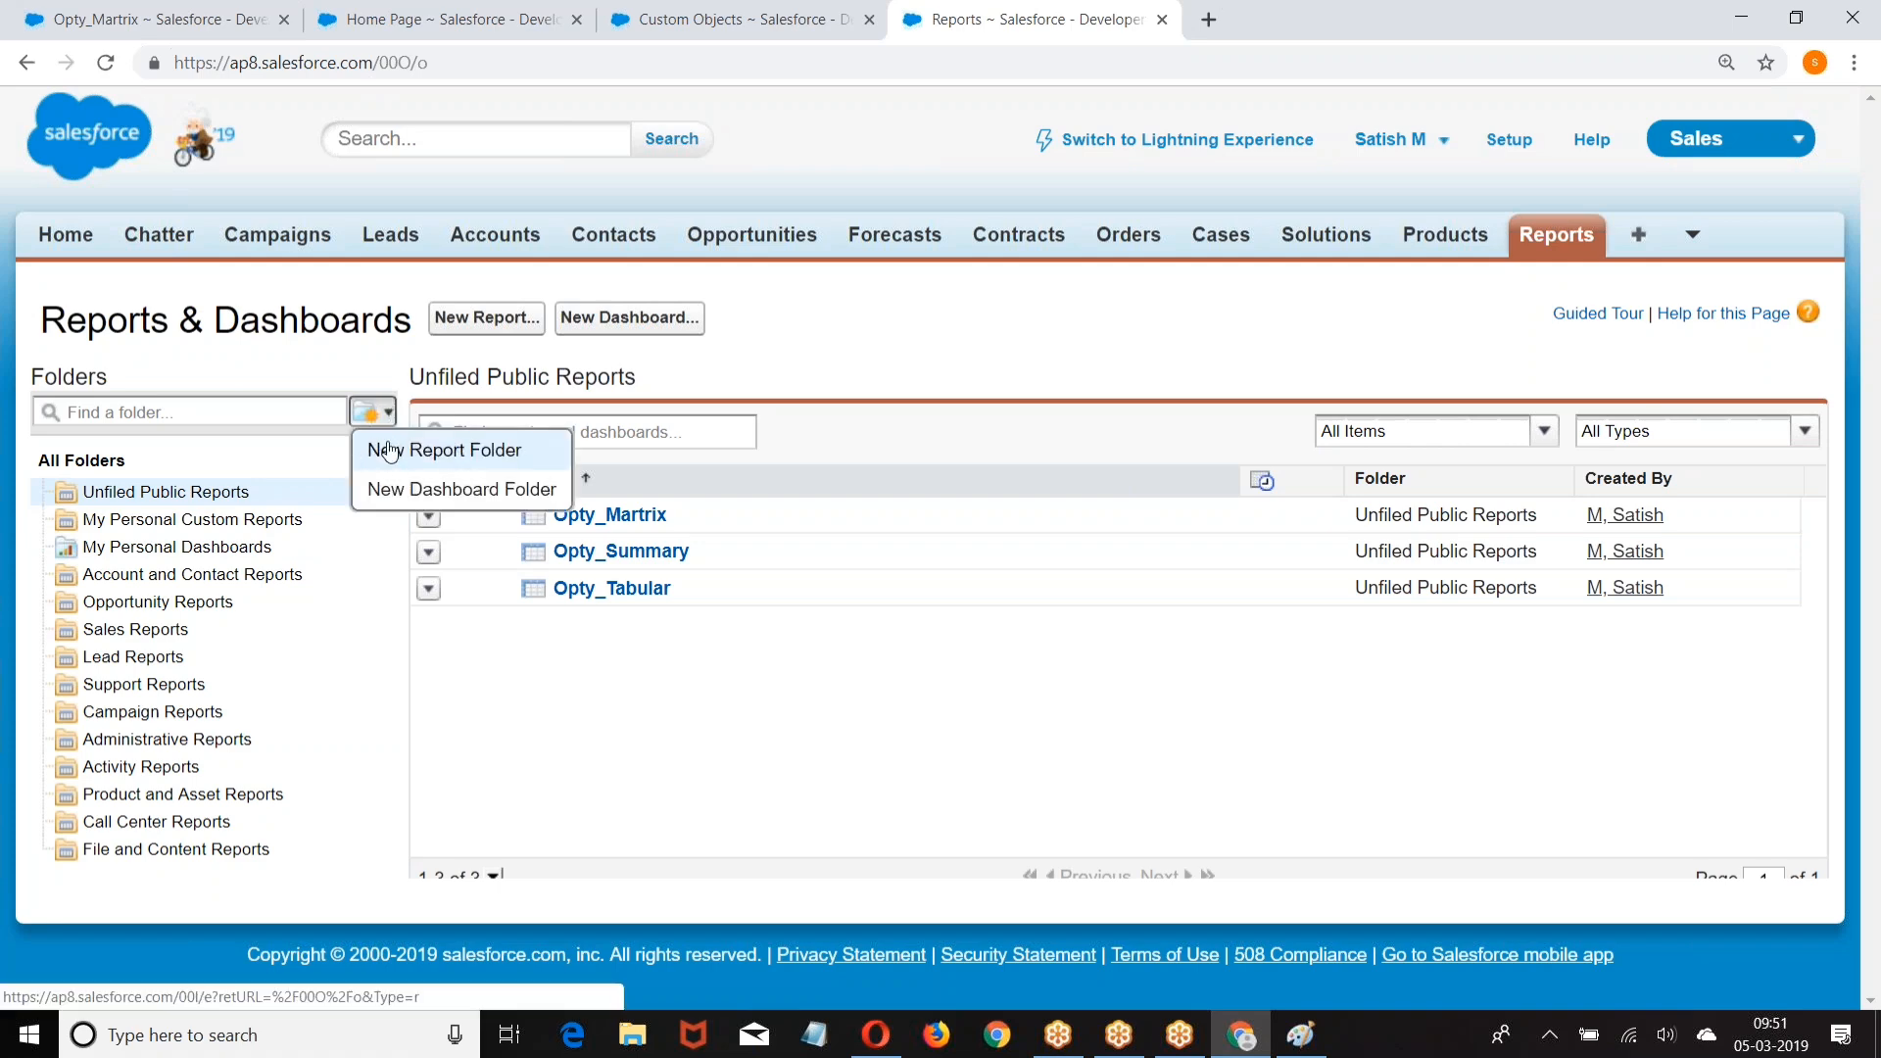
click(389, 450)
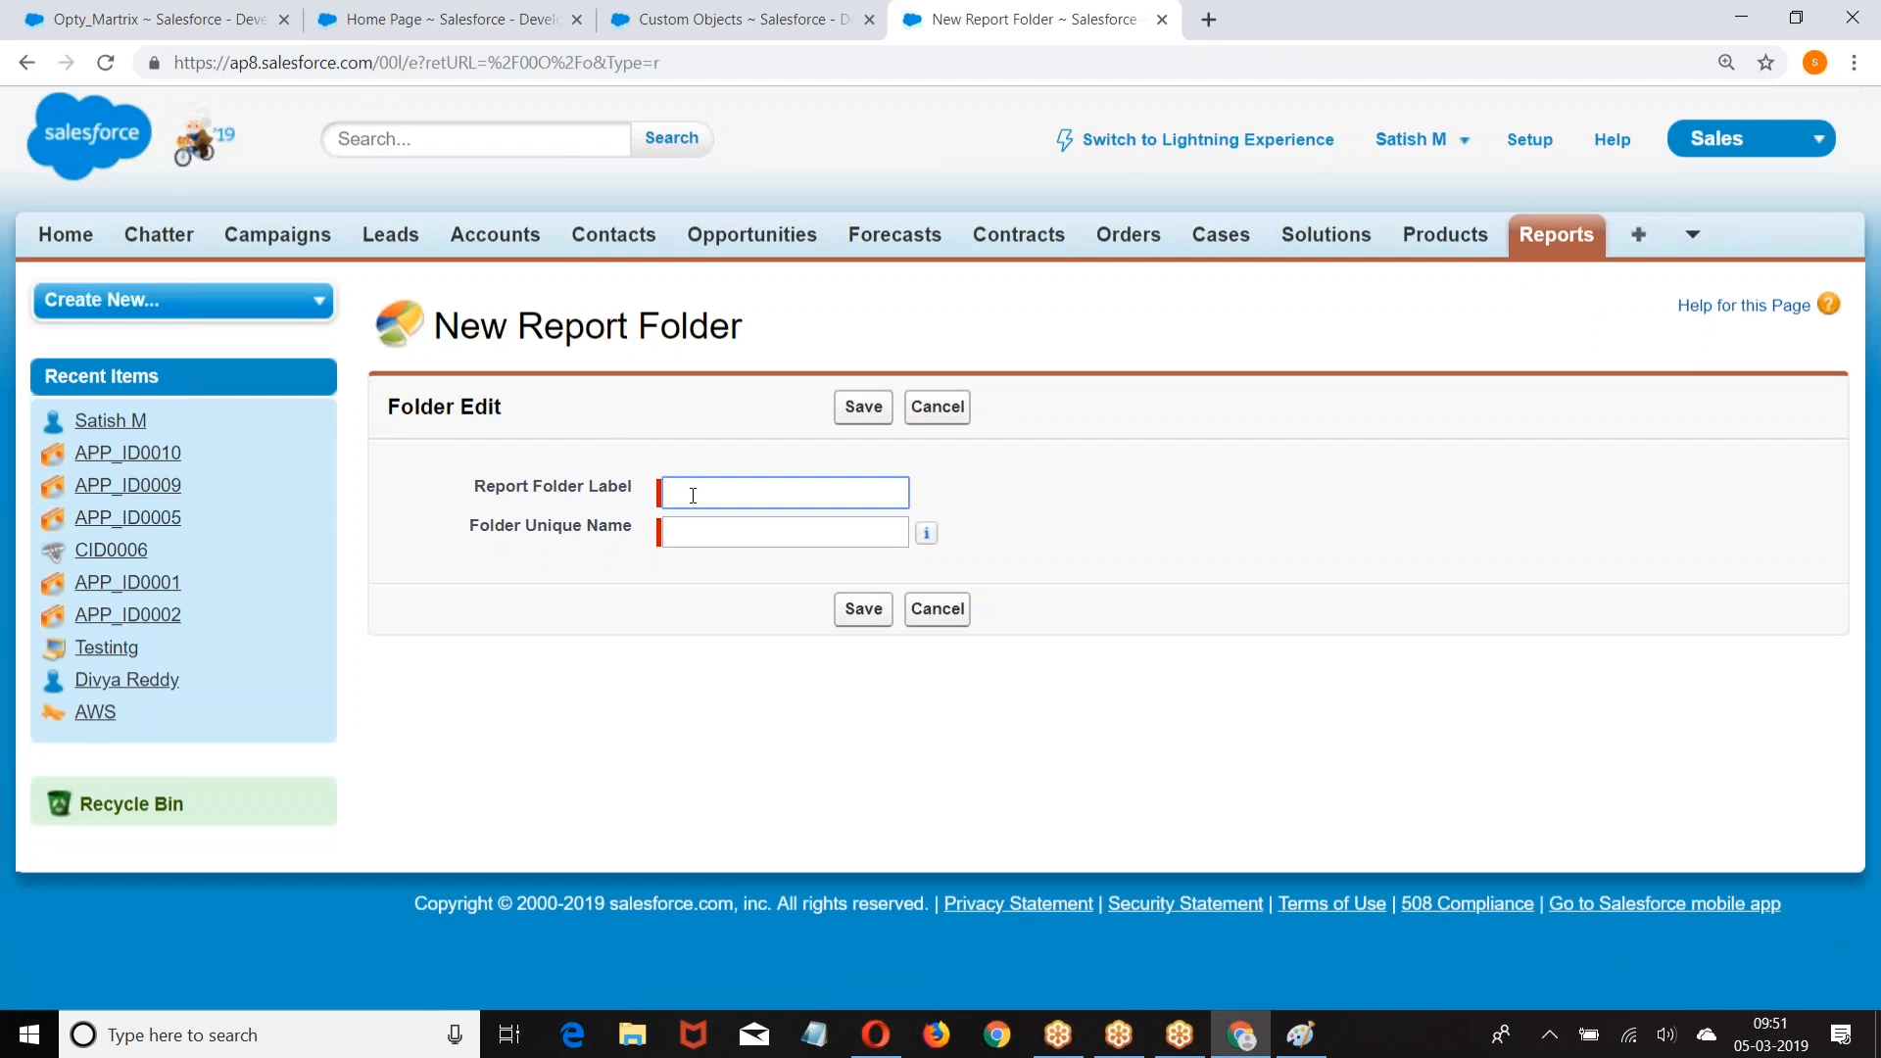
click(693, 494)
text(Capital)
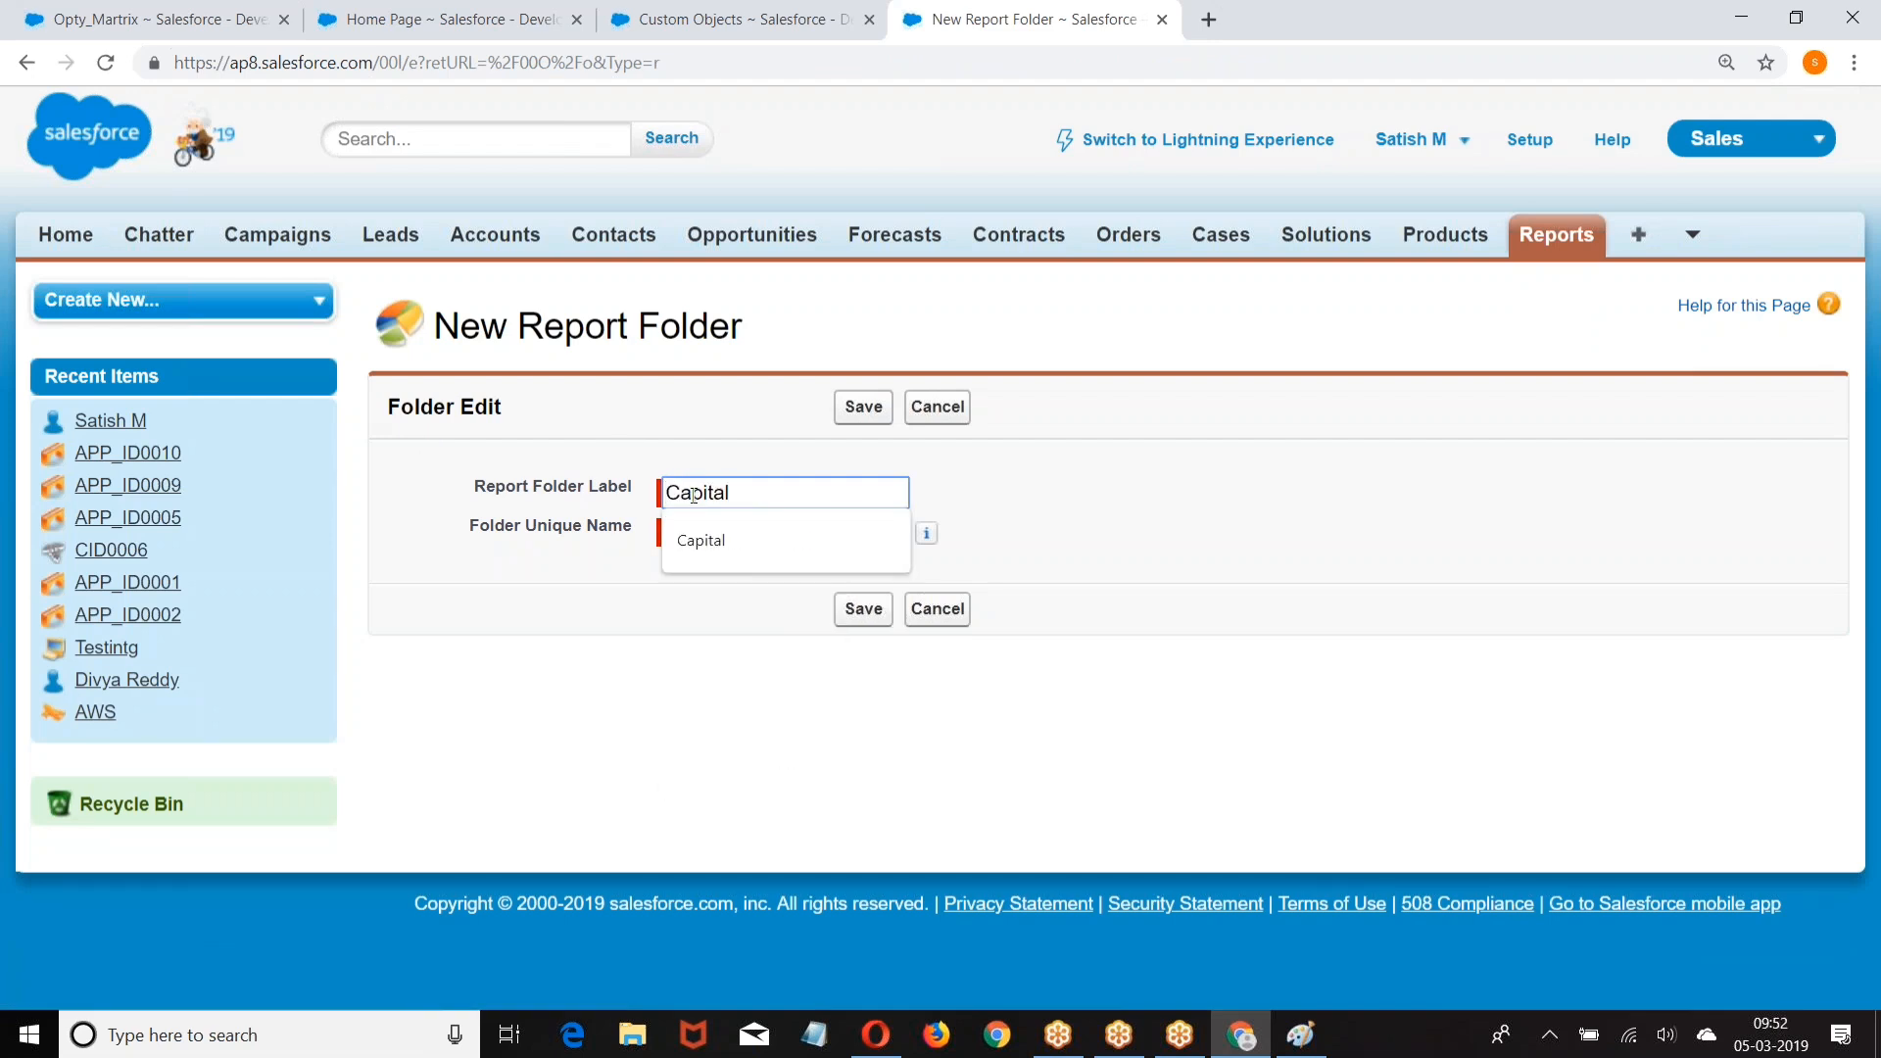
click(976, 513)
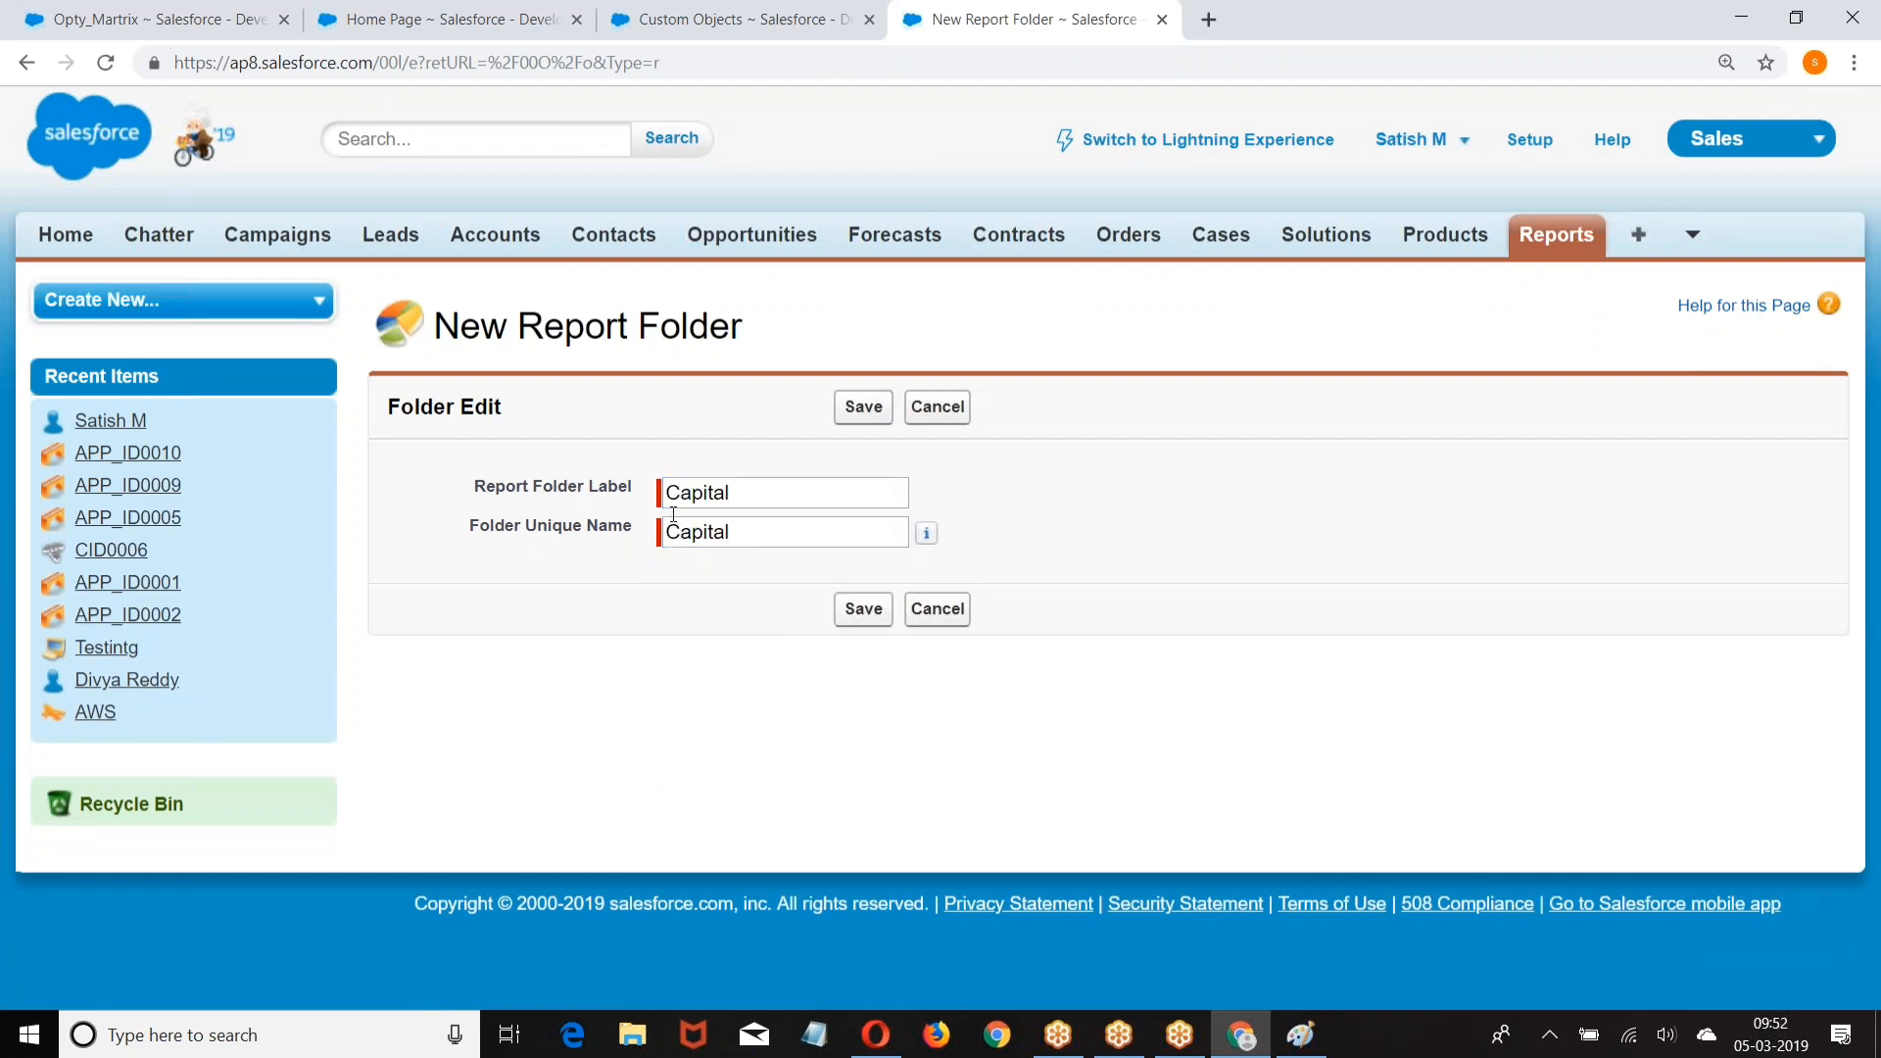
click(865, 610)
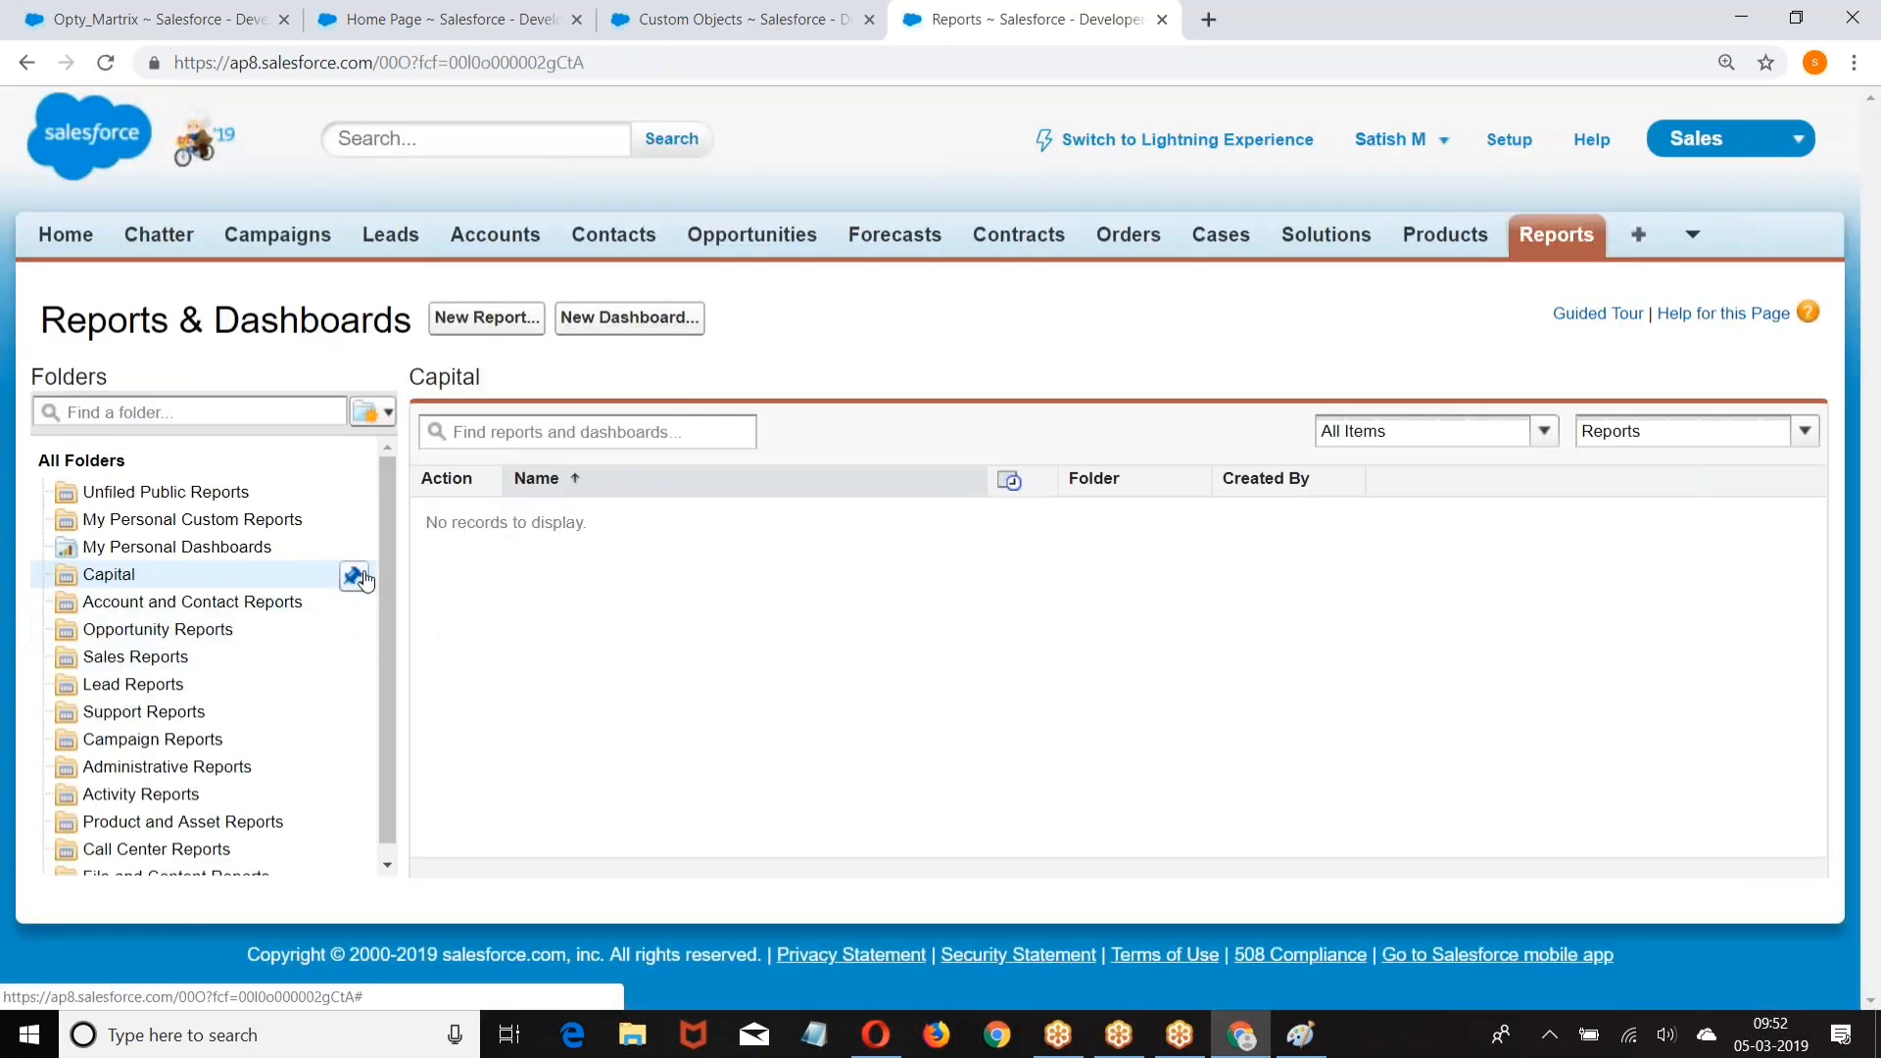
Step: Review the Capital folder's sharing options, including the additional share targets and the access levels, without changing them
click(359, 579)
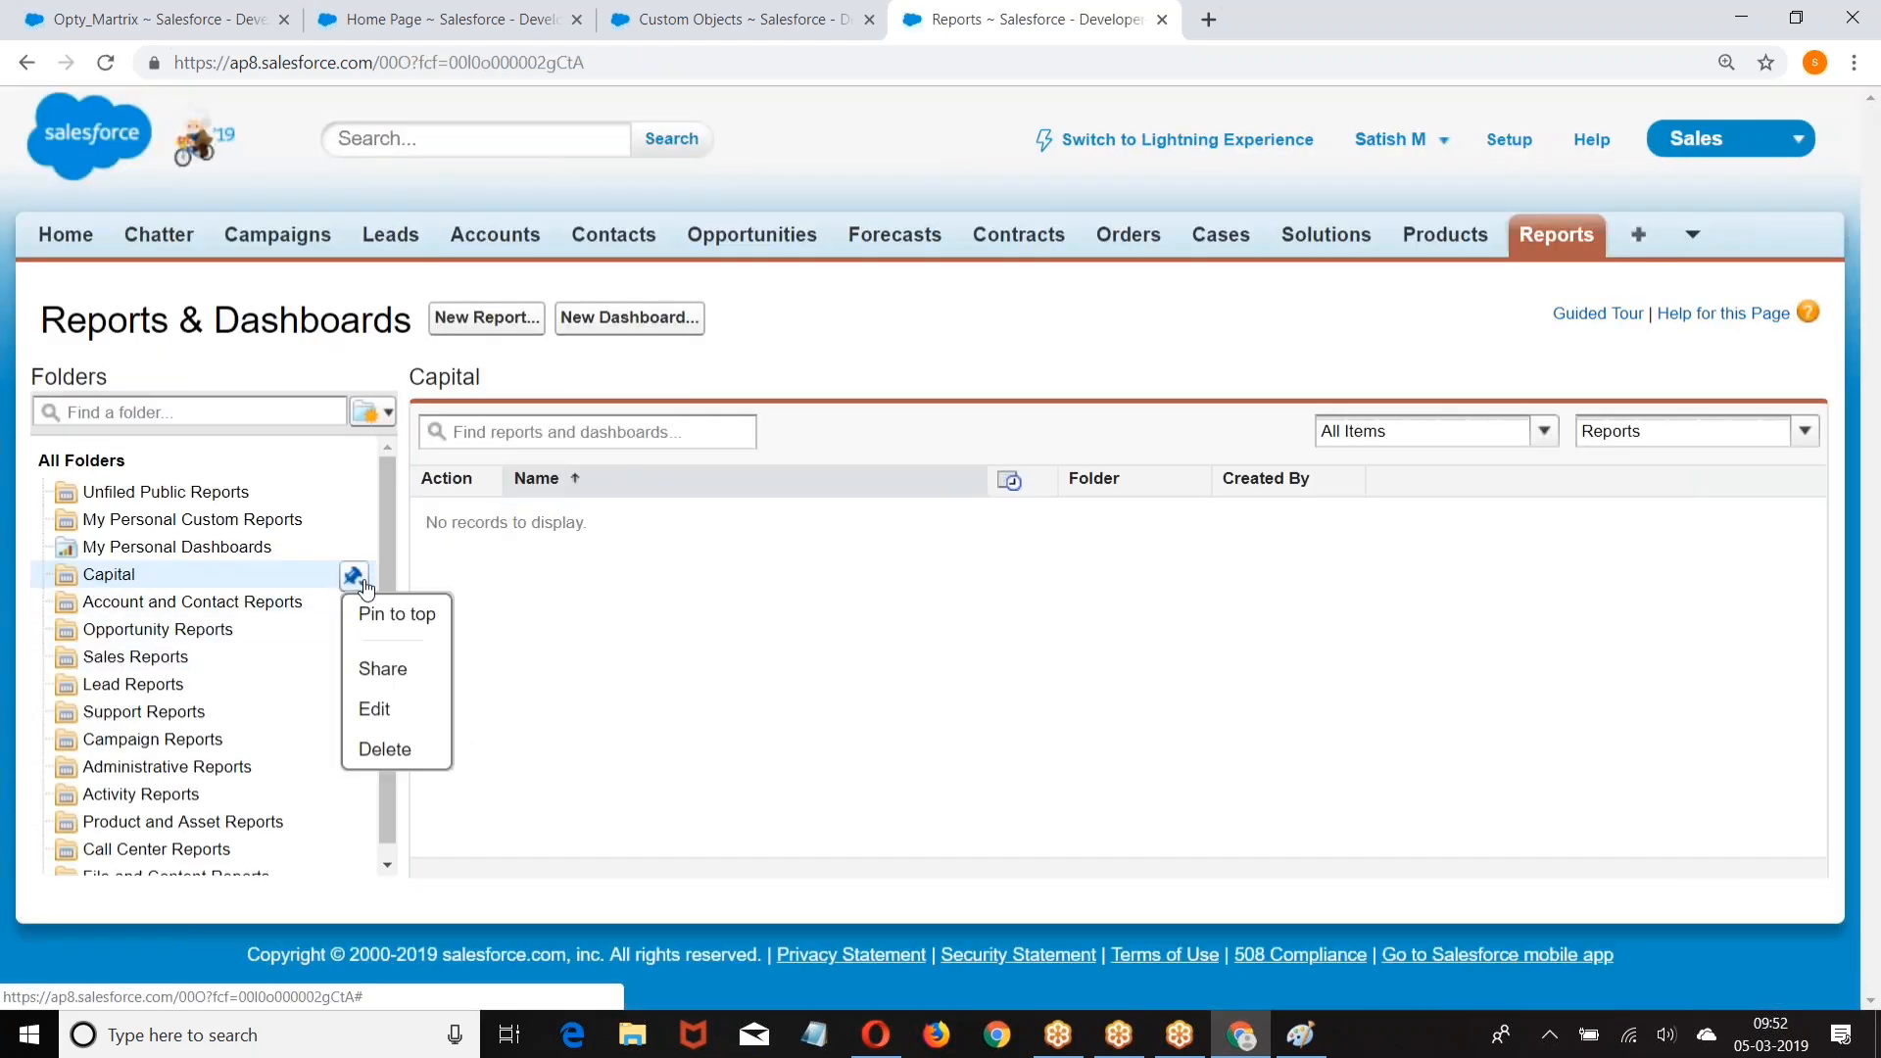
click(380, 669)
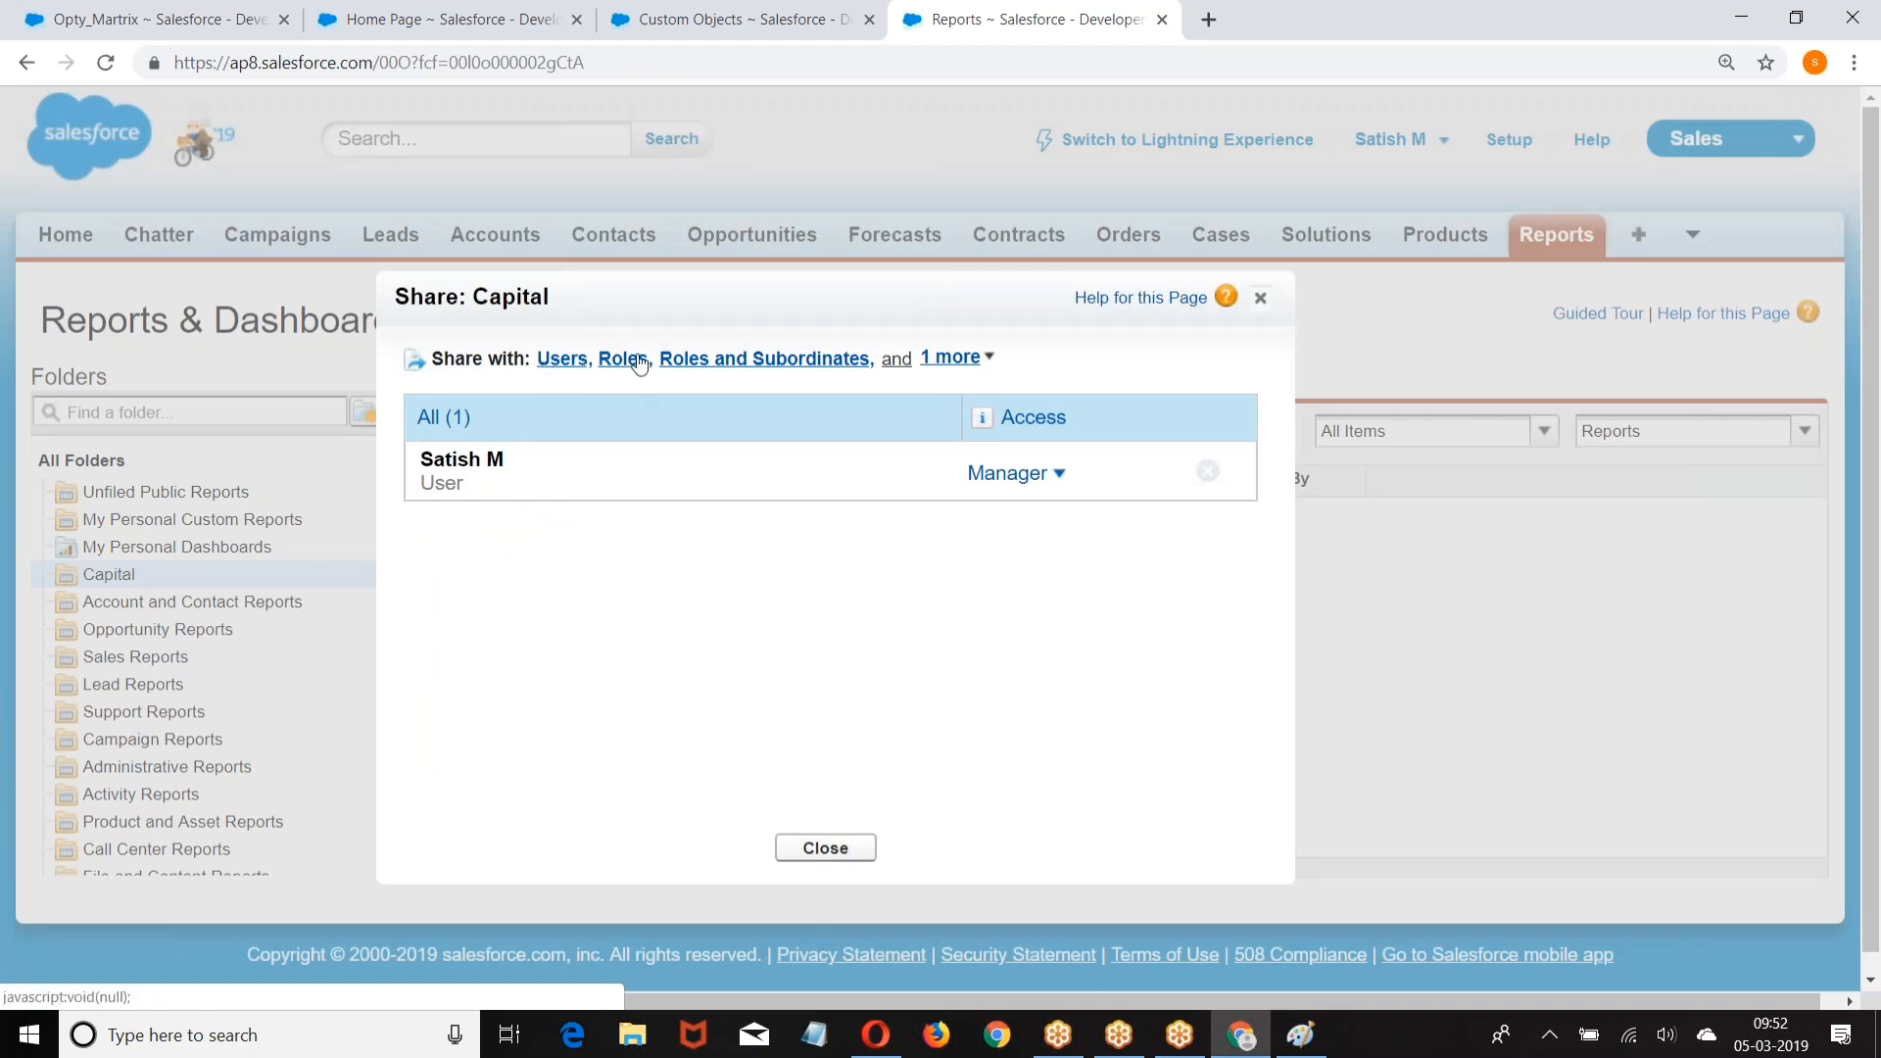
click(988, 359)
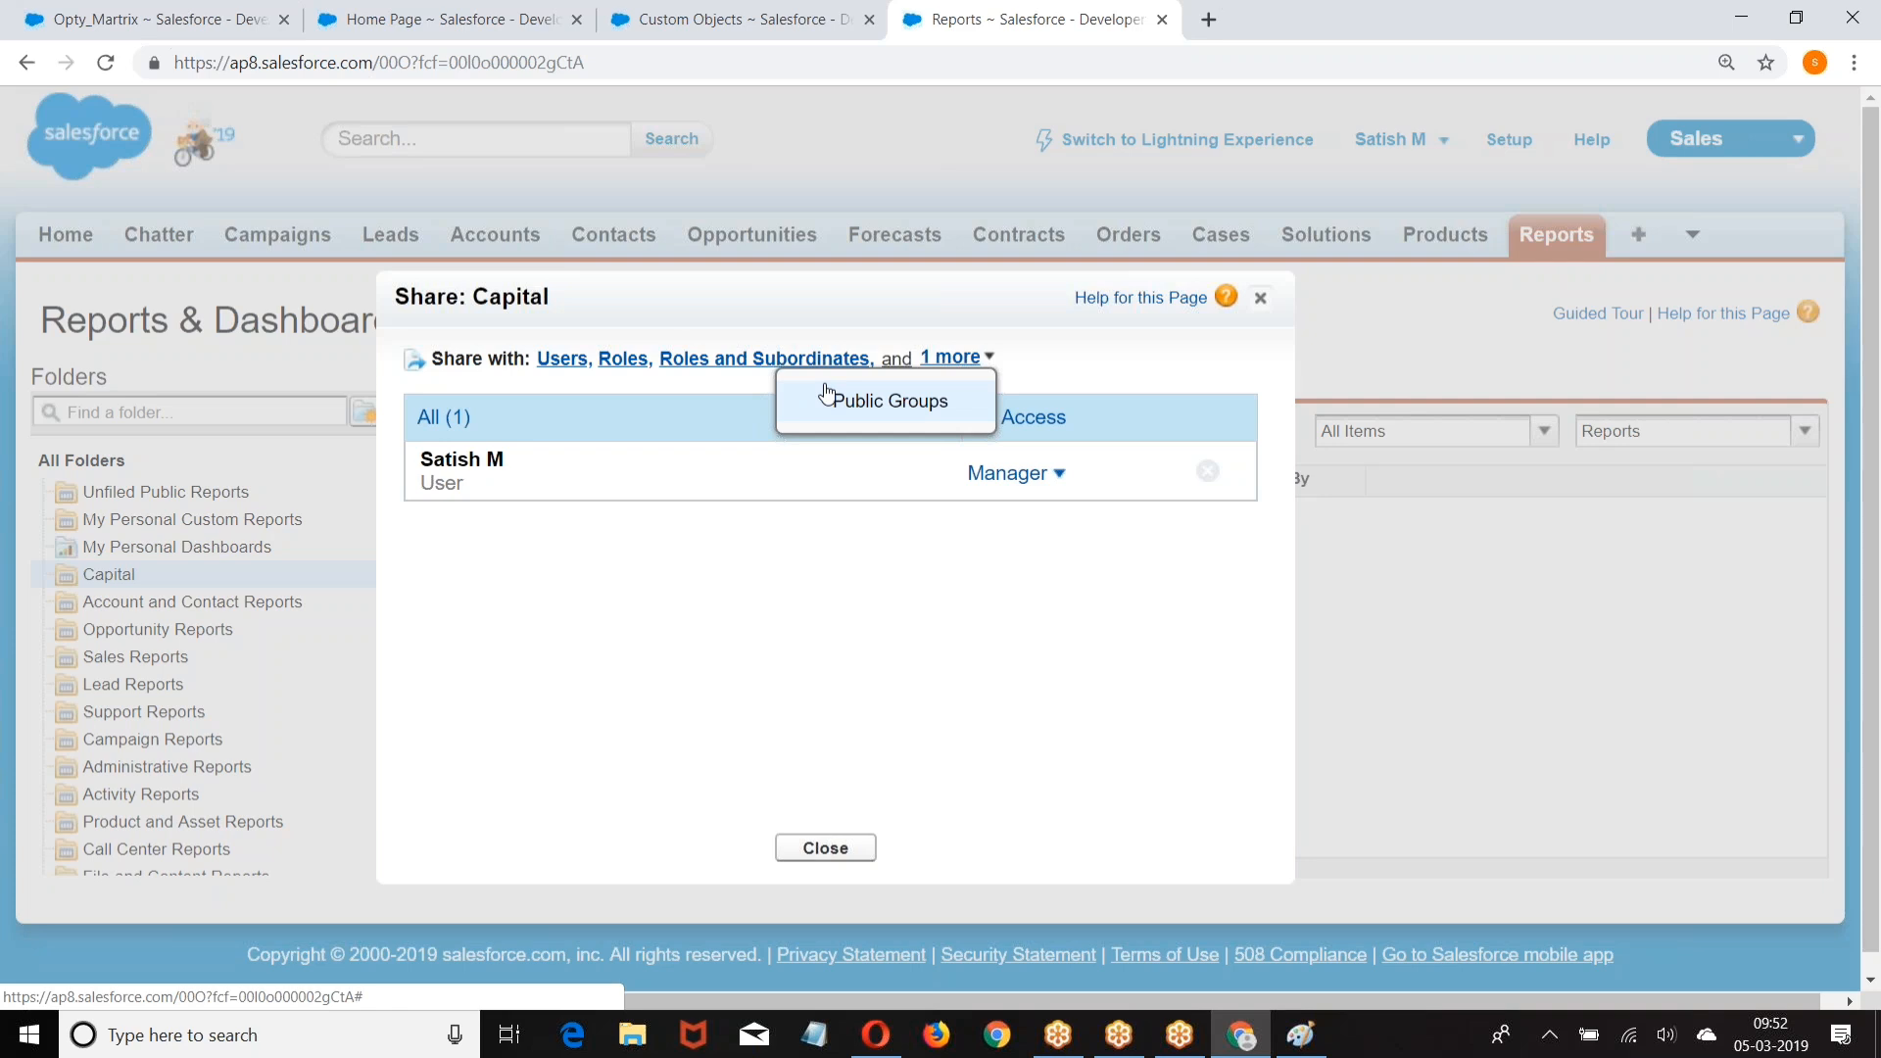
click(1057, 473)
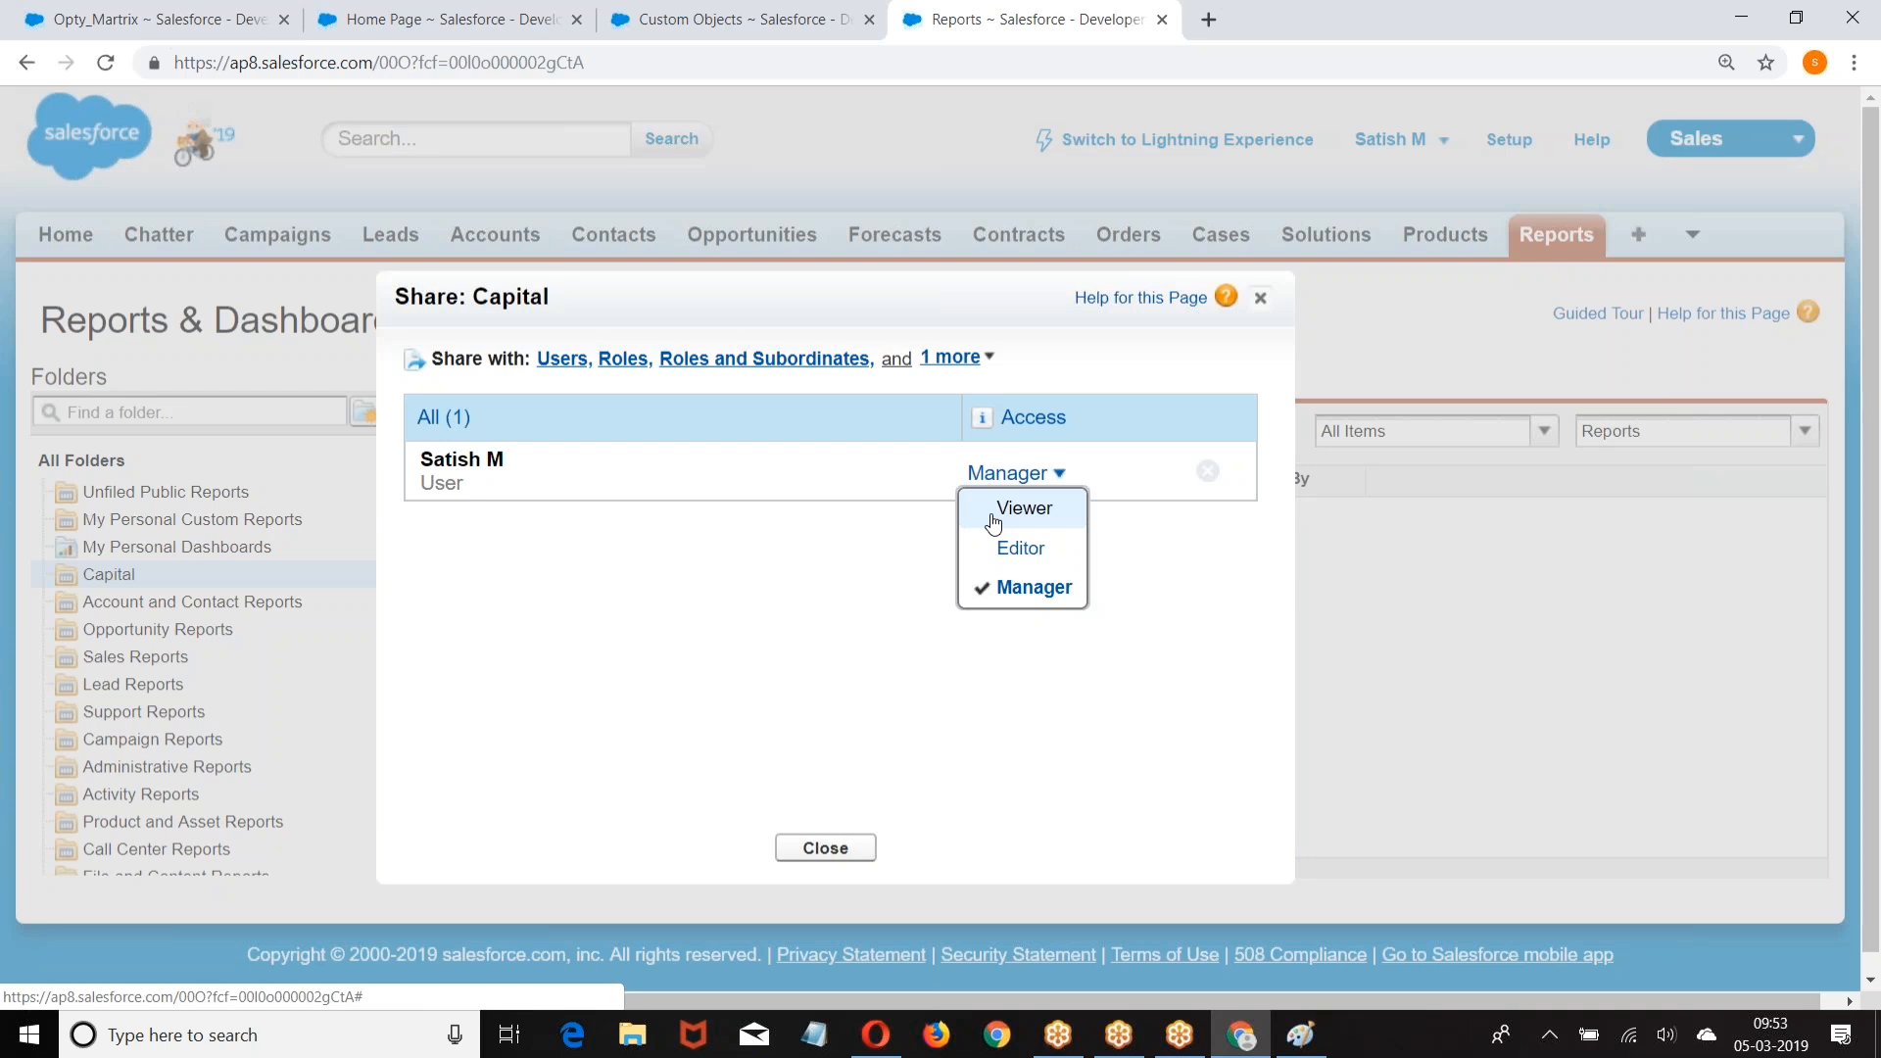
click(813, 847)
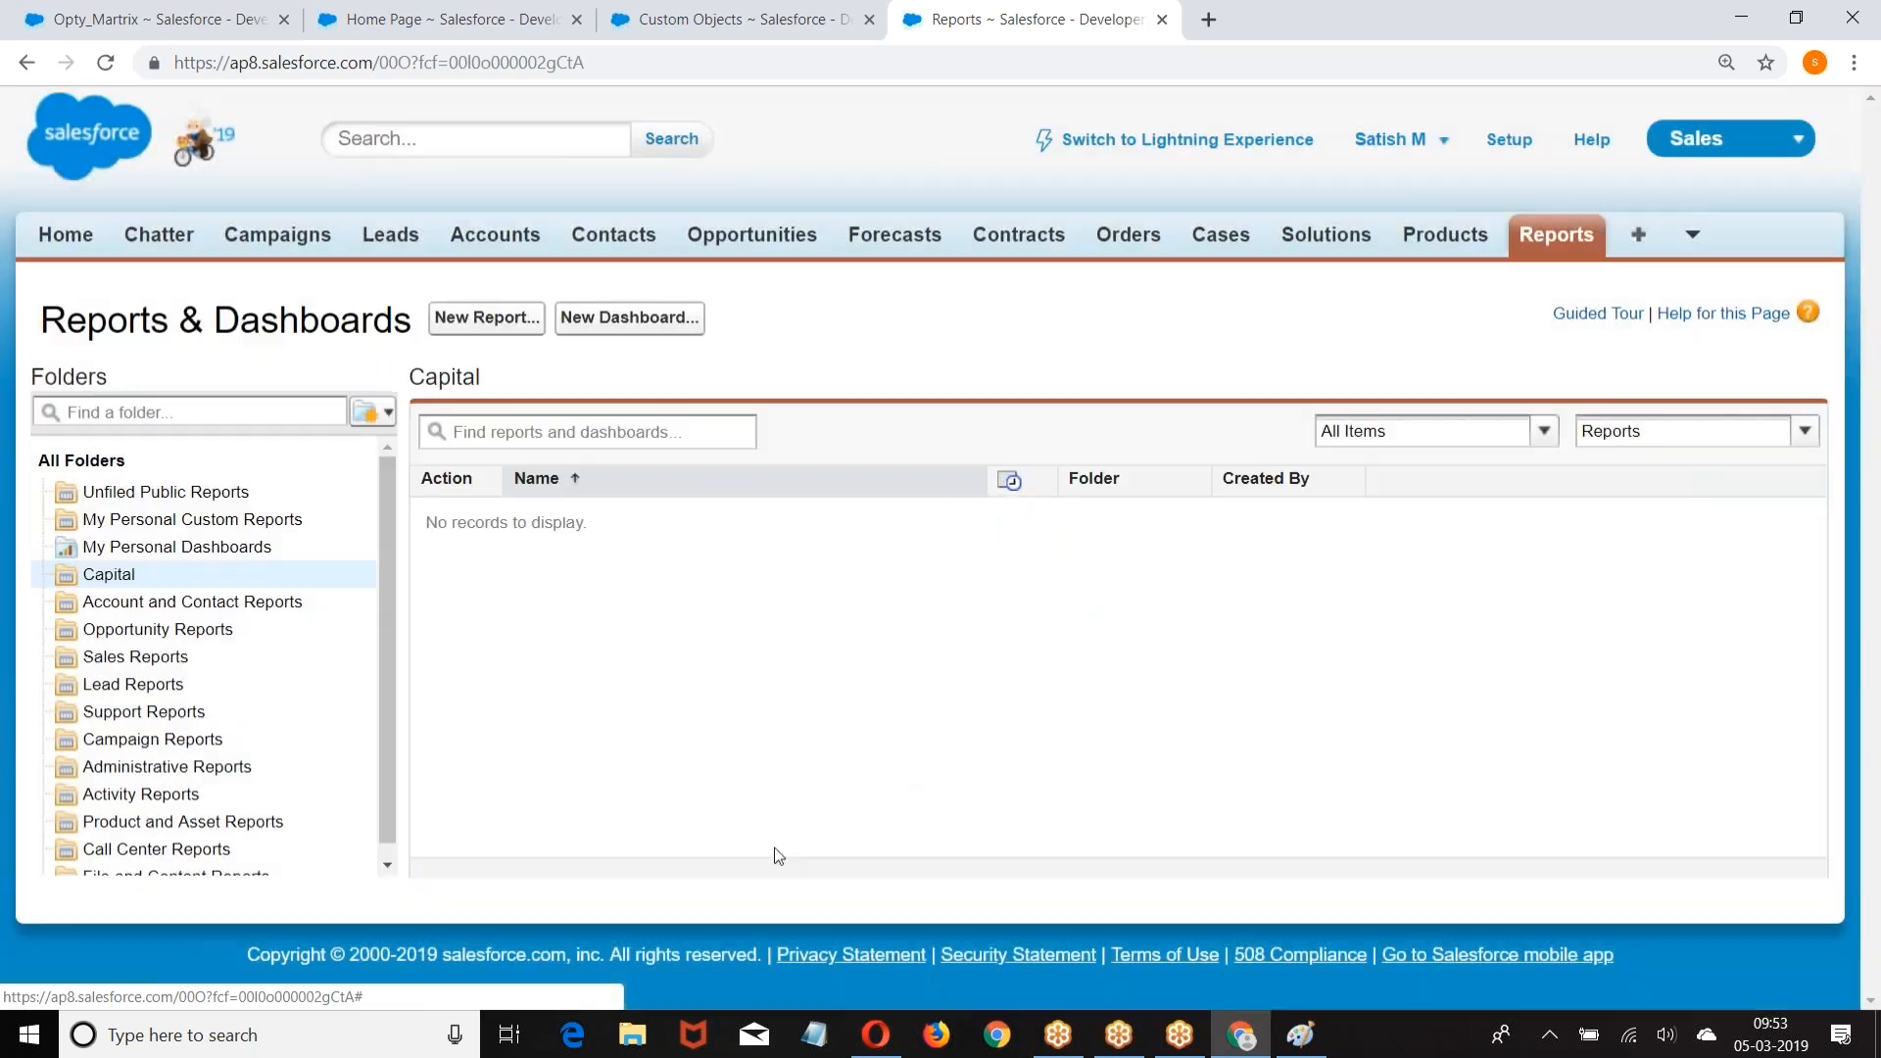
Step: Start a new dashboard from the dashboards page and decline the introductory tour
click(1509, 140)
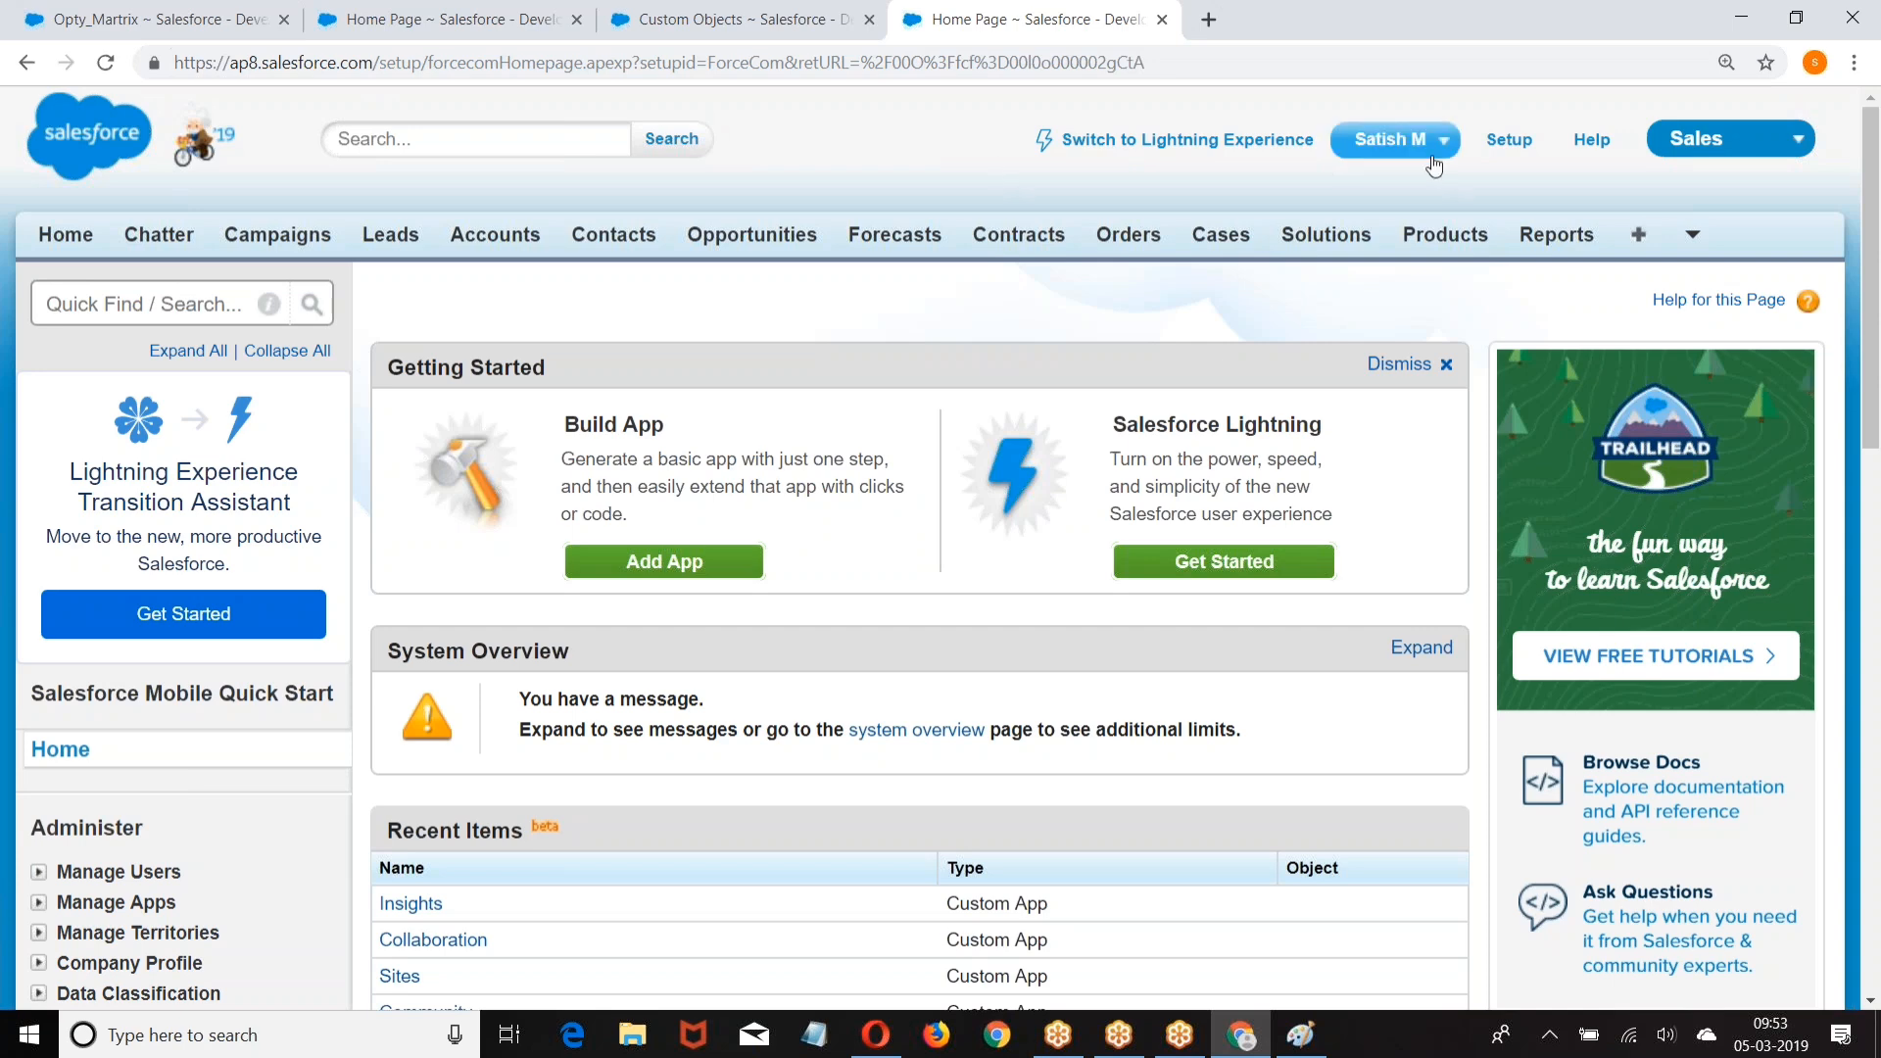
click(1501, 157)
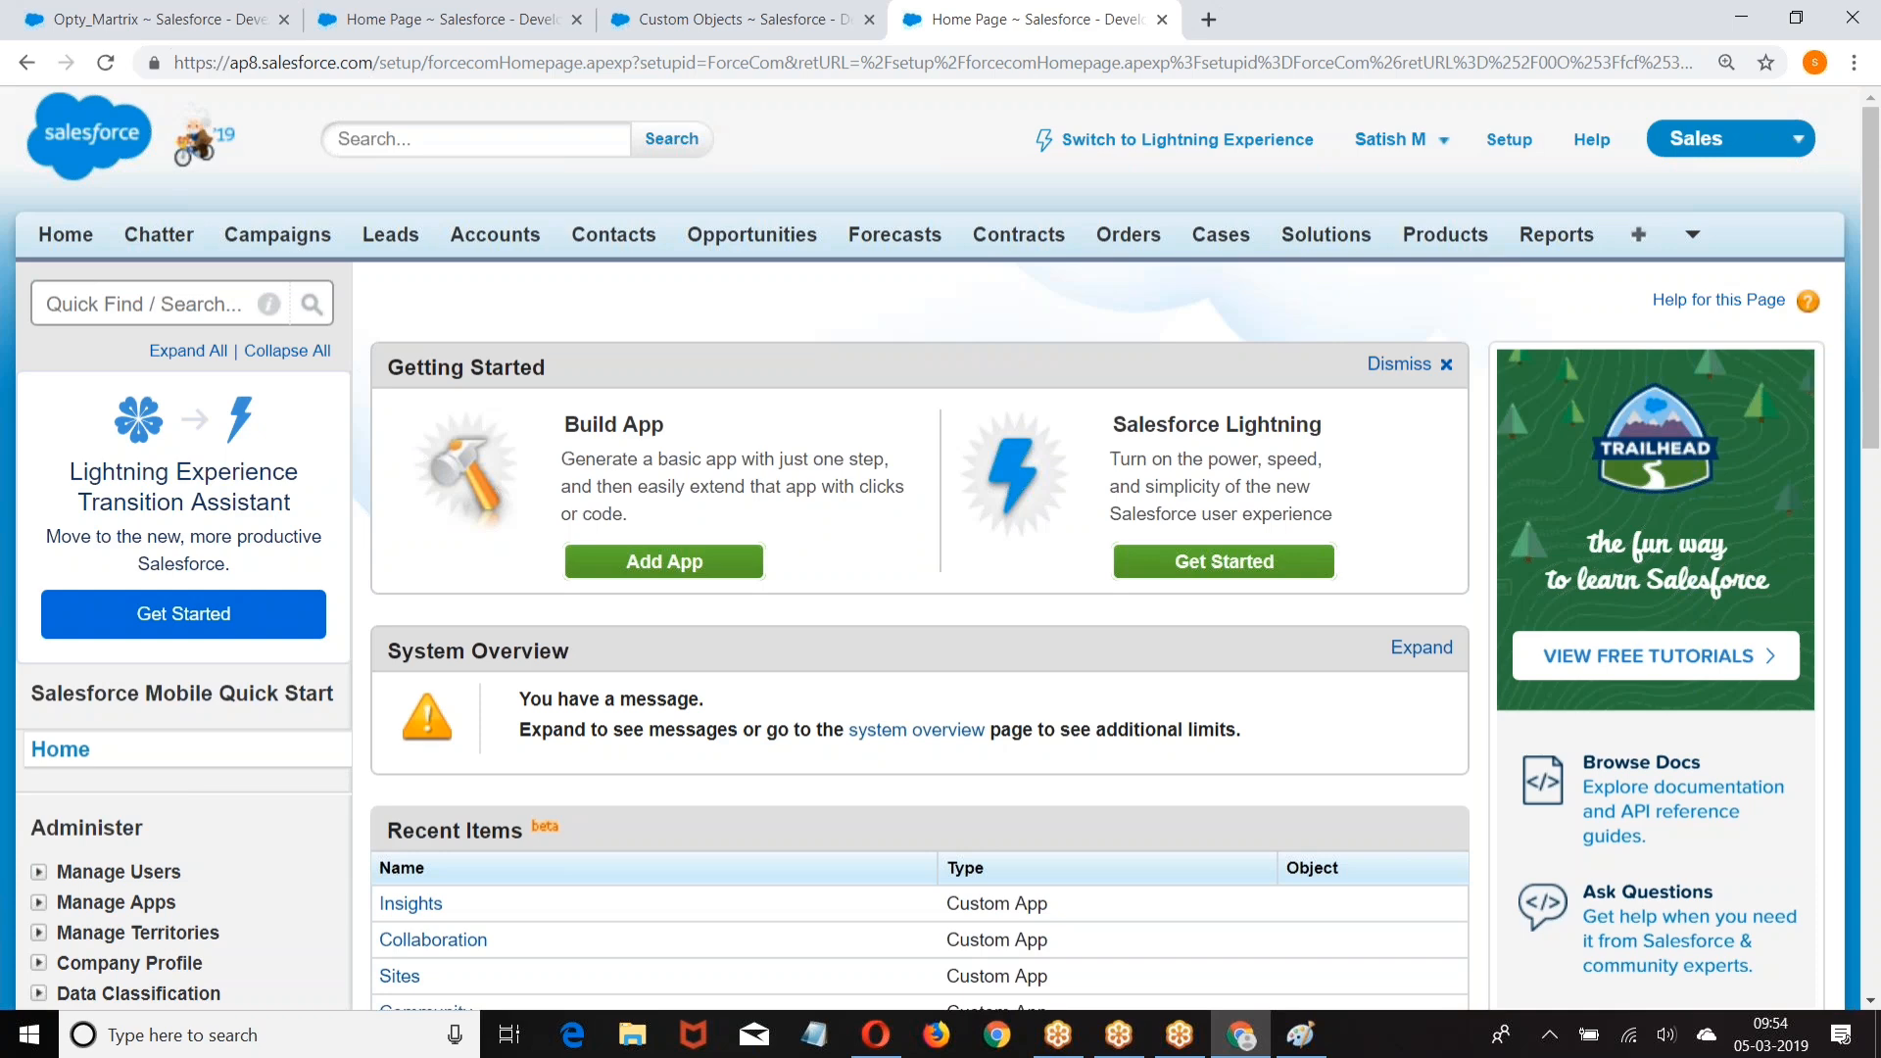
click(1692, 235)
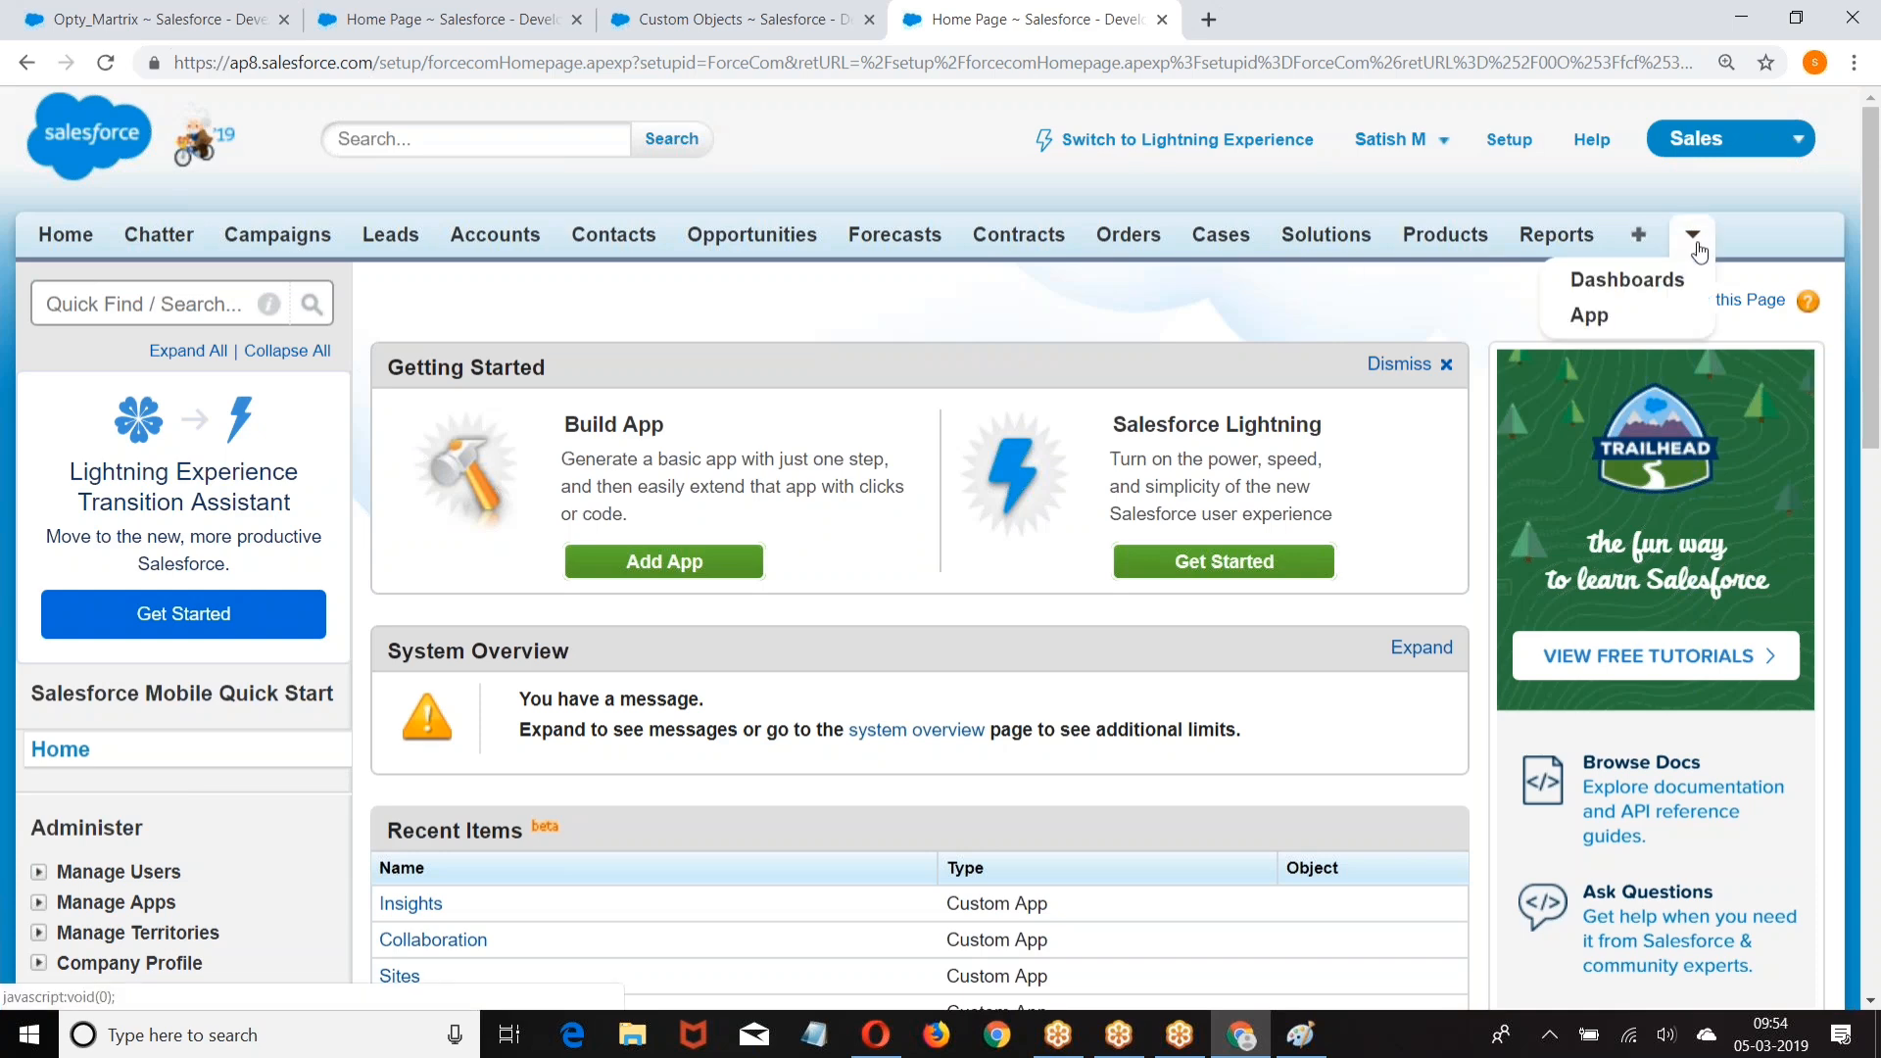
click(1654, 279)
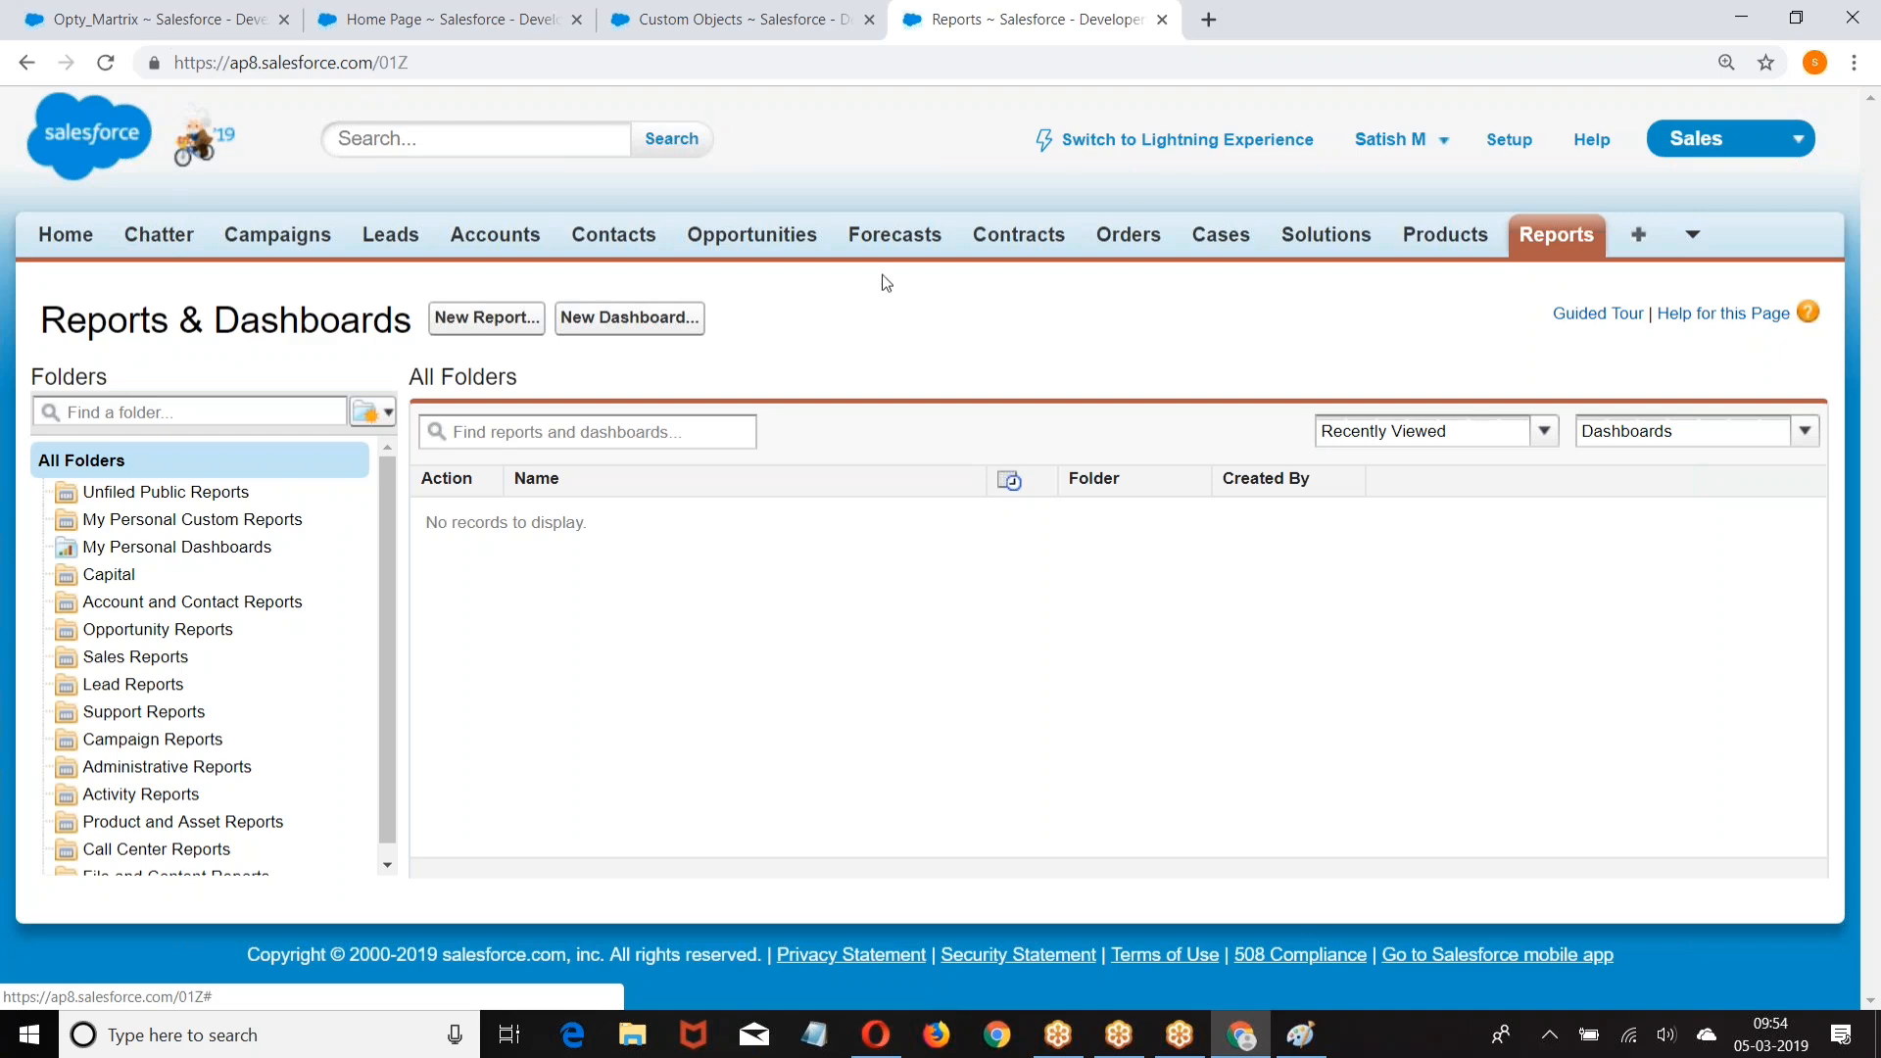
click(588, 317)
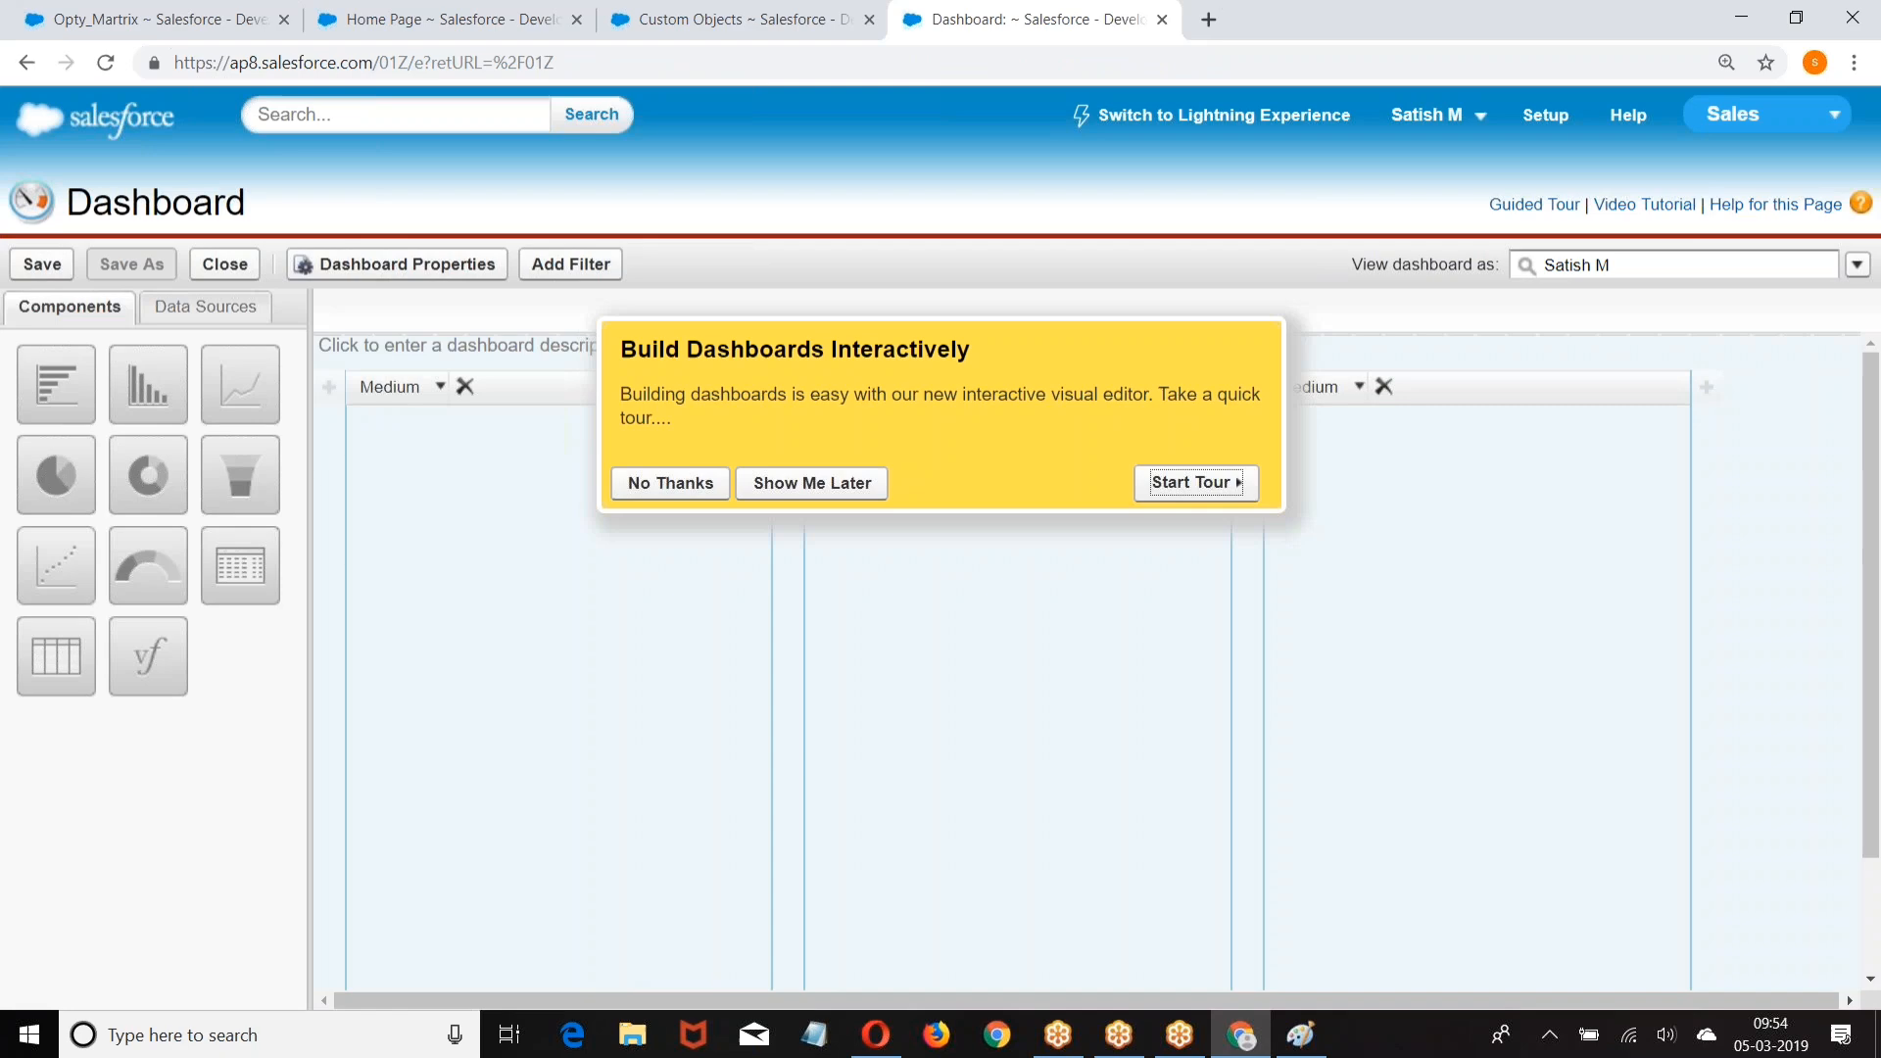
click(664, 486)
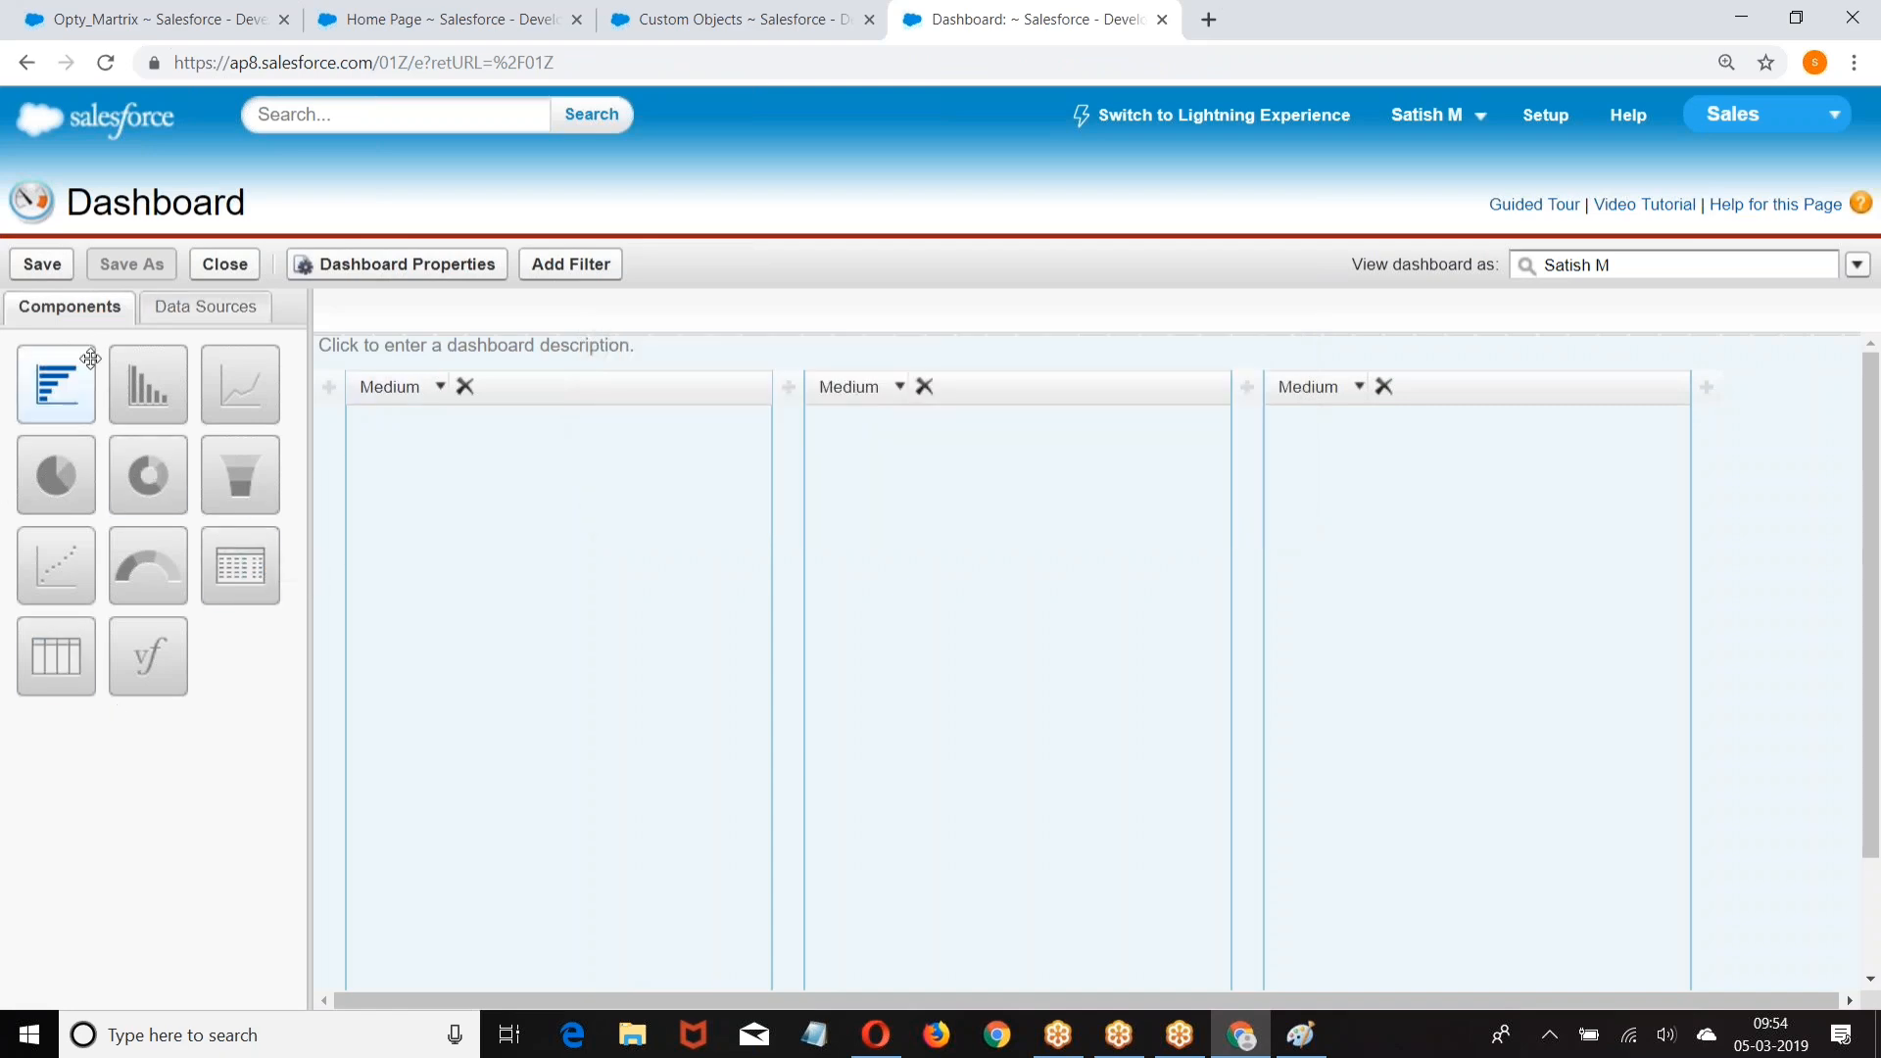
Step: Place a vertical bar chart, a line chart and a pie chart in the dashboard's first, second and third columns
drag(121, 370, 521, 482)
drag(251, 386, 1014, 566)
drag(56, 474, 1277, 617)
Step: Add a second row of dashboard components with a donut chart, a funnel chart and a gauge
scroll(1277, 617, down, 2)
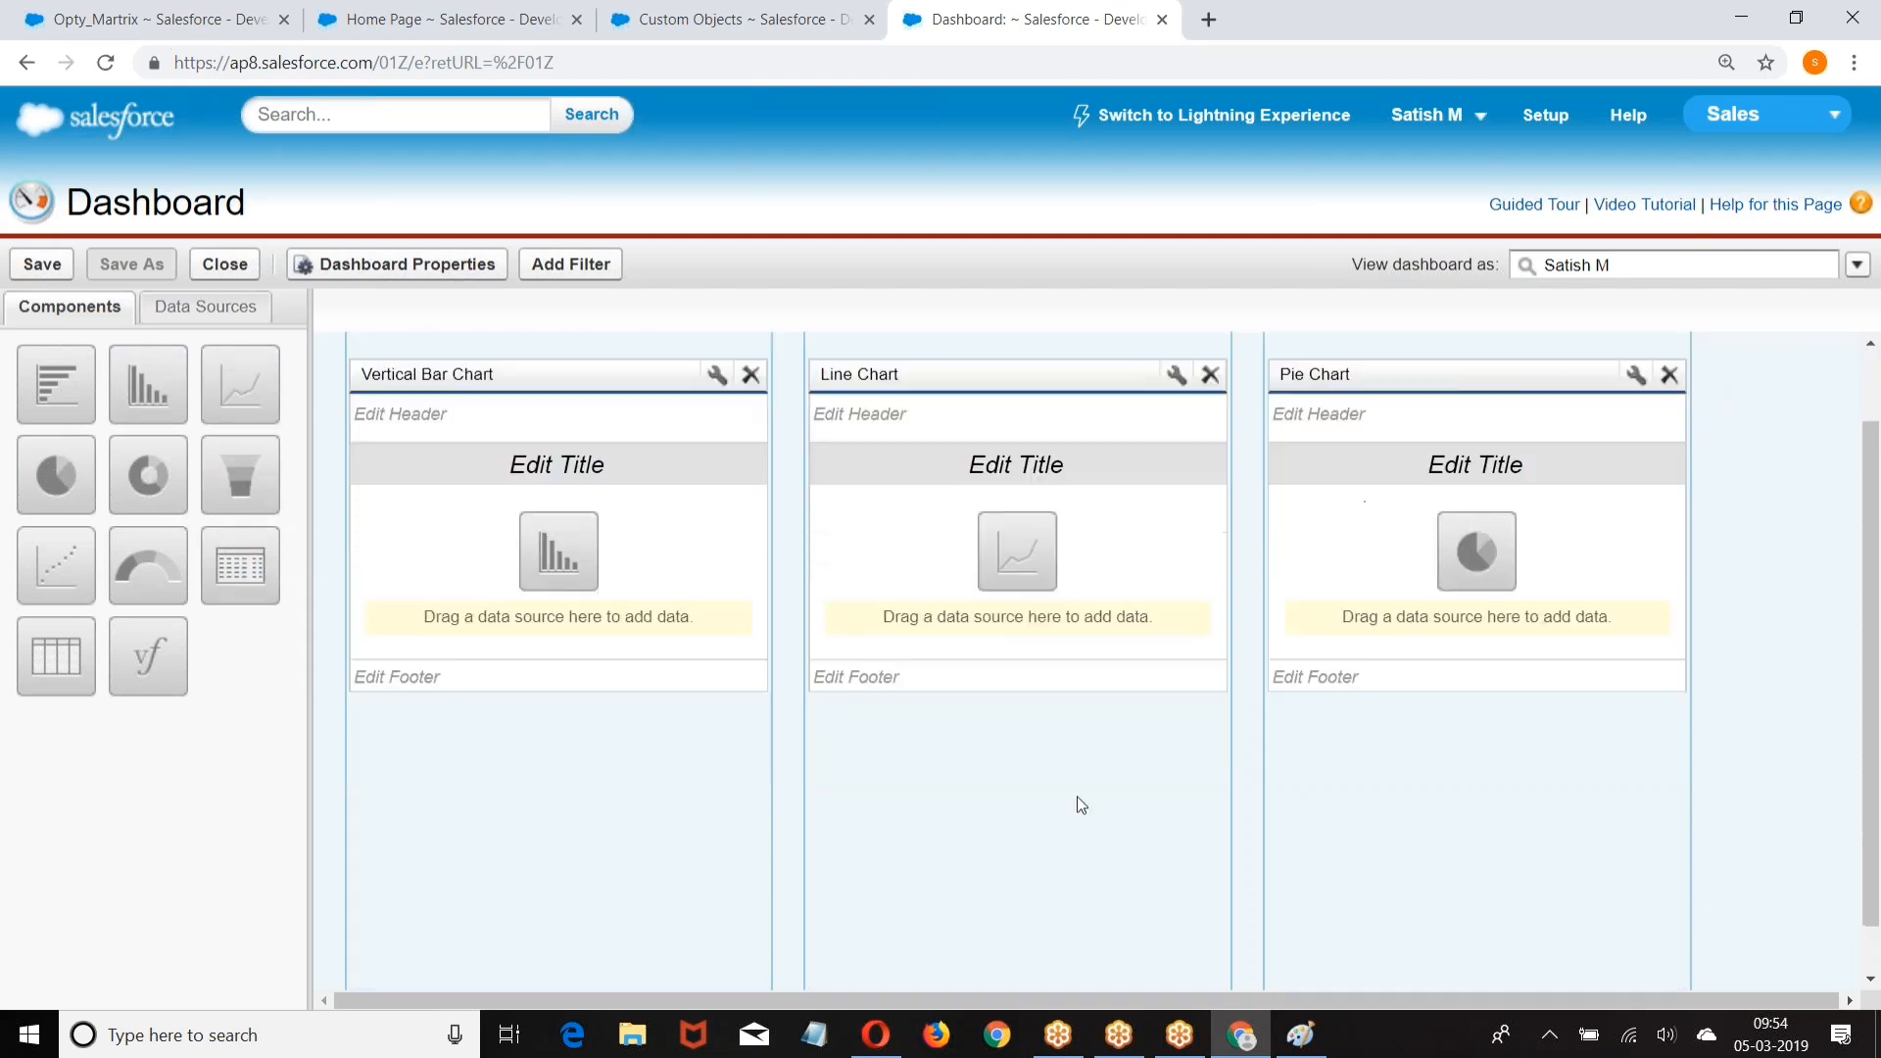
drag(148, 474, 470, 779)
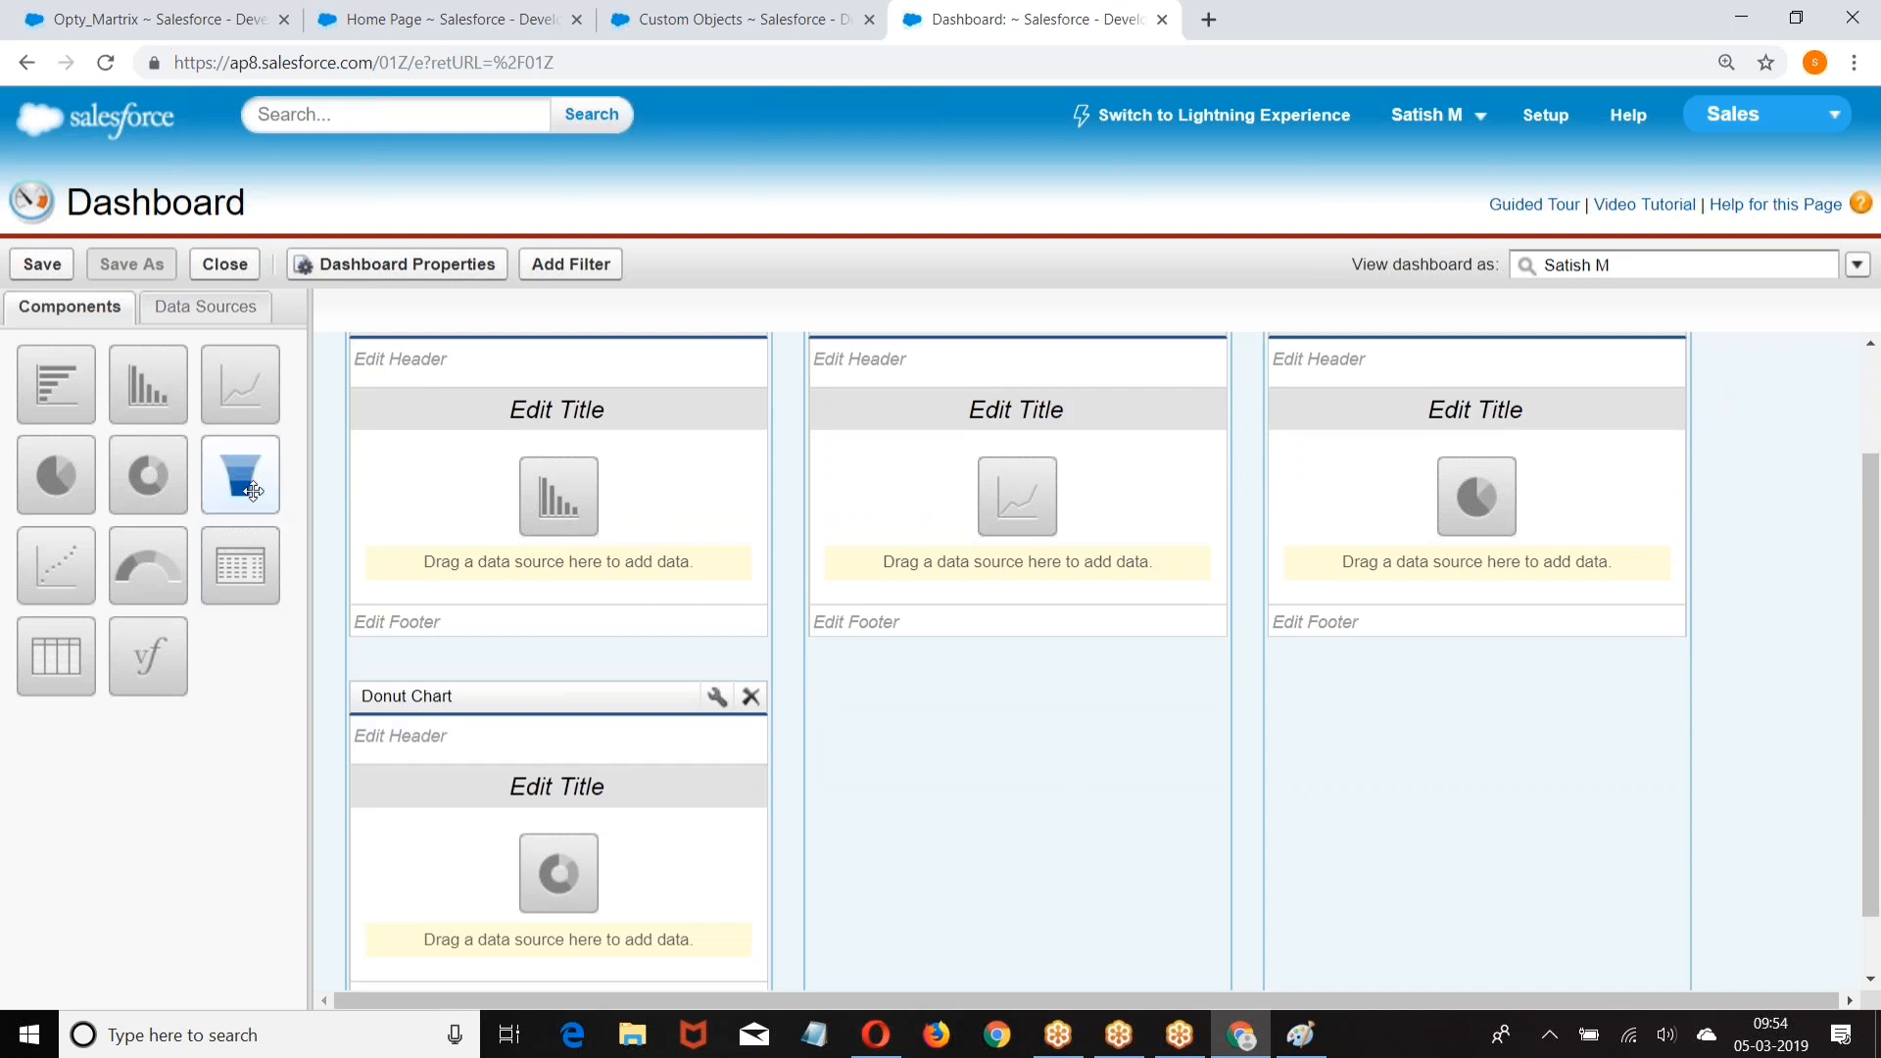
drag(240, 475, 995, 803)
drag(116, 554, 1303, 754)
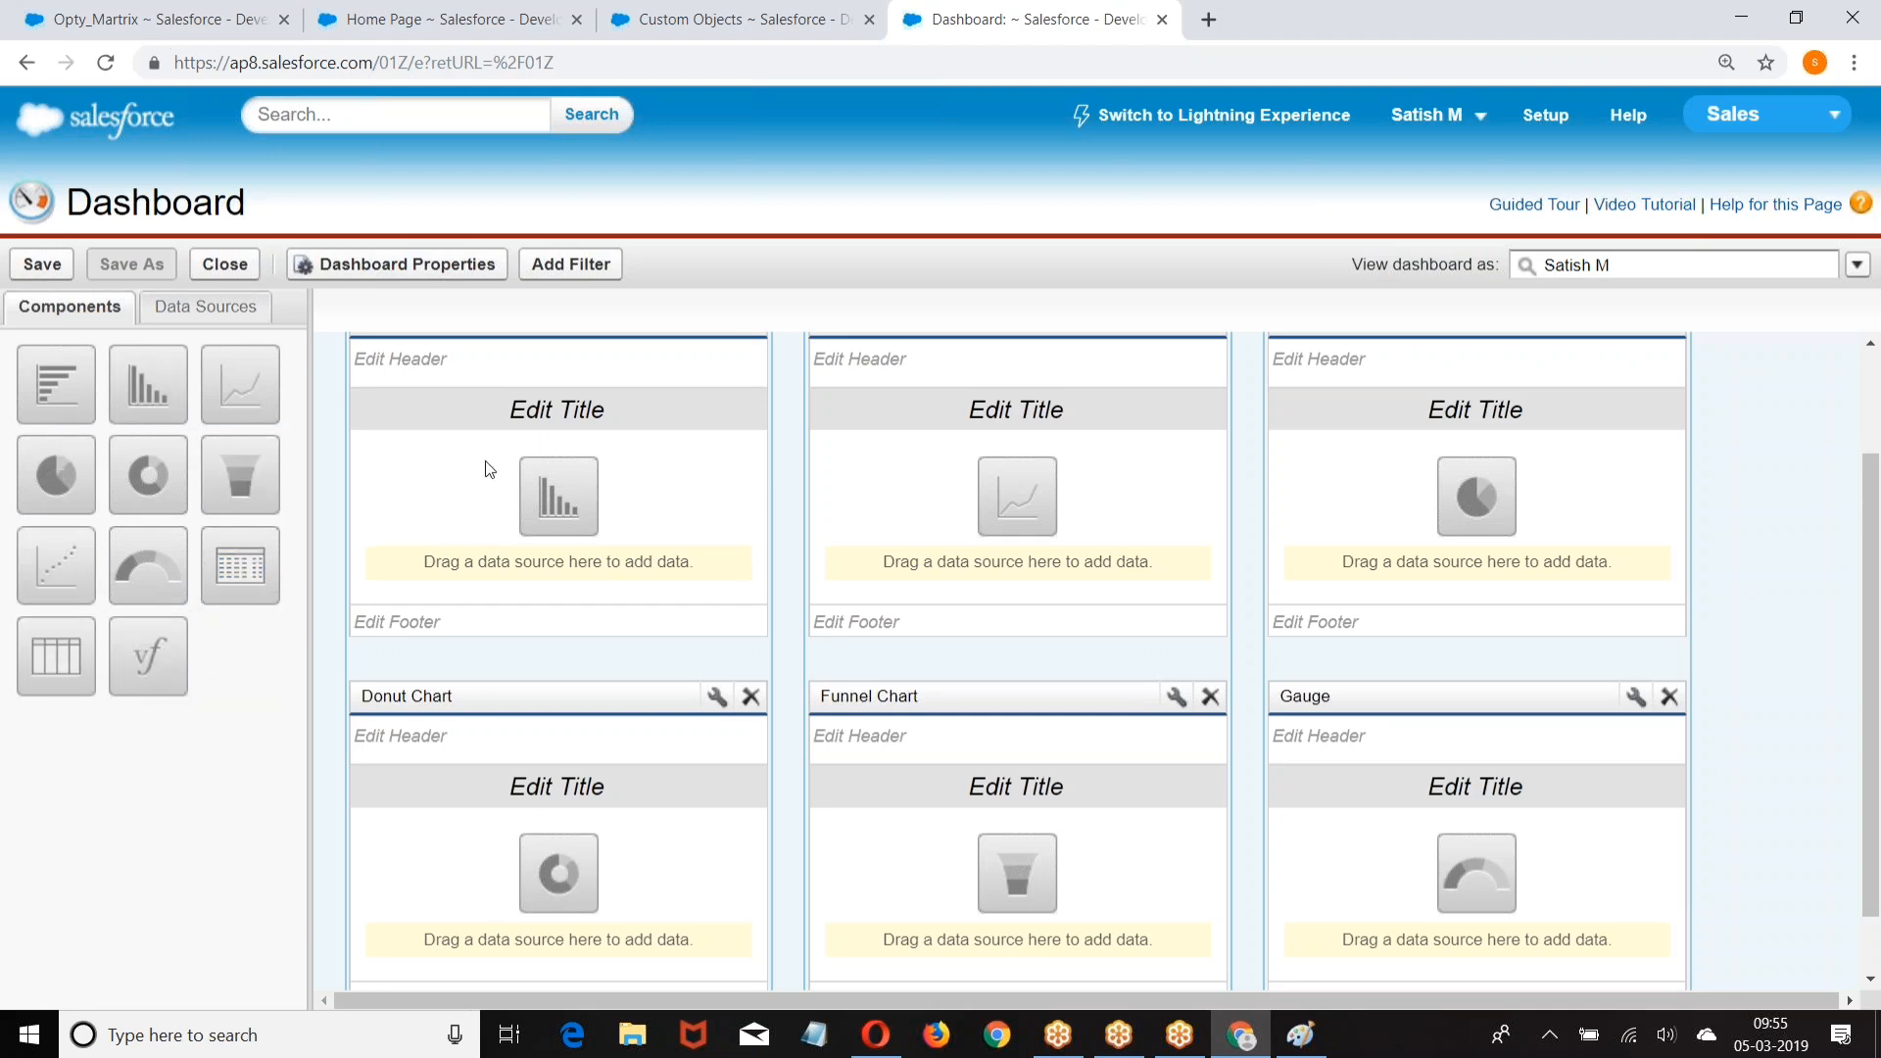
Step: Assign the Opty_Martrix report from Unfiled Public Reports as the data source of the vertical bar chart and the line chart
scroll(487, 465, down, 1)
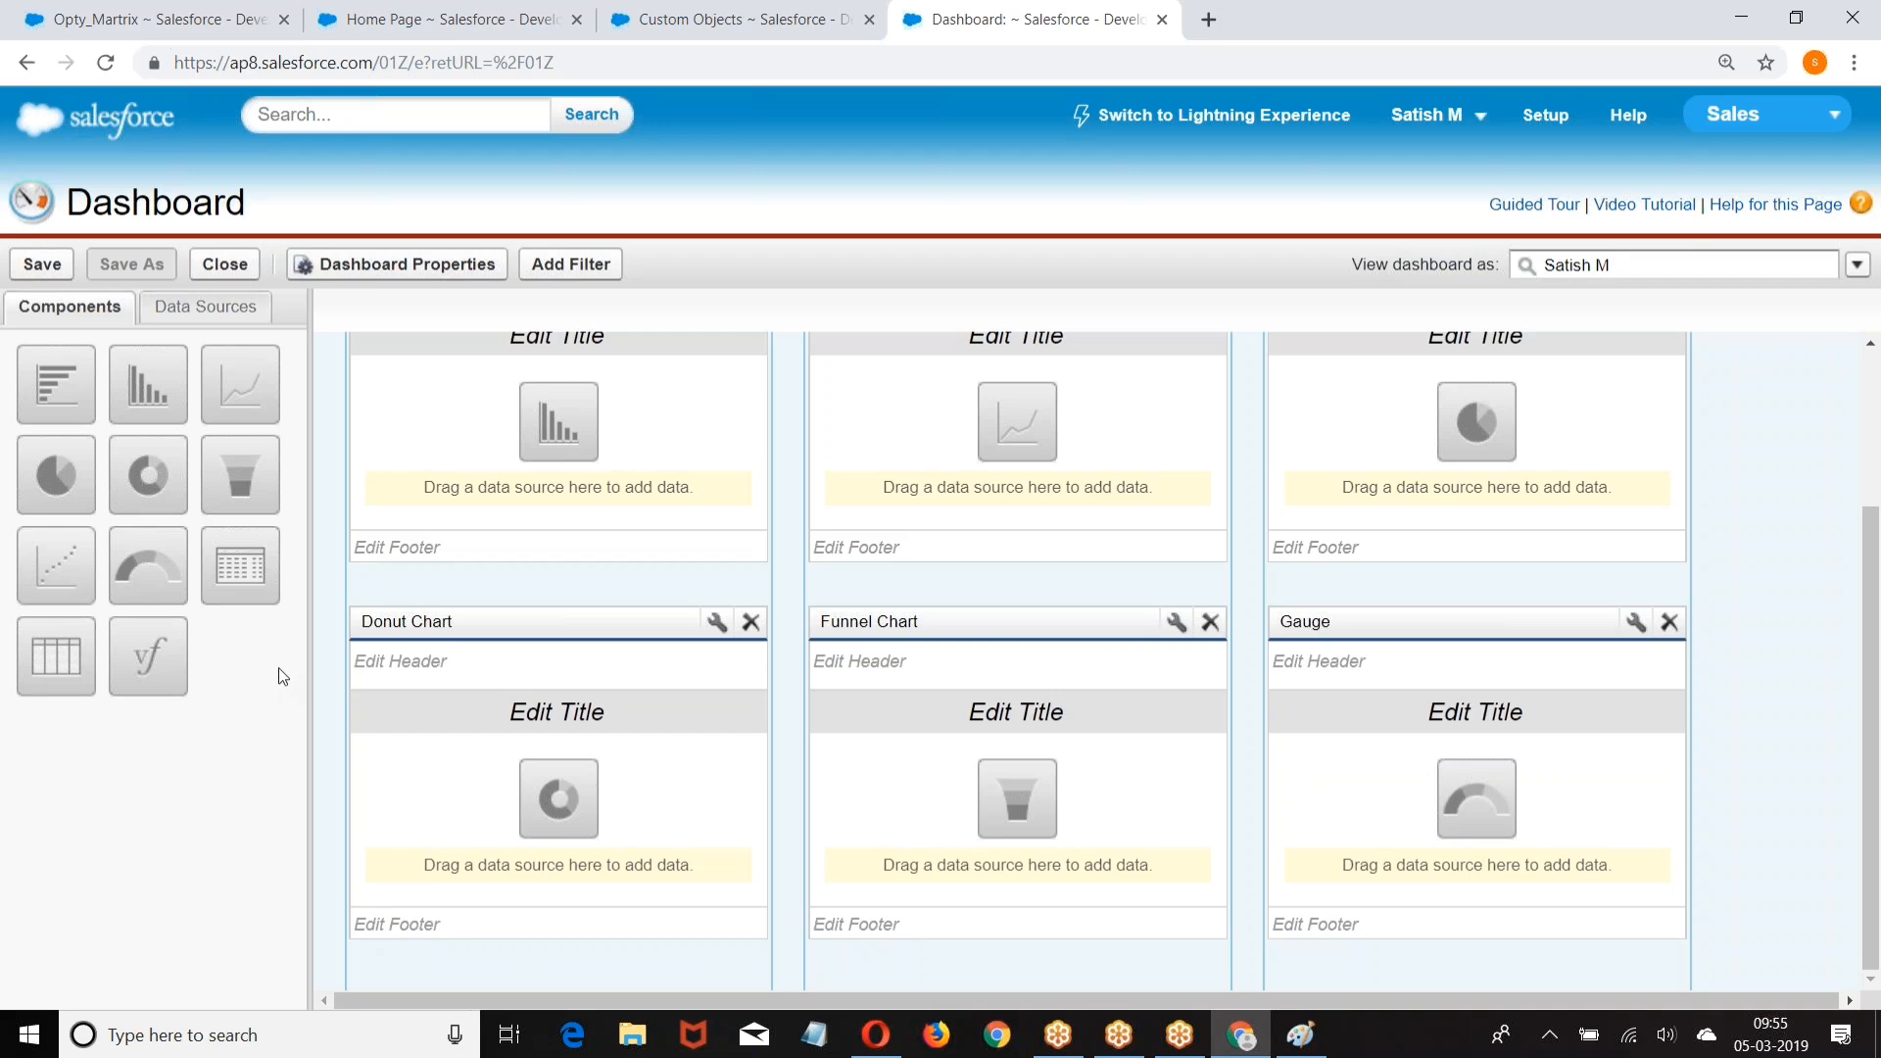
click(177, 314)
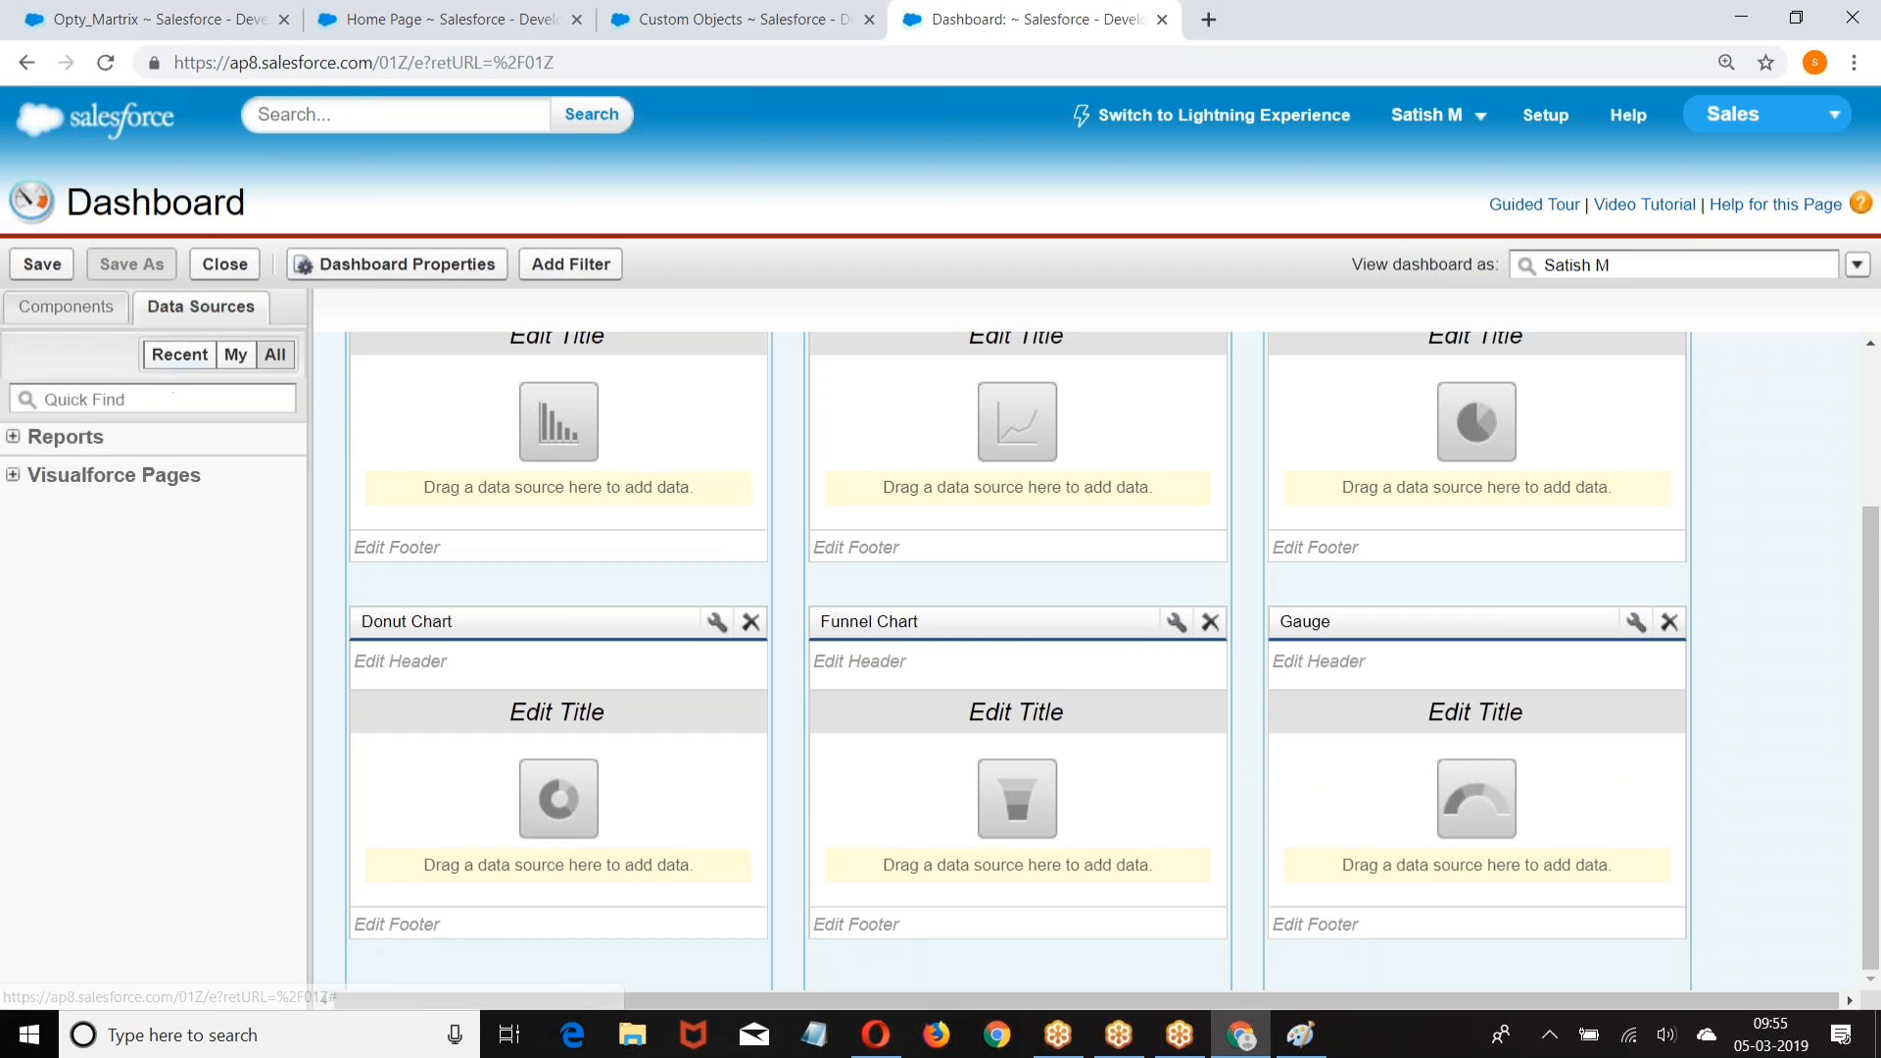
click(14, 436)
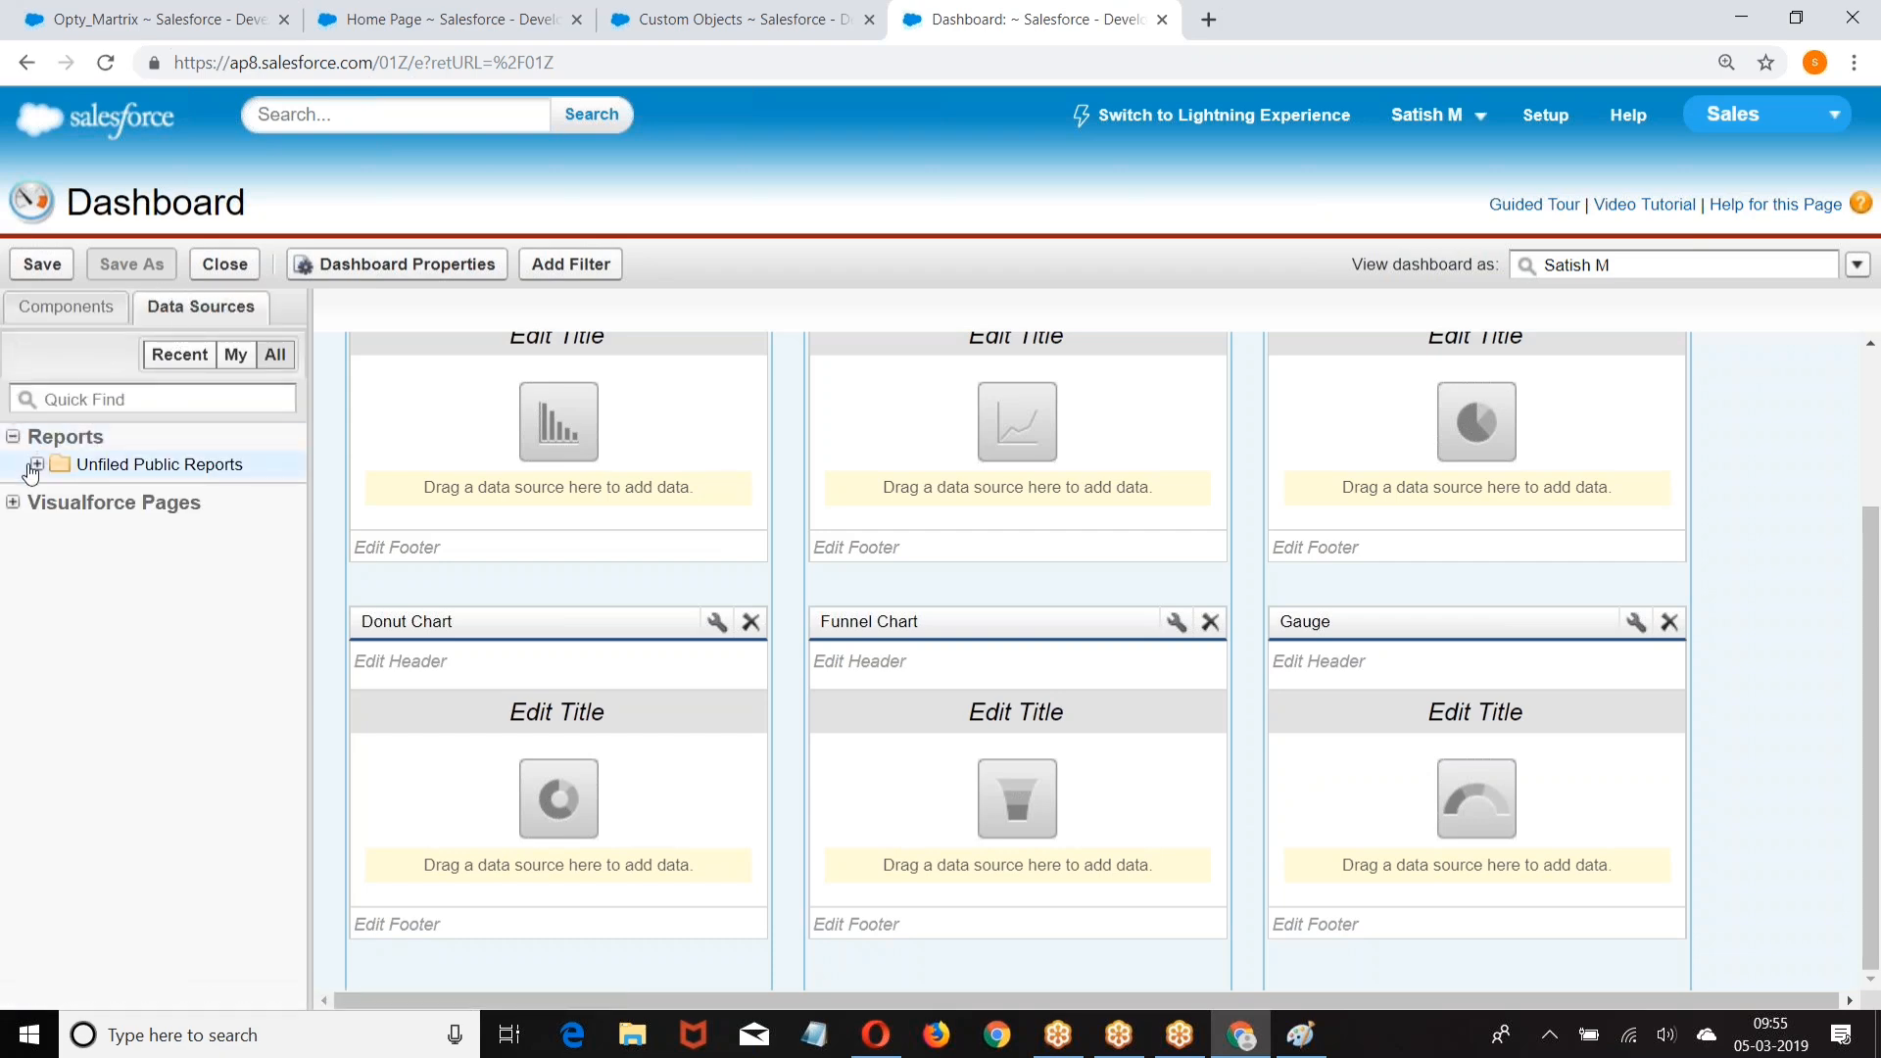
click(37, 464)
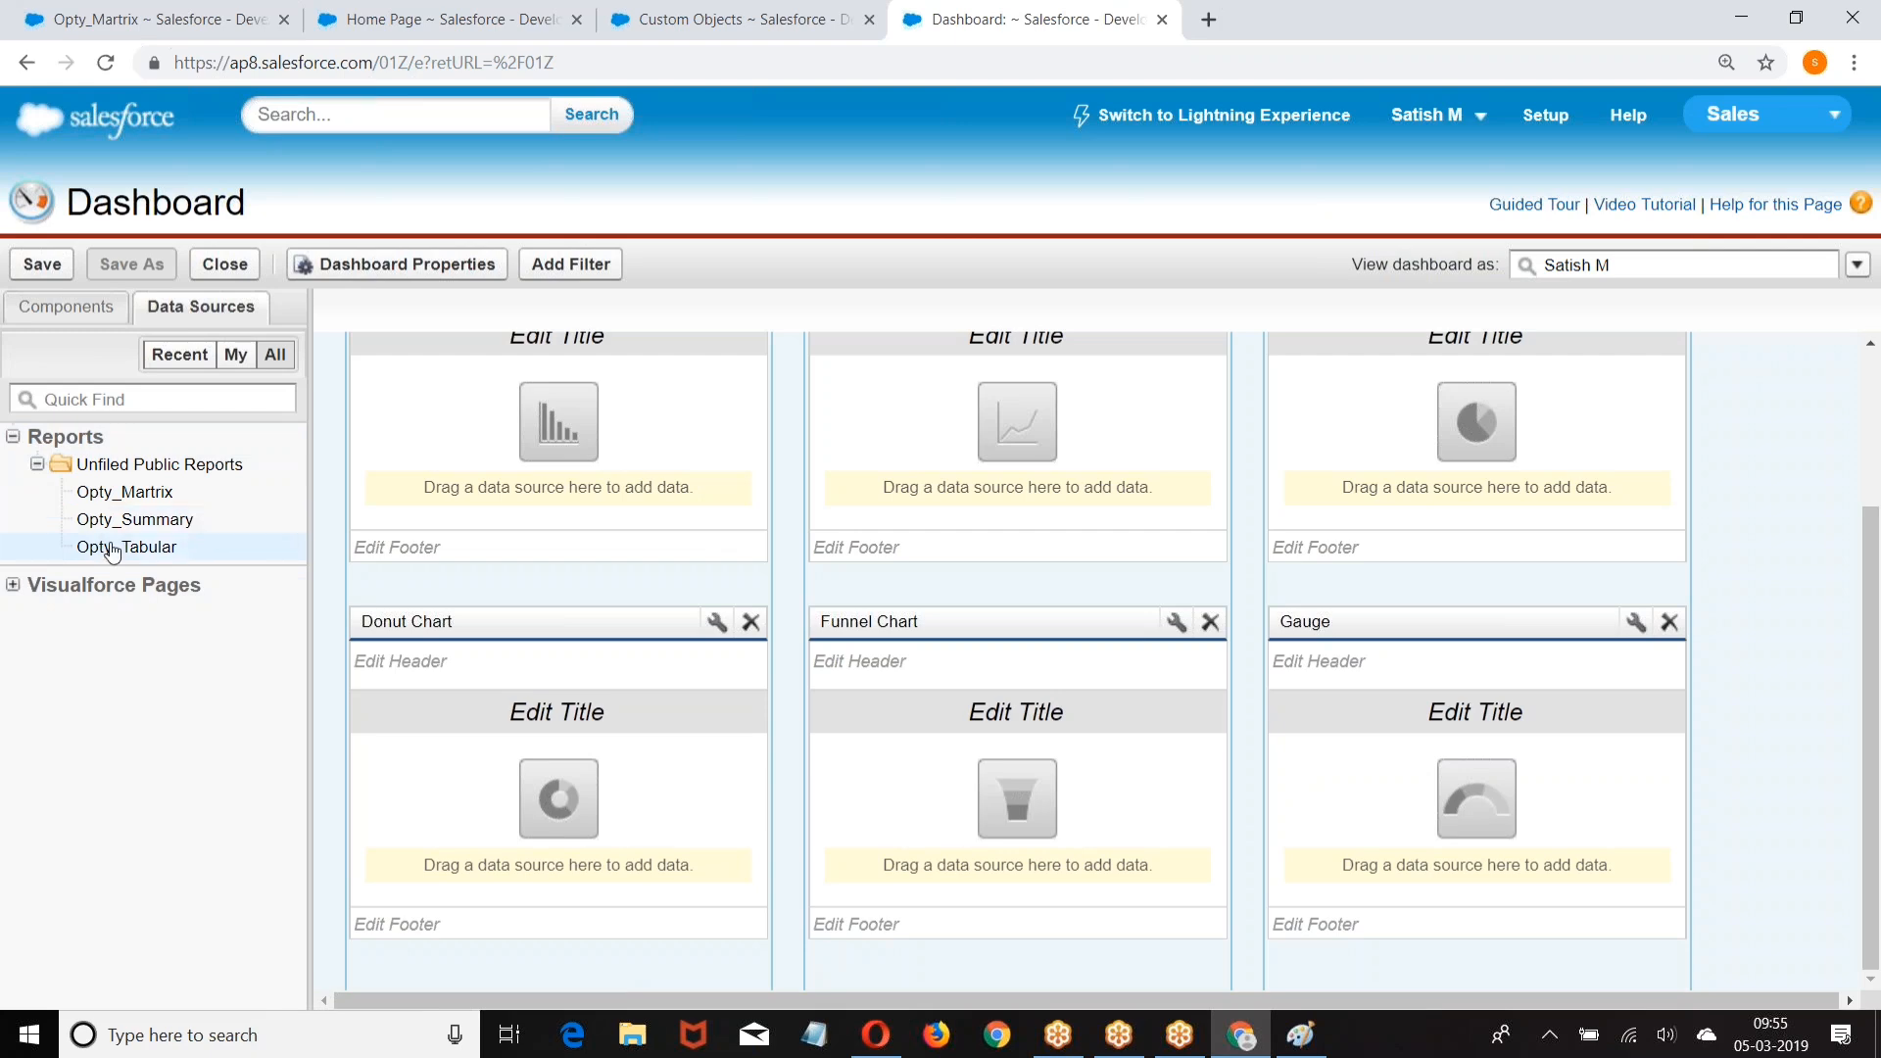
drag(159, 490, 554, 450)
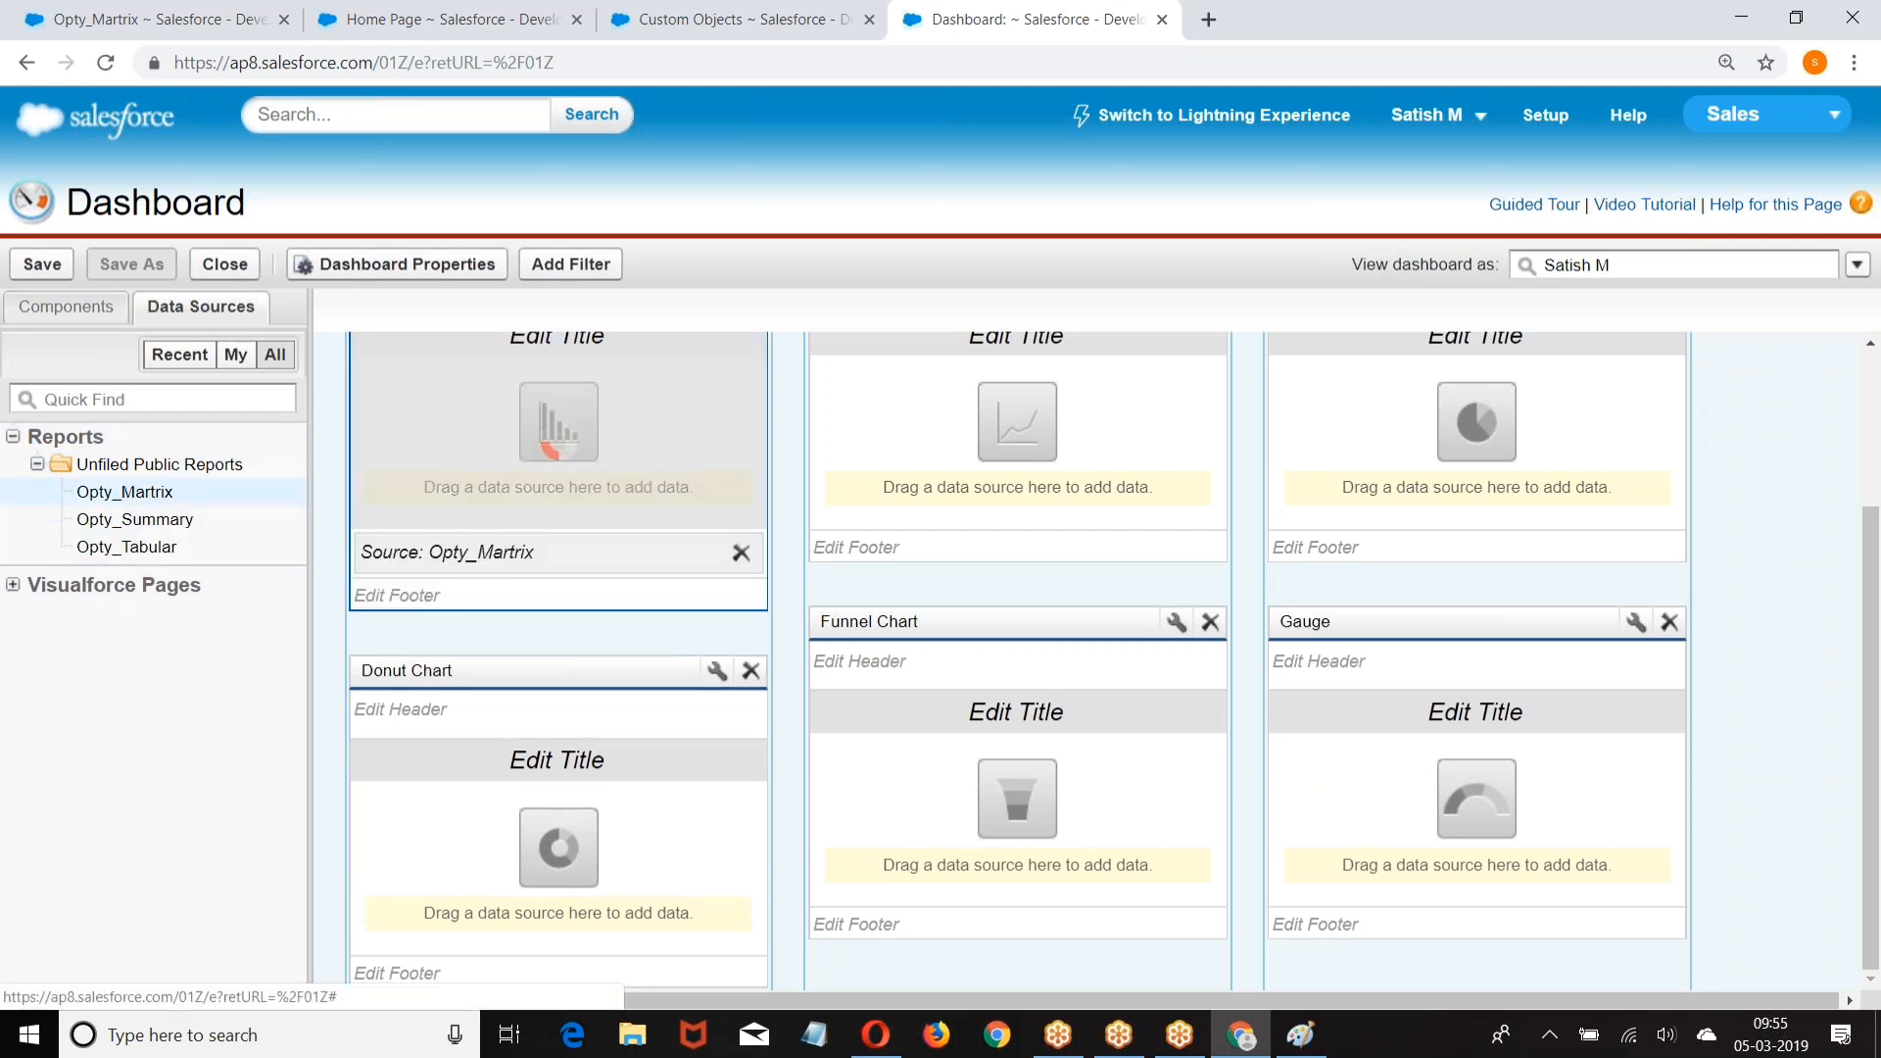
drag(104, 490, 980, 426)
Step: Assign the Opty_Summary report as the data source of the donut chart, the pie chart and the funnel chart
drag(366, 594, 448, 749)
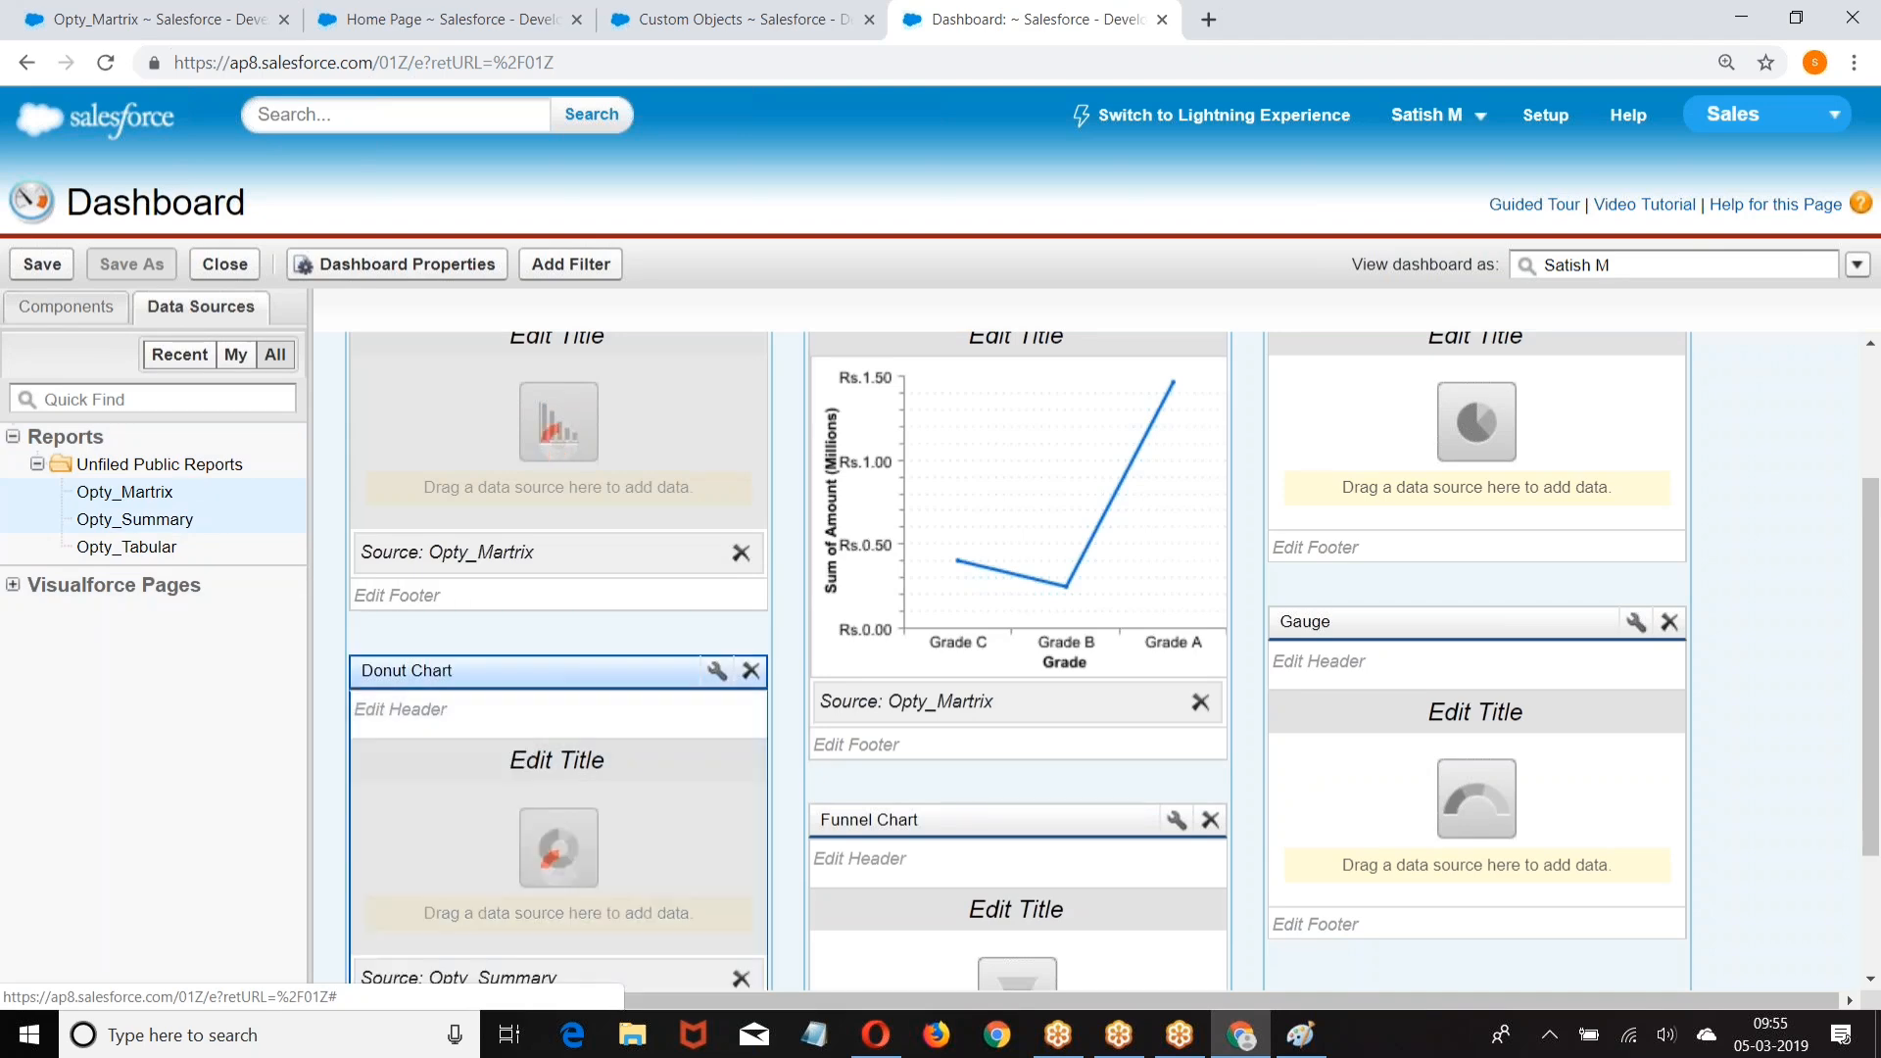
drag(118, 522, 1317, 637)
scroll(957, 790, down, 1)
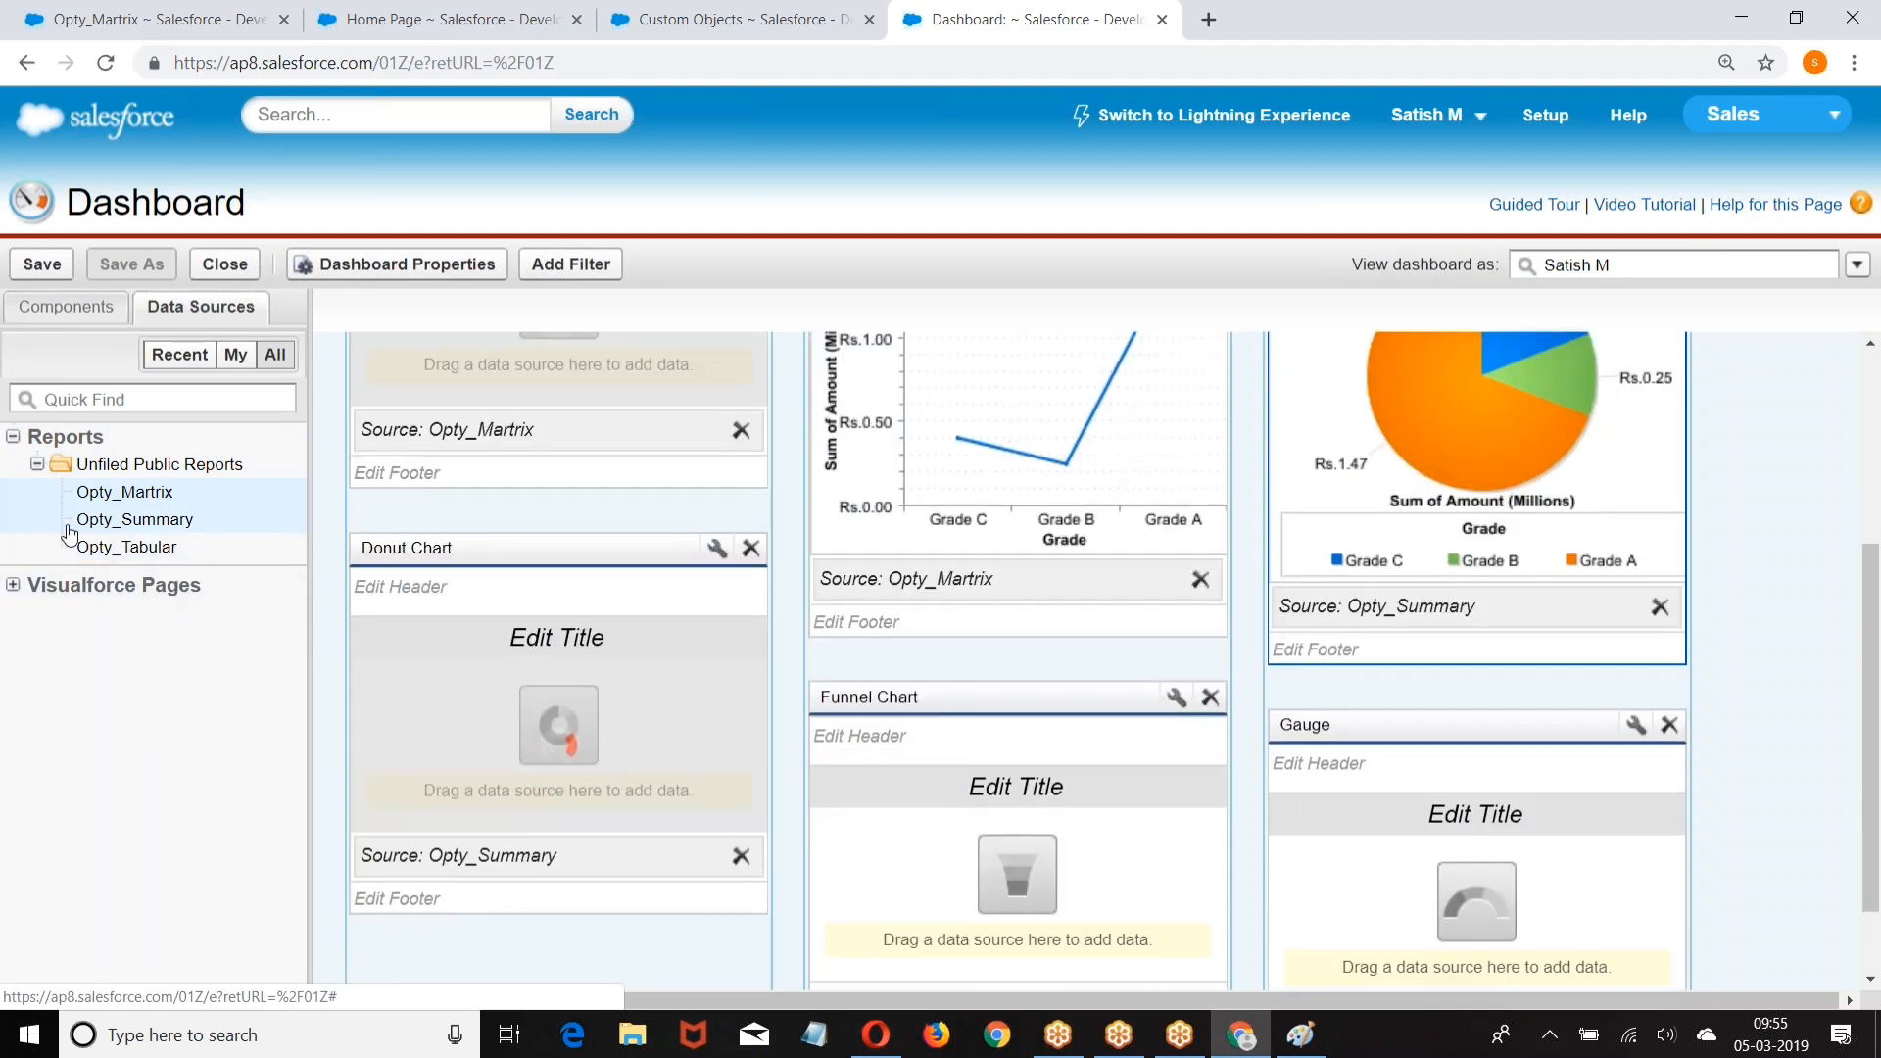
drag(71, 526, 818, 691)
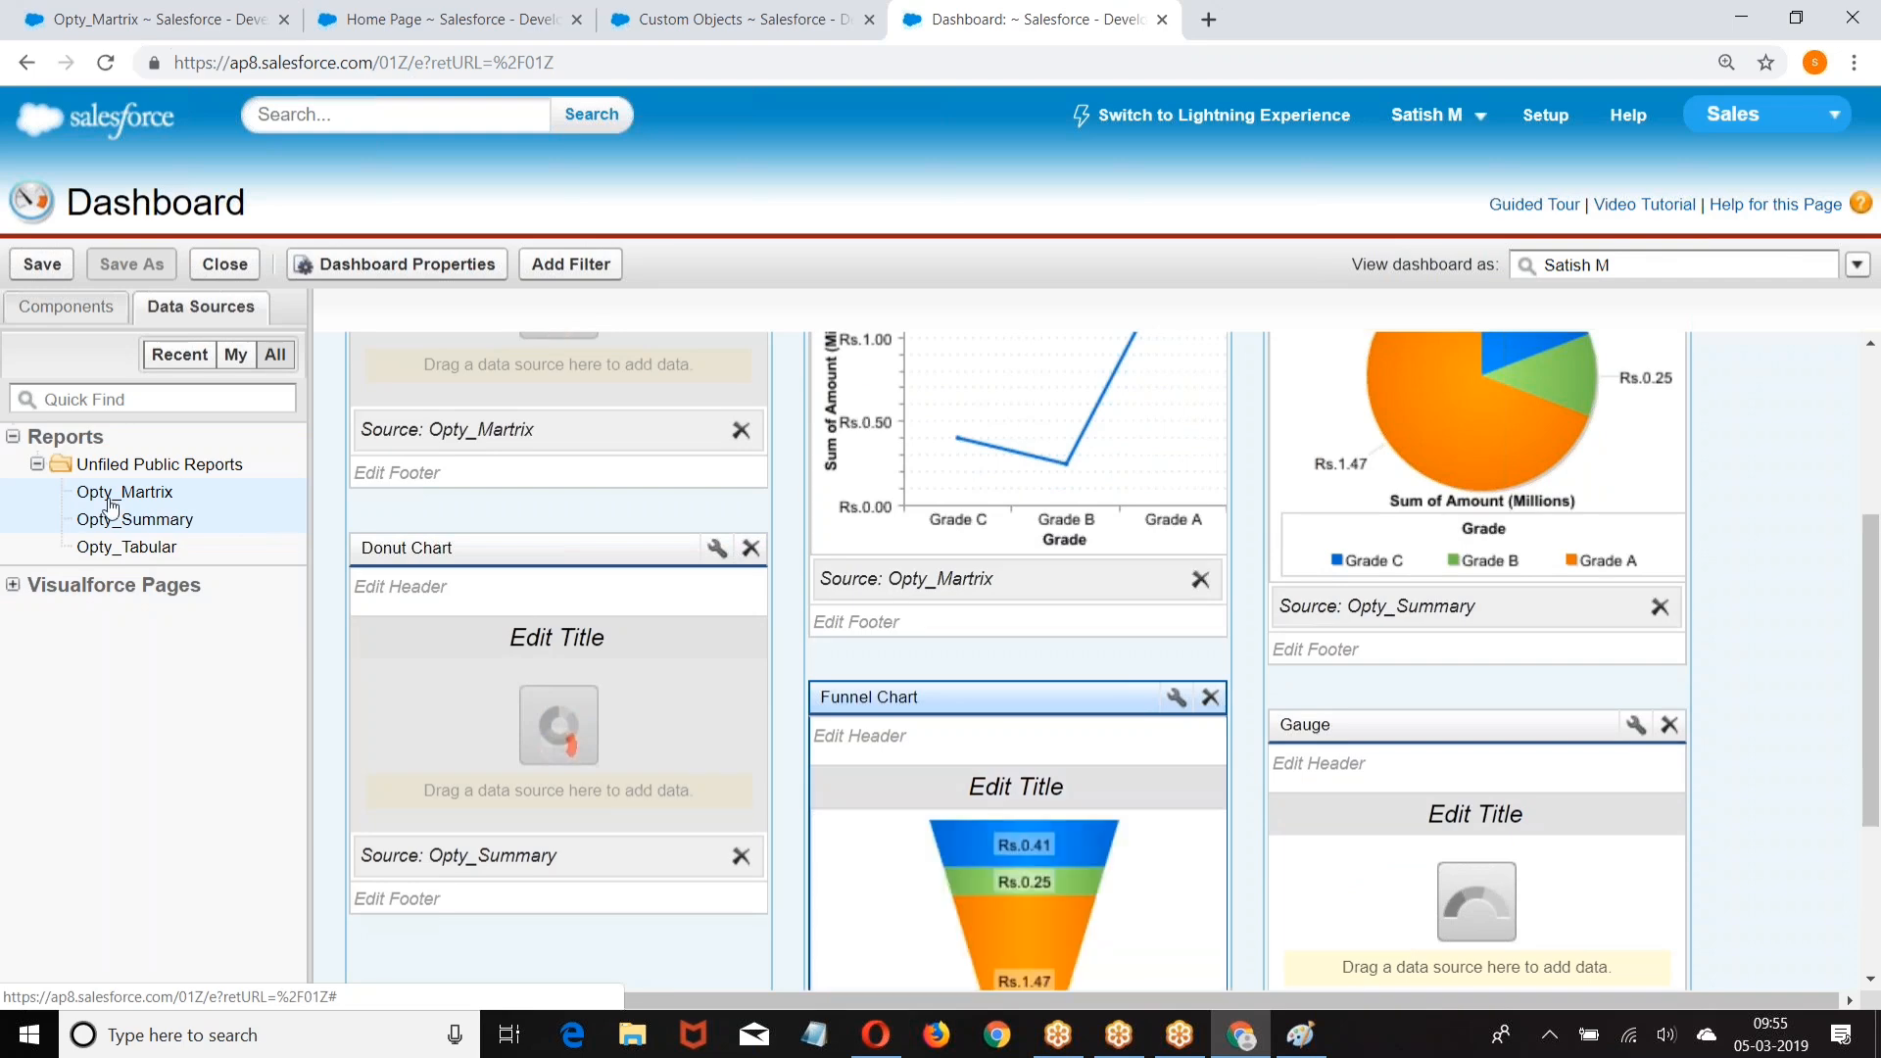
Step: Assign the Opty_Martrix report as the gauge's data source and look over the charts in both rows
drag(125, 502, 1364, 786)
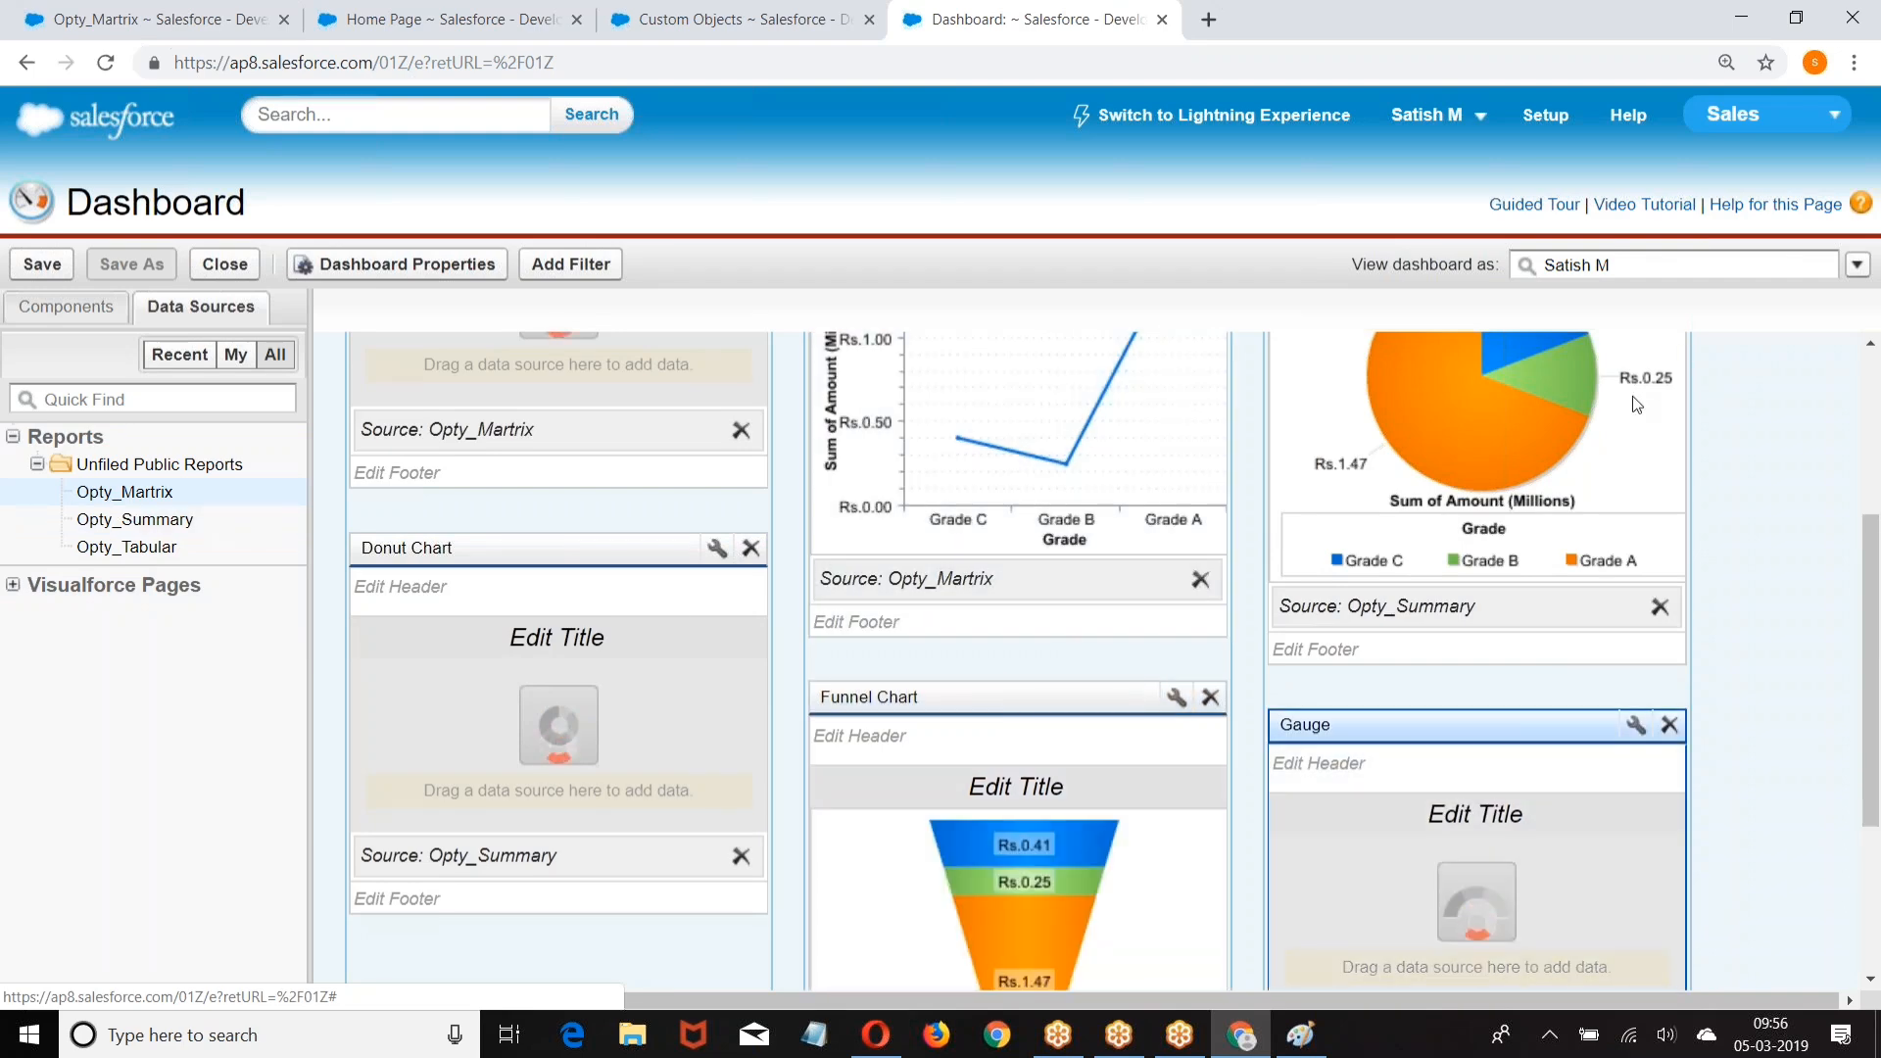
scroll(1632, 396, up, 3)
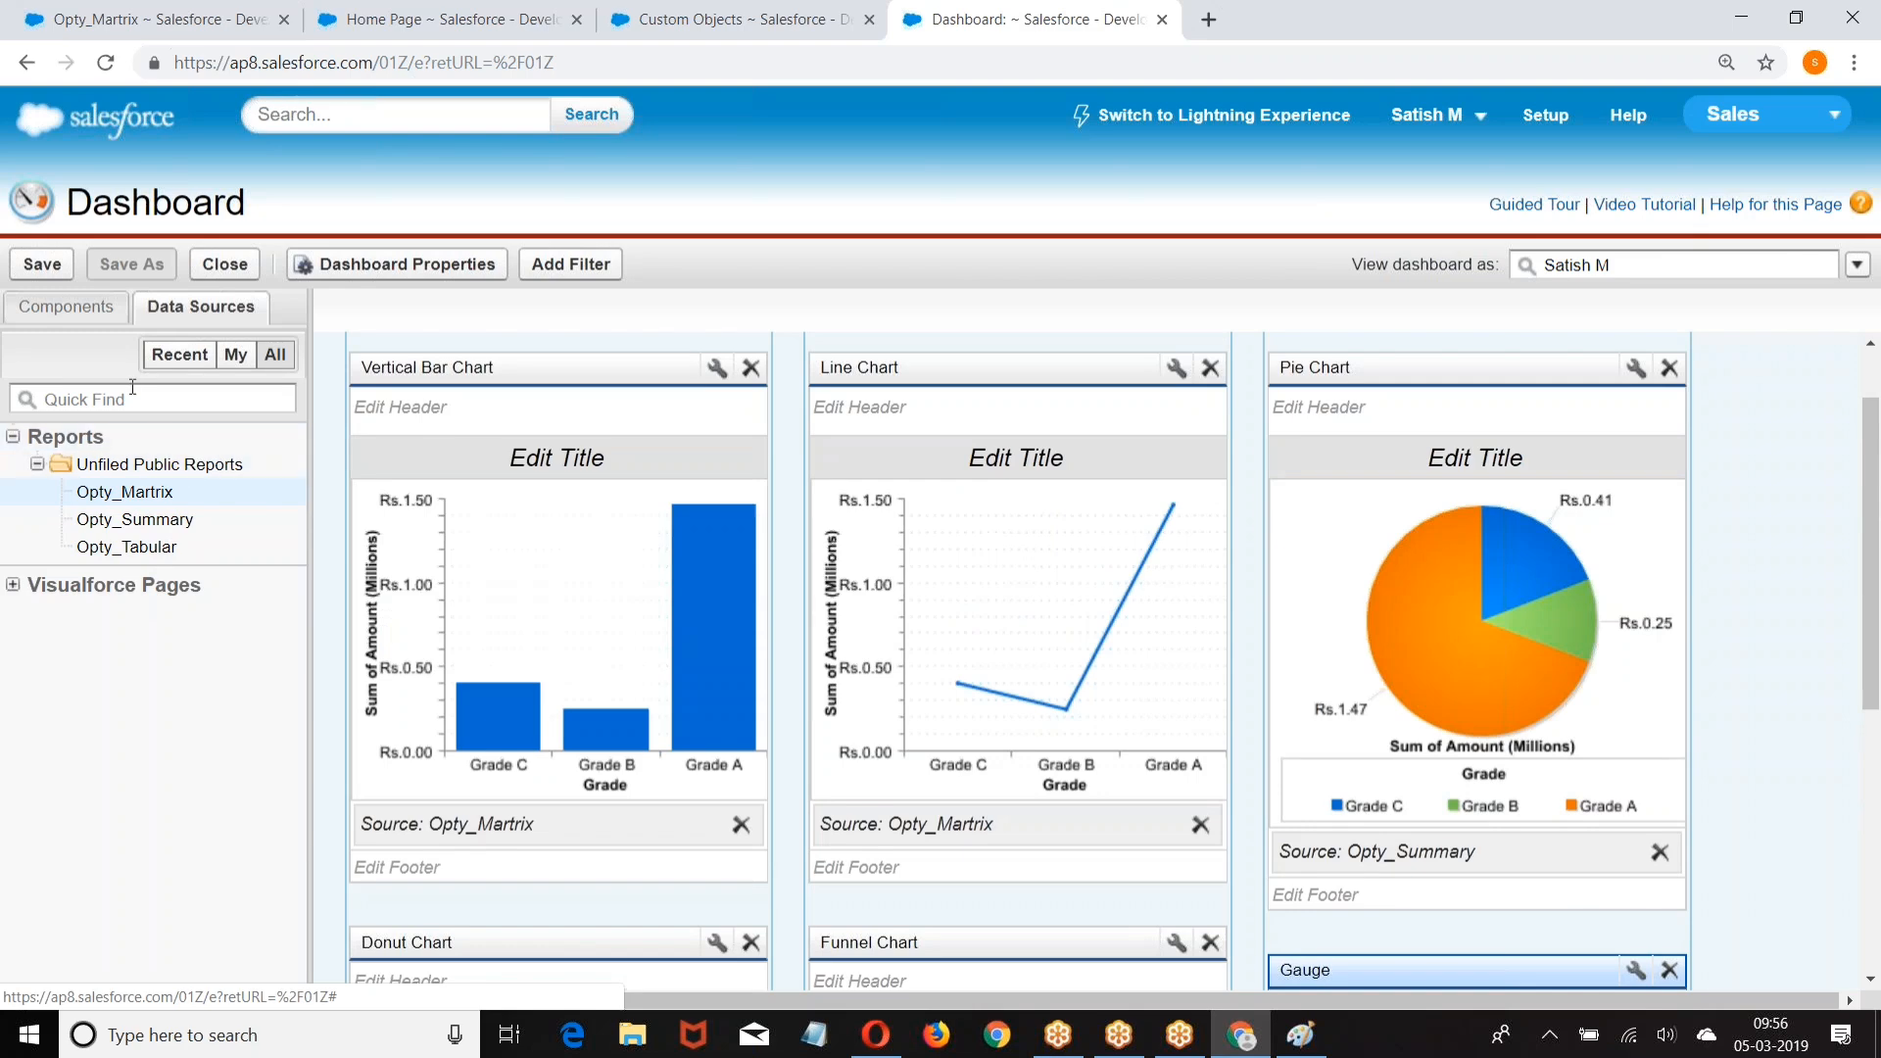
scroll(1357, 535, down, 5)
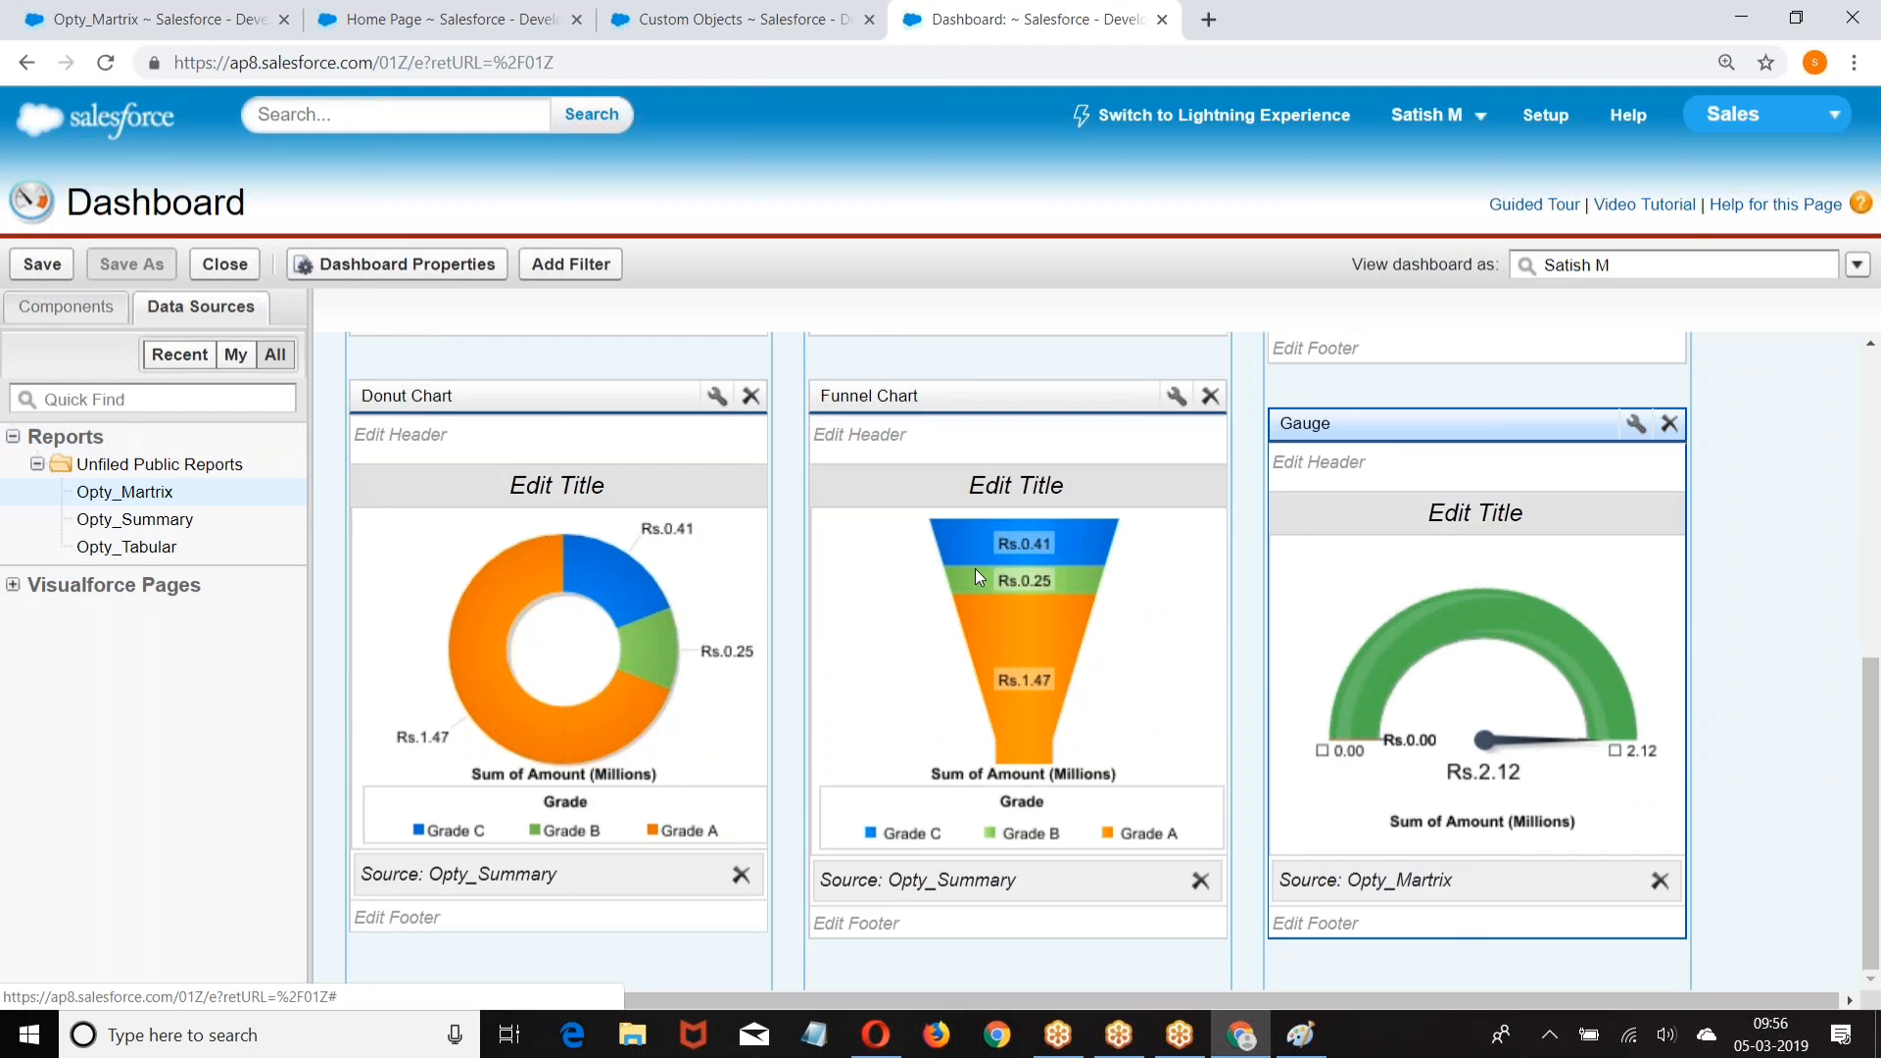
scroll(974, 568, up, 3)
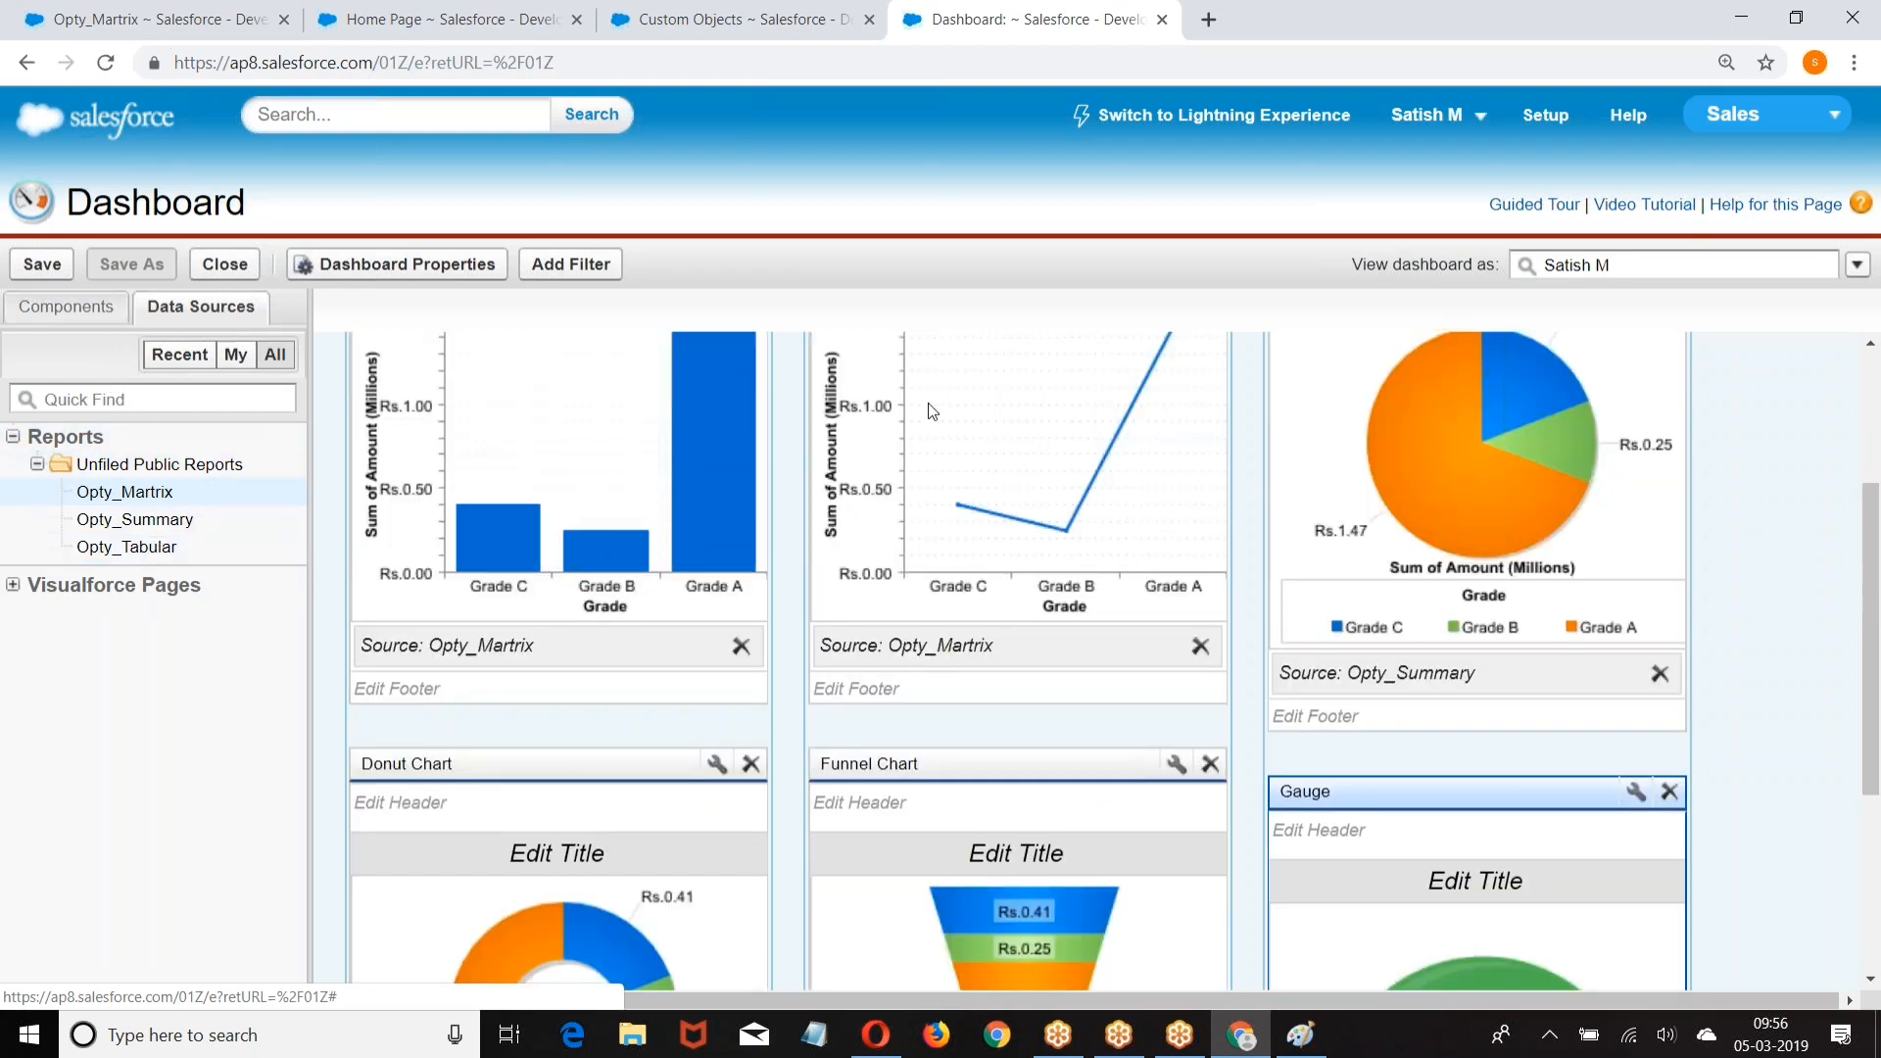
scroll(932, 412, down, 3)
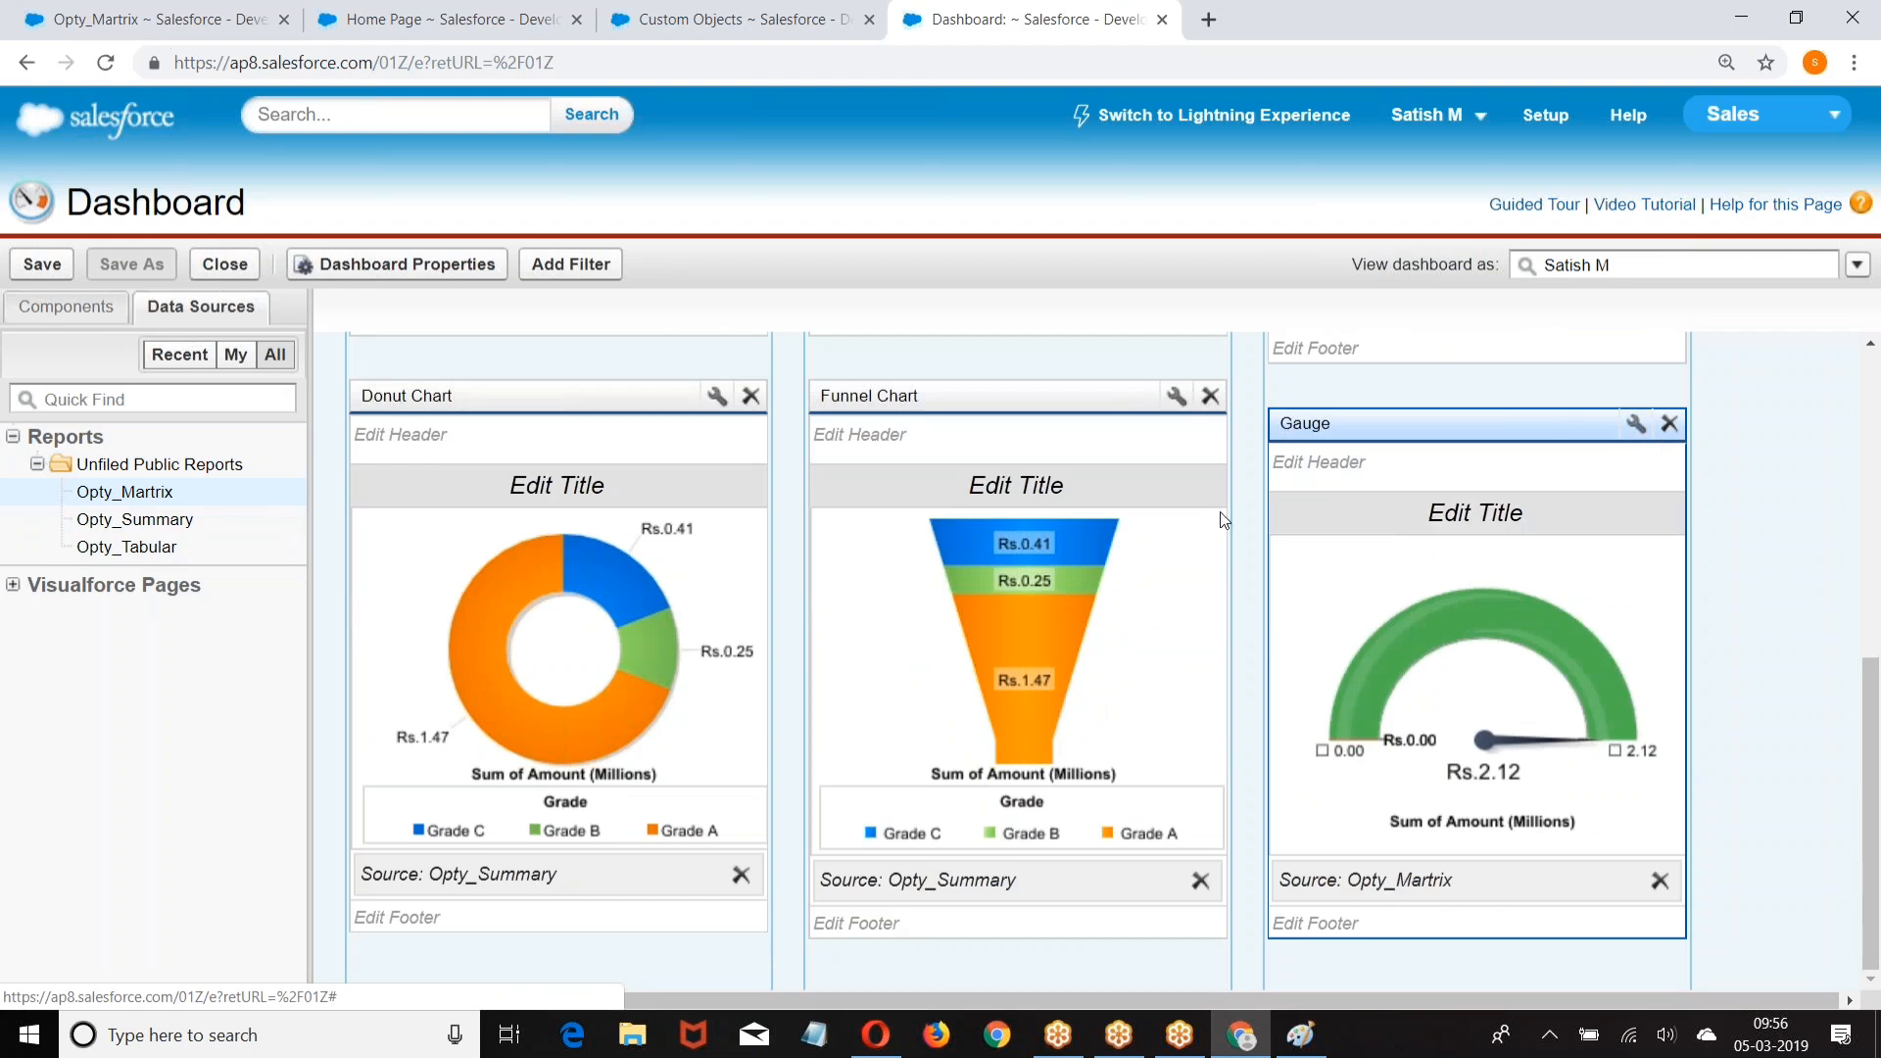
Step: Edit the gauge component and set its value to Record Count
click(1636, 424)
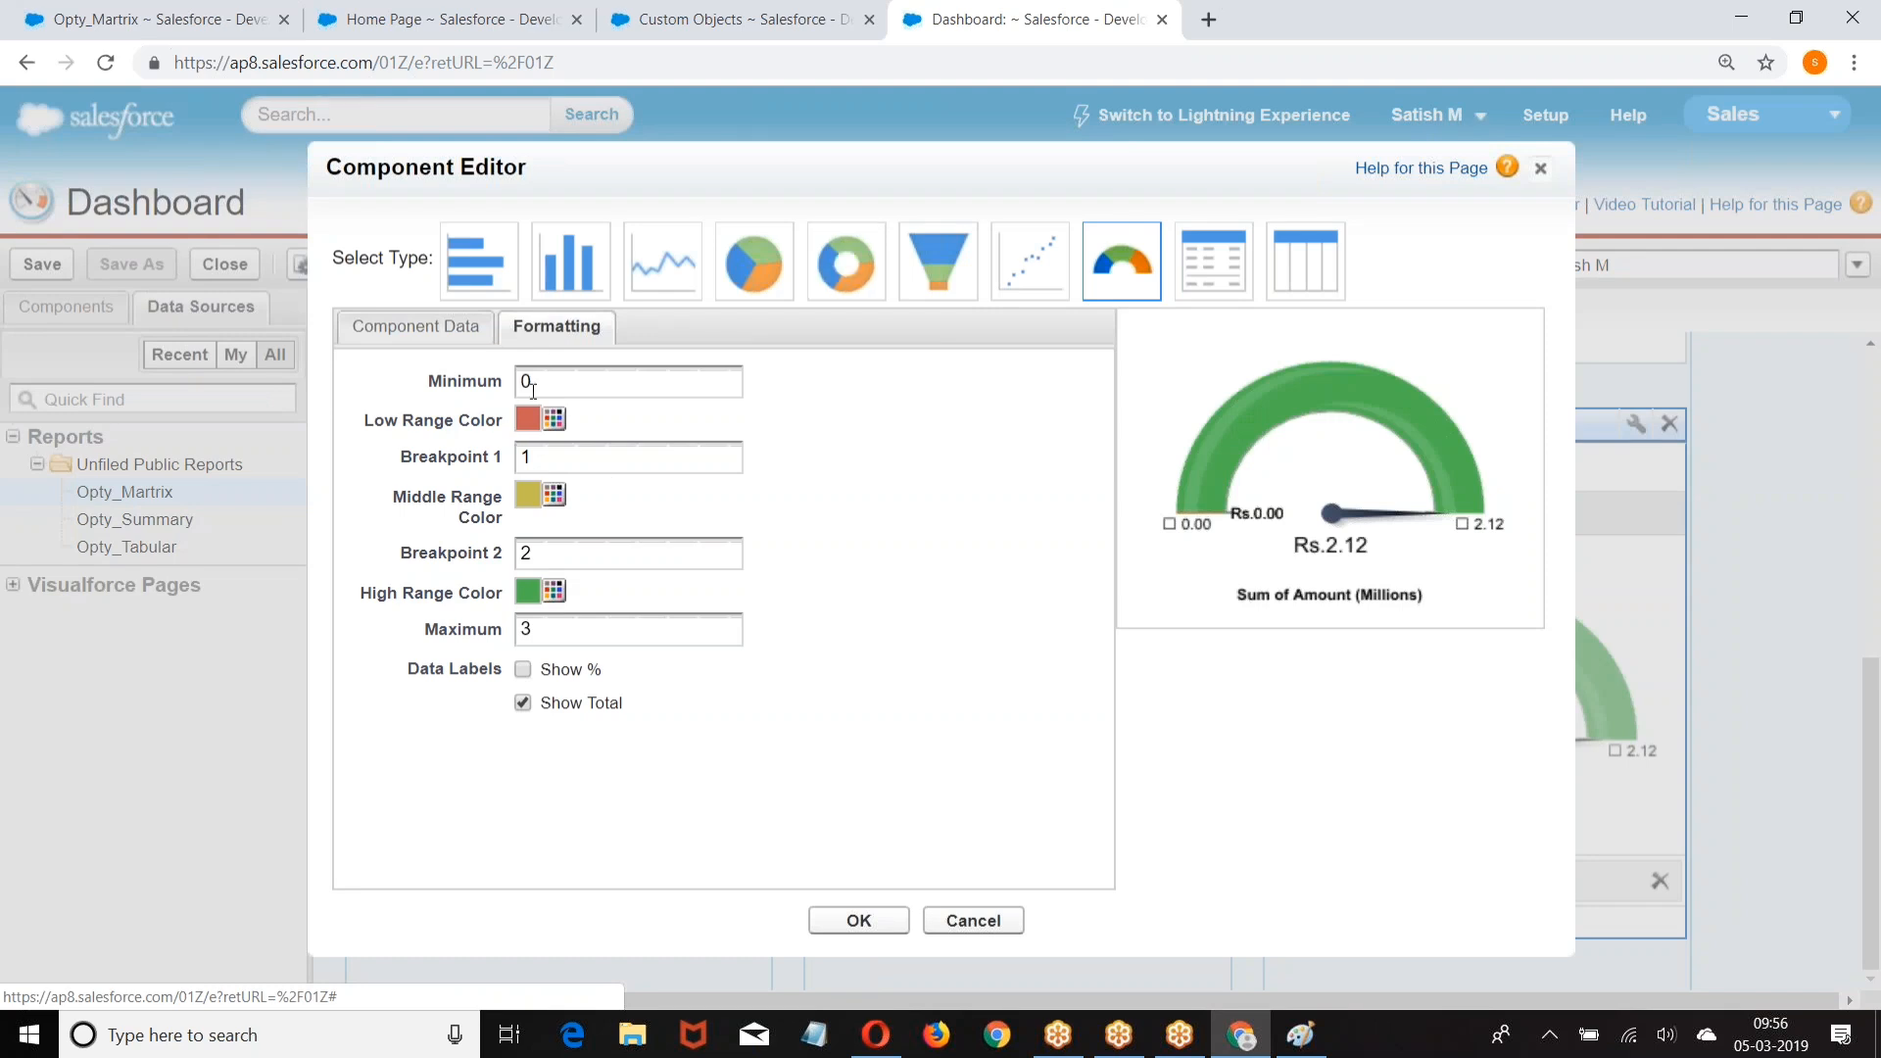
click(421, 333)
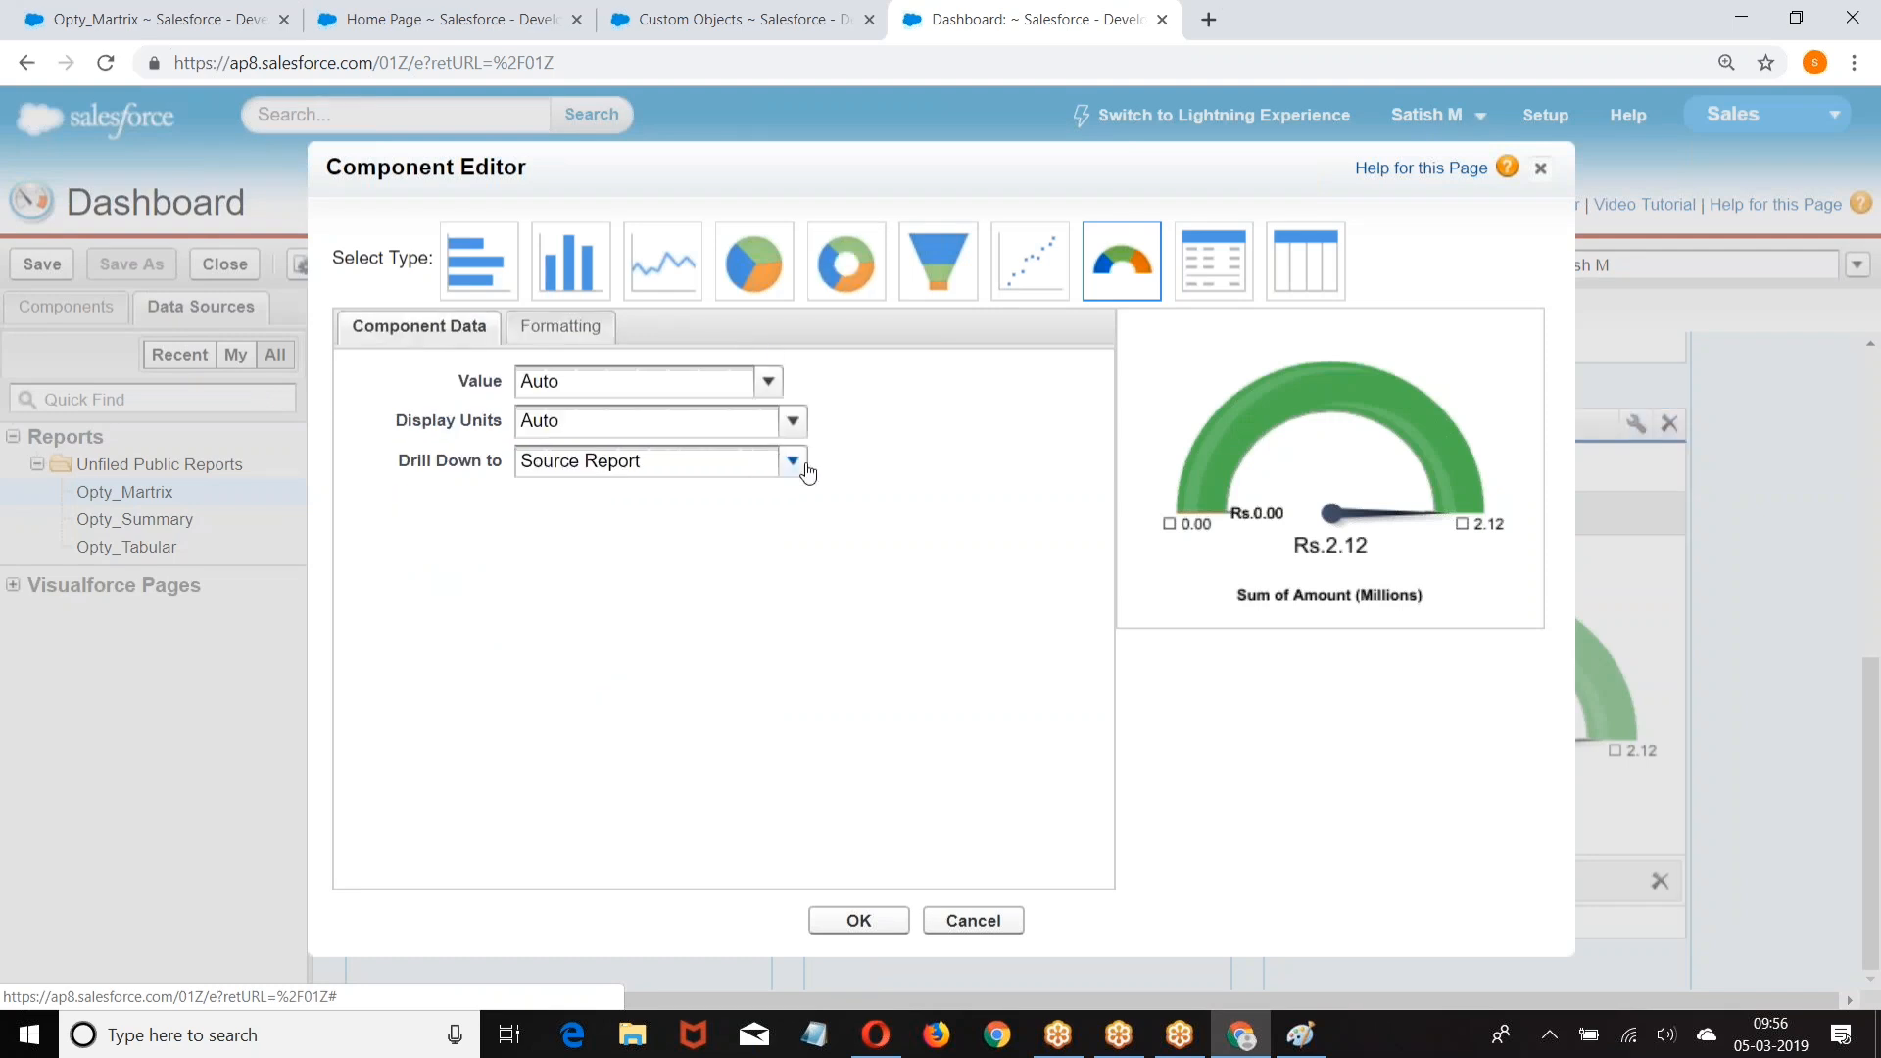
click(769, 383)
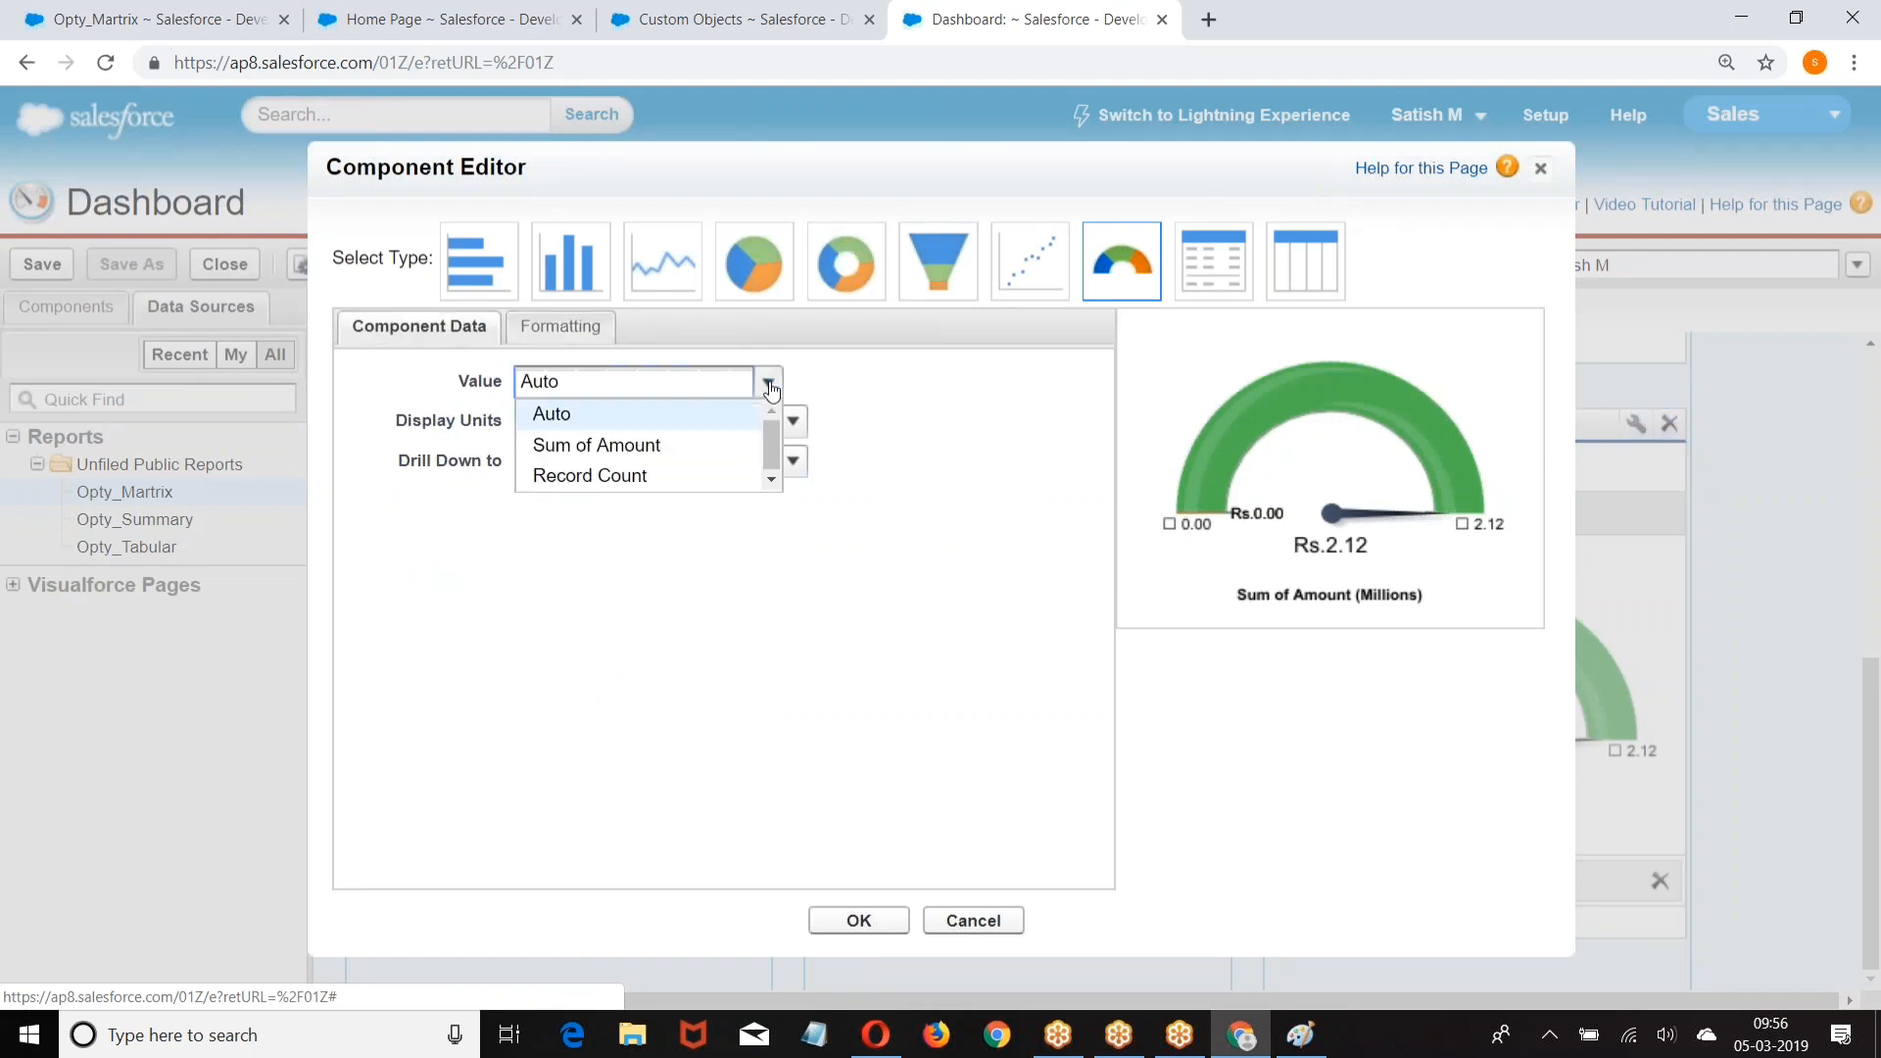
click(545, 474)
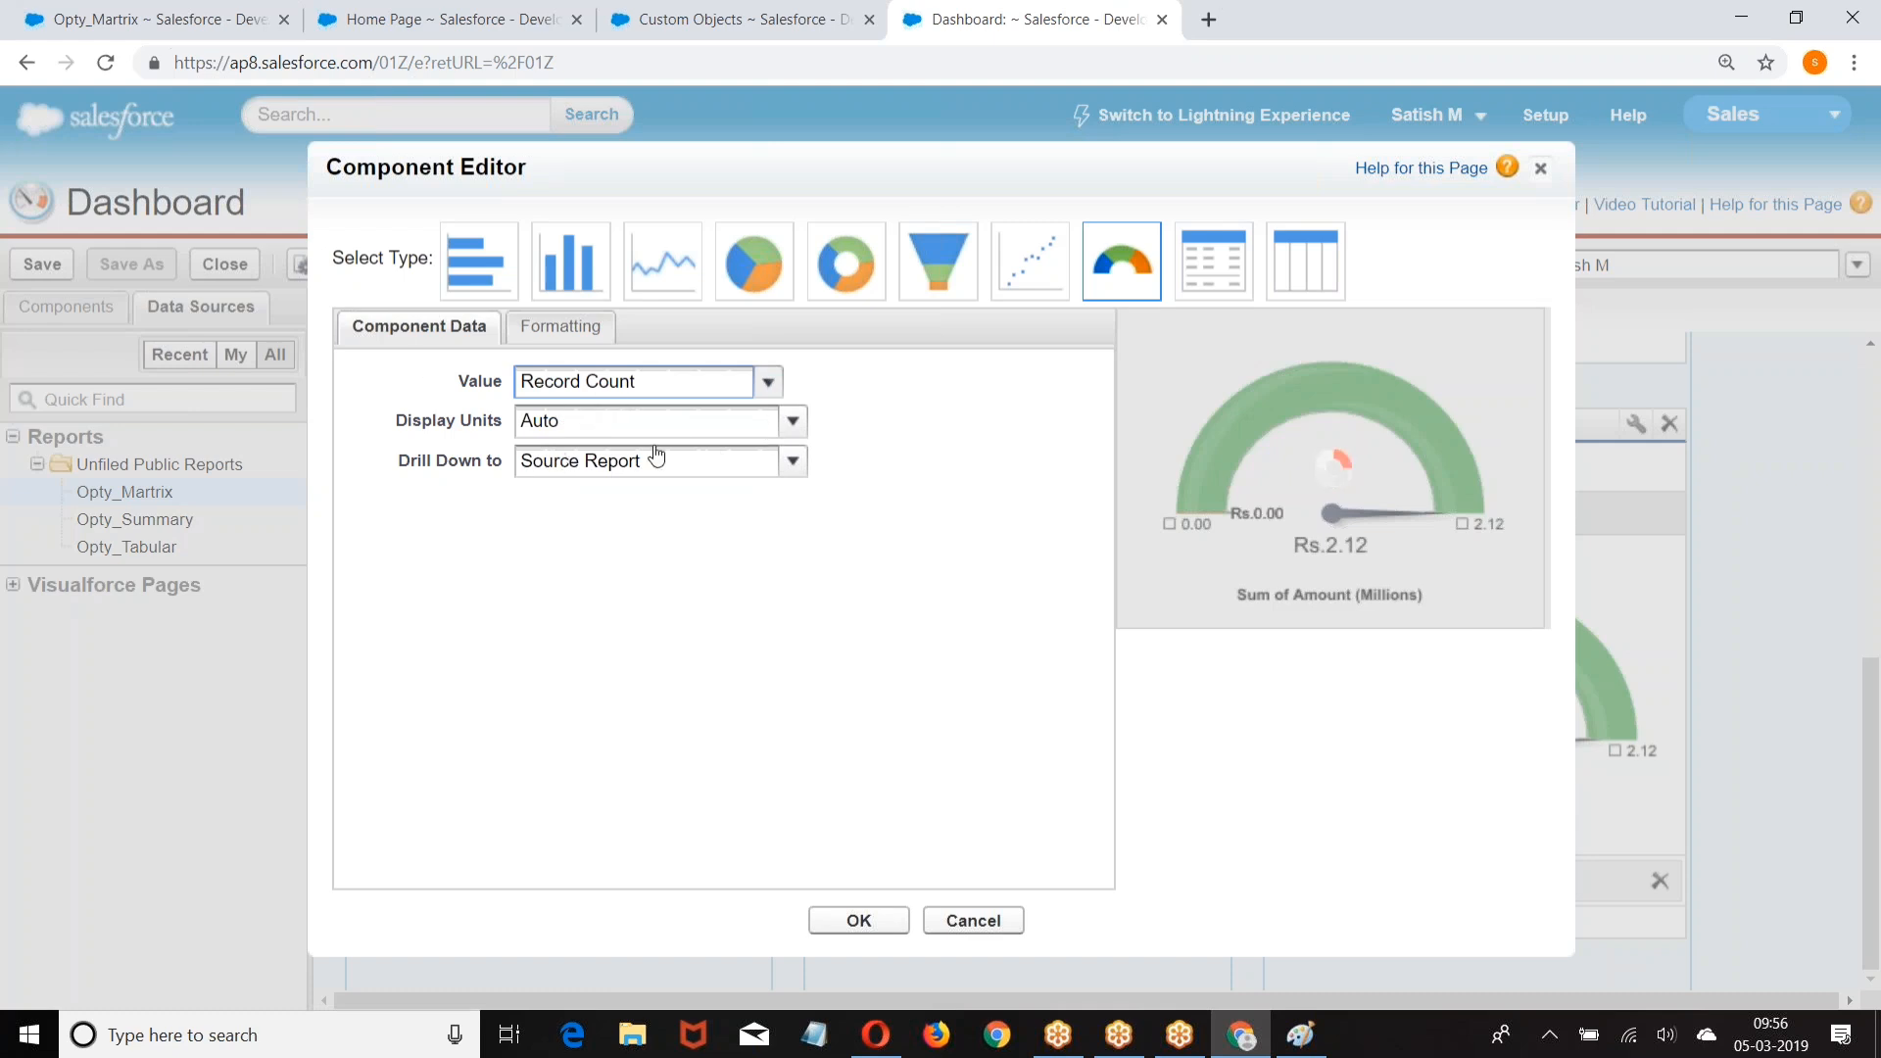
Step: Set the gauge's breakpoint 1 to 10, breakpoint 2 to 20 and maximum to 30, and apply the changes
click(559, 325)
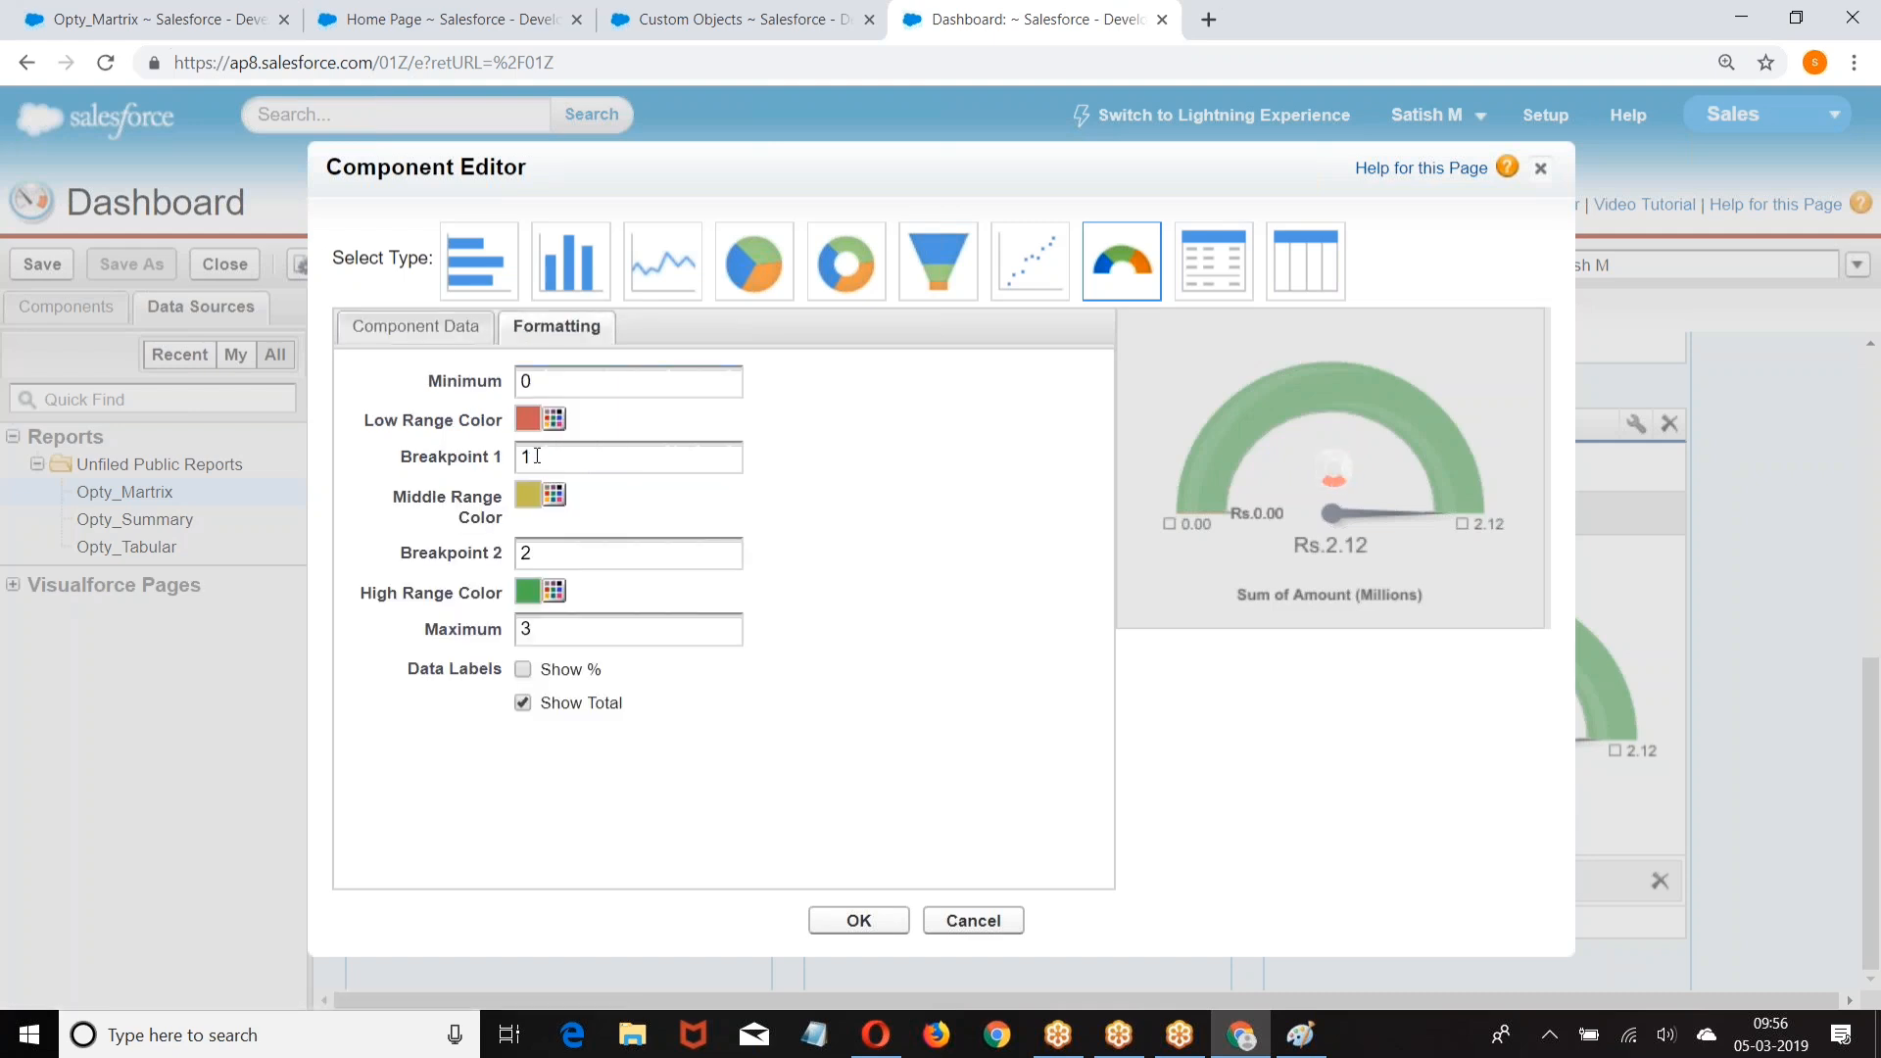
click(569, 465)
text(0)
click(600, 579)
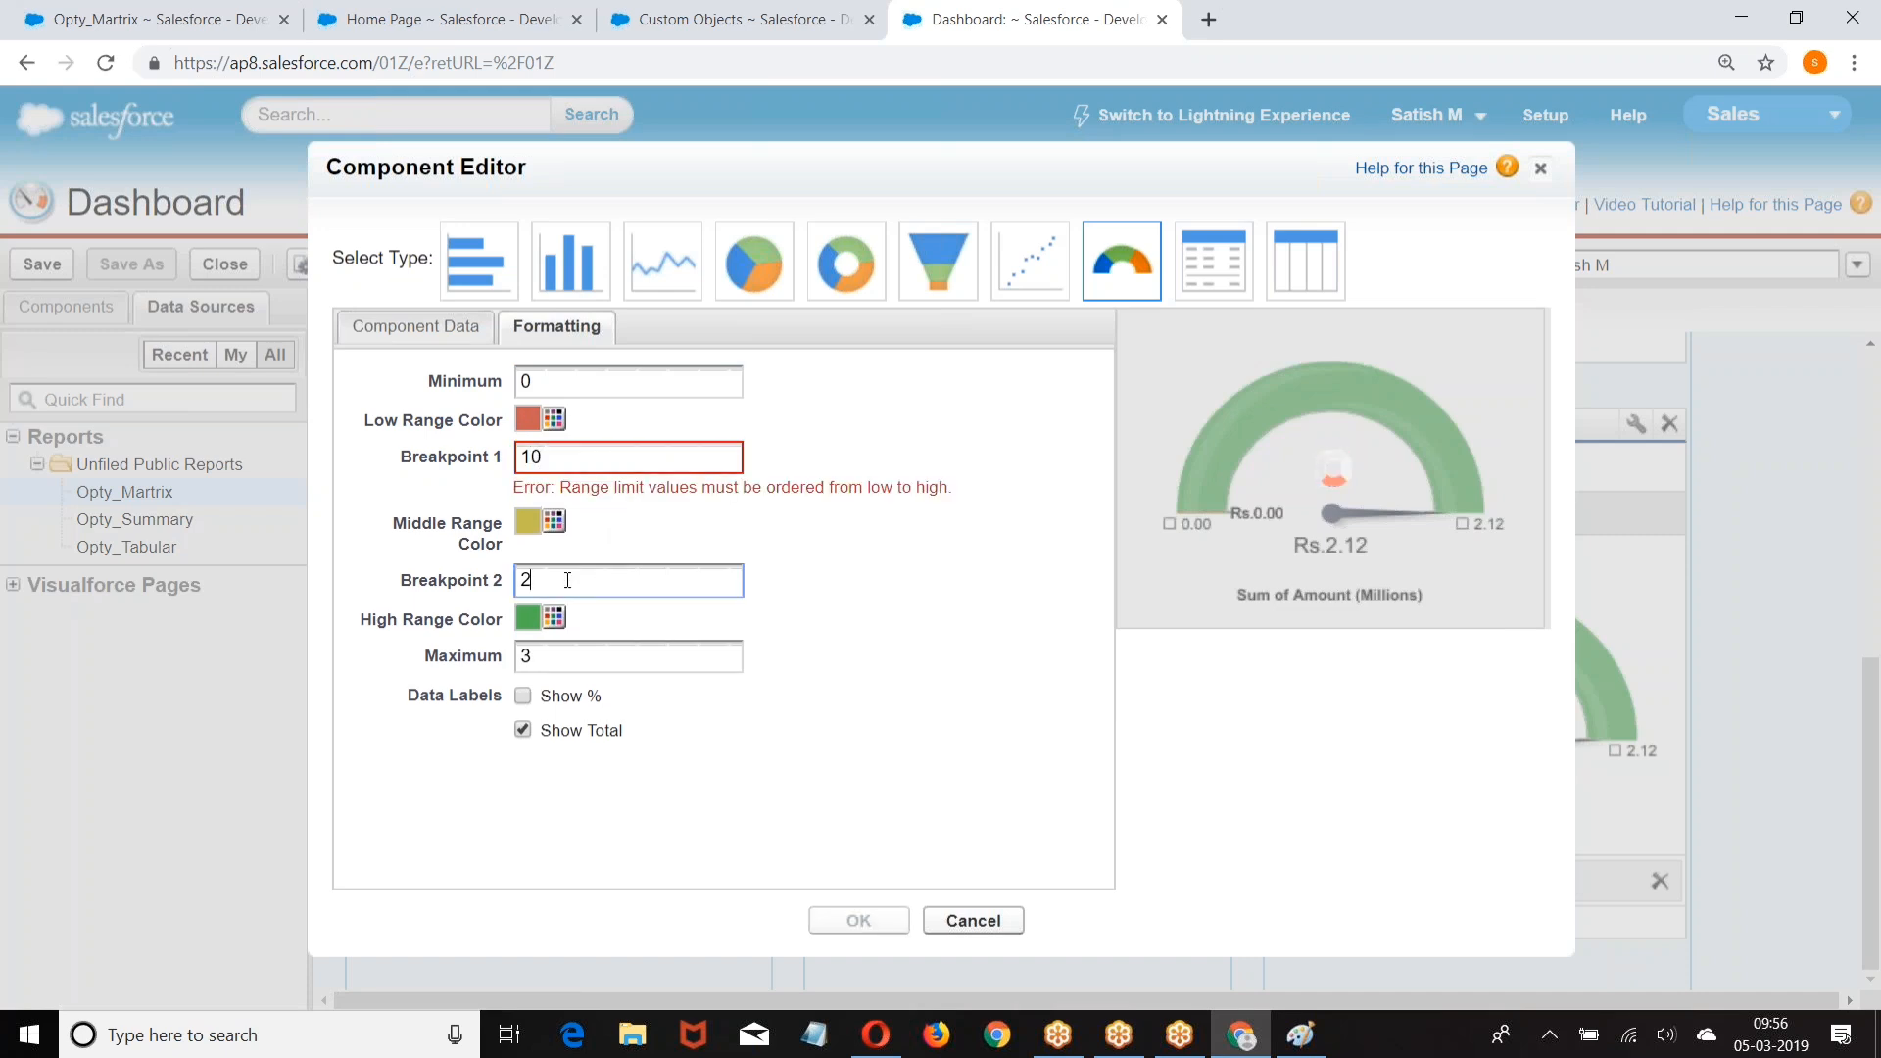
text(0)
click(608, 683)
text(0)
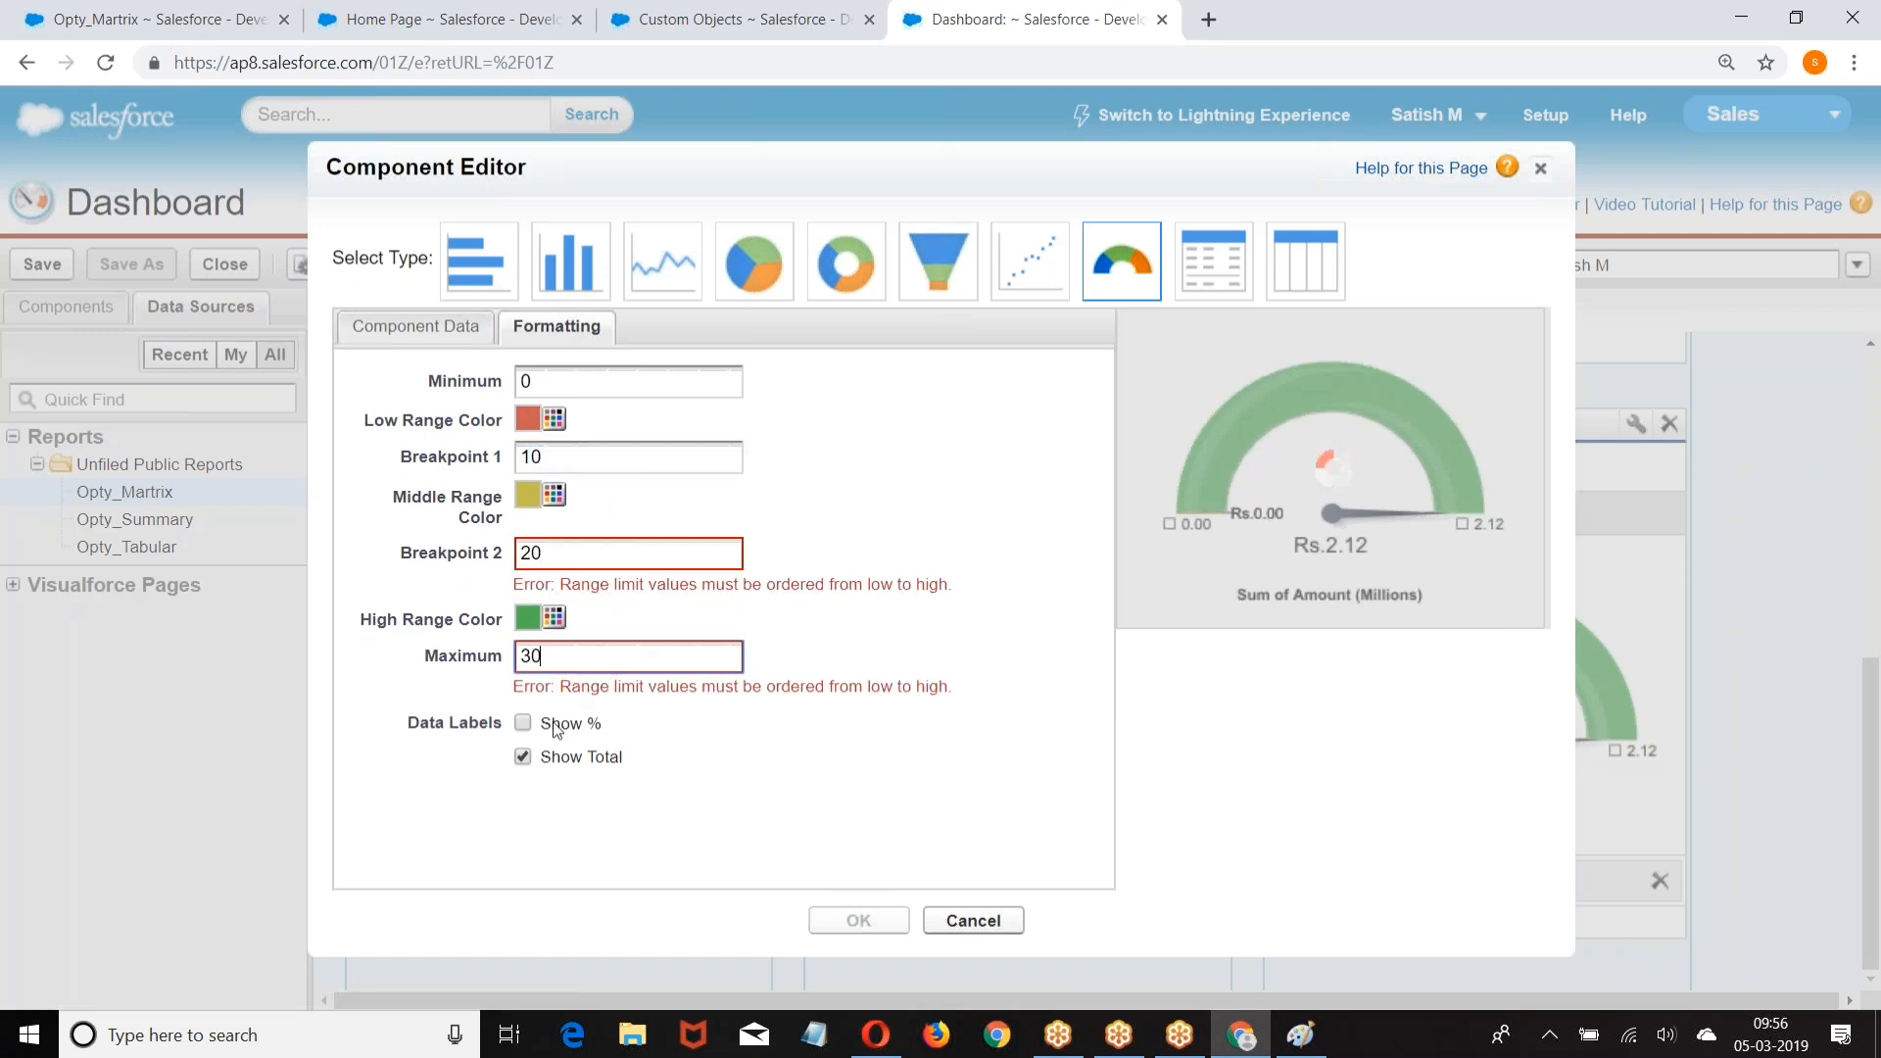
click(856, 921)
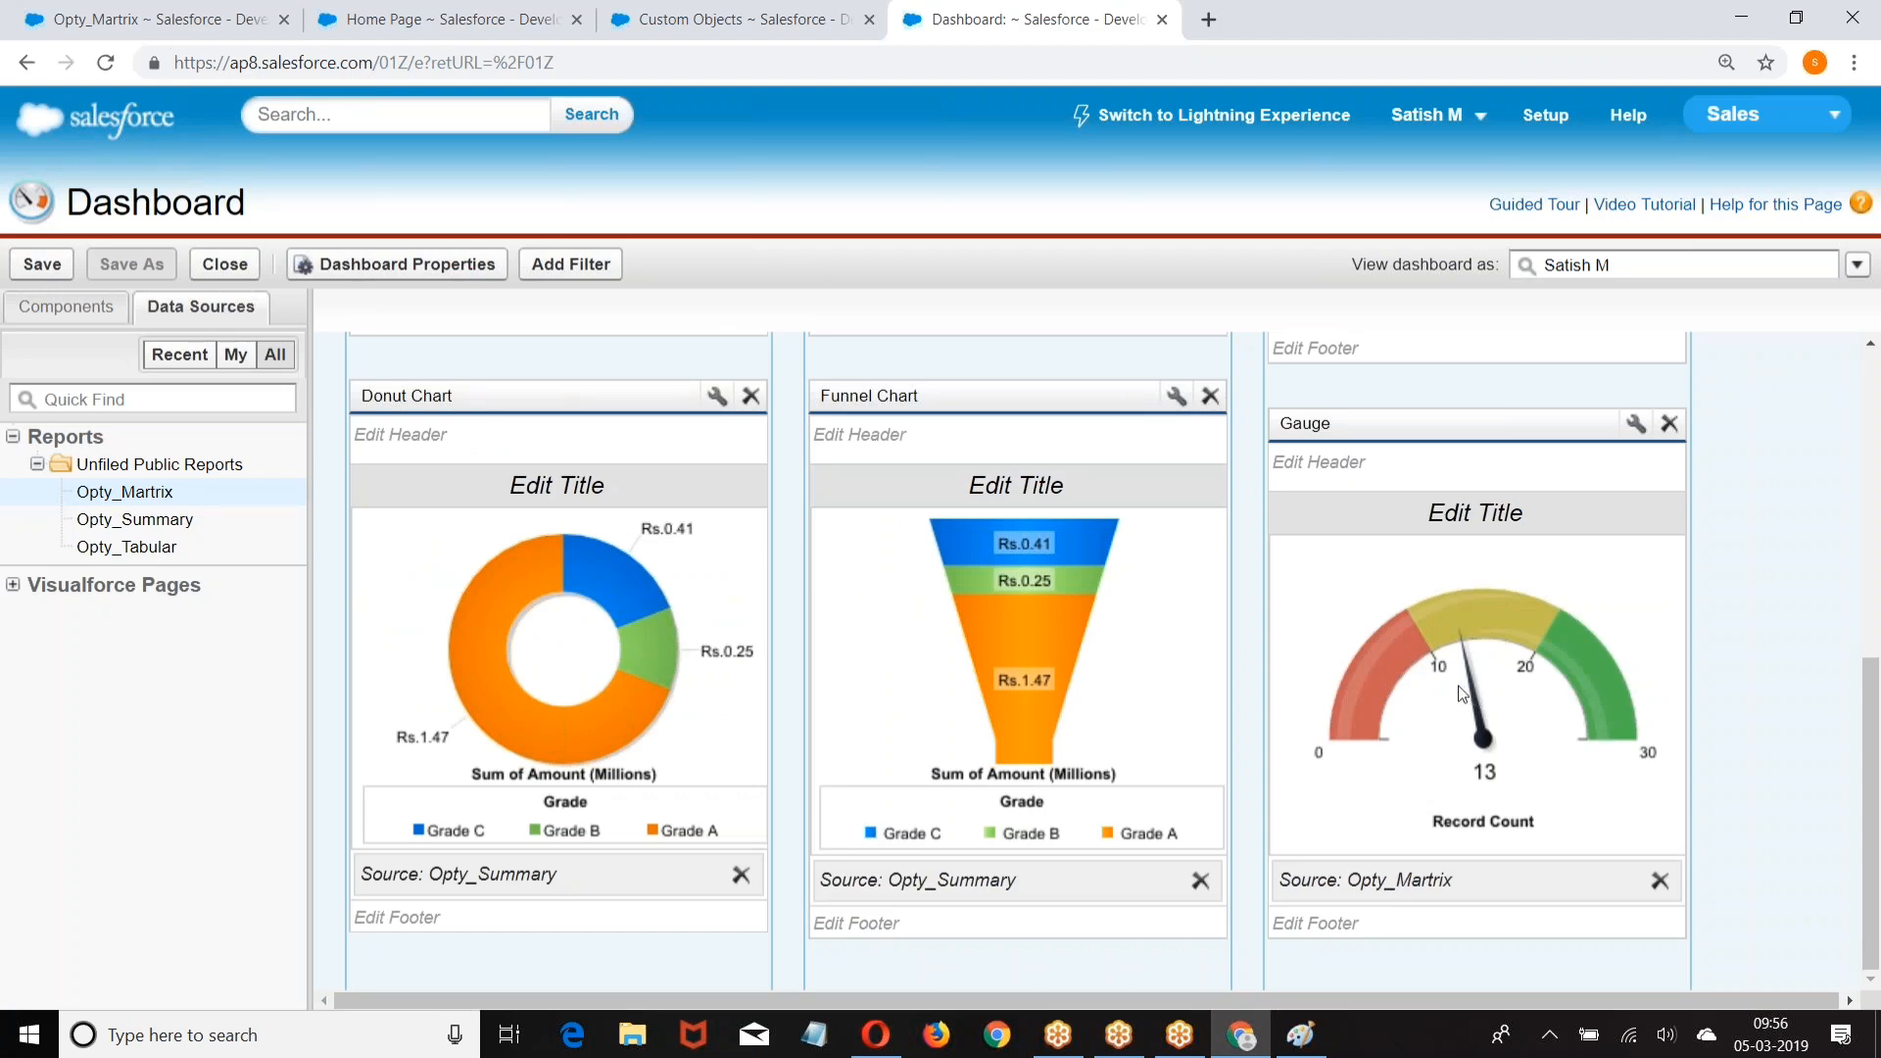
Step: View the dashboard as the Student notes user and check how the components in both rows look for that user
scroll(371, 527, up, 4)
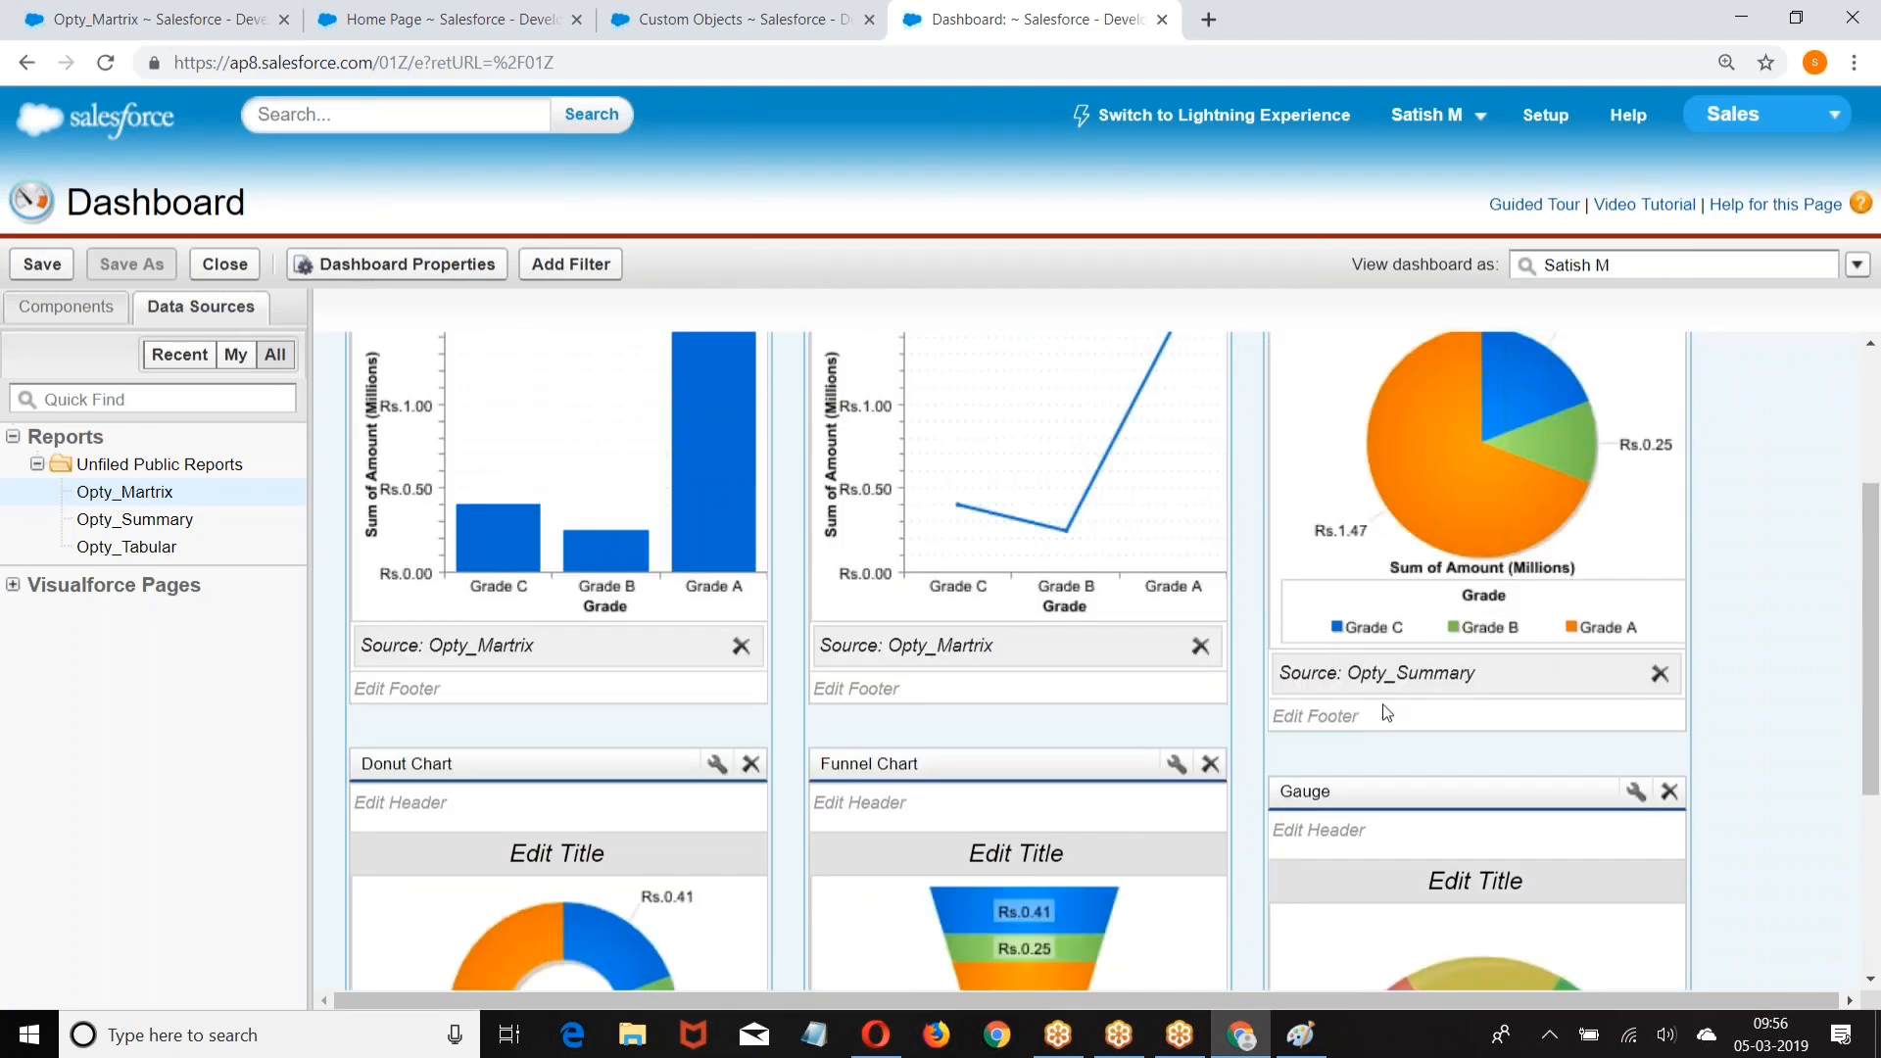
scroll(715, 748, down, 4)
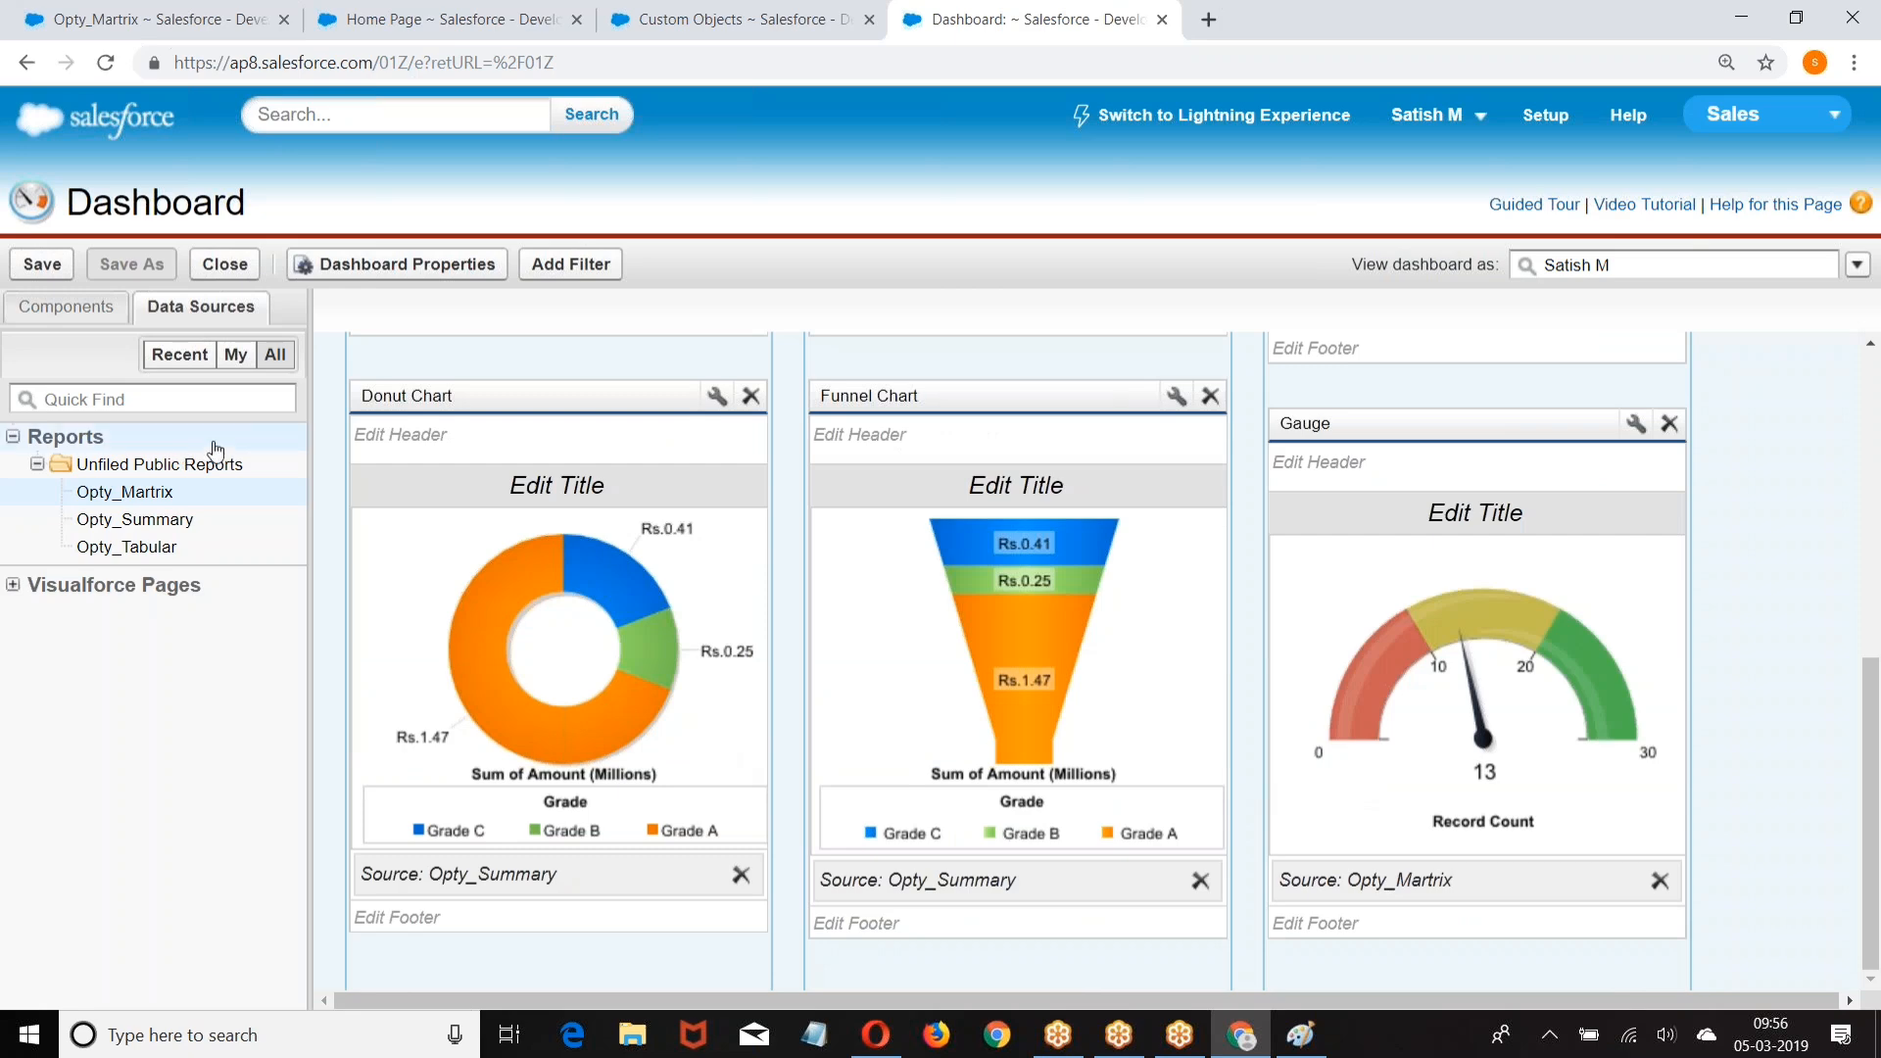
scroll(858, 392, up, 3)
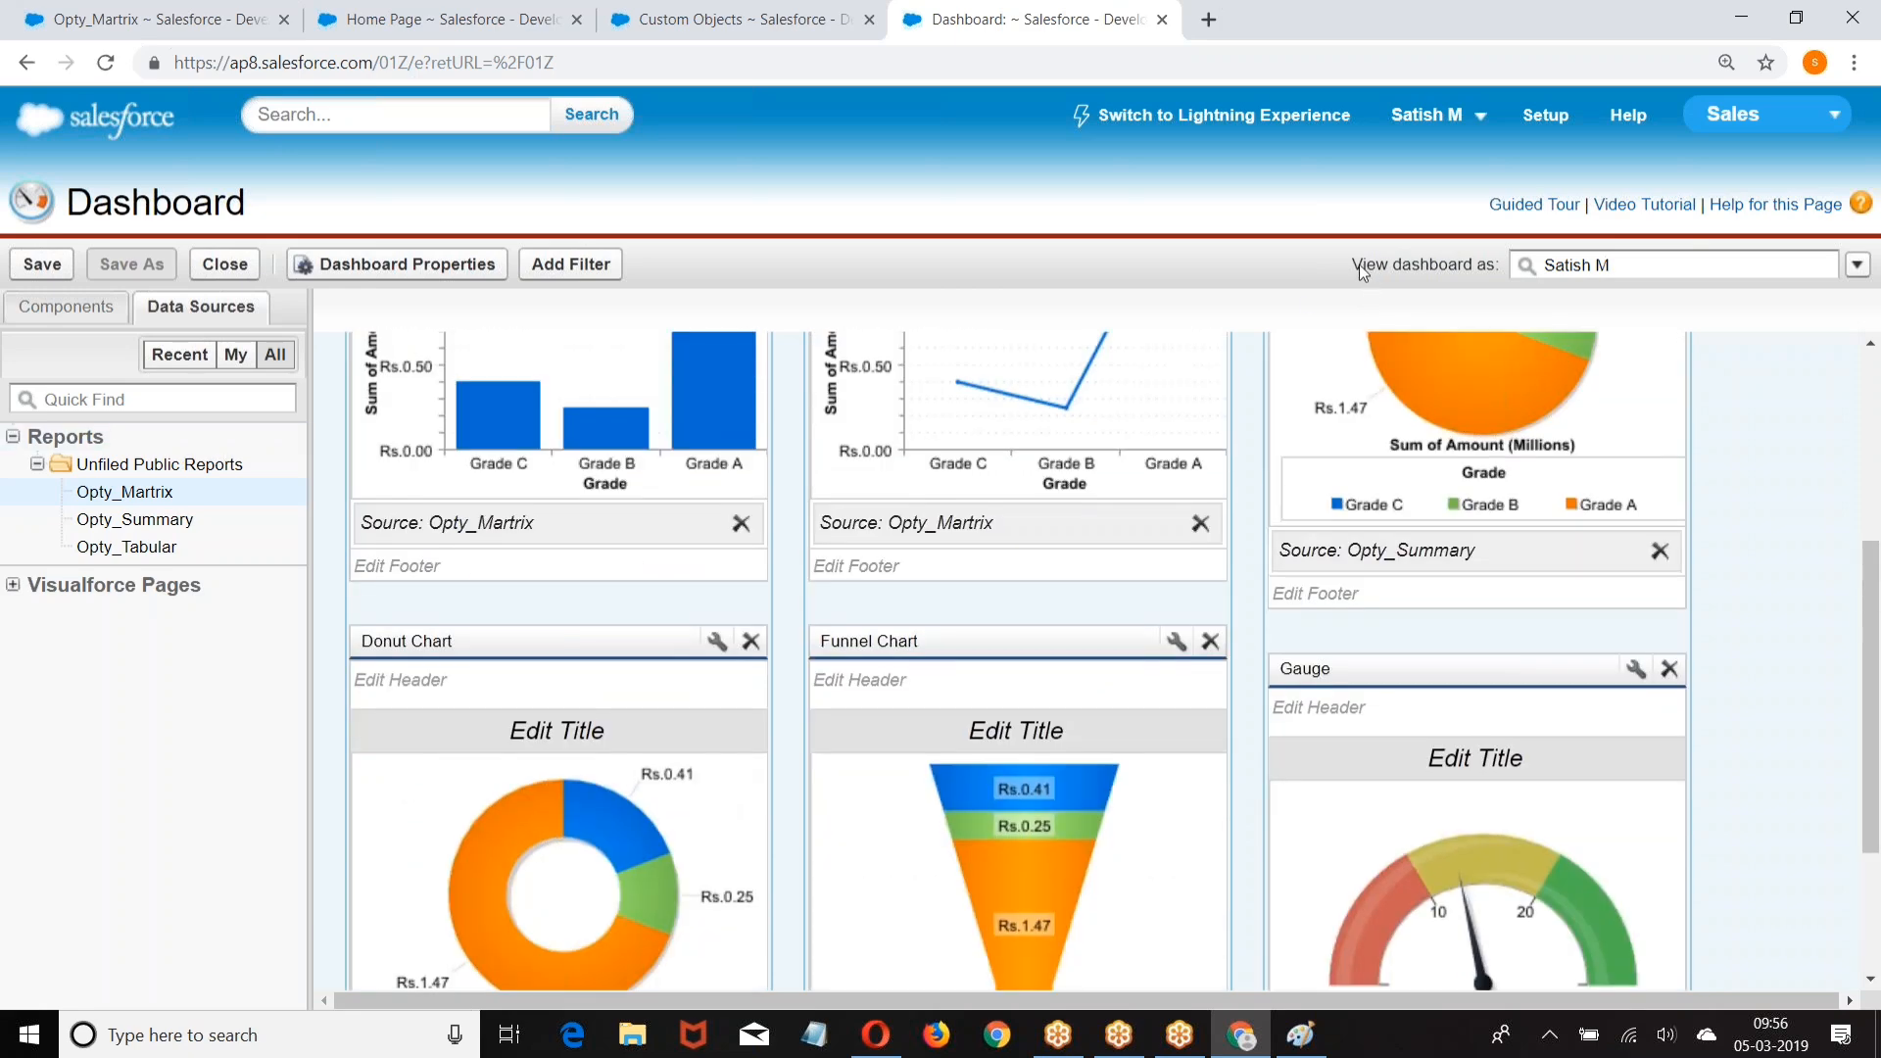
drag(1355, 265, 1607, 272)
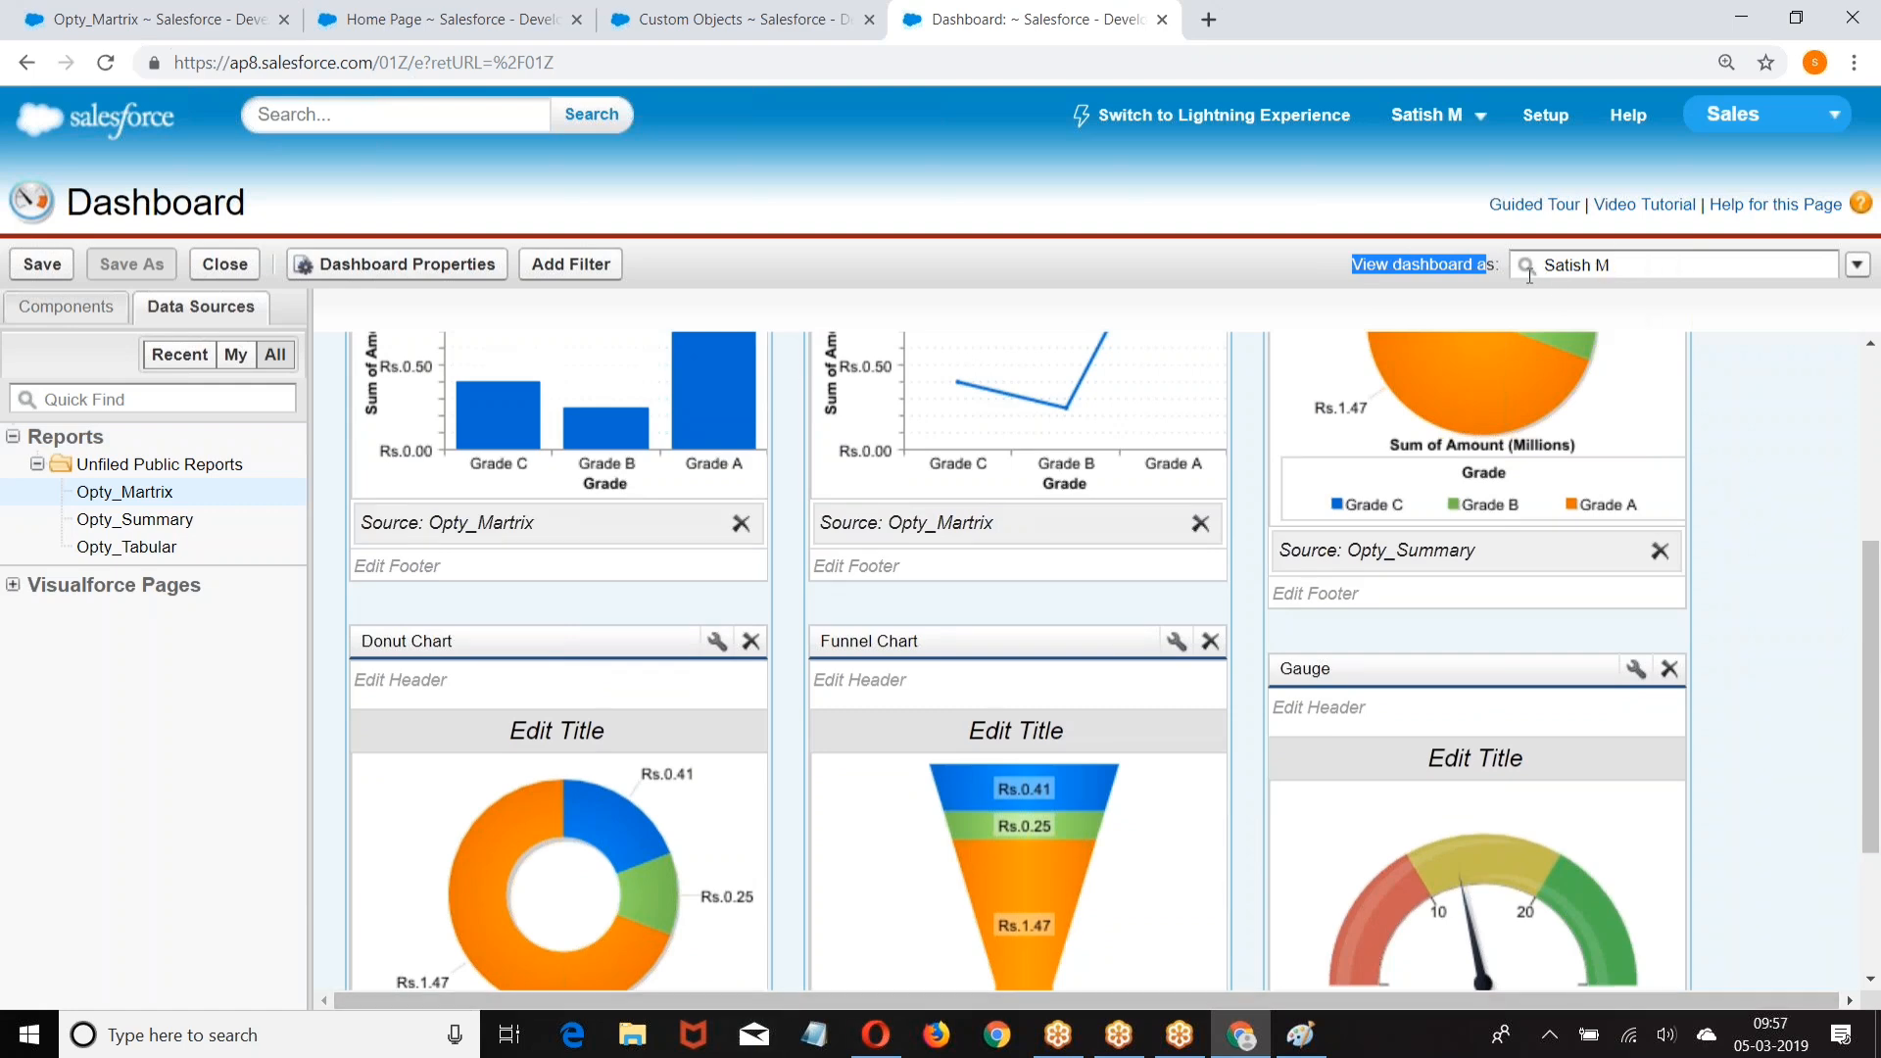
click(1757, 266)
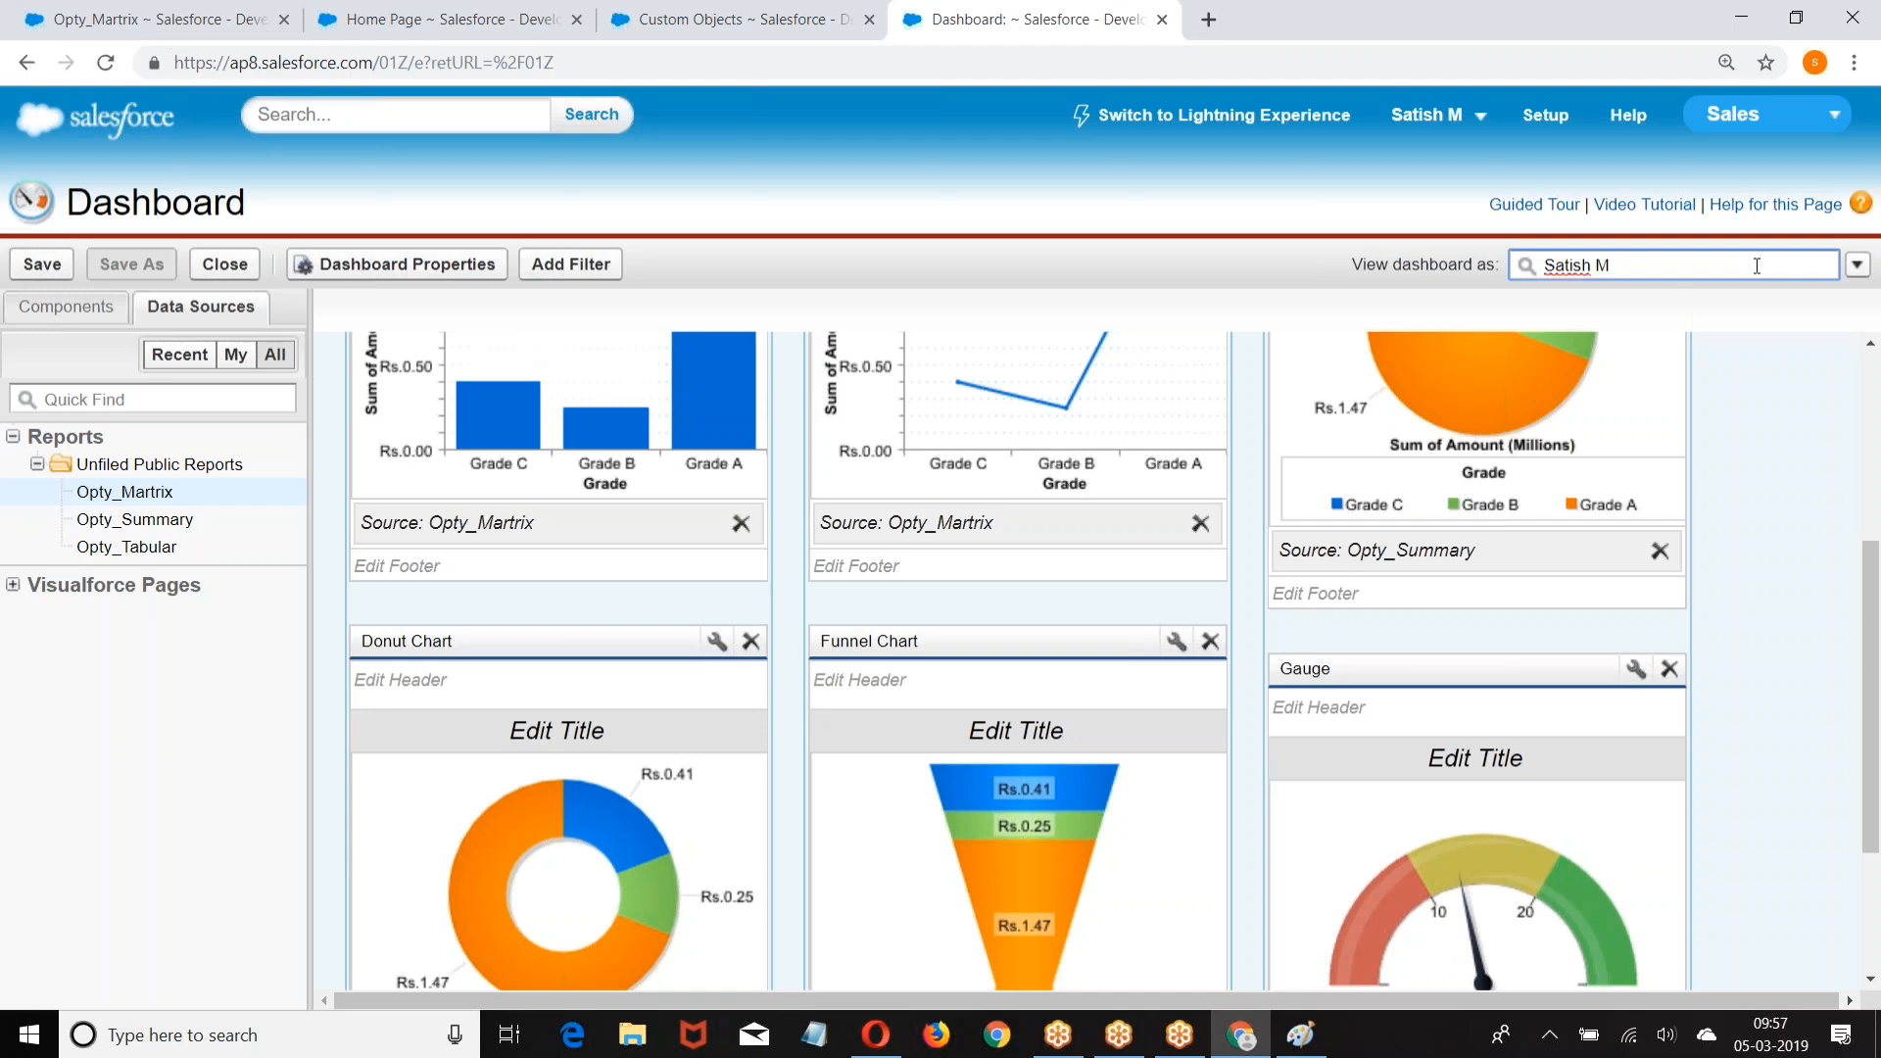
key(BackSpace)
key(BackSpace)
key(BackSpace)
key(BackSpace)
key(BackSpace)
key(BackSpace)
key(BackSpace)
key(BackSpace)
text(student)
click(1568, 298)
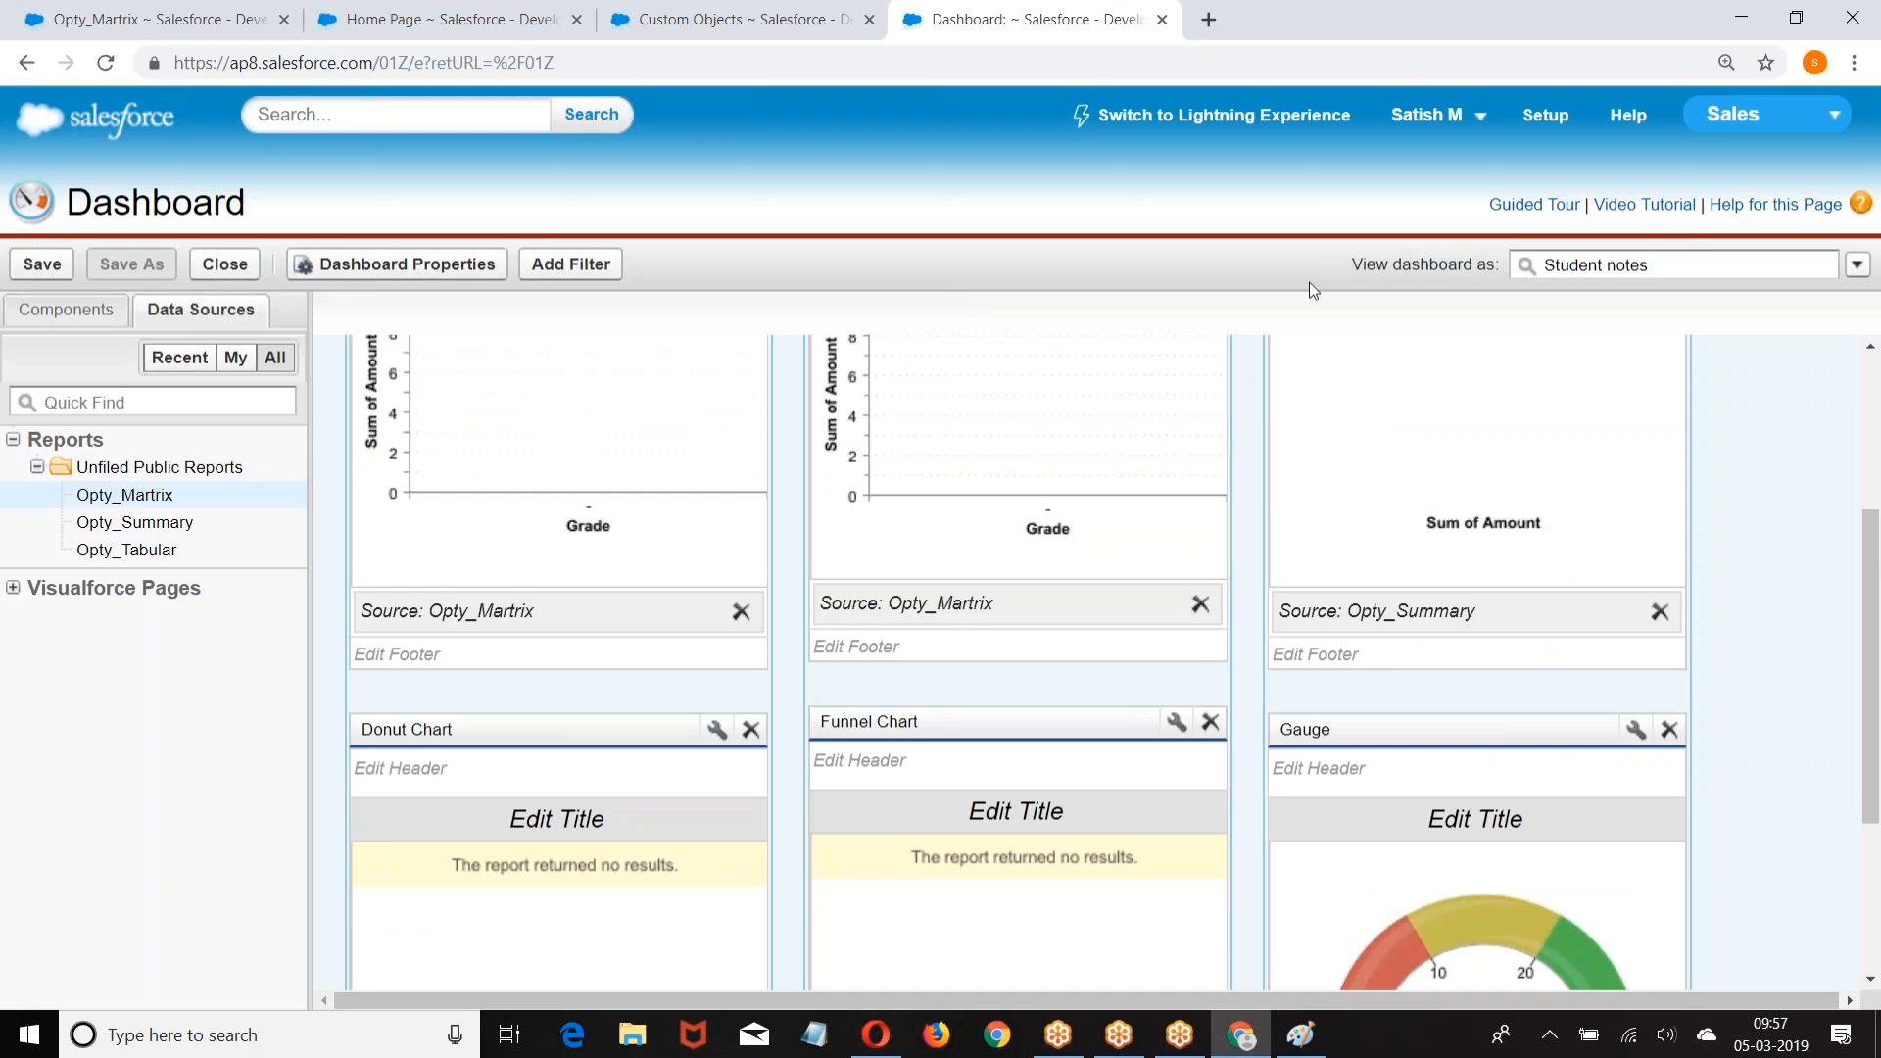
scroll(1089, 431, down, 3)
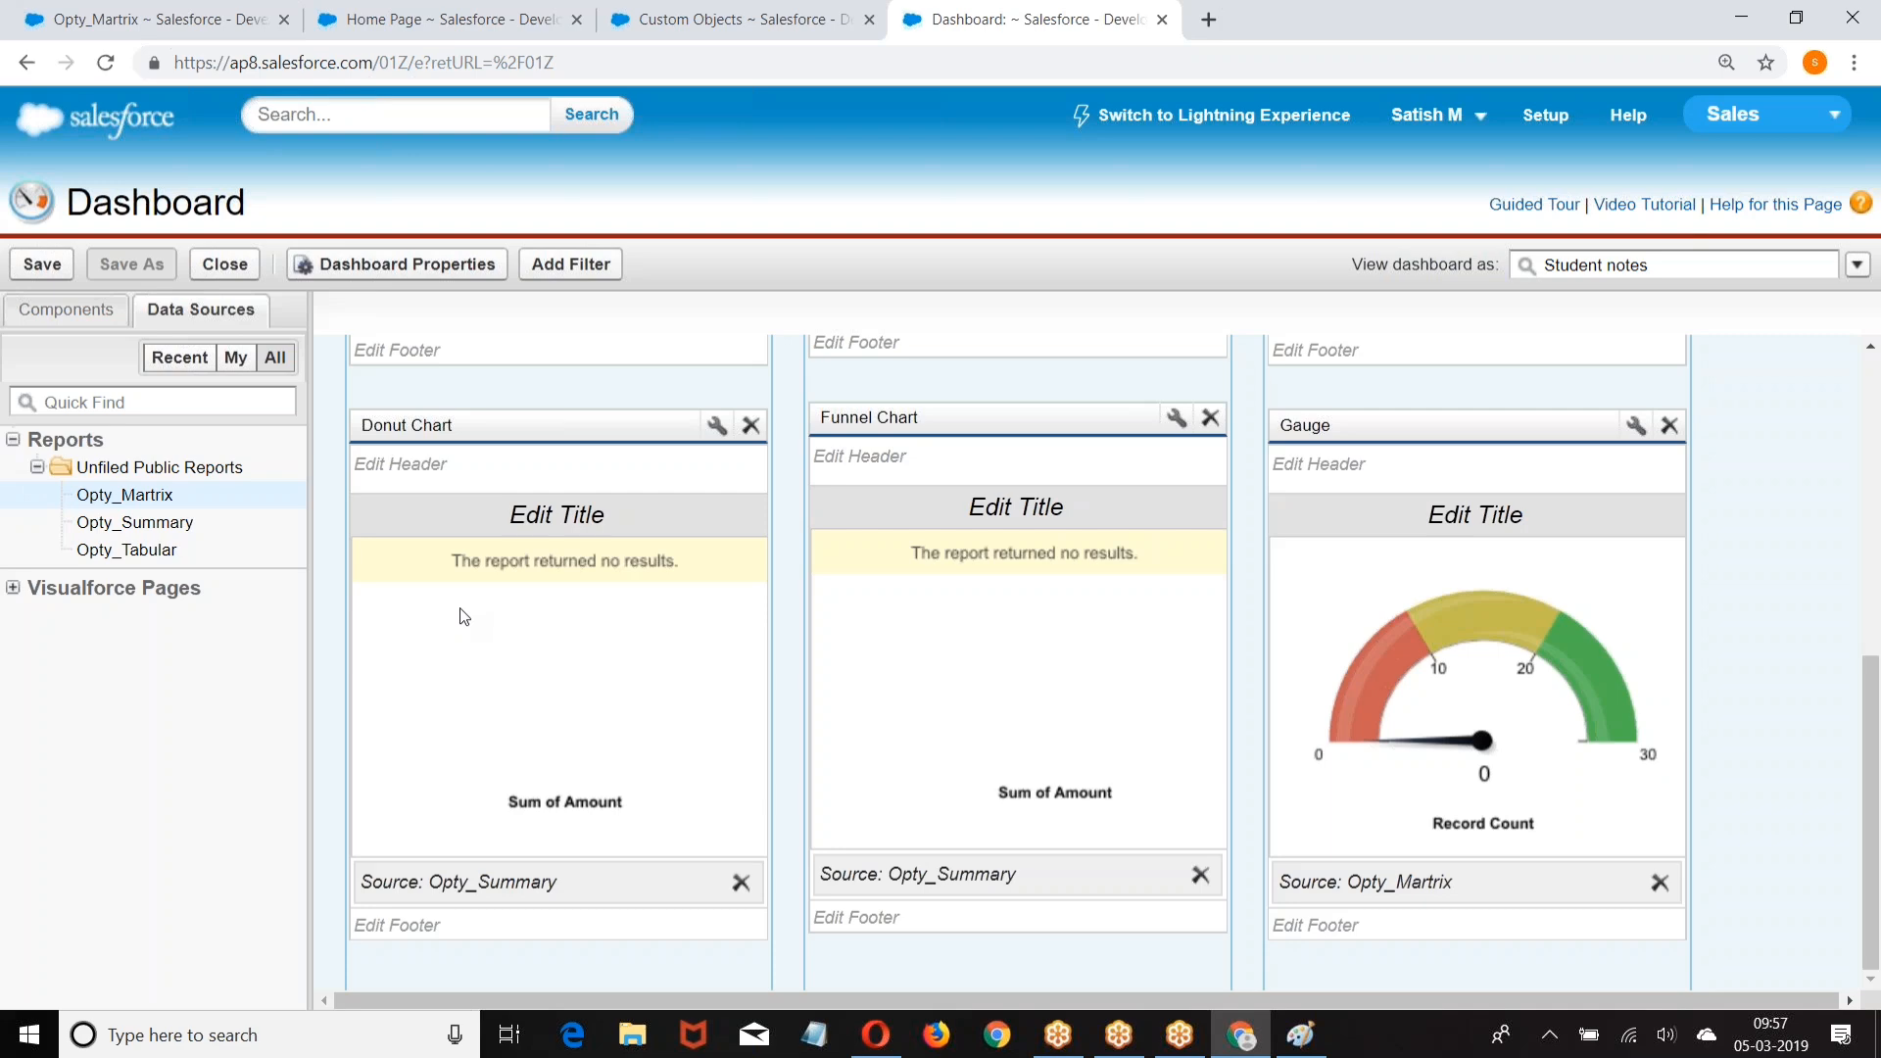
scroll(465, 615, up, 6)
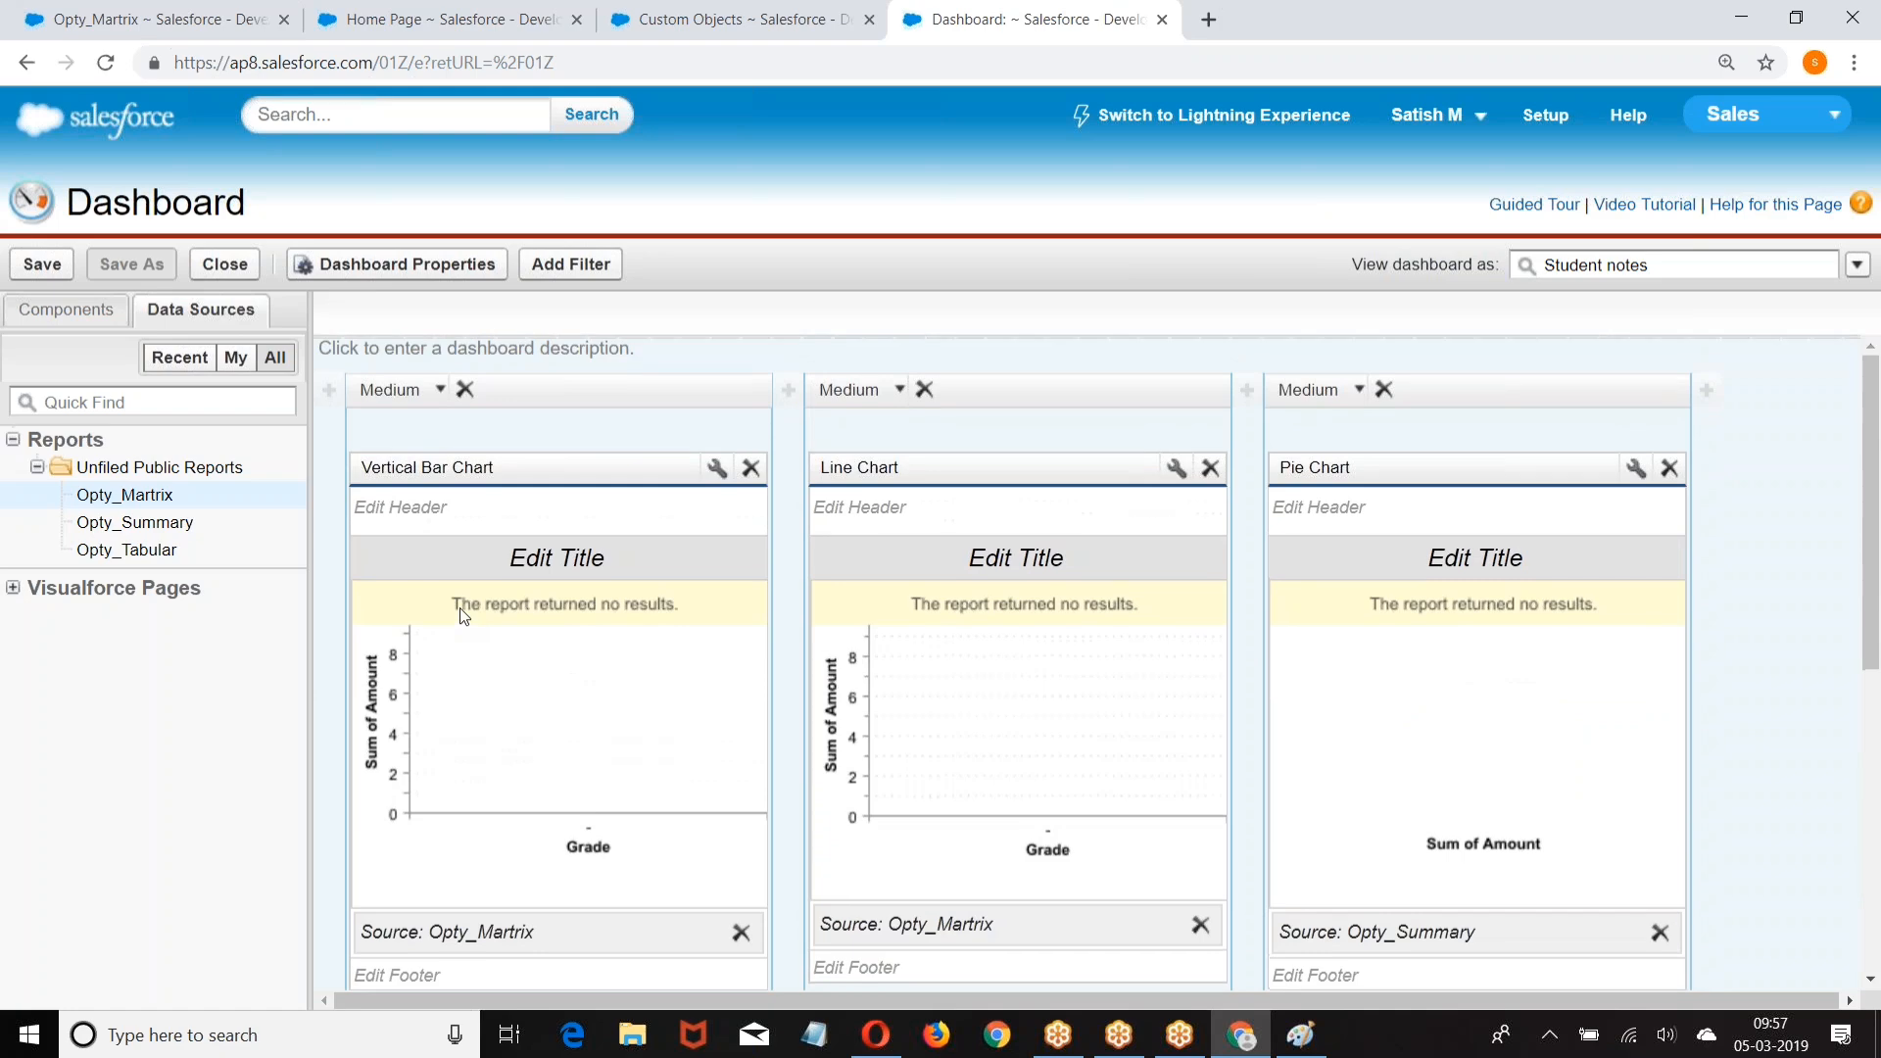
Step: Switch the dashboard's view-as user back to the original user
click(1615, 275)
key(ctrl+a)
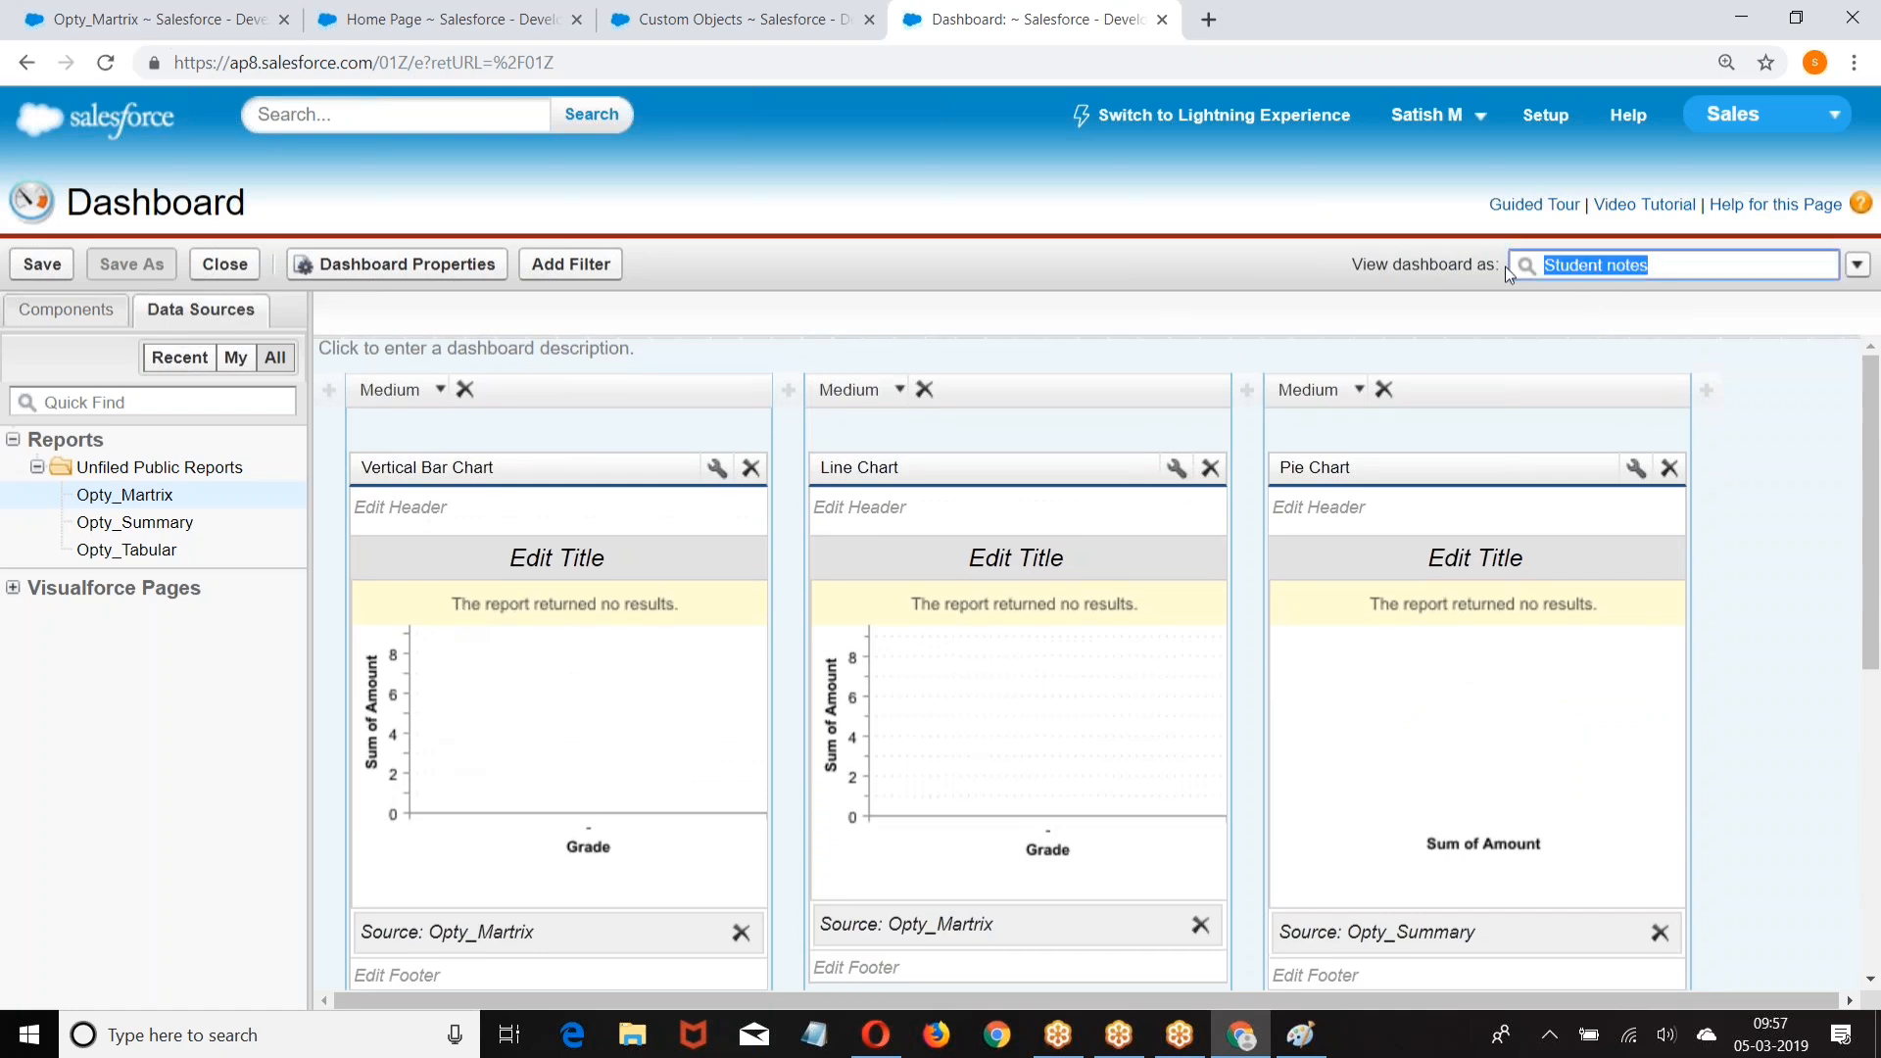
key(BackSpace)
text(satihsh)
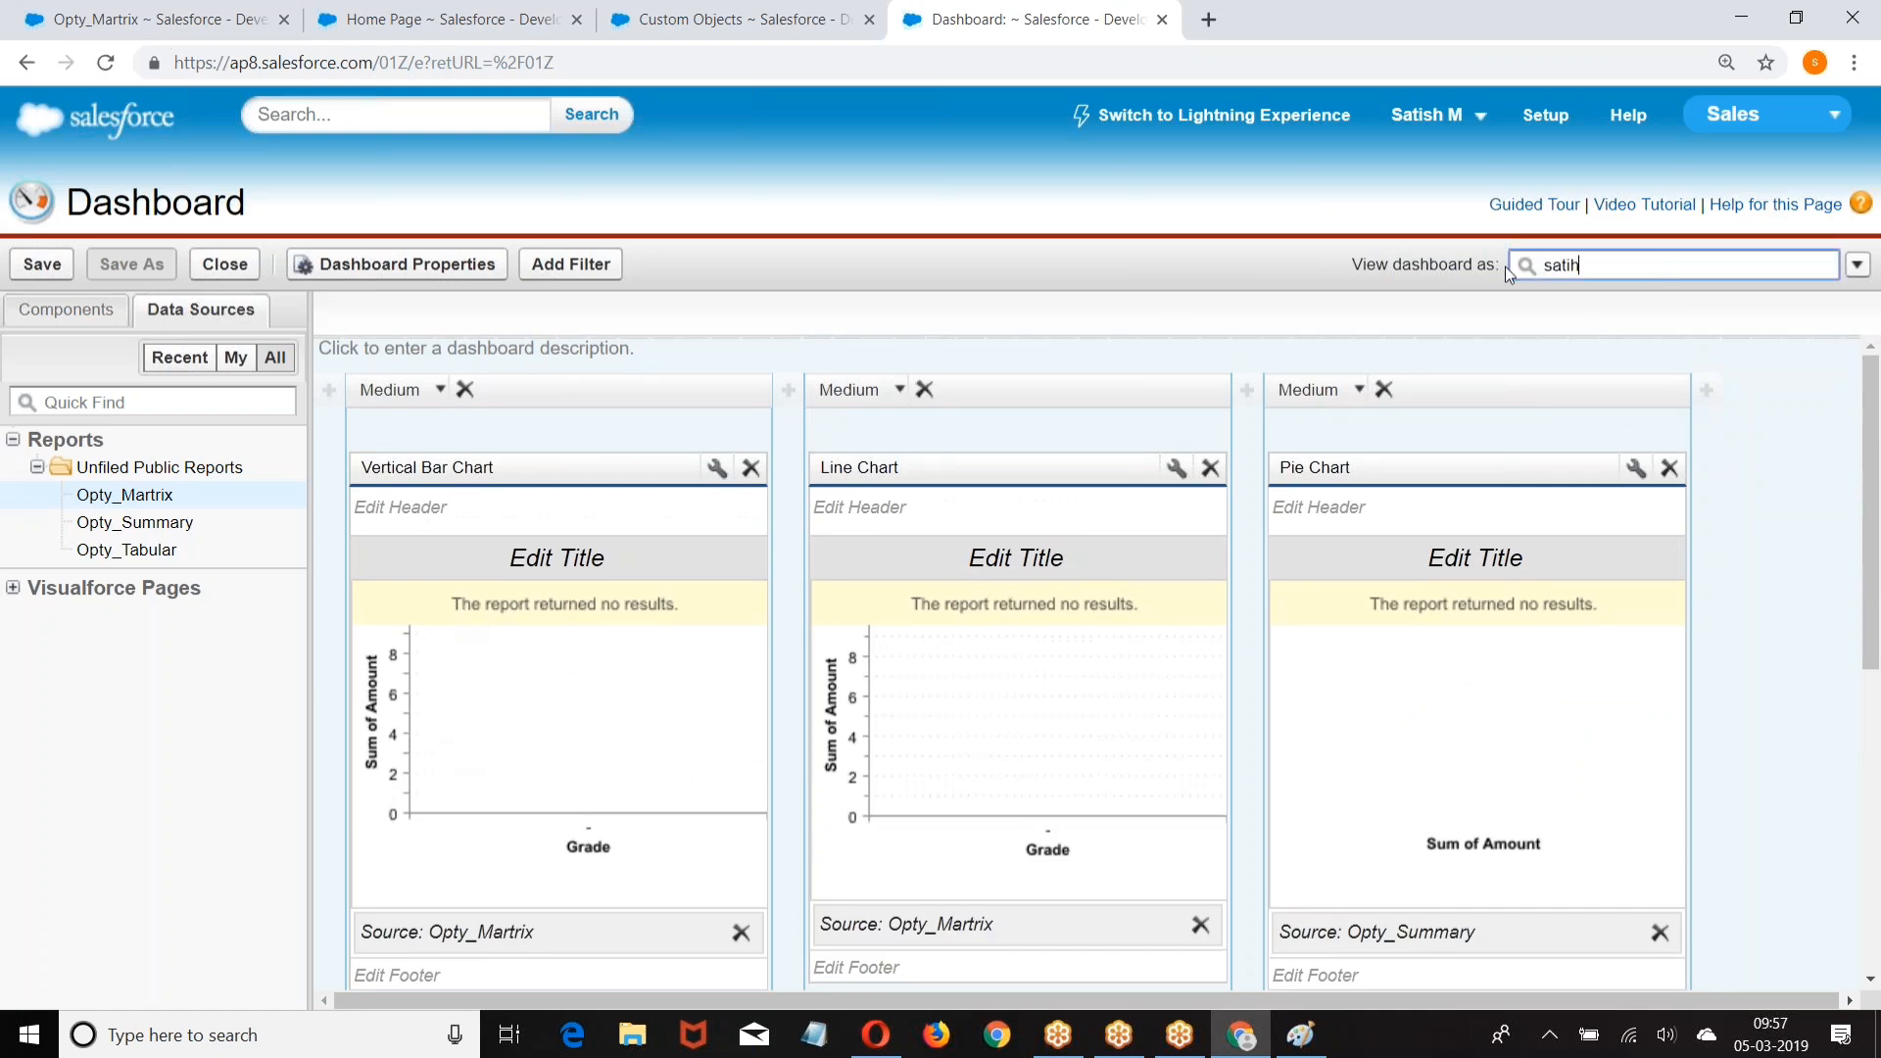
key(BackSpace)
key(BackSpace)
key(BackSpace)
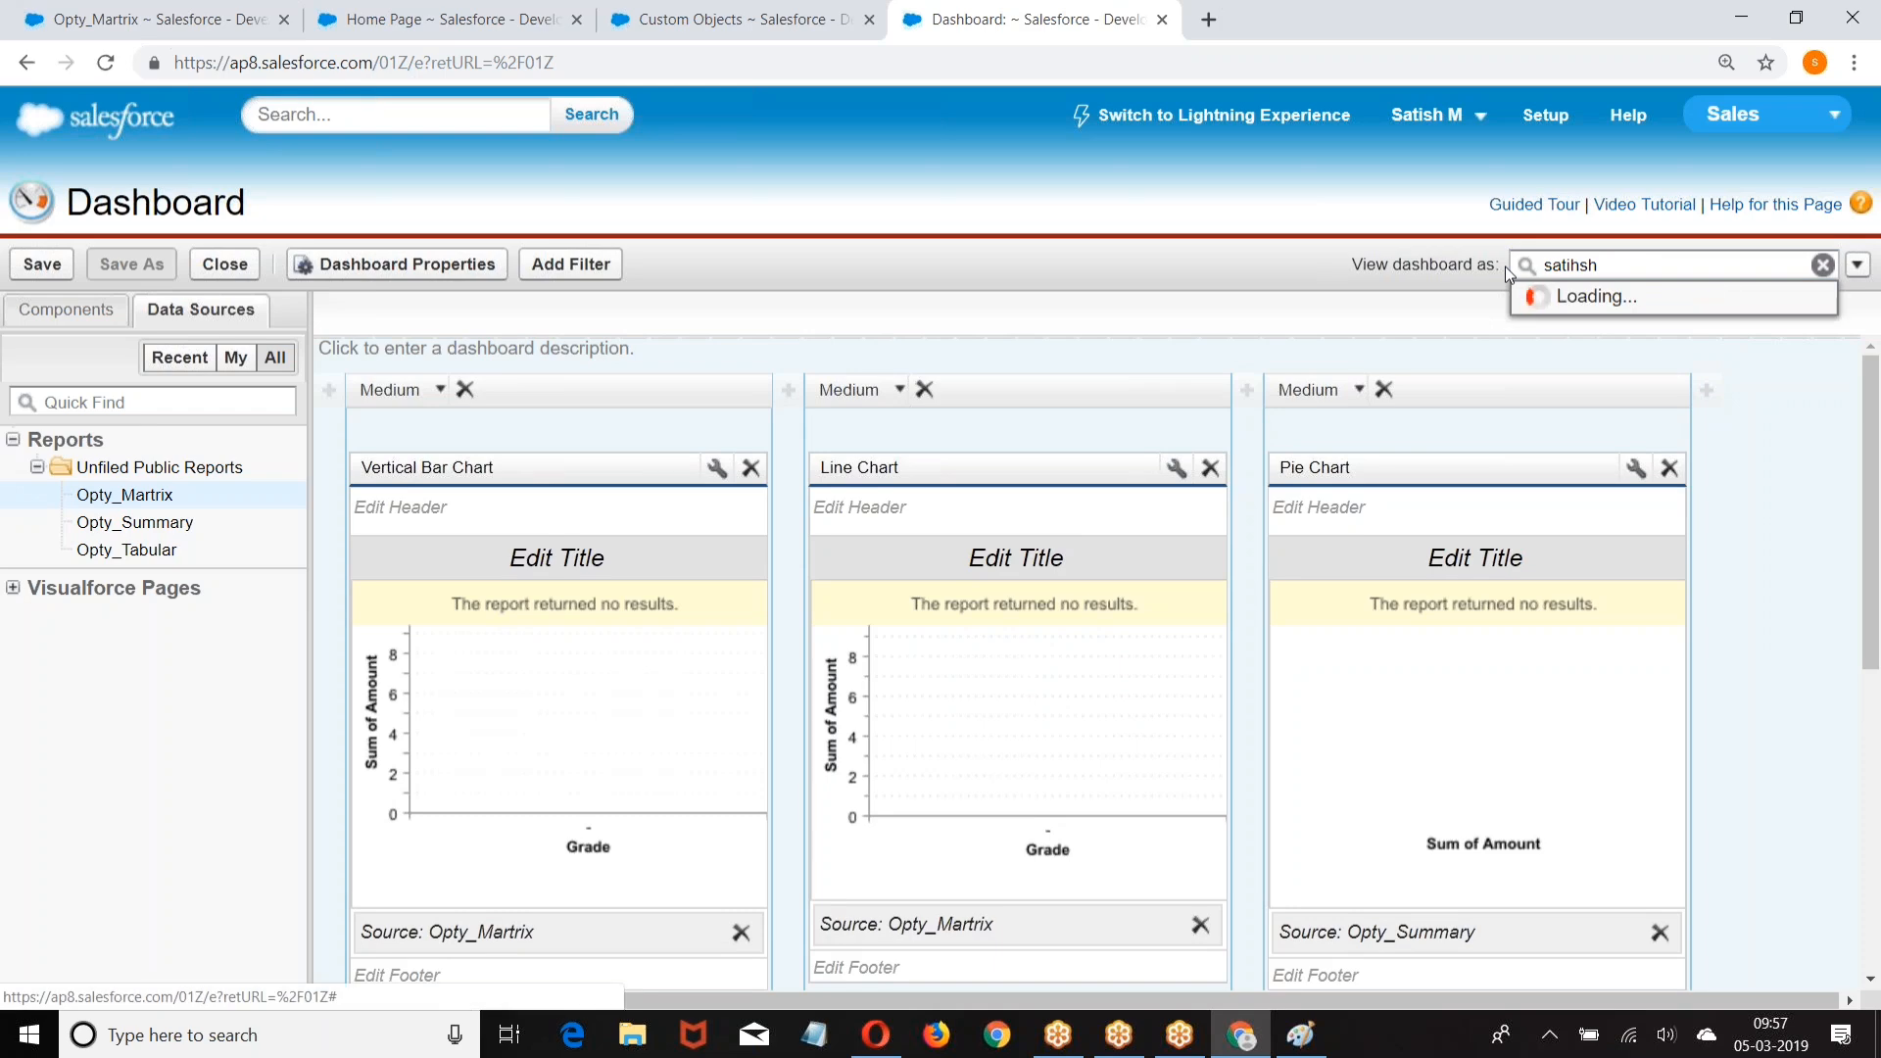
text(sh)
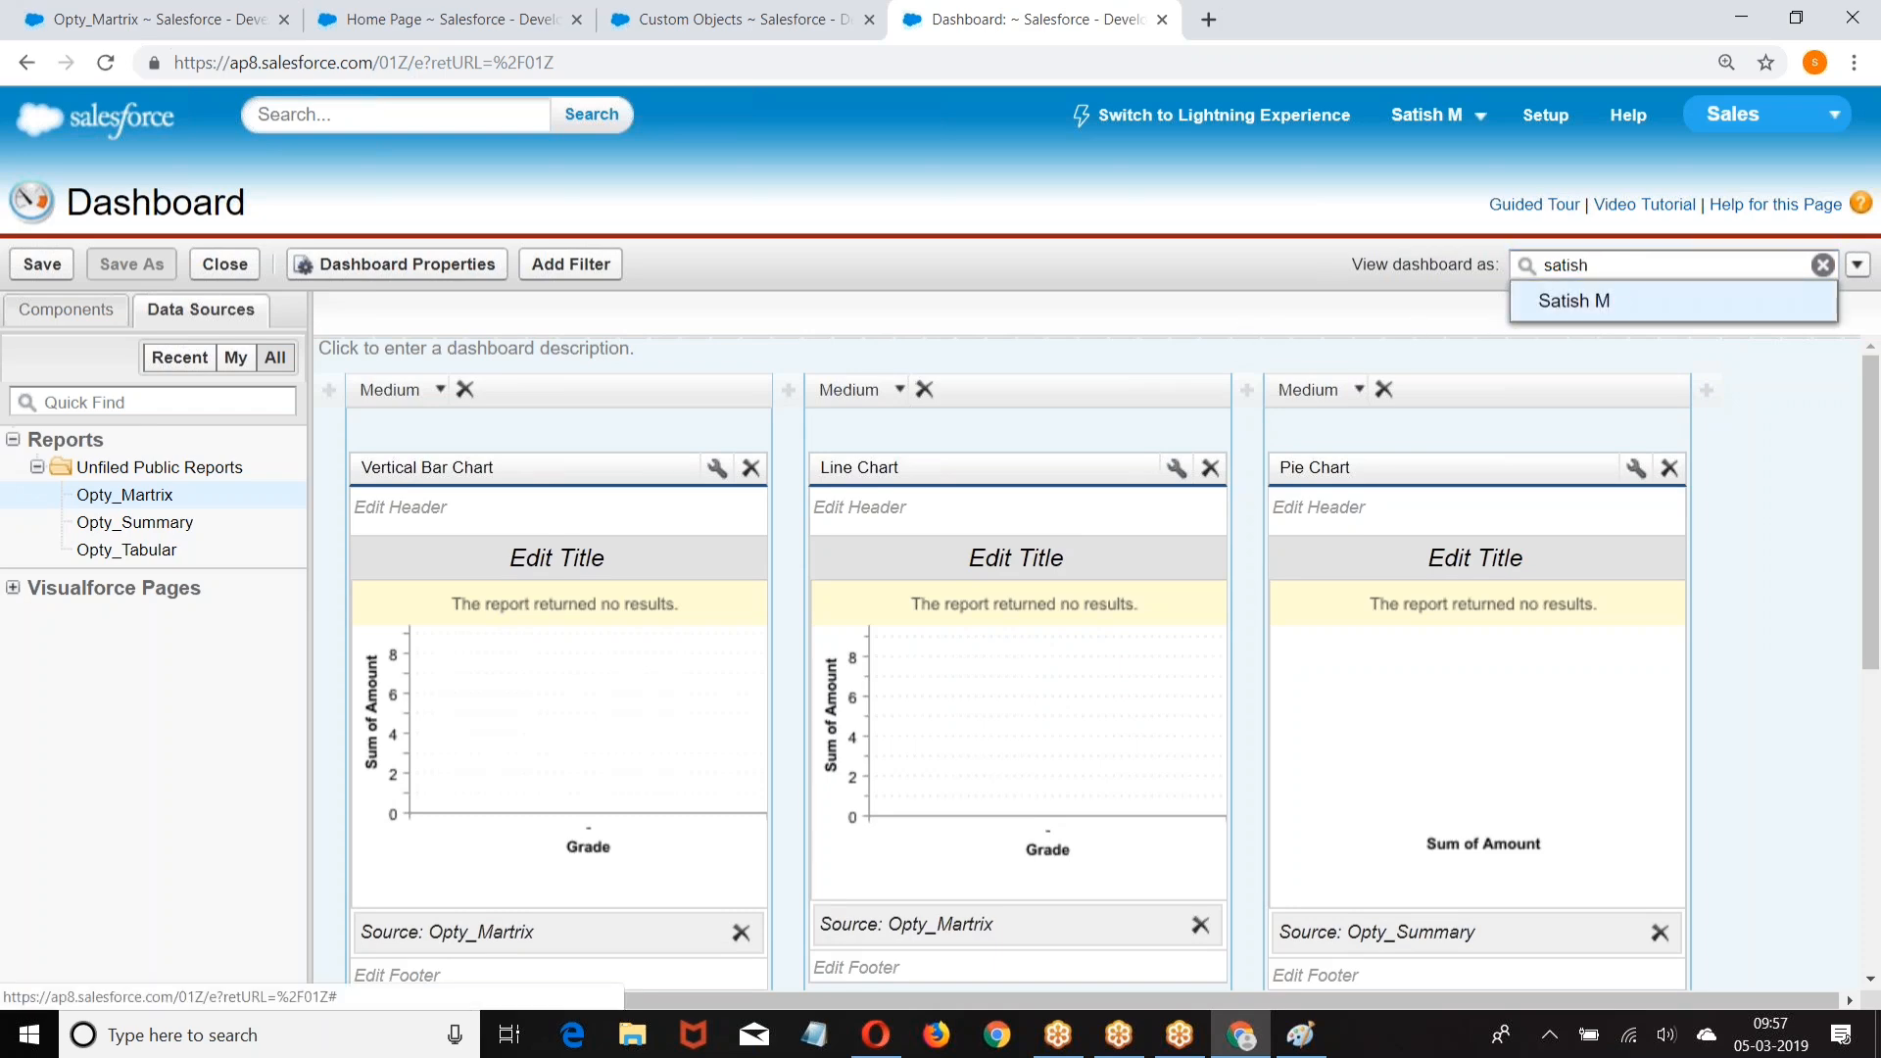
click(1607, 300)
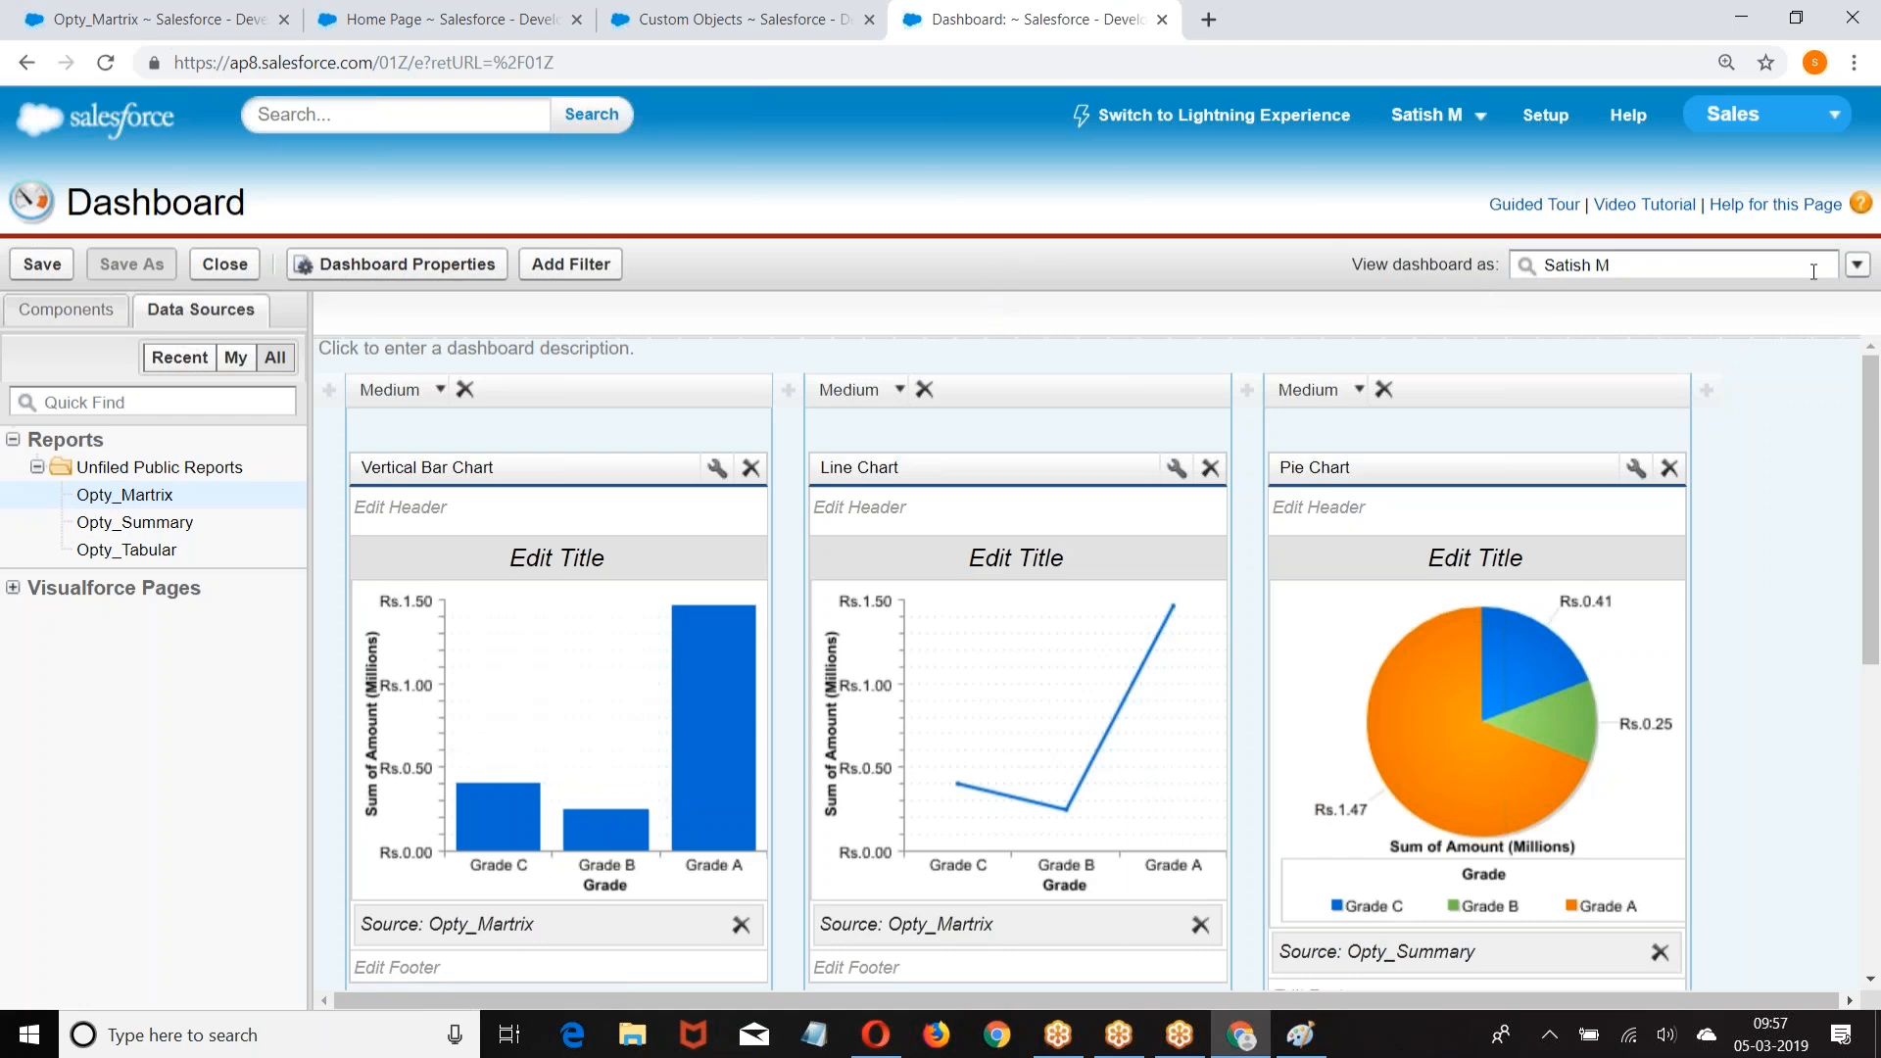
Step: Try the logged-in user option for the dashboard's running user, and confirm the setting with Run as specified user
click(1858, 266)
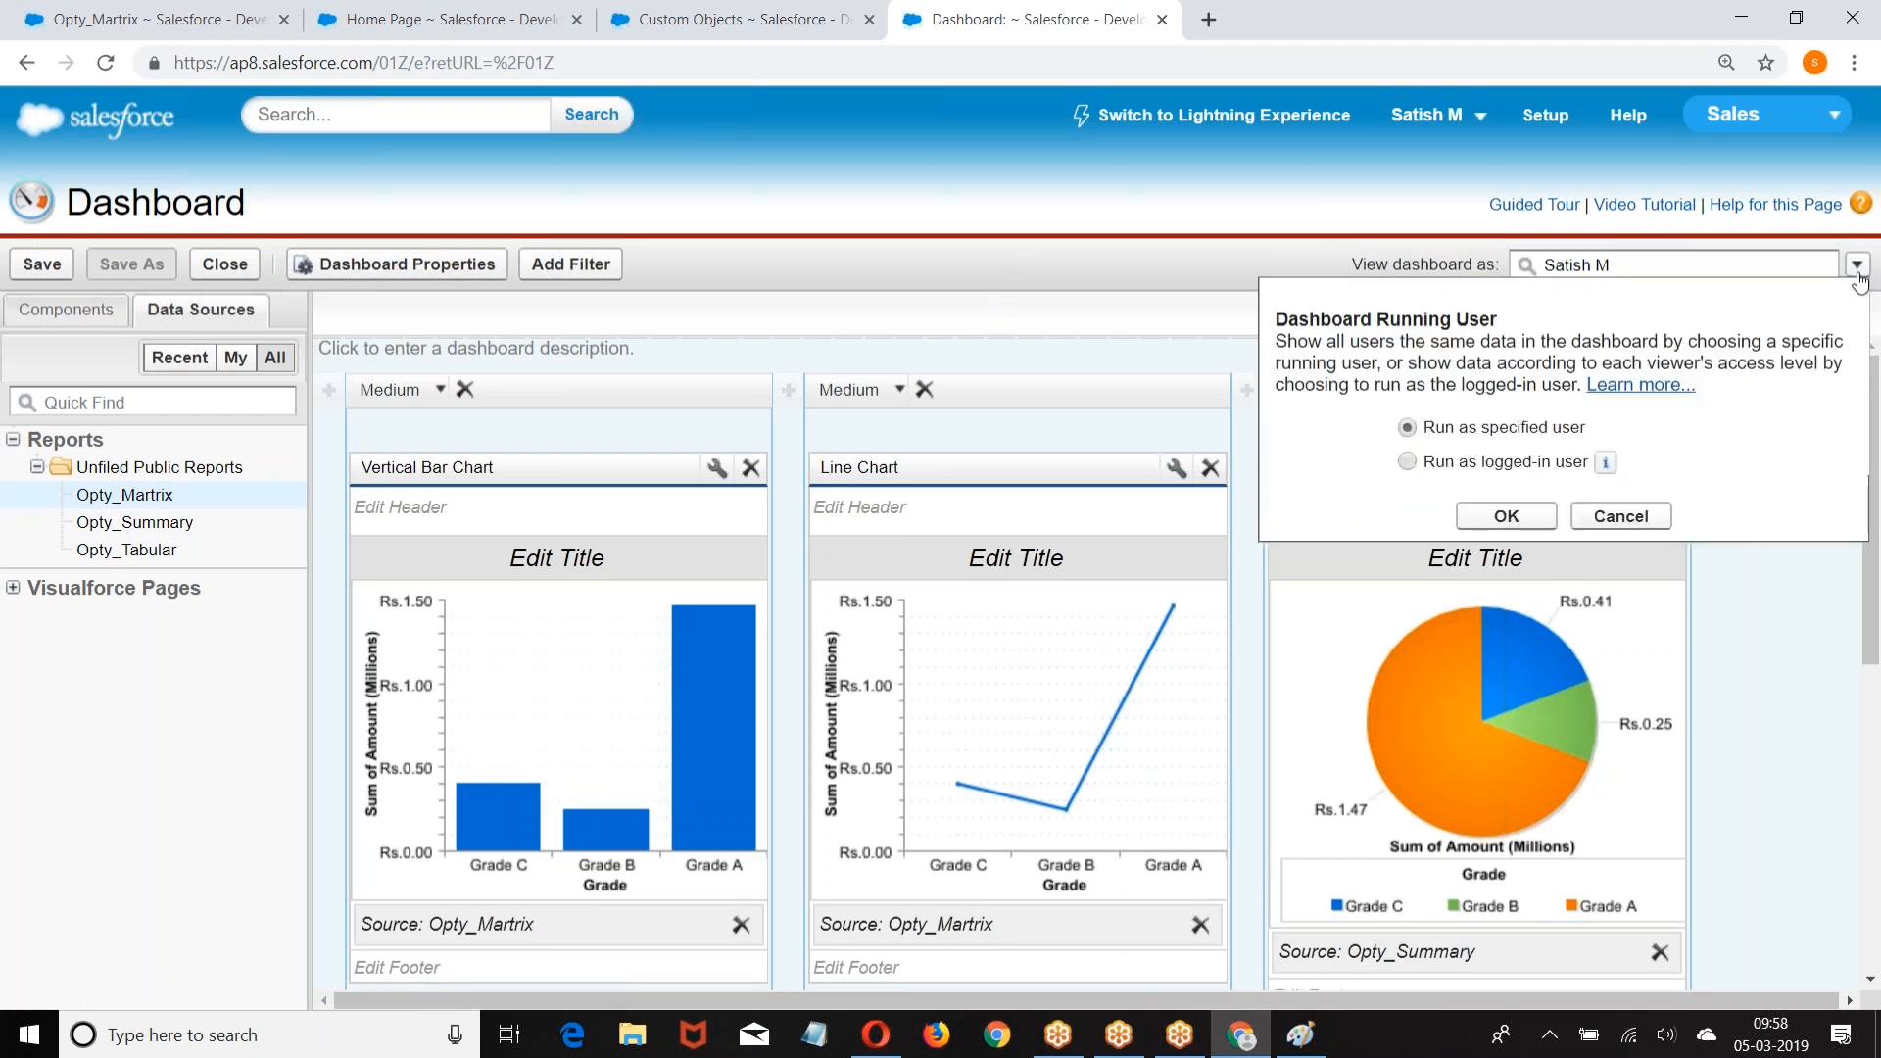
triple_click(1432, 431)
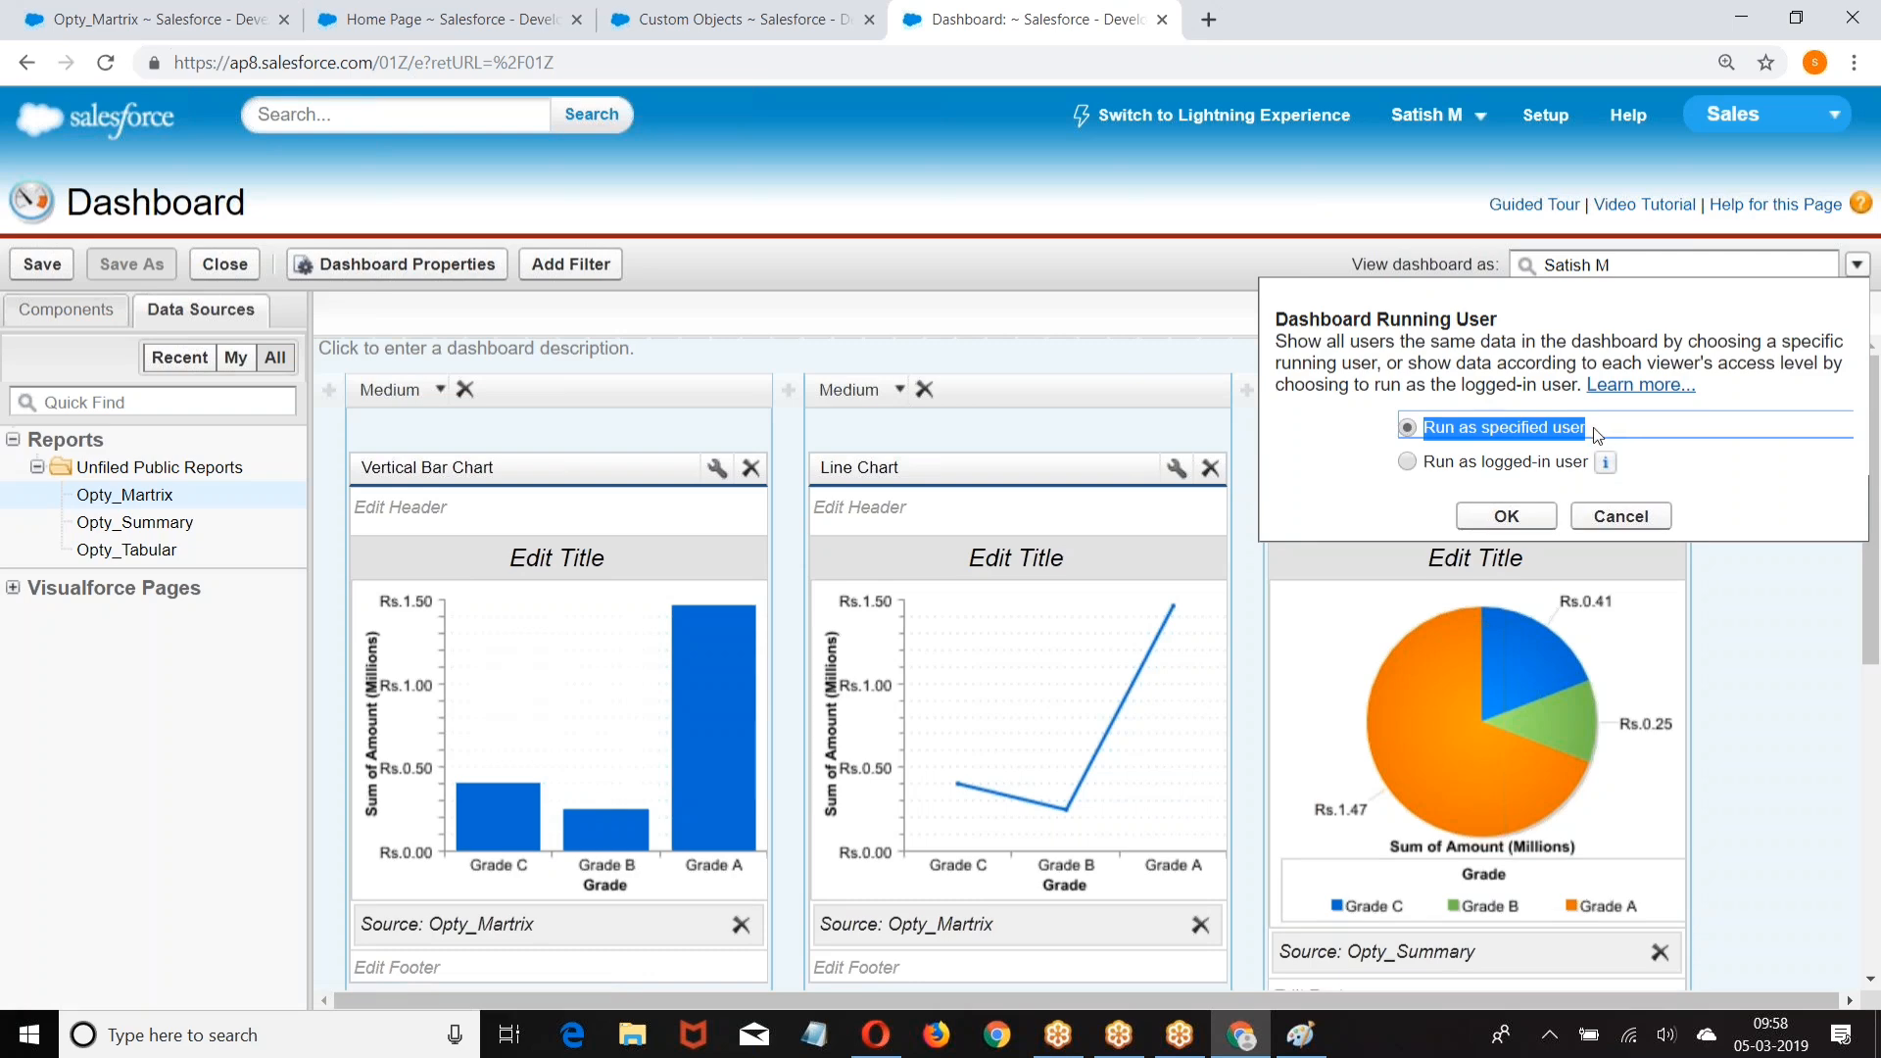
drag(1435, 464, 1583, 472)
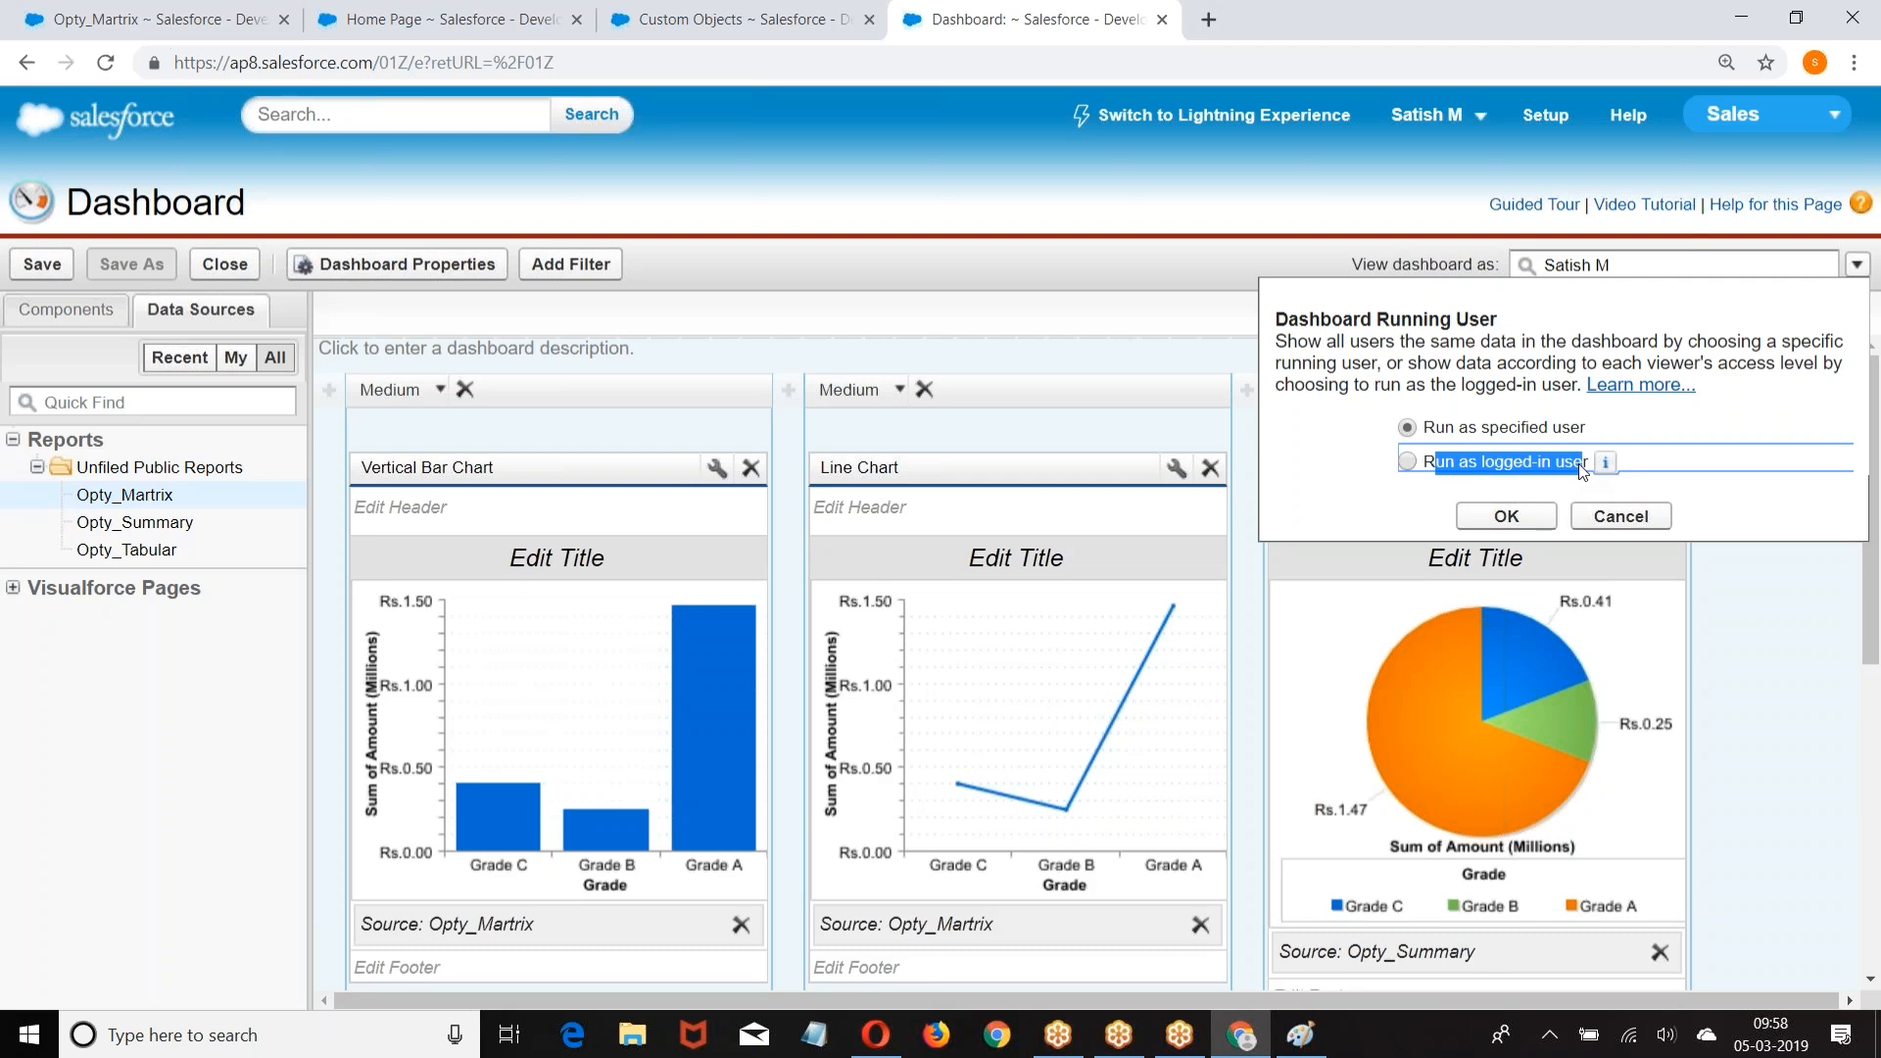
click(1408, 459)
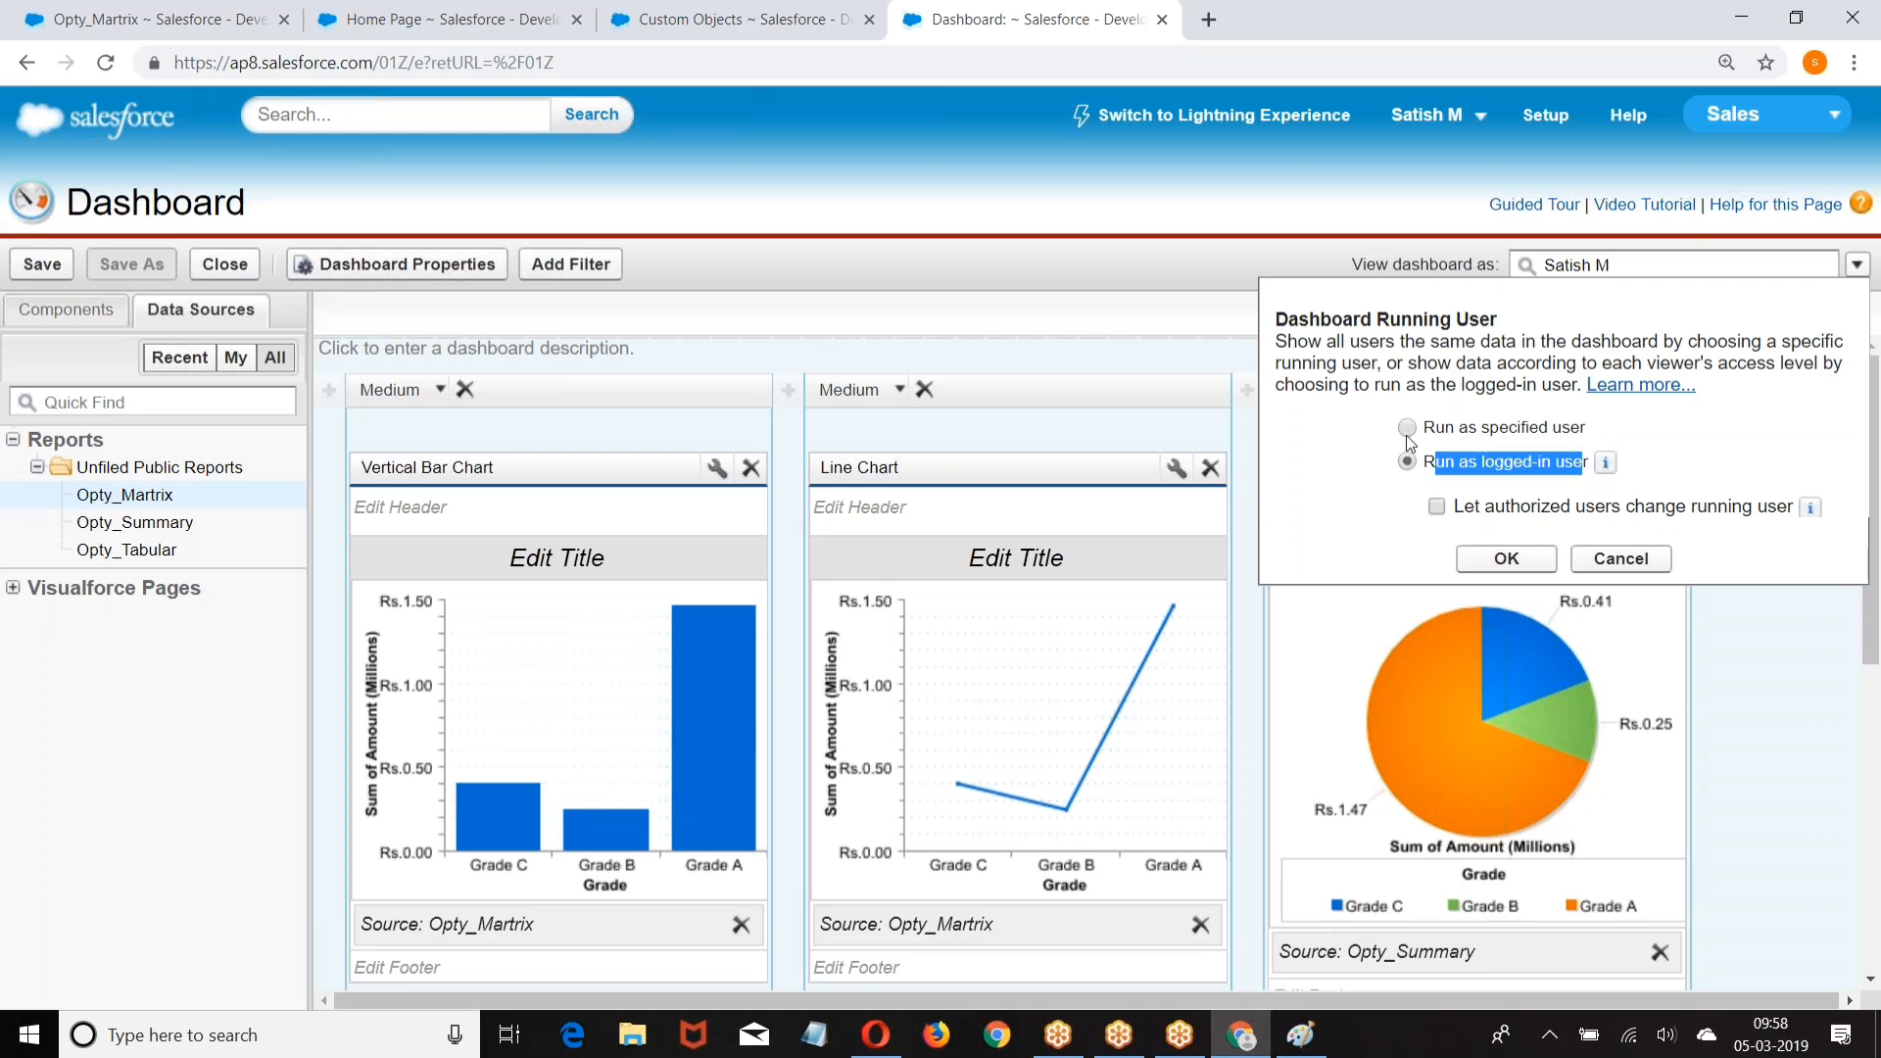
click(1405, 427)
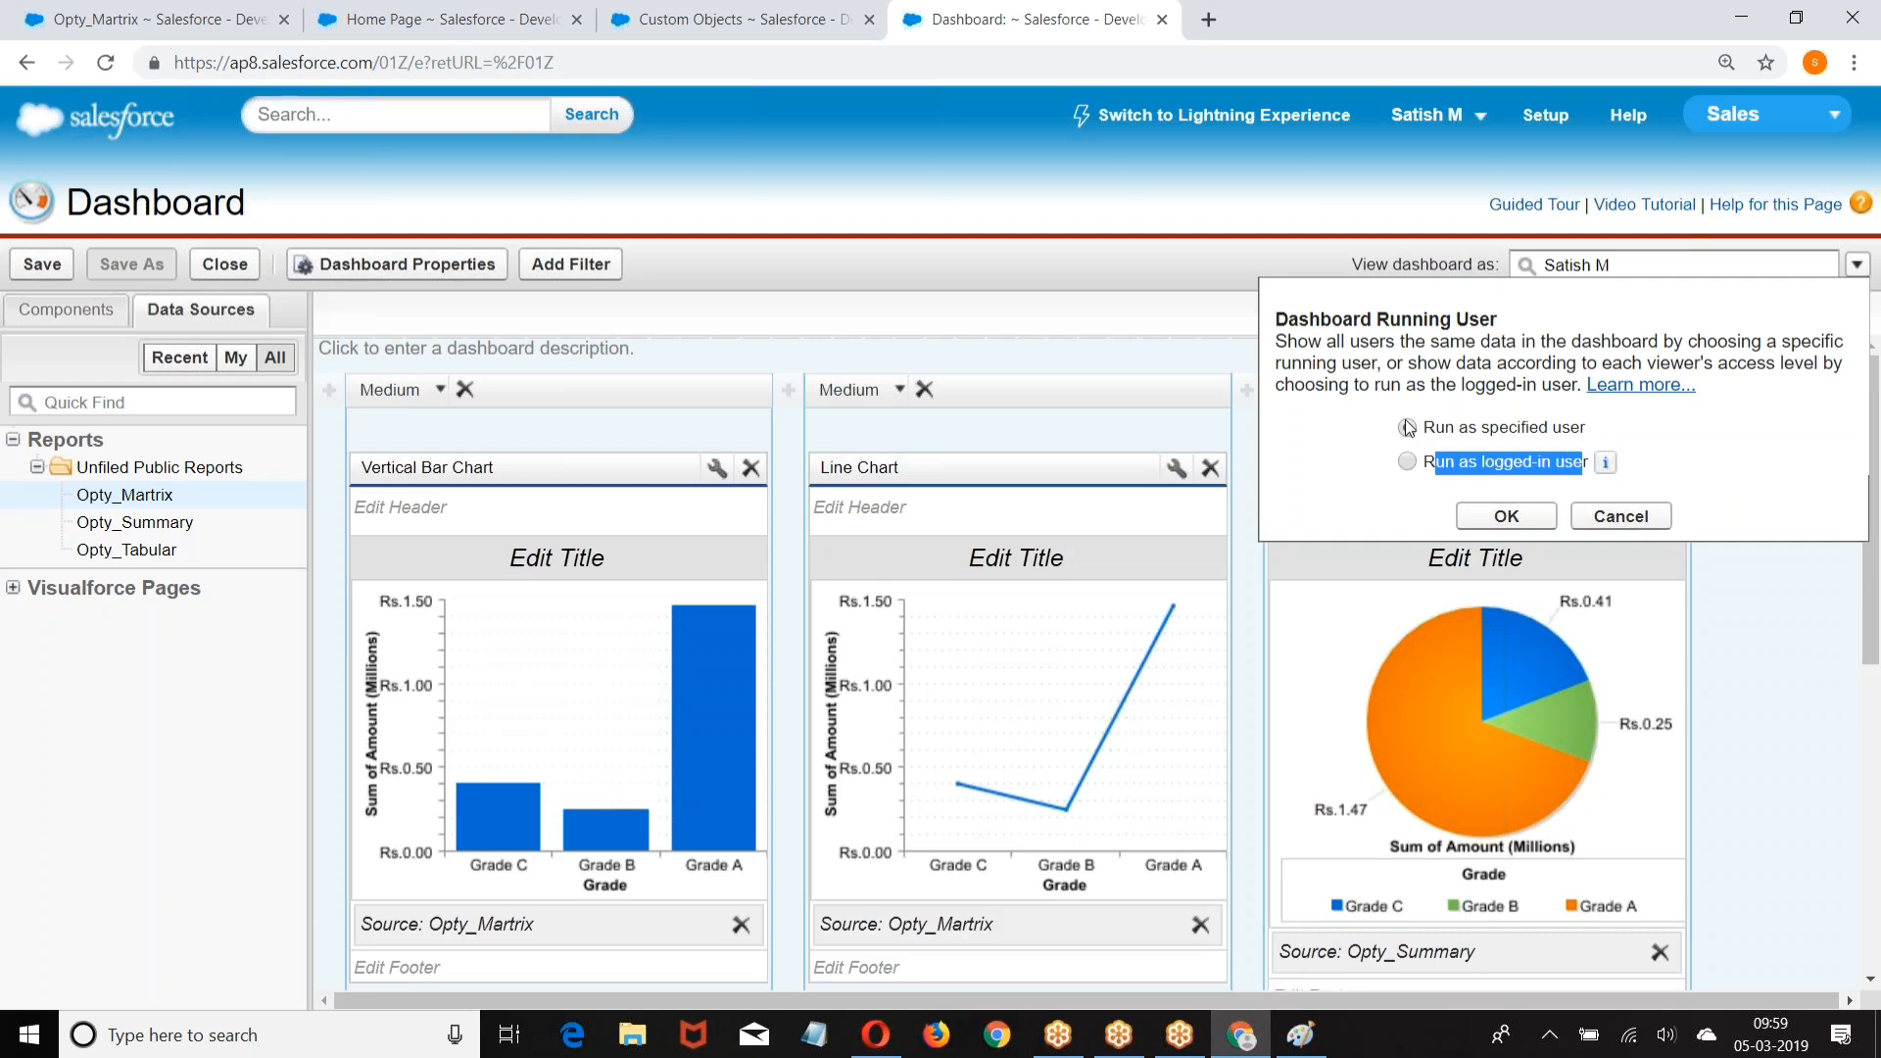
click(1408, 427)
scroll(1491, 568, down, 1)
click(1493, 524)
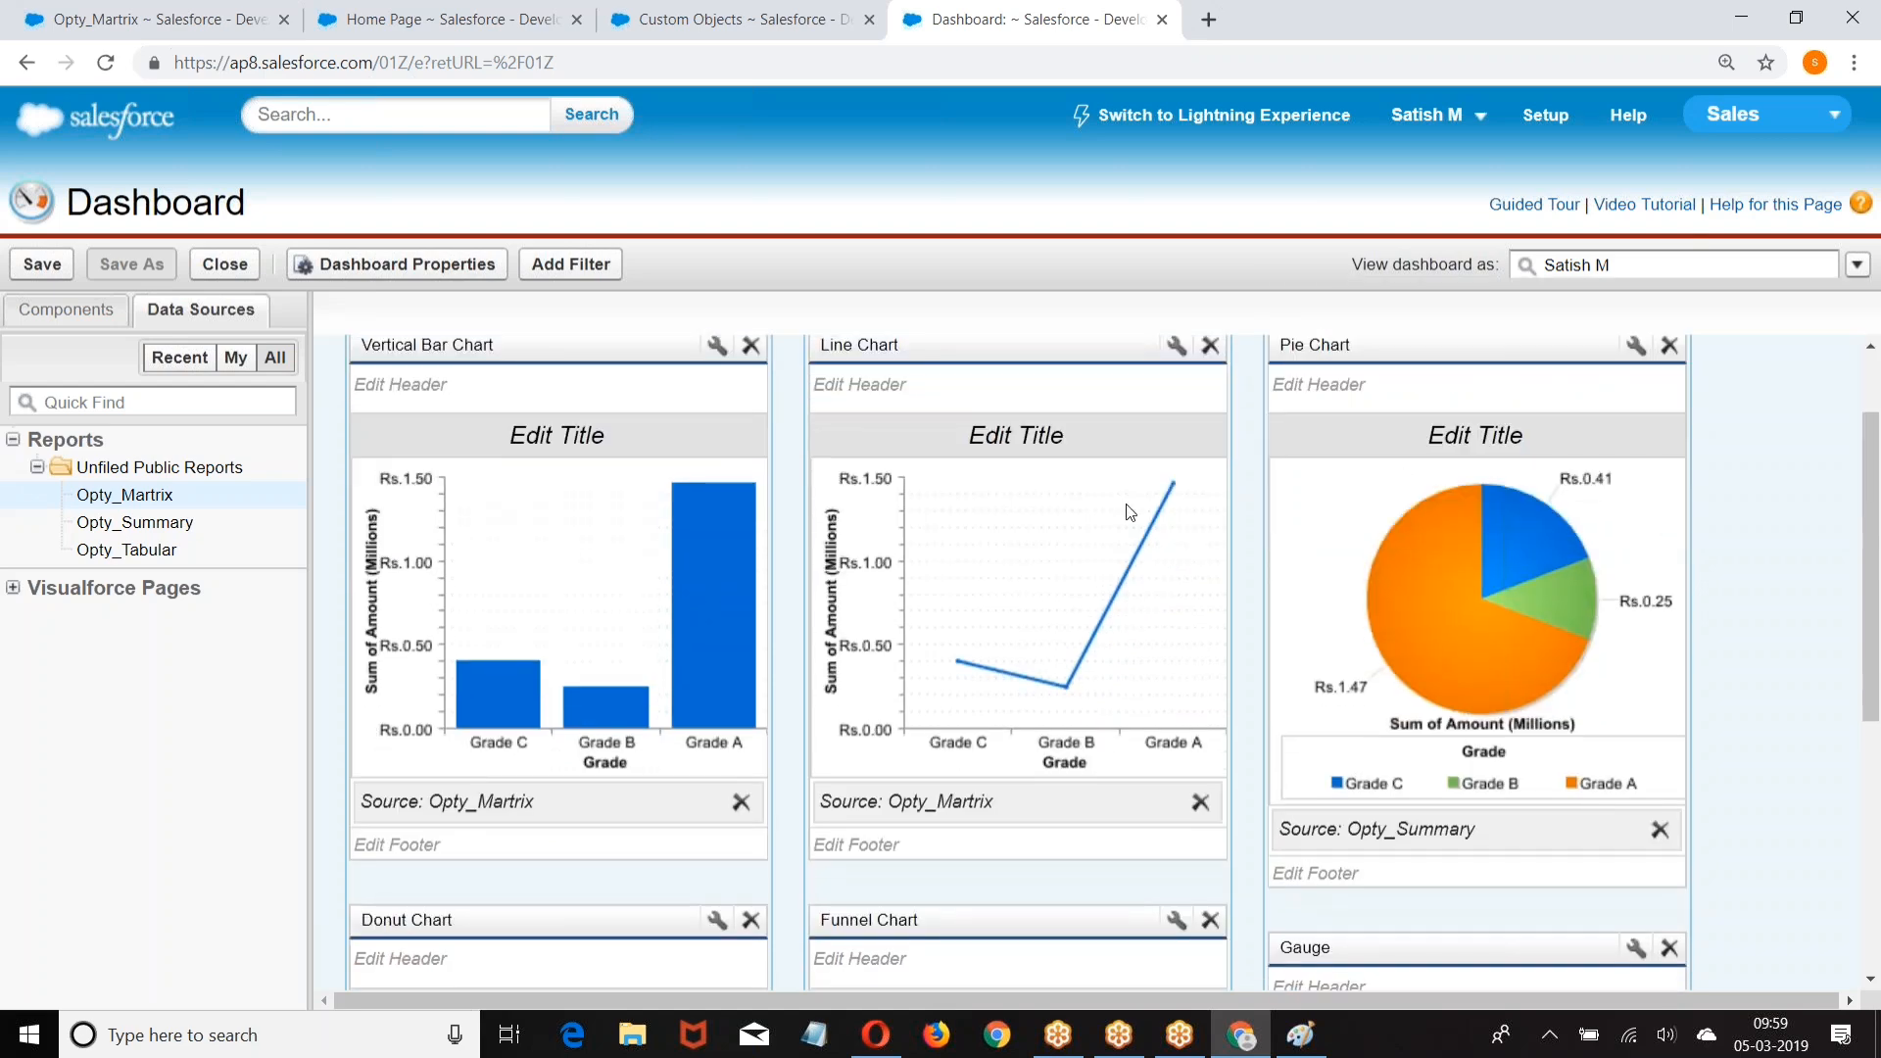
Step: Save the dashboard with the title MyDashboard in the My Personal Dashboards folder
scroll(937, 357, up, 1)
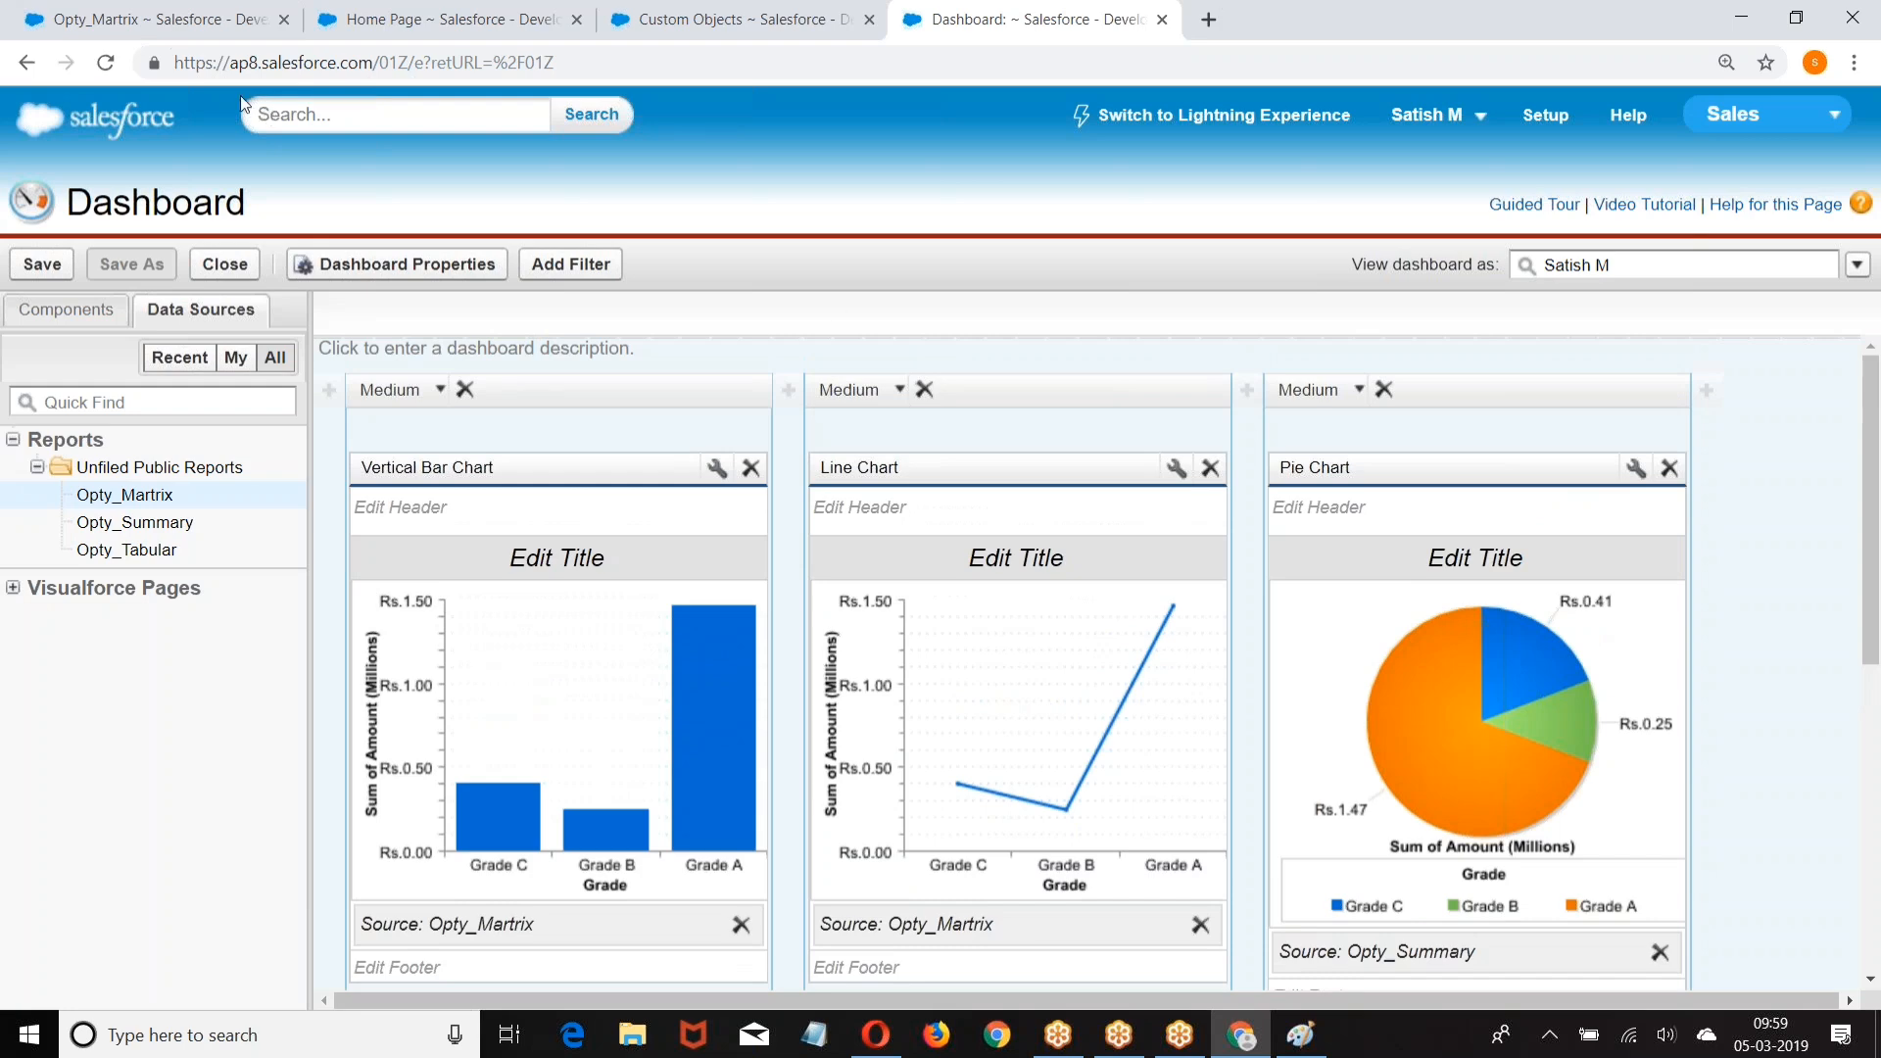
click(40, 264)
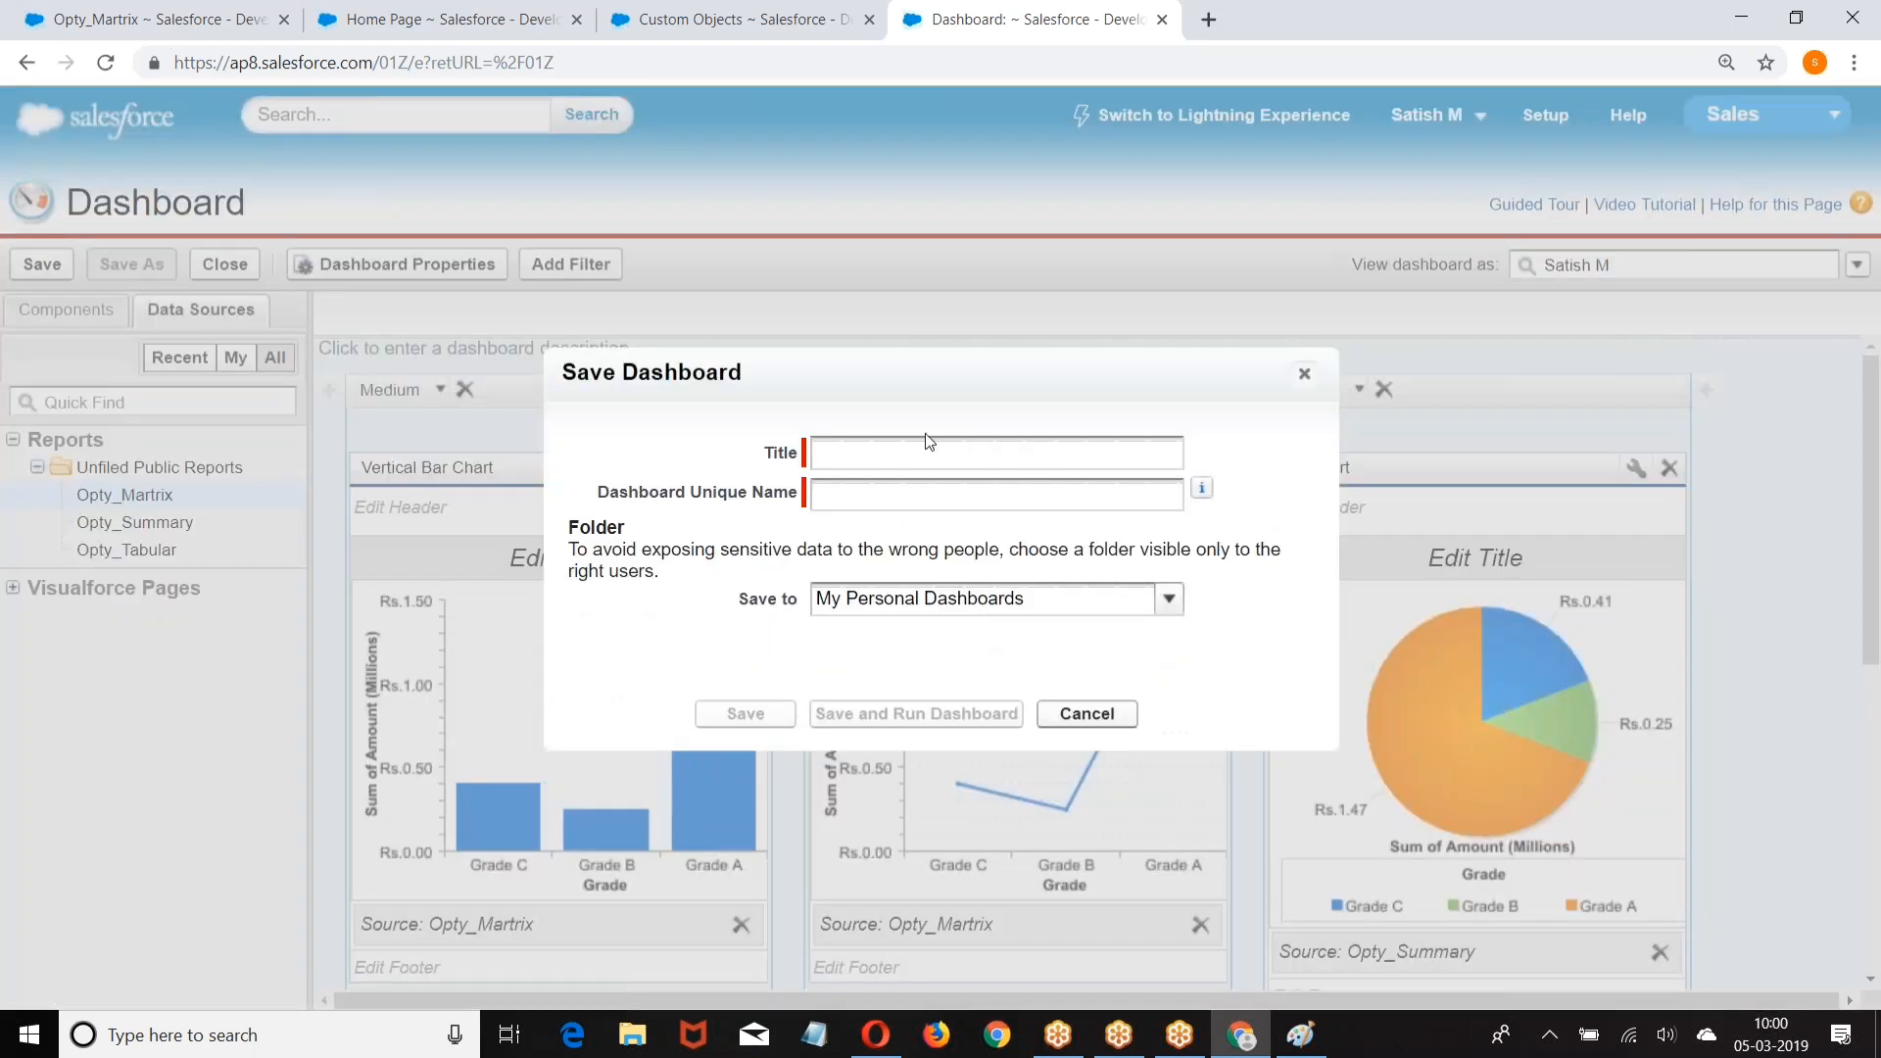
click(872, 453)
text(MyDashboard)
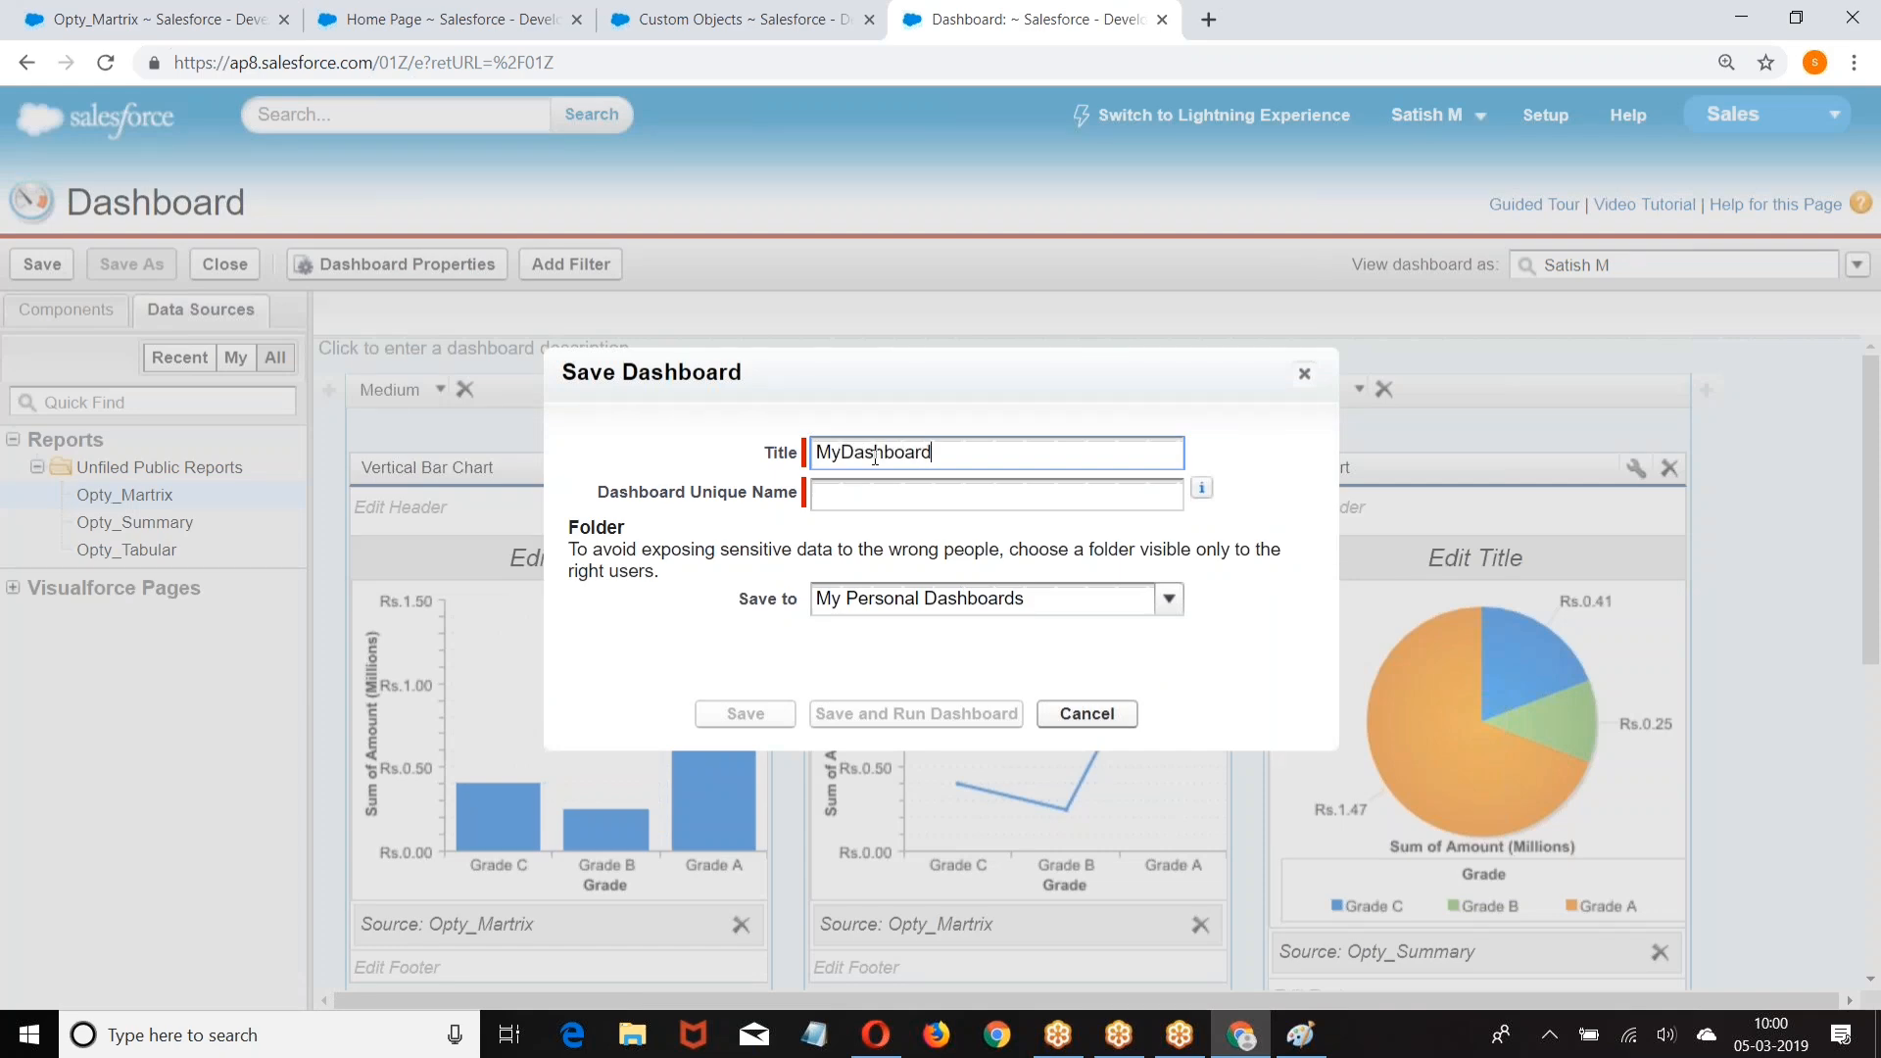
click(935, 493)
click(742, 714)
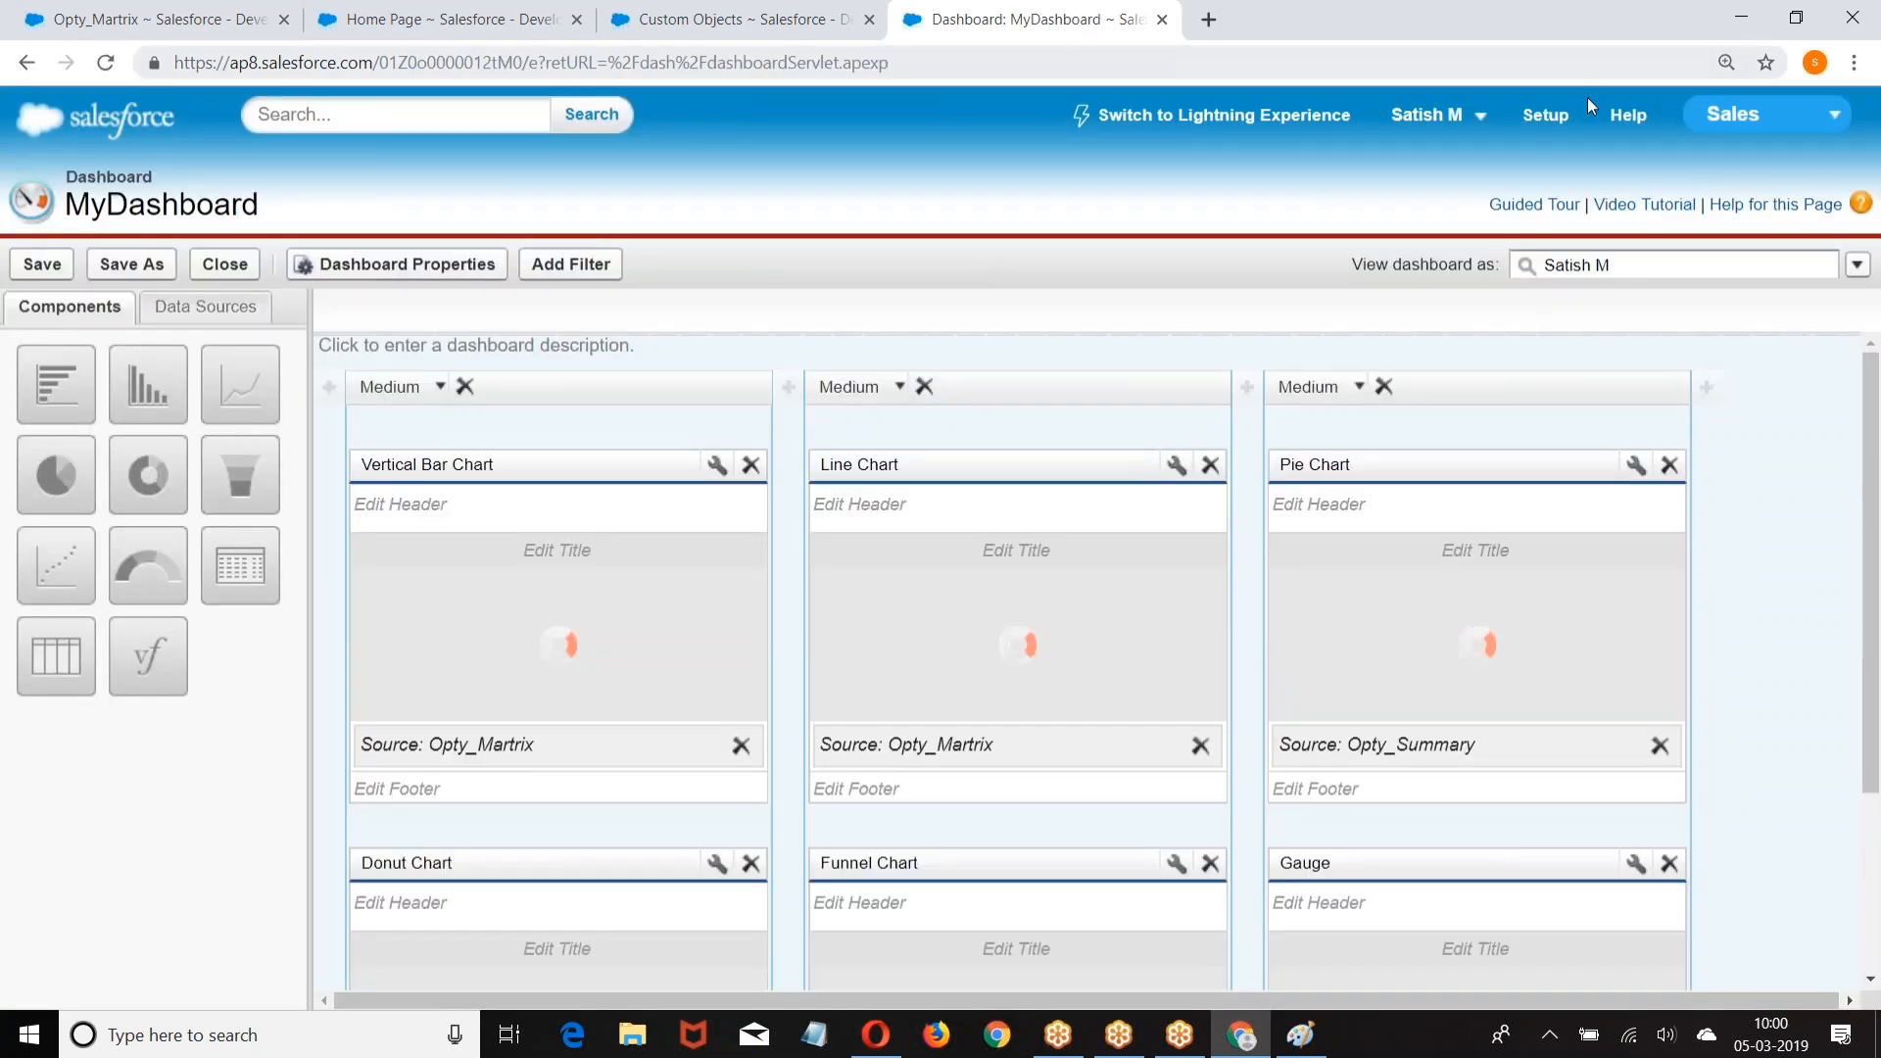
Step: Open the Home Page Components setup and find the Dashboard Snapshot entry among the standard components
click(1555, 120)
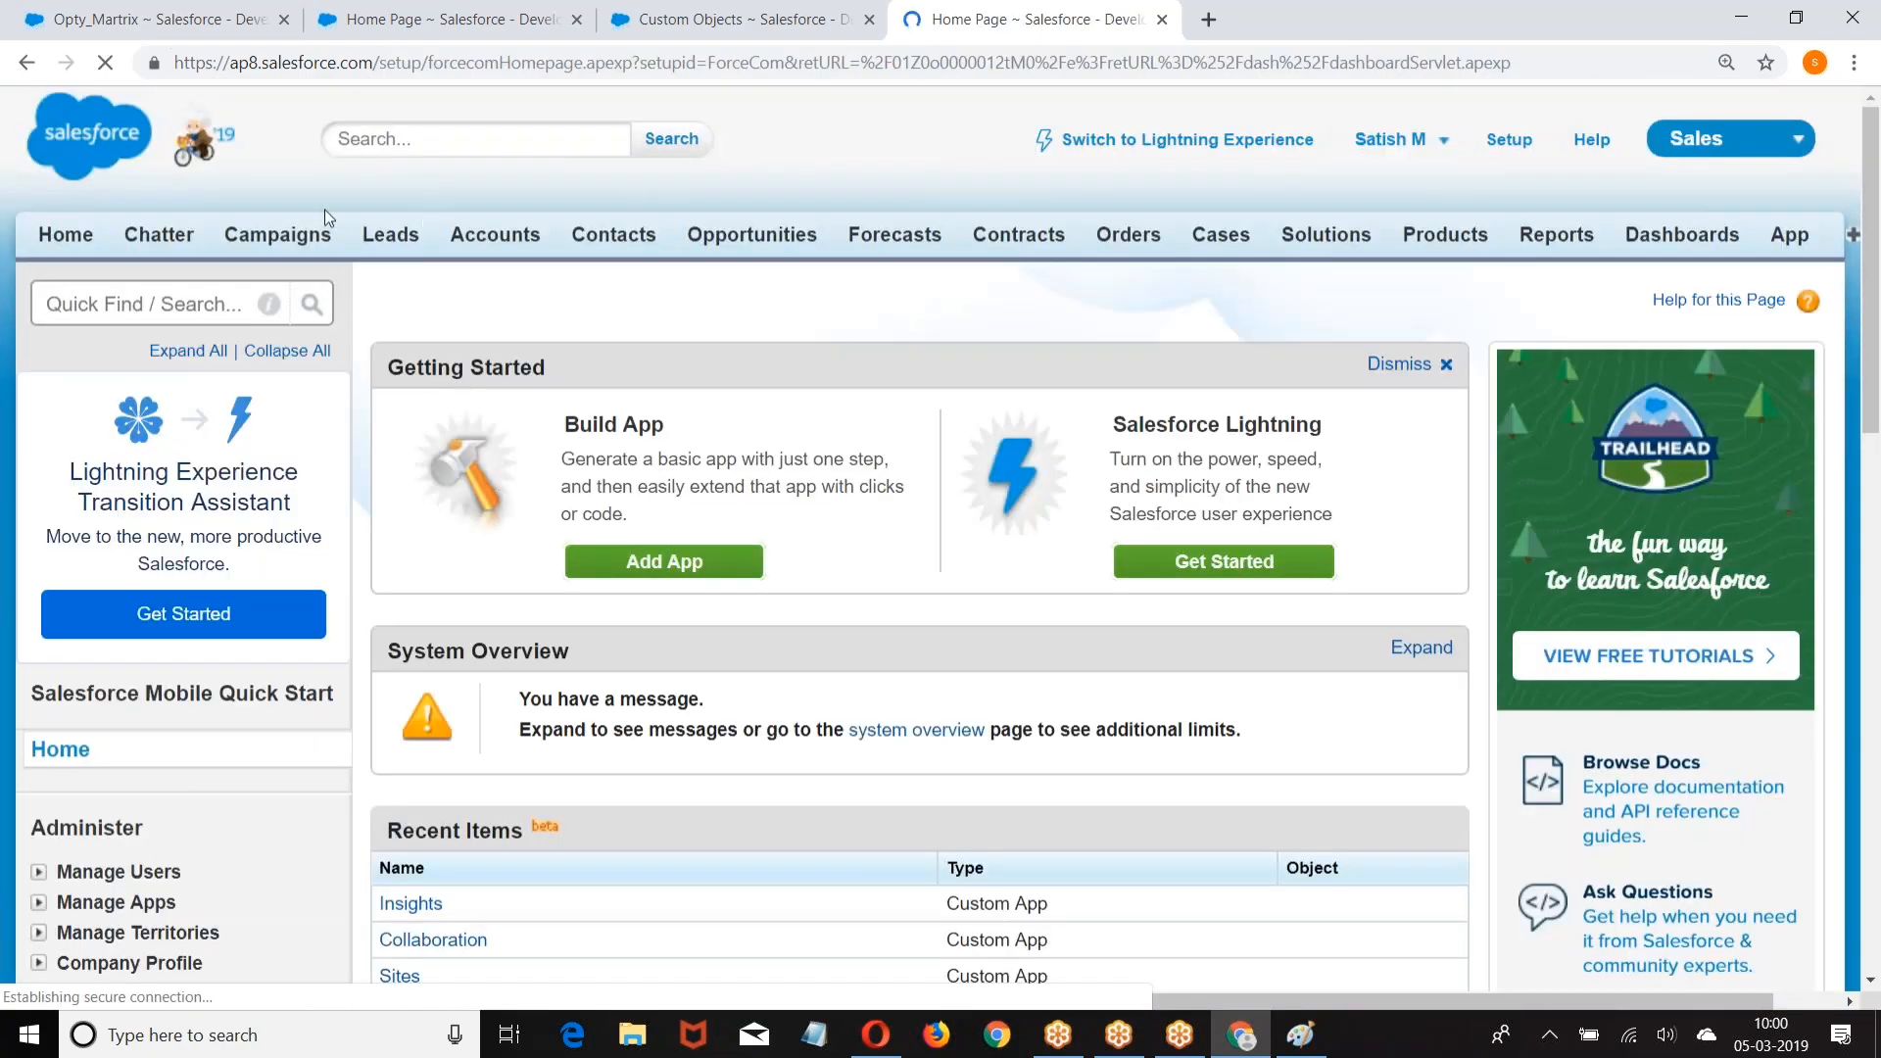
scroll(280, 214, down, 1)
scroll(147, 253, down, 10)
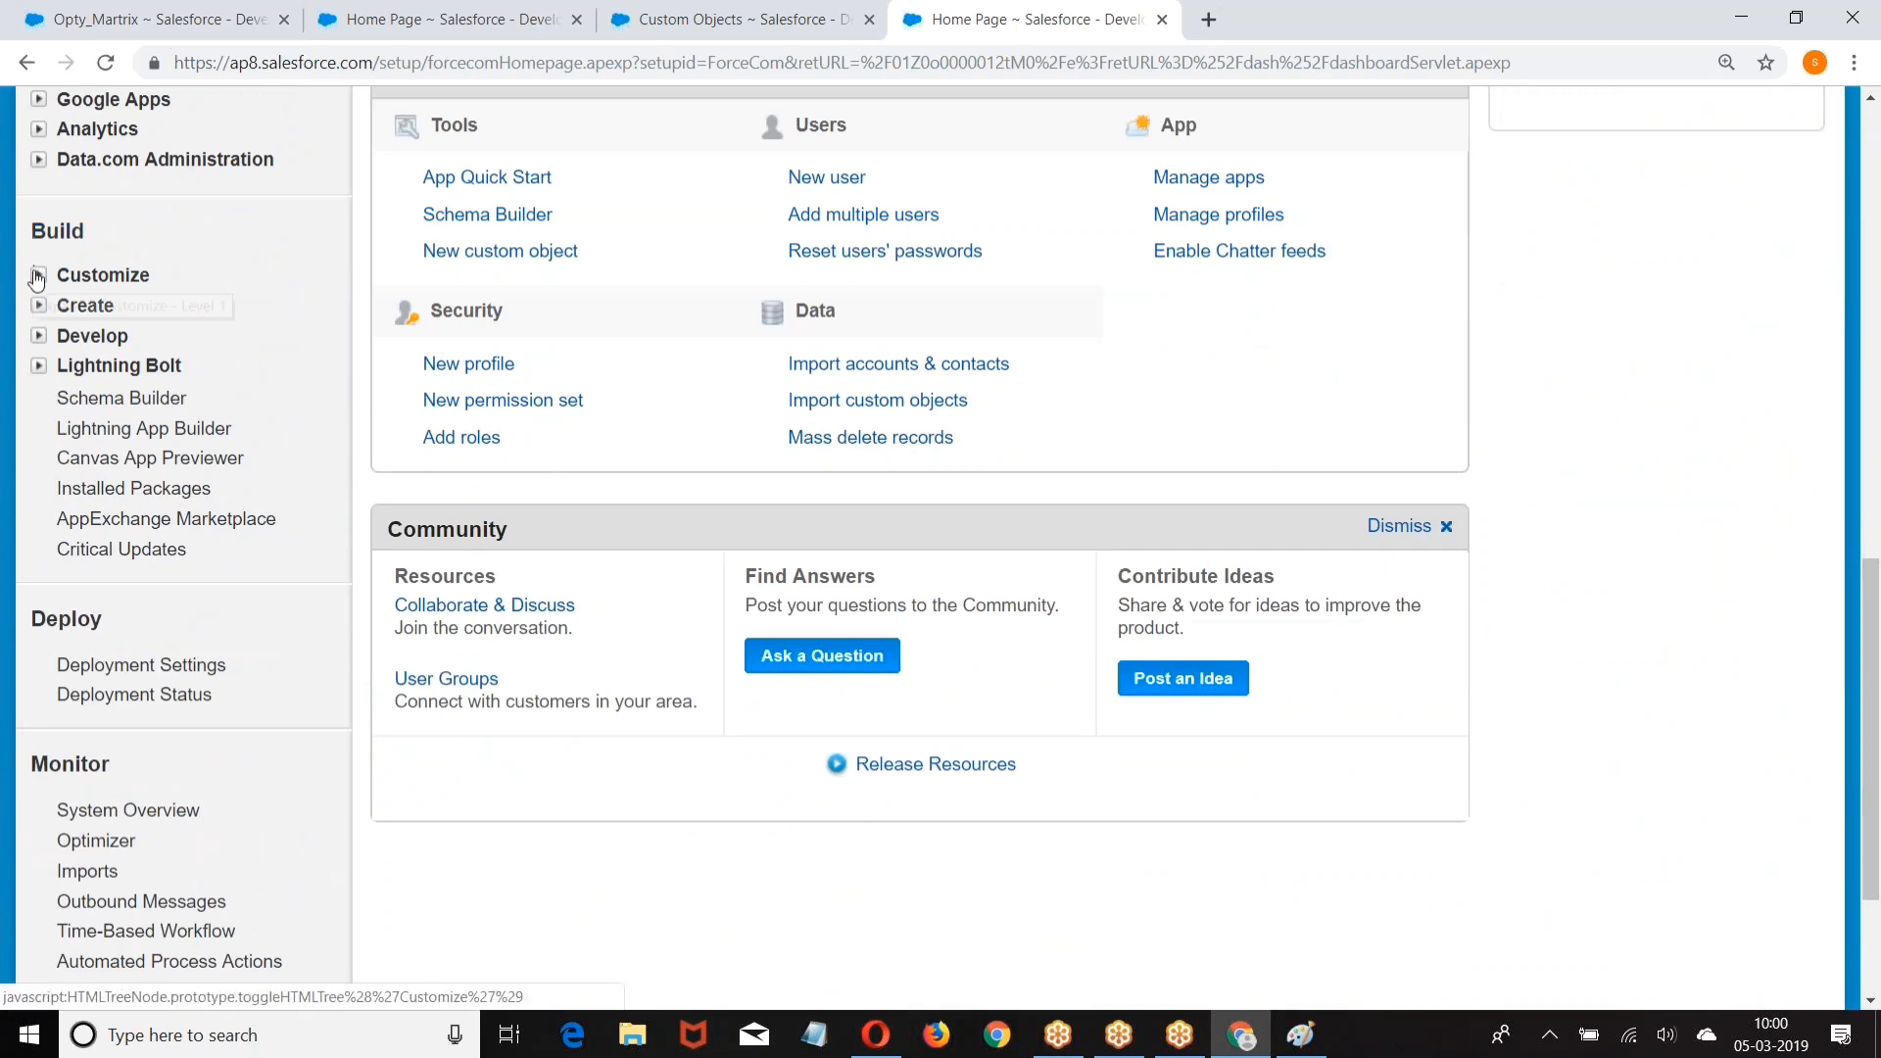
click(38, 277)
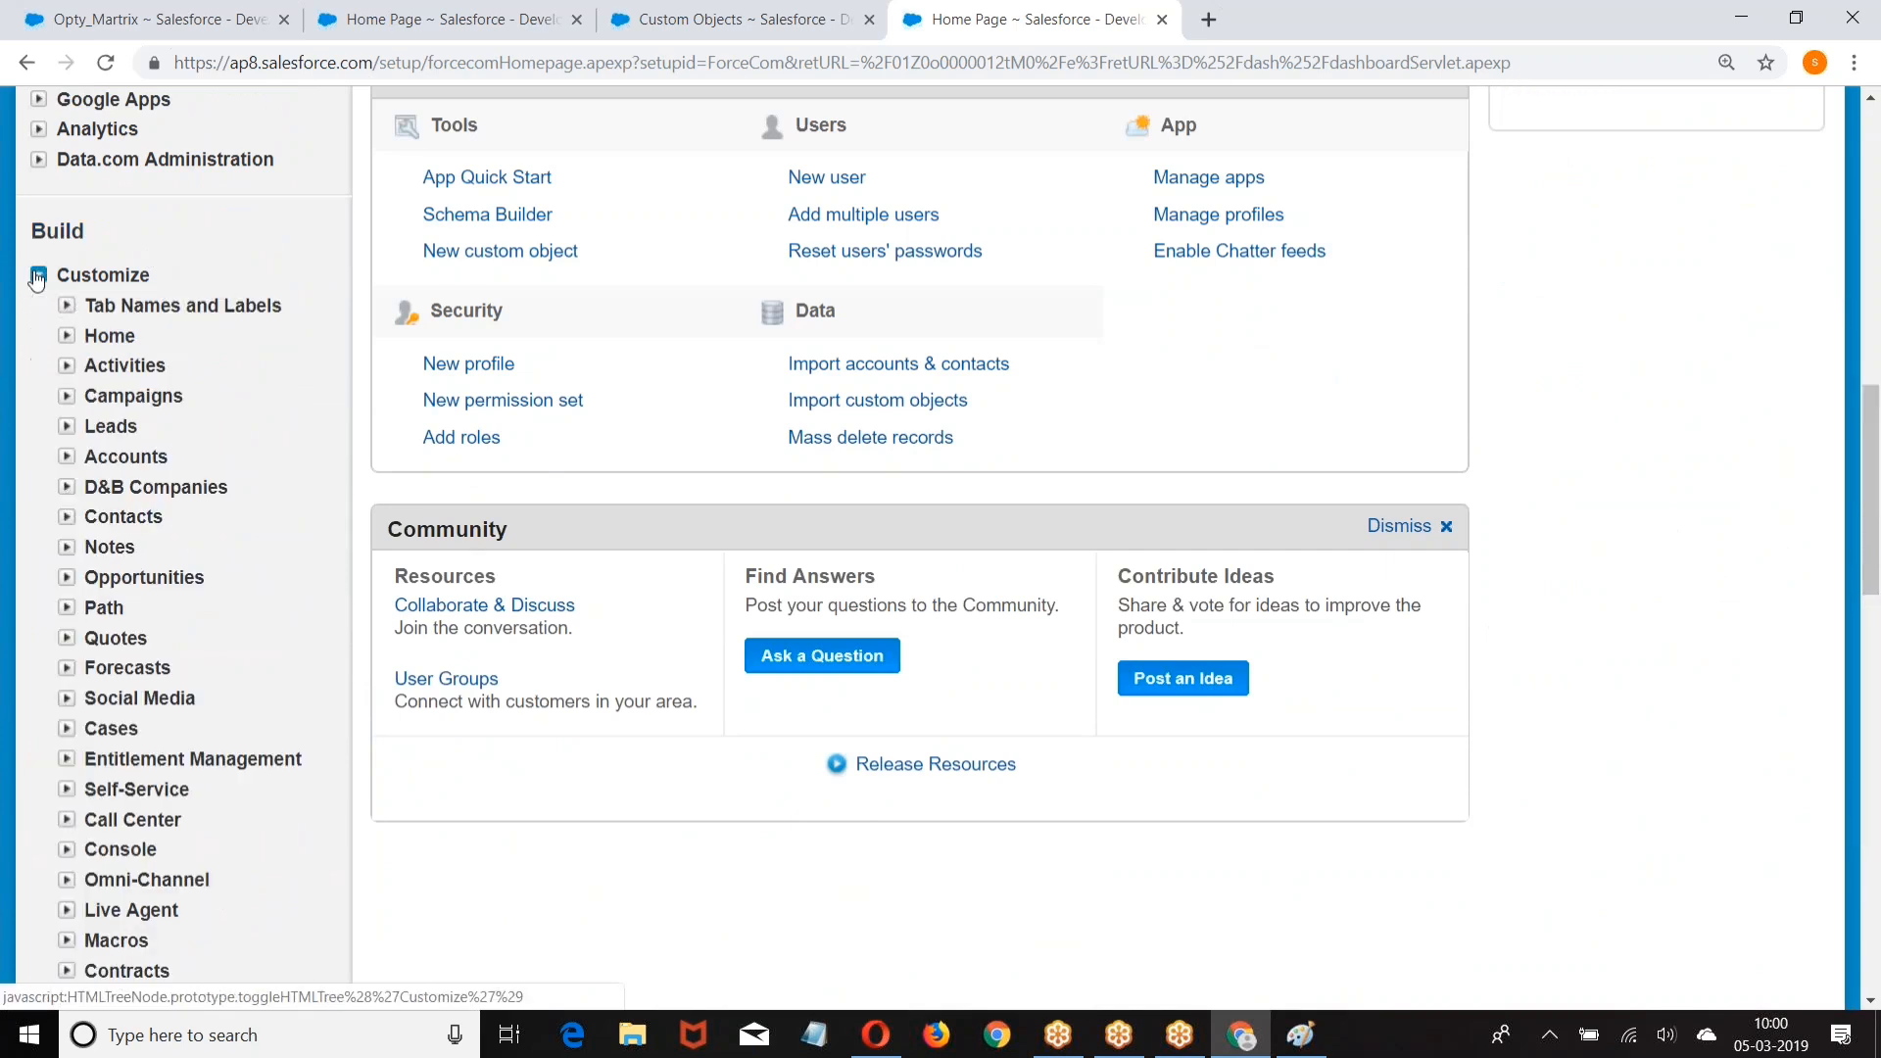
click(66, 337)
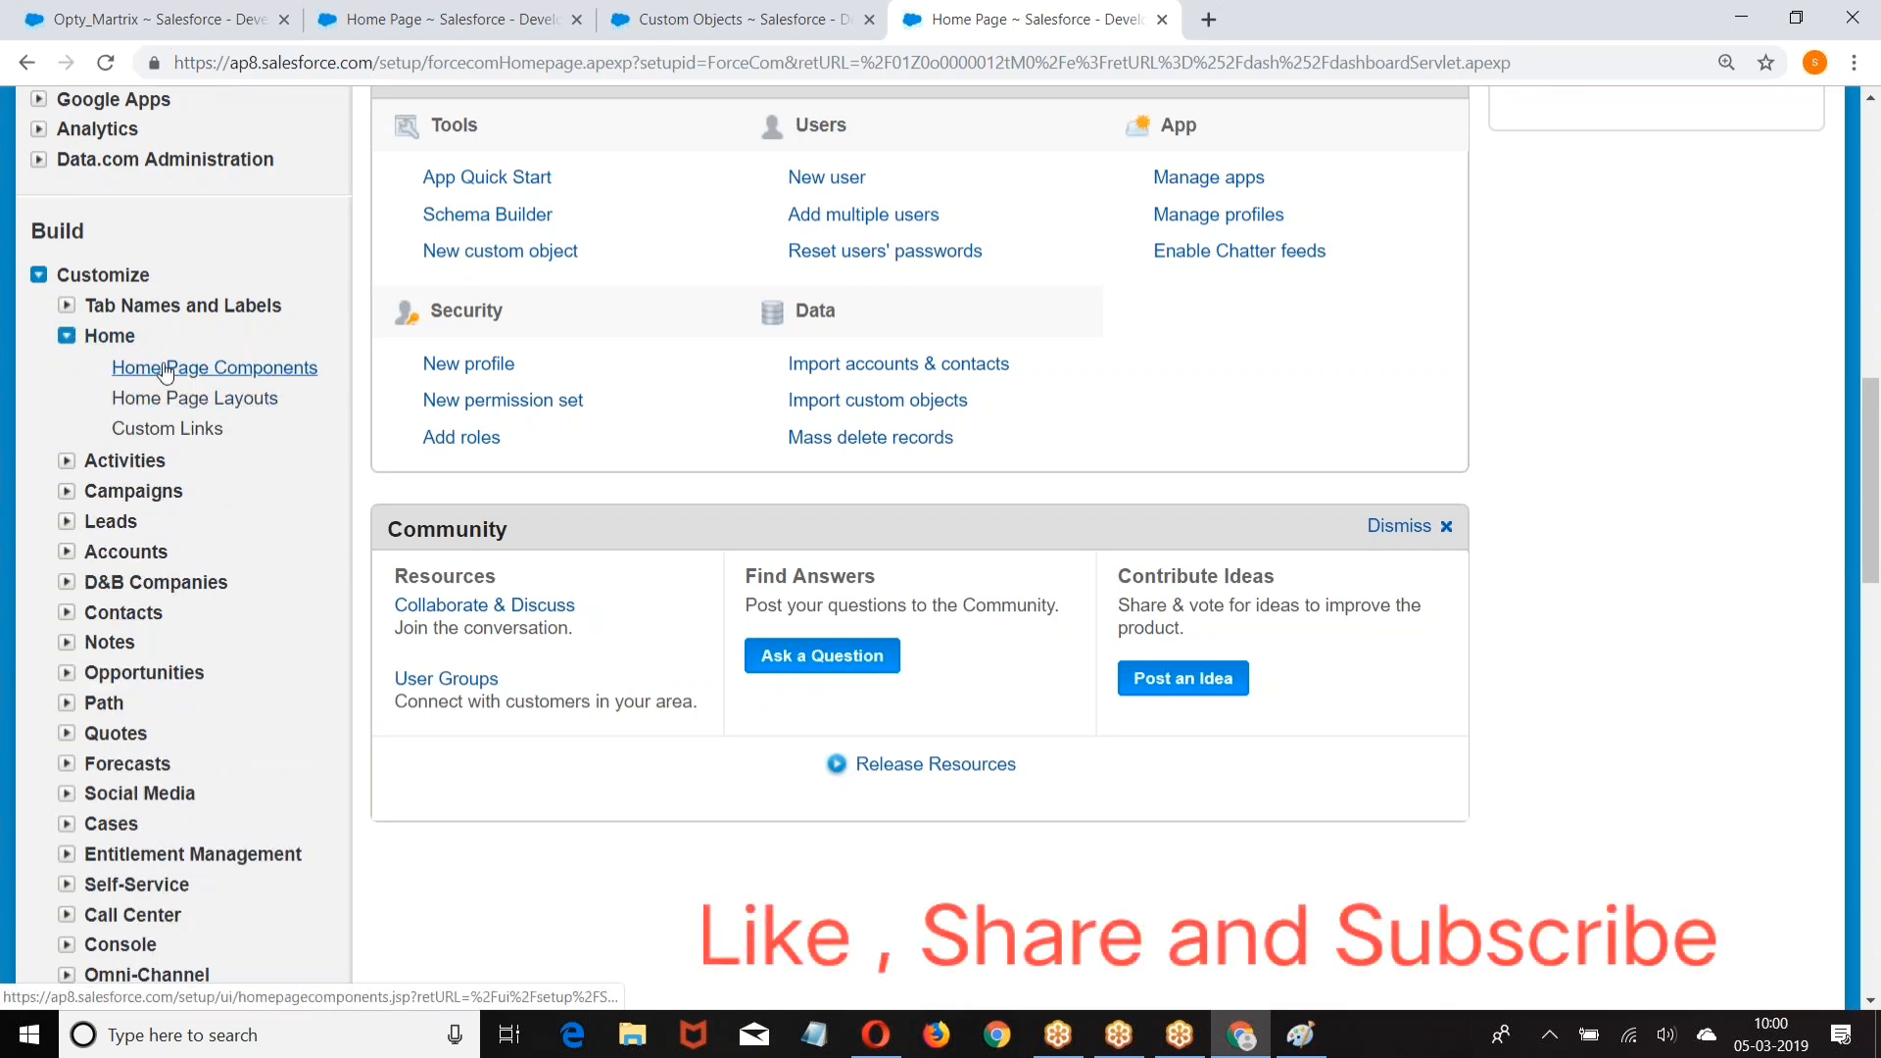
click(202, 408)
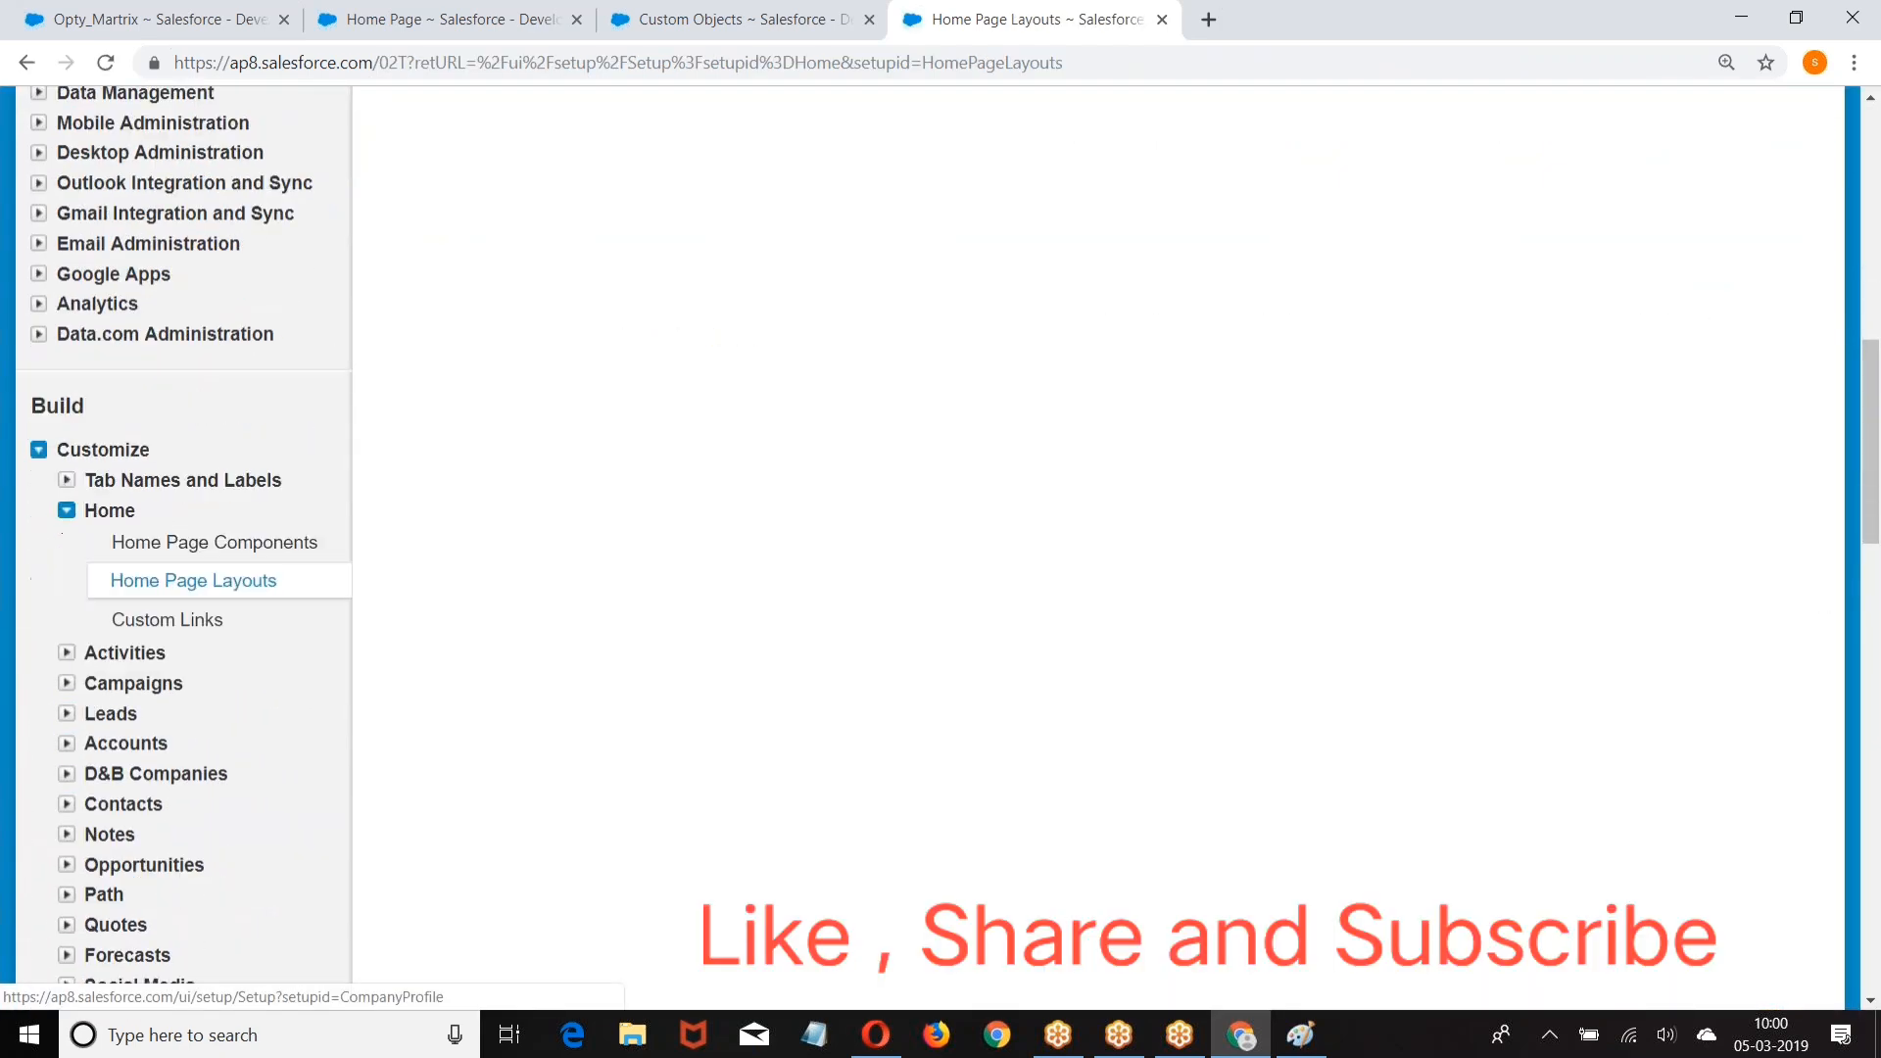
click(147, 502)
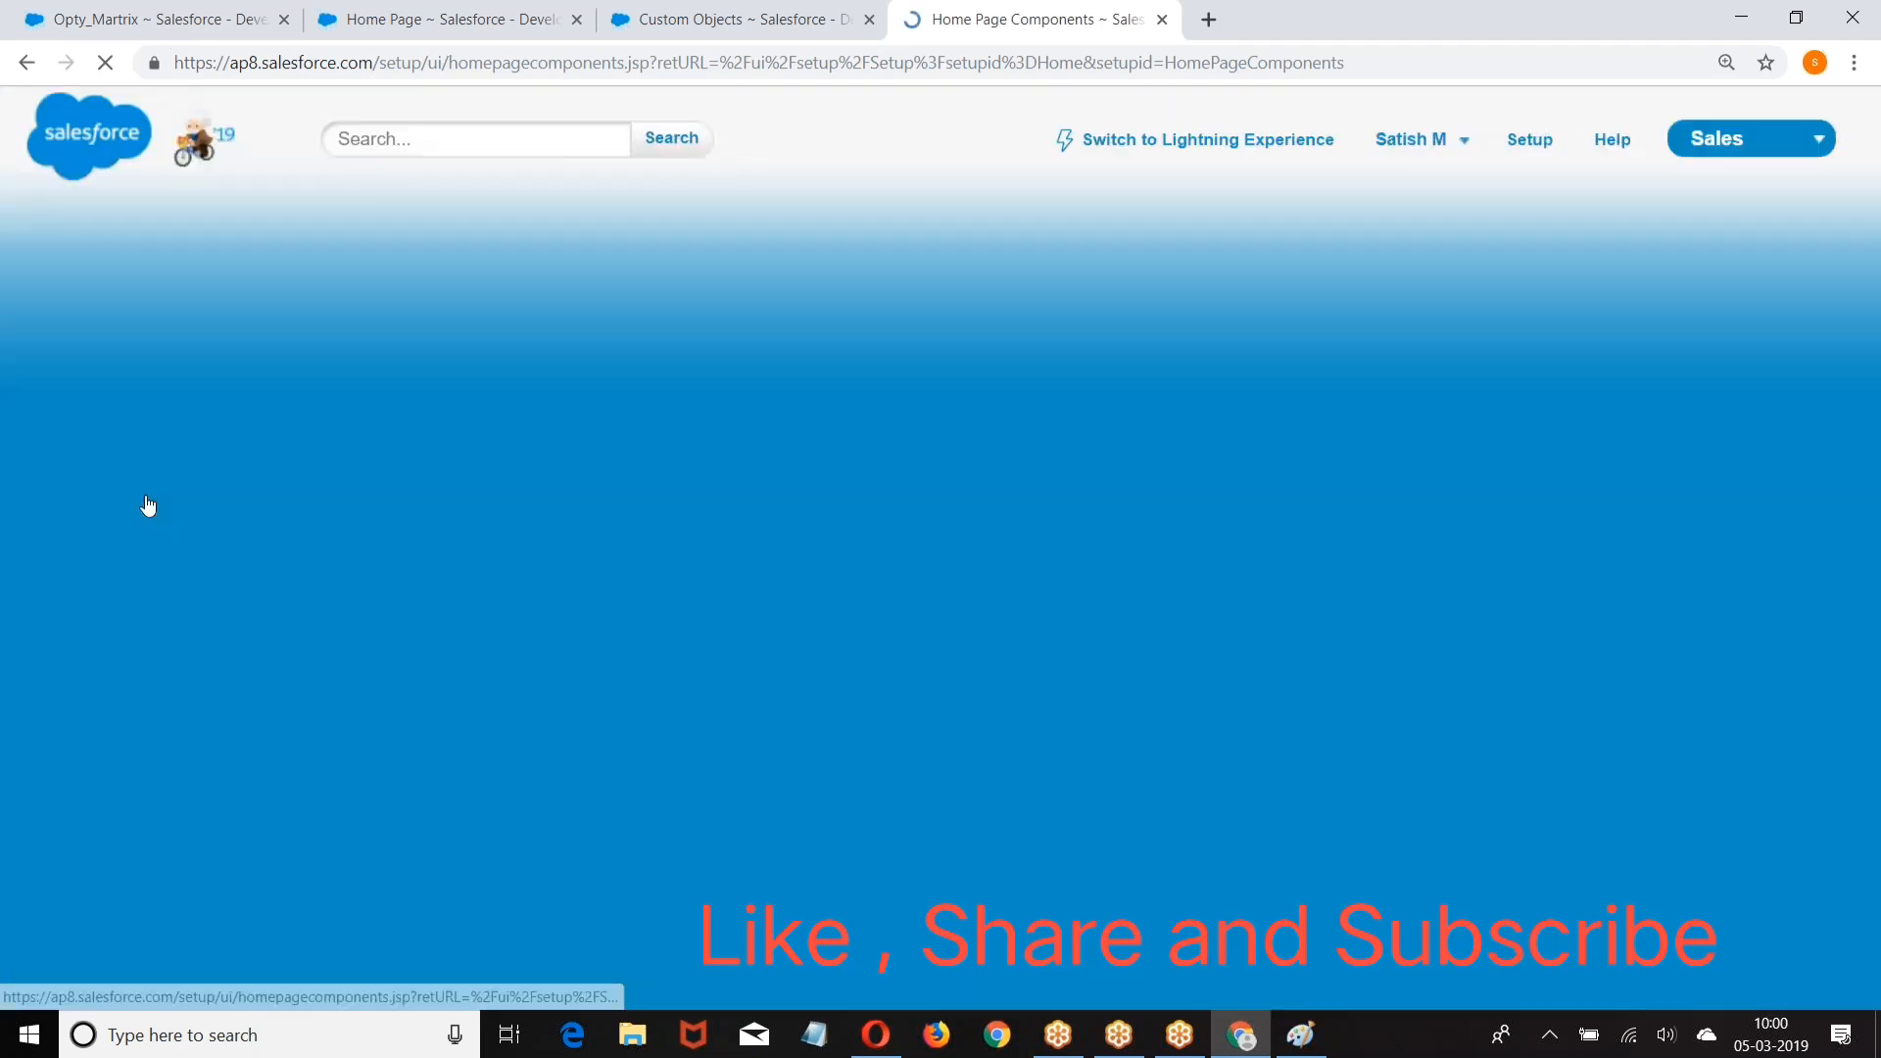
scroll(499, 257, down, 3)
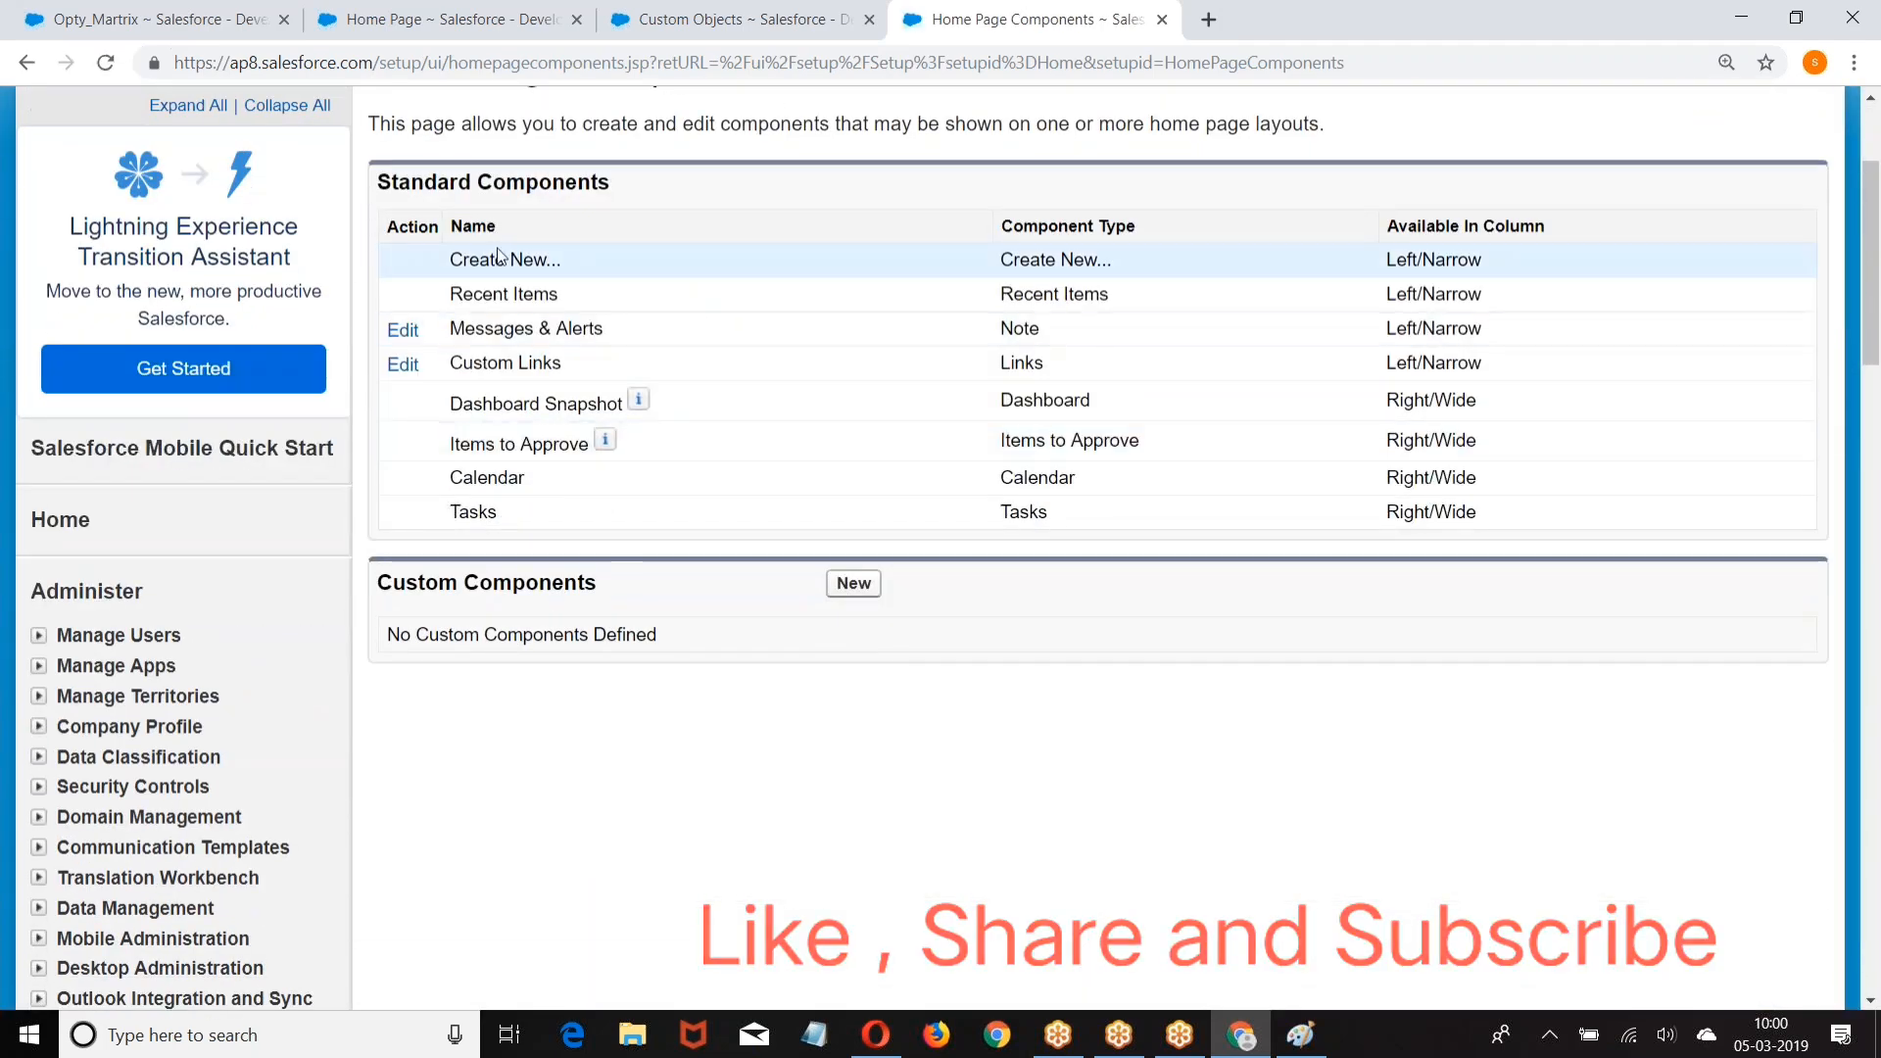
drag(450, 402, 608, 405)
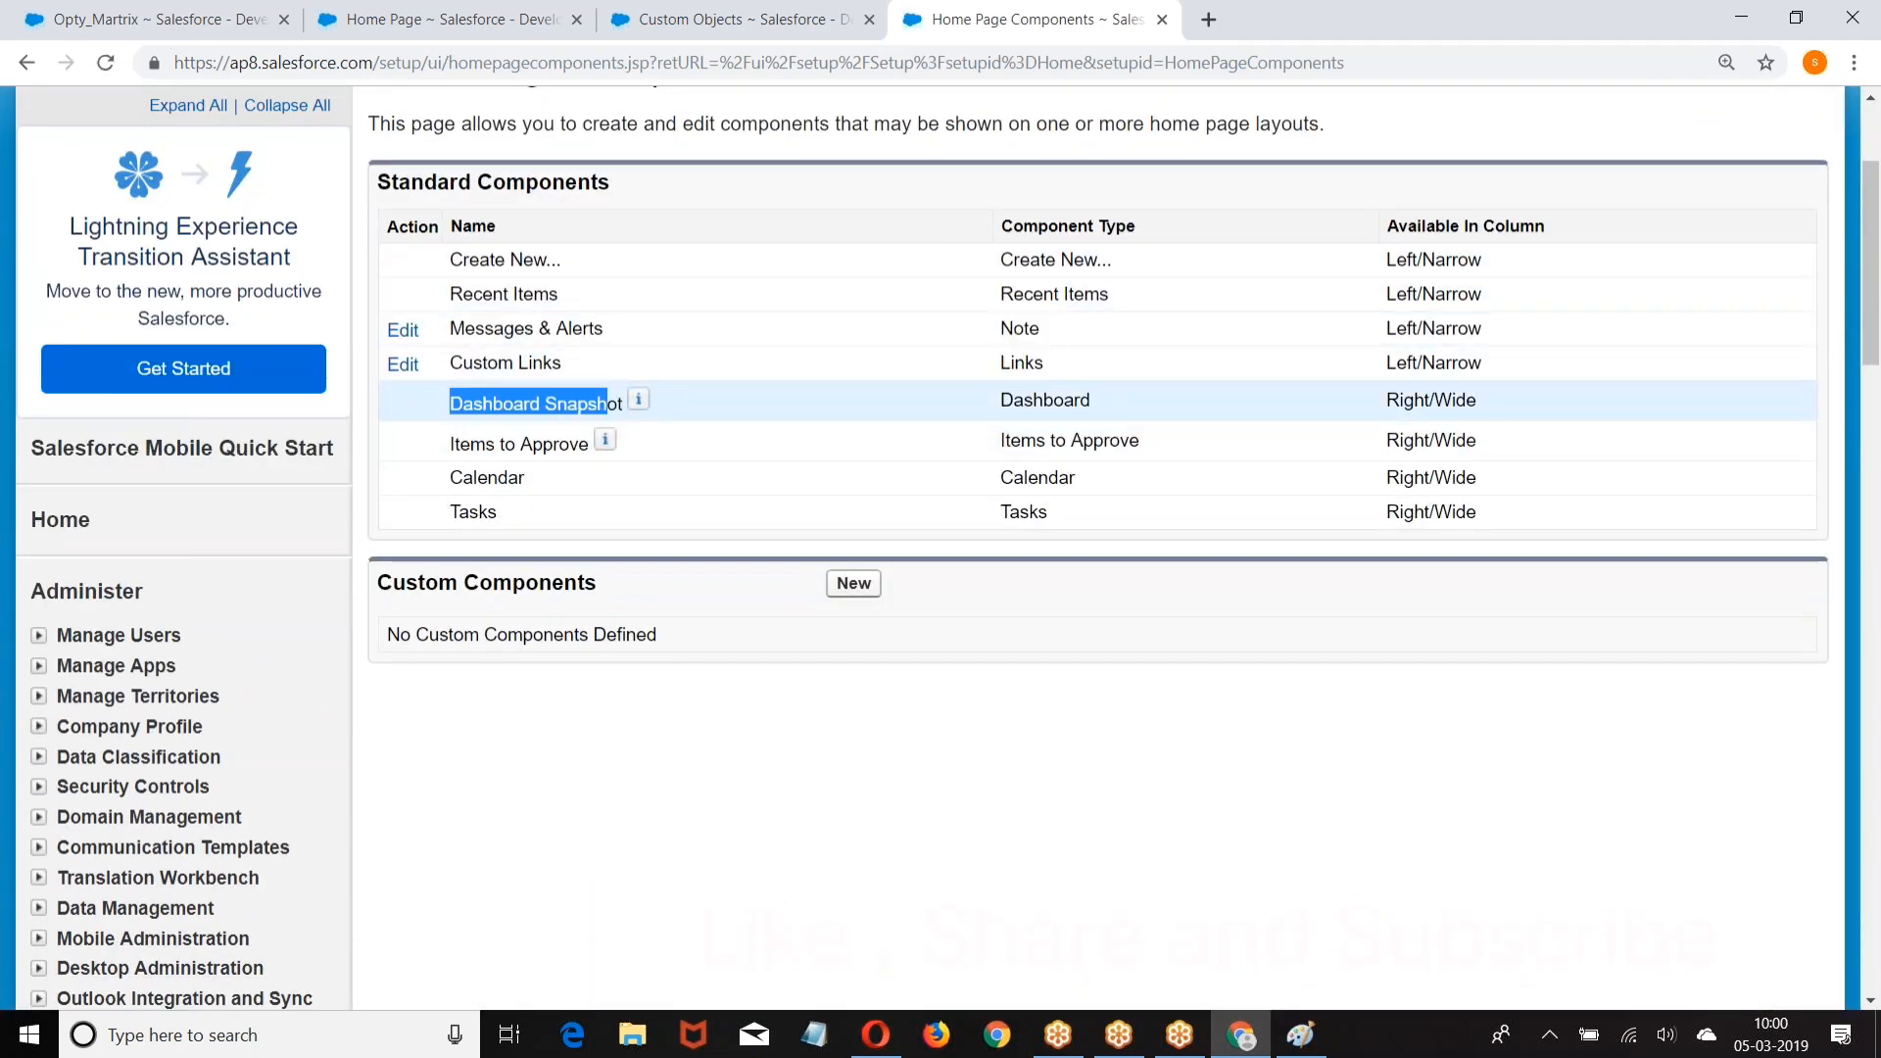
Step: Add the Dashboard Snapshot component to the DE Default home page layout and save the layout
scroll(453, 428, down, 9)
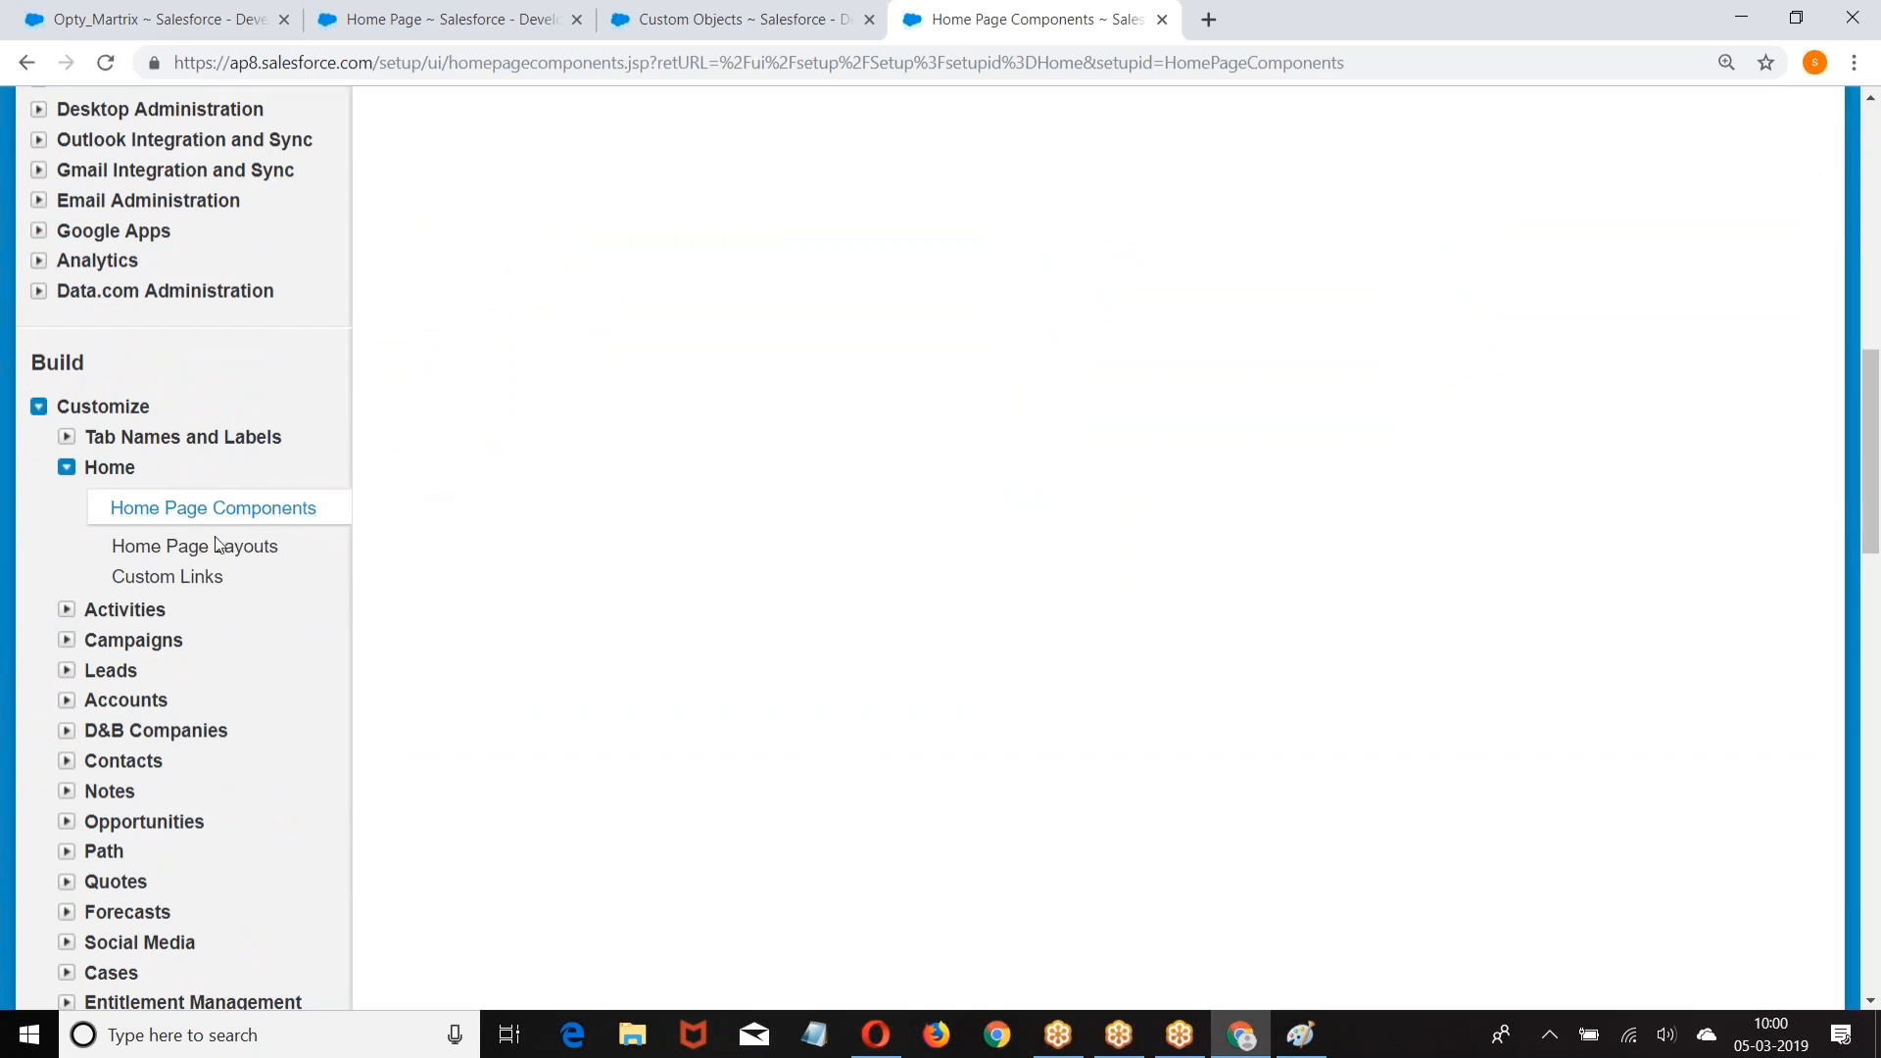
click(217, 546)
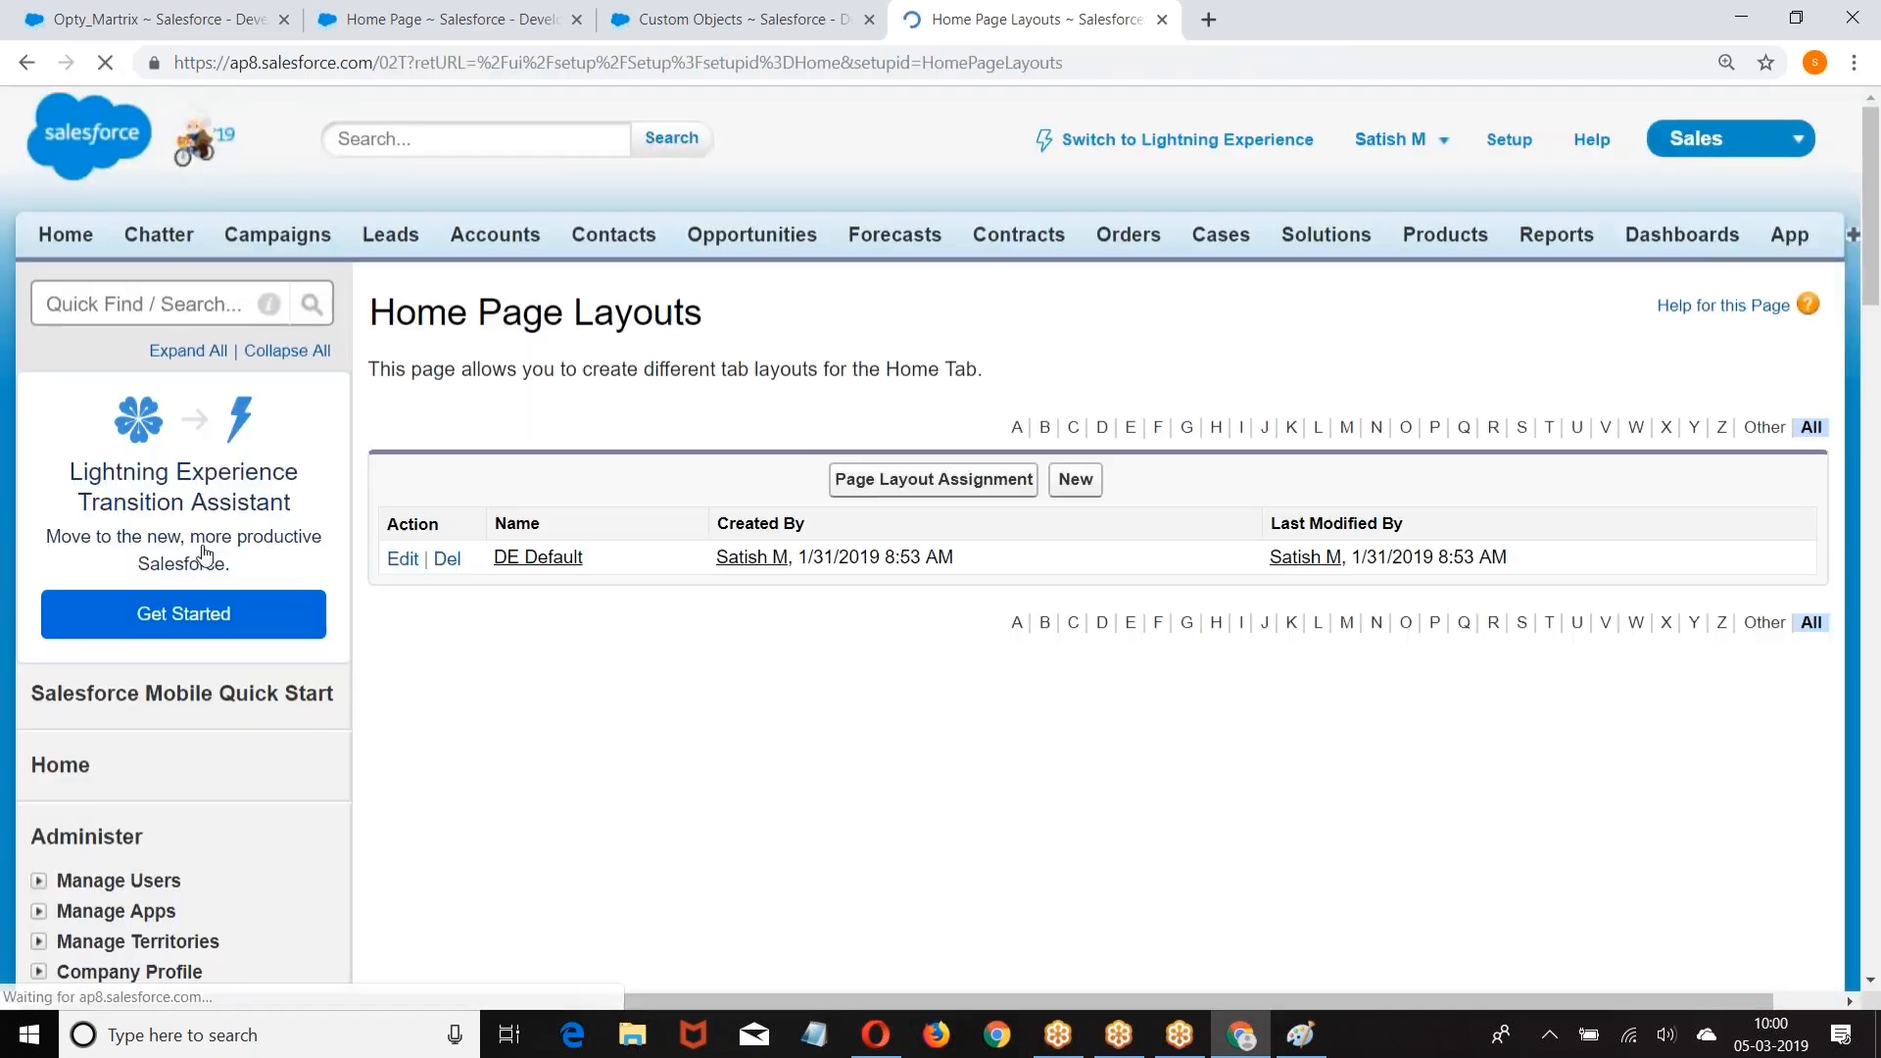
click(403, 564)
scroll(974, 427, down, 2)
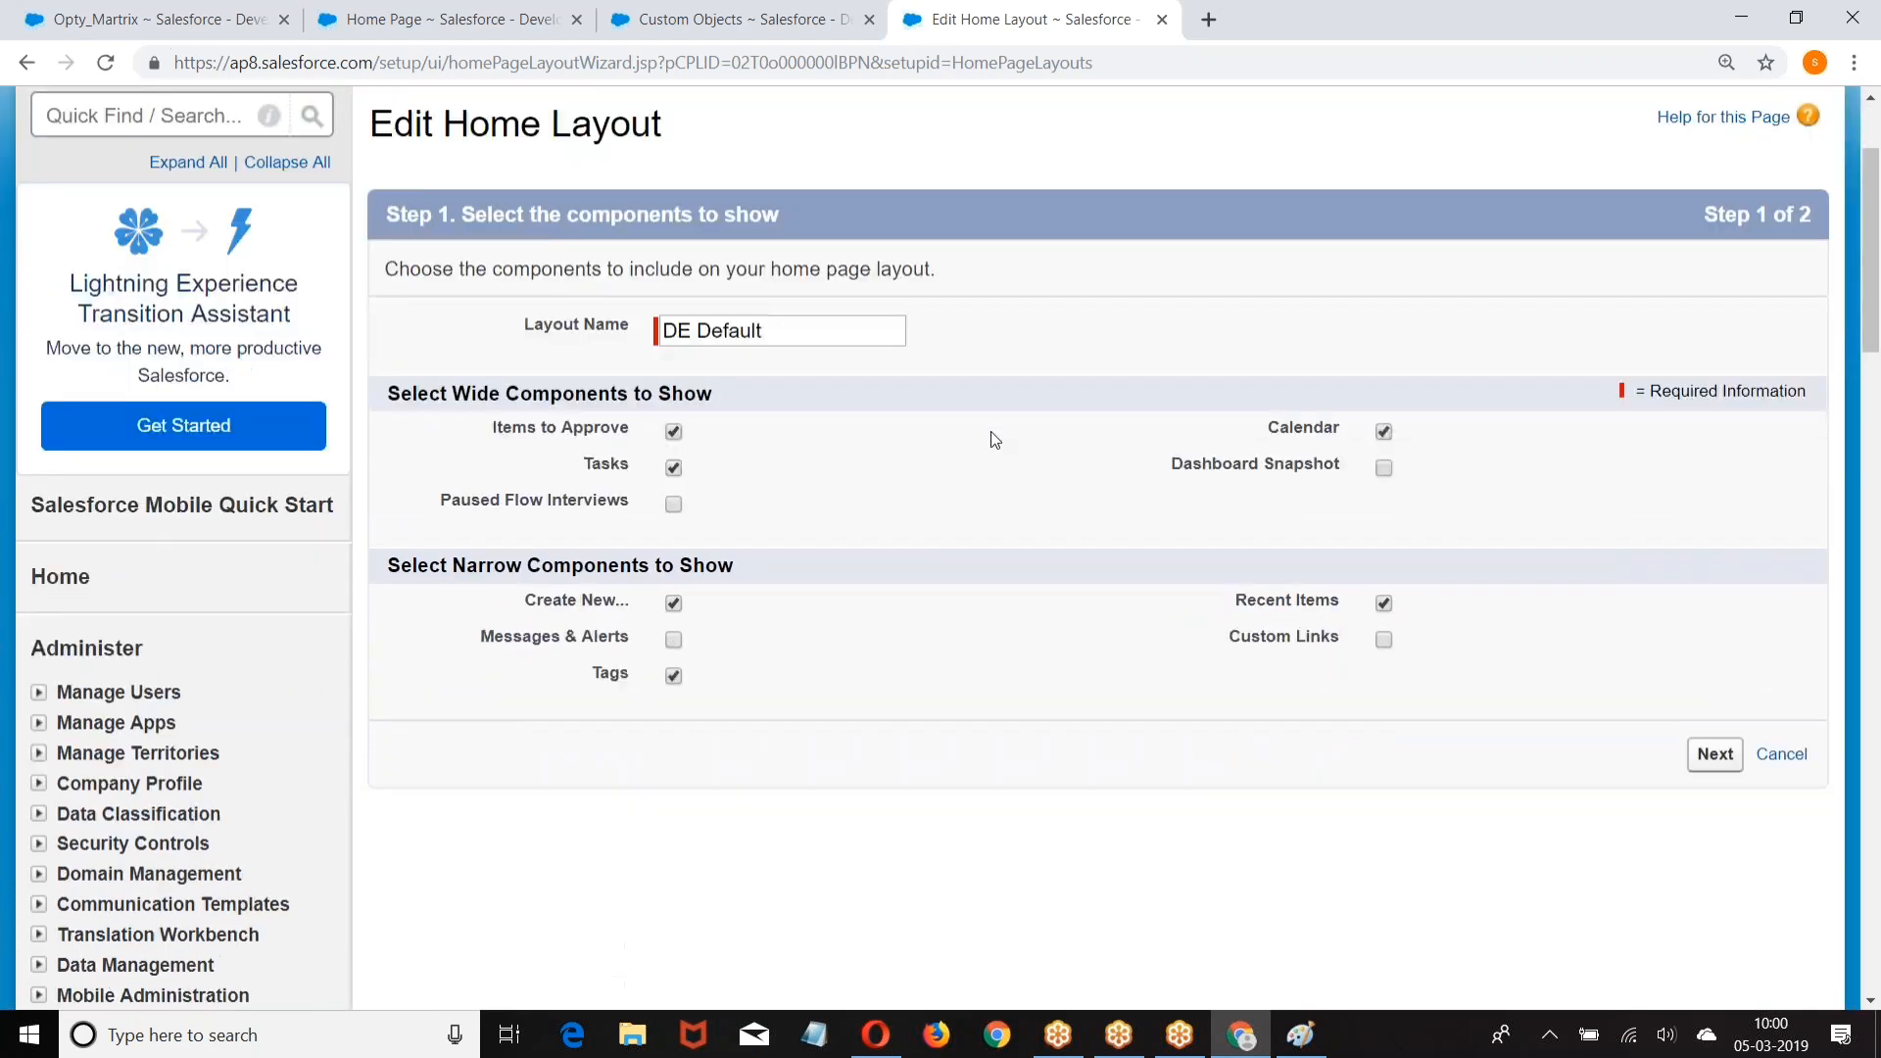
scroll(991, 431, down, 1)
drag(1171, 408, 1321, 408)
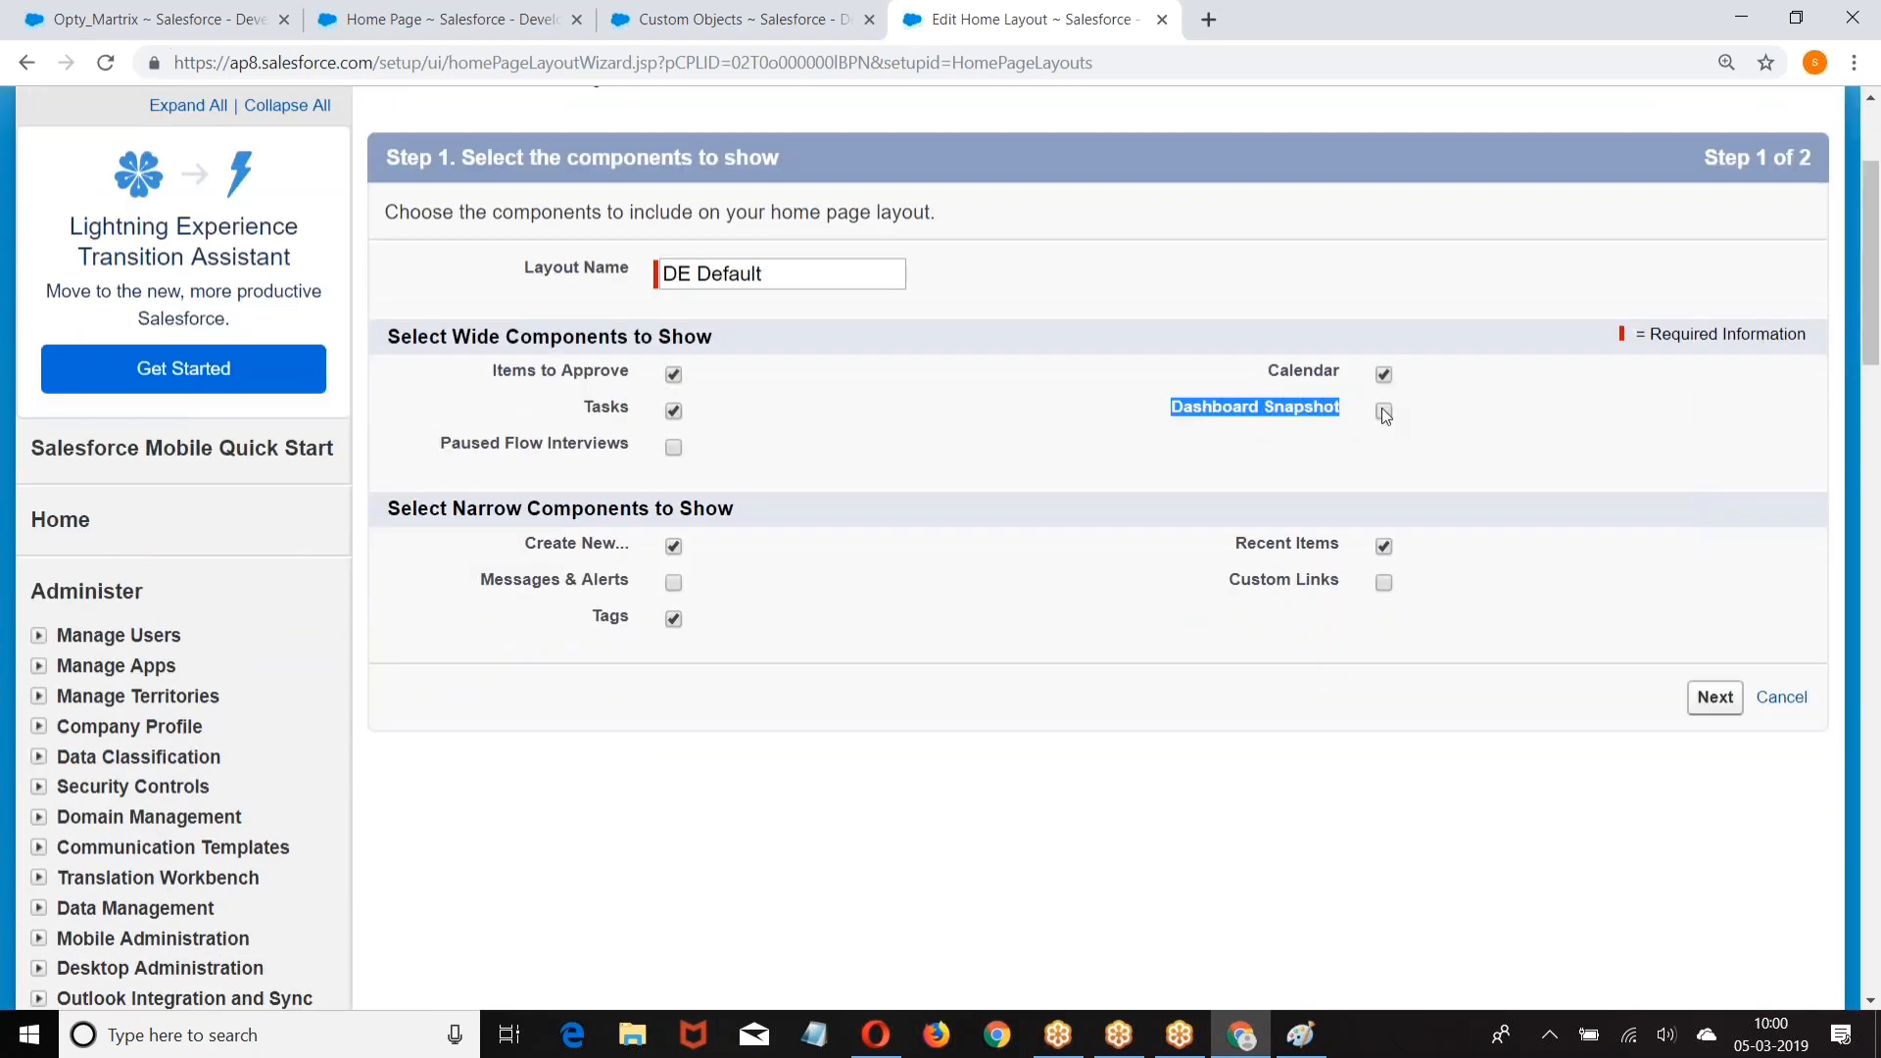
click(1715, 696)
scroll(1655, 669, down, 3)
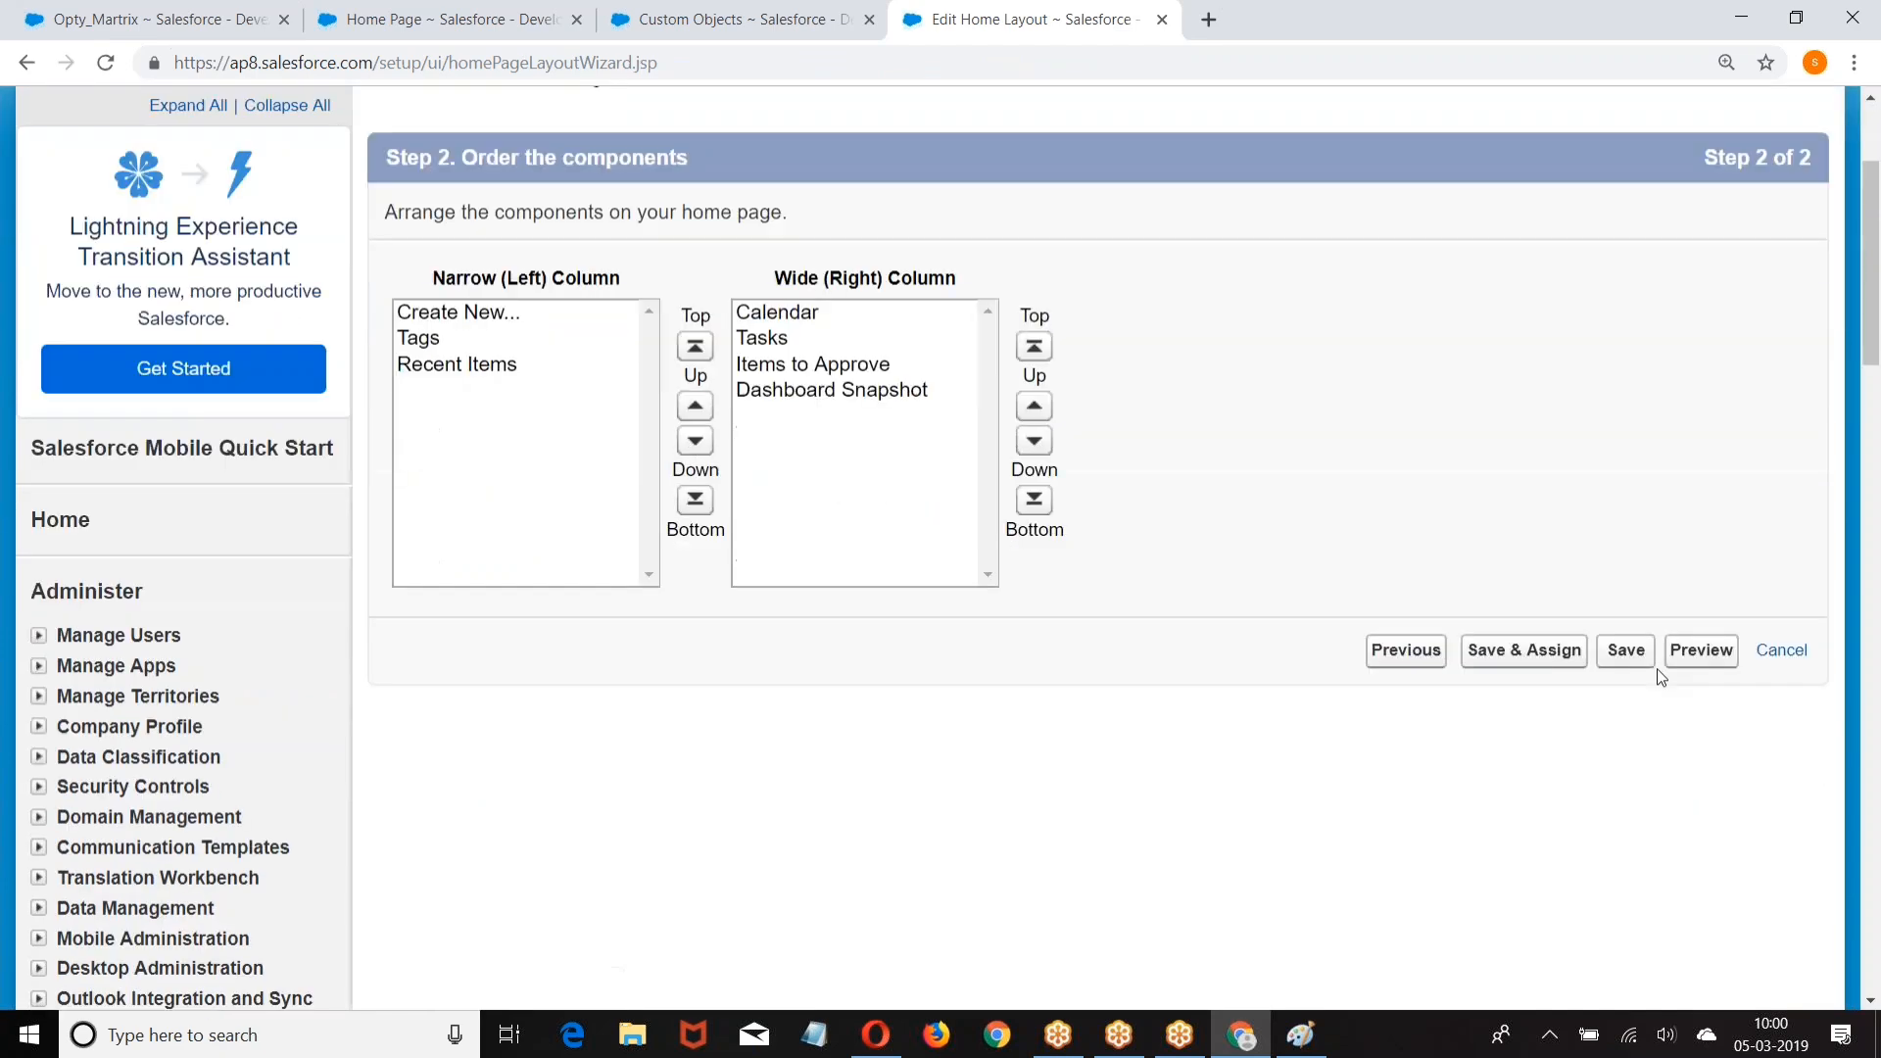
click(1622, 652)
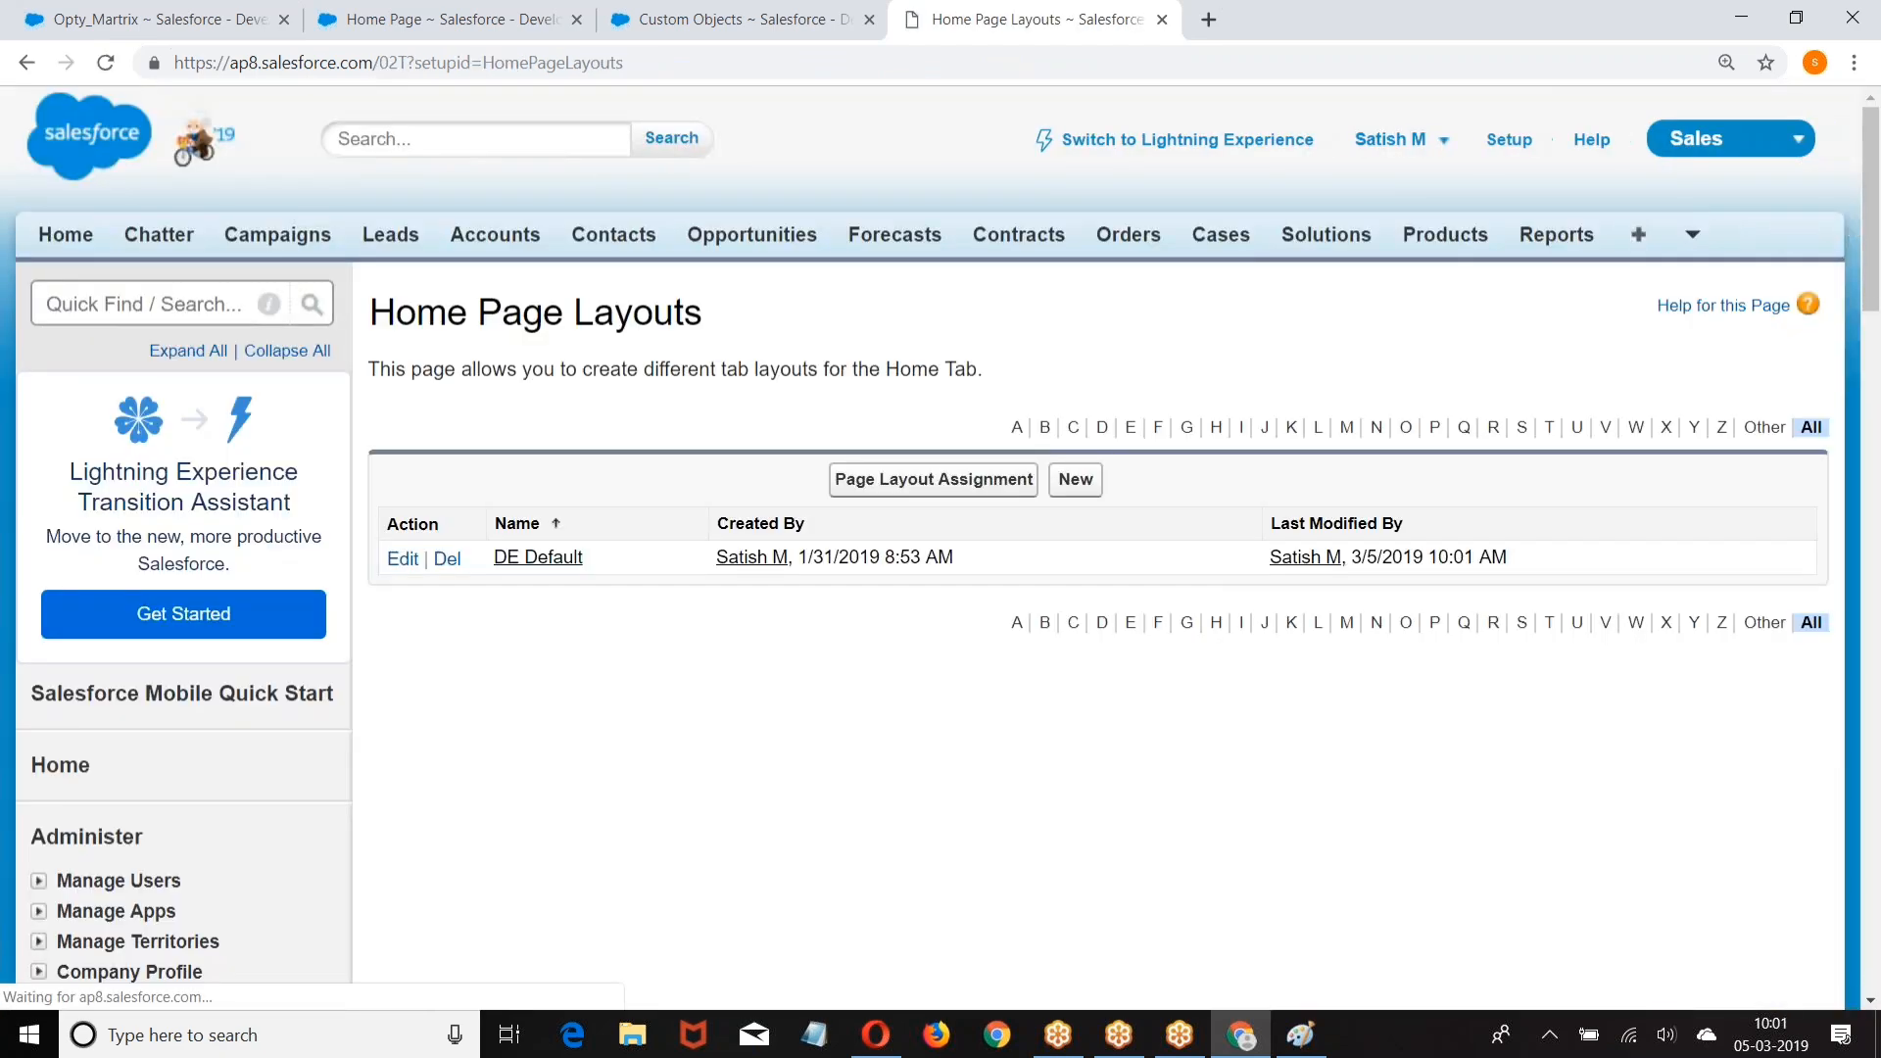
Step: Open the Home page from the Opty_Martrix report and check the dashboard charts at its end
click(252, 30)
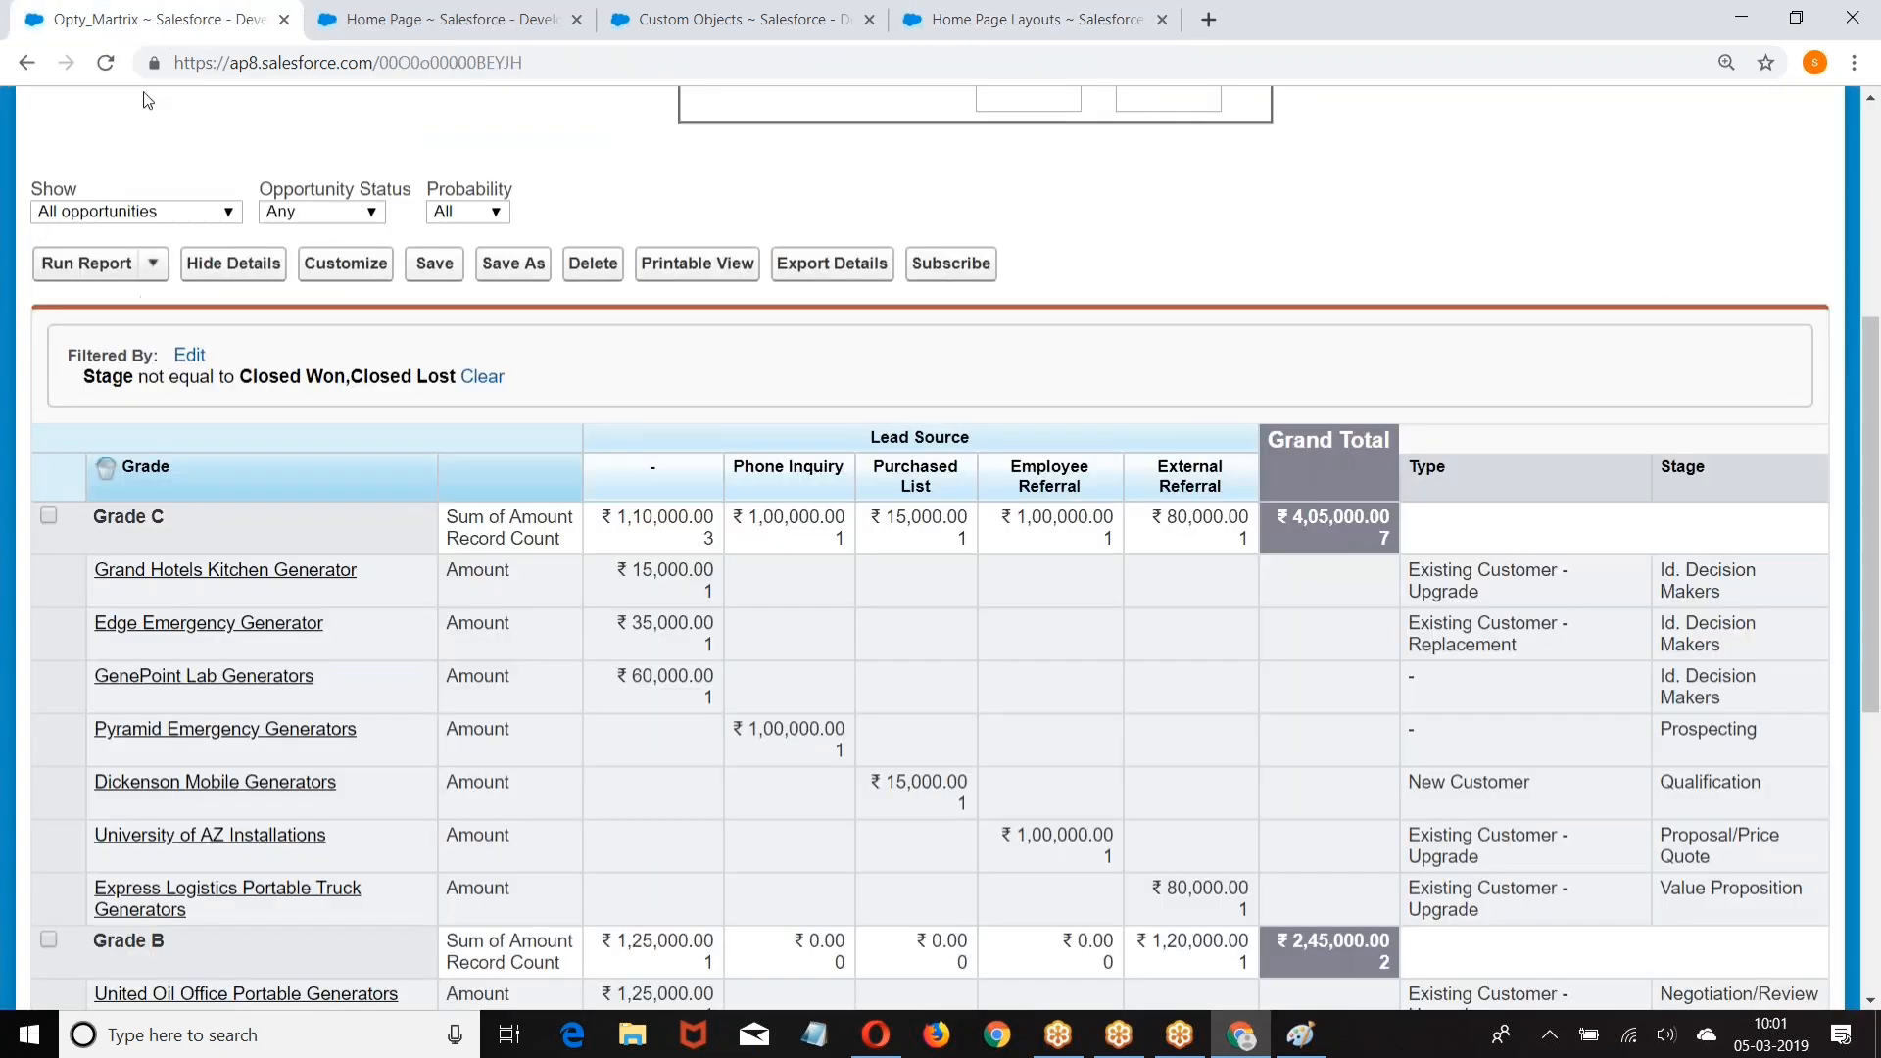
scroll(65, 201, up, 5)
click(65, 234)
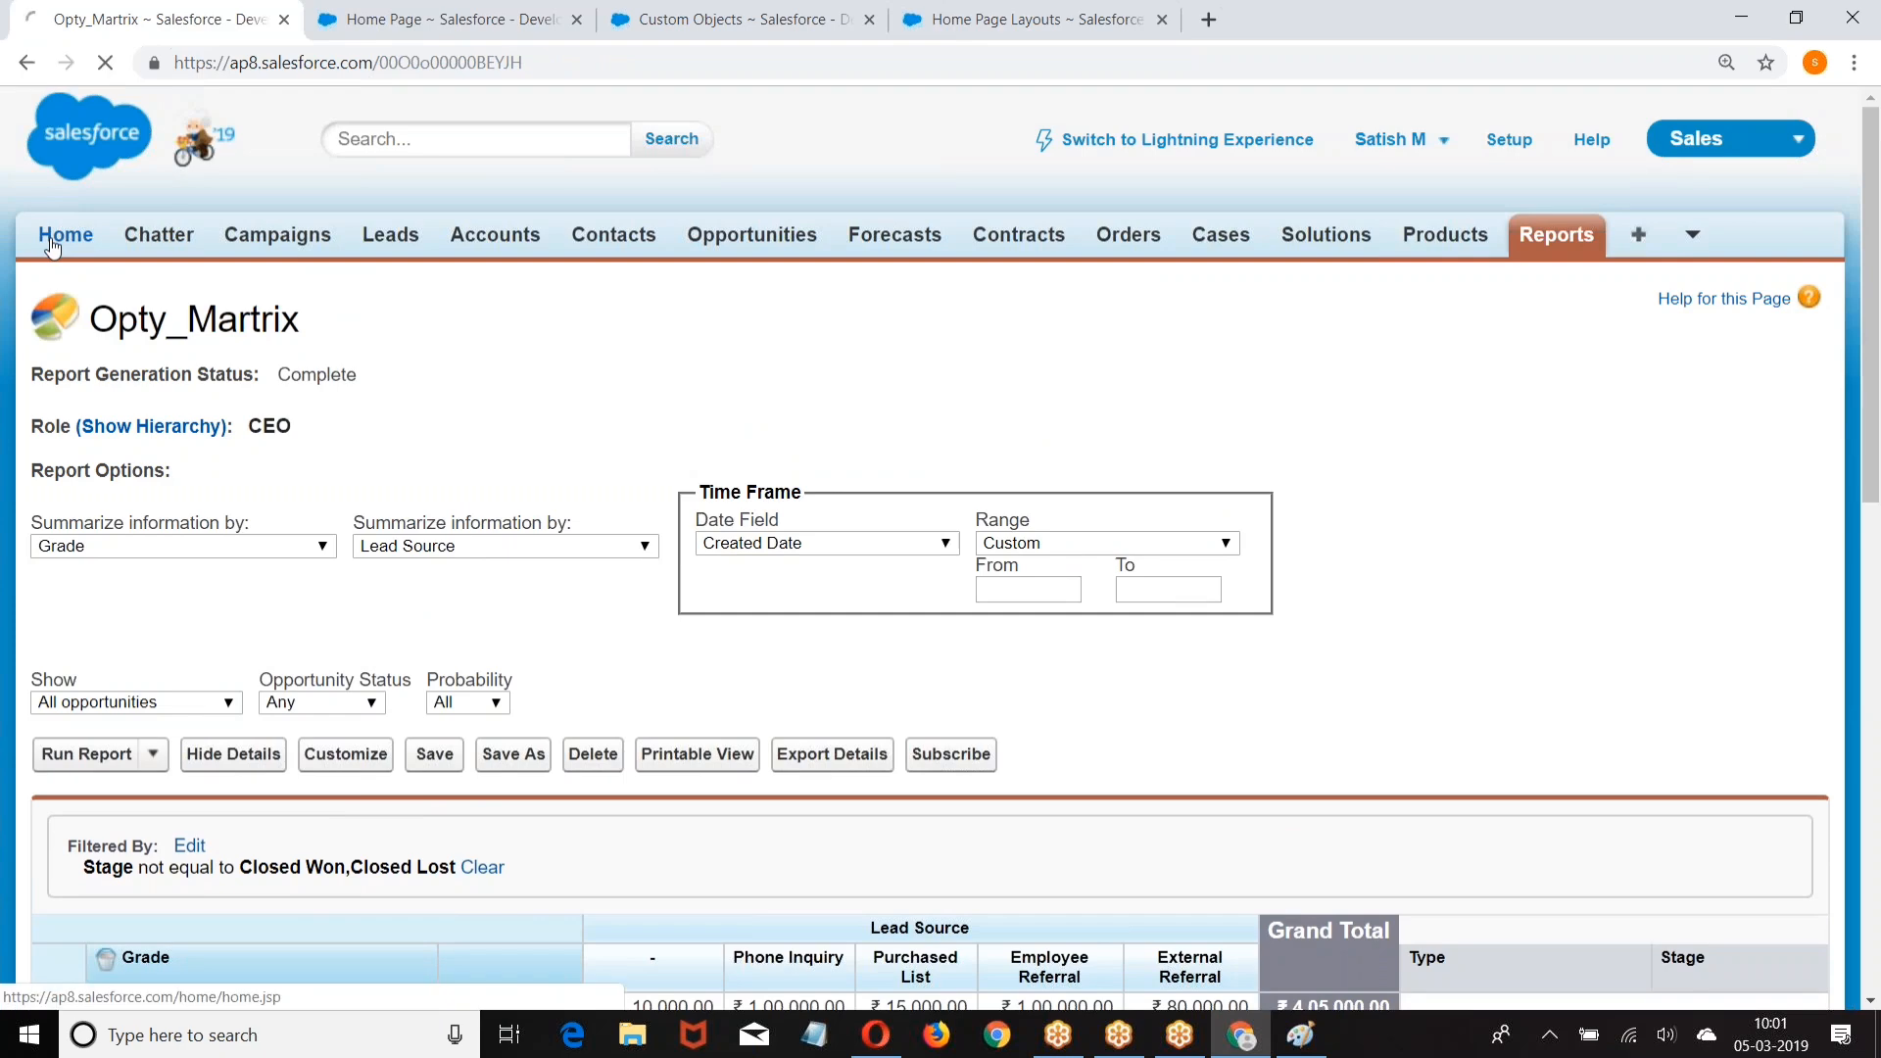
scroll(834, 304, down, 15)
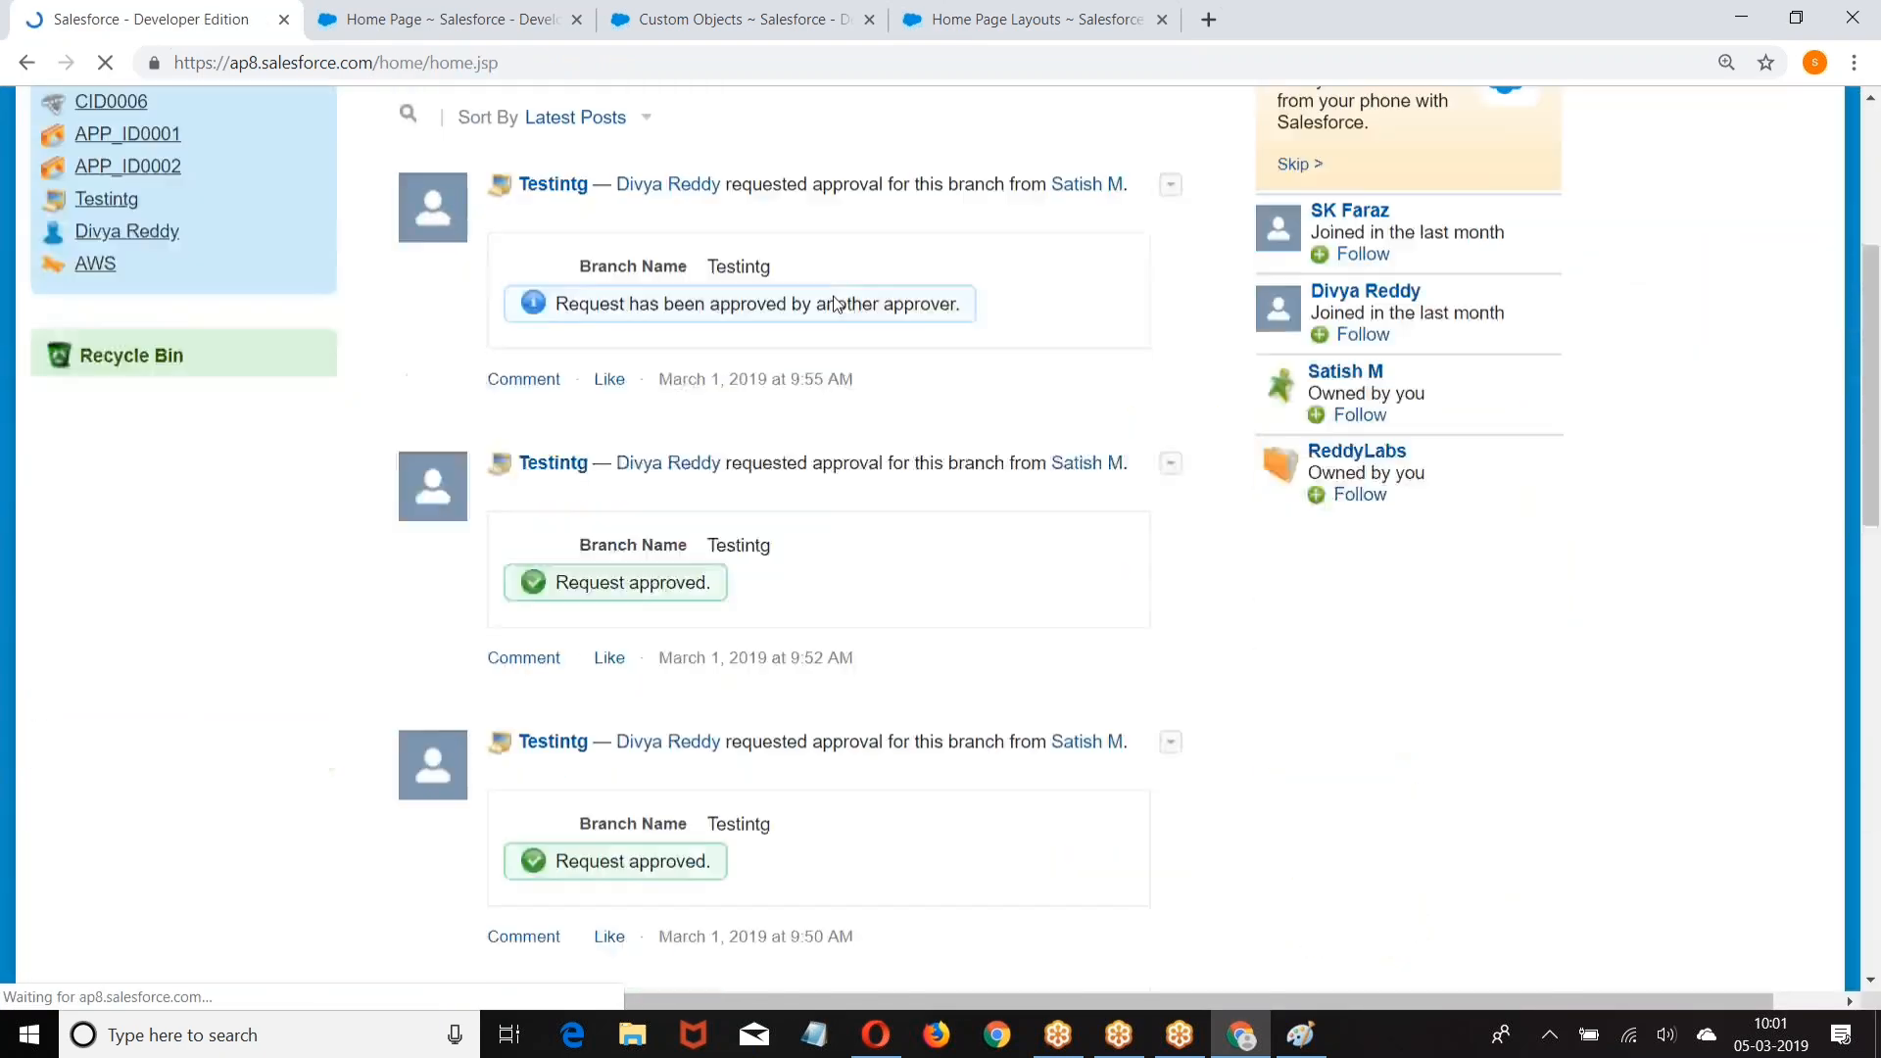
scroll(838, 304, down, 5)
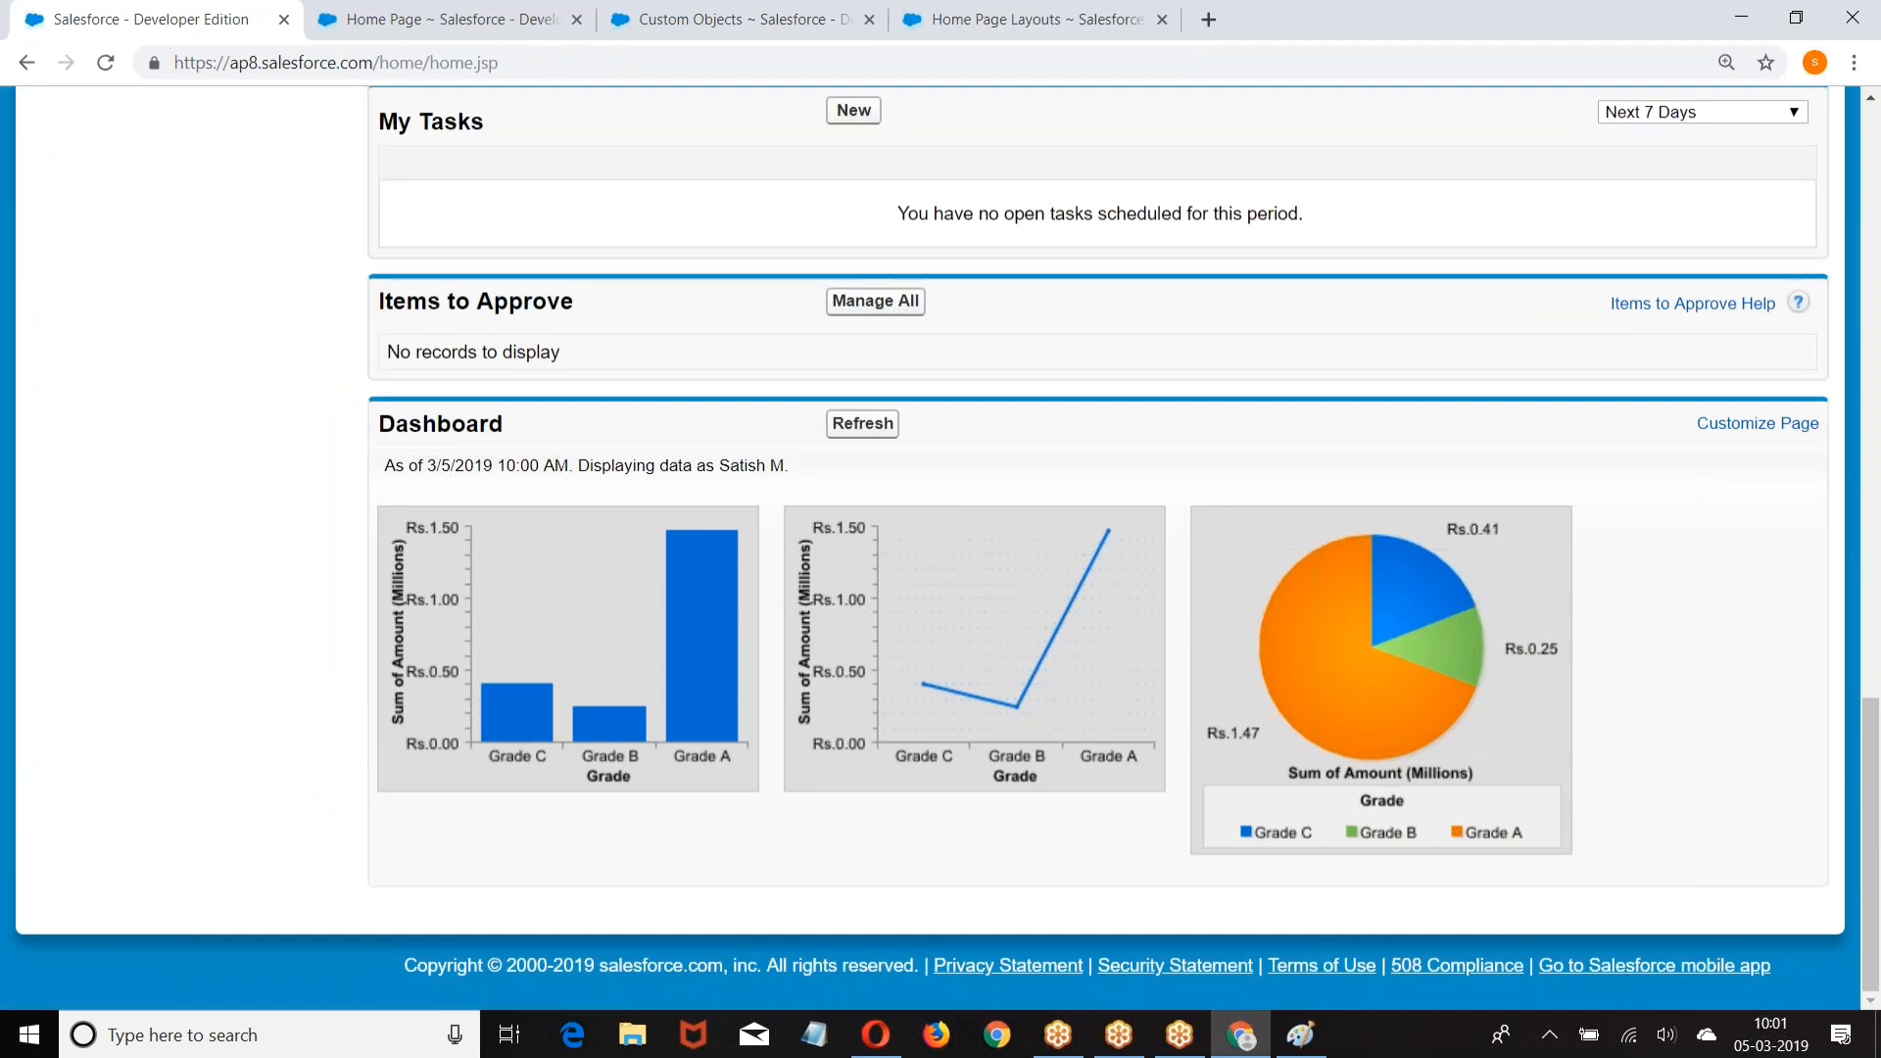
key(Home)
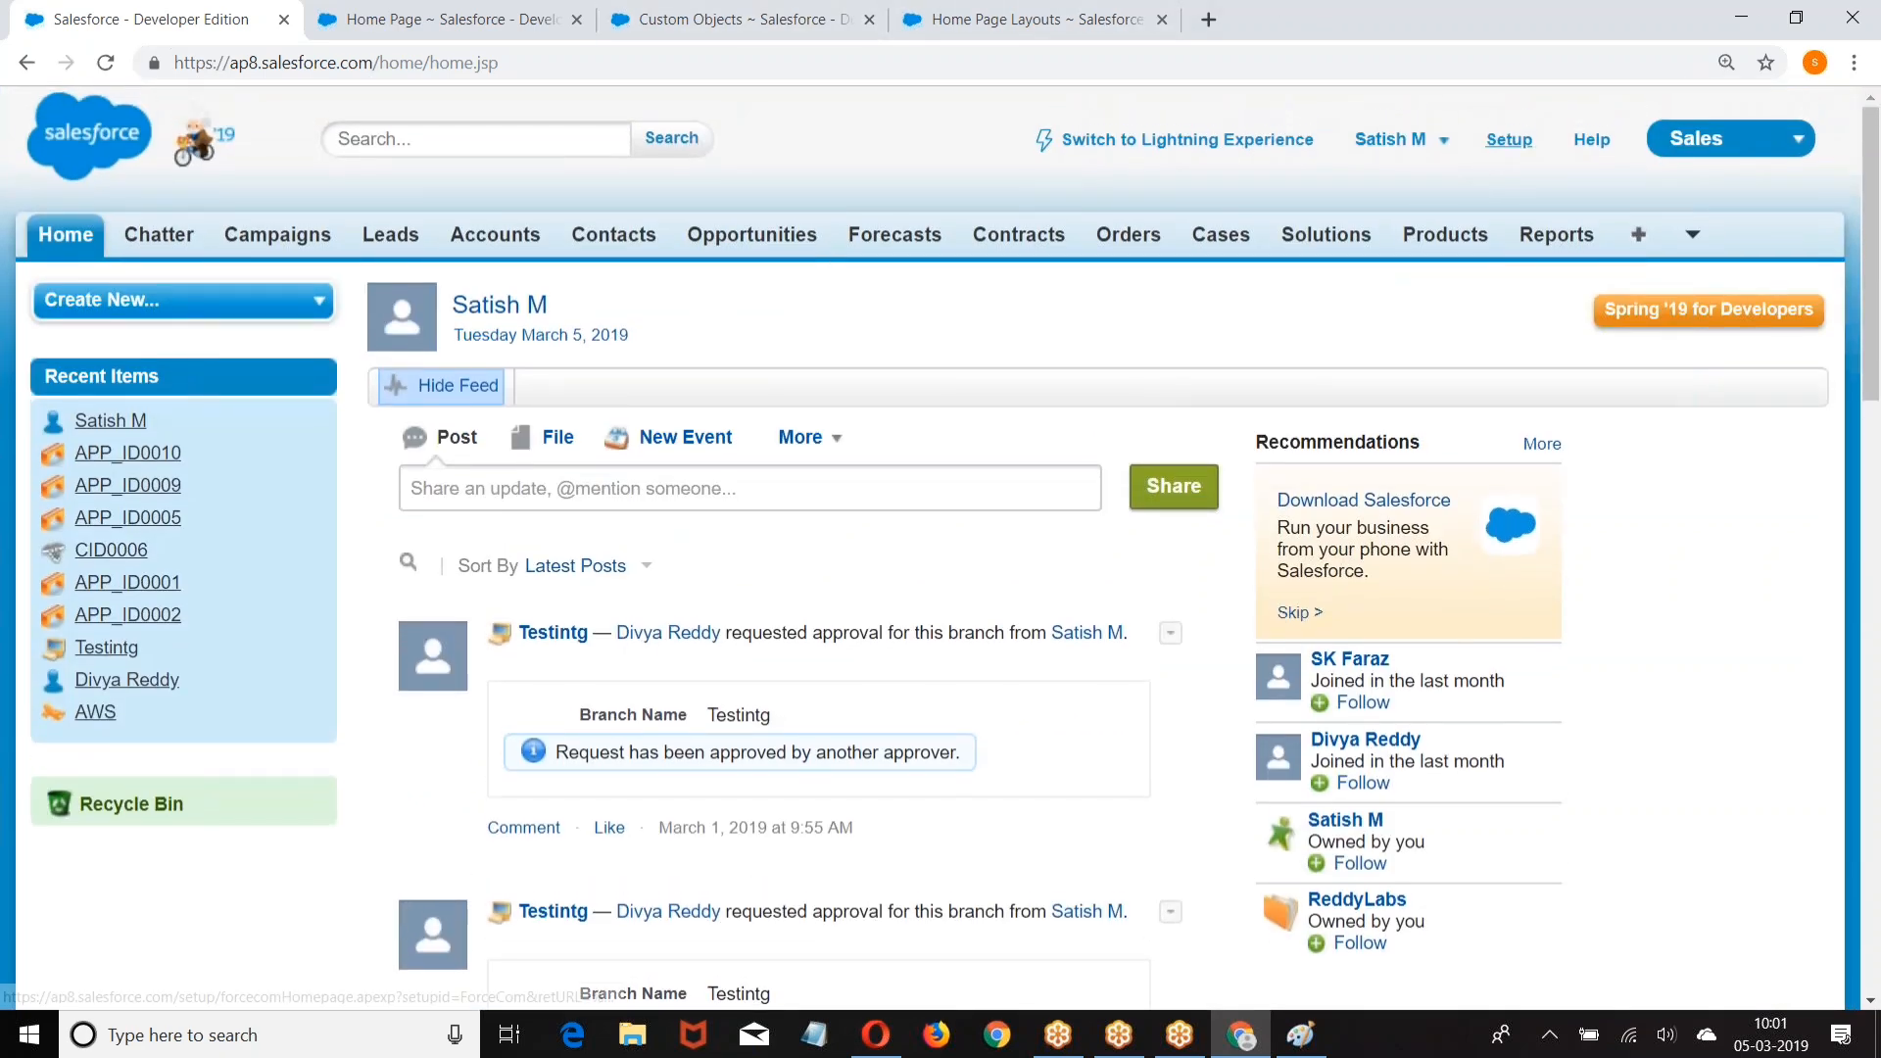
Step: Minimize the administrator's browser window, close the Student notes session and bring up the Developer Console
click(1491, 147)
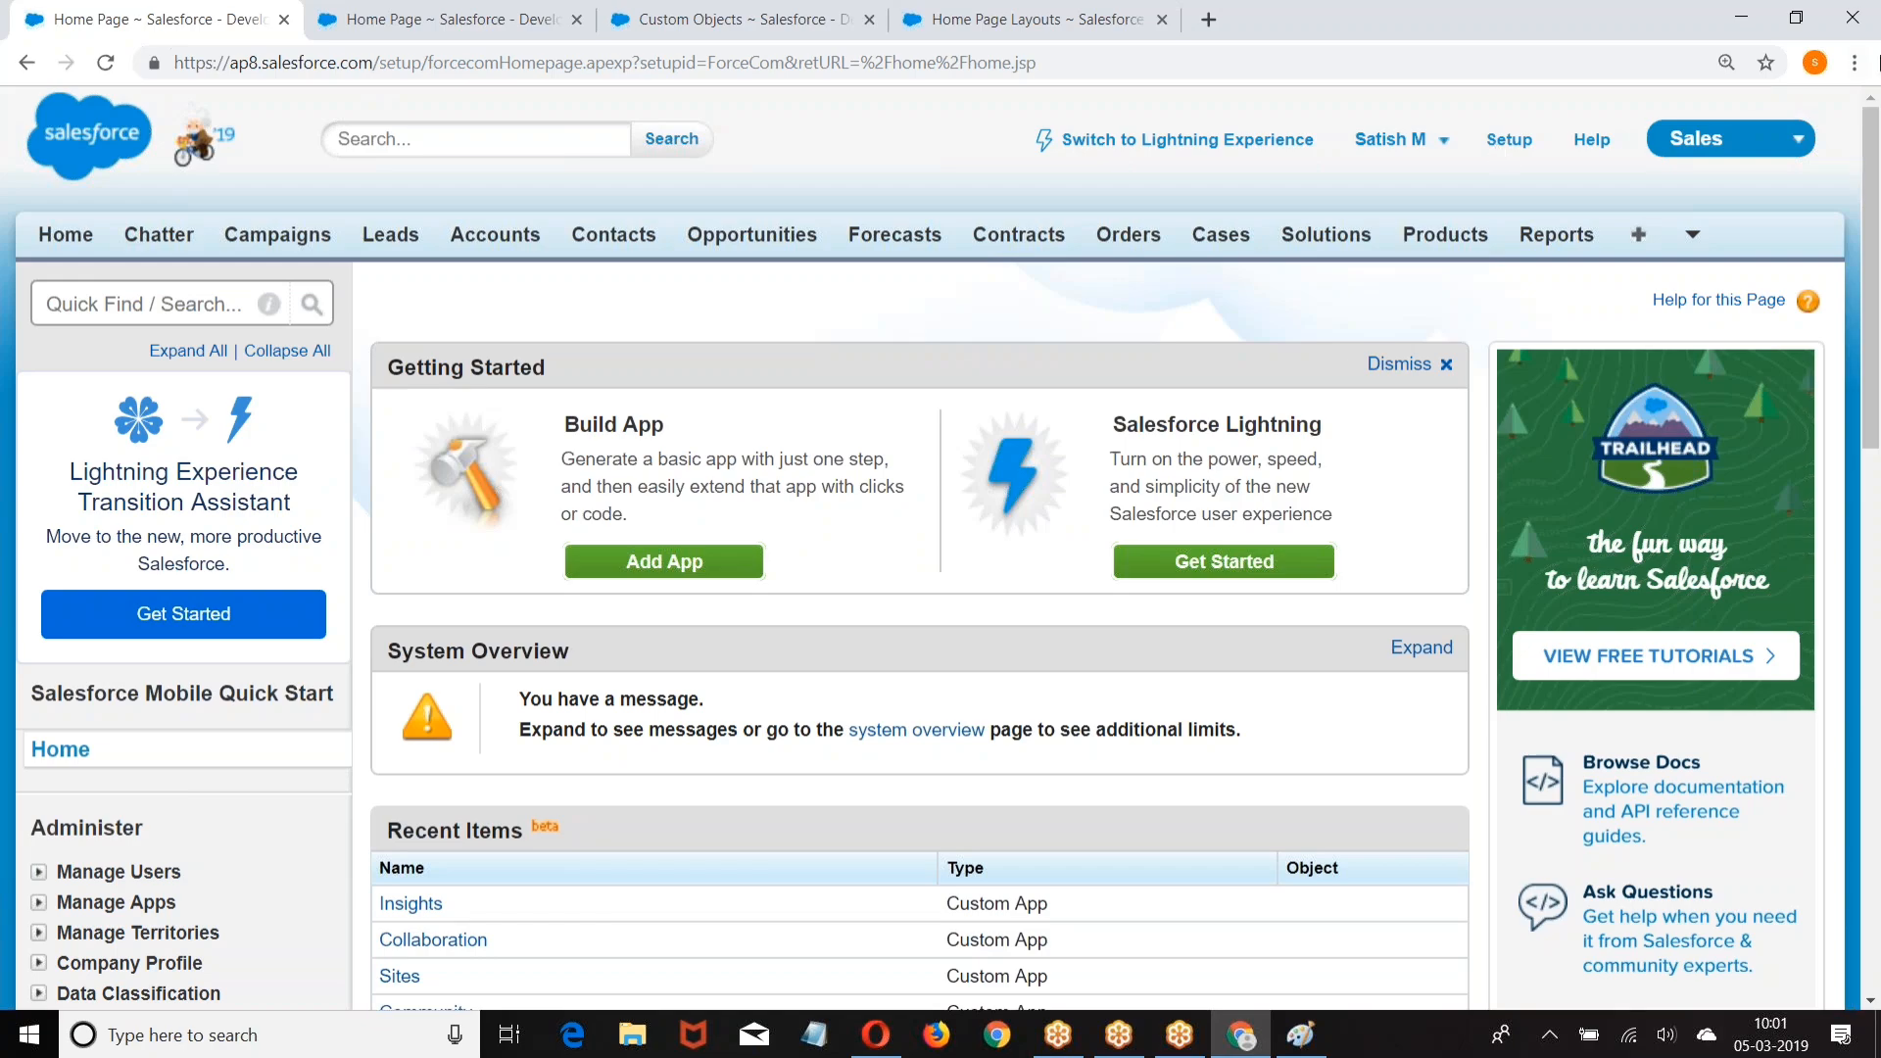
click(1725, 3)
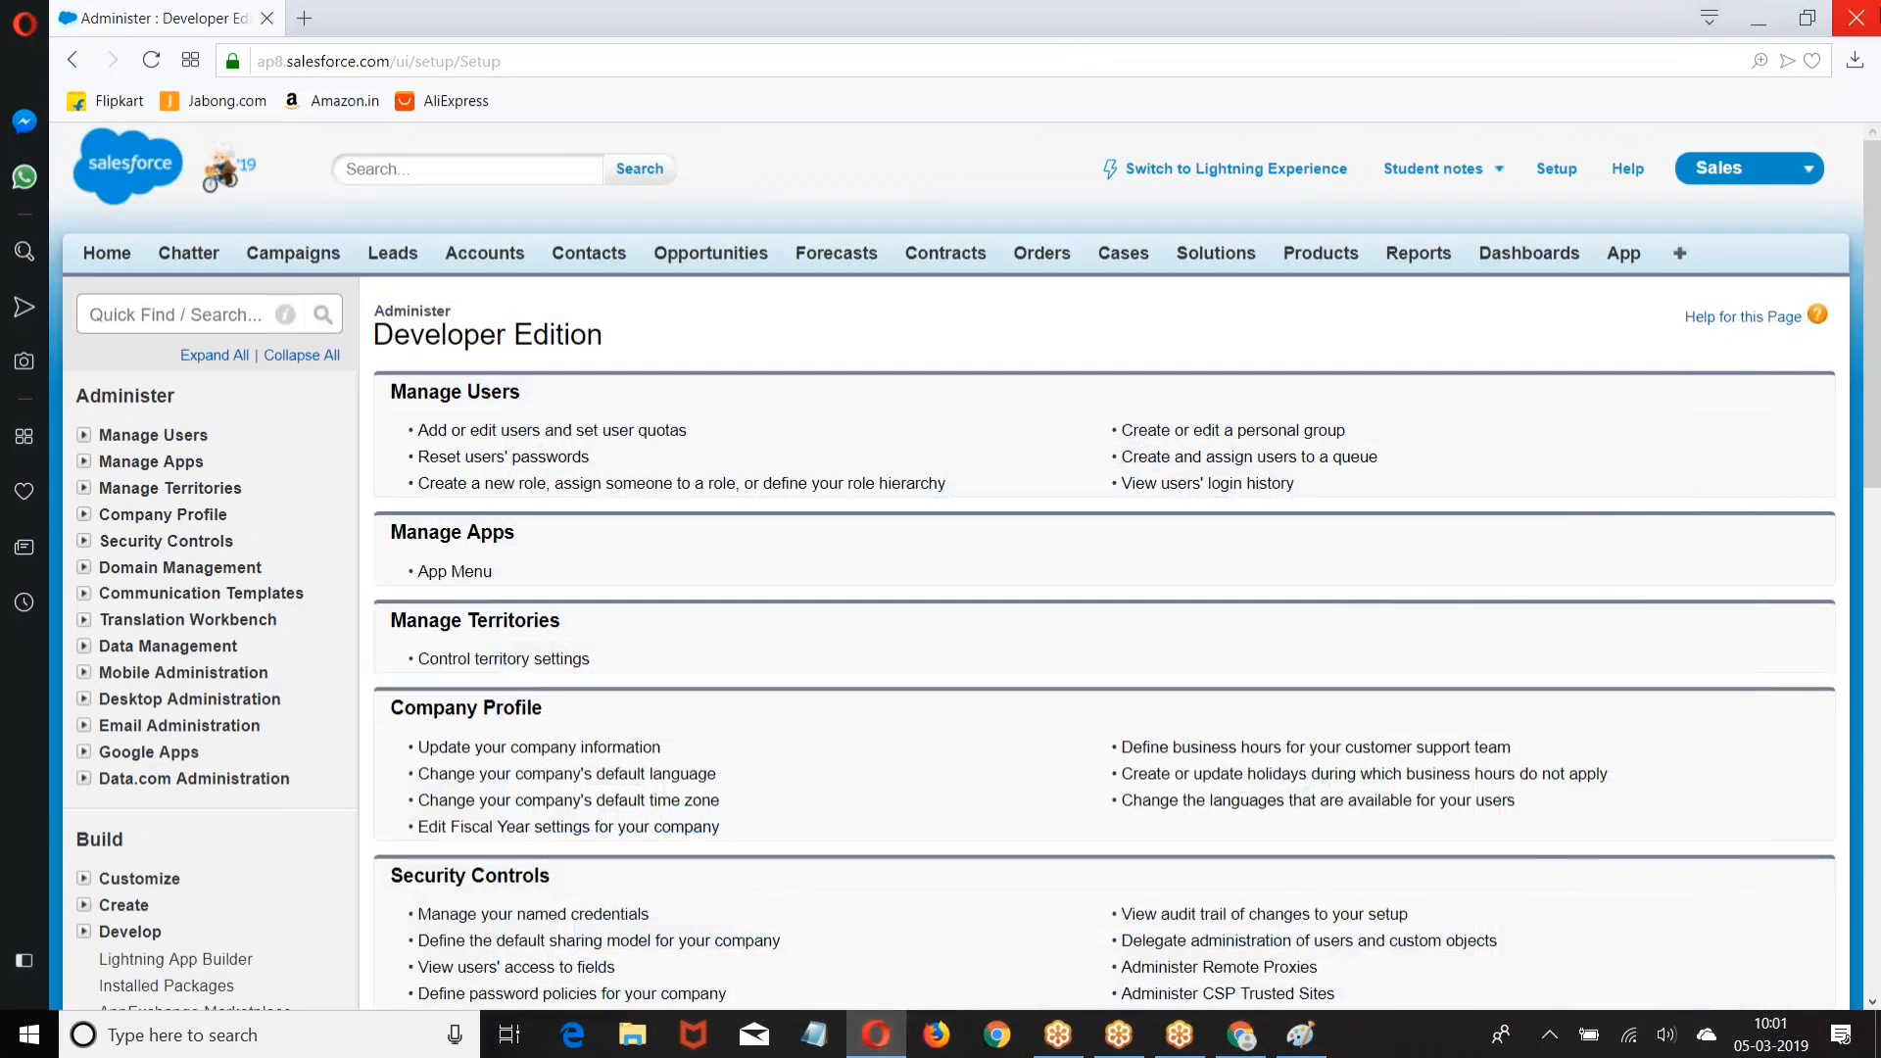
click(1858, 7)
click(1850, 13)
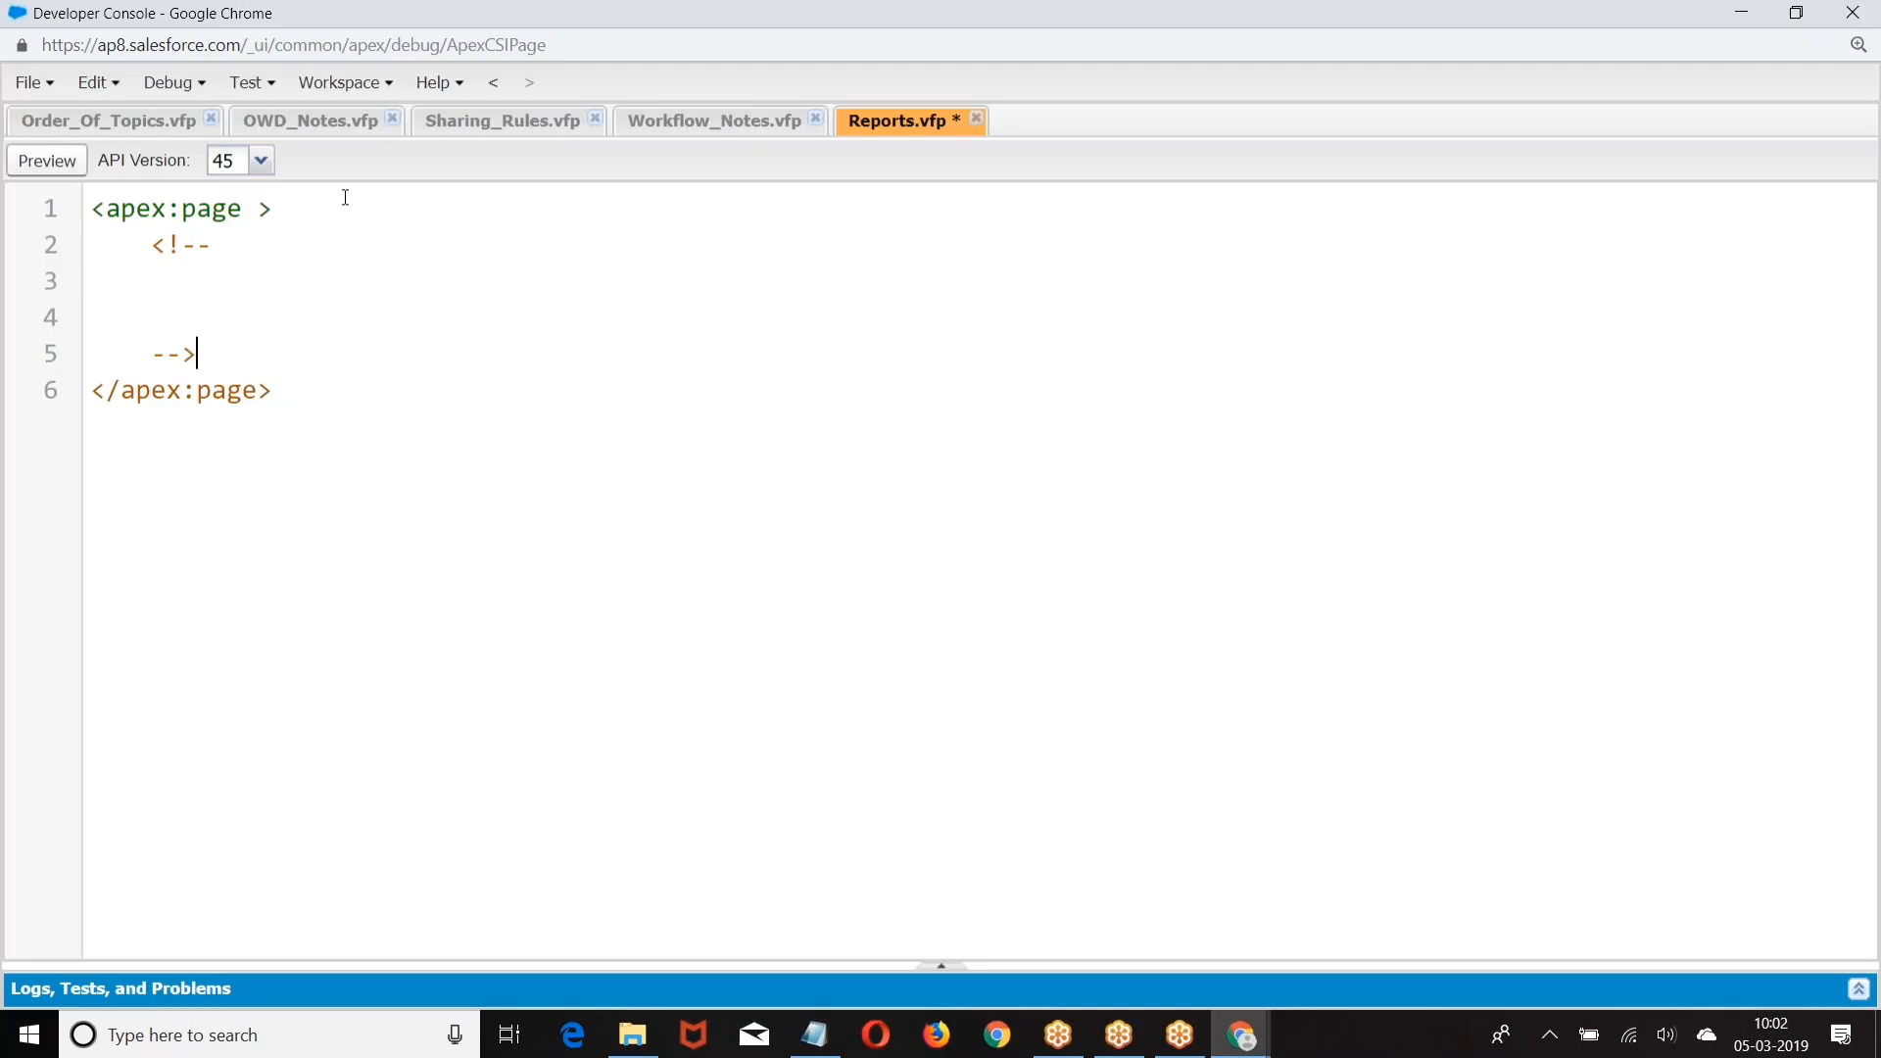
Step: Finish the comment block in the Reports.vfp page and paste the copied report notes inside it
text(>)
key(Up)
key(Up)
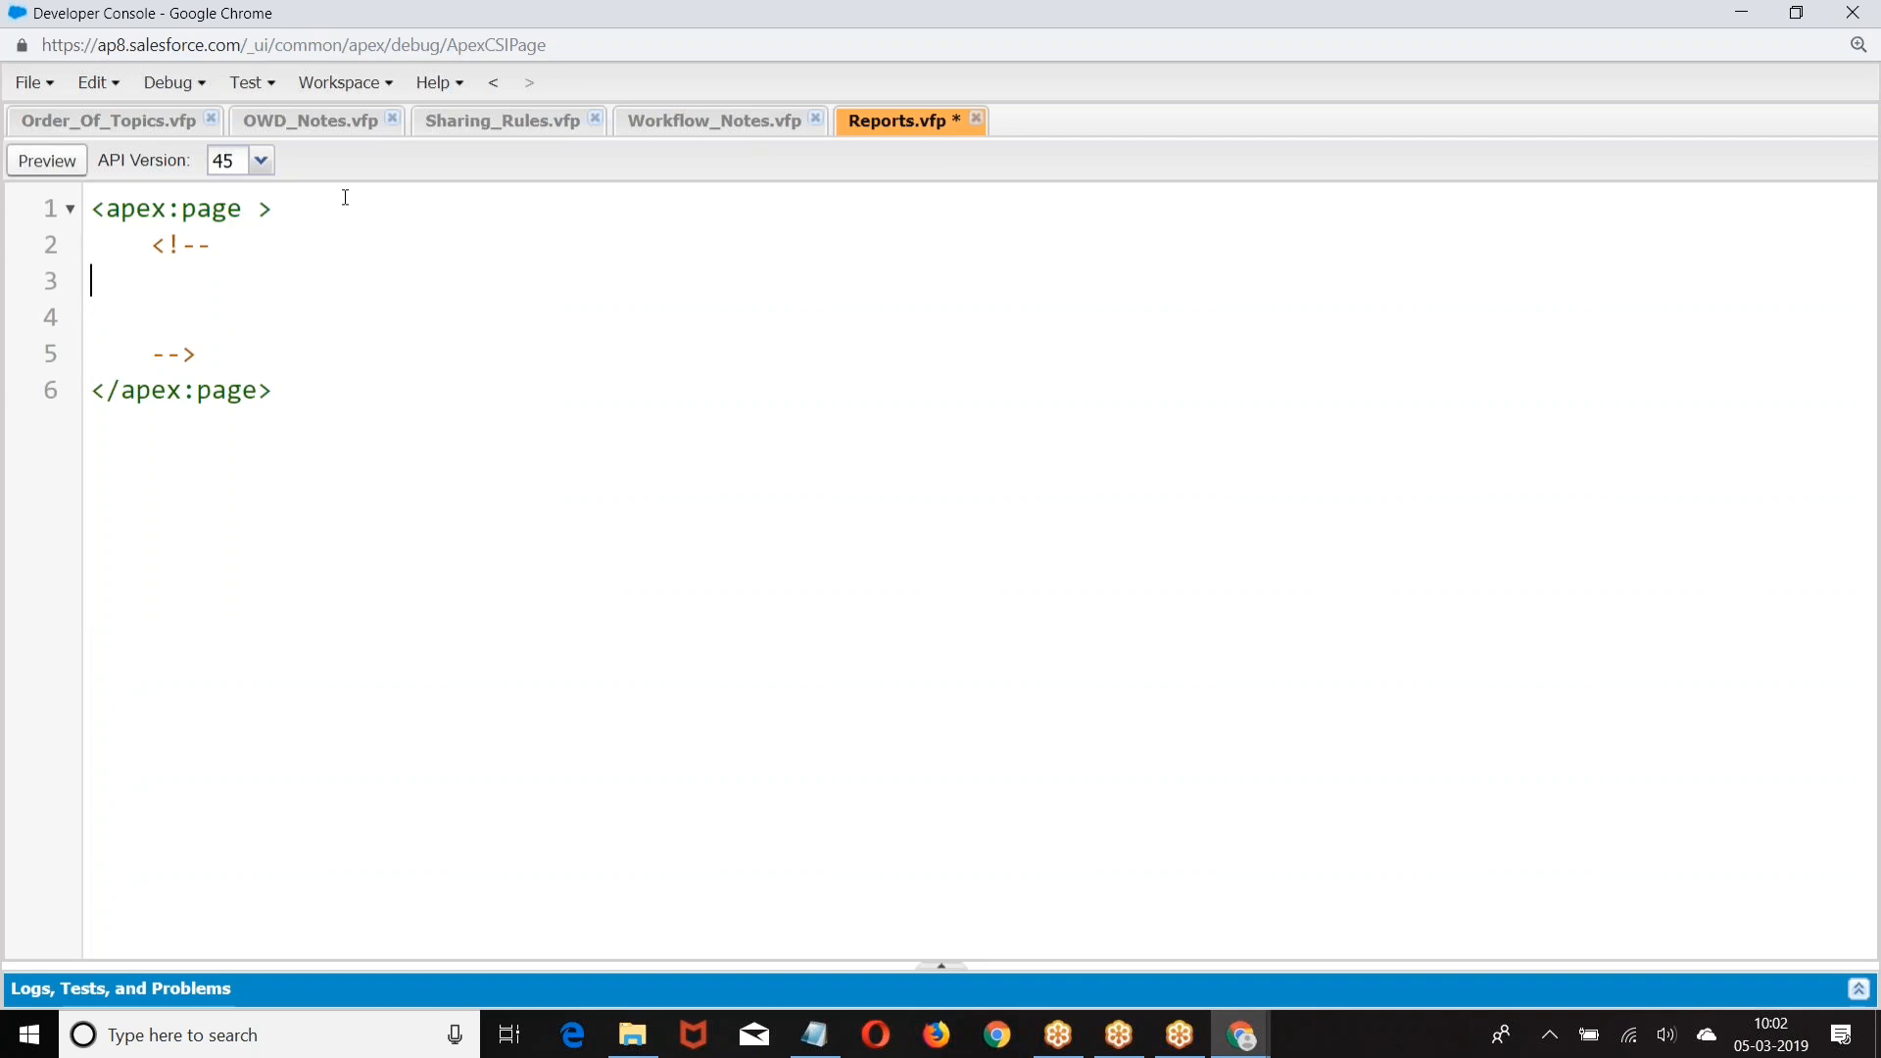
key(Tab)
key(ctrl+v)
Step: Delete the surplus blank lines after the pasted report notes and save Reports.vfp
key(BackSpace)
key(BackSpace)
key(BackSpace)
key(BackSpace)
key(BackSpace)
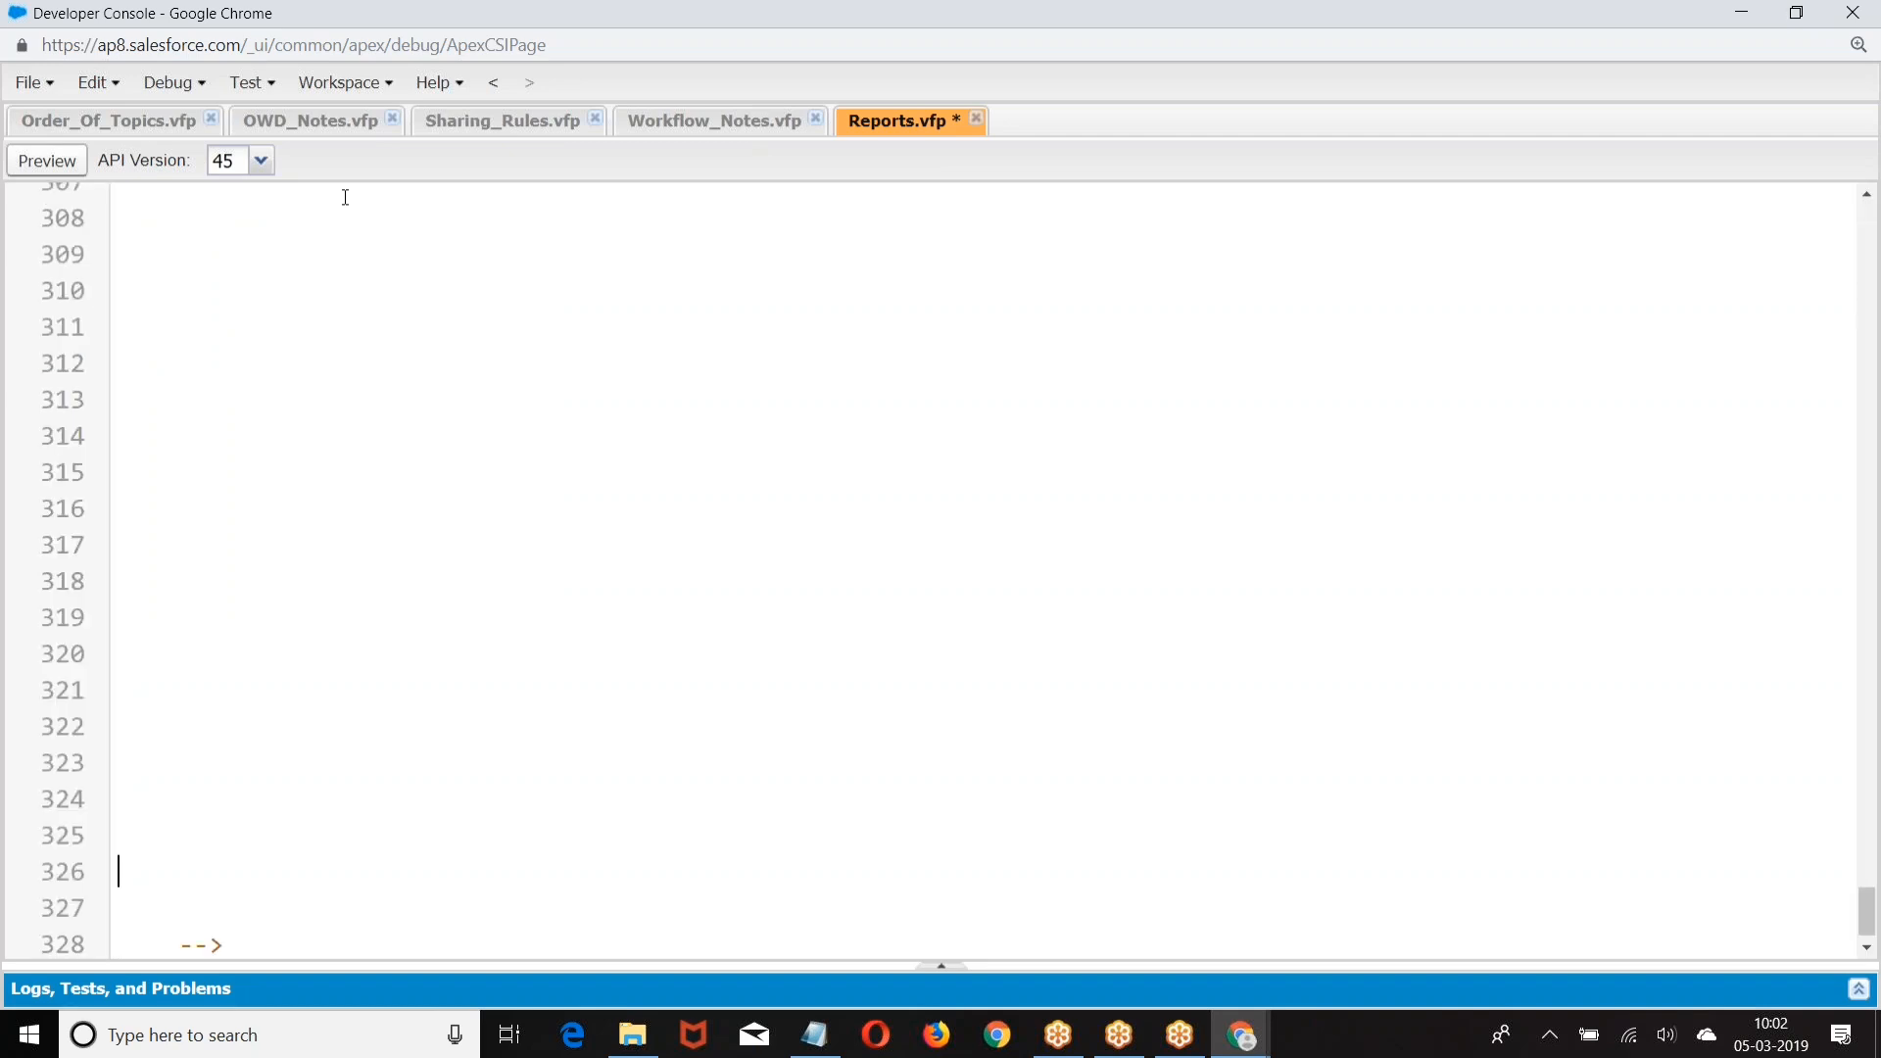
key(BackSpace)
key(BackSpace)
key(BackSpace)
key(BackSpace)
key(BackSpace)
key(BackSpace)
key(BackSpace)
key(BackSpace)
key(BackSpace)
key(BackSpace)
key(BackSpace)
key(BackSpace)
key(BackSpace)
key(BackSpace)
key(BackSpace)
key(BackSpace)
key(ctrl+s)
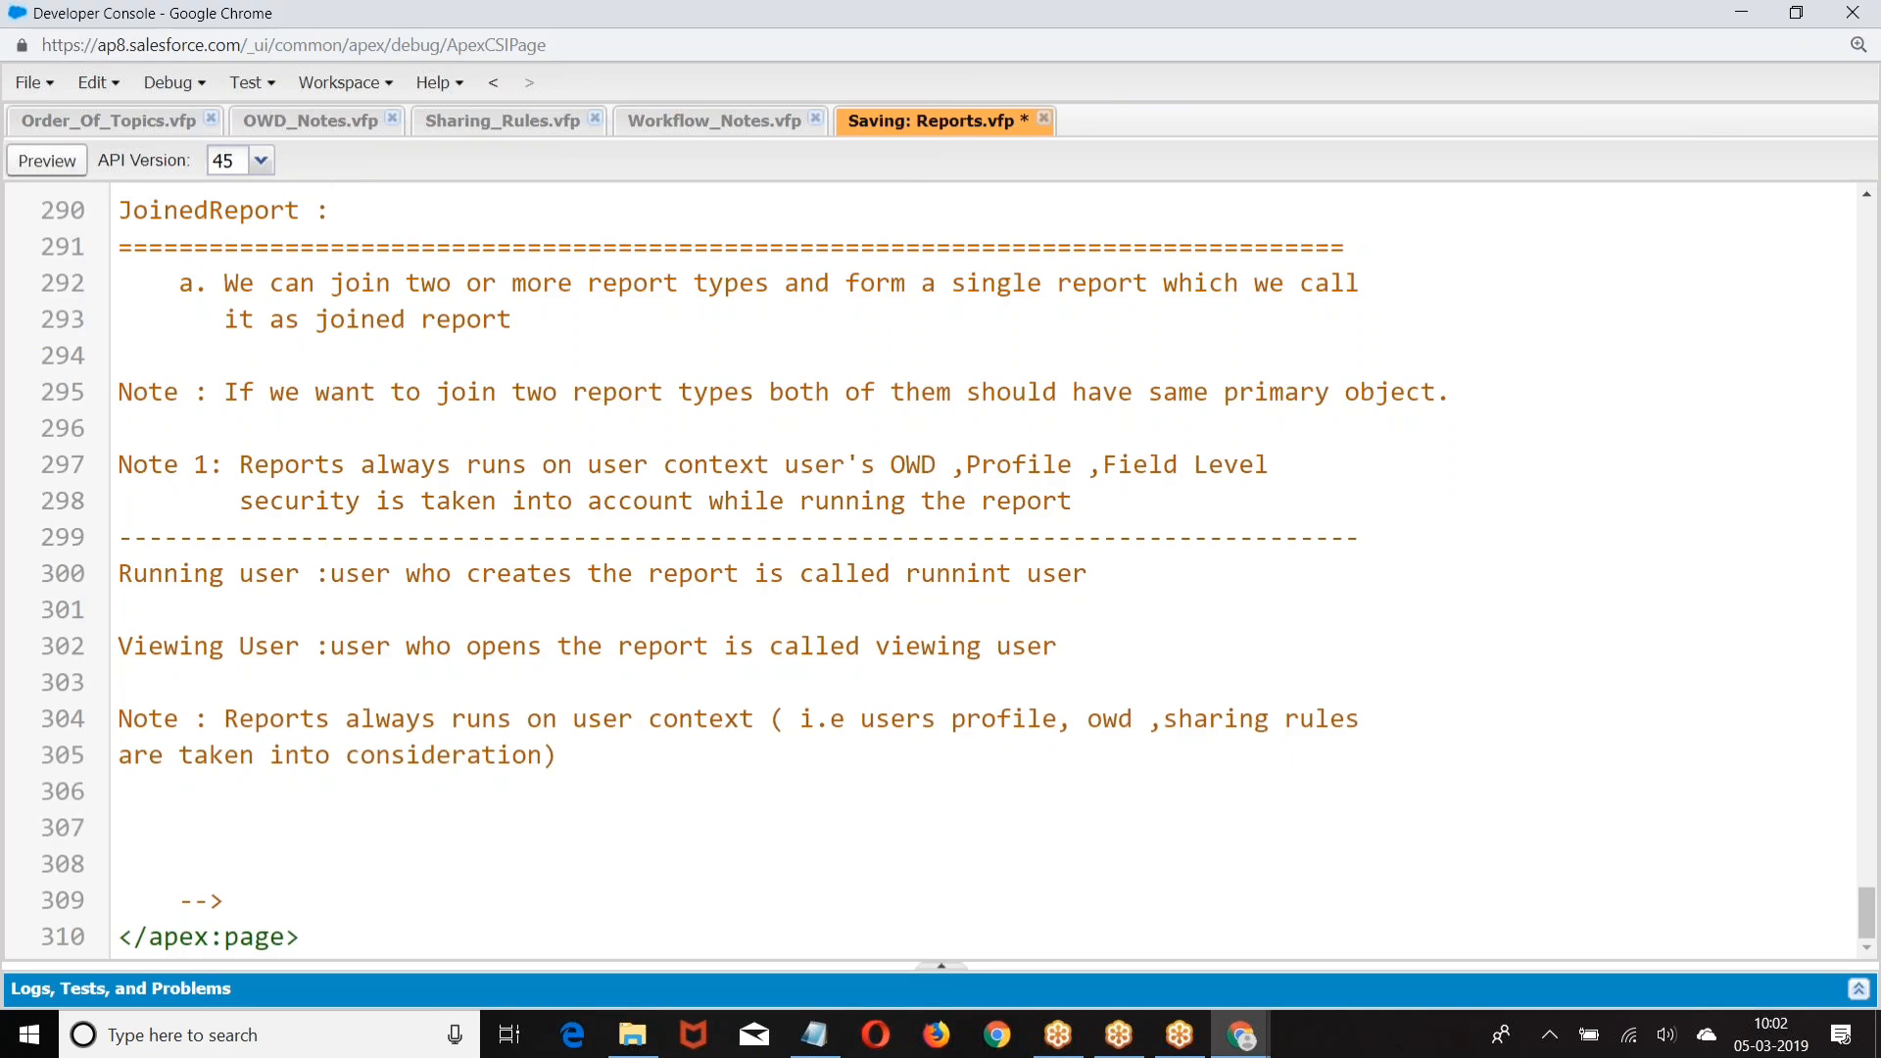
Step: Review the Report Types section at the start of Reports.vfp, covering standard types, custom types and their navigation path
scroll(405, 366, up, 10)
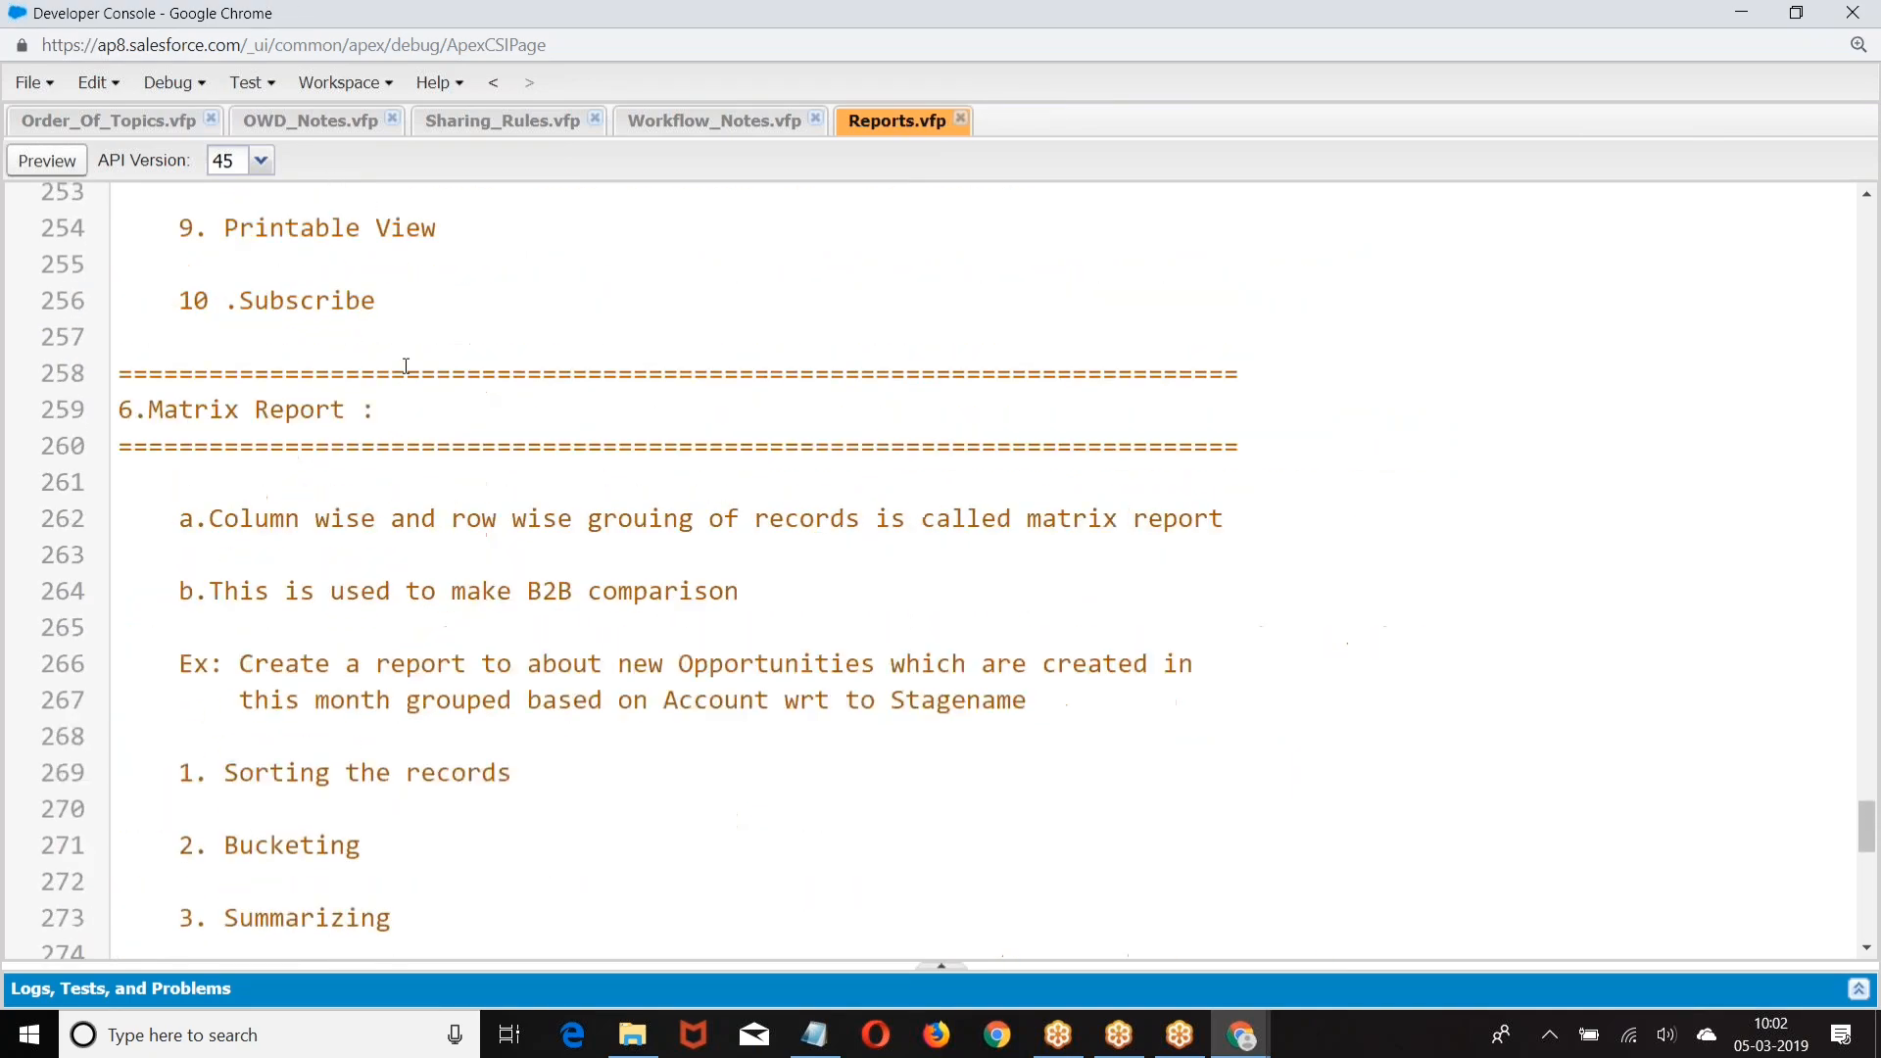
scroll(405, 365, up, 20)
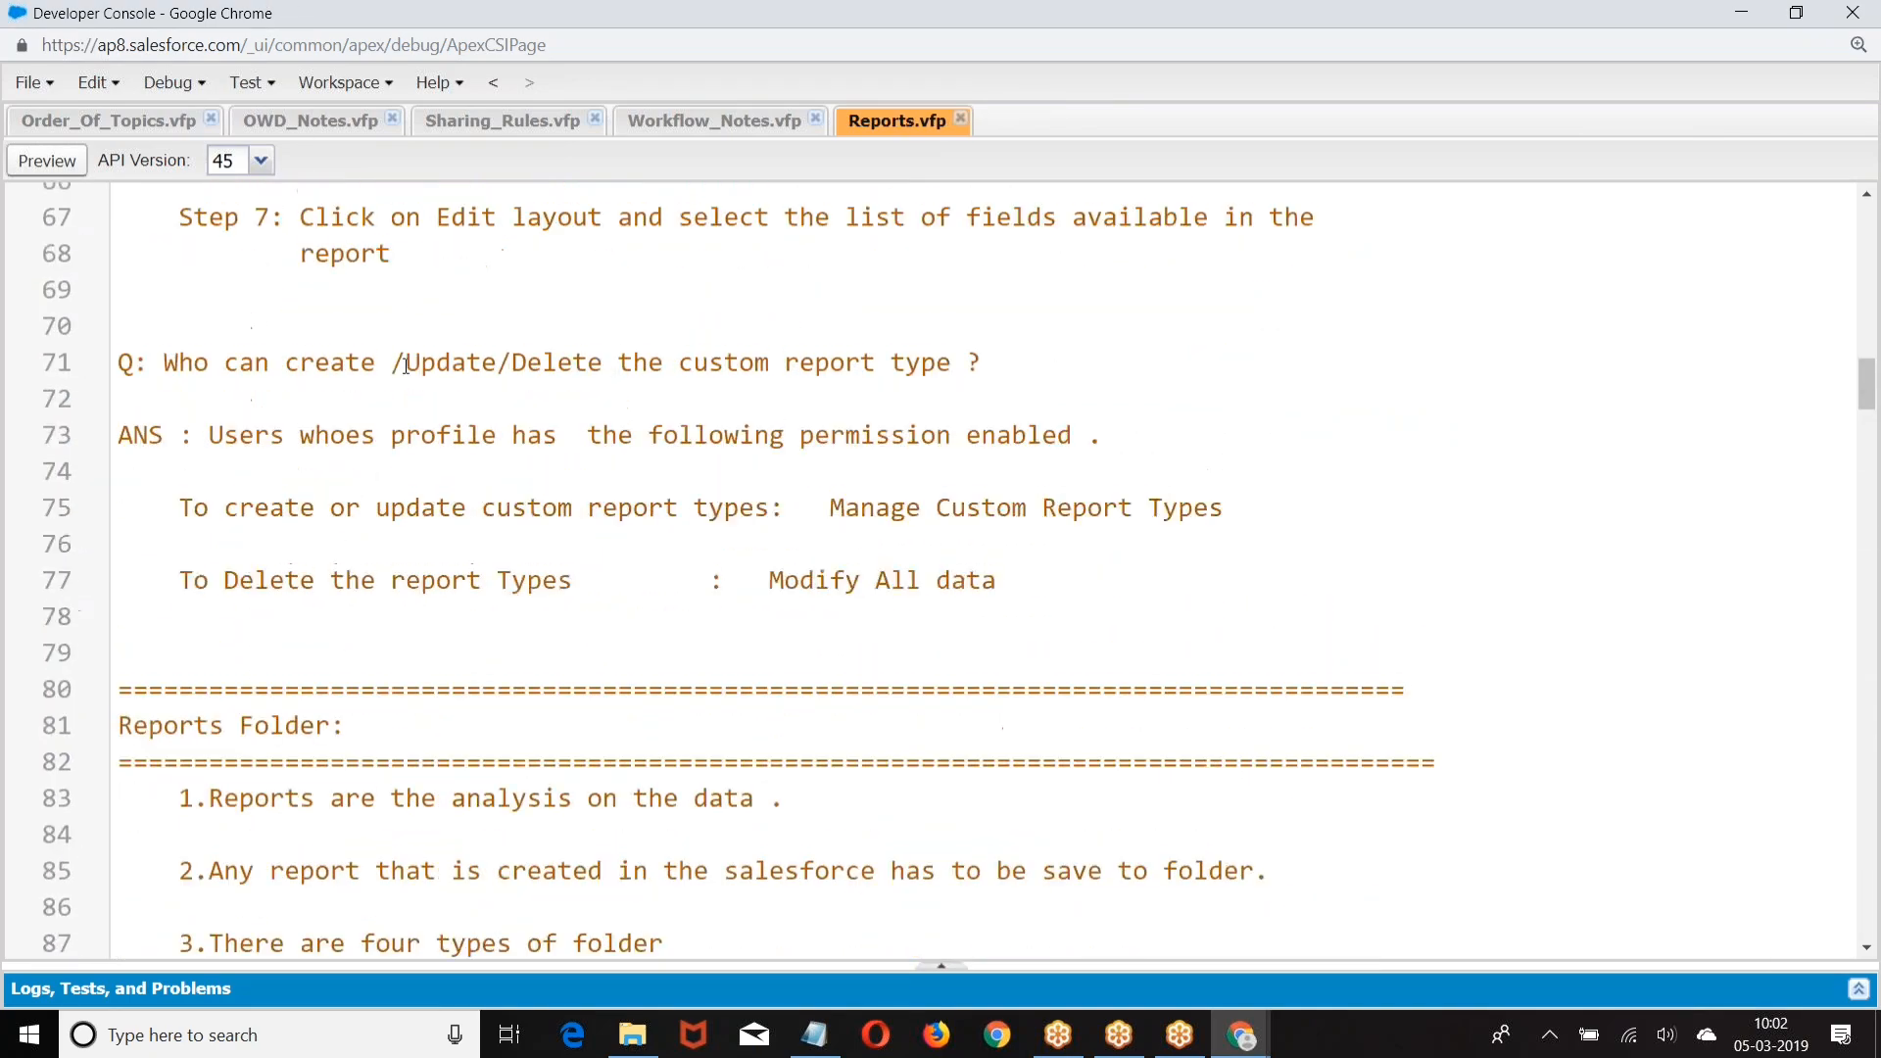
scroll(405, 365, up, 20)
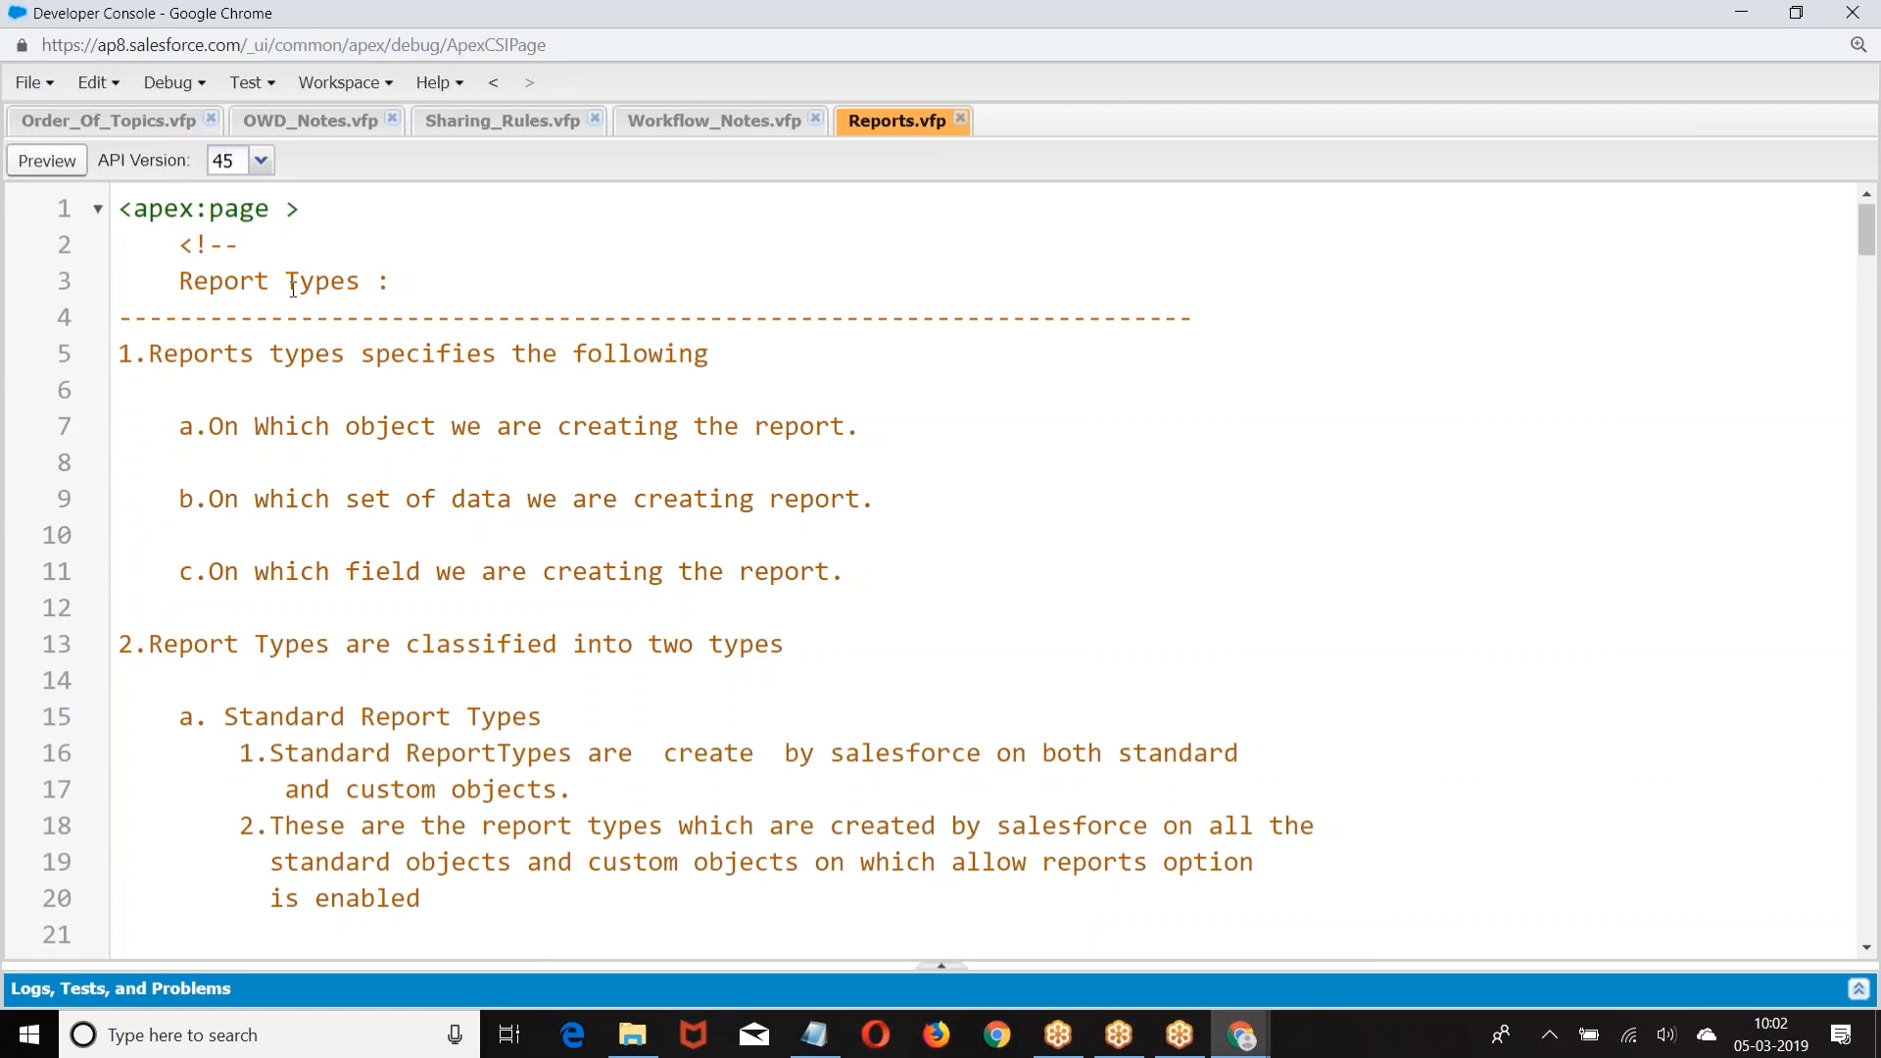
scroll(293, 291, down, 4)
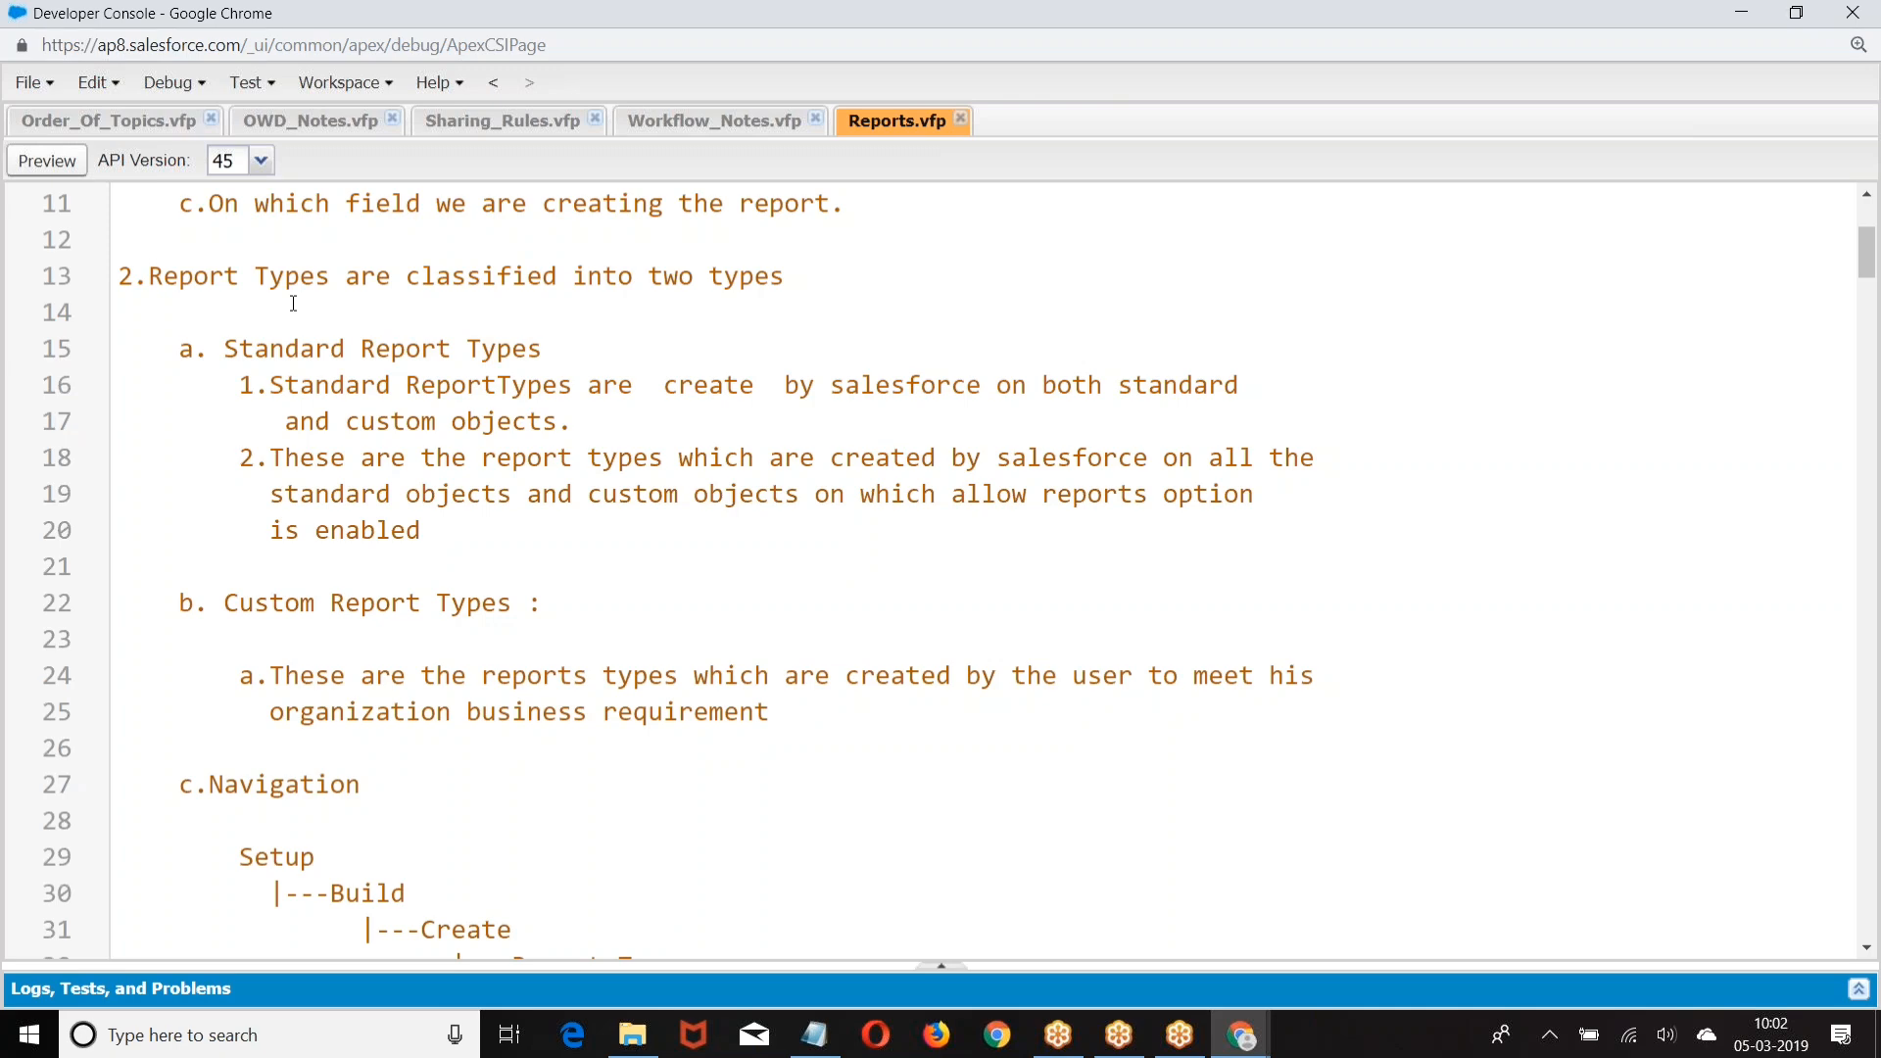
scroll(293, 302, down, 1)
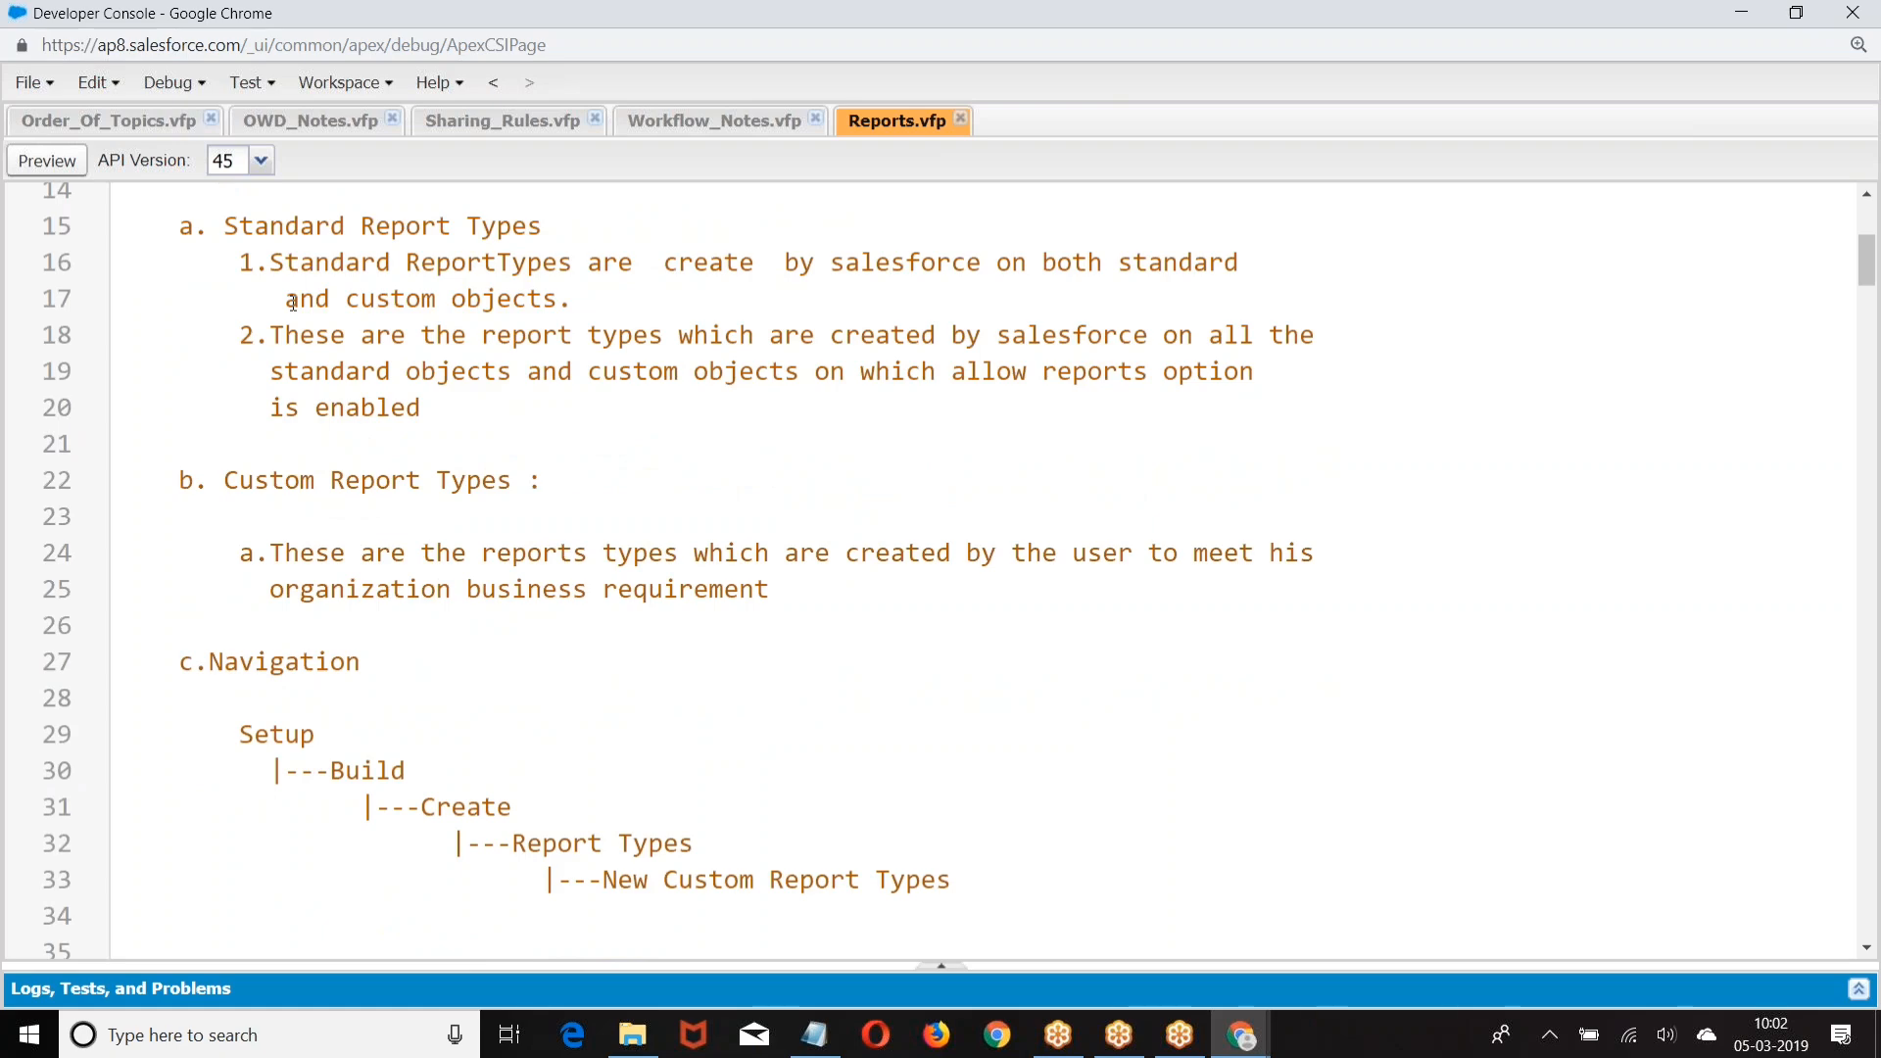
scroll(293, 303, down, 5)
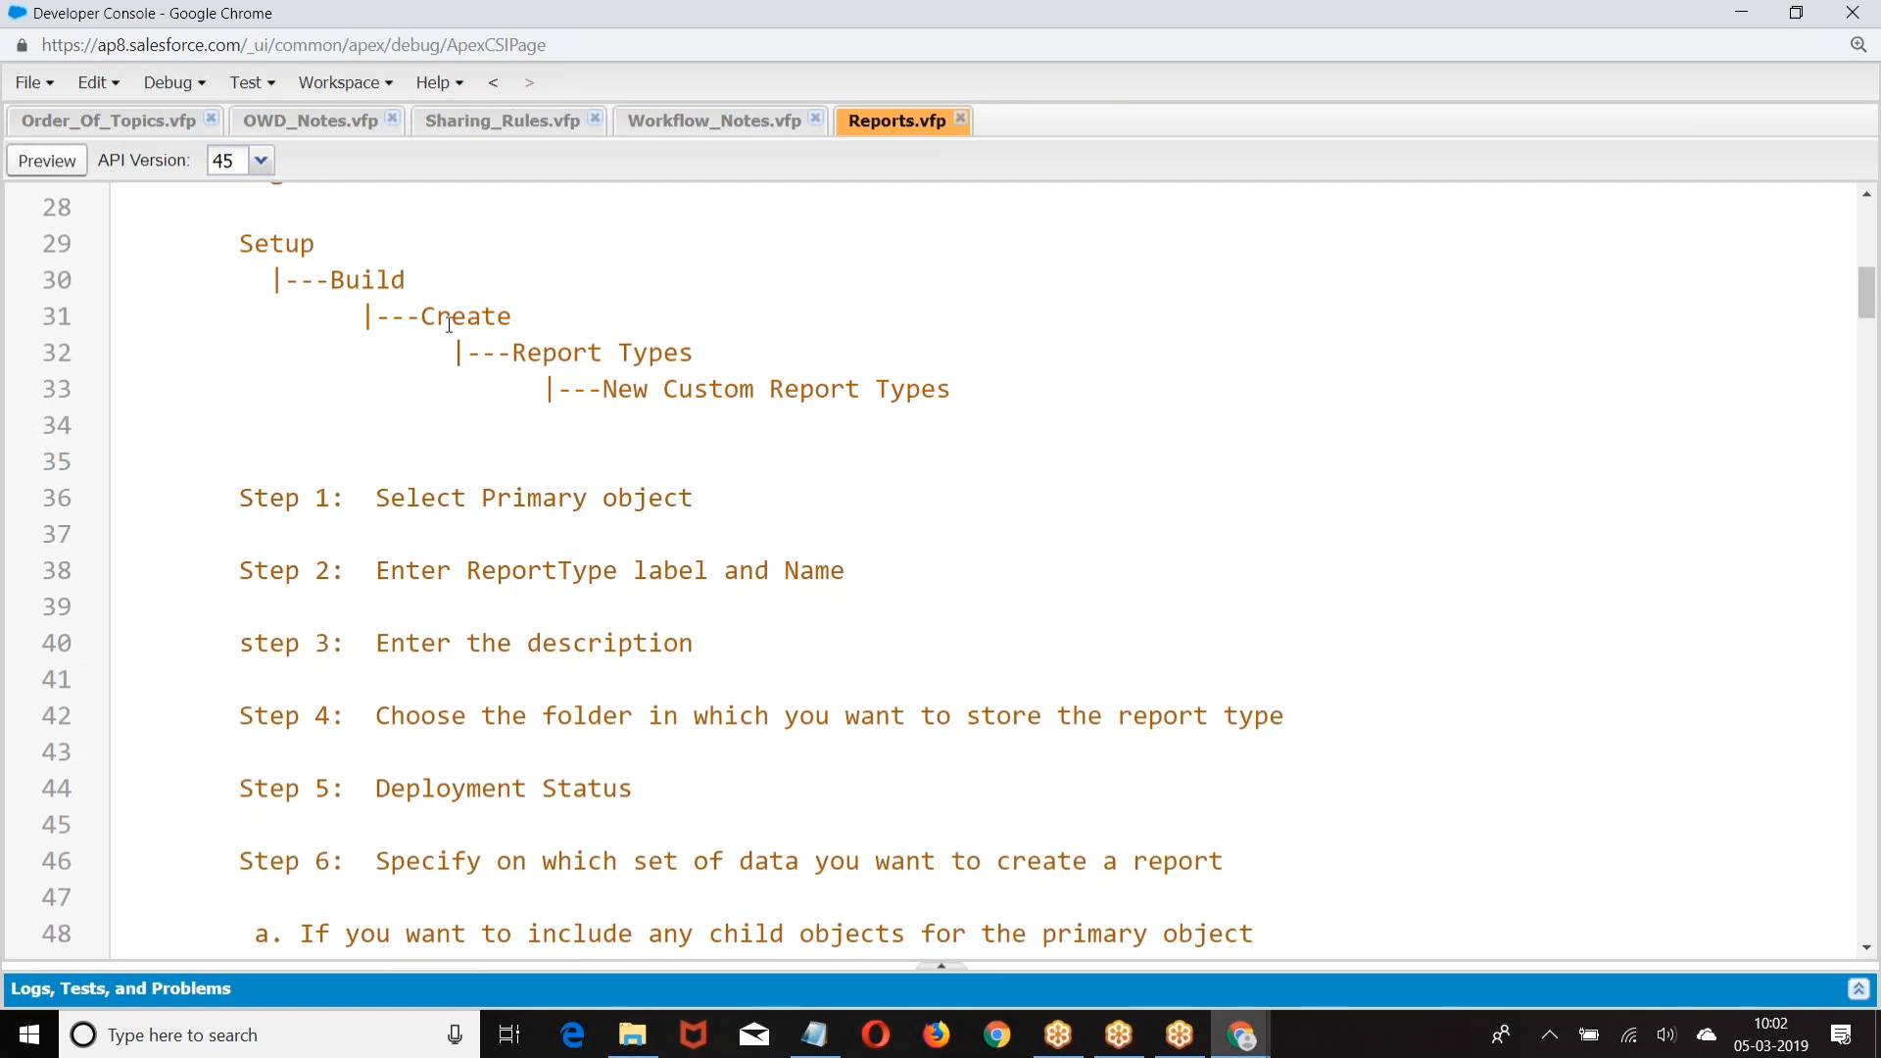
Step: Go through steps 1 to 7 for creating a custom report type in the notes, highlighting the key lines
drag(620, 392, 967, 391)
scroll(416, 372, down, 1)
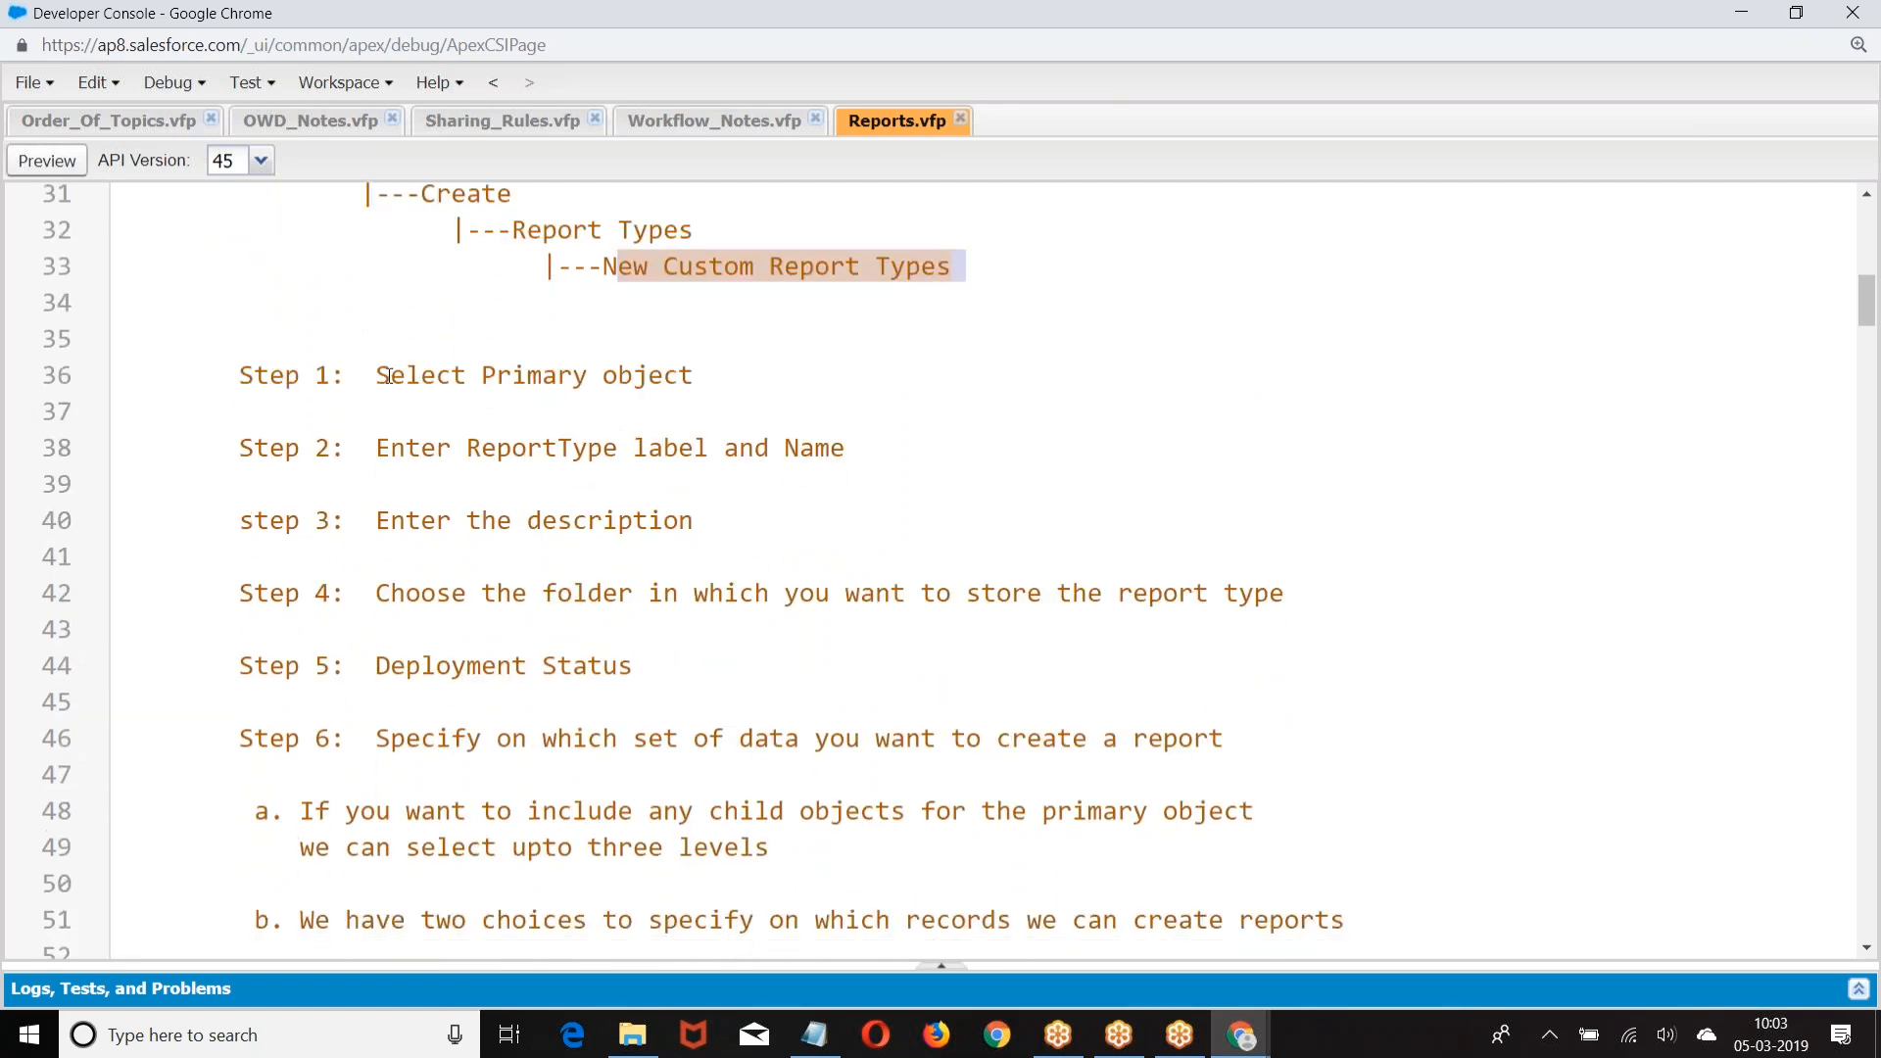
drag(388, 376, 781, 379)
scroll(387, 216, down, 2)
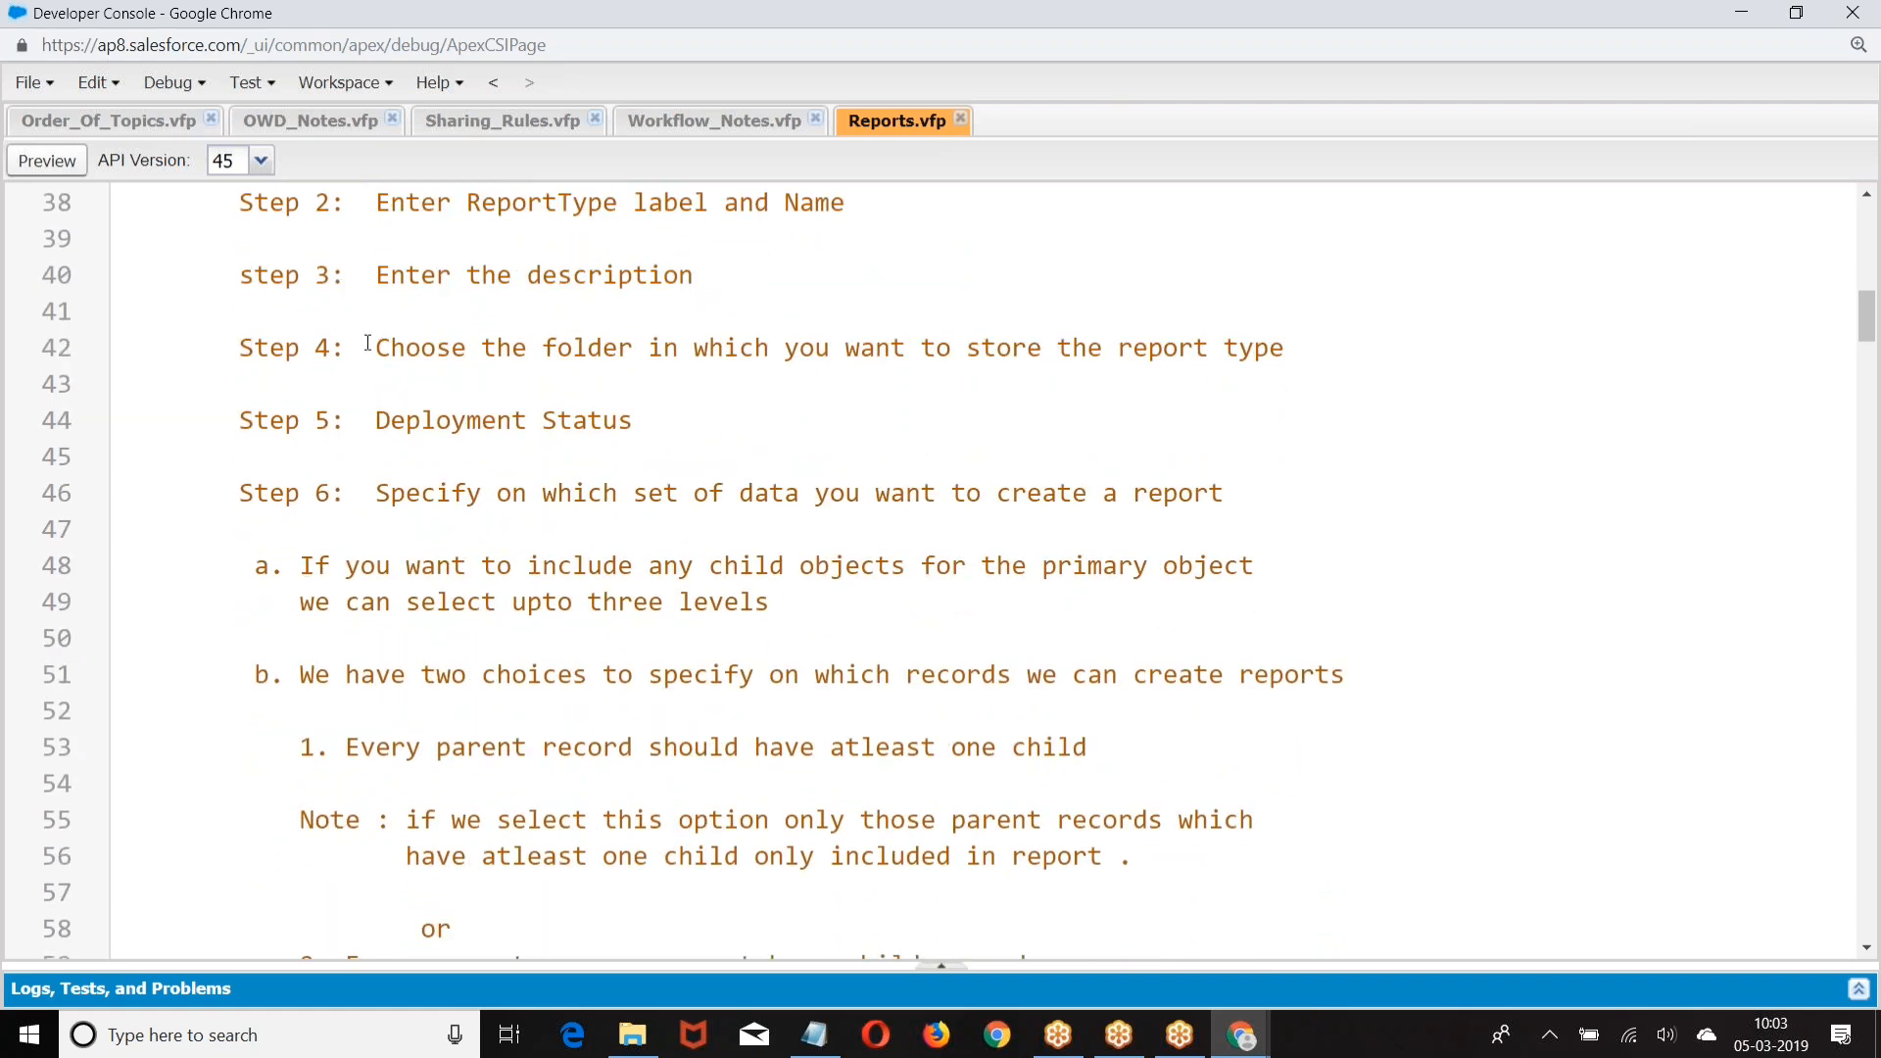
drag(368, 343, 966, 348)
drag(665, 422, 674, 420)
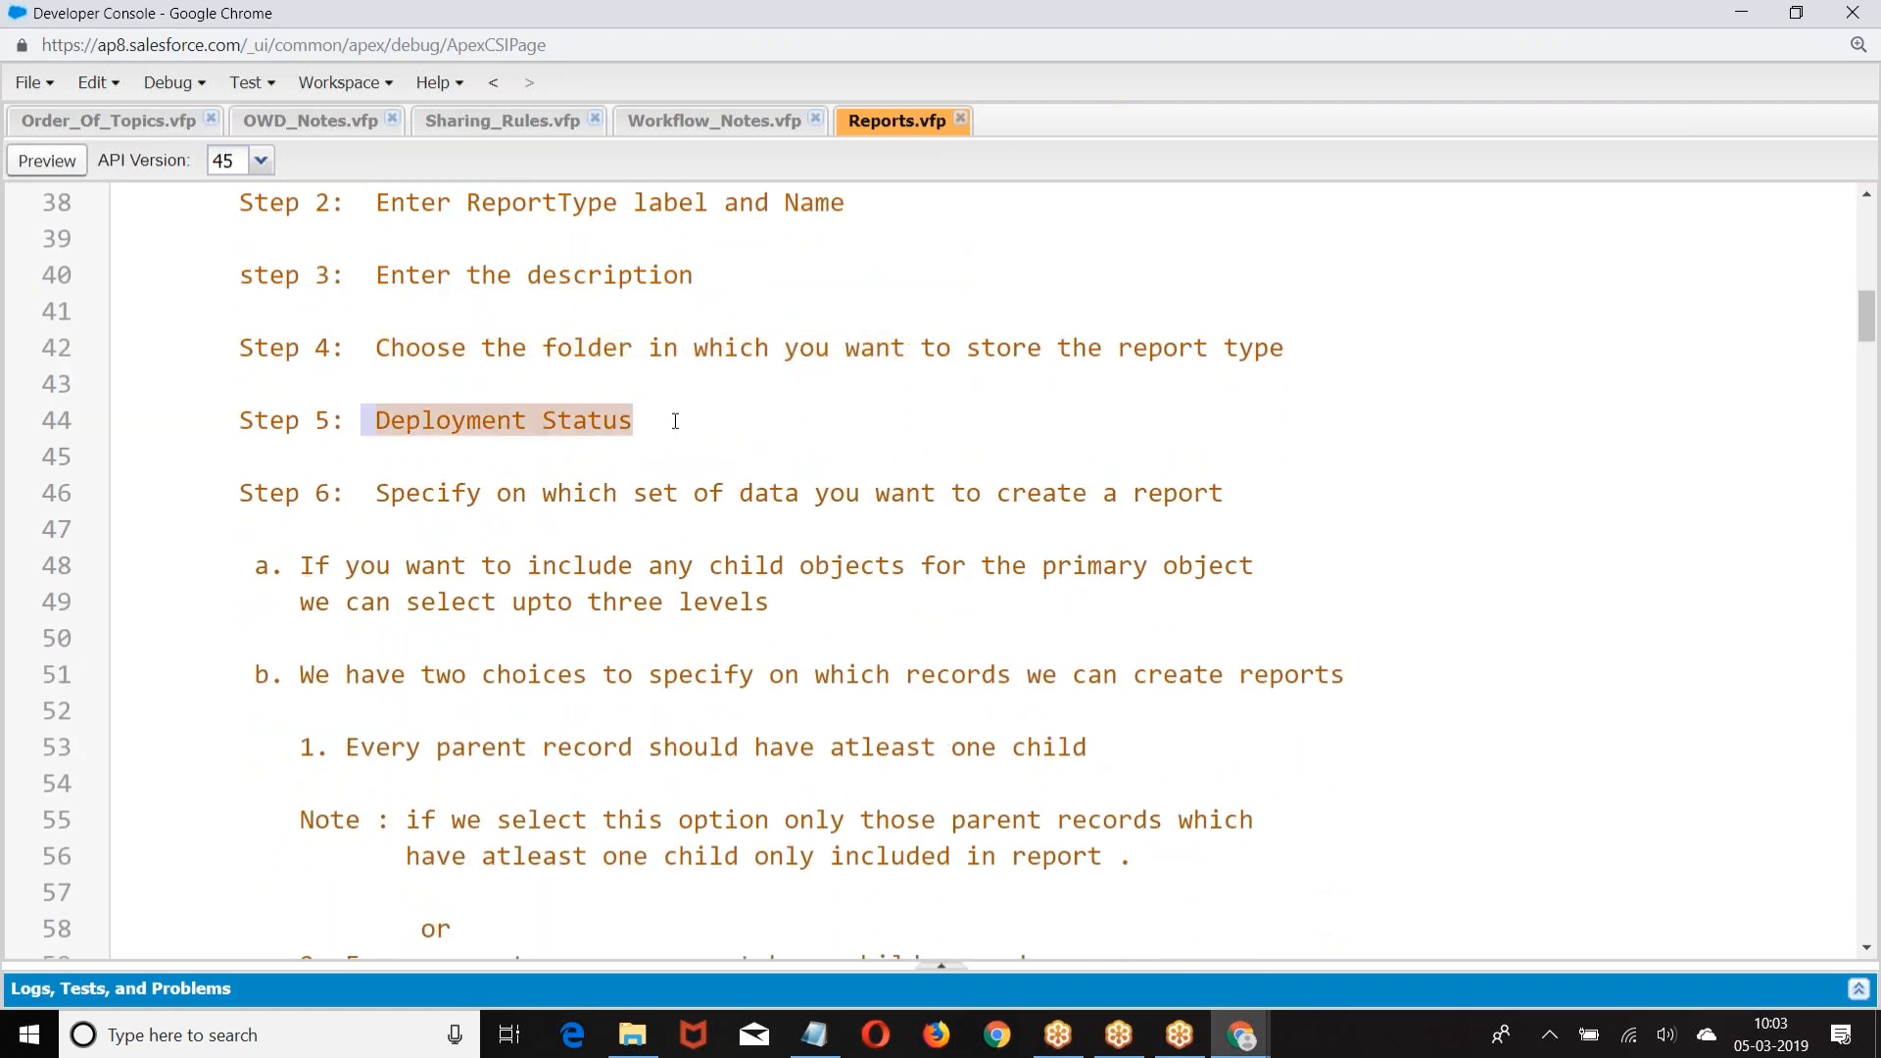
scroll(673, 420, down, 1)
click(382, 369)
drag(382, 368, 1272, 369)
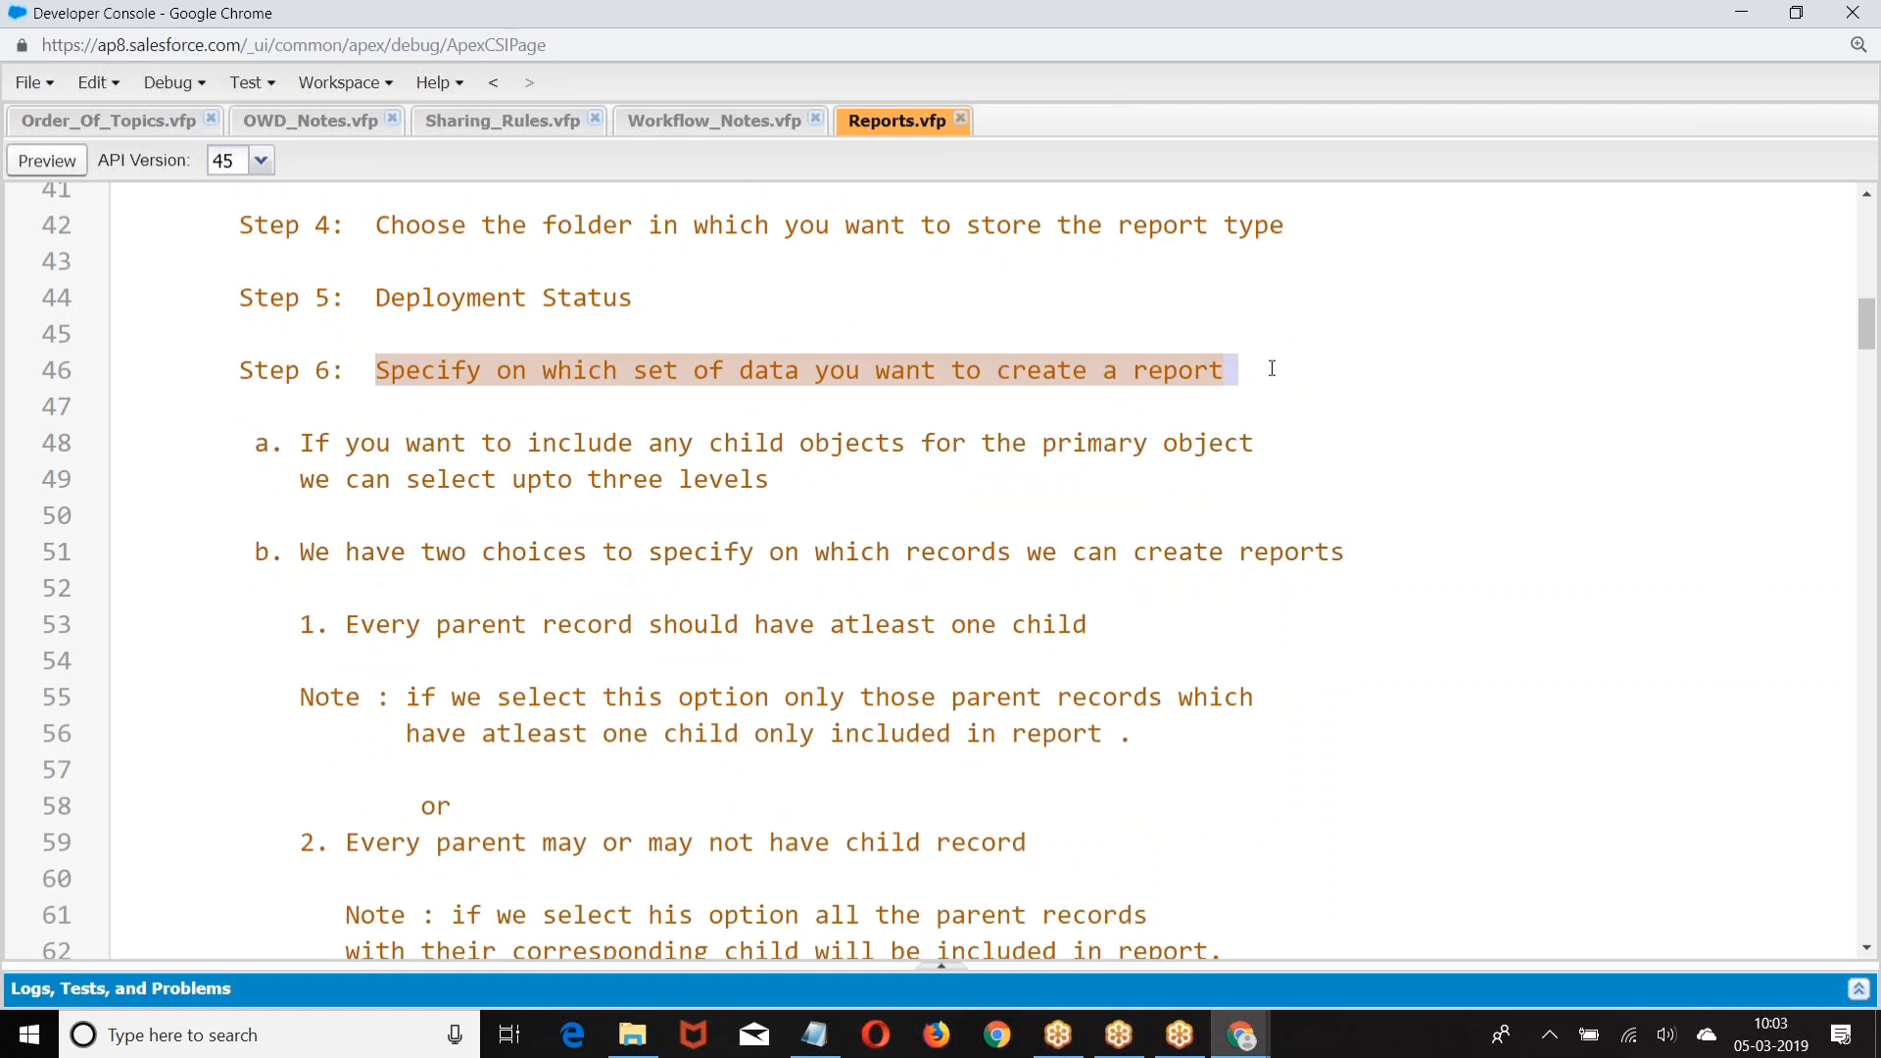
scroll(549, 323, down, 3)
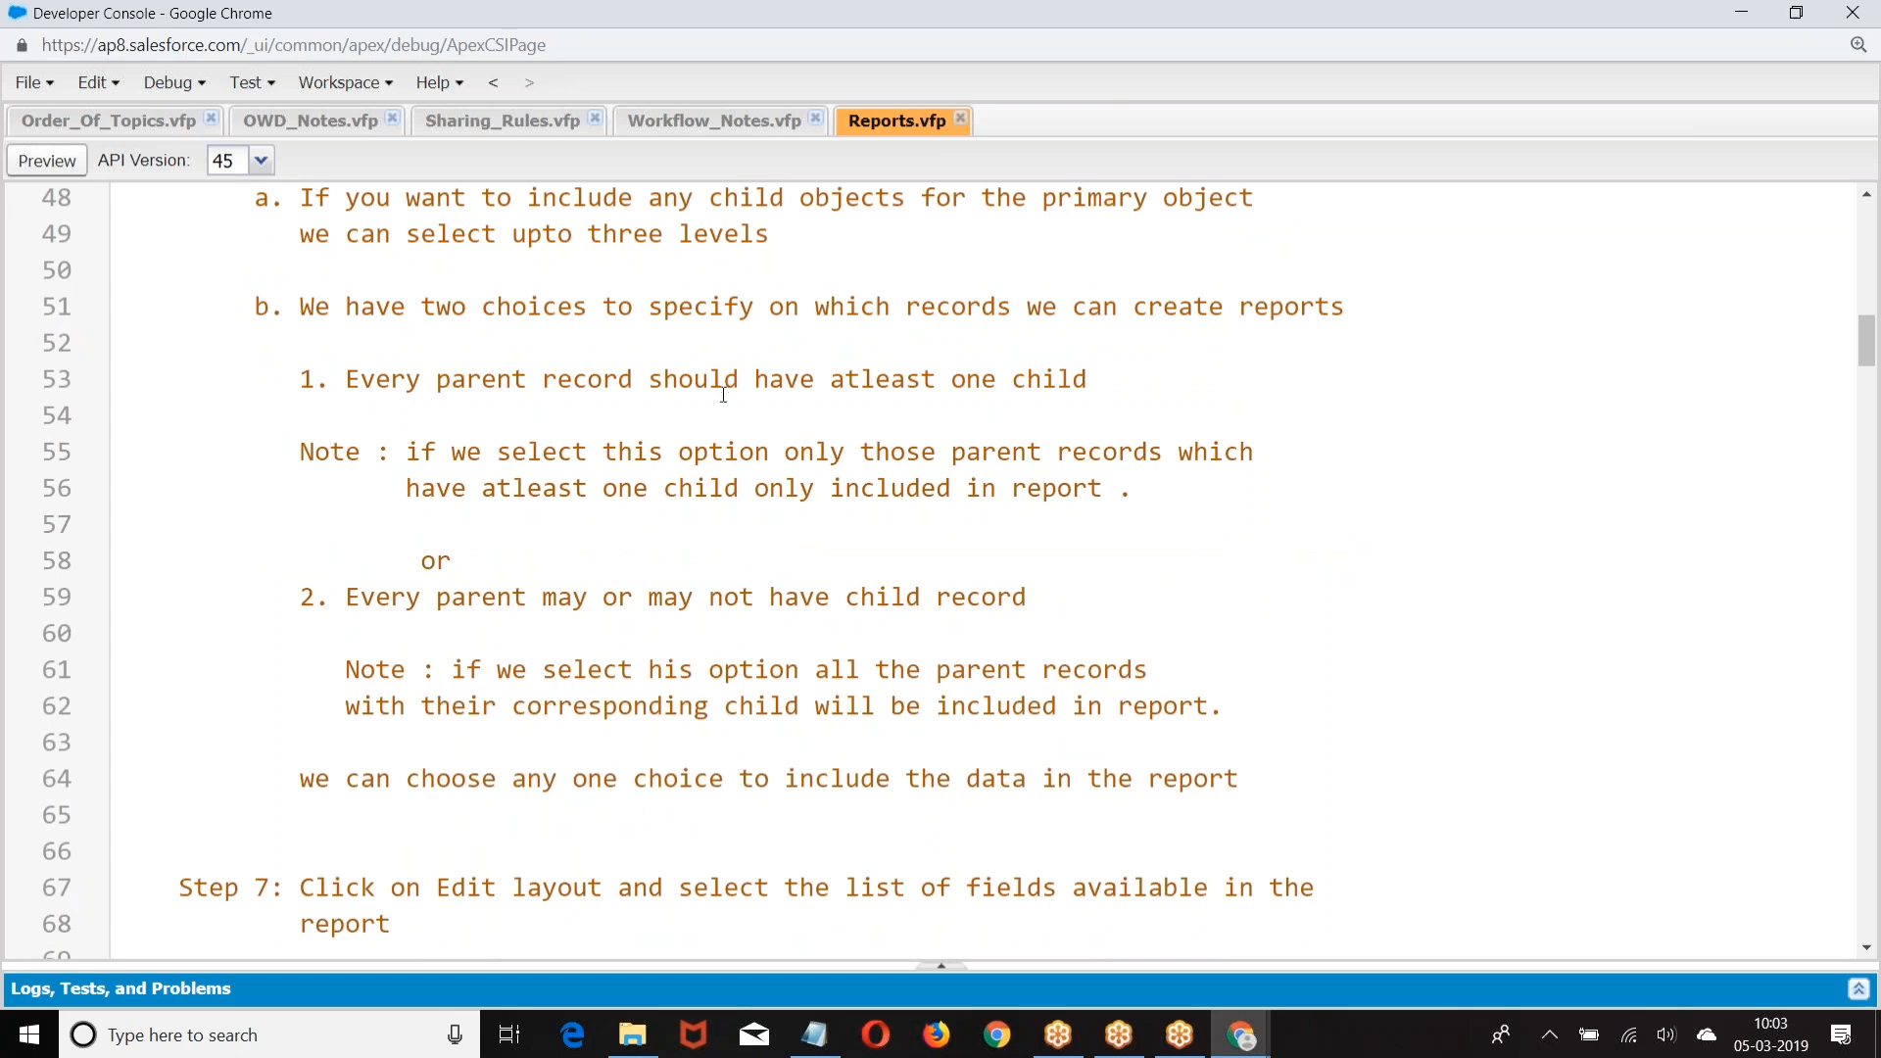
scroll(614, 333, down, 3)
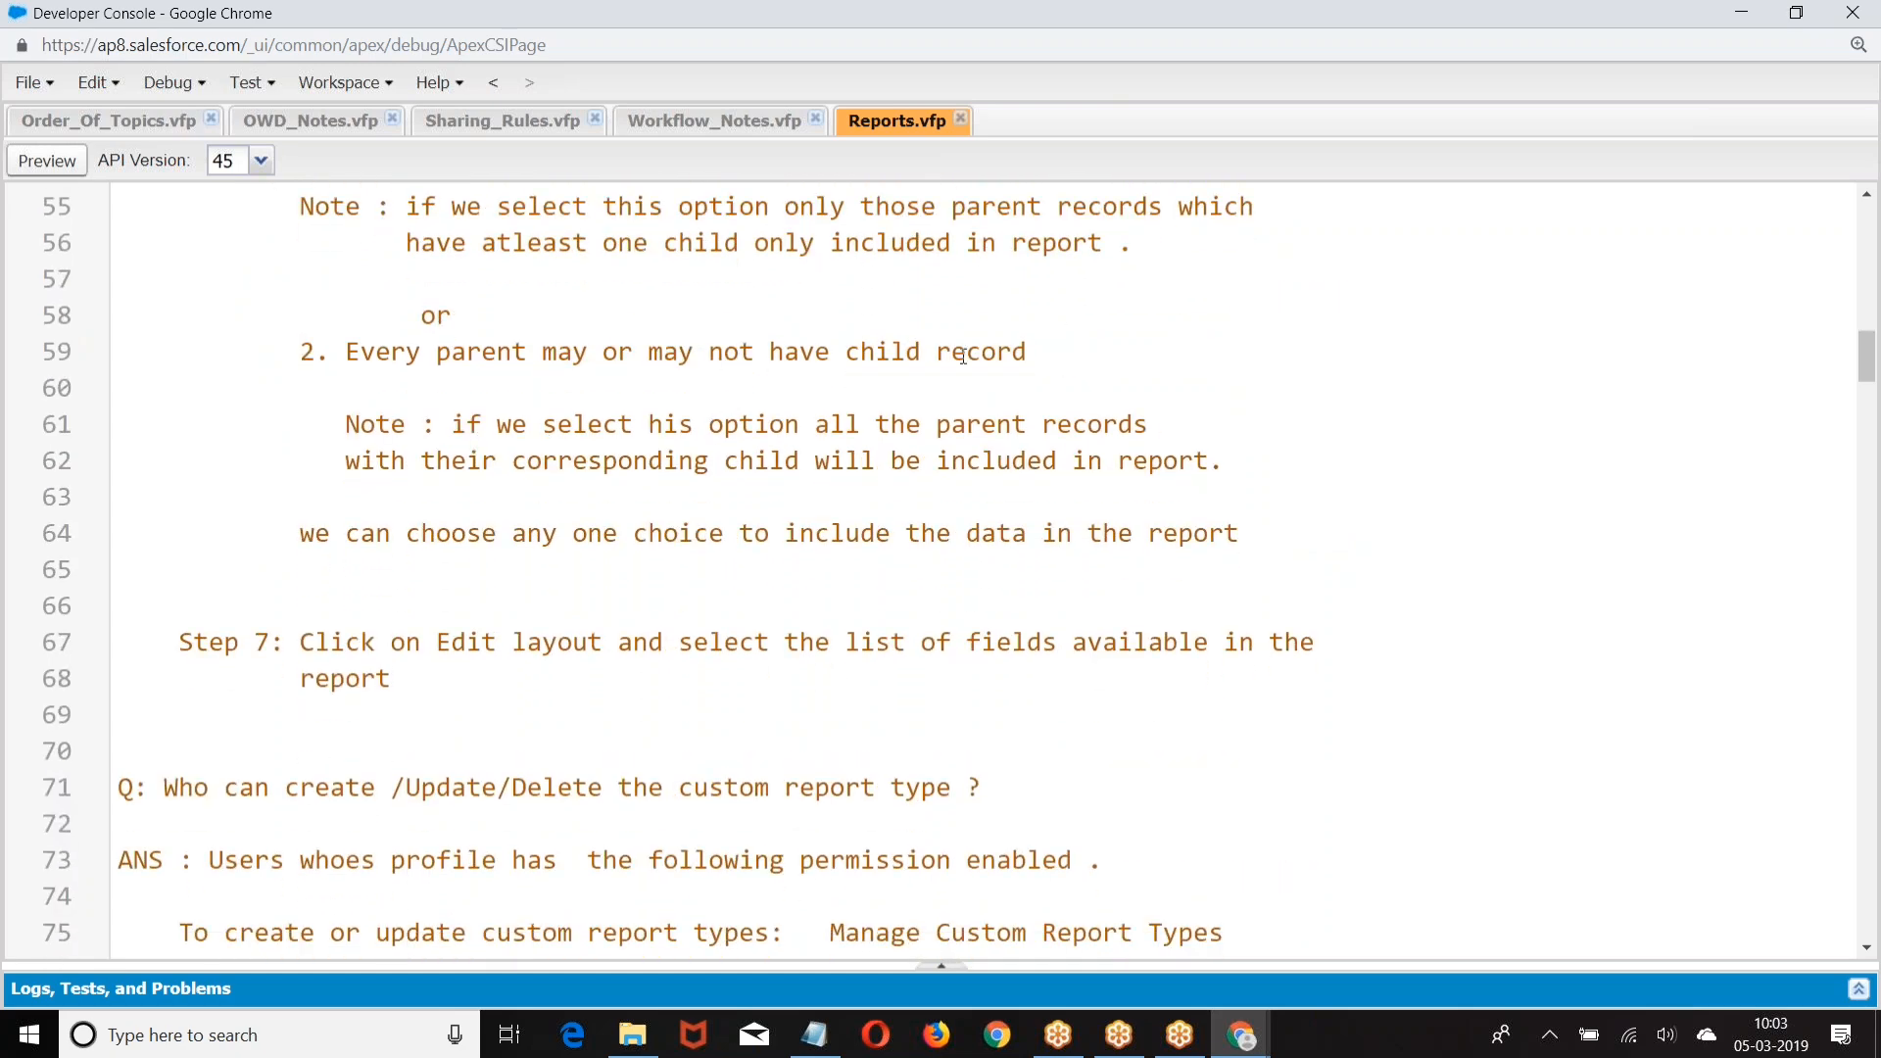
scroll(963, 356, down, 3)
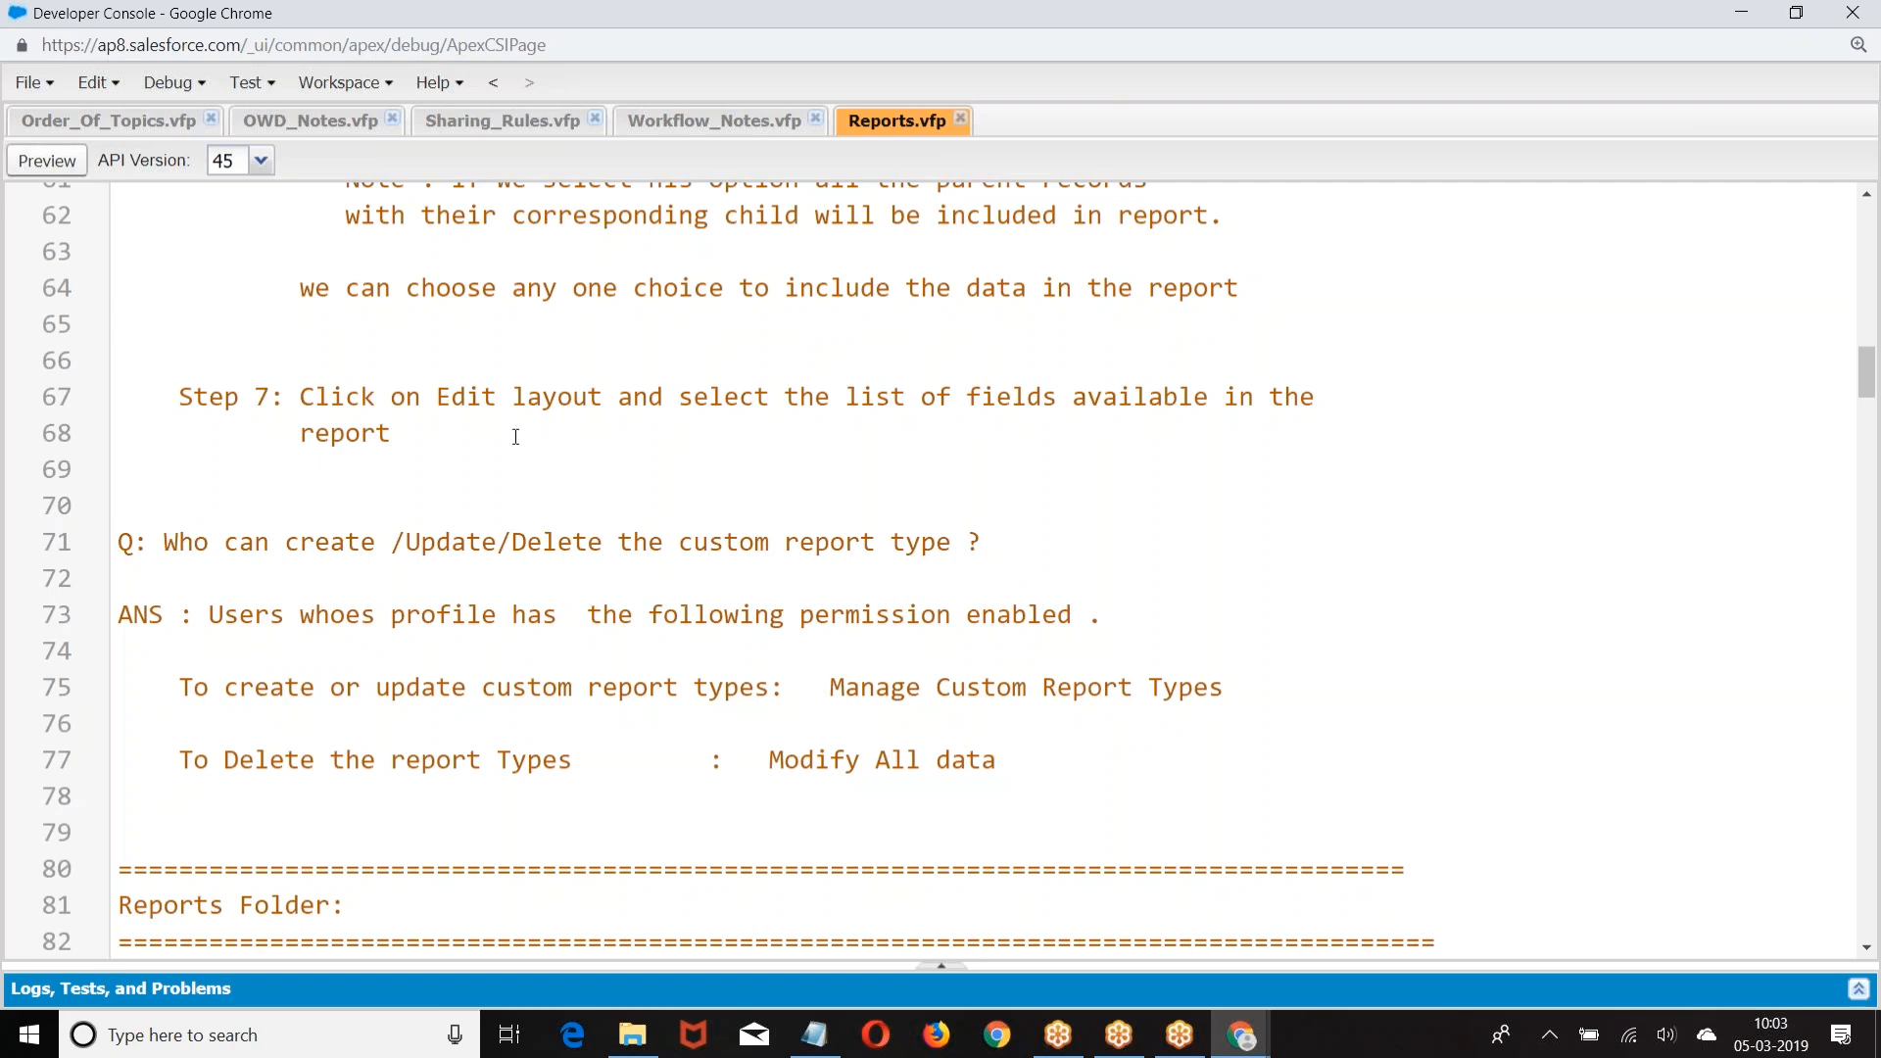
Step: Examine the question on who can create, update or delete custom report types, highlighting the Manage Custom Report Types and Modify All data permissions
scroll(516, 437, down, 3)
drag(162, 296, 1006, 297)
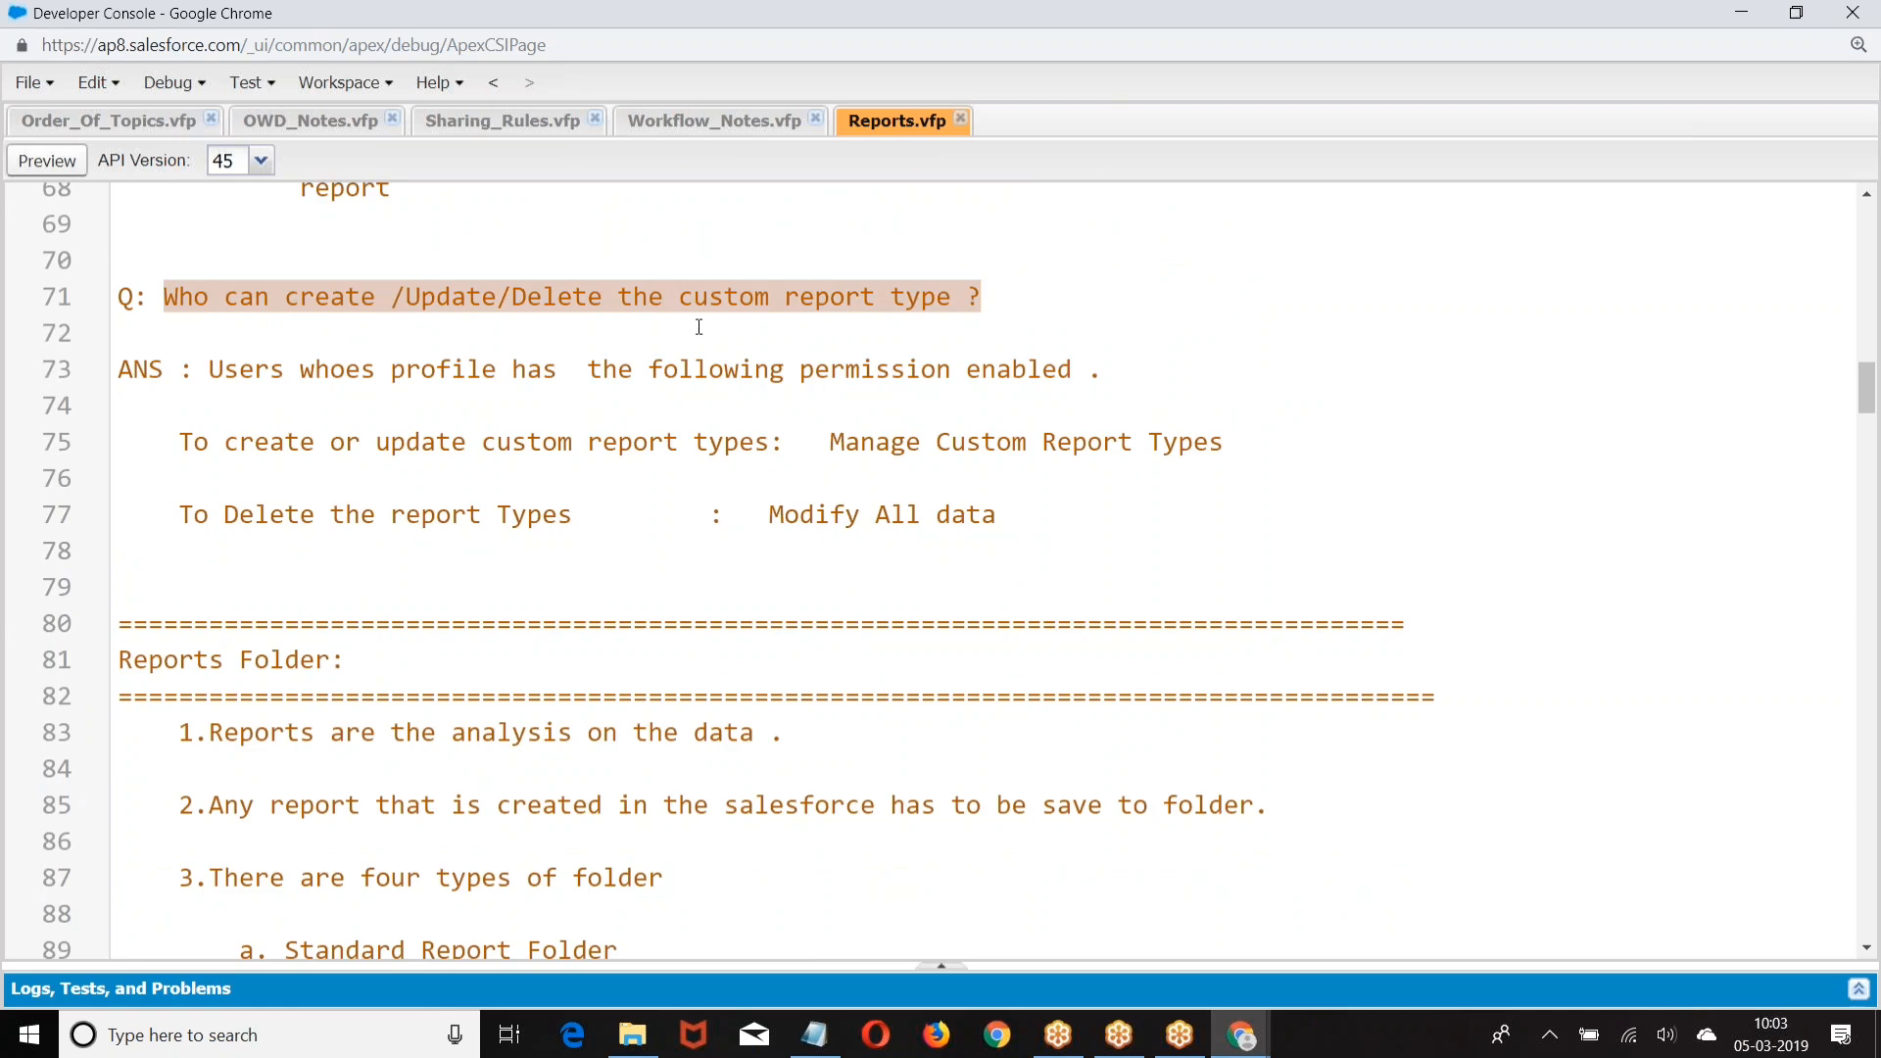
scroll(699, 326, down, 2)
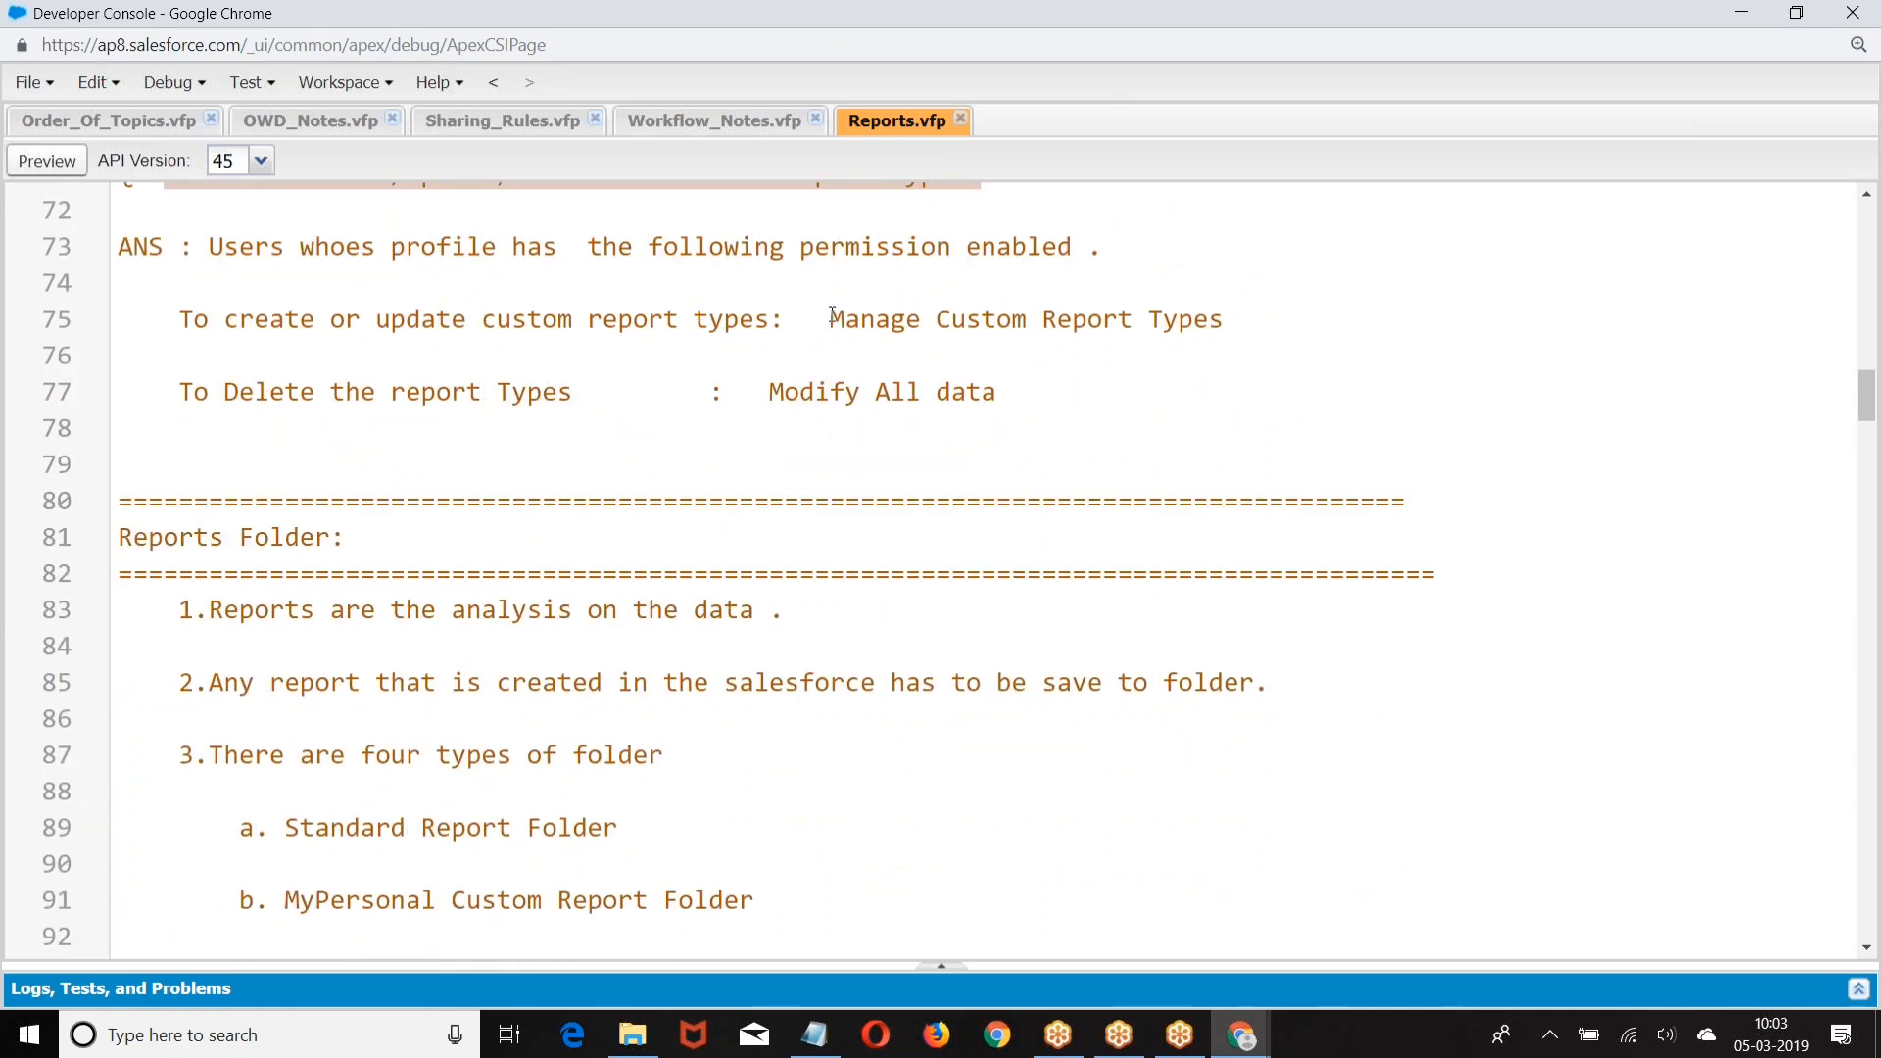
drag(829, 319, 1243, 315)
click(1196, 415)
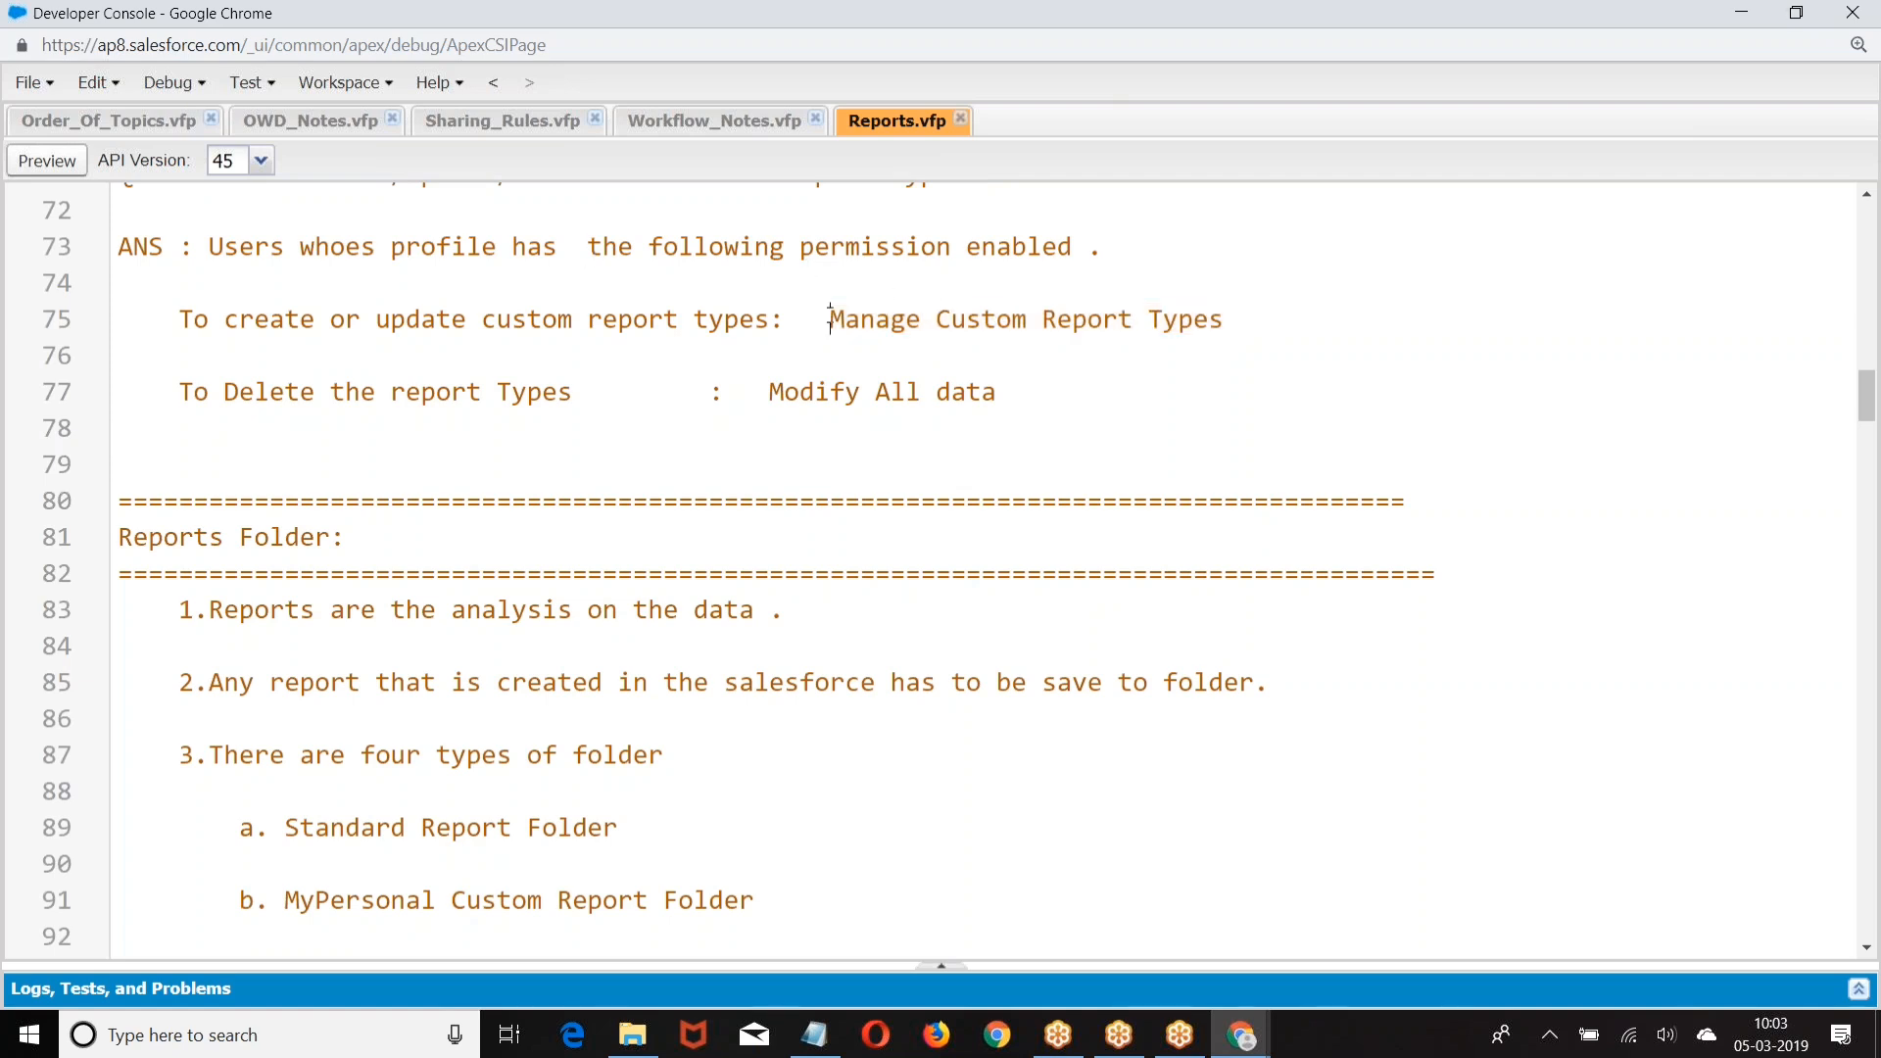
drag(829, 315, 1285, 311)
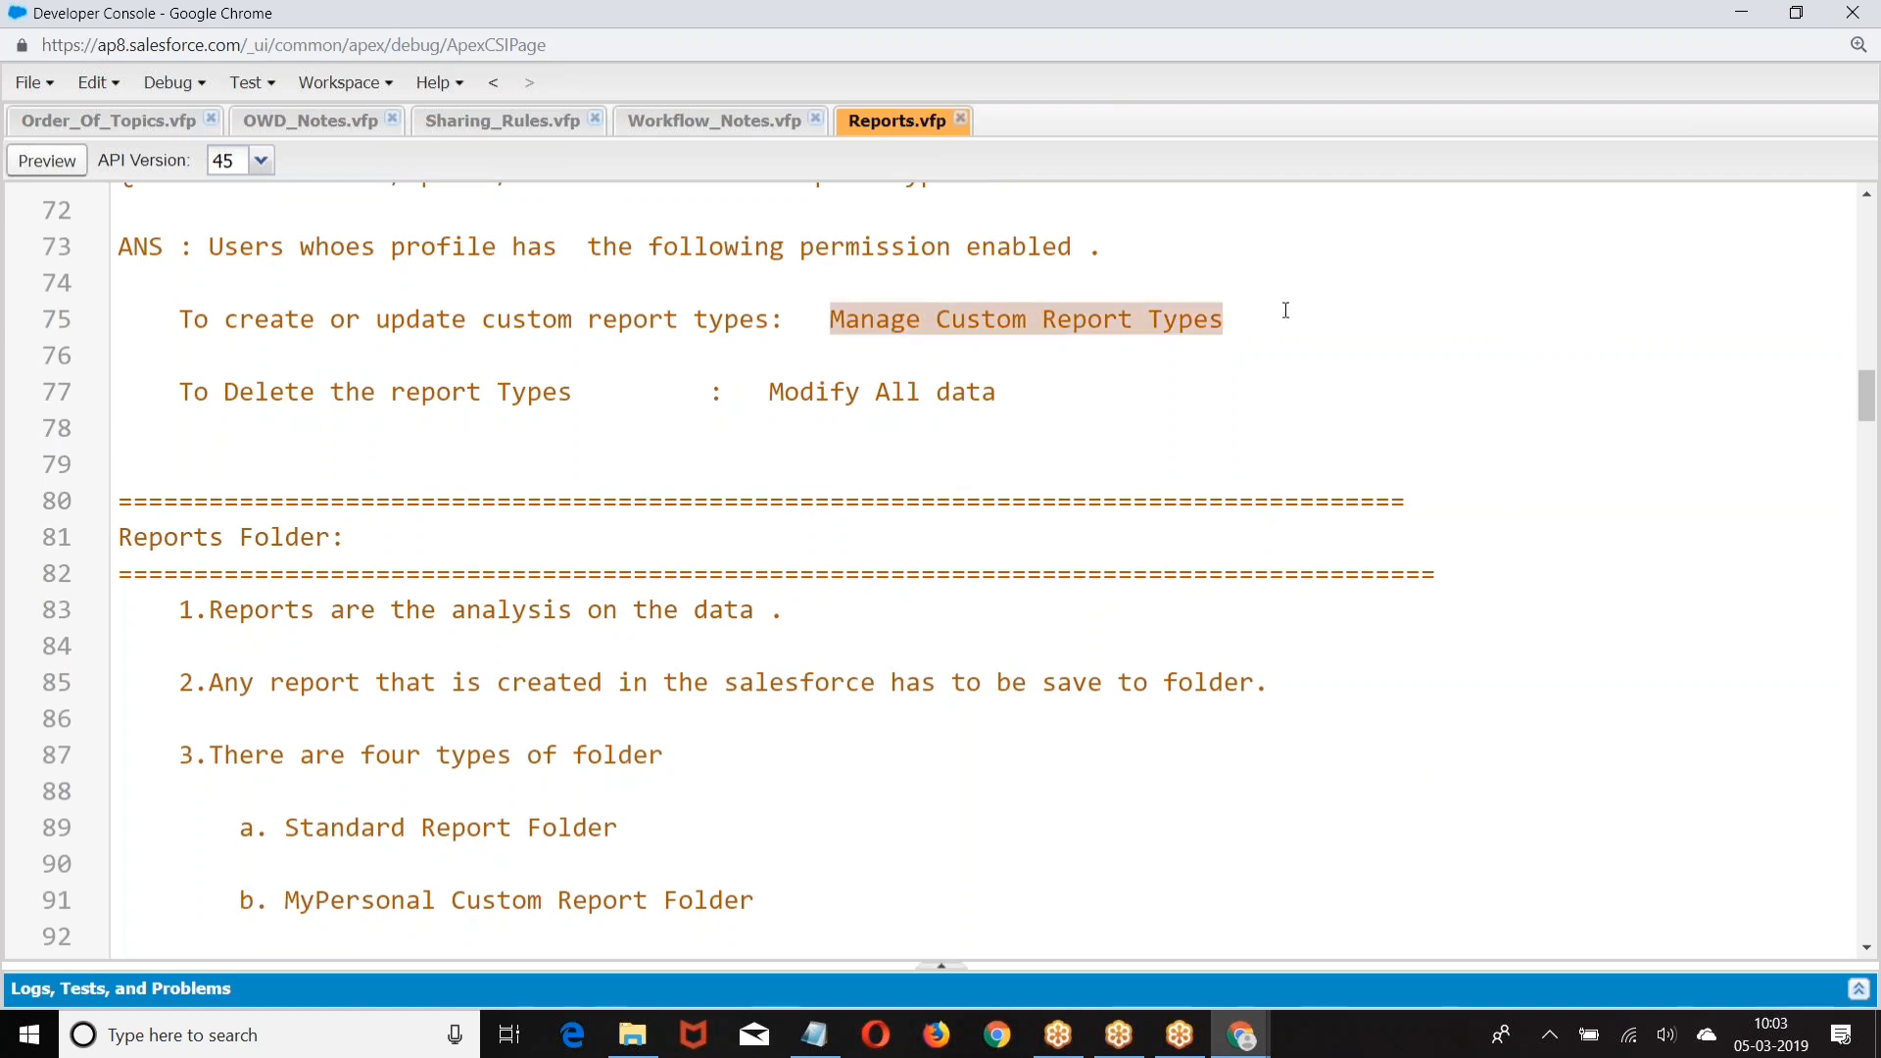
click(1111, 427)
drag(186, 393, 529, 388)
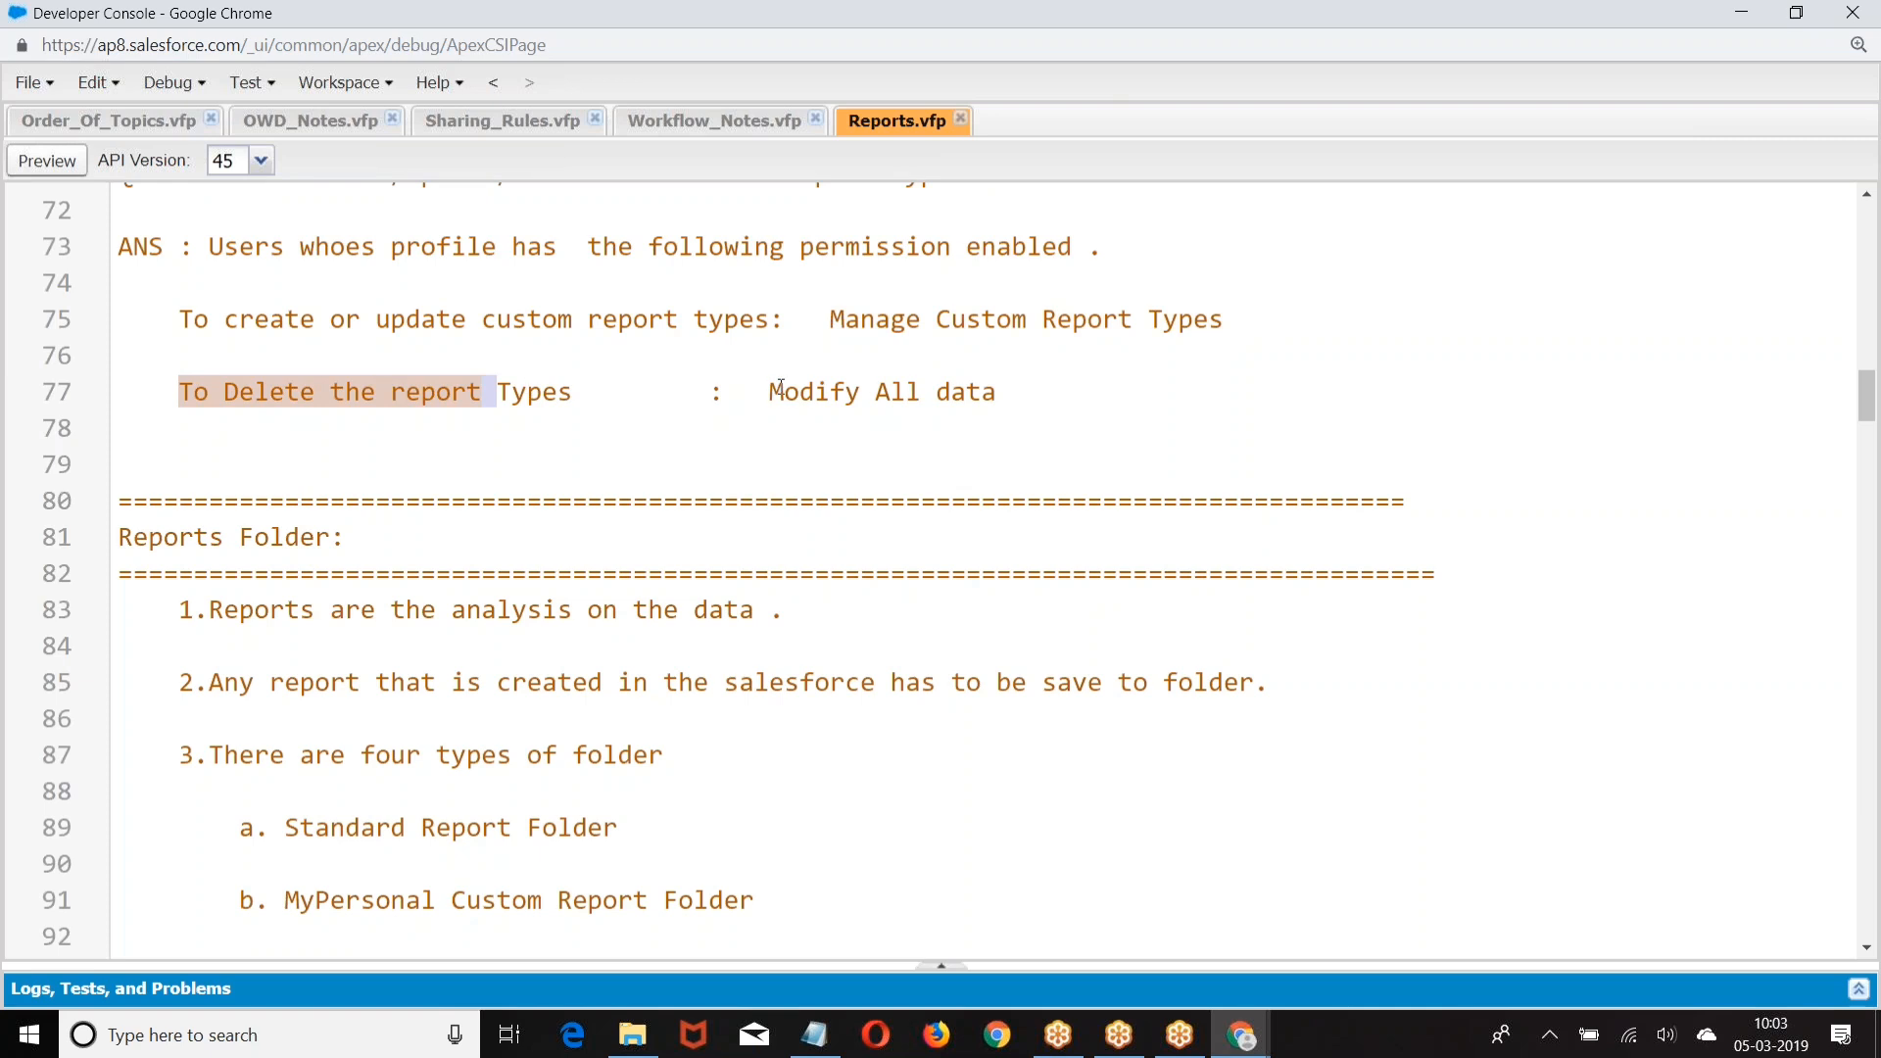
drag(770, 392, 1029, 390)
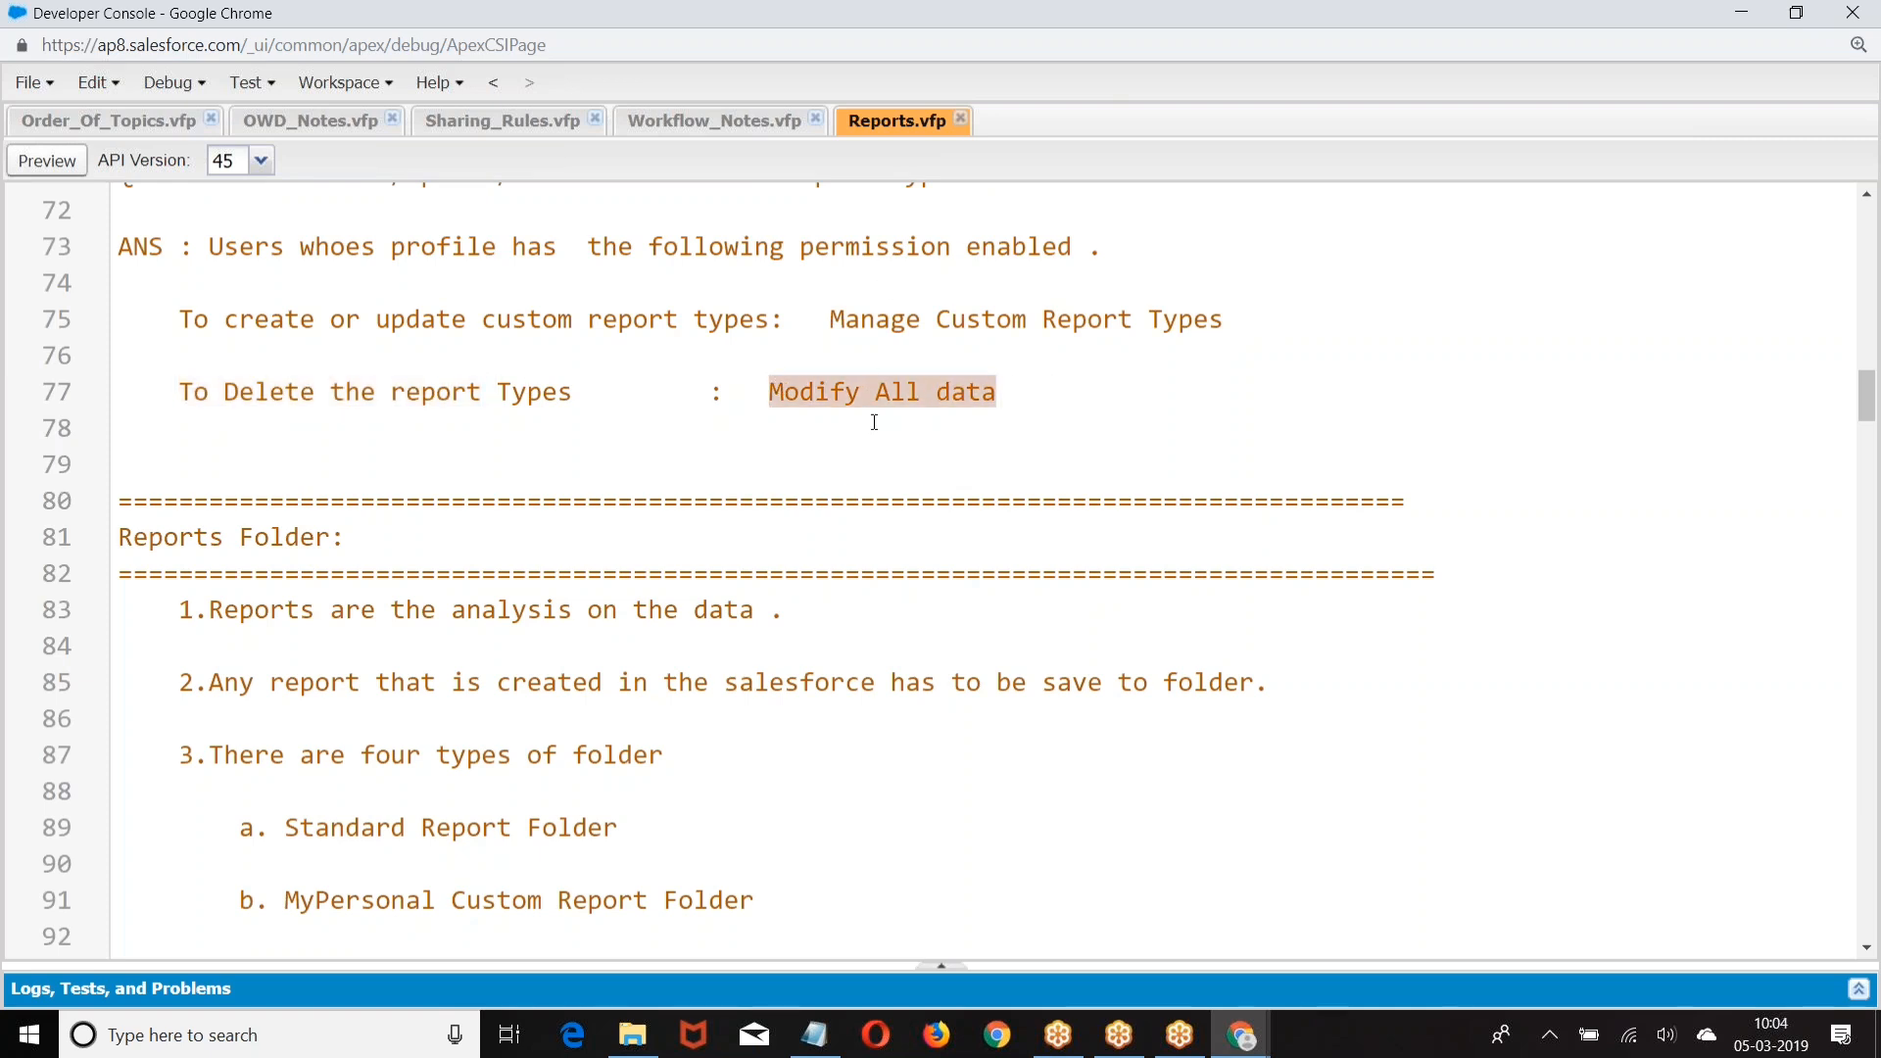
Step: Review the Reports Folder notes on standard, personal custom, unified public and custom report folders, highlighting the MyPersonal Custom Reports heading
scroll(875, 422, down, 3)
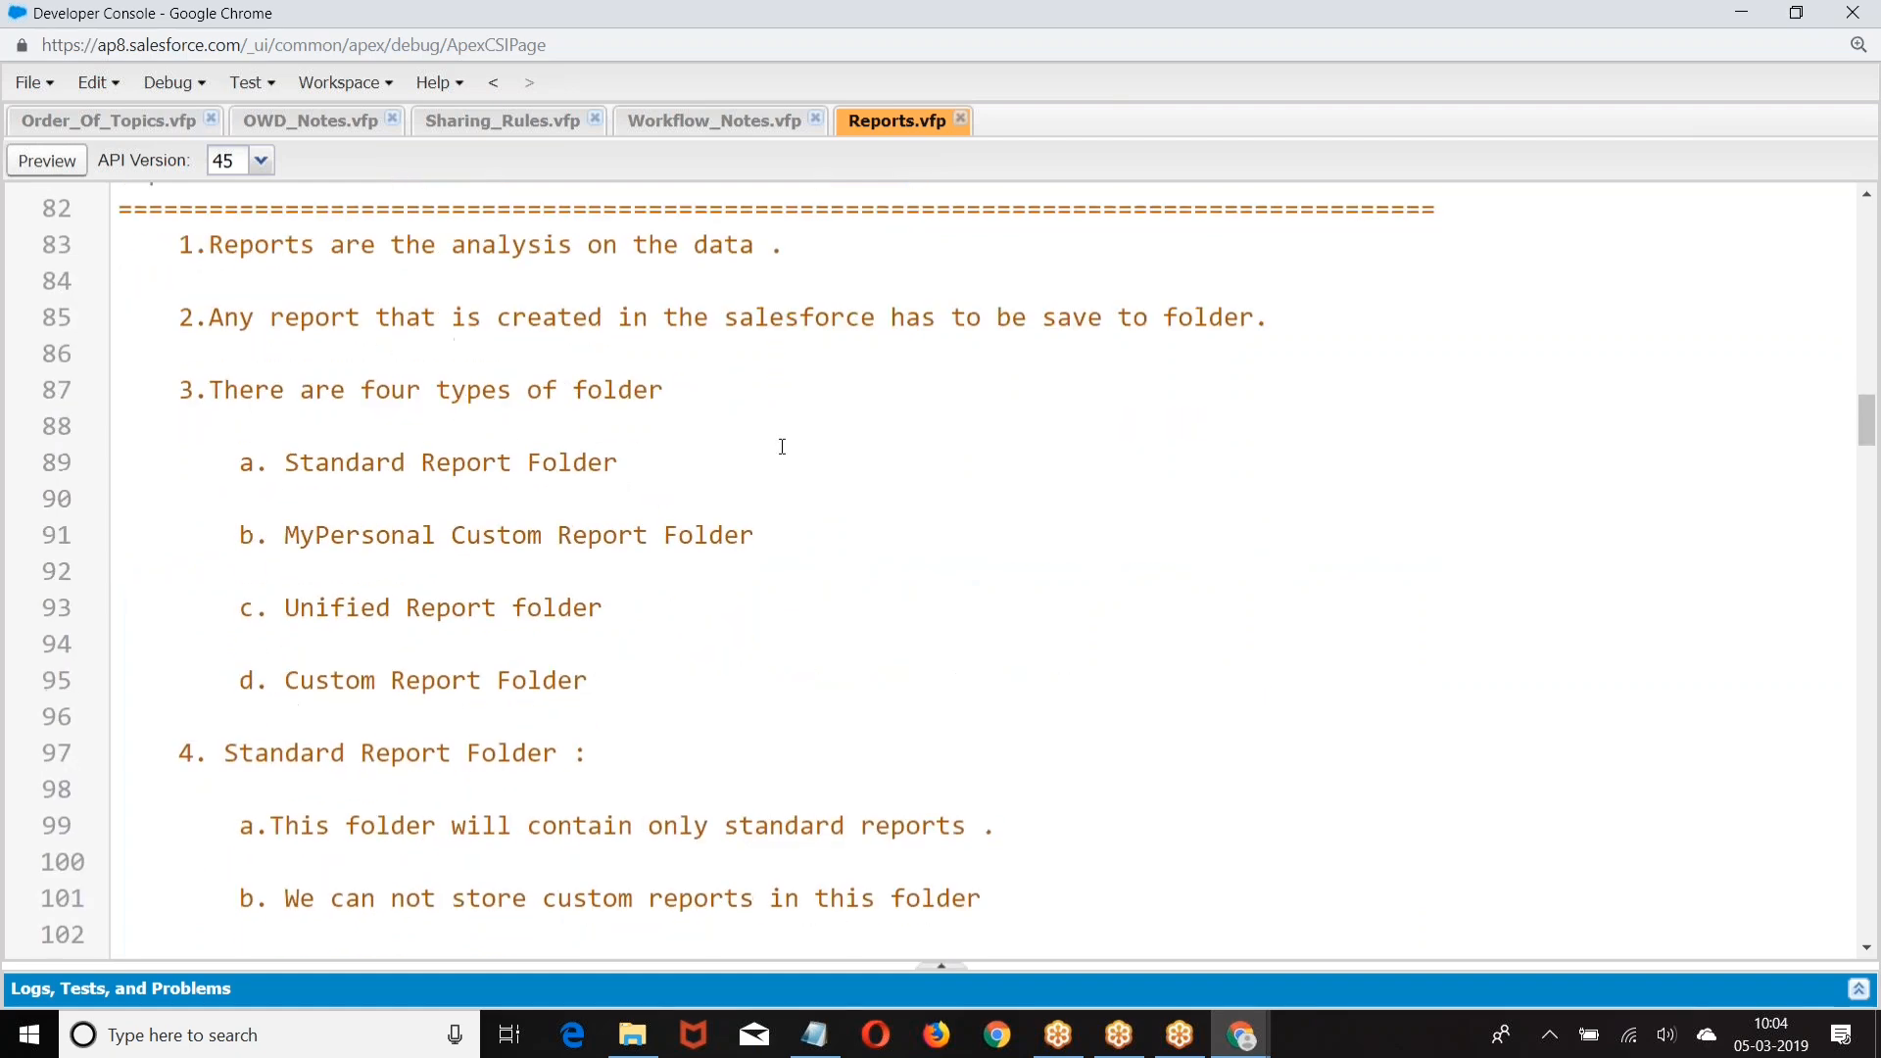
scroll(250, 339, up, 2)
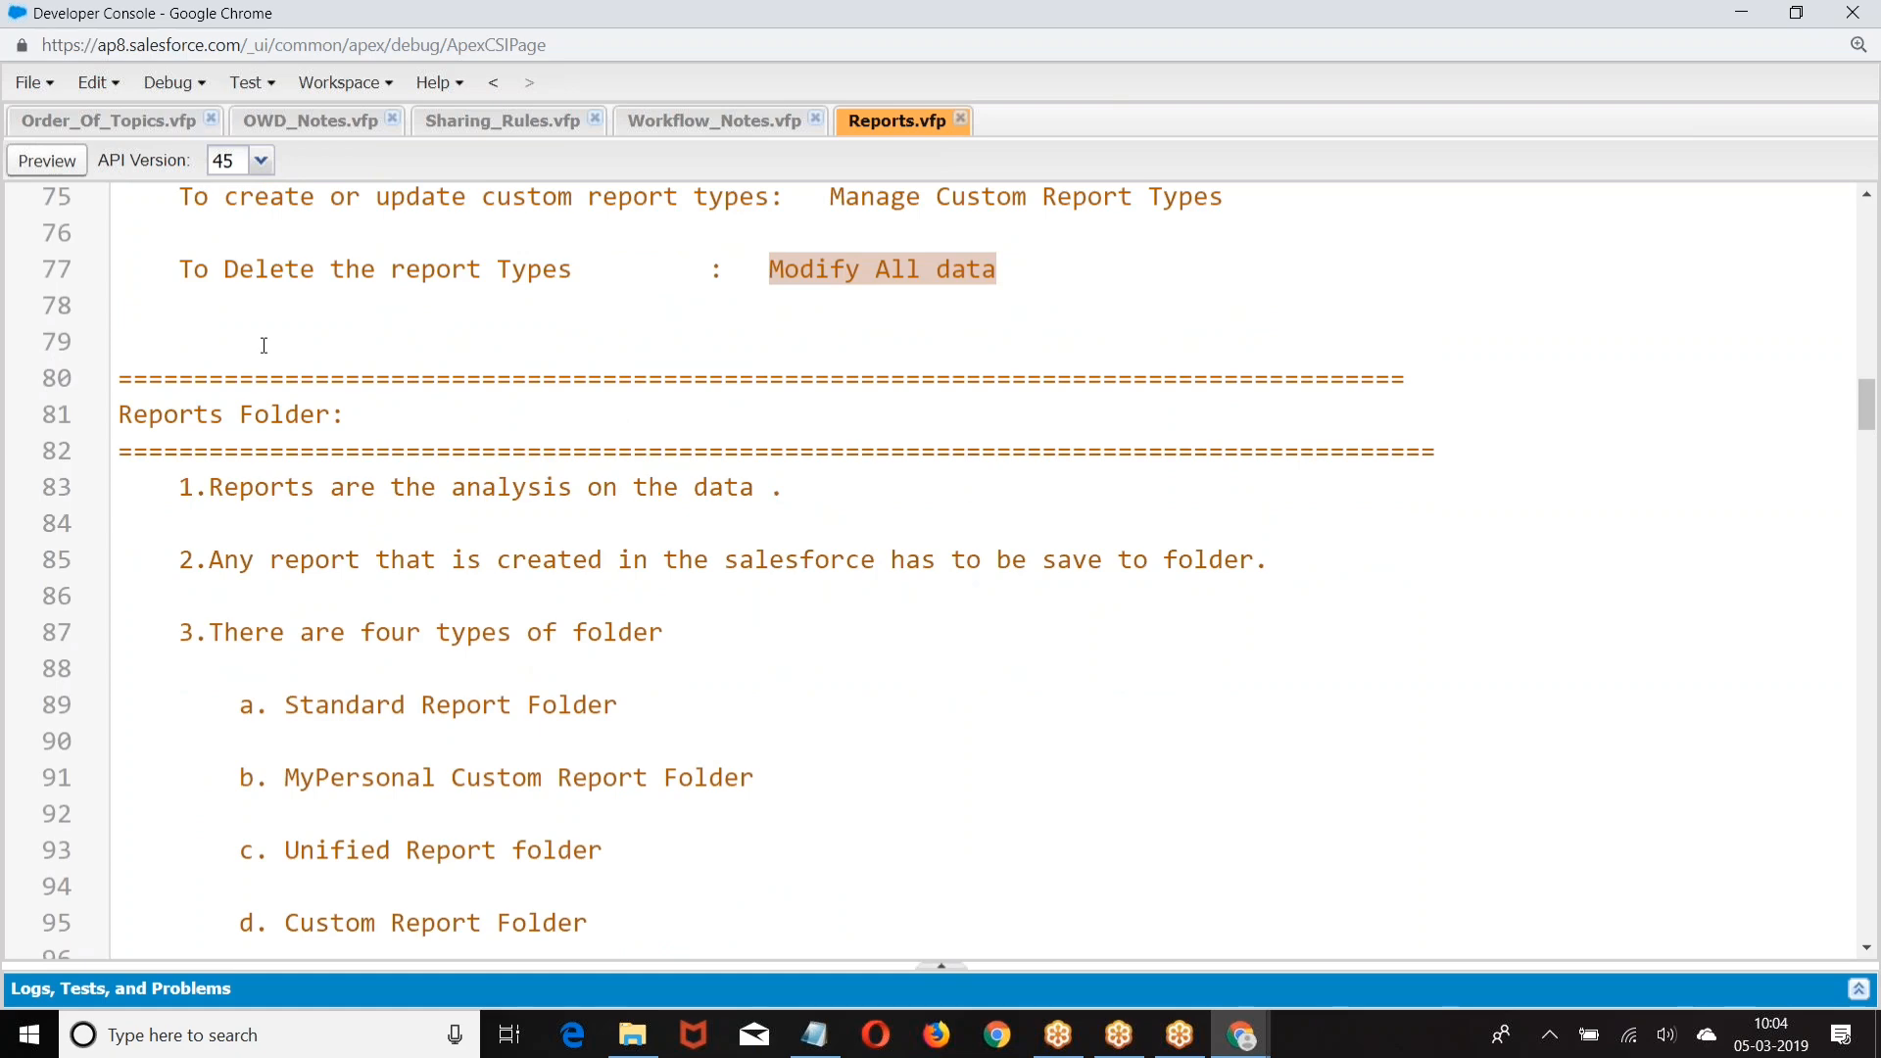
scroll(263, 345, down, 4)
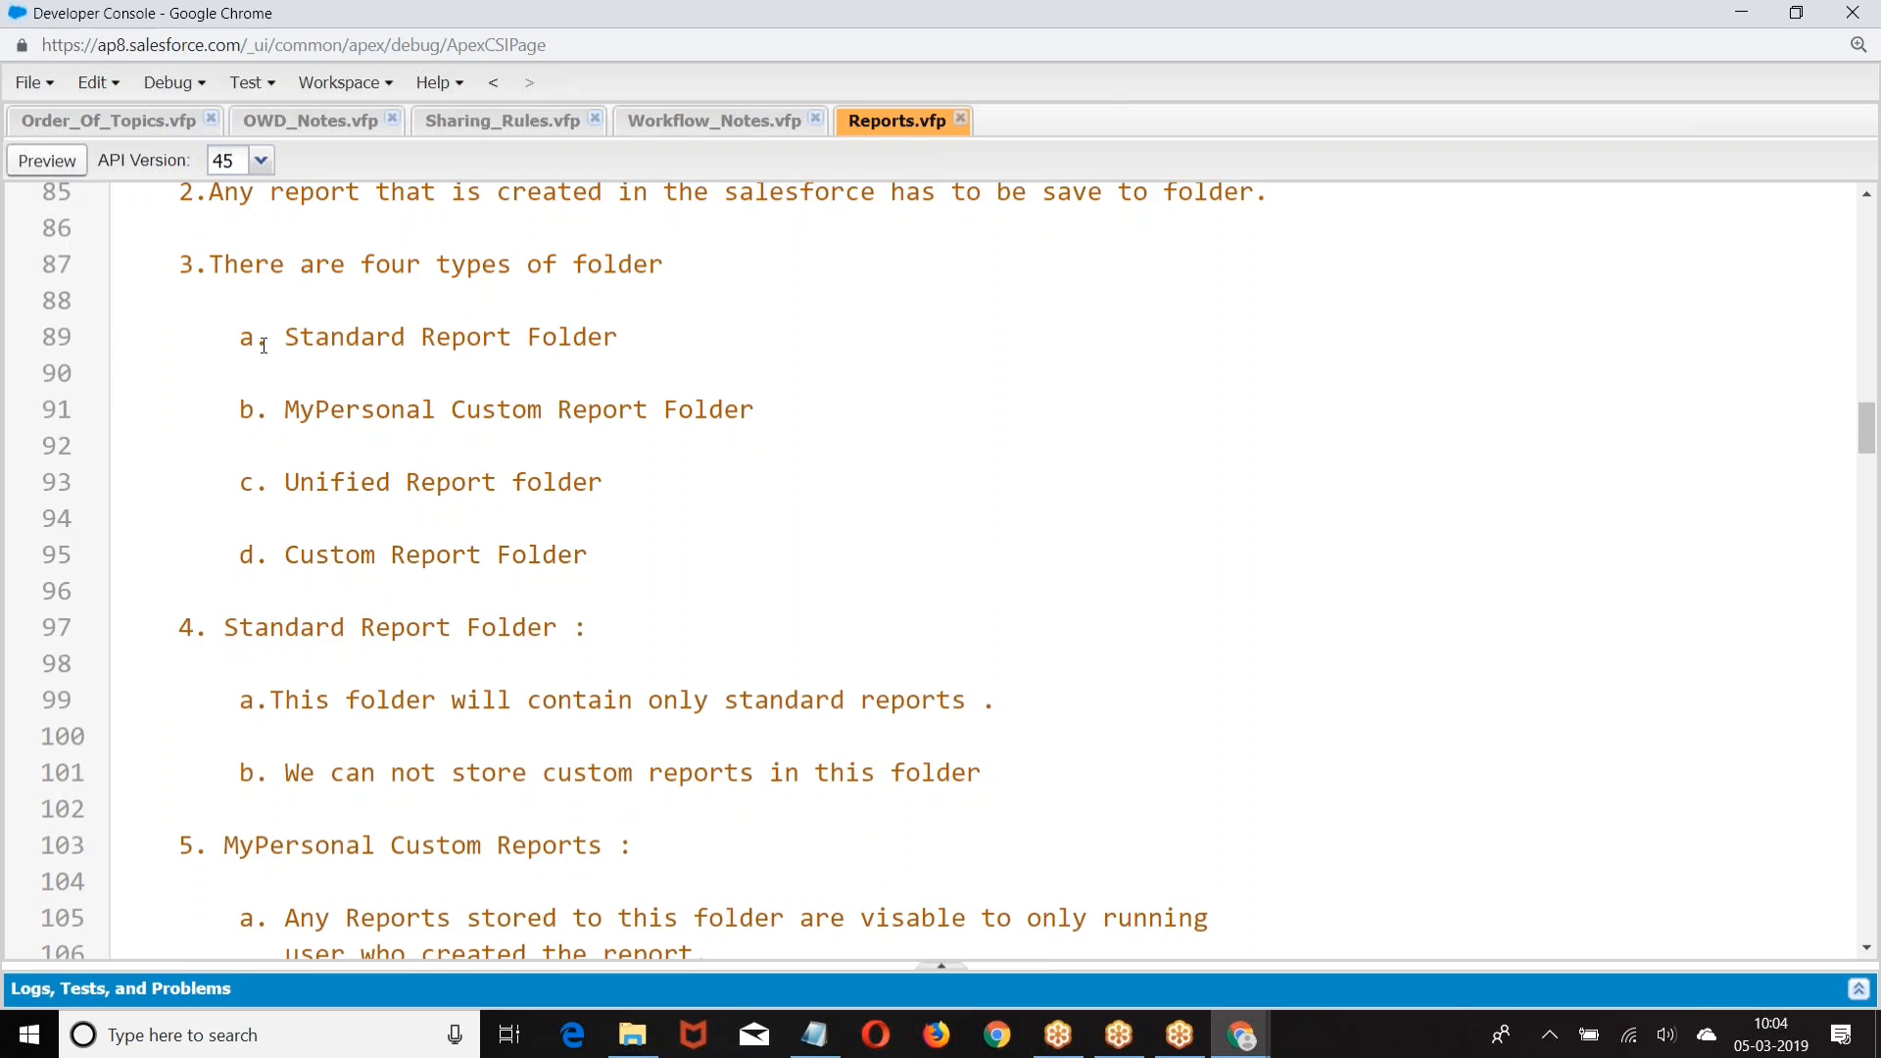
scroll(263, 345, down, 4)
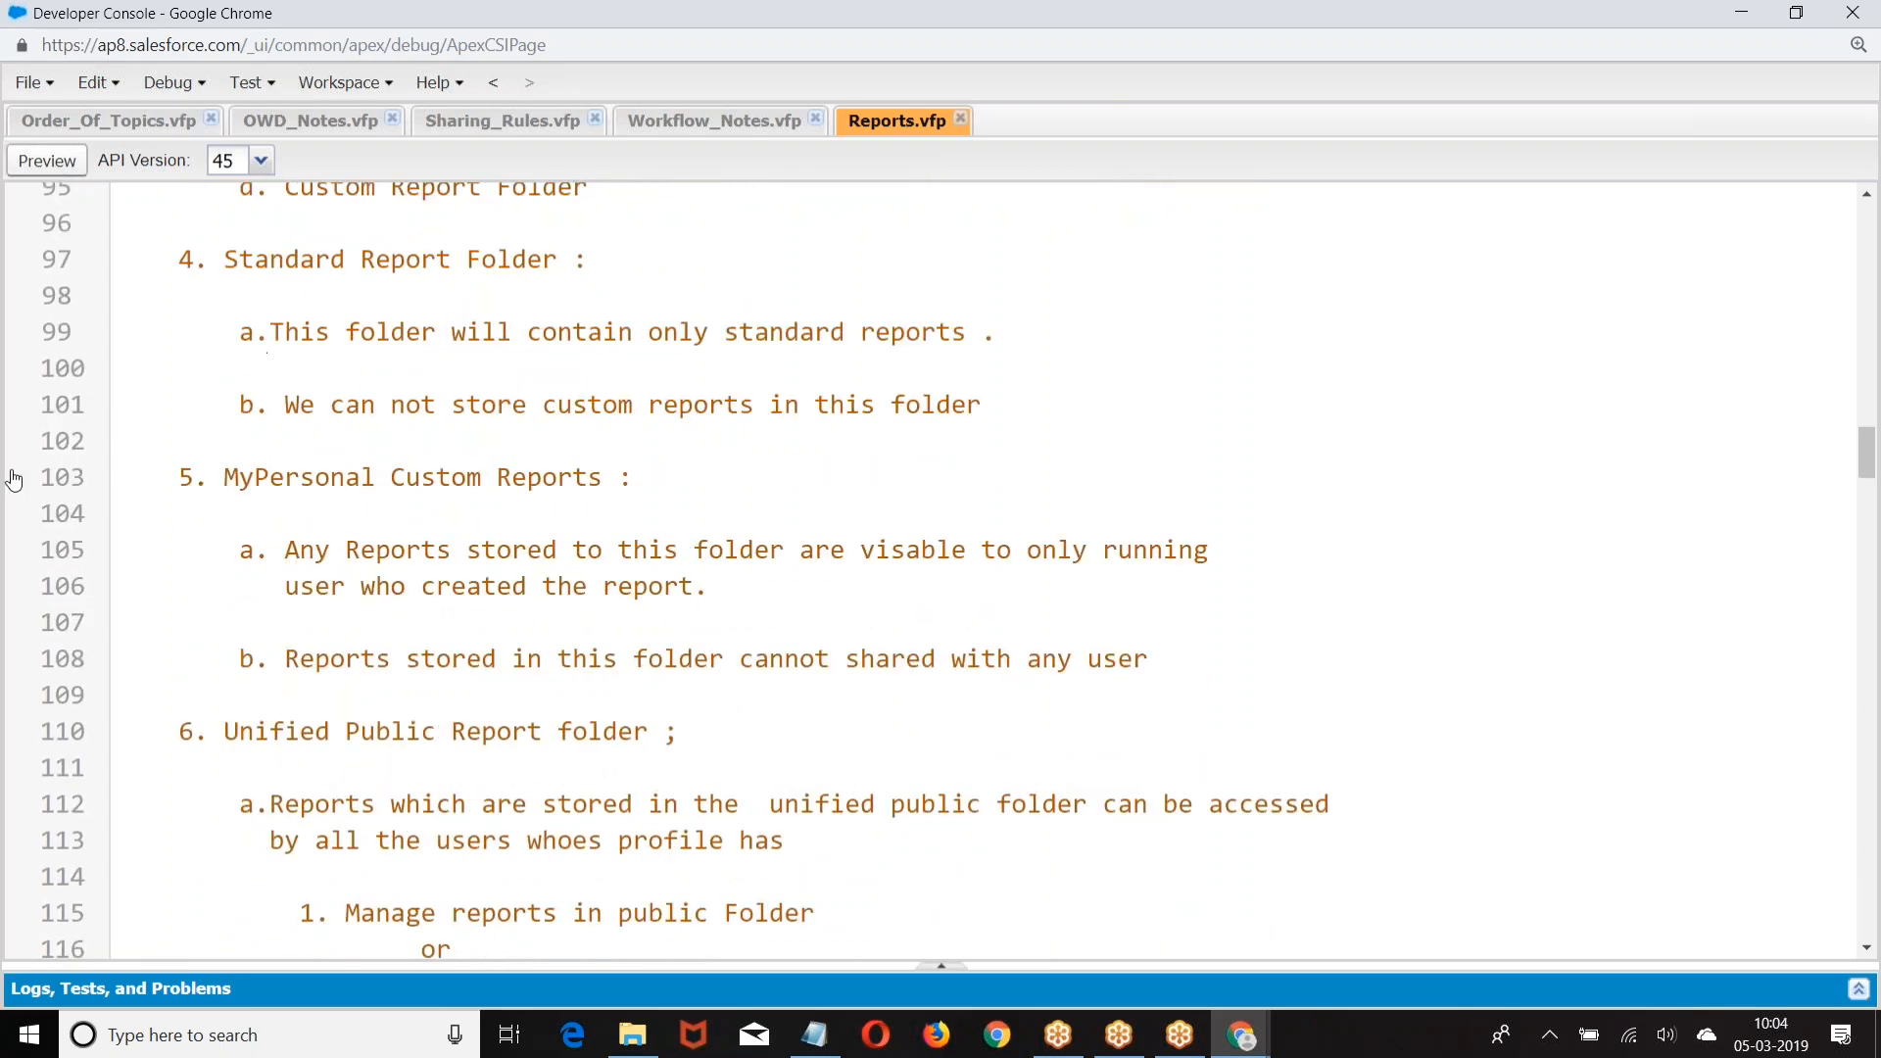
drag(224, 477, 635, 480)
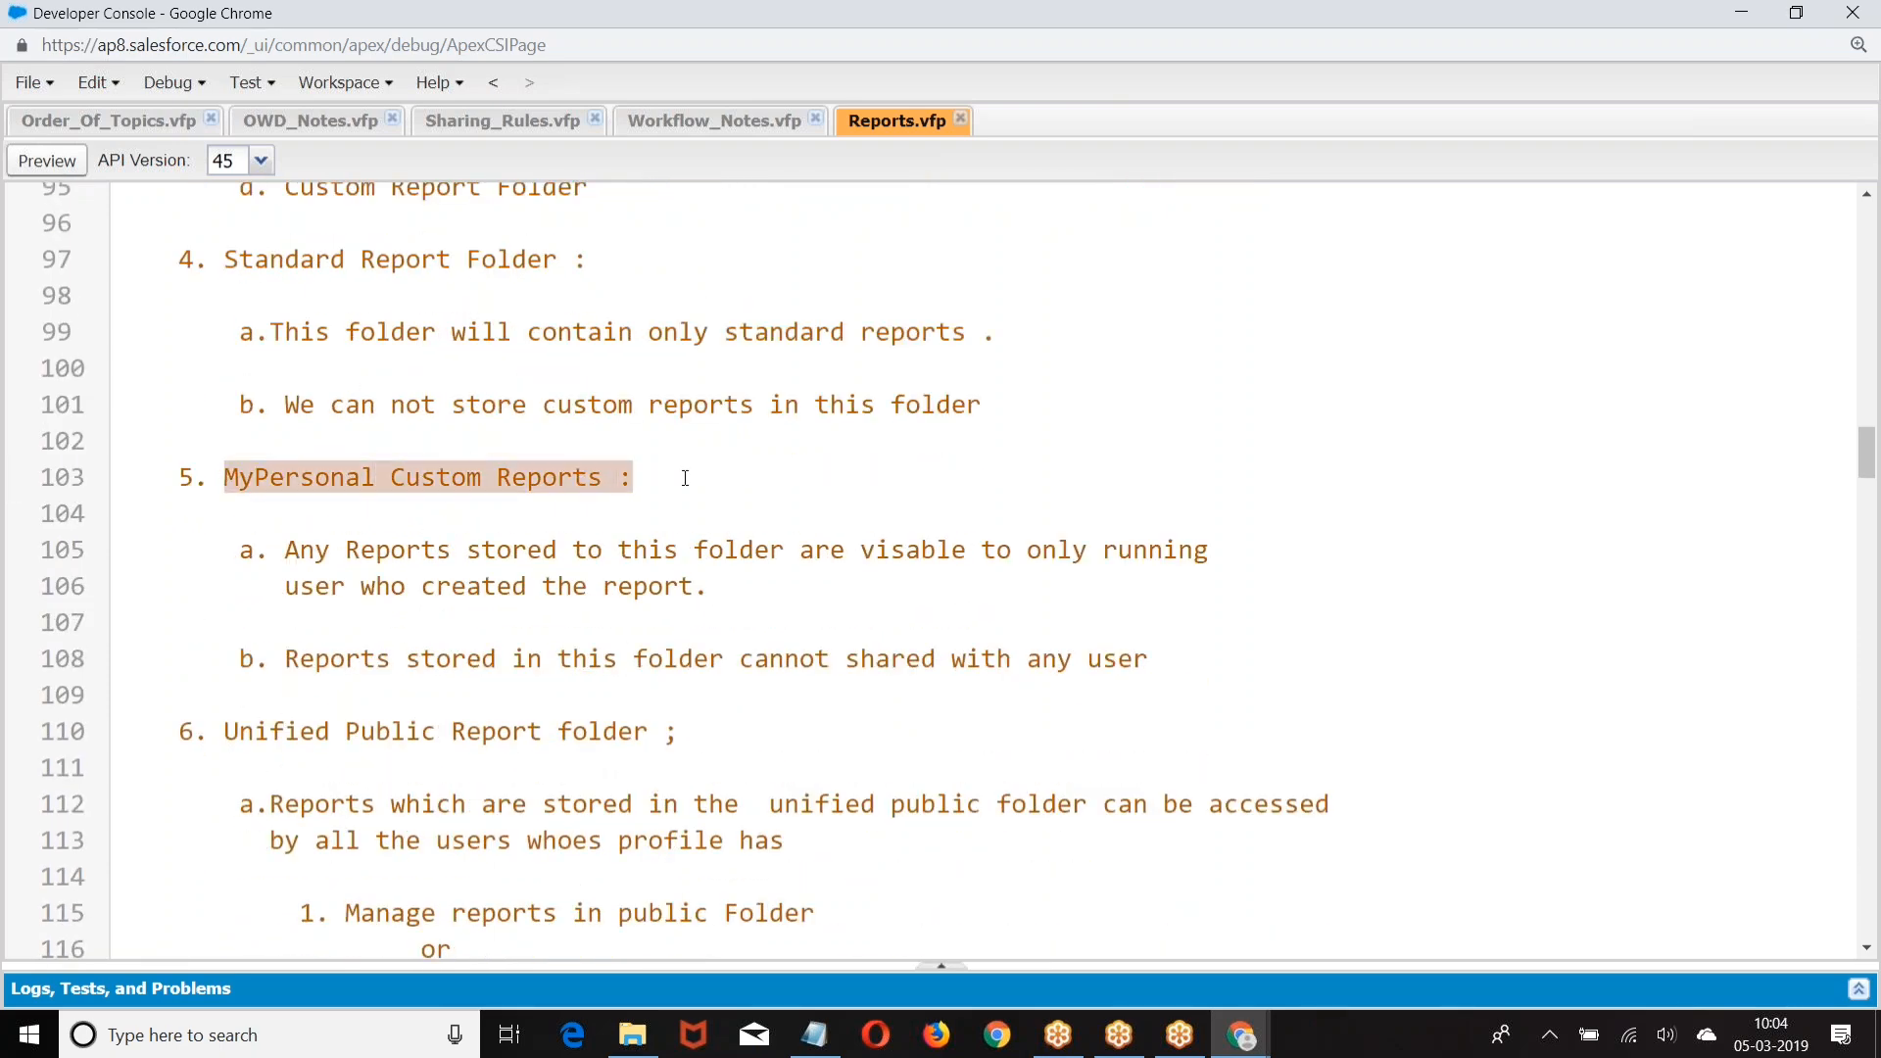
scroll(685, 479, down, 3)
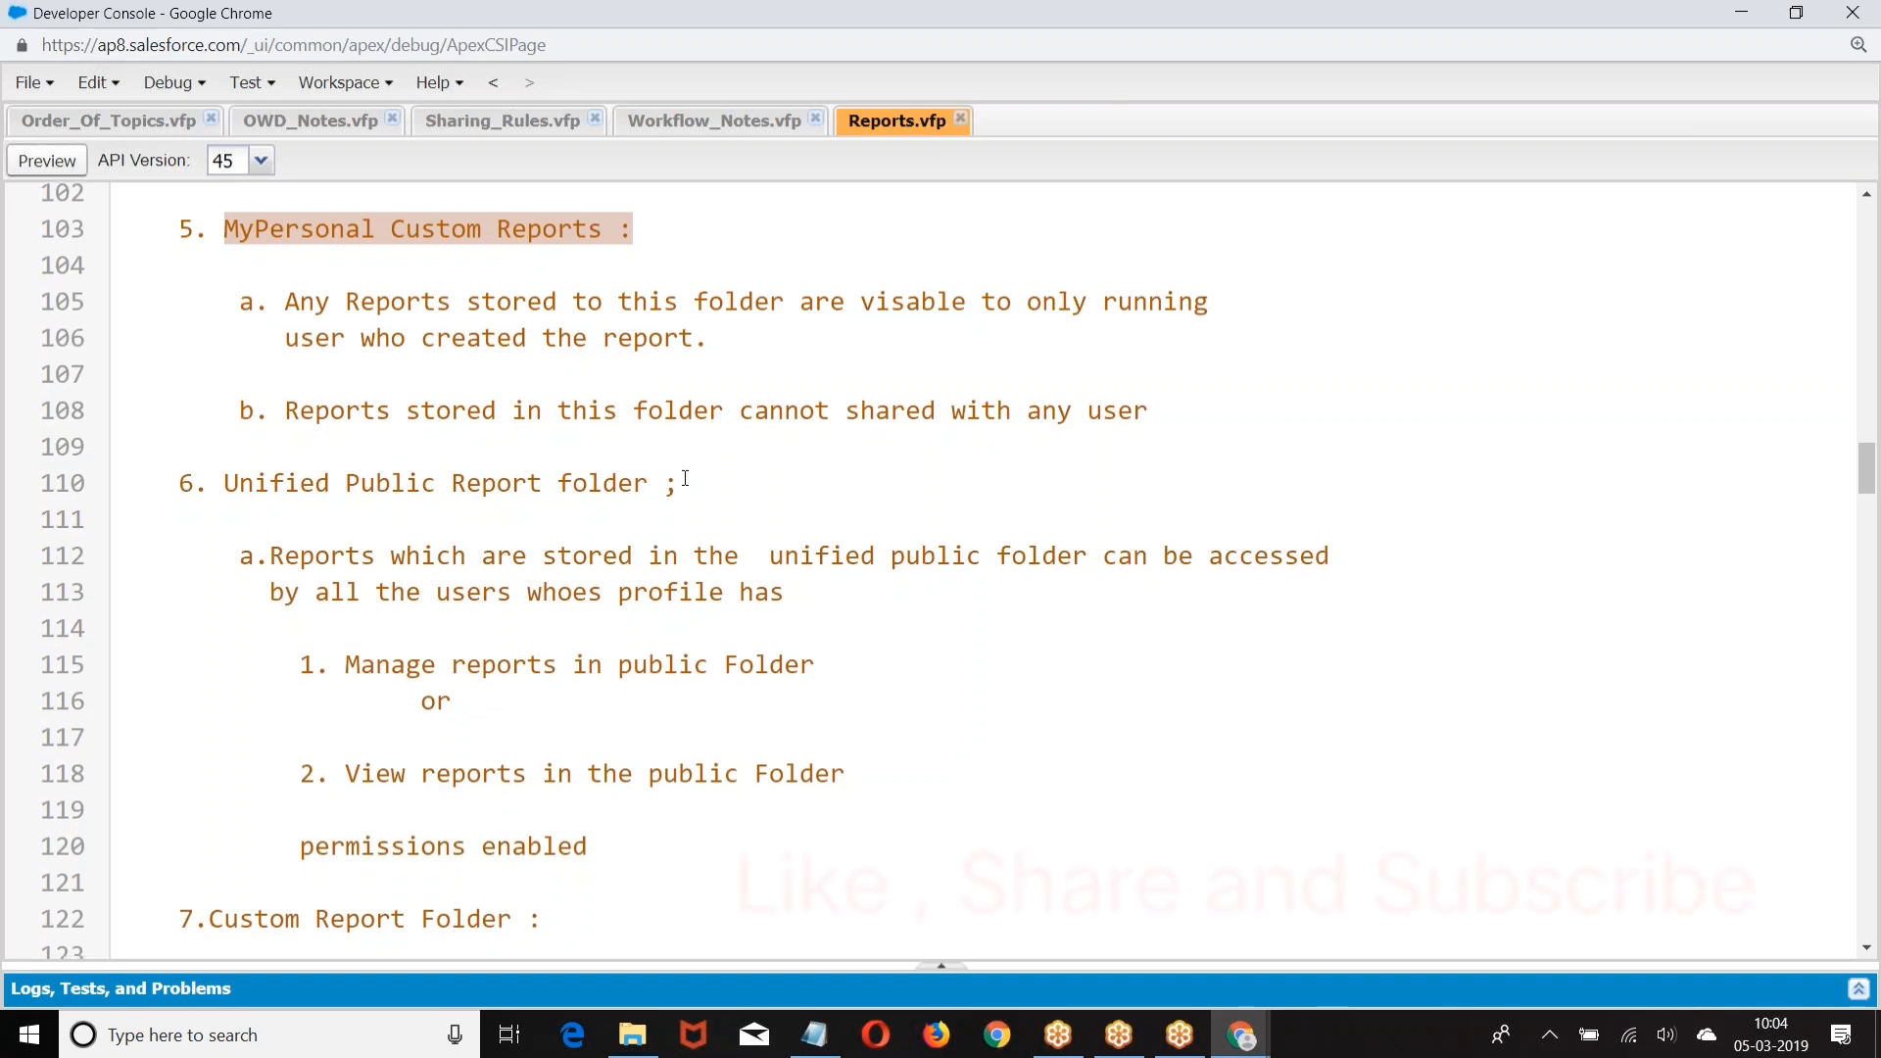
scroll(390, 429, down, 3)
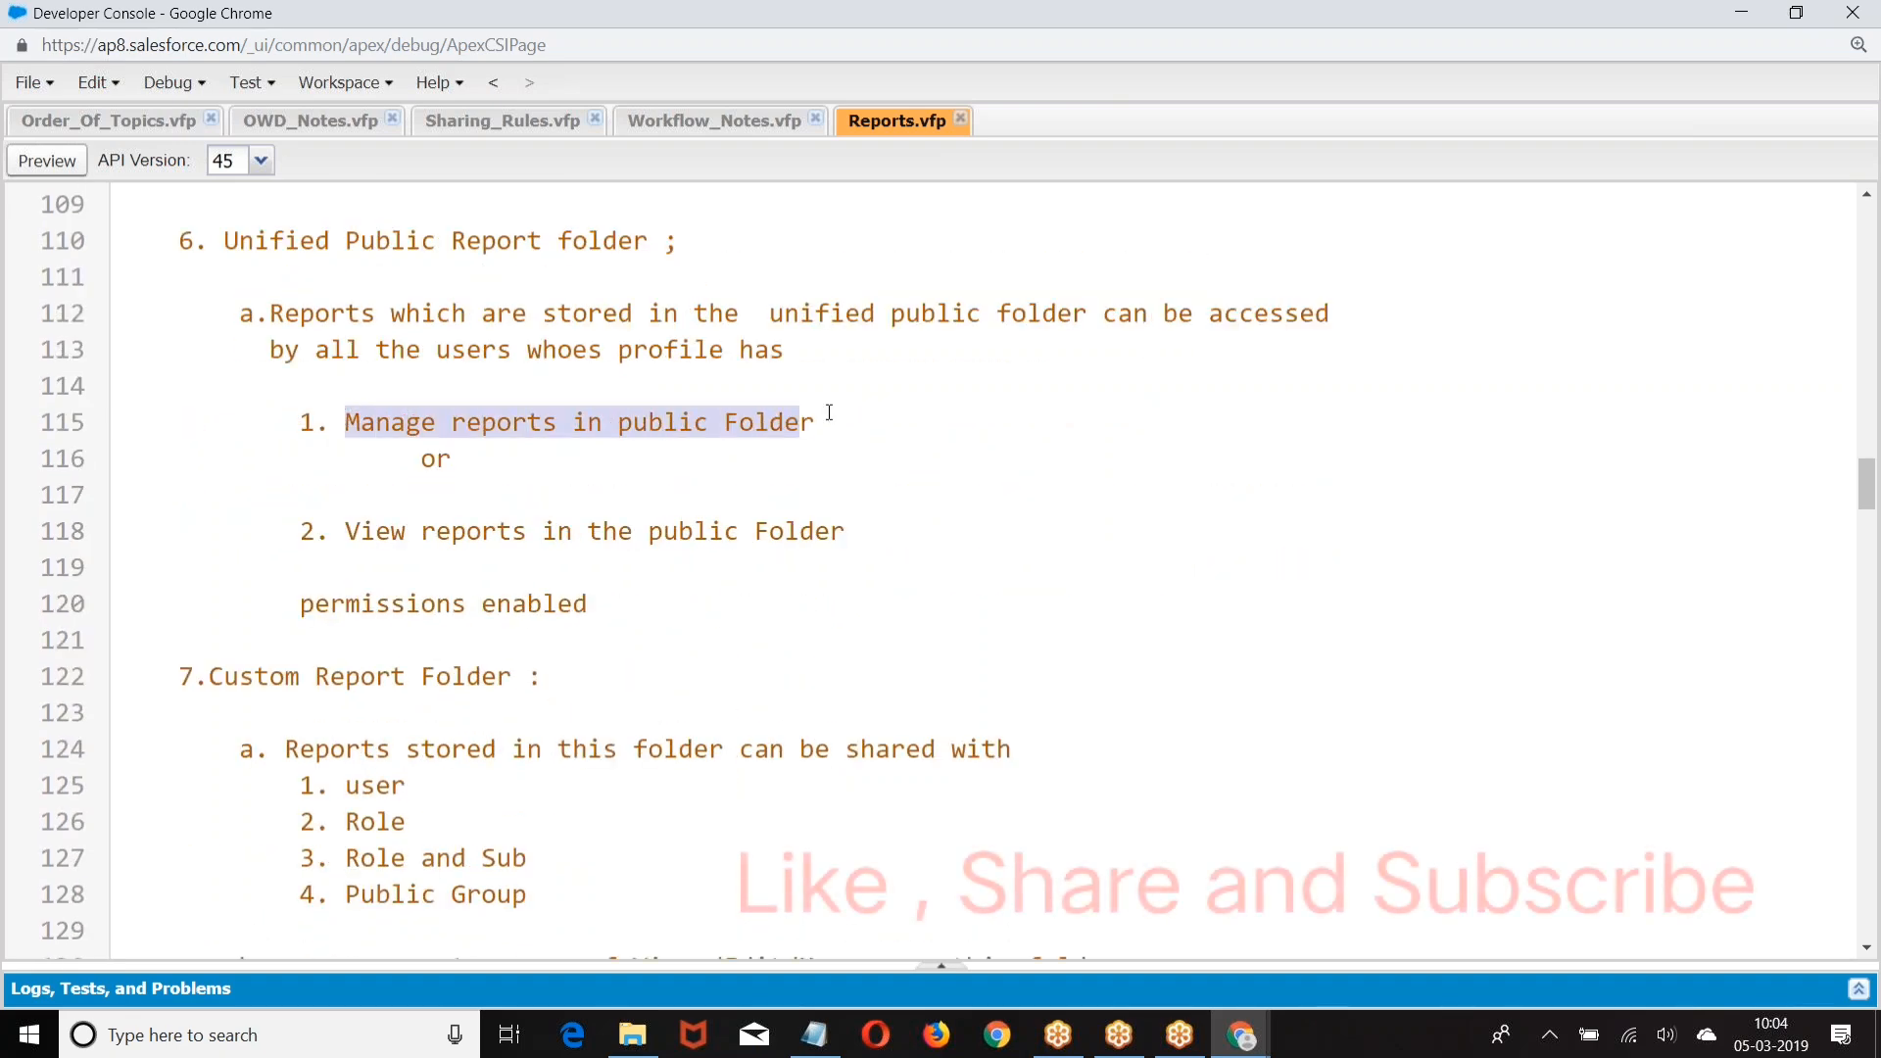
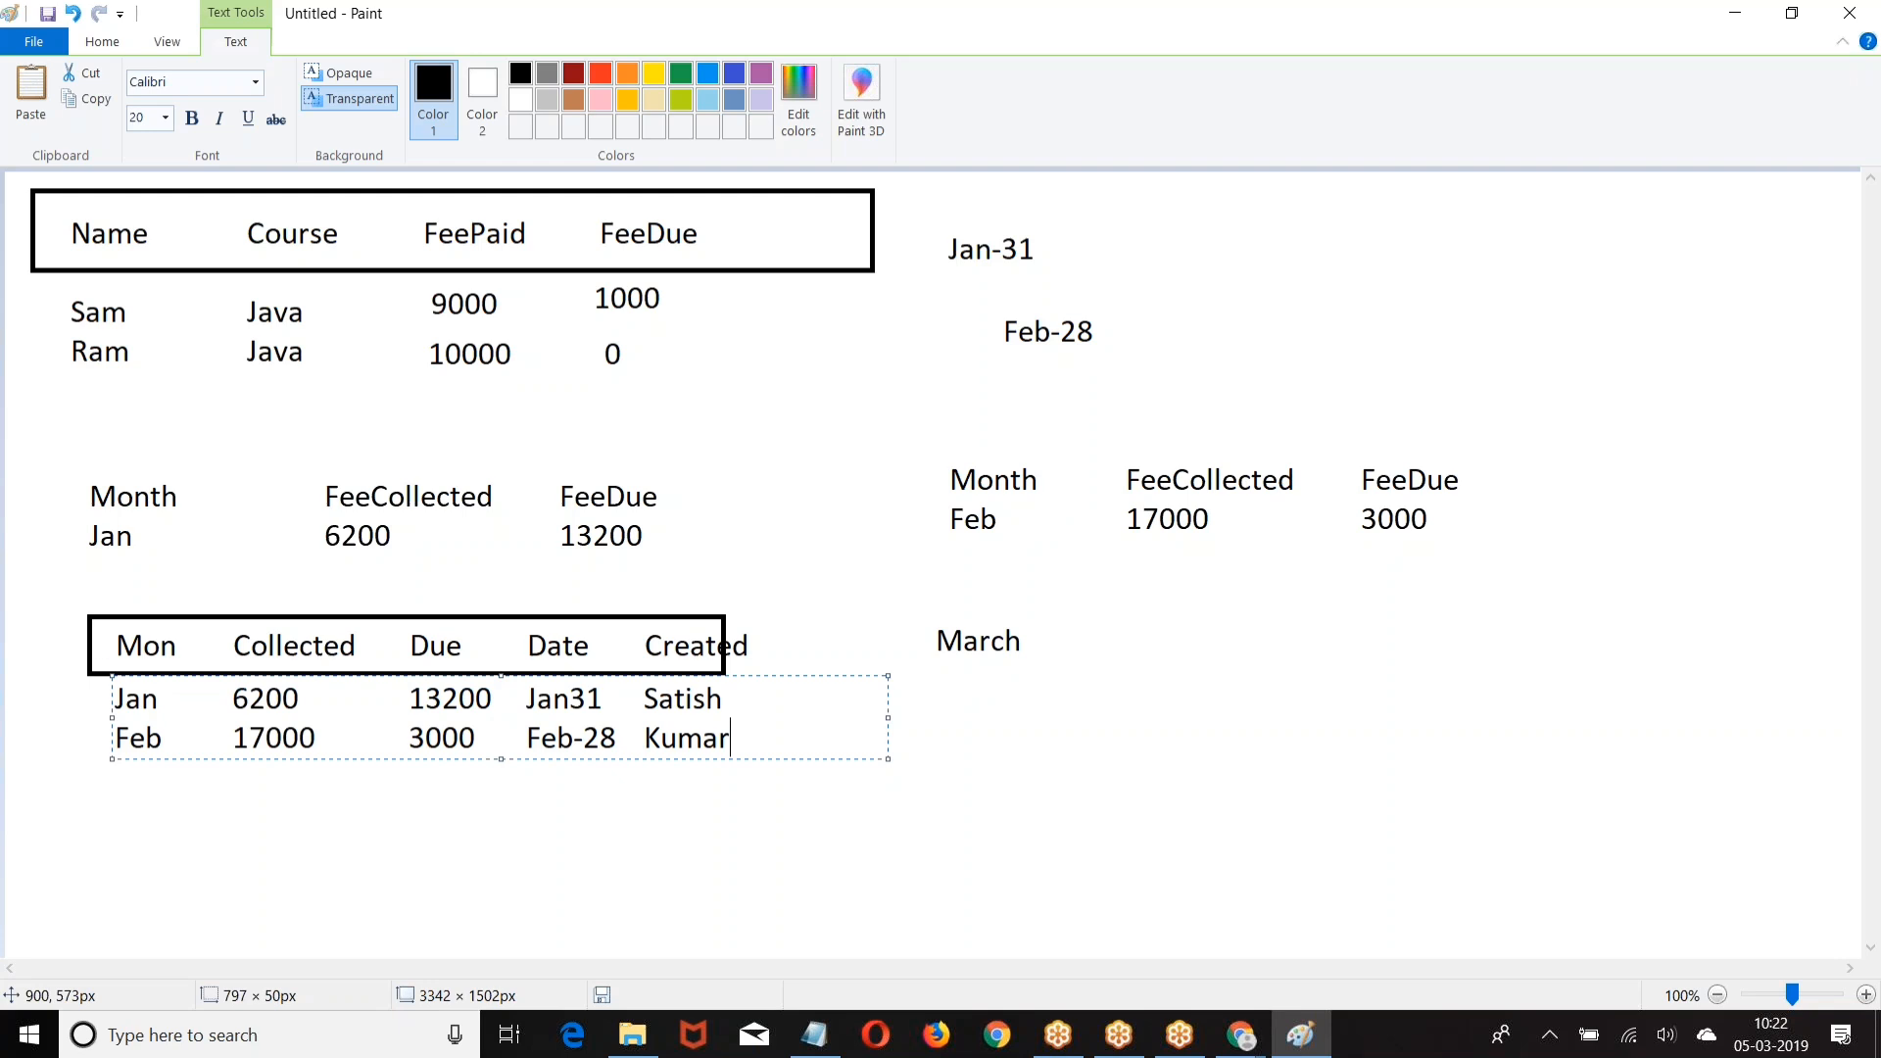
Step: Switch from Paint to the Salesforce Home Page window in Chrome and open Setup
click(1241, 1037)
click(1108, 901)
scroll(636, 353, down, 9)
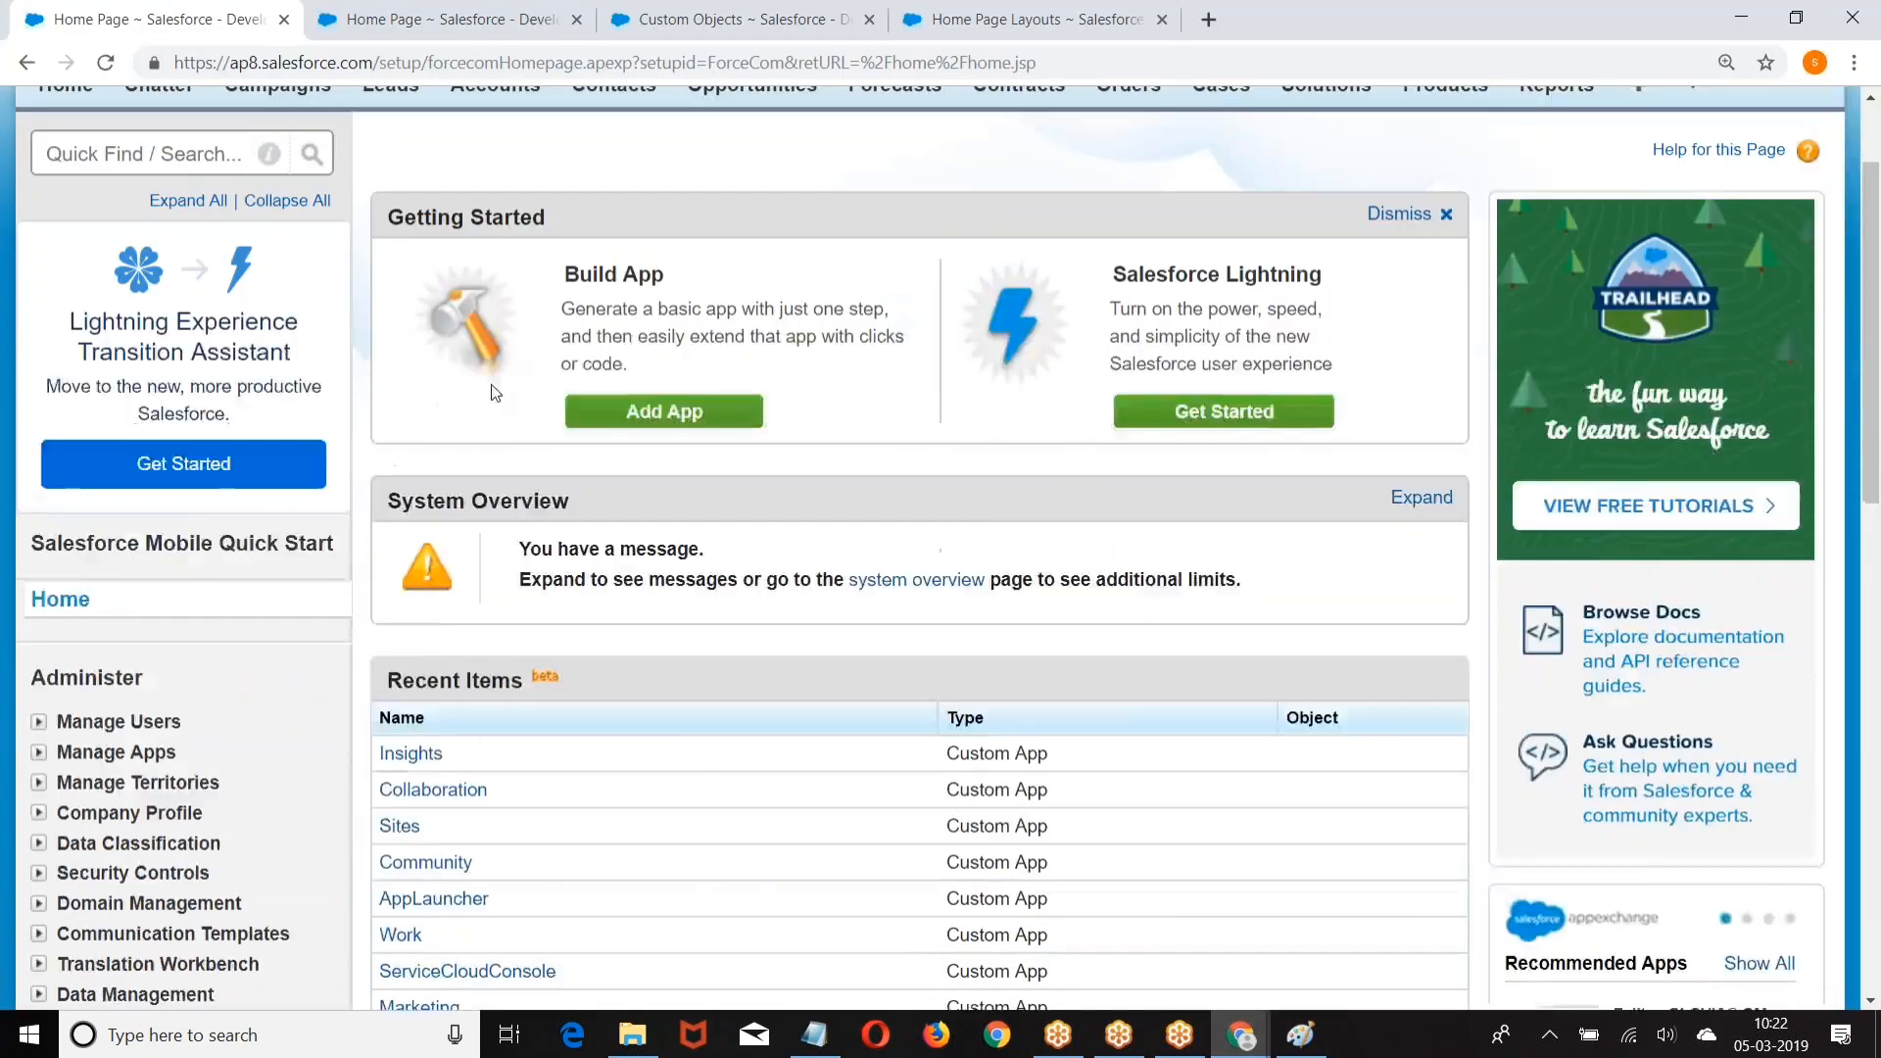
scroll(608, 454, up, 9)
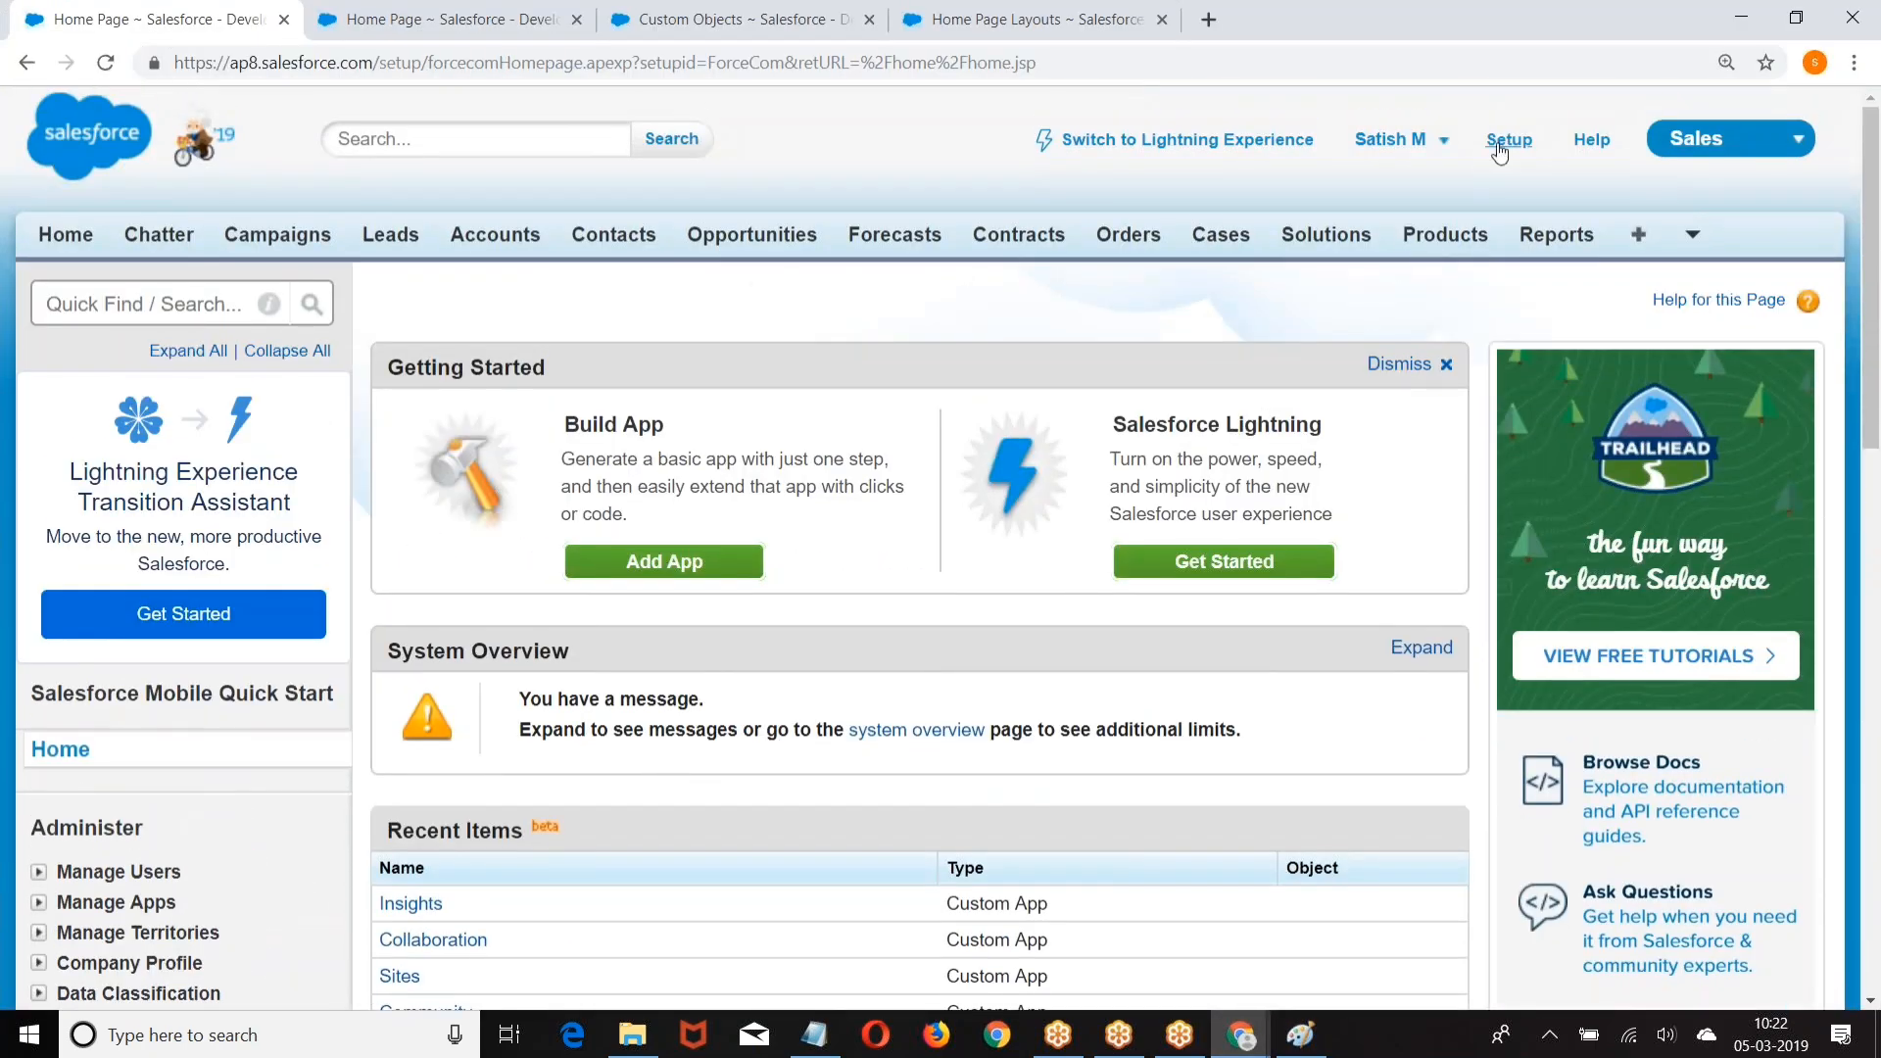
click(1500, 146)
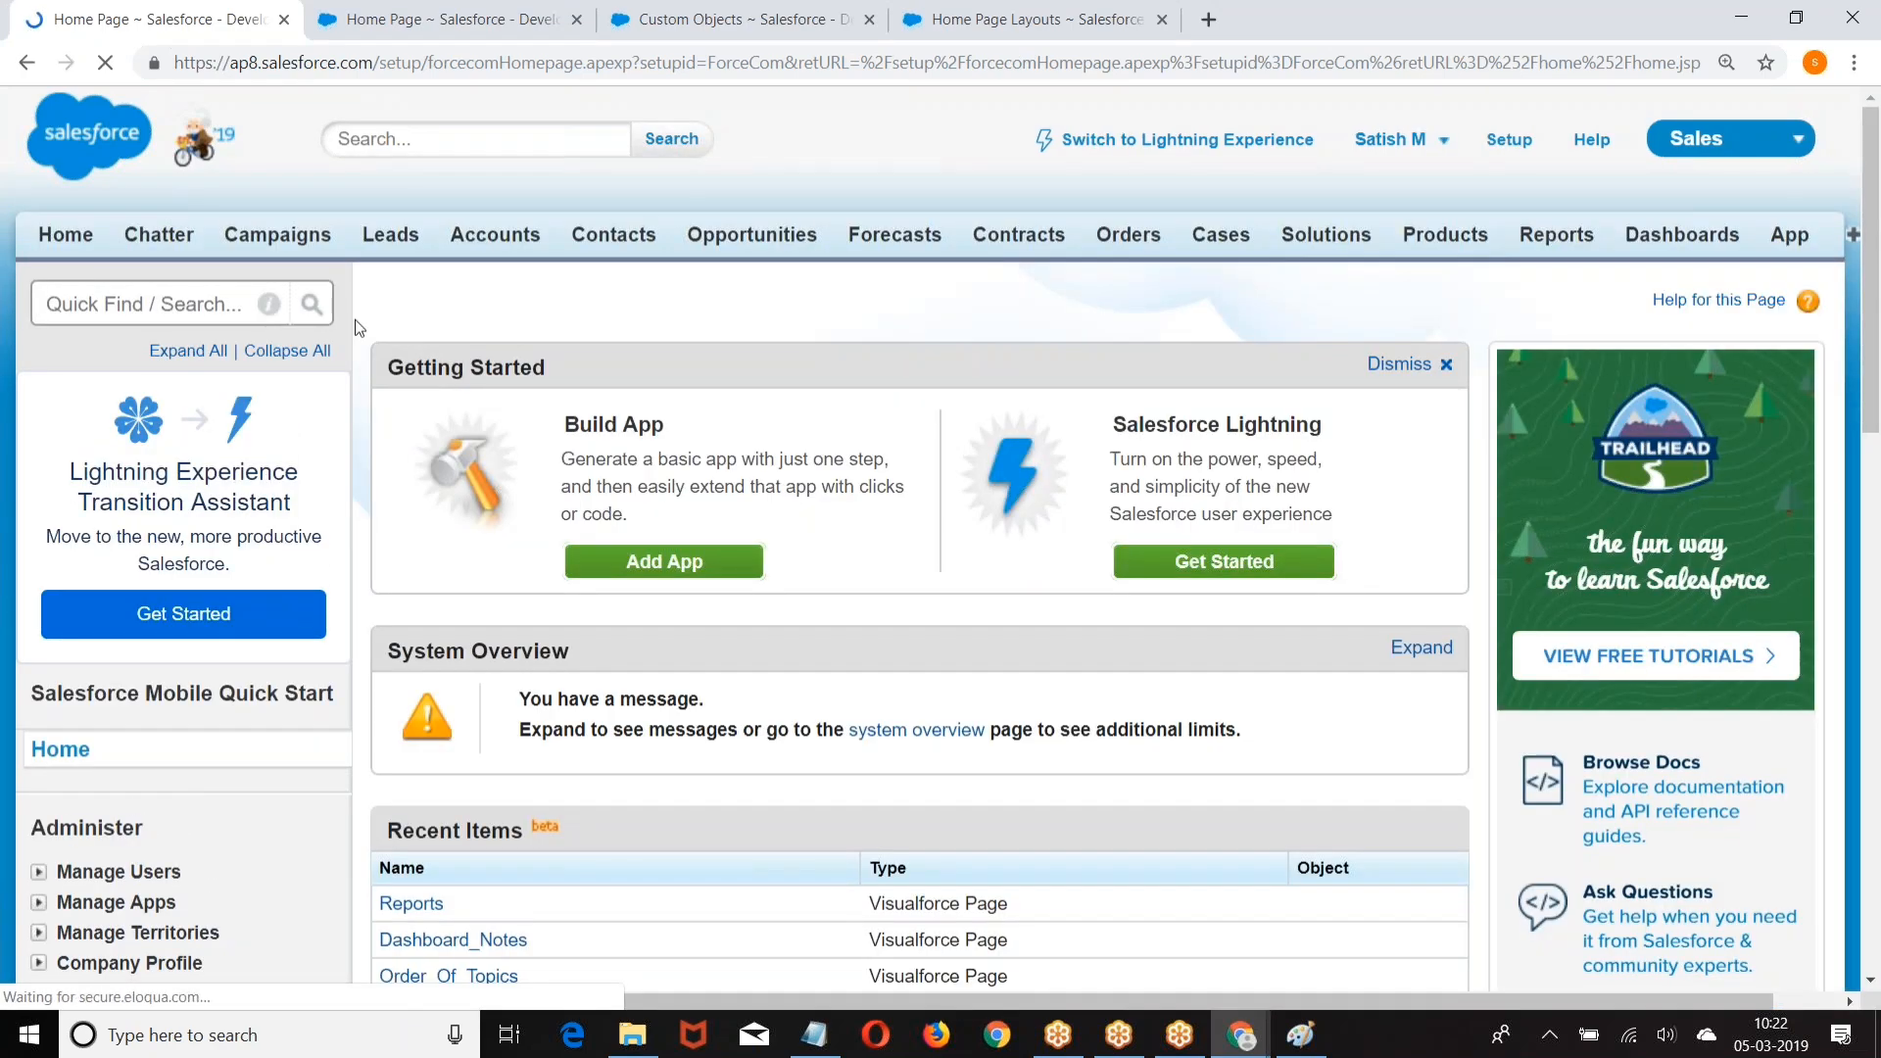
Step: Open the Reporting Snapshots page under Data Management in the Administer section of Setup
scroll(235, 352, down, 7)
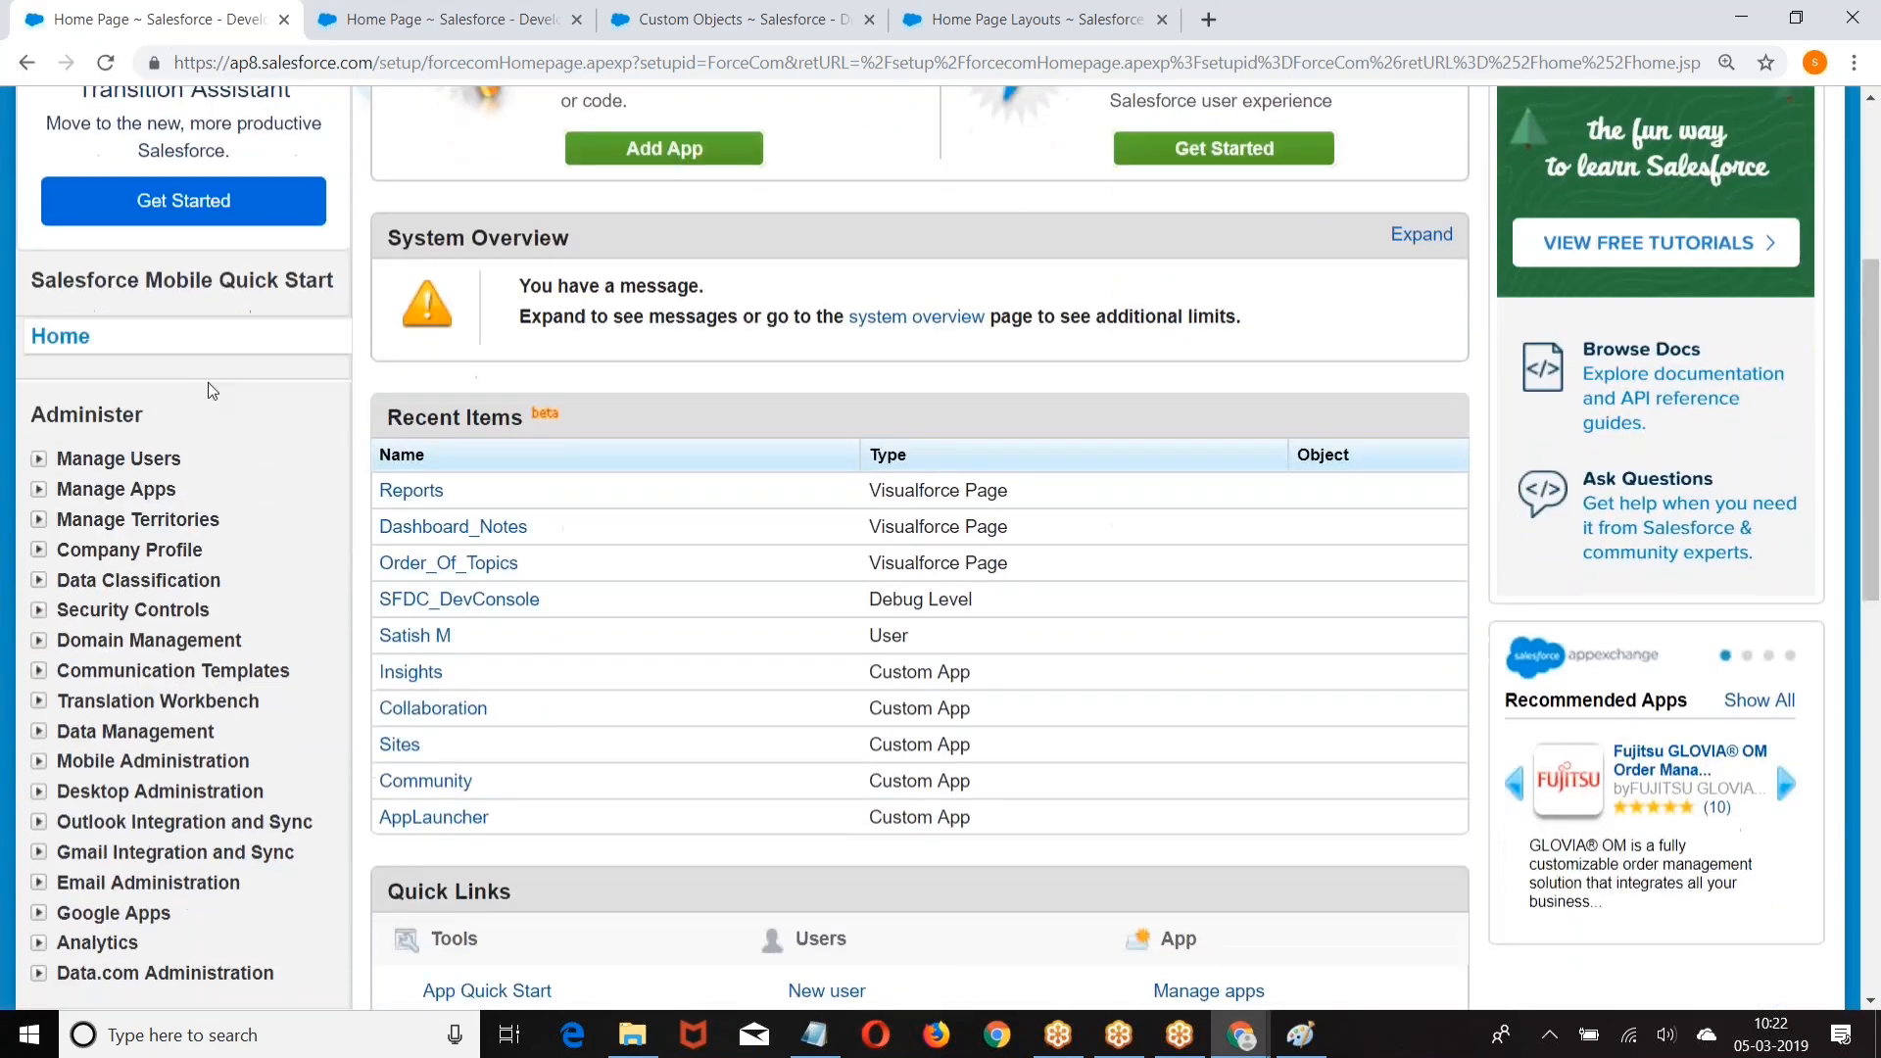
scroll(137, 335, down, 5)
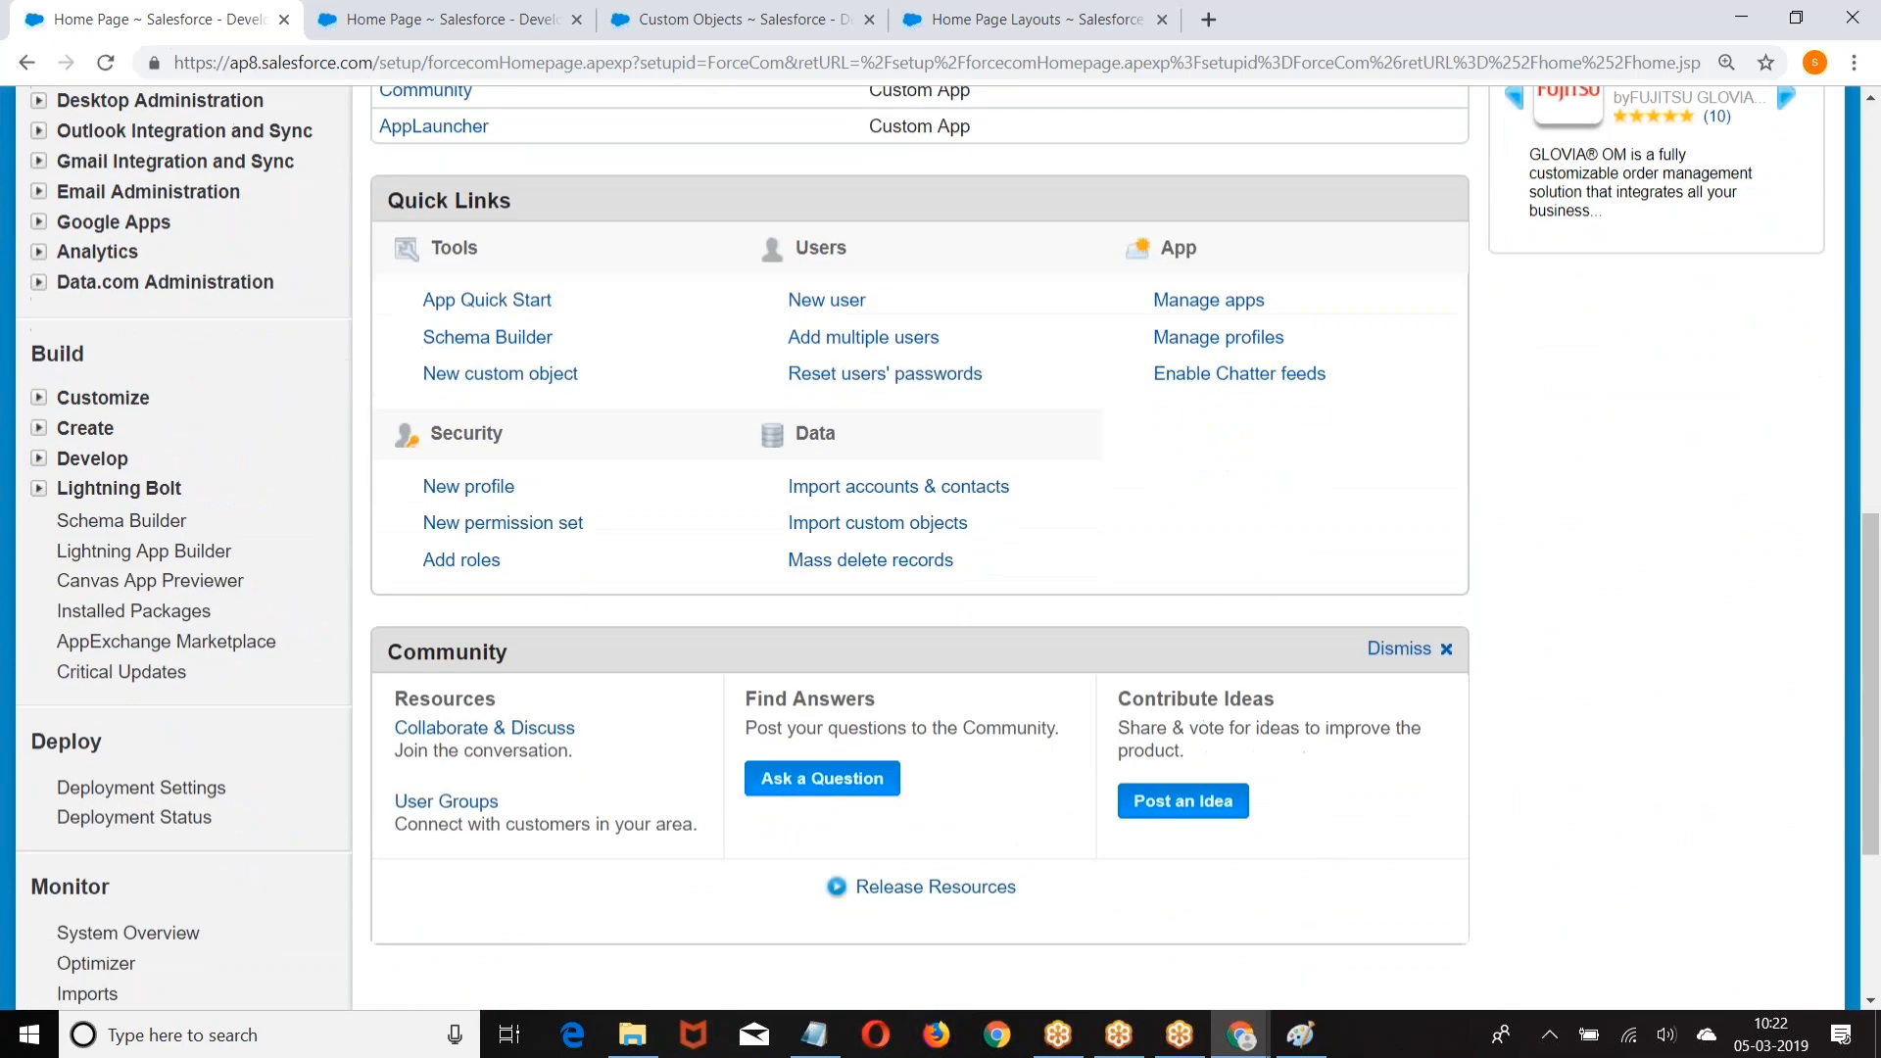
scroll(101, 224, up, 5)
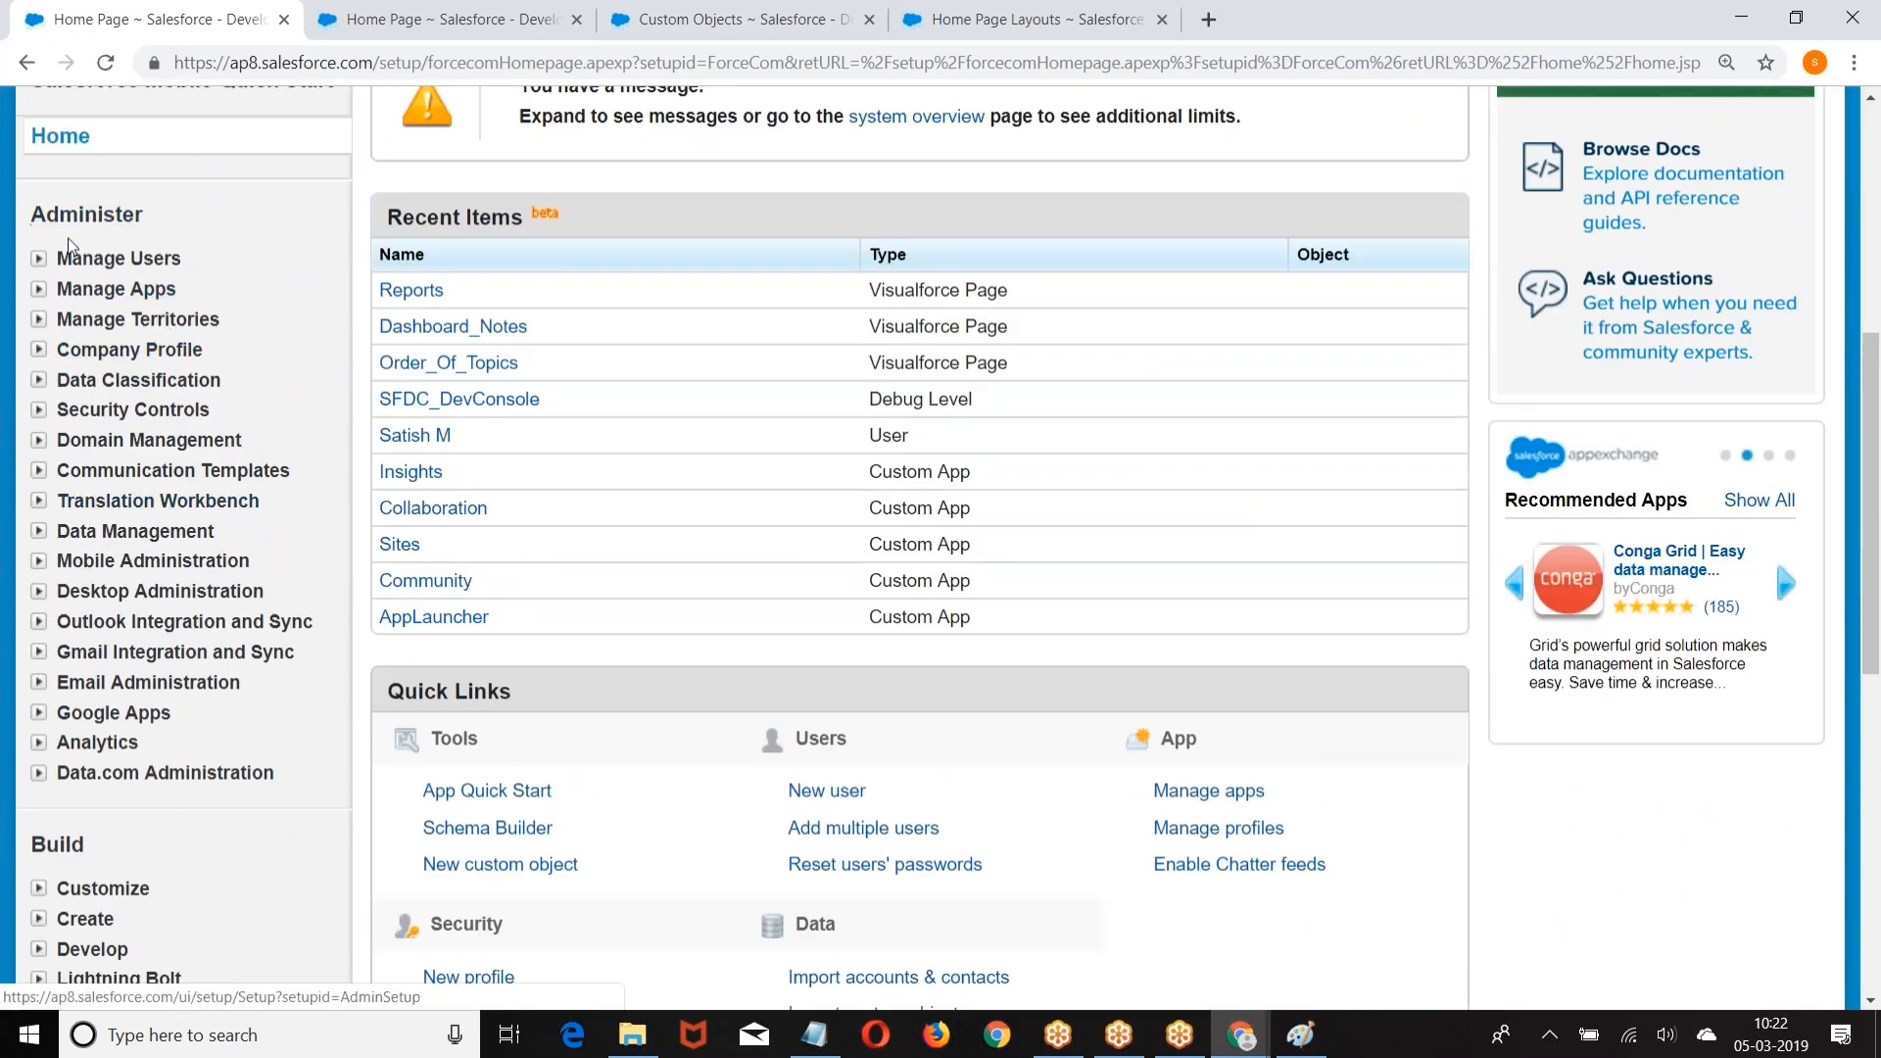
click(39, 531)
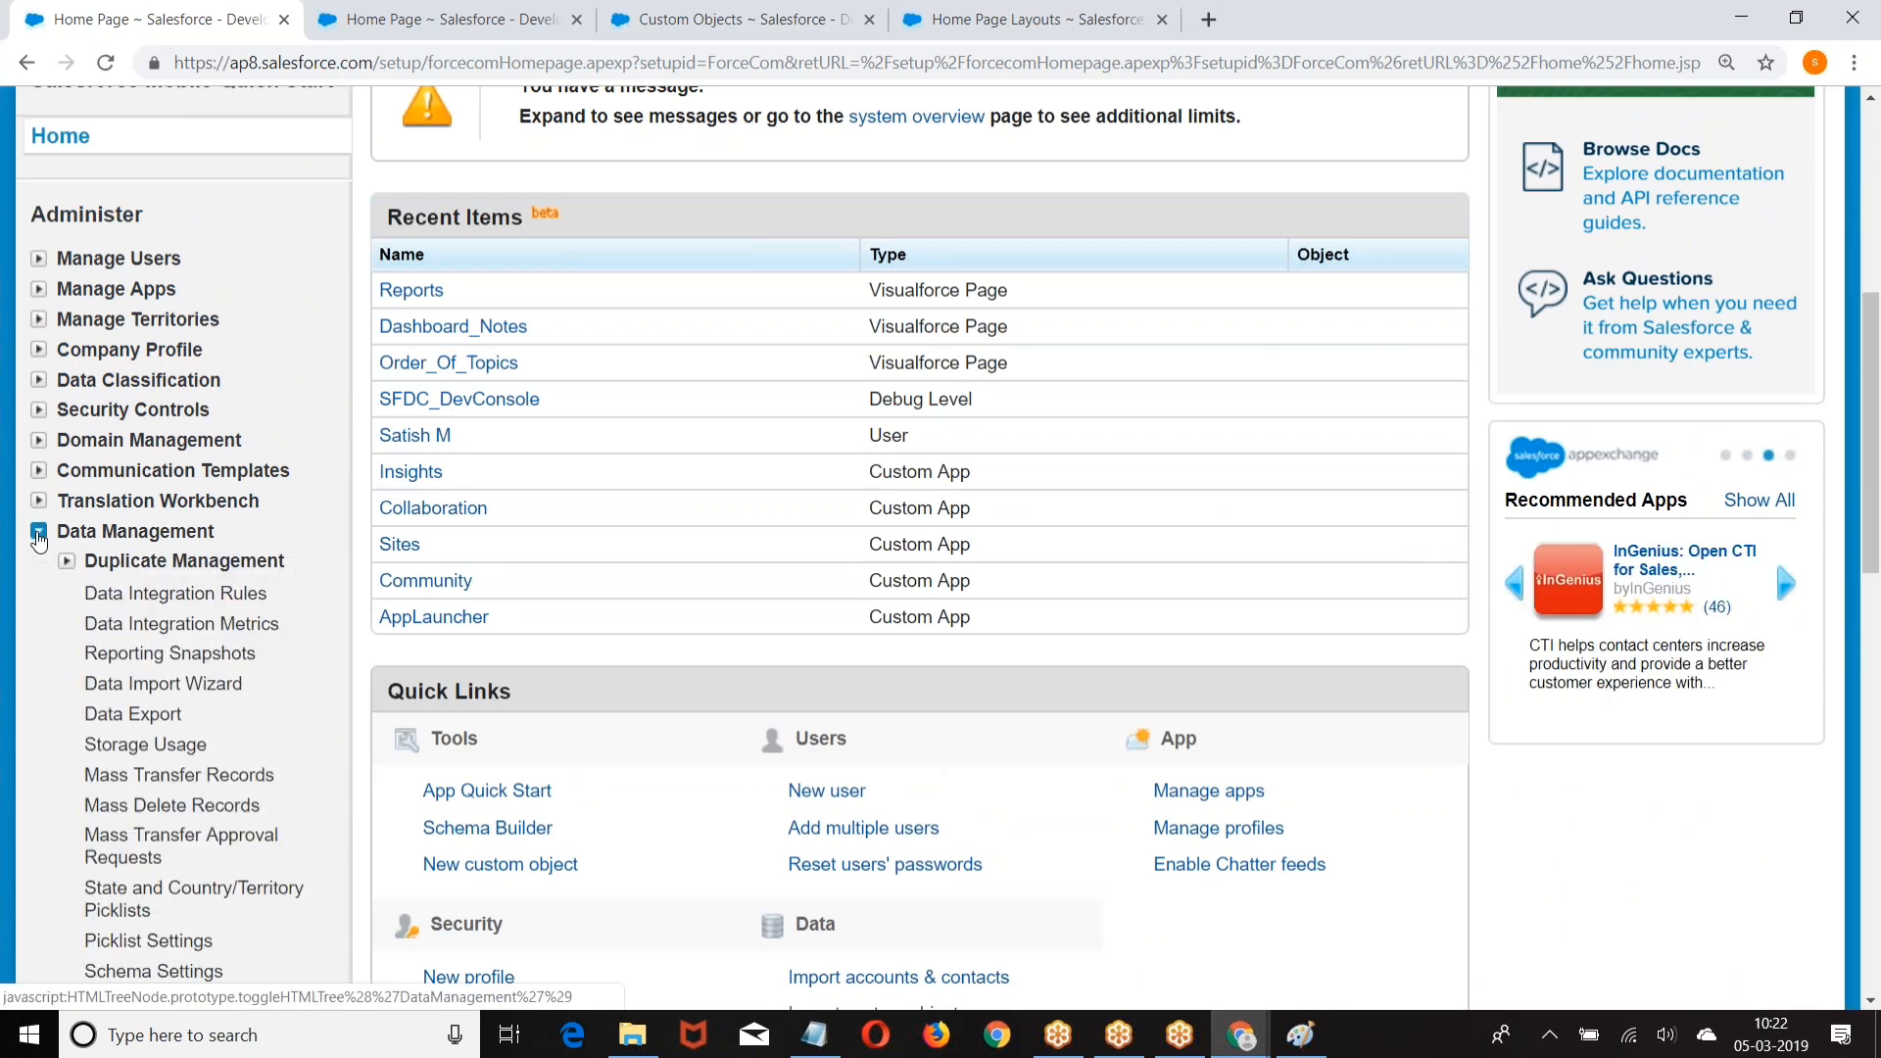
scroll(333, 478, down, 3)
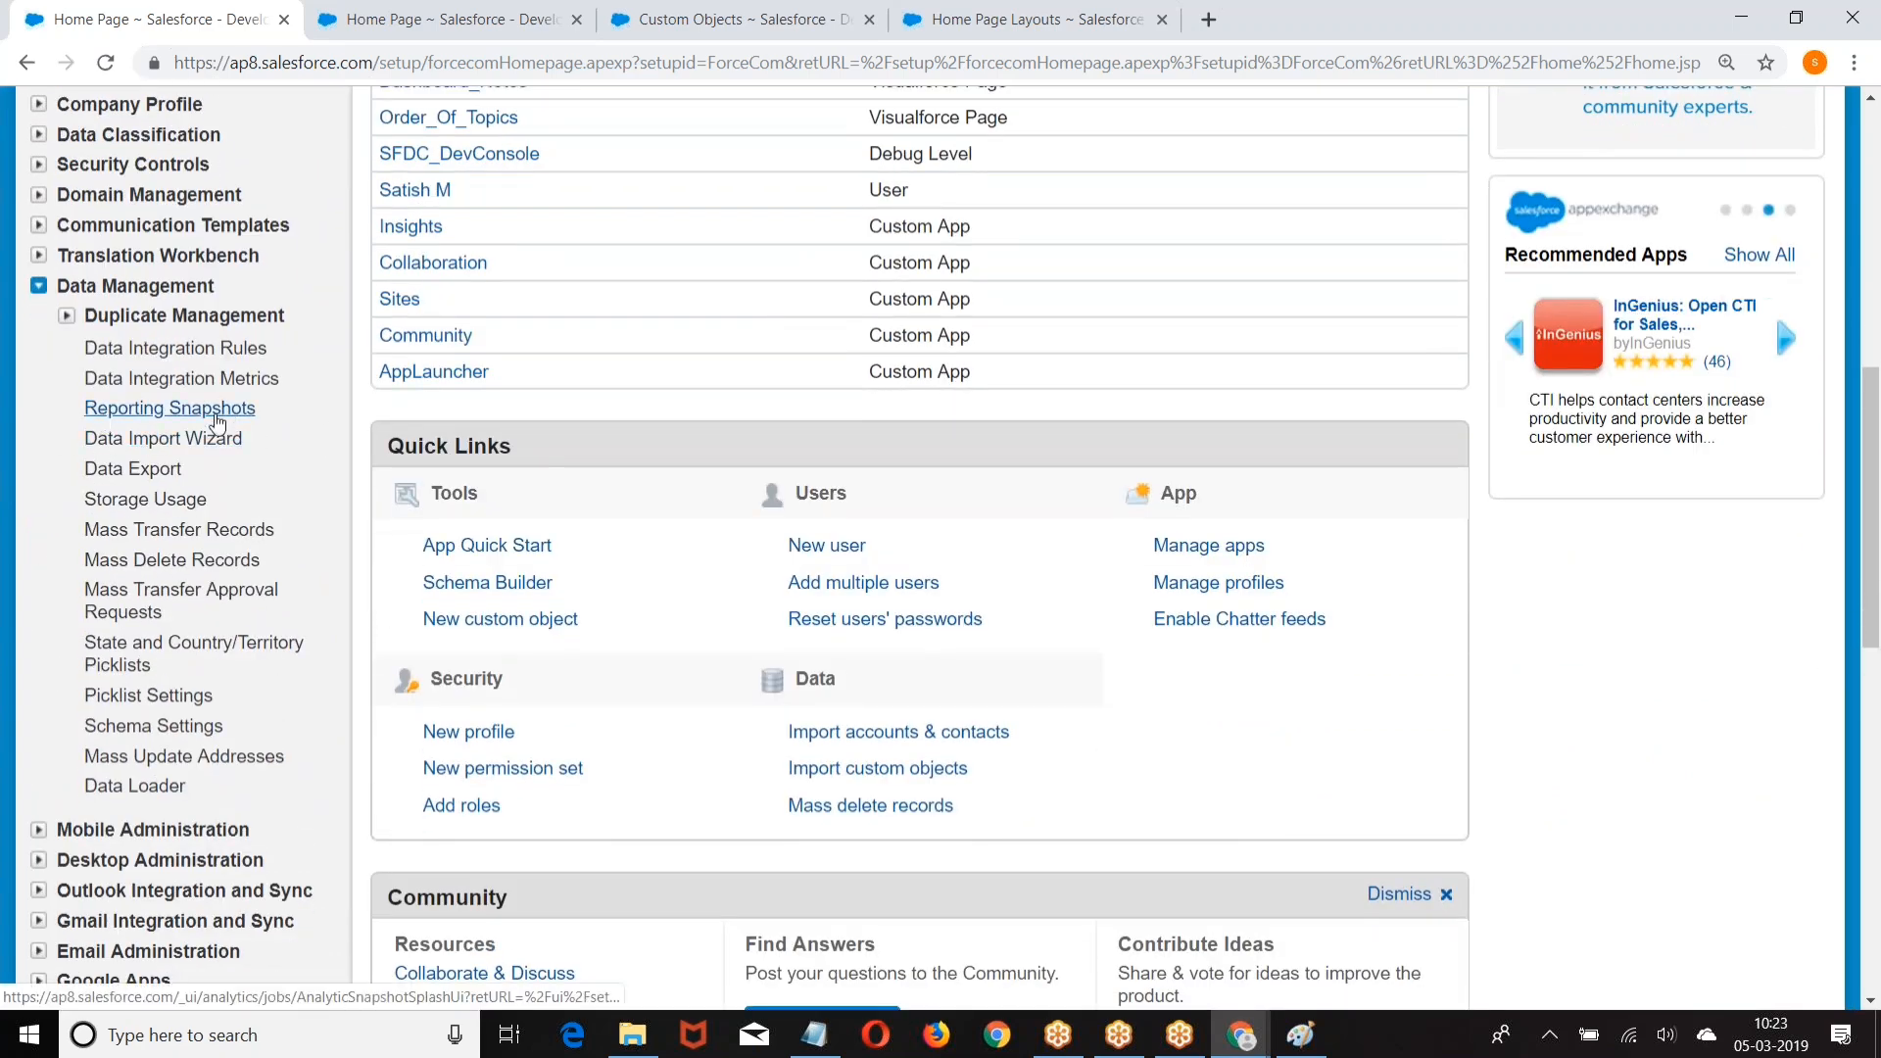
click(186, 412)
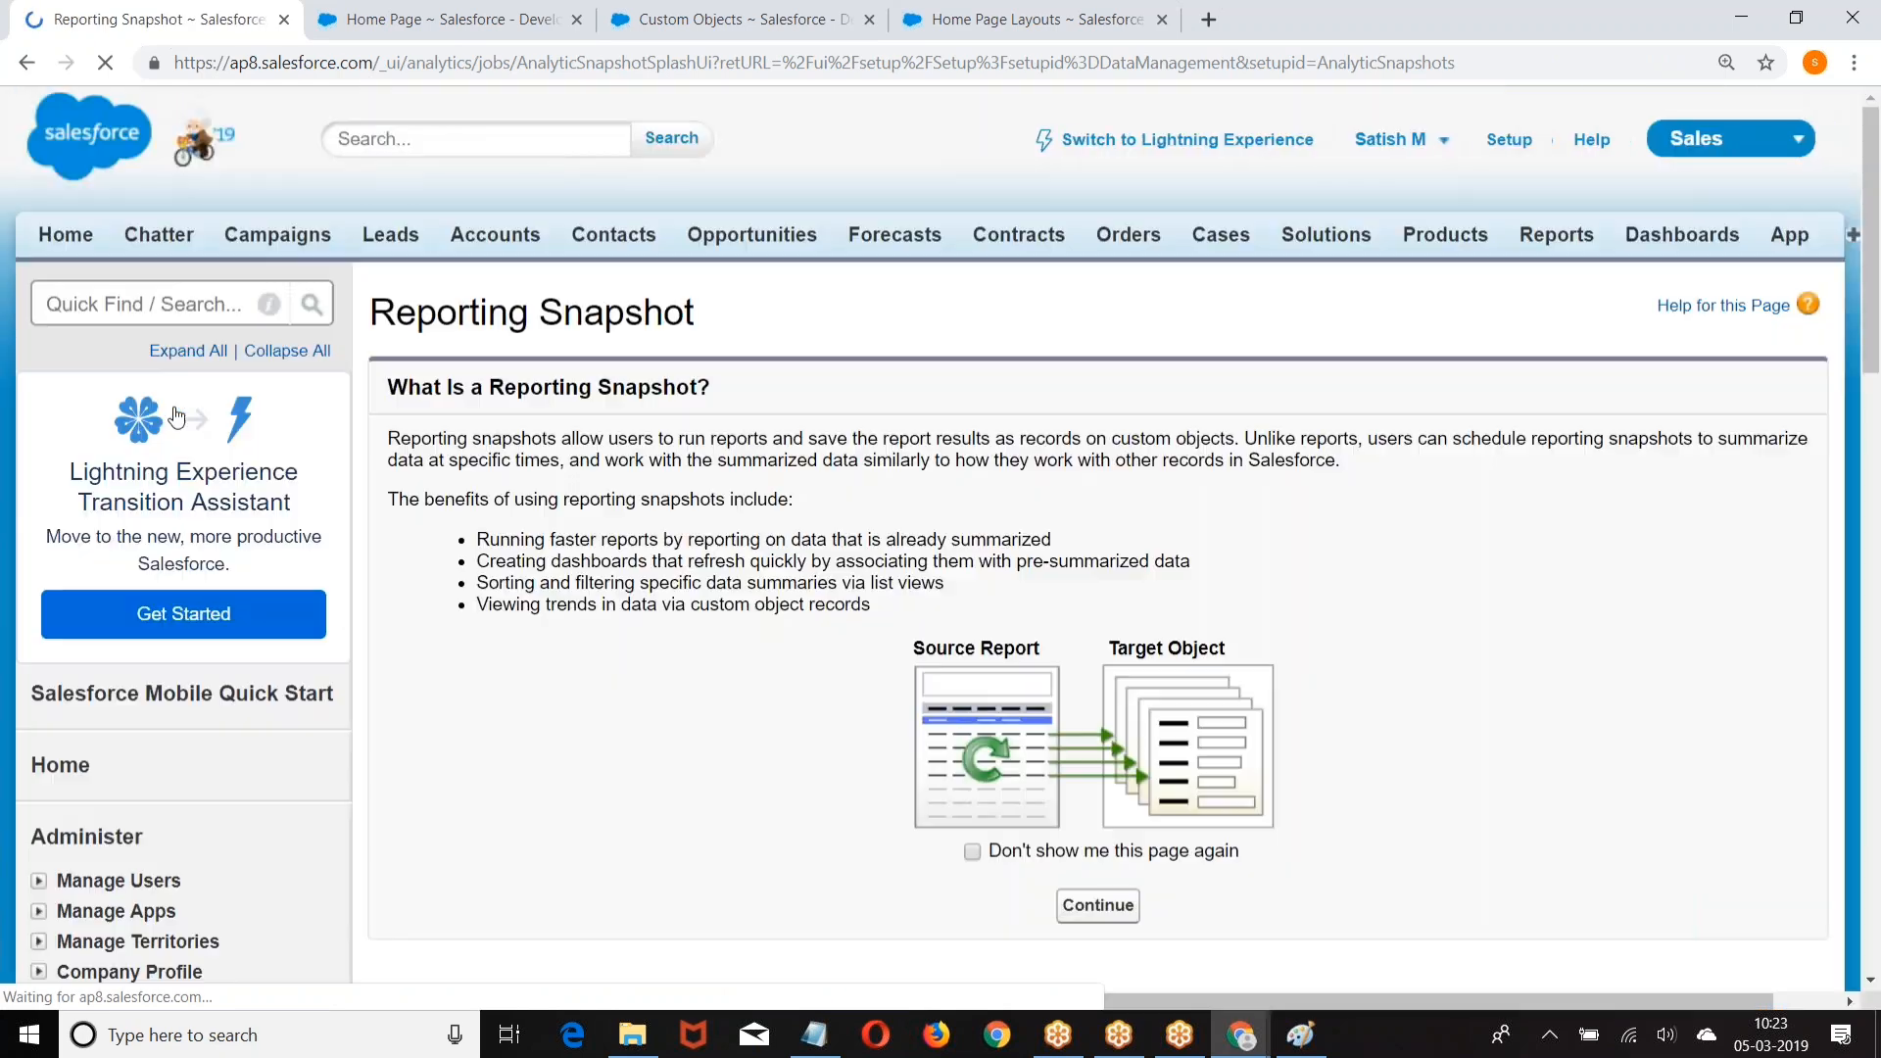
Step: Set the Reporting Snapshot introduction page not to show again and continue to the snapshot list
scroll(722, 471, down, 4)
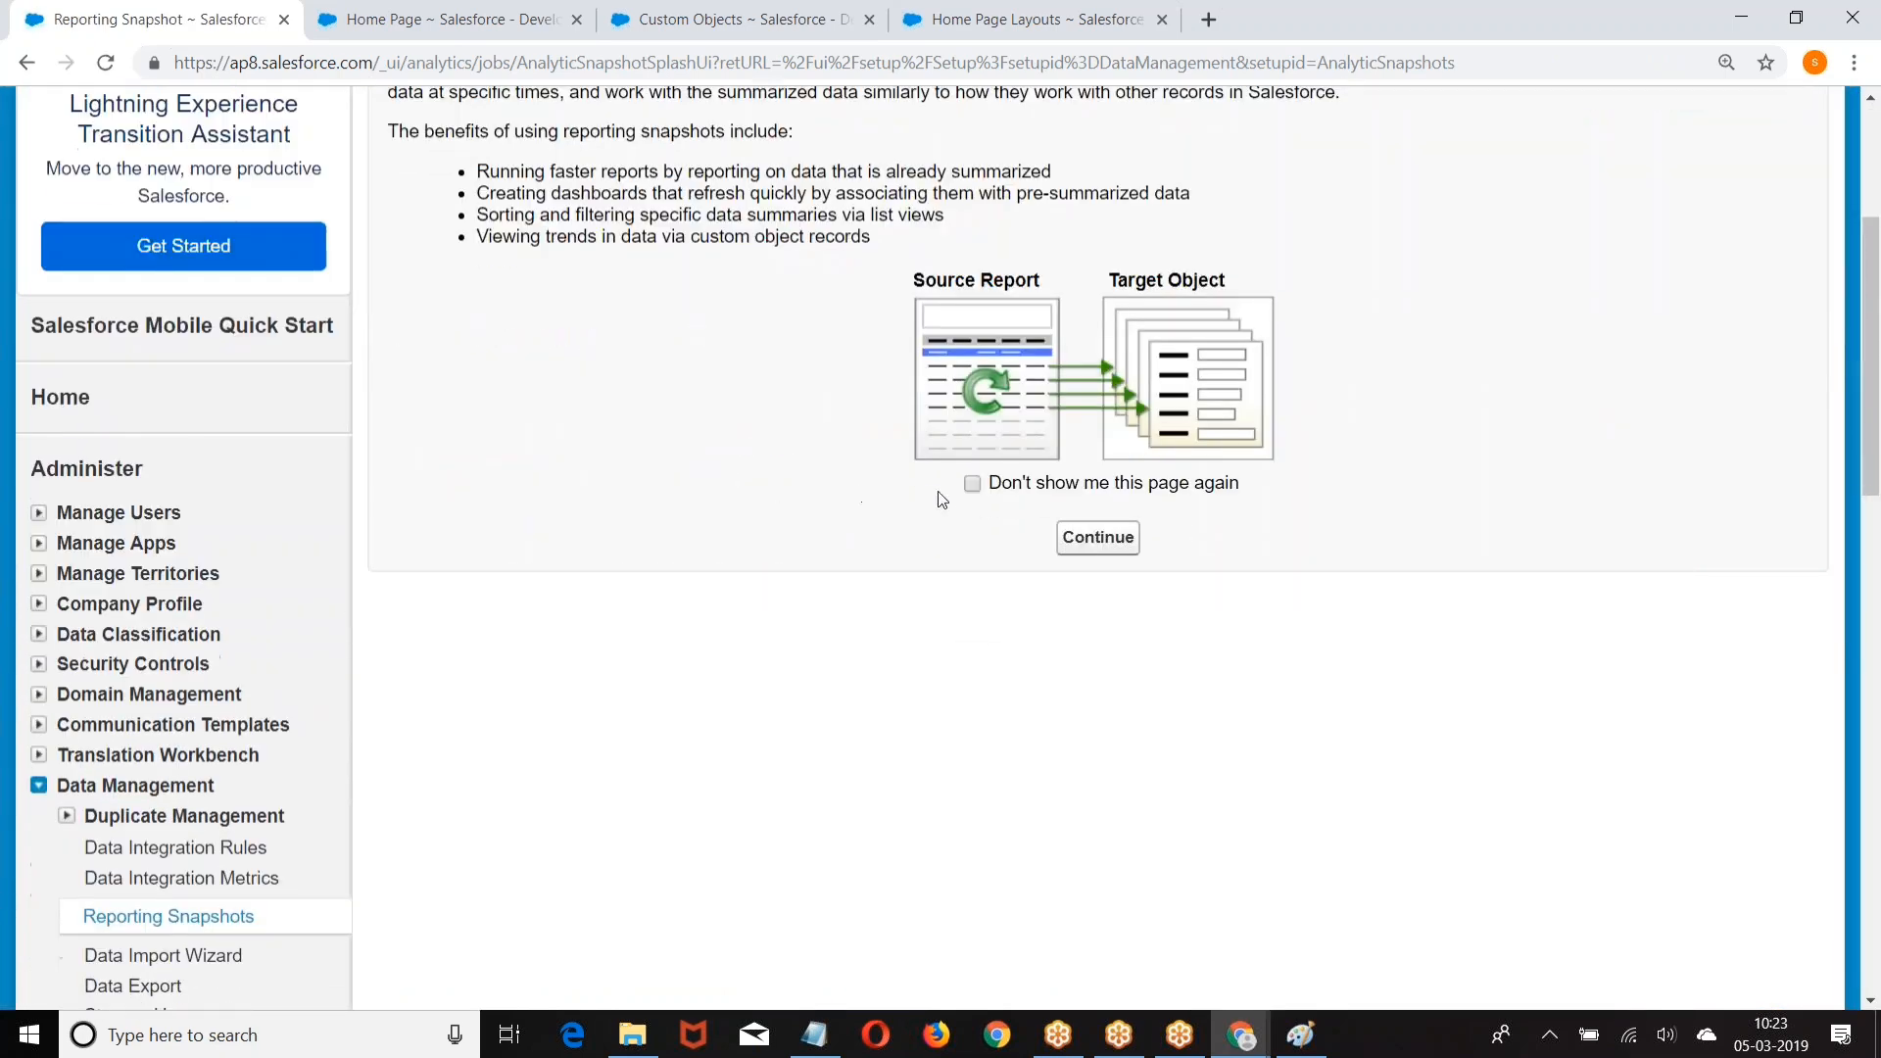
click(973, 488)
click(1088, 535)
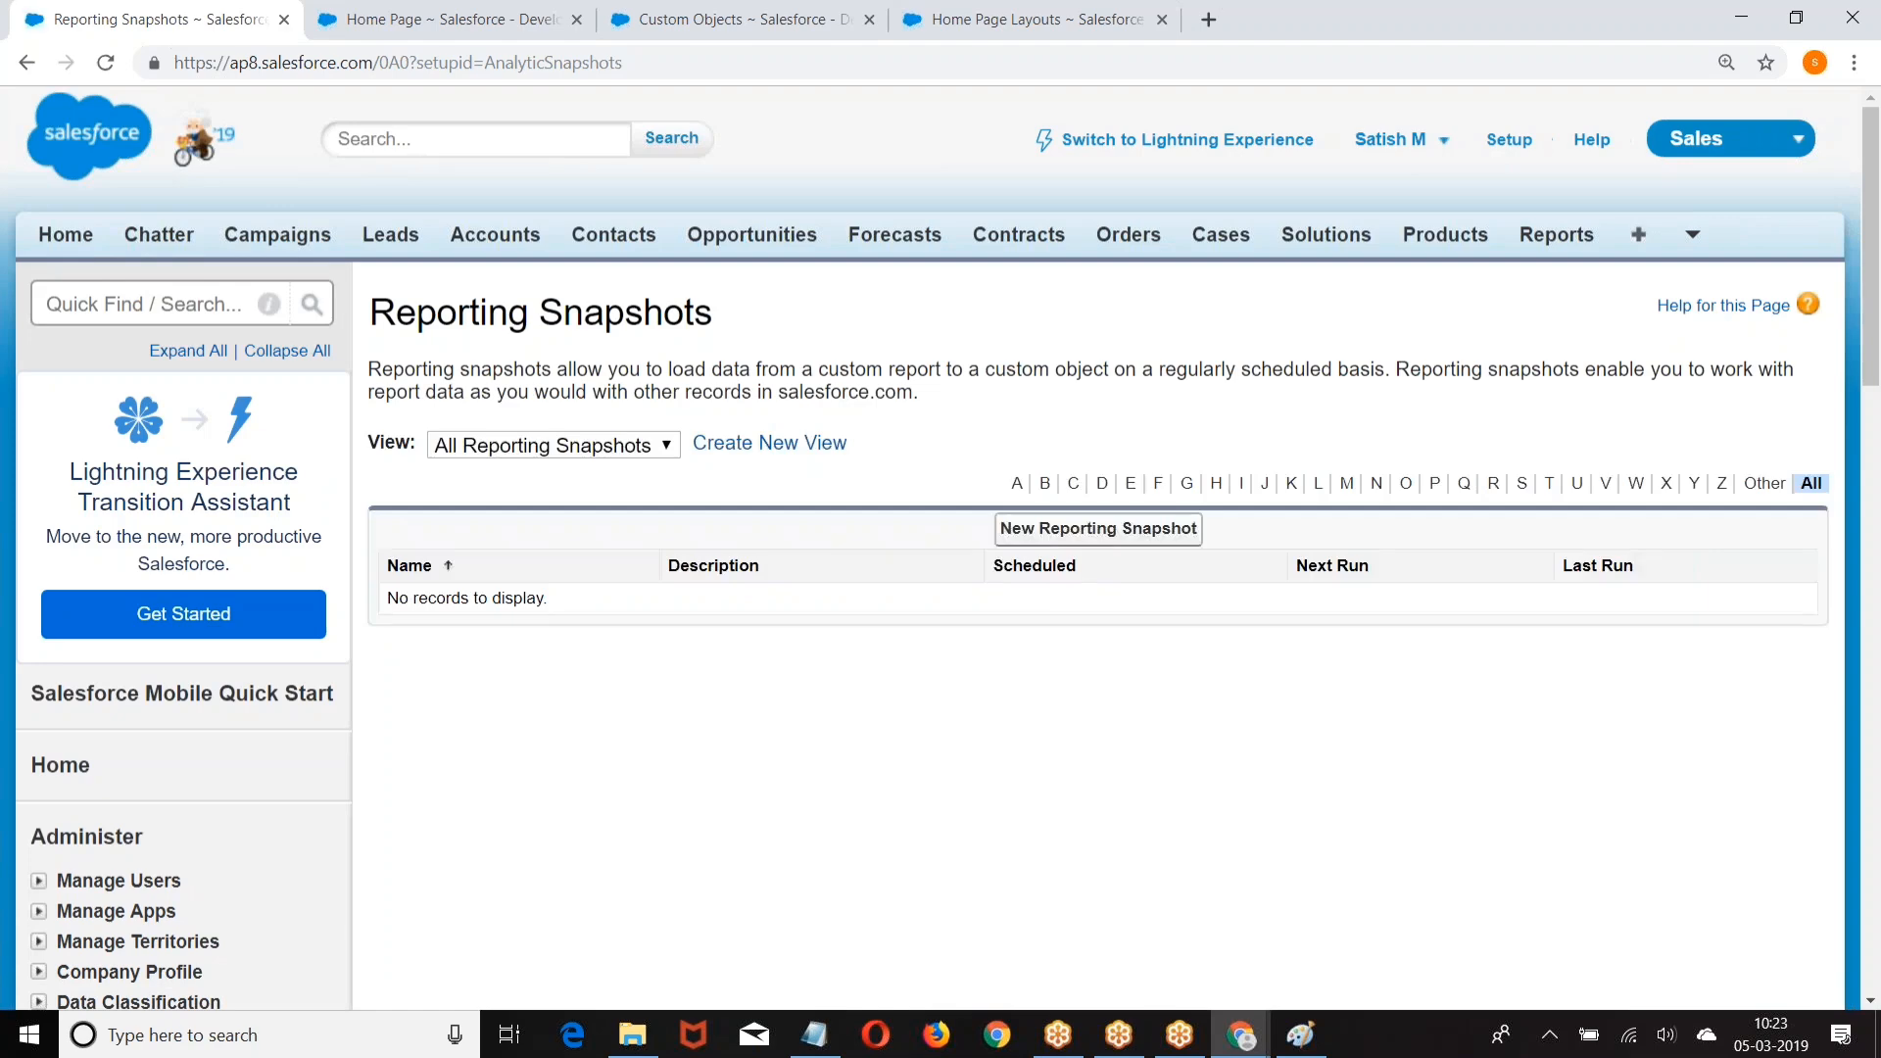
Step: Start a new reporting snapshot with Monthly_Report as both its name and its unique name
click(1094, 534)
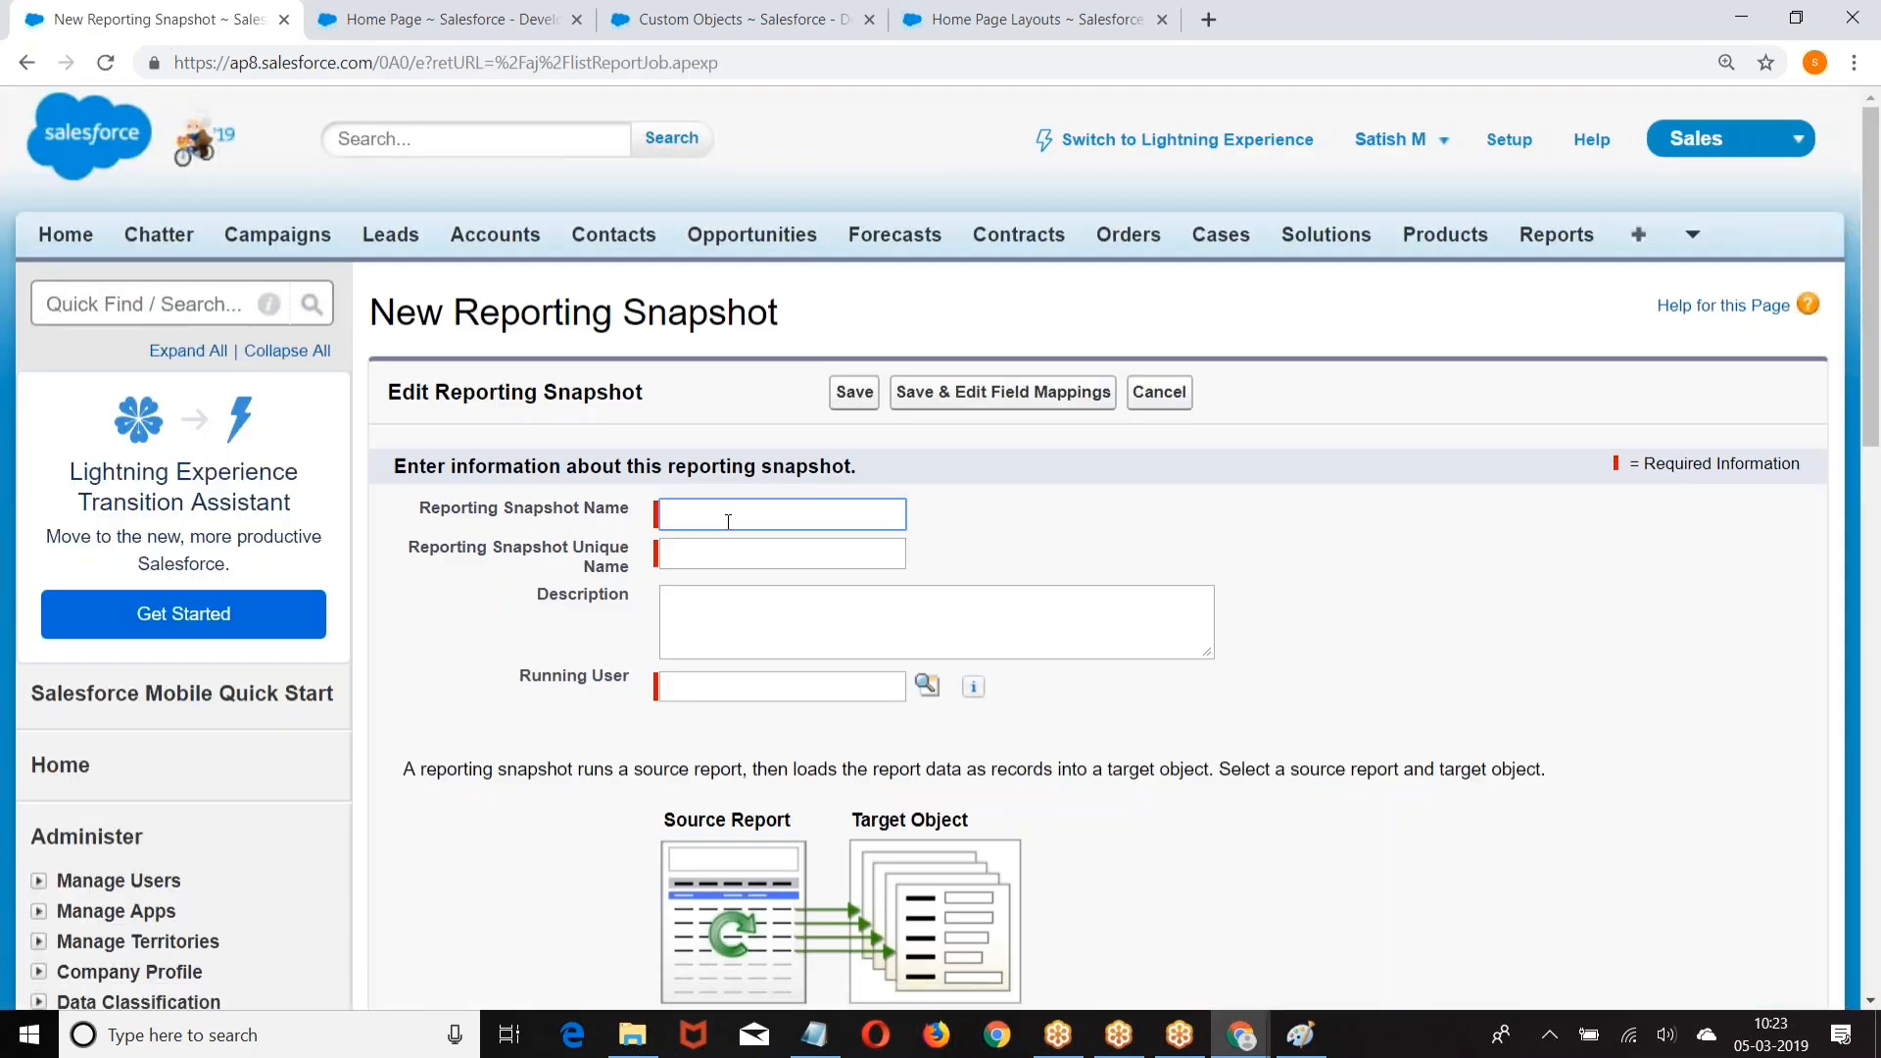
text(Monthly )
text(Report)
click(1085, 504)
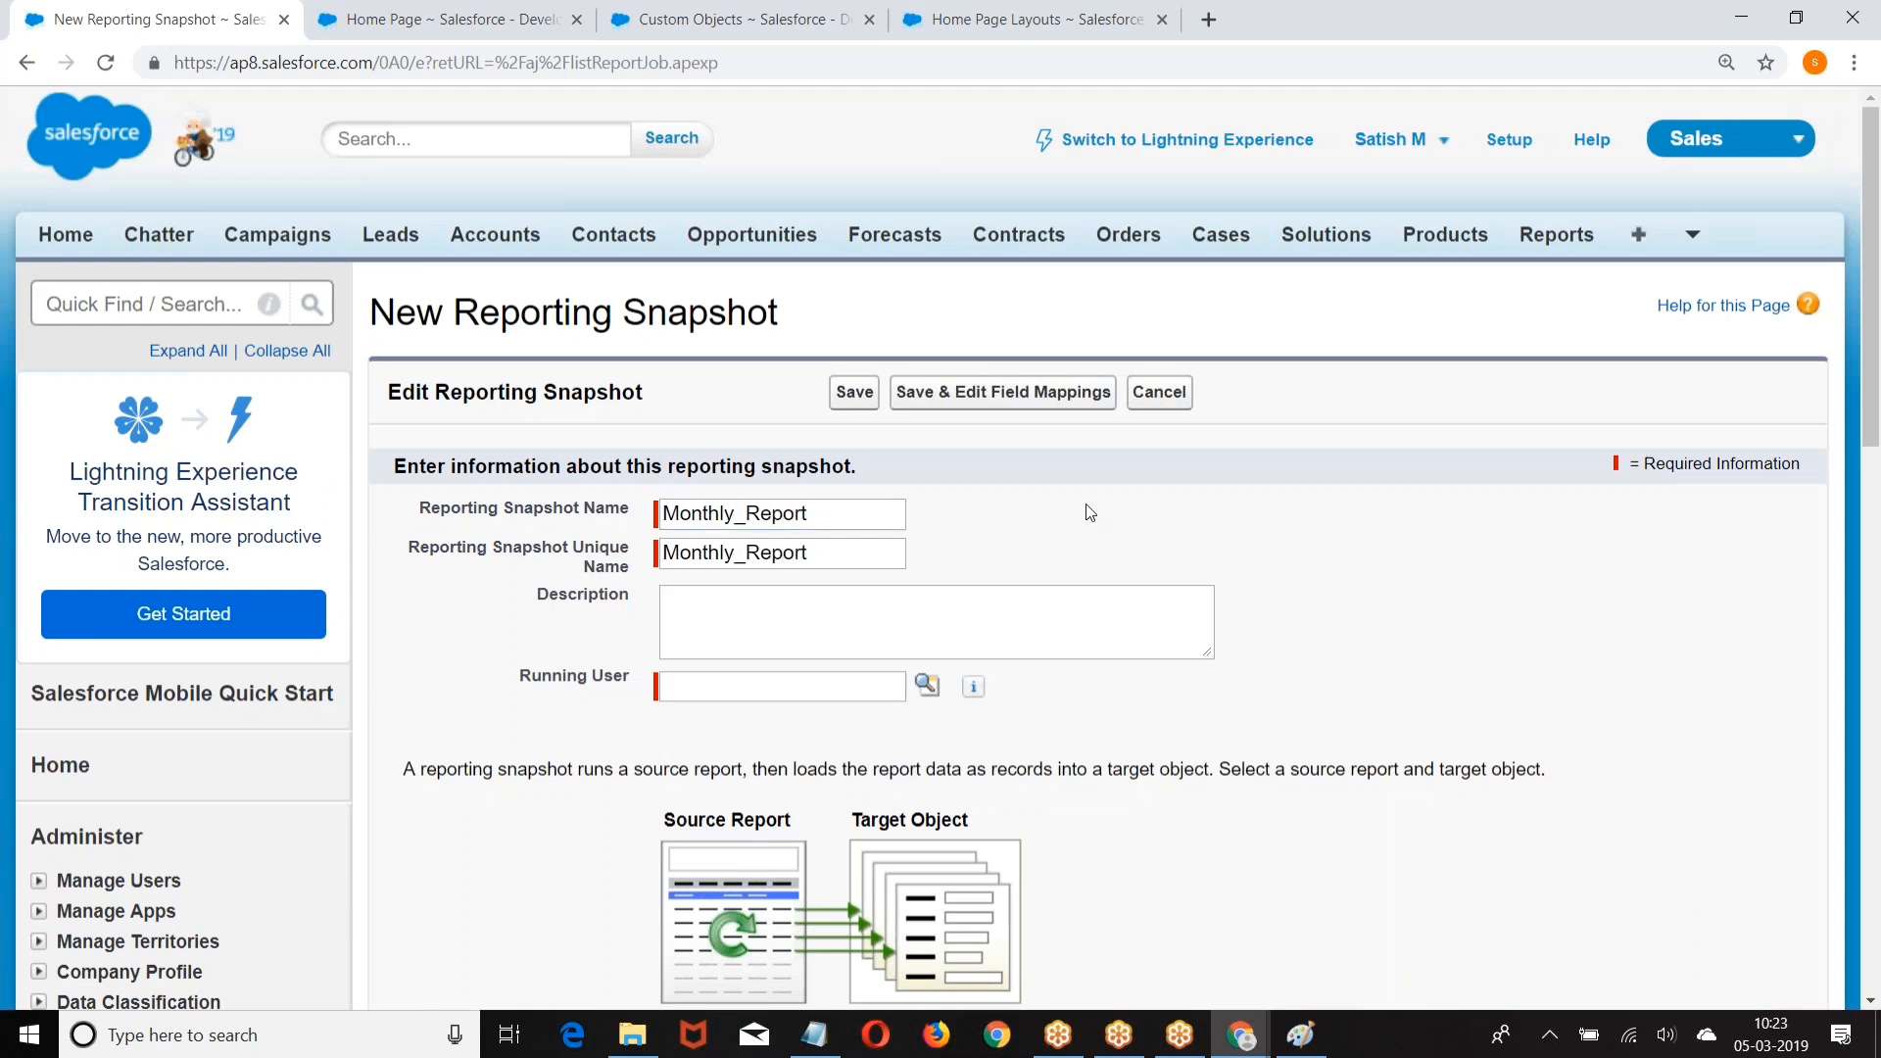
Step: Look up the user with the CEO role and set it as the snapshot's Running User
scroll(1086, 503, down, 3)
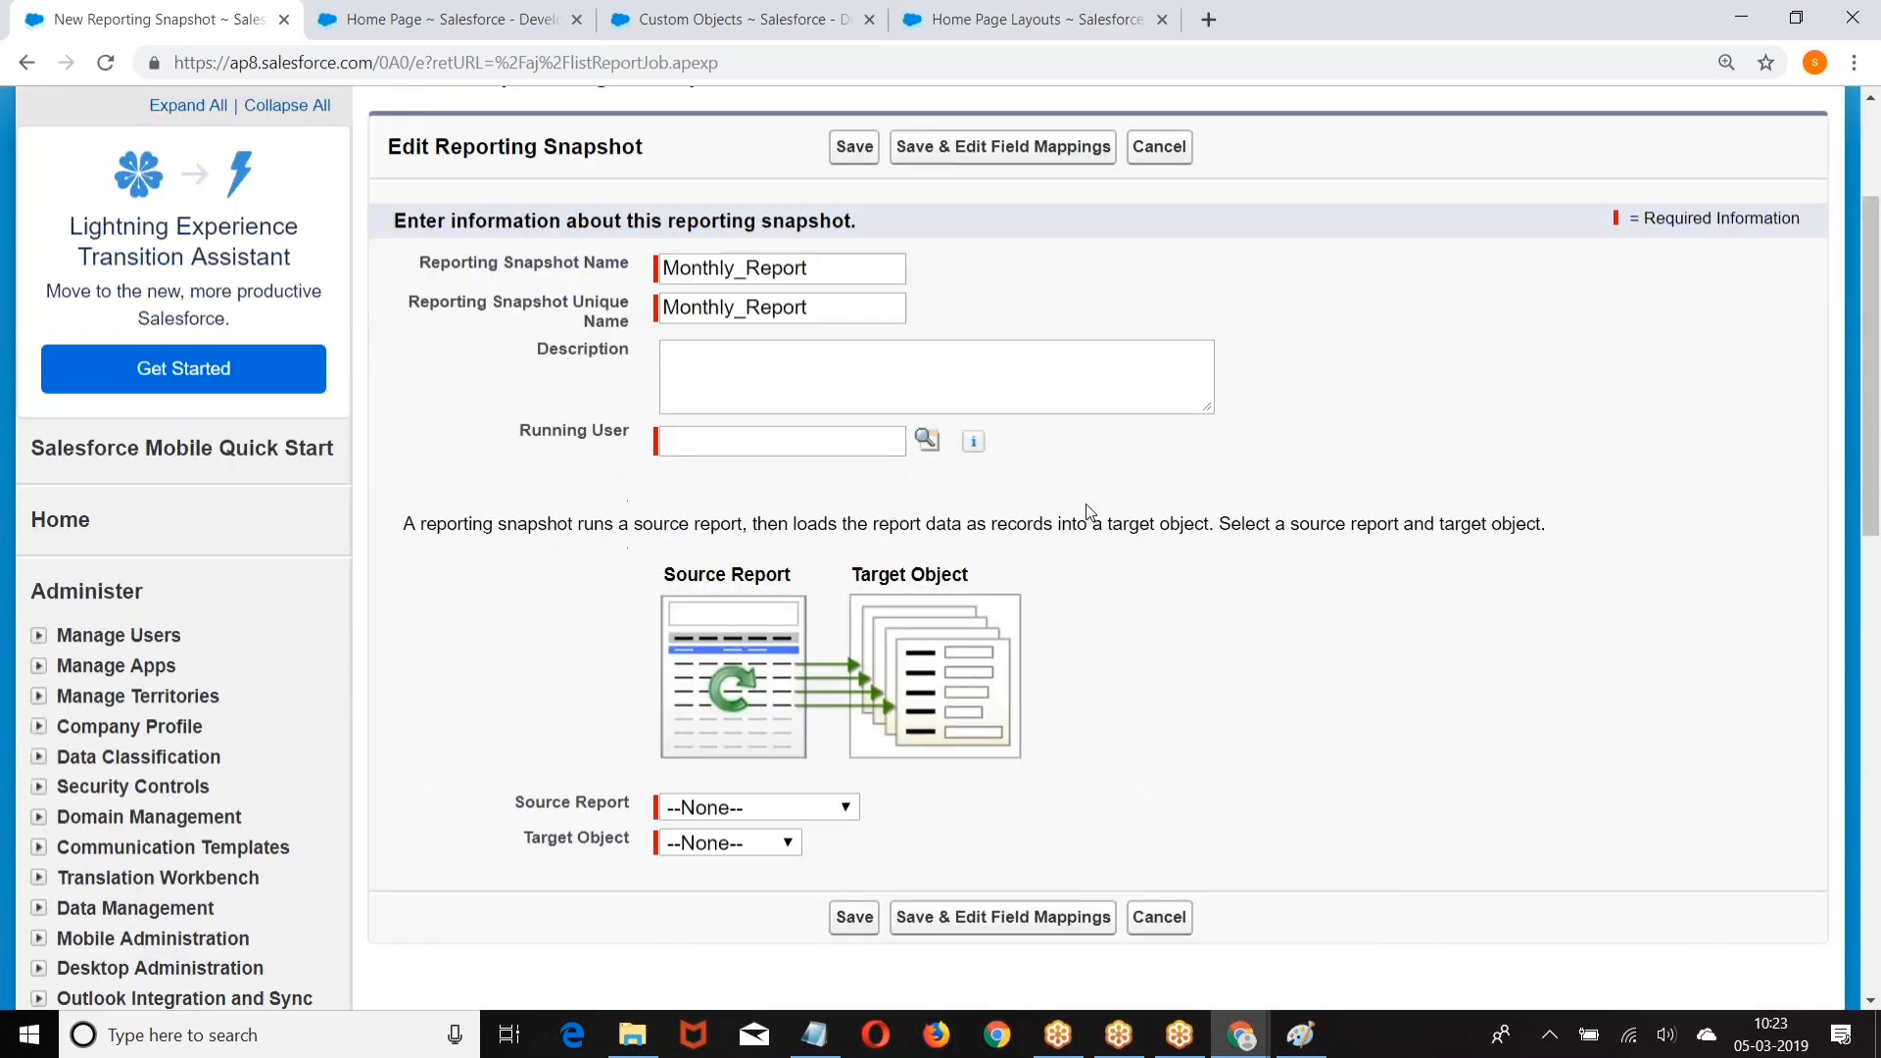
click(926, 440)
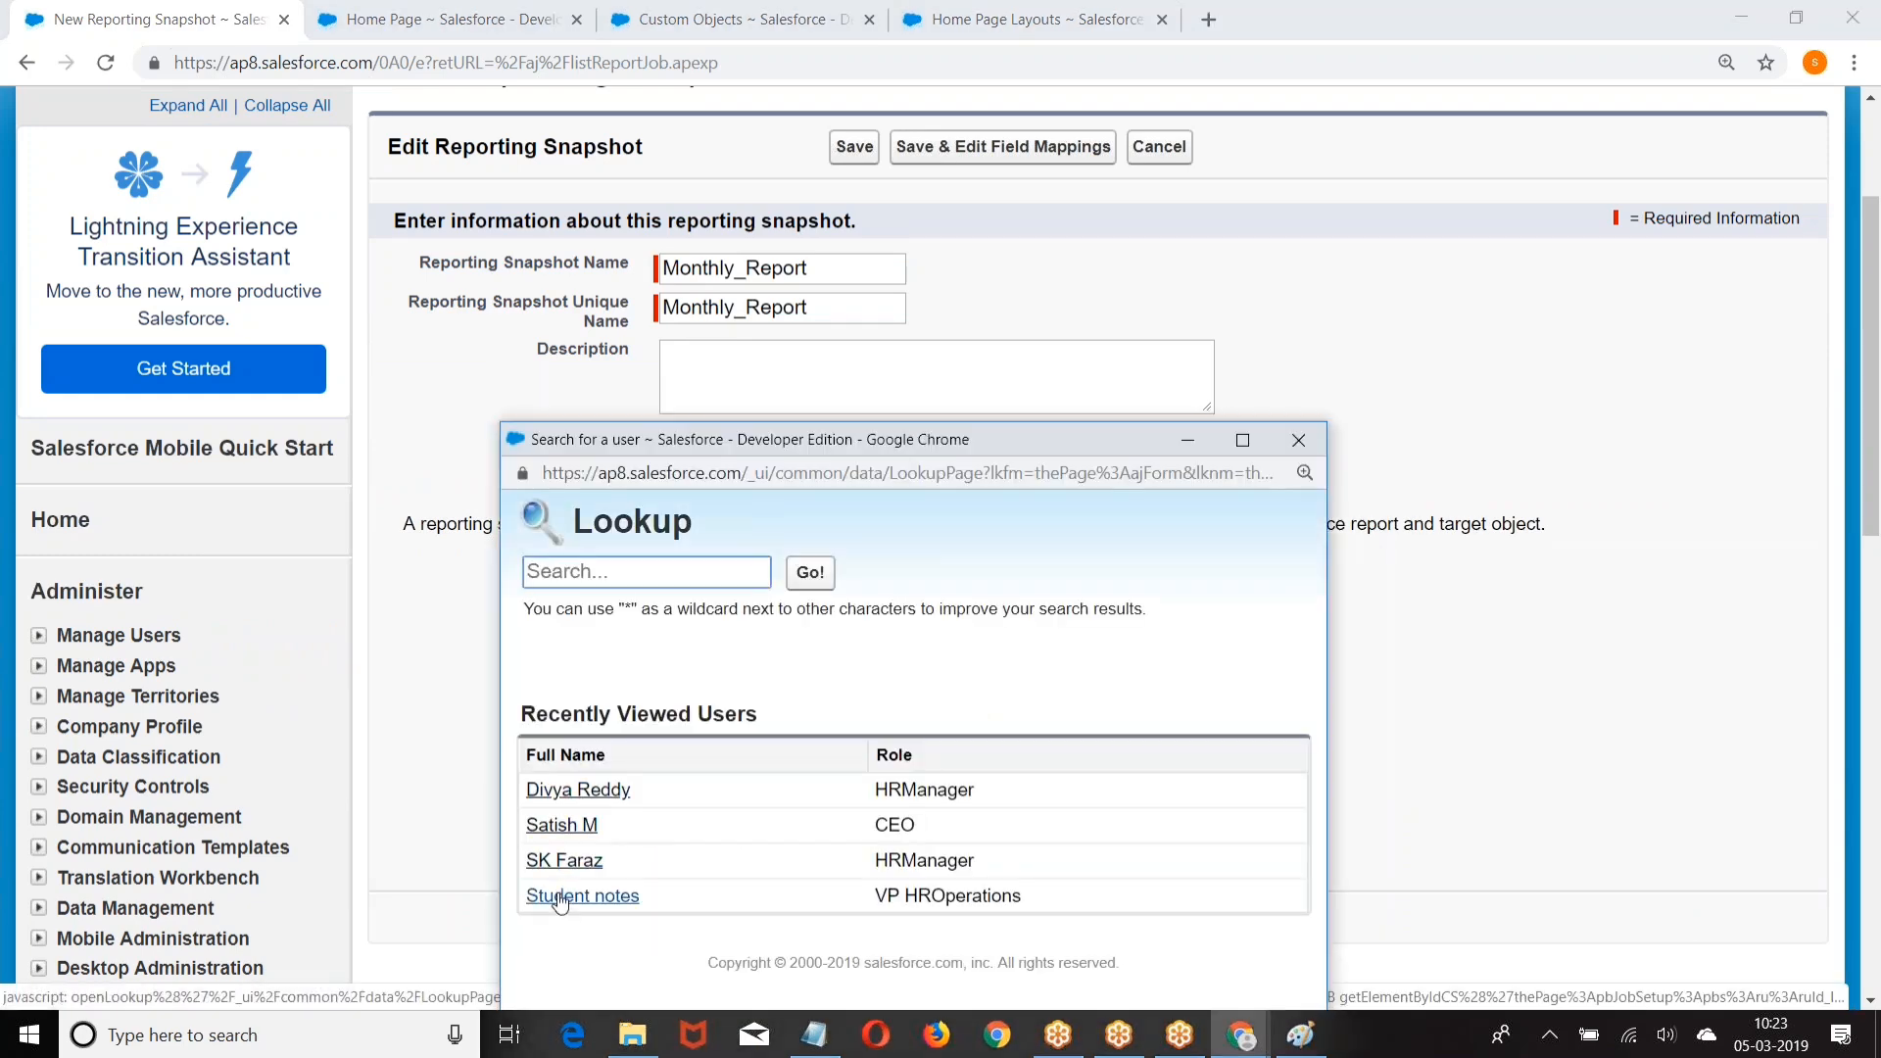
click(561, 825)
scroll(1031, 503, down, 2)
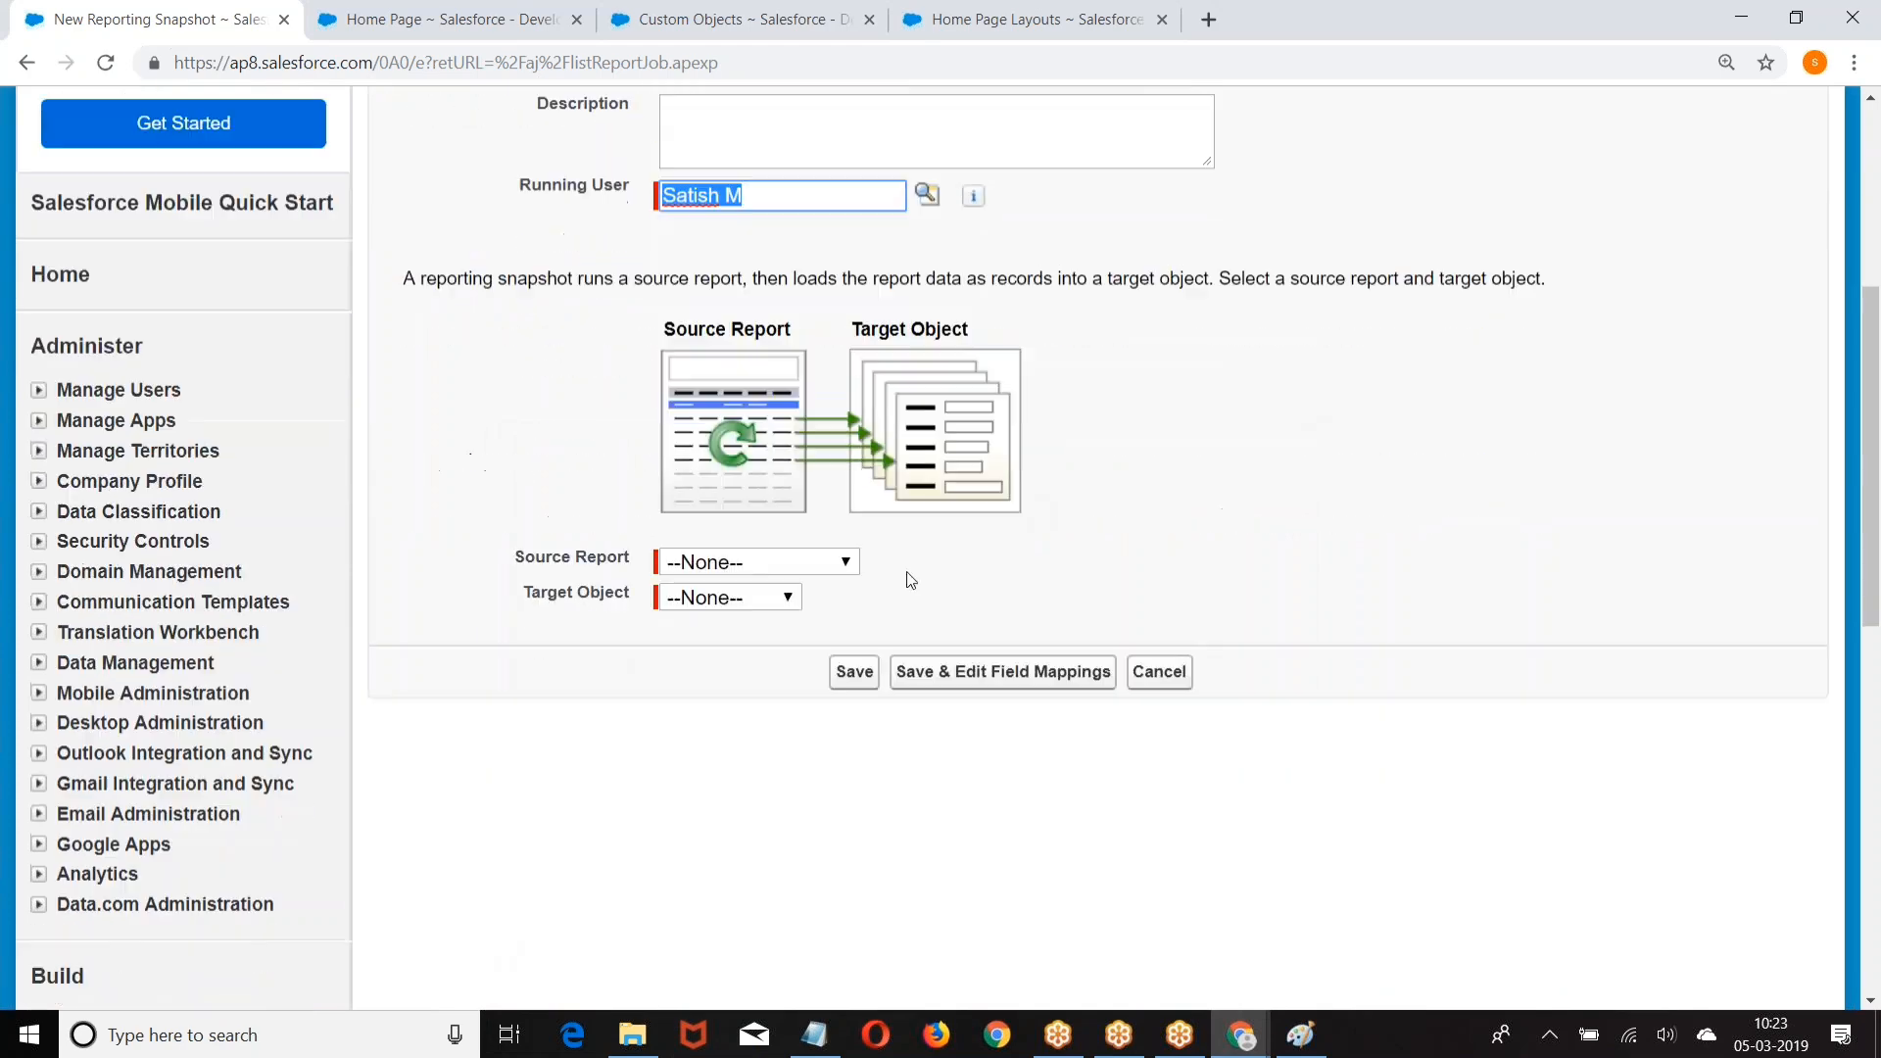
Step: Choose Opty_Summary as source report and Client as target object, and try to save and edit the field mappings
click(715, 565)
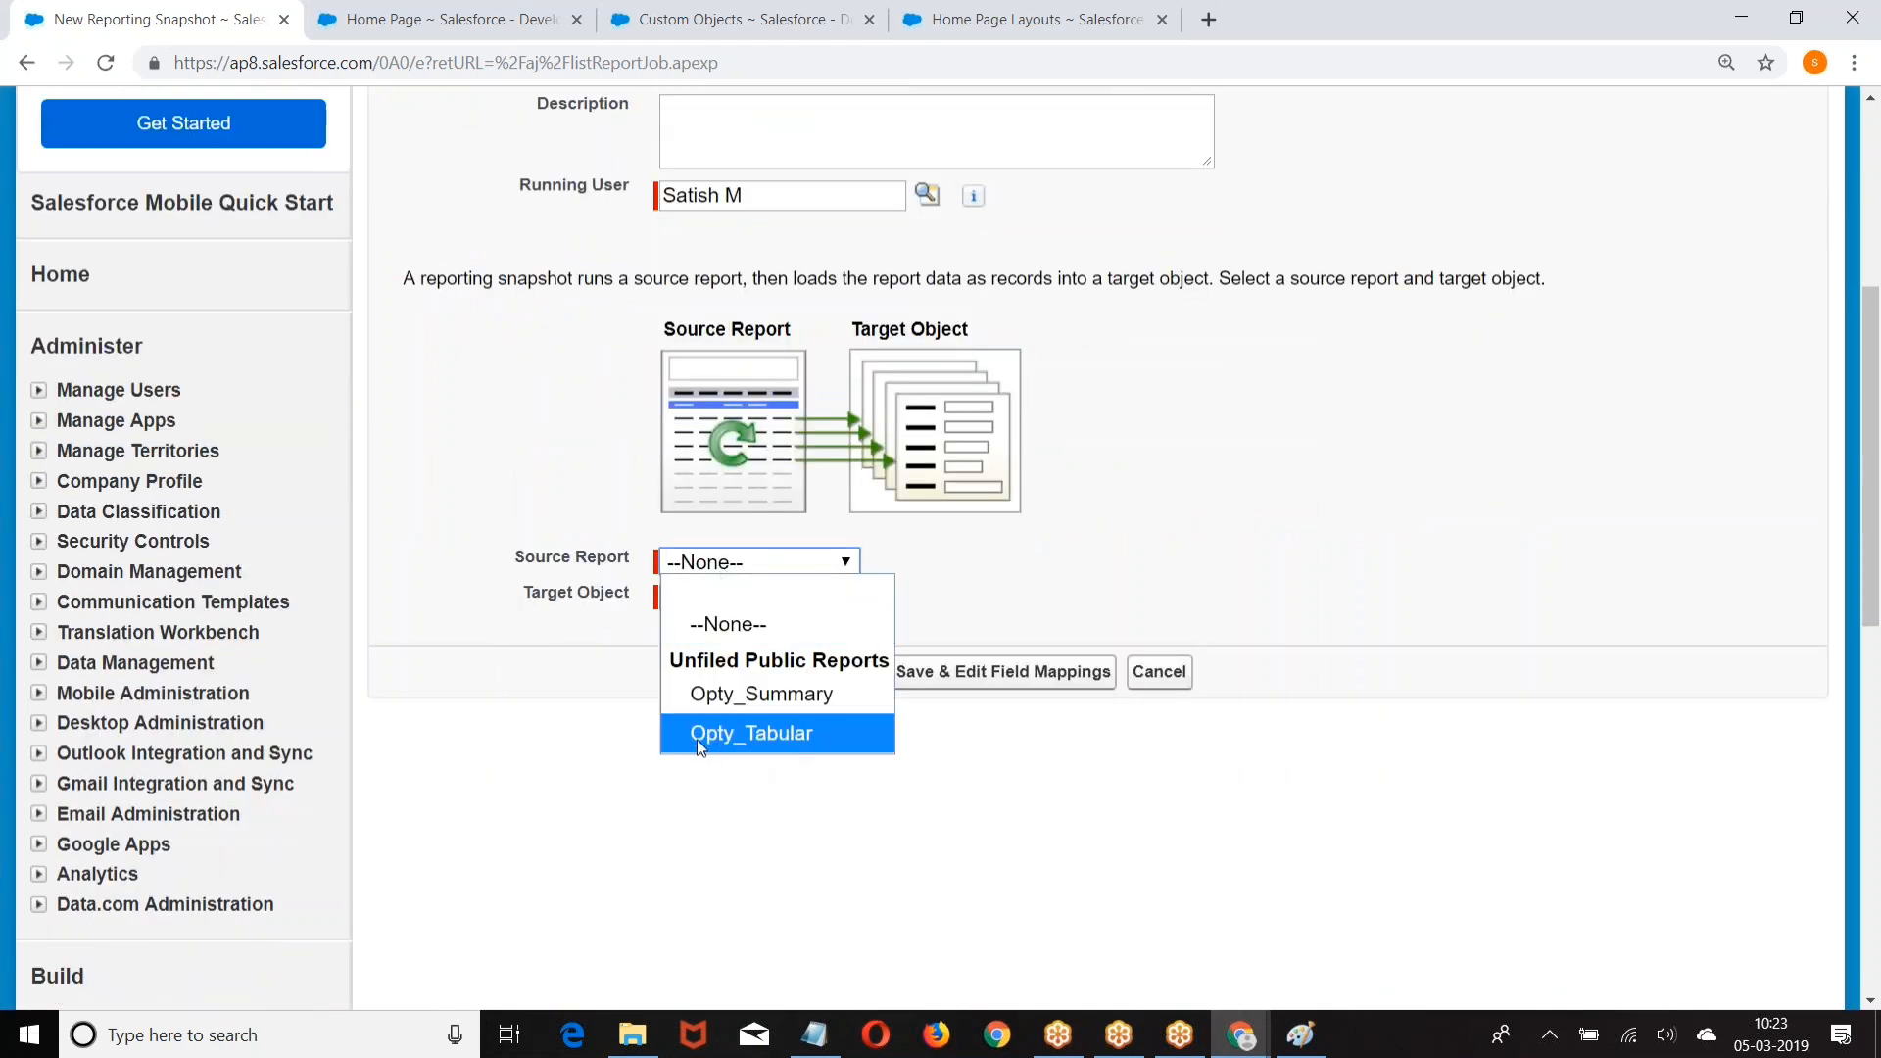
click(750, 701)
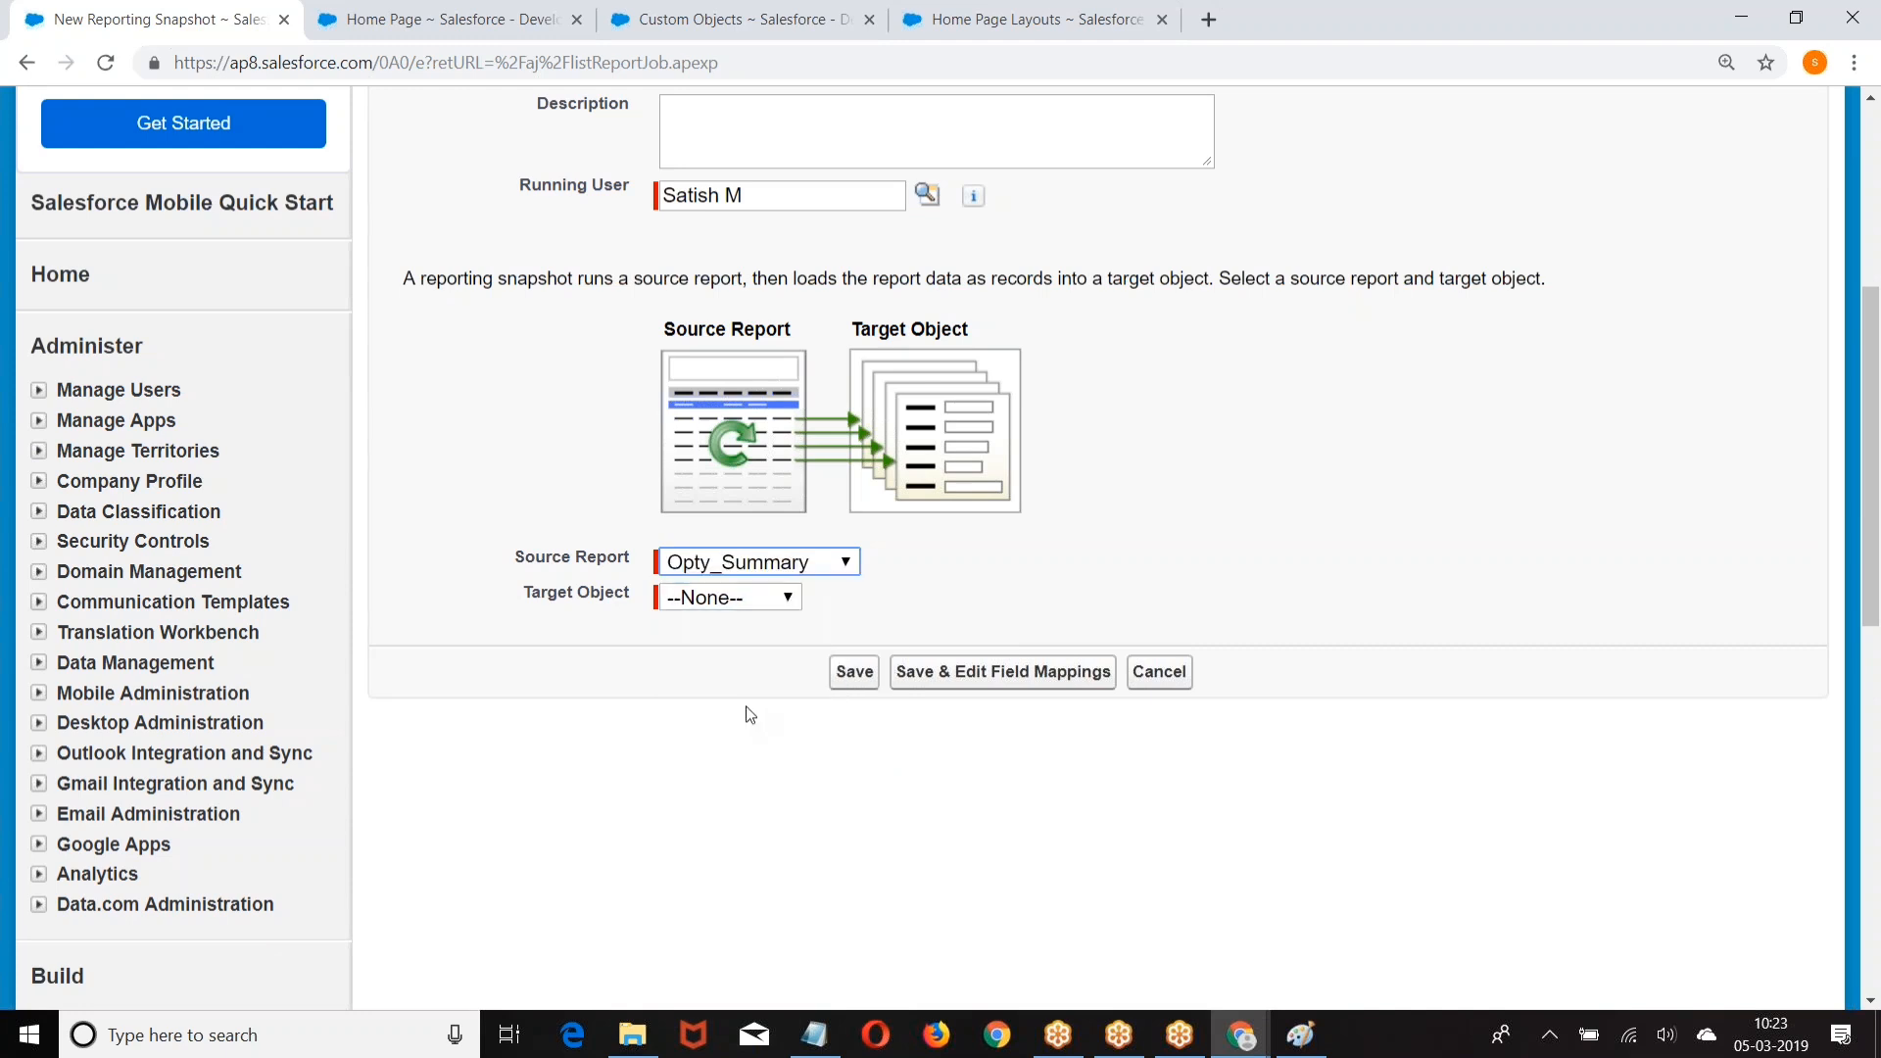
click(755, 608)
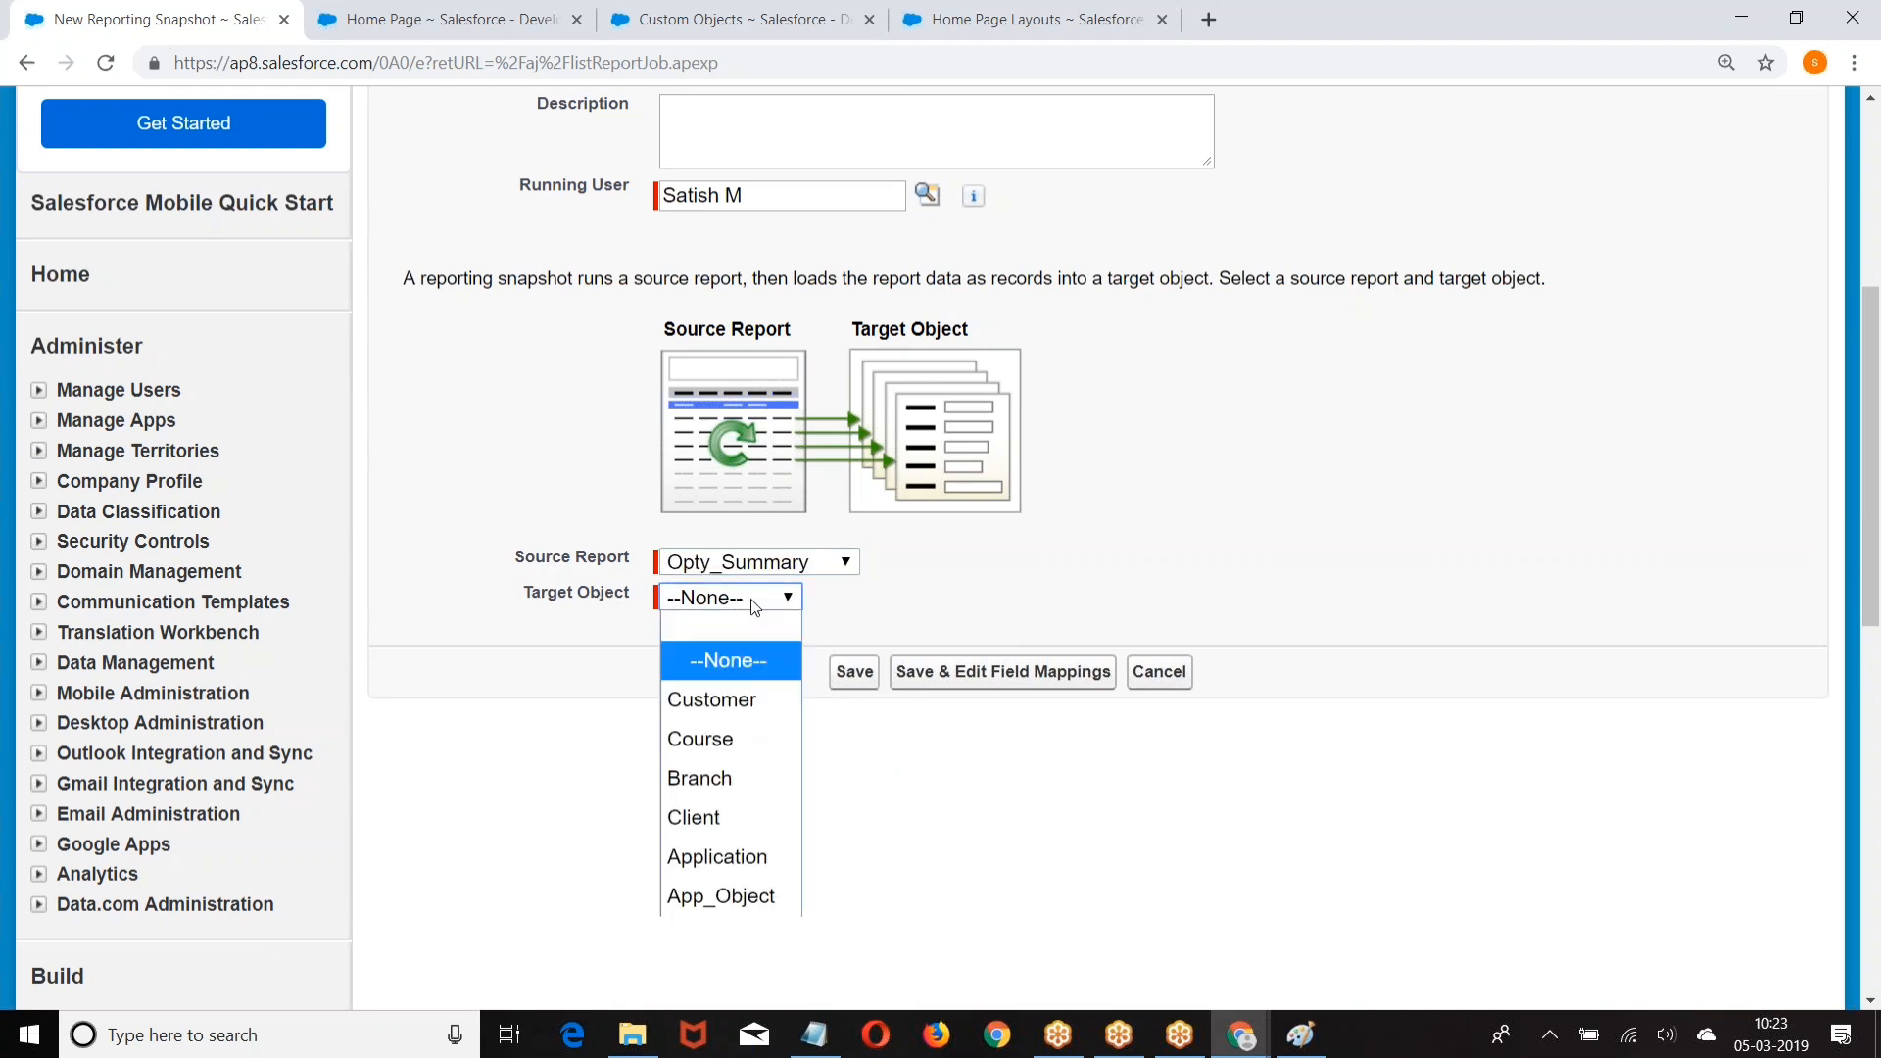
click(726, 811)
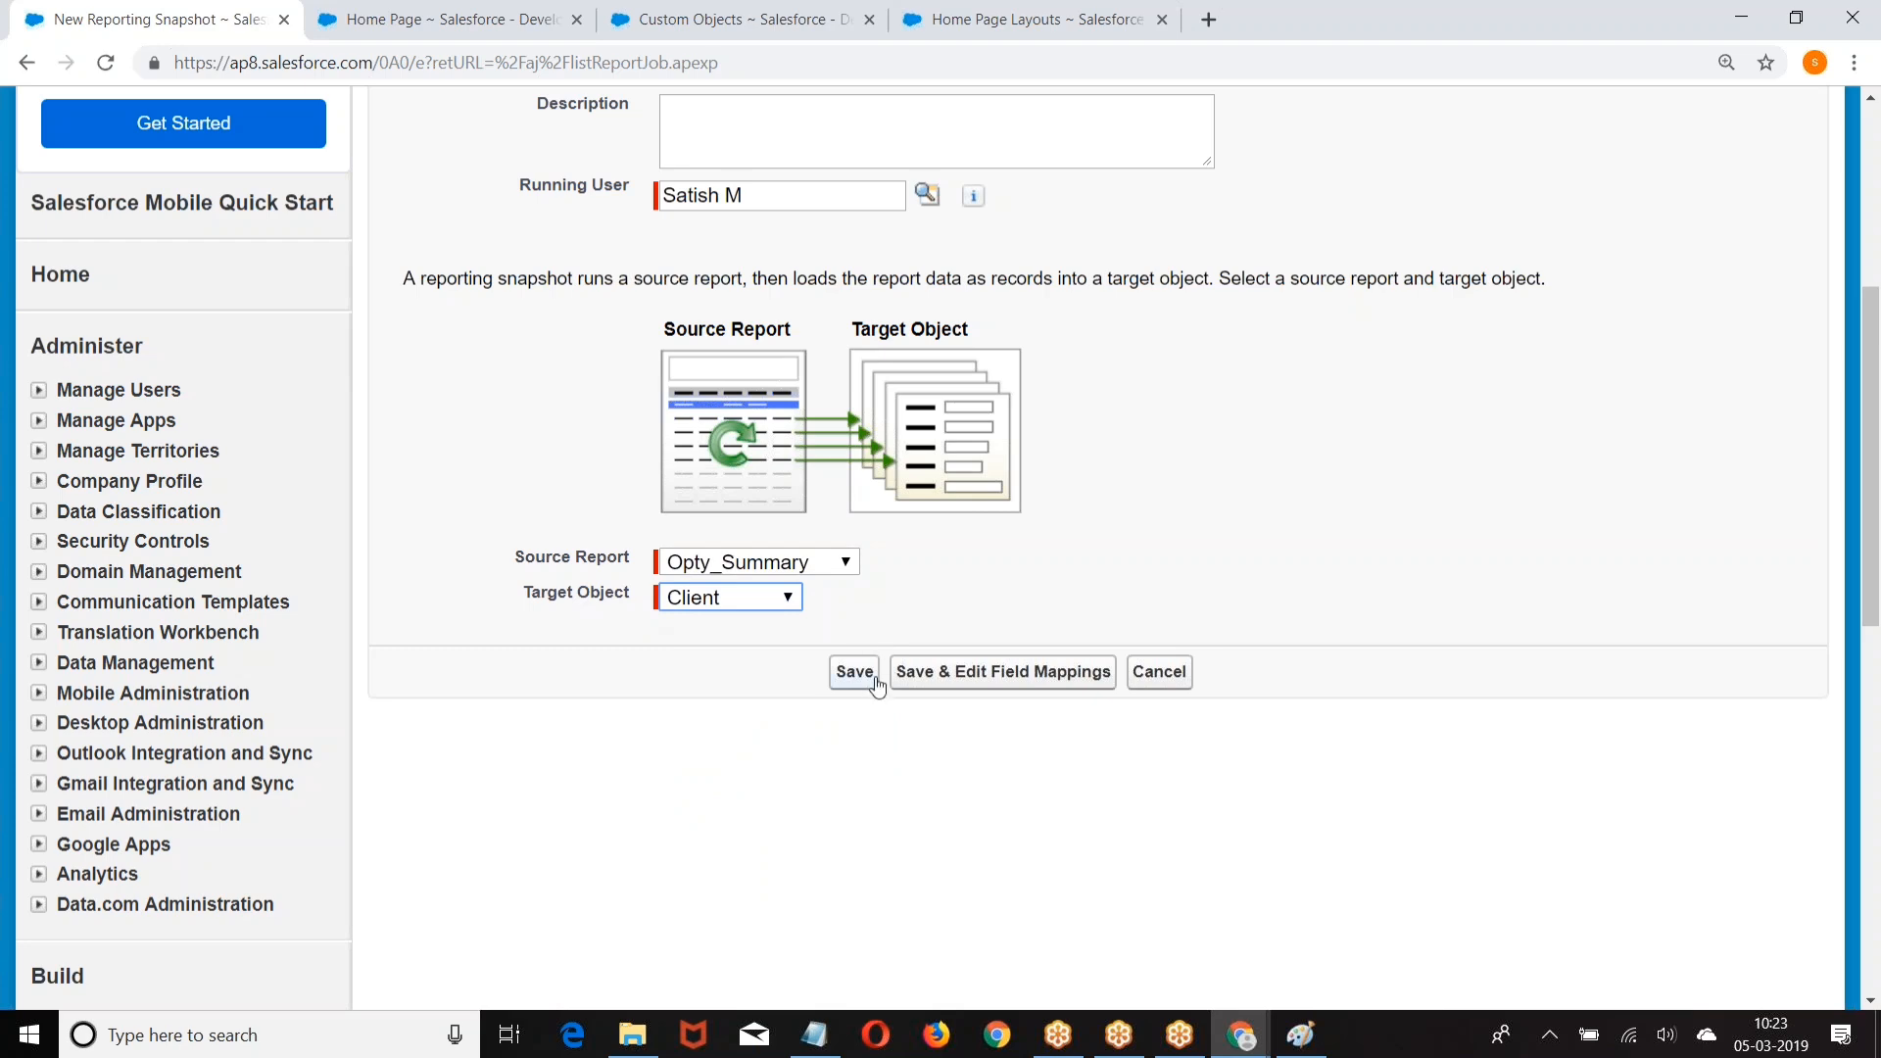
click(911, 678)
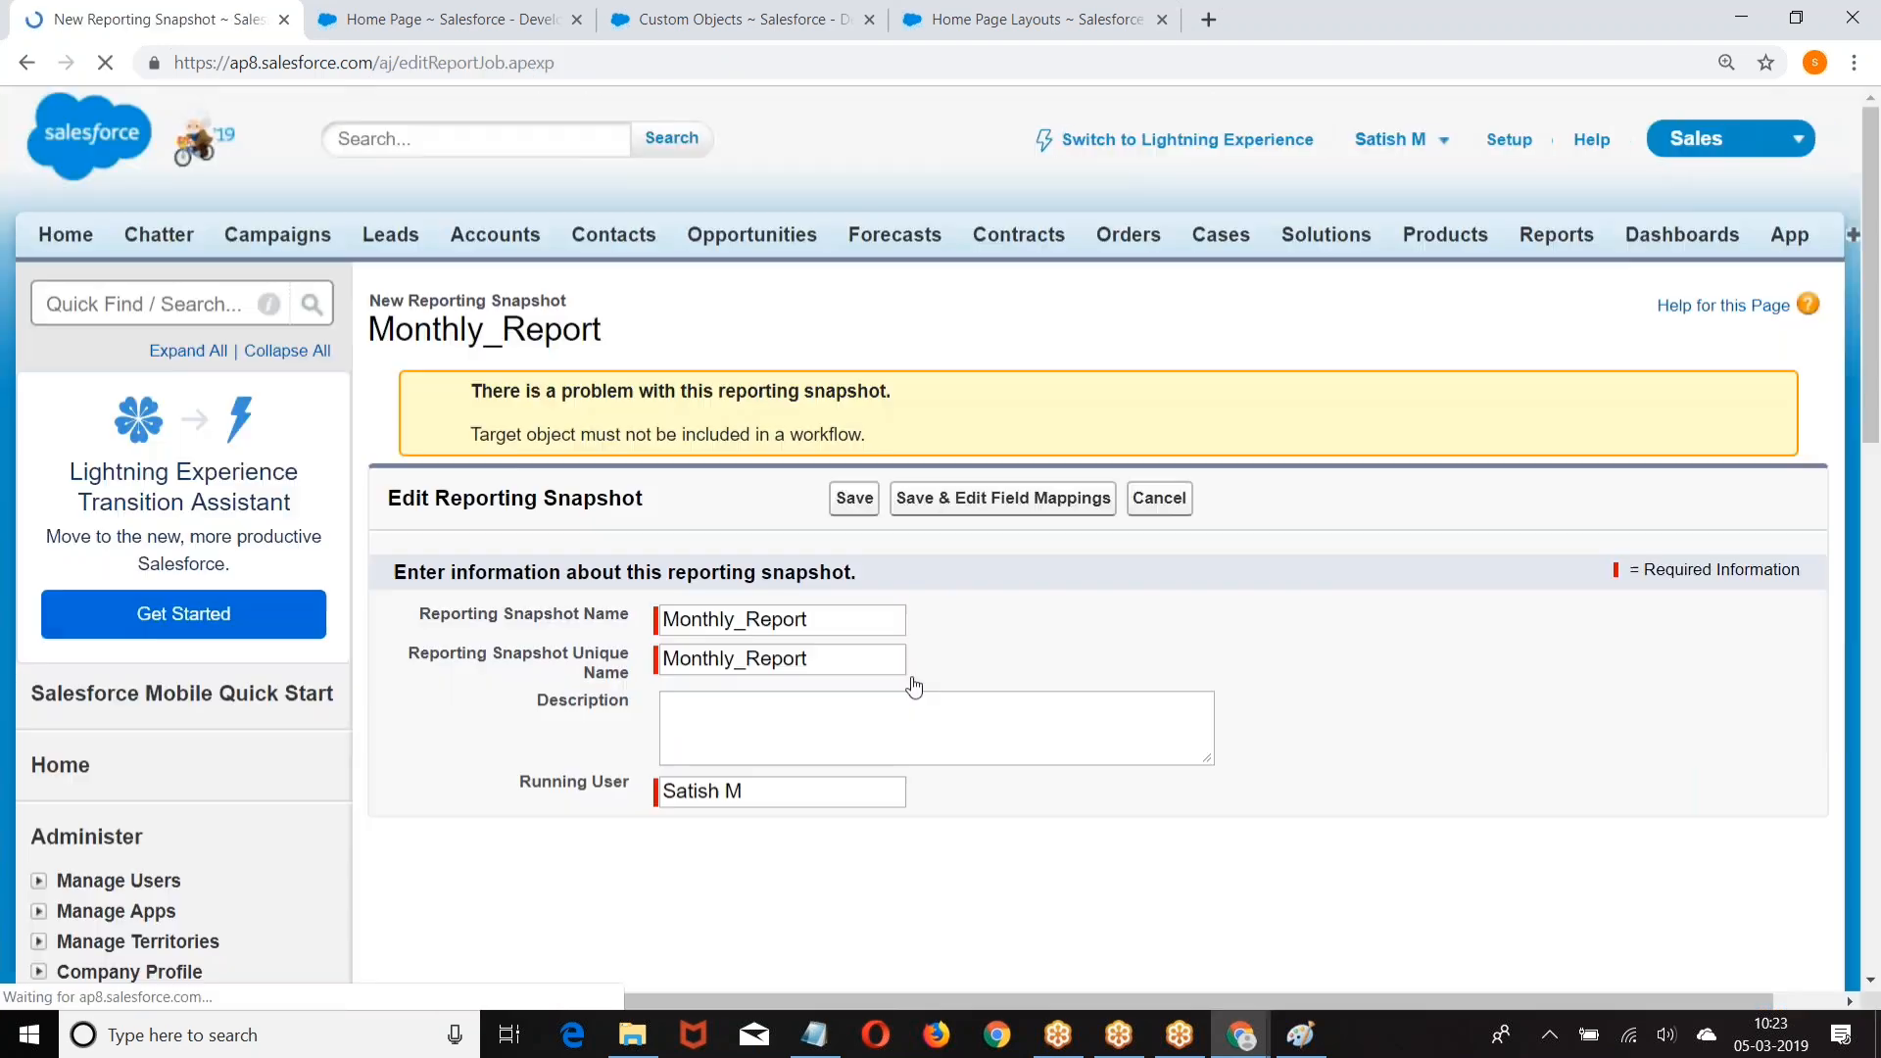
Step: Examine the problem reported for the snapshot, highlighting the line about the target object
scroll(731, 577, down, 1)
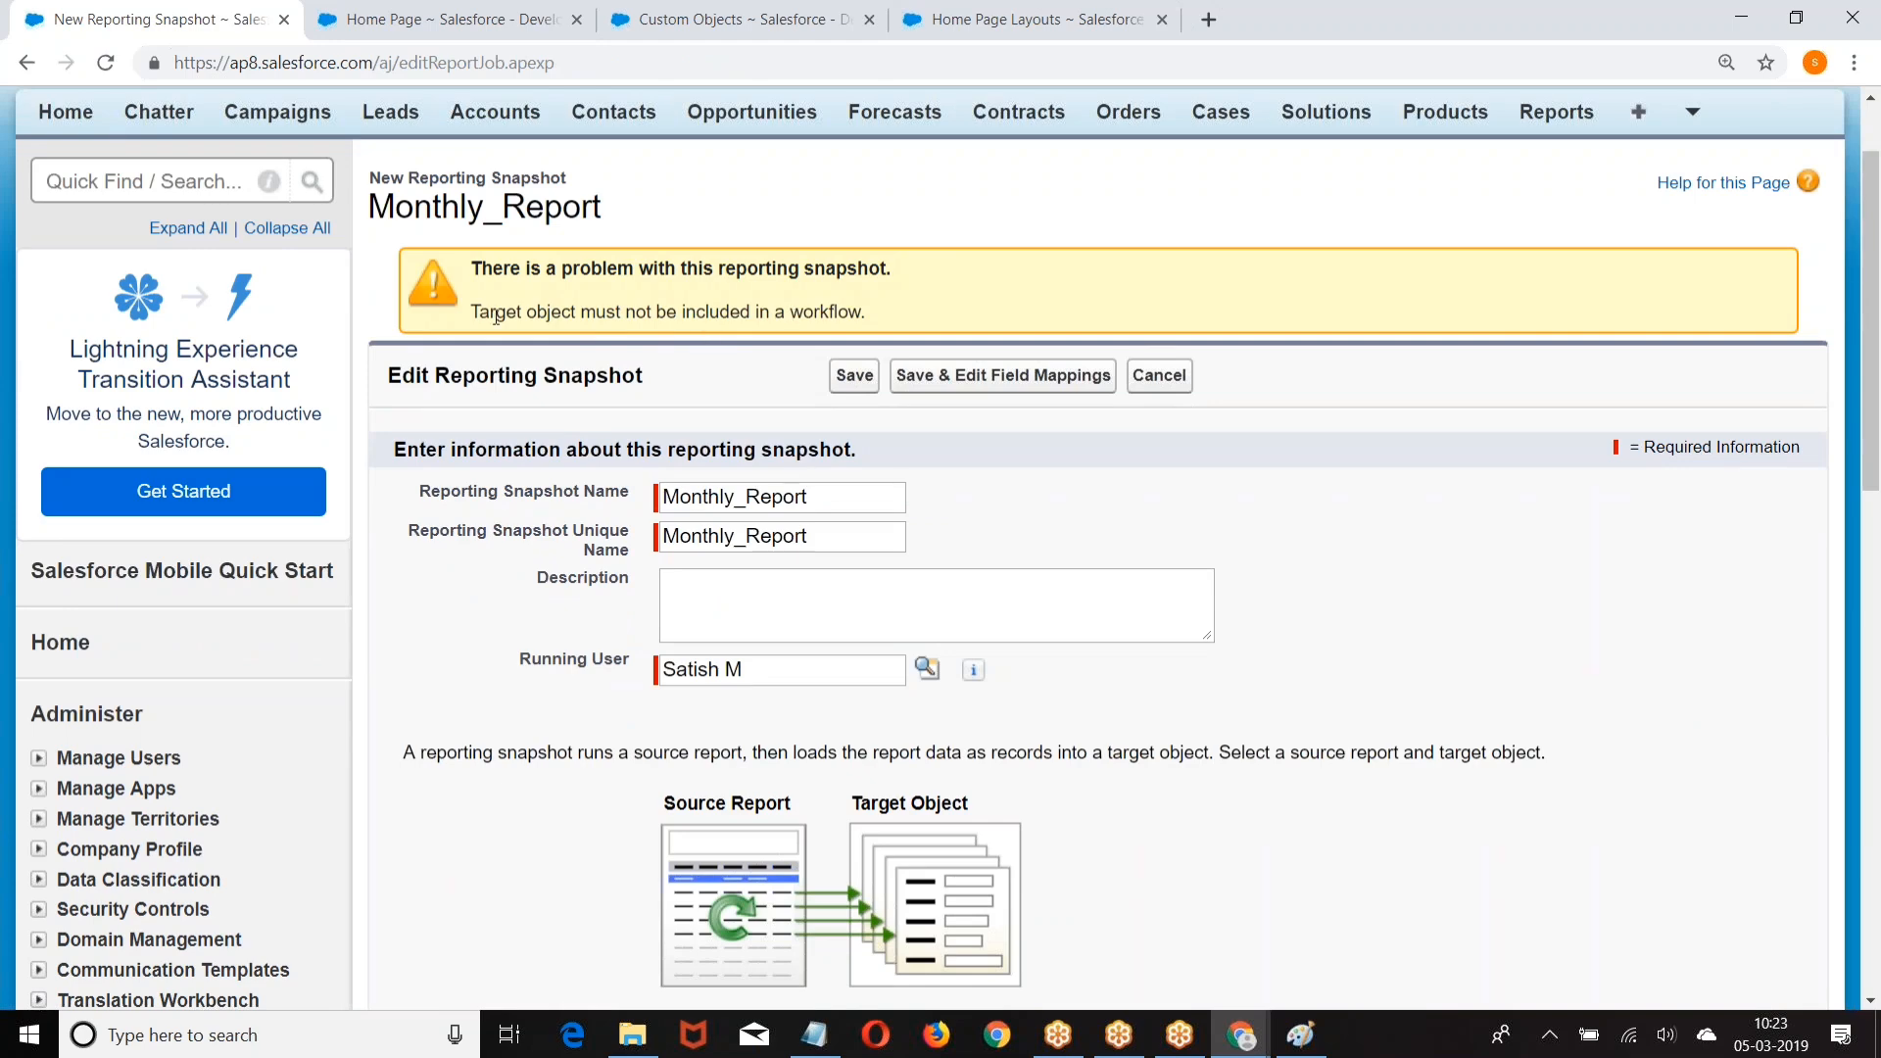
drag(471, 314, 599, 321)
drag(790, 323, 829, 323)
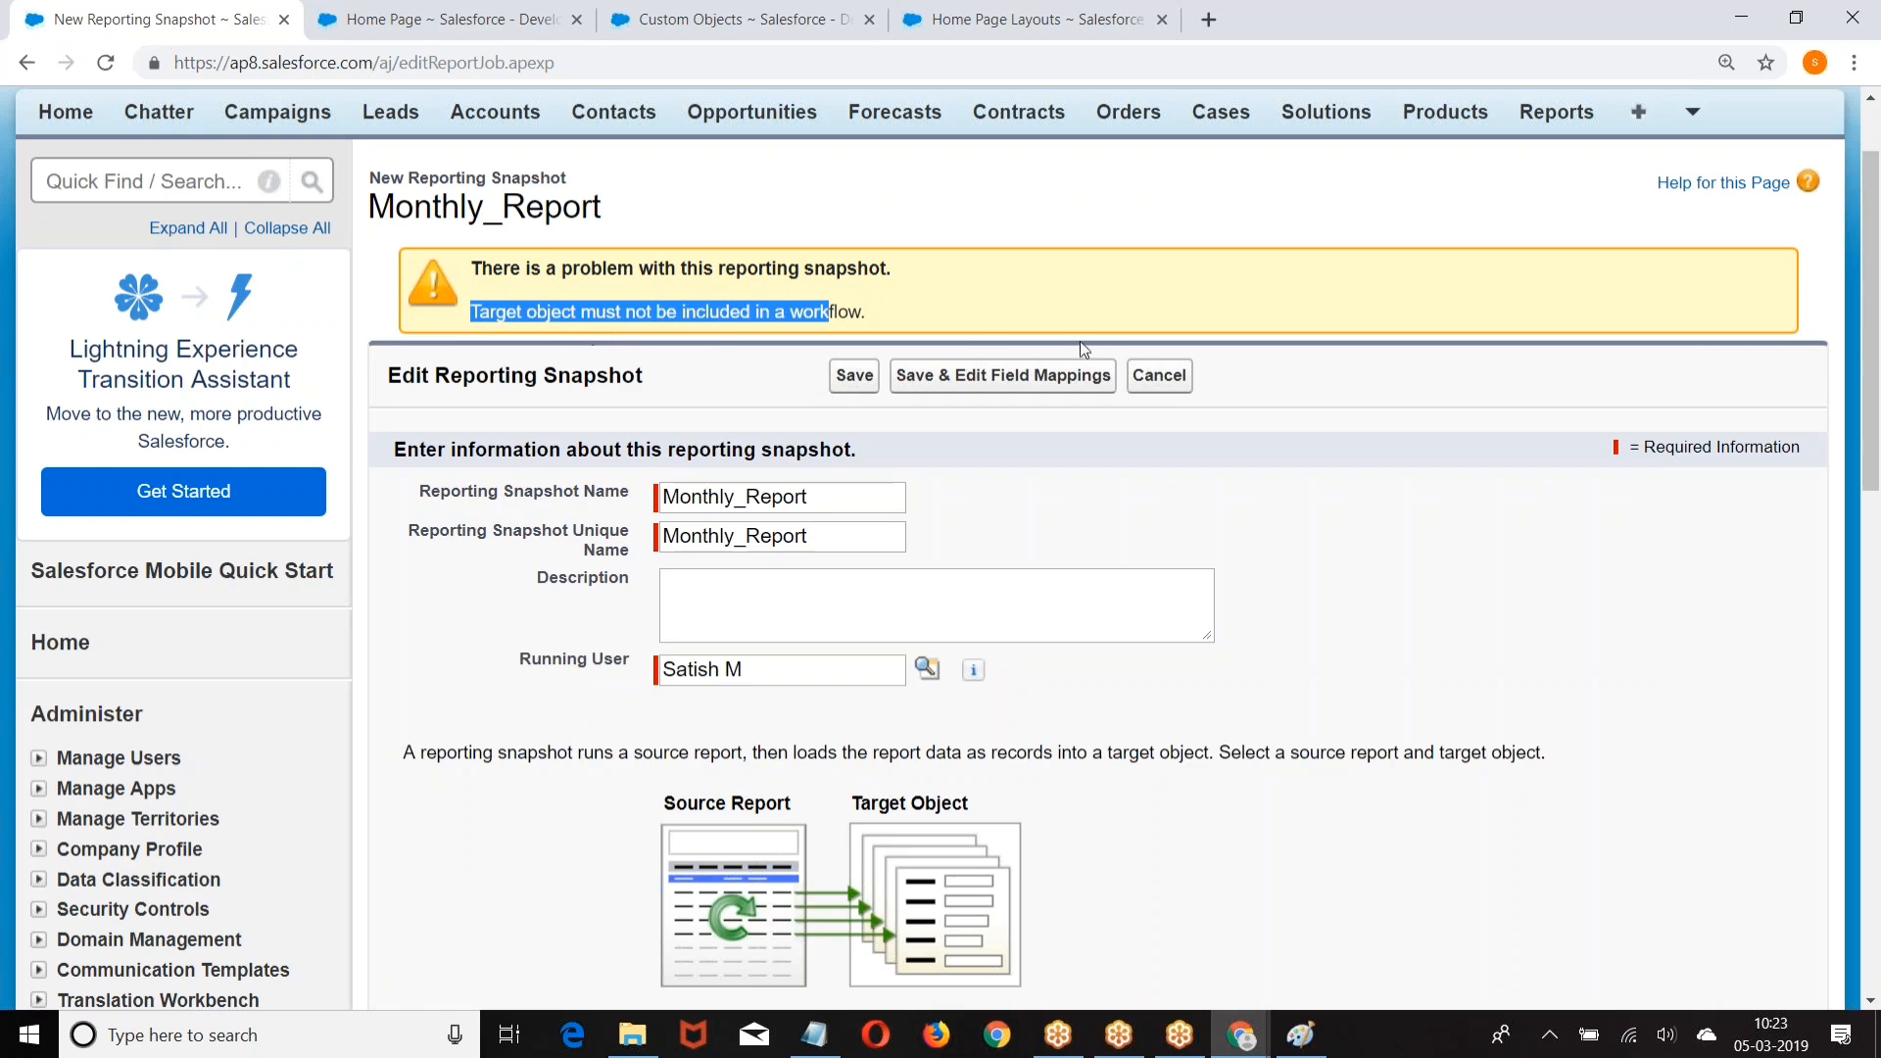
Step: Return to the snapshot form, change the target object to Branch, and try again to save and edit the field mappings
click(27, 63)
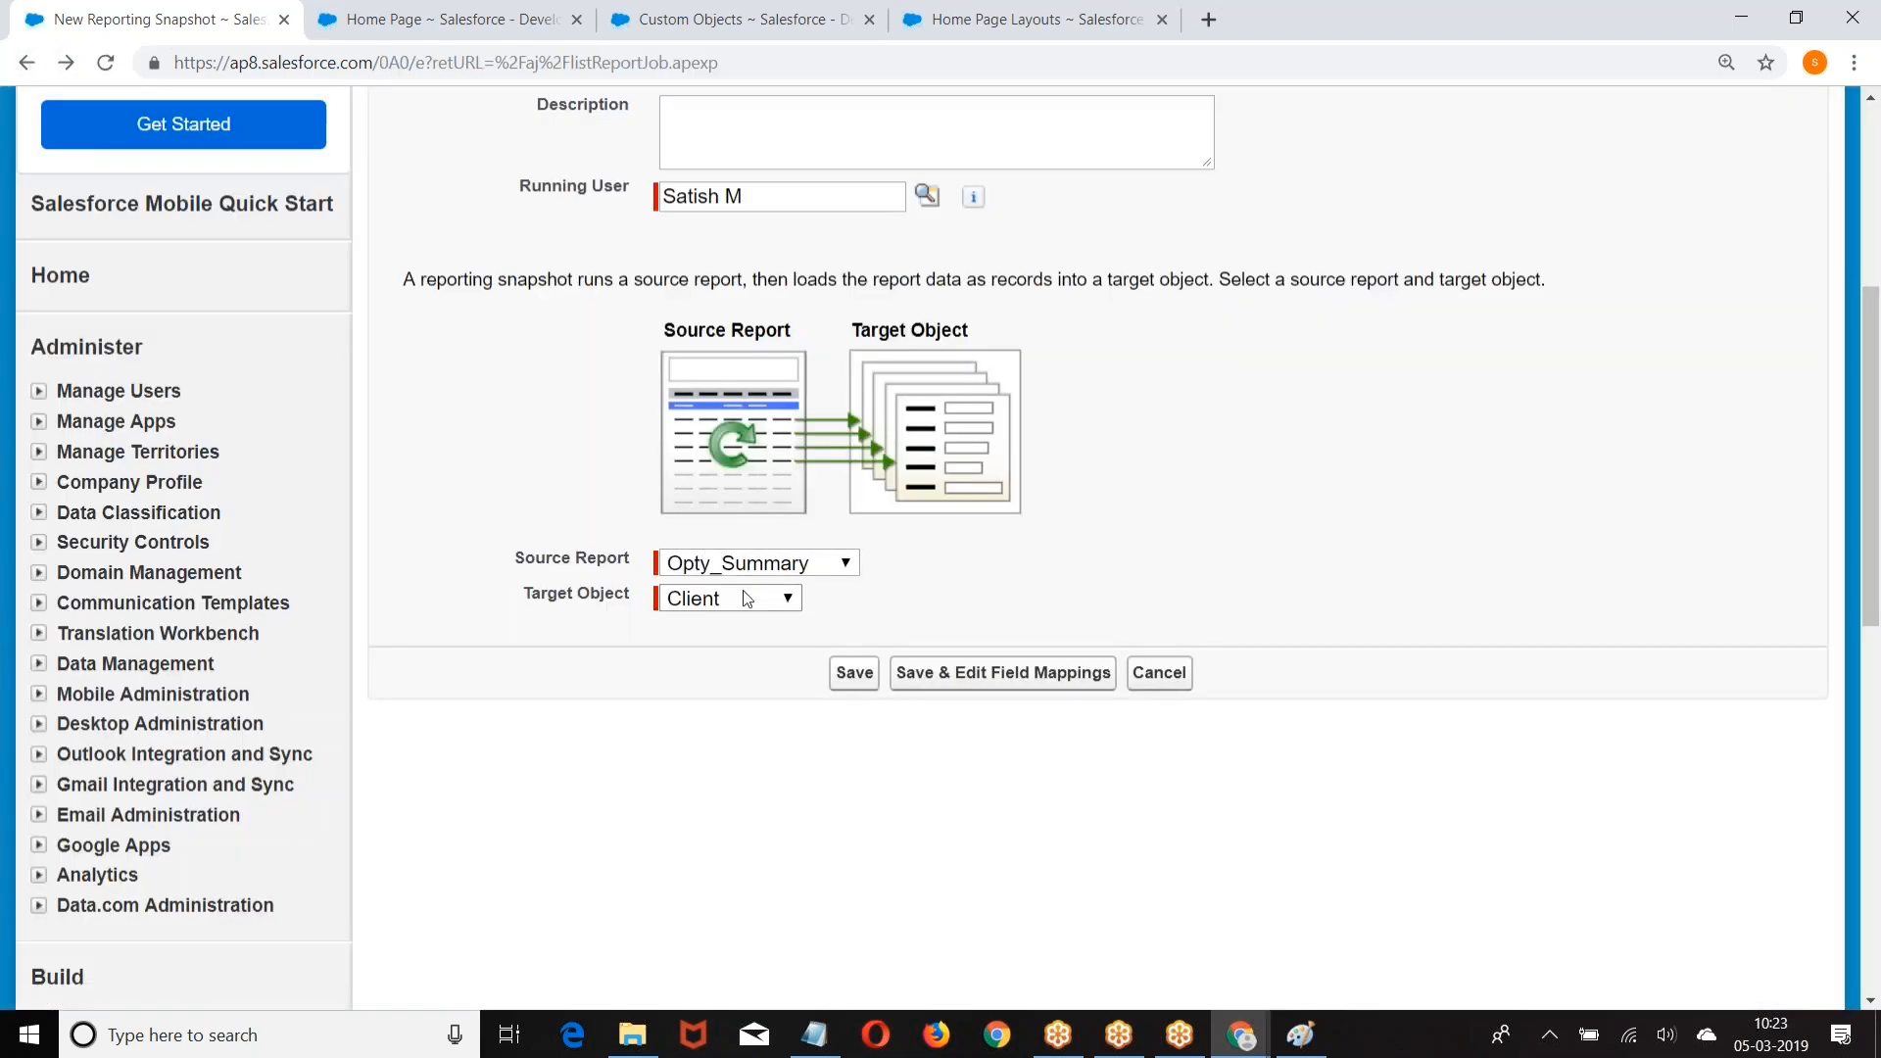
click(746, 599)
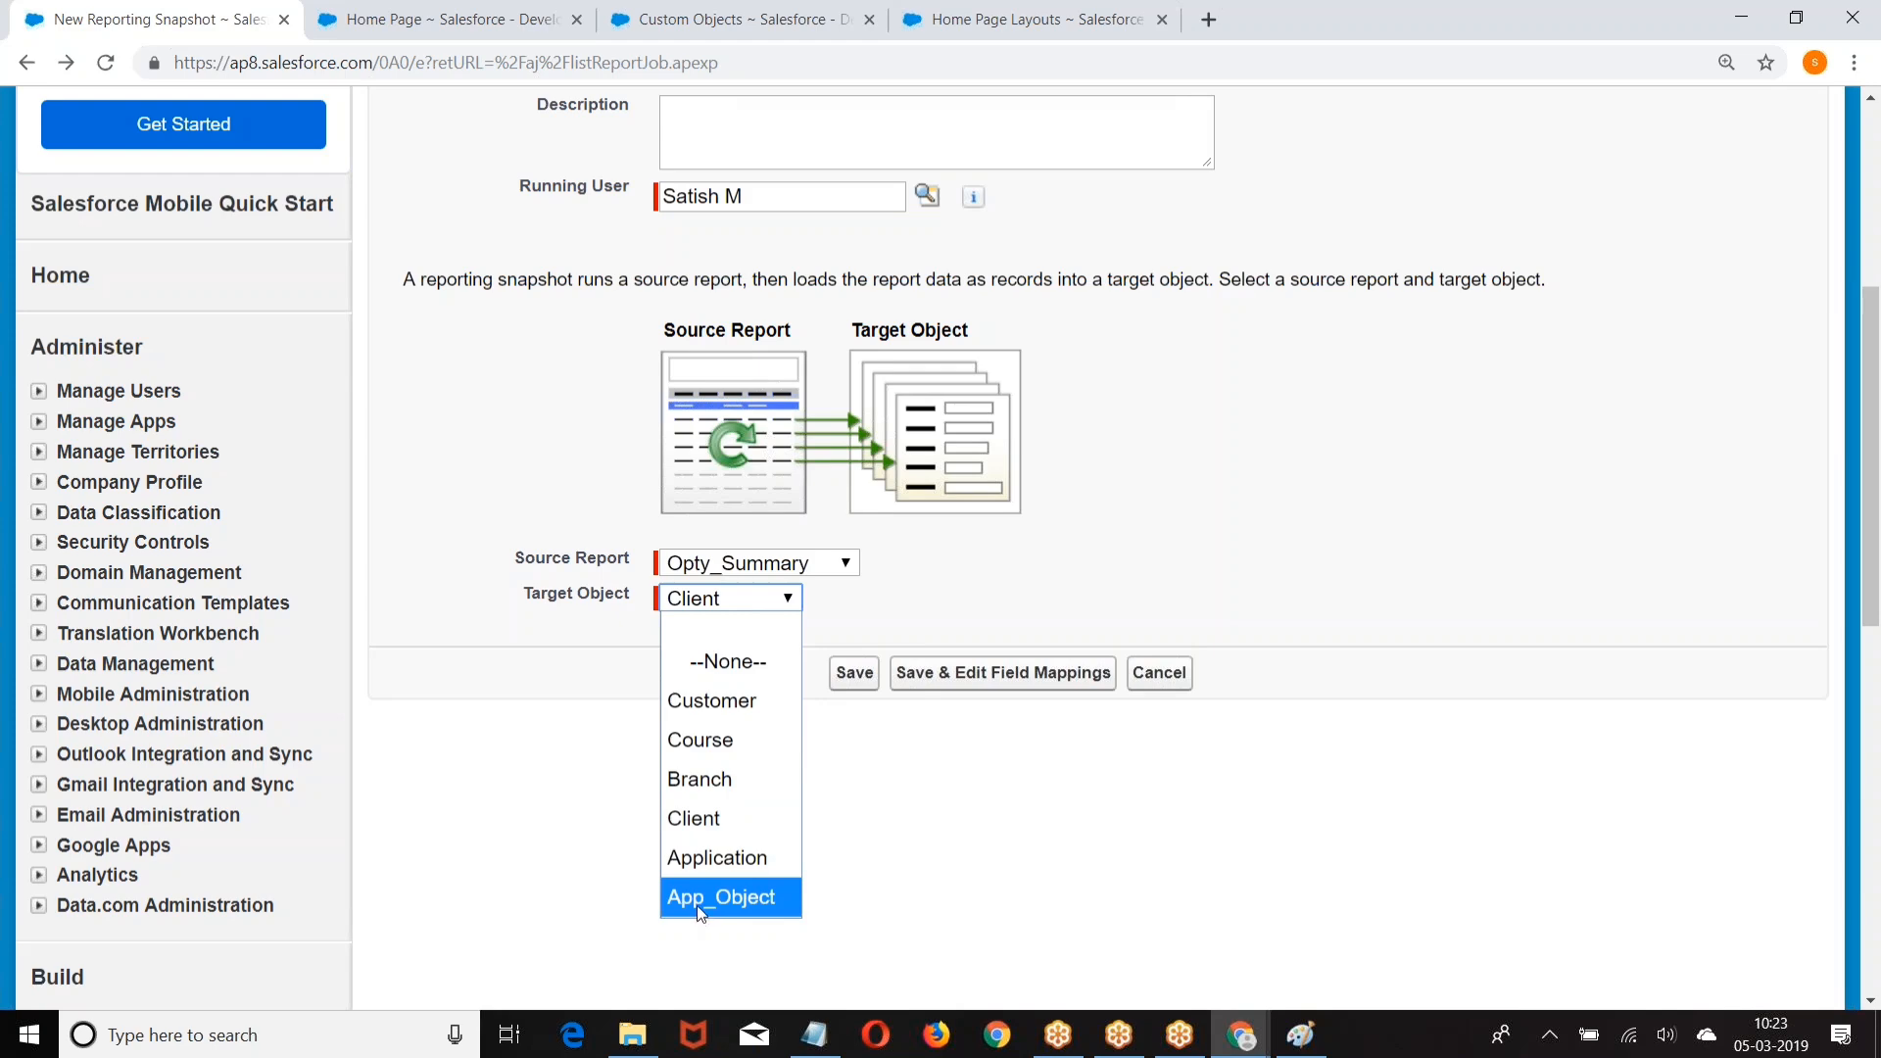
click(700, 778)
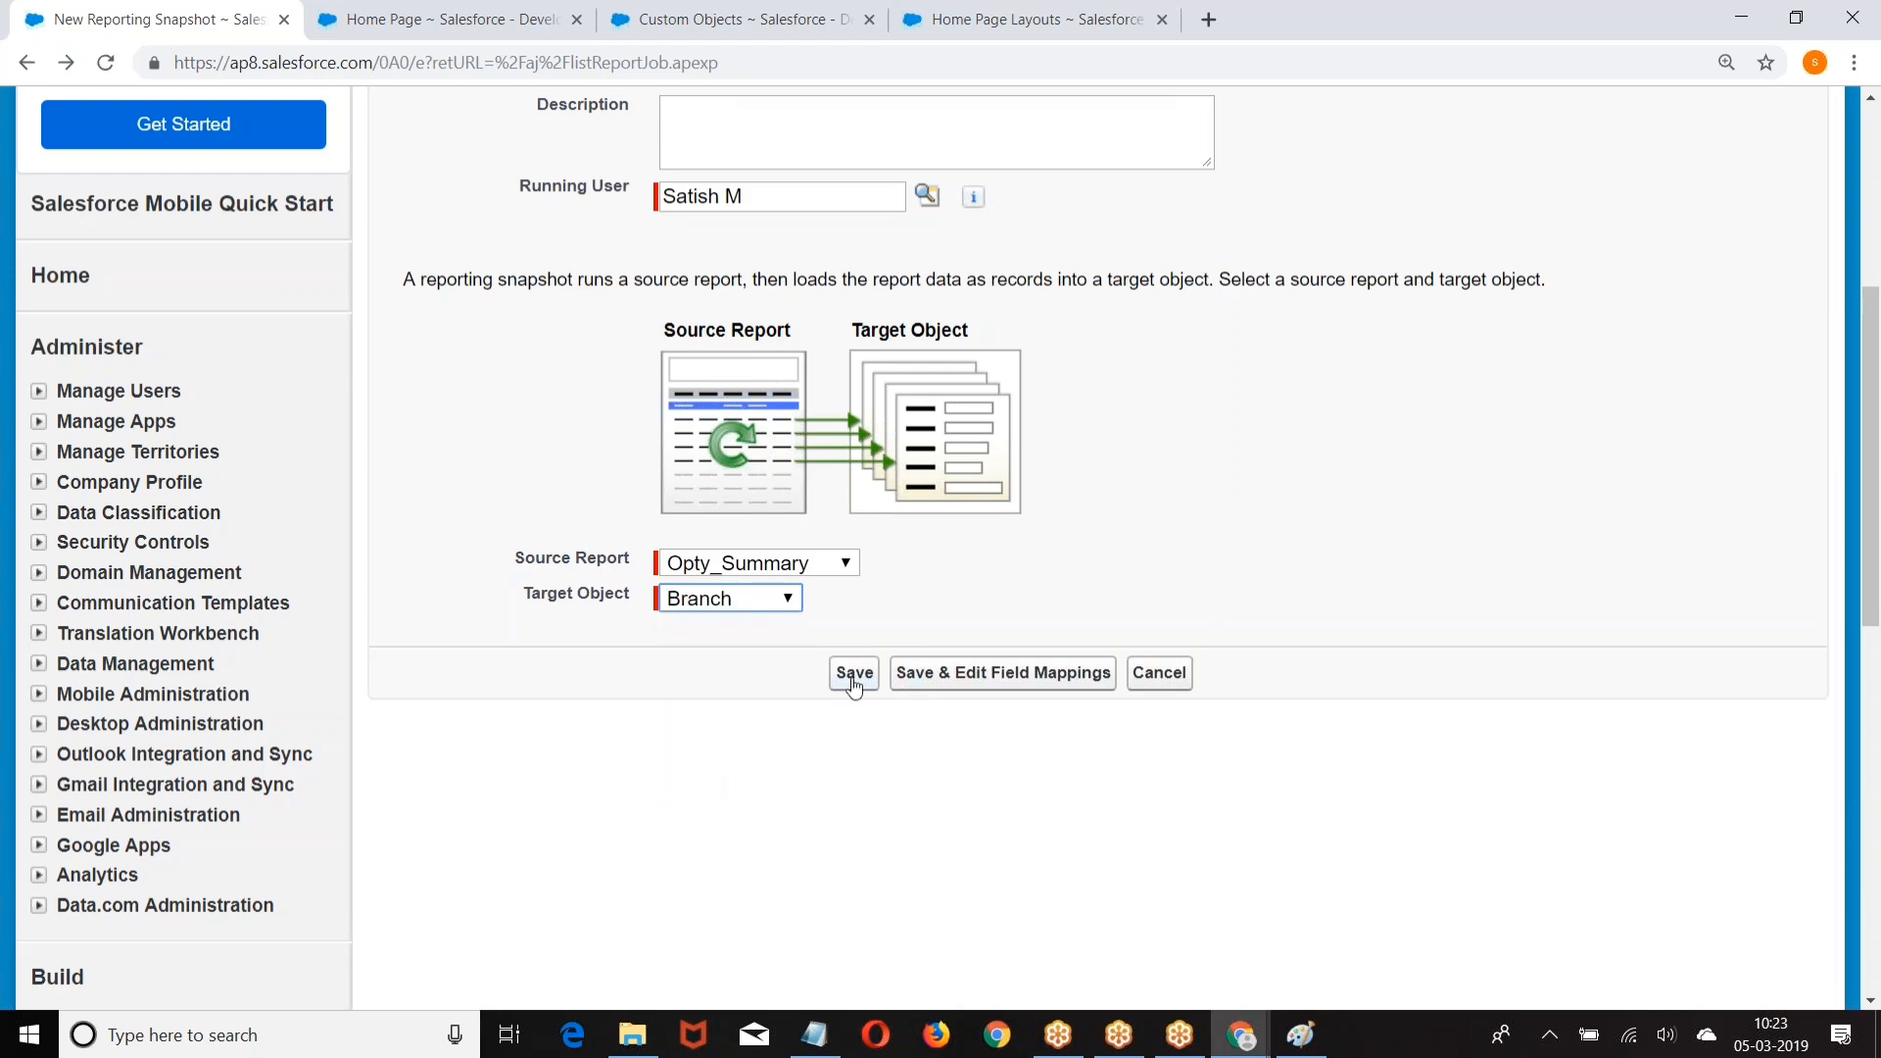
click(967, 684)
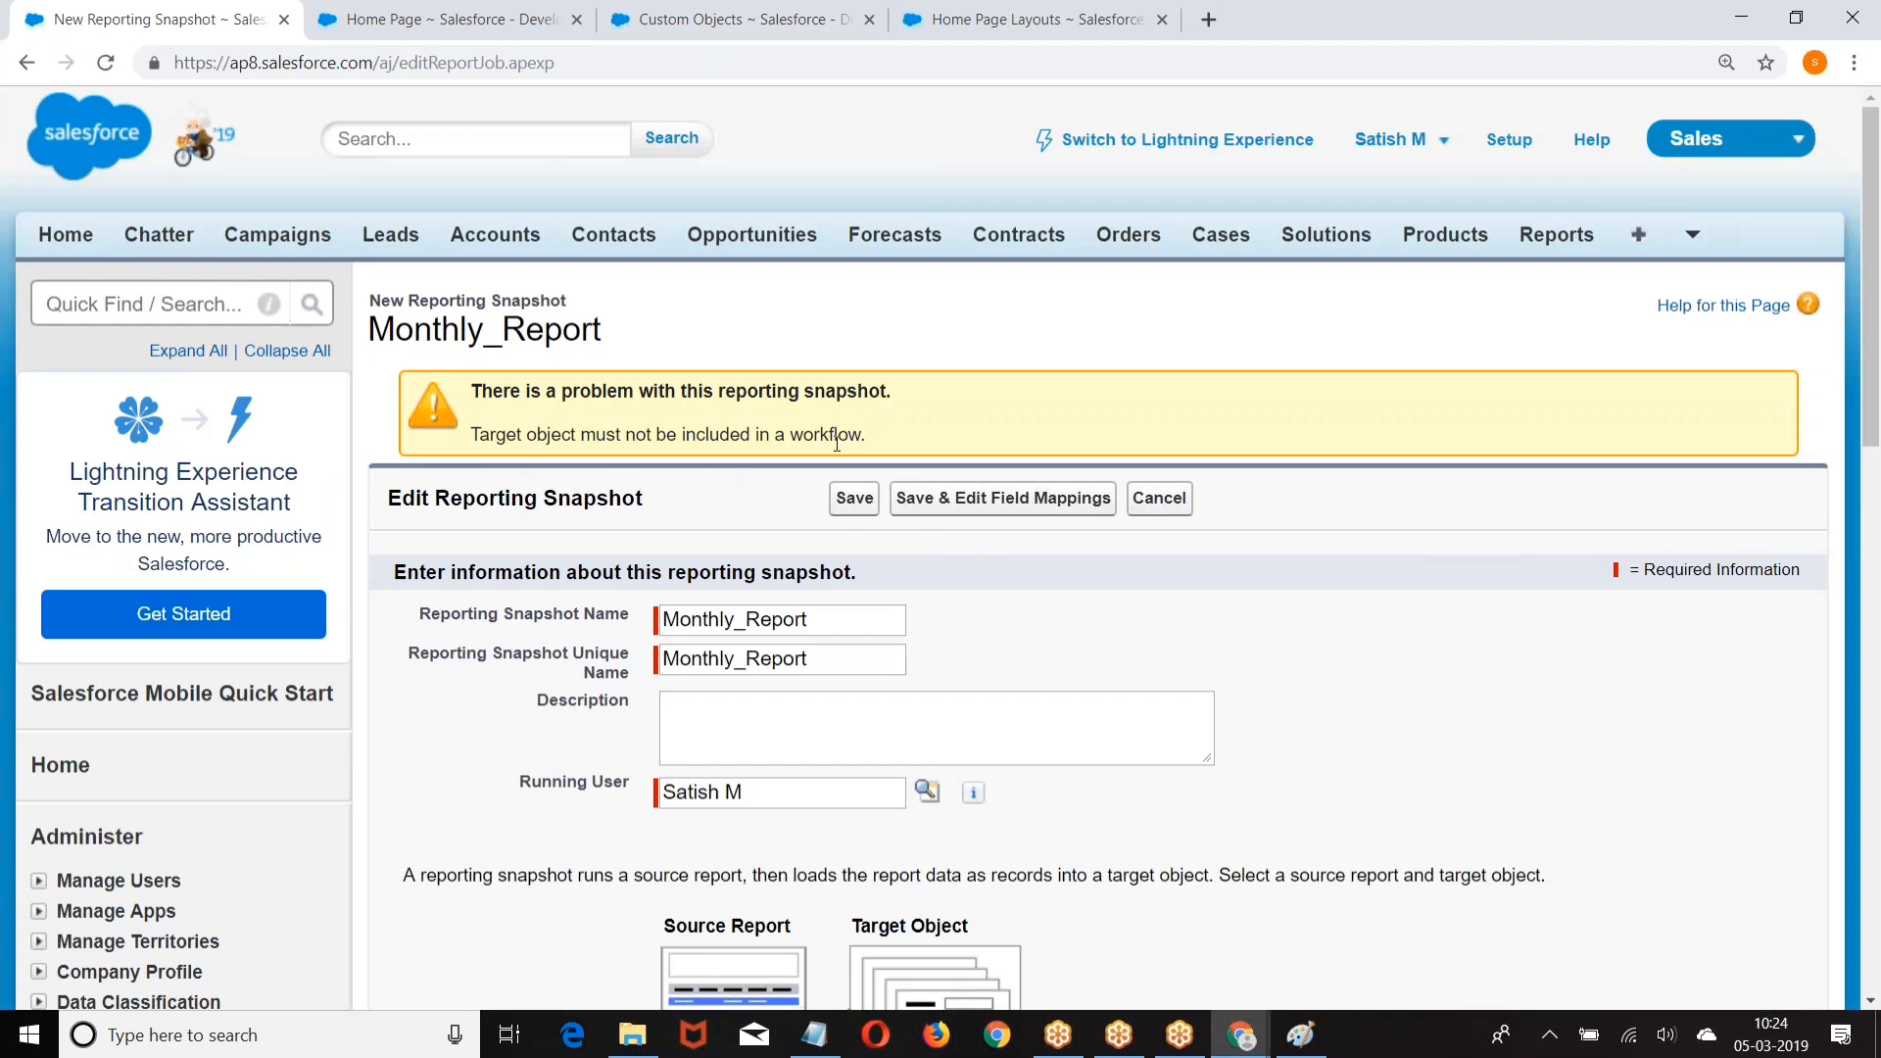
scroll(636, 438, down, 5)
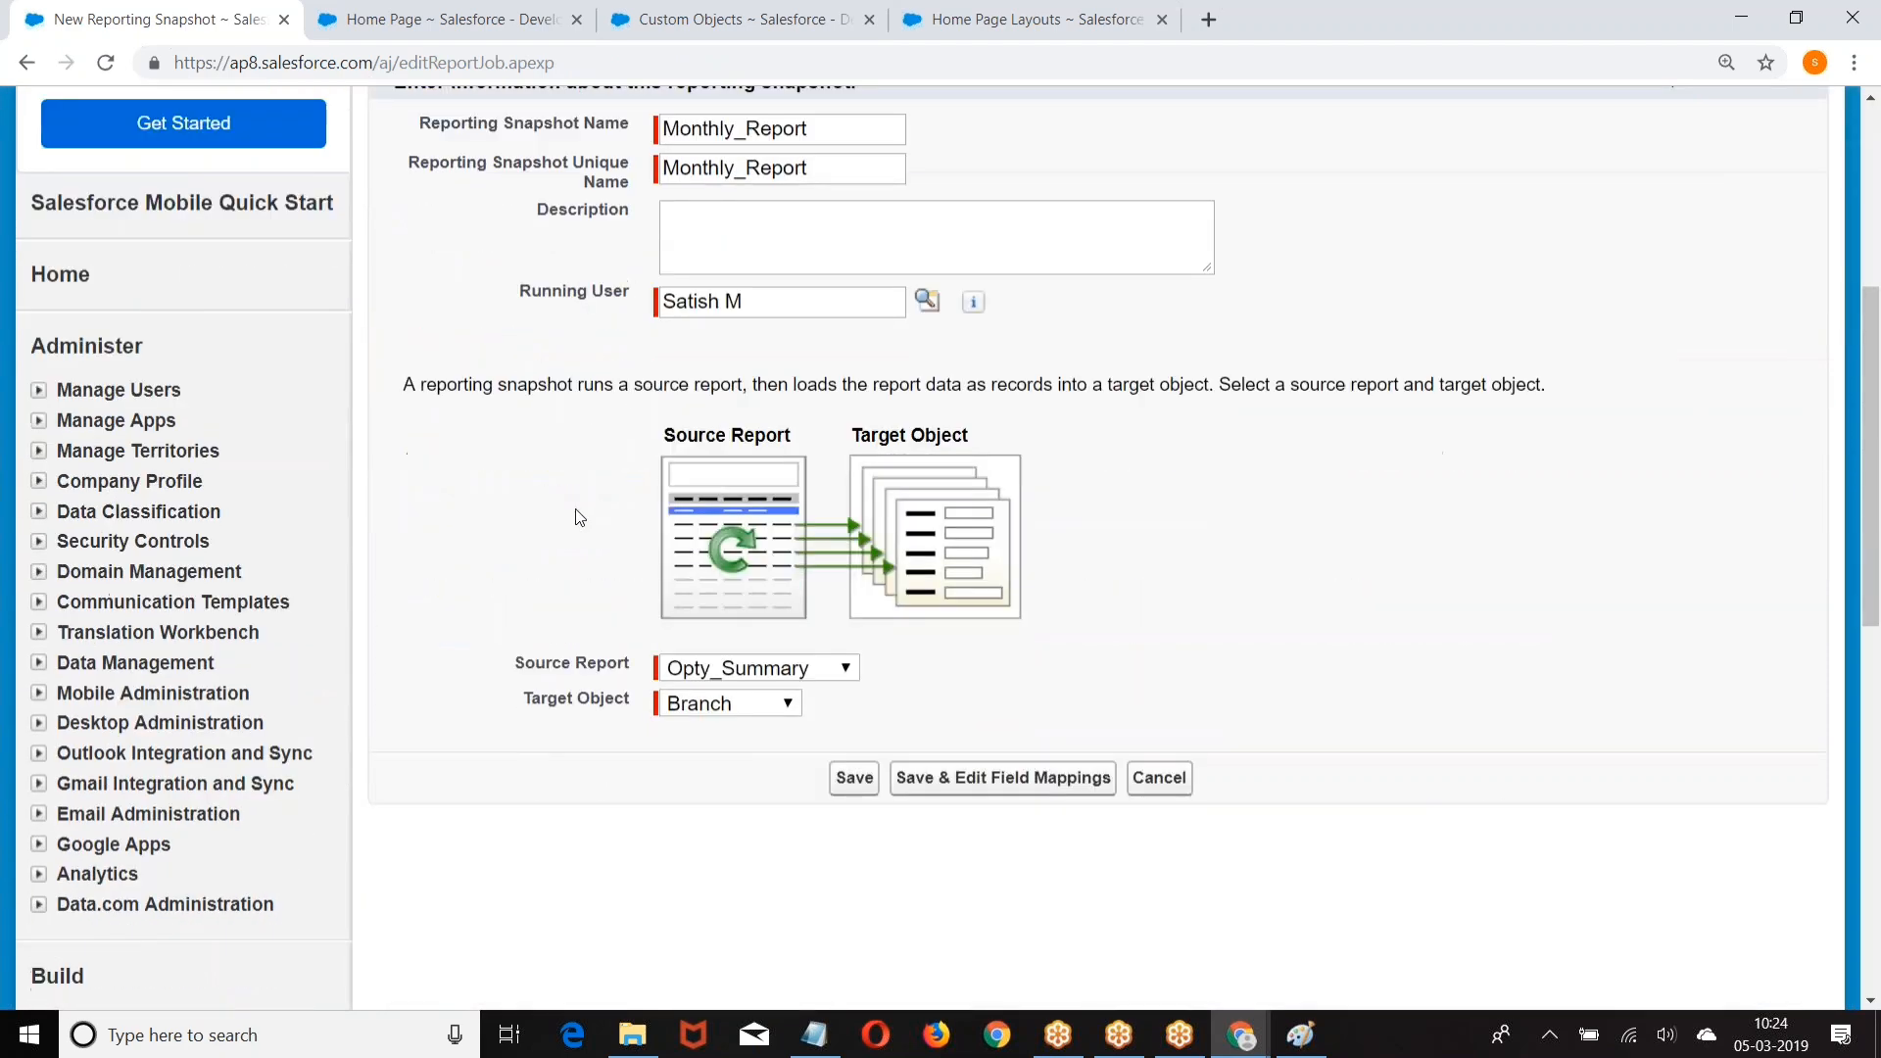
click(979, 777)
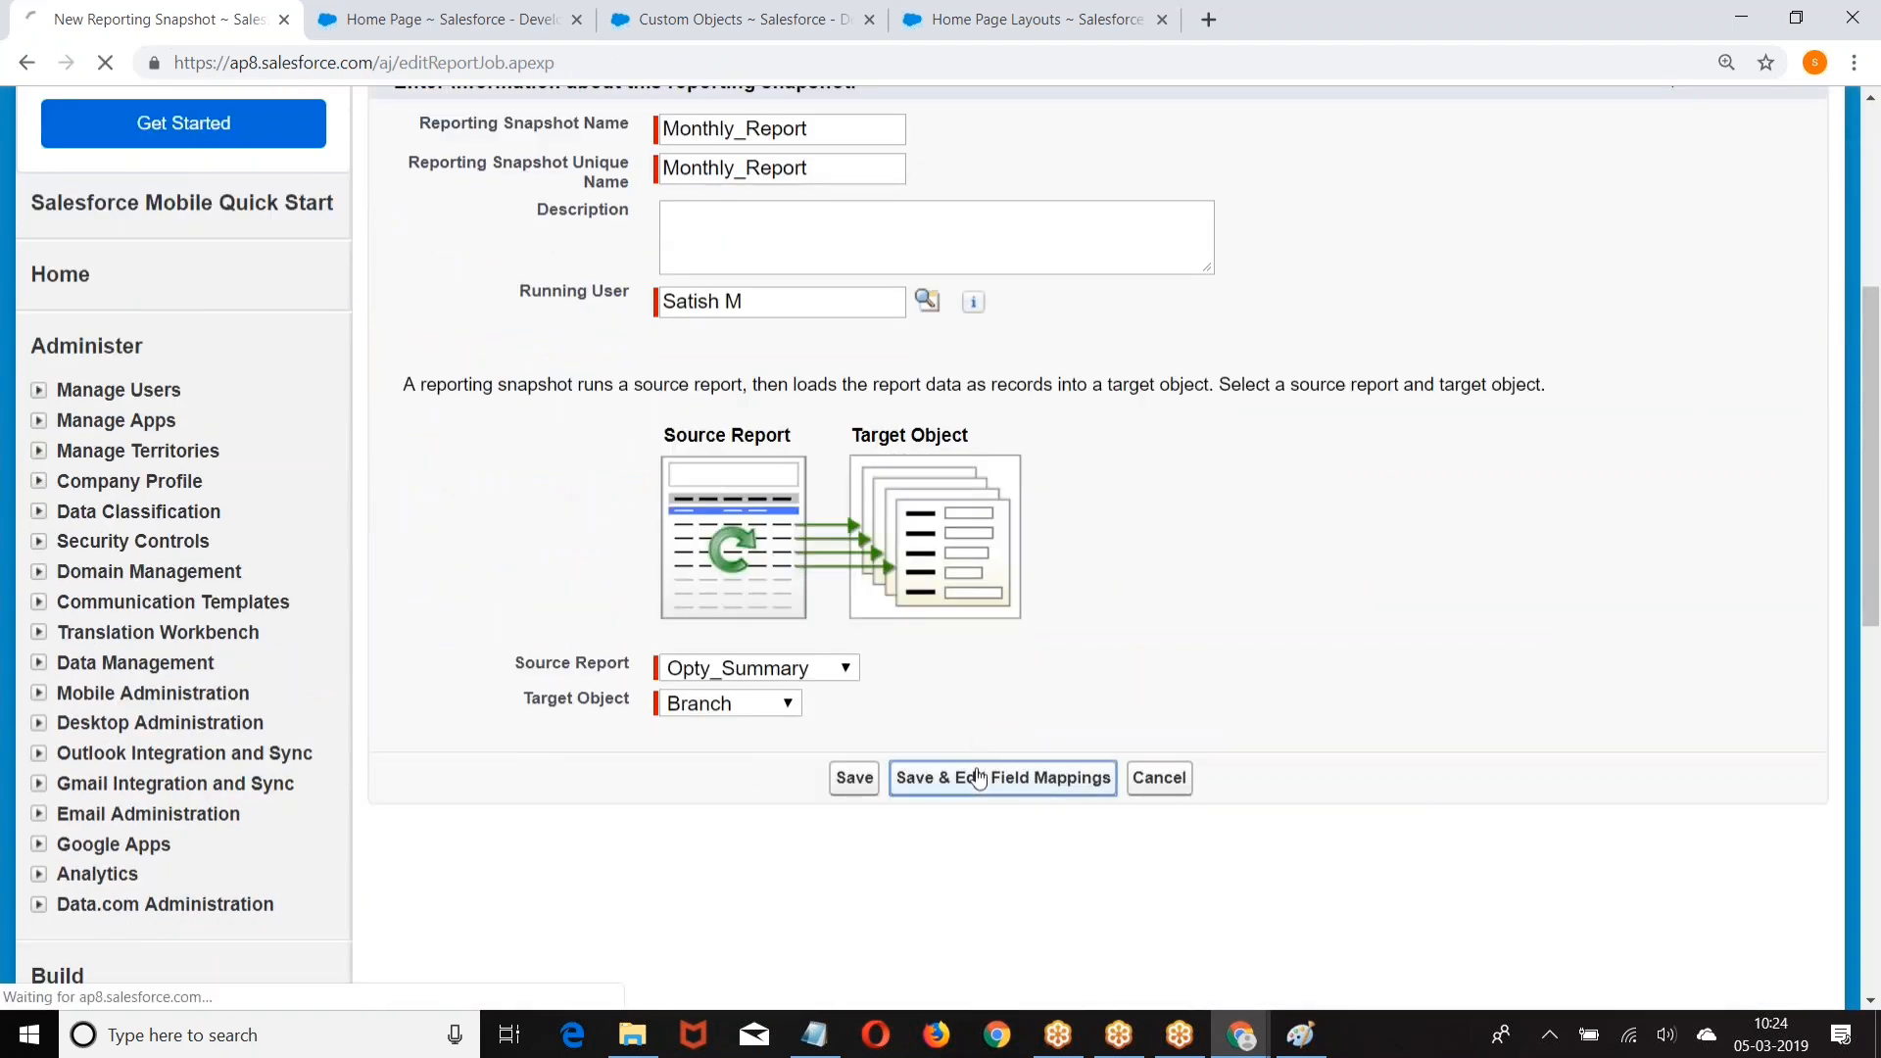
scroll(977, 777, down, 4)
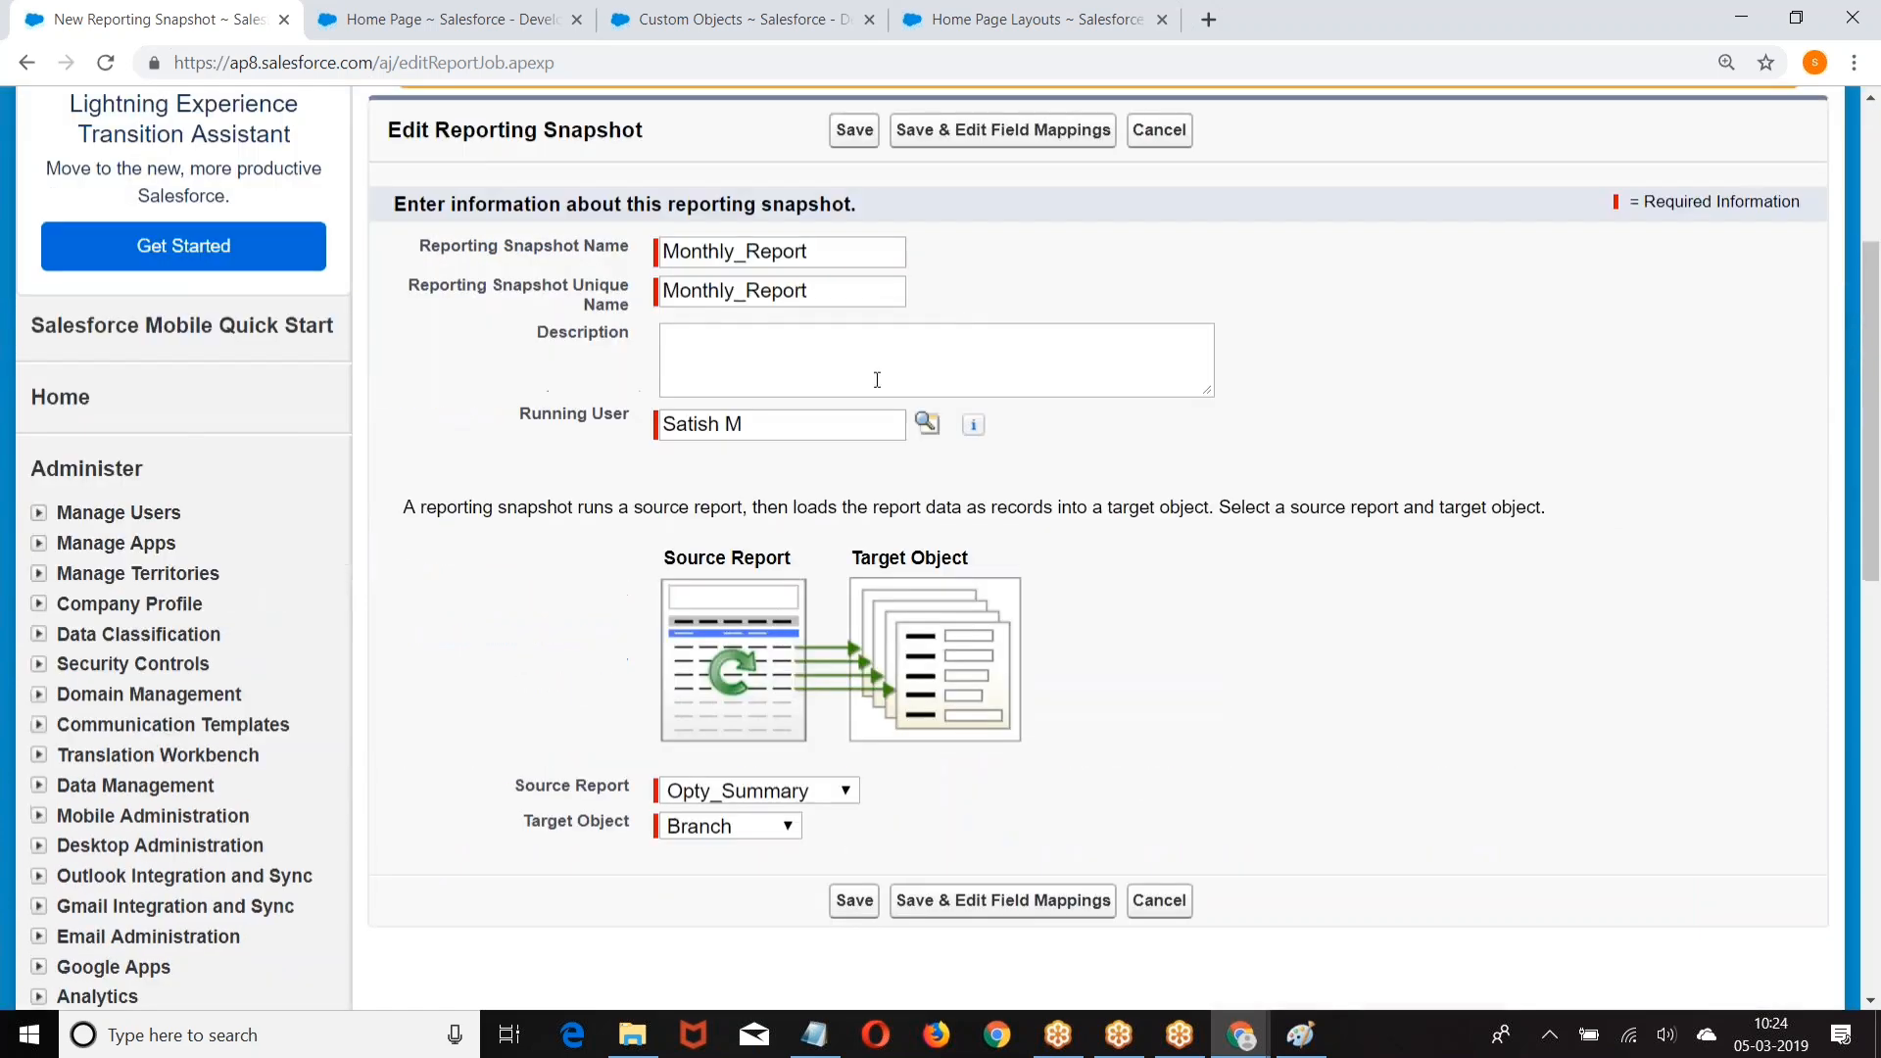
Step: Go back to the previous snapshot page and reload it, confirming the form resubmission
click(27, 62)
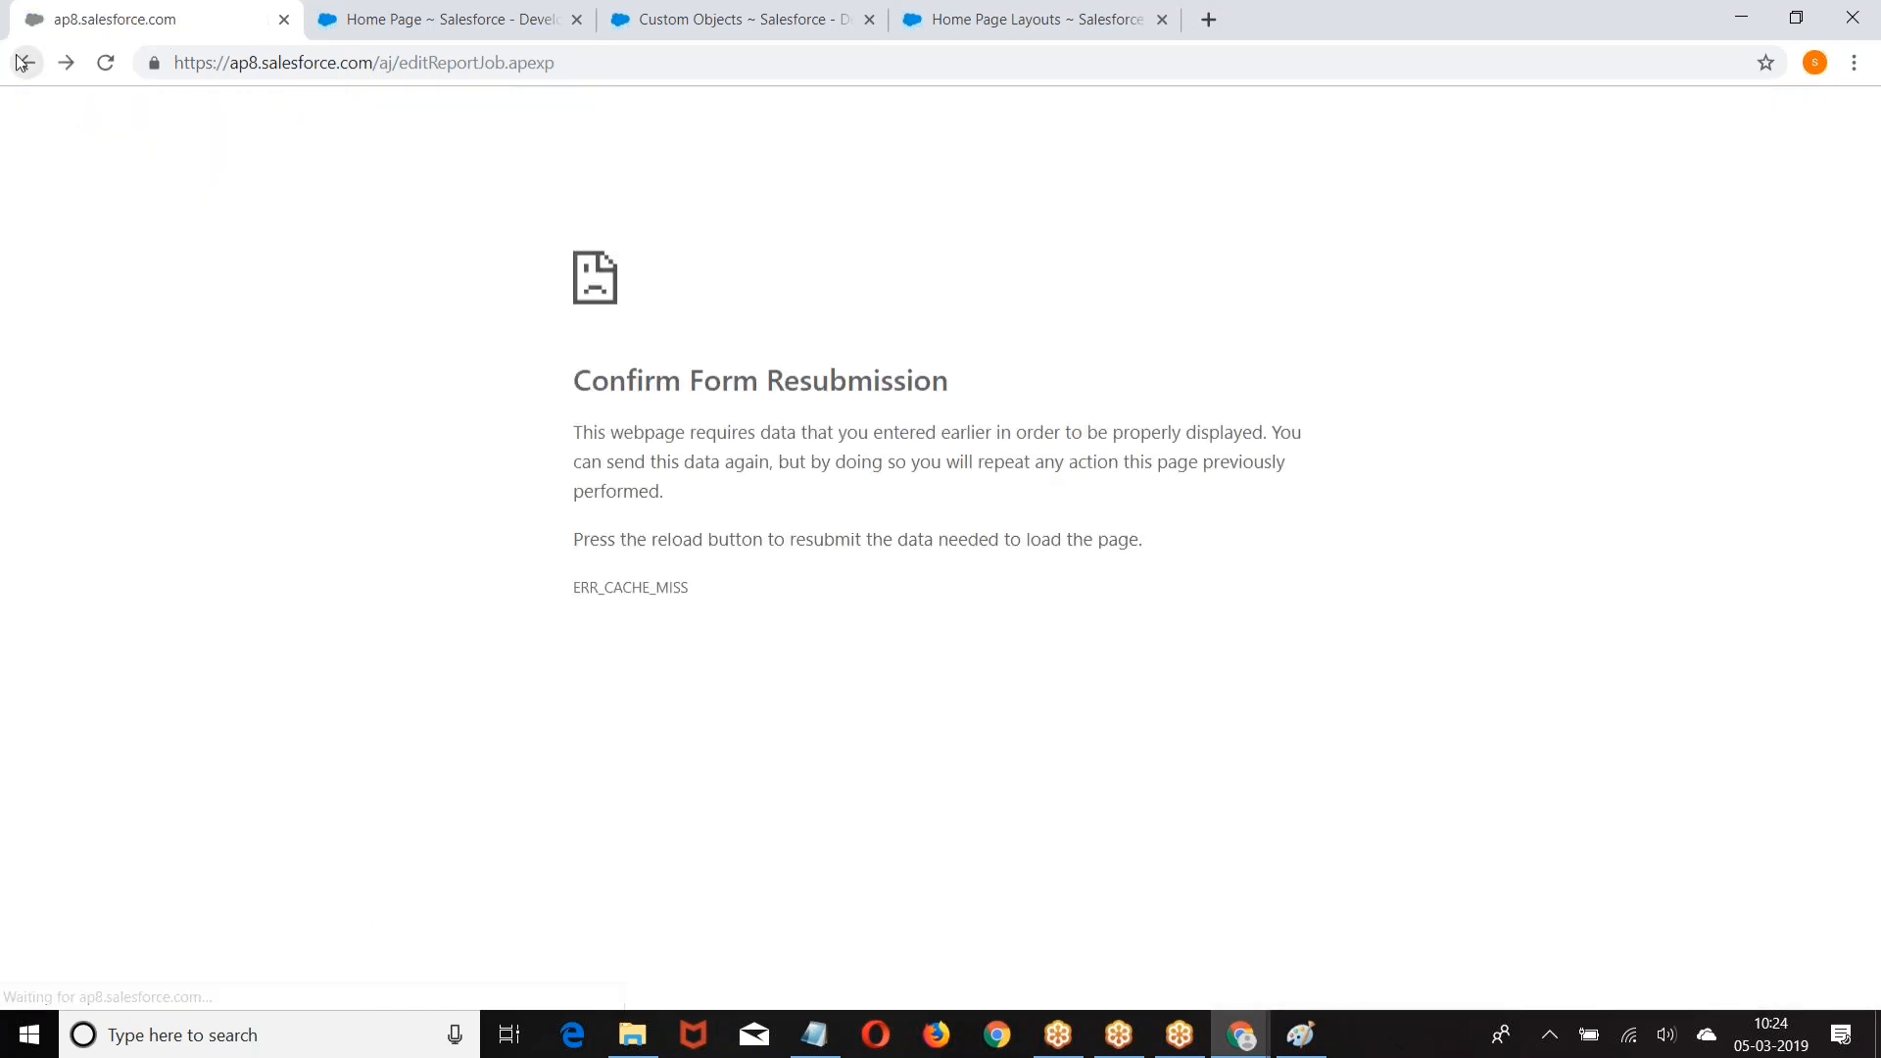
click(105, 62)
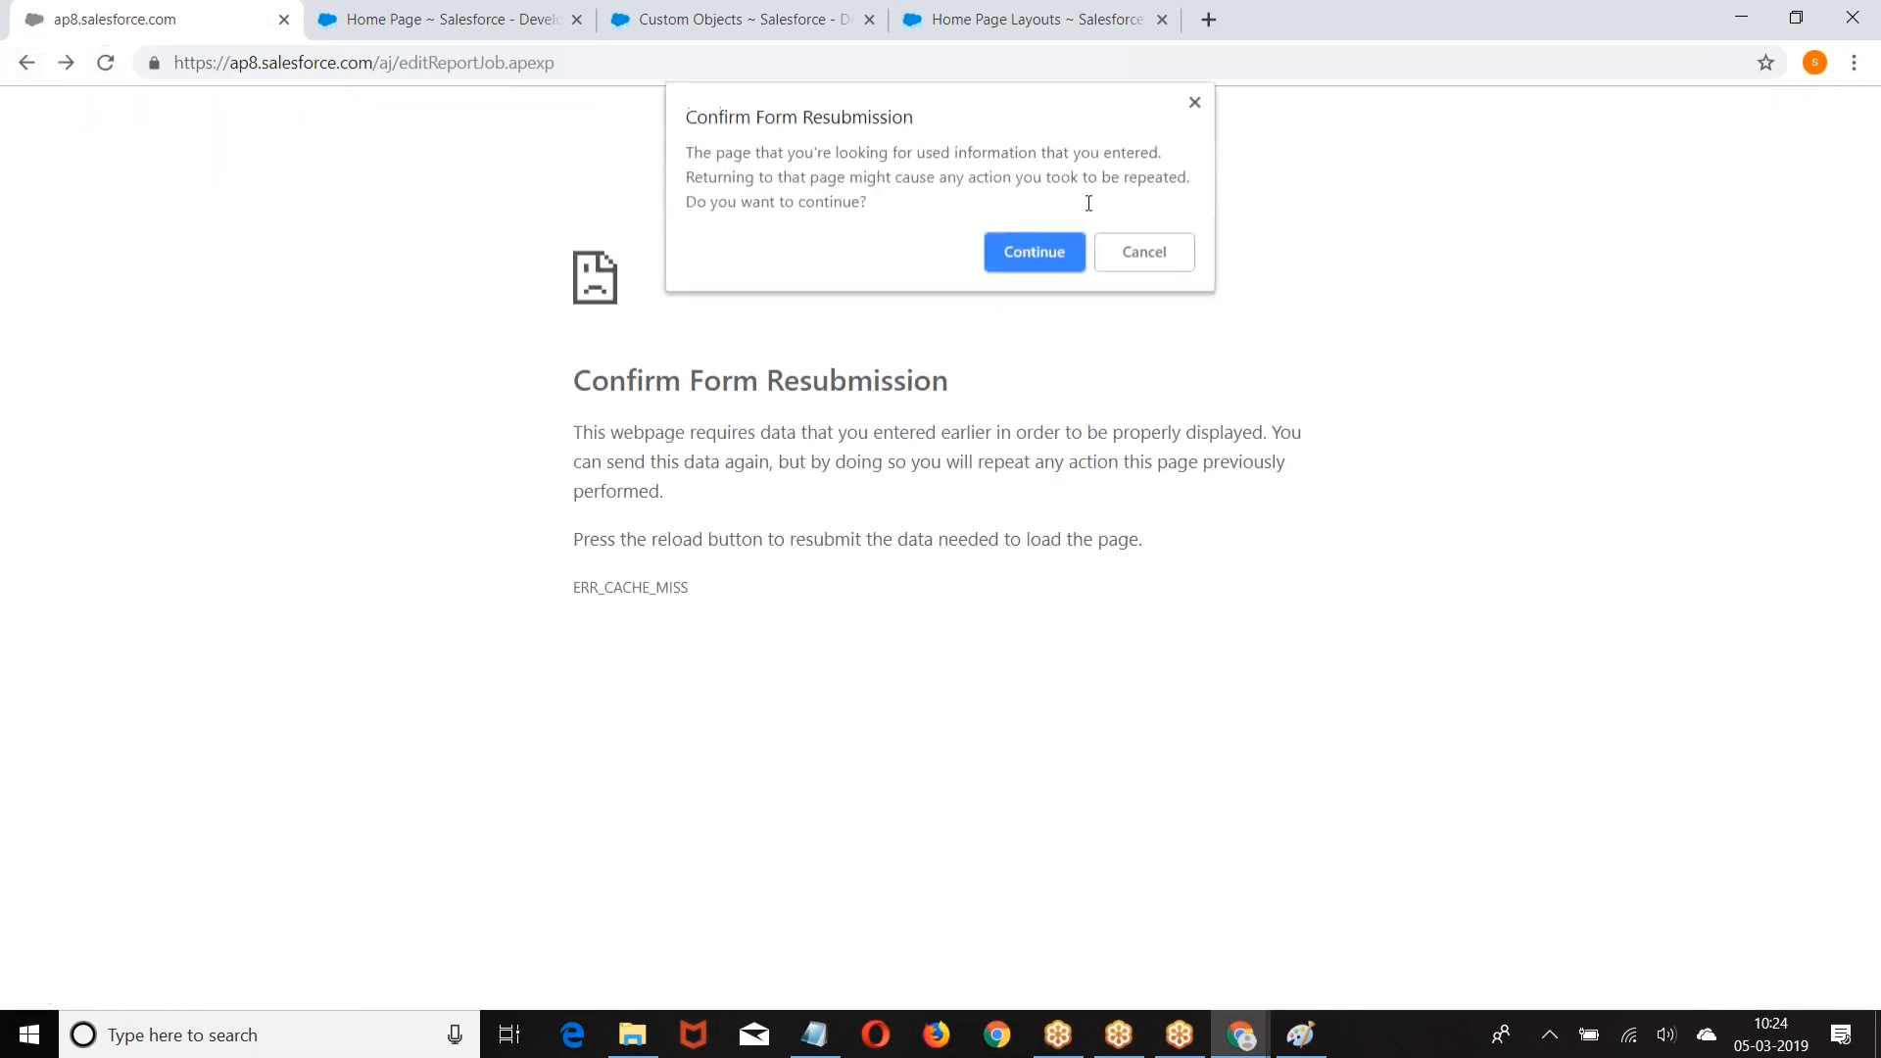
key(Return)
click(601, 63)
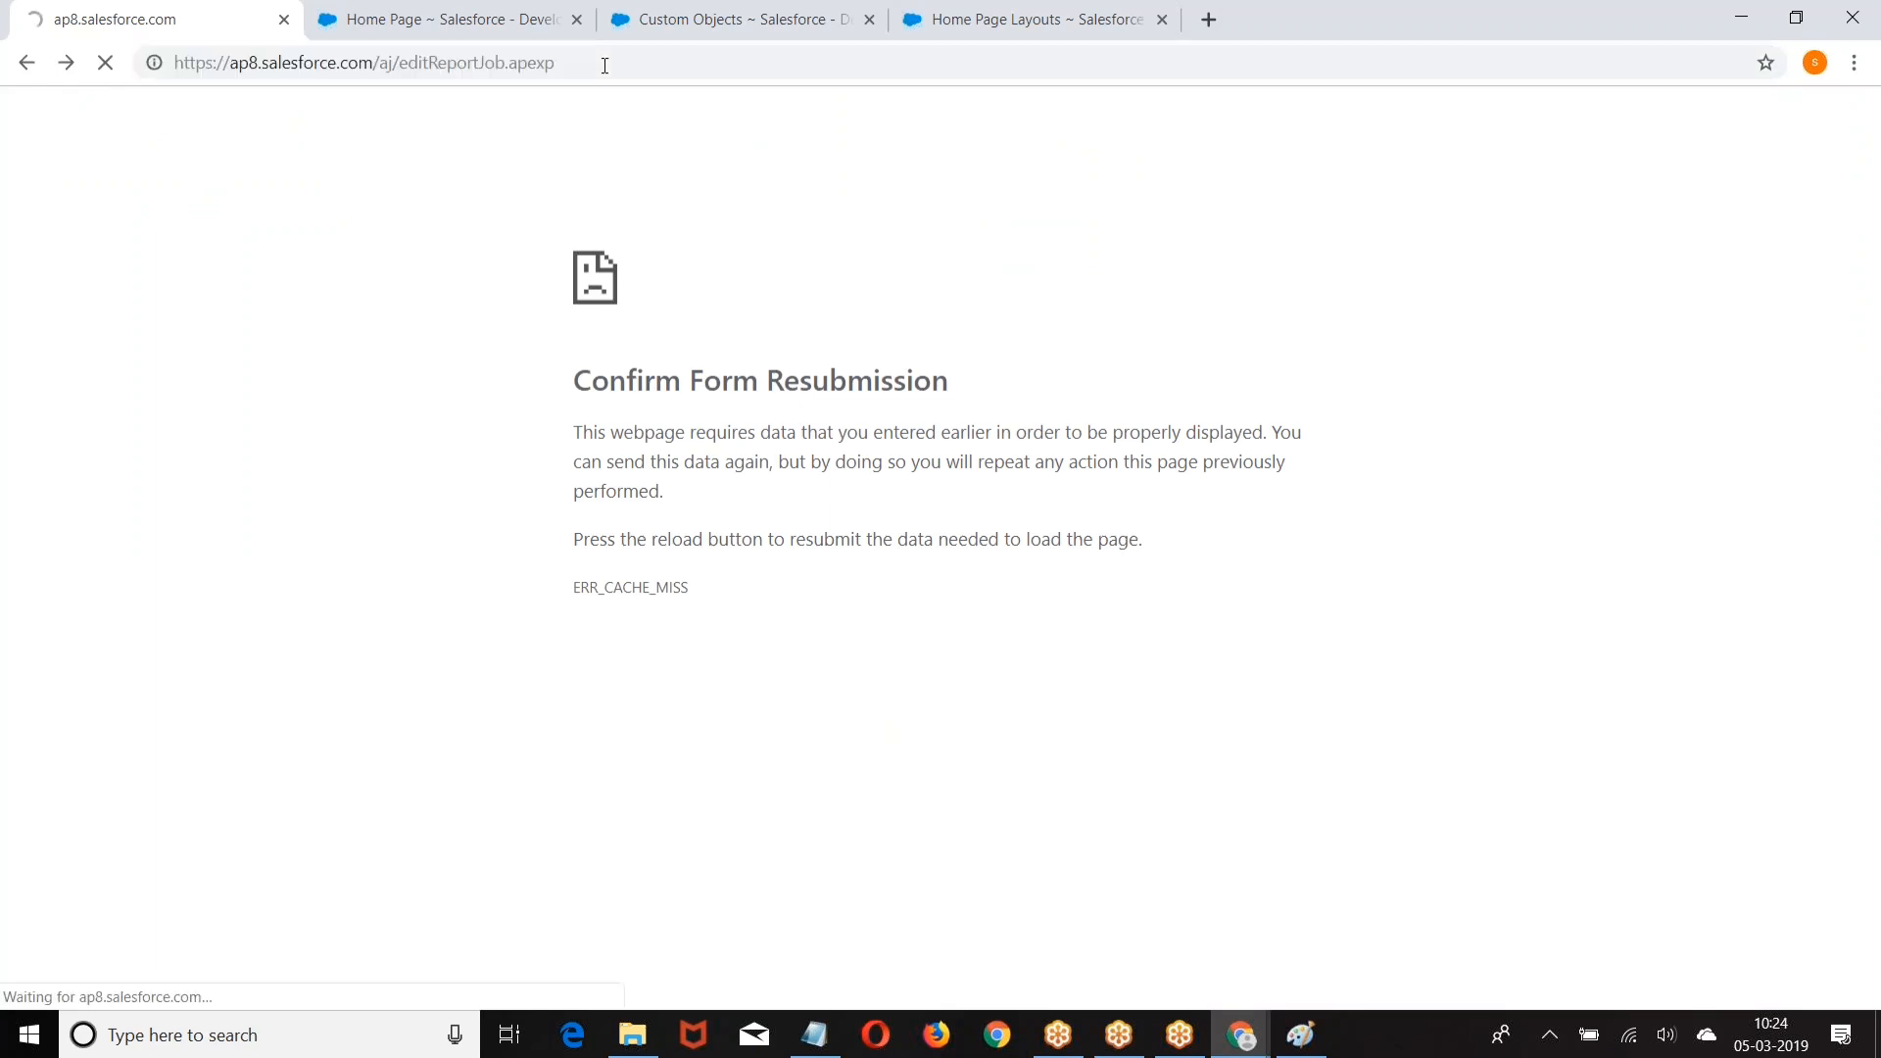
Step: Open the Custom Objects list from the Create section under Build in Setup
scroll(3, 715, down, 8)
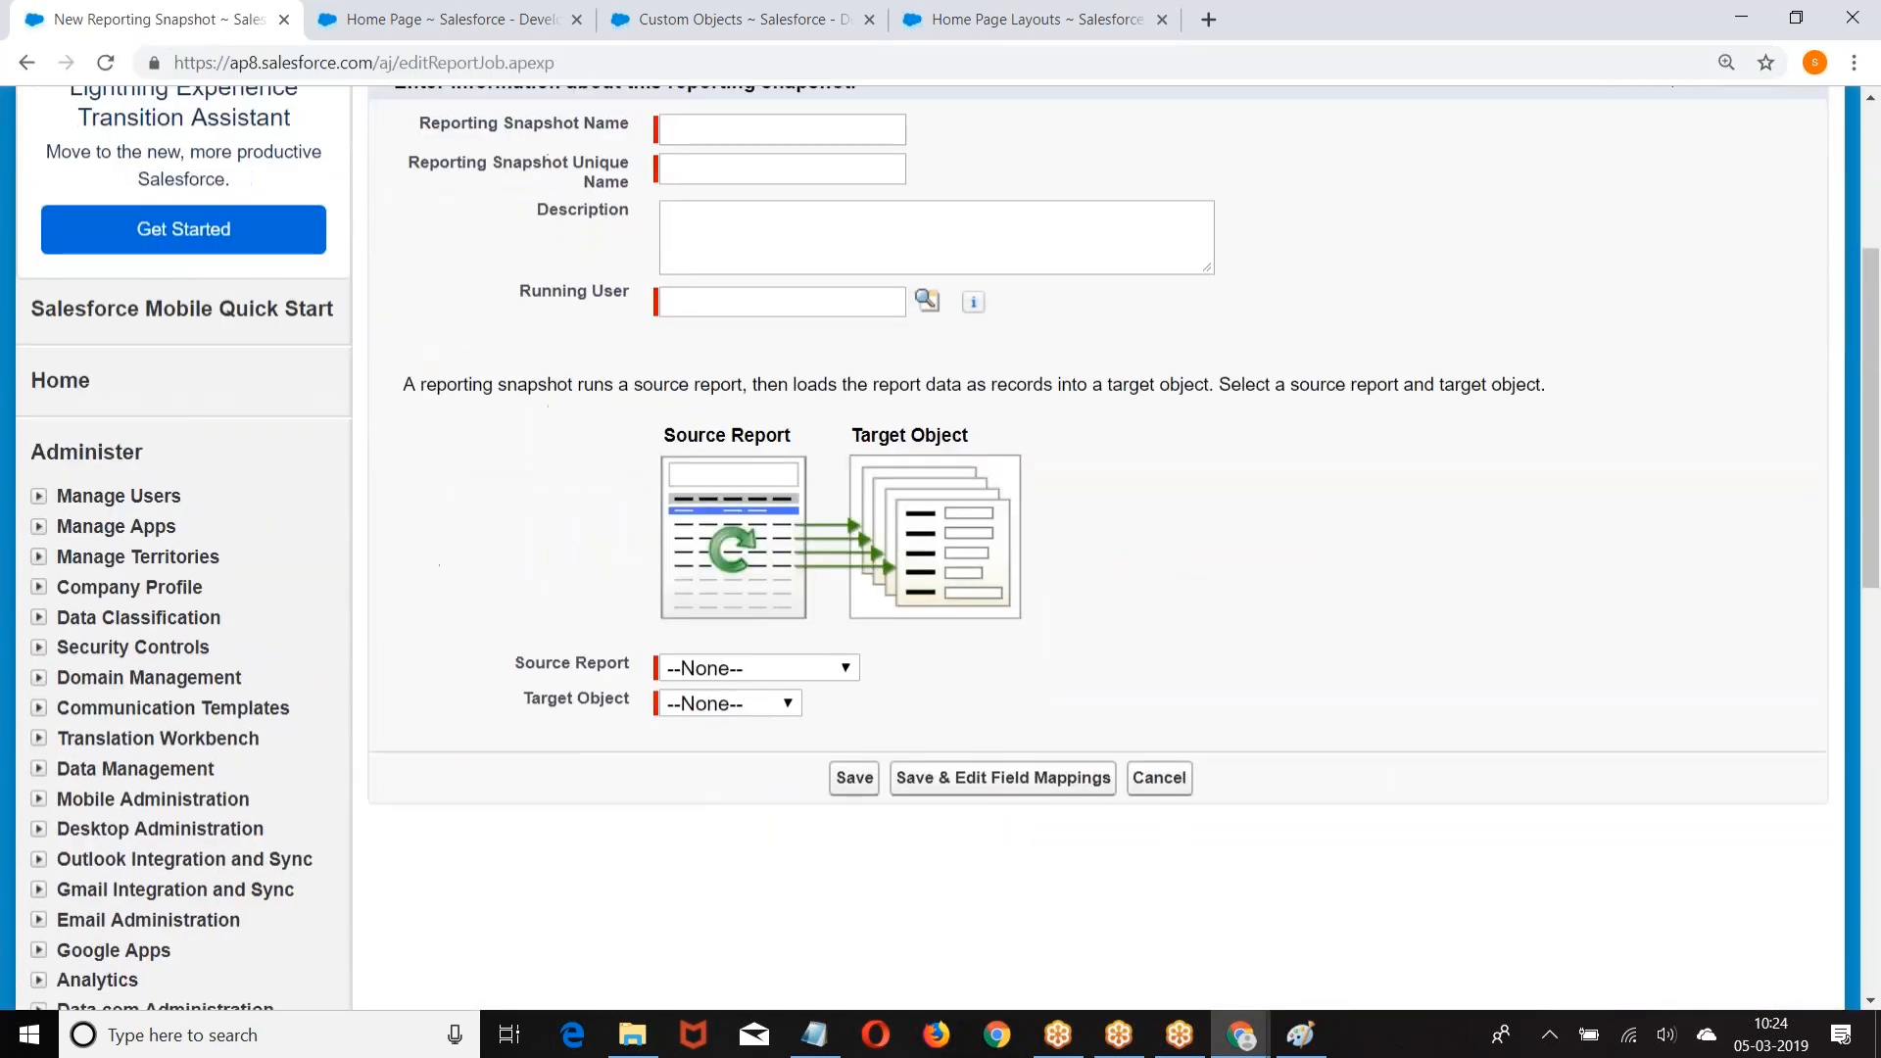
scroll(2, 715, down, 1)
click(39, 564)
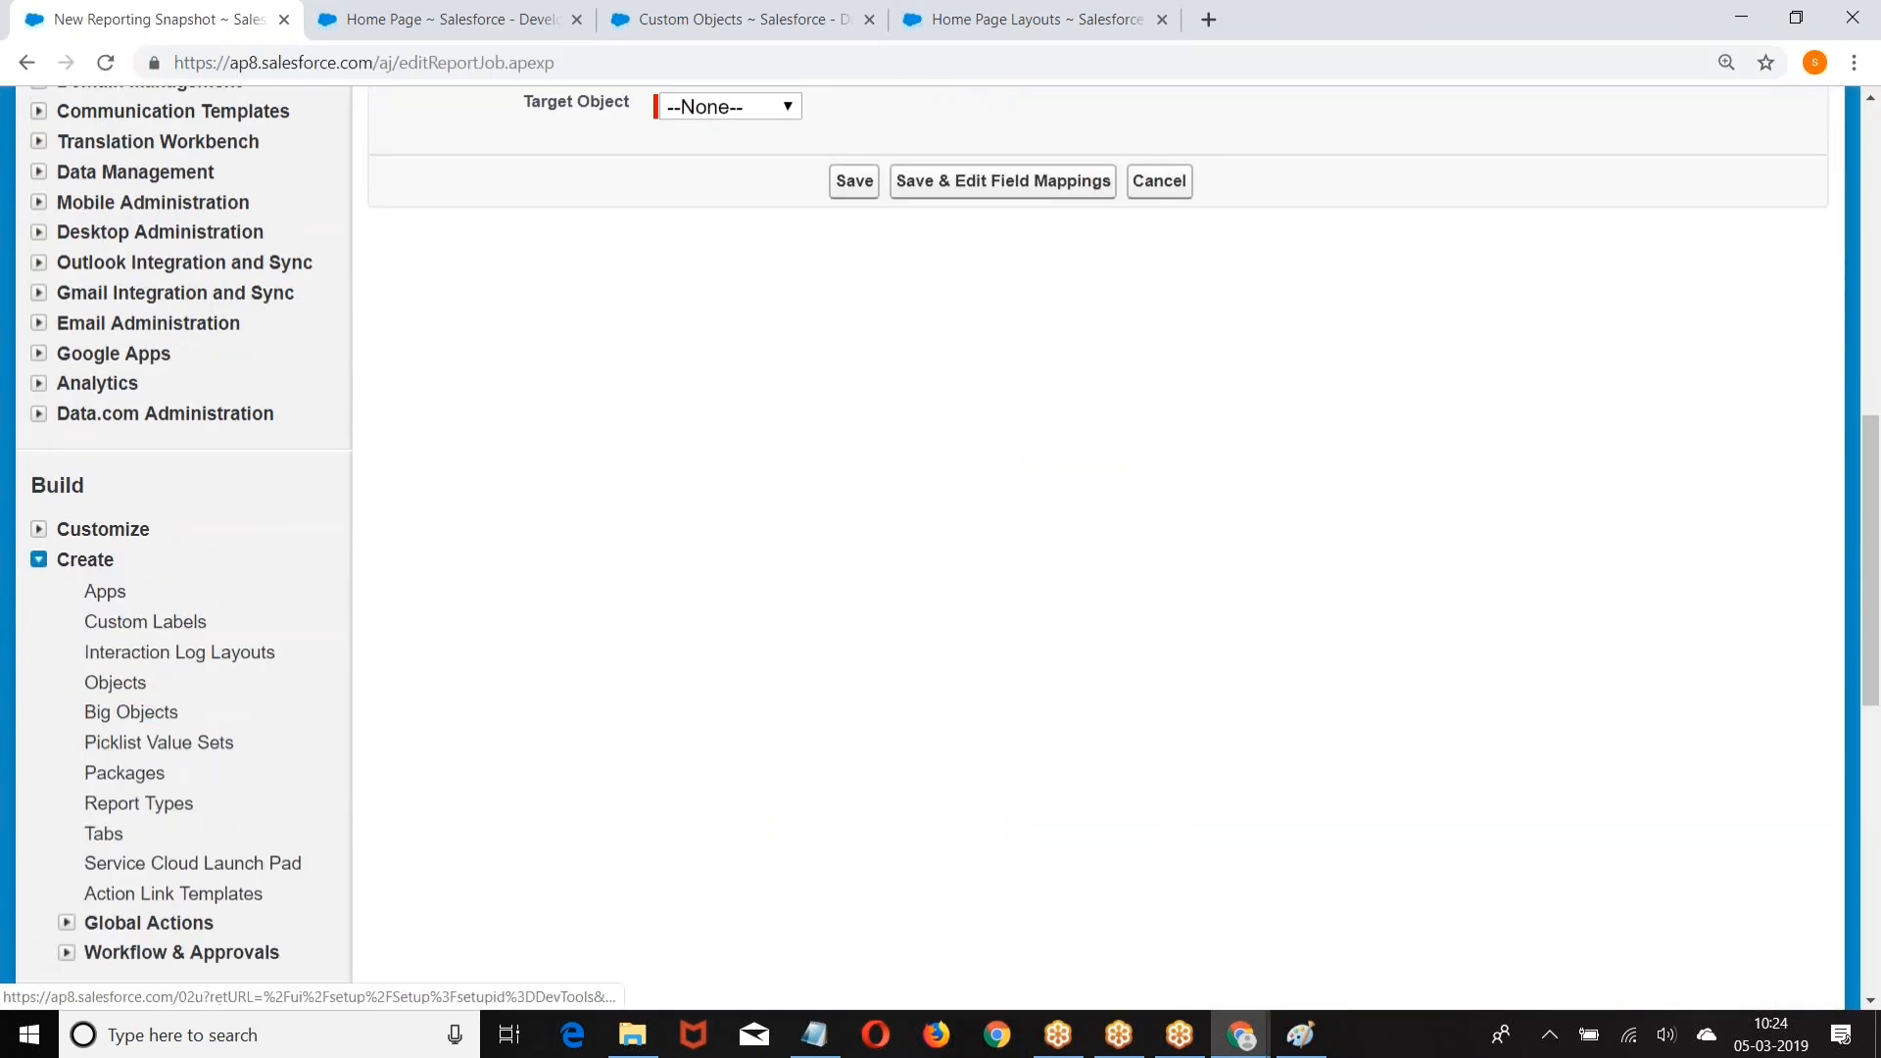
click(118, 685)
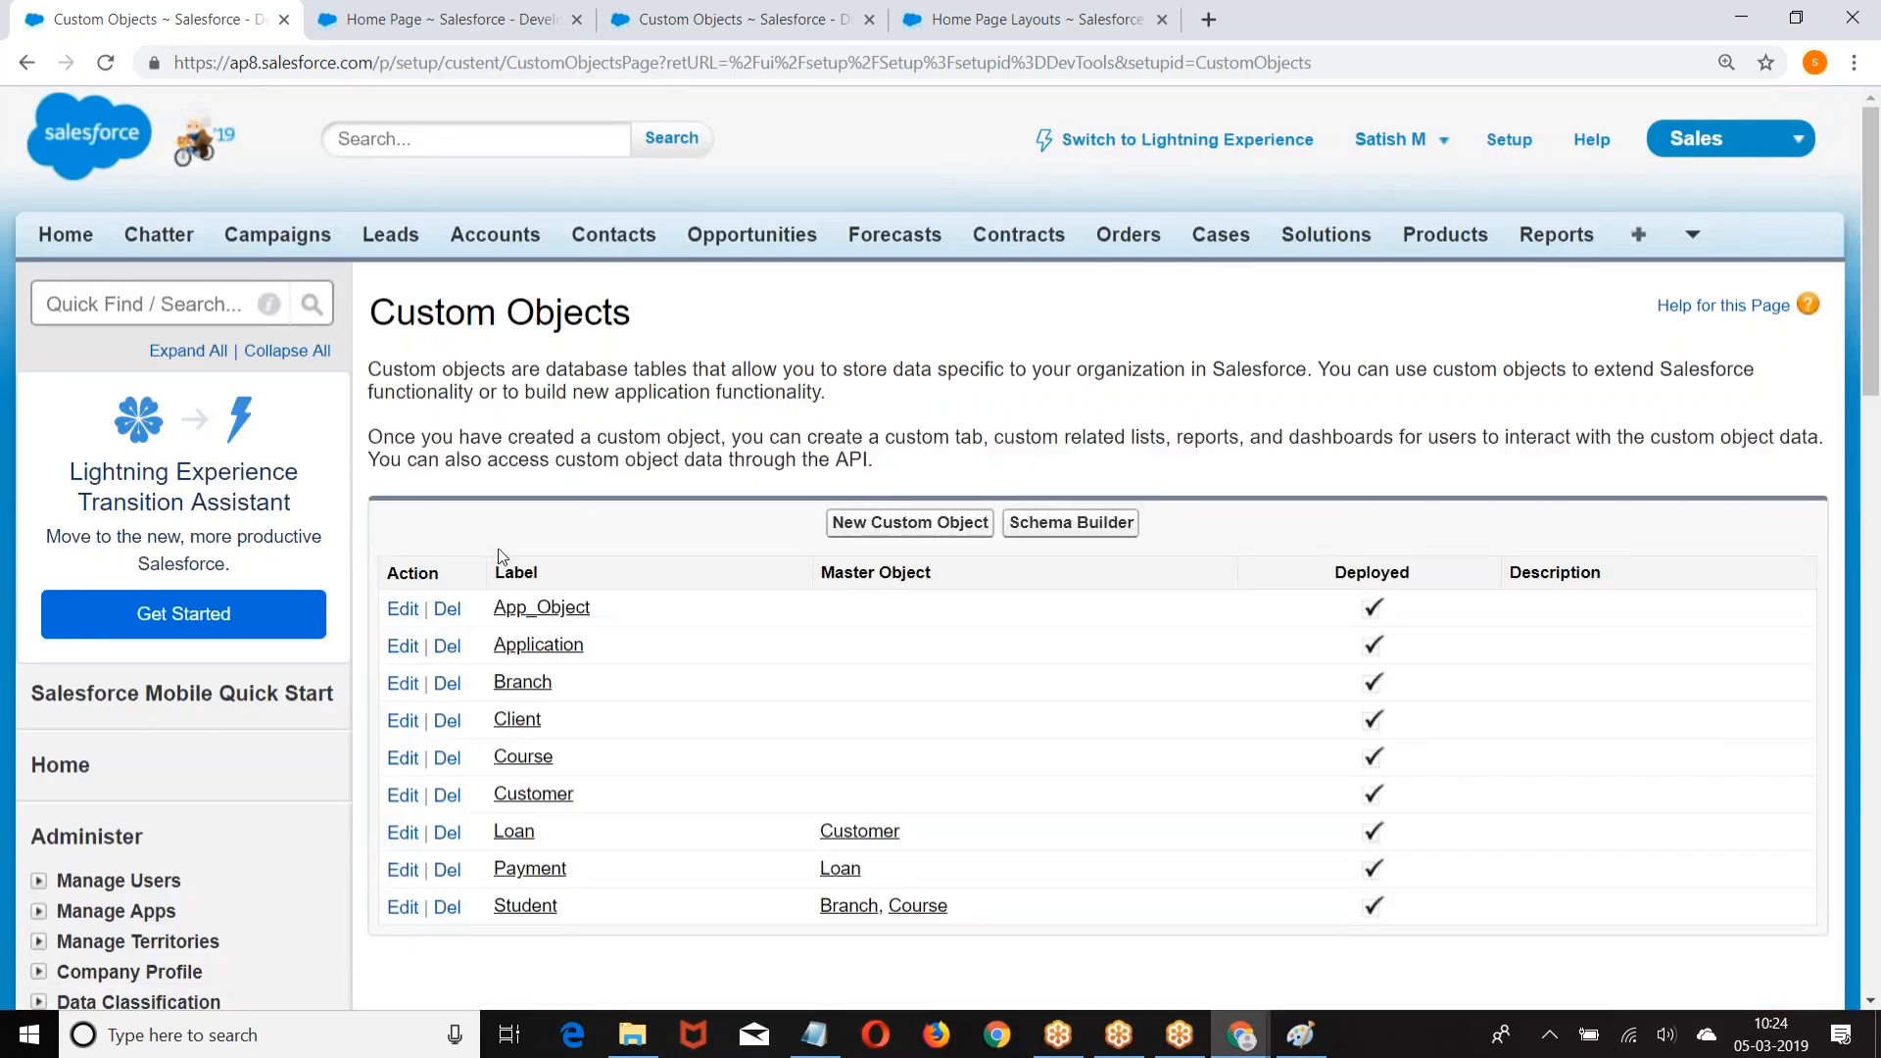
Step: Start a new custom object with the label Test_Data and the plural label Test_Datas
scroll(504, 558, down, 3)
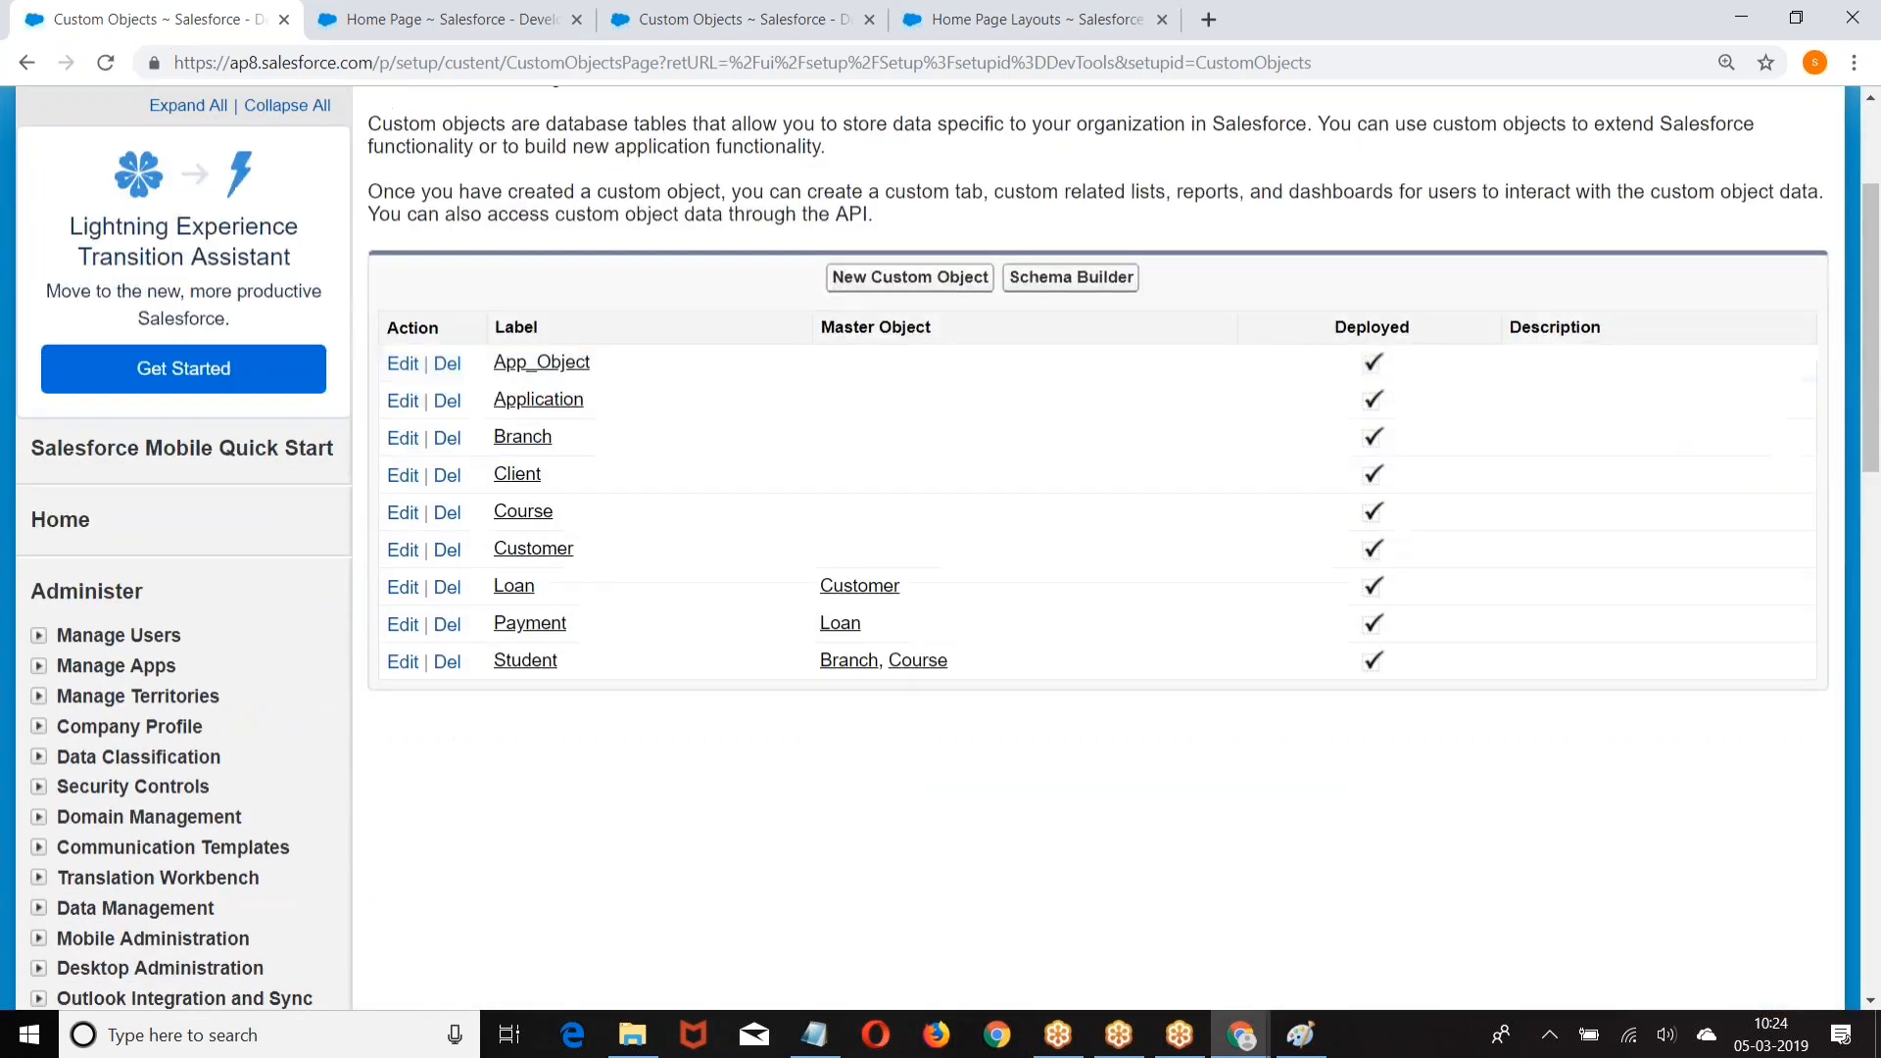
click(916, 282)
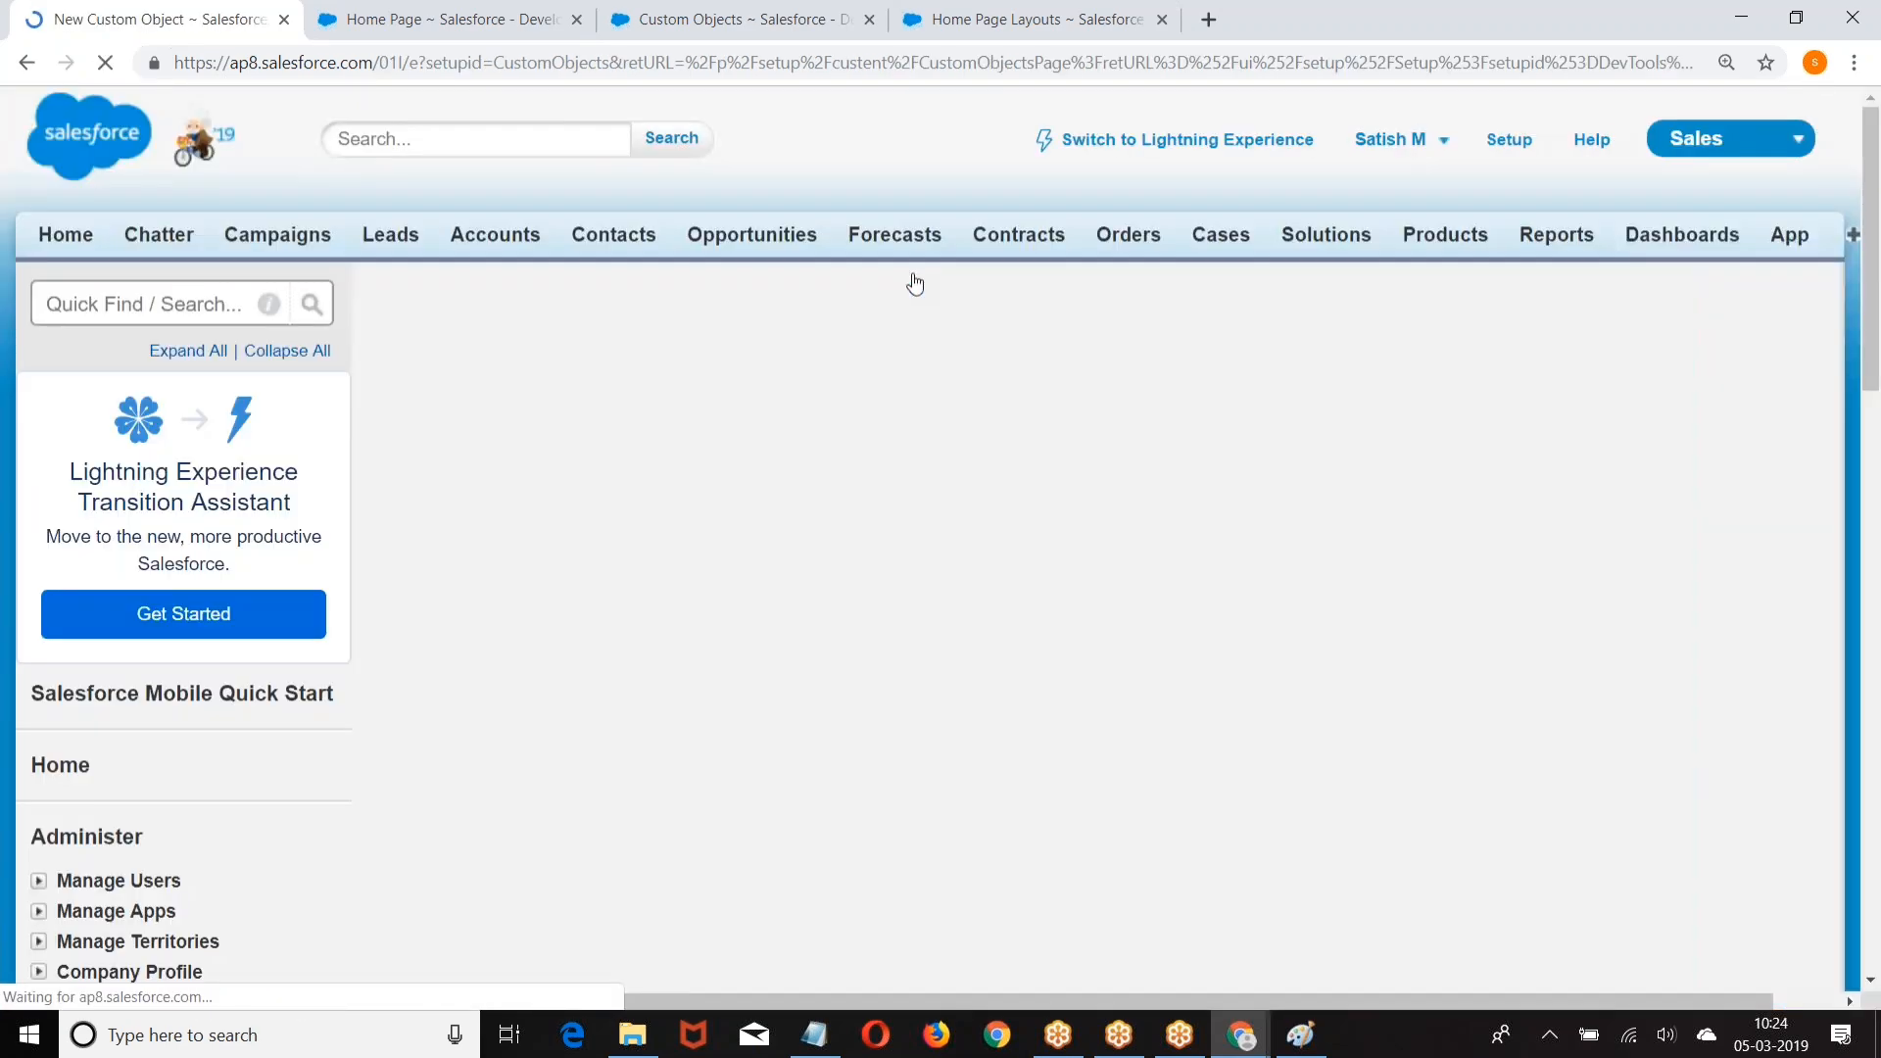
click(726, 588)
text(Test_Data)
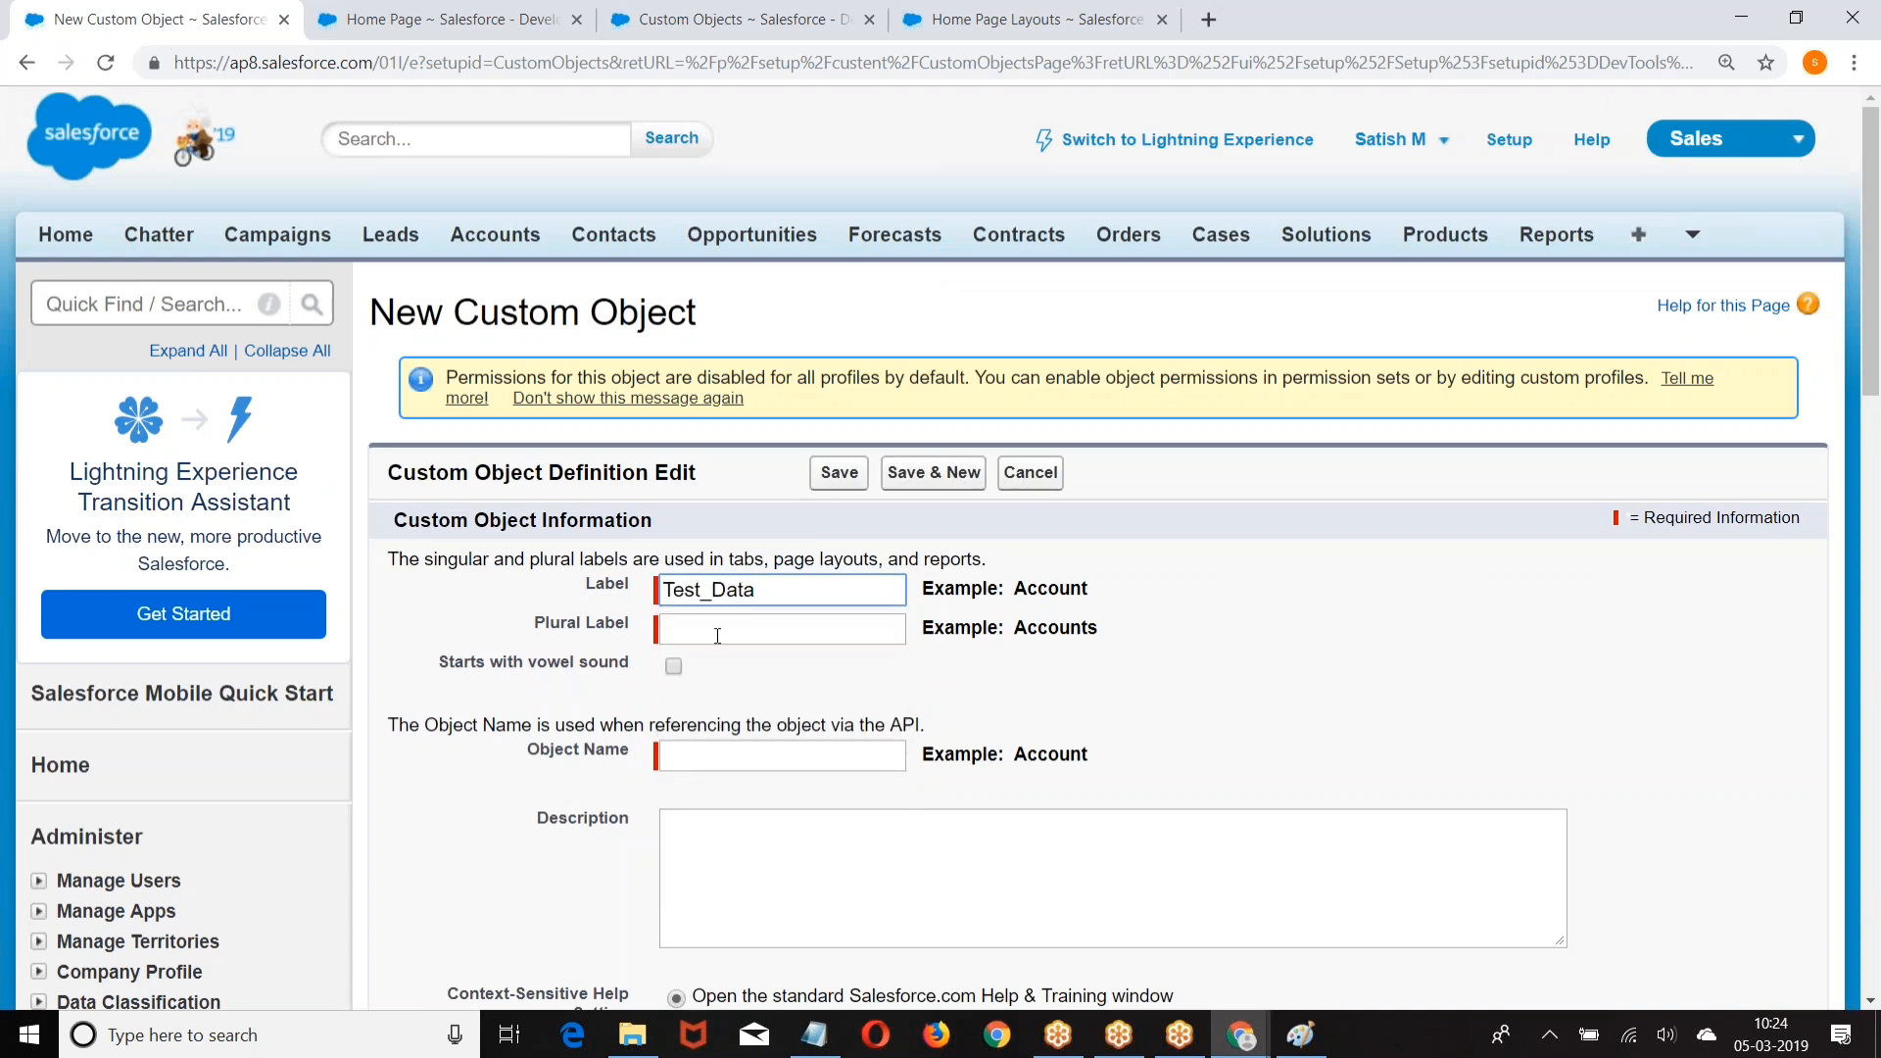
click(717, 636)
text(Test)
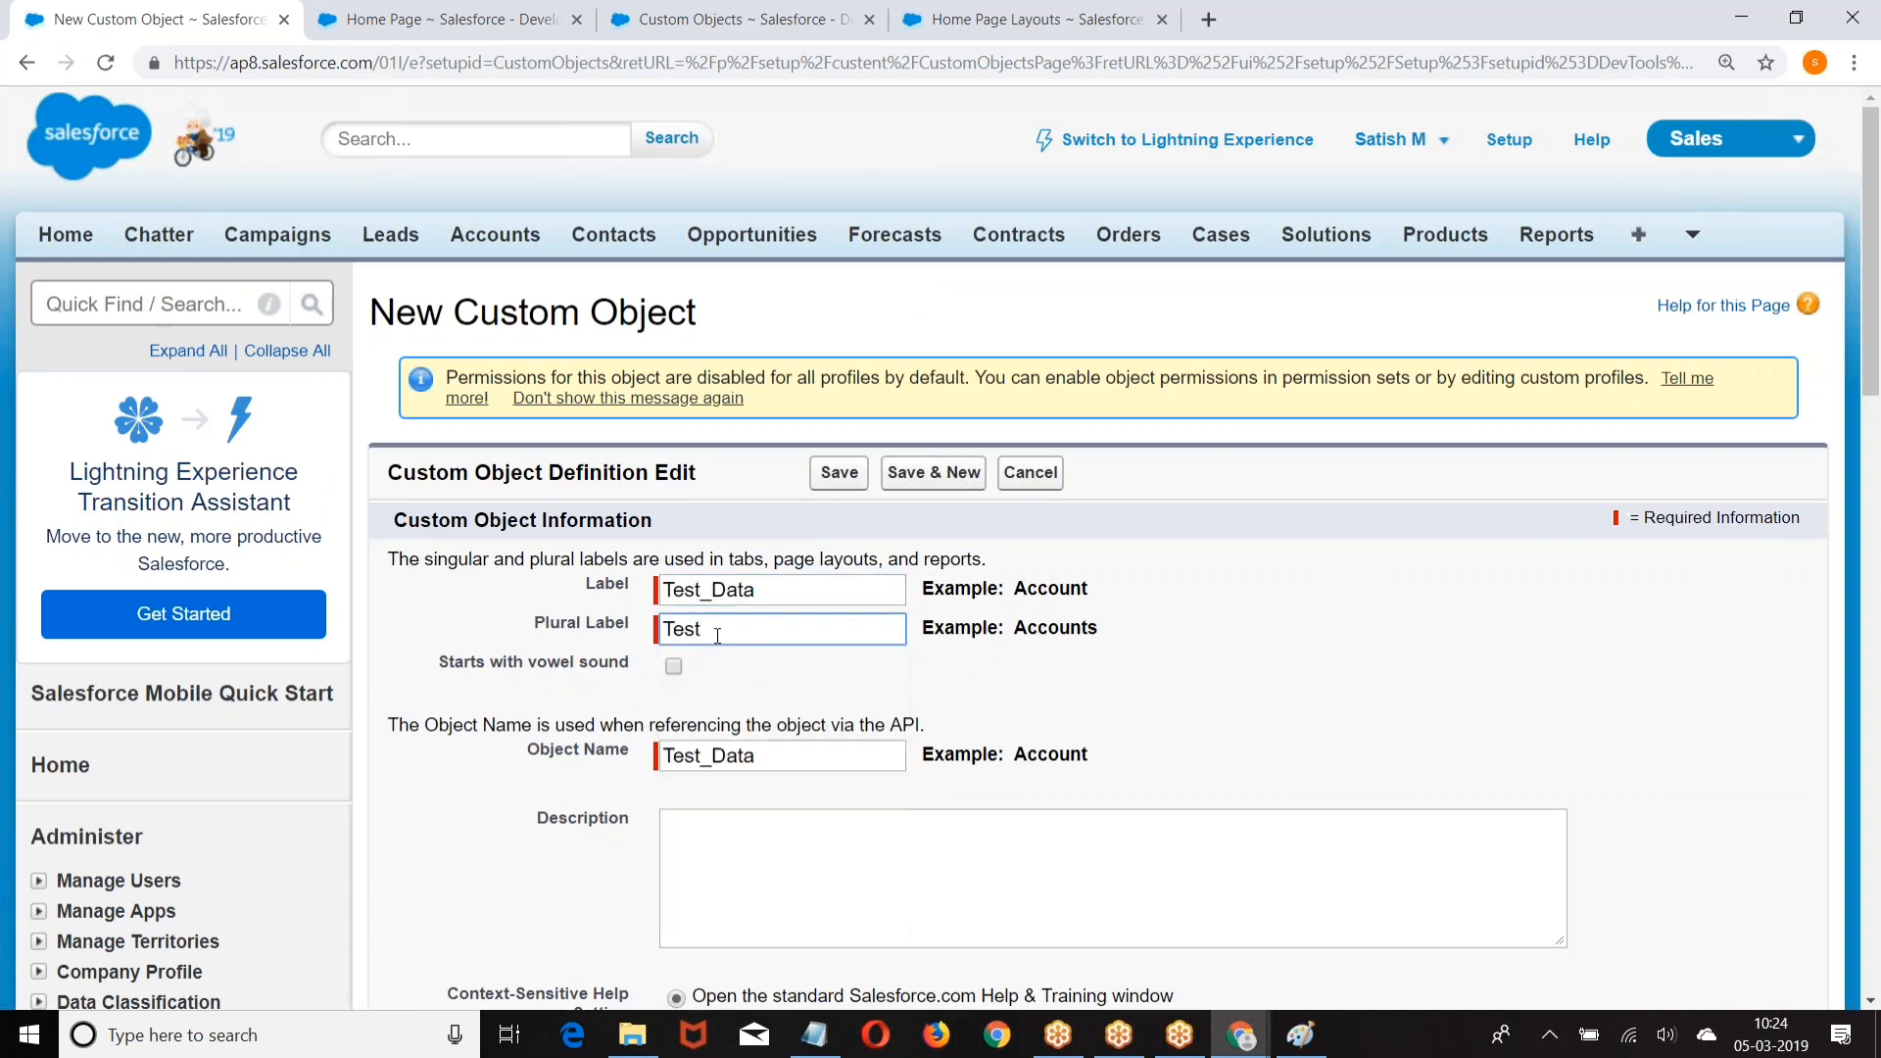
text(_Datas)
Step: Enable Allow Search for the new custom object and save its definition
scroll(986, 627, down, 10)
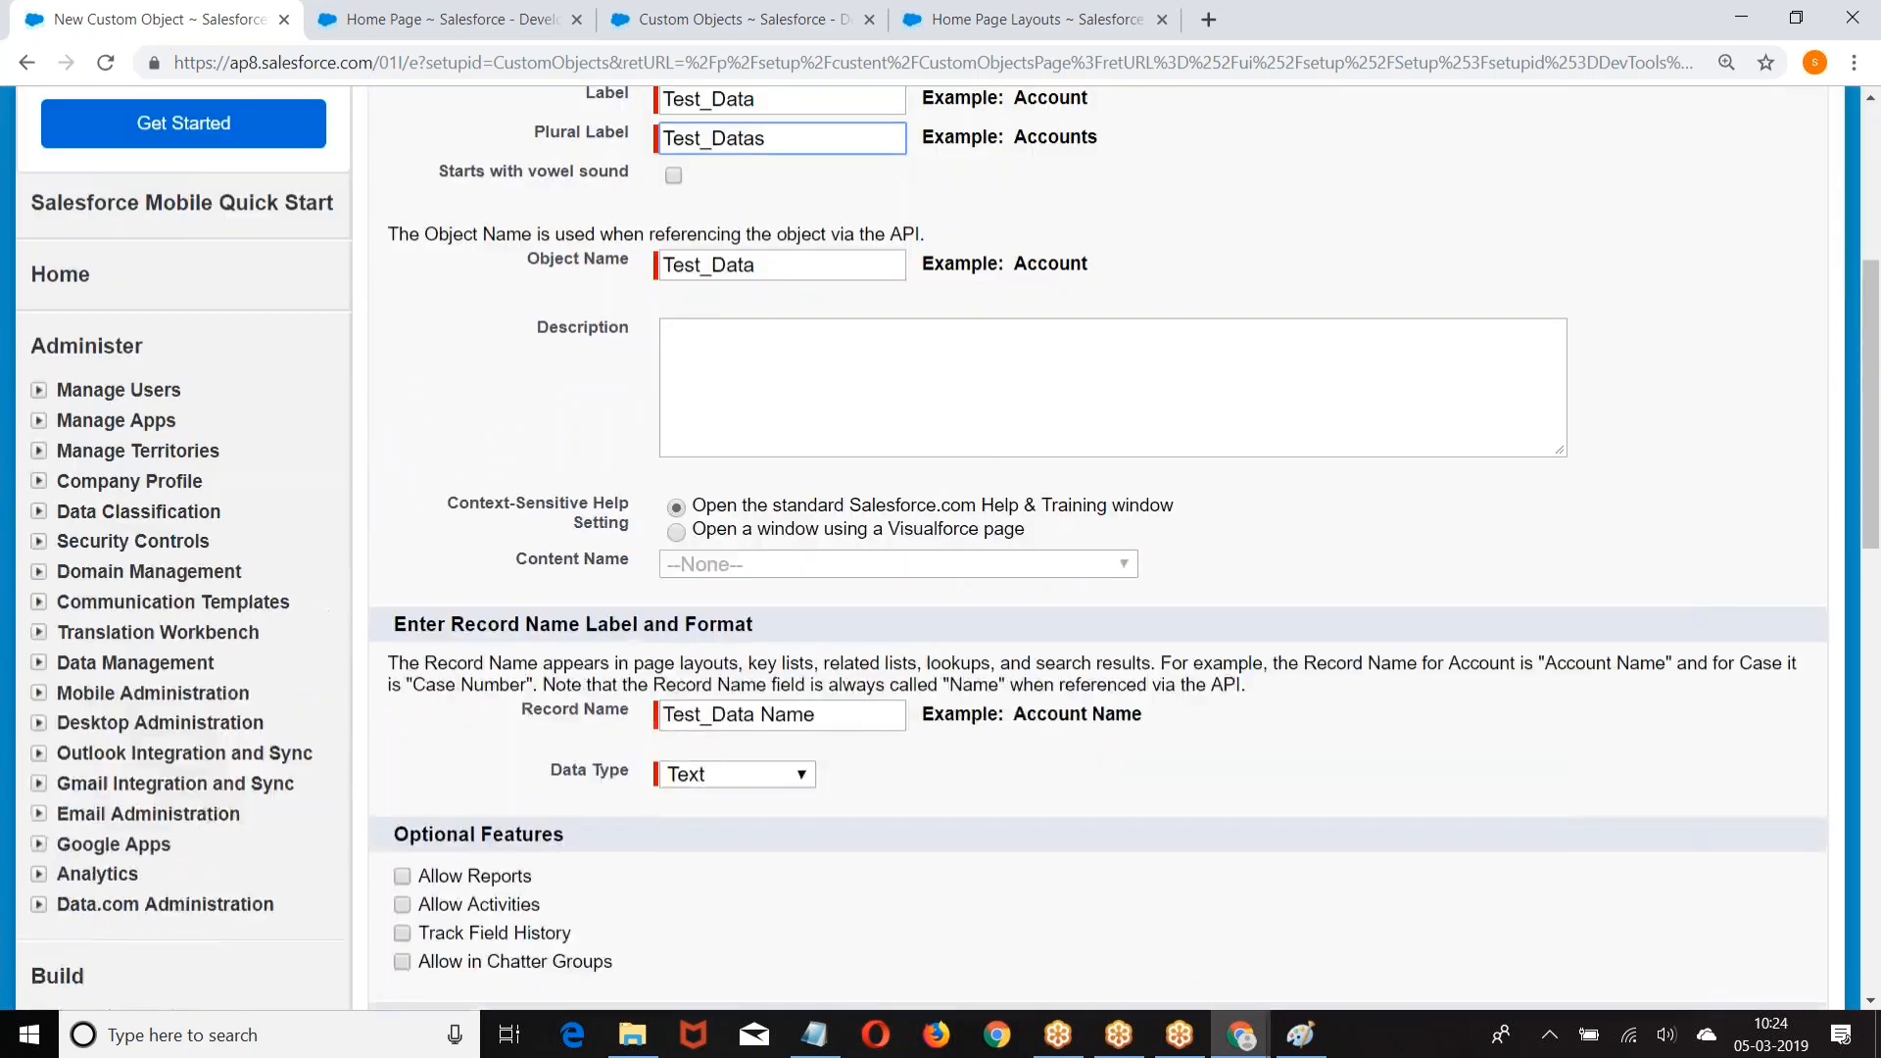
scroll(427, 646, down, 3)
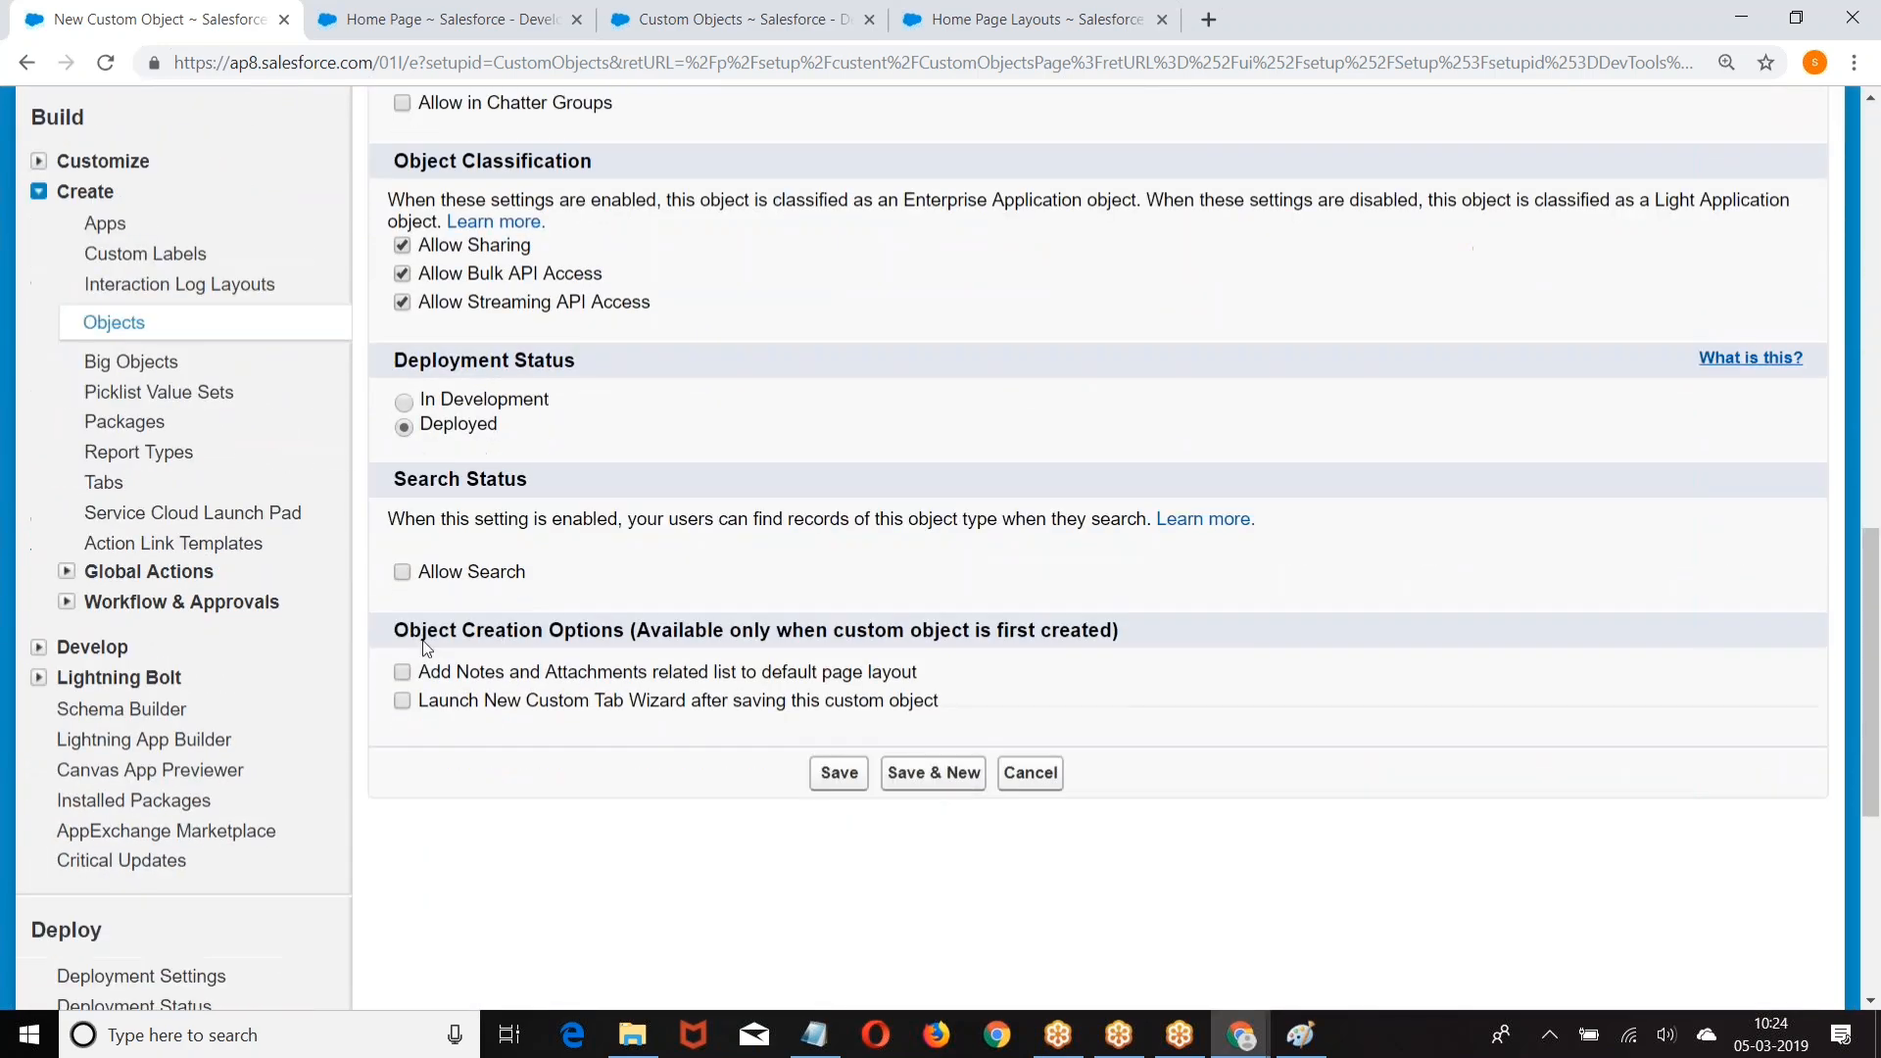
click(403, 672)
click(841, 774)
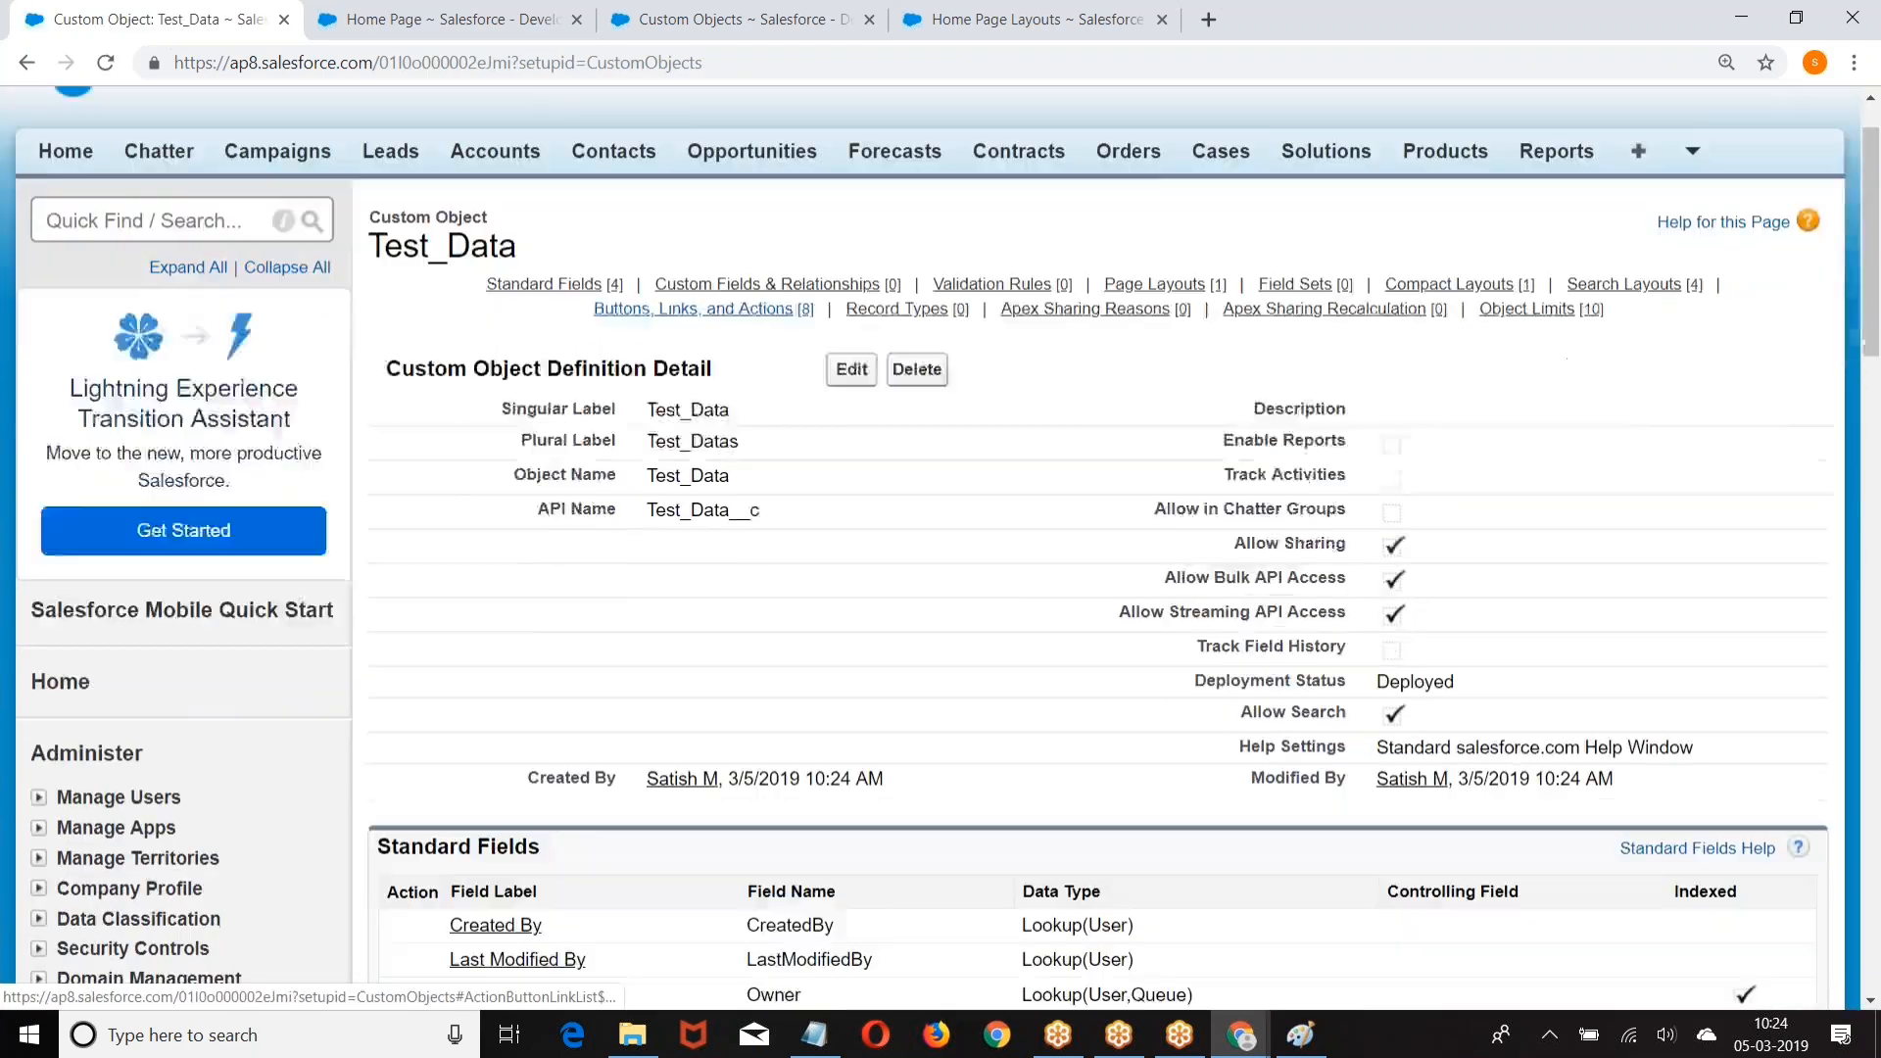
Step: Start a new custom field on the Test_Data object and choose Date as its data type
scroll(848, 461, down, 5)
click(848, 452)
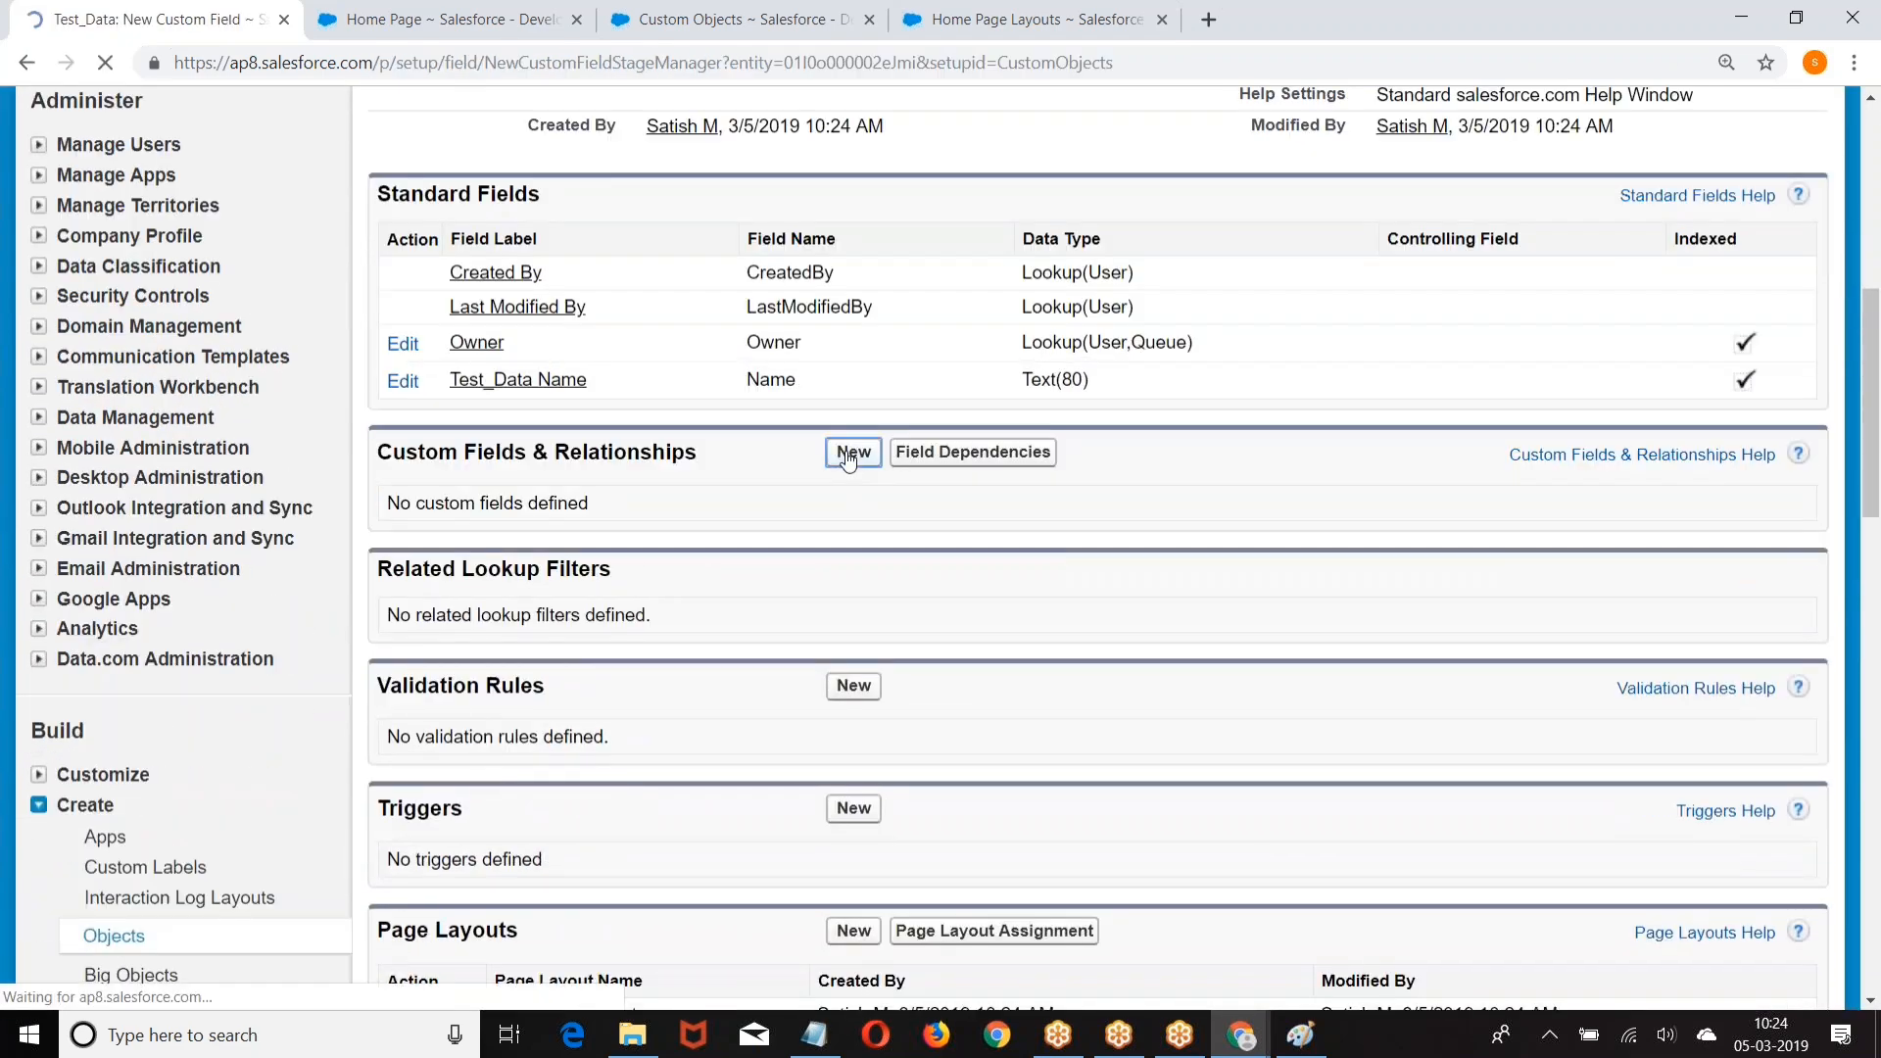
scroll(848, 460, down, 1)
scroll(849, 461, down, 10)
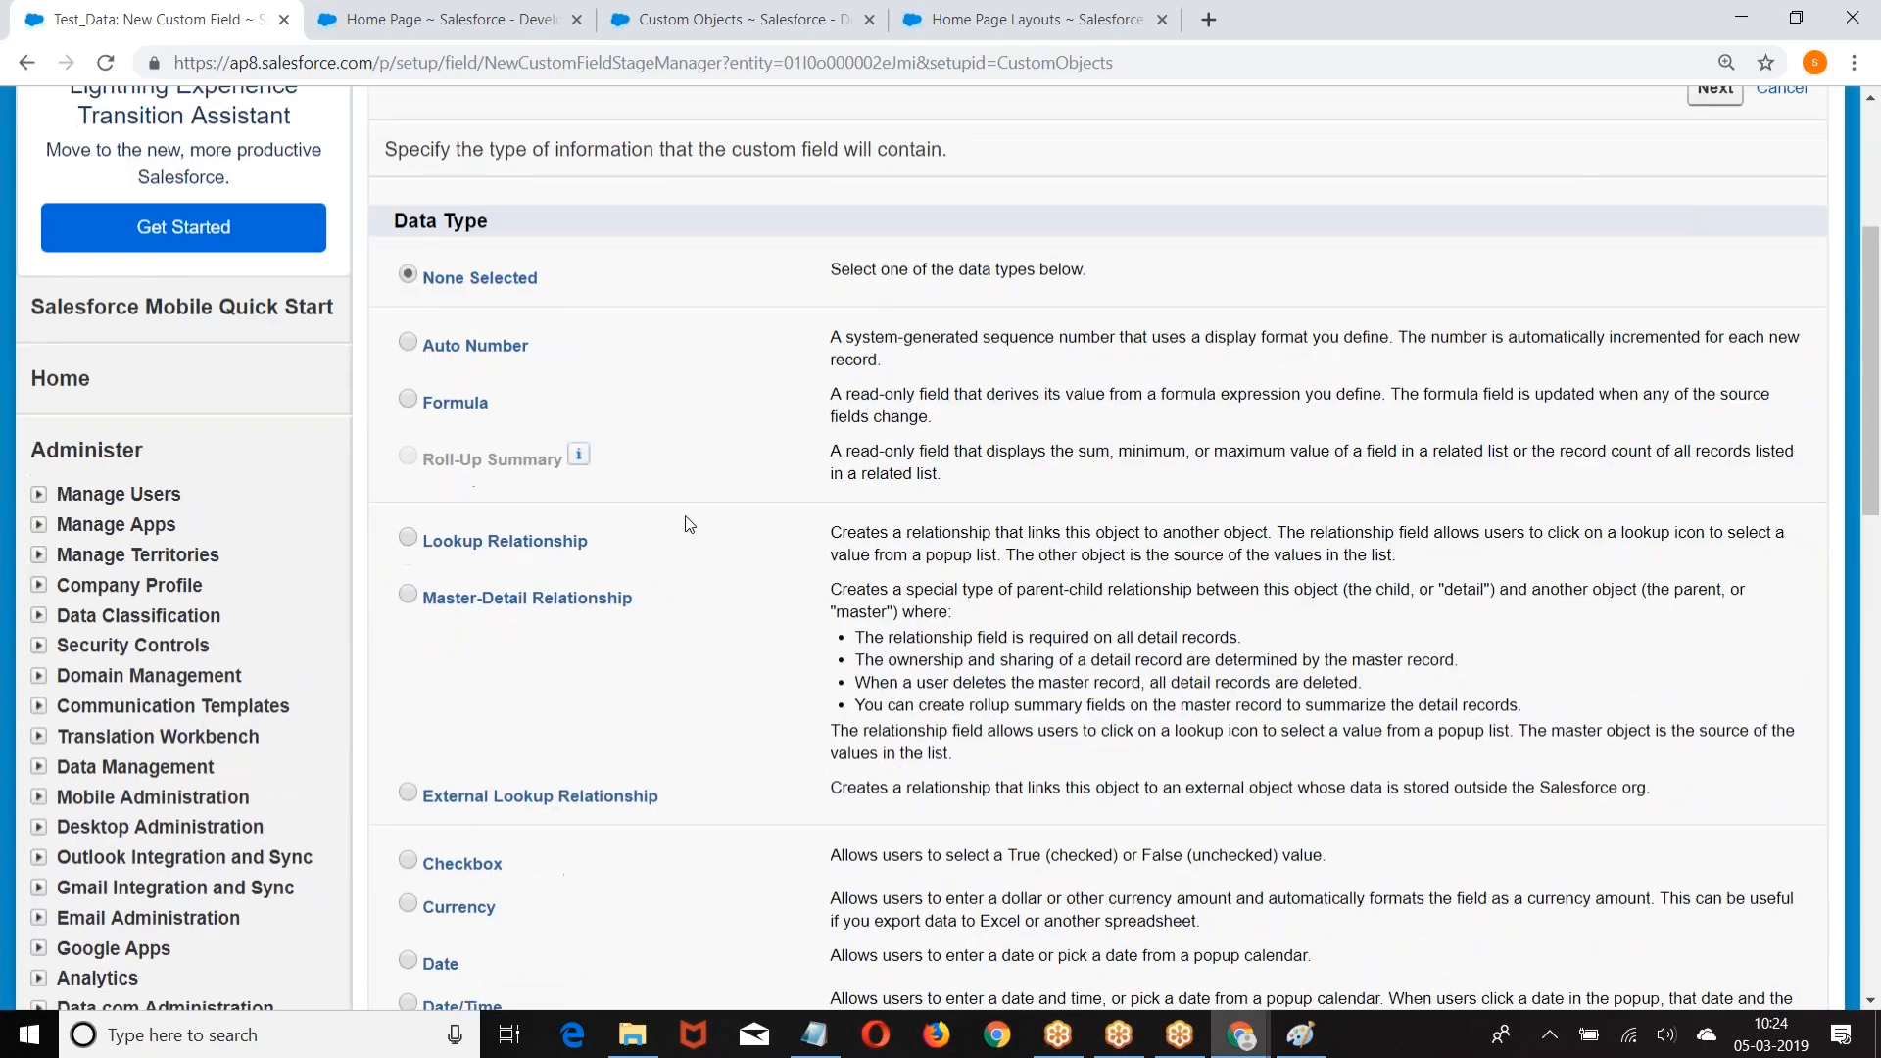
click(406, 368)
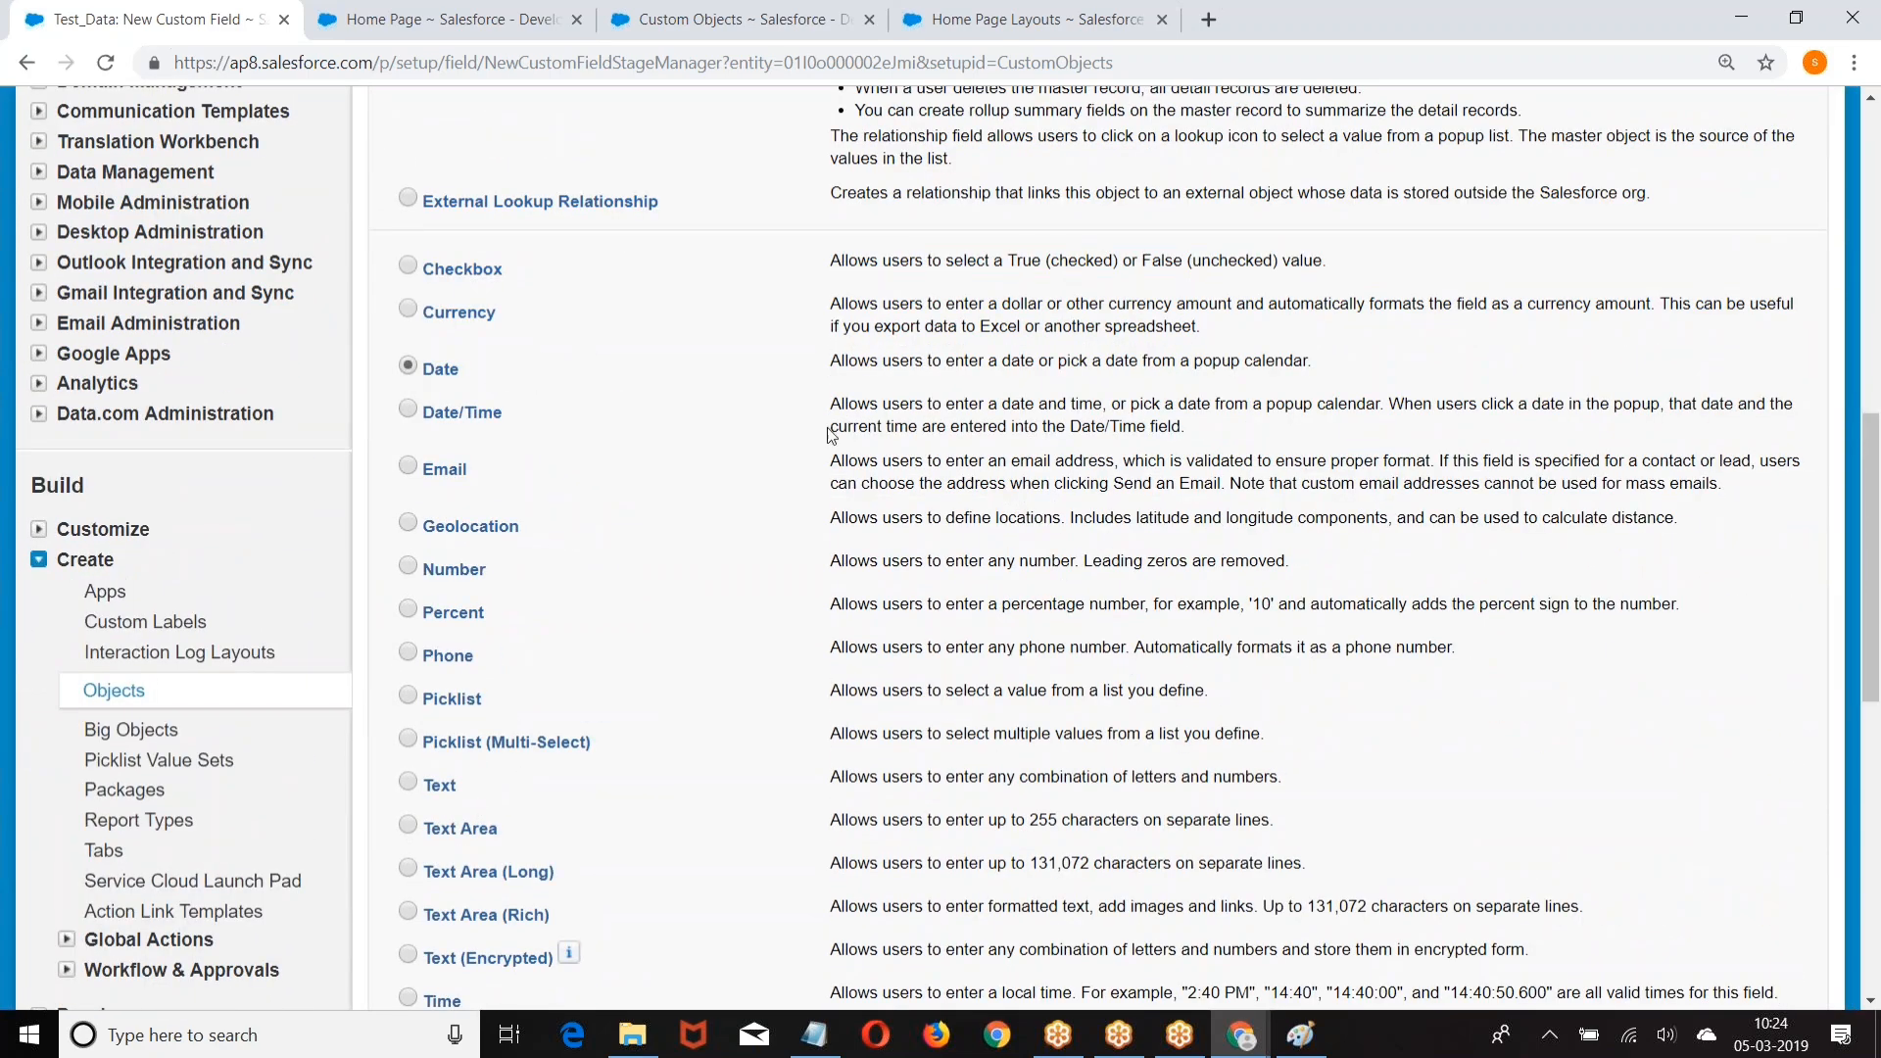
scroll(1411, 651, down, 5)
click(1715, 631)
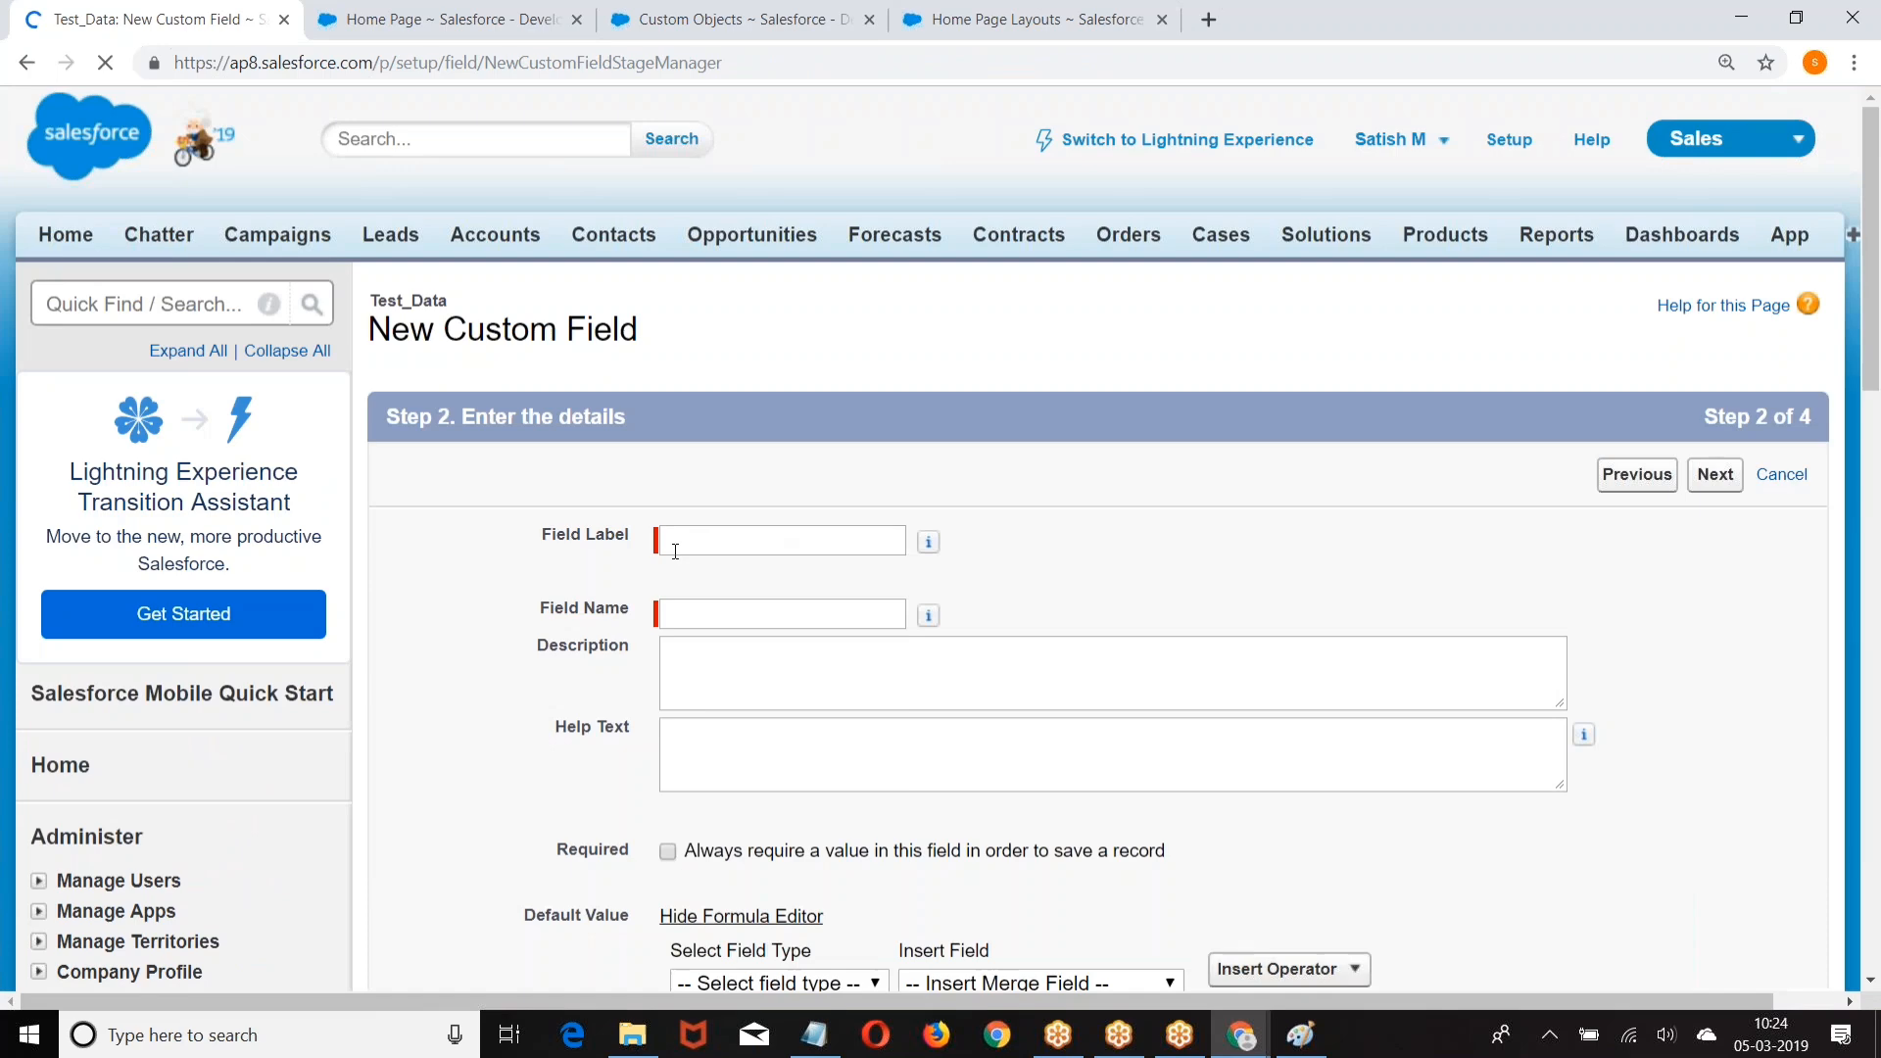
Step: Label the field Date, accept the default field-level security and page layout, and save it while starting another new field
click(675, 552)
text(Date)
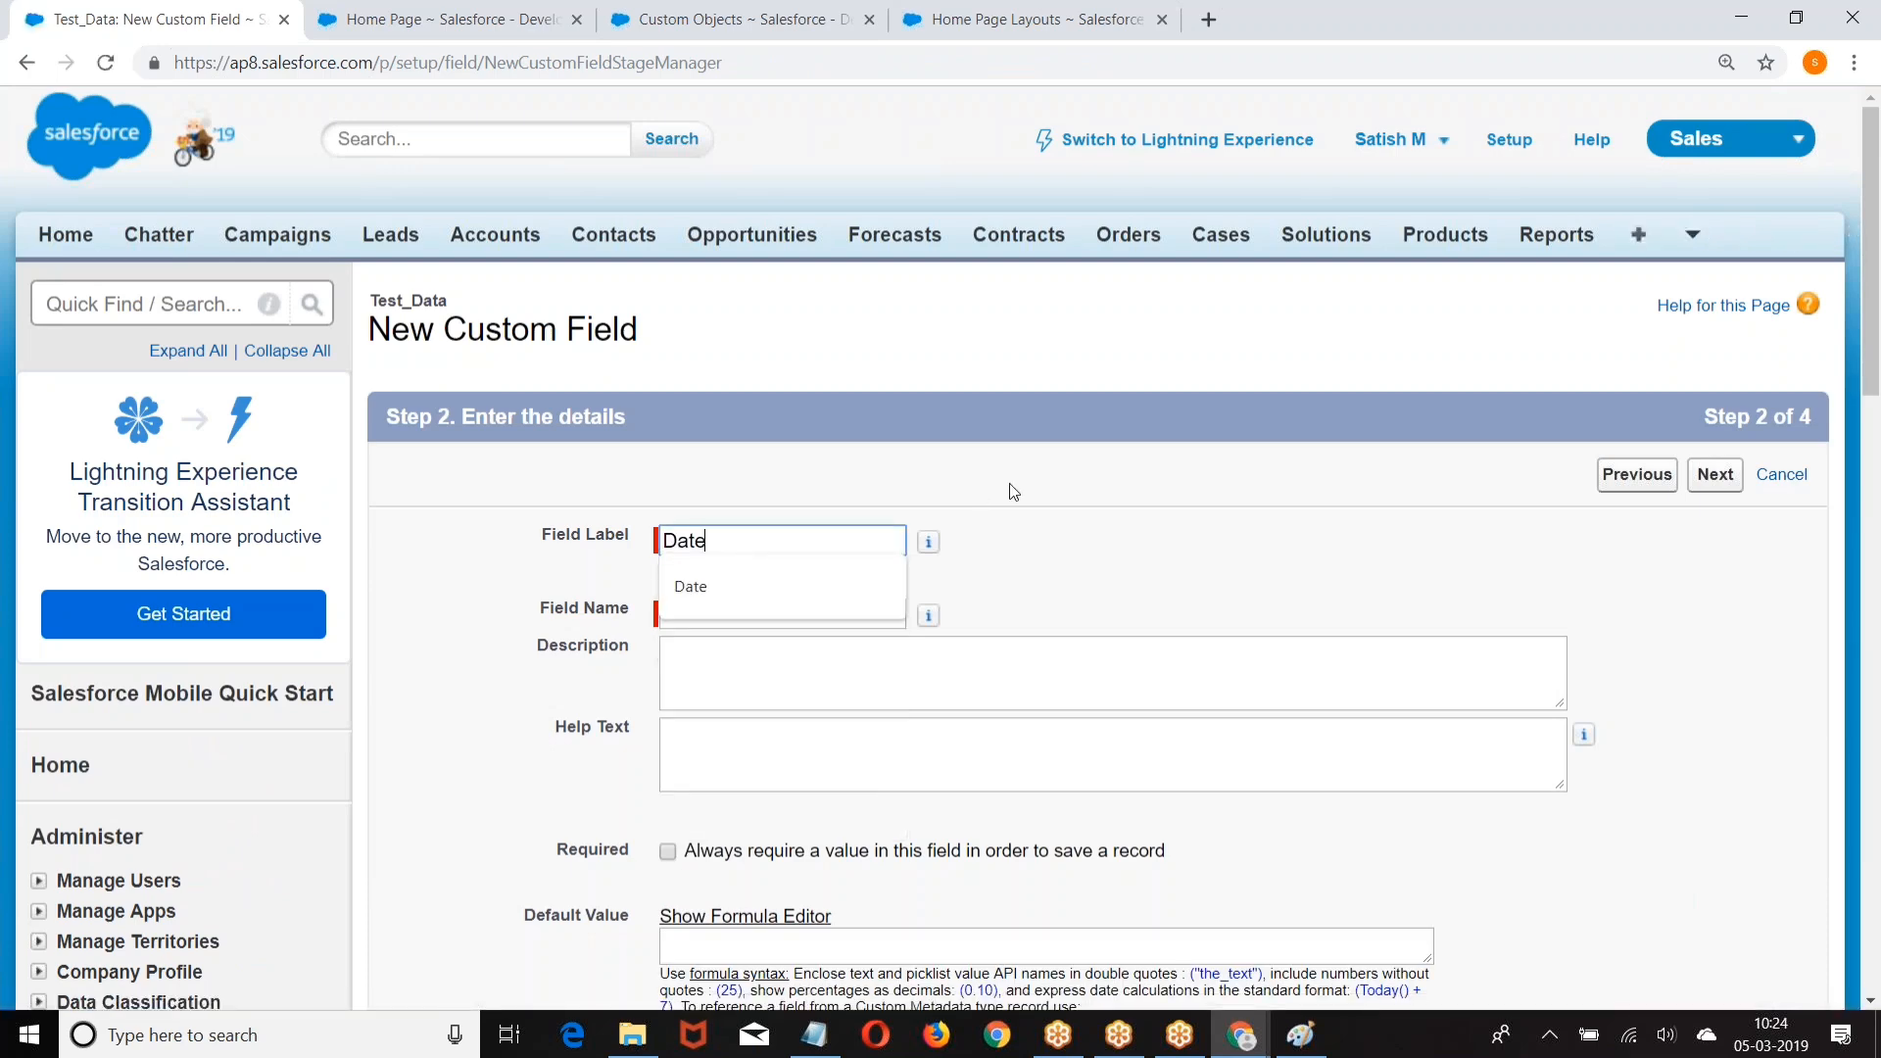
click(1457, 444)
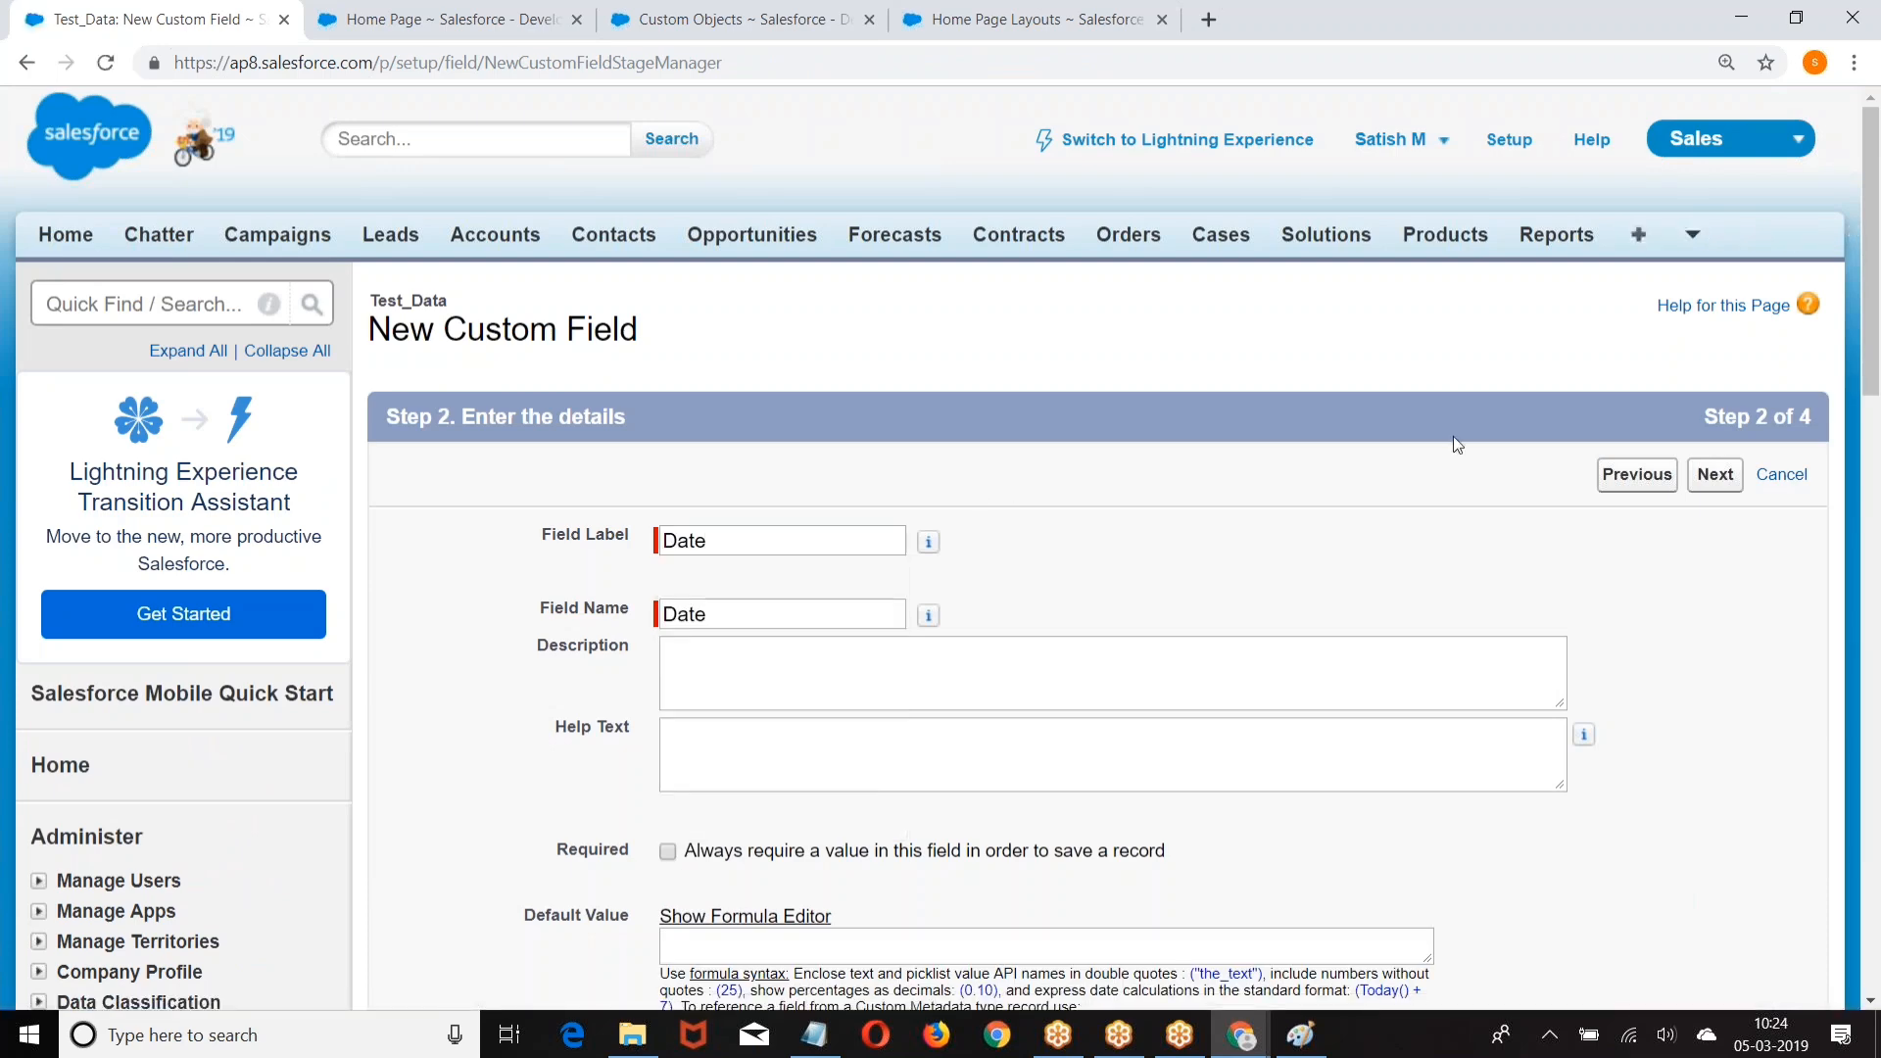
click(1715, 476)
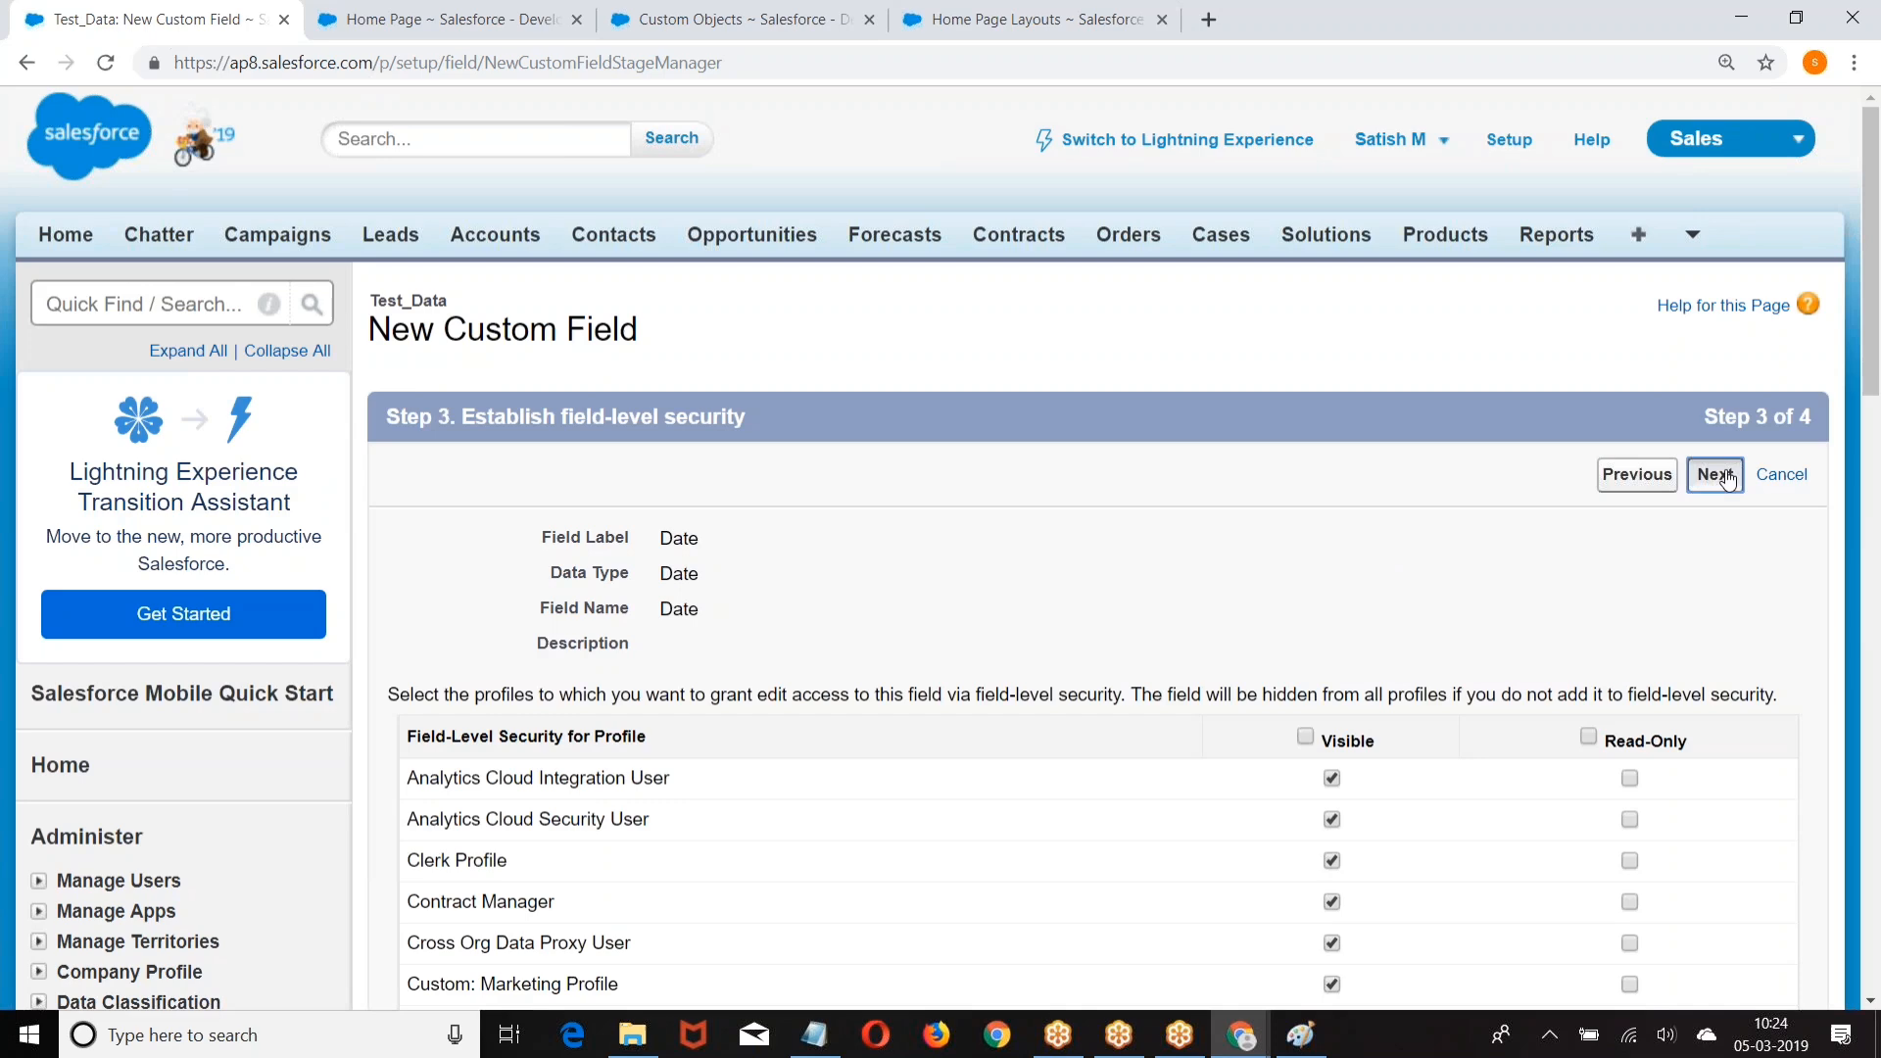
click(1726, 478)
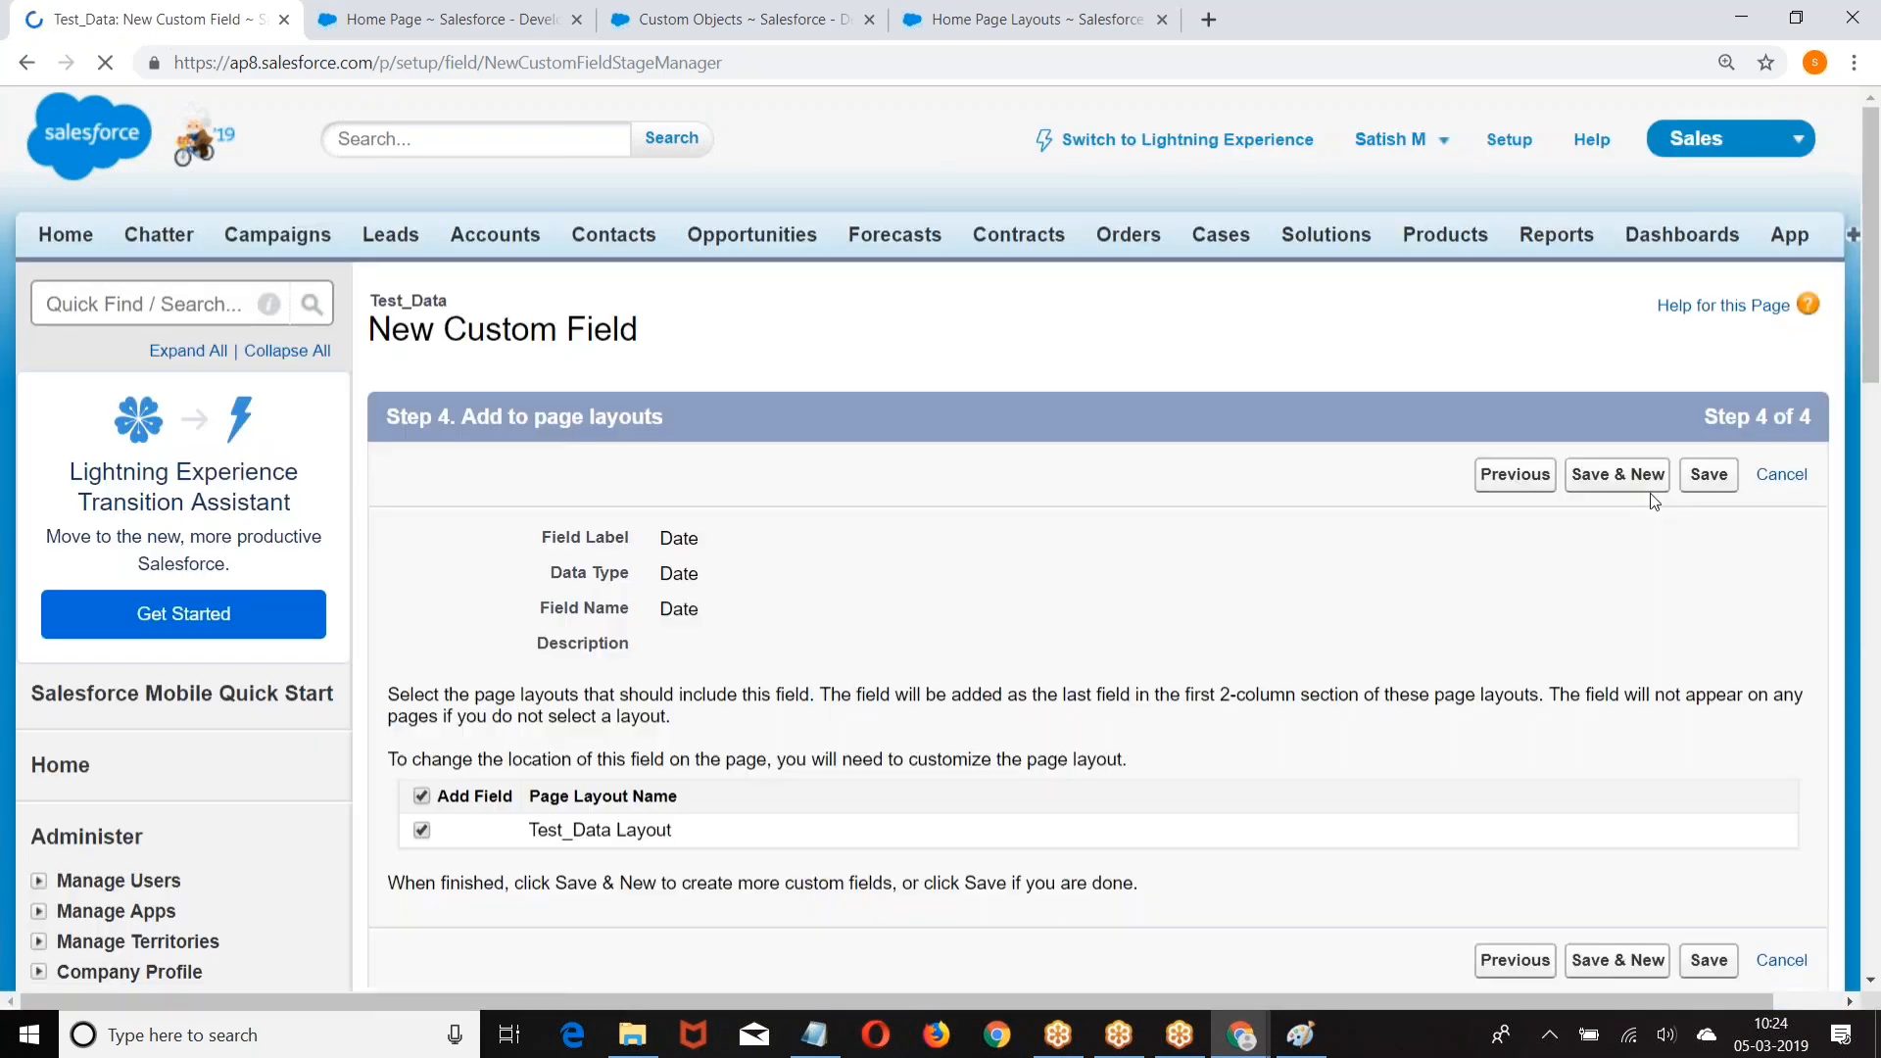
click(1621, 475)
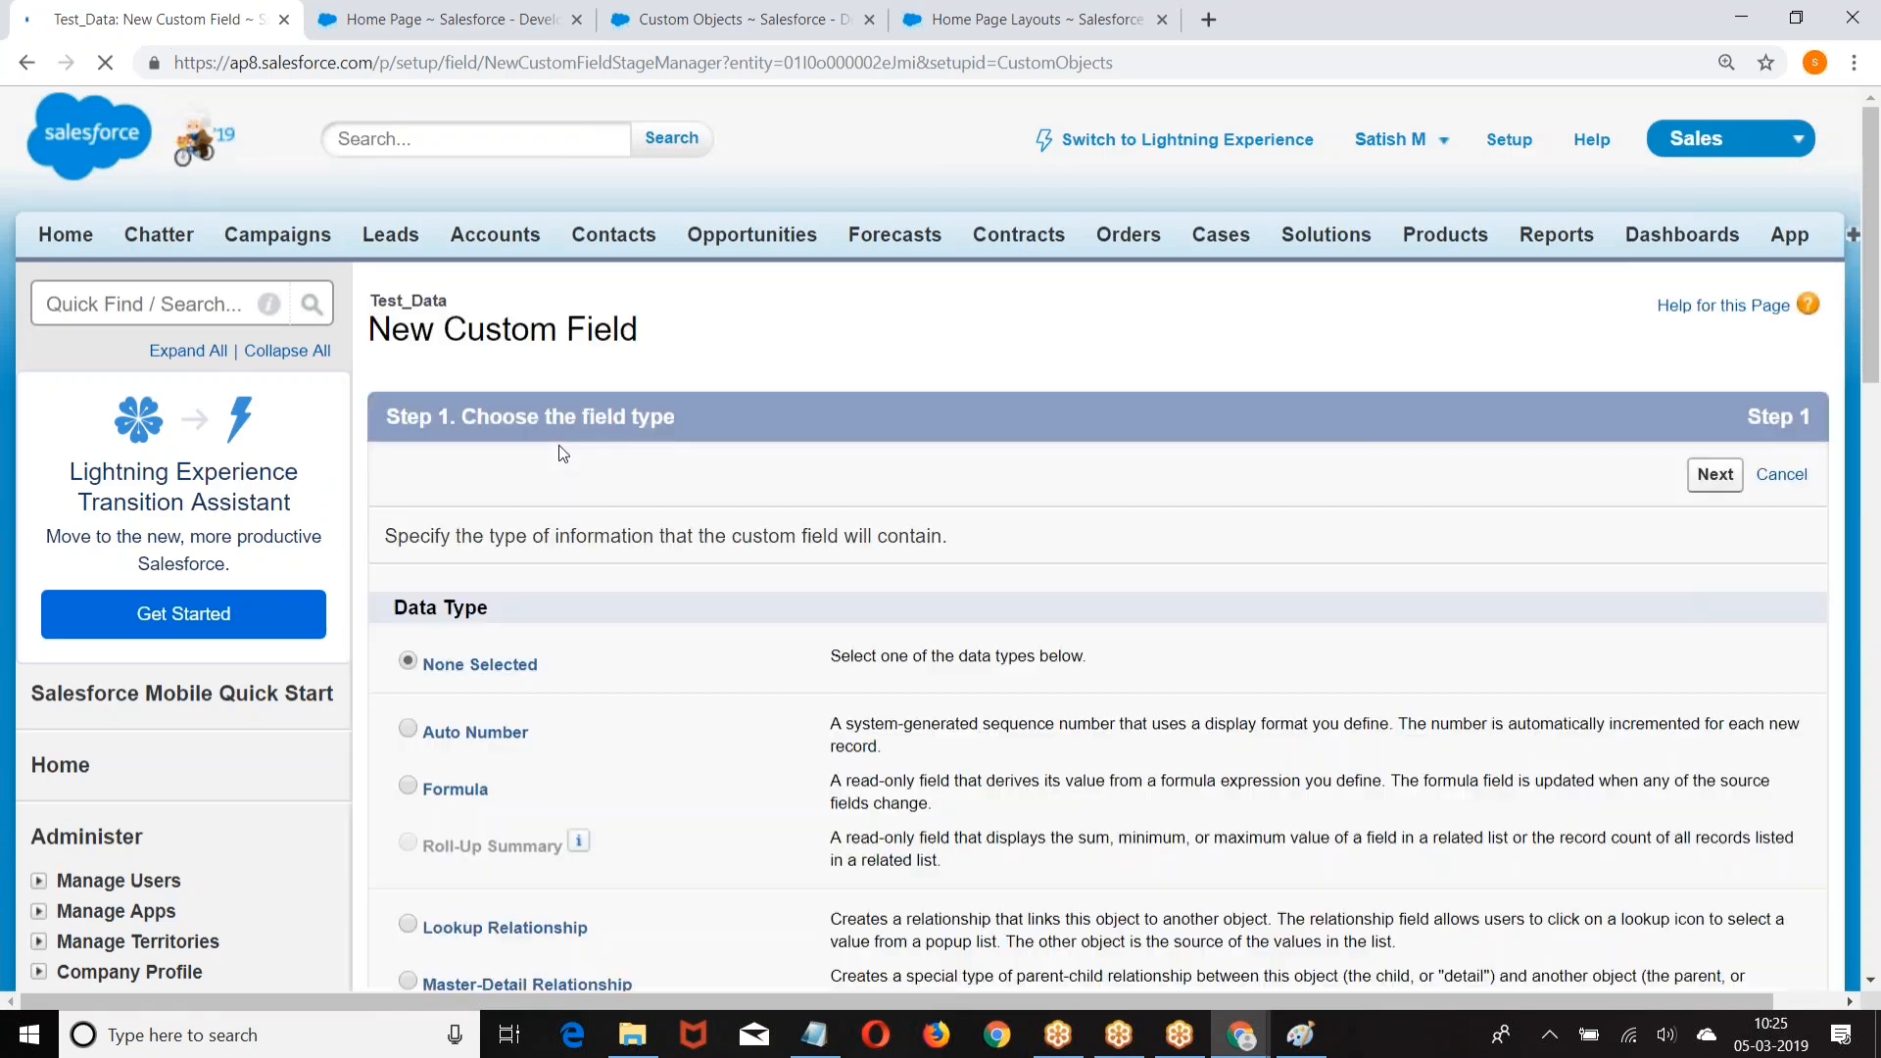
Step: Create a Currency field labelled Amount with the default length, field-level security and page layout, and save it
scroll(560, 446, down, 6)
scroll(536, 511, down, 2)
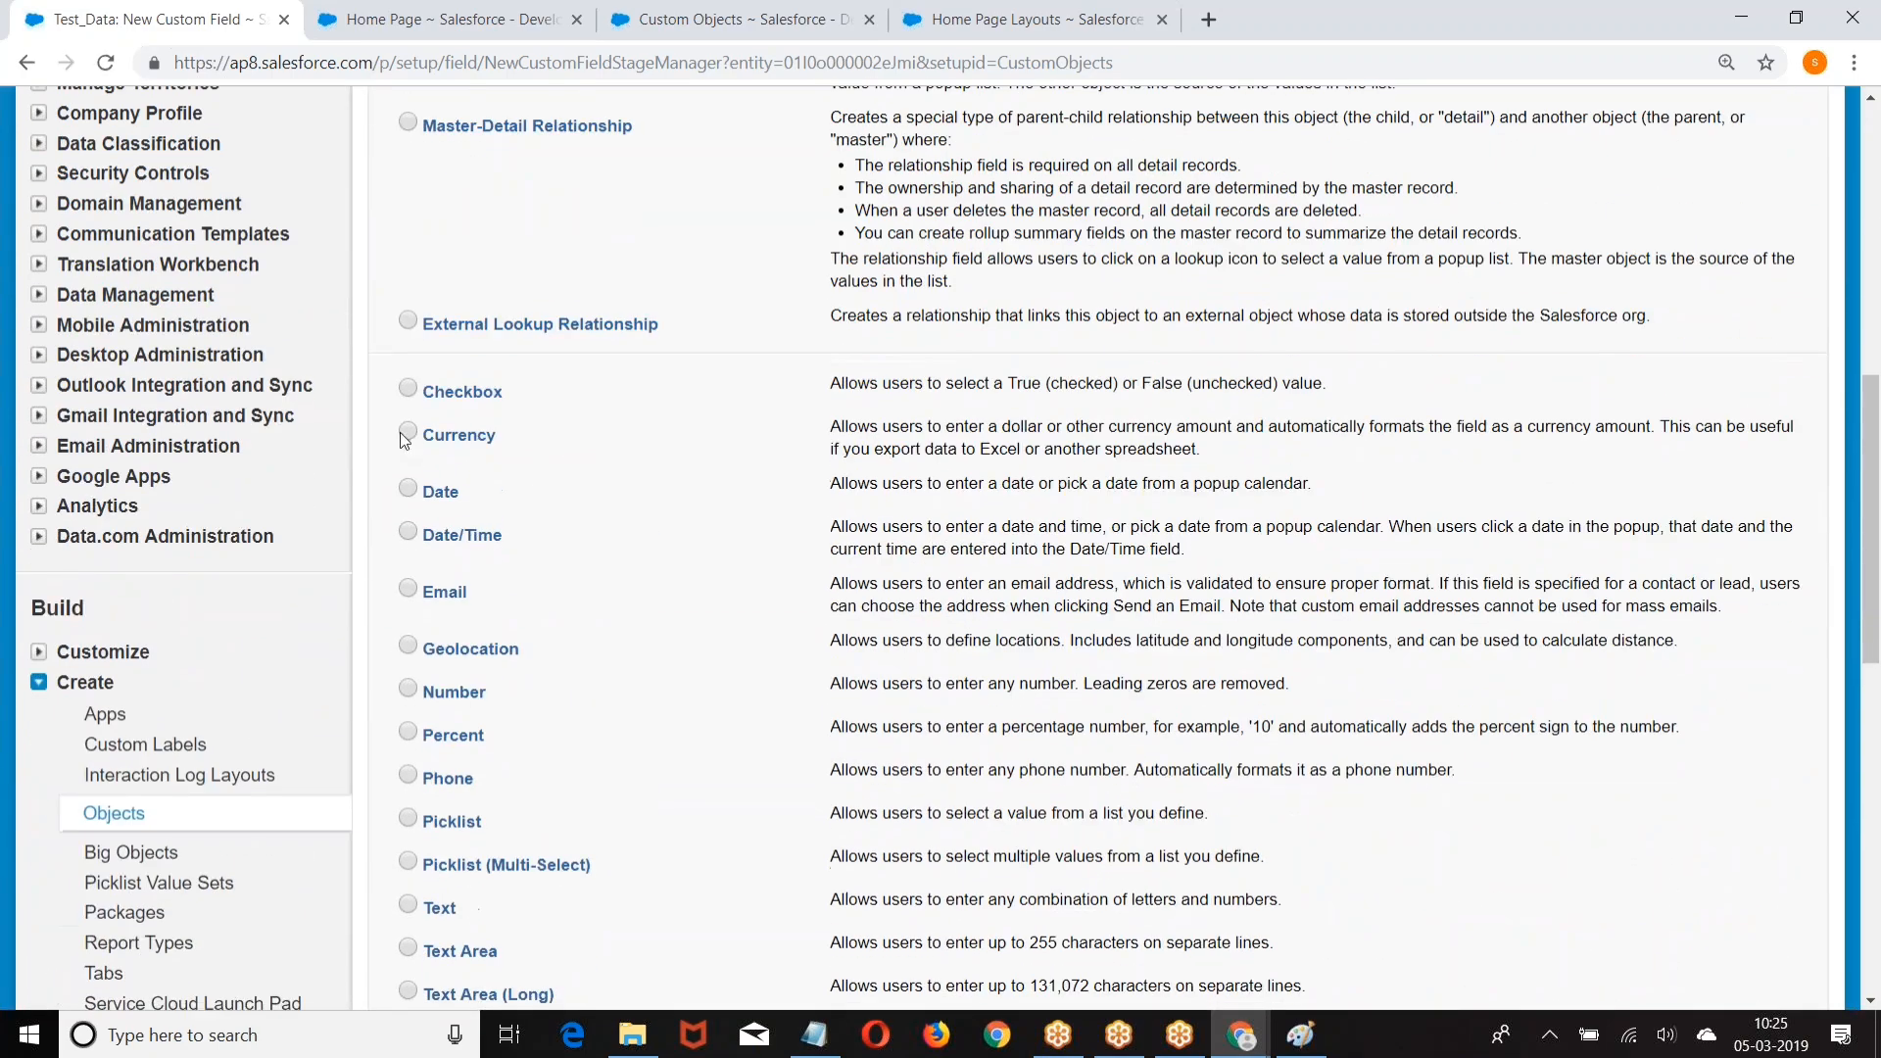
scroll(1012, 551, down, 4)
click(1710, 872)
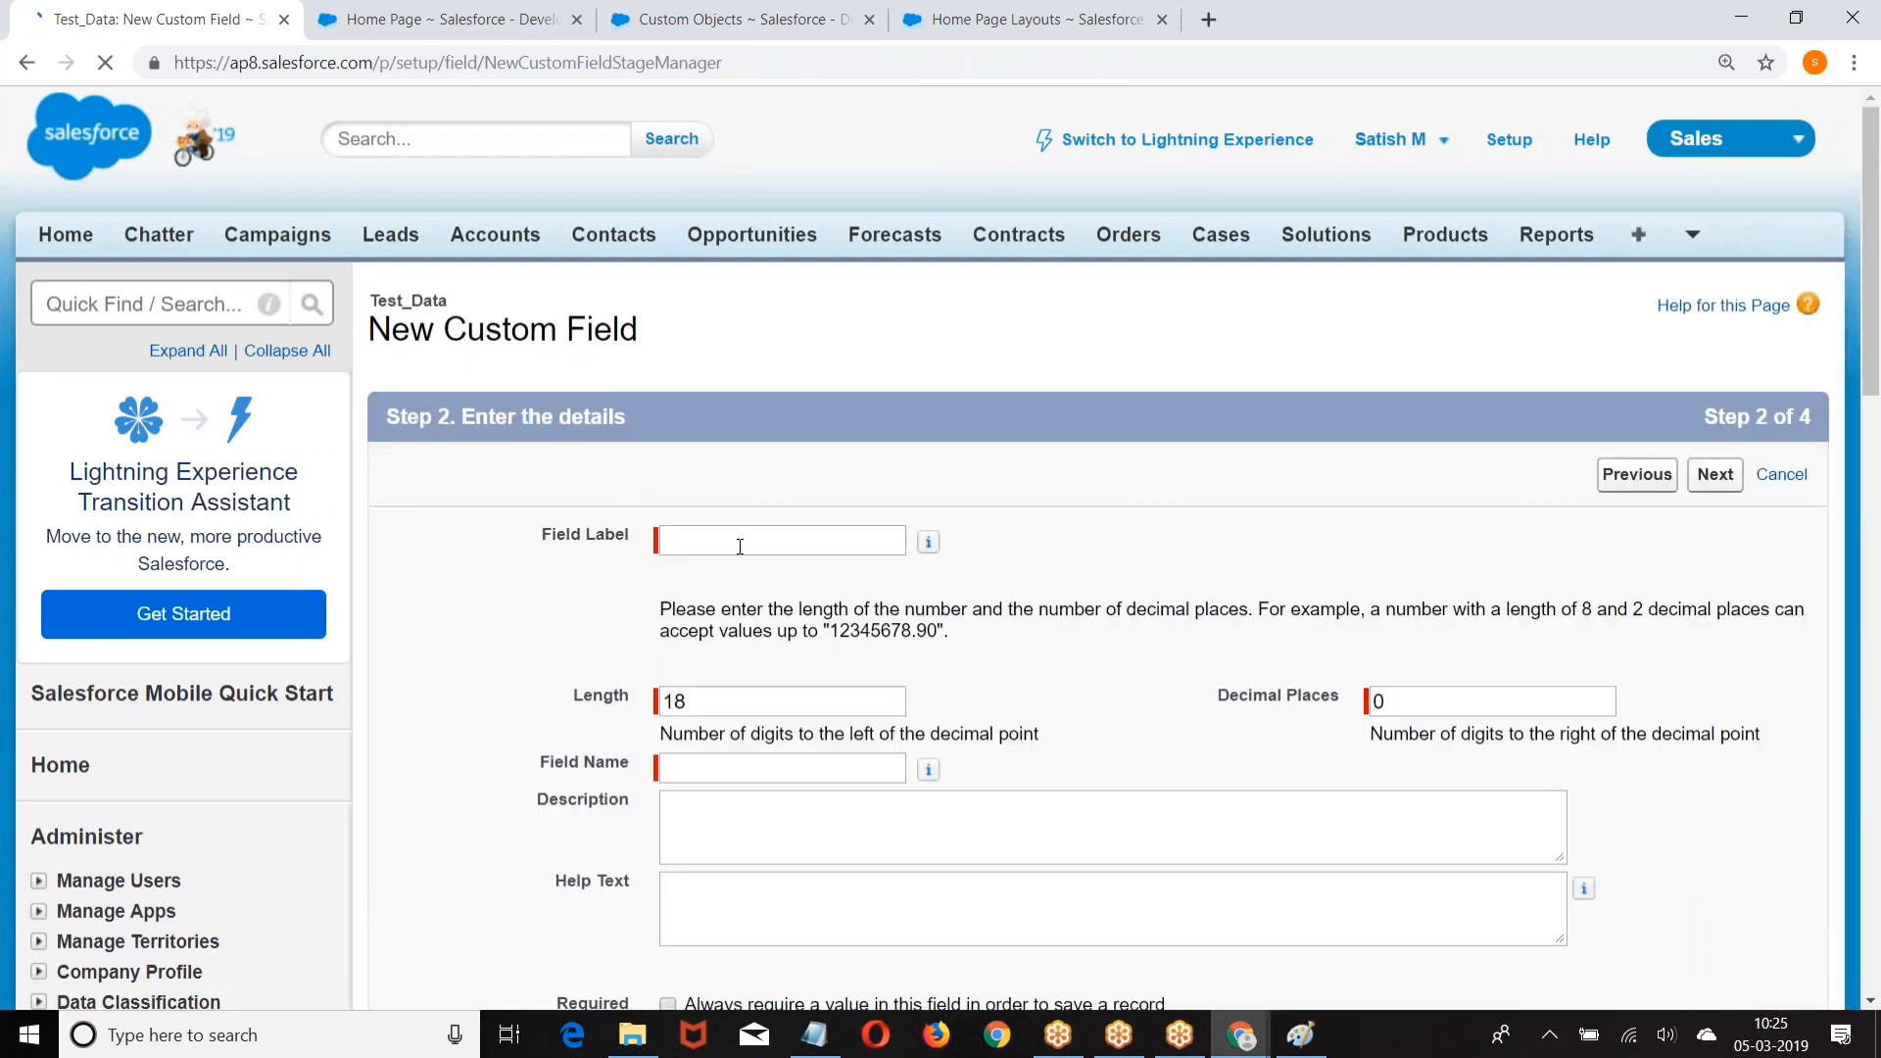
text(Amount)
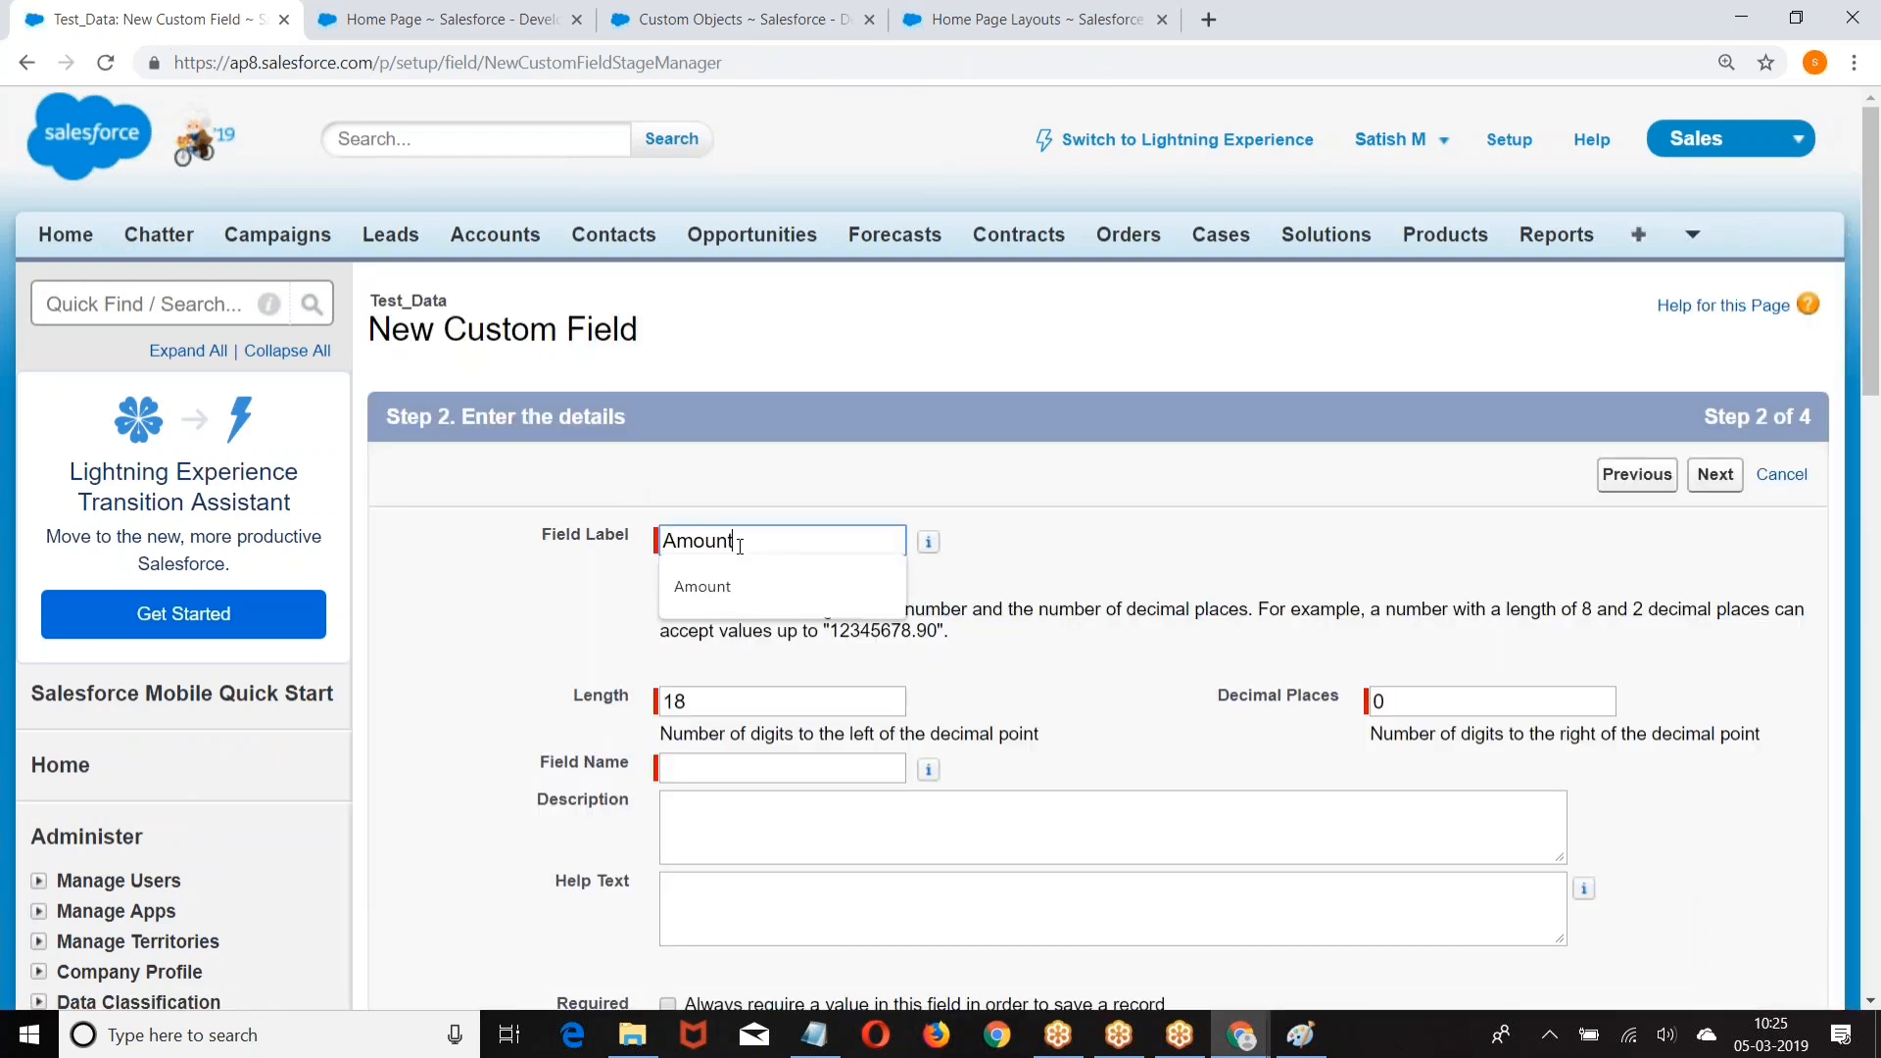
click(1161, 441)
click(1701, 466)
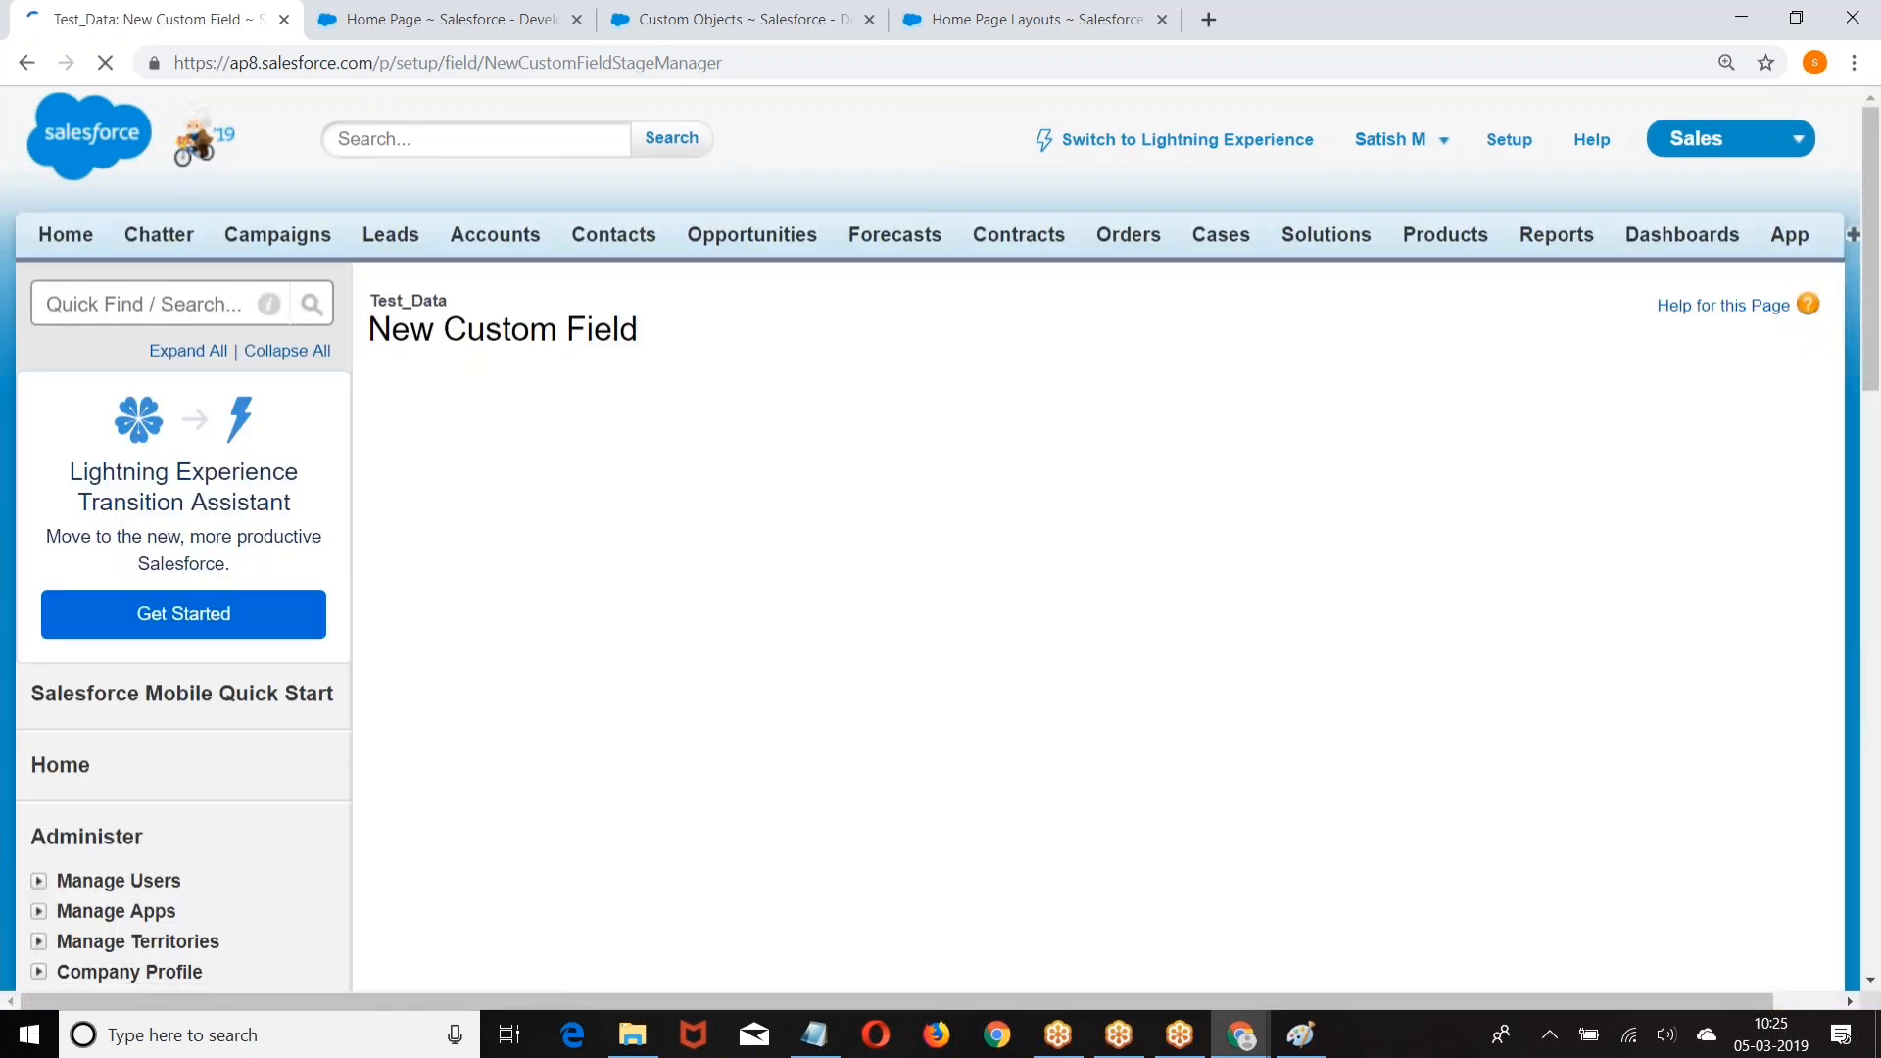
click(1713, 474)
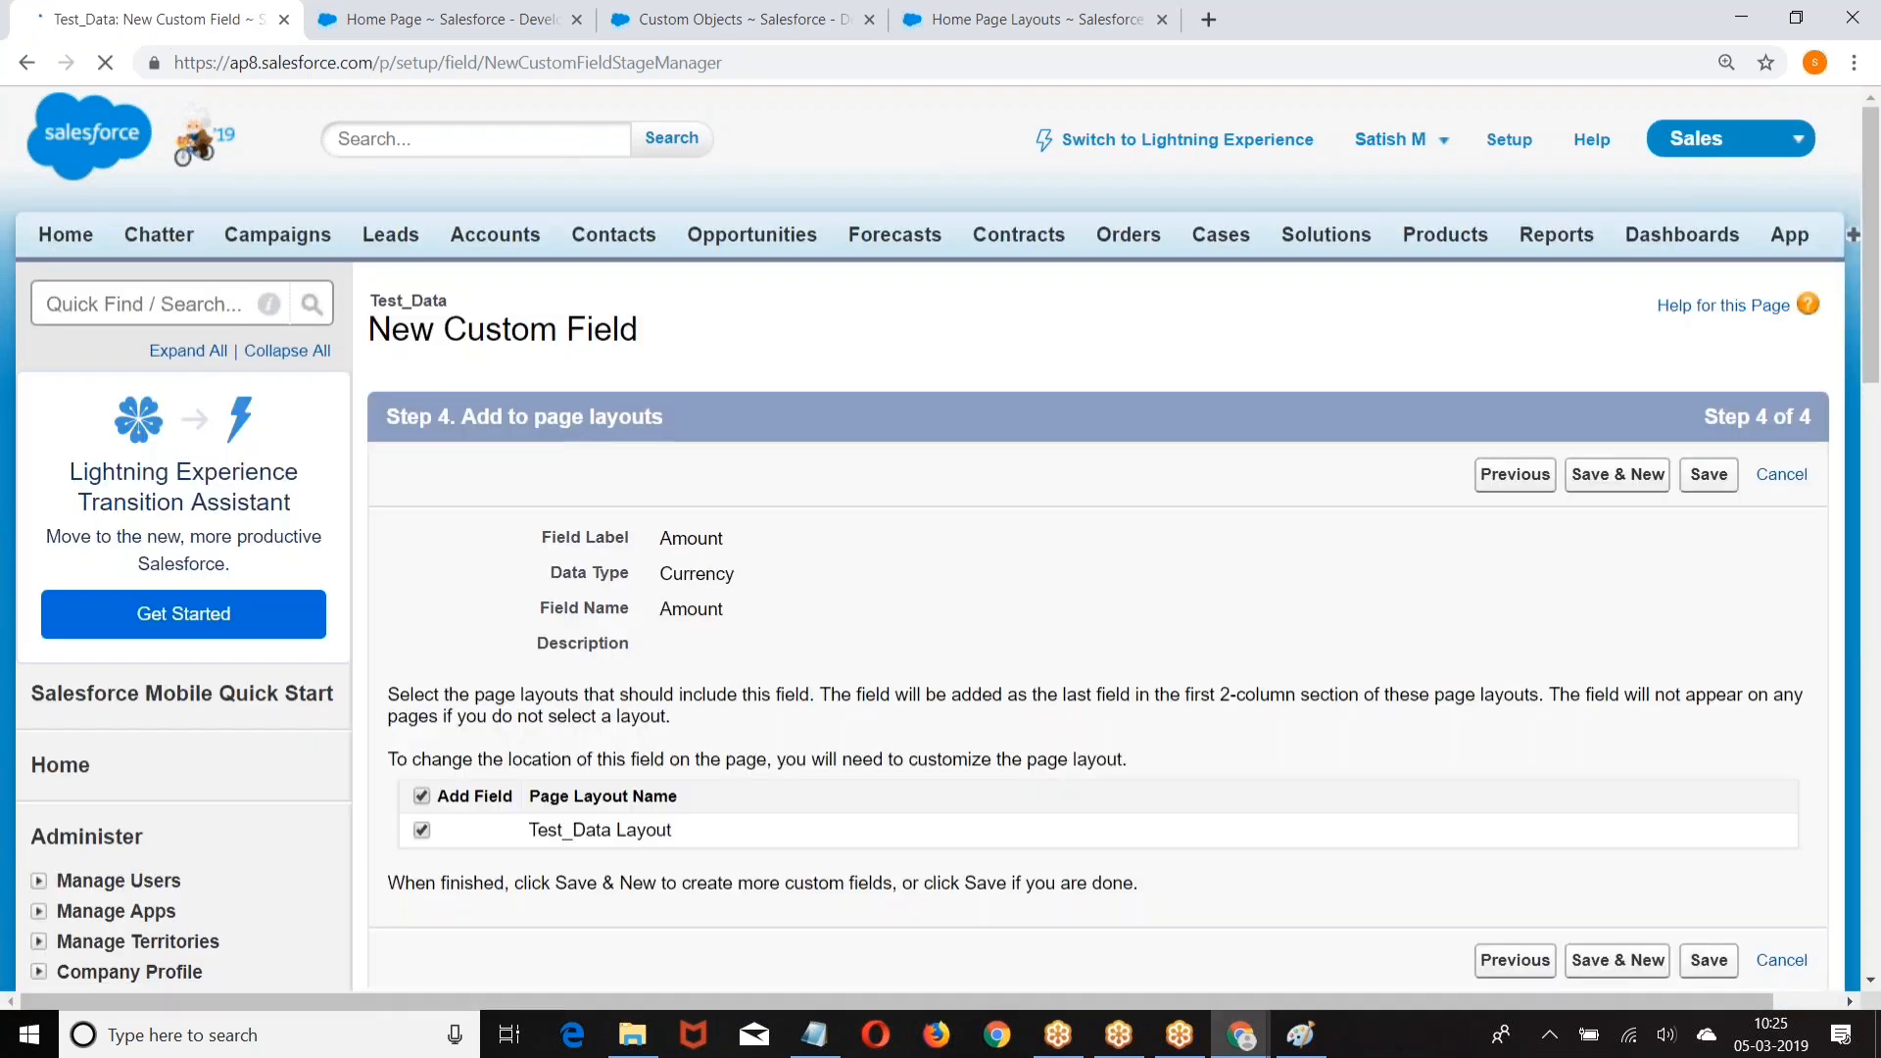
click(1710, 474)
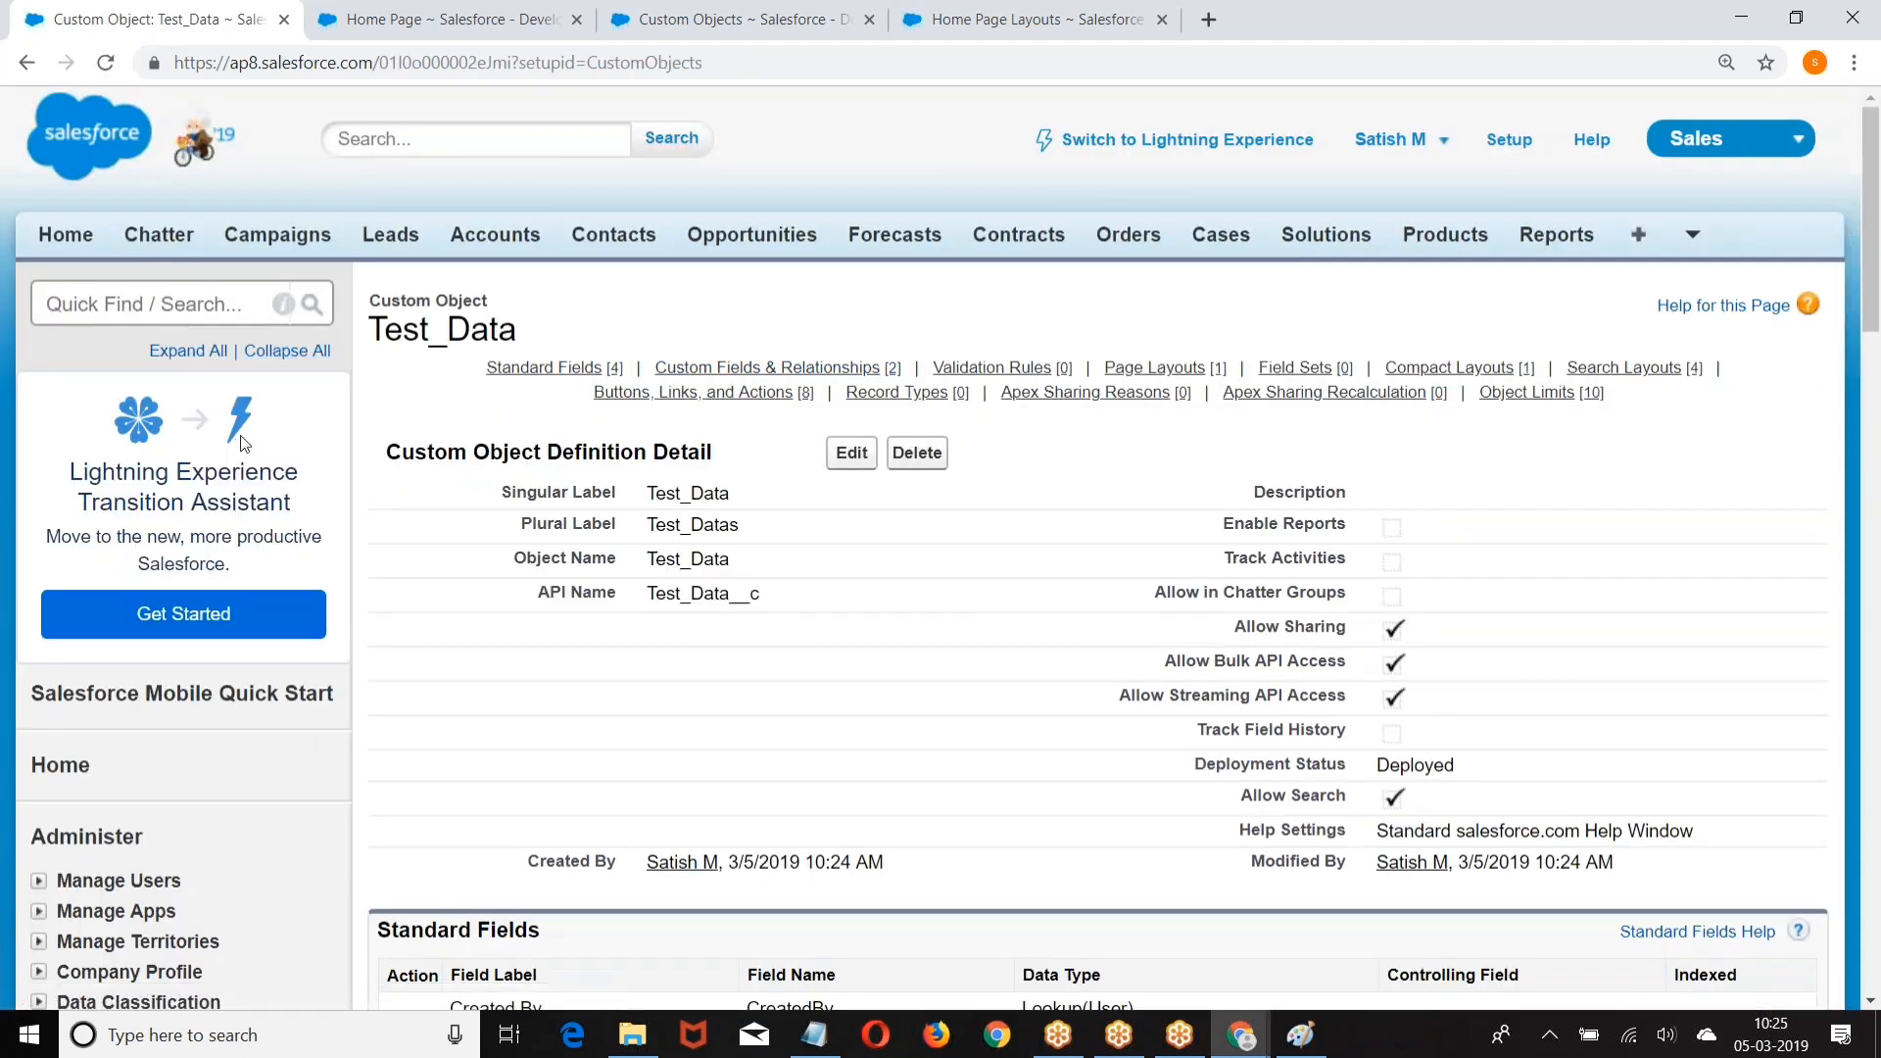
Step: Open Reporting Snapshots from Data Management in Setup and start a new reporting snapshot
scroll(239, 307, down, 12)
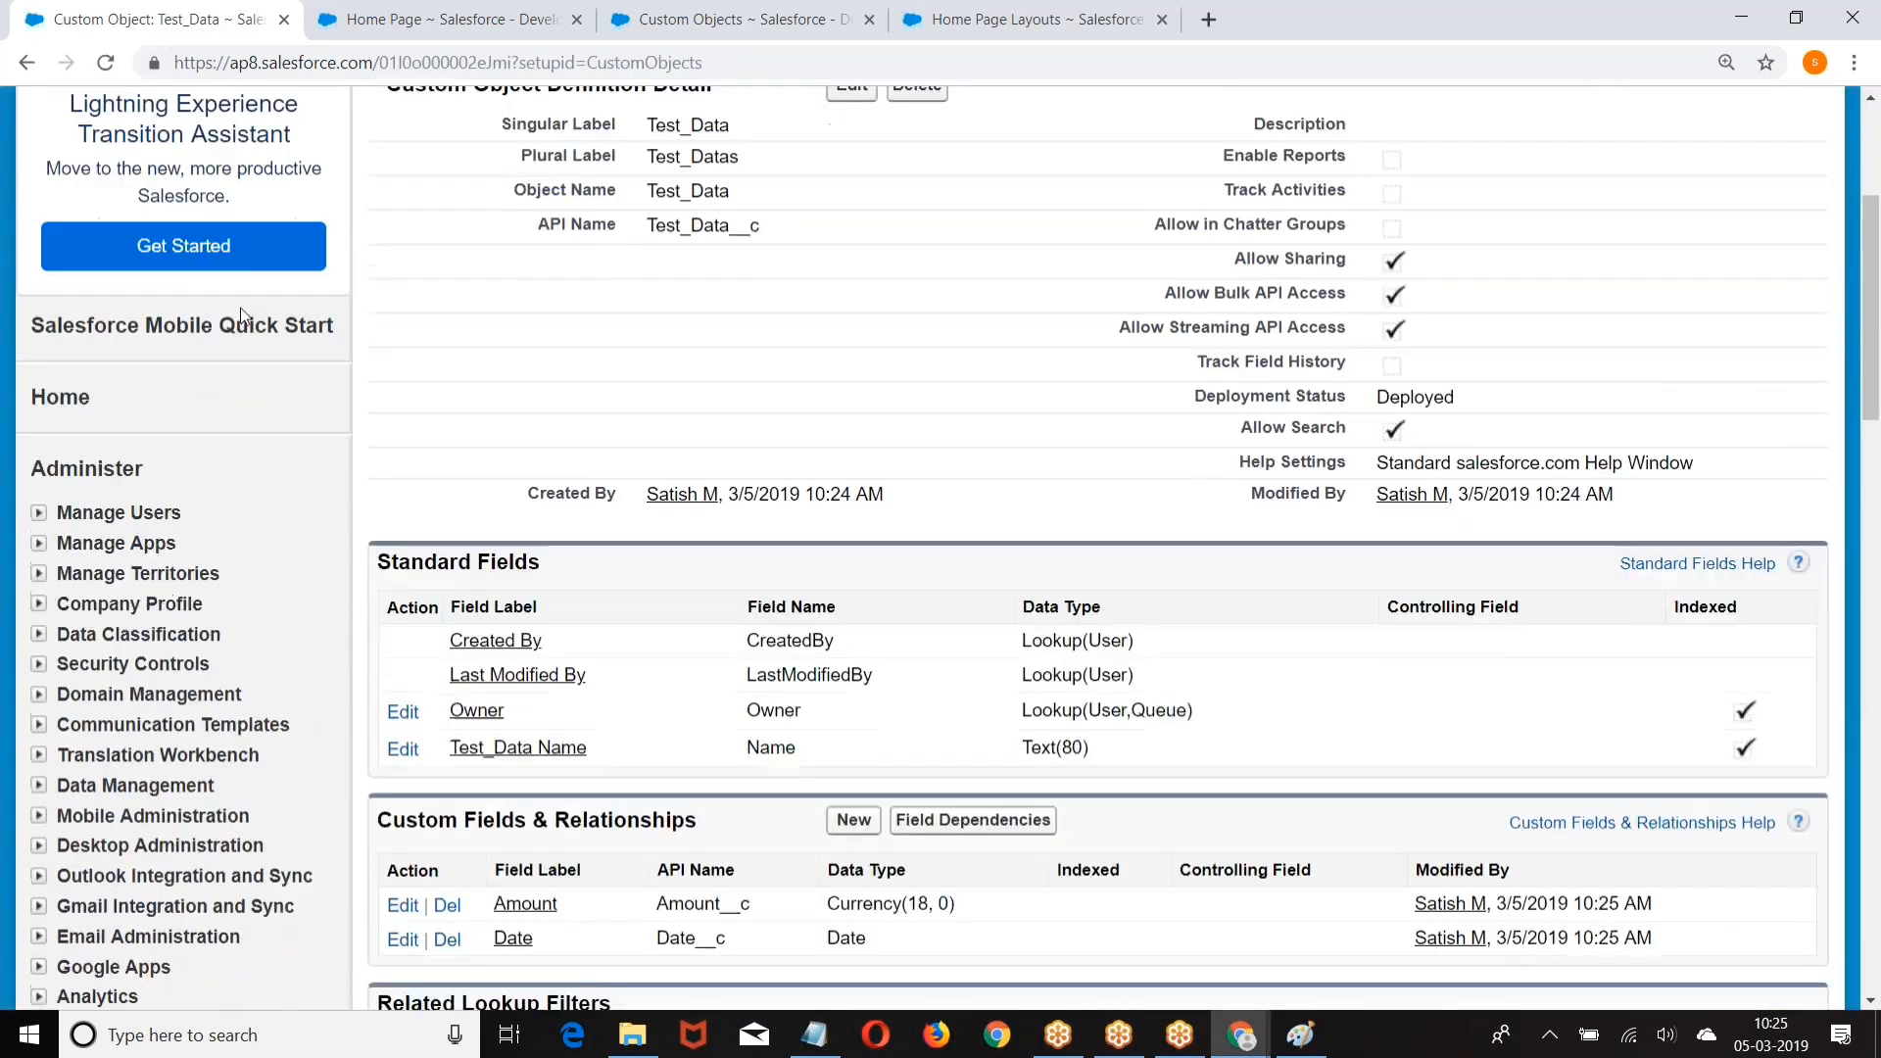
scroll(208, 338, up, 4)
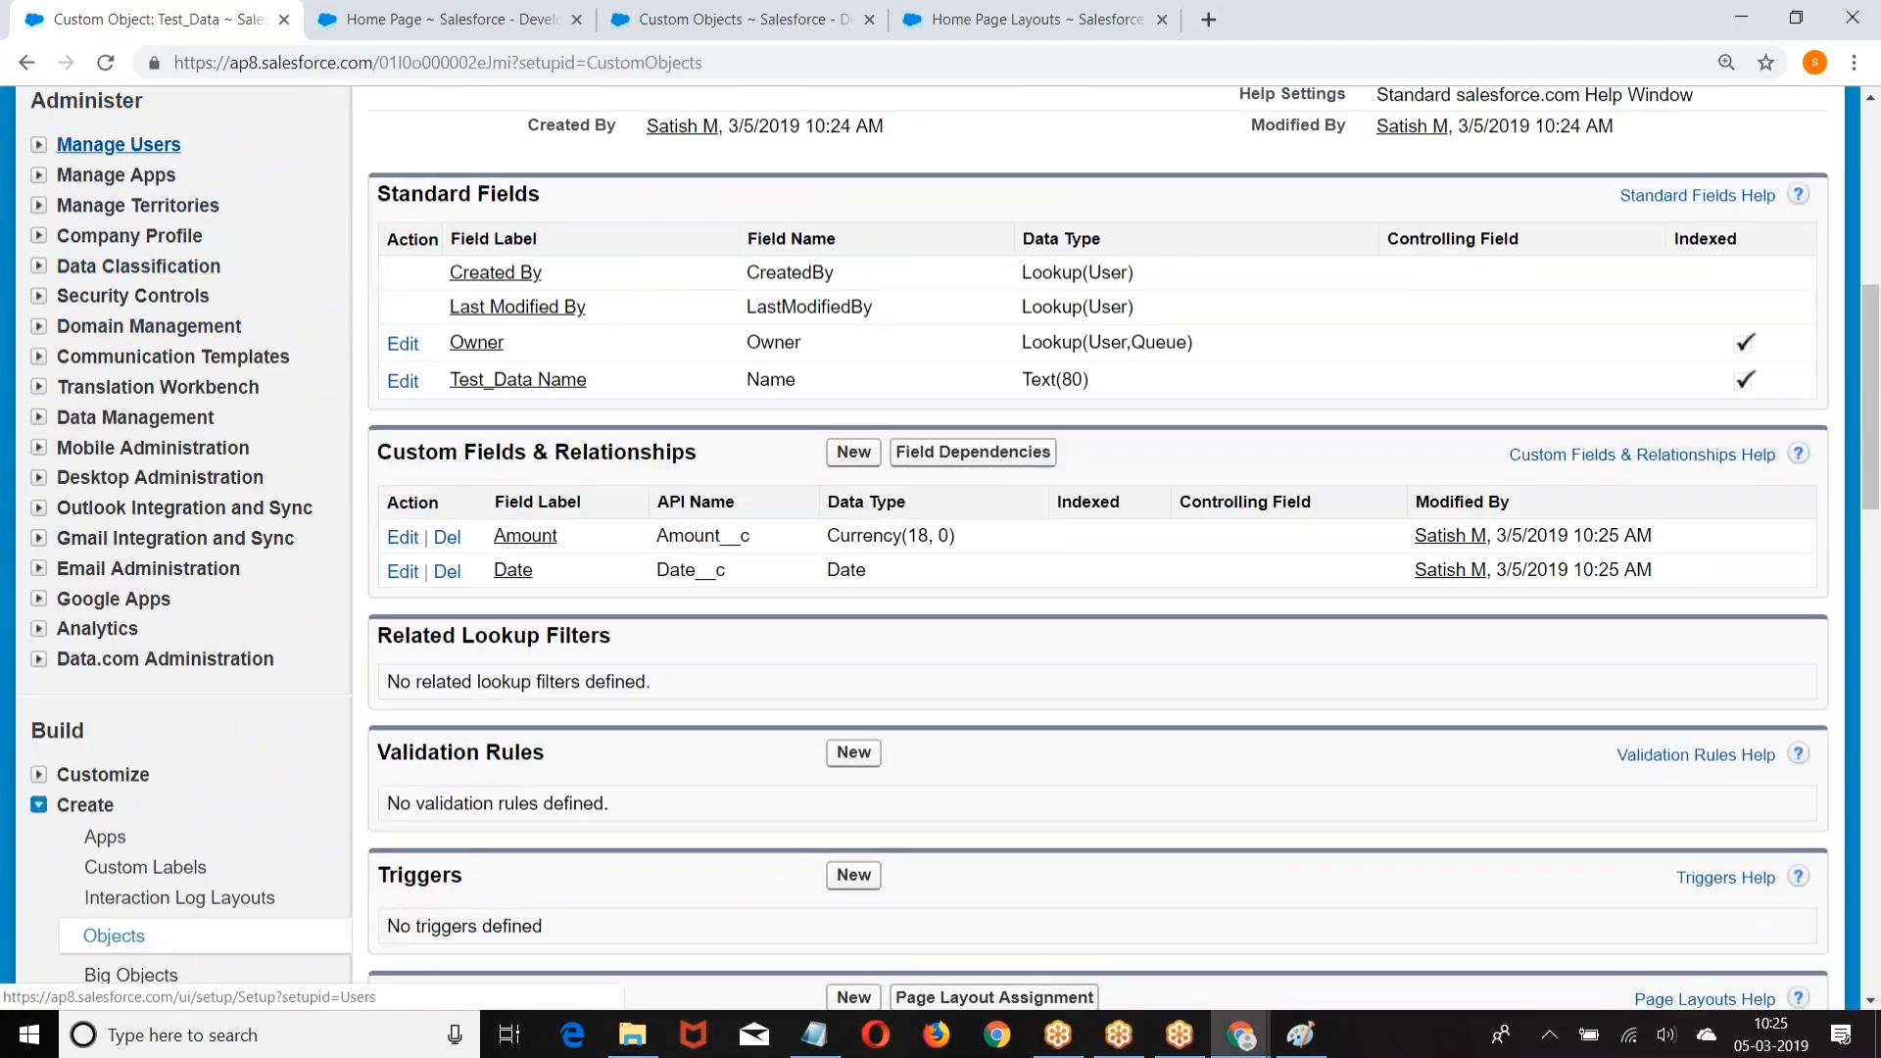
click(40, 418)
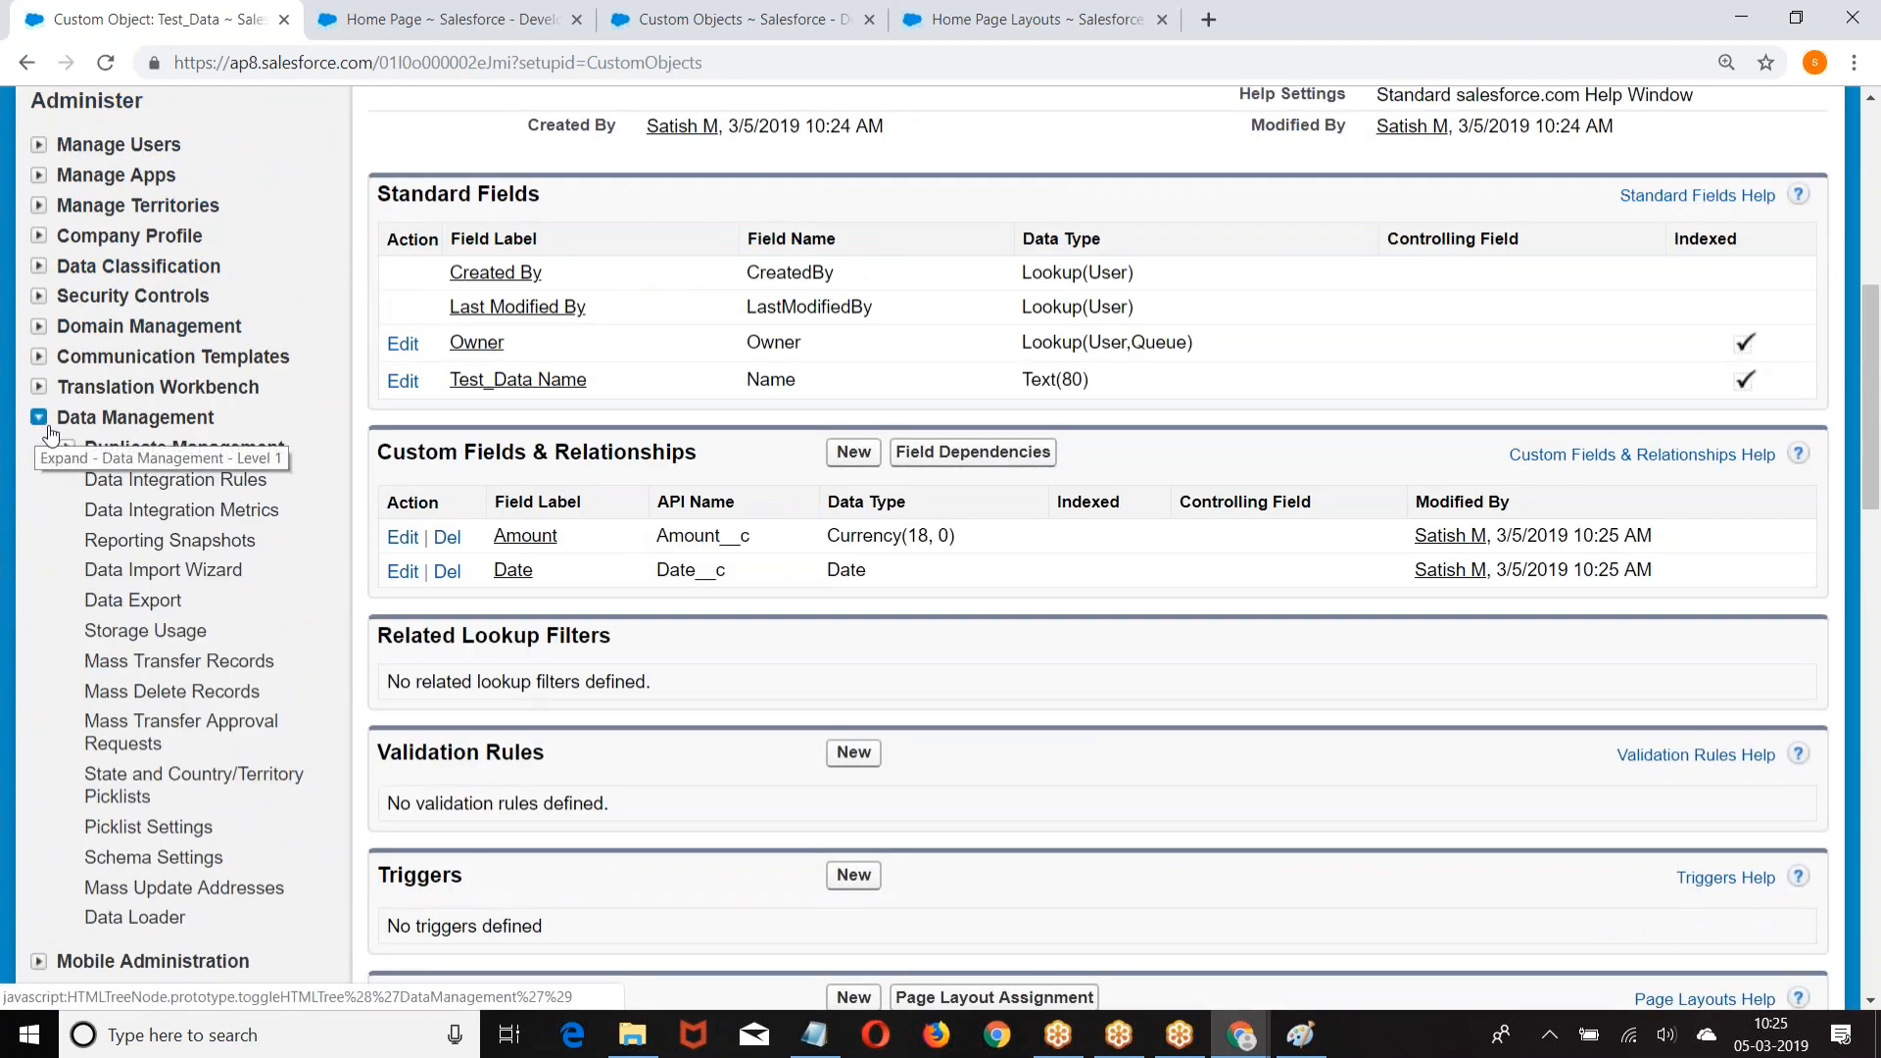
click(158, 557)
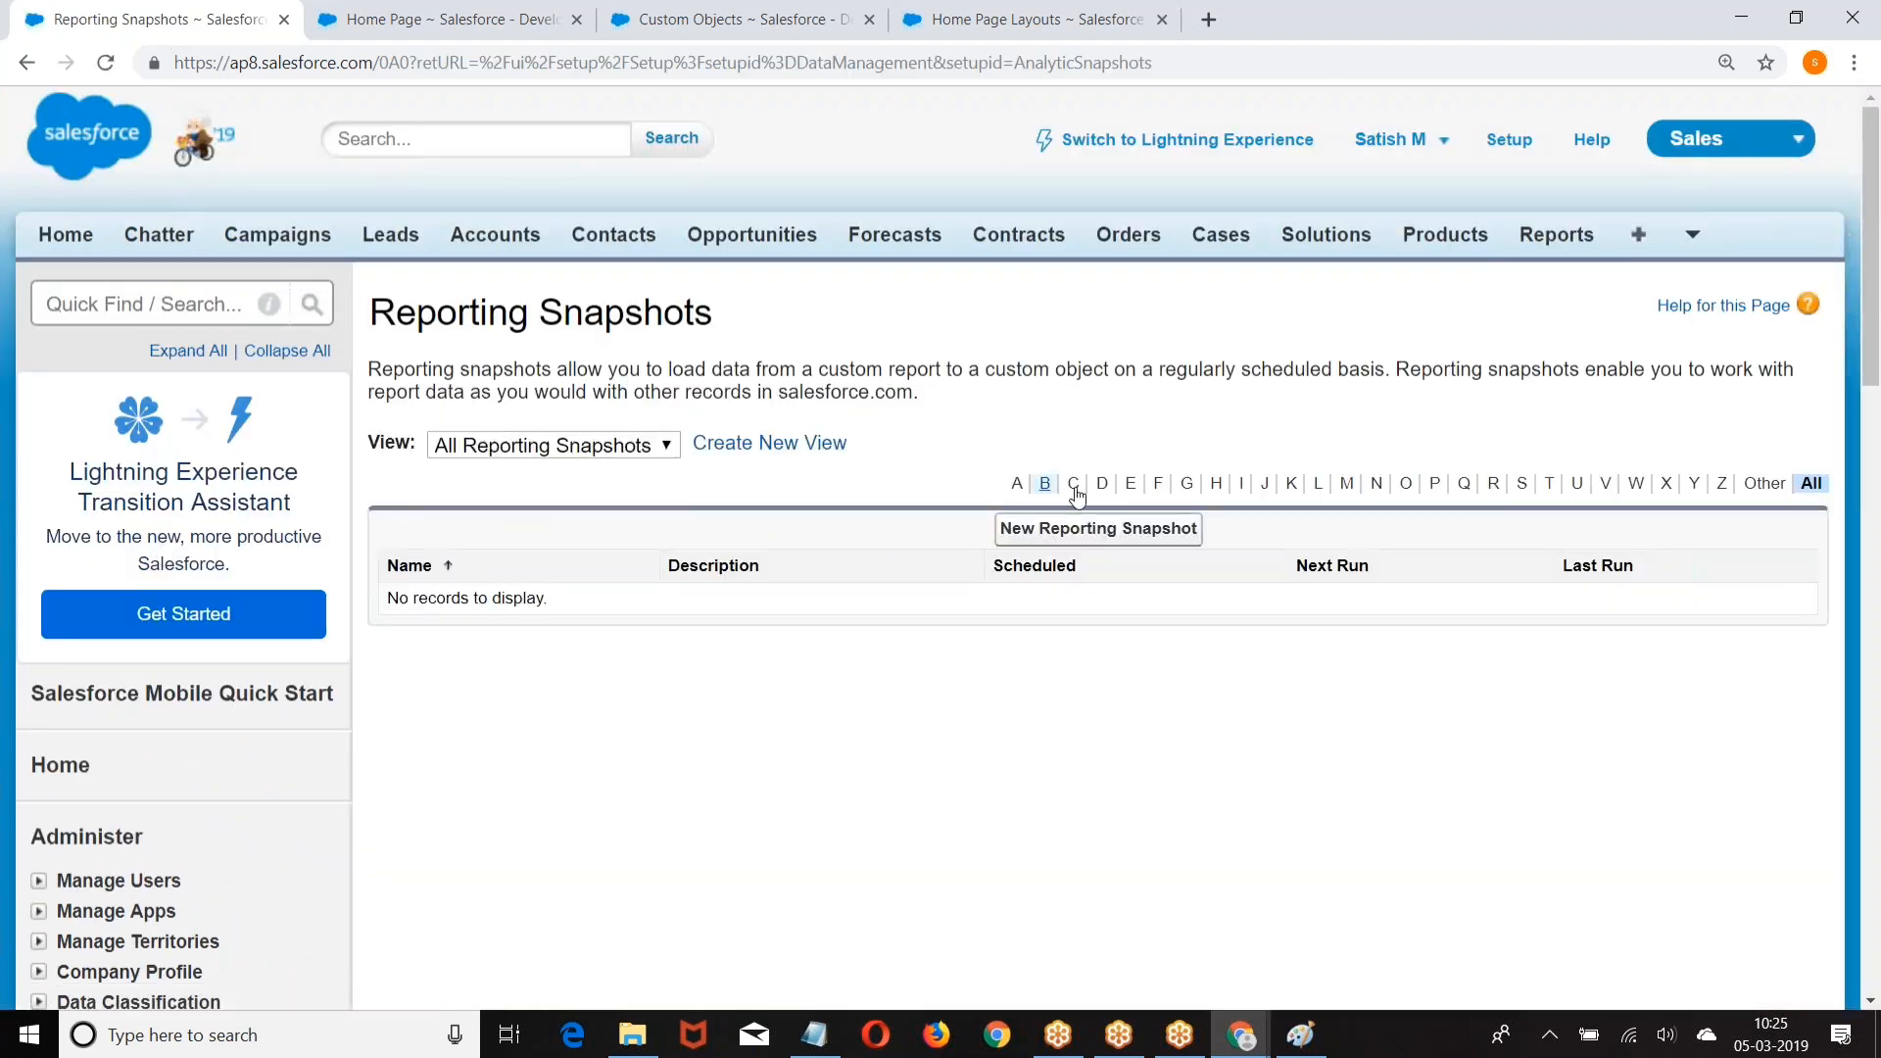
click(1124, 542)
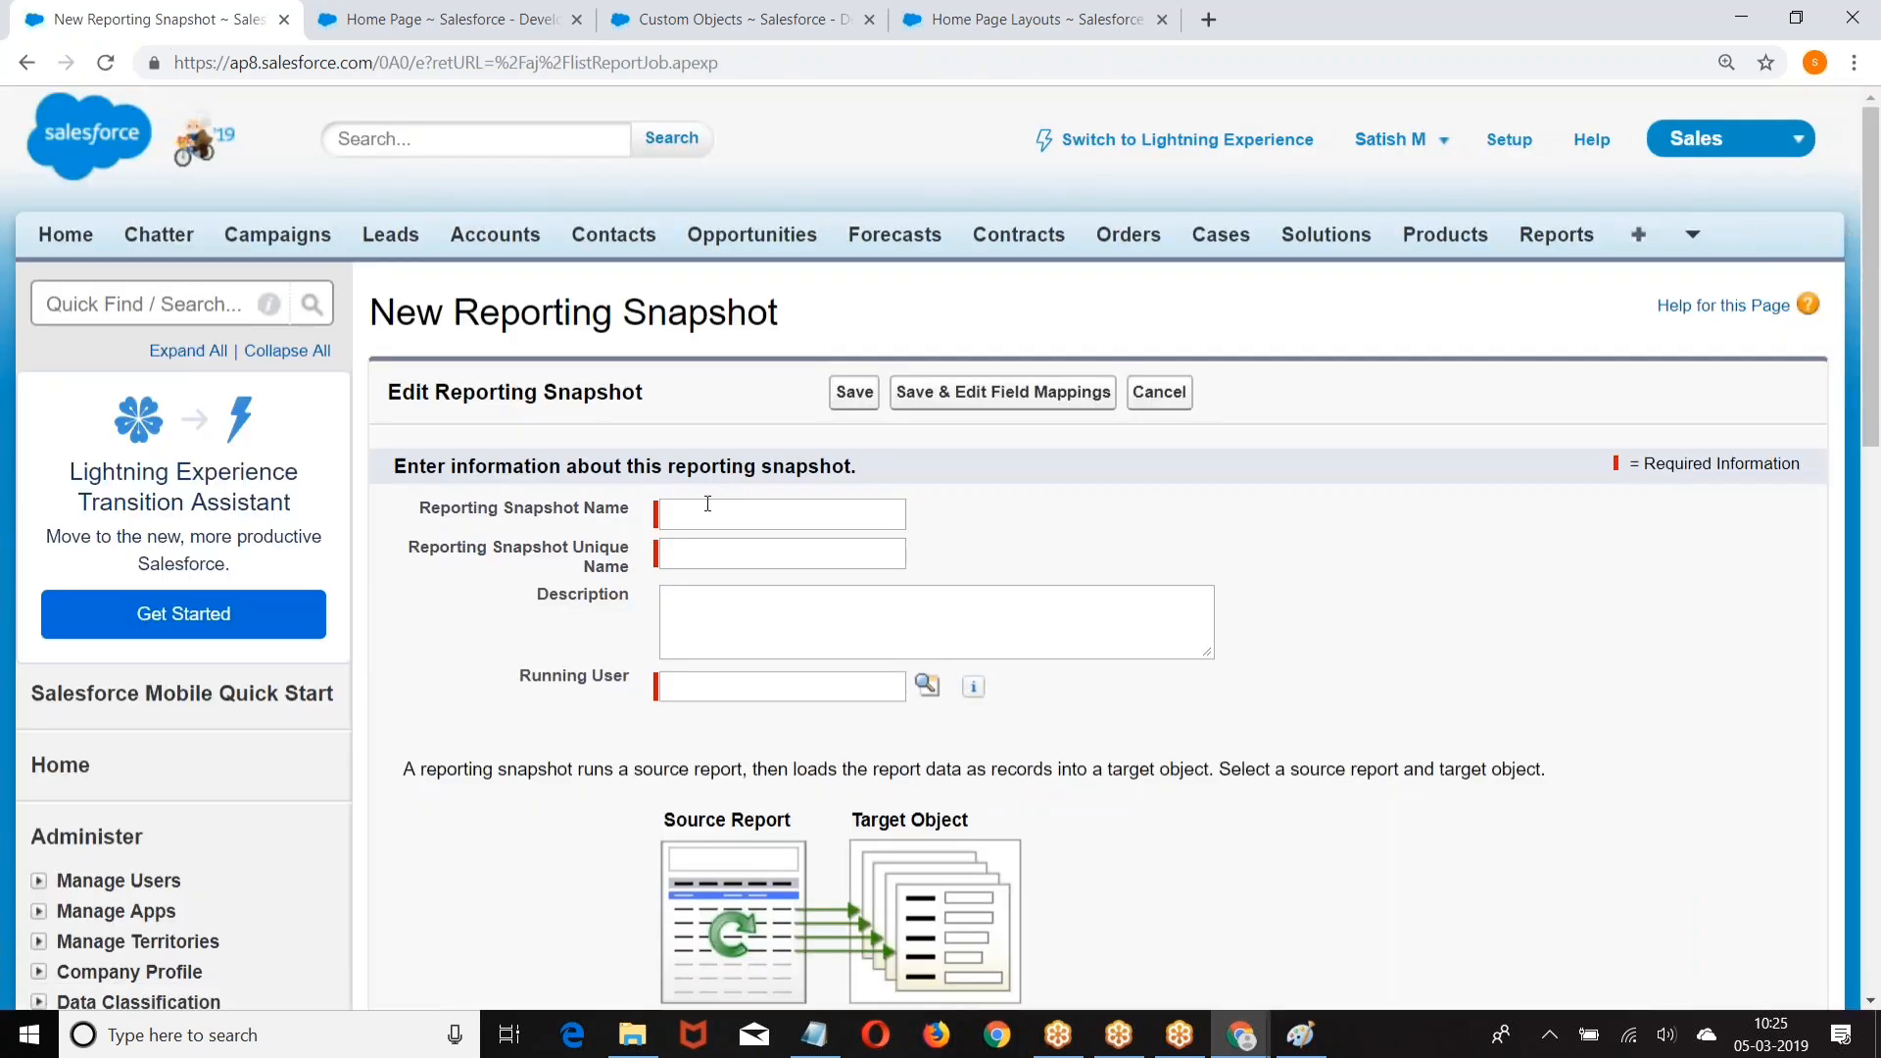
Step: Name the reporting snapshot Test, let the unique name match, and pick the CEO from the user lookup as the running user
click(707, 503)
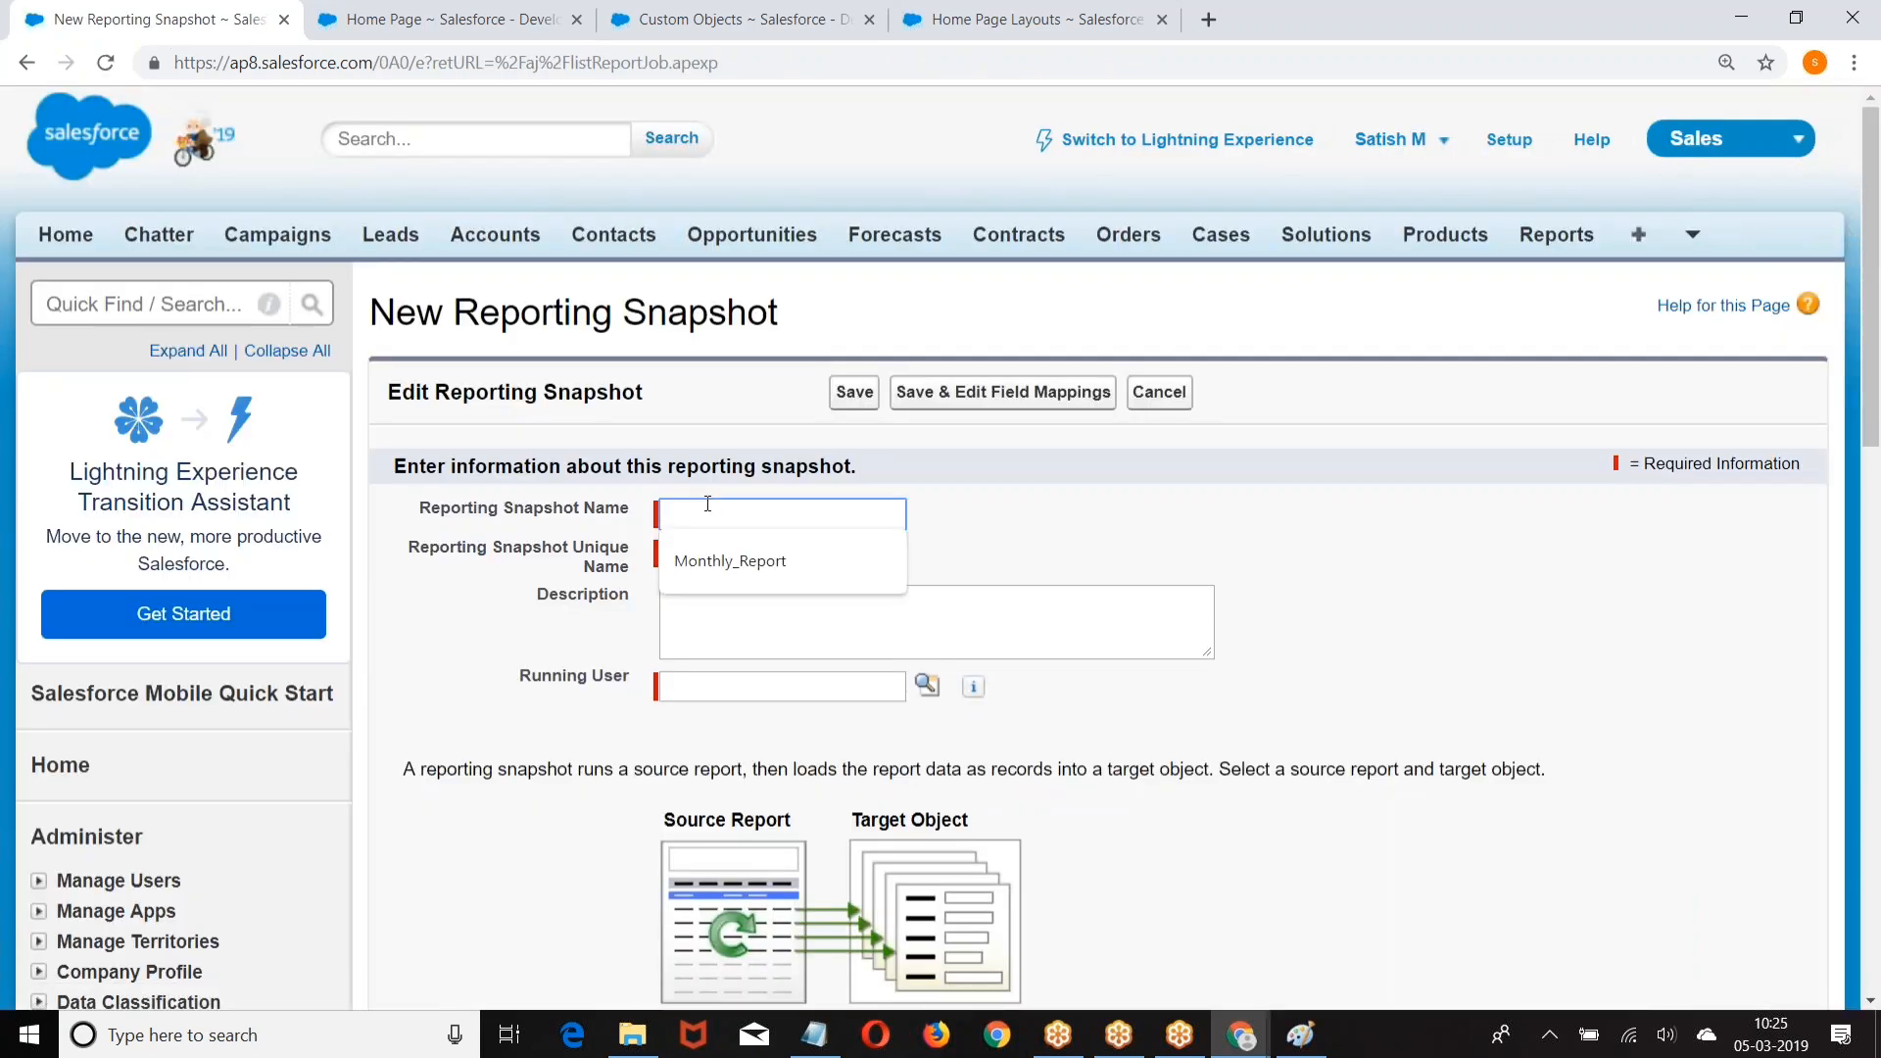
text(Test)
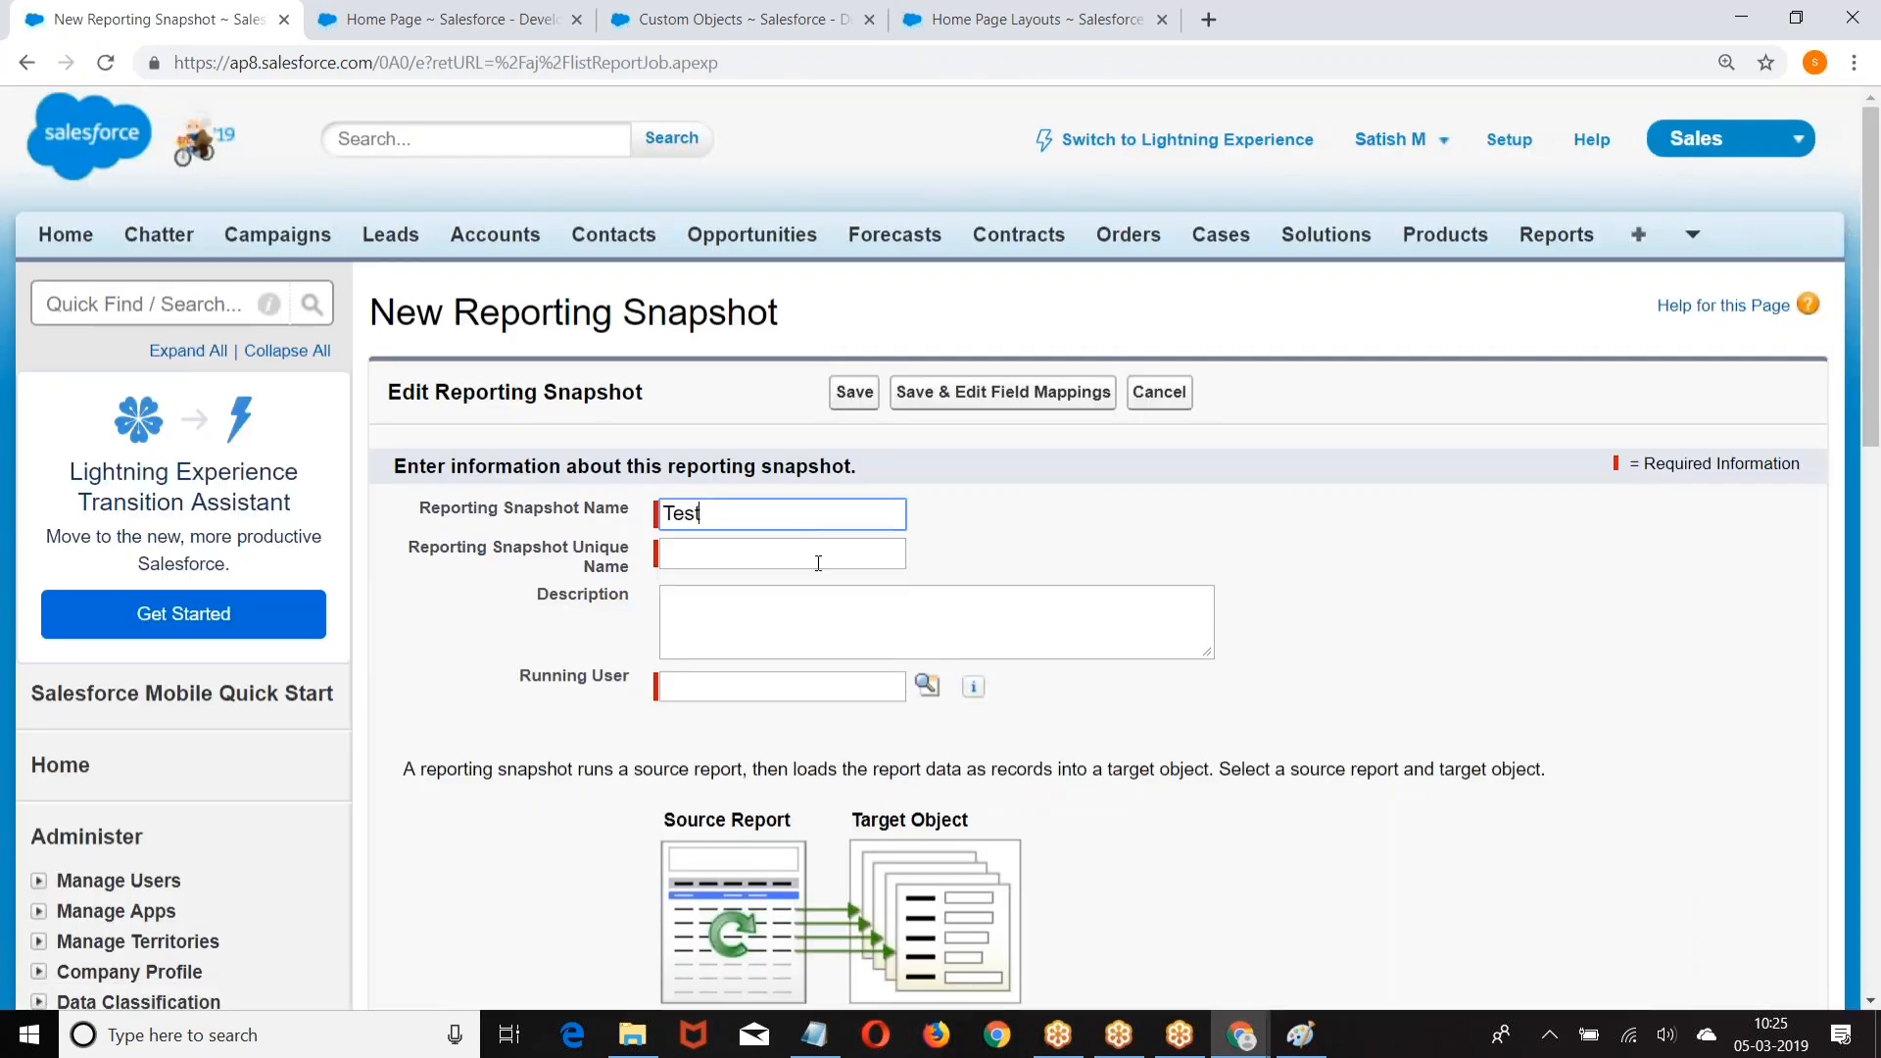
click(818, 564)
scroll(1205, 520, down, 1)
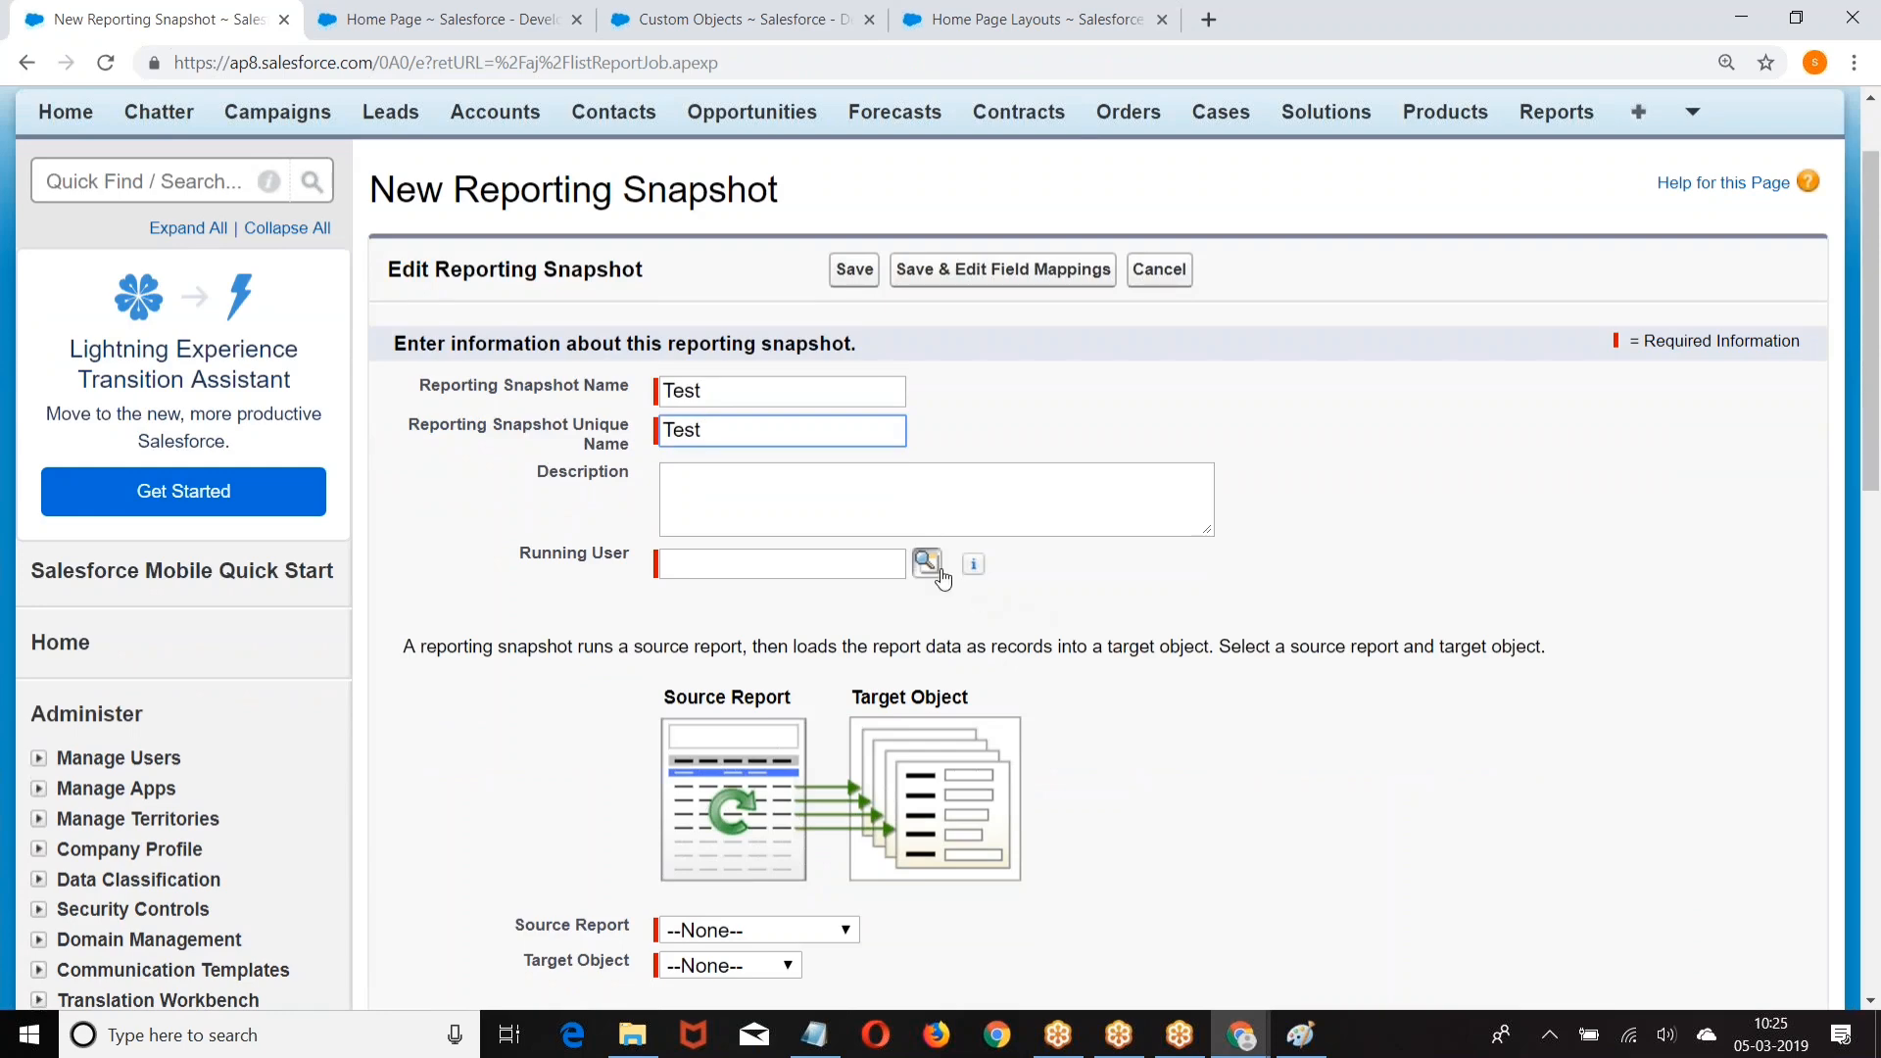
click(939, 572)
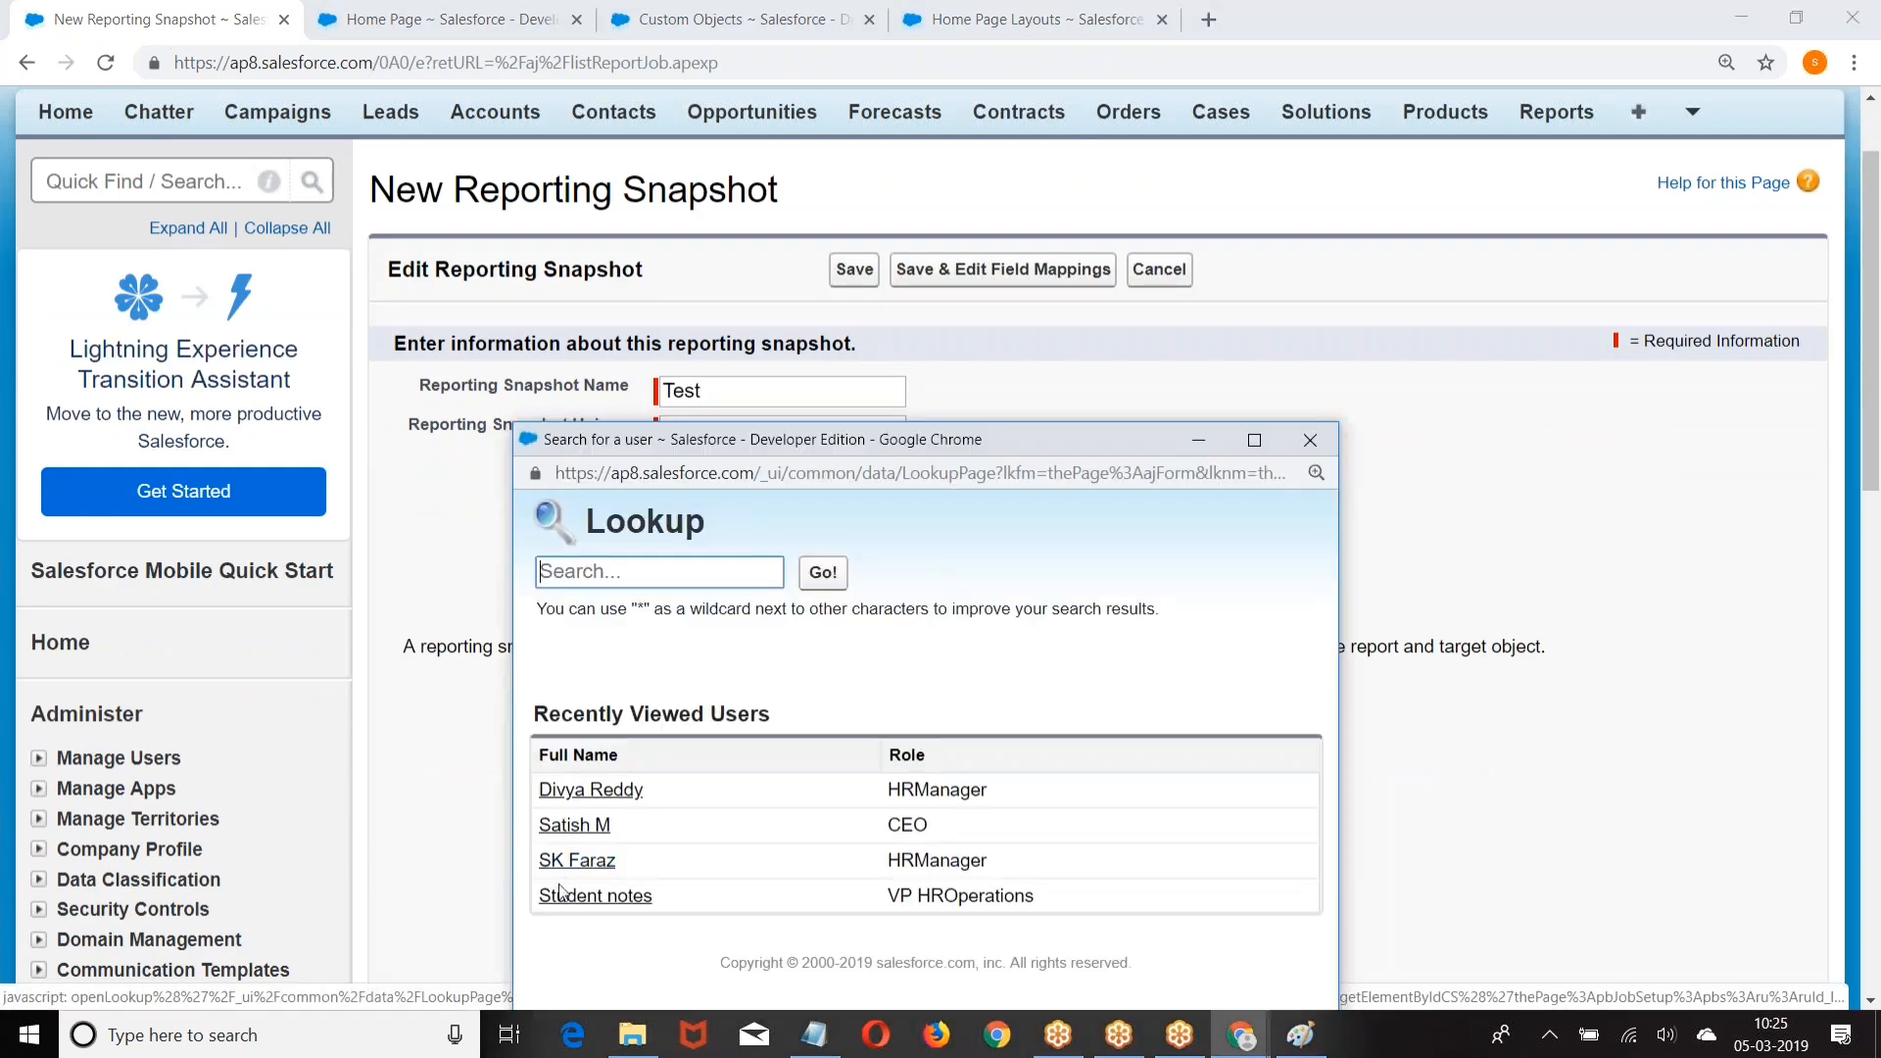
click(574, 825)
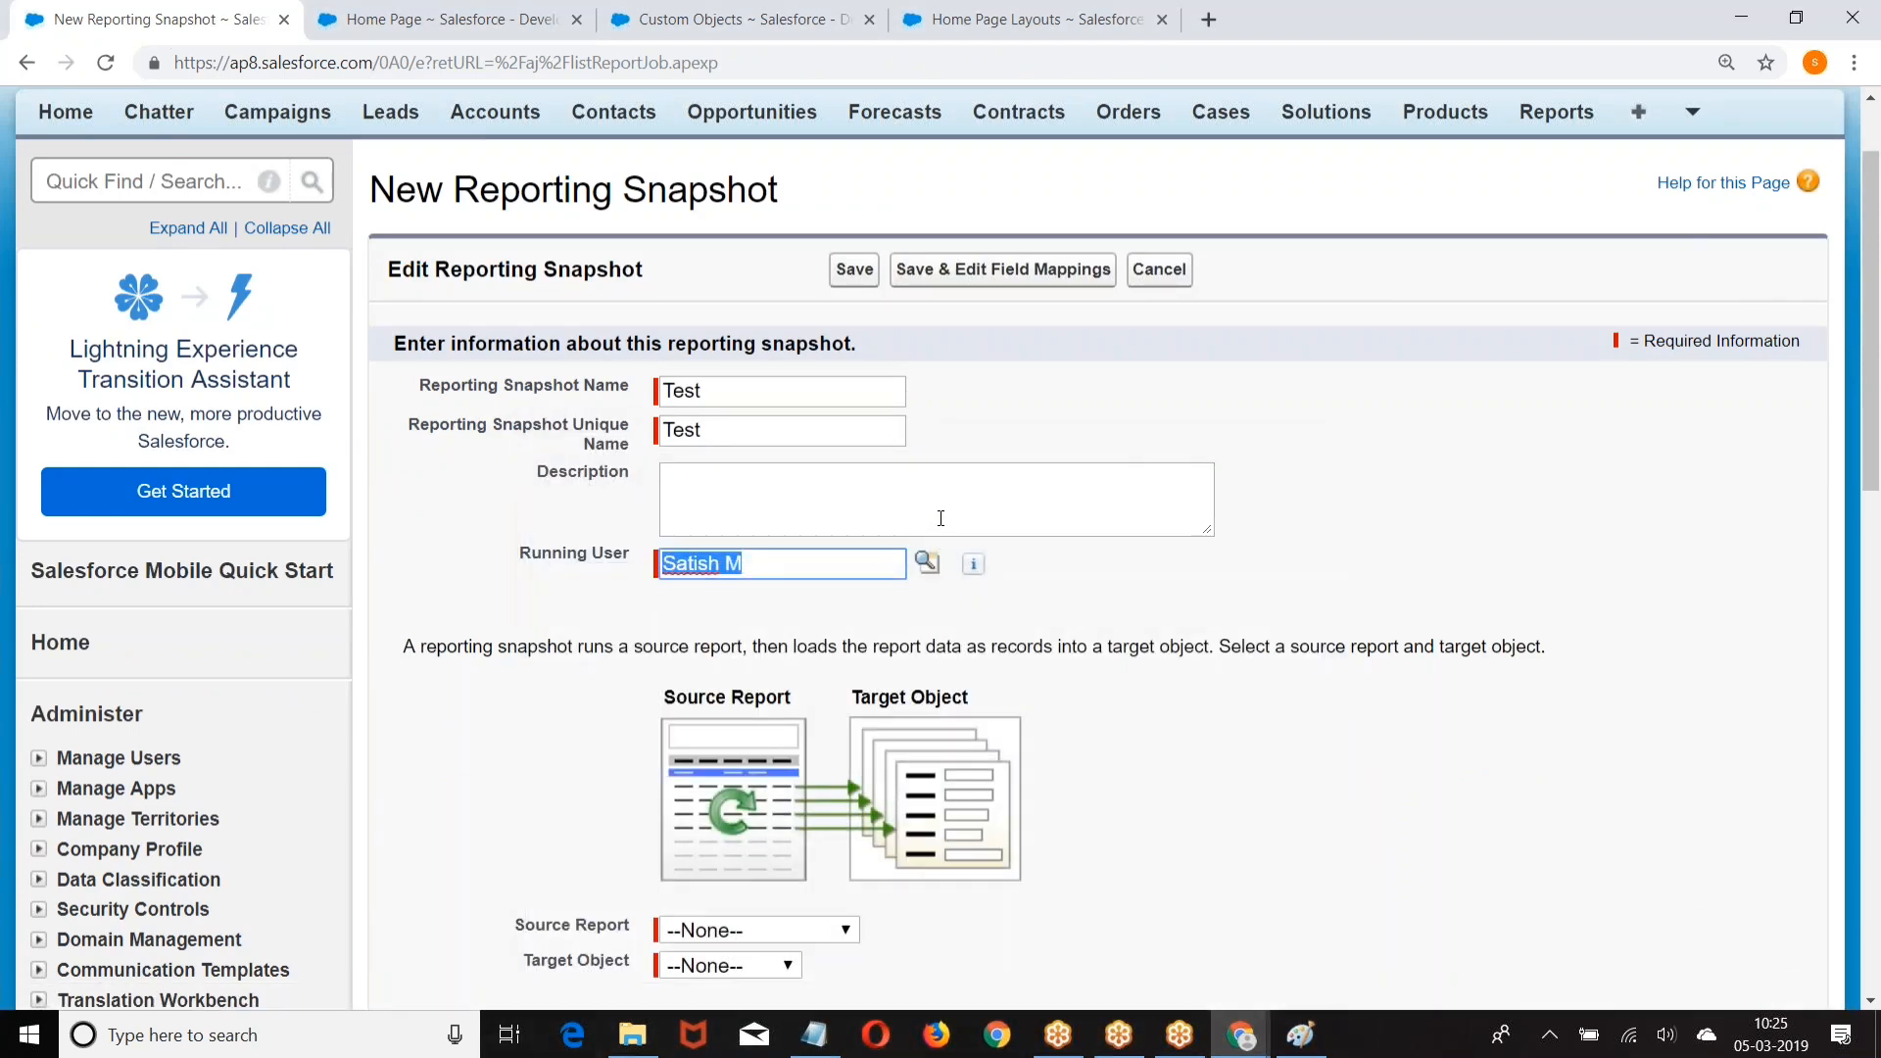
Step: Choose Opty_Summary as the source report and Test_Data as the target object, and save the snapshot, continuing to its field mappings
scroll(945, 516, down, 3)
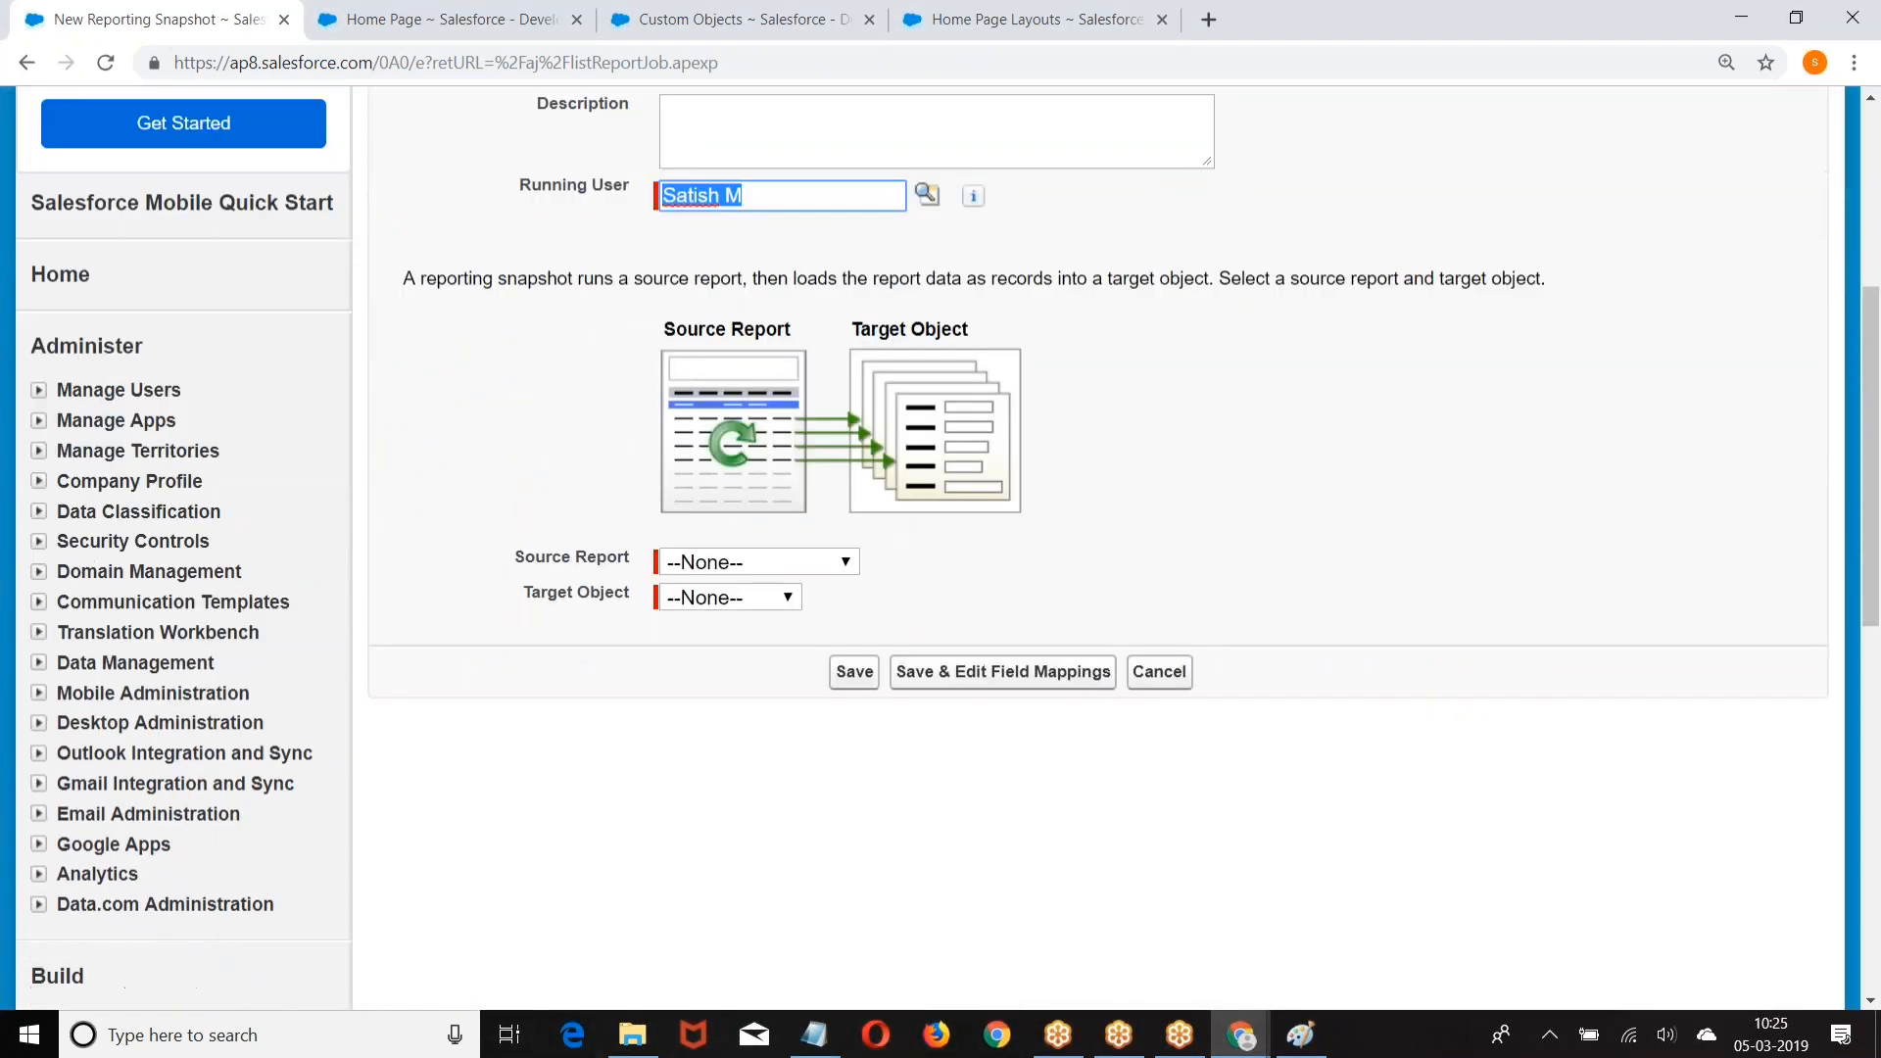
click(848, 561)
click(811, 696)
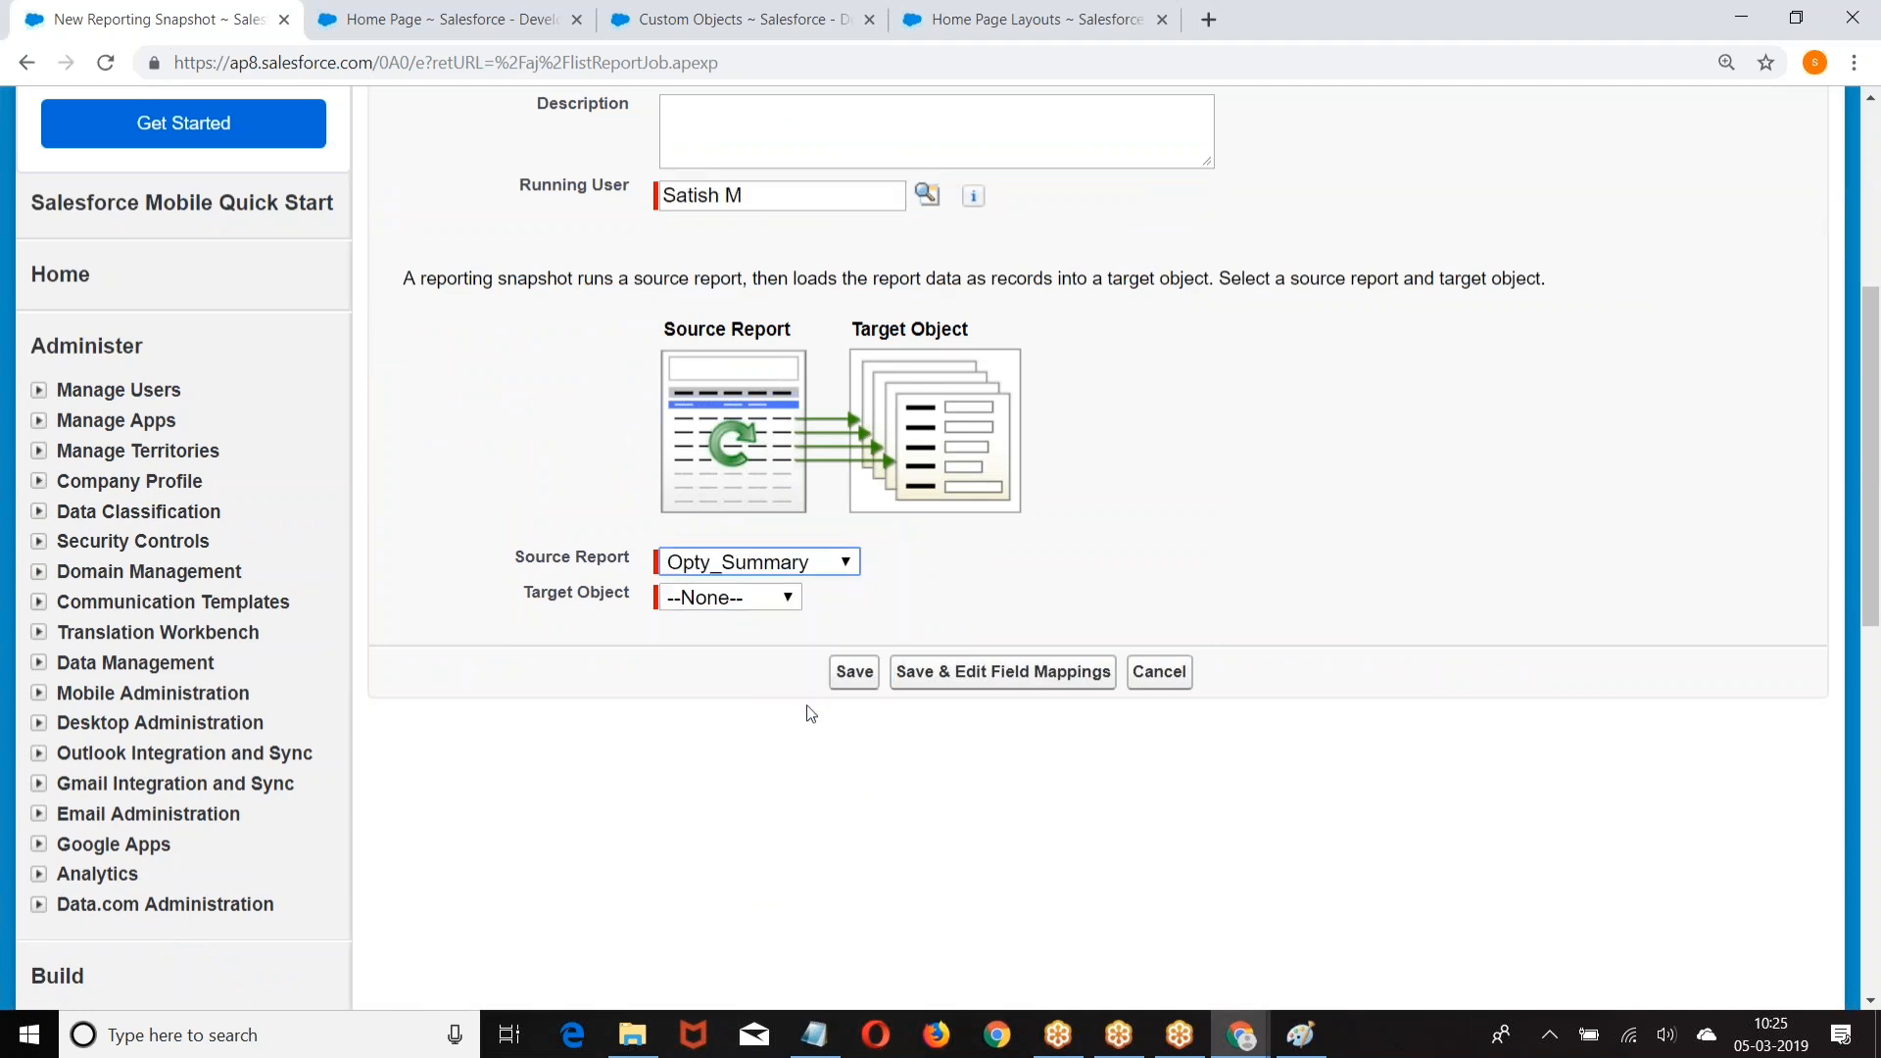
click(739, 600)
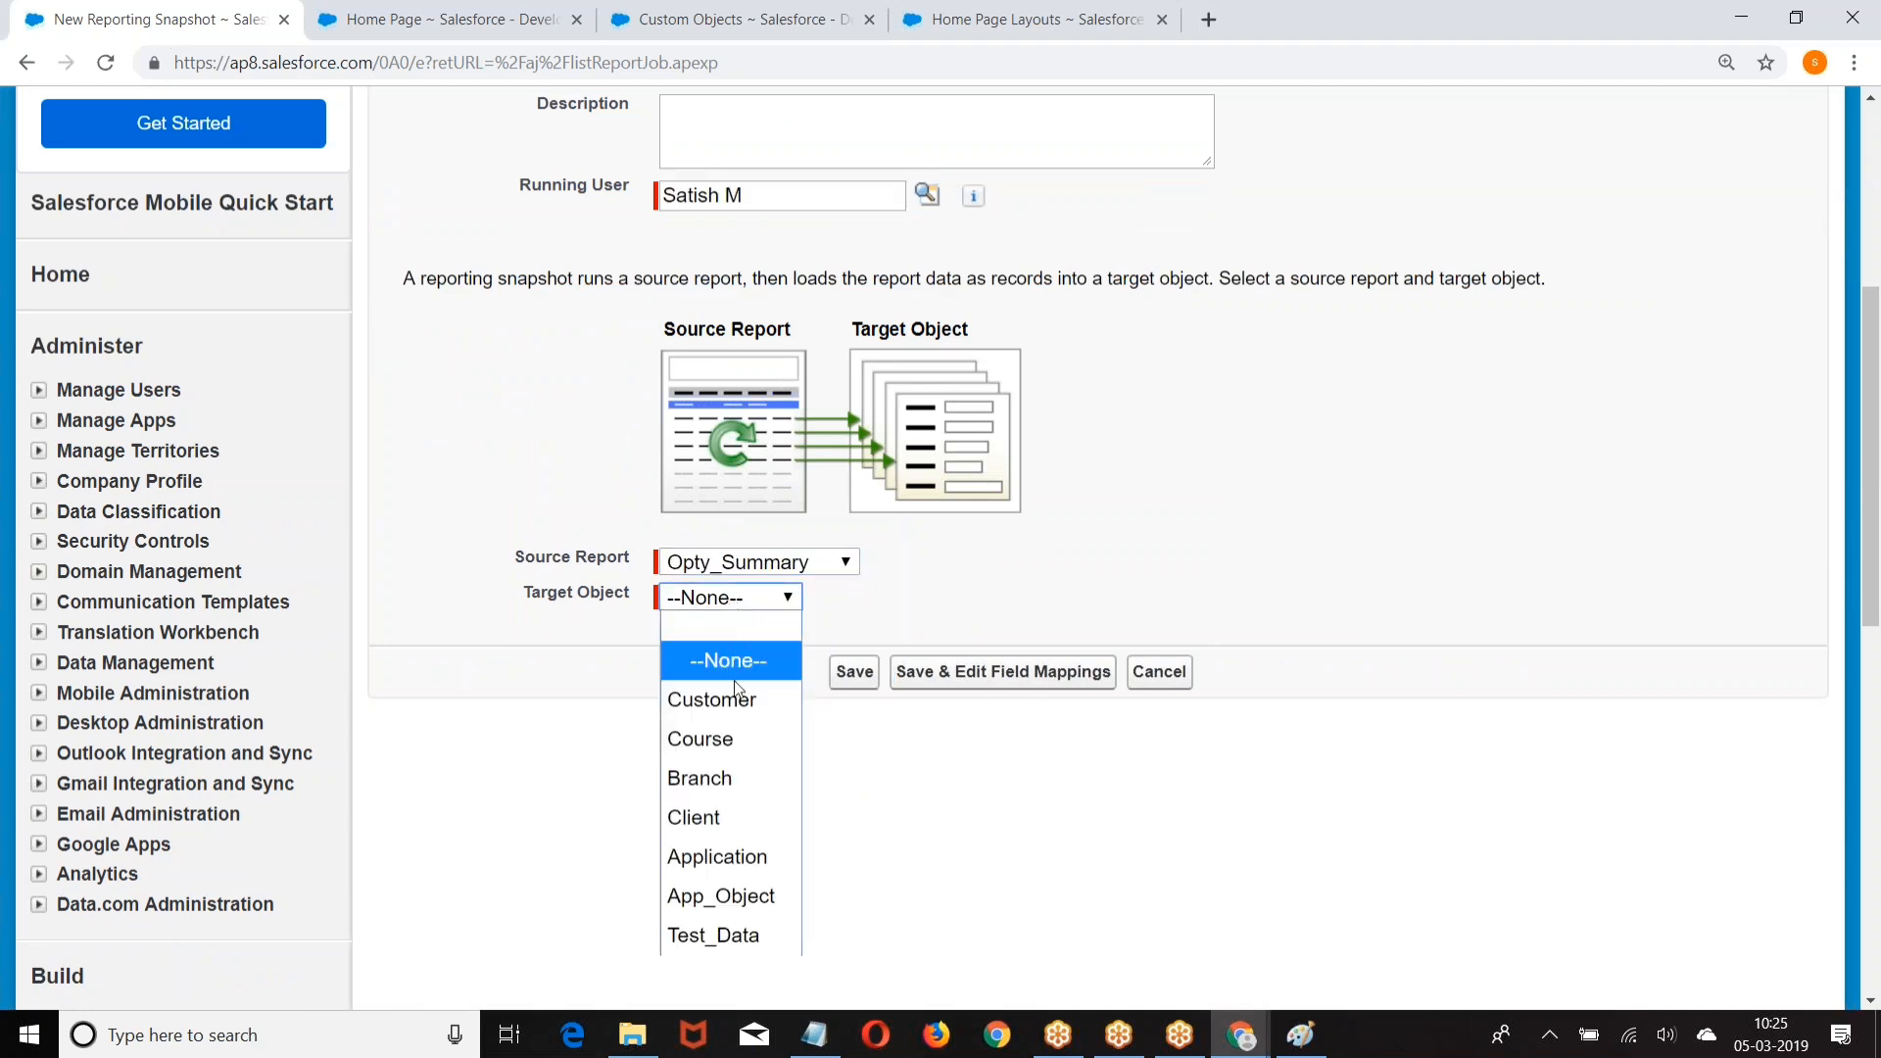
click(726, 938)
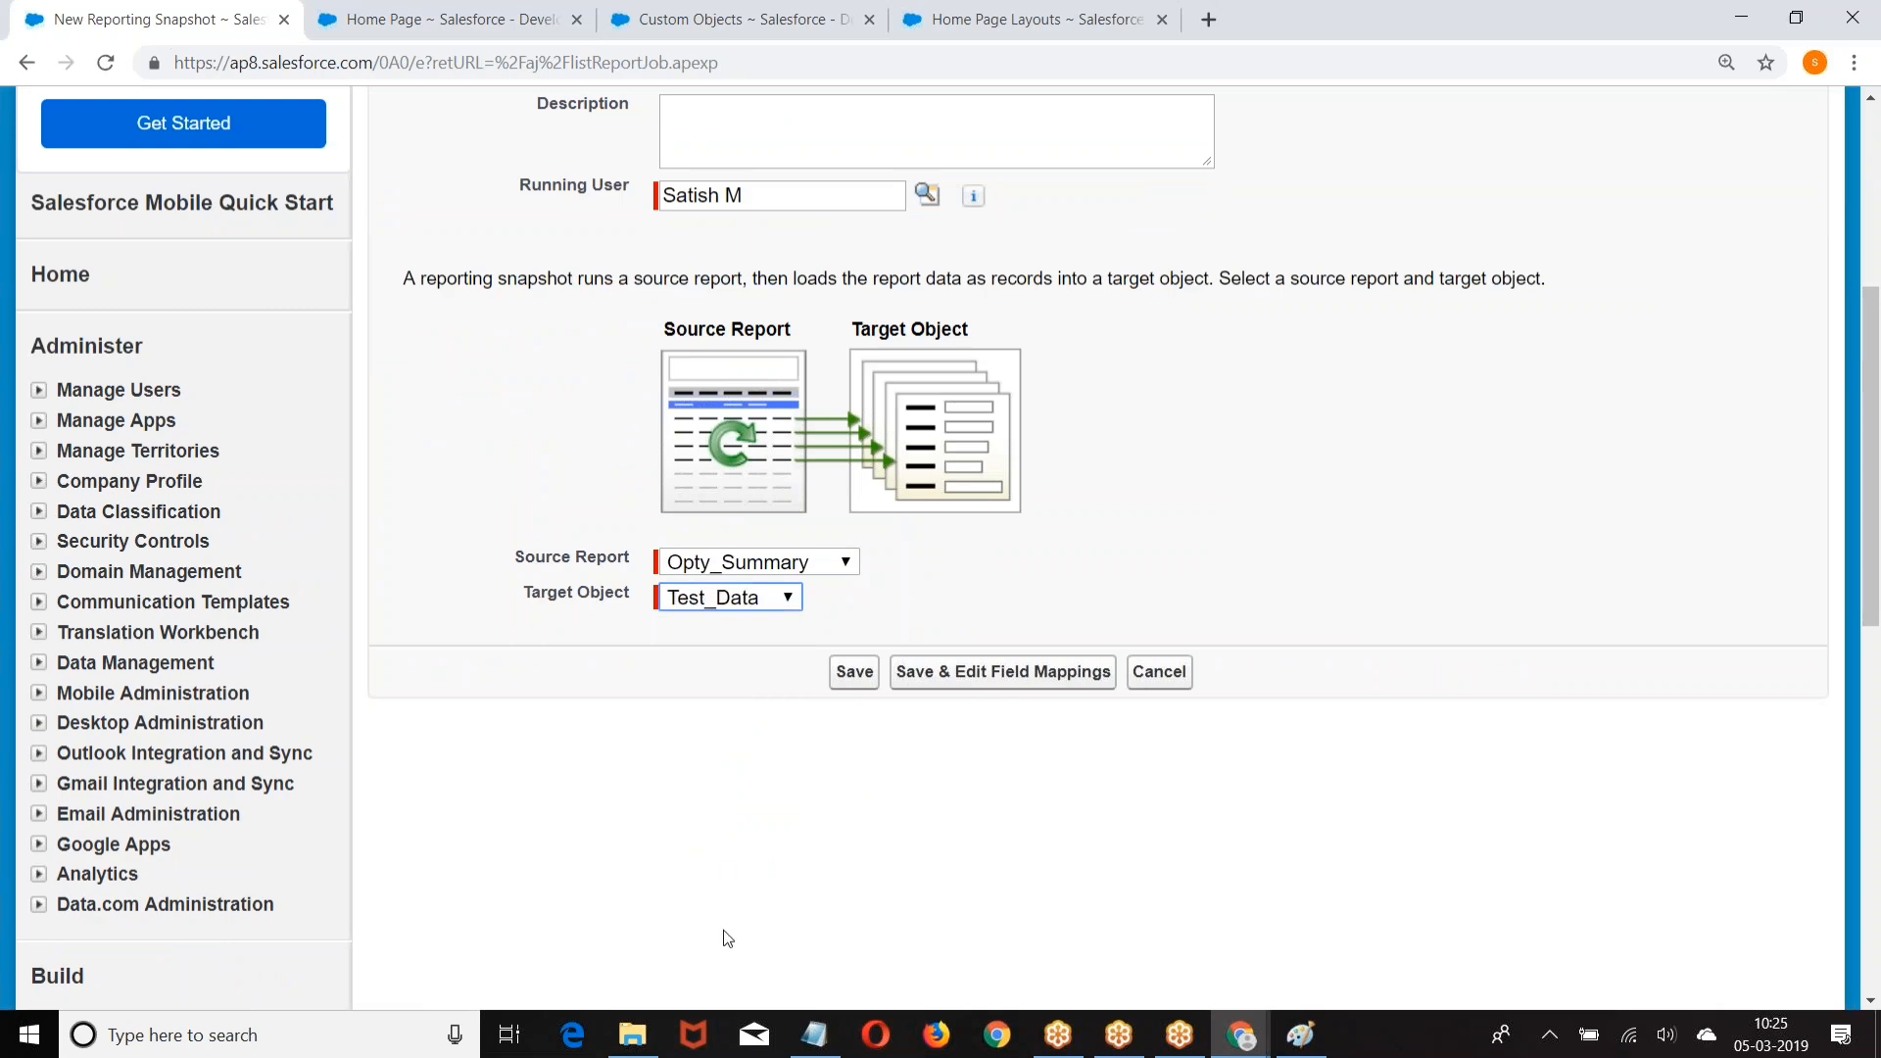
click(997, 681)
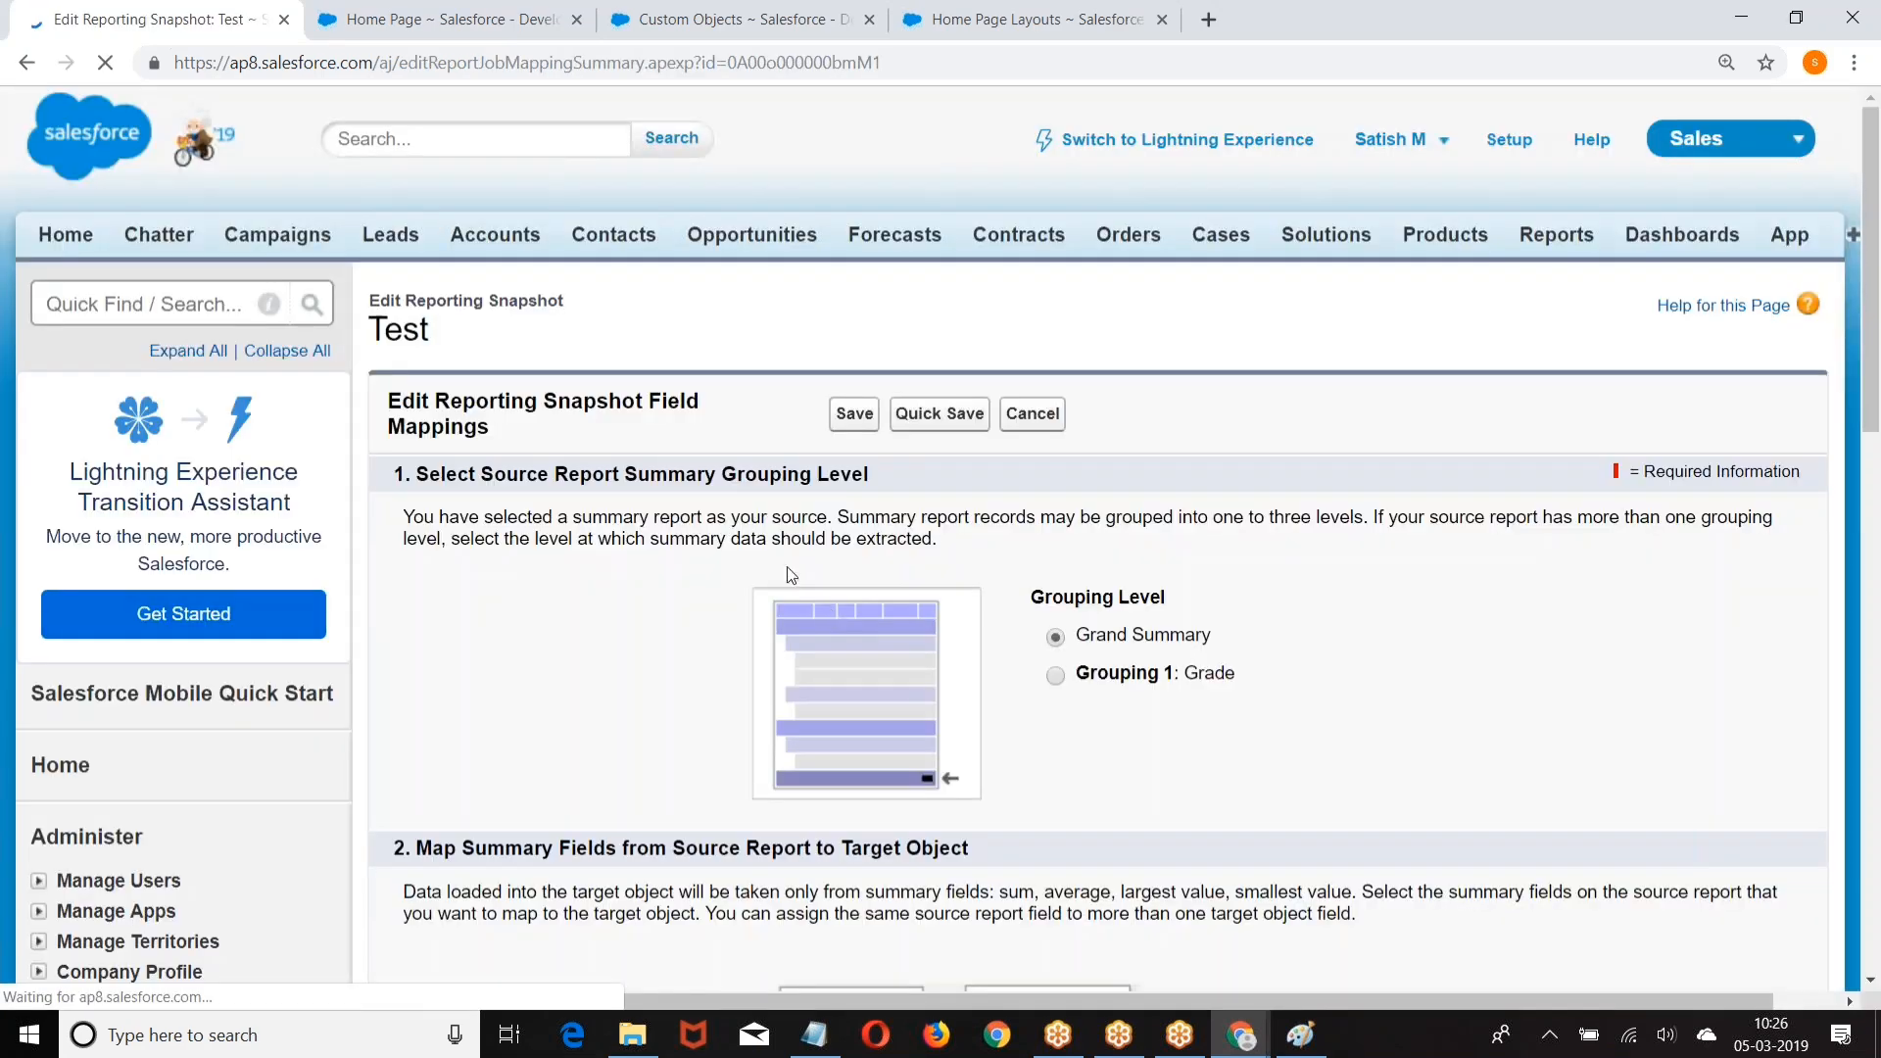
Step: Set the source report's summary grouping level to Grouping 1: Grade
scroll(1048, 569, down, 3)
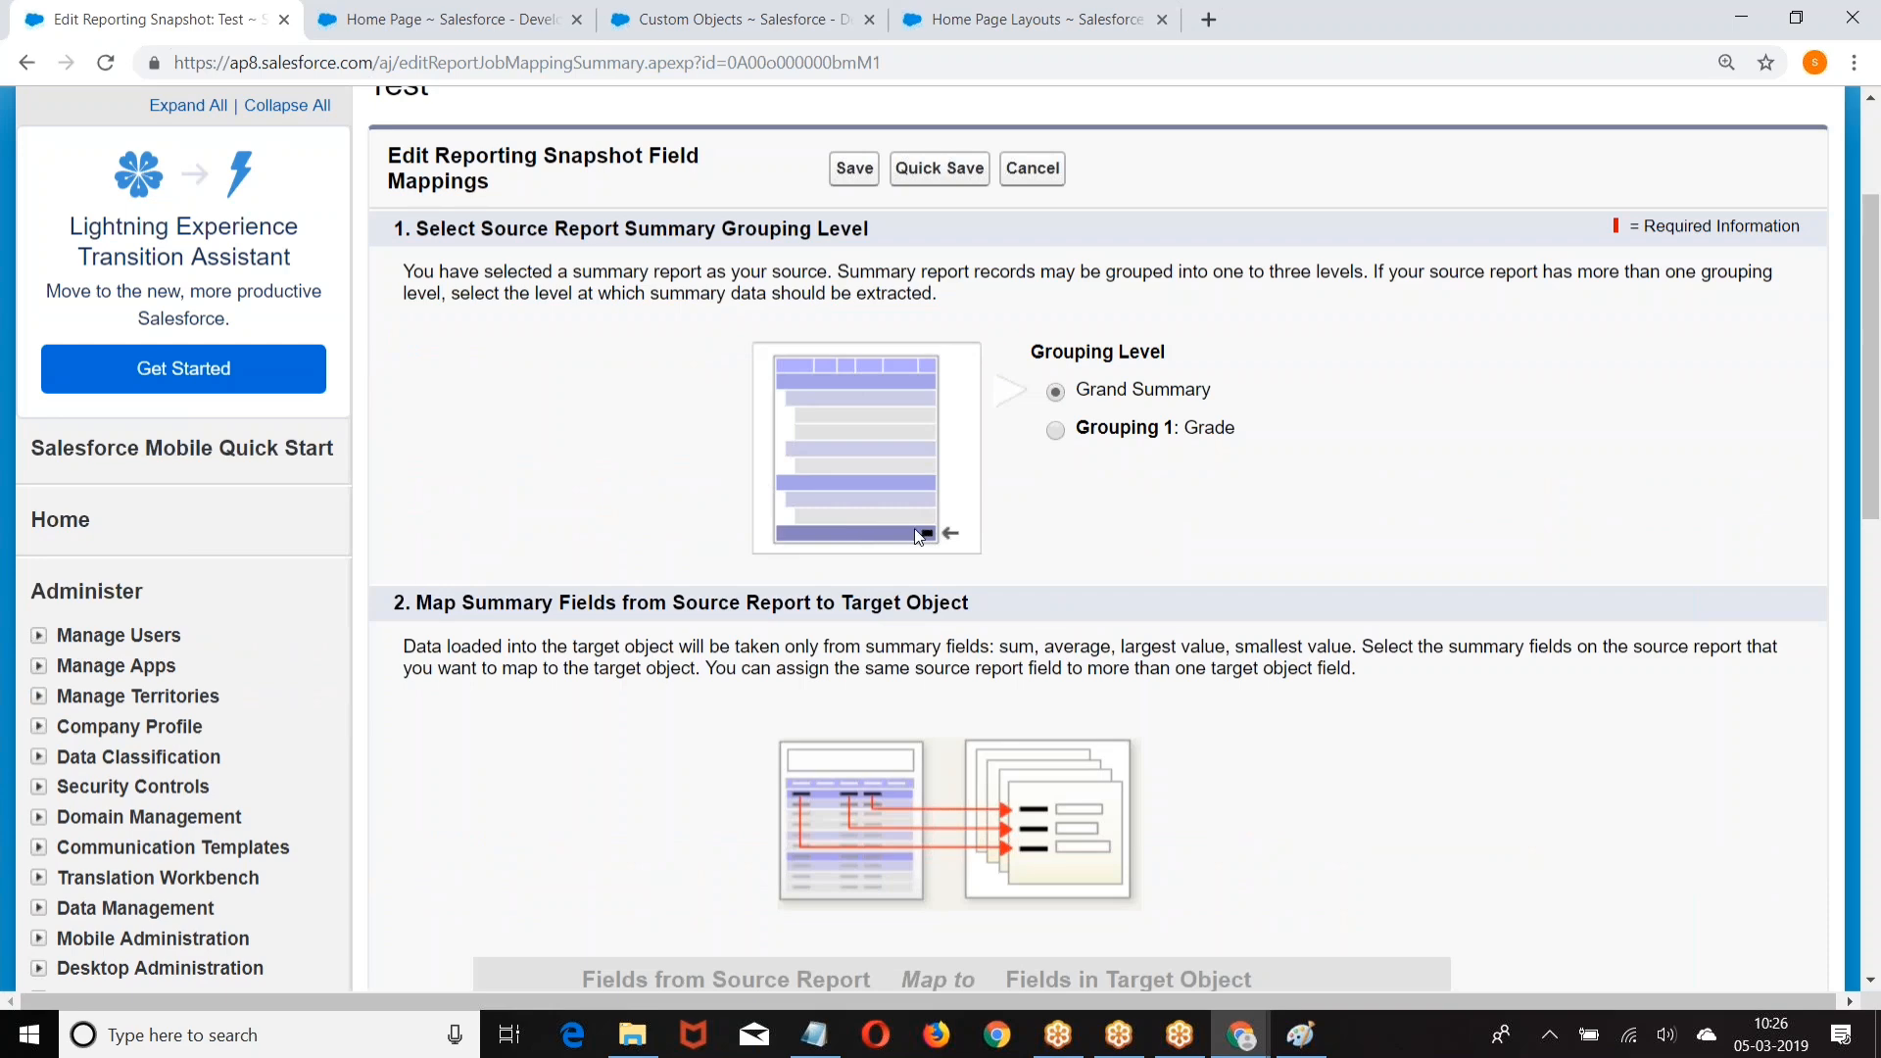
click(1055, 429)
click(1056, 392)
click(1054, 433)
Step: Map Amount [Sum] to Amount, Execution Time to Date and Reporting Snapshot Name to Test_Data Name, and save the field mappings
scroll(1013, 544, down, 6)
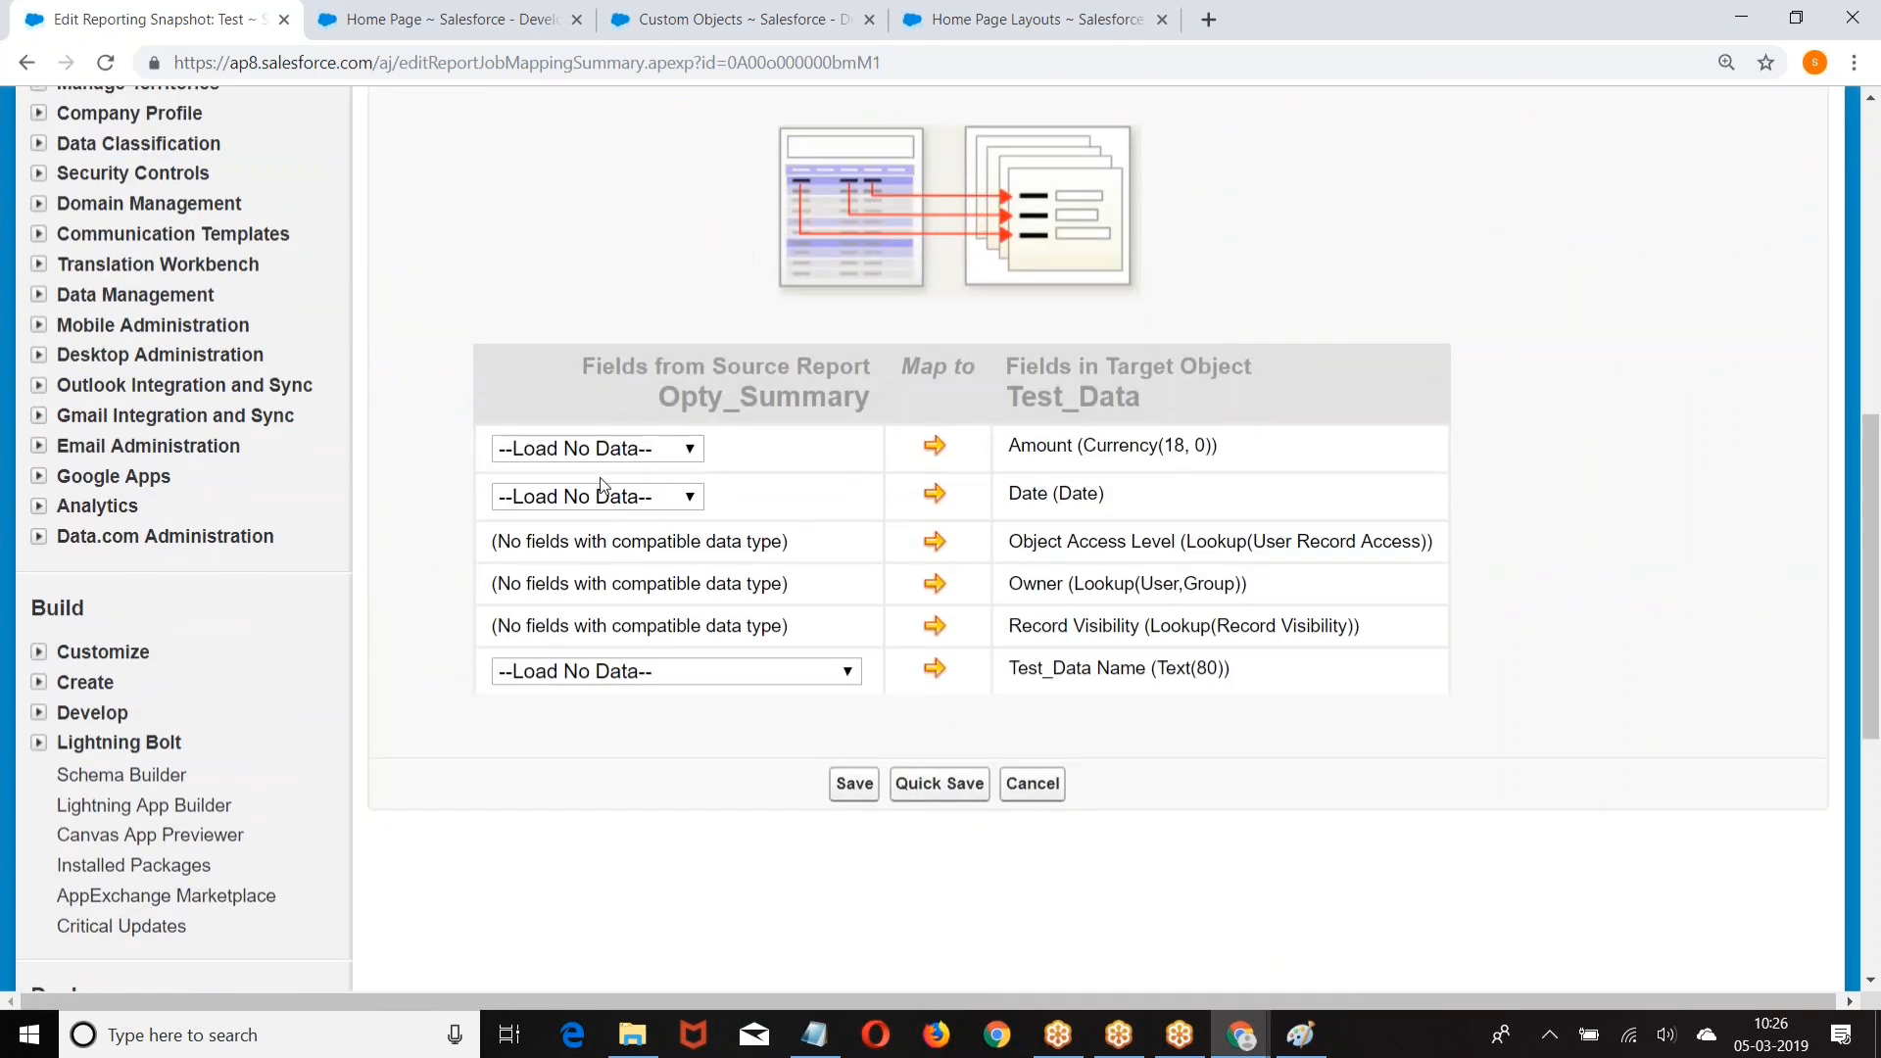
click(685, 449)
click(617, 575)
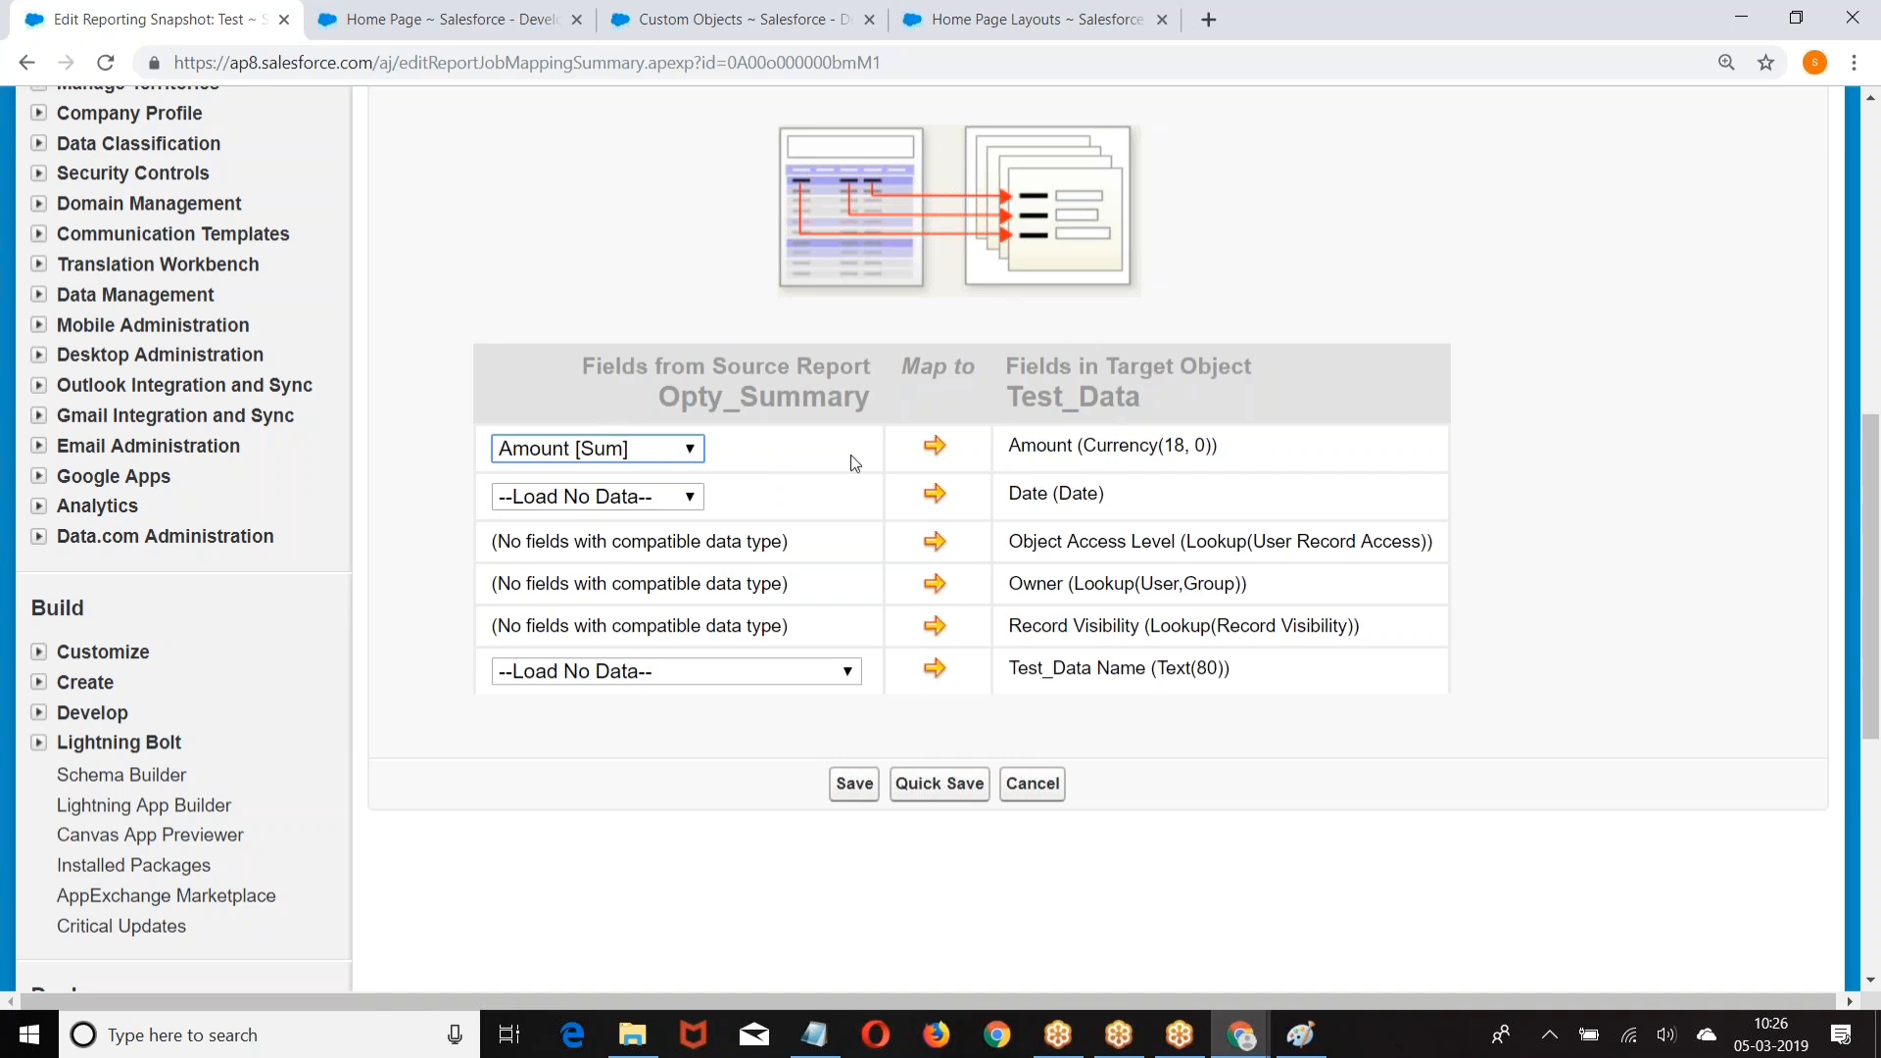
click(685, 497)
click(569, 630)
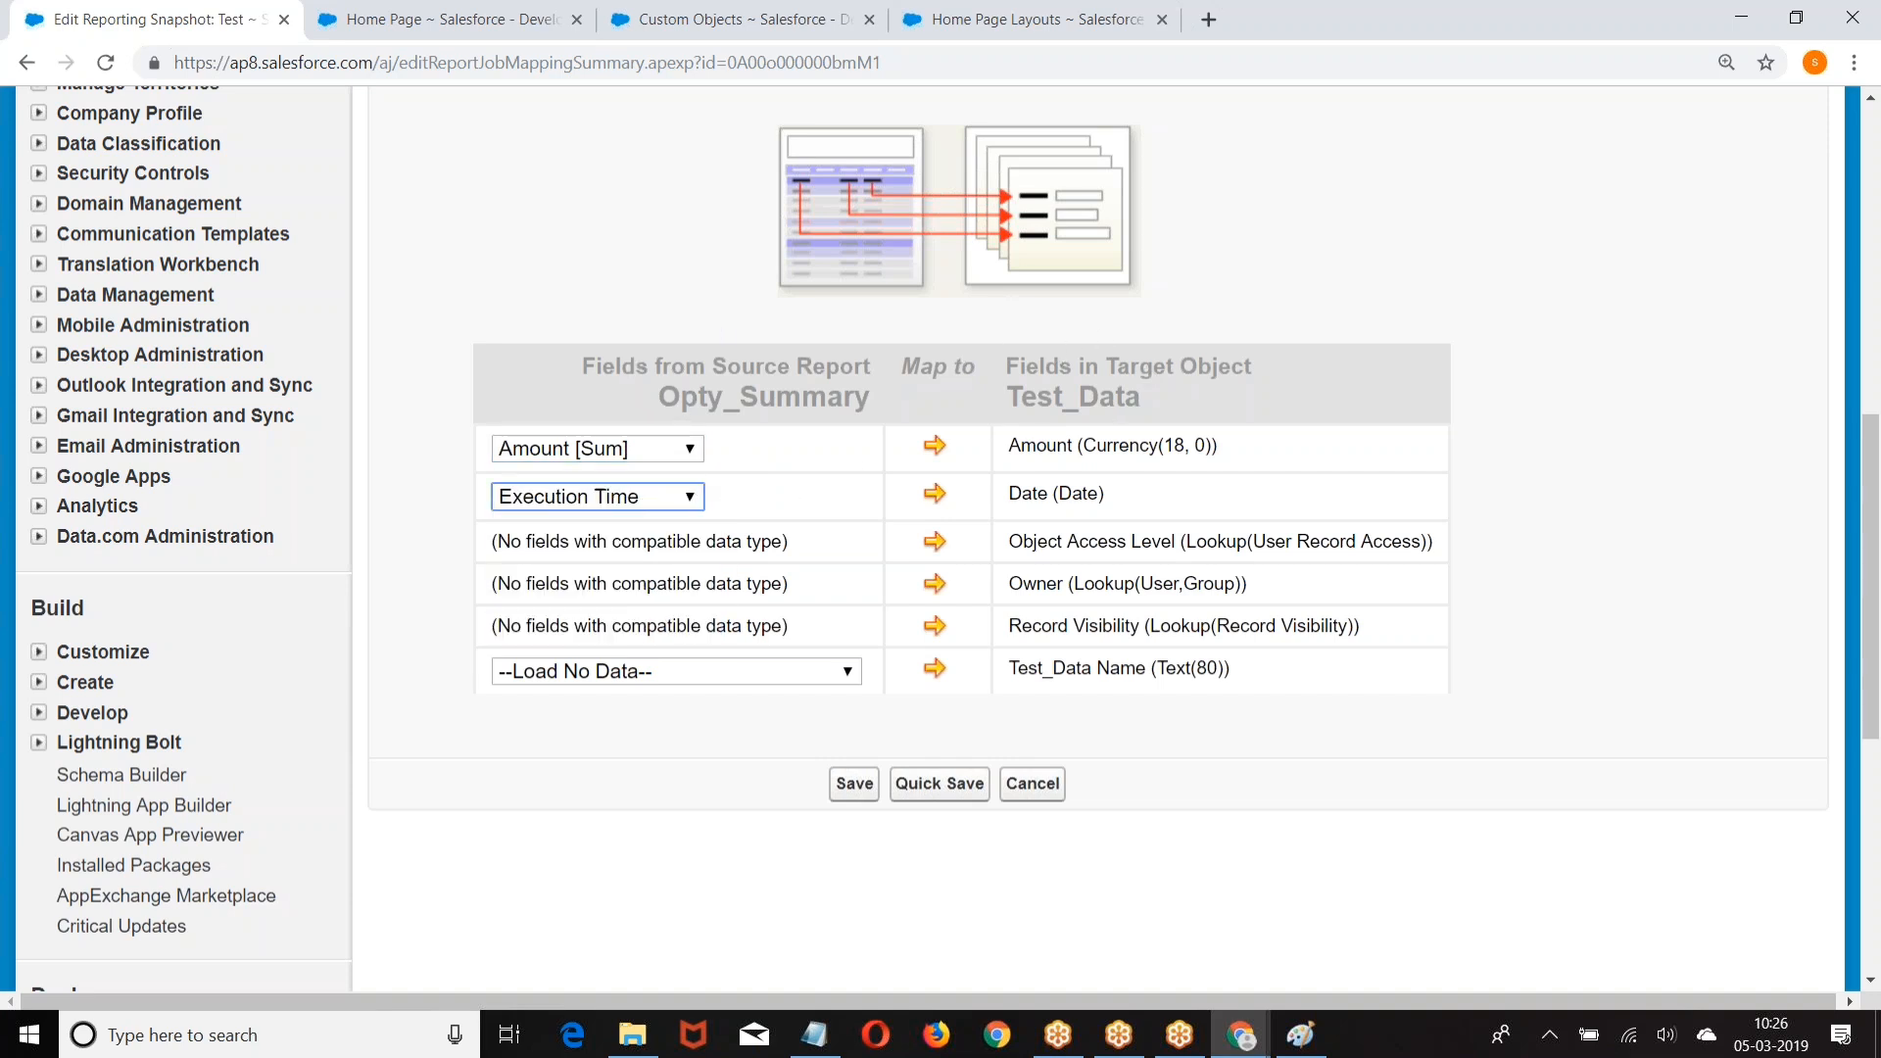
click(844, 674)
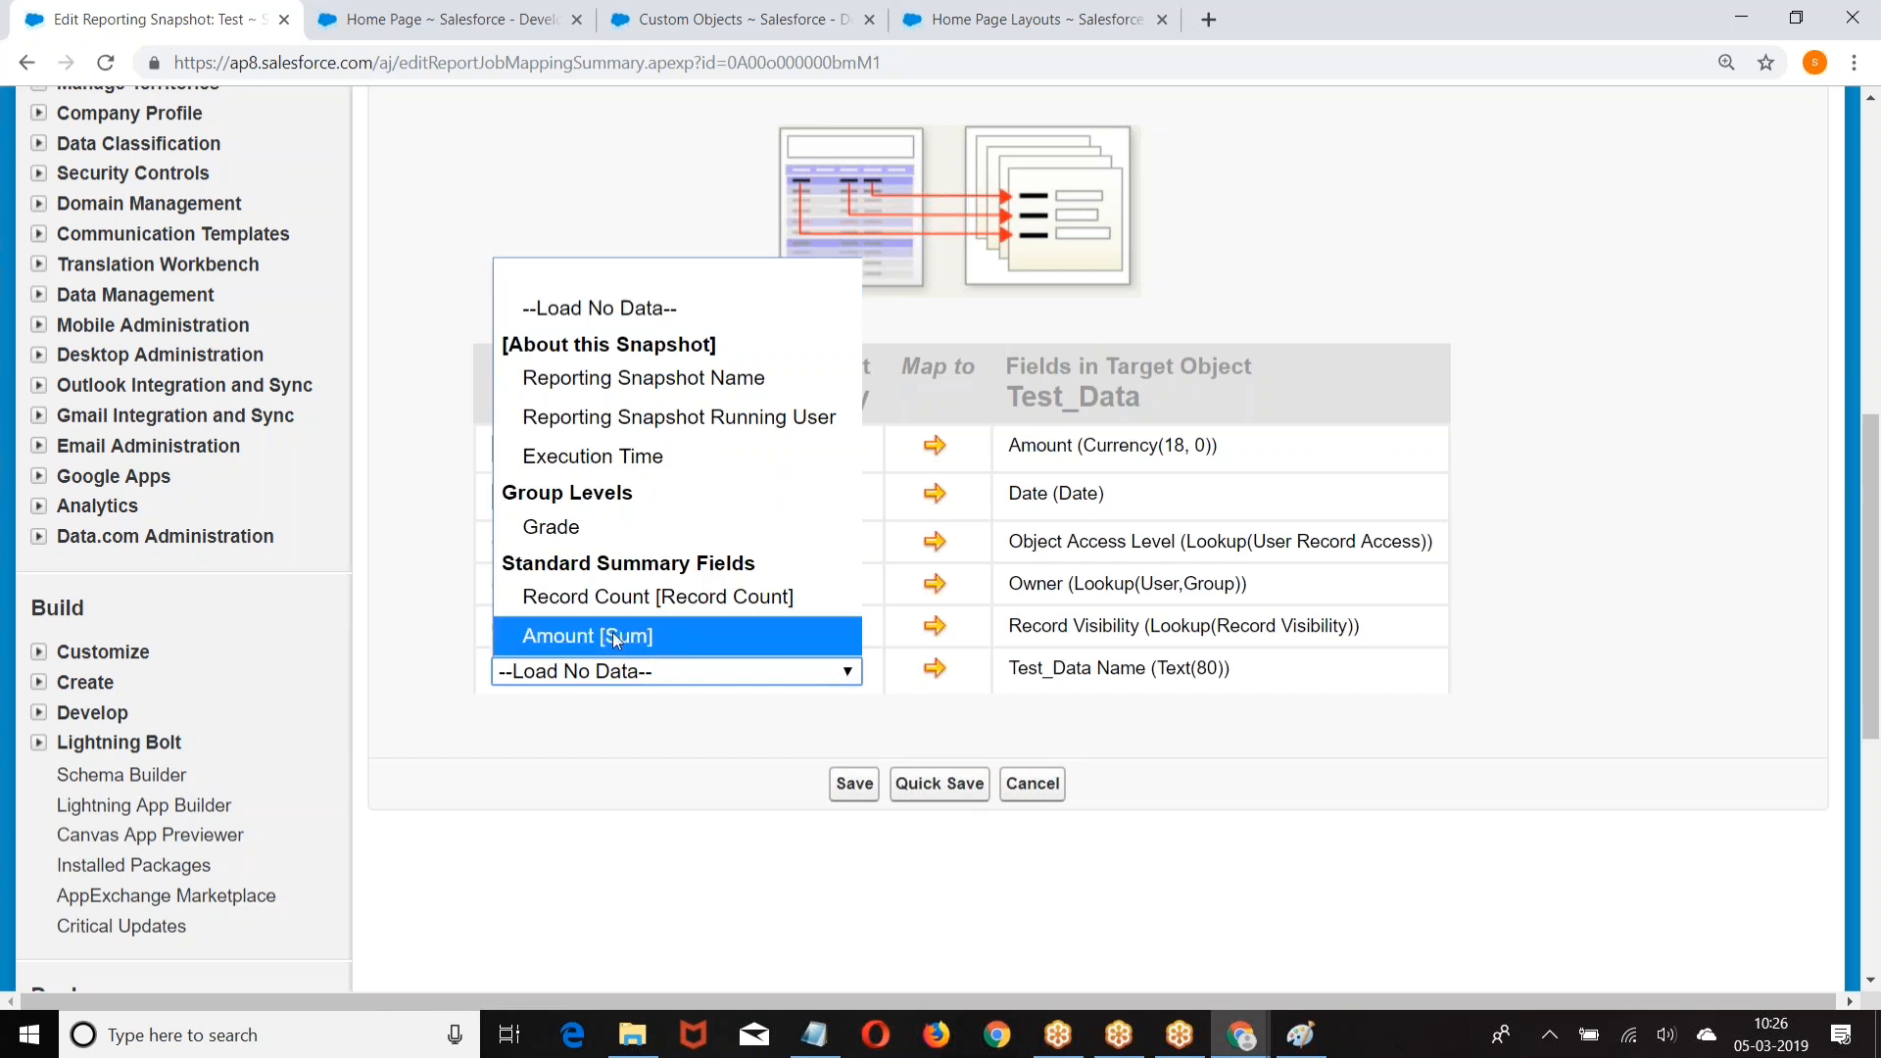
click(630, 378)
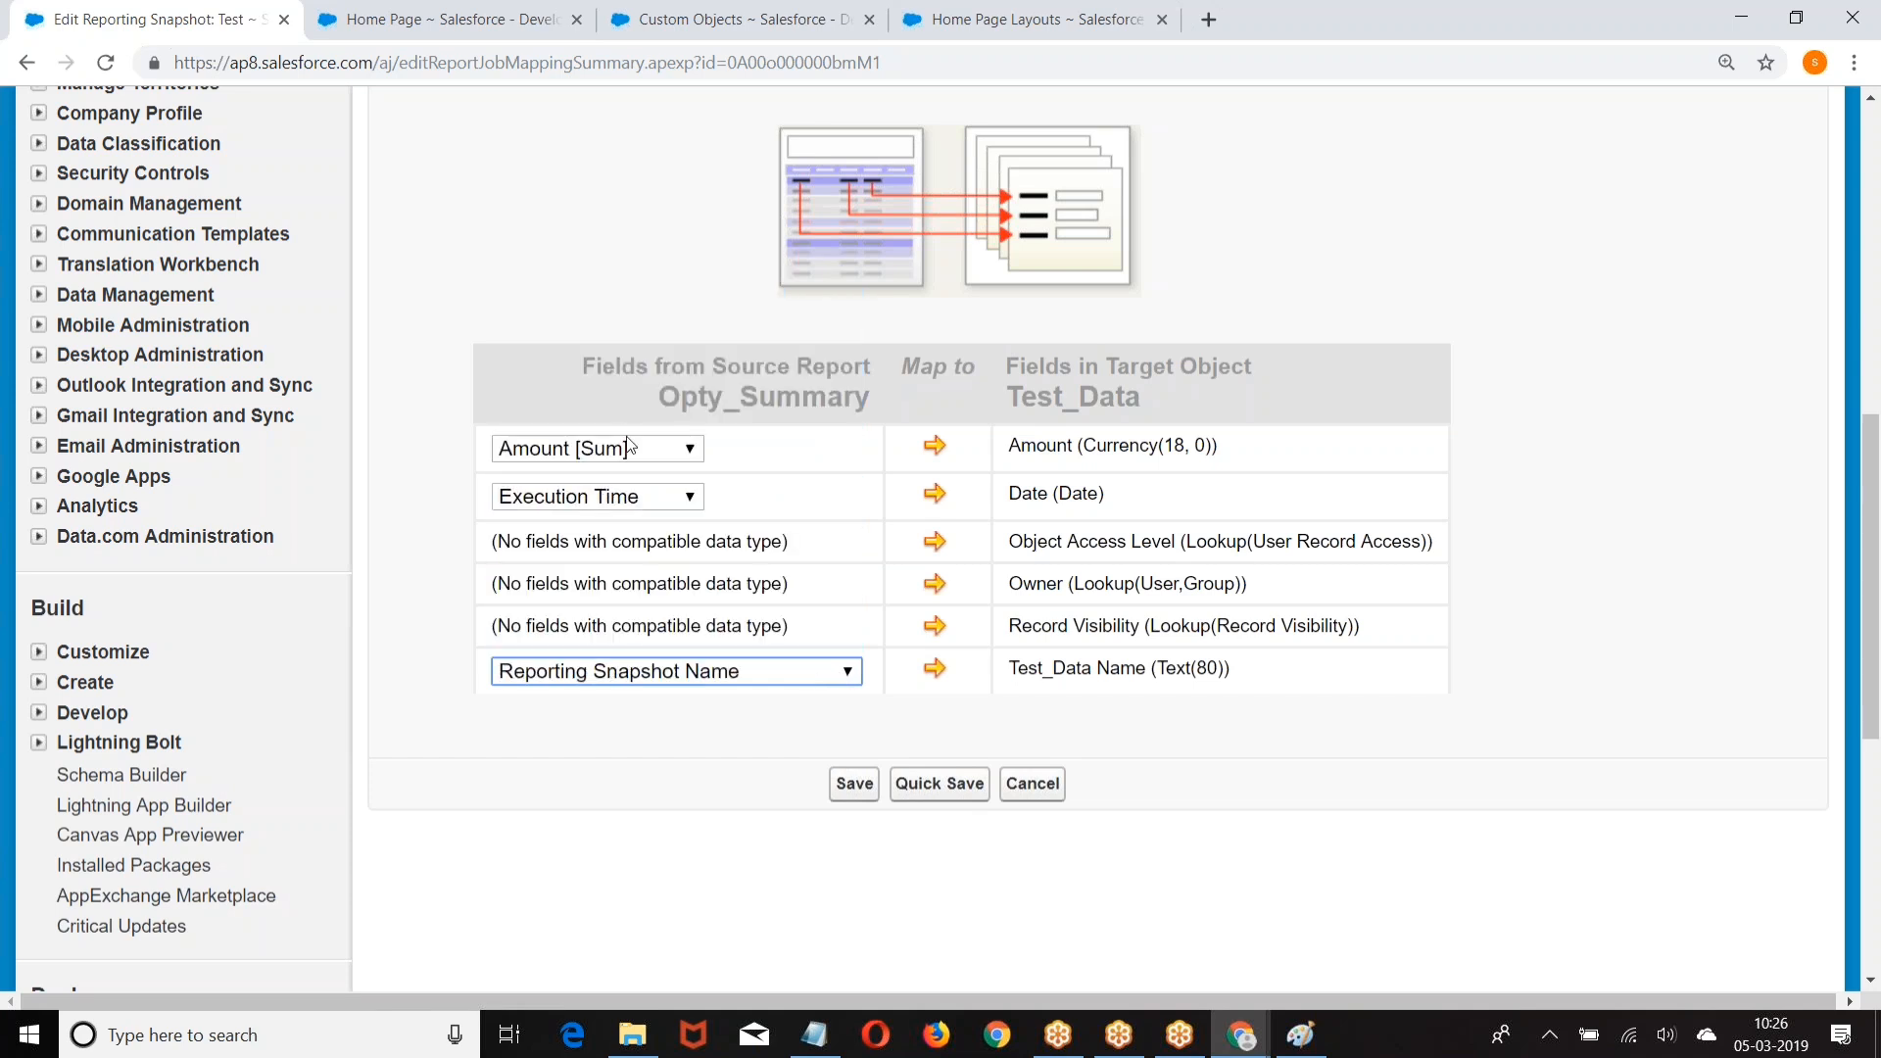
click(852, 784)
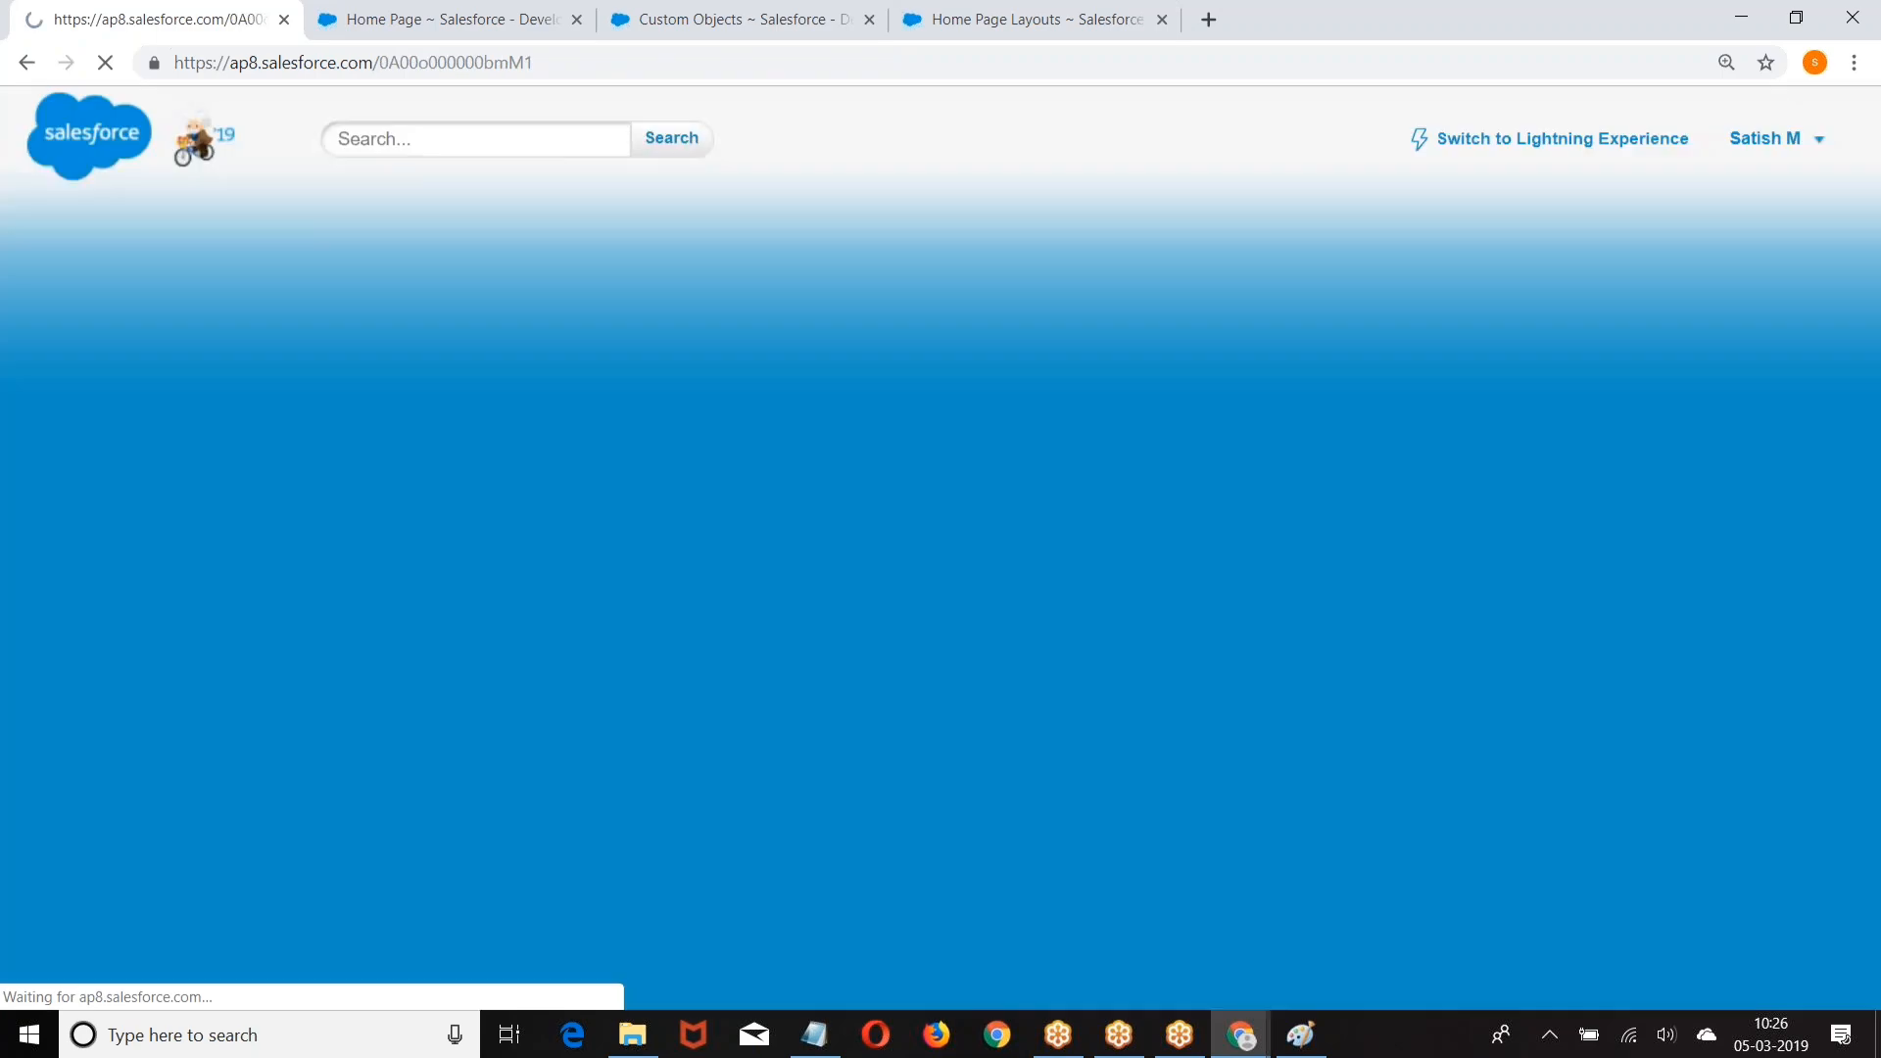
Step: Try out a weekly Friday schedule for the snapshot with an 11:00 AM preferred start time, and leave the schedule without saving
scroll(940, 549, down, 5)
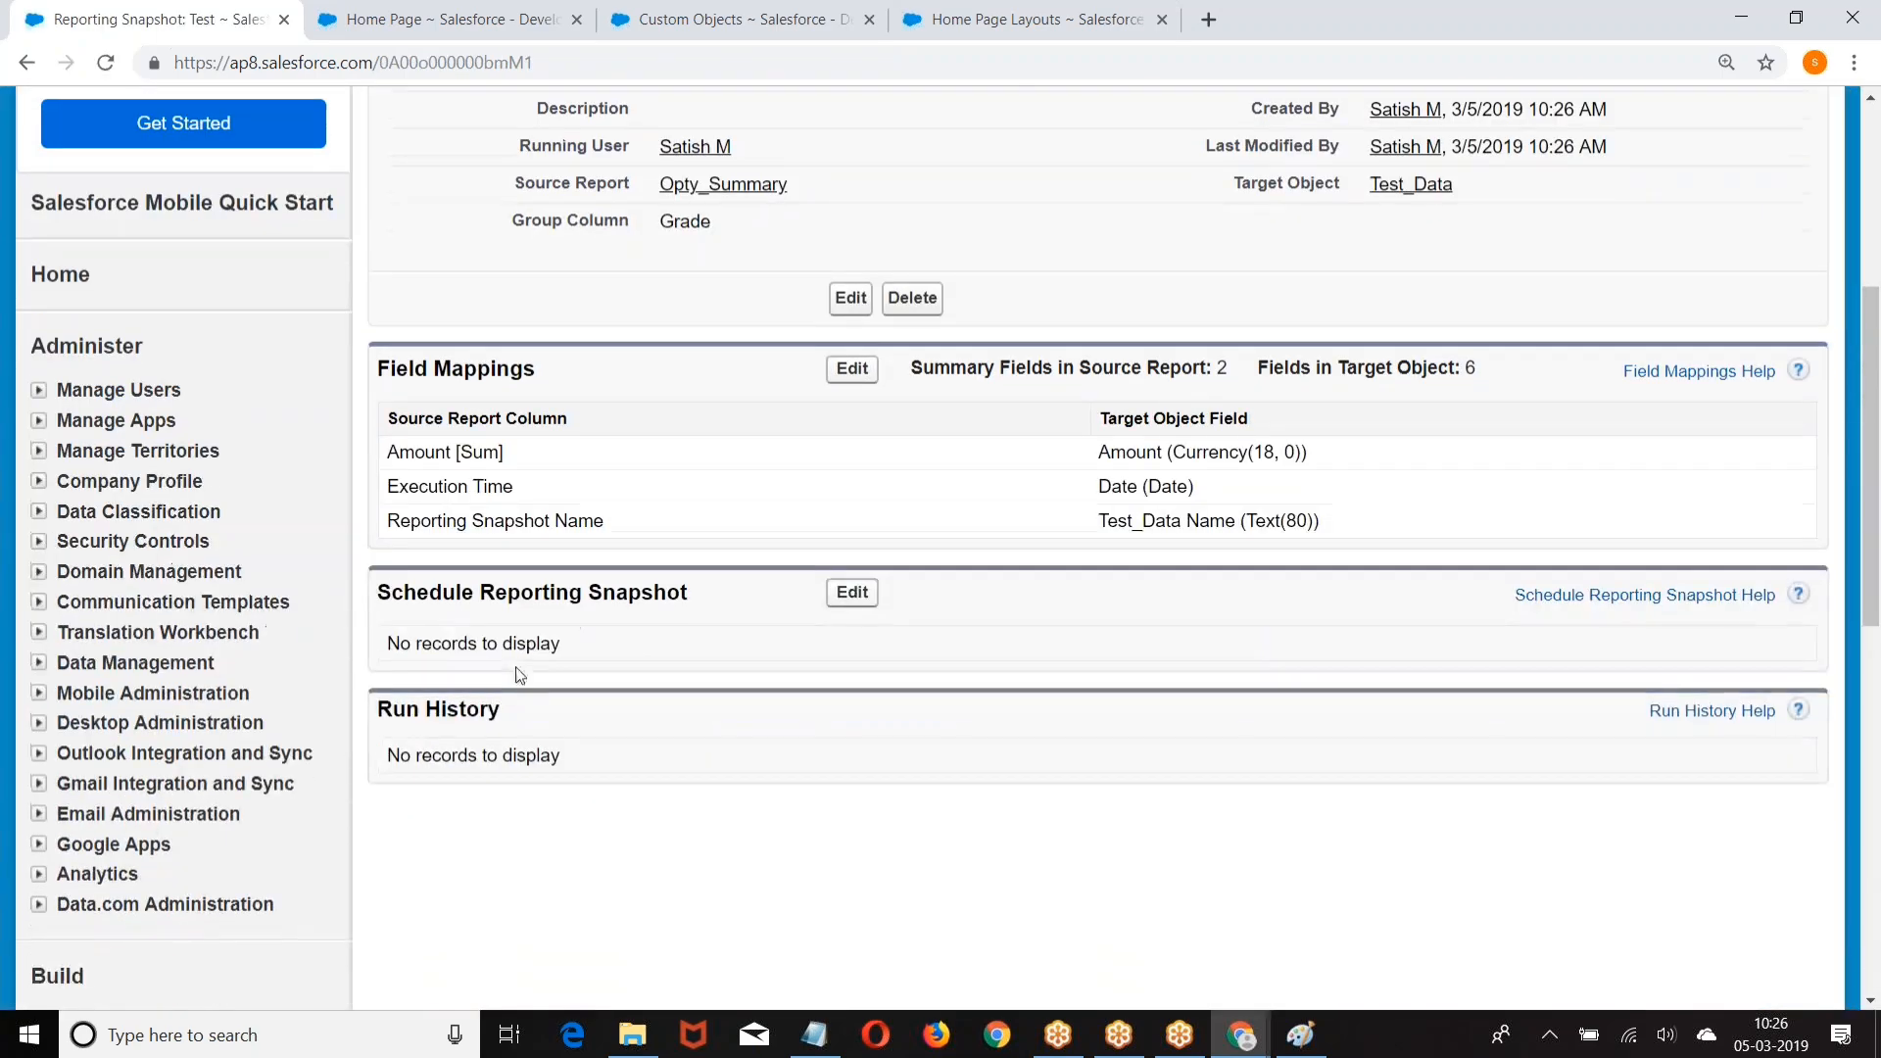
click(852, 592)
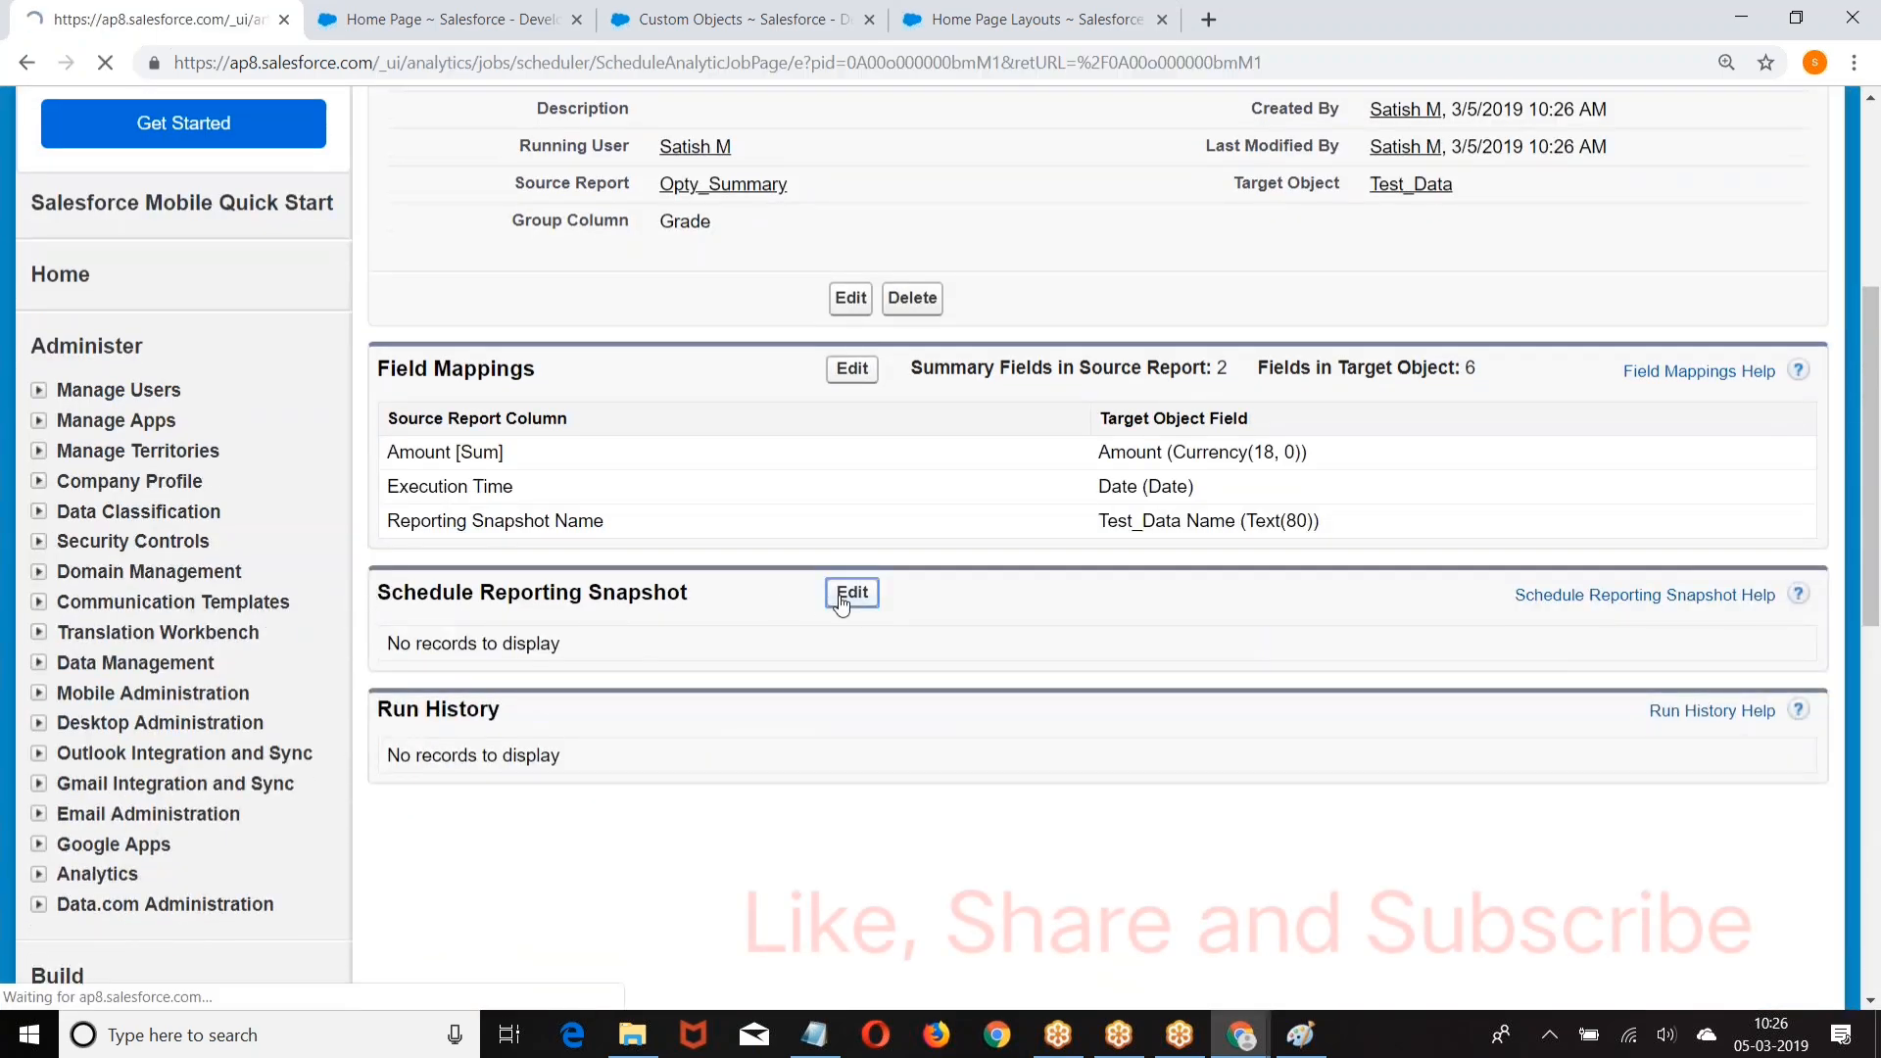
scroll(840, 606, down, 1)
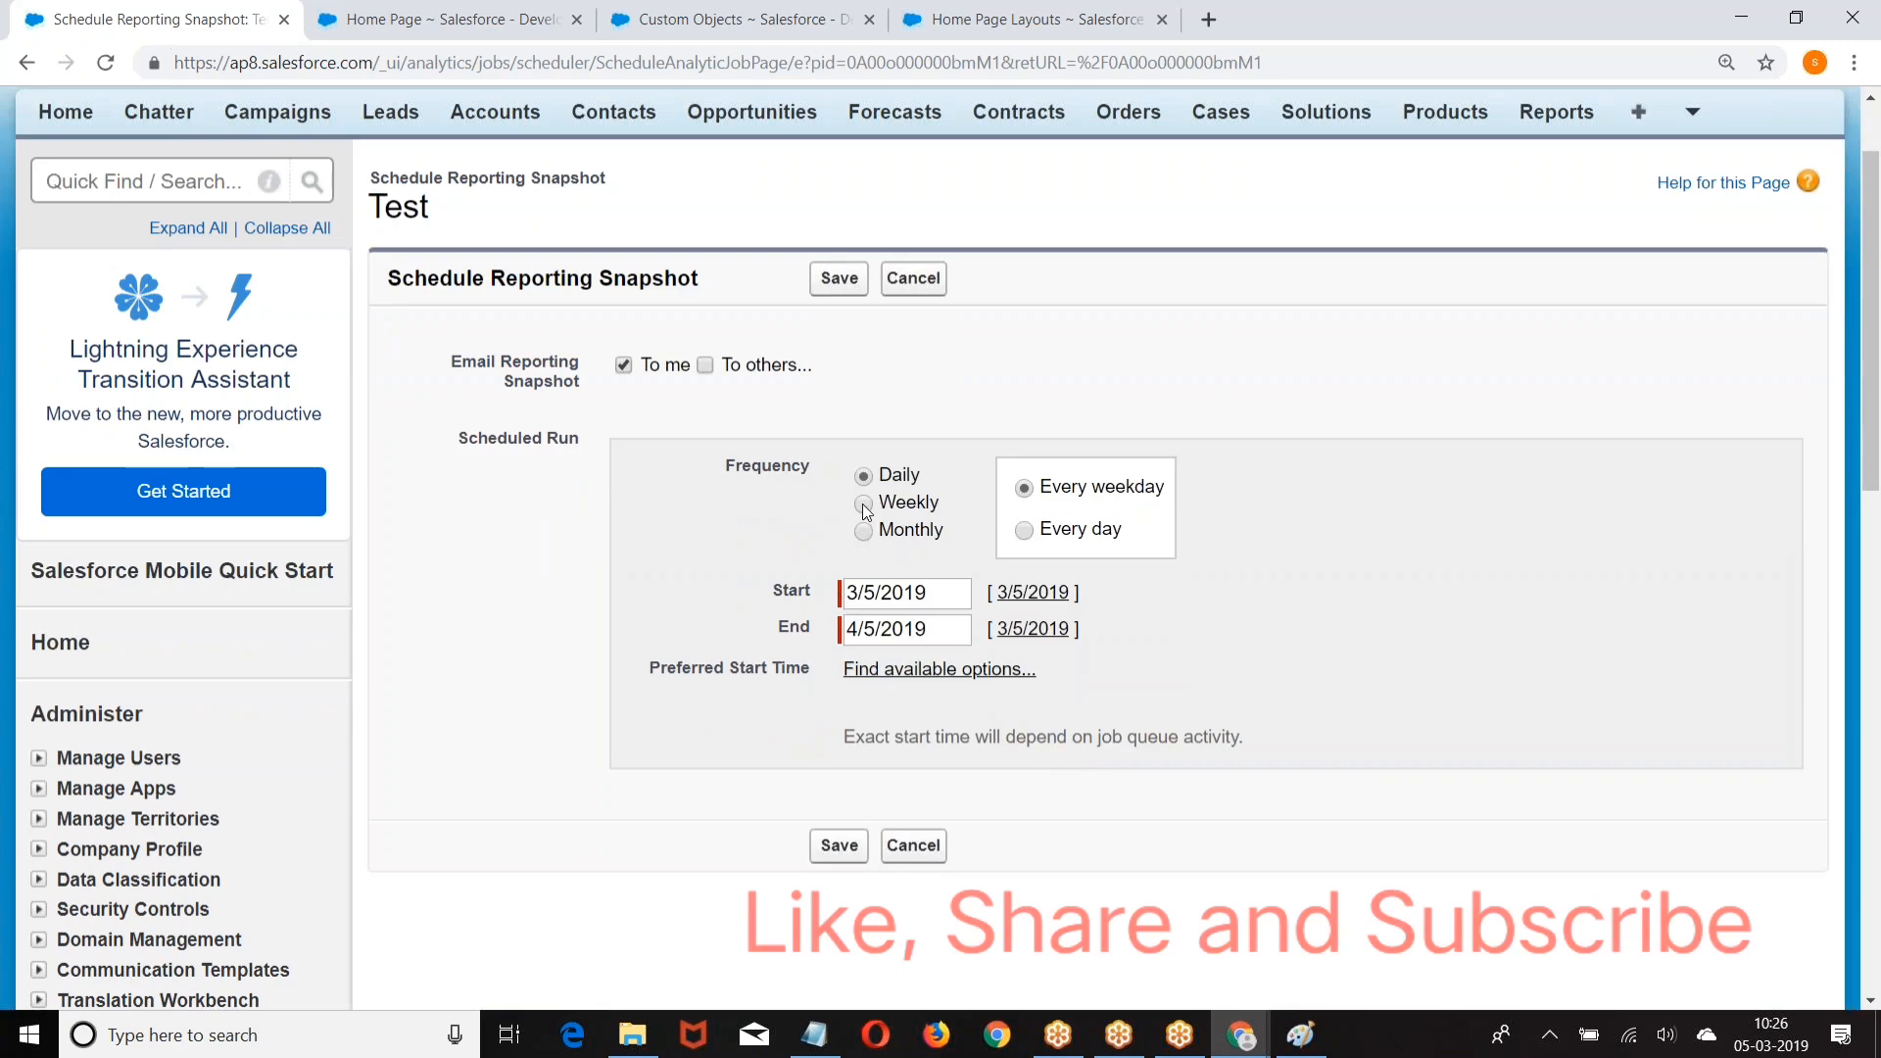
click(864, 502)
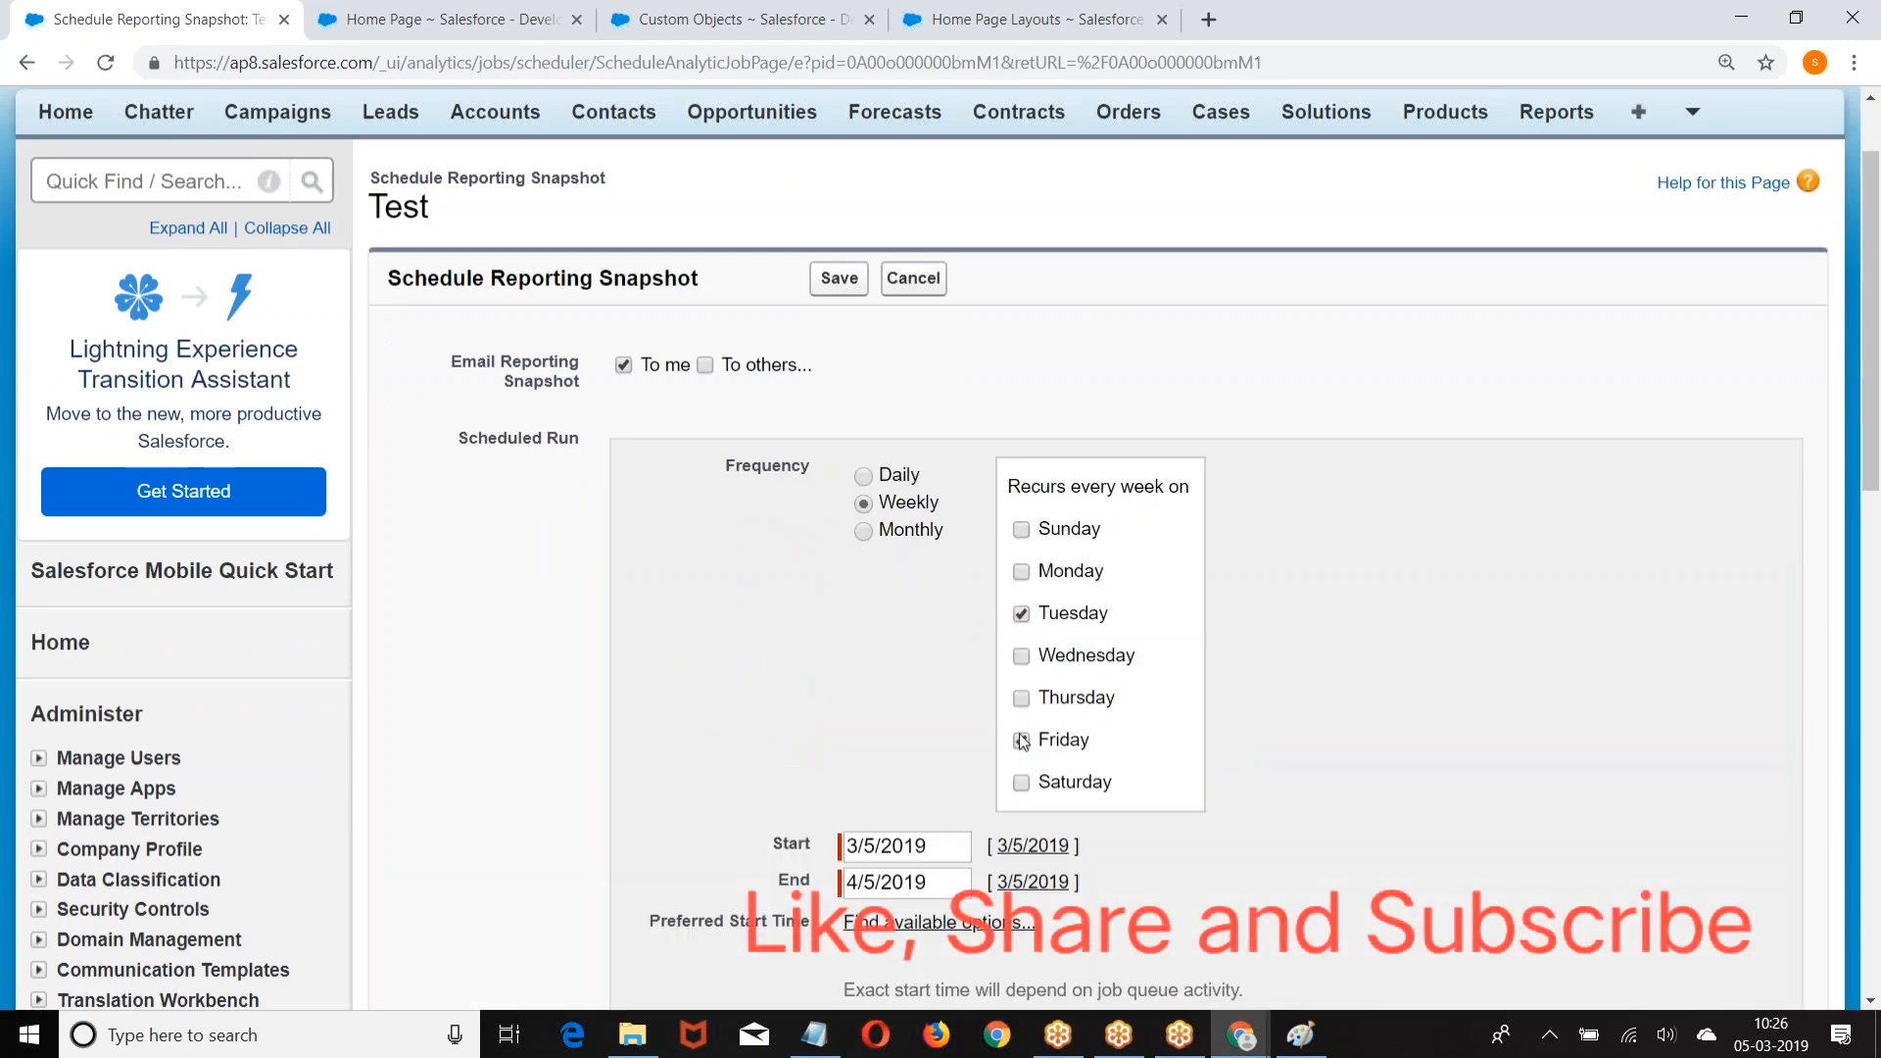
scroll(1264, 557, down, 2)
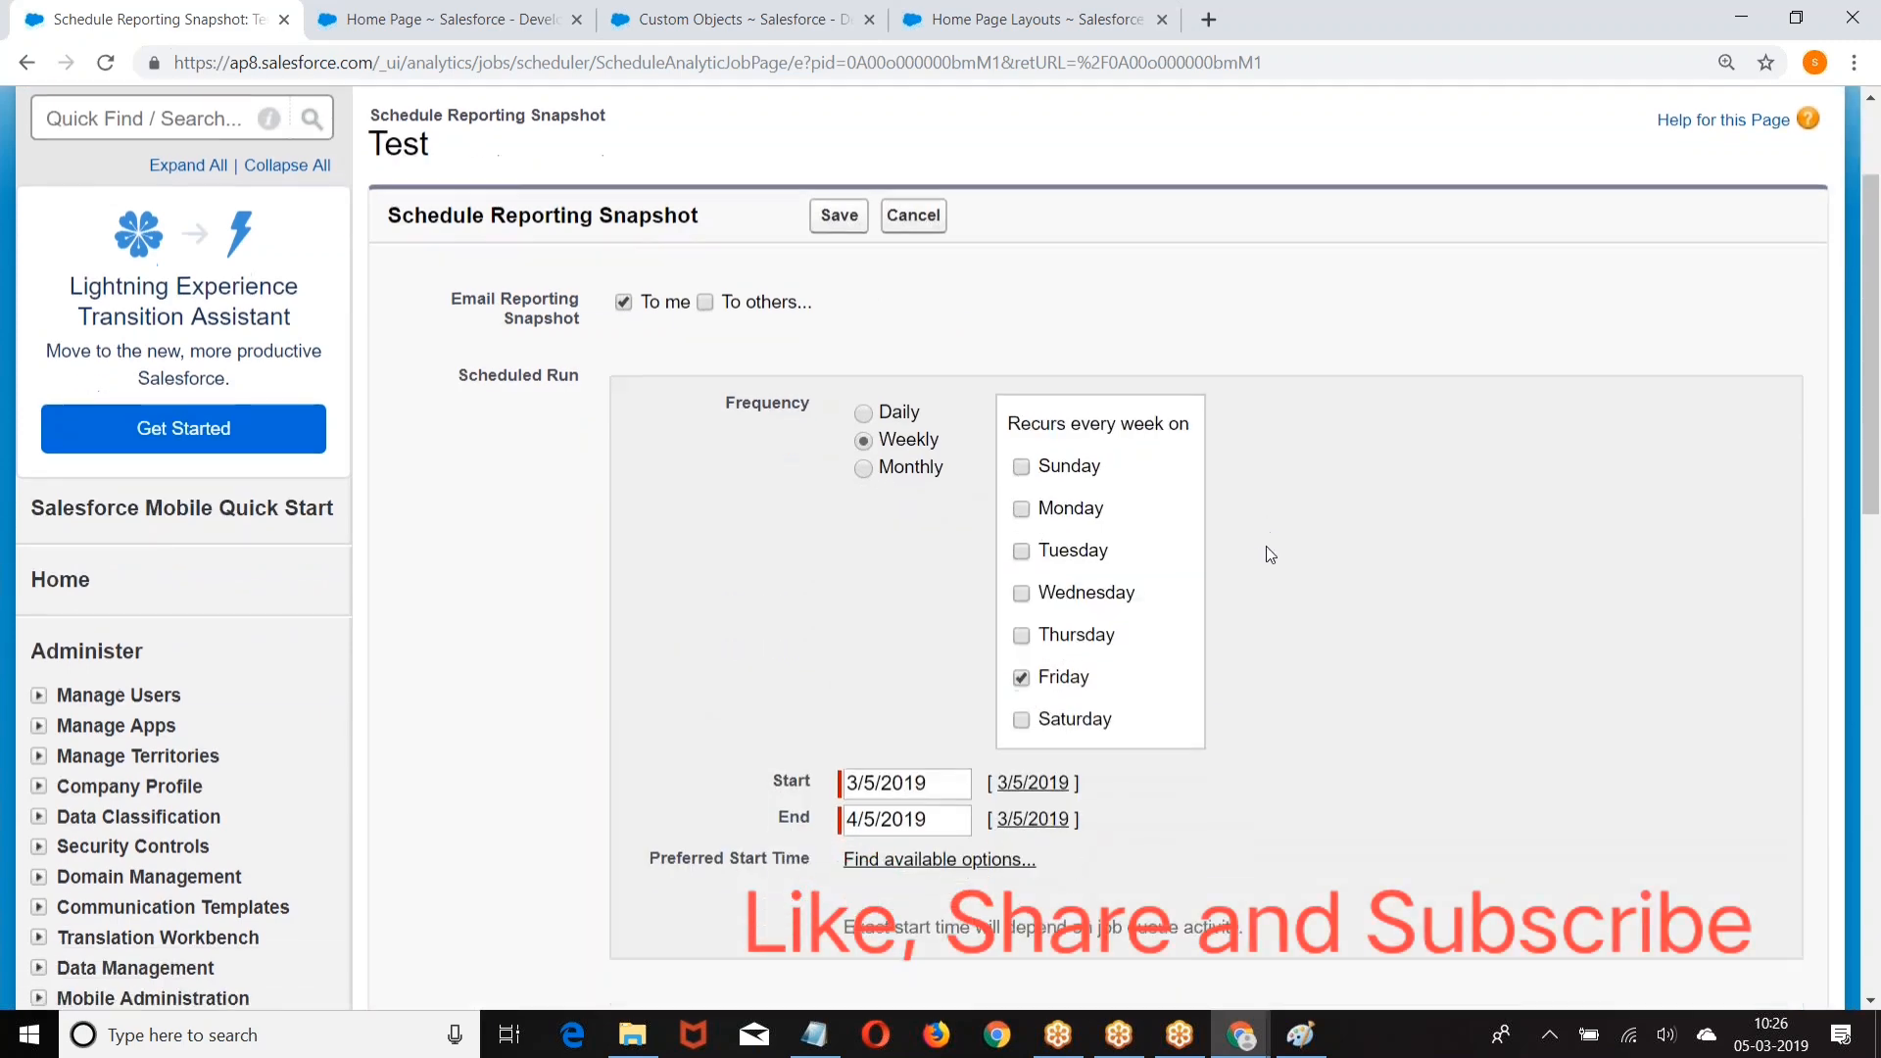
click(931, 680)
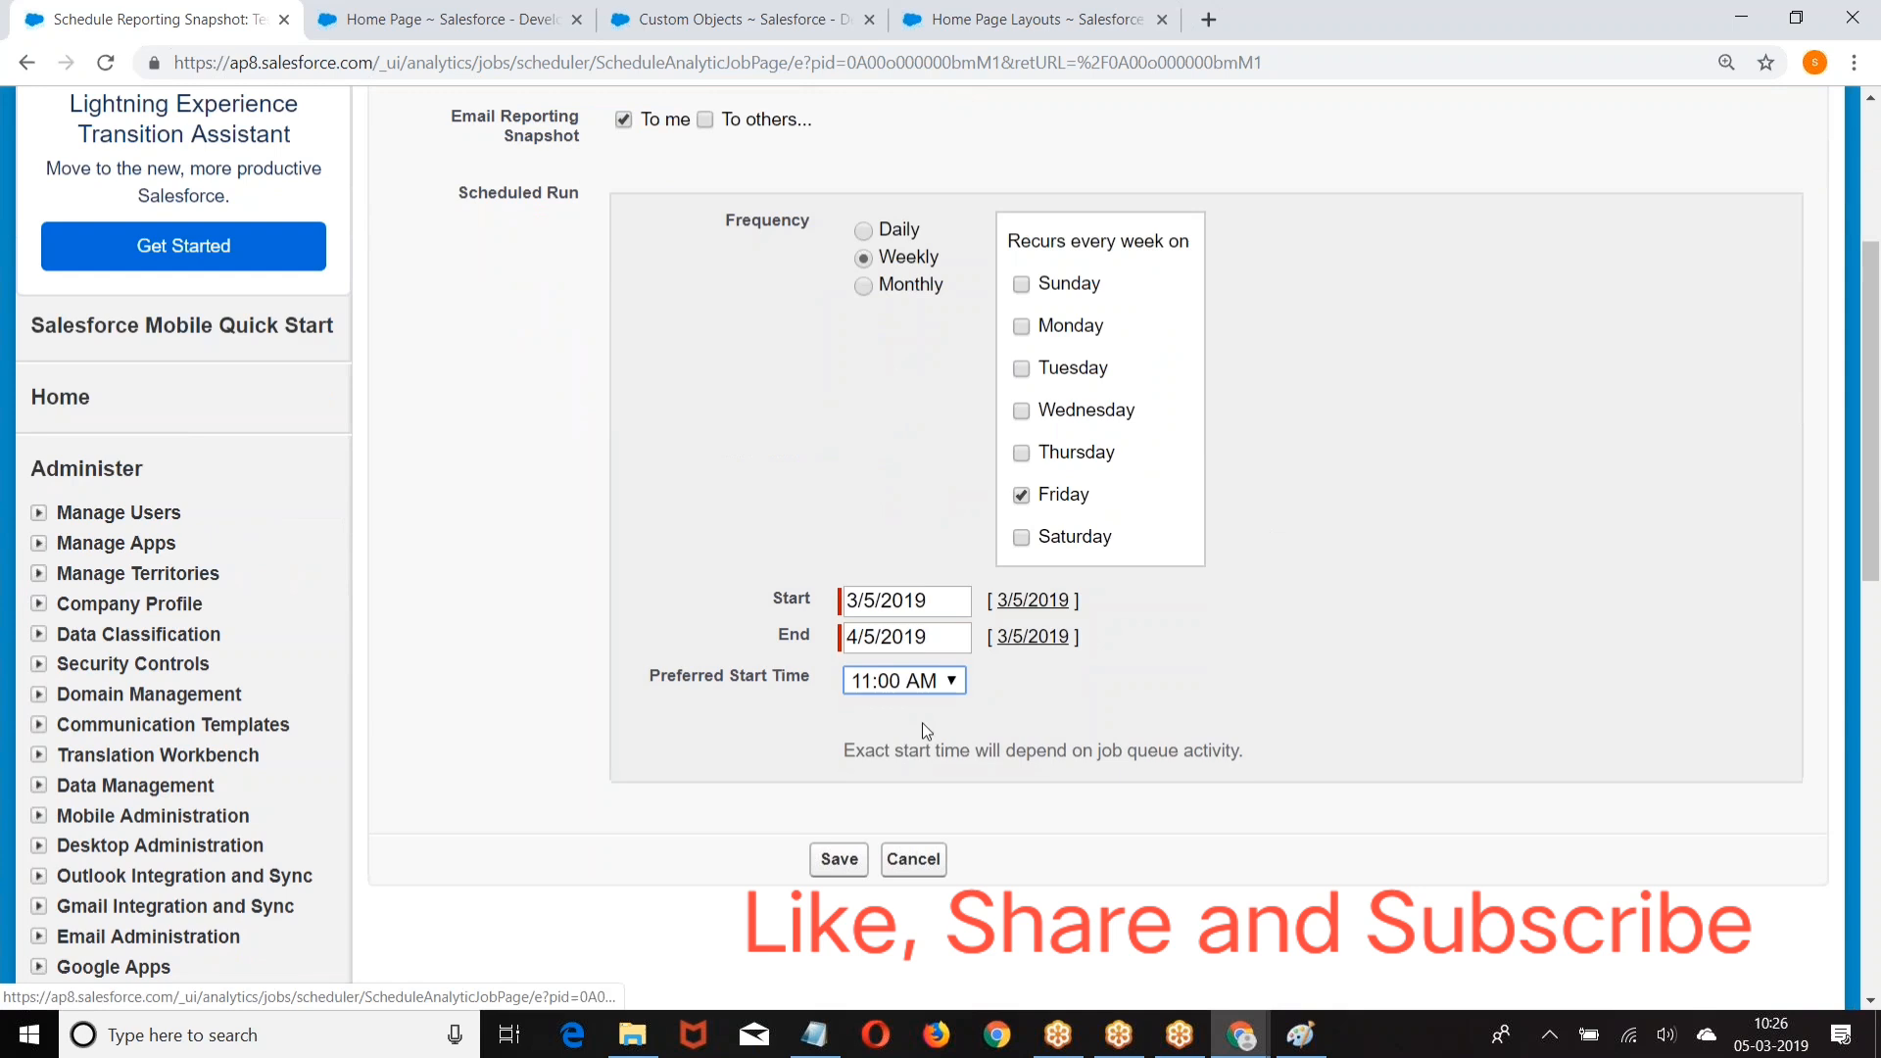
click(889, 678)
click(890, 678)
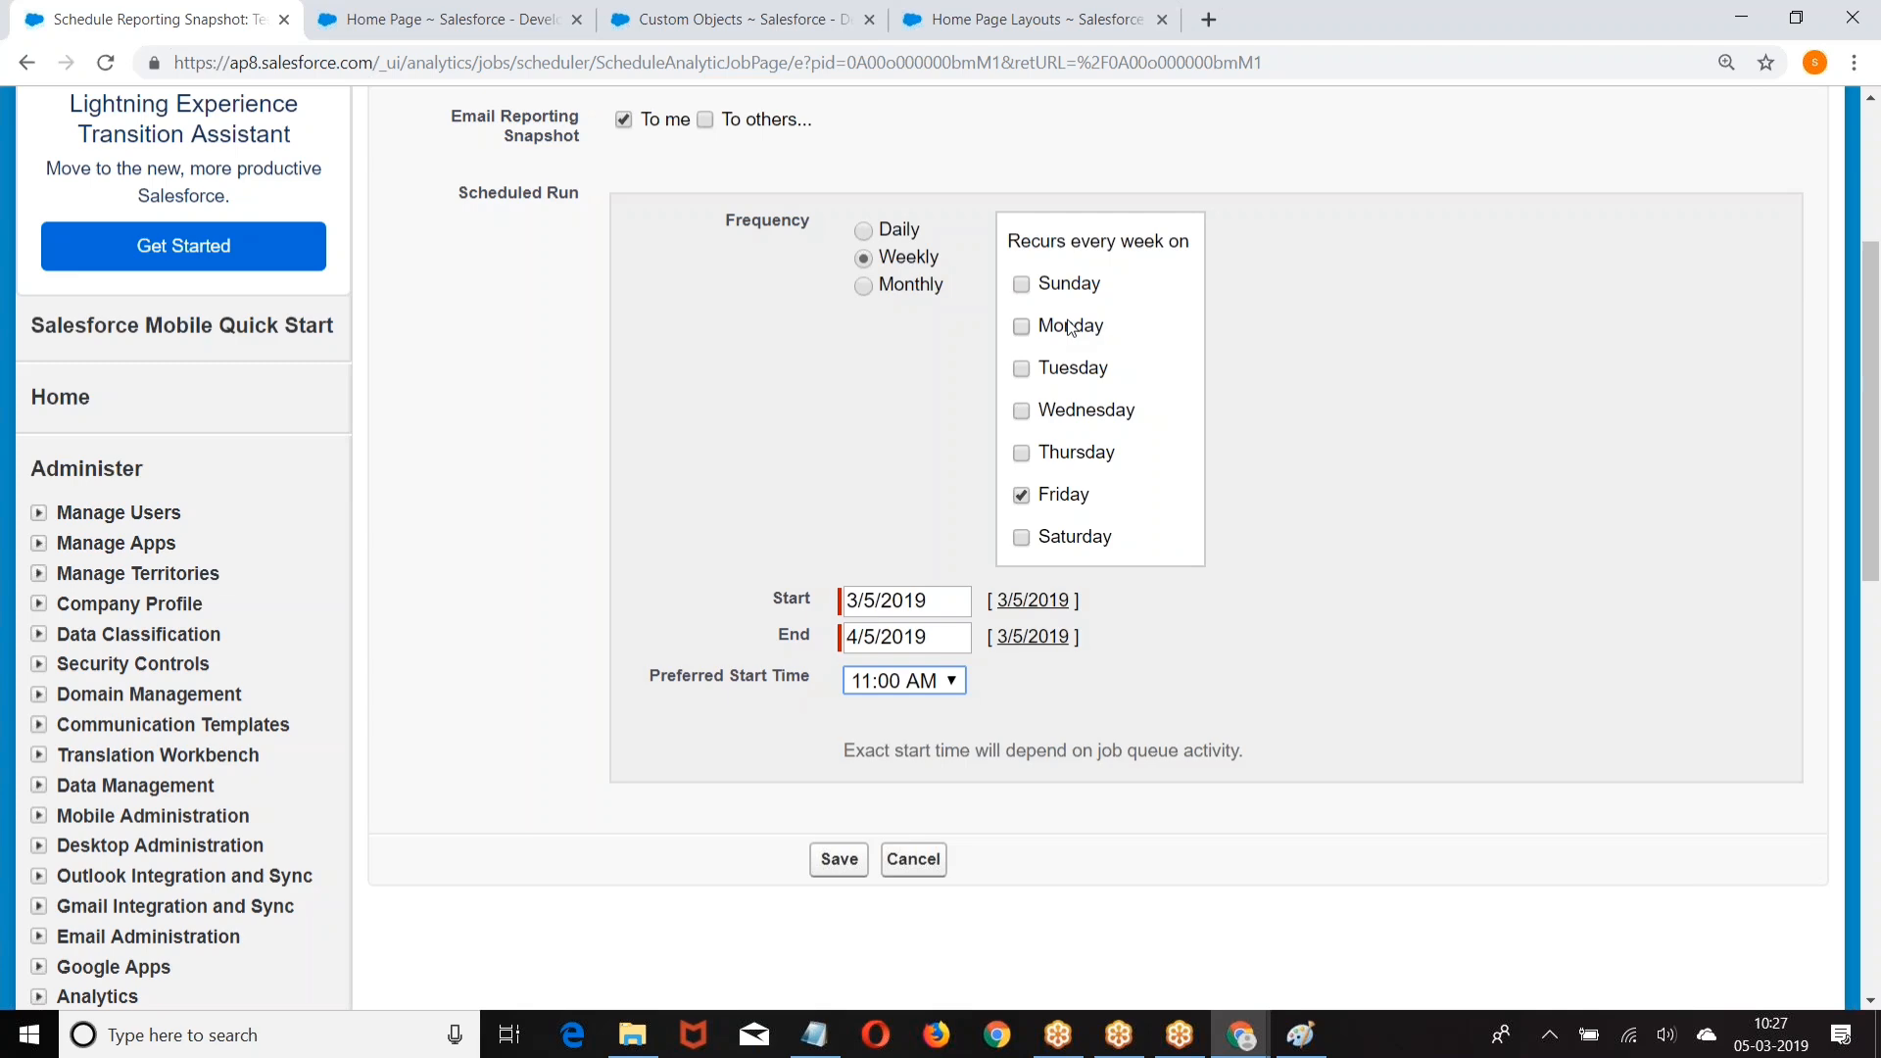
scroll(1070, 326, up, 3)
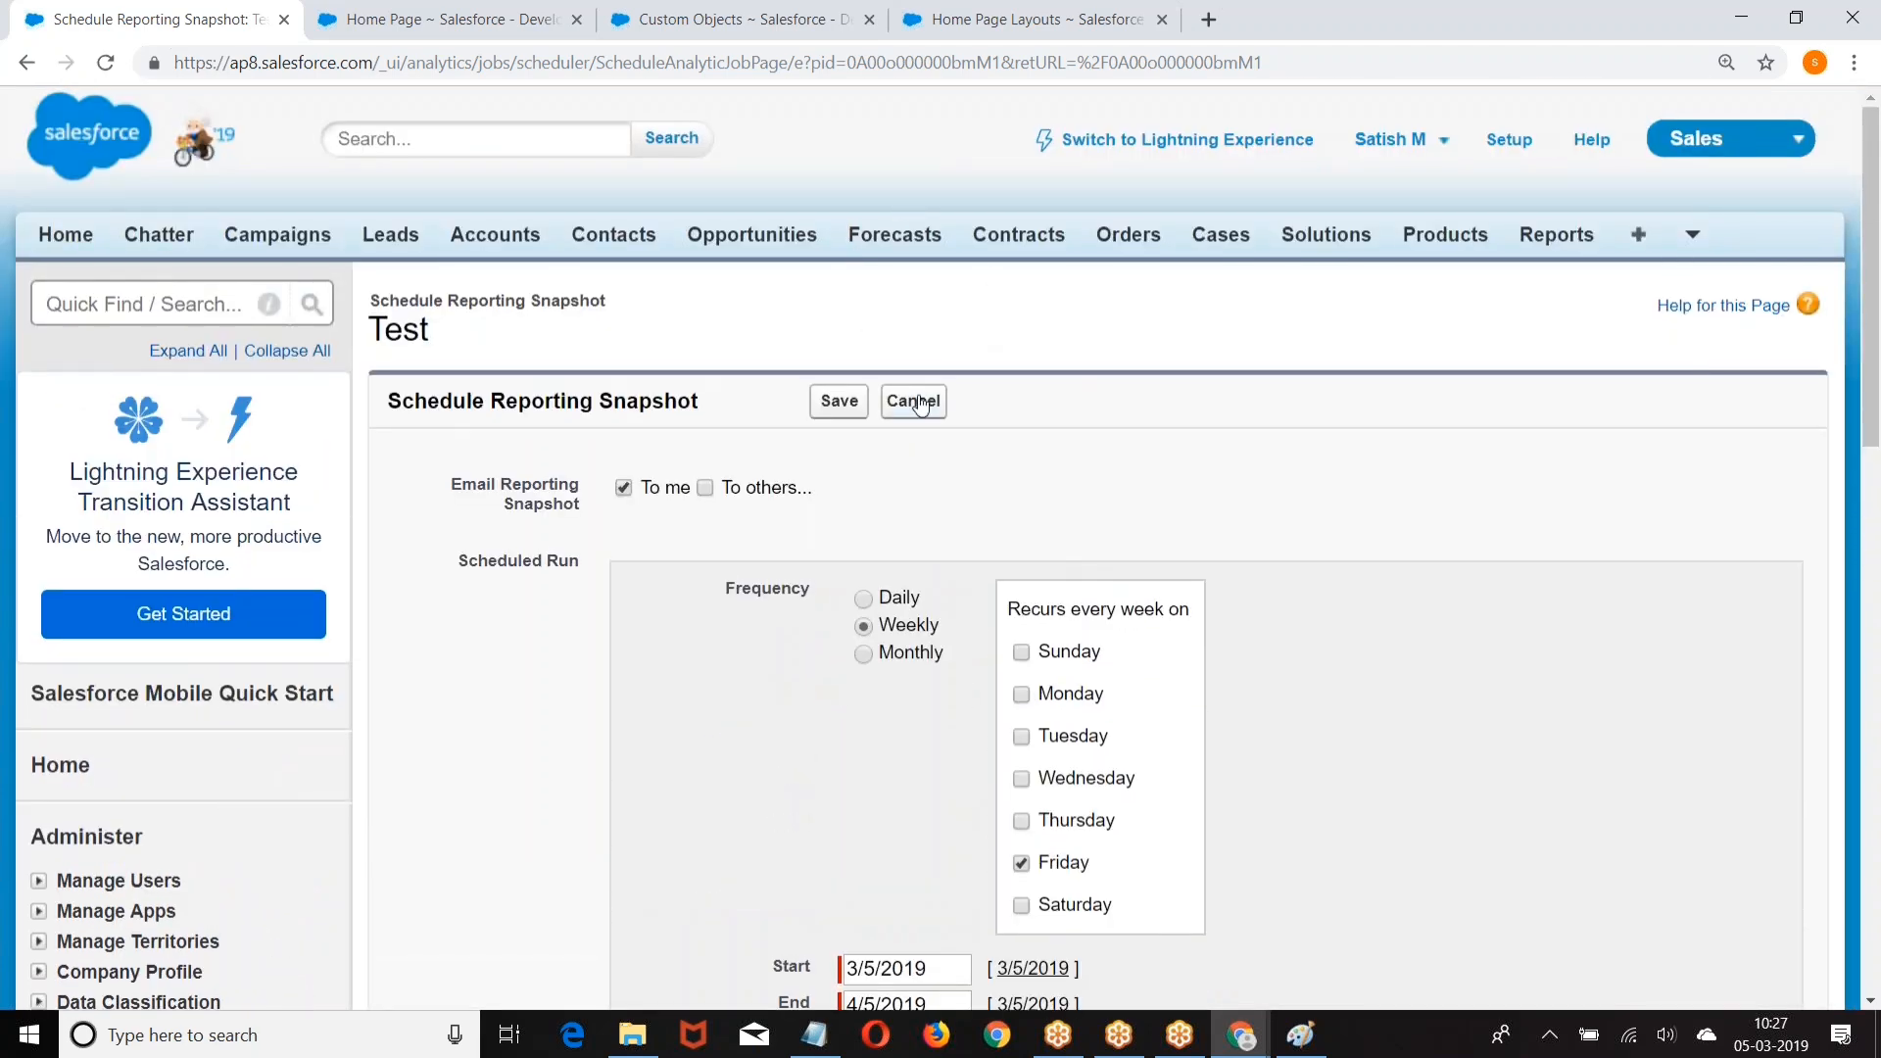
click(919, 404)
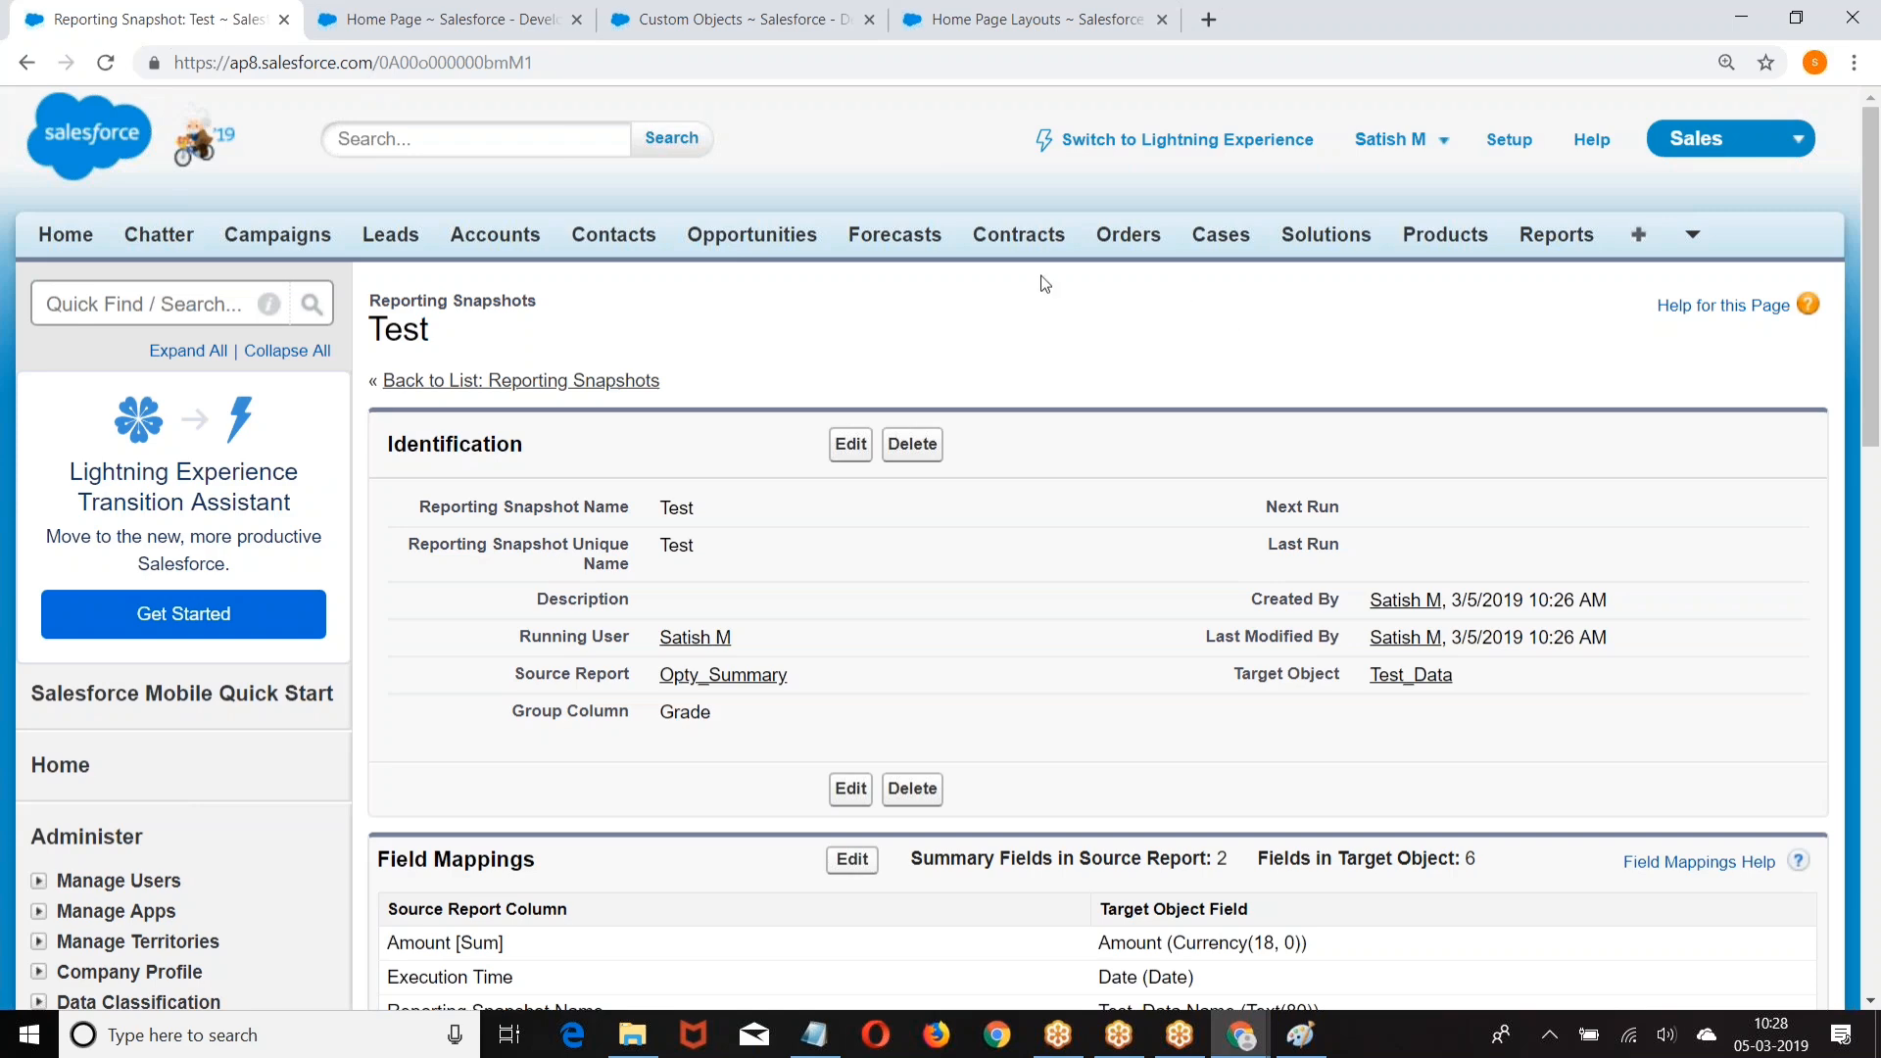
Step: Return to the Setup home page from the Test snapshot
click(1509, 143)
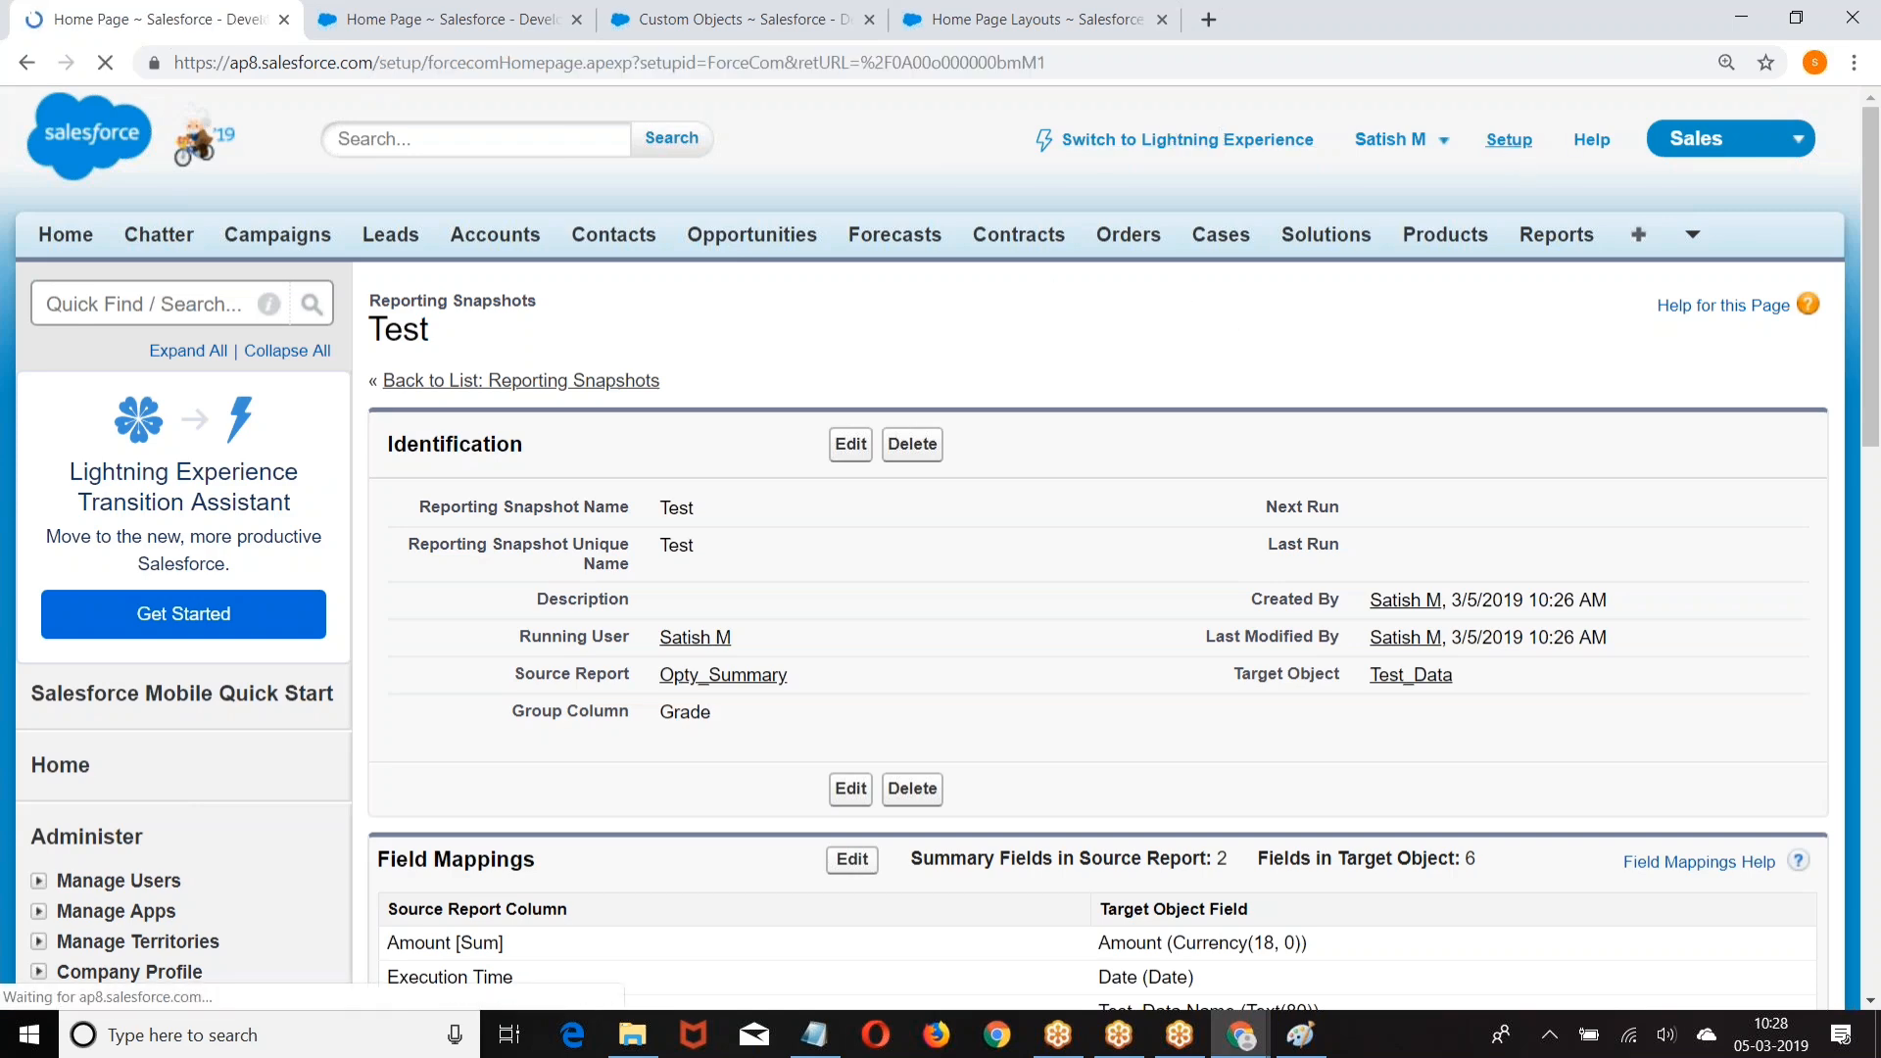